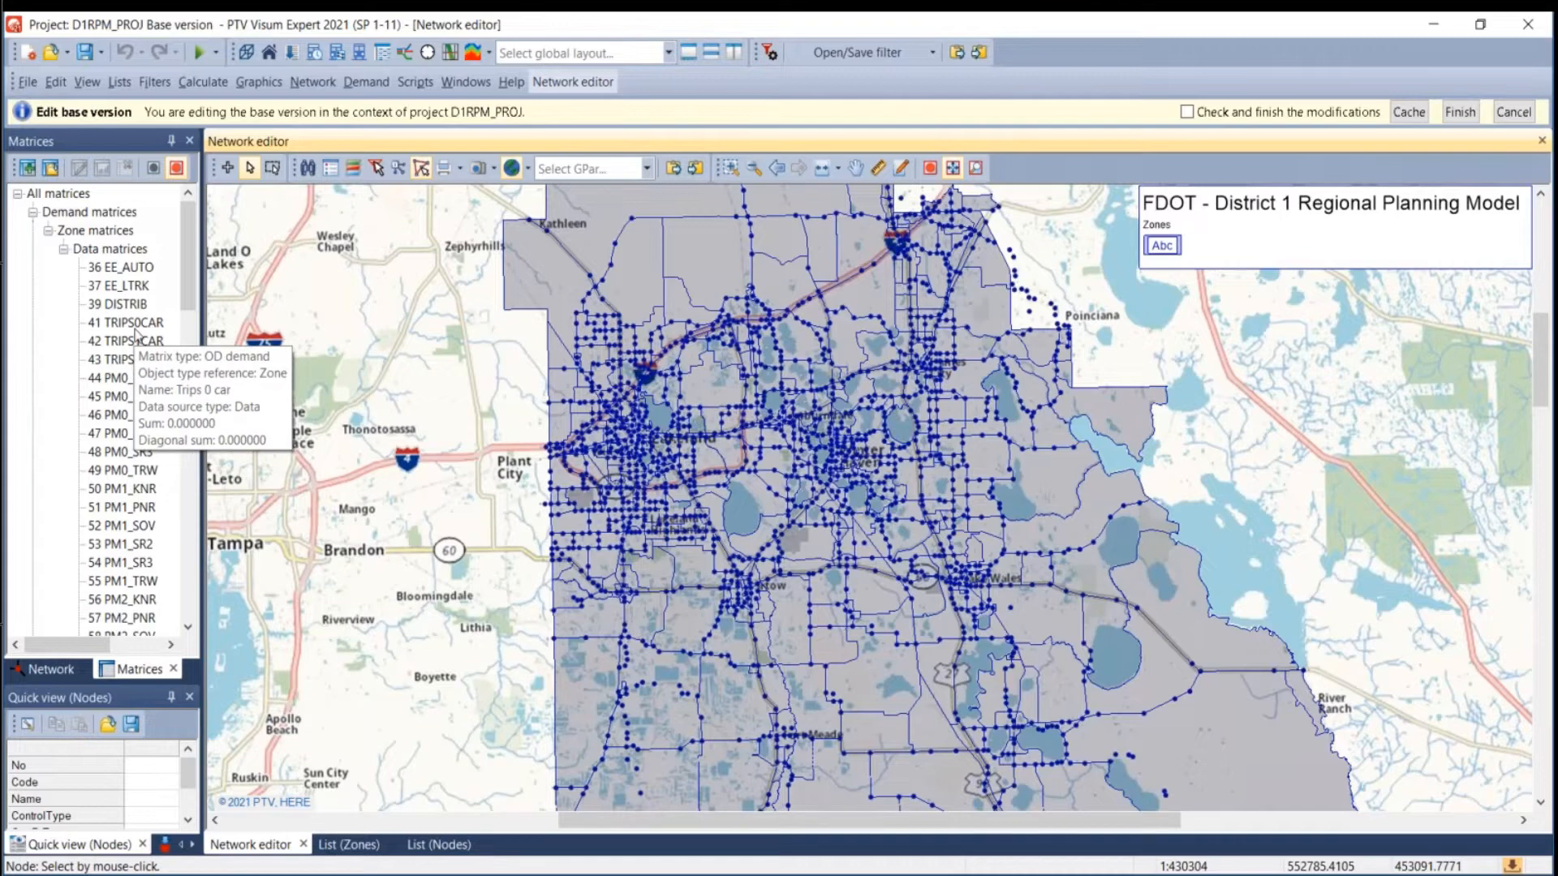
Open demand matrix 41 TRIPS0CAR in the matrix editor.
right_click(136, 325)
key("Escape")
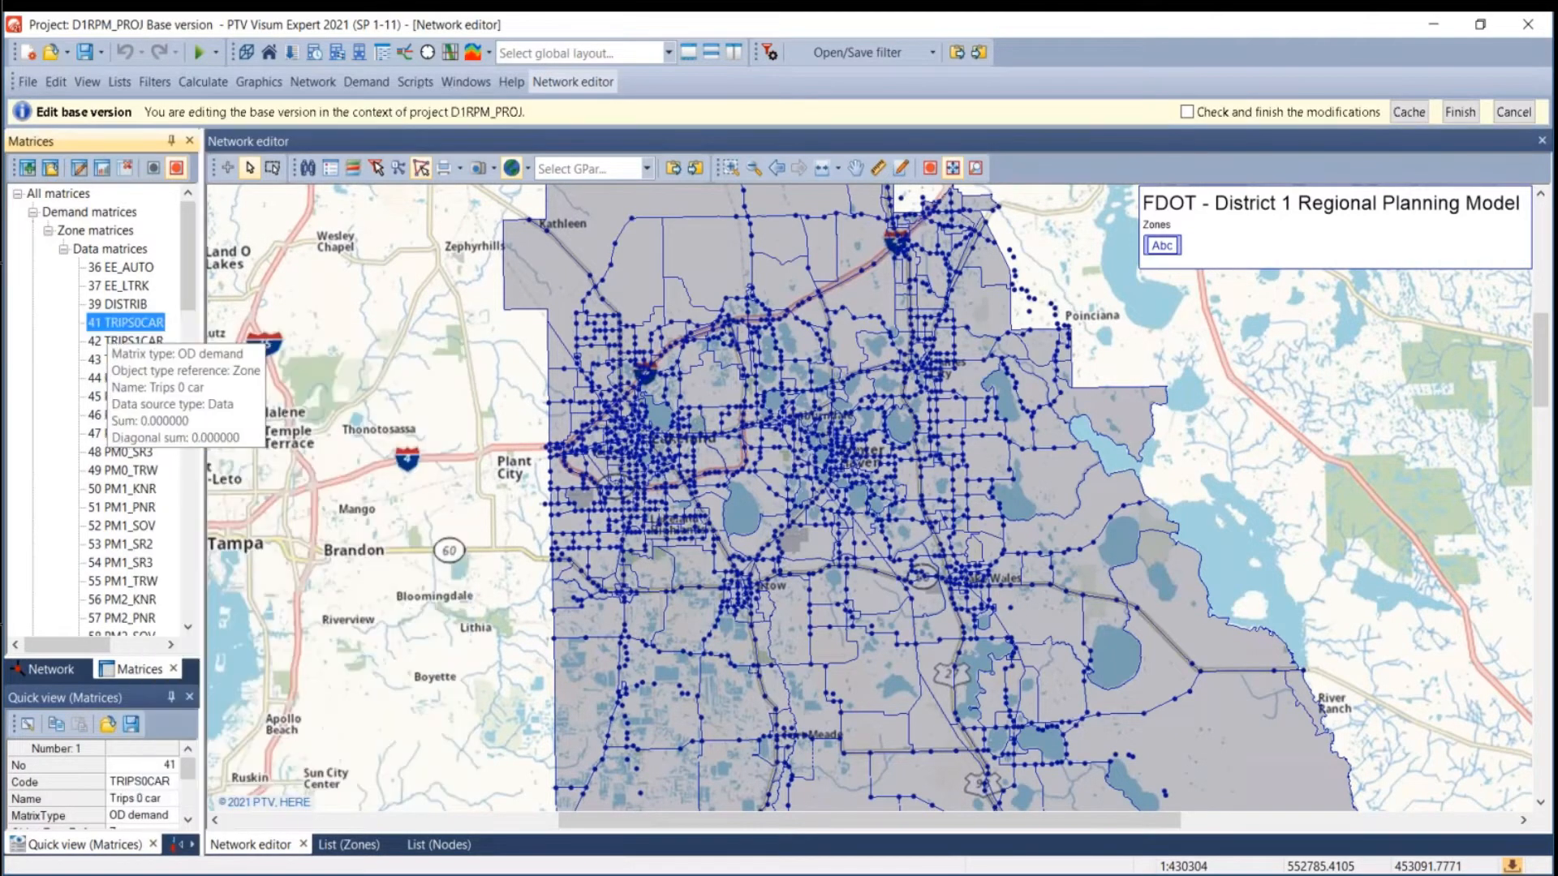
double_click(130, 323)
Try entering 6456 directly in the cell from zone 6 to zone 3, and select a few other cells.
left_click(457, 326)
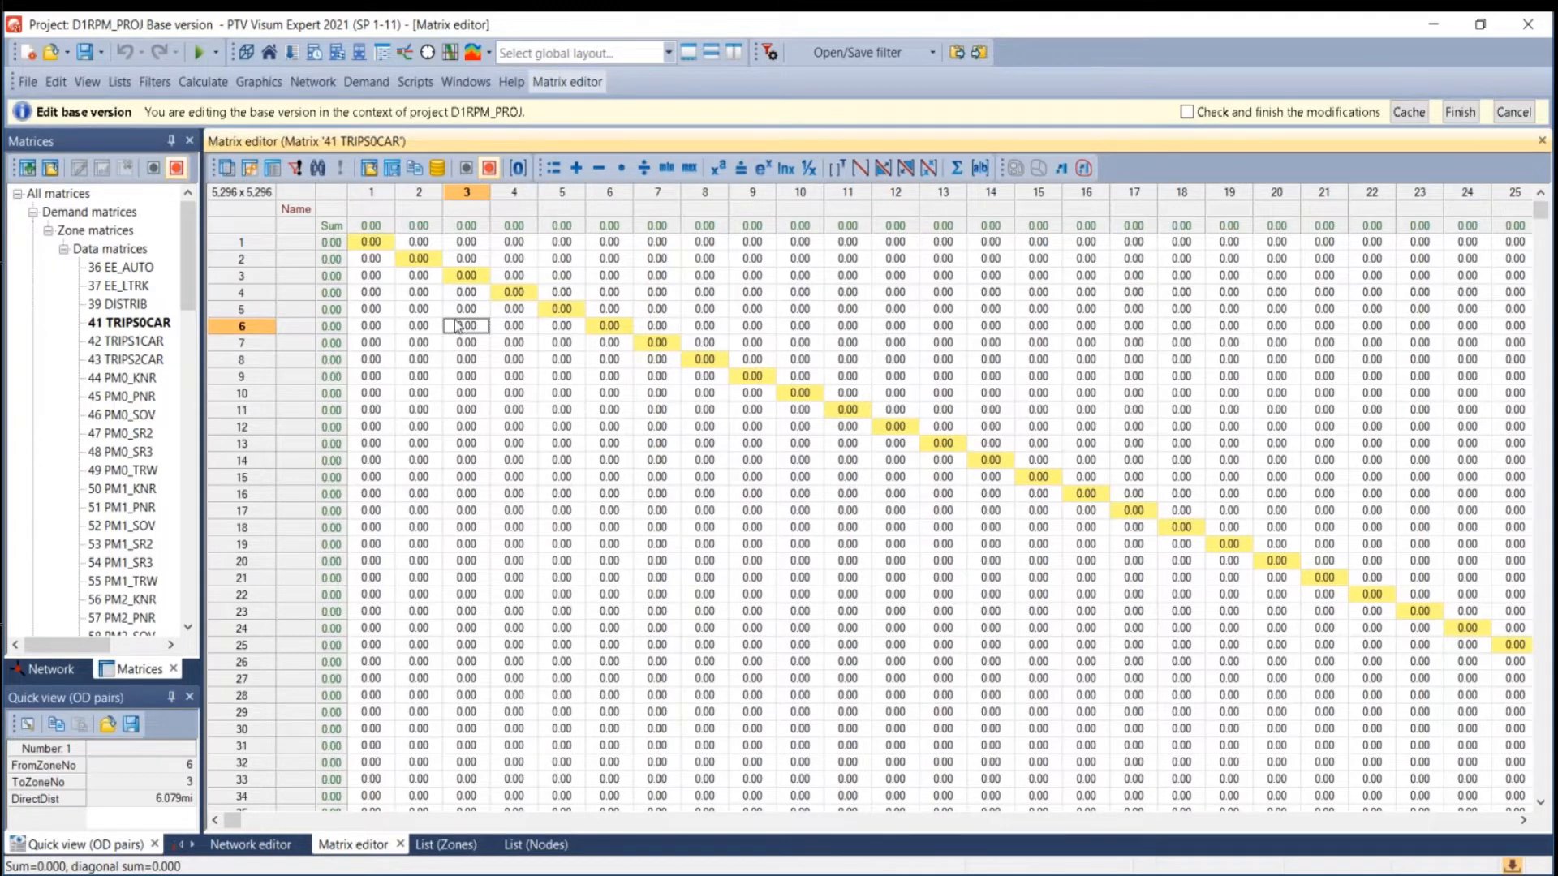
type("6456")
key("BackSpace")
key("BackSpace")
key("BackSpace")
key("BackSpace")
left_click(541, 411)
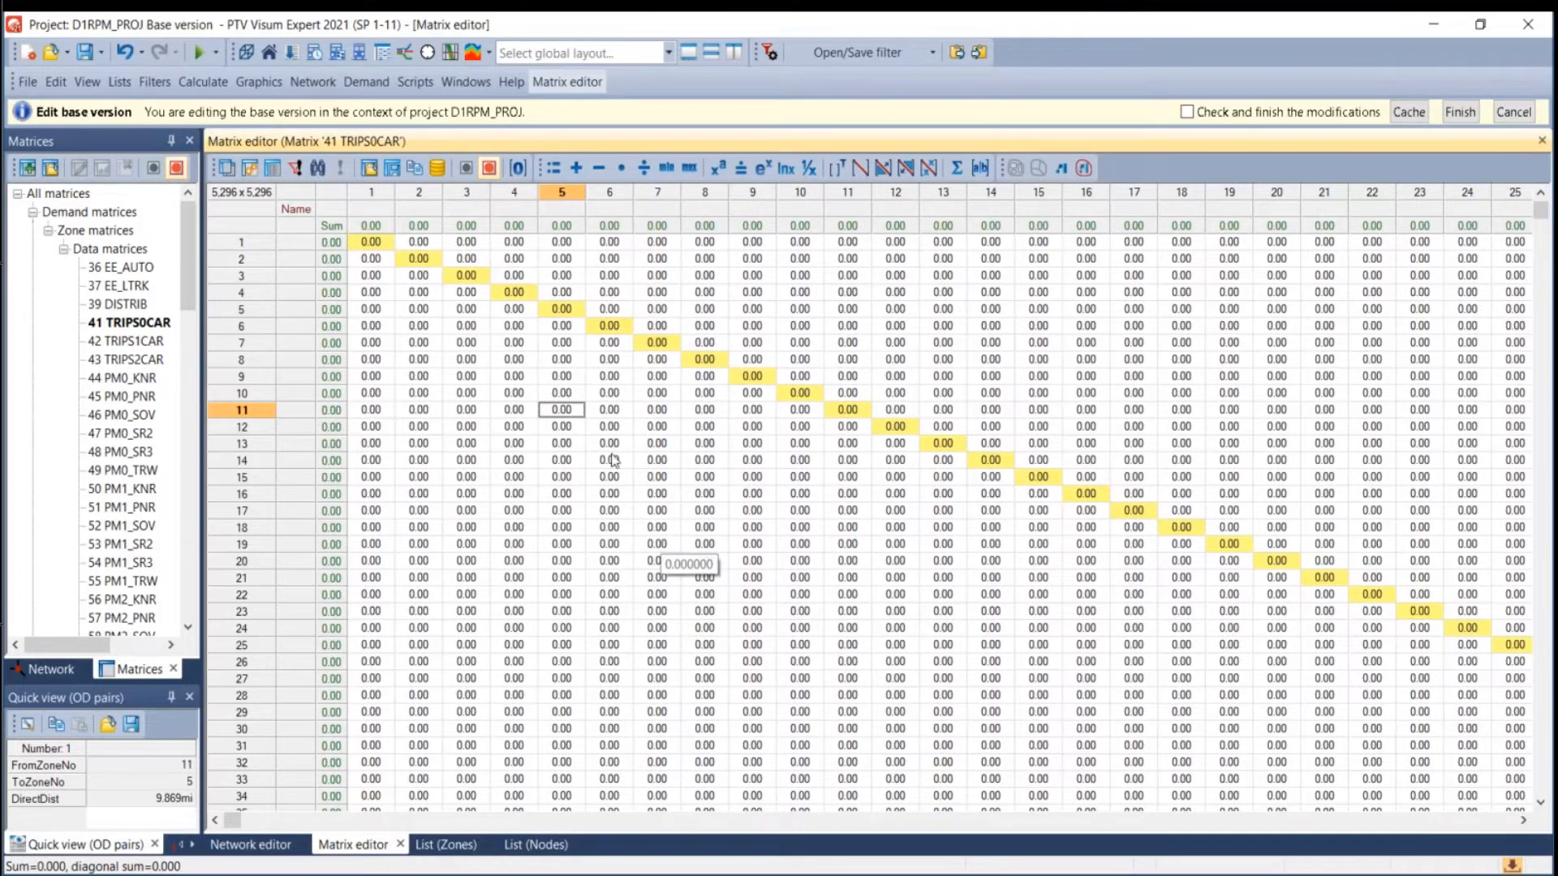
left_click(694, 464)
left_click(769, 478)
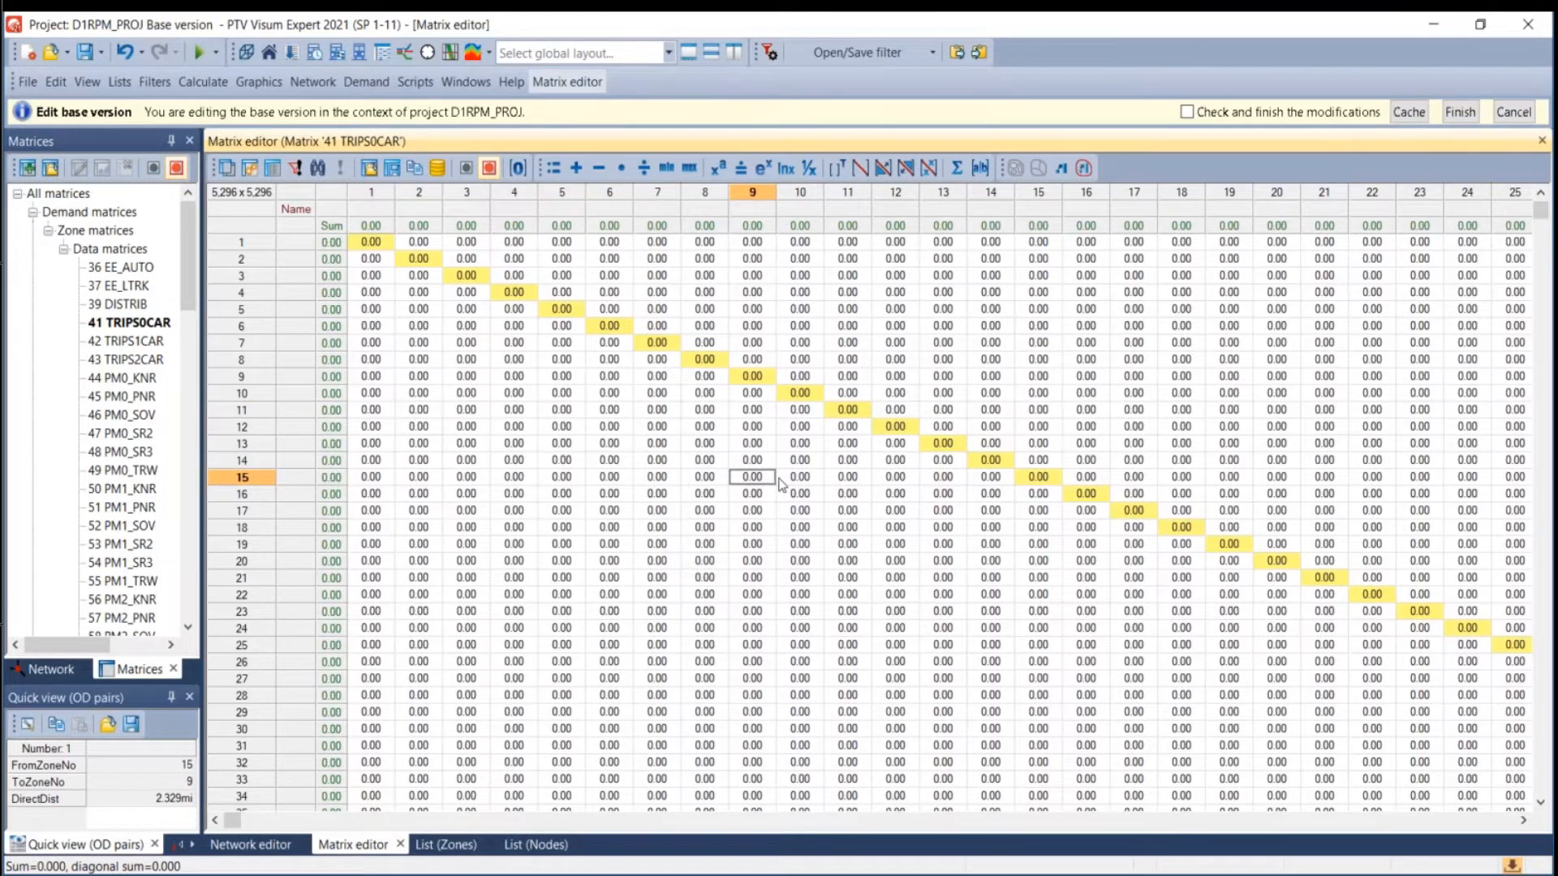
left_click(780, 482)
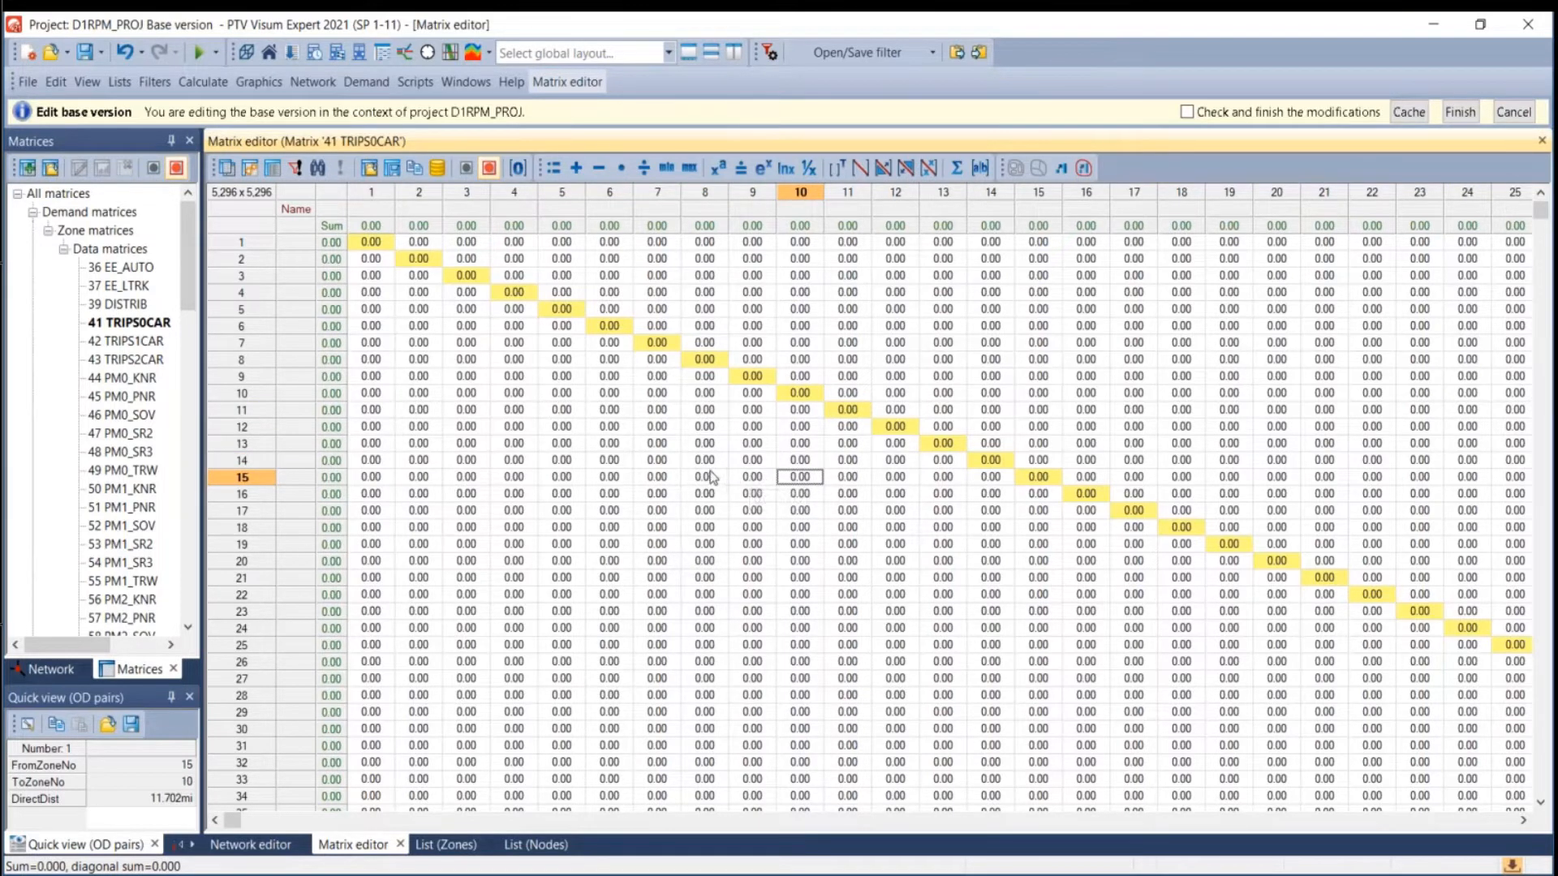
Try setting the values of the whole matrix with matrix 41 TRIPS0CAR as the directly selected operand.
scroll(120, 377, "down", 15)
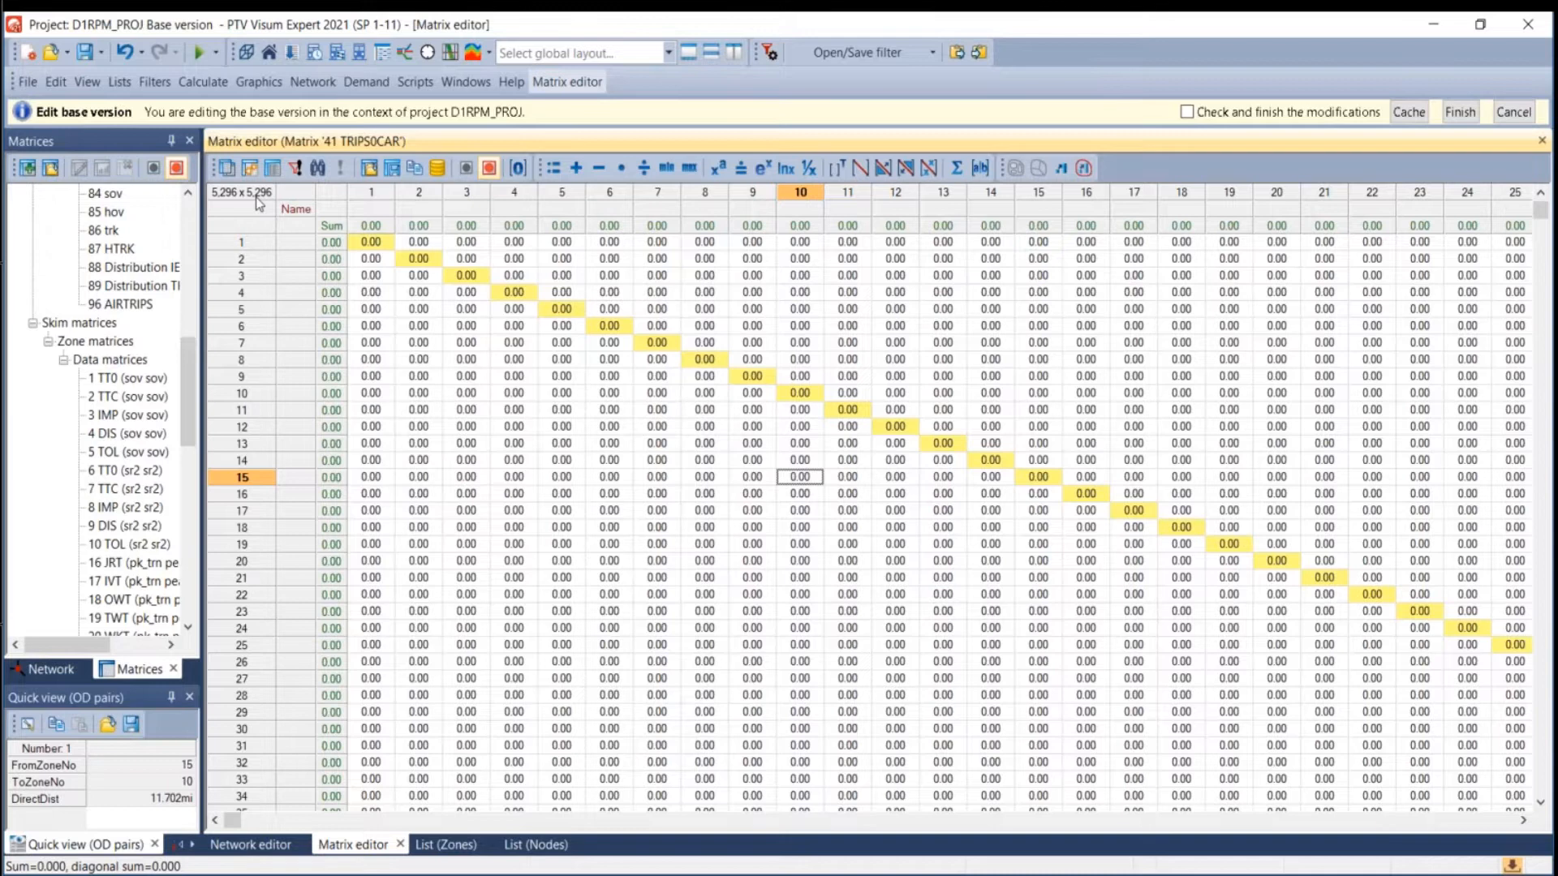
scroll(107, 414, "up", 15)
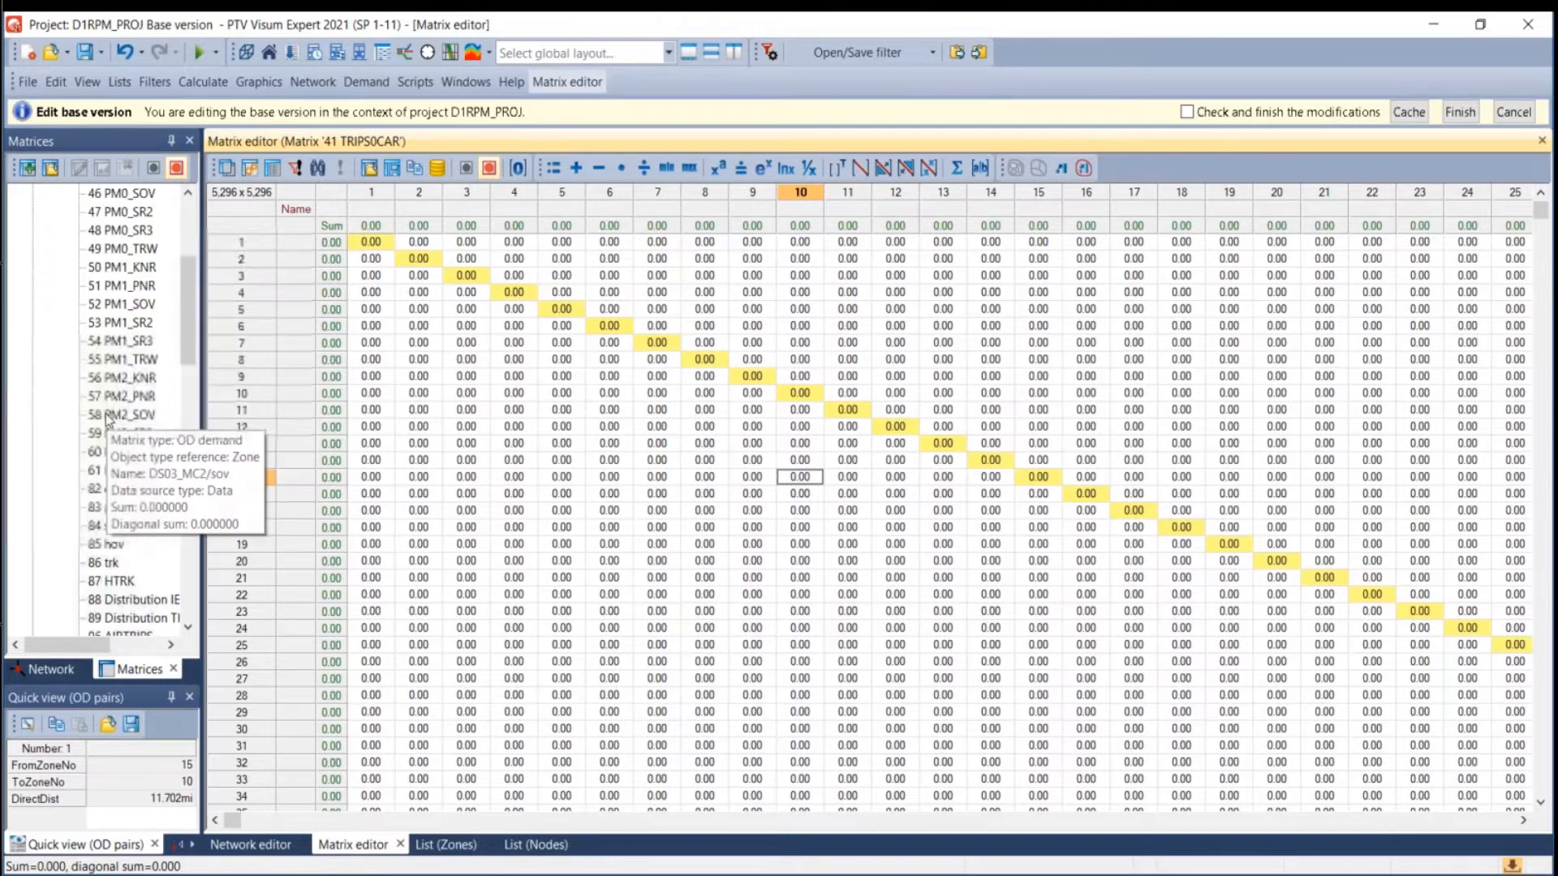
right_click(125, 323)
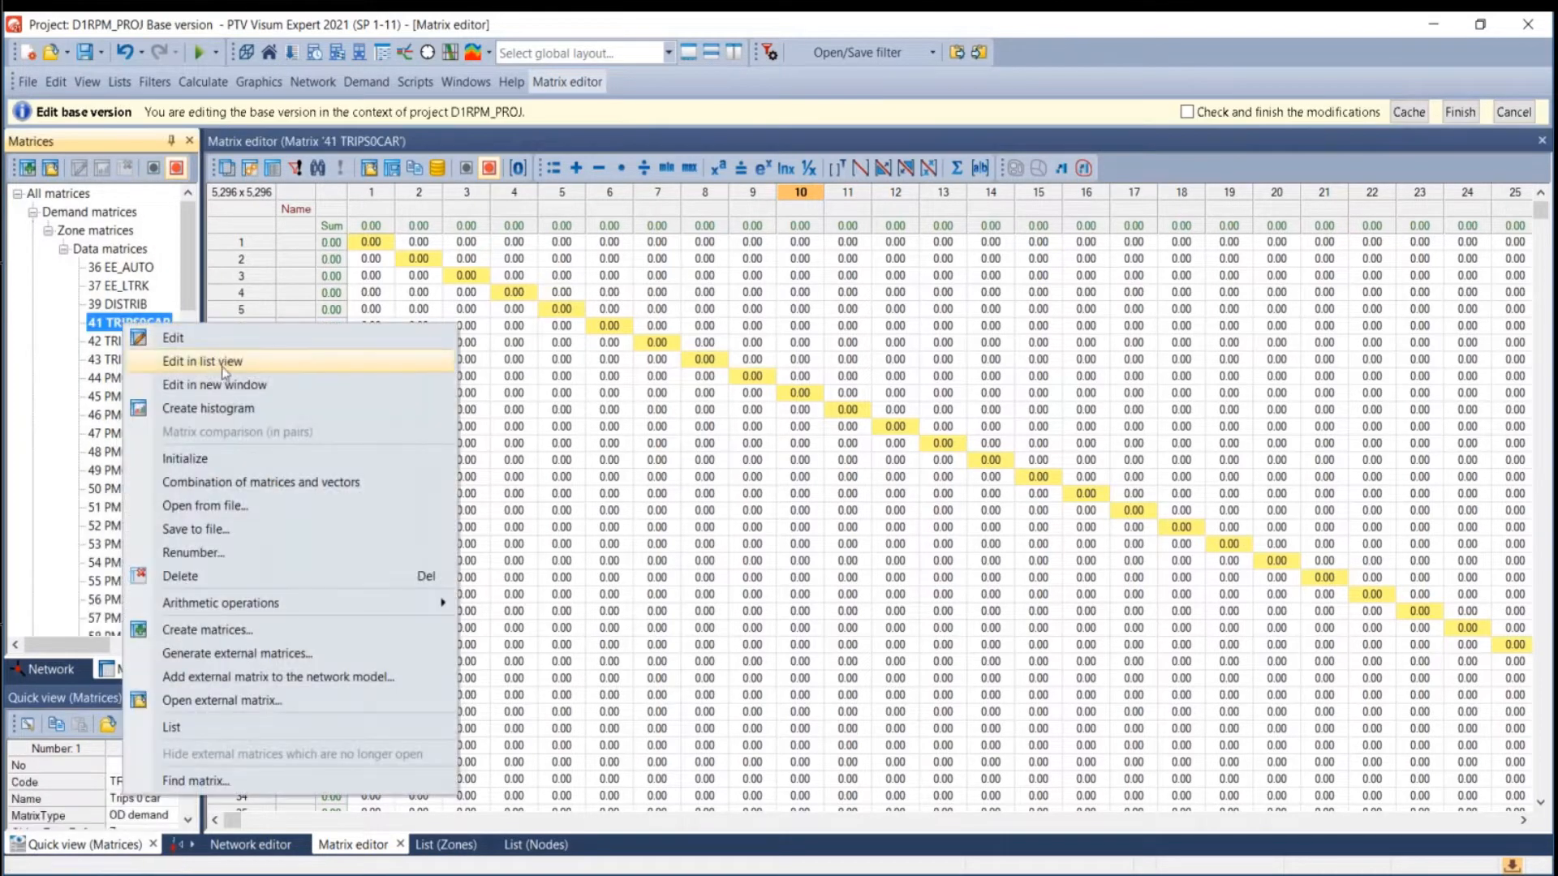
left_click(552, 170)
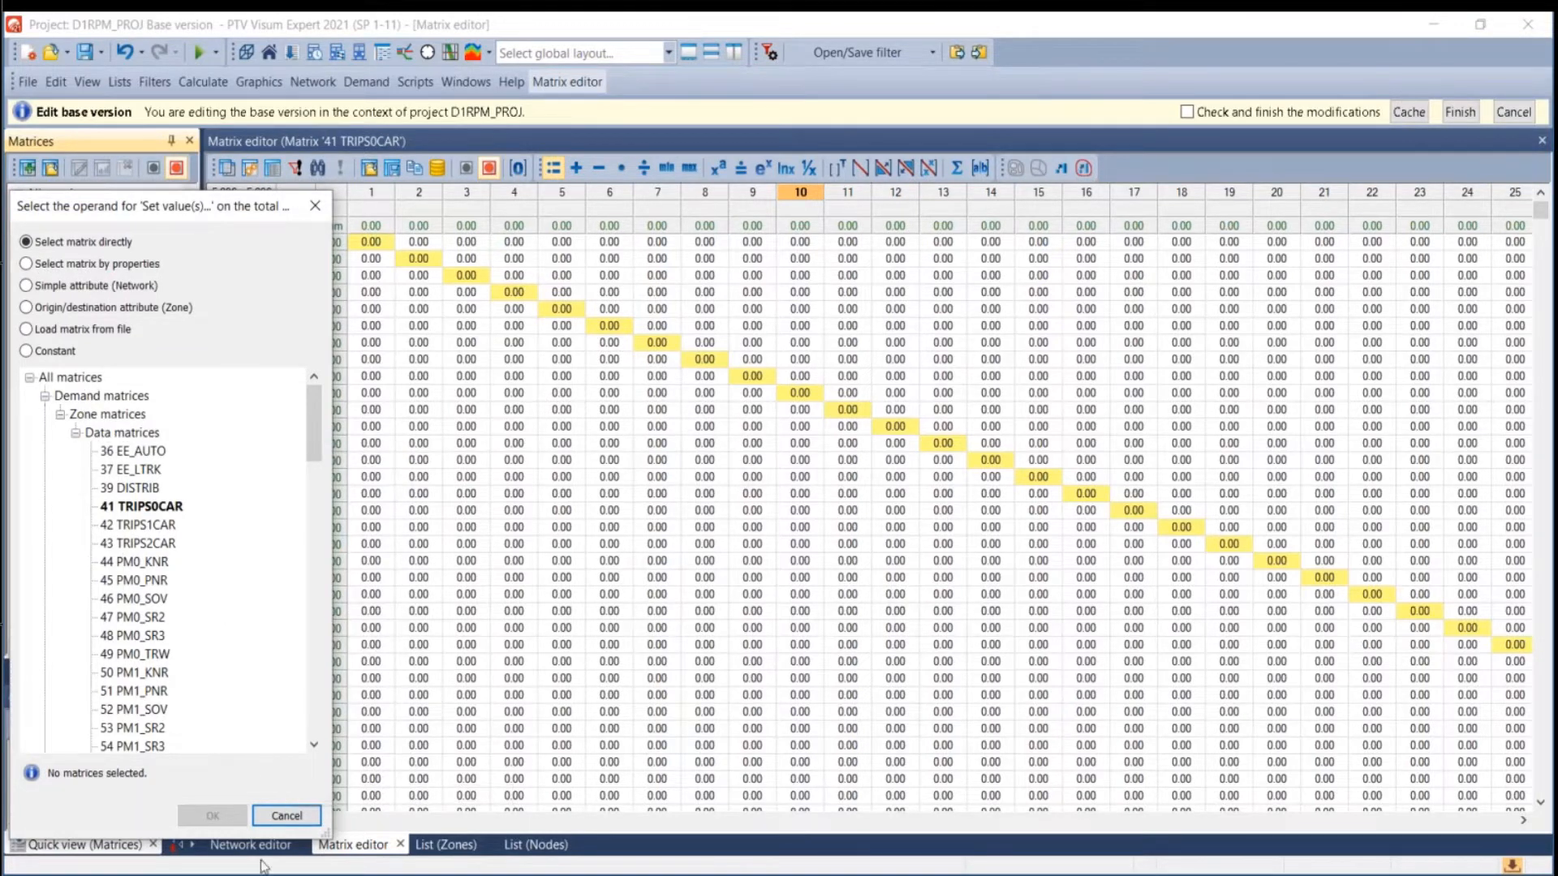
left_click(142, 507)
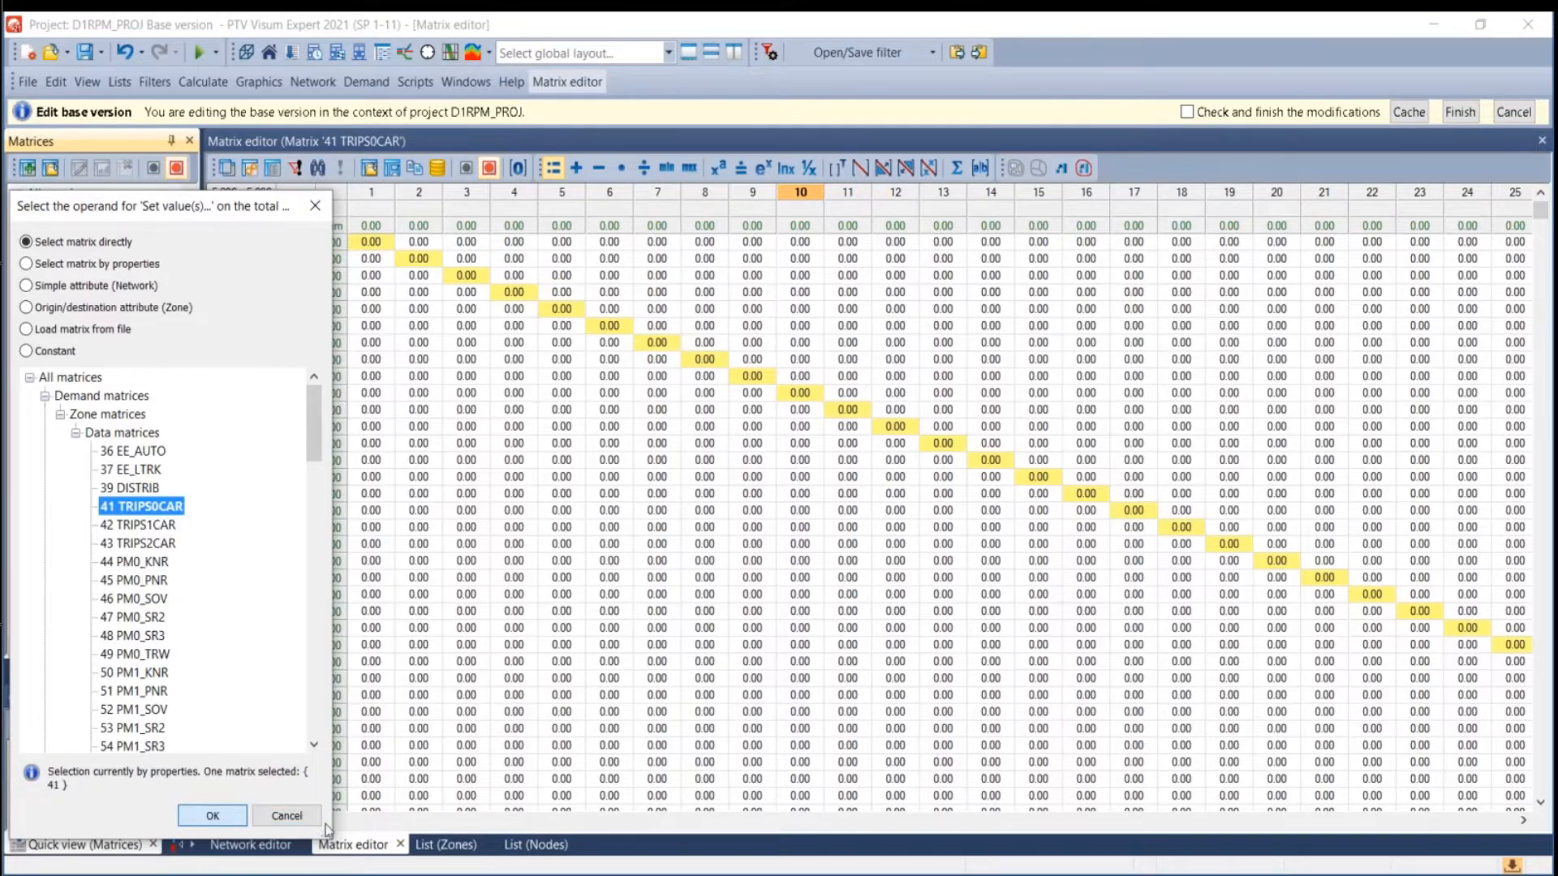
left_click(289, 817)
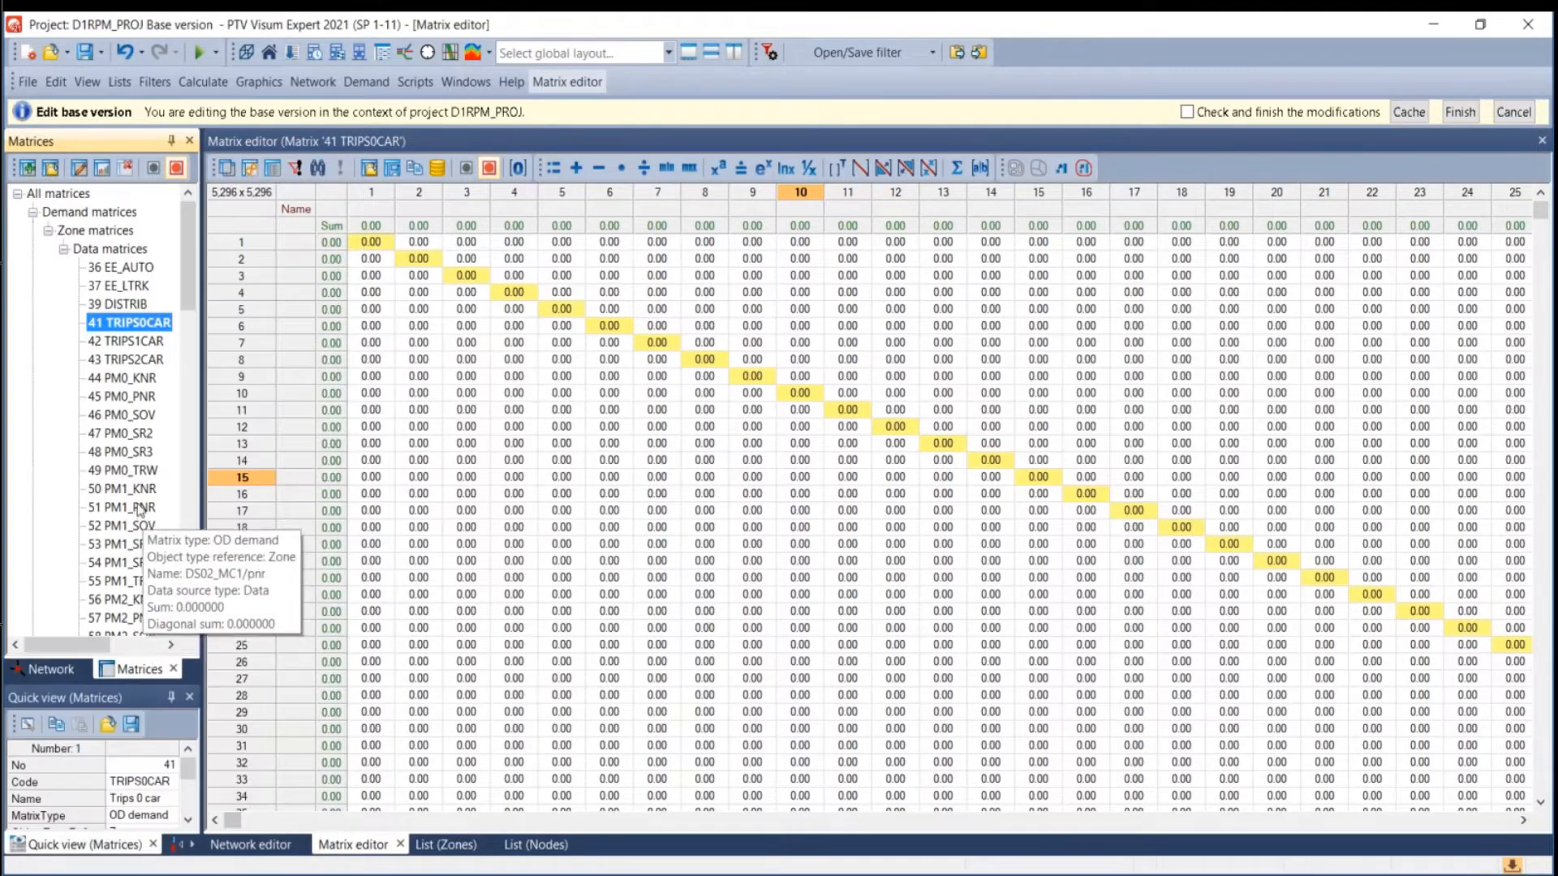
Try a combination of matrices and vectors for matrix 50 PM1_KNR with a formula beginning with exp(.
scroll(132, 501, "down", 4)
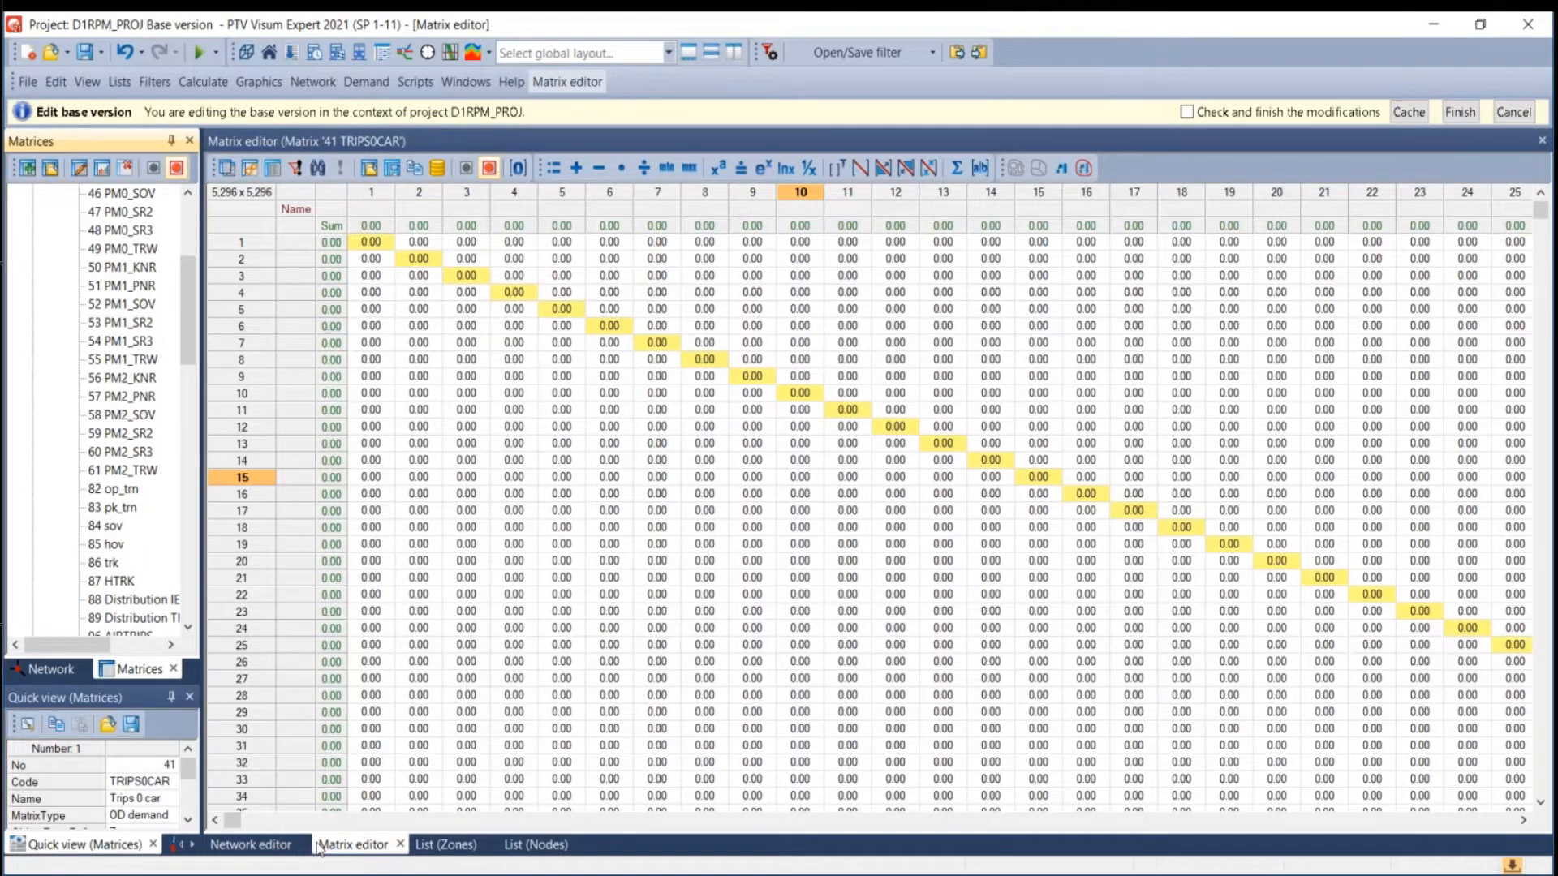
left_click(98, 274)
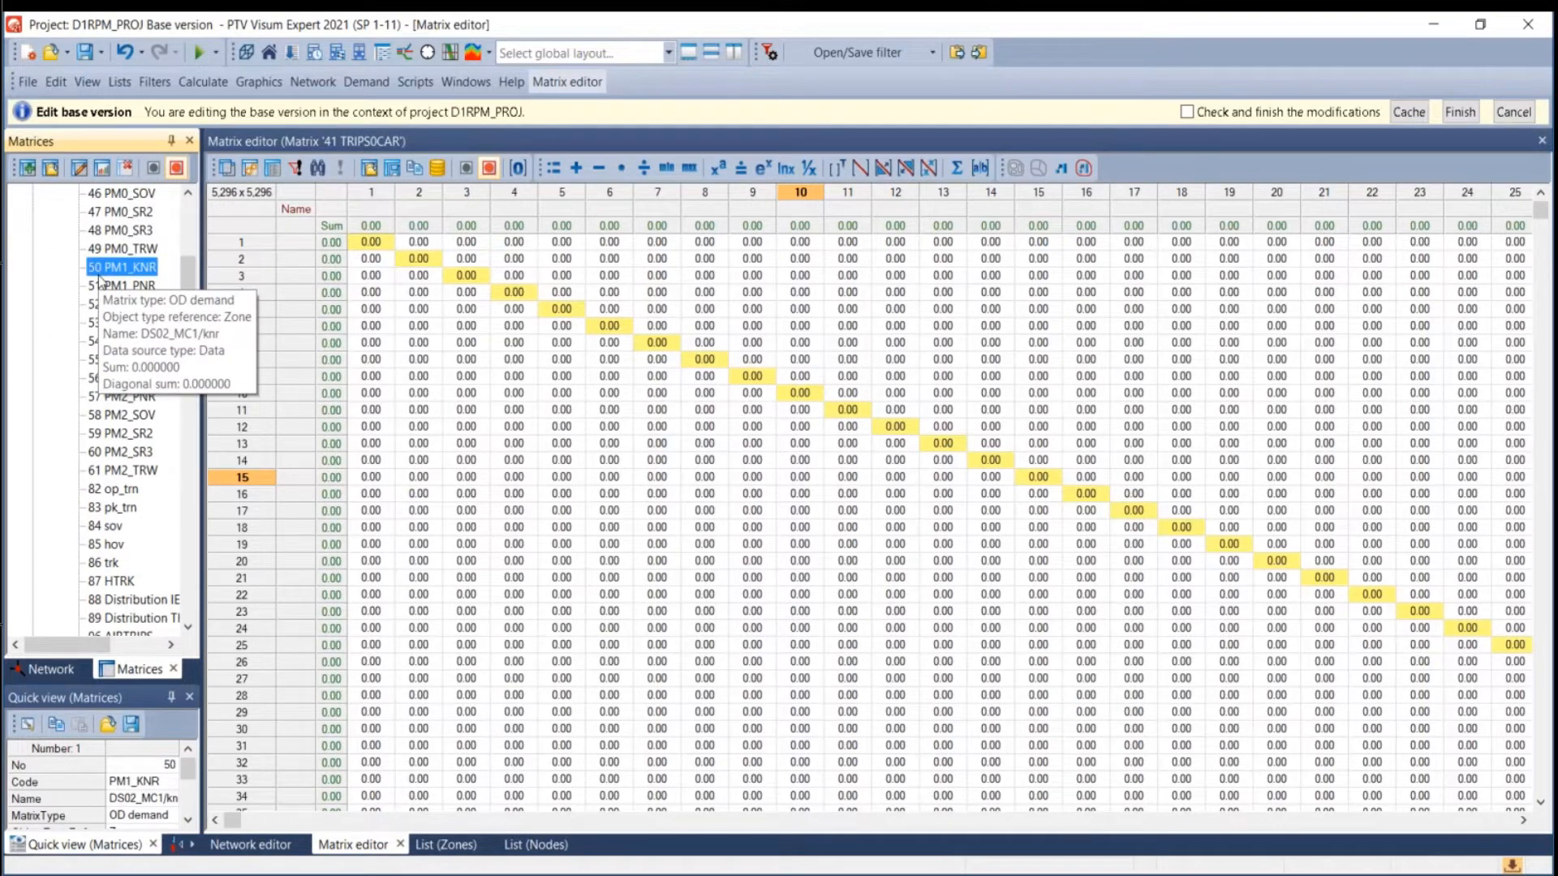
right_click(99, 279)
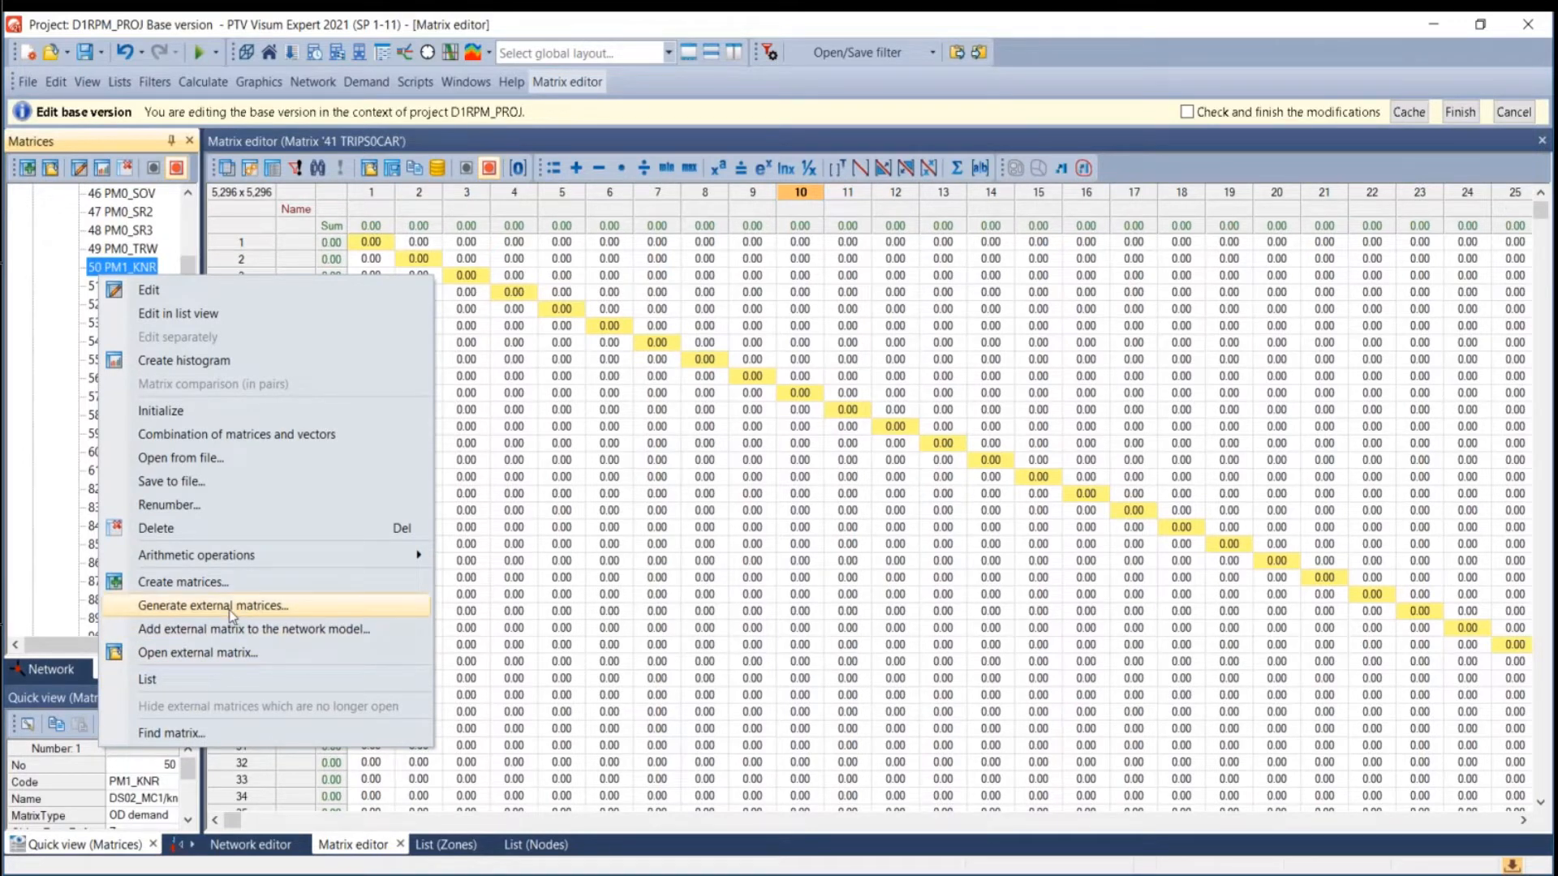
left_click(291, 436)
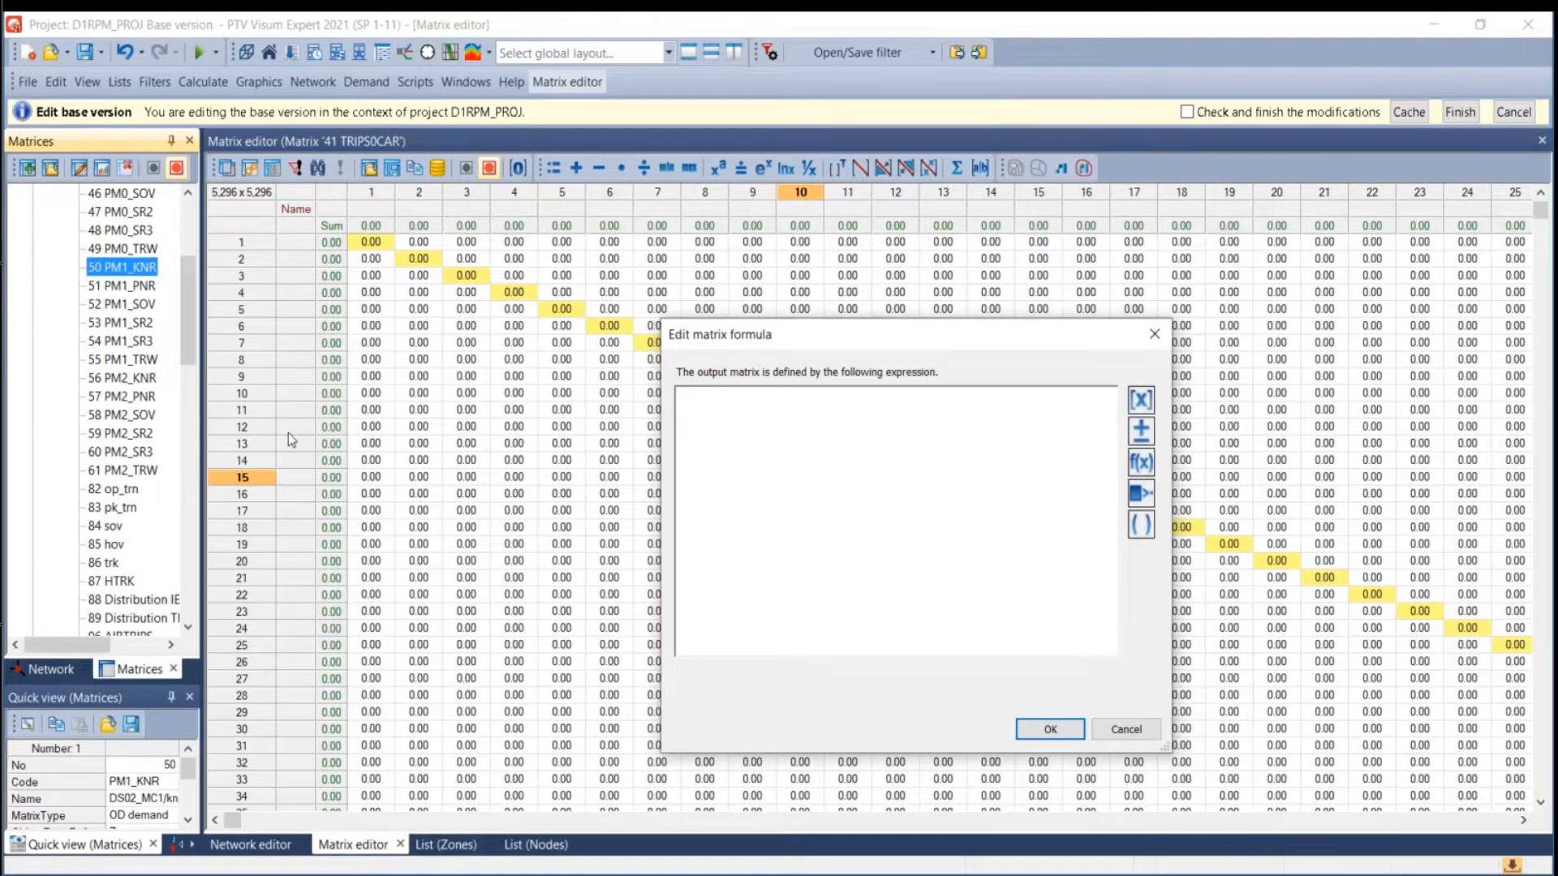
type("exp(")
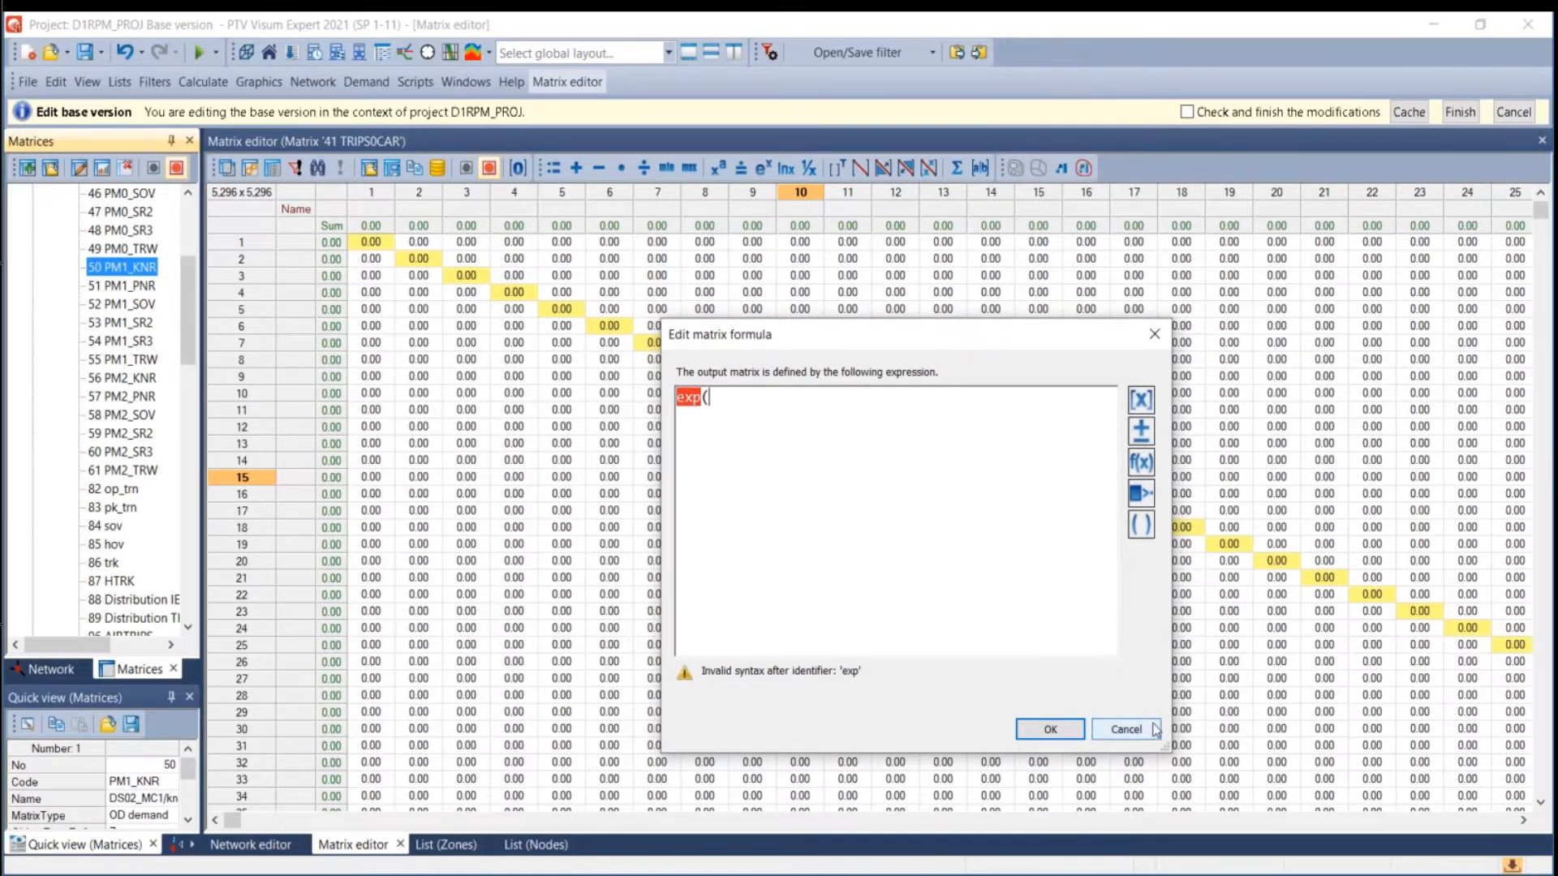
left_click(1126, 729)
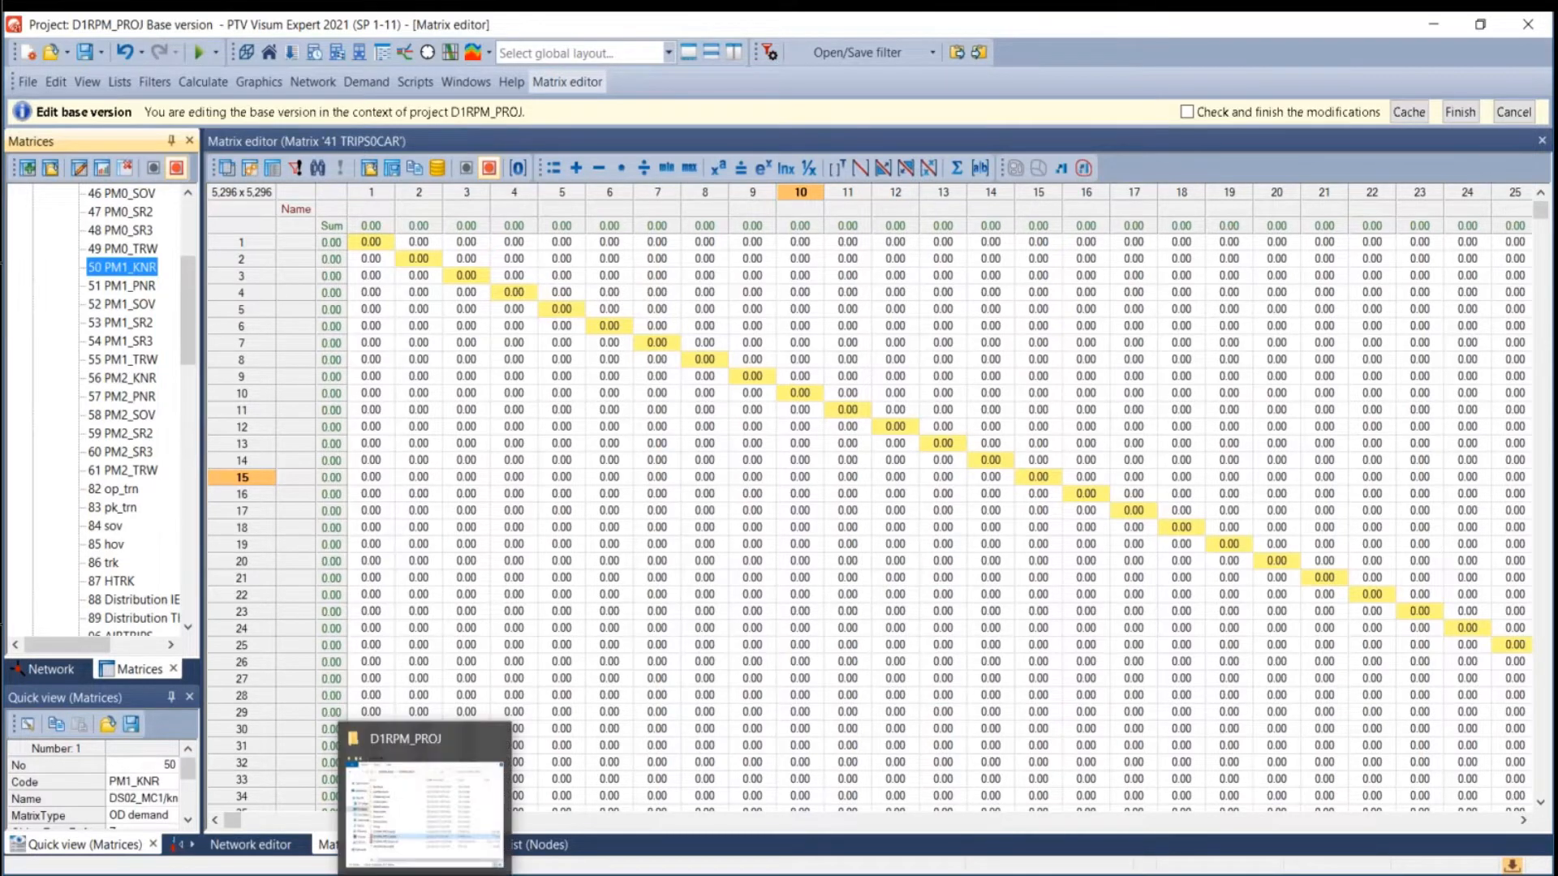
Switch to File Explorer and extract the zipped model files into the D1RPM_old folder, showing the extracted files when complete.
left_click(422, 794)
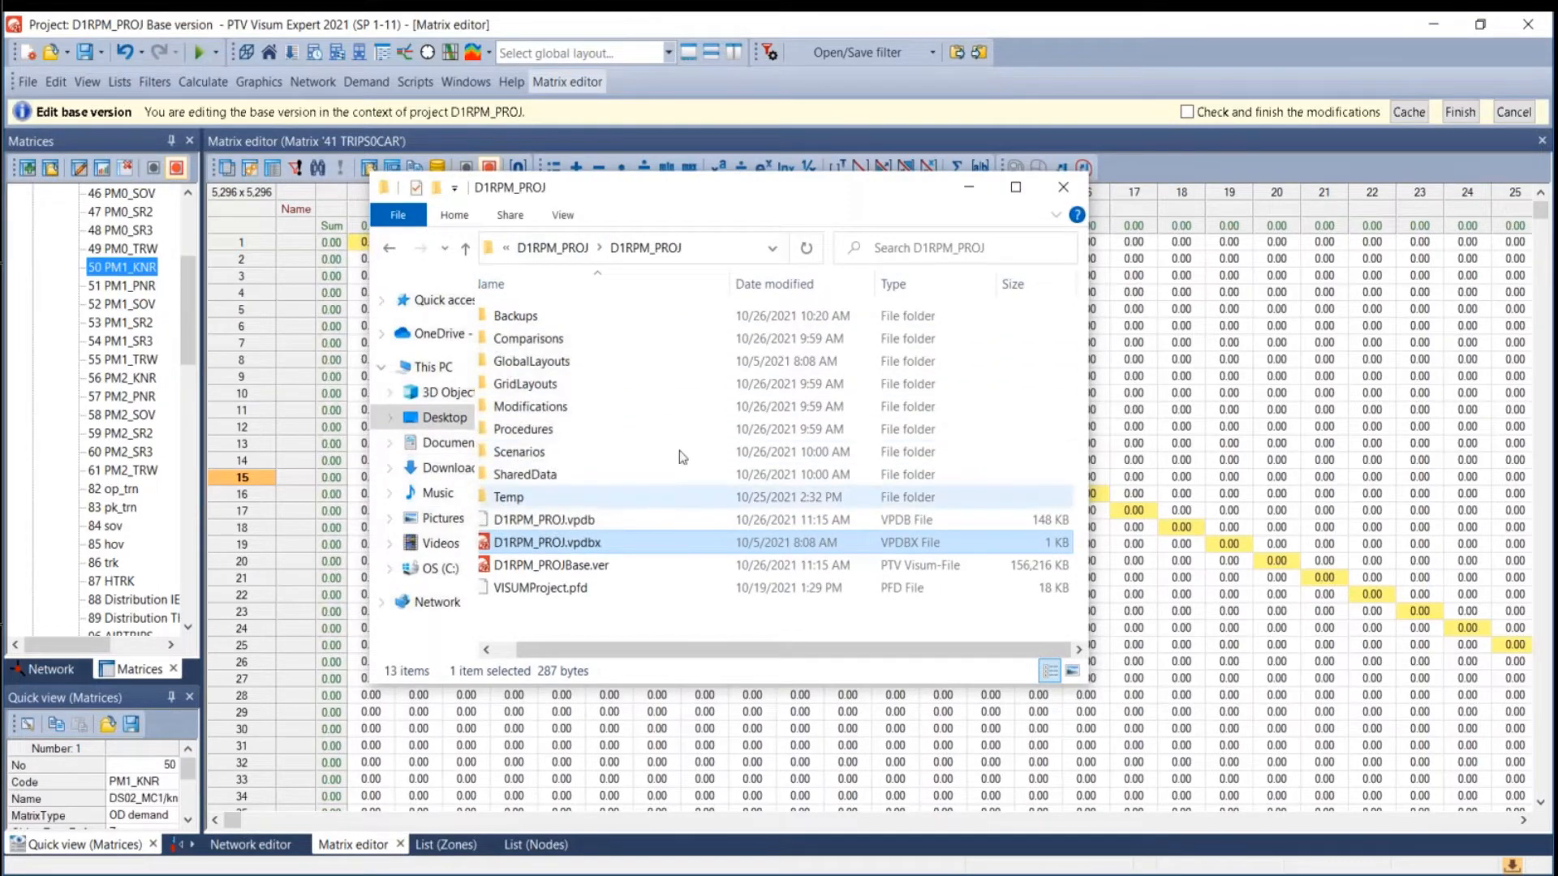
left_click_drag(678, 192, 1556, 243)
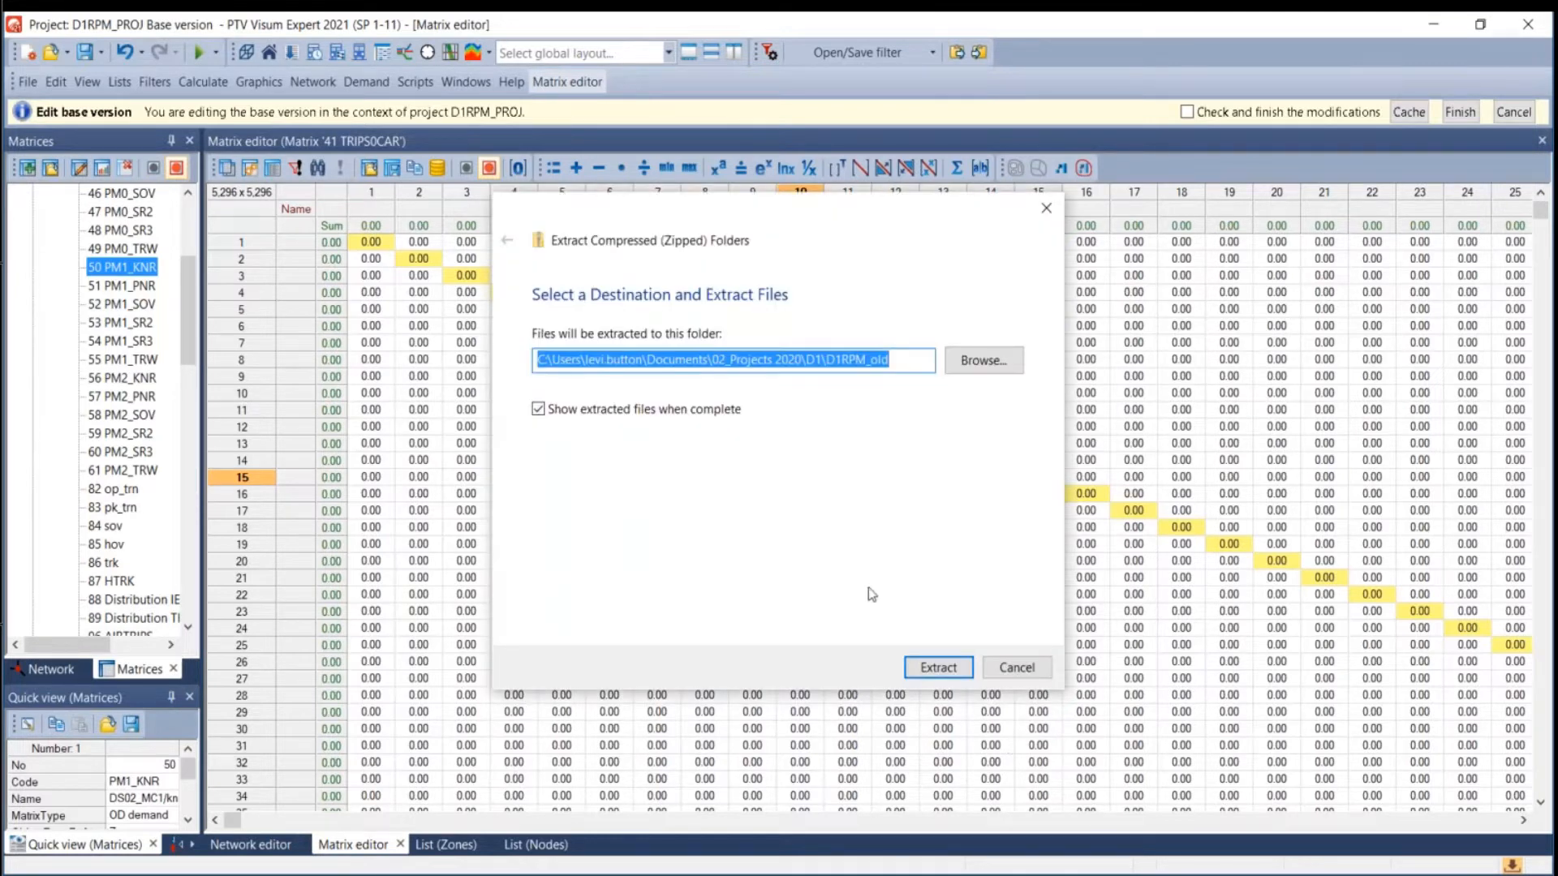
left_click(939, 668)
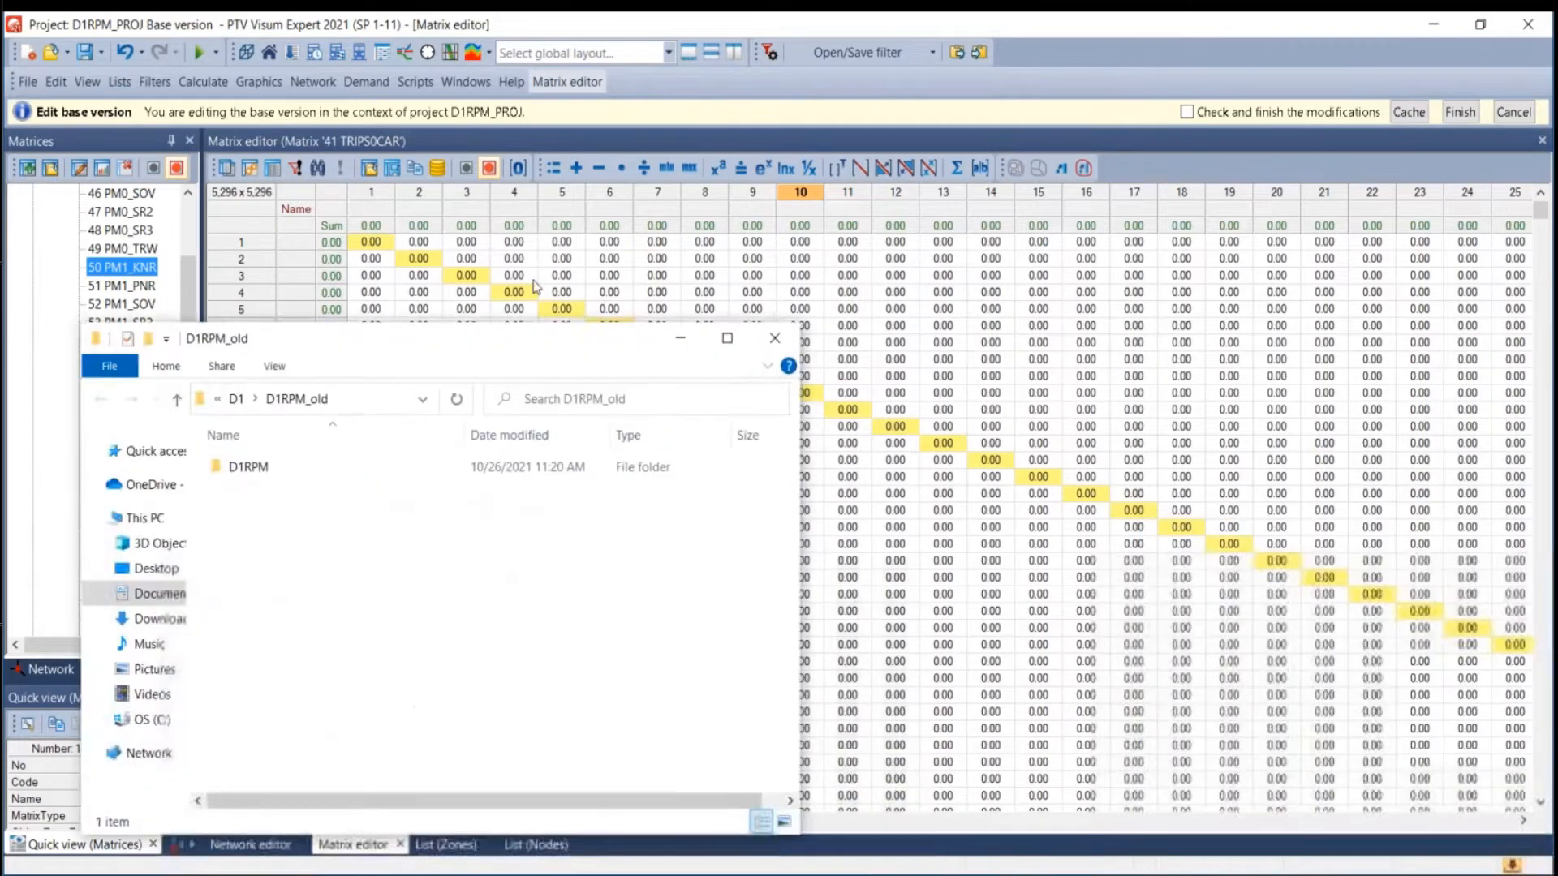
Look through the 2015 and 2045 folders inside the extracted D1RPM folder to find their Visum version files.
double_click(464, 237)
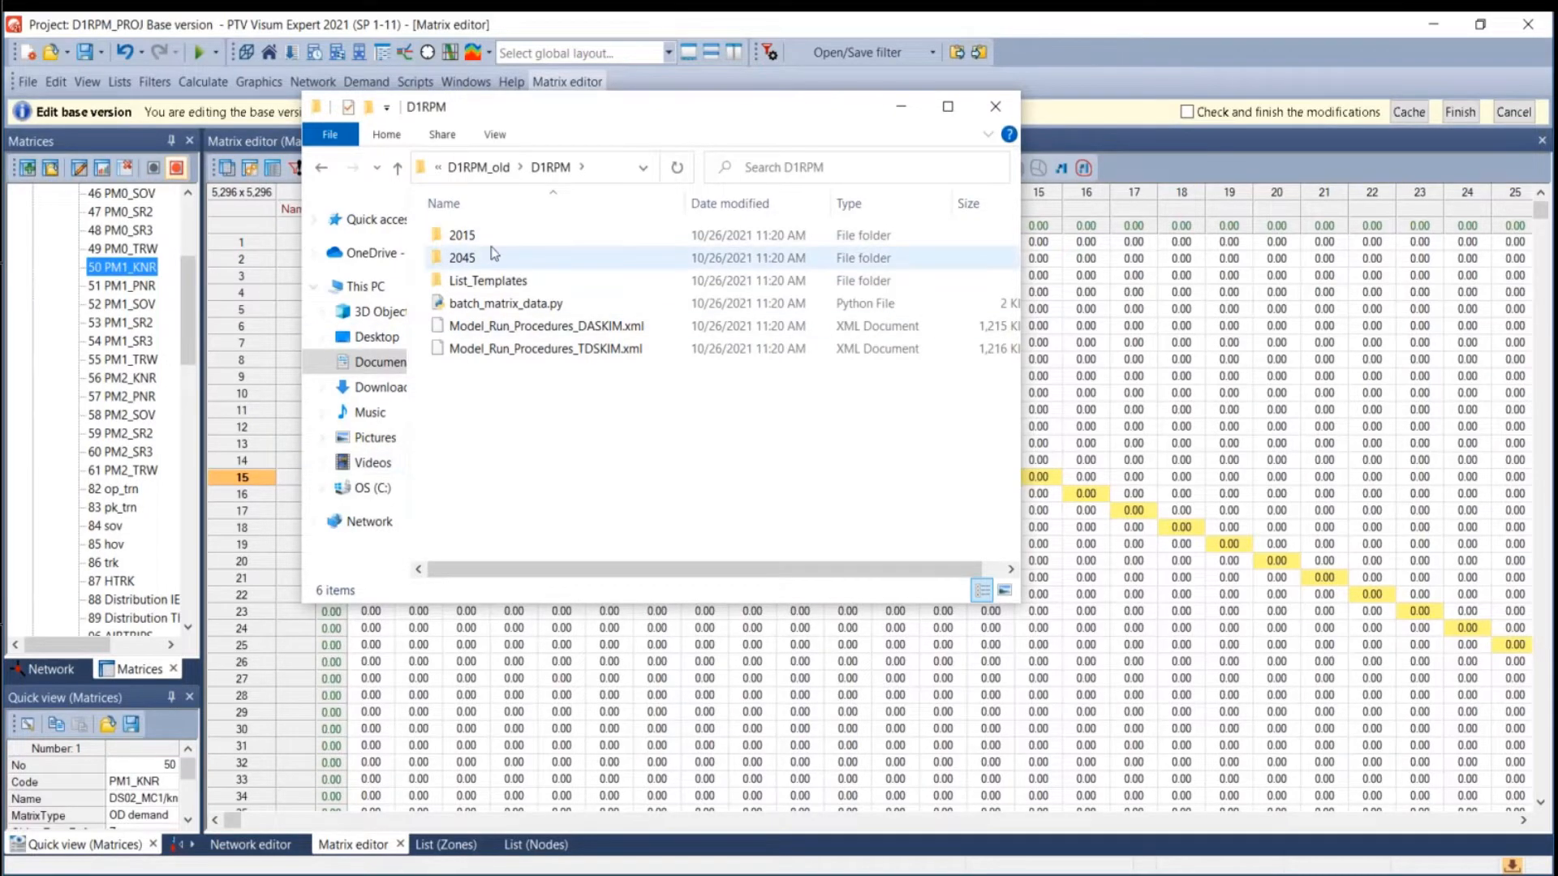
double_click(483, 240)
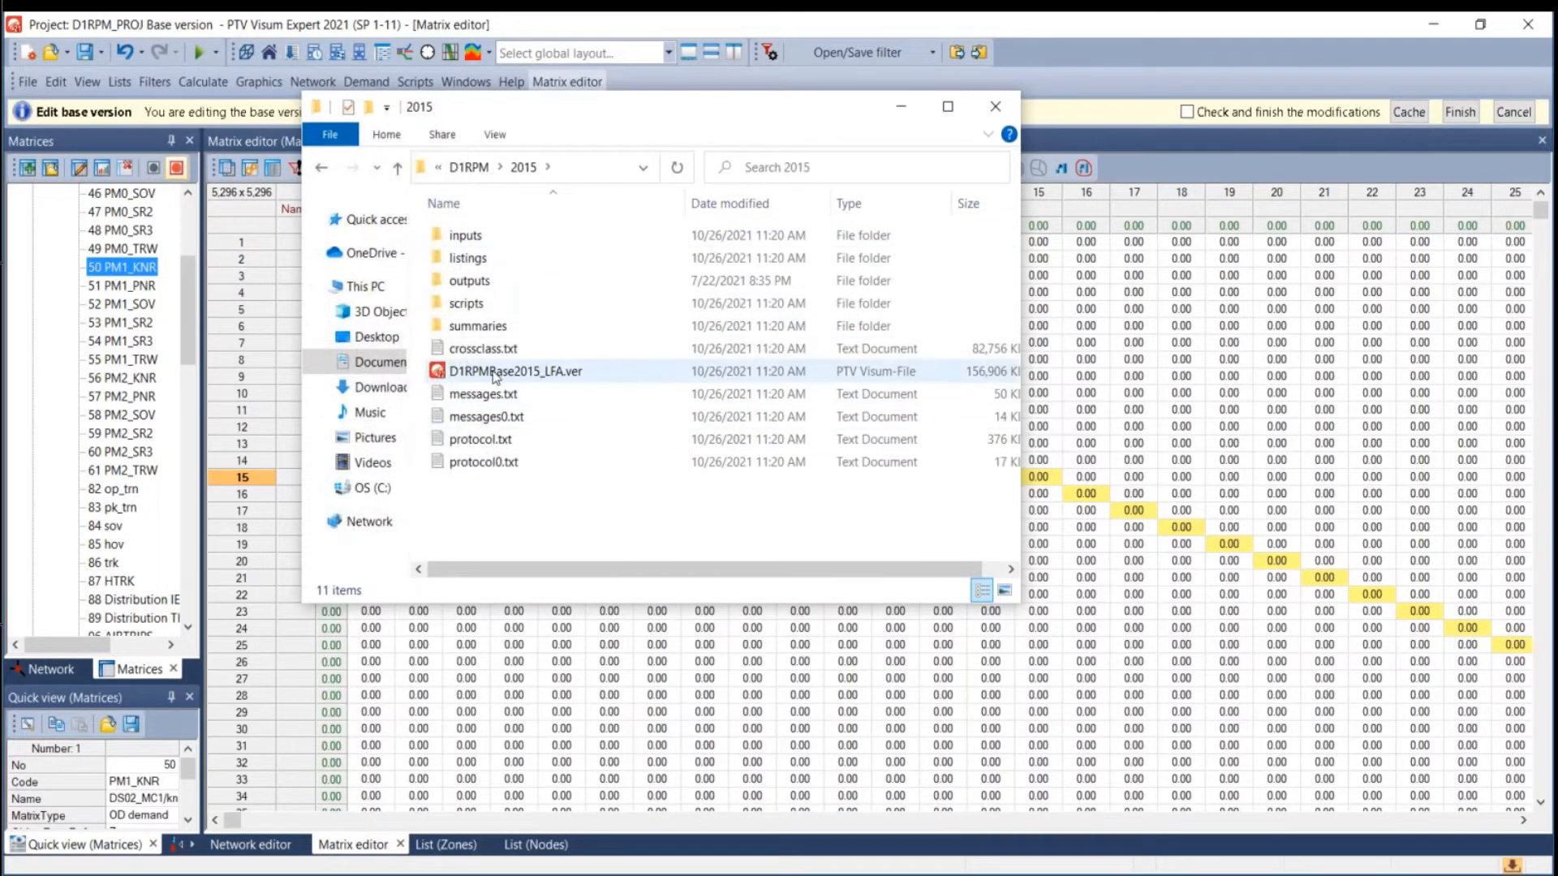
left_click(470, 167)
left_click(465, 261)
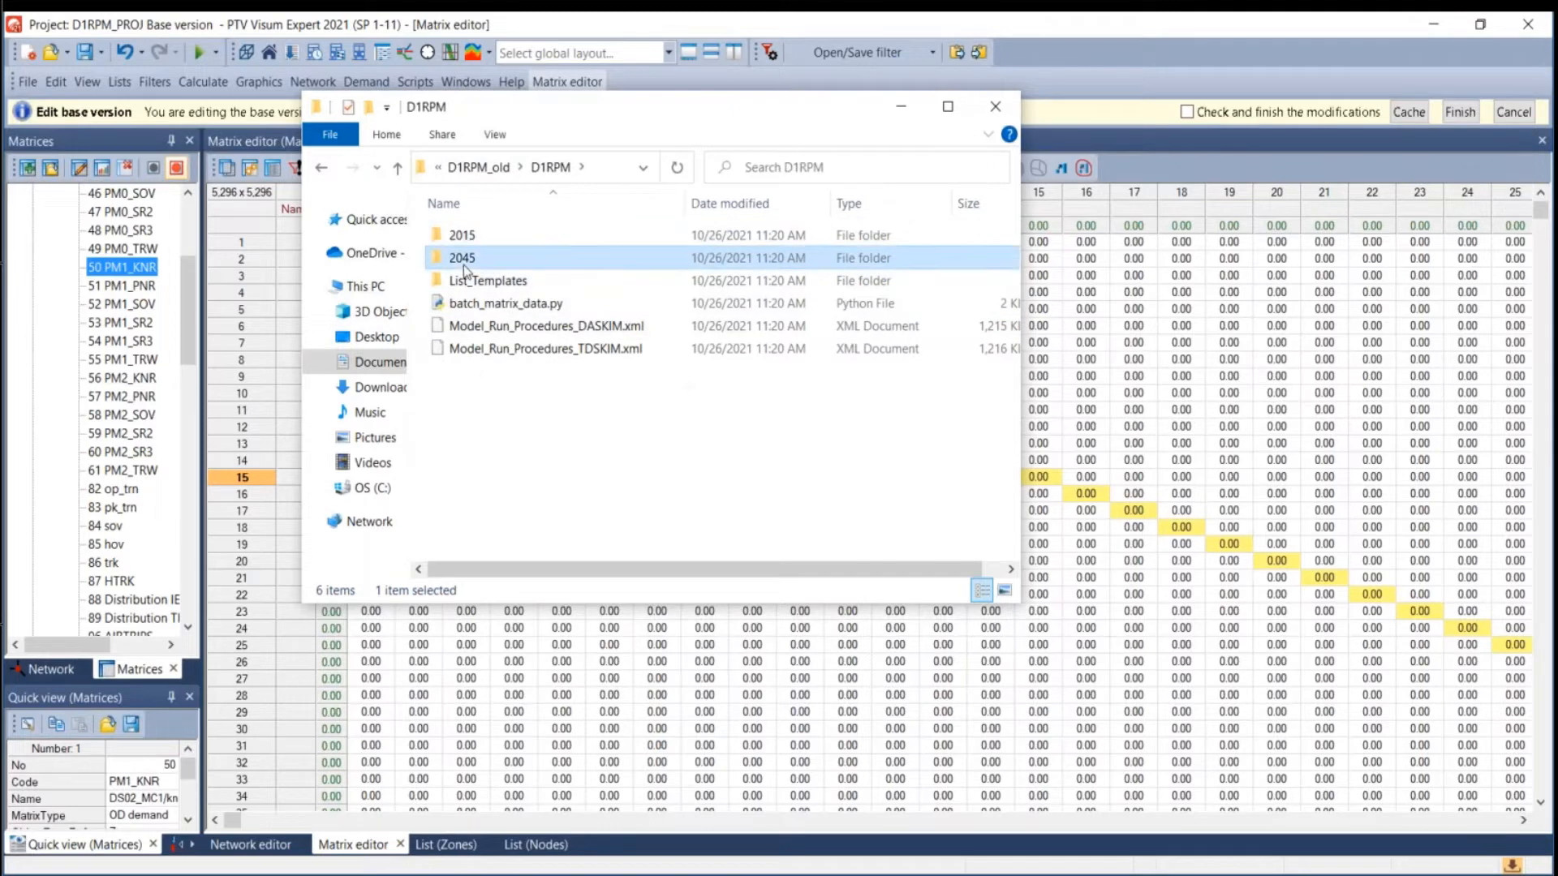
double_click(464, 261)
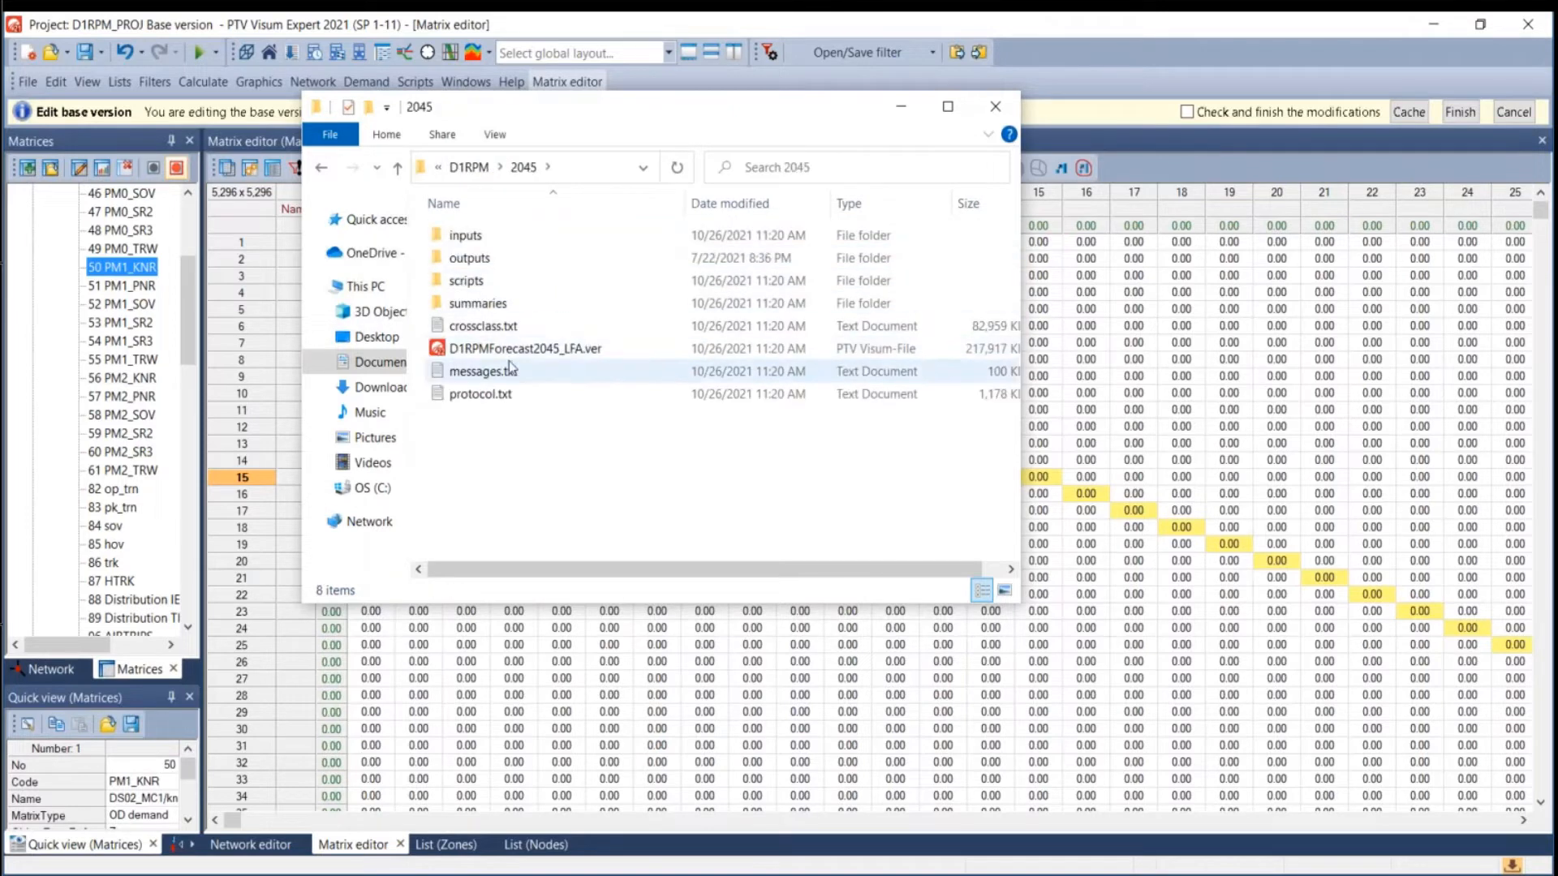
left_click(470, 168)
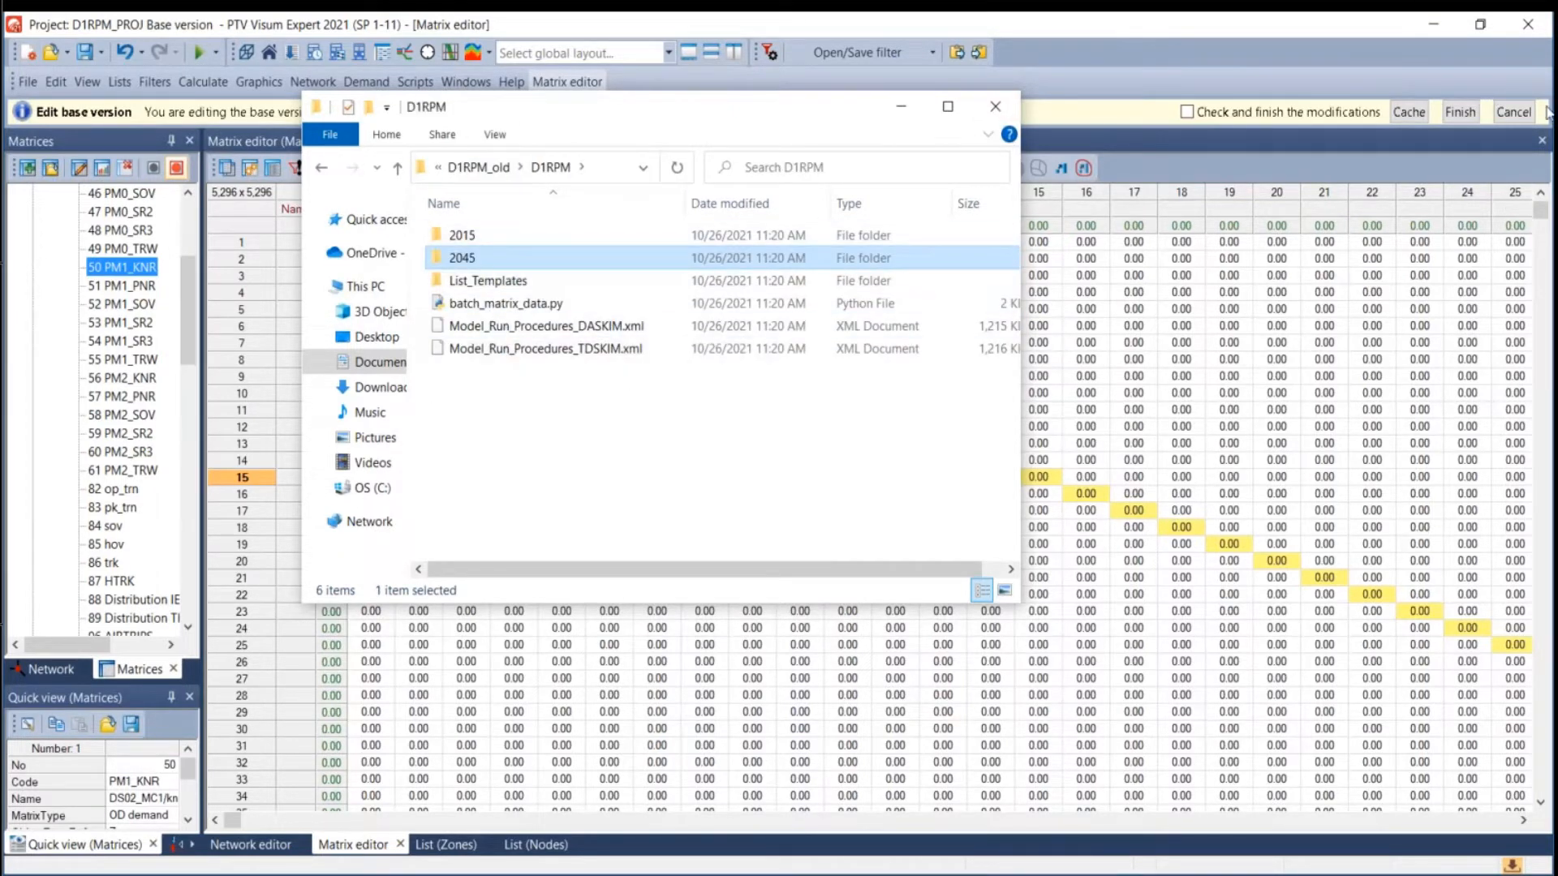
Switch back to PTV Visum, finish editing the base version, and close the D1RPM_PROJ project.
left_click(1454, 111)
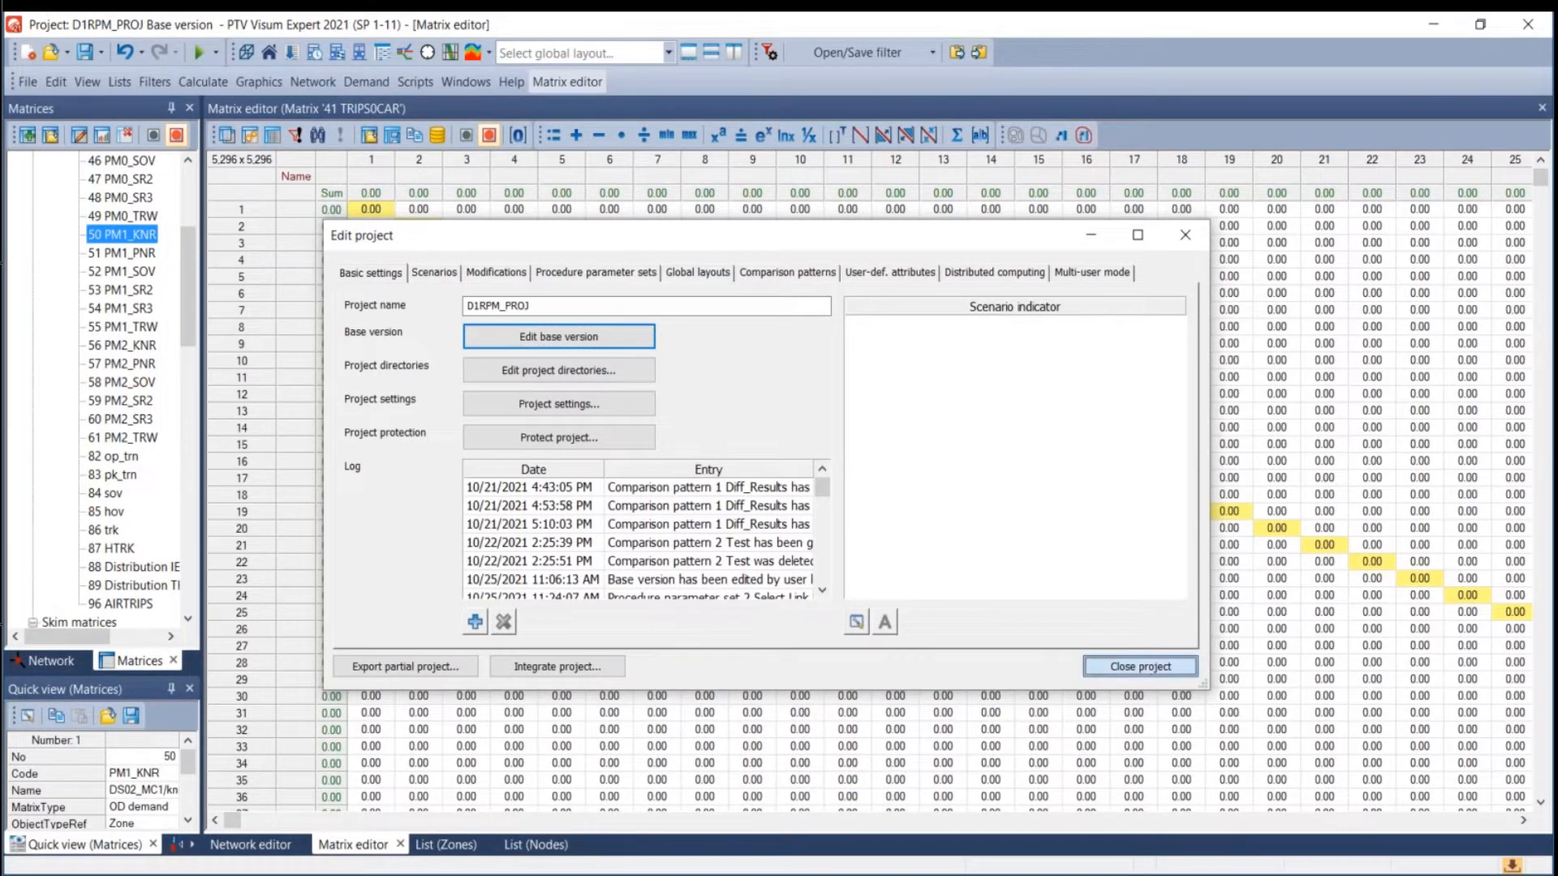
left_click(1140, 666)
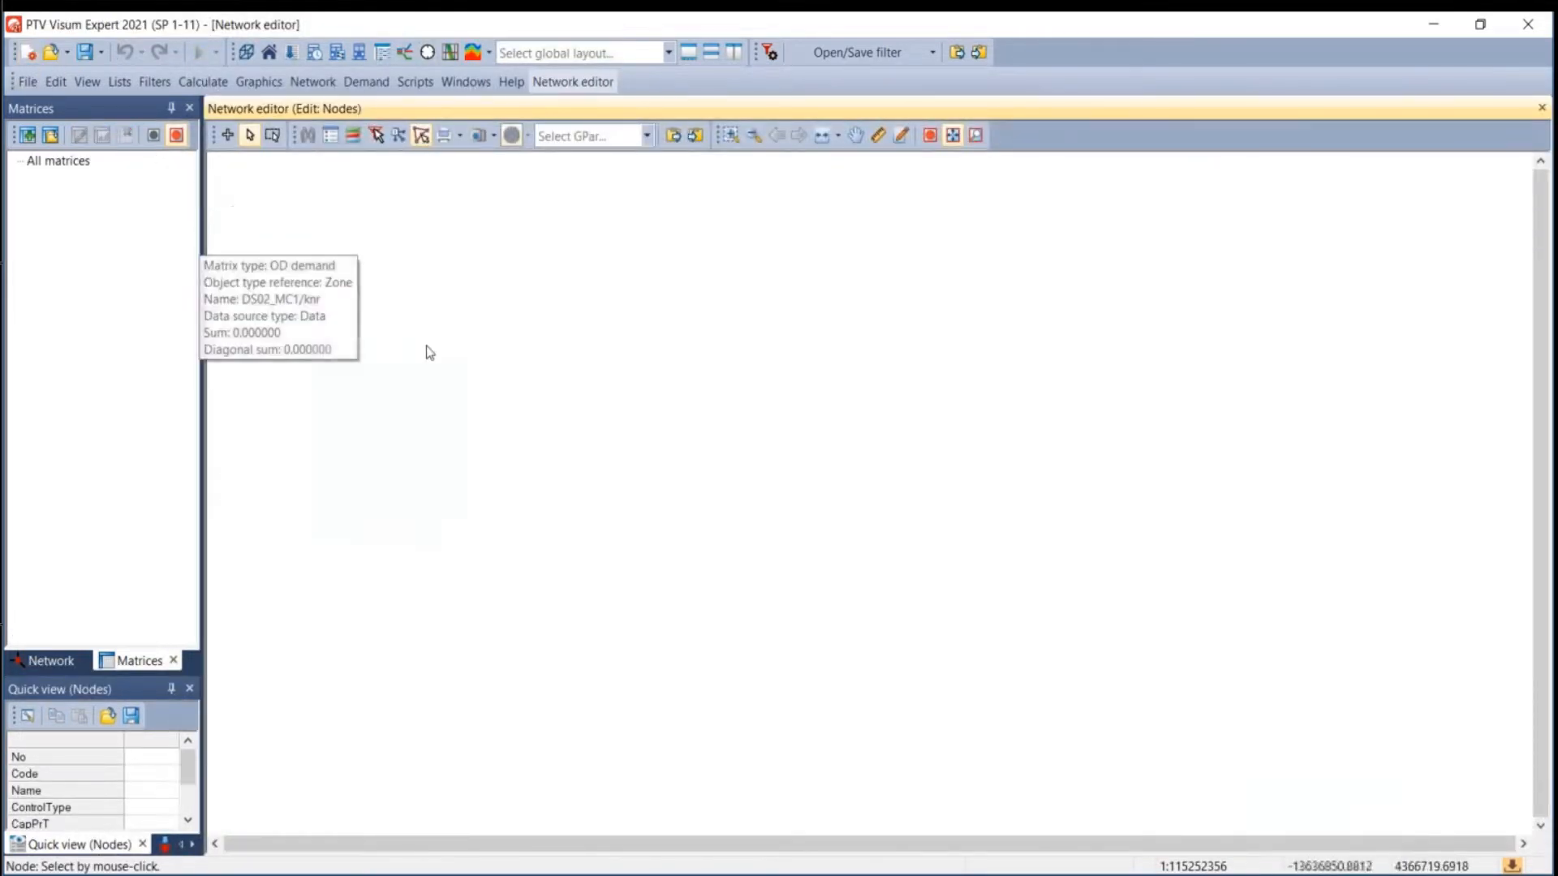
Load D1RPMBase2015_LFA.ver from the extracted 2015 folder into Visum and display its network in the network editor.
mouse_move(434, 870)
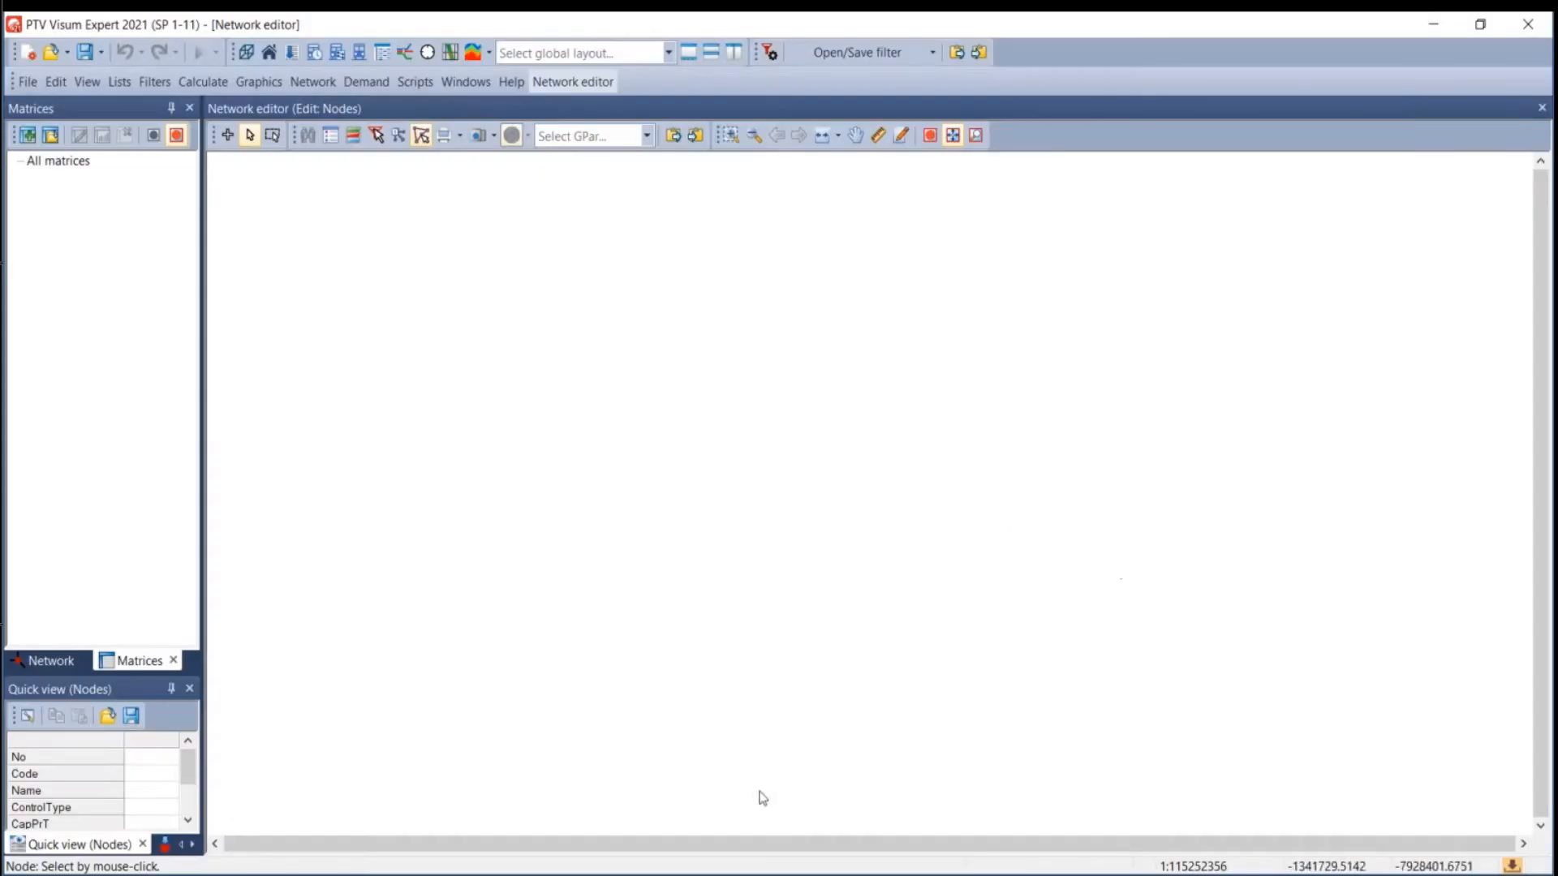
mouse_move(560, 827)
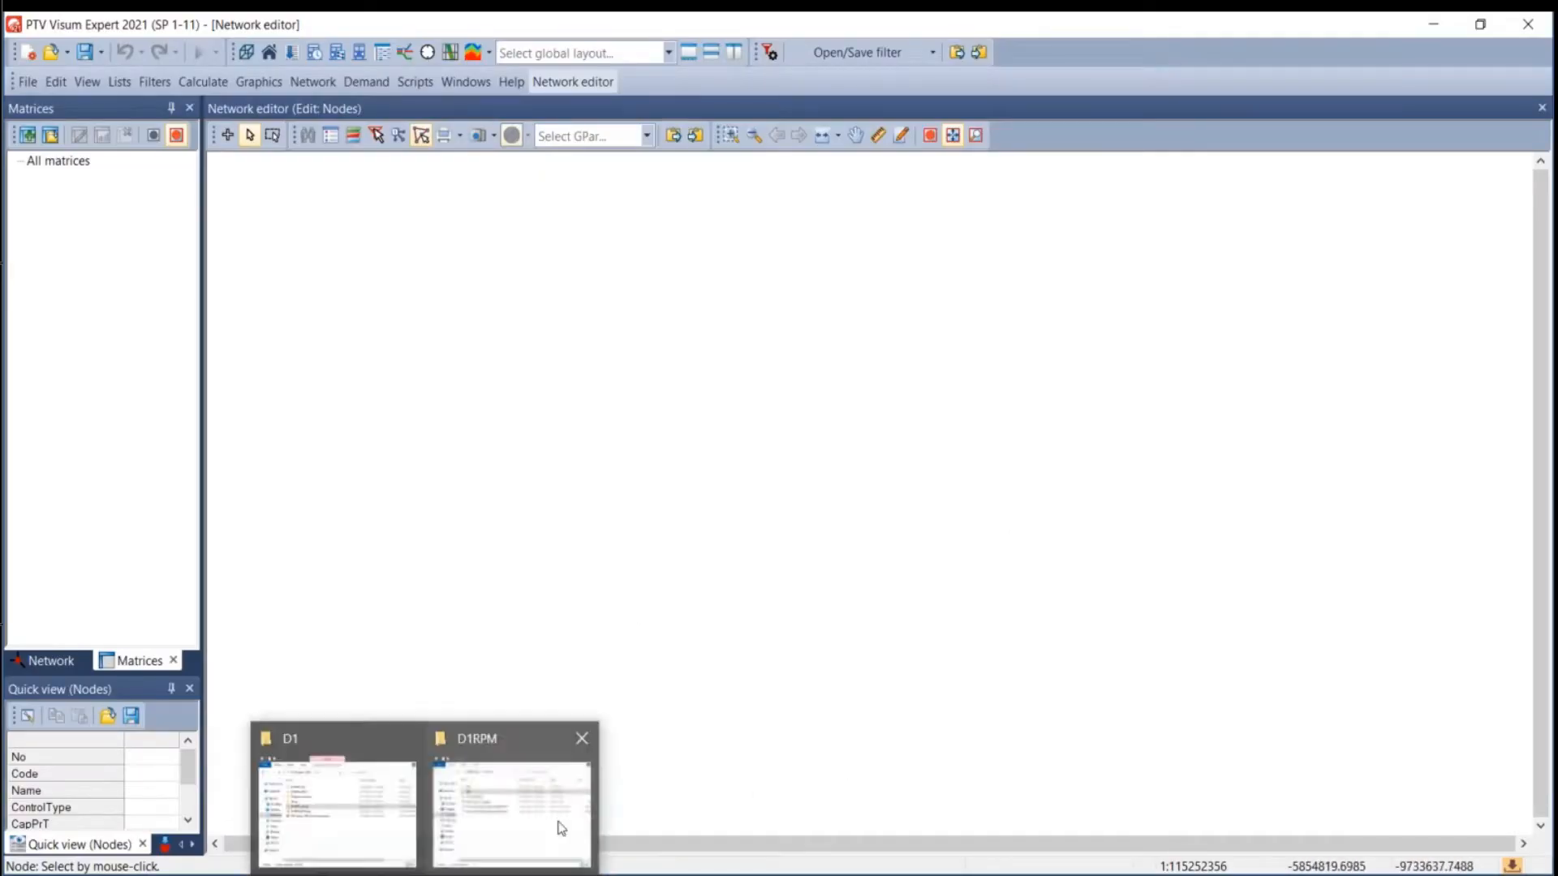
left_click(483, 817)
double_click(464, 237)
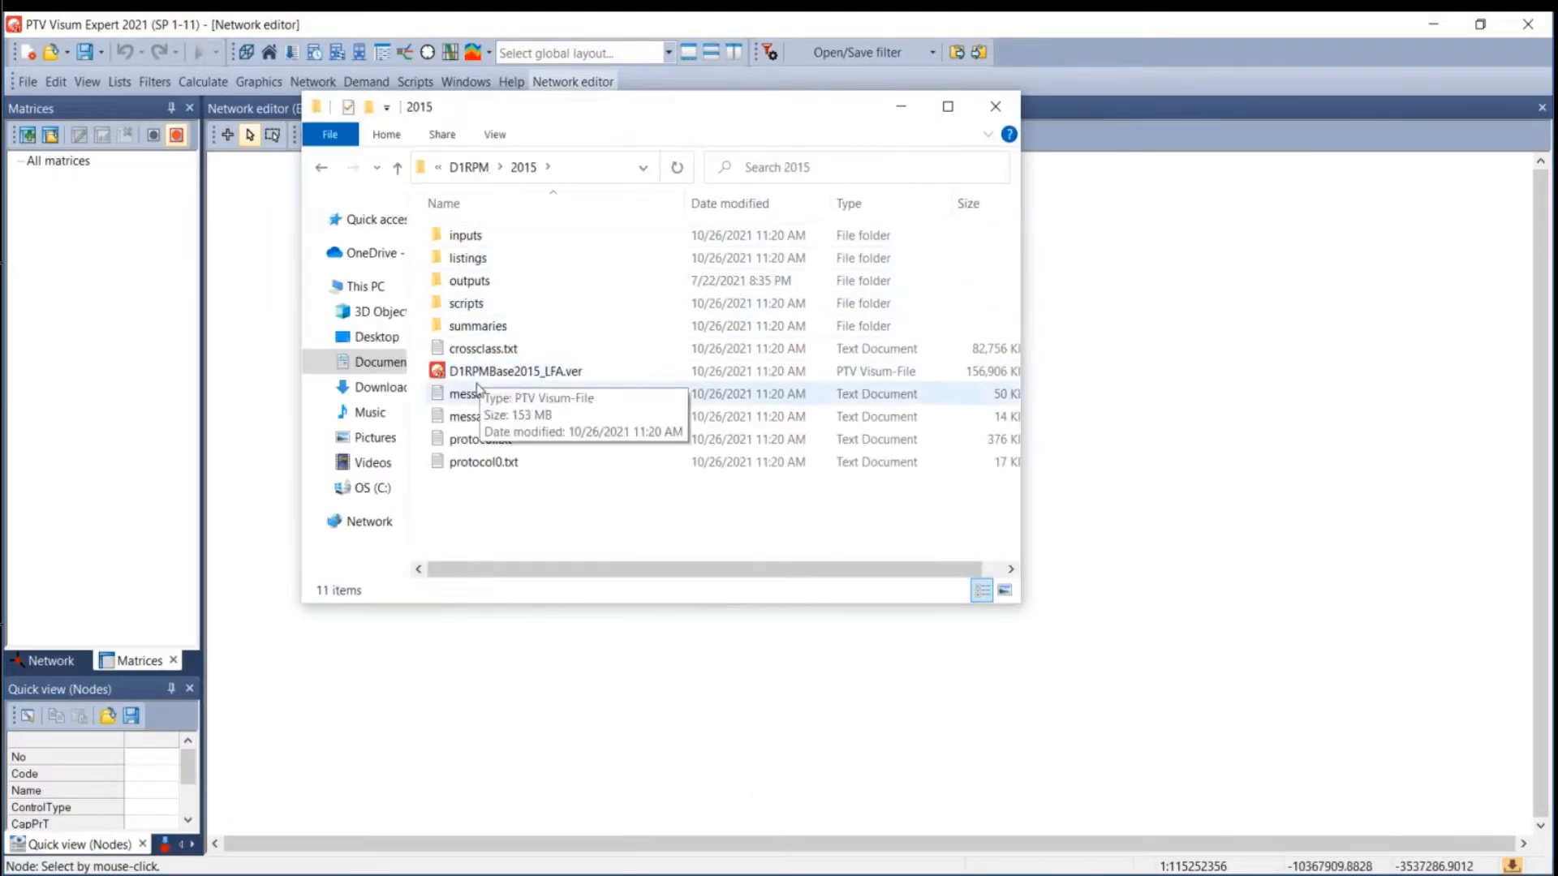
left_click_drag(487, 373, 1195, 450)
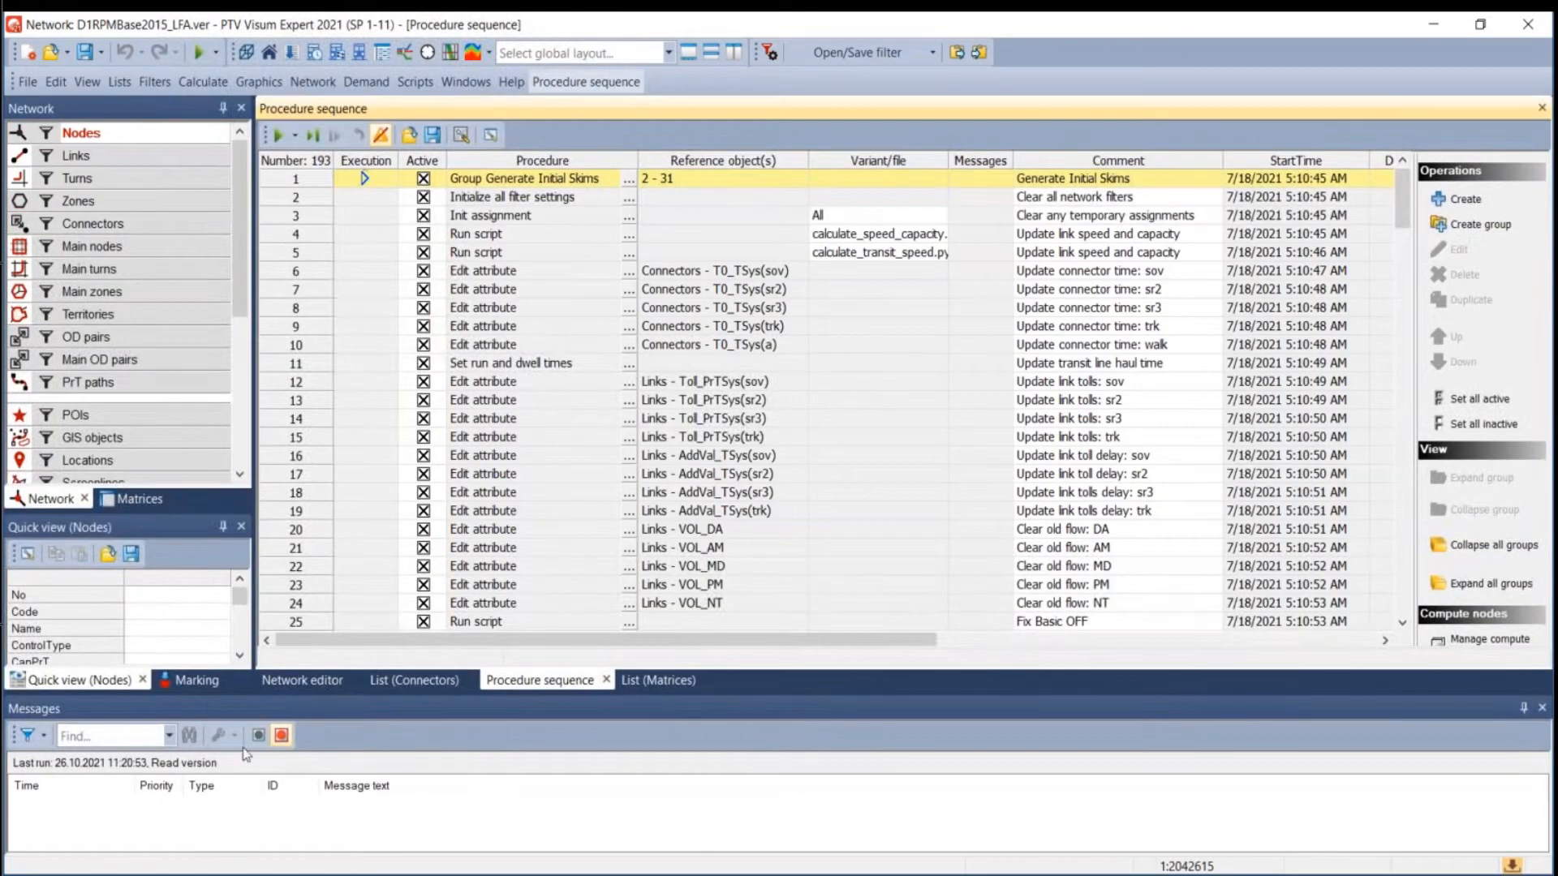
left_click(302, 680)
scroll(548, 482, "down", 2)
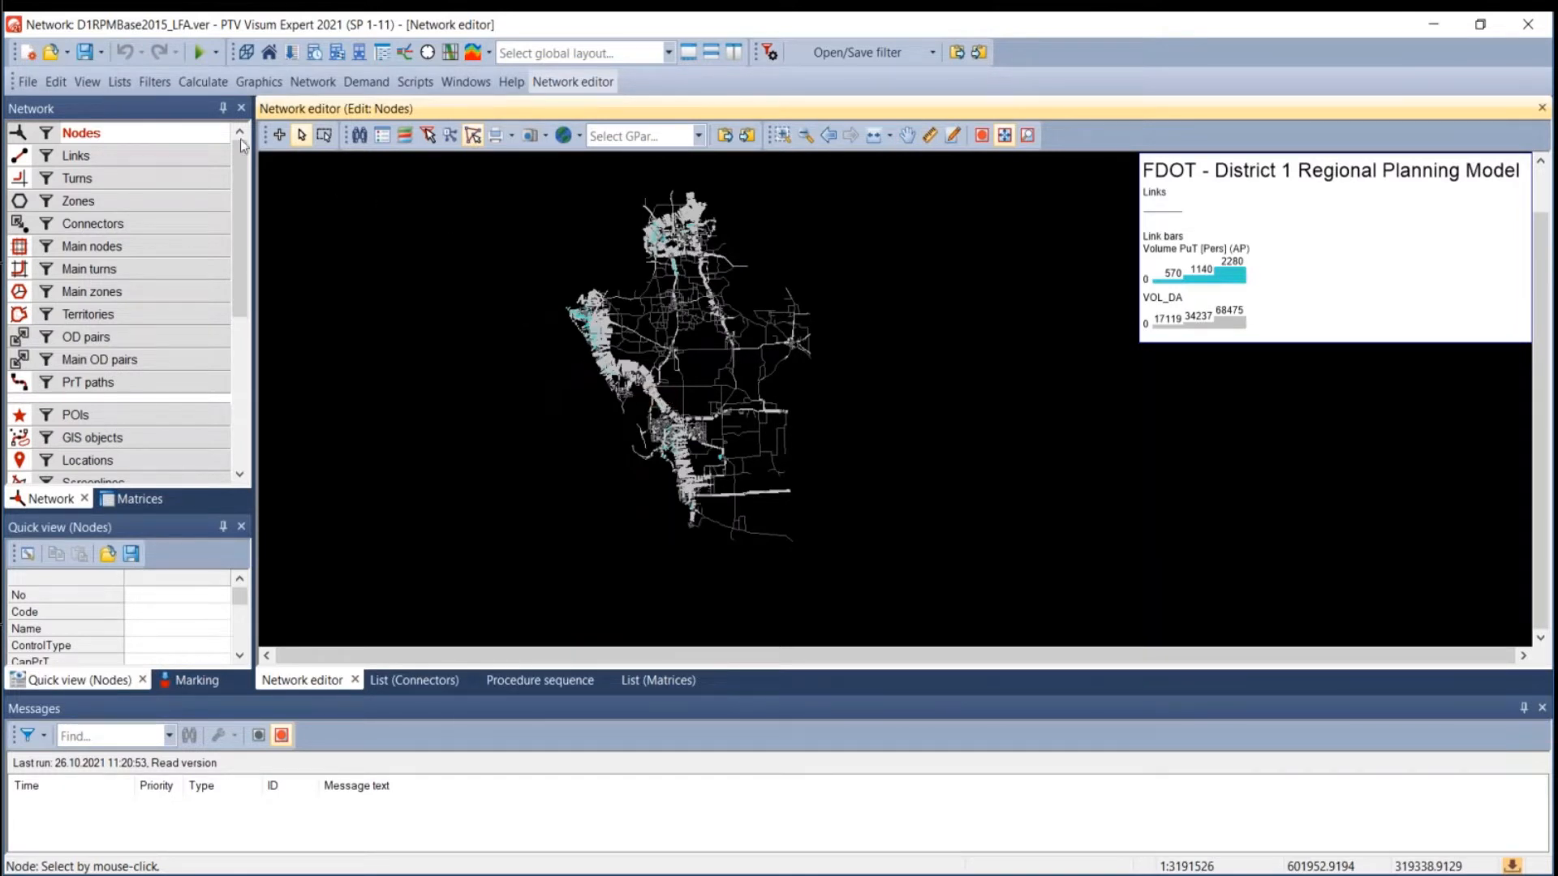
Create a scenario management project named D1RPM_Sample, using the currently loaded data as base version and a file-based project database.
left_click(29, 90)
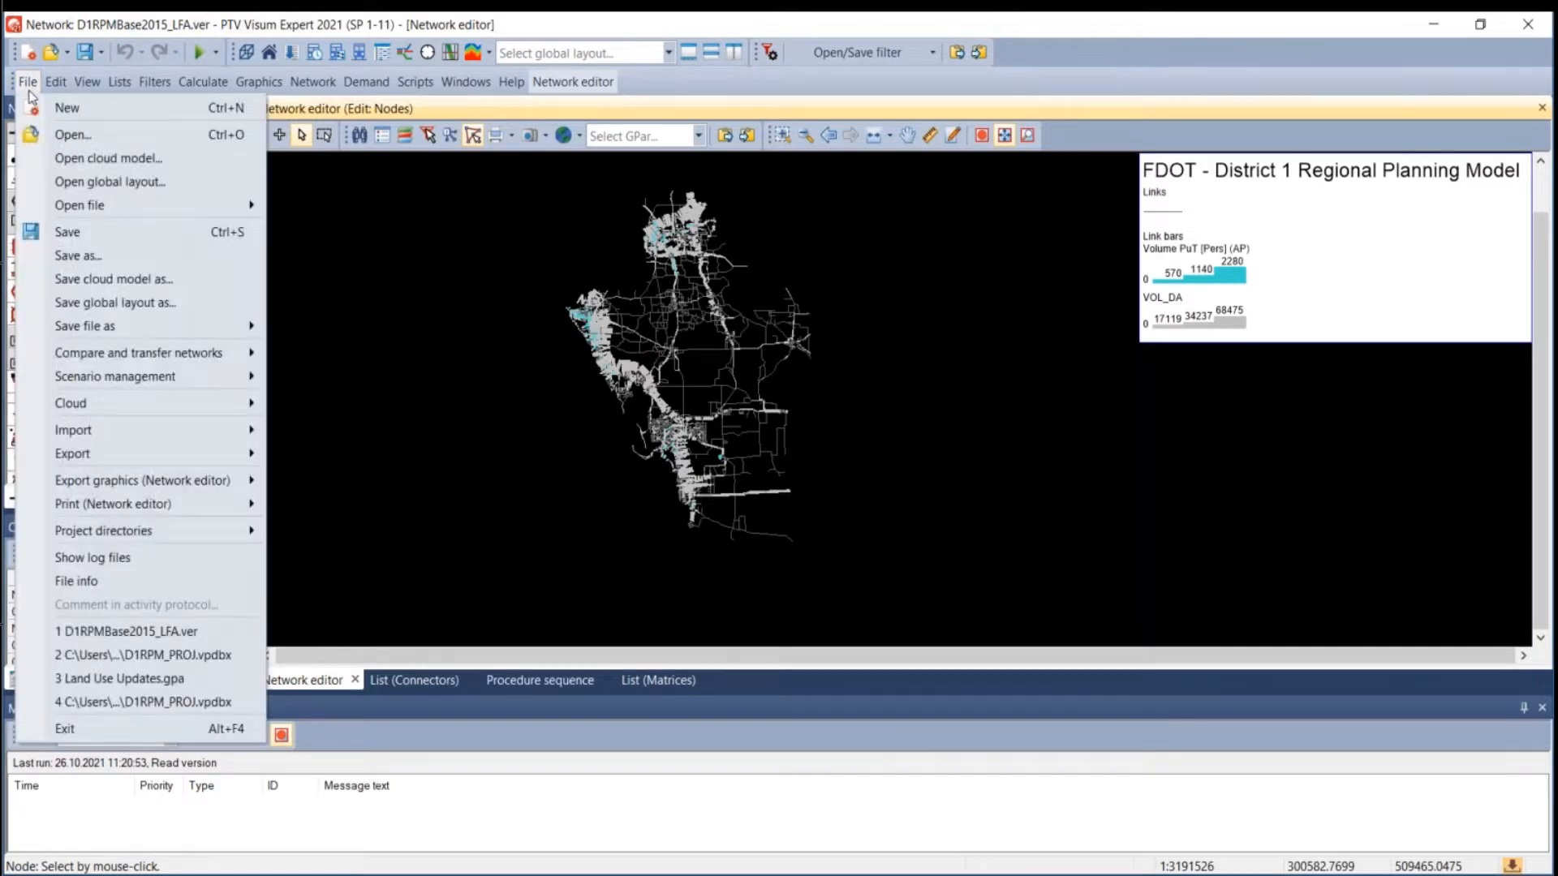
mouse_move(104, 380)
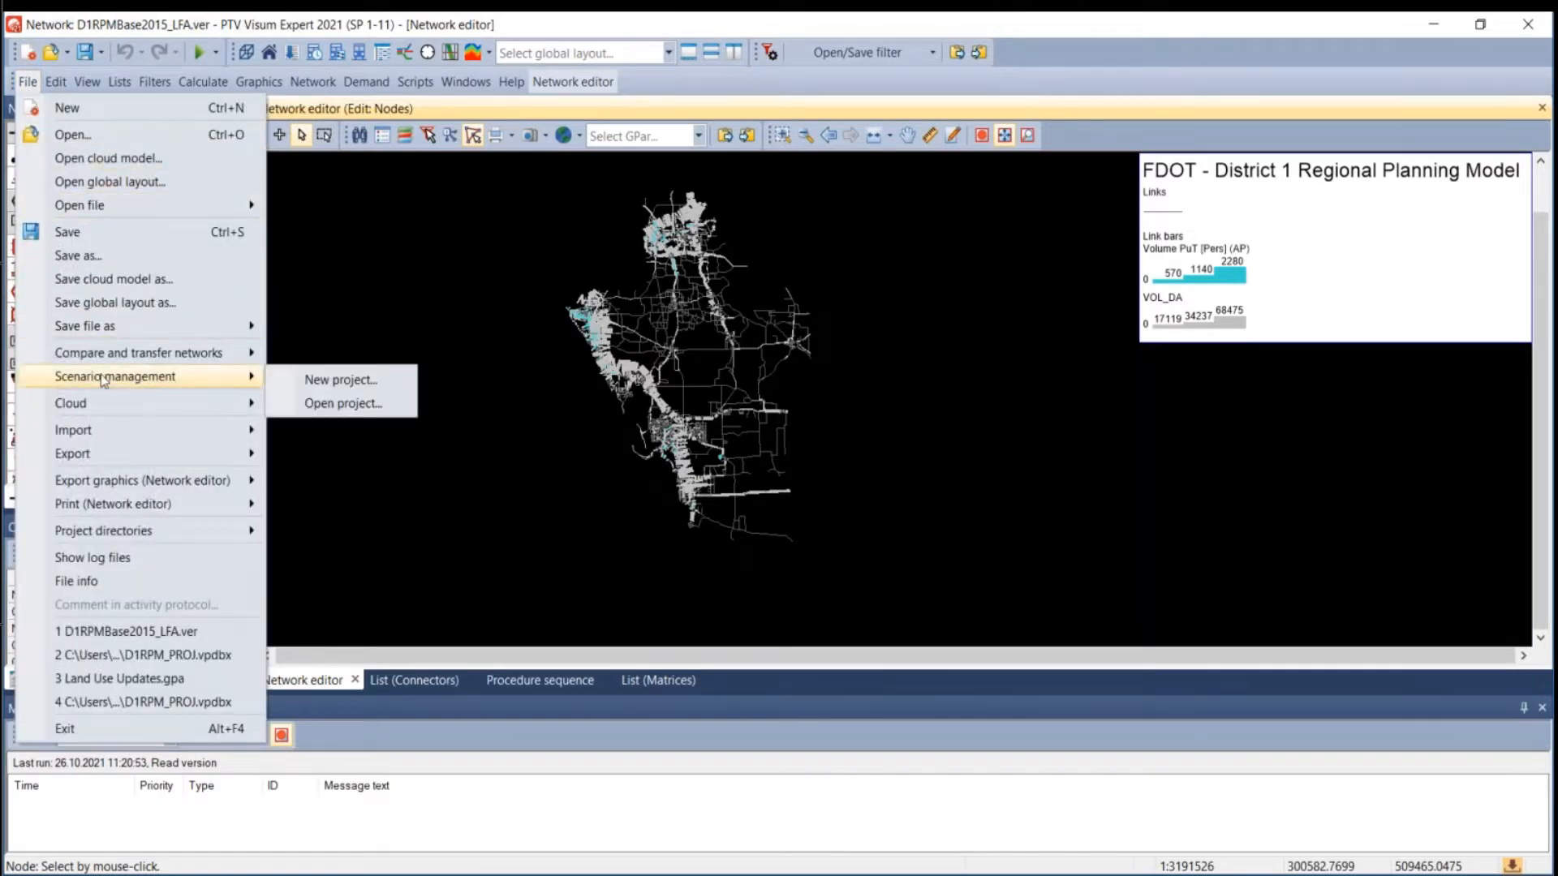
left_click(343, 382)
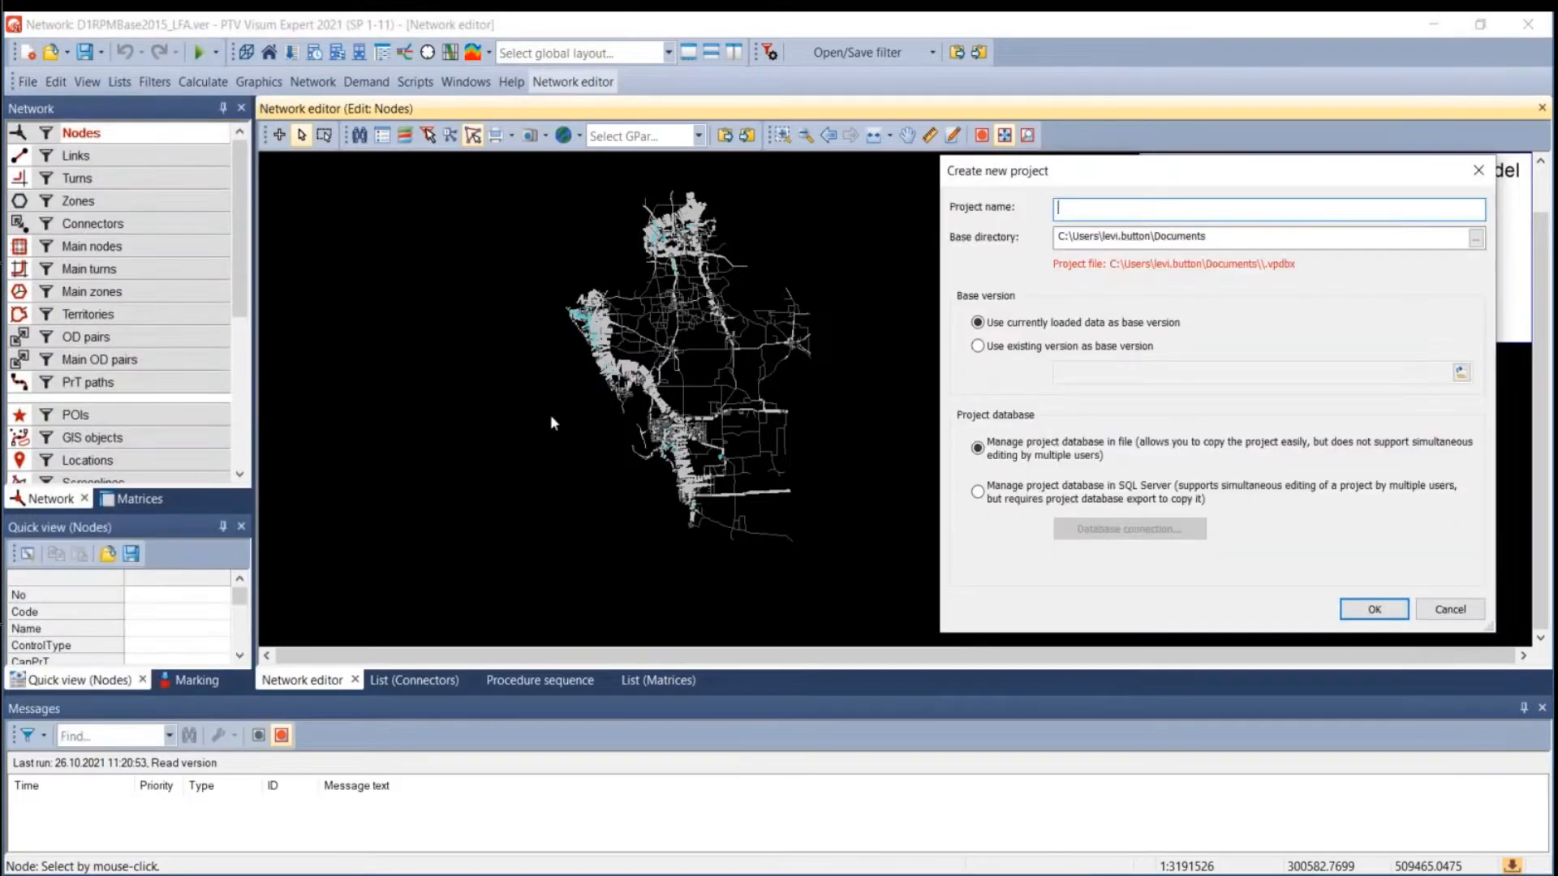
left_click_drag(1042, 178, 606, 263)
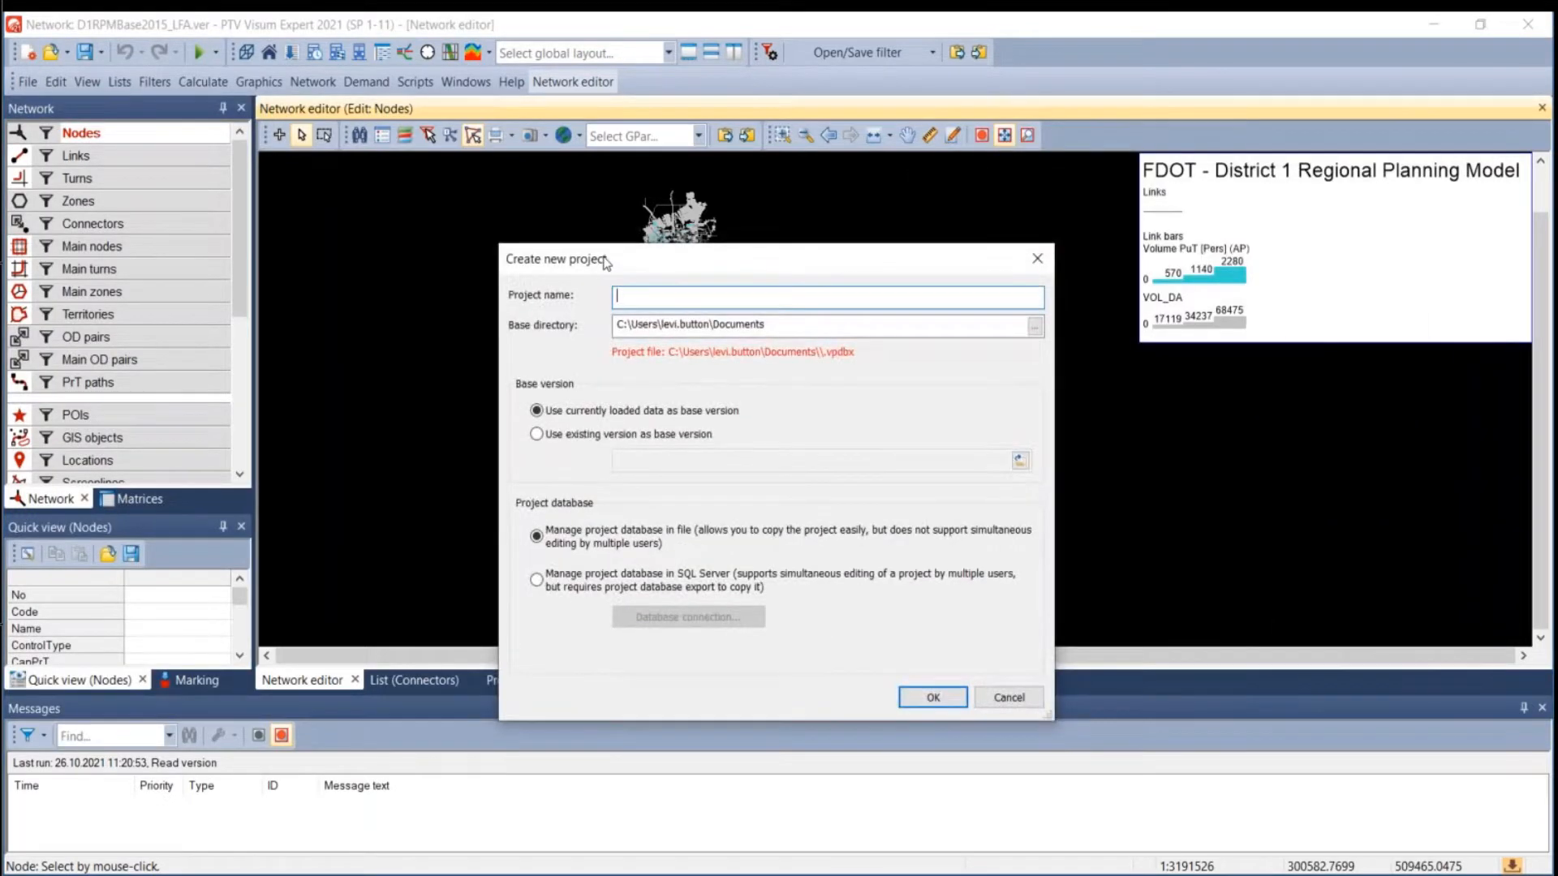
type("D1")
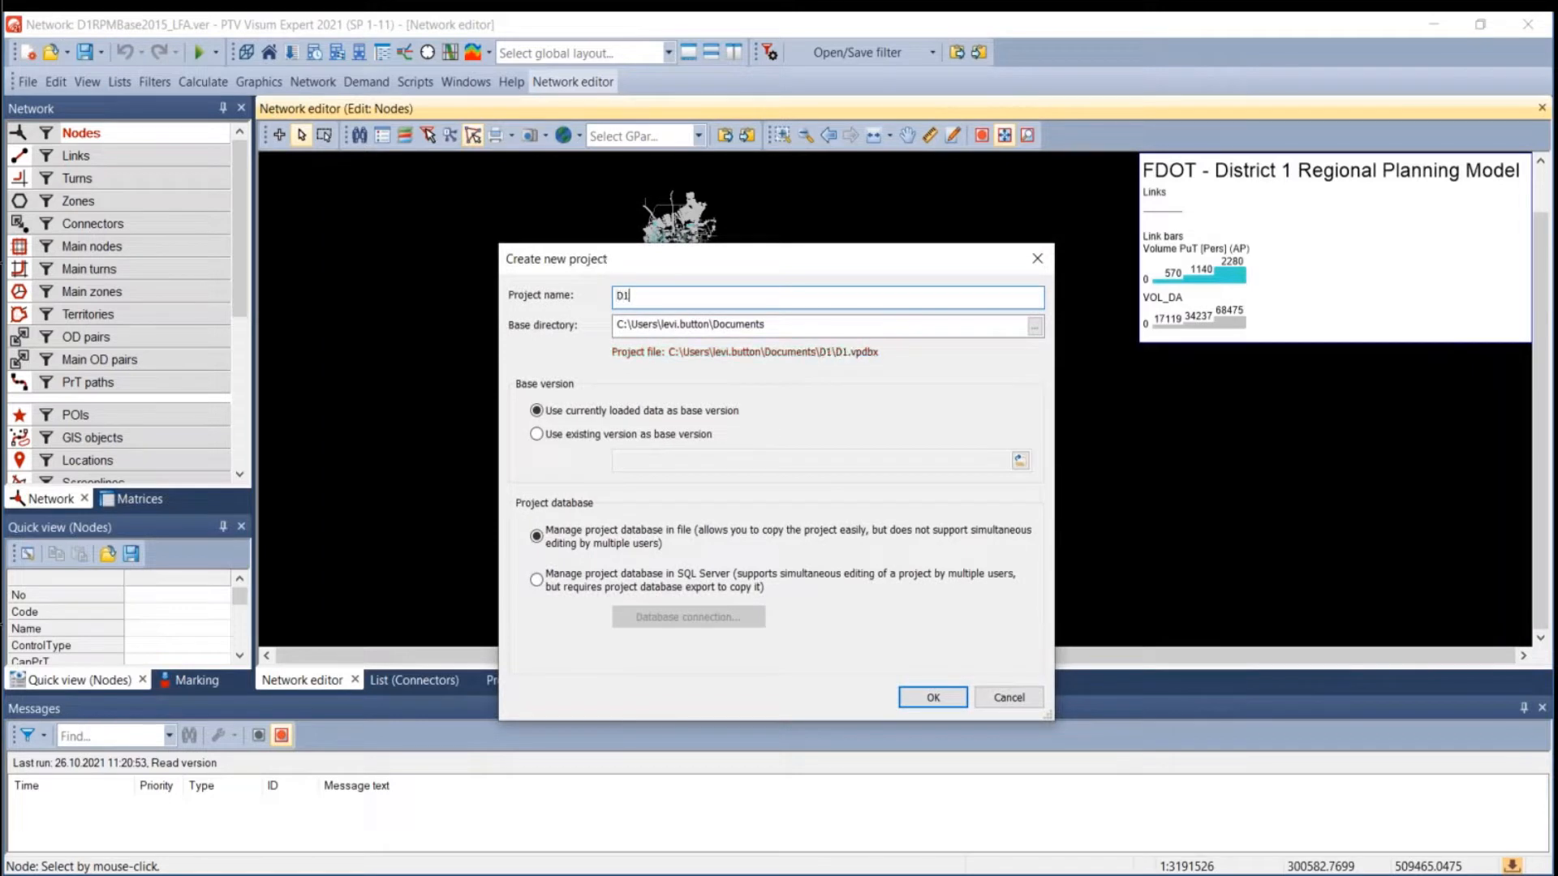
type("RPM_Sample")
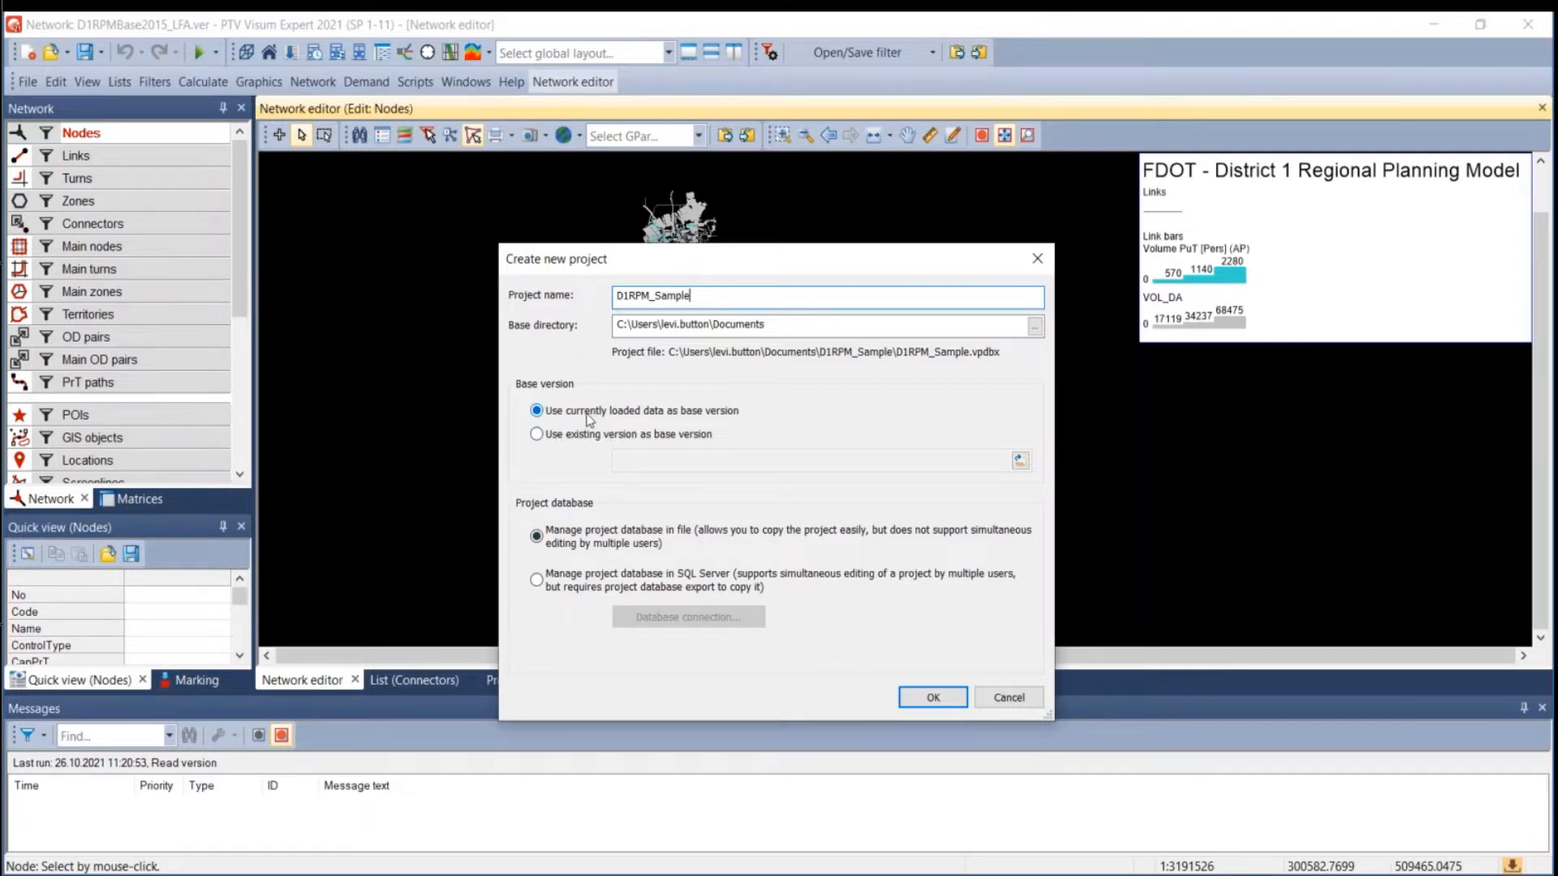
left_click(935, 701)
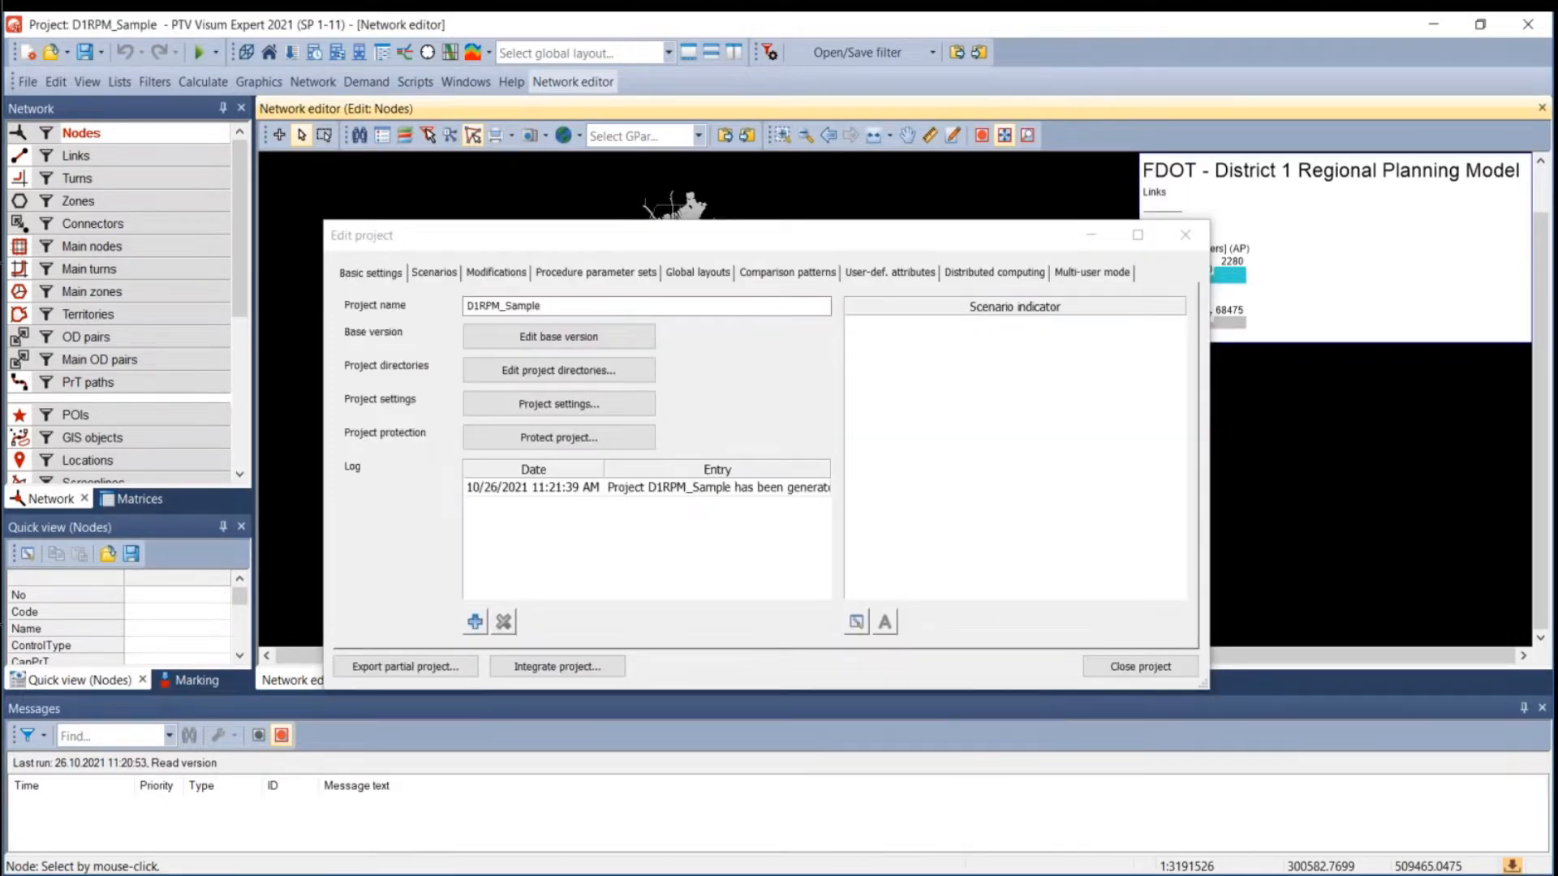
Check the 2015 source version file in File Explorer, then review the new project's scenarios, modifications and basic settings in Visum.
left_click(487, 811)
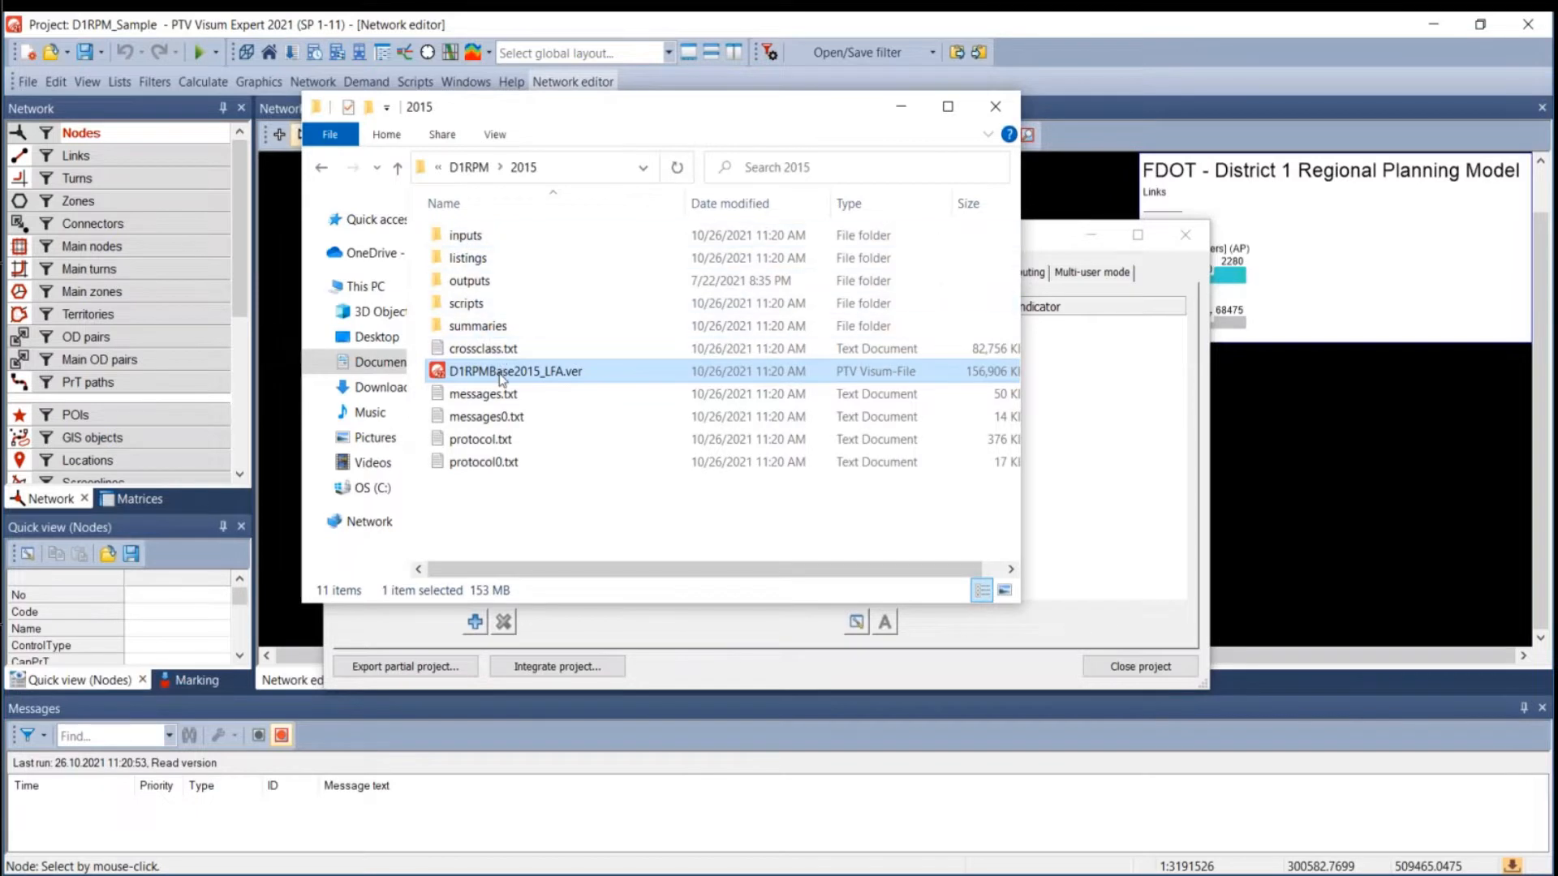
left_click(1136, 467)
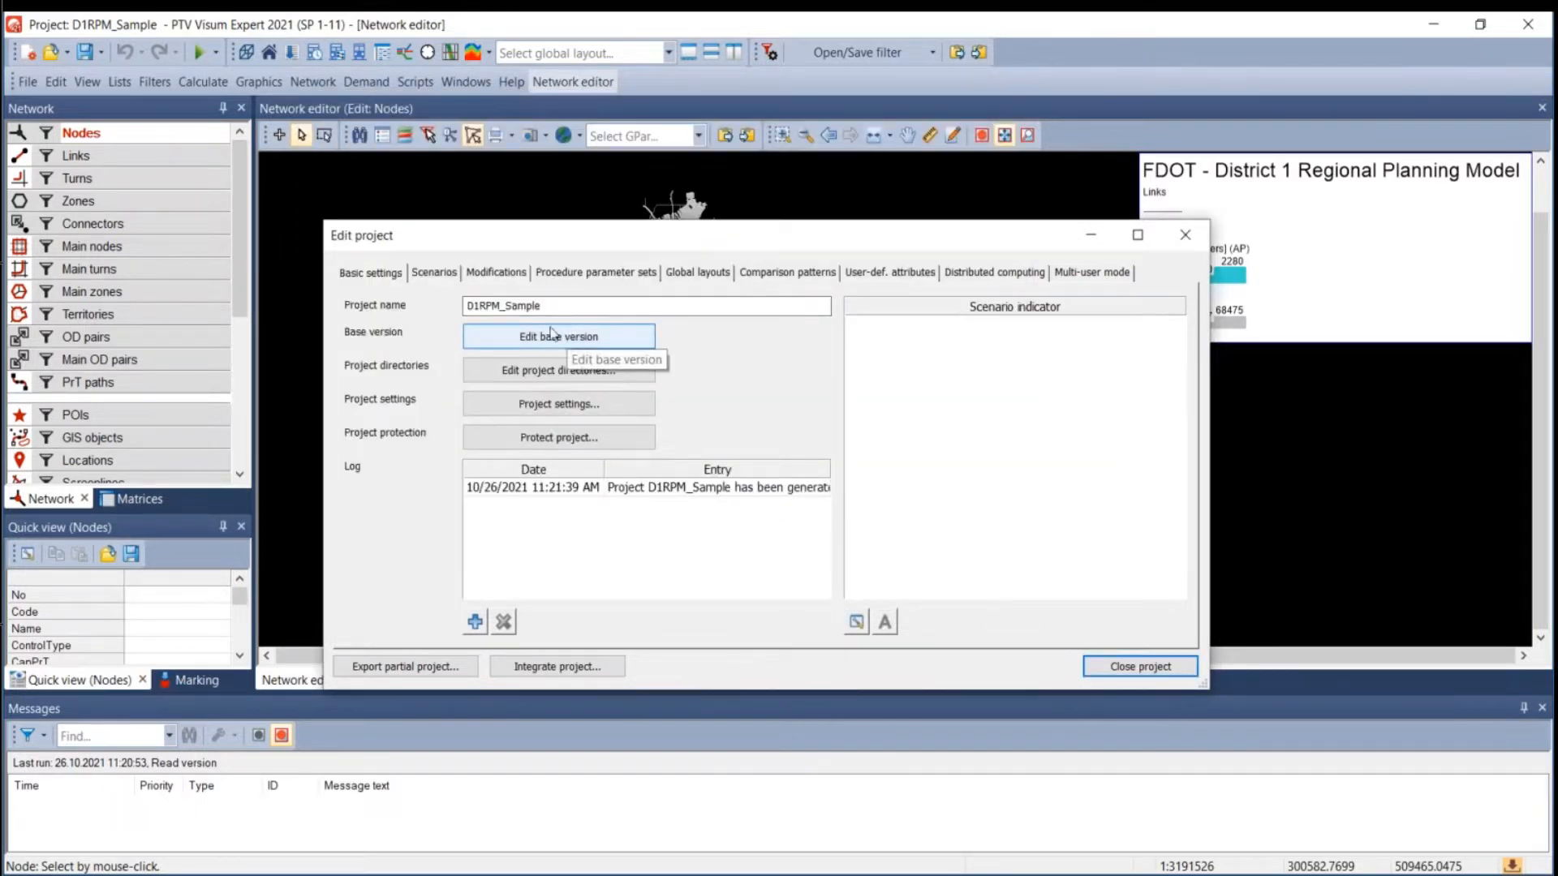
left_click(435, 273)
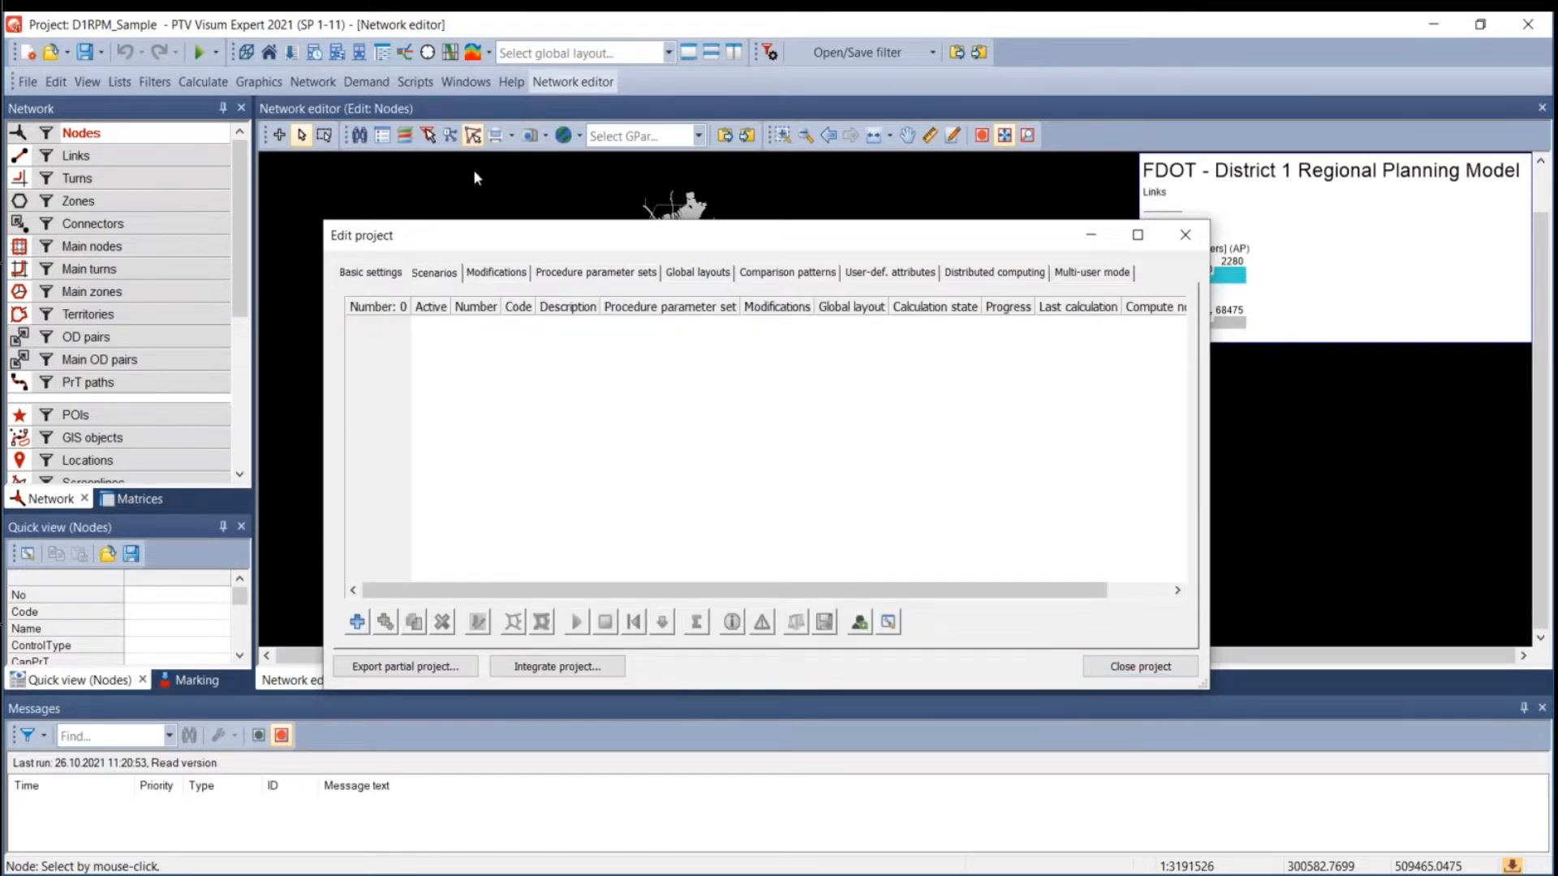
left_click(489, 272)
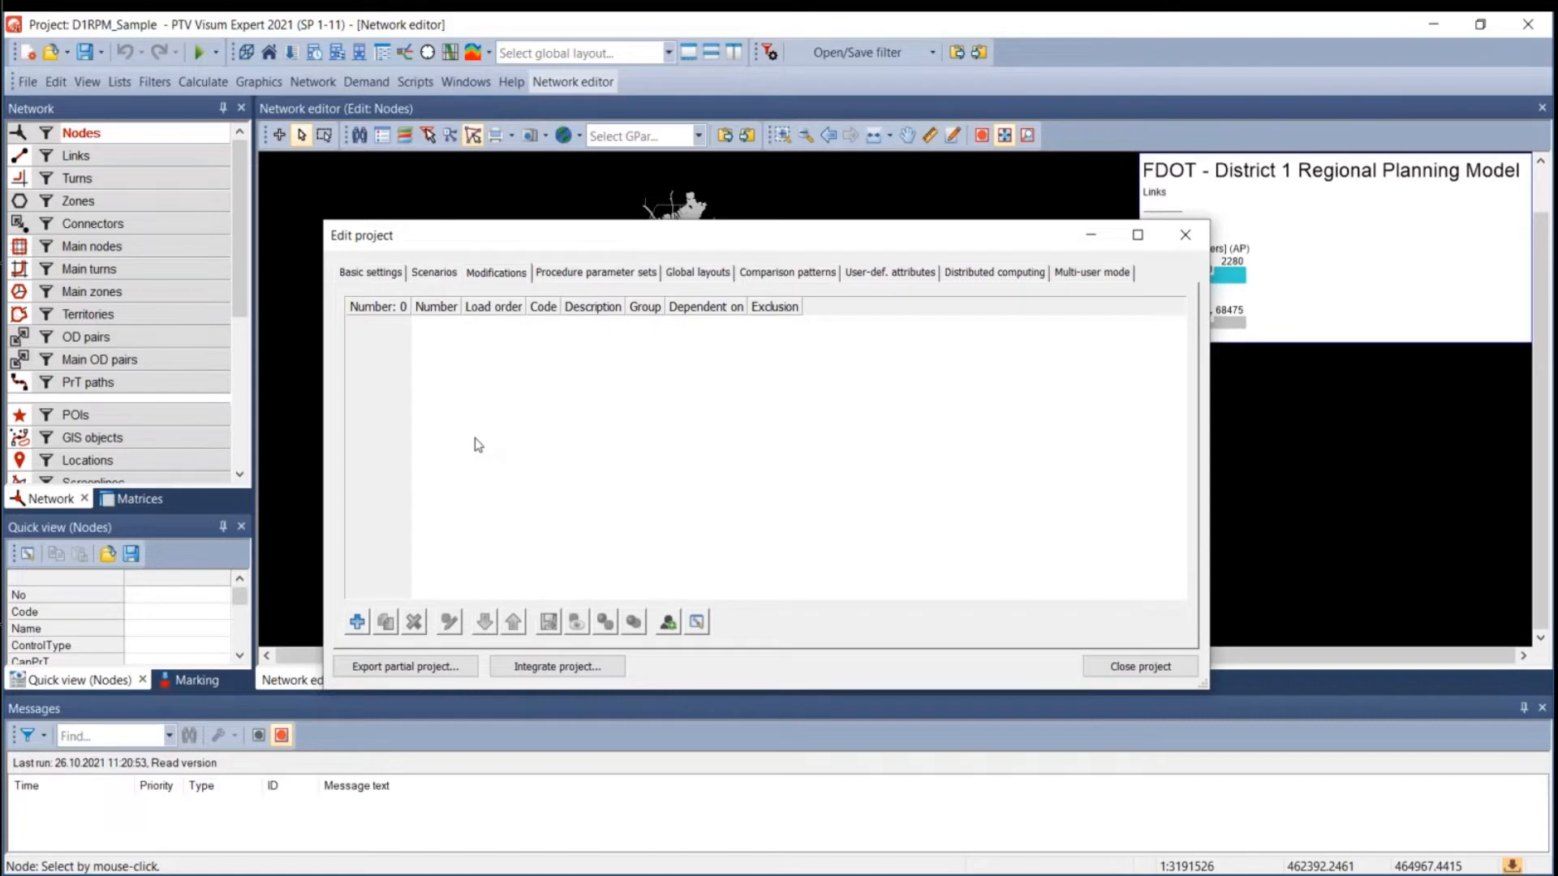
left_click(423, 277)
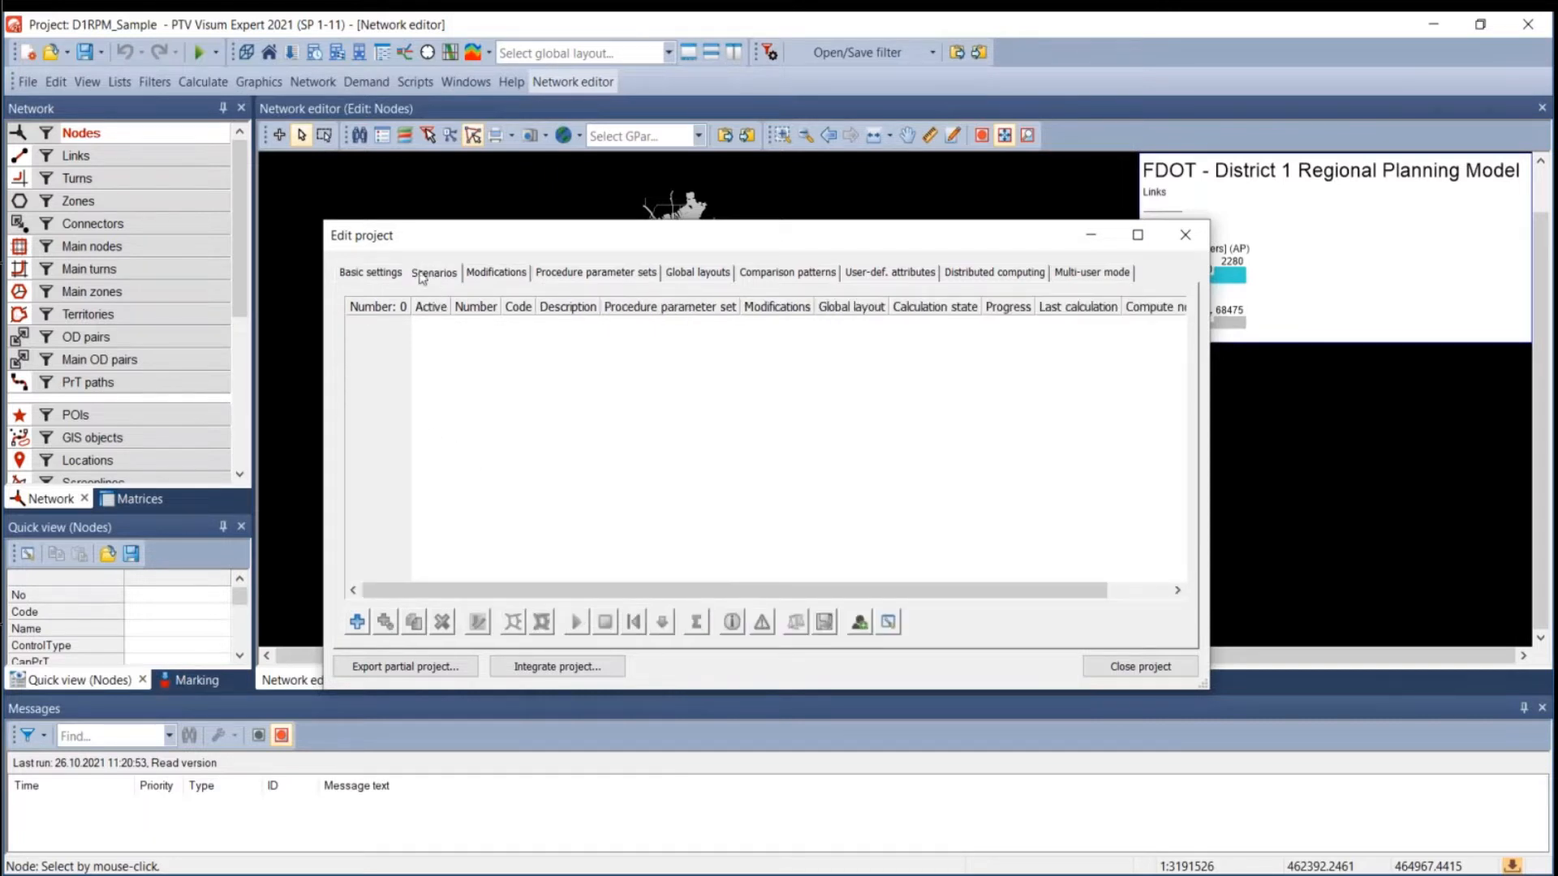
left_click(387, 274)
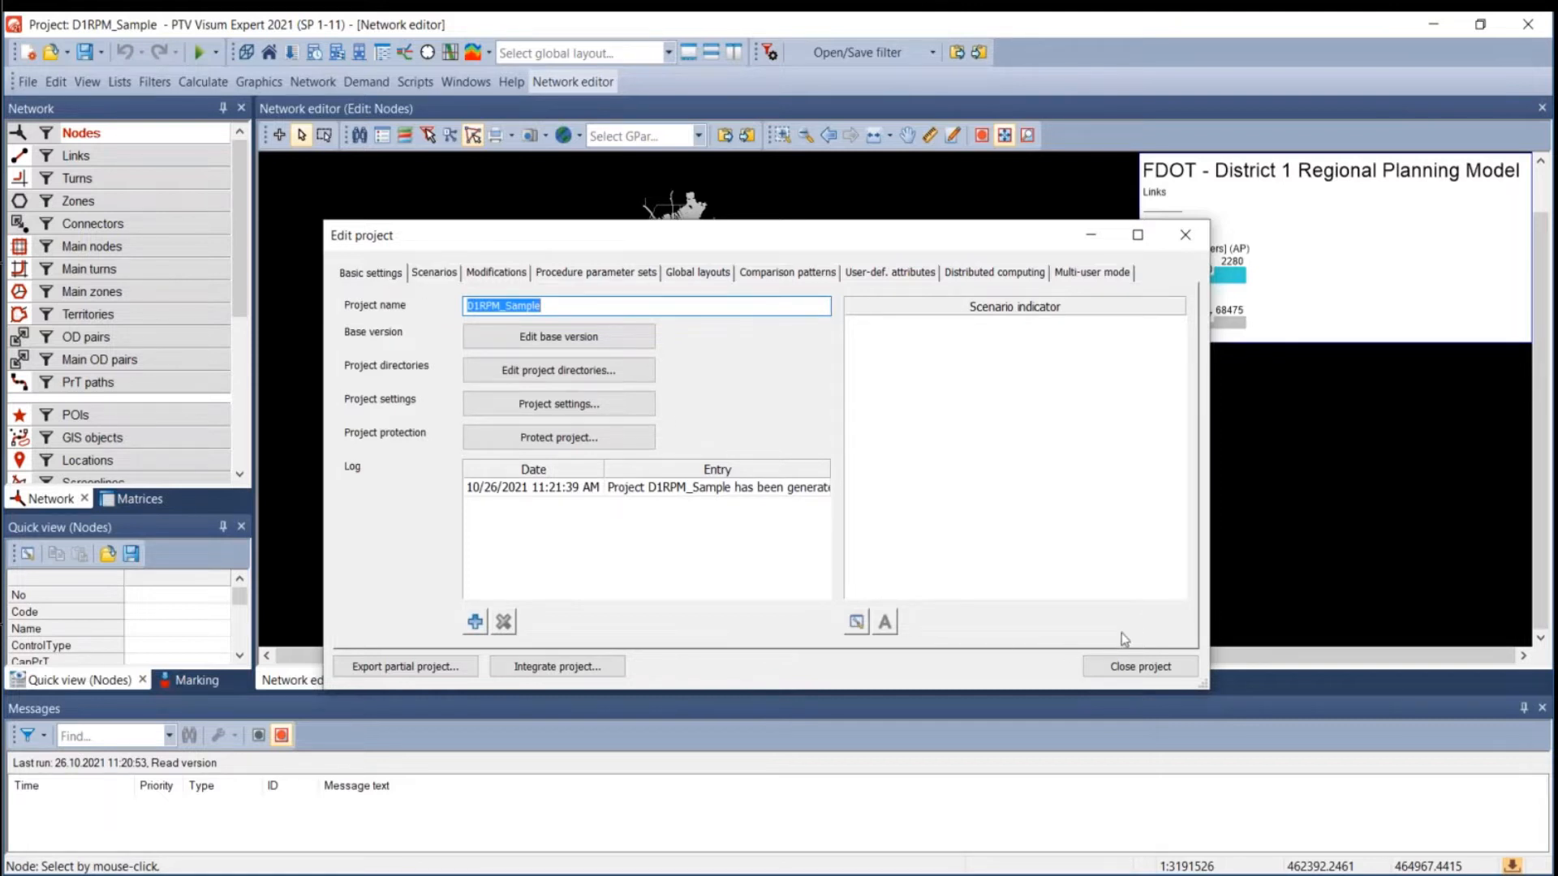
Show the scenario management commands for creating or opening a project, then return to the project's basic settings.
left_click(27, 81)
mouse_move(143, 378)
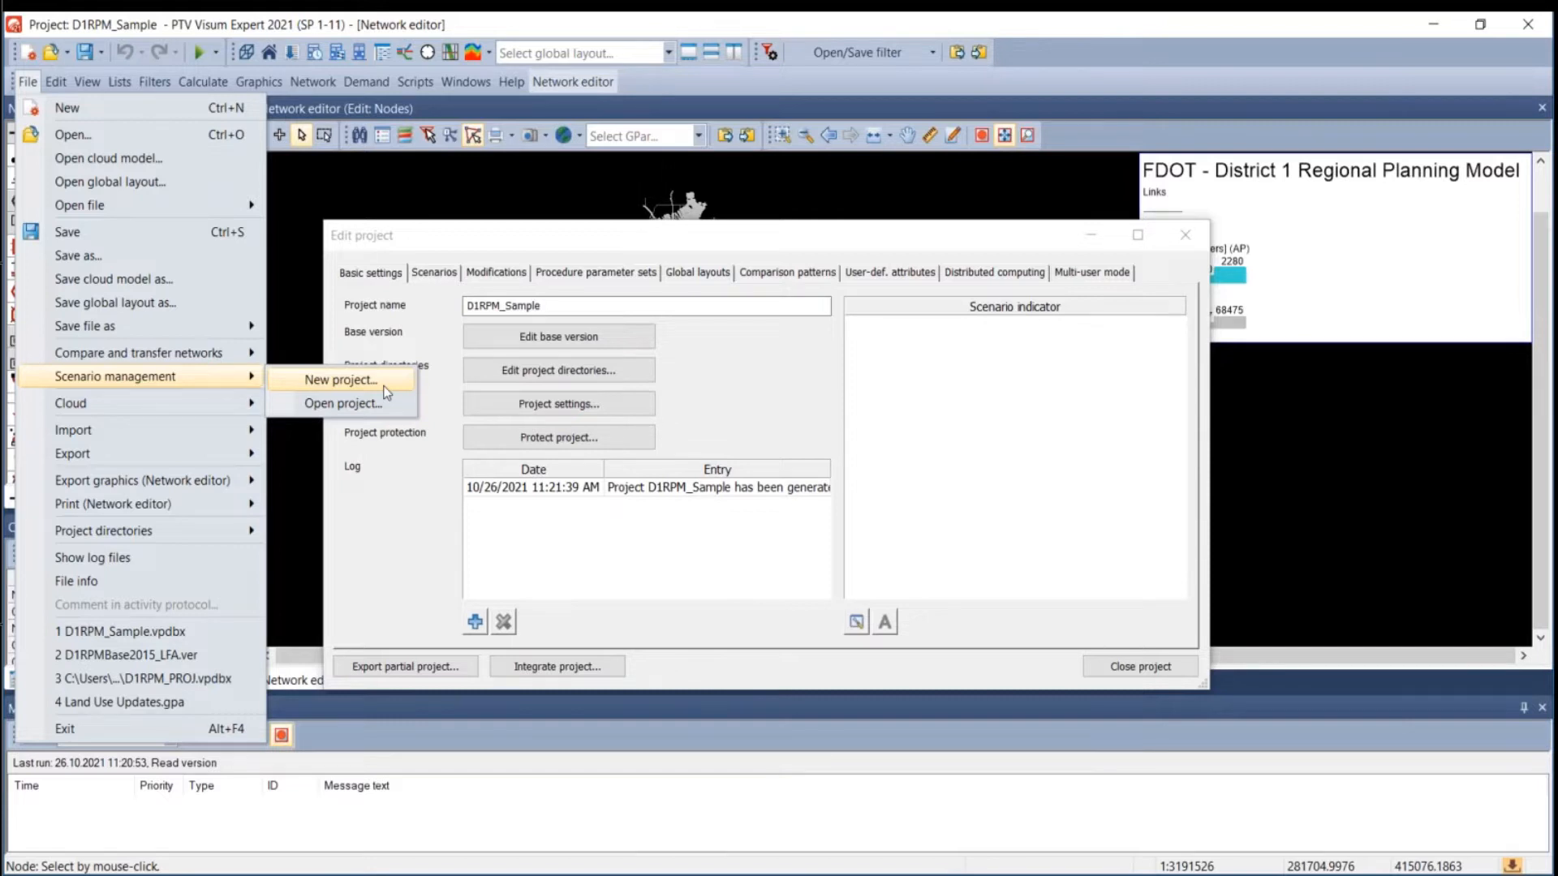
left_click(1002, 255)
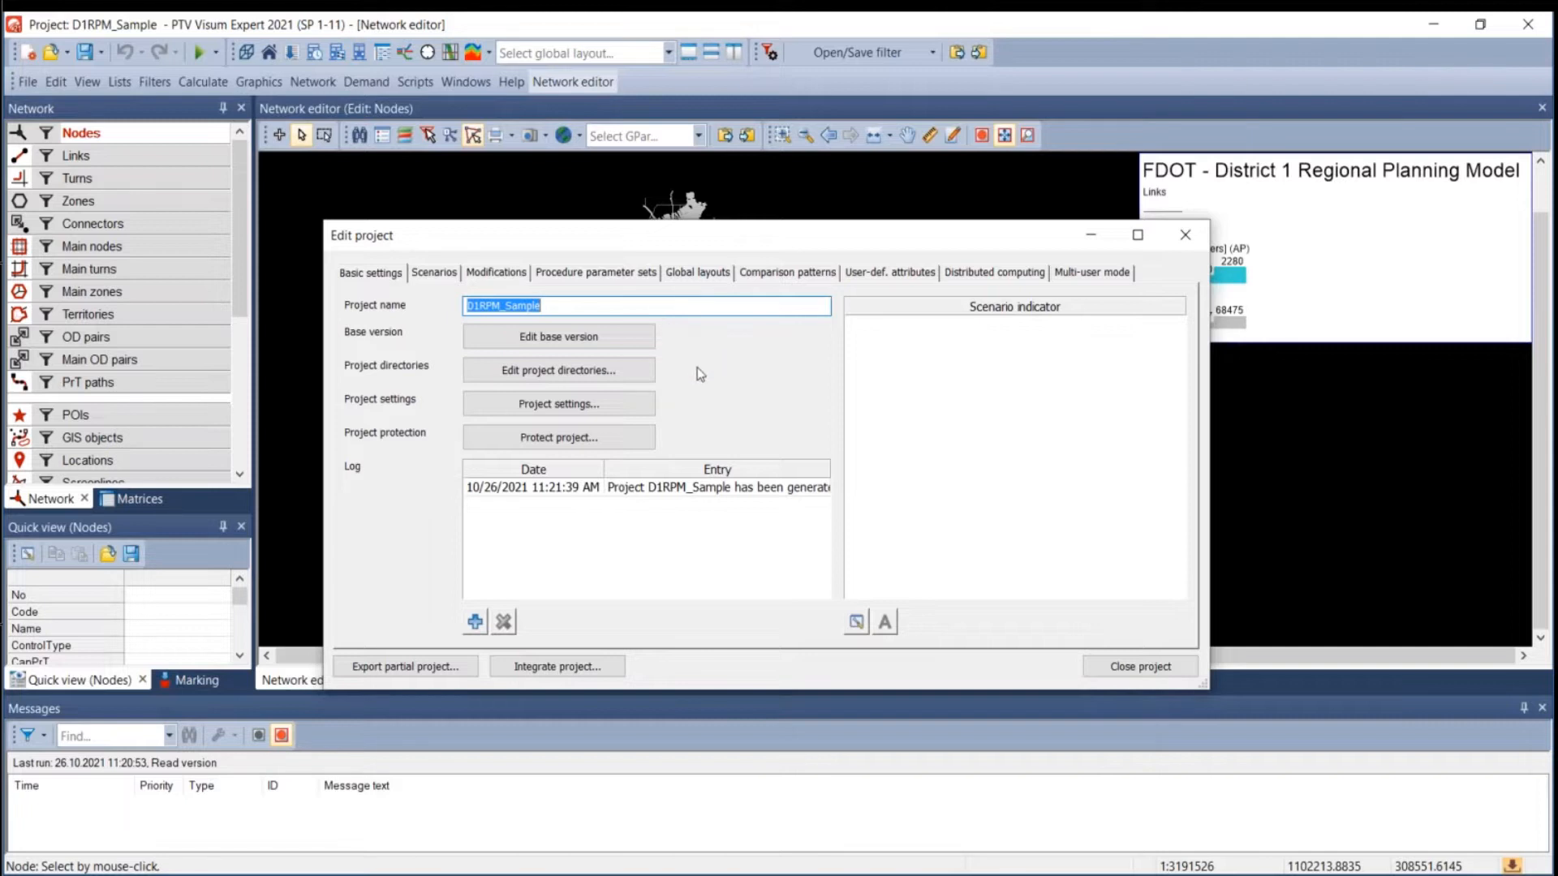
Open the D1RPM_Sample project directories and look through the basic folders and extensions assigned to each file type.
left_click(484, 374)
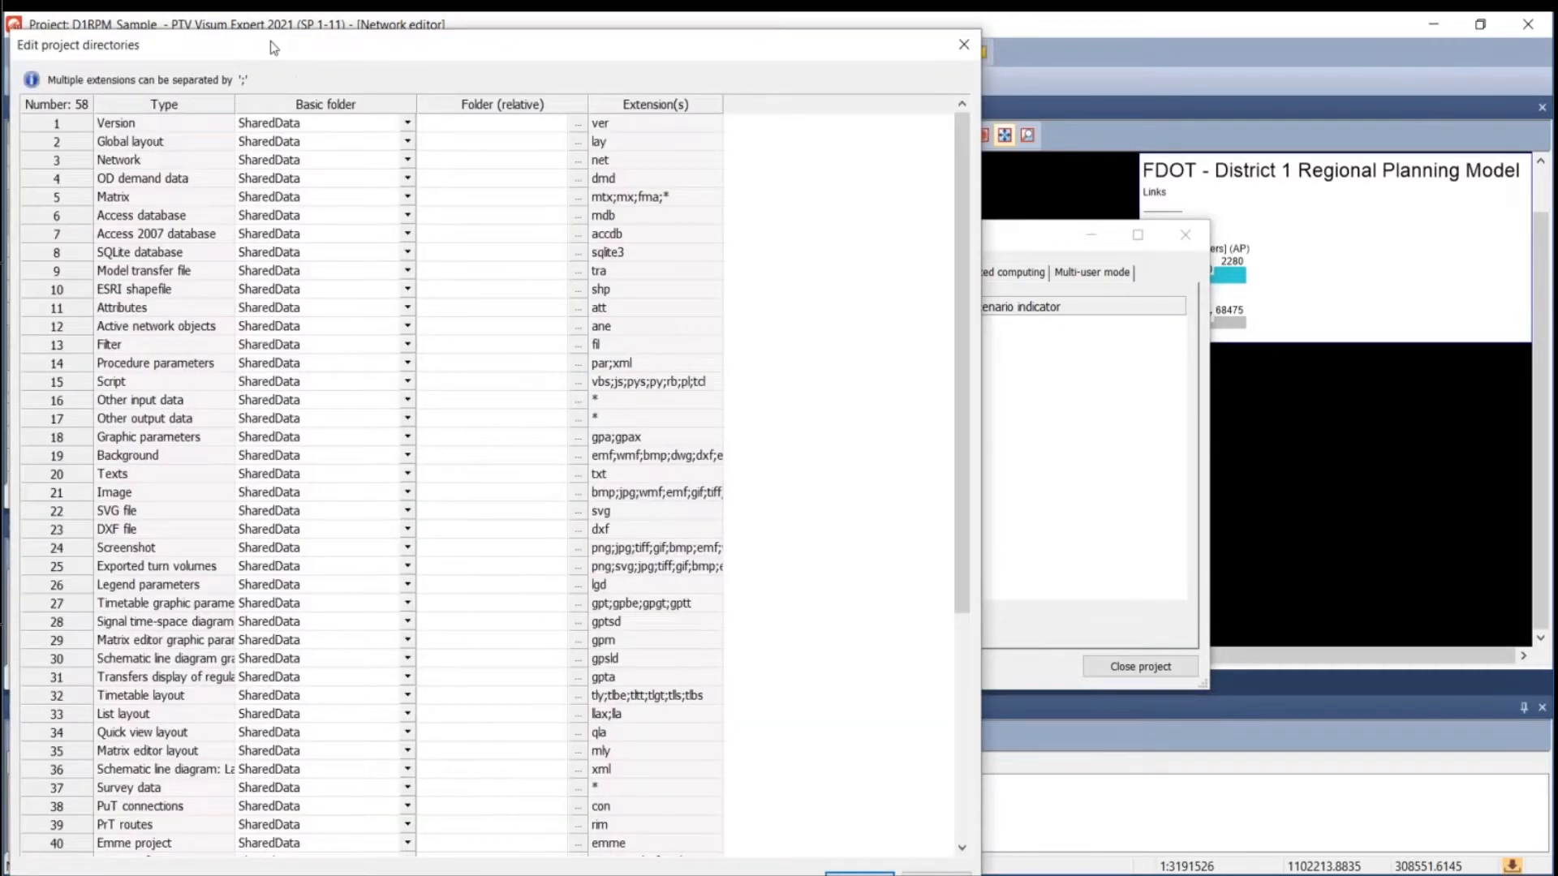
left_click_drag(270, 40, 579, 23)
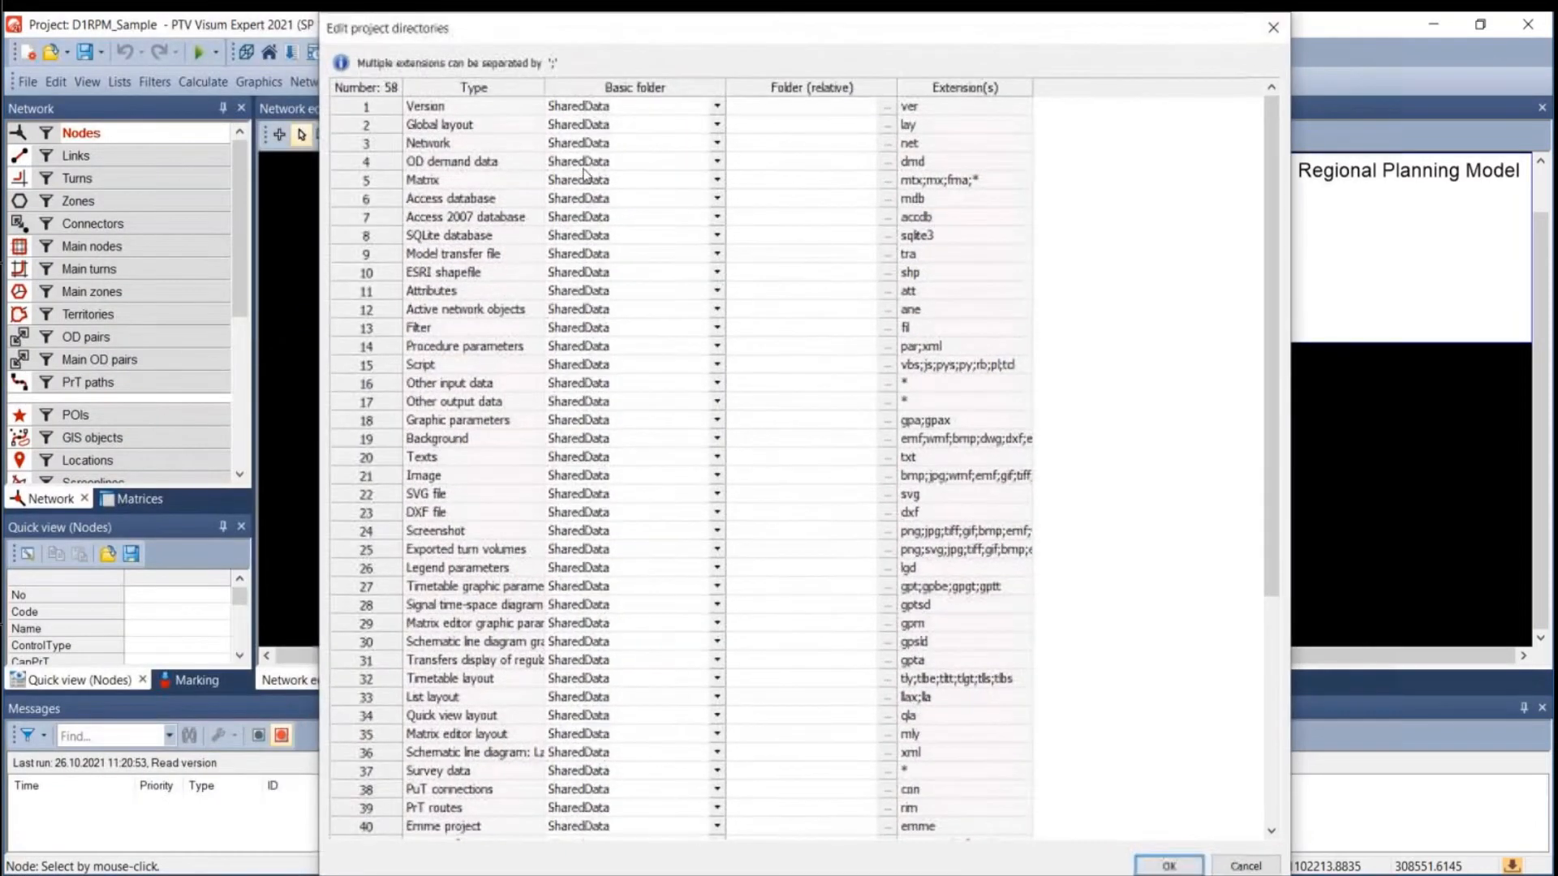
scroll(586, 177, "down", 6)
scroll(902, 486, "up", 6)
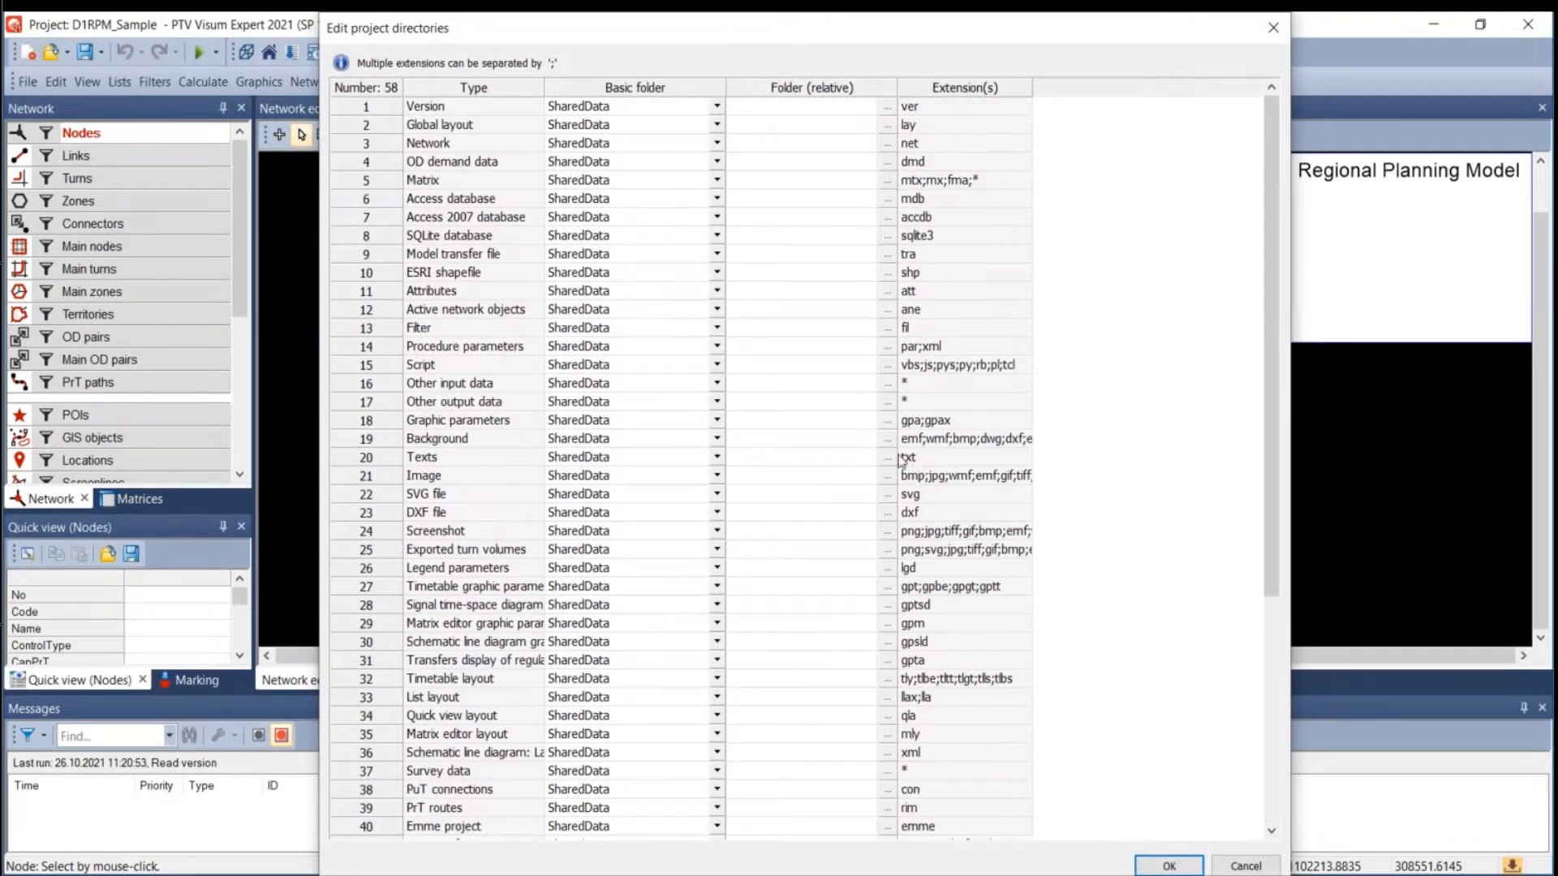
scroll(599, 341, "down", 6)
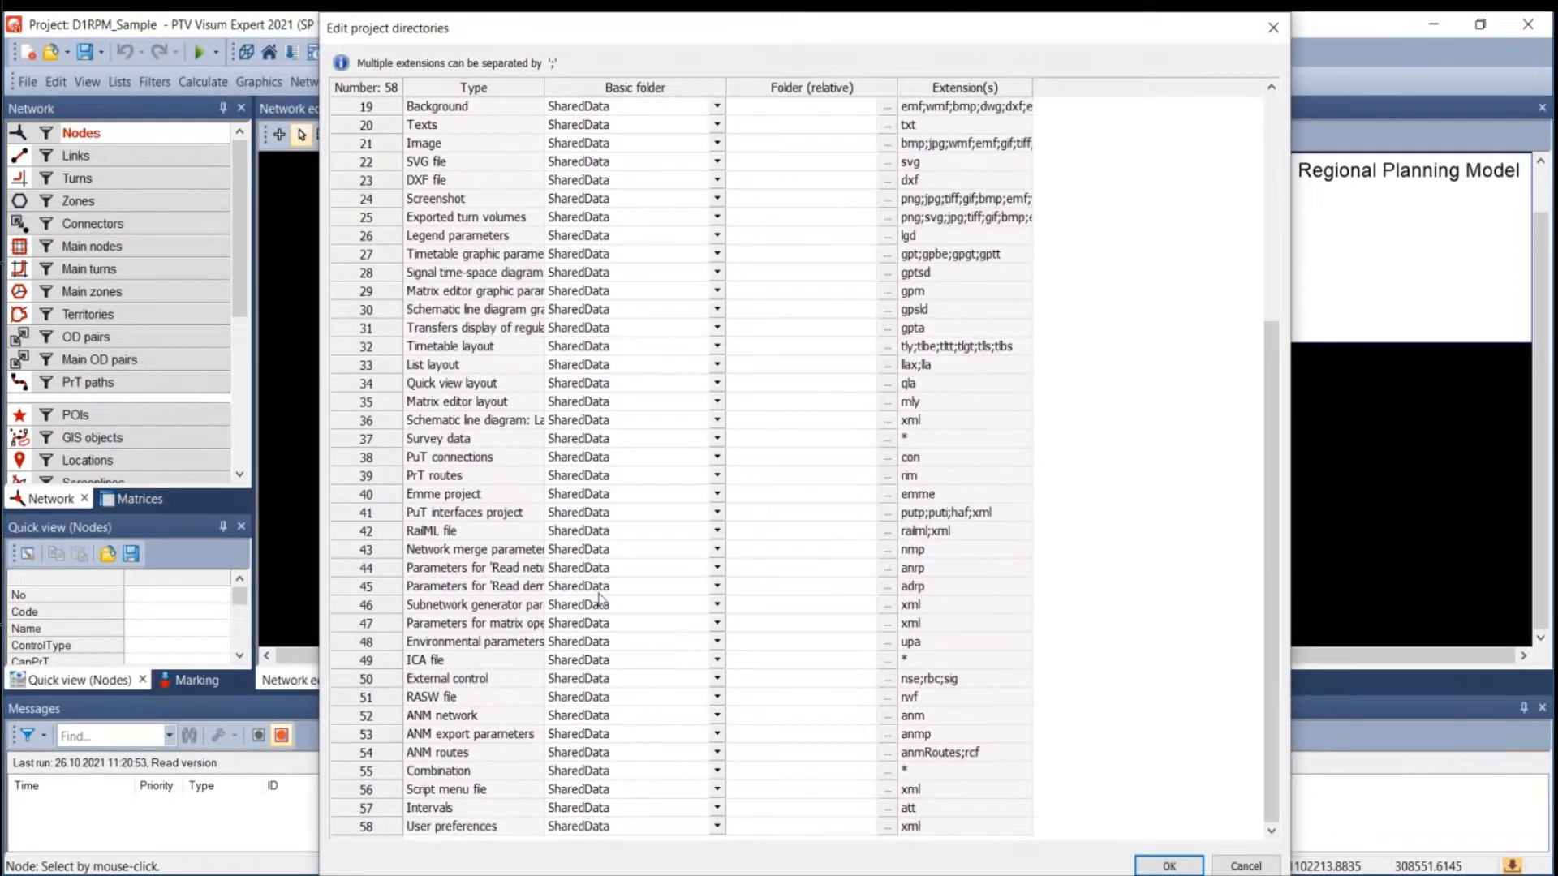
scroll(614, 235, "up", 6)
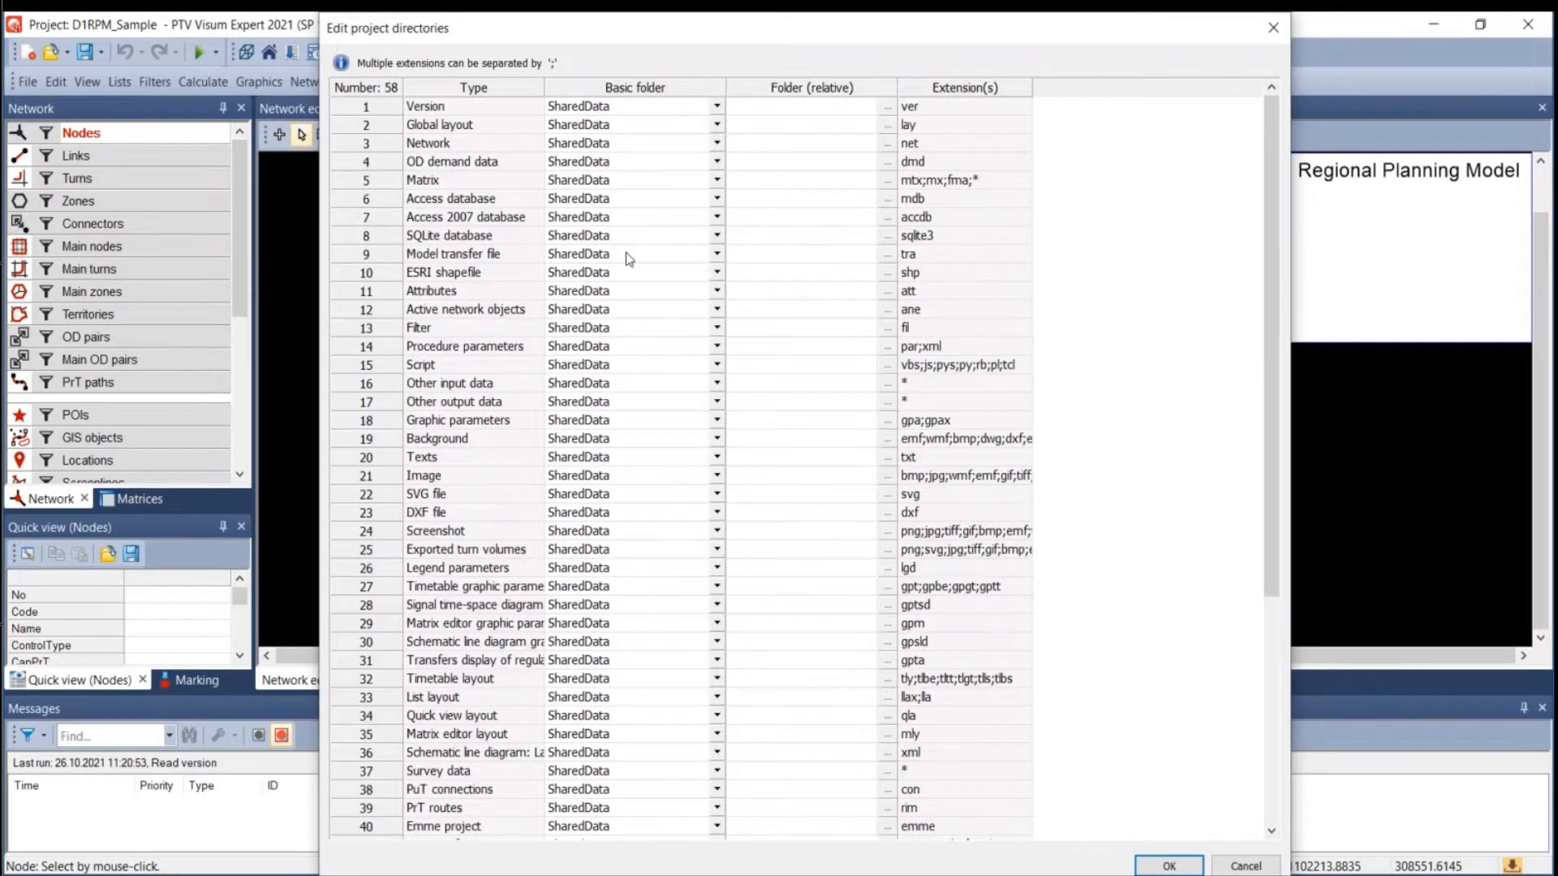
scroll(629, 633, "down", 6)
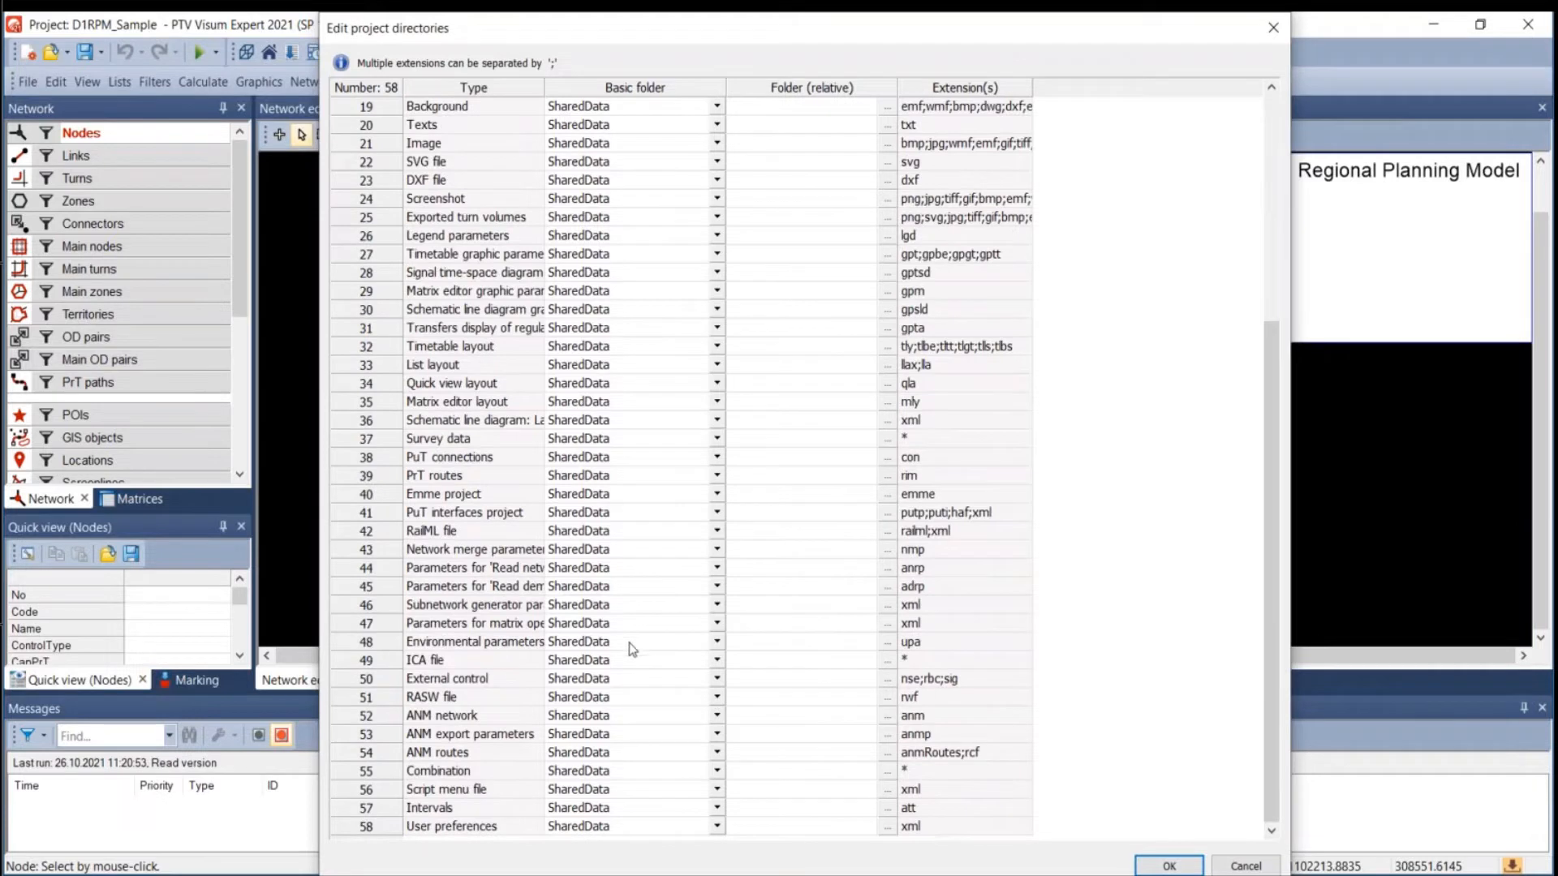
Examine the basic folder options for the Survey data directory, keeping SharedData.
left_click(717, 438)
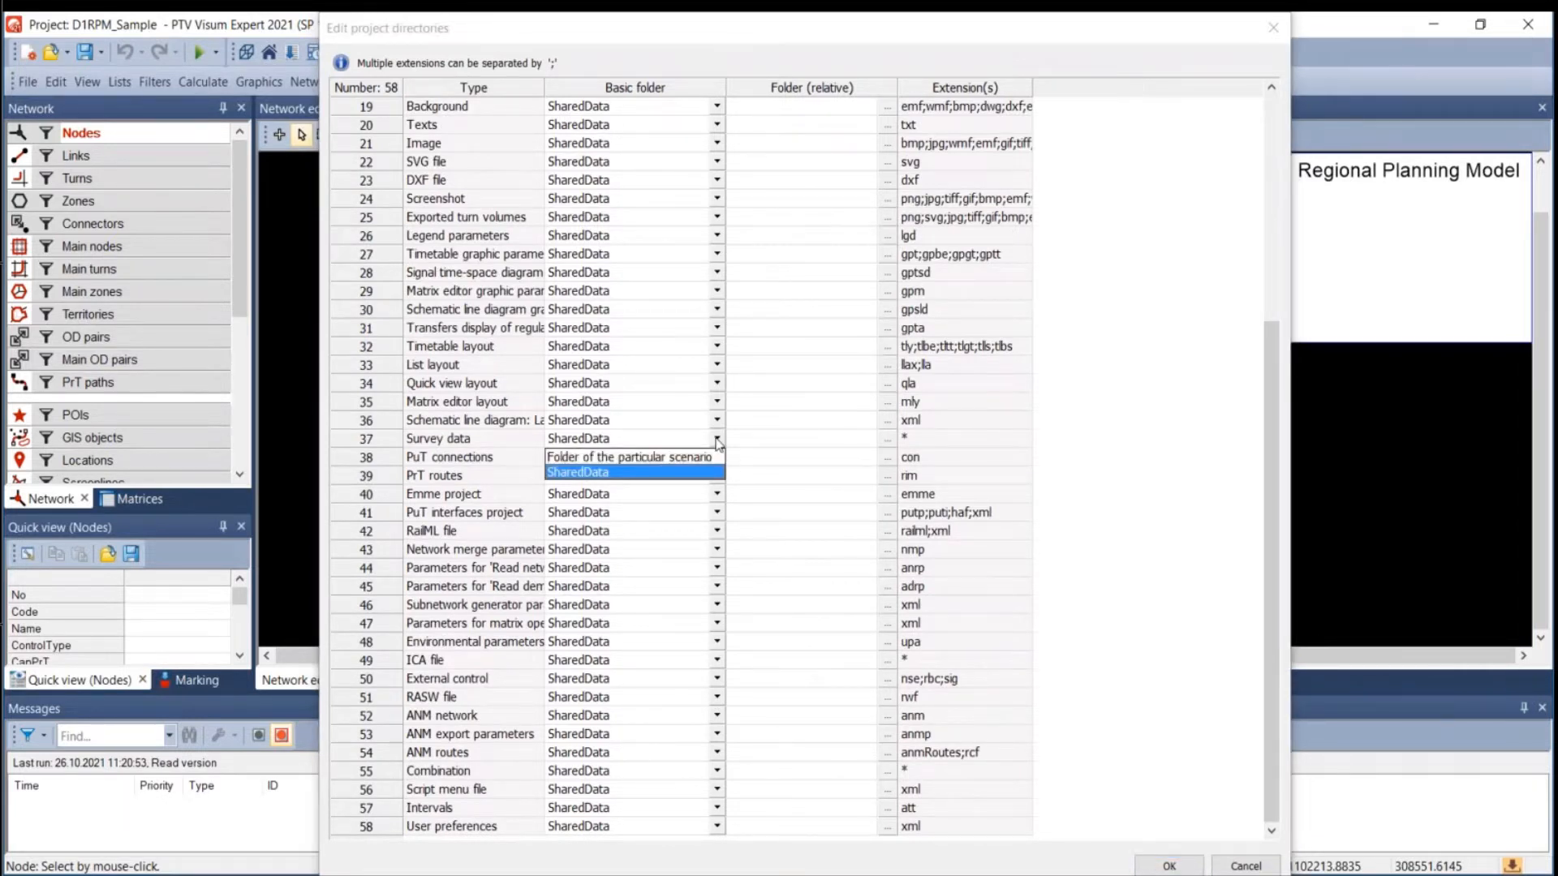
left_click(1040, 438)
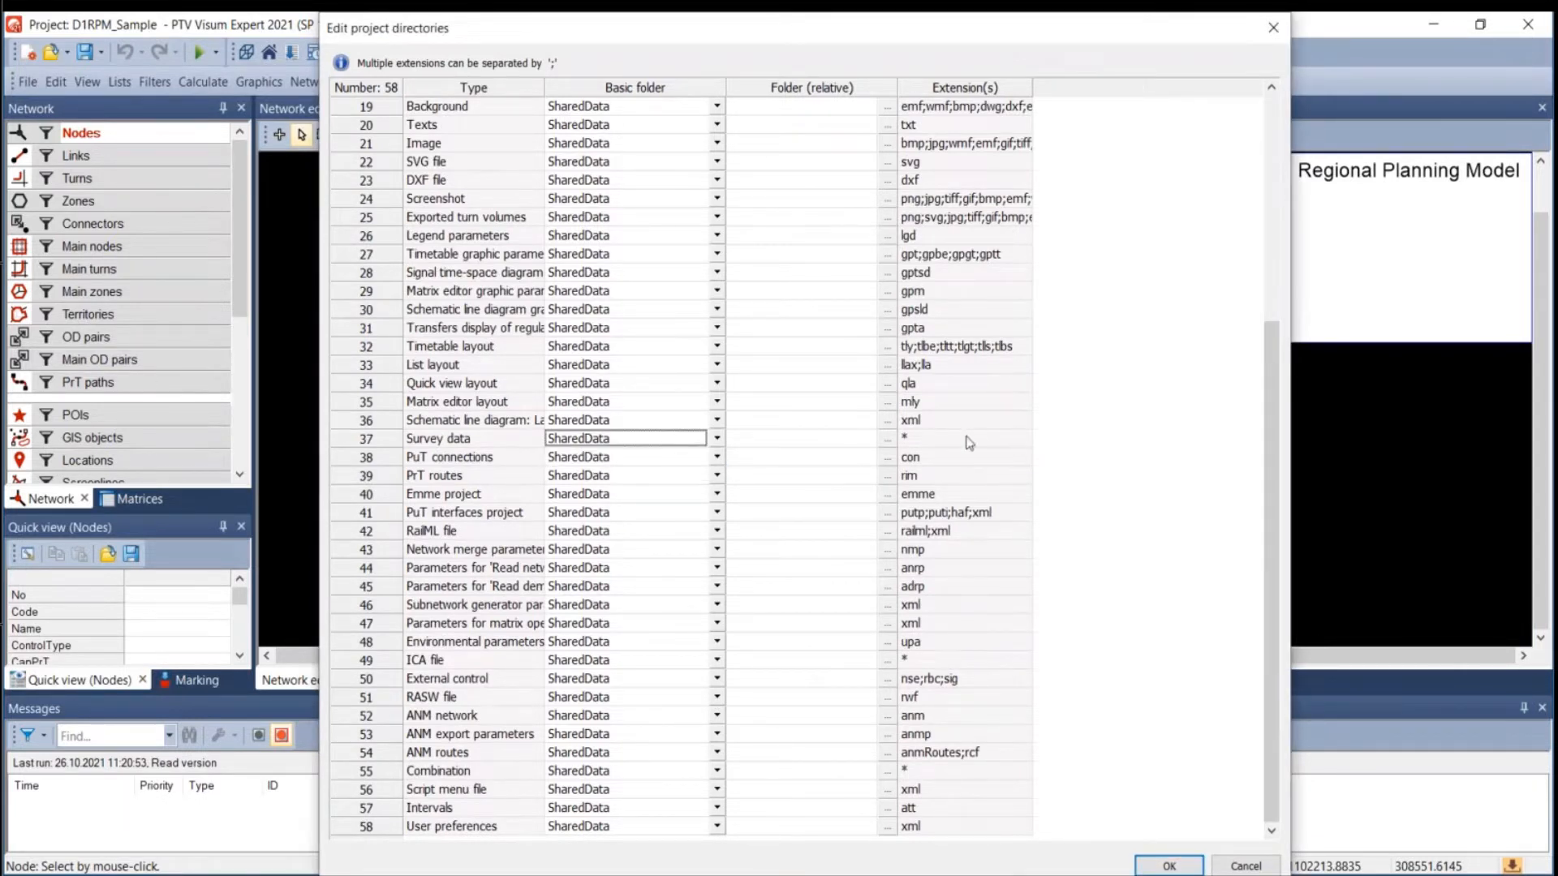
scroll(880, 454, "up", 2)
scroll(880, 454, "up", 4)
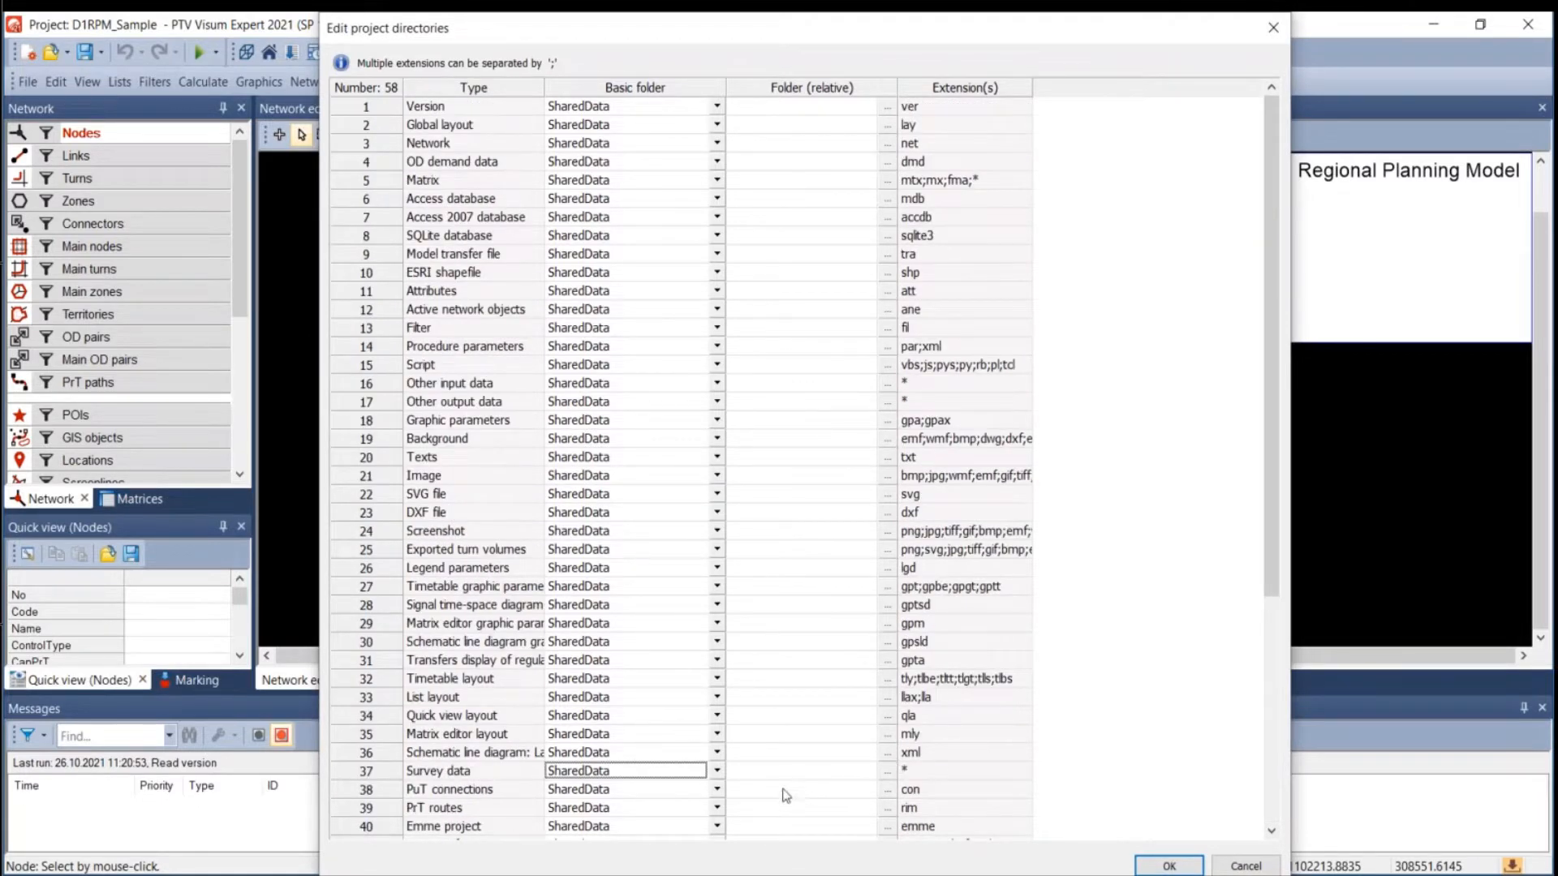
Browse the project folders available for Graphic parameters, then leave the folder selection and the project directories without choosing one.
left_click(887, 422)
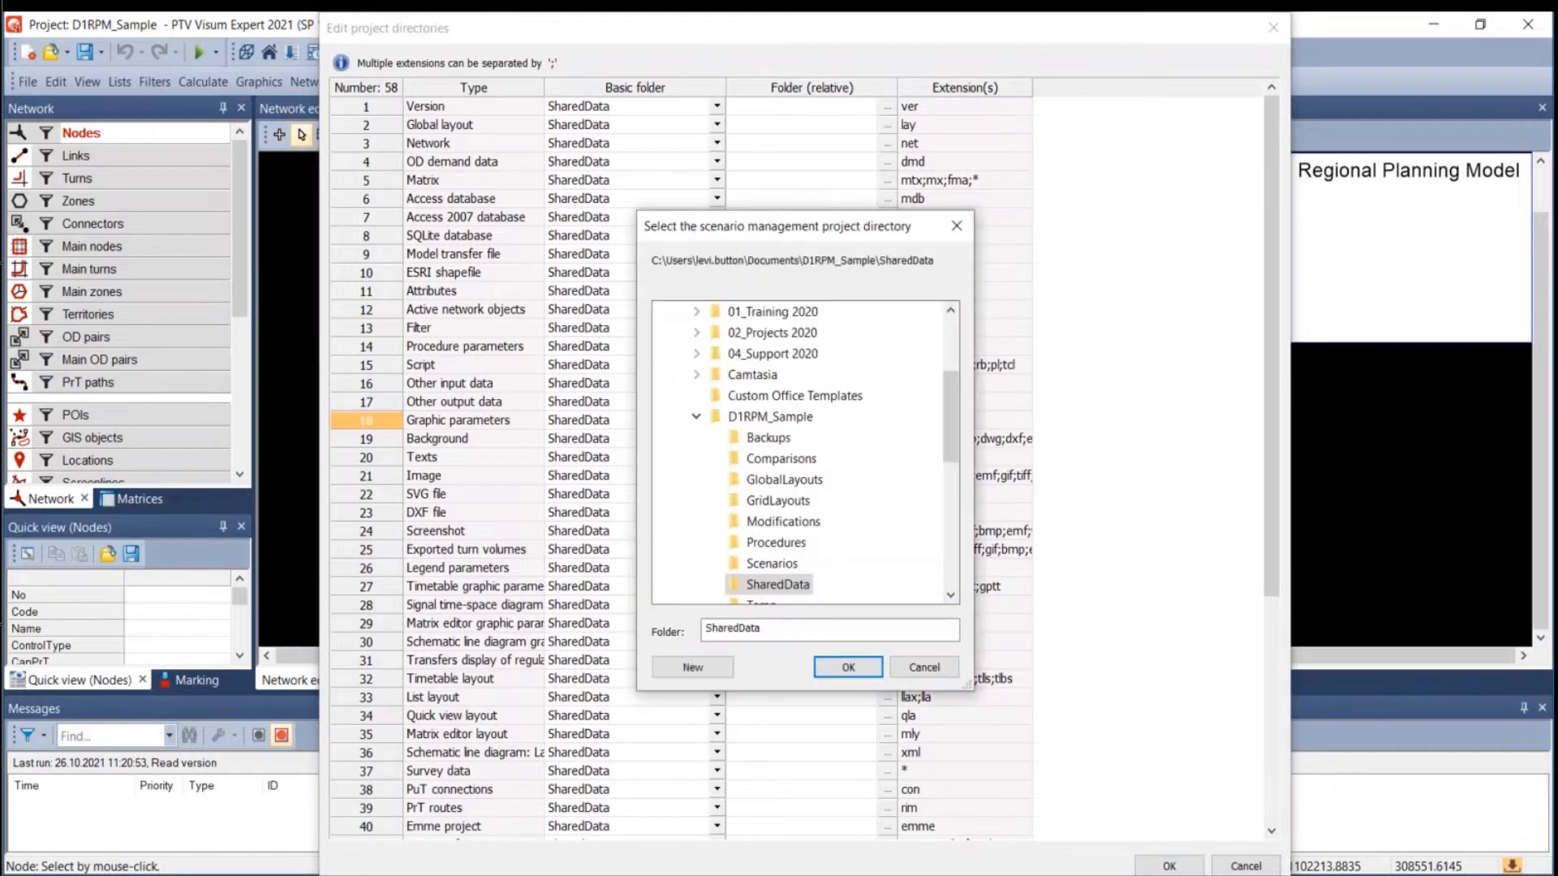
scroll(771, 560, "up", 1)
scroll(771, 560, "down", 2)
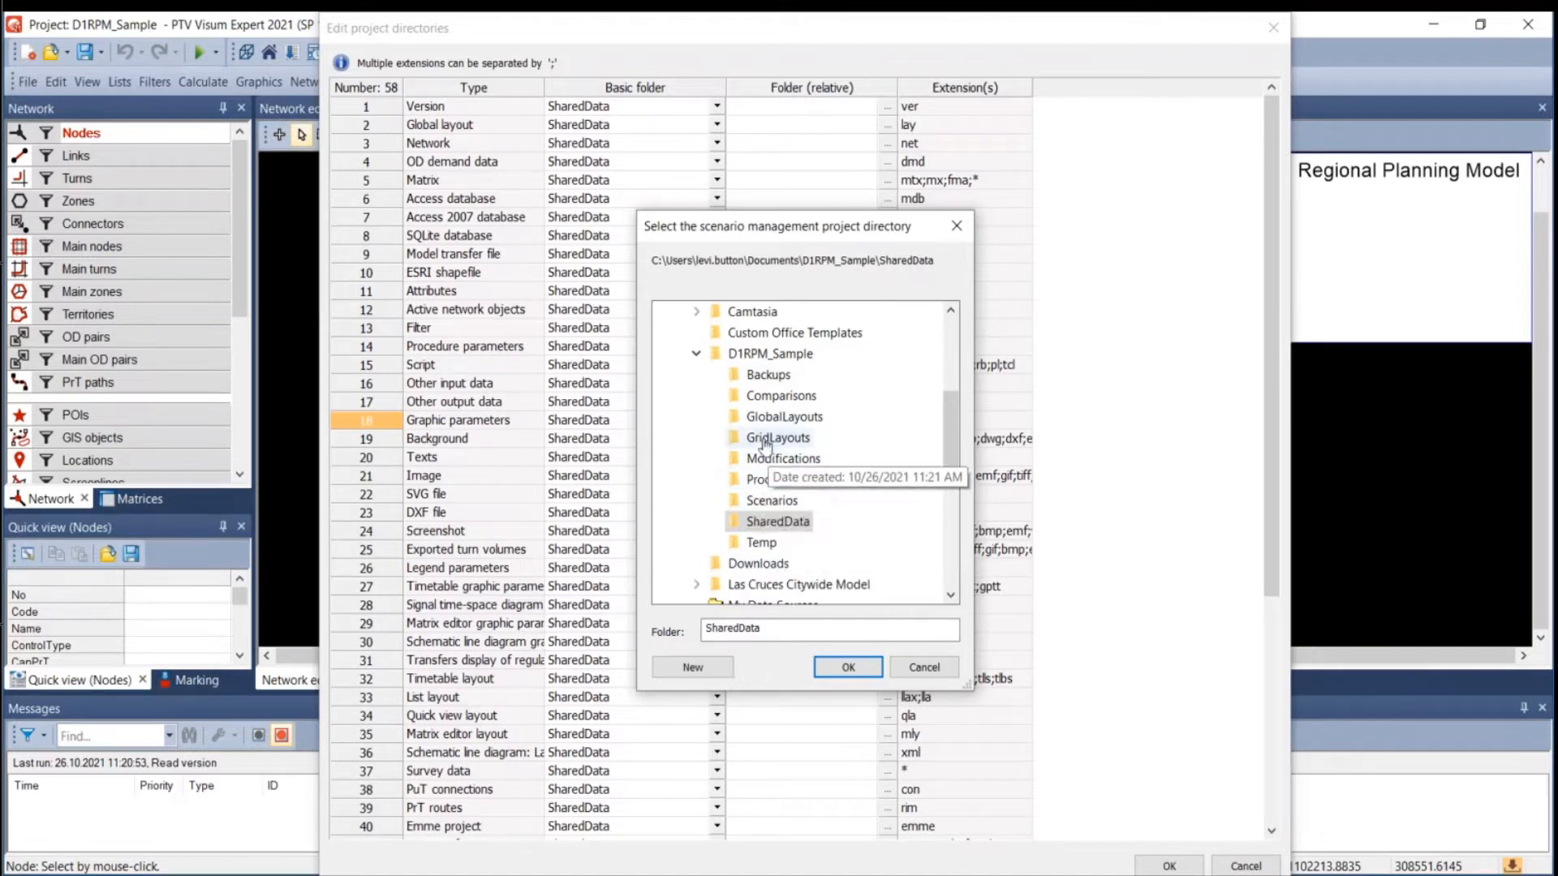
left_click(900, 664)
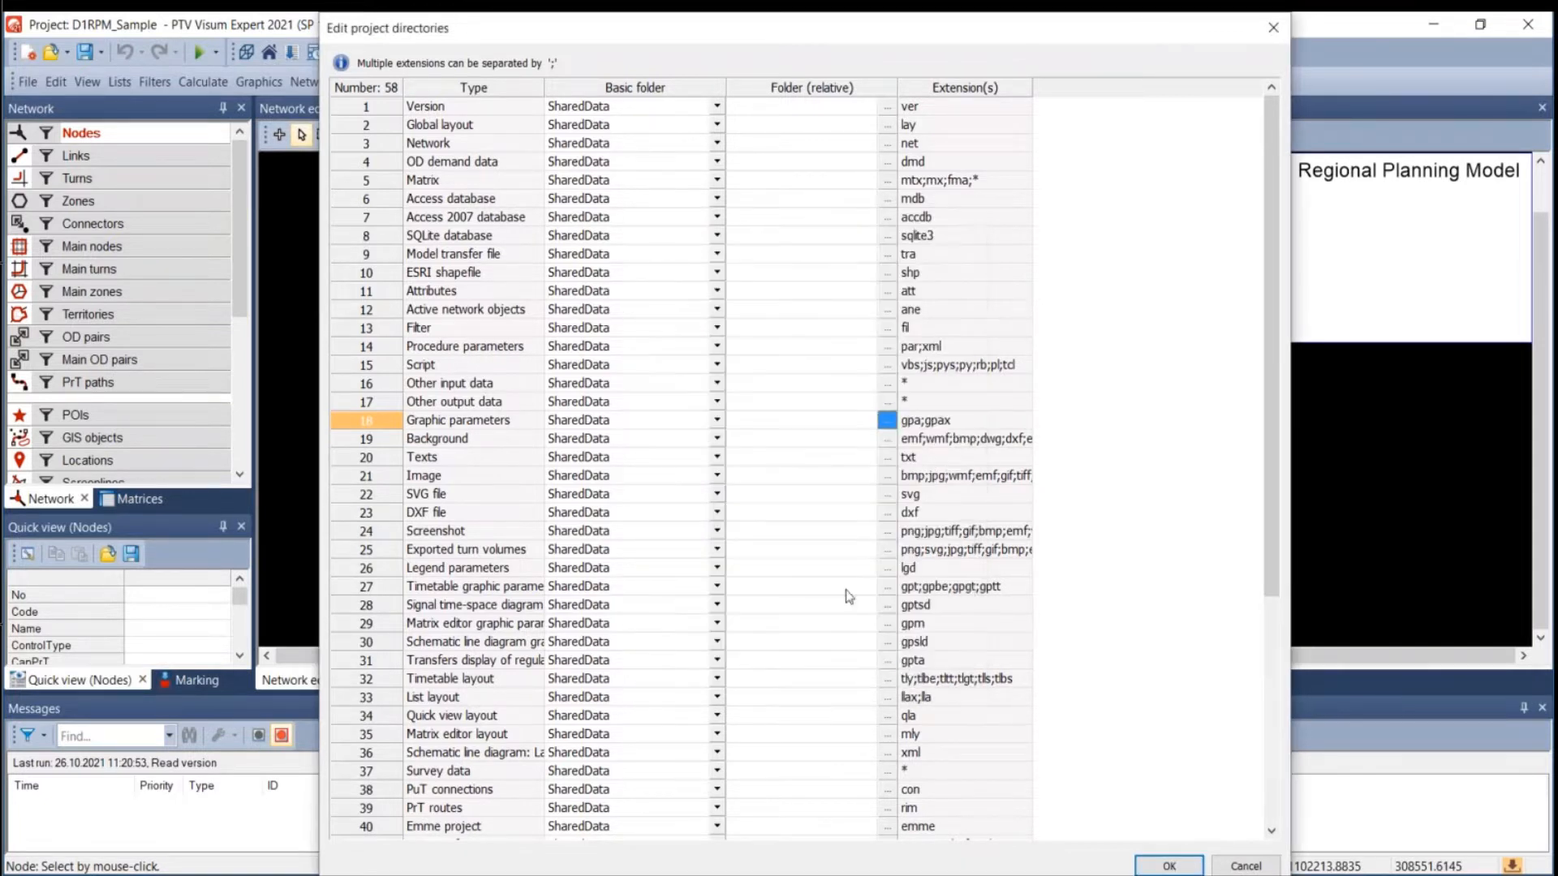
left_click(1270, 30)
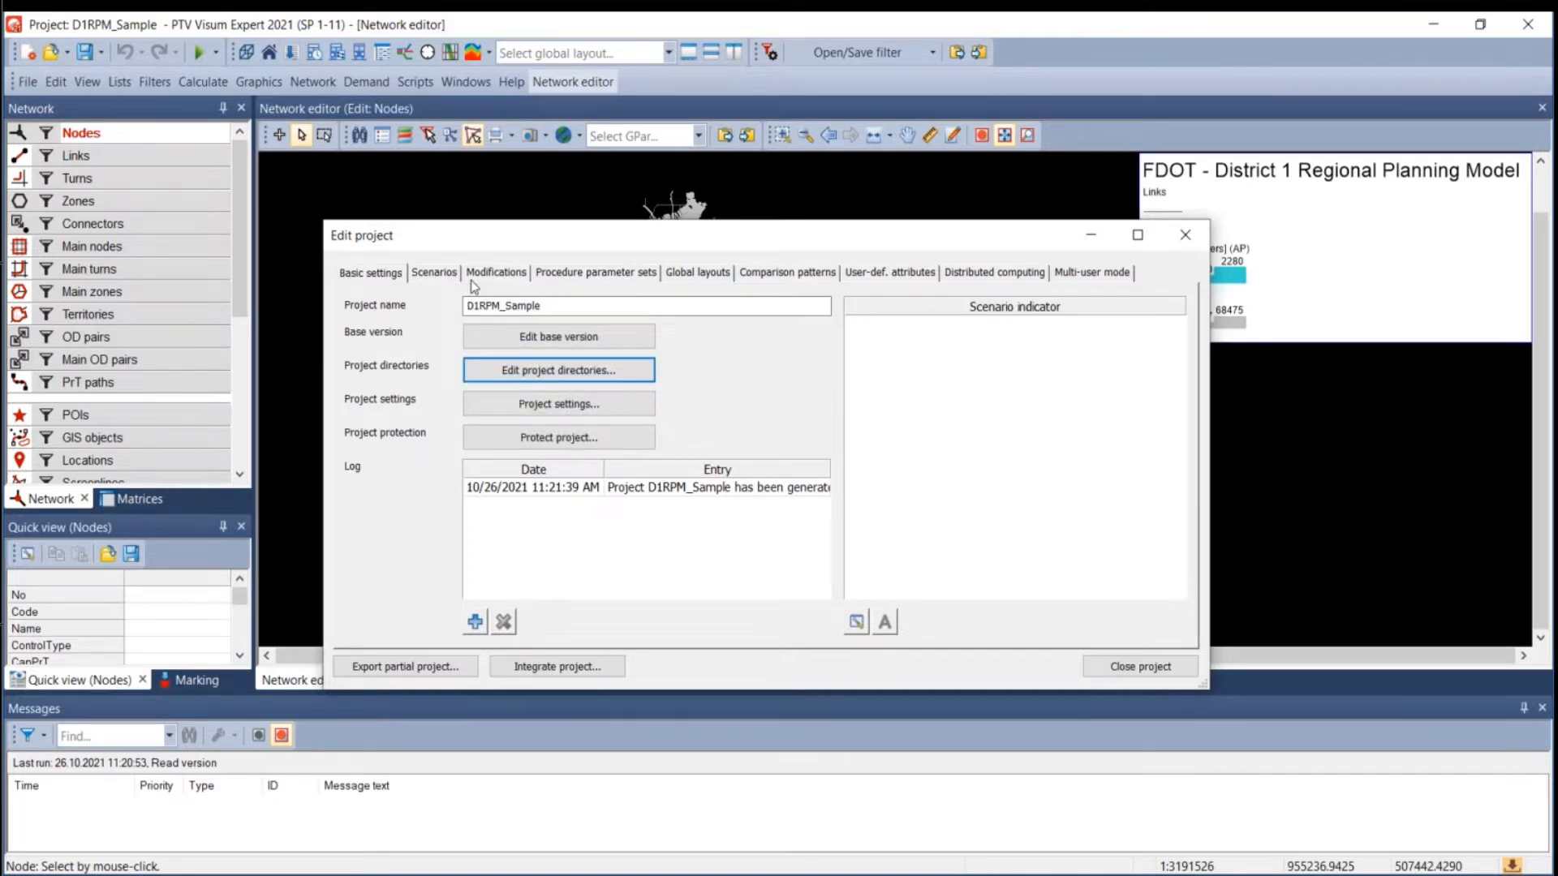
Show the project's modifications, then switch to File Explorer and open the D1RPM_PROJ folder inside D1 to view its structure.
left_click(492, 275)
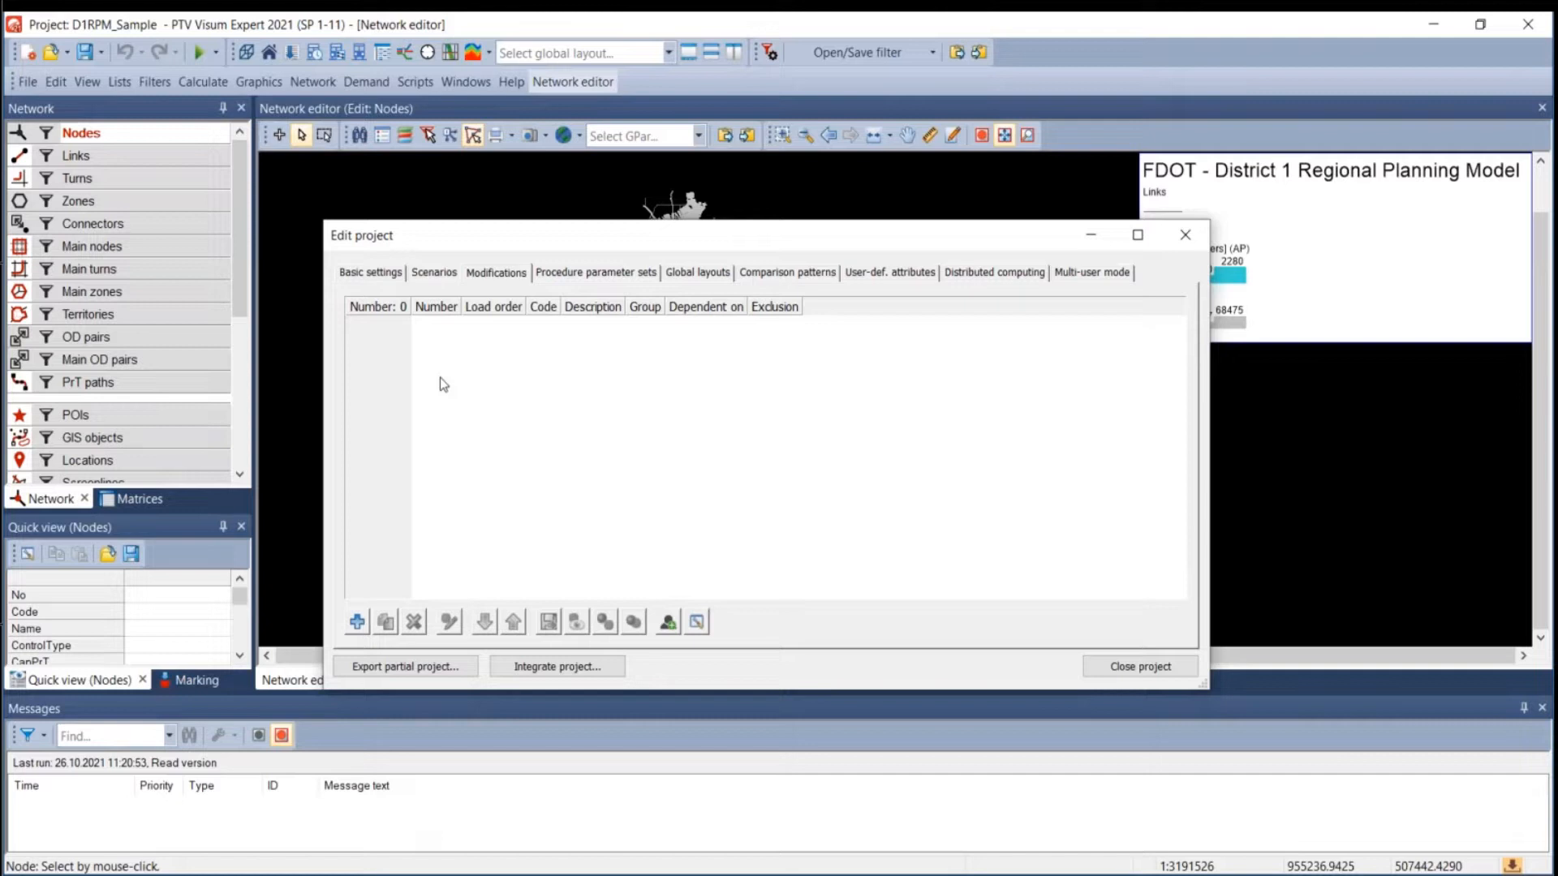
left_click(424, 874)
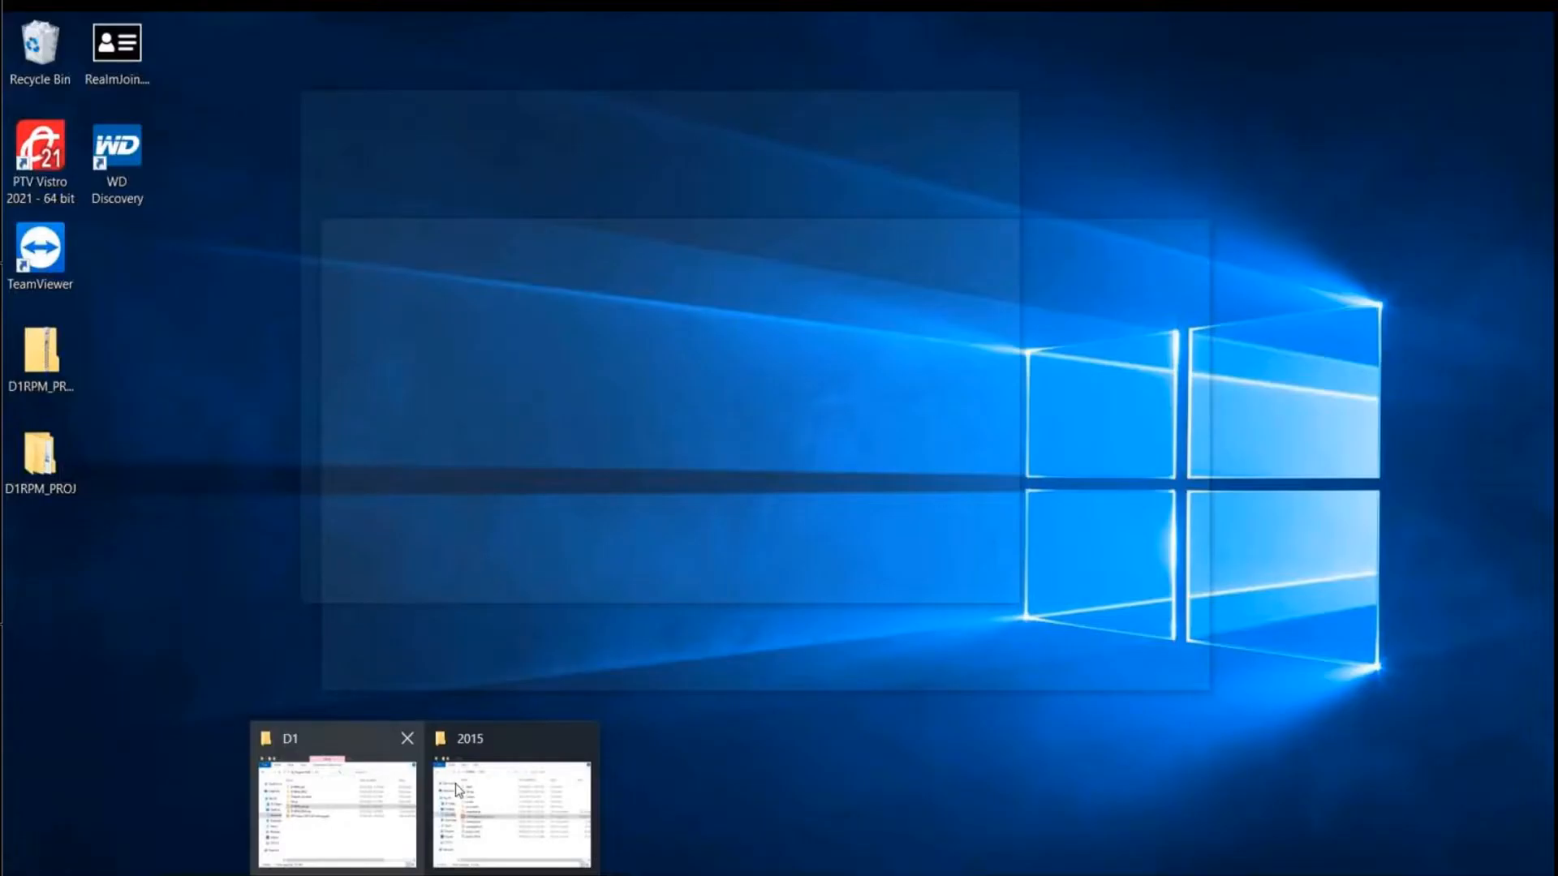
left_click(455, 783)
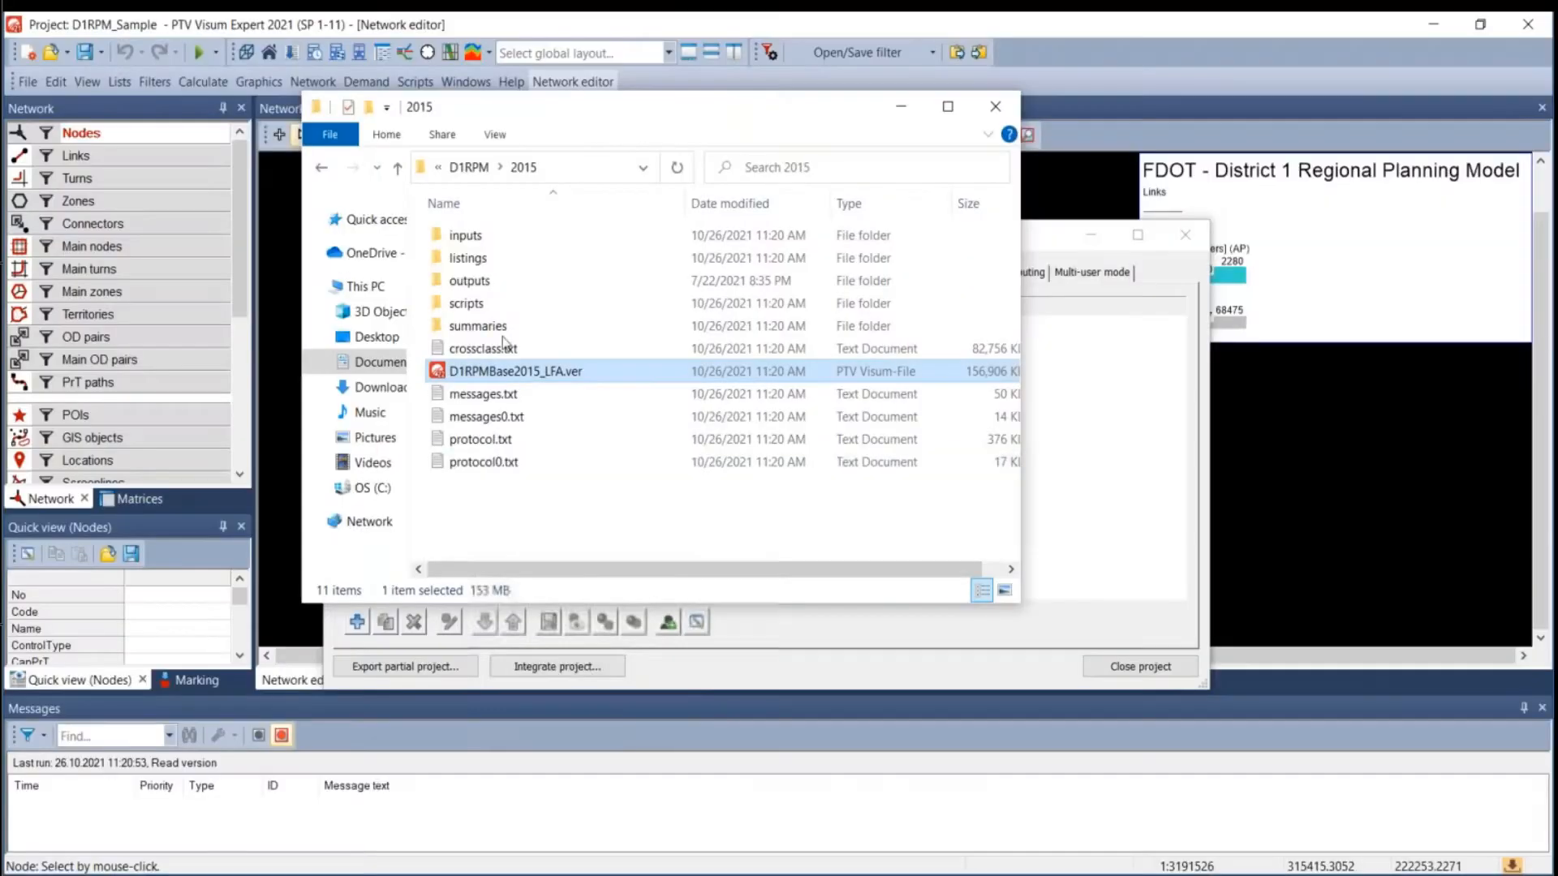
left_click(416, 871)
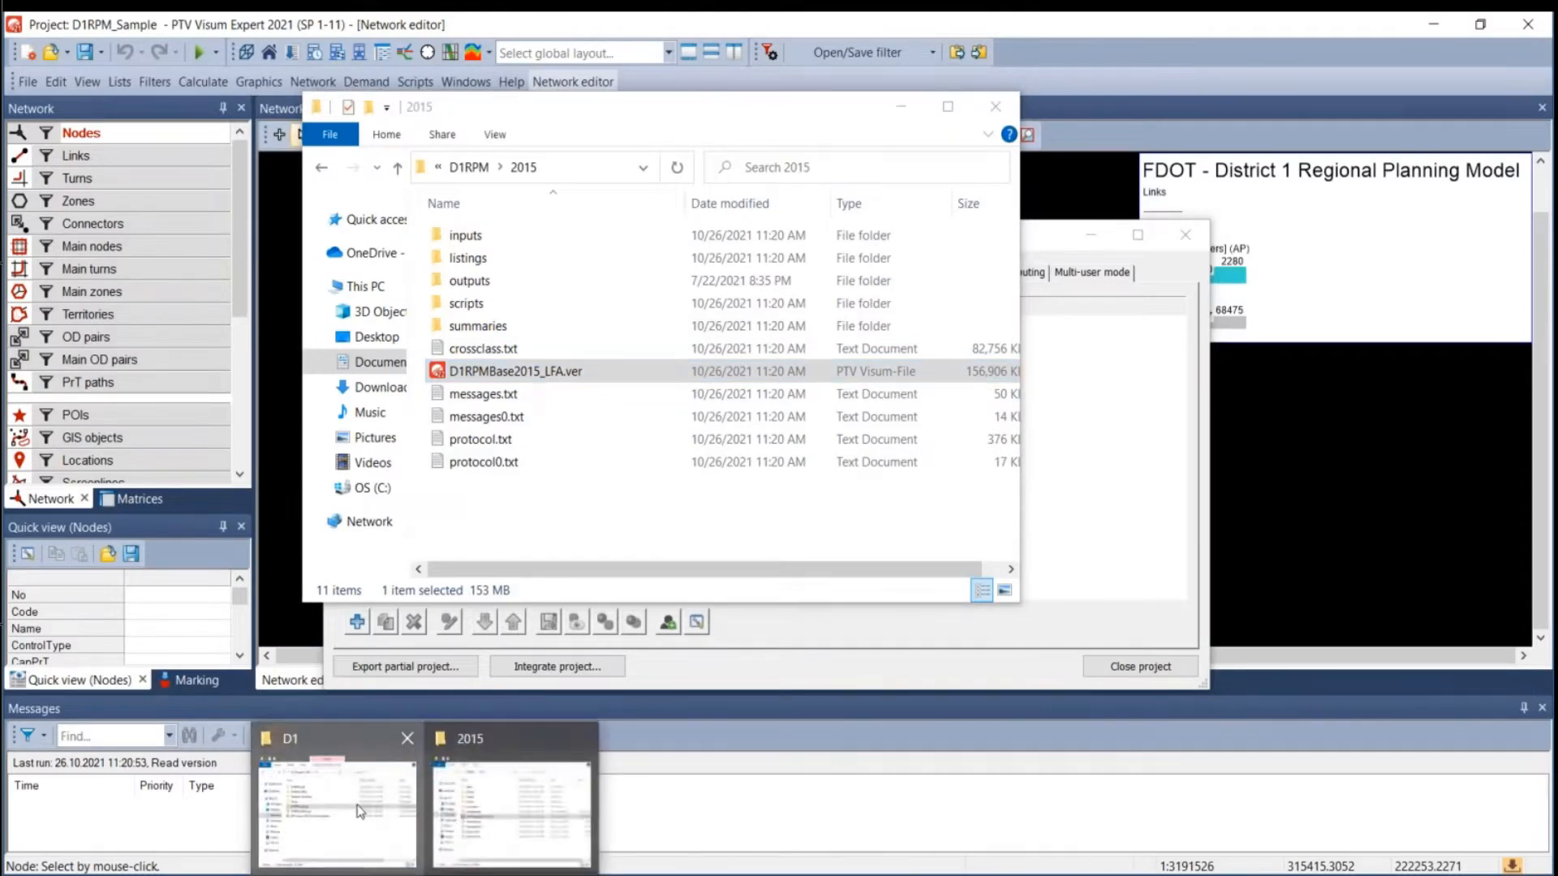
left_click(358, 808)
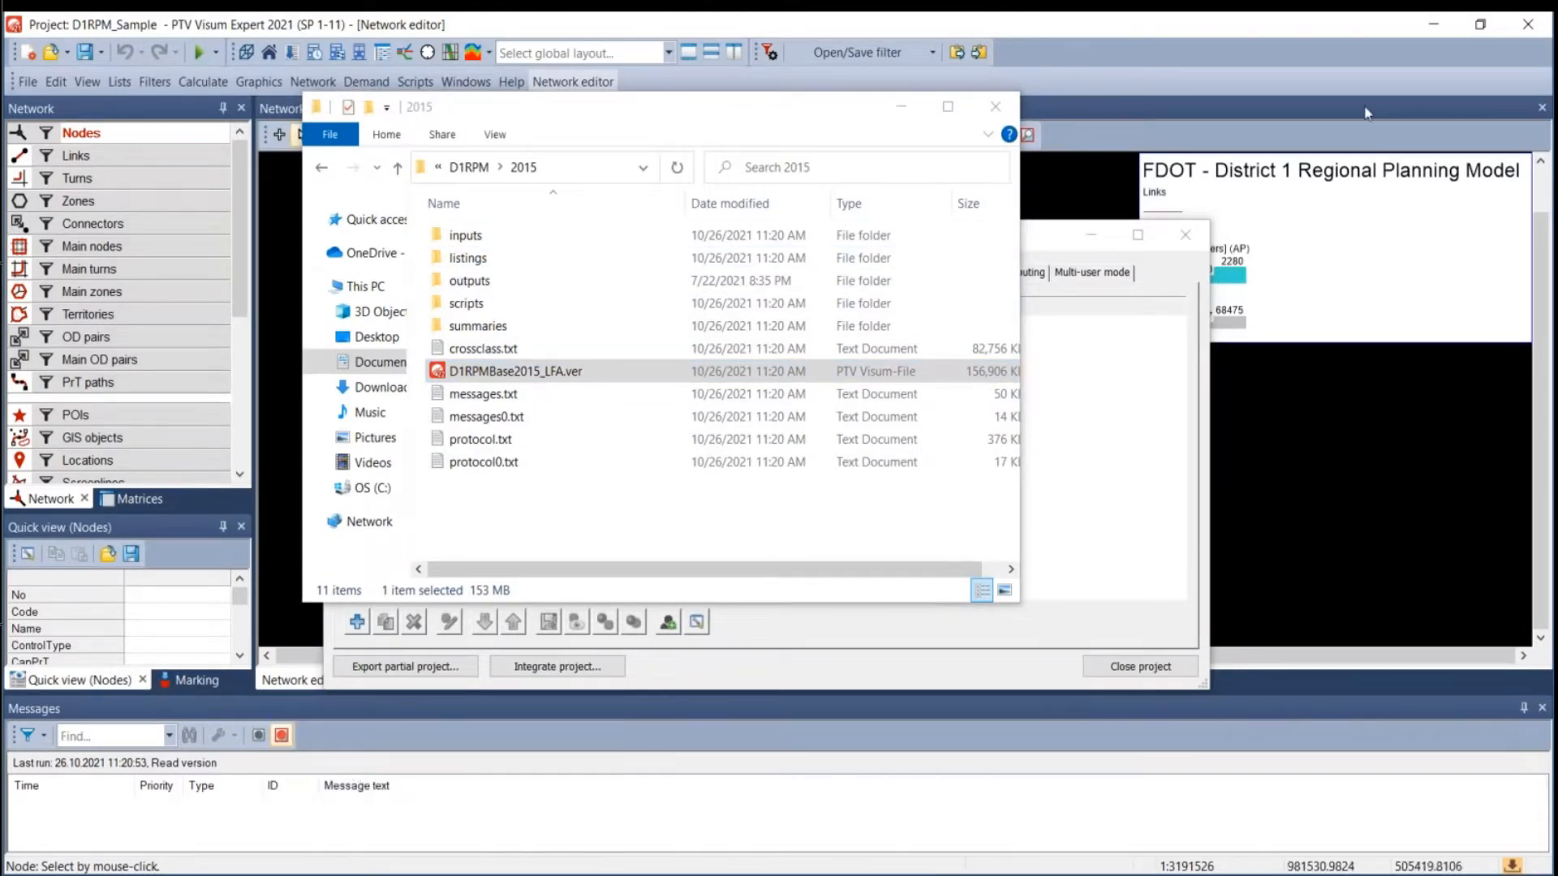
left_click_drag(1556, 390, 822, 104)
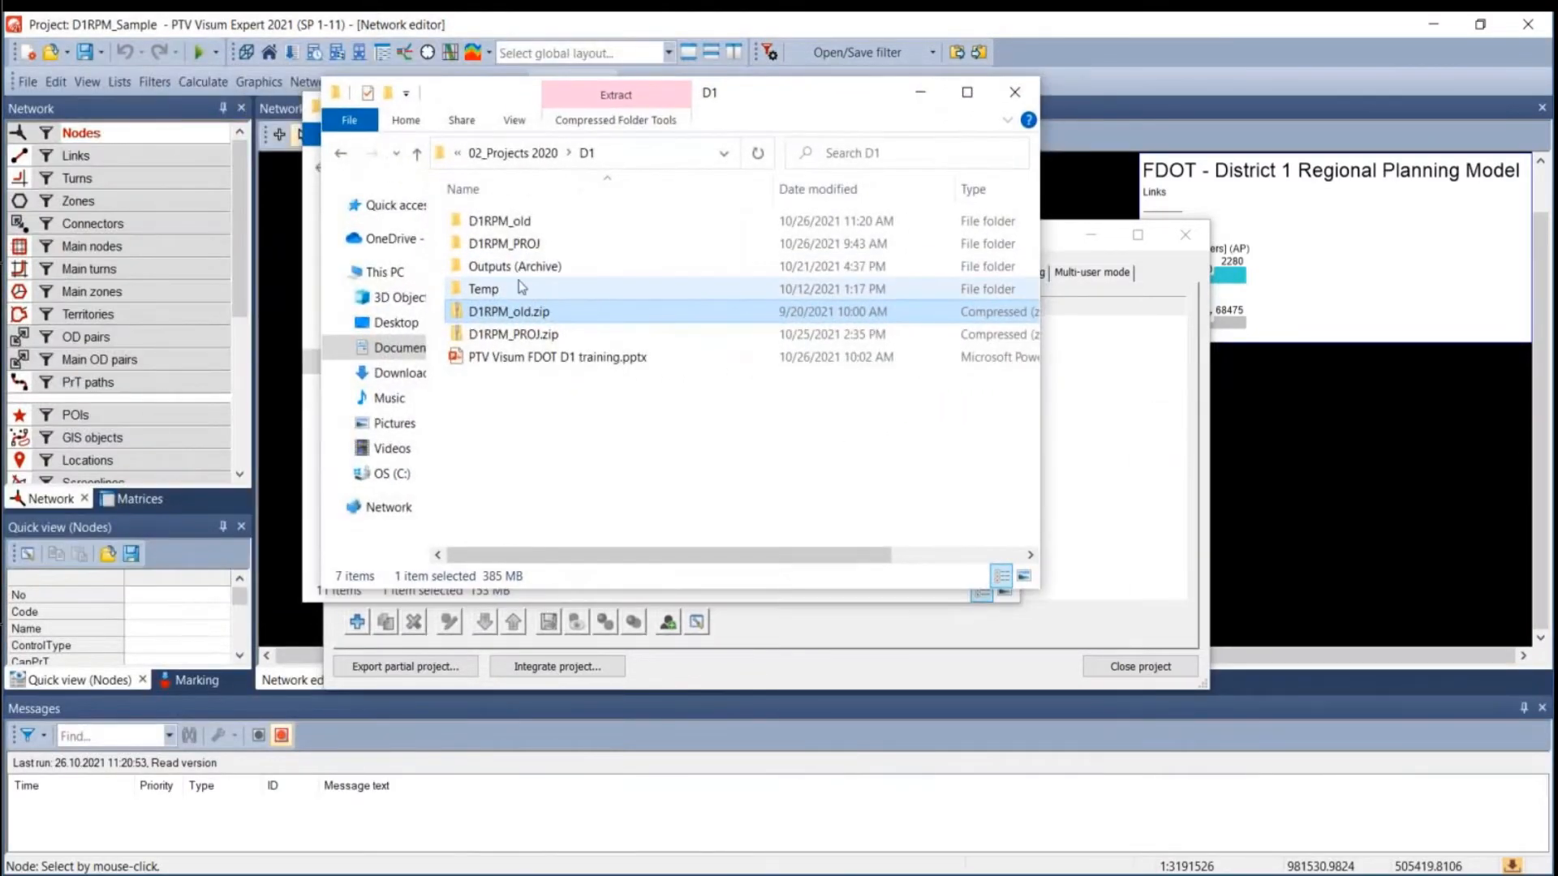
double_click(503, 243)
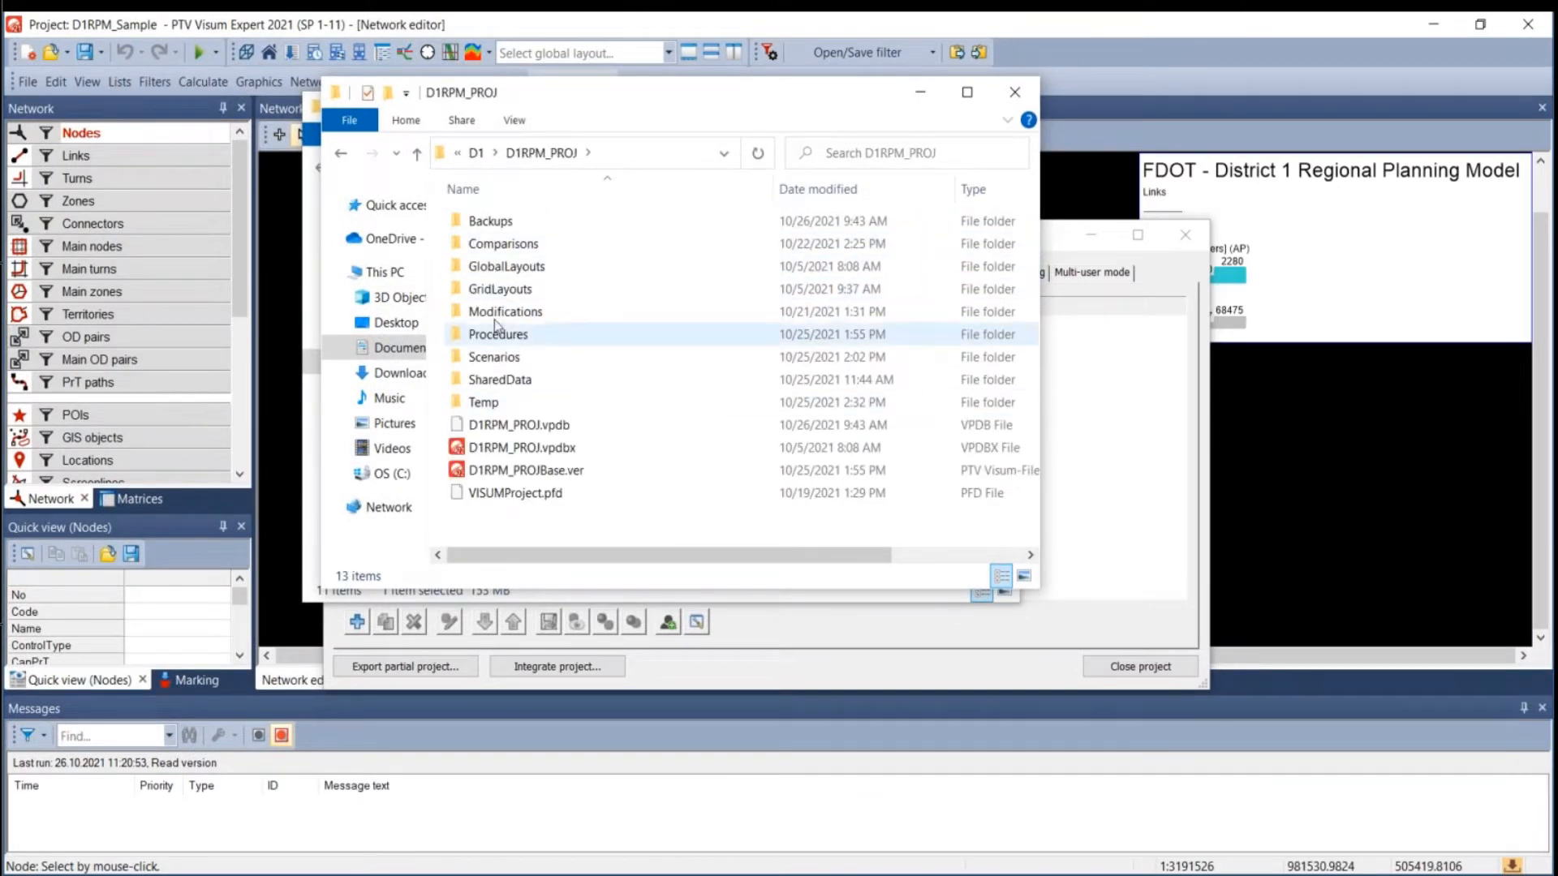
View the files inside the Modifications and Procedures folders of D1RPM_PROJ, then return to the Edit project window in Visum.
double_click(499, 312)
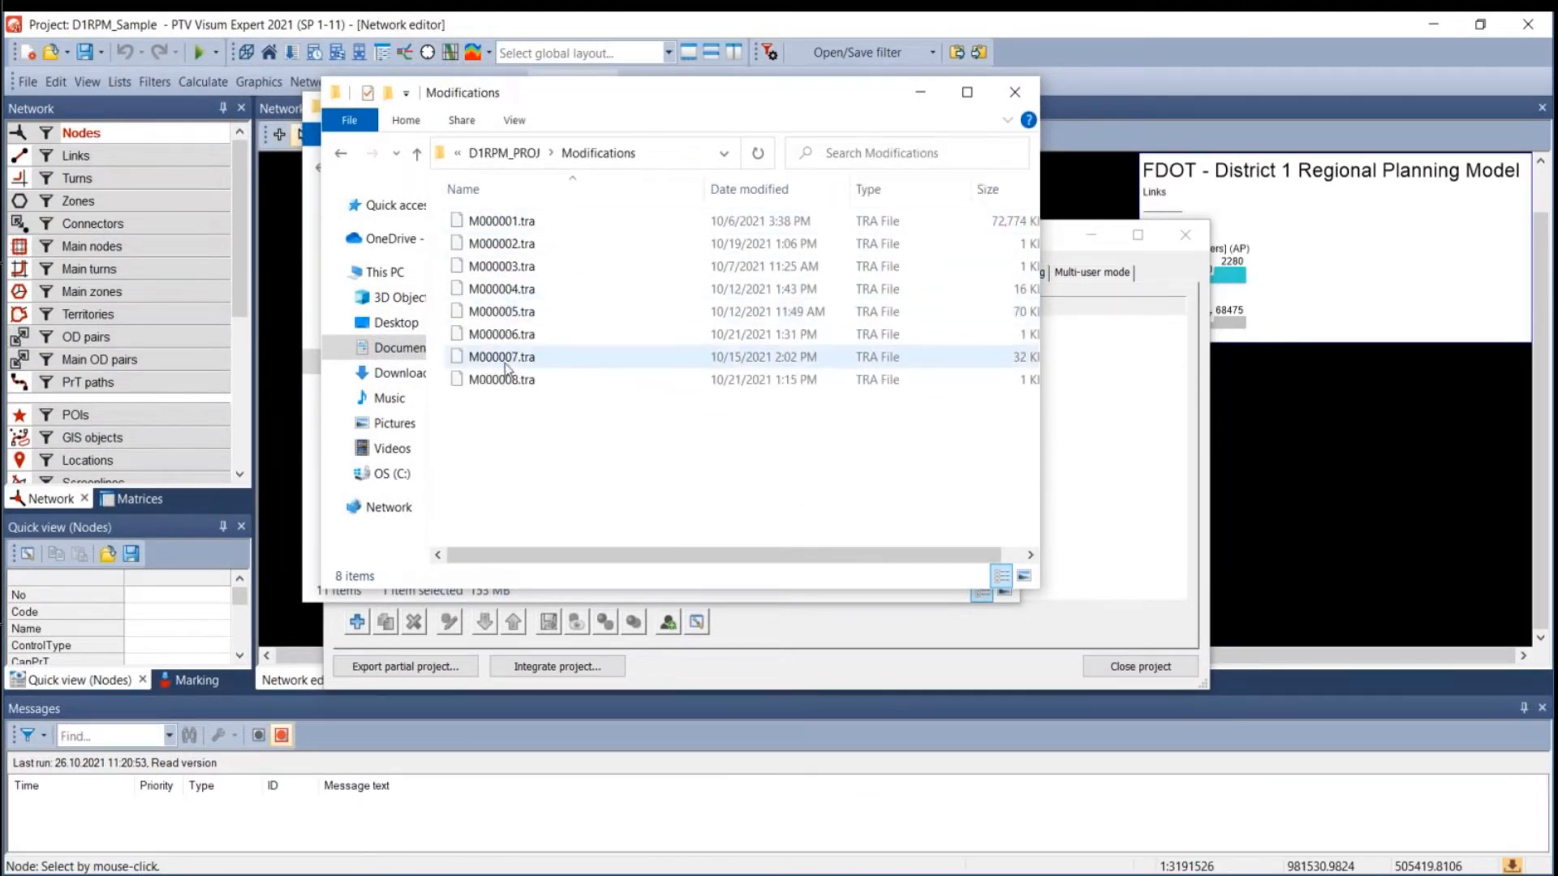
left_click(518, 153)
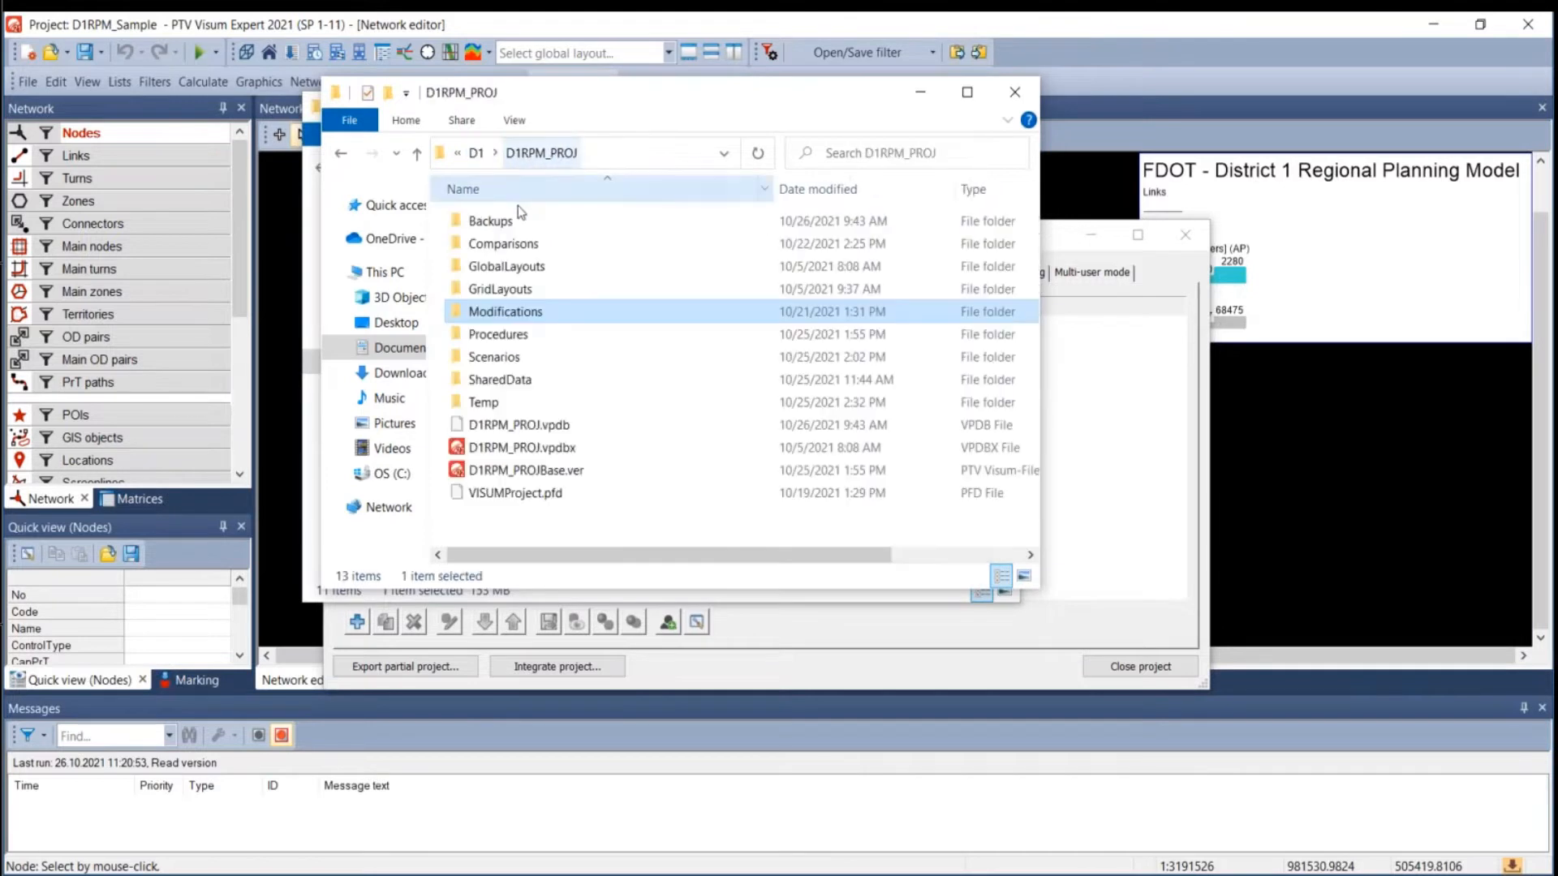
left_click(518, 337)
double_click(516, 334)
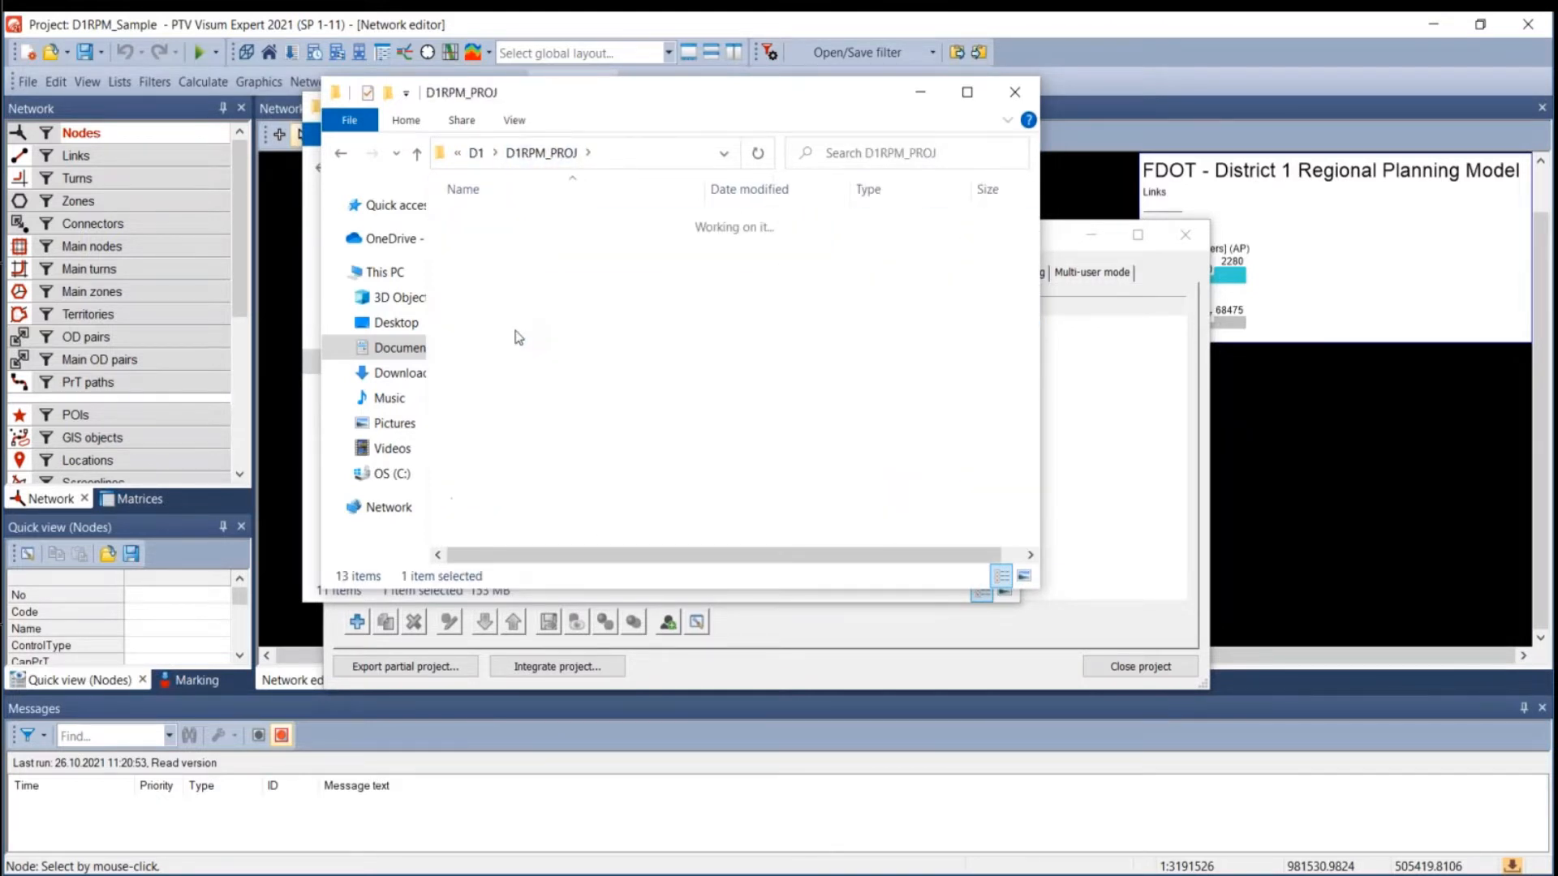
left_click_drag(606, 95, 568, 84)
left_click(1041, 231)
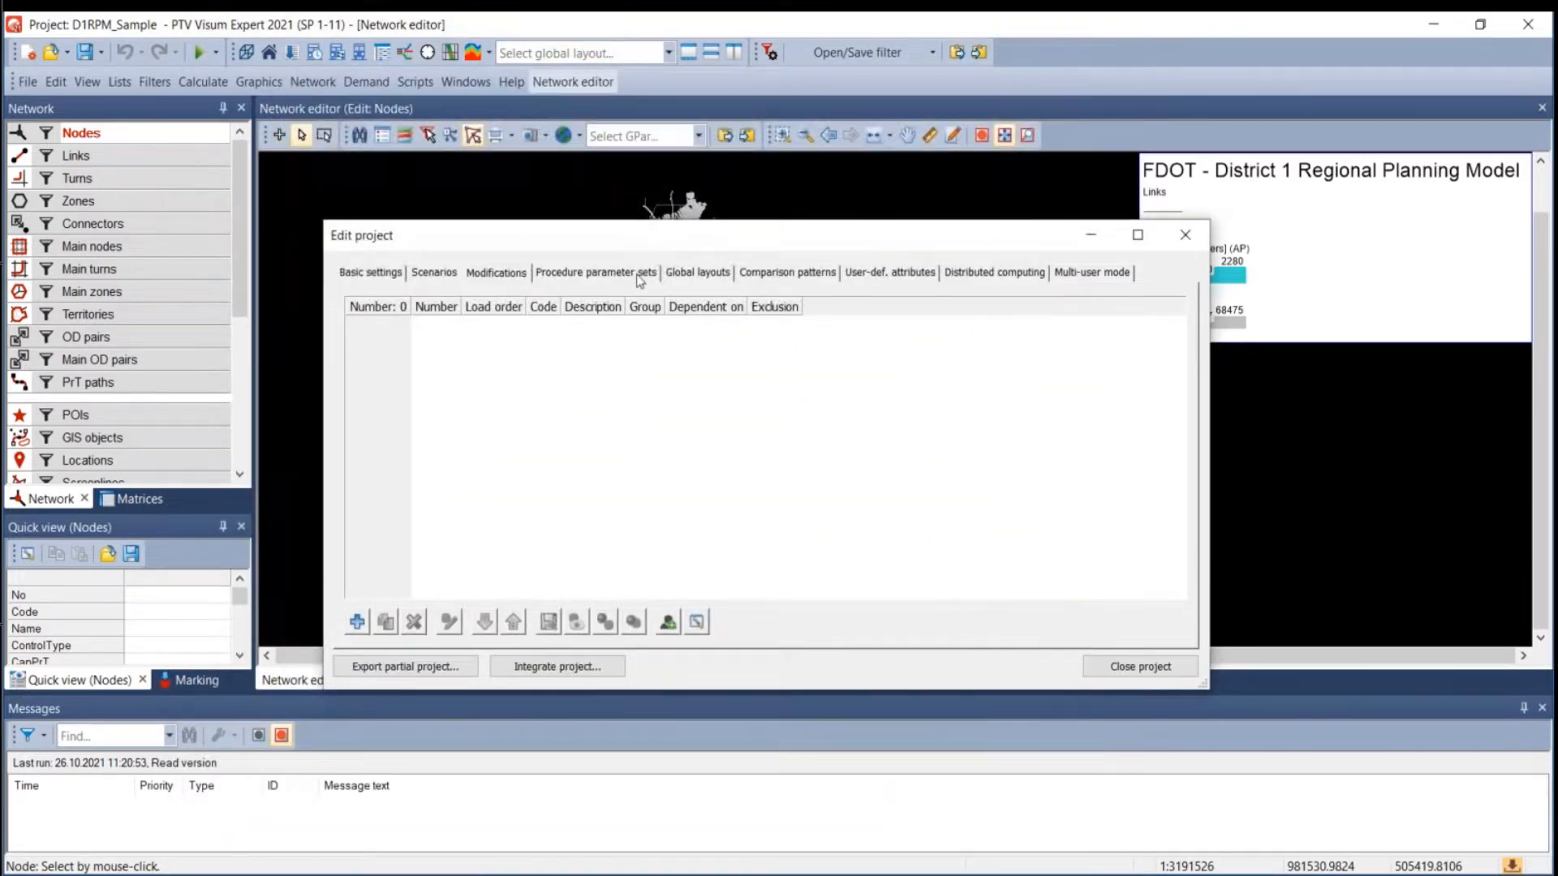
Look through the project's procedure parameter sets, global layouts and modifications, finishing on the procedure parameter sets.
left_click(602, 273)
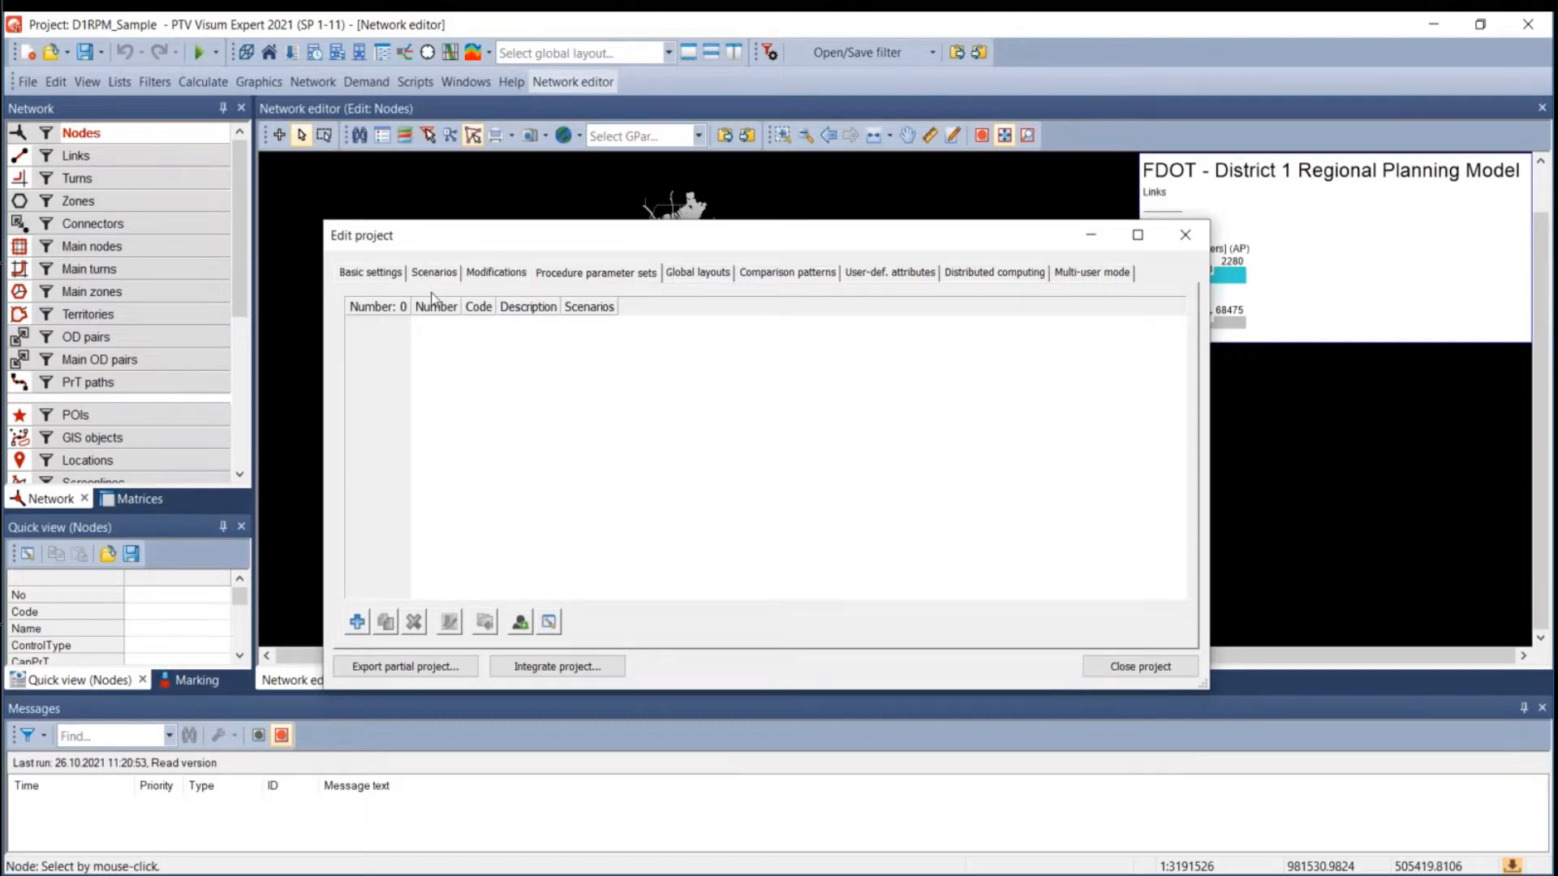
left_click(708, 279)
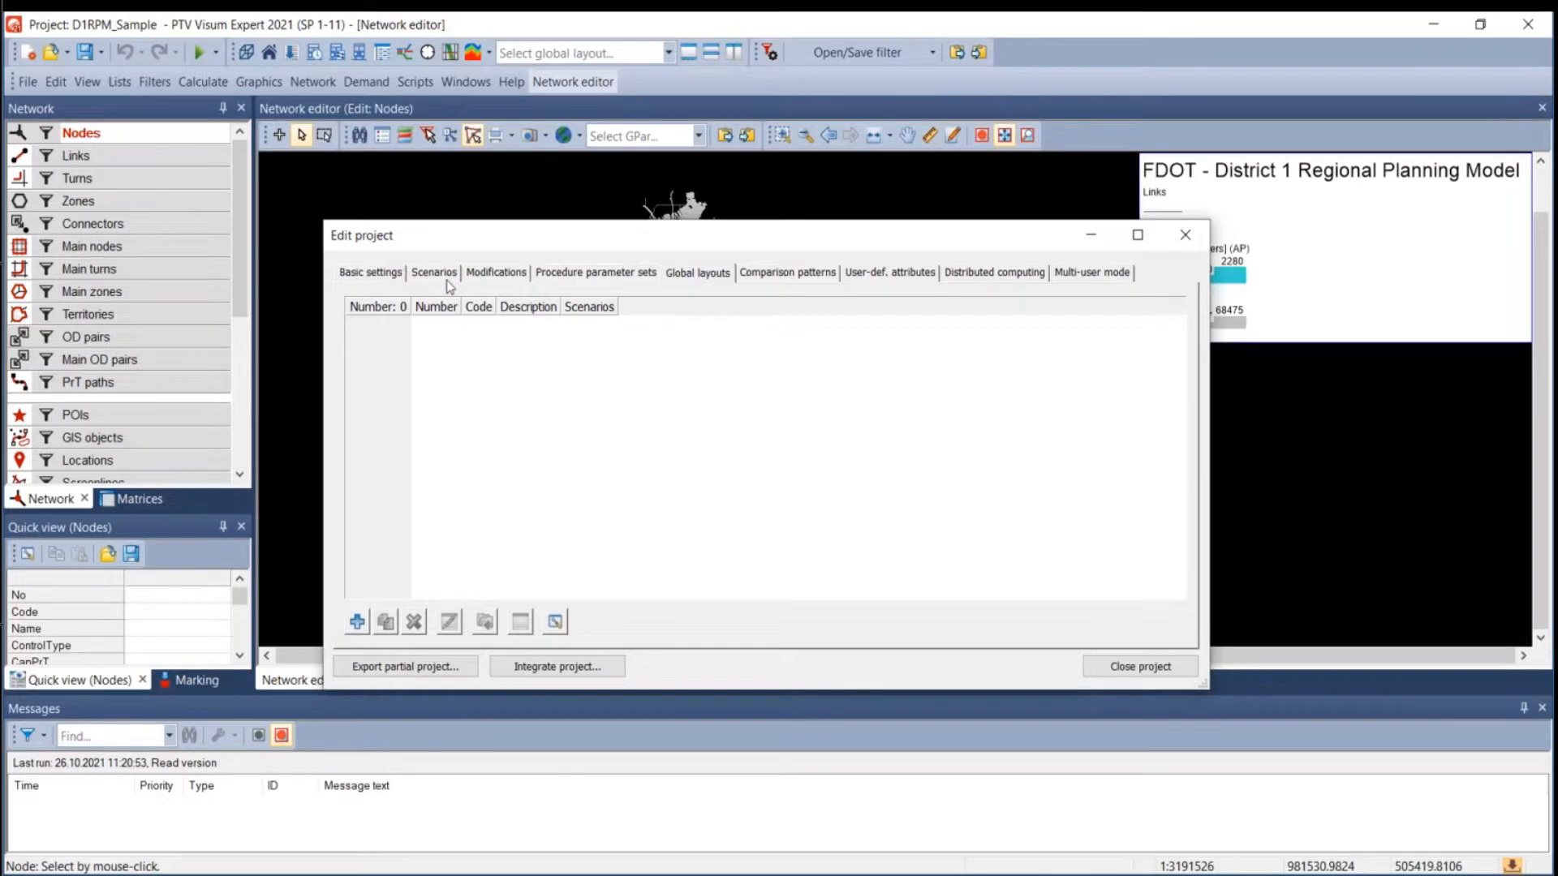
left_click(503, 274)
left_click(573, 277)
left_click(677, 278)
left_click(614, 277)
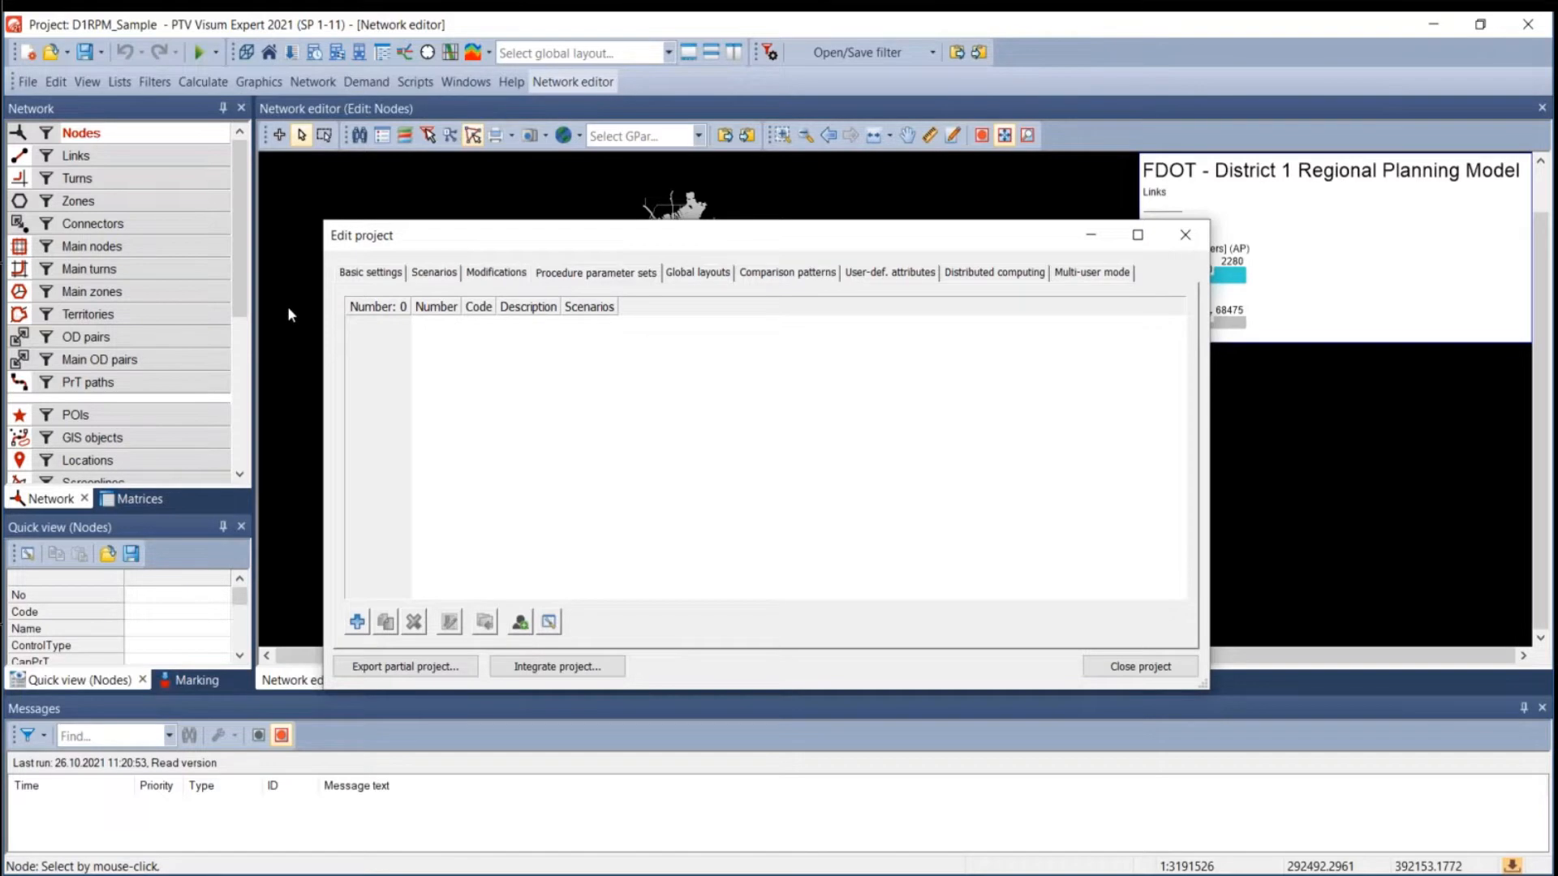
Review the project directories from the basic settings through the full list of file types, and close them without changes.
left_click(372, 276)
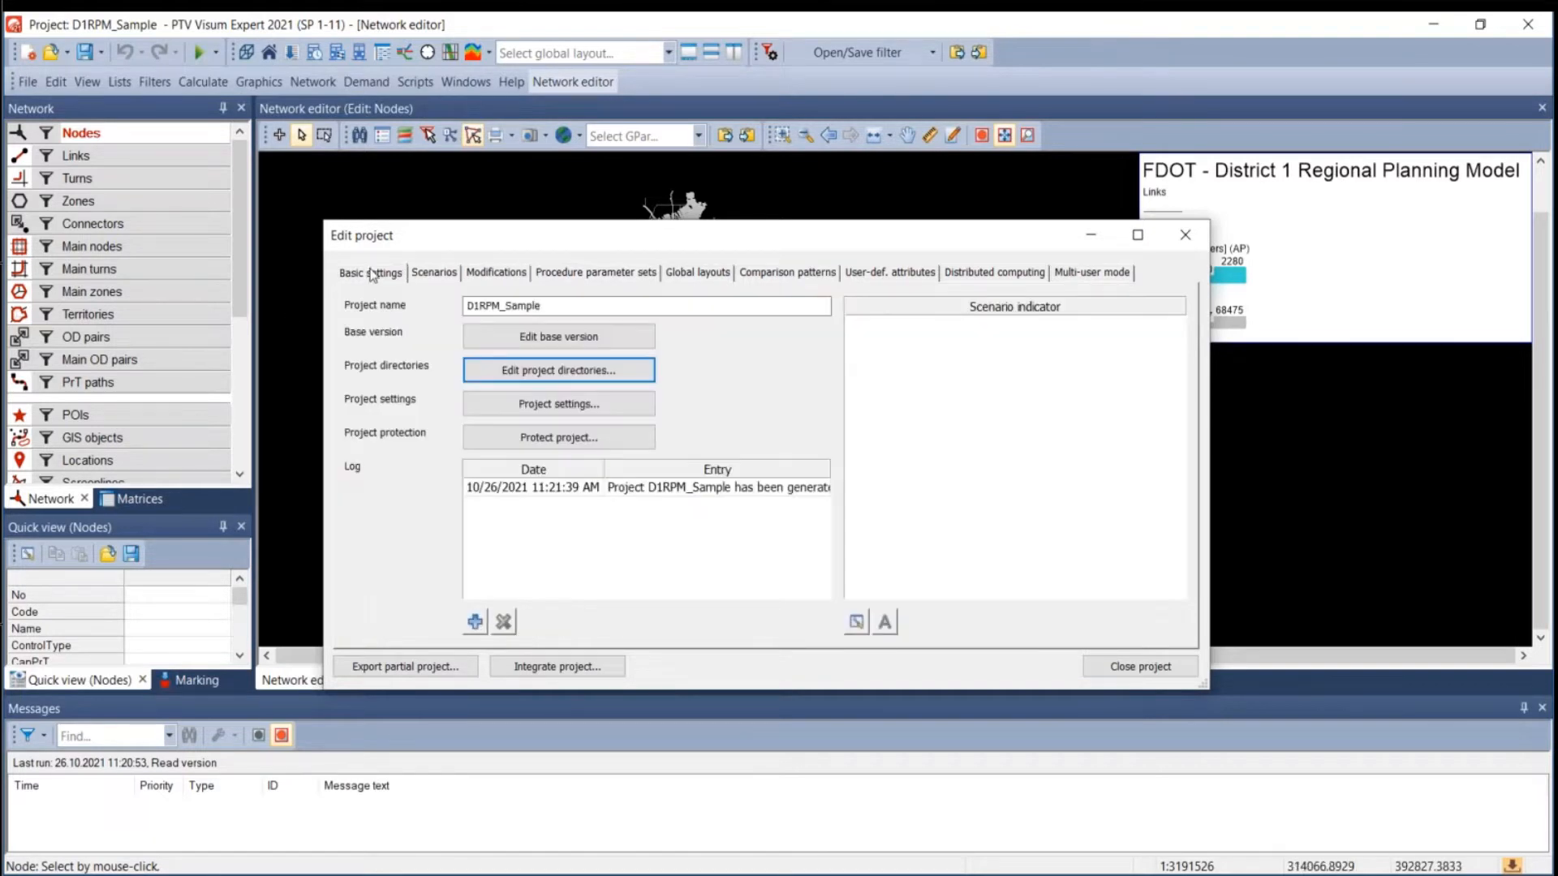
left_click(507, 364)
scroll(937, 566, "down", 6)
scroll(792, 612, "up", 6)
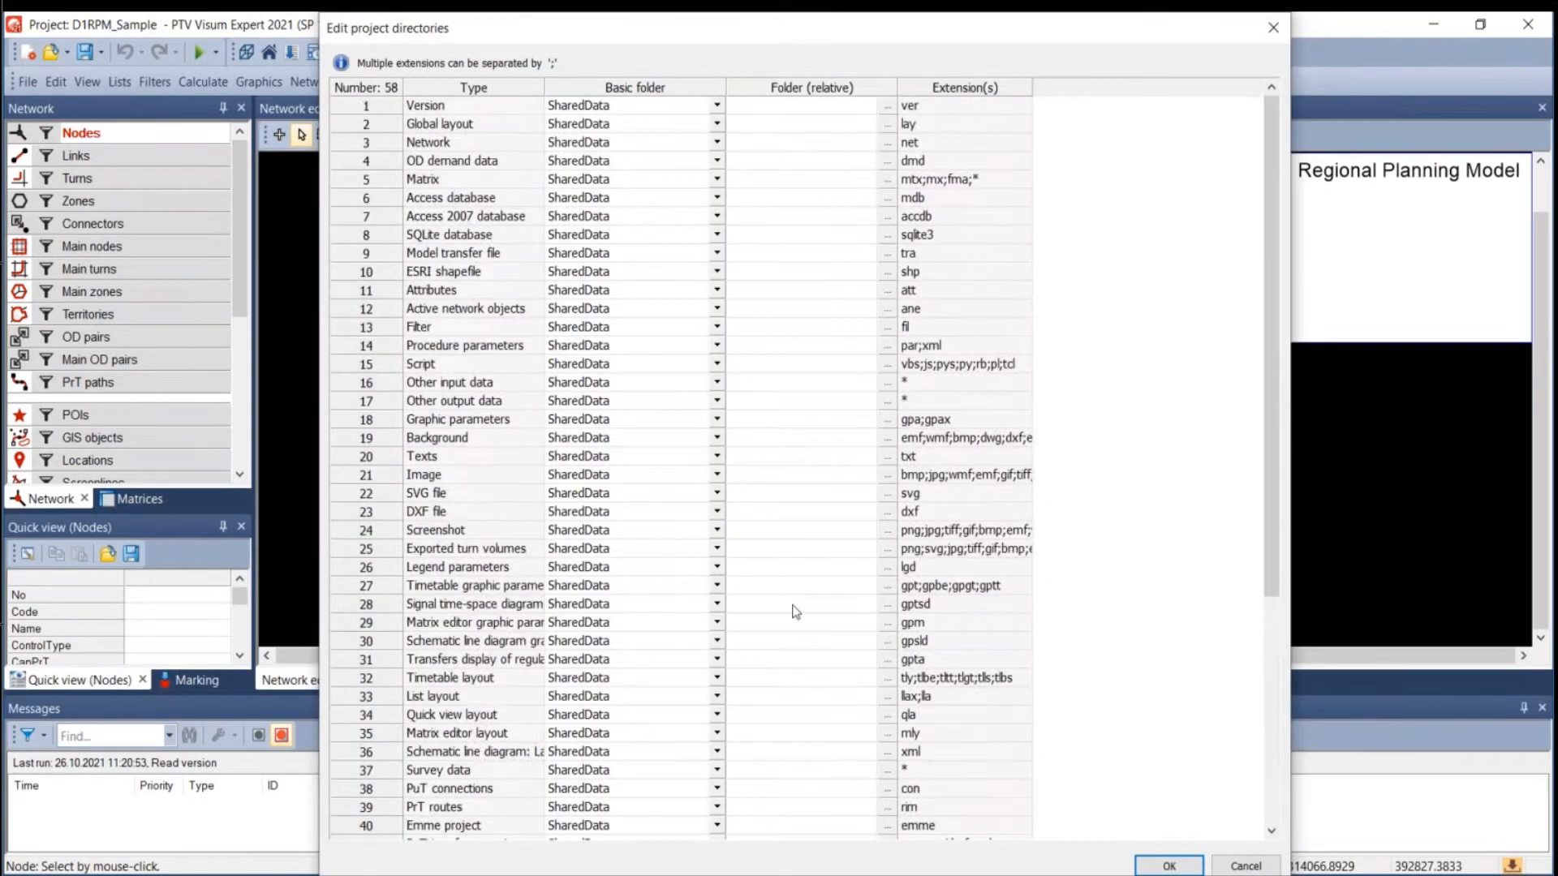
scroll(845, 636, "down", 6)
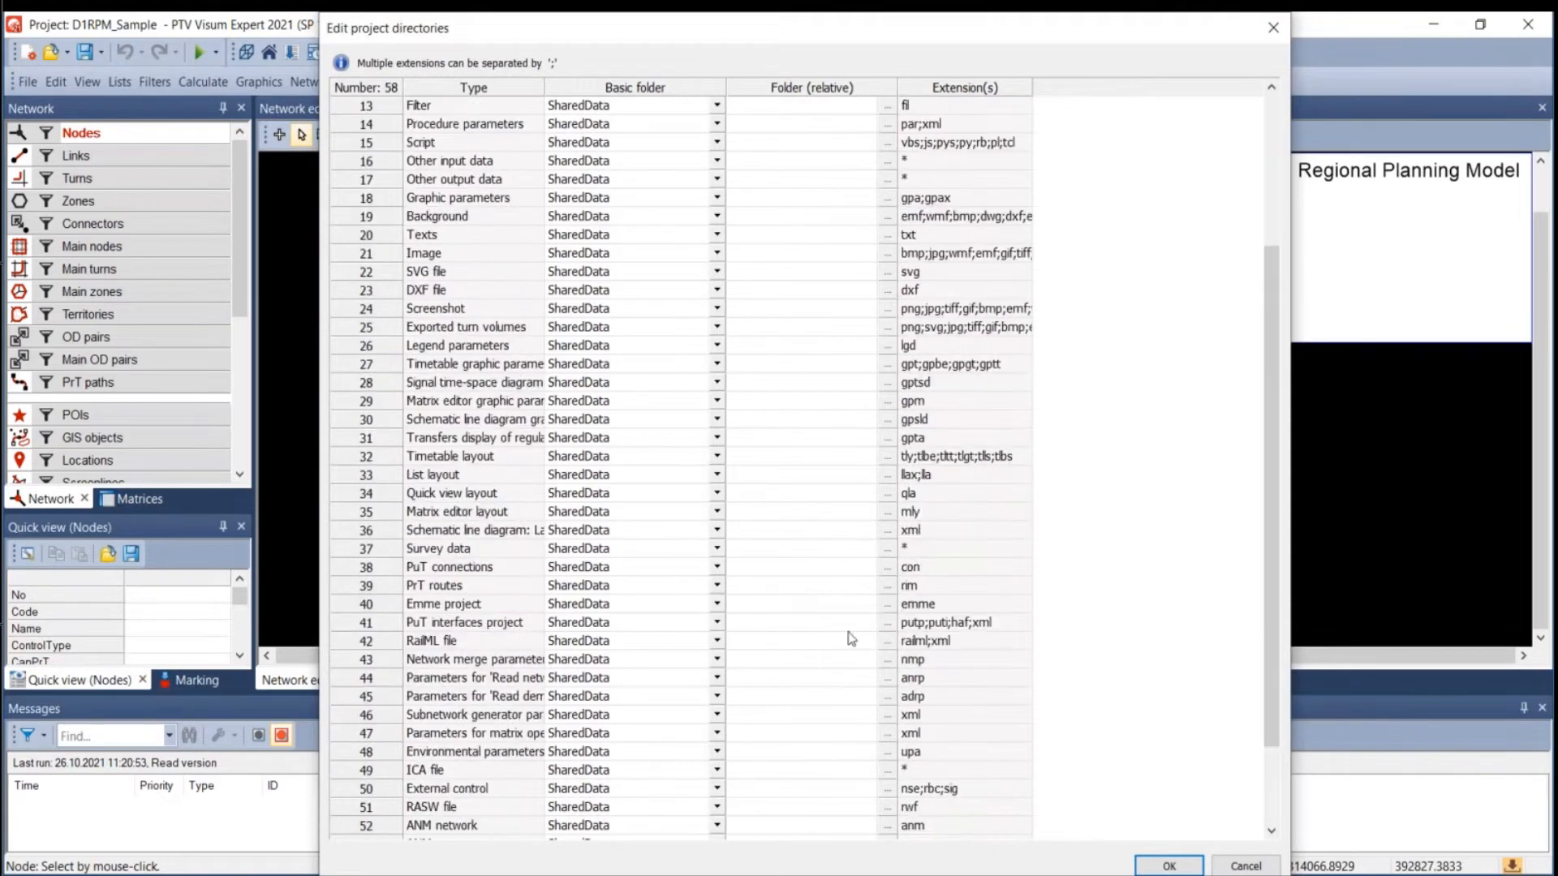
left_click(1274, 29)
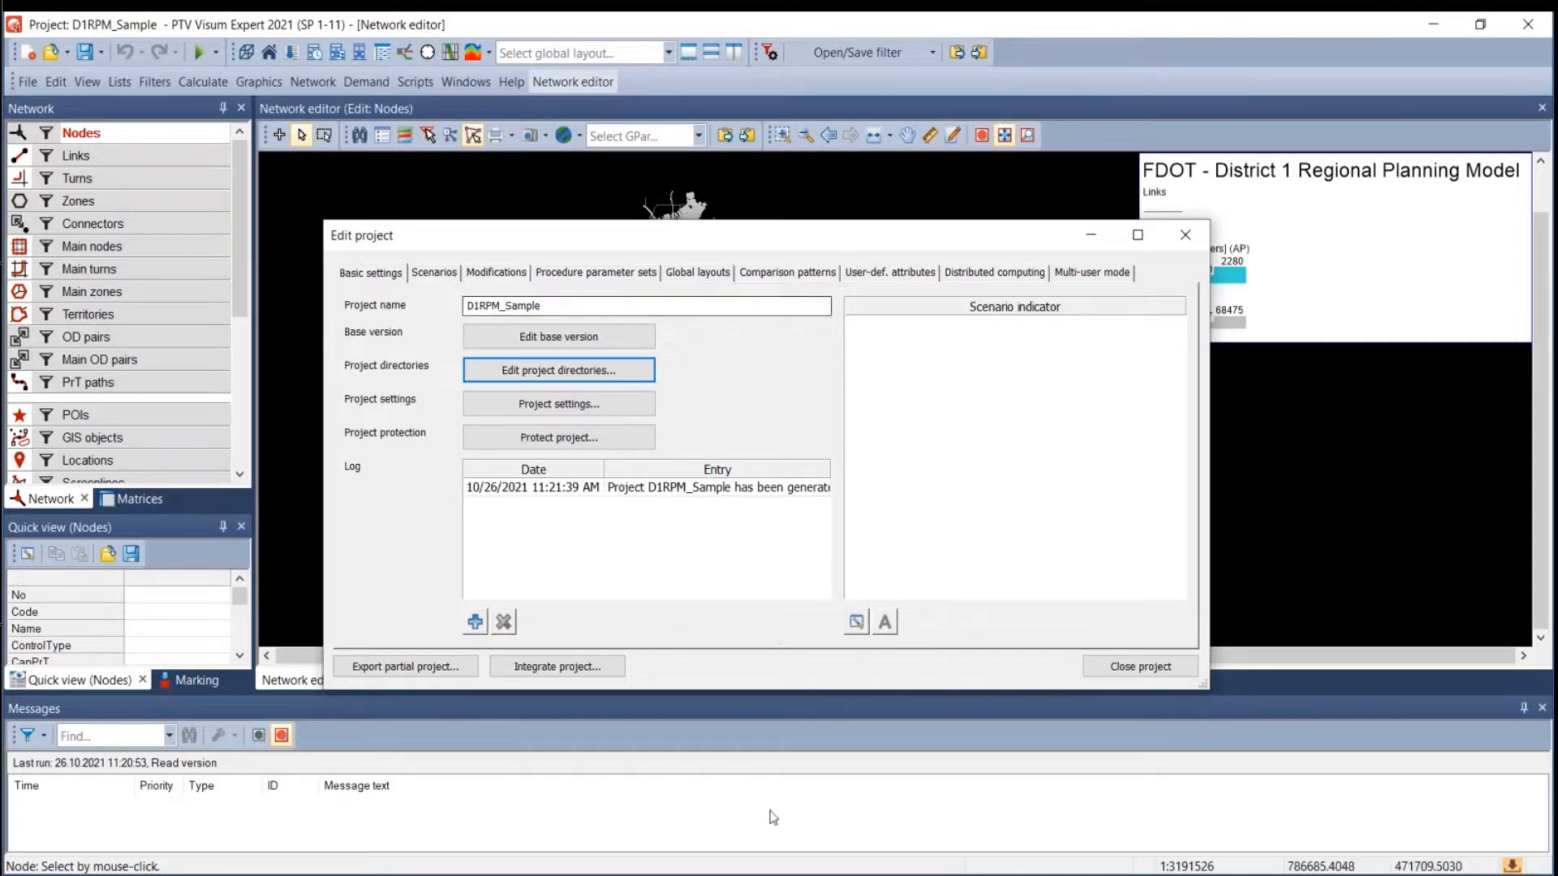
Switch to File Explorer, point out the D1RPM_PROJ.vpdbx file in the D1RPM_PROJ folder, and return to Visum.
left_click(424, 875)
left_click(351, 827)
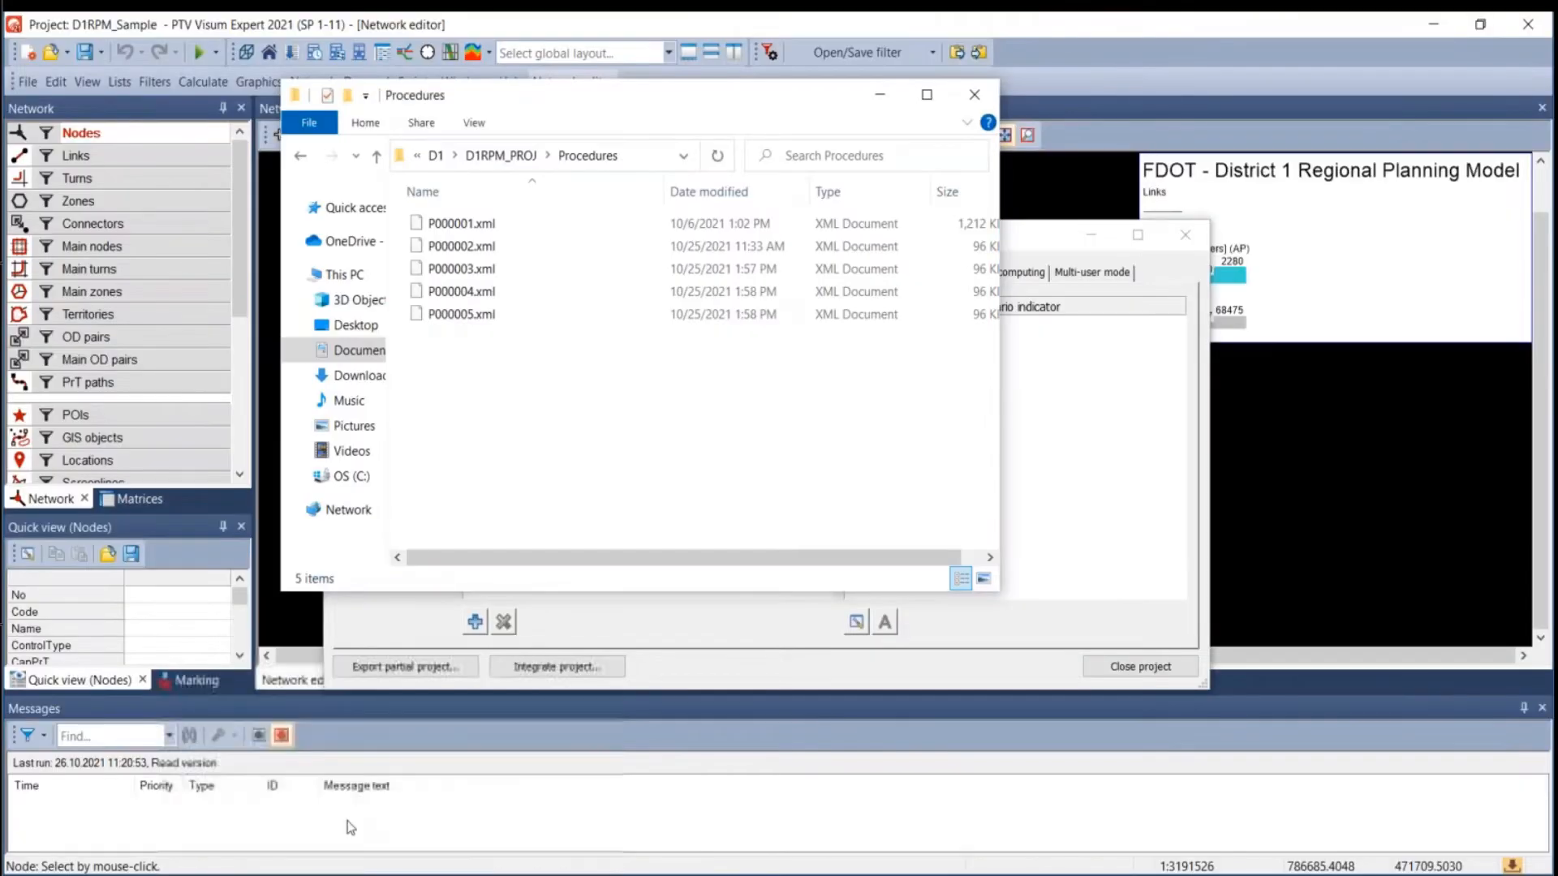
left_click(479, 158)
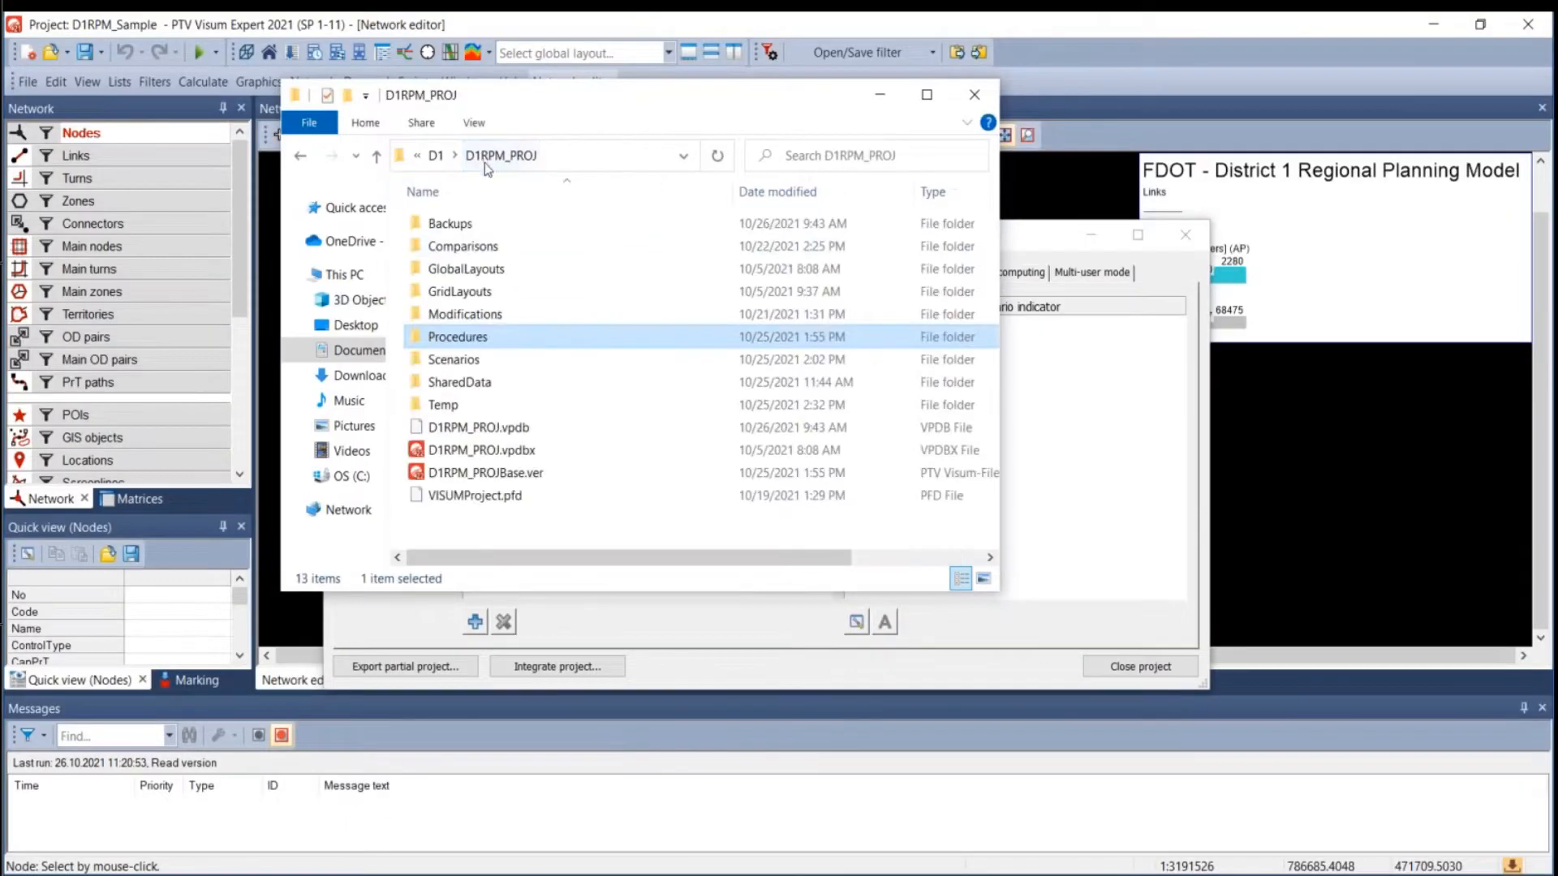
left_click(505, 459)
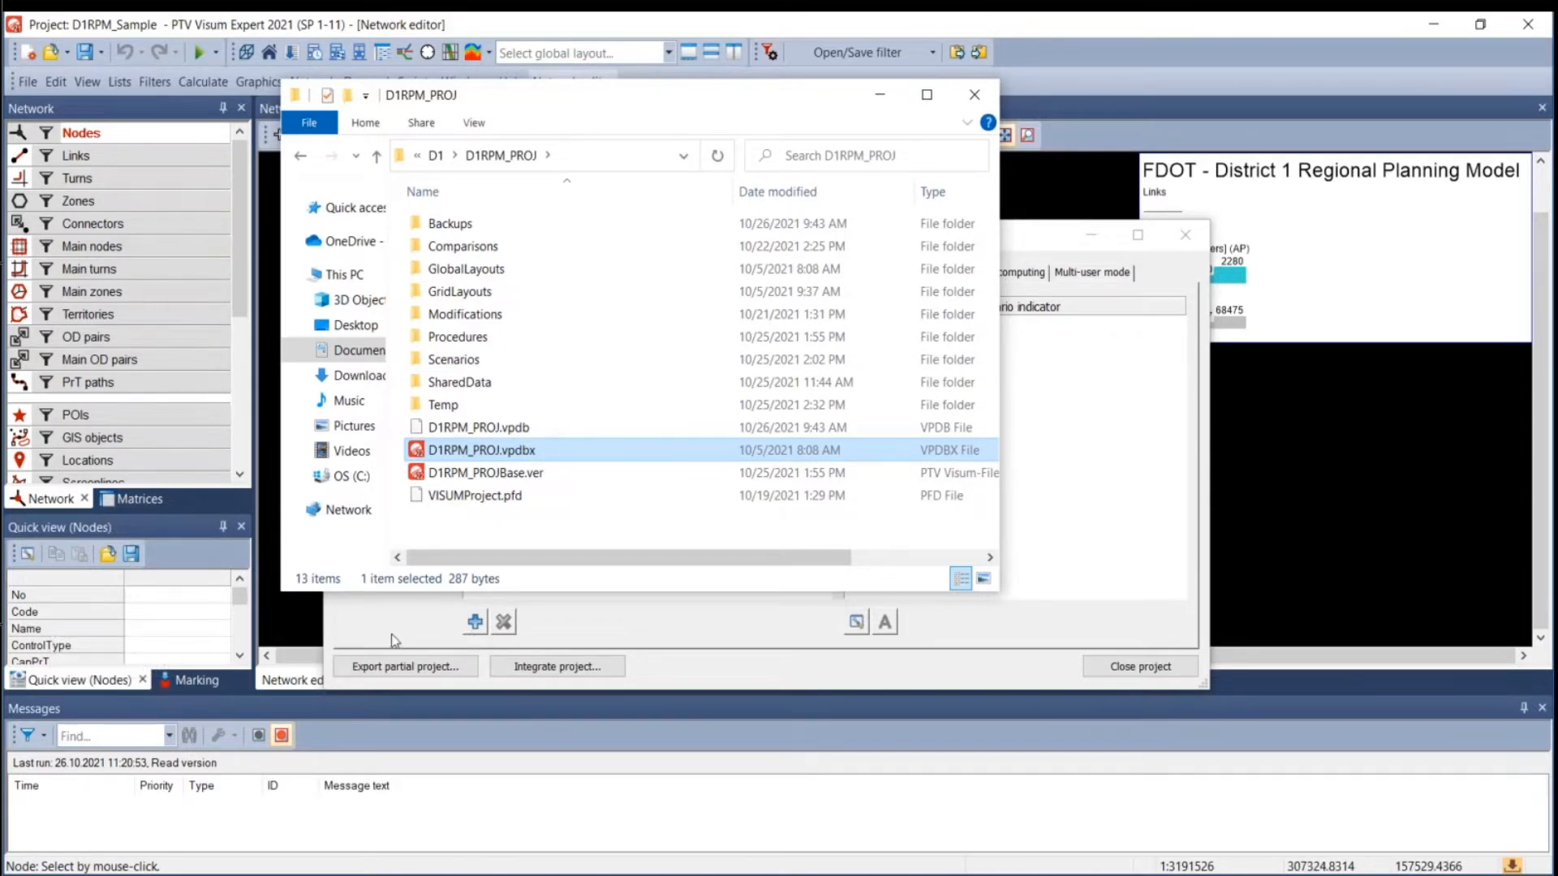
left_click(869, 99)
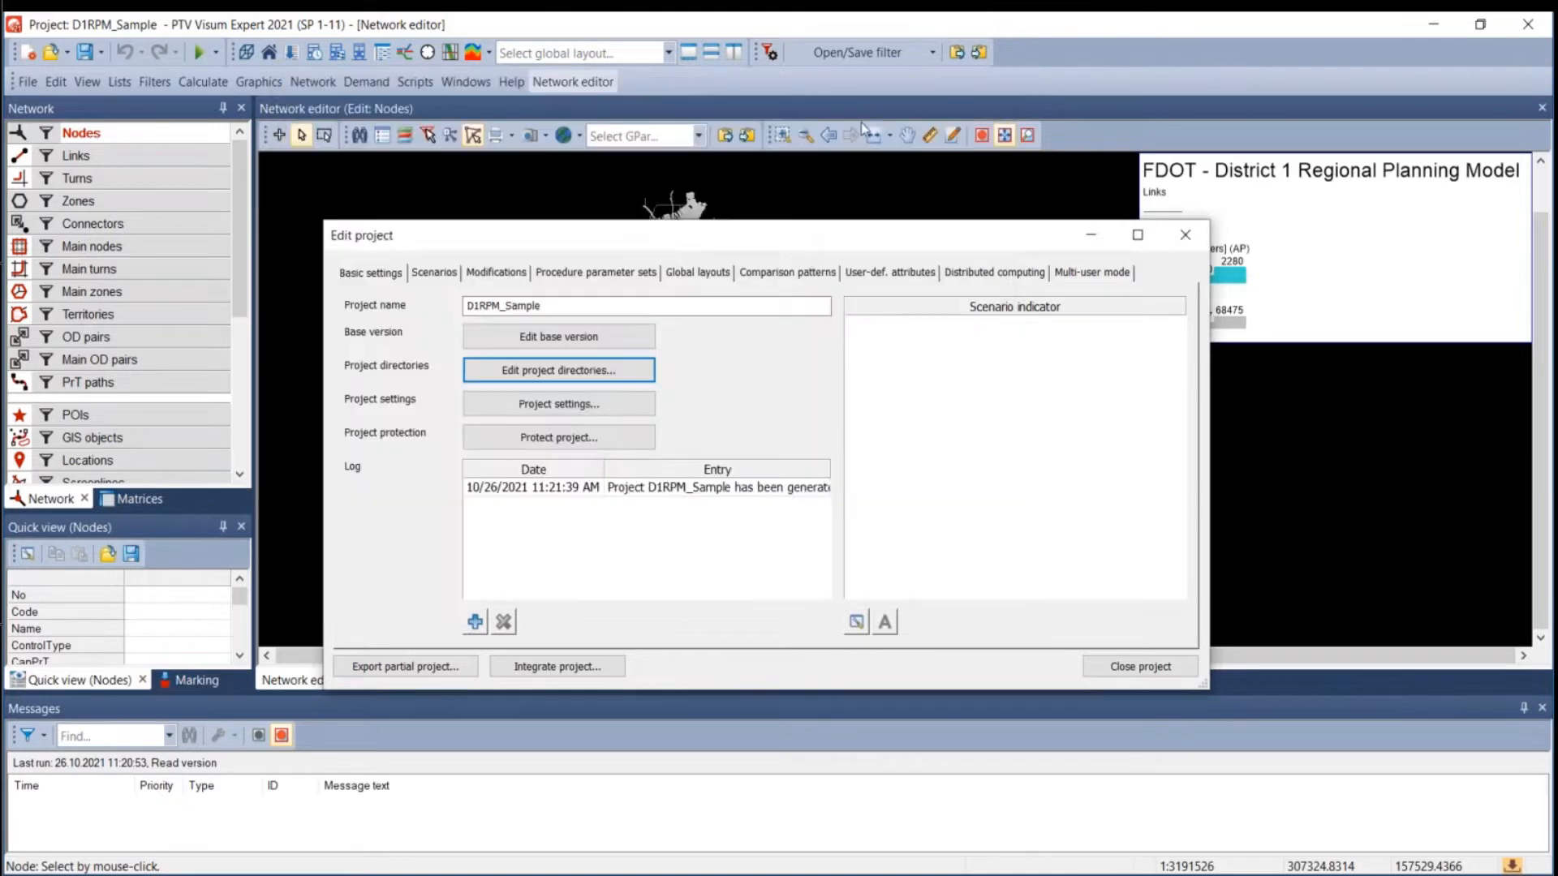
Examine the user-defined attributes in the network settings, and leave the settings without changes.
left_click_drag(762, 245, 757, 280)
left_click(312, 82)
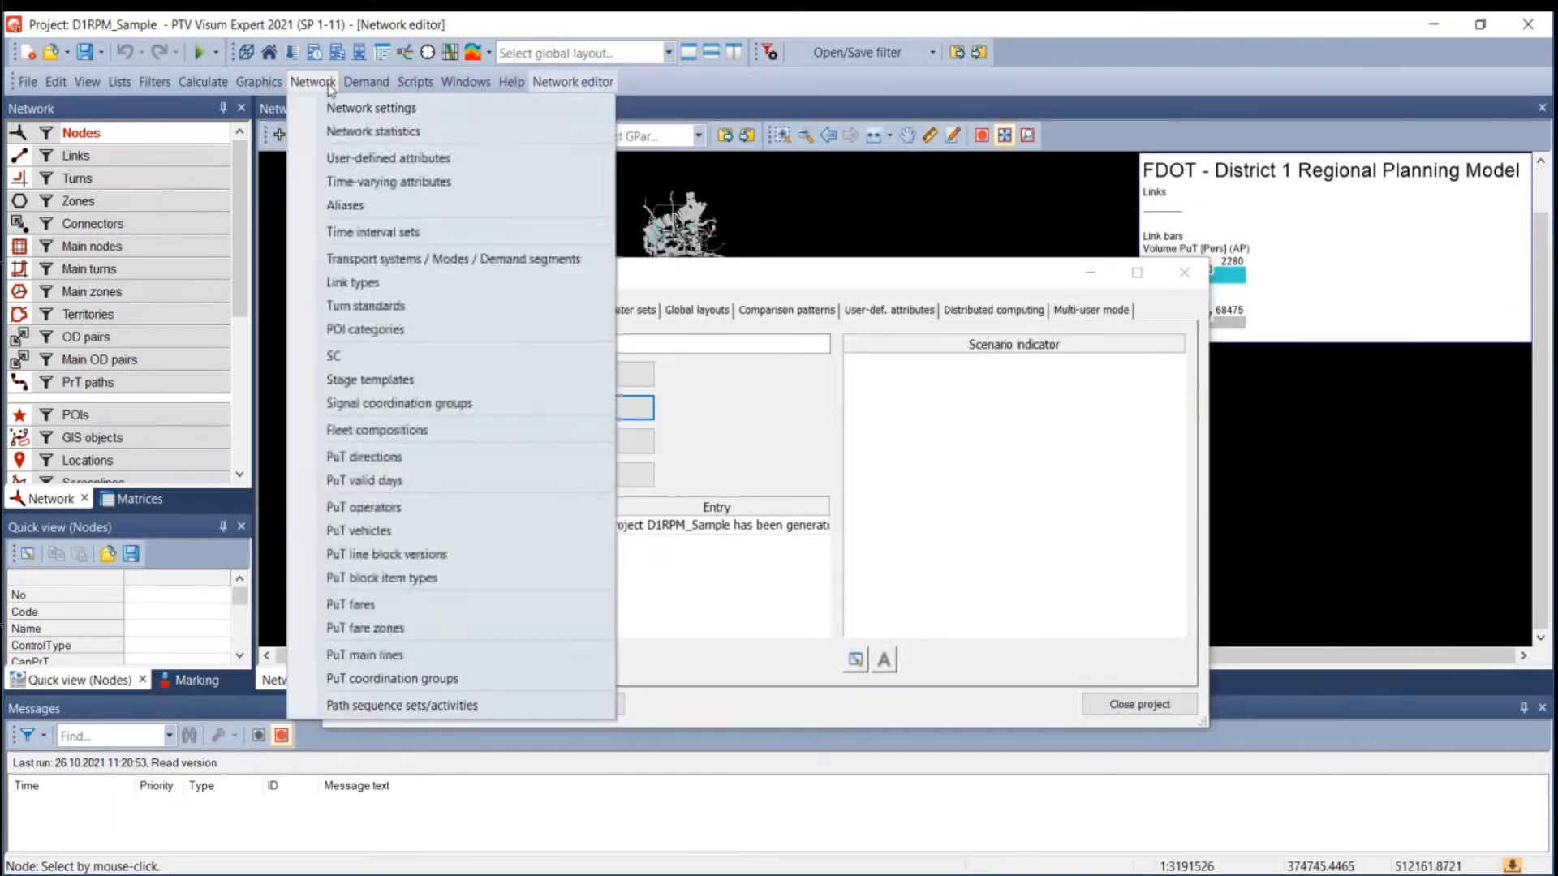
left_click(339, 109)
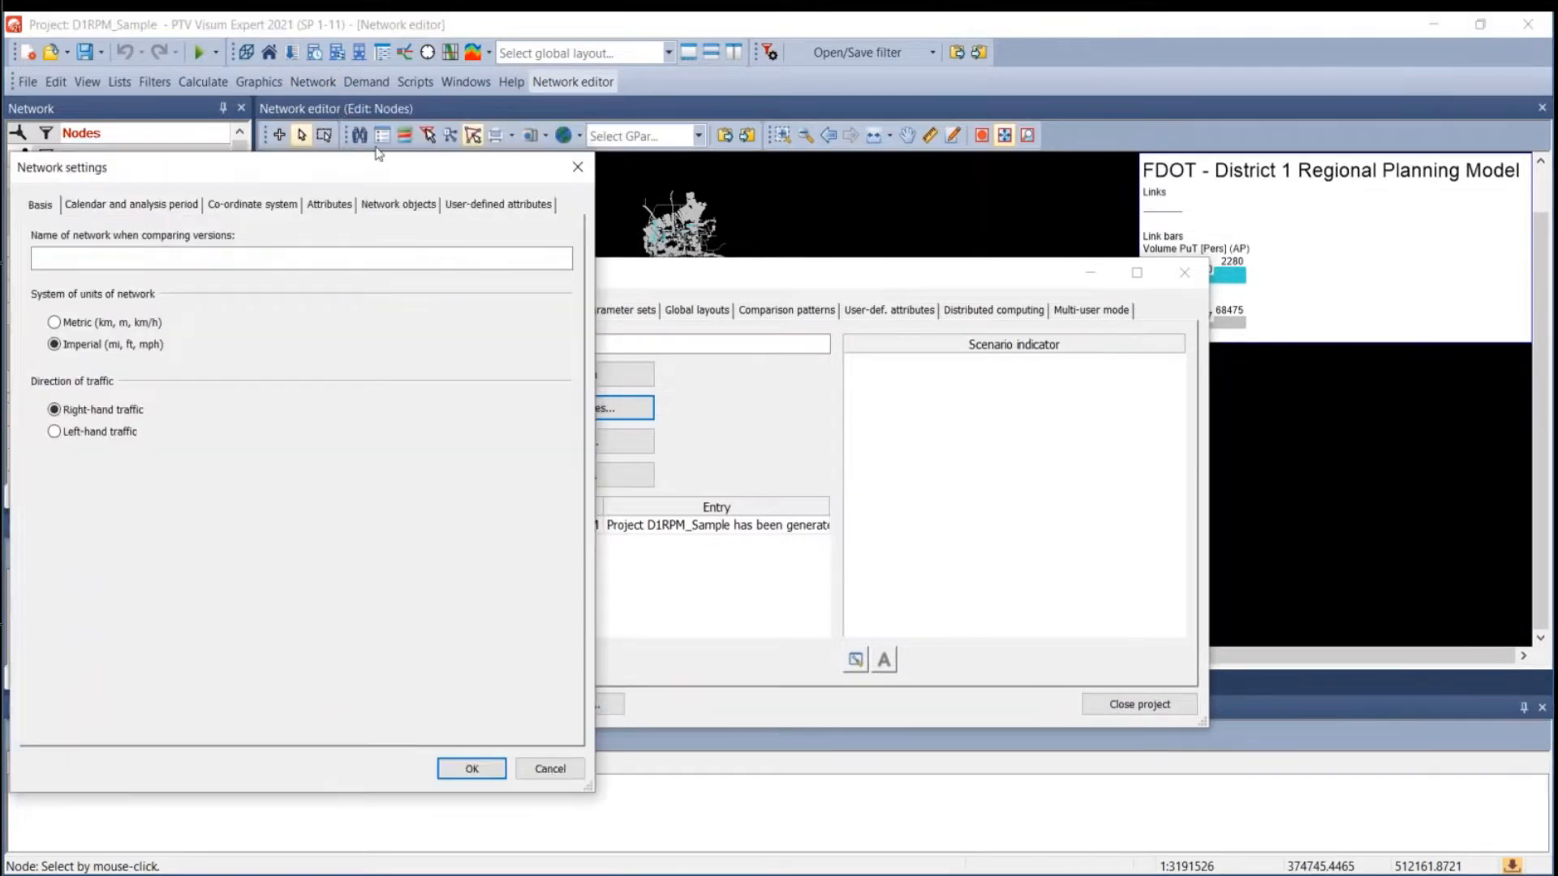
left_click(484, 205)
left_click_drag(444, 174, 652, 129)
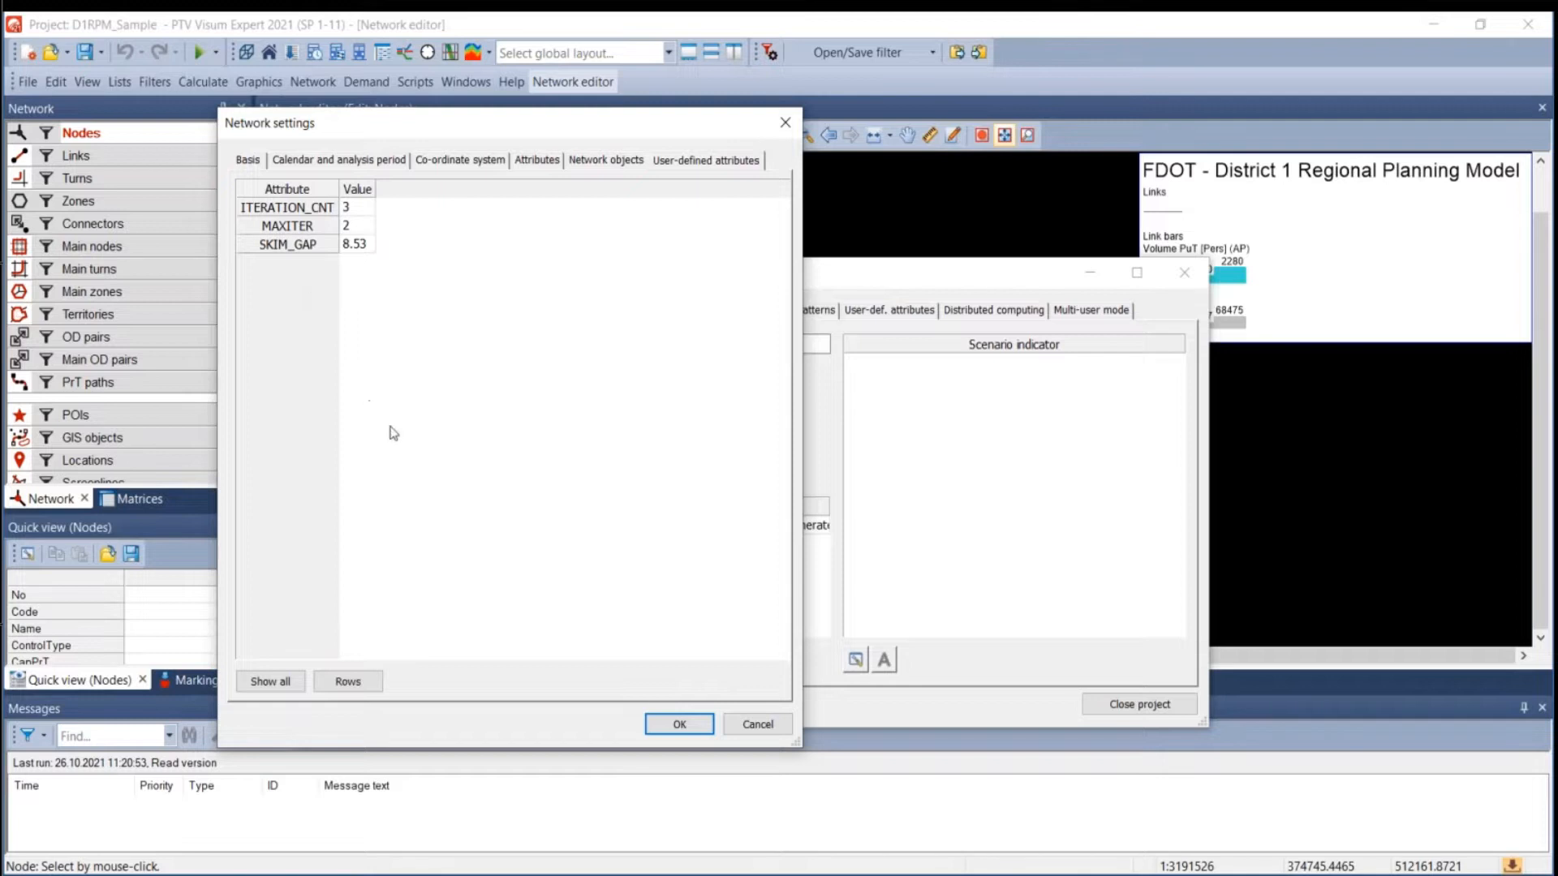
left_click(755, 725)
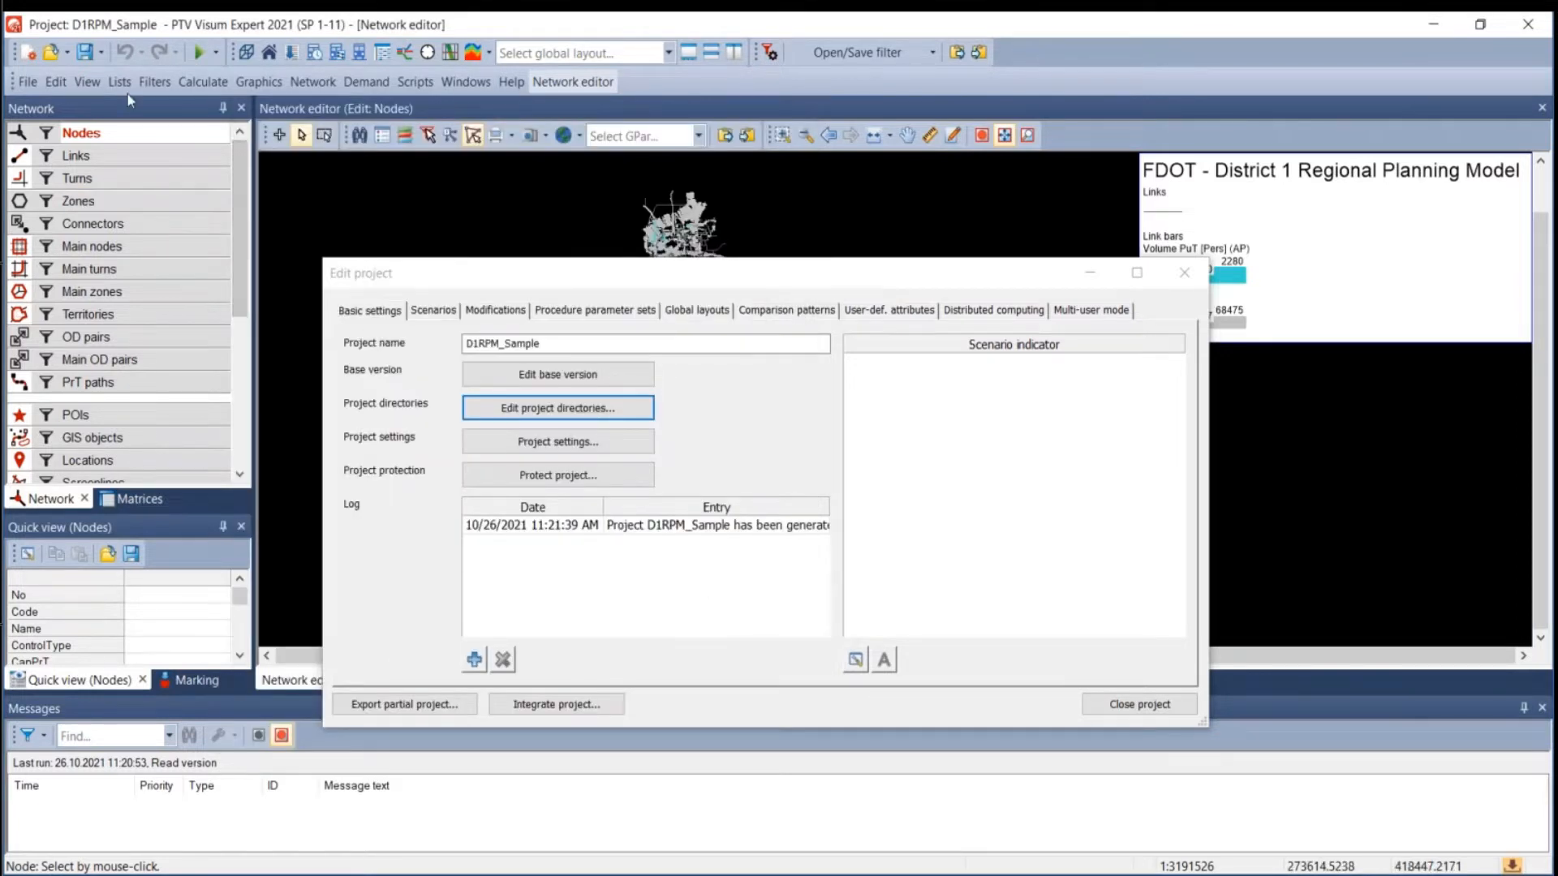
Open the list of user-defined table entries, display the DUWEIGHTS table, and move the Edit project window clear of it.
left_click(123, 85)
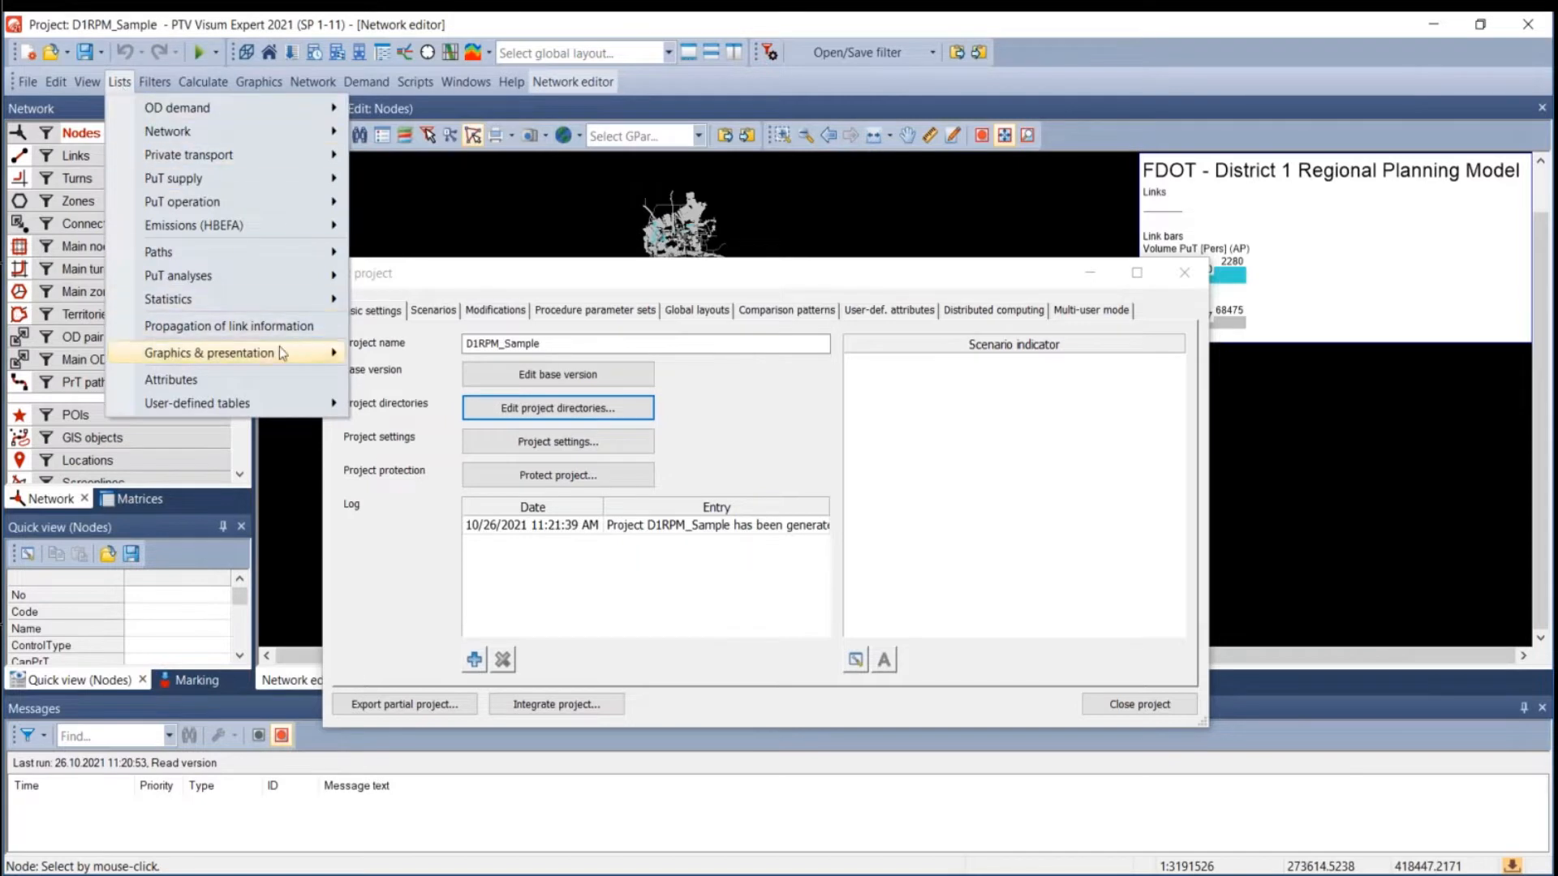
mouse_move(311, 405)
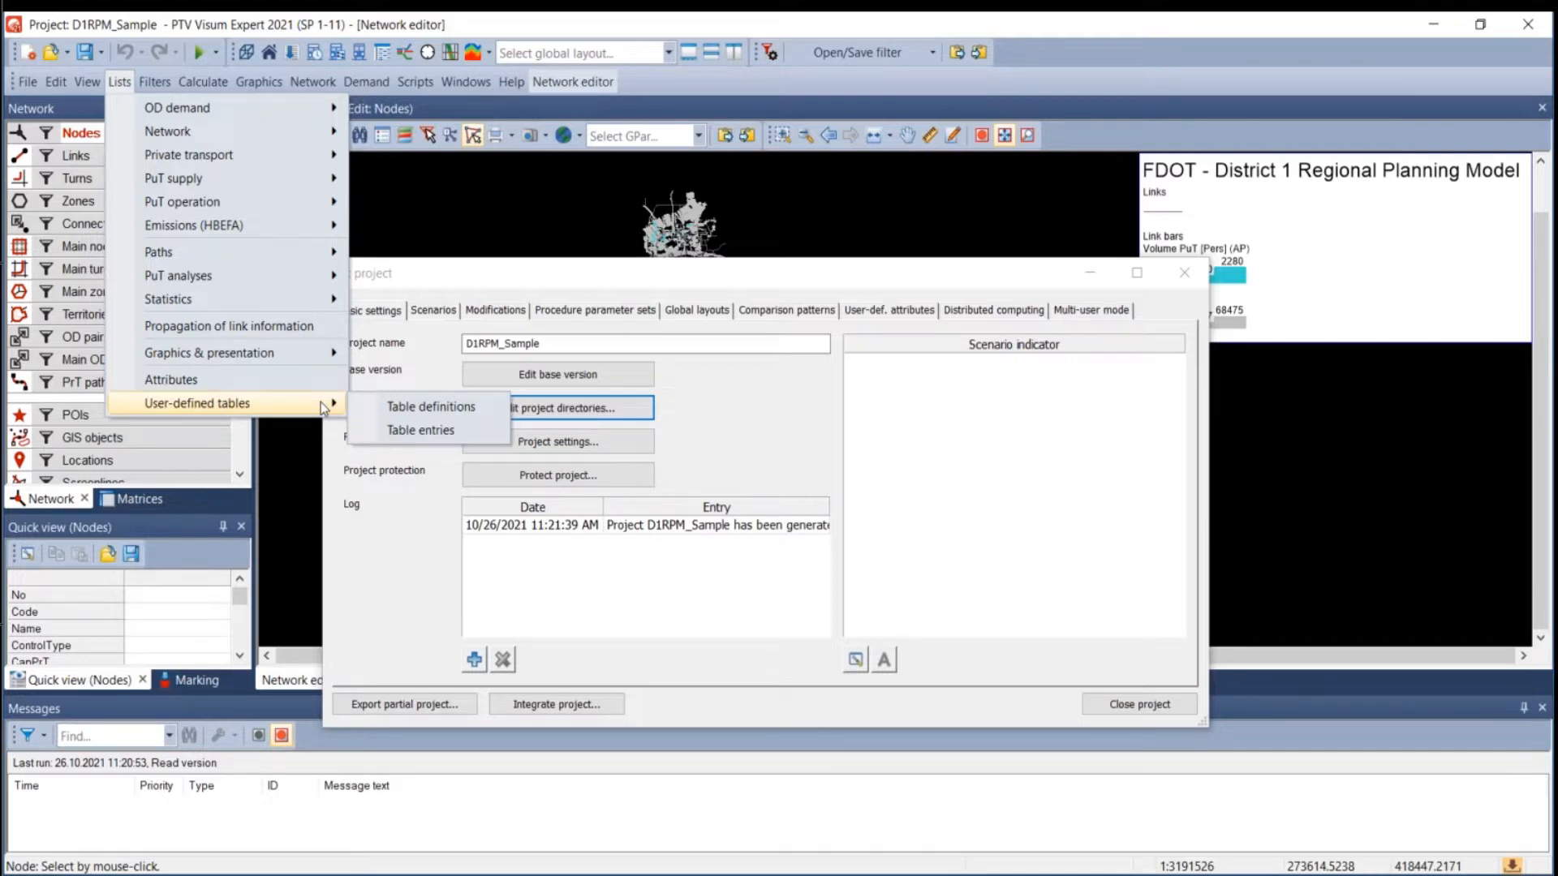
left_click(417, 430)
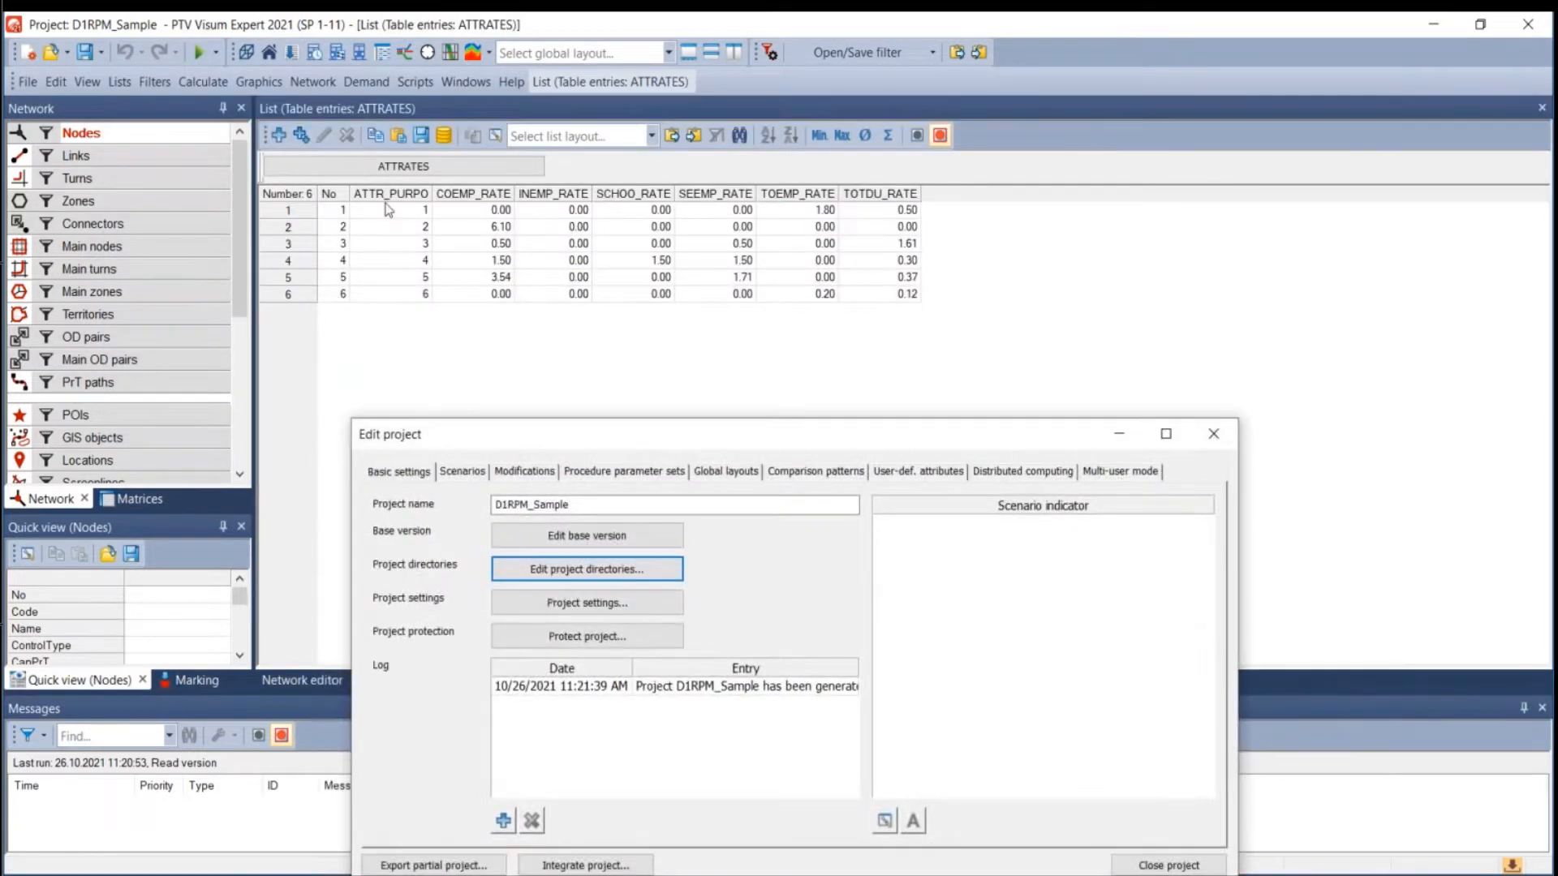
left_click(386, 172)
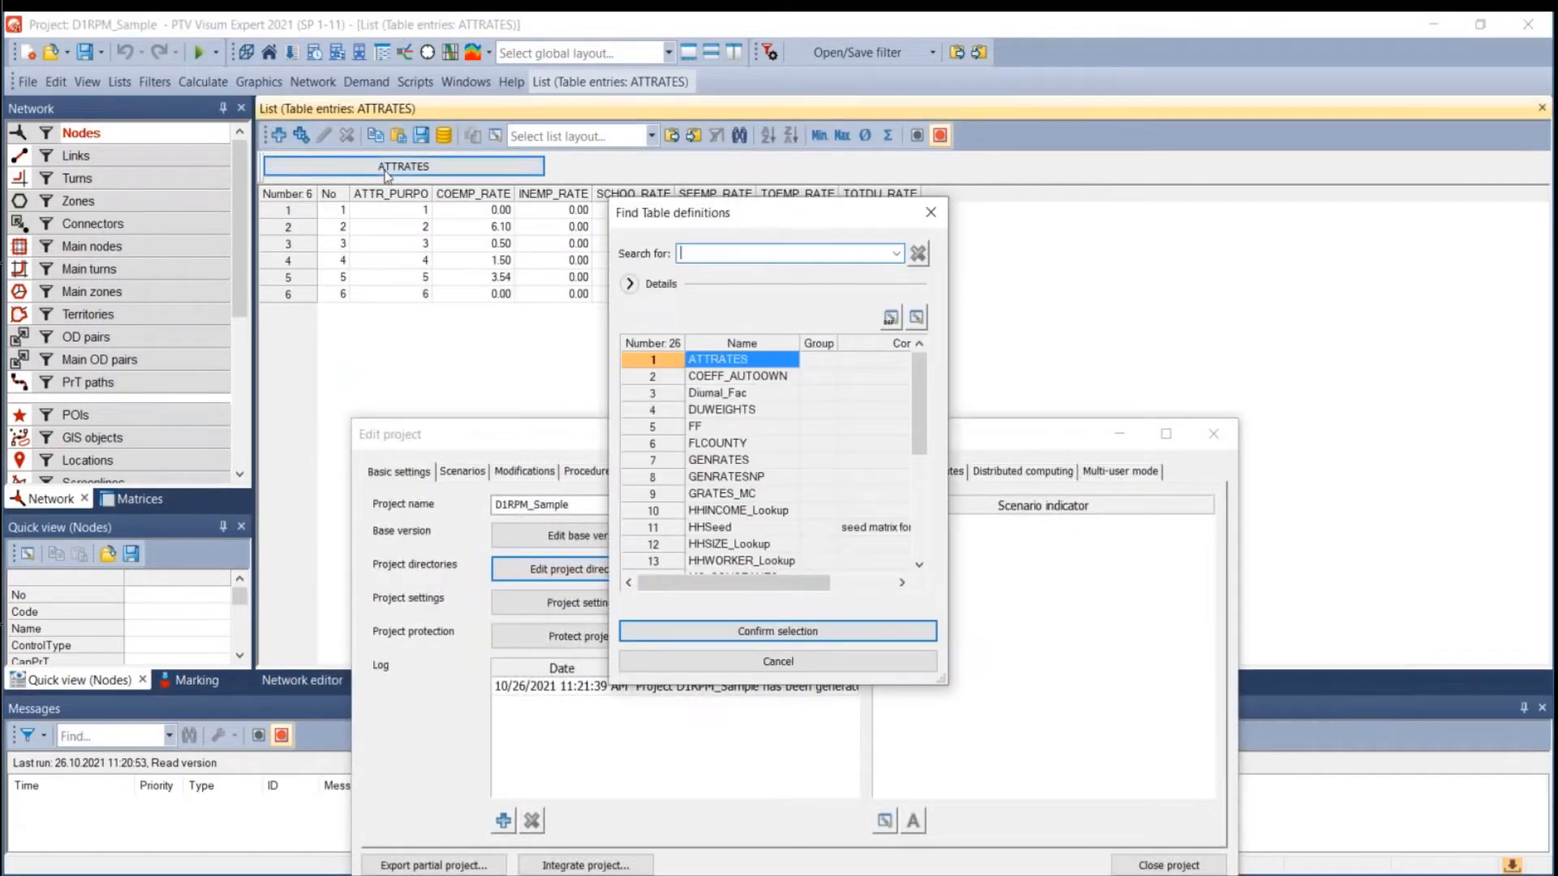
left_click(707, 418)
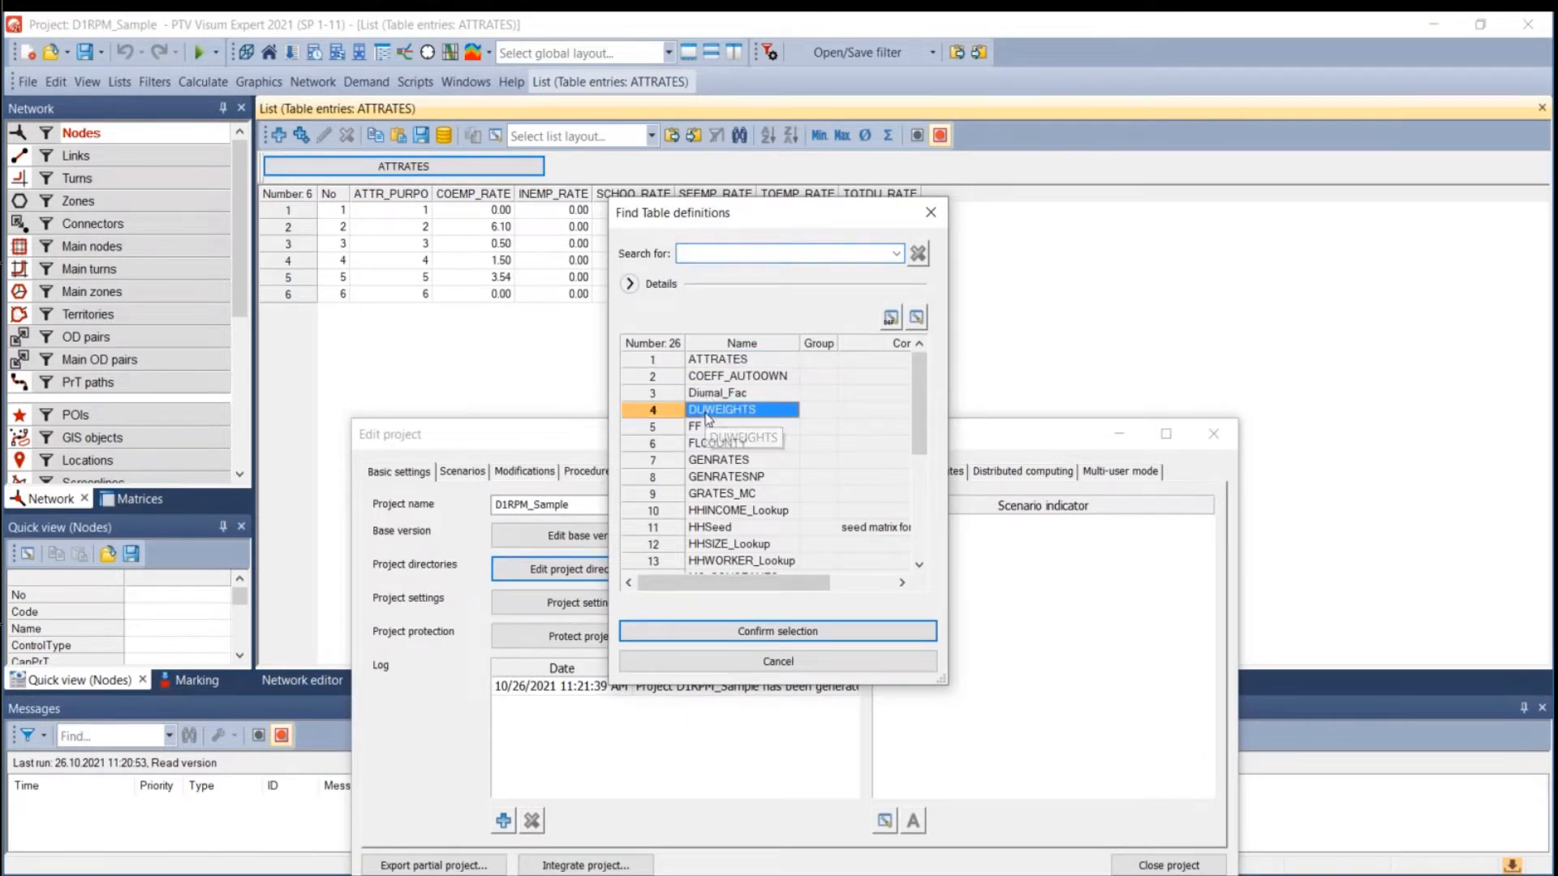
left_click(732, 633)
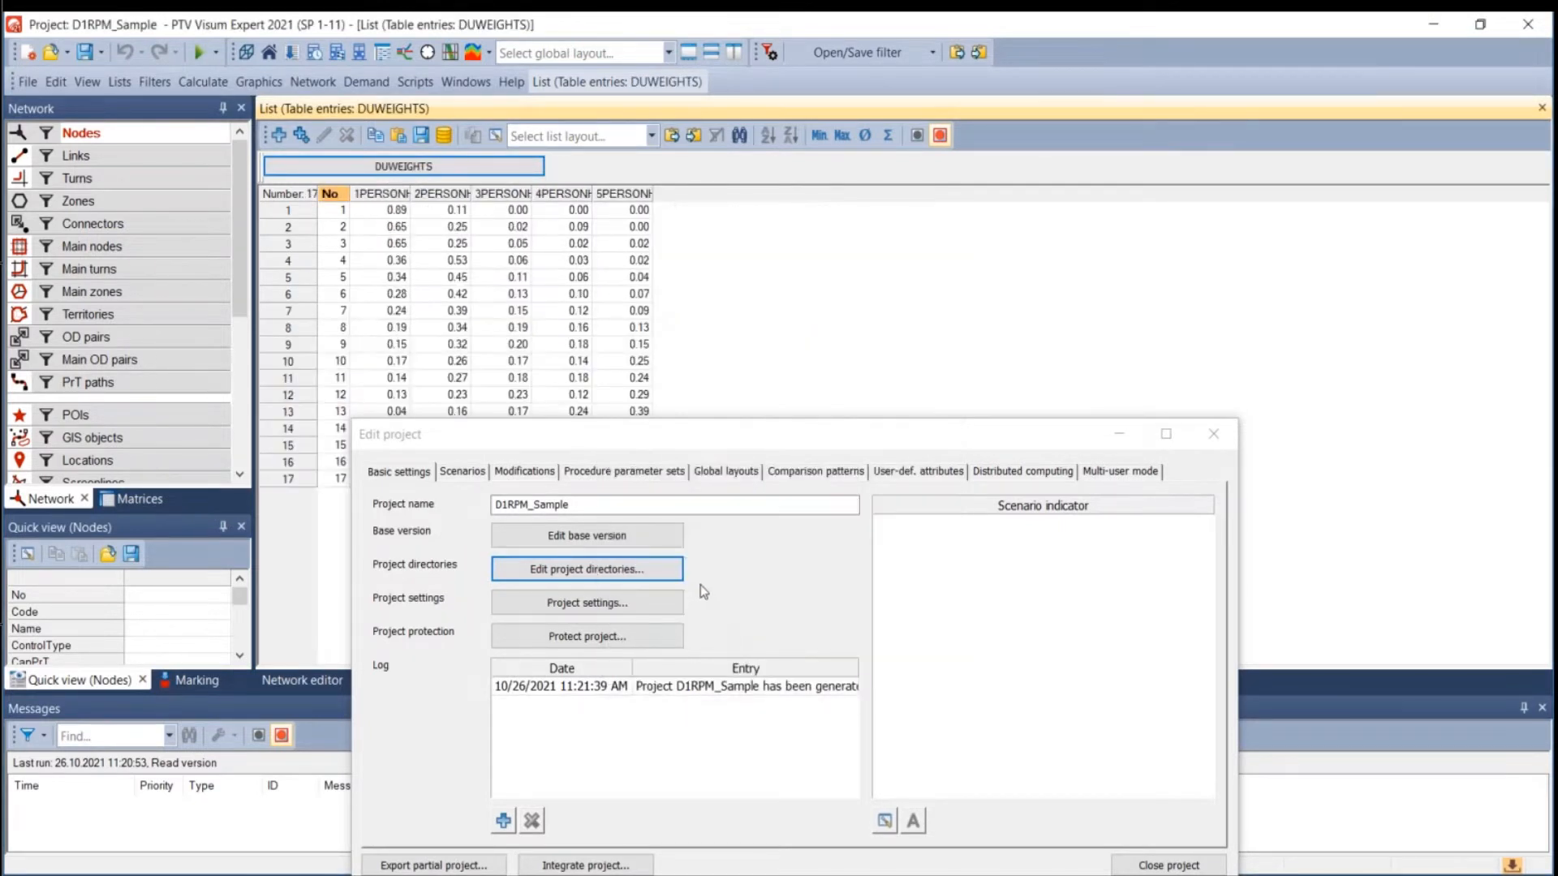
left_click_drag(695, 438, 1012, 345)
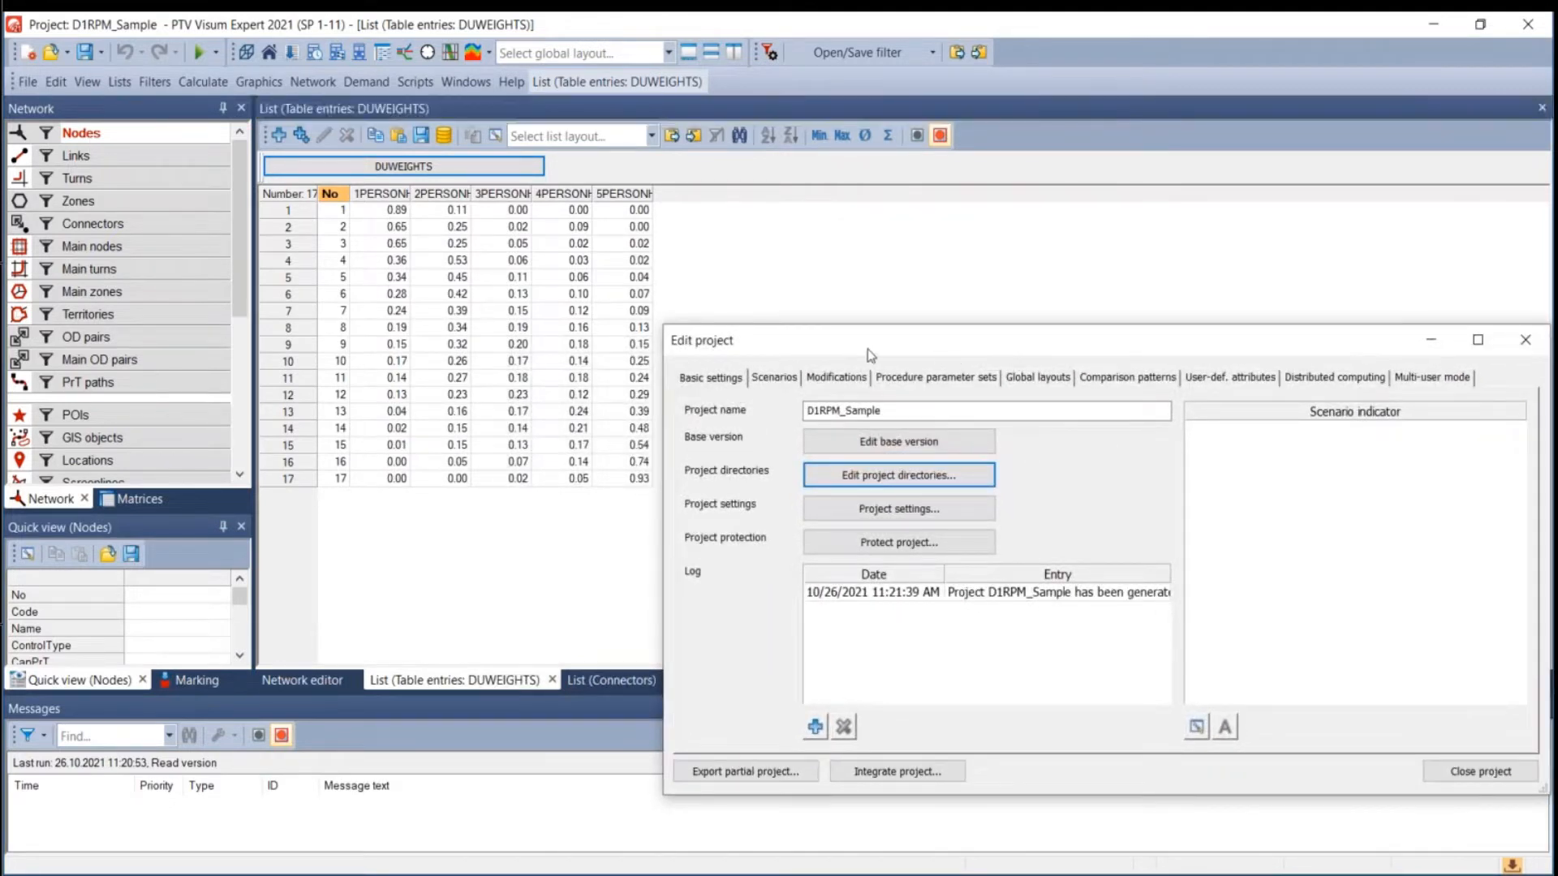
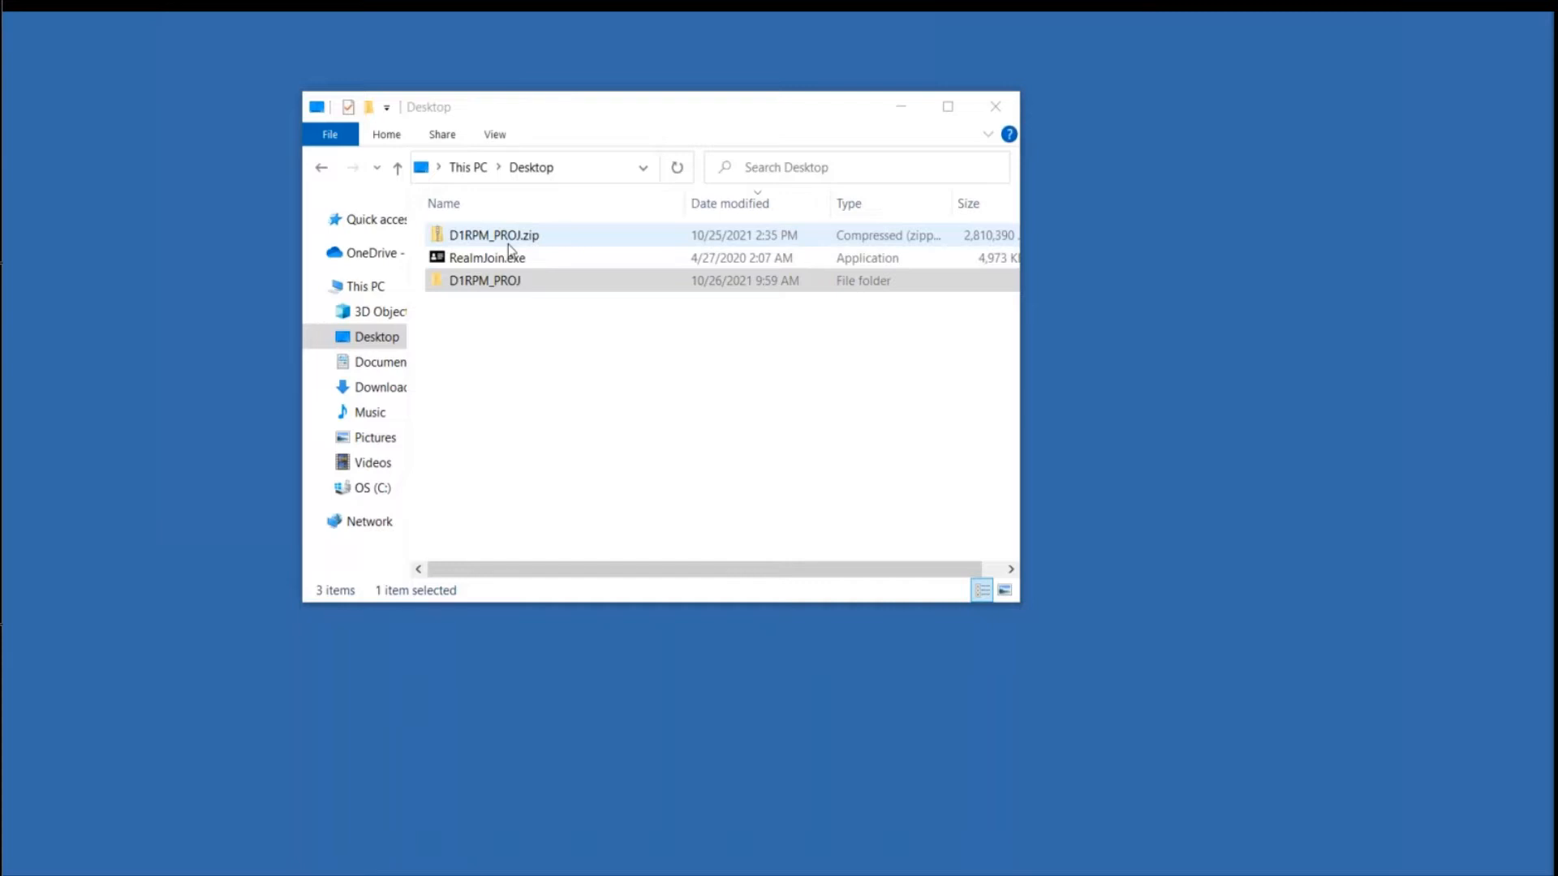
In File Explorer, view the project folder inside D1RPM_PROJ.zip and go back to the Desktop folder.
left_click(453, 243)
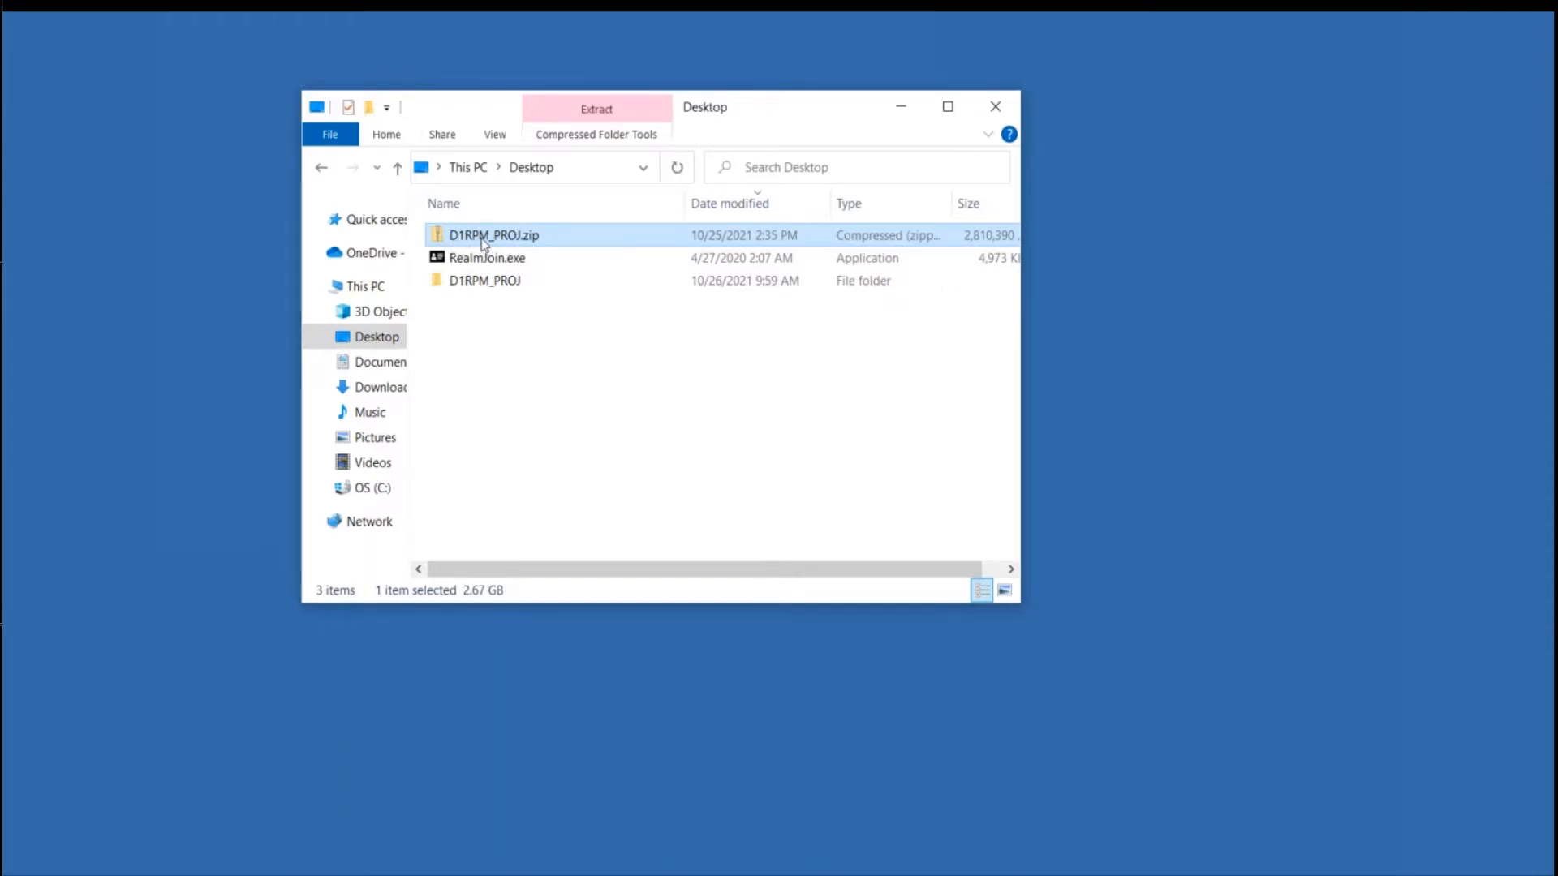
double_click(482, 242)
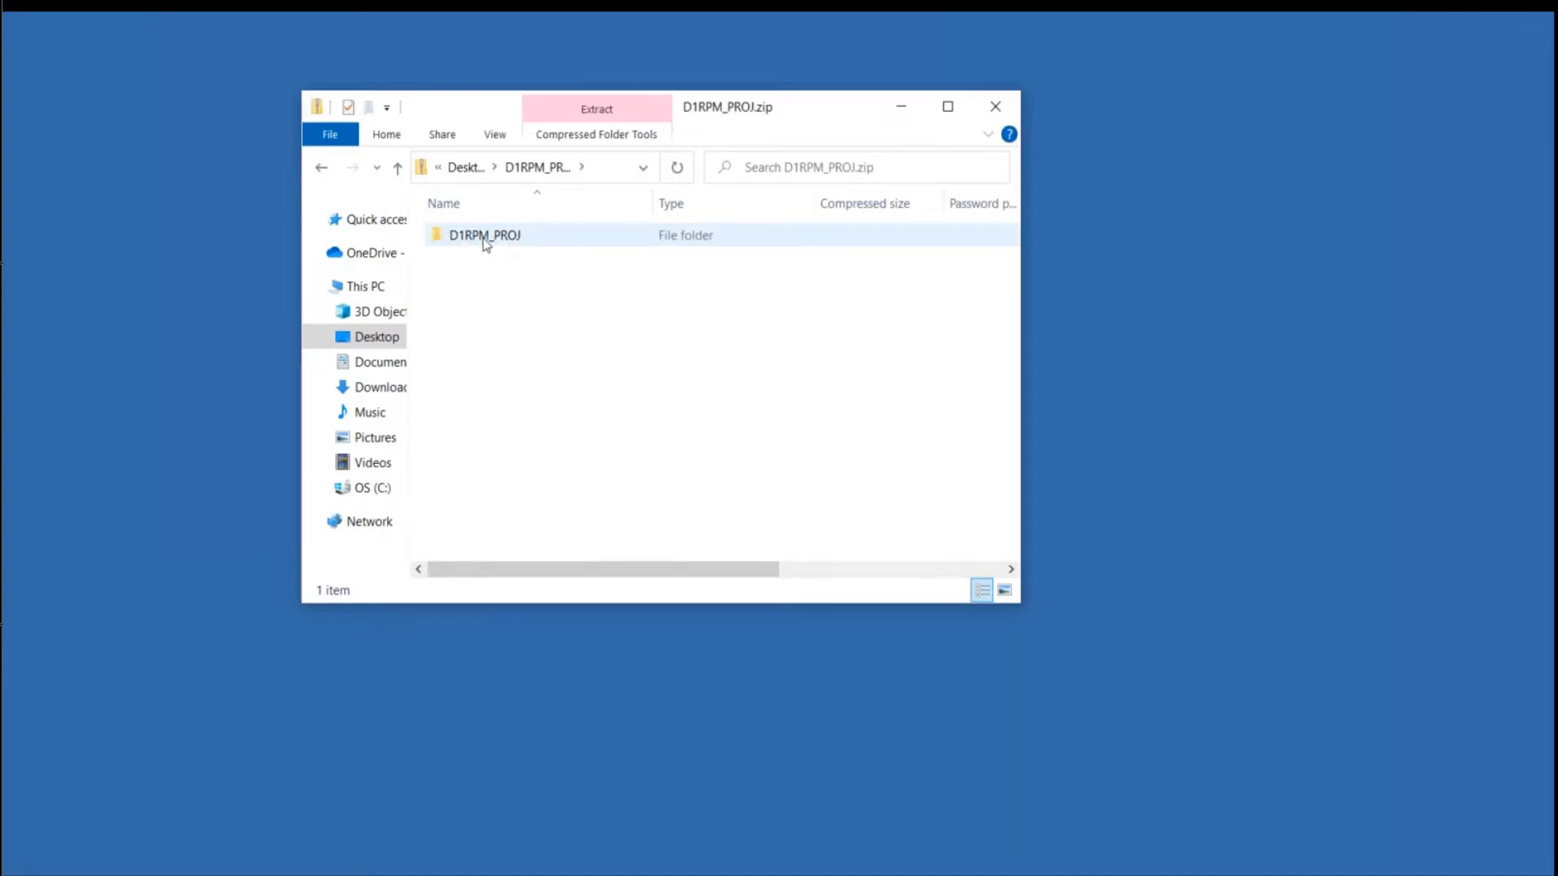
double_click(486, 243)
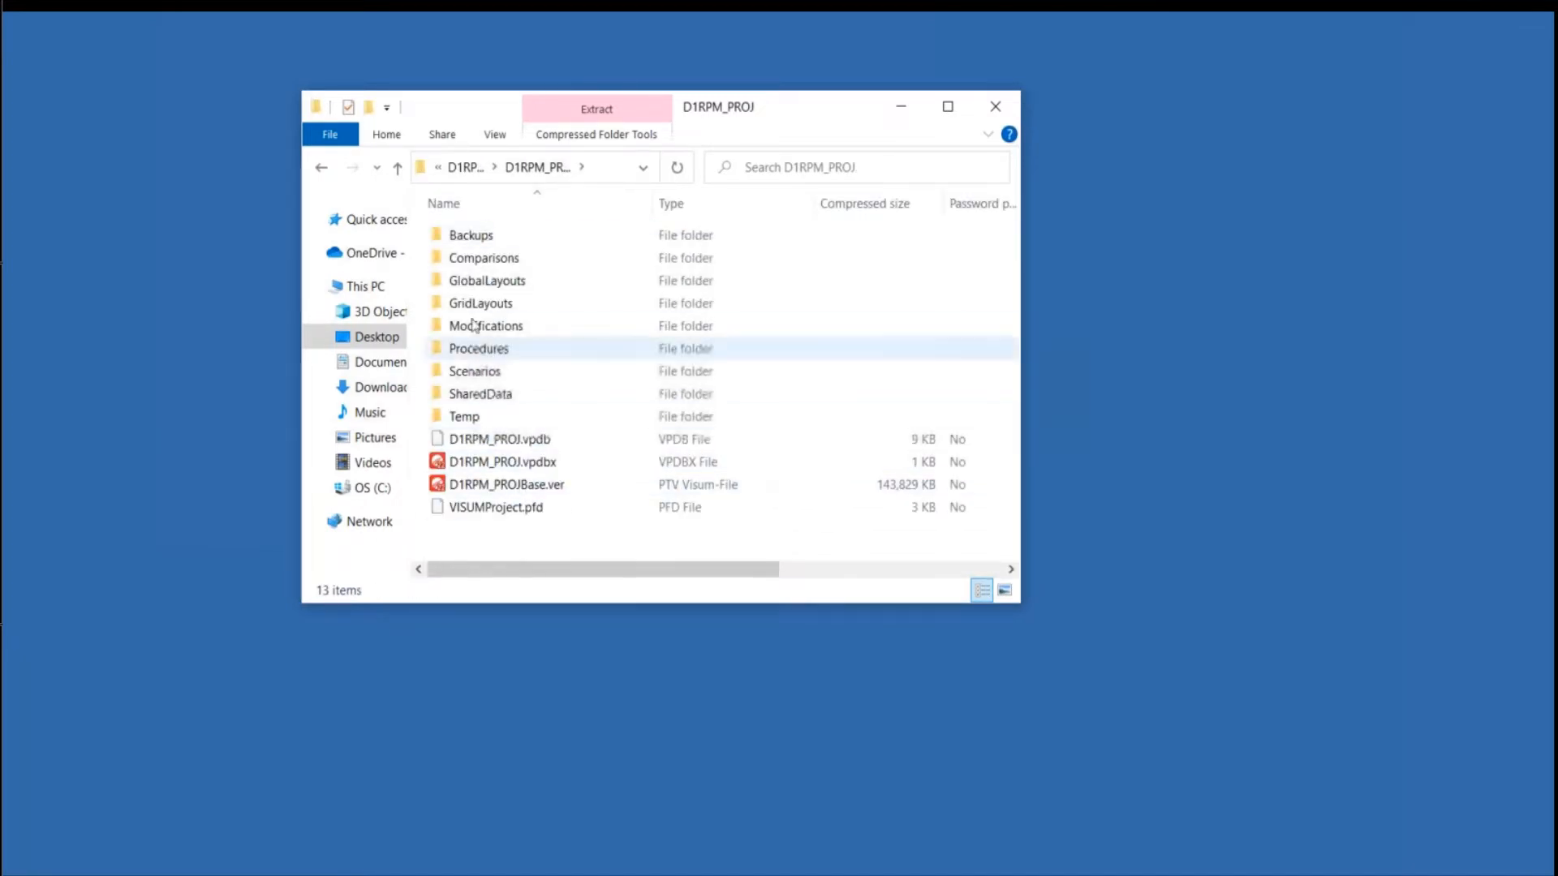
left_click(317, 169)
left_click(316, 171)
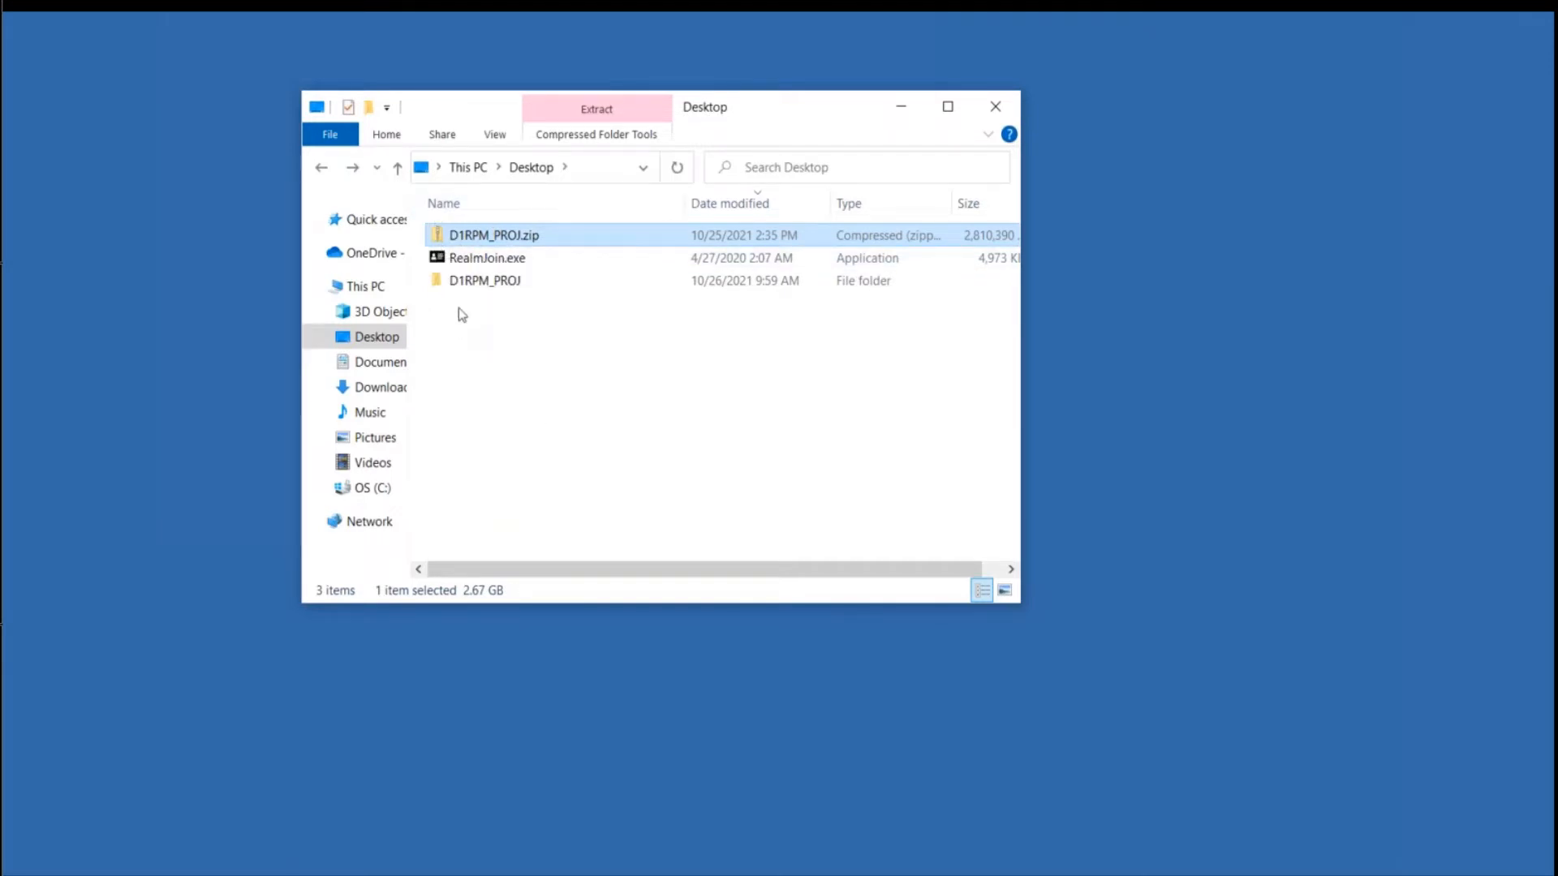
Go to the inner D1RPM_PROJ folder on the Desktop and open D1RPM_PROJ.vpdbx with PTV Visum 2021.
double_click(537, 280)
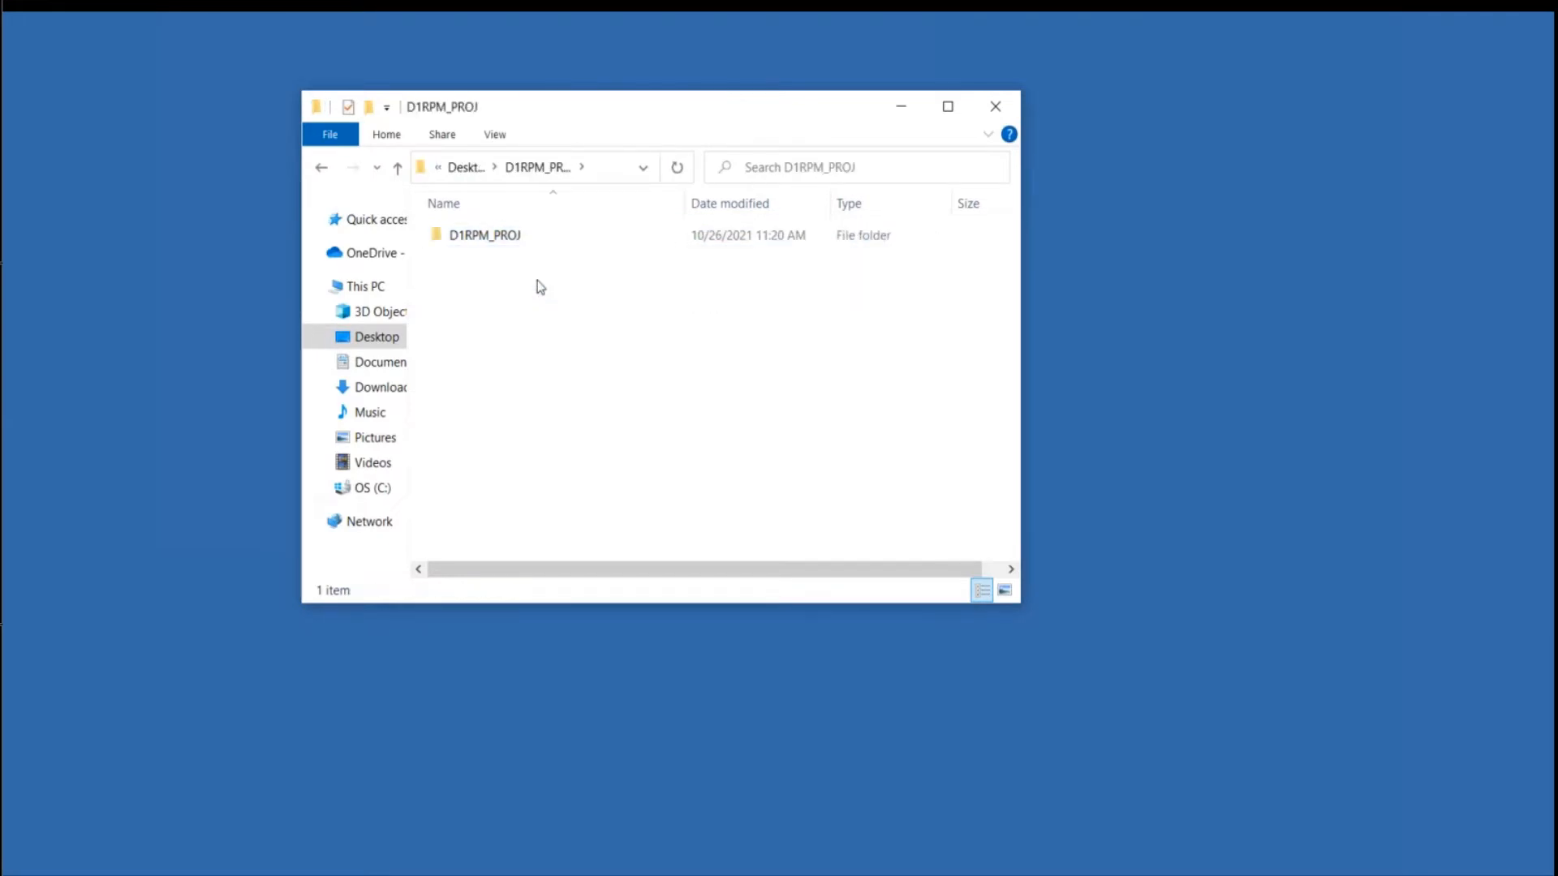
double_click(522, 236)
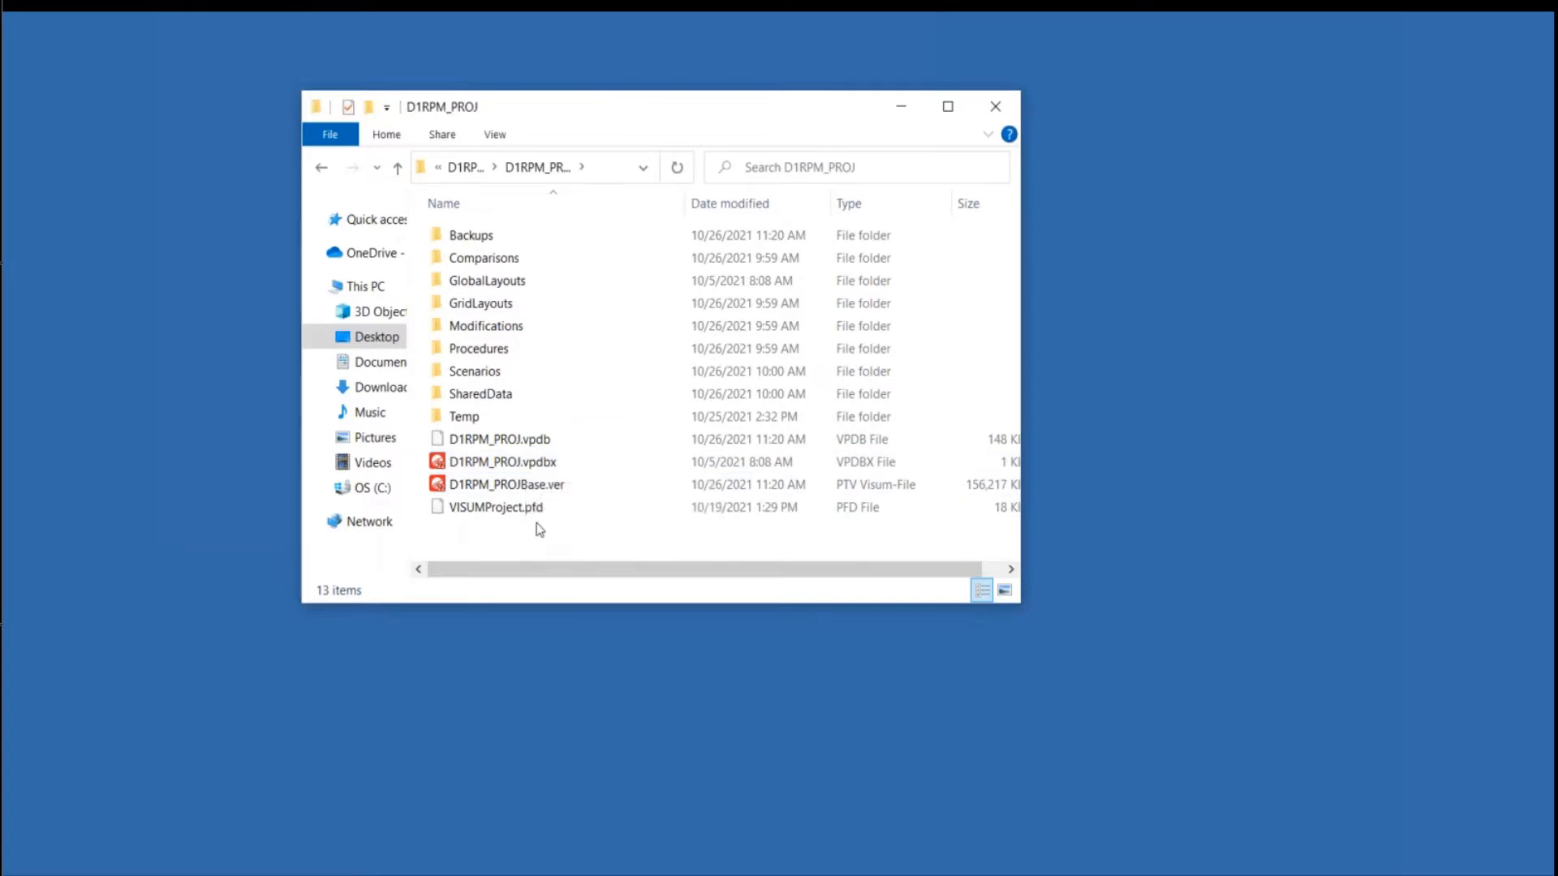
right_click(473, 464)
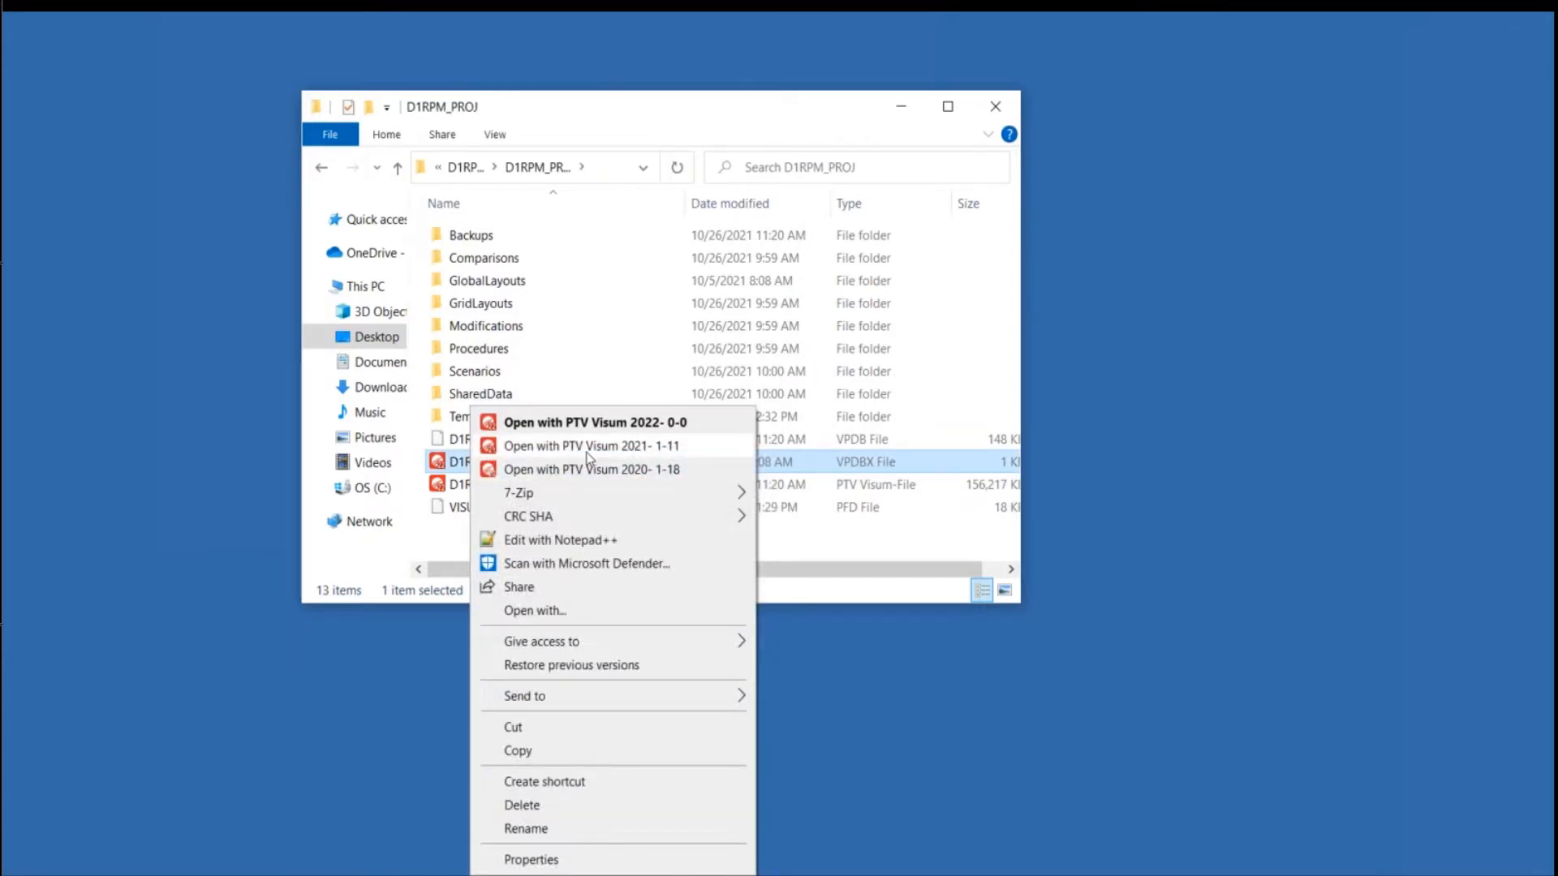
right_click(461, 464)
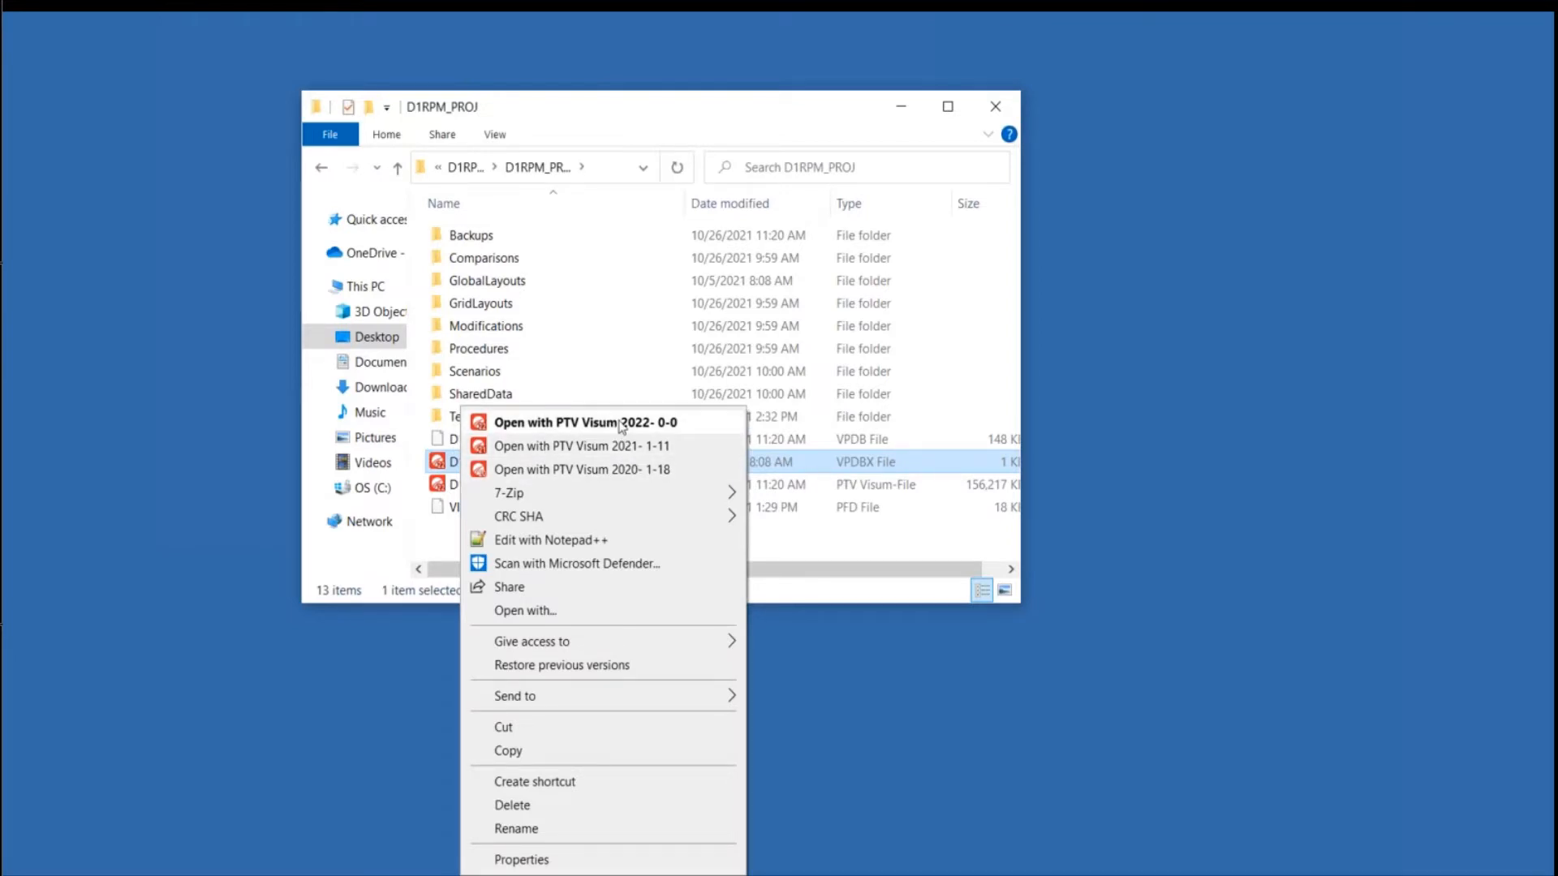
left_click(815, 468)
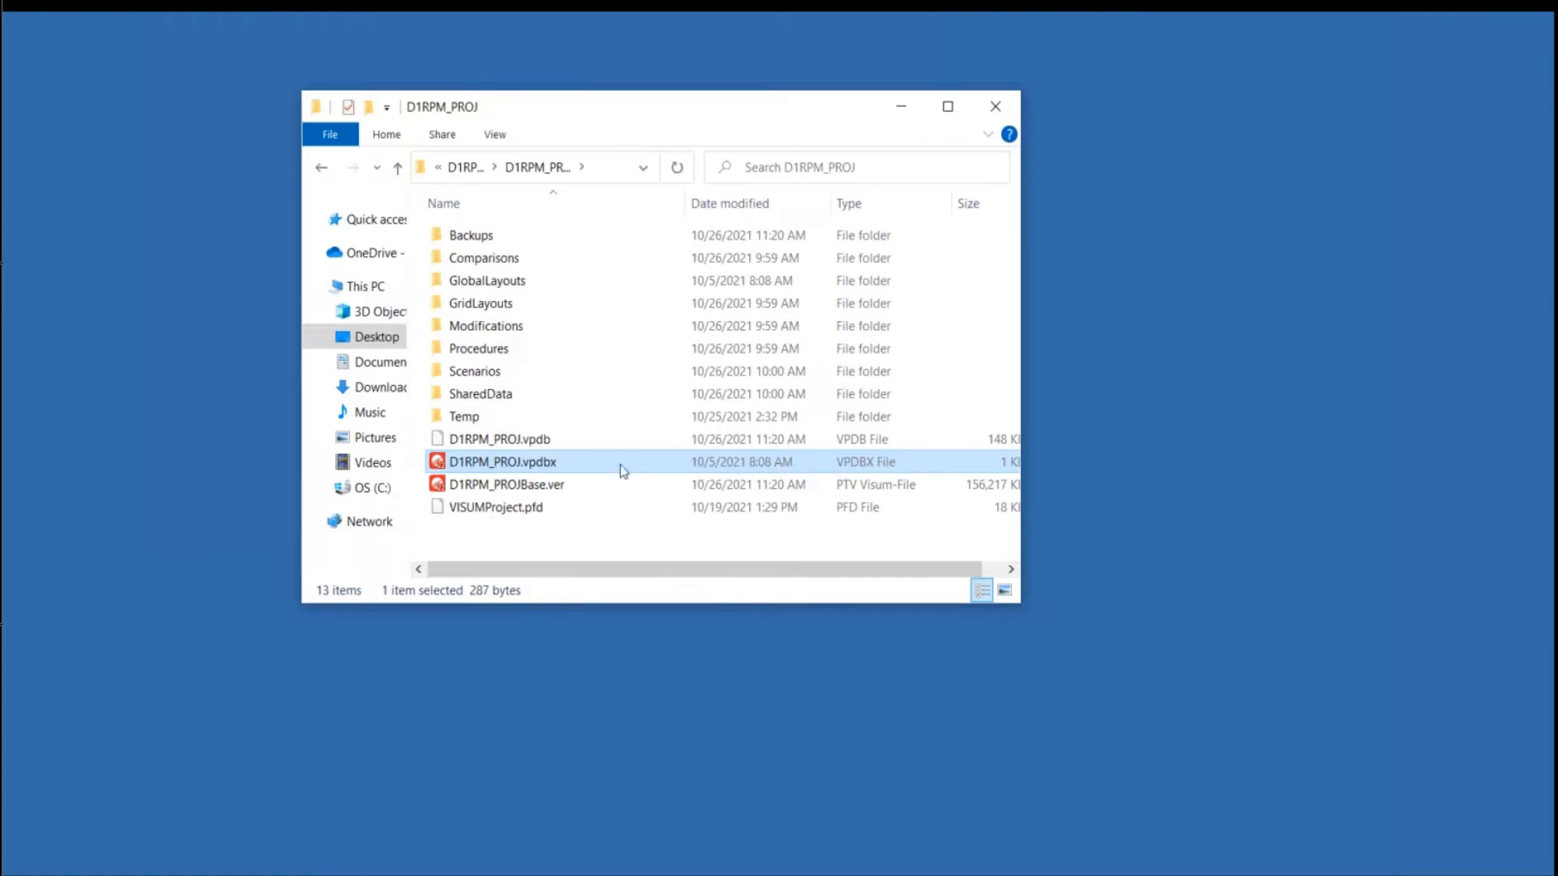
right_click(532, 465)
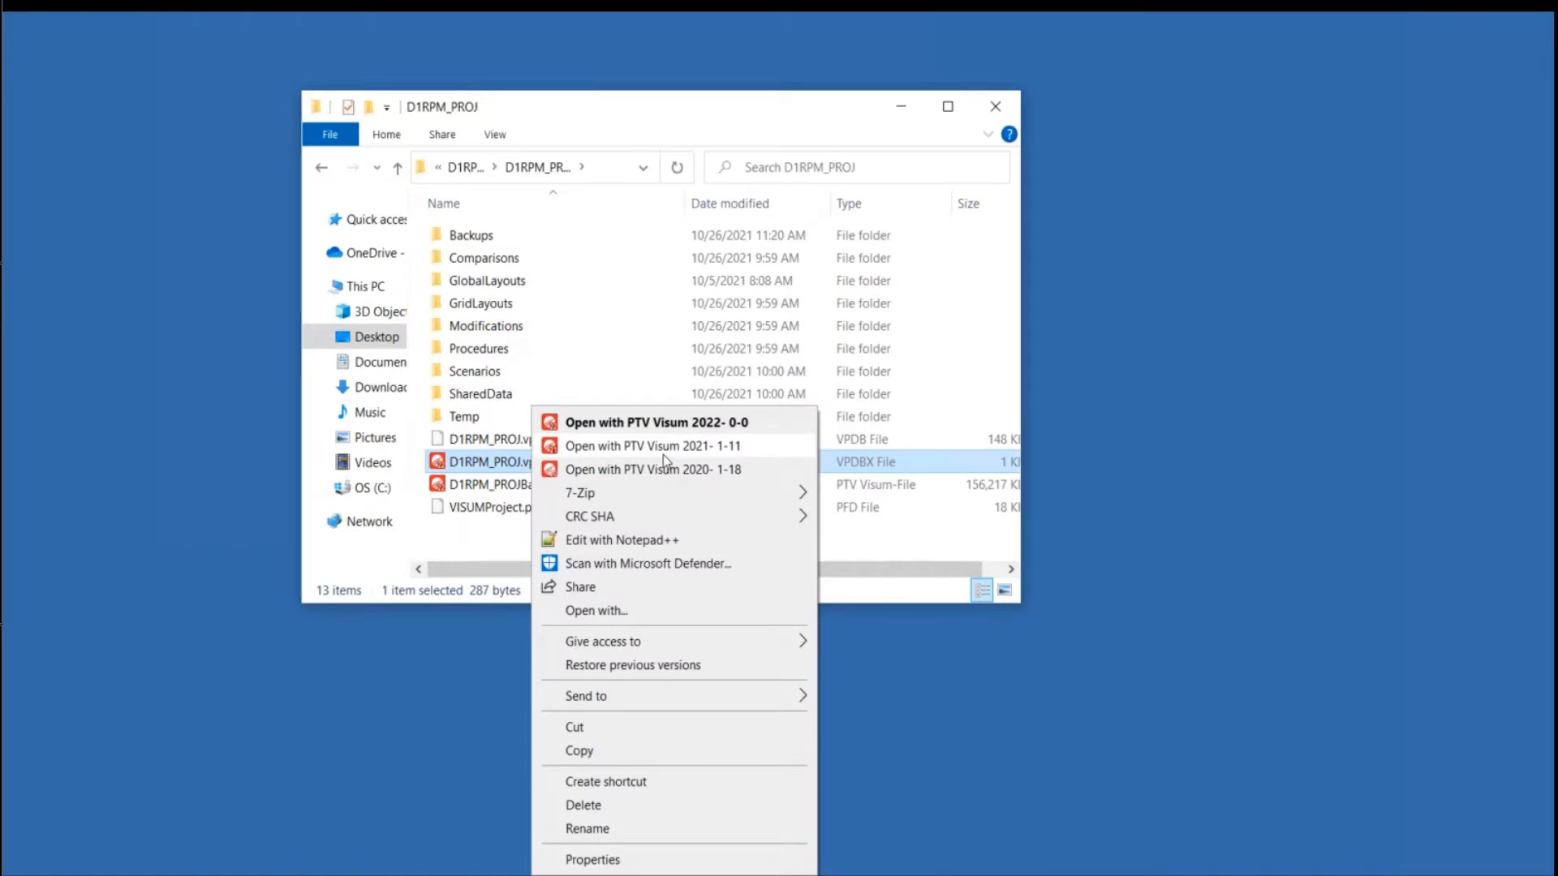
left_click(664, 455)
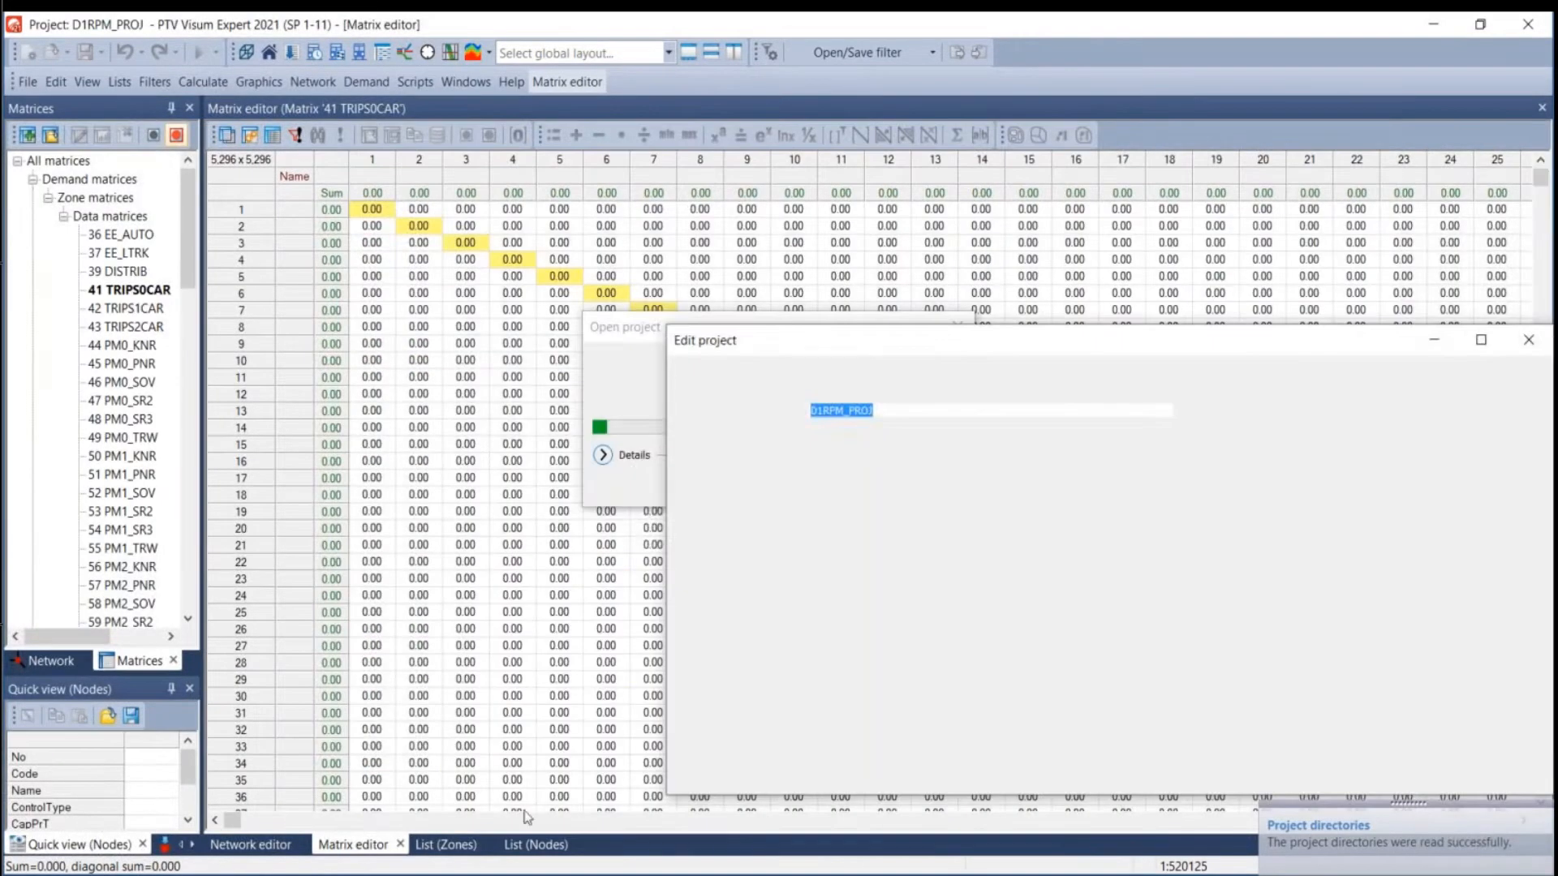
Bring up File Explorer with the Desktop copy of the project, minimize it, and move the Edit project window fully into view.
left_click(429, 873)
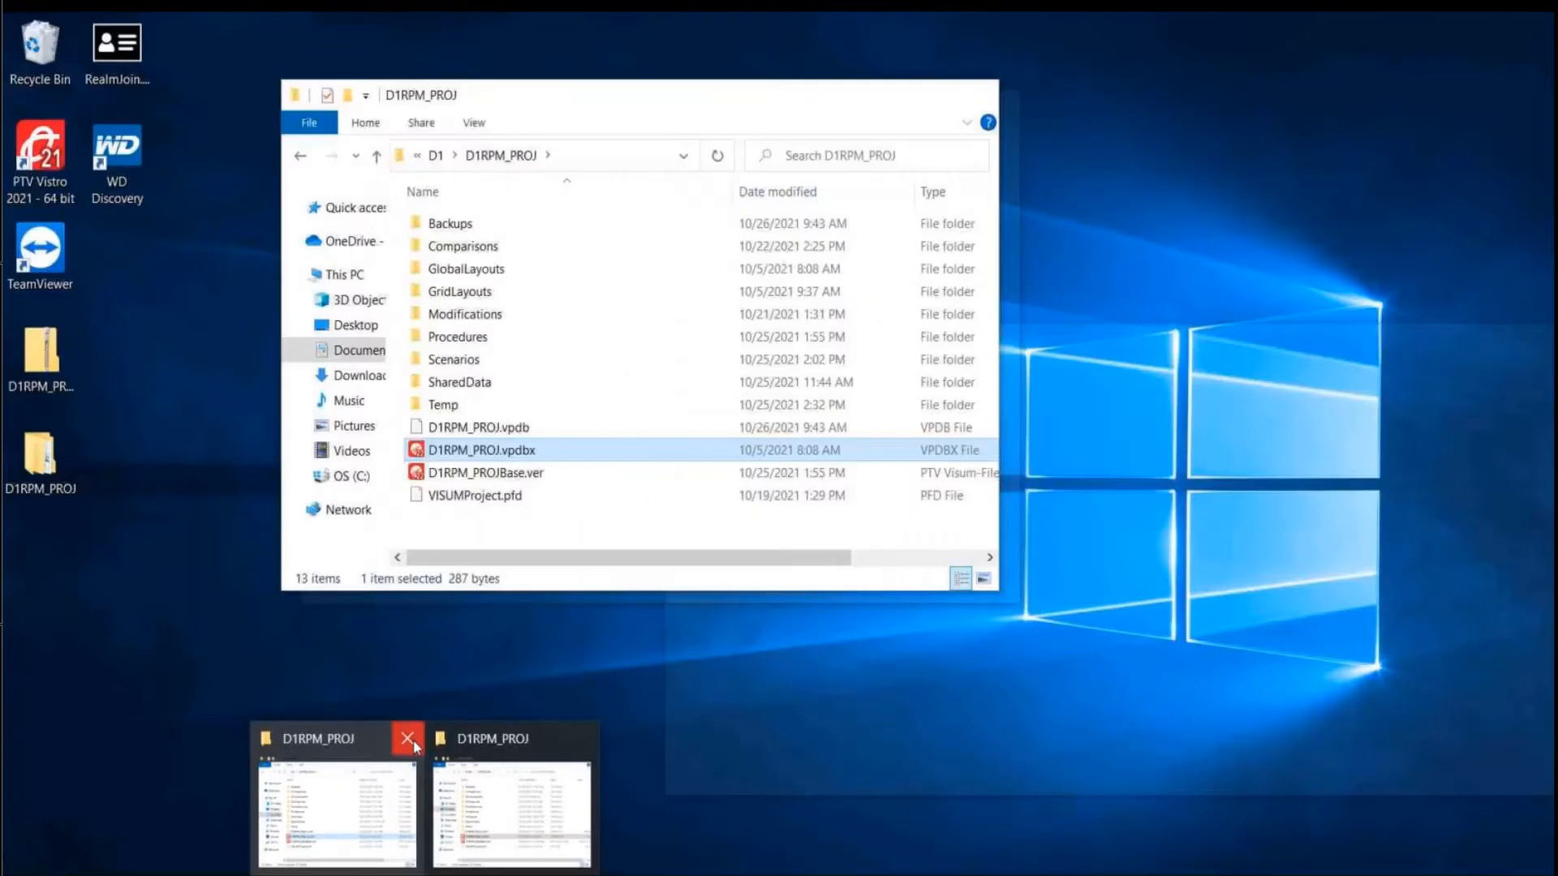
left_click(337, 799)
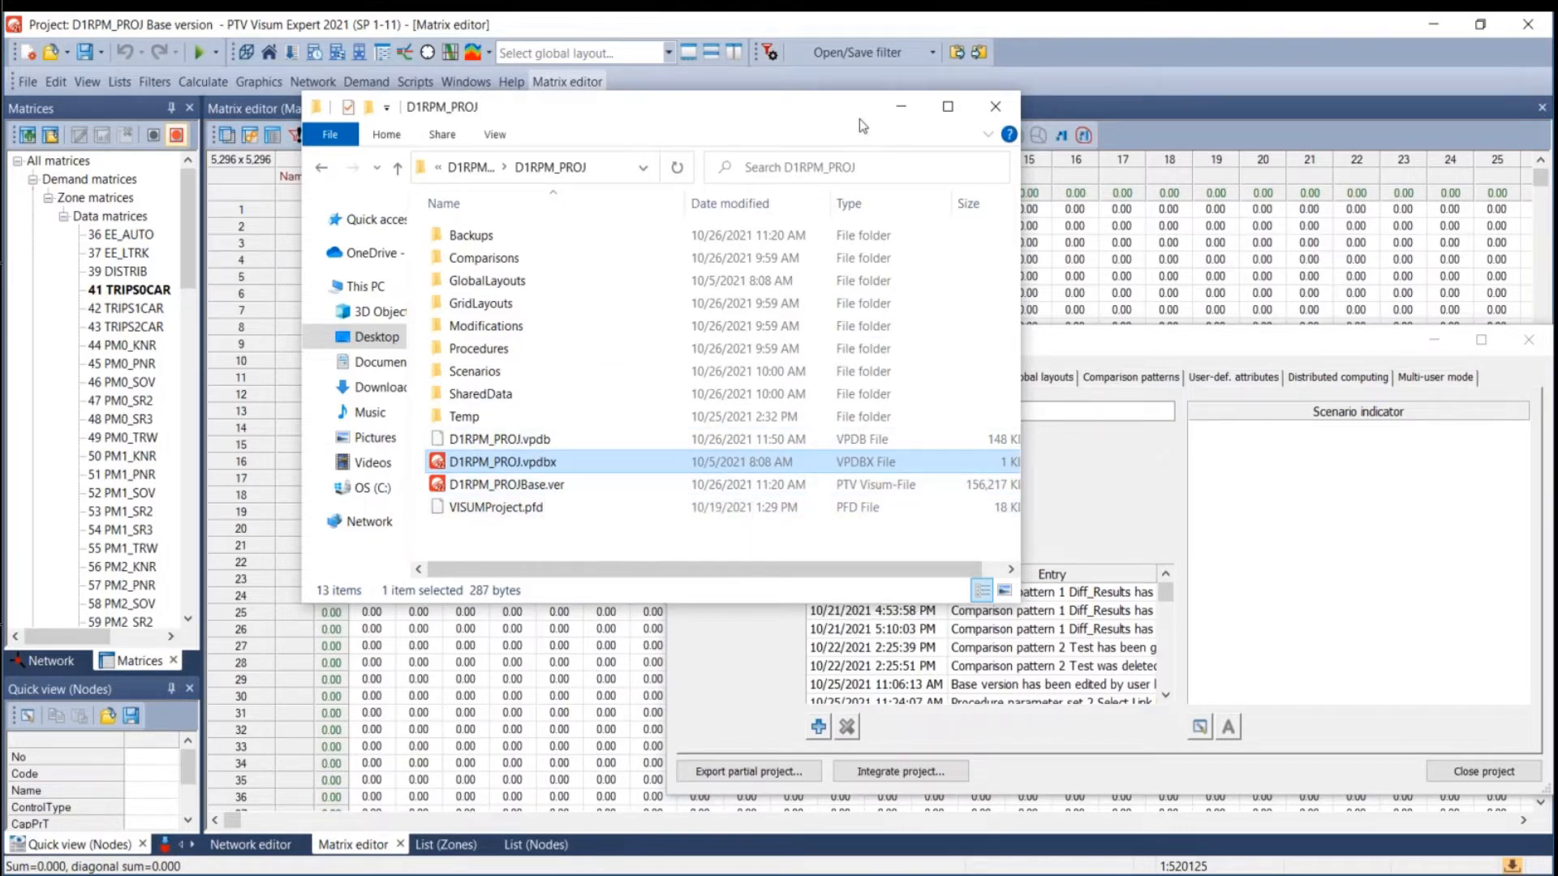
left_click(981, 36)
left_click(901, 107)
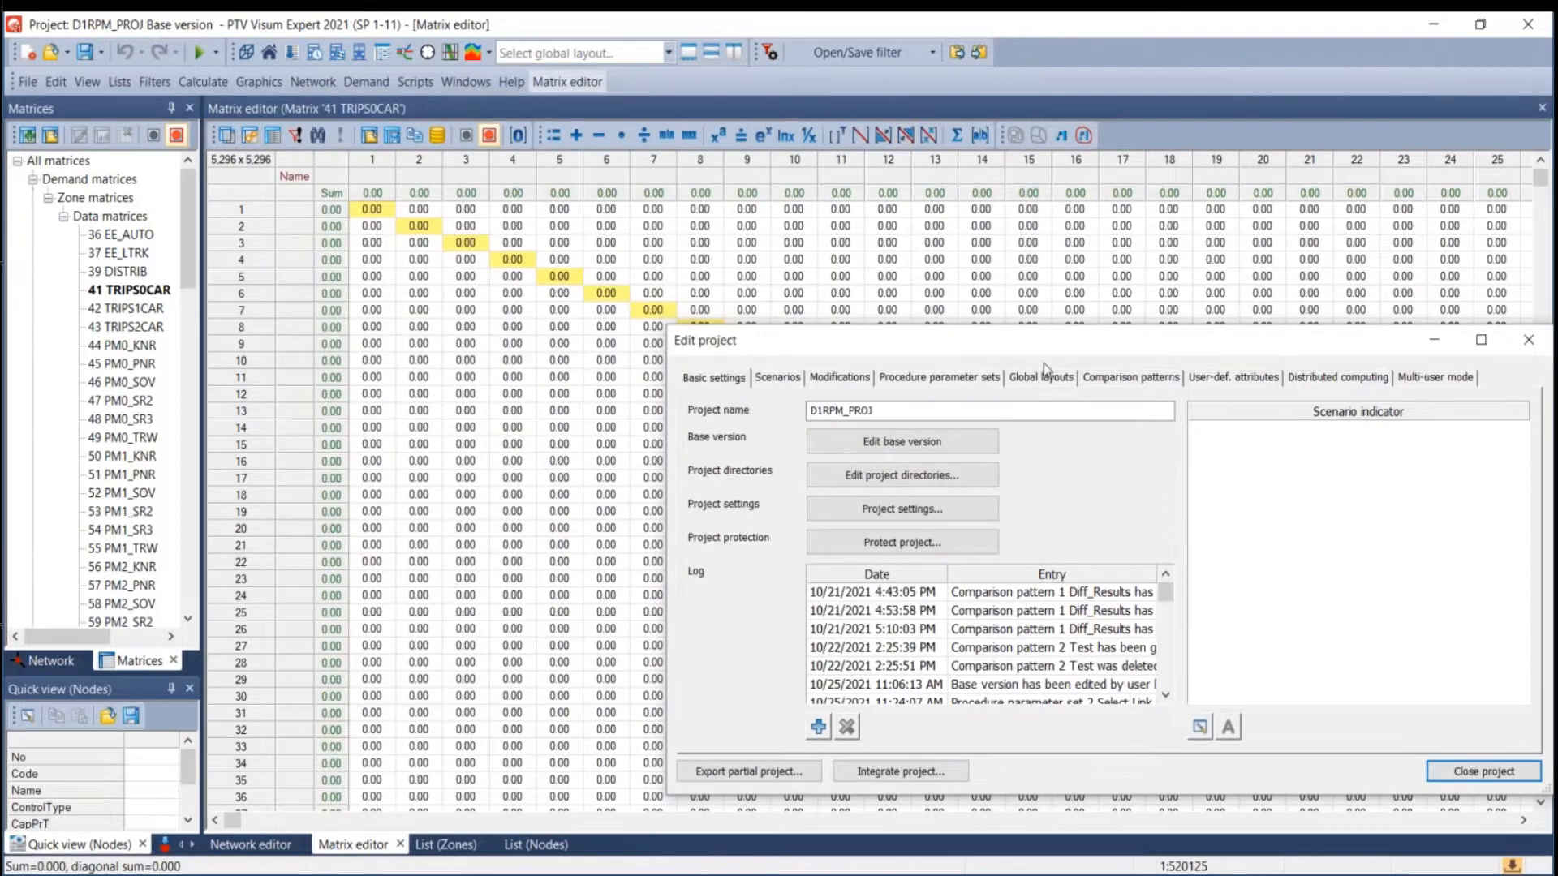
left_click_drag(1018, 340, 682, 176)
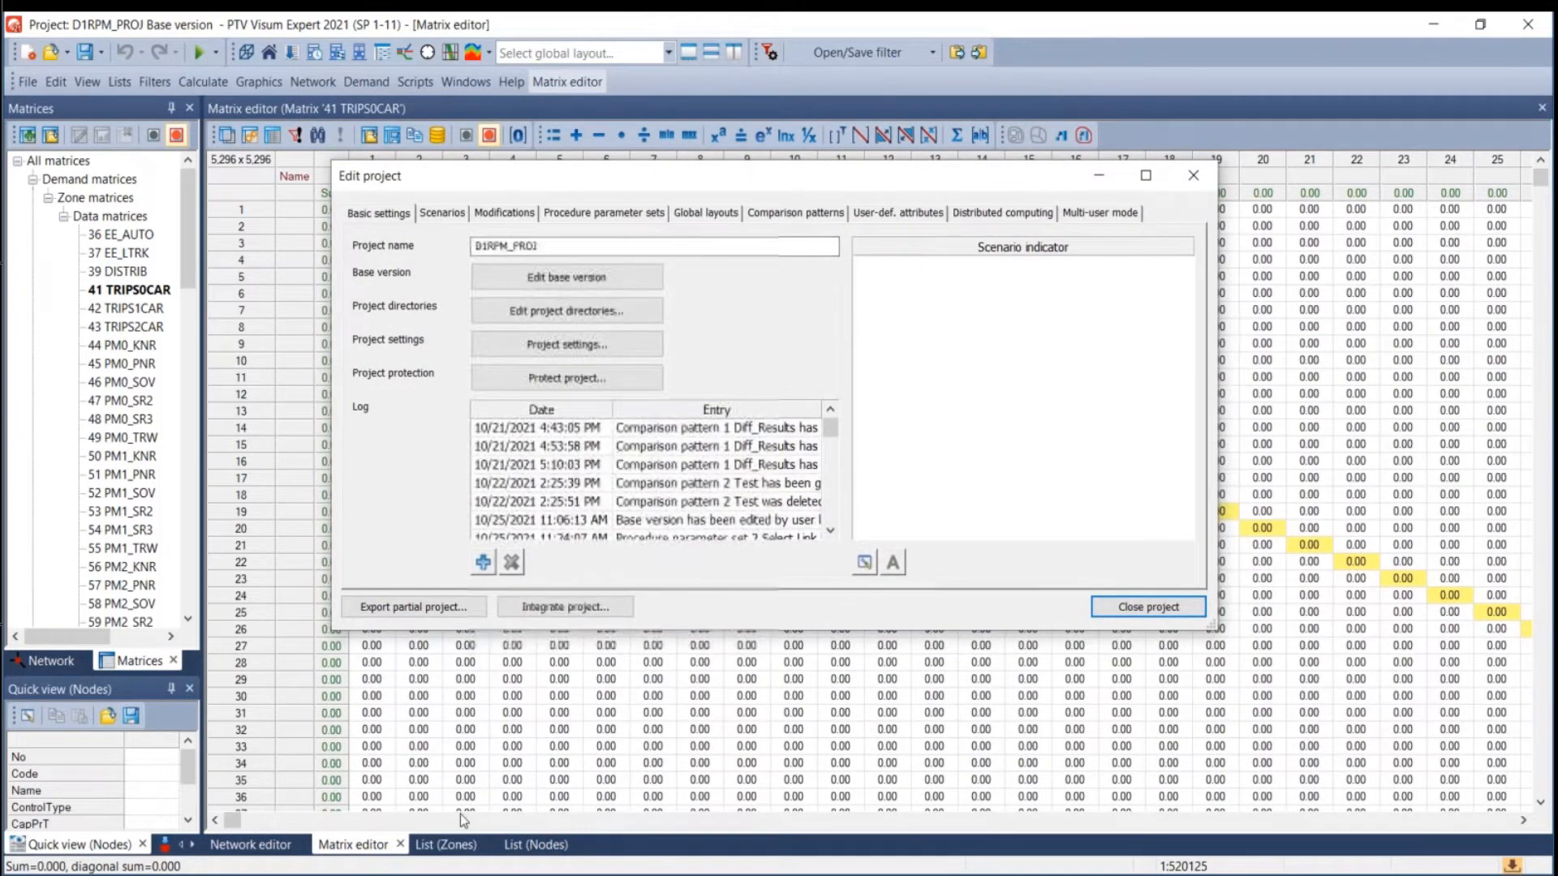
Close the matrix editor, the zones list and the nodes list to leave the network editor in front.
left_click(400, 845)
left_click(396, 846)
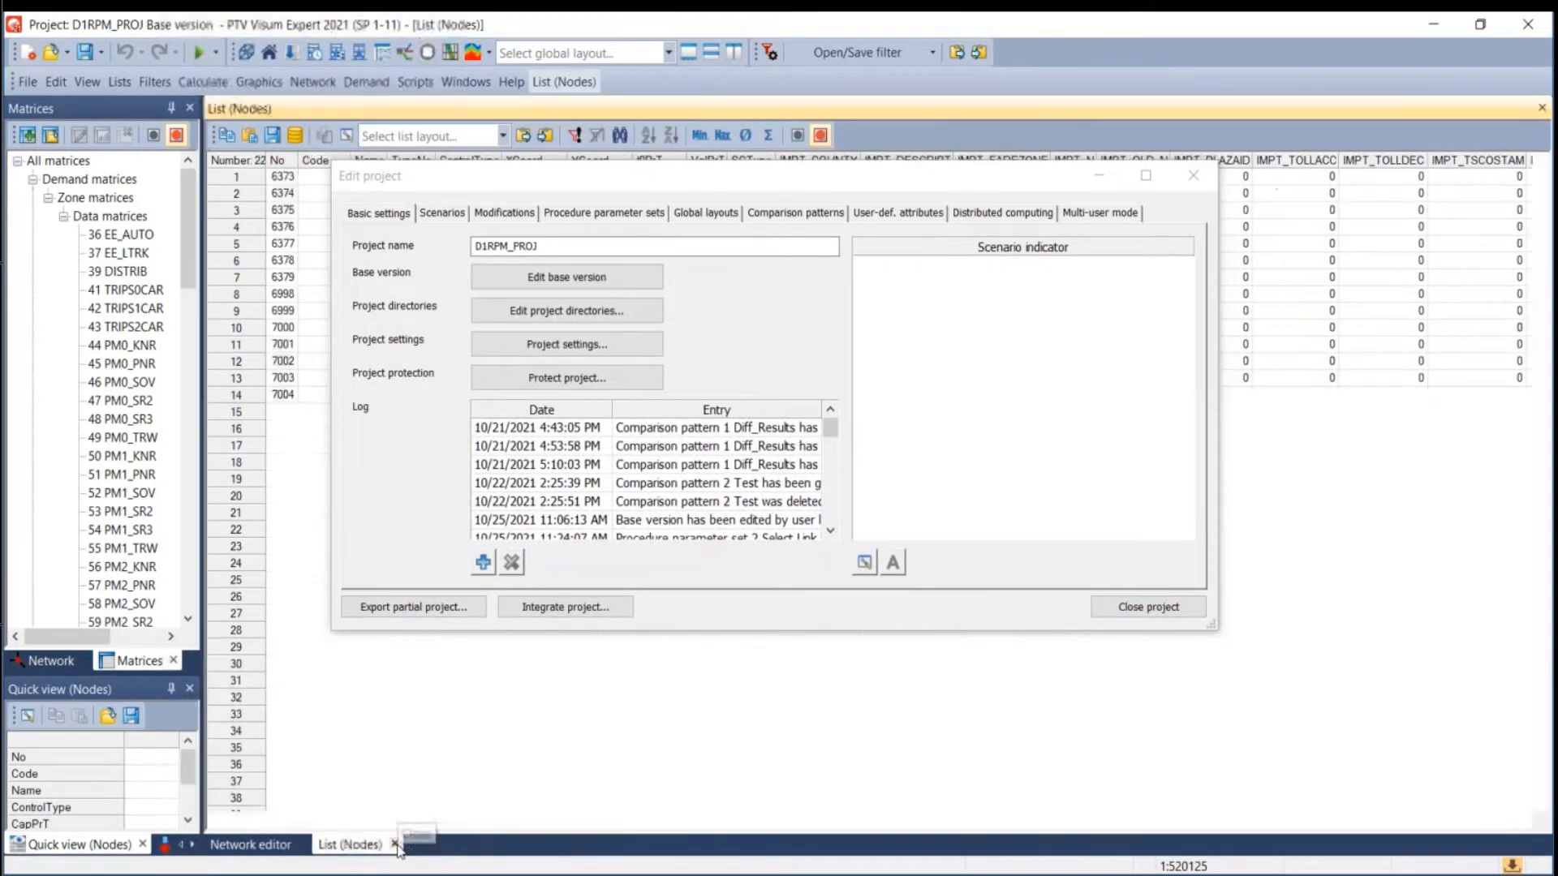
left_click(396, 845)
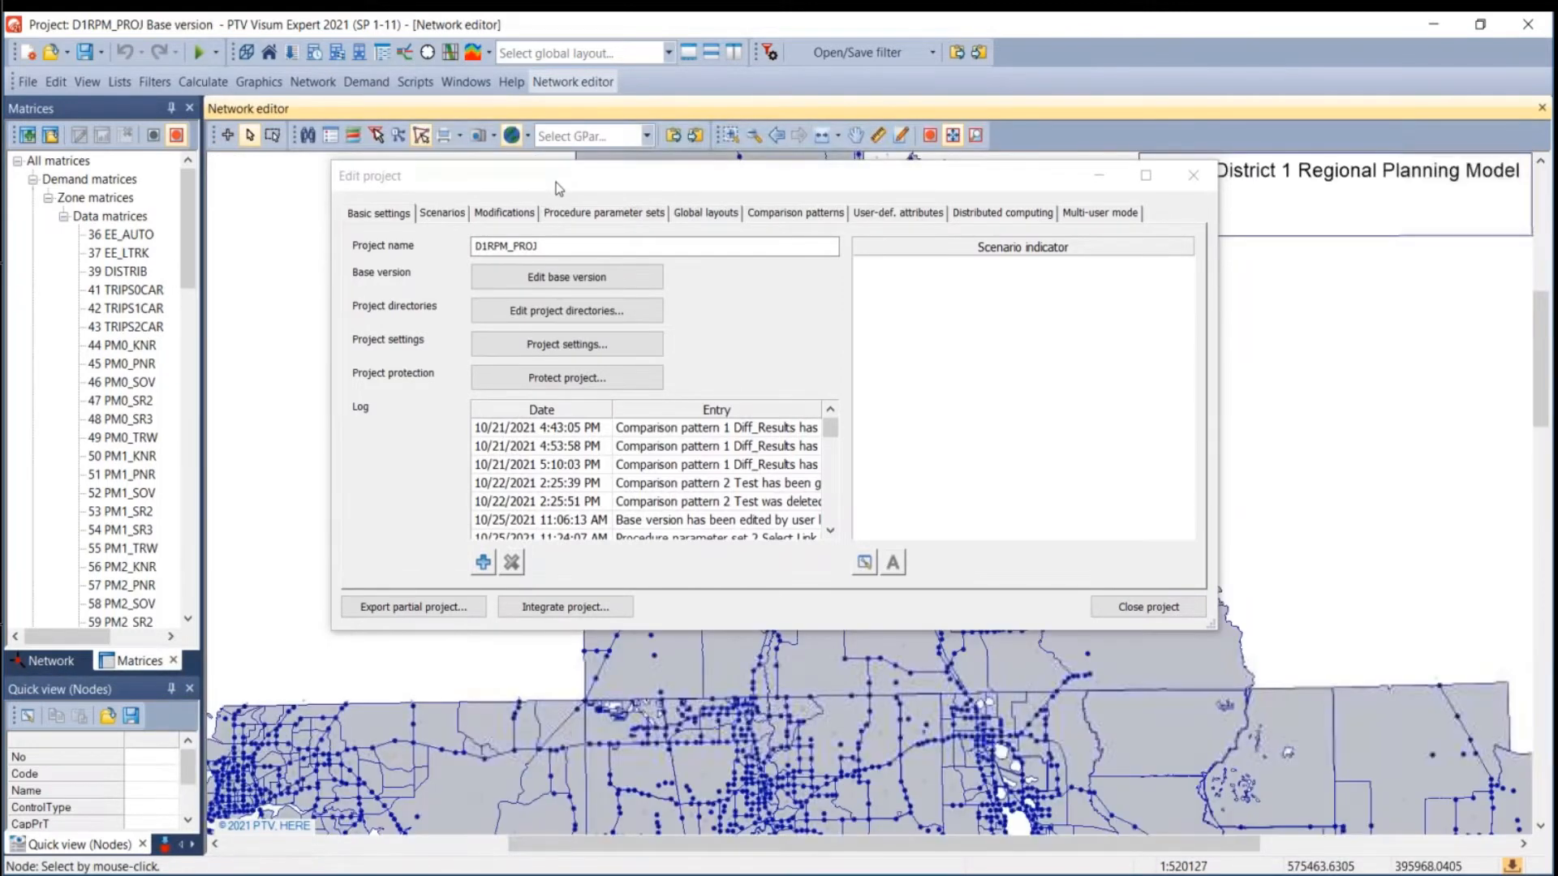
Move the Edit project window aside, zoom out the network map to view the model area, and move the window back.
left_click_drag(560, 181, 782, 247)
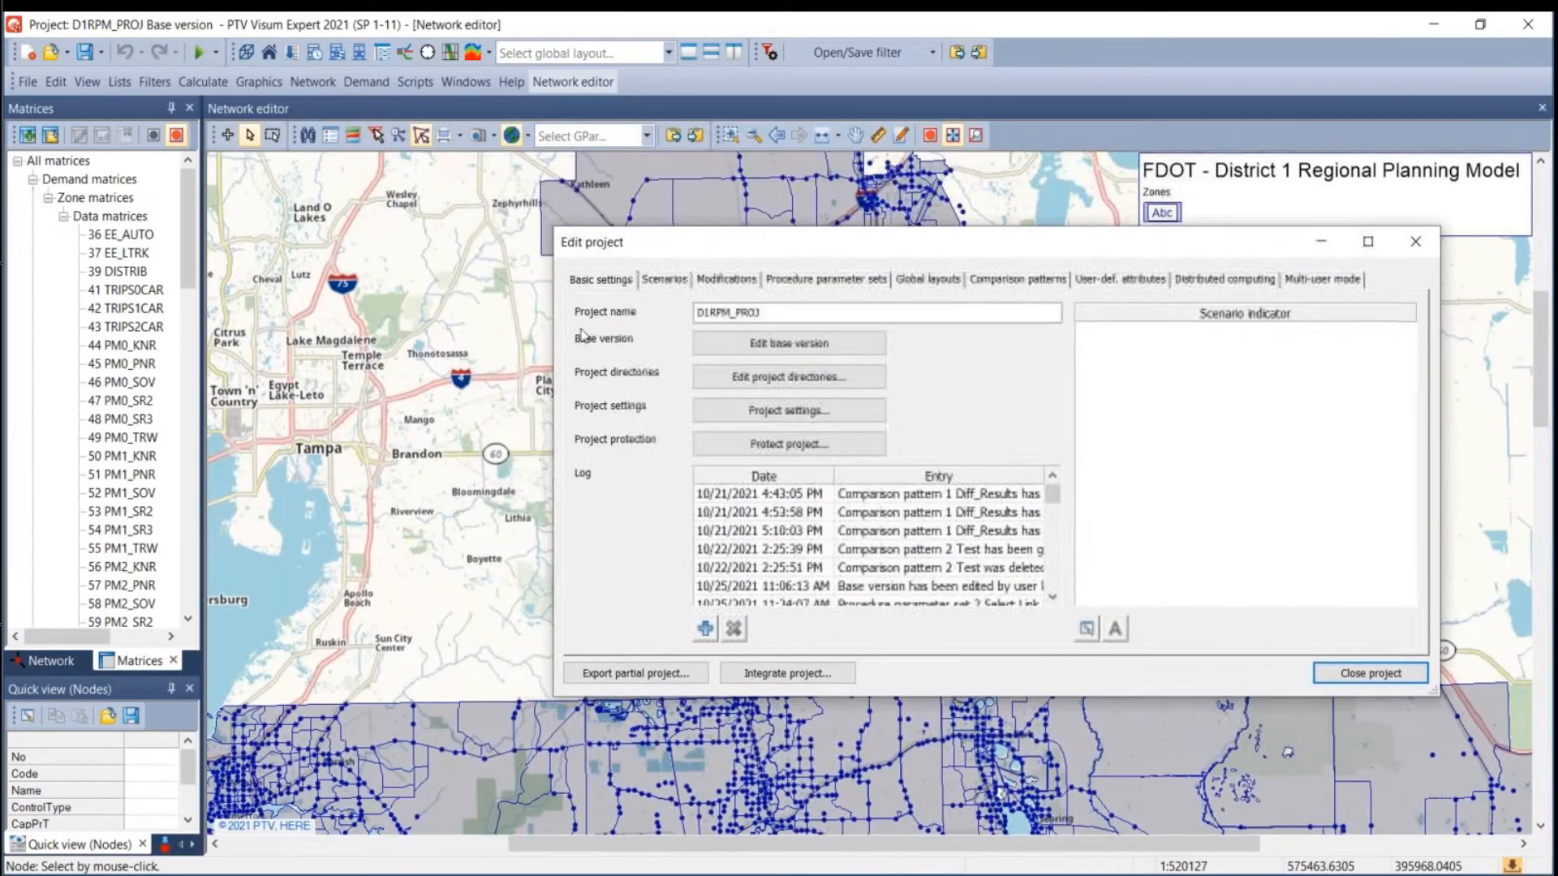
scroll(326, 443, "down", 8)
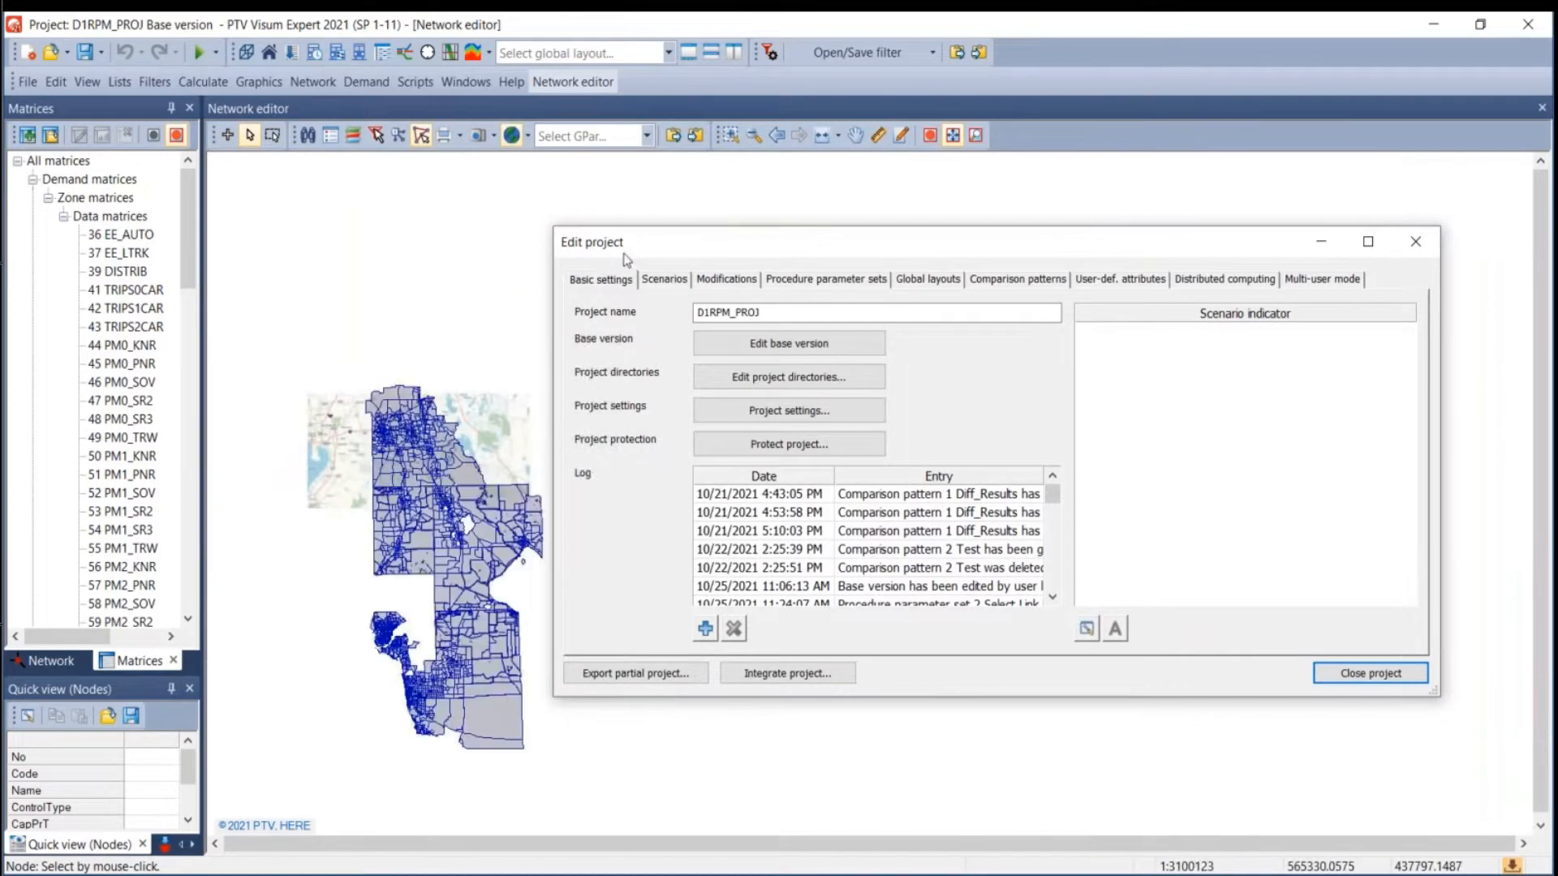
left_click_drag(626, 259, 1009, 370)
scroll(373, 554, "down", 2)
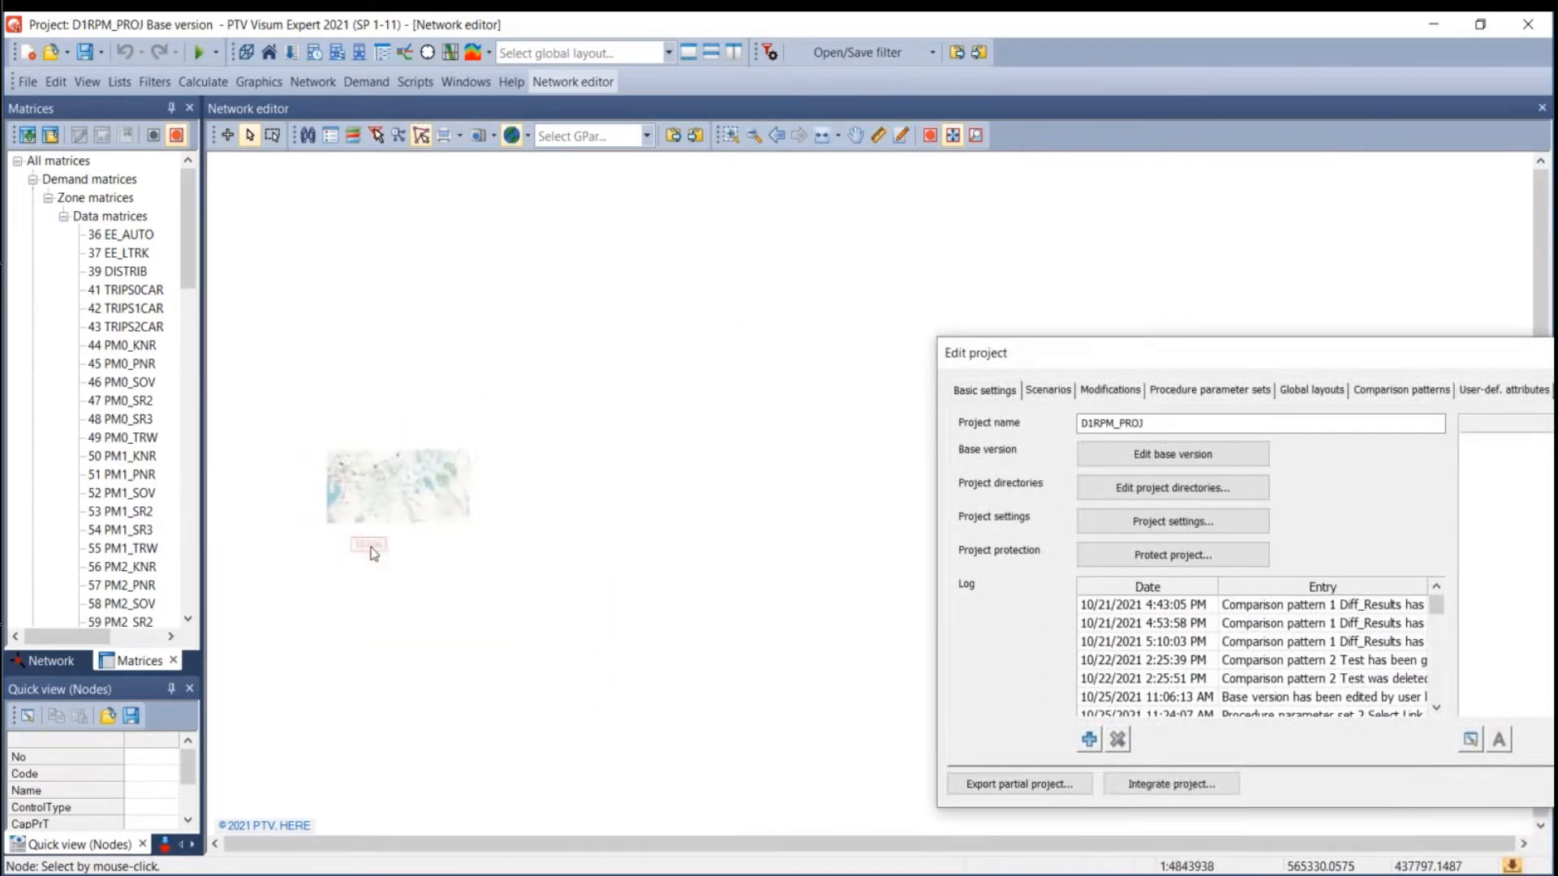
scroll(371, 546, "up", 1)
left_click_drag(371, 547, 629, 487)
left_click_drag(1099, 350, 503, 260)
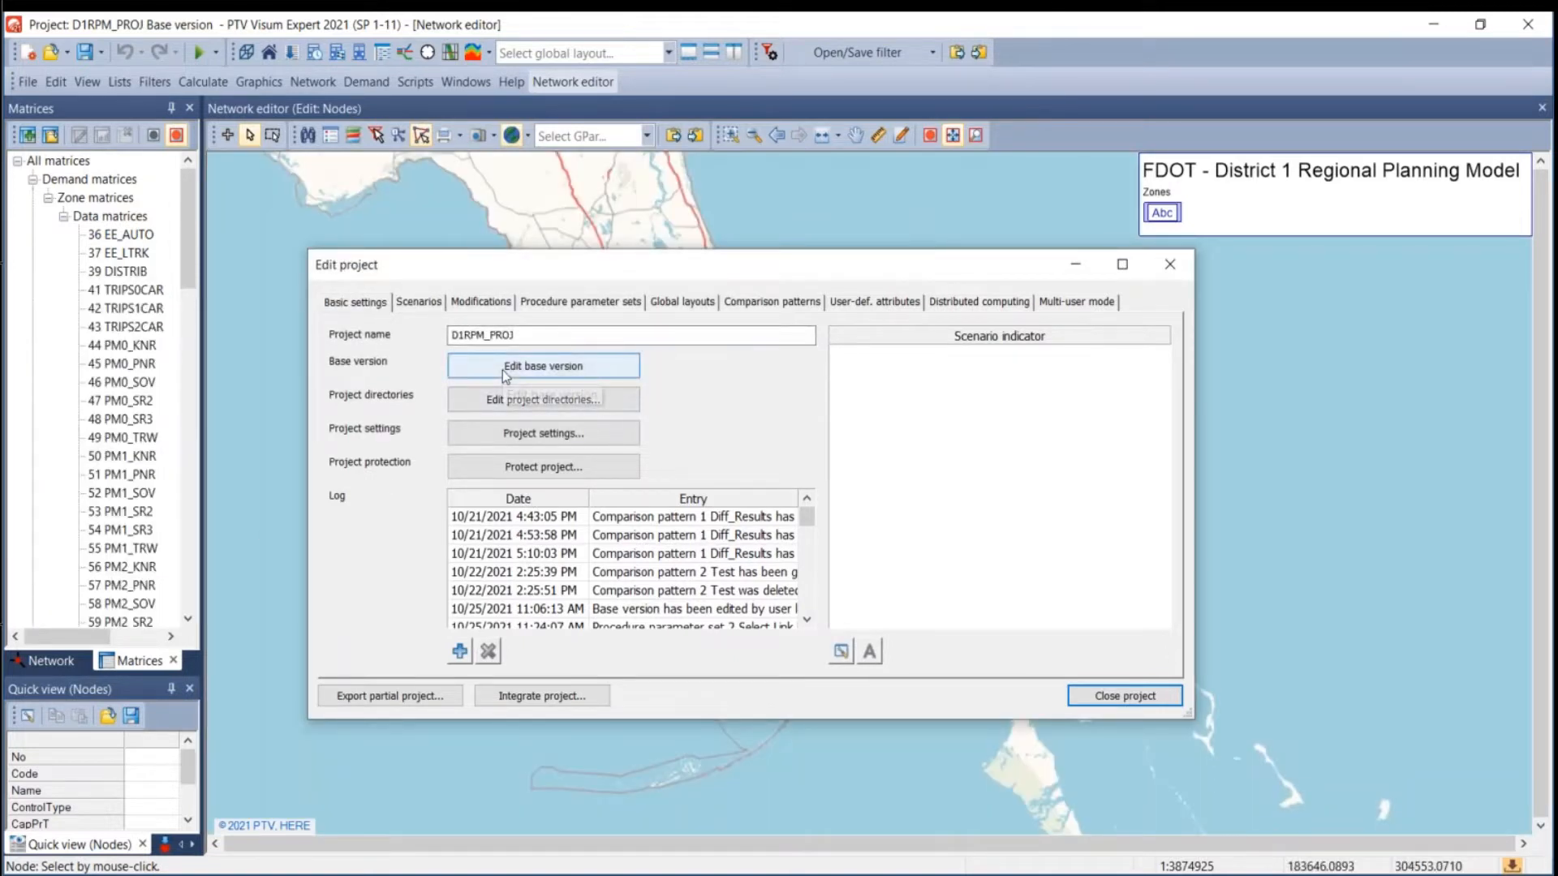
Close the project and reopen it from D1RPM_PROJ.vpdbx in File Explorer.
left_click(1111, 697)
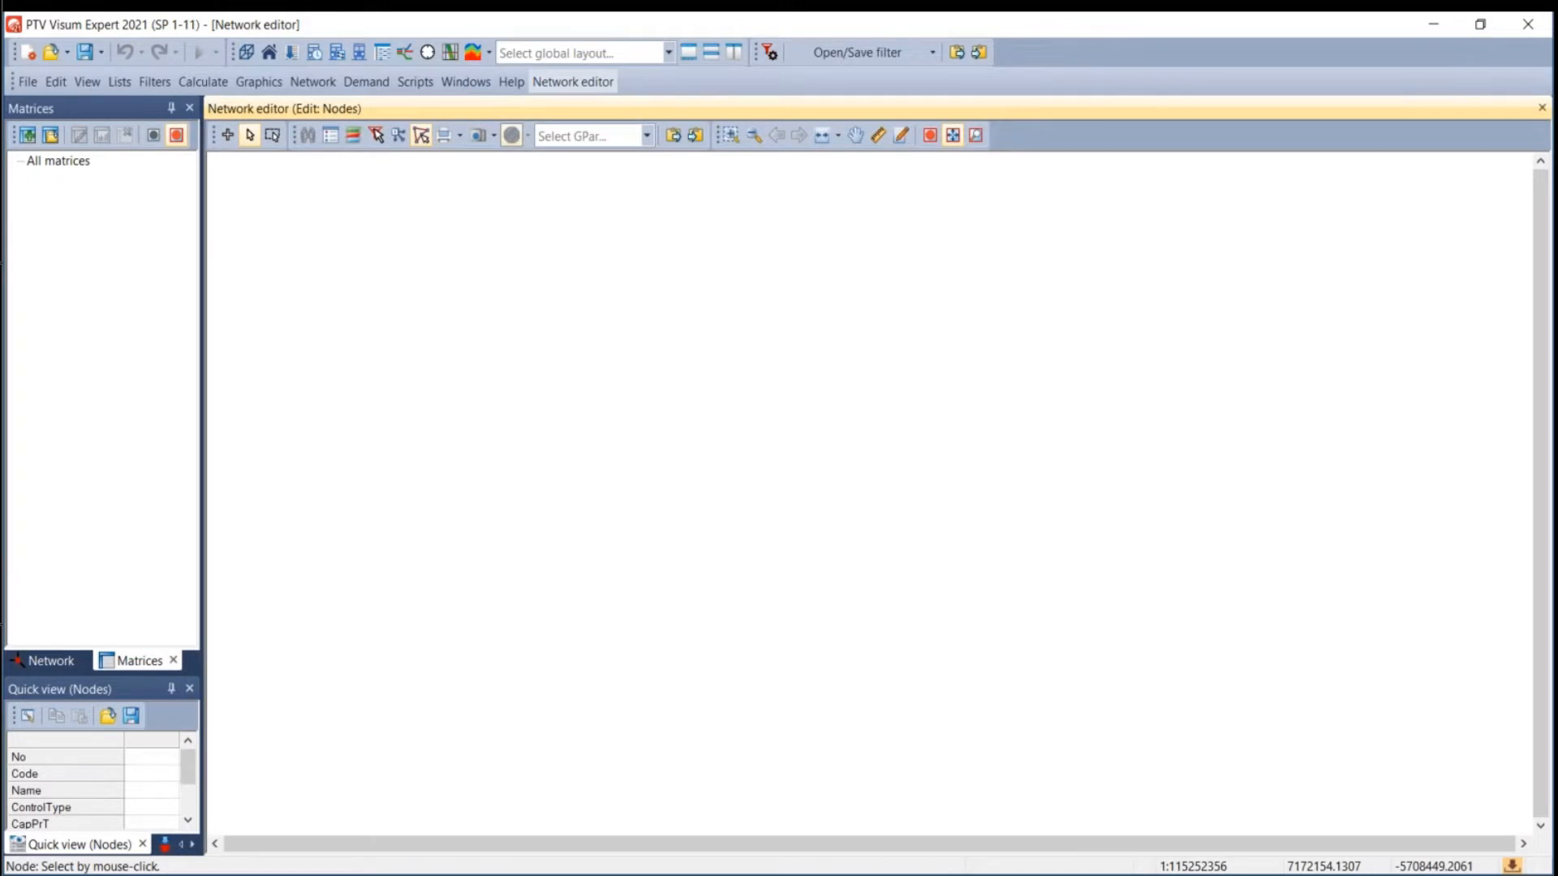
left_click(584, 875)
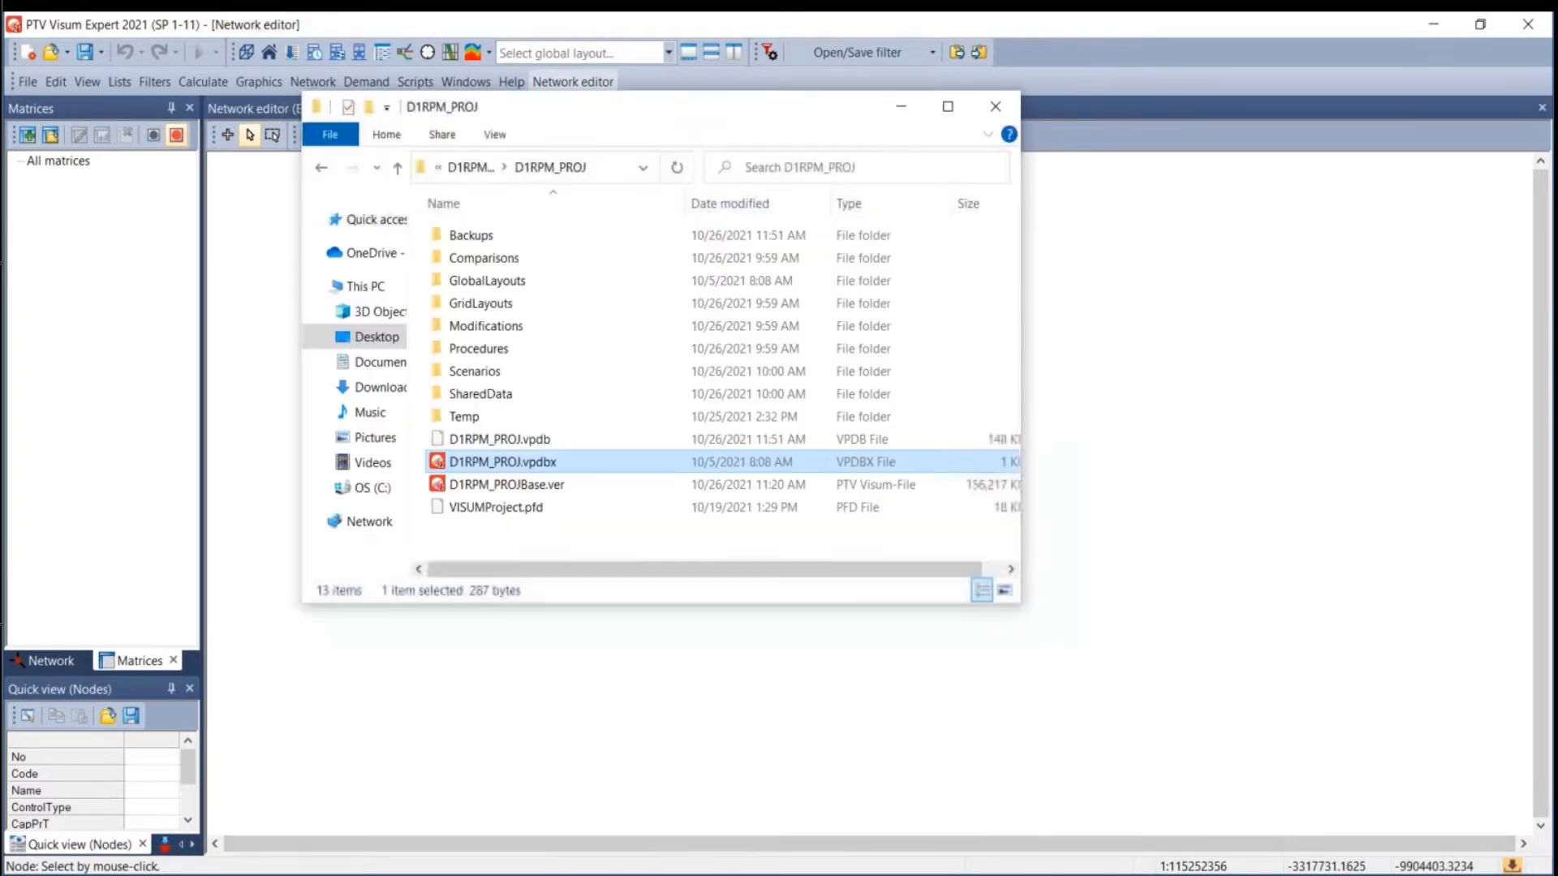
double_click(463, 471)
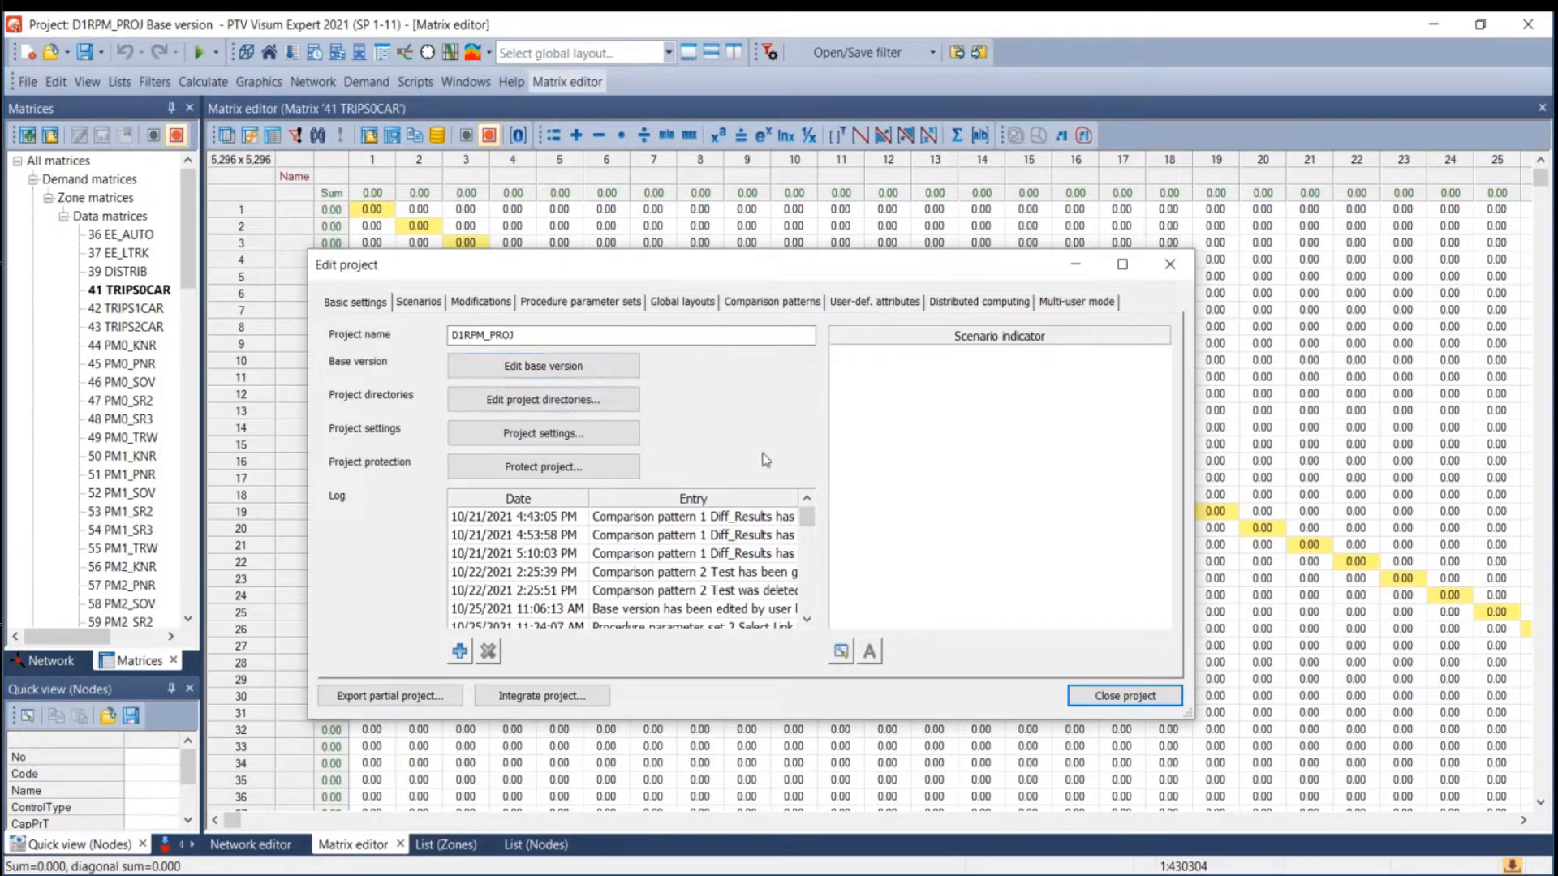
In File Explorer, retrace the path from the Desktop through both D1RPM_PROJ folders to D1RPM_PROJ.vpdbx, and return to Visum.
left_click(451, 874)
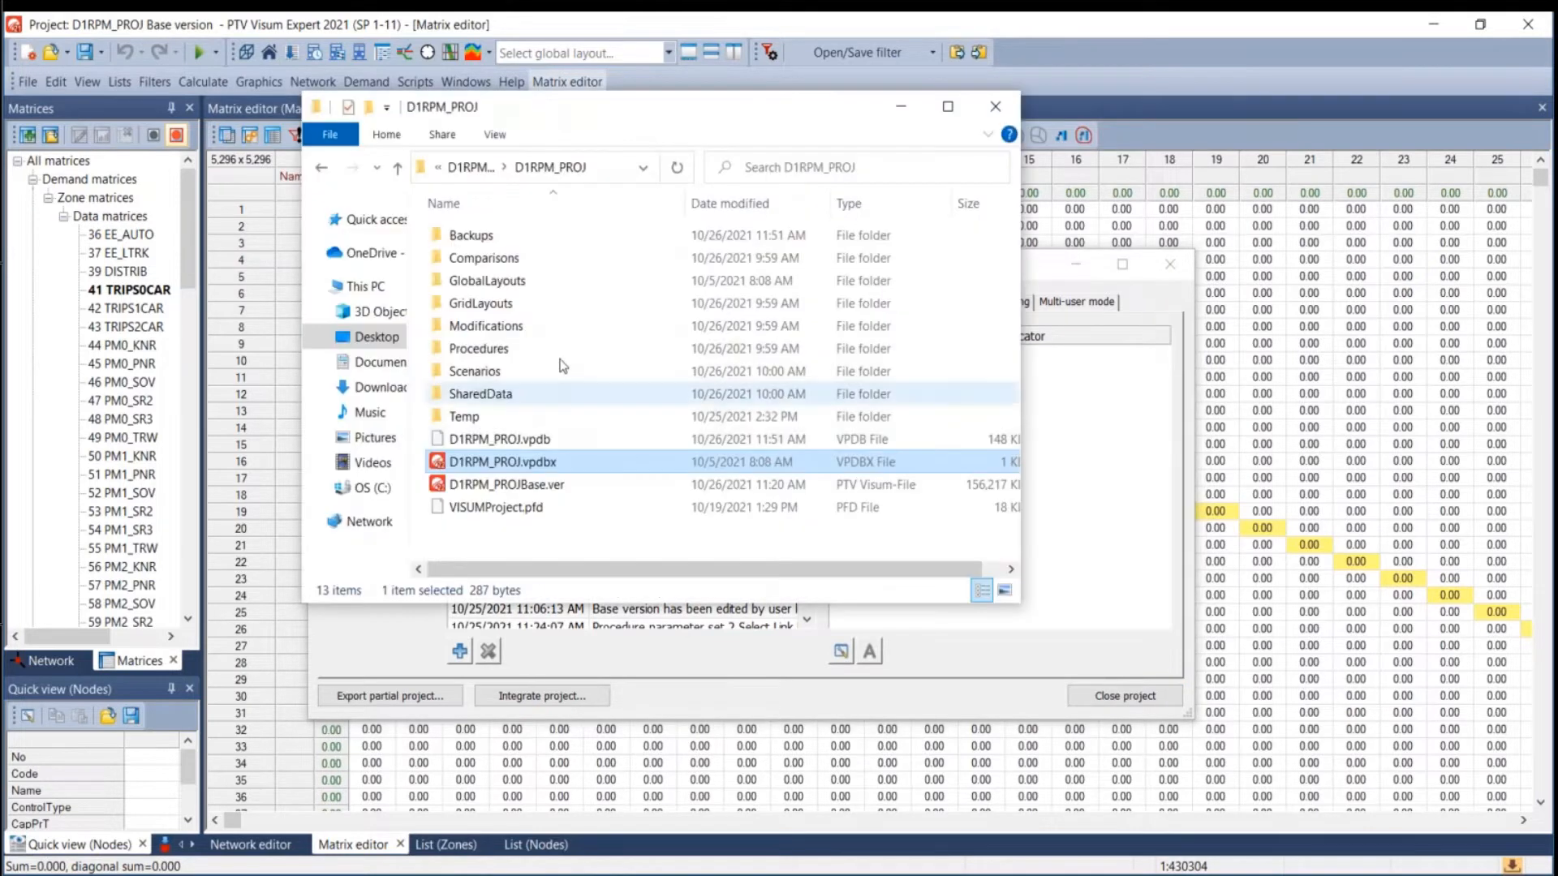
left_click(465, 168)
left_click(465, 169)
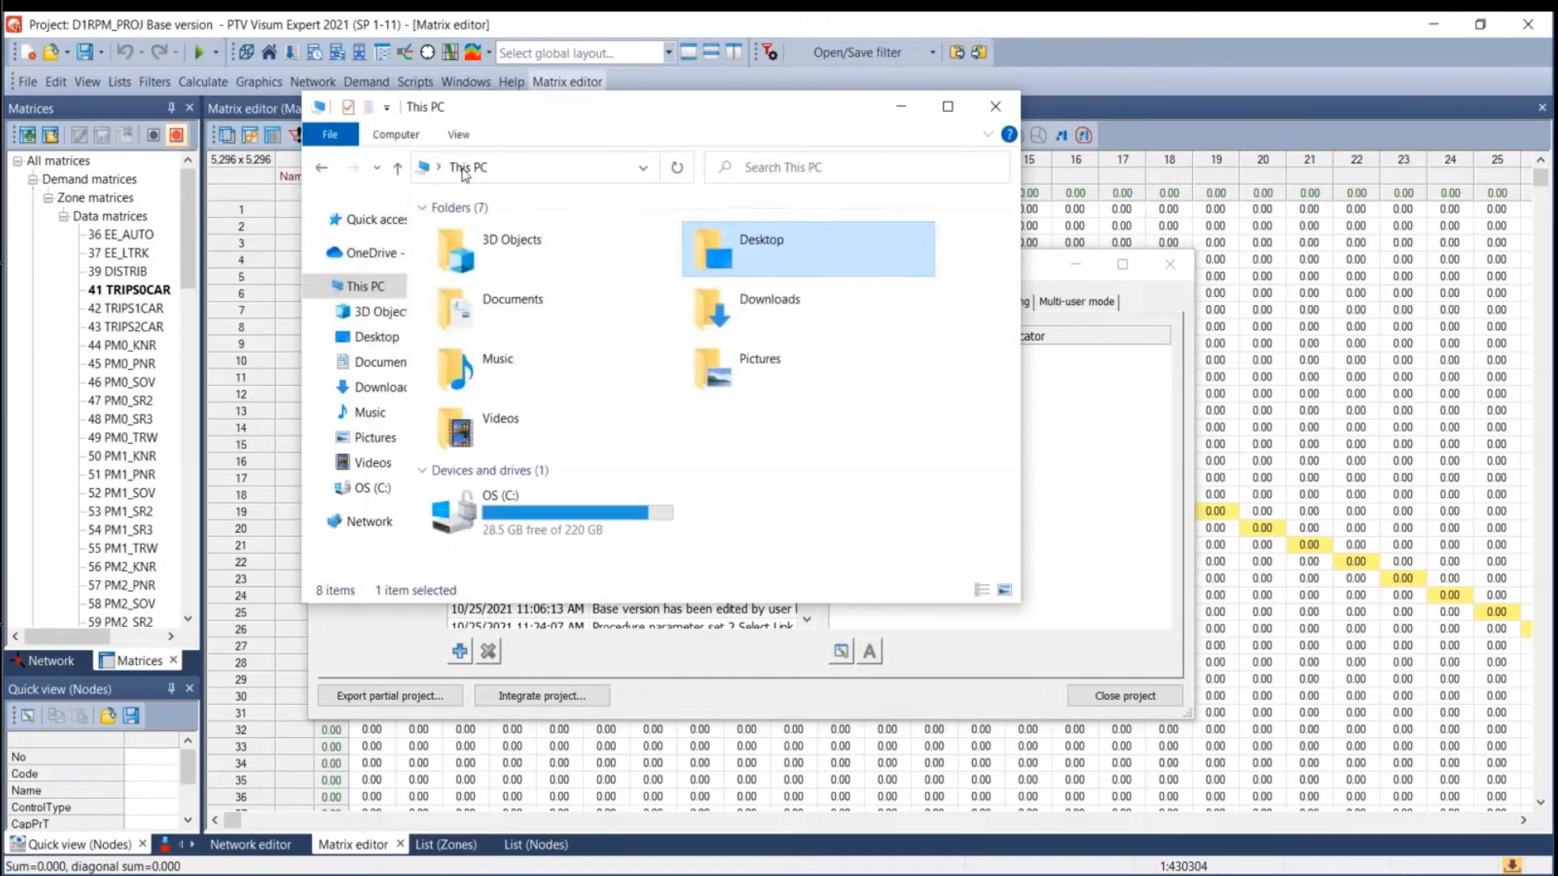
left_click(377, 337)
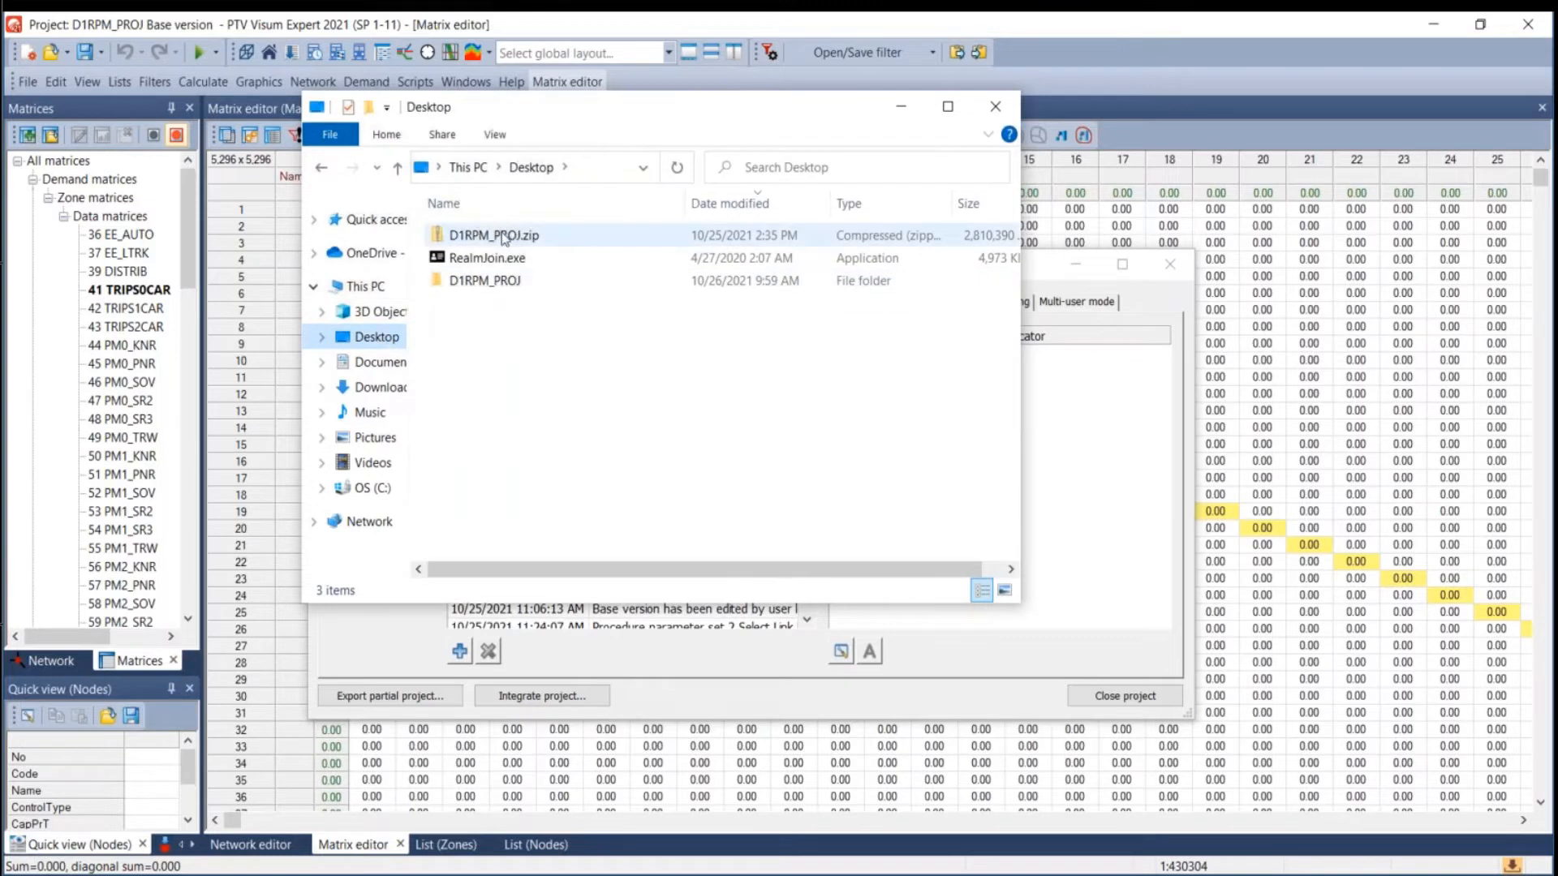
double_click(469, 282)
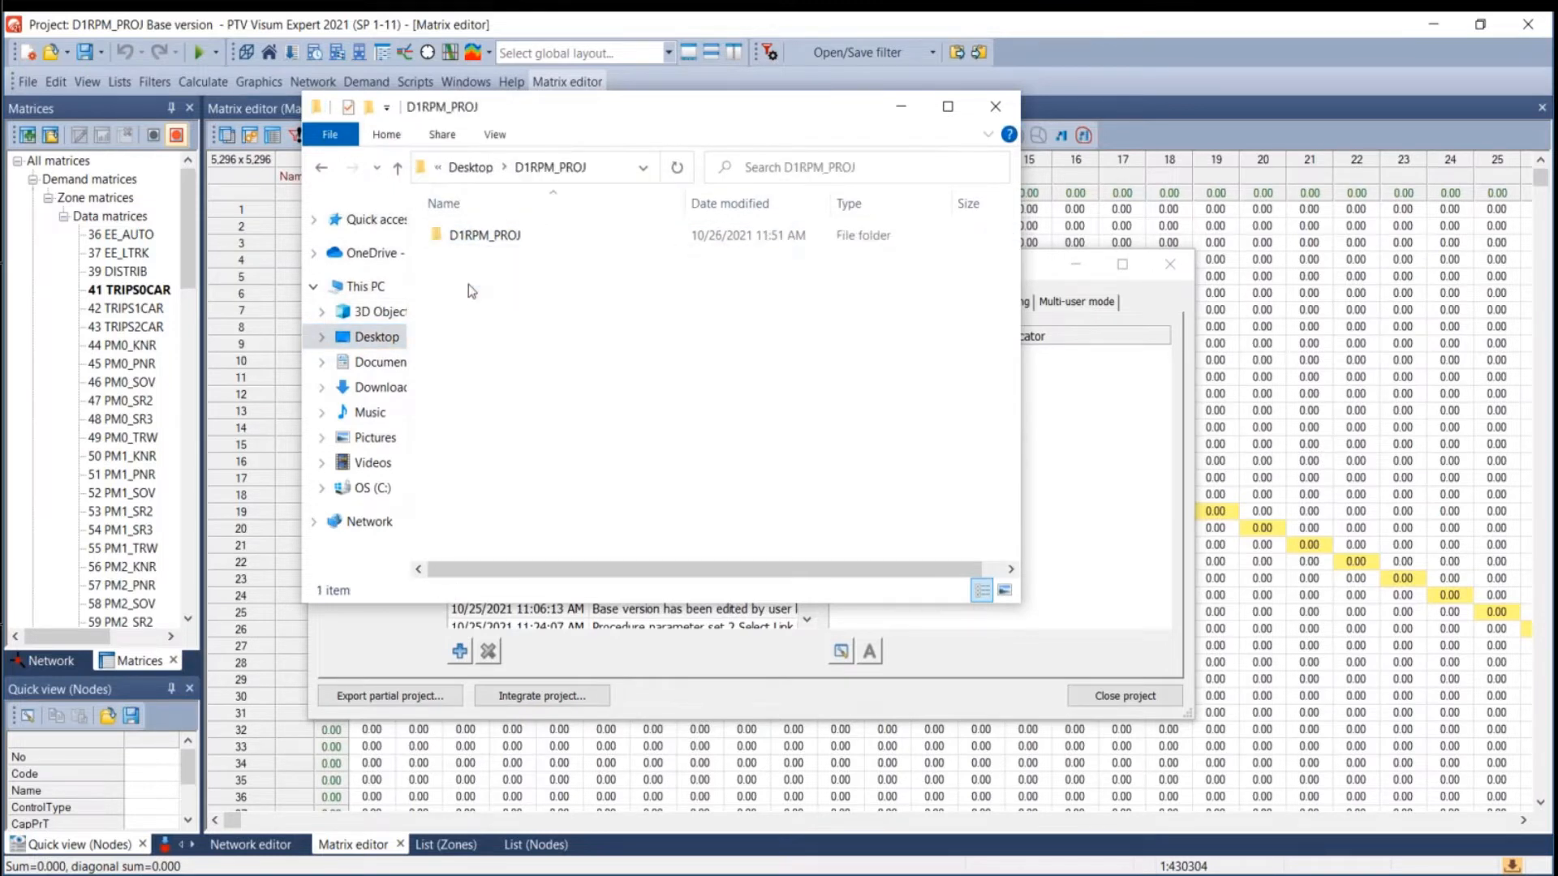
double_click(476, 238)
left_click(476, 239)
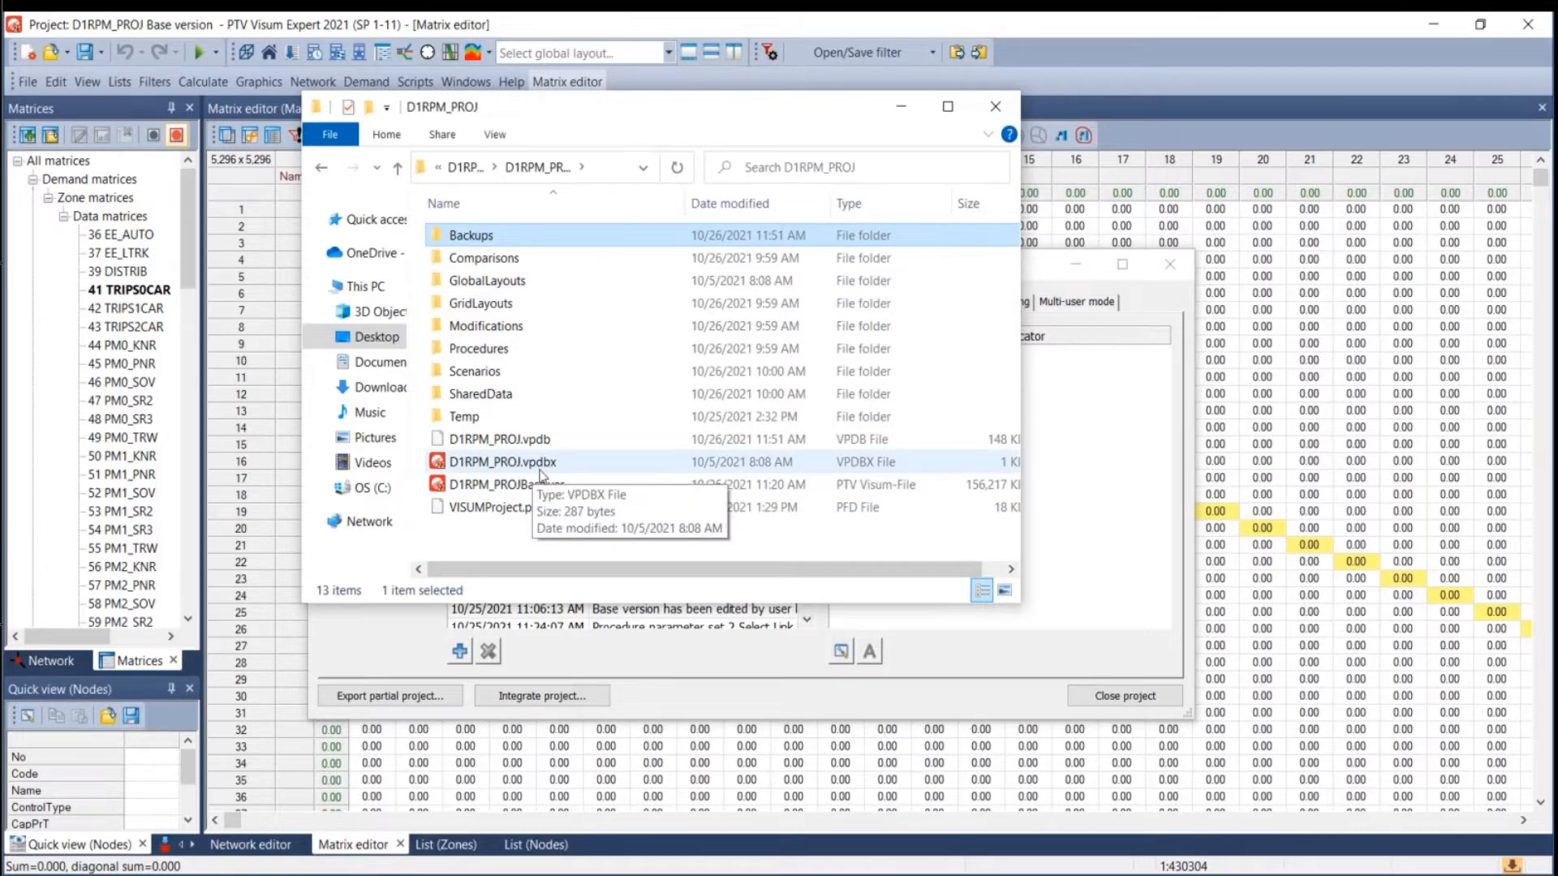
left_click(1047, 281)
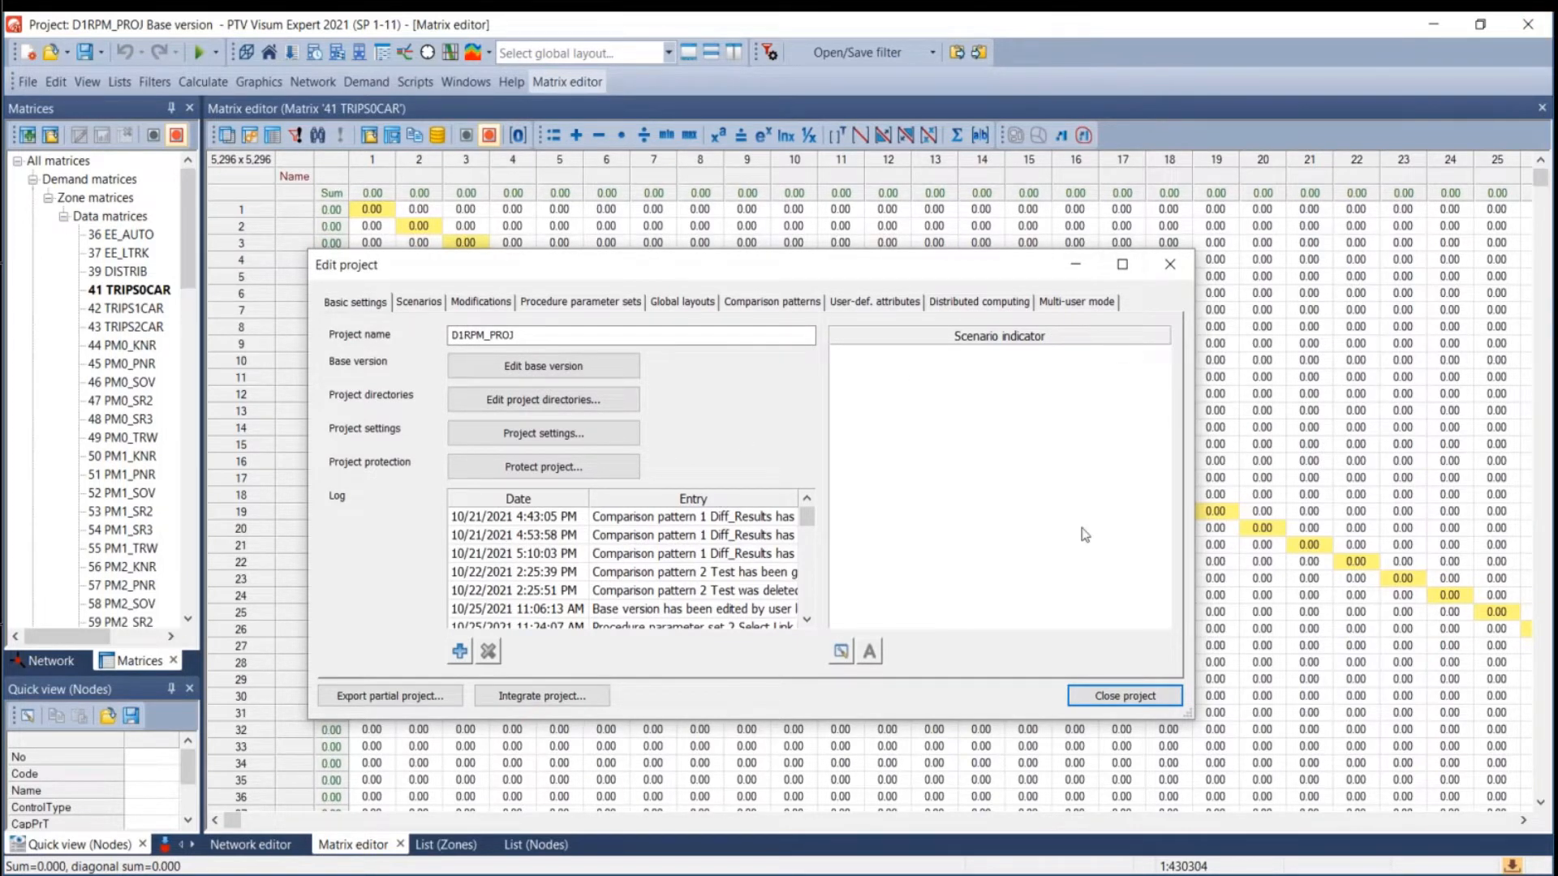
In the project's basic settings, add a log entry consisting of the editor's first name followed by "Edited XYZ".
key("alt+Tab")
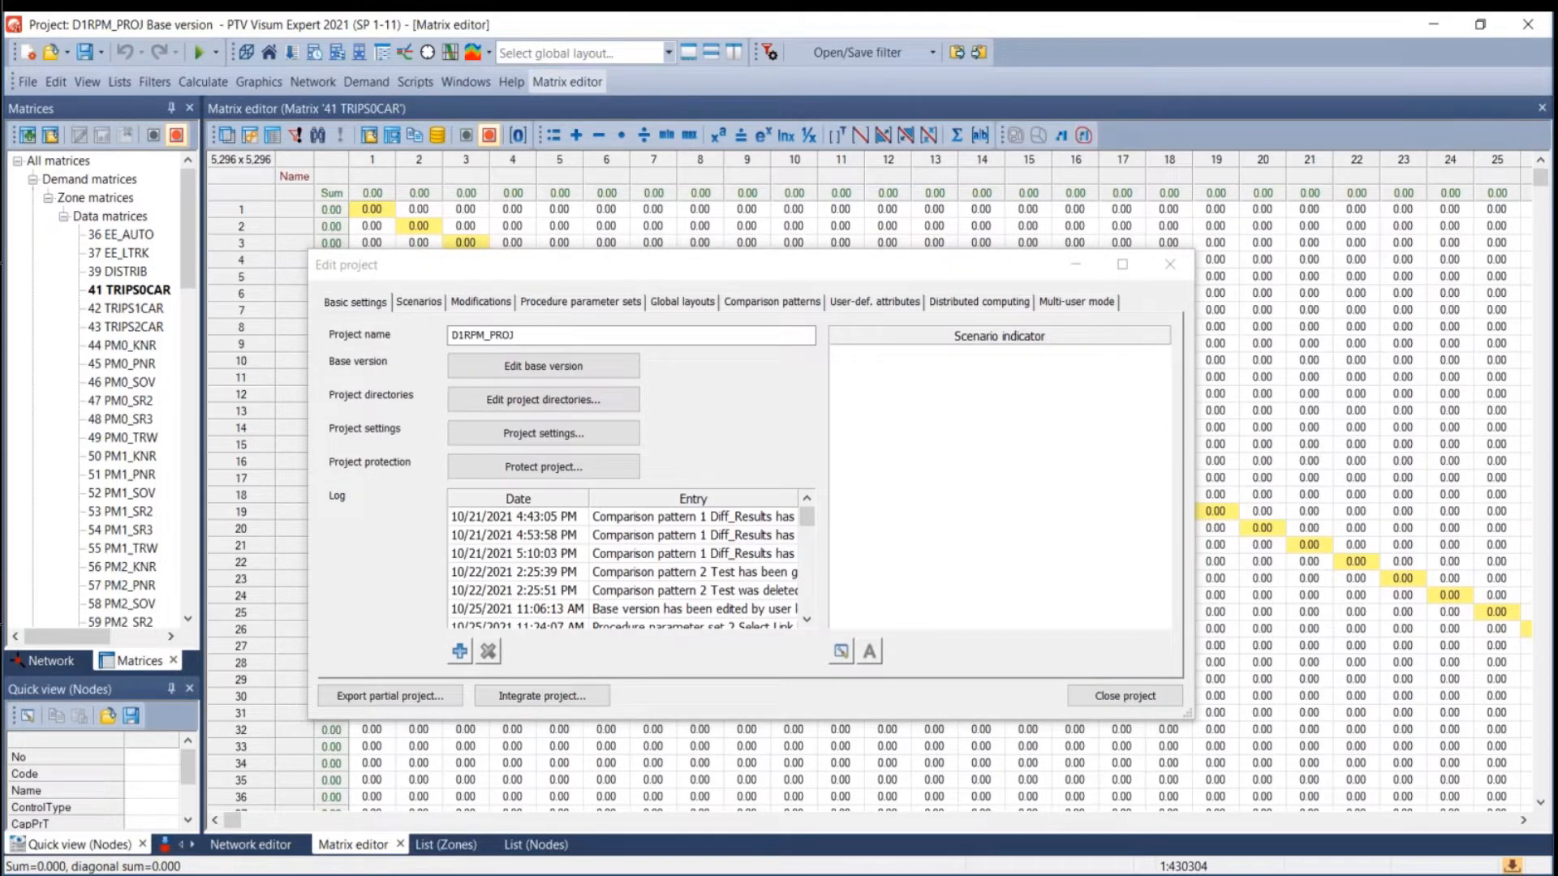
left_click(369, 308)
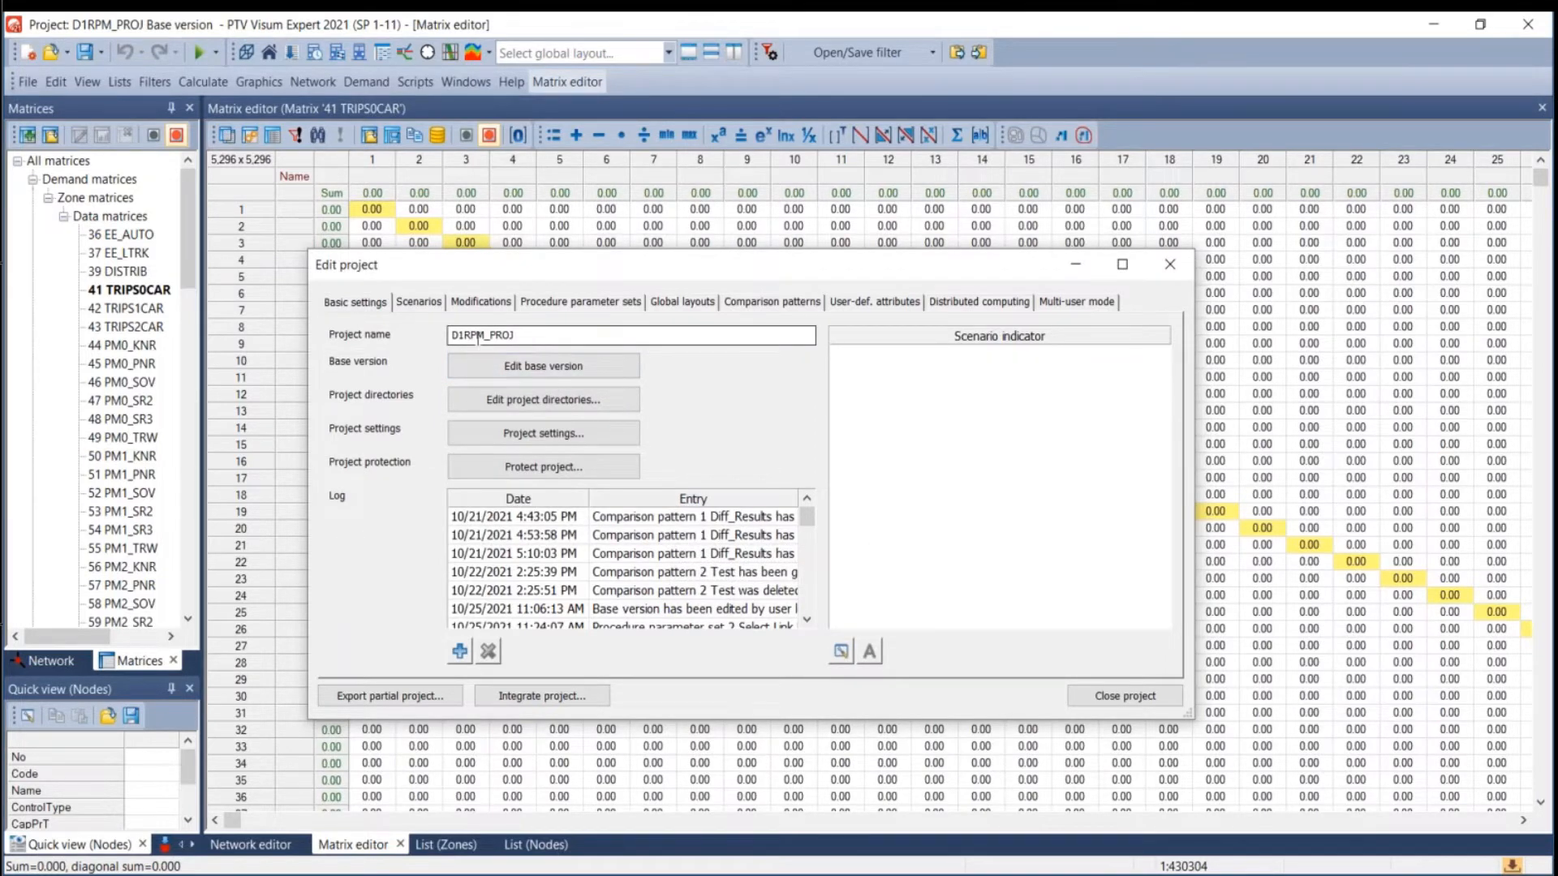
left_click_drag(808, 523, 772, 644)
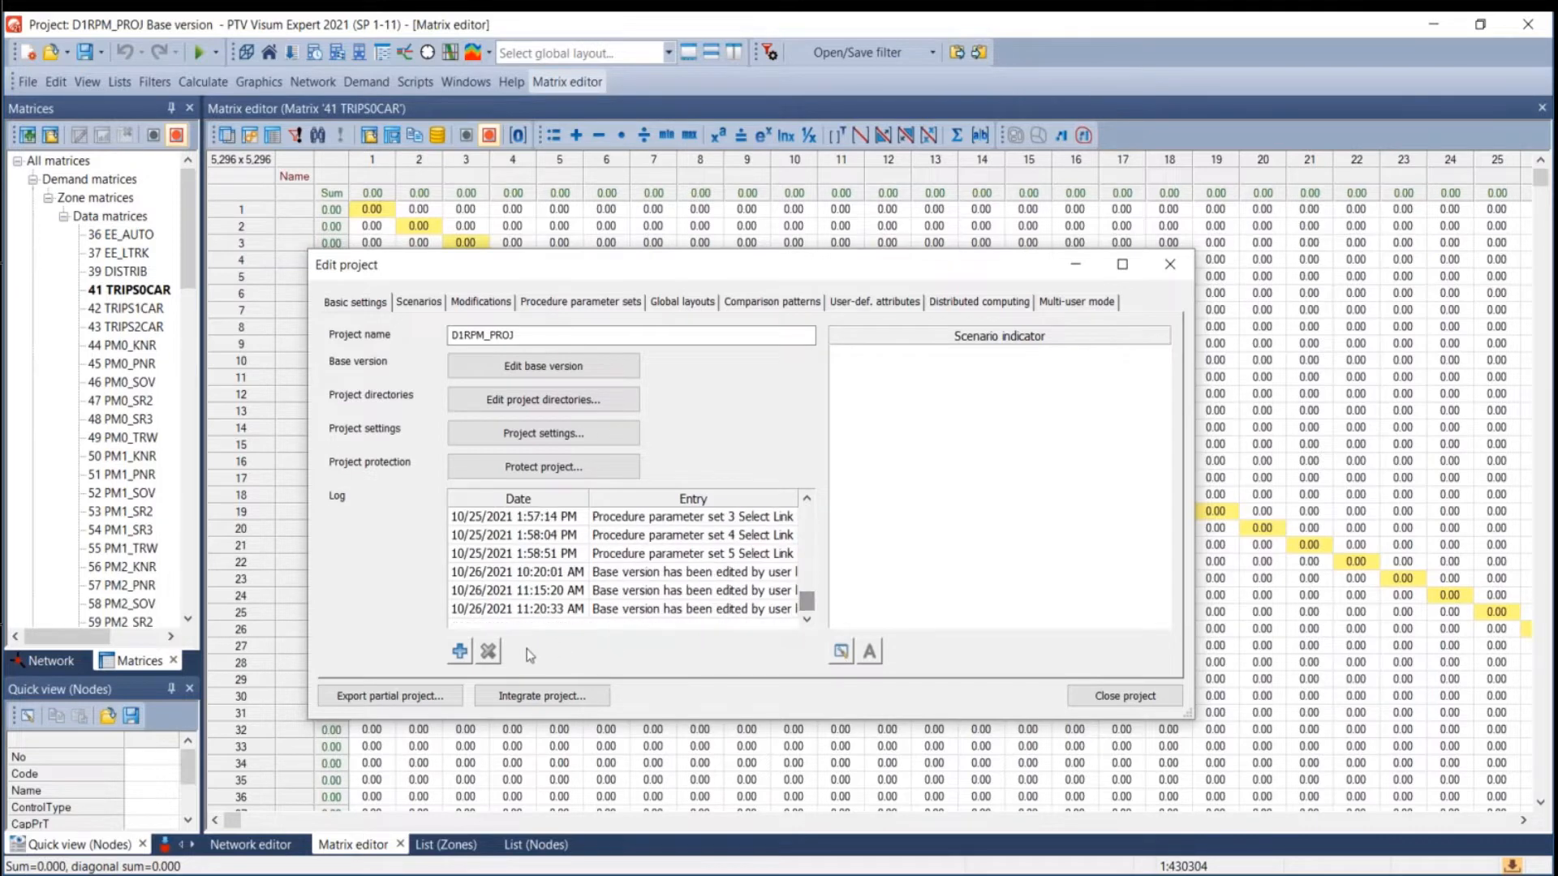
left_click(460, 652)
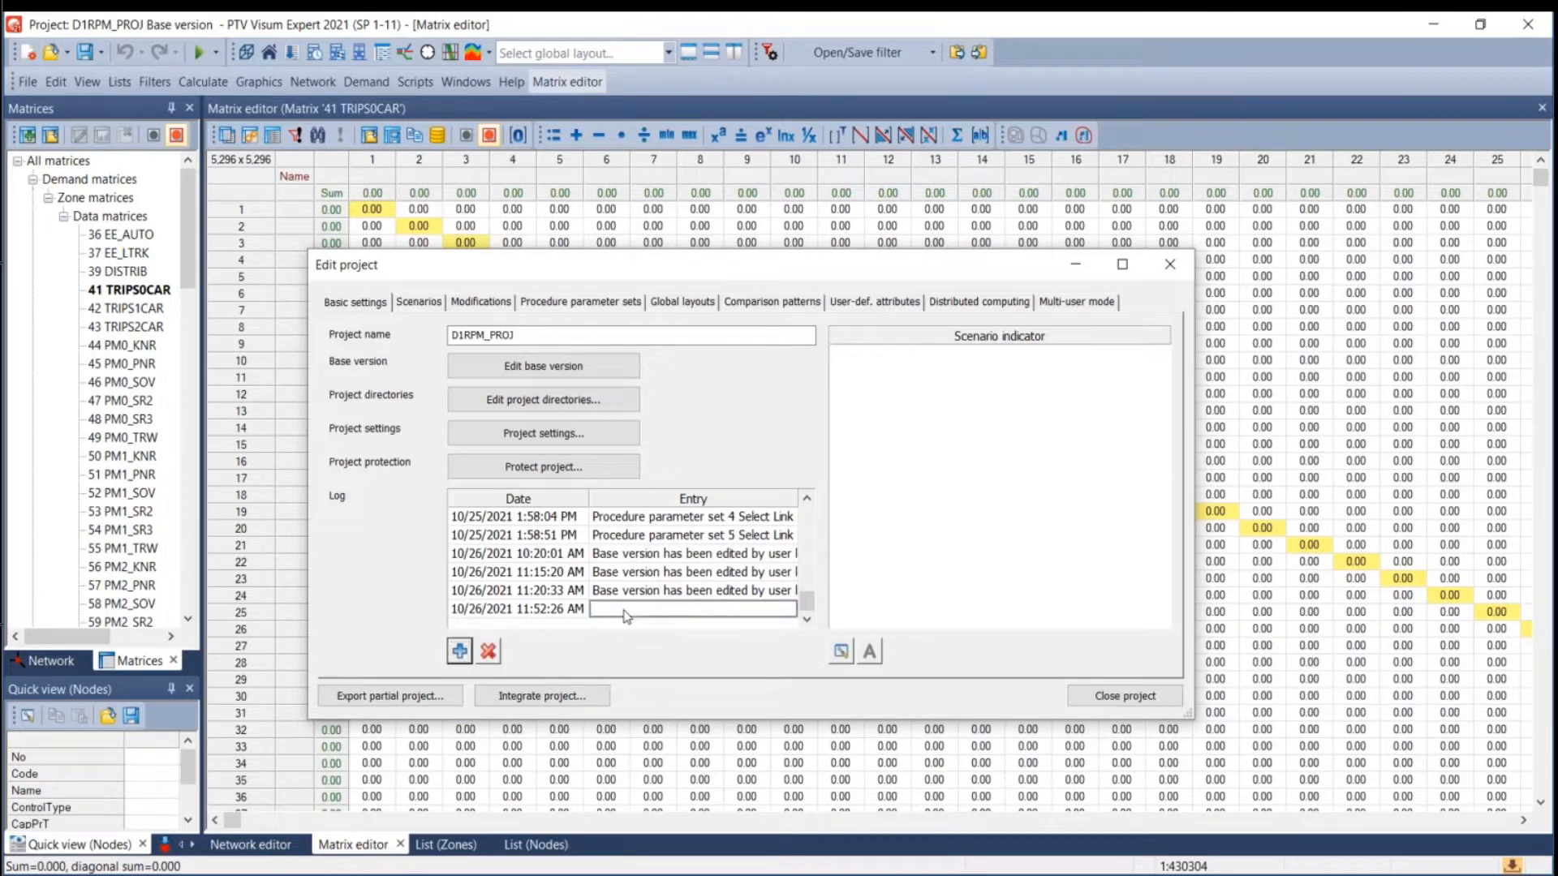
type("Levi E")
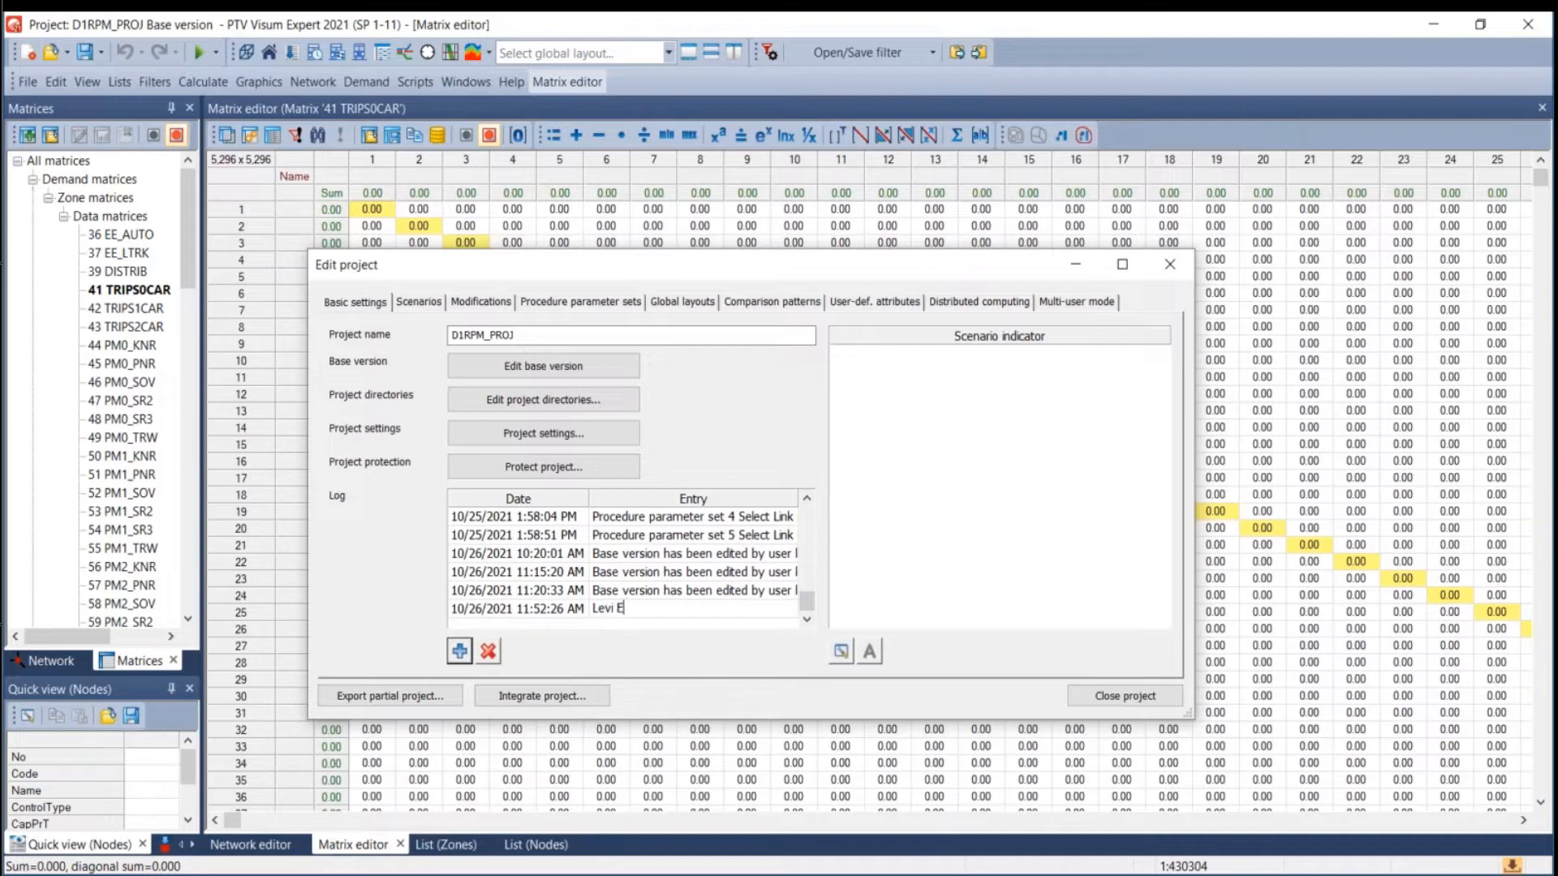
type("dited XYZ")
Display the project's scenarios and go through the entries from 2015 and 2045 to 2015_Combined.
left_click(419, 303)
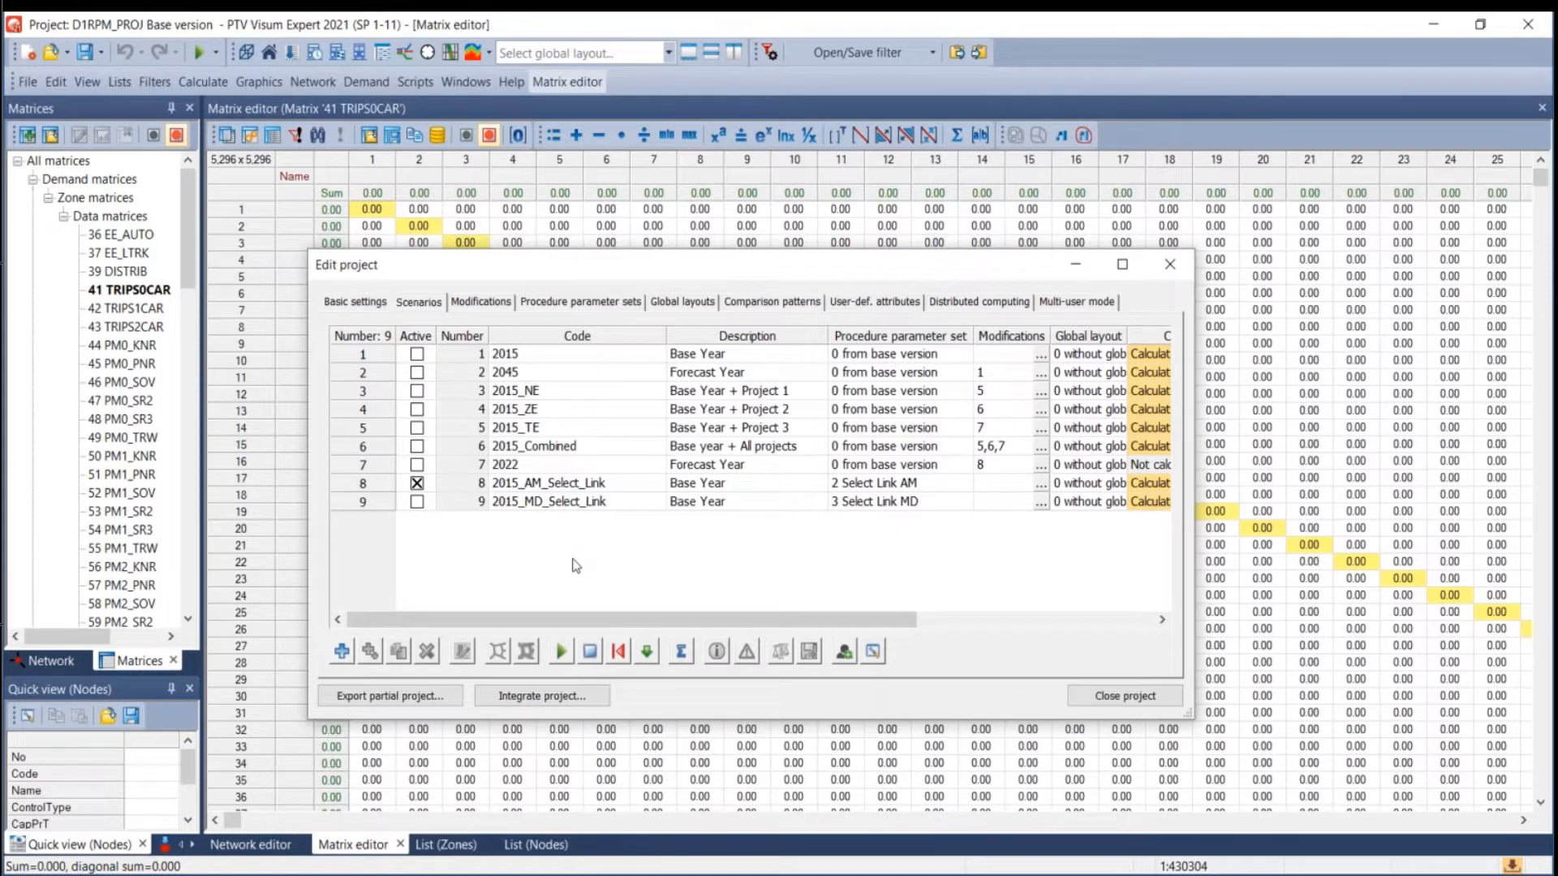
left_click(527, 362)
left_click(540, 373)
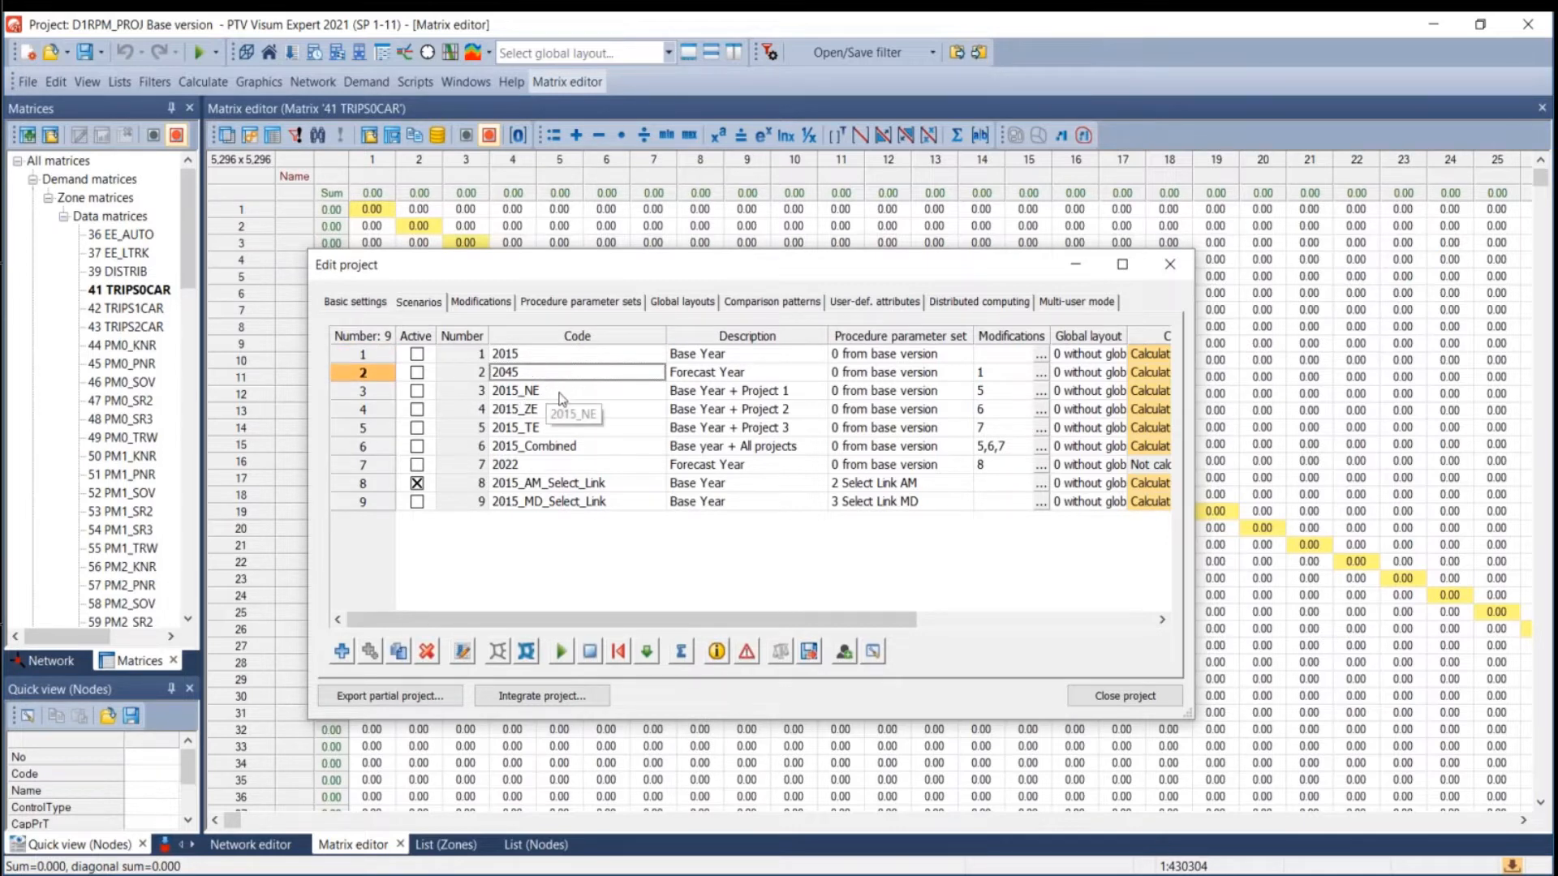
left_click(562, 398)
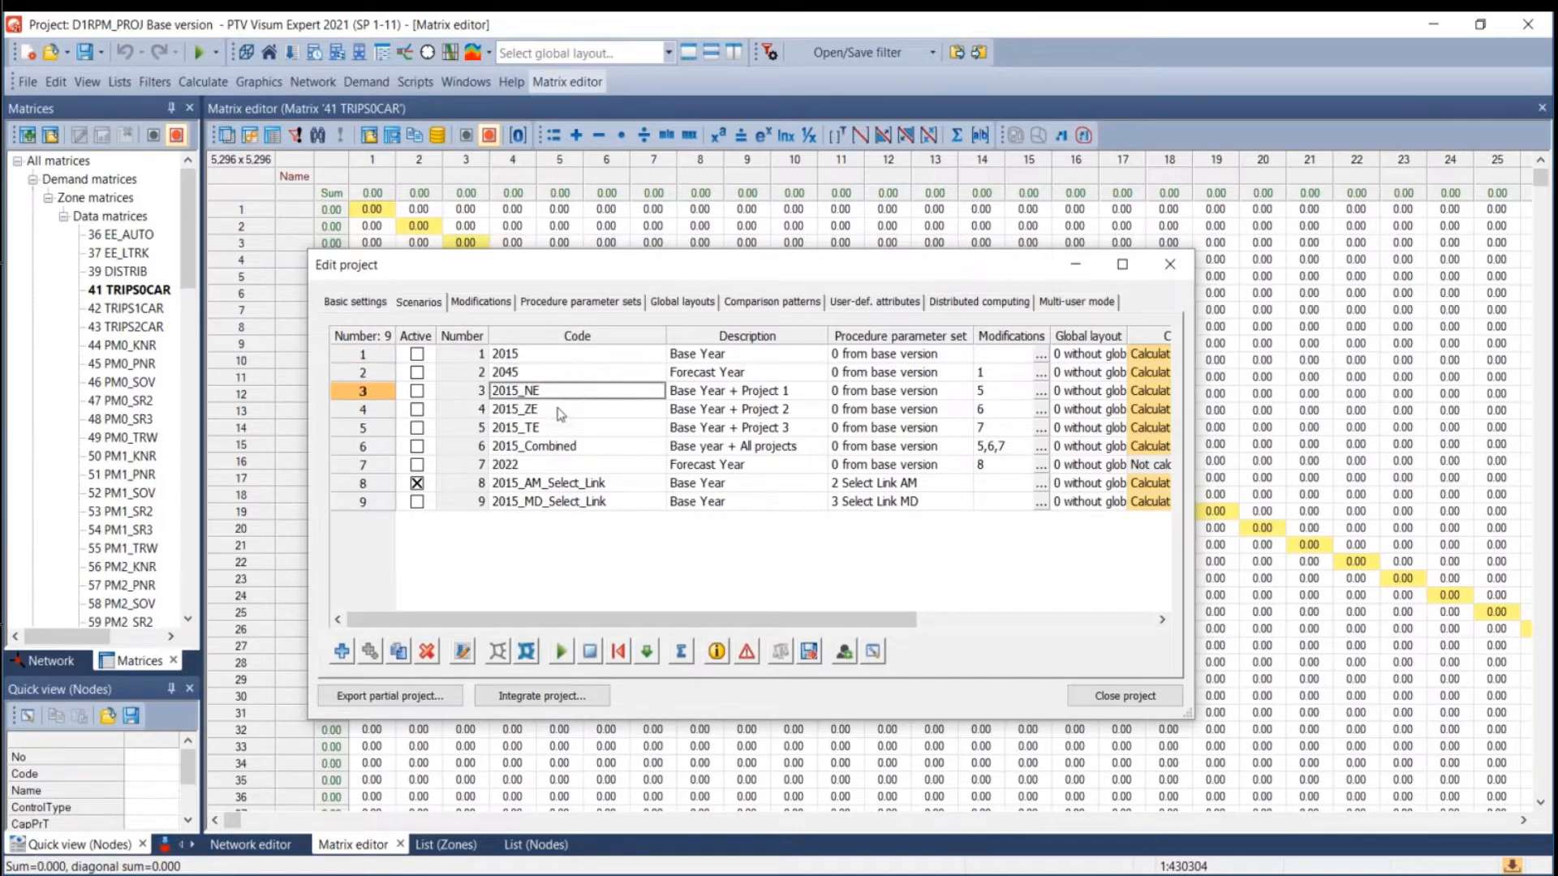
left_click(558, 409)
left_click(558, 431)
left_click(609, 452)
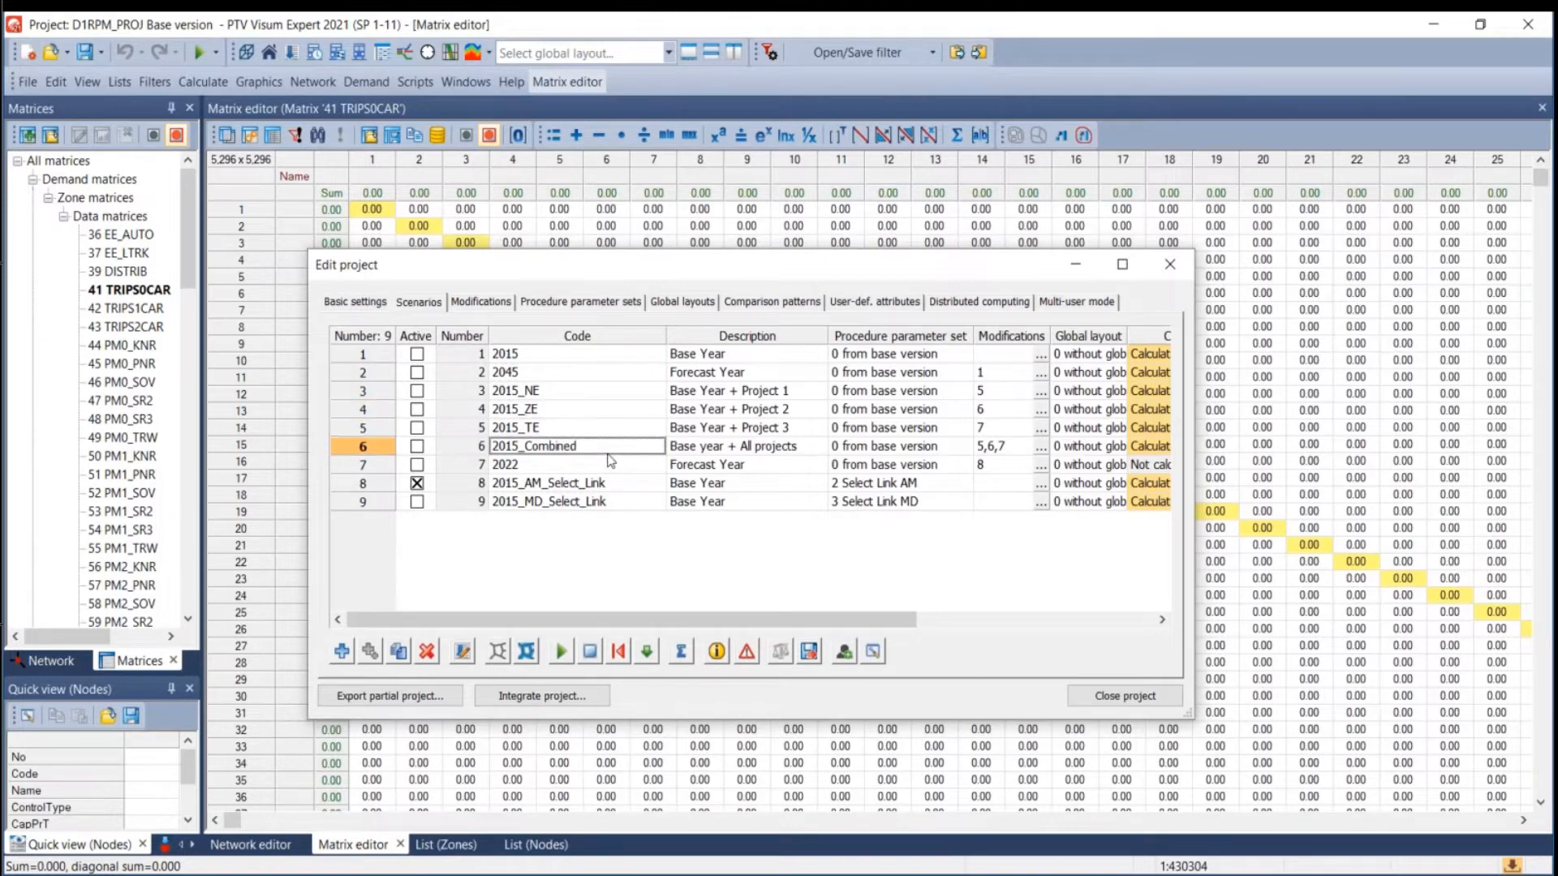
Display the project's modifications and go through the entries from Network_Edit to 2022 - Complete.
left_click(562, 471)
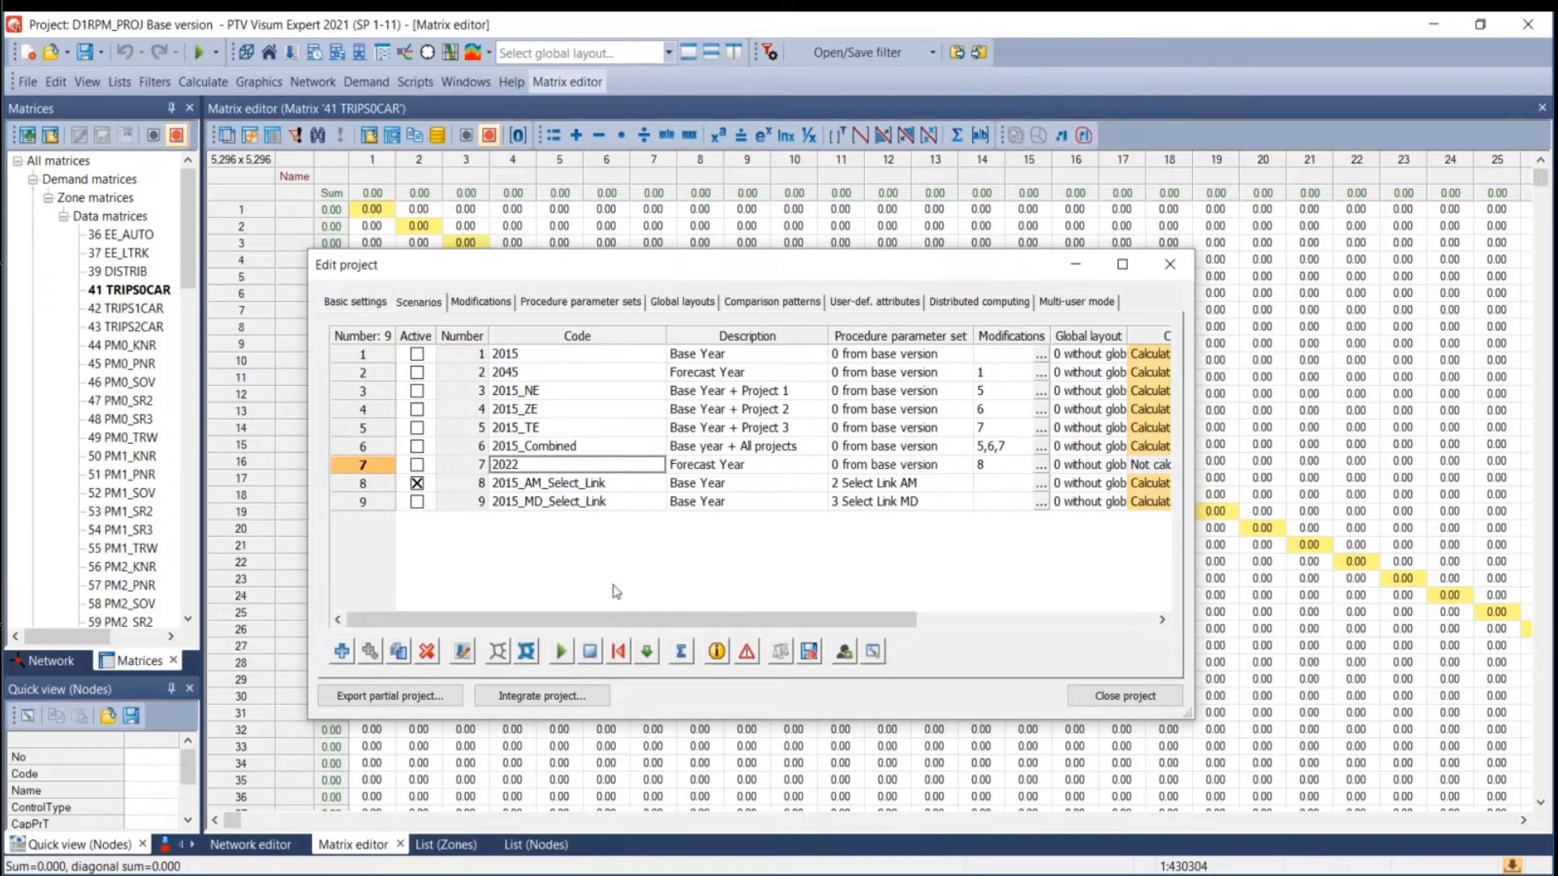
left_click(472, 303)
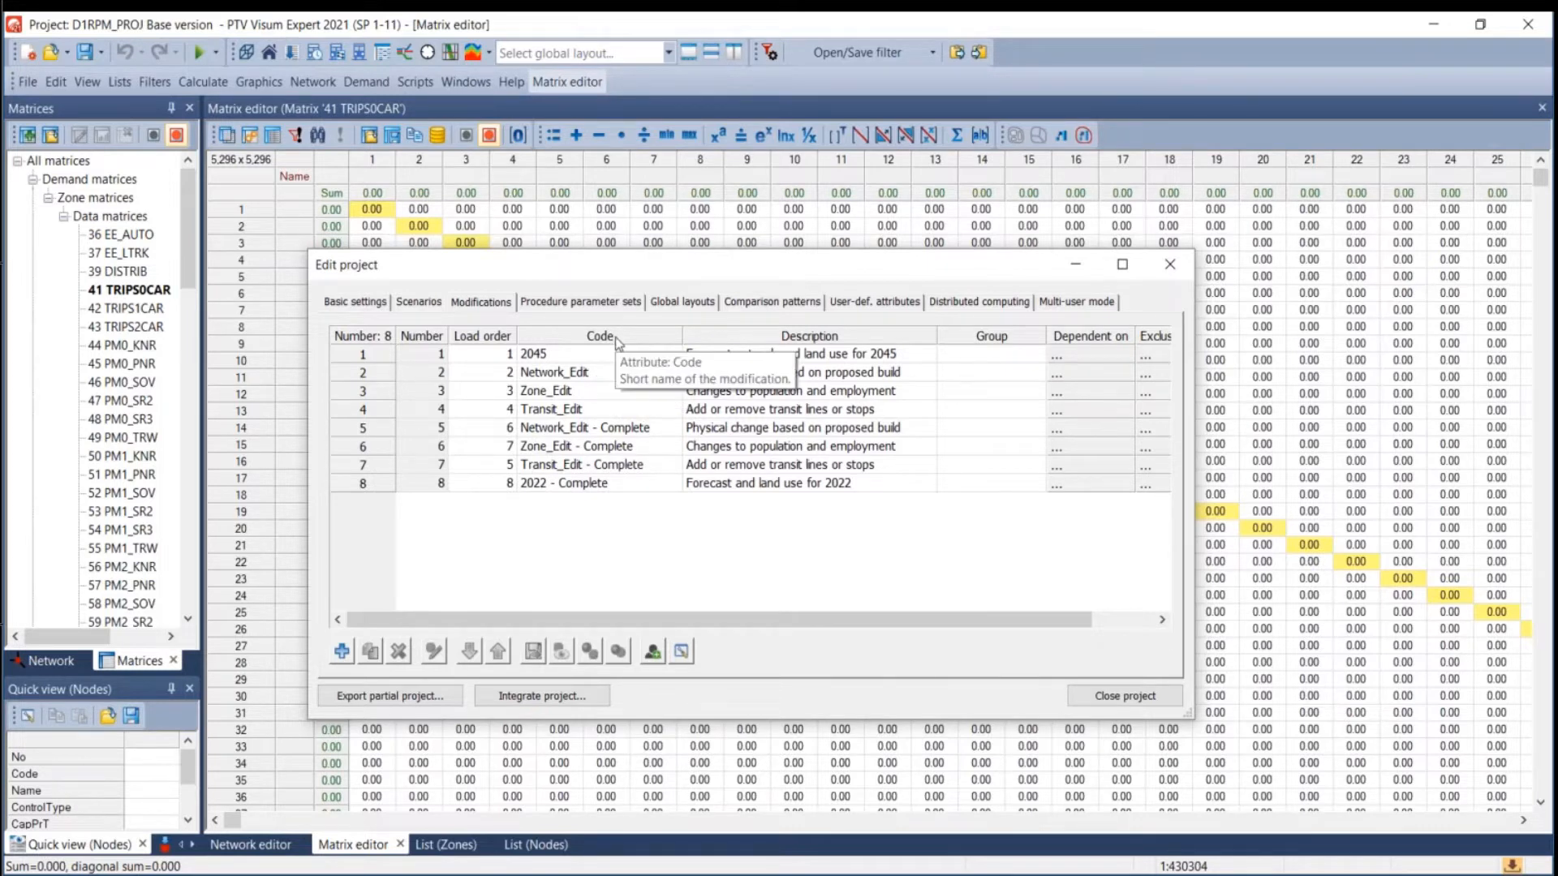
left_click(610, 376)
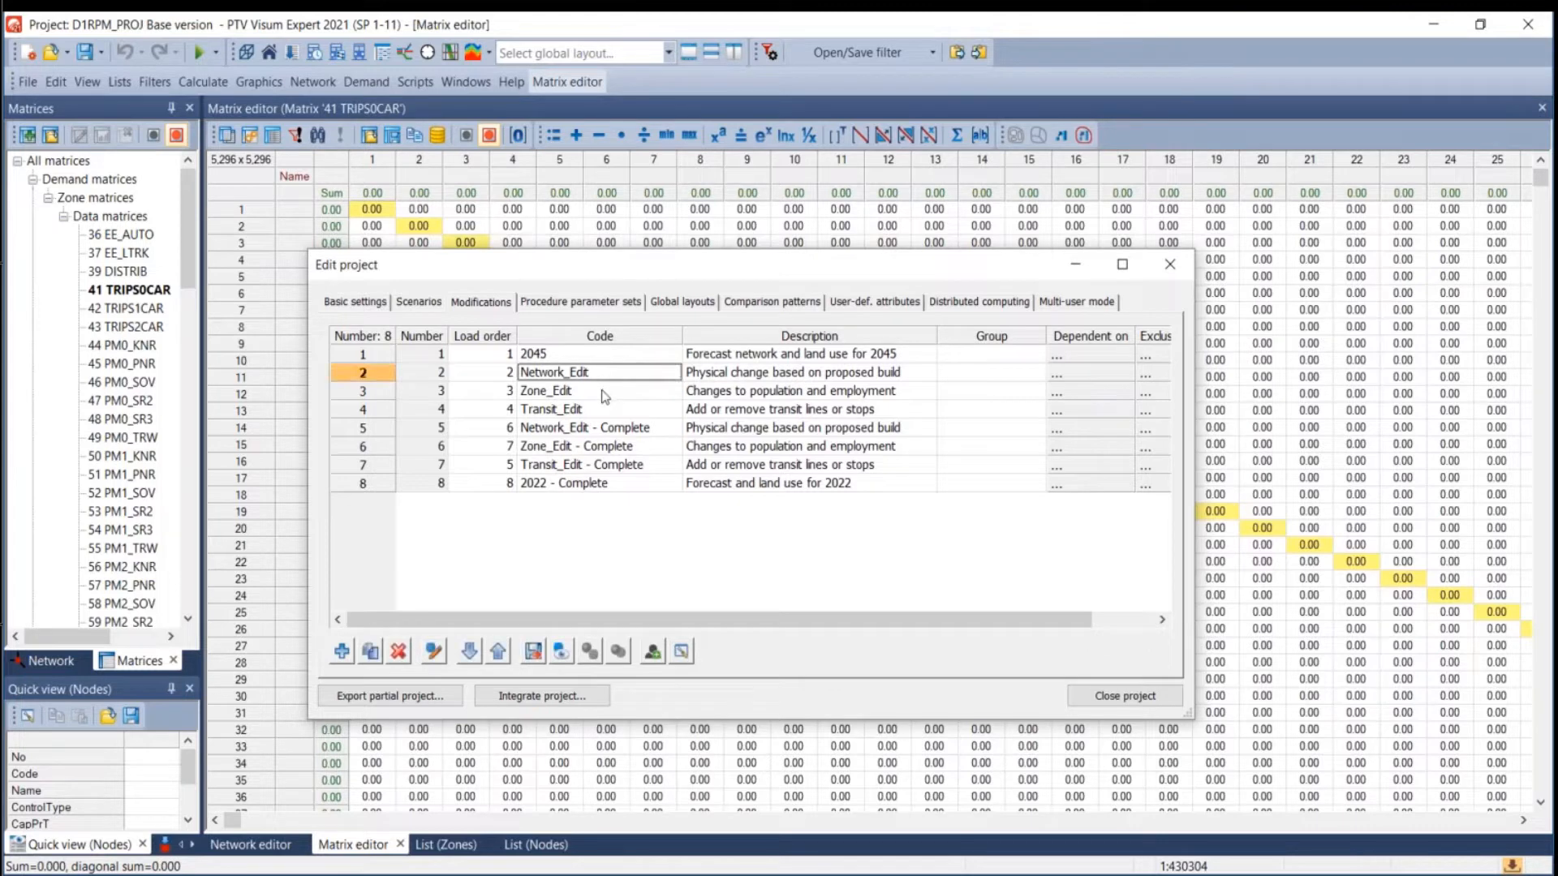
left_click(602, 395)
left_click(601, 412)
left_click(601, 378)
left_click(604, 410)
left_click(606, 432)
left_click(601, 413)
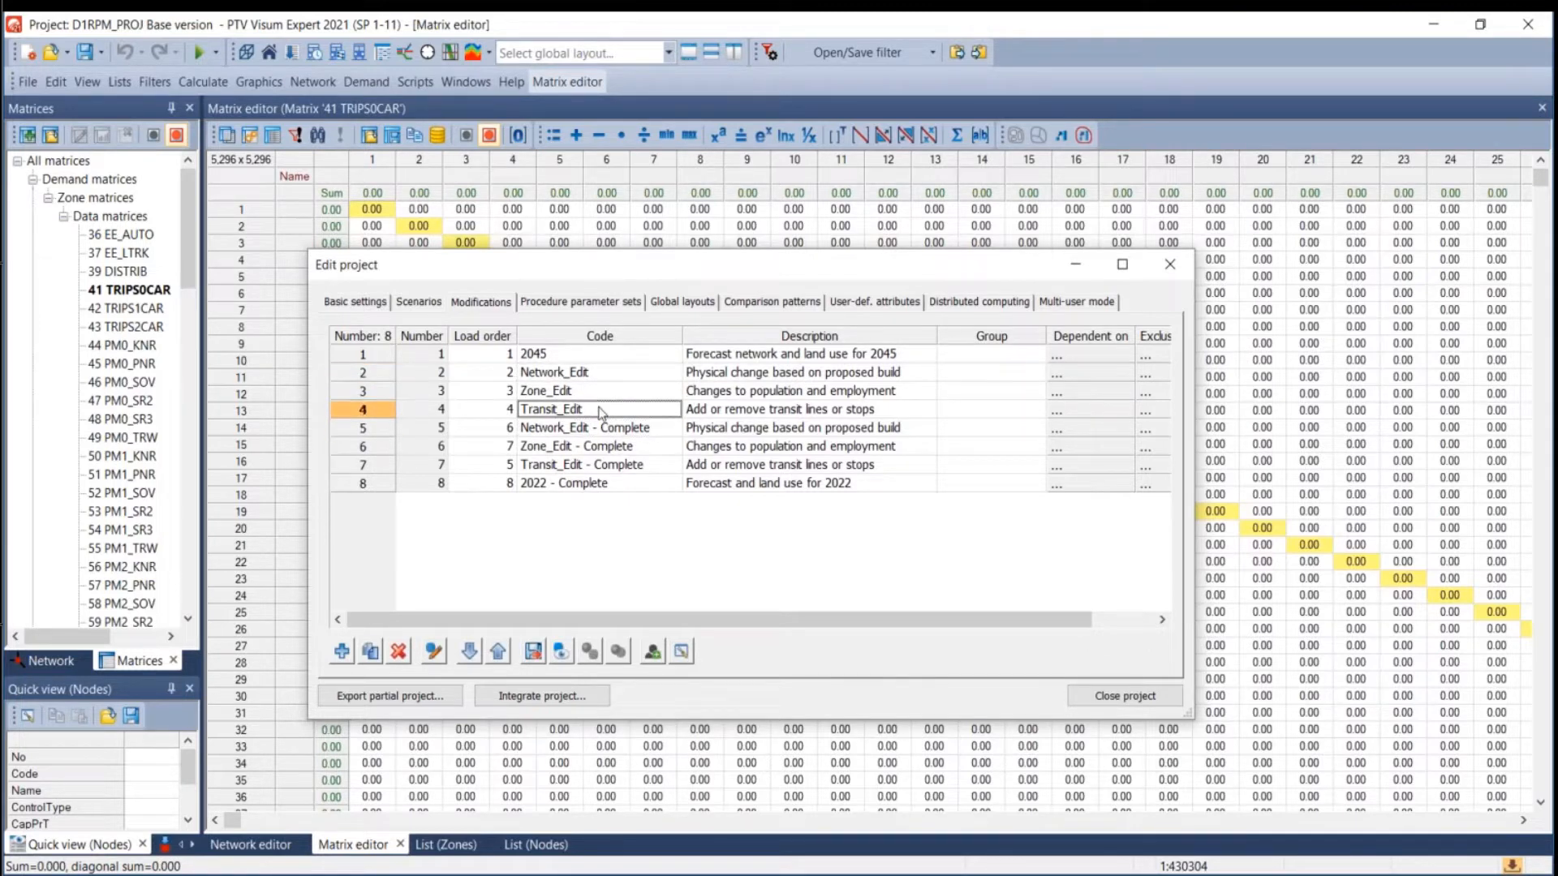
left_click(647, 485)
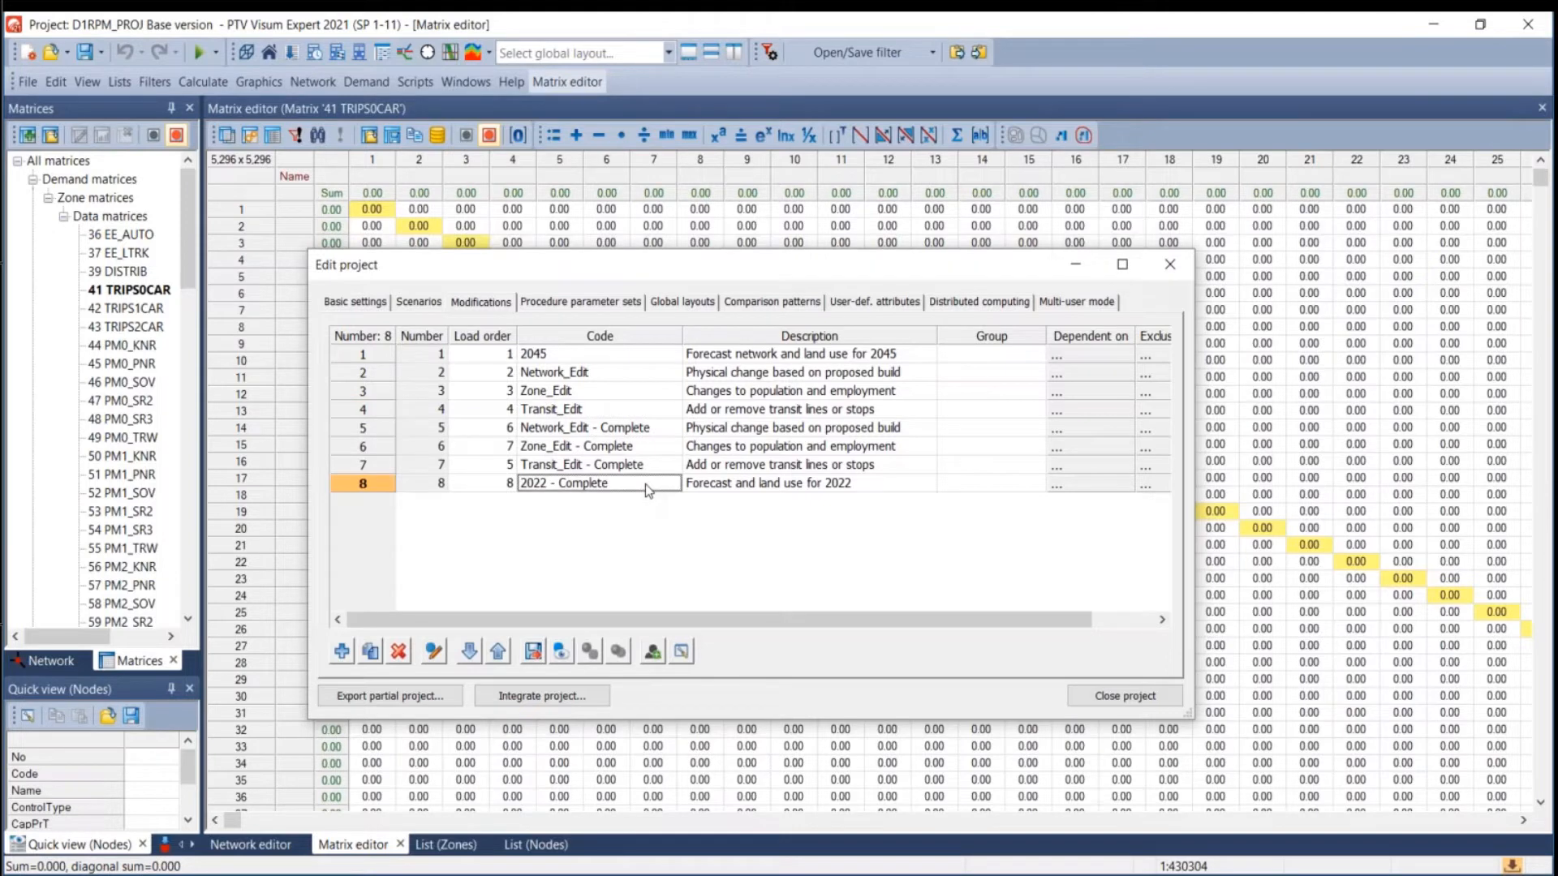
Examine the project's procedure parameter sets, comparing them with the modifications and basic settings.
left_click(542, 303)
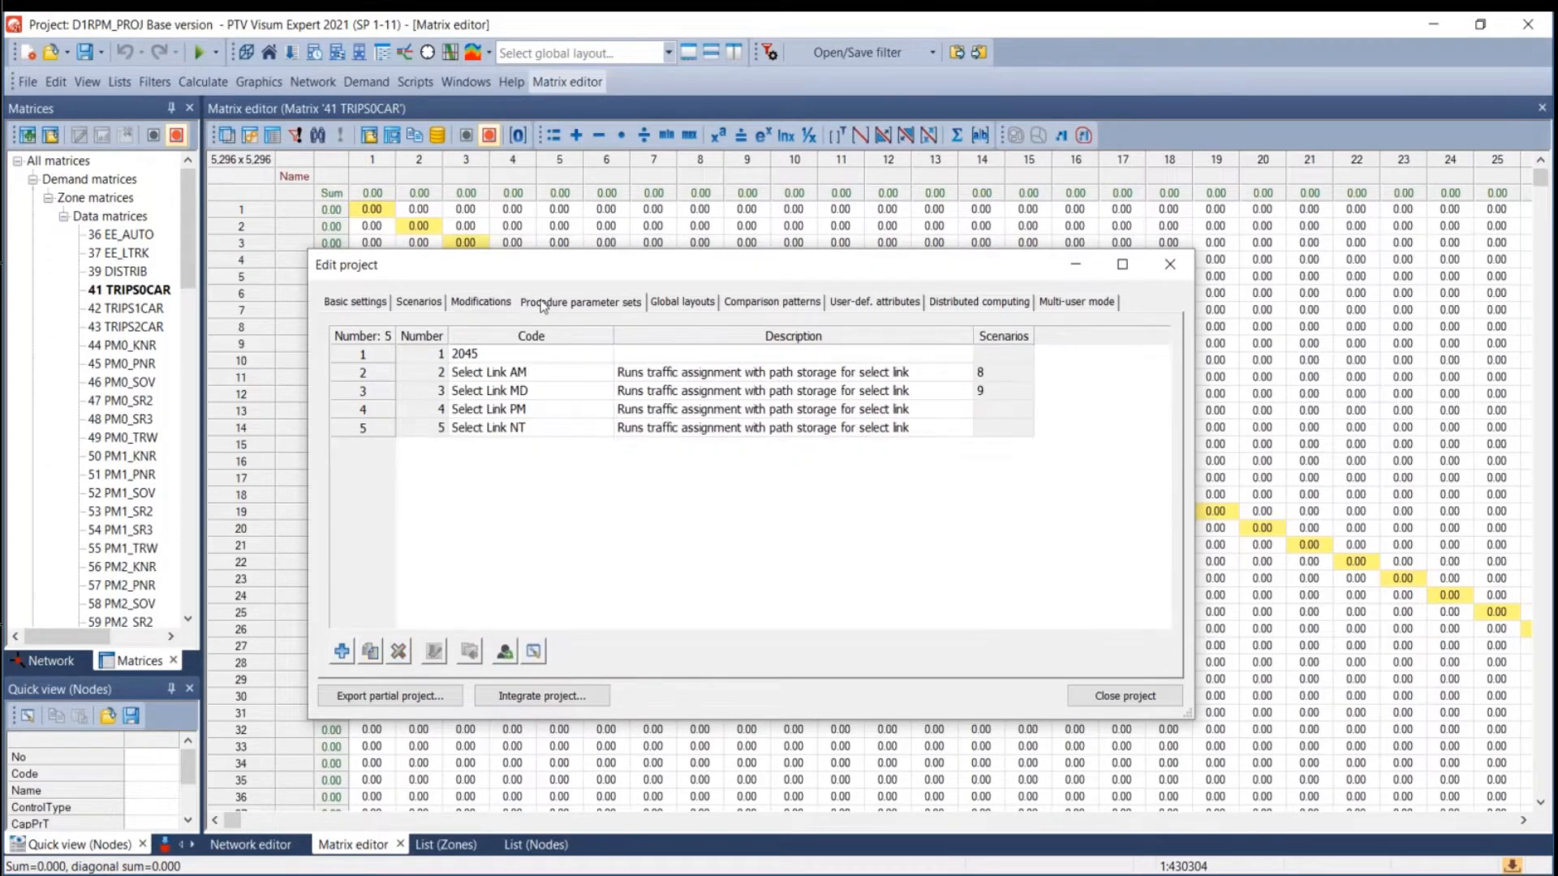
left_click(474, 302)
left_click(545, 302)
left_click(339, 304)
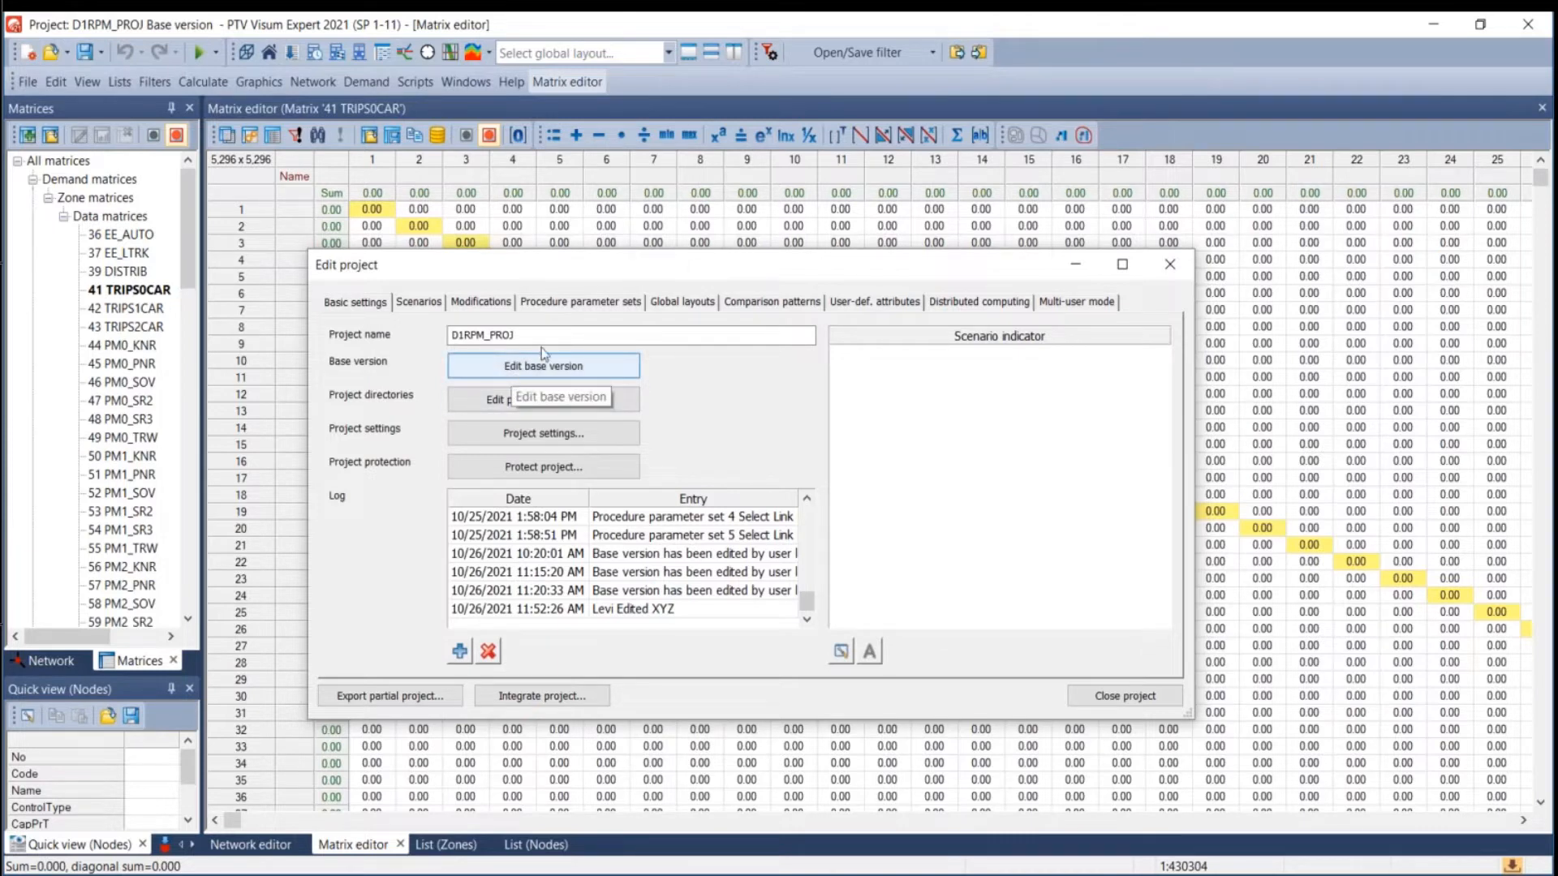
left_click(548, 307)
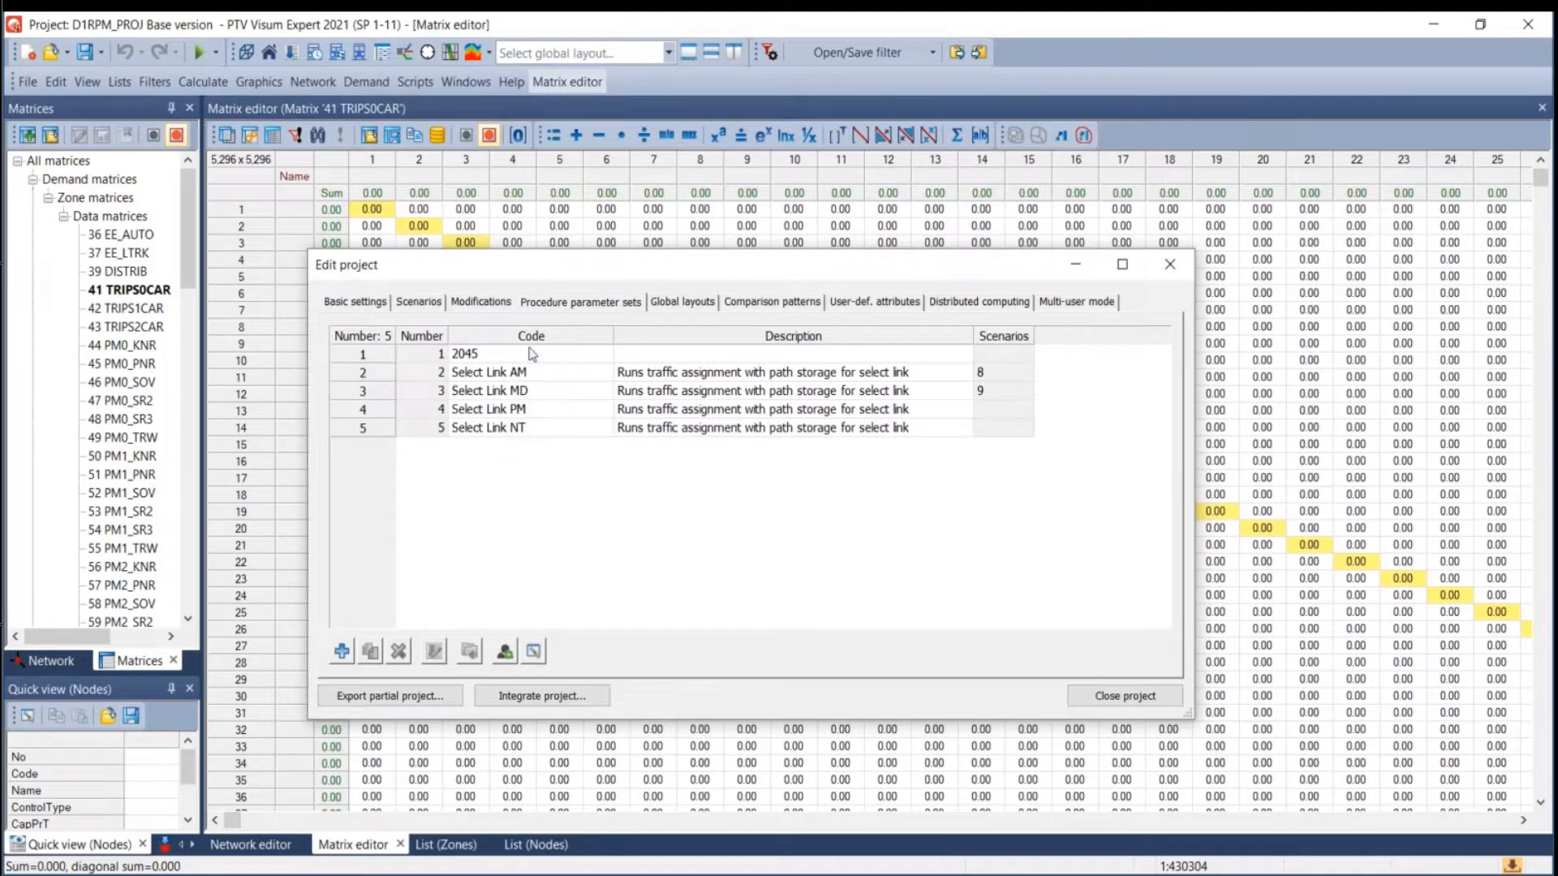
left_click(354, 302)
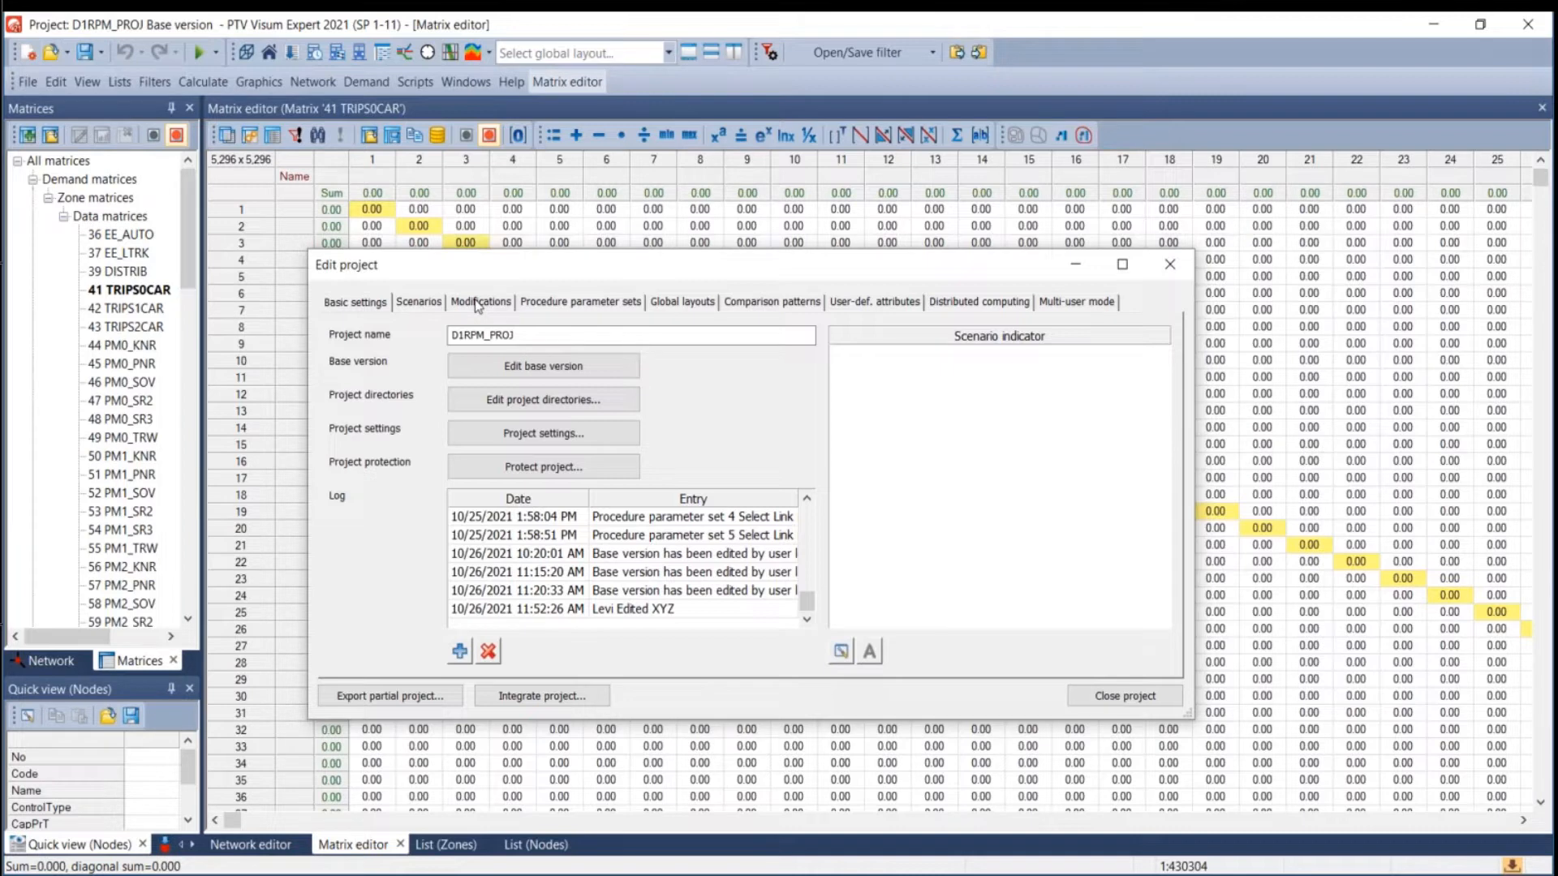
left_click(562, 309)
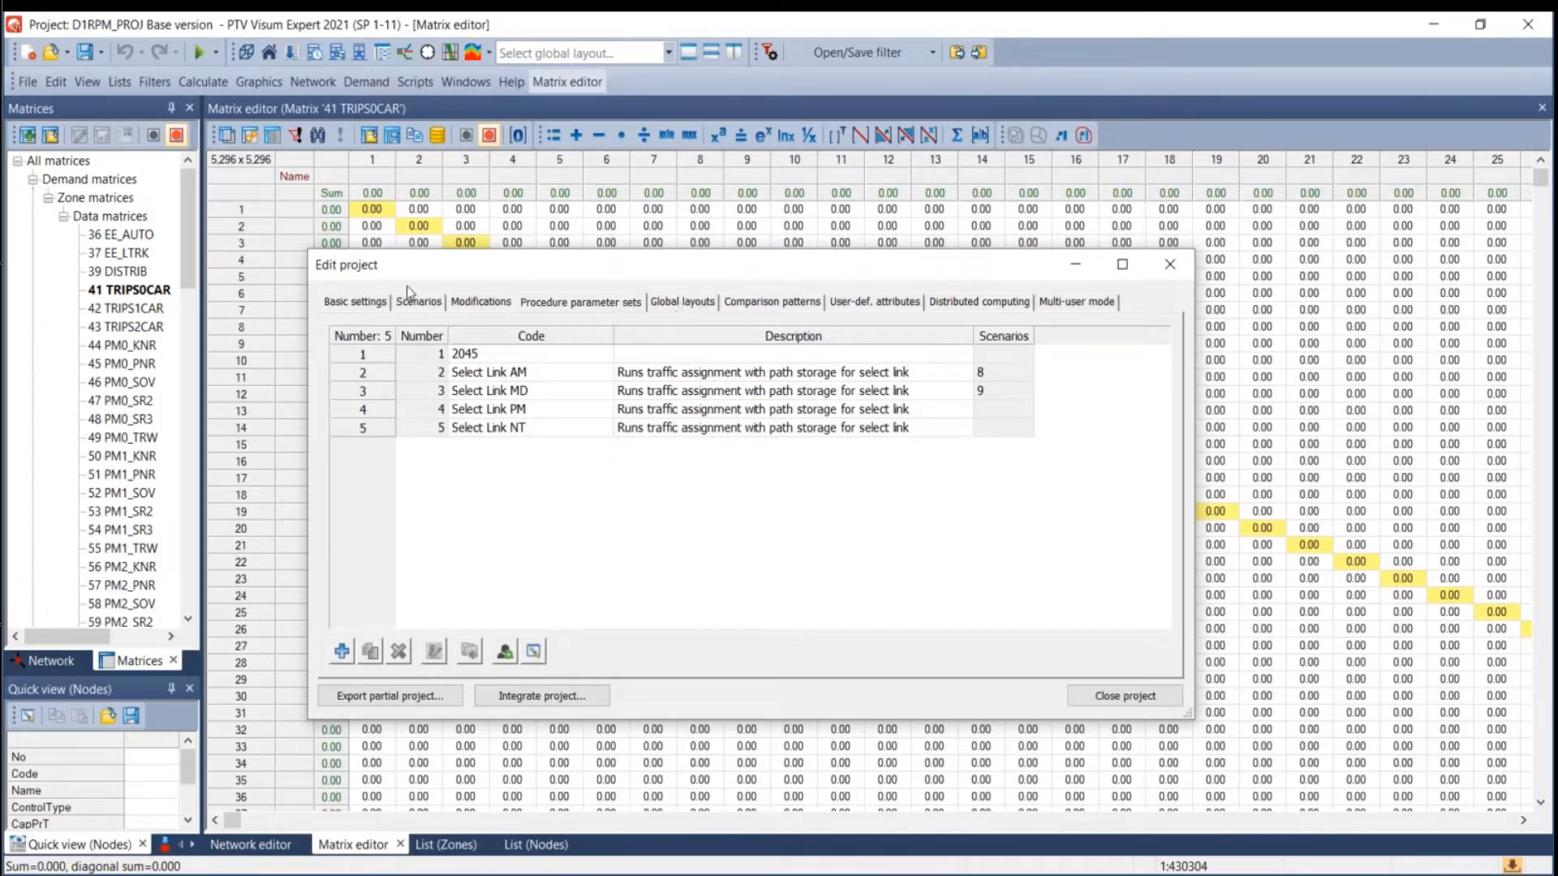
Look through the project's user-defined attributes, distributed computing and multi-user mode settings, and return to the basic settings.
left_click(865, 304)
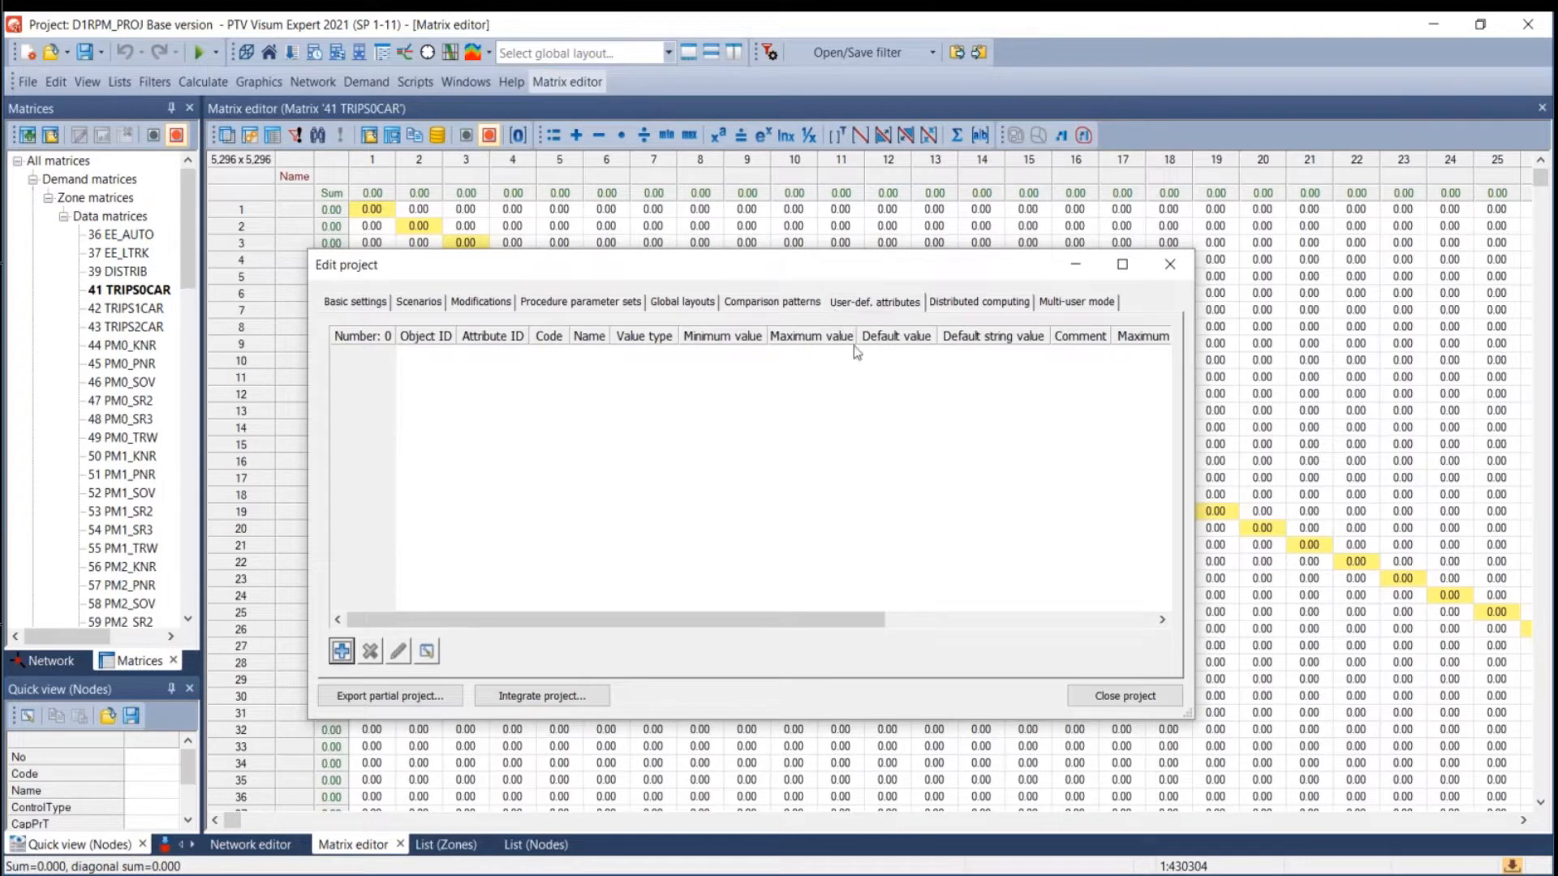
left_click(956, 303)
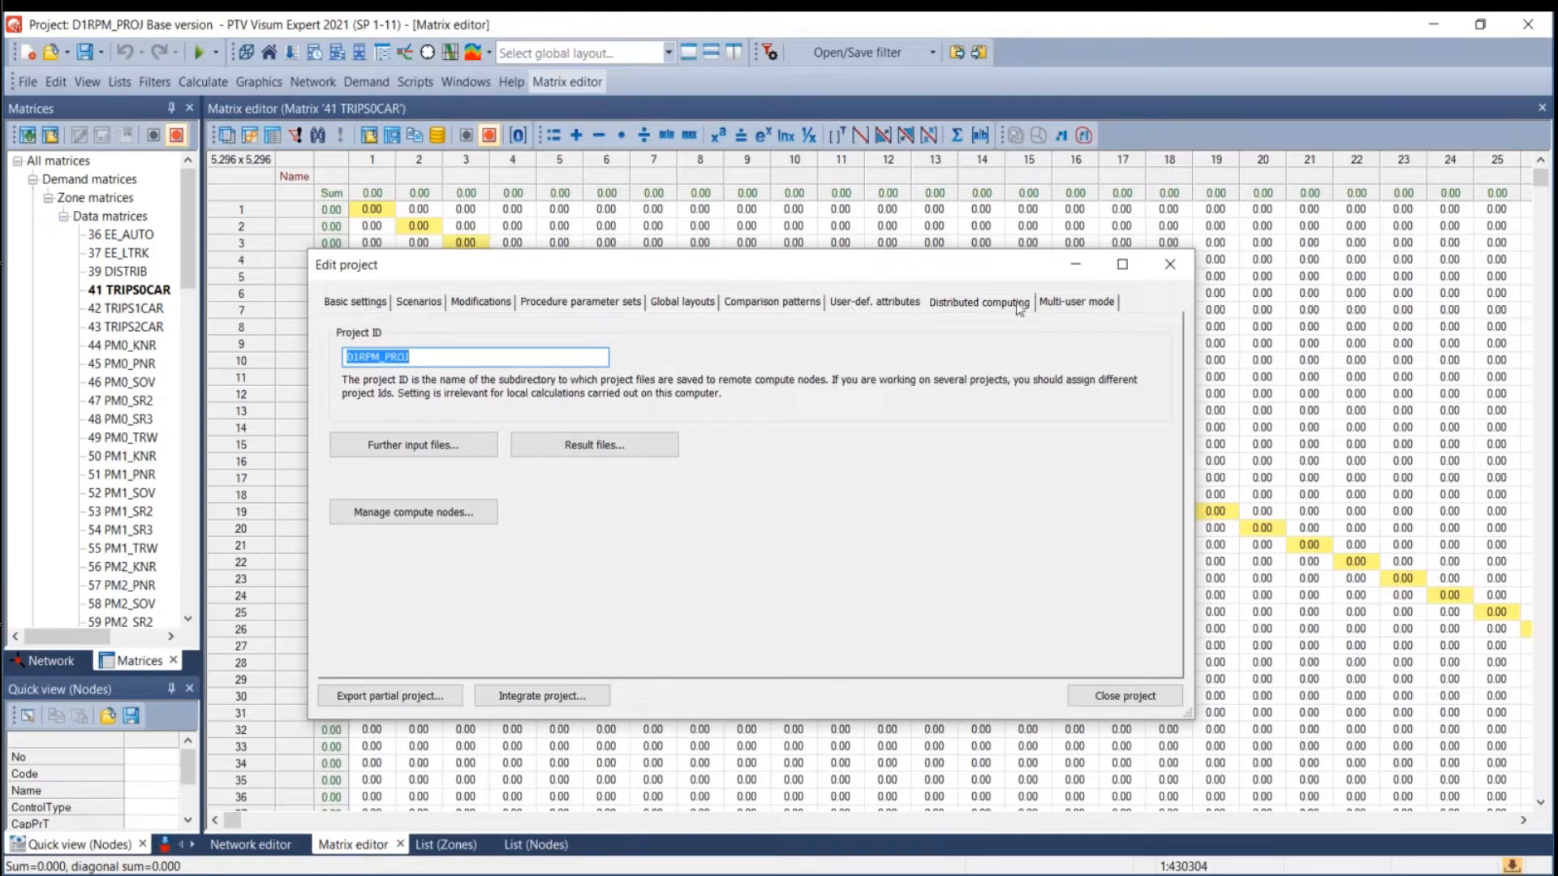
left_click(1069, 307)
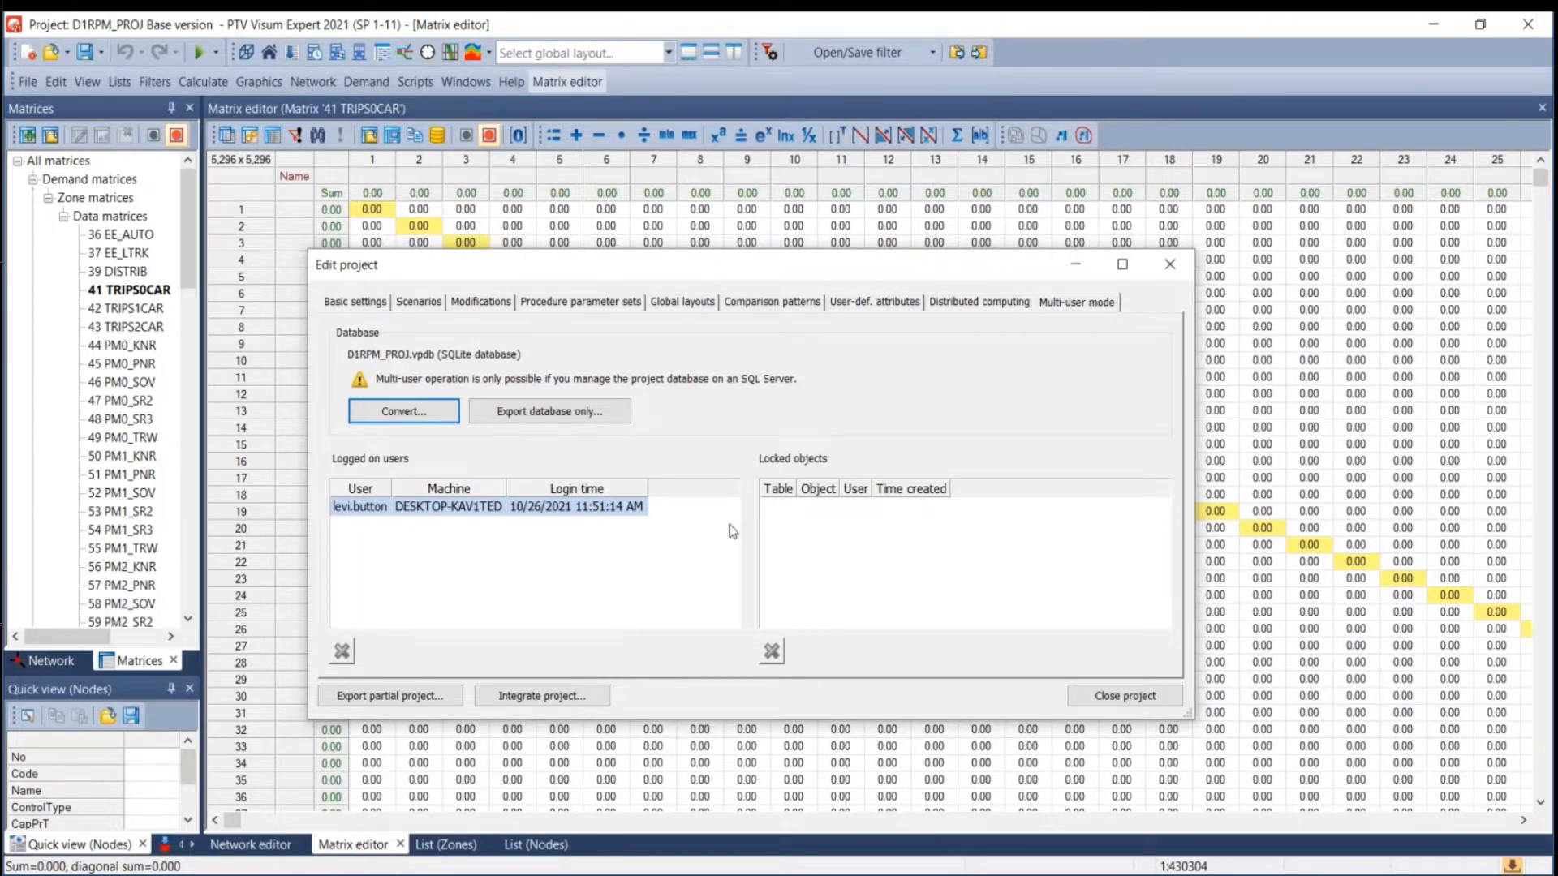
left_click(357, 302)
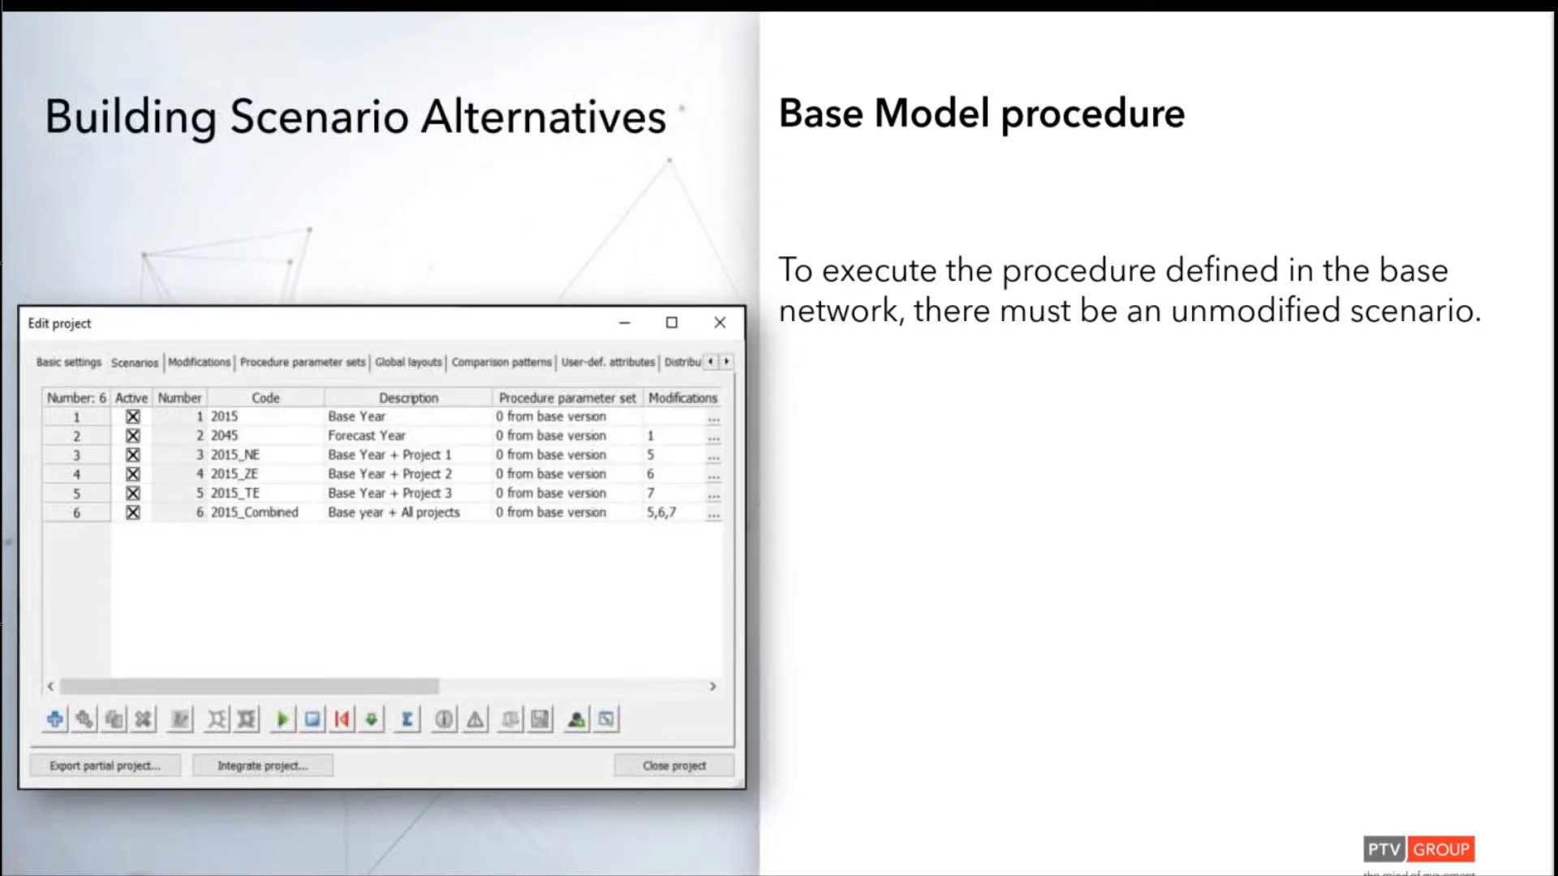
Switch from the slide show to Visum and examine the 2015 base year scenario and its modifications entry.
key("alt+Tab")
key("alt+Tab")
key("alt+Tab")
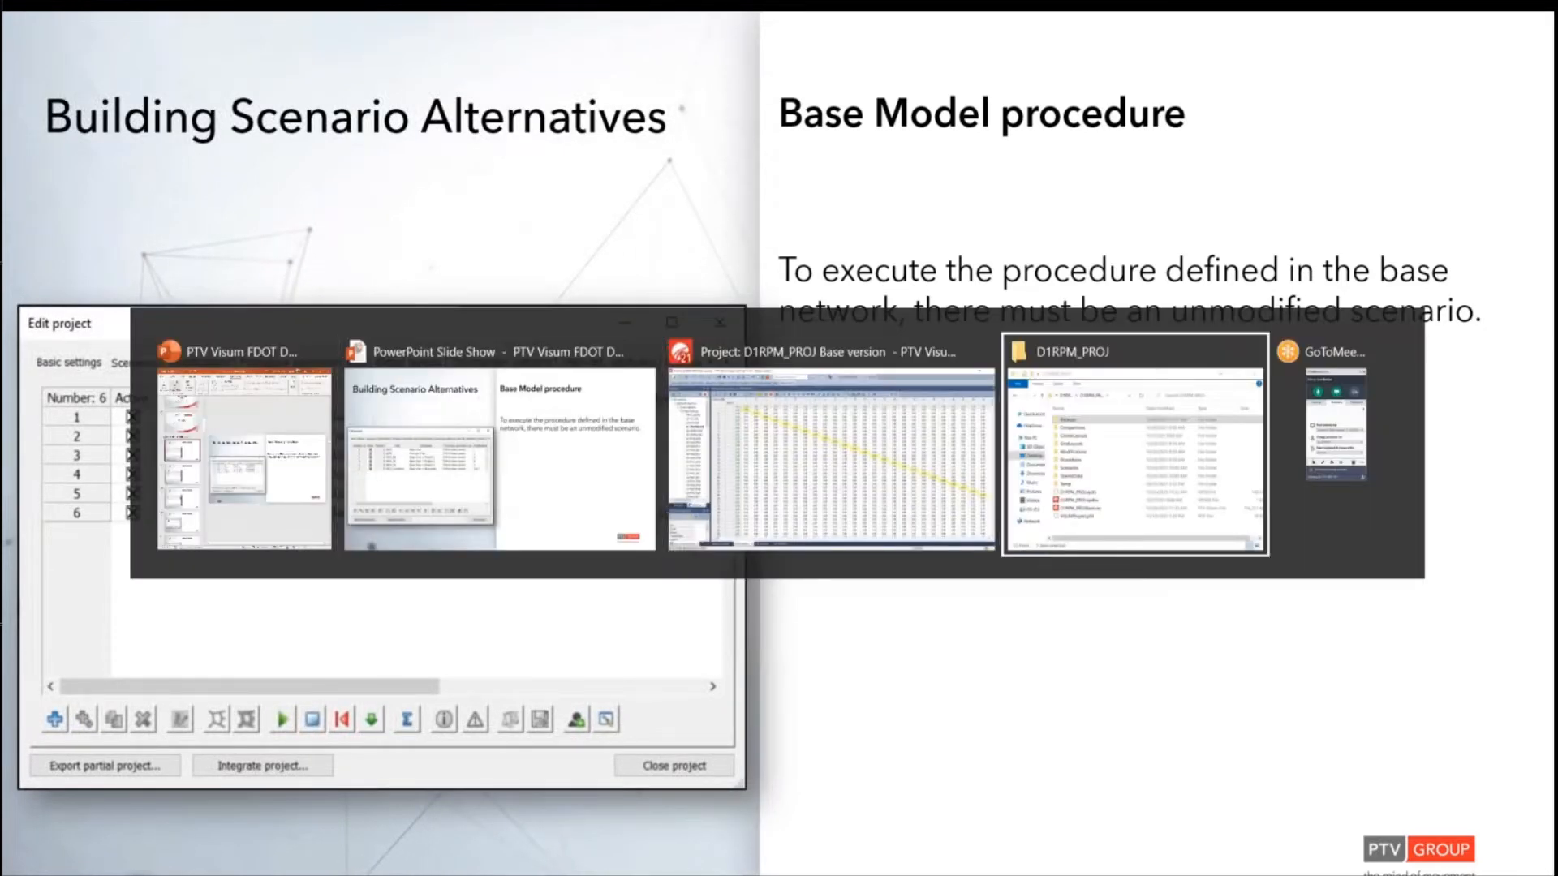
key("alt+Tab")
key("alt+Tab")
key("alt+Tab")
key("alt+Tab")
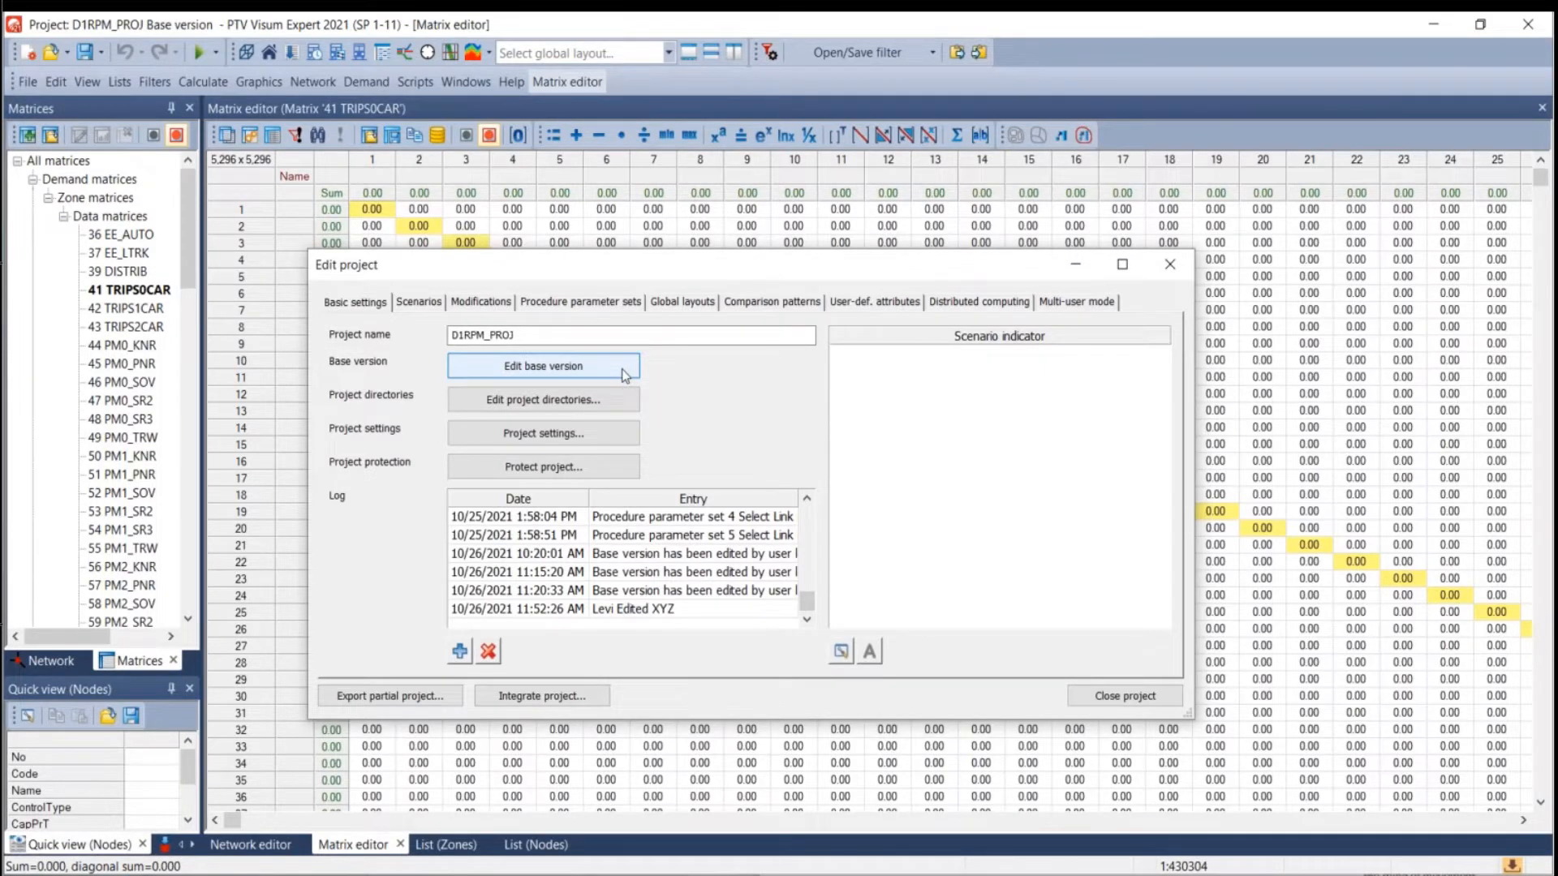
left_click(419, 303)
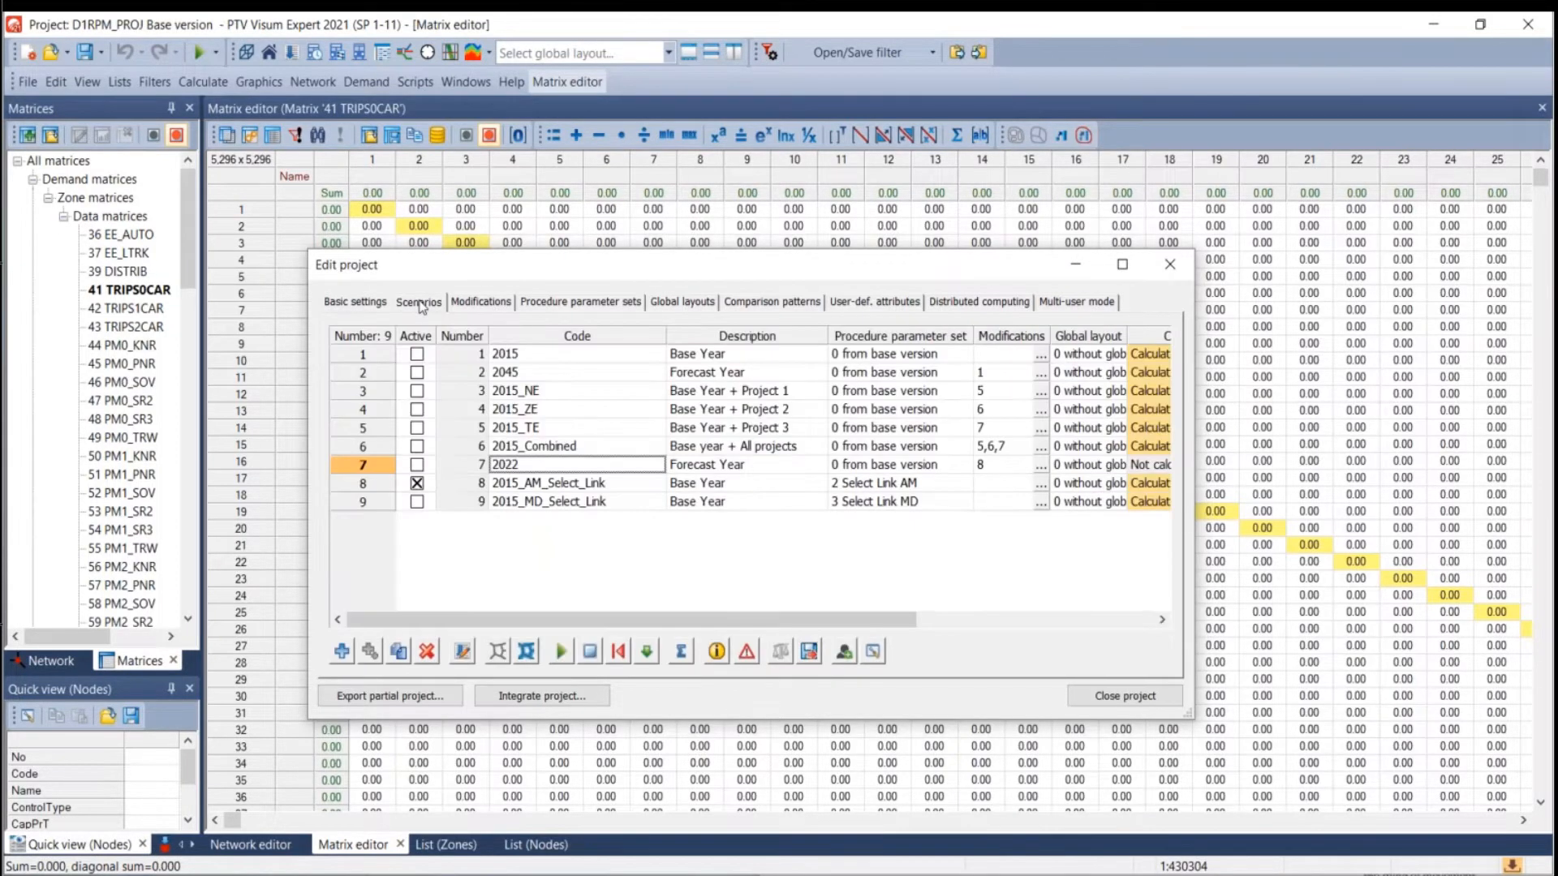
left_click(375, 358)
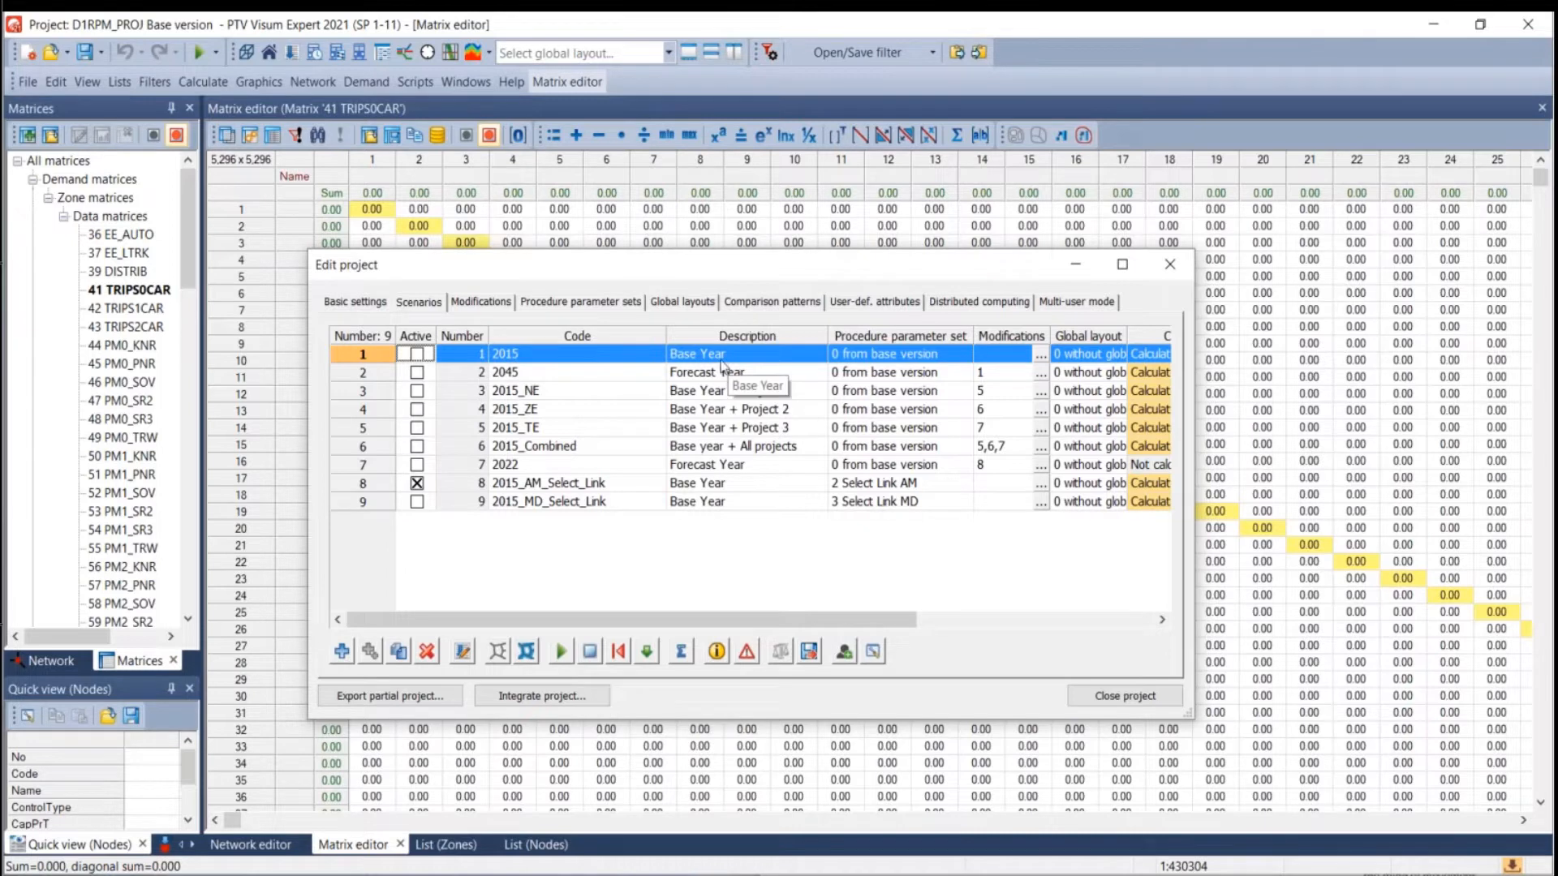
left_click(997, 362)
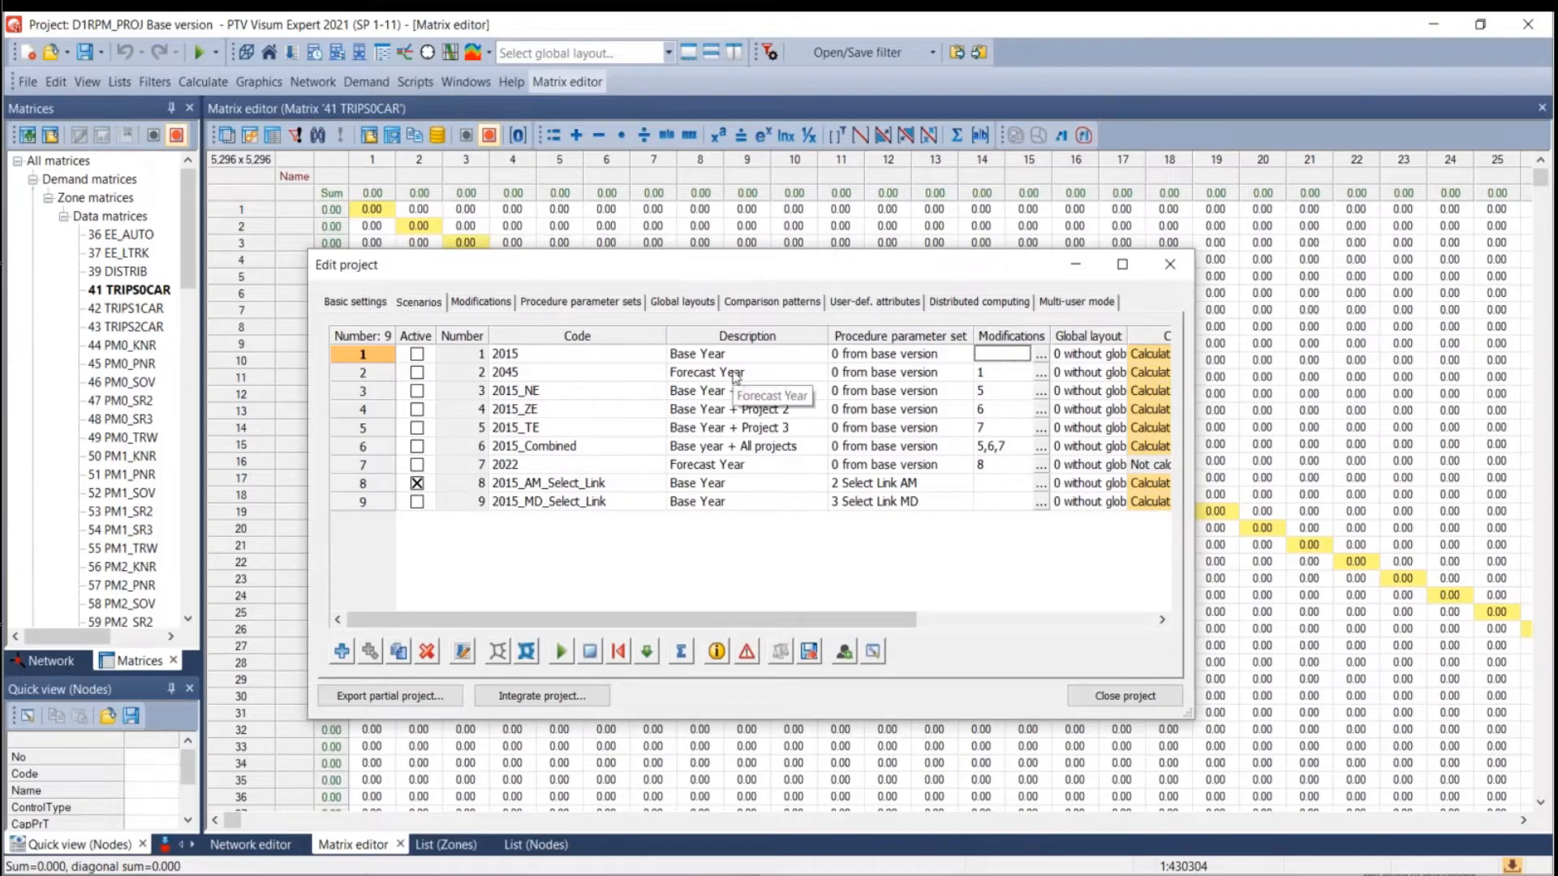
Switch to the PowerPoint slide show, advance it by one point and return to Visum.
key("alt+Tab")
key("Right")
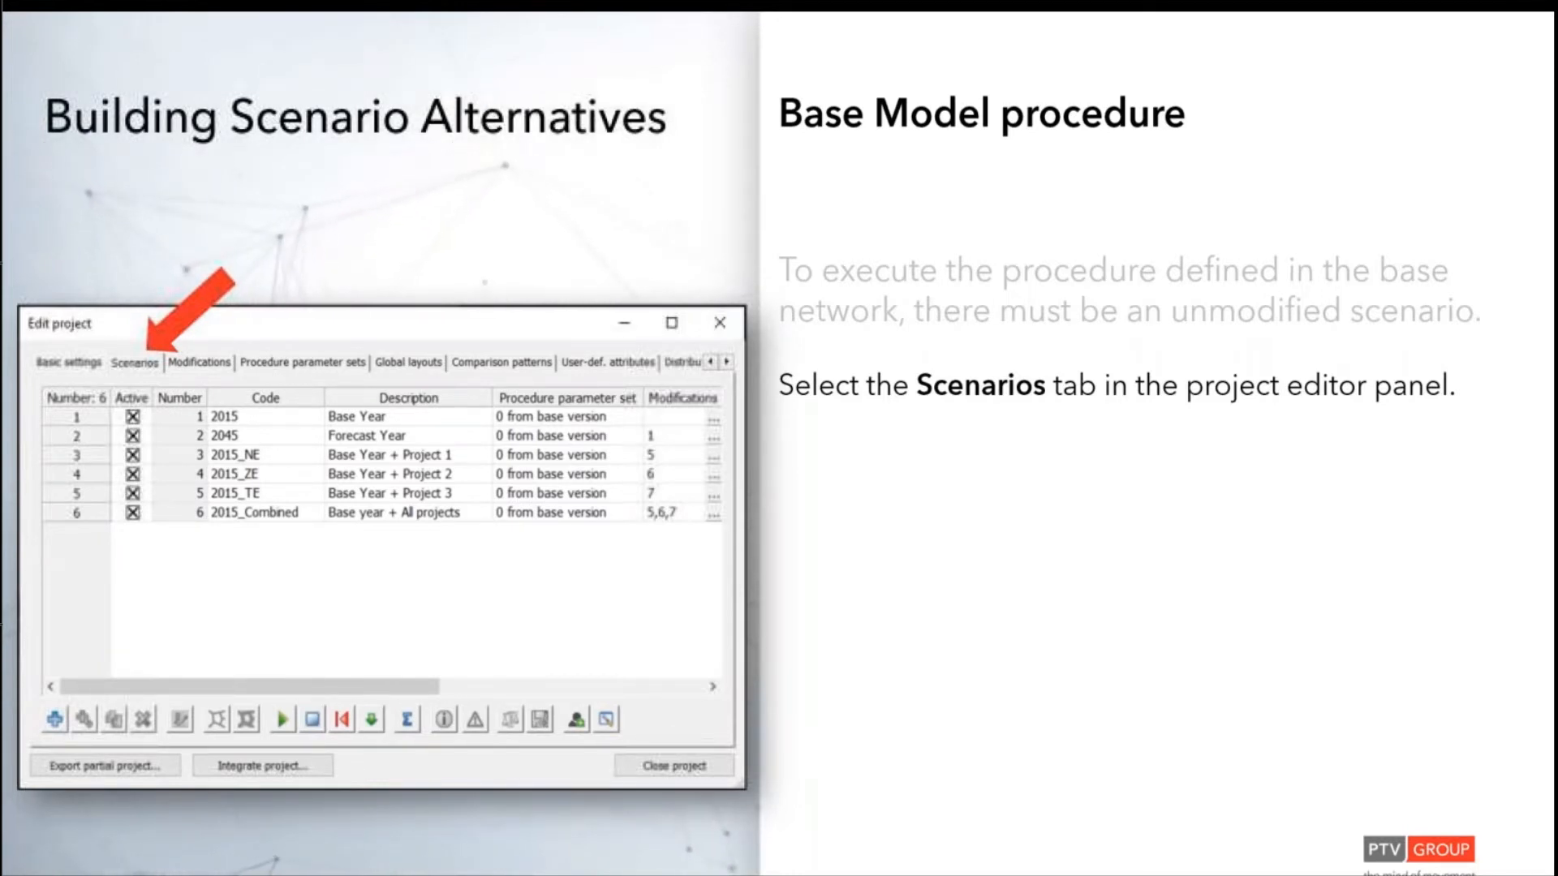
key("alt+Tab")
key("alt+Tab")
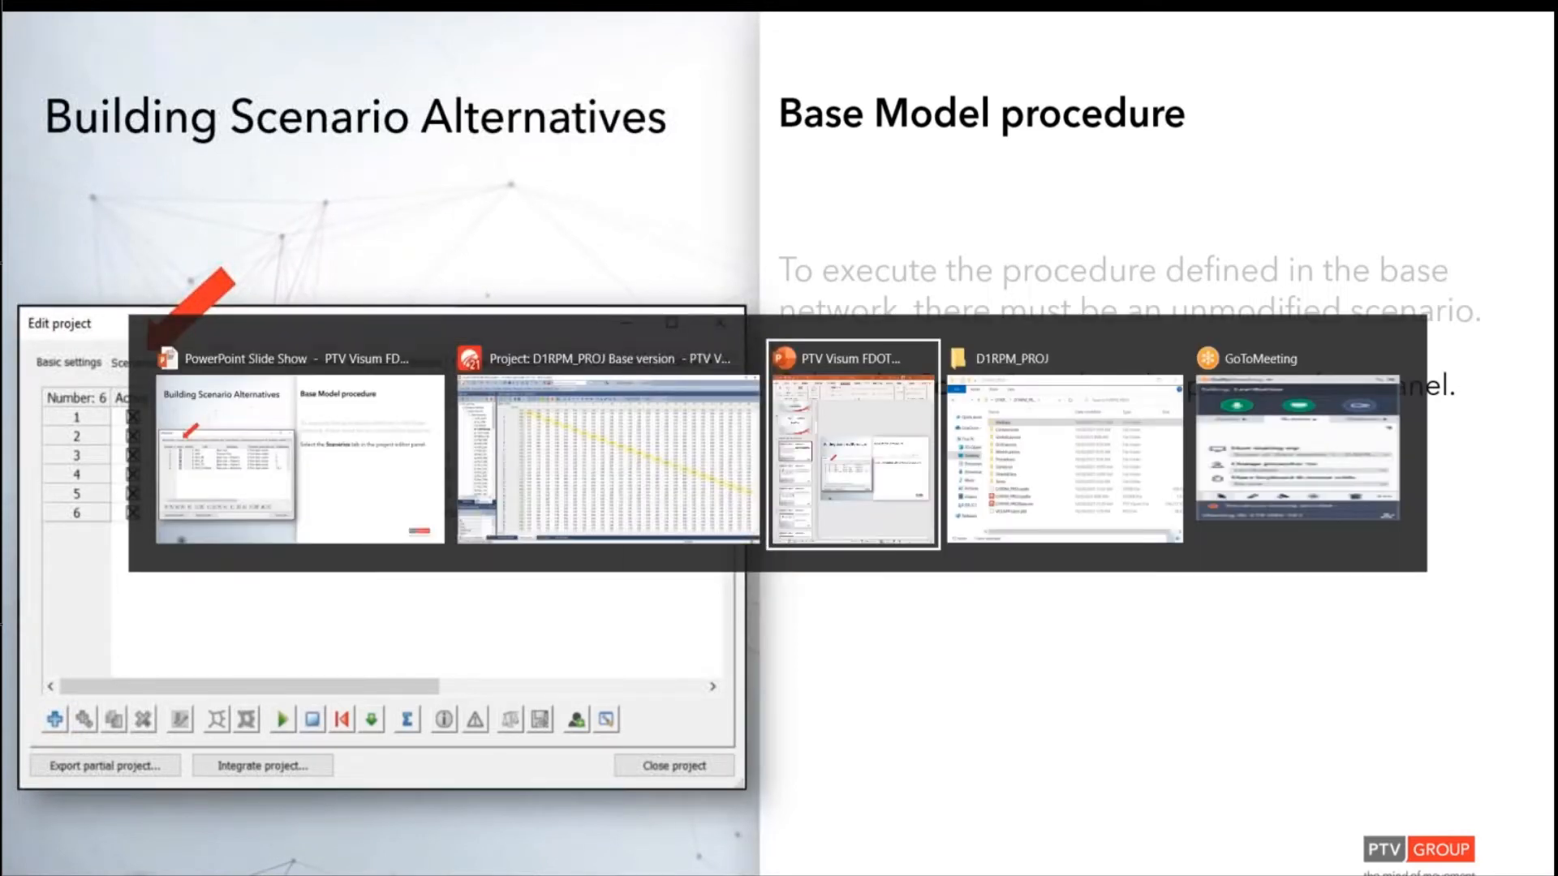
key("alt+Tab")
key("alt+Tab")
key("alt+Tab")
key("alt+Tab")
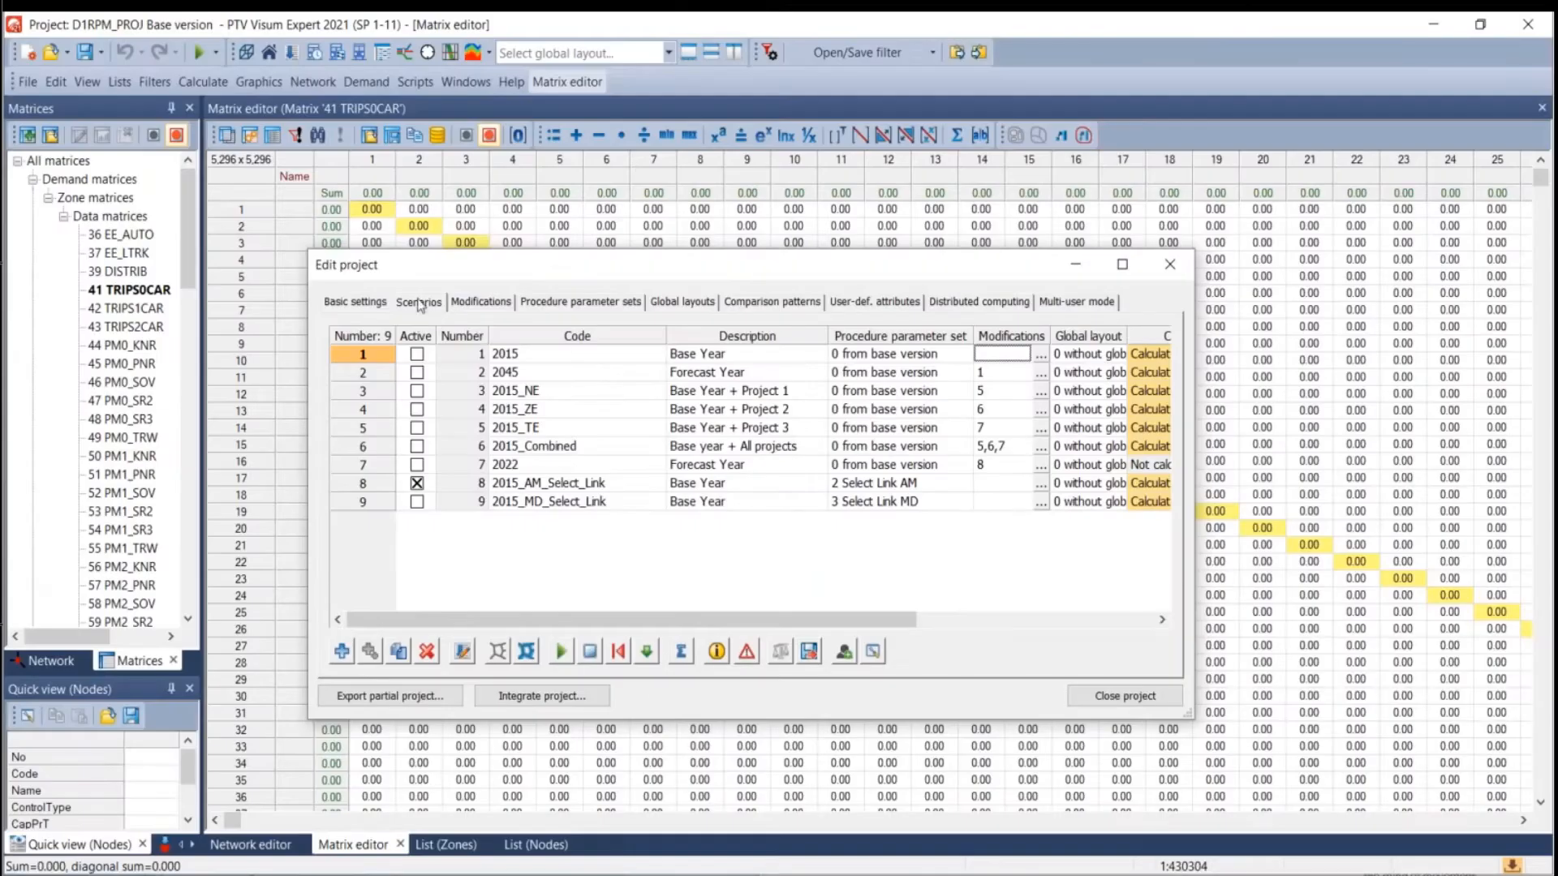
Review the project's basic settings and return to the list of scenarios.
left_click(365, 306)
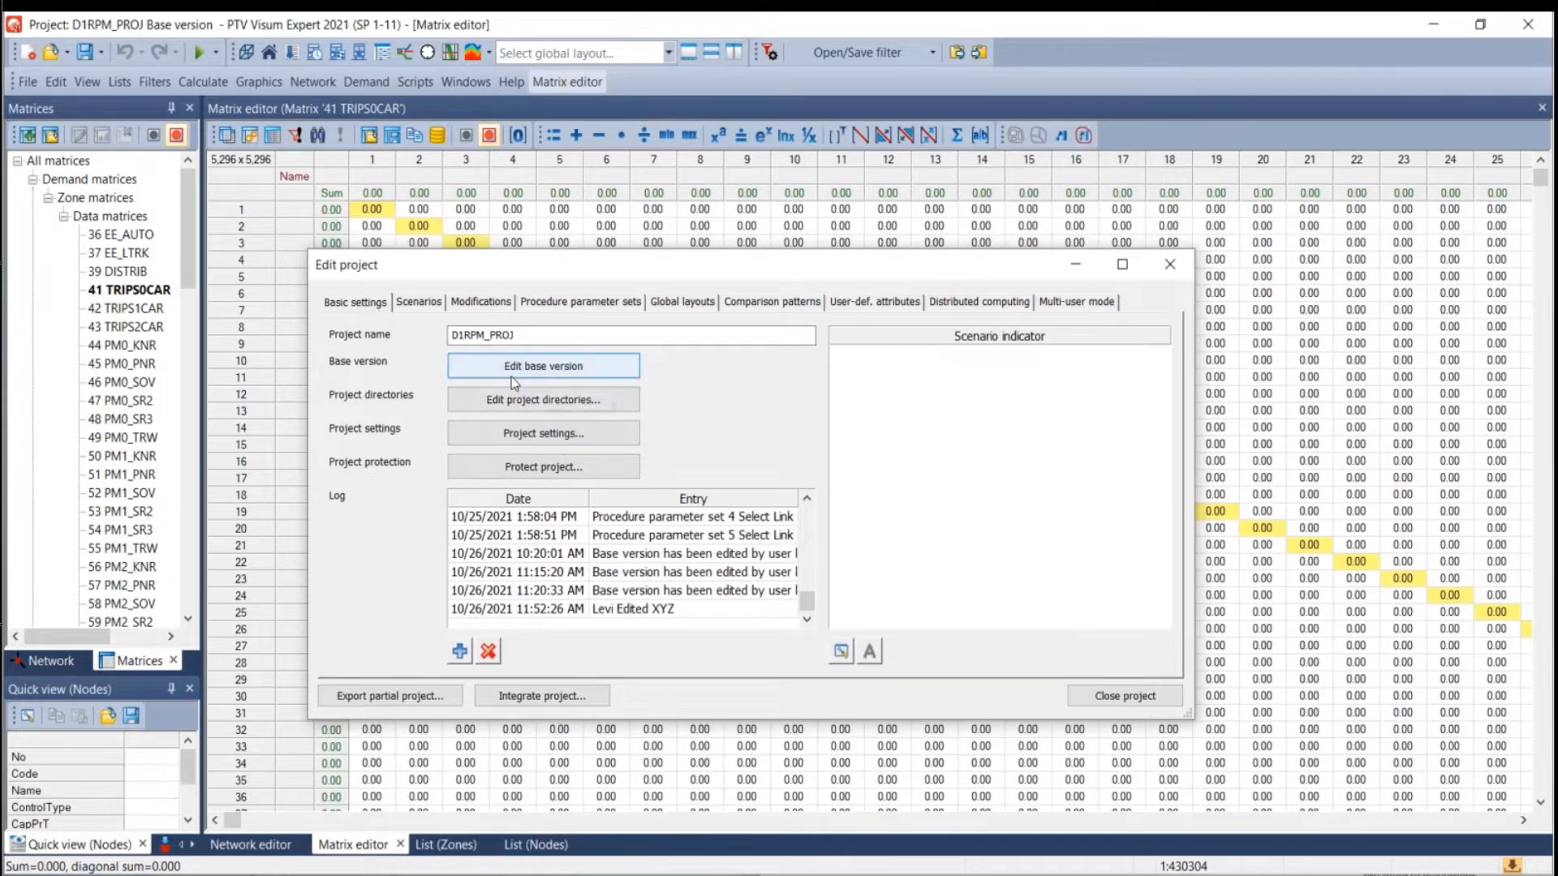
left_click(417, 306)
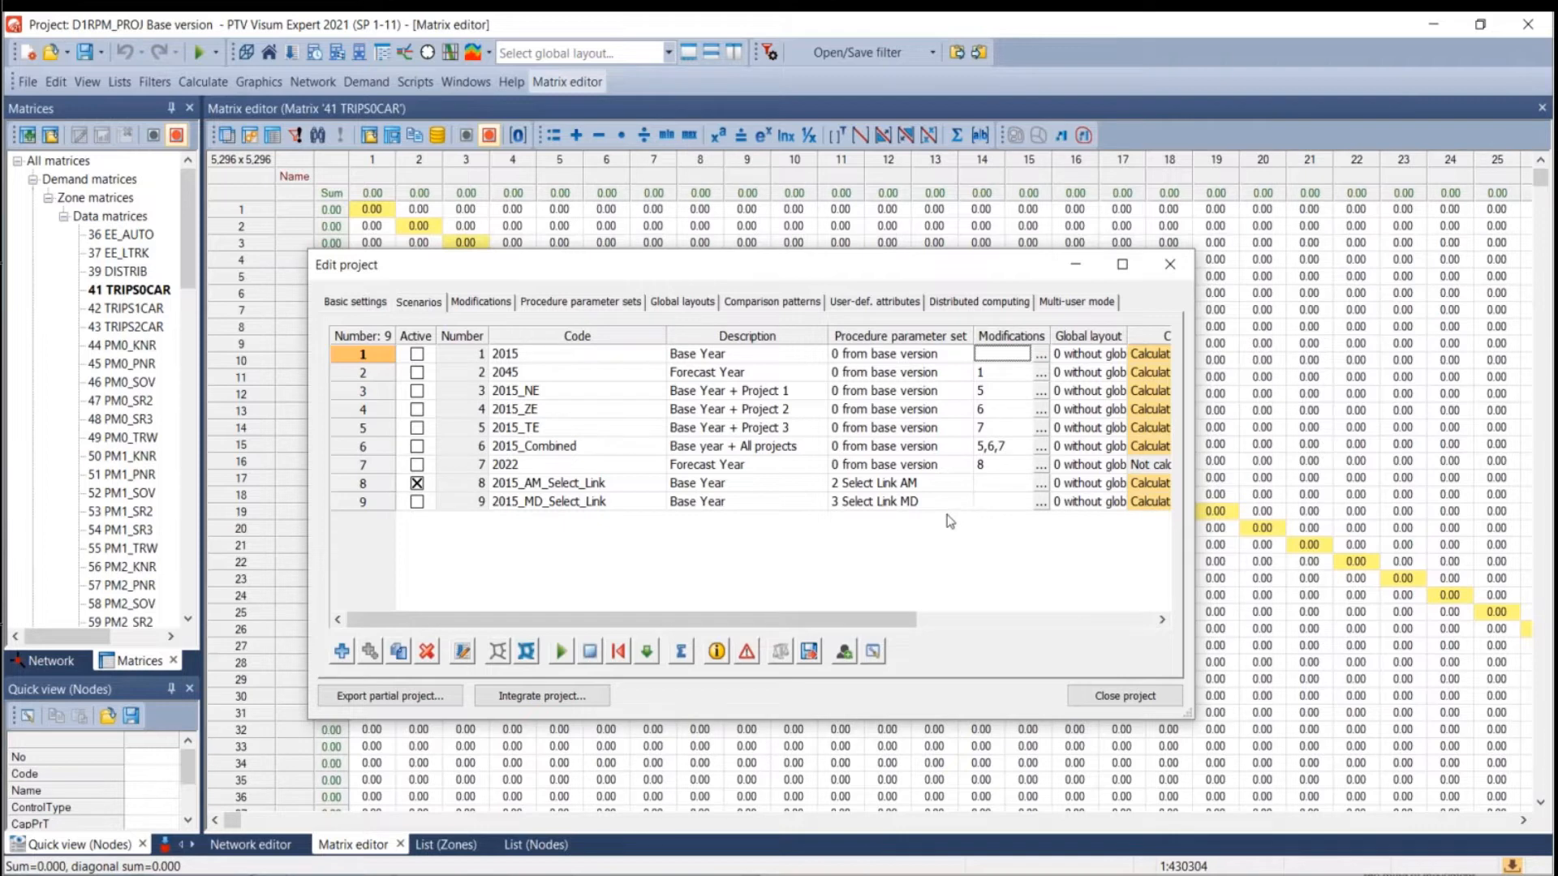
key("alt+Tab")
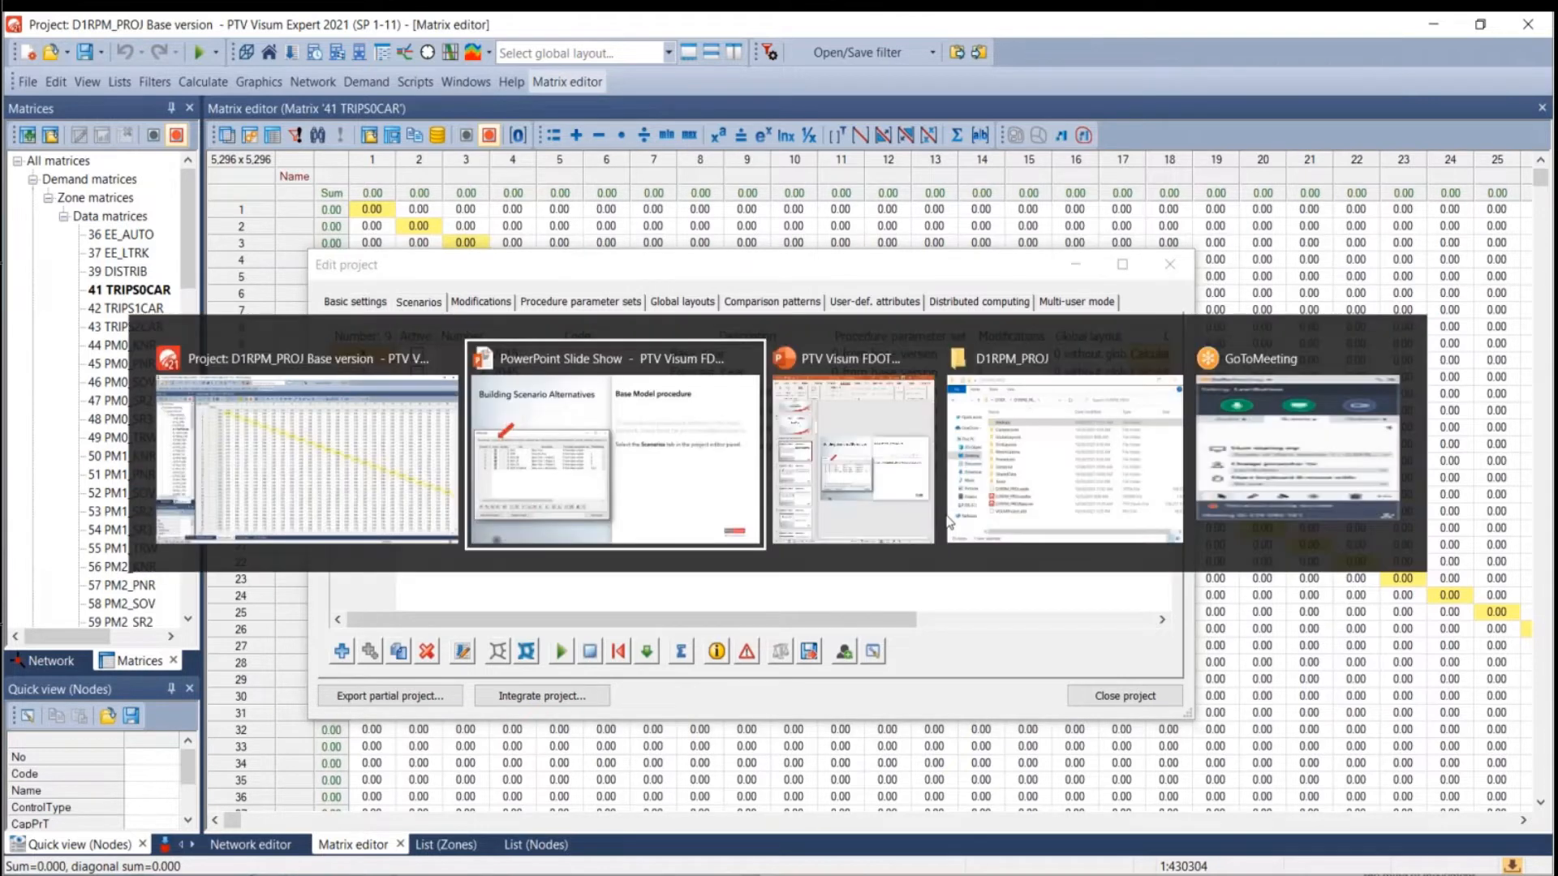
key("alt+Tab")
key("alt+Tab")
key("alt+Tab")
key("alt+Tab")
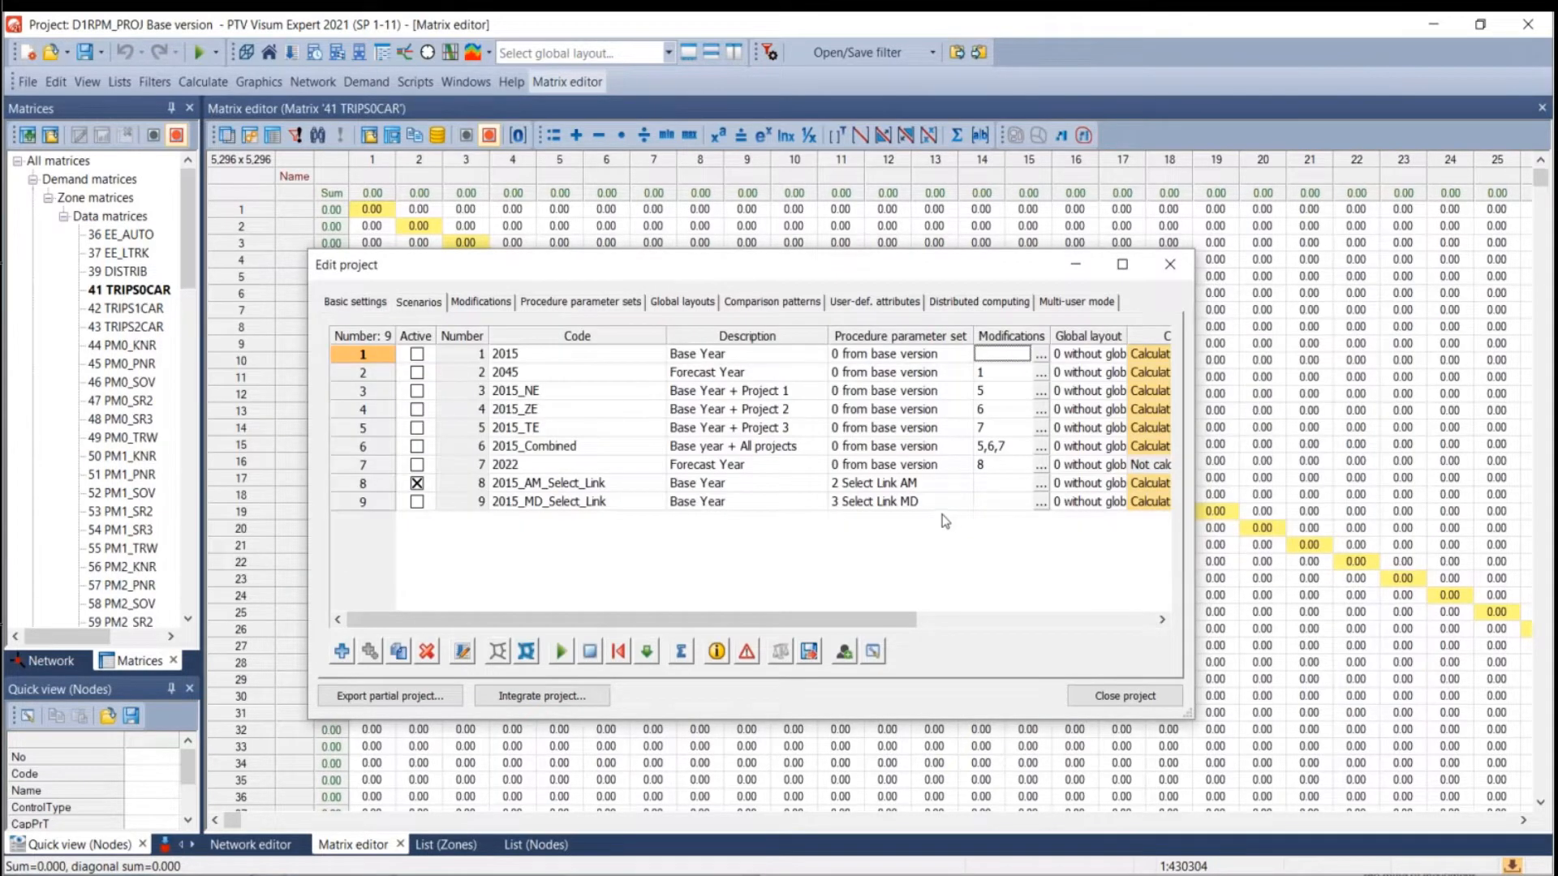
key("alt+Tab")
Deactivate the 2015_AM_Select_Link scenario and make 2015 and 2045 the only active scenarios.
left_click(419, 486)
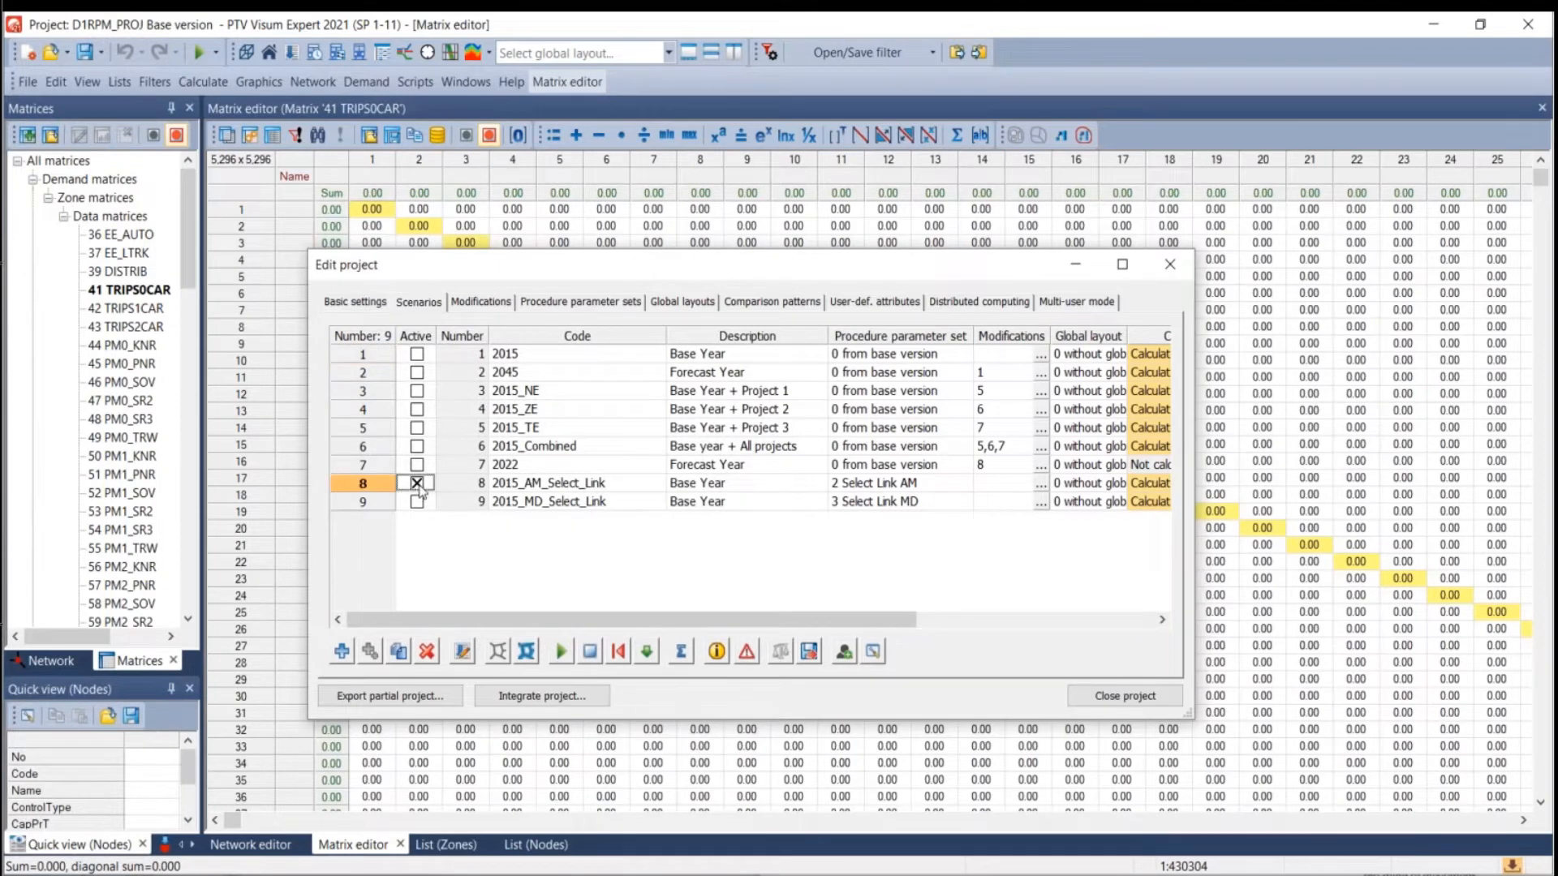
left_click(417, 484)
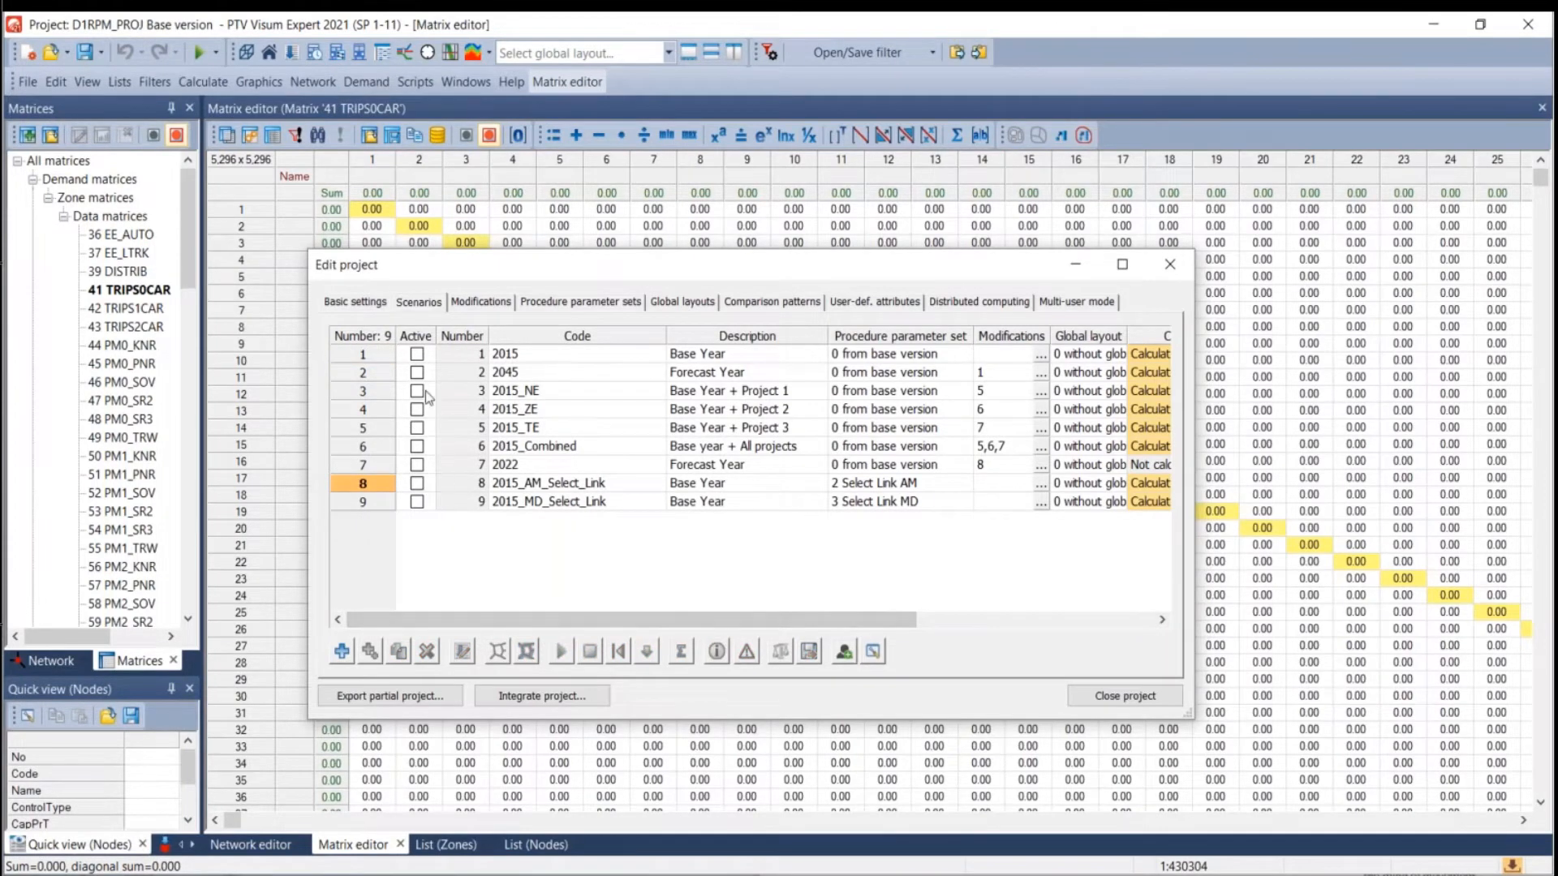
left_click(416, 355)
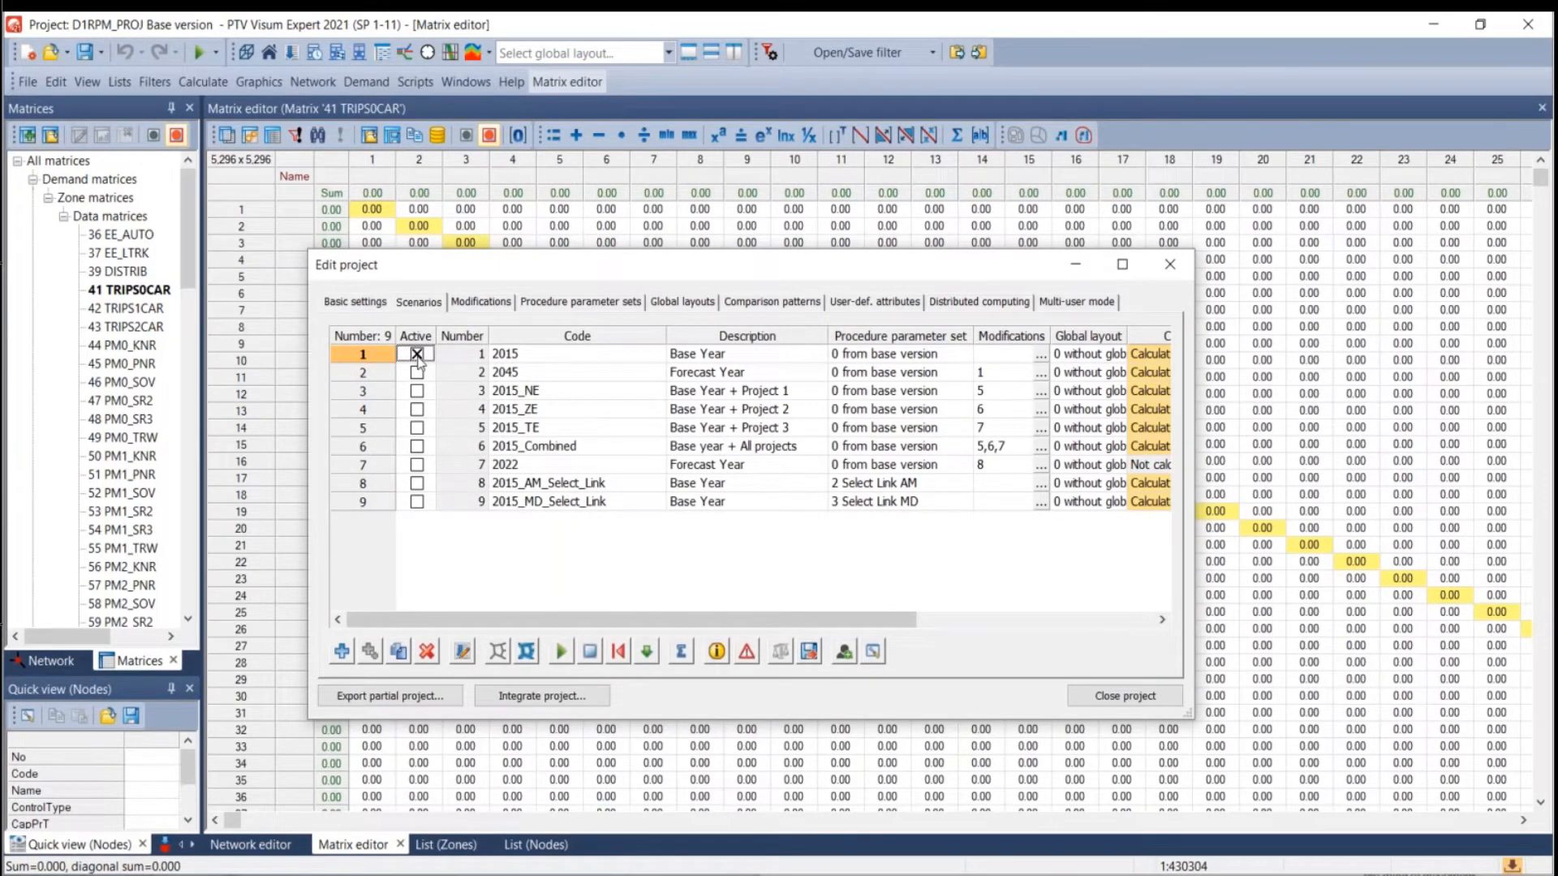
left_click(417, 373)
left_click(416, 391)
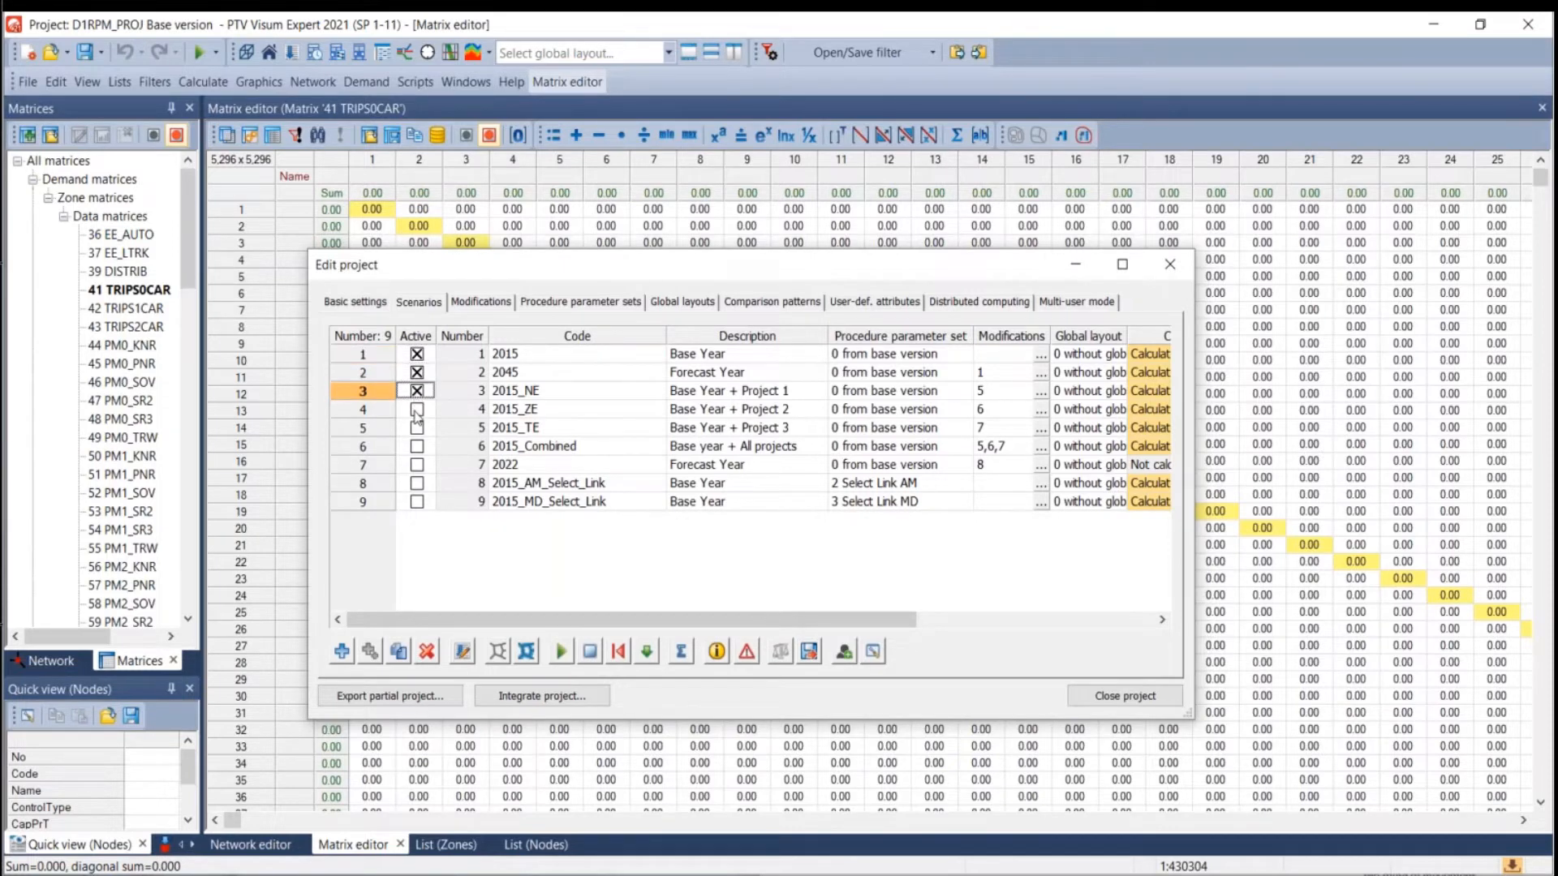
left_click(416, 410)
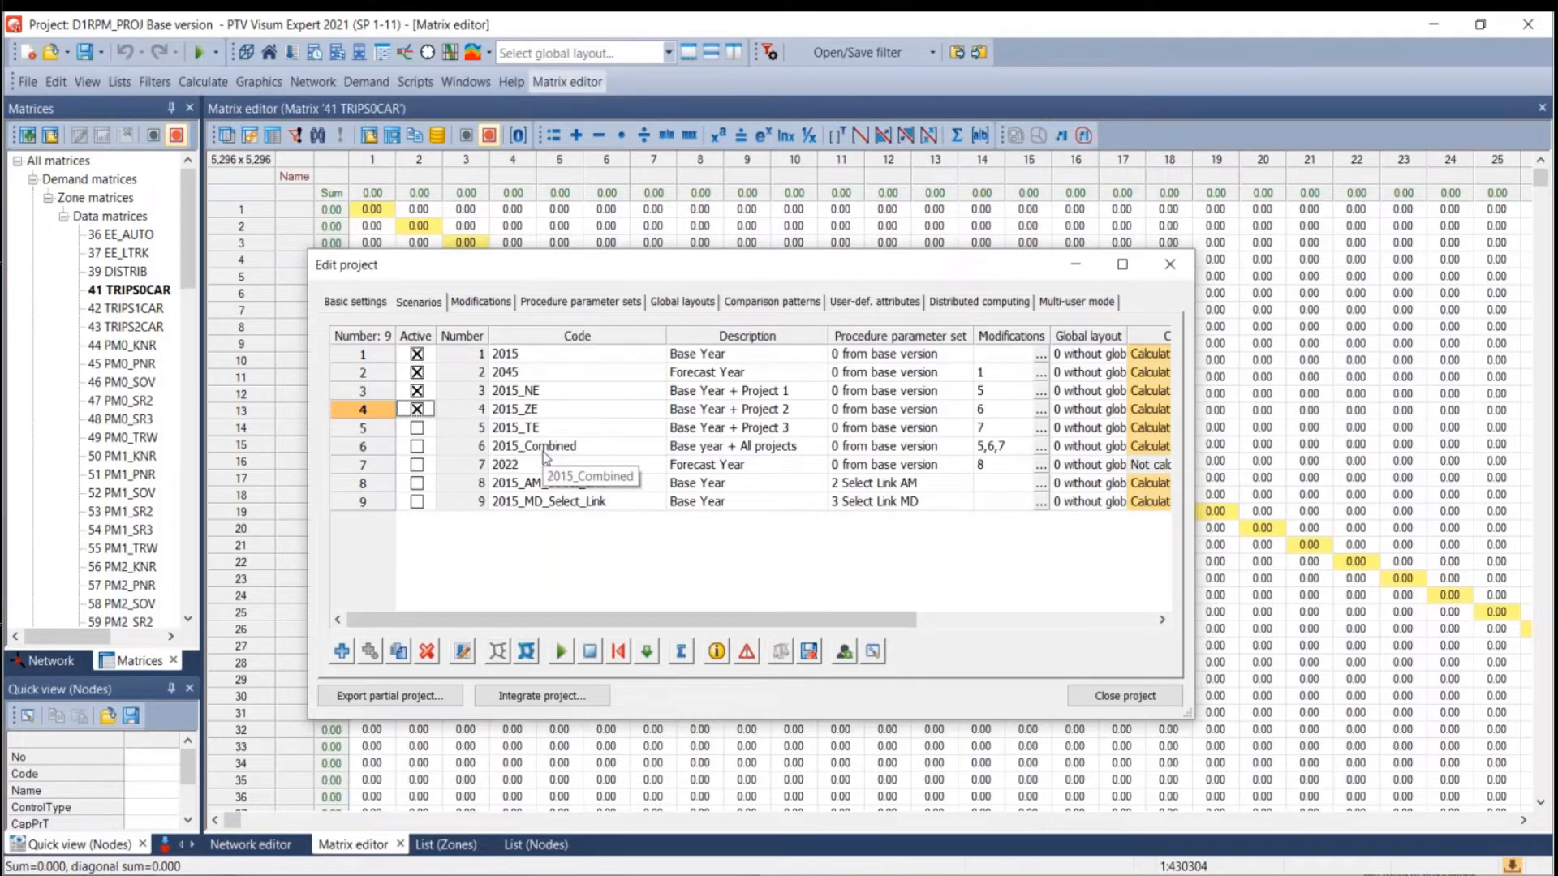
left_click(416, 391)
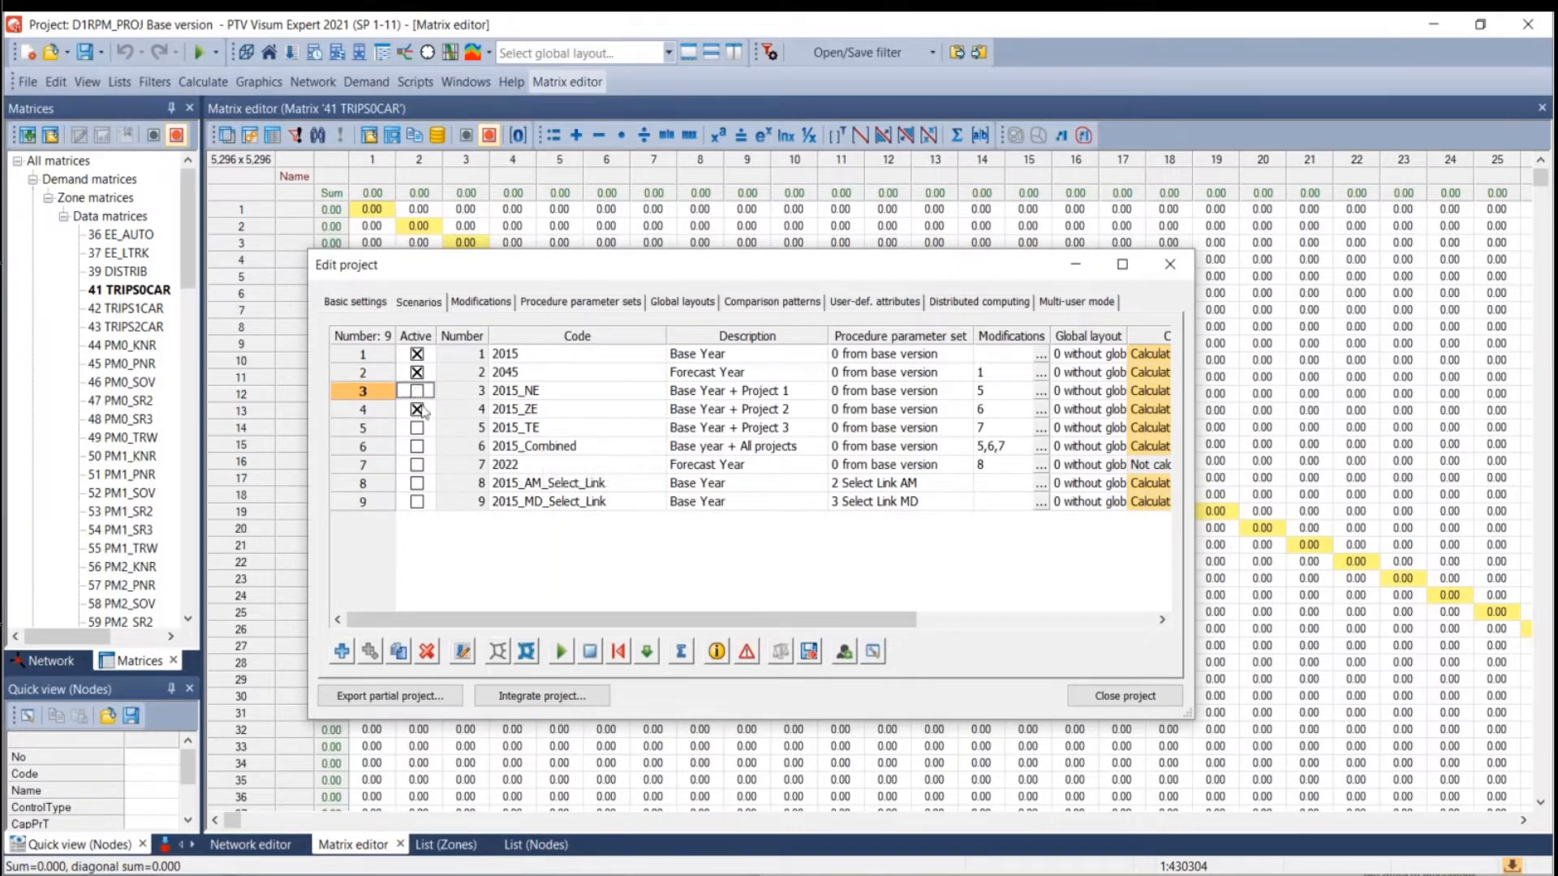
Go back and forth between the 2015 base year and 2045 forecast year scenario entries.
left_click(541, 372)
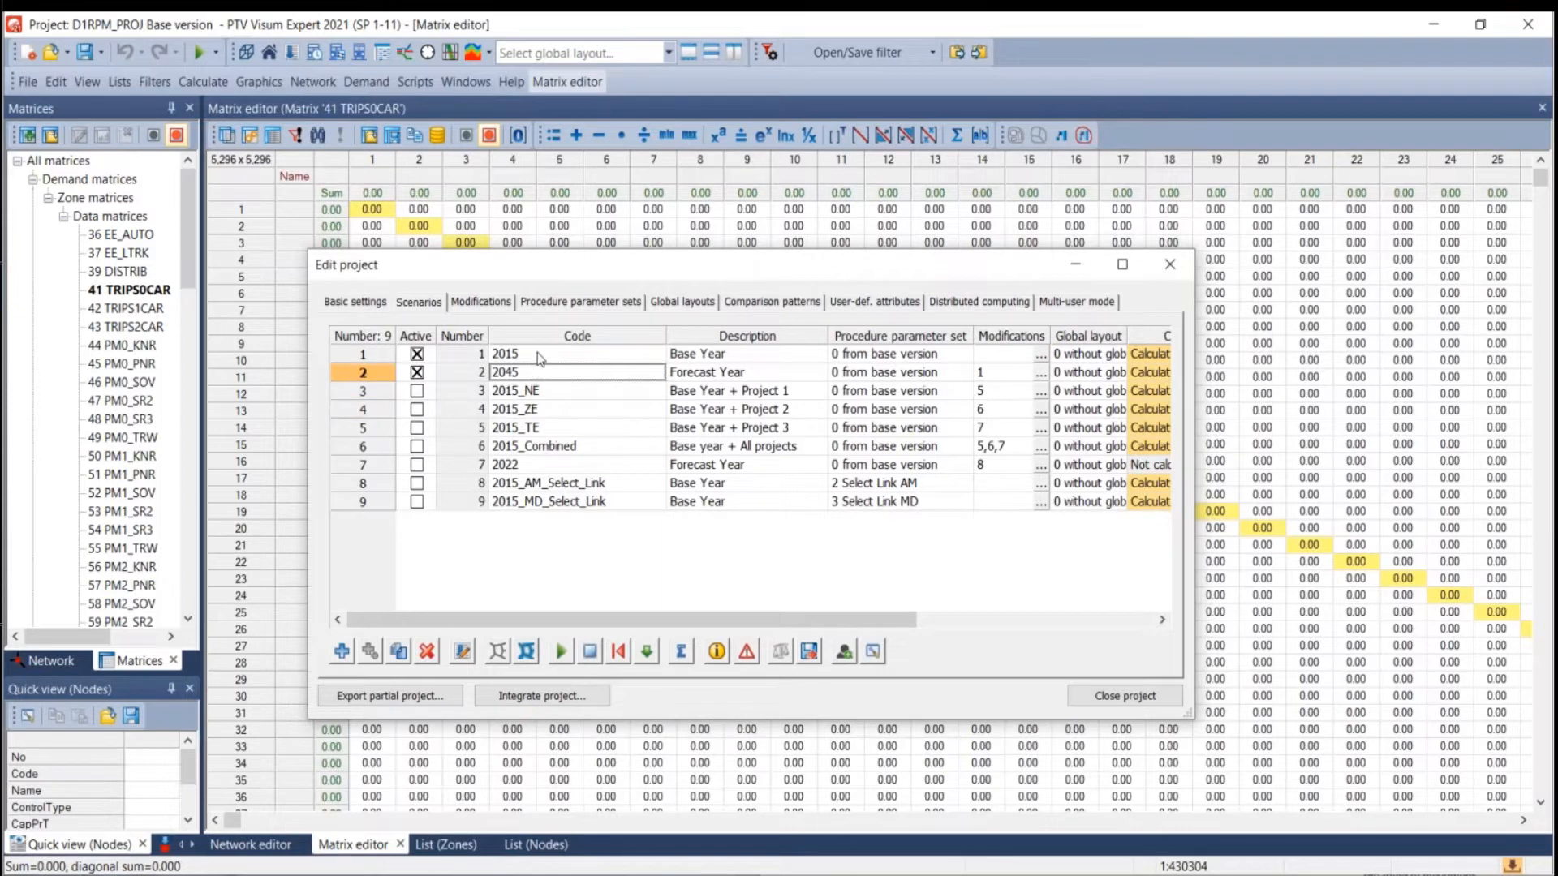
left_click(540, 357)
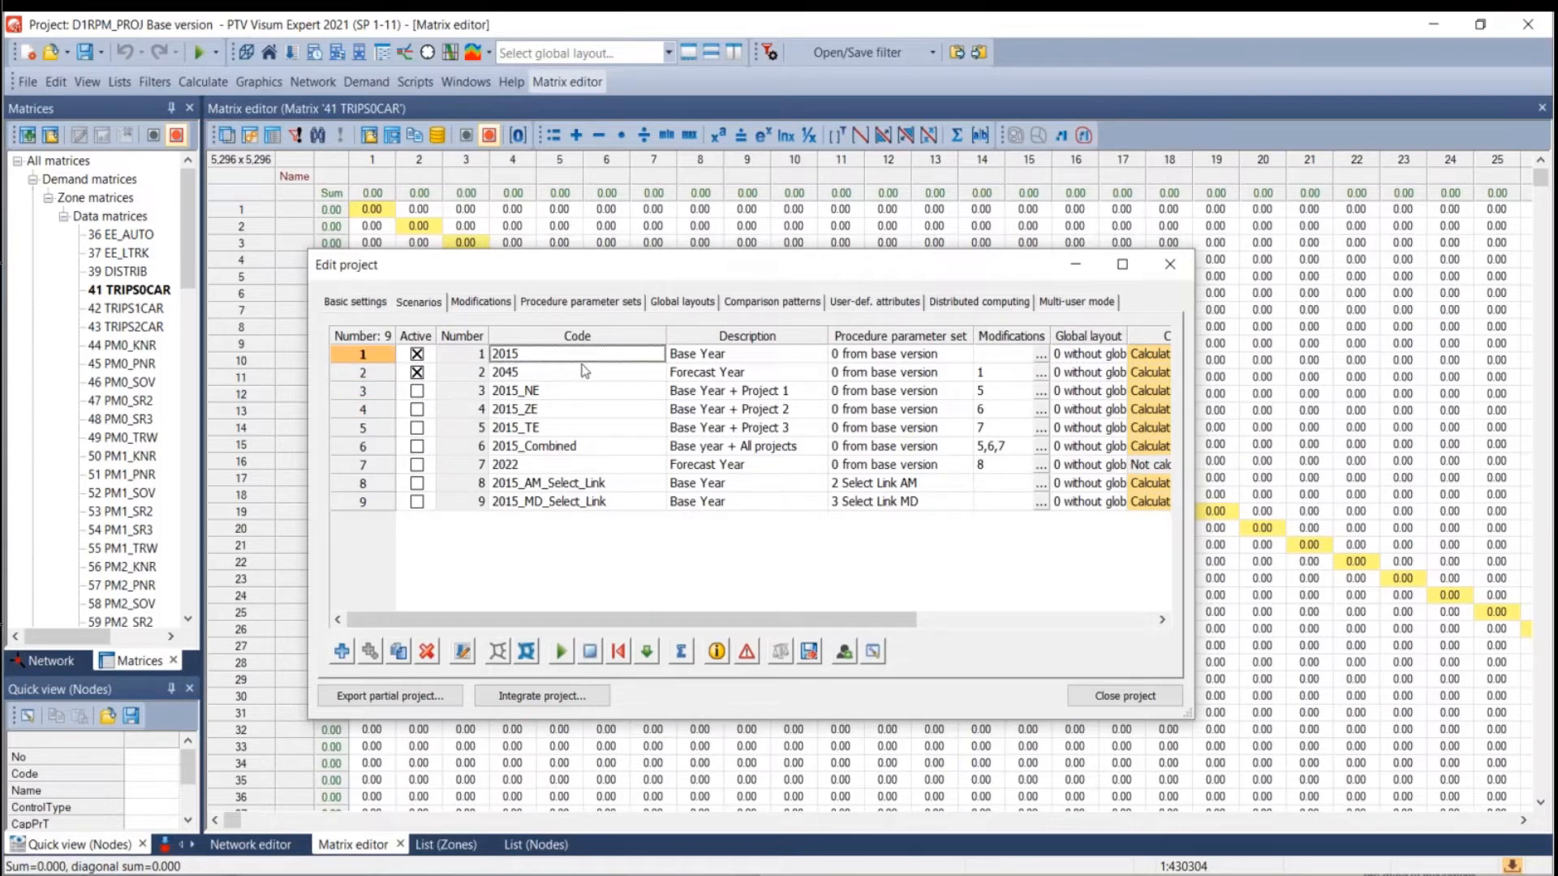
left_click(528, 378)
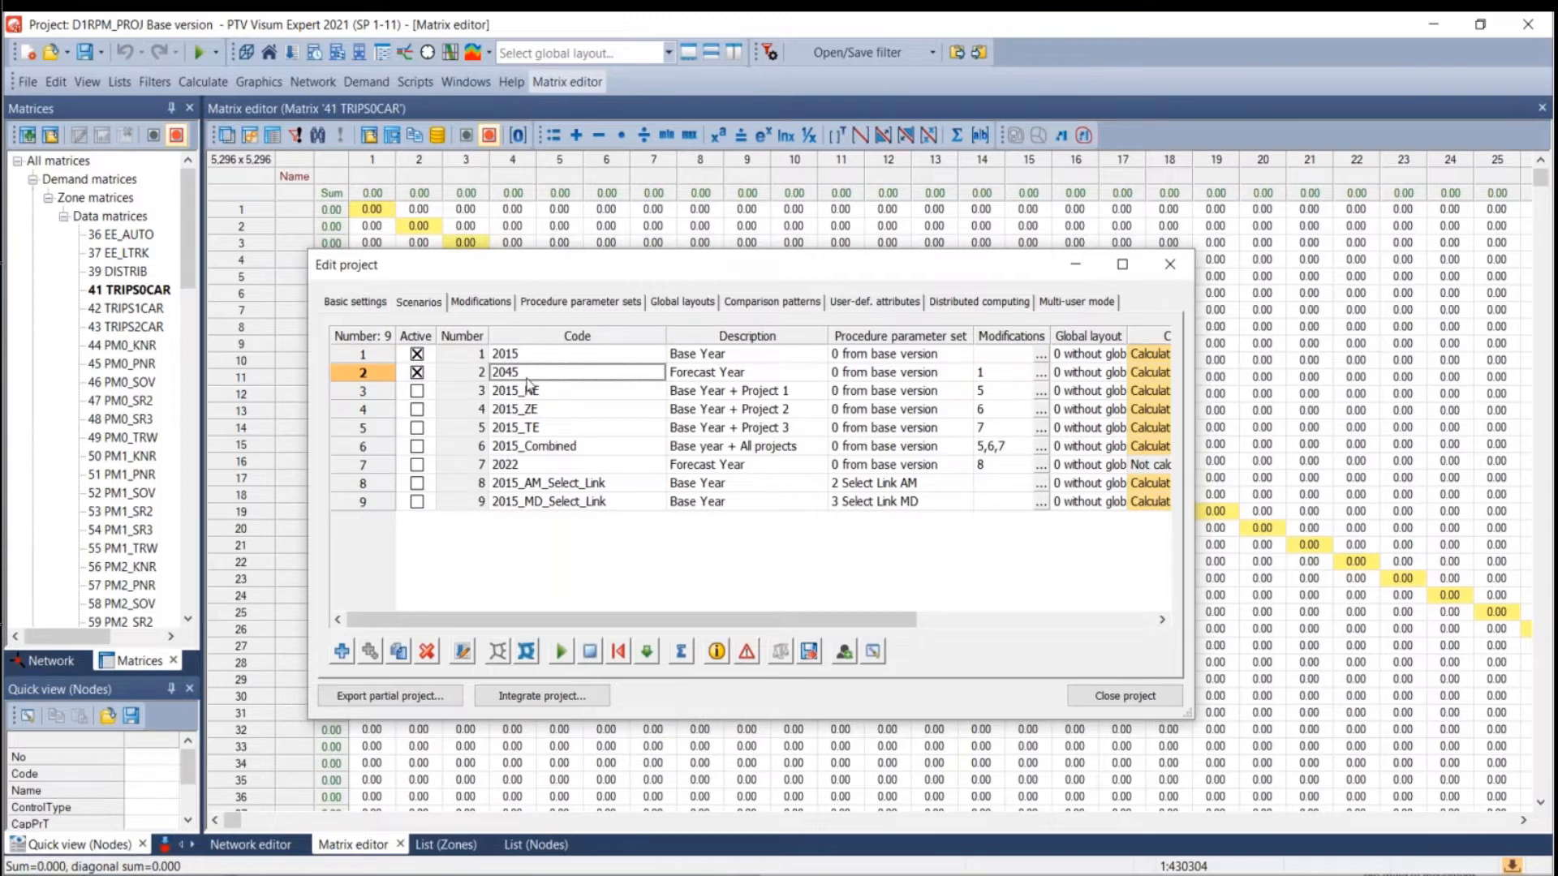
Examine the 2015 and 2045 scenarios along with their calculation state, last calculation time and compute node.
left_click_drag(527, 357, 532, 375)
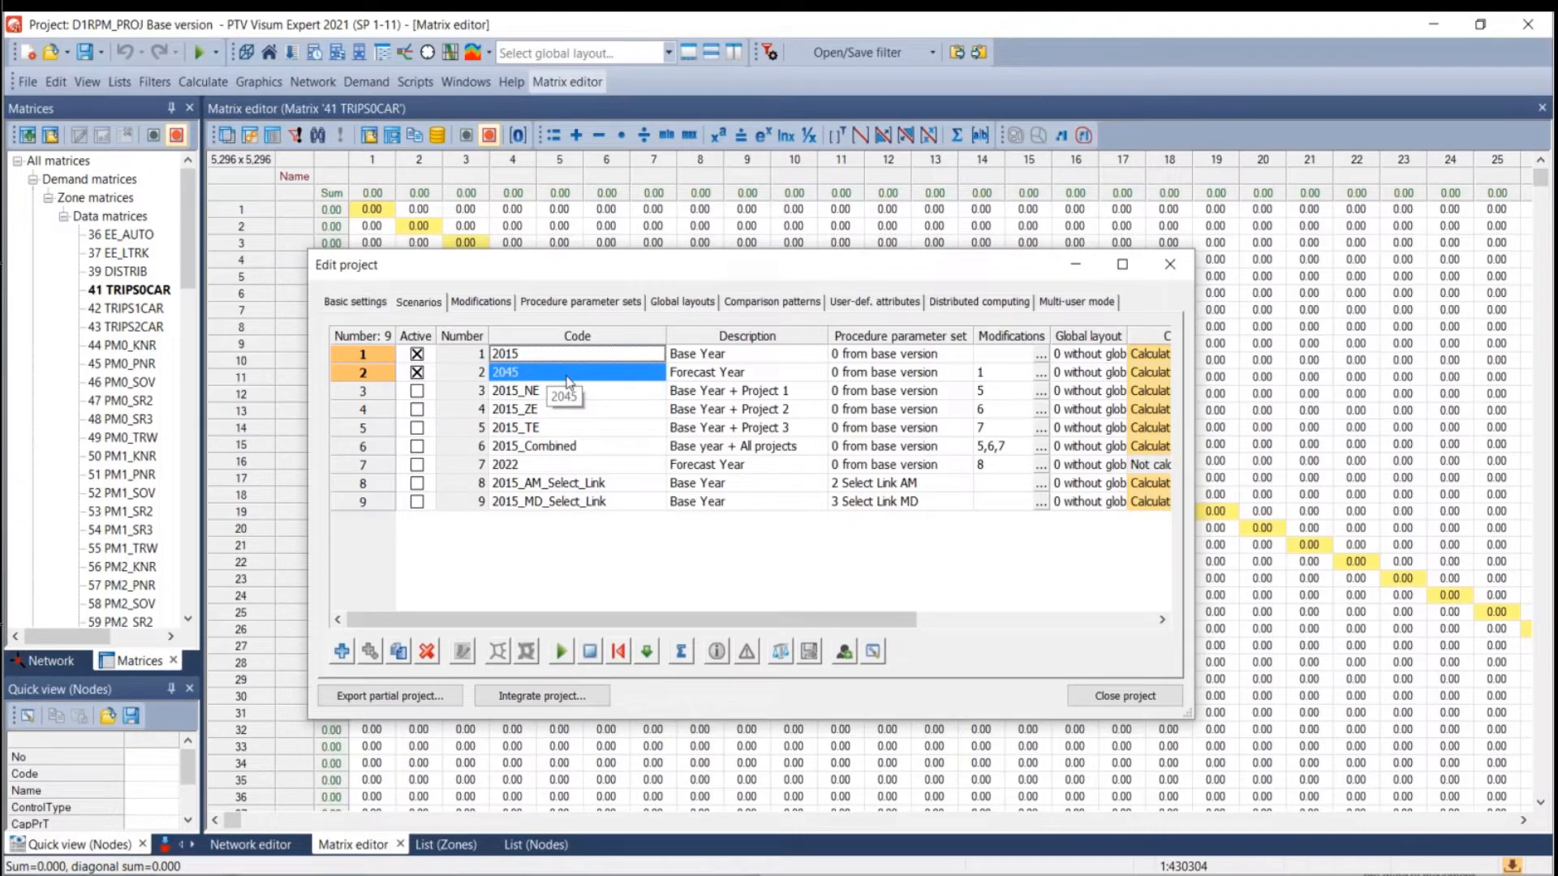
left_click(550, 357)
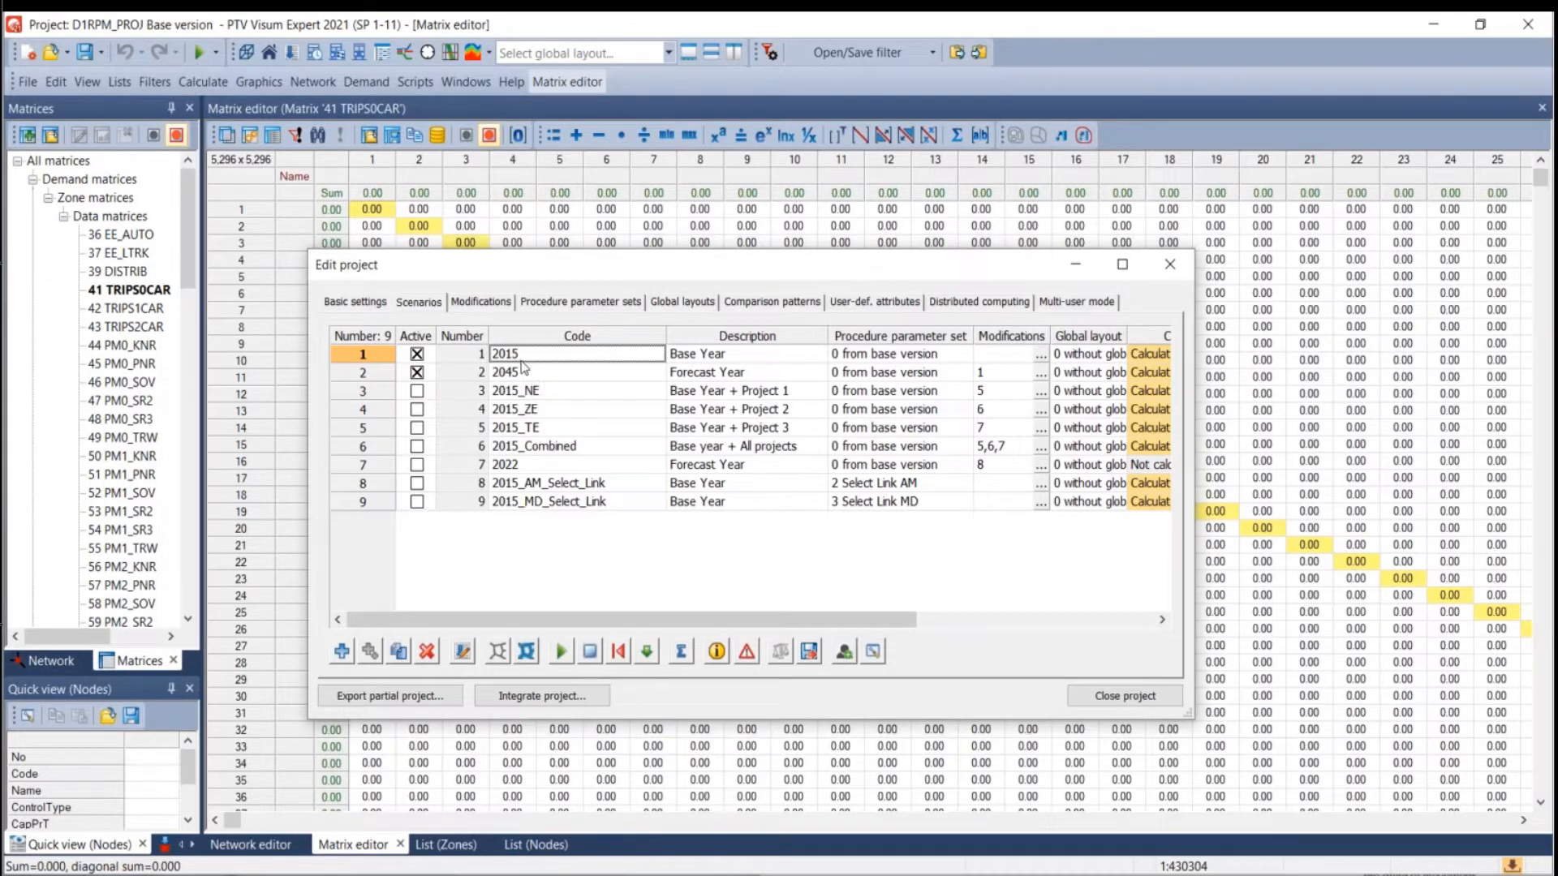
left_click_drag(600, 620, 897, 626)
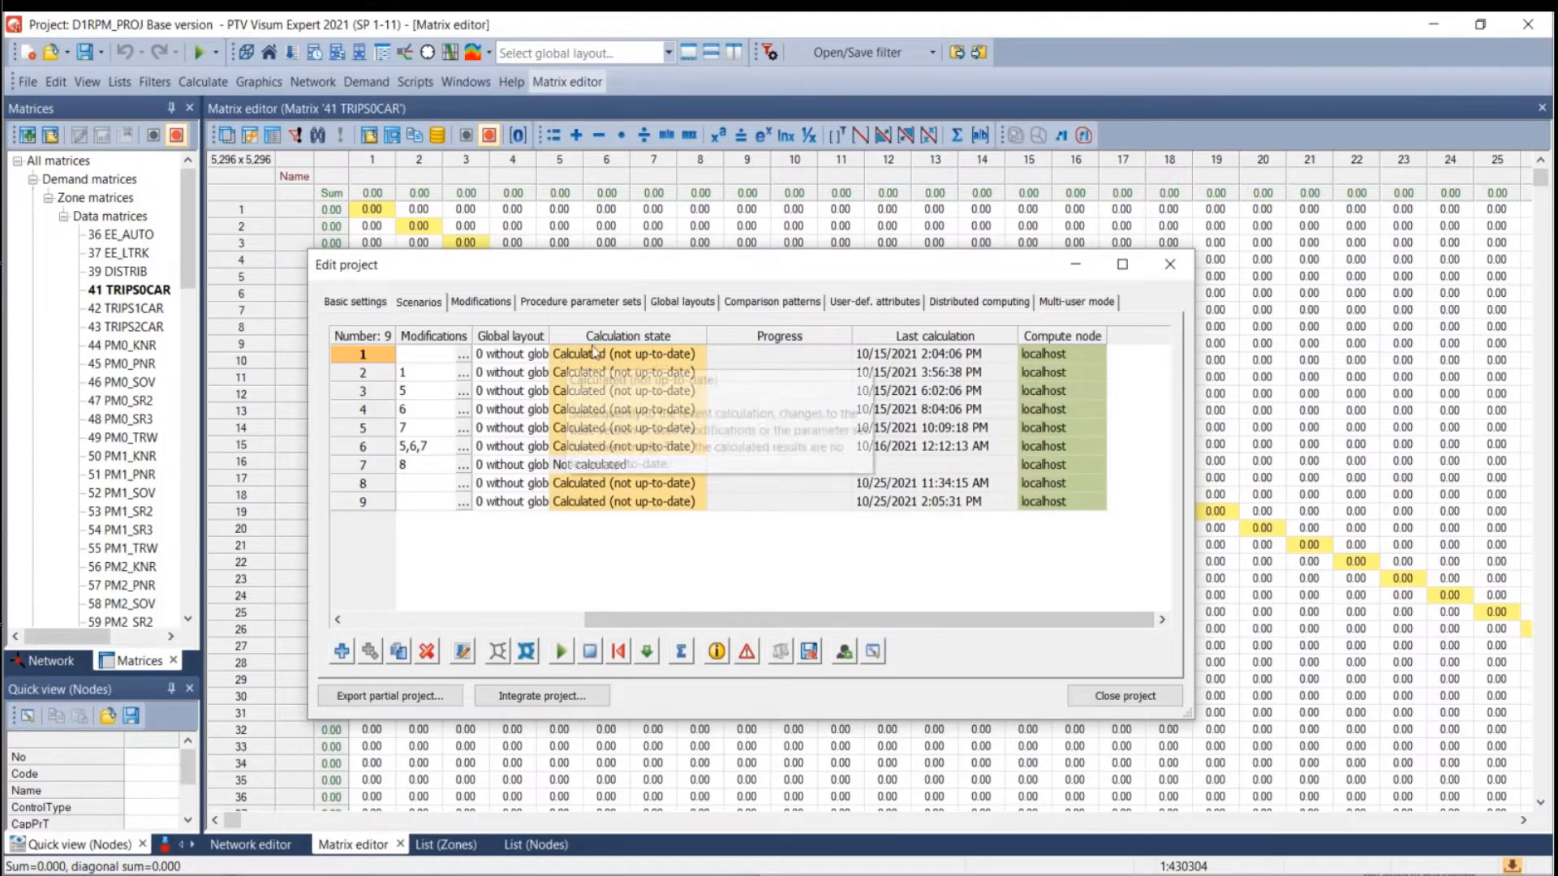
mouse_move(596, 360)
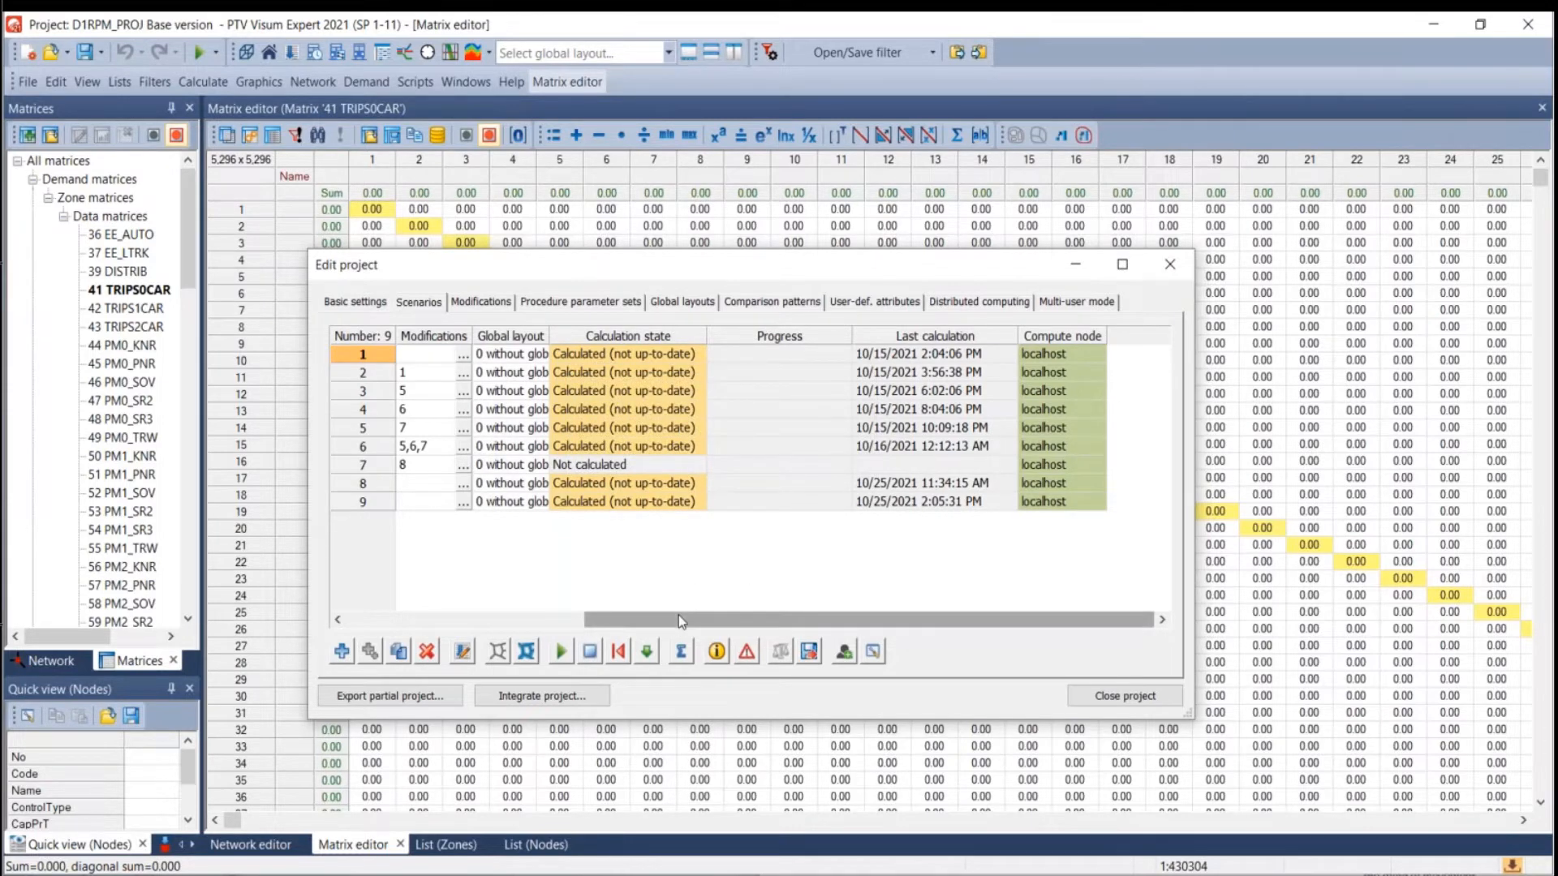
left_click_drag(678, 614, 439, 618)
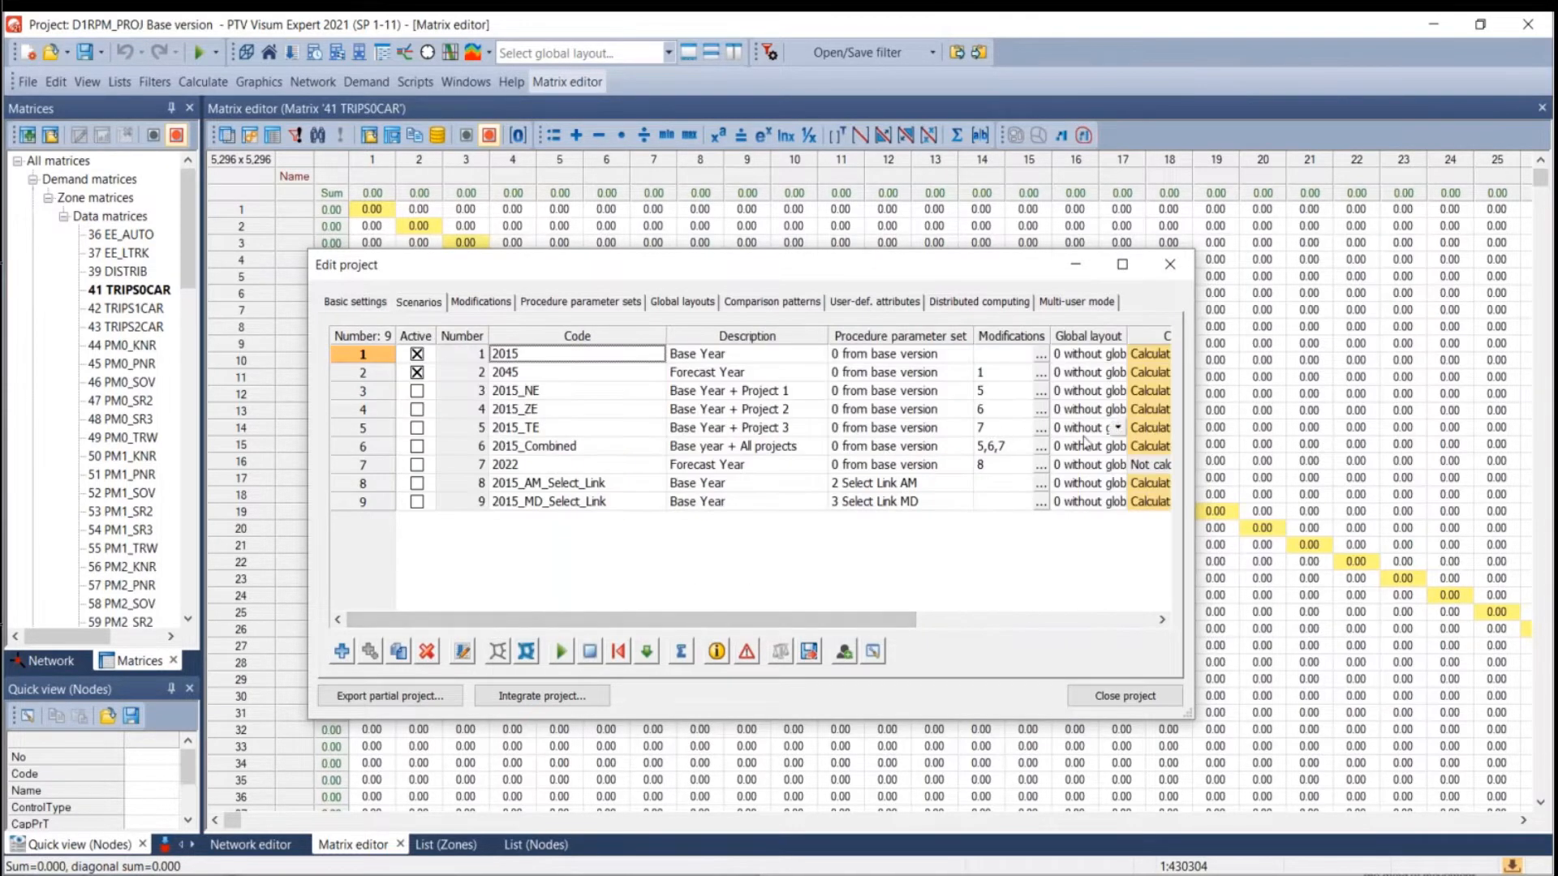
left_click_drag(863, 618, 1018, 633)
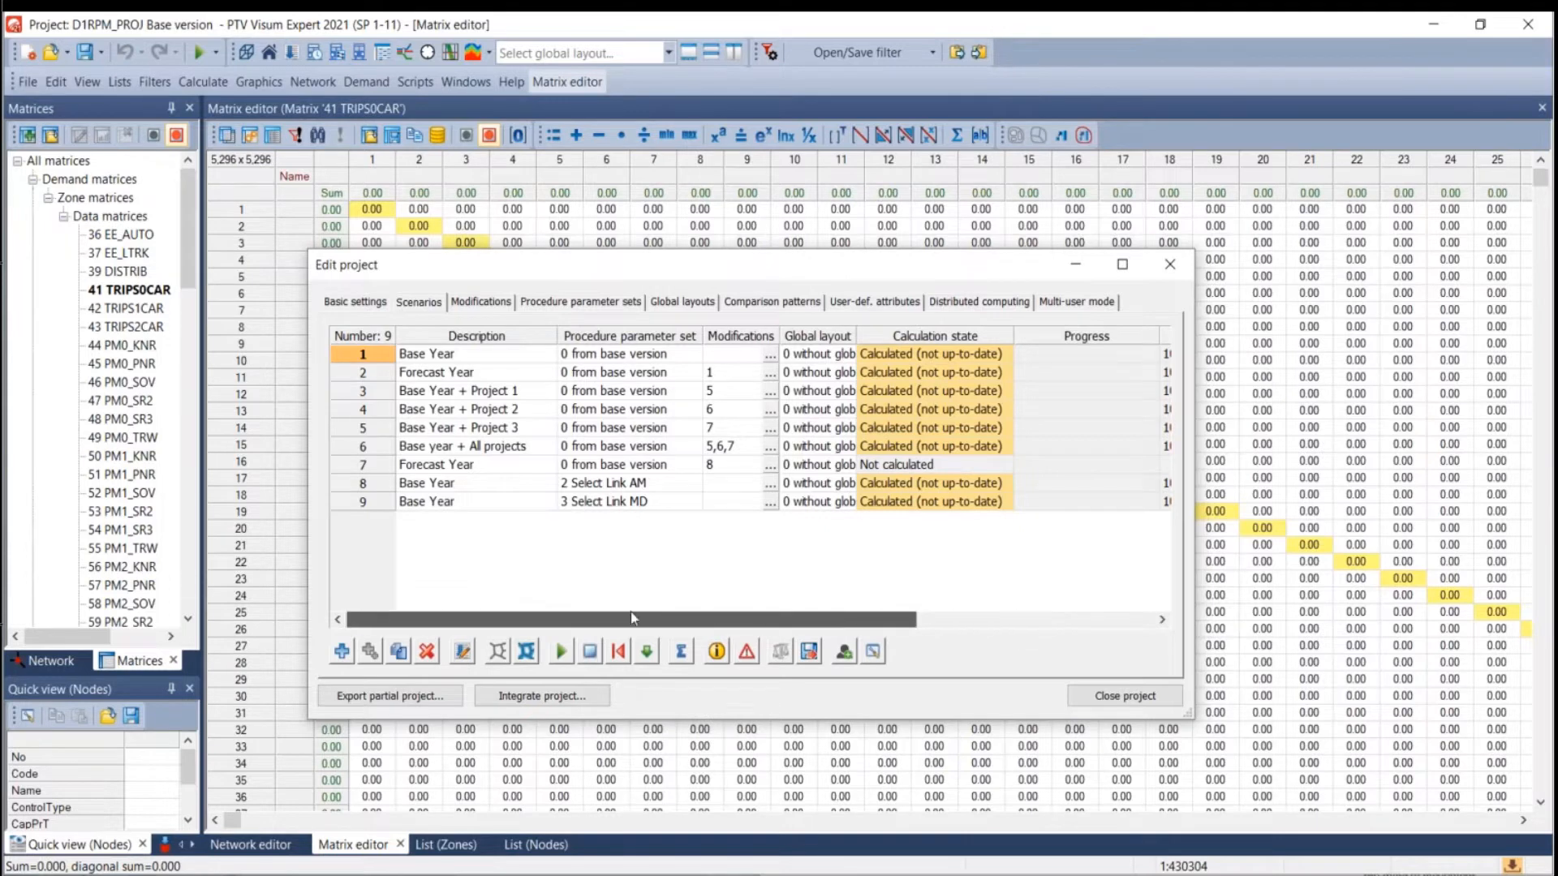
left_click_drag(630, 612, 585, 607)
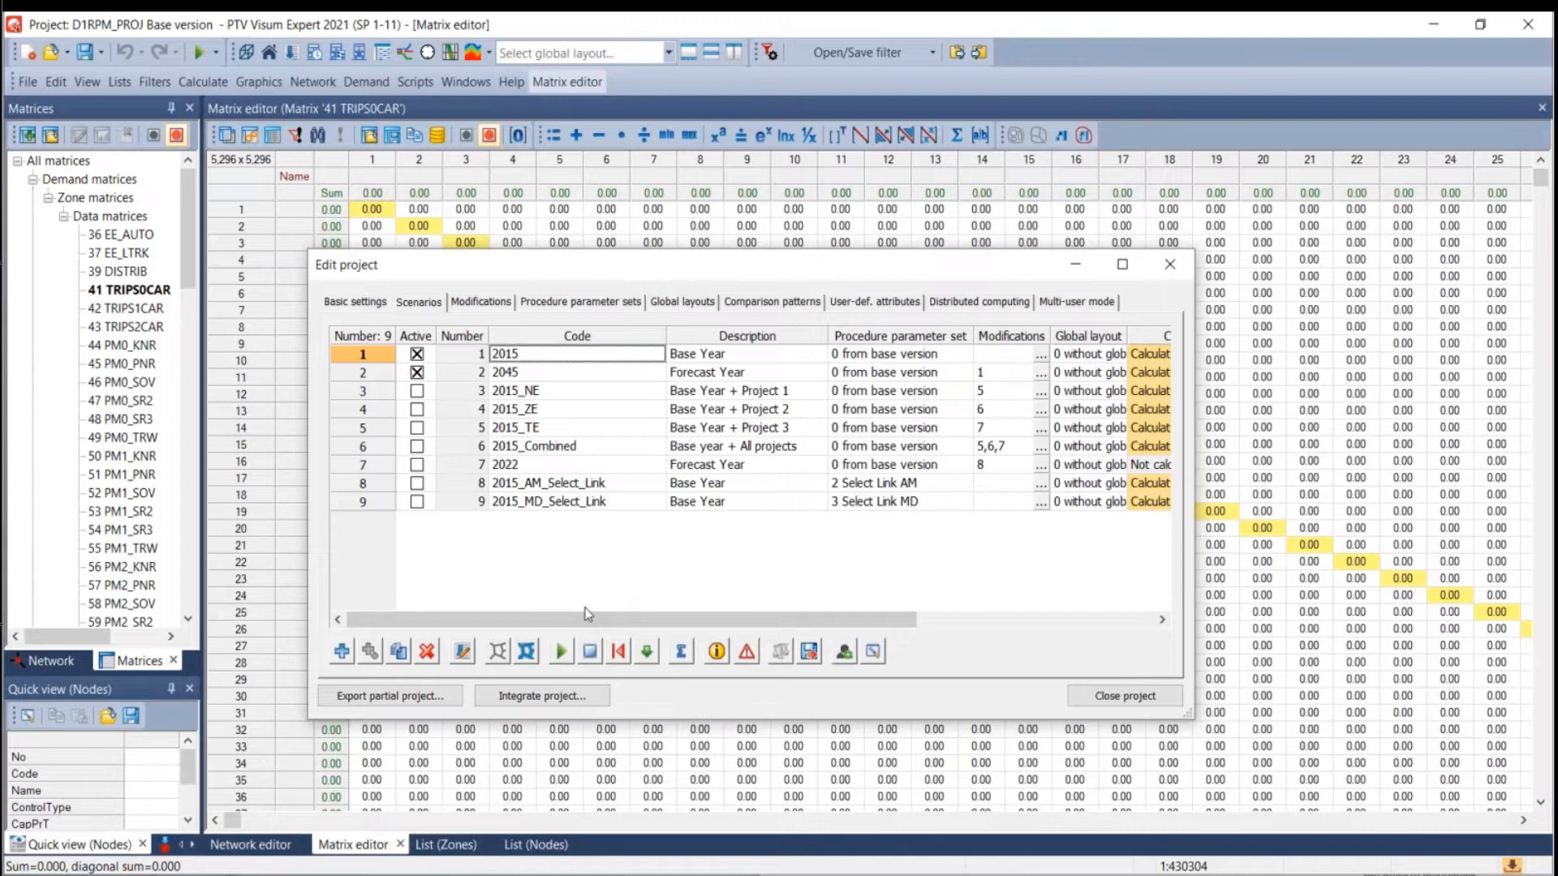
mouse_move(587, 617)
left_mouse_down()
mouse_move(766, 624)
mouse_move(576, 623)
left_mouse_up()
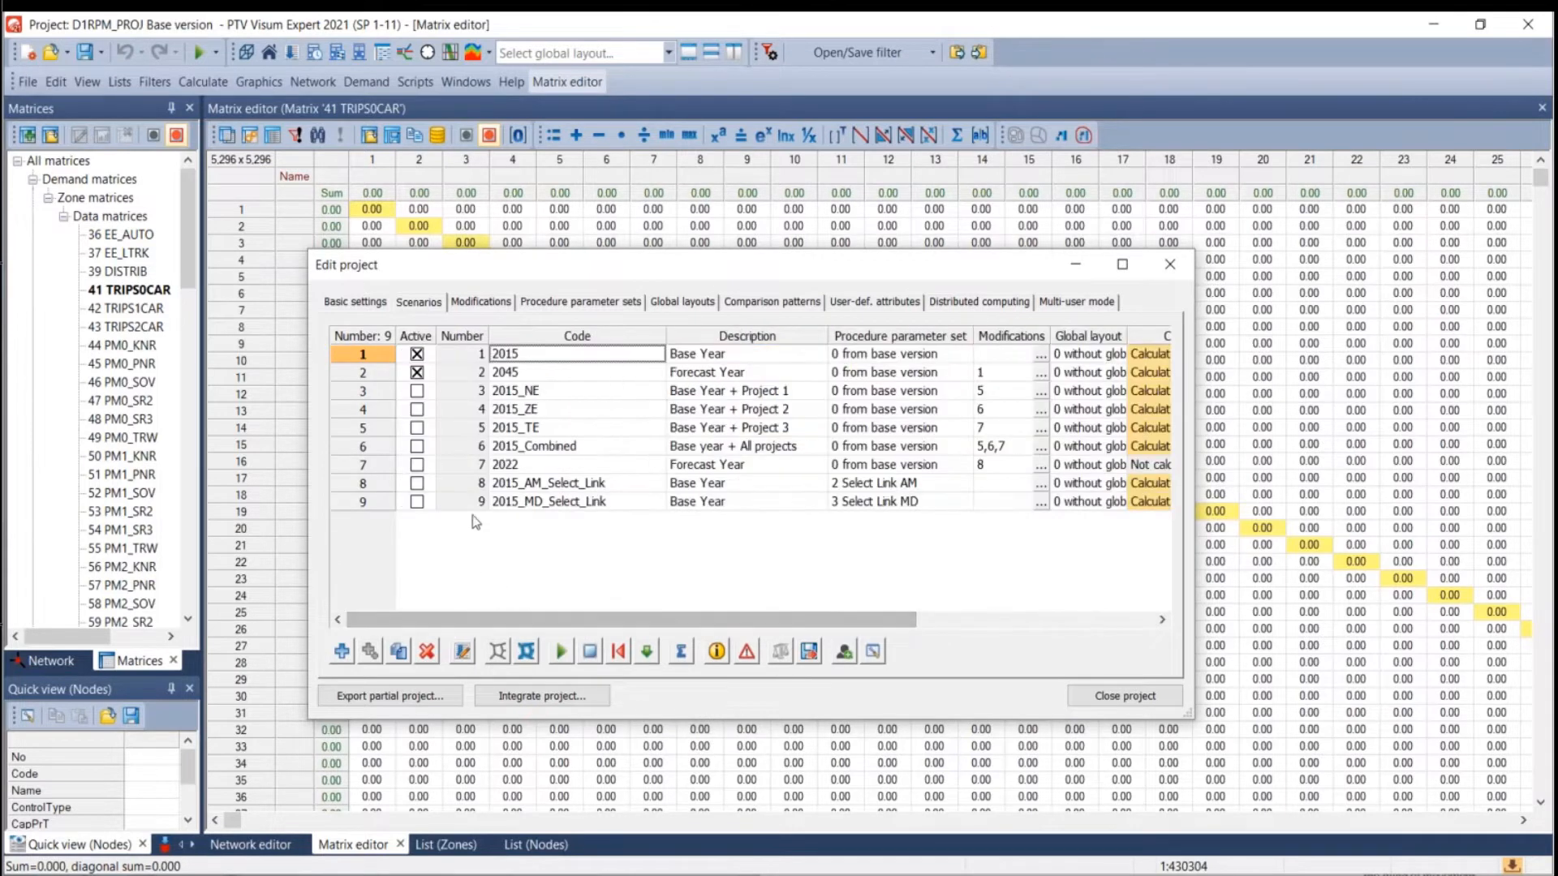
Compare the calculation state of the 2022 scenario with that of the 2015 scenario and return to the scenario codes.
left_click(367, 466)
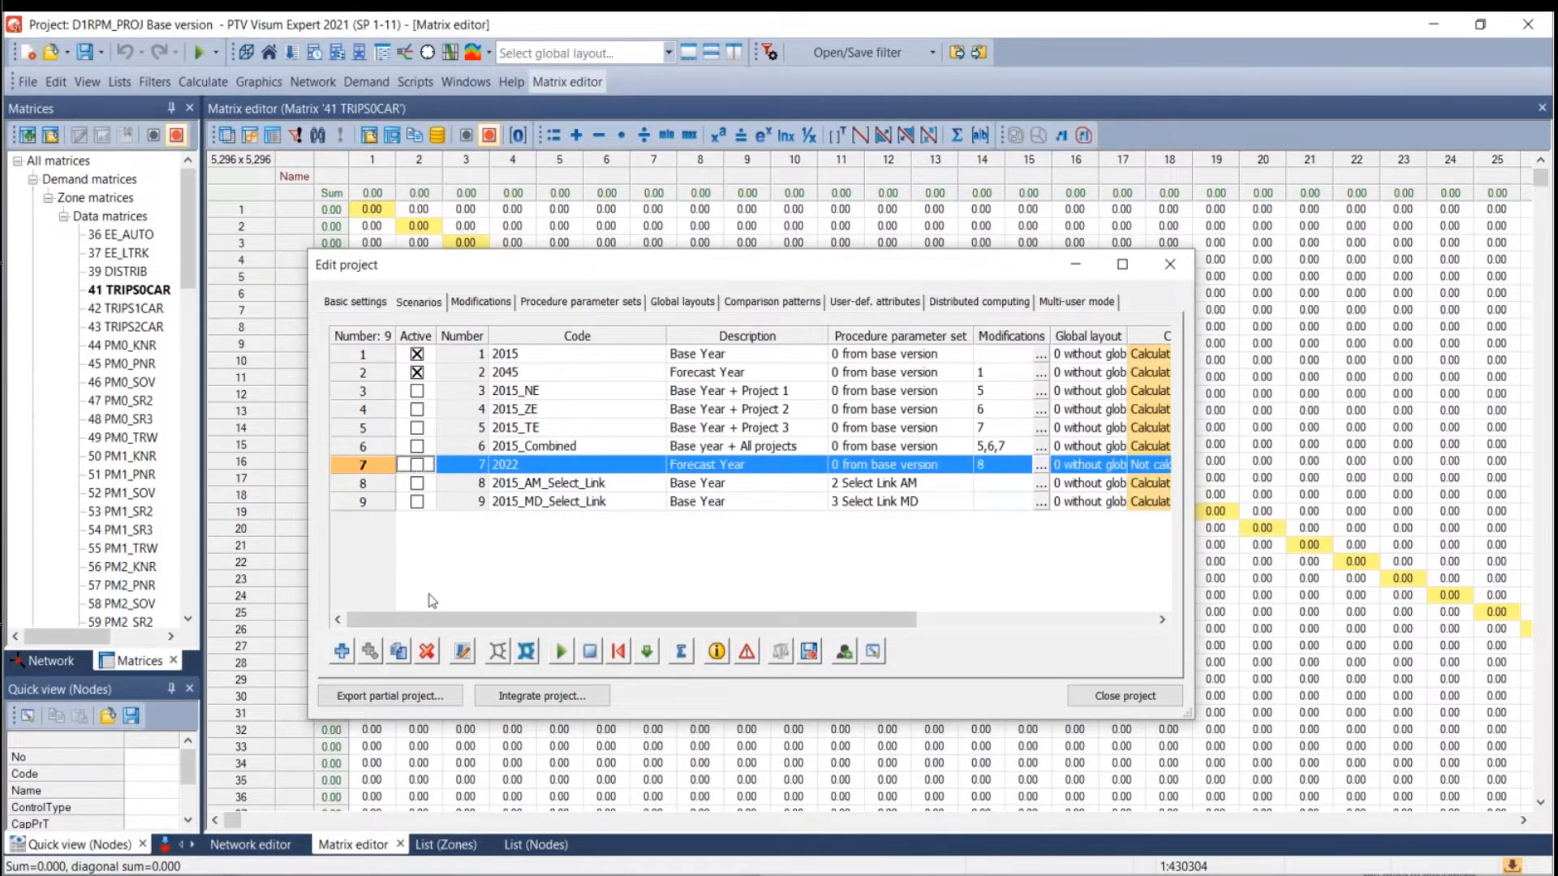
left_click_drag(431, 621, 573, 620)
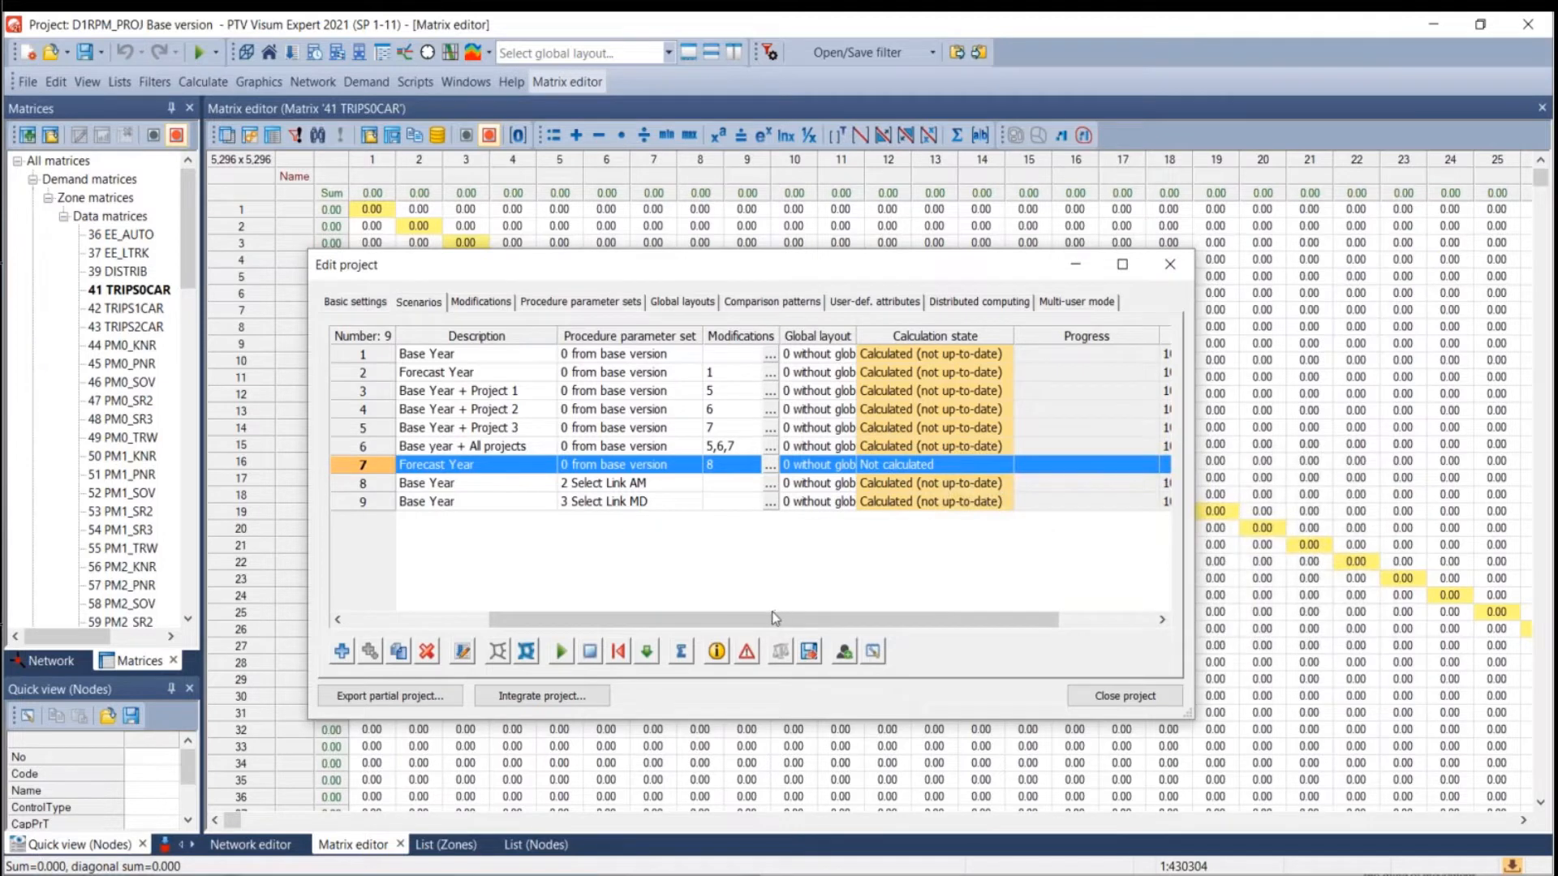
left_click_drag(766, 626, 795, 638)
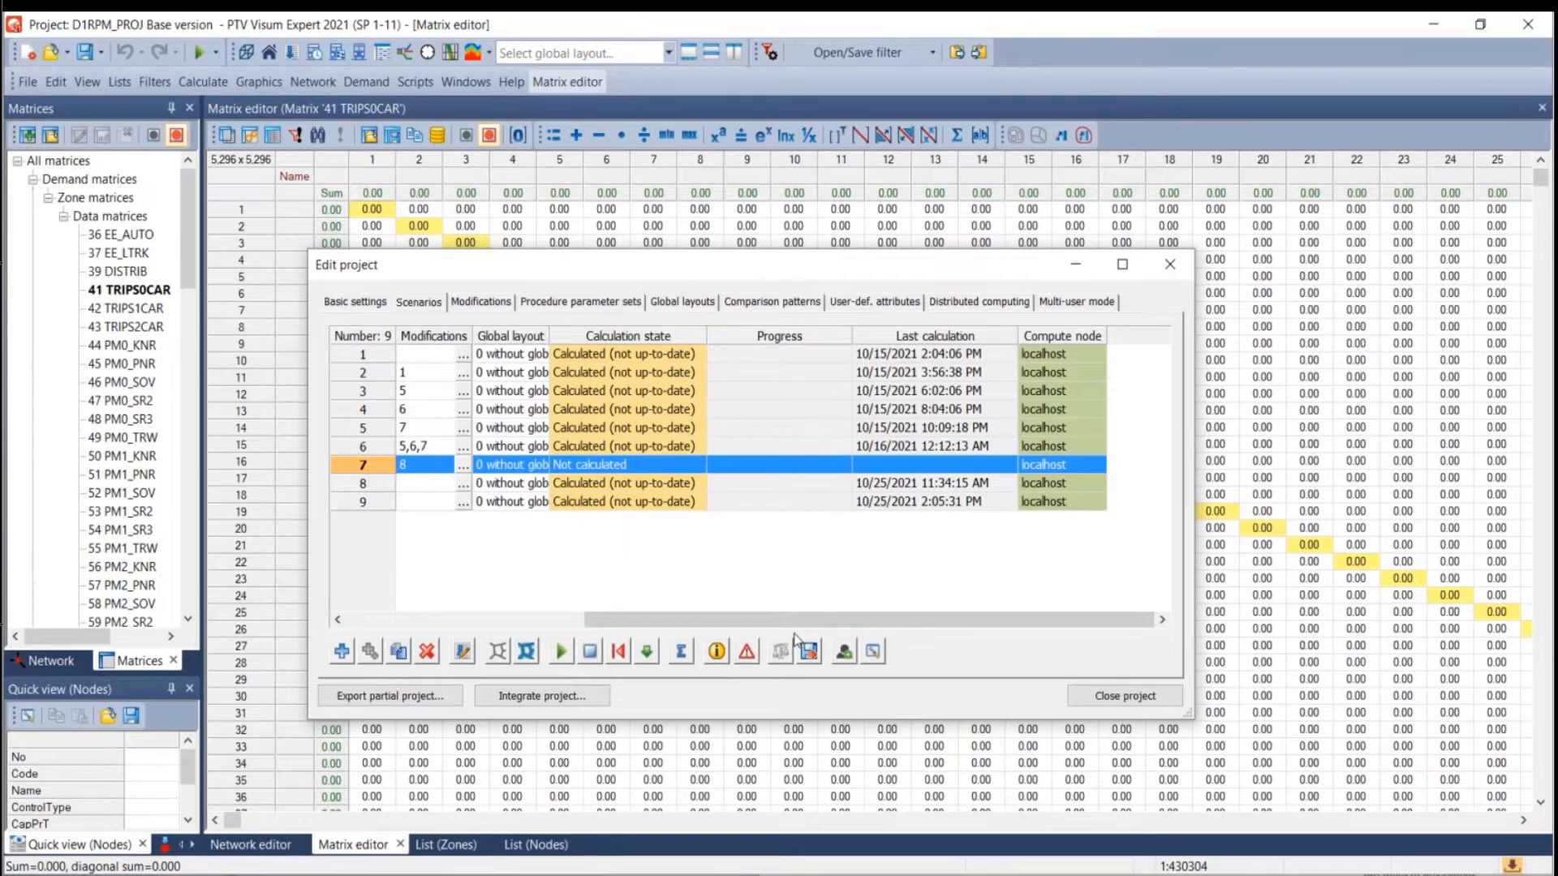
left_click(663, 361)
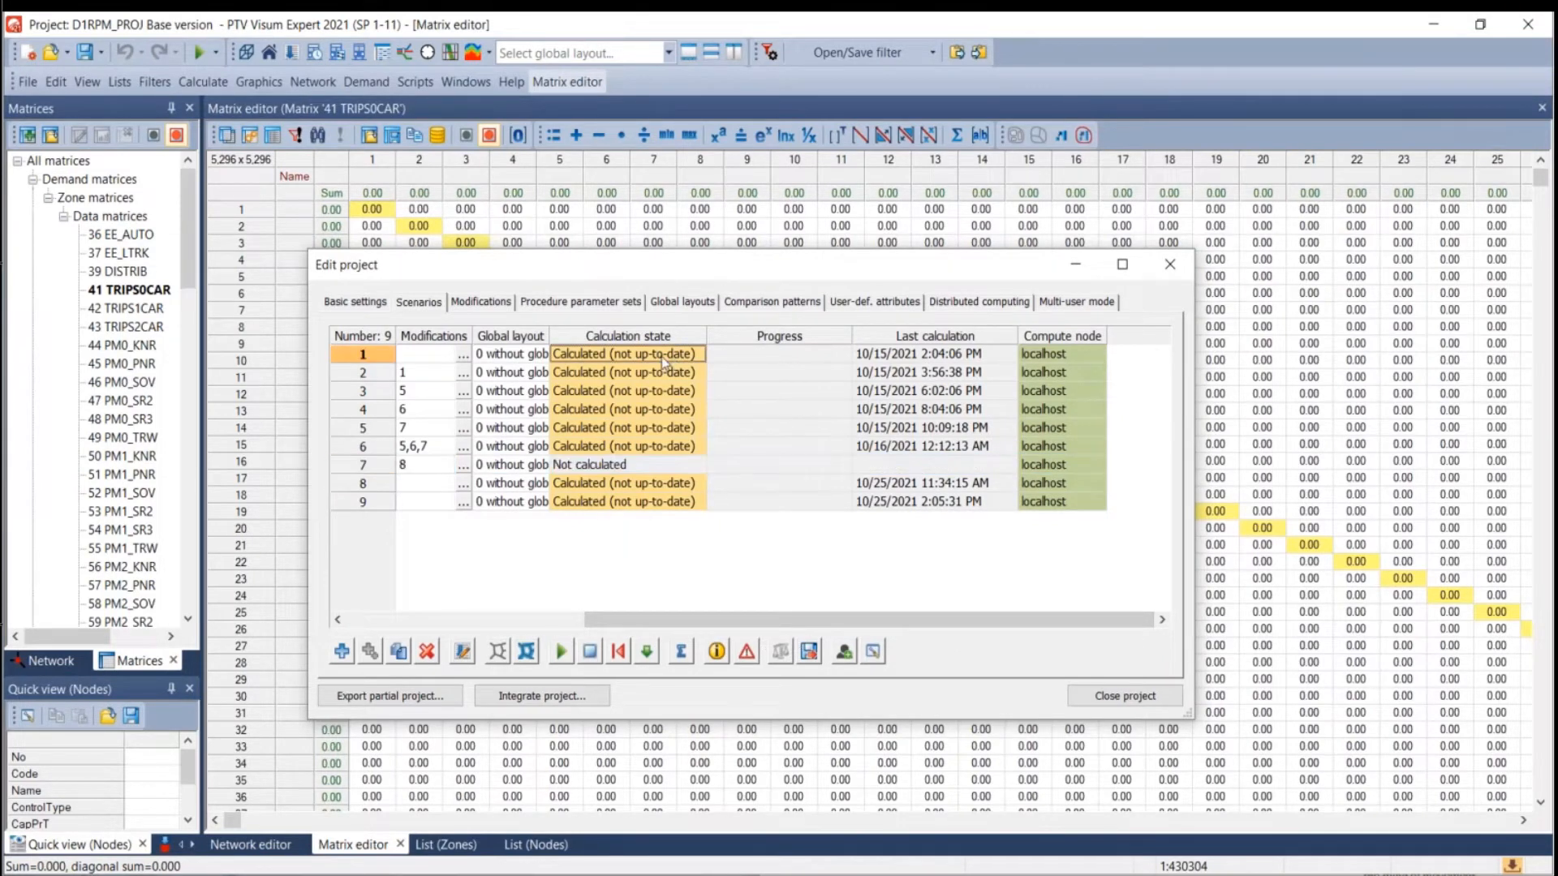
mouse_move(689, 392)
left_click(523, 619)
left_click(481, 616)
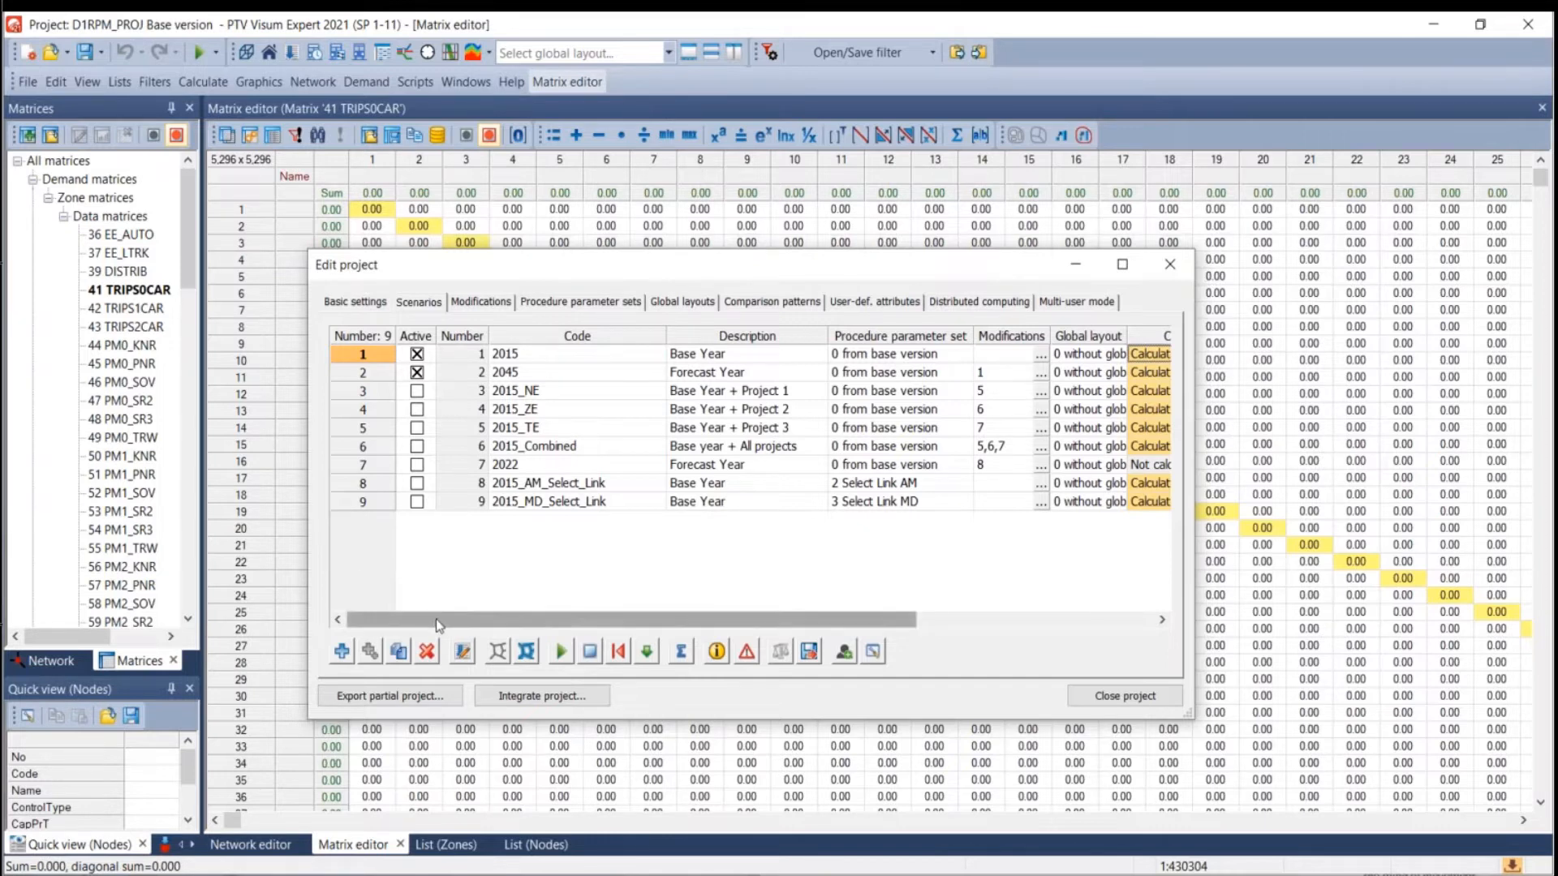
left_click_drag(435, 620, 337, 604)
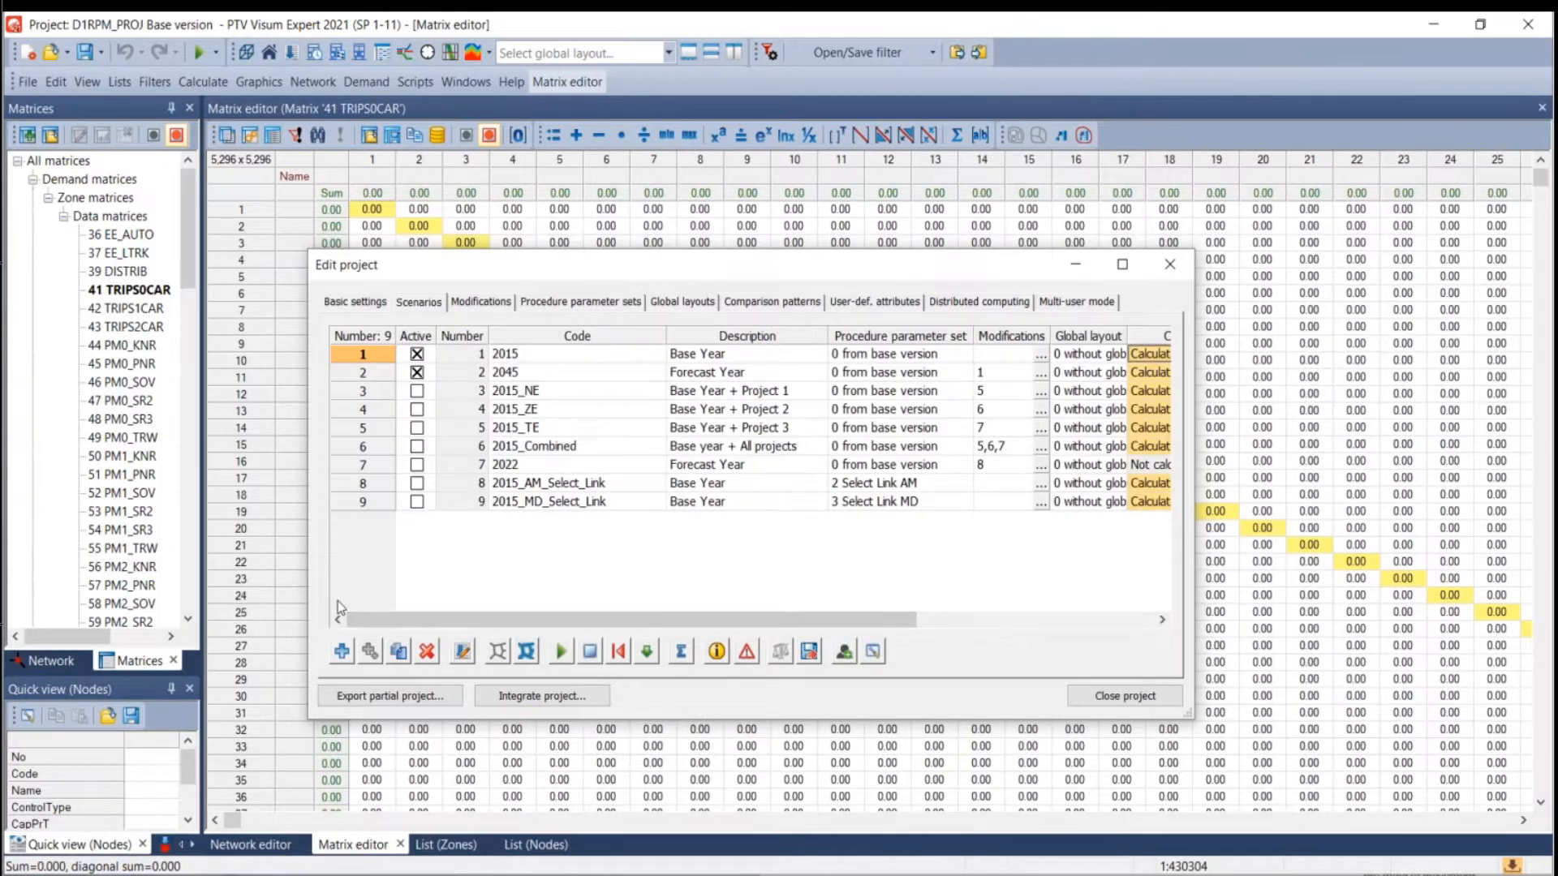
Switch to the PowerPoint slide on creating alternate scenarios, return to Visum and bring up the project's list of modifications.
key("alt+Tab")
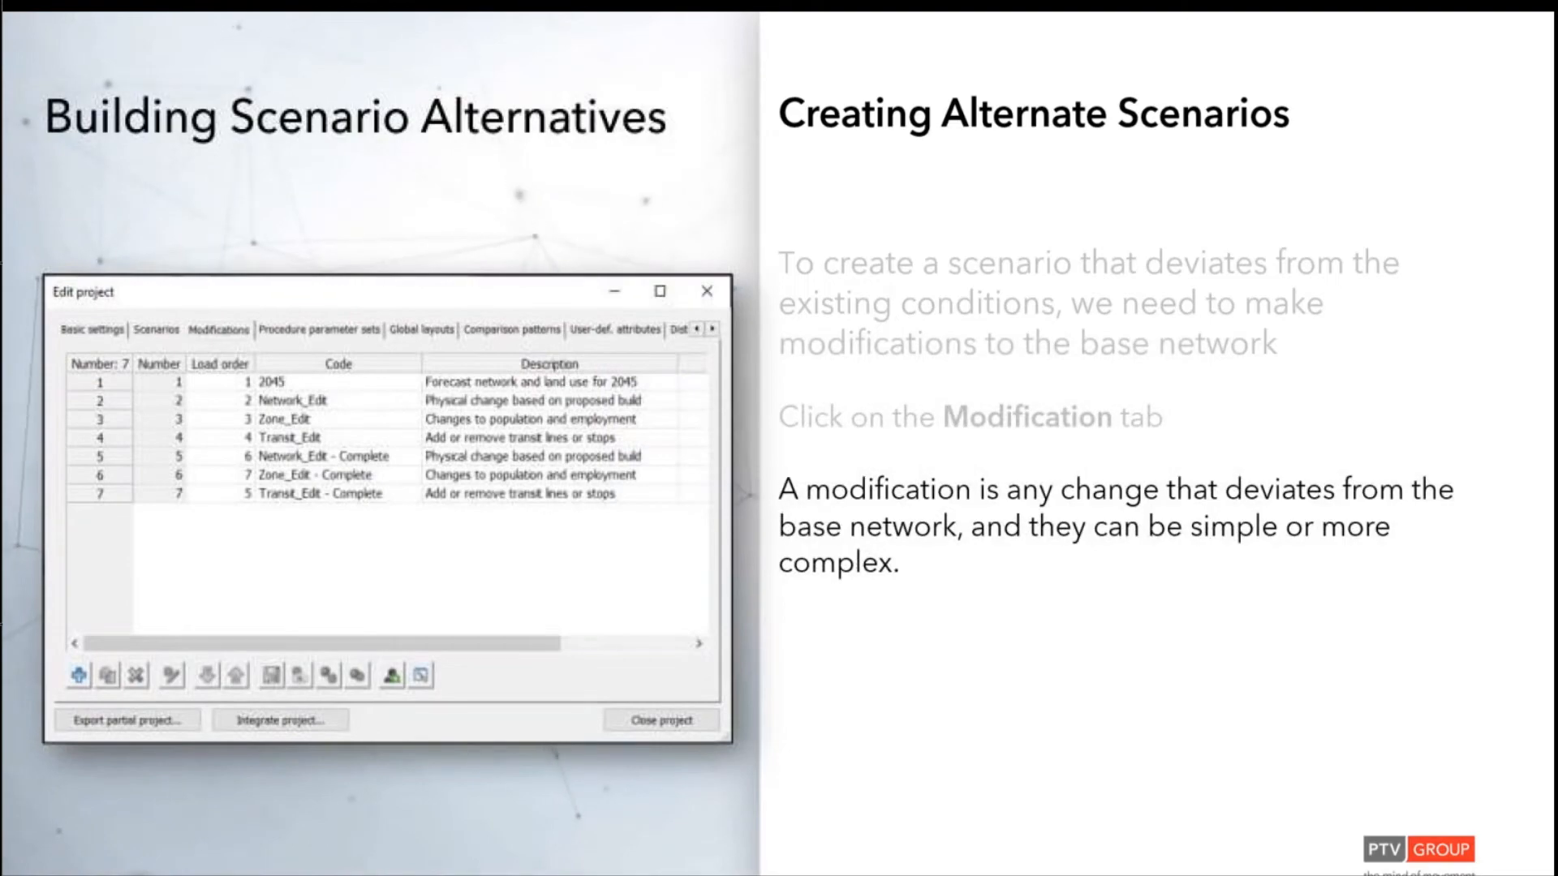
key("alt+Tab")
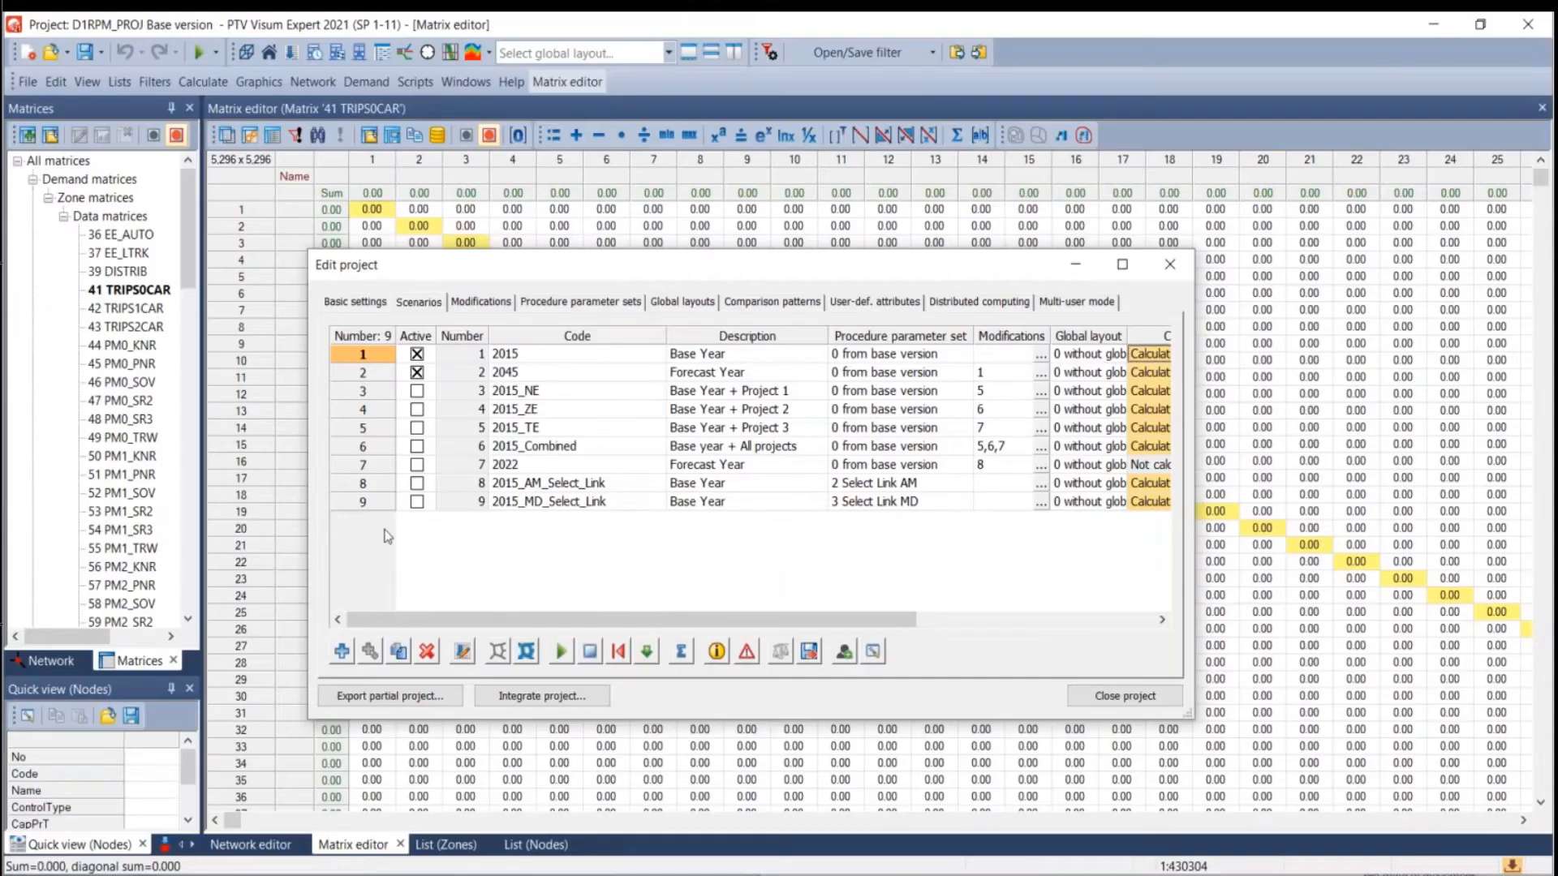
left_click(478, 301)
left_click(412, 303)
left_click(471, 302)
left_click(369, 302)
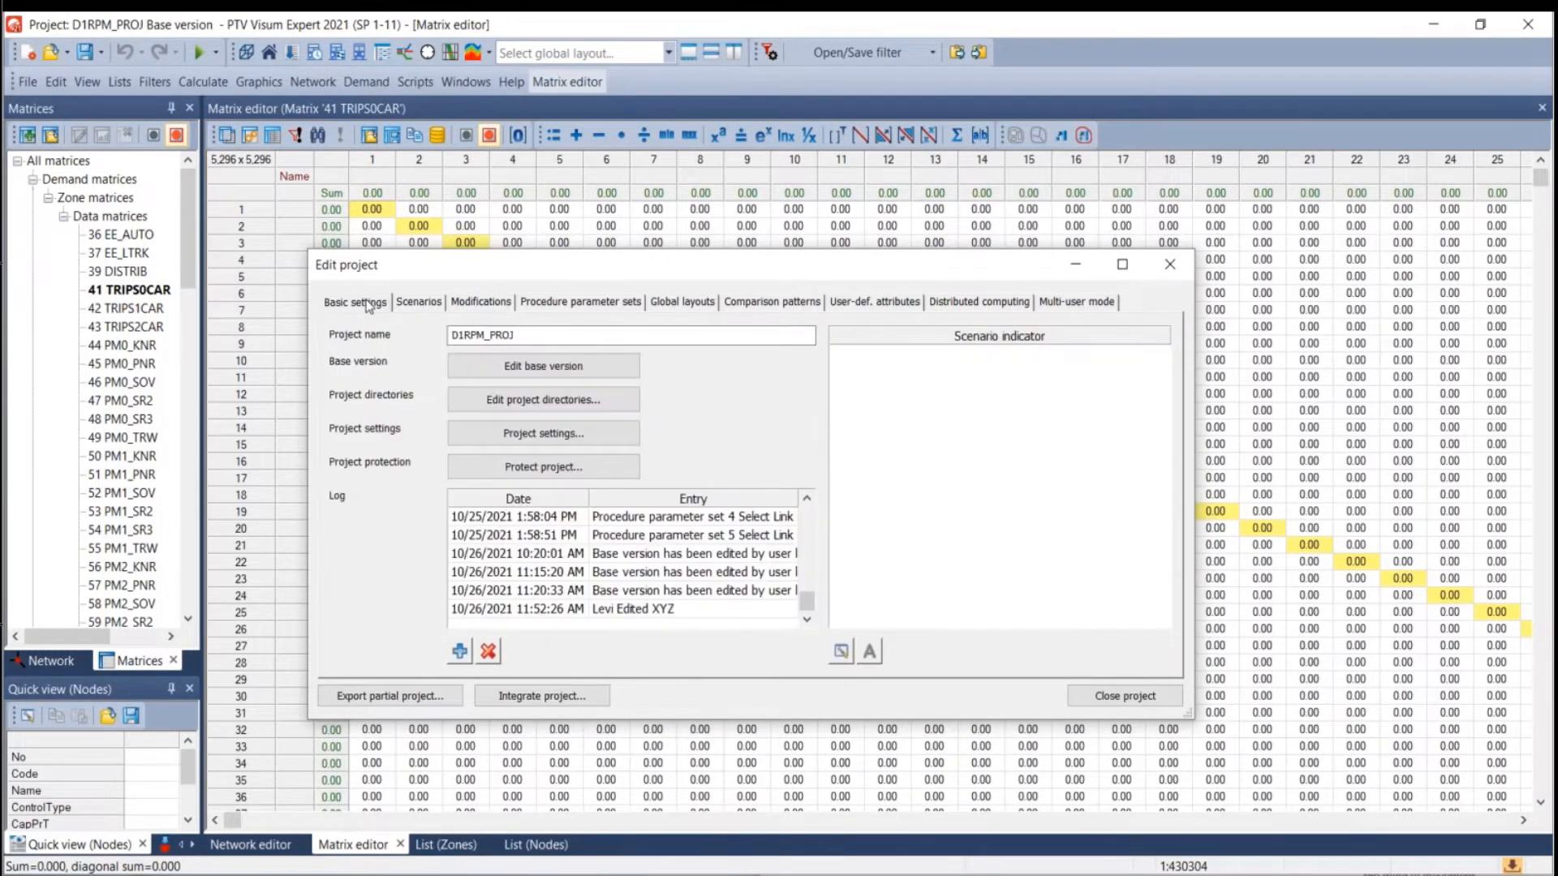
left_click(426, 301)
left_click(478, 304)
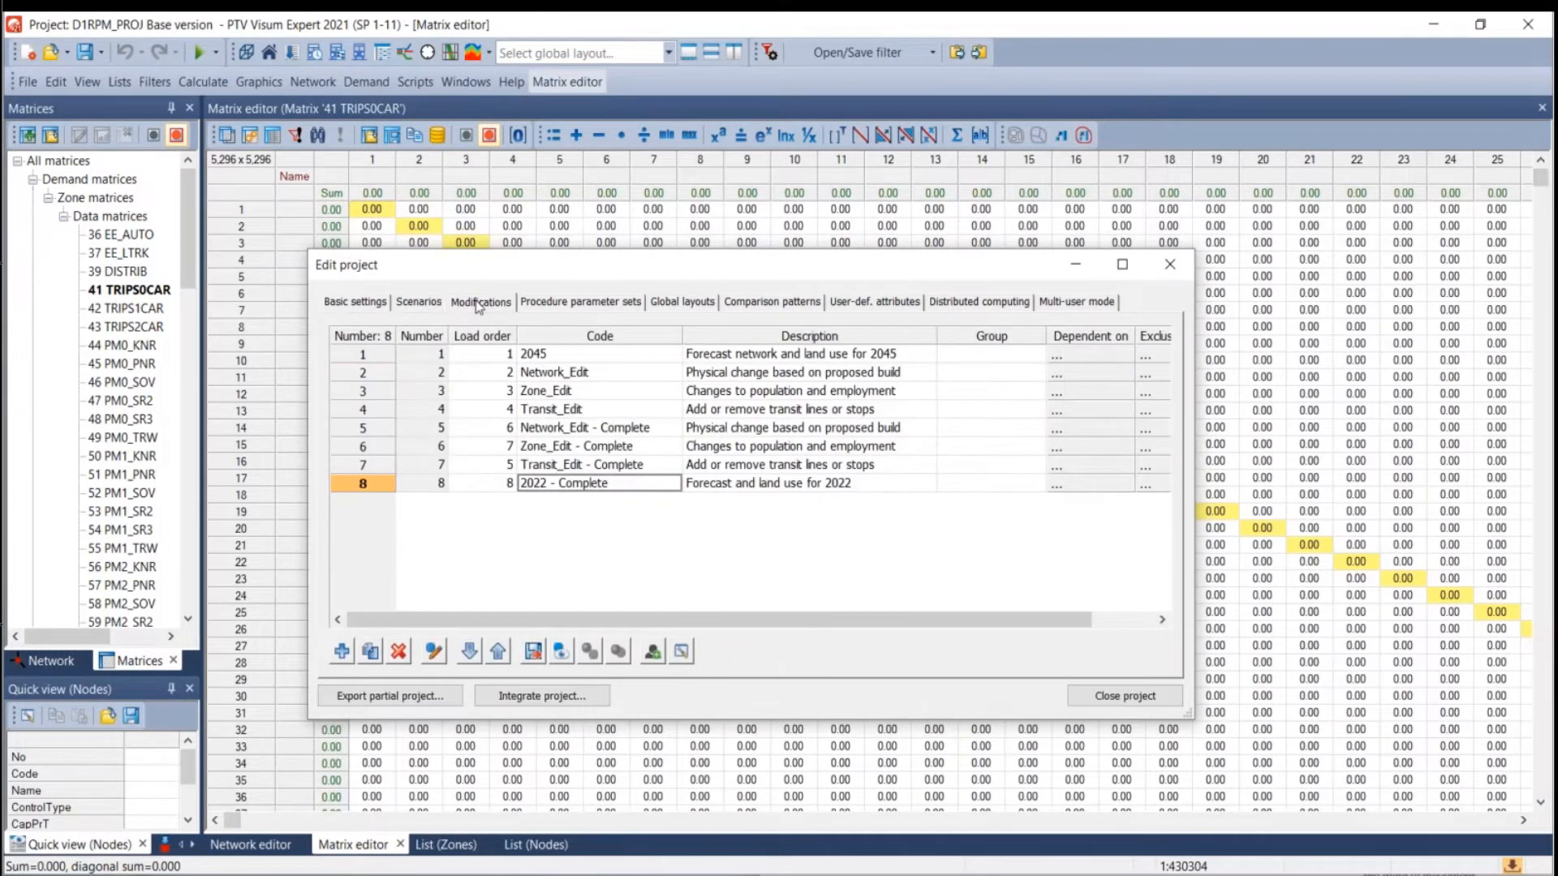
Examine the codes and descriptions of the 2045, network, zone, transit and 2022 modifications.
left_click(529, 356)
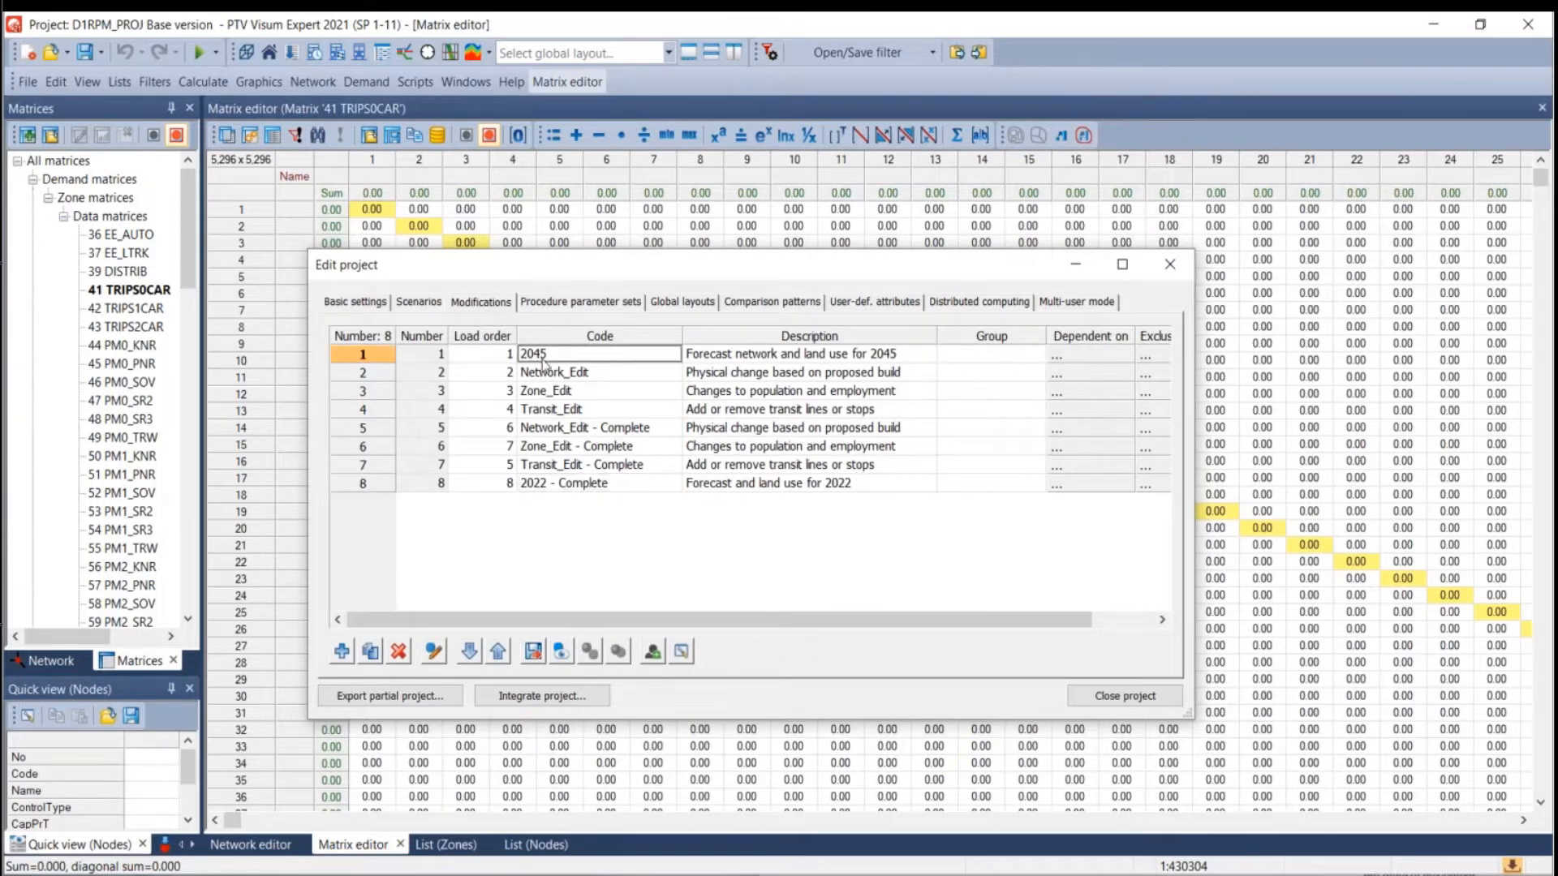
left_click(720, 357)
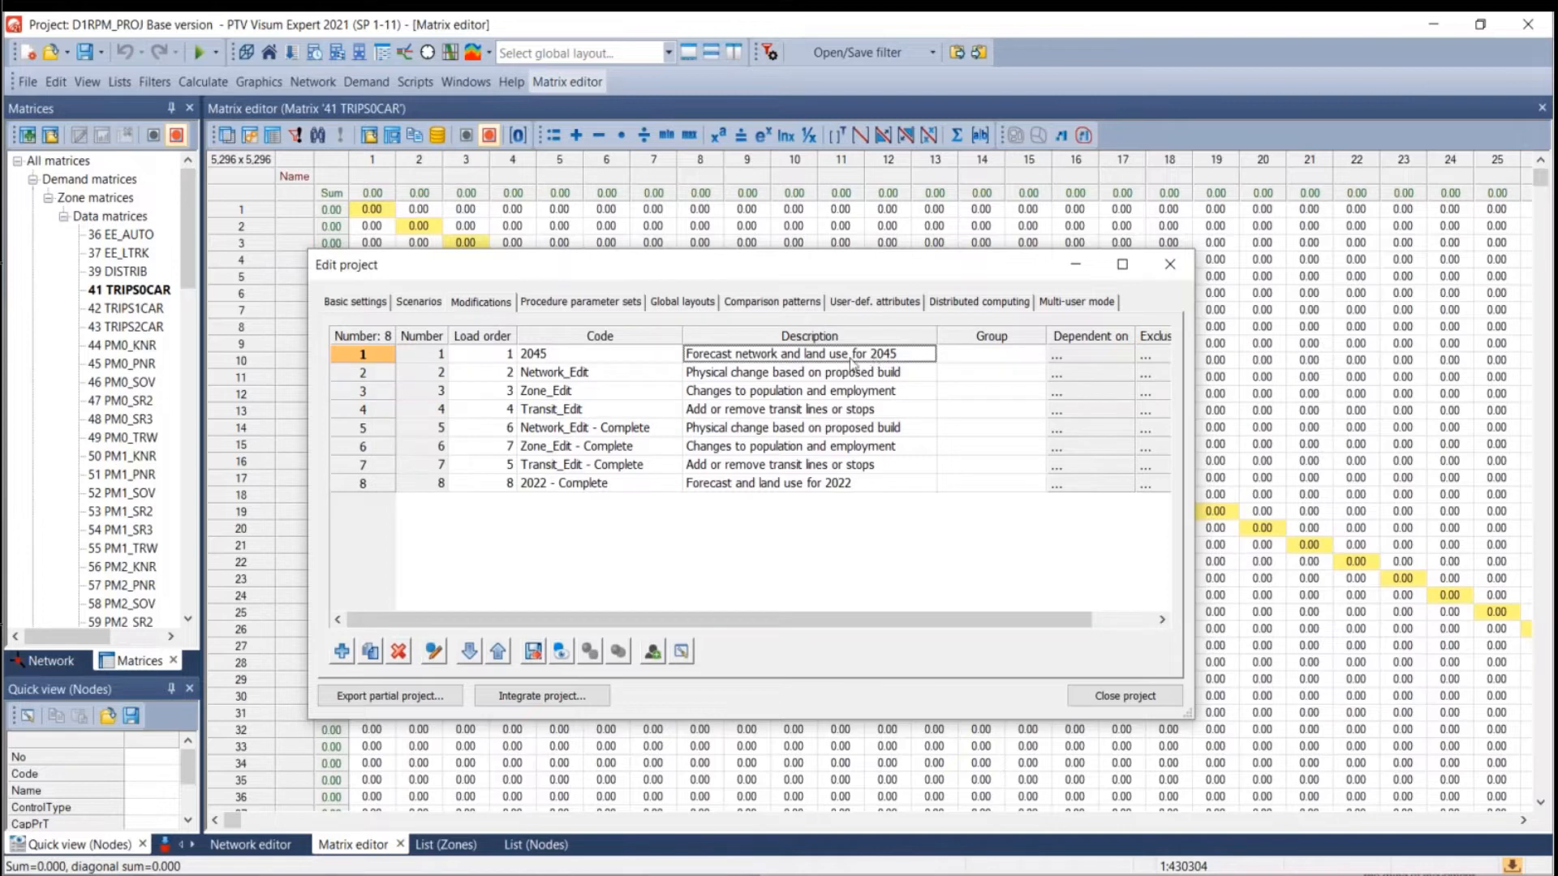
left_click(608, 378)
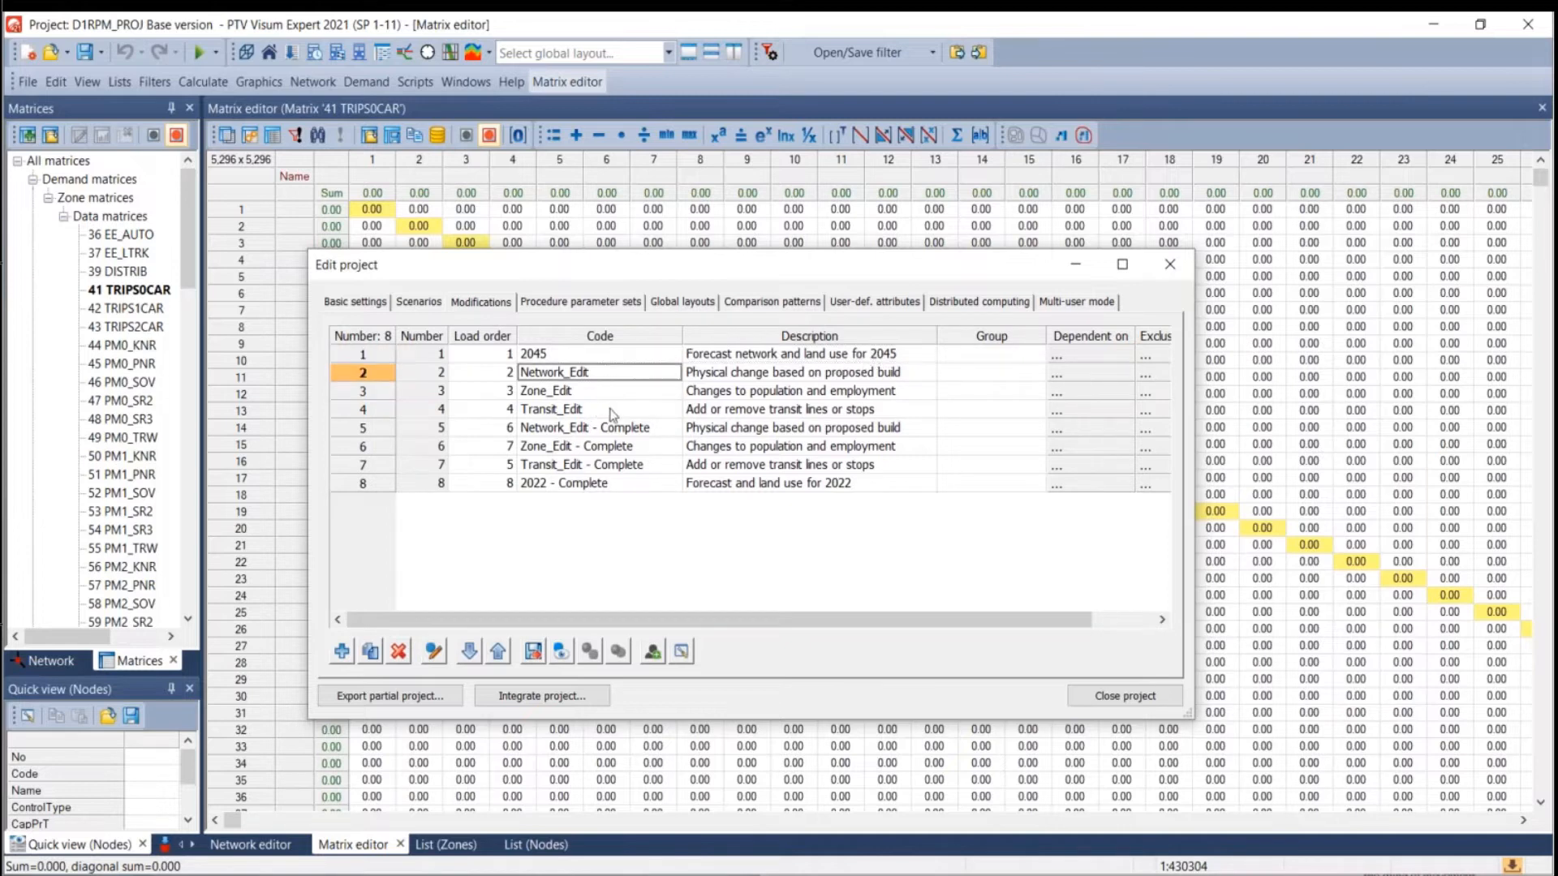
left_click(606, 393)
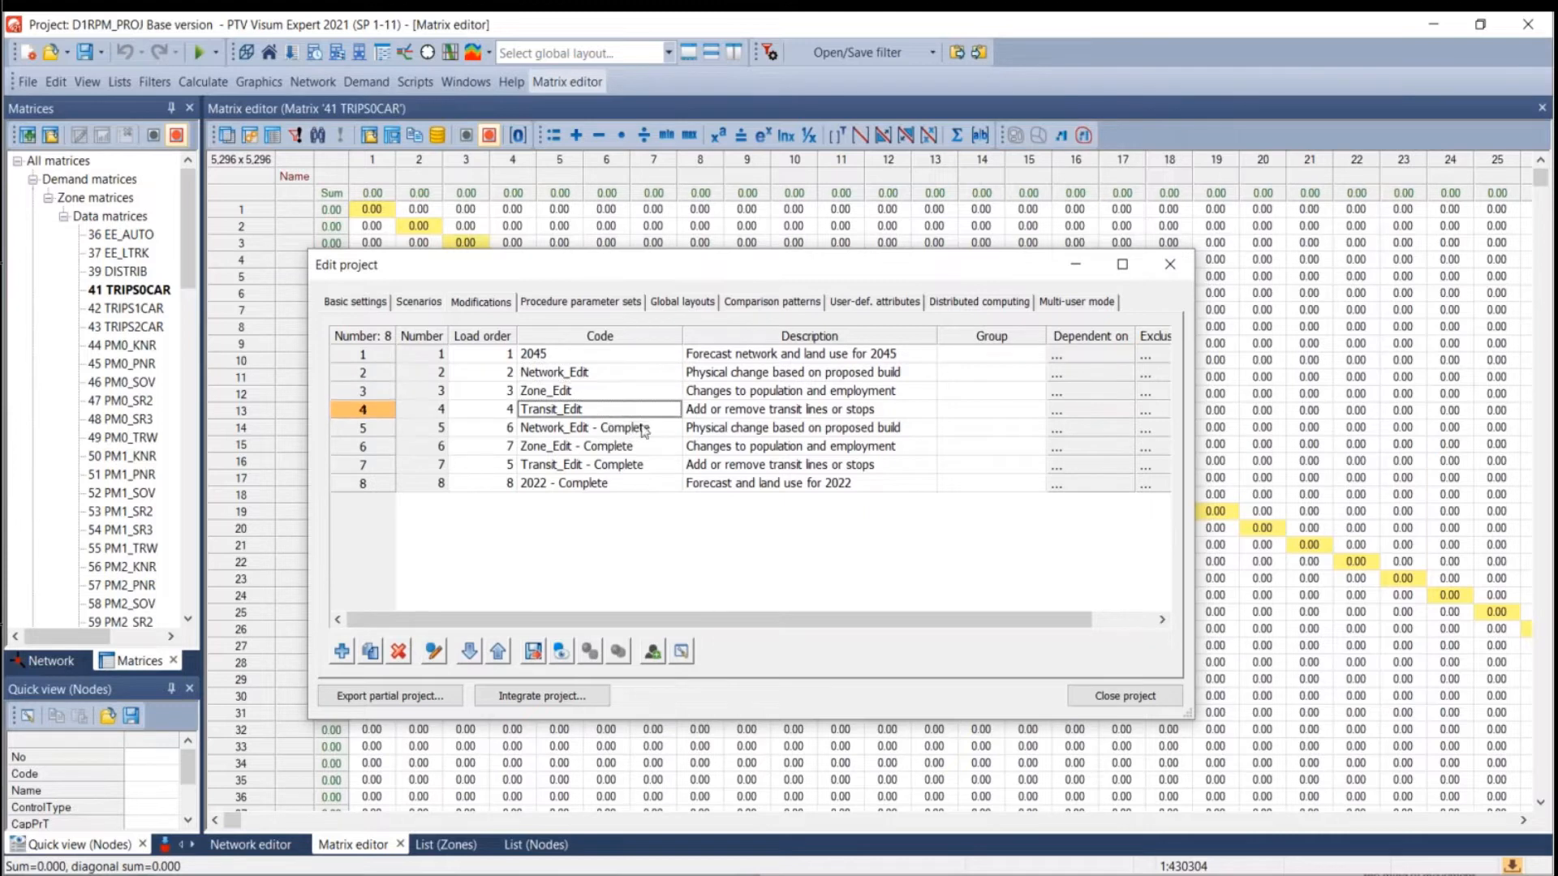
left_click_drag(708, 372, 707, 417)
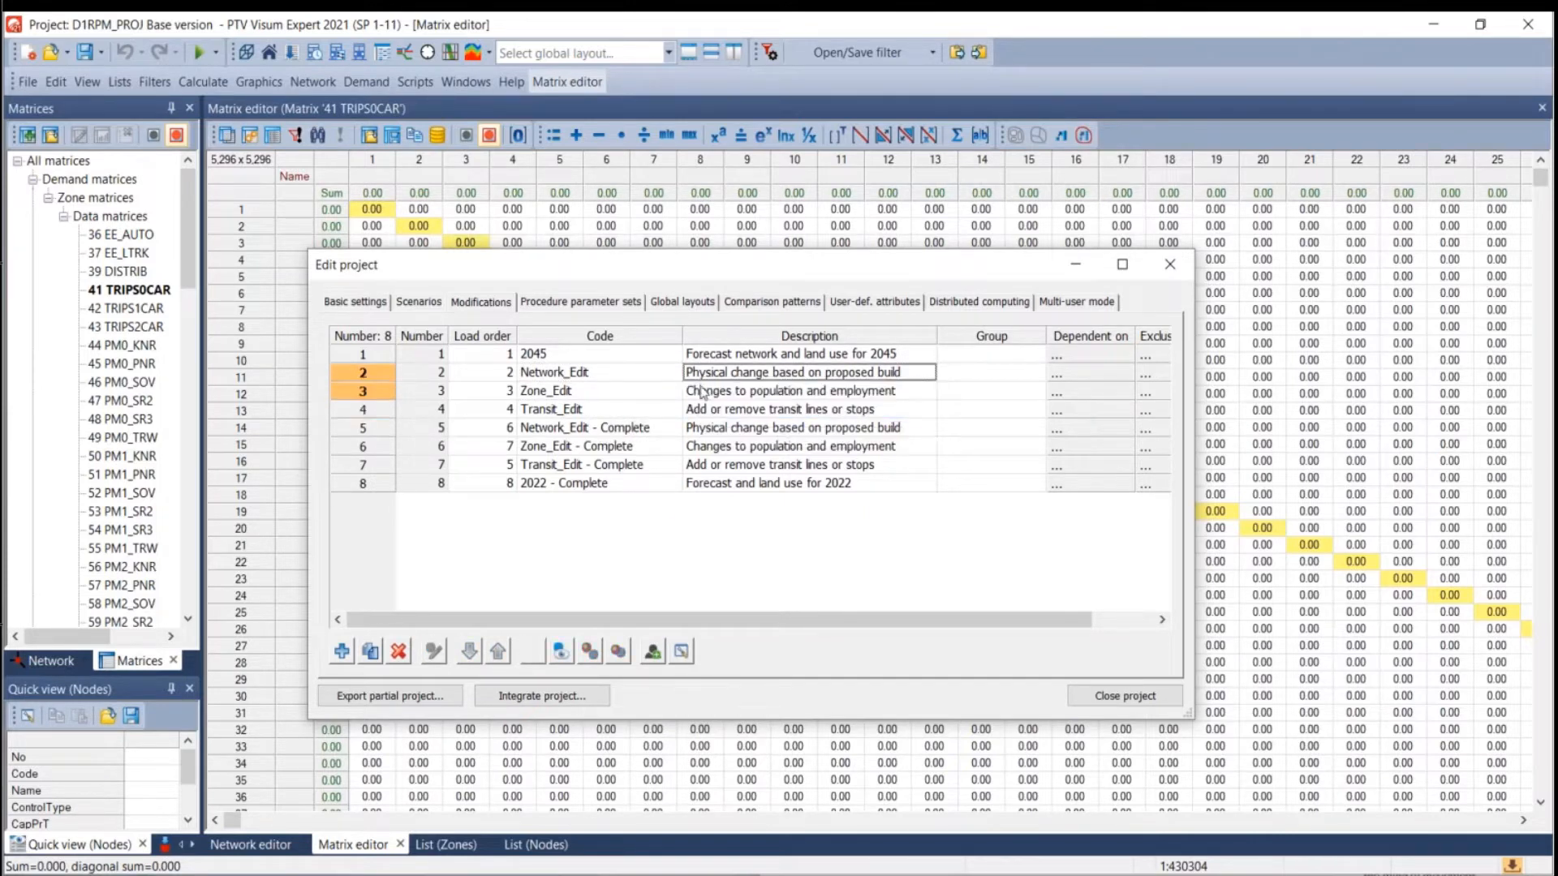
left_click_drag(704, 379, 737, 475)
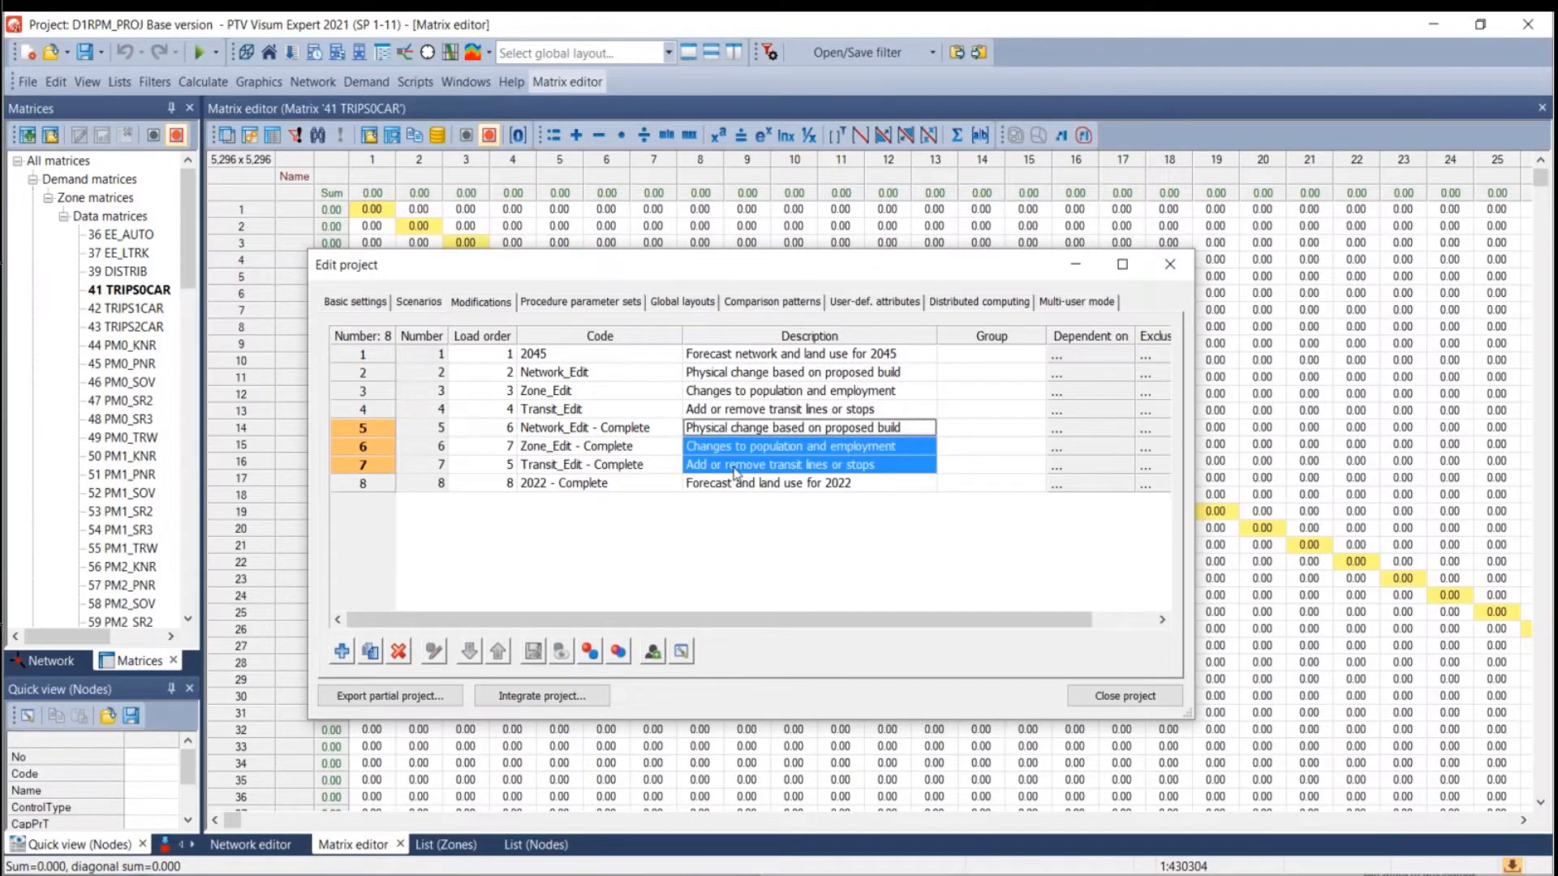
left_click(736, 483)
left_click(713, 357)
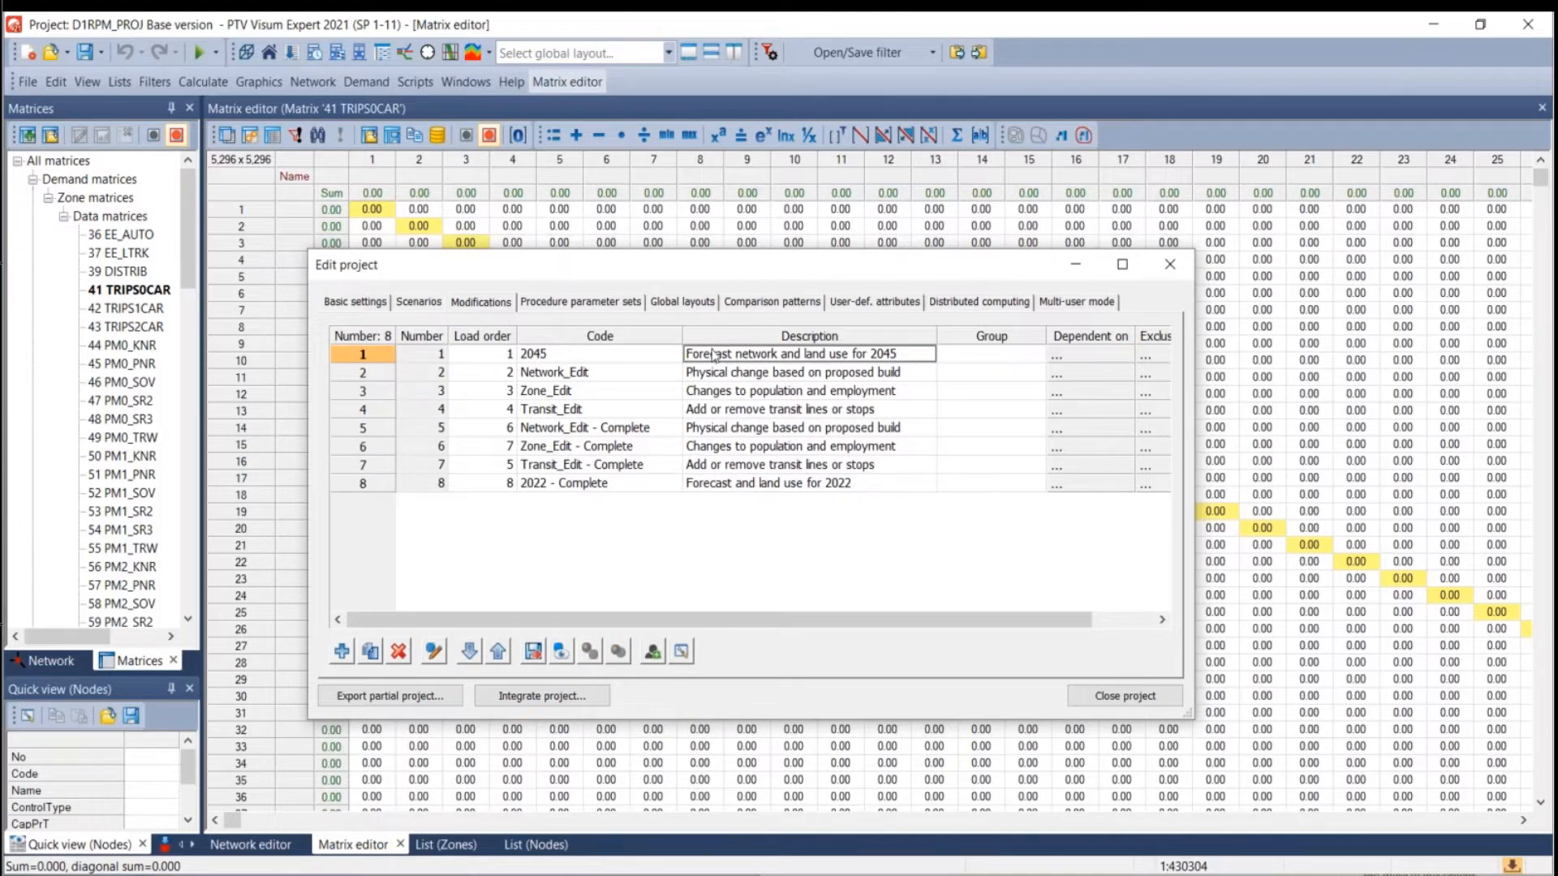
left_click_drag(596, 390, 599, 415)
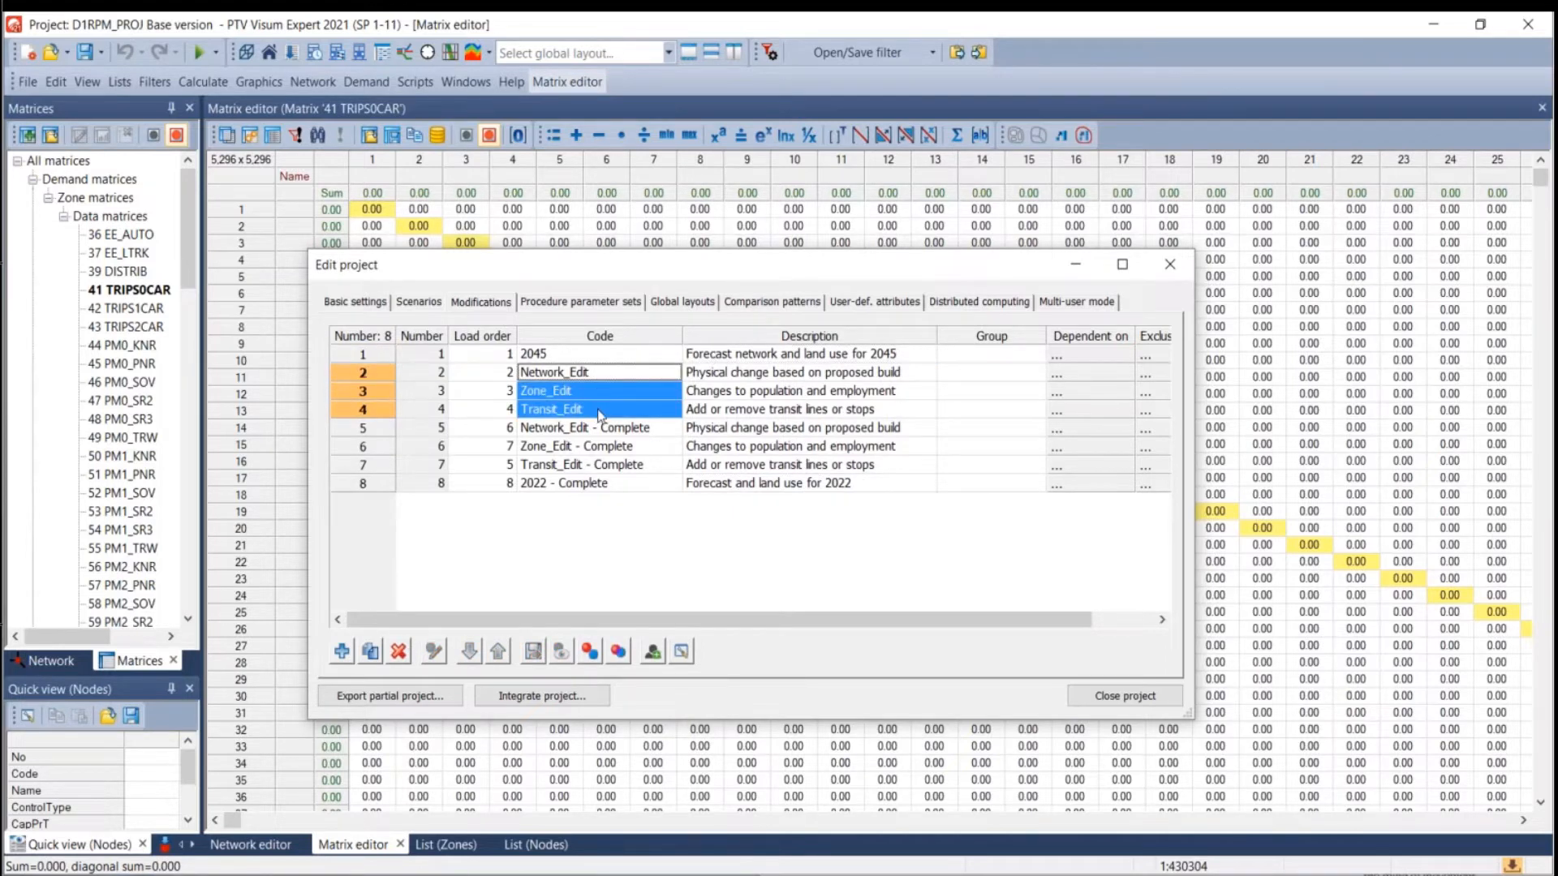
left_click(634, 374)
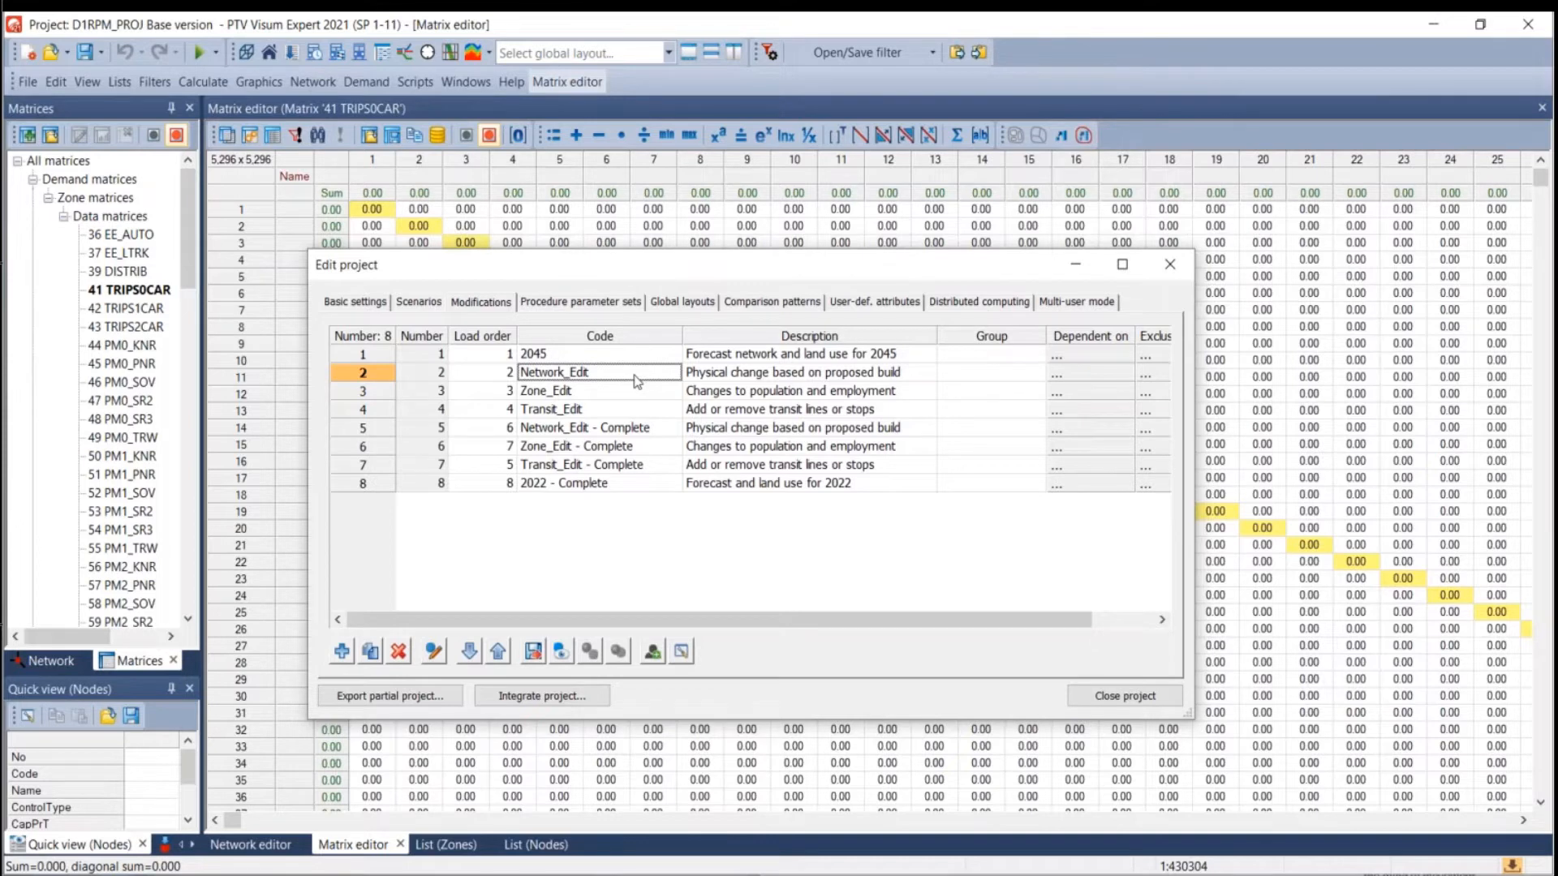
Compare the modification assigned to the 2045 scenario with the entries in the project's modification list.
left_click(418, 302)
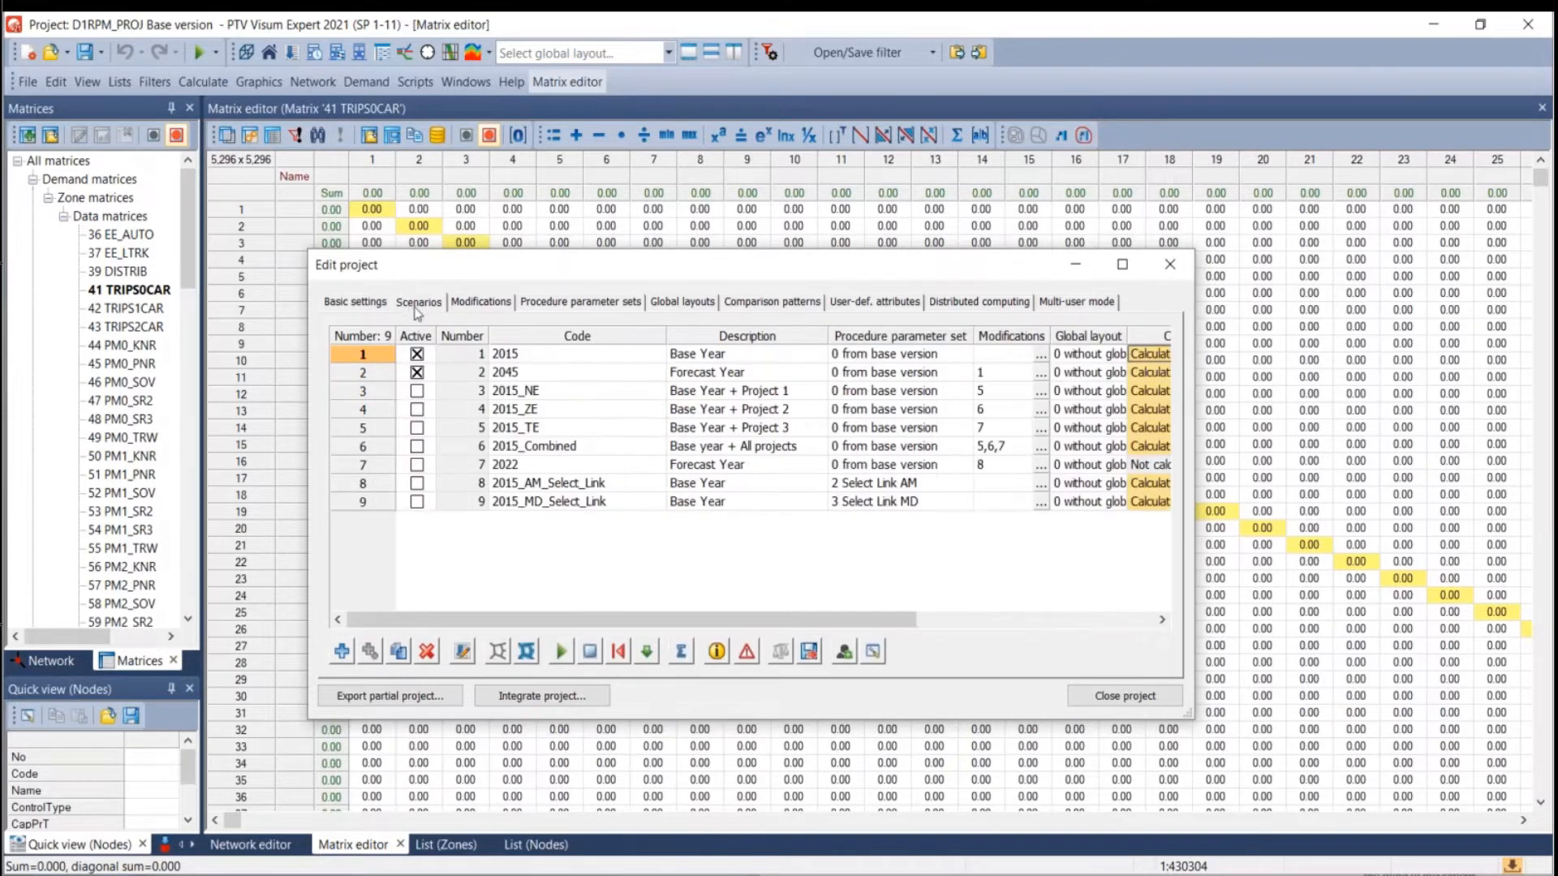
left_click(517, 373)
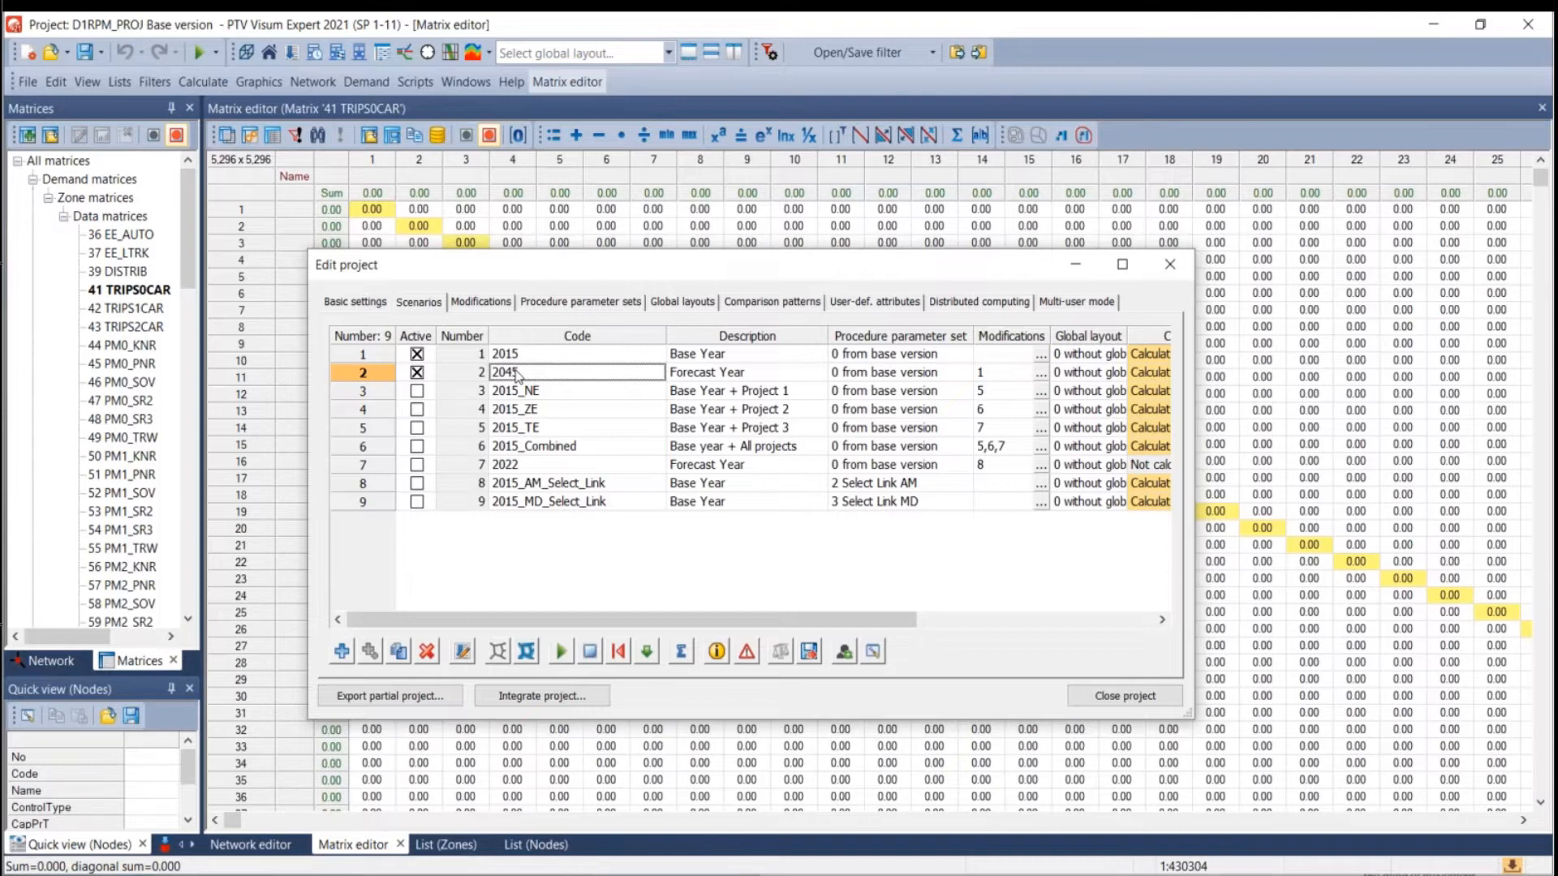
left_click(996, 376)
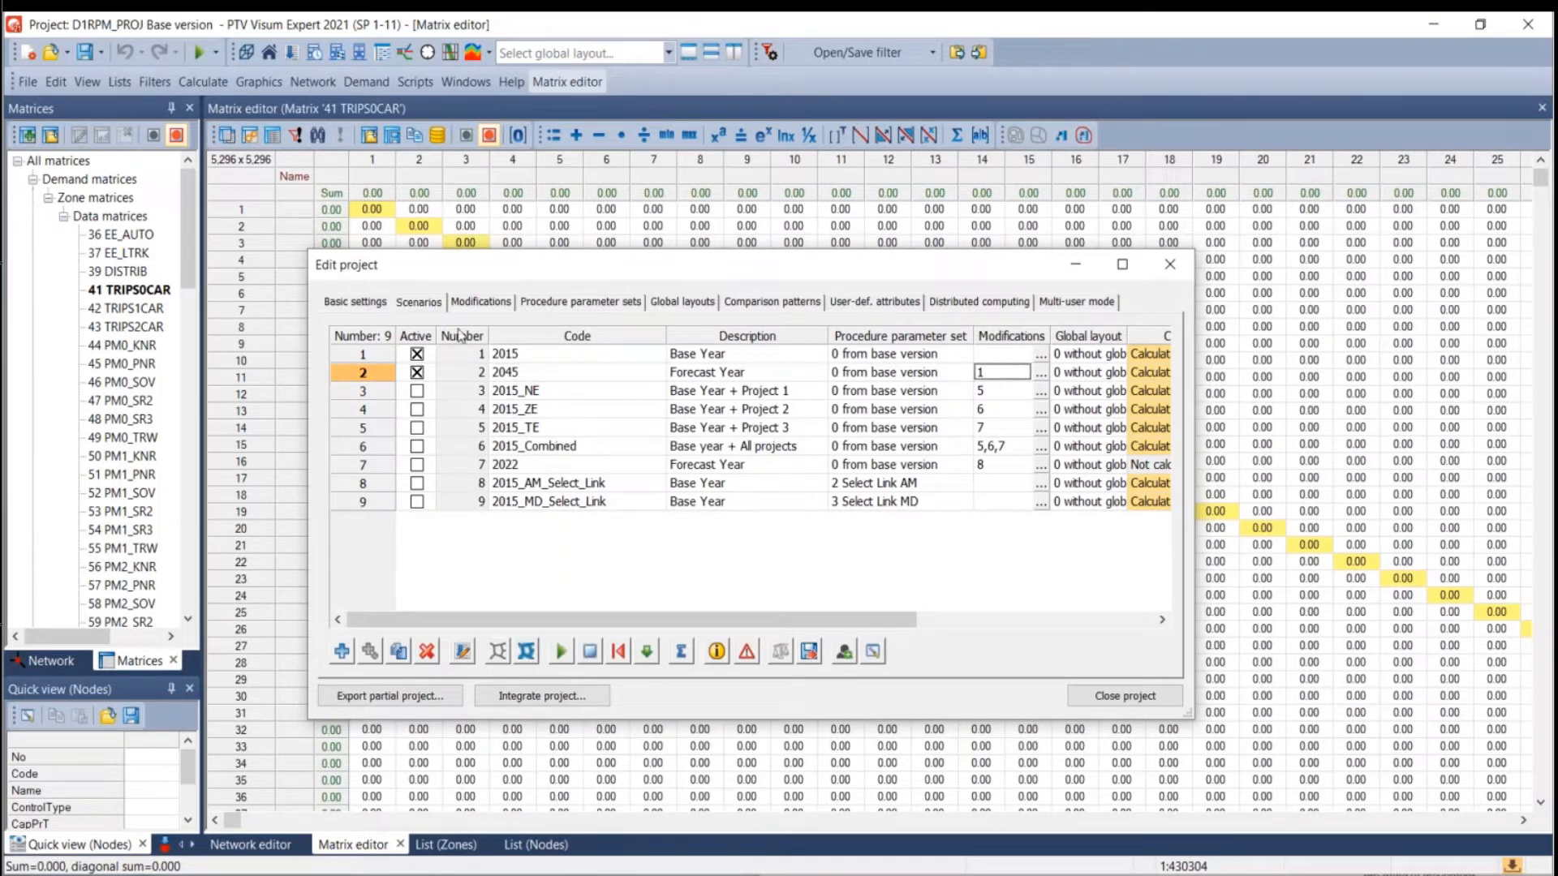
left_click(485, 302)
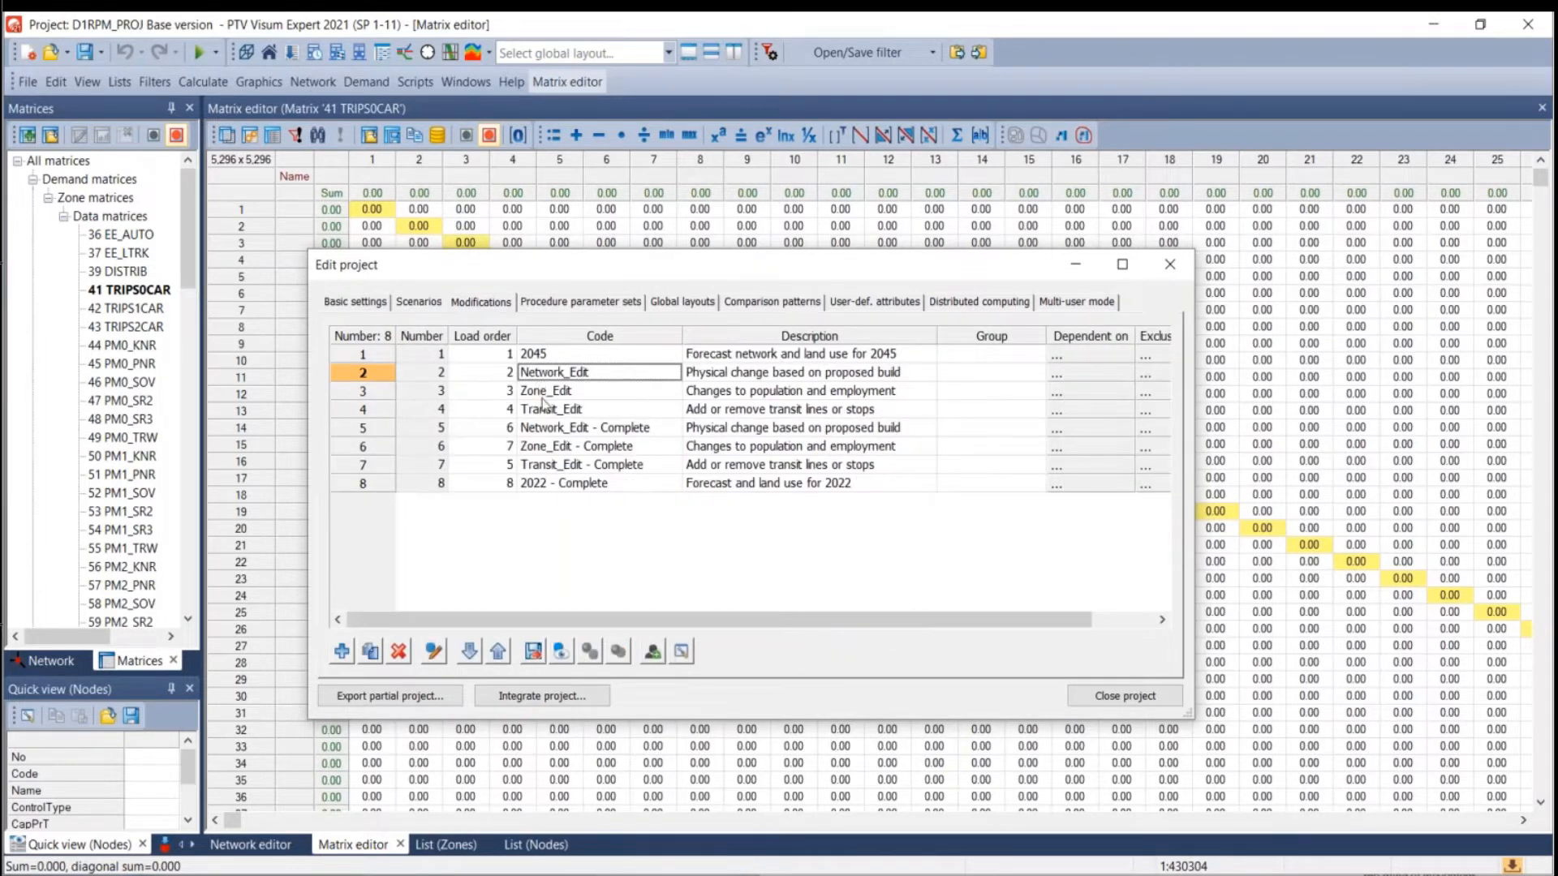
left_click(541, 397)
key("Down")
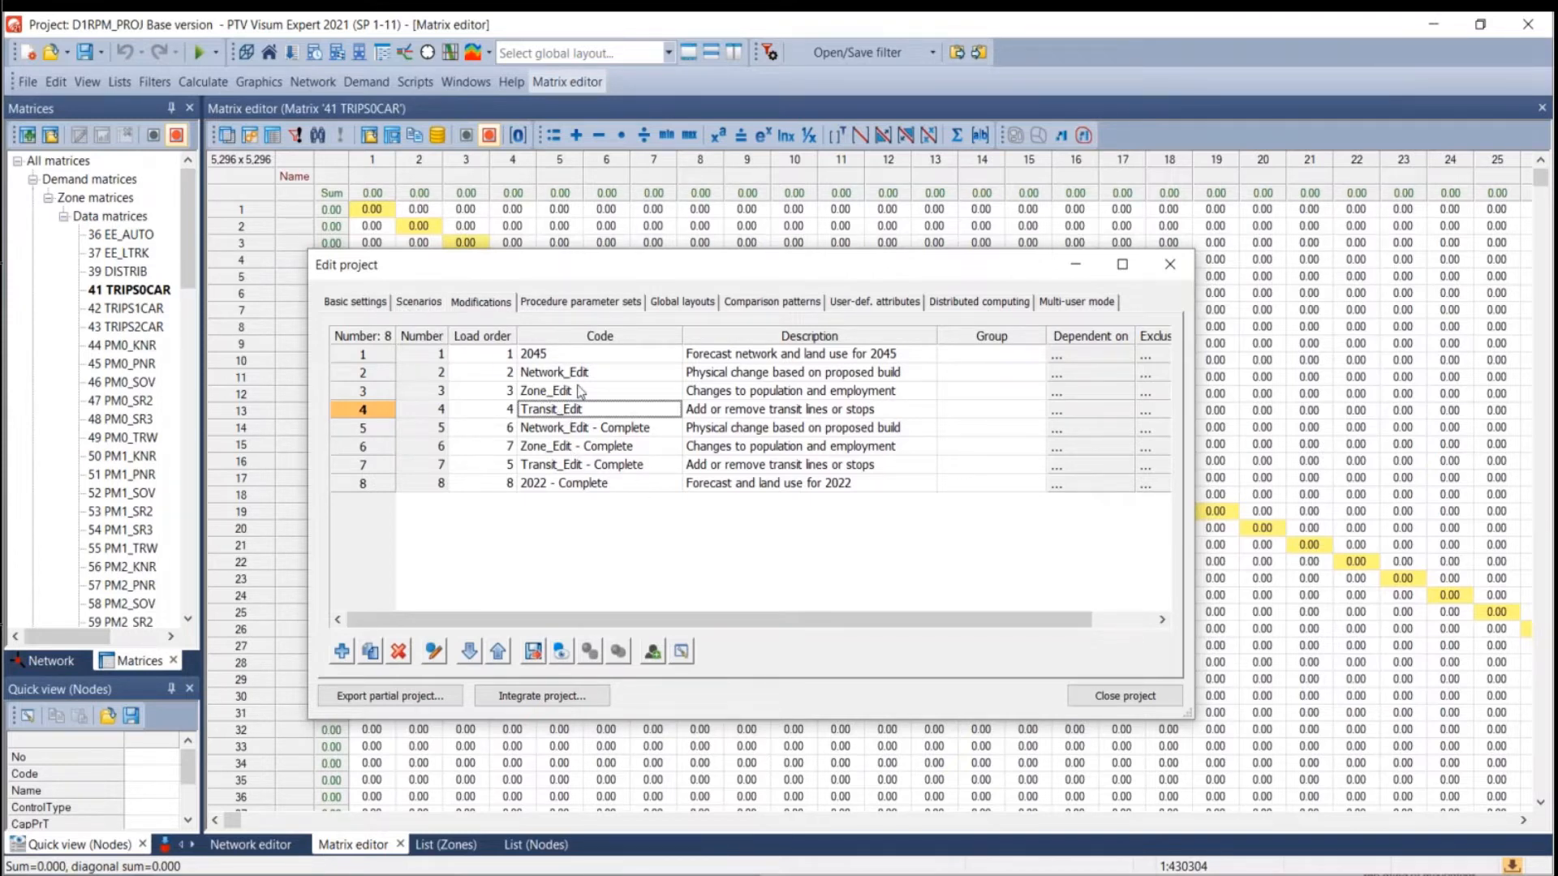
Review the modification selection of the 2045 scenario and close it without making changes.
left_click(428, 304)
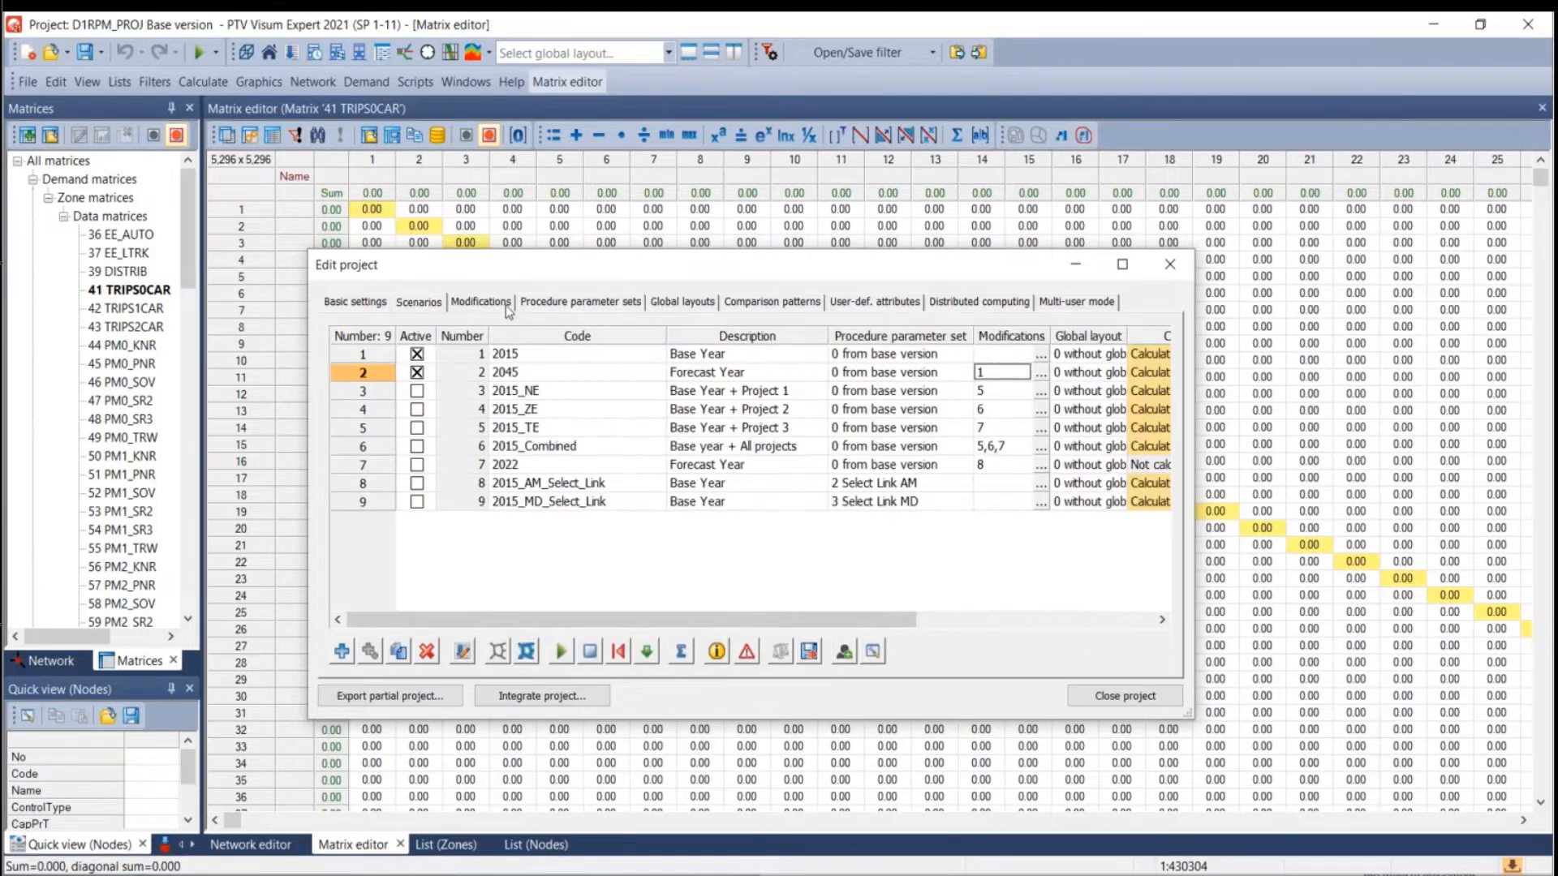
left_click(1041, 373)
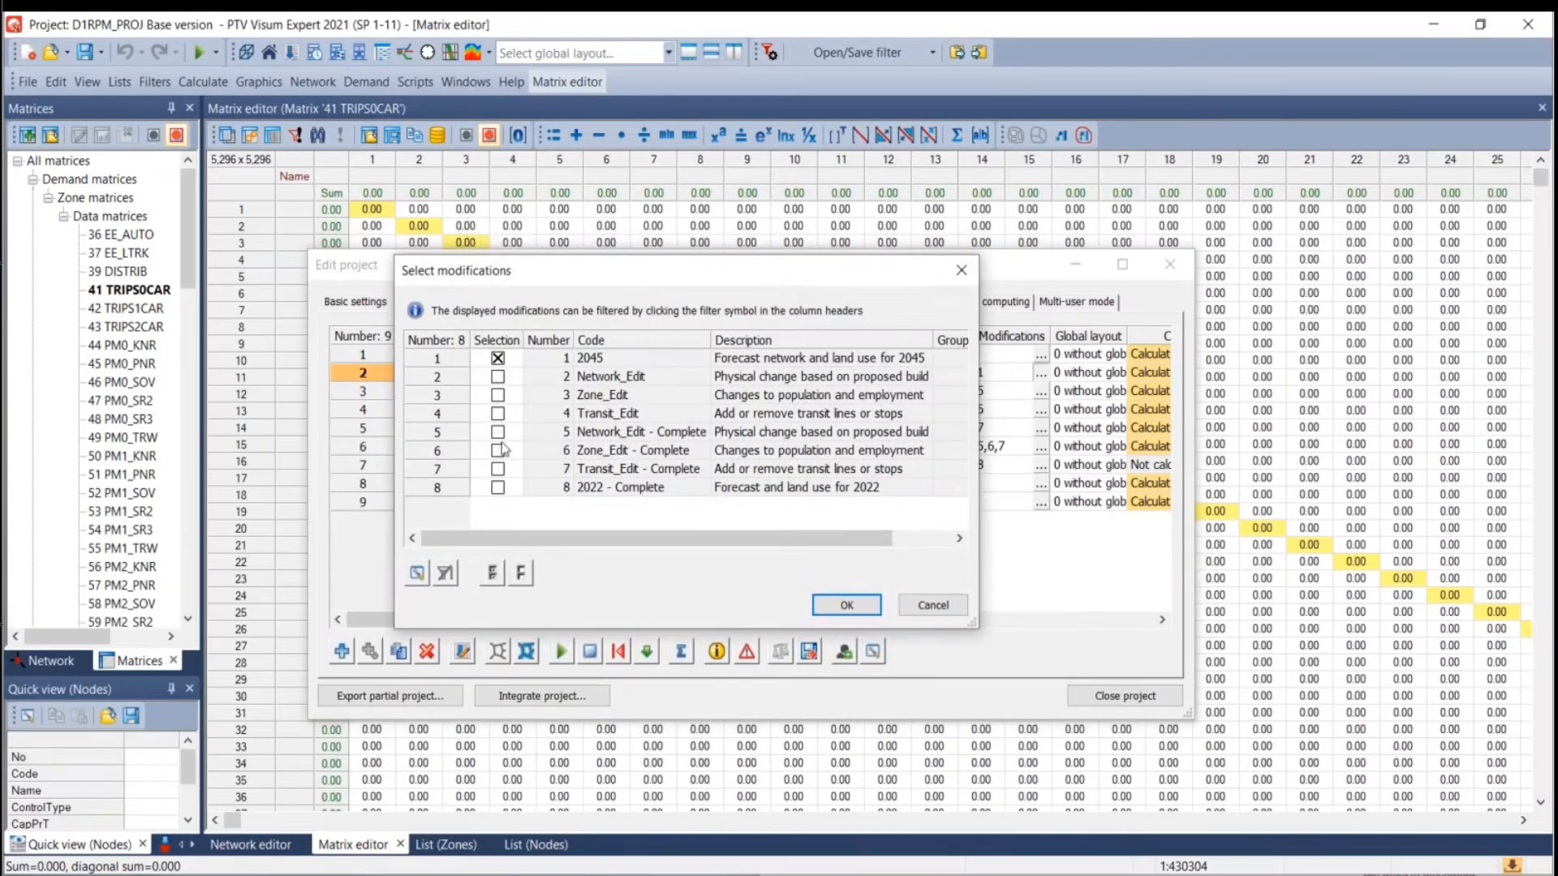
left_click(932, 606)
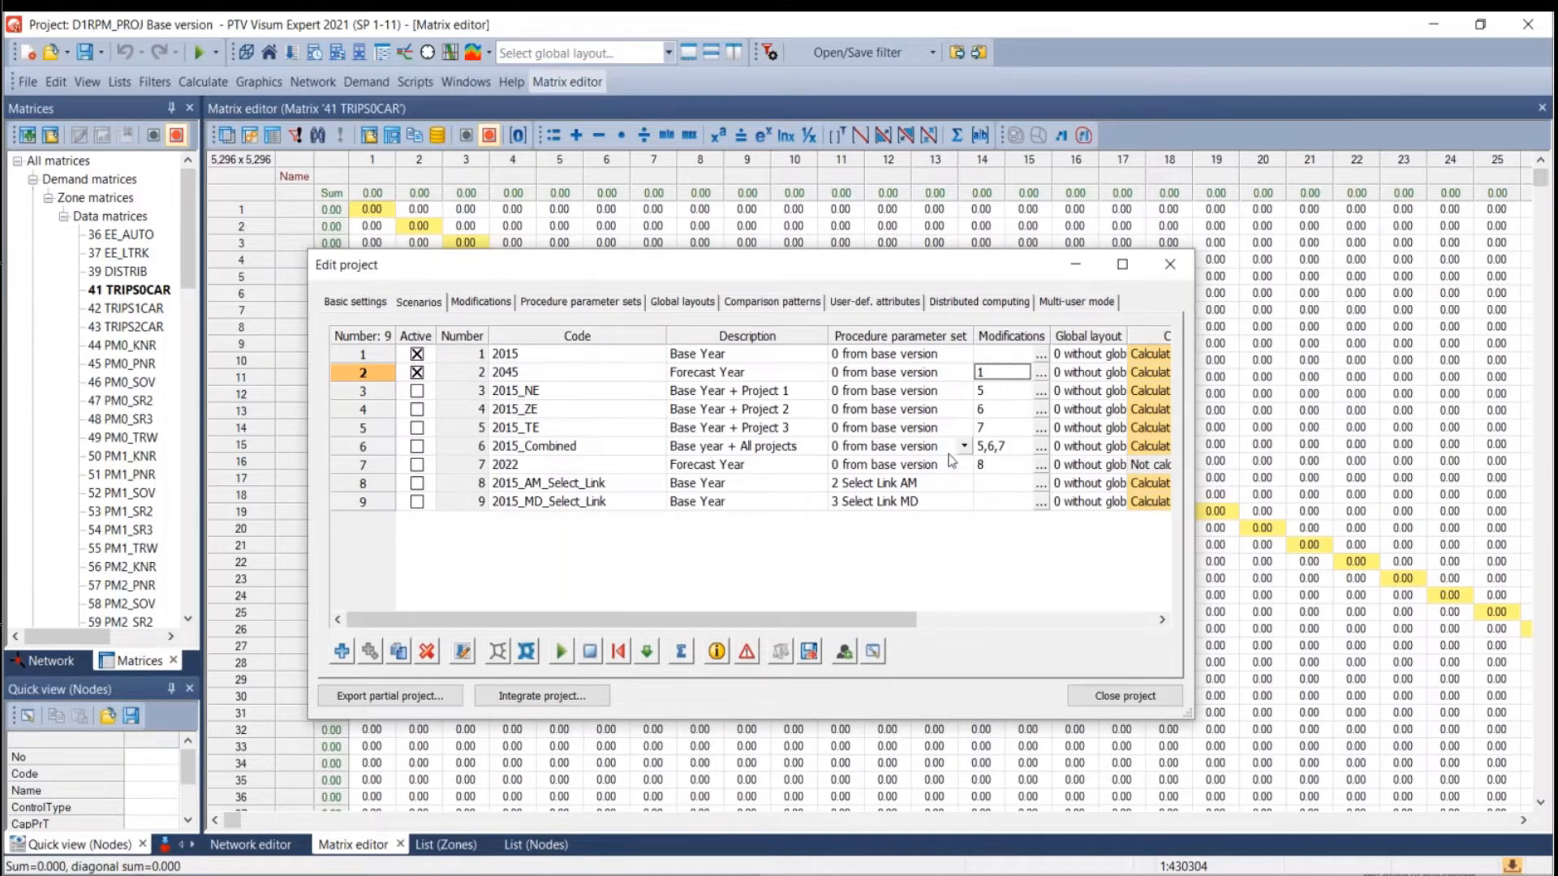
Review the Network_Edit entry among the project's modifications and the 2015 base year entry among its scenarios.
left_click(488, 302)
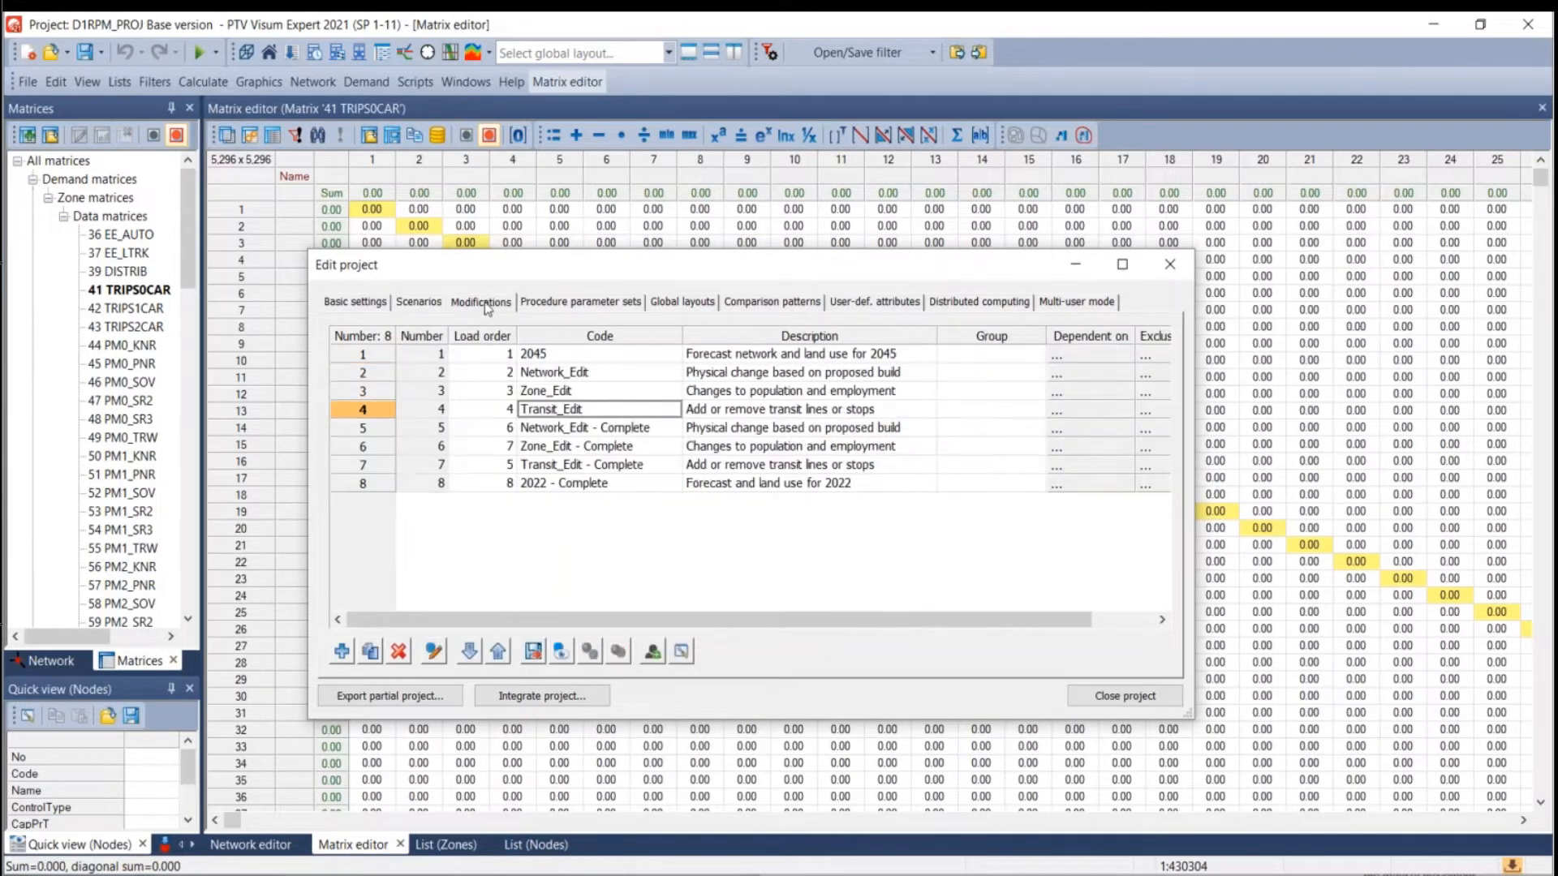
left_click(545, 373)
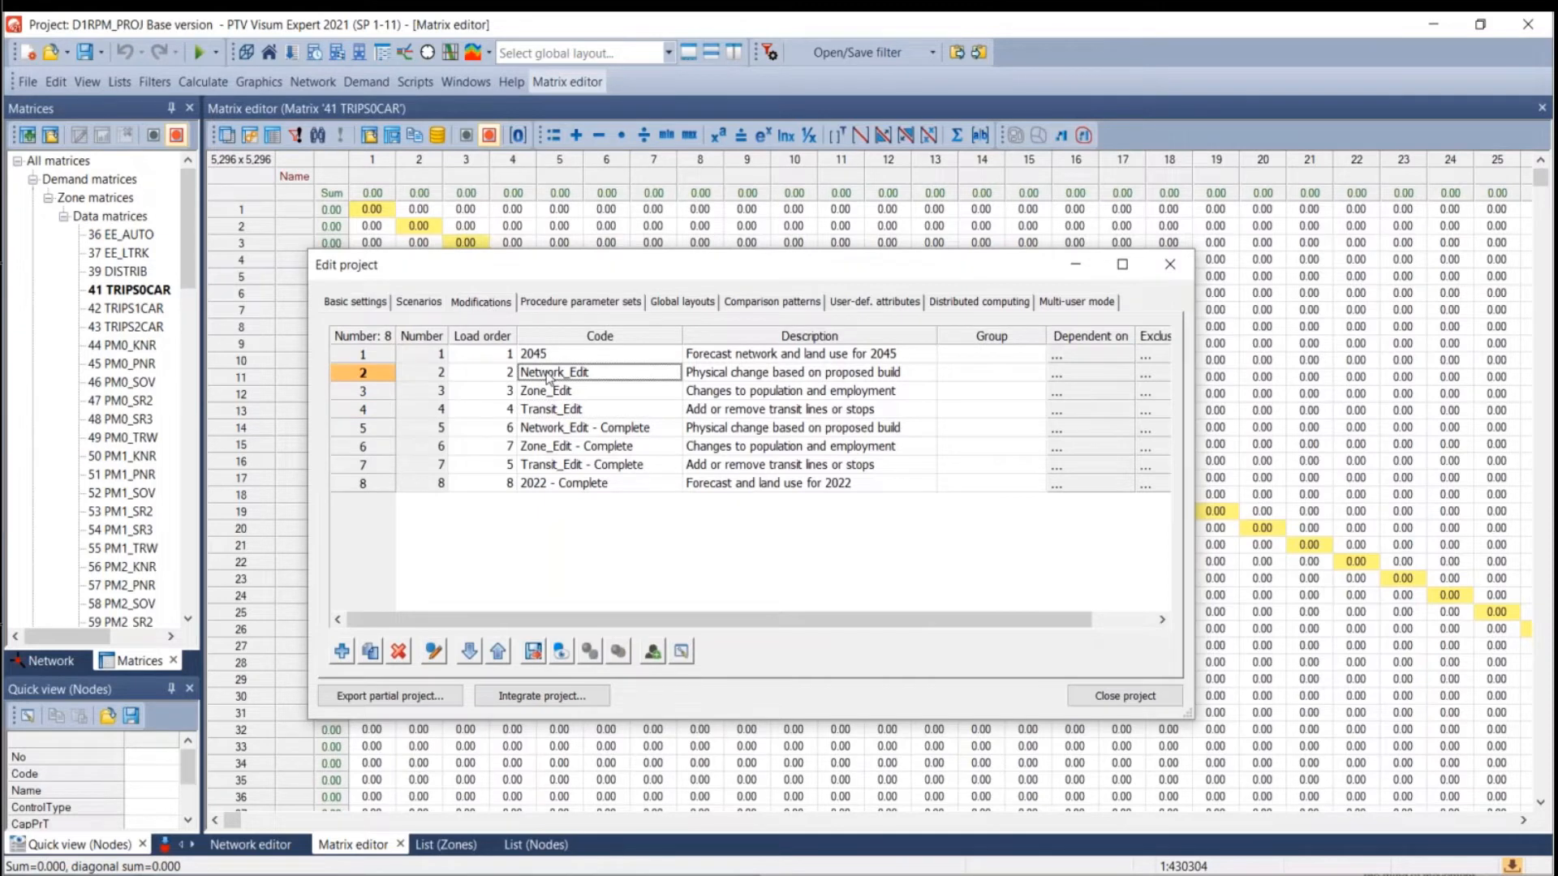
left_click(418, 305)
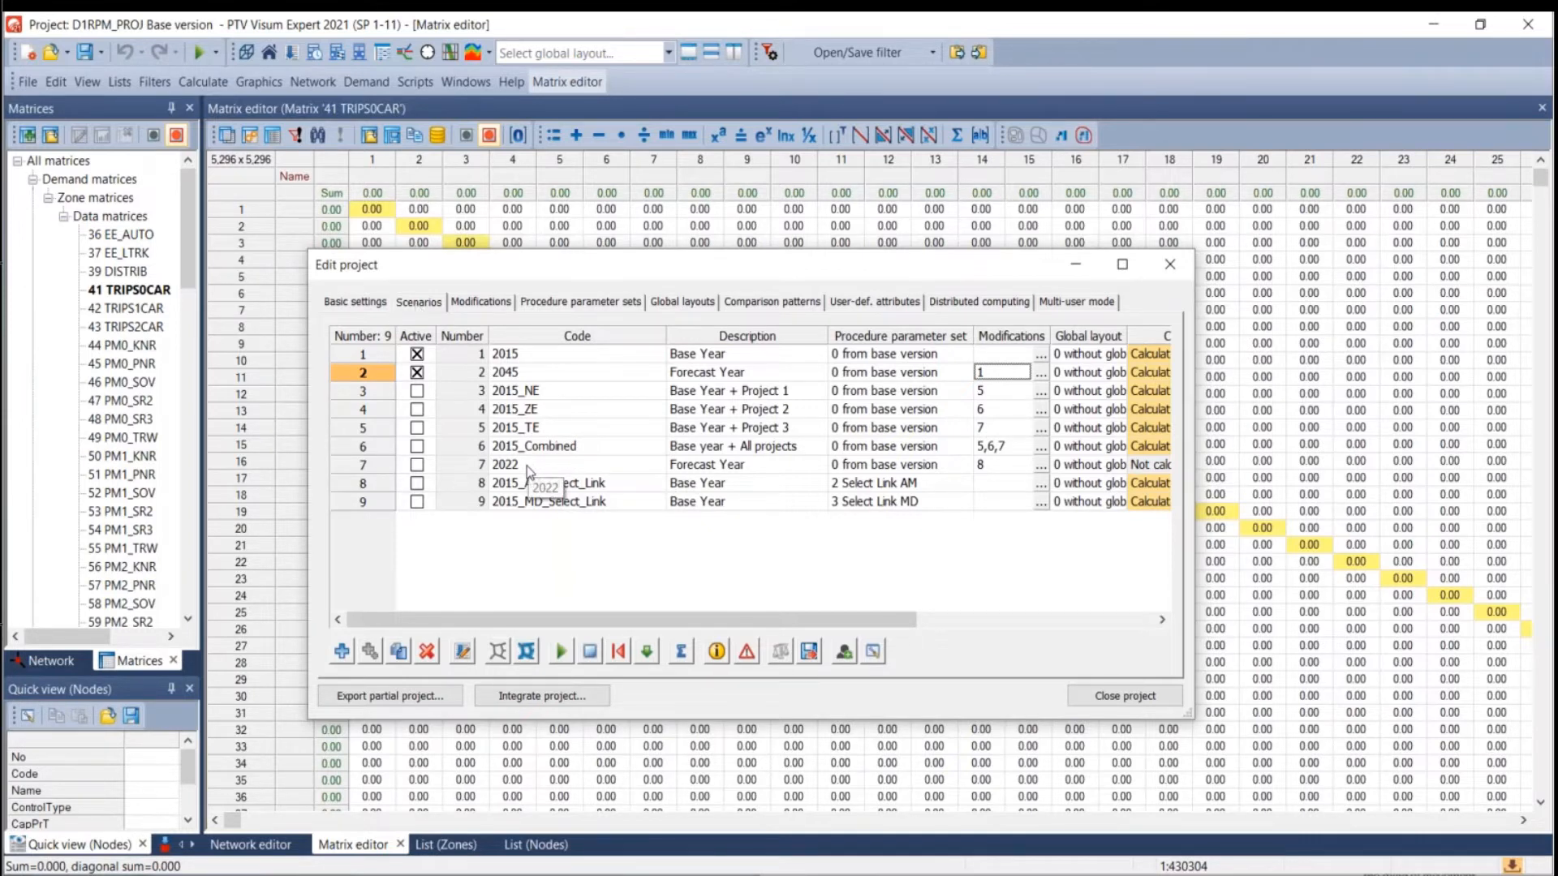
left_click(545, 359)
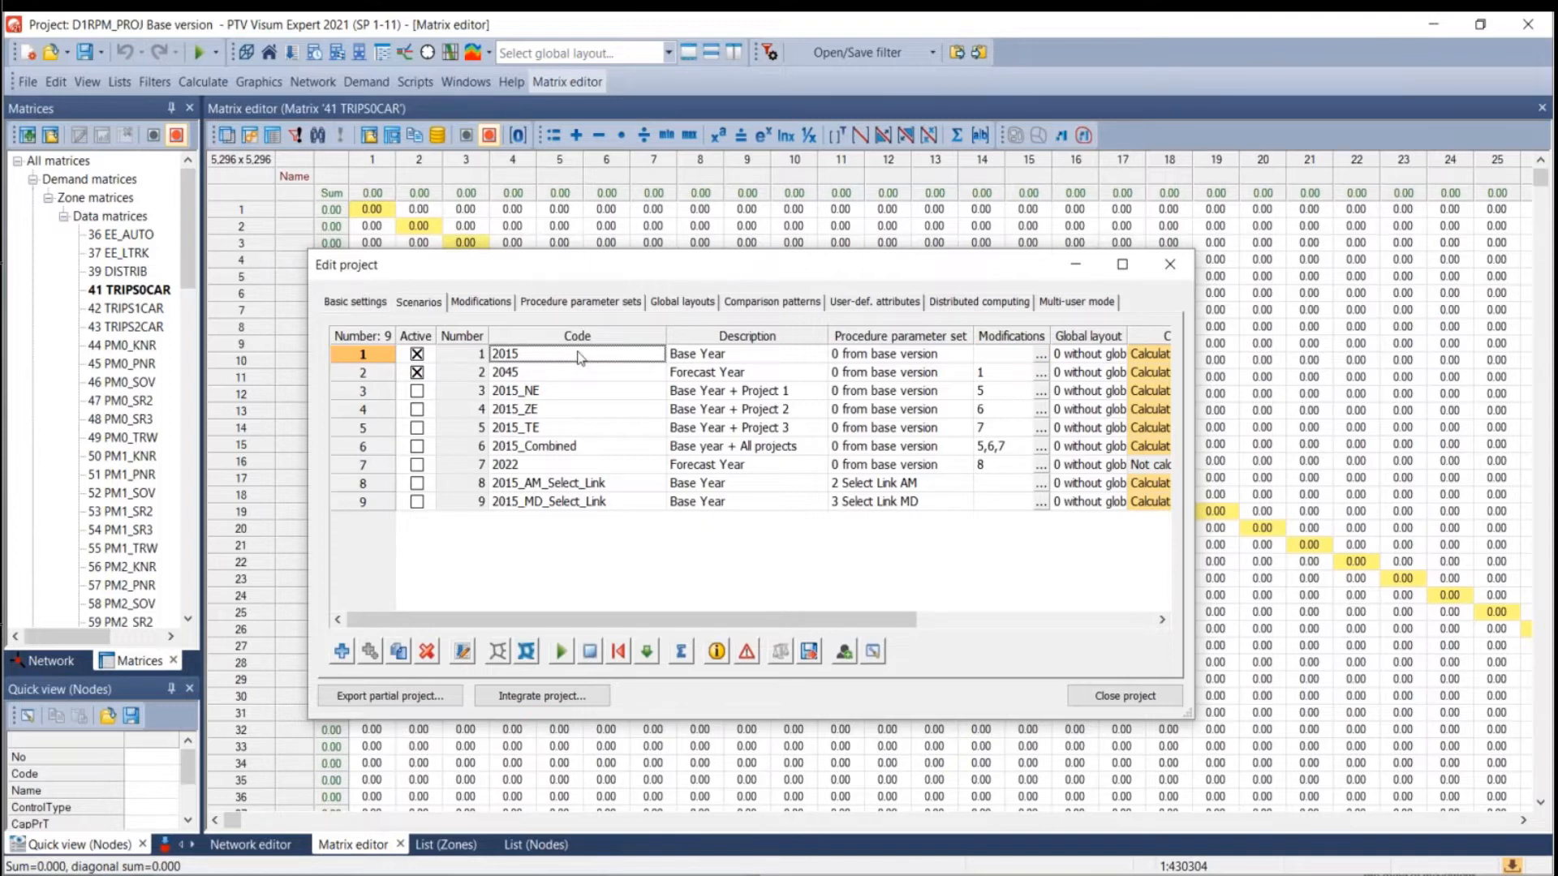
Assign the Network_Edit modification to the 2022 scenario in addition to 2022 - Complete.
left_click(585, 467)
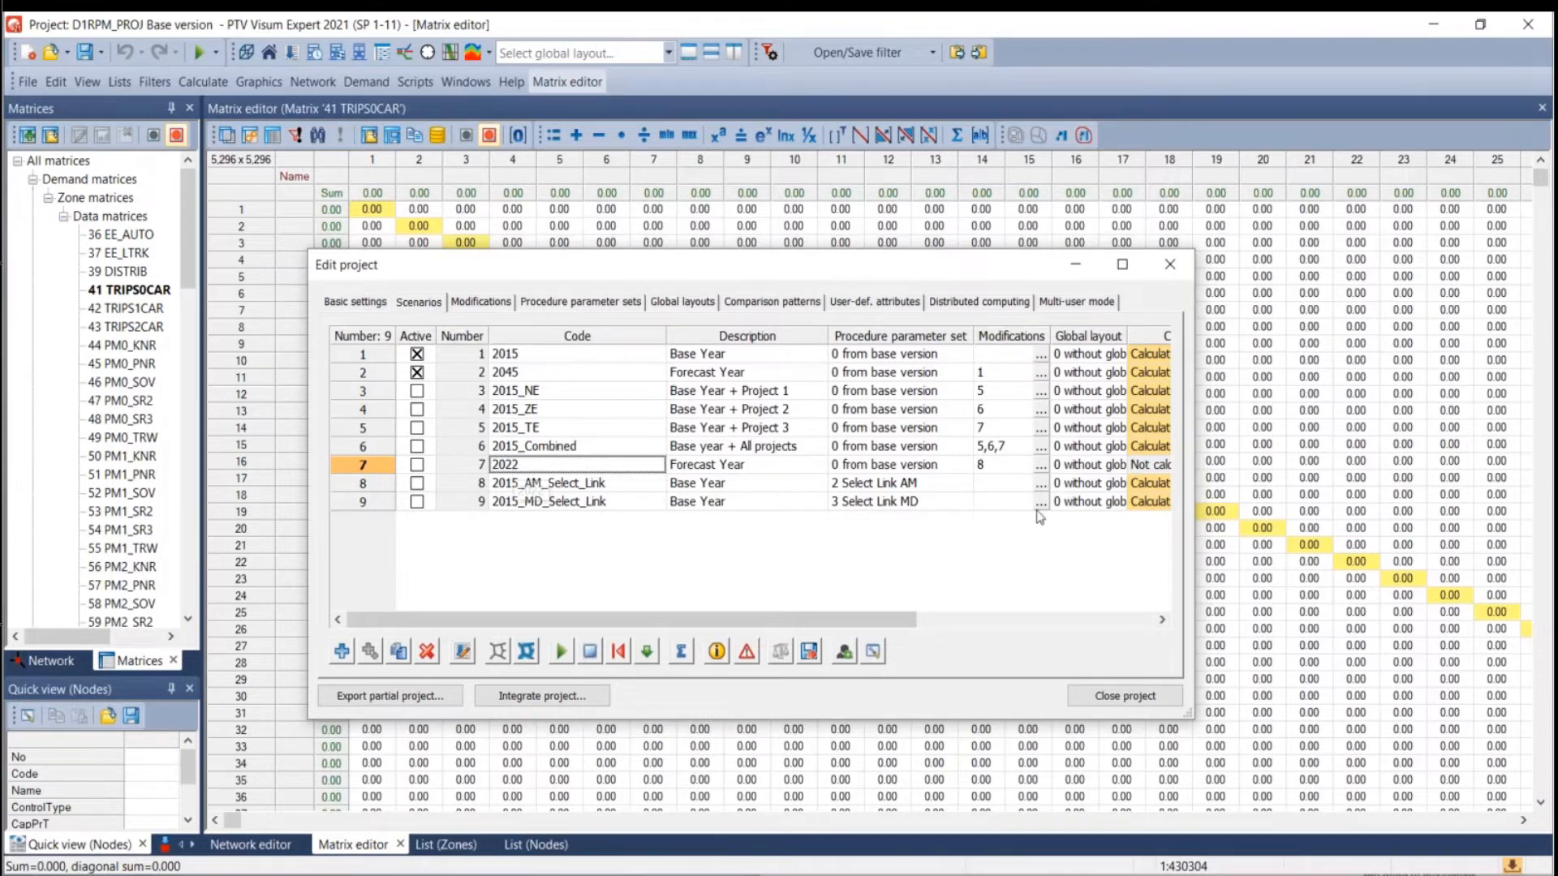
left_click(1037, 464)
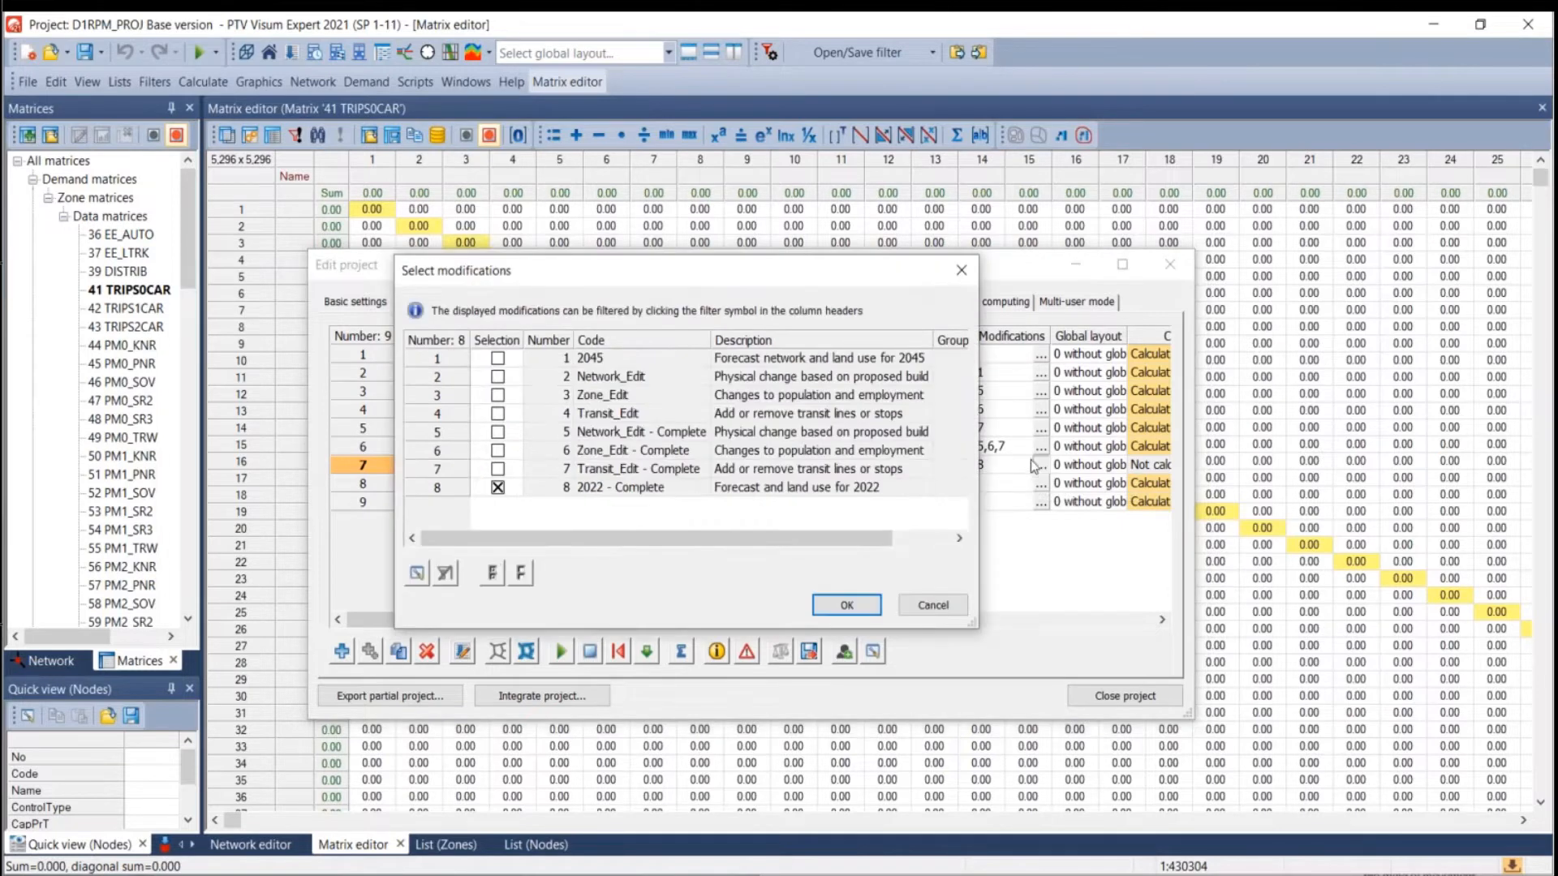
left_click(499, 378)
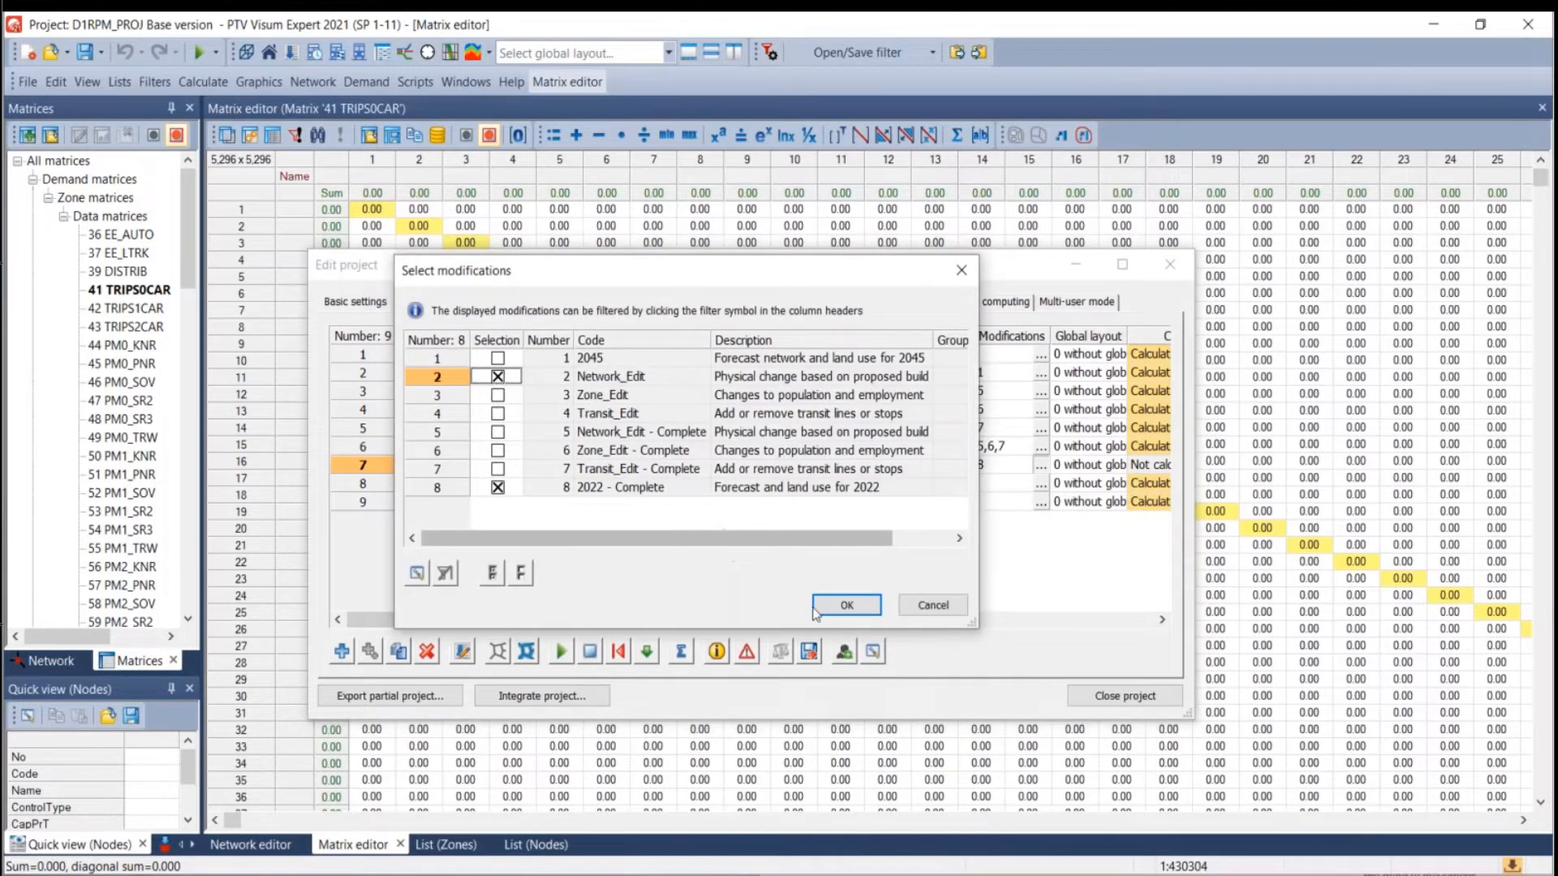
left_click(847, 606)
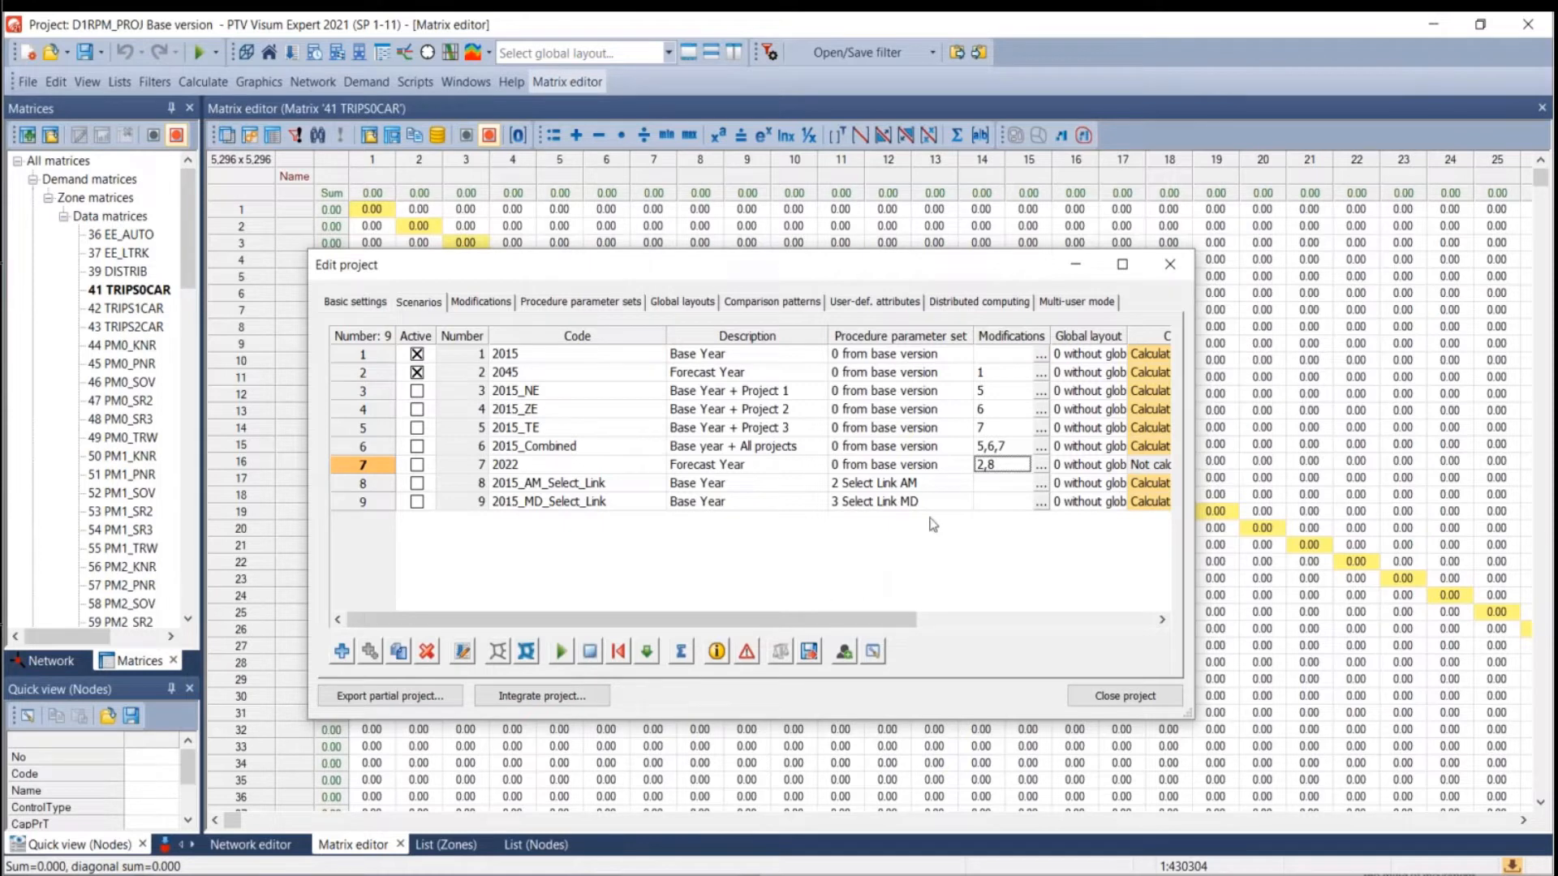
Remove the Network_Edit modification from the 2022 scenario, keeping only 2022 - Complete selected.
left_click(1040, 464)
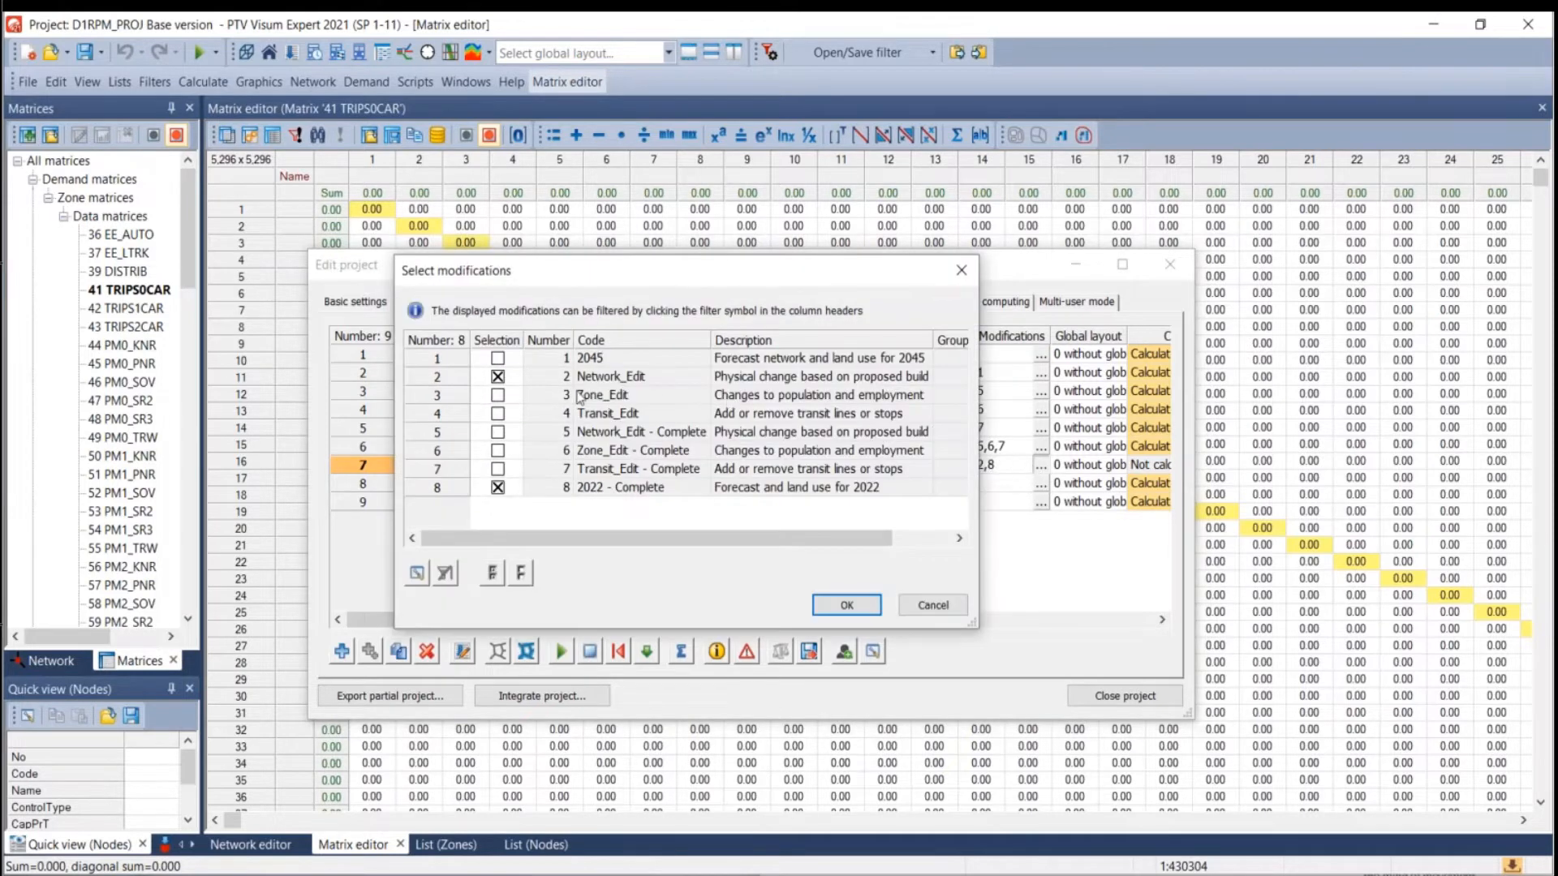
left_click(498, 376)
left_click(846, 604)
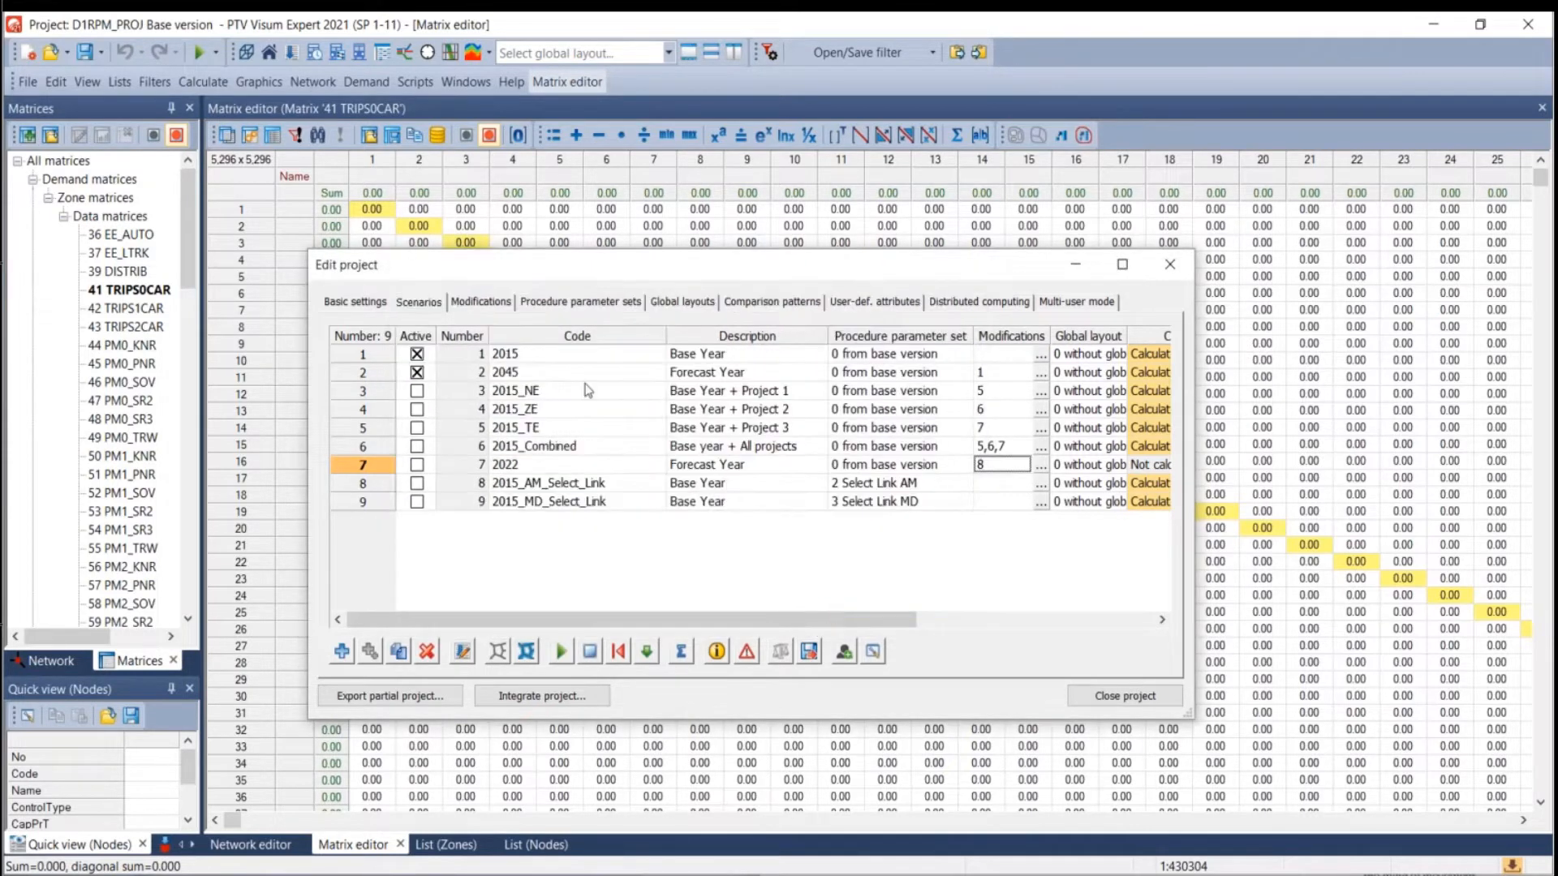
Compare the project's modifications with its scenarios, check the slide on creating alternate scenarios, and return to Visum's scenario list.
left_click(471, 302)
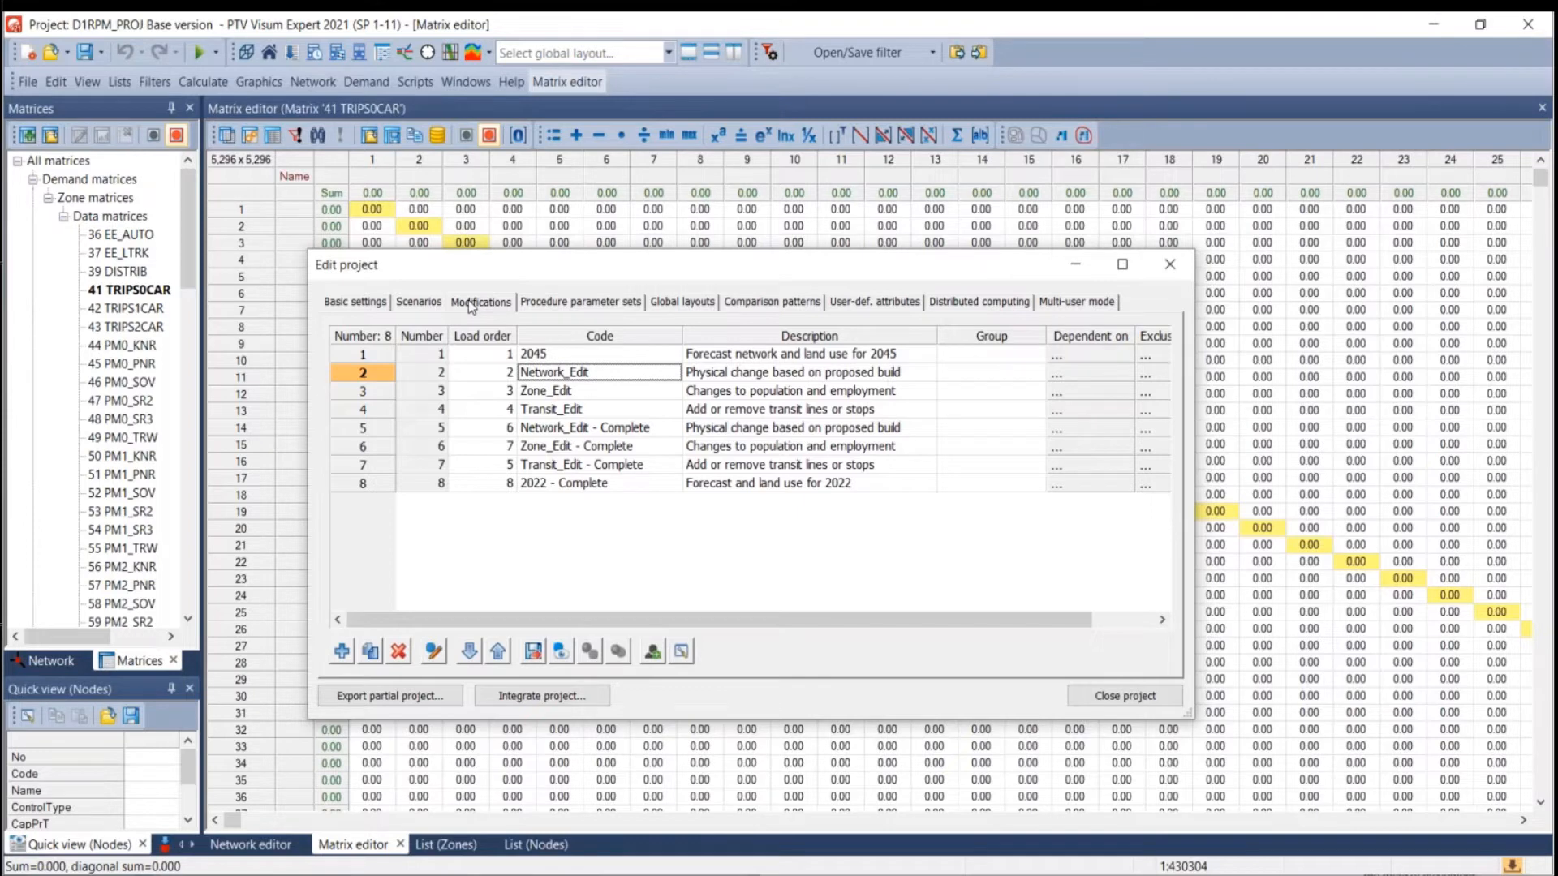
left_click(414, 304)
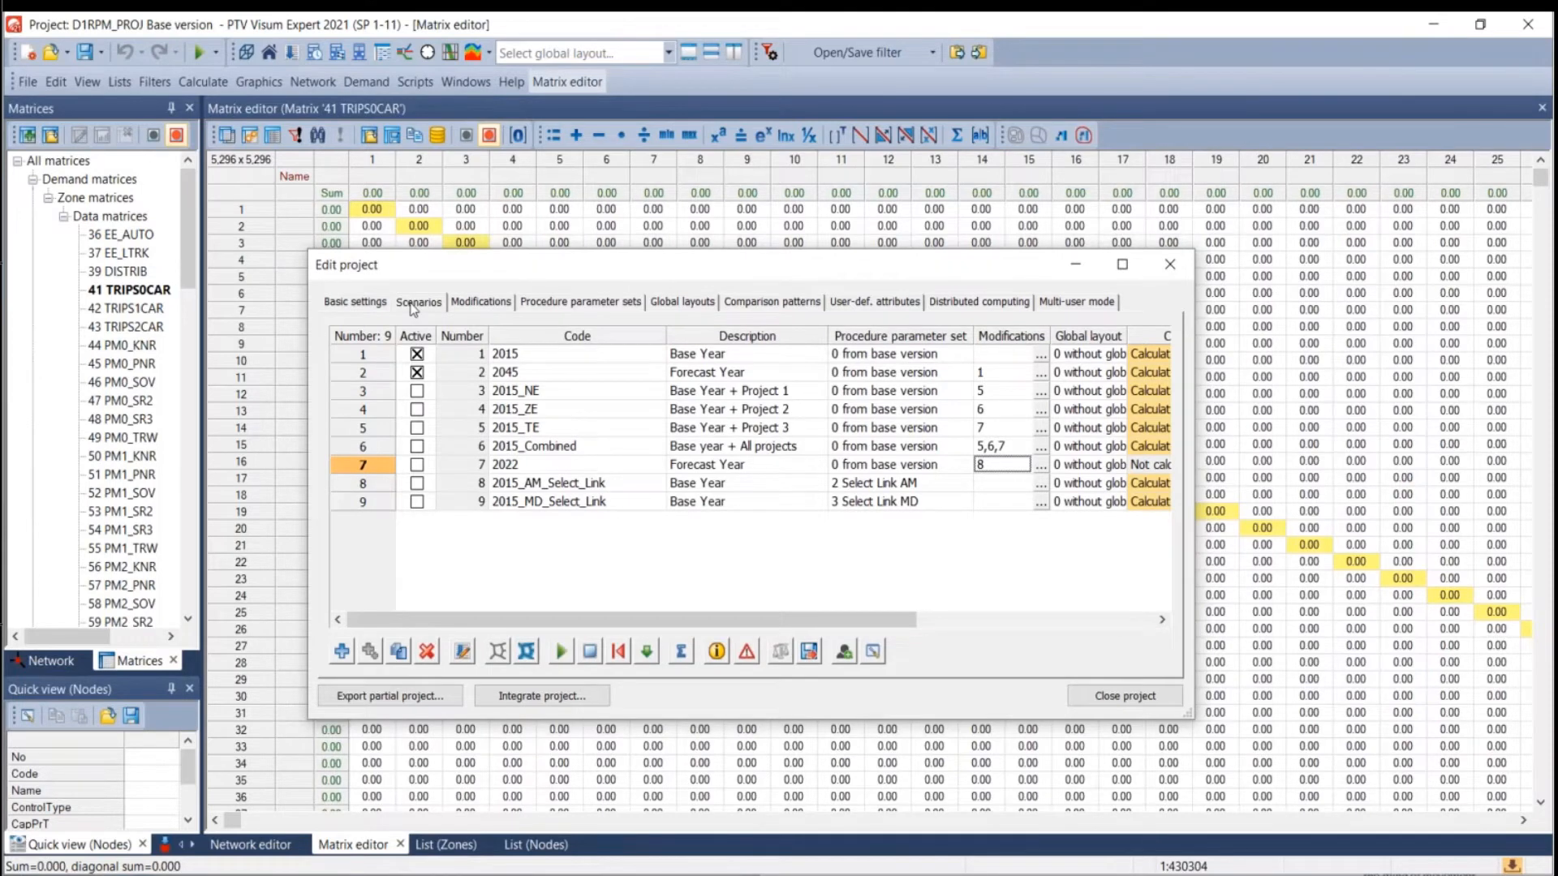
left_click(481, 303)
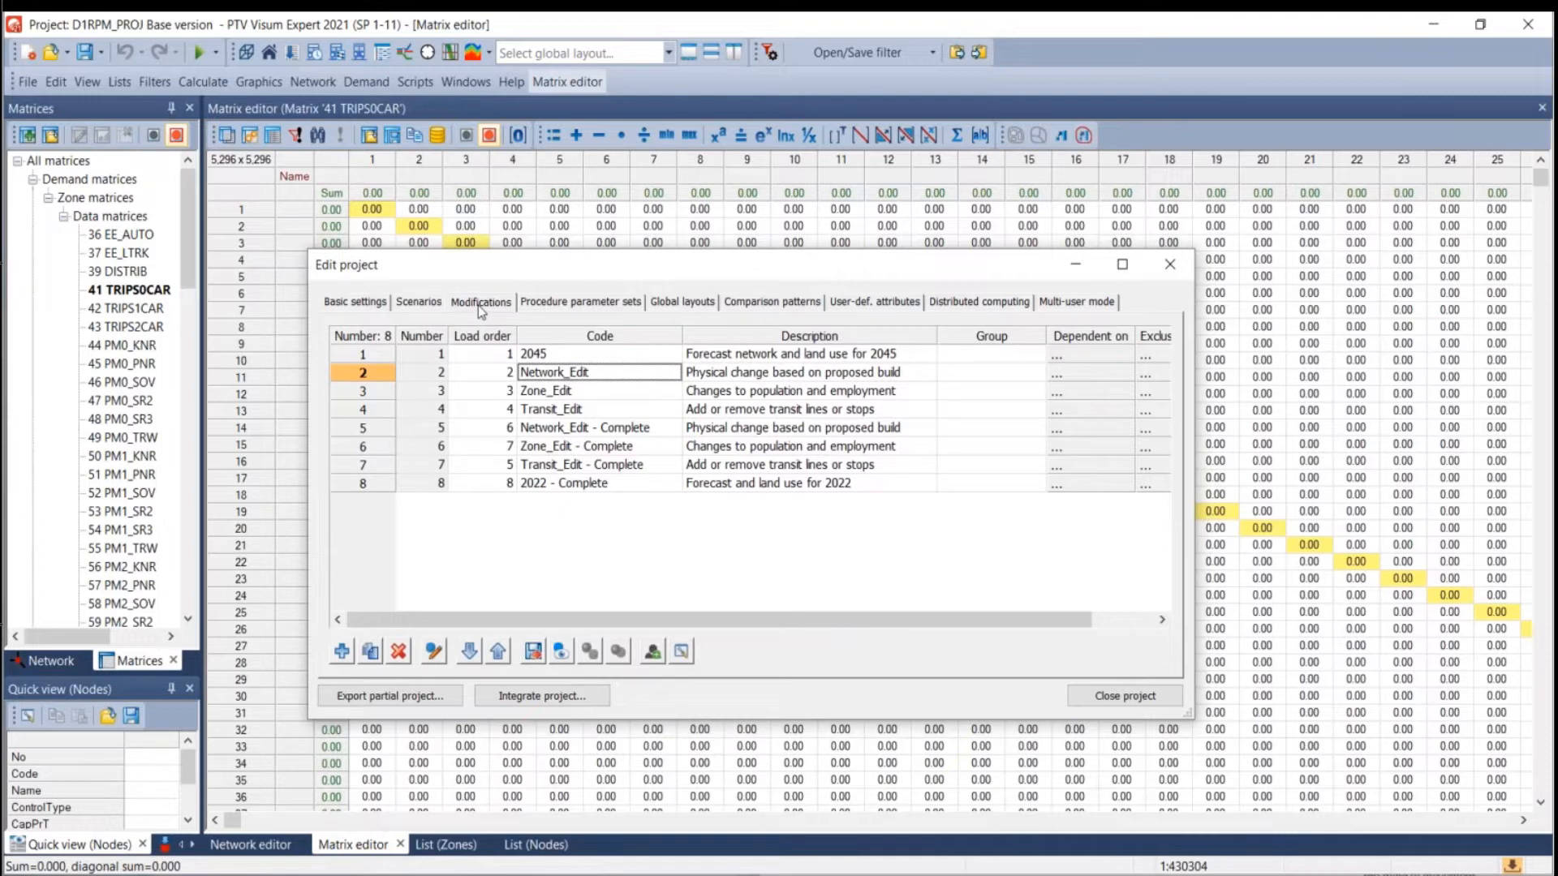
left_click(417, 301)
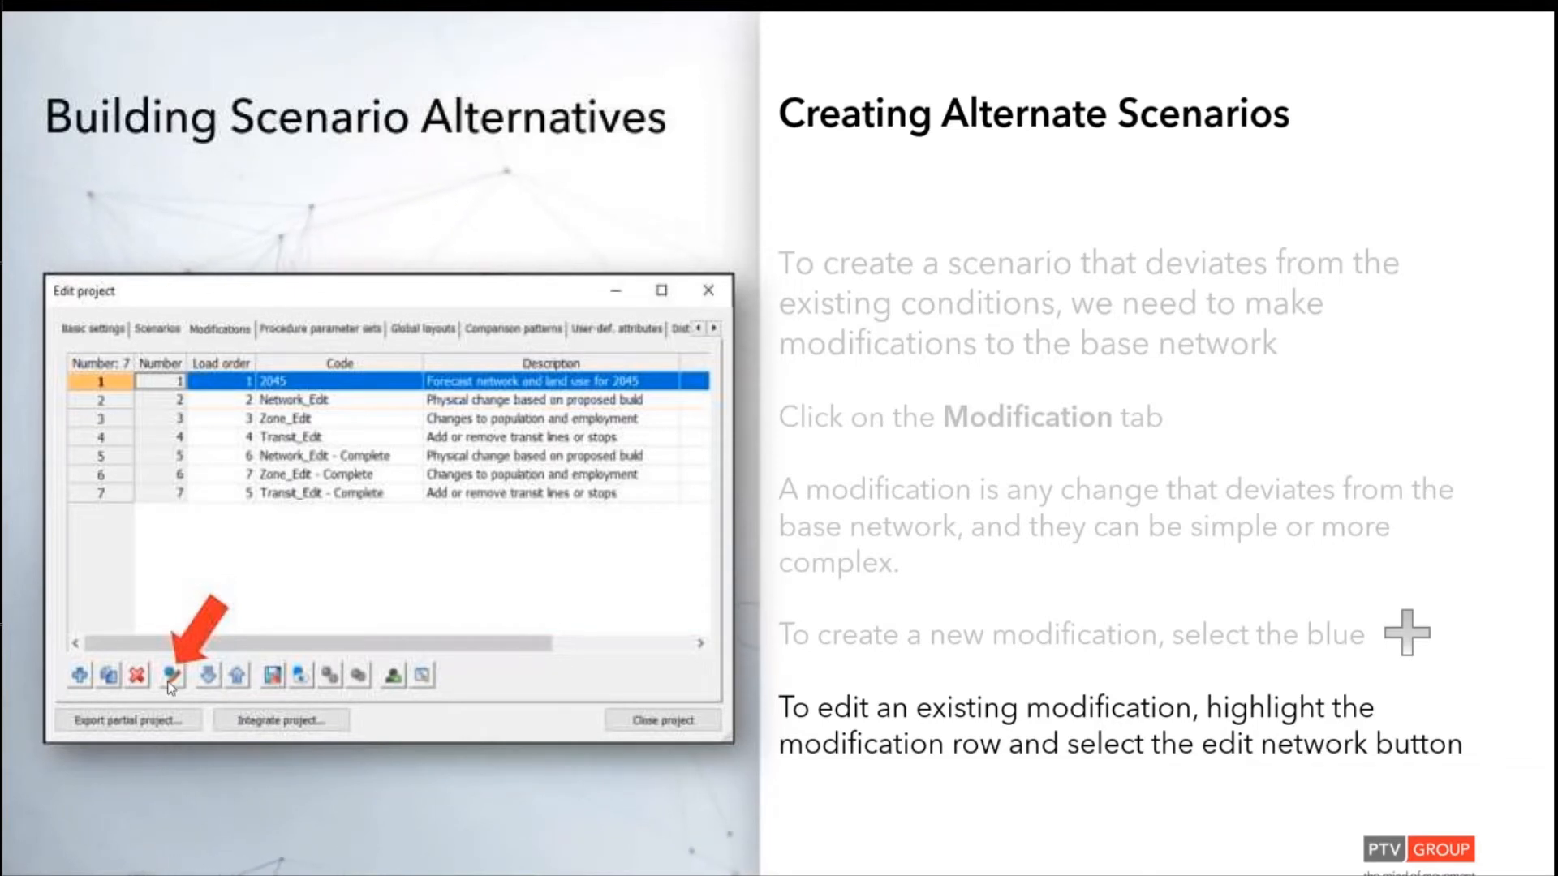
left_click(328, 746)
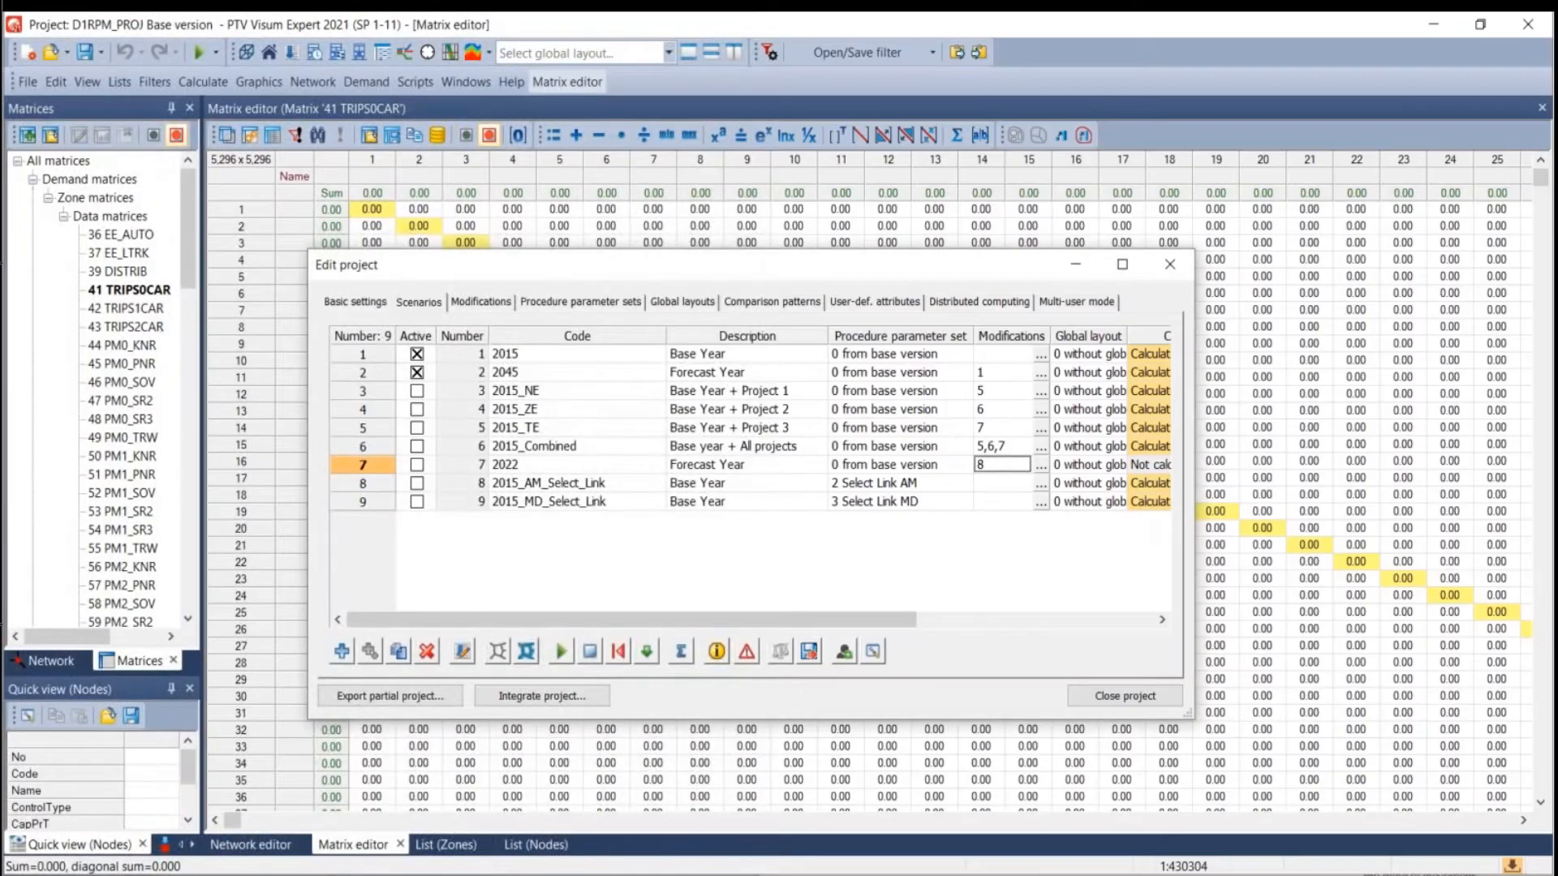
Switch to File Explorer and bring up the D1RPM_old folder in a separate window beside the D1RPM_PROJ folder.
key("alt+Tab")
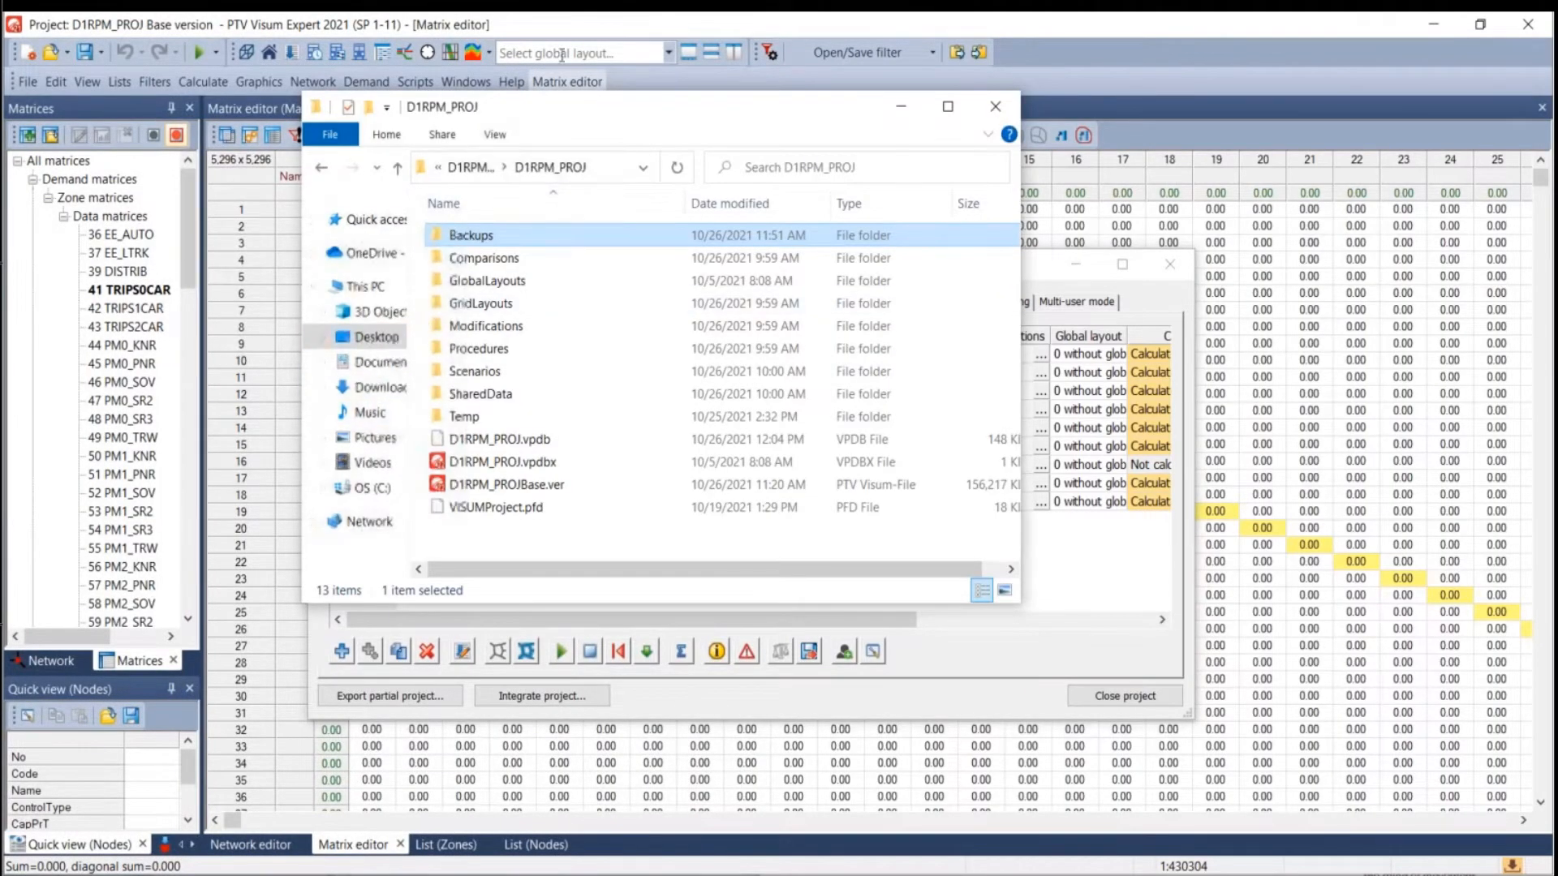
left_click(415, 874)
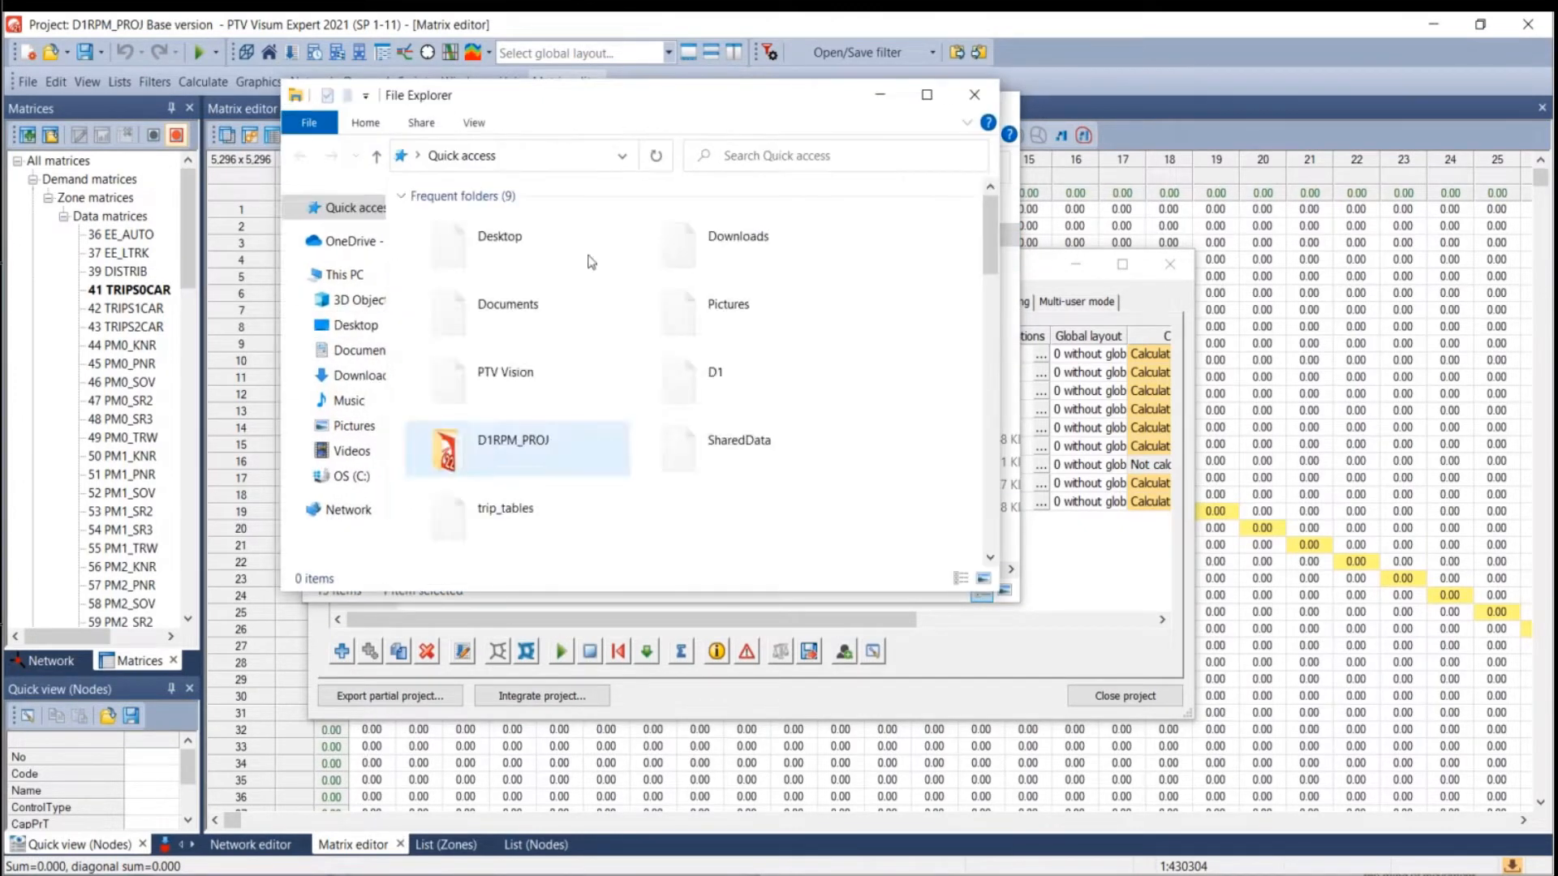
left_click_drag(643, 104, 1557, 243)
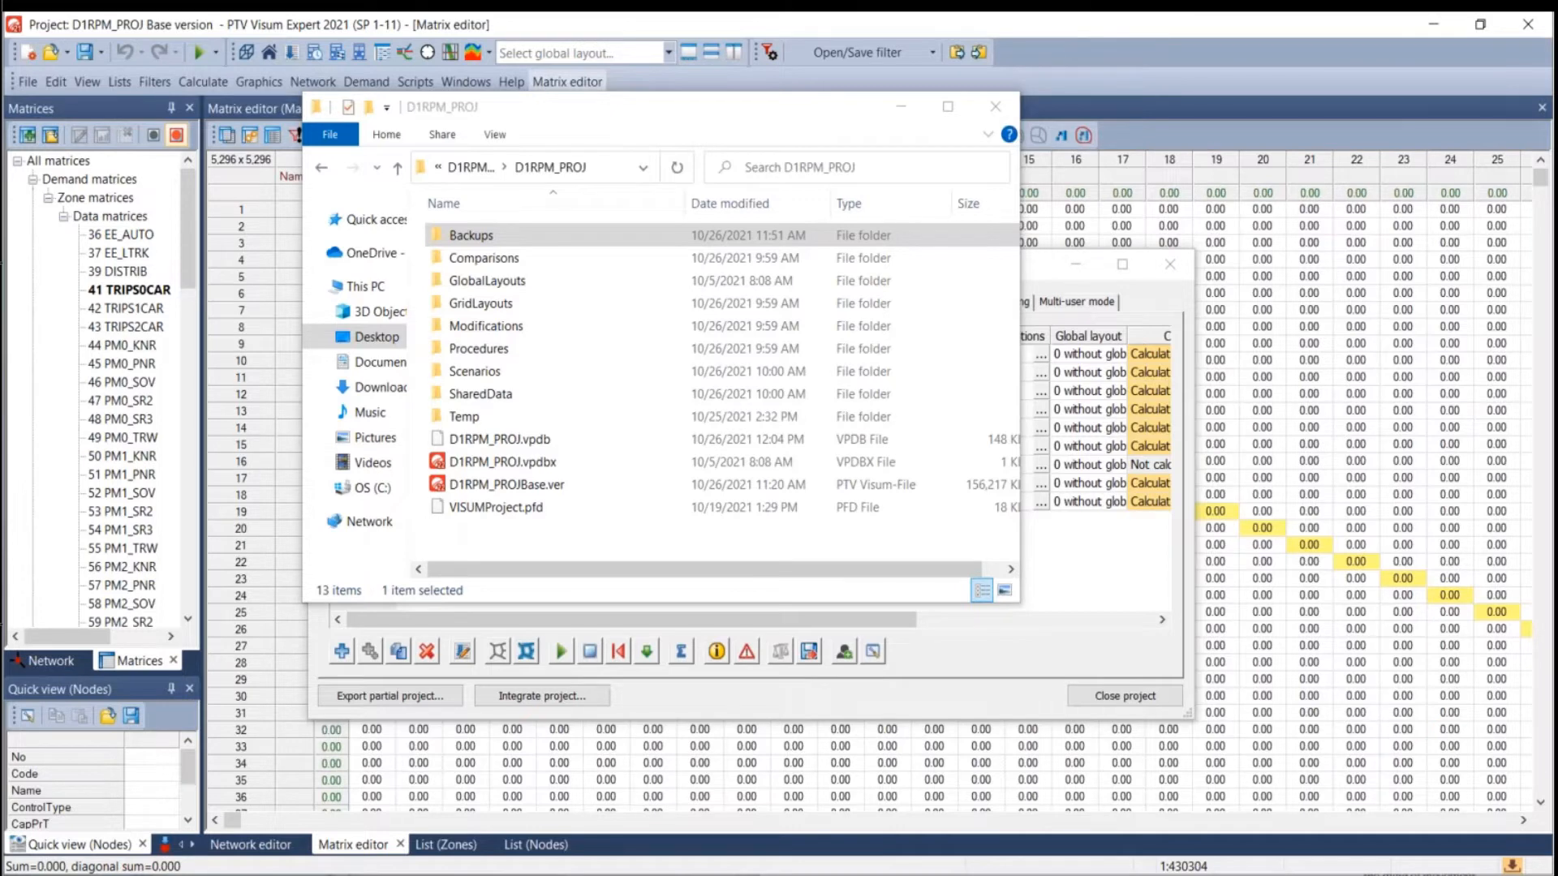
left_click_drag(843, 875, 684, 99)
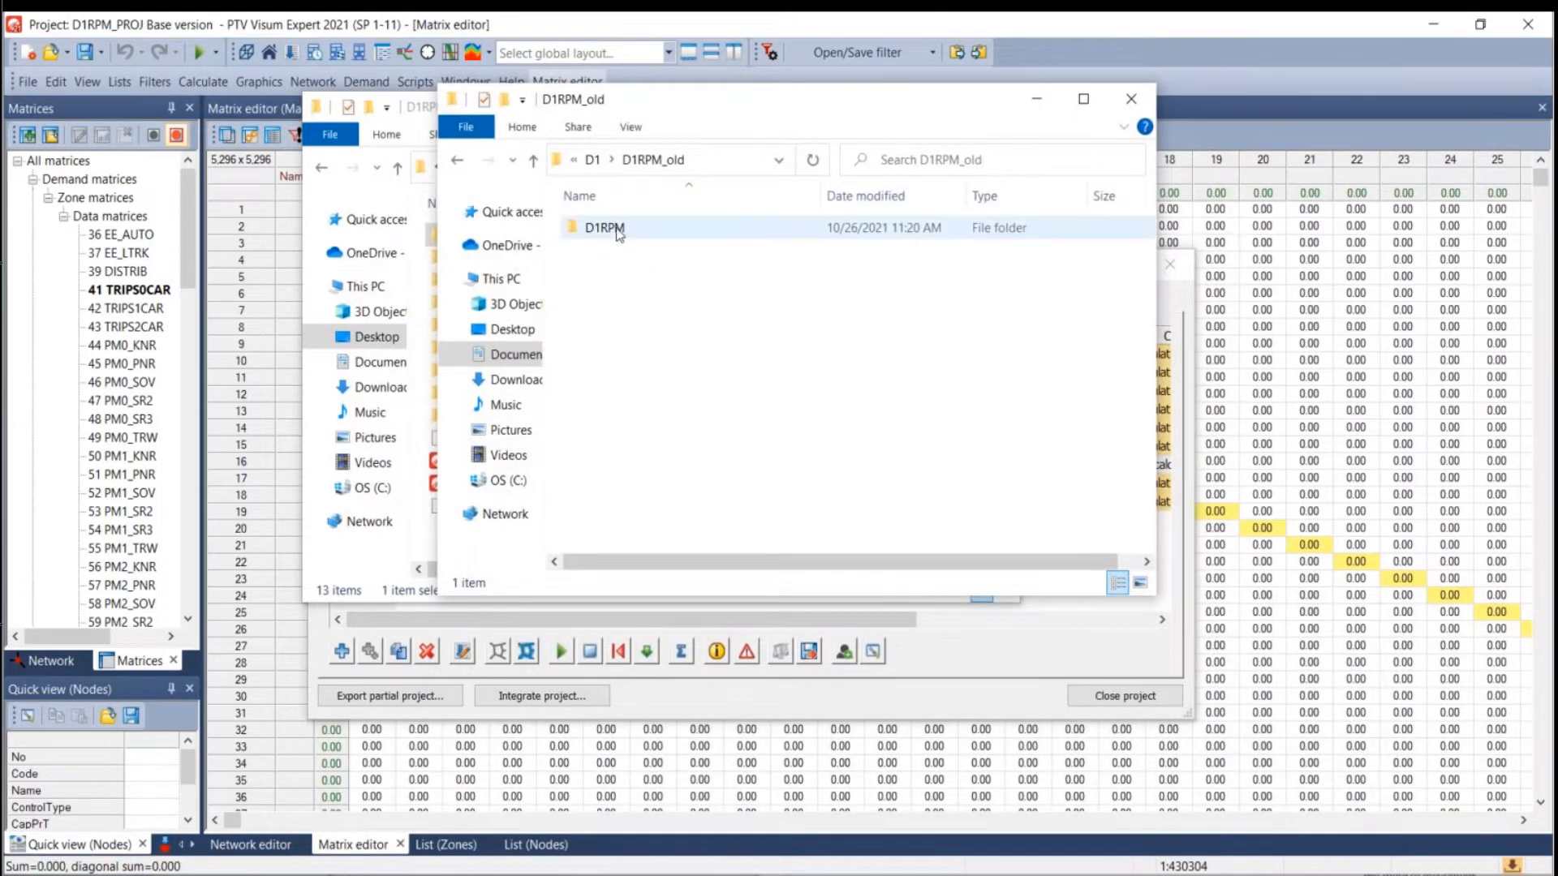
Look inside the 2045 and 2015 folders of D1RPM for their Visum version files.
double_click(619, 229)
left_click(629, 236)
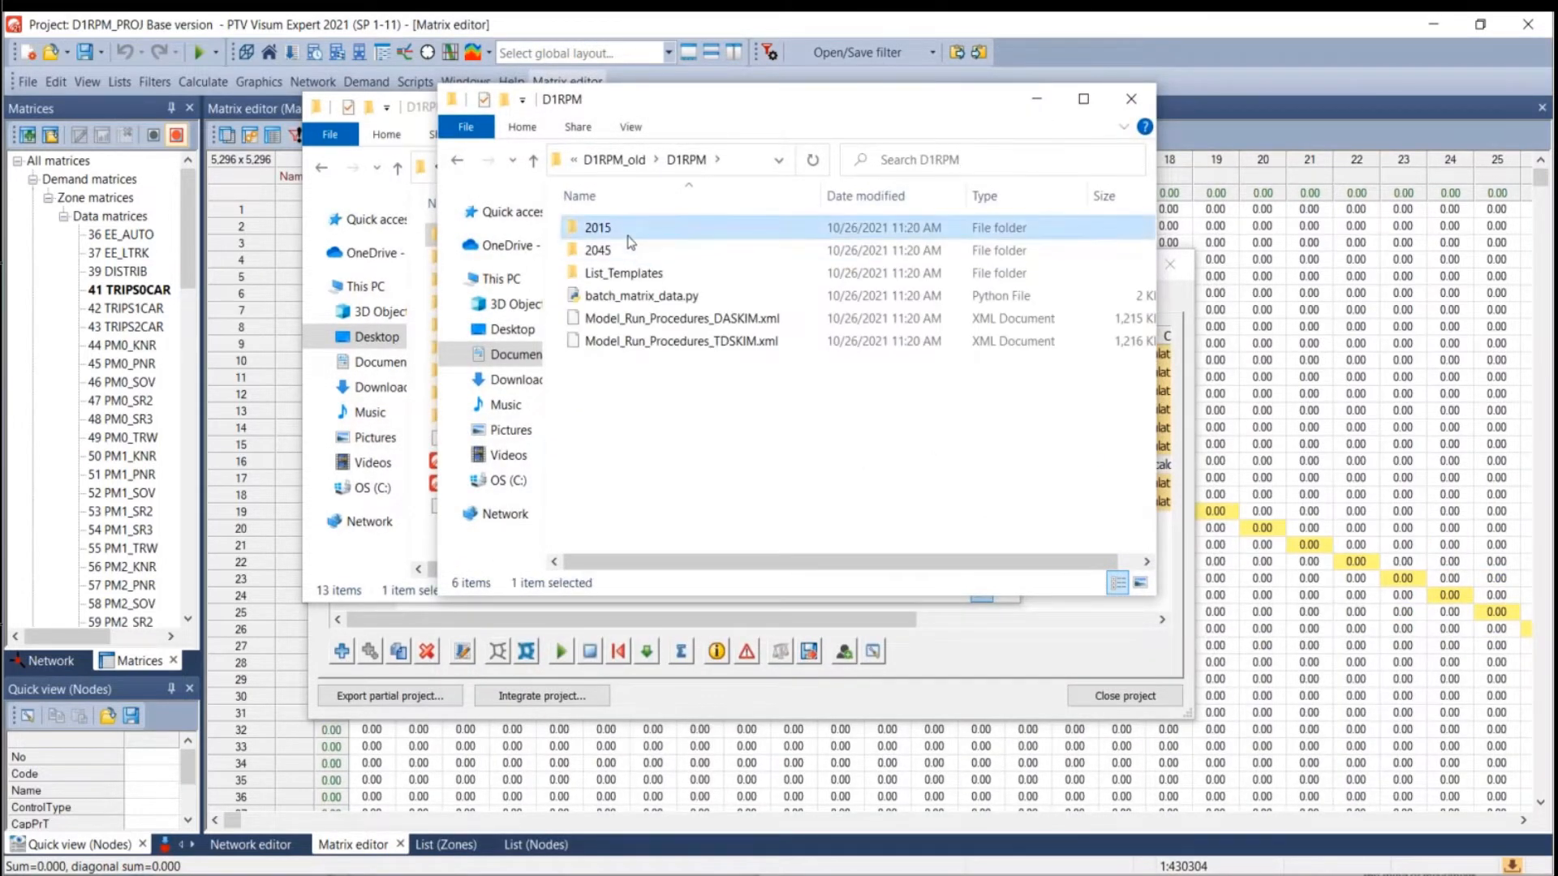
left_click(627, 255)
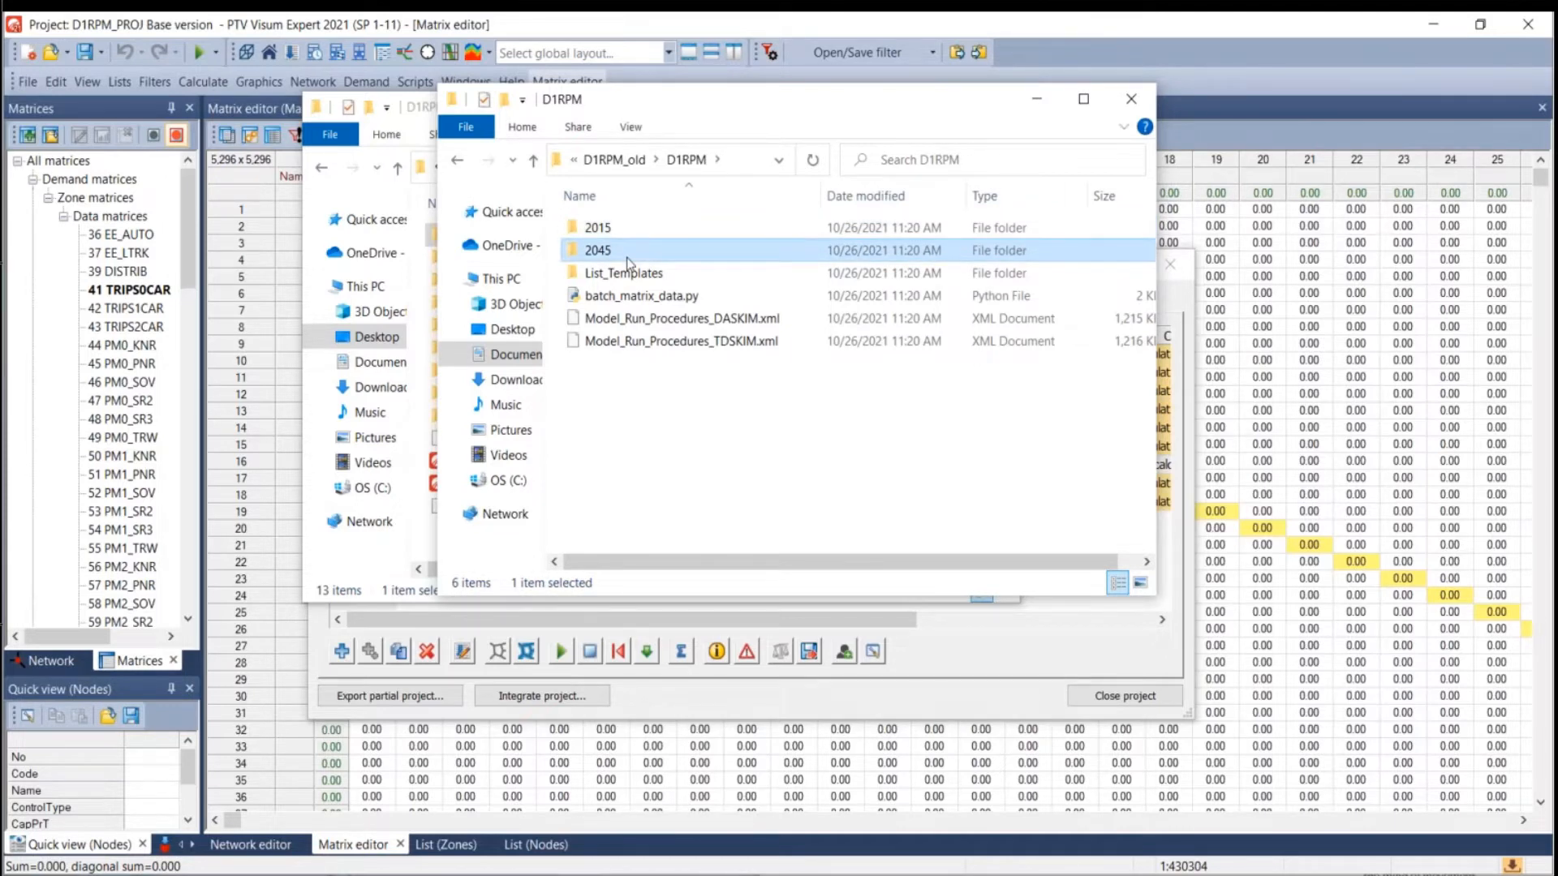
double_click(629, 258)
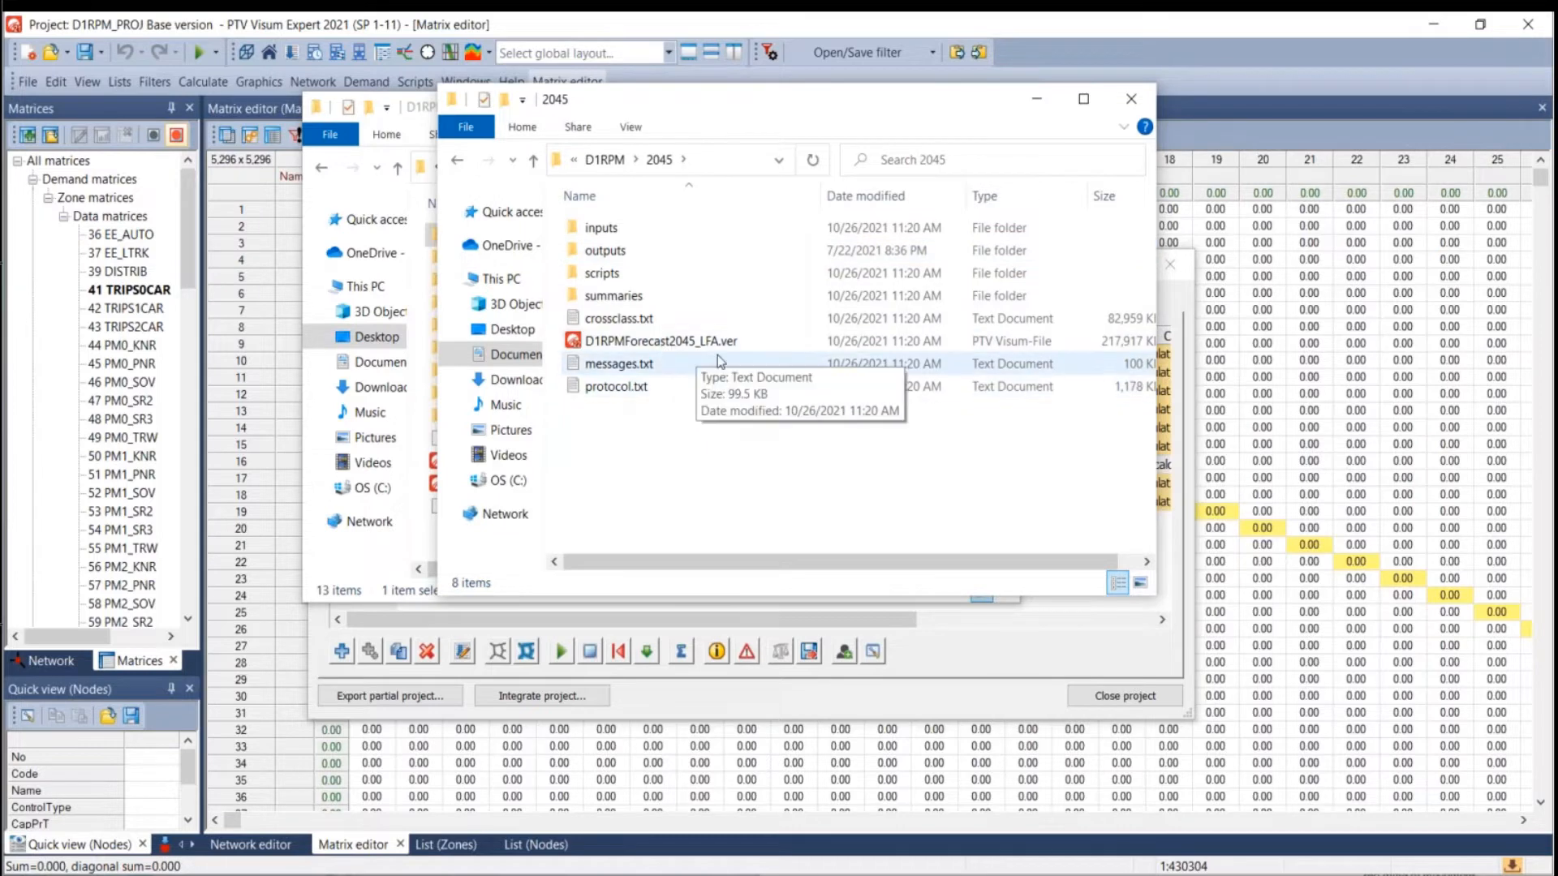
left_click(456, 160)
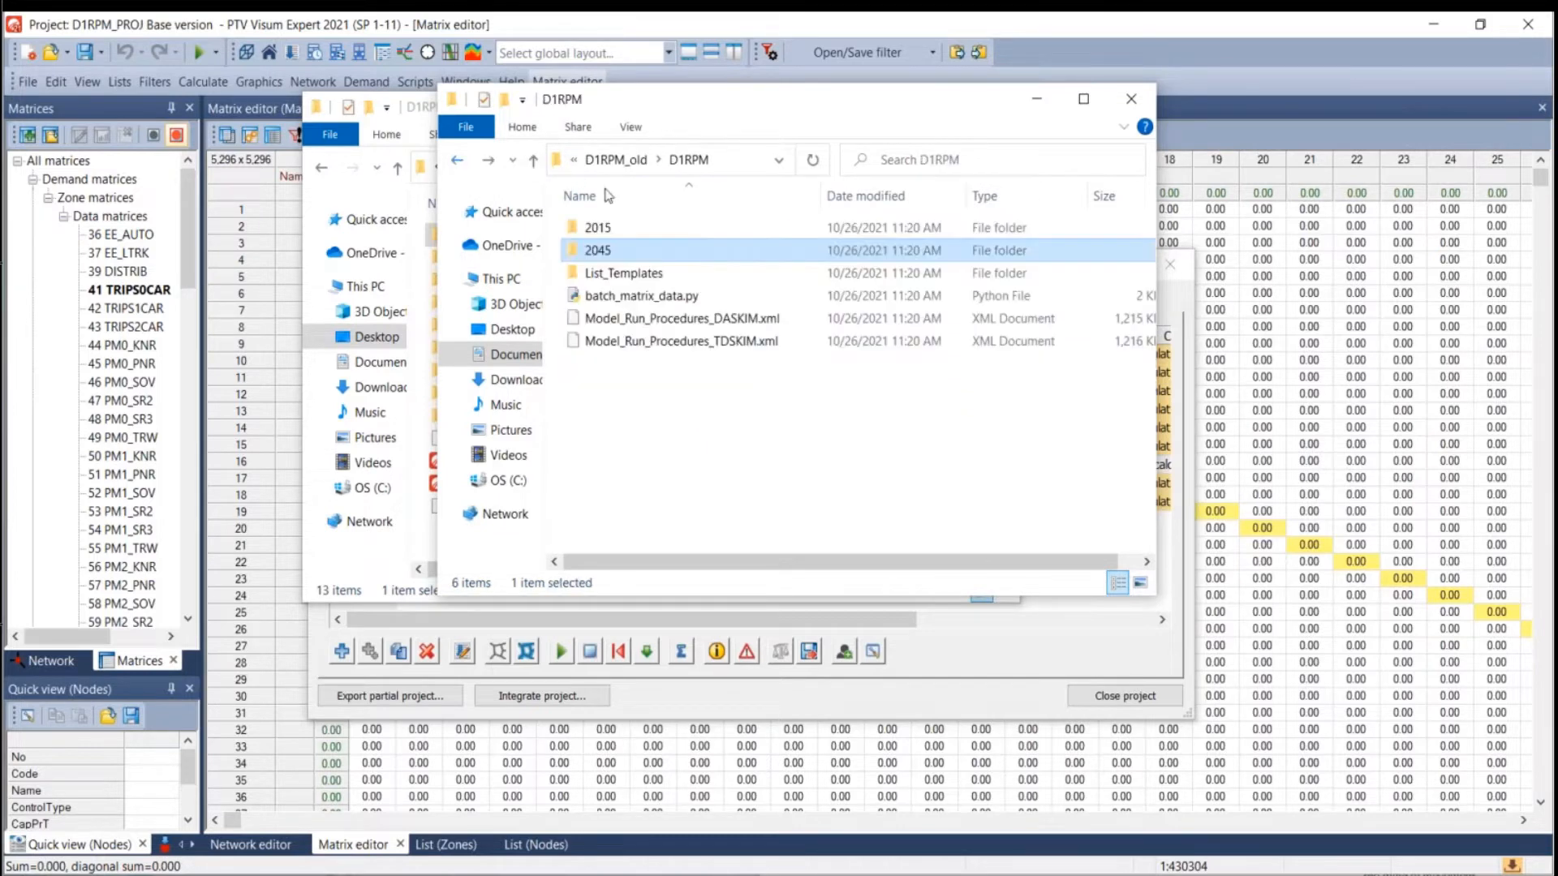
double_click(640, 235)
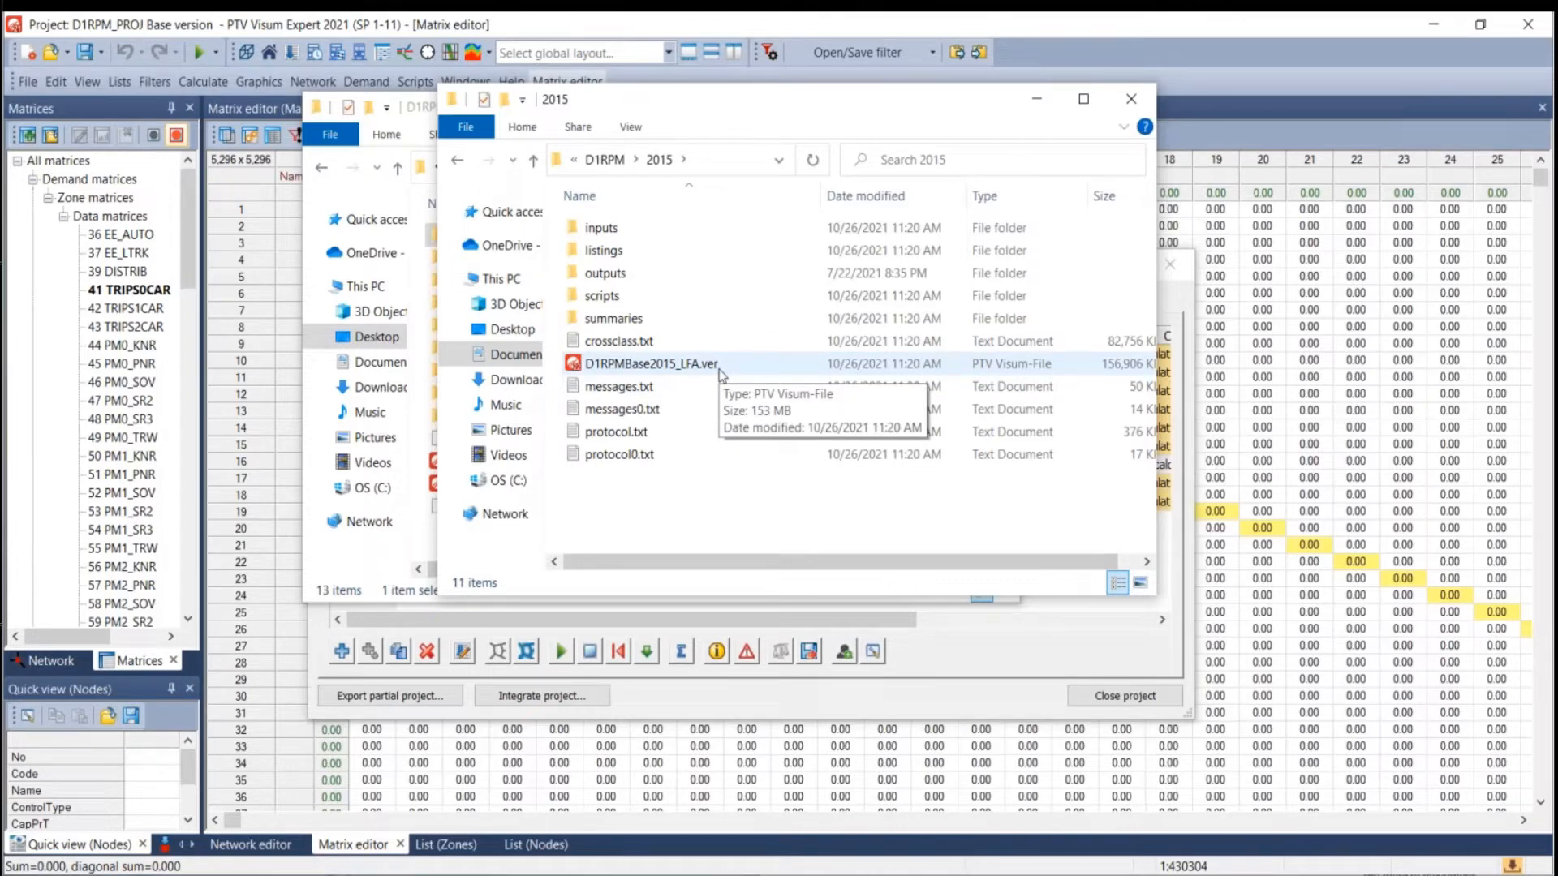
Switch to Visum to view the scenario management project commands, then return to the 2015 folder in File Explorer.
left_click(28, 81)
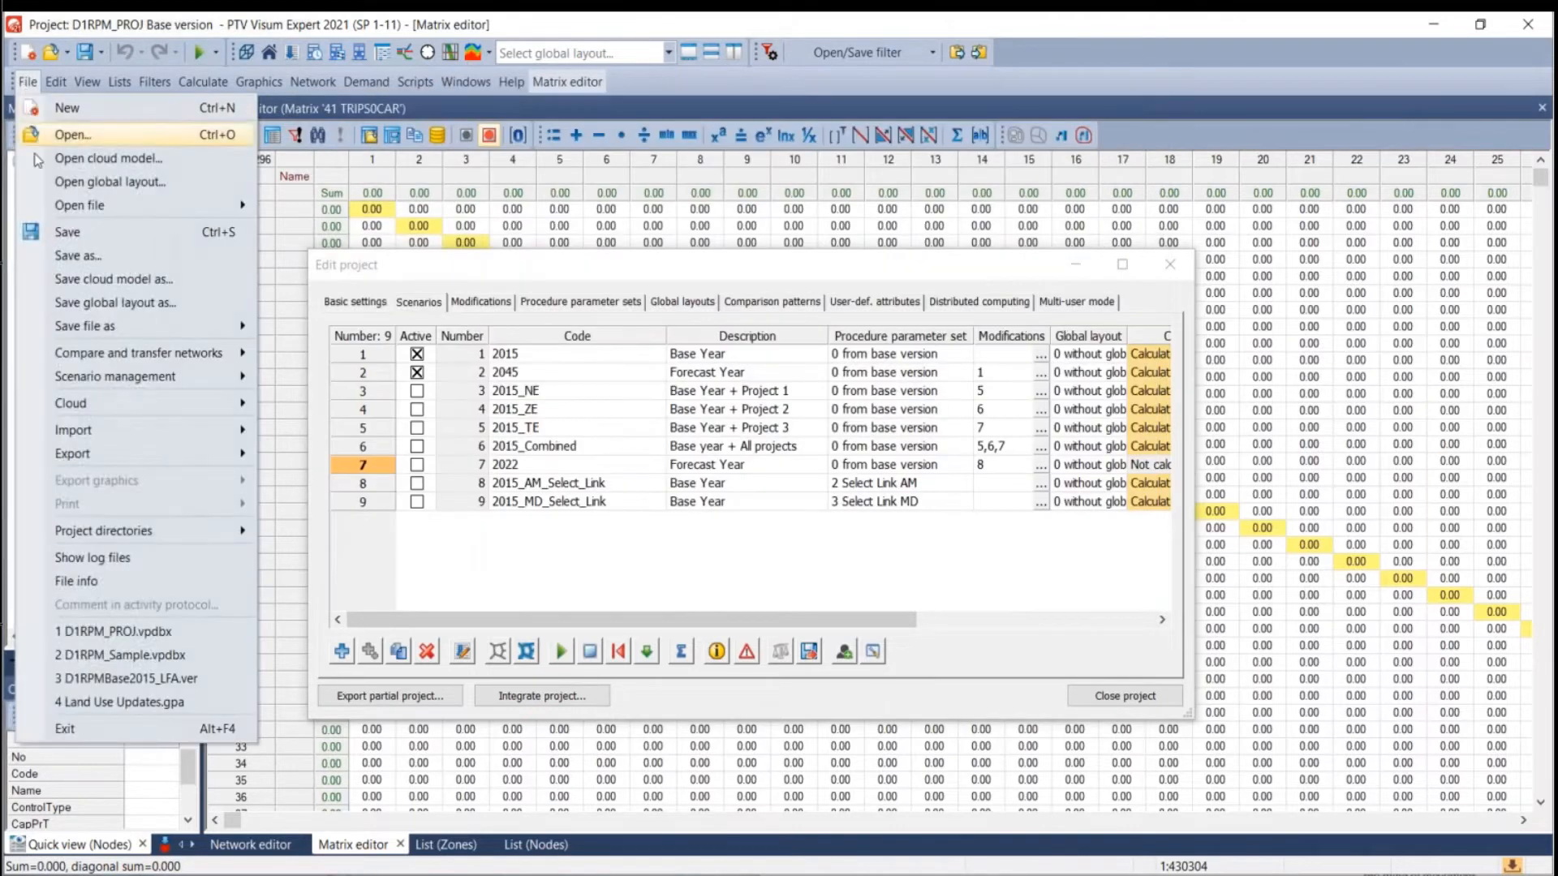
mouse_move(95, 378)
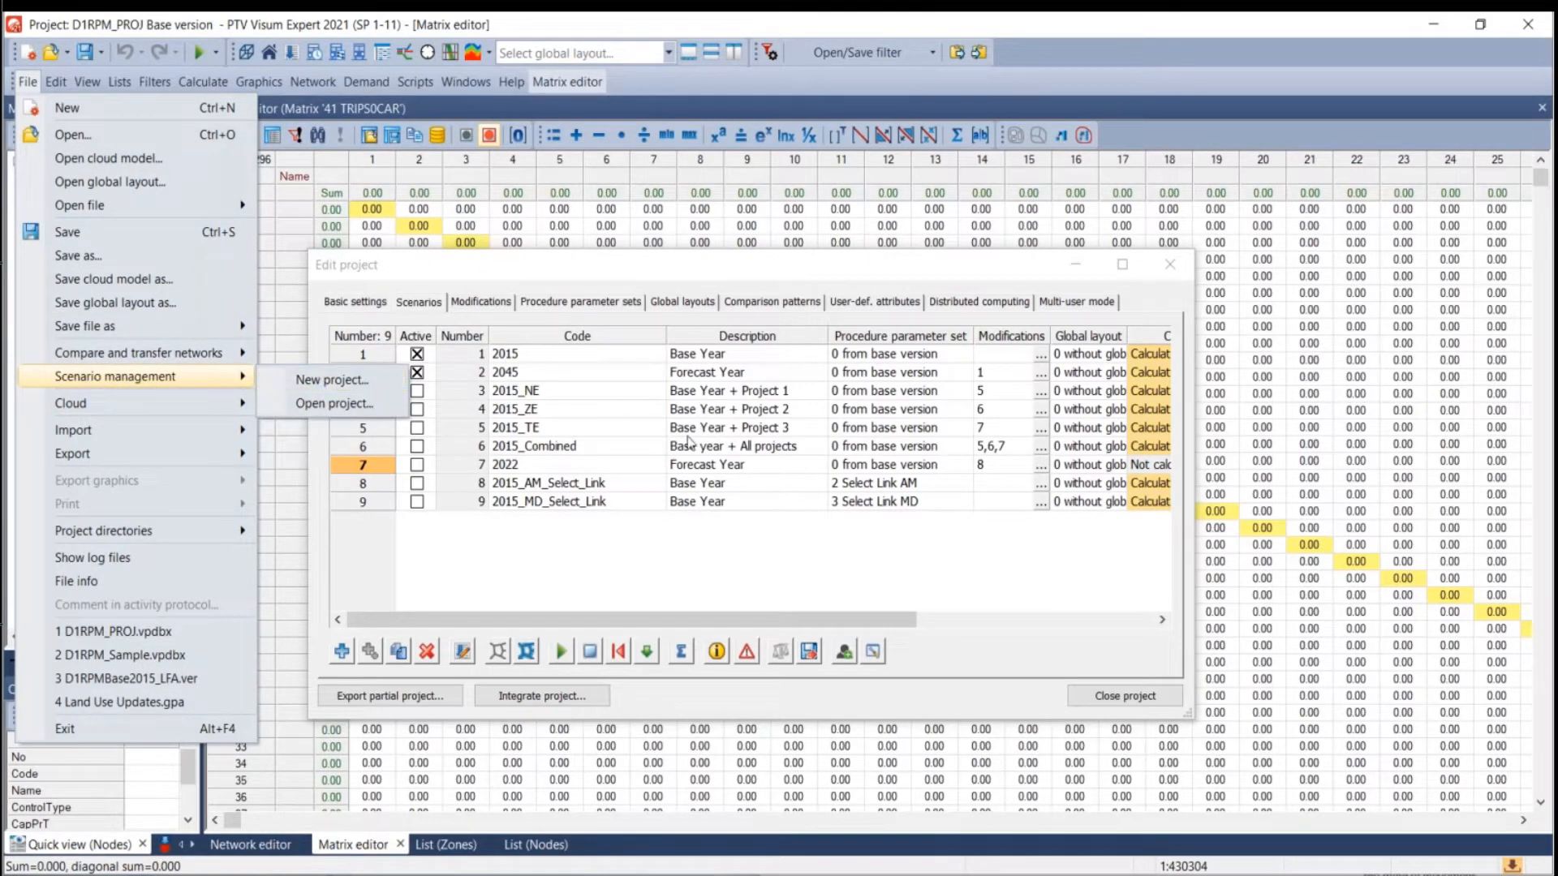
left_click(463, 874)
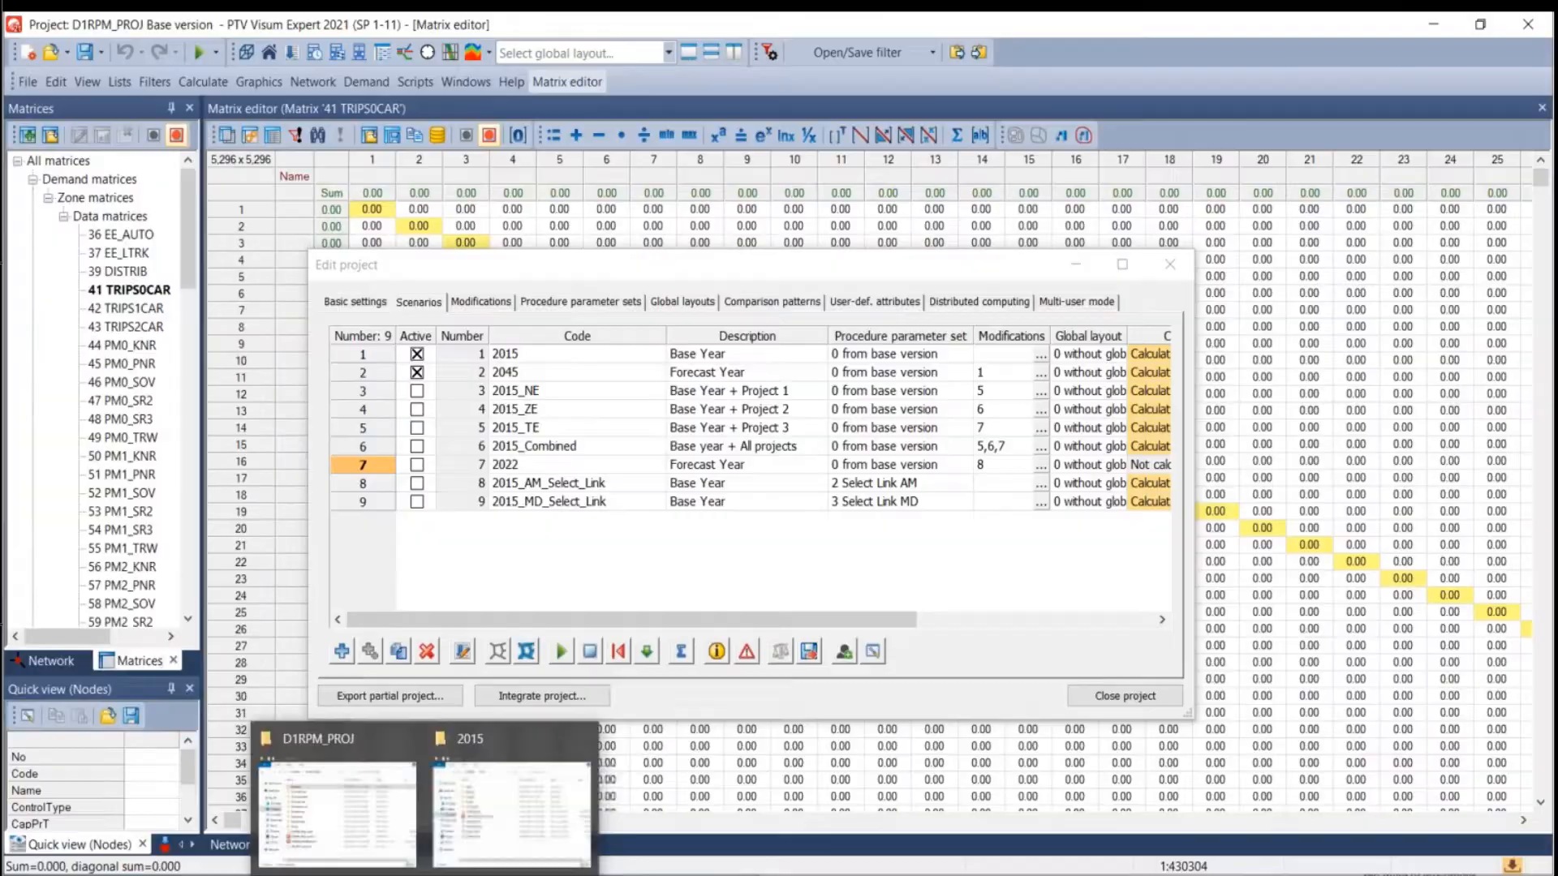
left_click(525, 836)
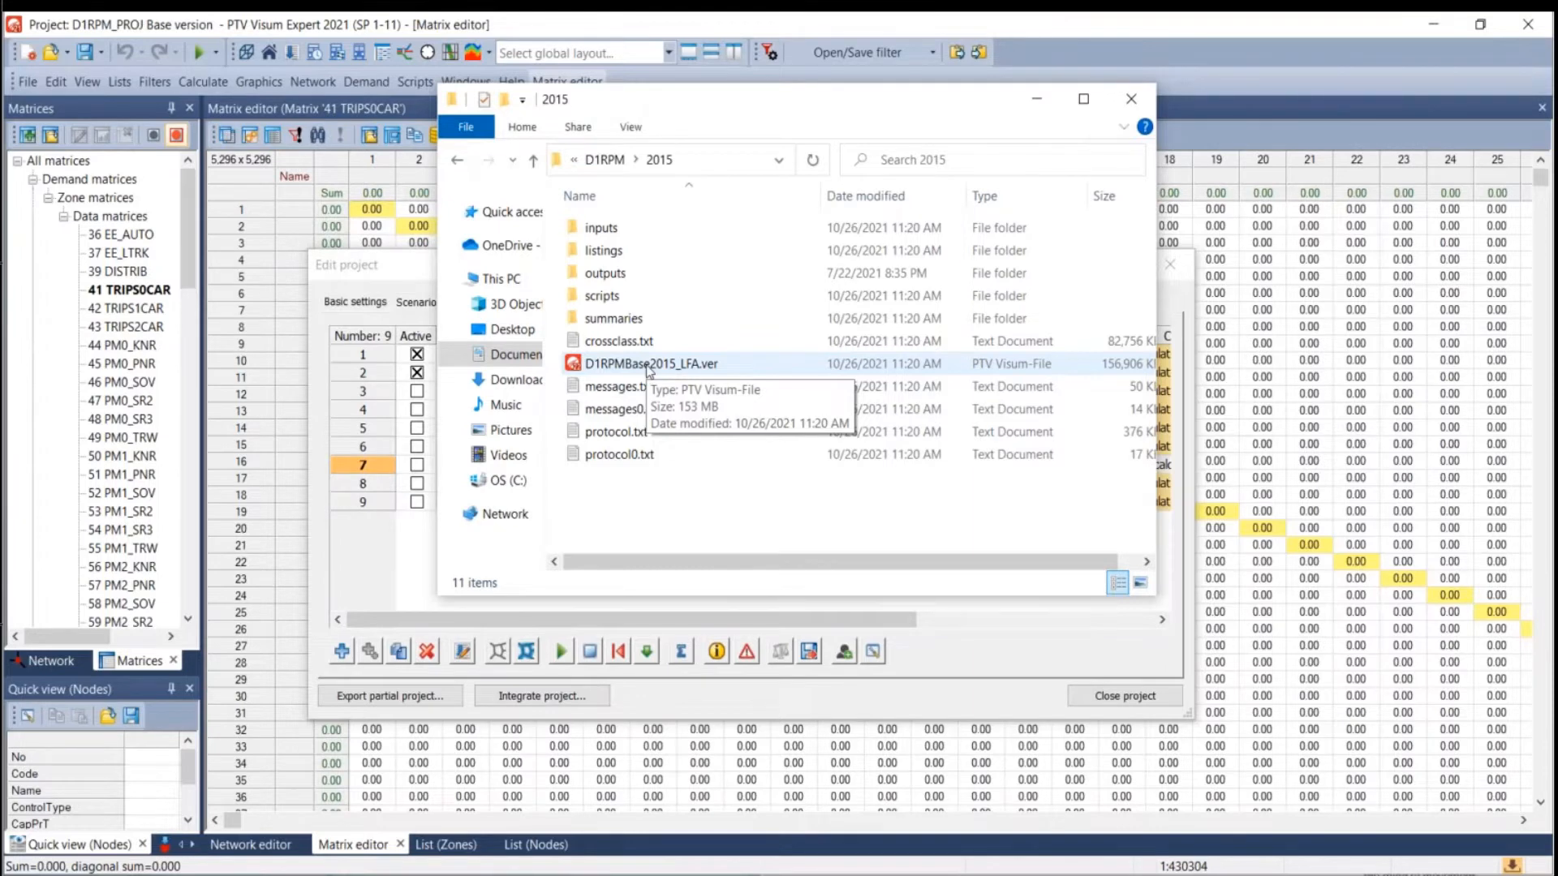
Return to Visum's project window, review the 2045 forecast year scenario and bring up the list of modifications.
left_click(402, 284)
left_click(516, 375)
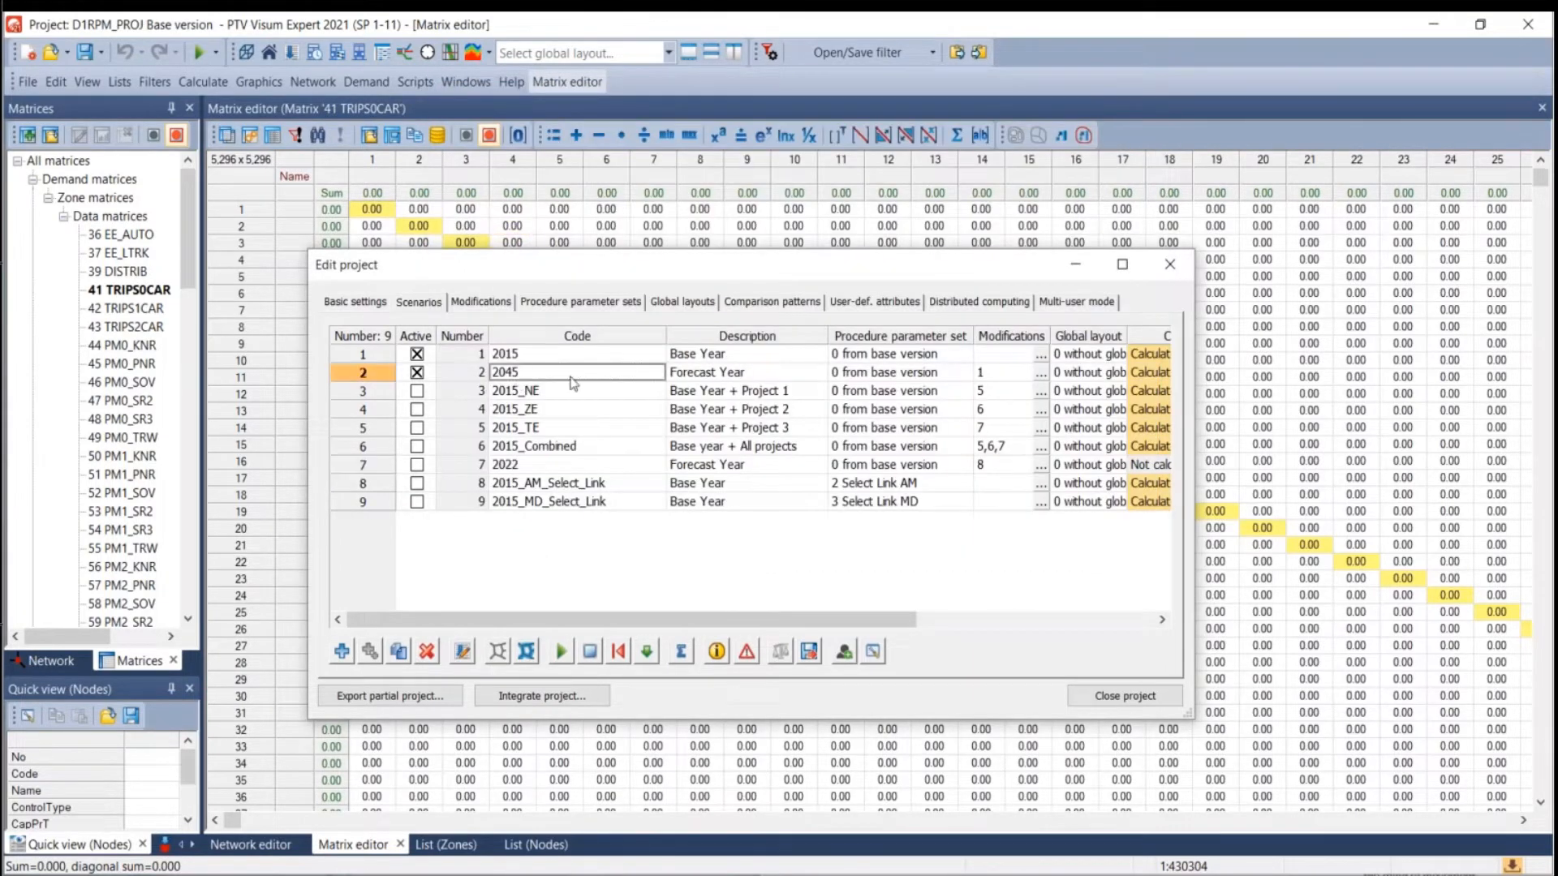
left_click(720, 378)
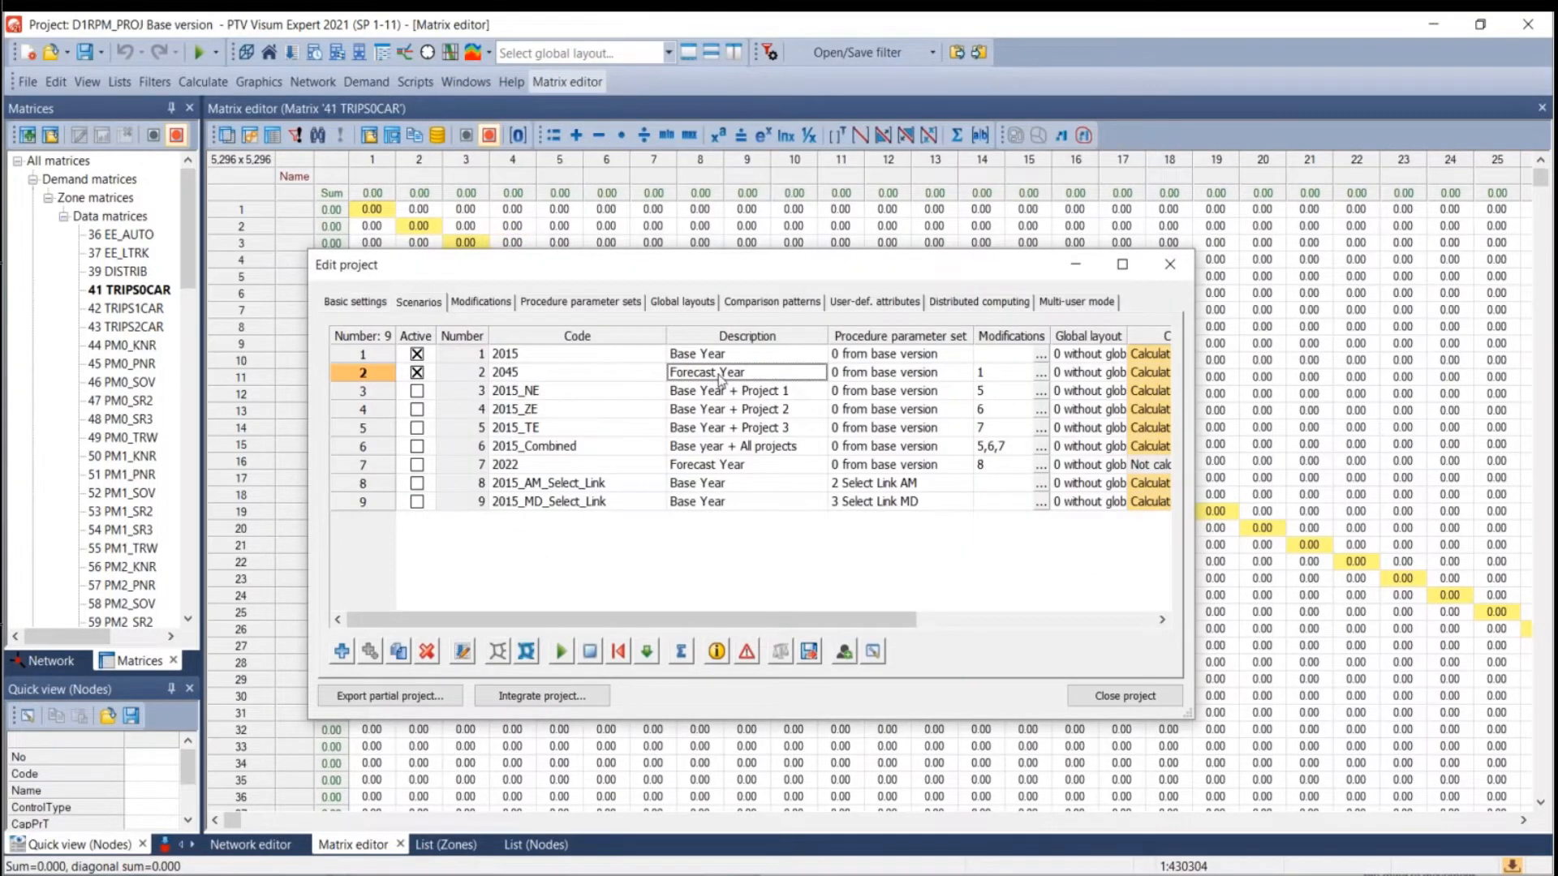
left_click(484, 303)
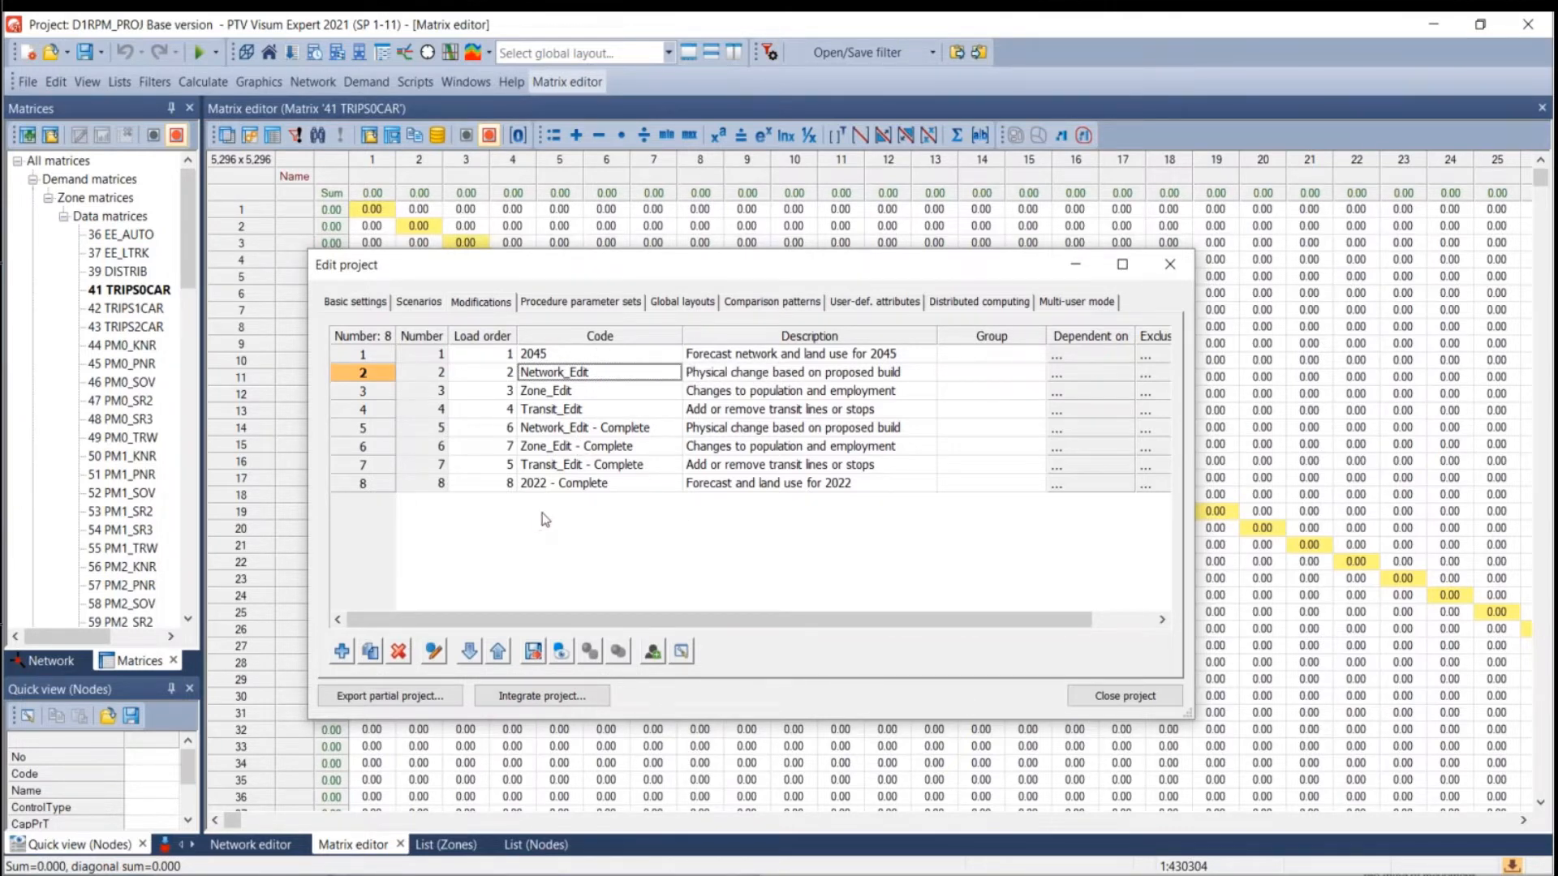
Review the commands for comparing and transferring networks, including model transfer files, and leave without choosing one.
left_click(26, 82)
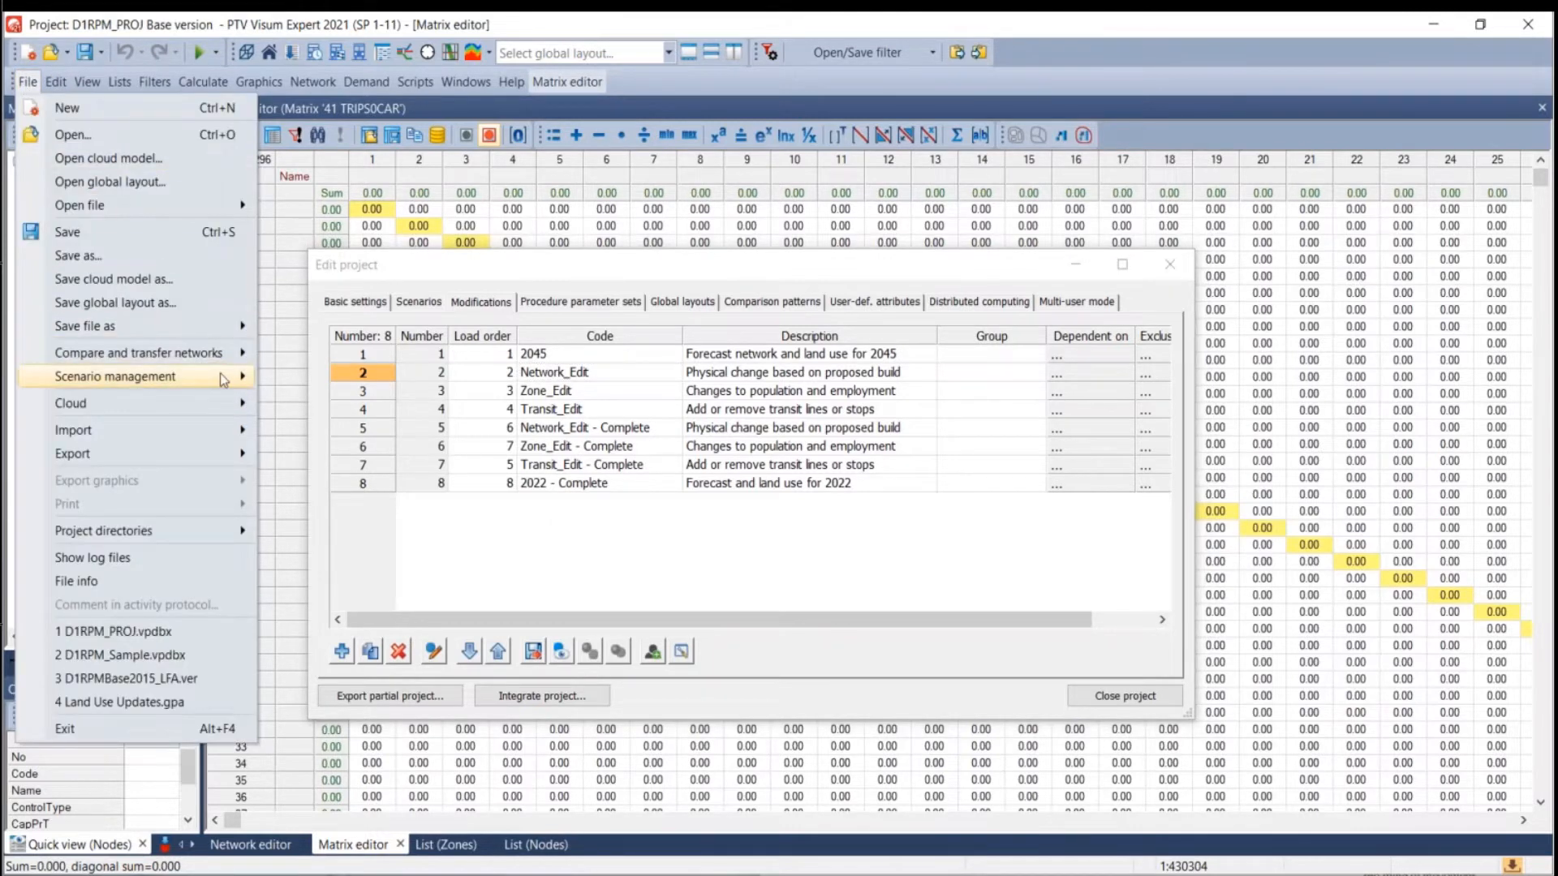
mouse_move(247, 356)
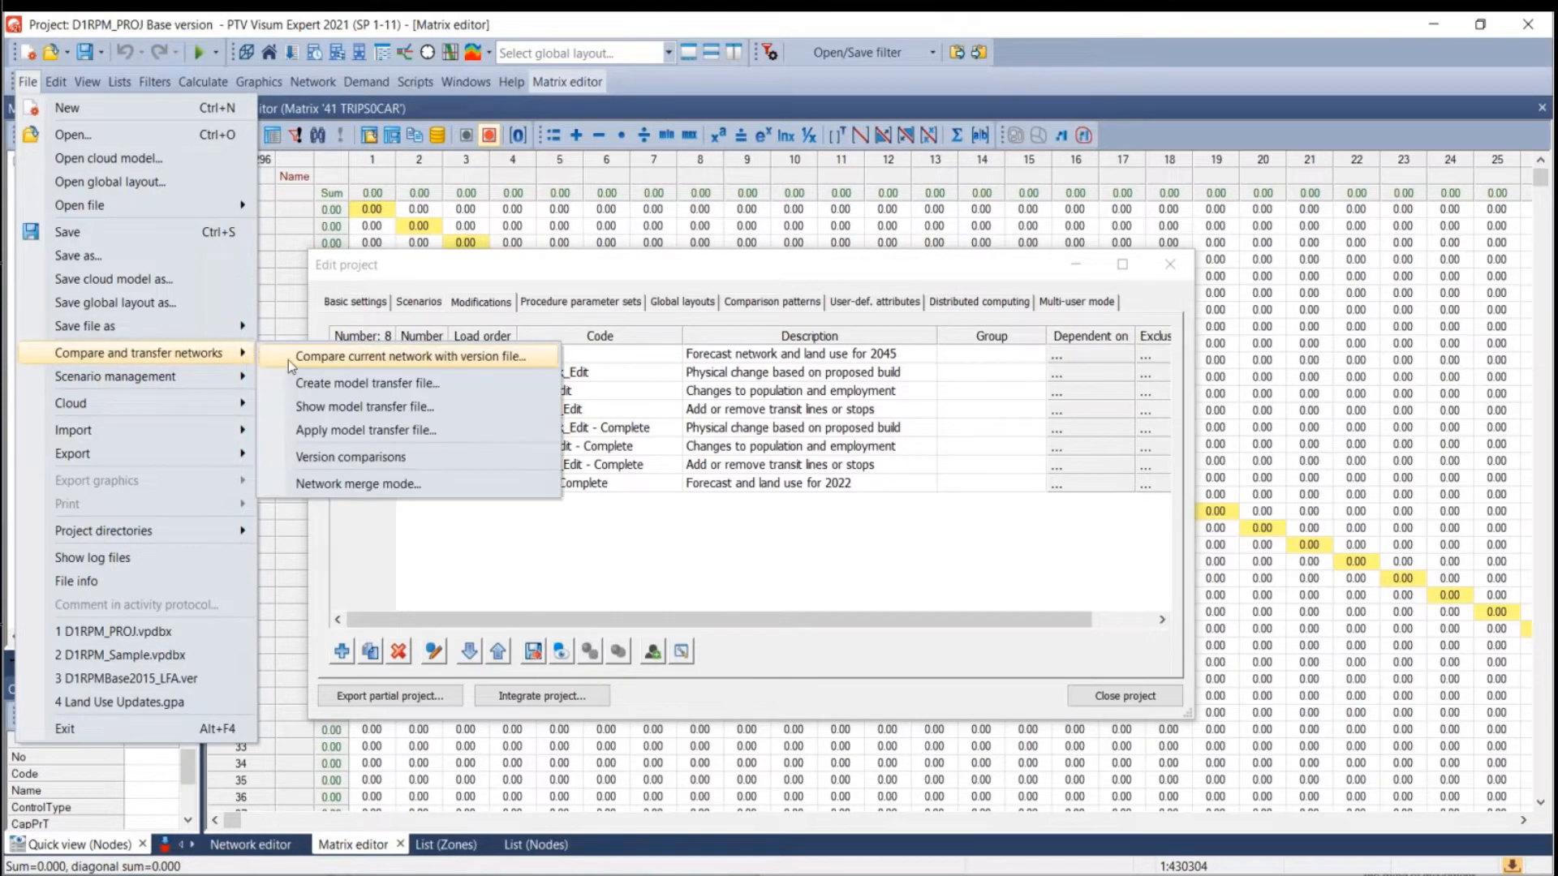
mouse_move(241, 428)
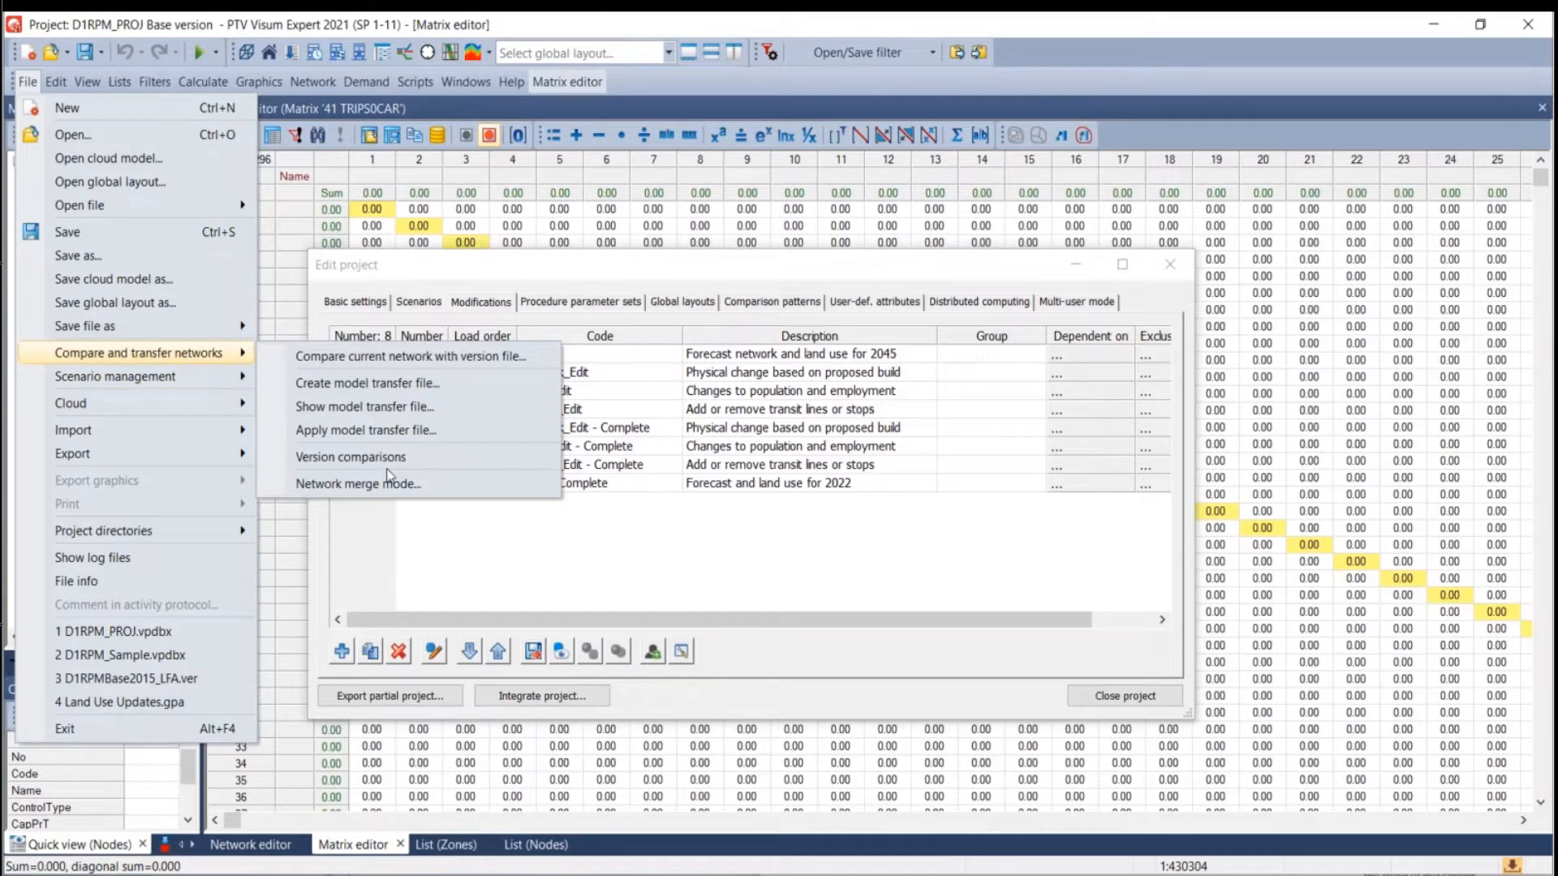
left_click(652, 91)
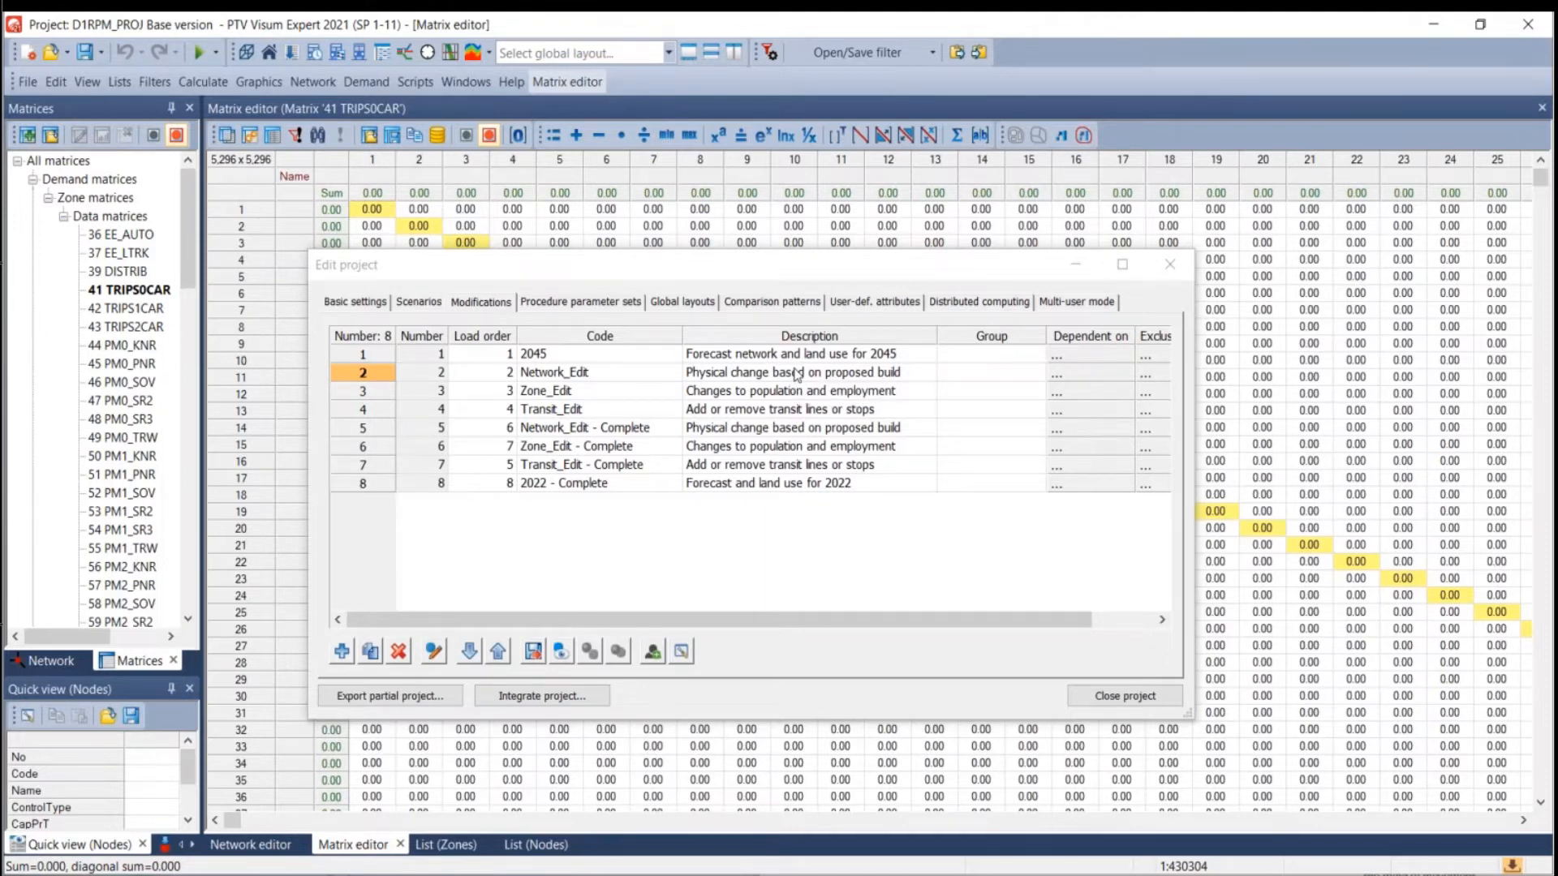
Review the available calculation commands without choosing one, and return to the project's list of scenarios.
left_click(202, 81)
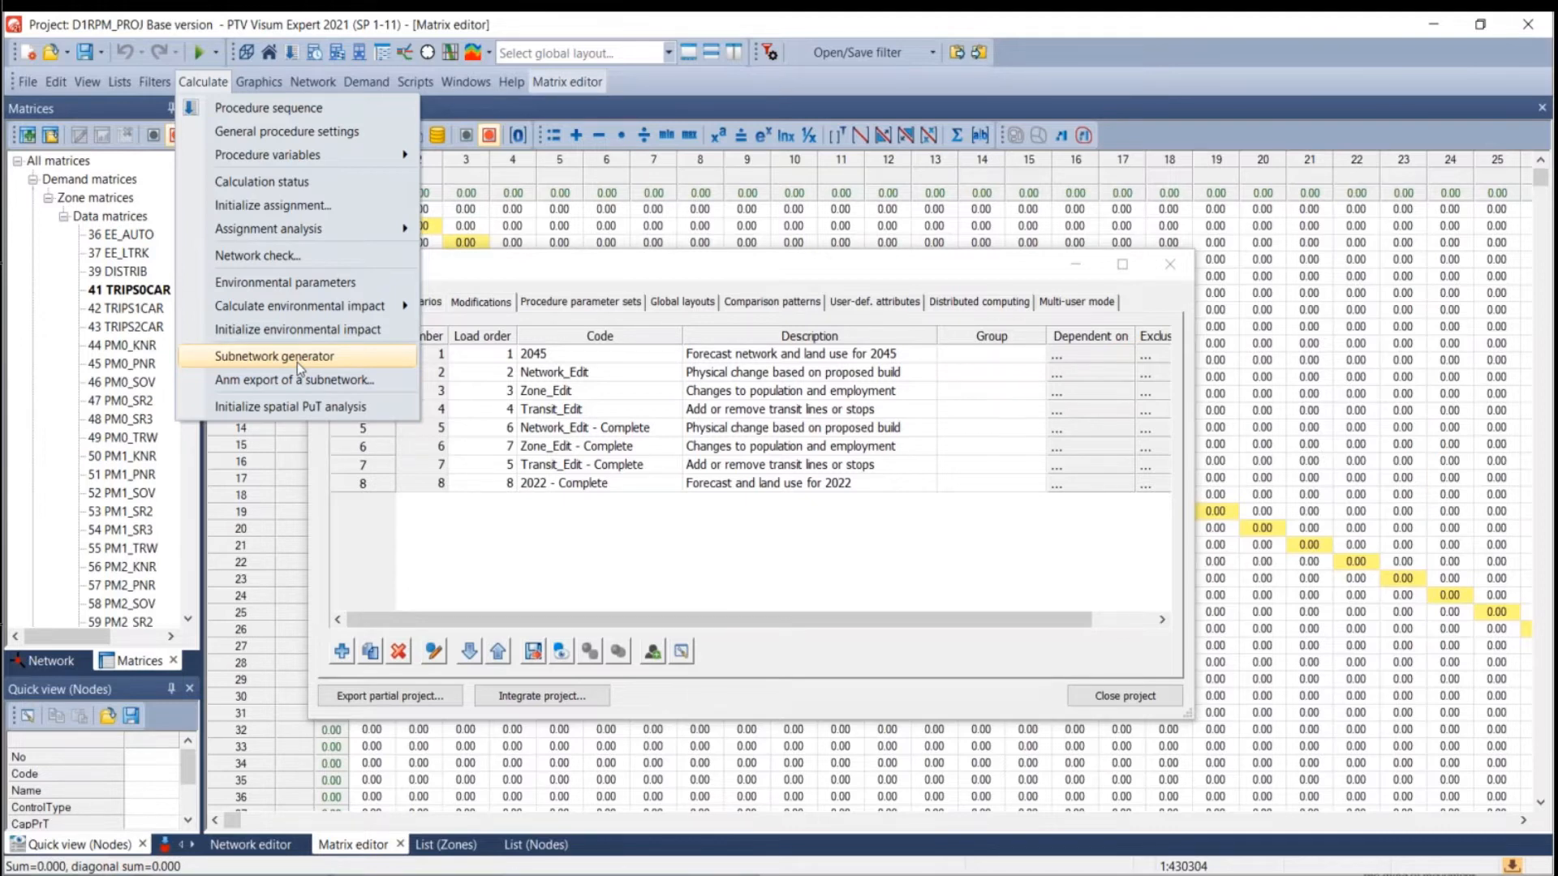
left_click(666, 267)
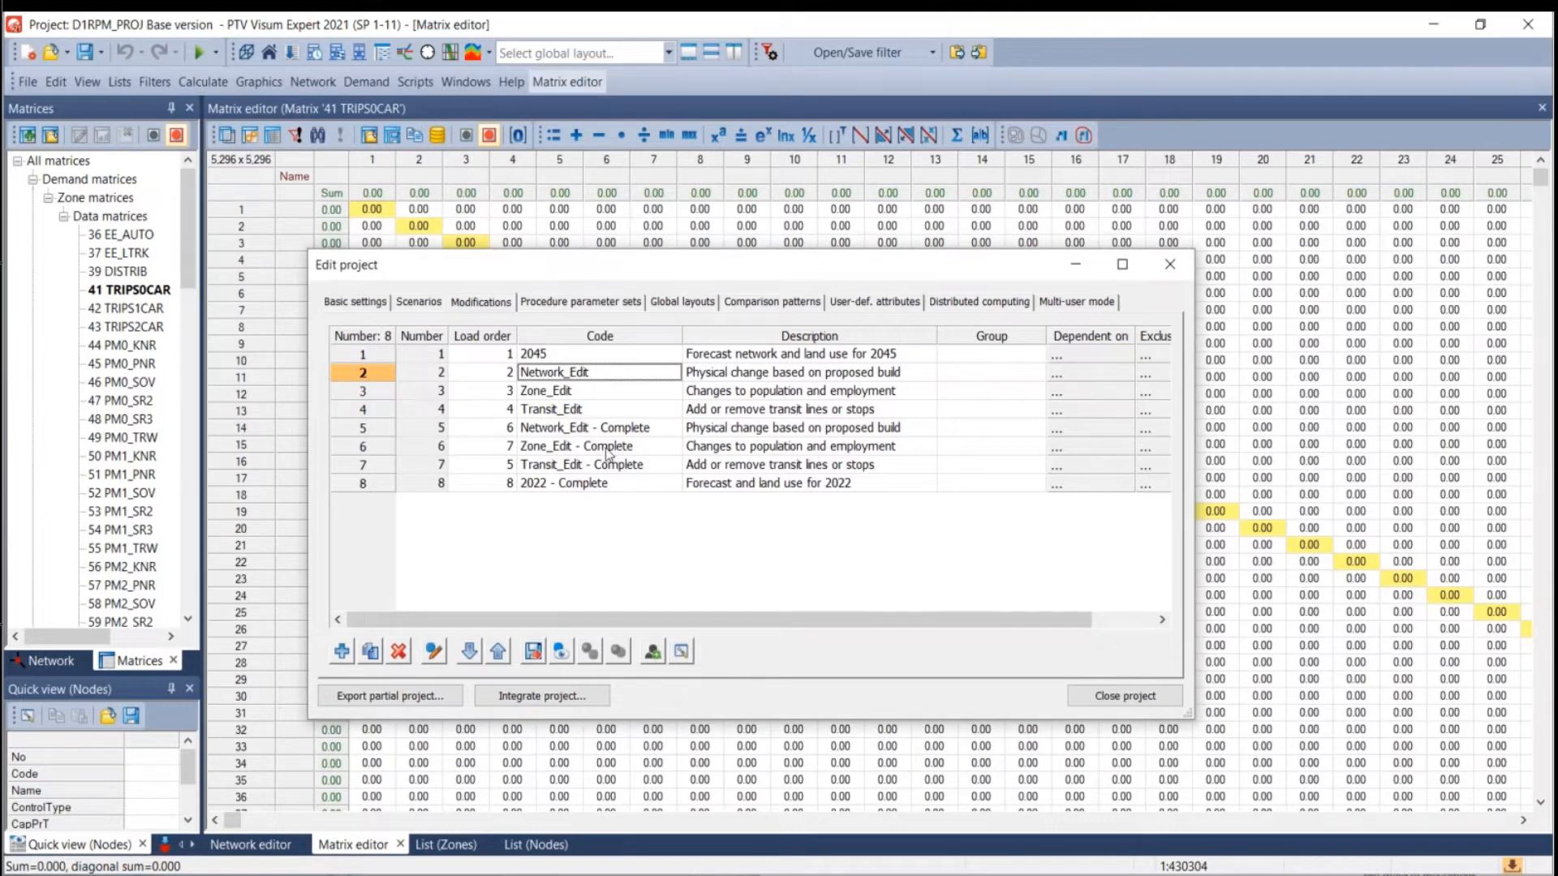
left_click_drag(605, 448, 606, 450)
left_click(419, 303)
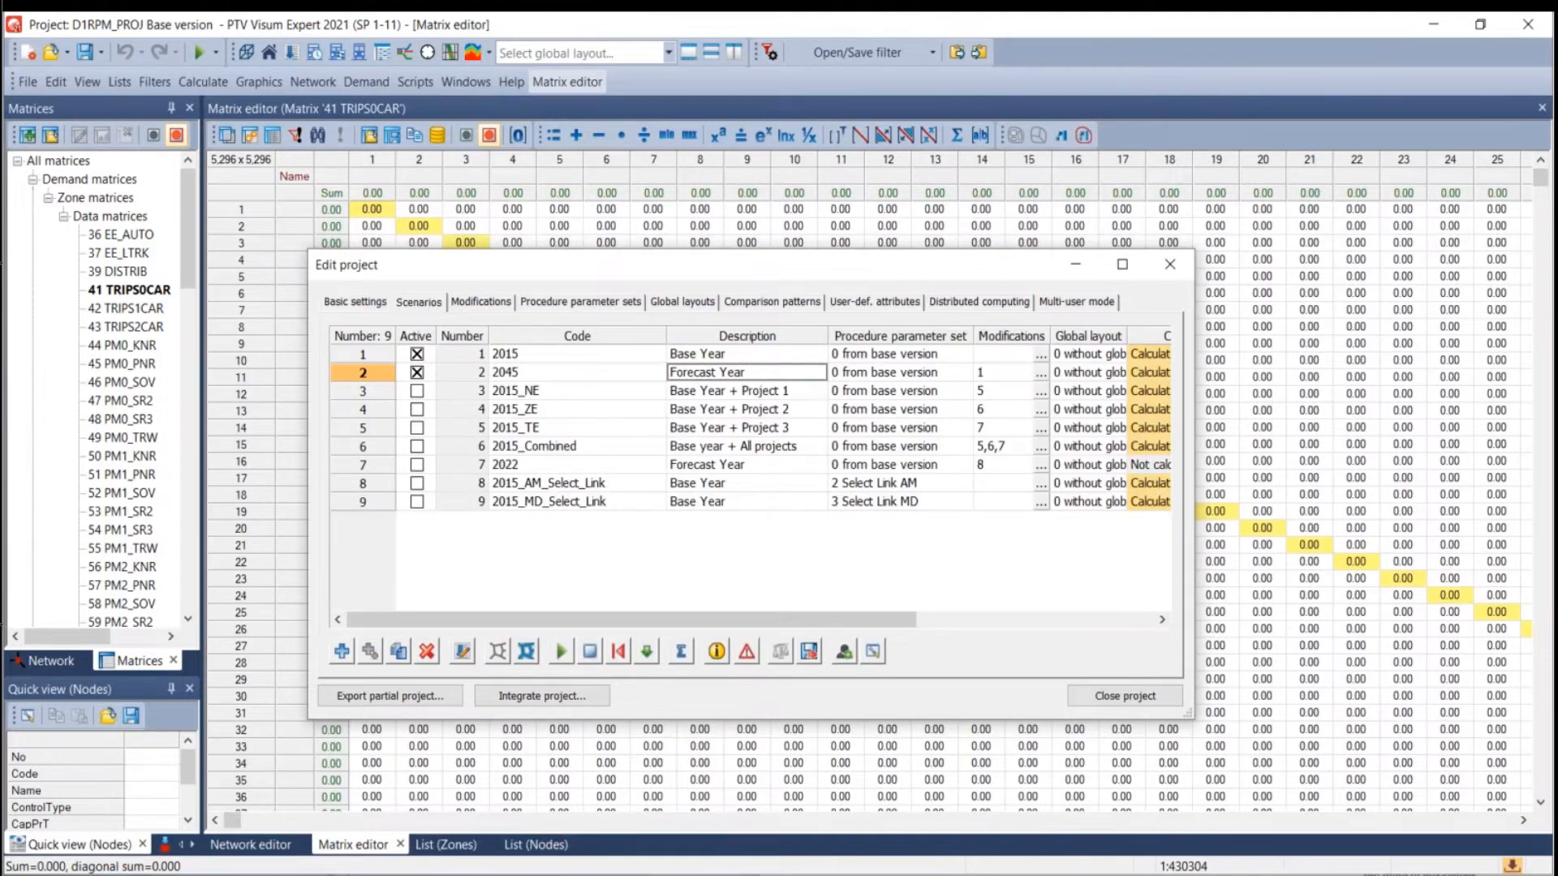
Switch to the PowerPoint slide show and advance the 2045 Forecast and Land Use example to its zone data adjustment.
key("alt+Tab")
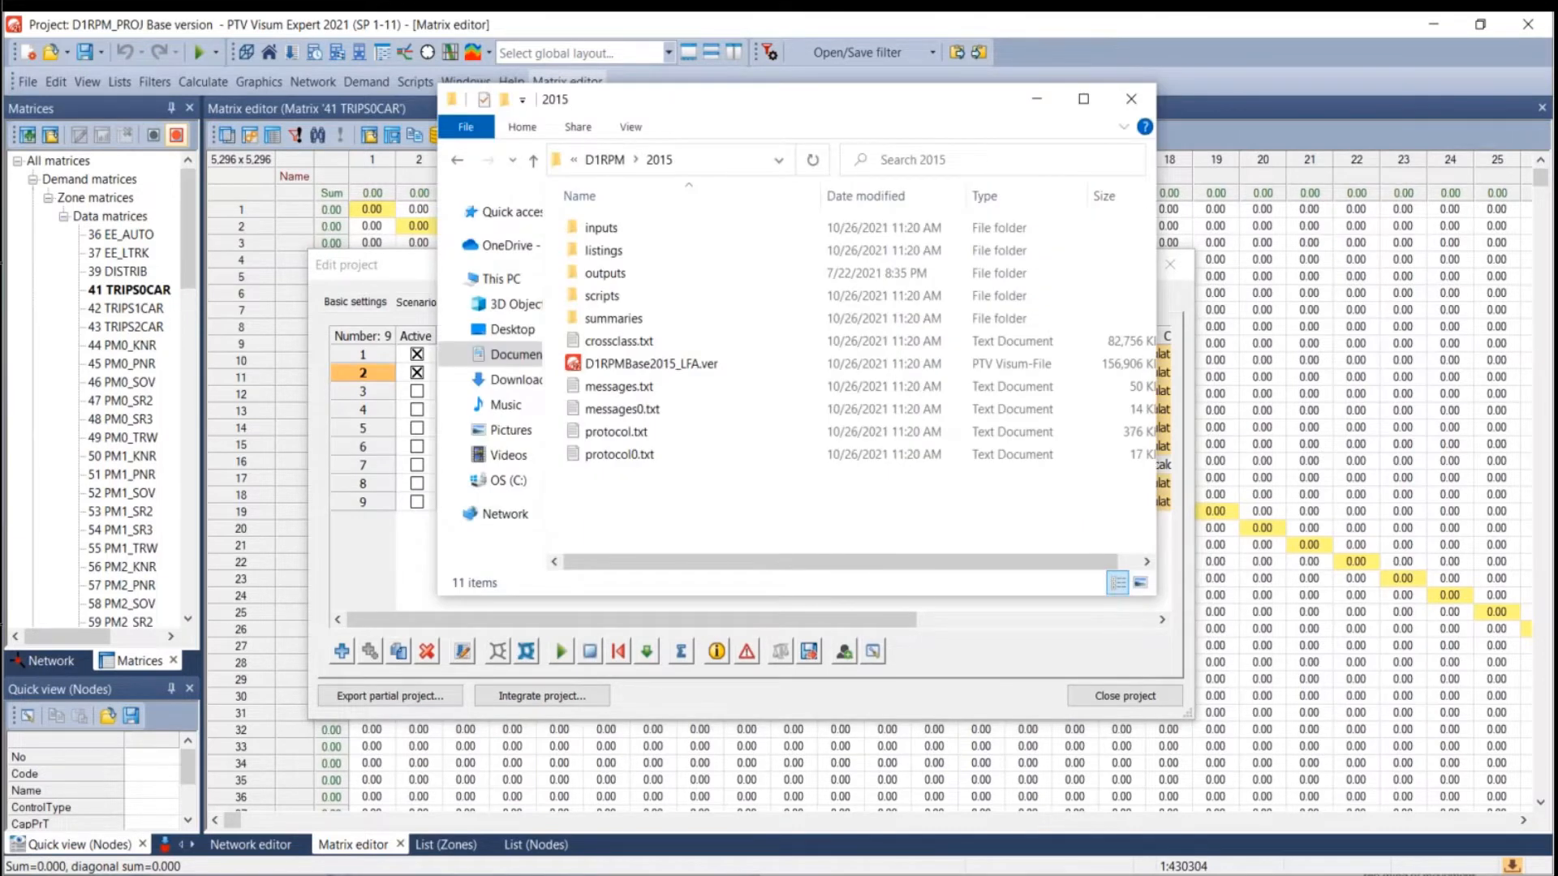
key("alt+Tab")
key("alt+Tab")
key("alt+Tab")
key("alt+Tab")
key("alt+Tab")
key("alt+Tab")
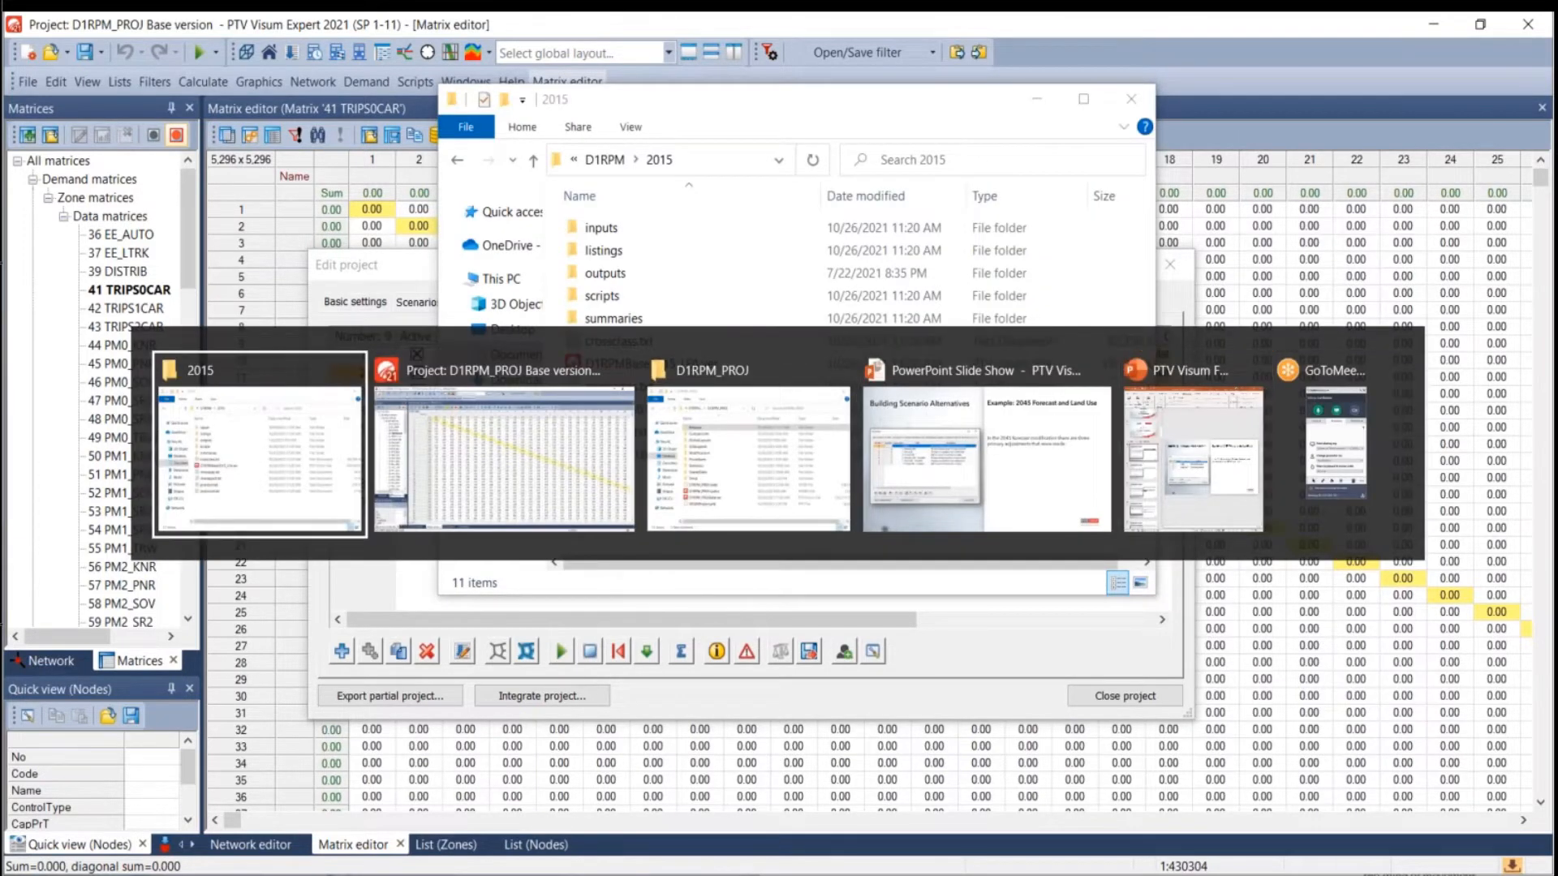
key("alt+Tab")
key("alt+Tab")
key("alt+Tab")
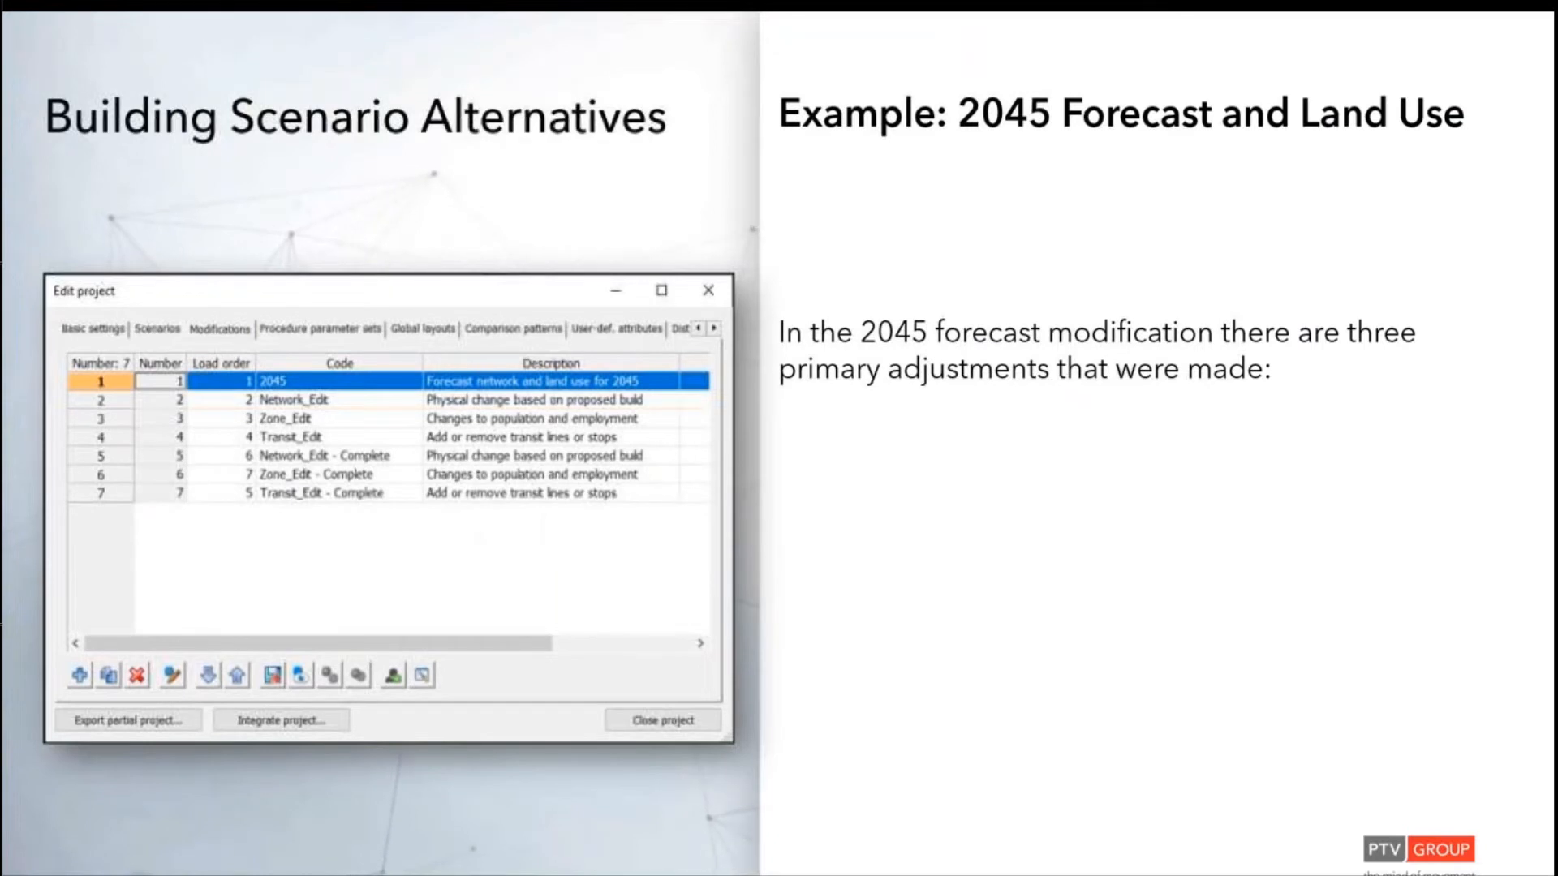
key("Right")
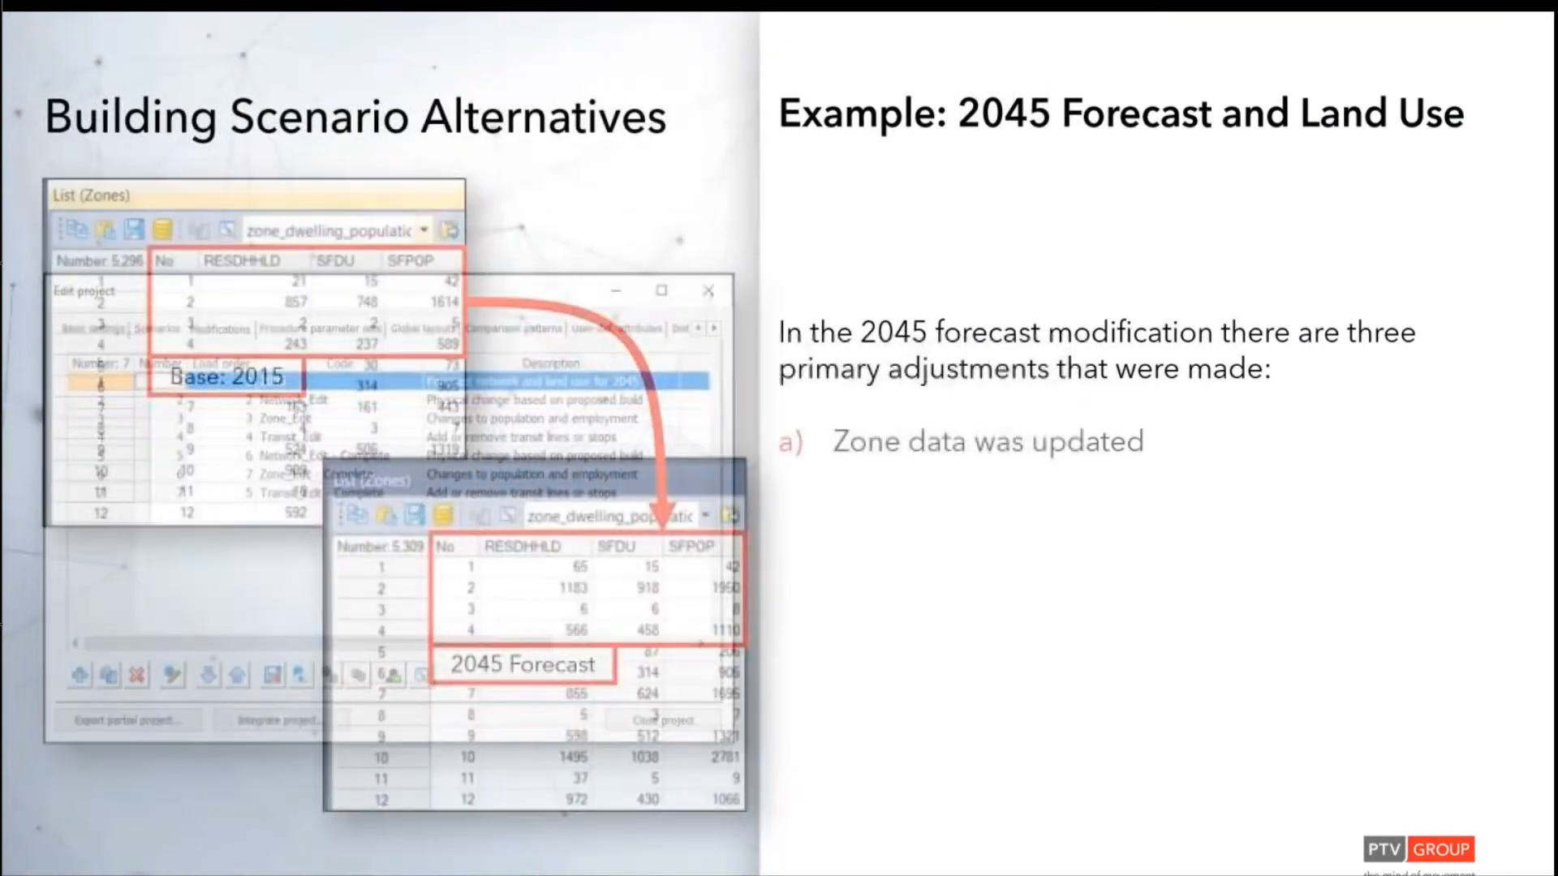
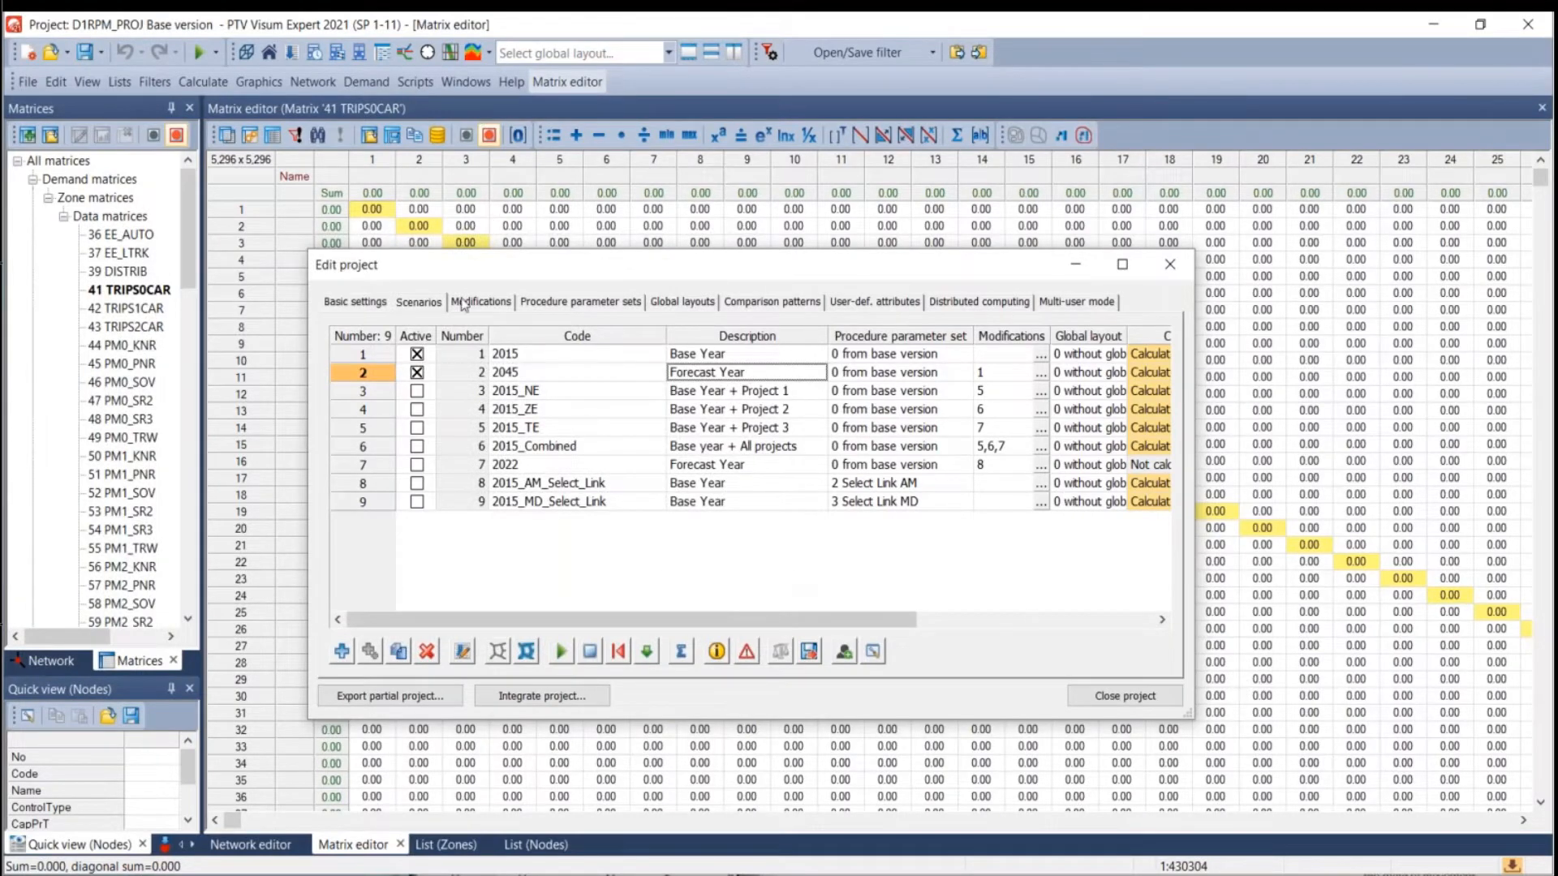
Review the Visum project's basic settings and scenarios, ending on the list of modifications.
left_click(379, 305)
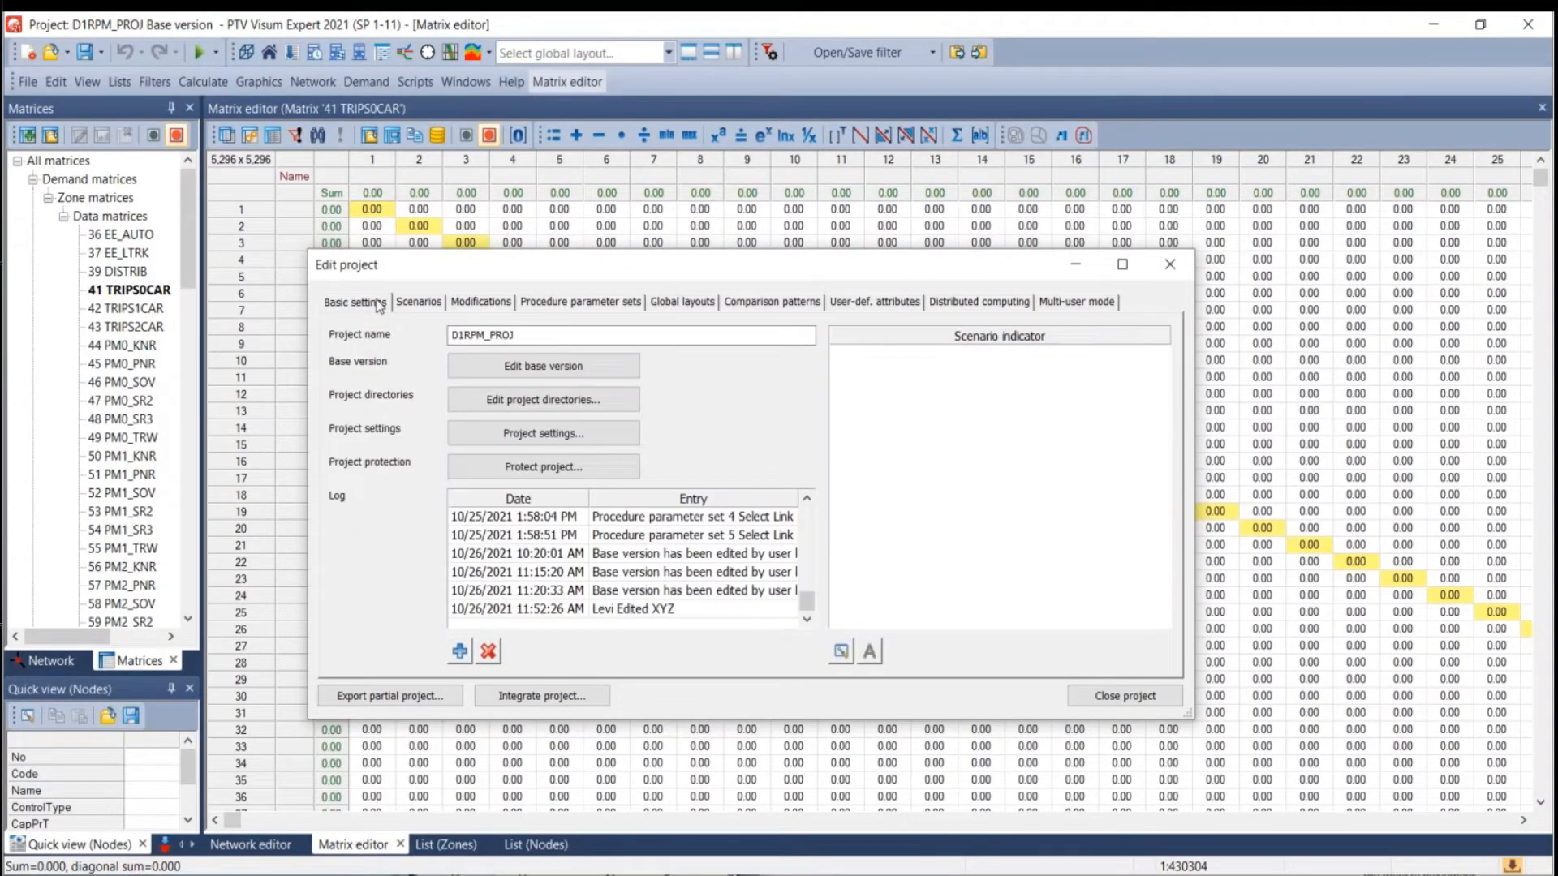
left_click(416, 305)
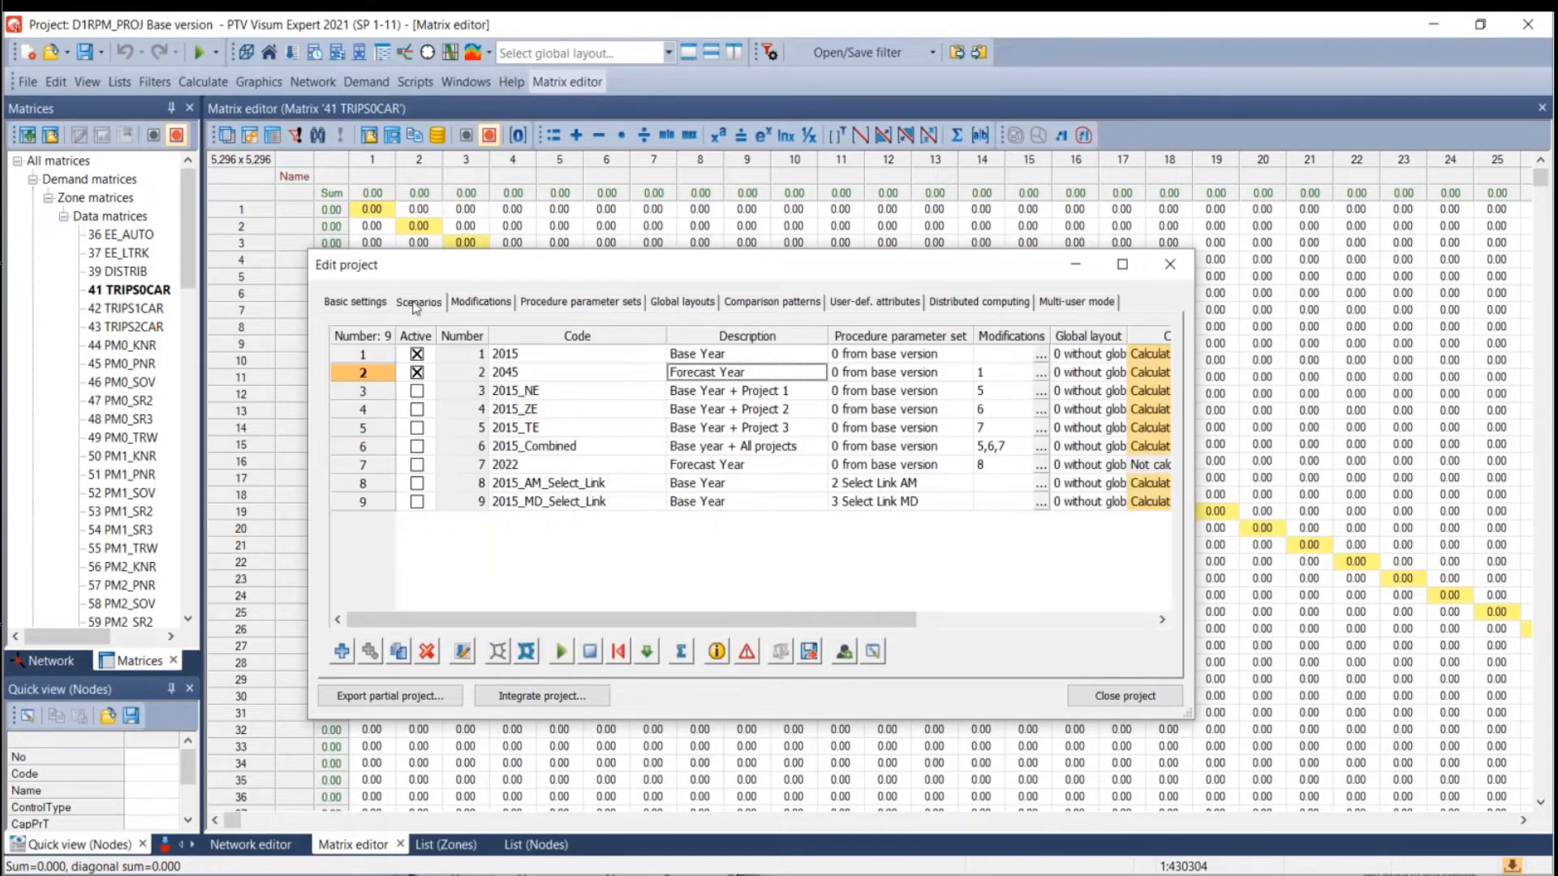
left_click(461, 305)
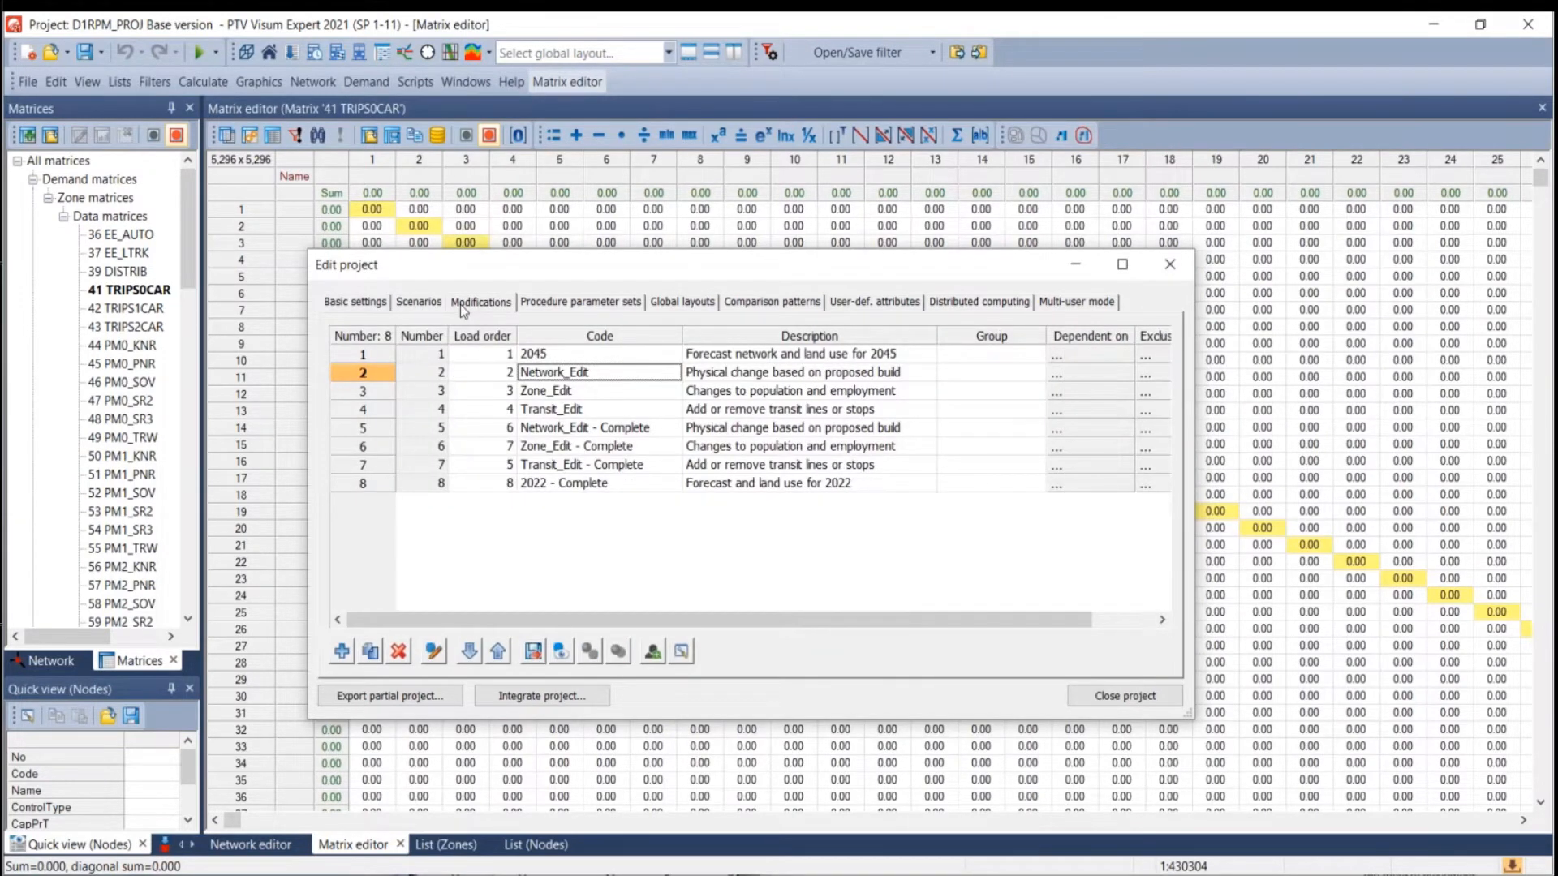
Open the network changes of the 2045 modification for editing, and finish the editing session without making changes.
left_click(399, 356)
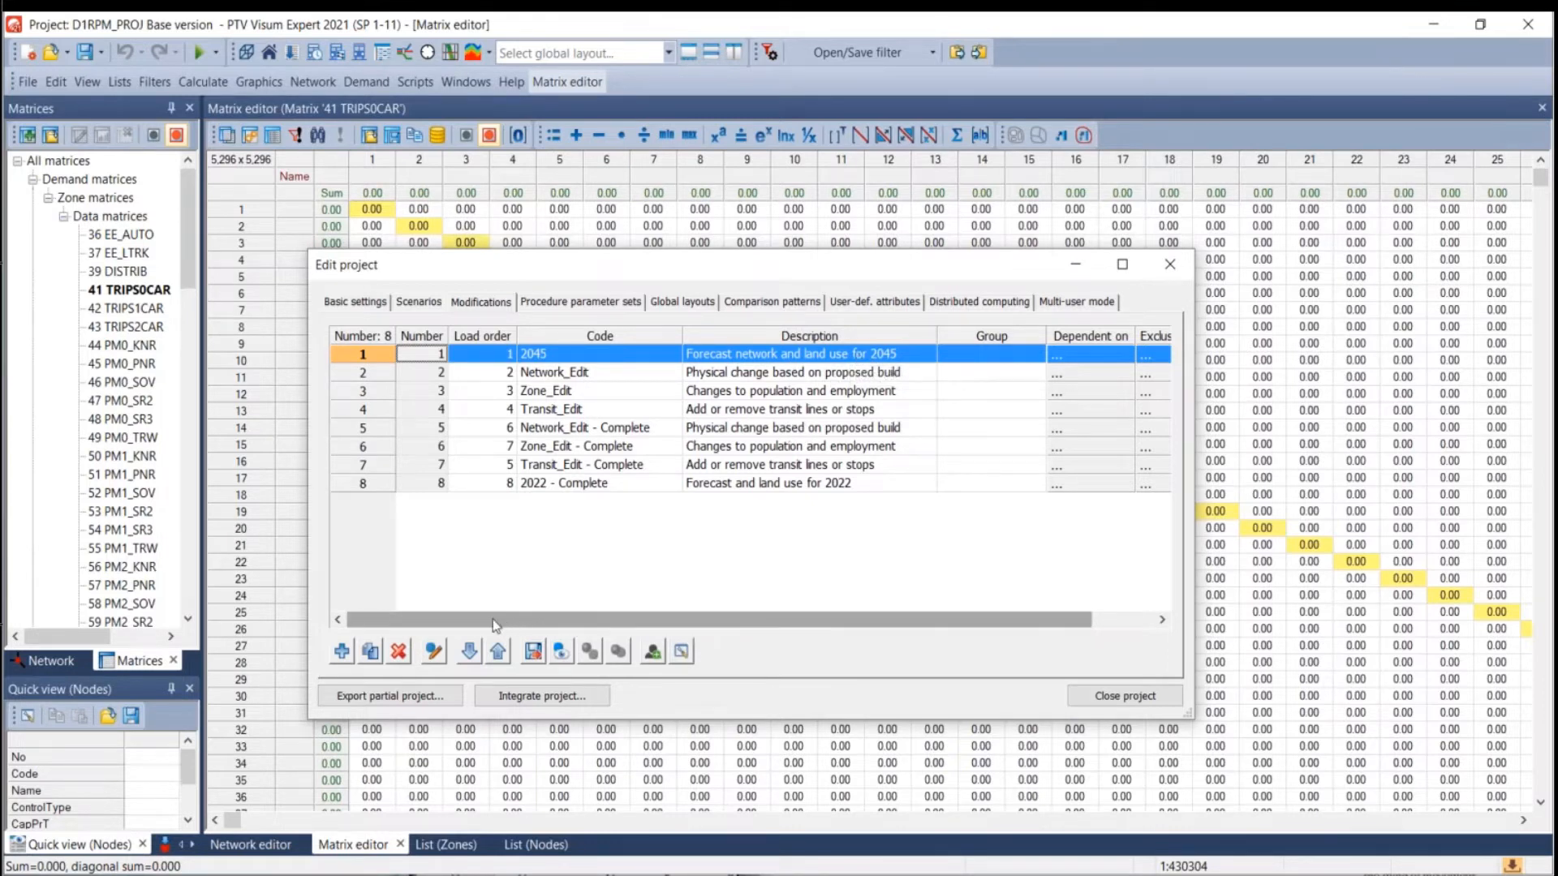
left_click(432, 655)
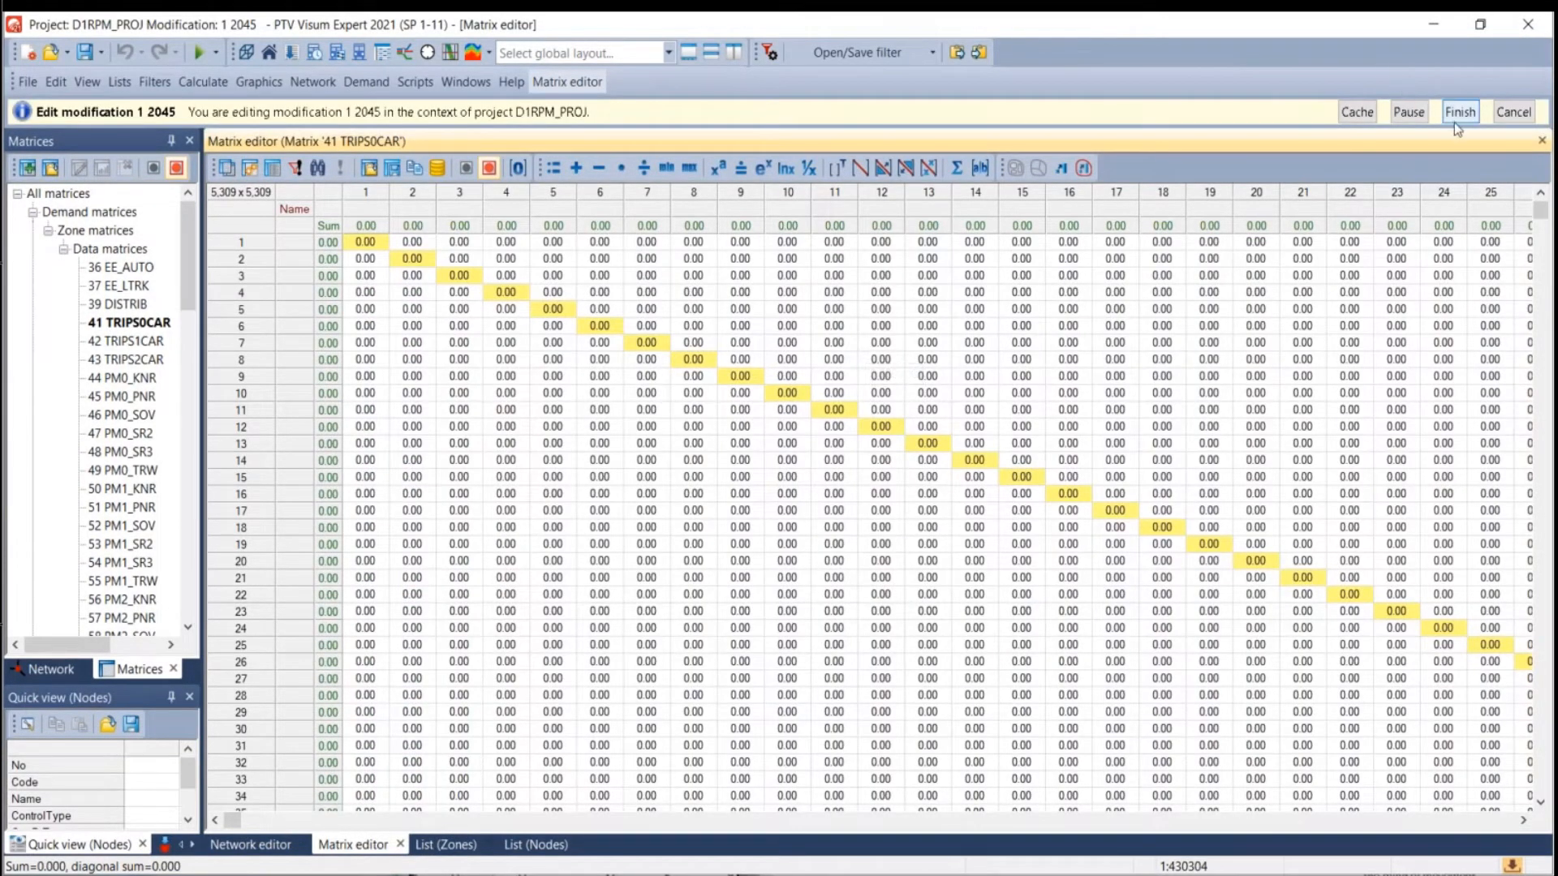
left_click(1464, 118)
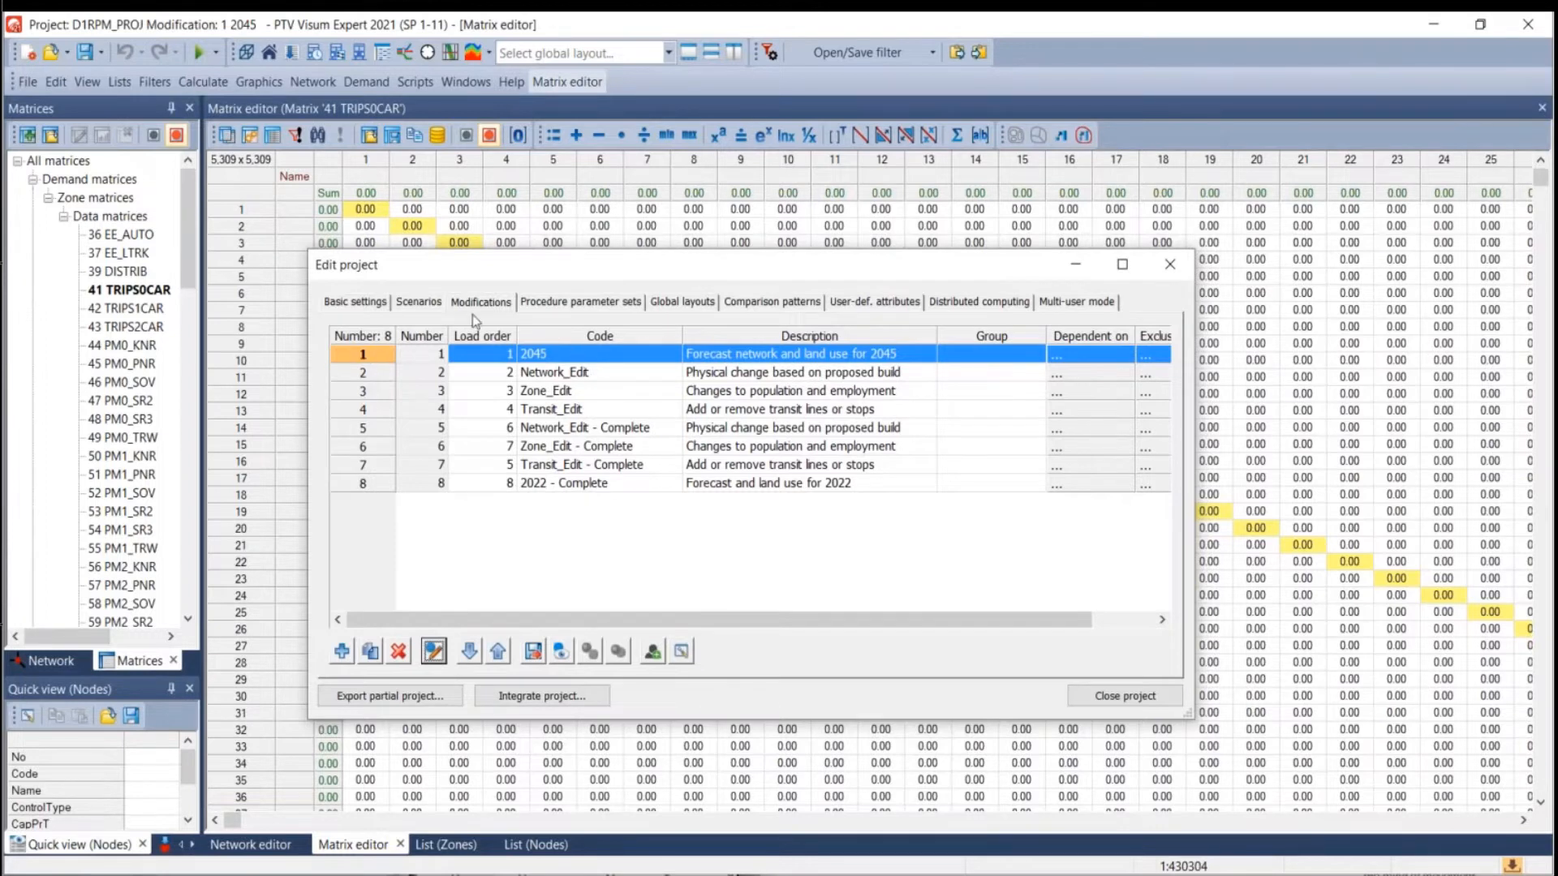
Examine the load order of the 2045, Network_Edit and Zone_Edit modifications.
left_click(364, 357)
left_click(483, 357)
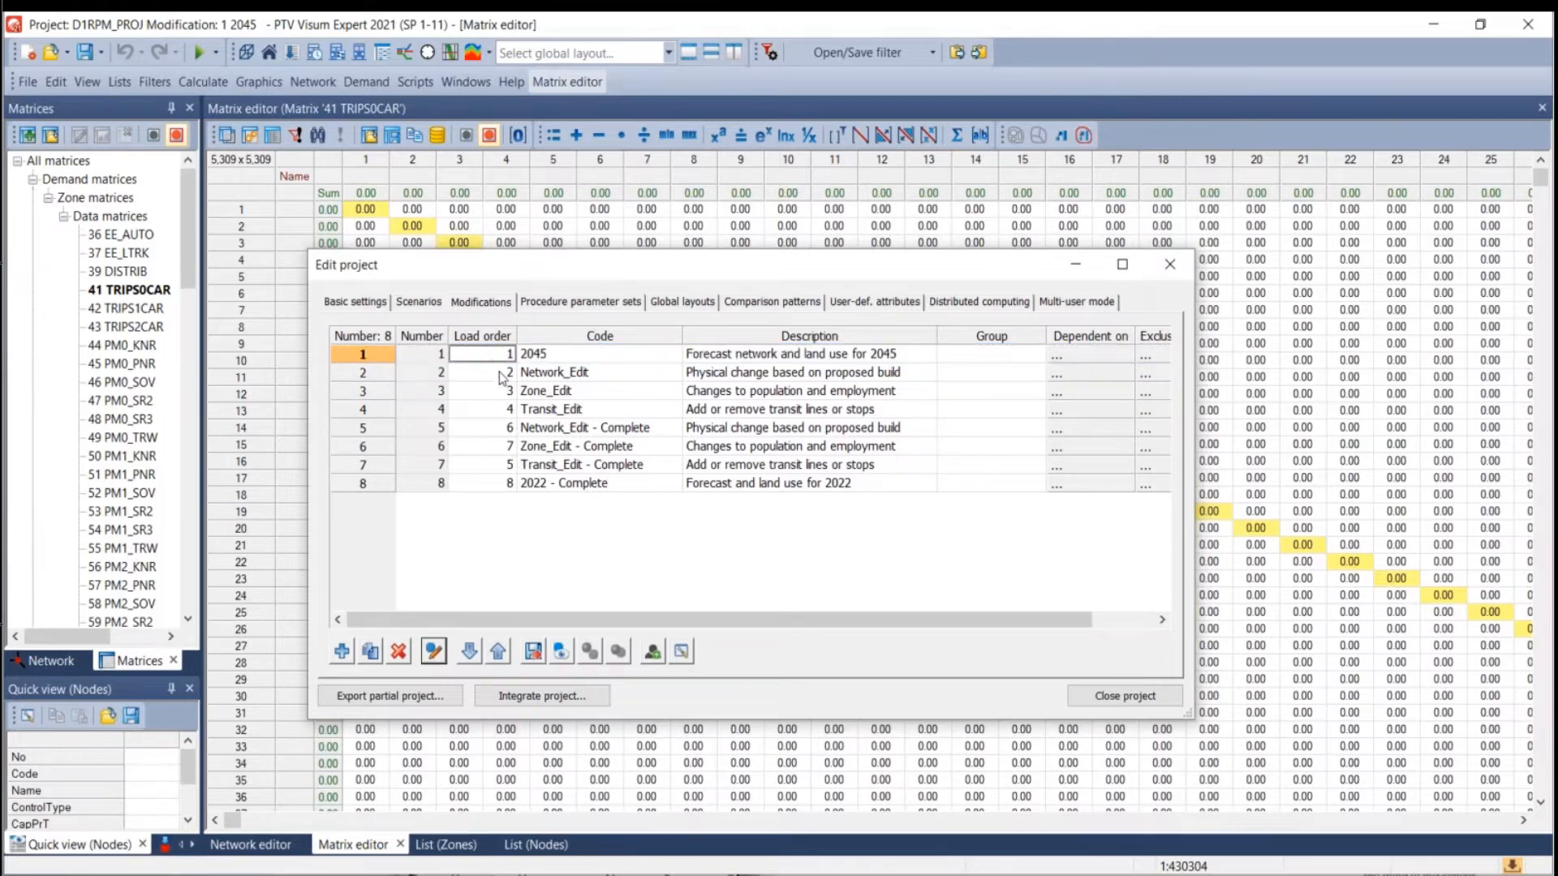
left_click(497, 372)
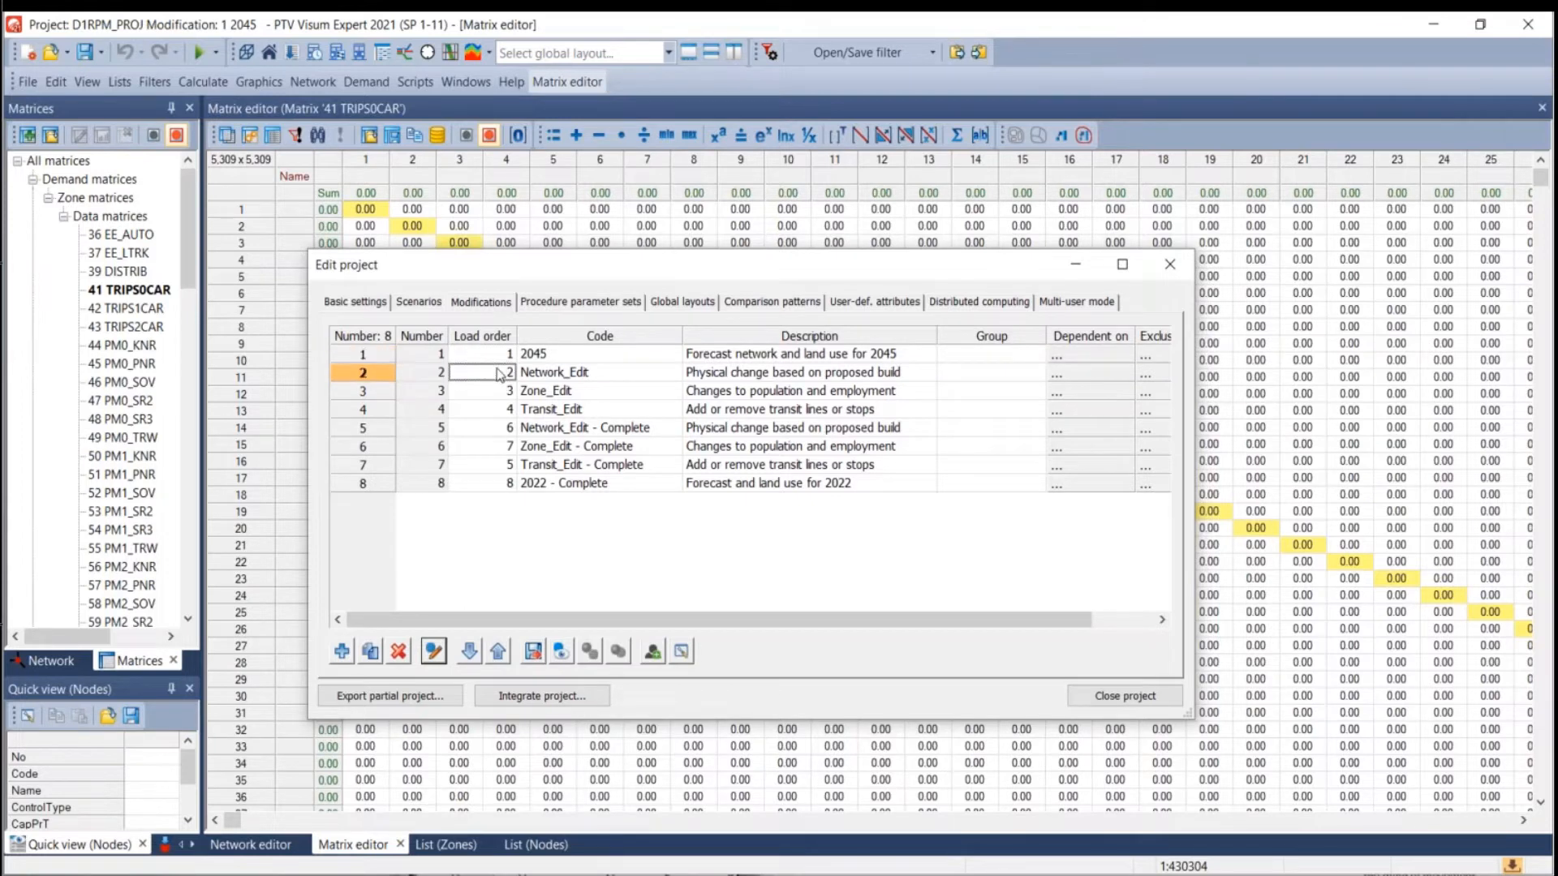
left_click(492, 360)
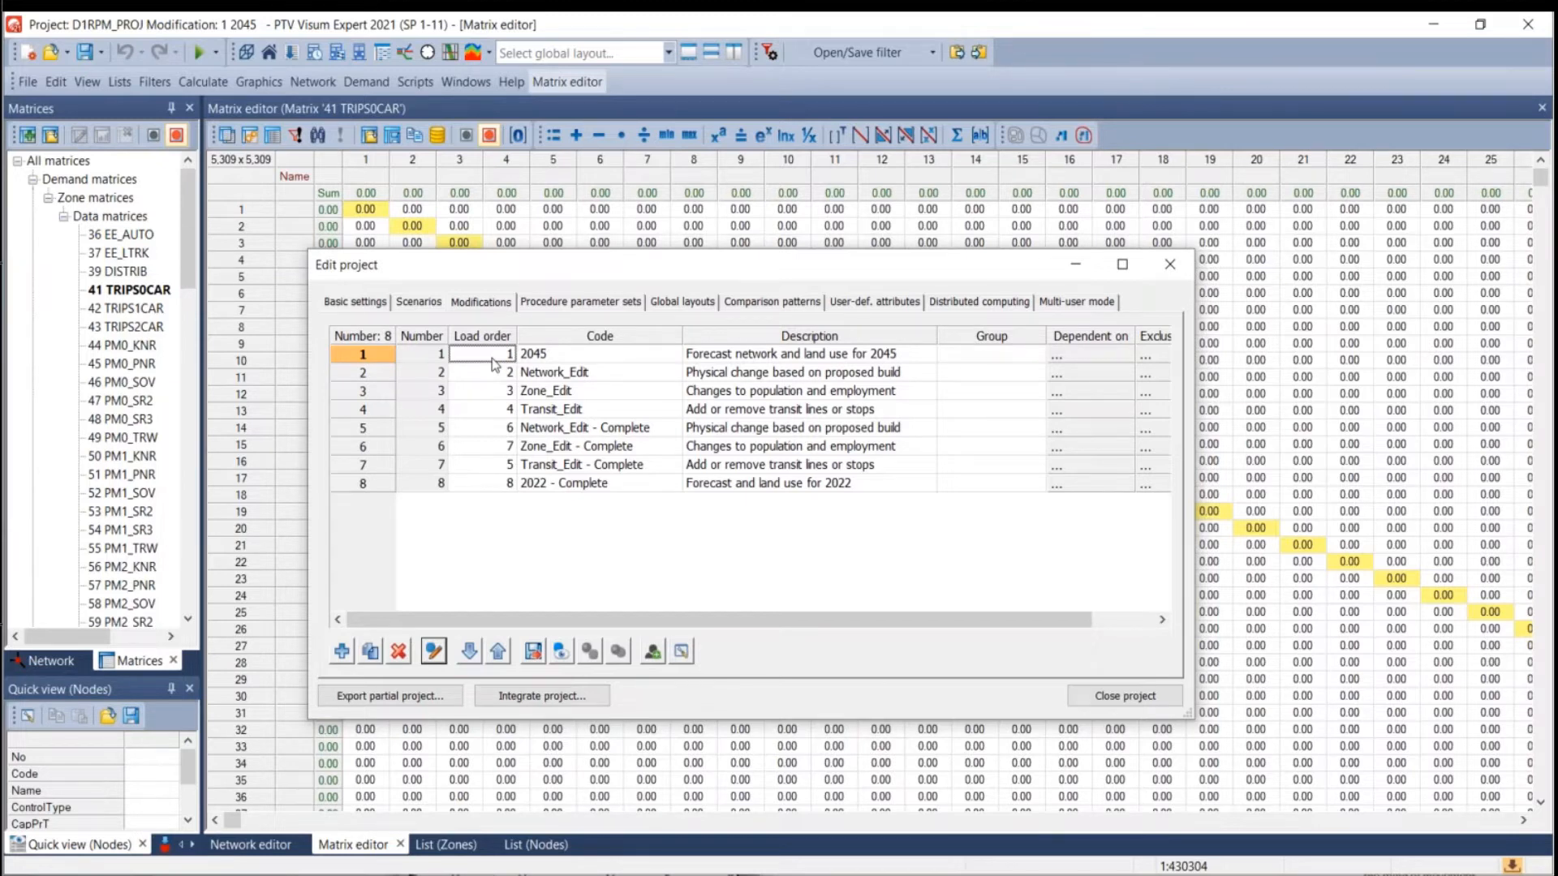
left_click(500, 372)
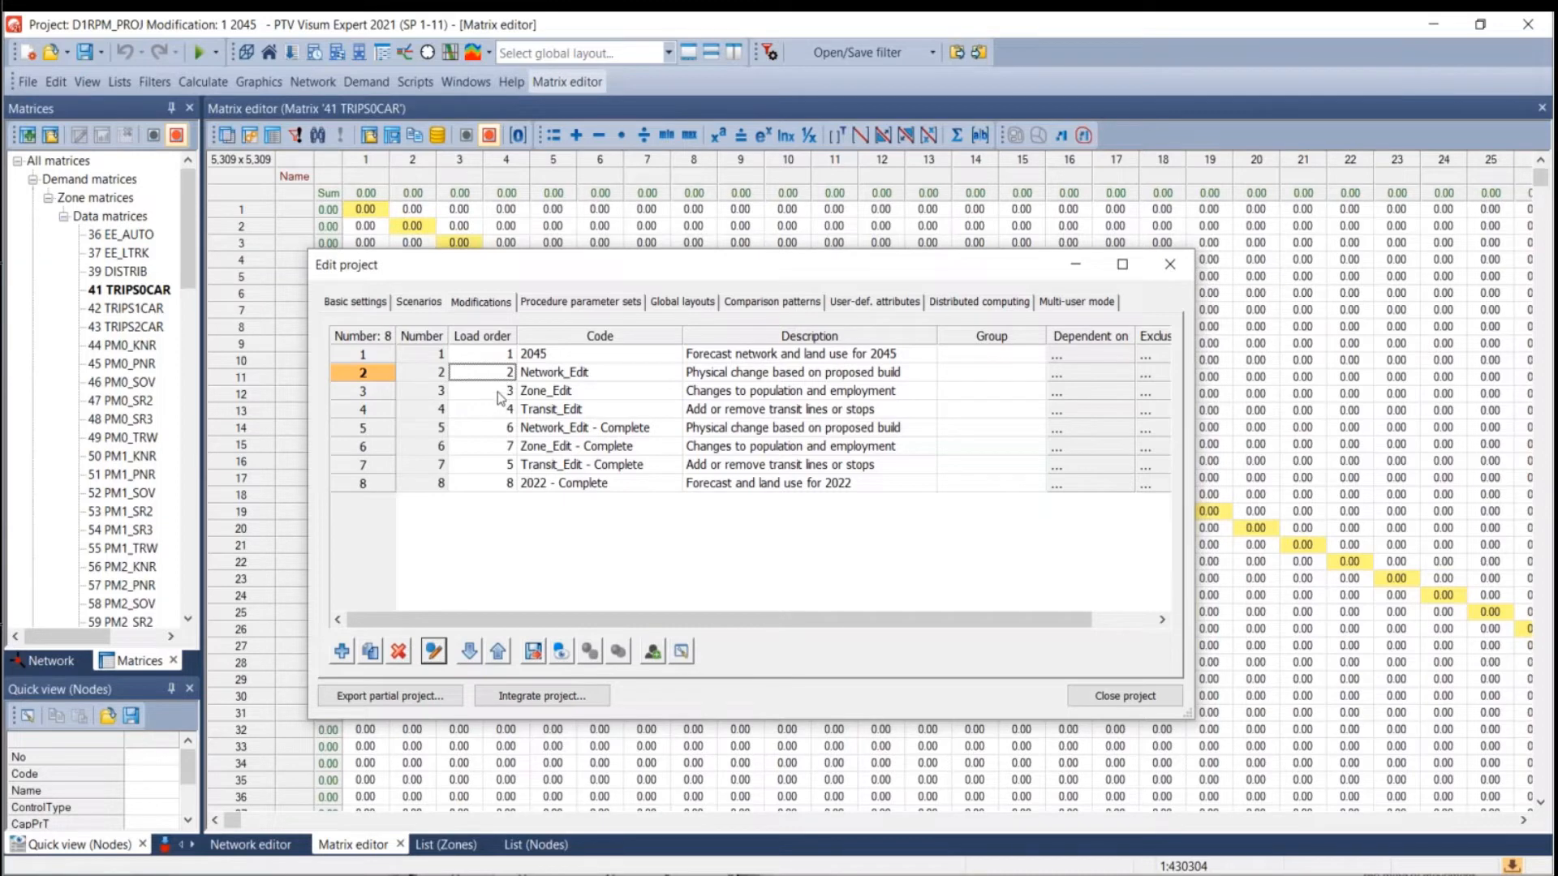
left_click(496, 391)
left_click(491, 355)
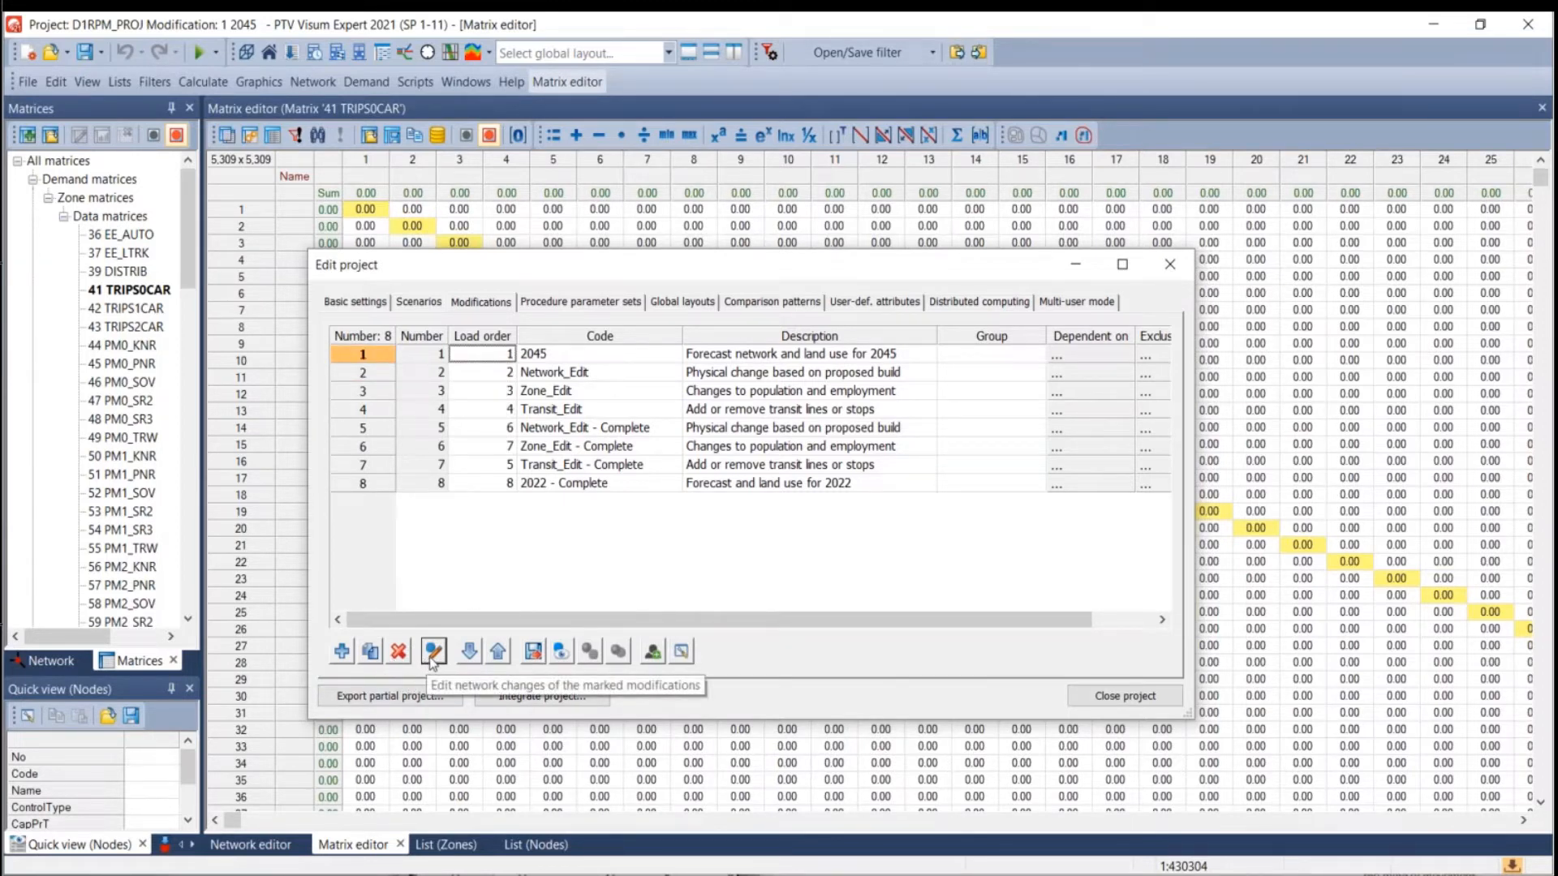
Open the network changes of the 2045 modification for editing, and close the matrix editor and the zone and node lists.
left_click(362, 354)
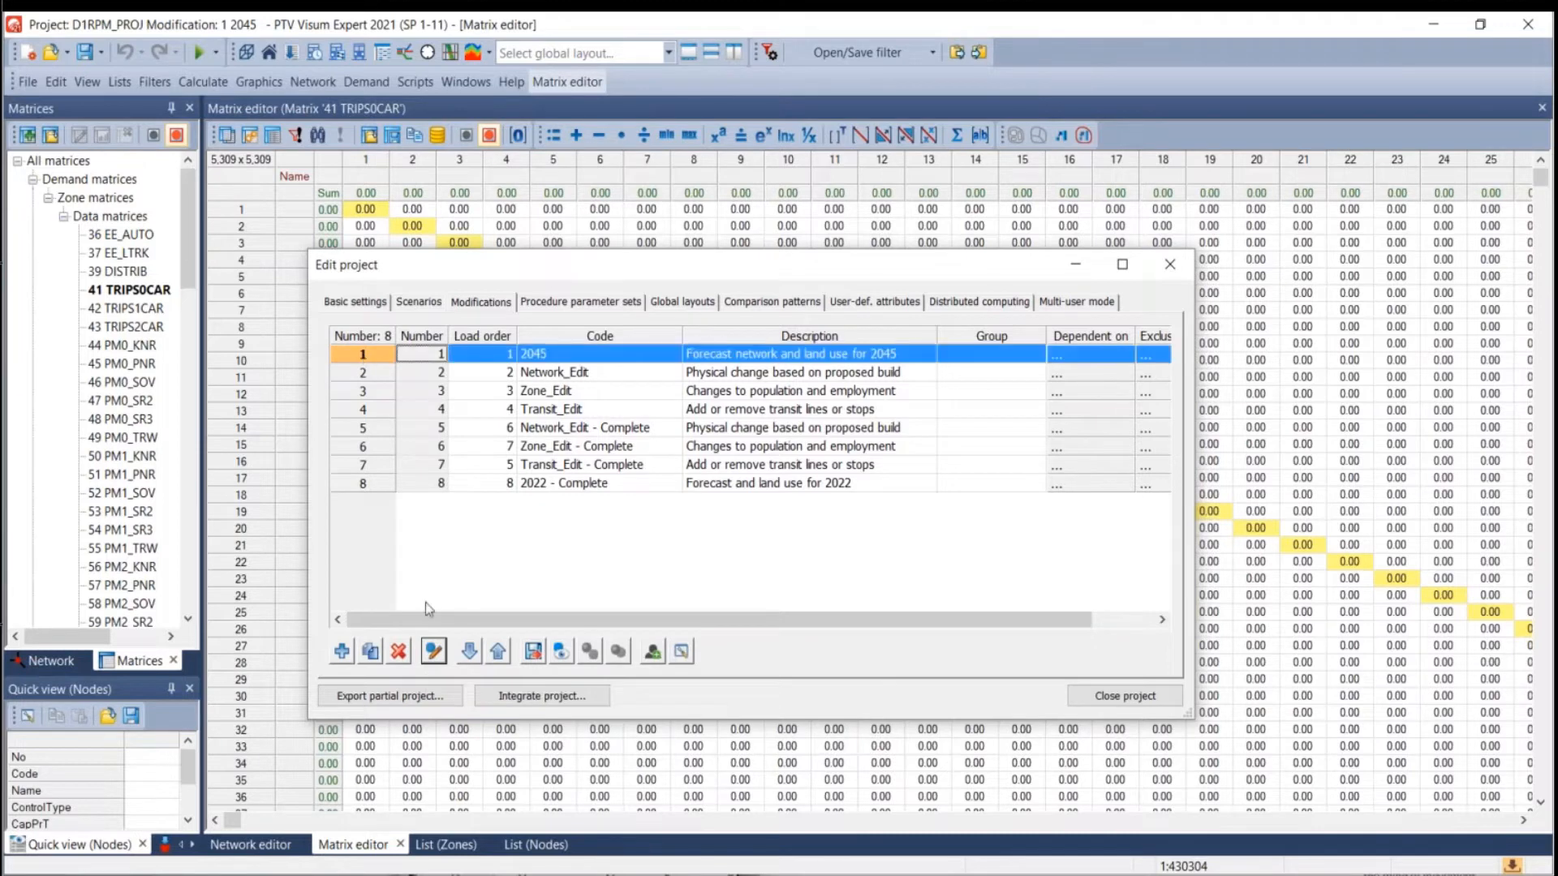
left_click(432, 652)
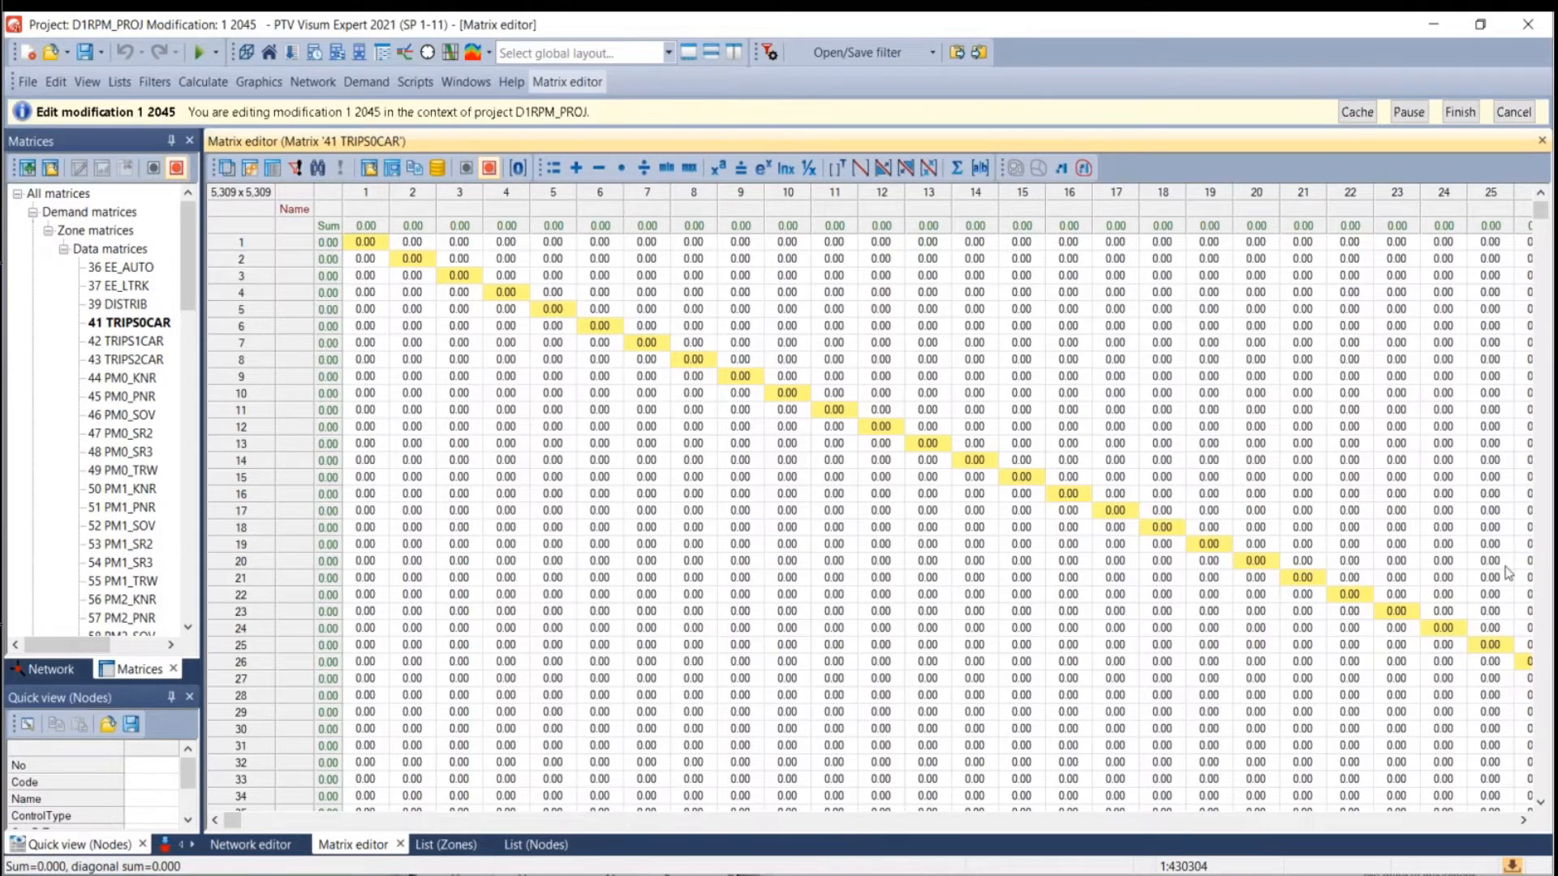
left_click(400, 844)
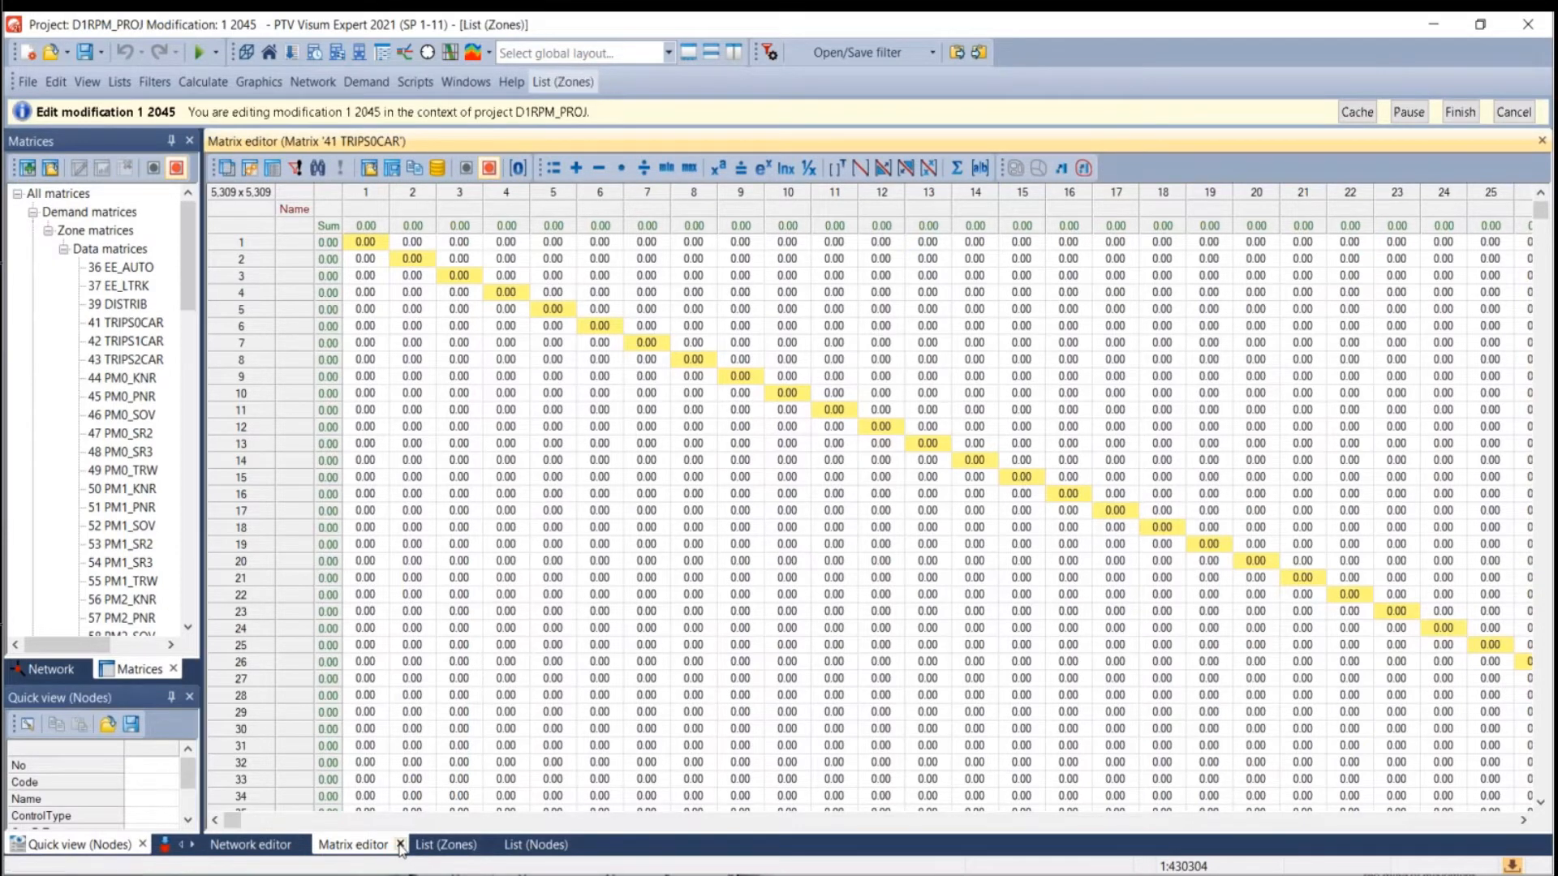
left_click(400, 845)
left_click(401, 844)
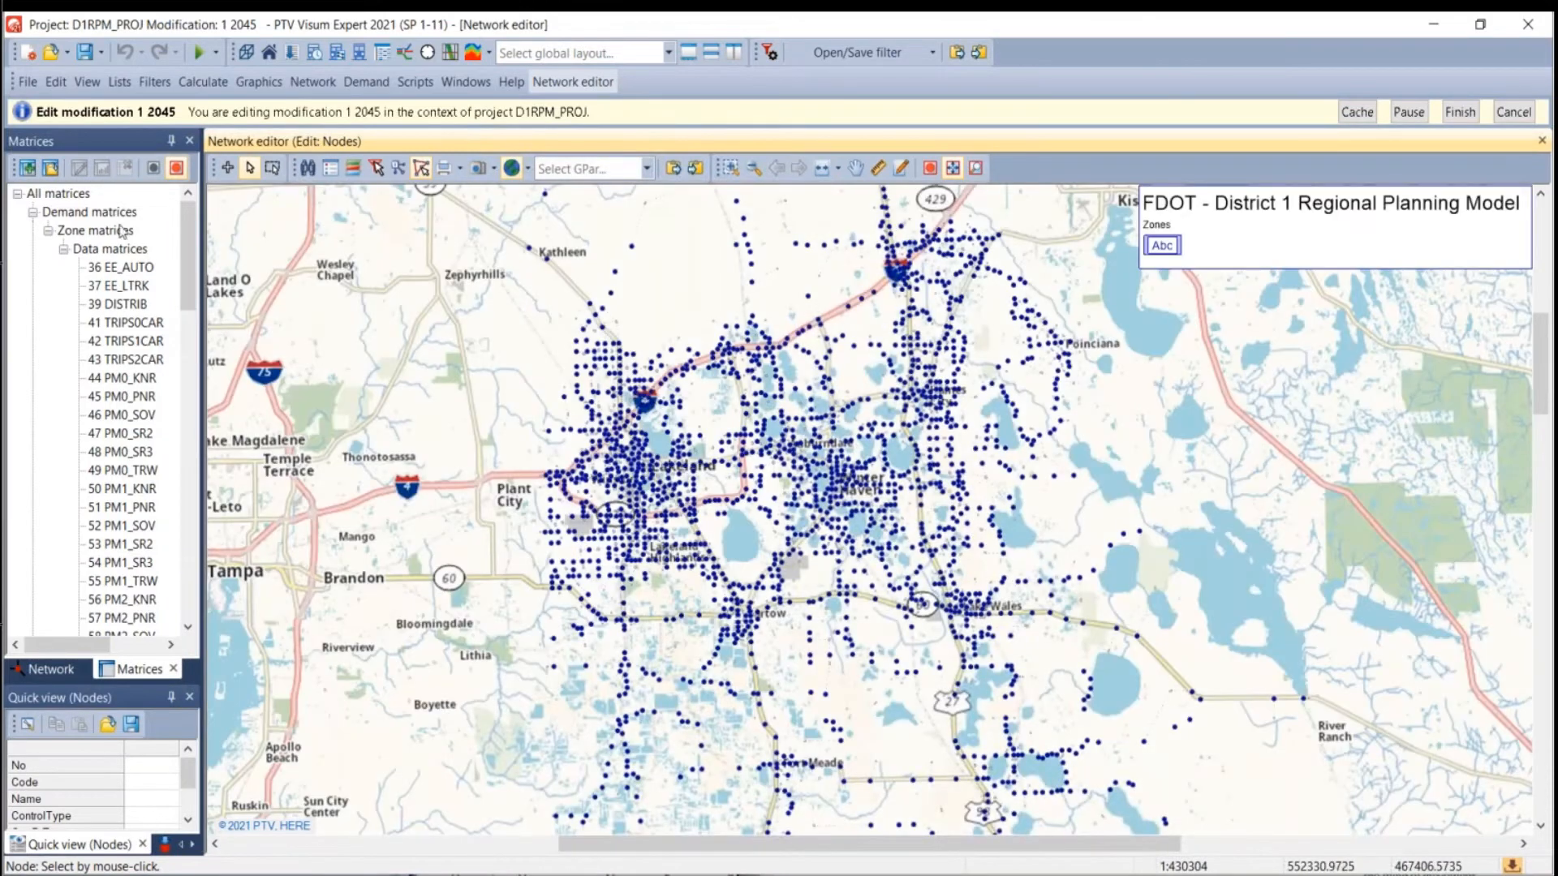
Make zones the active network object type and open the list of zones for the 2045 modification.
left_click(34, 671)
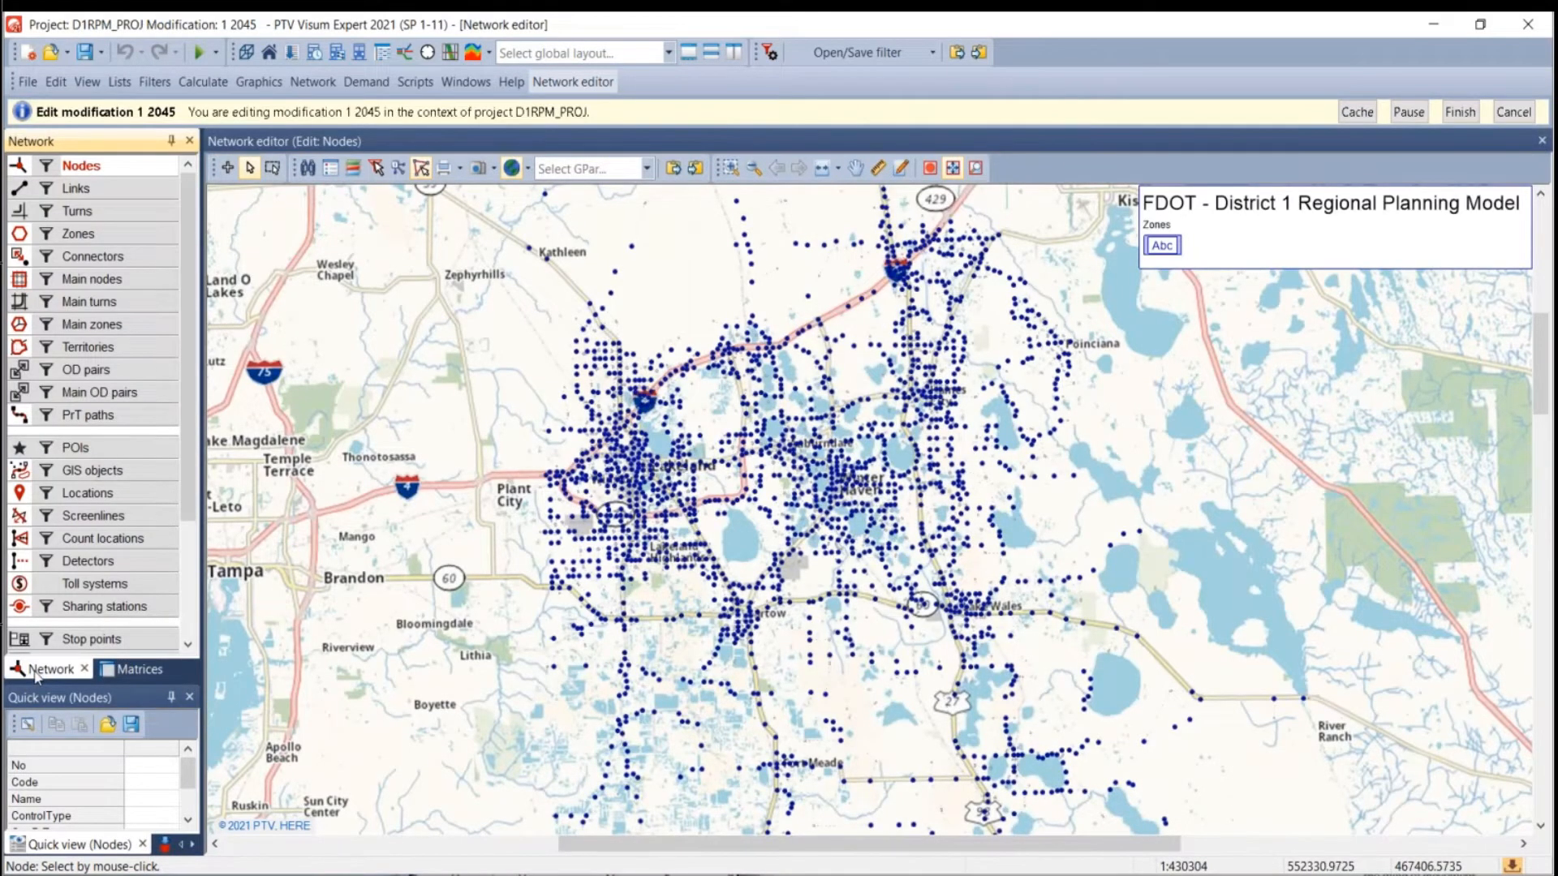
right_click(111, 234)
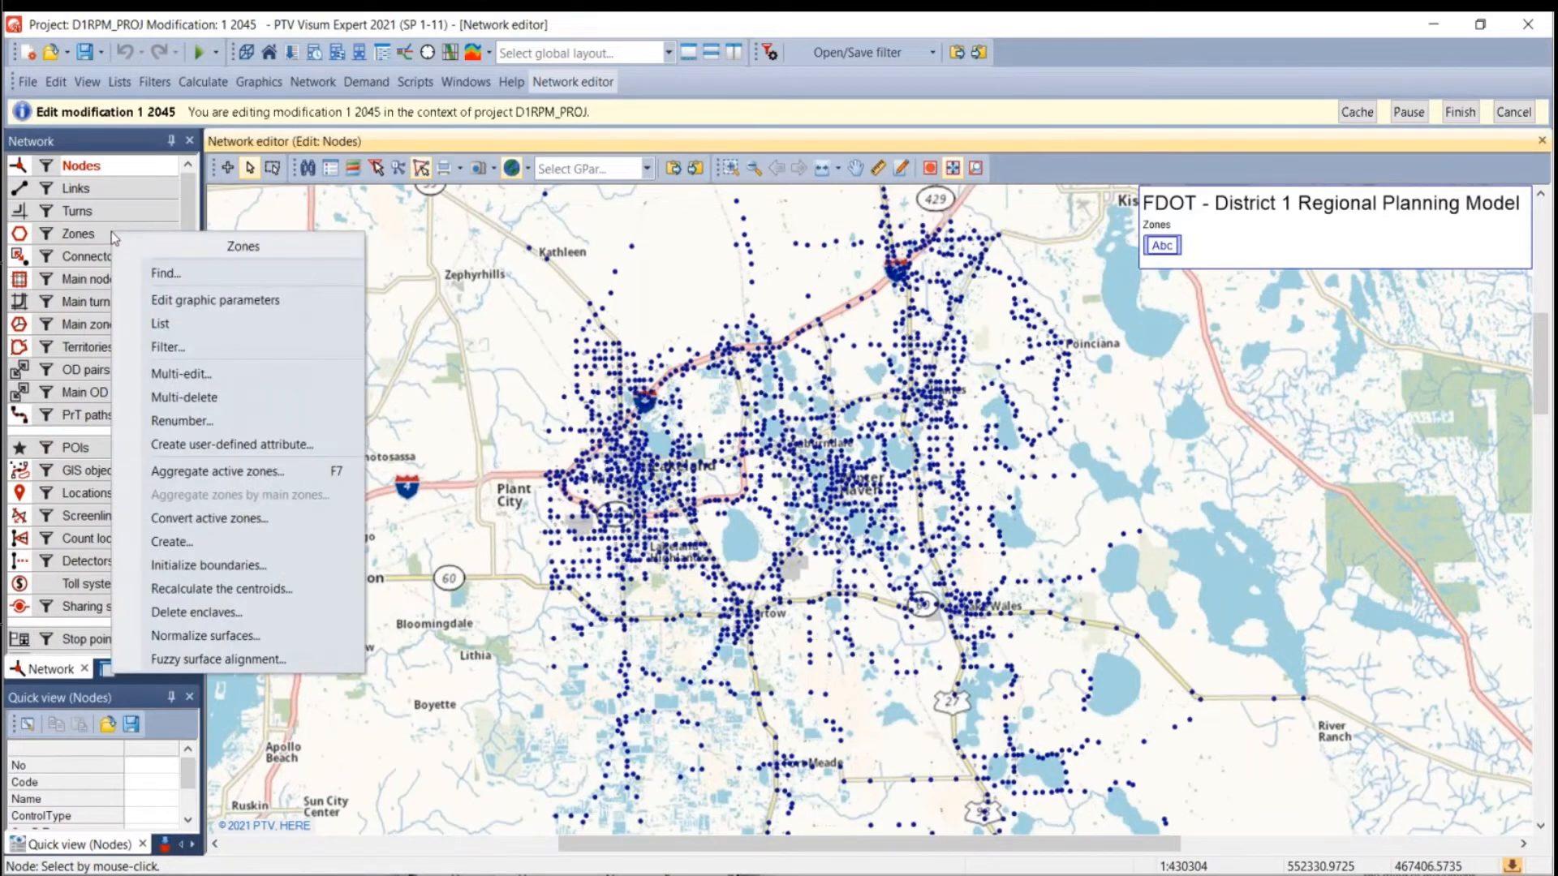
left_click(88, 236)
right_click(90, 240)
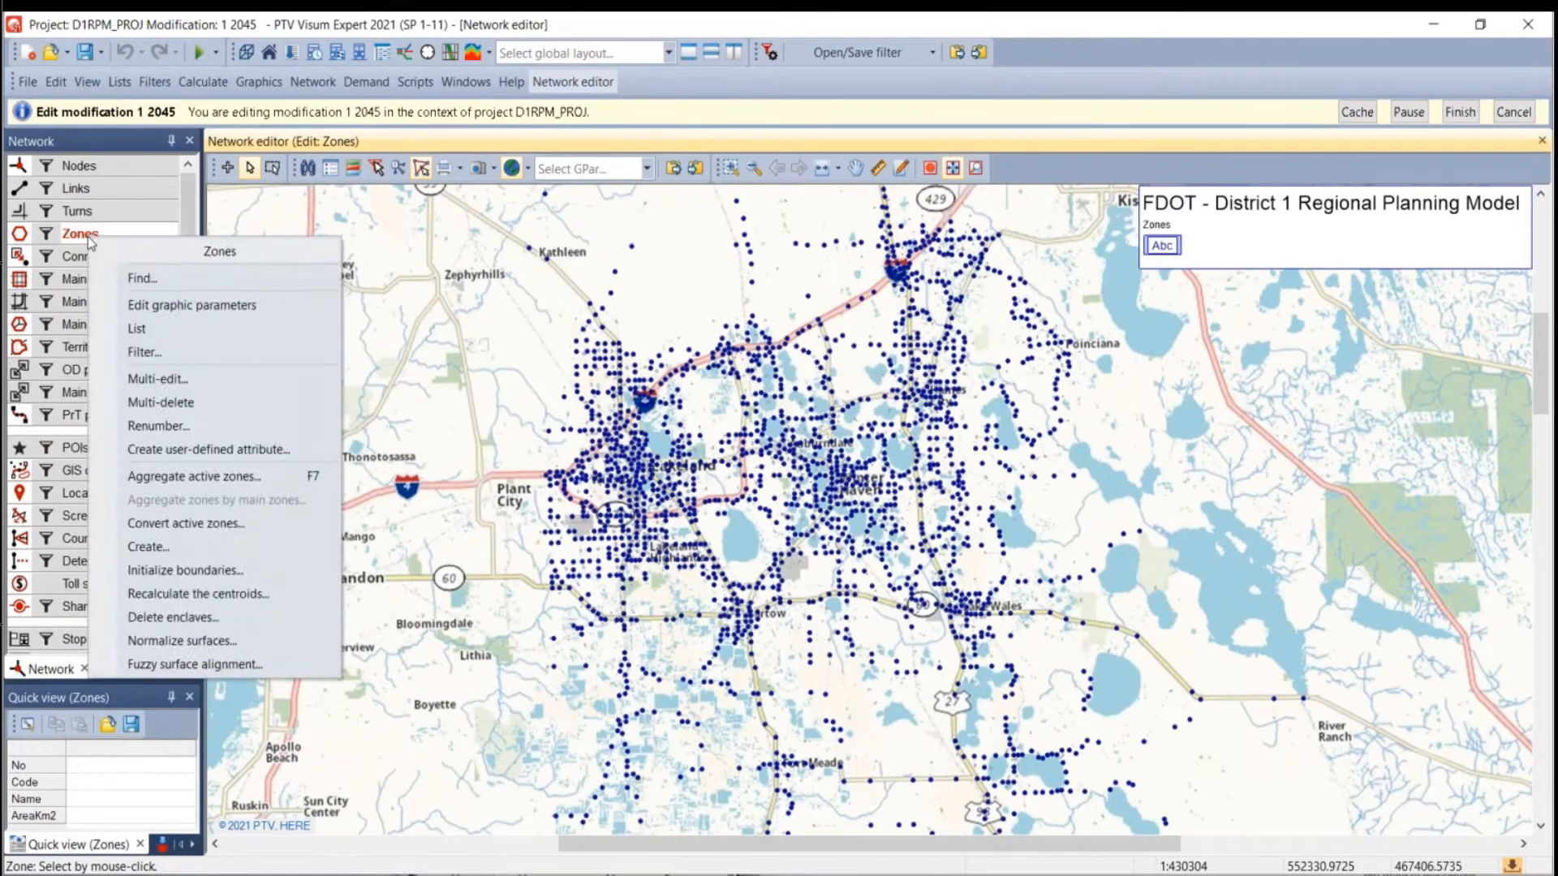
left_click(138, 328)
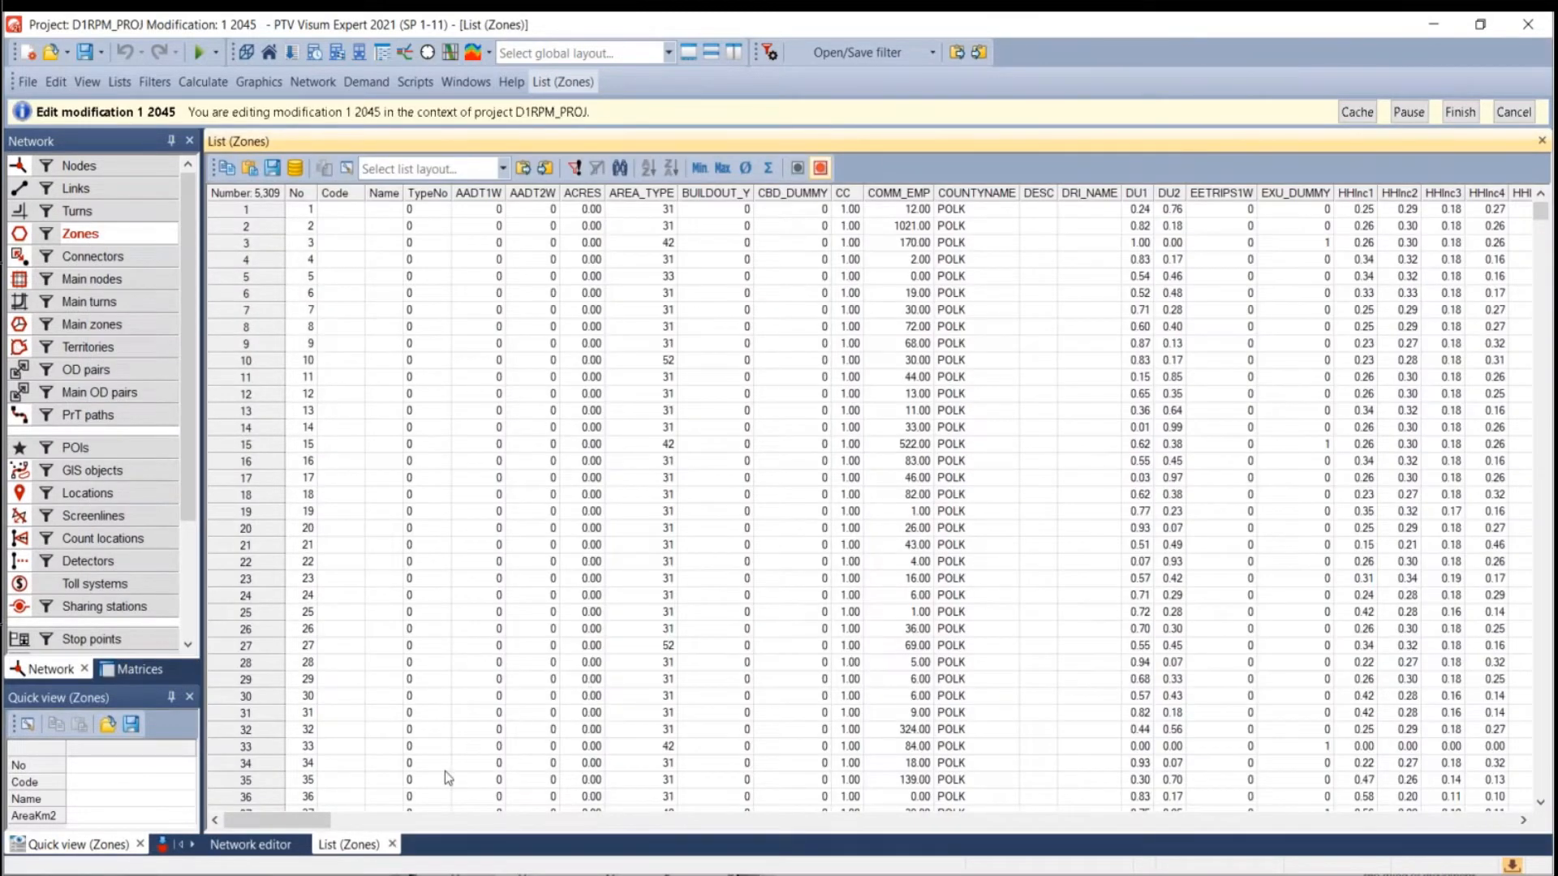
Look through the zone attribute columns and apply the zone_dwelling_population layout to the zone list.
left_click_drag(289, 819, 1266, 725)
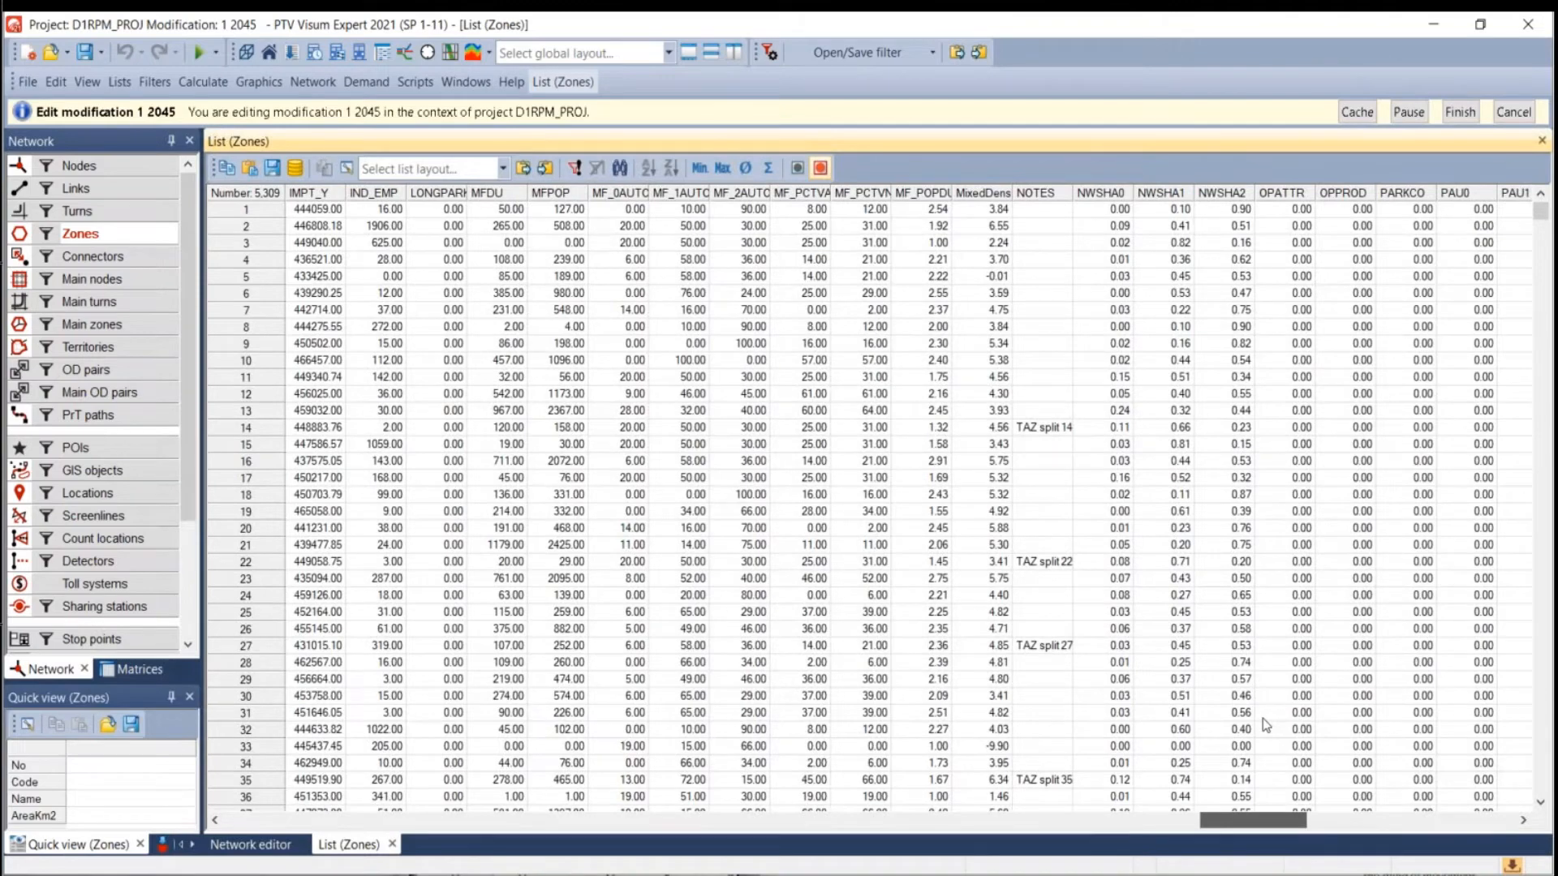
left_click_drag(1265, 724, 262, 772)
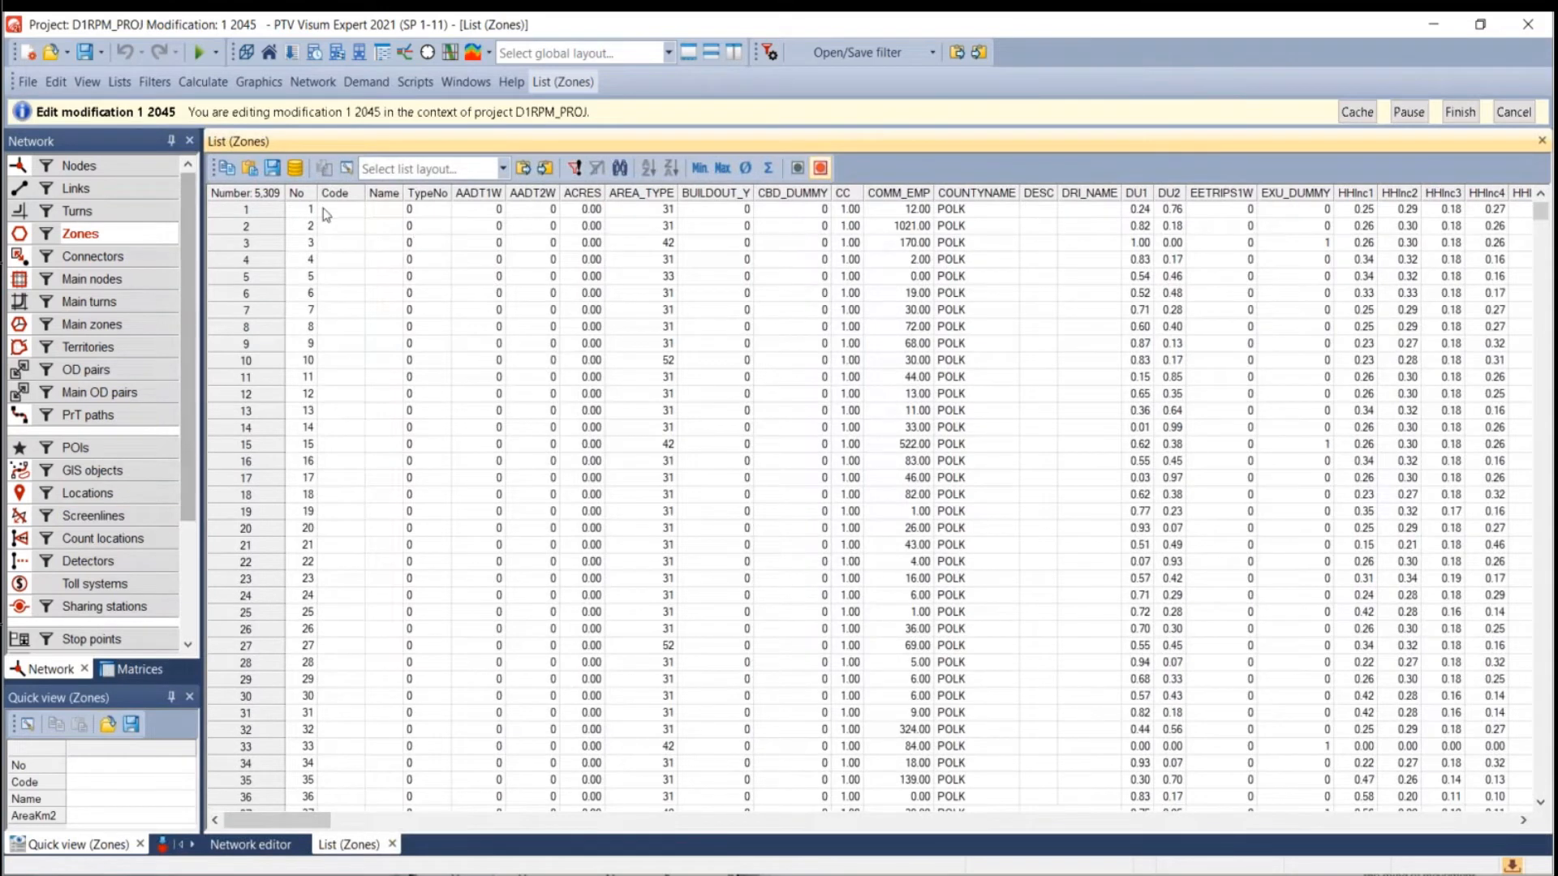
left_click(503, 169)
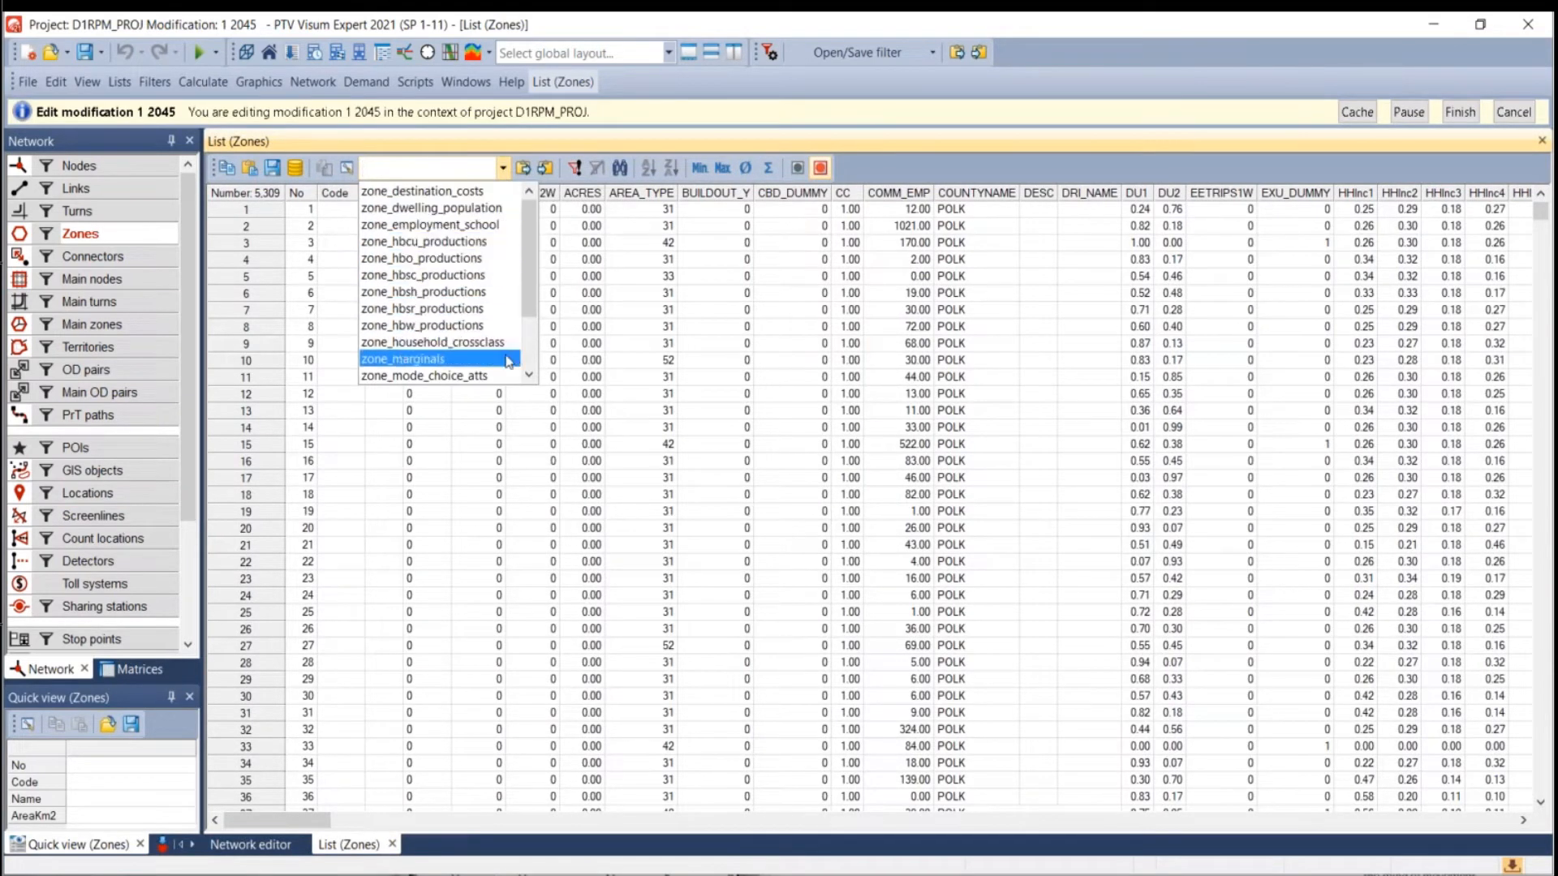
left_click(493, 210)
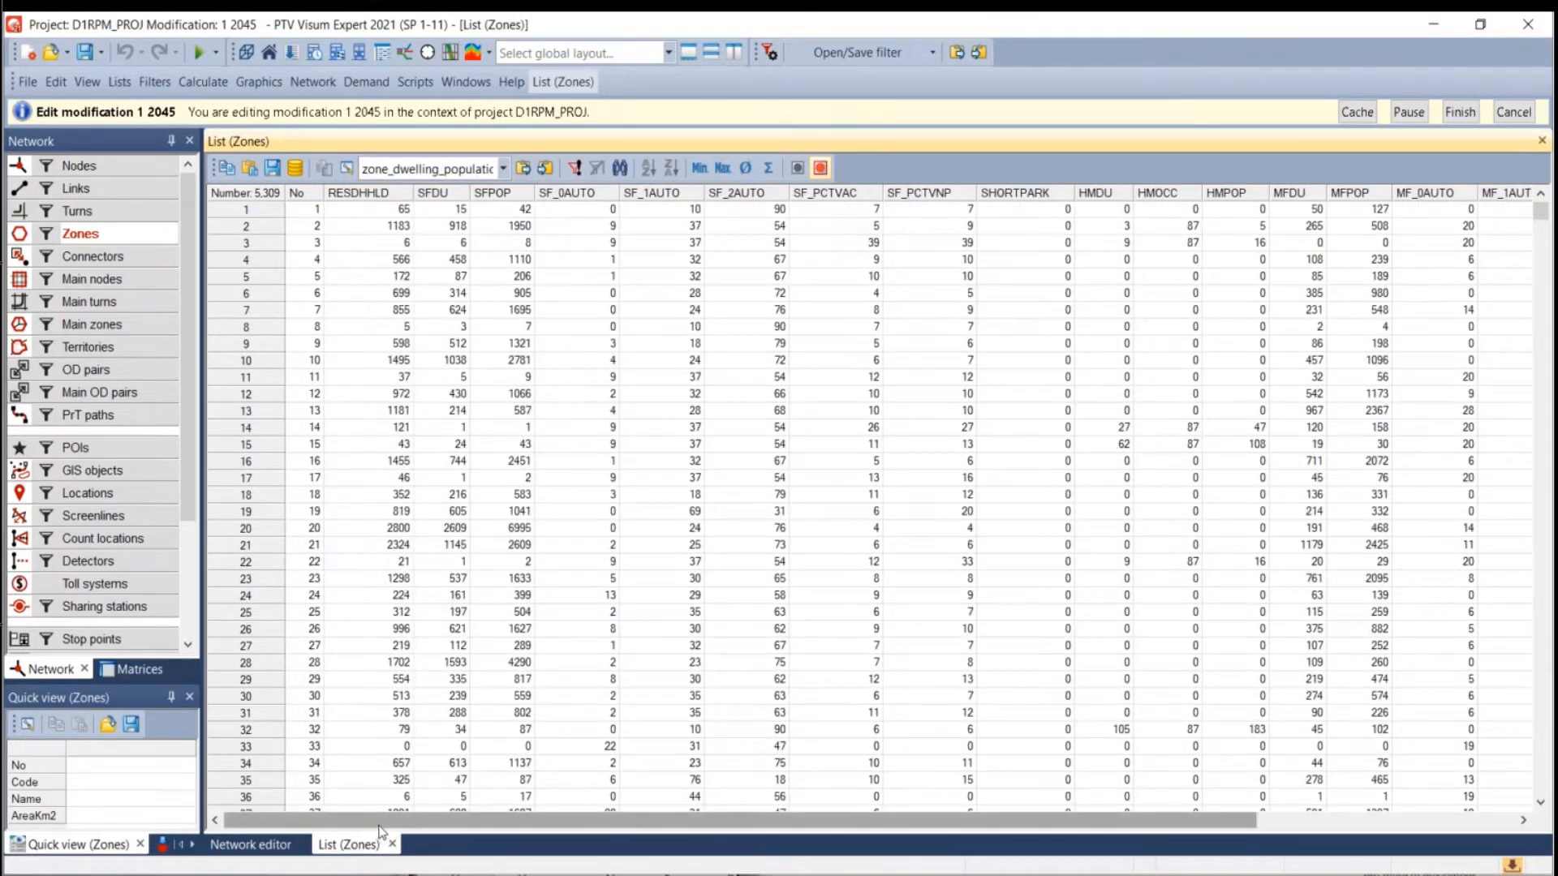
left_click_drag(383, 824, 326, 832)
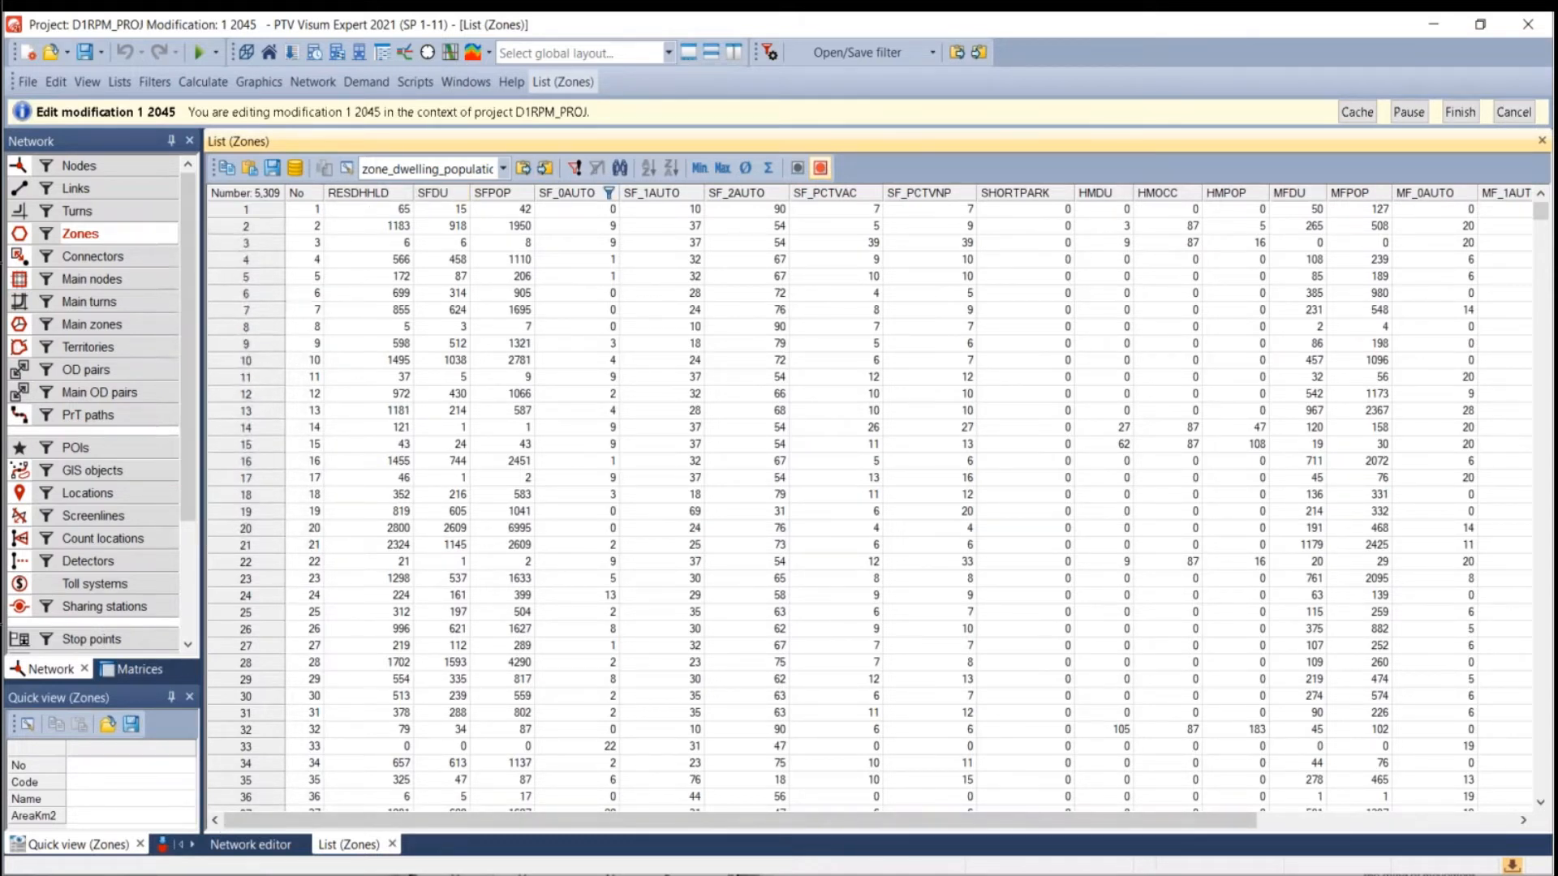
Review the saved zone list layouts and reselect zone_dwelling_population.
left_click(503, 168)
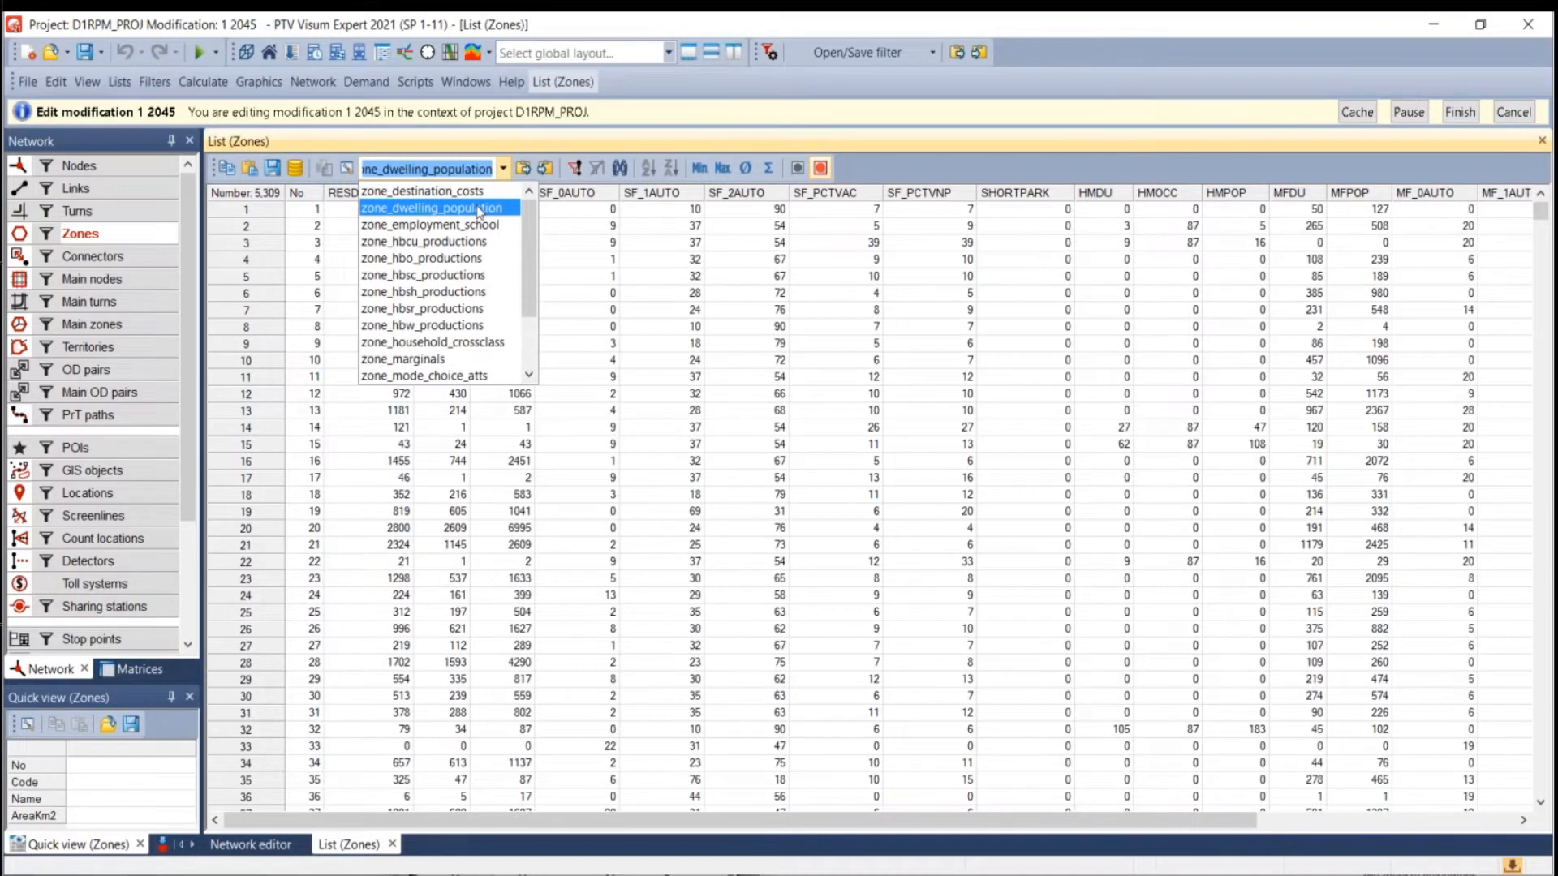
left_click(478, 212)
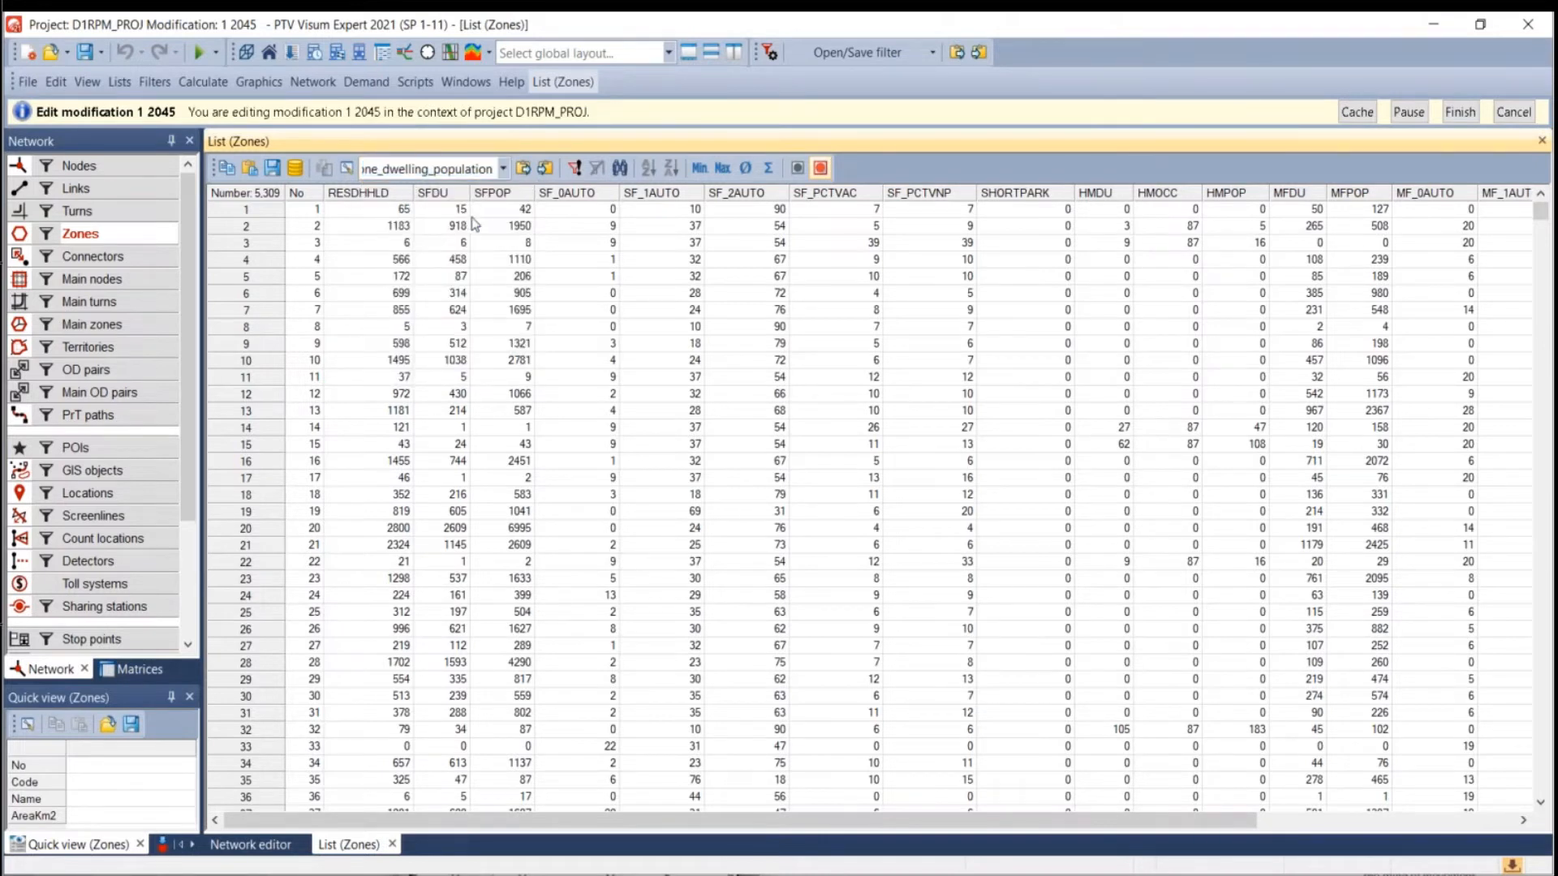
left_click(503, 169)
left_click(421, 210)
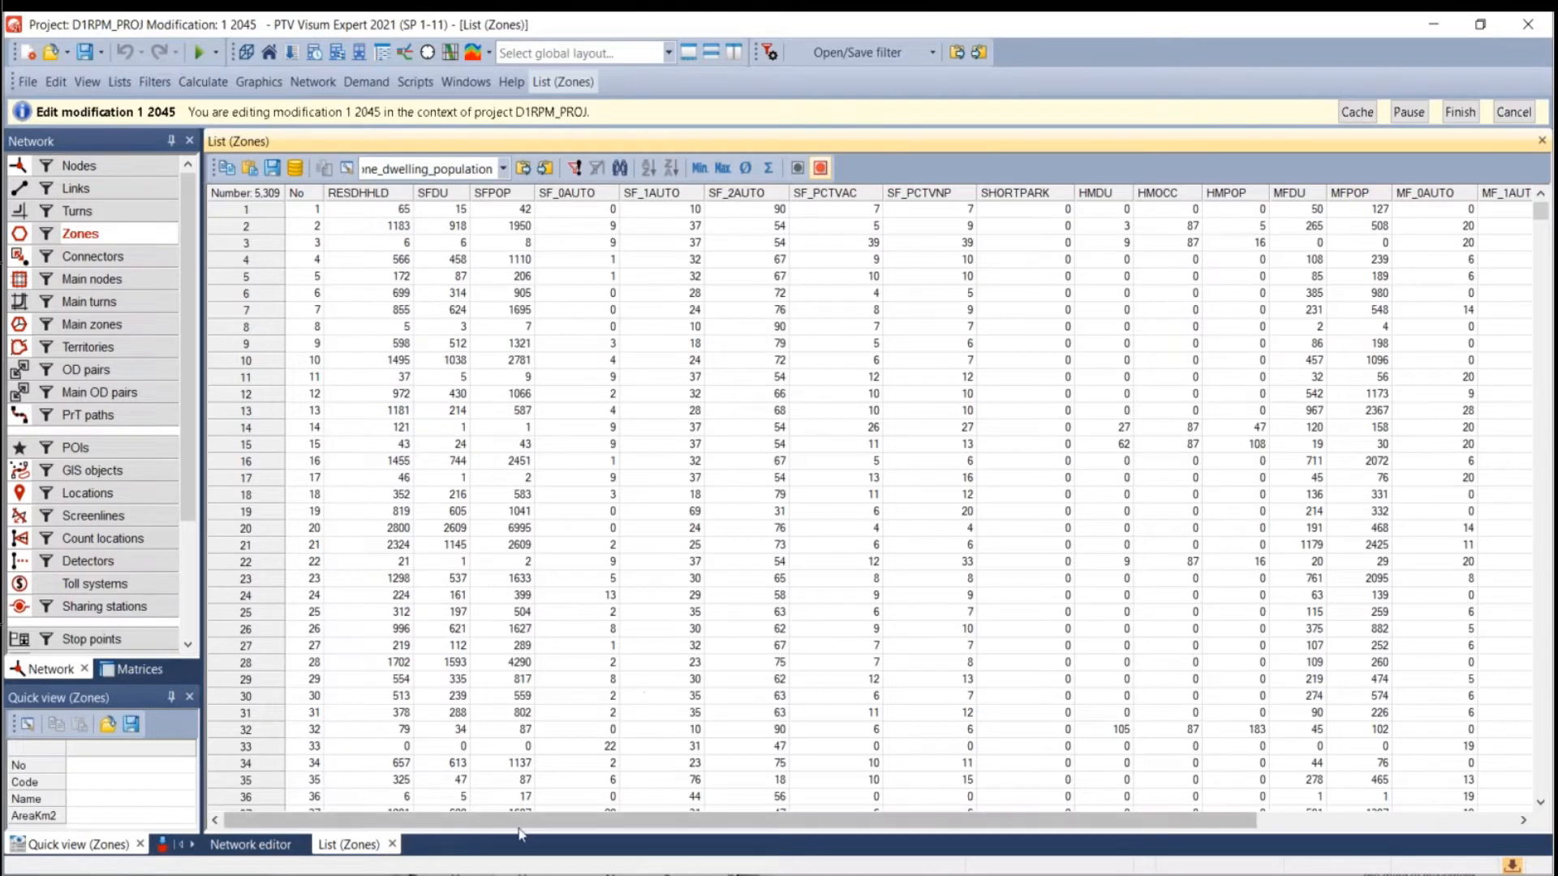
Review the available commands for comparing and transferring networks, including the model transfer file options.
mouse_move(473, 823)
left_mouse_down()
mouse_move(655, 832)
mouse_move(477, 844)
left_mouse_up()
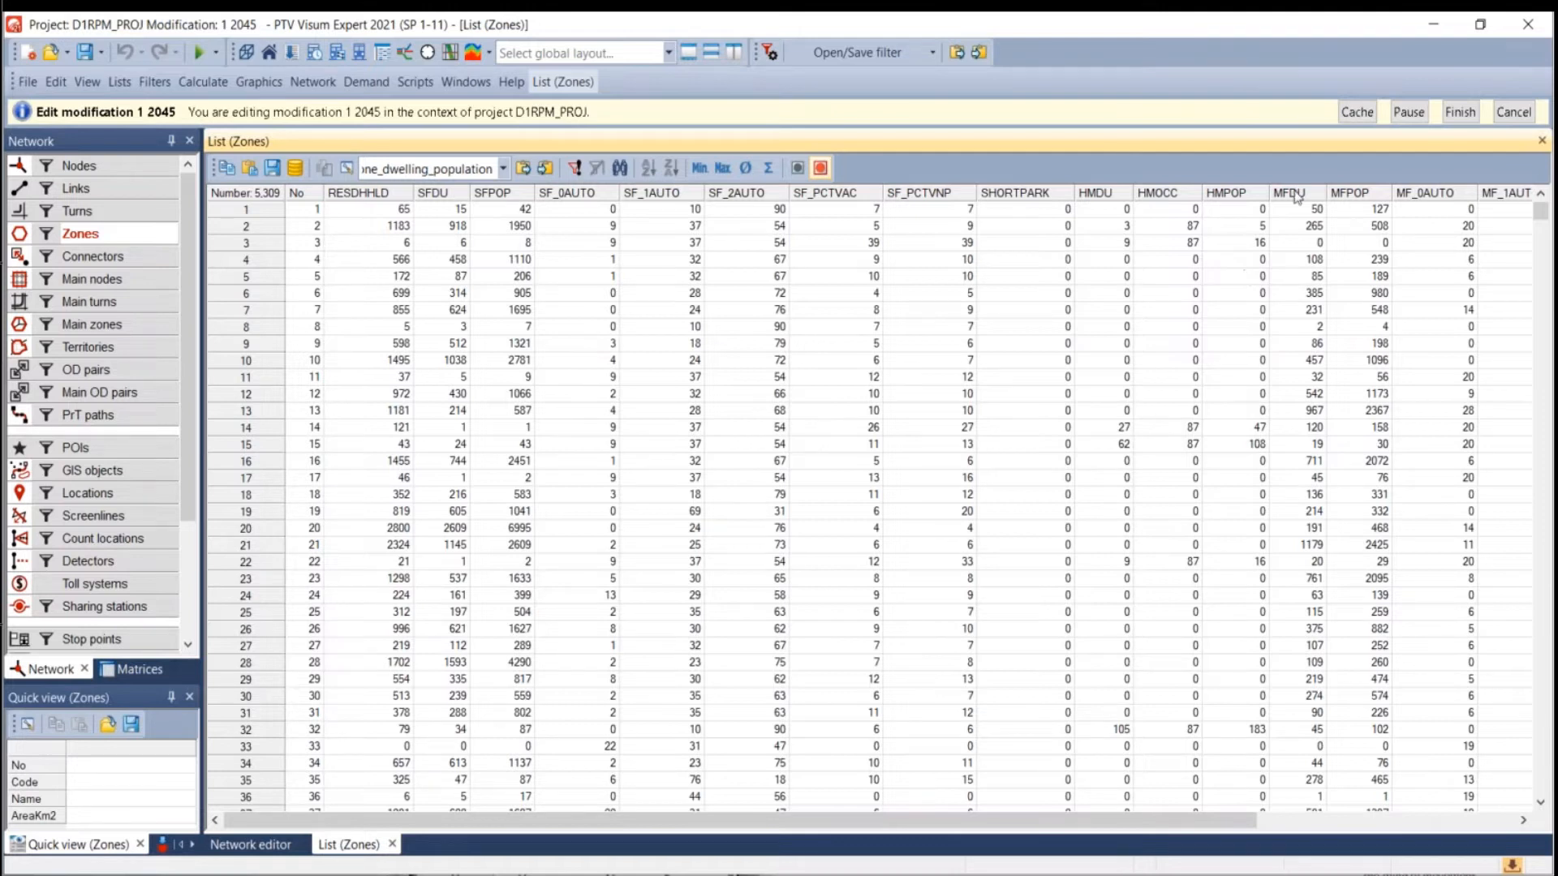
left_click(26, 83)
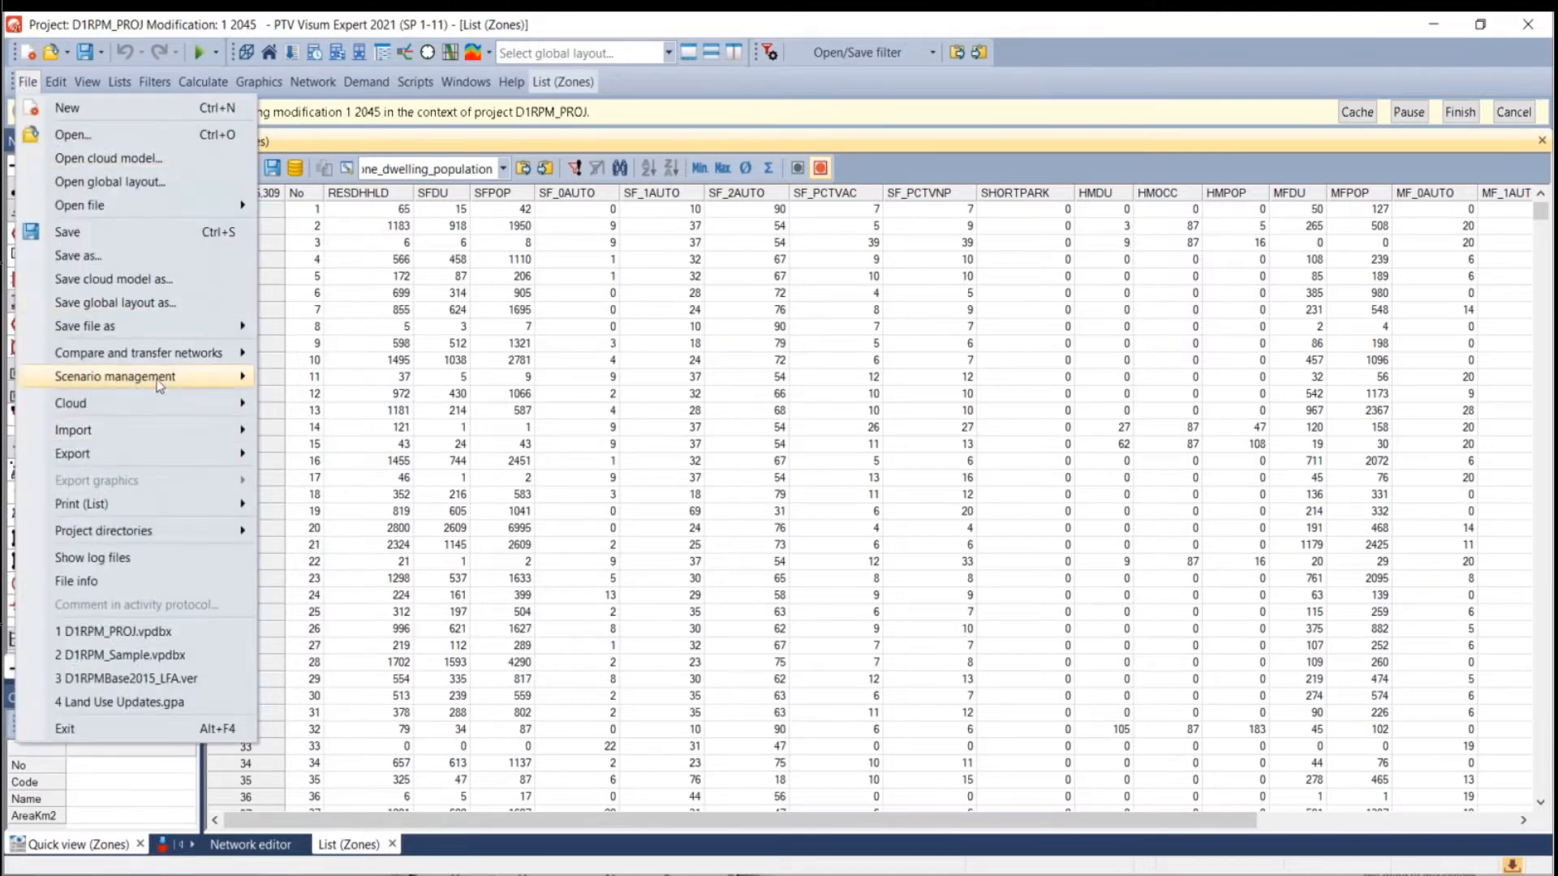
mouse_move(162, 353)
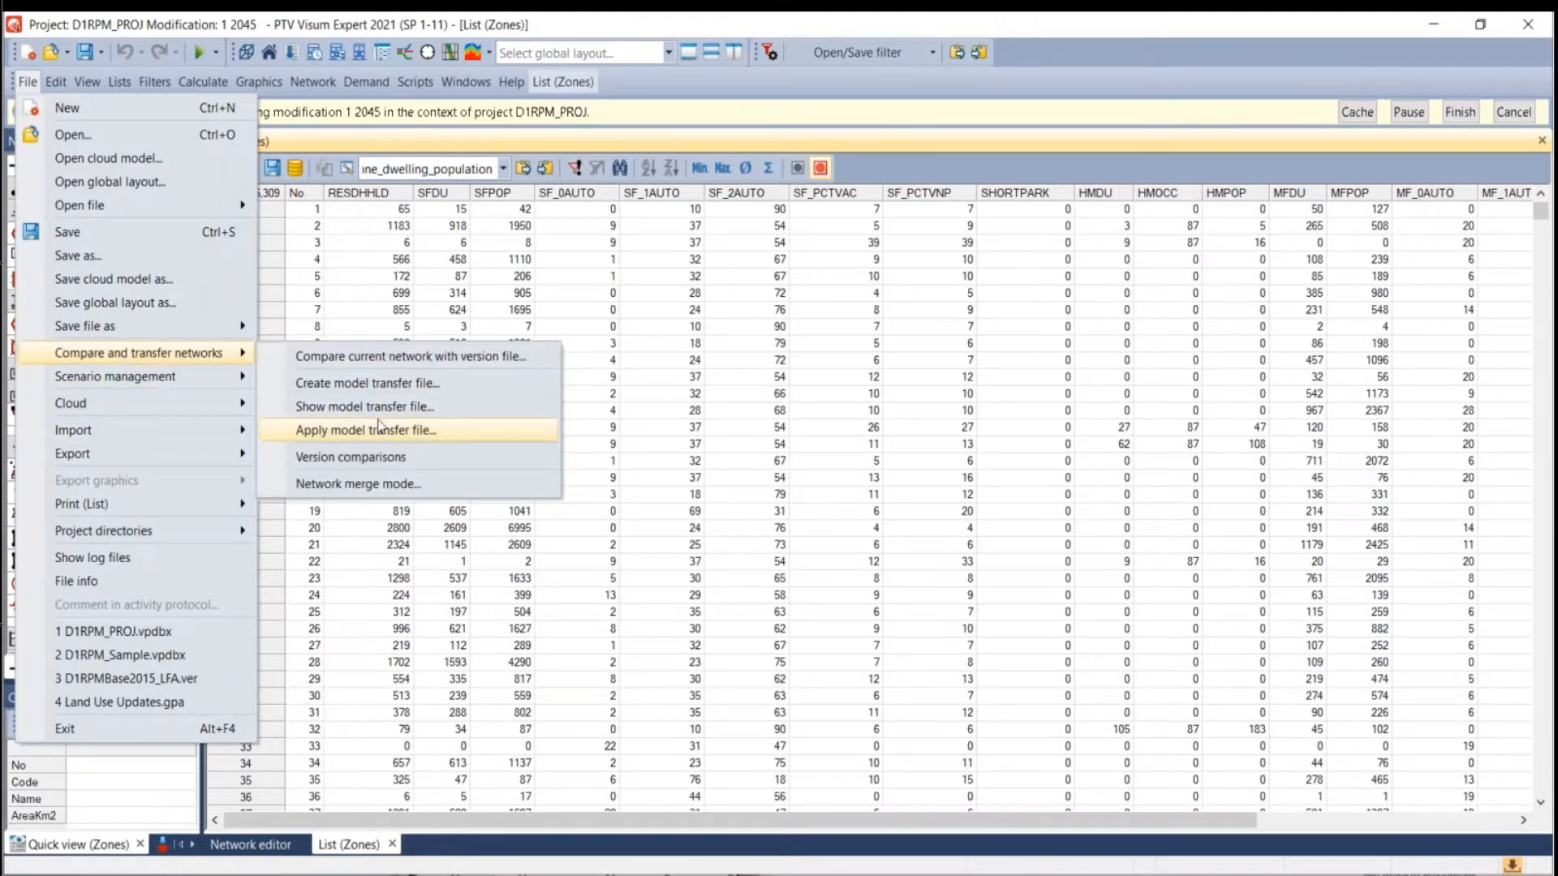
left_click(324, 148)
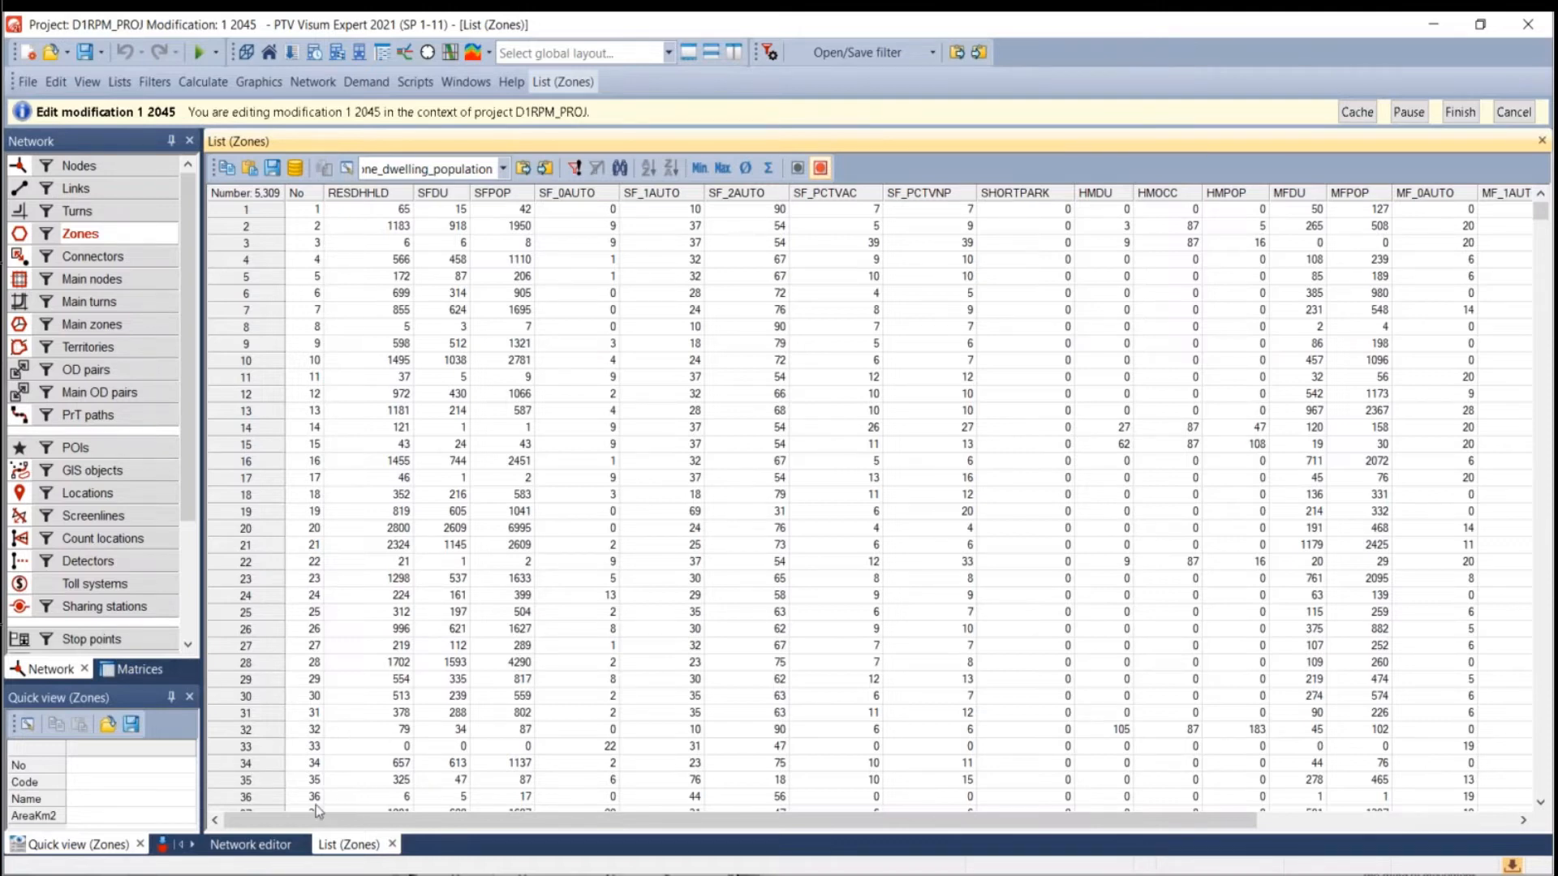
Switch to the network editor and back to the zone list, and reselect the zone_dwelling_population layout.
left_click(278, 848)
left_click(345, 844)
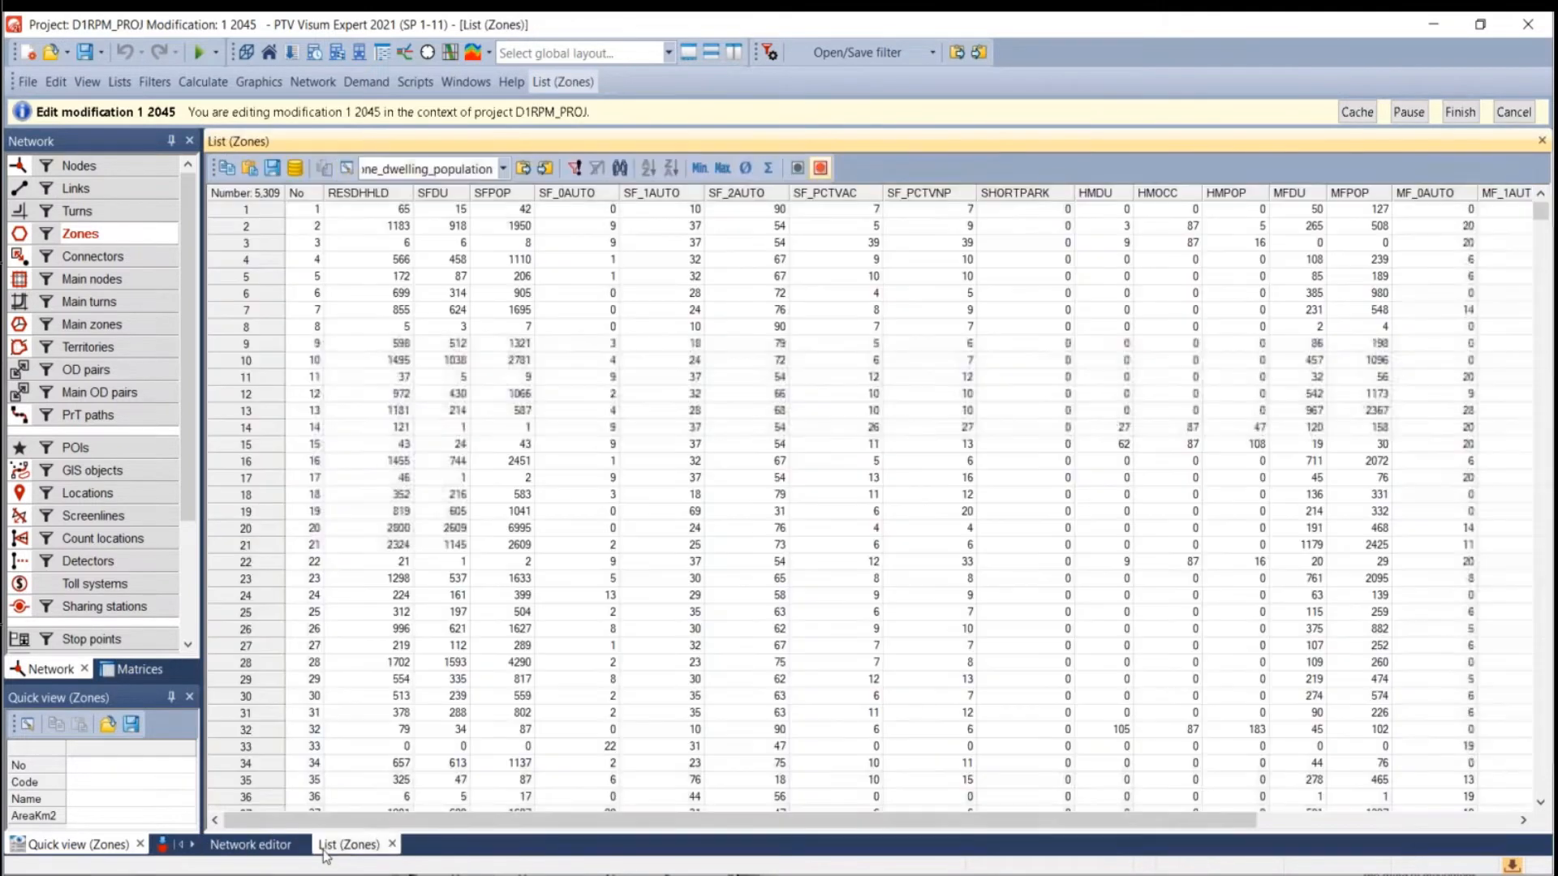
left_click(503, 169)
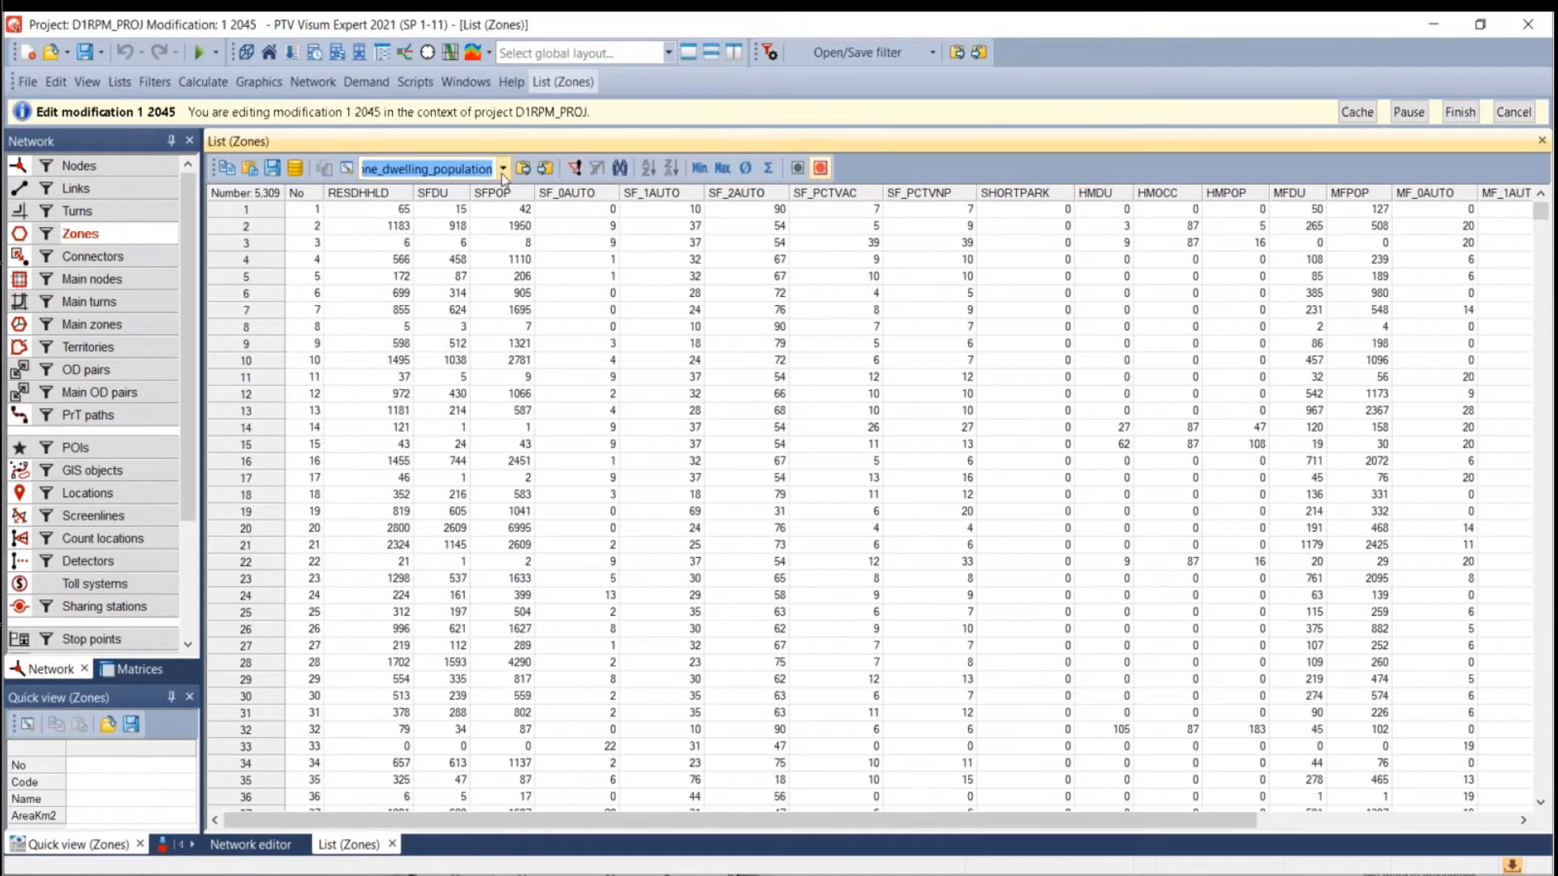
left_click(477, 210)
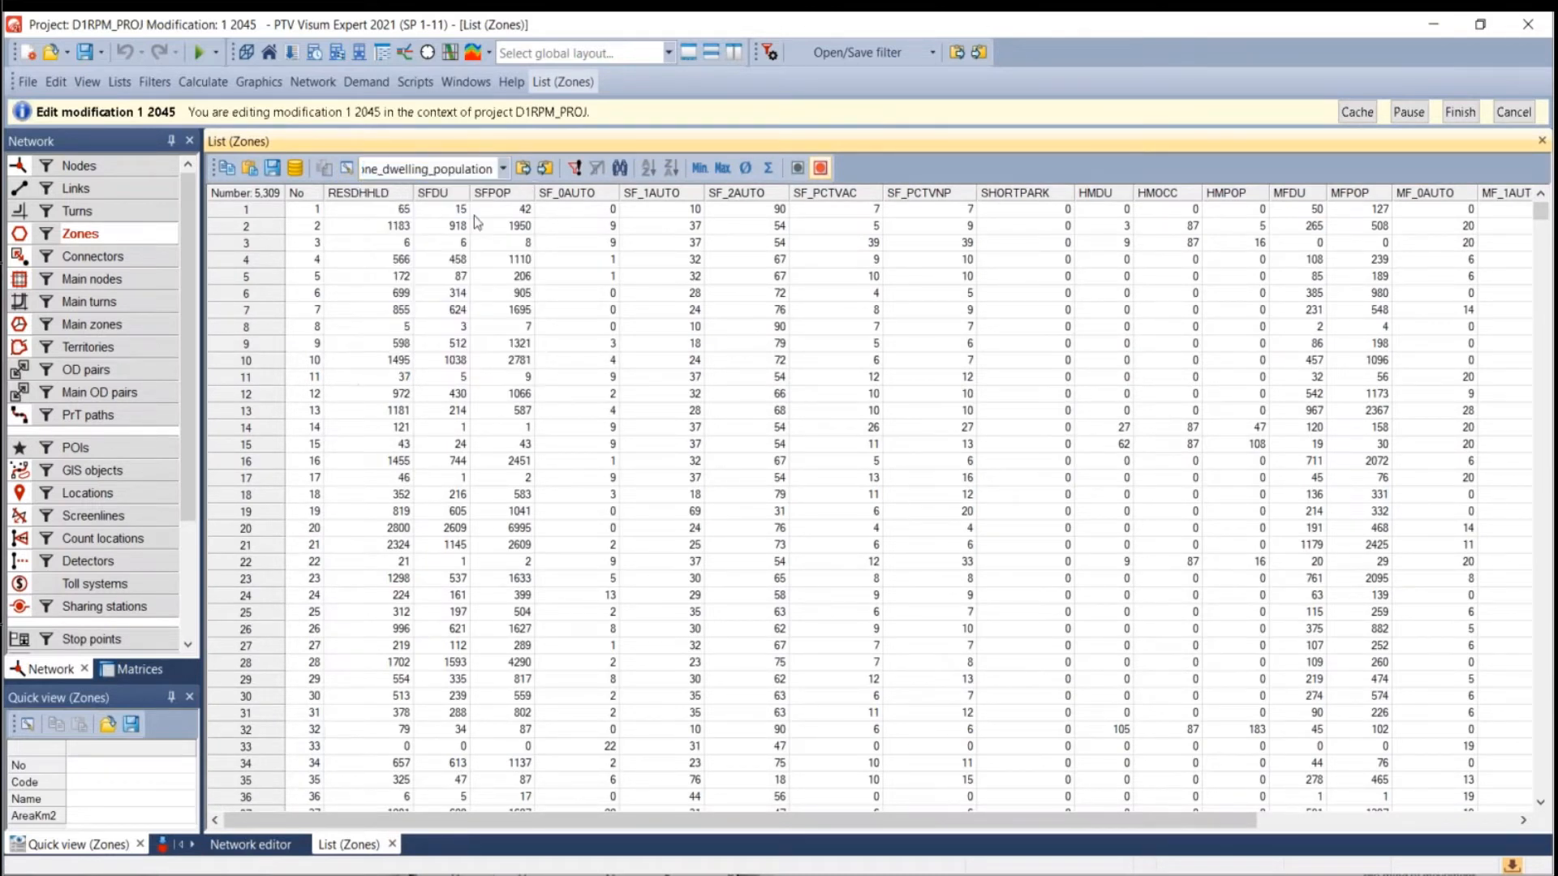
Close the zone list and reopen it for the zones network object.
left_click(392, 844)
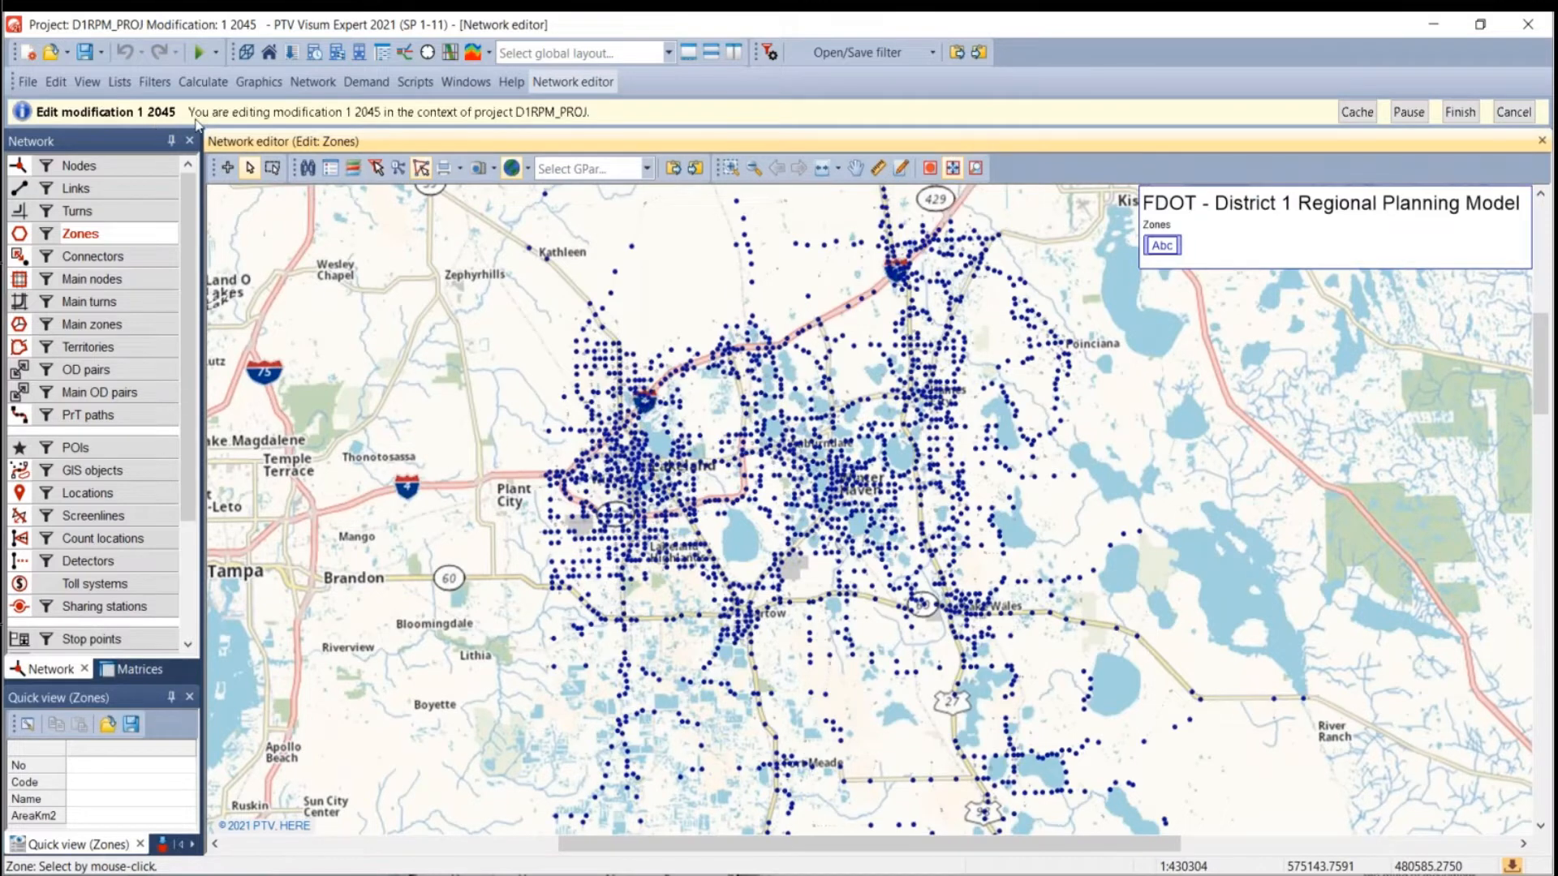
right_click(104, 239)
left_click(154, 330)
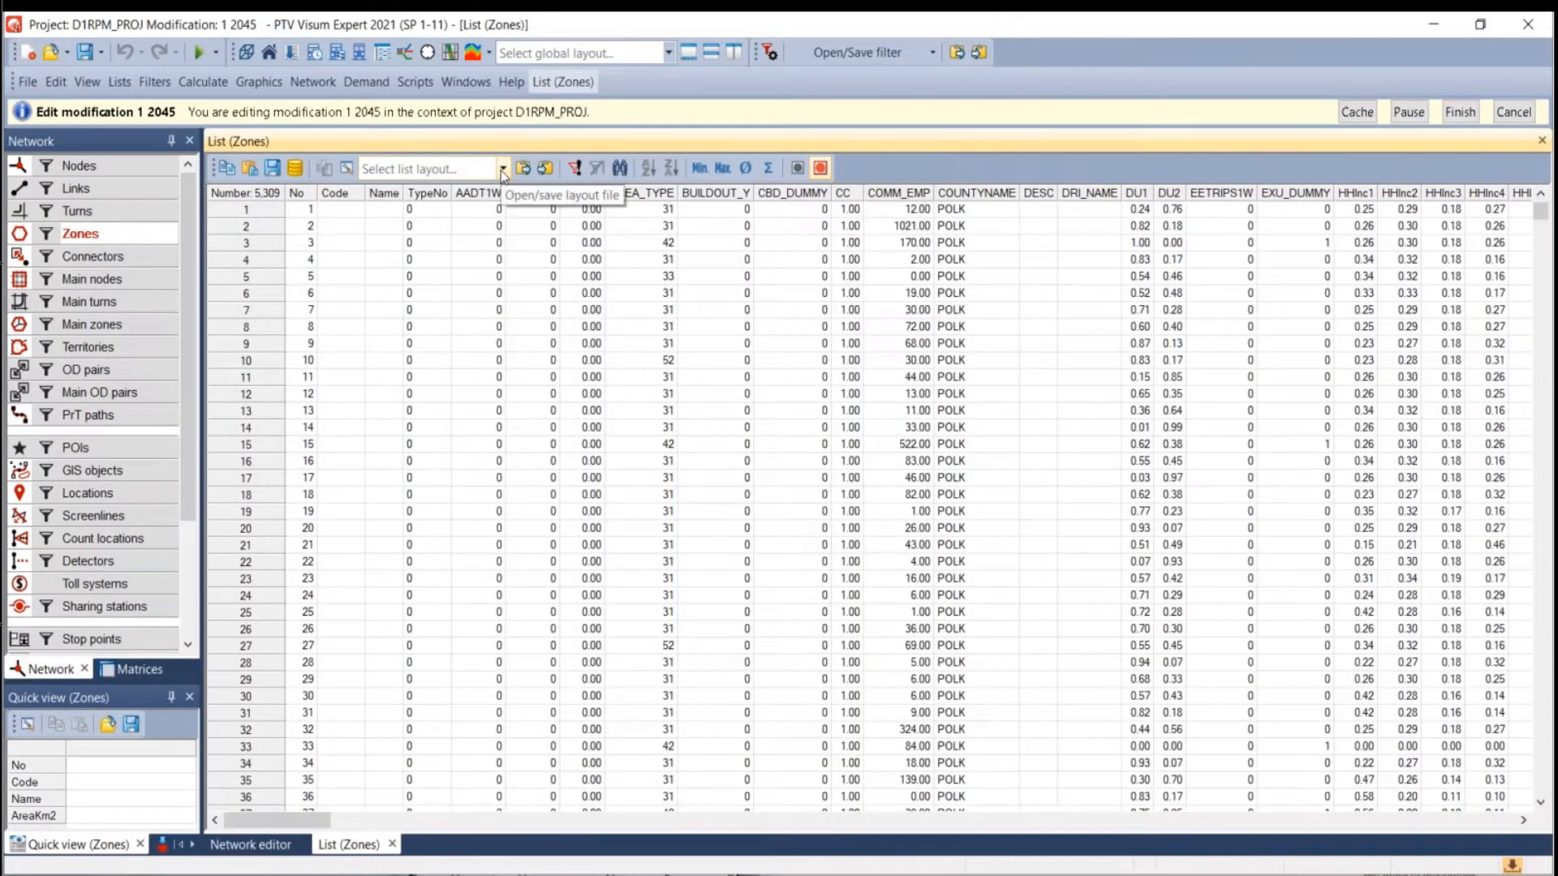
View the zone list with the zone_hbsc_productions, zone_household_crossclass, zone_marginals and zone_trip_gen_finalPA layouts in turn.
left_click(503, 171)
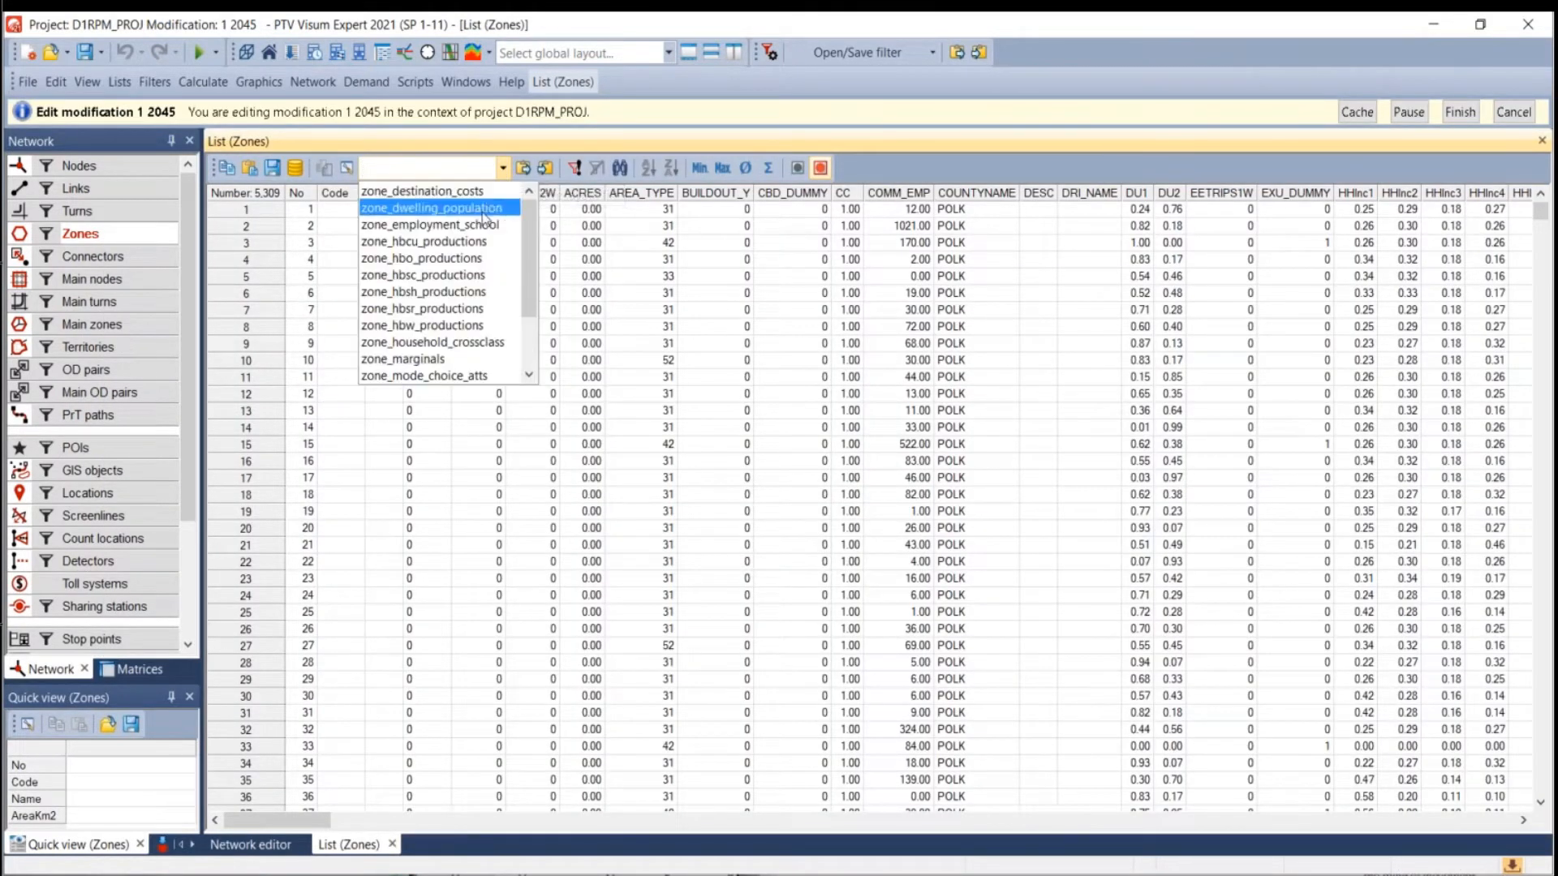
left_click(472, 275)
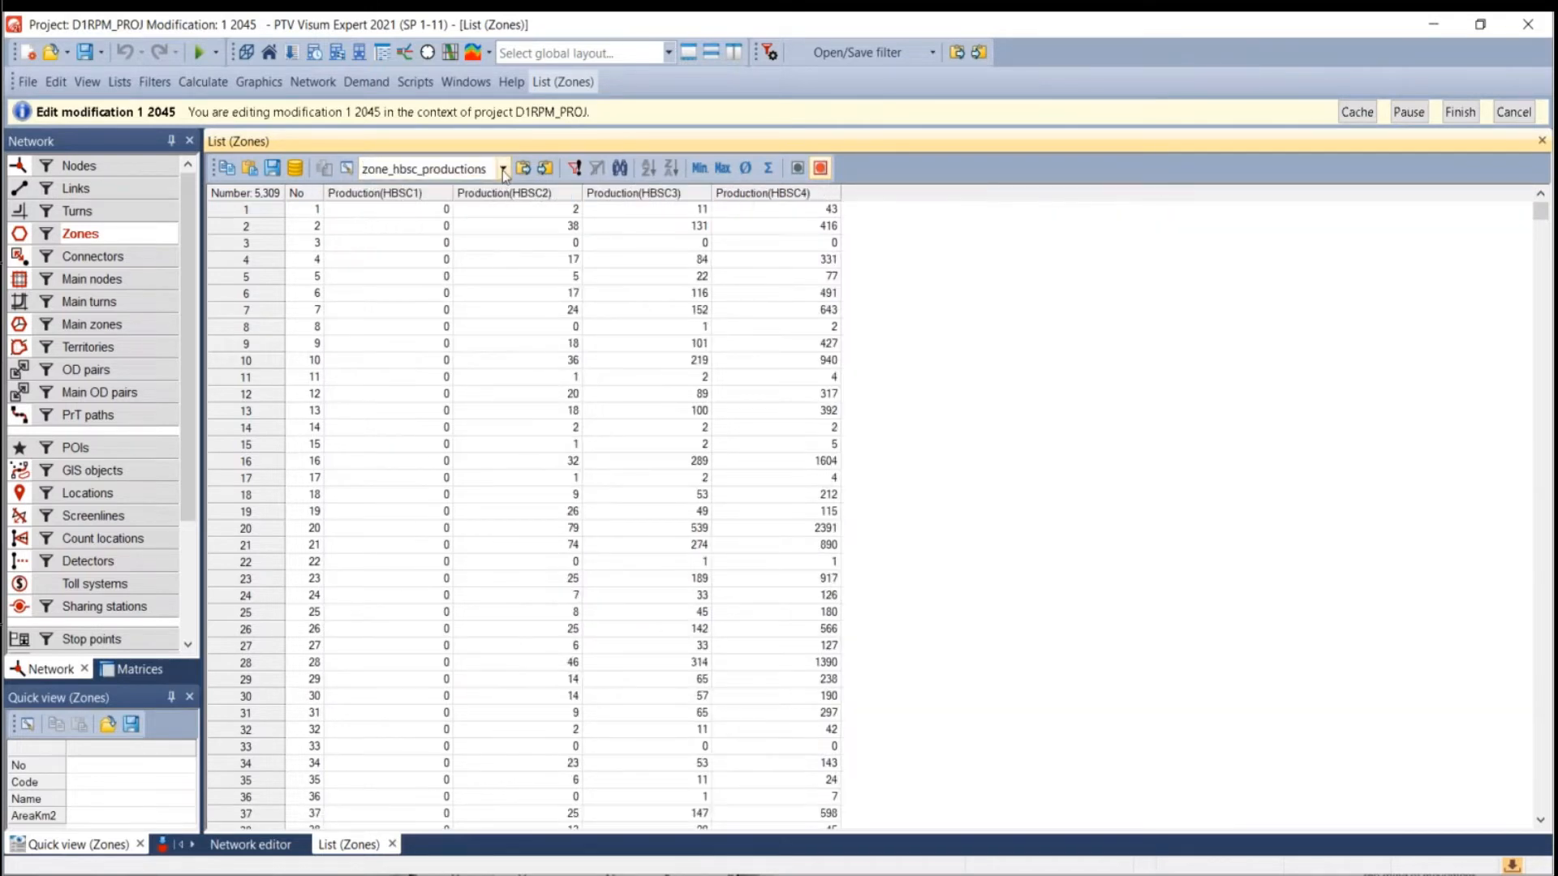
left_click(503, 170)
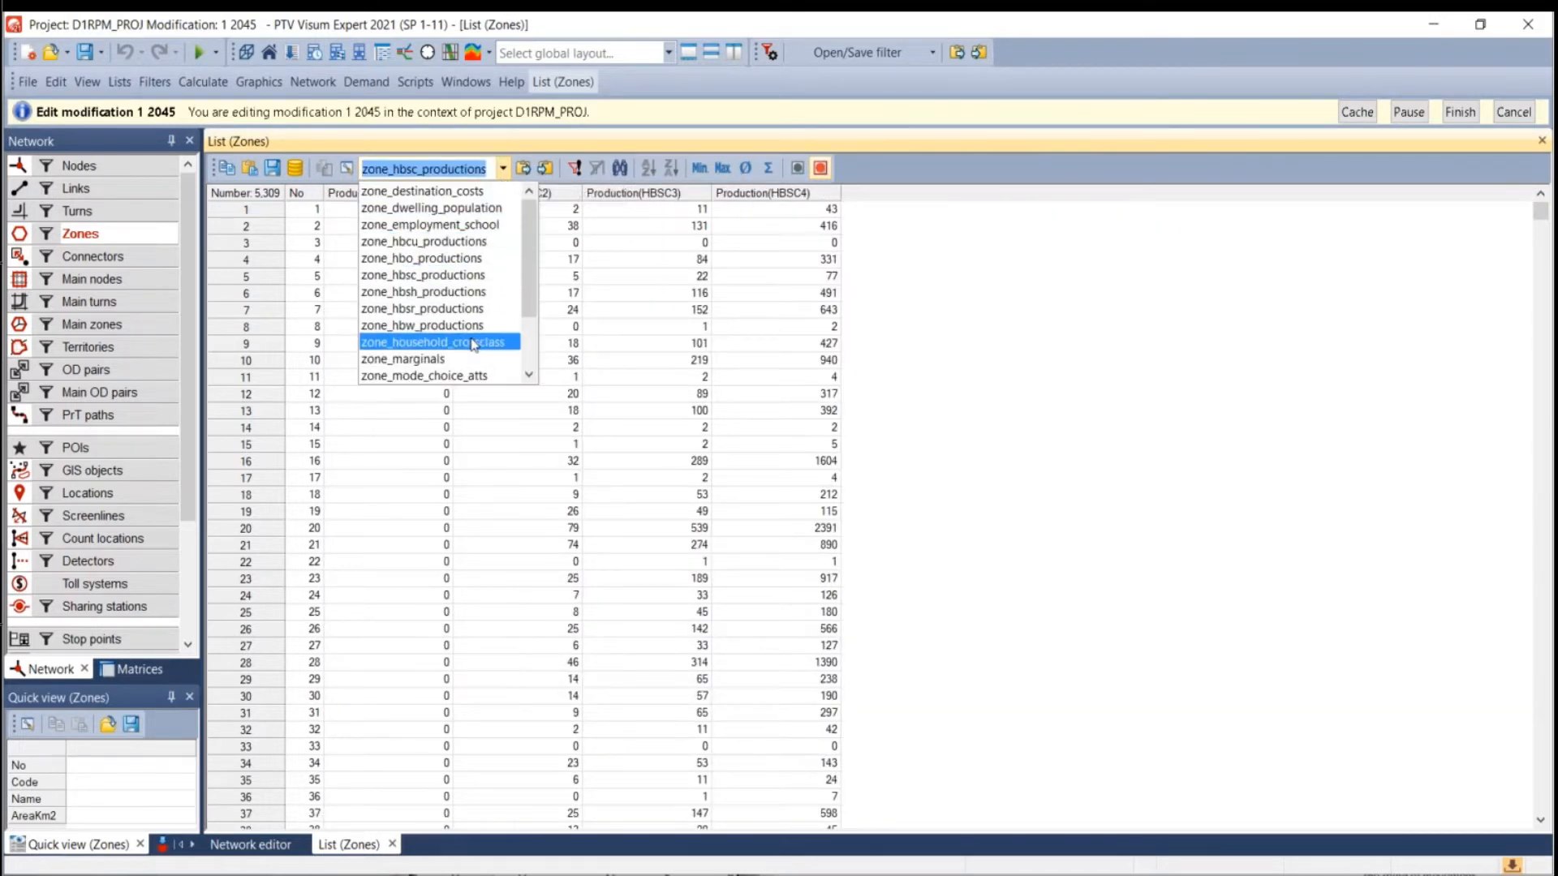
left_click(487, 341)
left_click(503, 171)
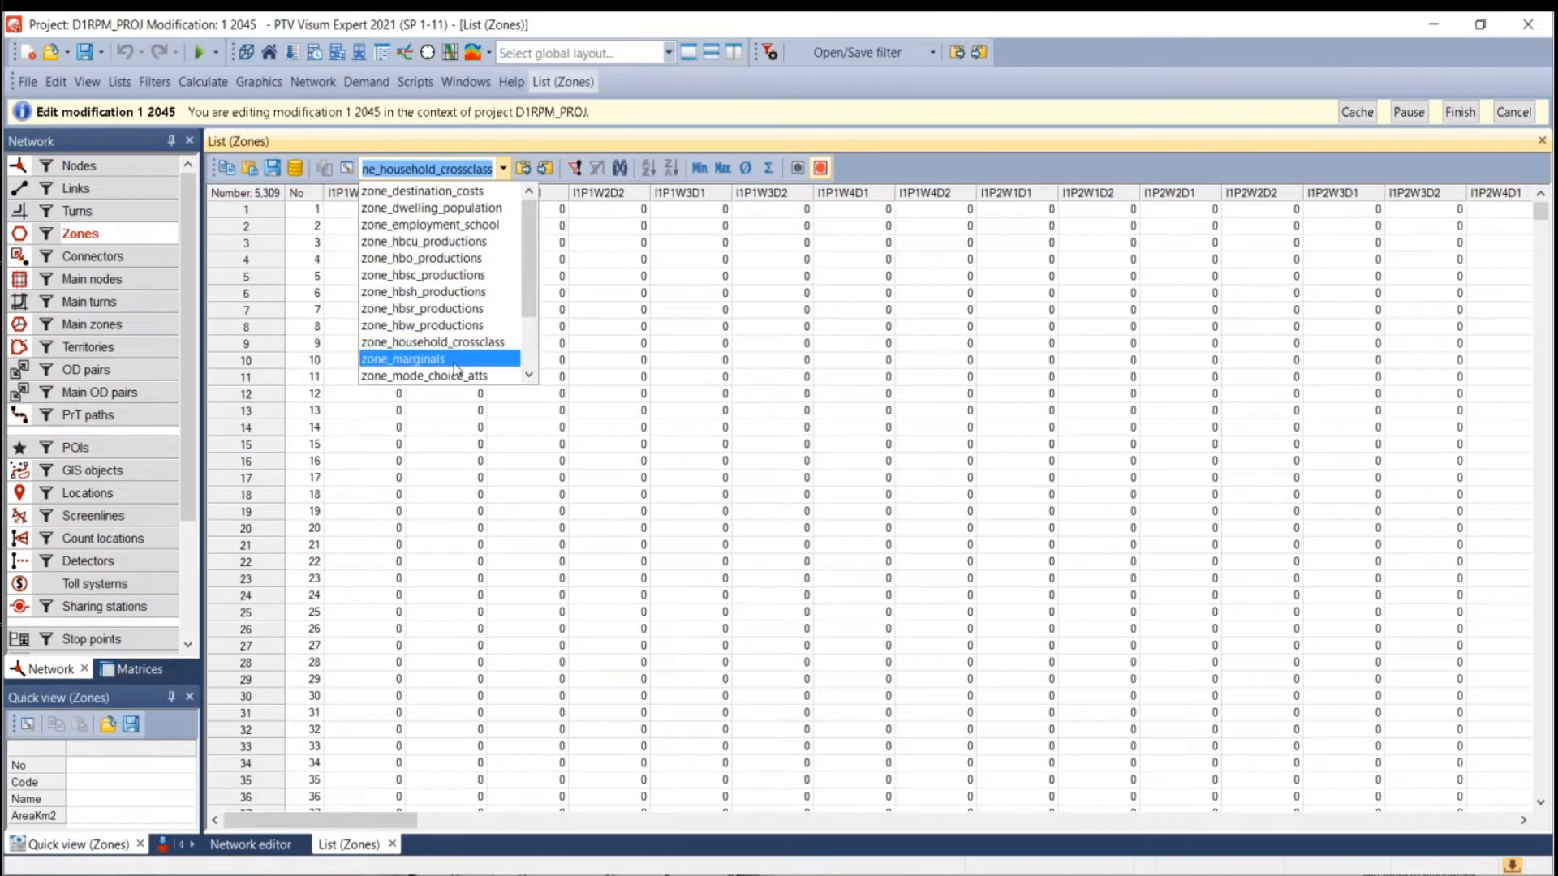
left_click(487, 359)
left_click(503, 169)
scroll(454, 325, "down", 2)
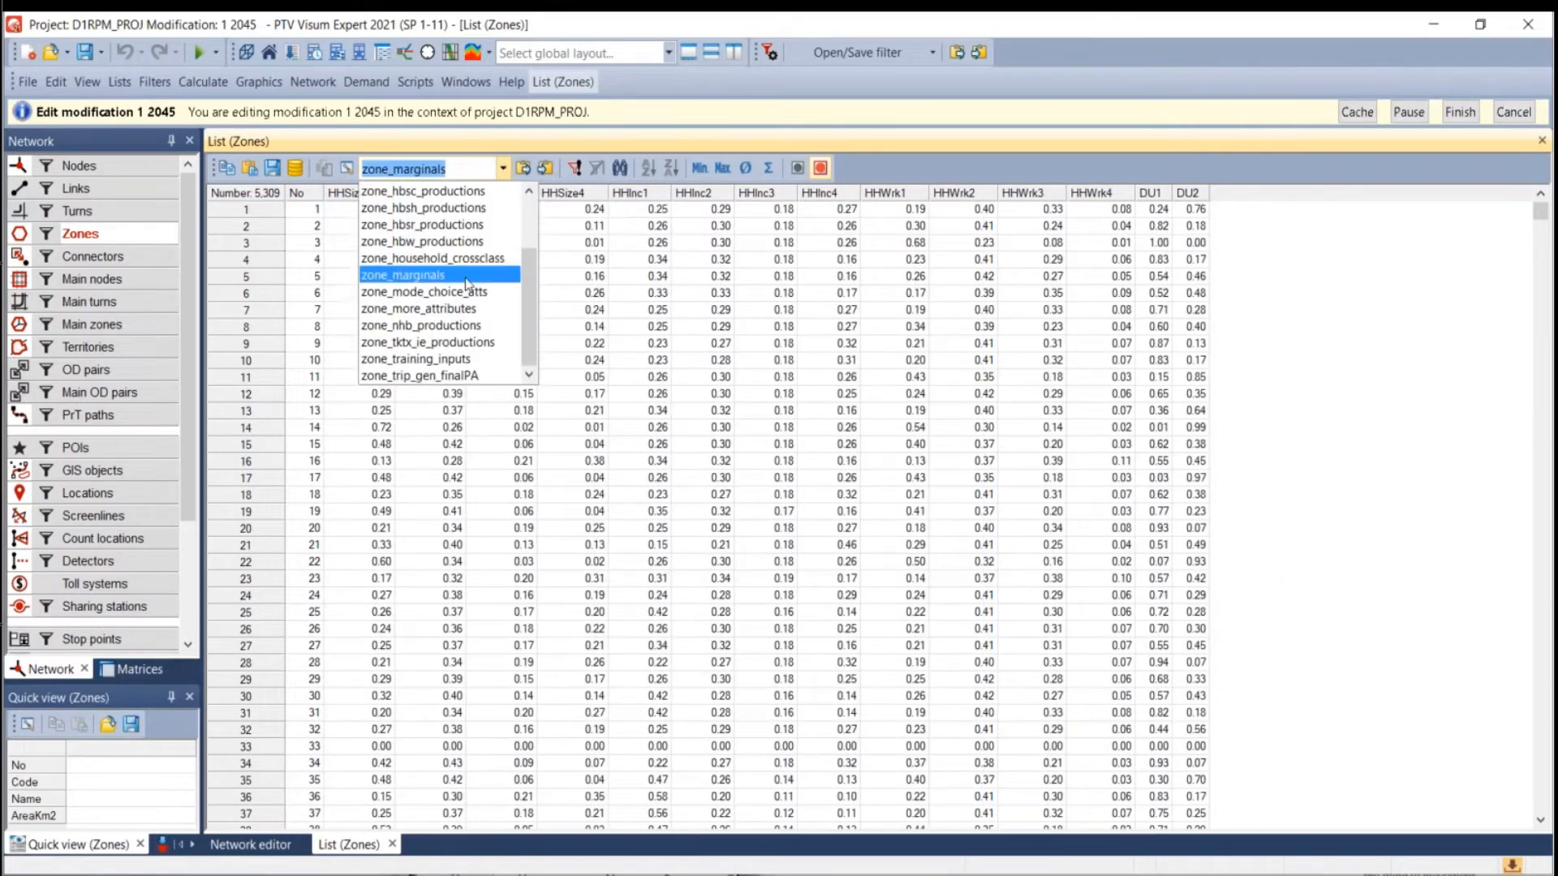
left_click(464, 375)
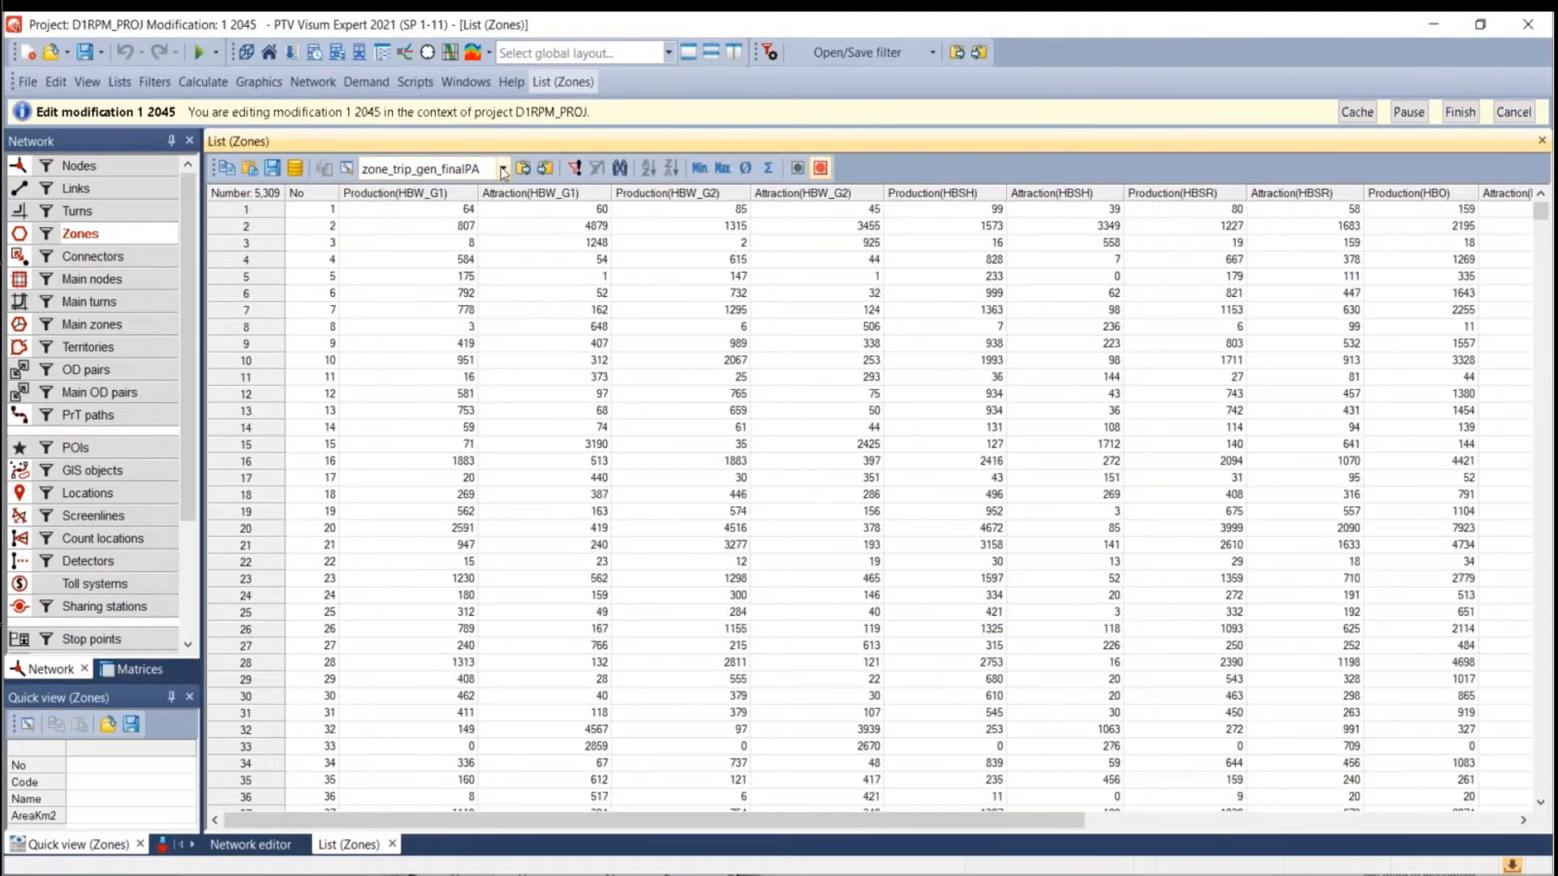
View the zone list with the zone_employment_school, zone_dwelling_population and zone_destination_costs layouts in turn.
left_click(500, 171)
scroll(454, 276, "up", 3)
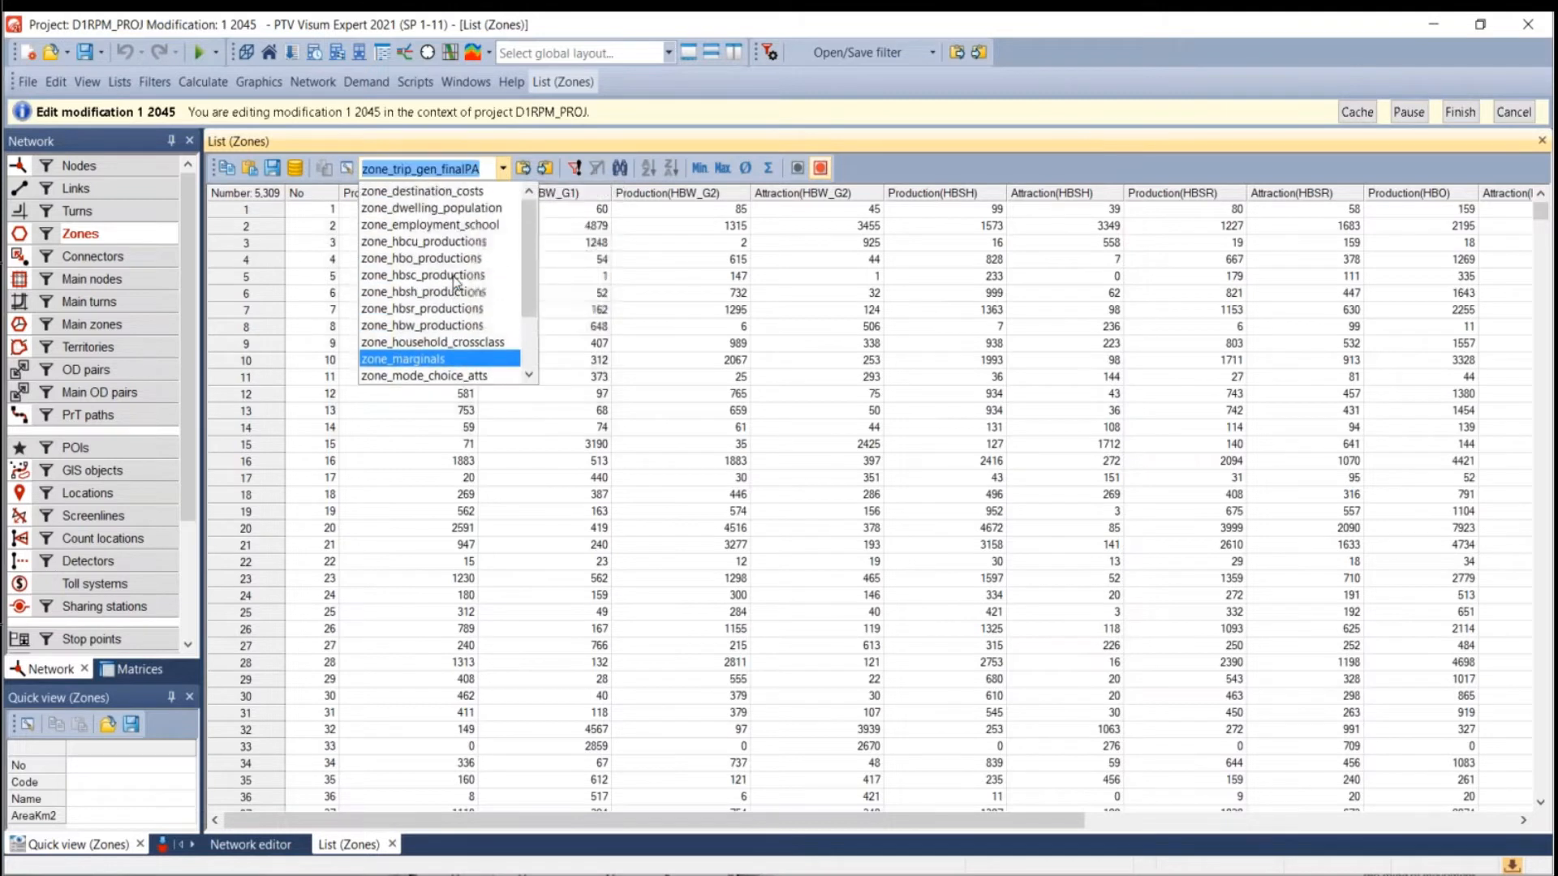
left_click(459, 227)
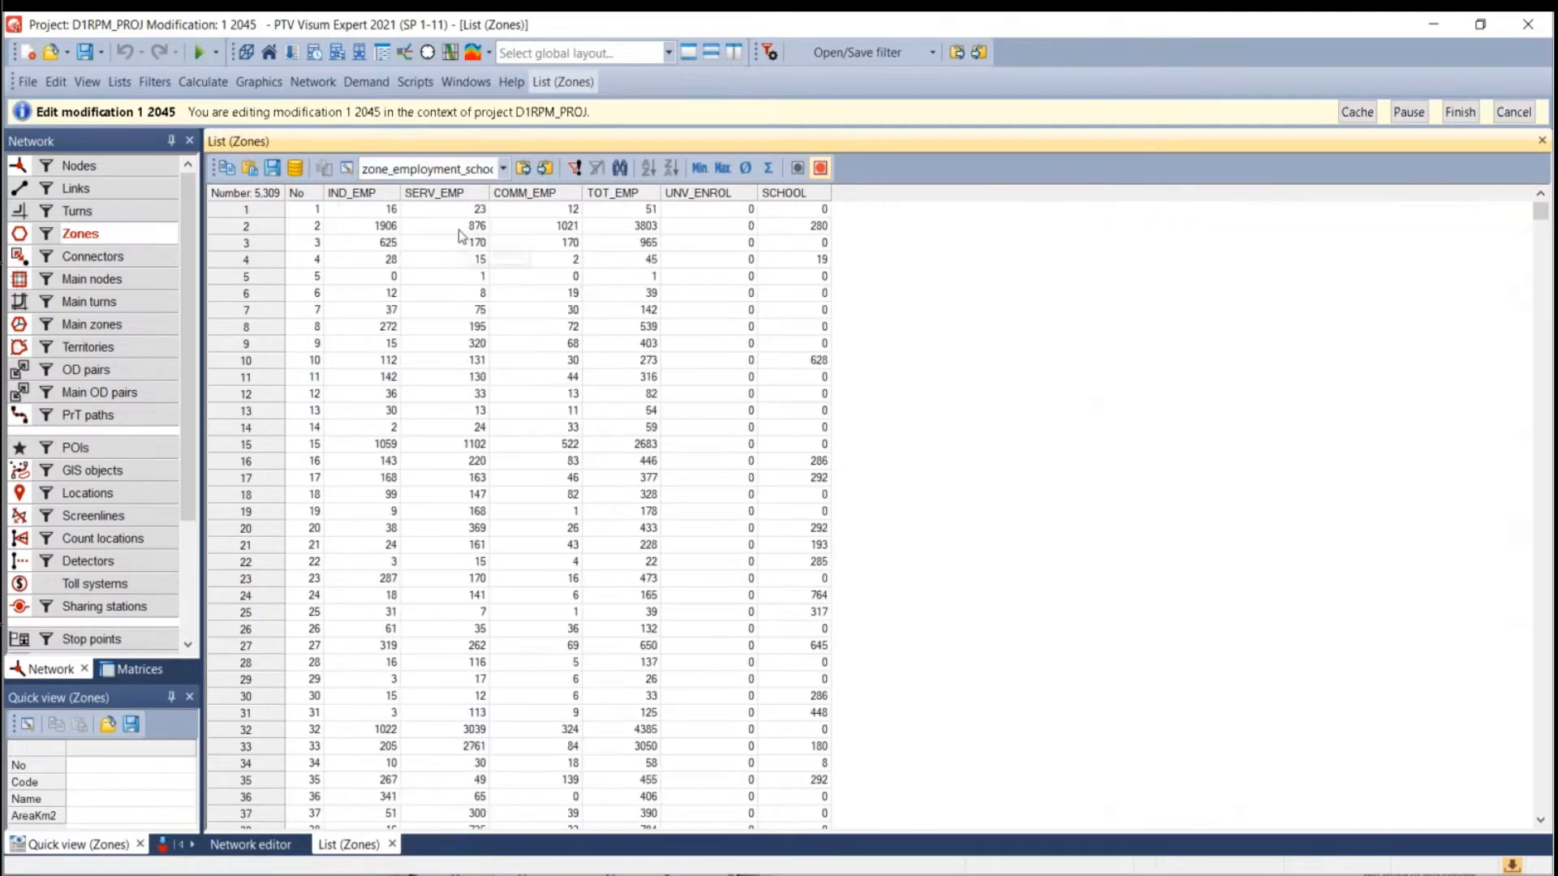
left_click(503, 168)
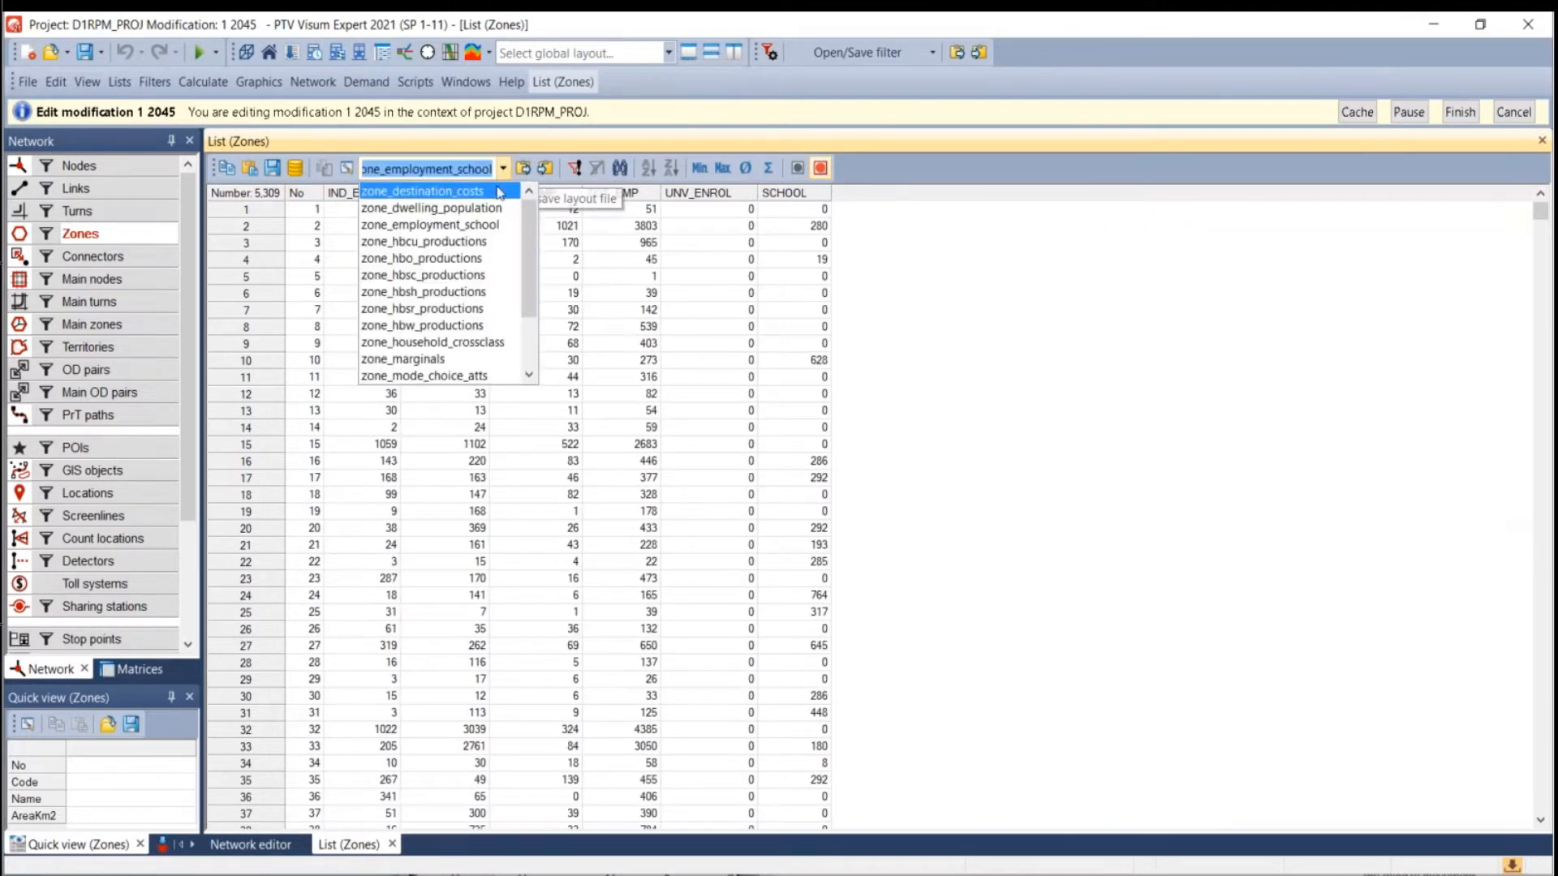
left_click(479, 213)
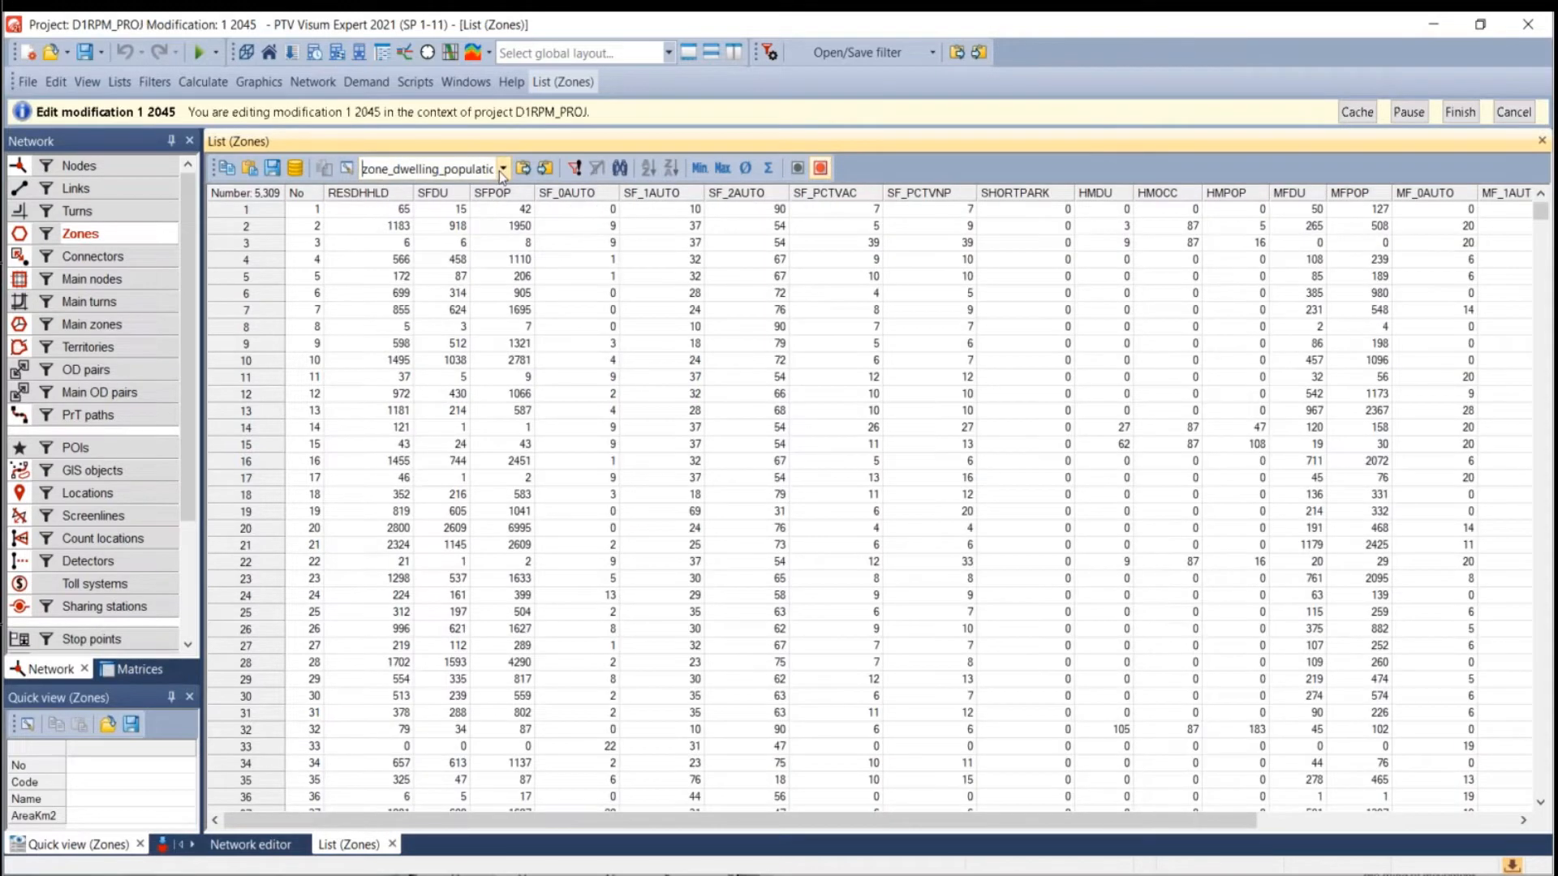
left_click(500, 170)
left_click(490, 193)
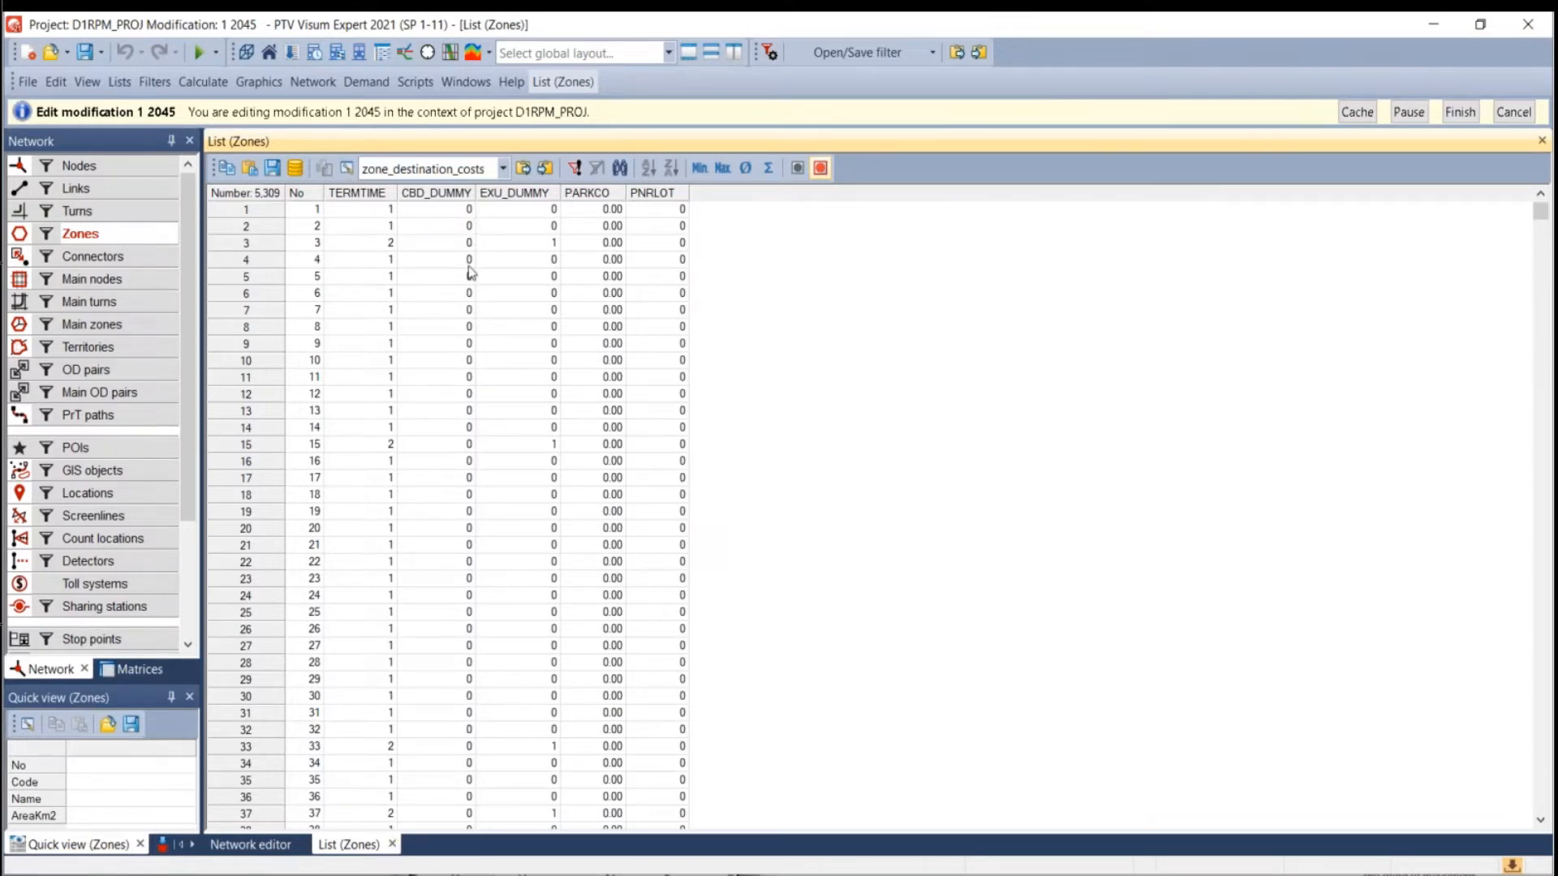
Close the zone list and finish editing the 2045 modification to return to the project's modifications.
left_click(393, 845)
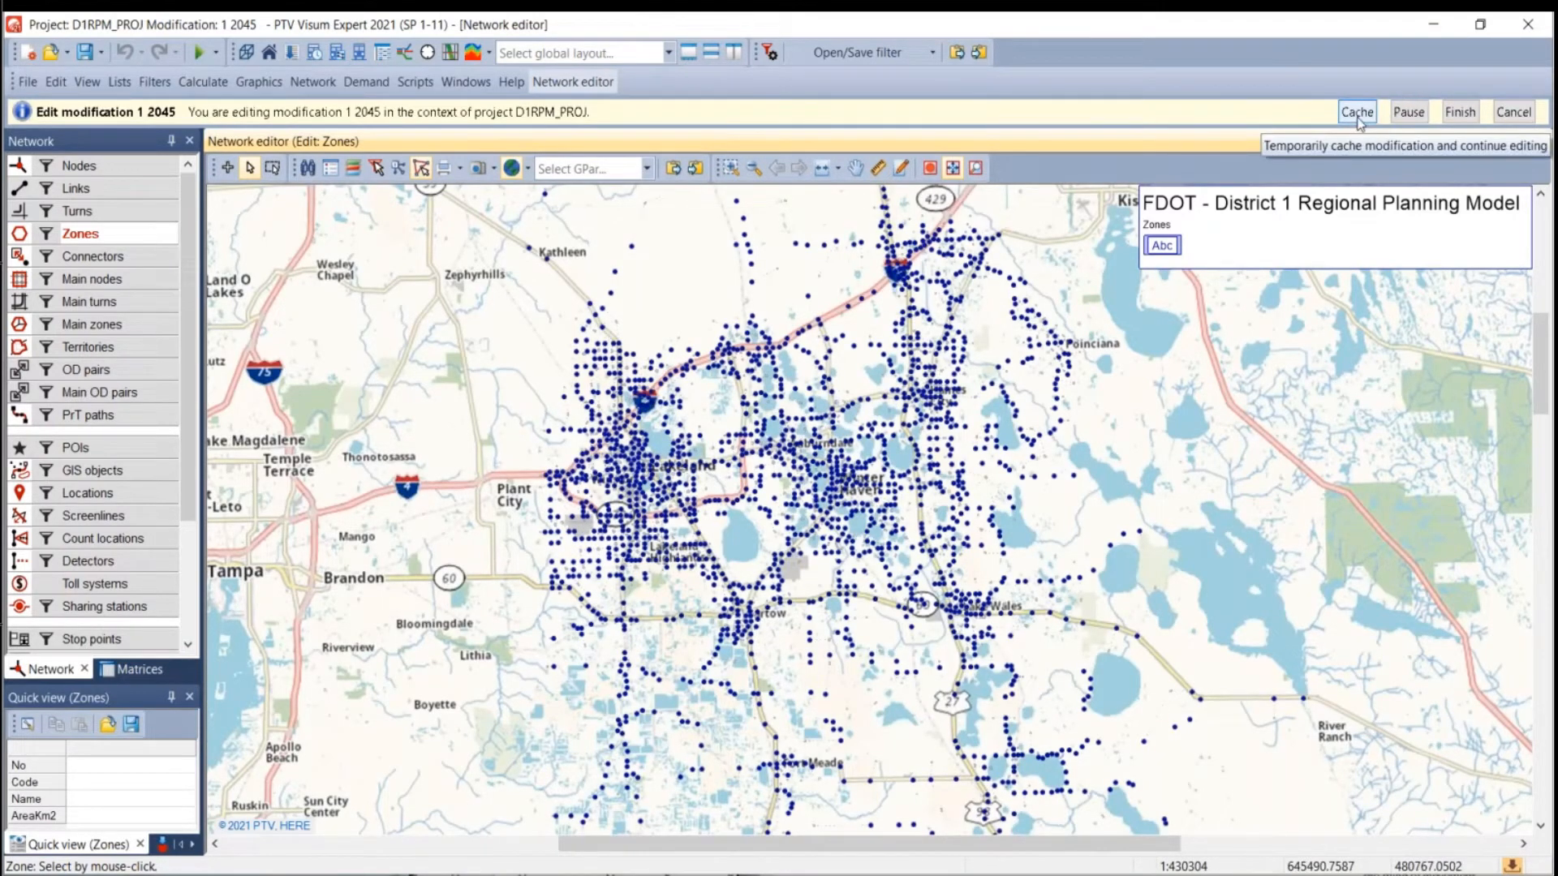
left_click(1460, 112)
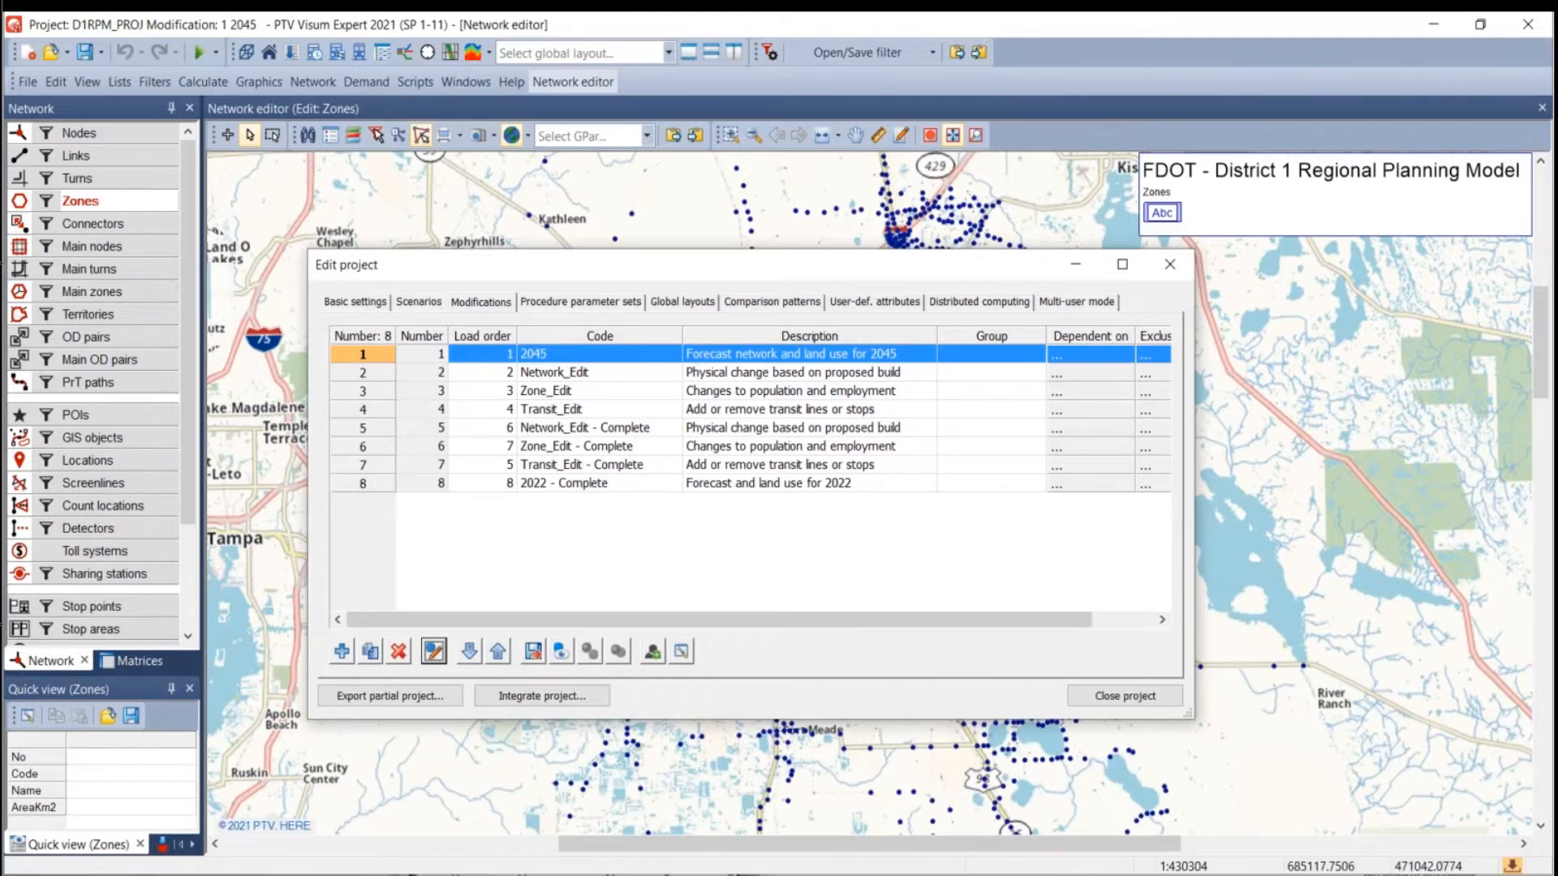
key("alt+Tab")
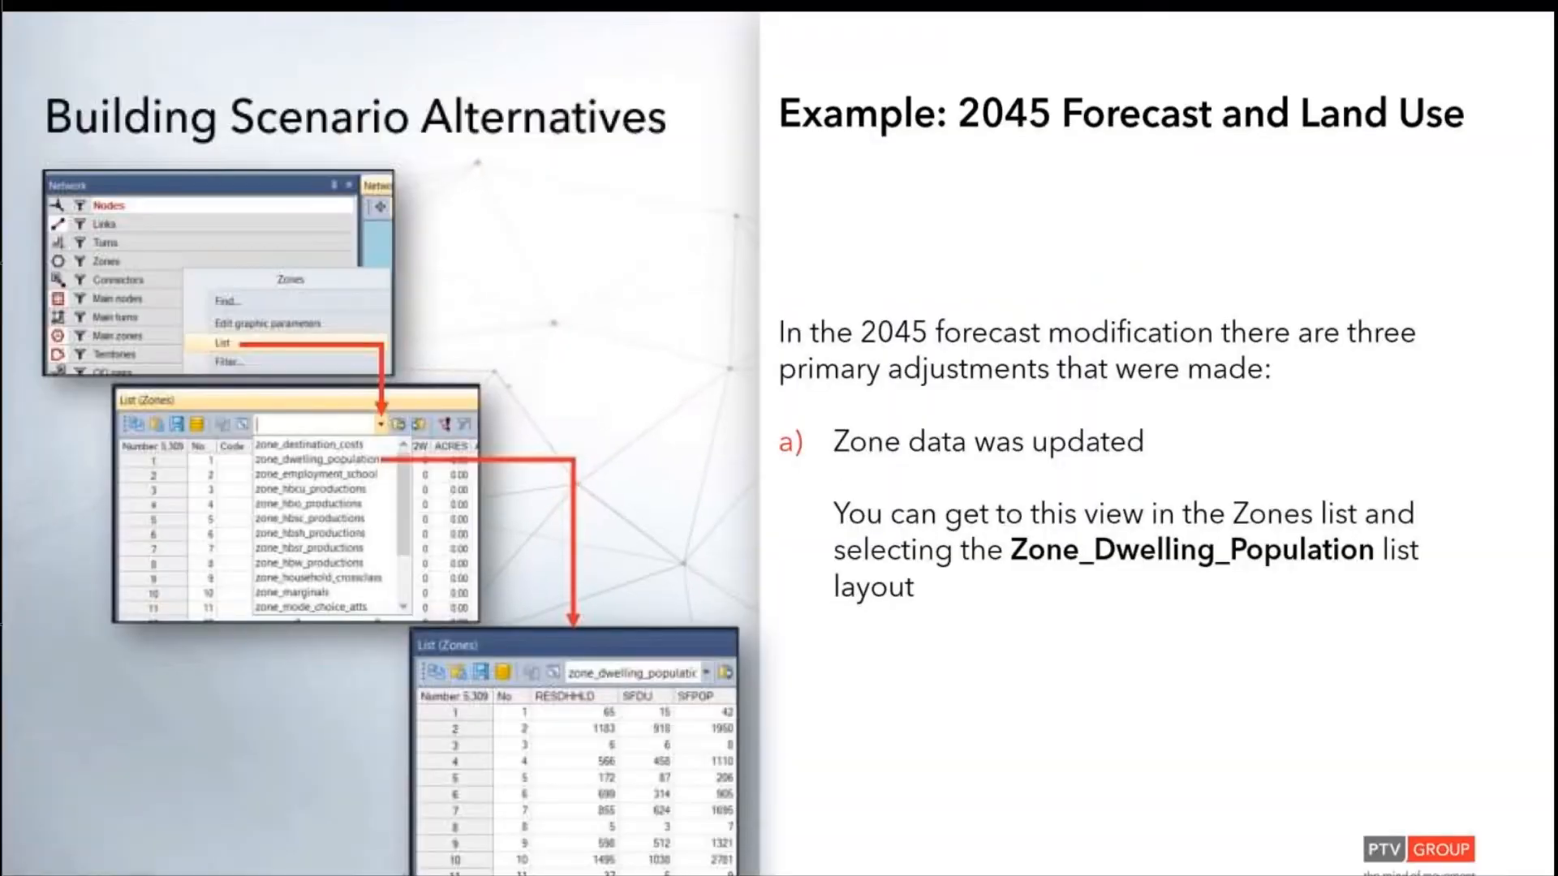
key("Right")
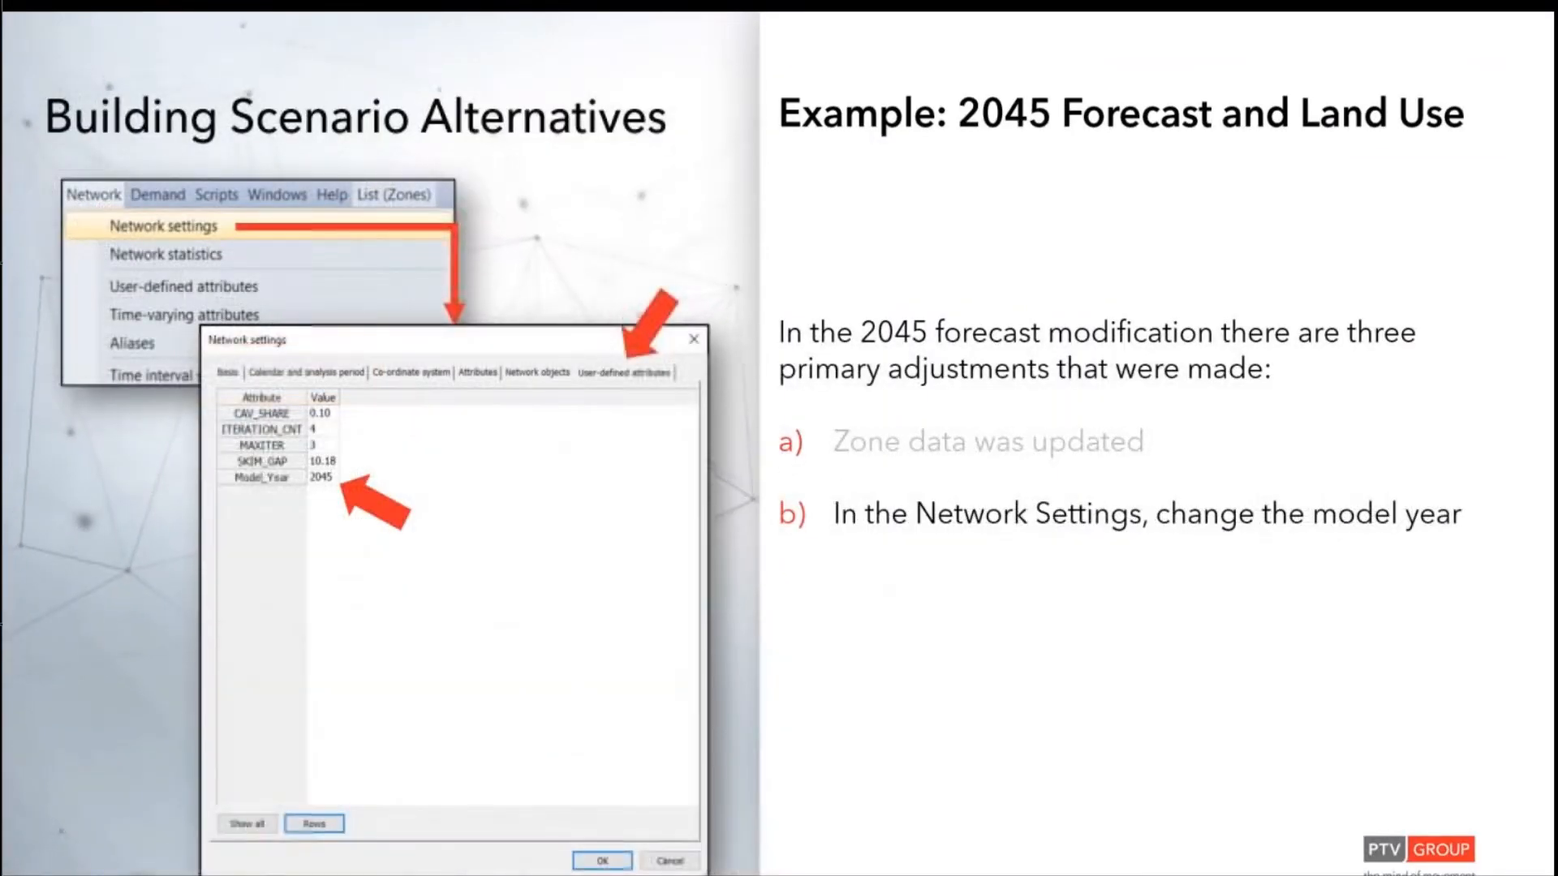
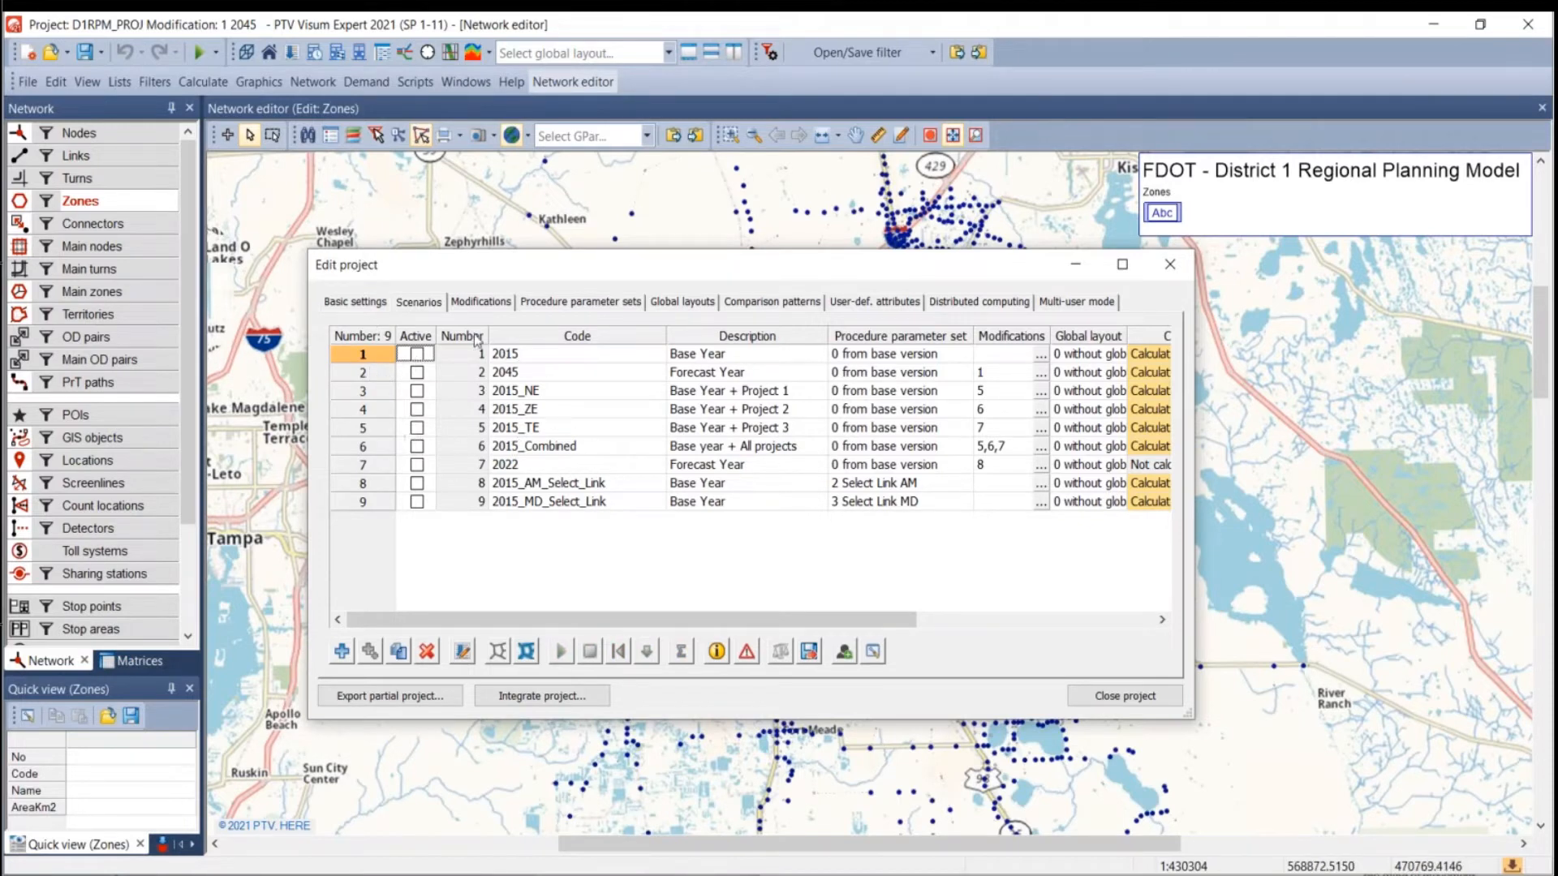
Delete the 2022 forecast year scenario from the project and confirm the deletion.
left_click(520, 465)
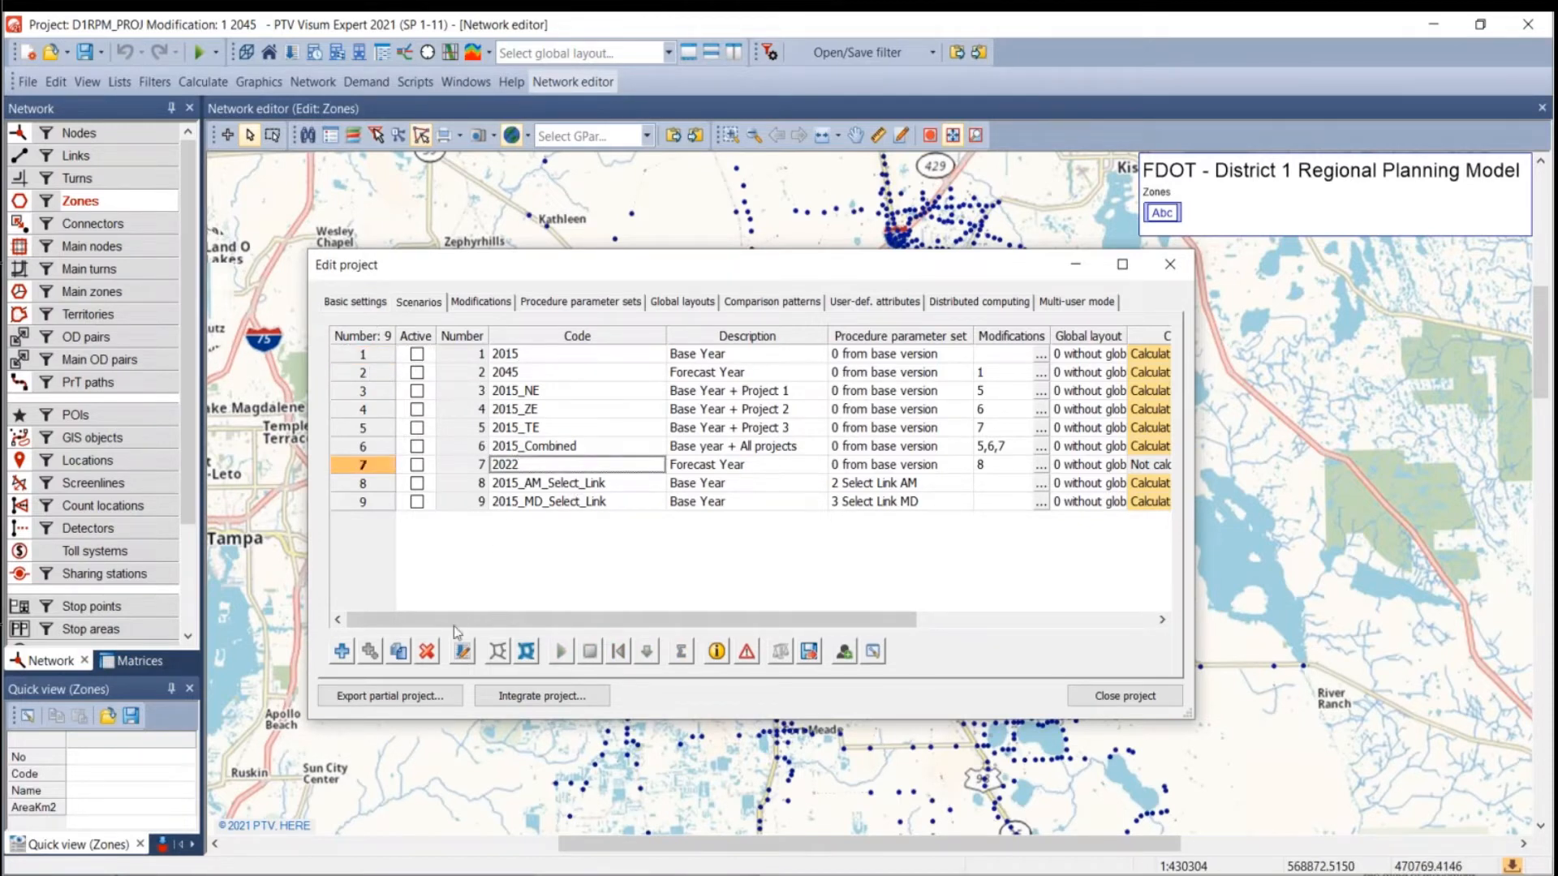
left_click(426, 651)
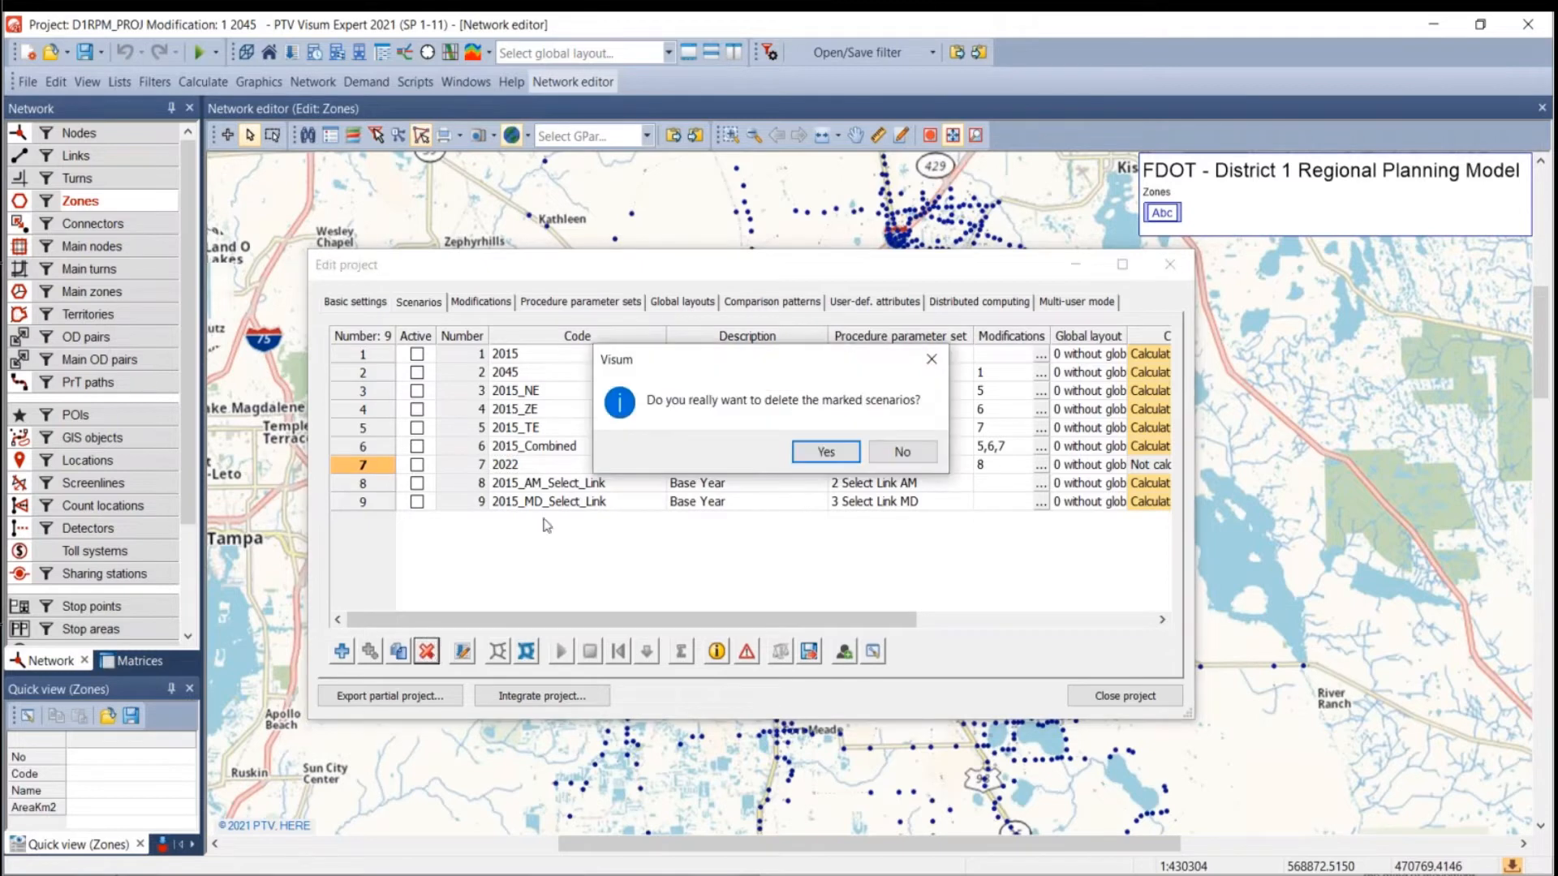
left_click(803, 462)
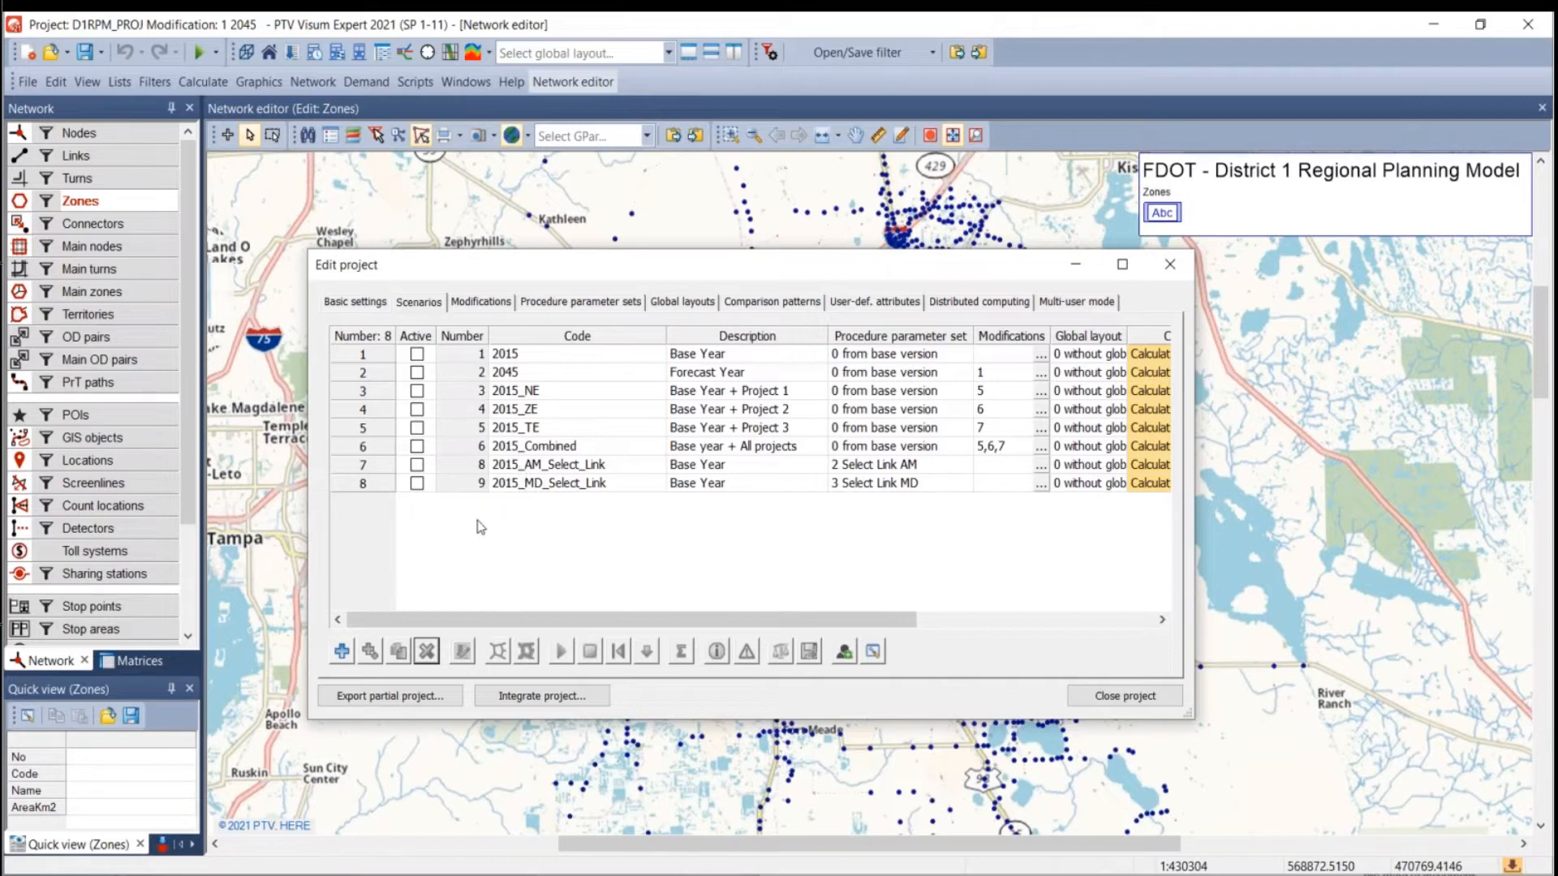
Try to delete the 2015_ZE scenario.
left_click(464, 410)
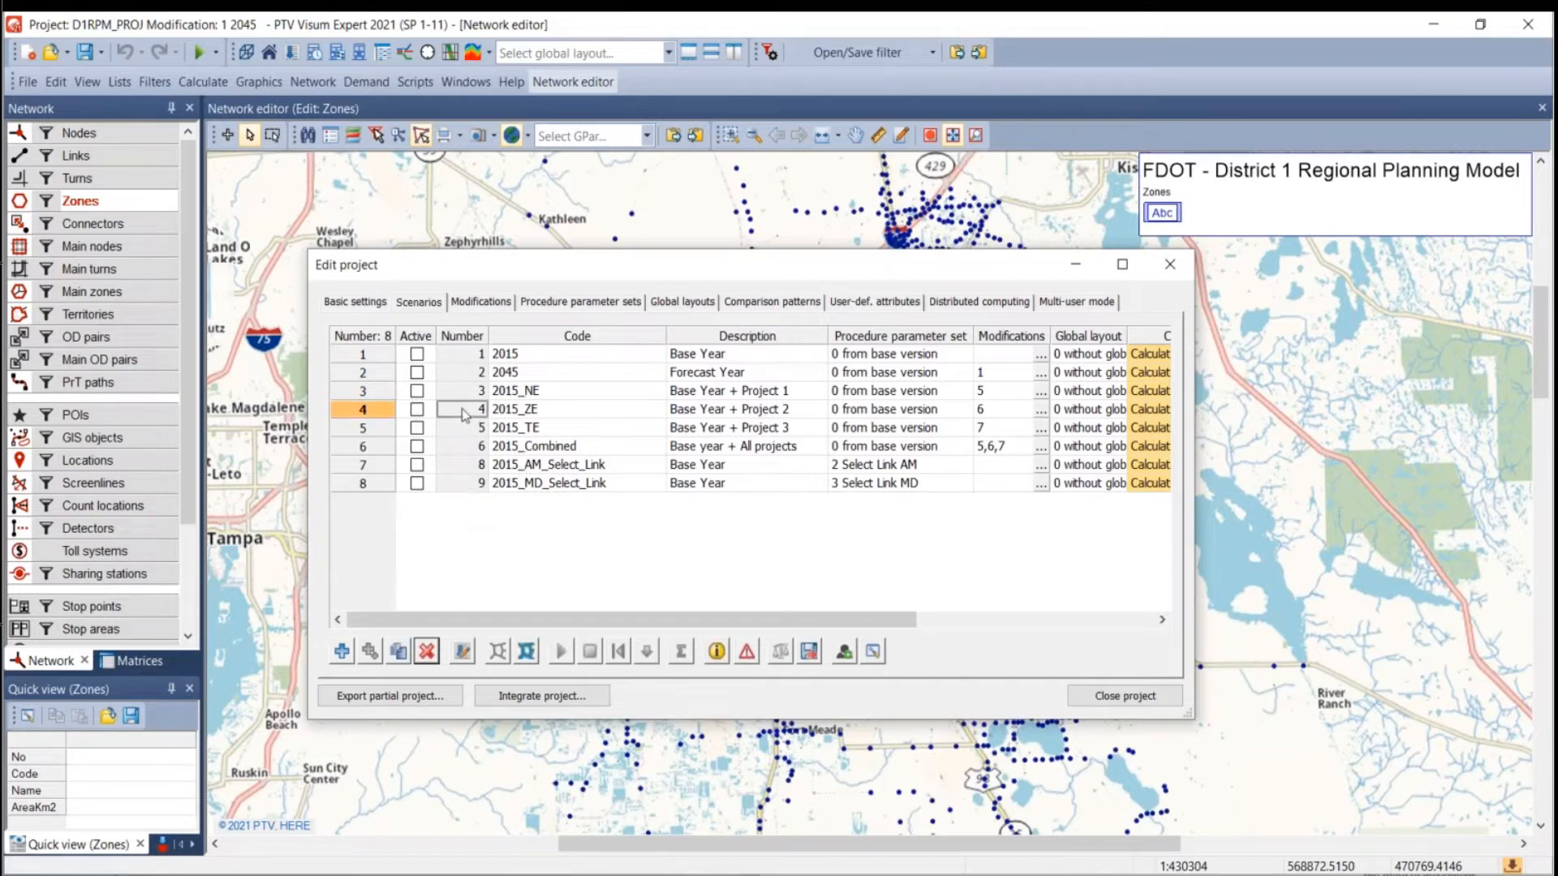
left_click(428, 651)
Compare the project's scenarios with its modifications, selecting the 2022 - Complete modification, and return to the scenarios.
left_click(478, 303)
left_click(421, 303)
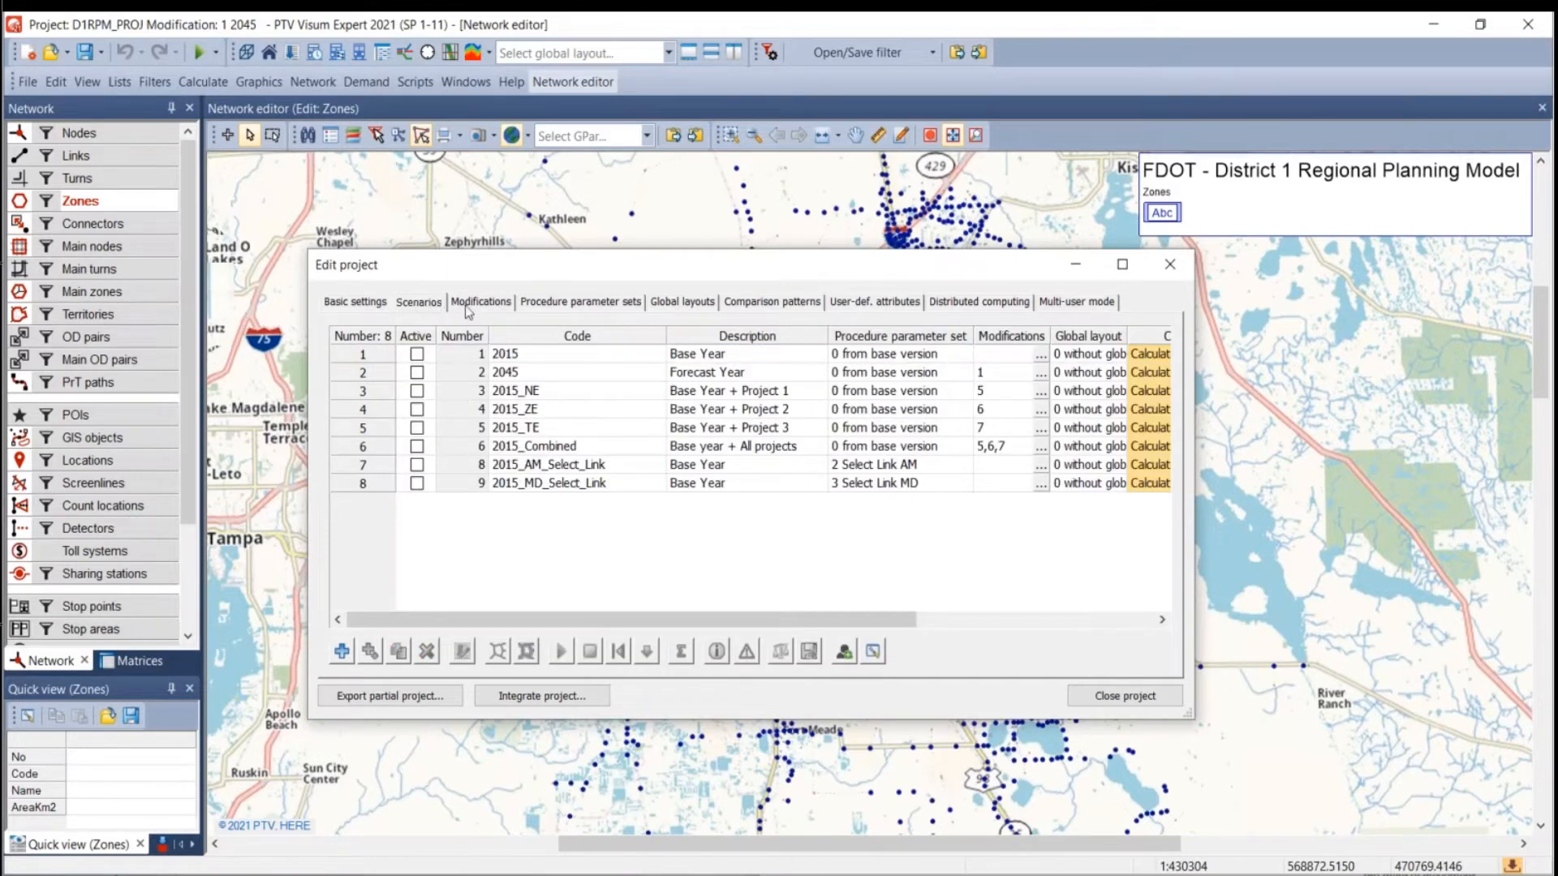
left_click(469, 308)
left_click(431, 303)
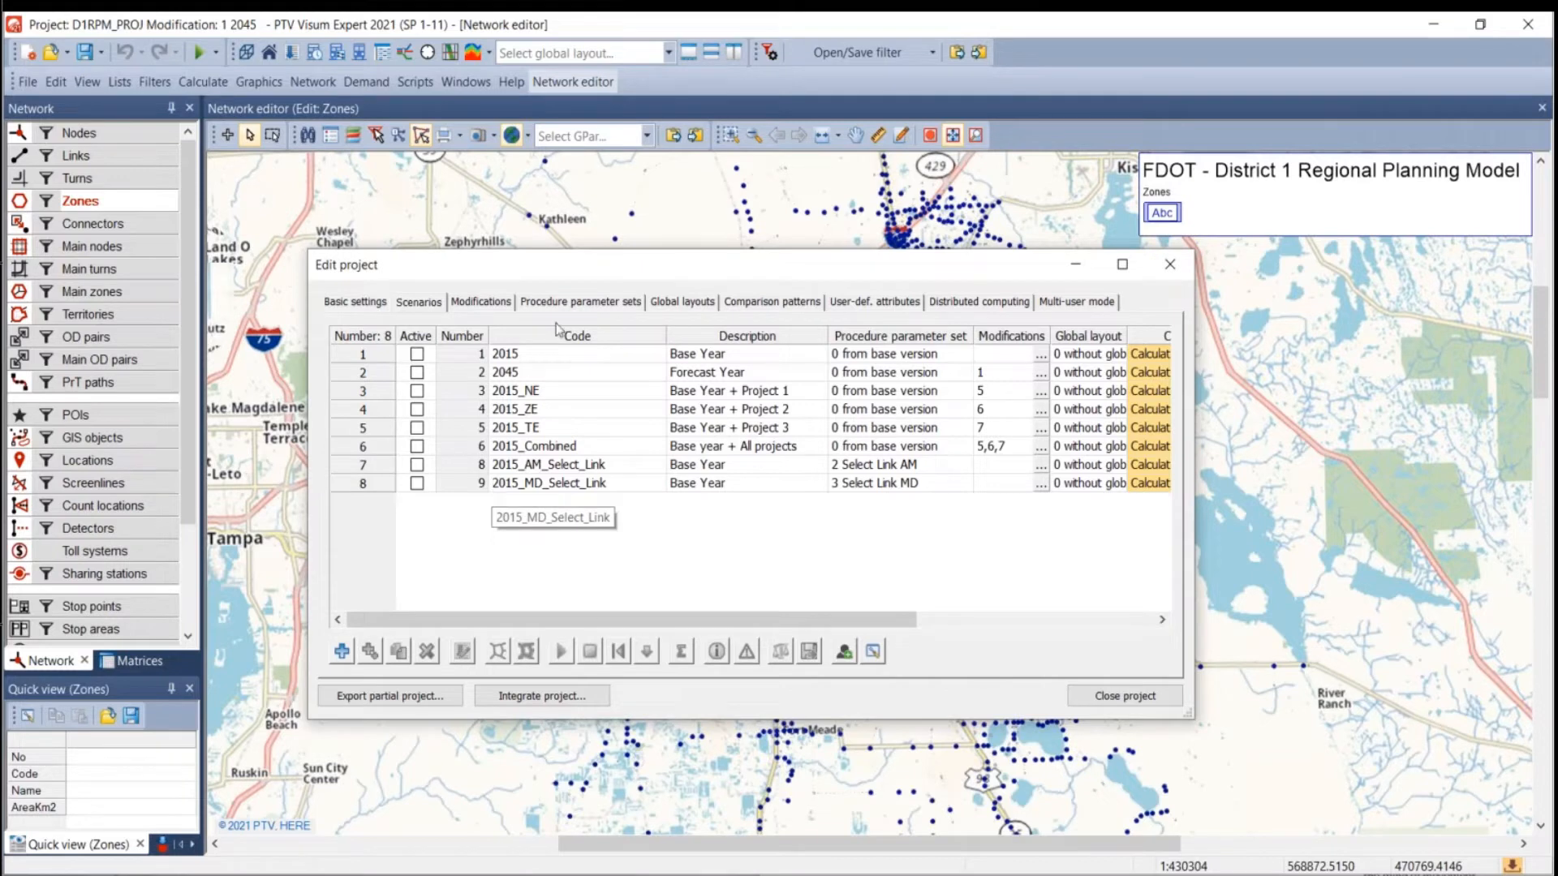
left_click(494, 306)
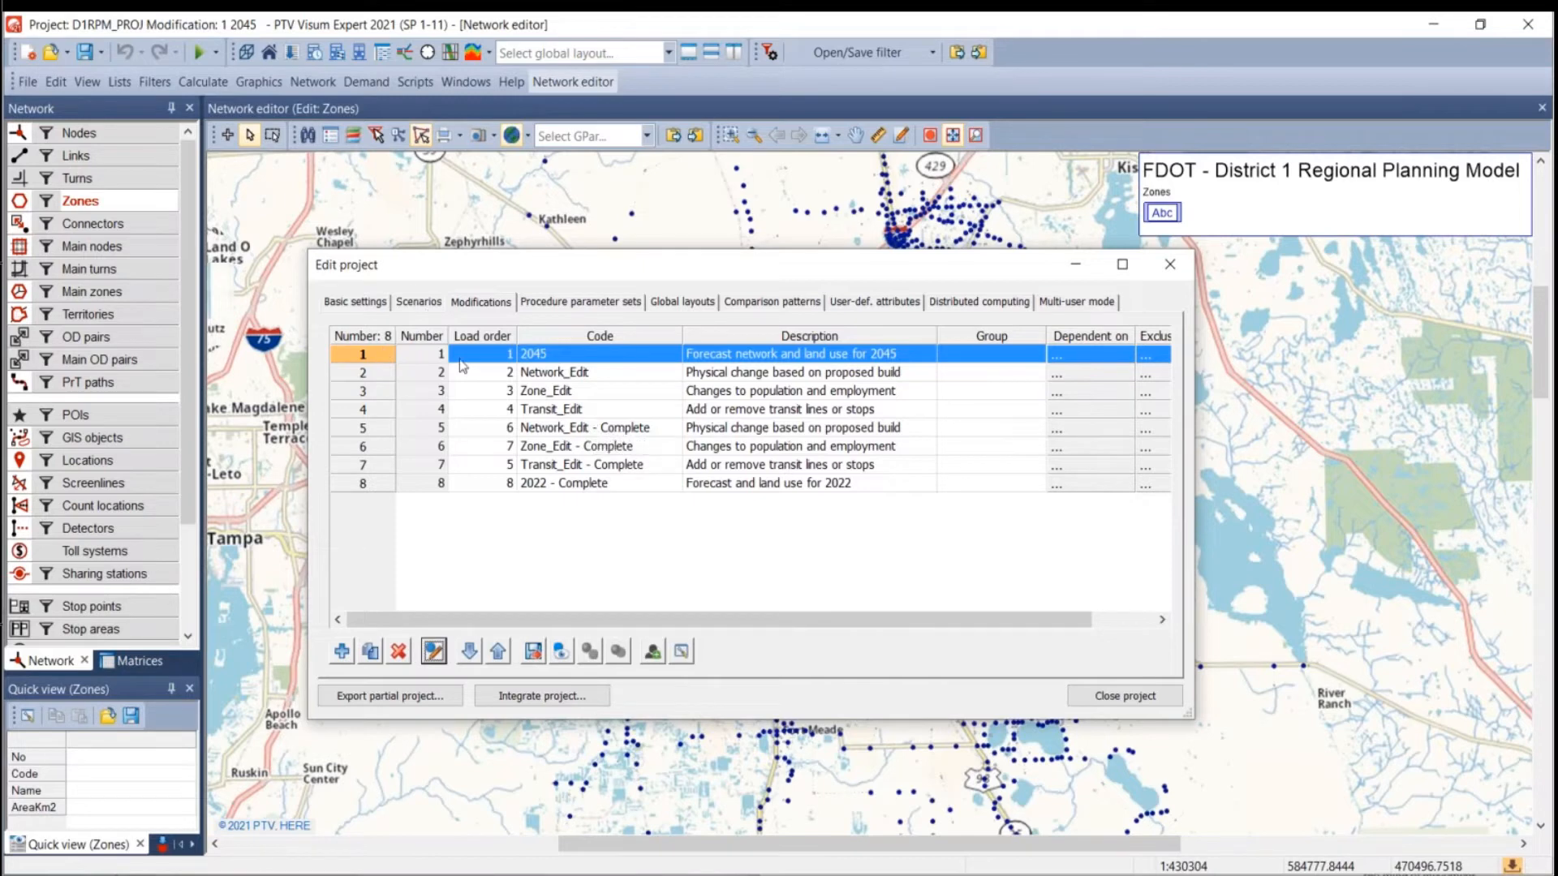
left_click(564, 485)
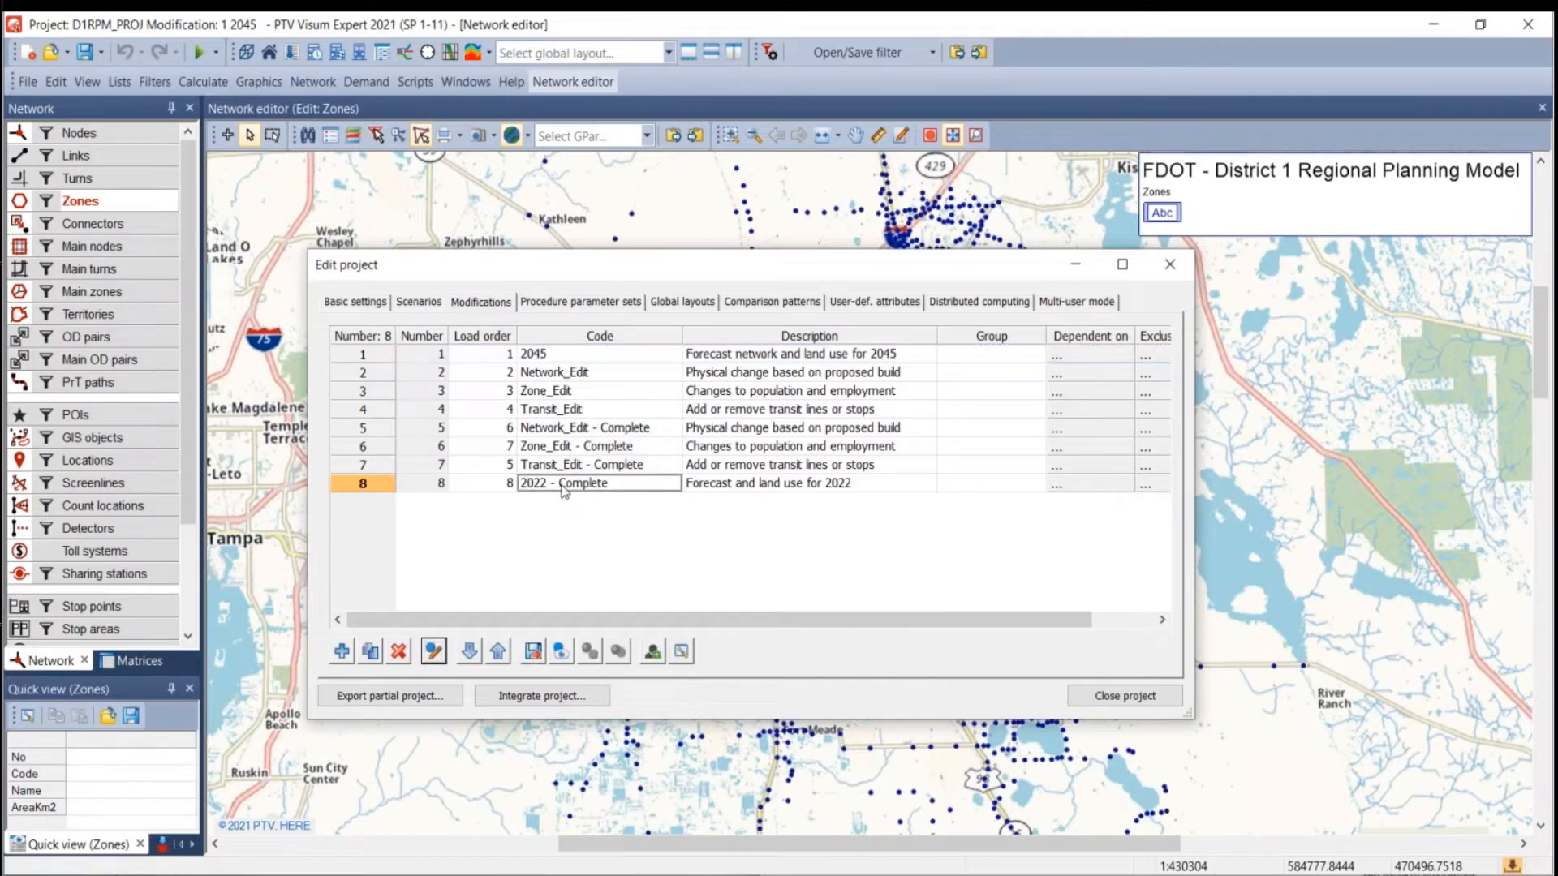
left_click(418, 304)
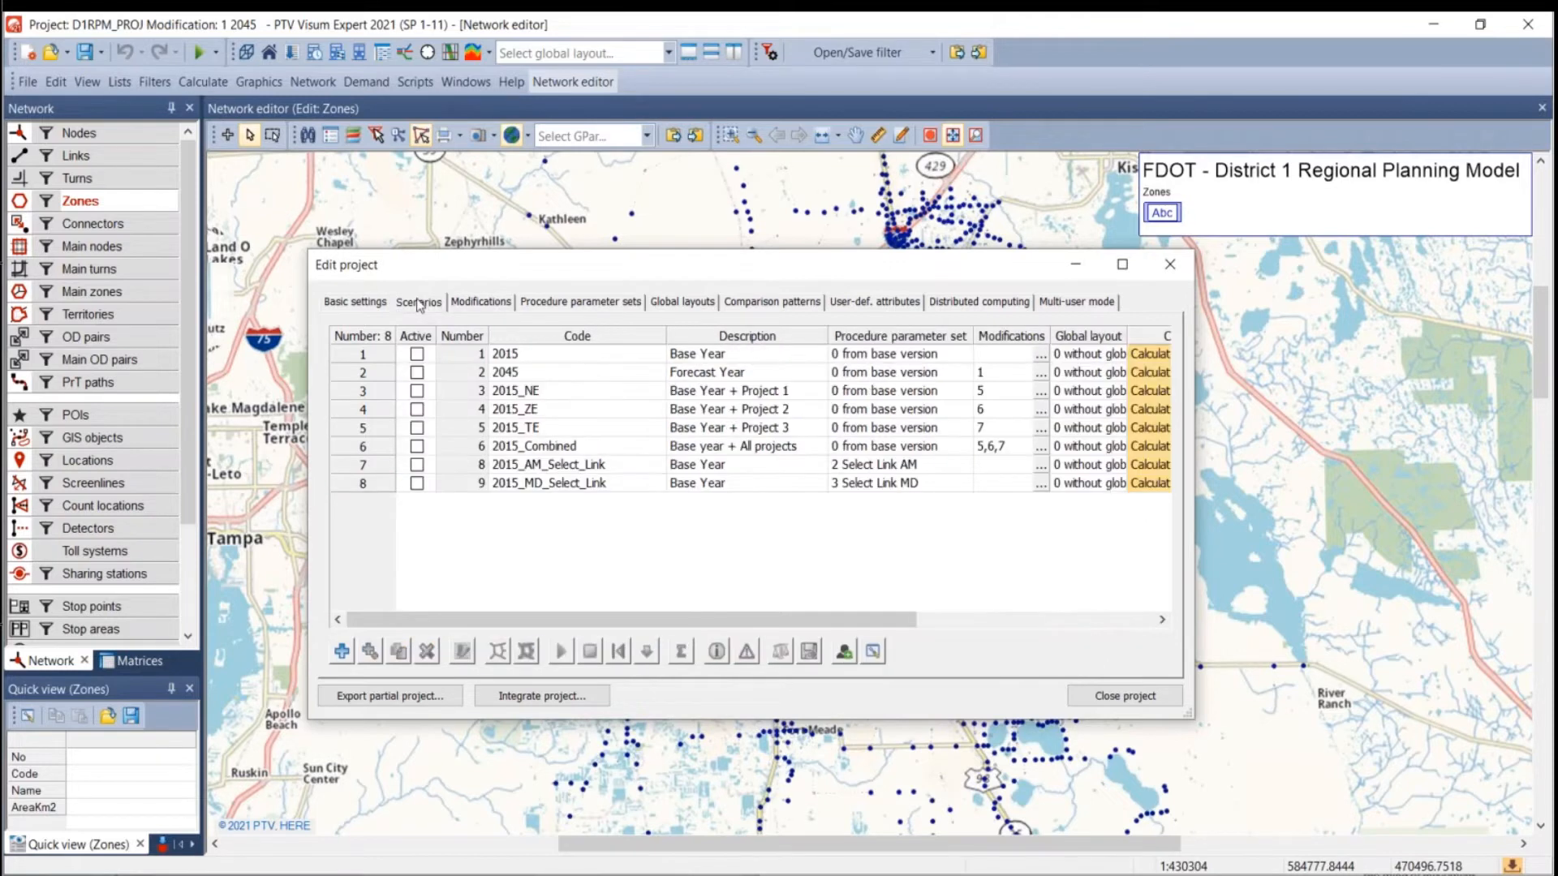
Add a new scenario with the code 2022 and assign it the modification 2022 - Complete.
left_click(341, 651)
left_click(576, 501)
type("22")
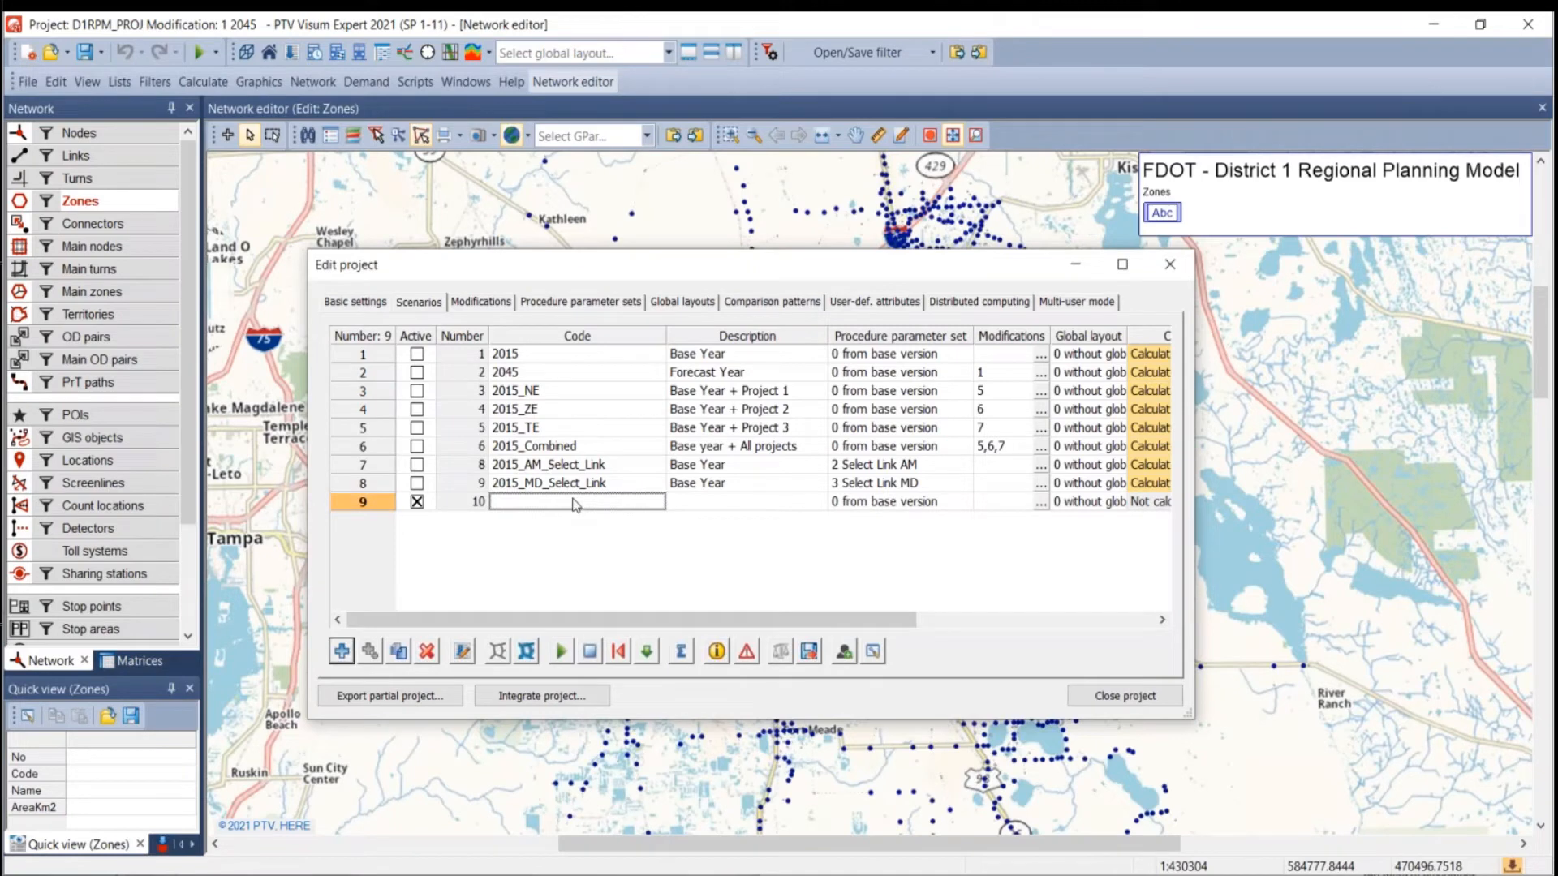
type("22")
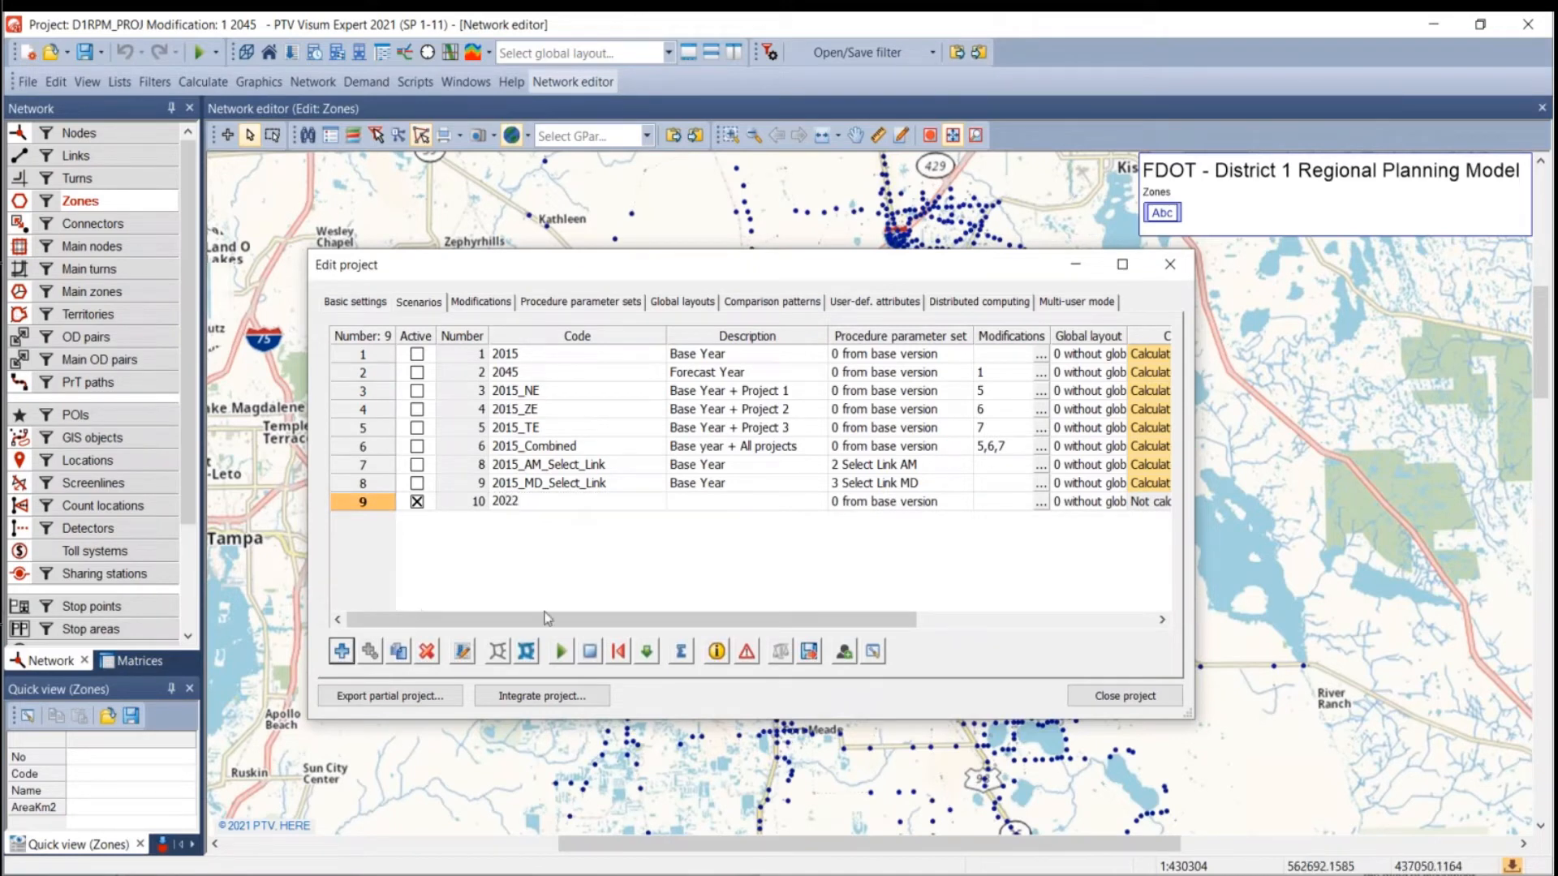
left_click(1040, 501)
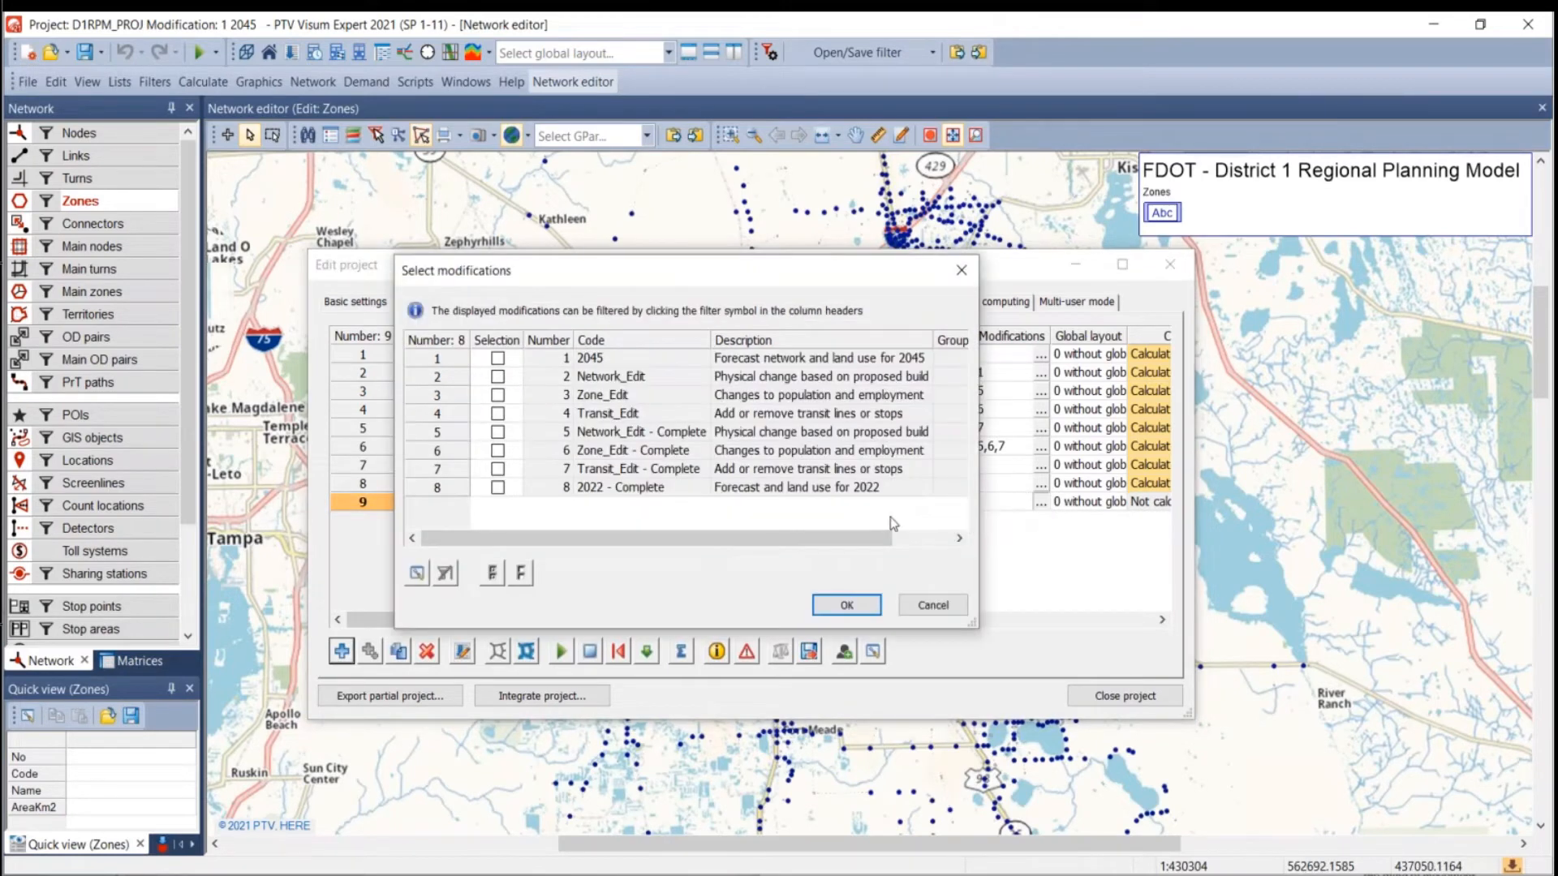
left_click(498, 487)
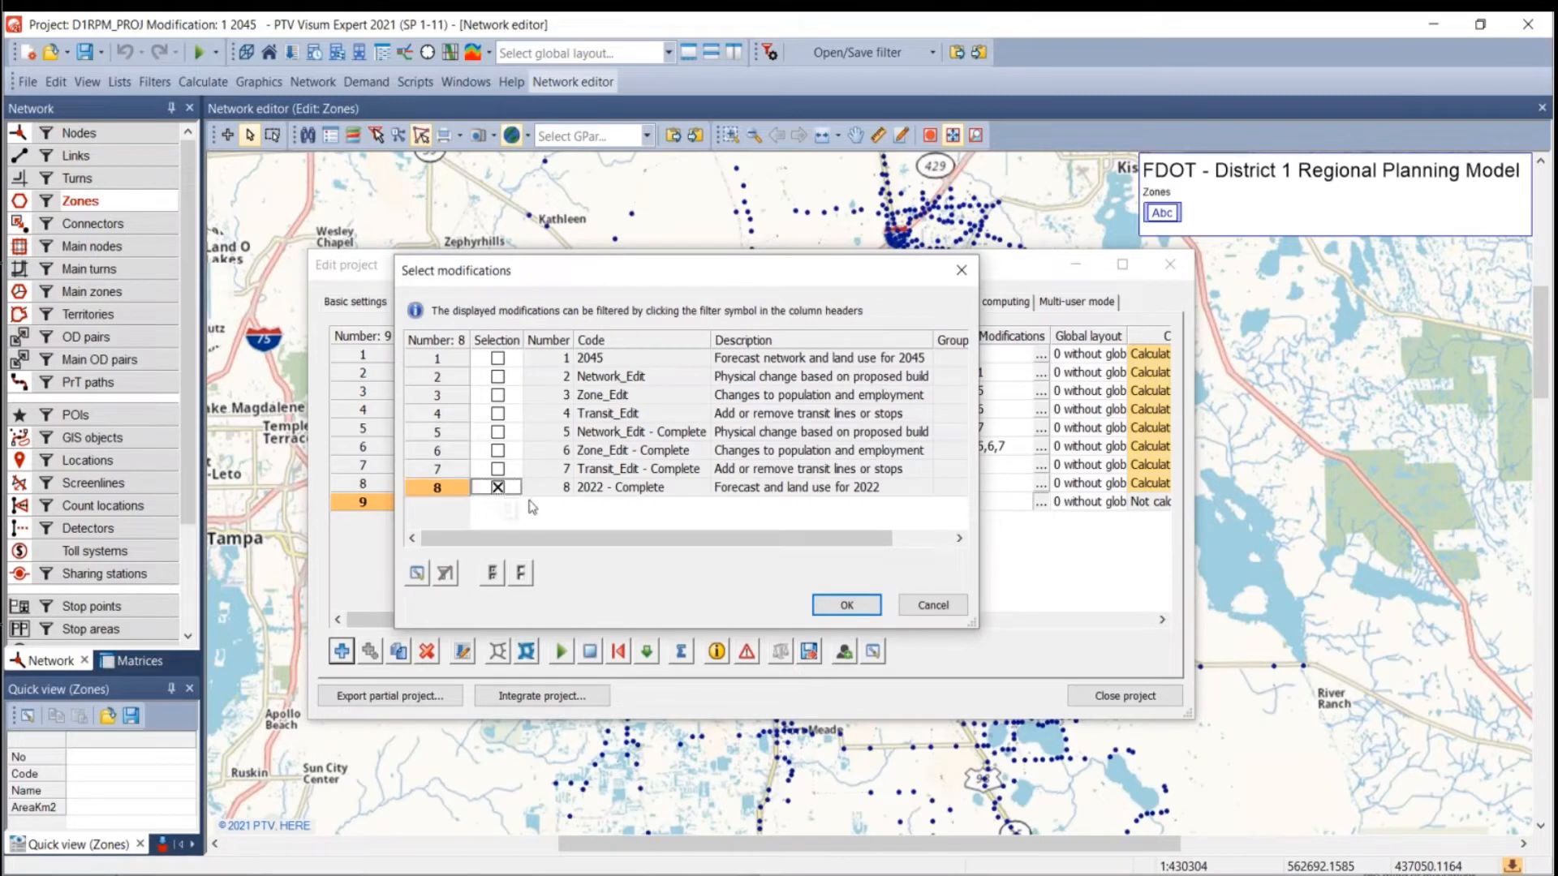
left_click(852, 608)
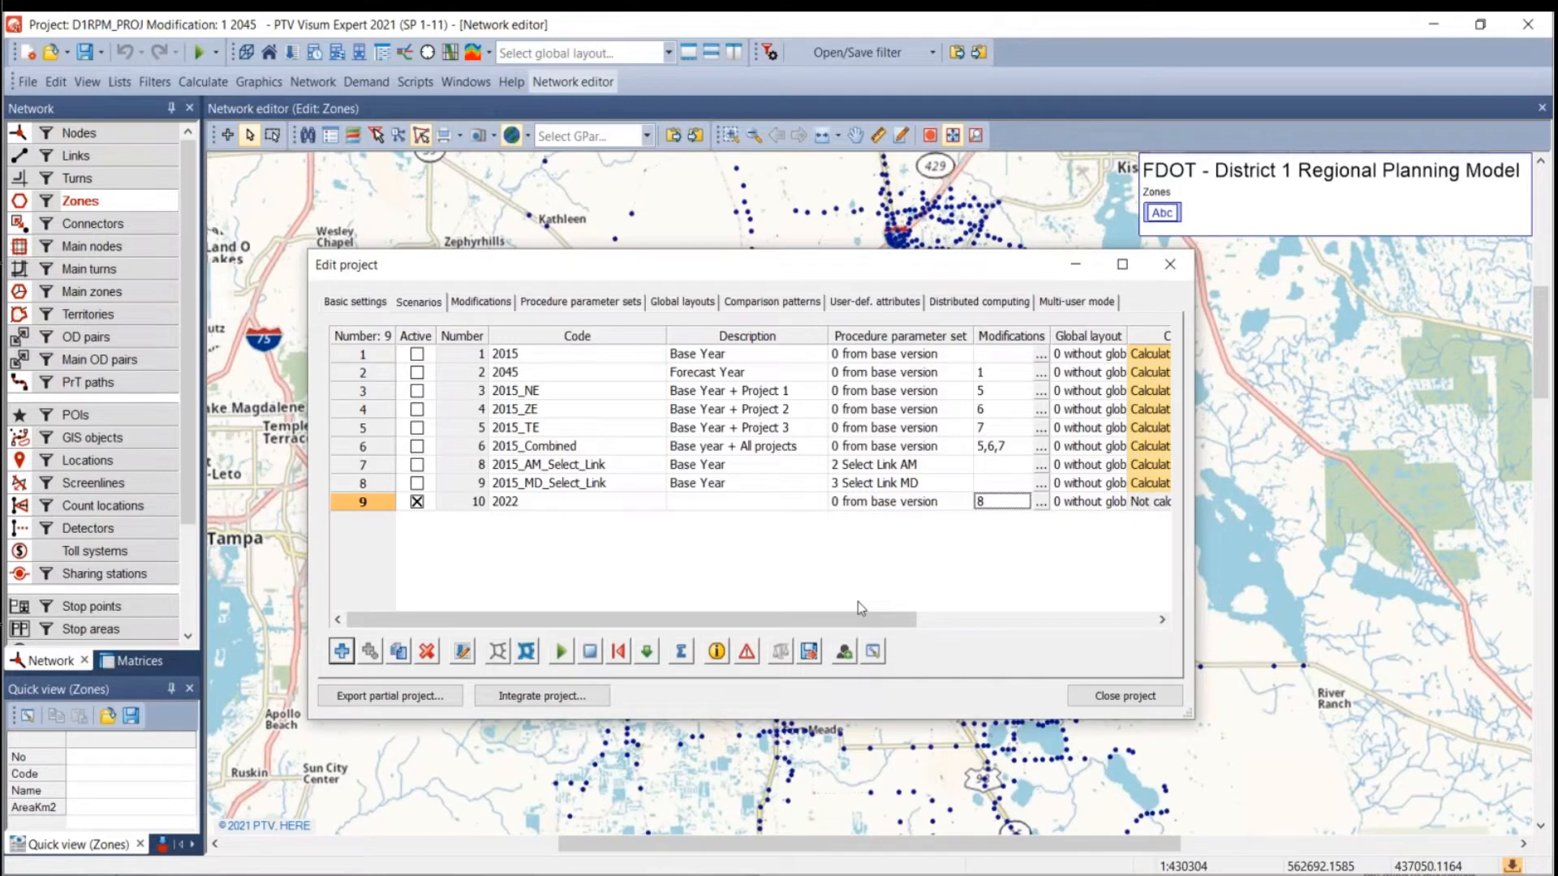
Delete the 2022 scenario from the project's scenario list.
left_click(378, 505)
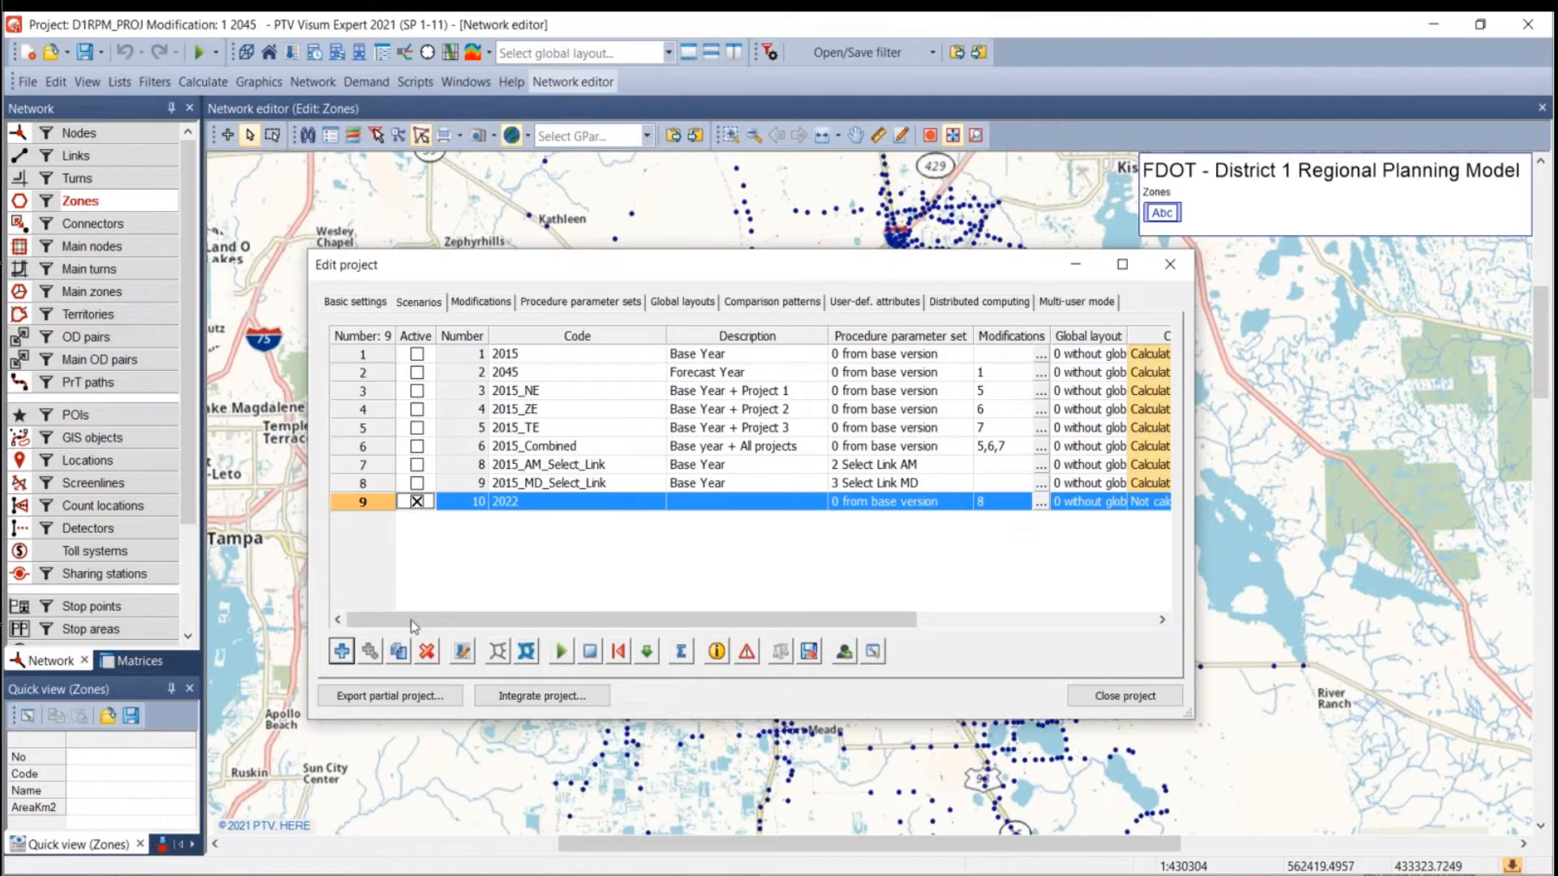
left_click(426, 652)
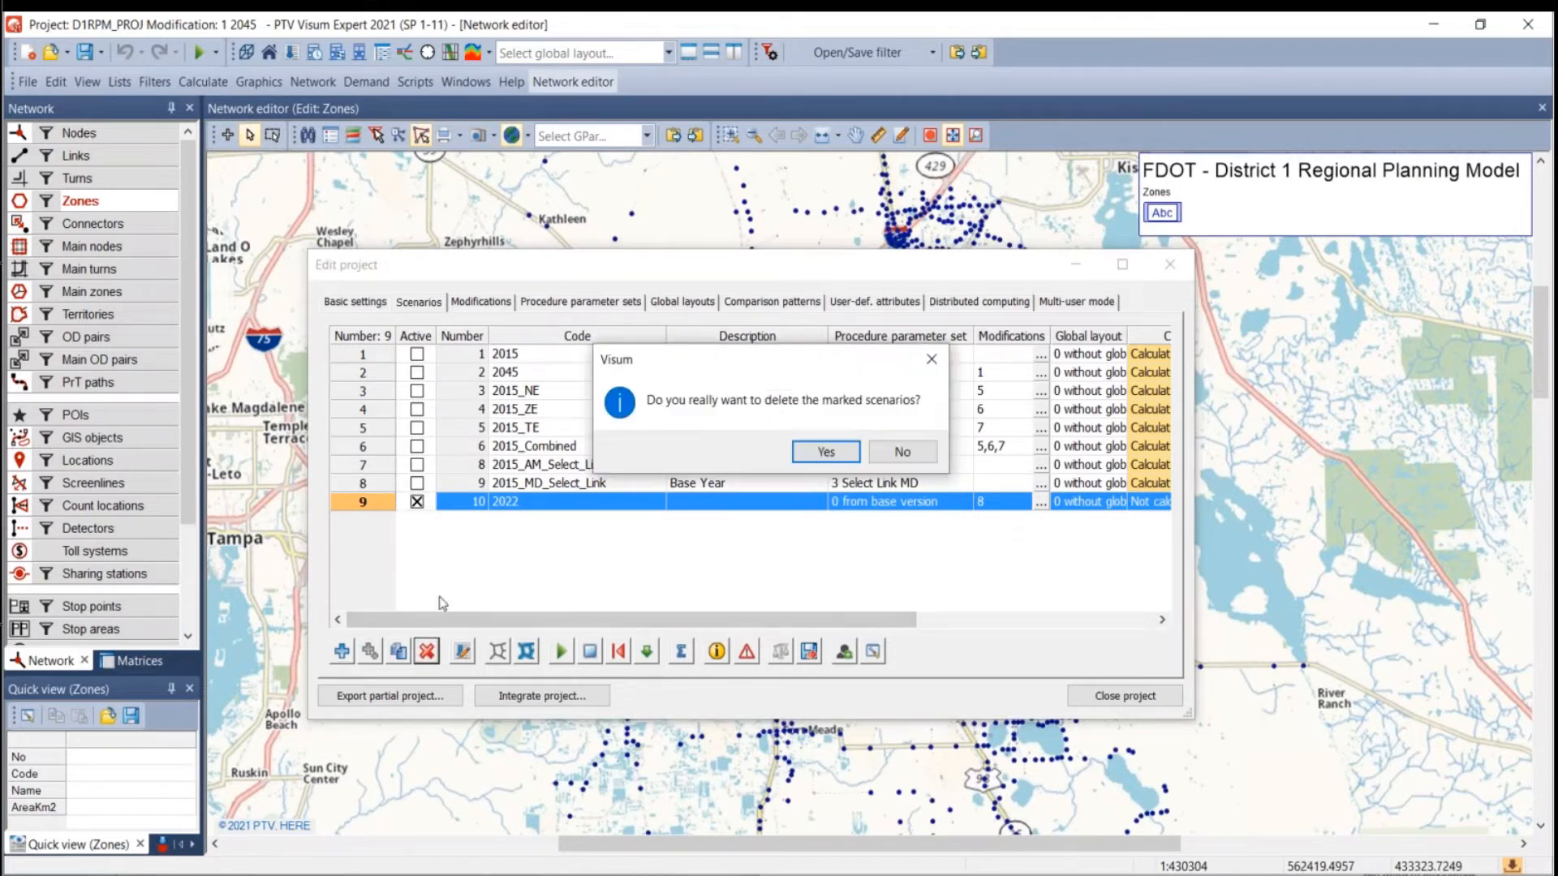
left_click(826, 452)
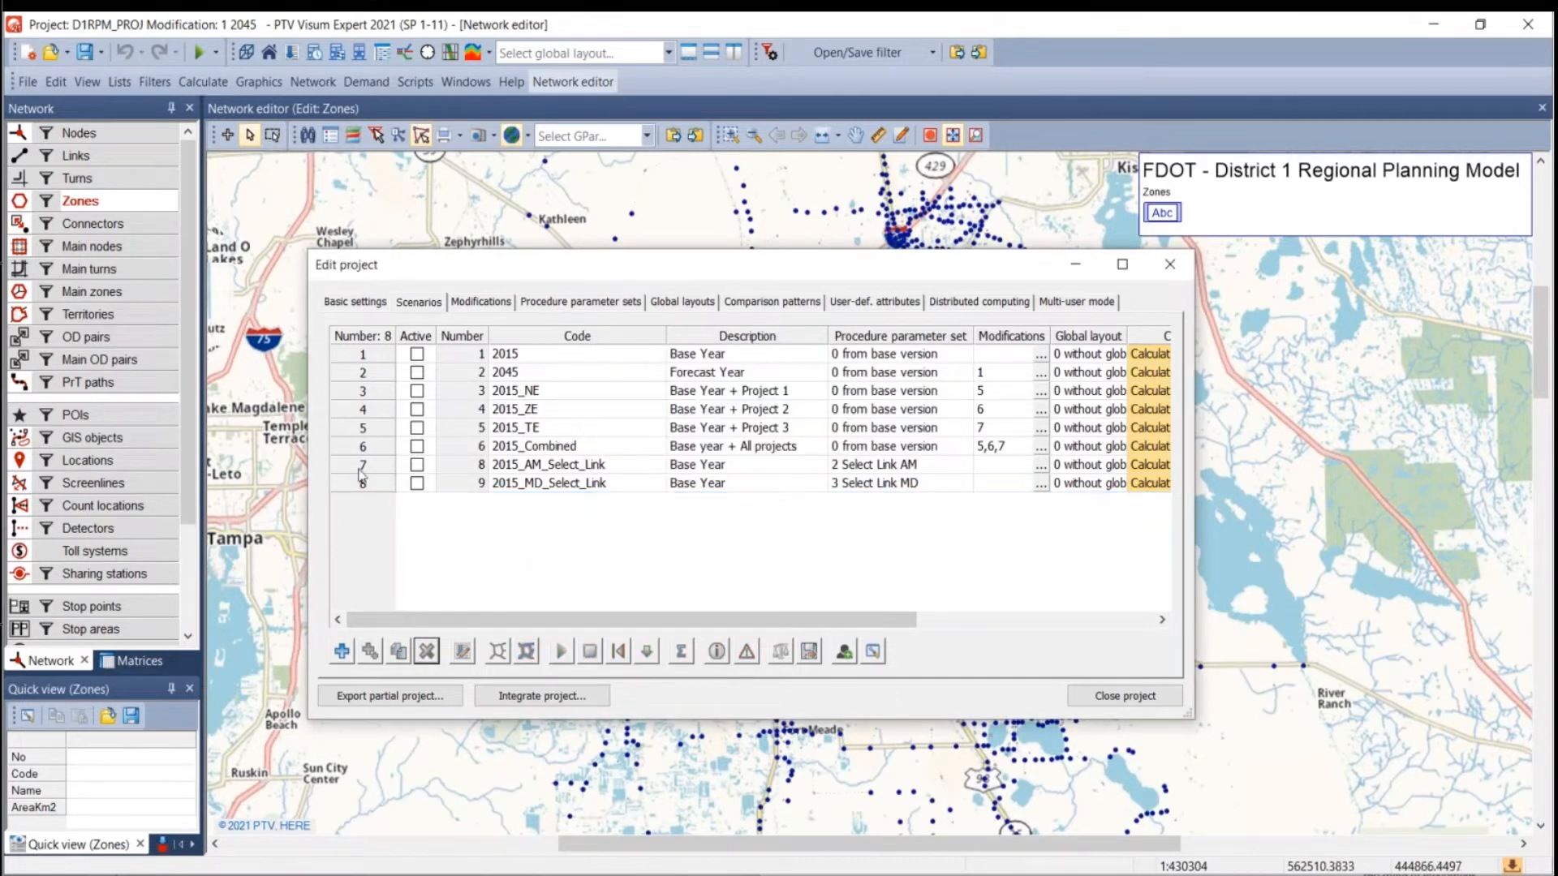
Start a new project modification and give it the code 2022.
left_click(474, 305)
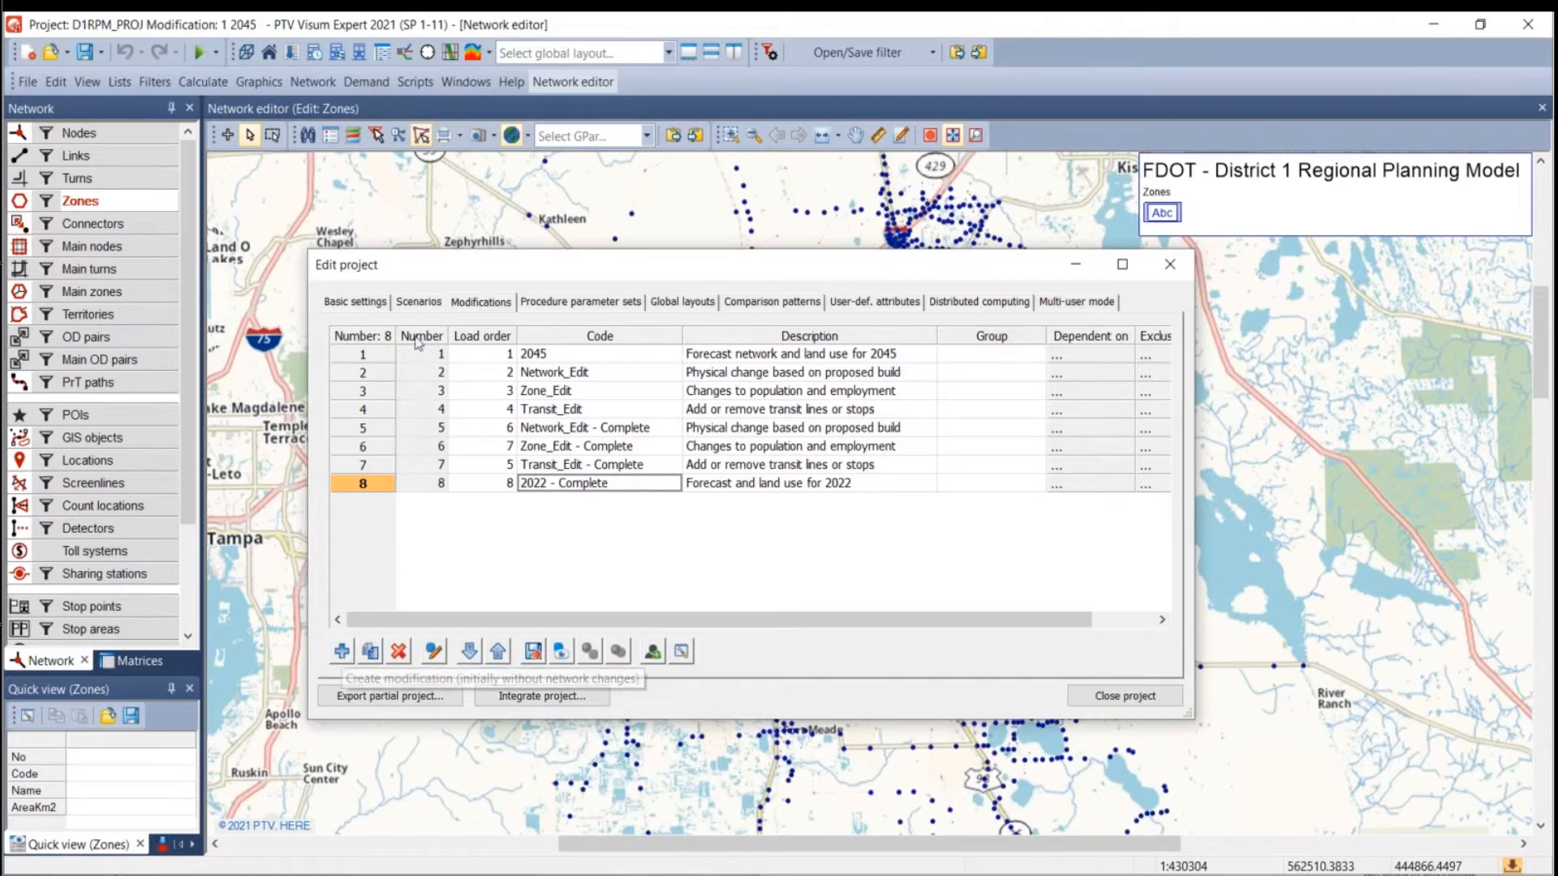
left_click(348, 302)
left_click(466, 301)
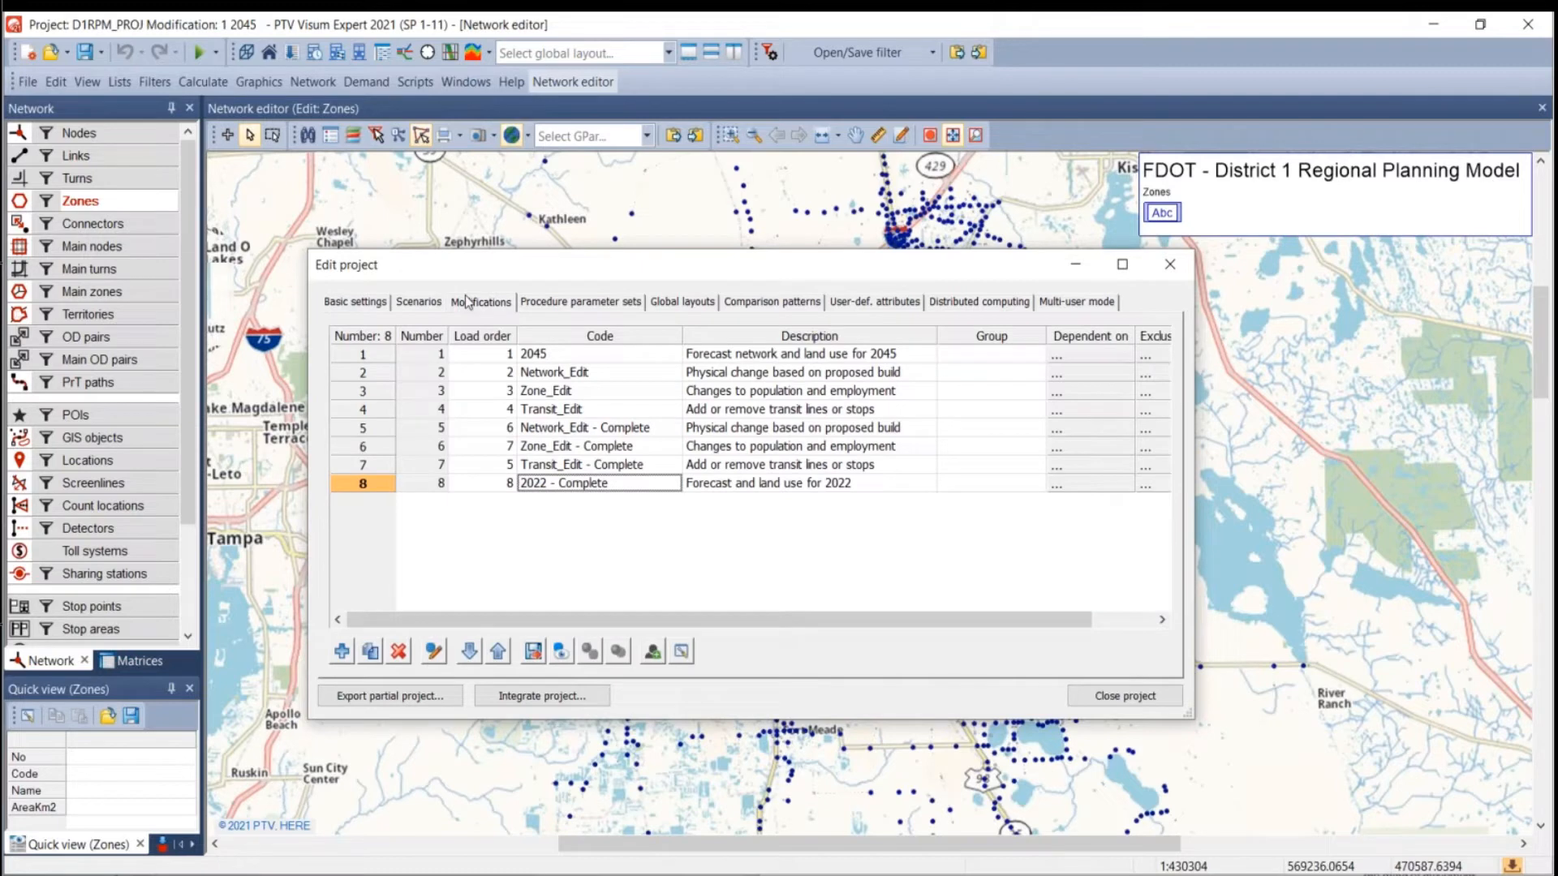
left_click(559, 498)
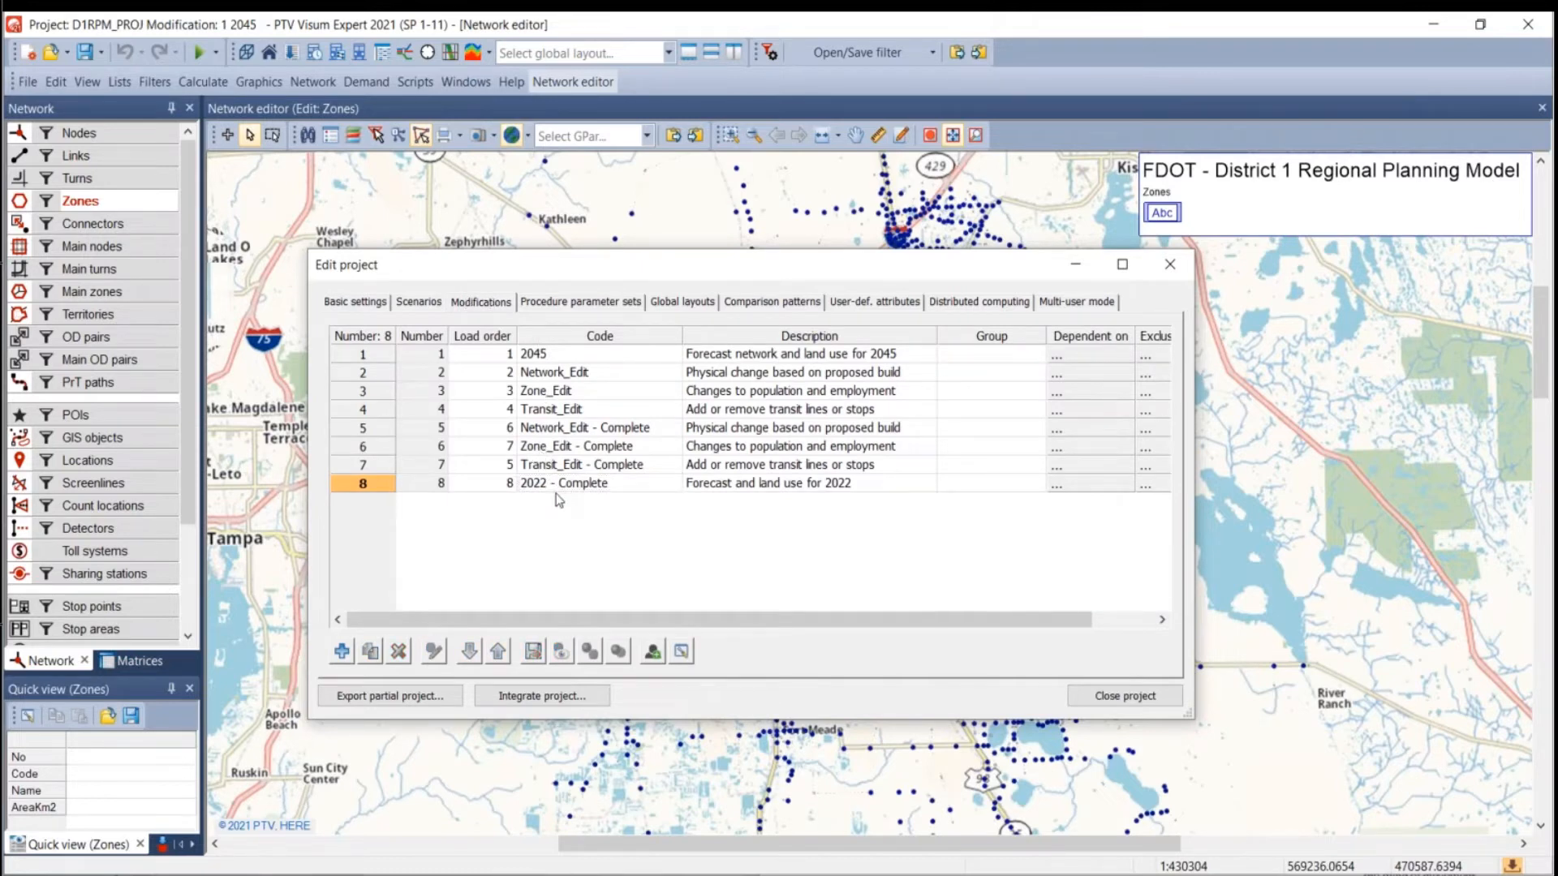
left_click(343, 651)
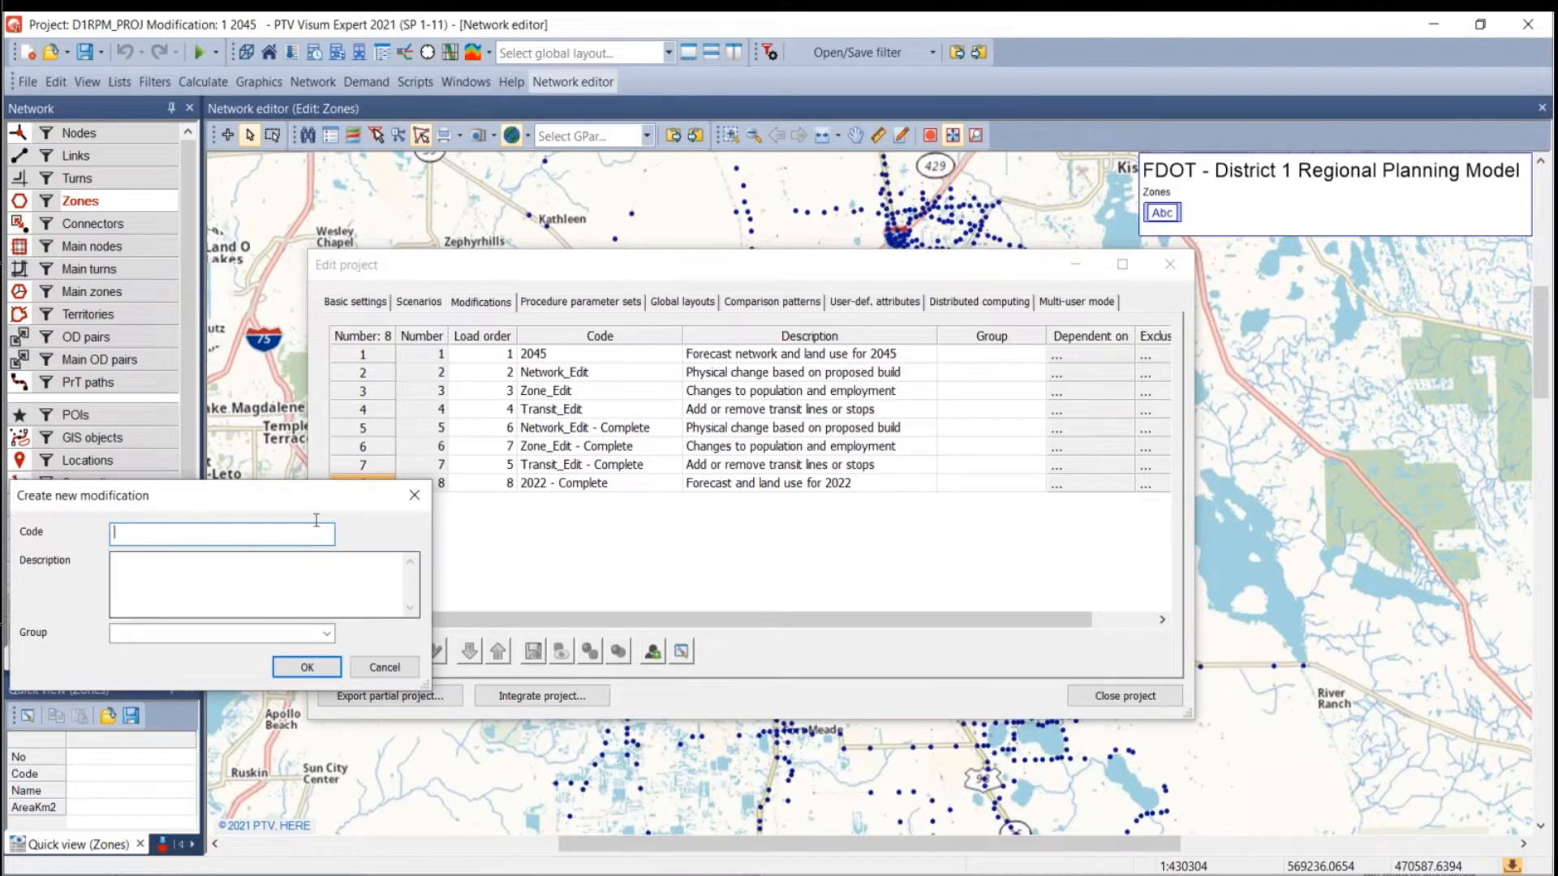
left_click_drag(260, 498, 787, 166)
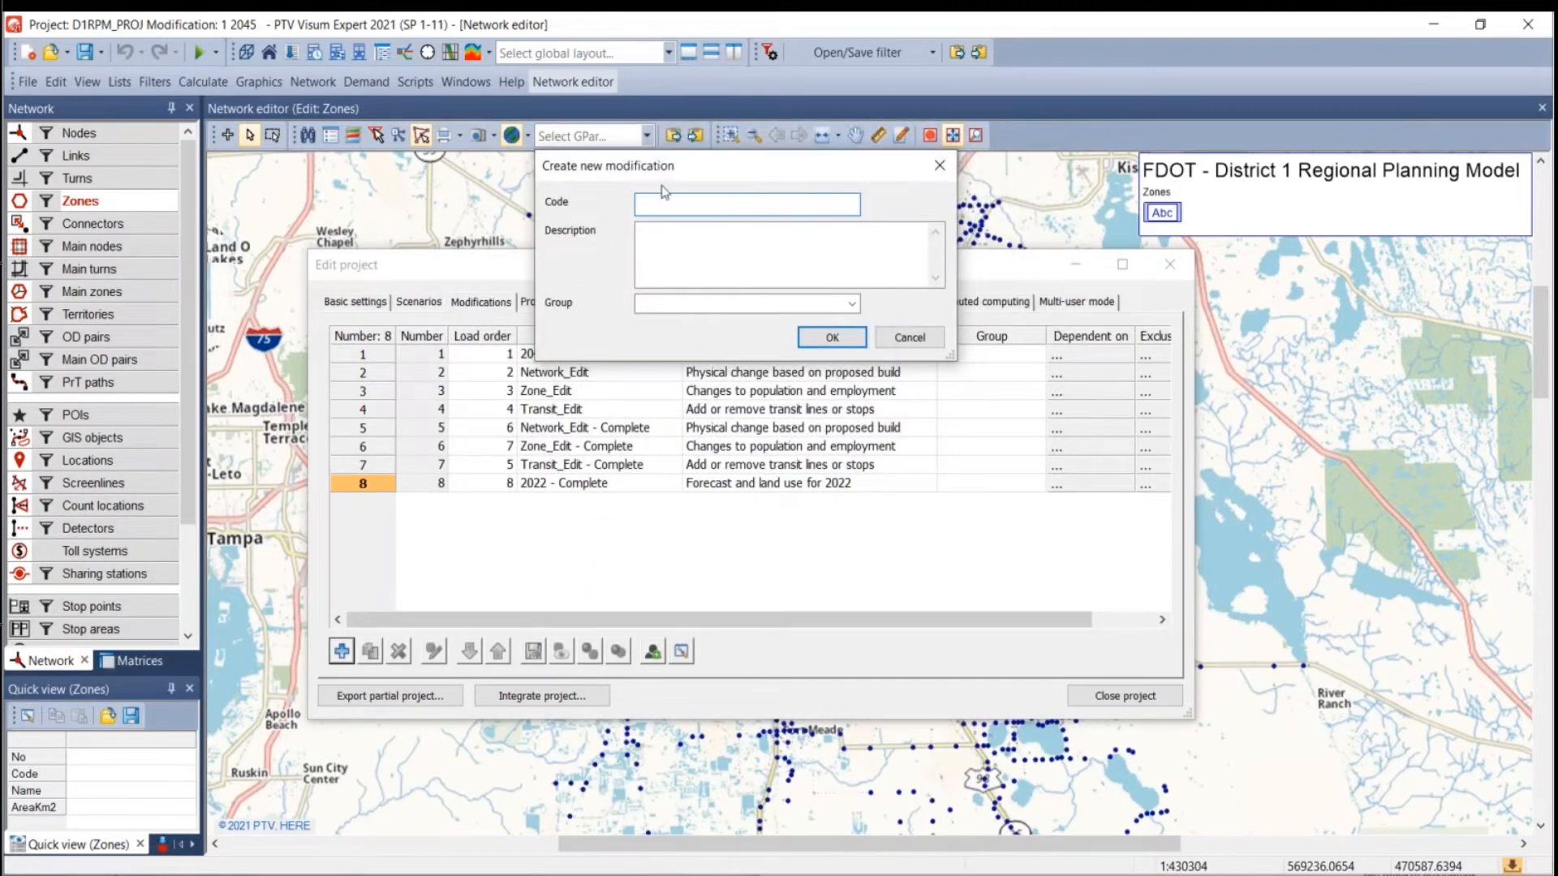
left_click_drag(673, 172, 882, 326)
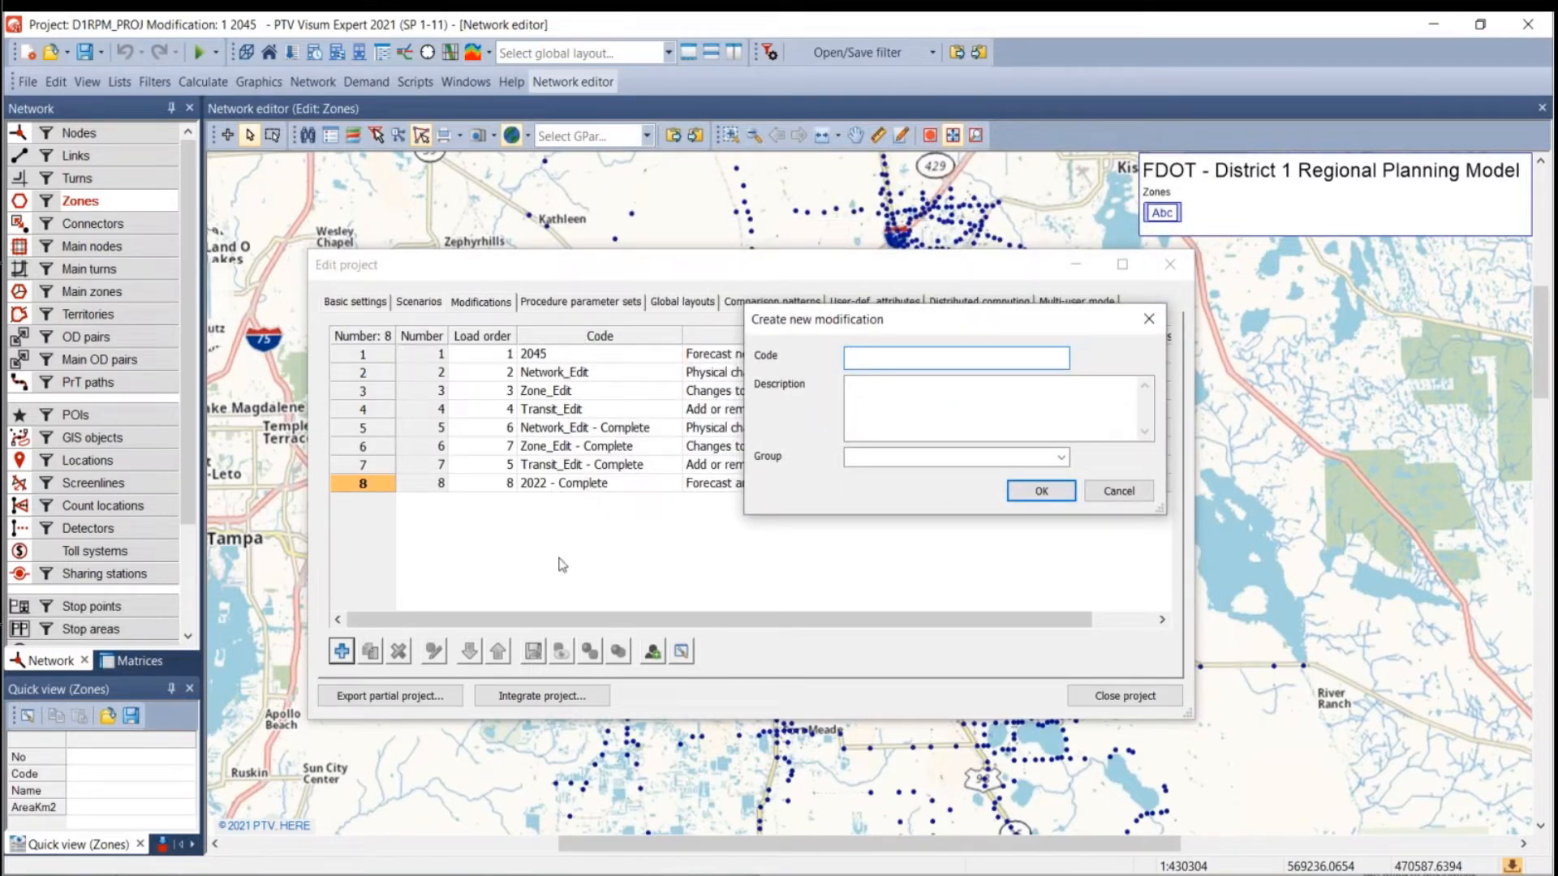
left_click(885, 361)
type("2022")
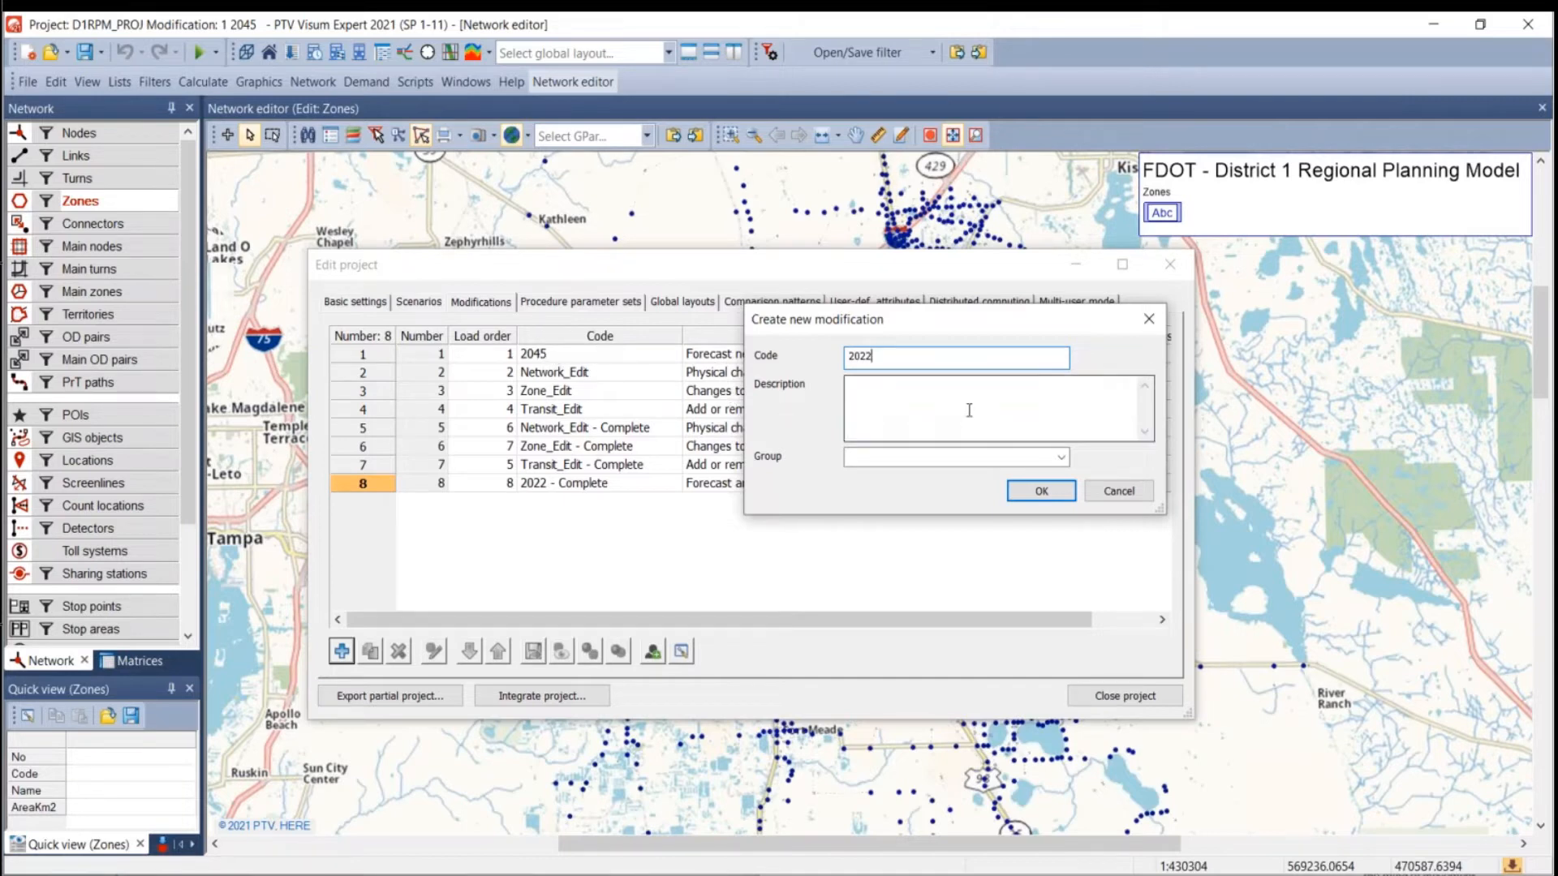
Describe the new modification as "Forecast network and land use for 2022" and create it.
left_click_drag(933, 322, 1070, 431)
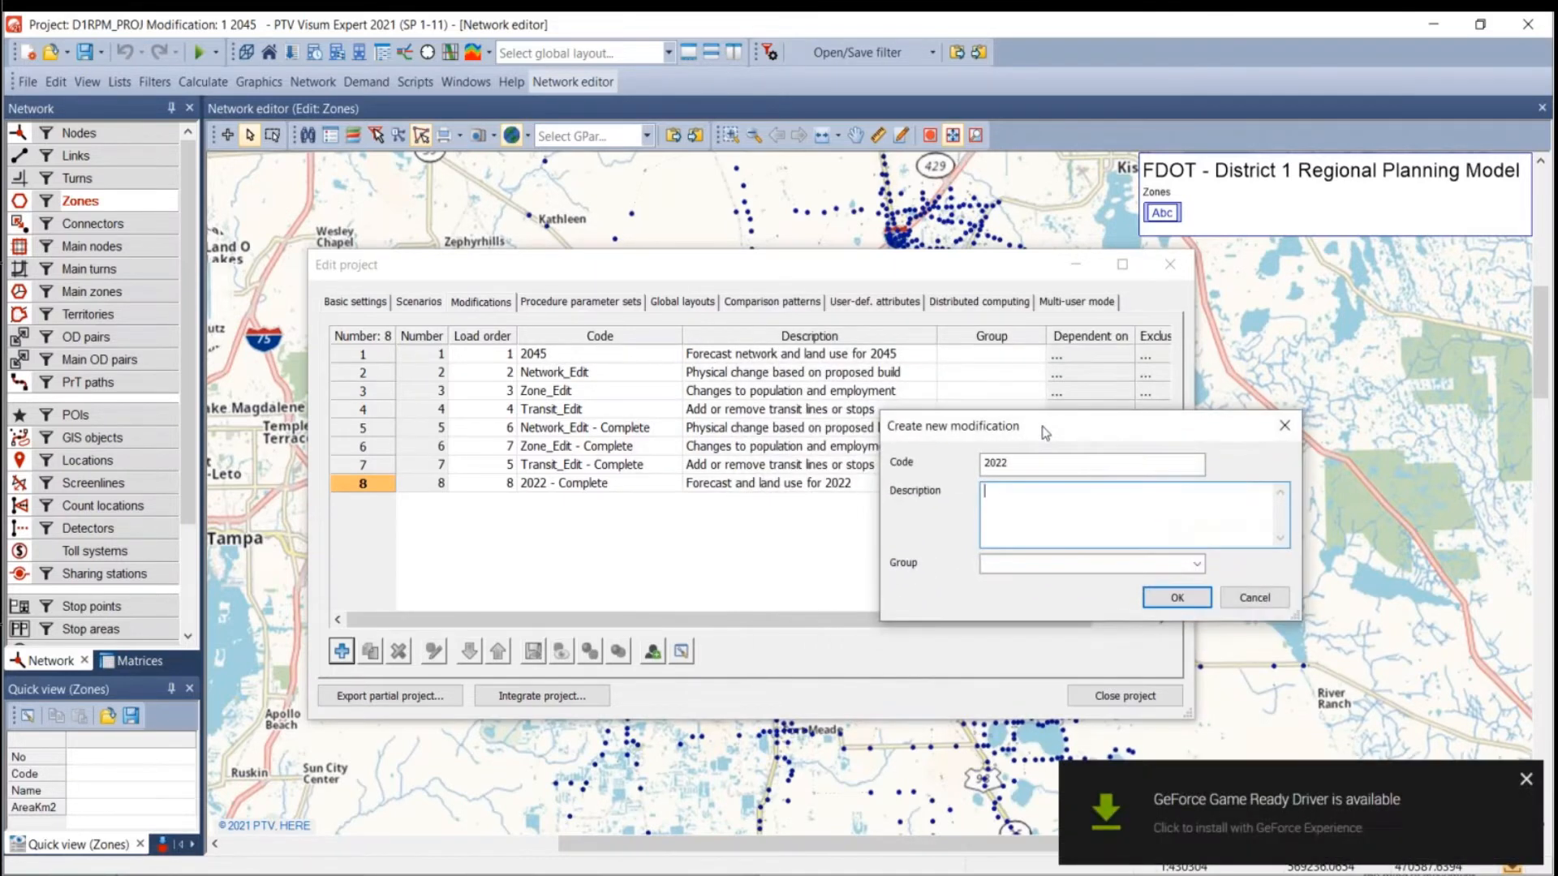
left_click(1526, 780)
left_click(1059, 495)
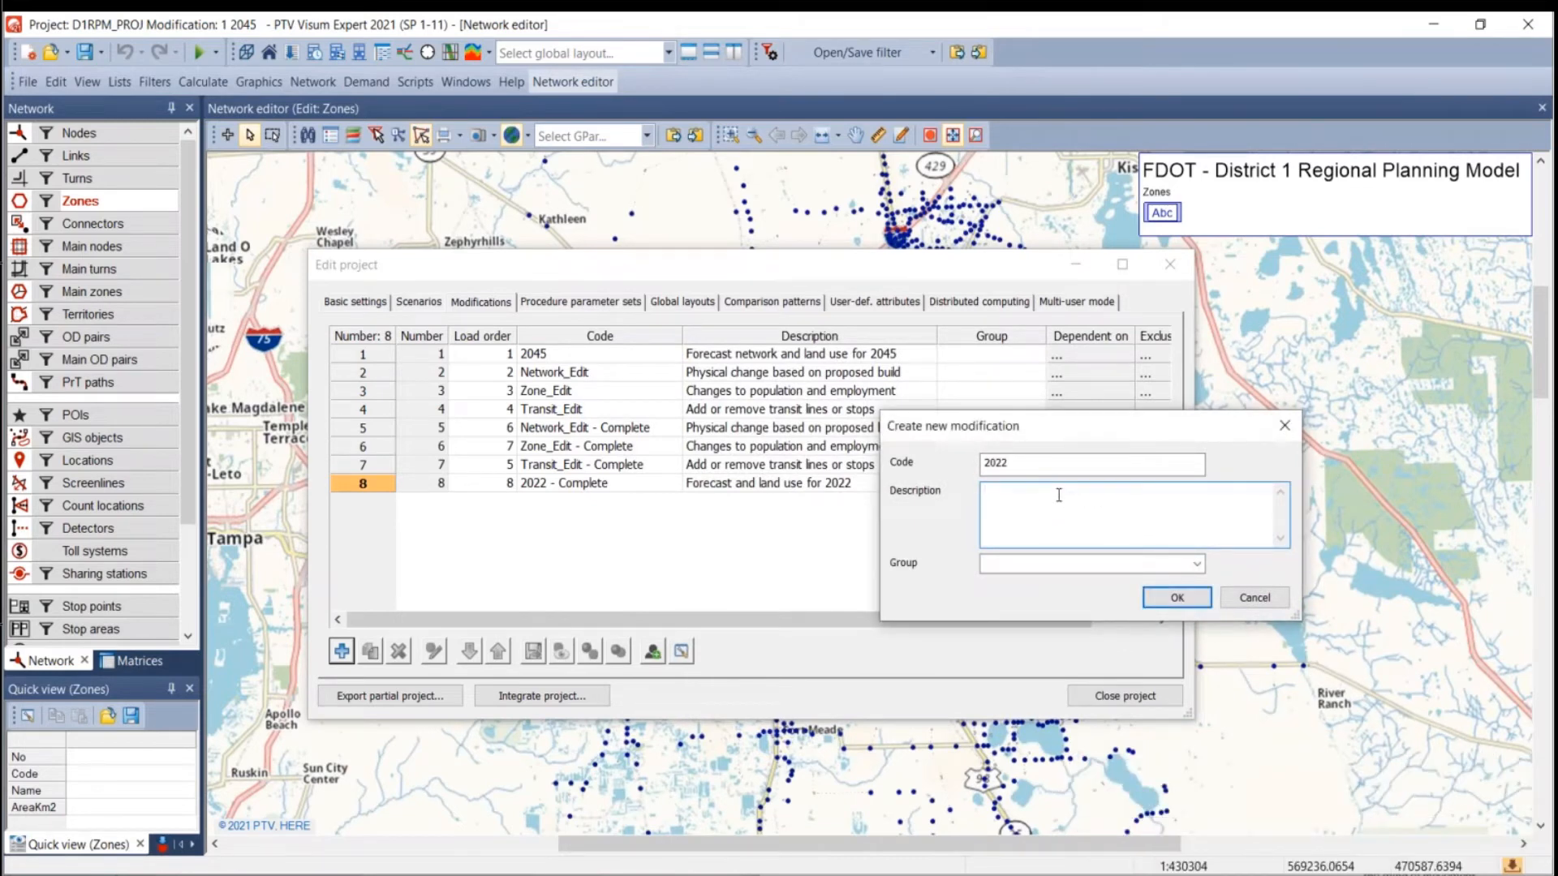
type("Forecast network and landuse for 2022")
left_click(1108, 492)
left_click(1181, 598)
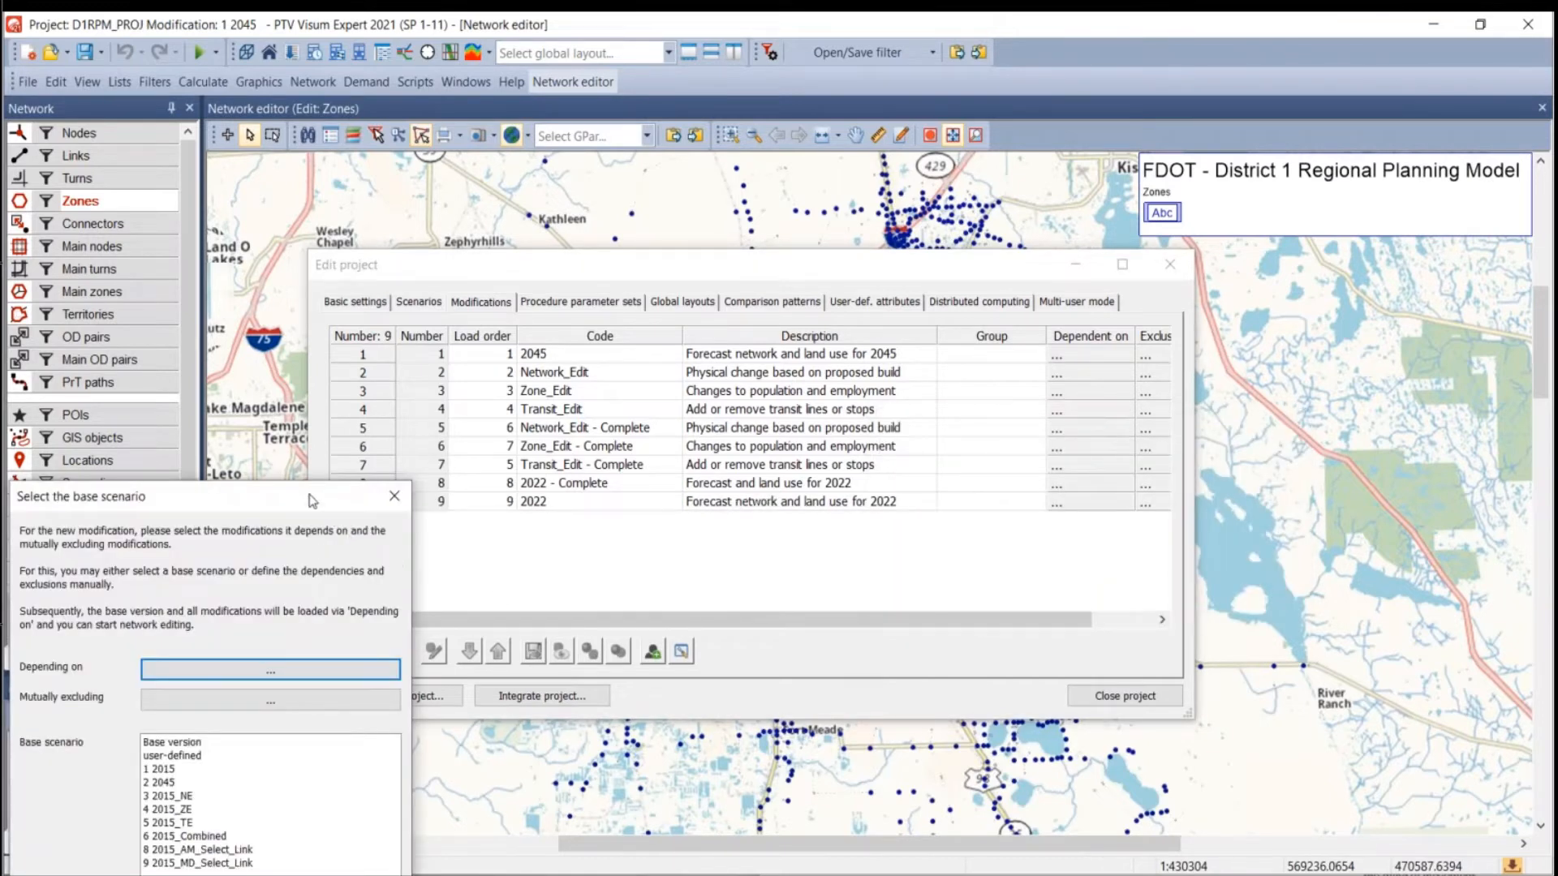
Cancel the base scenario selection and delete the new 2022 modification, keeping 2022 - Complete.
left_click_drag(321, 504, 322, 126)
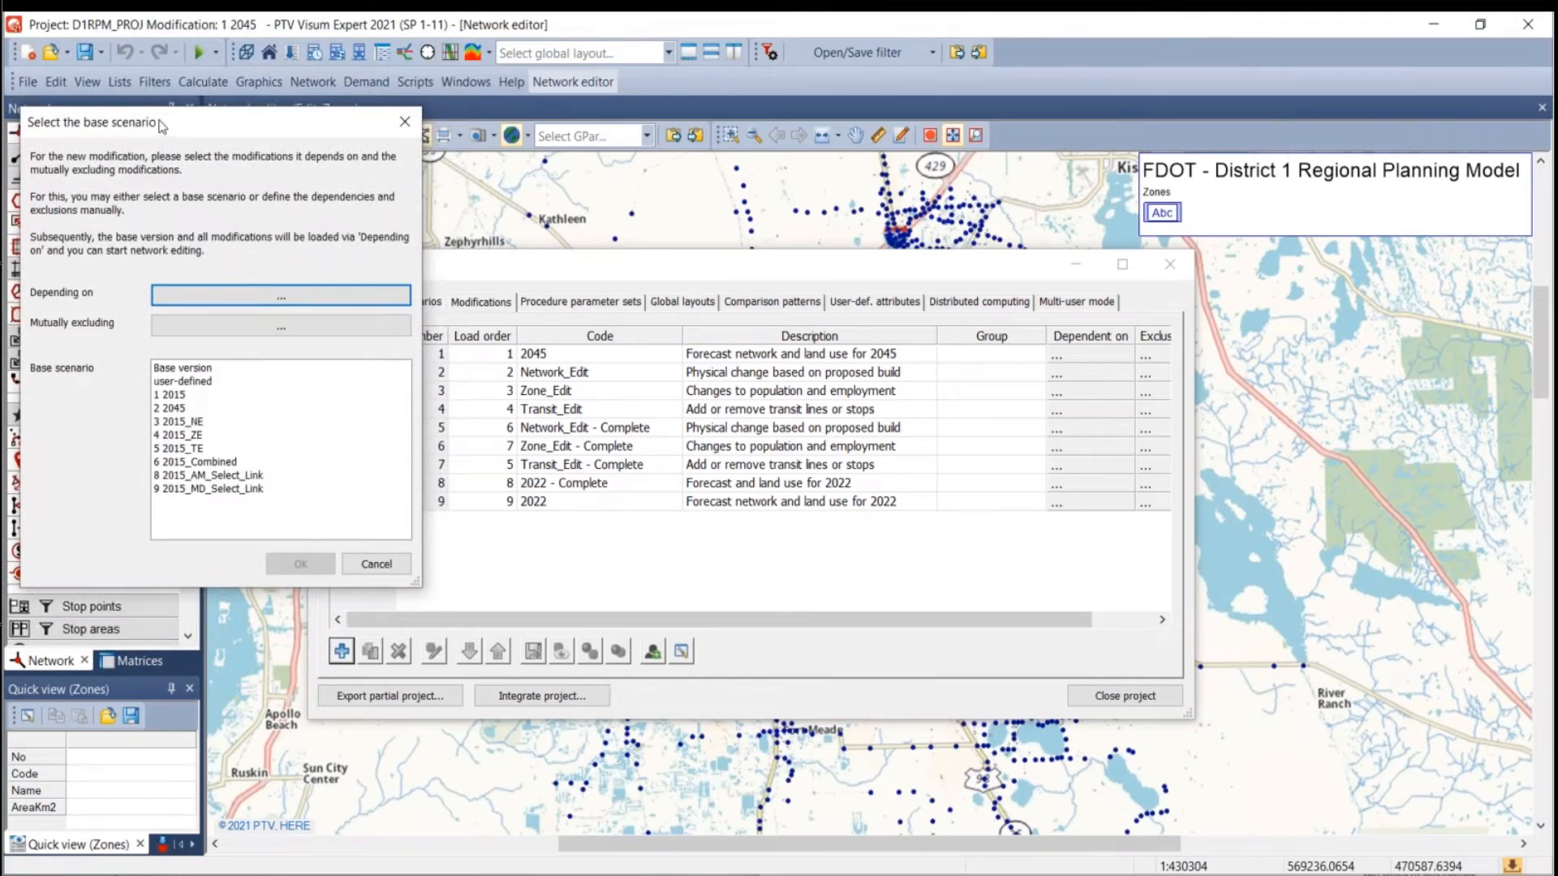
left_click(365, 567)
left_click(379, 501)
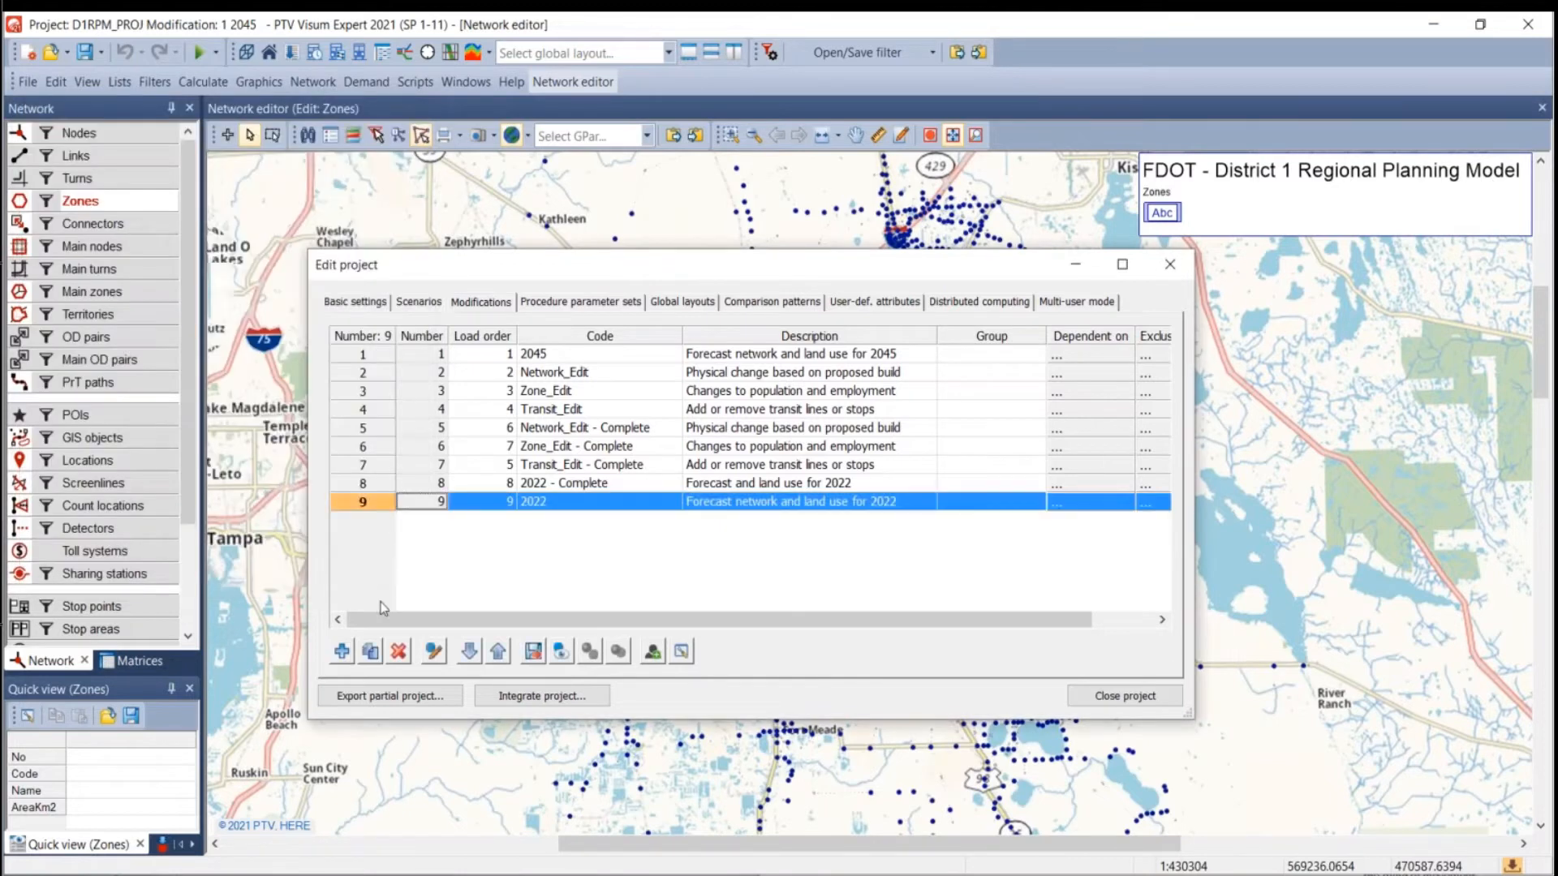
left_click(397, 650)
left_click(811, 456)
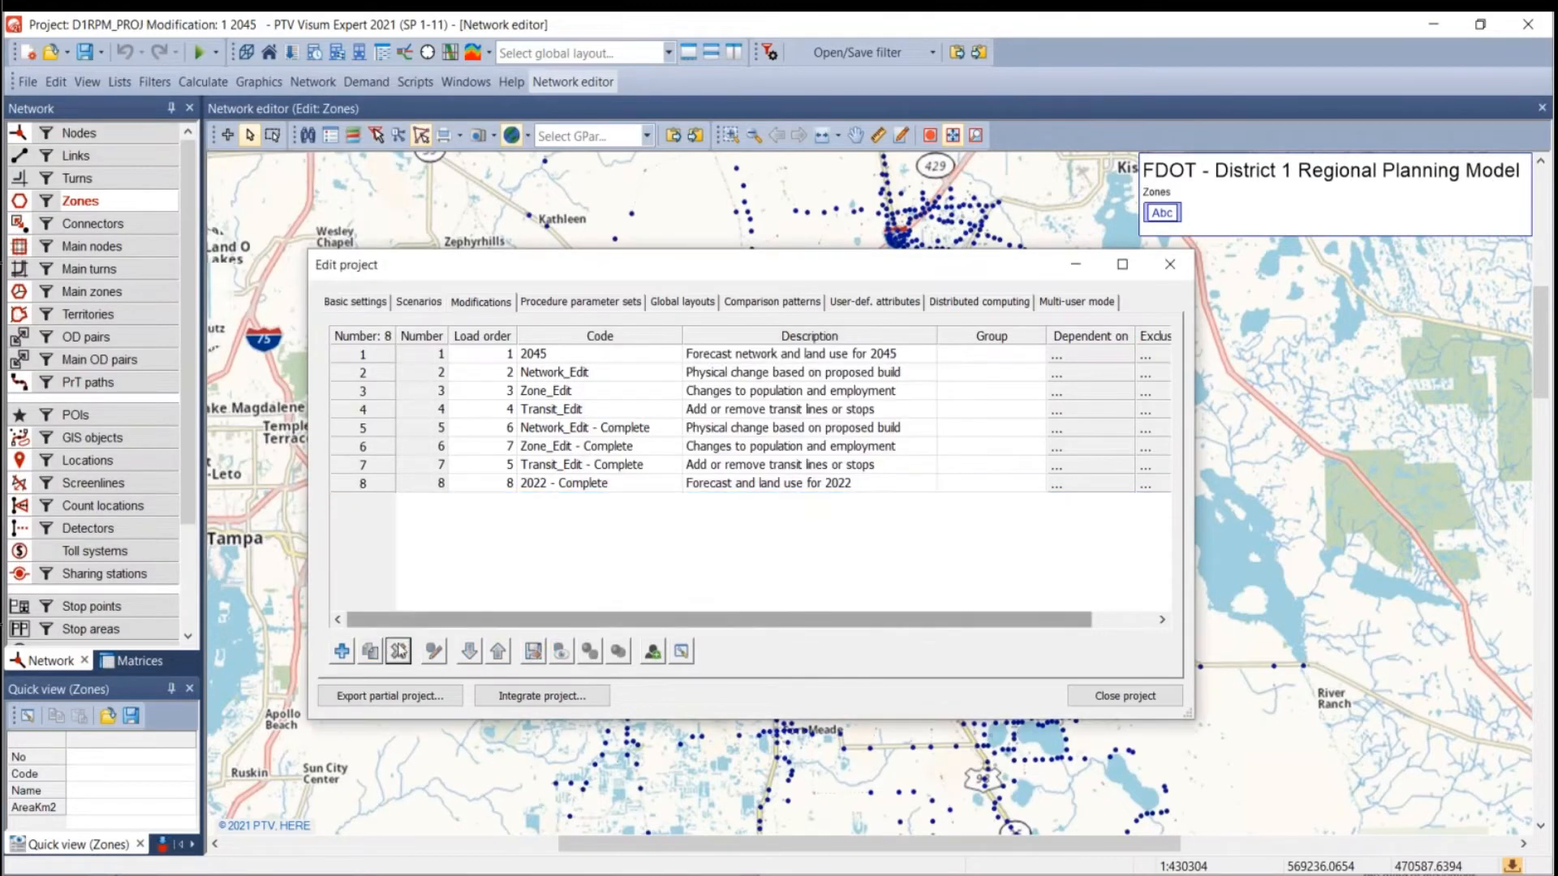
Create a modification with the code 2022 and the description "Forecast network and land use for 2022".
left_click(341, 652)
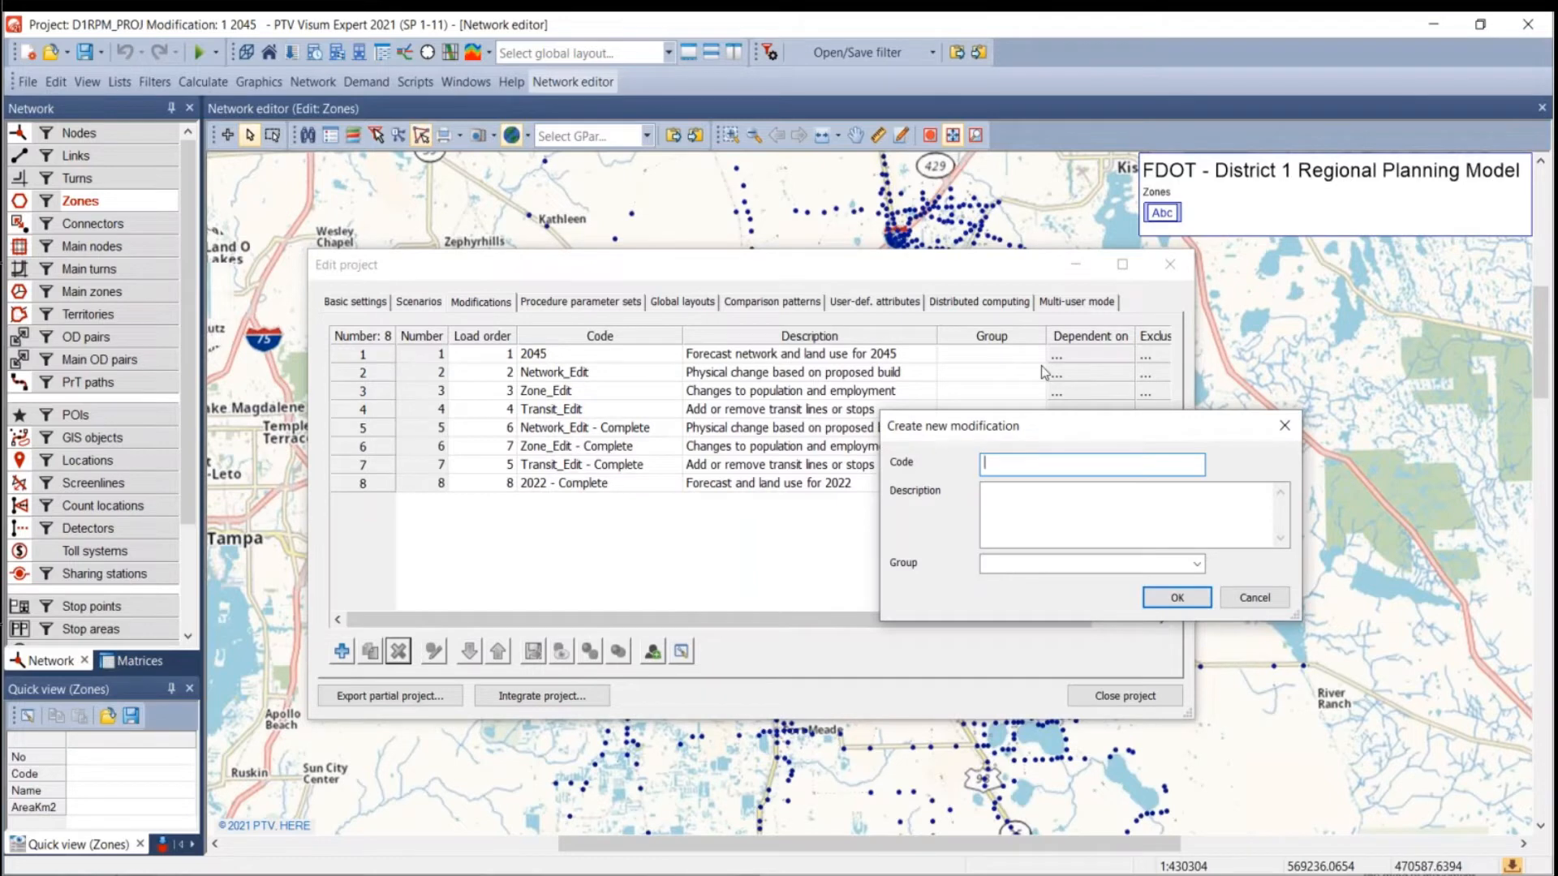
type("2022")
key("Tab")
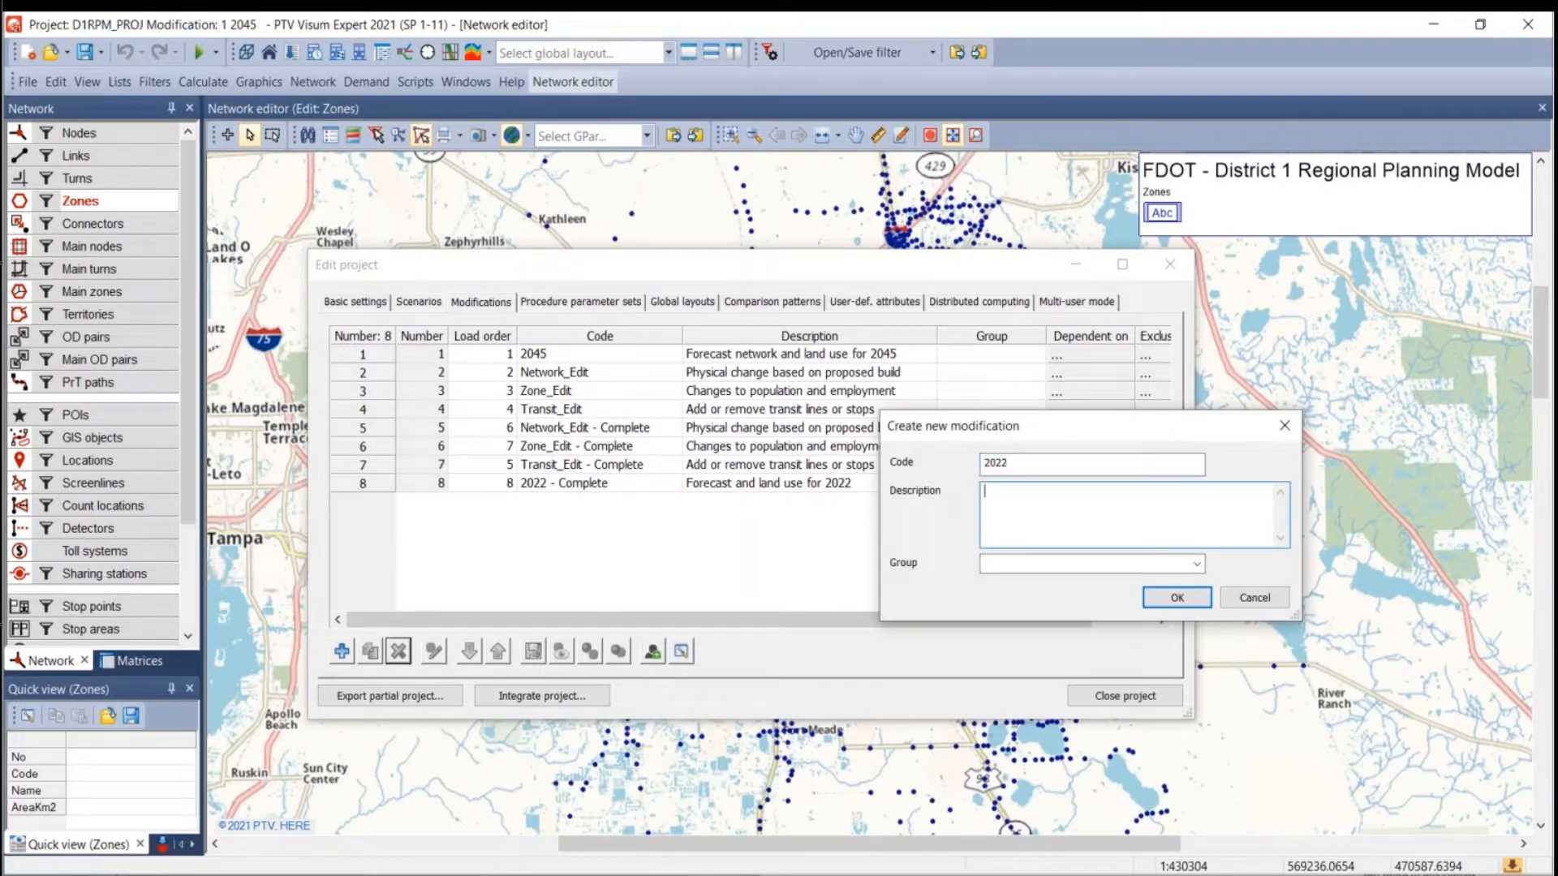
type("Forecast network and land use for 2022")
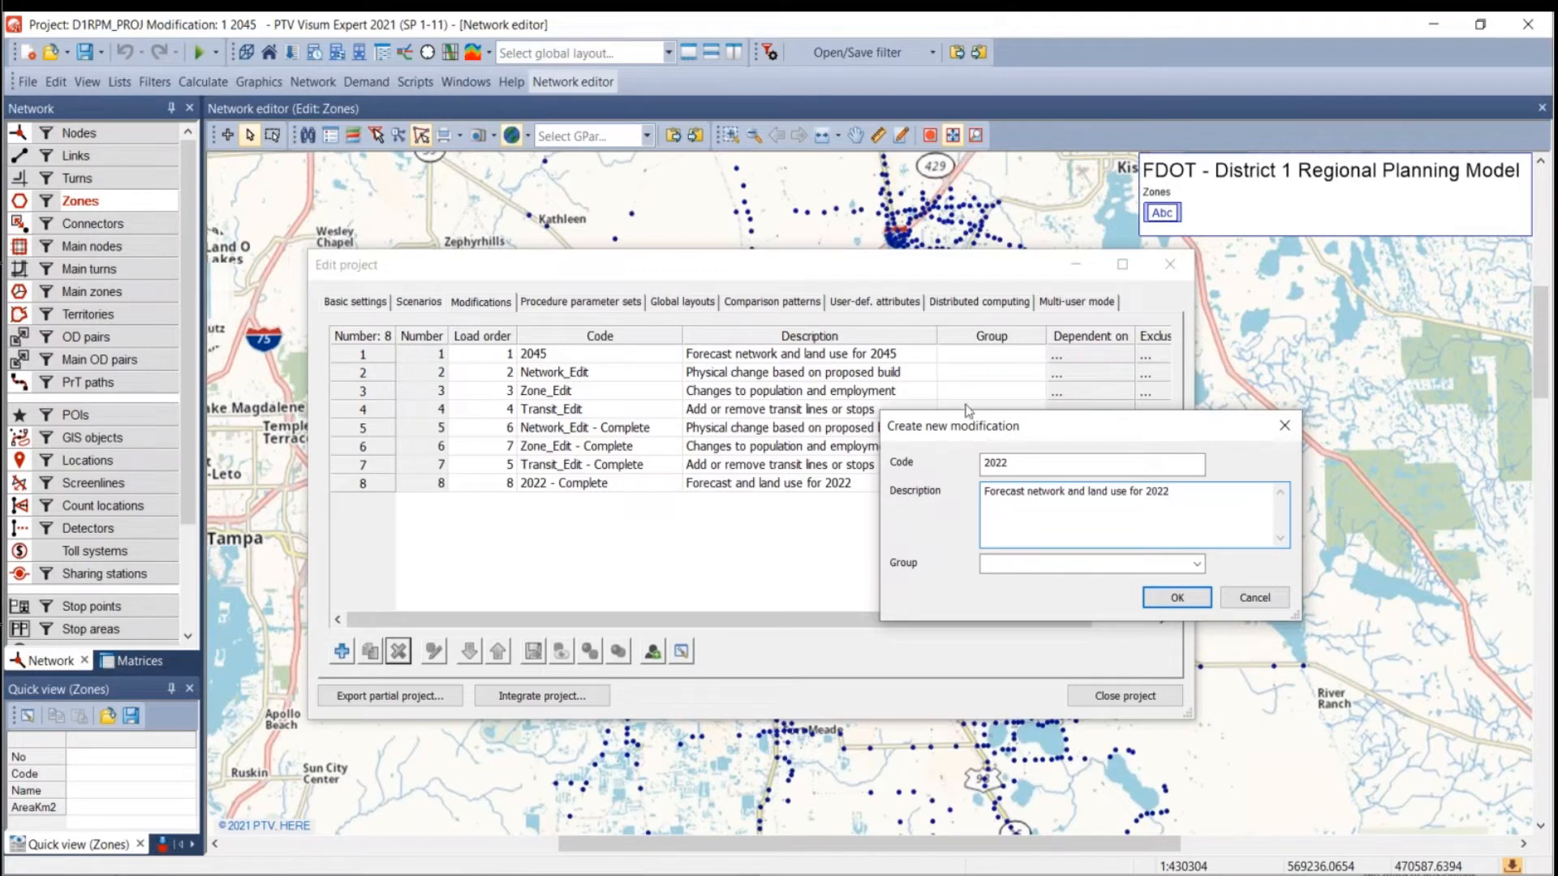
left_click_drag(959, 443, 1047, 320)
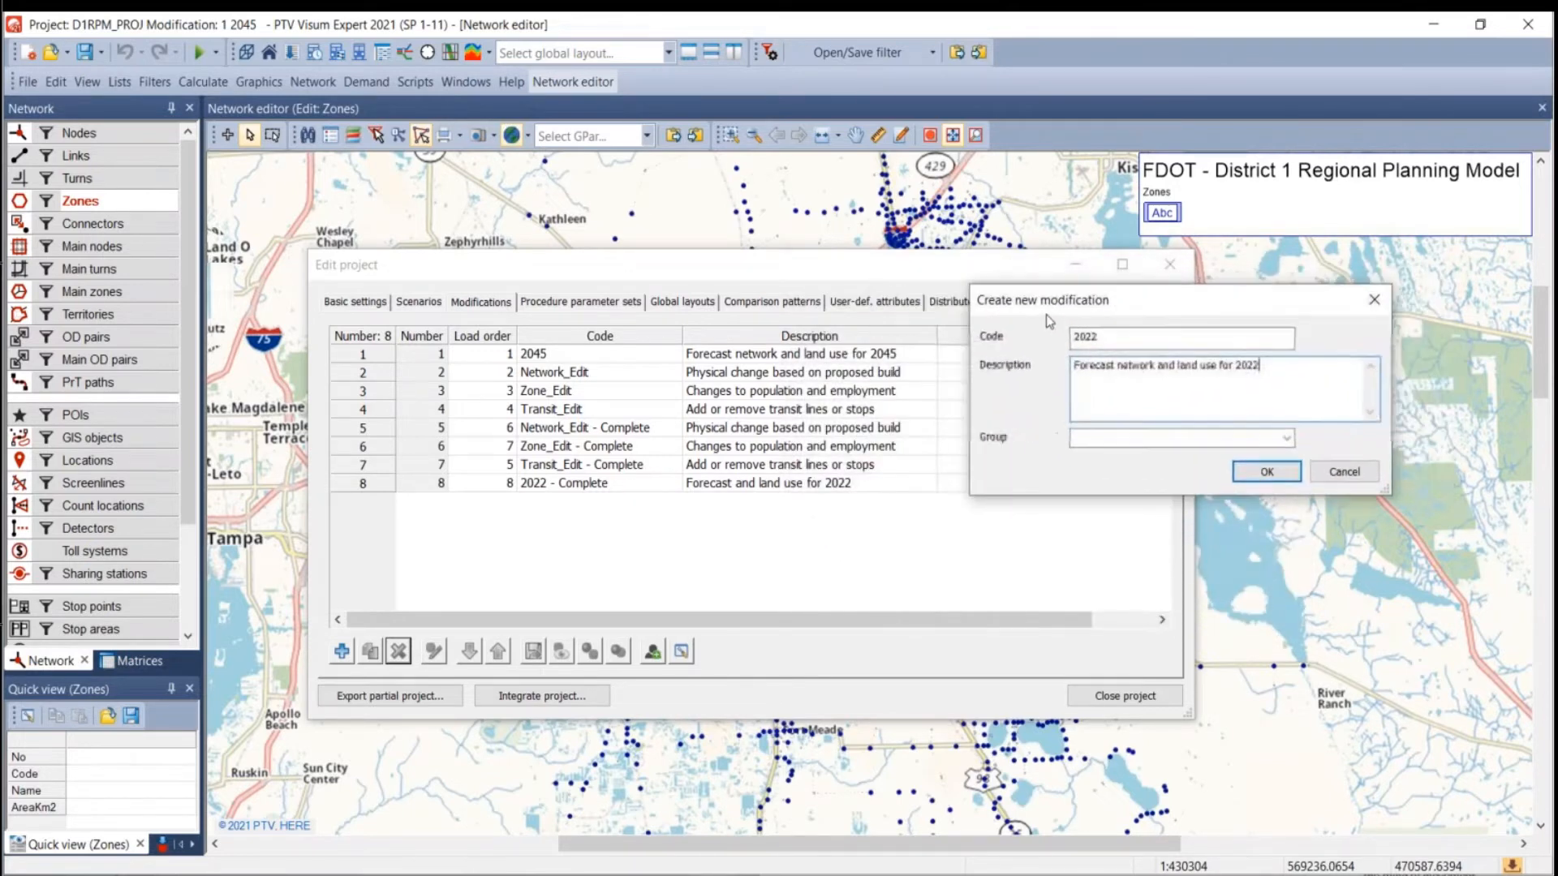
left_click(1246, 473)
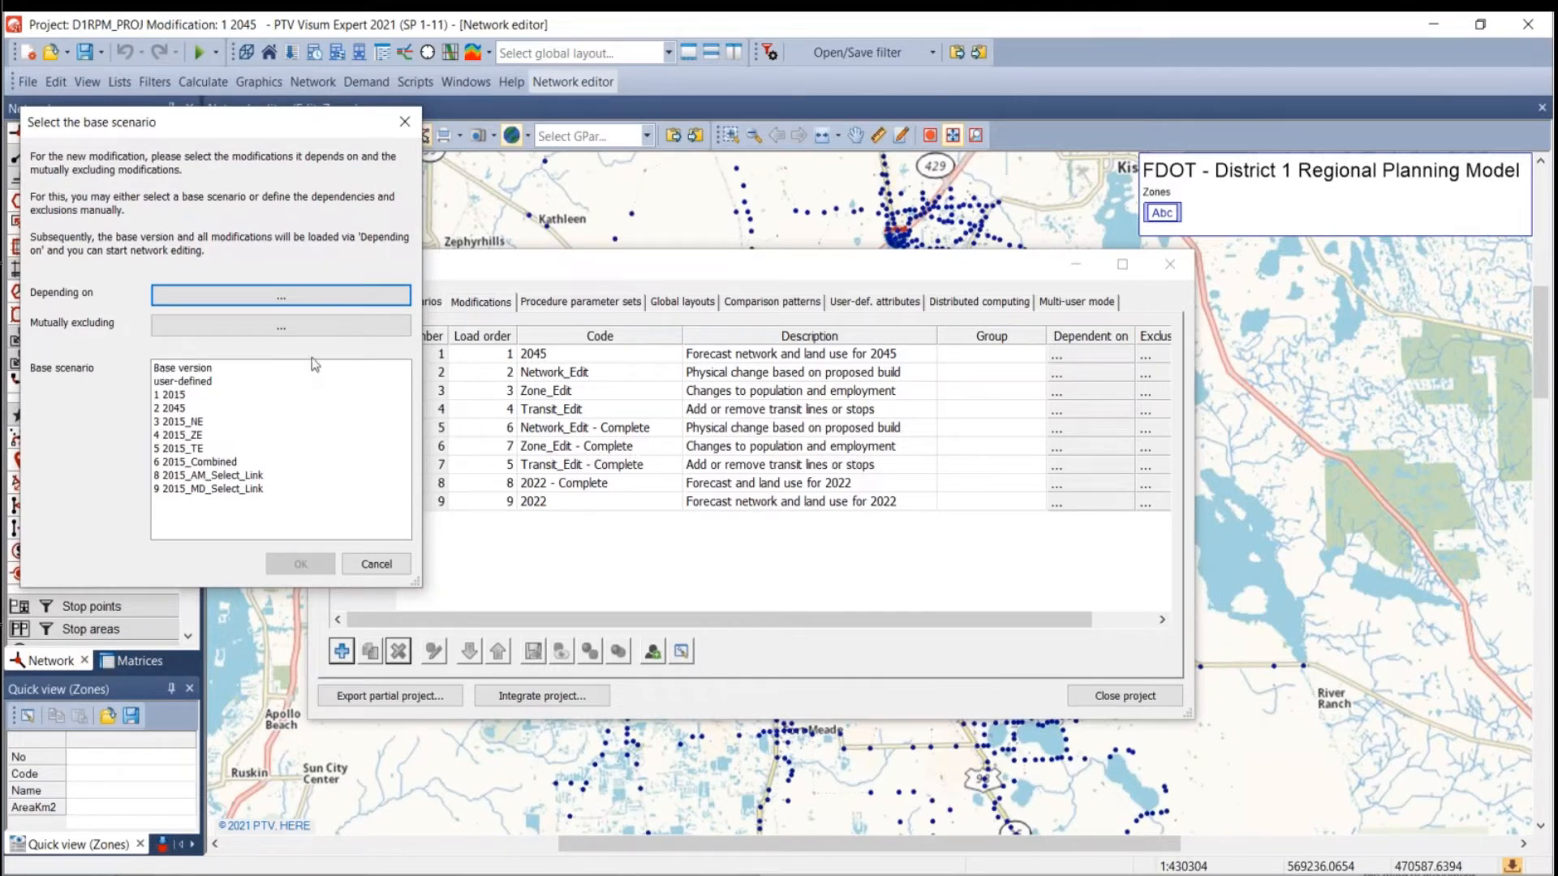
Choose Base version as the base scenario for the 2022 modification and open the modification for editing.
left_click(205, 369)
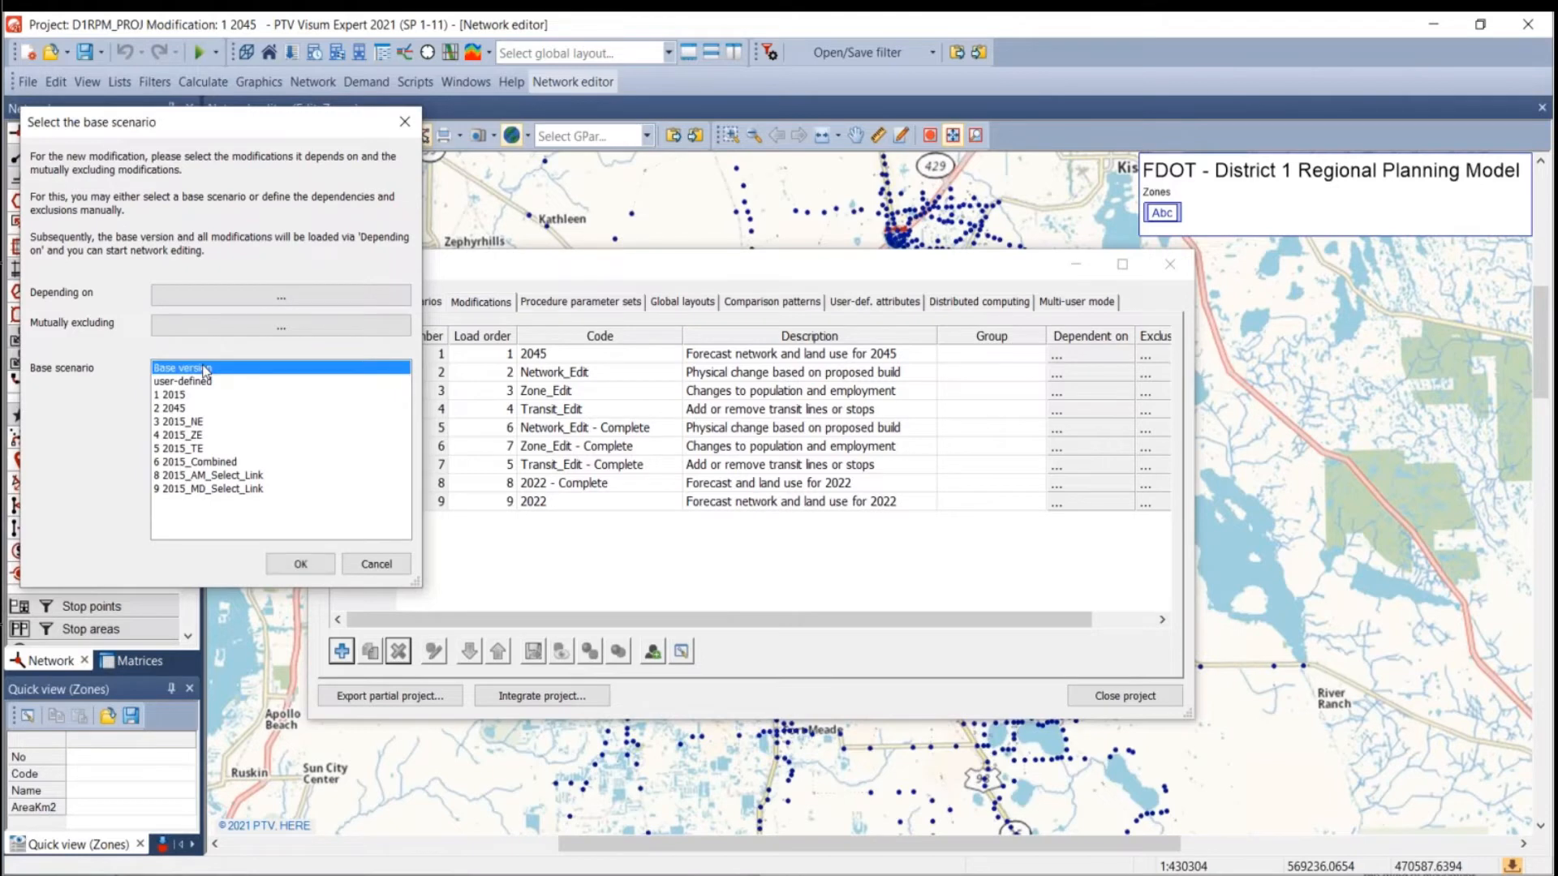
left_click(183, 435)
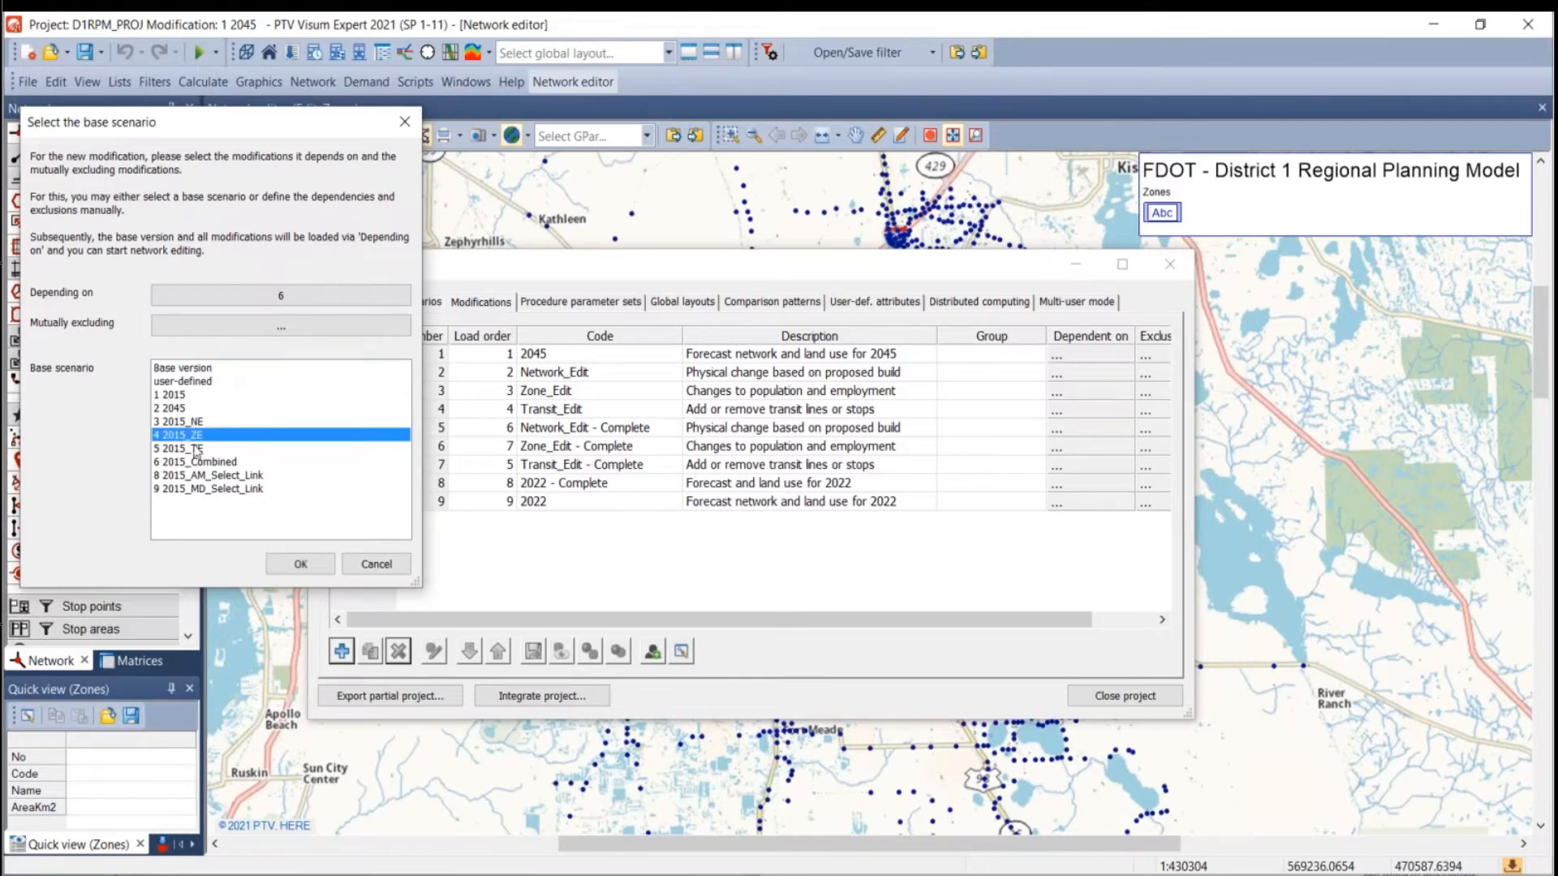
left_click(198, 462)
left_click(207, 476)
left_click(213, 490)
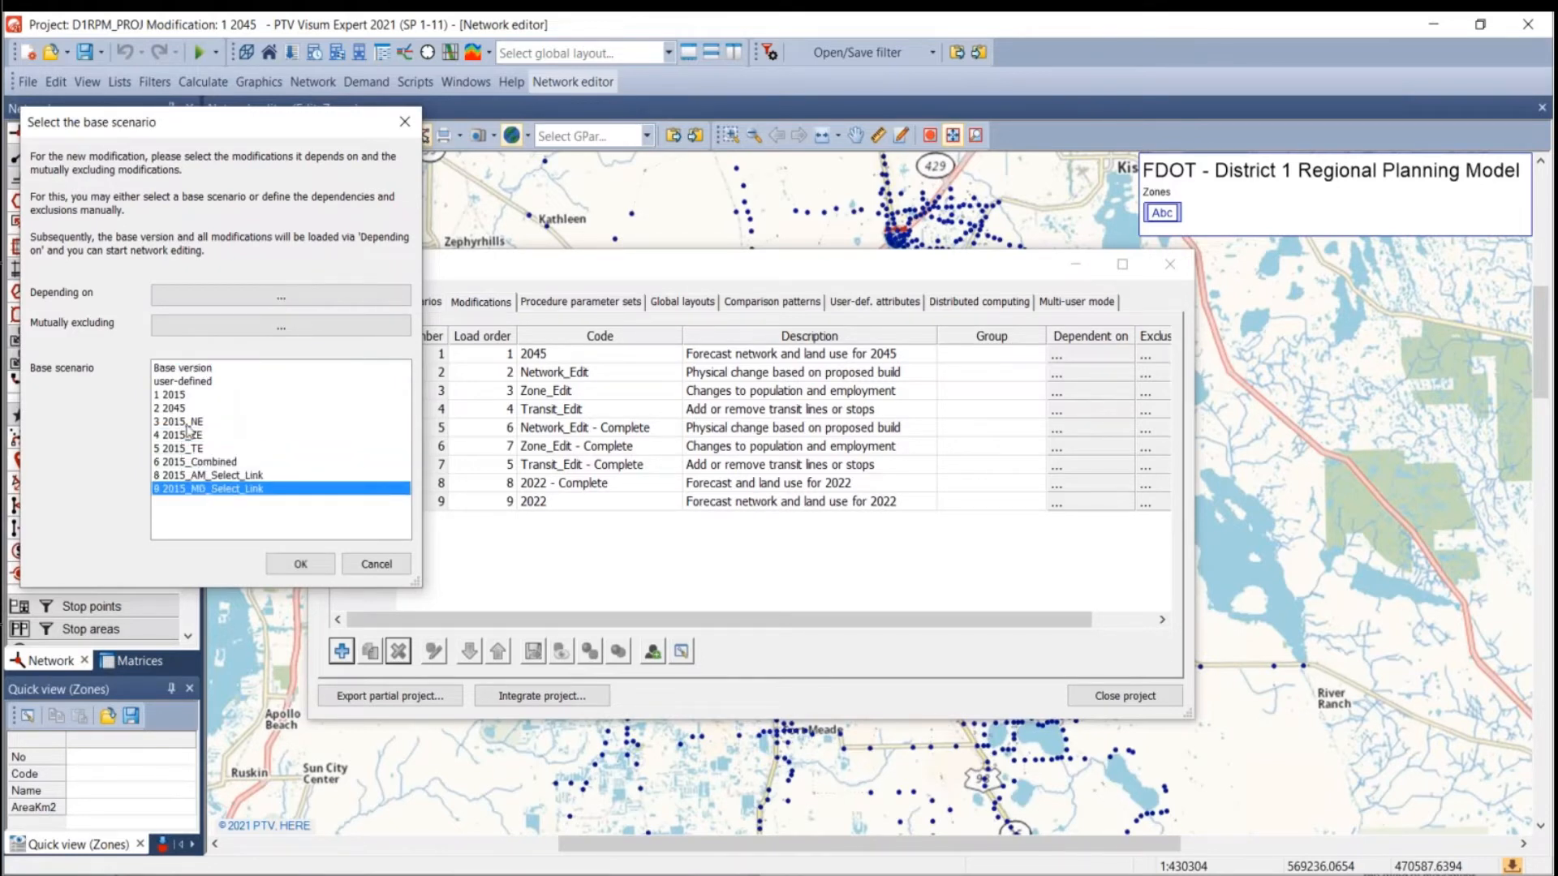
left_click(184, 396)
left_click(227, 478)
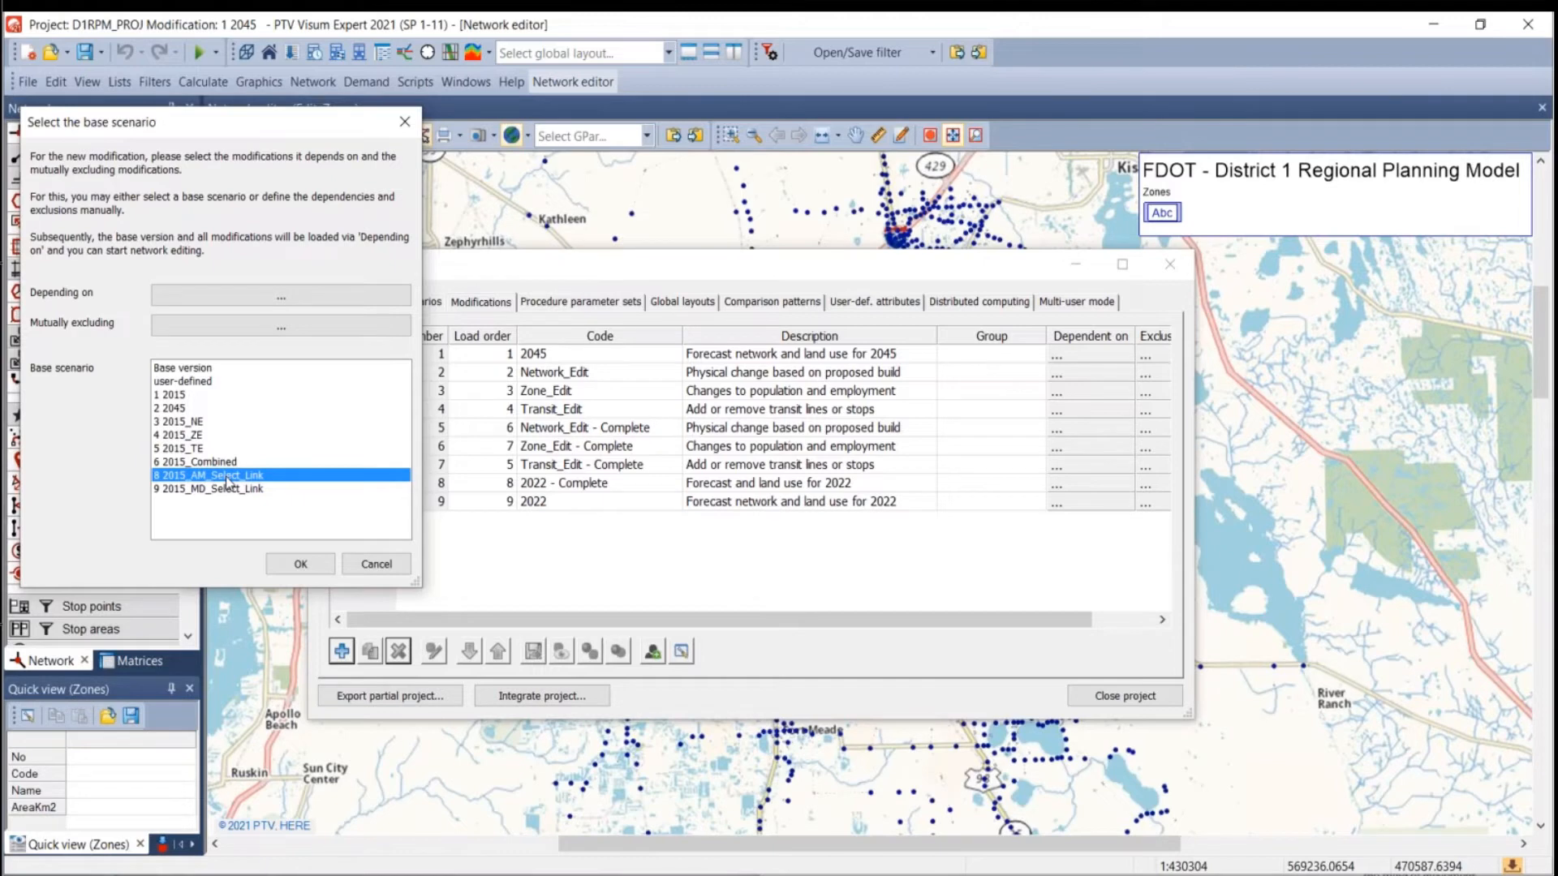
left_click(175, 369)
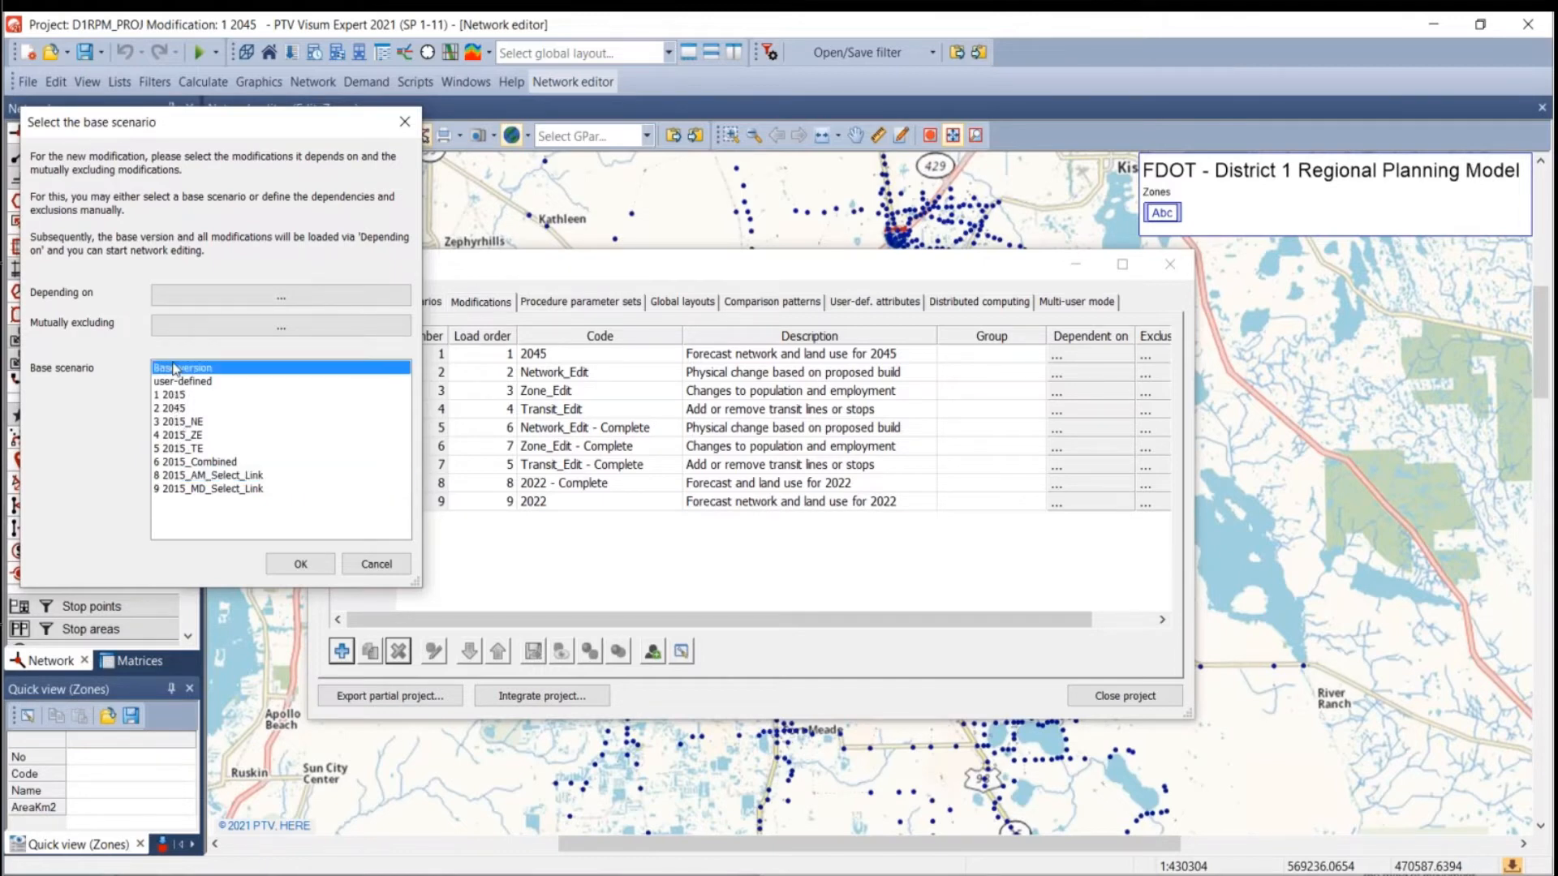
left_click(181, 409)
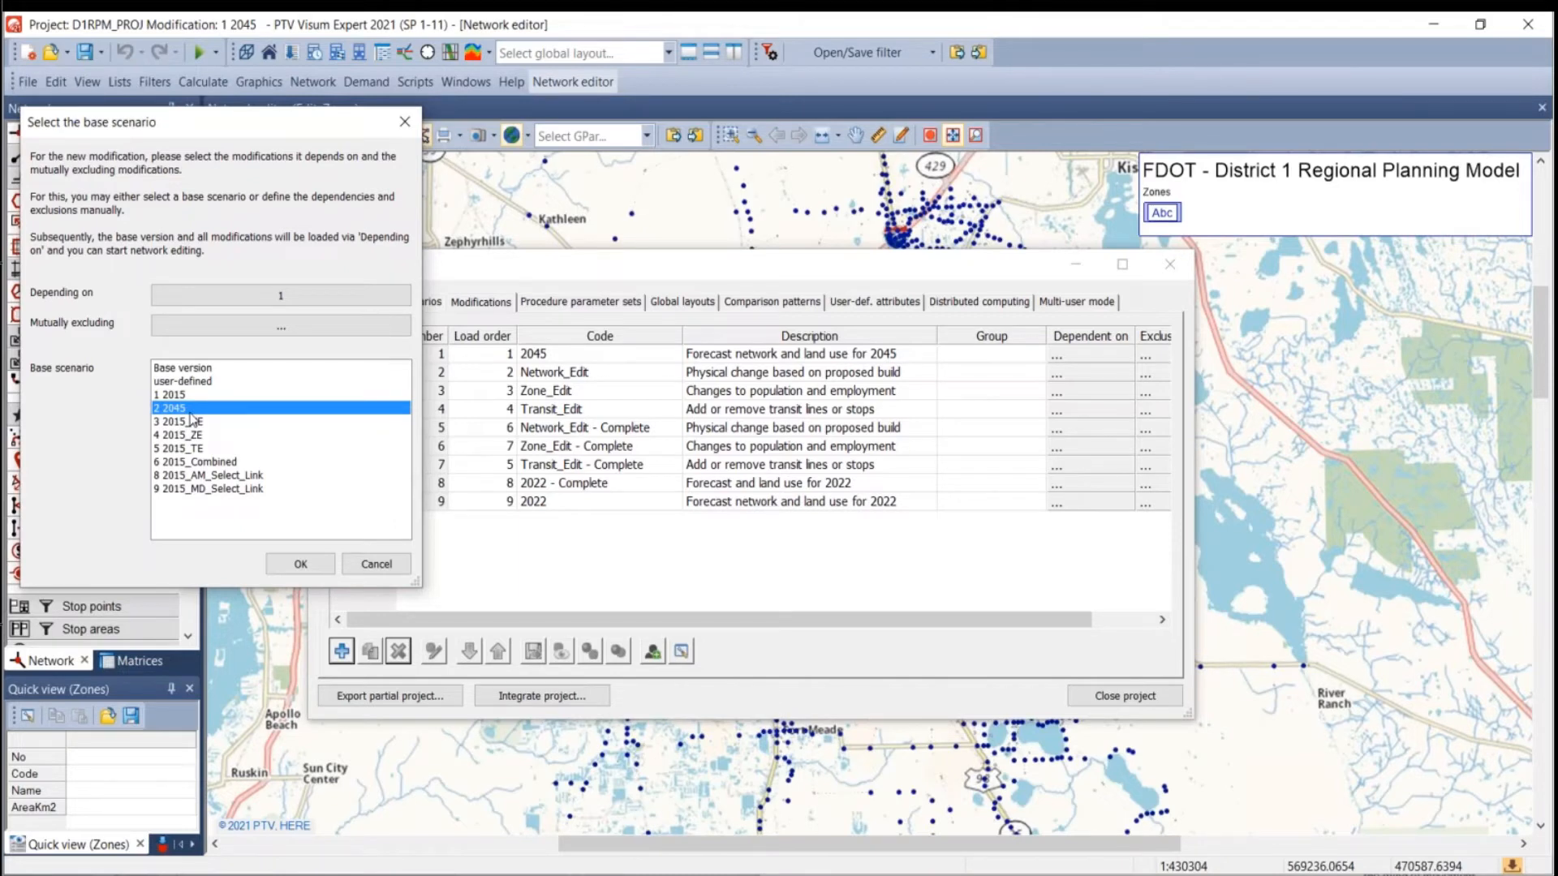
left_click(195, 371)
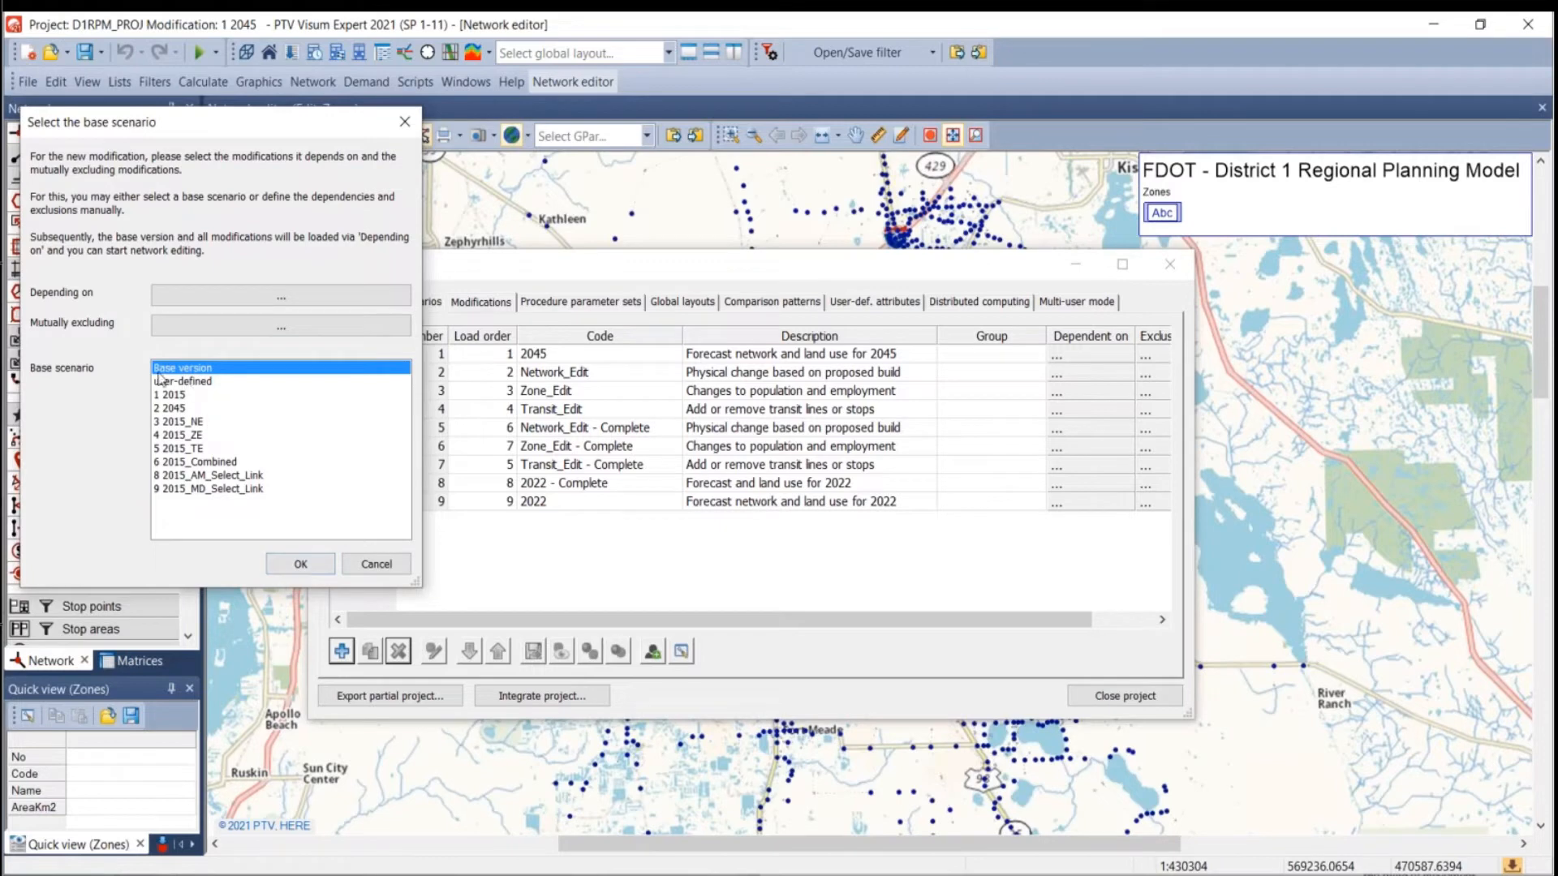
left_click(300, 565)
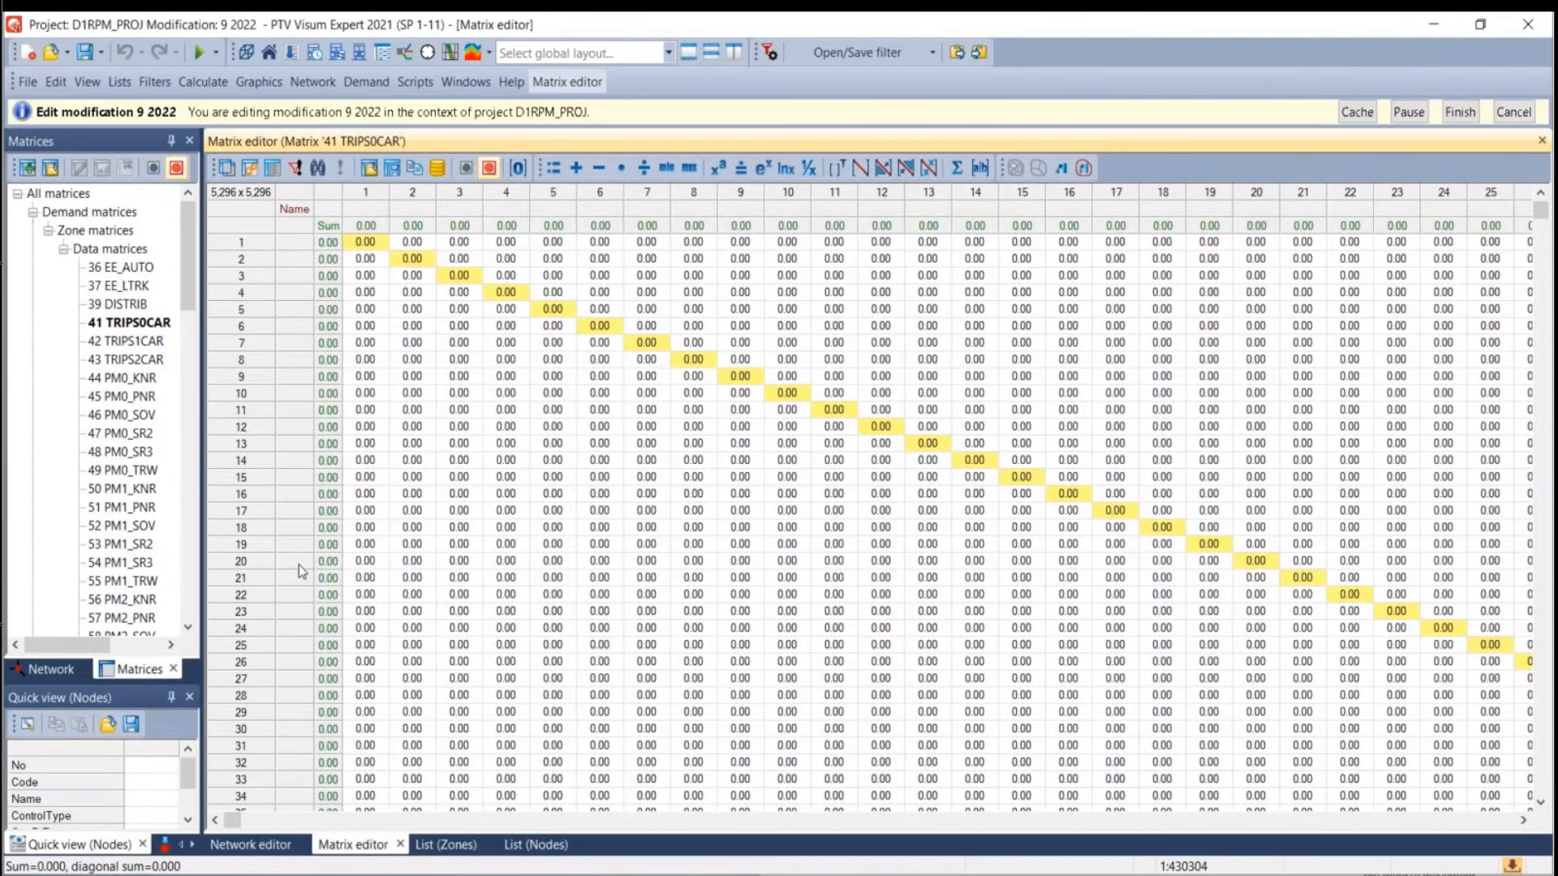
Close the matrix editor, the zone list and the node list so the network editor is shown.
left_click(400, 844)
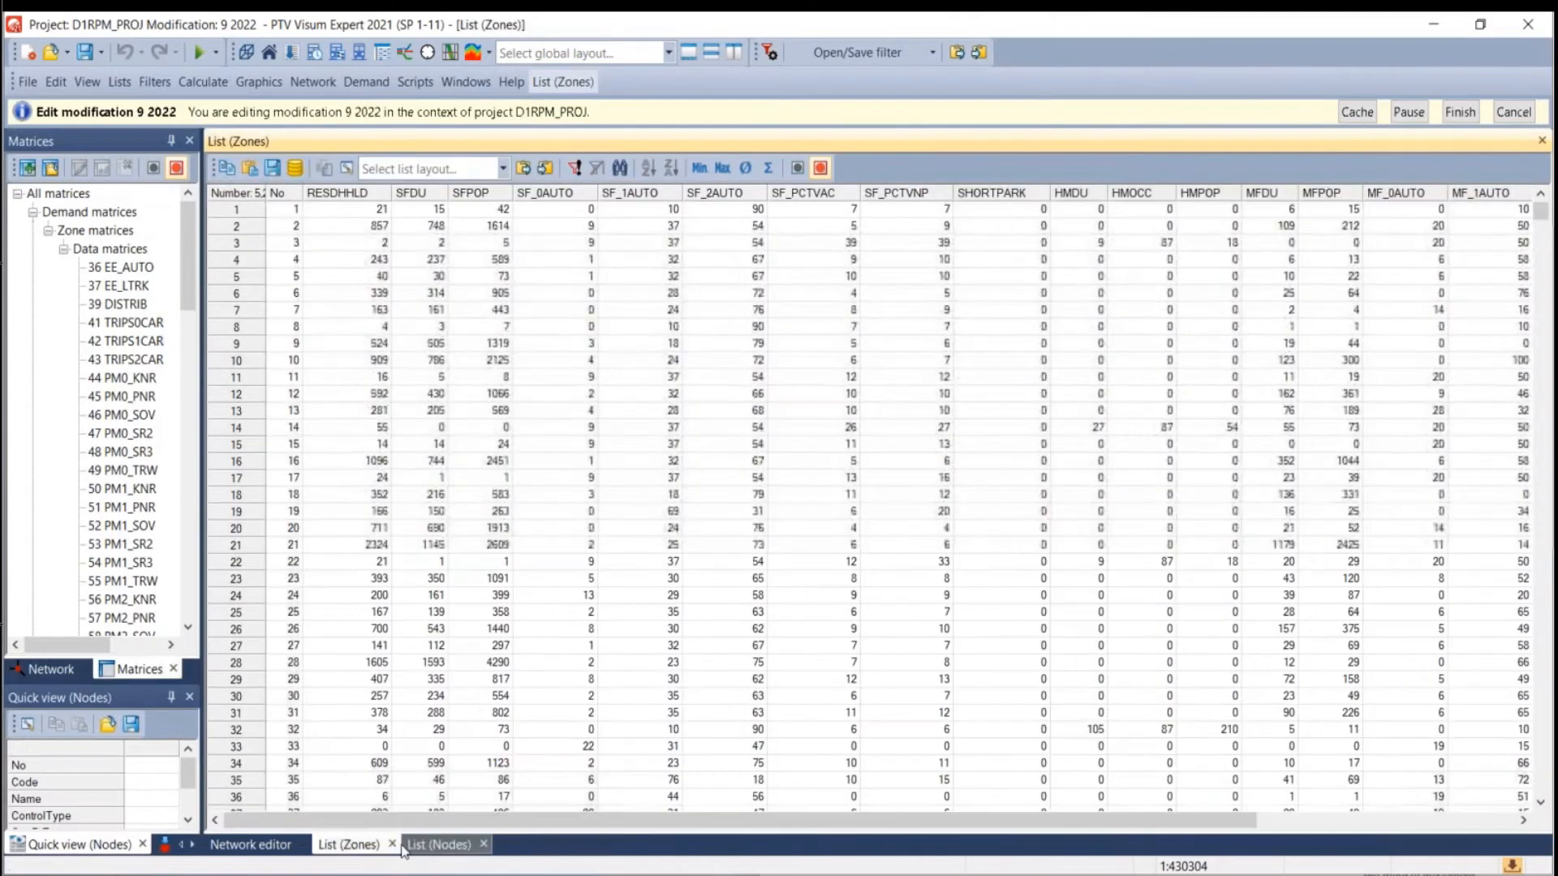
left_click(392, 844)
left_click(394, 845)
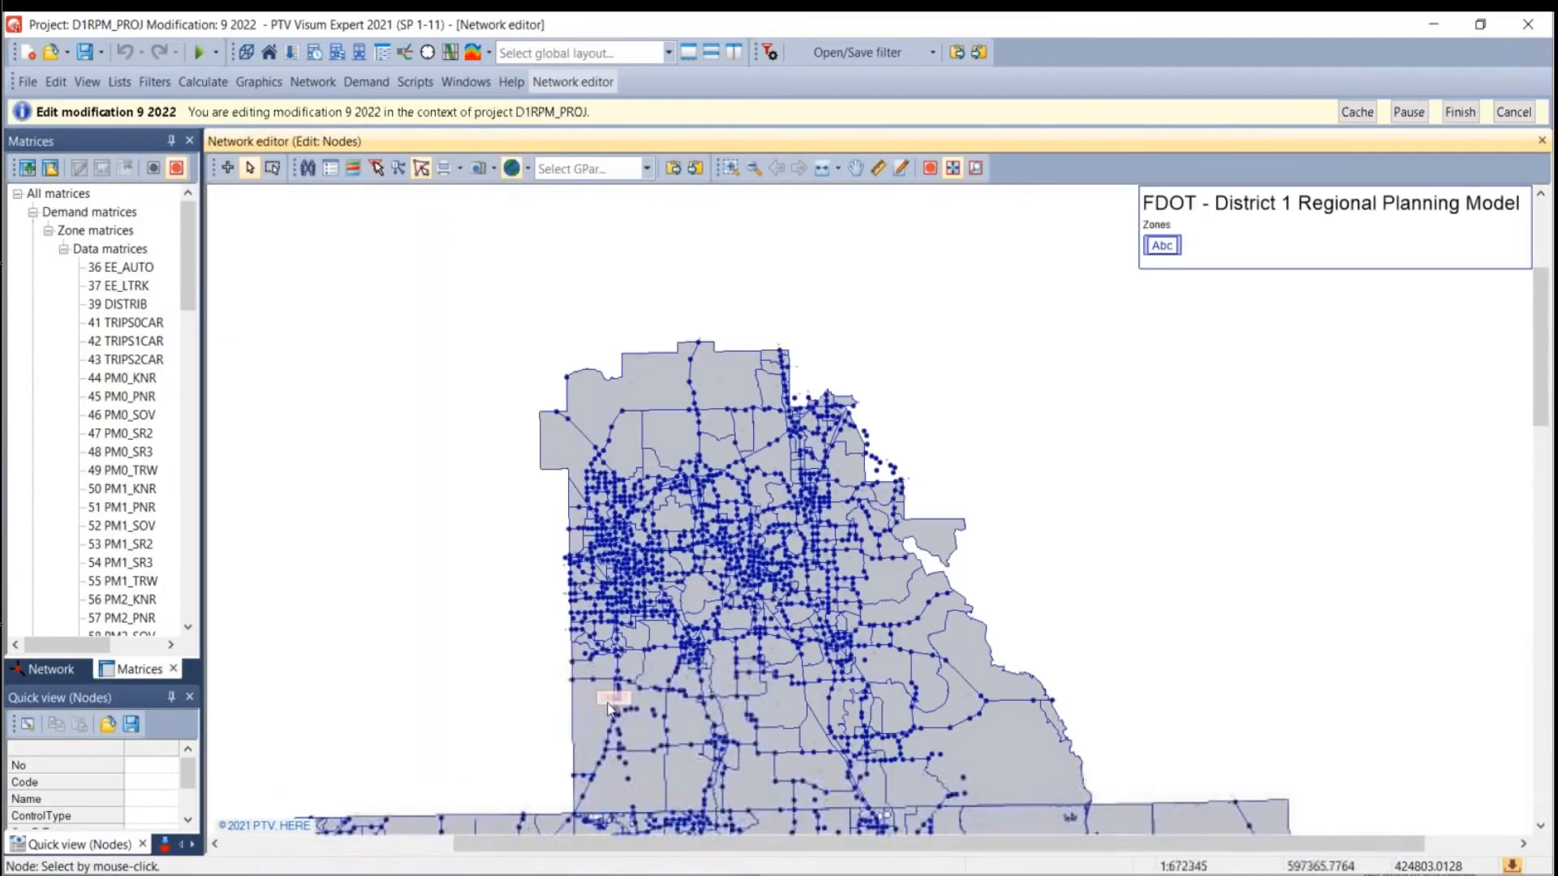
Bring the whole District 1 network into view and hide the nodes on the map.
scroll(609, 707, "down", 3)
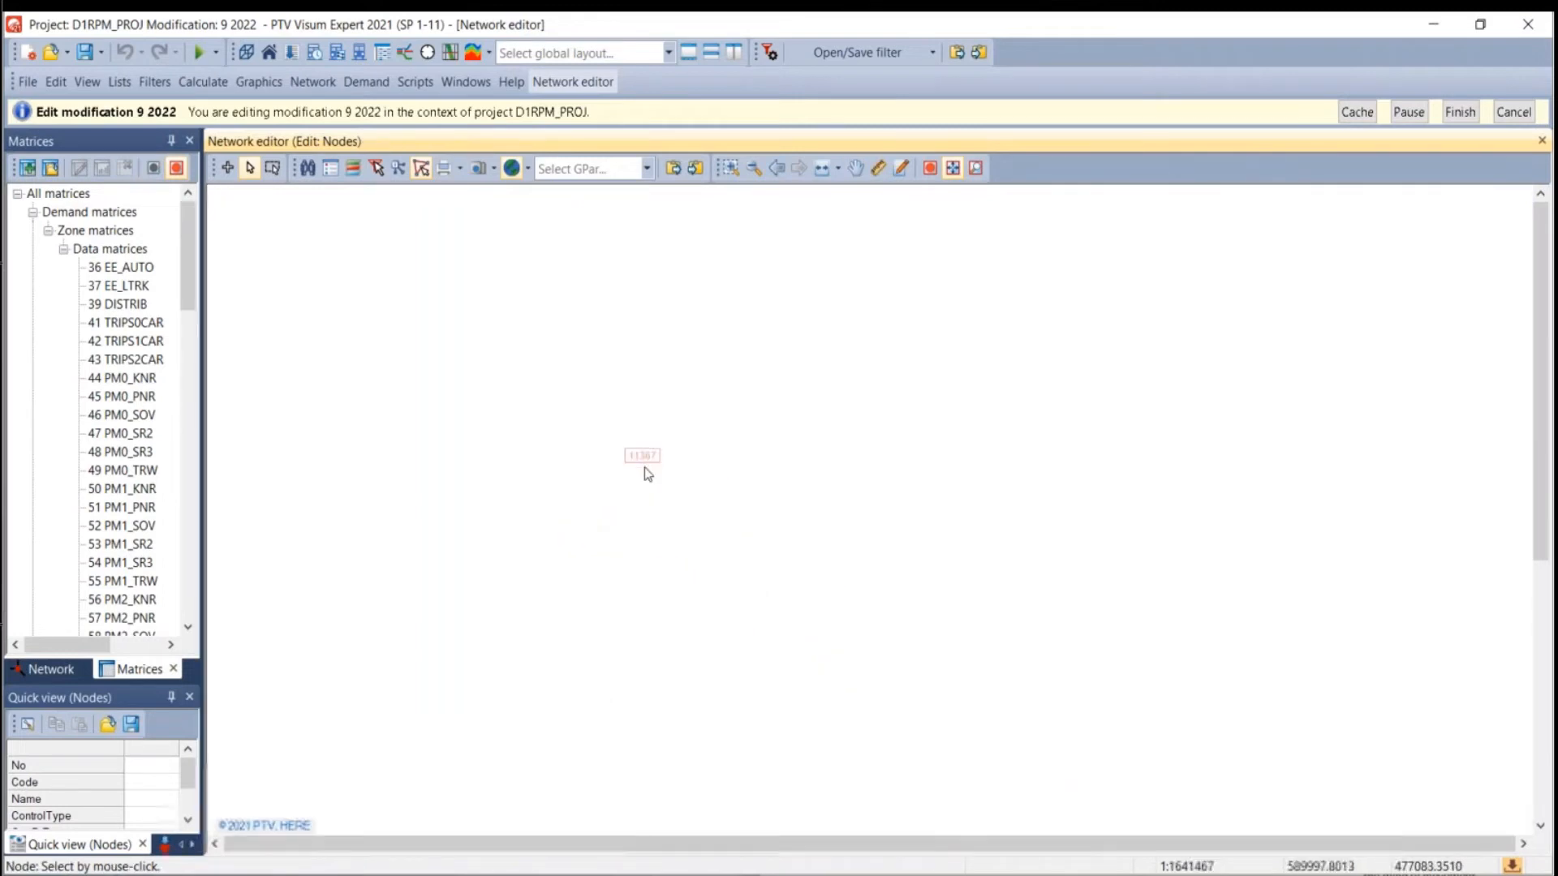
scroll(659, 650, "down", 3)
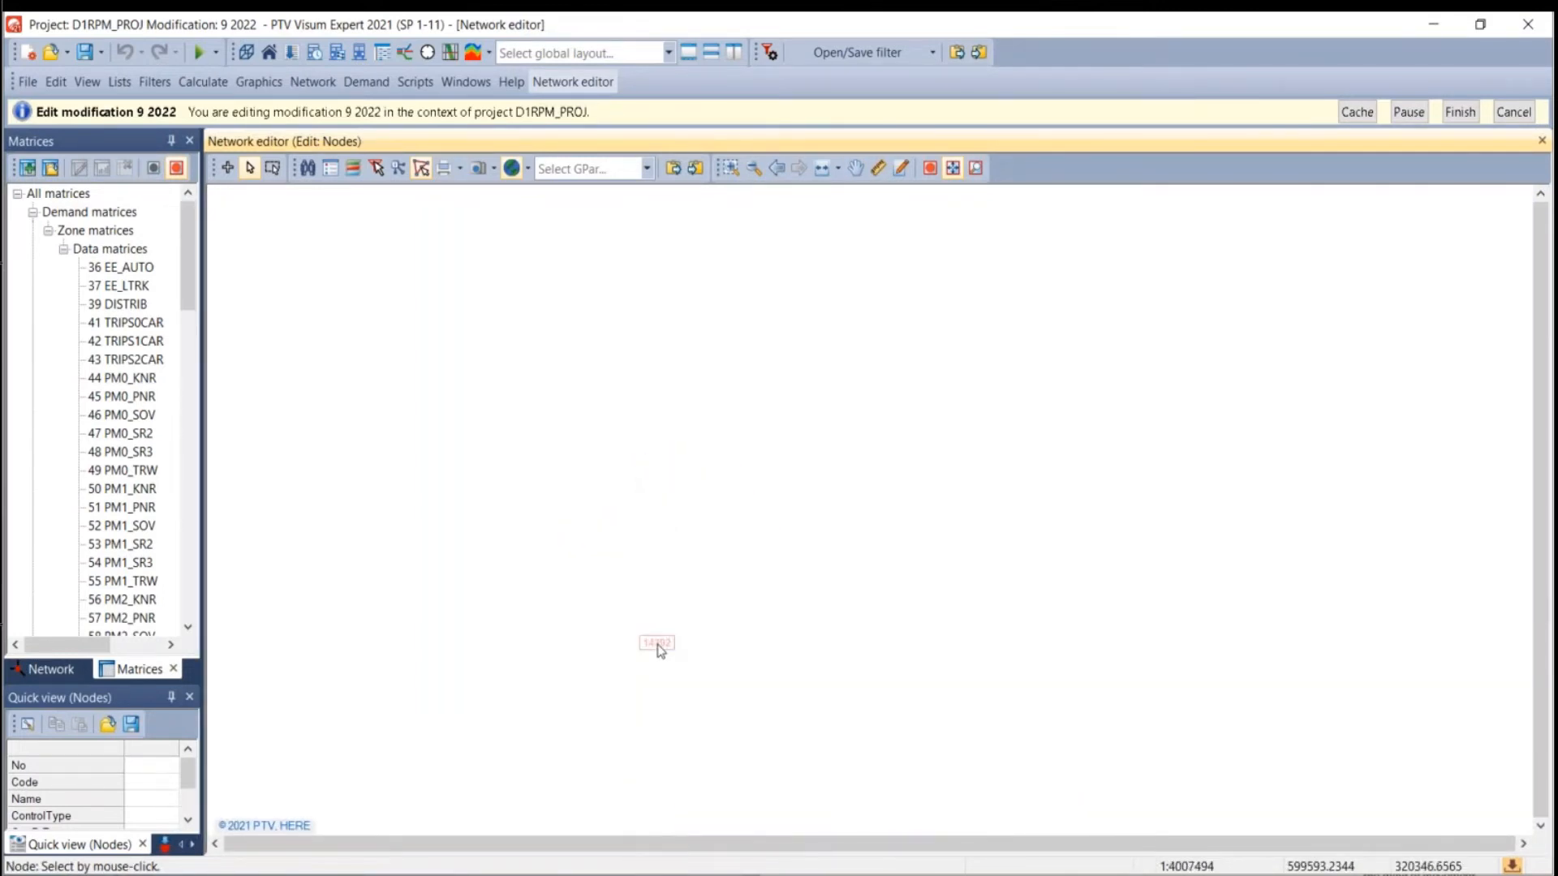
left_click_drag(660, 651, 785, 467)
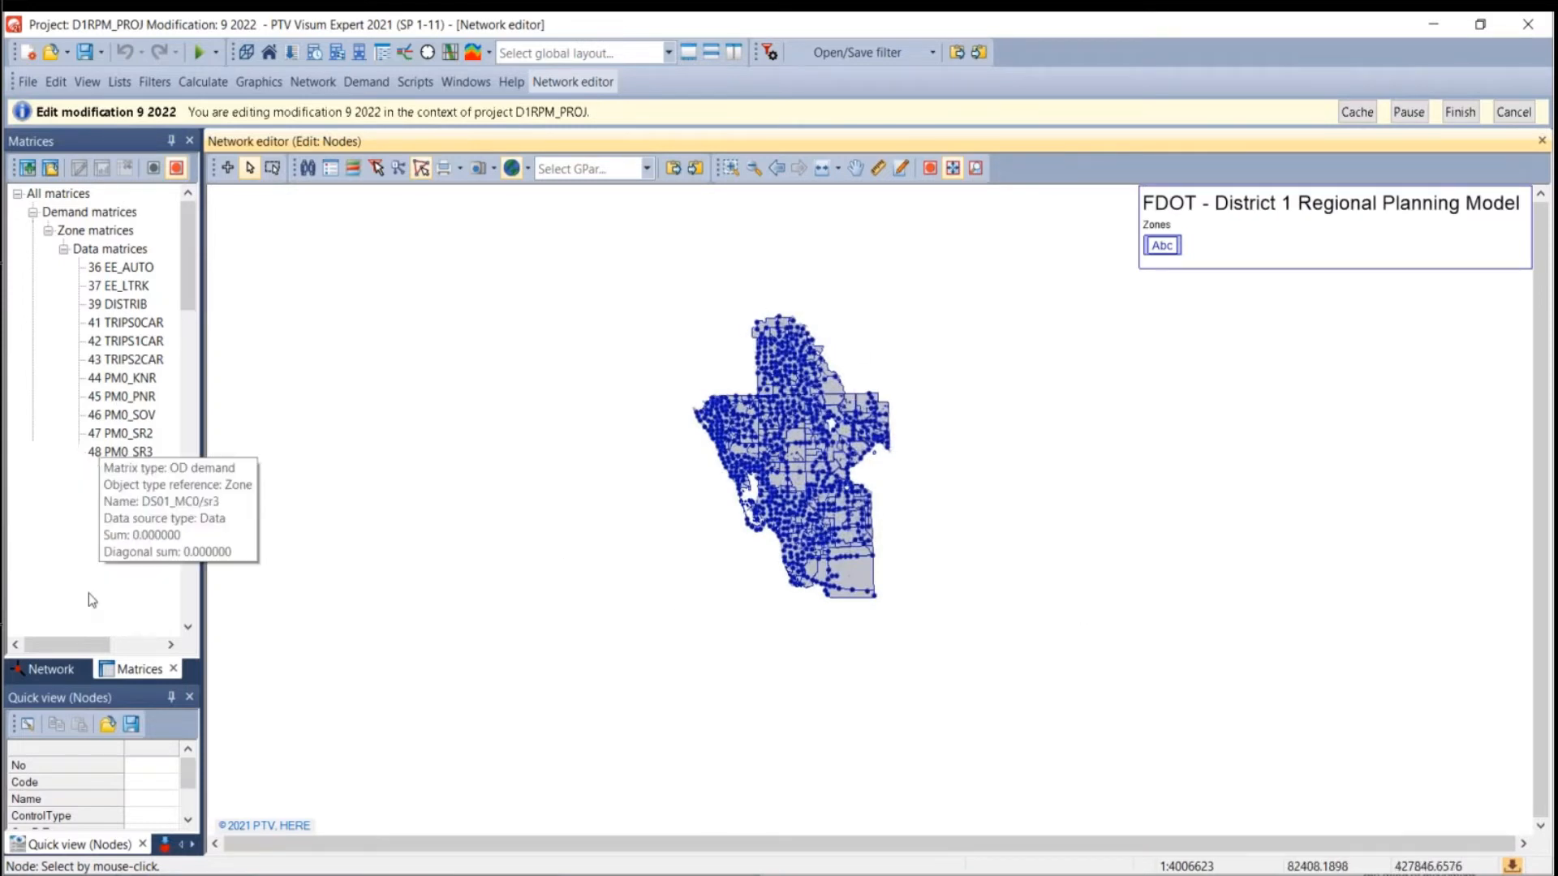
left_click(50, 669)
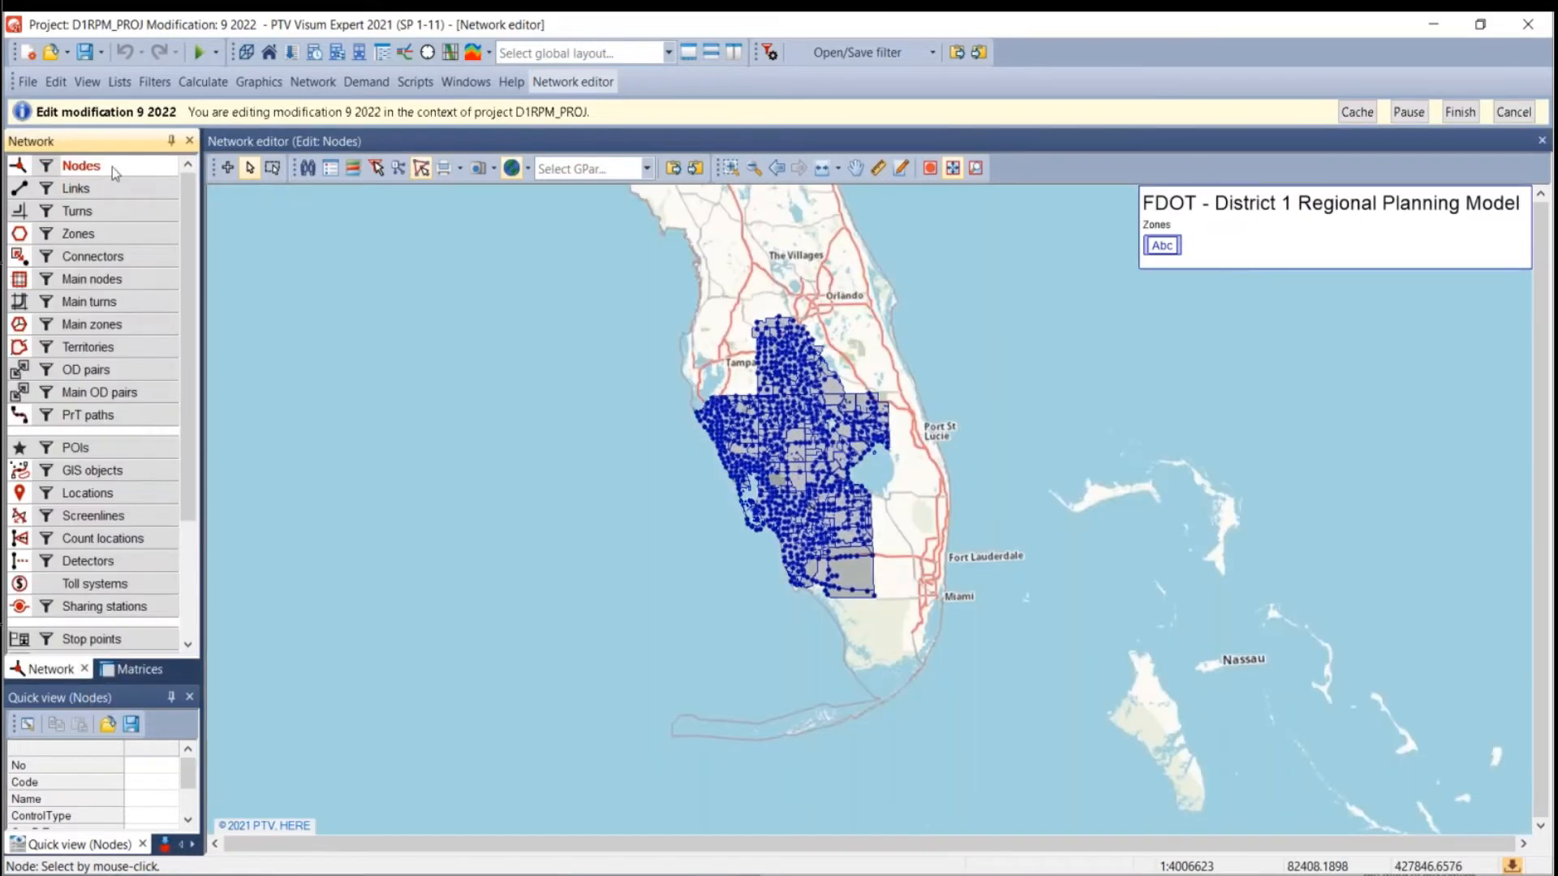
left_click(18, 169)
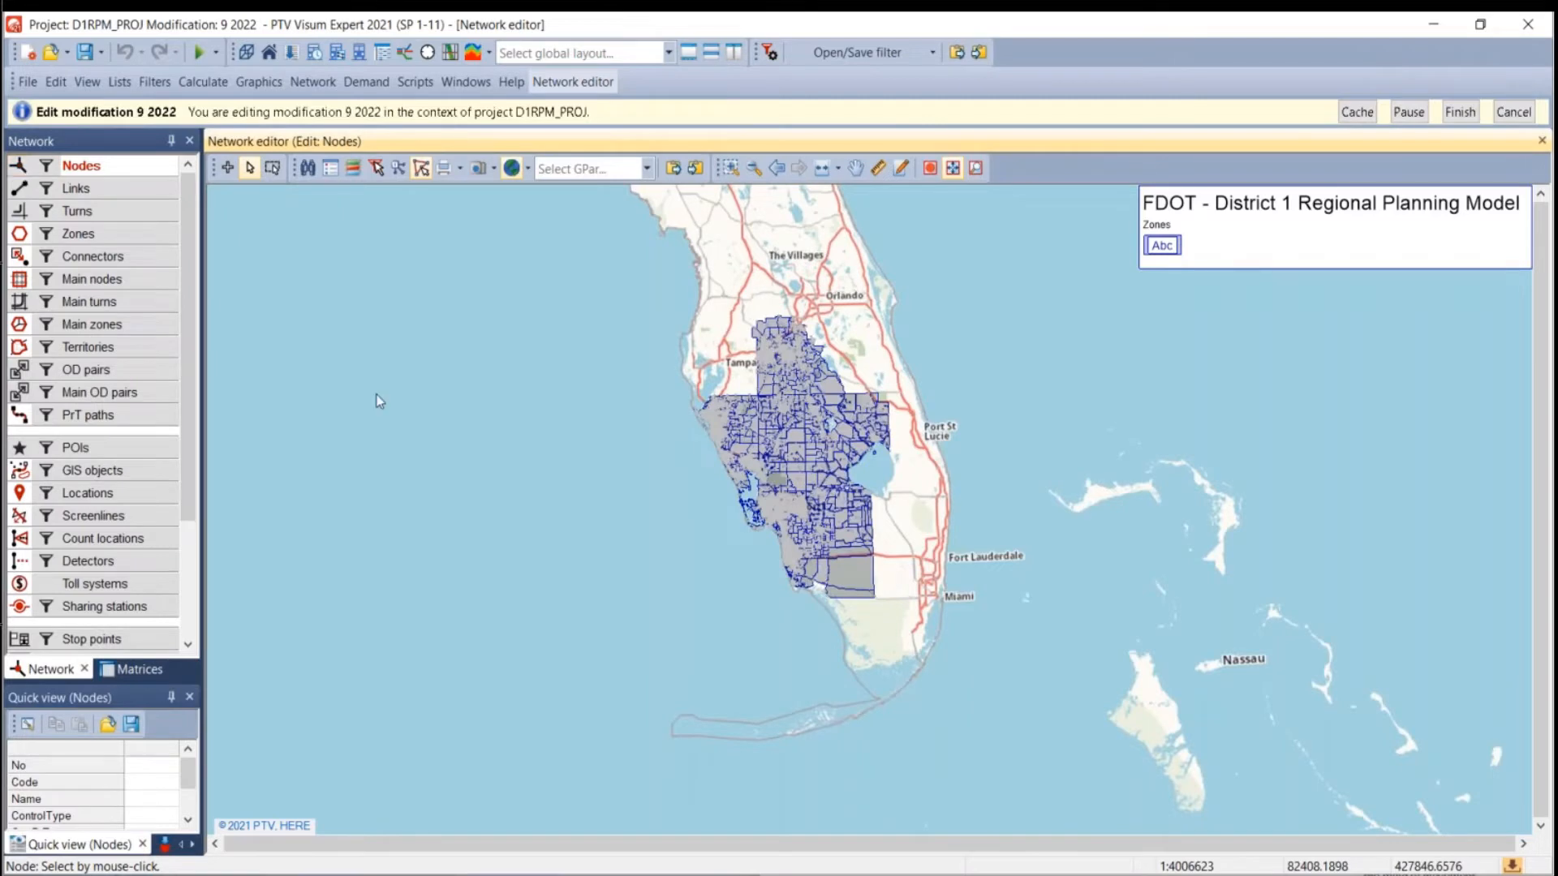
scroll(873, 418, "up", 2)
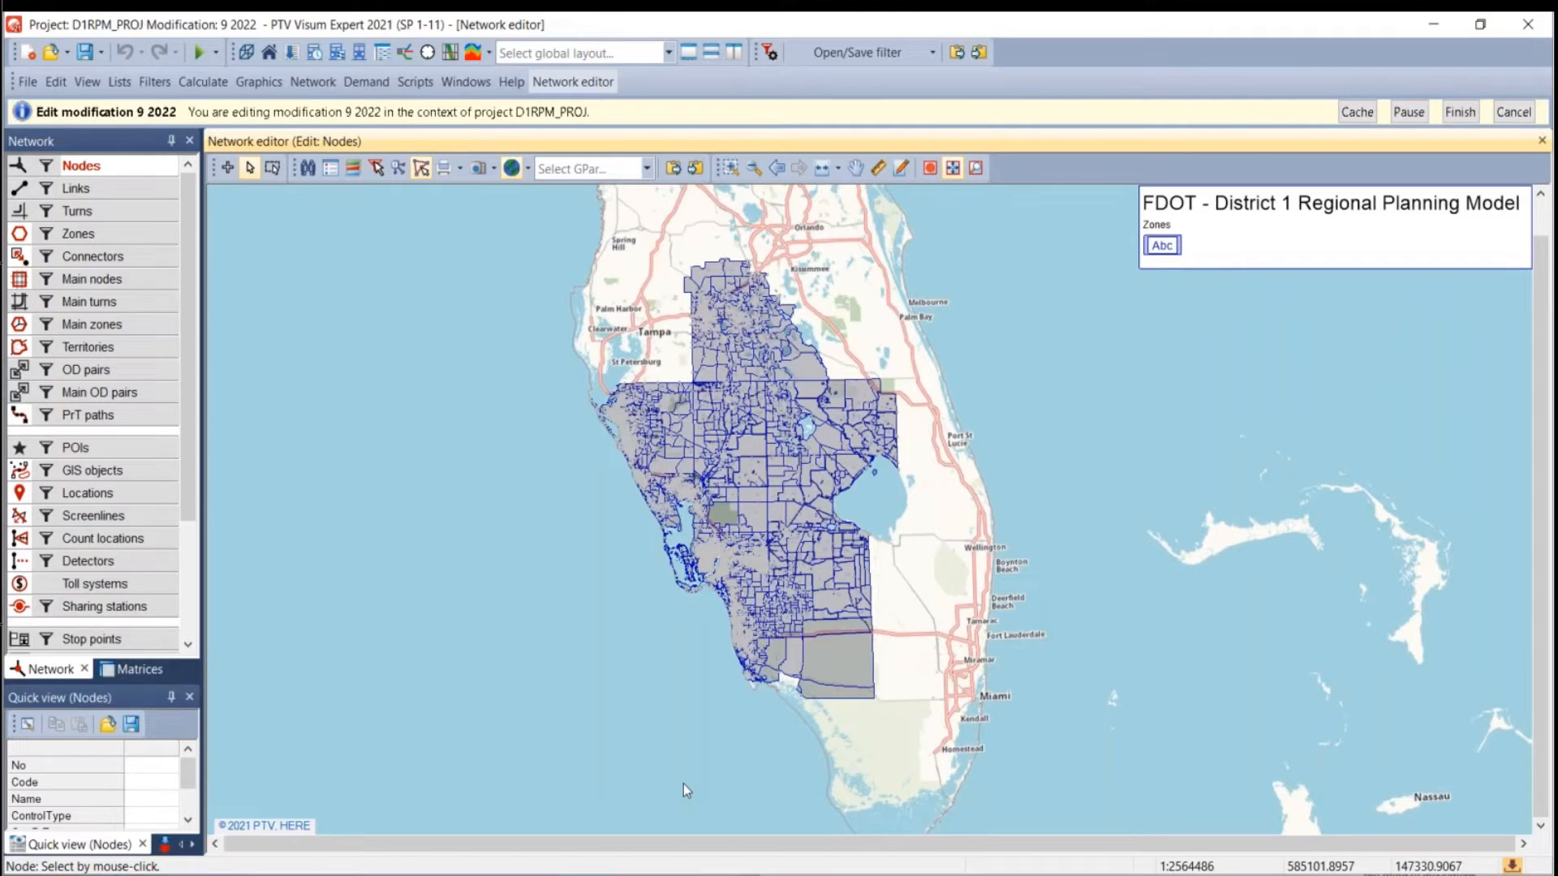
Finish editing the 2022 modification and select it in the project's list of modifications.
left_click(1460, 112)
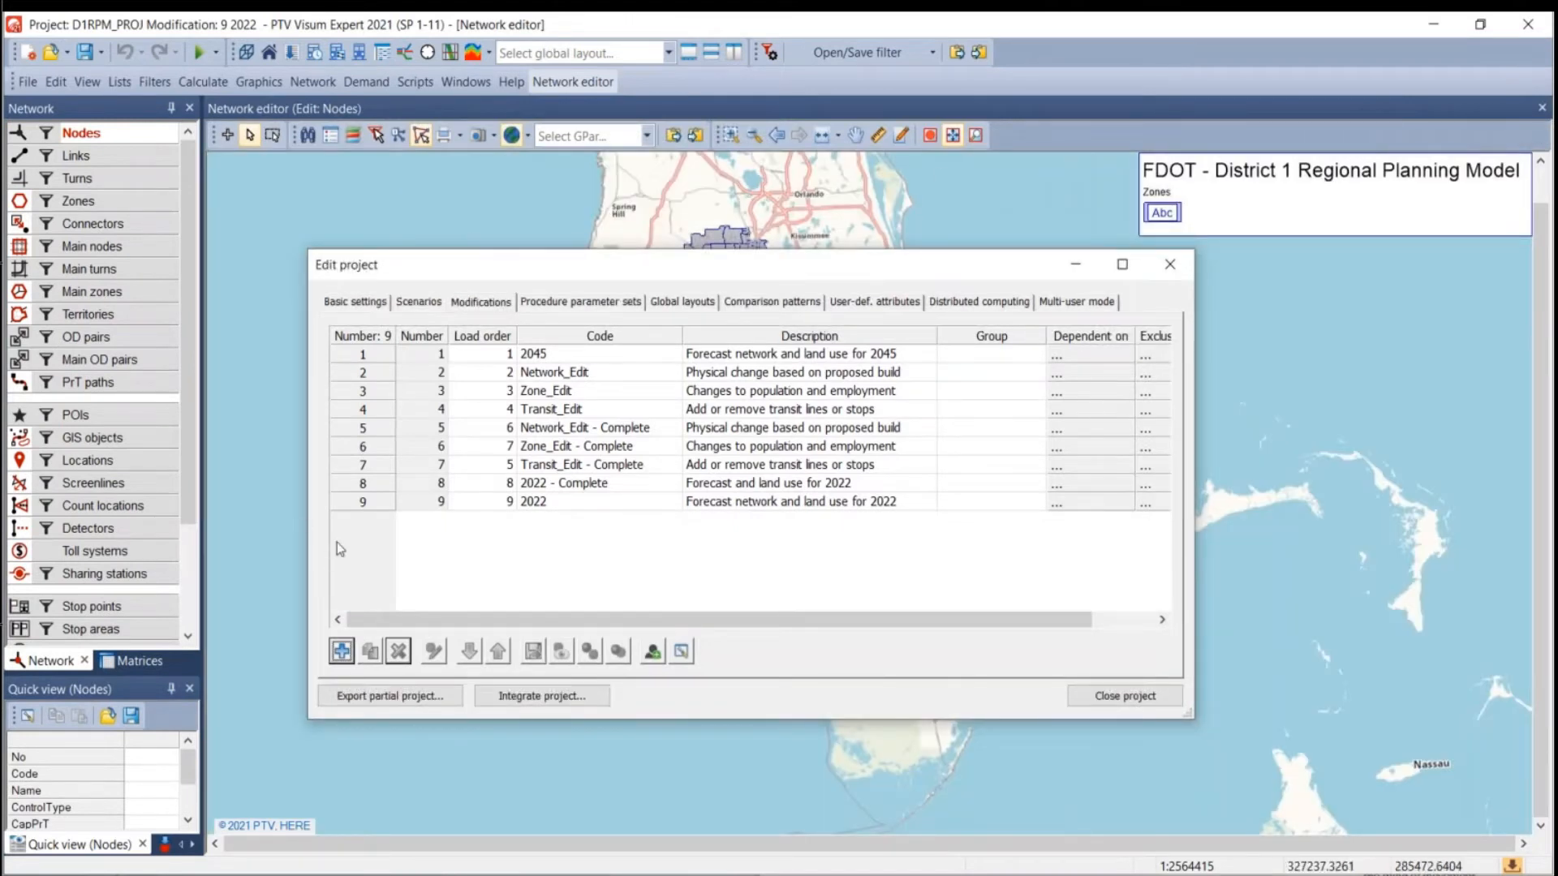
left_click(358, 503)
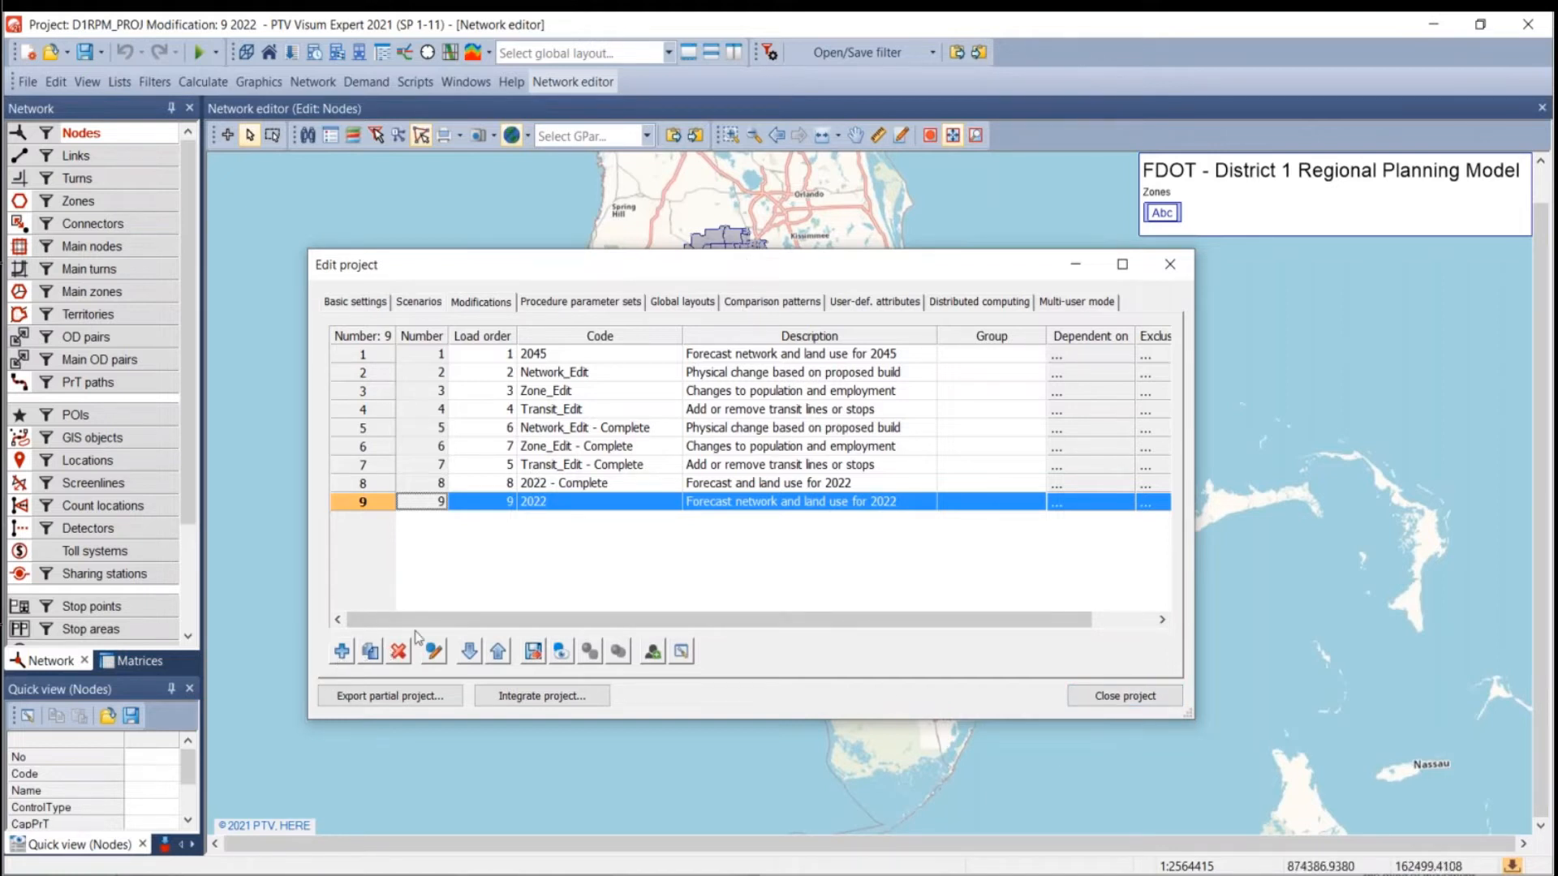
Switch to File Explorer and open the Modifications folder of the D1RPM_PROJ project on the Desktop.
left_click(554, 696)
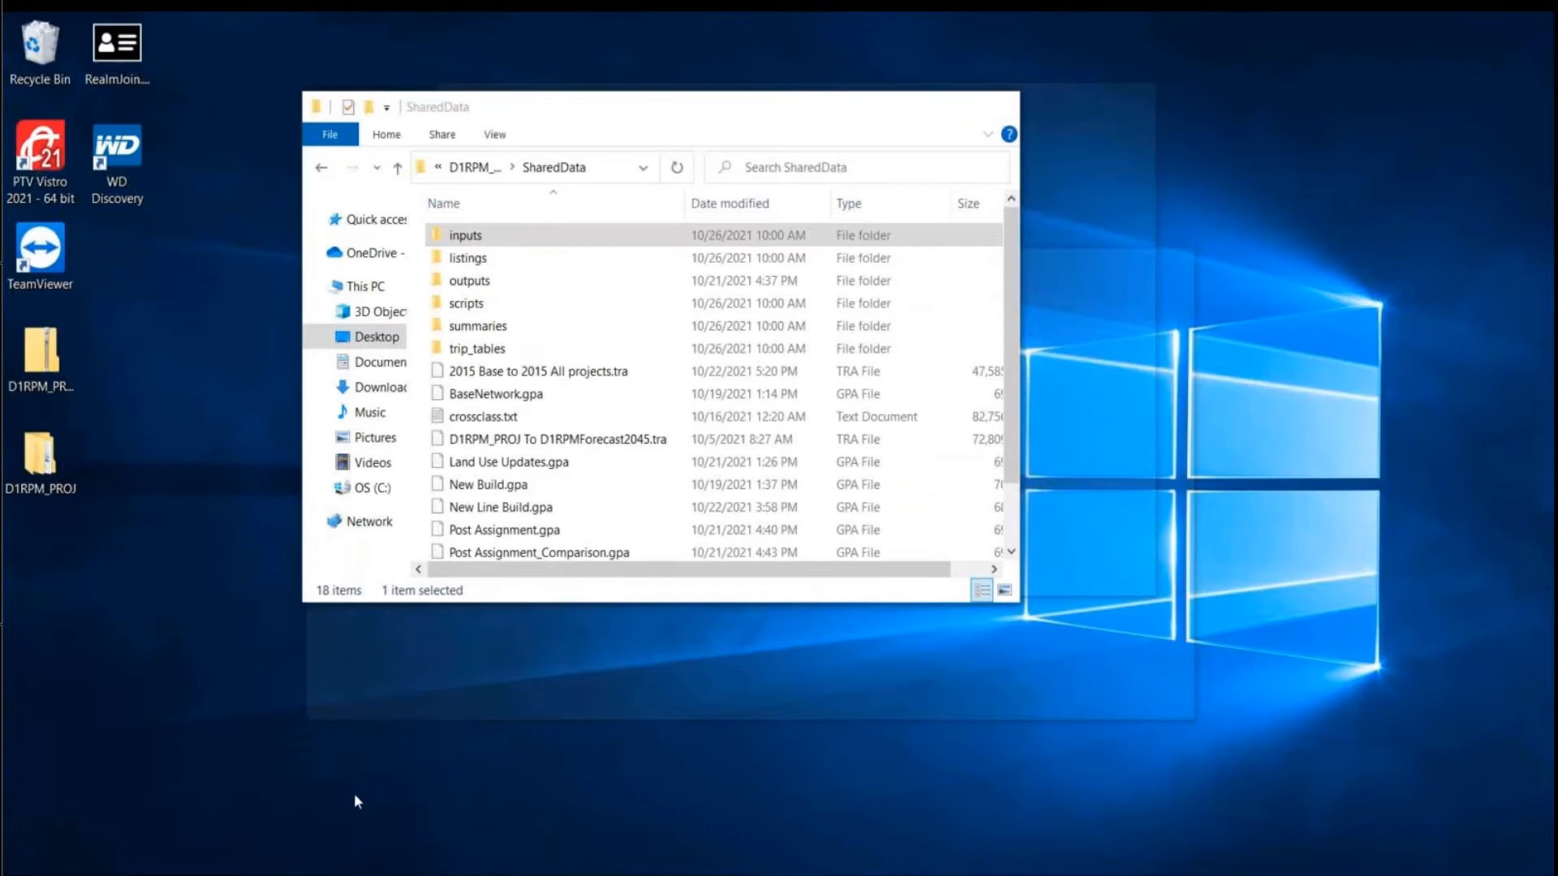
left_click(358, 800)
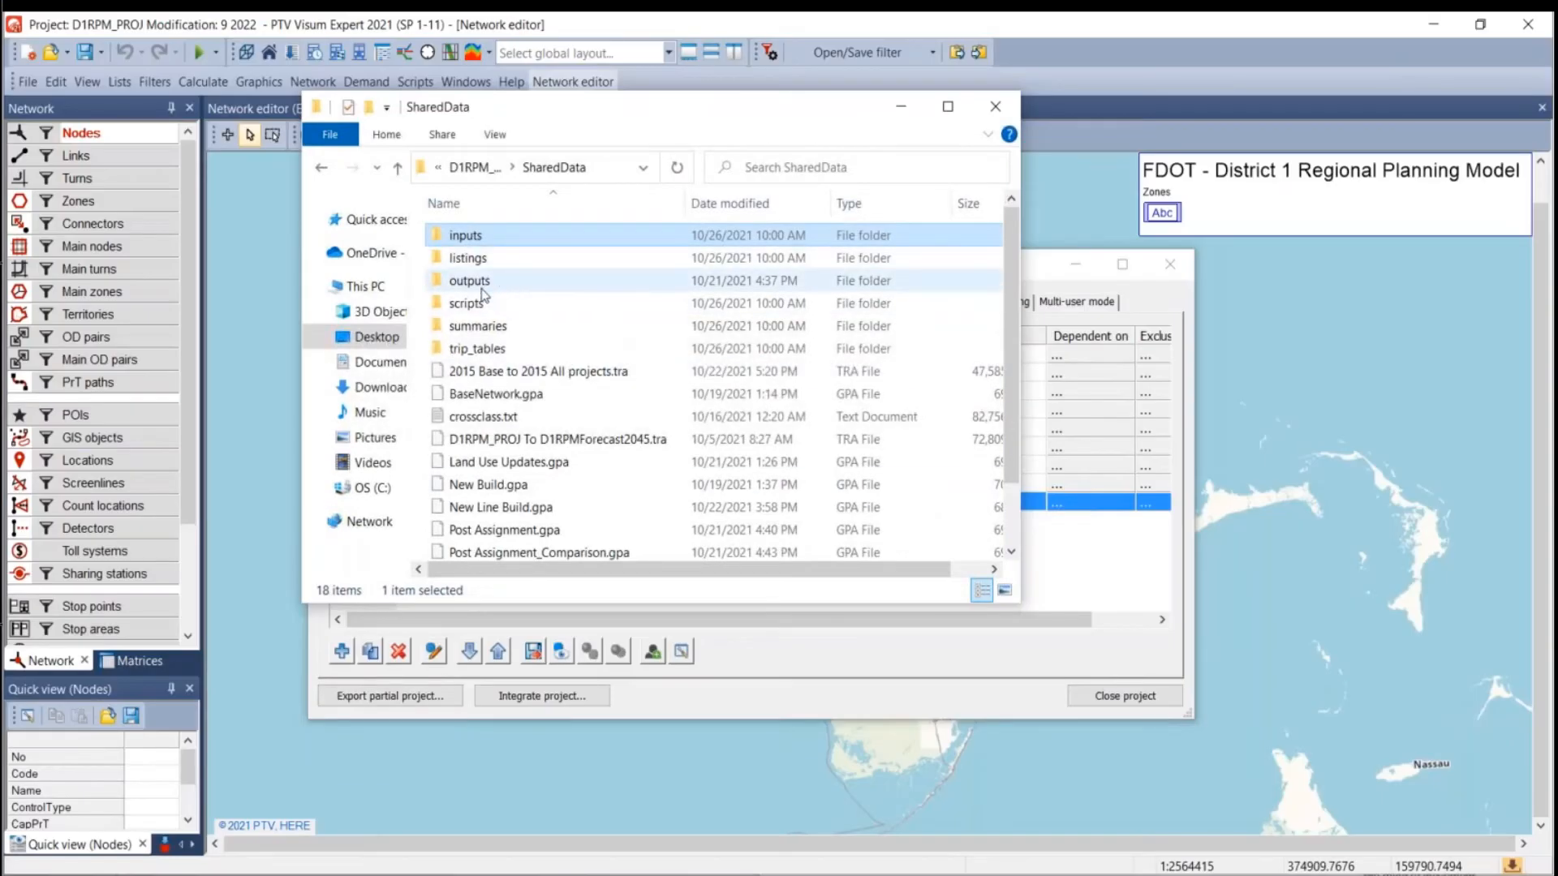
scroll(719, 289, "down", 2)
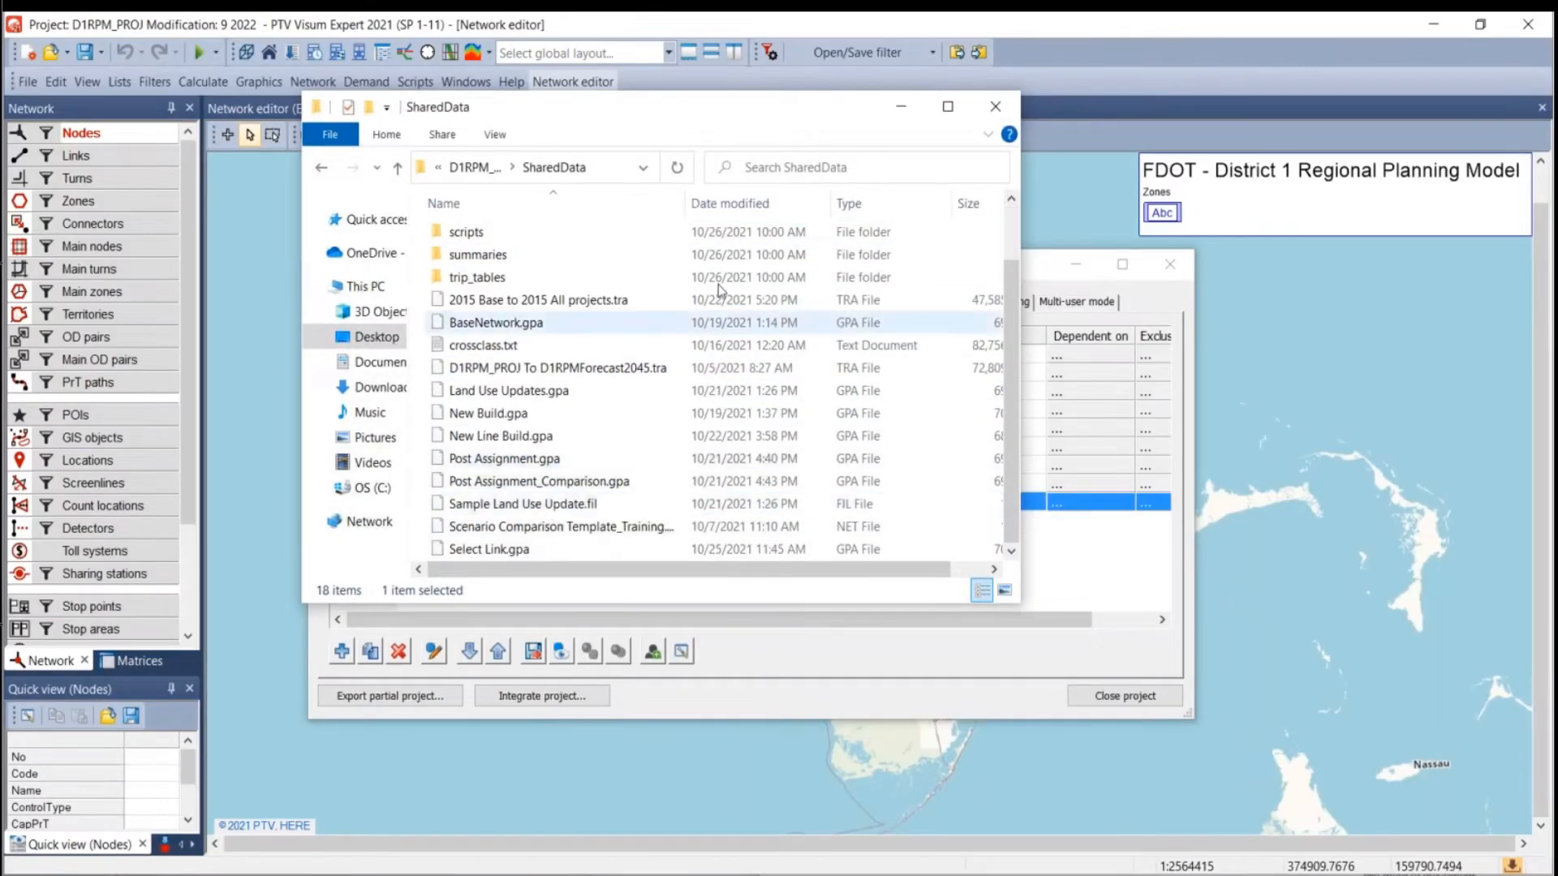
left_click(996, 106)
left_click(505, 874)
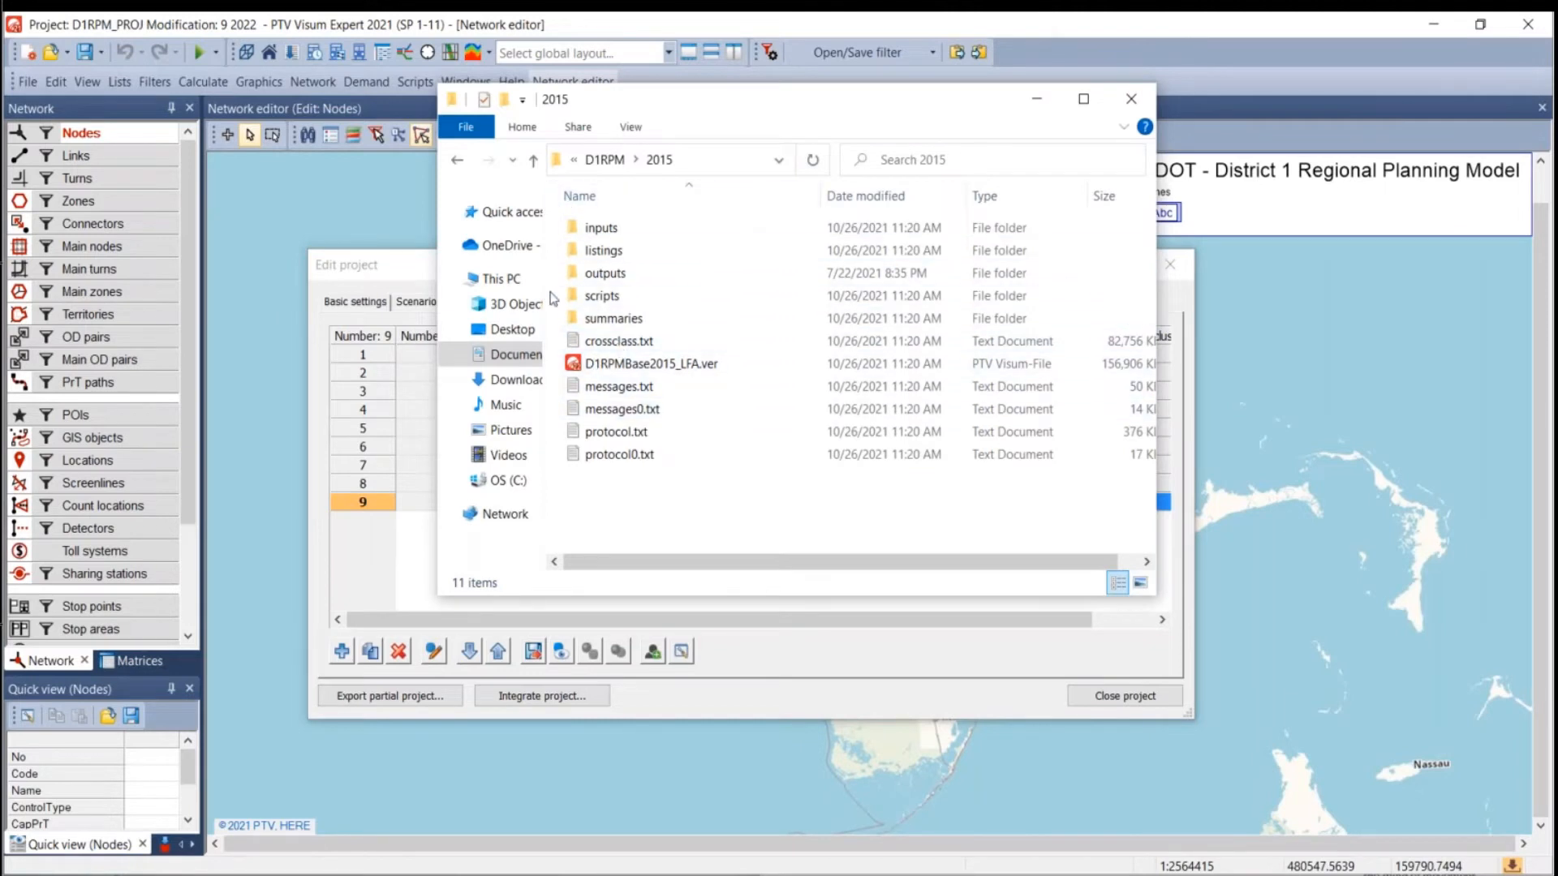
left_click(508, 328)
double_click(607, 275)
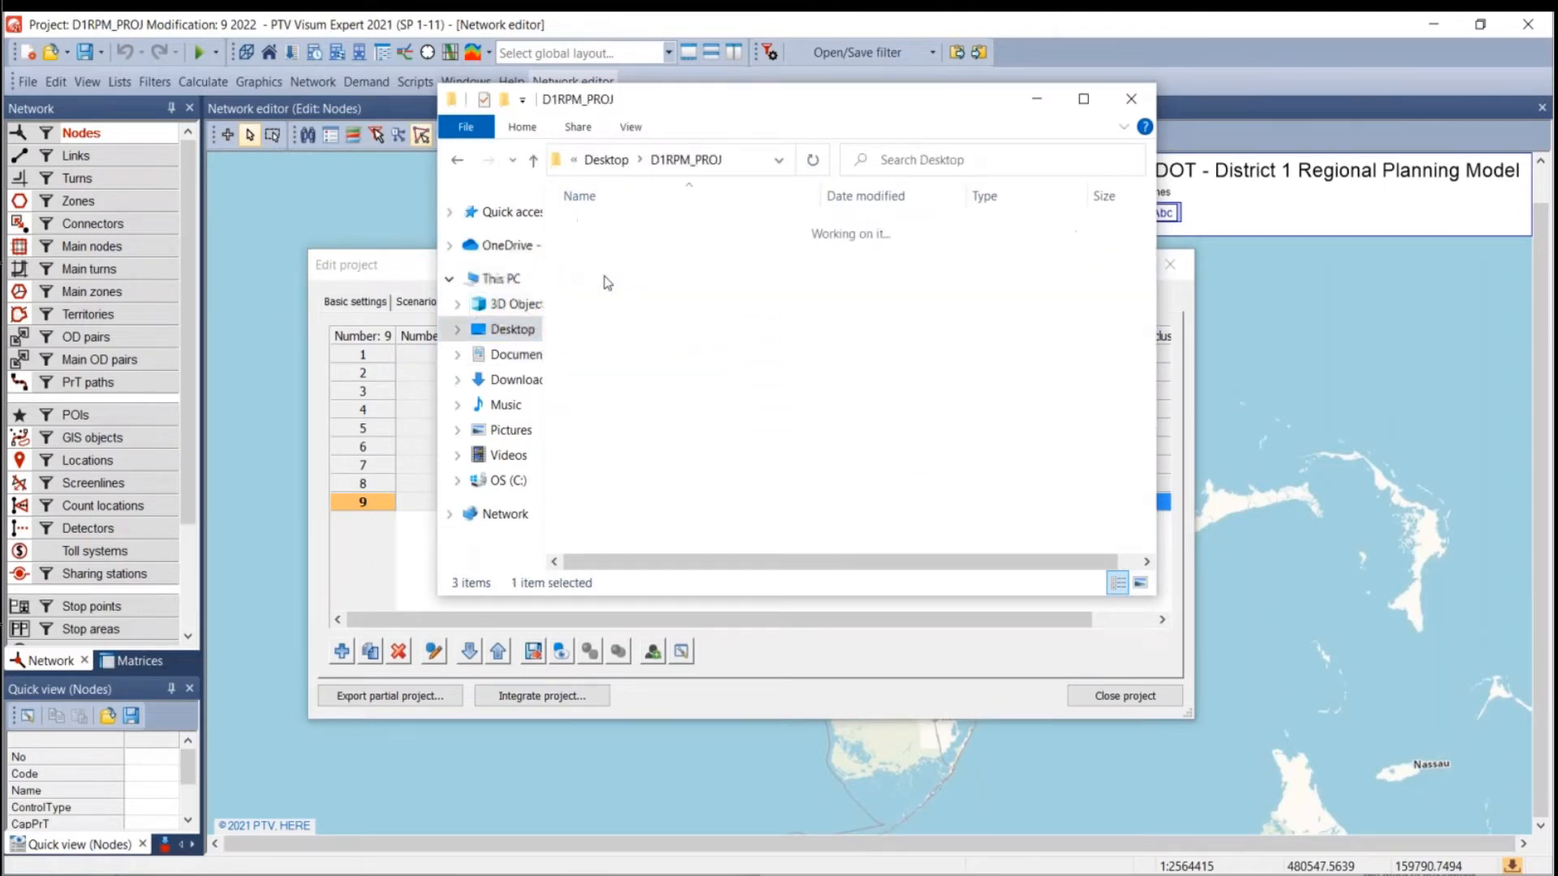
double_click(601, 230)
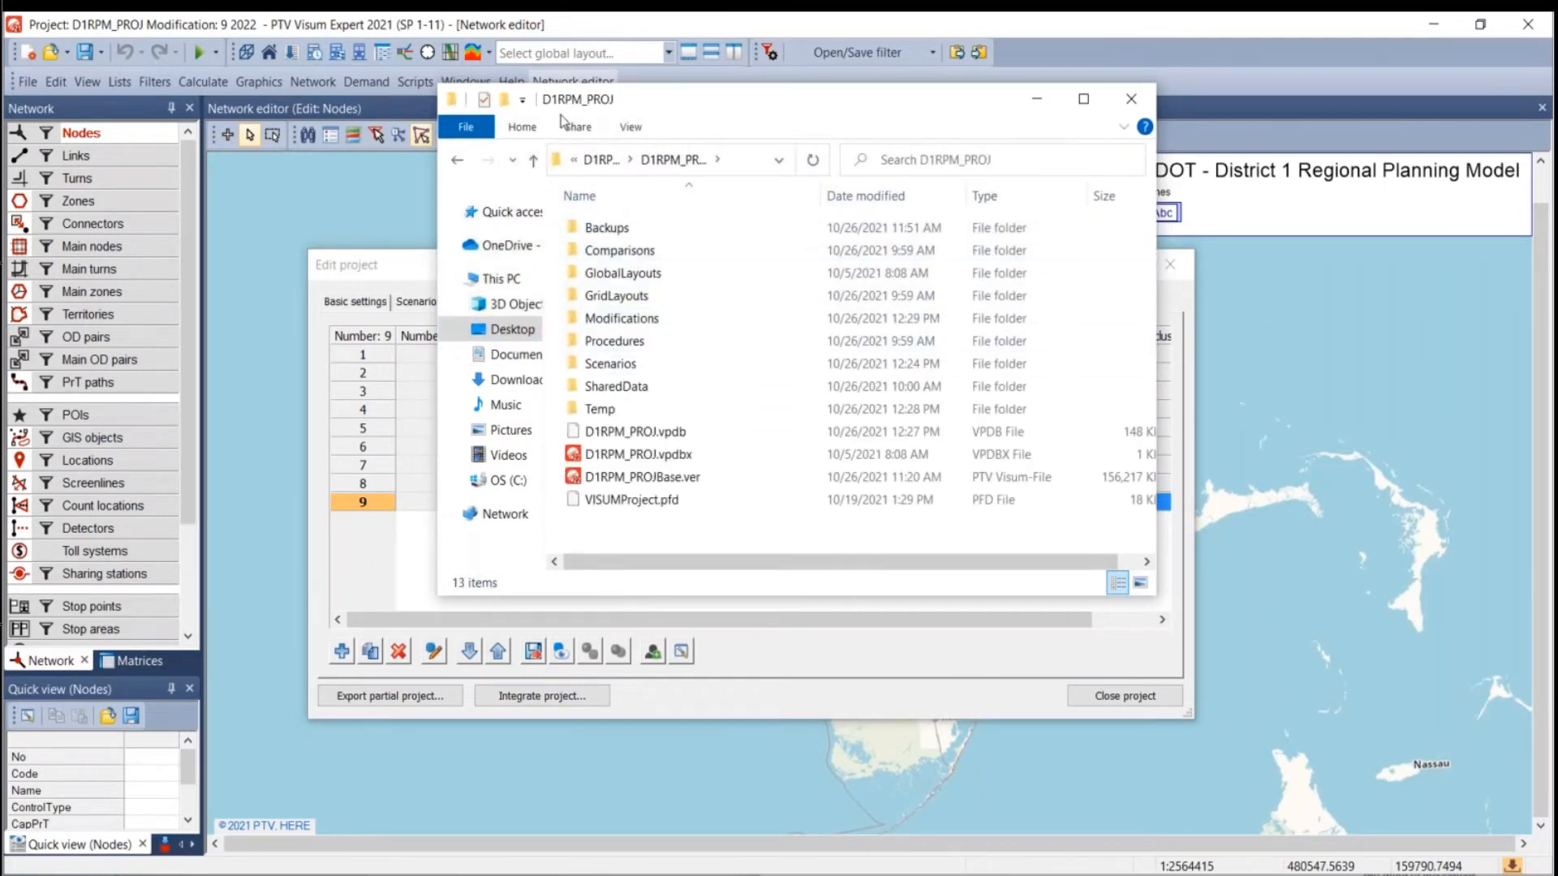
left_click_drag(710, 117, 1252, 214)
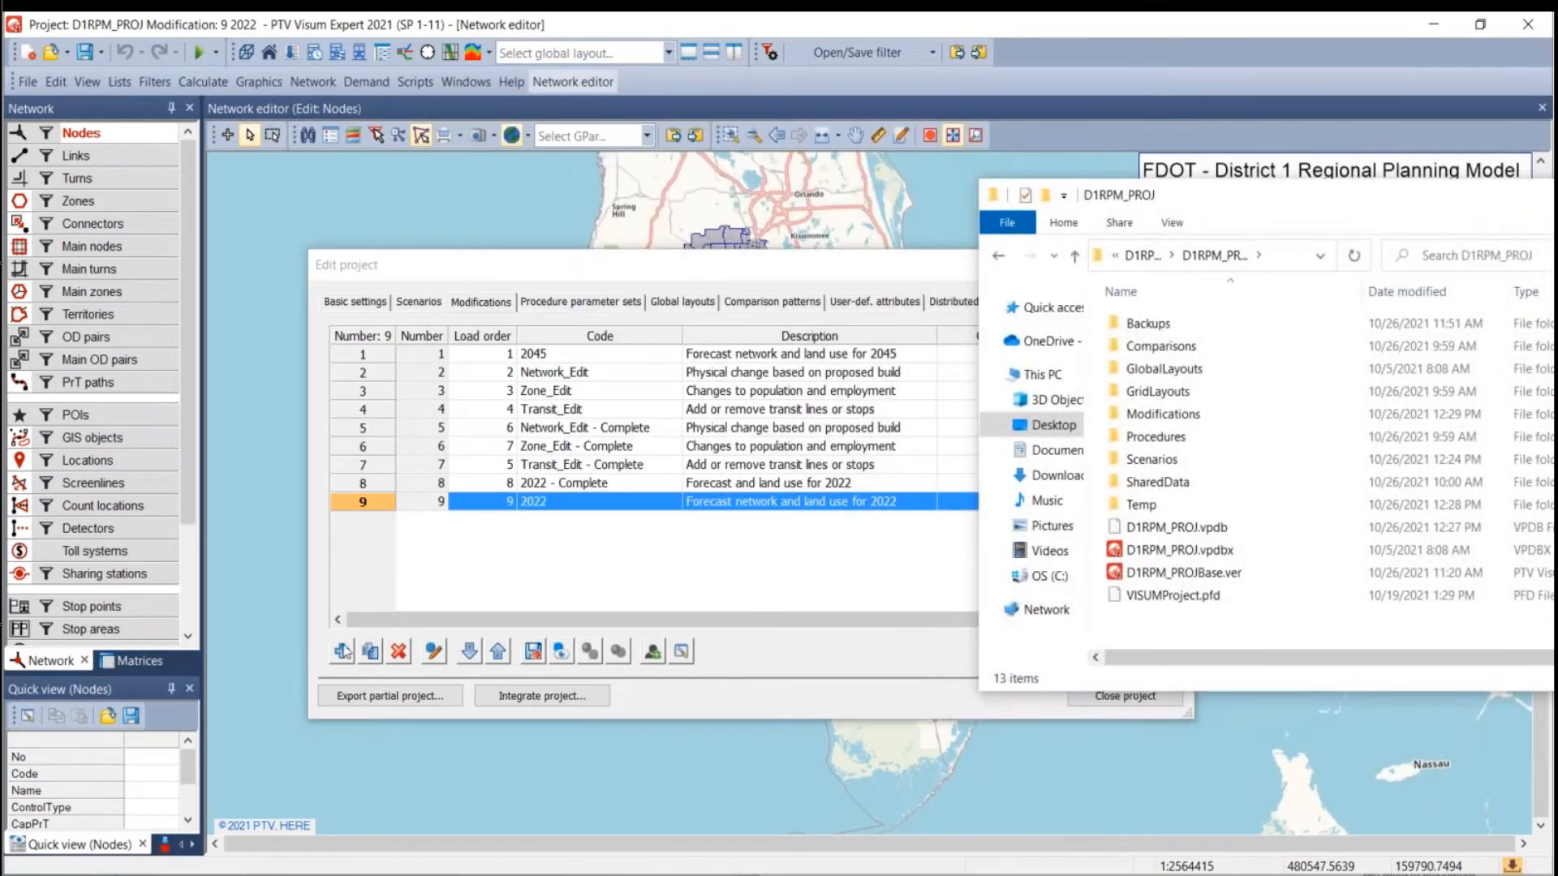
double_click(1167, 415)
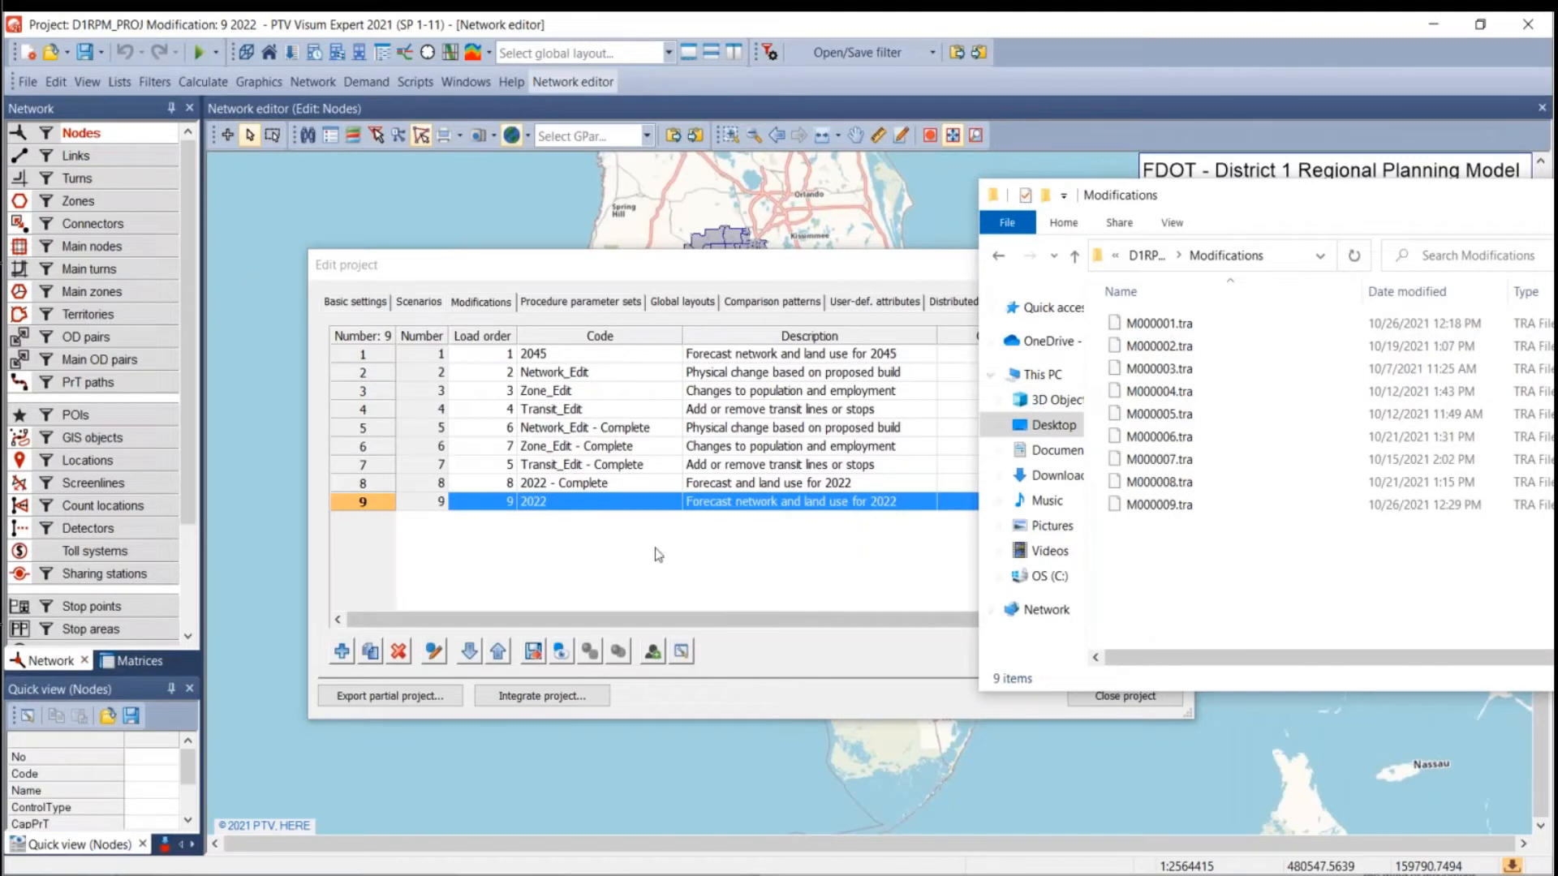
Create a modification with the code "test" and the description "test".
left_click(342, 650)
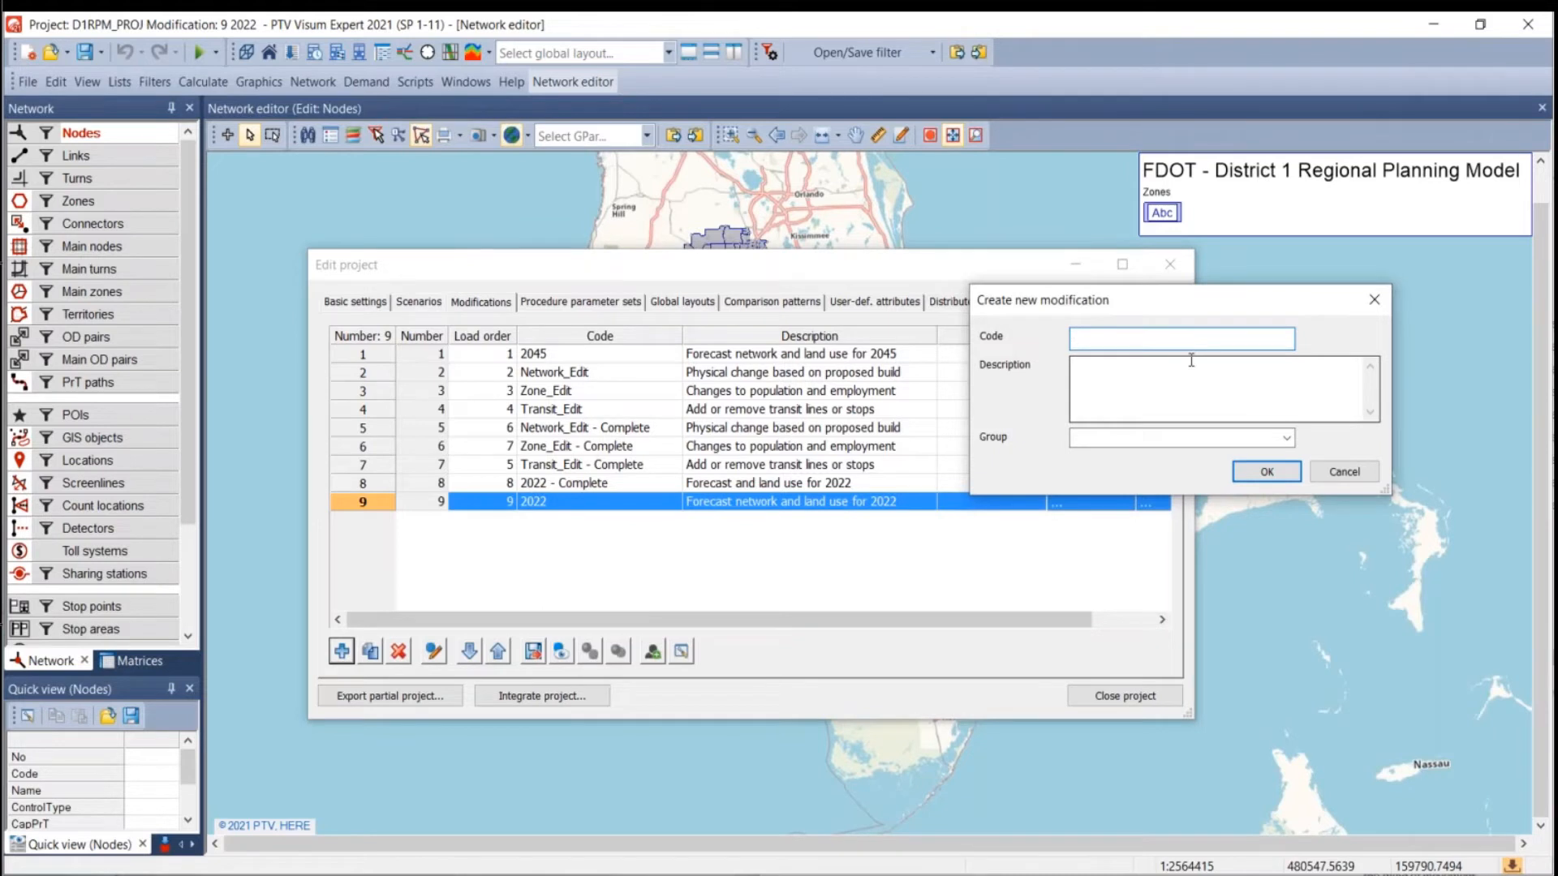
type("test")
key("Tab")
type("t")
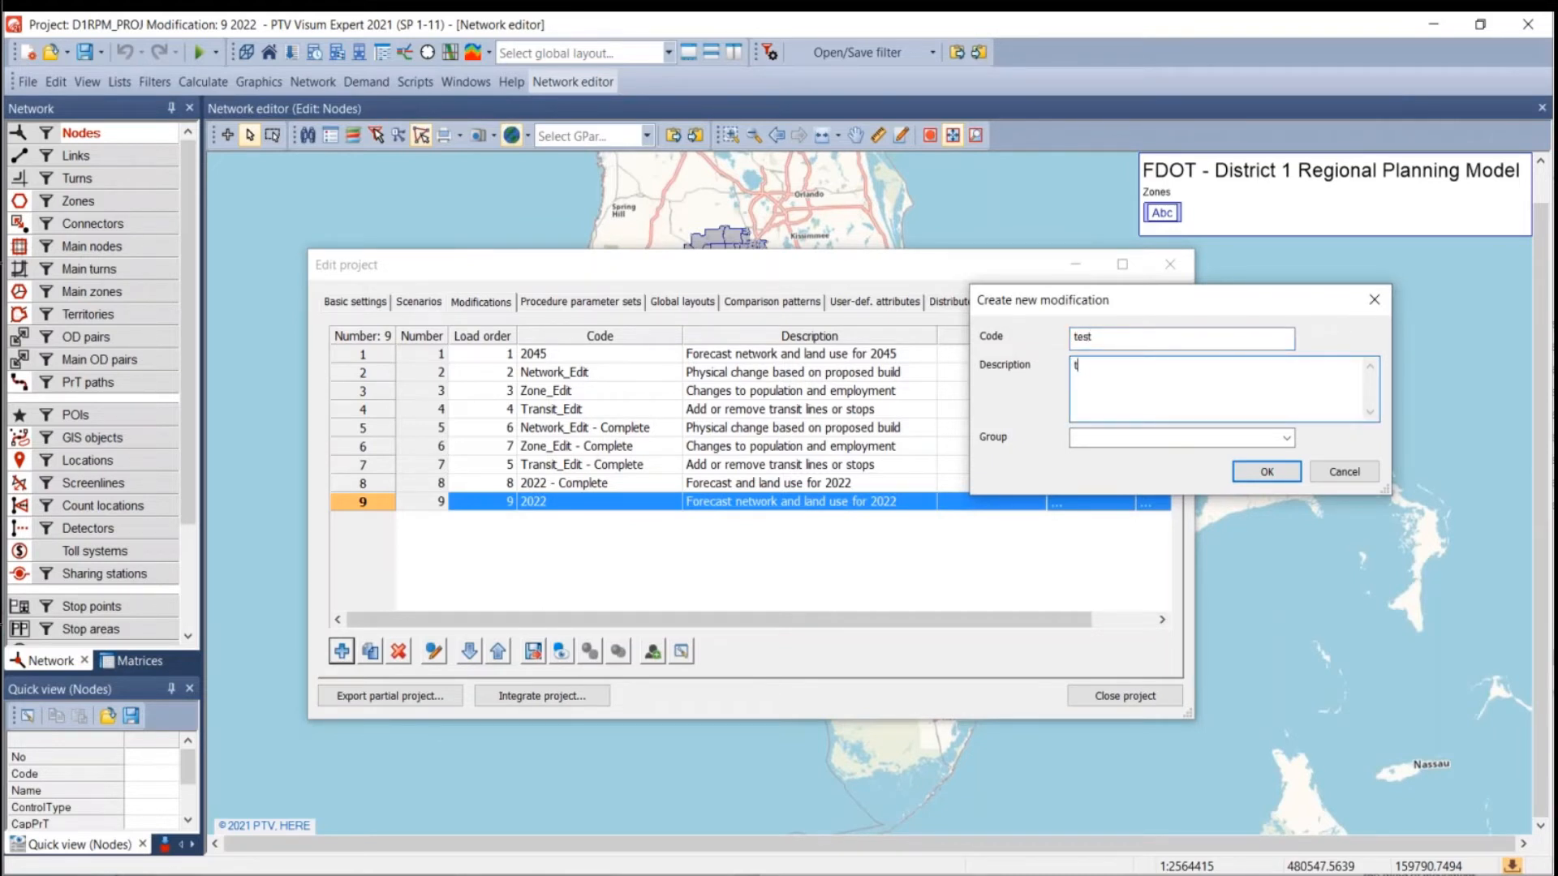
type("est")
left_click(1253, 477)
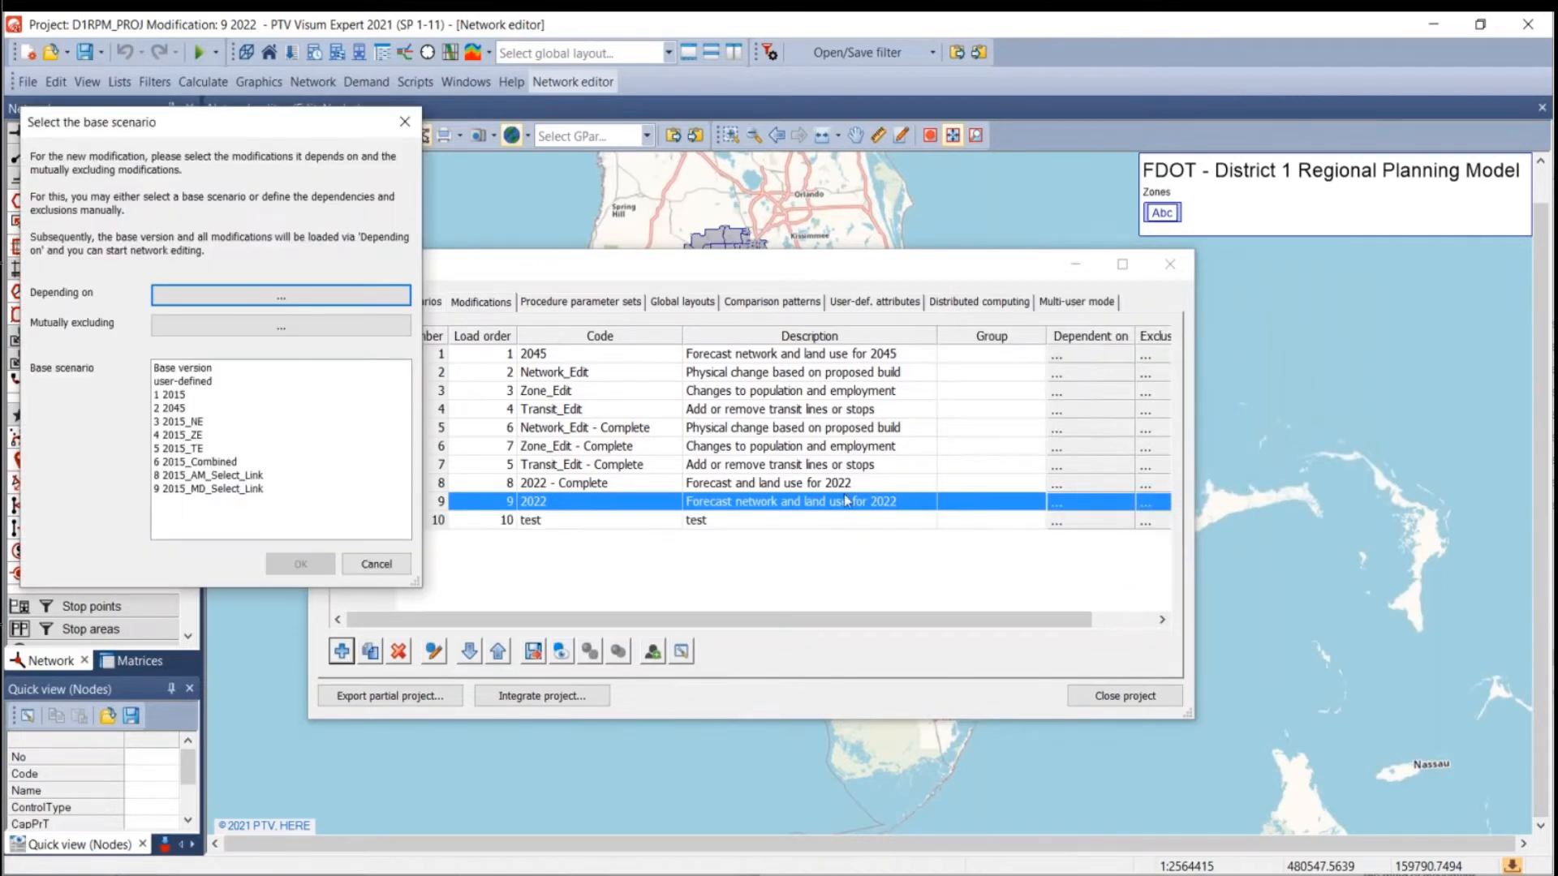
Choose Base version as the base scenario for the test modification, open it for editing and finish it without changes.
left_click(188, 372)
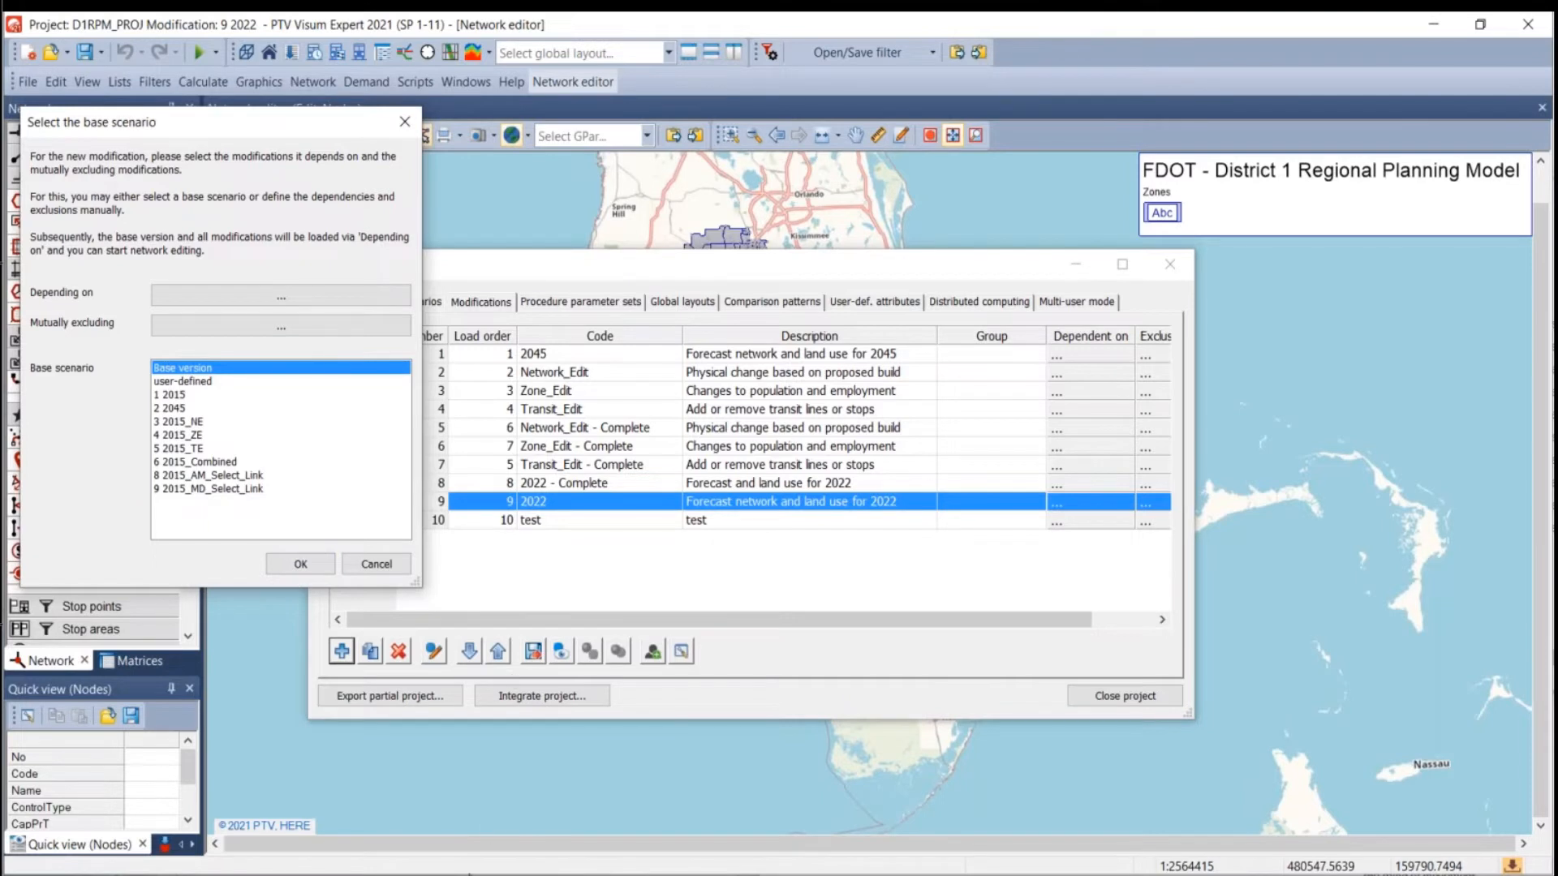
left_click(487, 874)
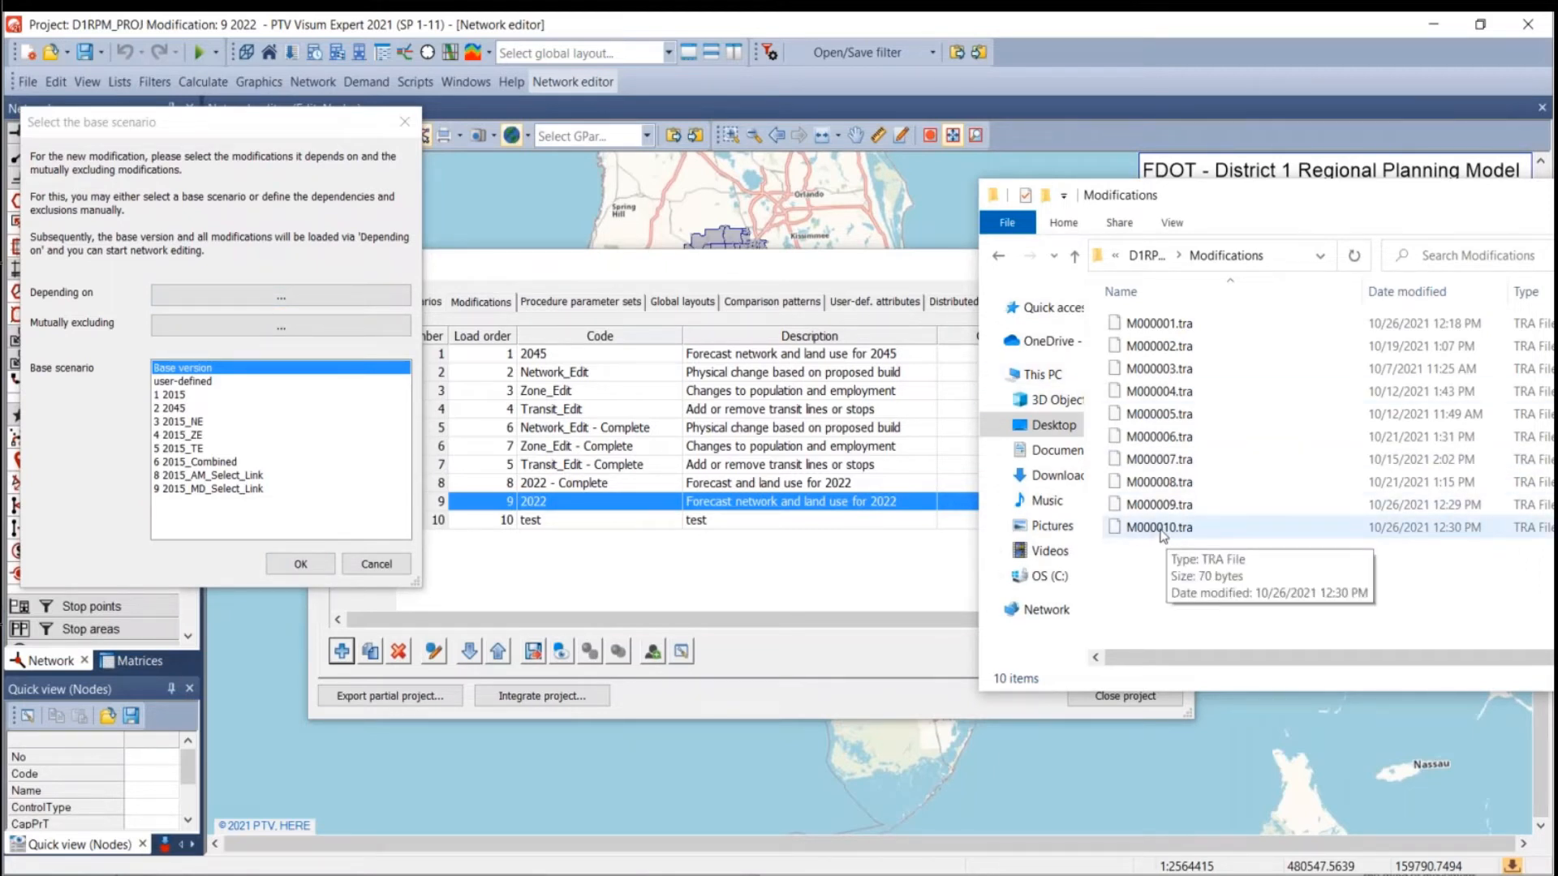
left_click(297, 563)
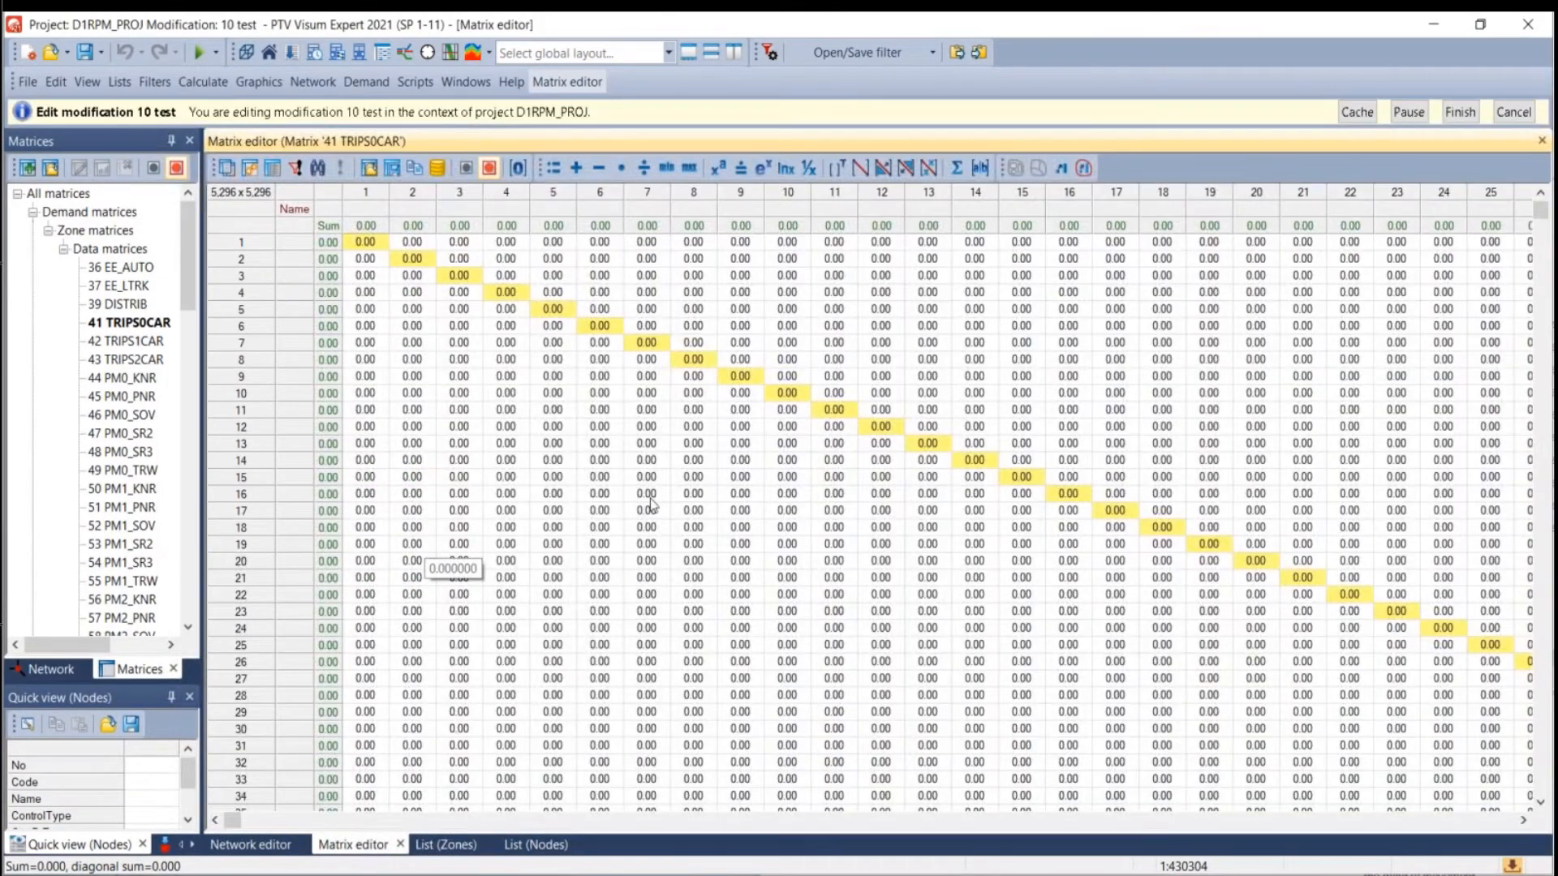
left_click(1464, 121)
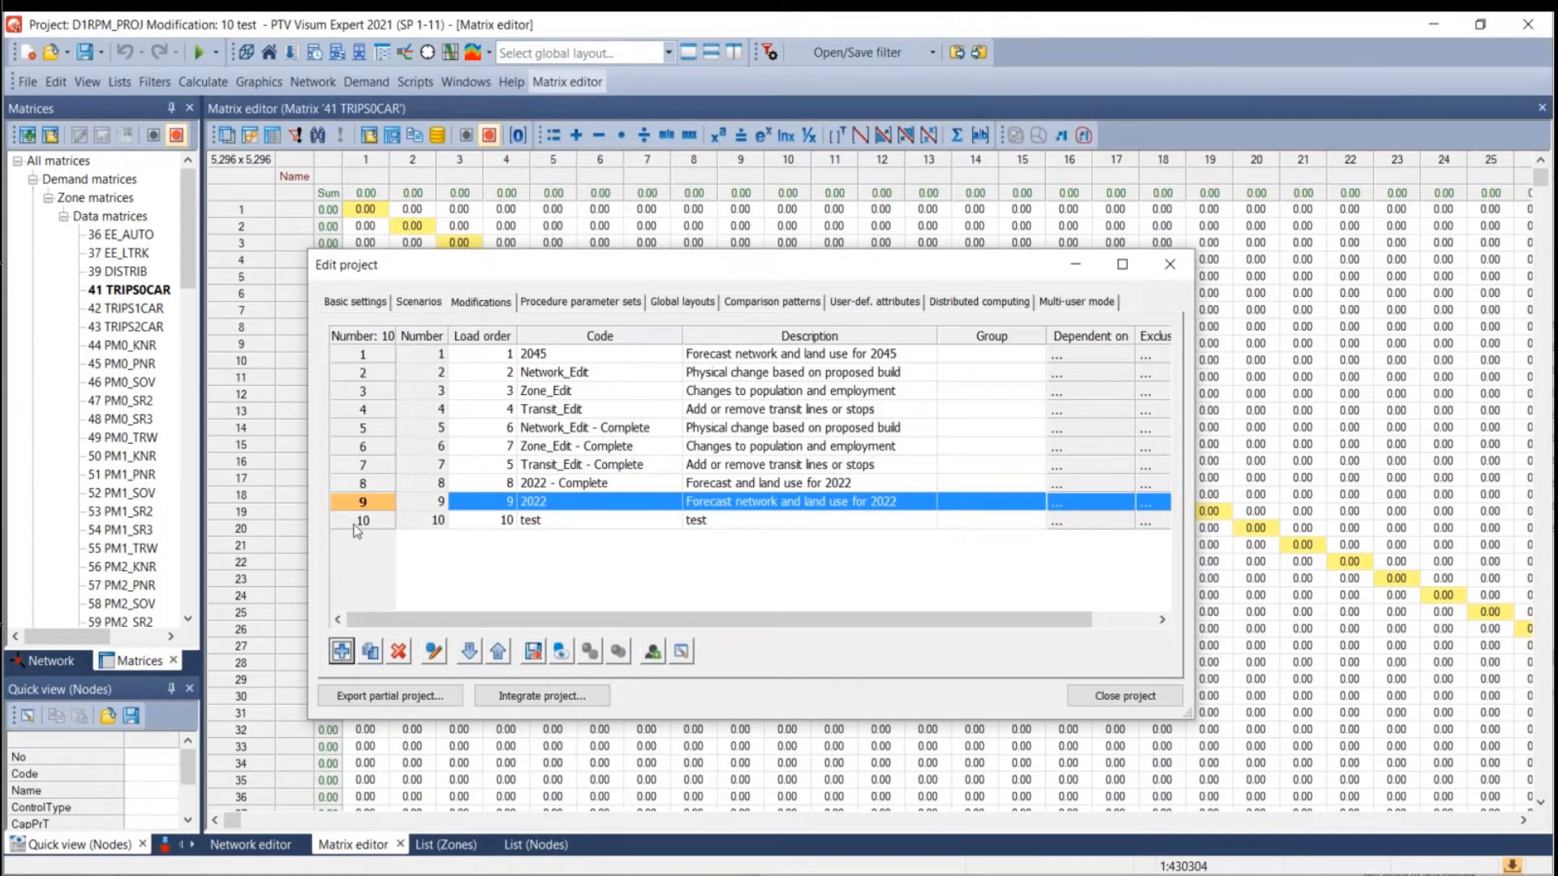
Delete the test modification and check the Modifications folder for its transfer file.
left_click(357, 521)
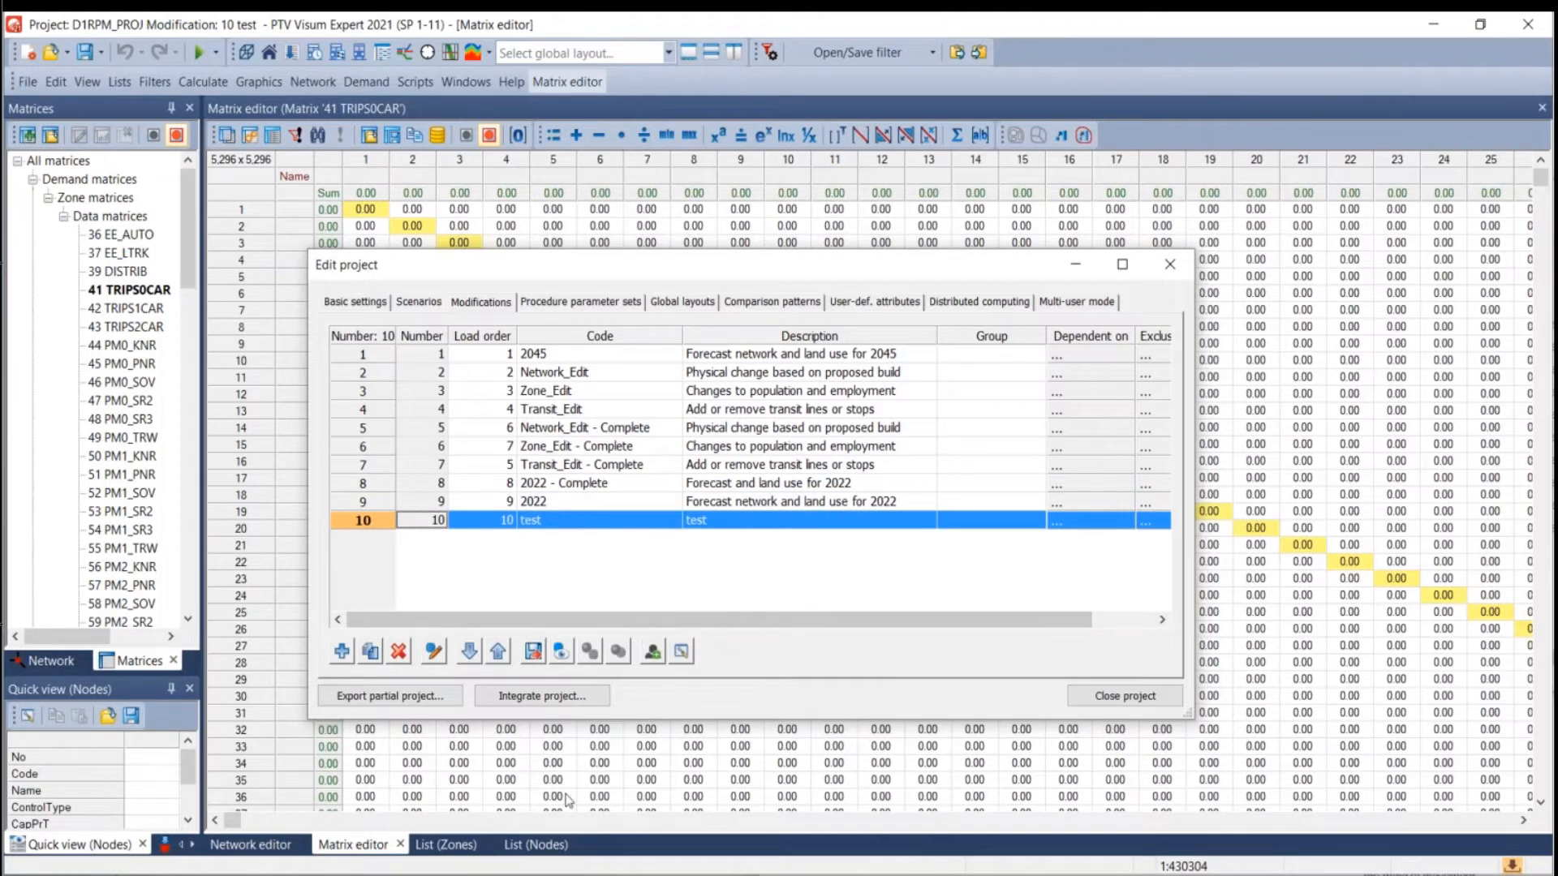
left_click(409, 872)
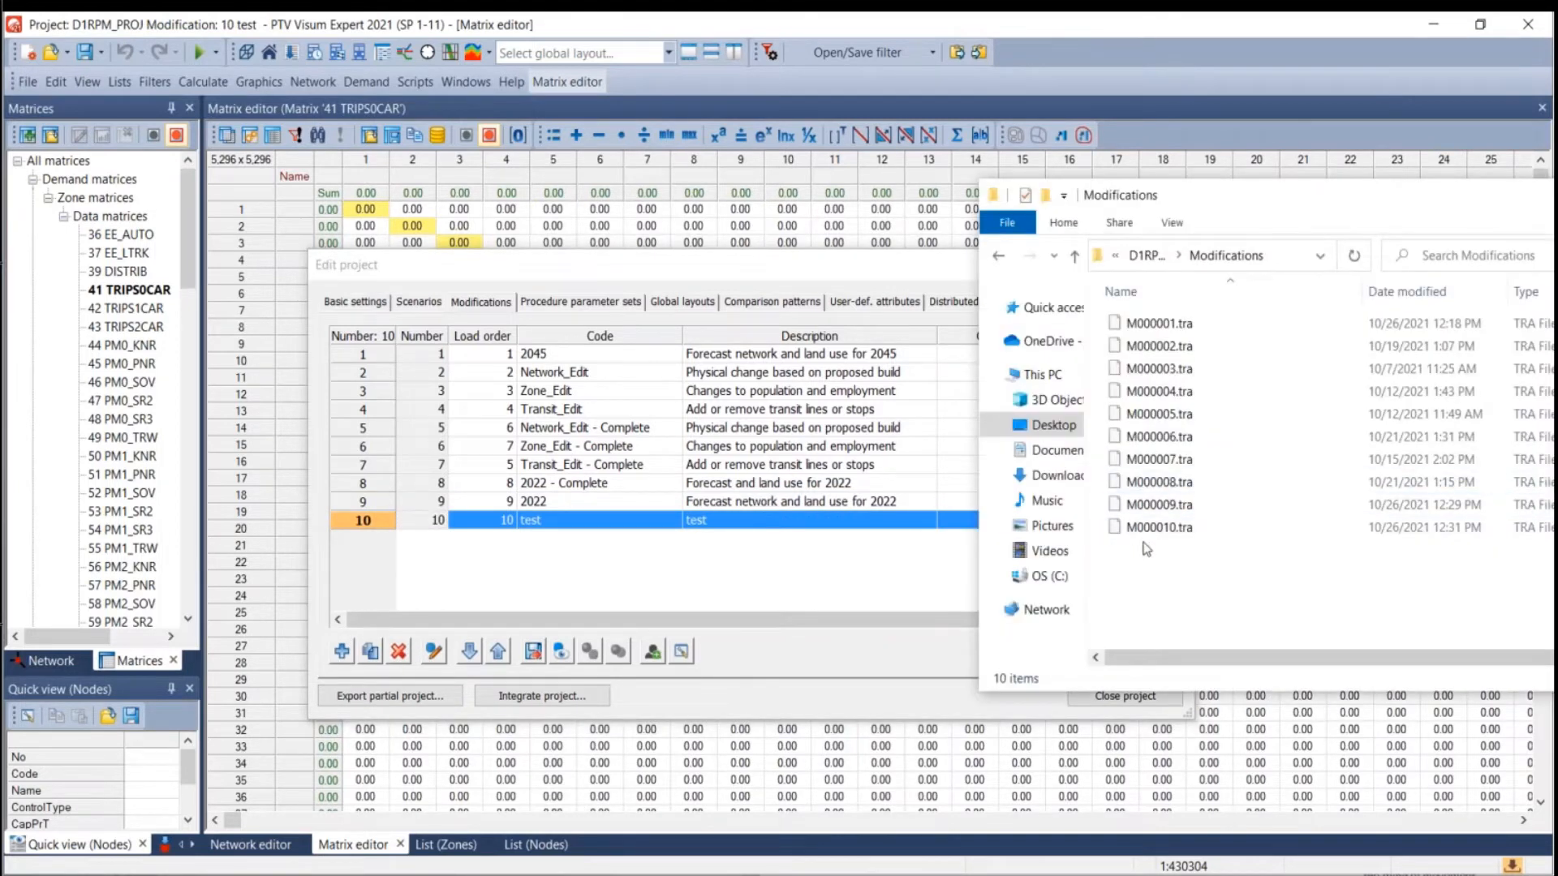
left_click(399, 651)
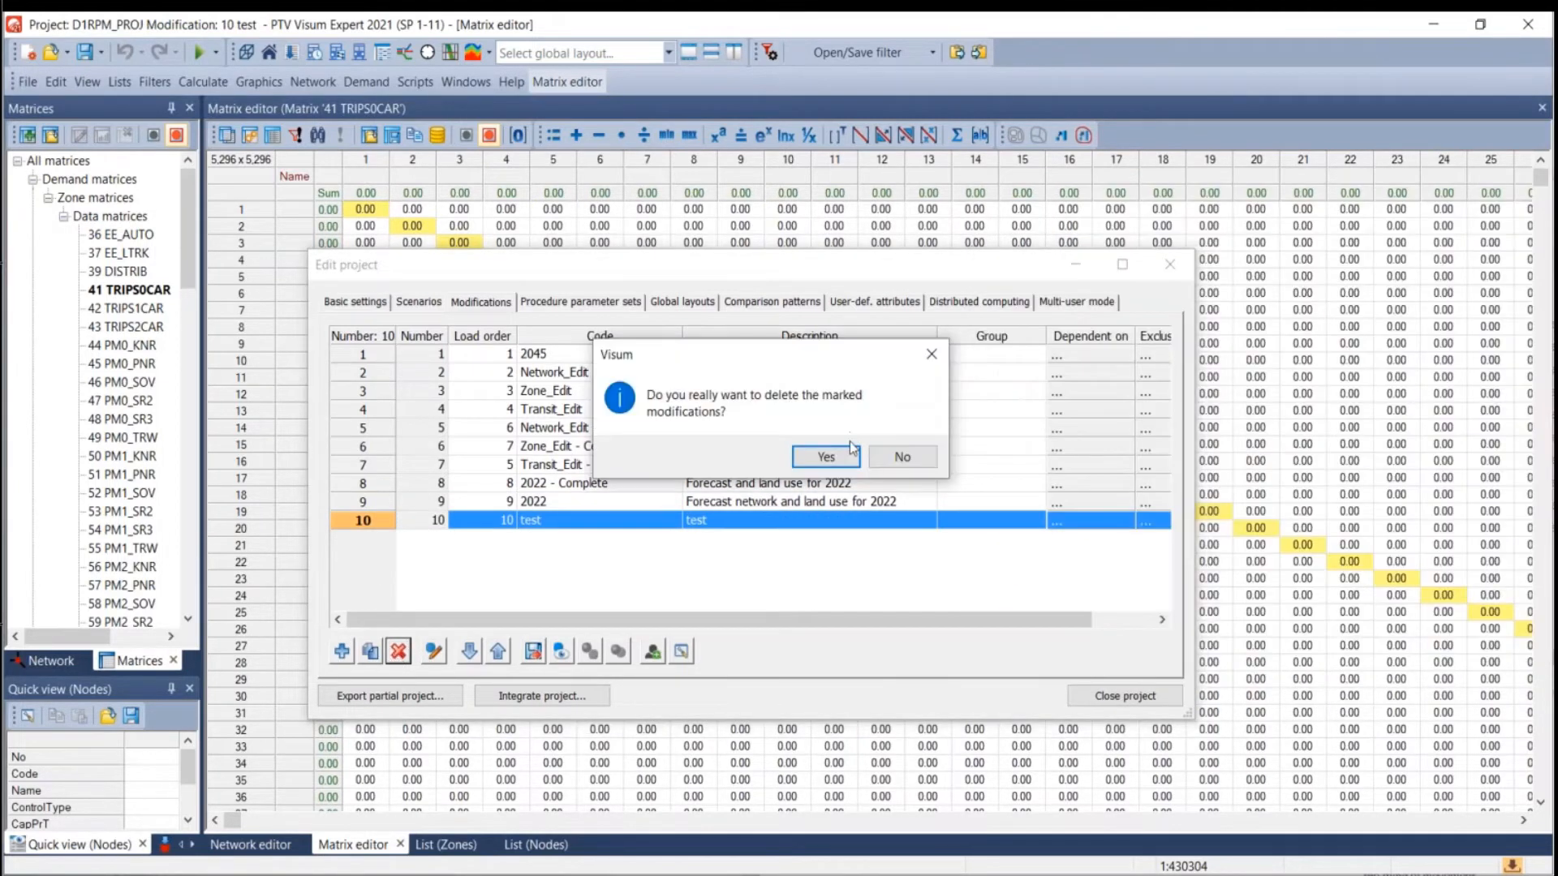
left_click(811, 457)
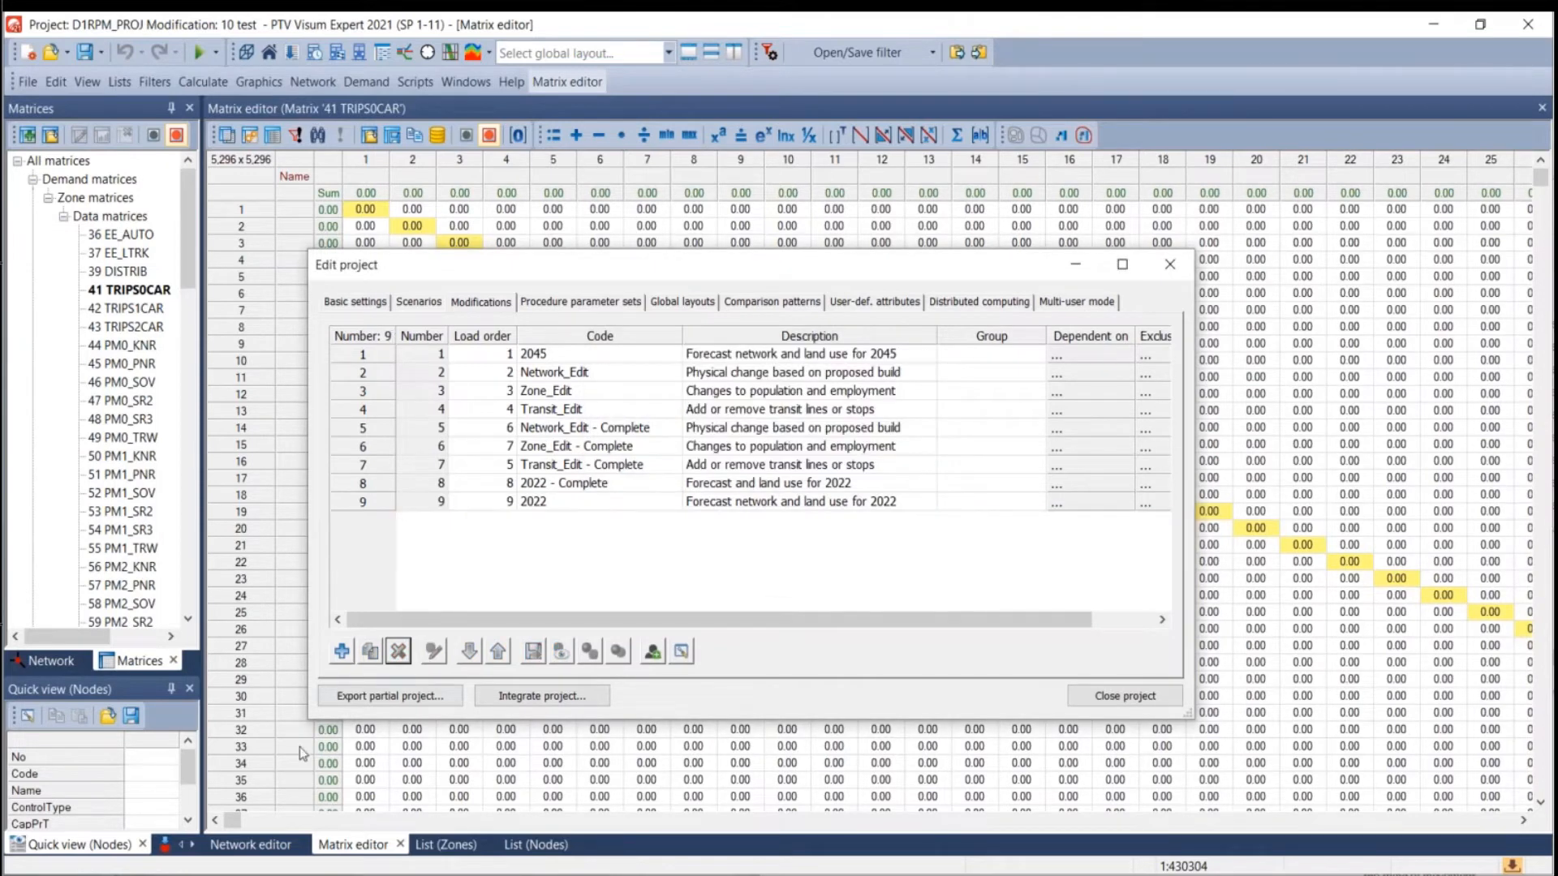
left_click(321, 873)
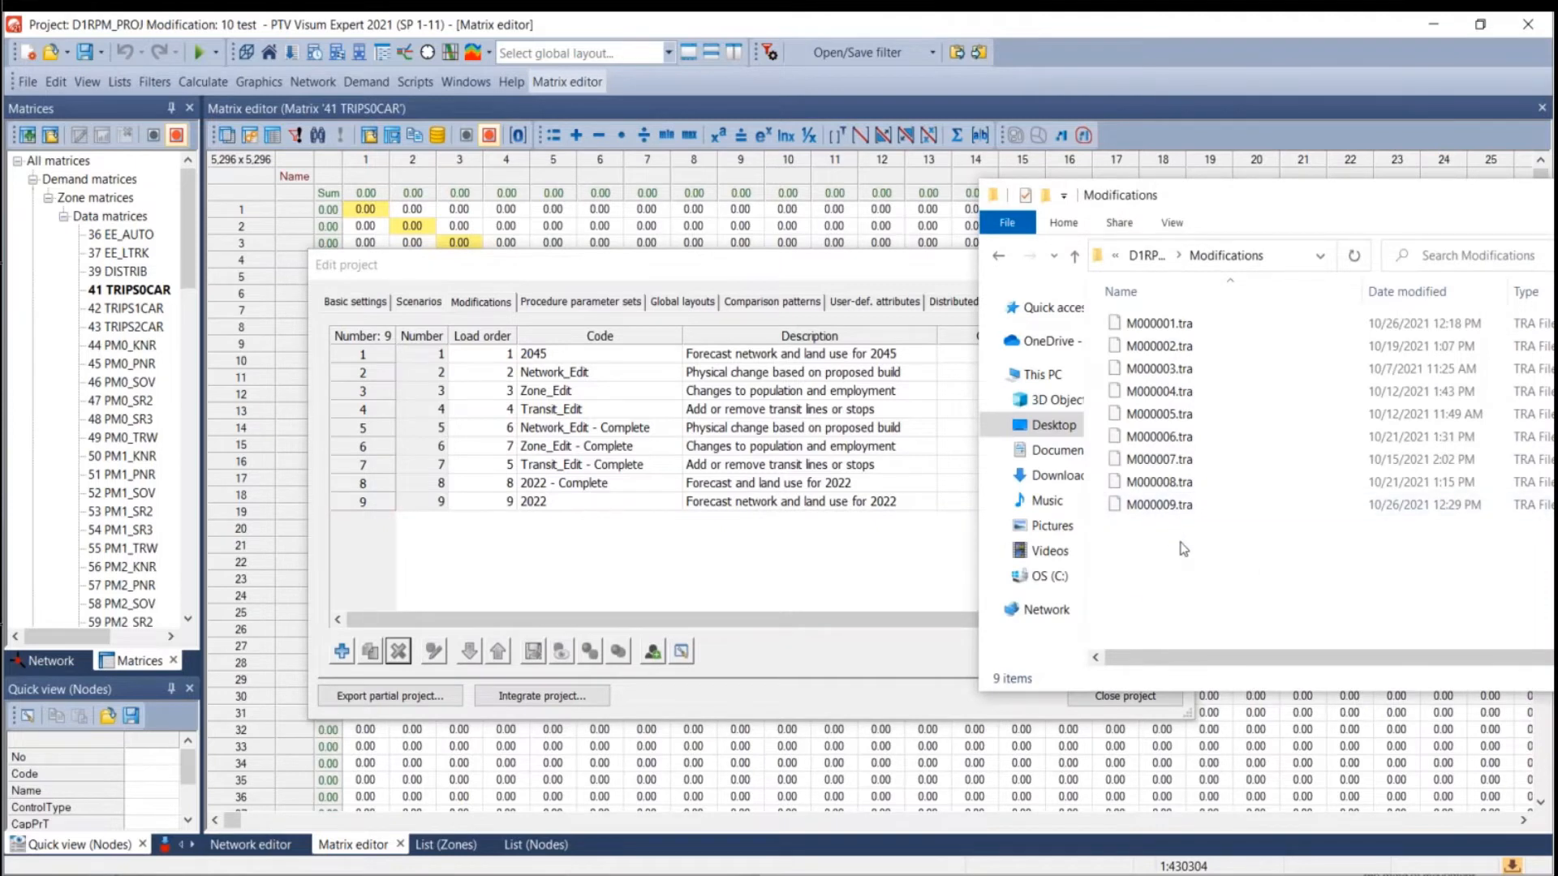
Reopen the 2022 modification for editing from the project's list of modifications.
left_click(699, 608)
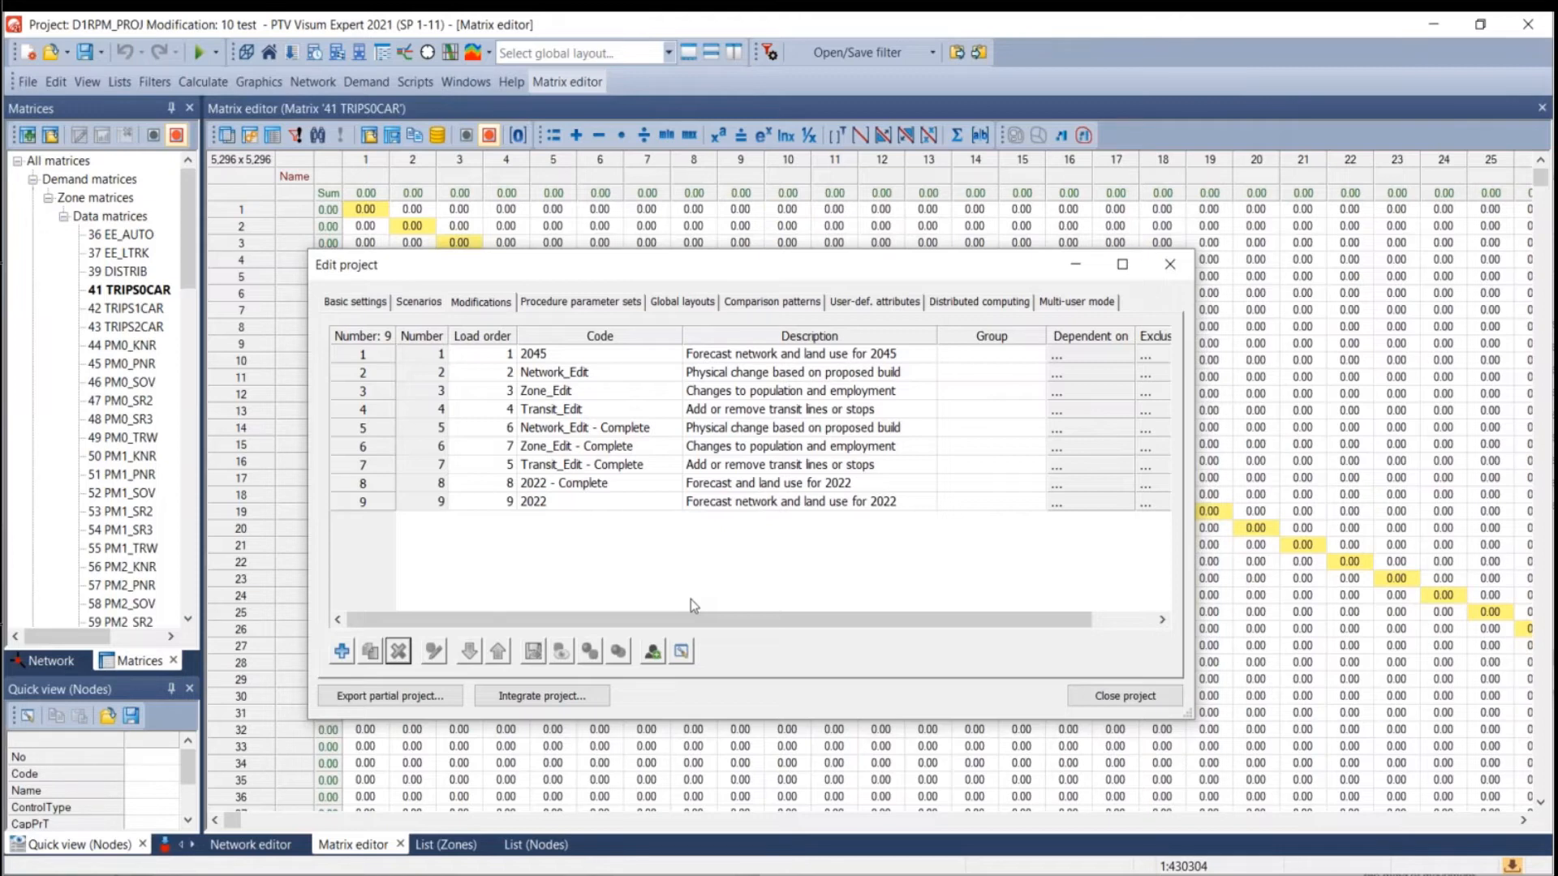
left_click(353, 505)
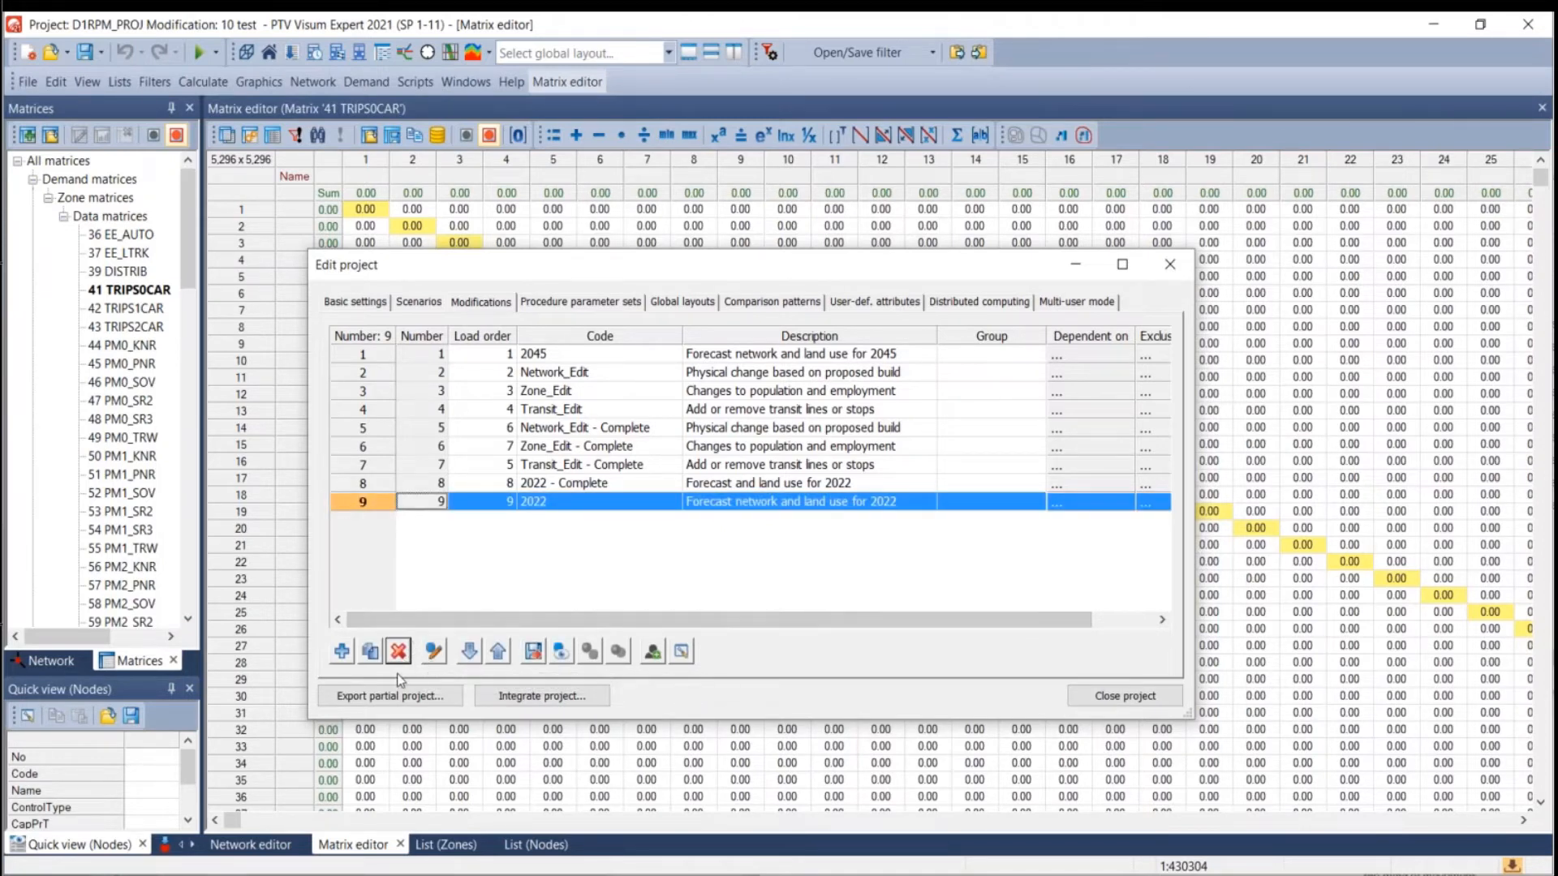
left_click(433, 651)
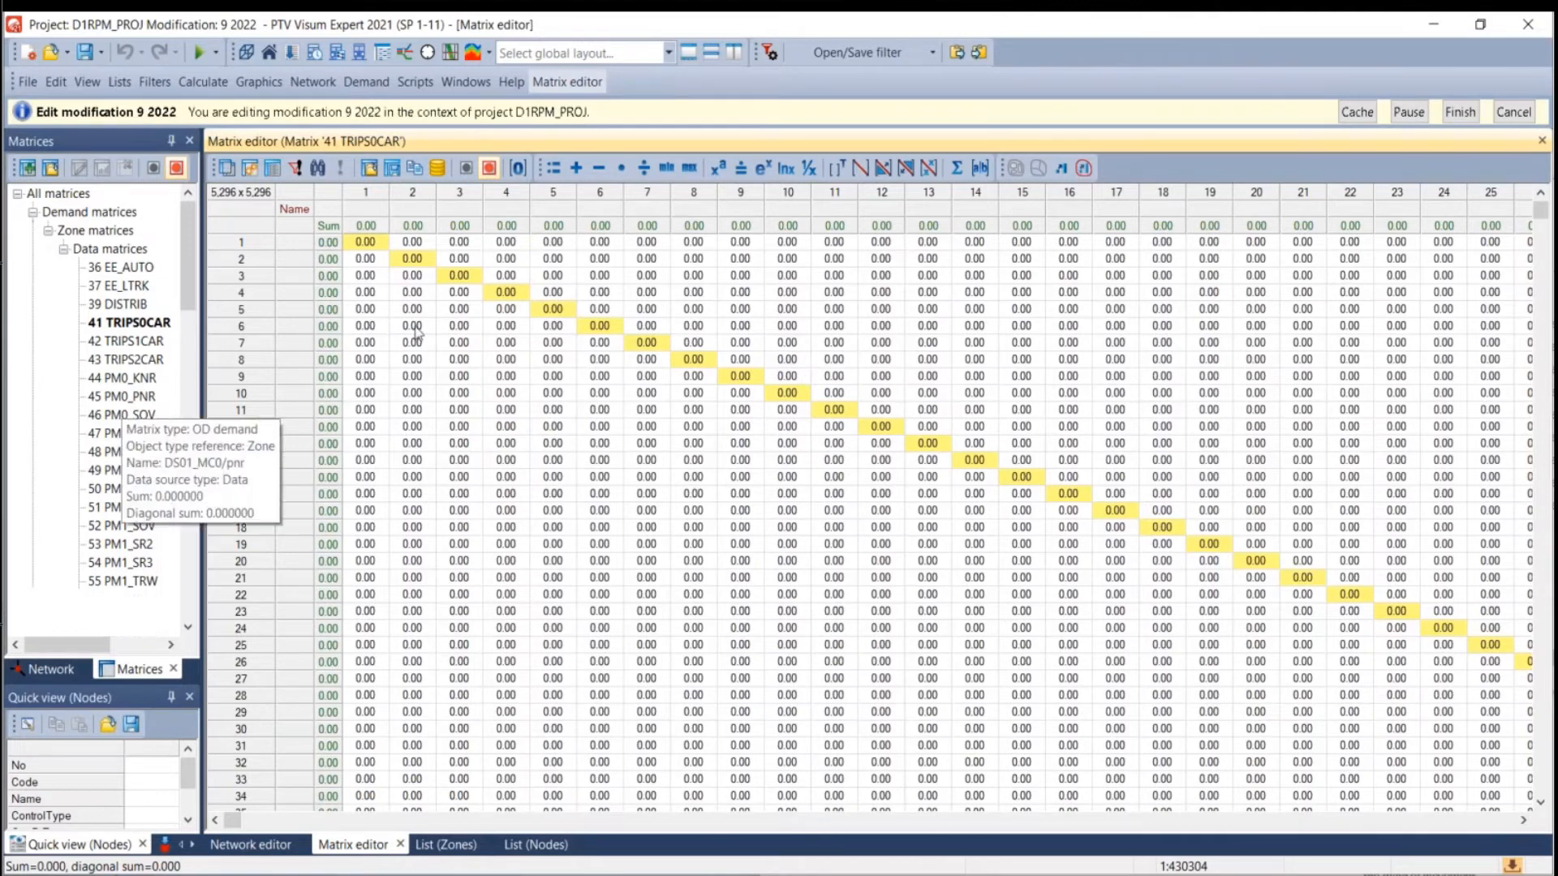
Close the matrix editor and the lists of zones and nodes, leaving only the network editor.
left_click(400, 844)
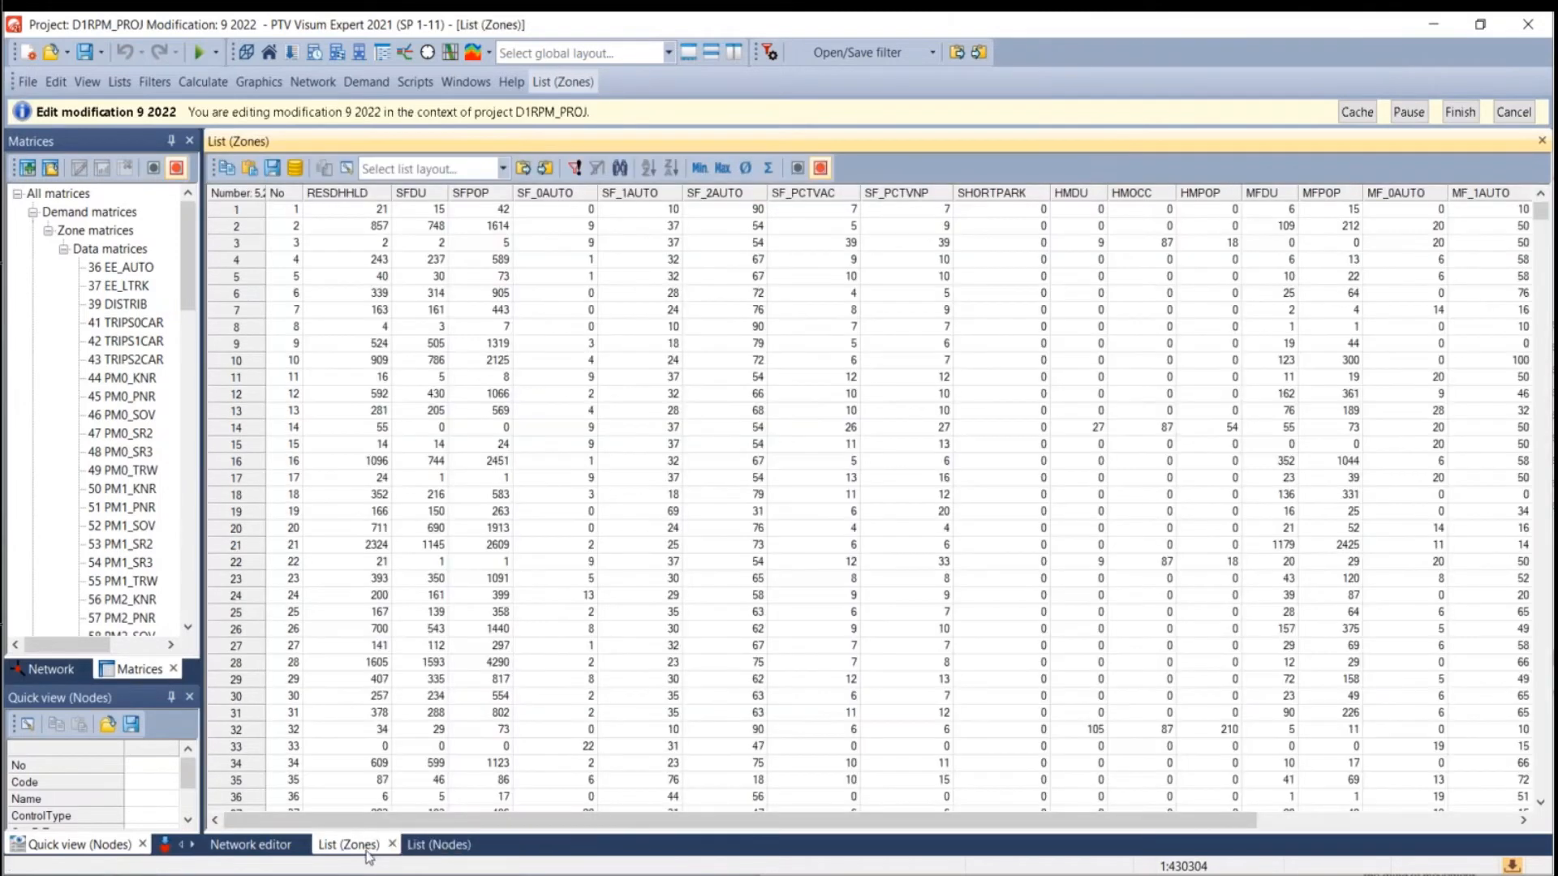
left_click(392, 845)
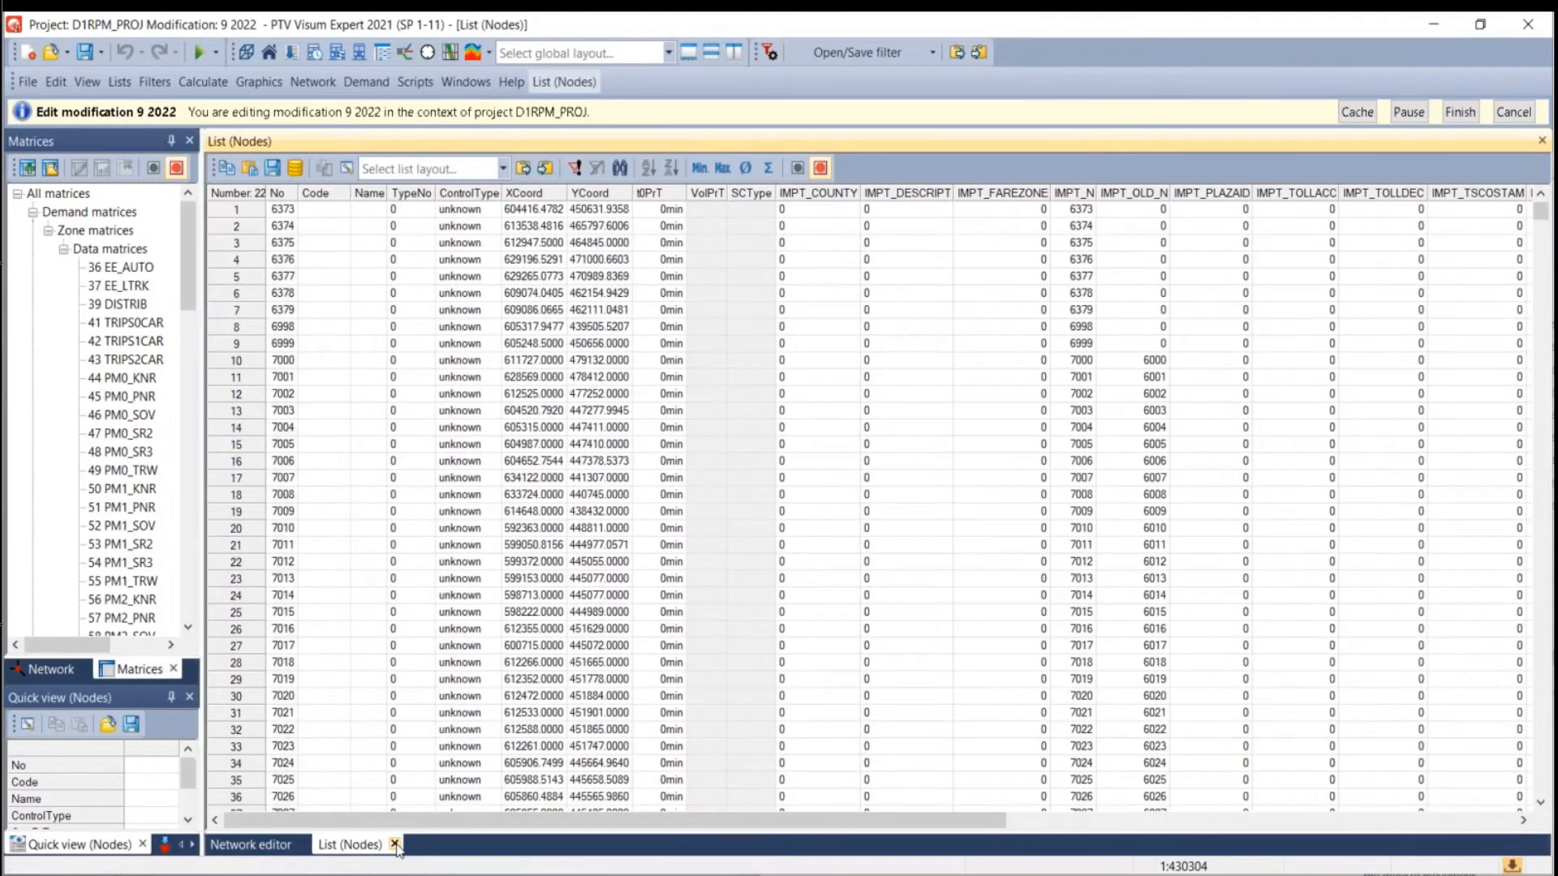
left_click(392, 845)
Bring up the list of network object types and hide the nodes on the network map.
scroll(578, 621, "down", 3)
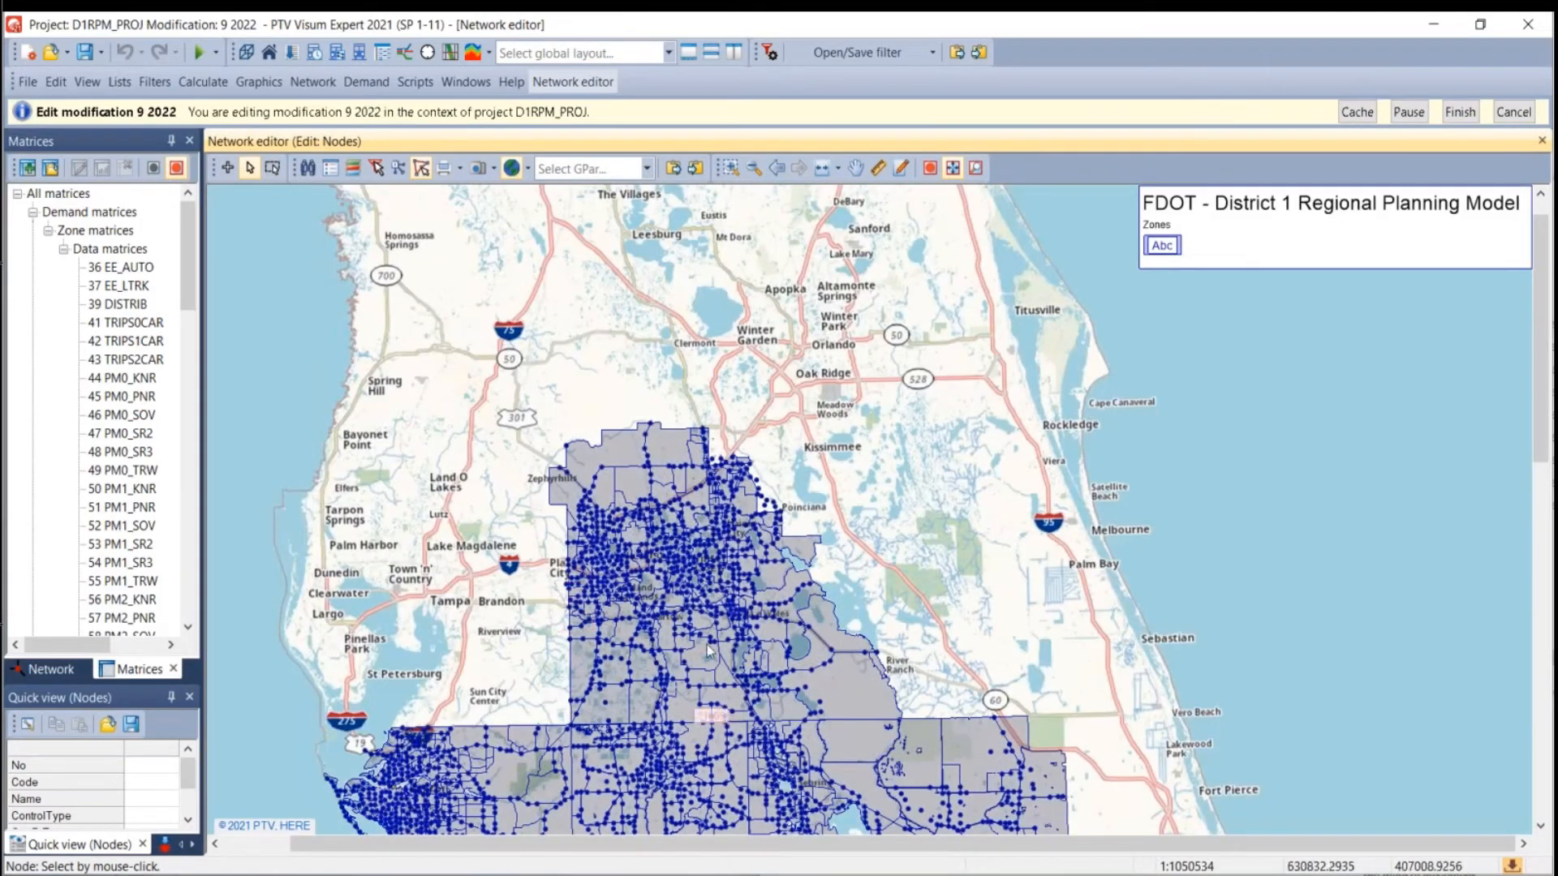
scroll(760, 476, "down", 2)
scroll(760, 477, "down", 1)
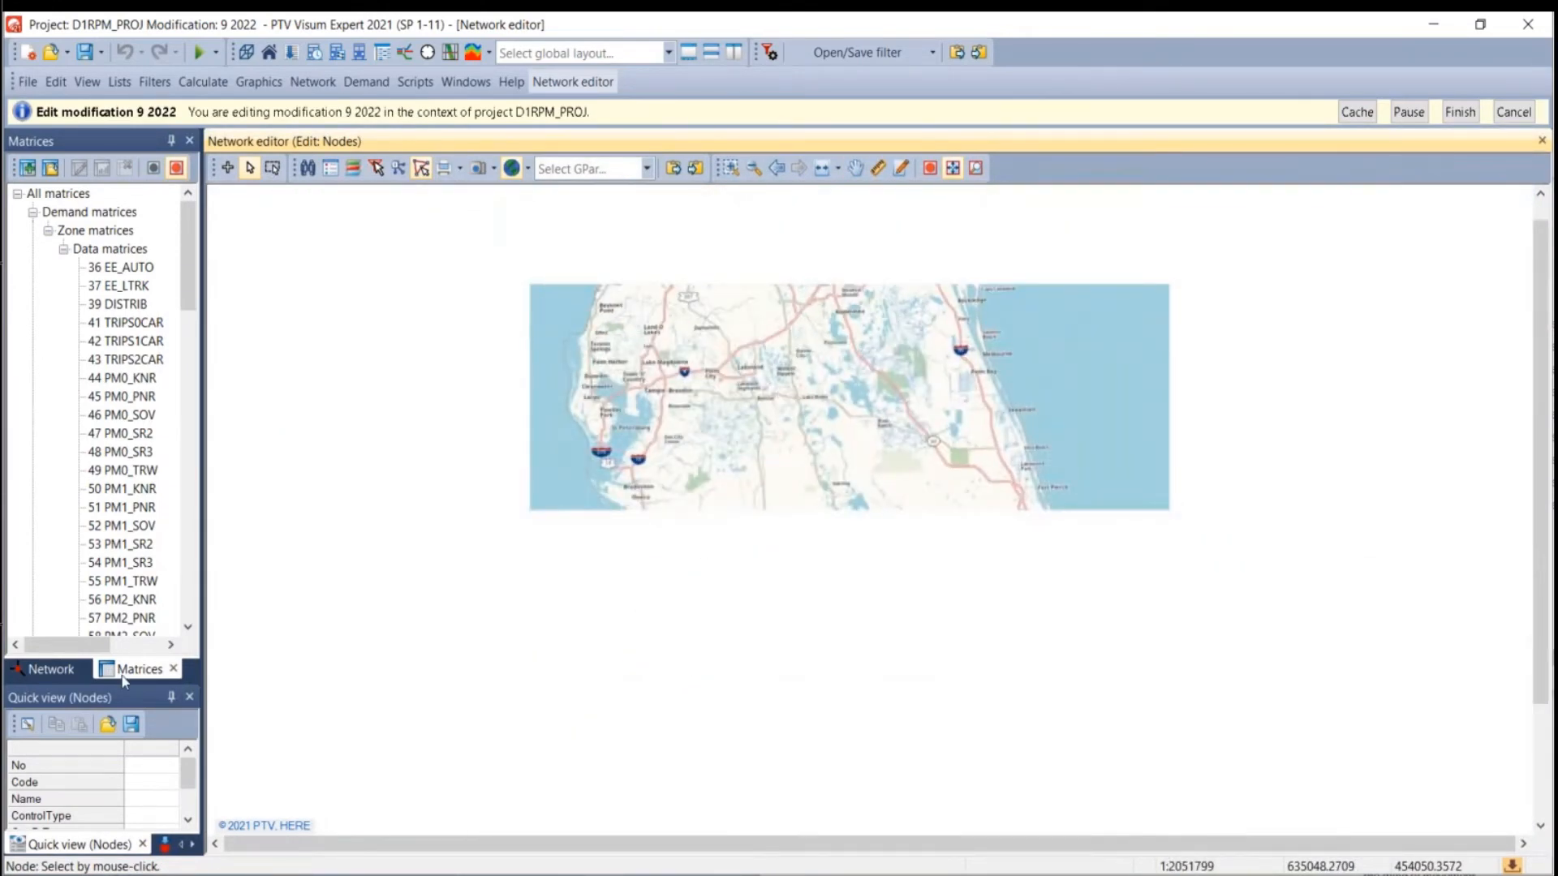
left_click(57, 669)
left_click(19, 165)
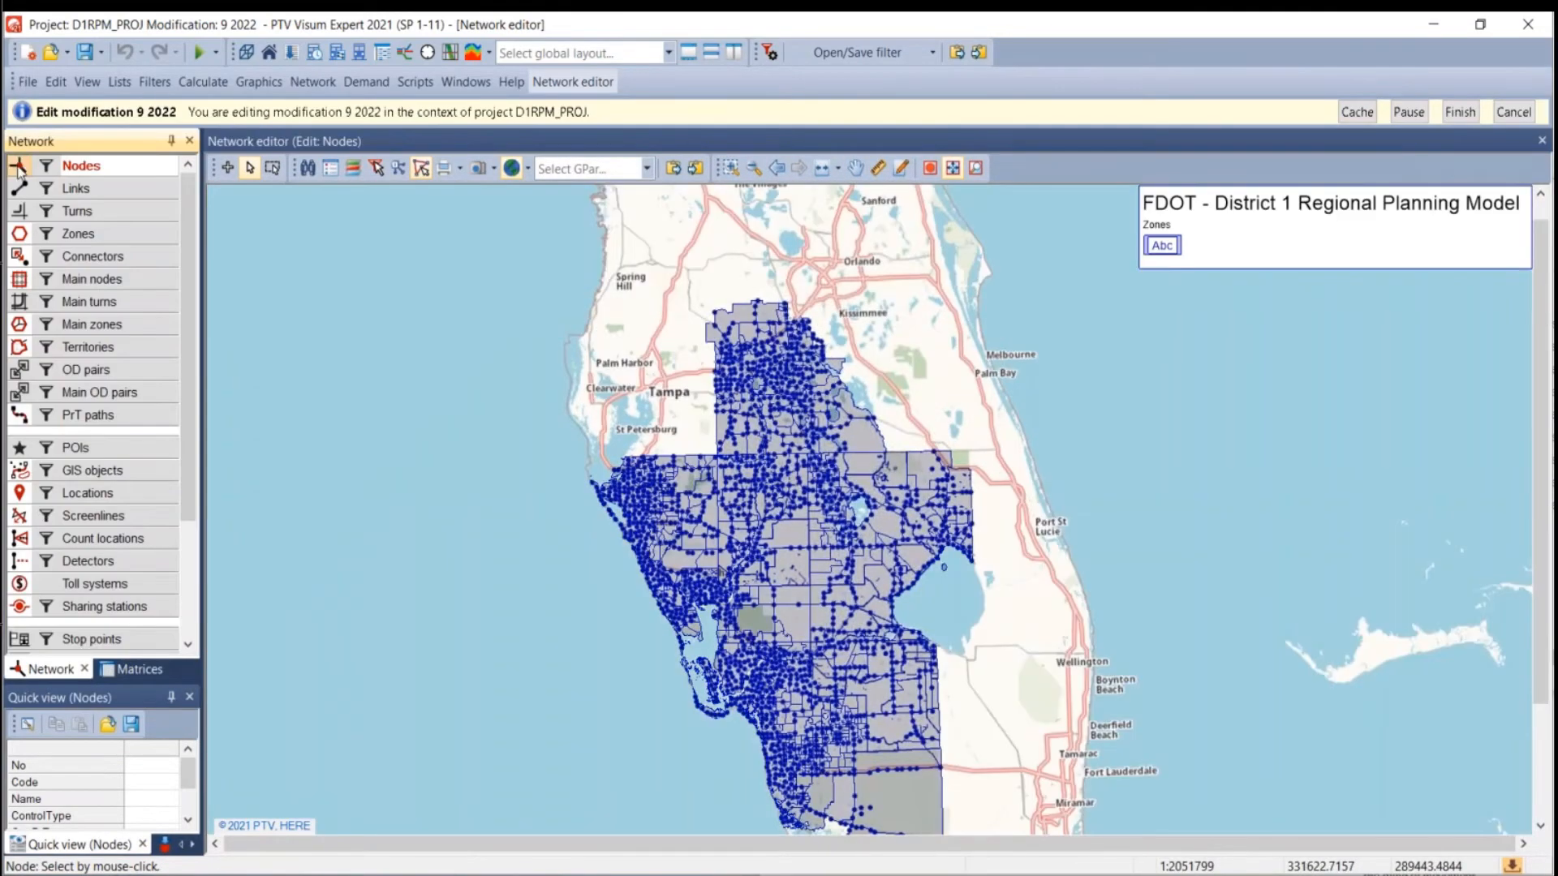
left_click_drag(847, 529, 819, 405)
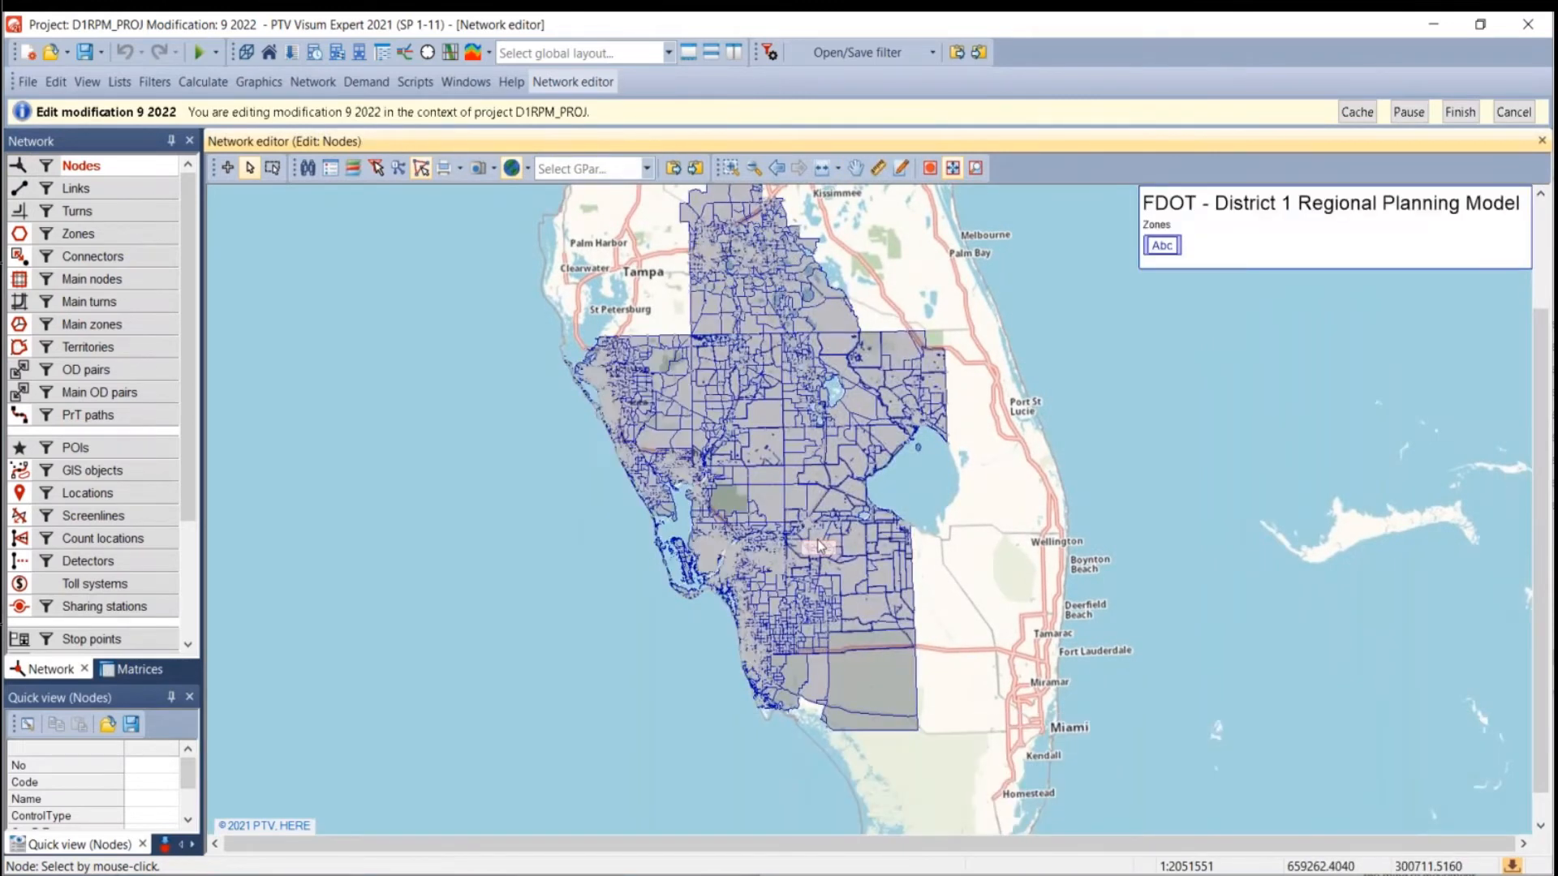
left_click_drag(820, 546, 829, 619)
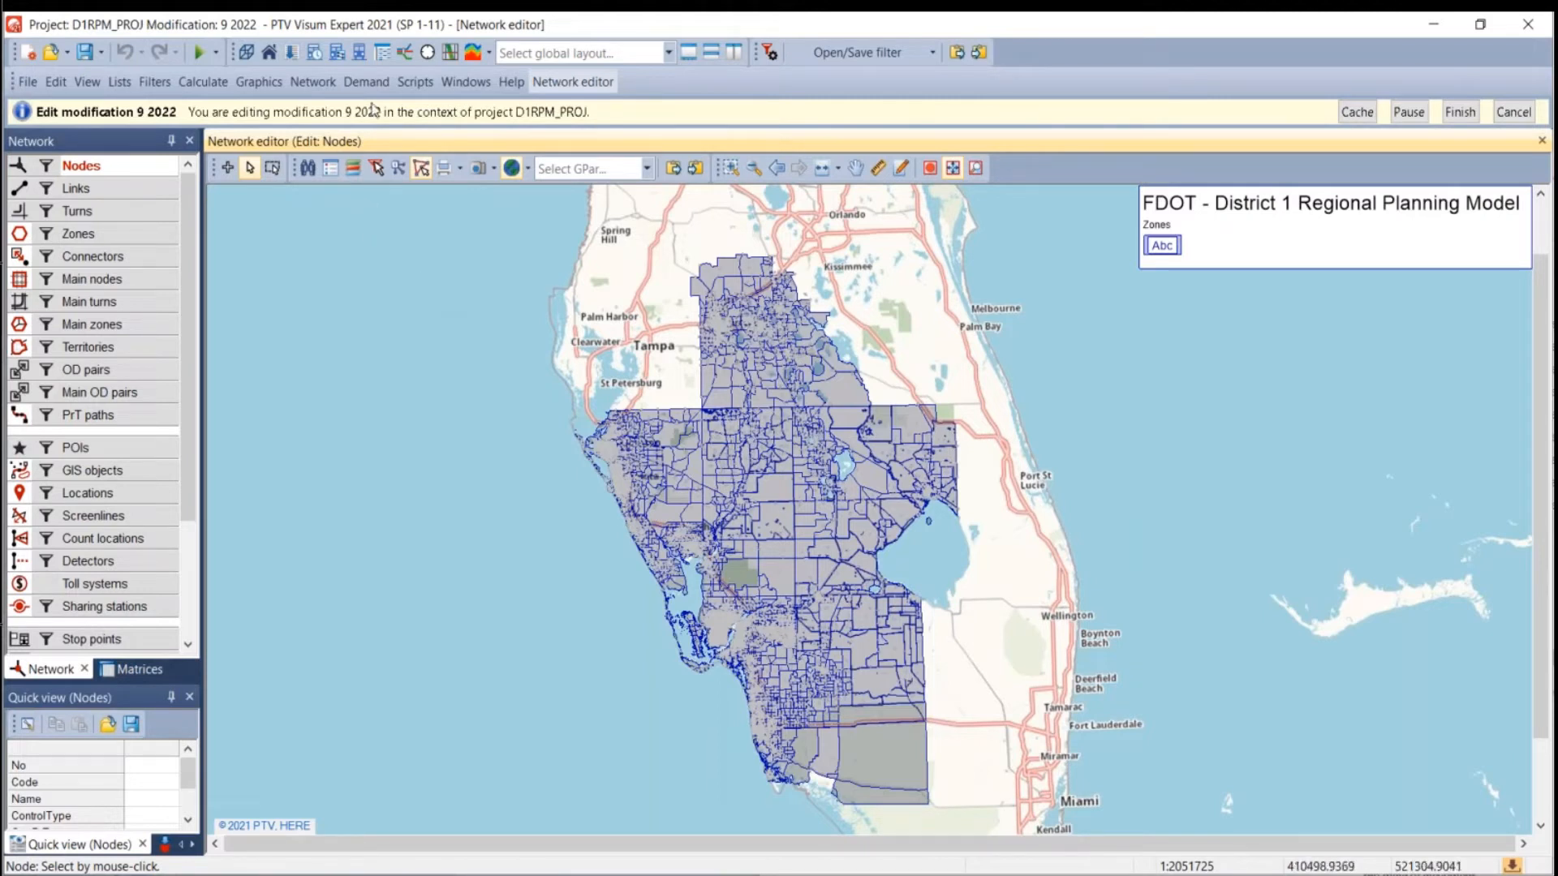
left_click(315, 82)
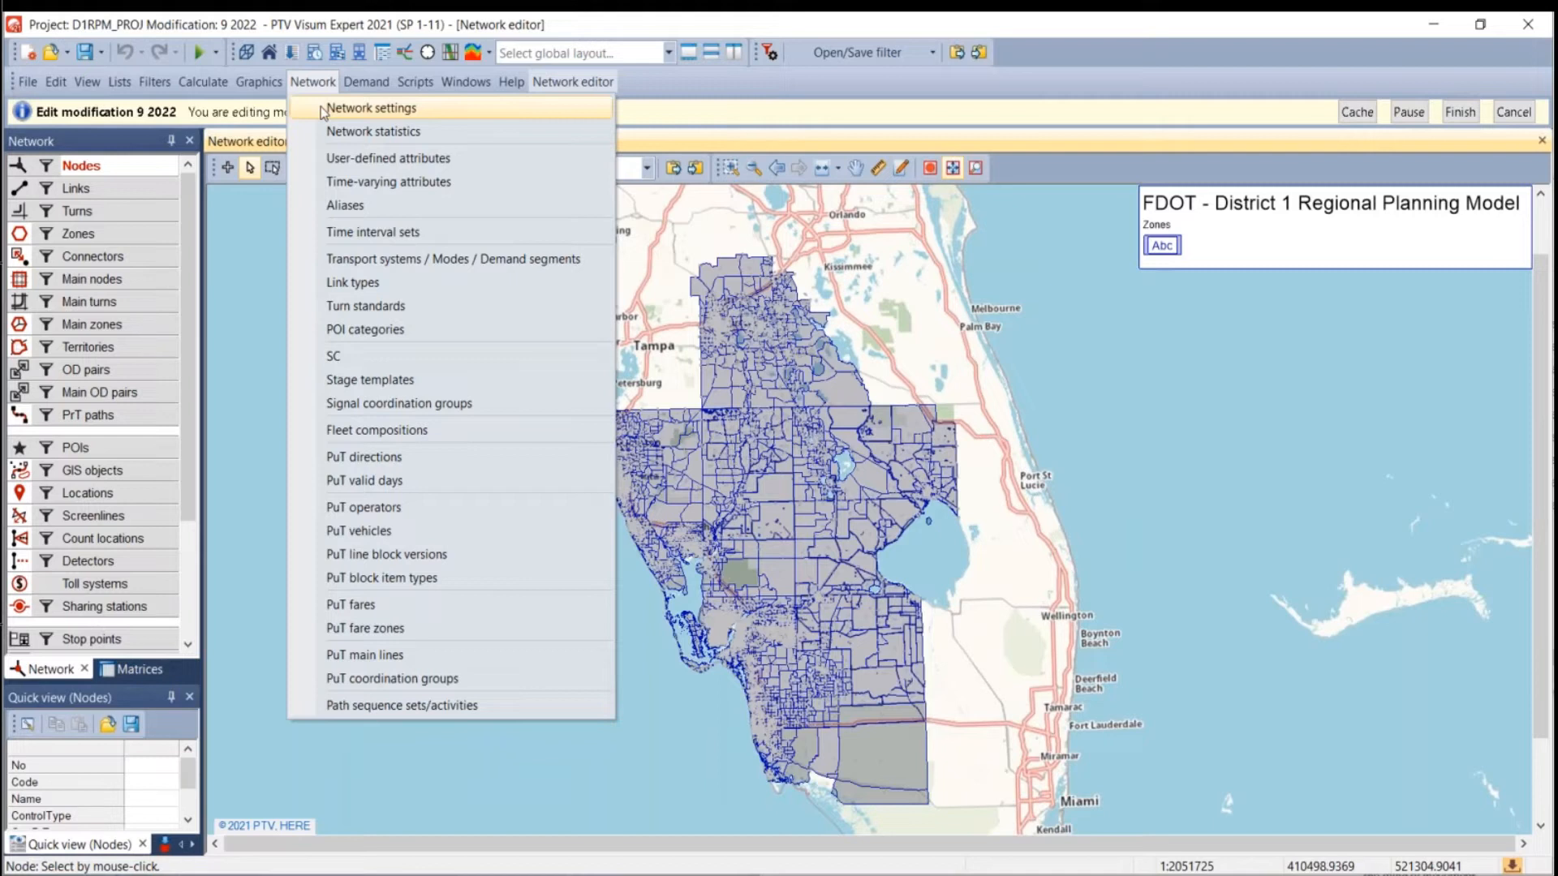
left_click(324, 109)
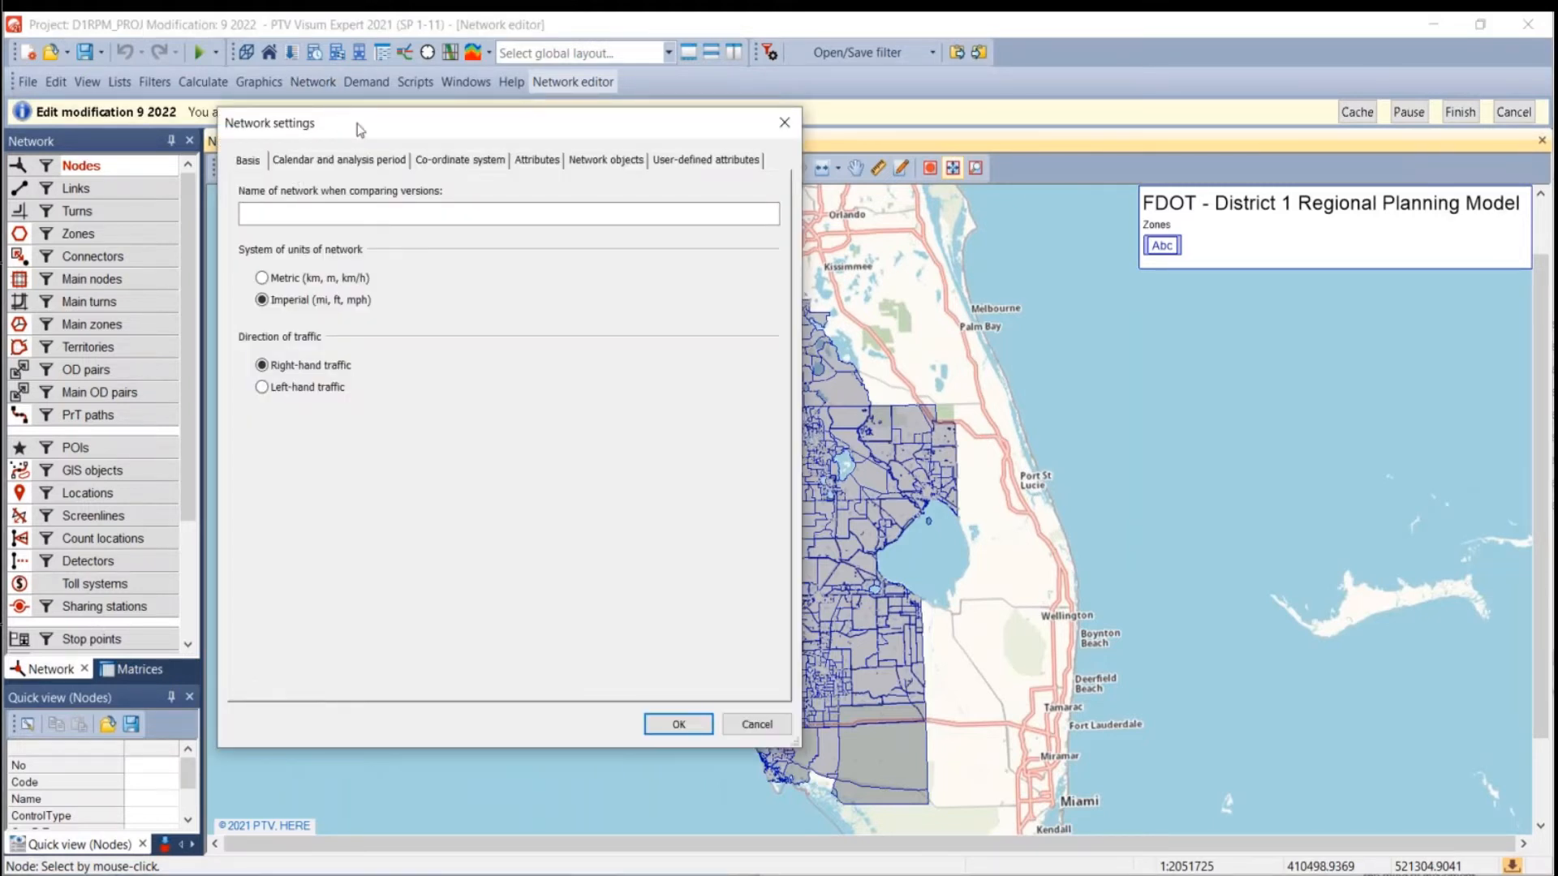
left_click_drag(373, 129, 844, 138)
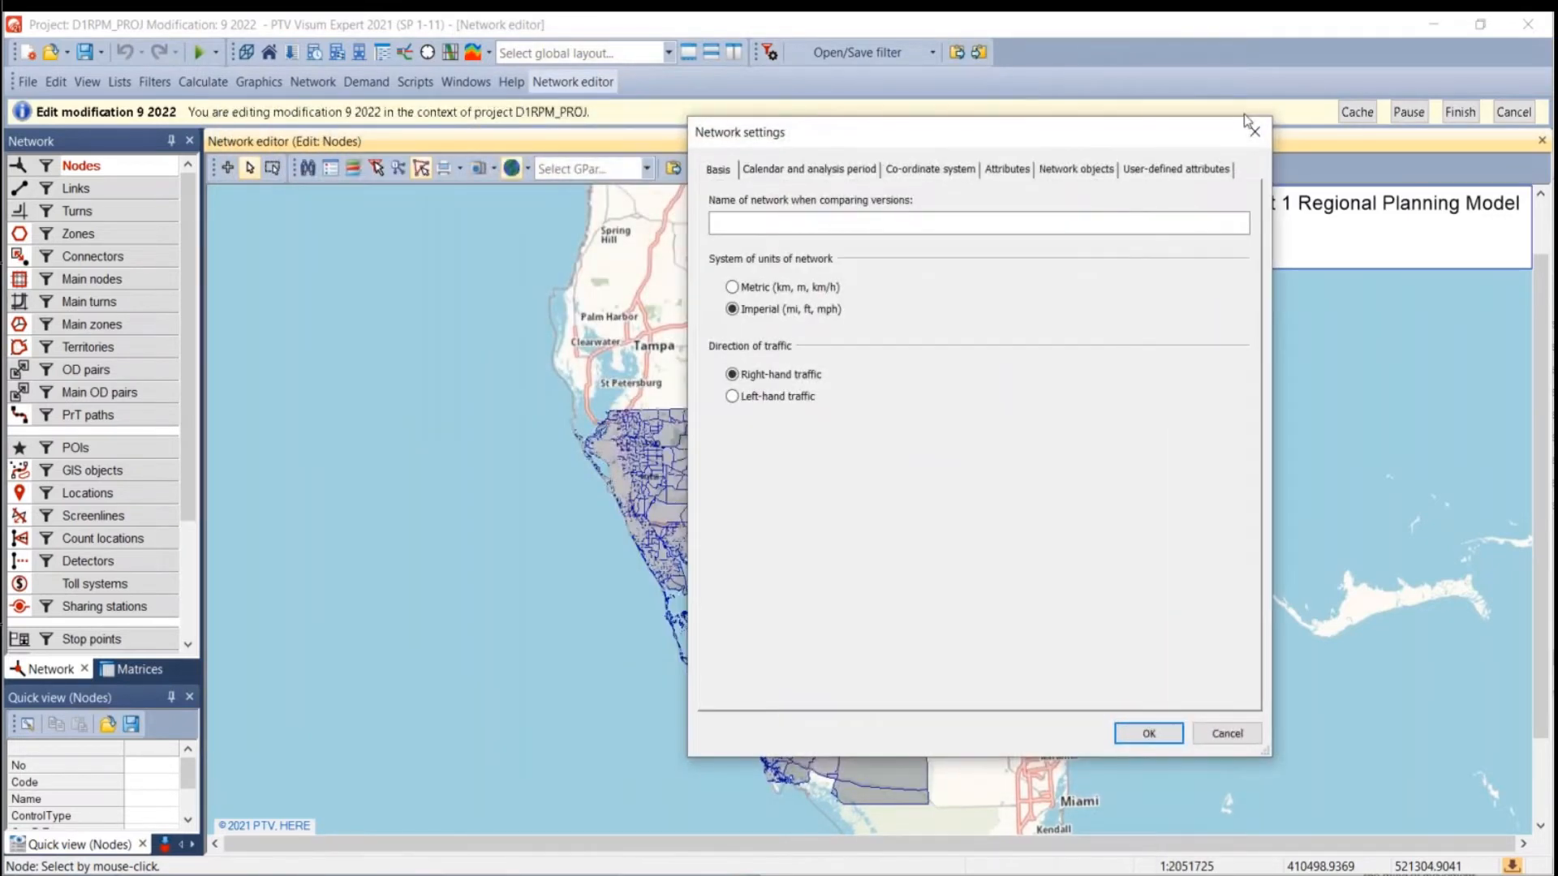
left_click(1237, 130)
Review the network settings, examining the coordinate system and showing all user-defined attributes, and leave without applying changes.
left_click(312, 82)
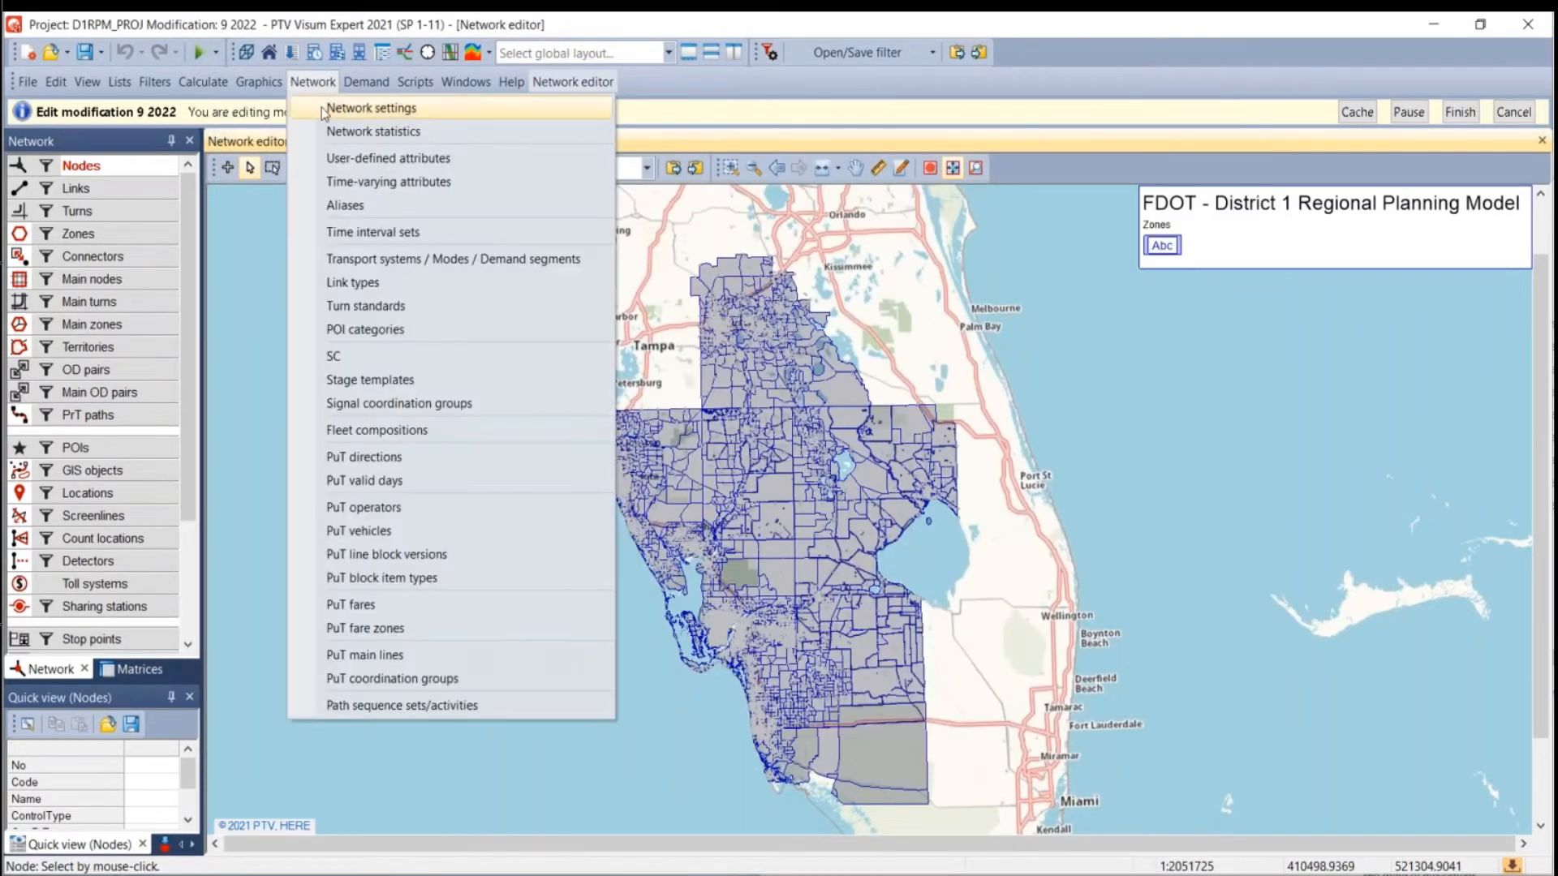
left_click(323, 113)
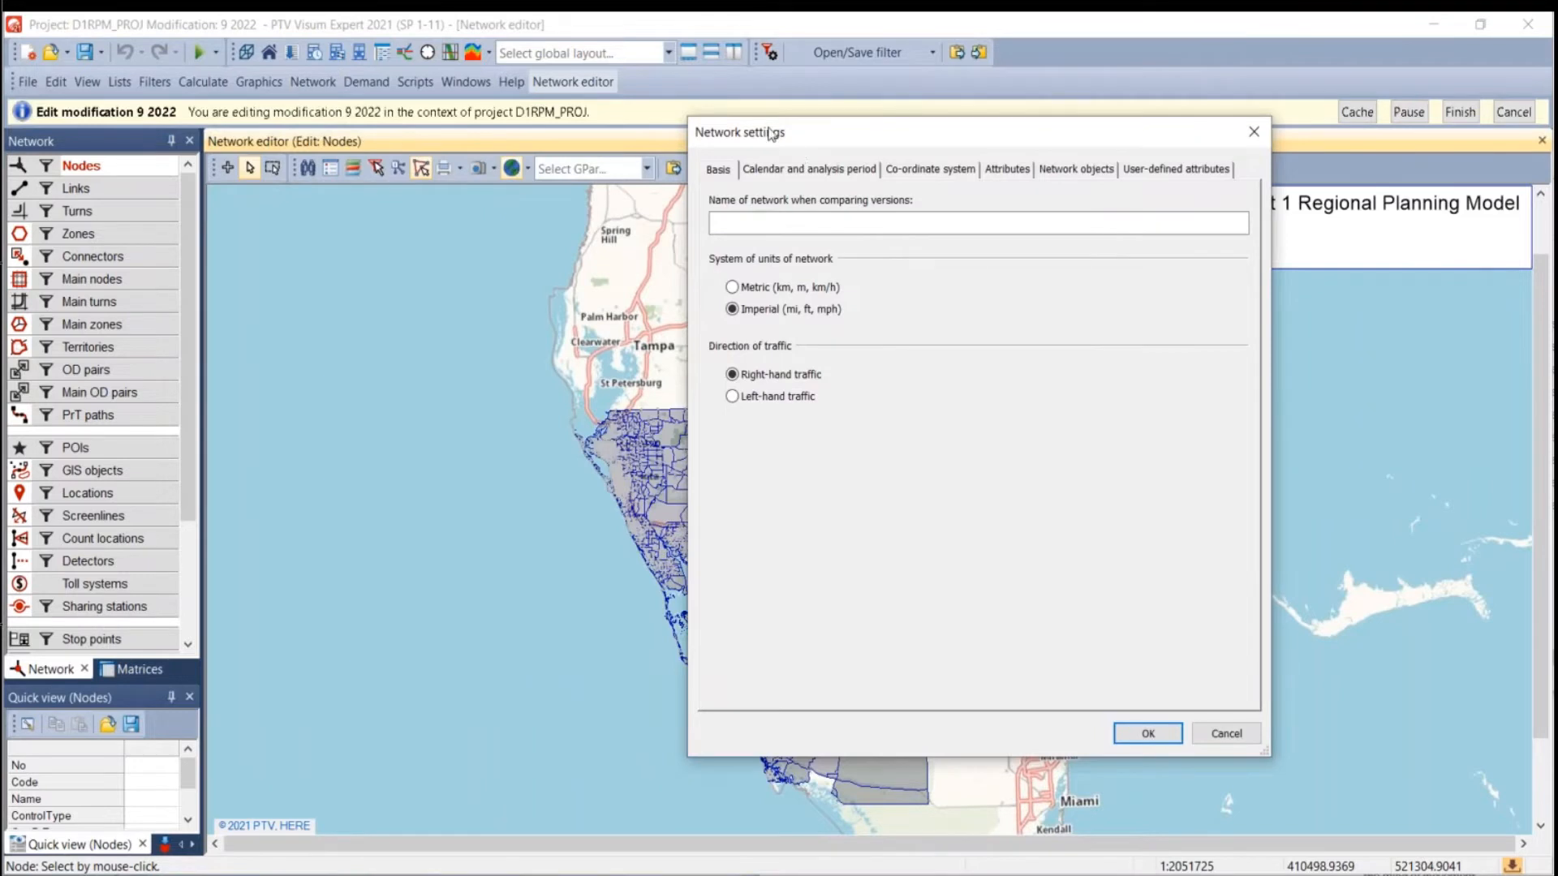
left_click_drag(782, 138, 476, 181)
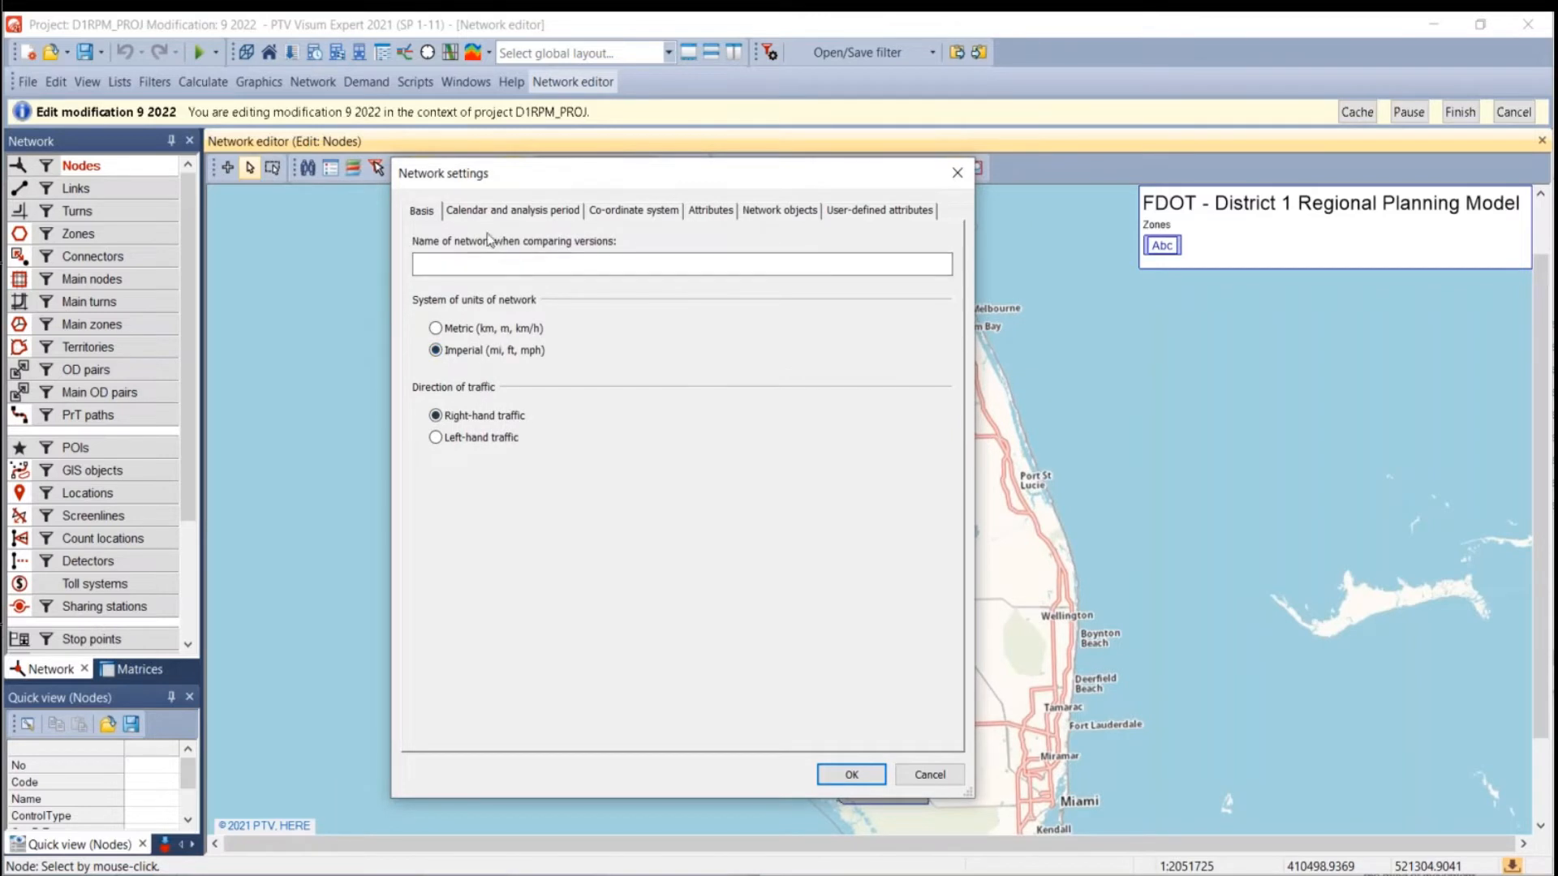
left_click(535, 212)
left_click(614, 215)
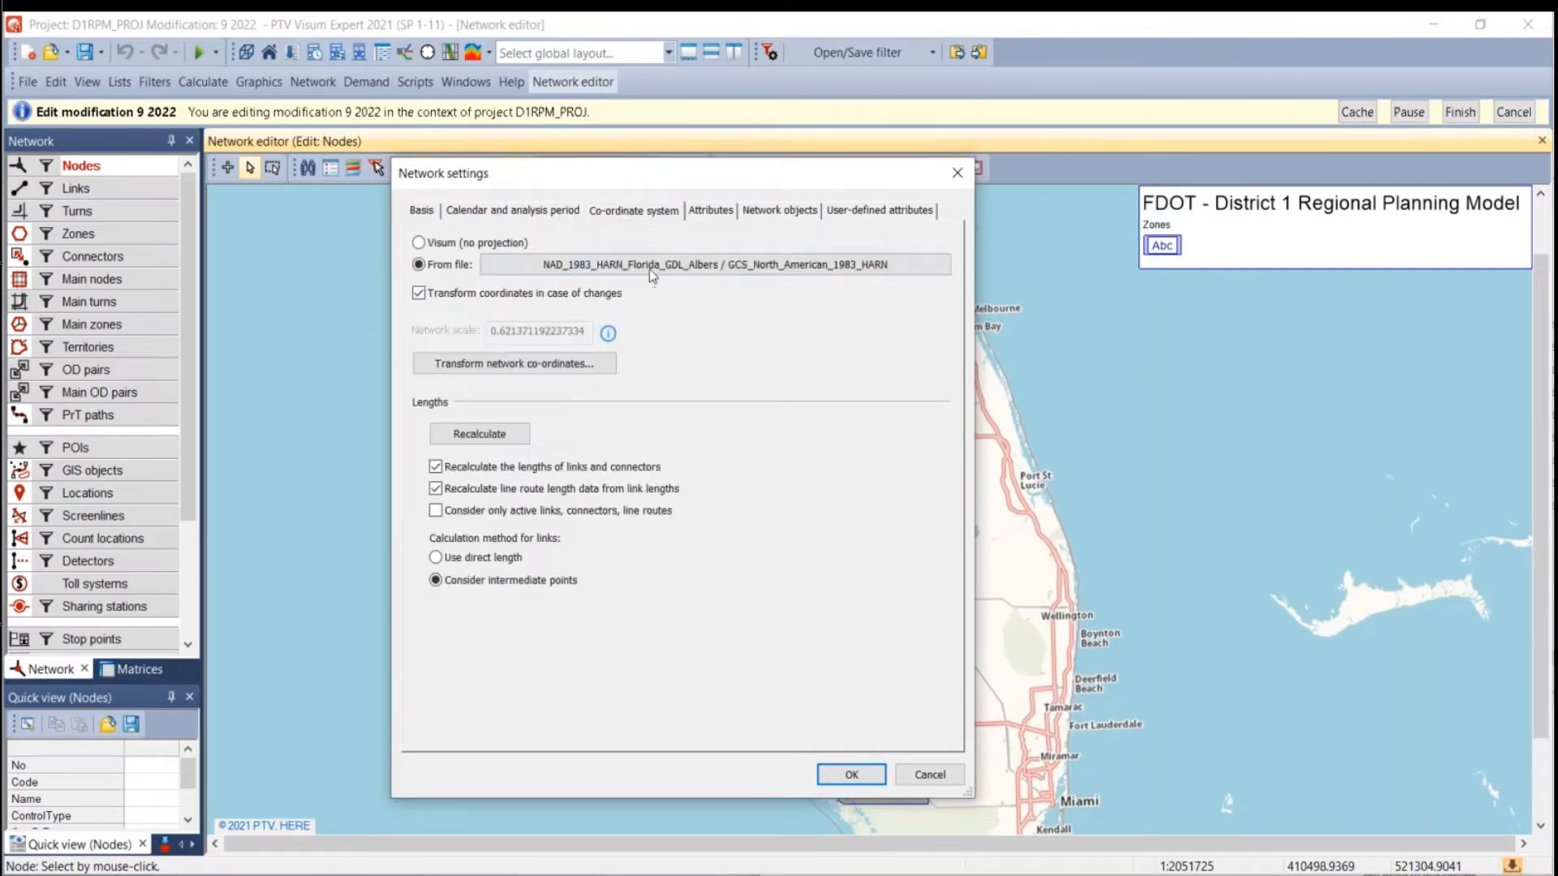
left_click(847, 212)
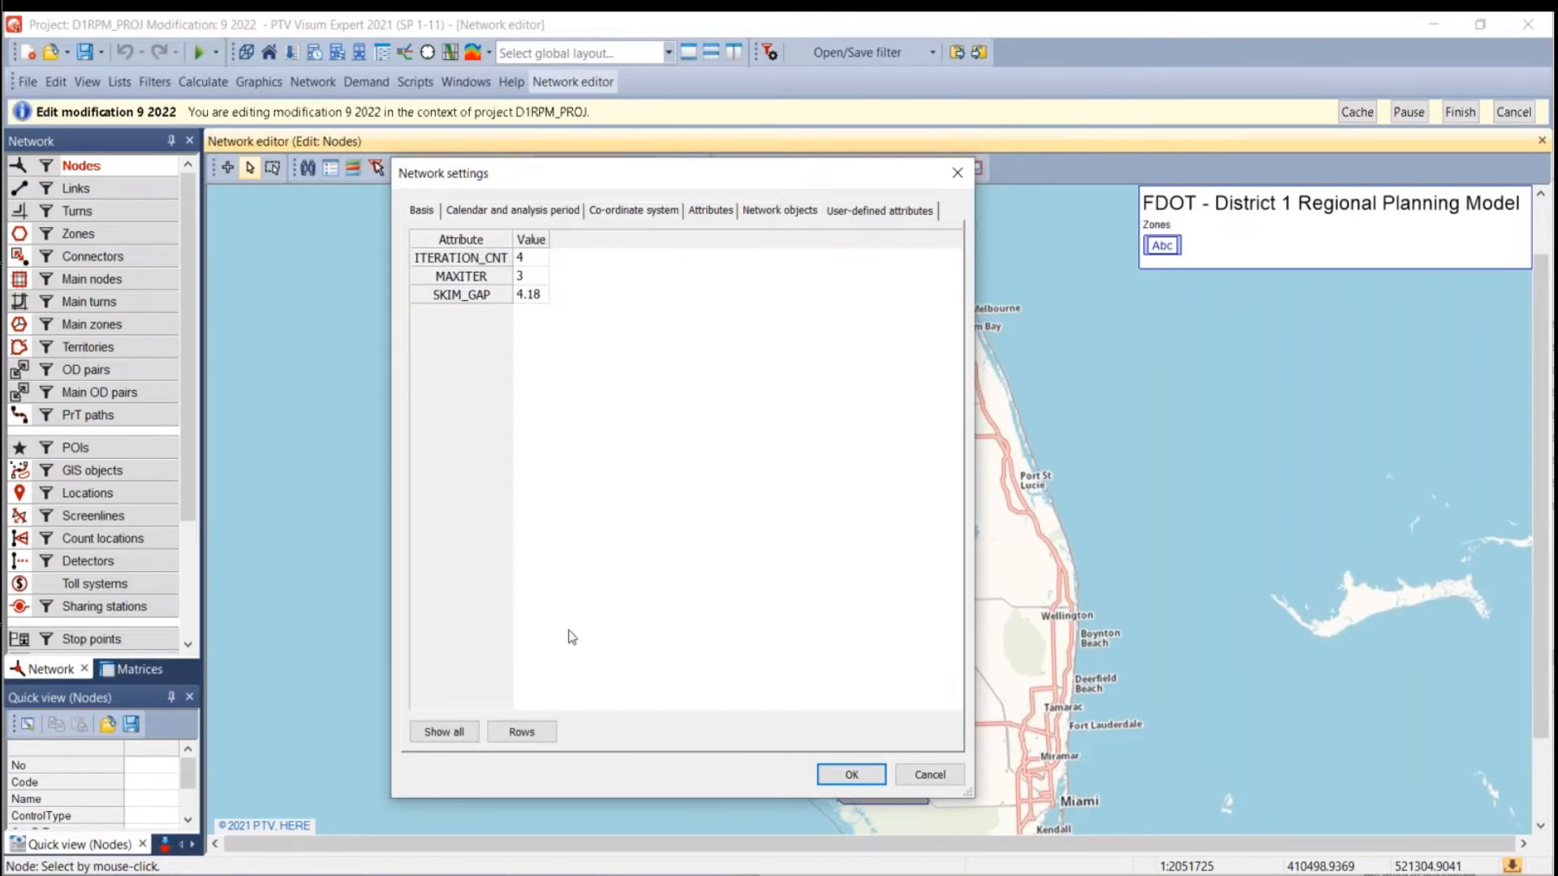
left_click(439, 734)
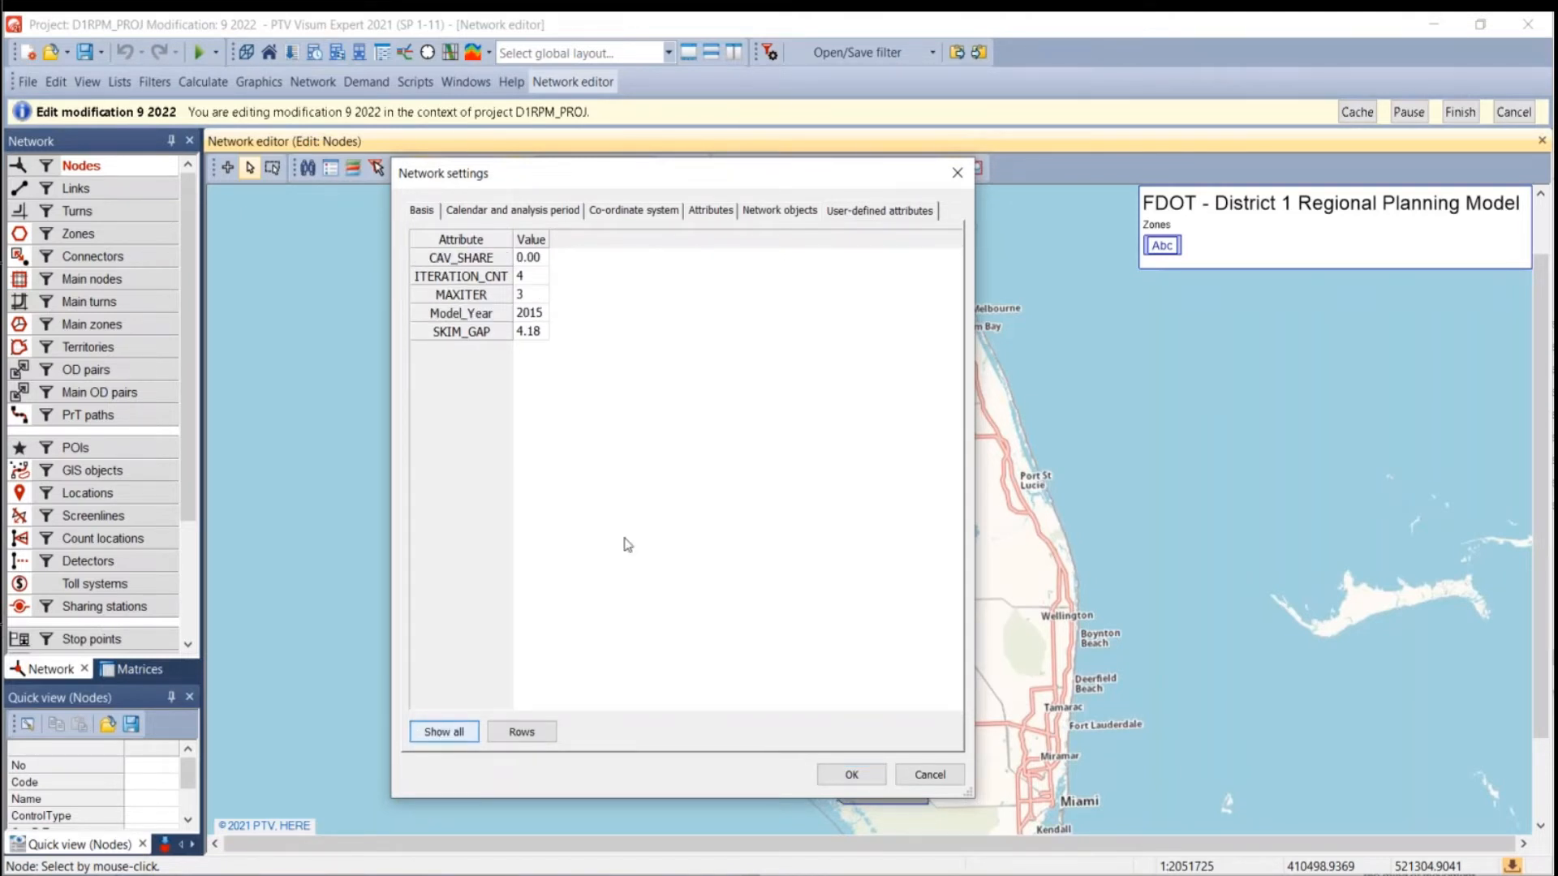
left_click(930, 776)
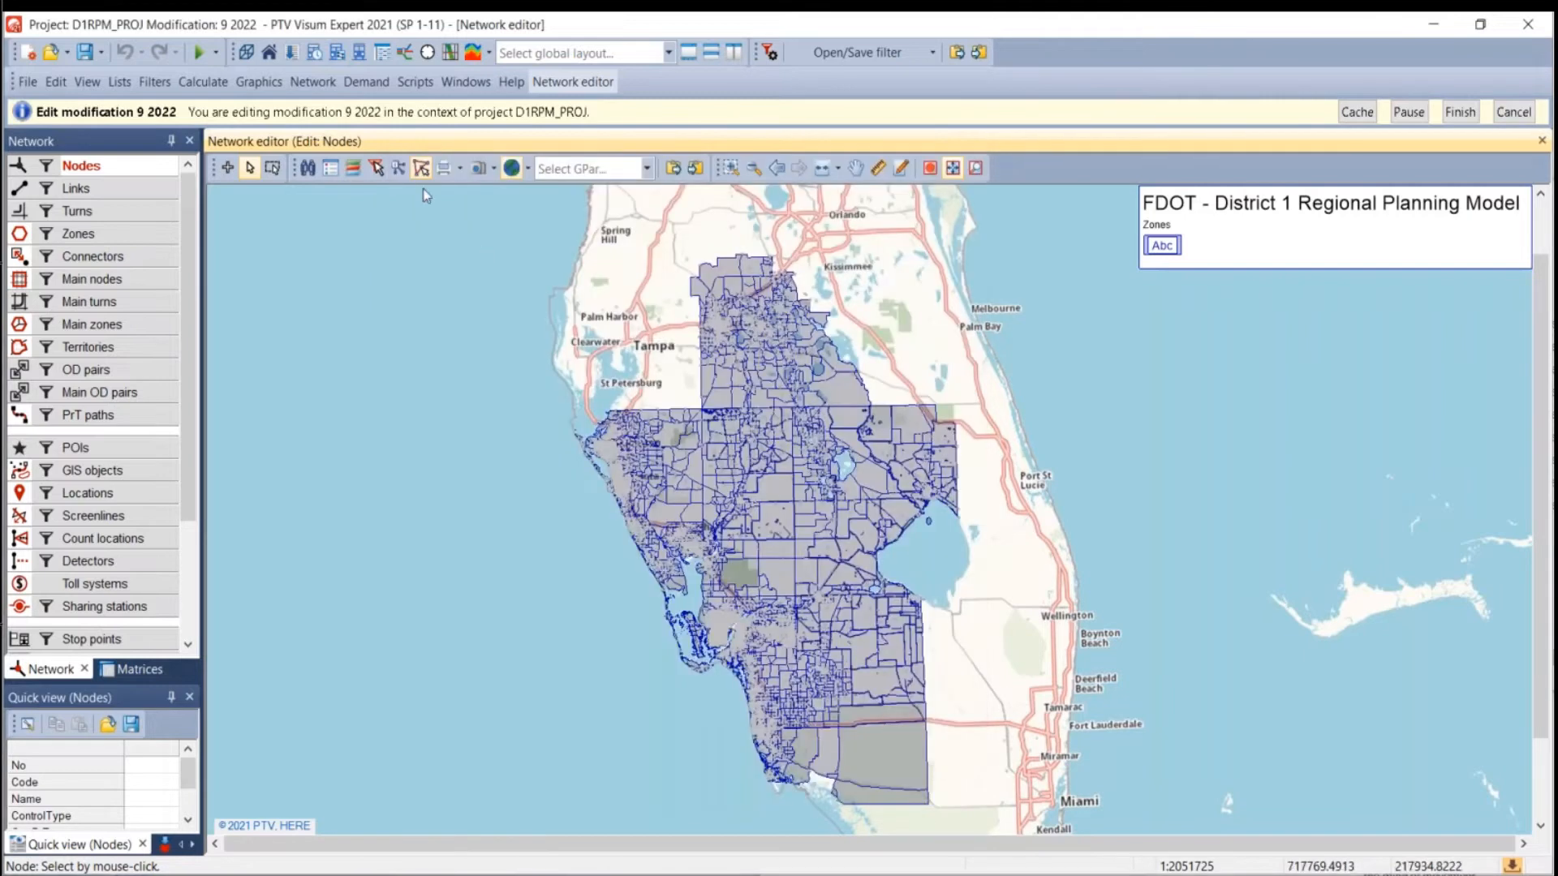
Reopen the network settings and check Model_Year in the row selection of the user-defined attributes.
left_click(371, 108)
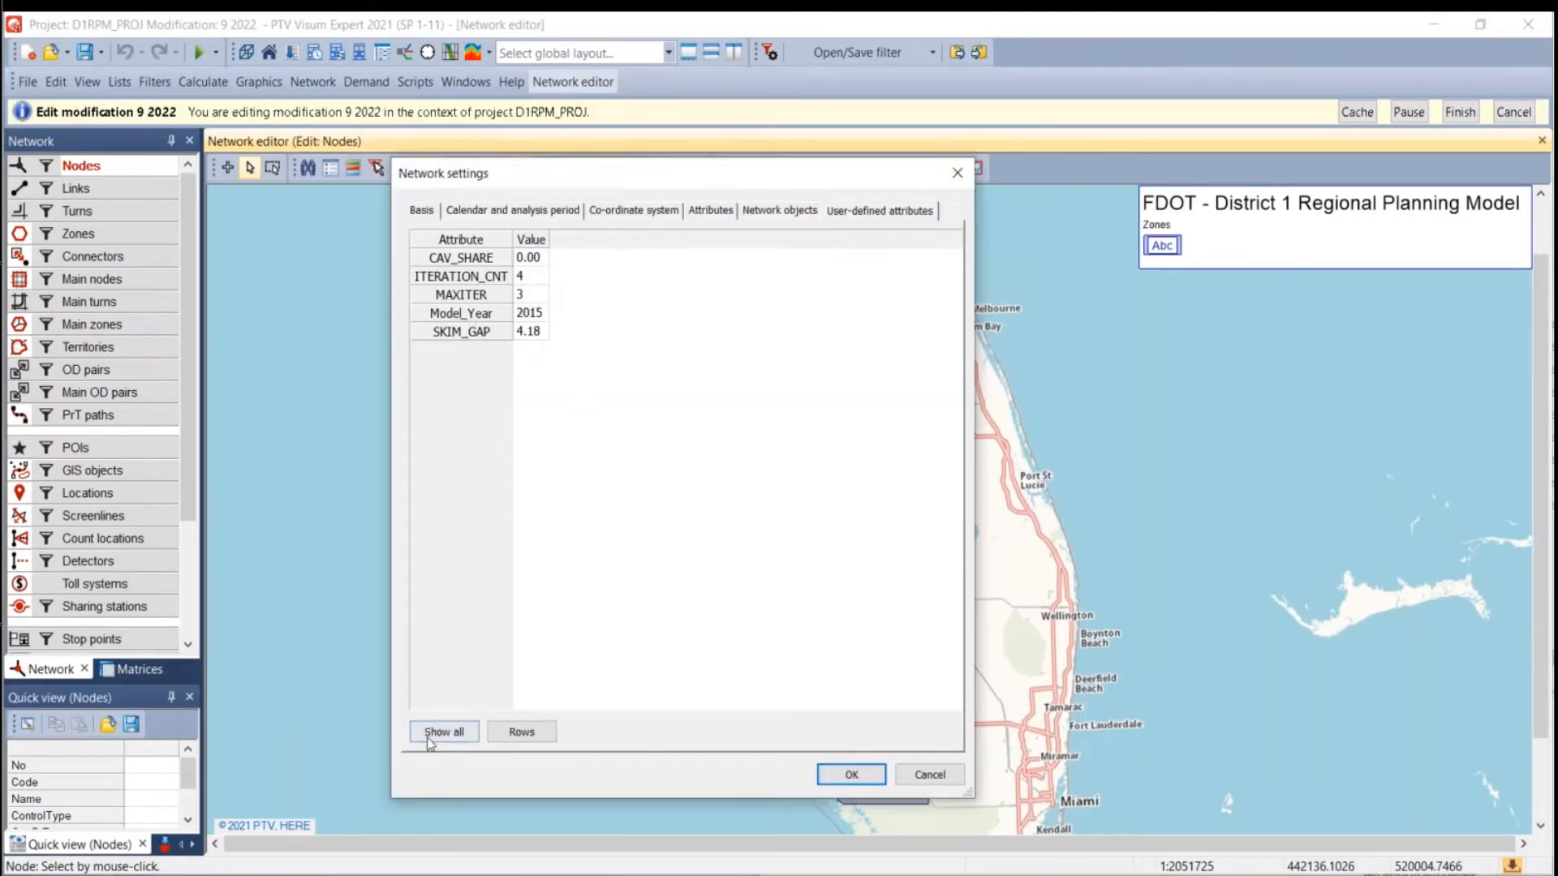
left_click(522, 733)
left_click(439, 288)
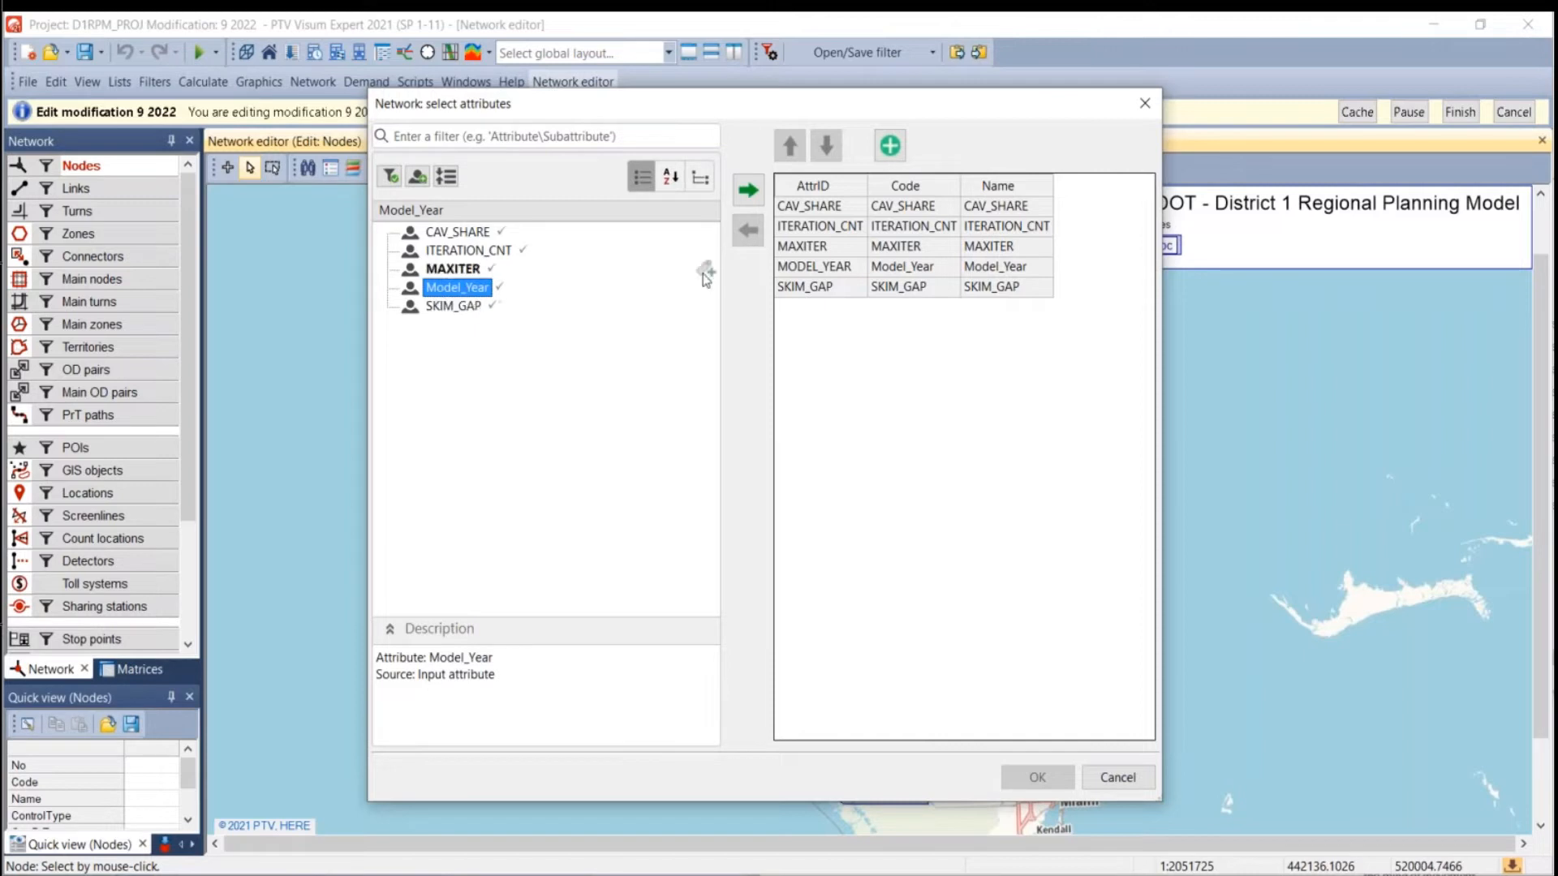
left_click(1040, 776)
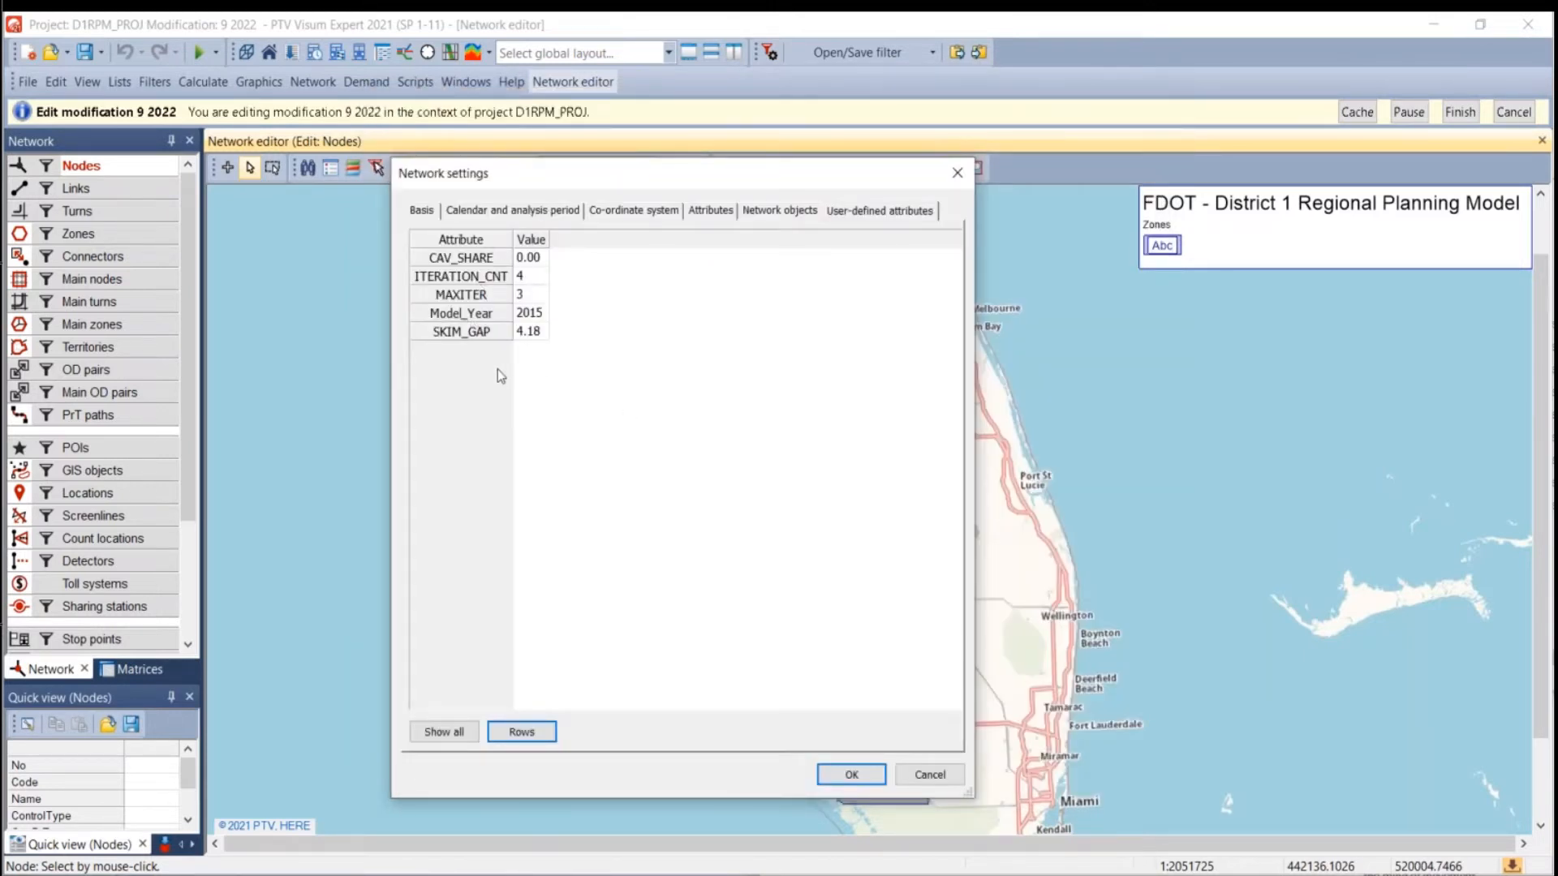
Move the Model_Year row to the end of the displayed user-defined network attributes.
left_click(512, 733)
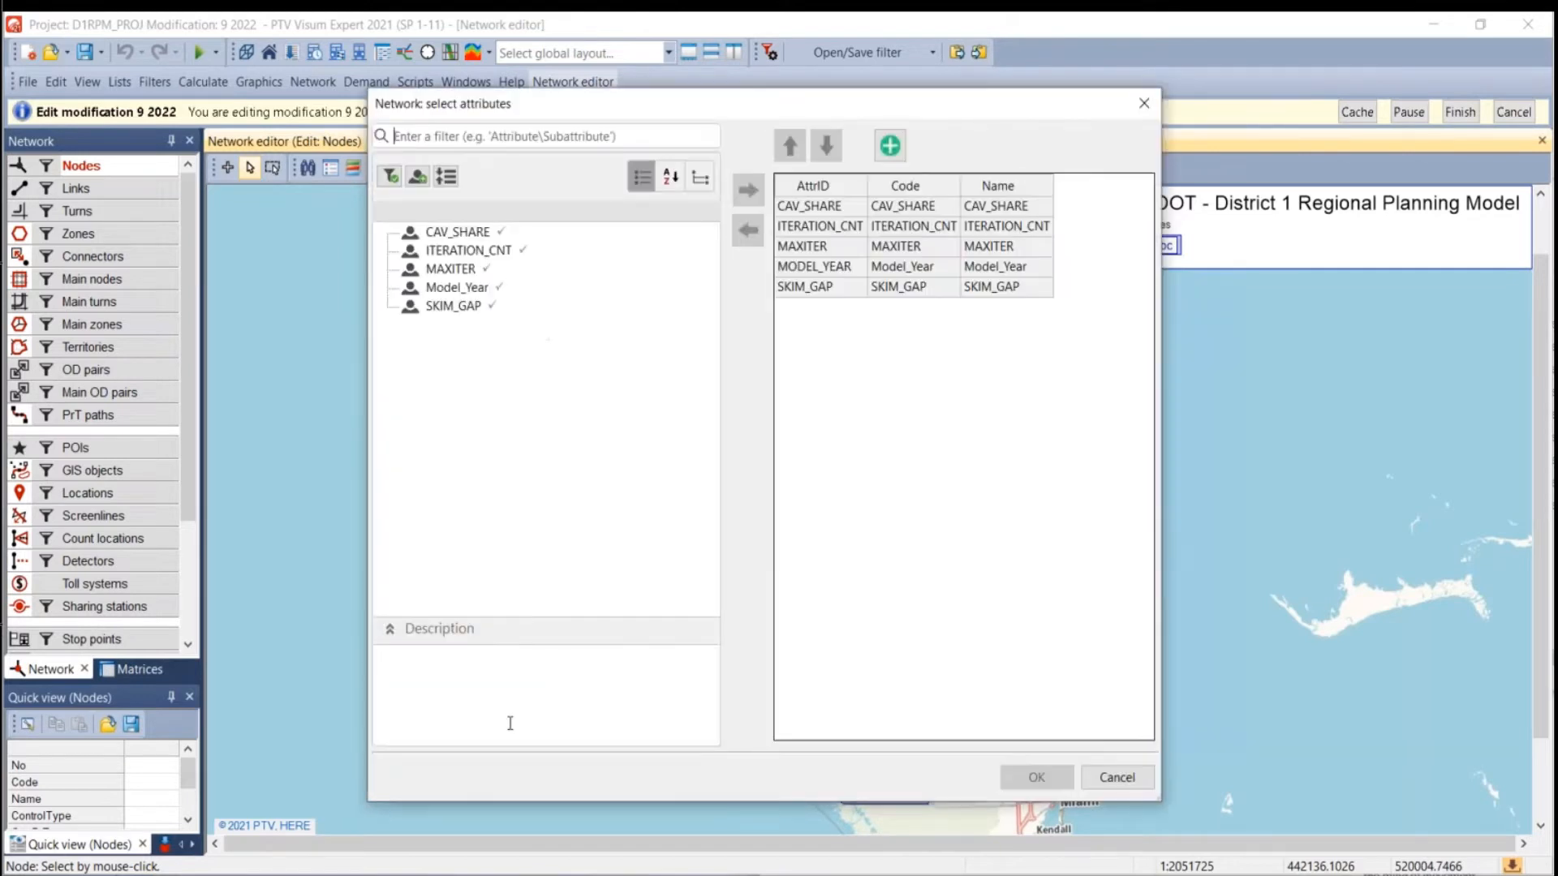
left_click(454, 290)
left_click(799, 268)
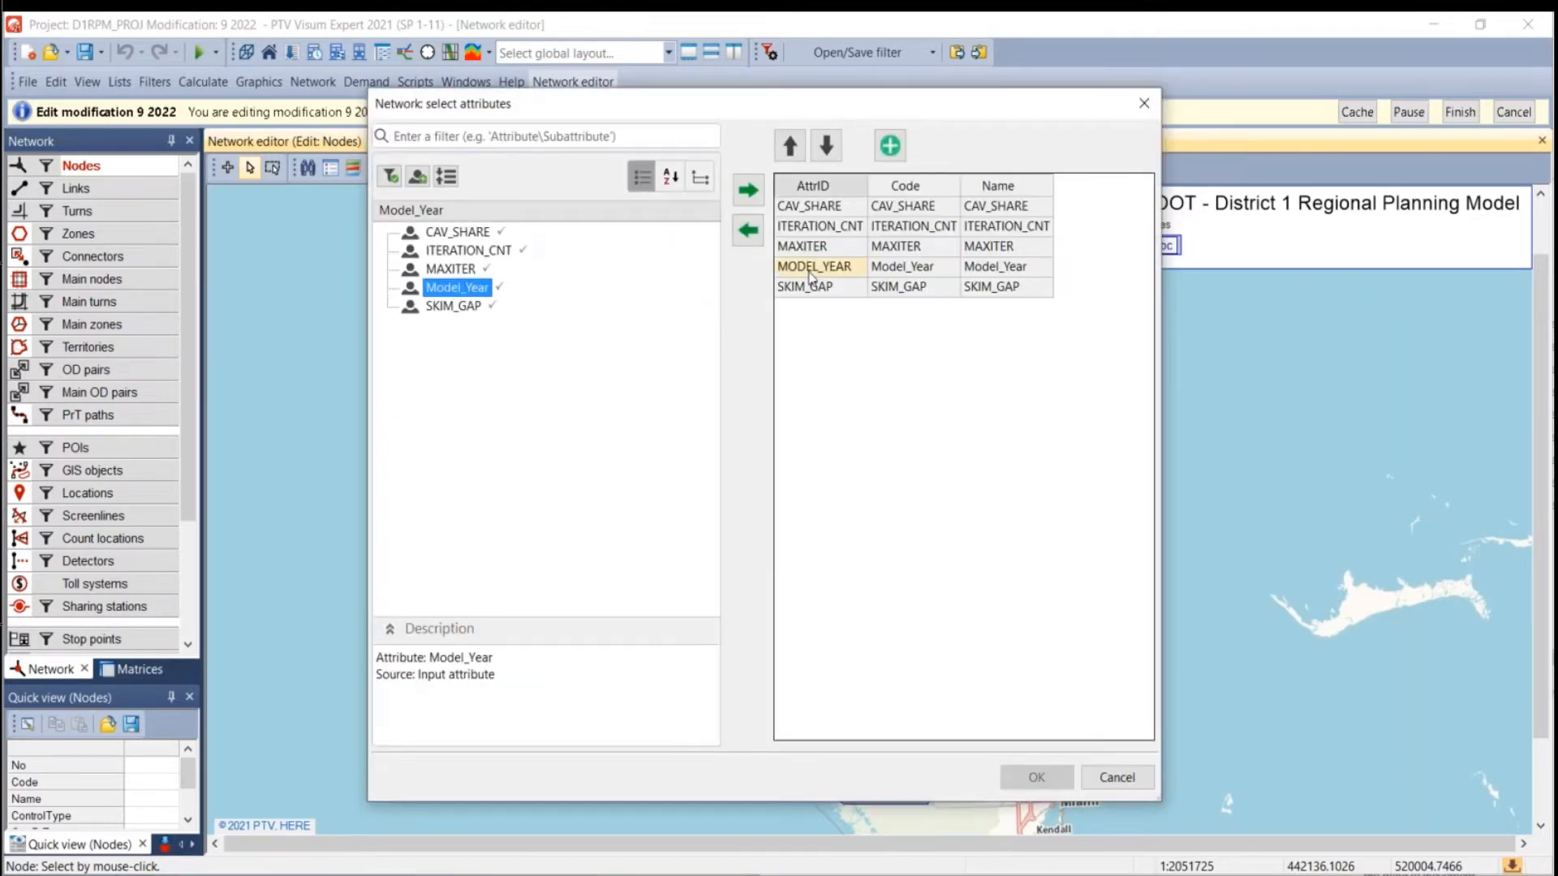
left_click(790, 147)
left_click(790, 147)
left_click(790, 146)
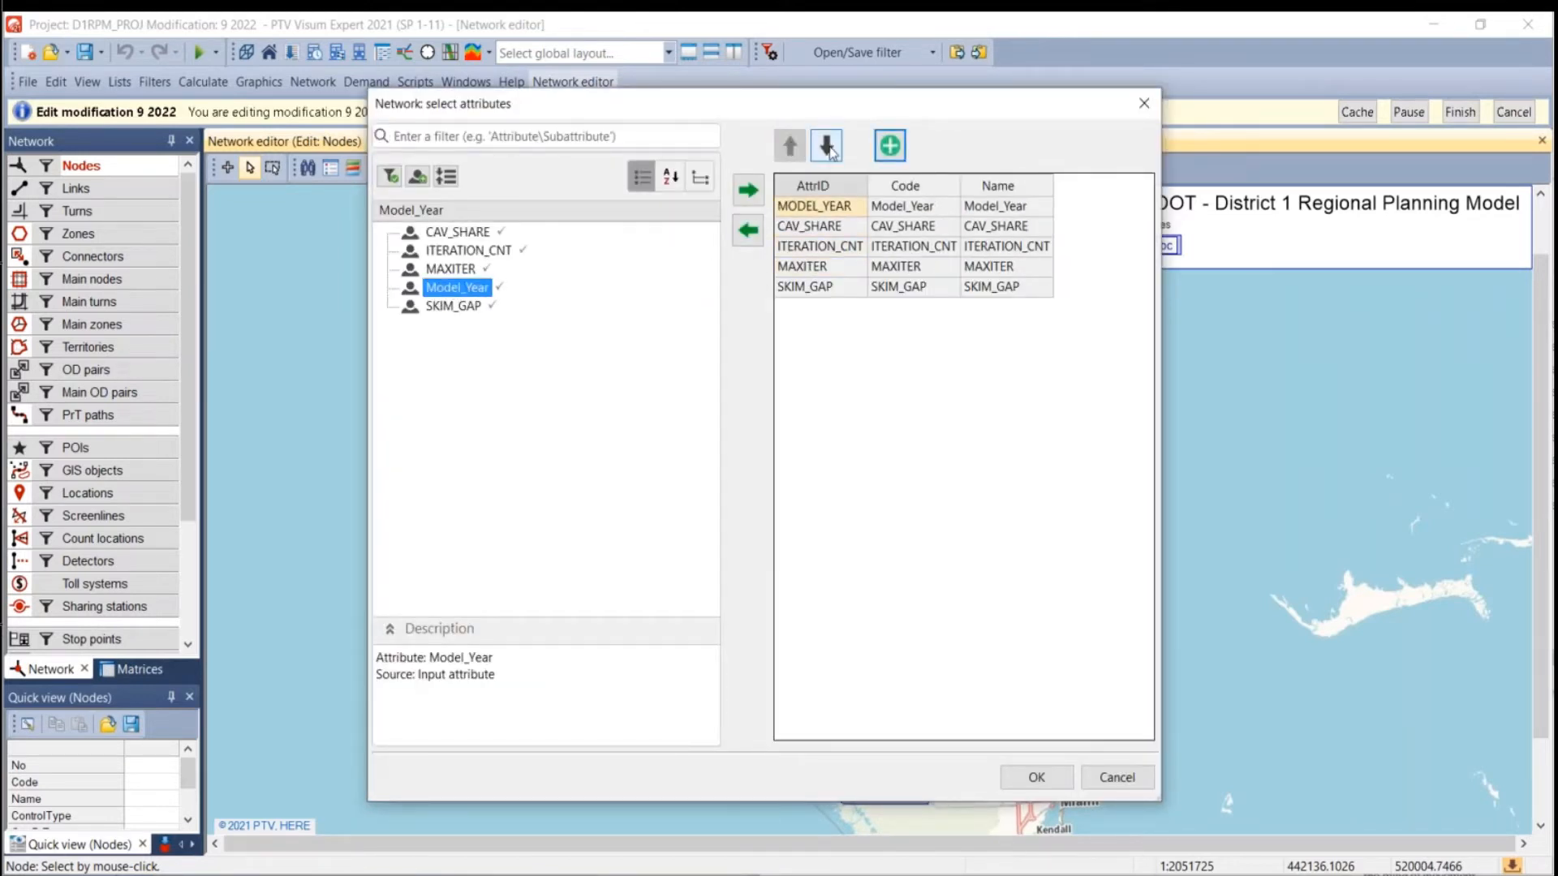
left_click(827, 147)
left_click(827, 148)
left_click(826, 148)
left_click(827, 148)
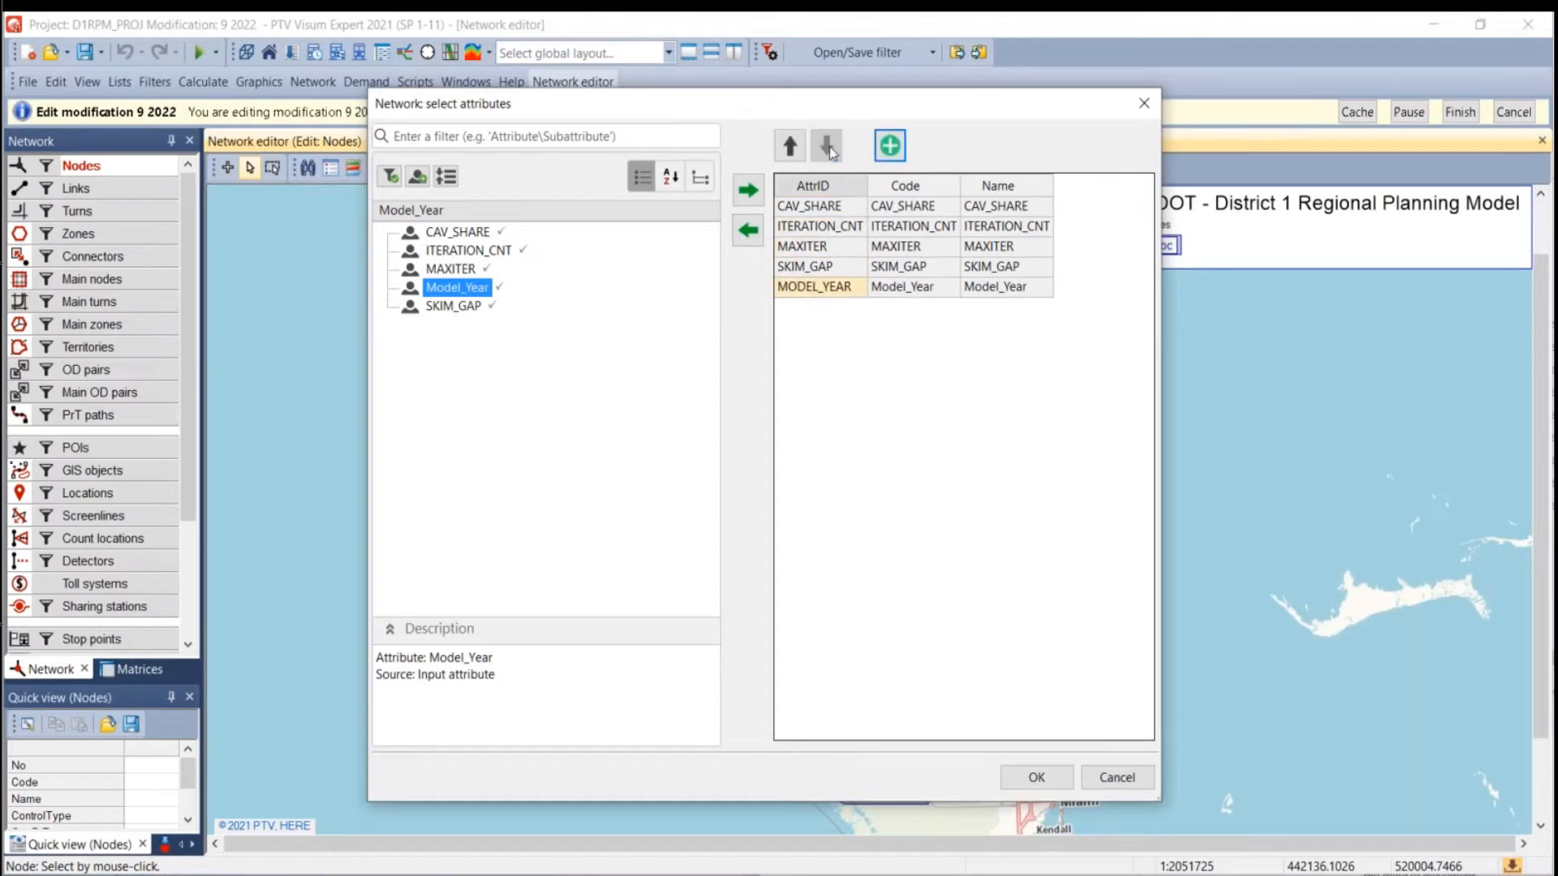
left_click(1024, 777)
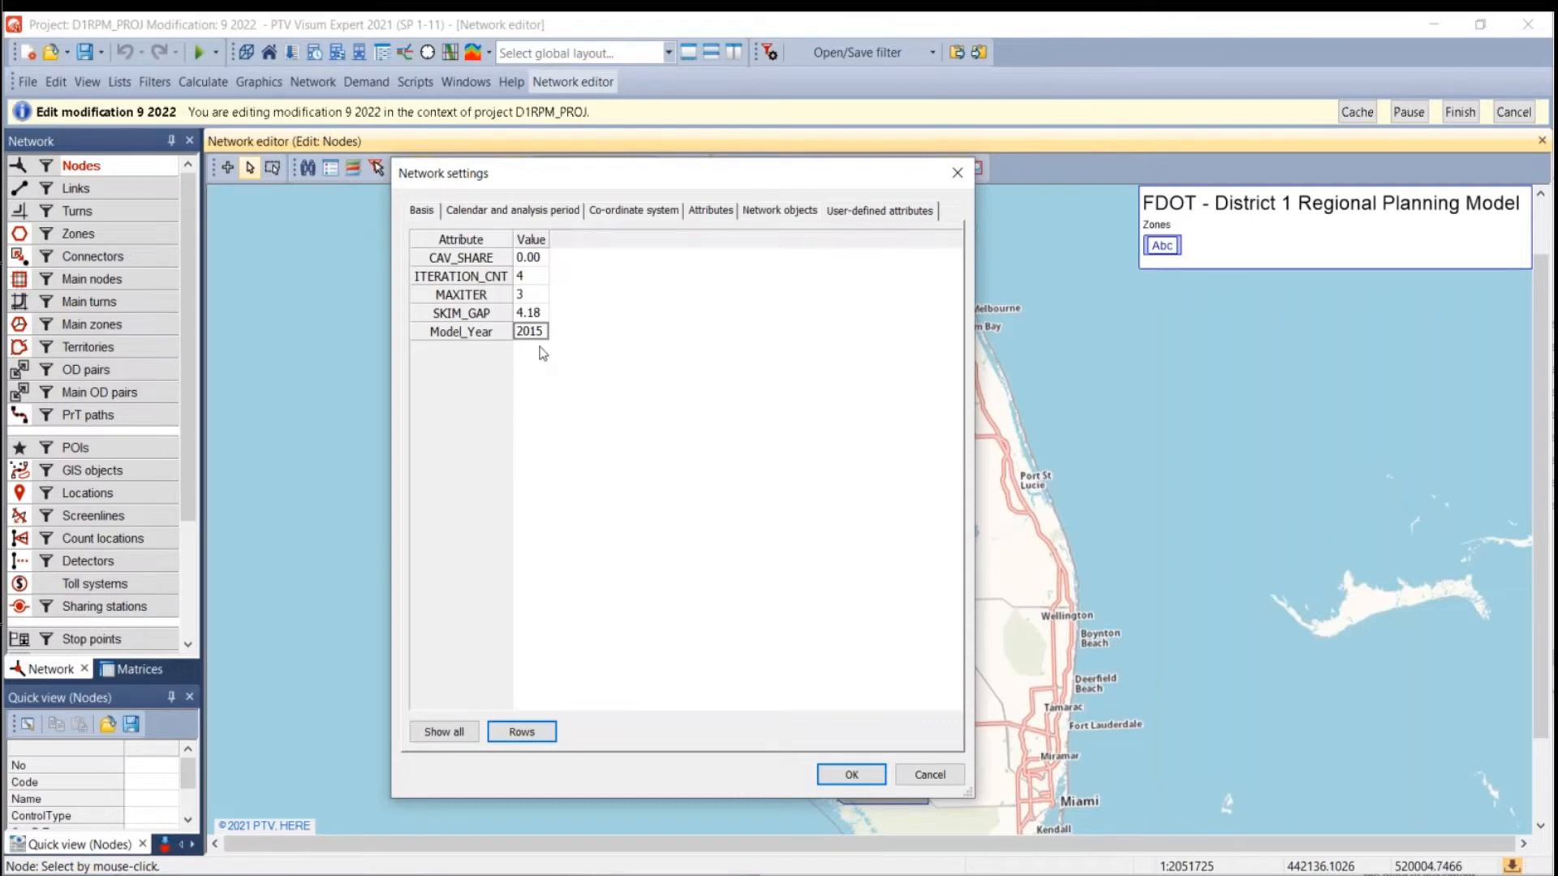
Set the Model_Year network attribute to 2022, show all attributes again, and apply the network settings.
type("2022")
left_click(448, 733)
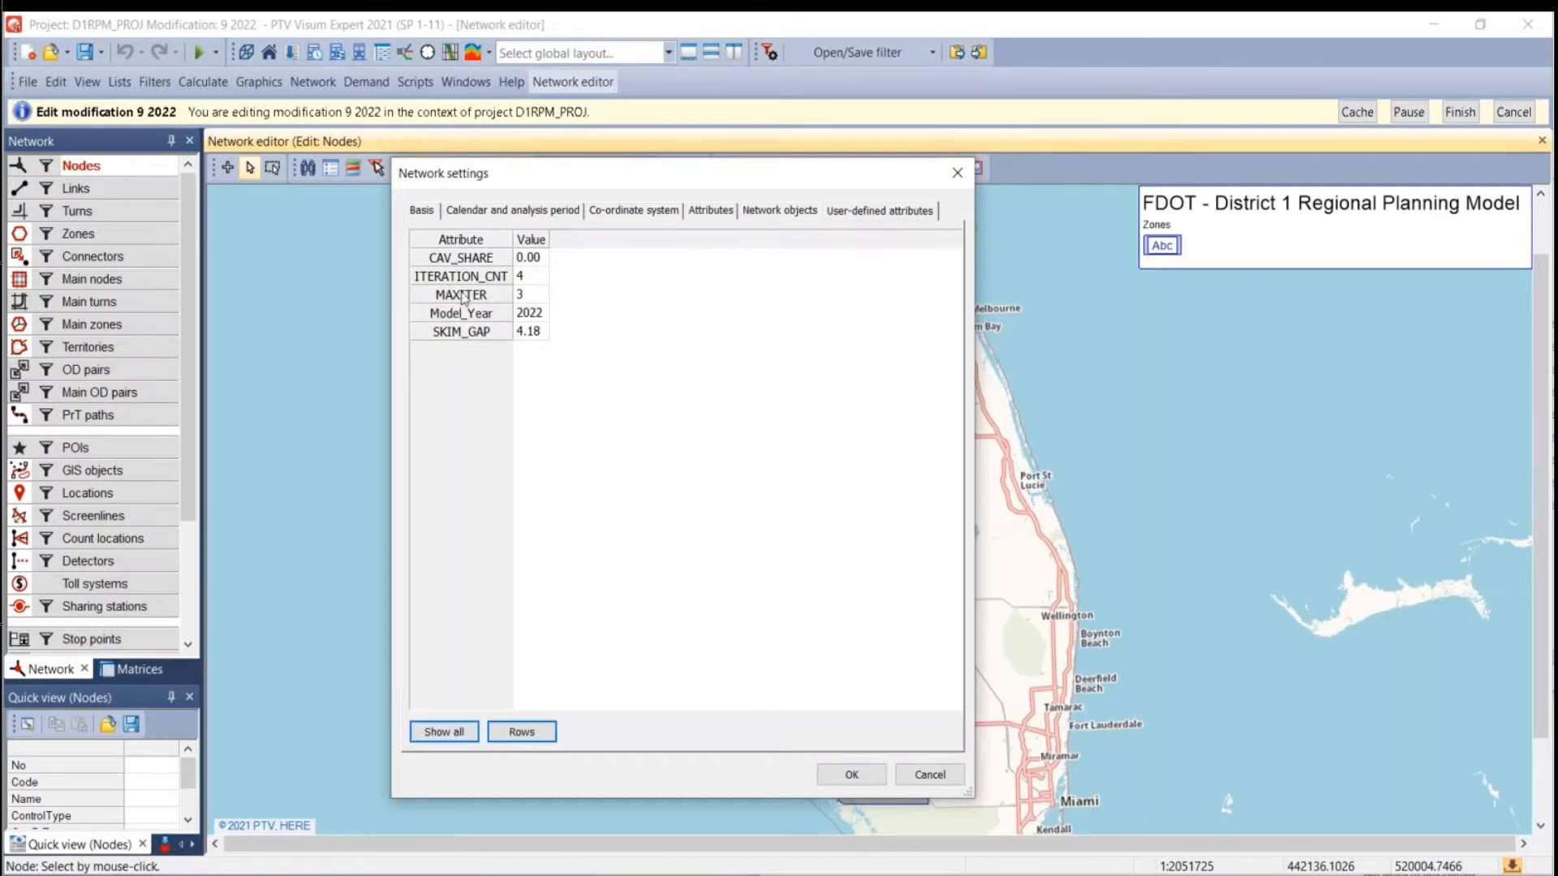
left_click(522, 733)
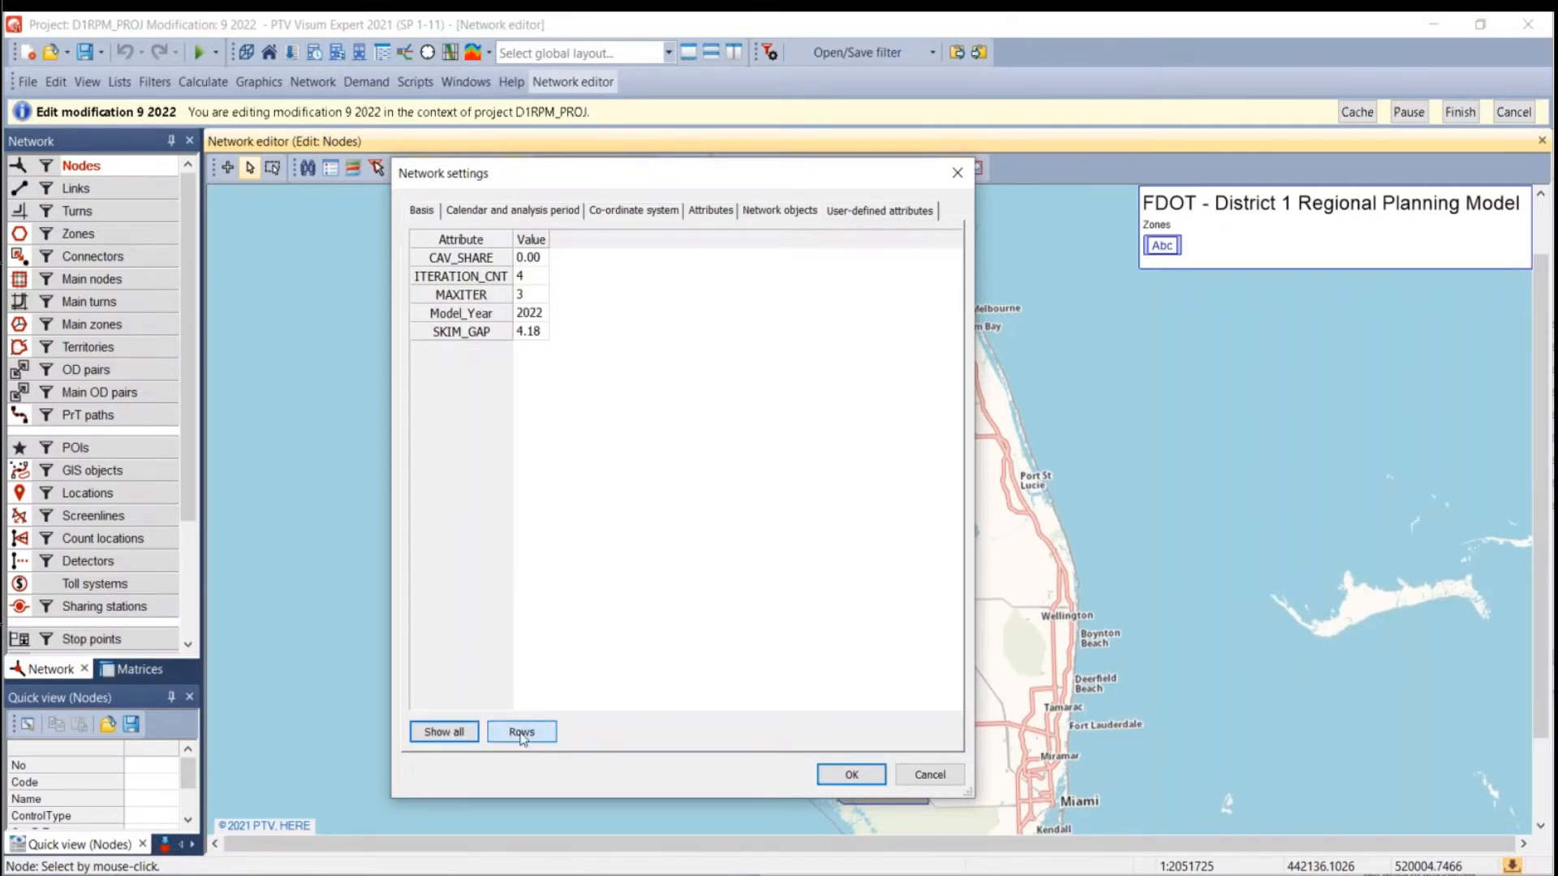
left_click(803, 273)
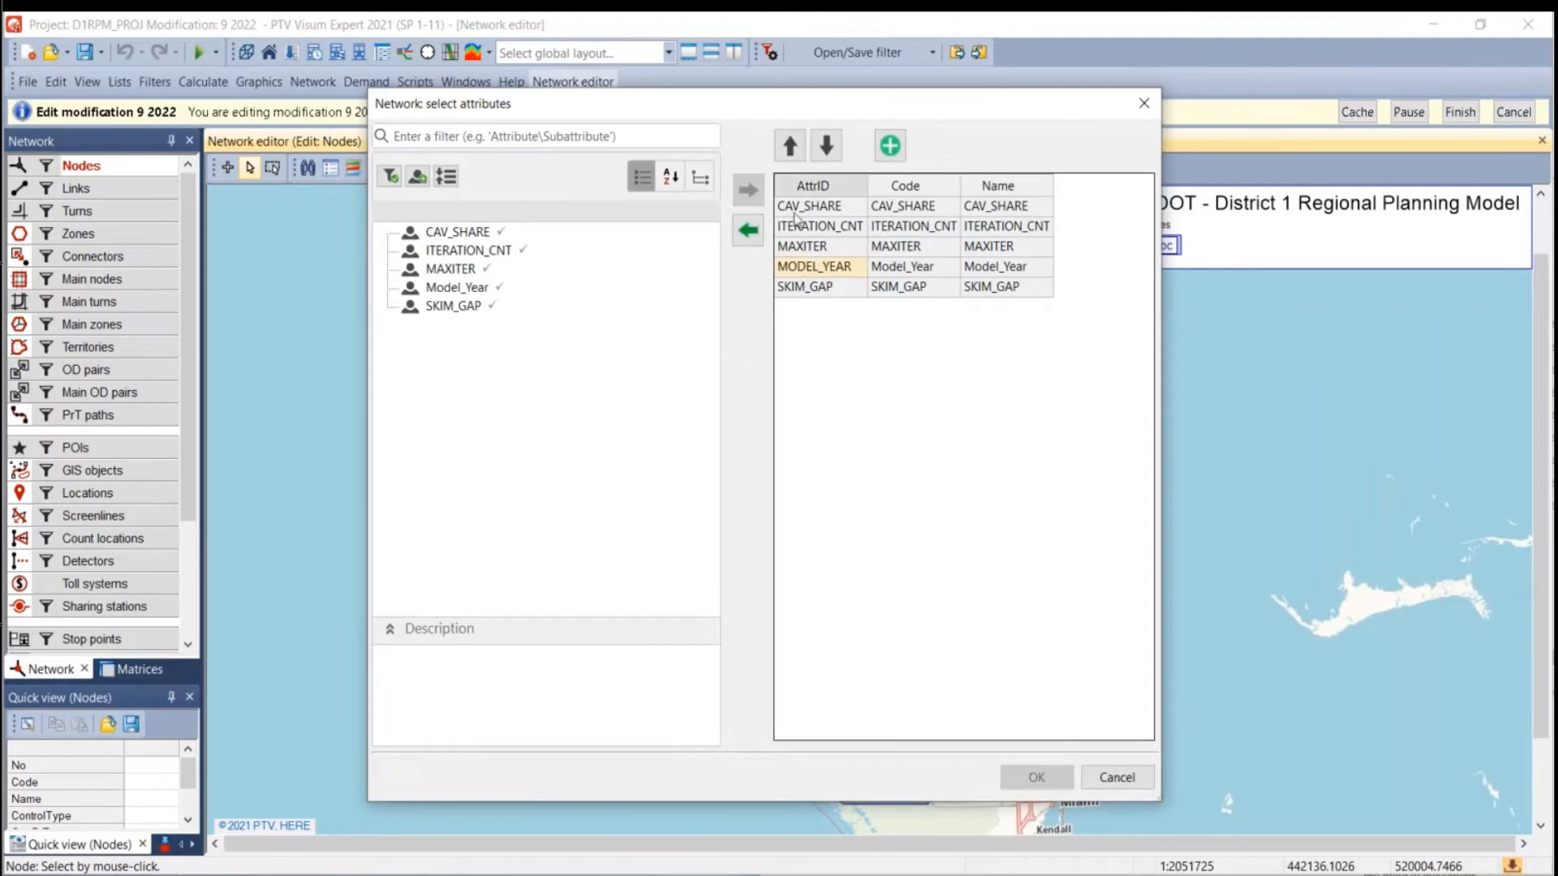
left_click(1118, 786)
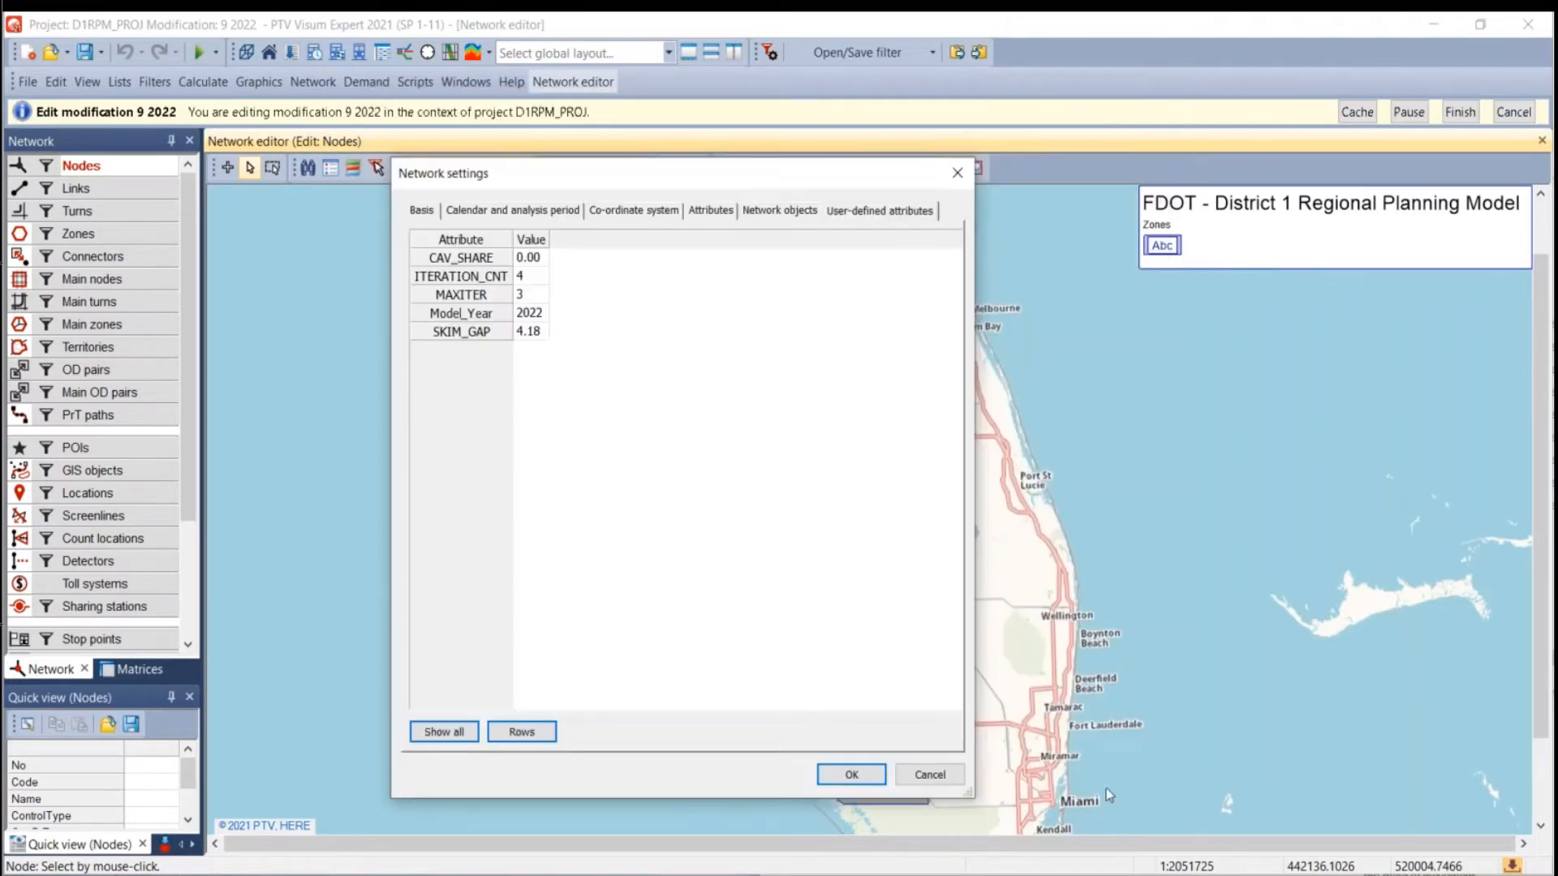
left_click(532, 316)
left_click(844, 774)
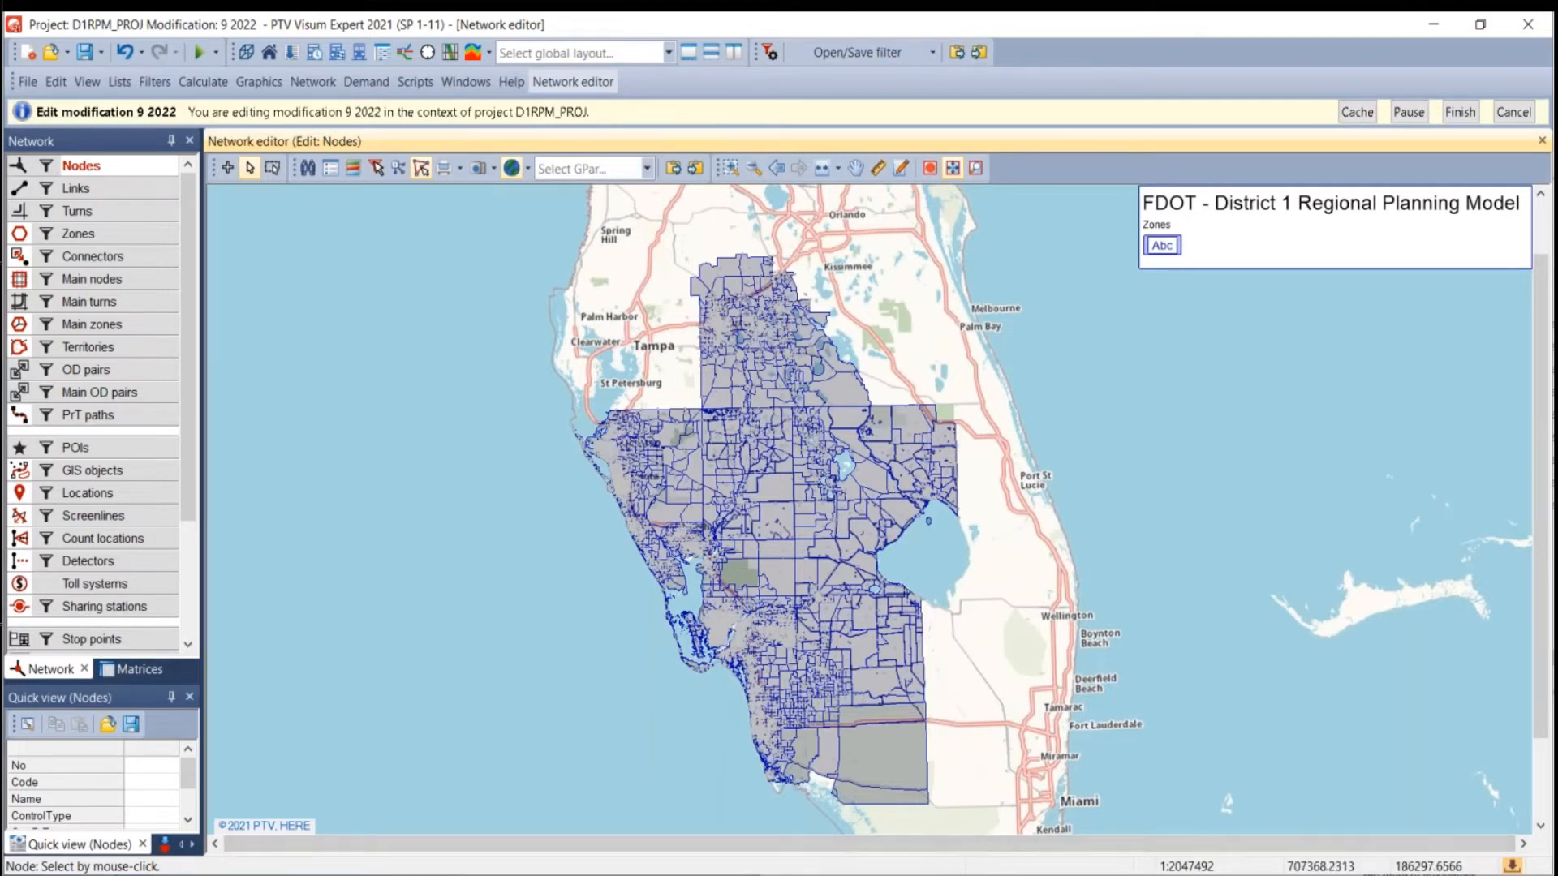
Switch to File Explorer and examine the Modifications, D1RPM_PROJ and SharedData folders, ending in the project folder.
key("alt+Tab")
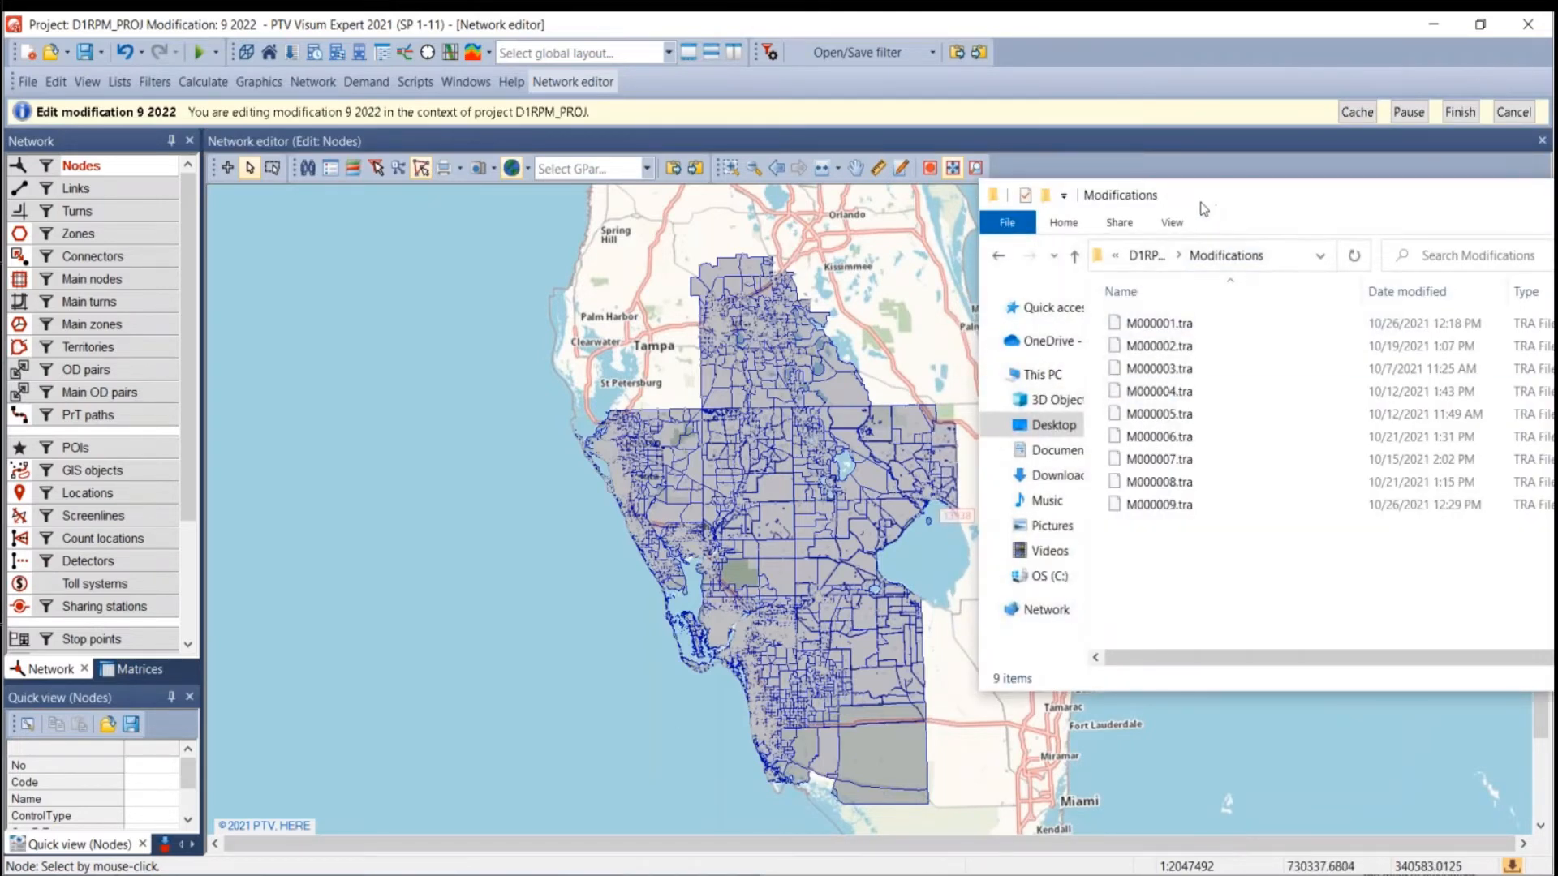
left_click_drag(1201, 199, 618, 241)
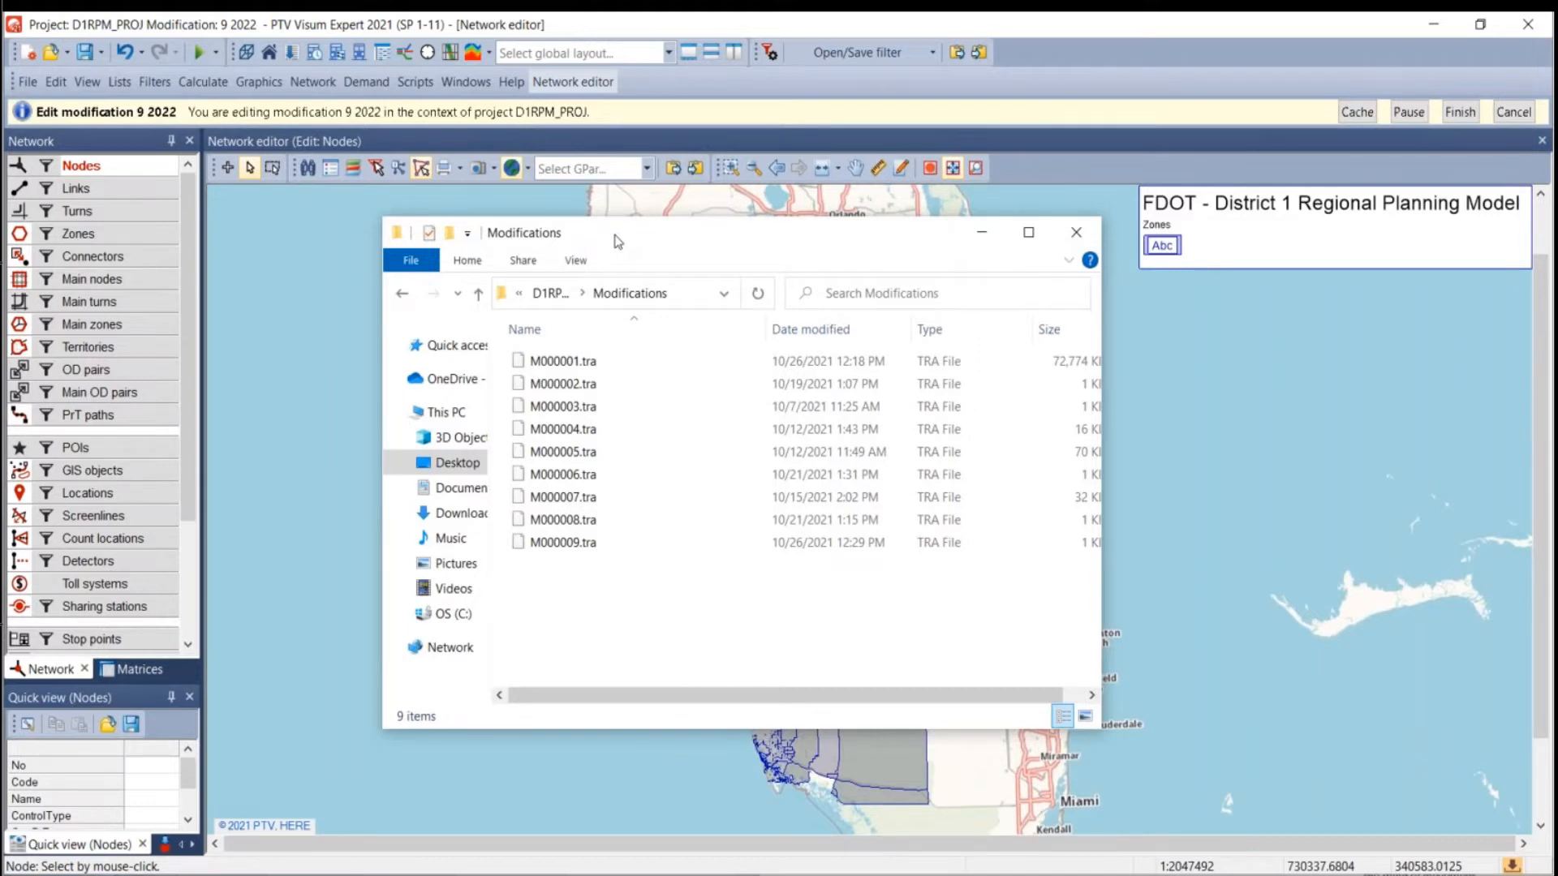
left_click(548, 294)
left_click_drag(615, 235, 771, 190)
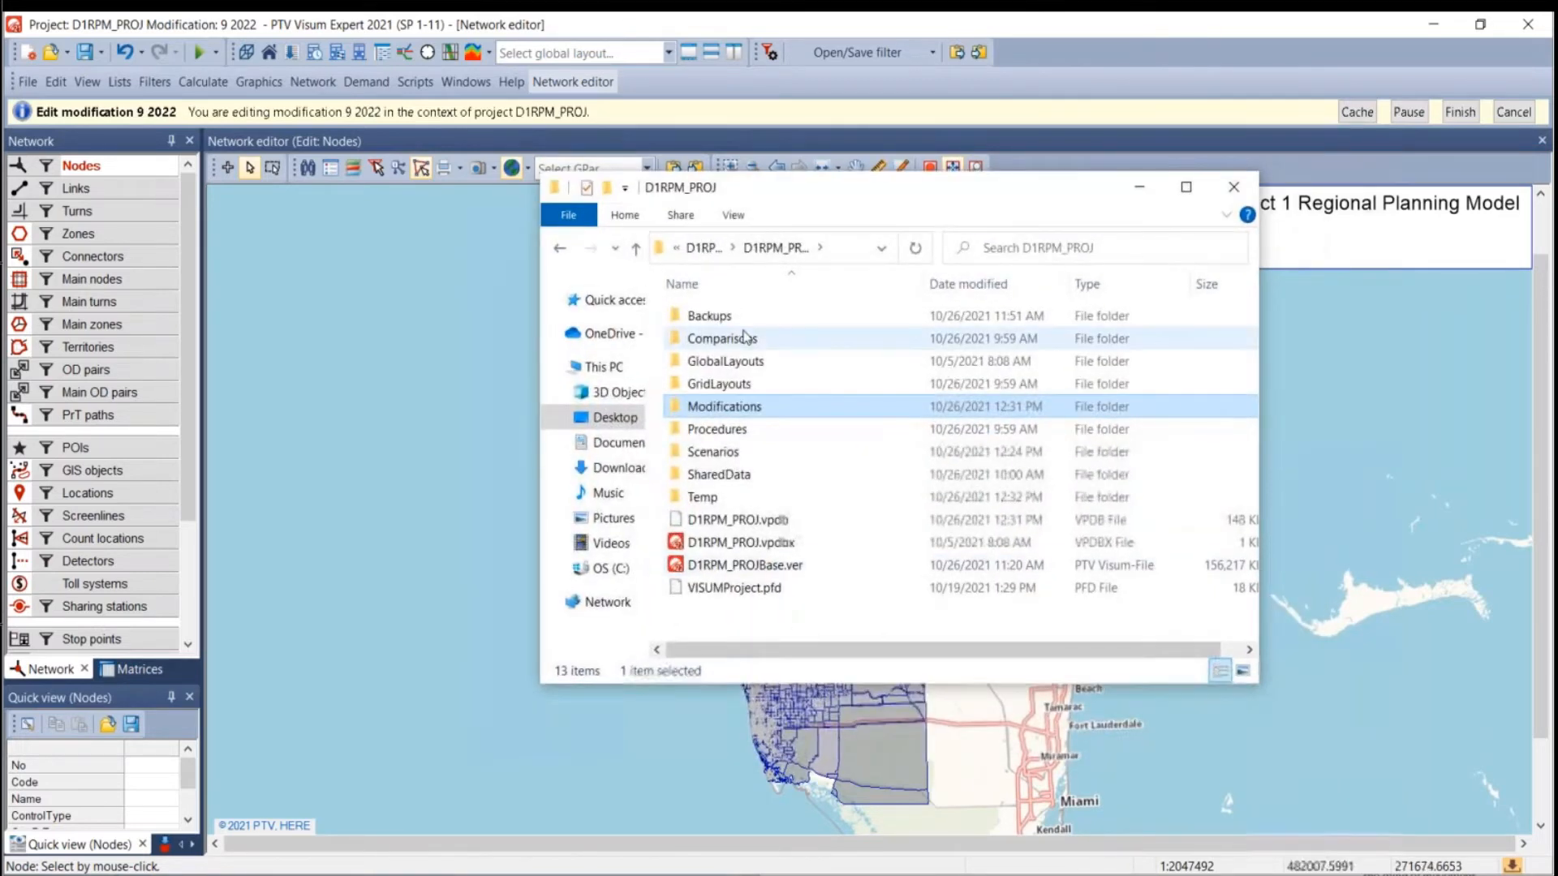
double_click(718, 474)
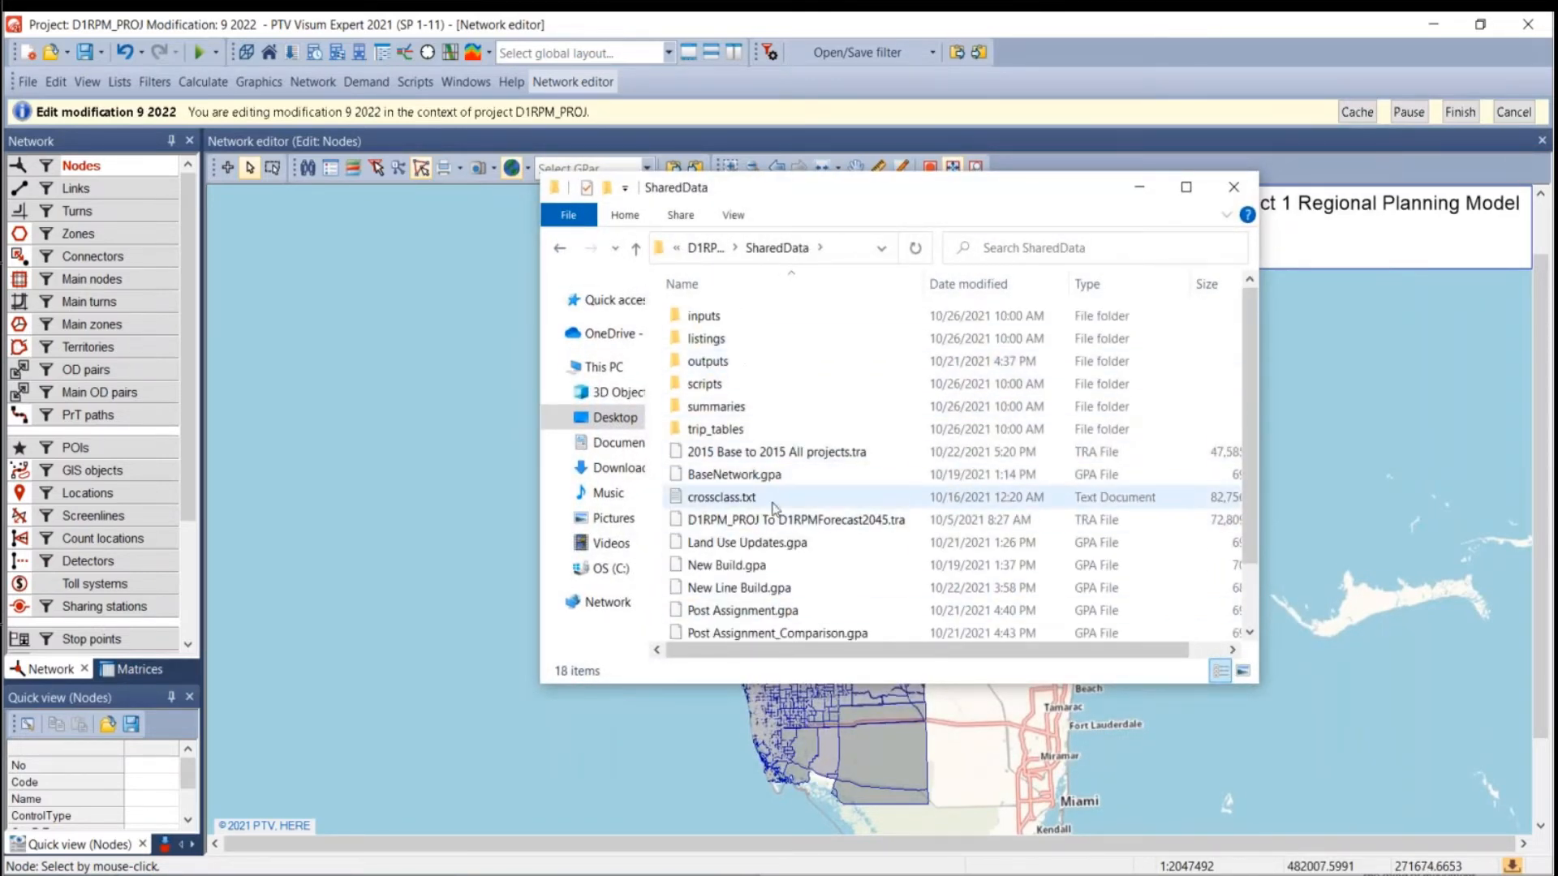
left_click(703, 247)
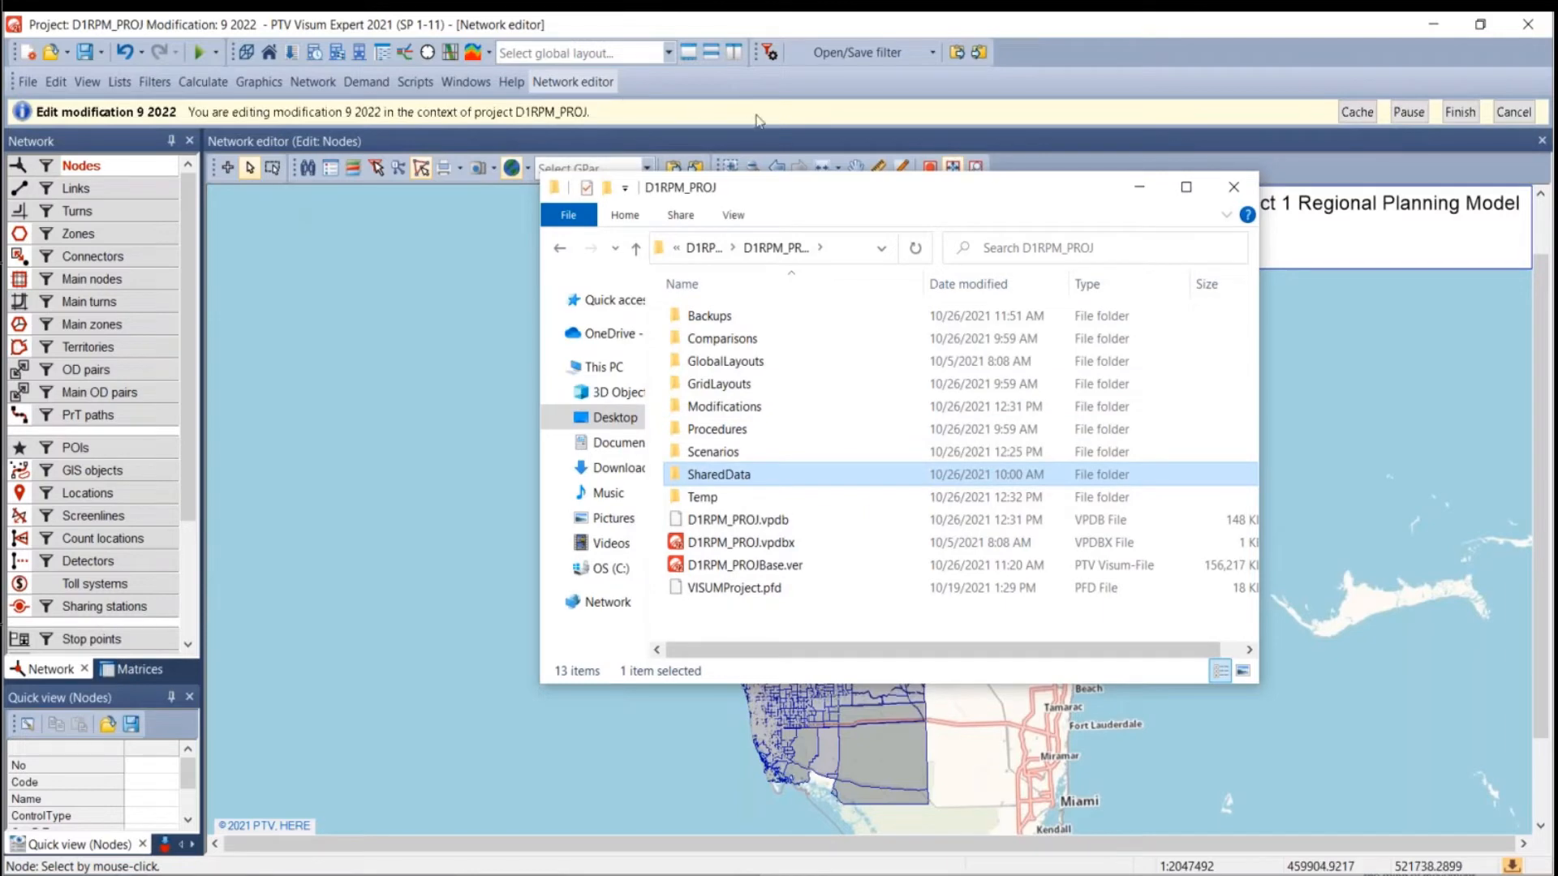
Examine the contents of the project's Scenarios, Modifications and SharedData folders, ending back in the D1RPM_PROJ folder.
left_click_drag(761, 199, 692, 278)
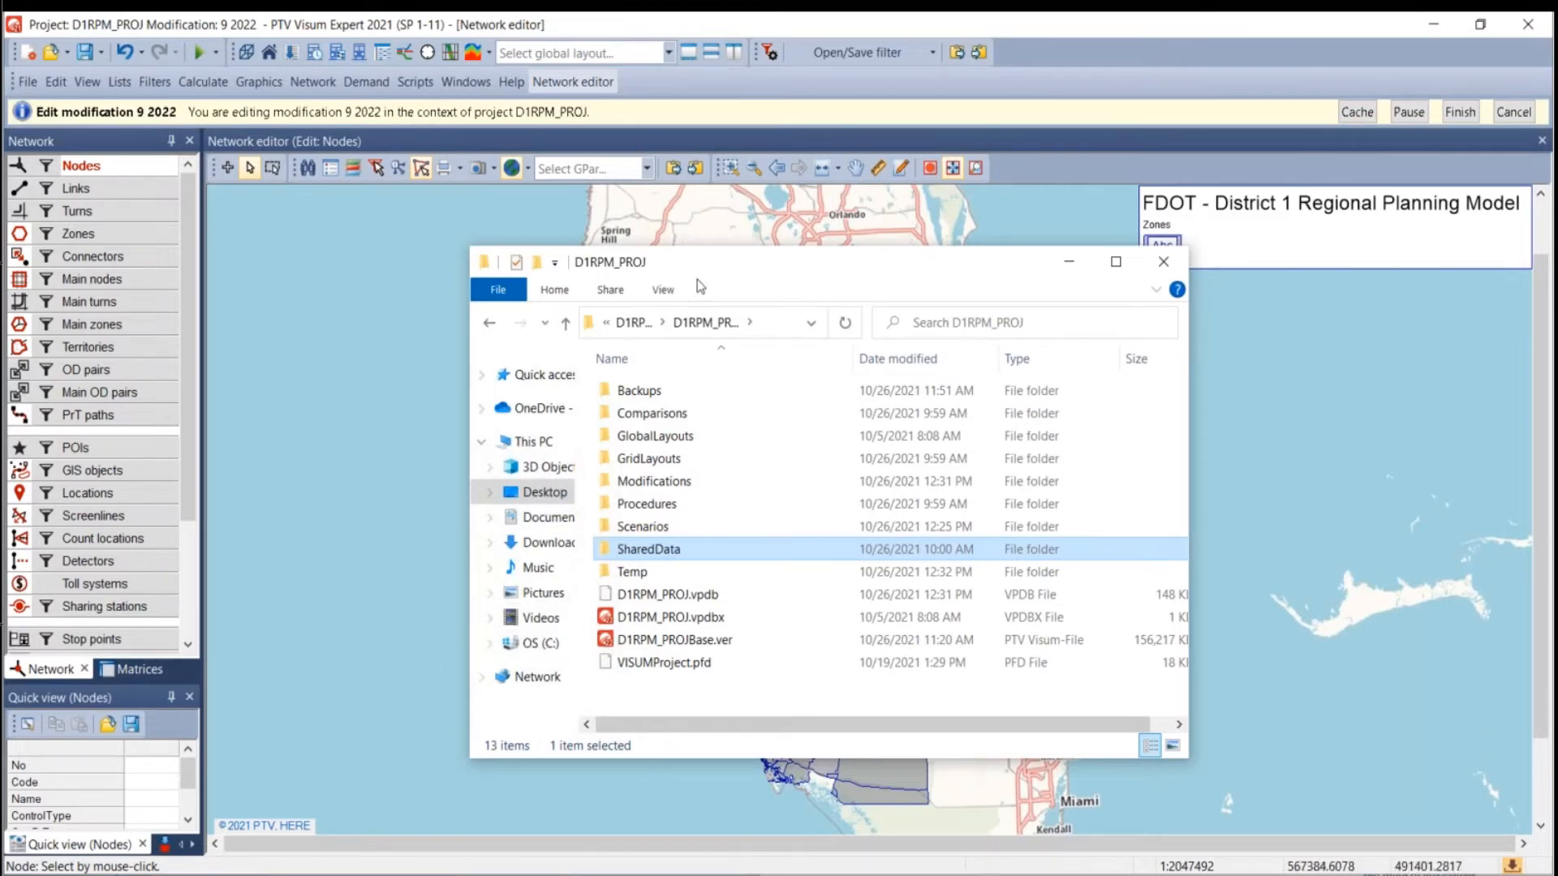
left_click_drag(698, 279, 954, 235)
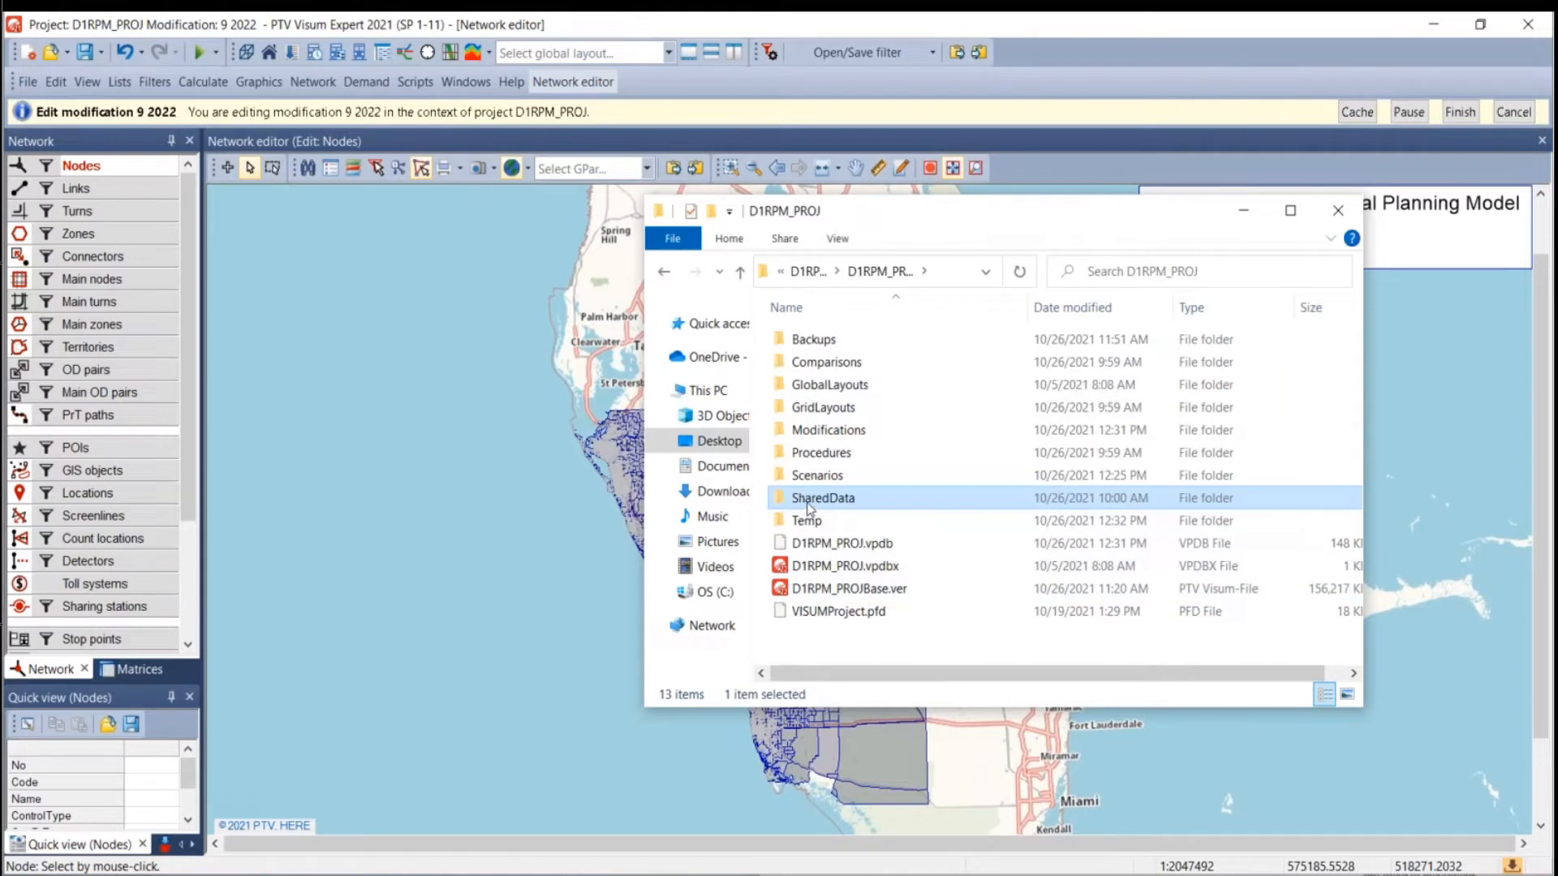
mouse_move(808, 507)
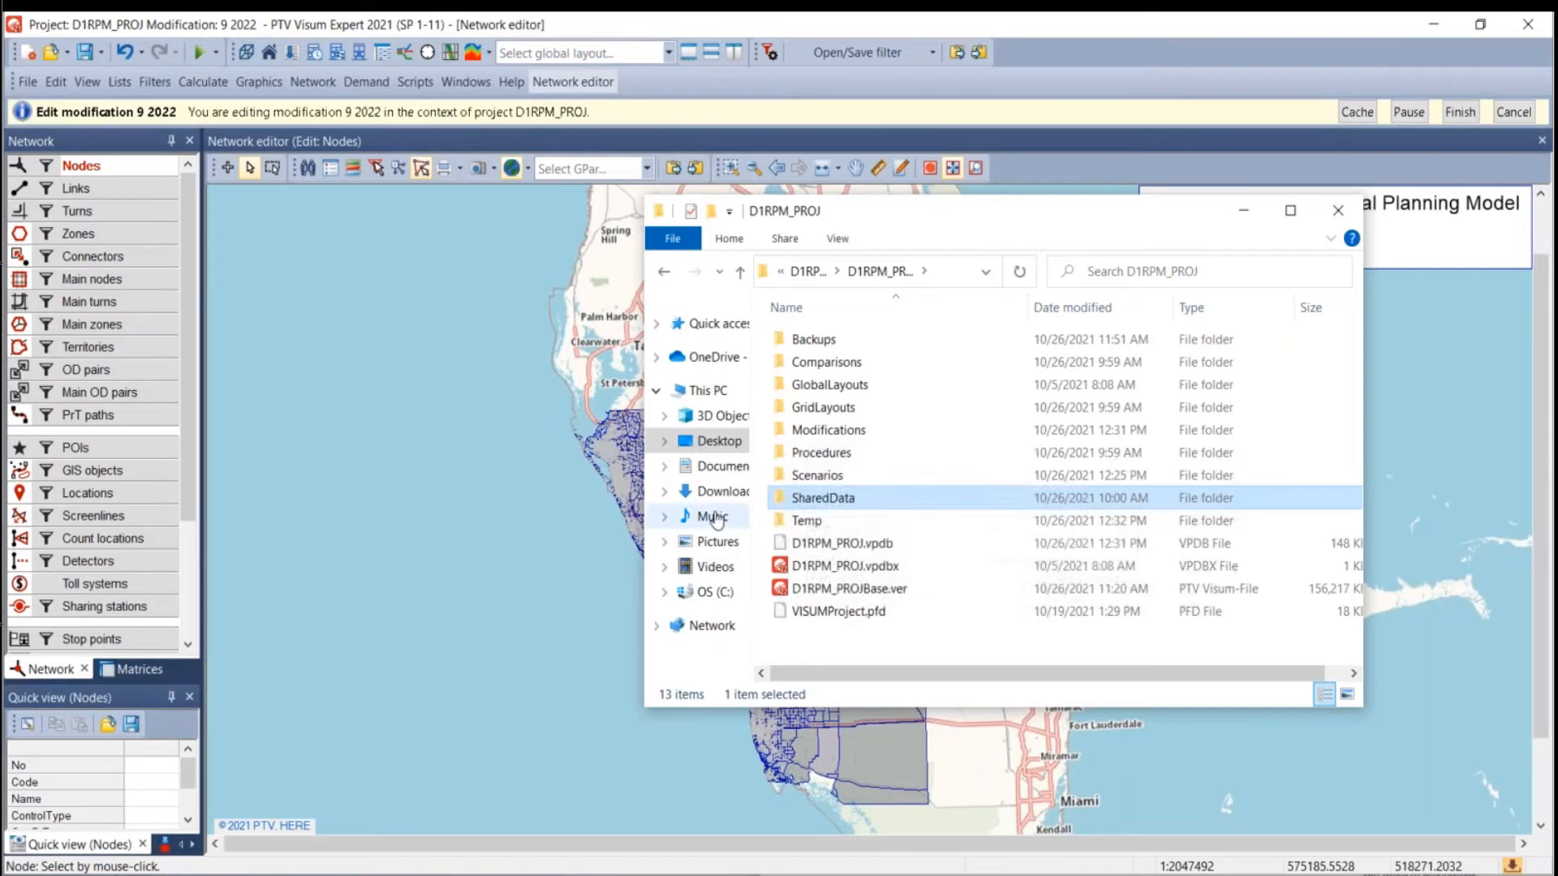
double_click(815, 475)
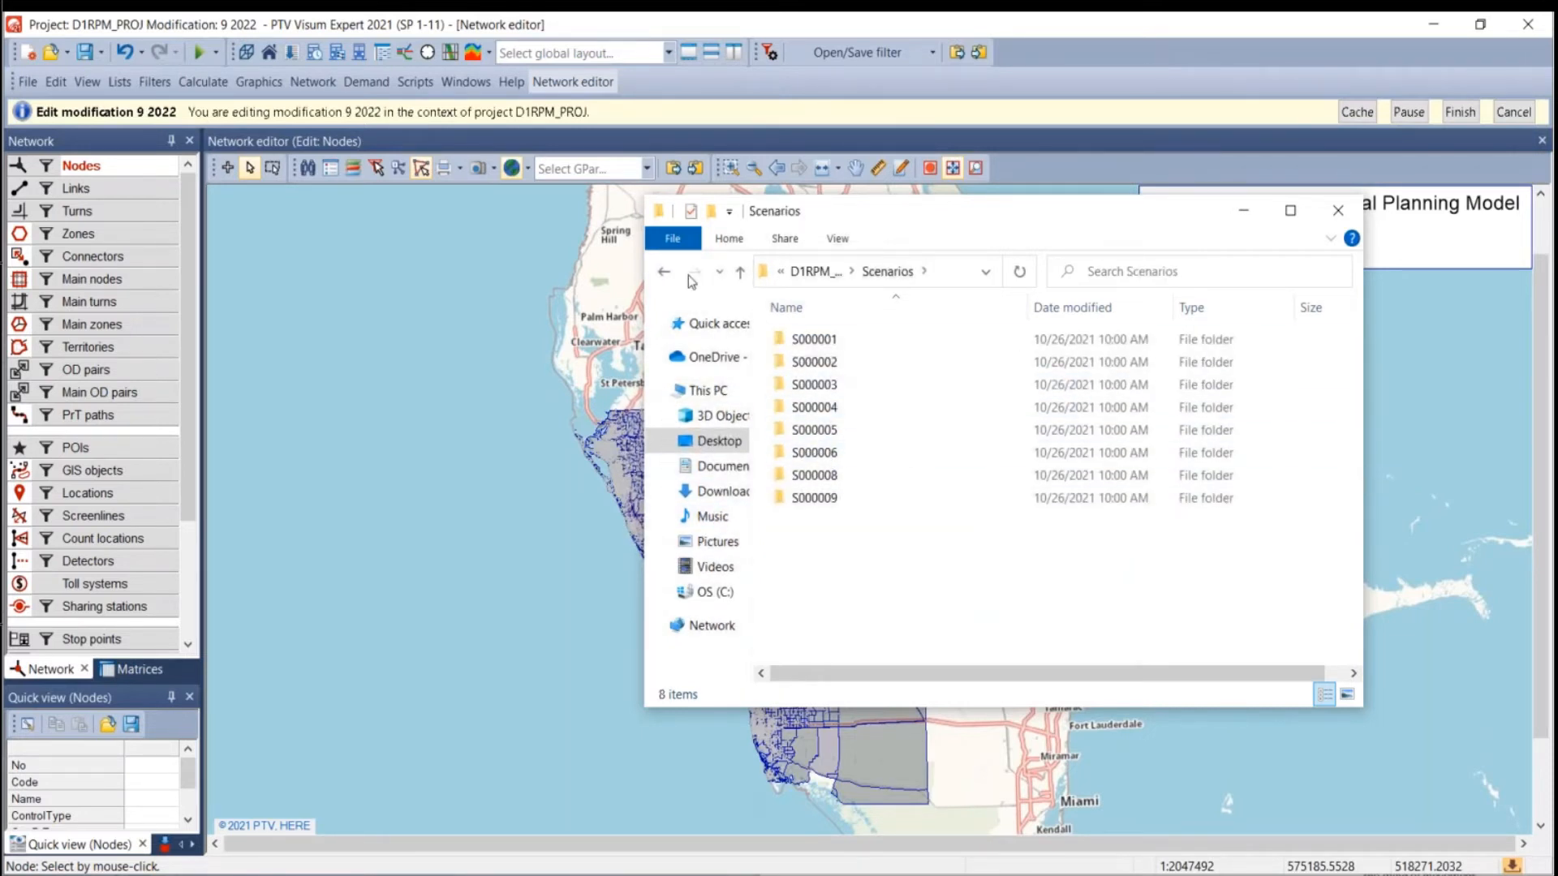
left_click(664, 271)
double_click(828, 430)
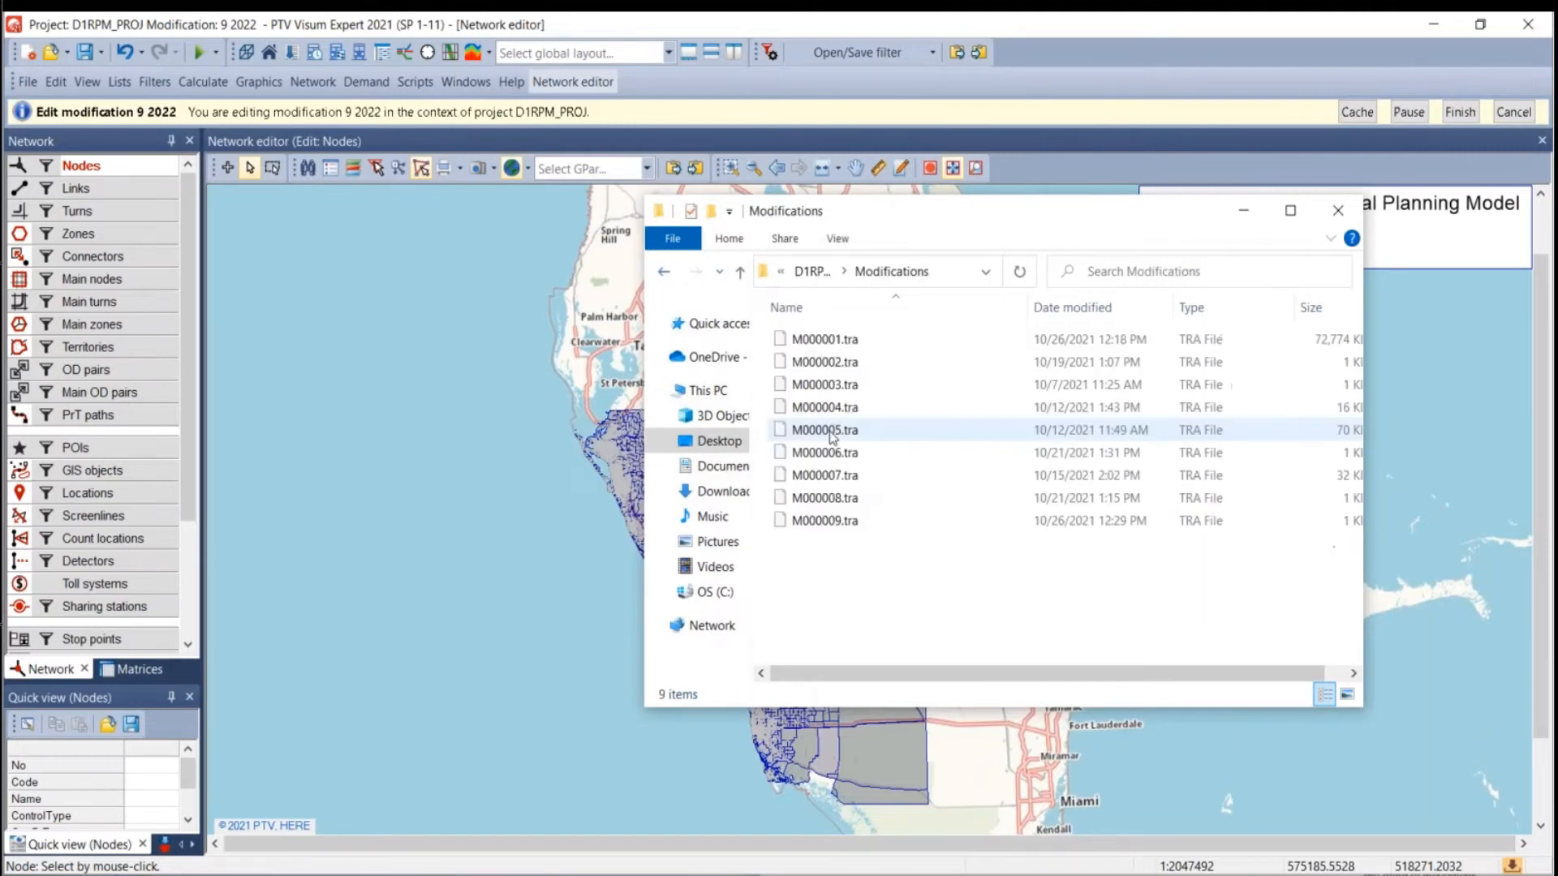
left_click(664, 272)
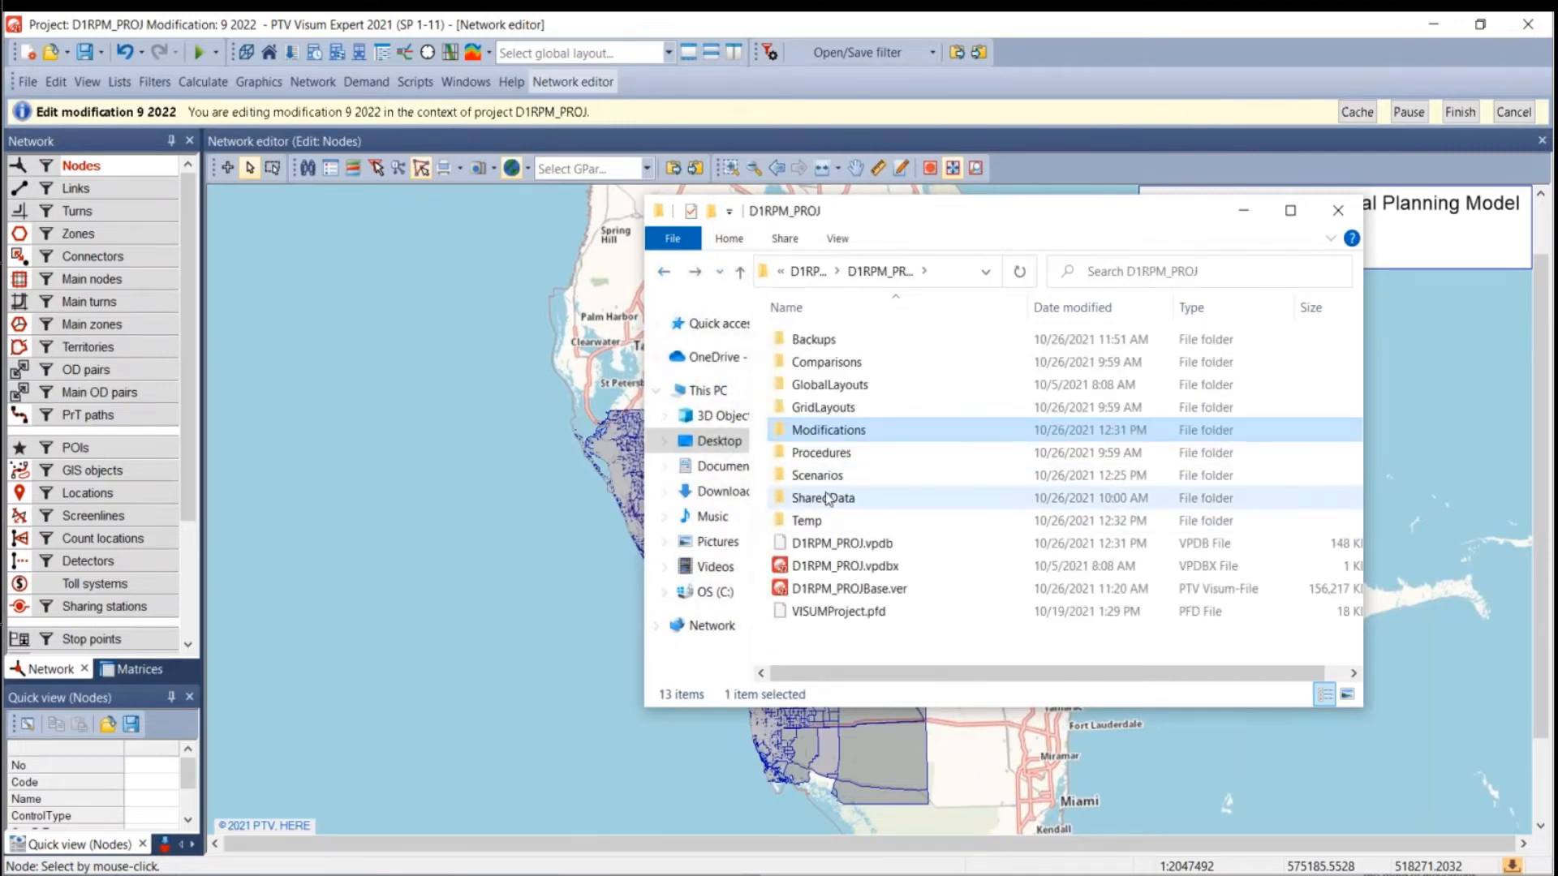
double_click(819, 498)
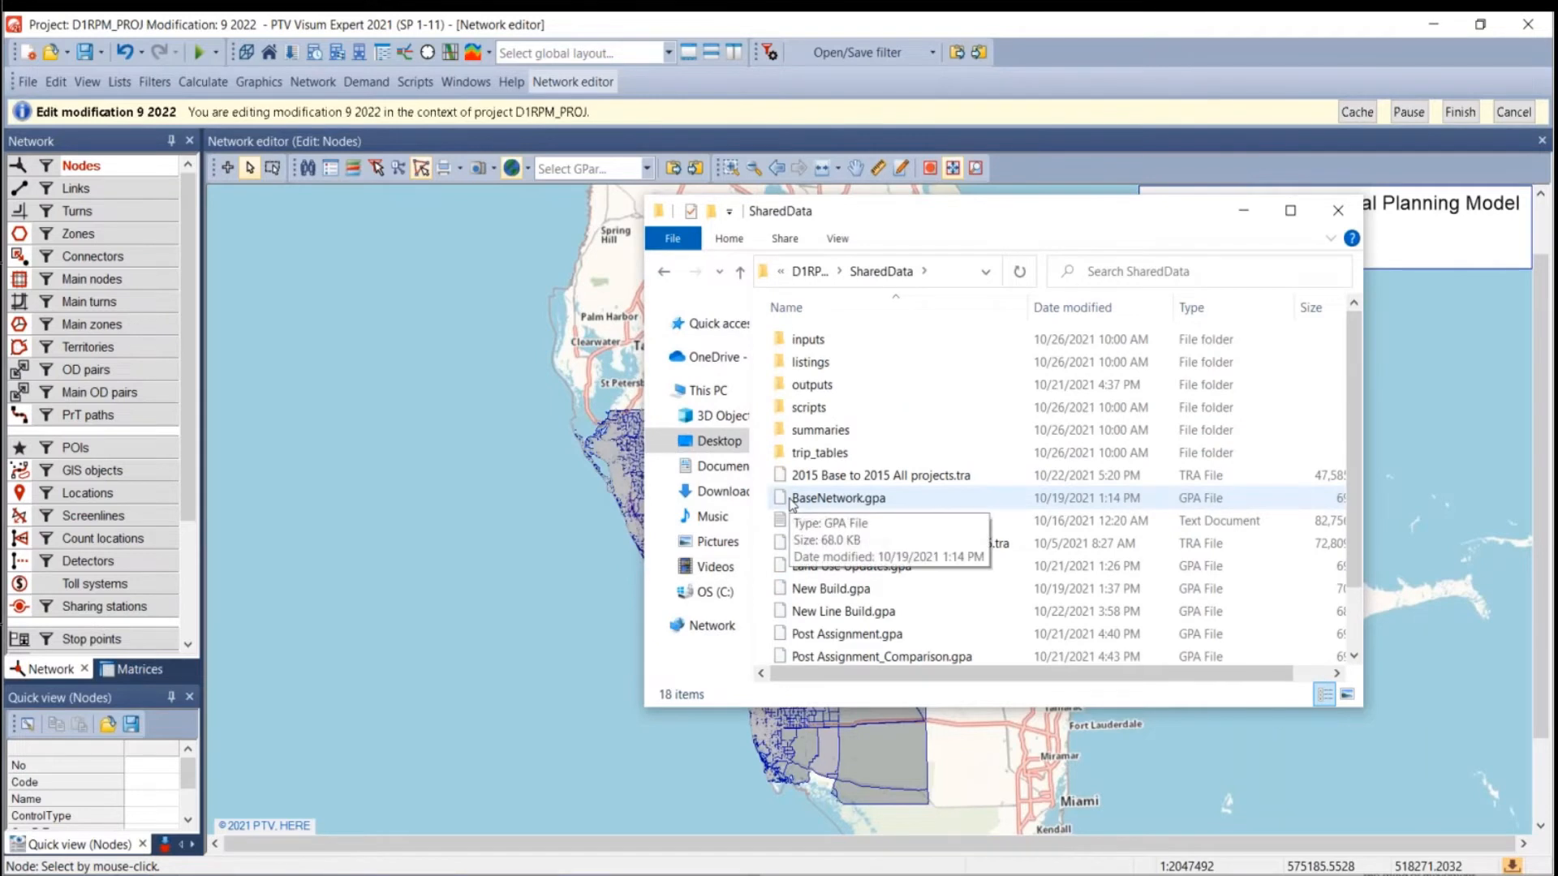
left_click(661, 278)
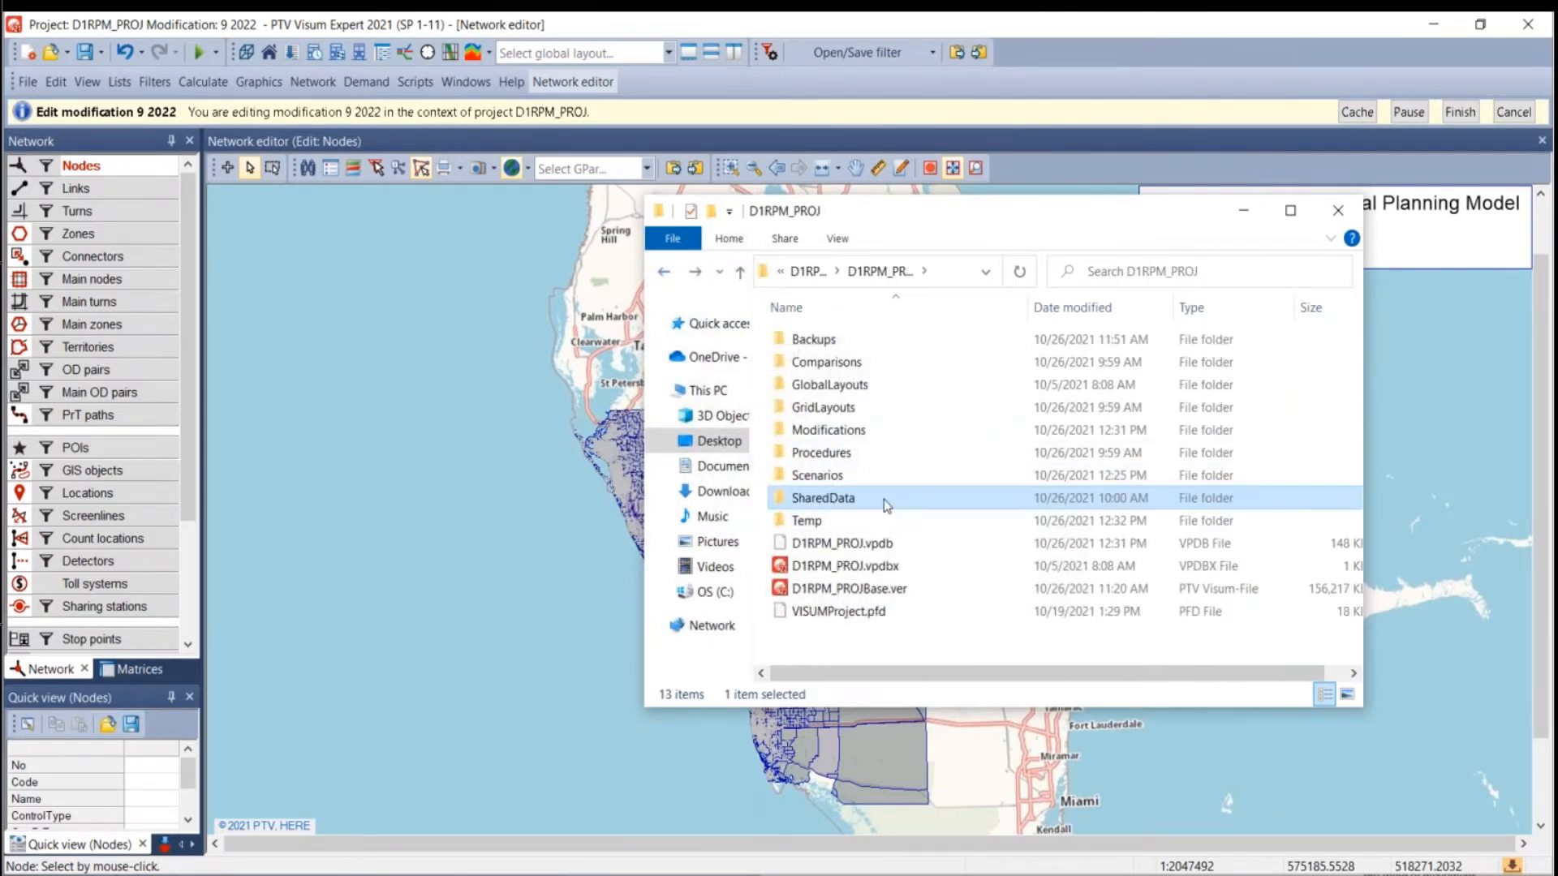
Open the inputs folder inside SharedData and examine the year-specific MTX matrix files, including the 97 XX PEN files for 2022 and 2045.
double_click(884, 498)
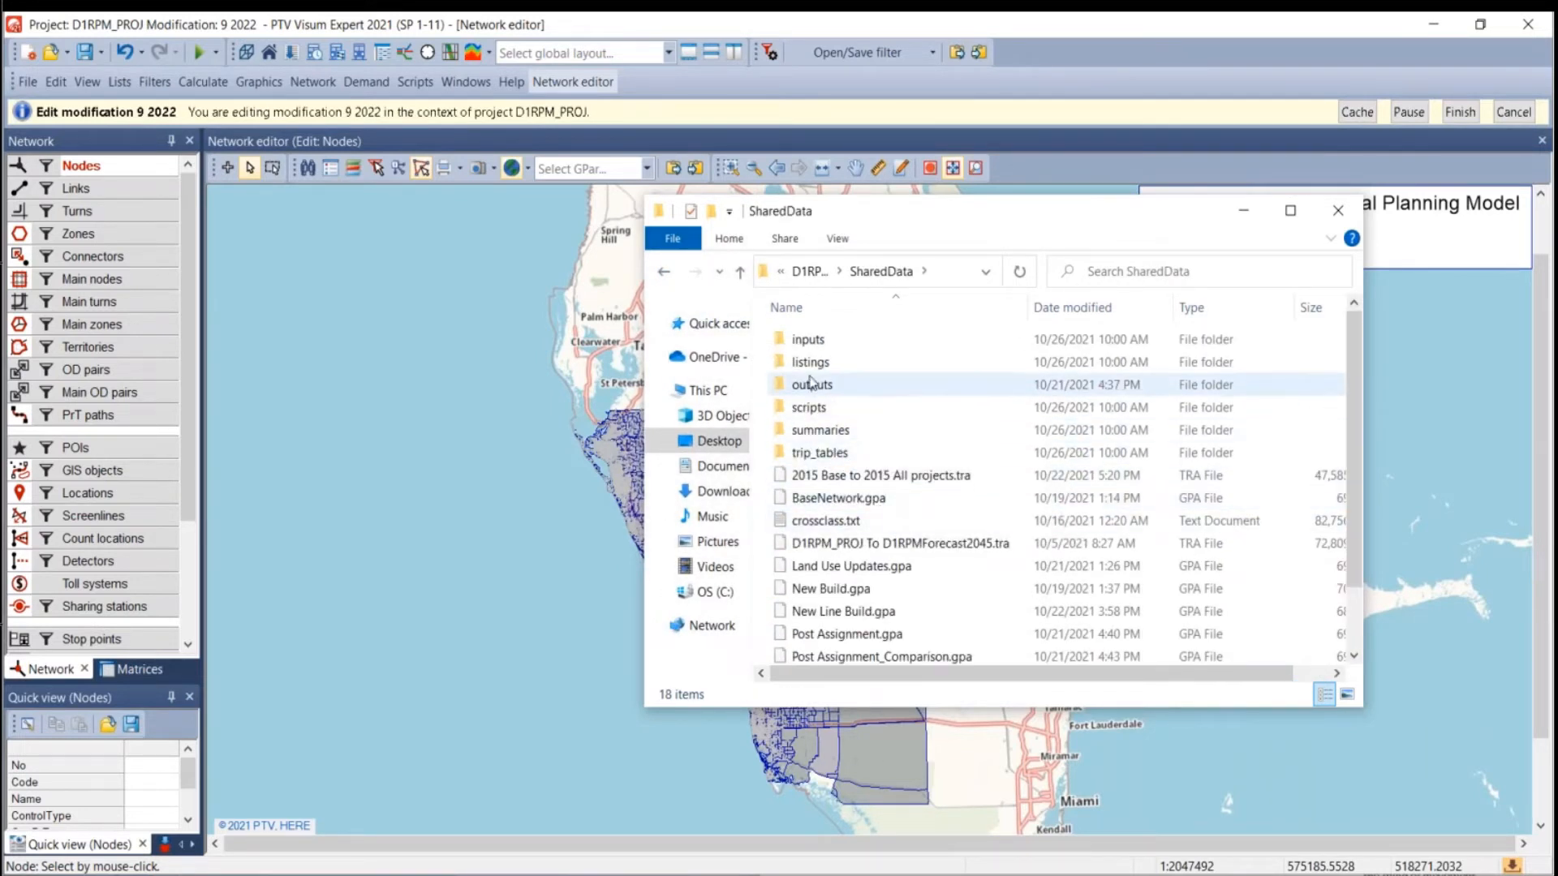
double_click(812, 346)
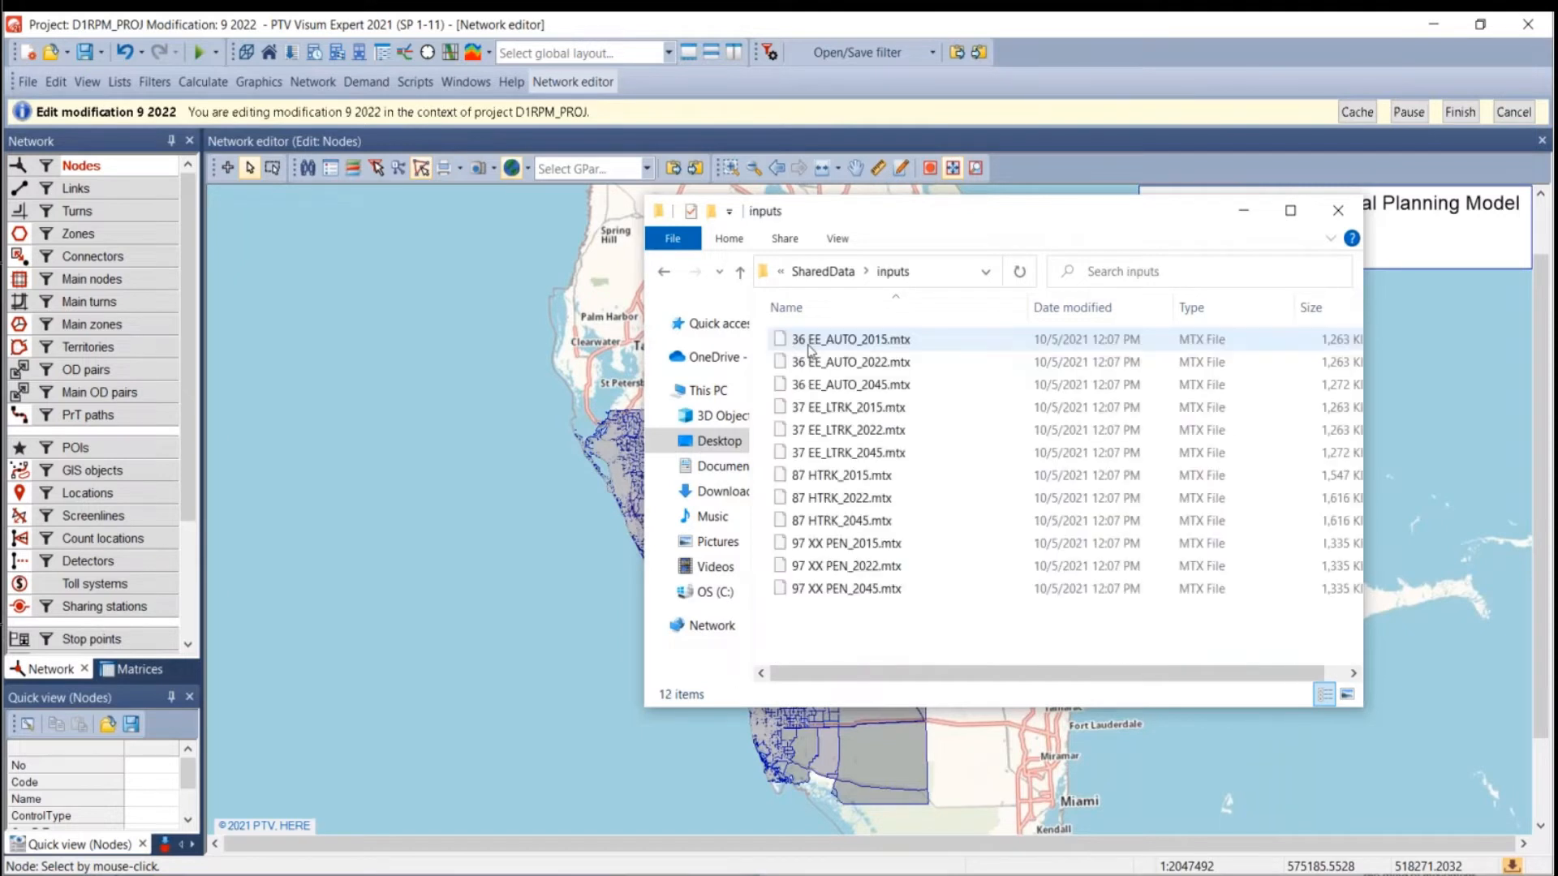
left_click(662, 274)
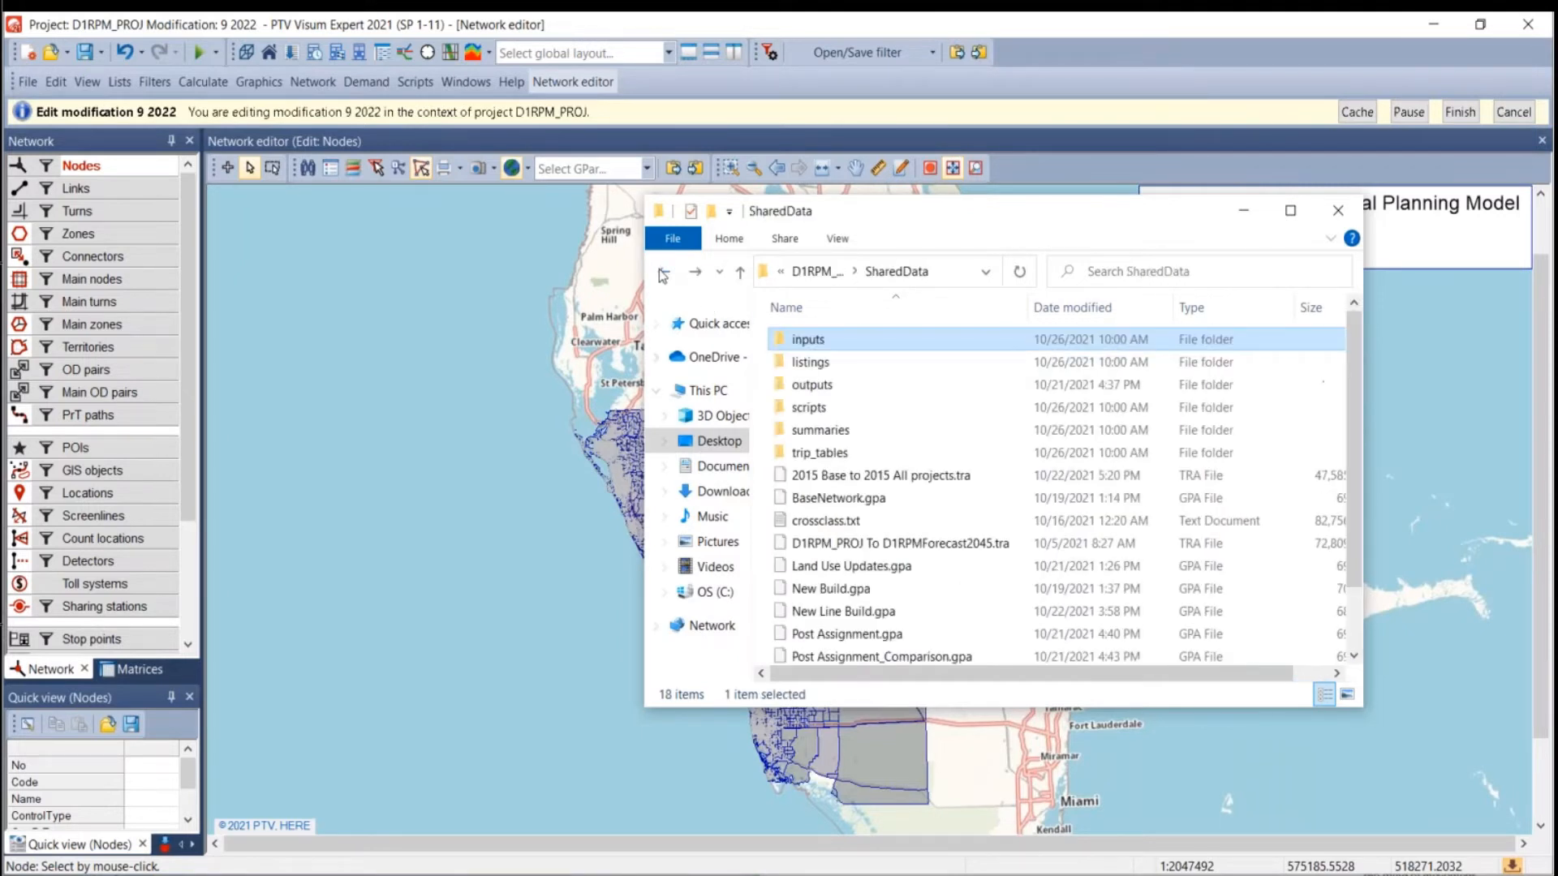
double_click(830, 339)
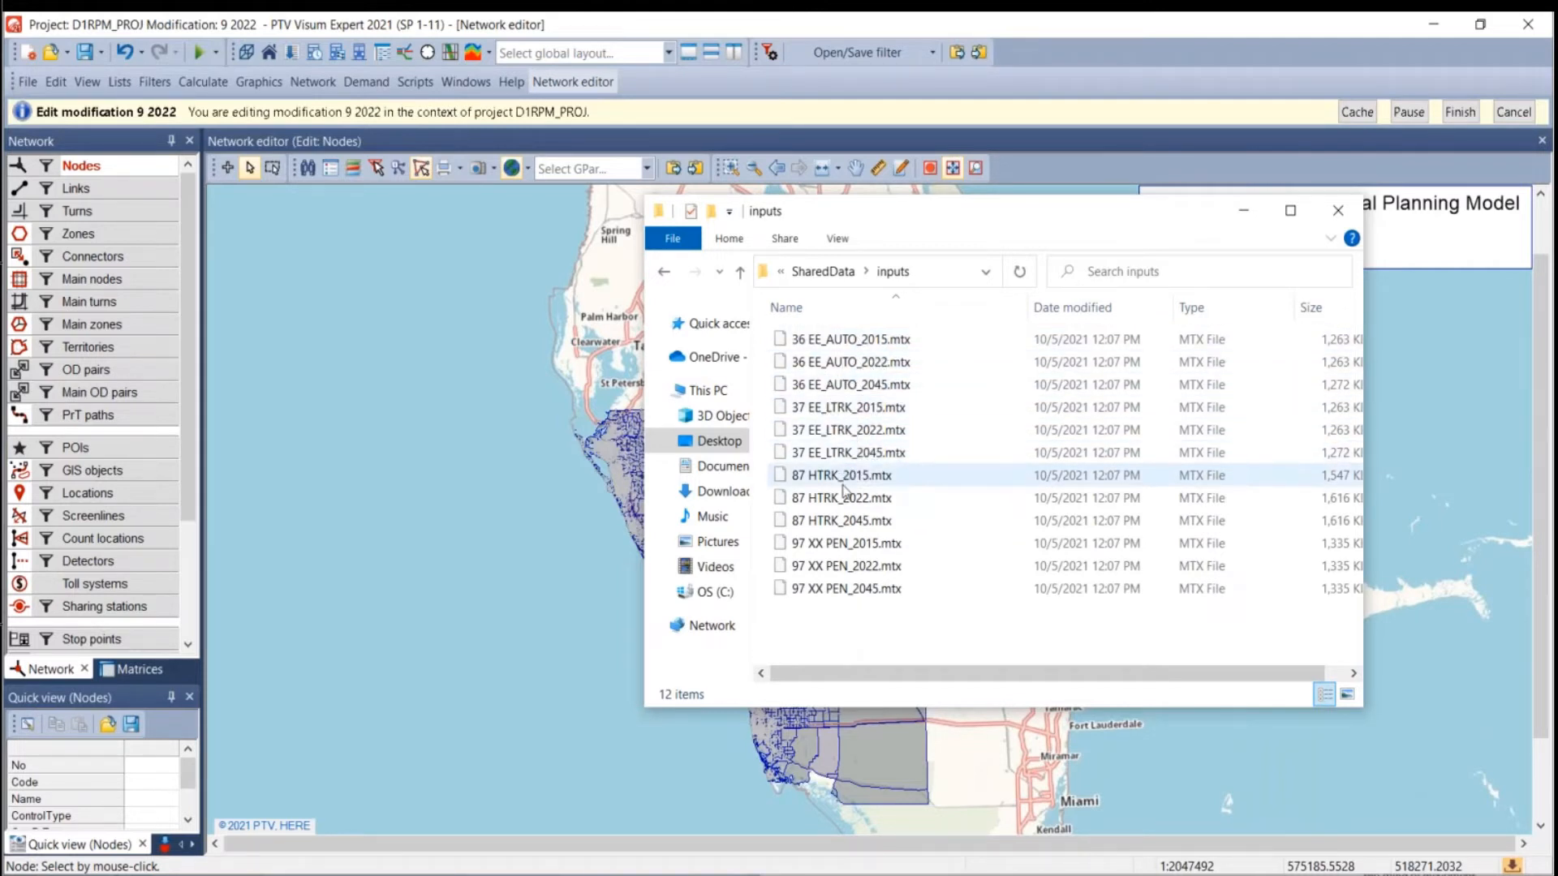
left_click(863, 565)
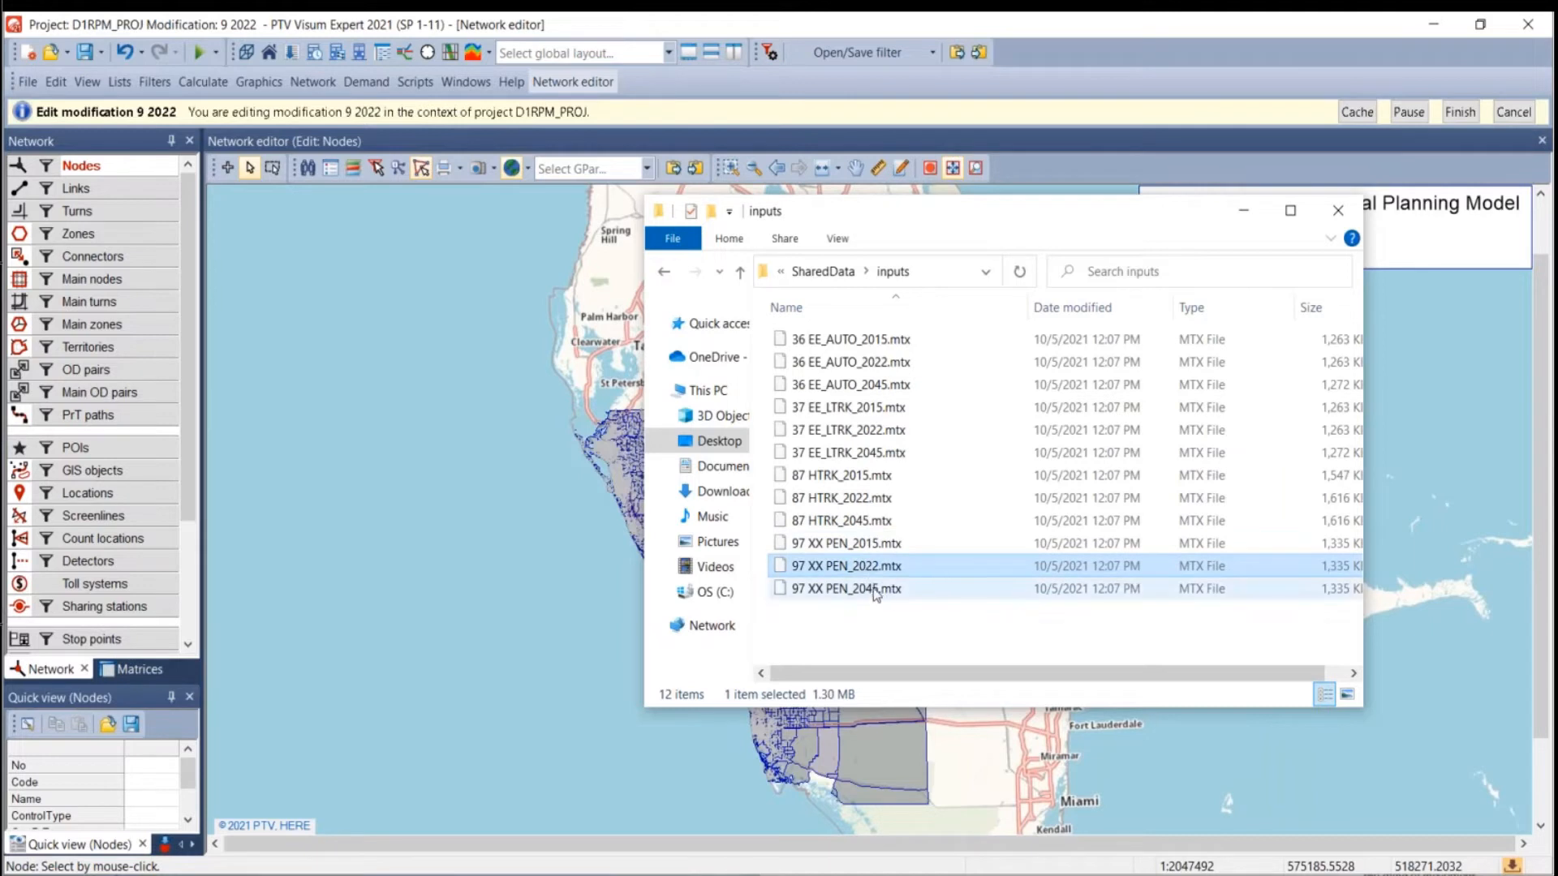
left_click(876, 589)
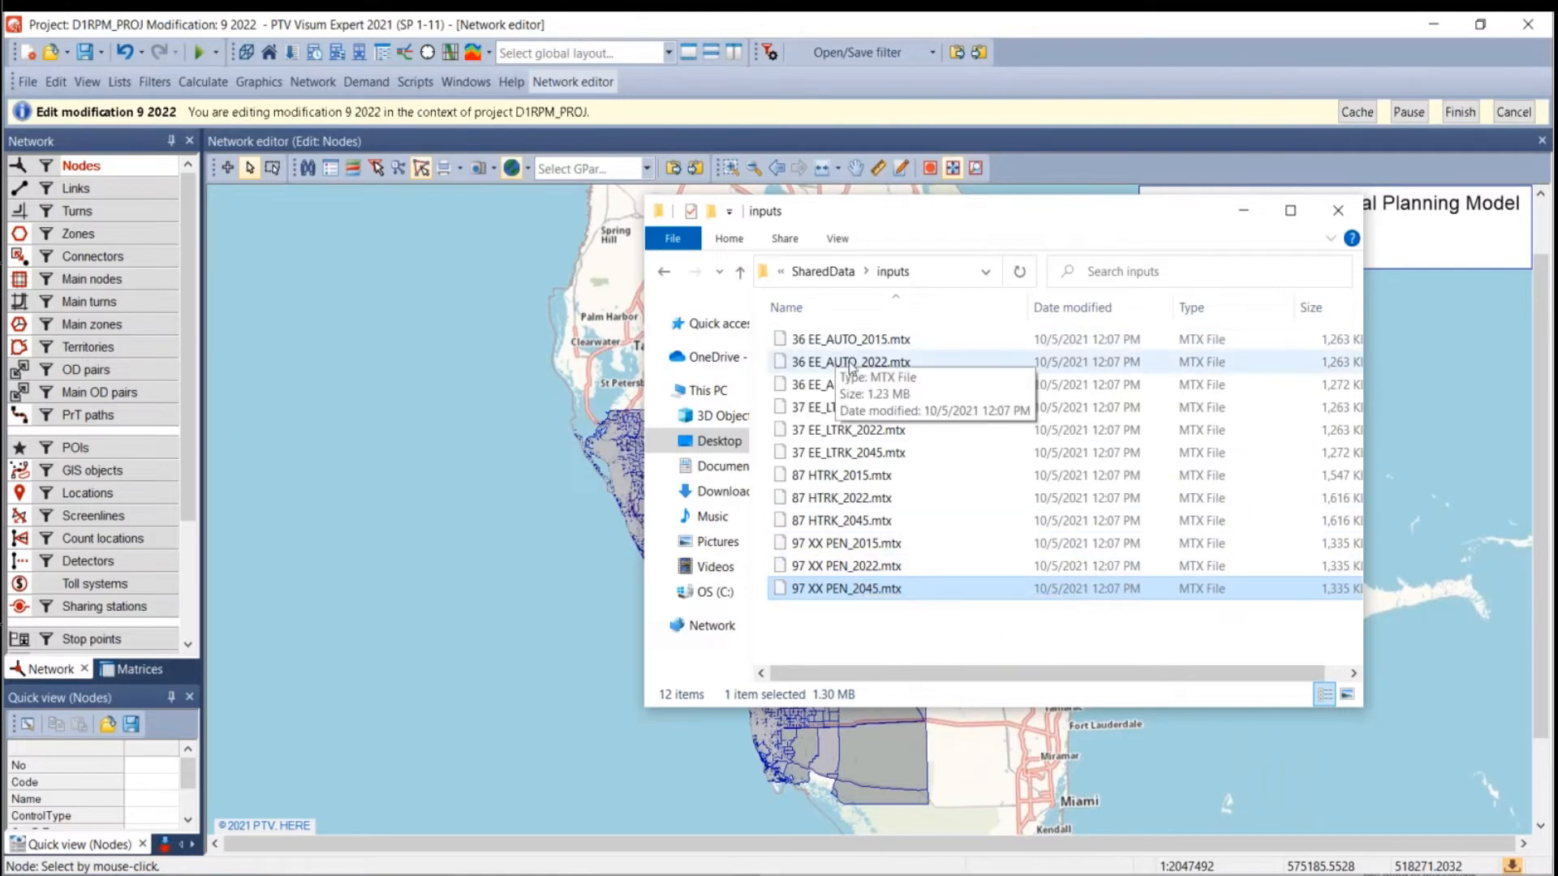
Duplicate the matrix file 36 EE_AUTO_2015.mtx in the inputs folder and rename the copy as 36 EE_AUTO_2025.mtx.
left_click(880, 344)
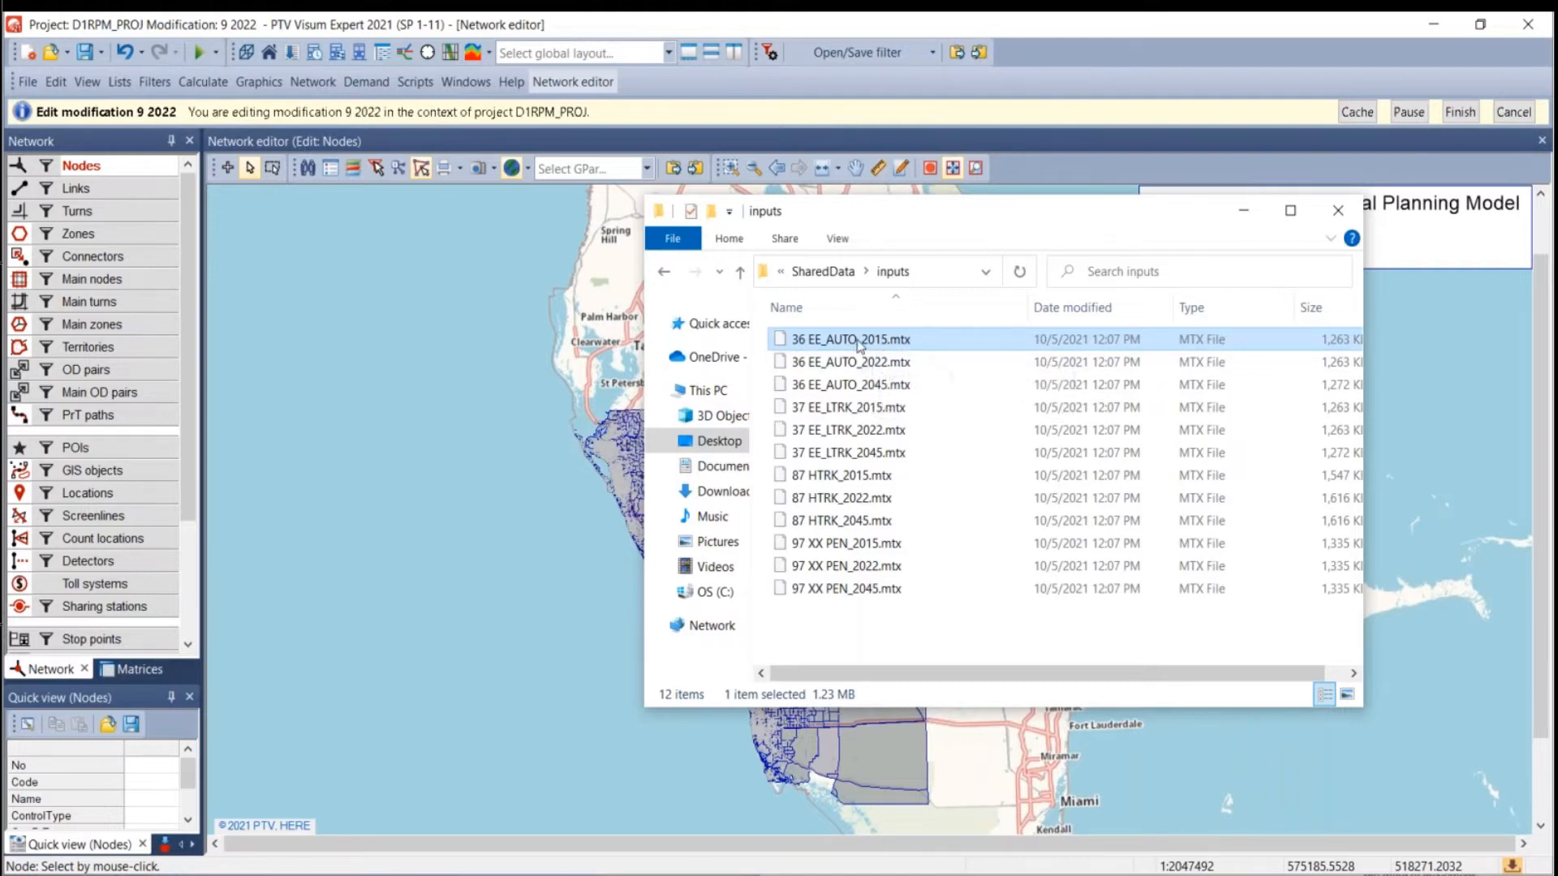
right_click(858, 345)
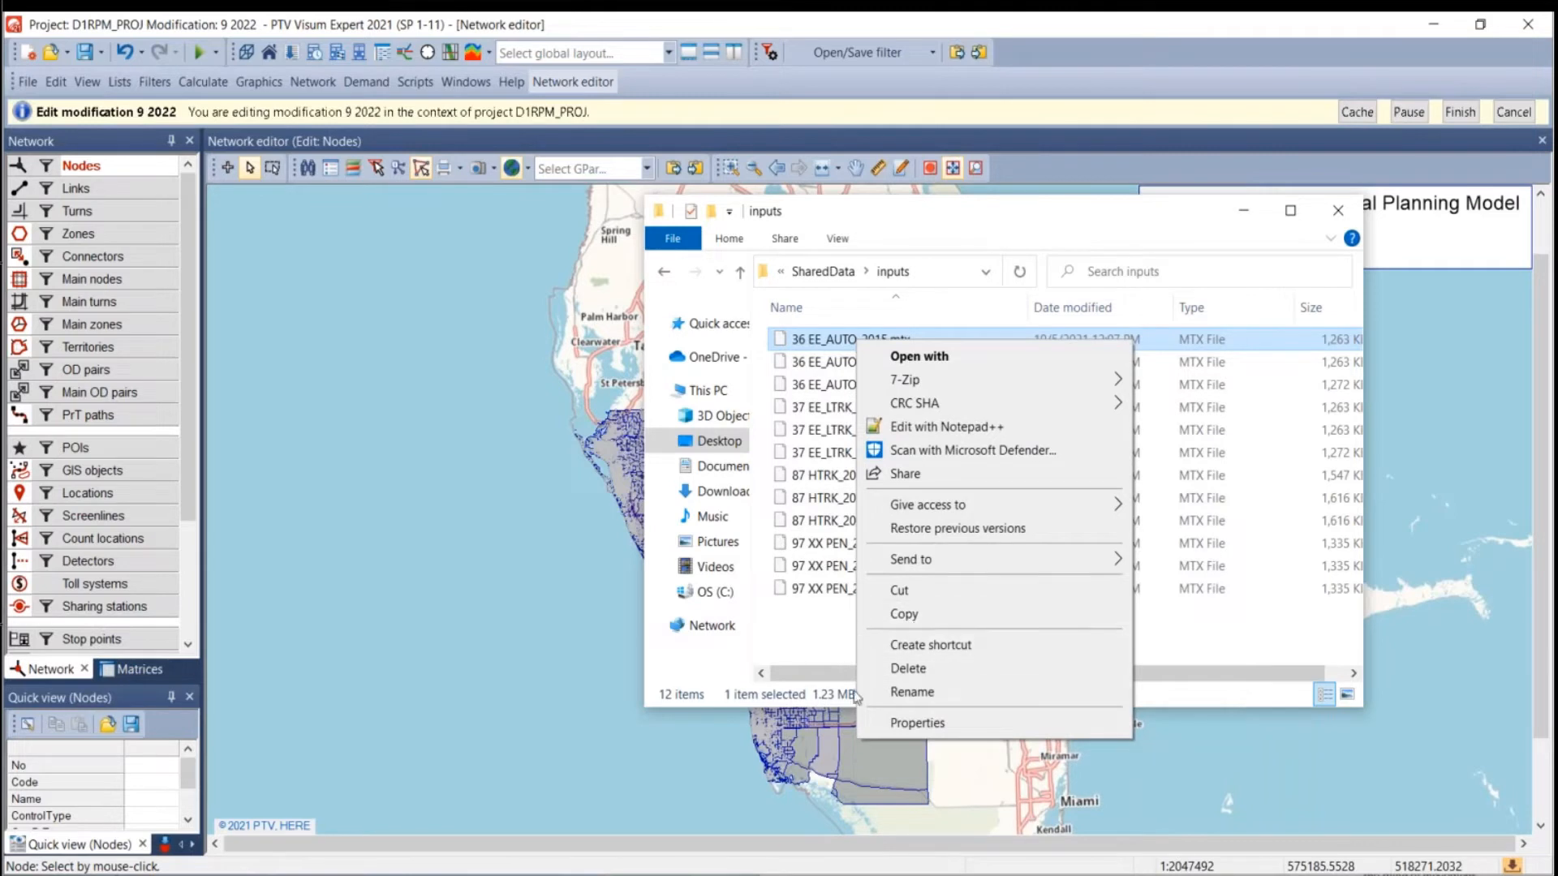
left_click(793, 636)
left_click(888, 344)
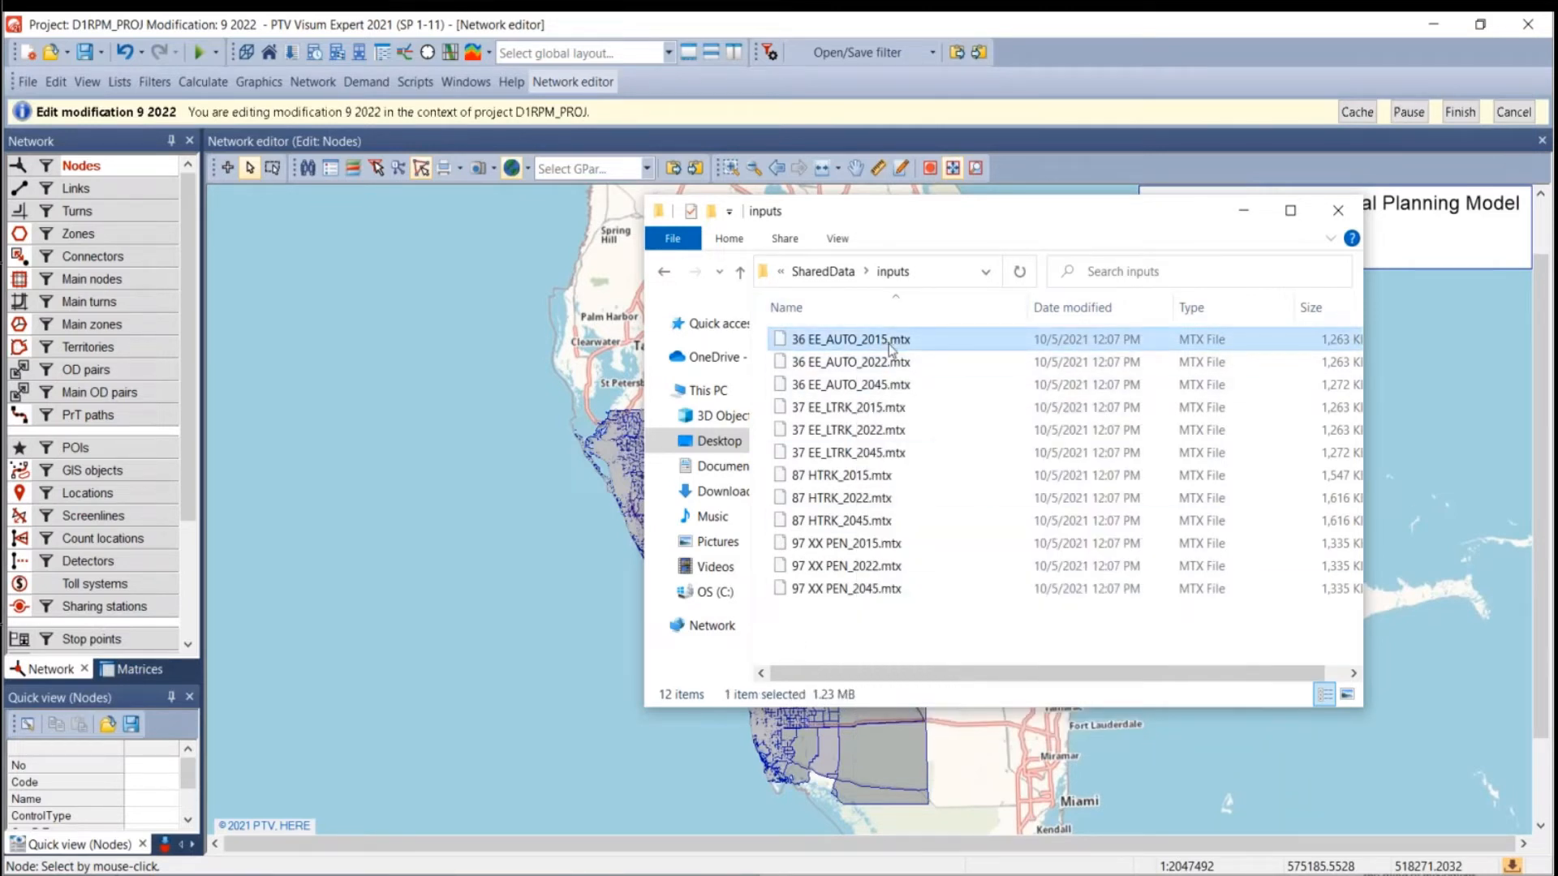
key("ctrl+c")
key("ctrl+v")
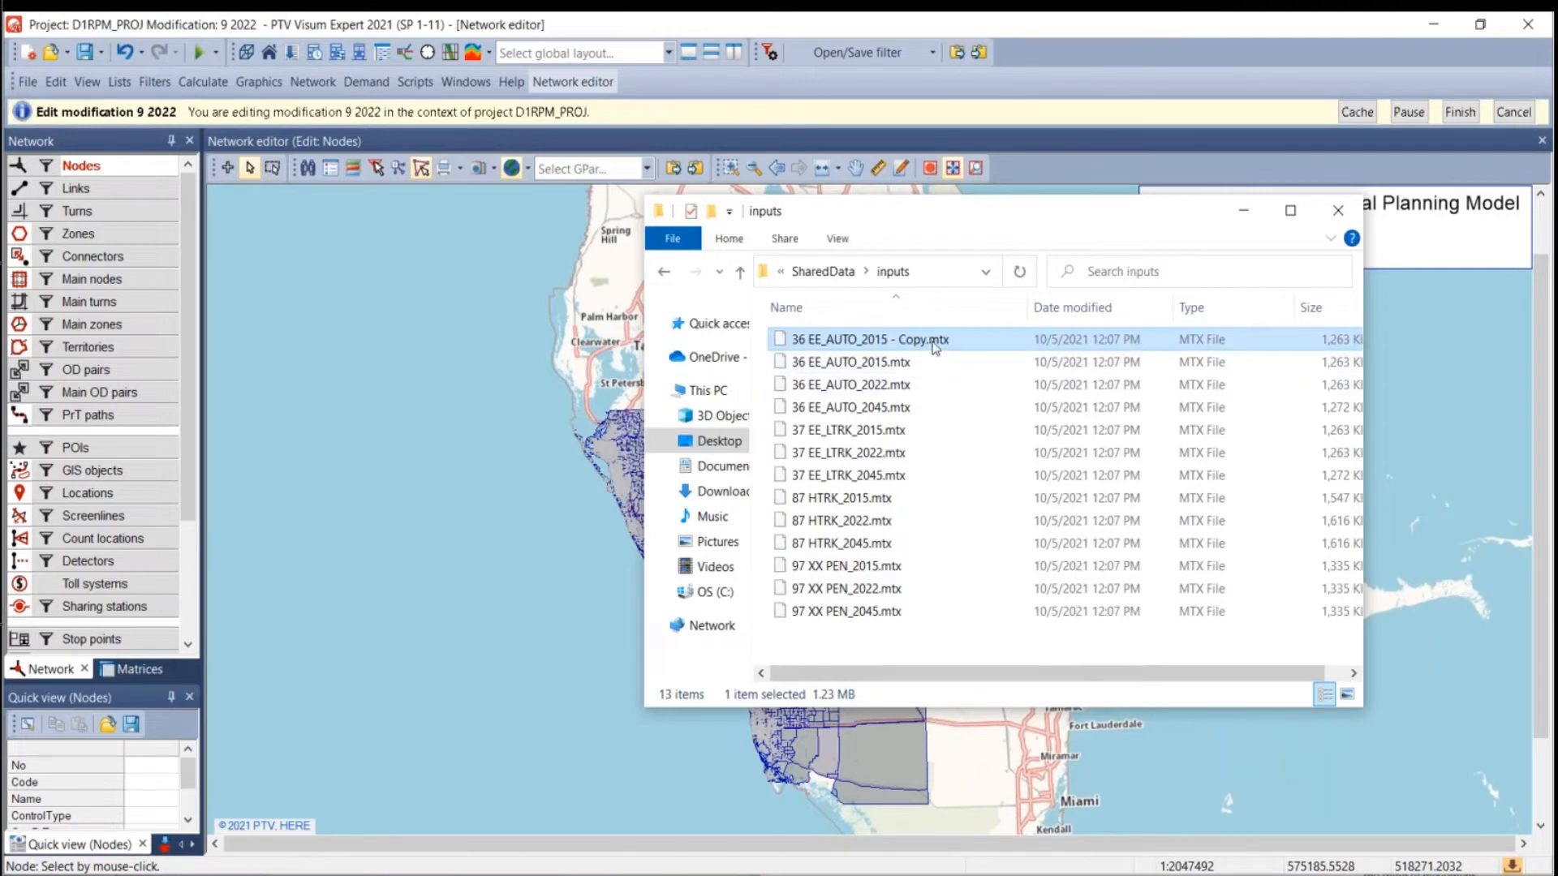
right_click(935, 348)
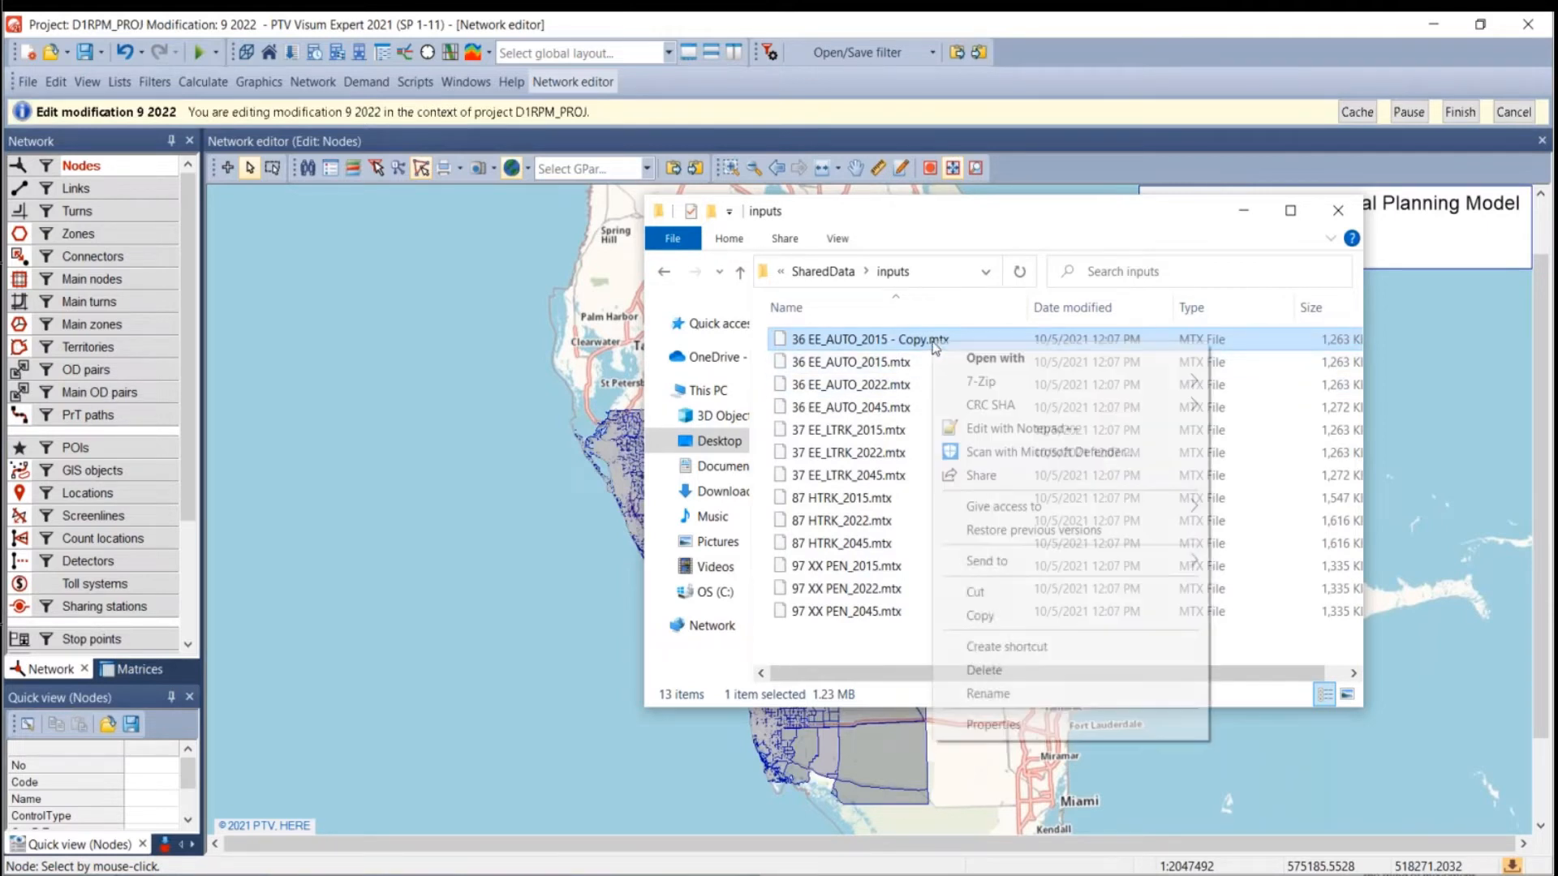
left_click(1028, 693)
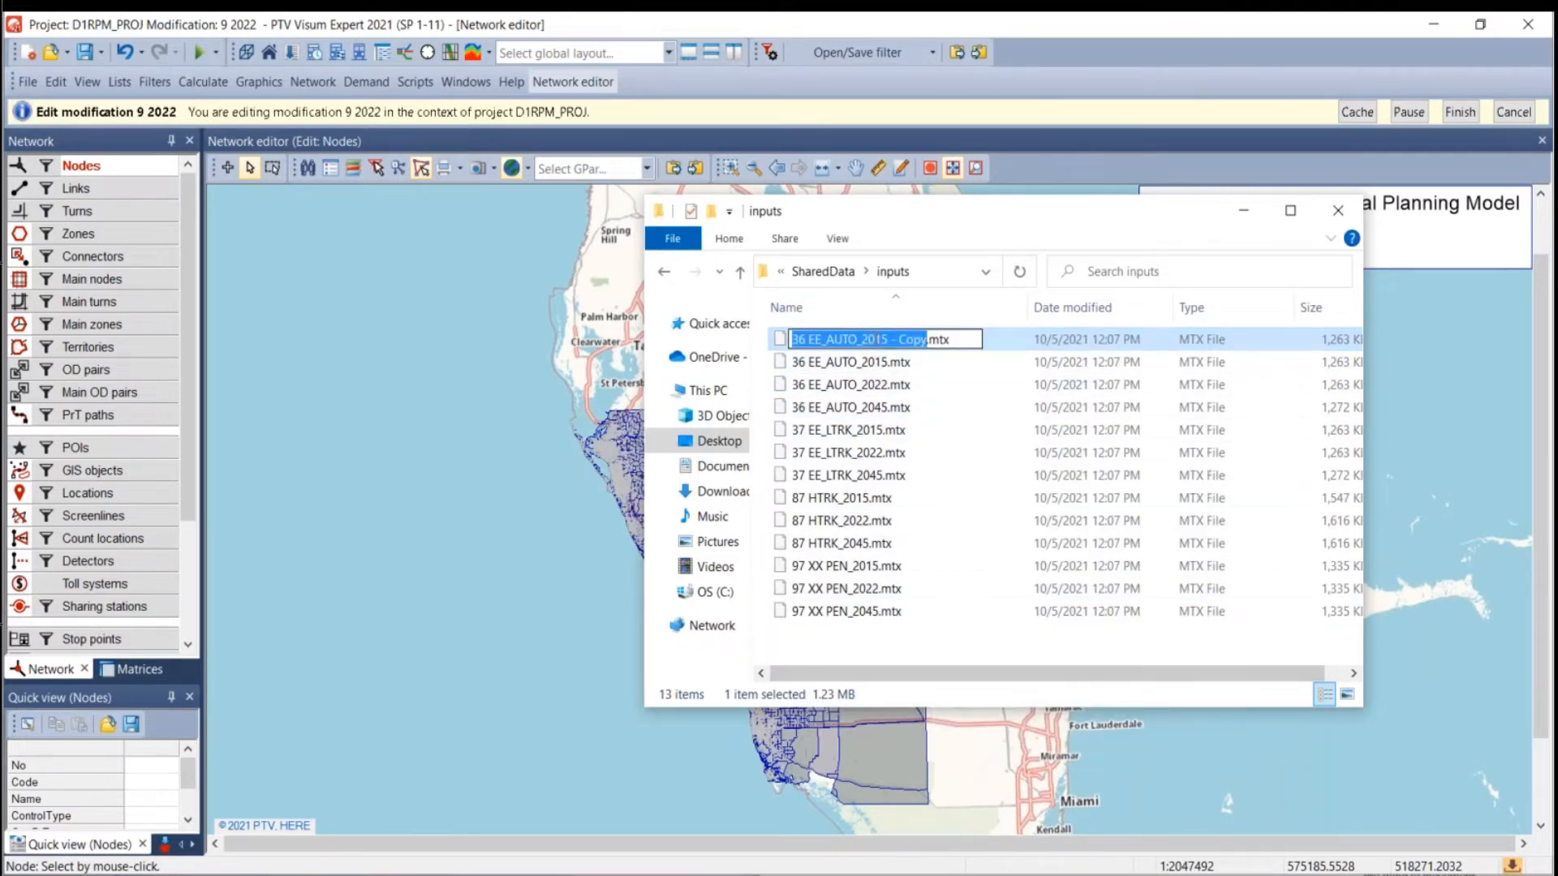
left_click_drag(874, 340, 930, 338)
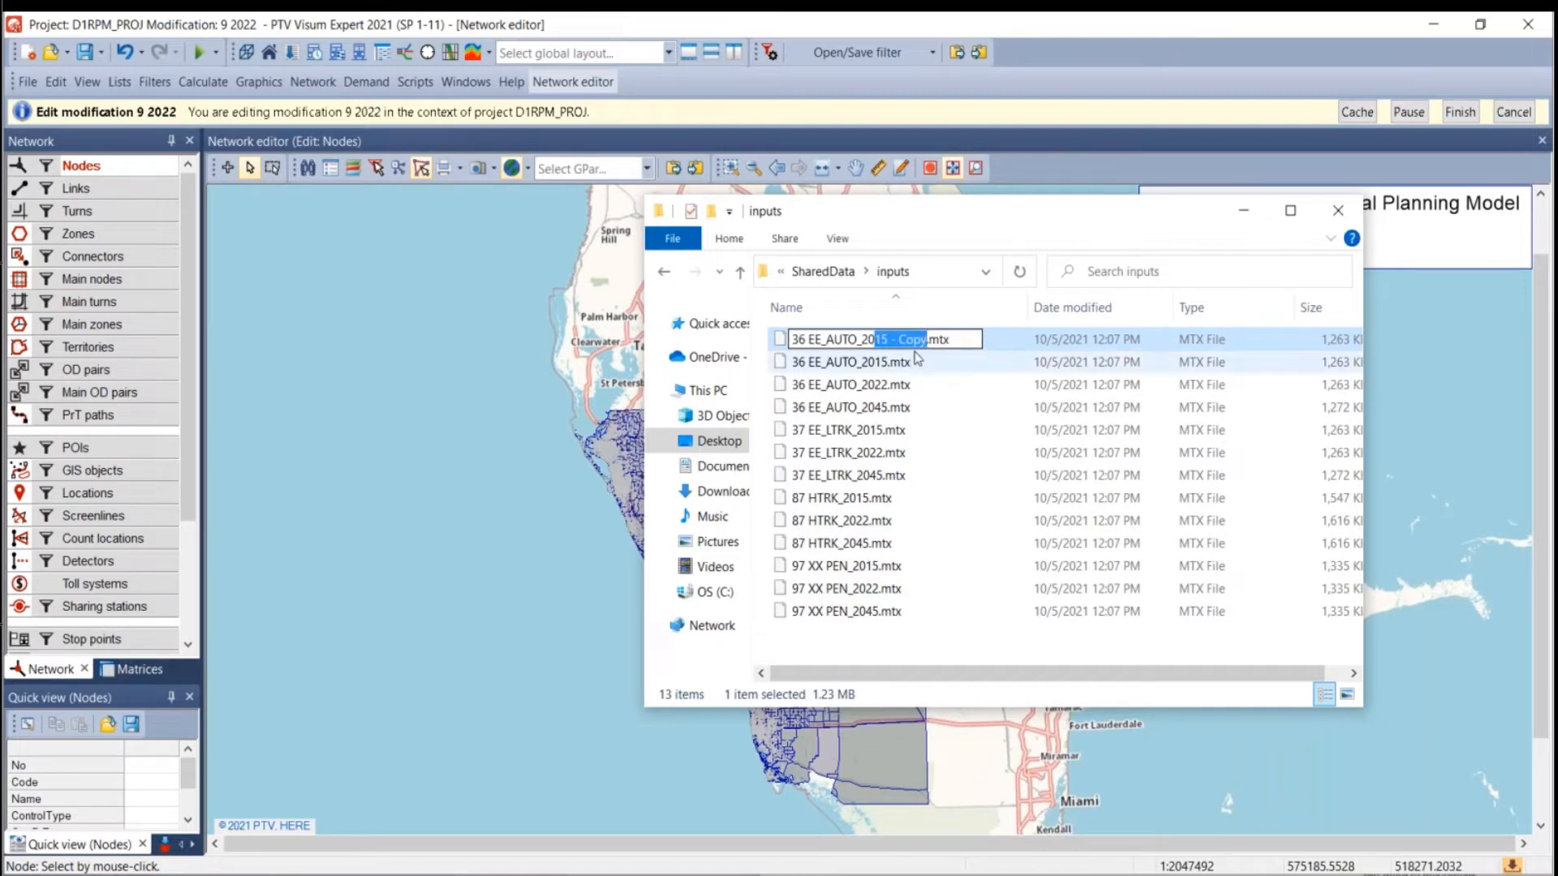
type("25")
key("Return")
left_click(959, 429)
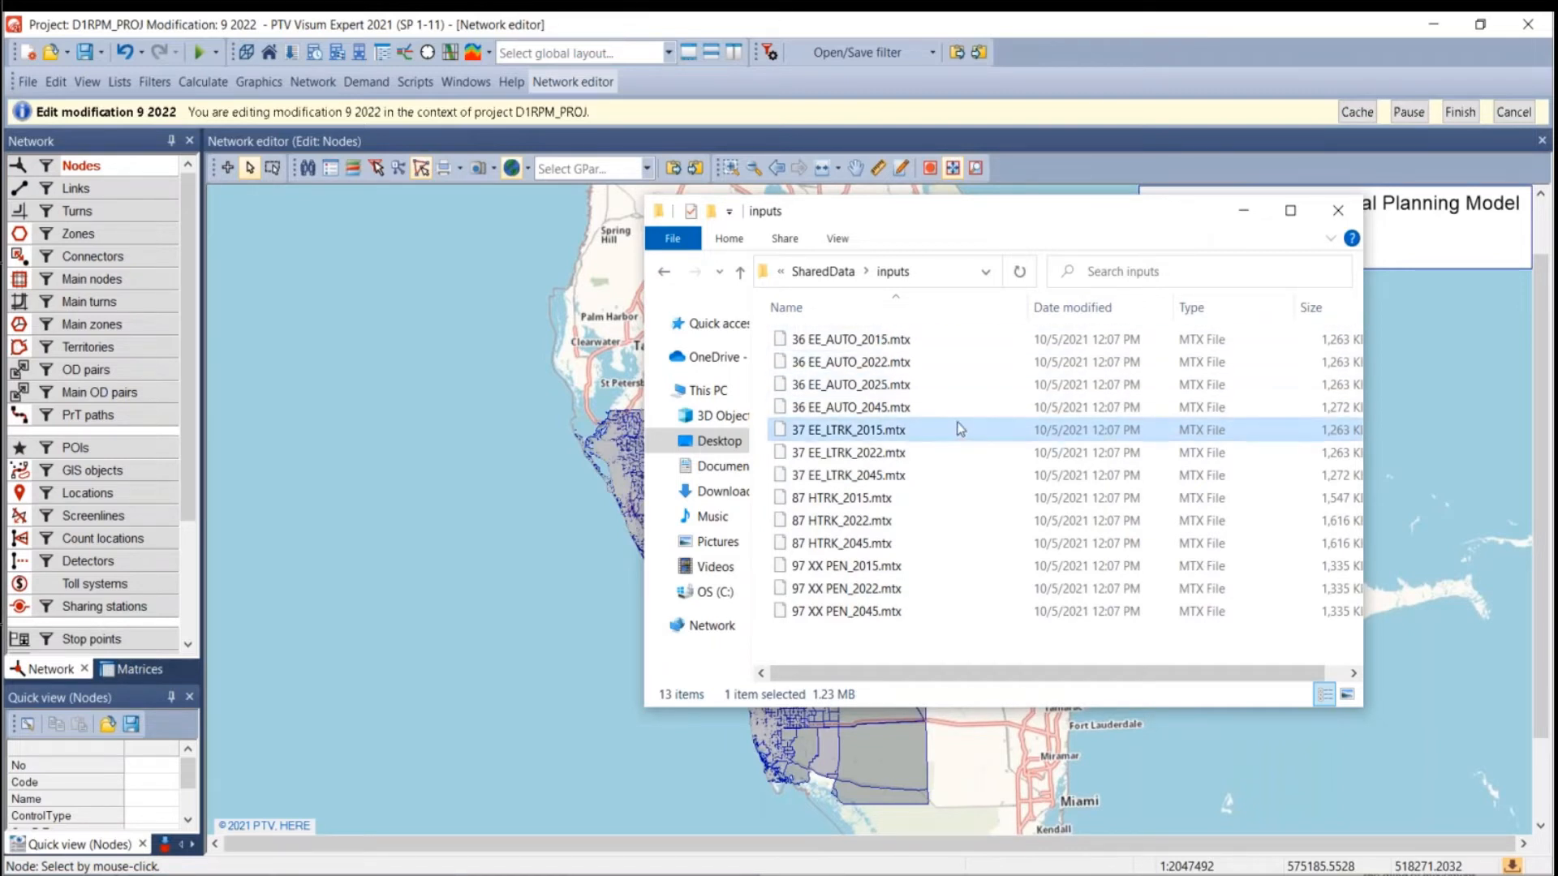
Switch to PTV Visum and check the Model_Year value among the user-defined attributes in the network settings.
left_click(884, 384)
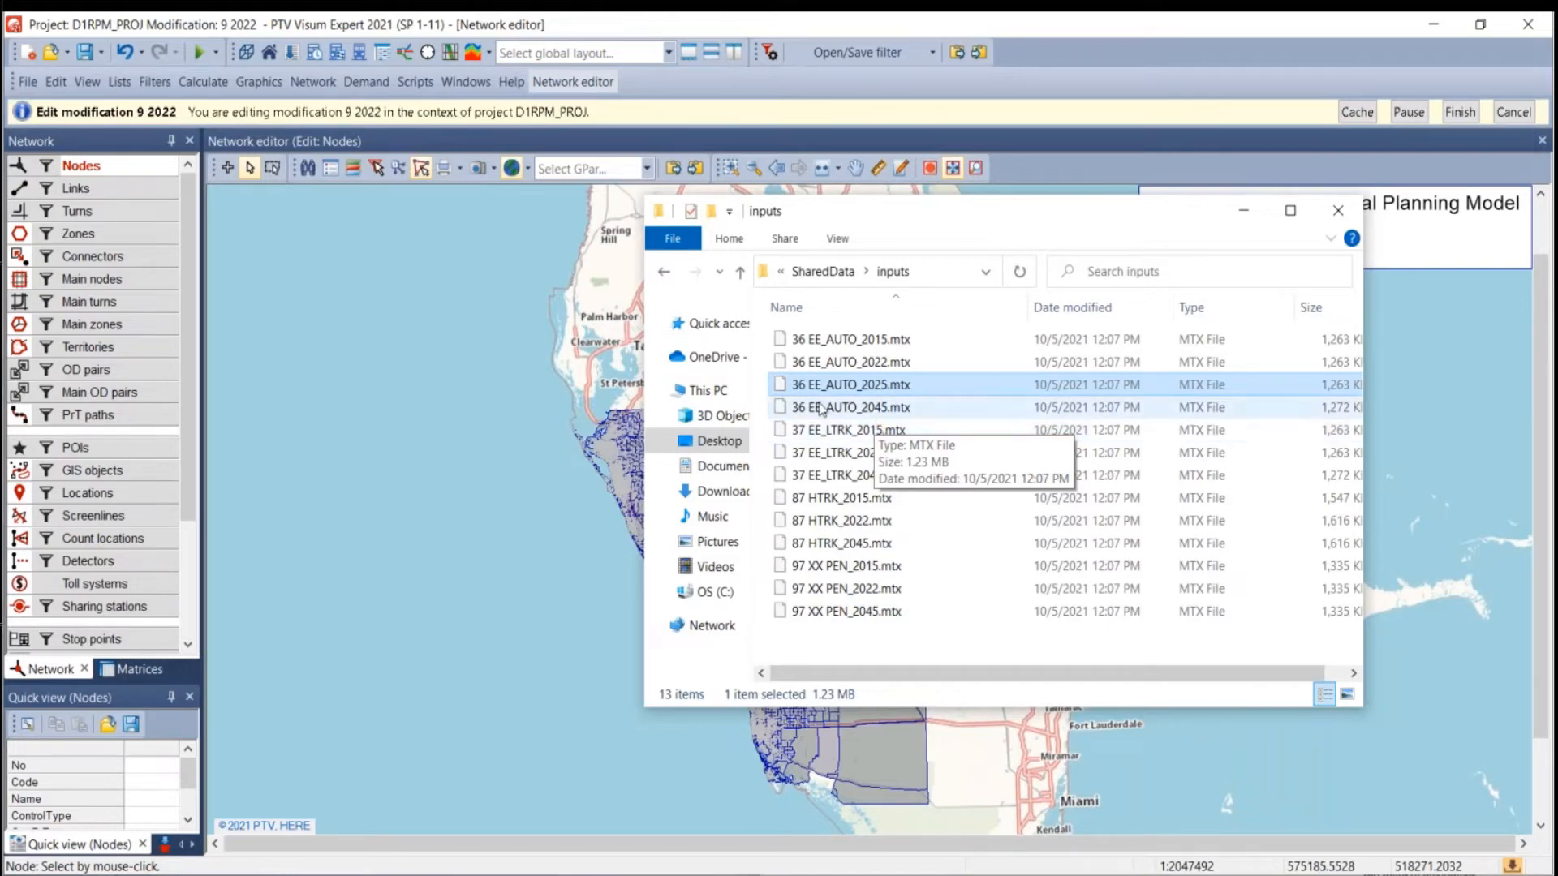
left_click(320, 259)
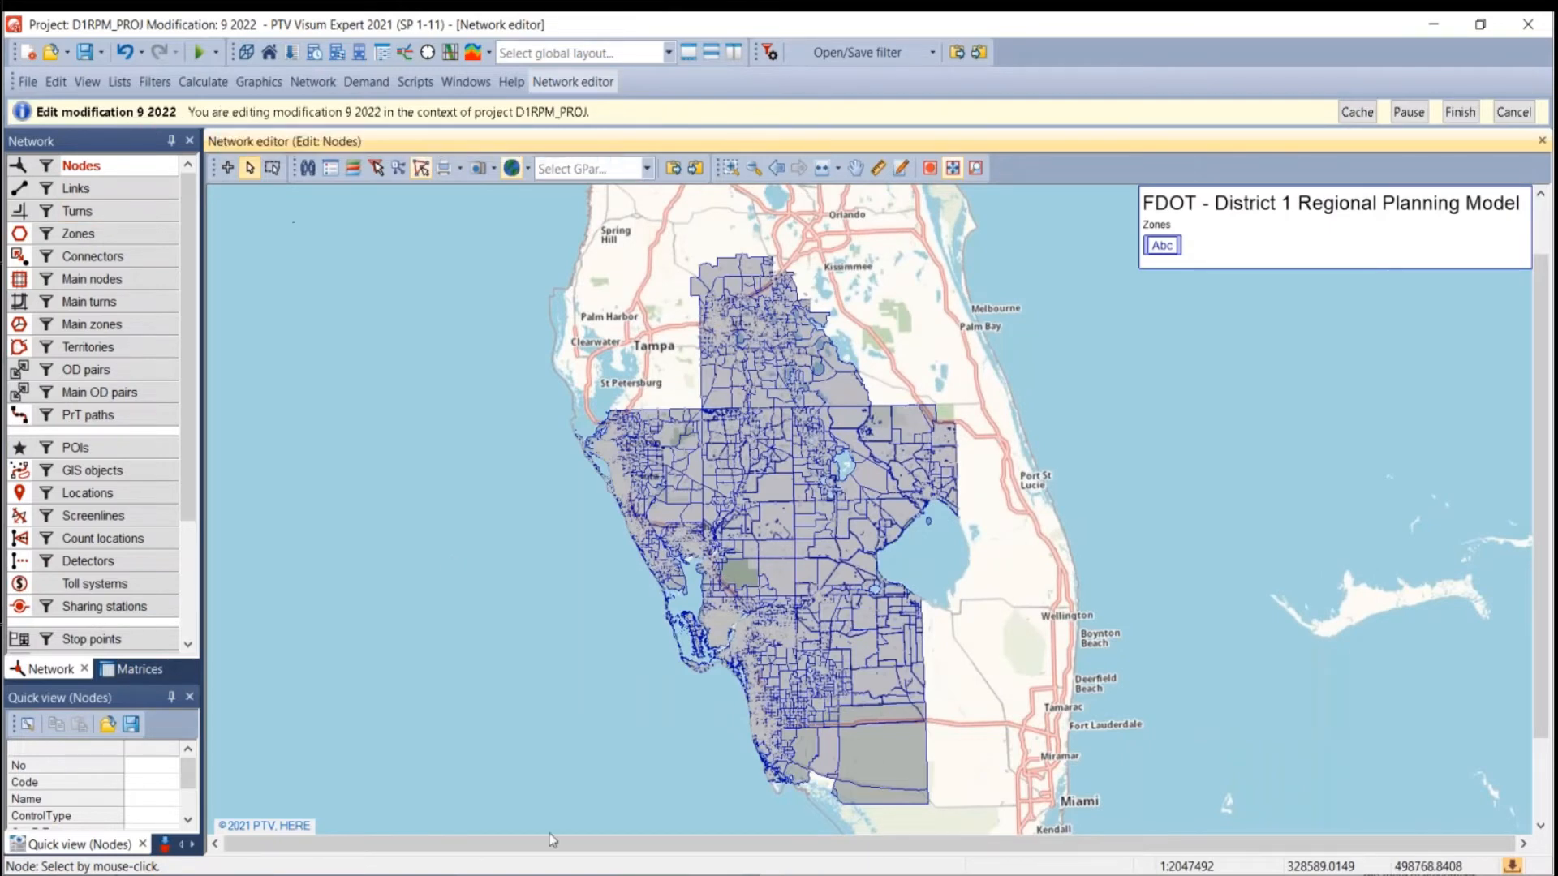
left_click(452, 872)
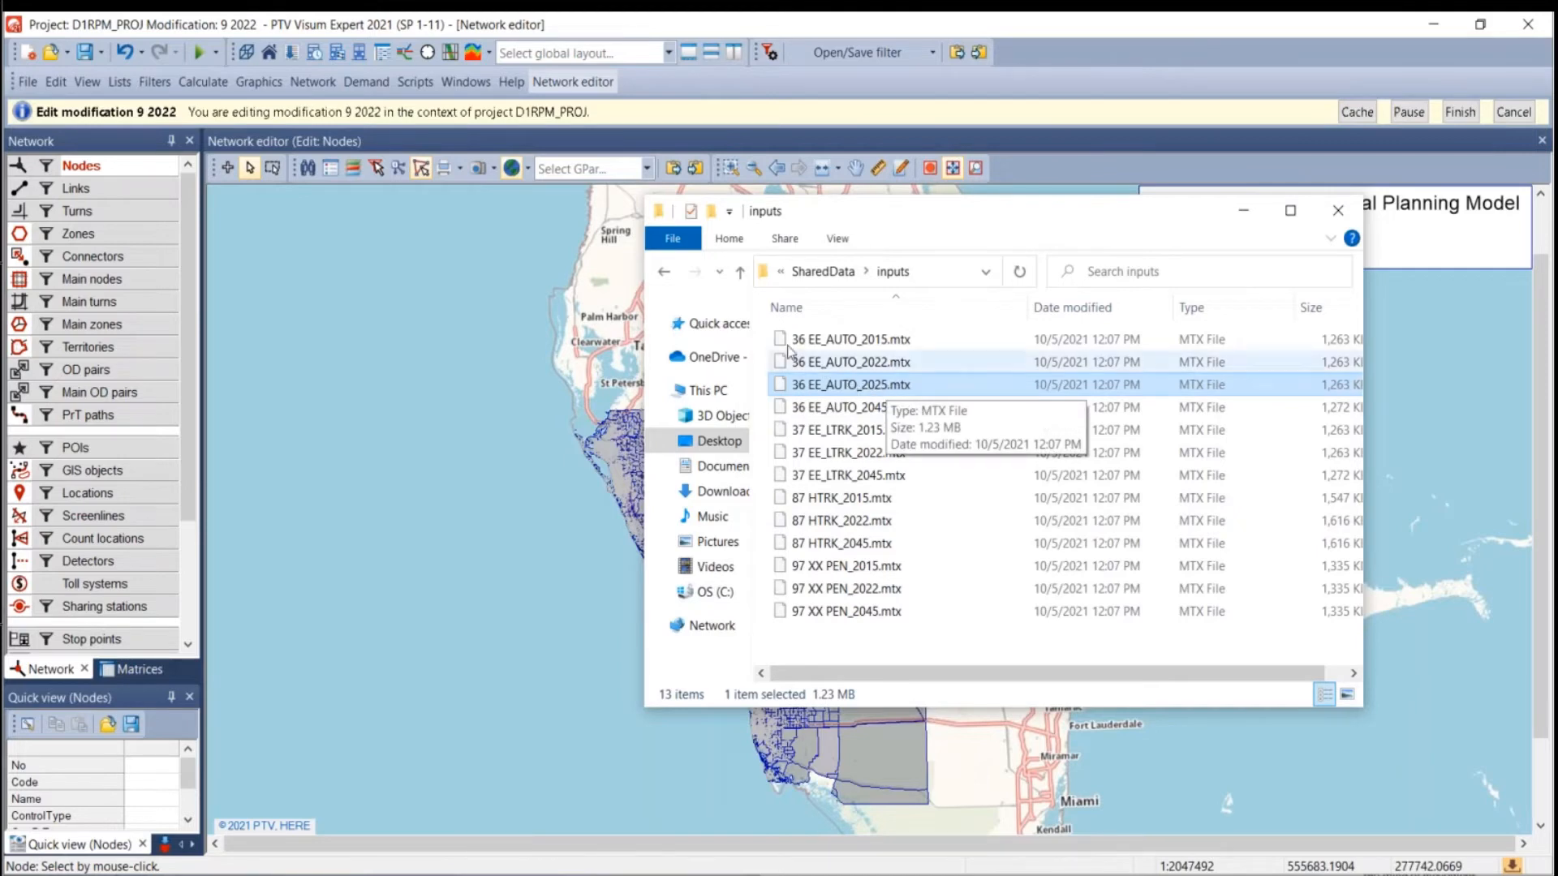
left_click(427, 276)
left_click(313, 82)
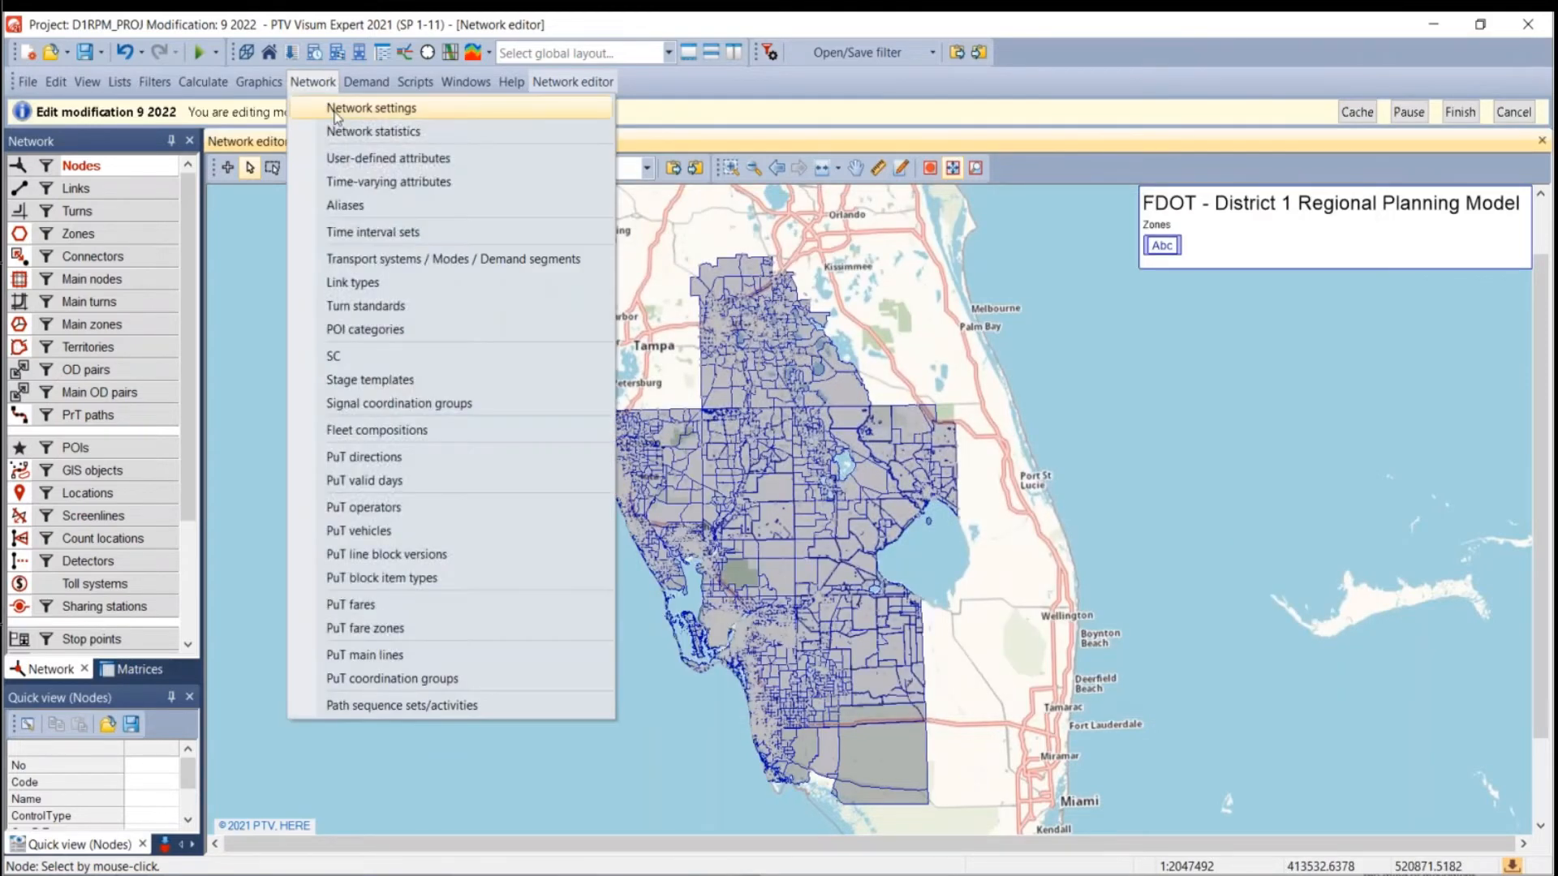
left_click(334, 108)
left_click(526, 318)
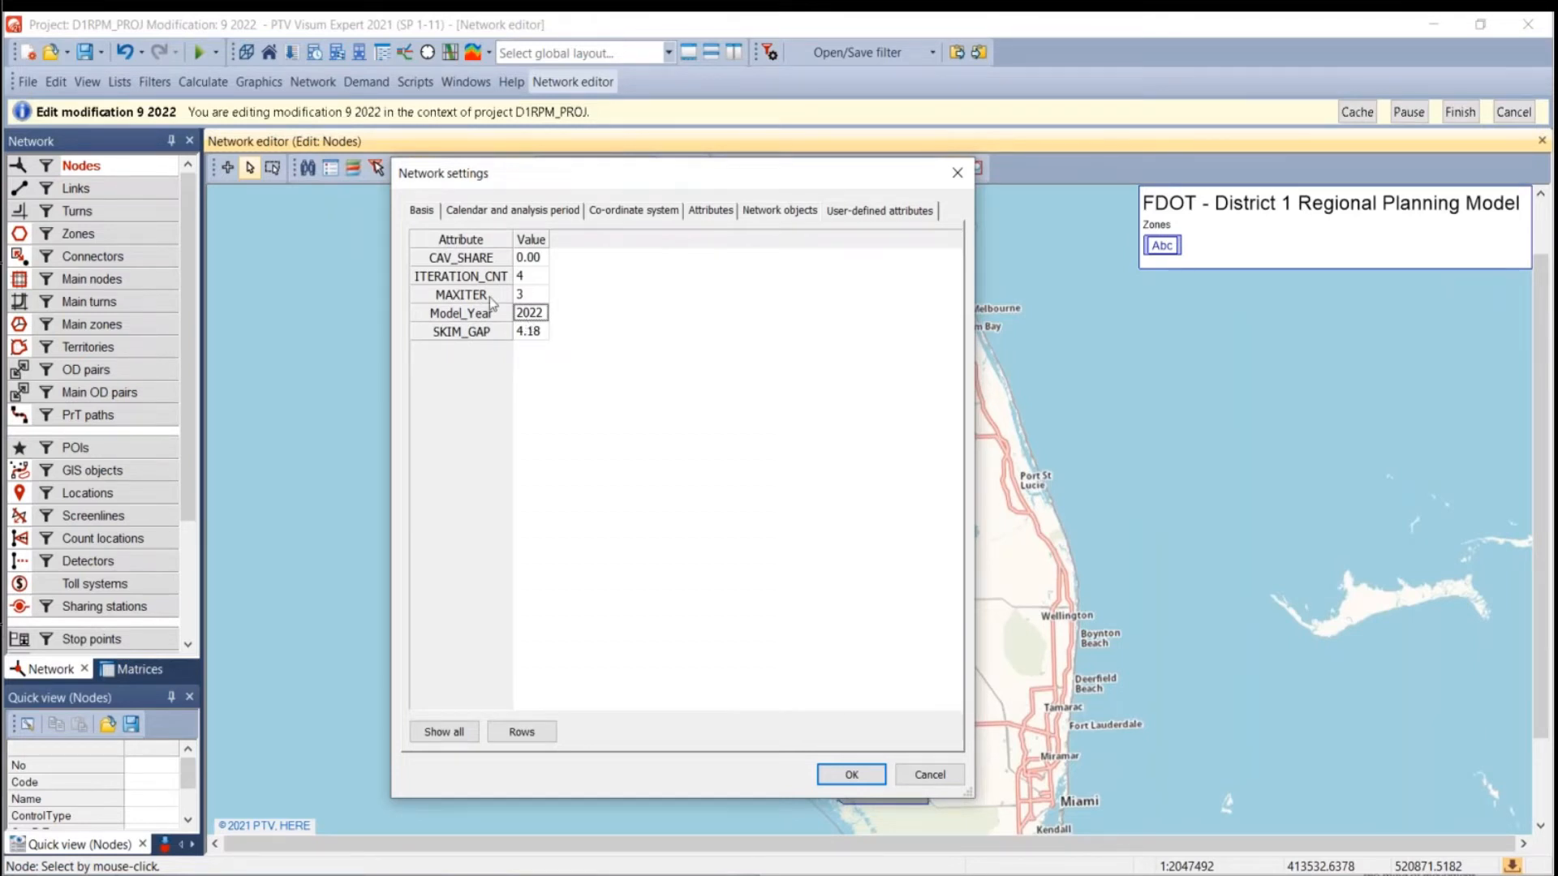
left_click(827, 772)
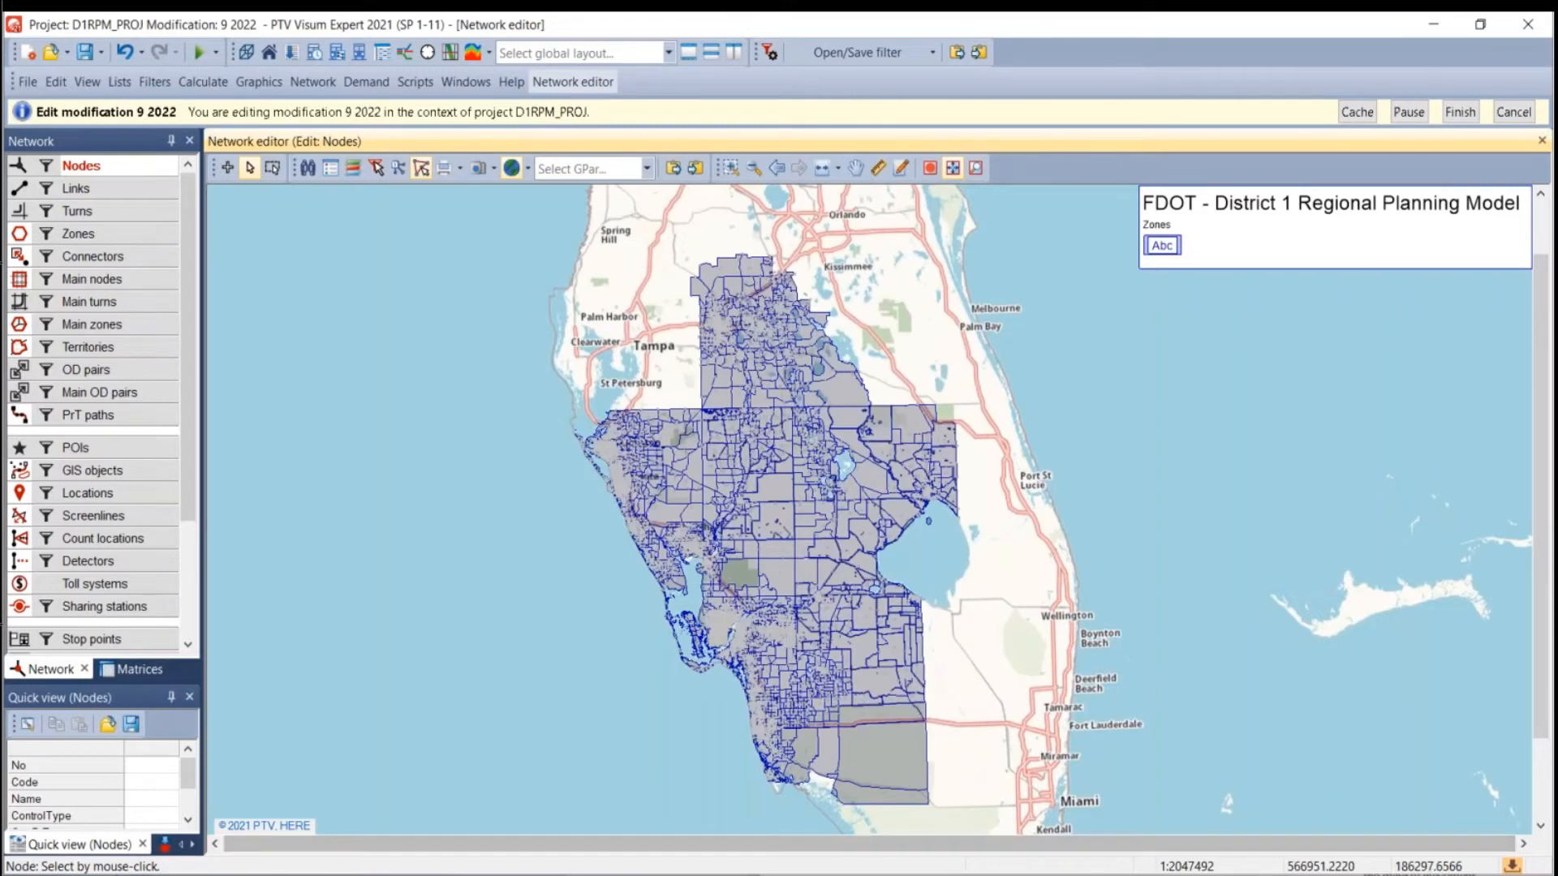
Switch to File Explorer and examine the 2022 EE_AUTO, EE_LTRK, HTRK and XX PEN matrix files alongside 36 EE_AUTO_2025.mtx.
left_click(445, 875)
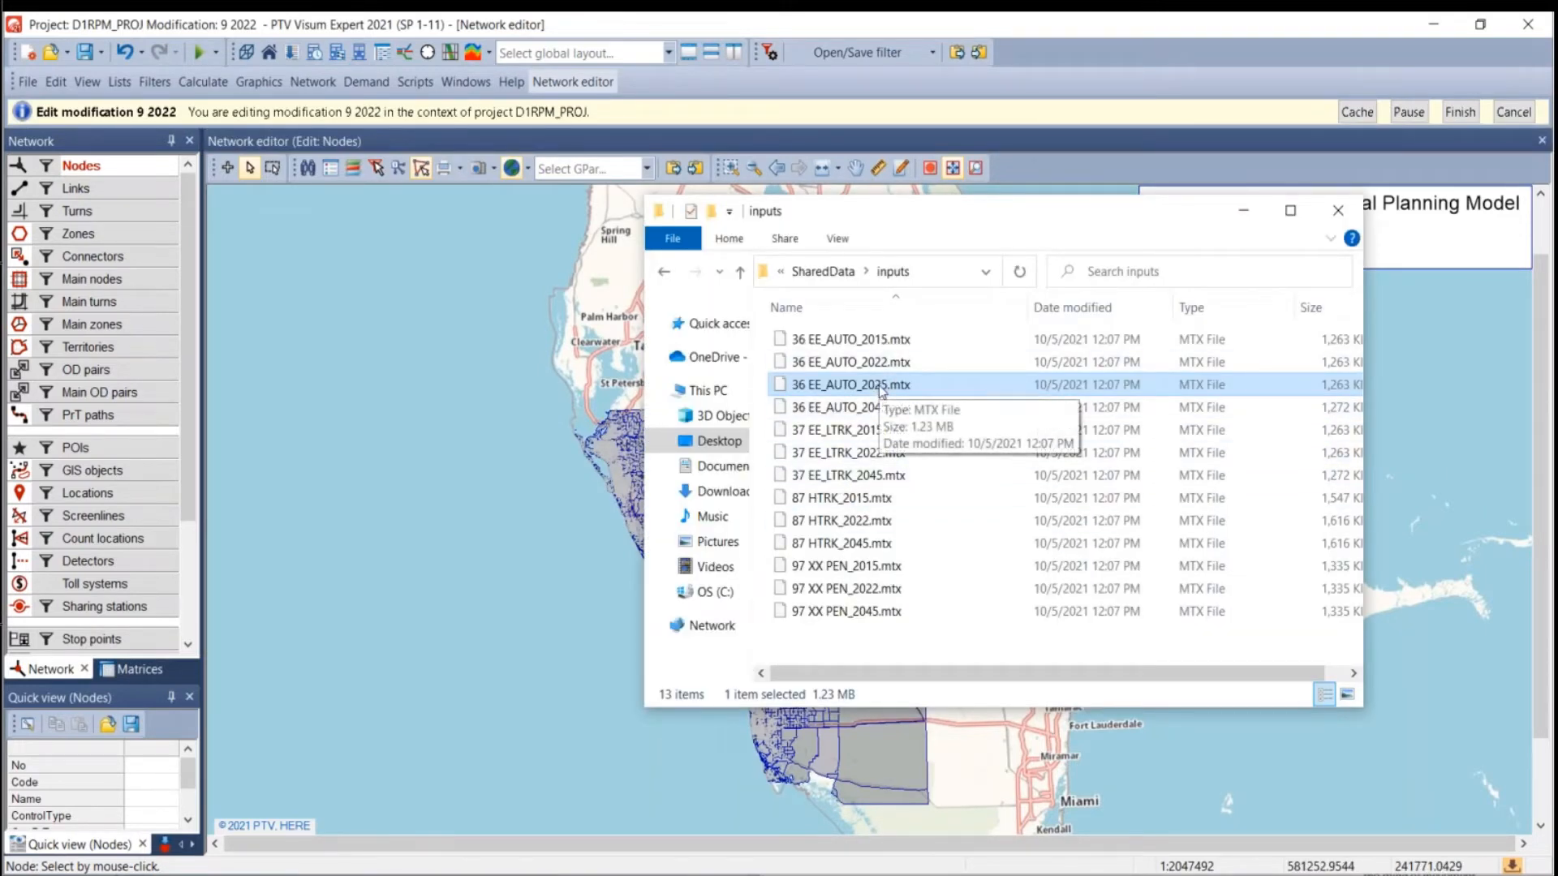
left_click(866, 363)
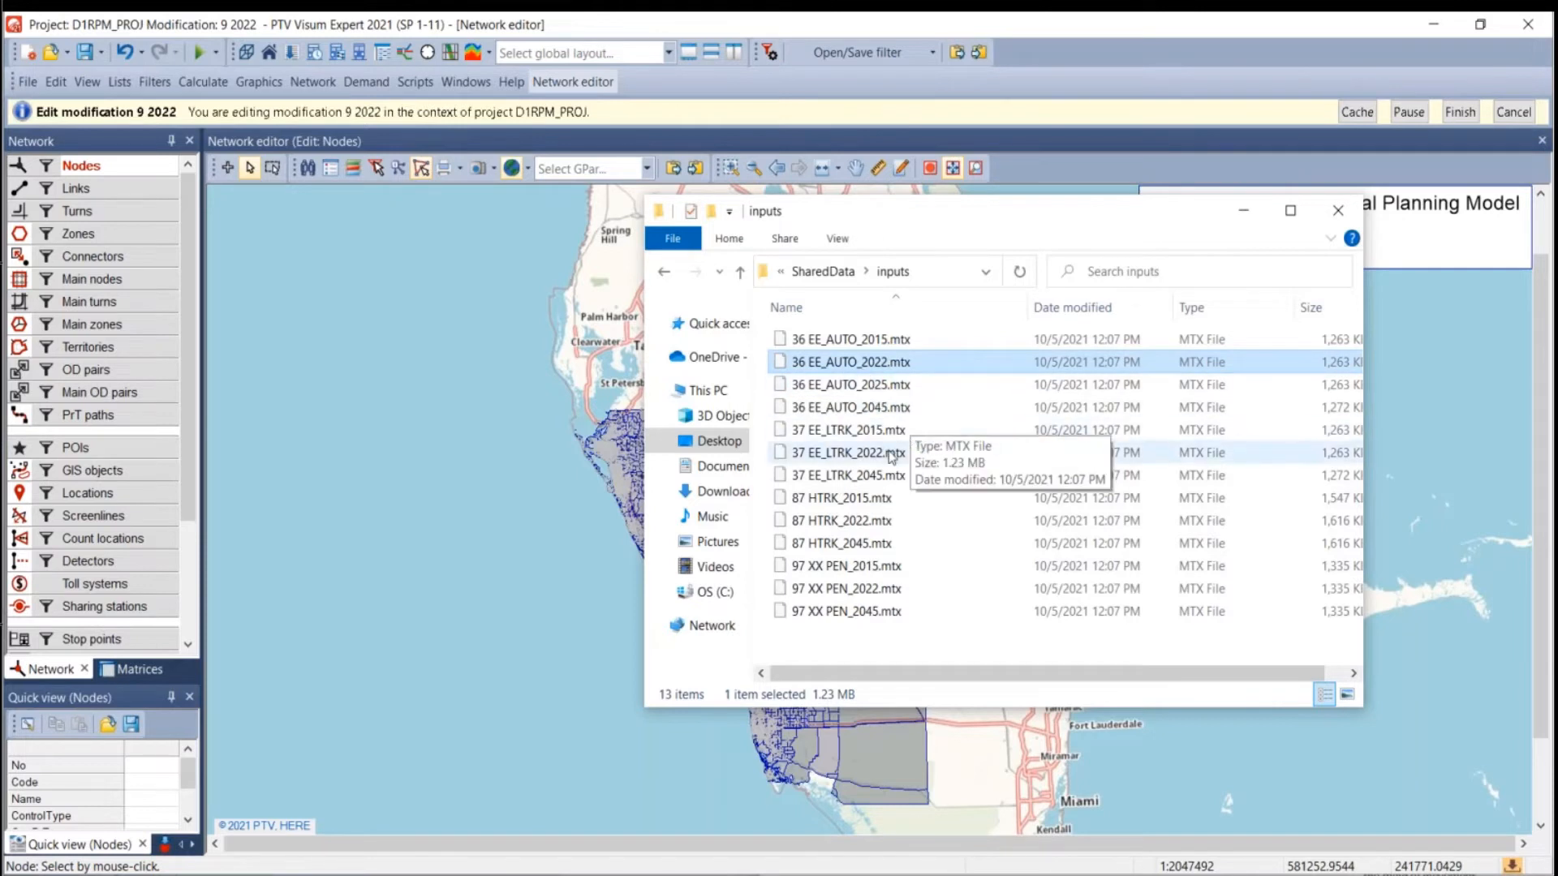
left_click(876, 454)
left_click(864, 521)
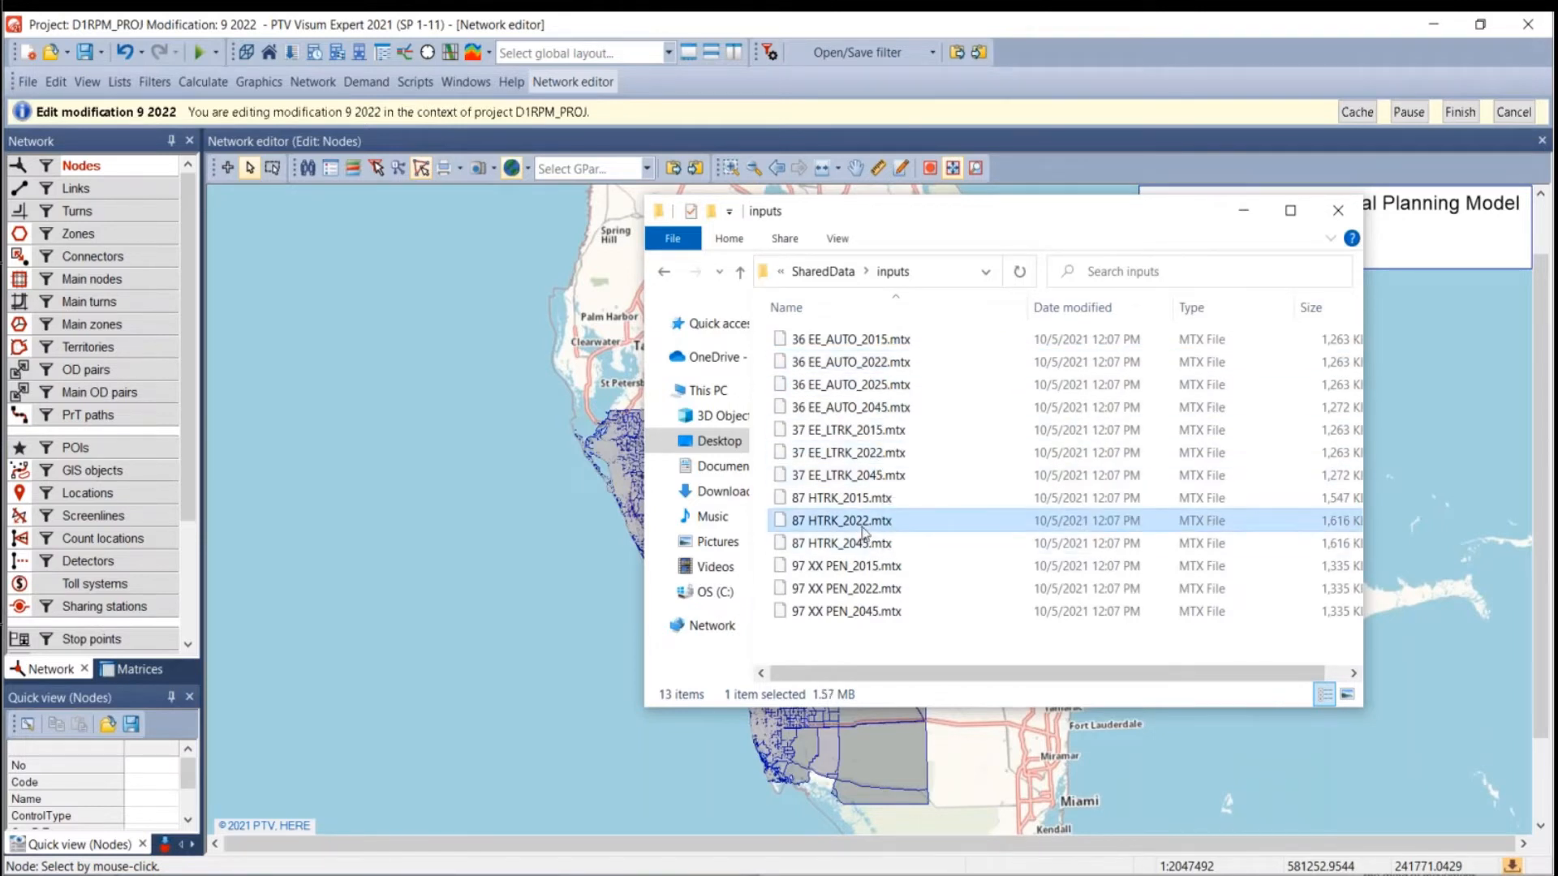
left_click(874, 590)
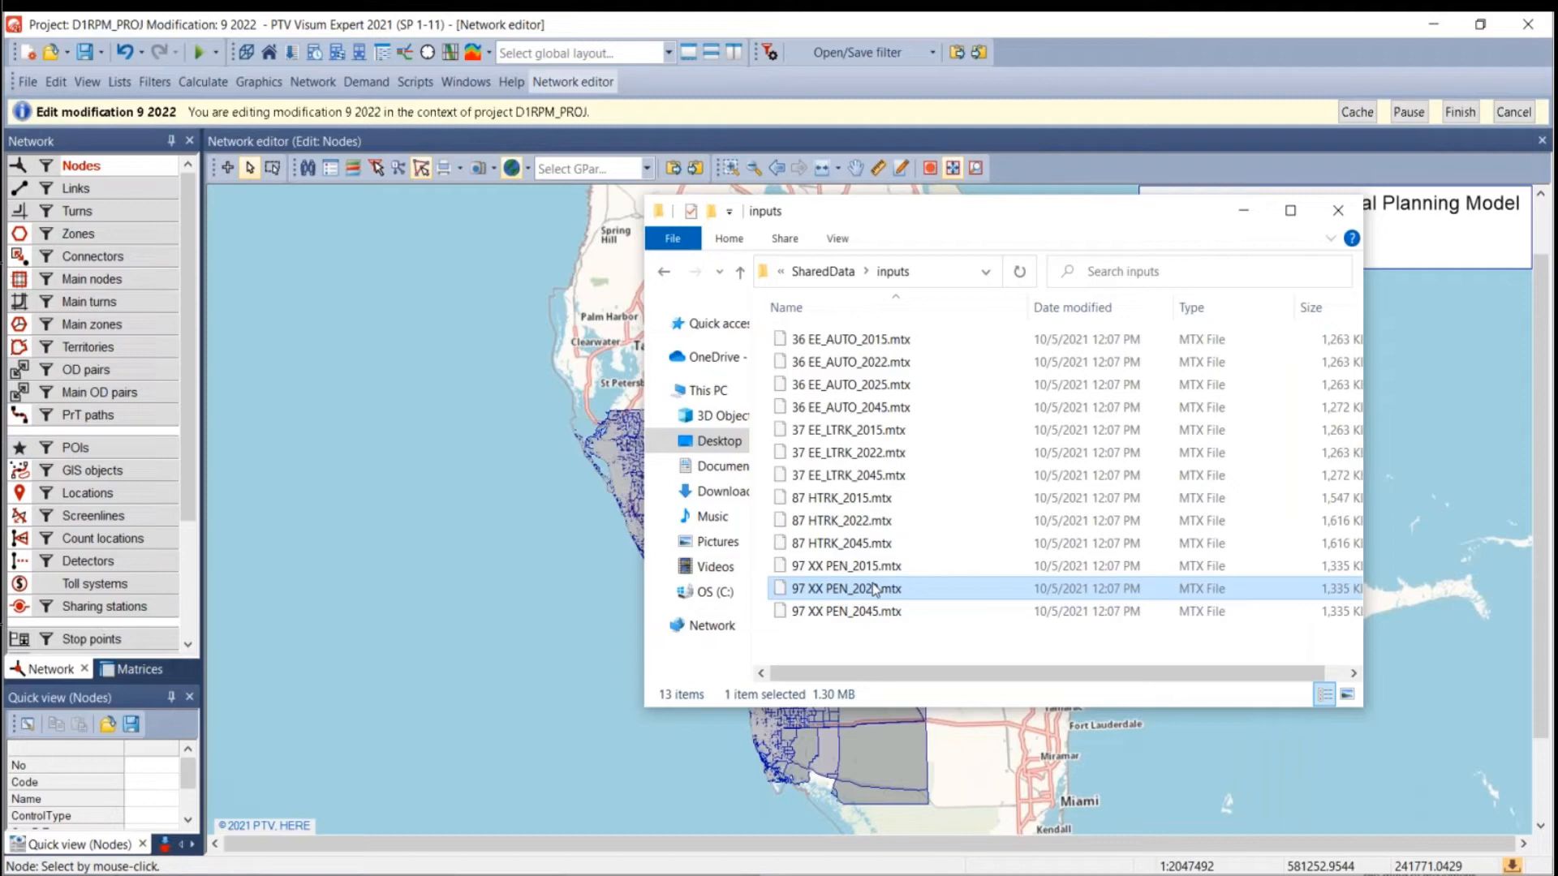
left_click(852, 391)
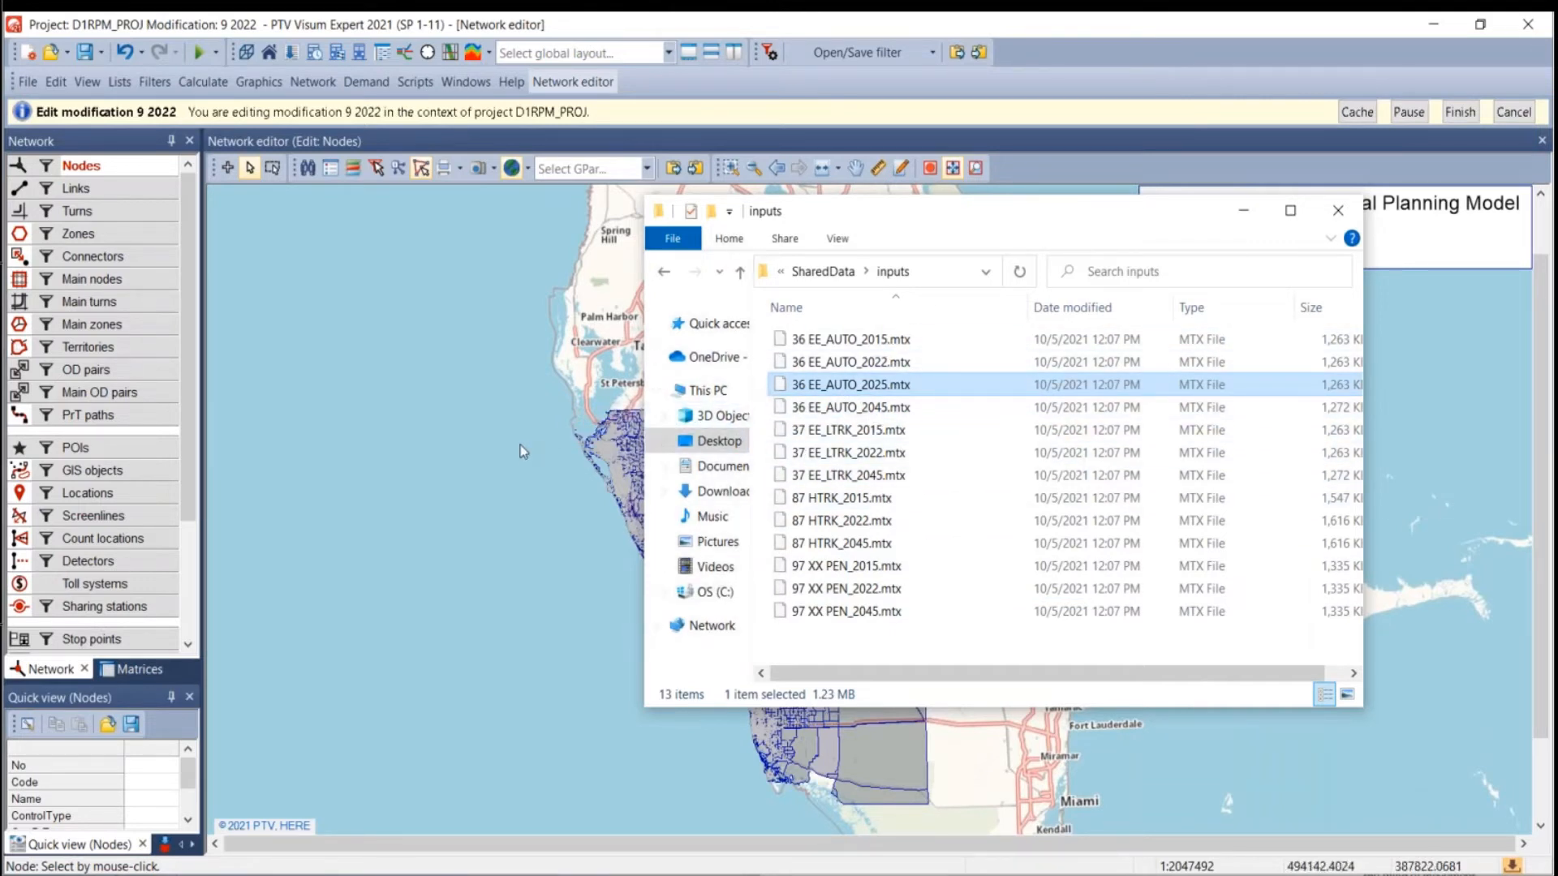
left_click(898, 381)
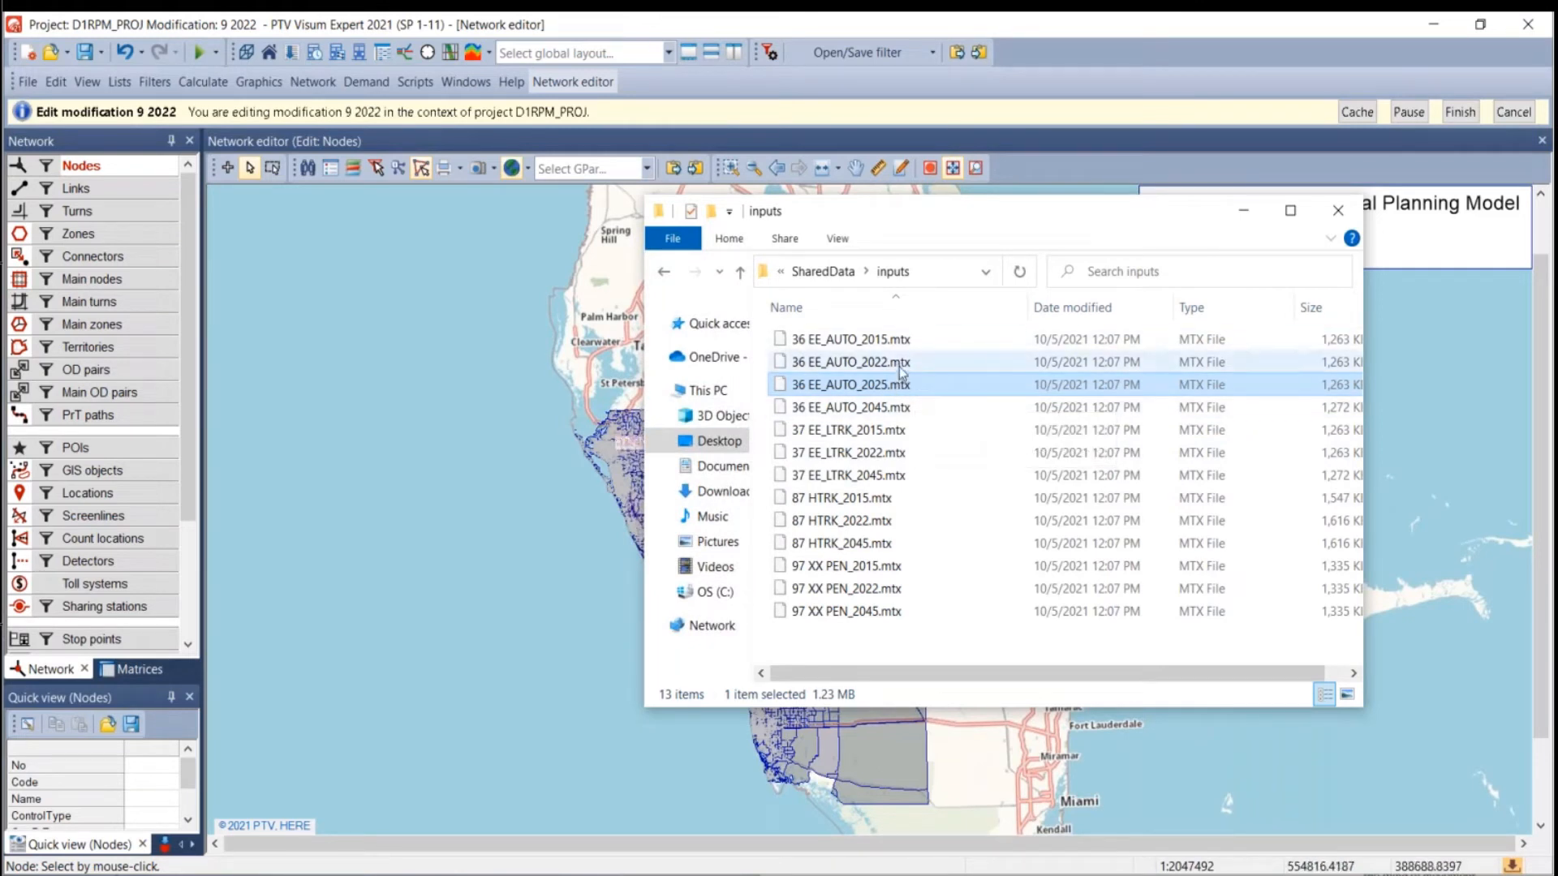
left_click(958, 385)
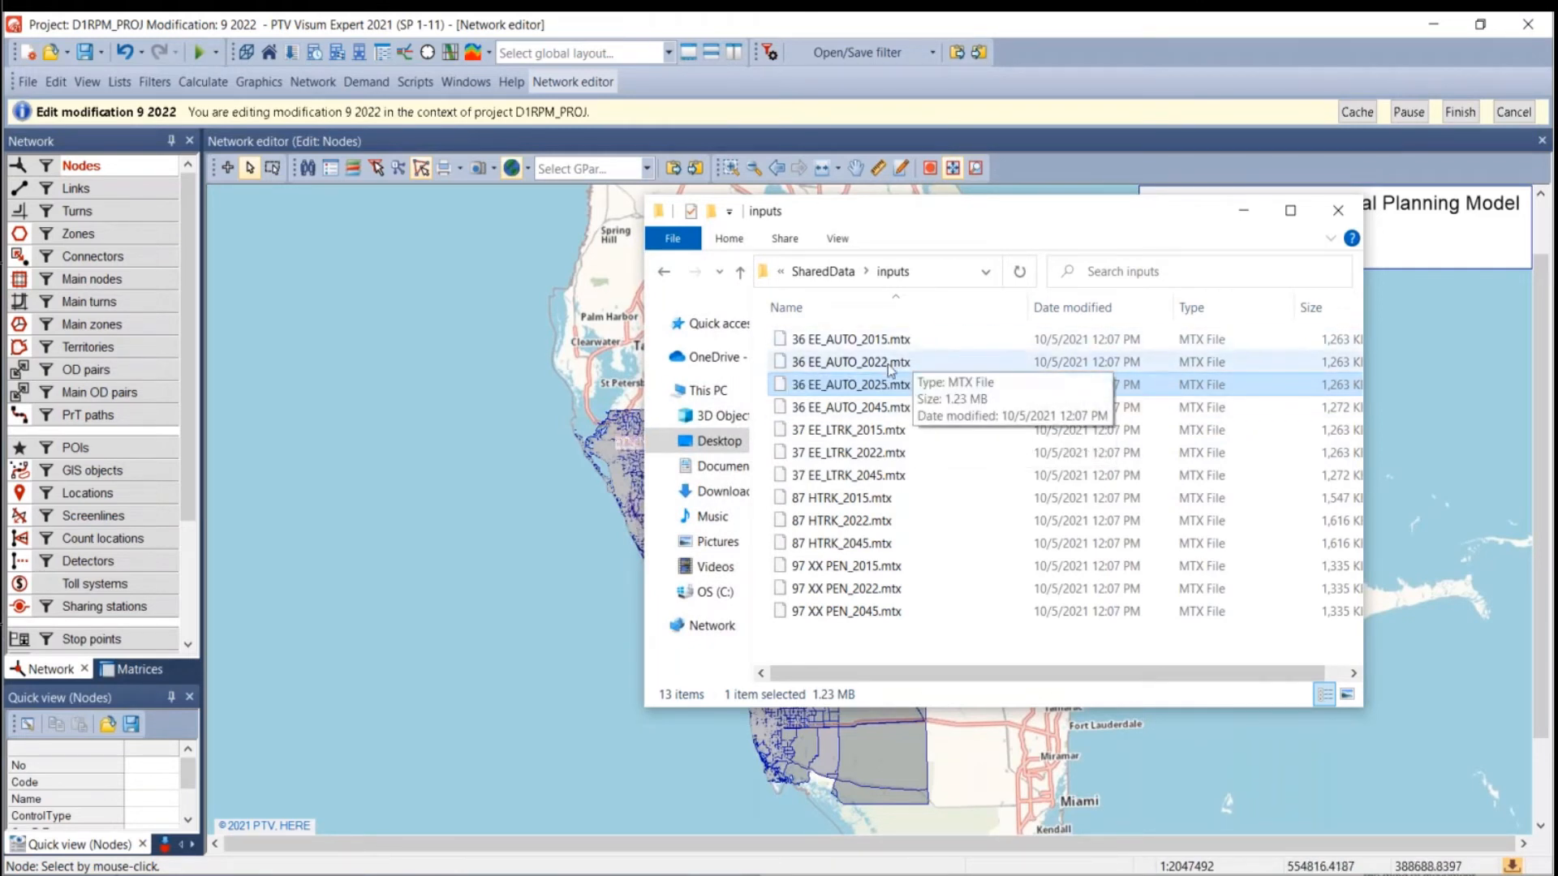
Delete the file 36 EE_AUTO_2025.mtx from the inputs folder and return to PTV Visum.
right_click(880, 387)
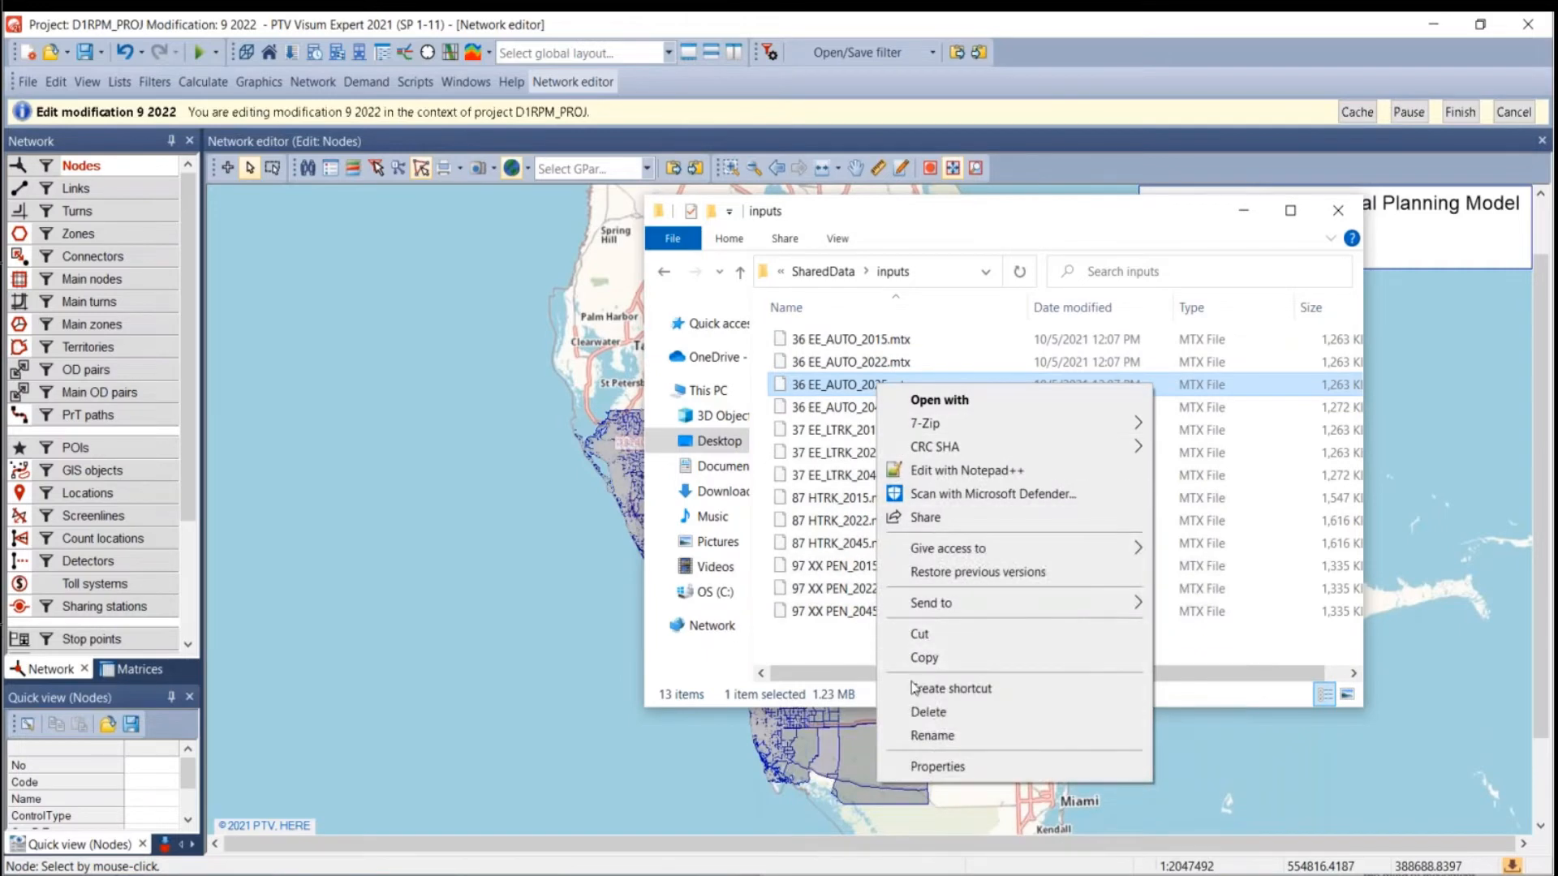
left_click(451, 403)
left_click(451, 403)
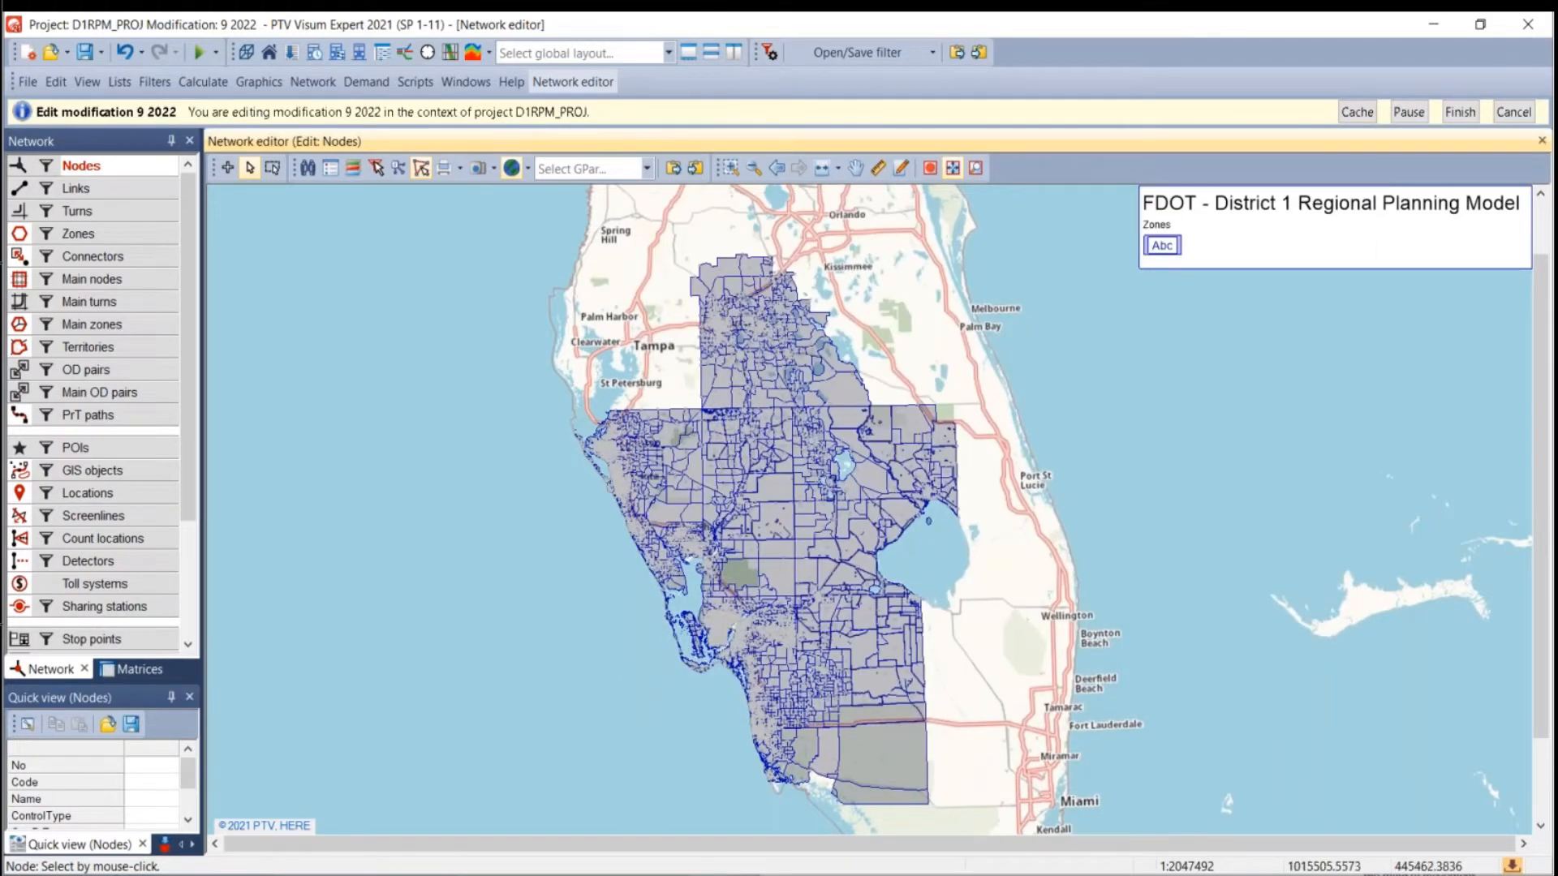
Switch to the PowerPoint slide show and review the lesson slides on creating the 2022 modification and scenario.
key("alt+Tab")
key("alt+Tab")
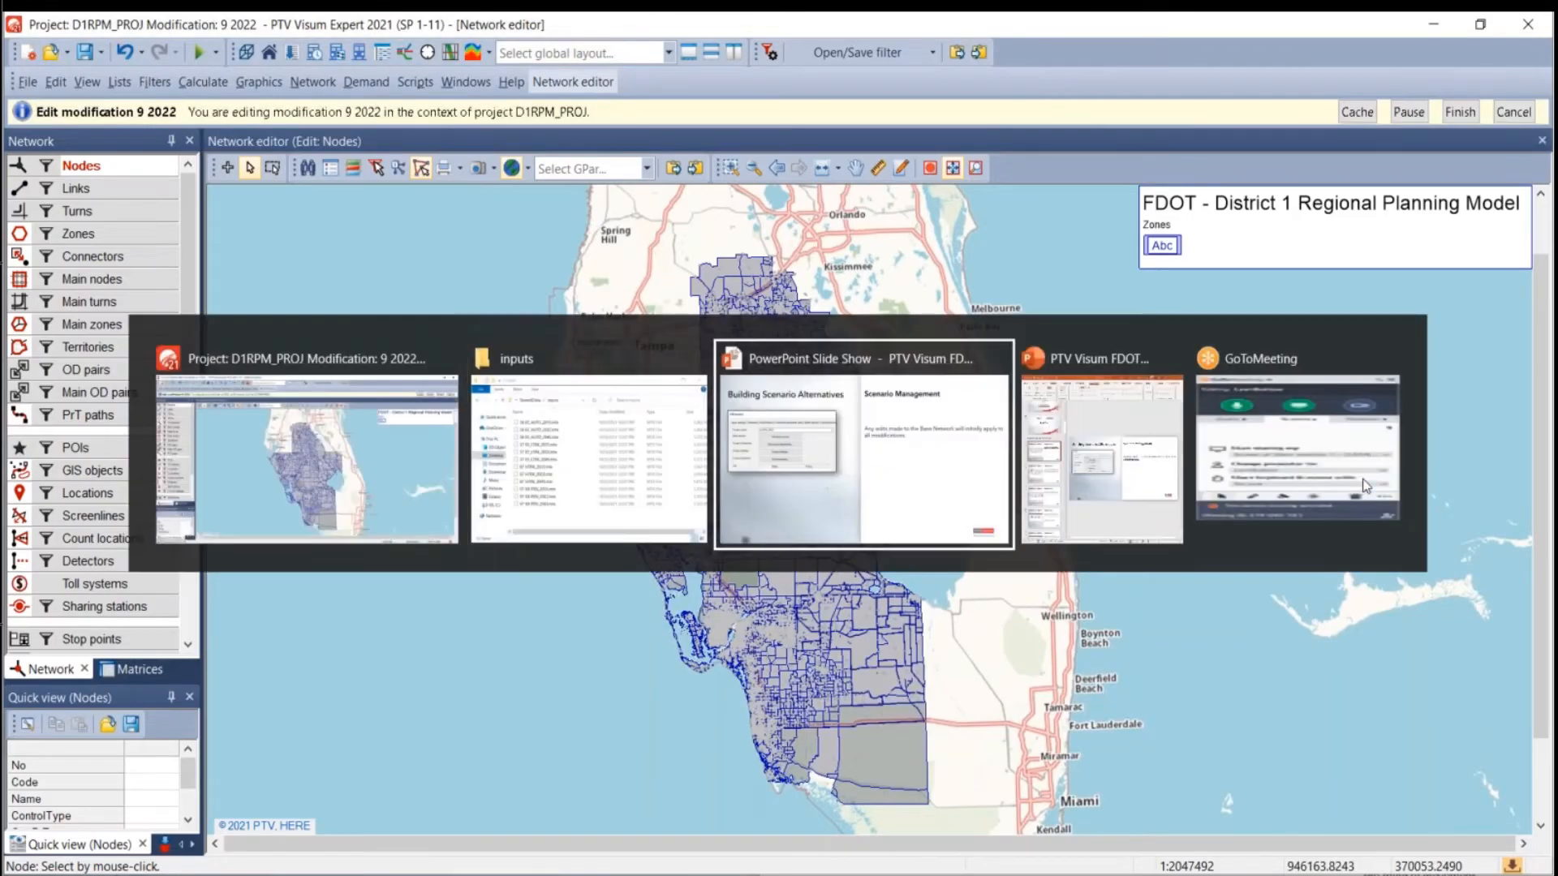
key("Right")
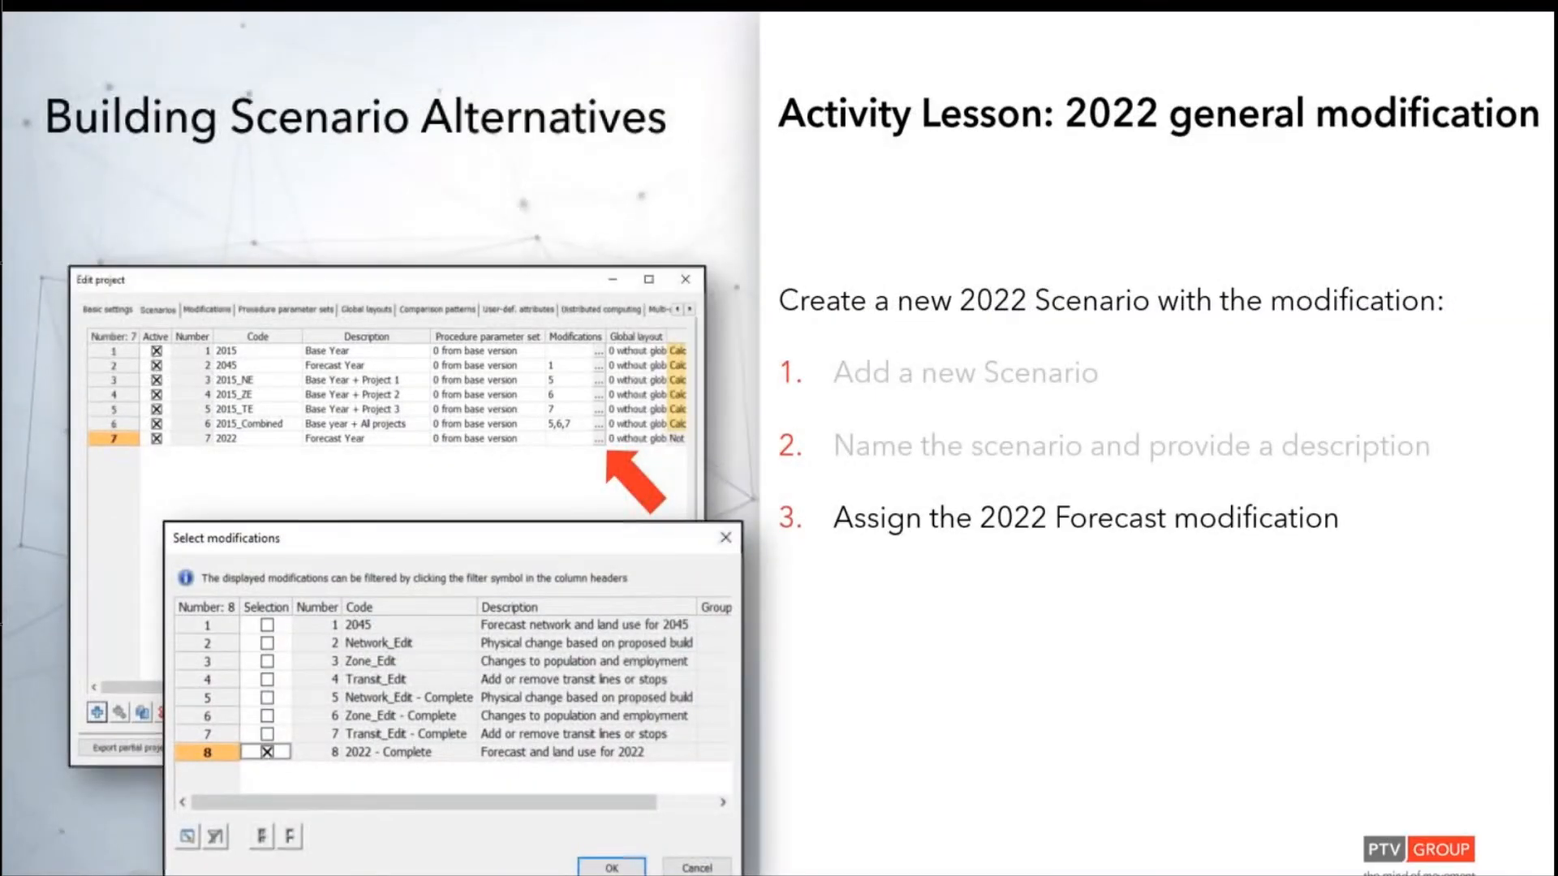
key("Left")
key("Left")
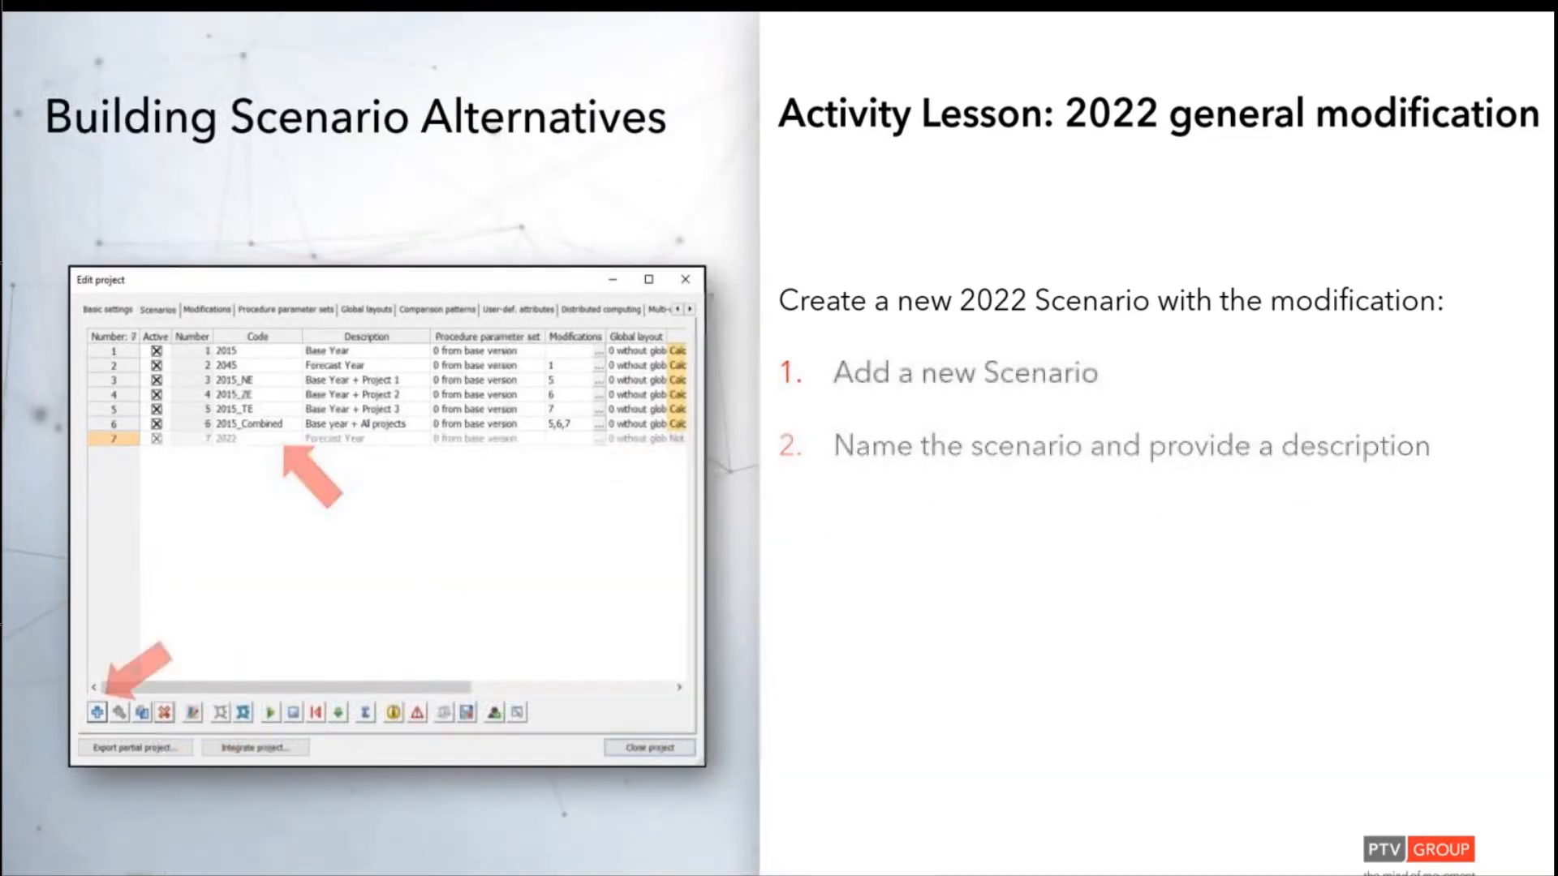
key("Left")
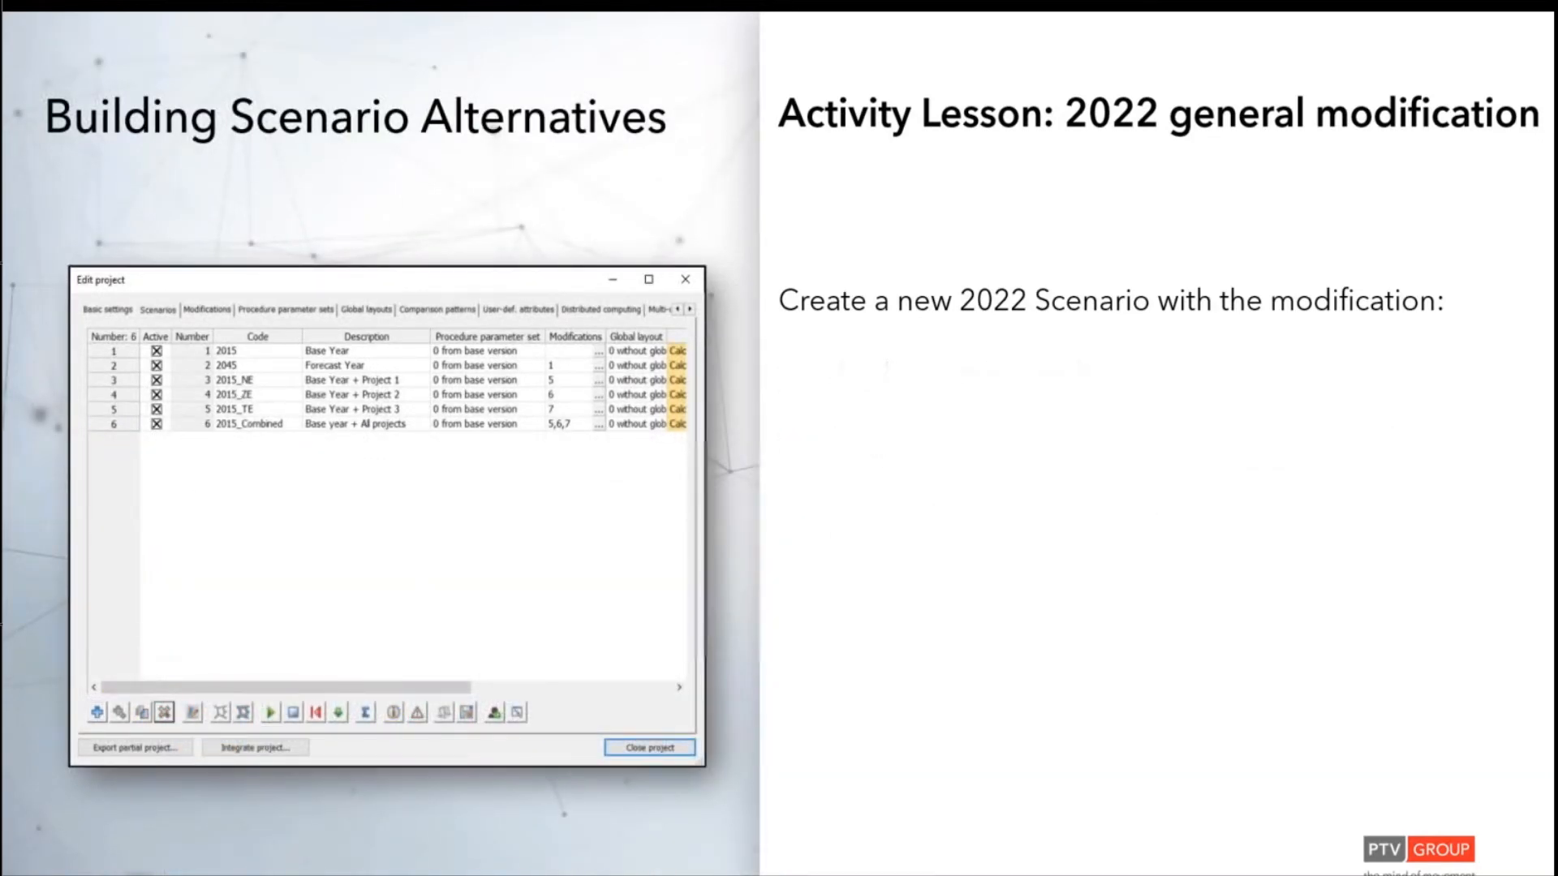
key("Left")
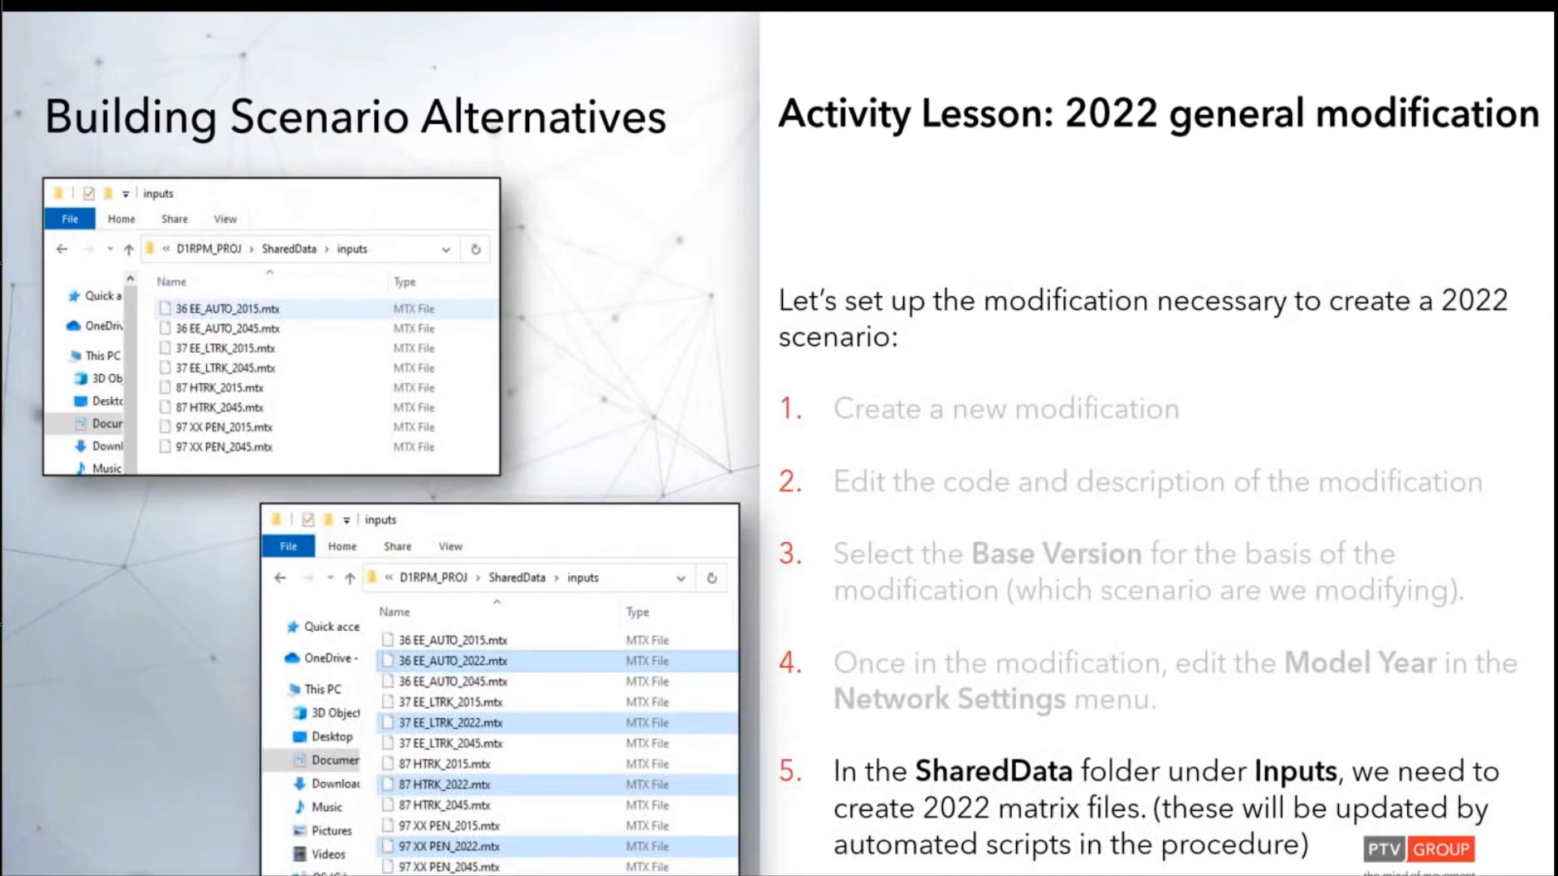
key("Left")
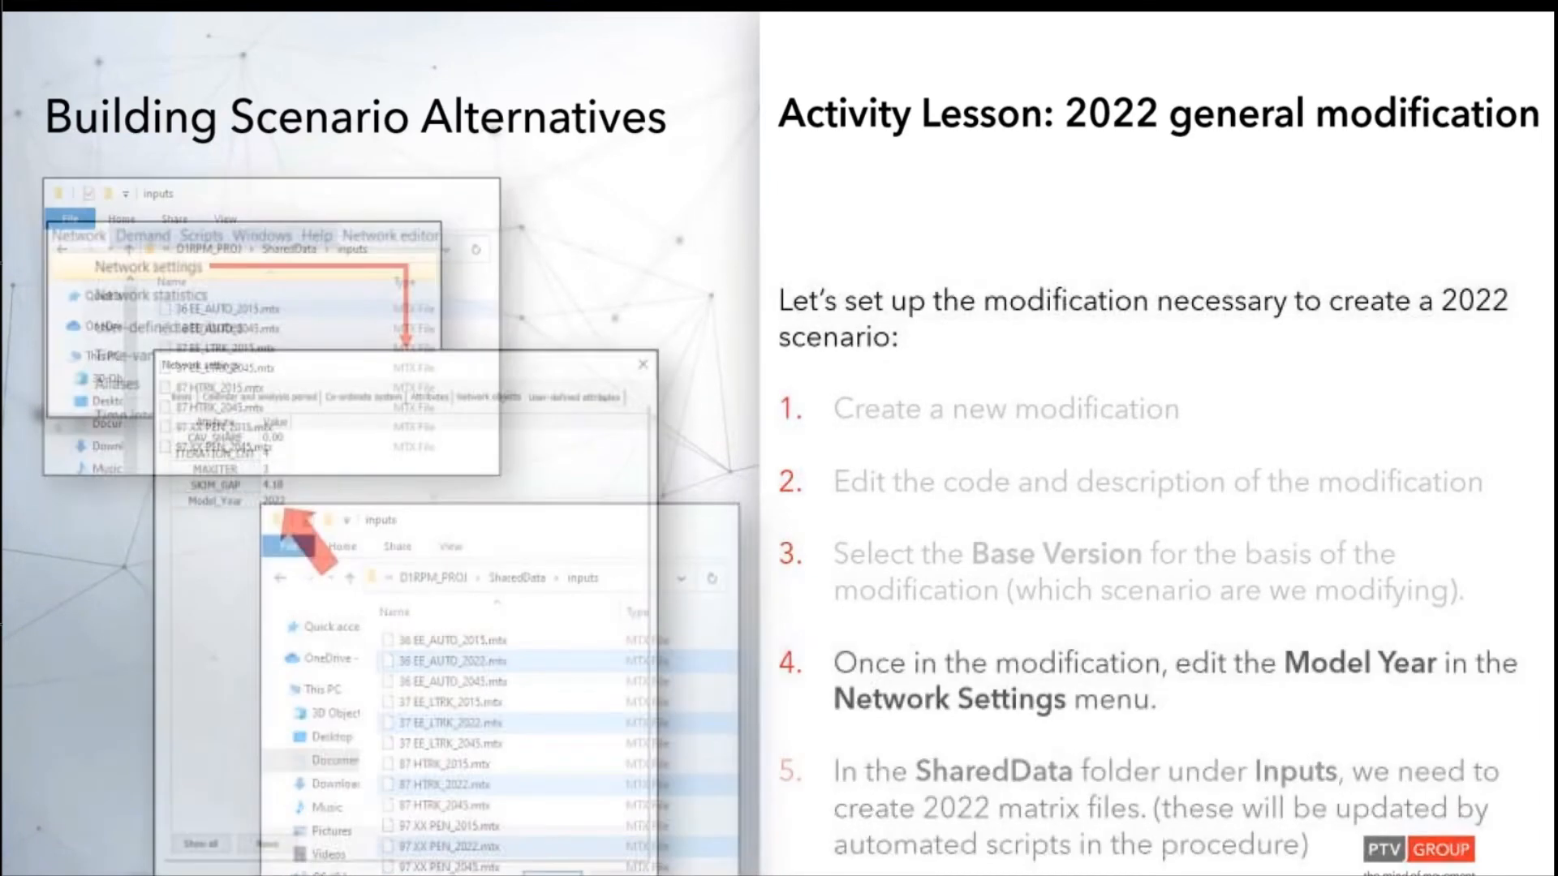
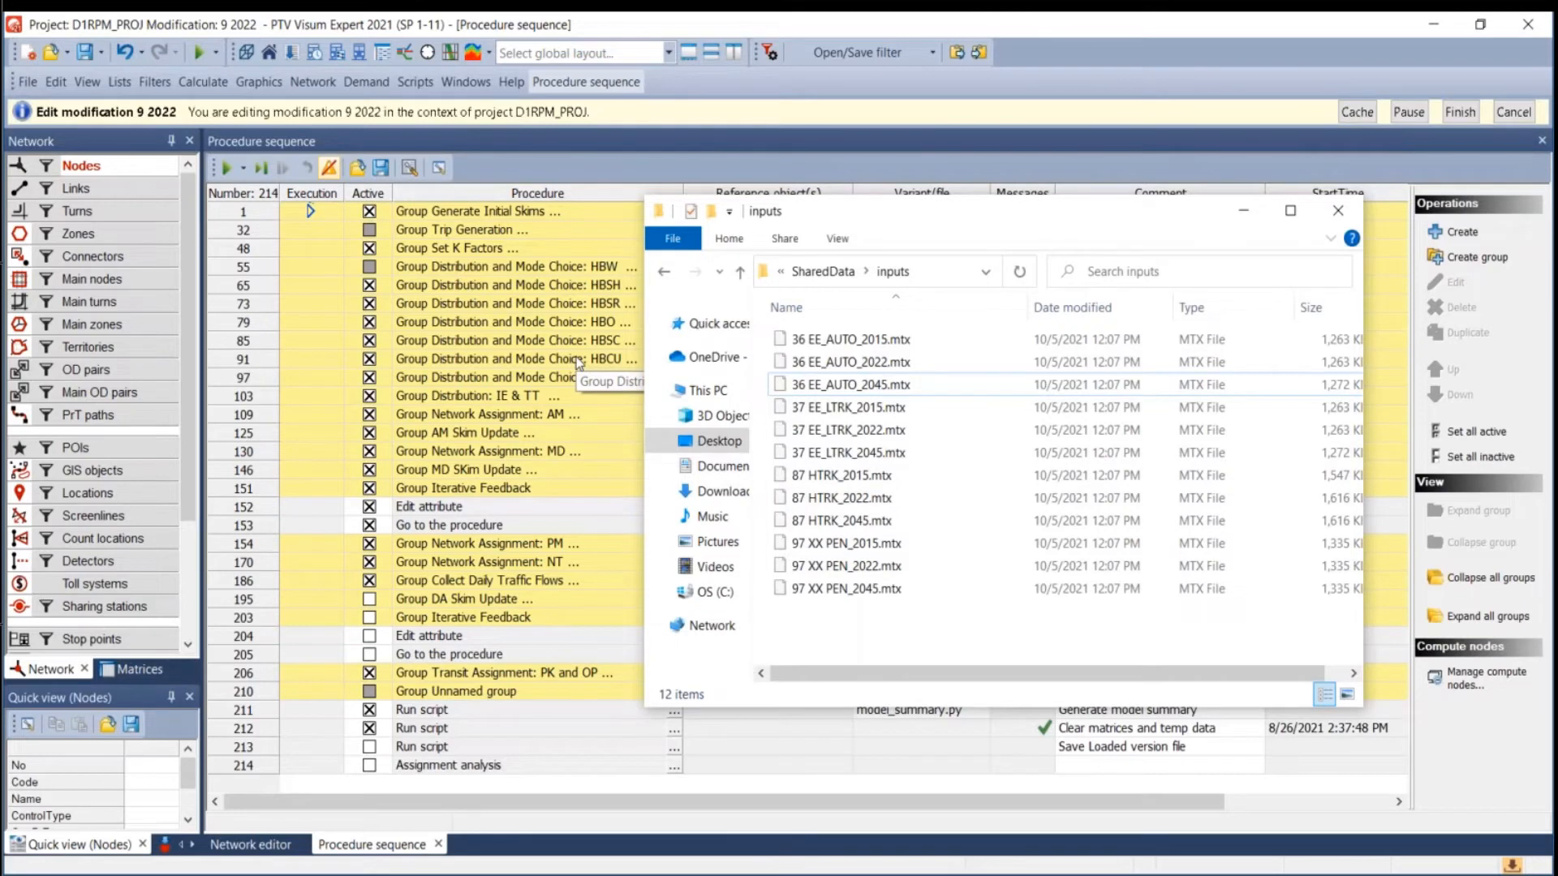
Examine the 36 EE_AUTO_2022.mtx input, then the Distribution and Mode Choice and AM Network Assignment groups in Visum's procedure sequence.
left_click(852, 362)
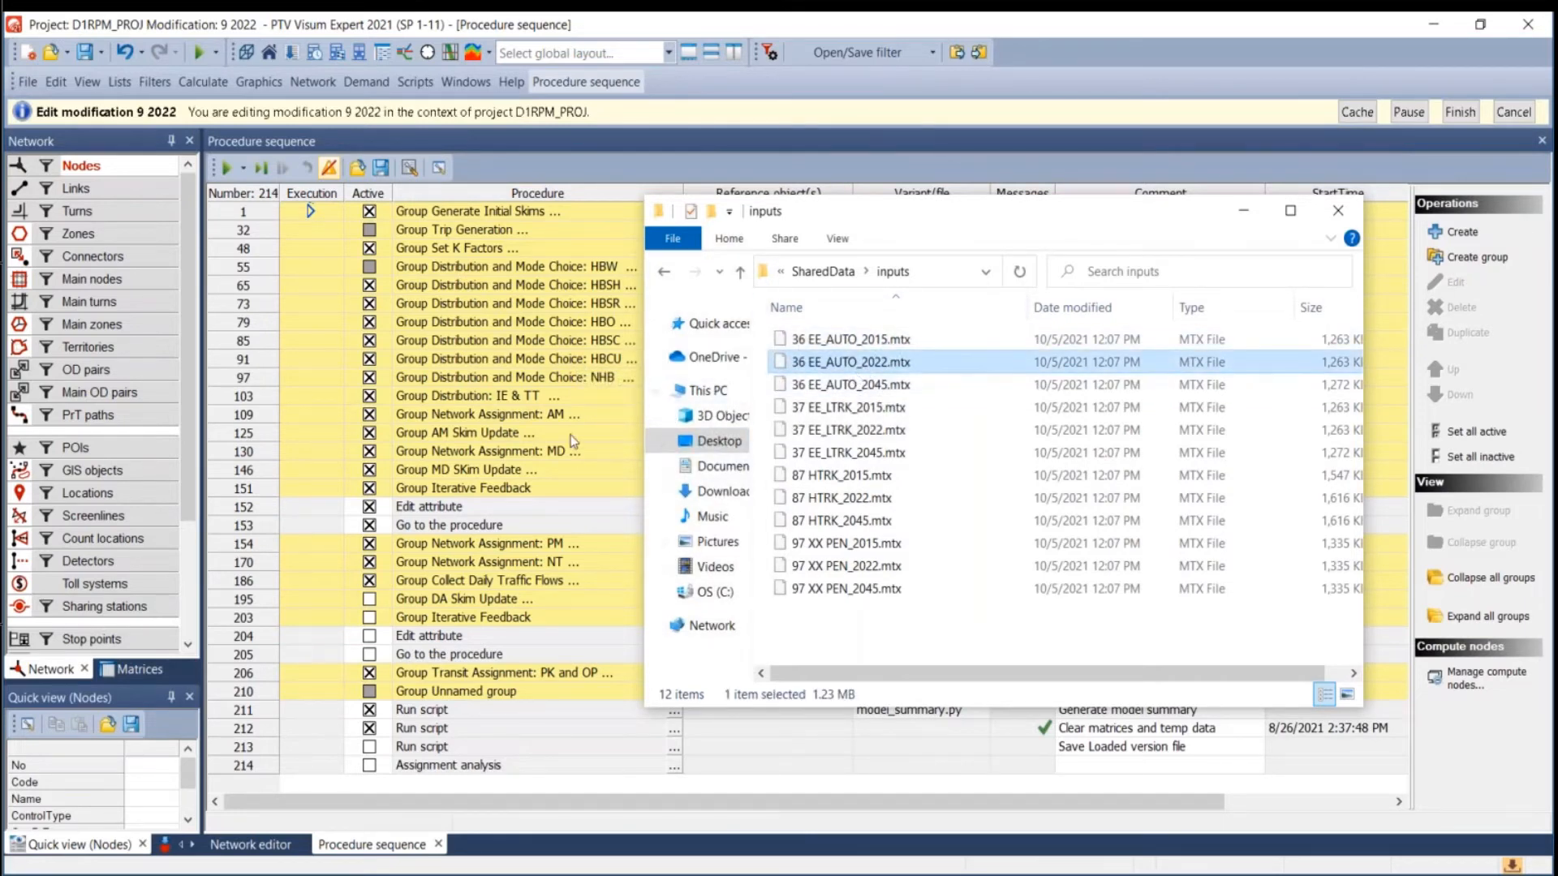
left_click(484, 381)
left_click(486, 382)
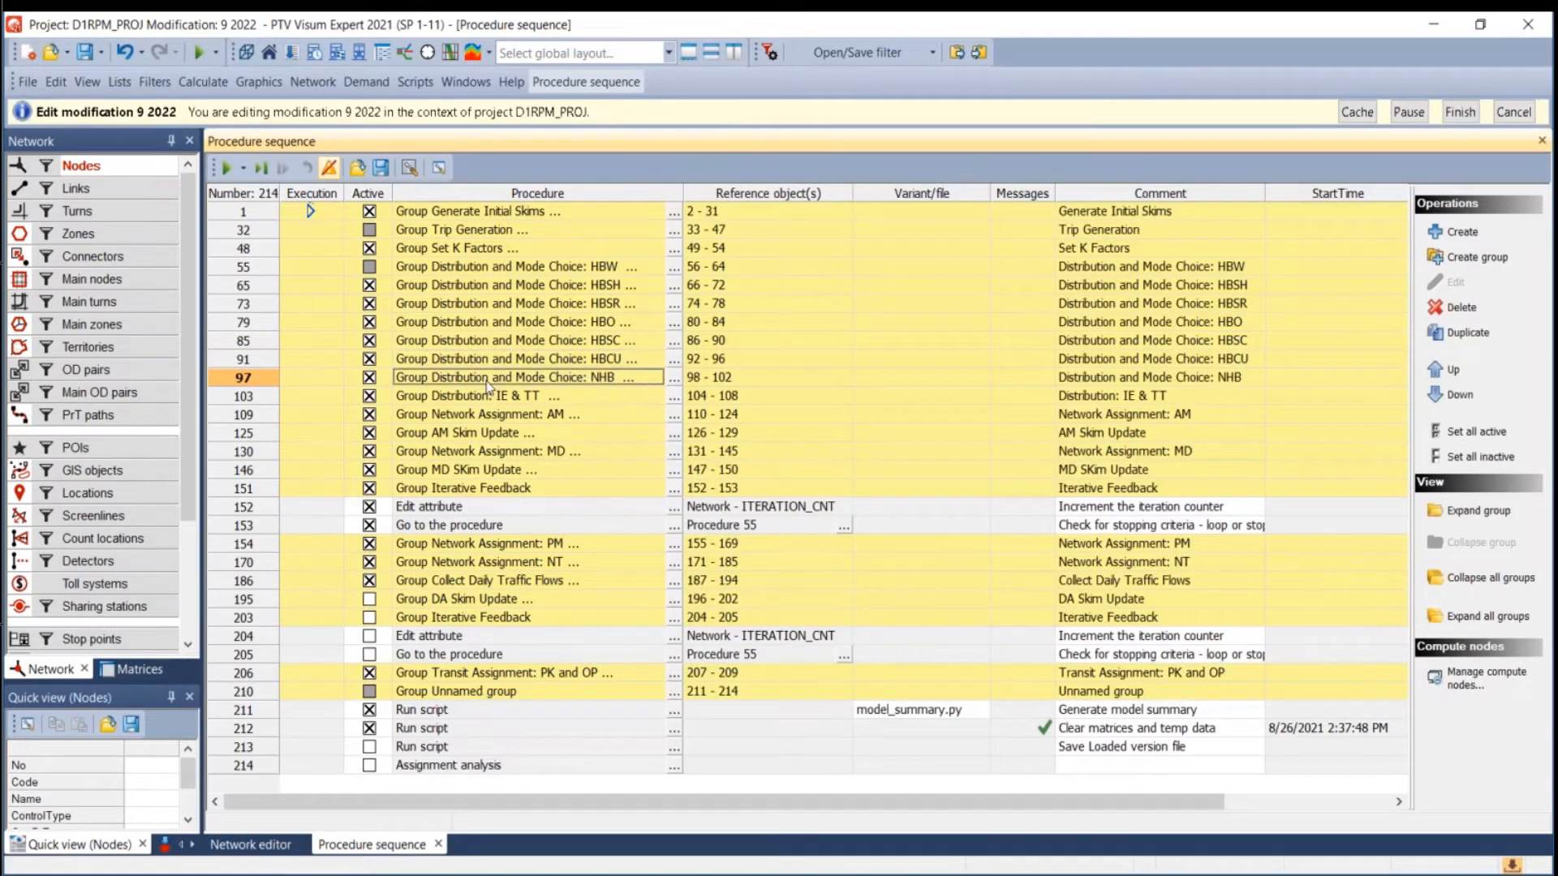
left_click(495, 272)
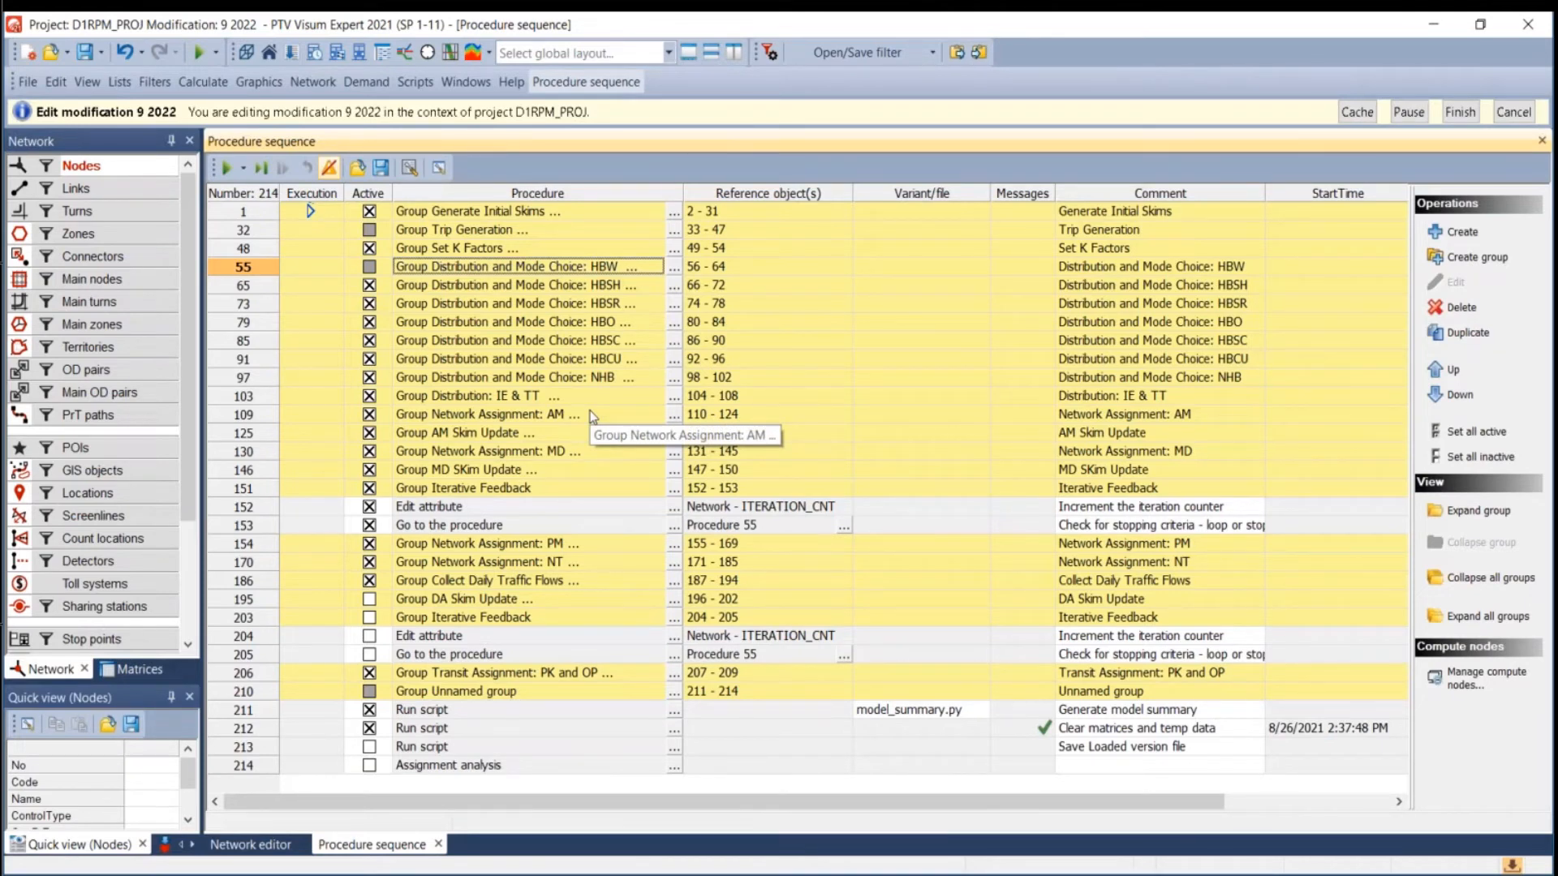
left_click(531, 416)
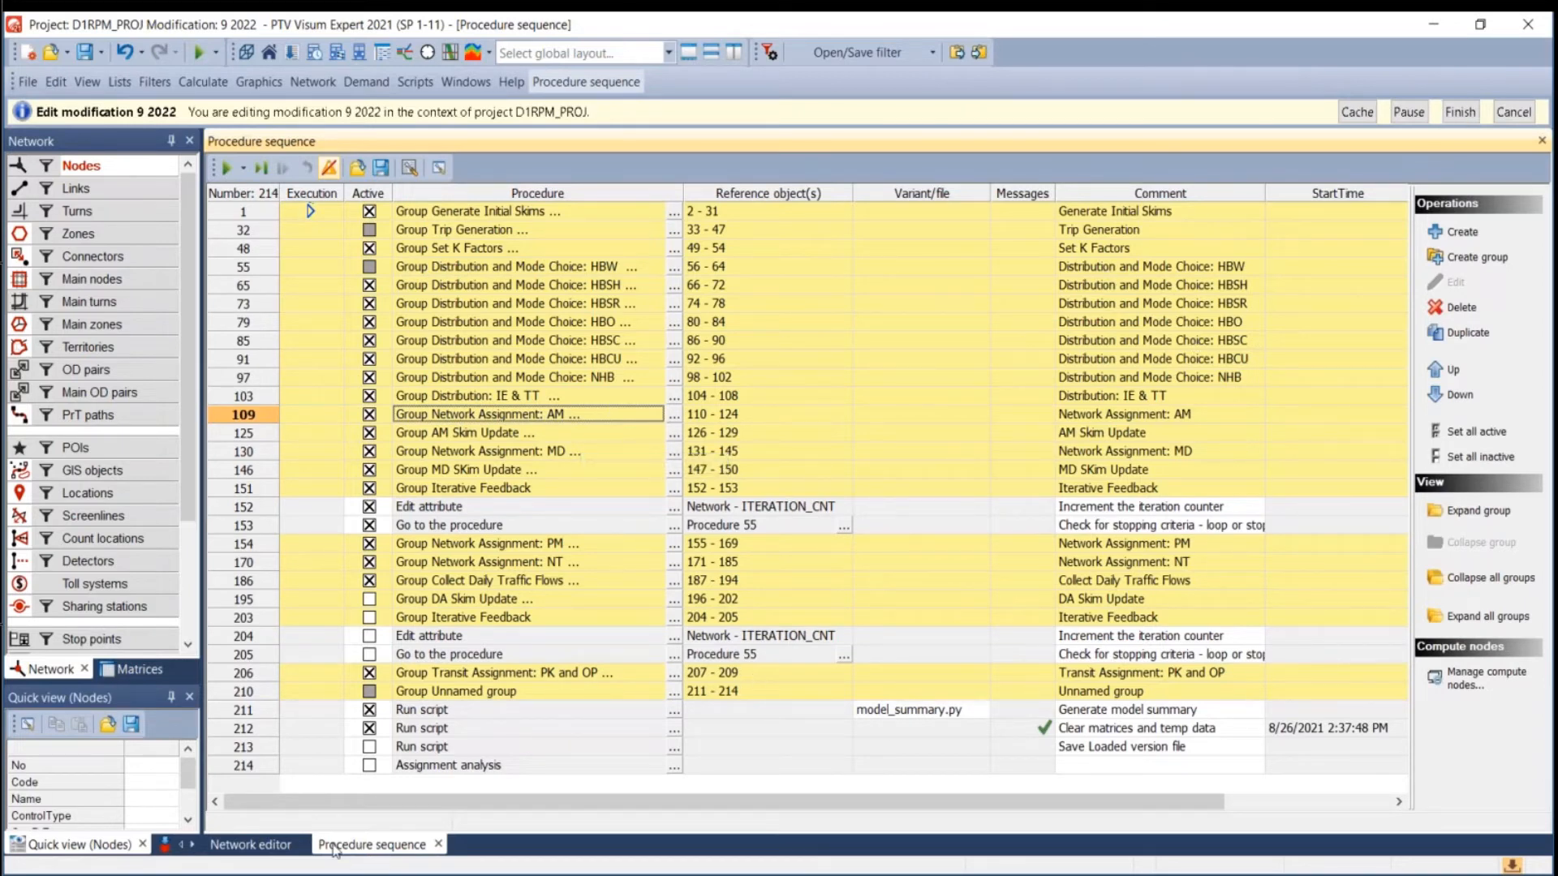
Check the Model_Year attribute in the network settings against the year suffixes of the matrix files in File Explorer.
left_click(250, 844)
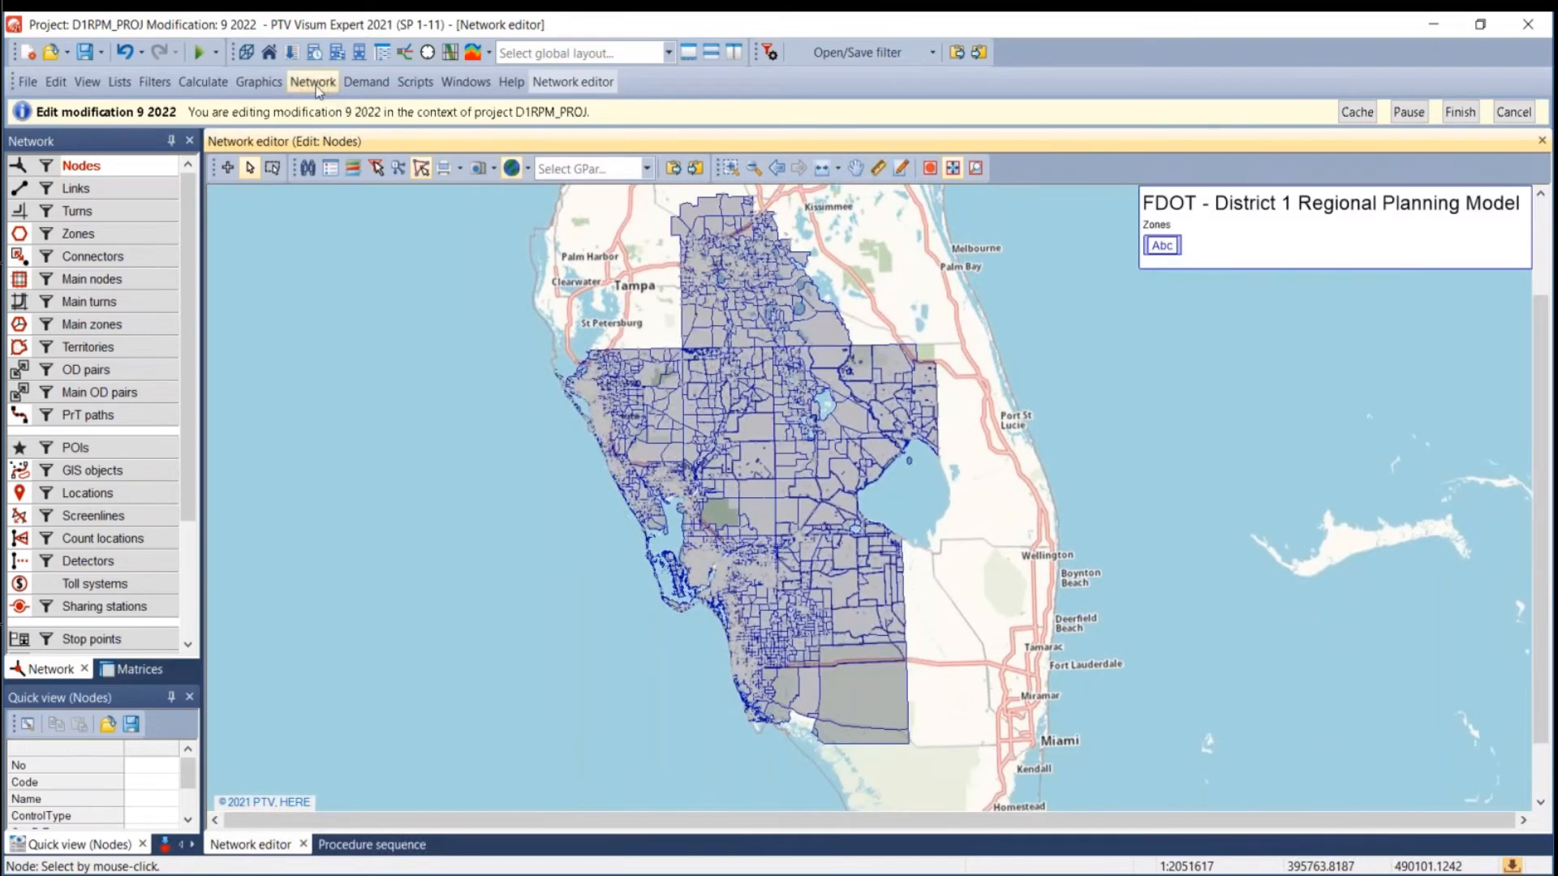
left_click(315, 82)
left_click(340, 106)
left_click(529, 313)
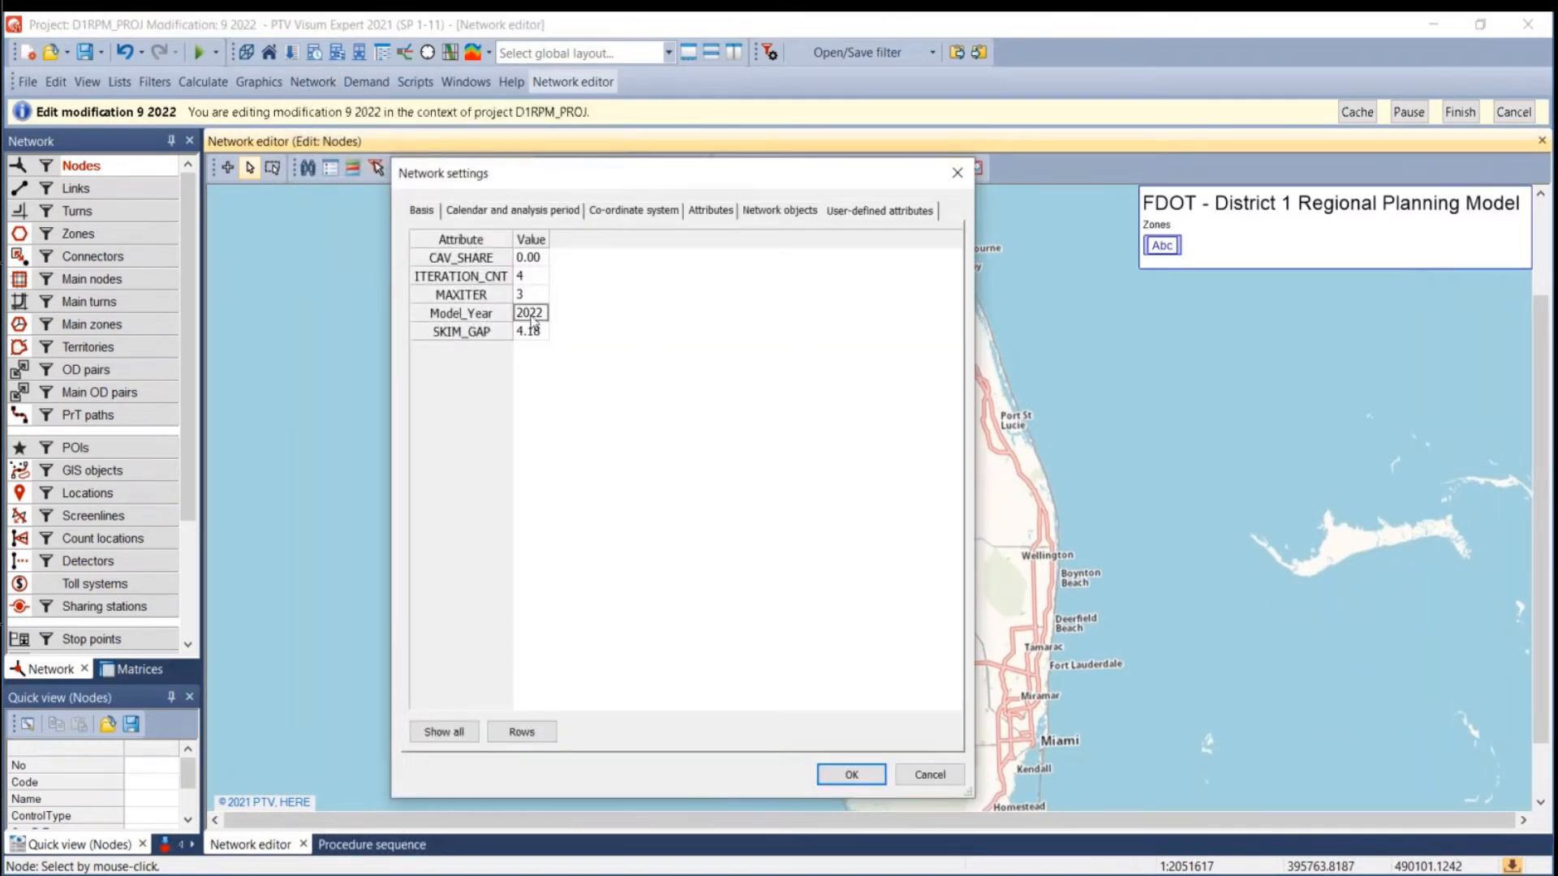
left_click(957, 173)
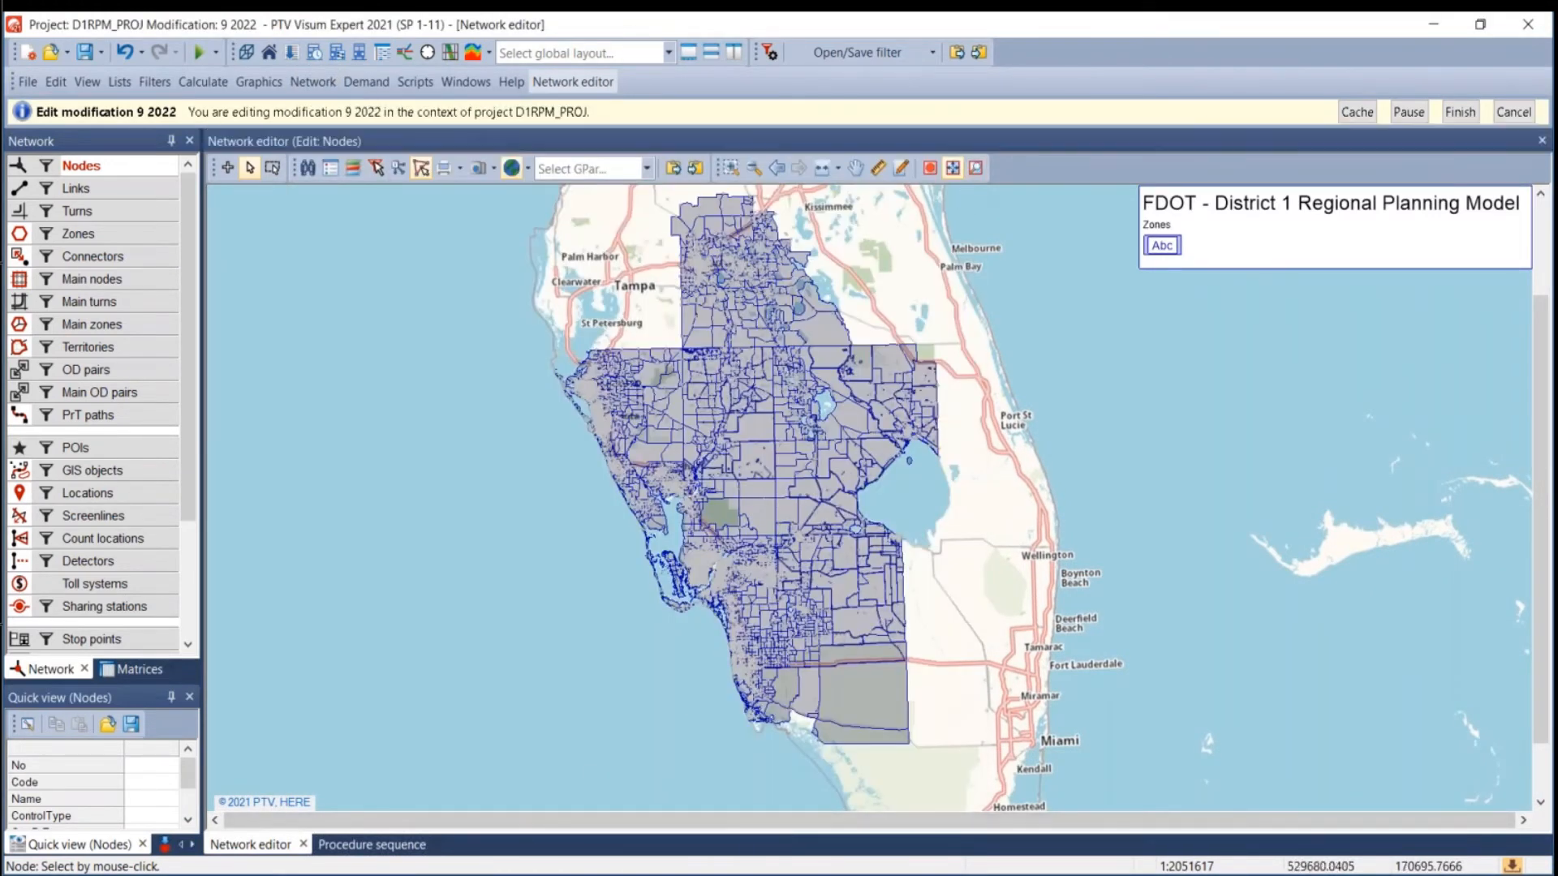
key("alt+Tab")
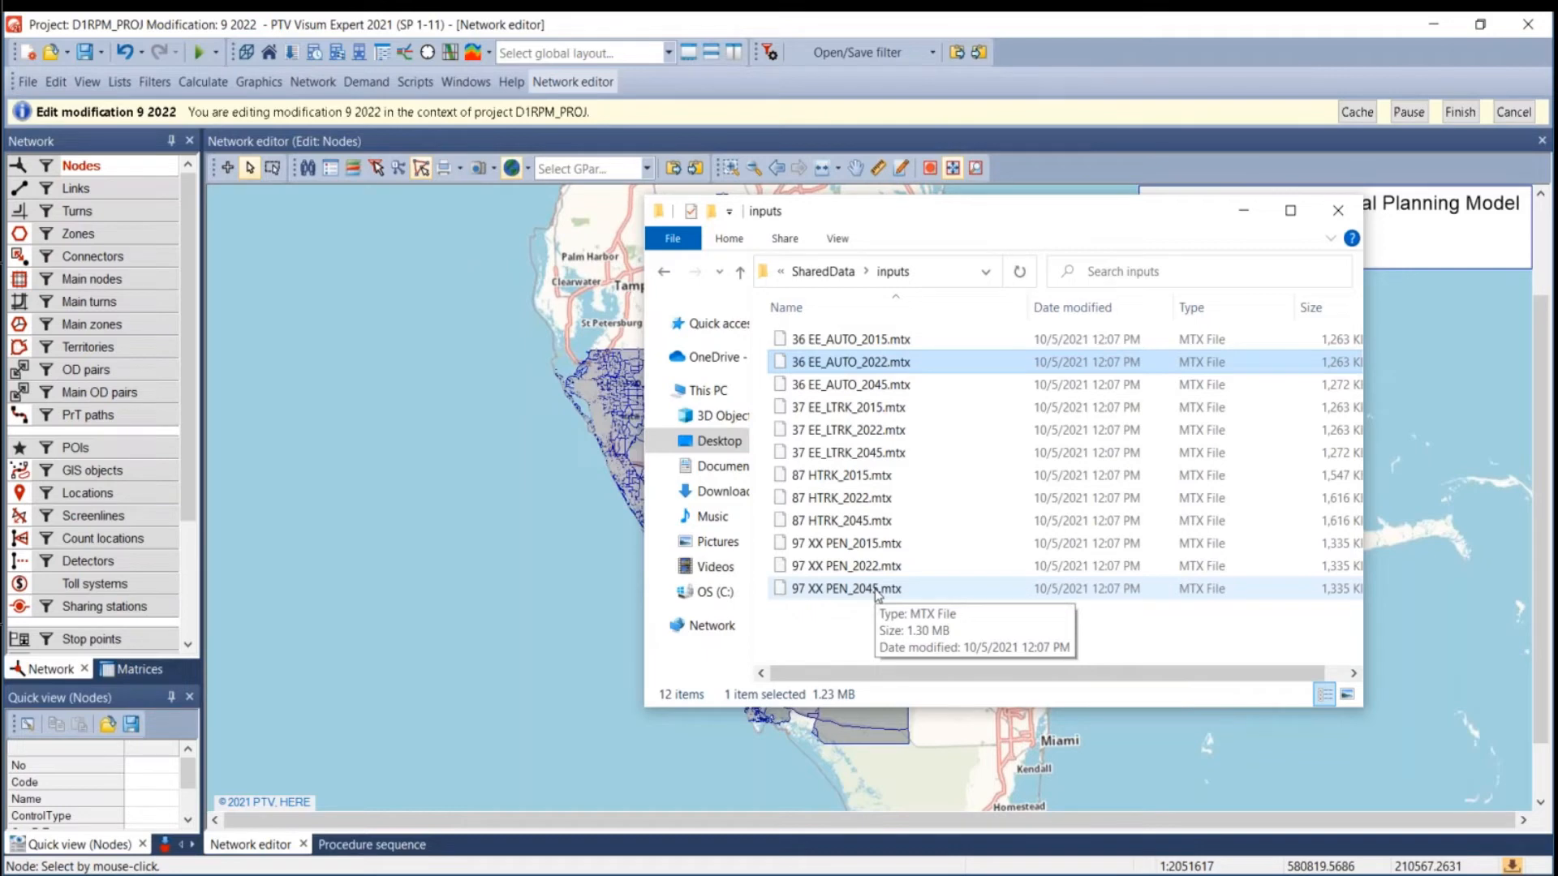
key("alt+Tab")
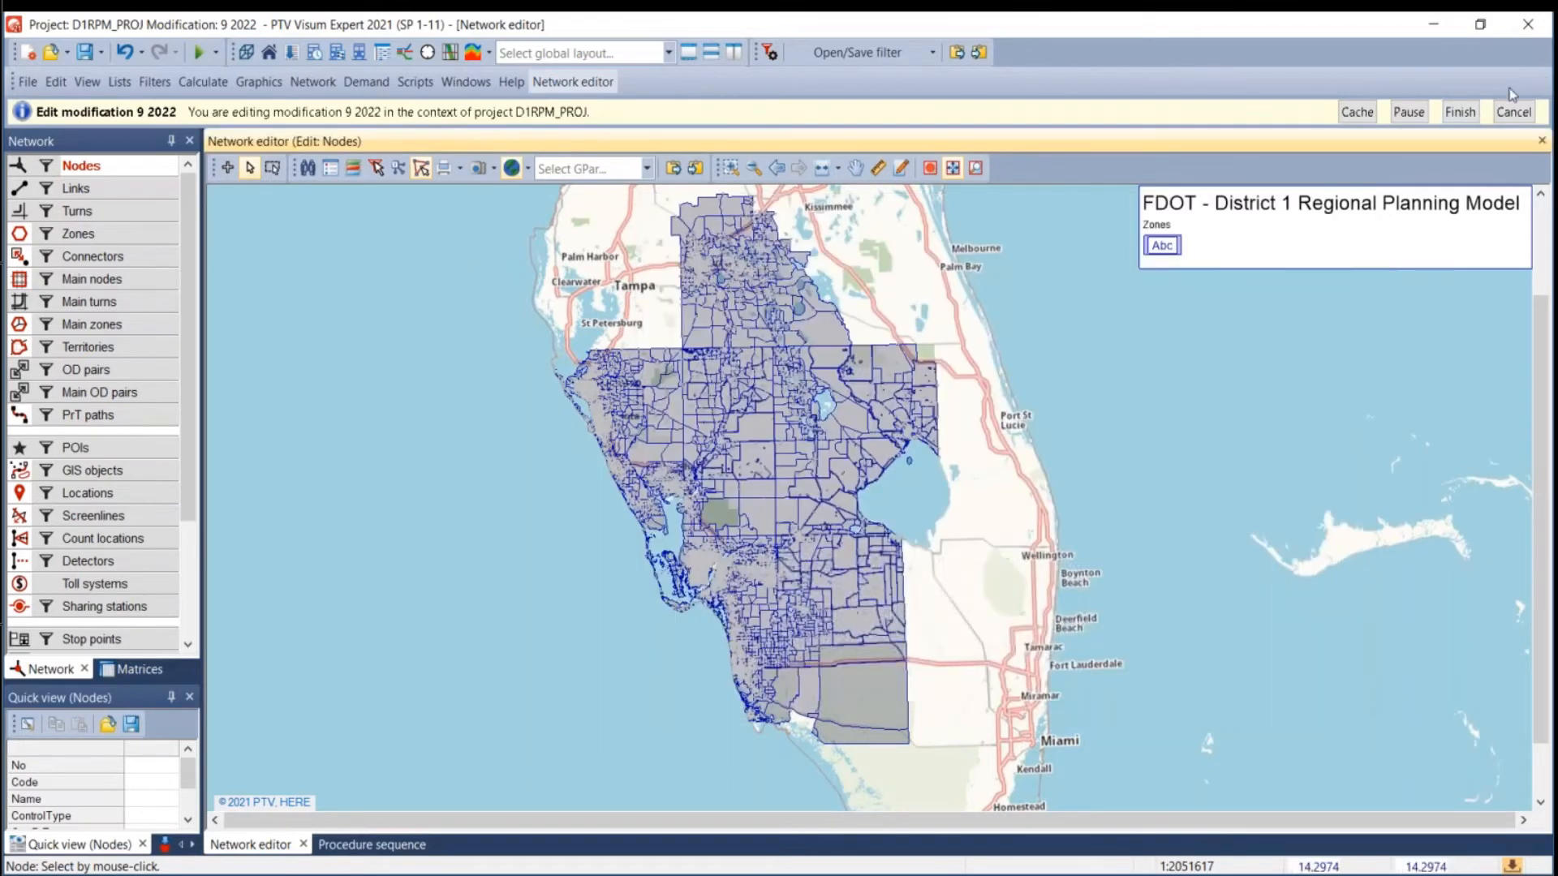
Save and finish editing modification 9 2022, and check the project's modification and scenario lists.
left_click(1456, 113)
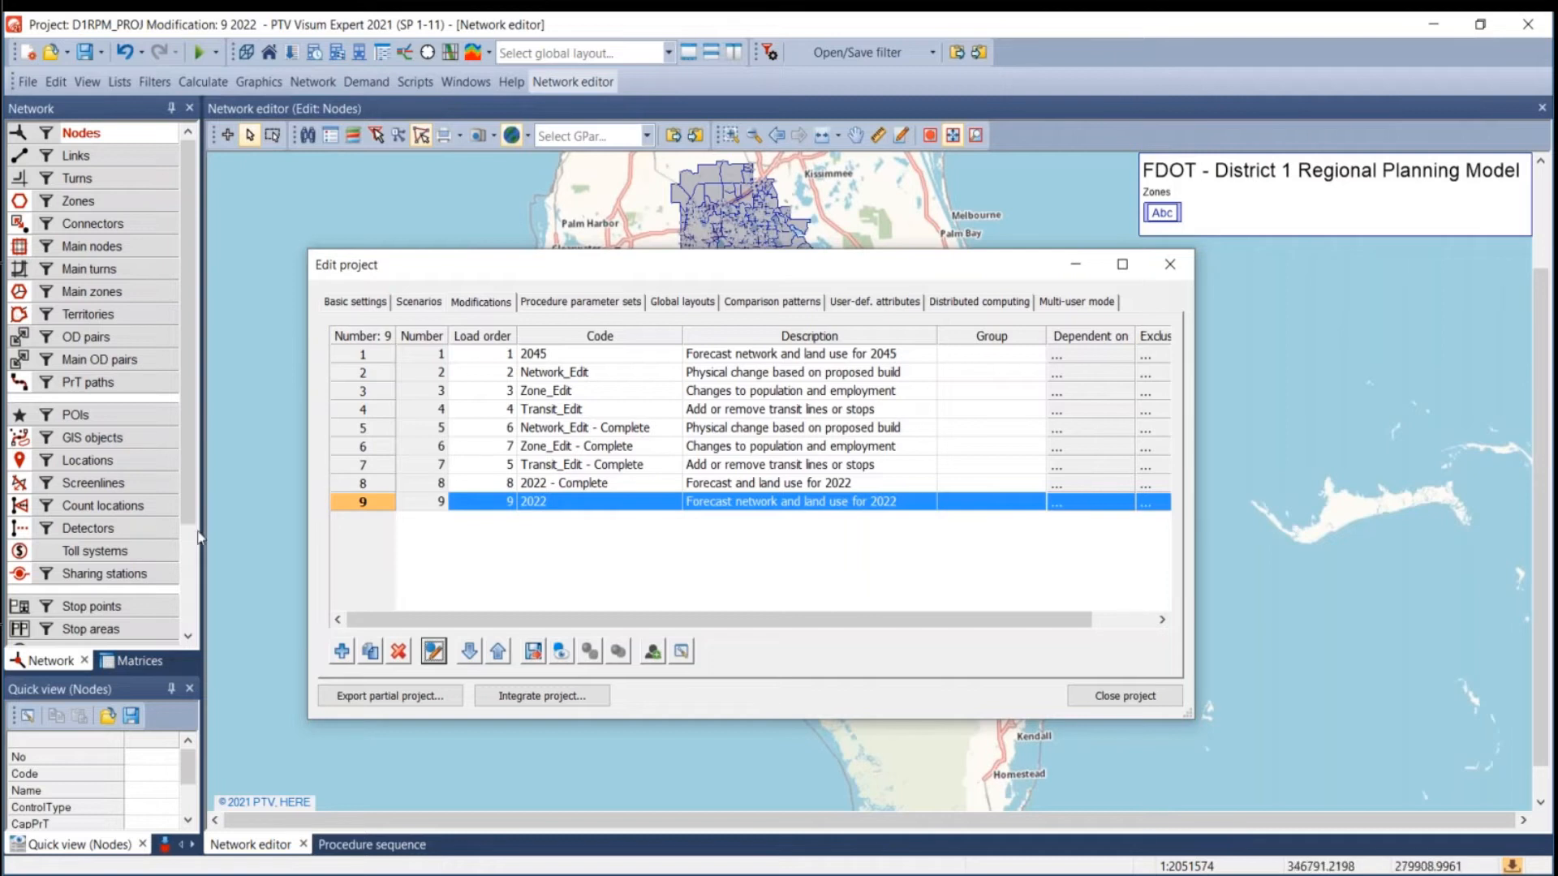
left_click(480, 302)
left_click(563, 503)
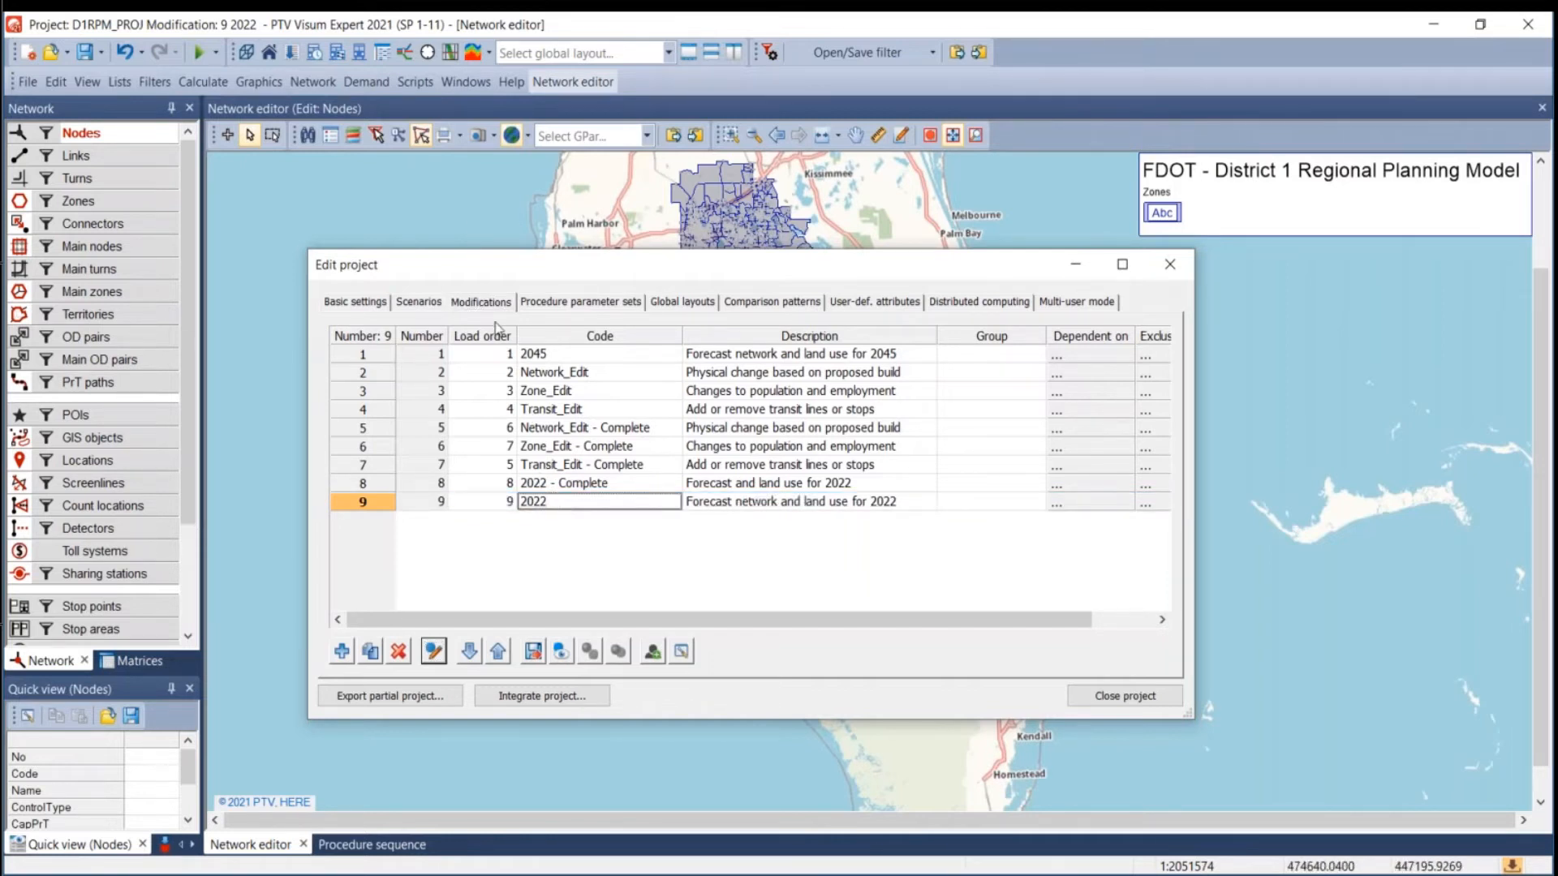
left_click(420, 304)
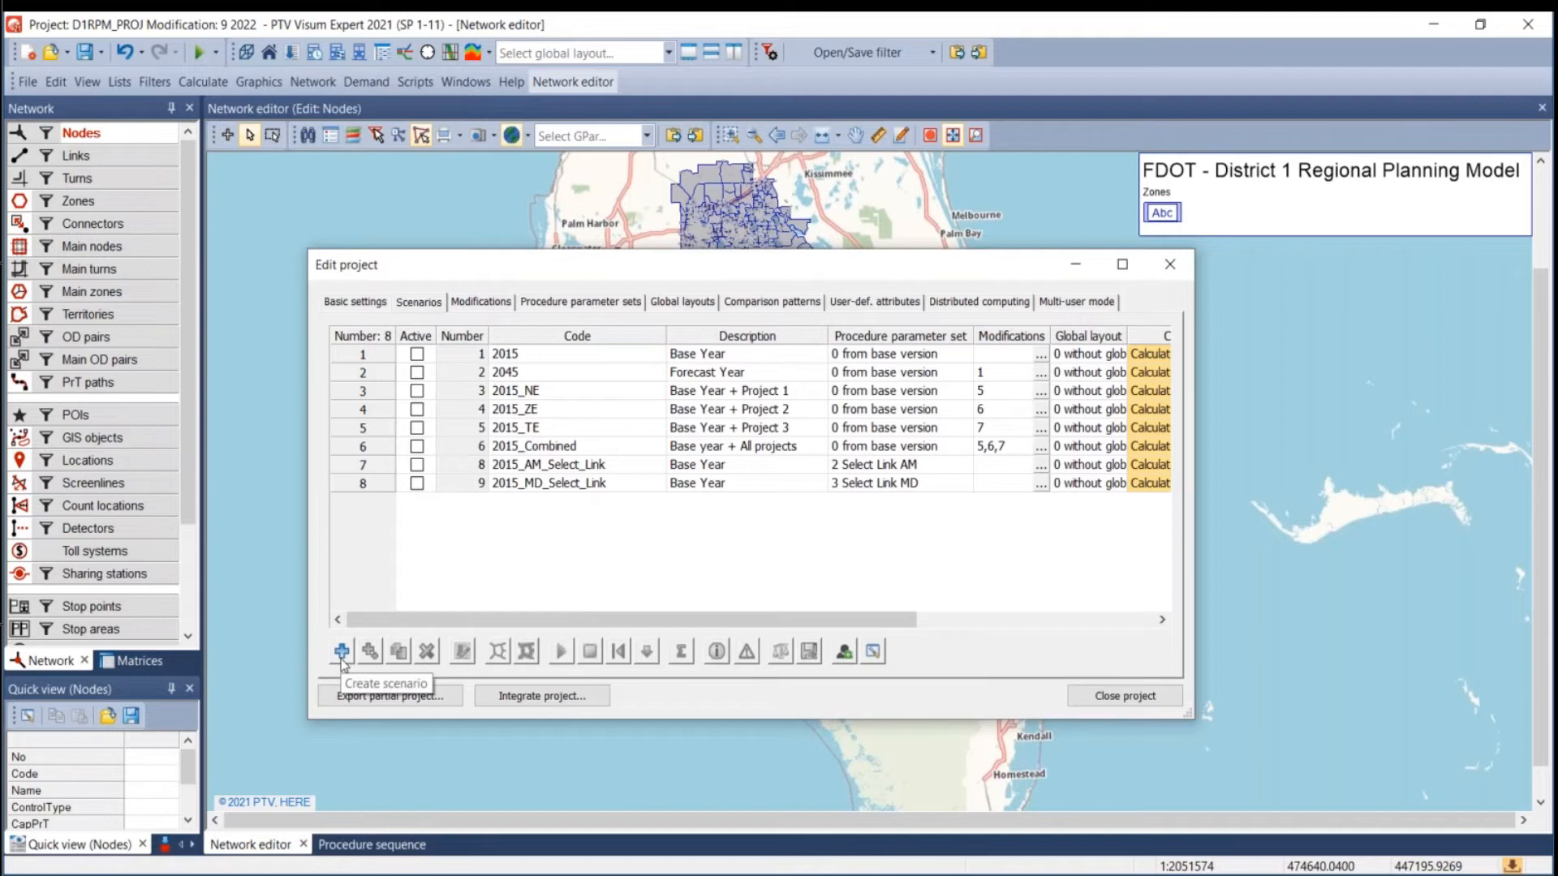
Reopen modification 9 2022 for editing, close its matrix editor and zone list, and save and finish it.
left_click(496, 302)
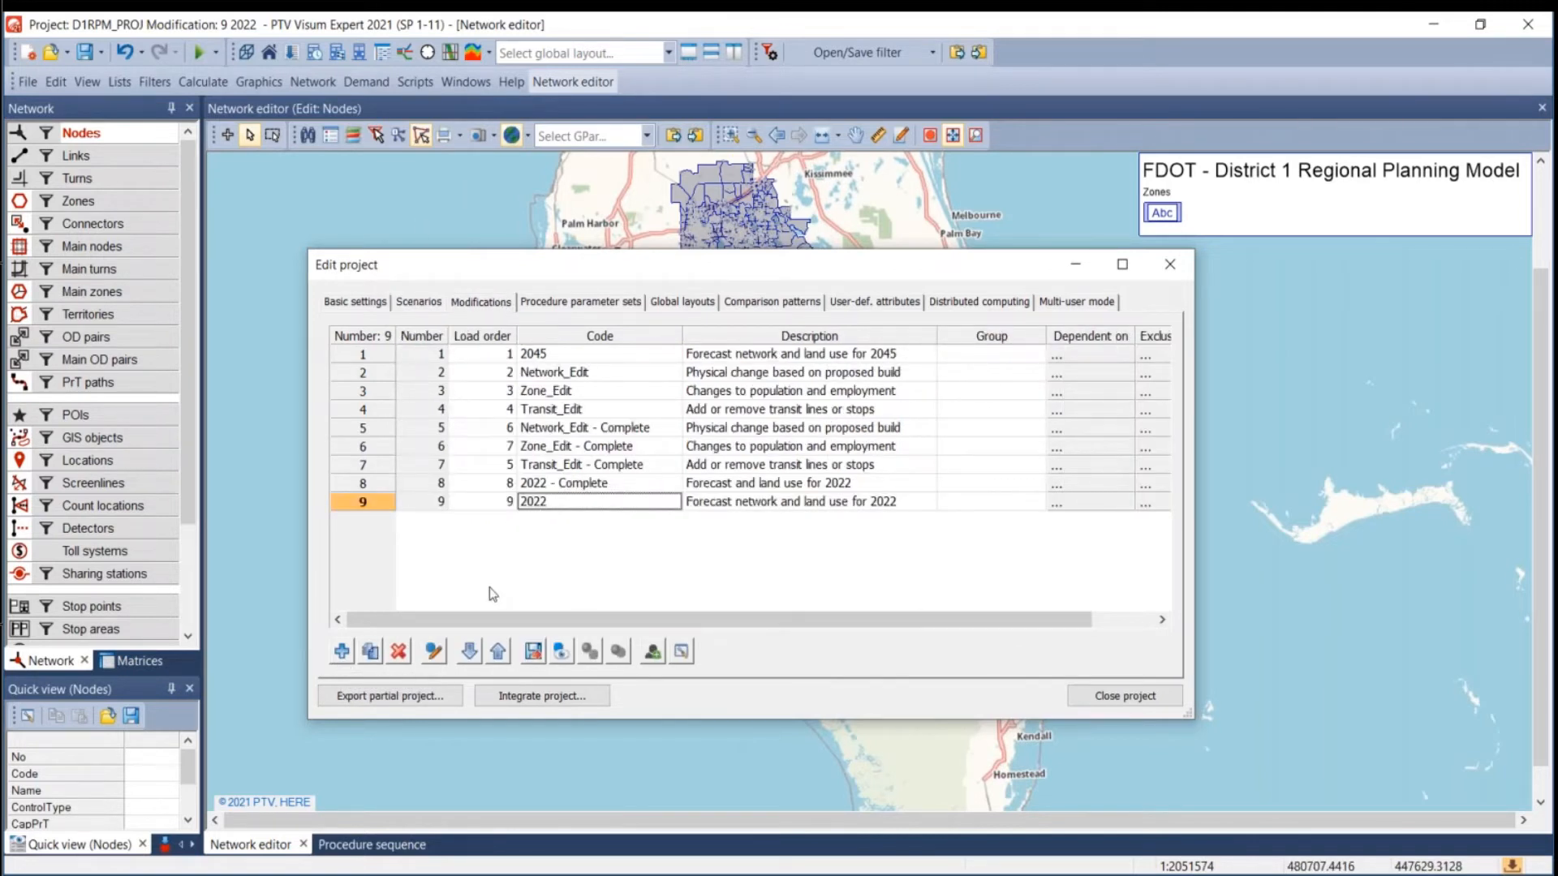
left_click(434, 652)
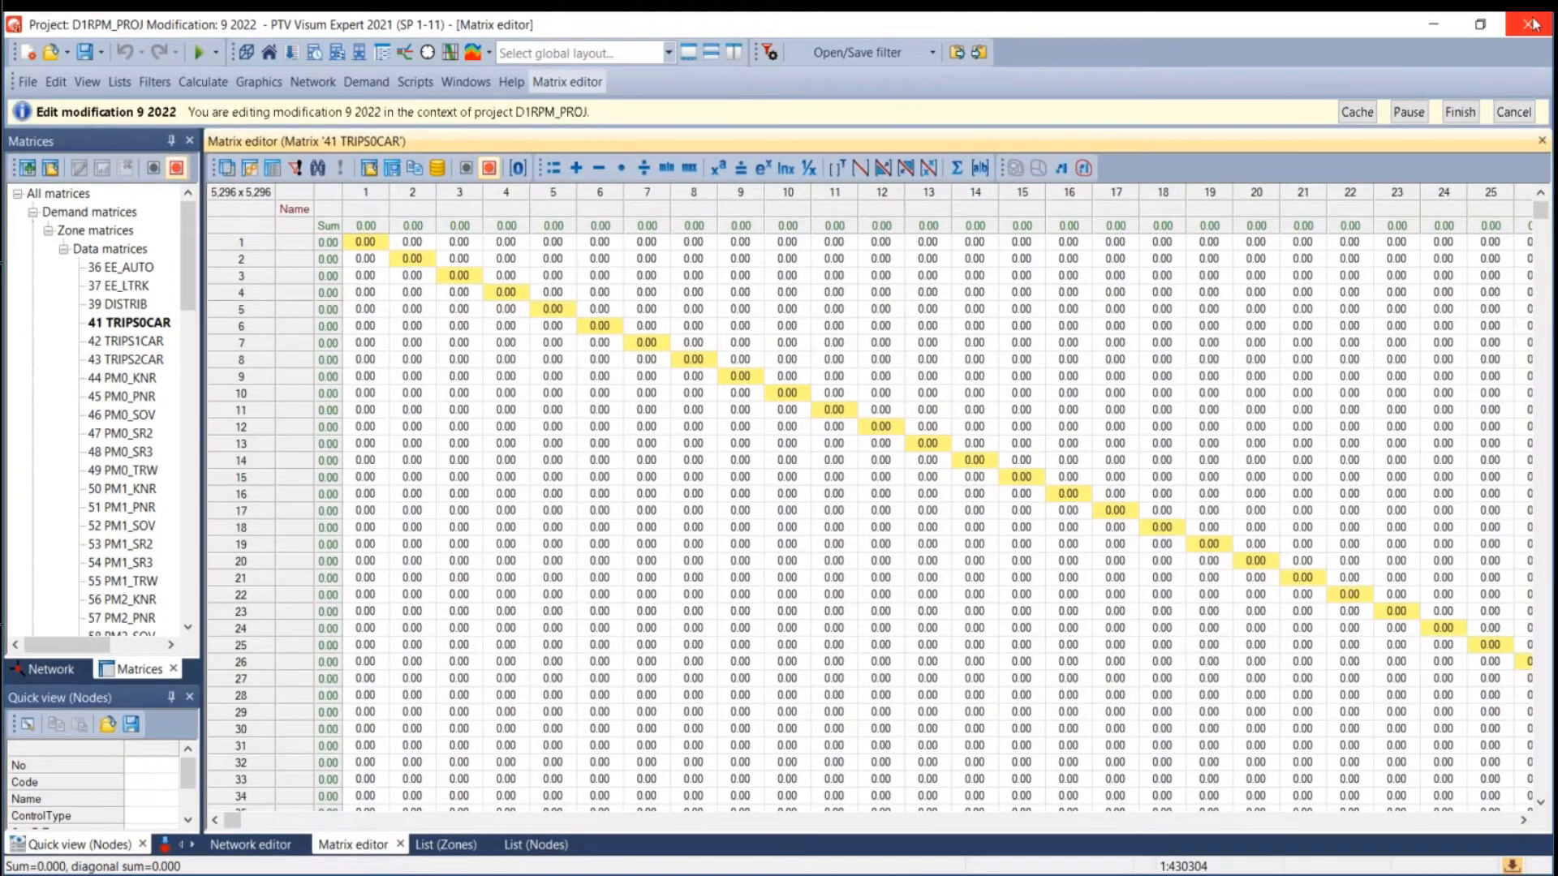
left_click(1541, 142)
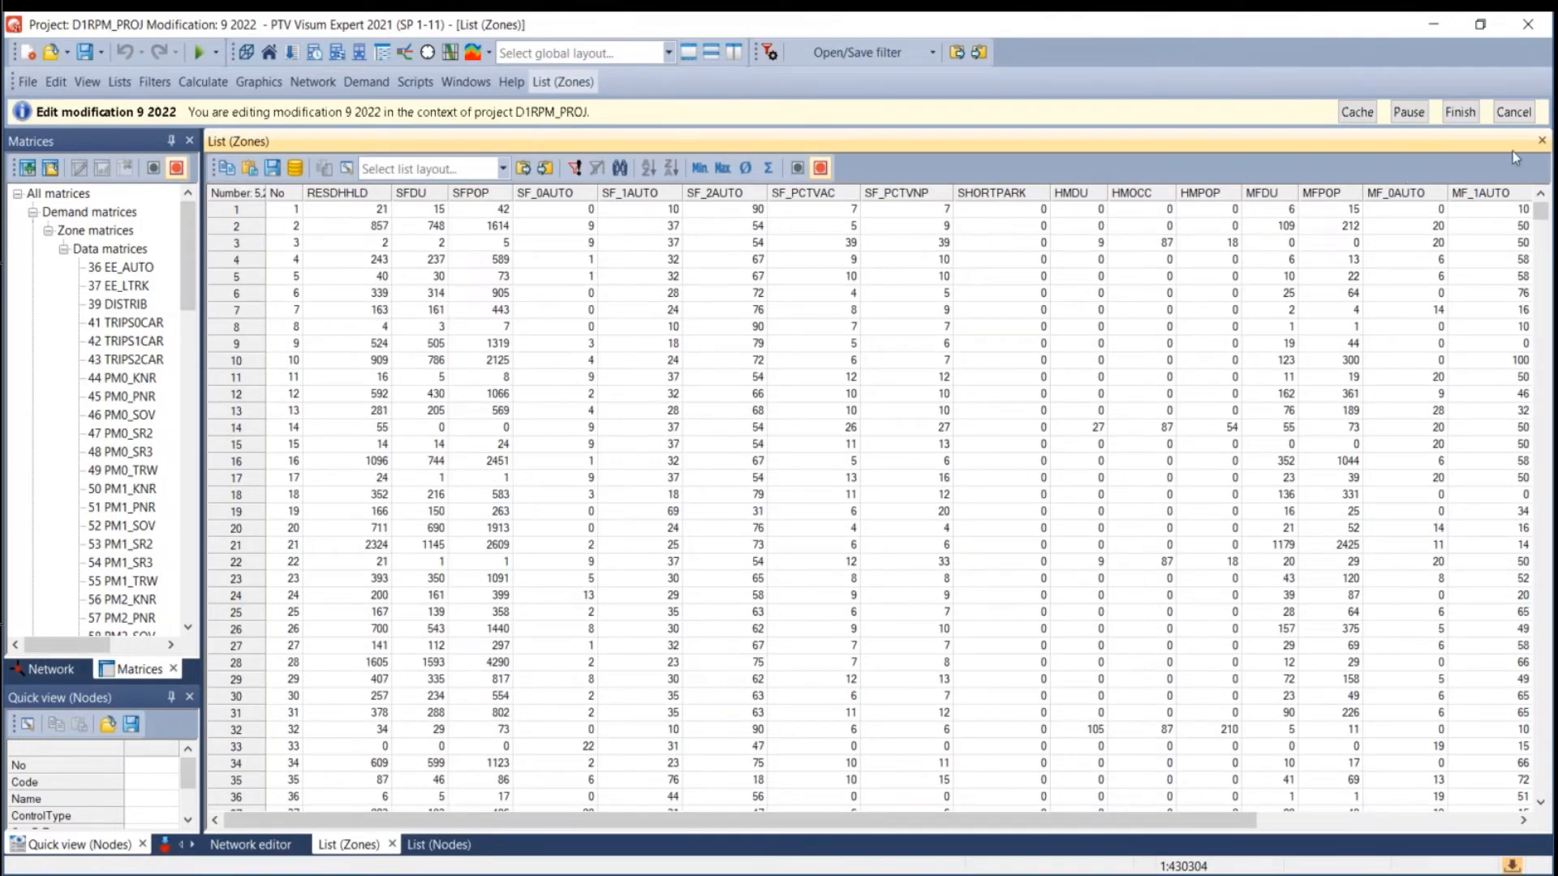
left_click(1541, 141)
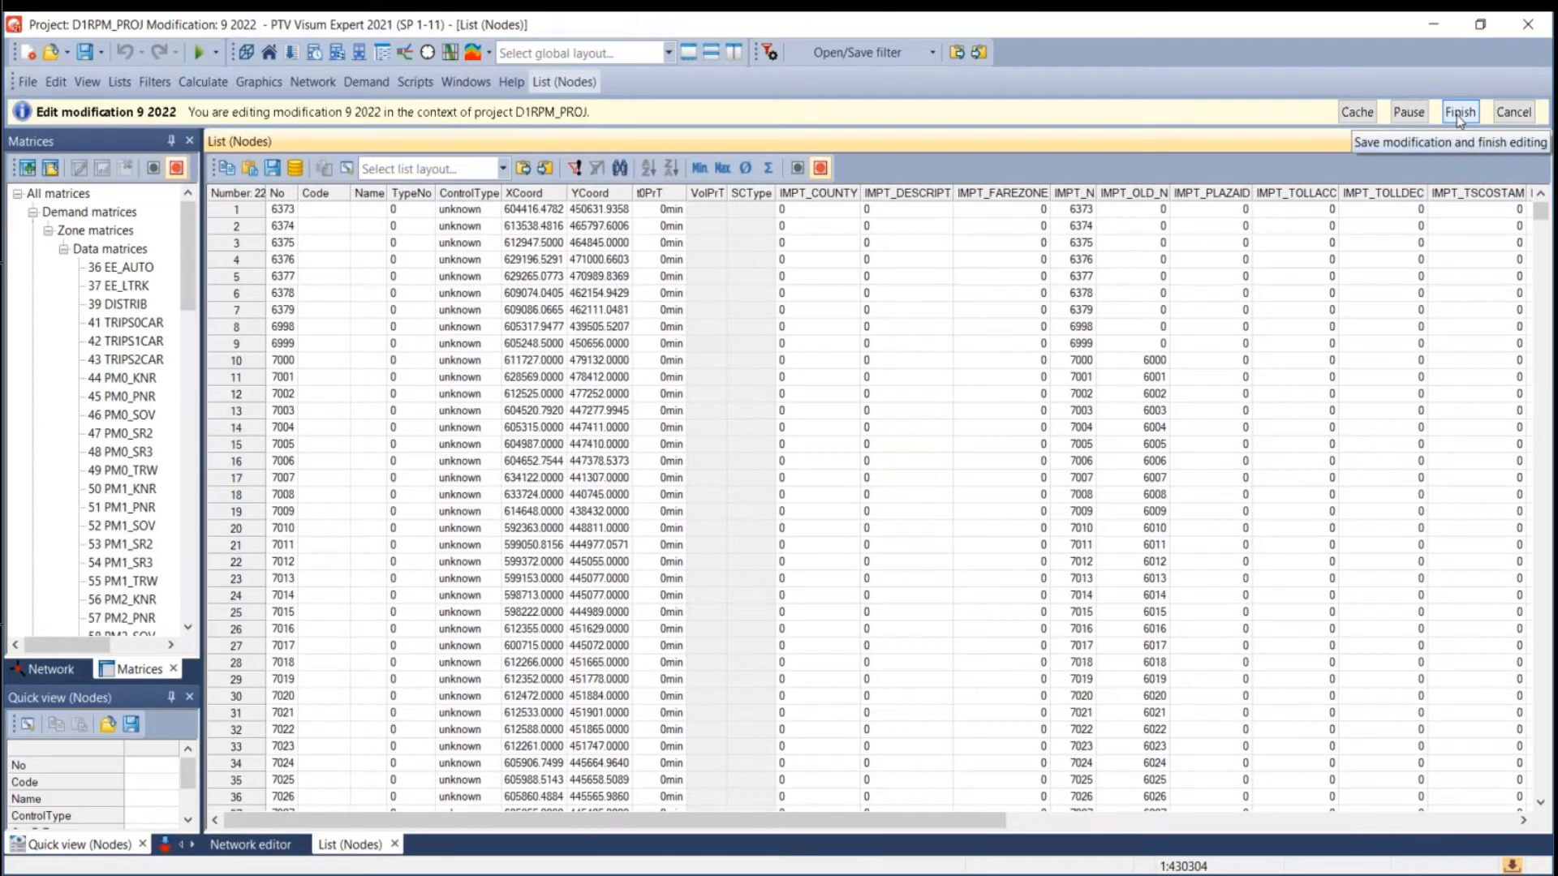
left_click(1459, 114)
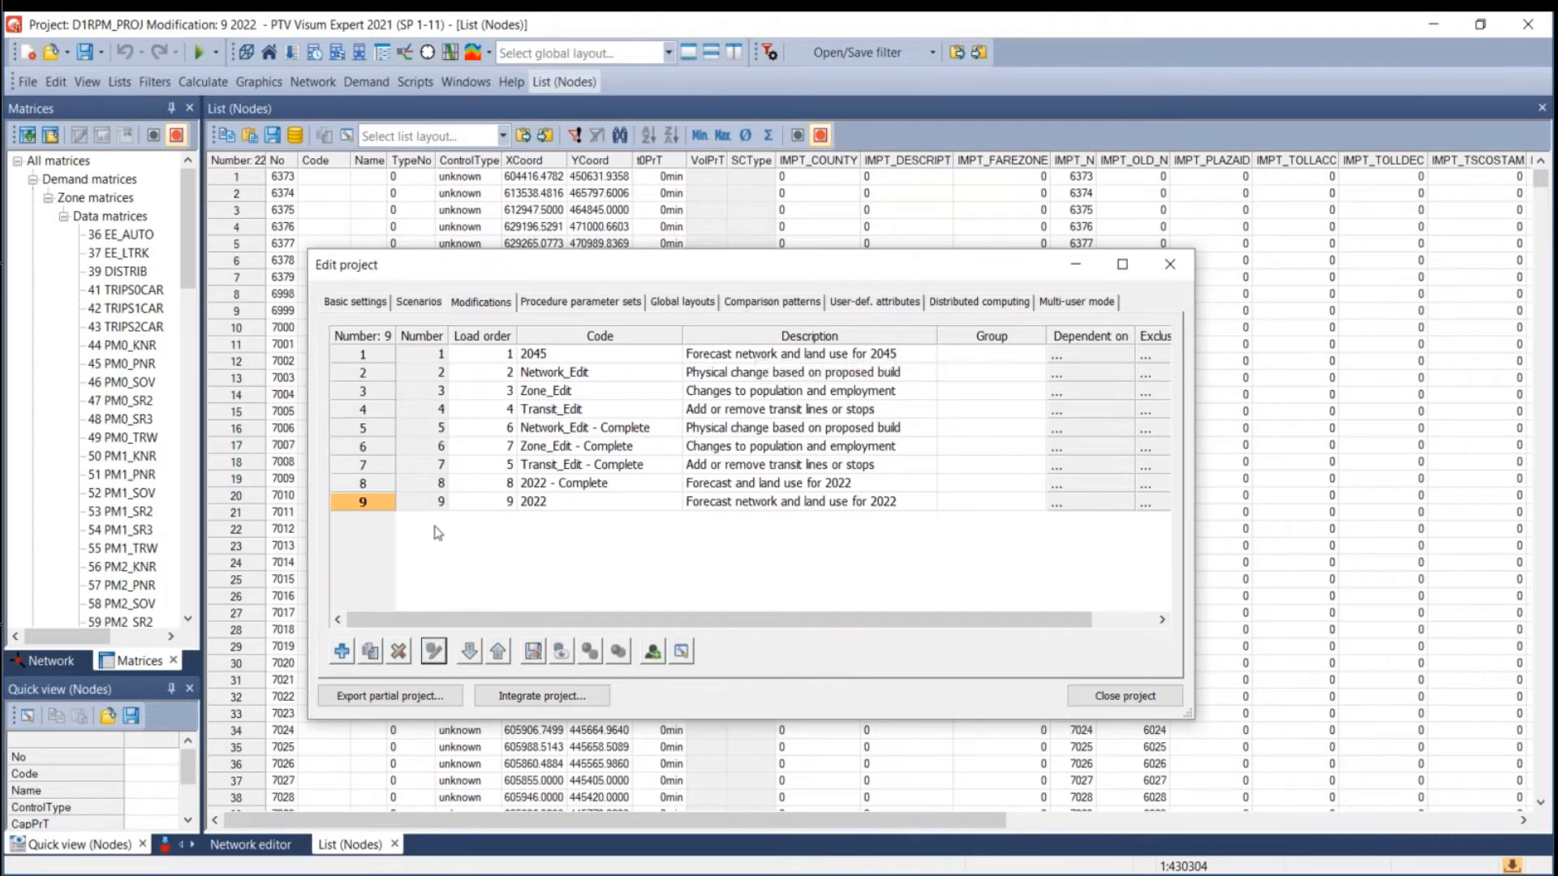
left_click(385, 503)
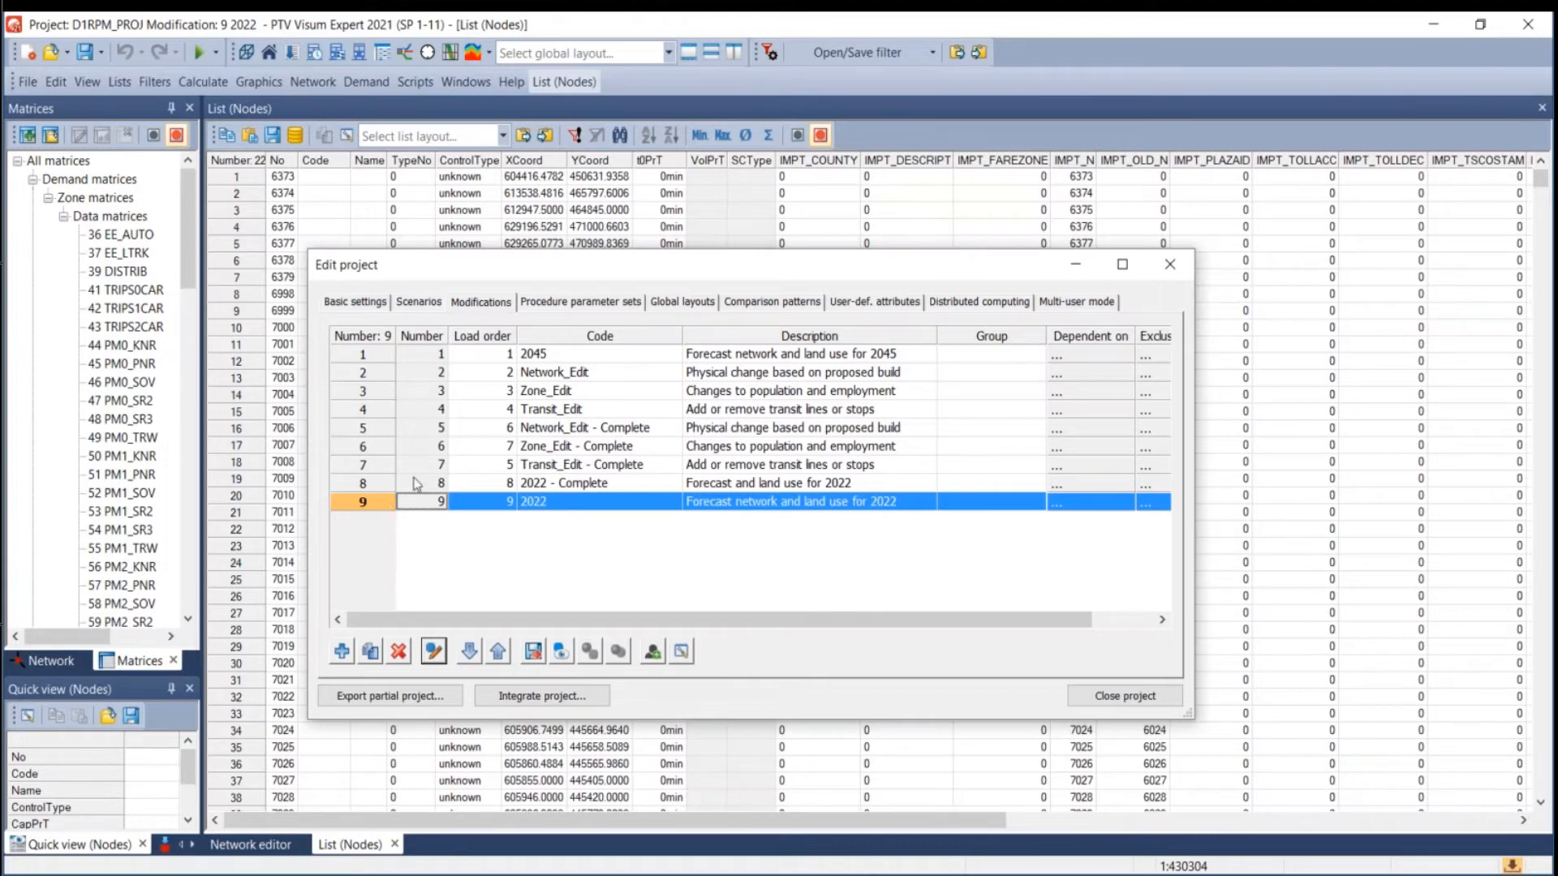
Add a new scenario to the project's scenario list.
left_click(412, 310)
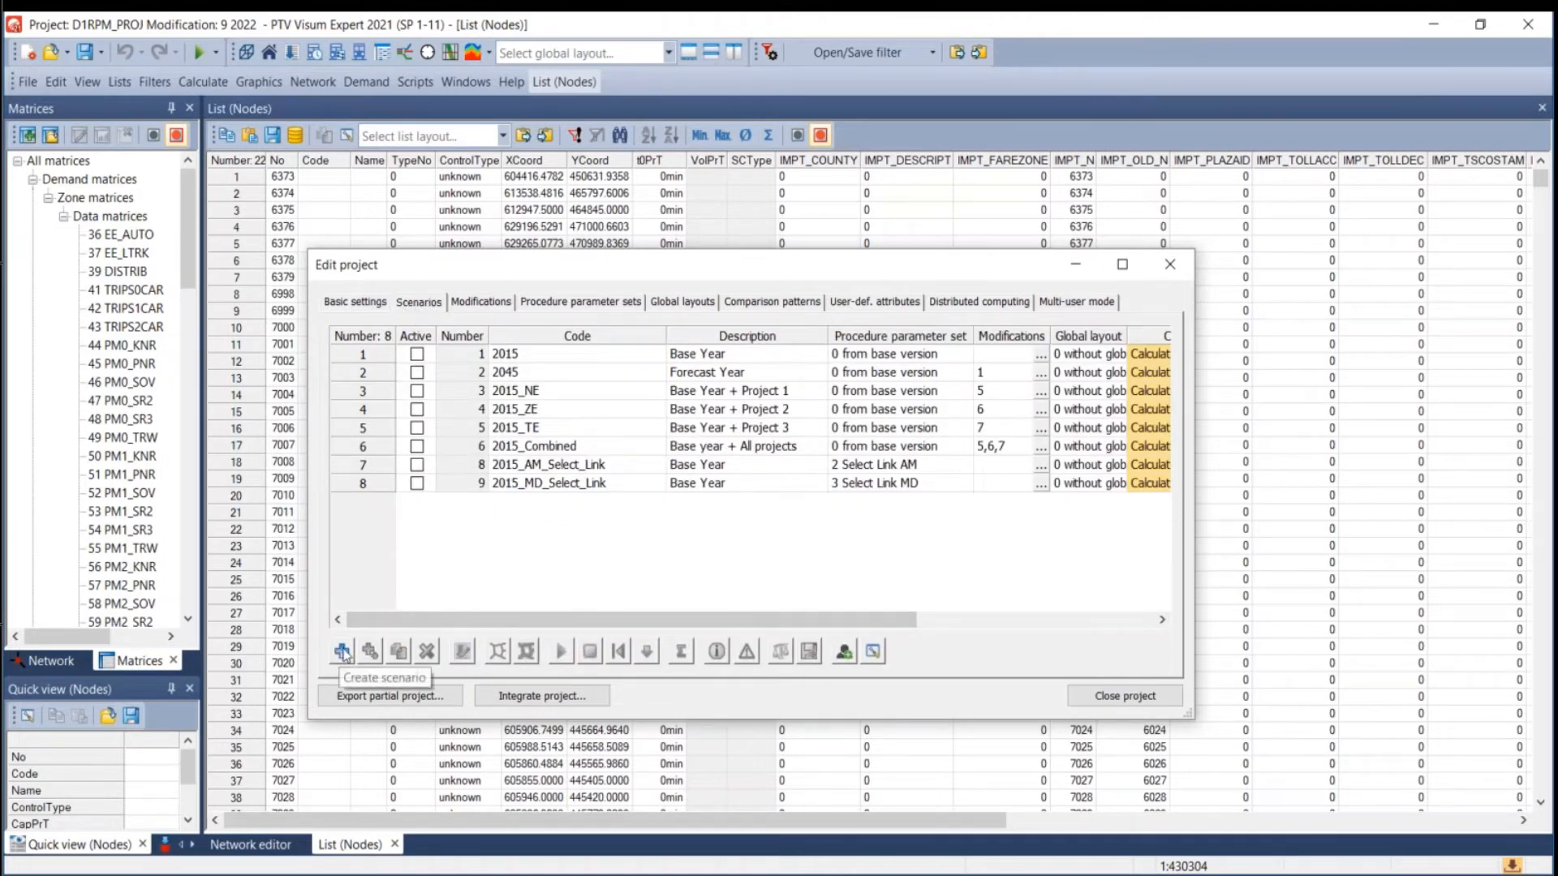
left_click_drag(475, 265, 279, 194)
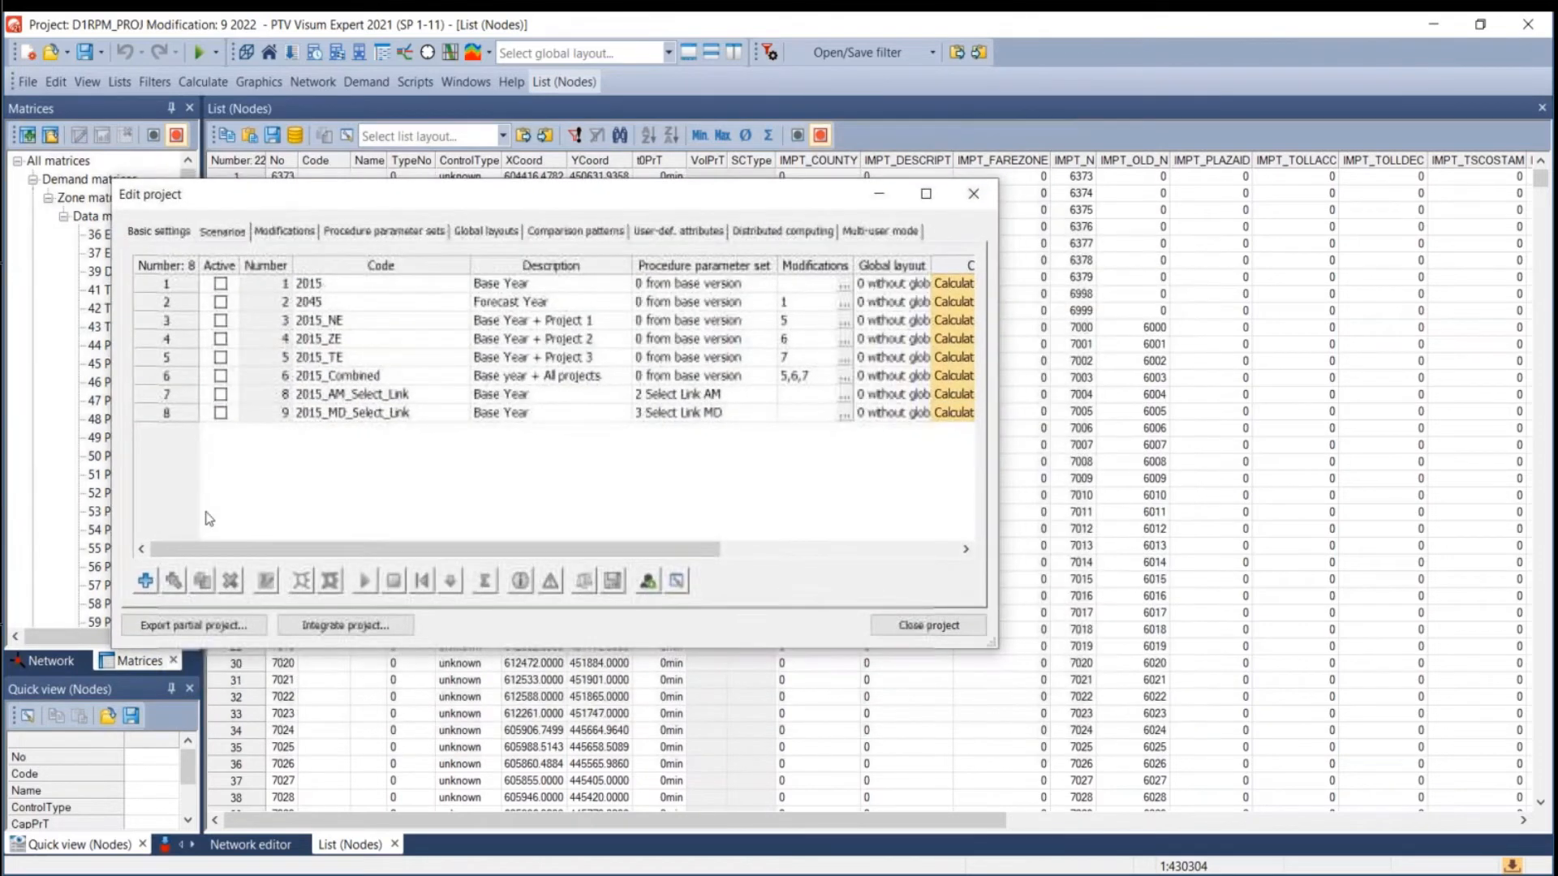
left_click(145, 580)
left_click(392, 431)
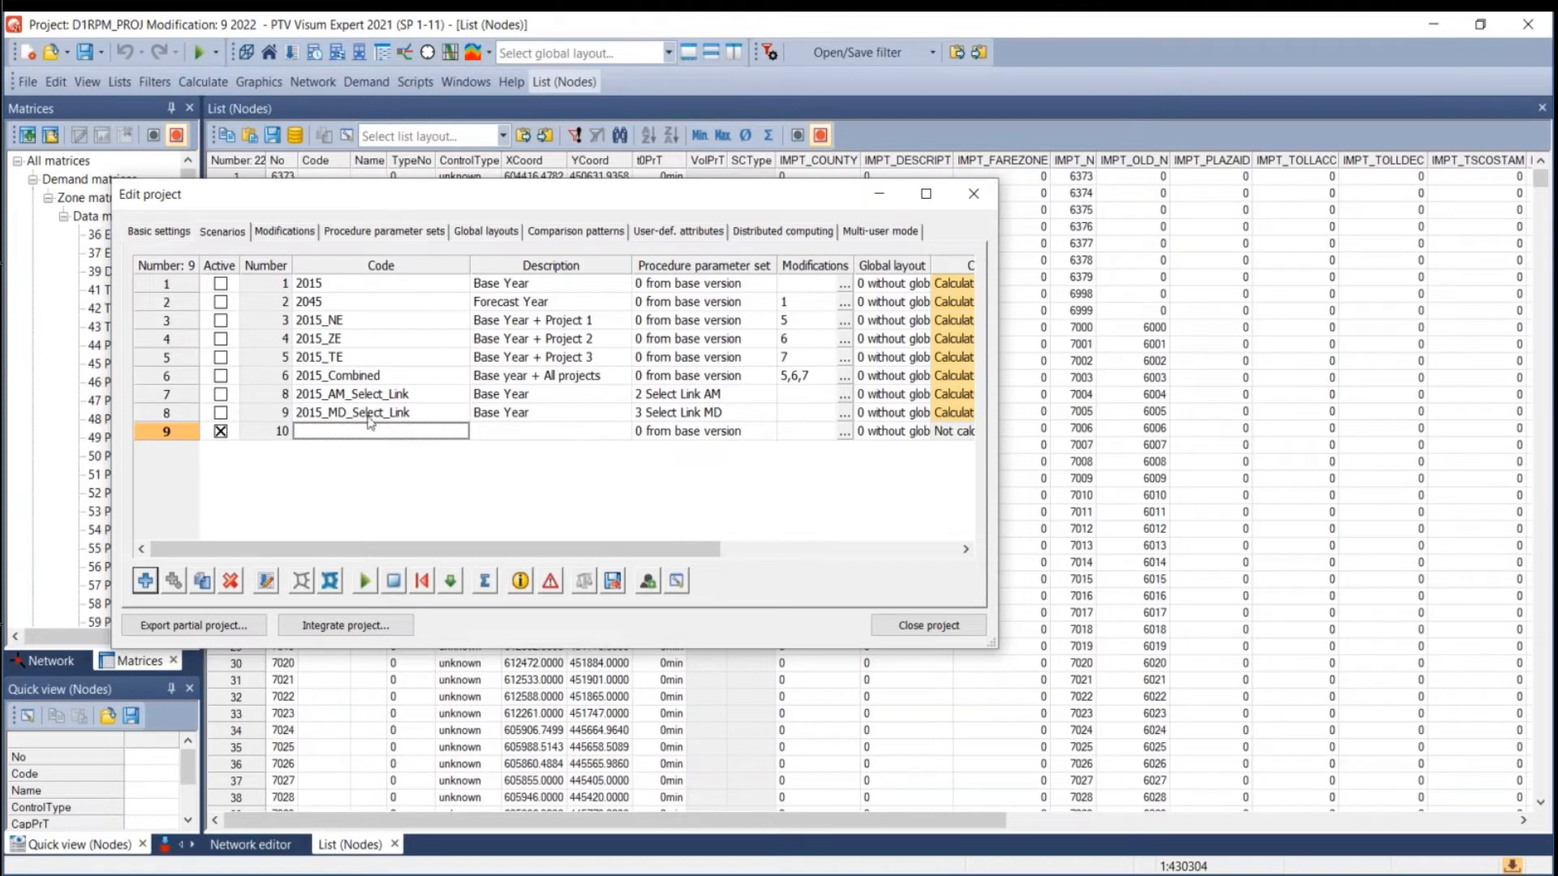
Set the new scenario's code to 2022 and its description to Forecast Year, matching the 2045 scenario's naming.
left_click(336, 303)
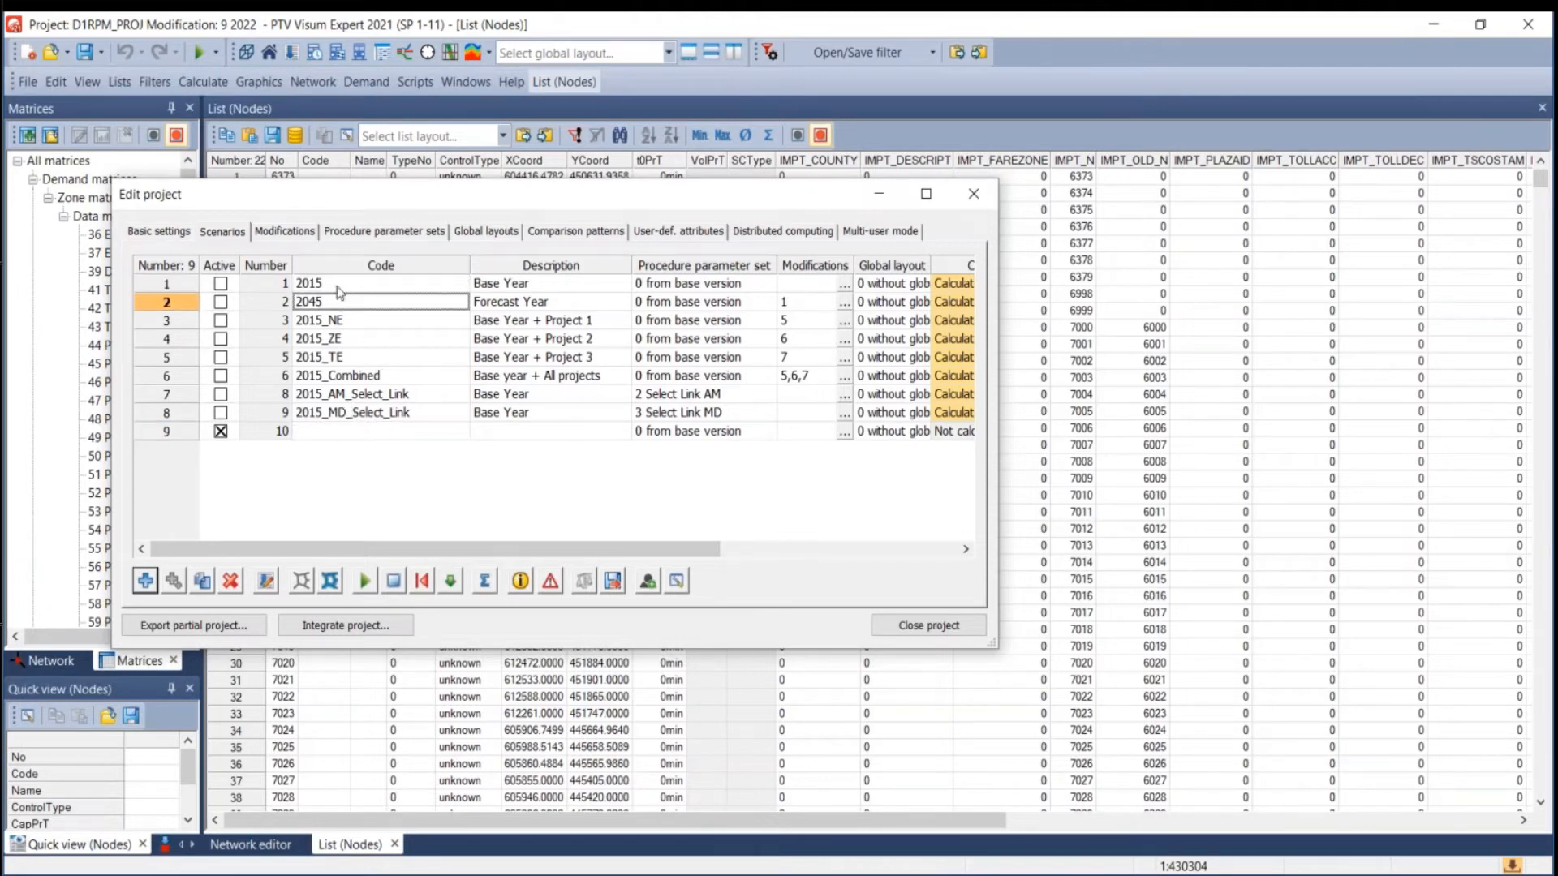
left_click(336, 453)
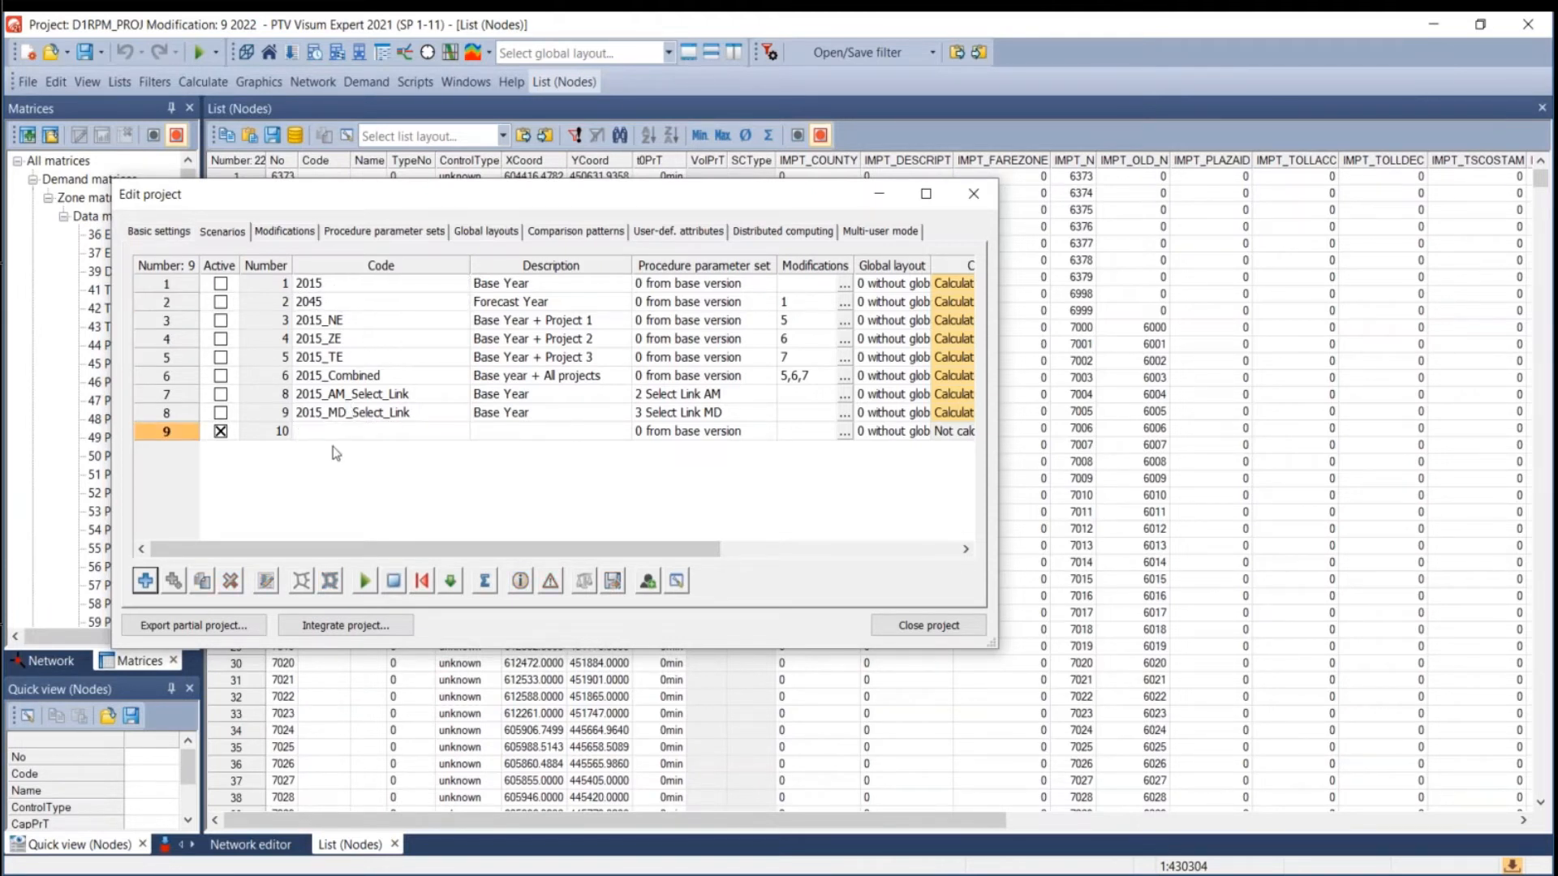
left_click(350, 432)
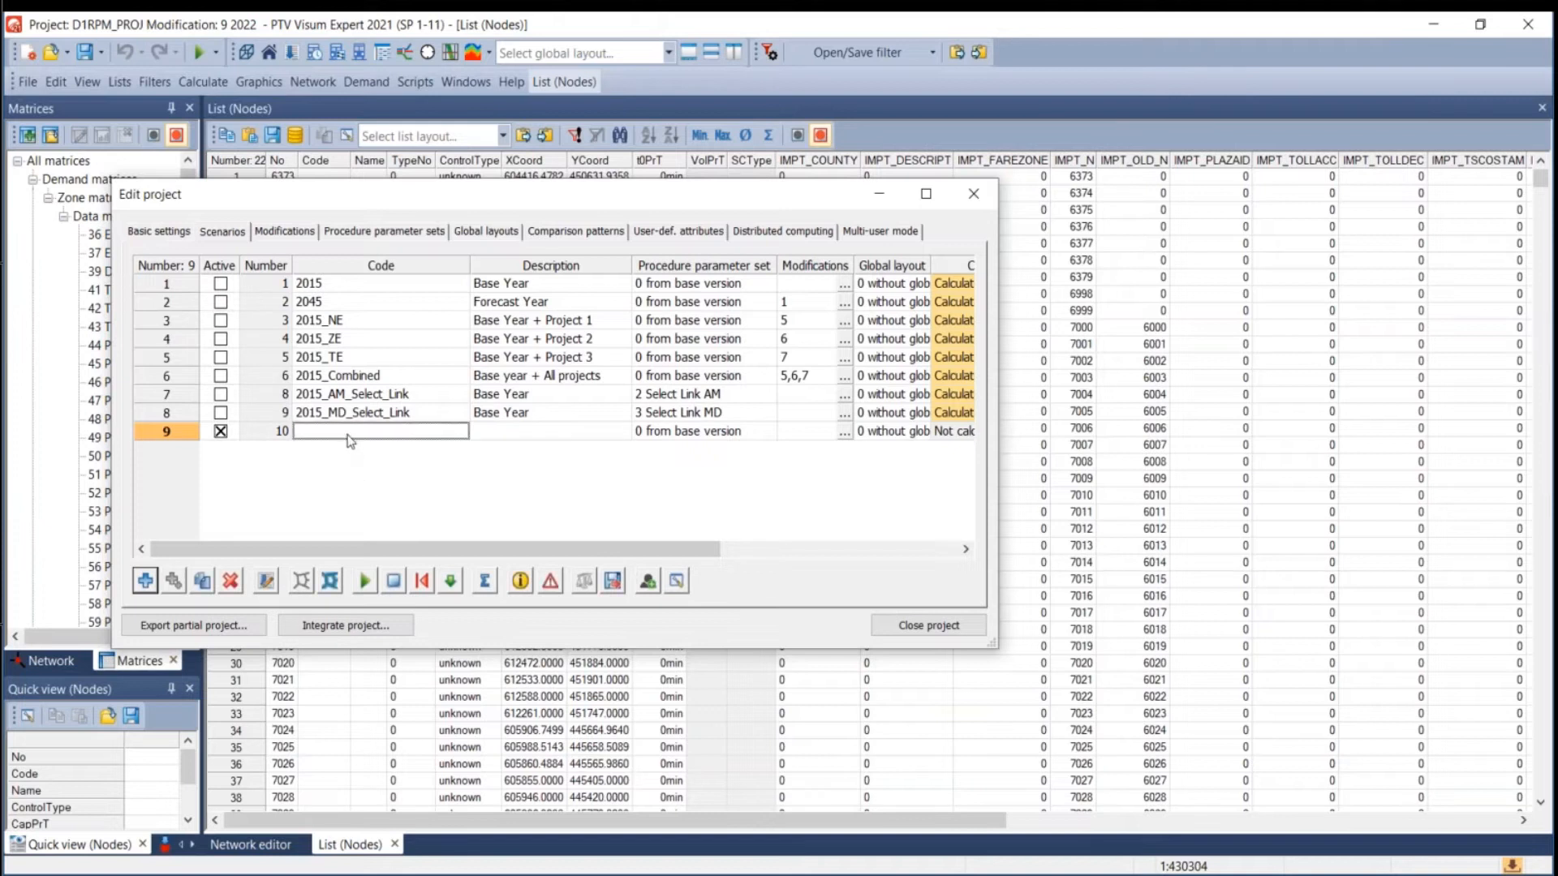
type("2022")
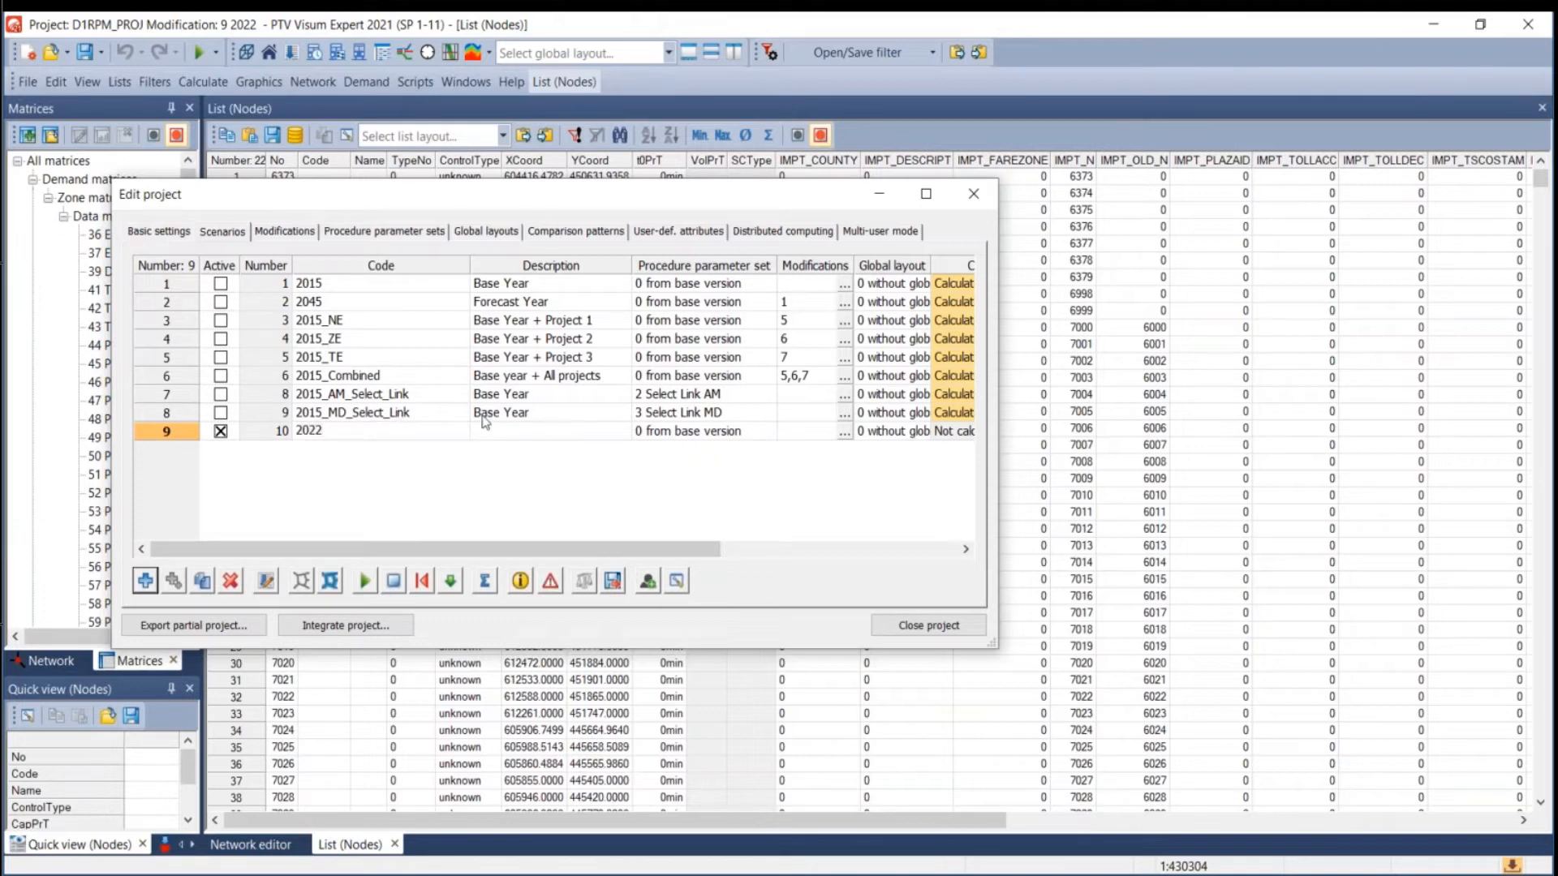
left_click(523, 436)
type("Forecast Year")
left_click(535, 309)
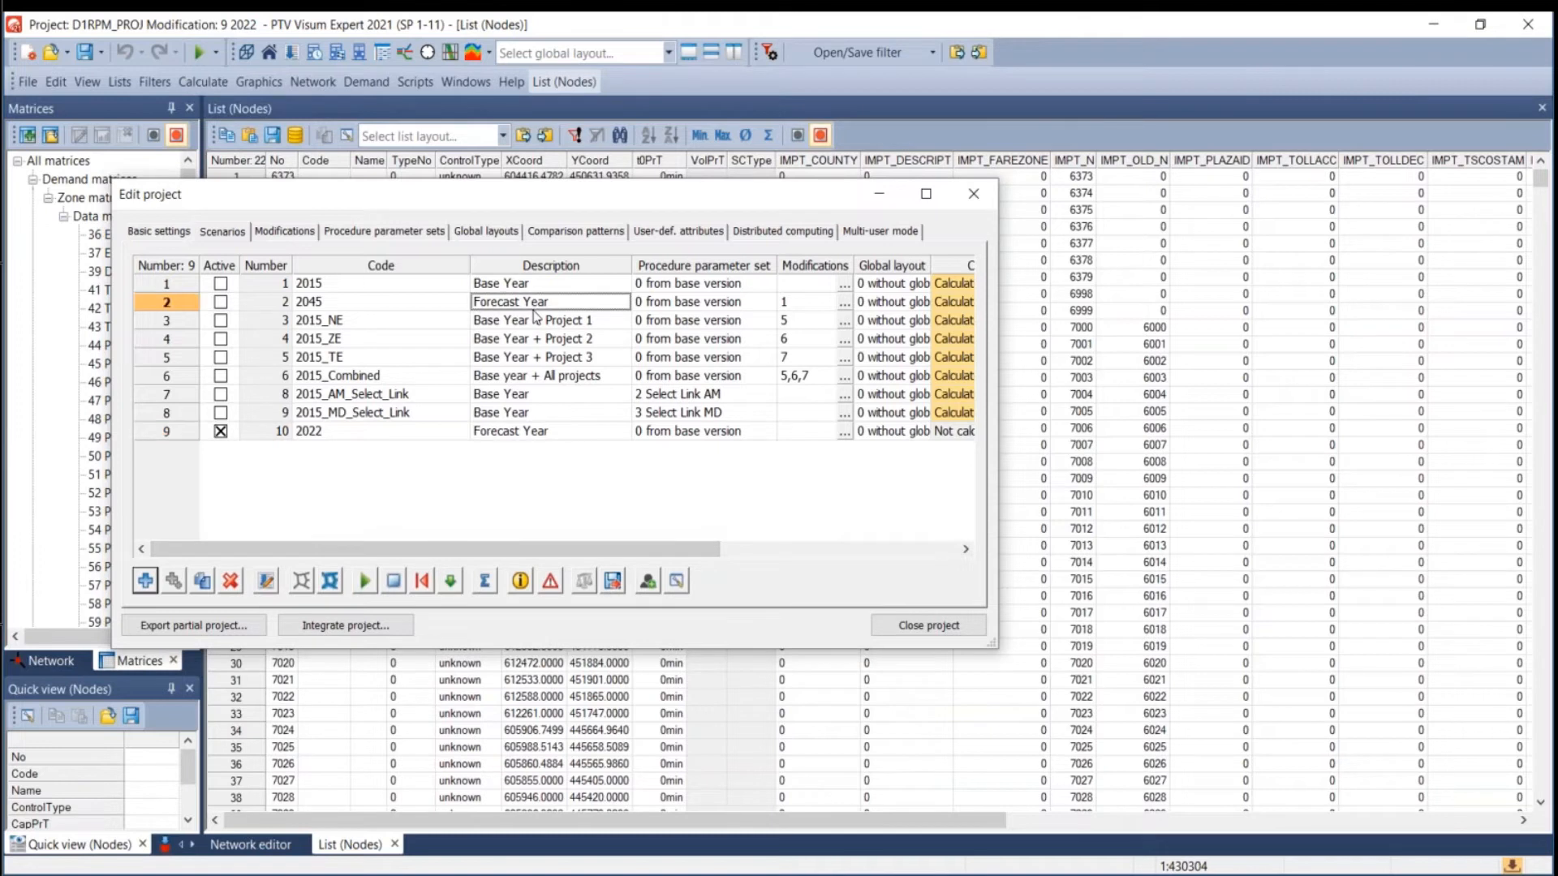
Assign modification 9, the forecast network and land use for 2022, to the new 2022 Forecast Year scenario.
left_click(581, 432)
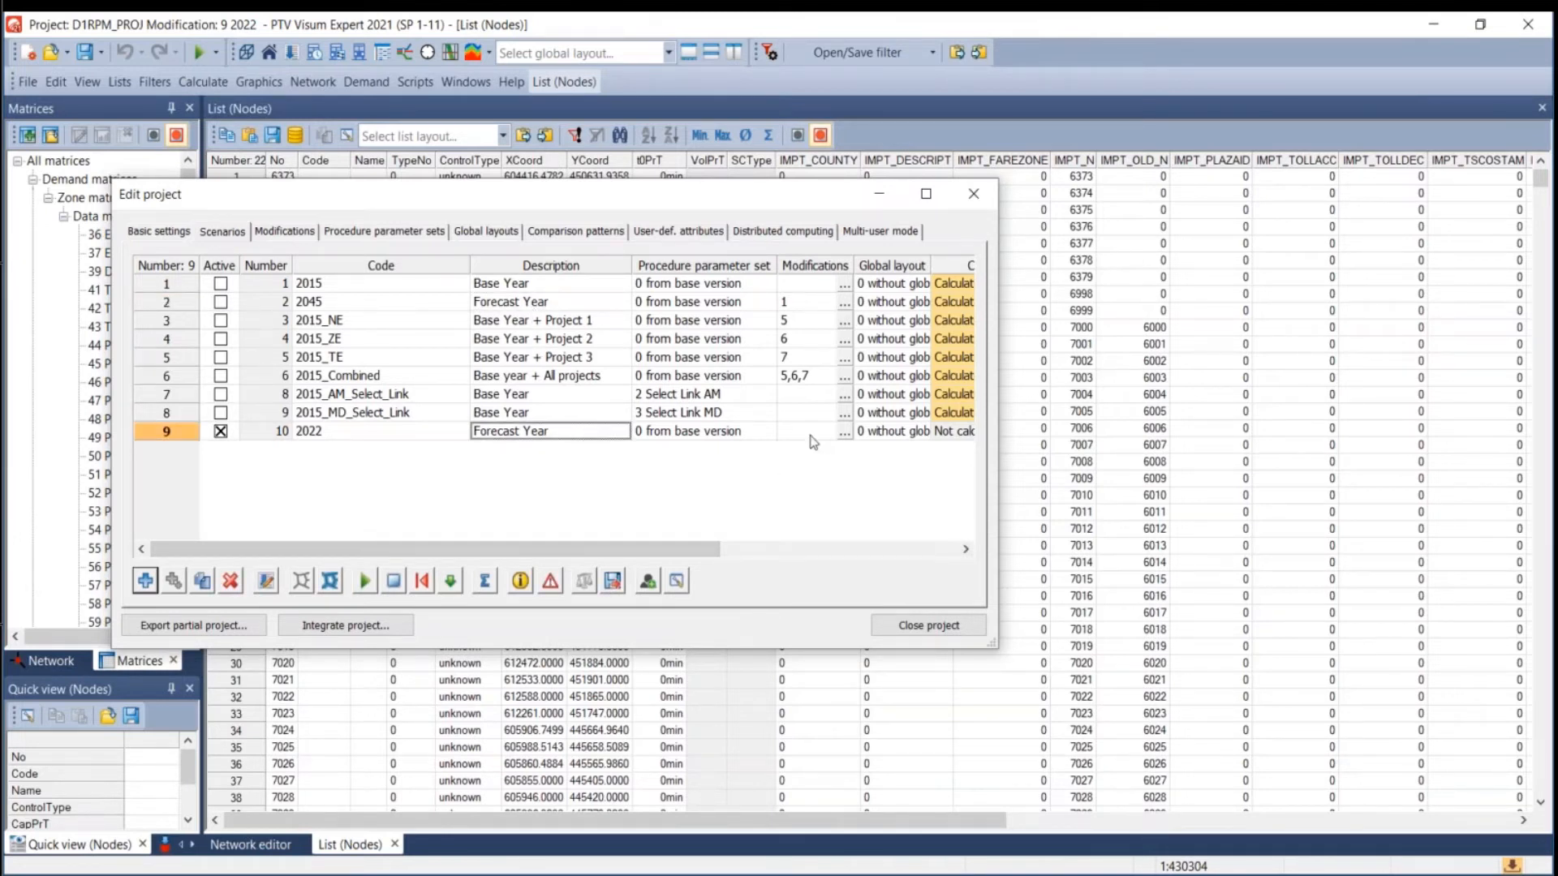
left_click(844, 431)
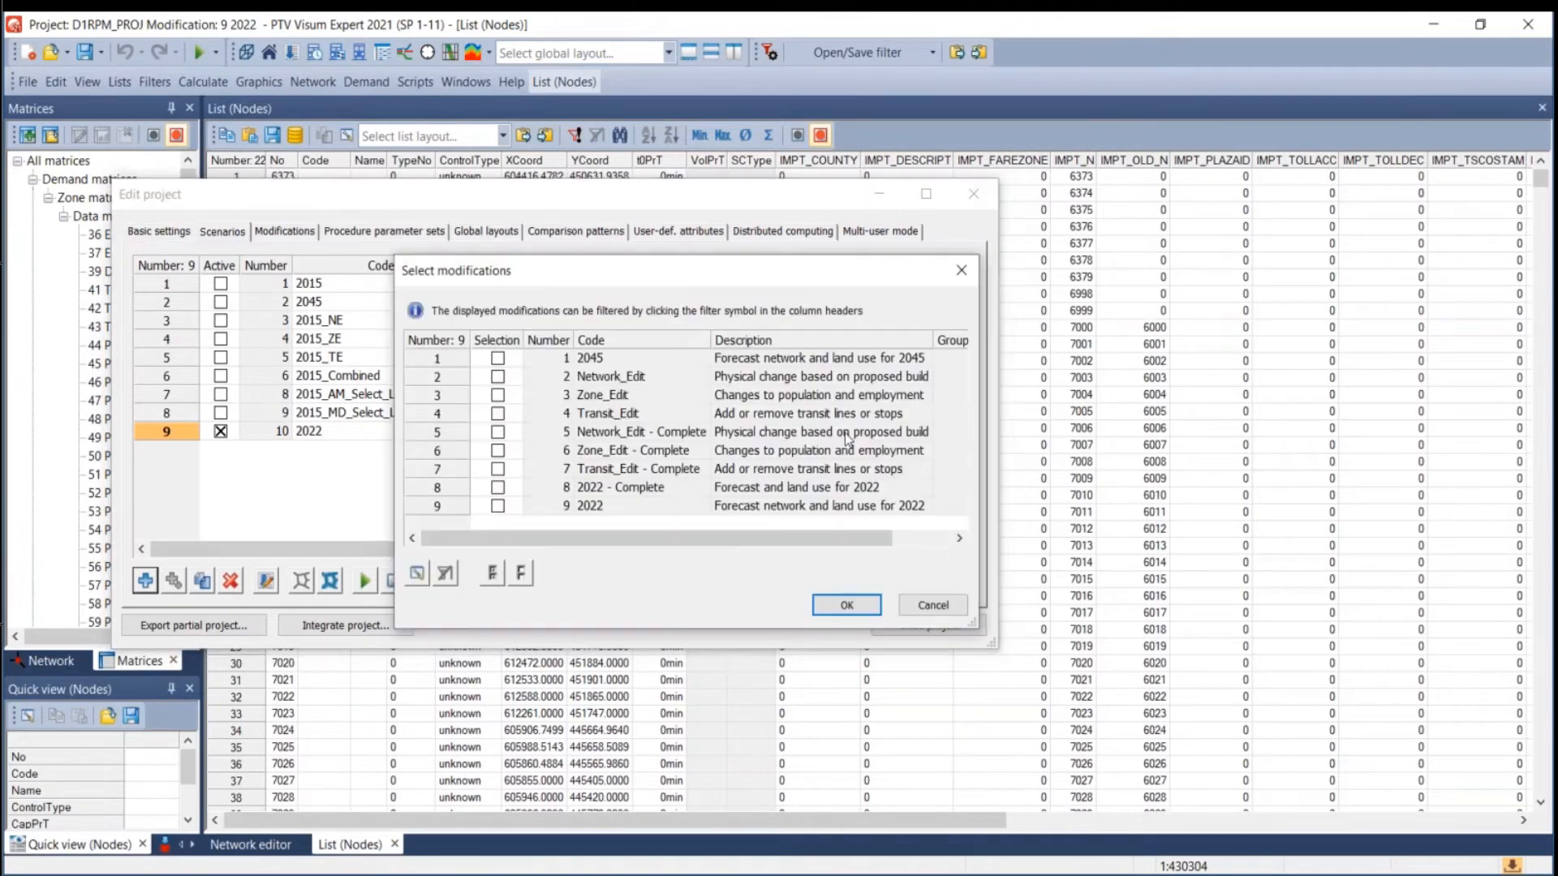
left_click_drag(666, 279, 1222, 205)
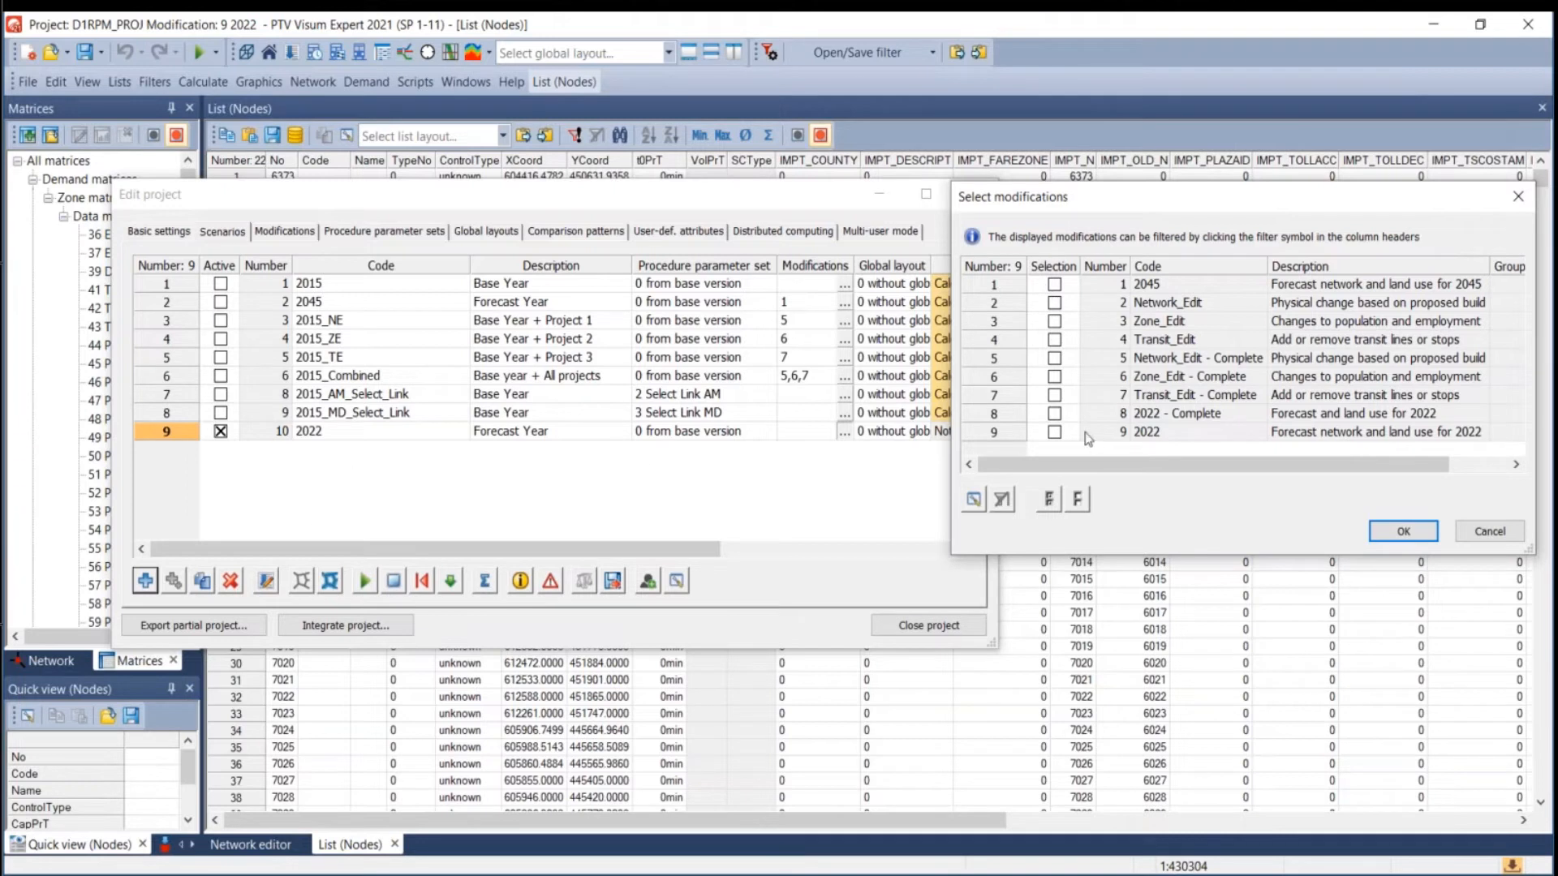
left_click(1055, 430)
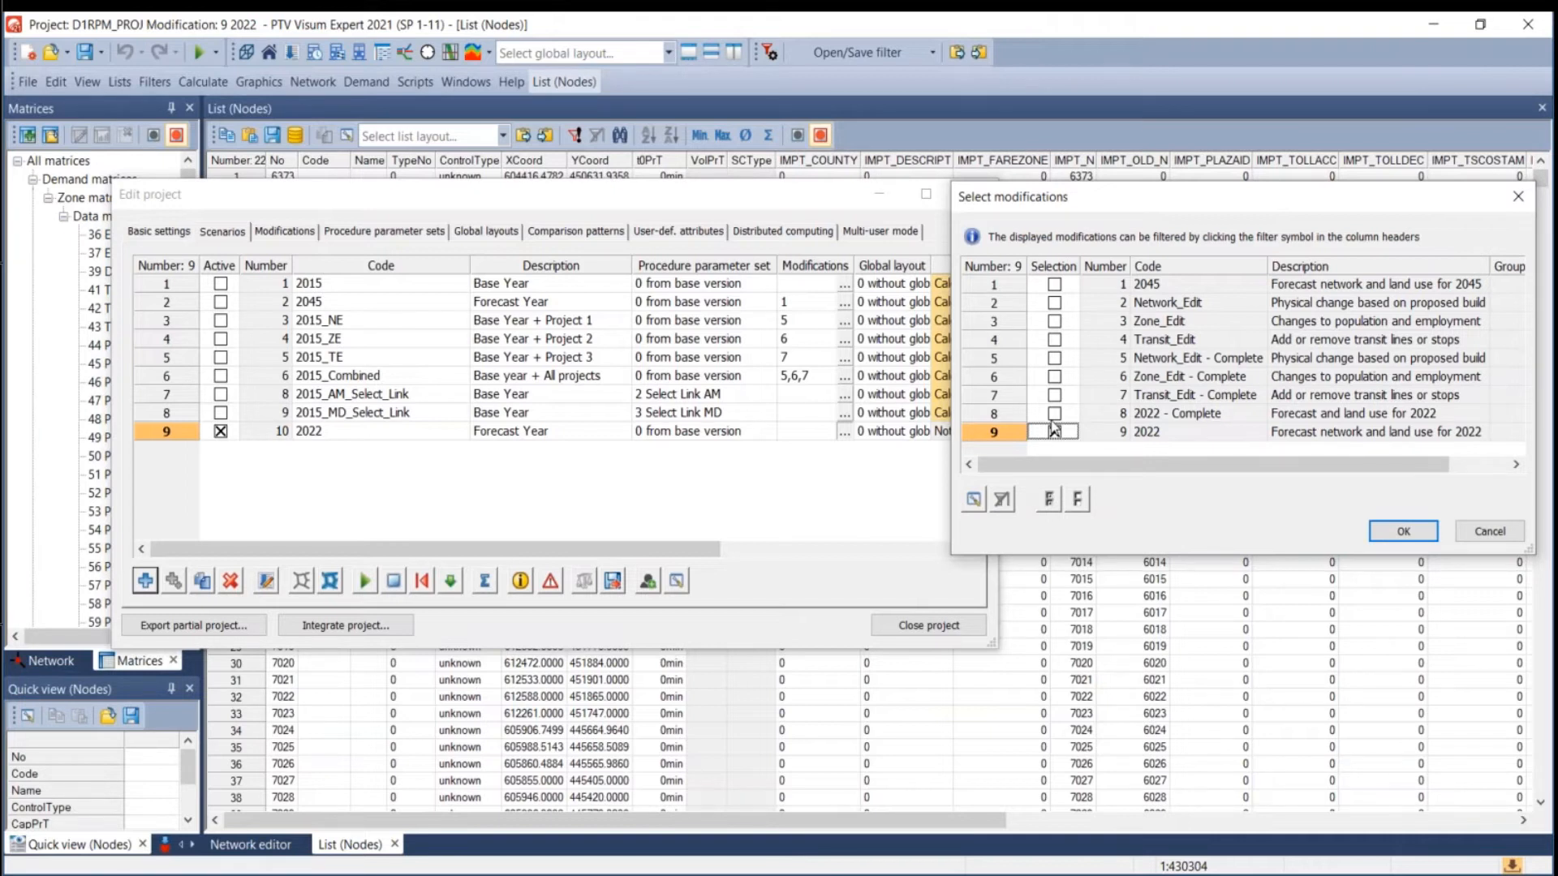
left_click(1053, 429)
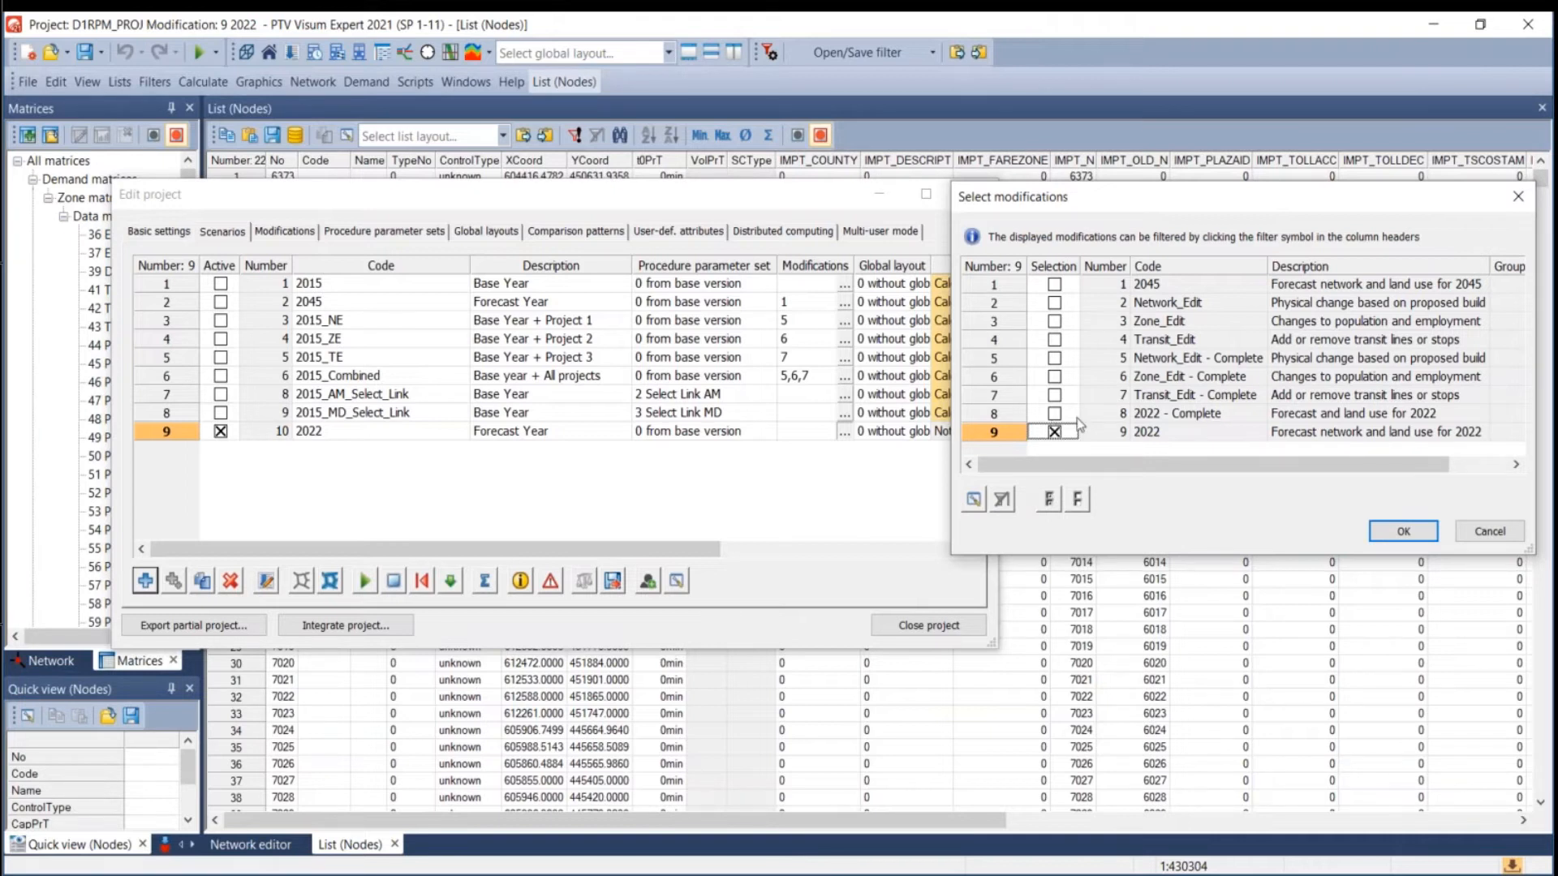
left_click(1401, 532)
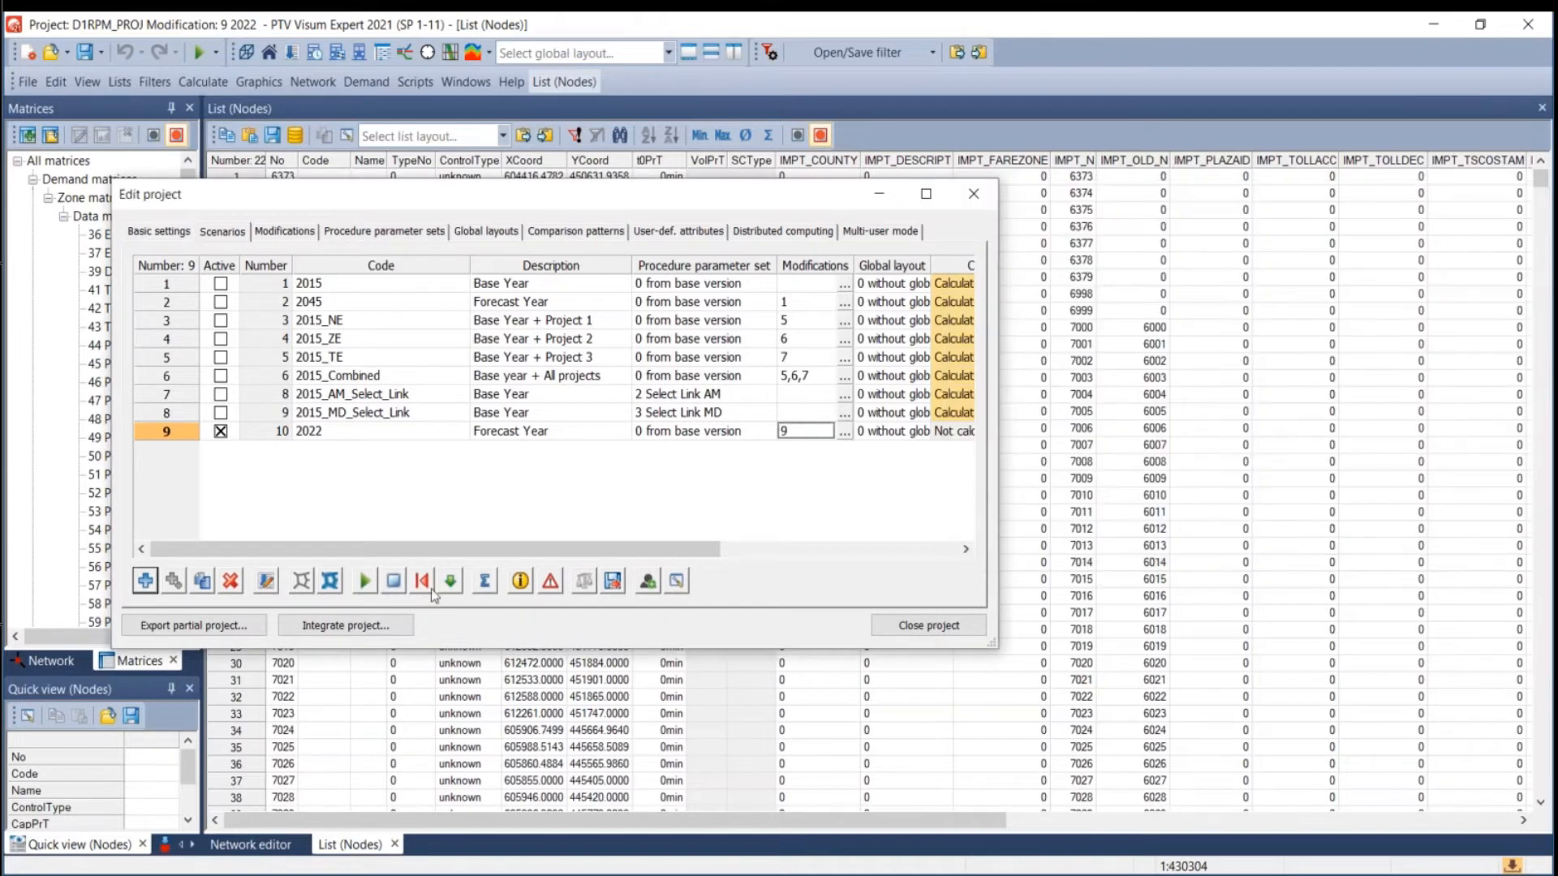
Review the 2022 scenario's entry, the project's modifications list and the scenarios' calculation states.
left_click(288, 472)
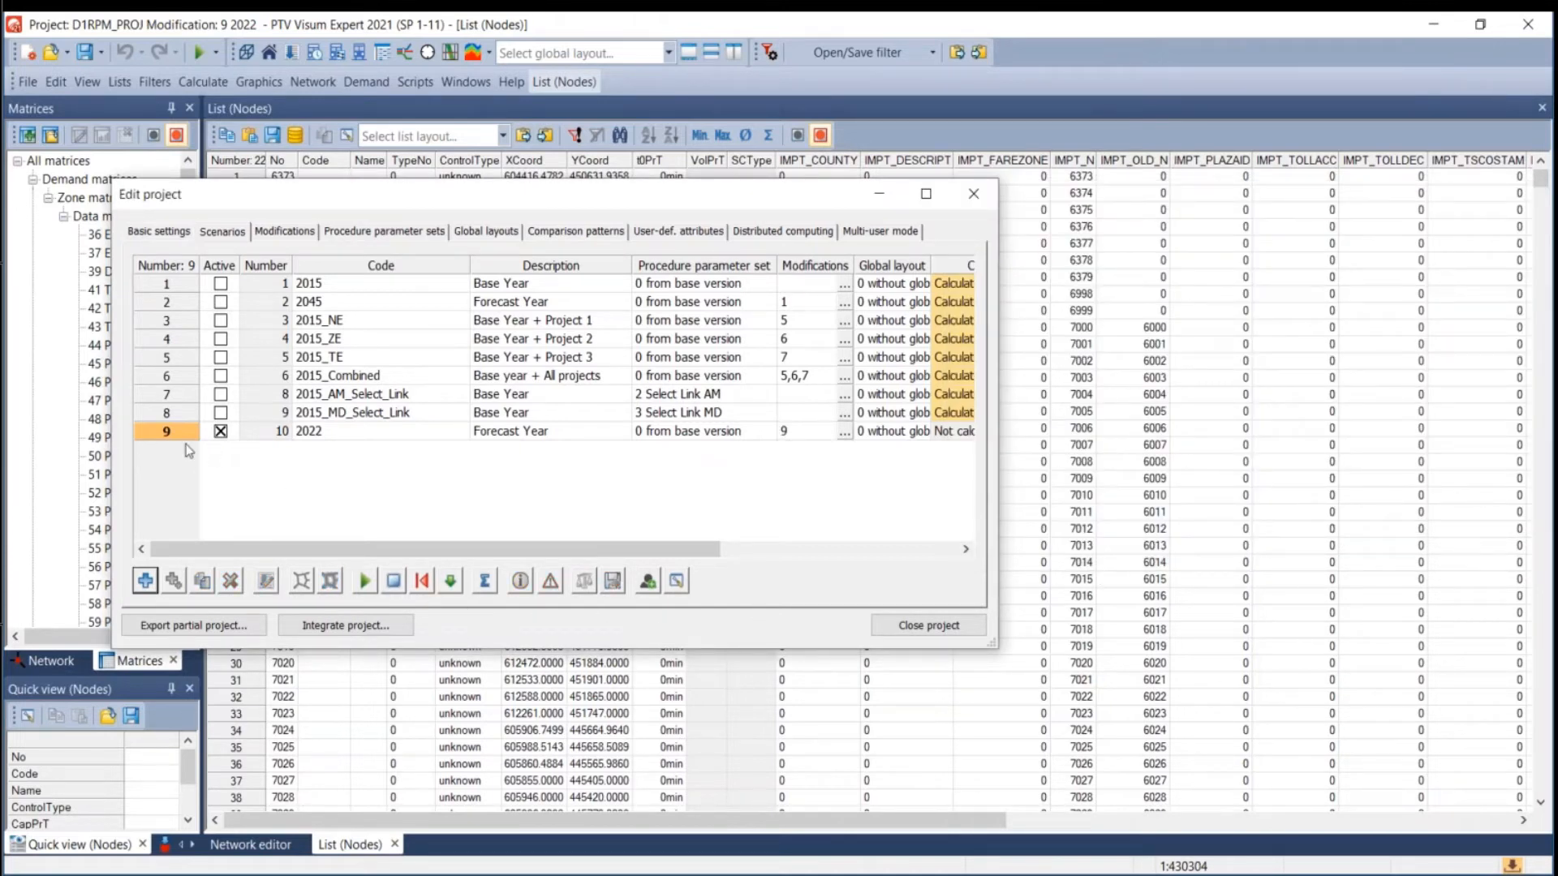
left_click(180, 437)
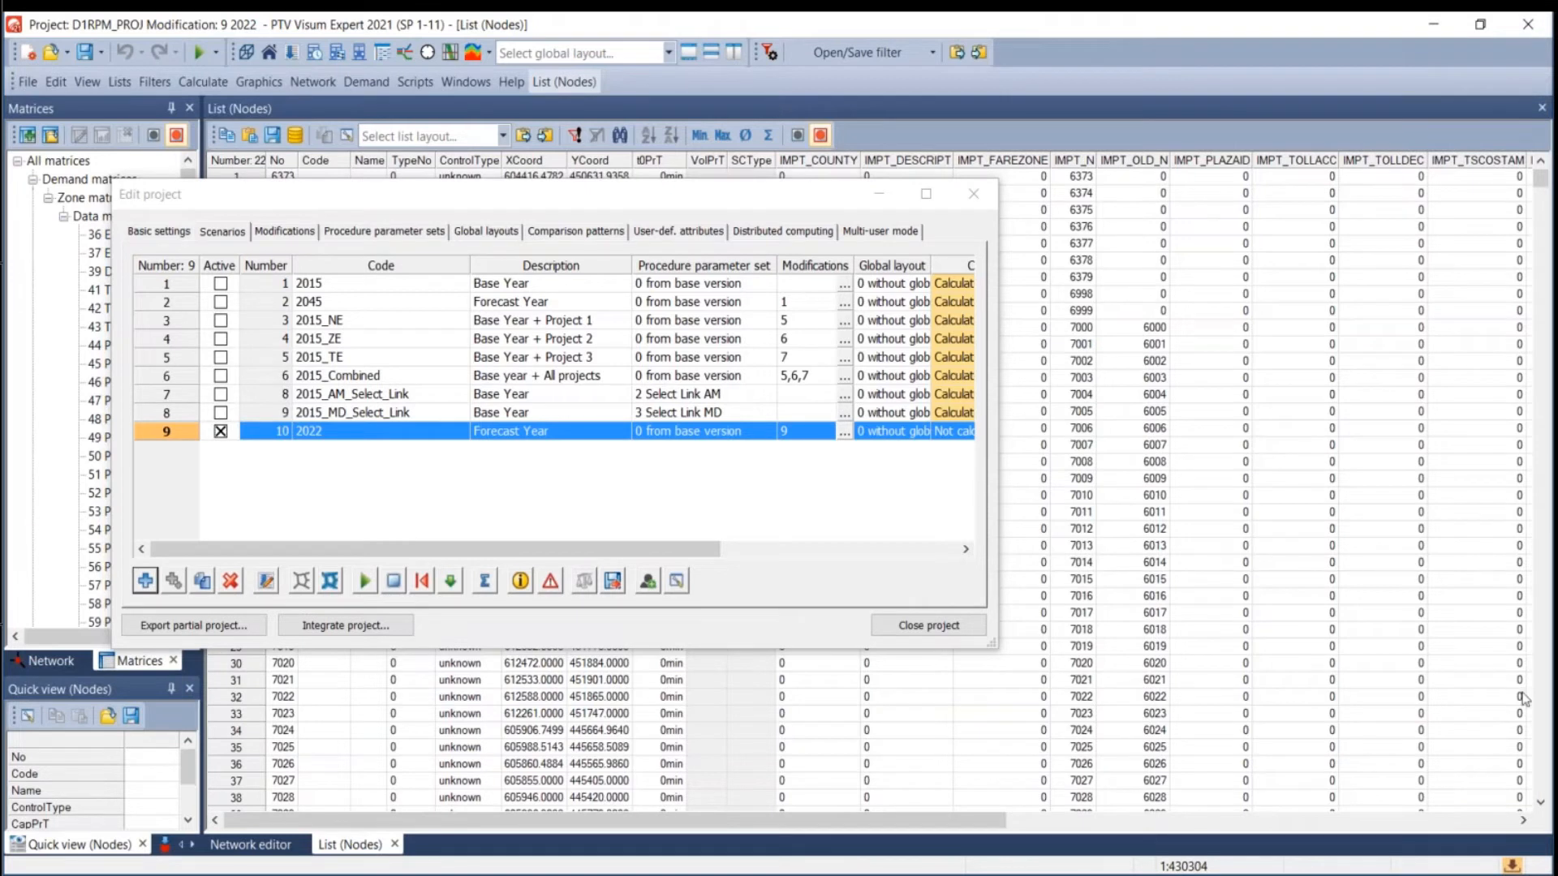
left_click(403, 487)
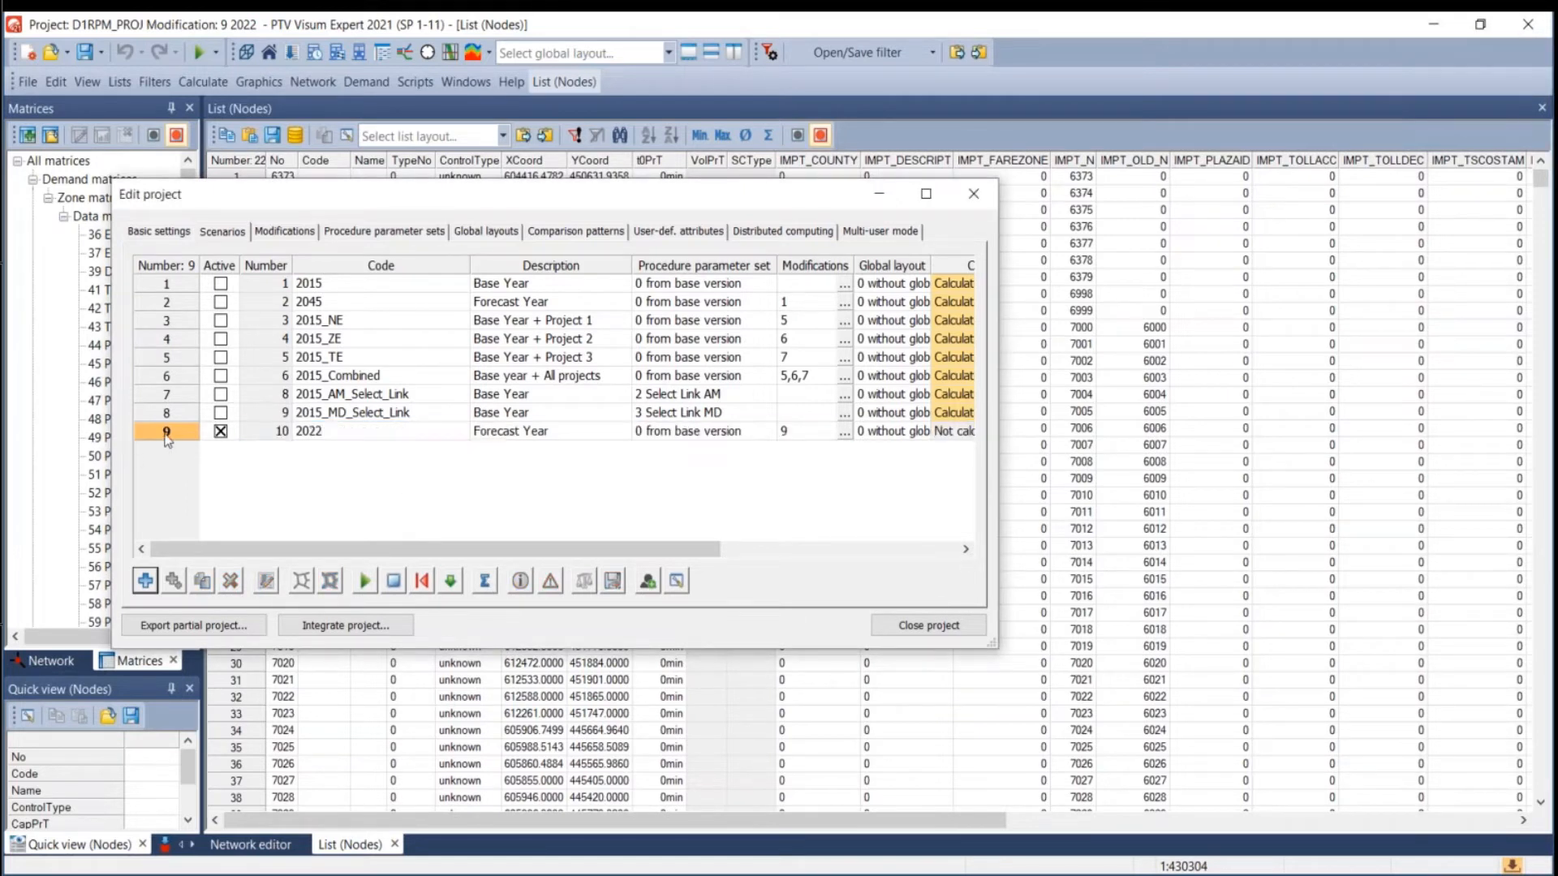
left_click(167, 435)
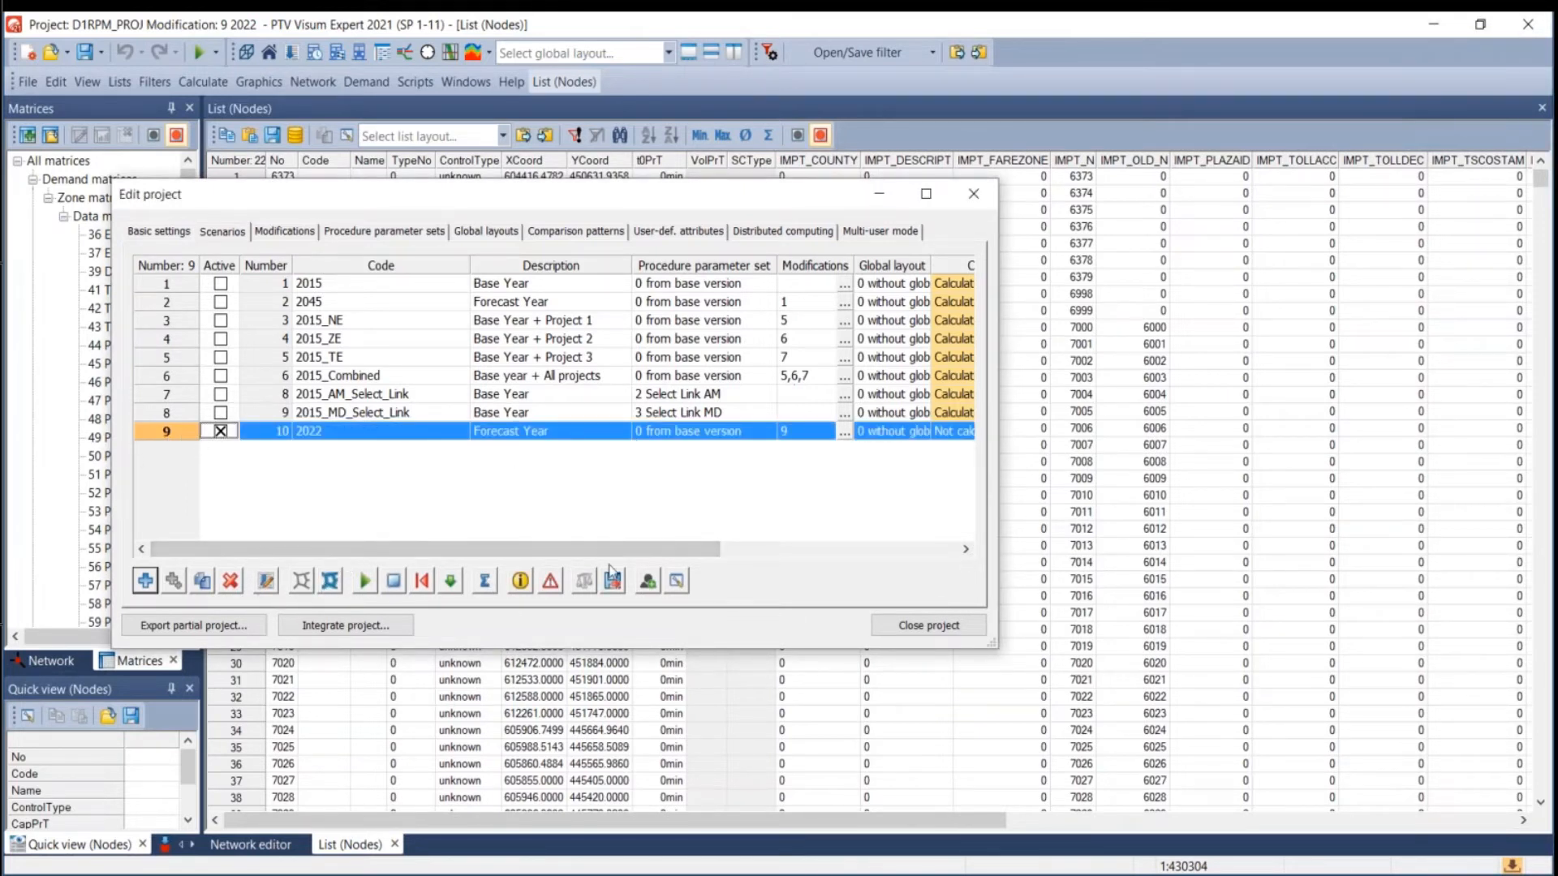
left_click(295, 232)
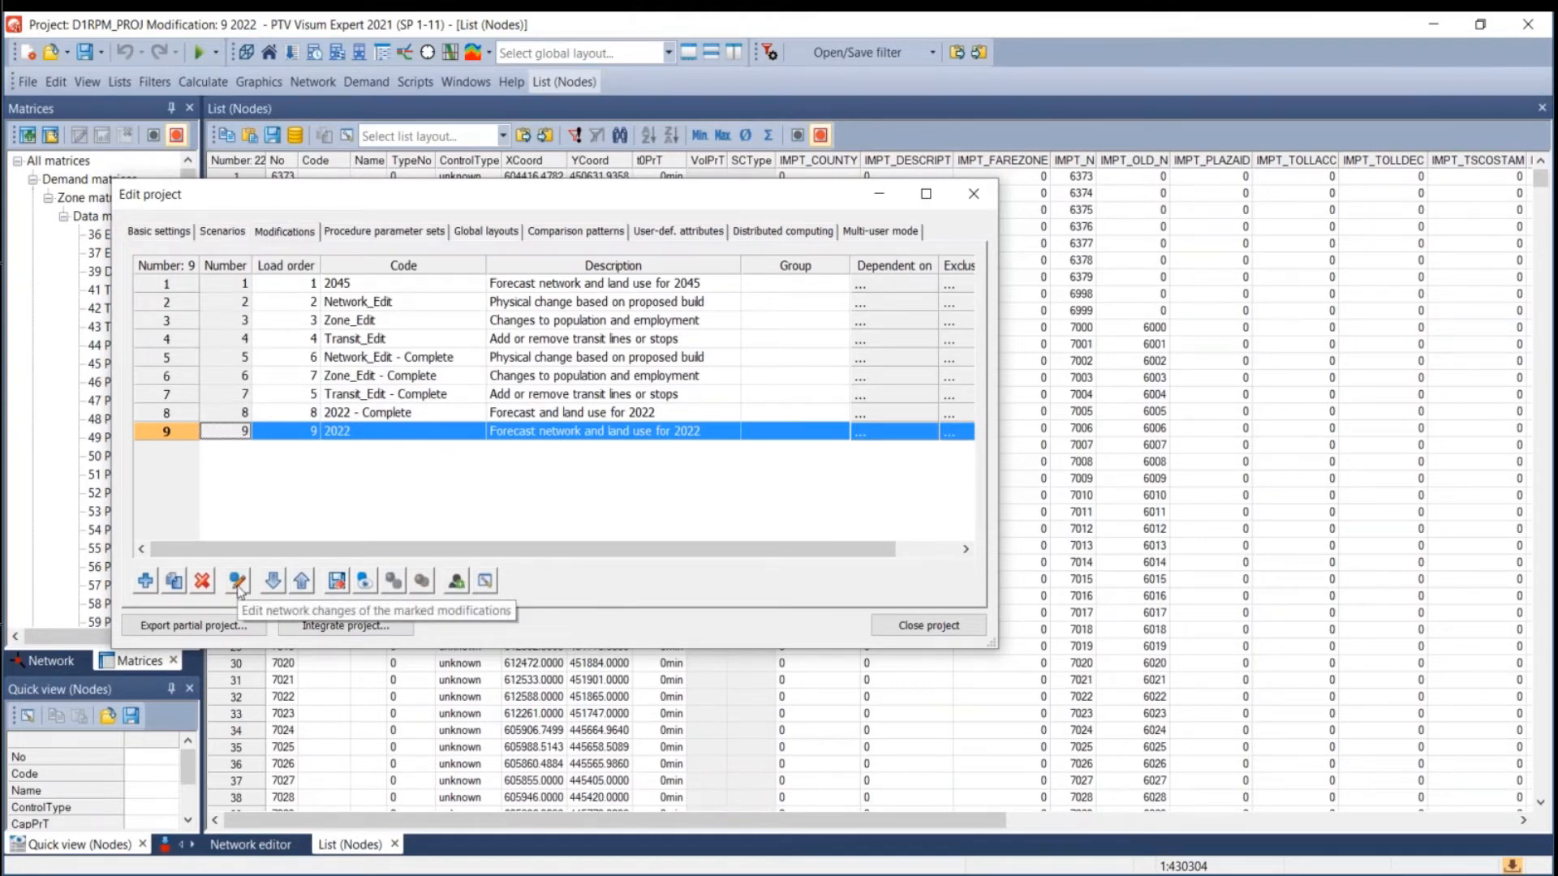
left_click(222, 232)
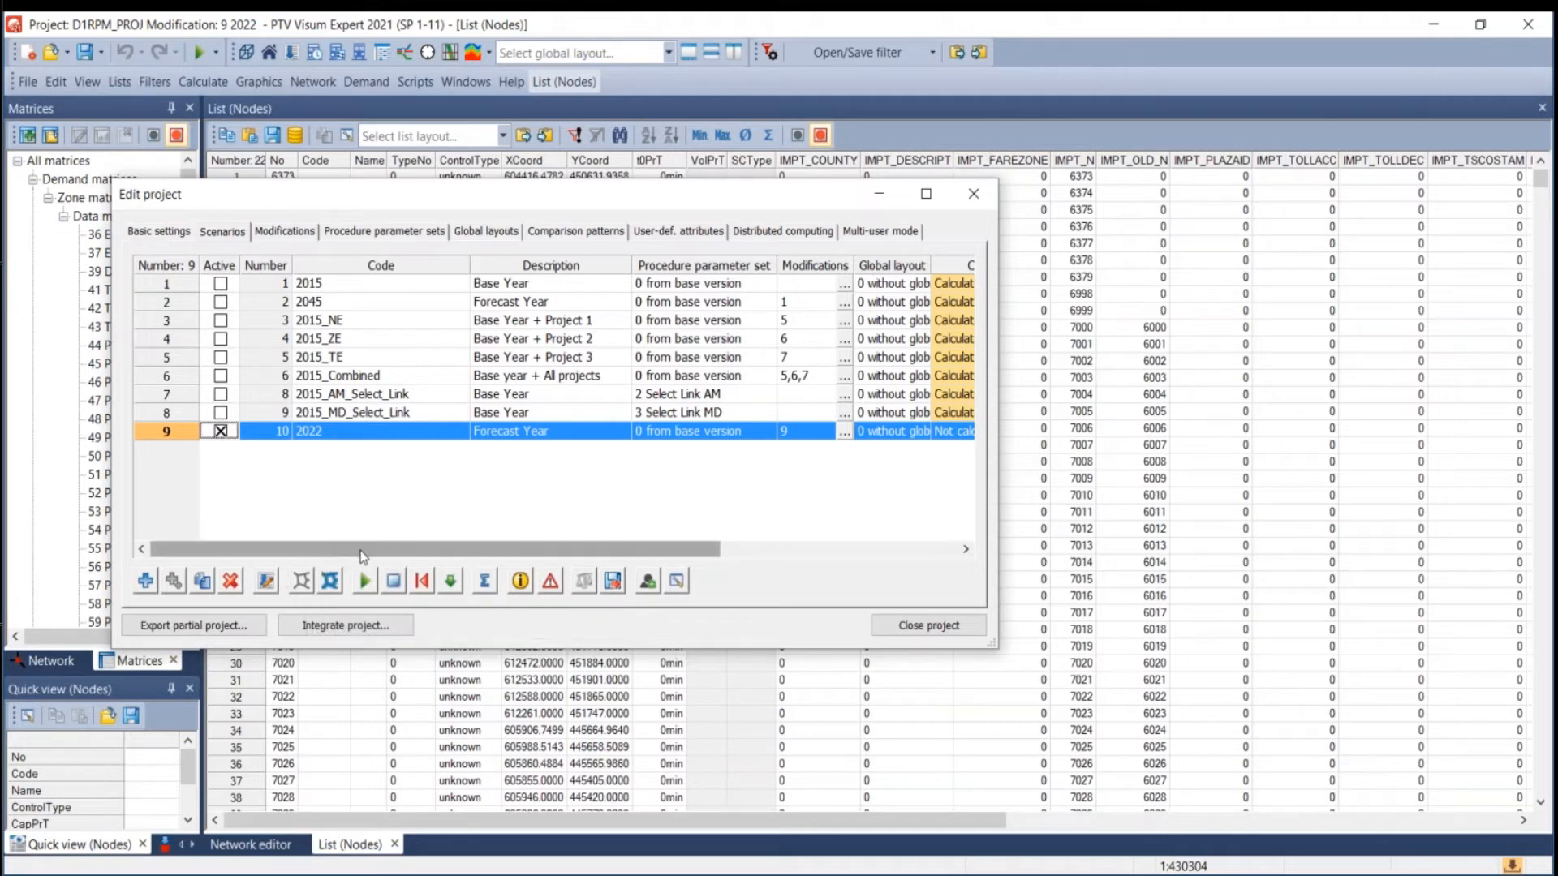
left_click_drag(438, 549, 579, 550)
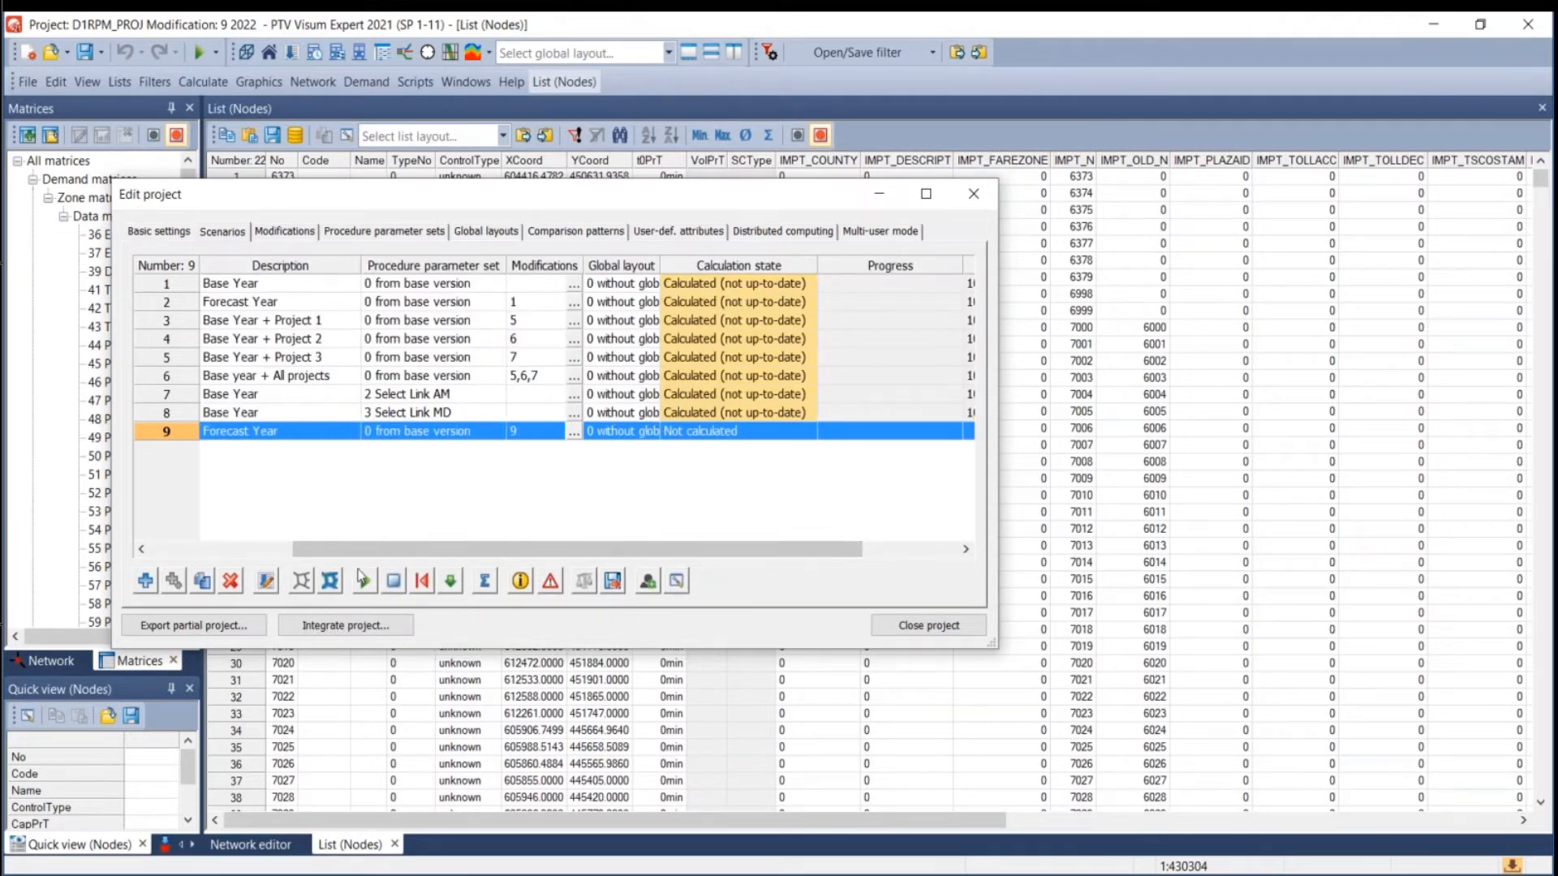
left_click_drag(373, 549, 116, 552)
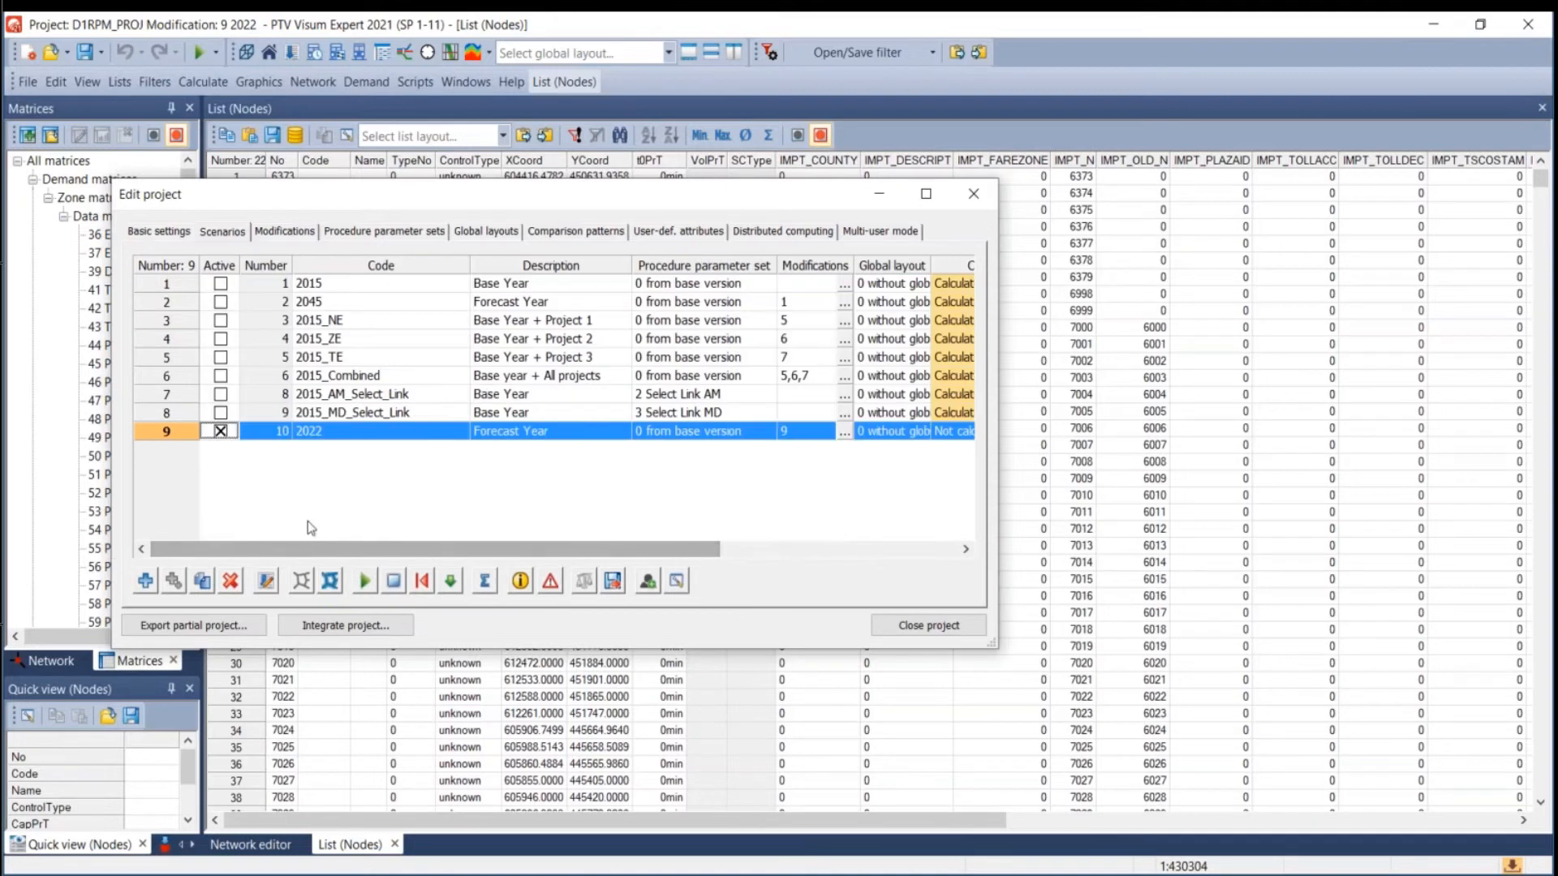
left_click(302, 581)
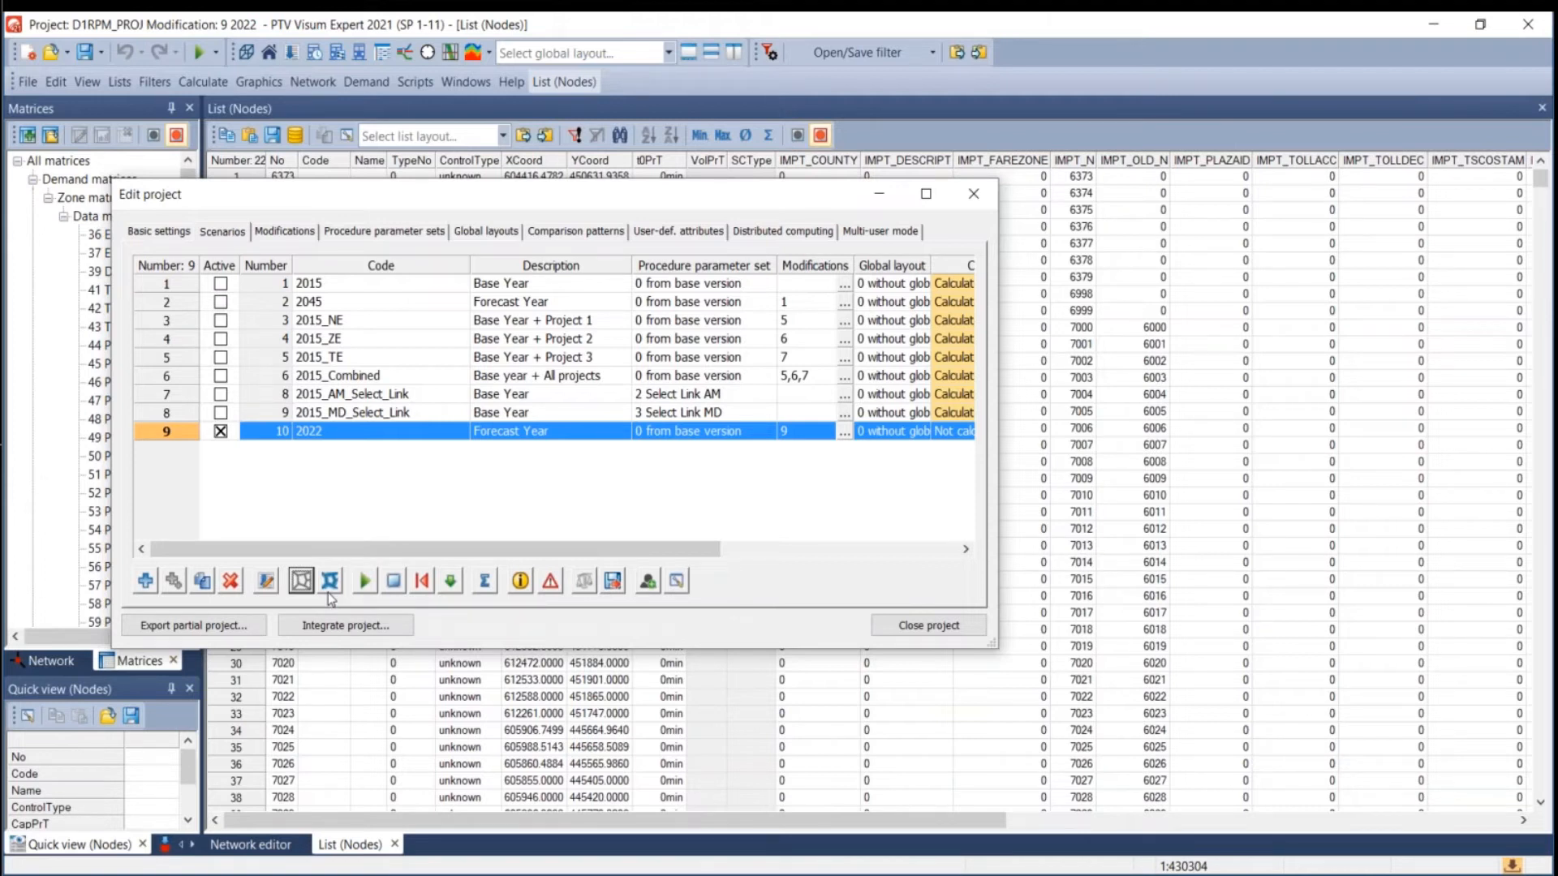
left_click(317, 516)
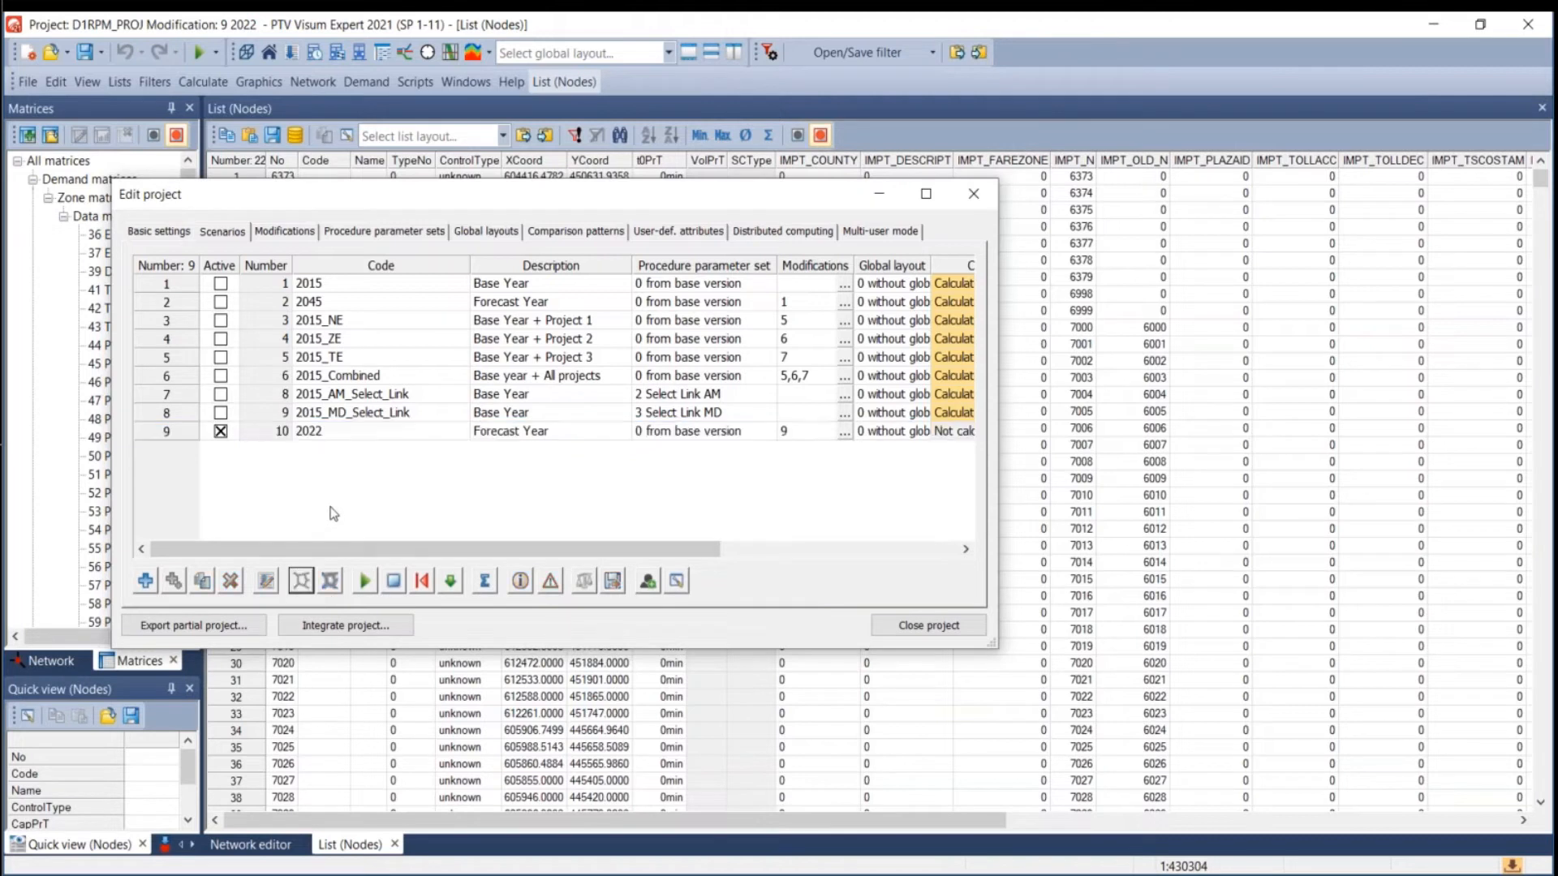
mouse_move(346, 551)
left_mouse_down()
mouse_move(395, 551)
mouse_move(346, 551)
left_mouse_up()
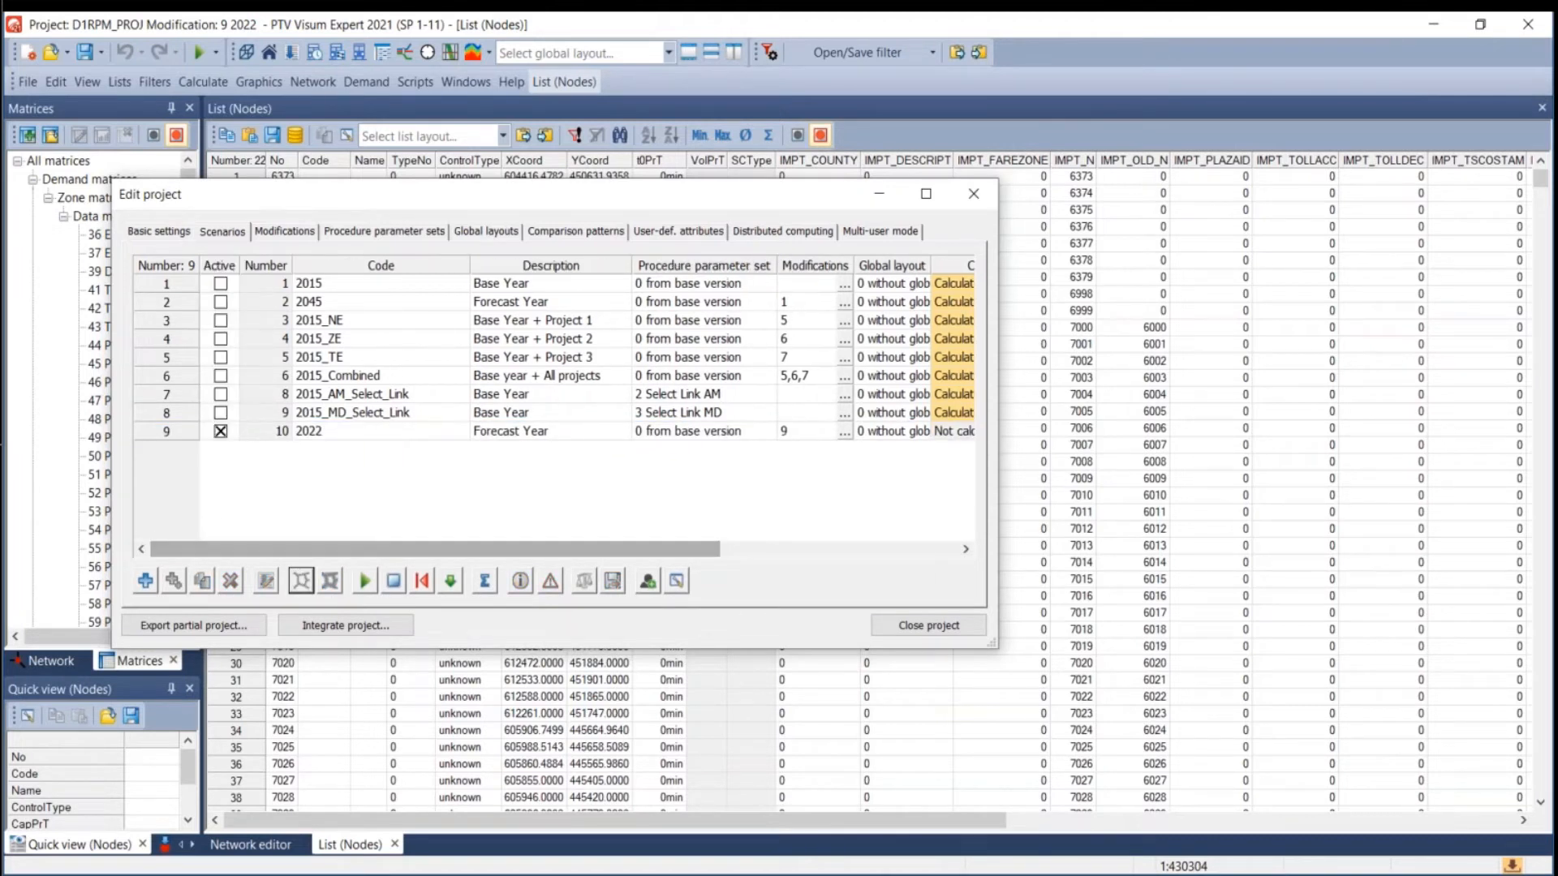
Deactivate the 2022 scenario and load the calculation results of the 2045 Forecast Year scenario.
left_click(167, 304)
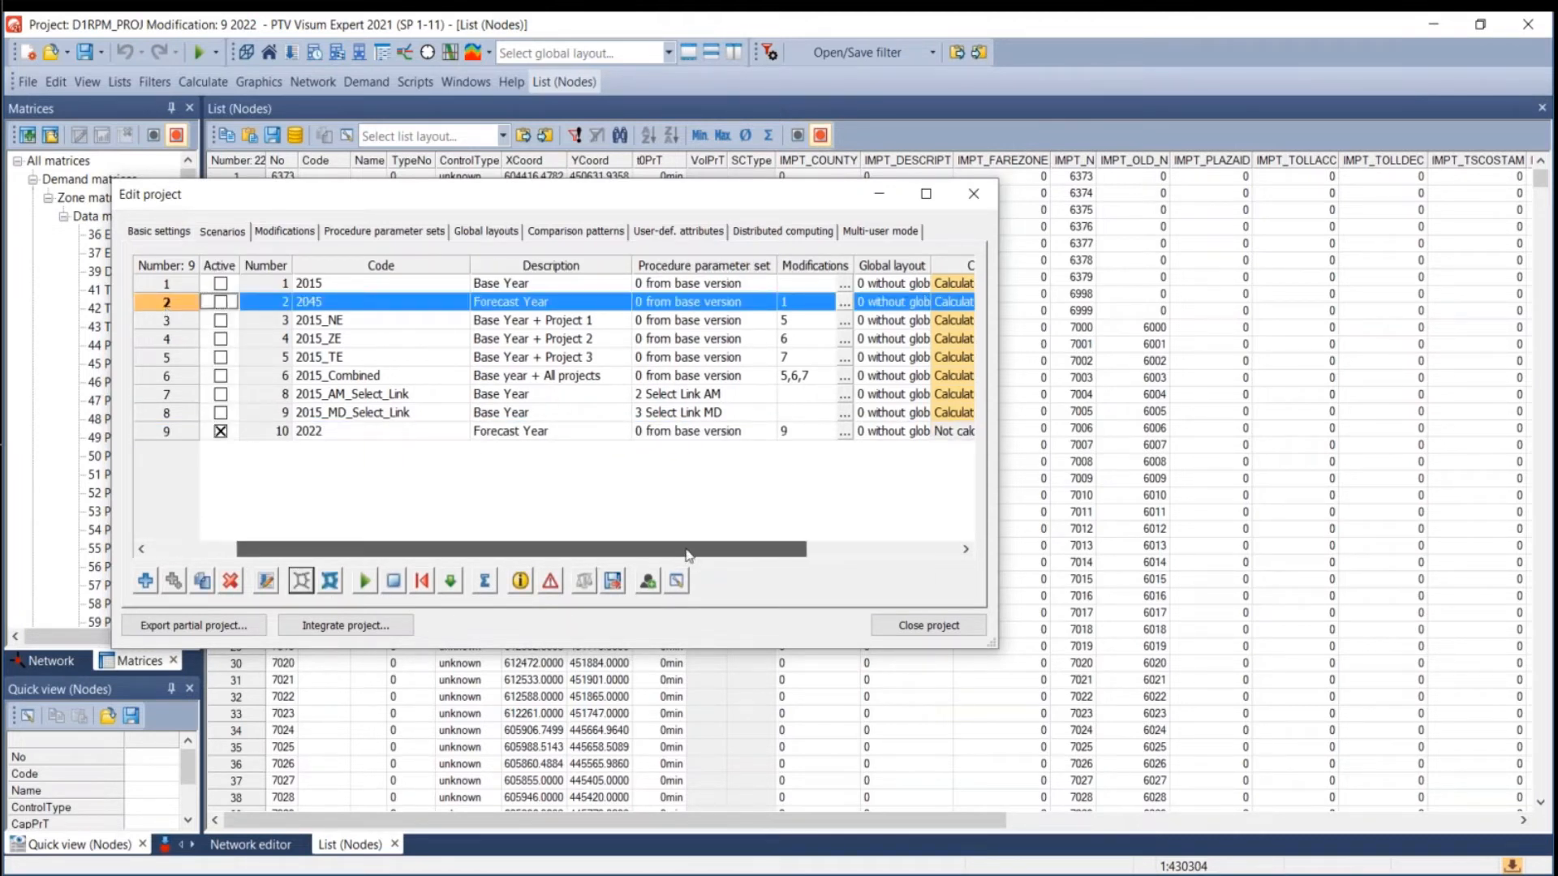
left_click_drag(687, 556, 696, 556)
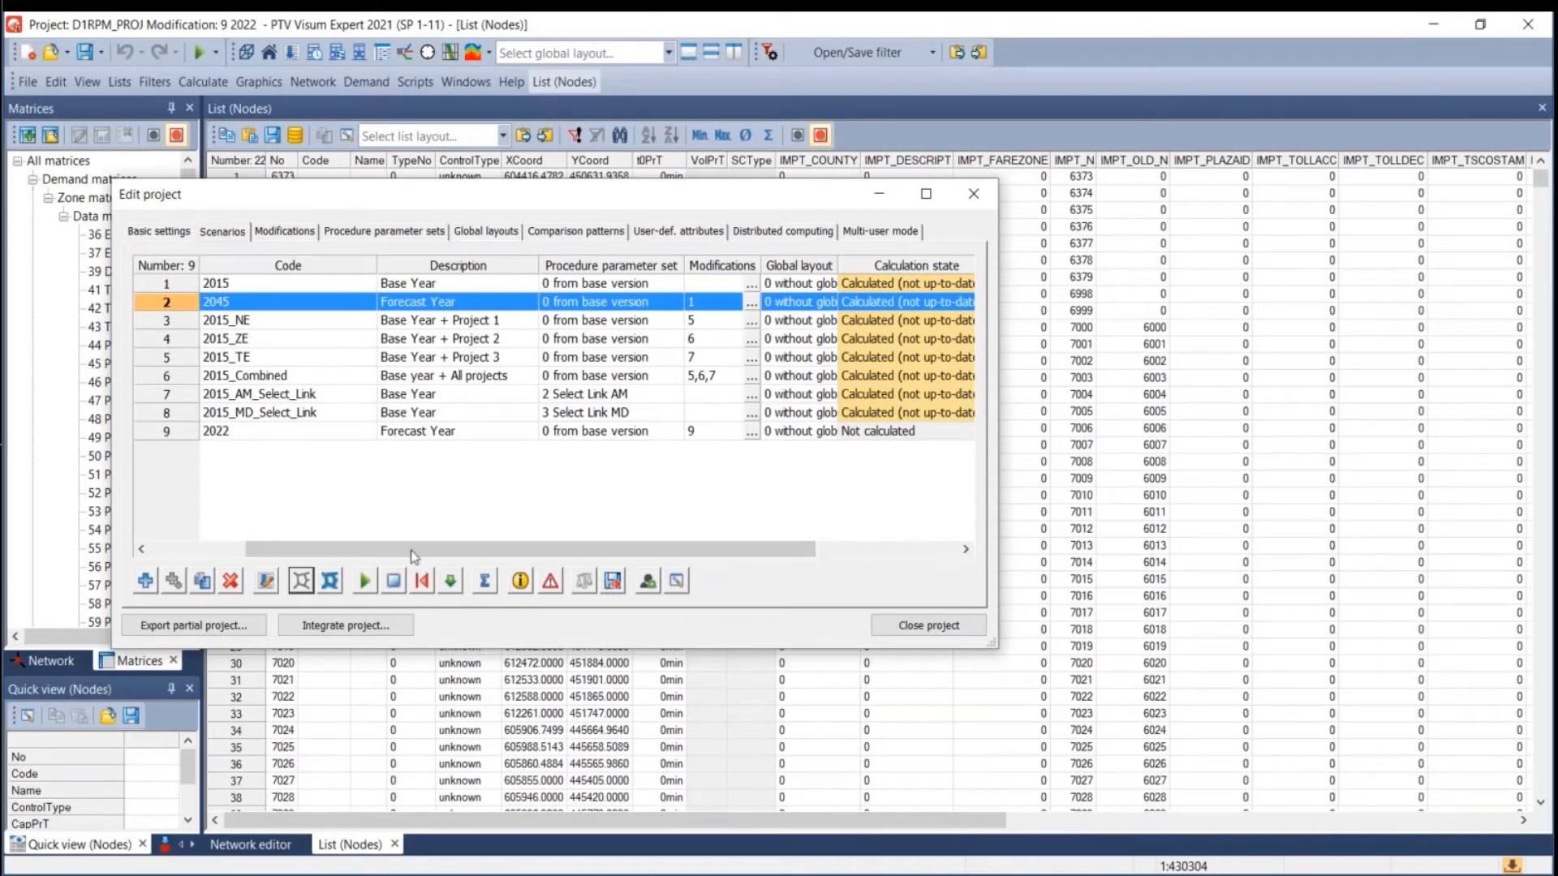
left_click_drag(410, 550, 316, 551)
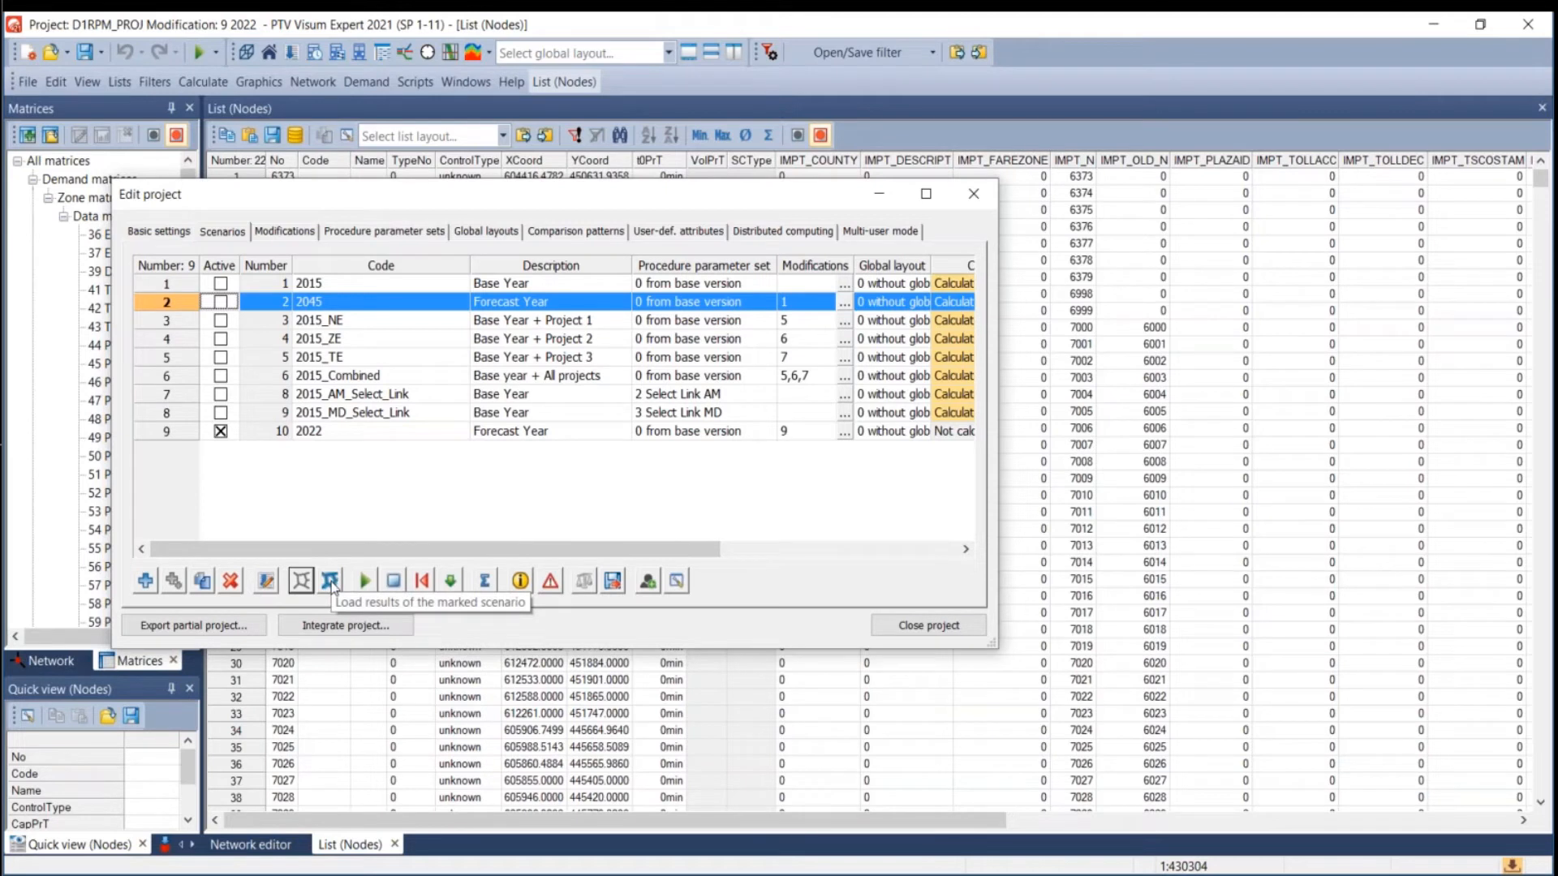
left_click(222, 433)
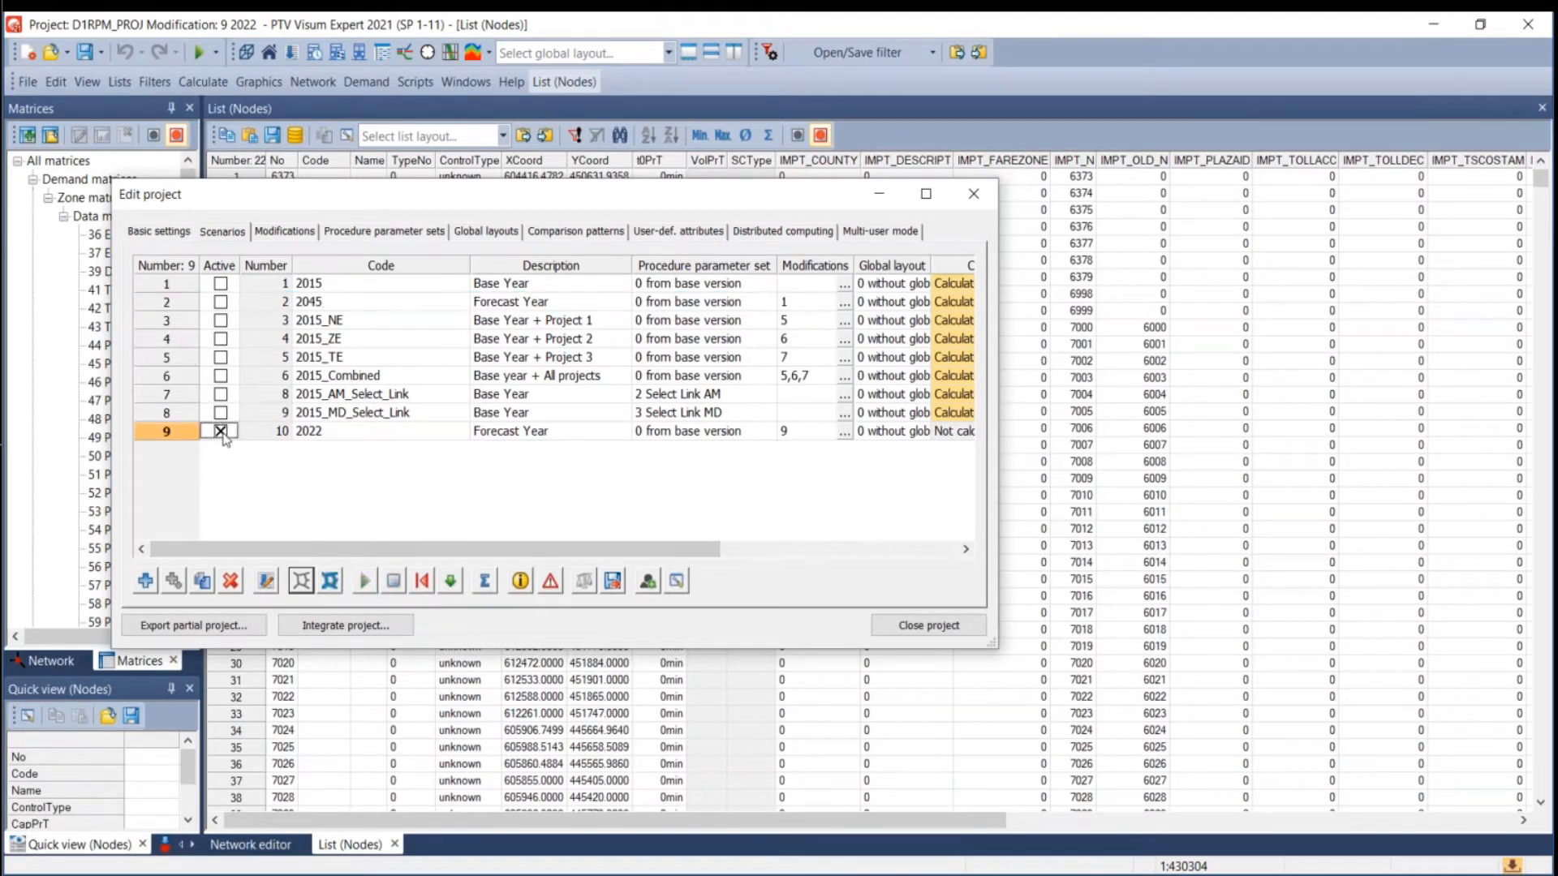
left_click(222, 432)
left_click(207, 303)
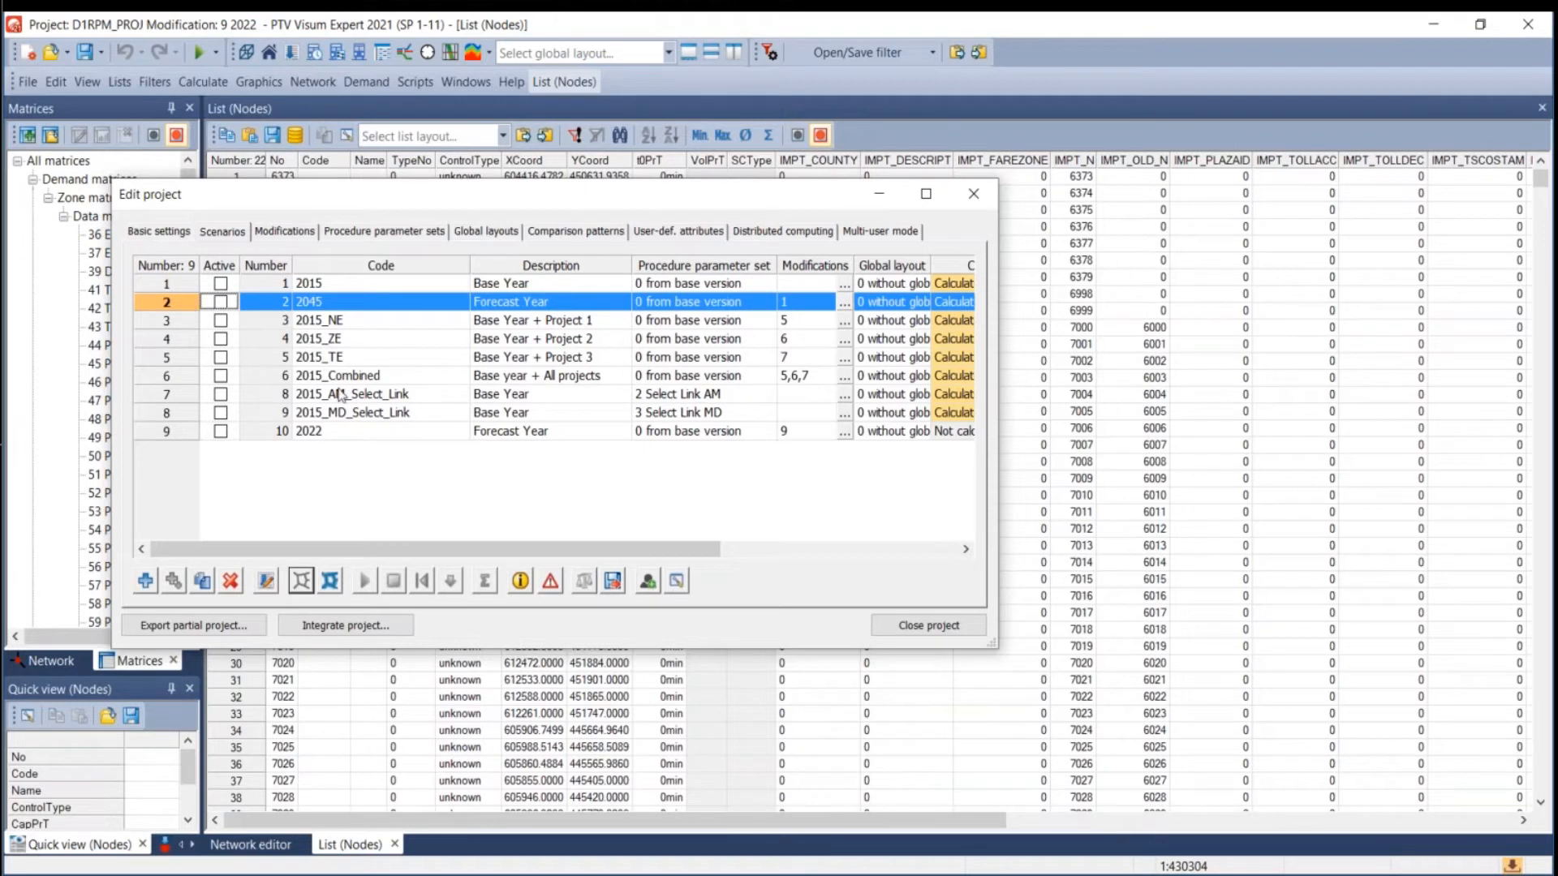
left_click(333, 591)
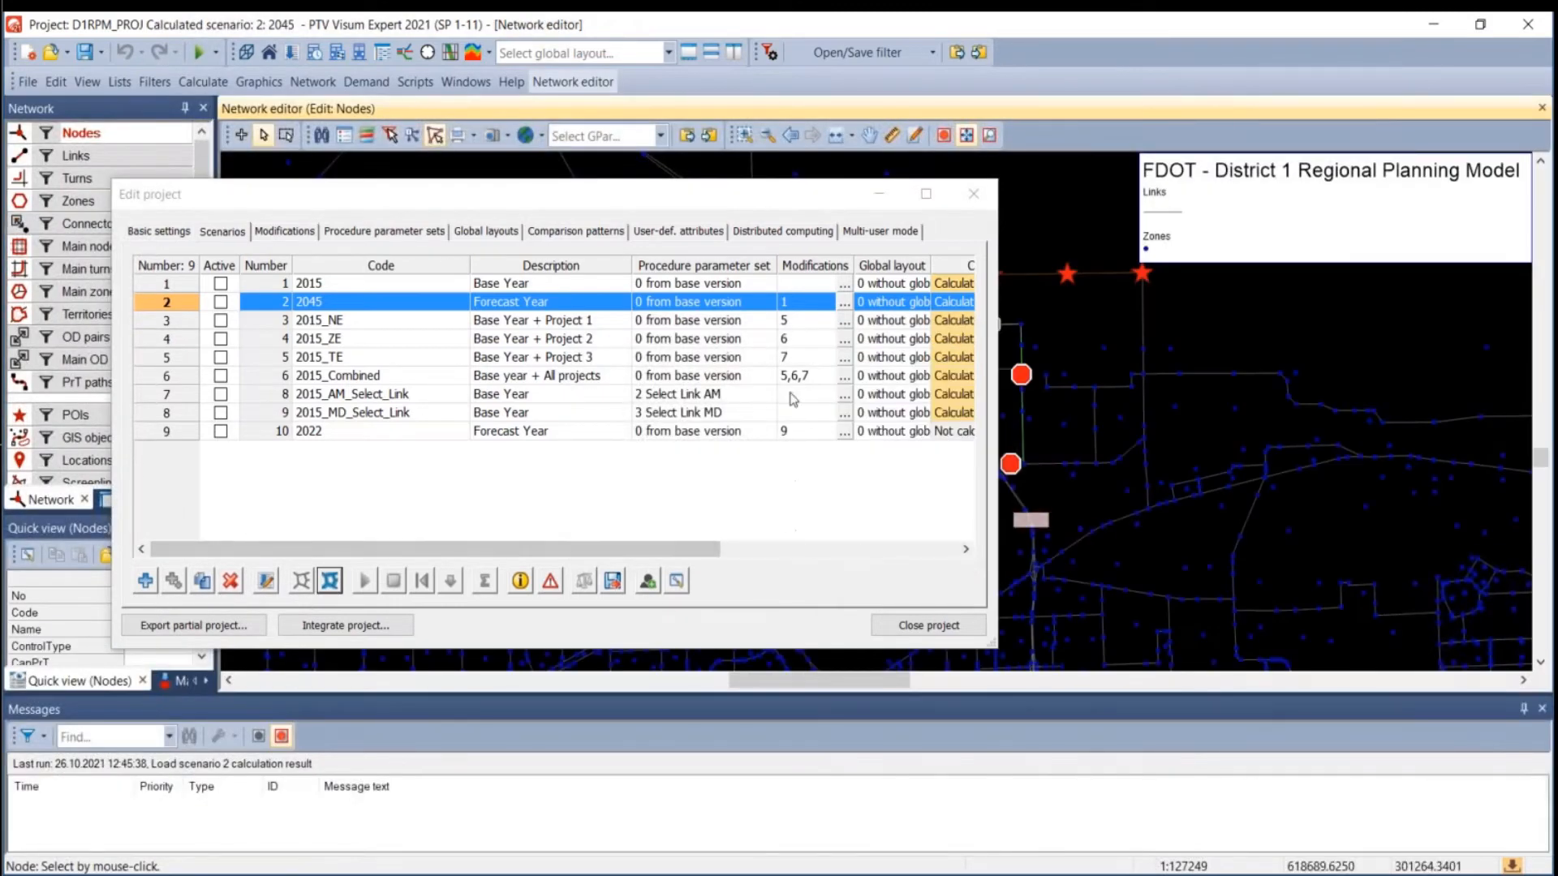
Hide the nodes and zones in the network editor so that only the links are drawn, keeping the project window clear of the network.
left_click_drag(661, 212, 1017, 450)
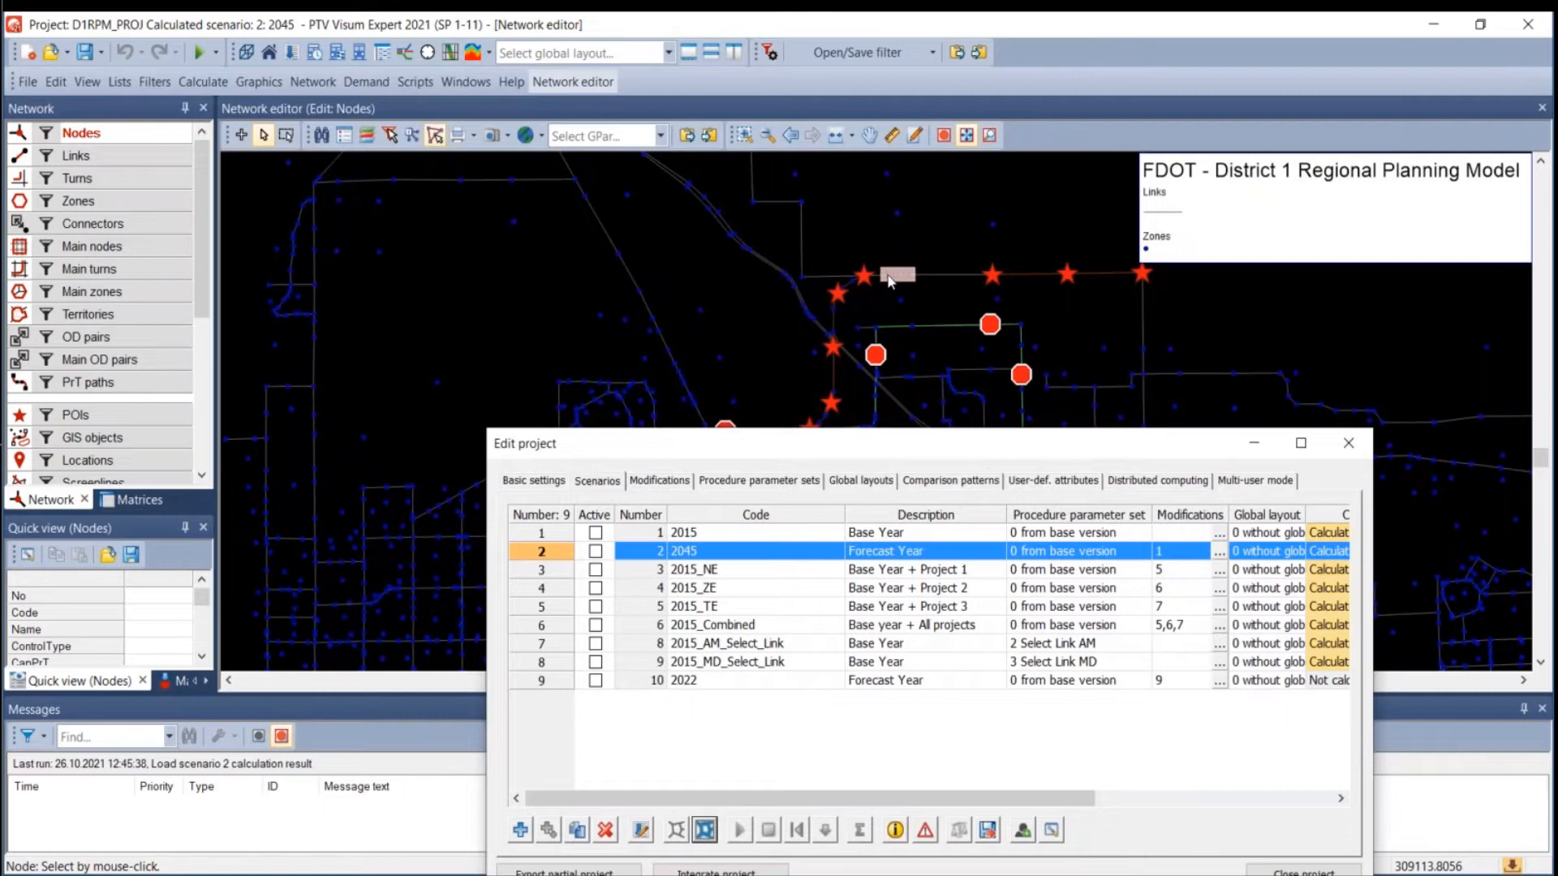
scroll(674, 352, "down", 5)
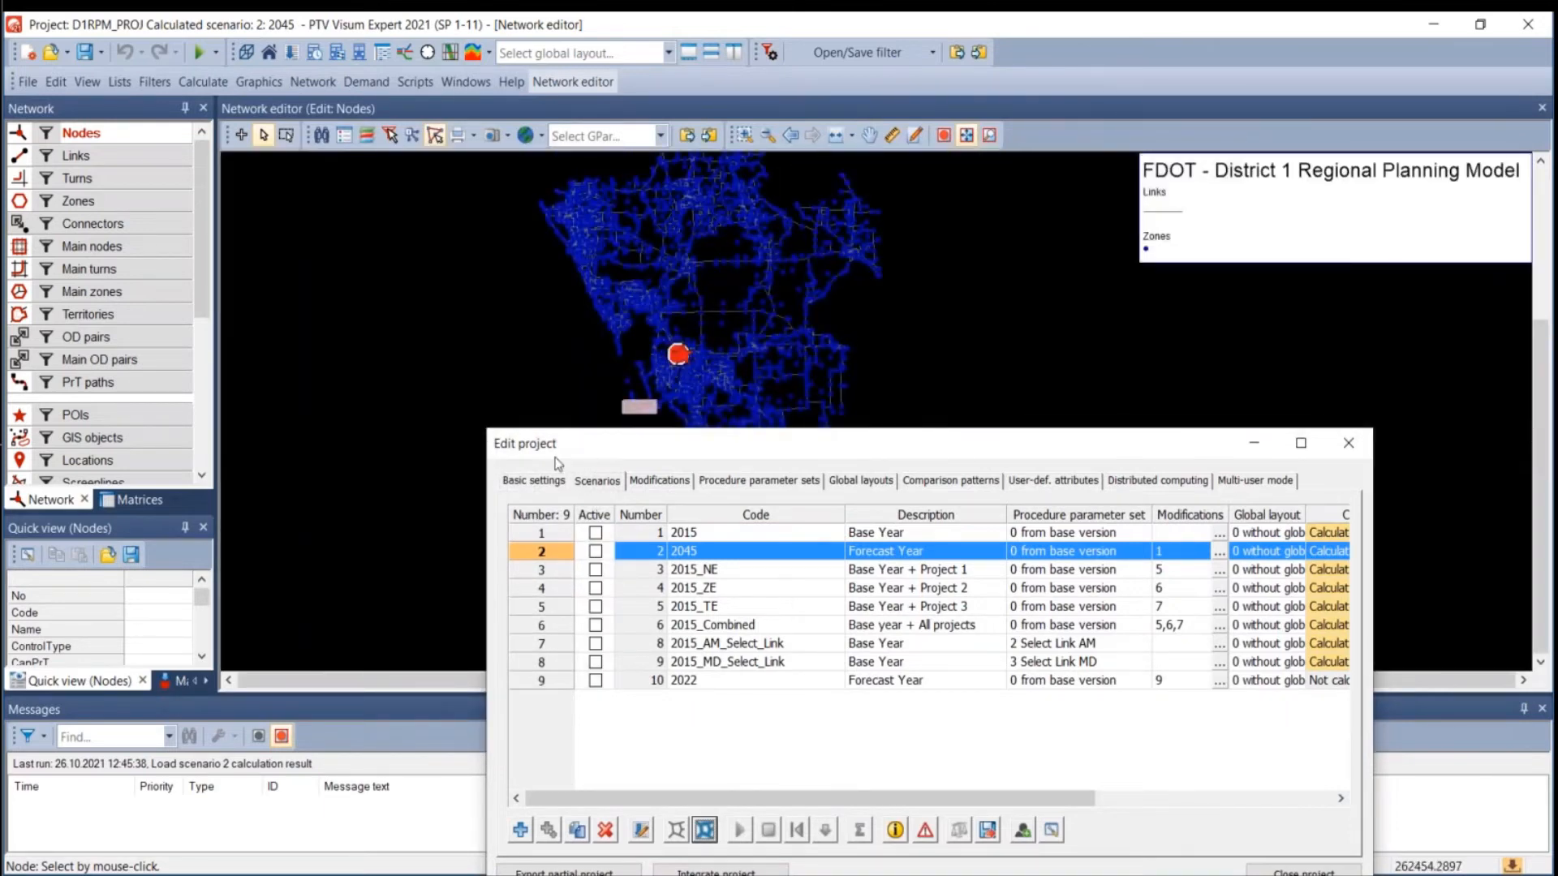
left_click(636, 373)
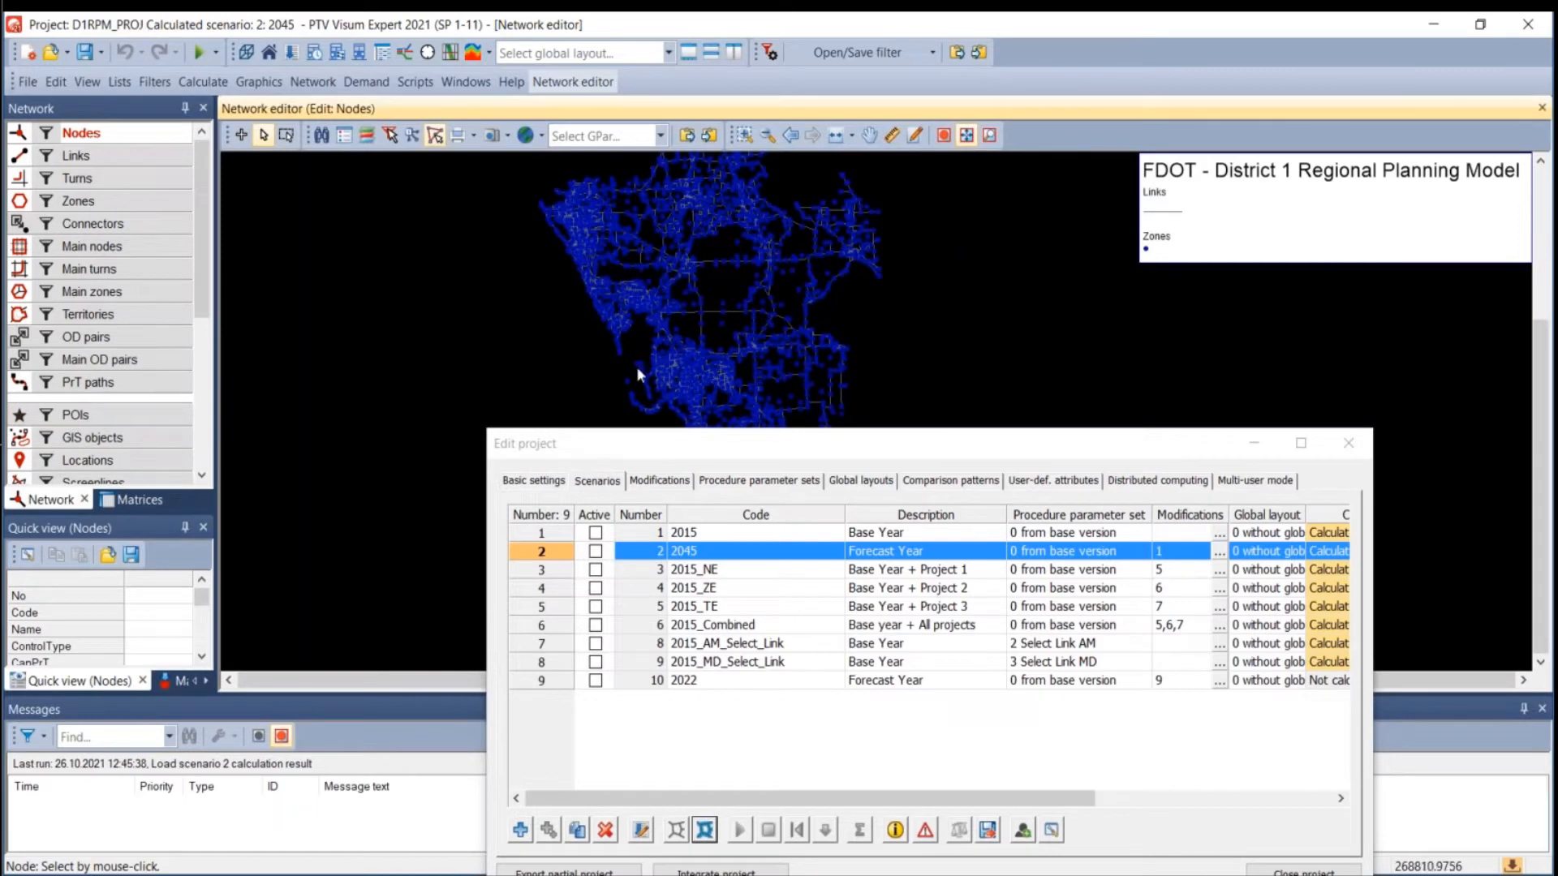
scroll(684, 352, "up", 2)
scroll(684, 351, "down", 5)
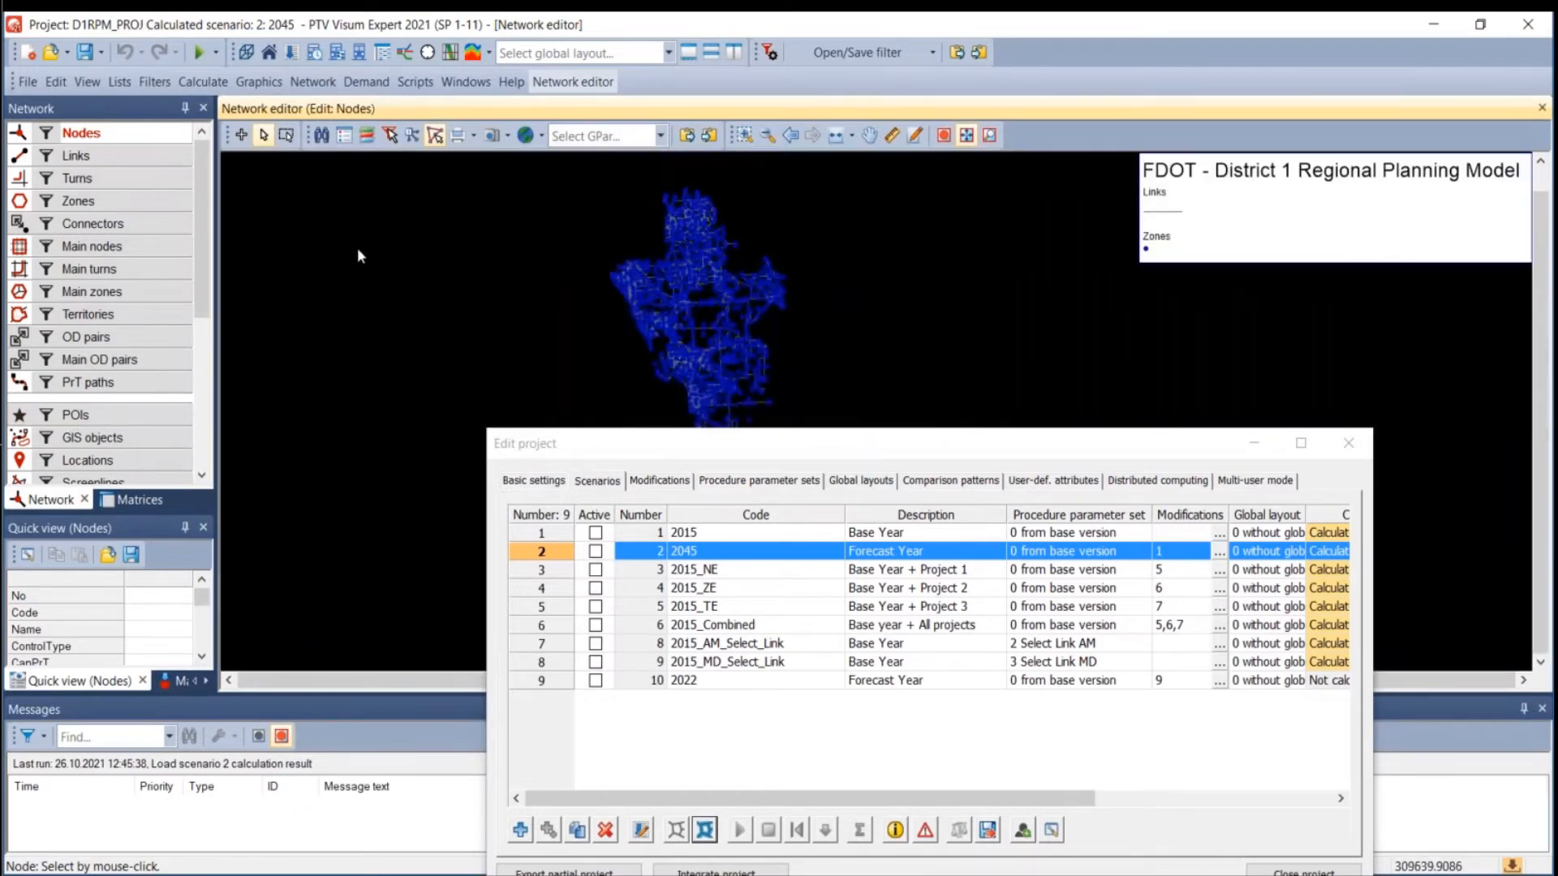
left_click(22, 136)
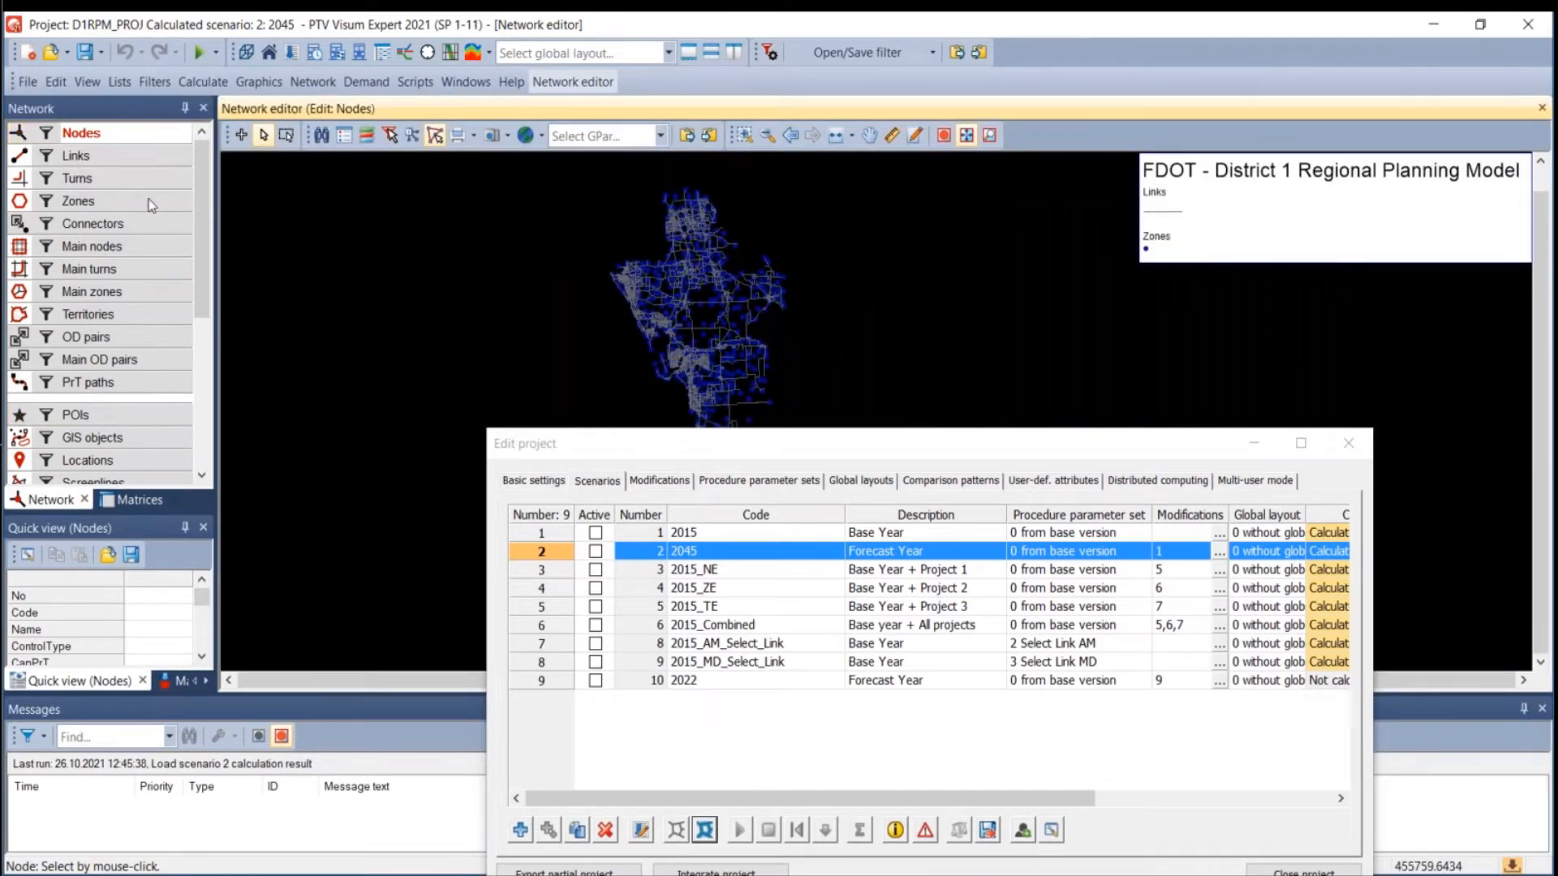
left_click(20, 201)
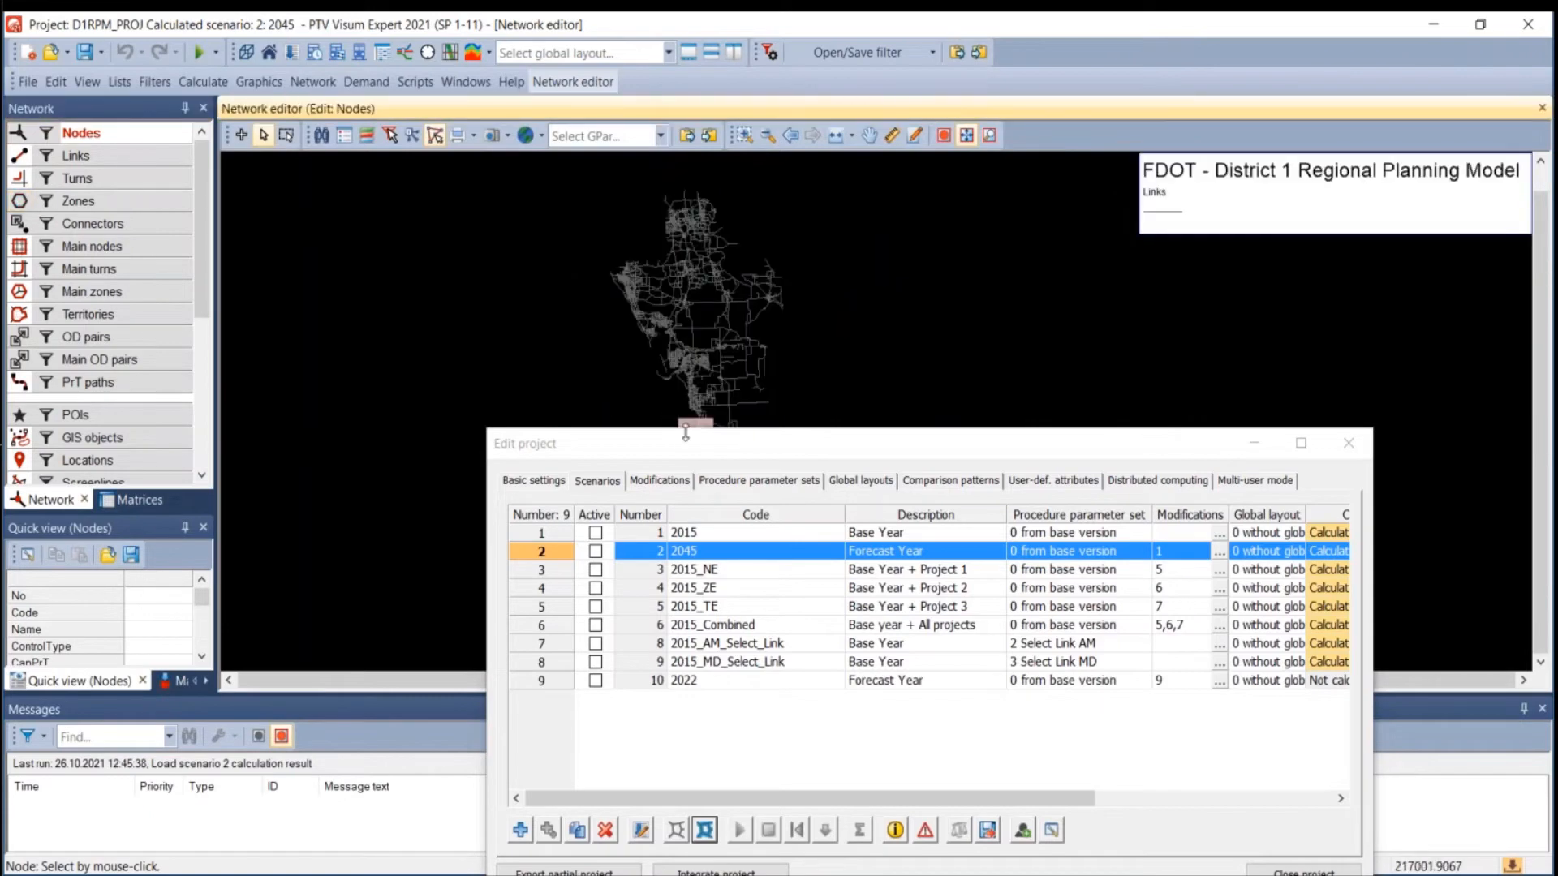
left_click_drag(722, 446, 1111, 289)
Switch on drawing of the third link bar, the standard bar scaled by VOL_DA, in the links' graphic parameters.
right_click(114, 163)
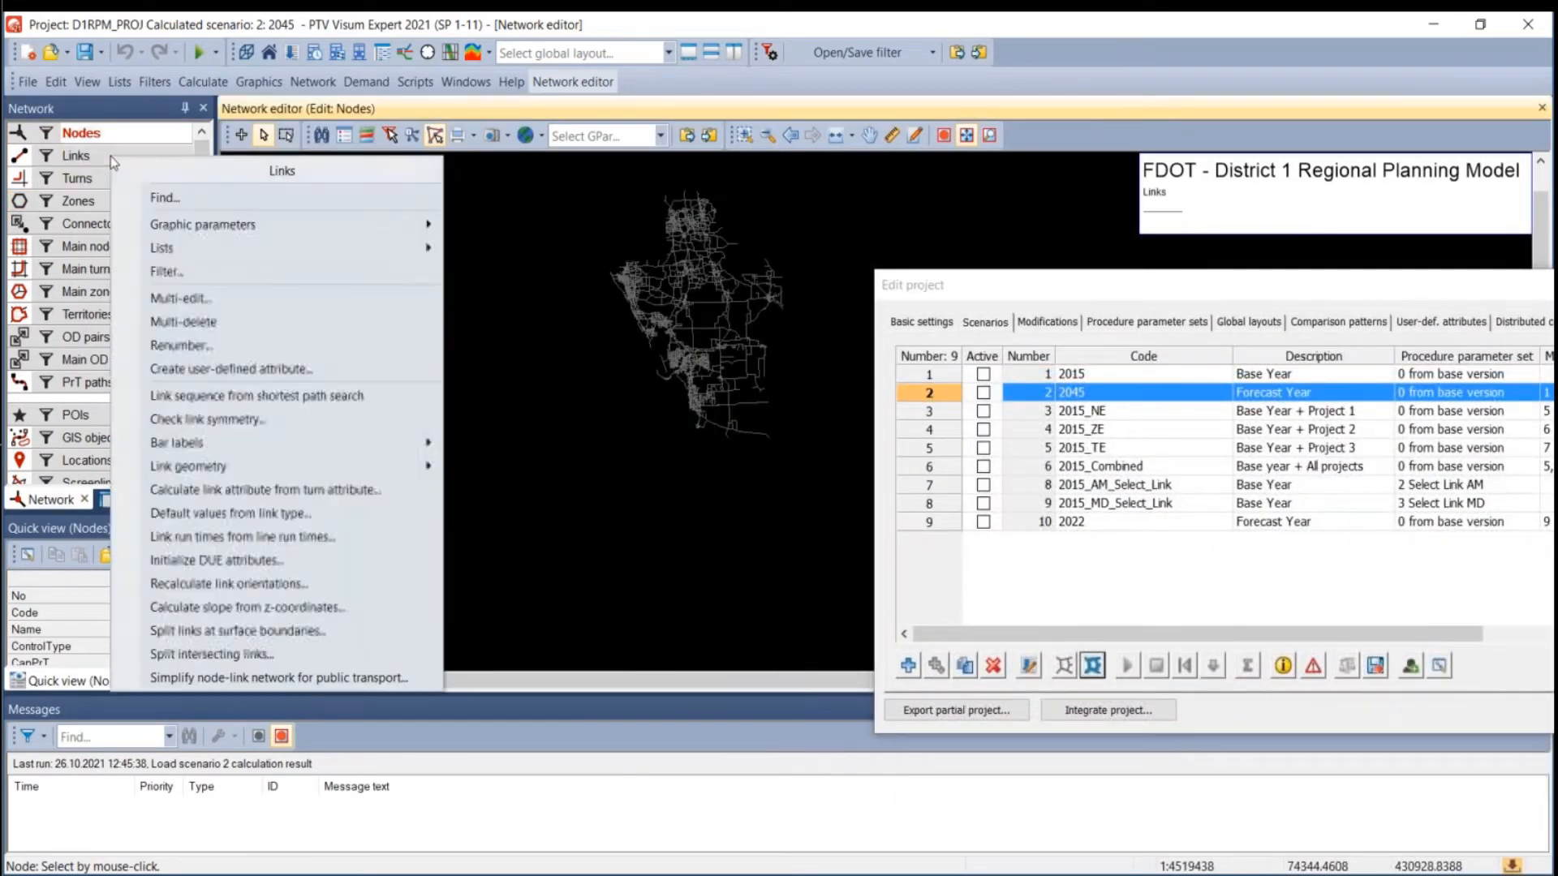
right_click(90, 155)
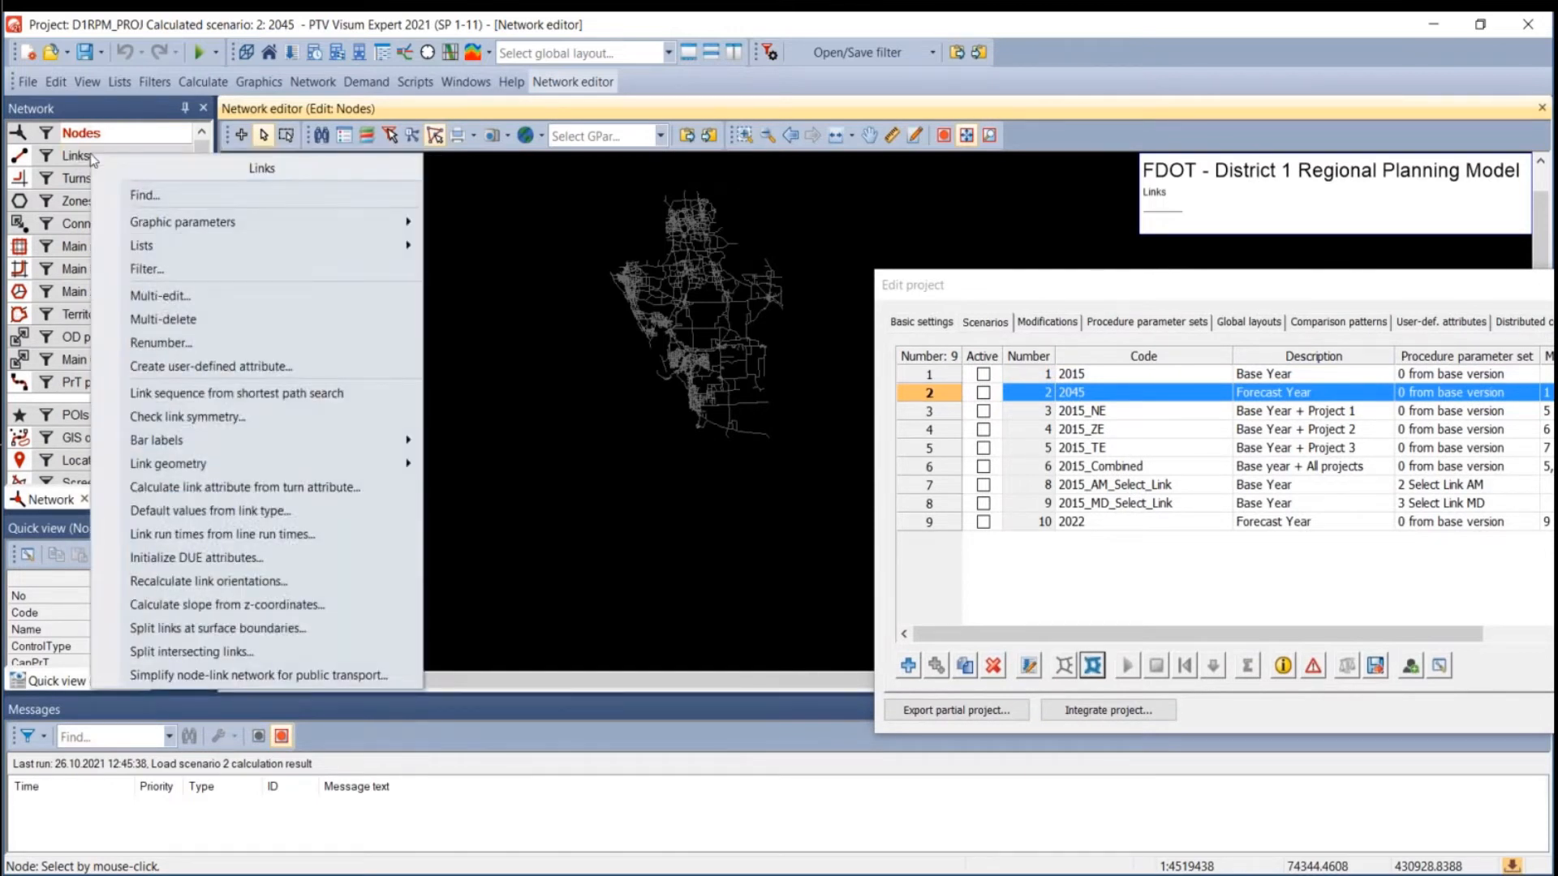
mouse_move(187, 235)
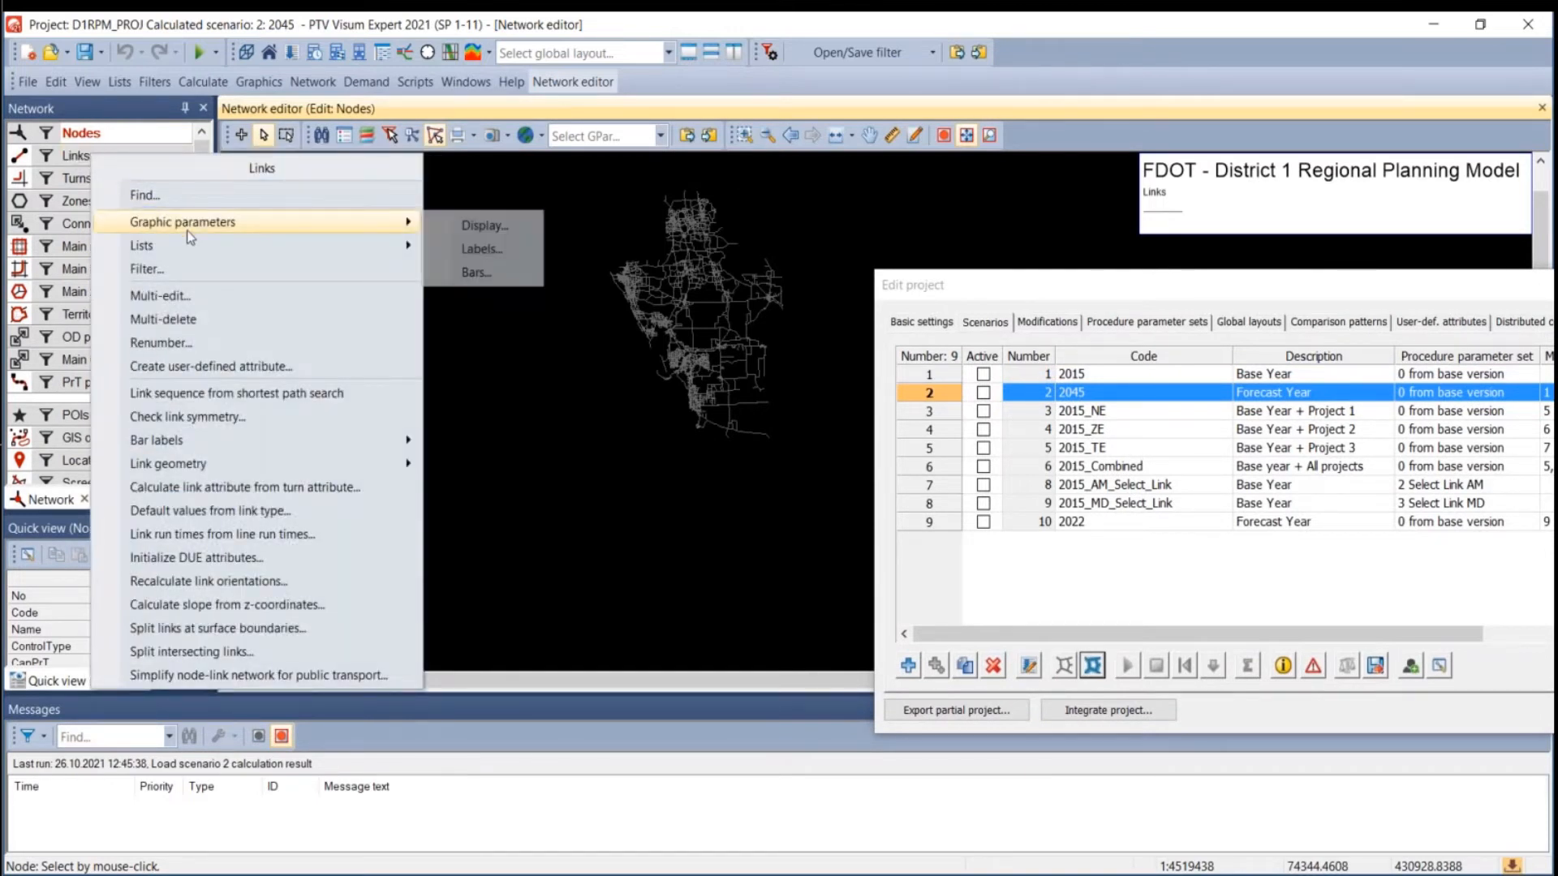
left_click(488, 274)
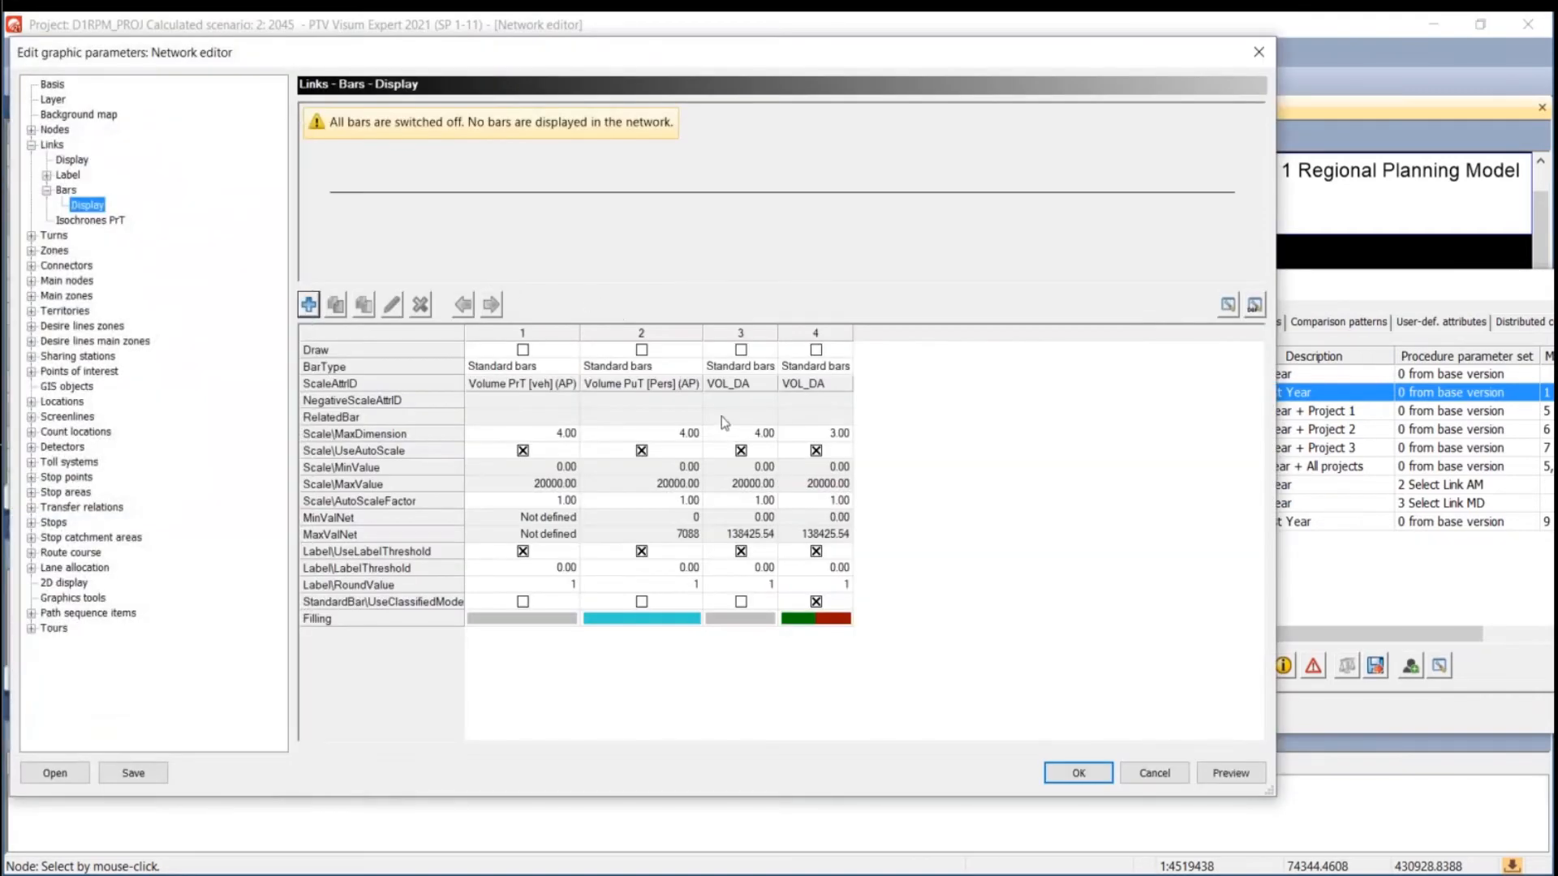
left_click(741, 349)
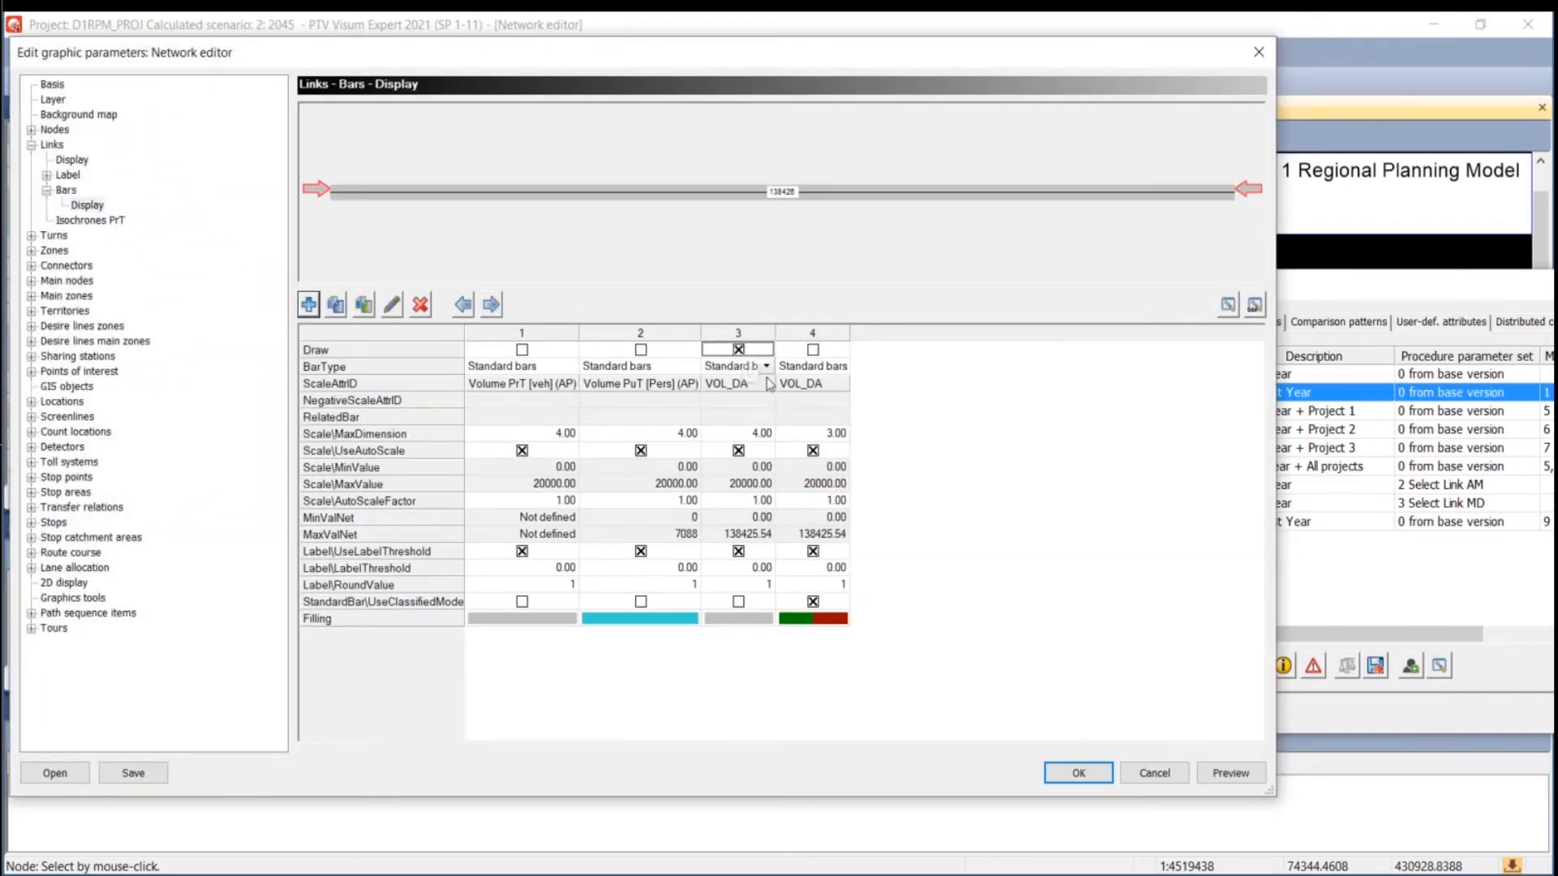
Set the VOL_DA link bar's fill color to red and apply the graphic parameters to the network.
left_click(741, 619)
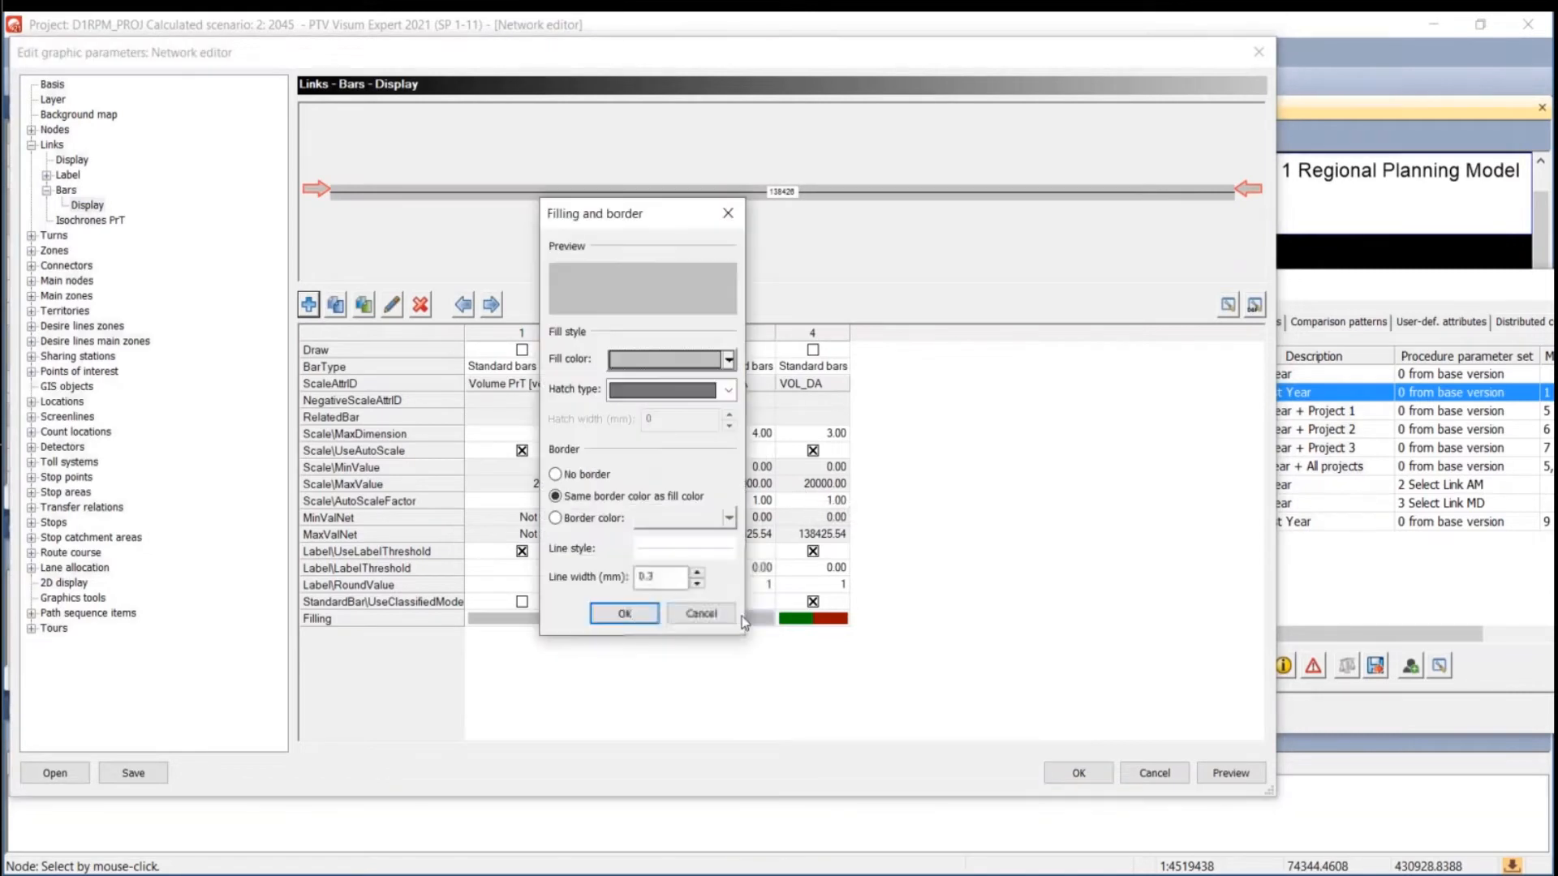
left_click(688, 358)
left_click(620, 436)
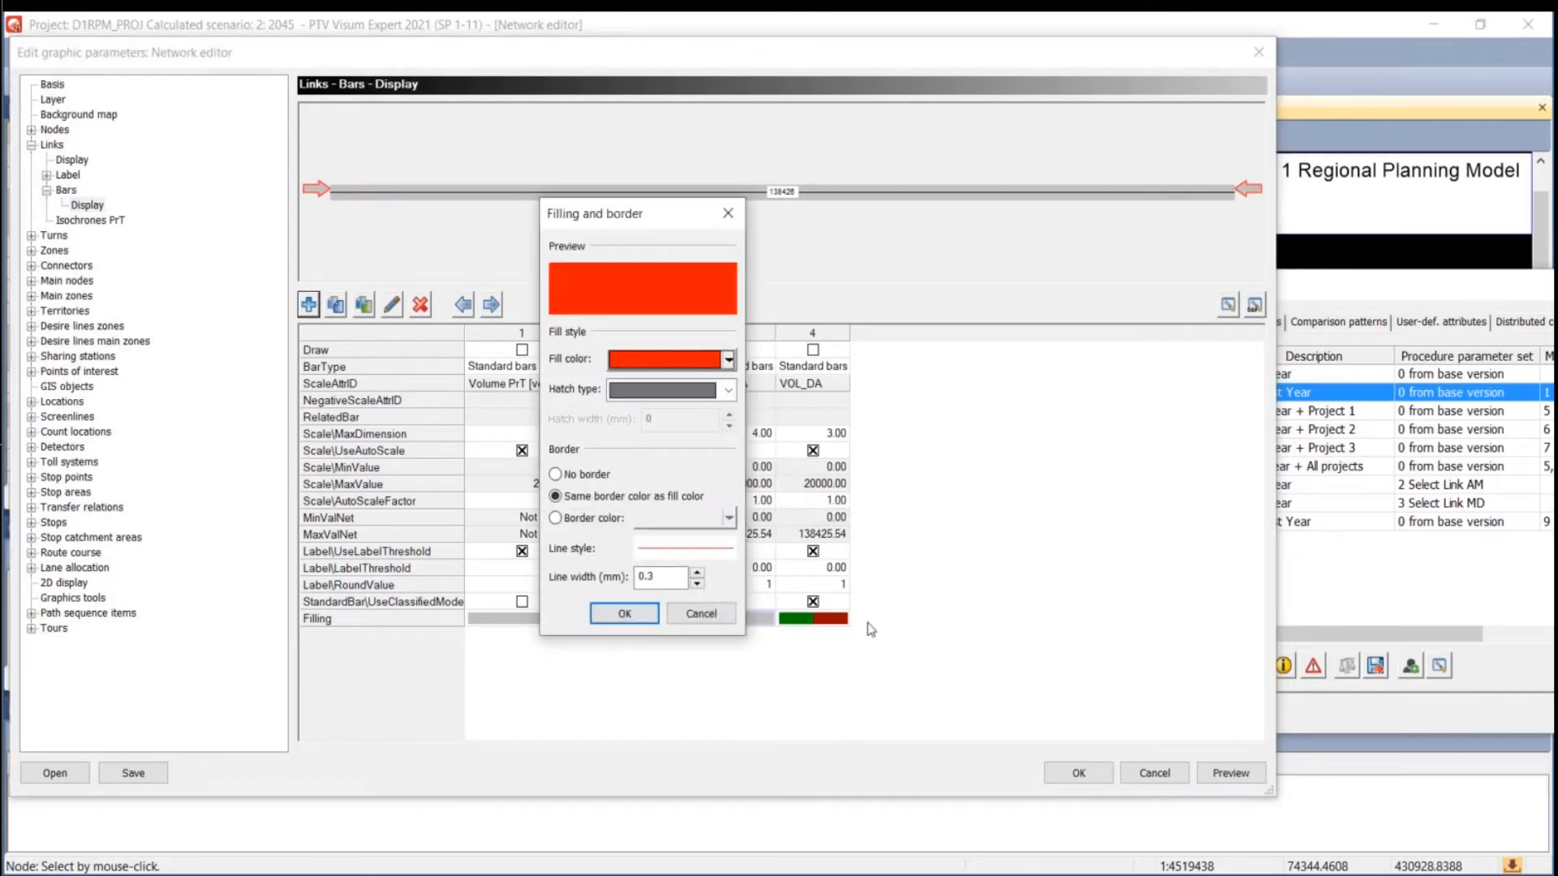
left_click(618, 613)
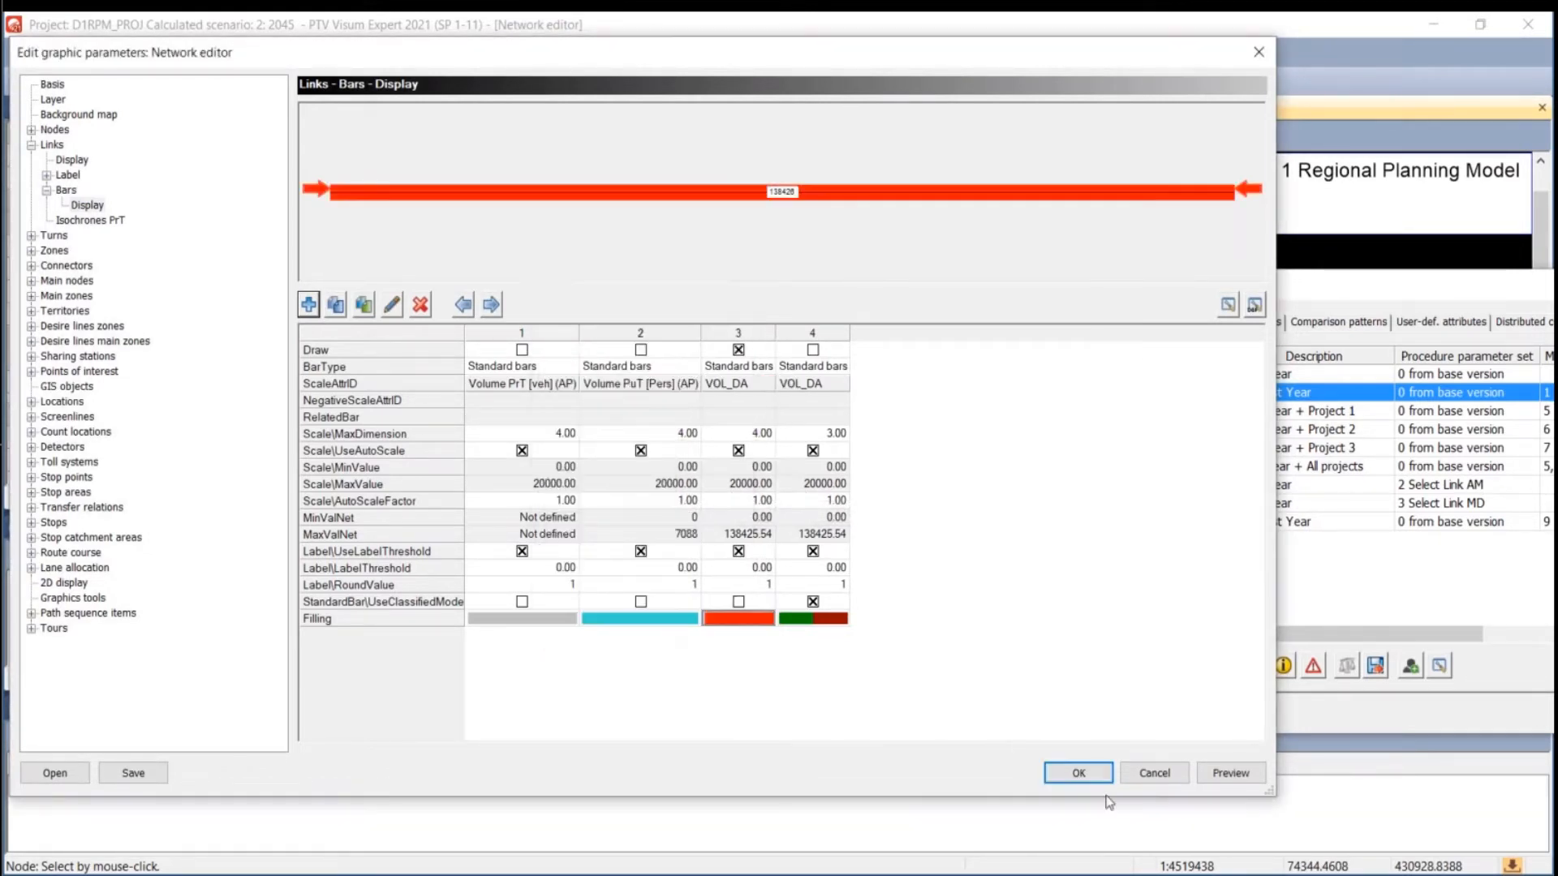
left_click(1077, 773)
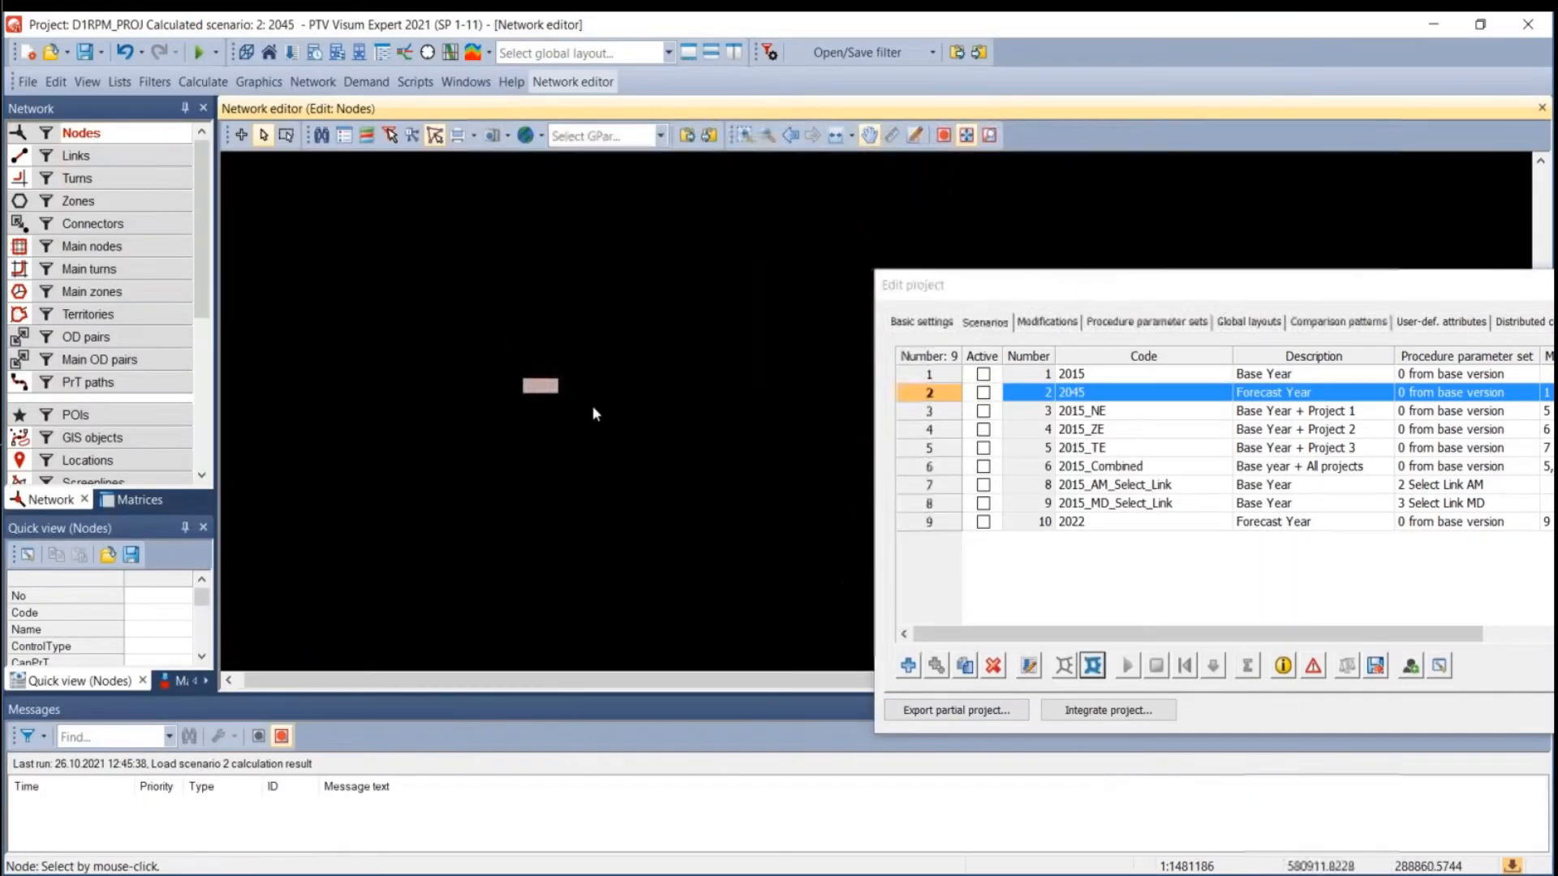
Examine the VOL_DA bars across the whole network and up close on individual links.
scroll(670, 414, "down", 3)
left_click_drag(643, 430, 613, 483)
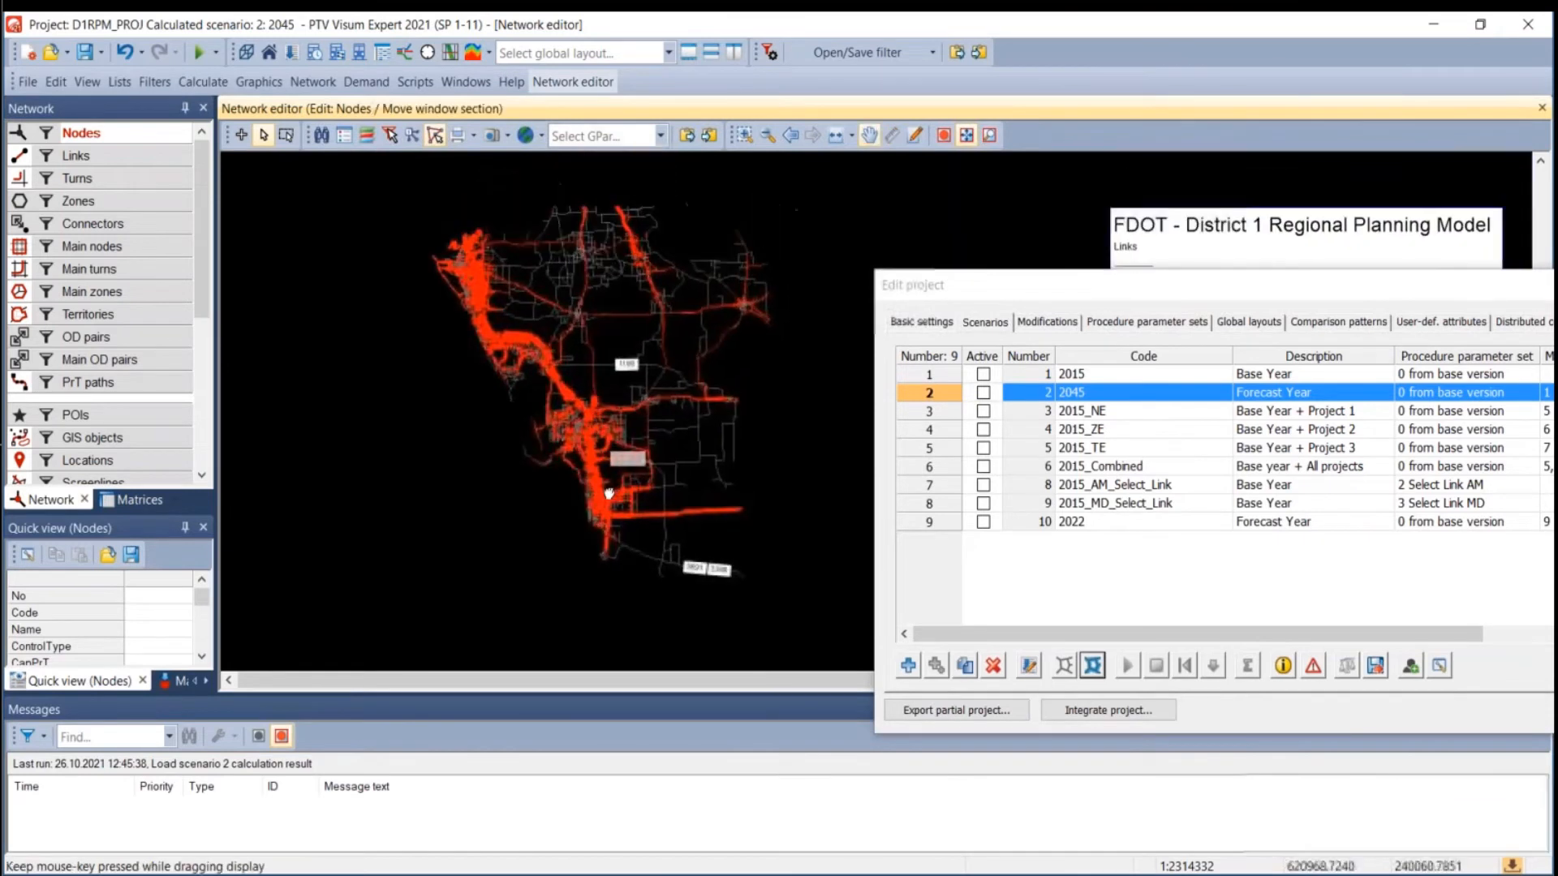
scroll(677, 484, "down", 2)
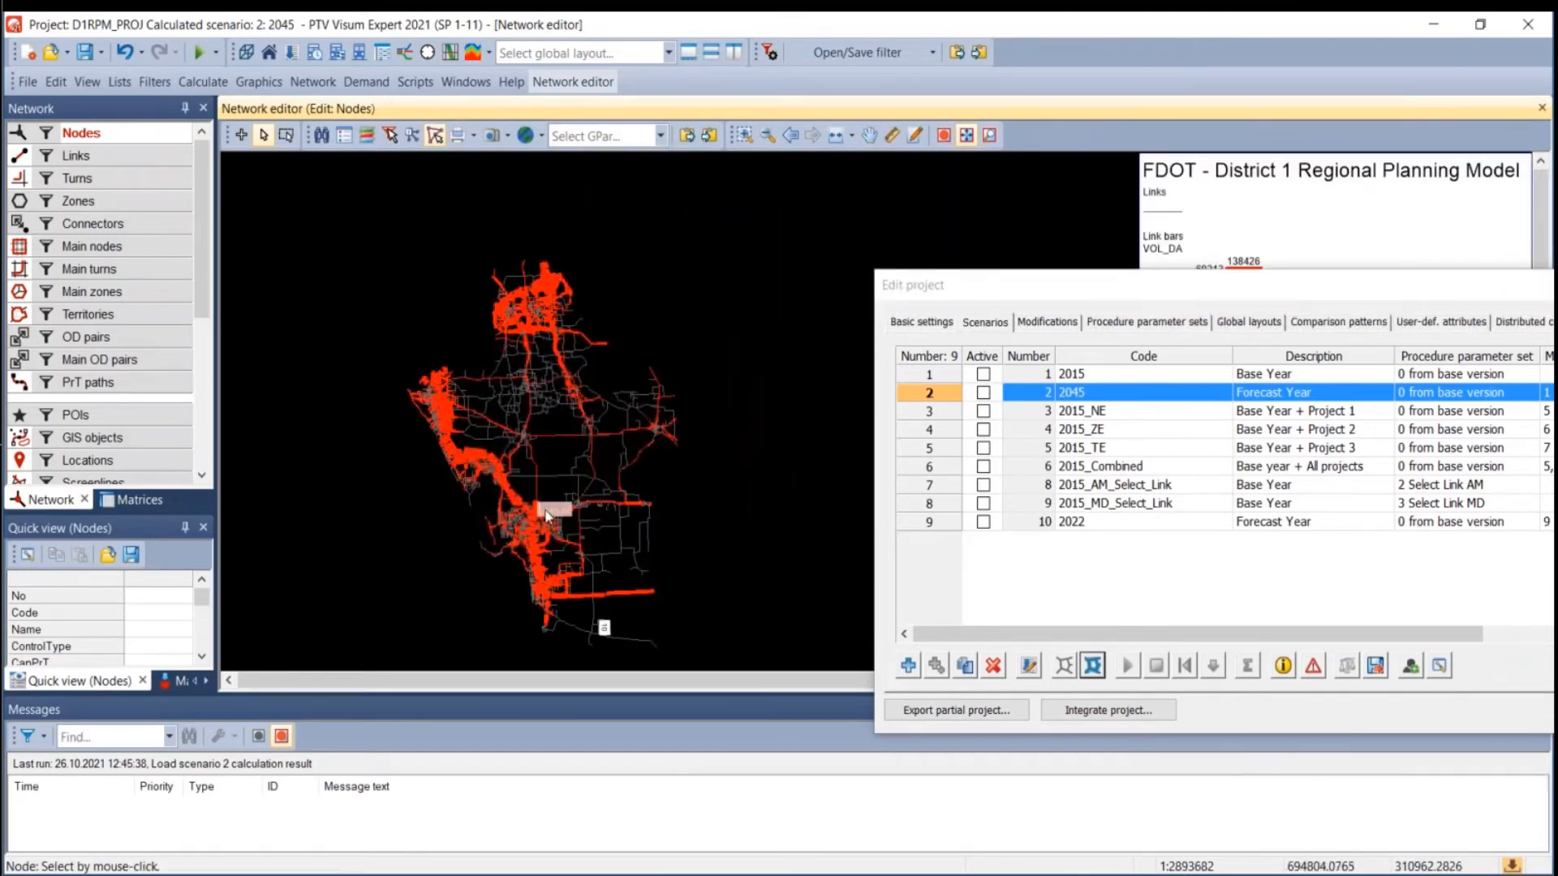
scroll(528, 485, "up", 3)
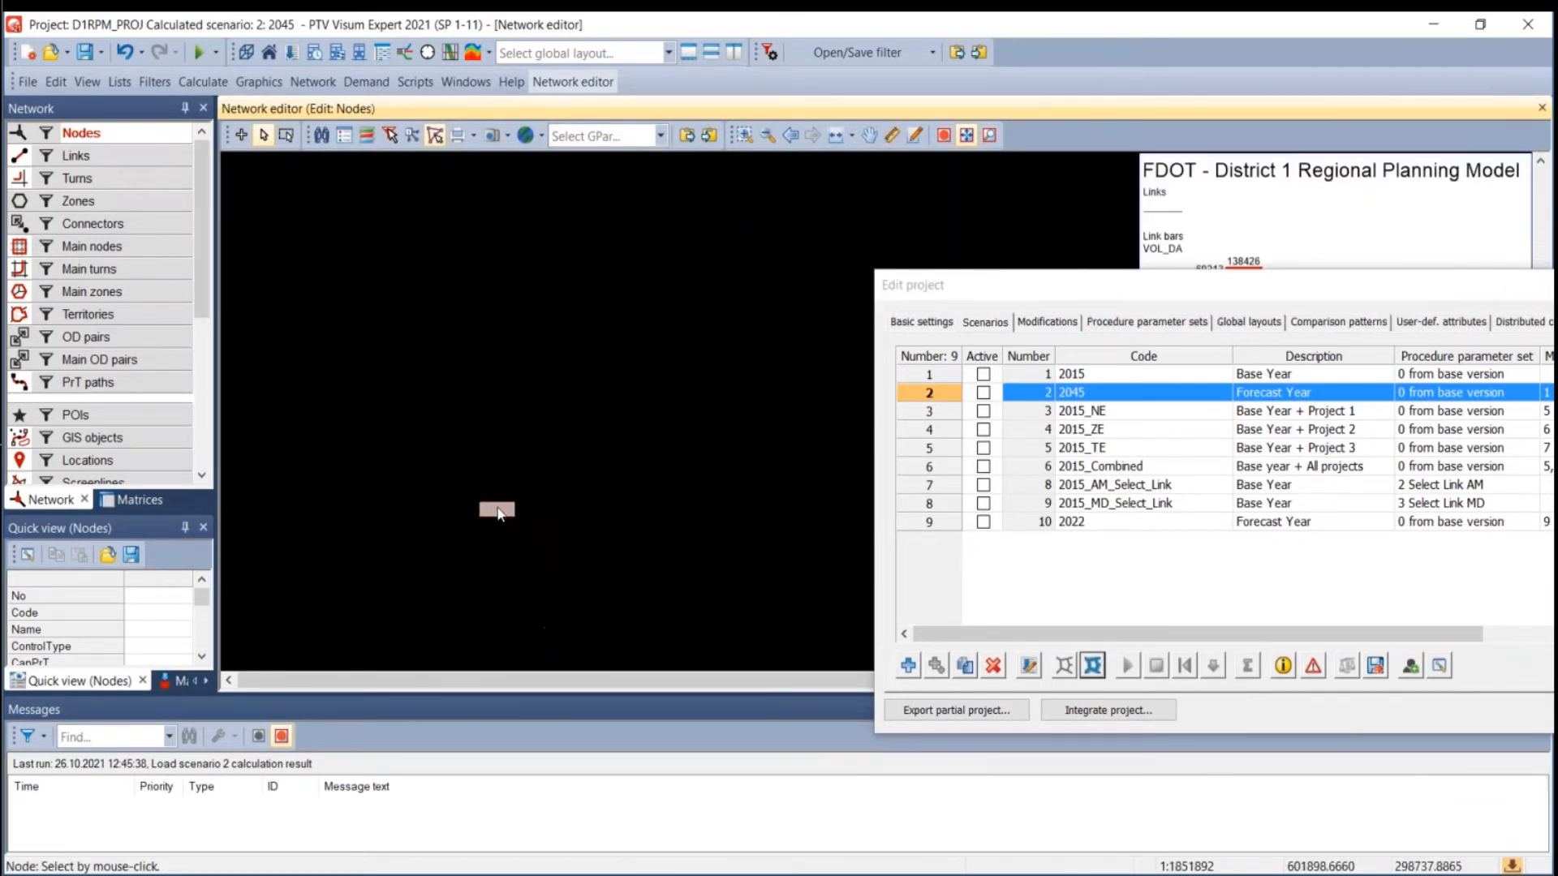
scroll(630, 425, "up", 3)
left_click_drag(629, 425, 451, 446)
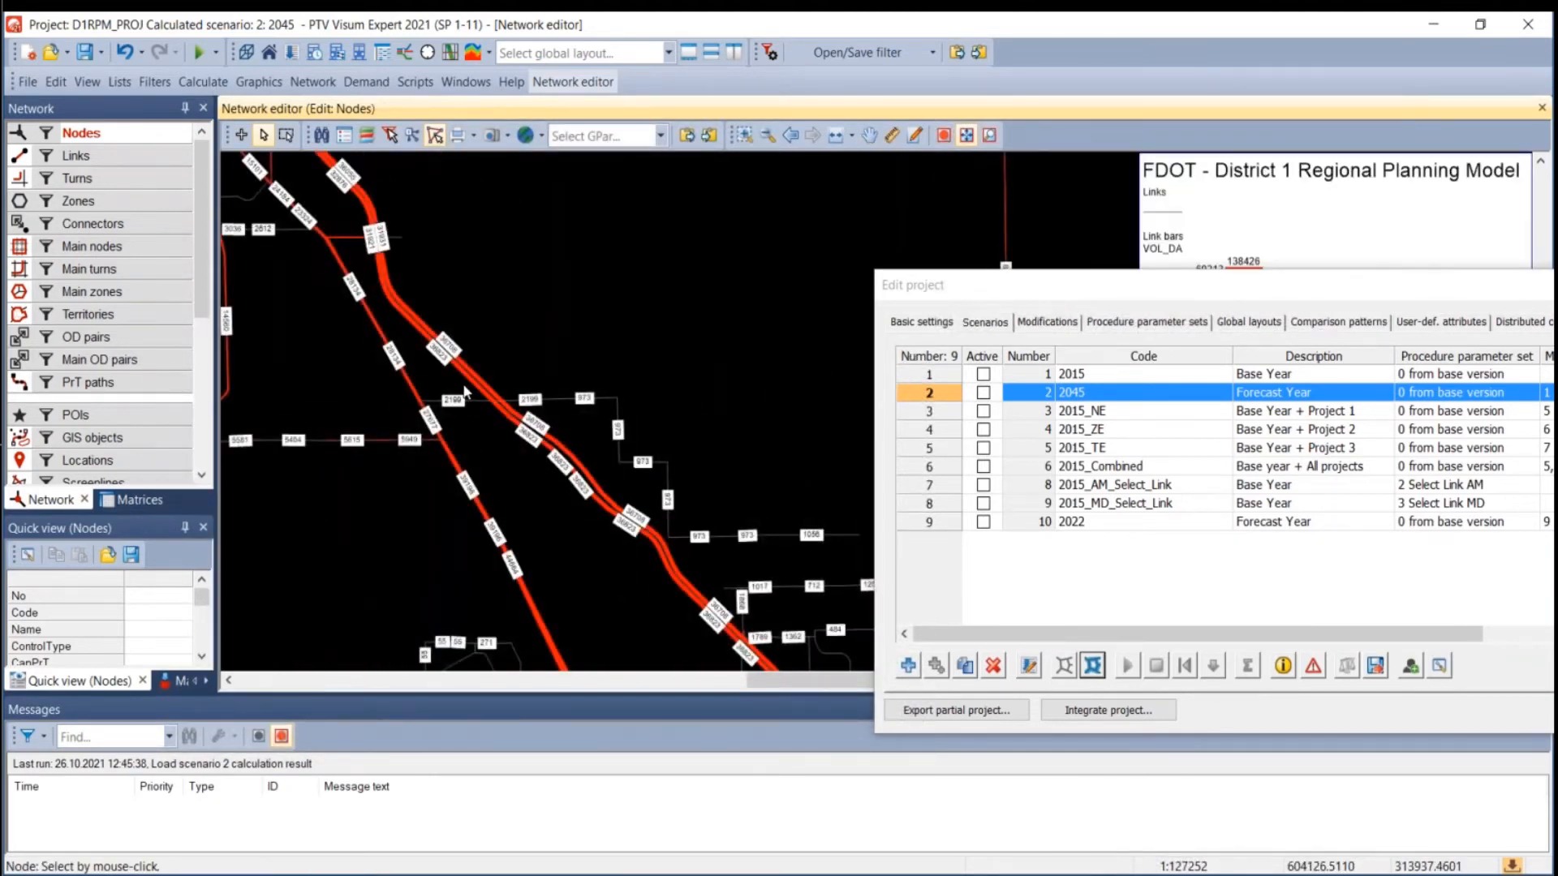
scroll(467, 394, "down", 2)
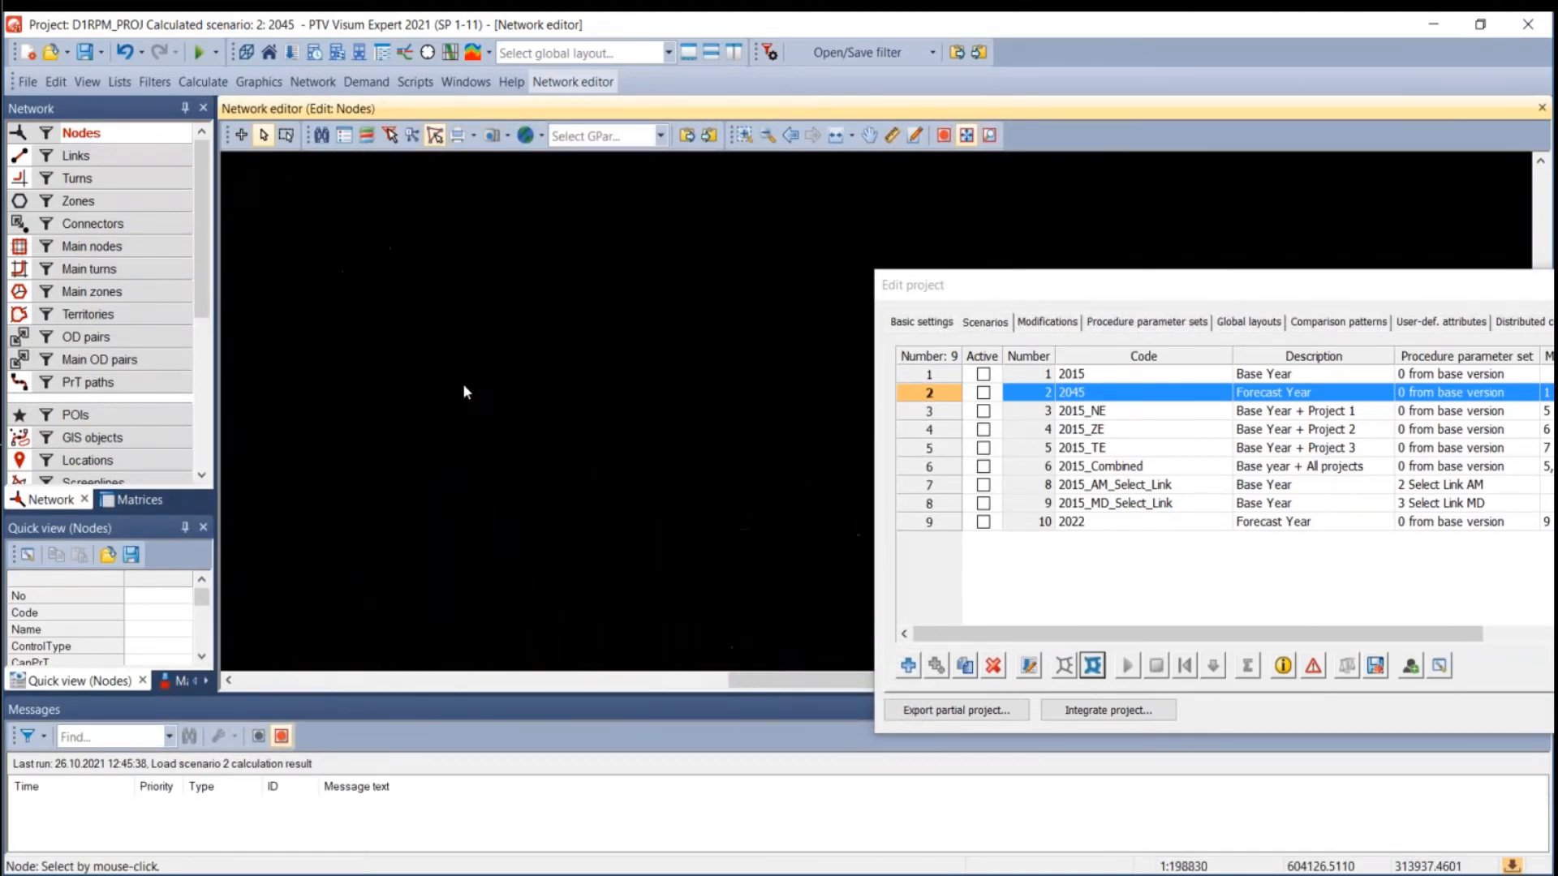
Show the PTV Gravelpit background map behind the link bars and move the project window clear of the network.
left_click(527, 137)
left_click(569, 237)
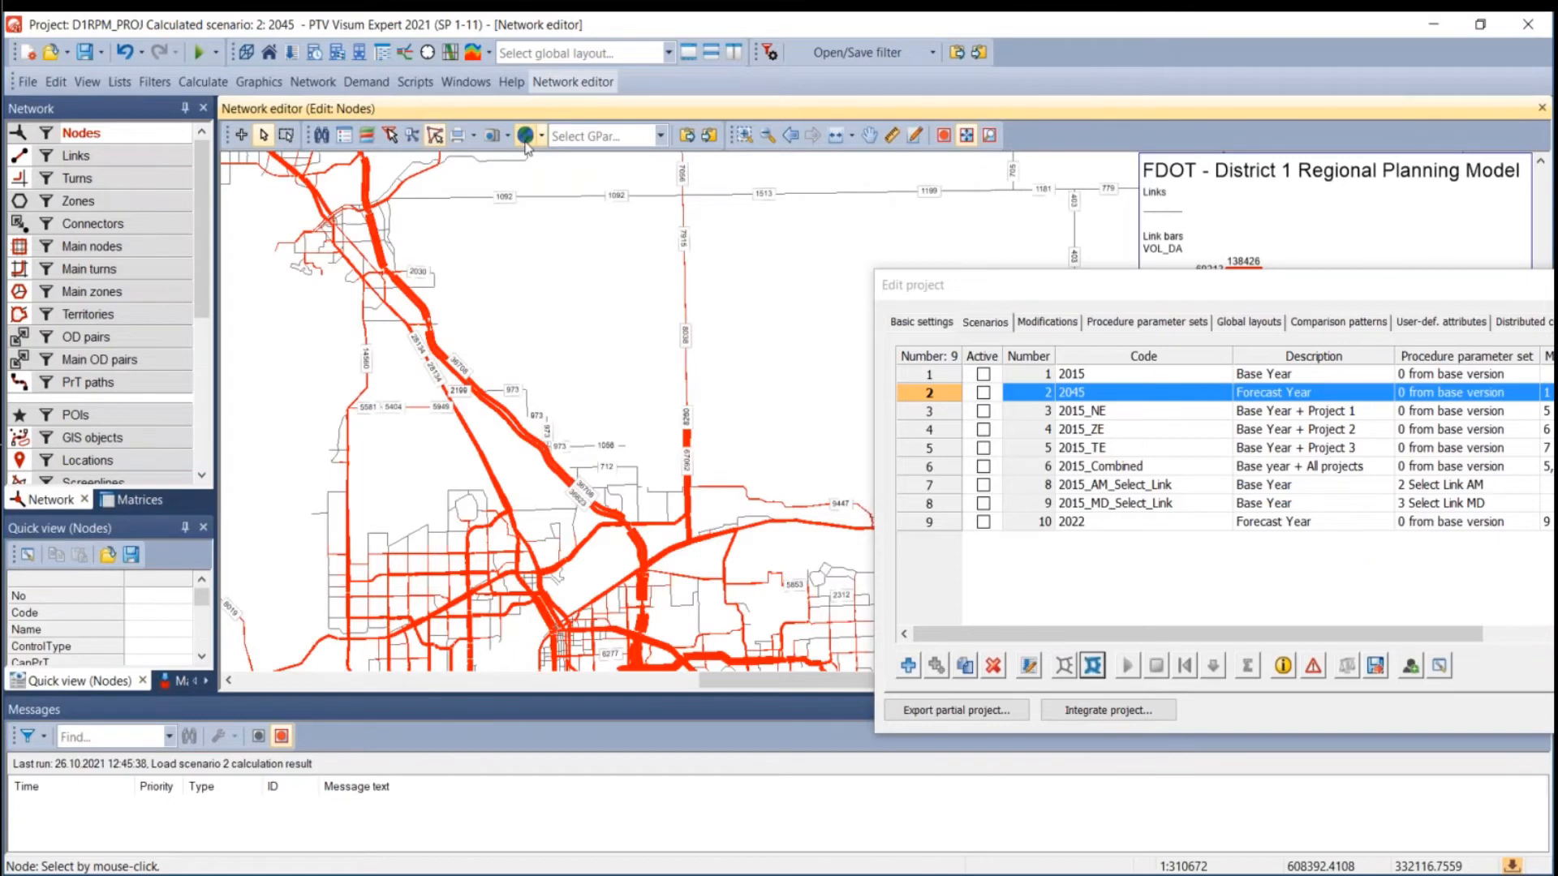
scroll(606, 433, "down", 2)
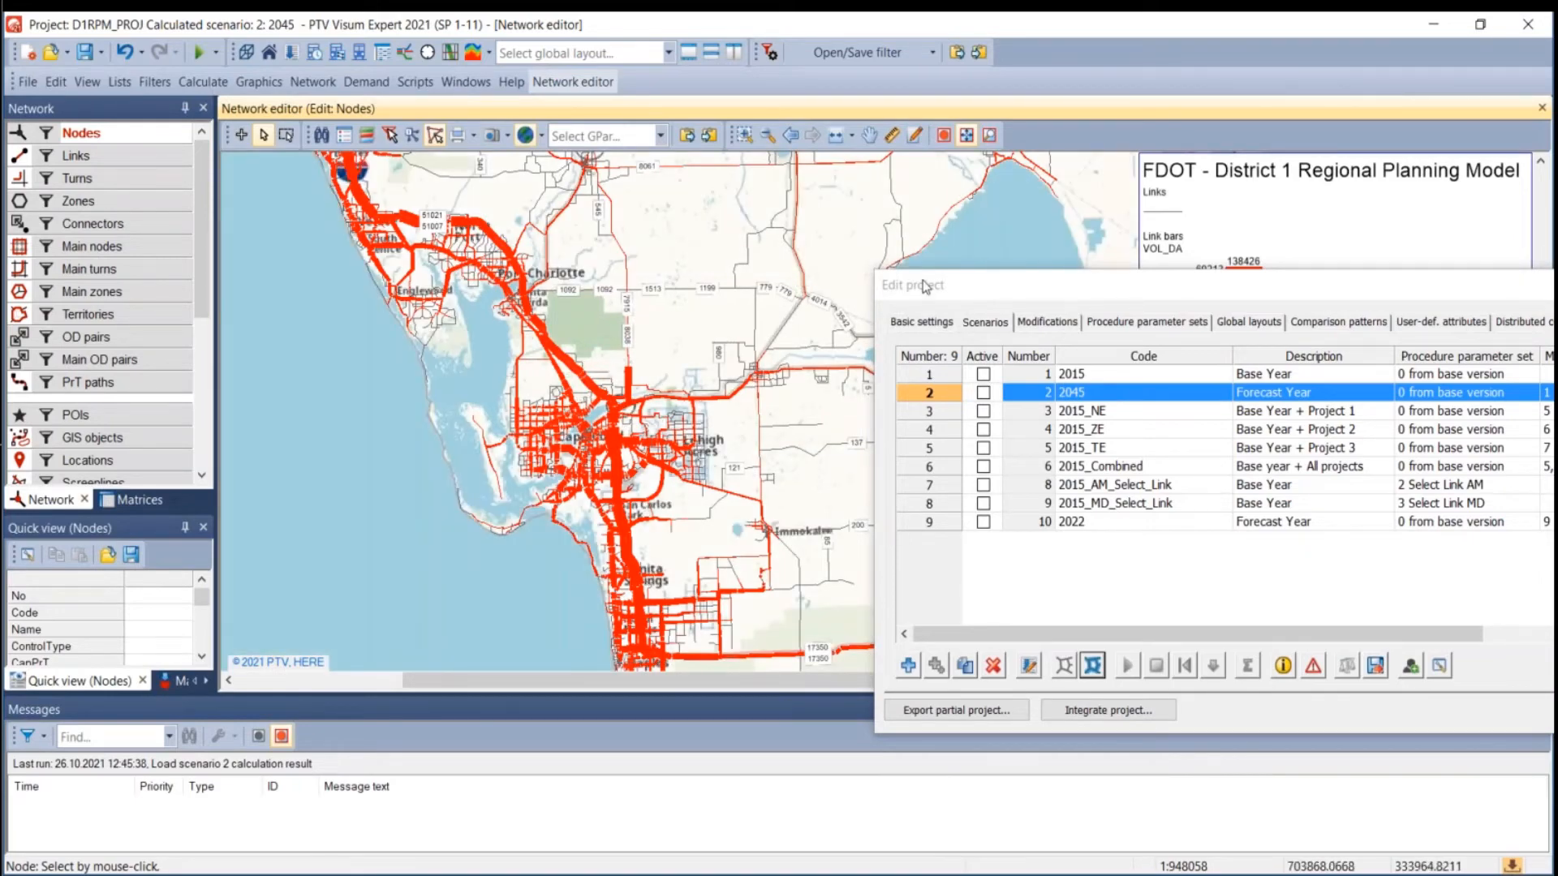
left_click_drag(922, 284, 1557, 324)
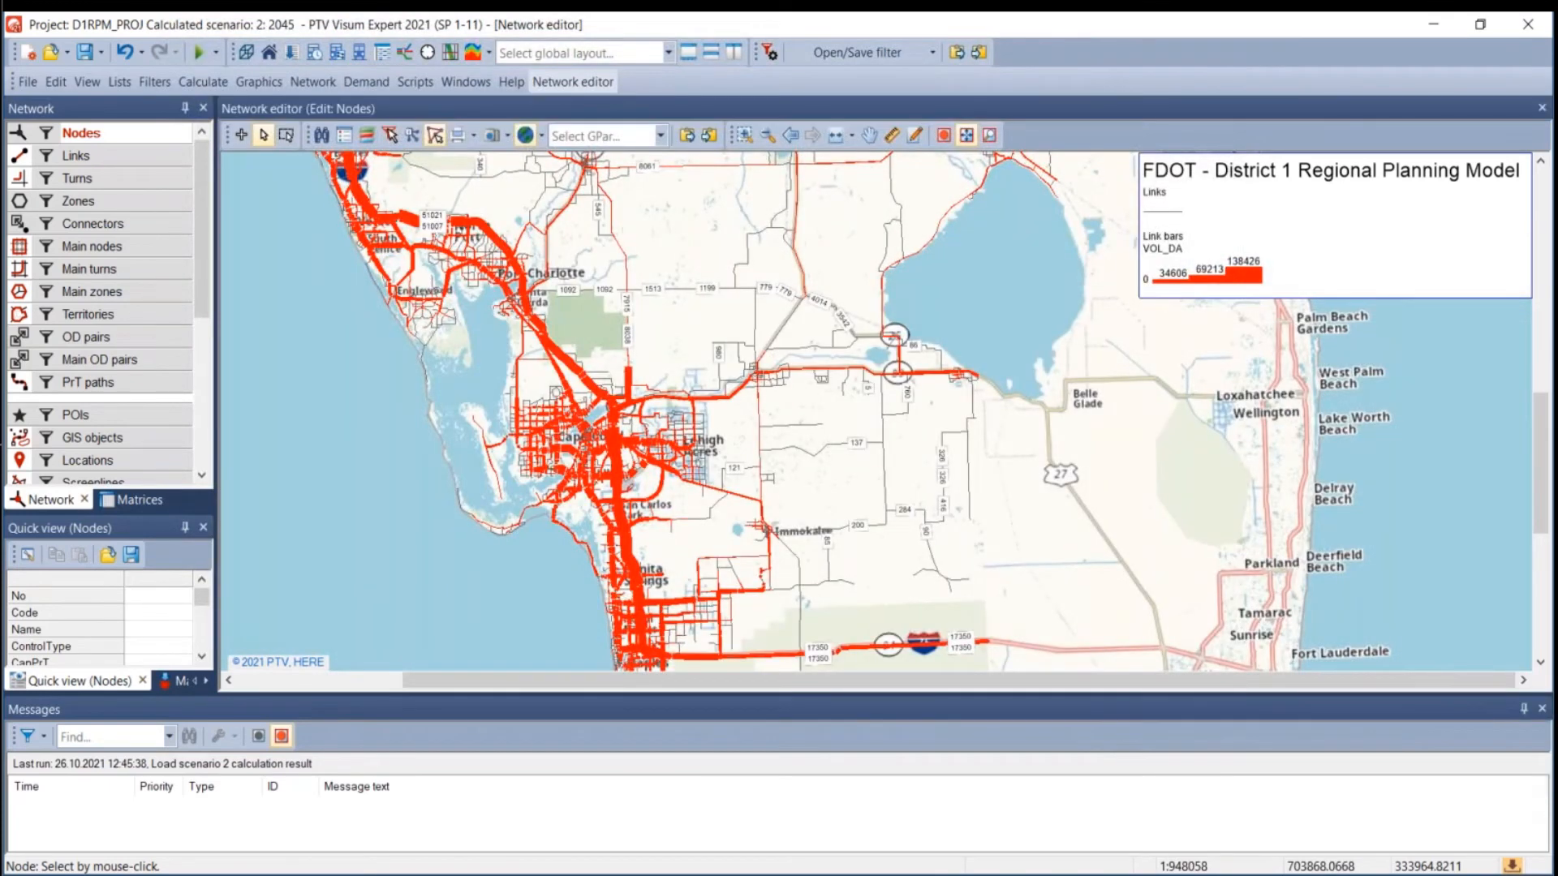
Examine the link volume bars against the background map, both regionally and on the roads around North Fort Myers.
left_click_drag(658, 559, 799, 477)
scroll(798, 477, "down", 3)
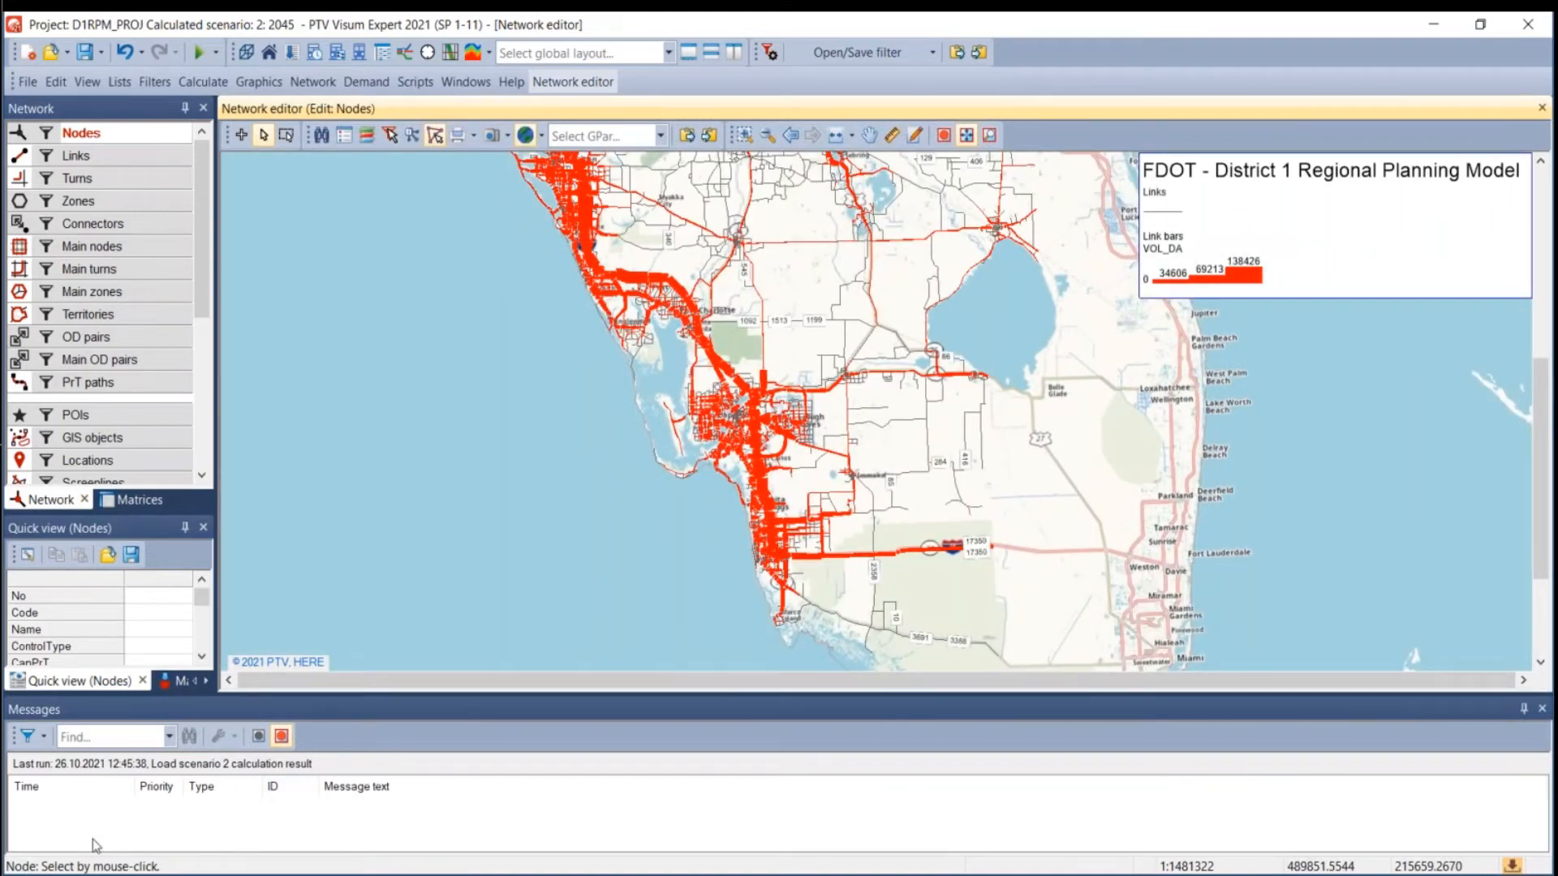
left_click_drag(765, 417, 795, 445)
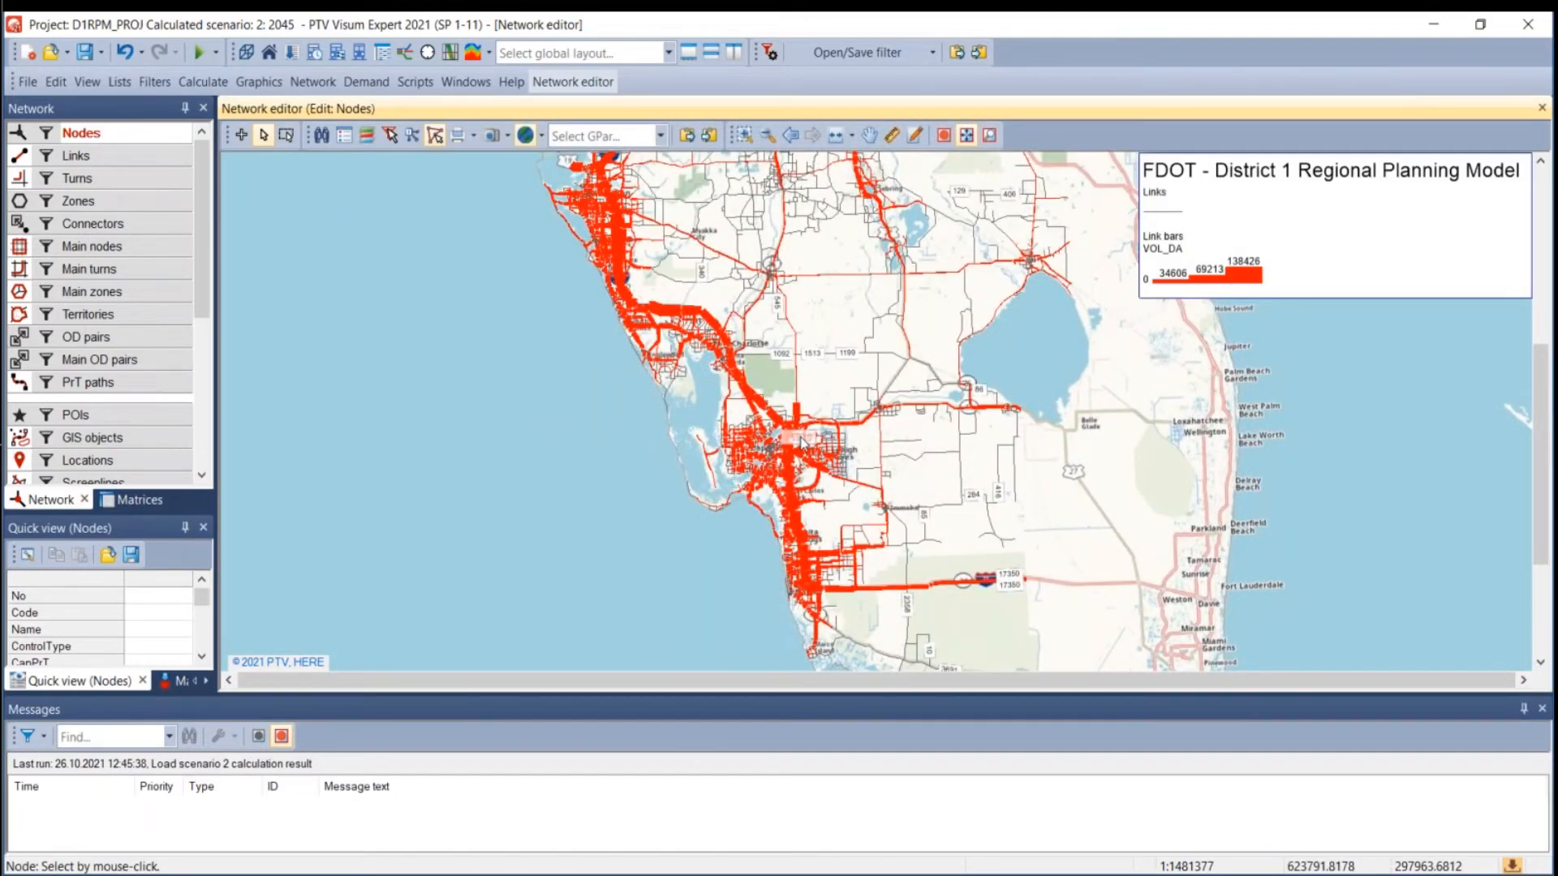
scroll(762, 358, "up", 5)
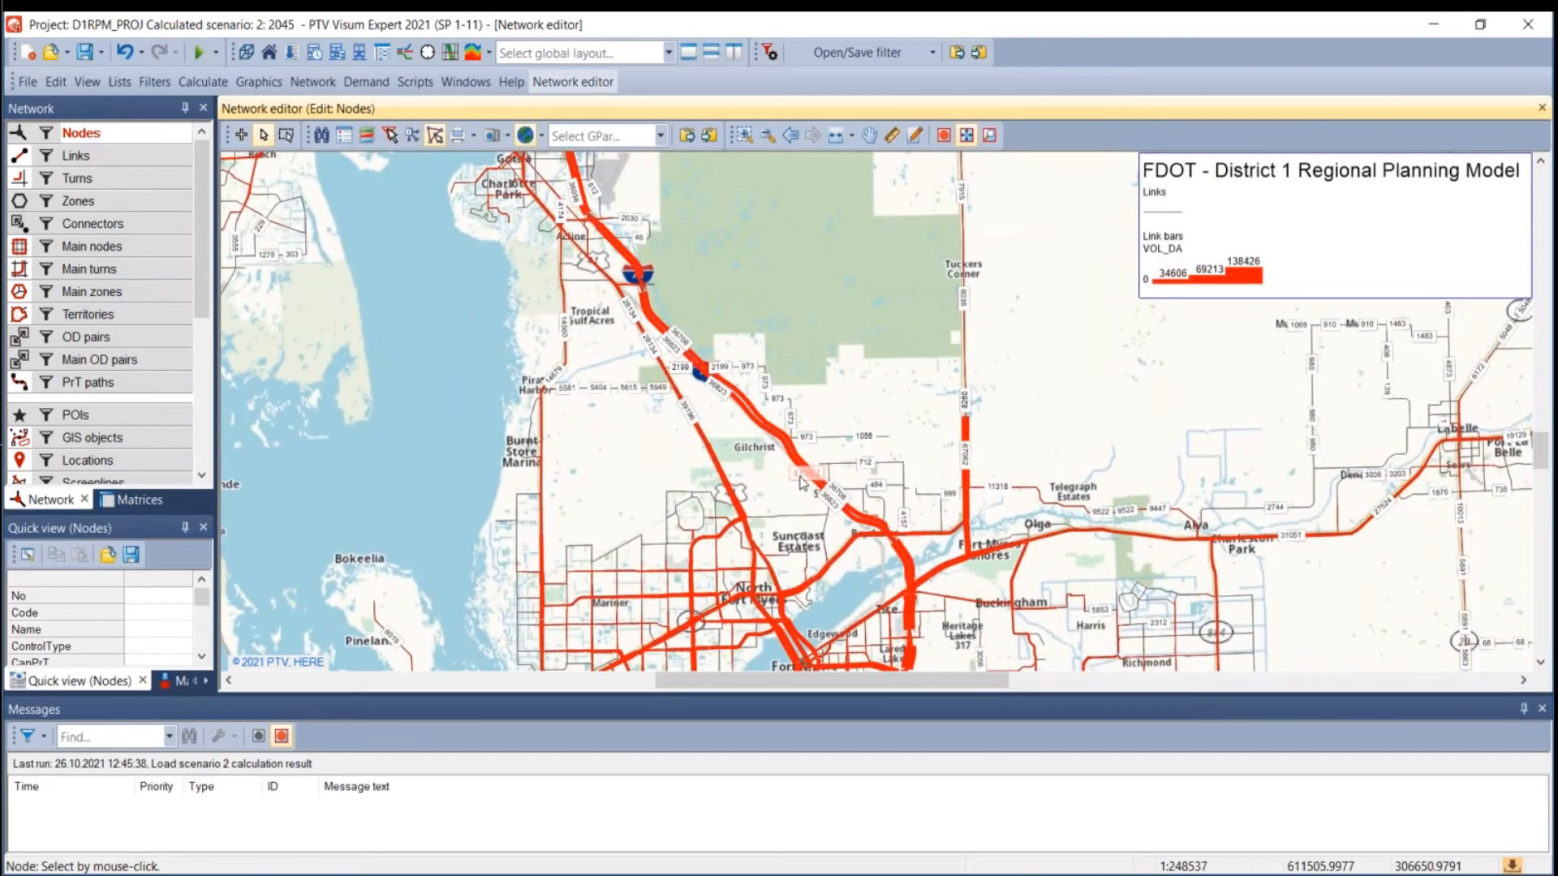
scroll(737, 492, "up", 2)
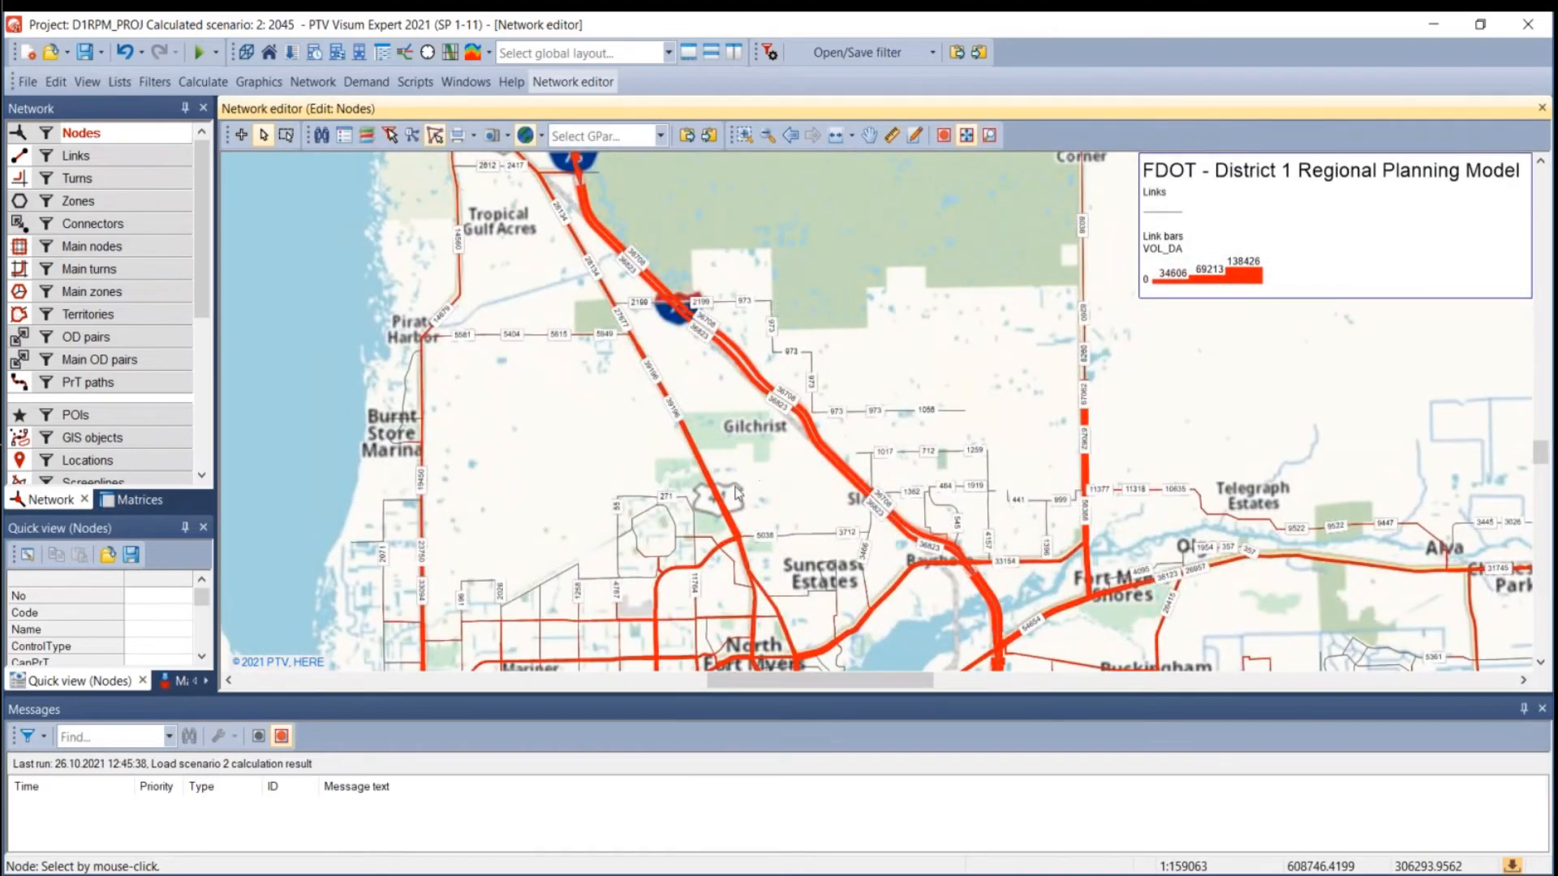
scroll(799, 423, "down", 3)
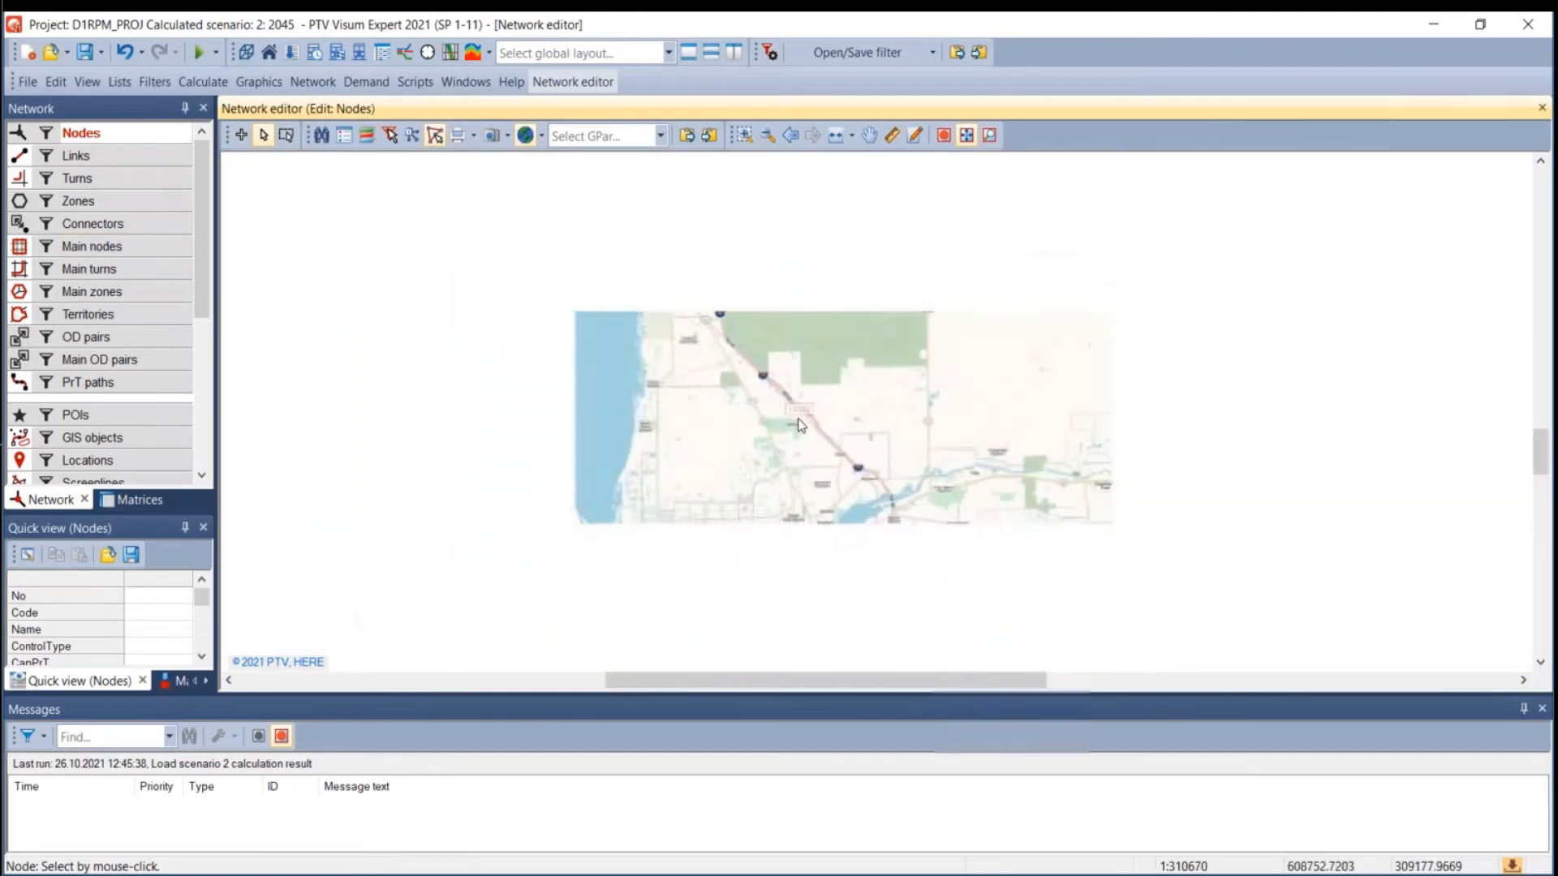
scroll(799, 424, "down", 2)
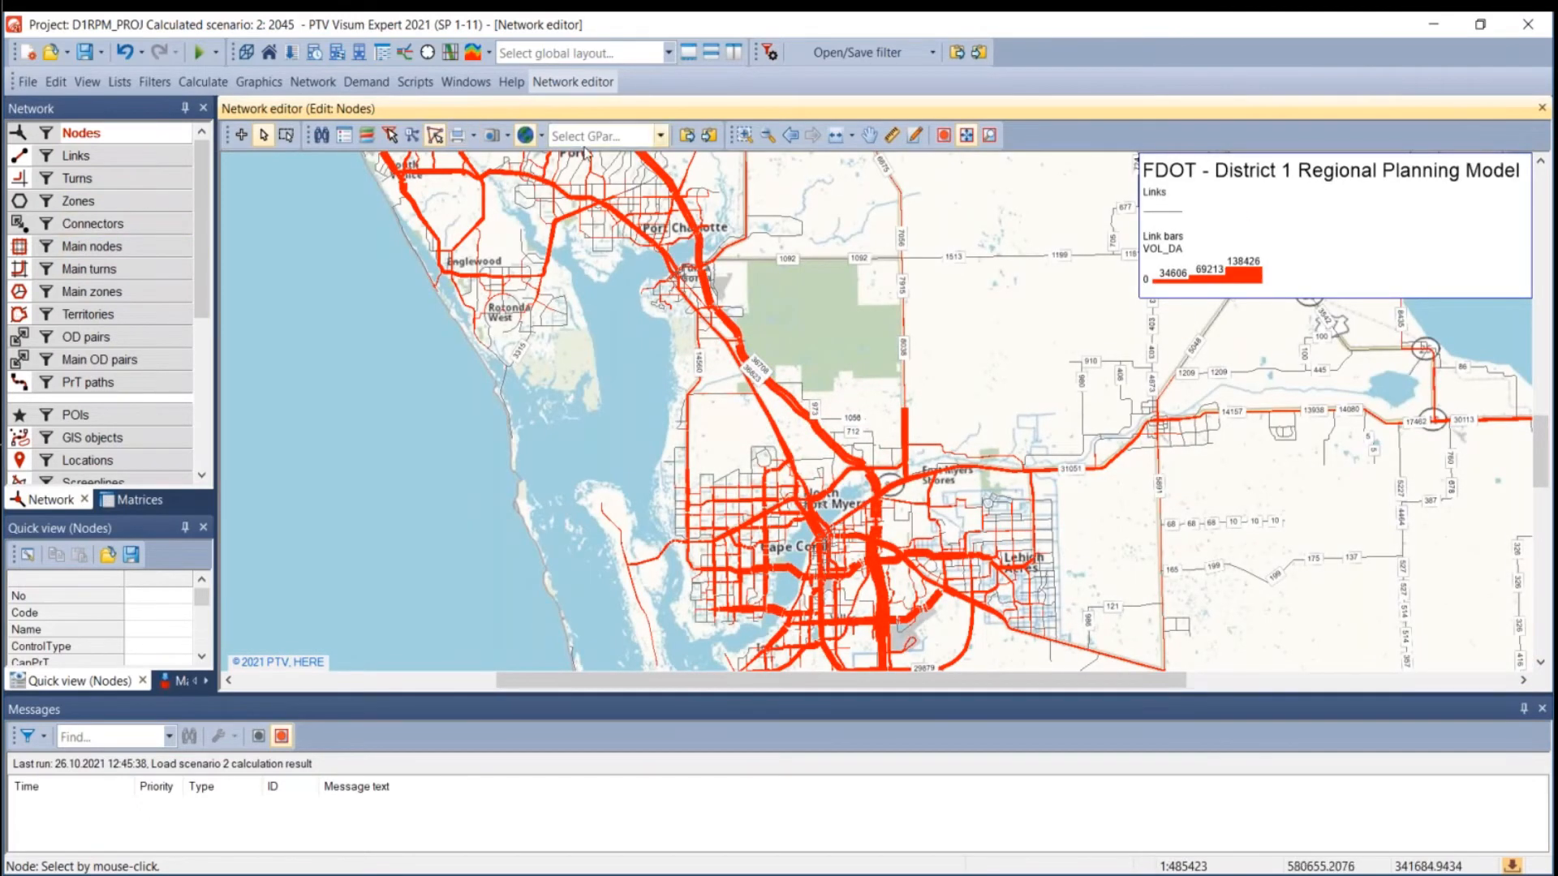
Switch the background map to the default map service, PTV Default, and display it behind the whole network.
left_click(541, 136)
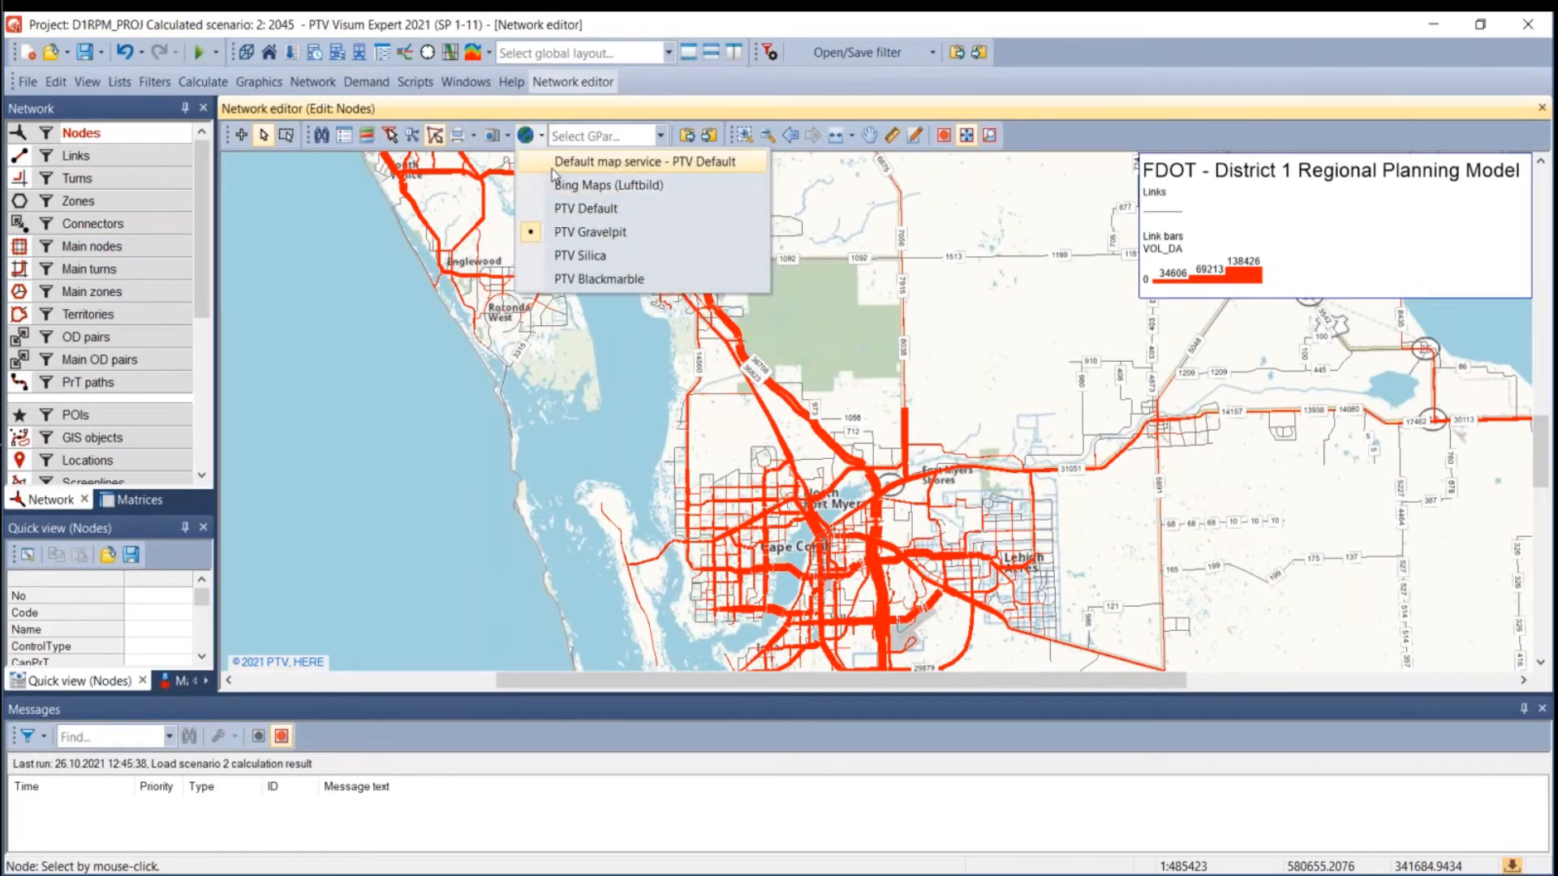
left_click(551, 169)
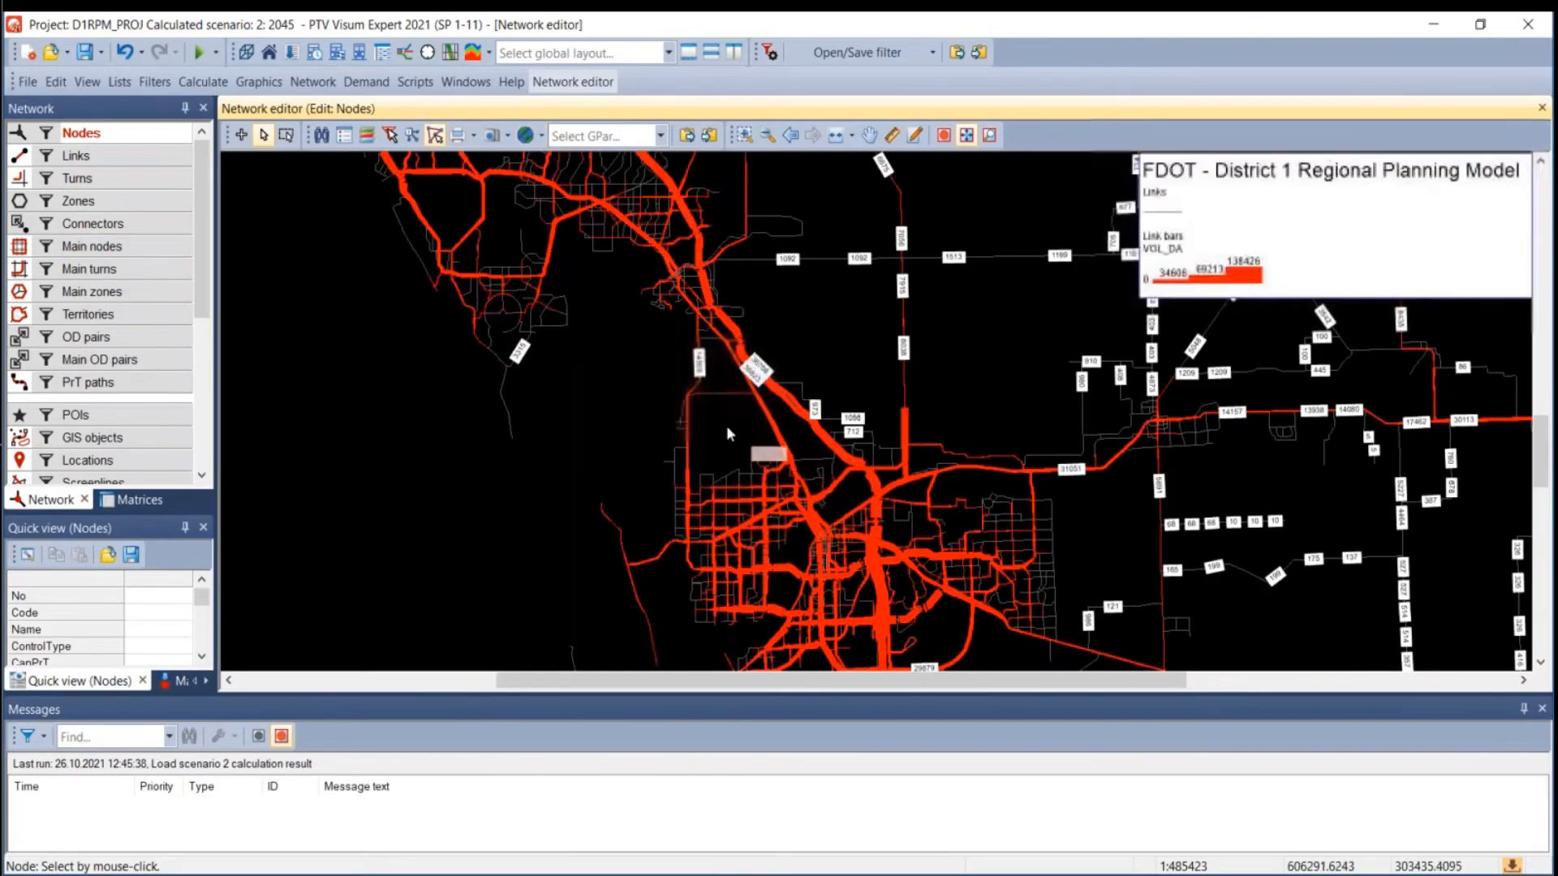
scroll(728, 434, "down", 10)
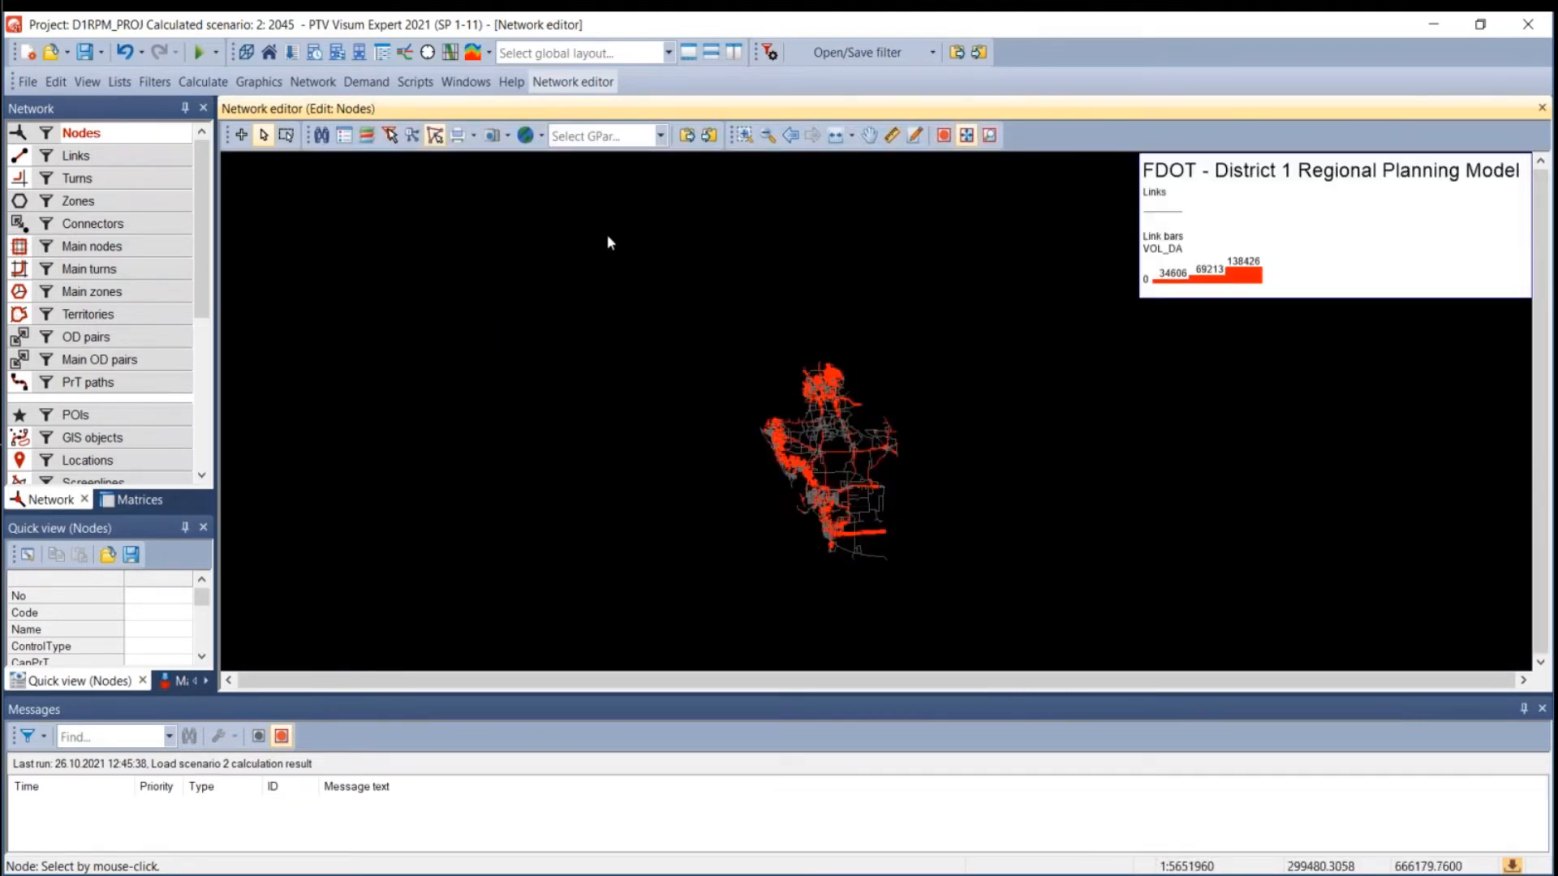
left_click(526, 136)
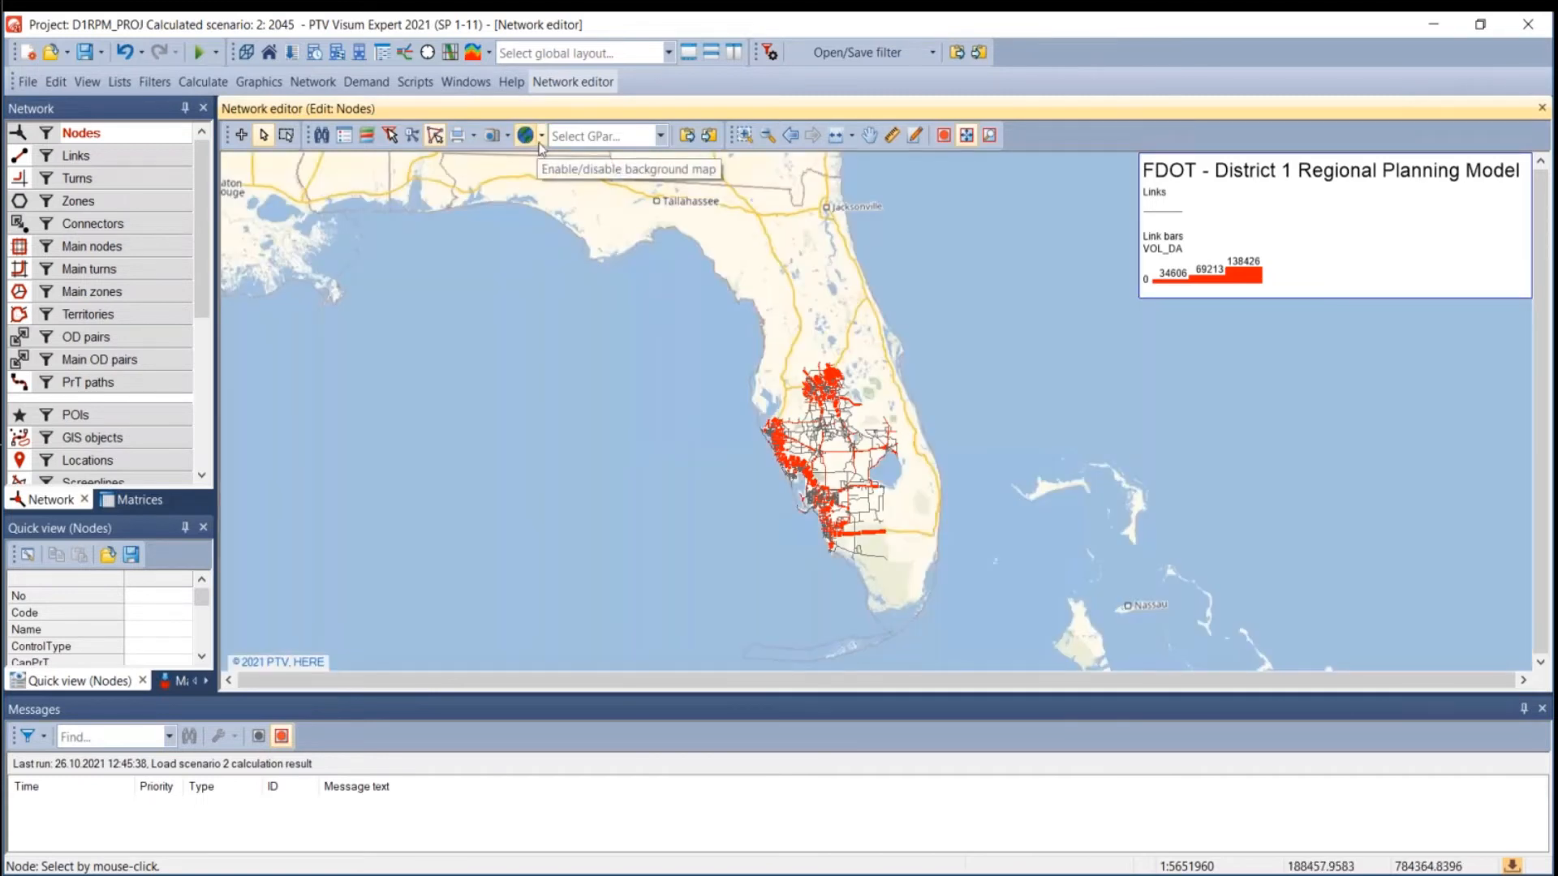
Try the PTV Blackmarble and PTV Silica background maps behind the network.
left_click(541, 136)
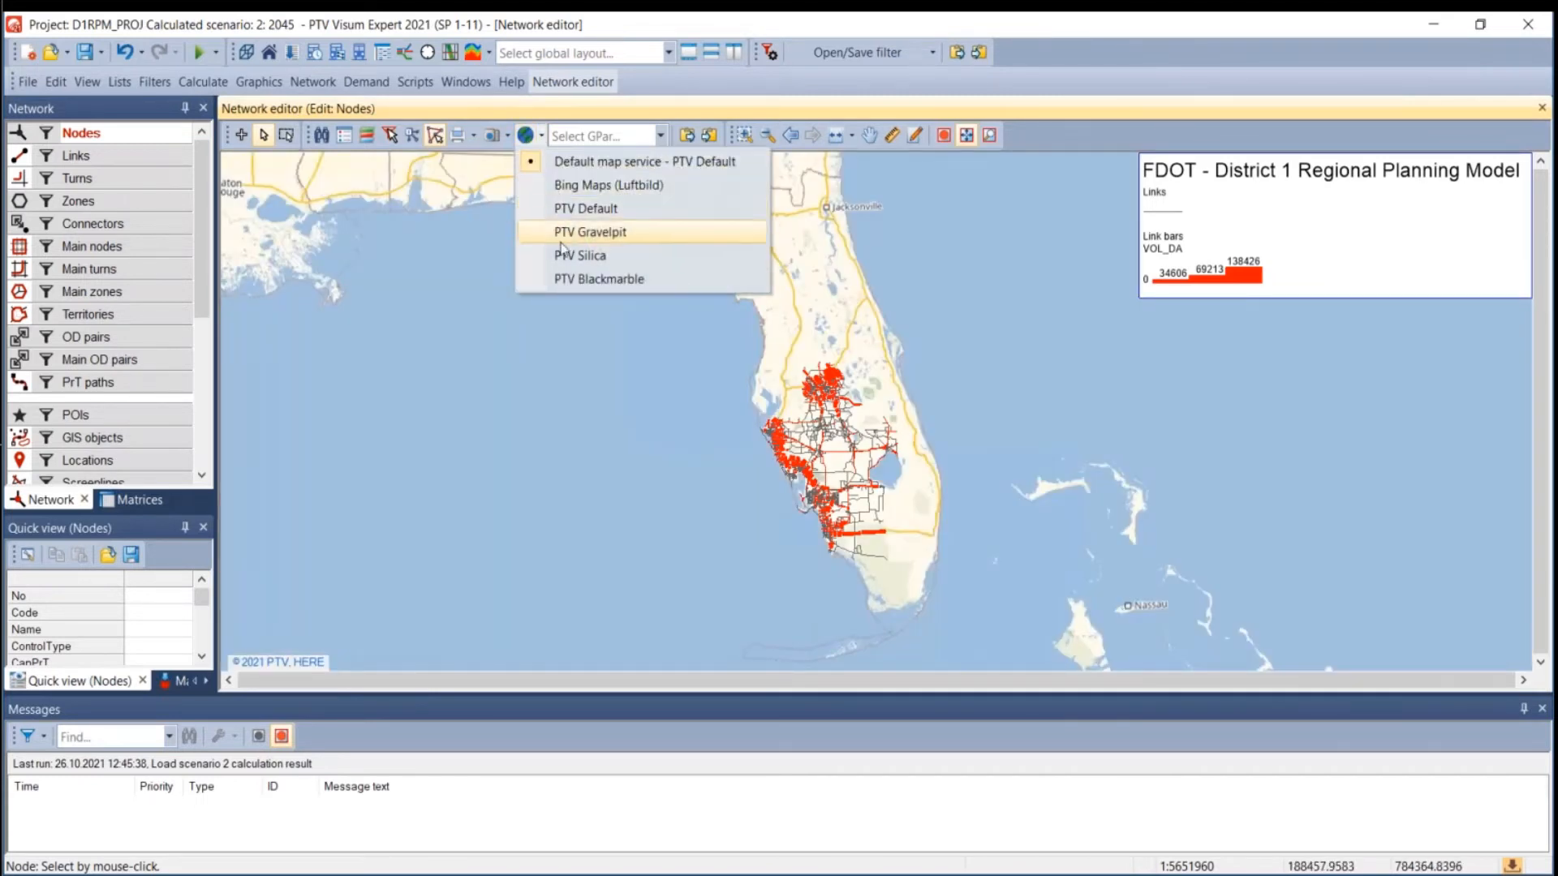
left_click(573, 280)
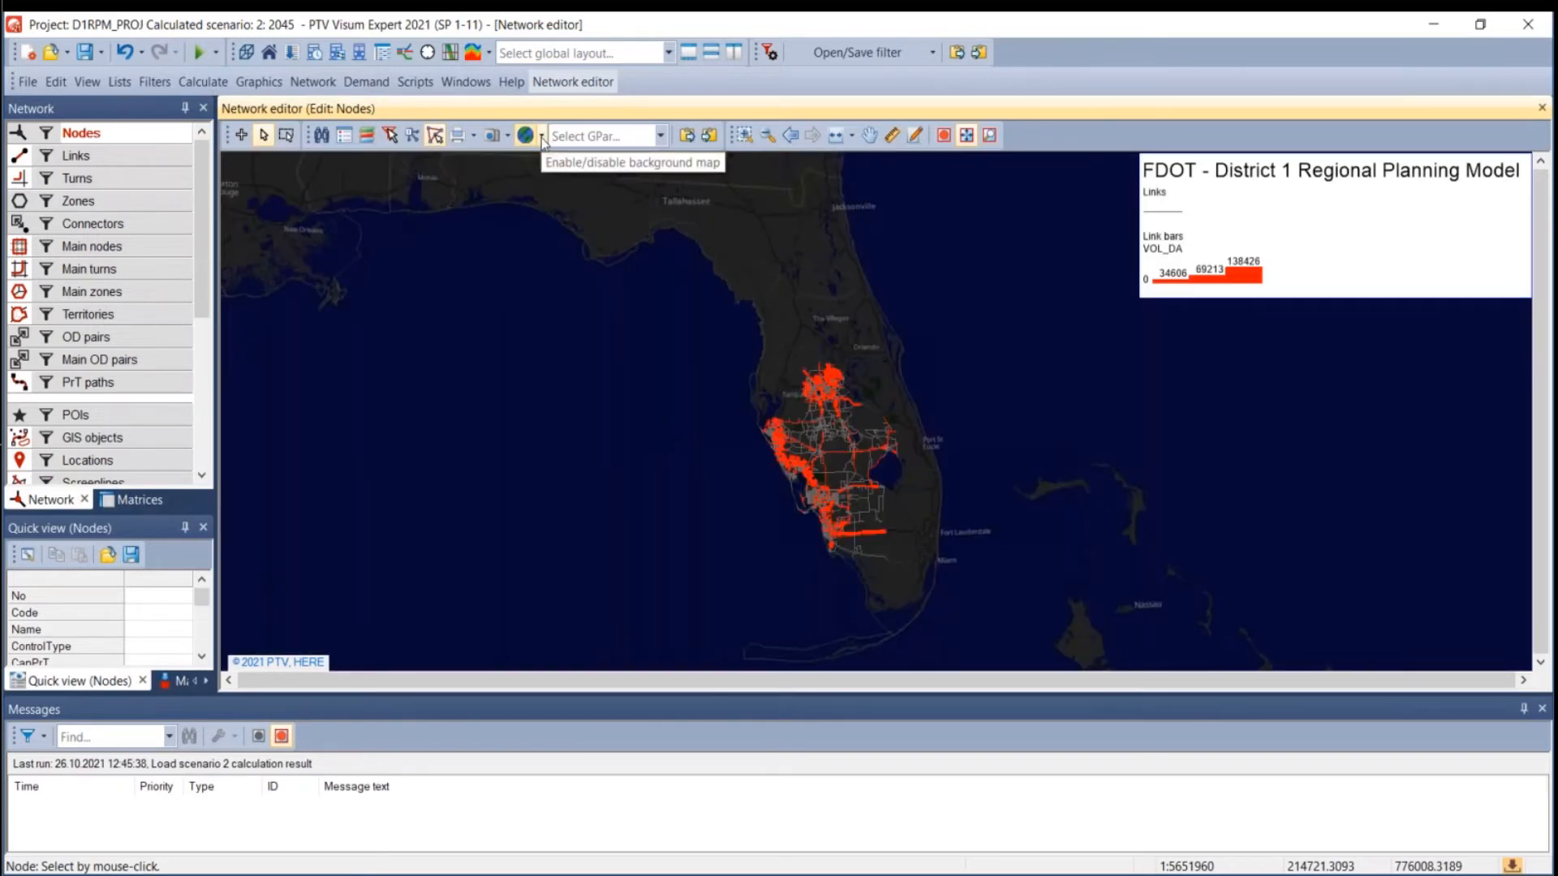
left_click(542, 138)
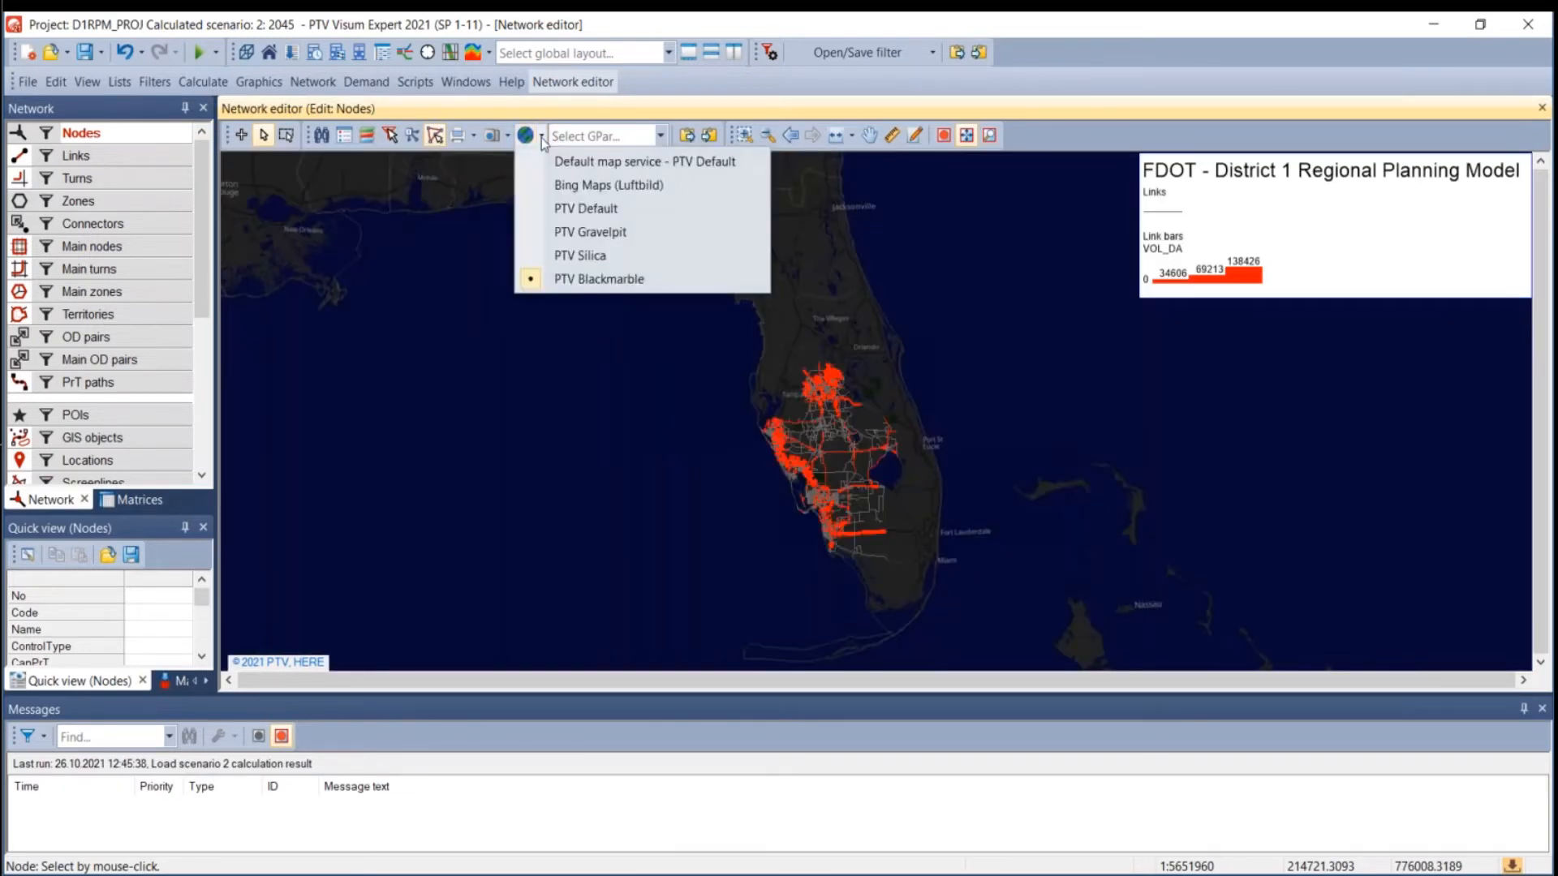
left_click(575, 256)
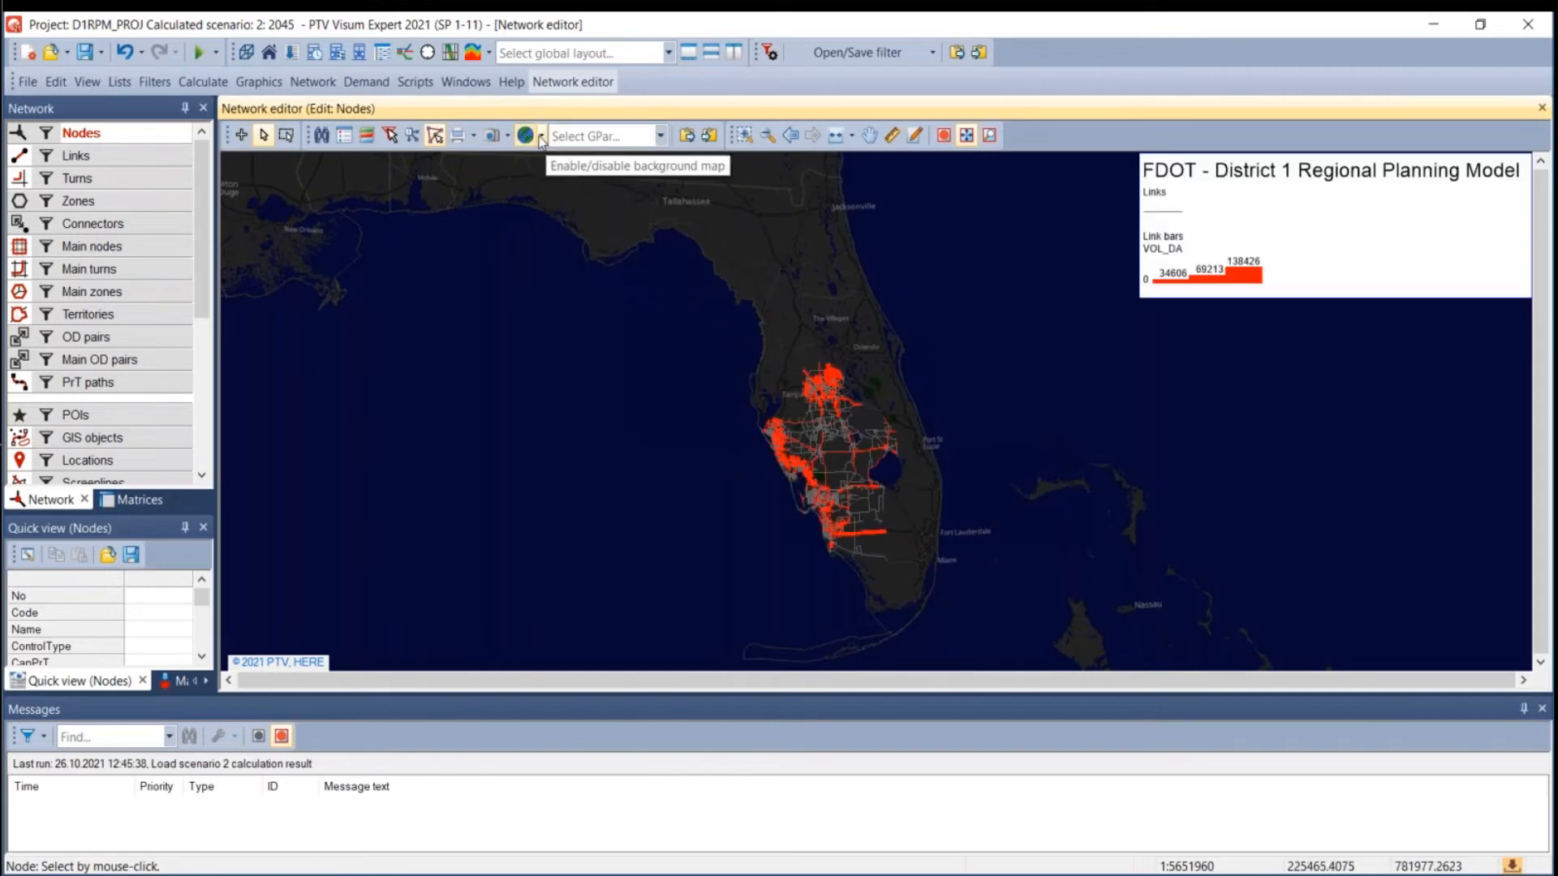
Set the background map to PTV Gravelpit and view the network's volume bars on it.
left_click(541, 136)
left_click(556, 234)
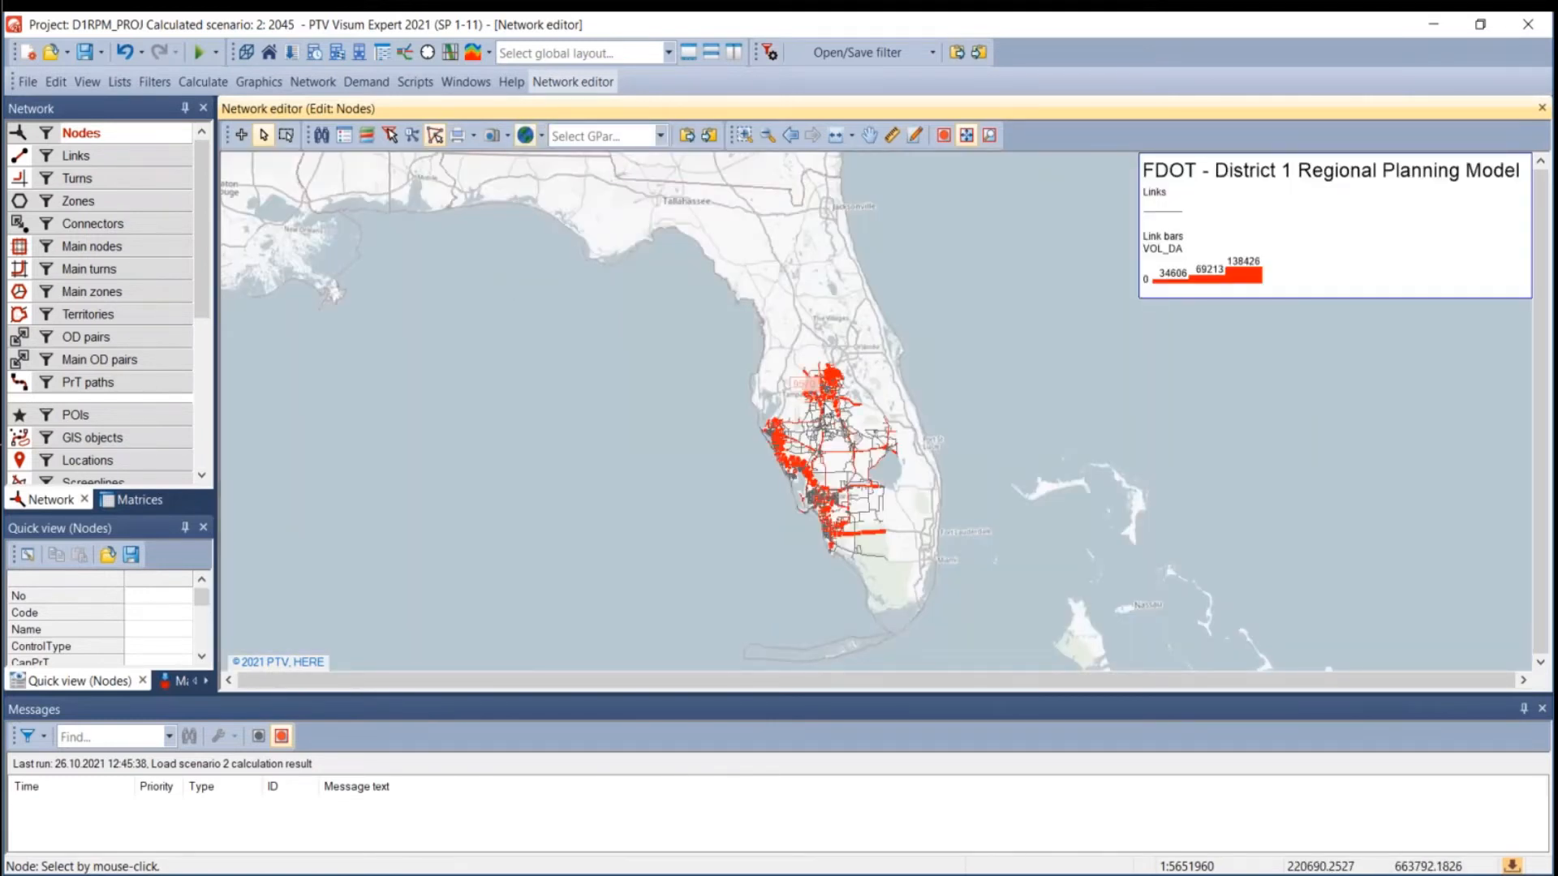
scroll(894, 457, "up", 4)
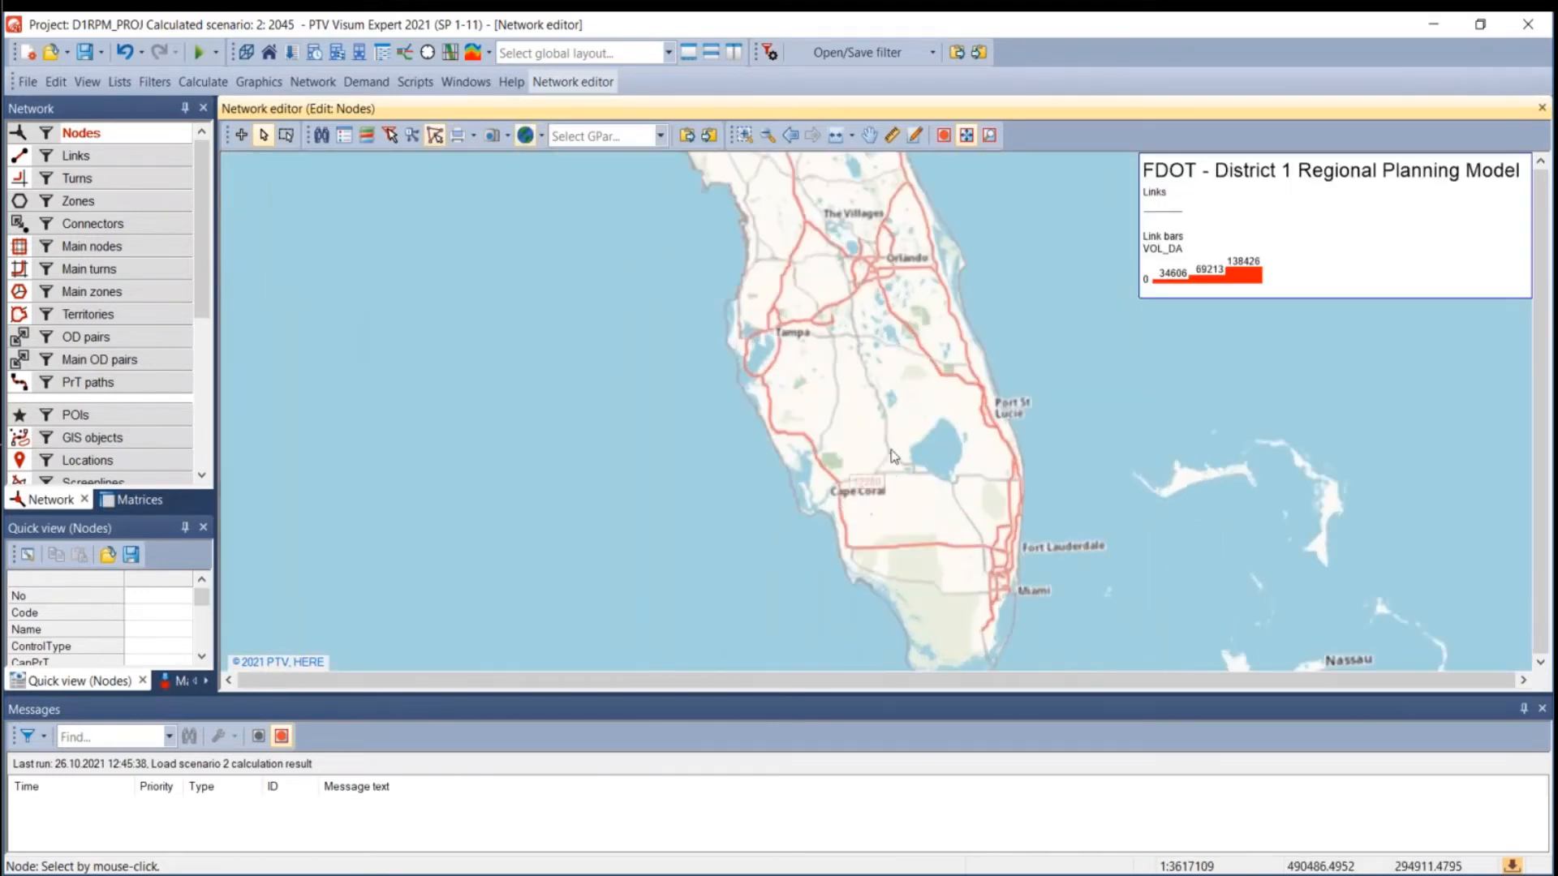
left_click(540, 138)
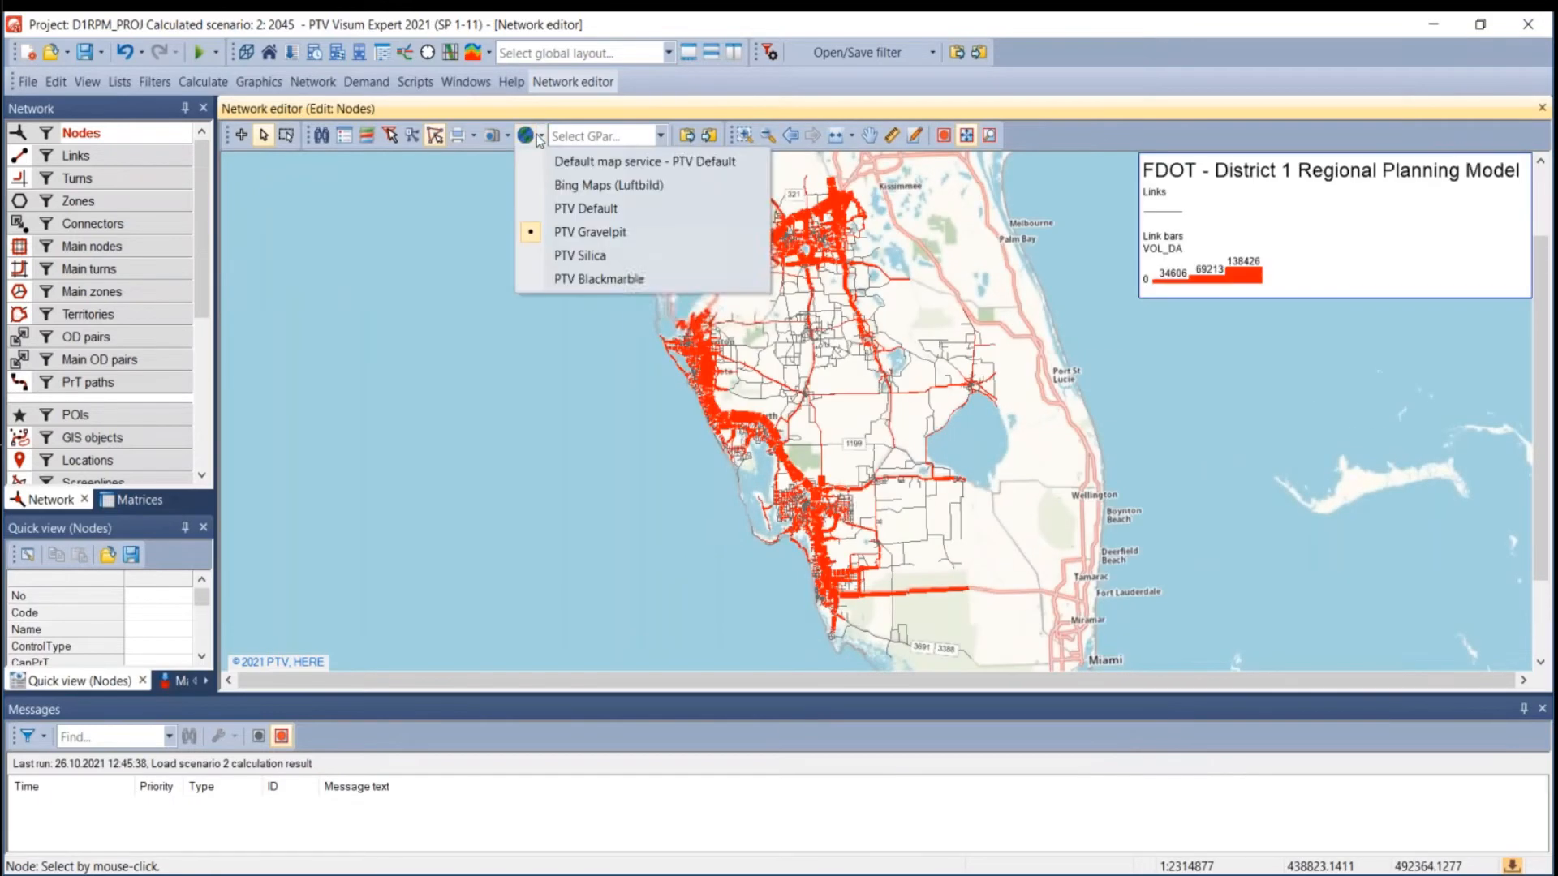
left_click(395, 565)
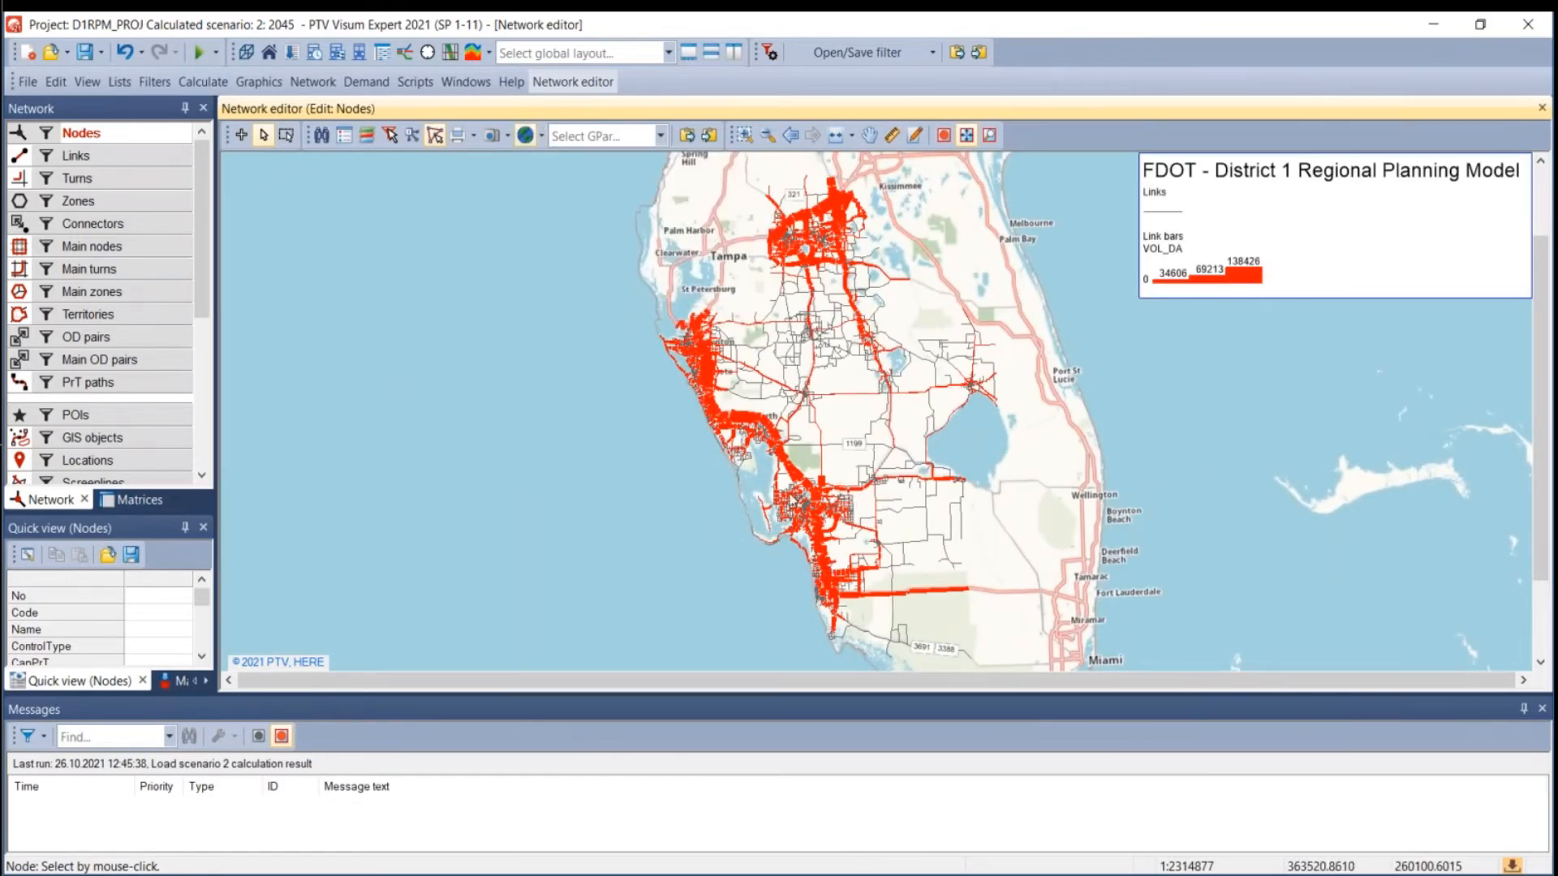
Compare the graphic parameter options offered for links and zones, and open the display settings of the link bars.
middle_click(788, 534)
left_click_drag(794, 541, 774, 460)
scroll(815, 426, "up", 4)
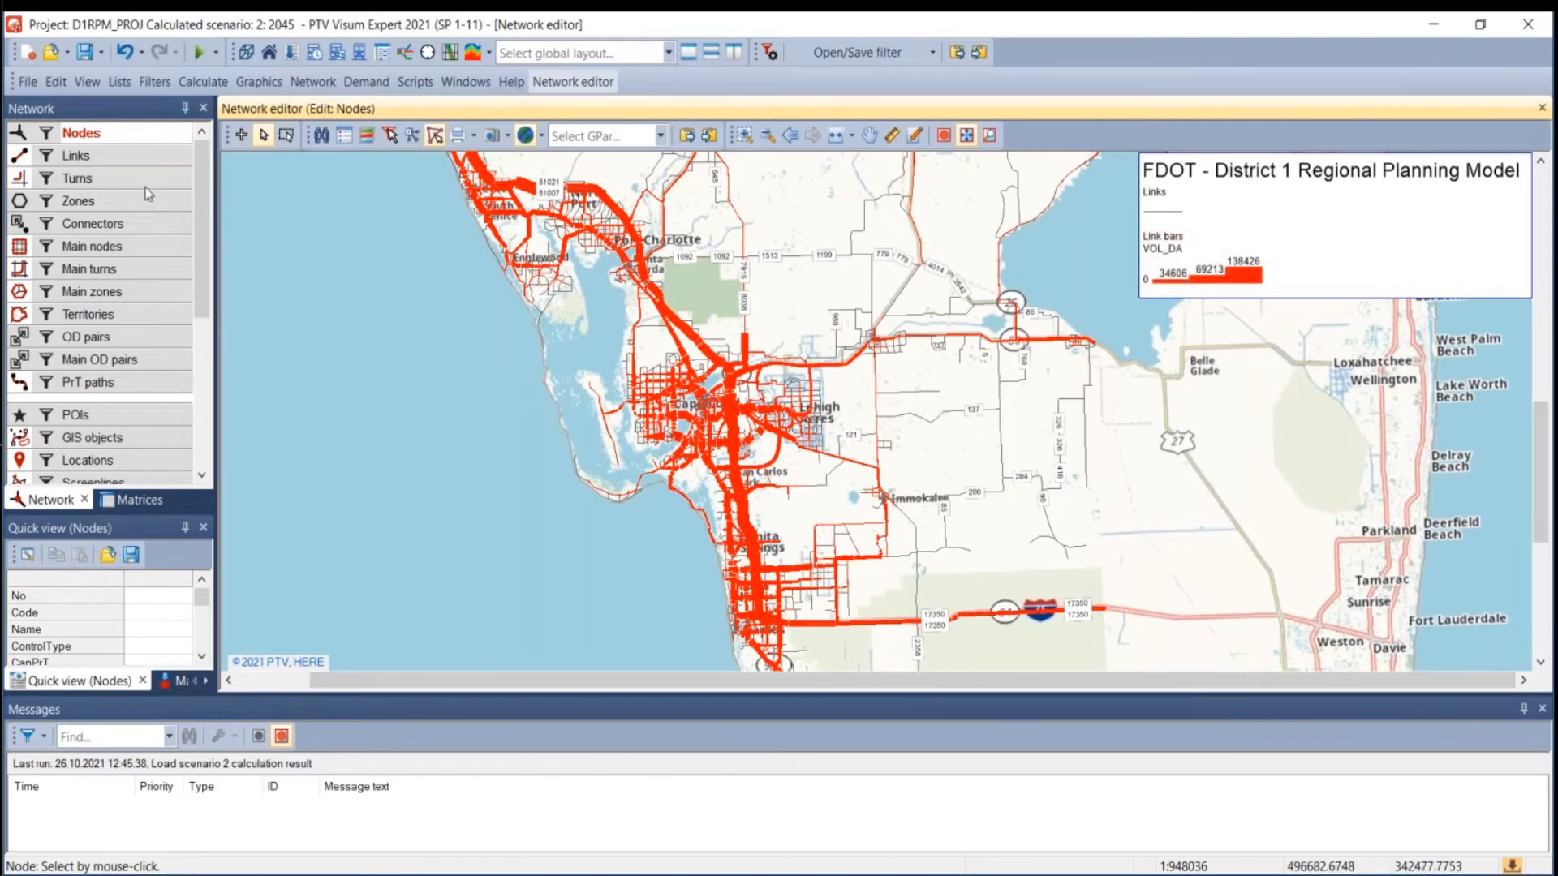
right_click(108, 155)
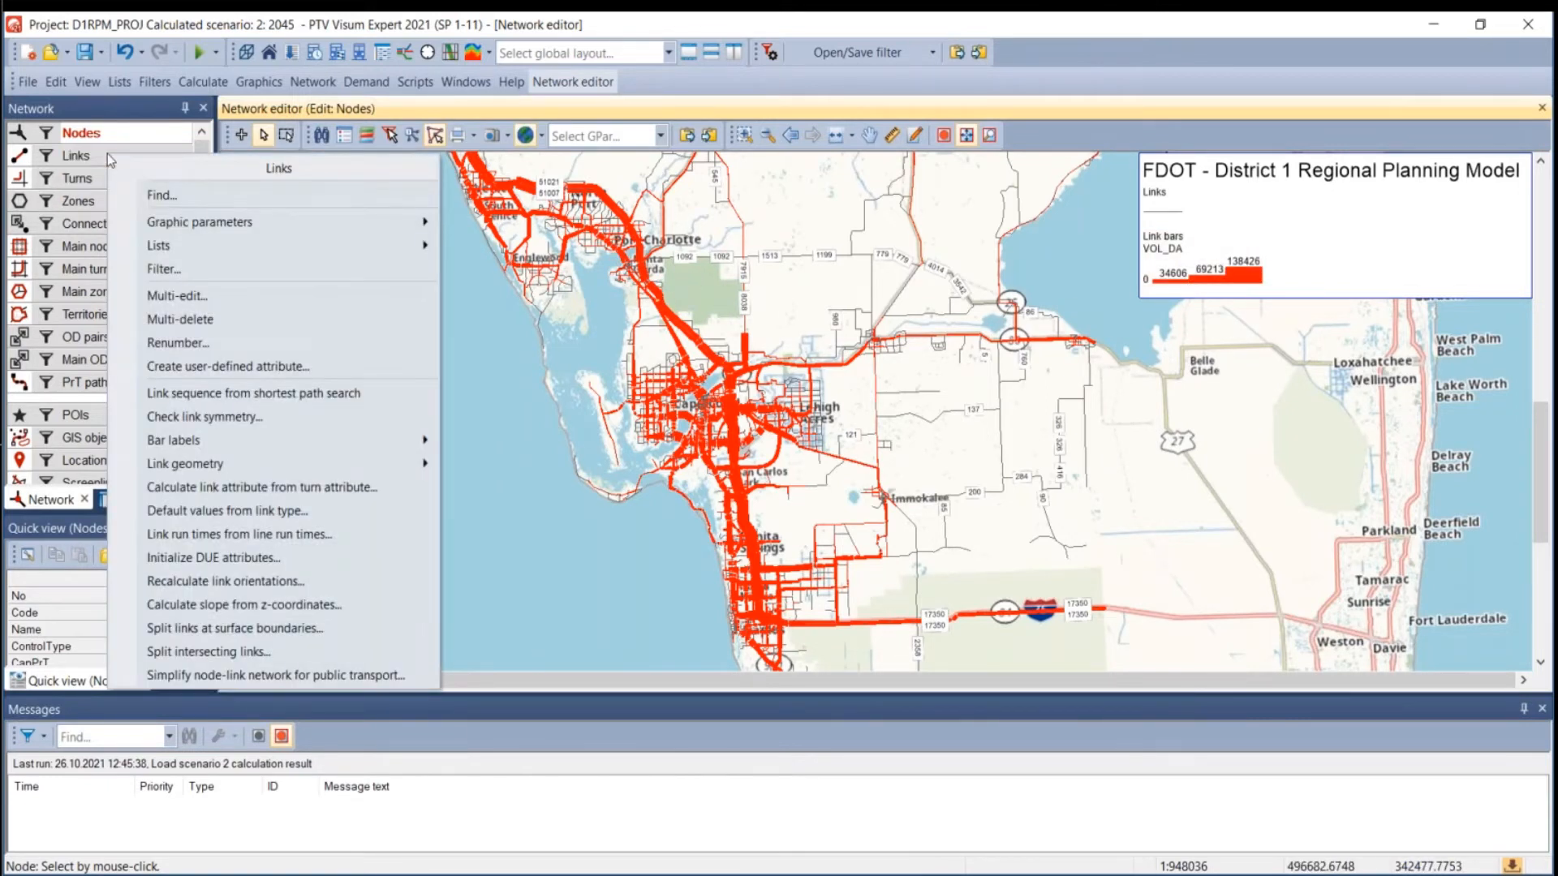
mouse_move(217, 231)
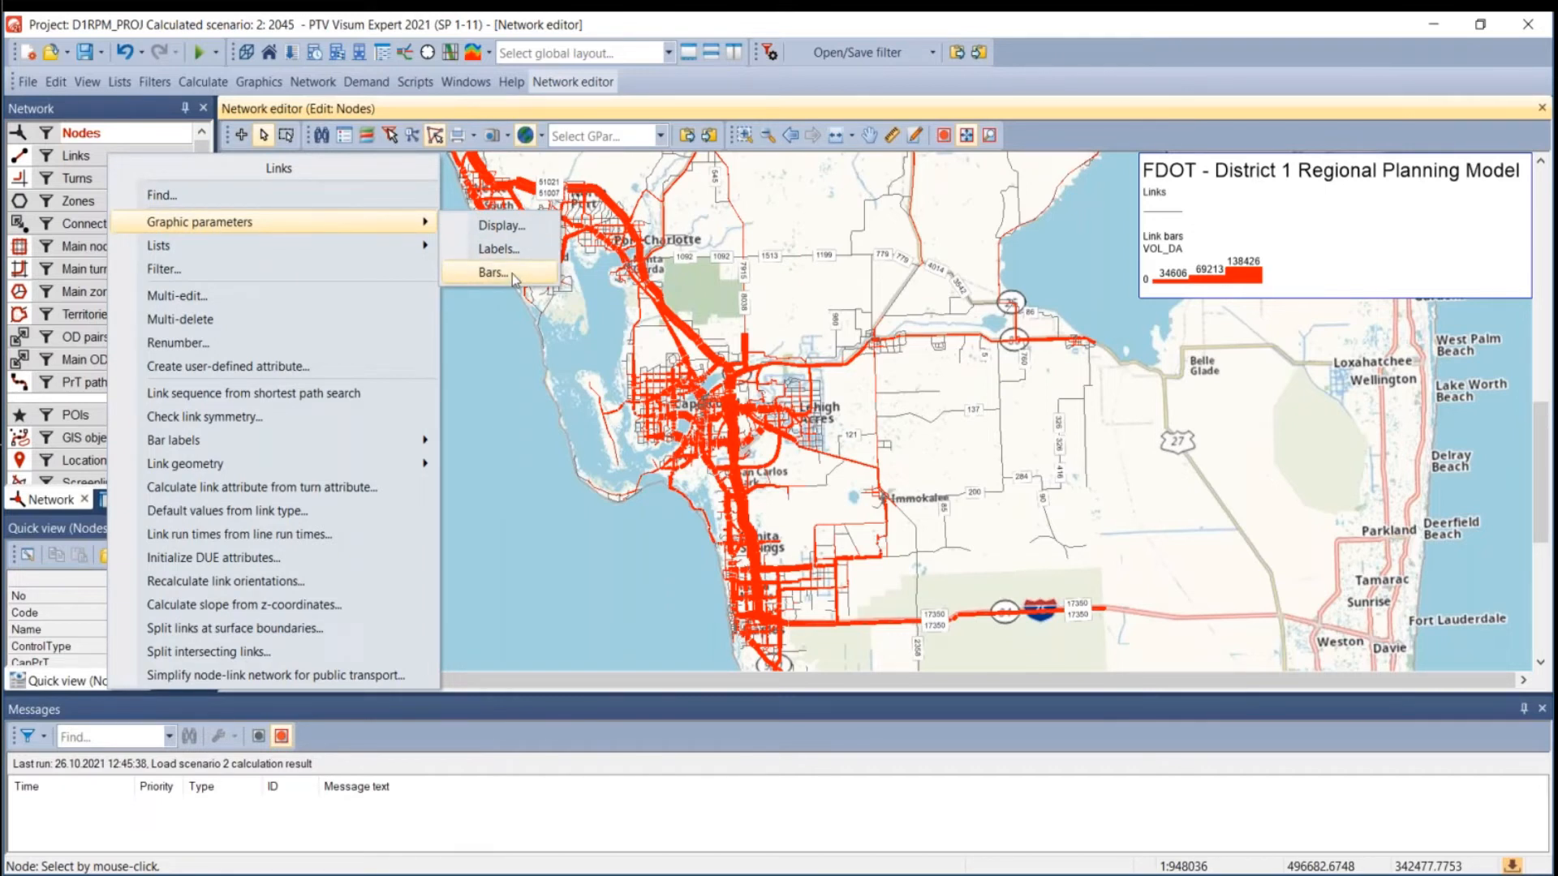
right_click(77, 201)
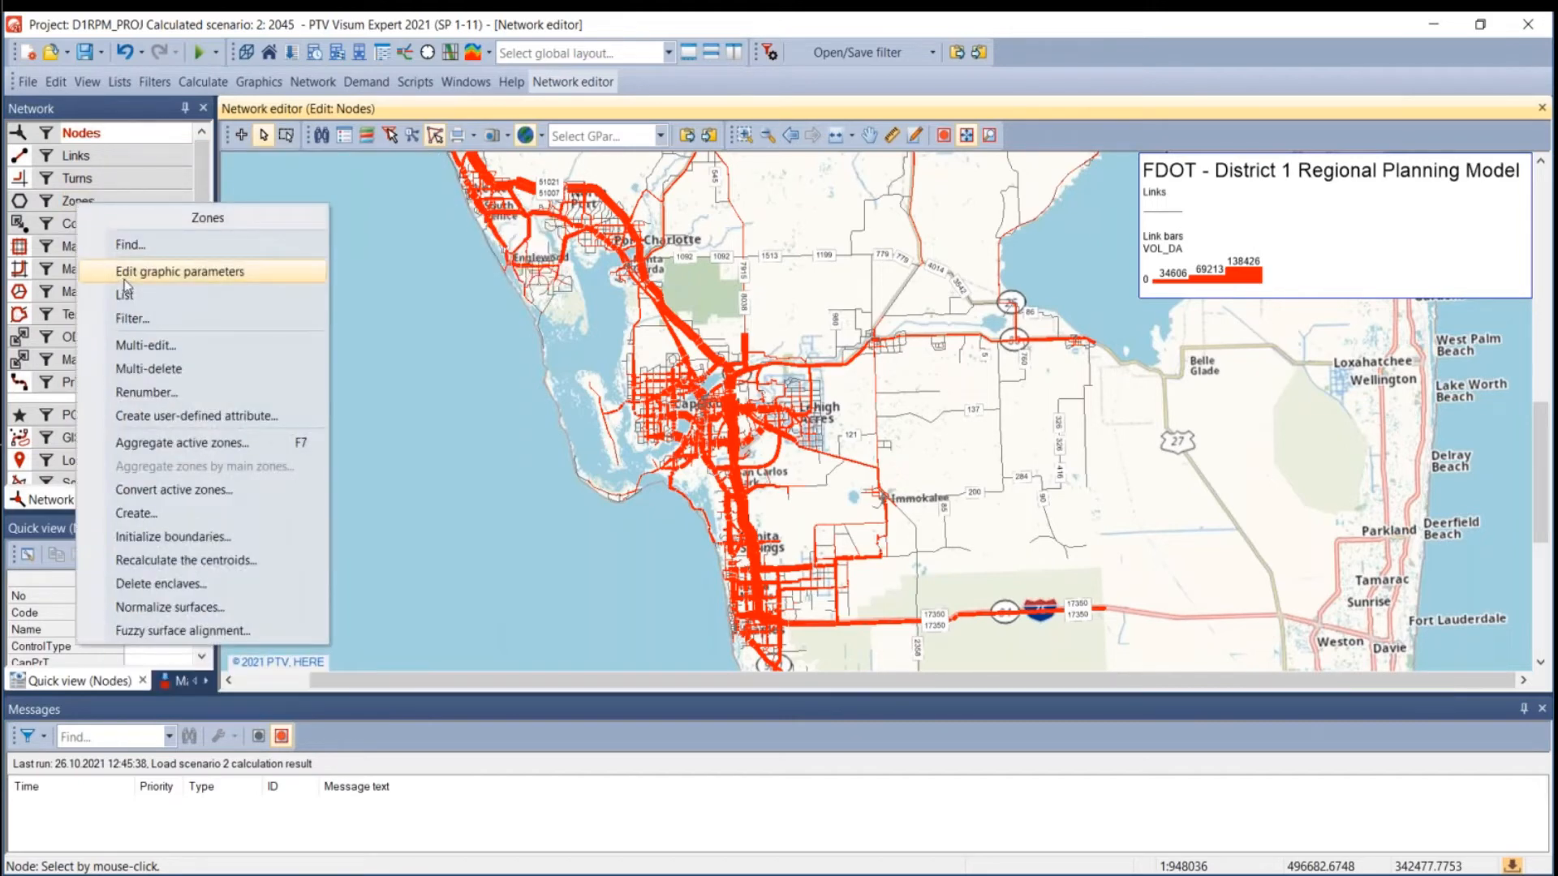
right_click(136, 163)
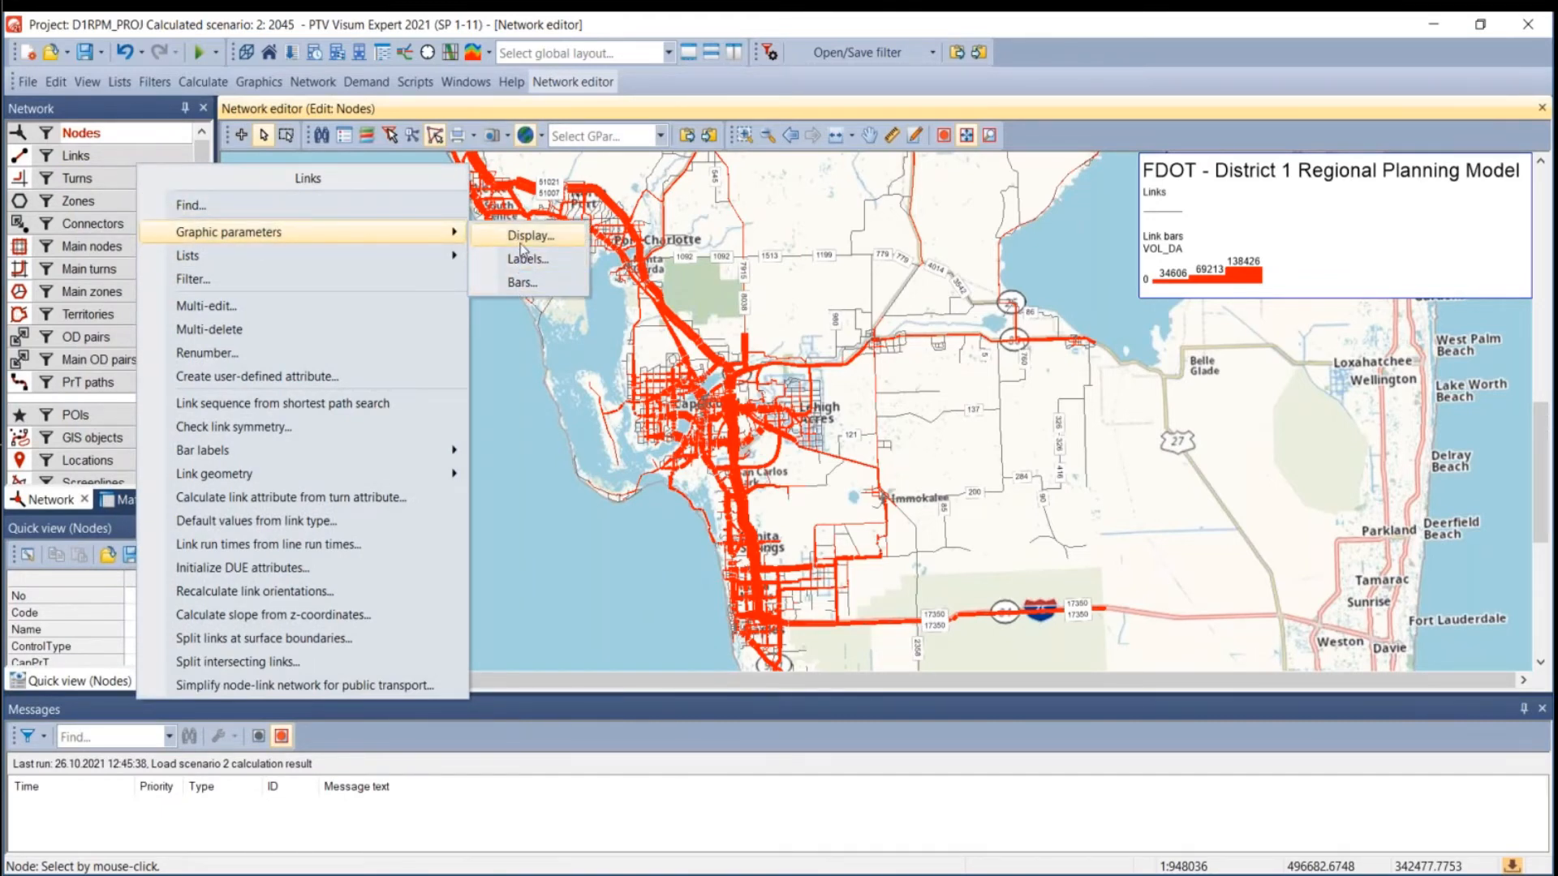
right_click(119, 206)
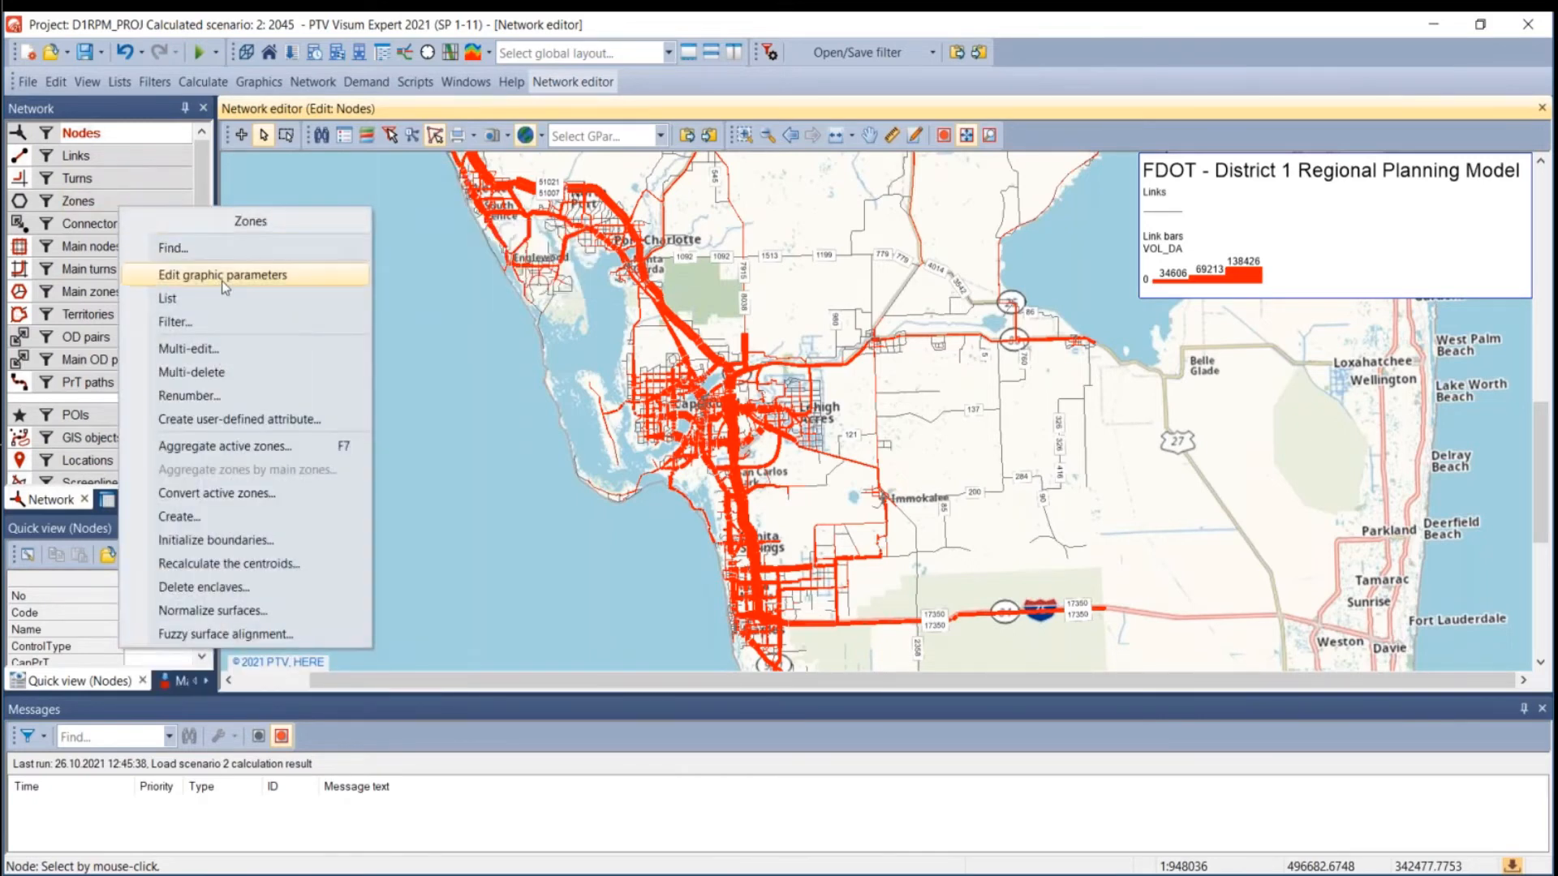
right_click(117, 157)
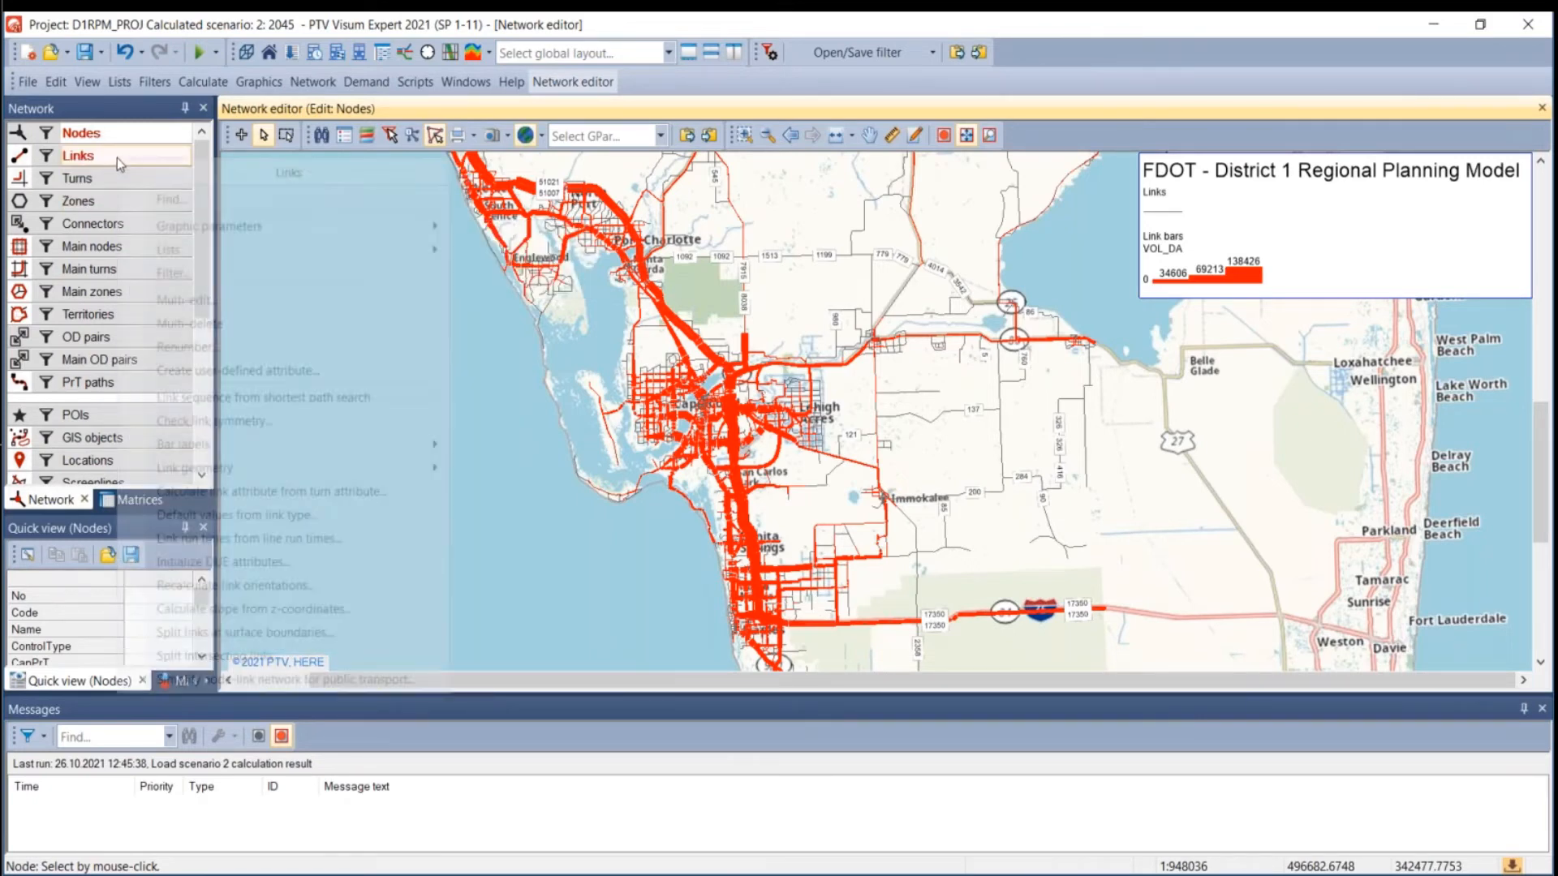
mouse_move(297, 235)
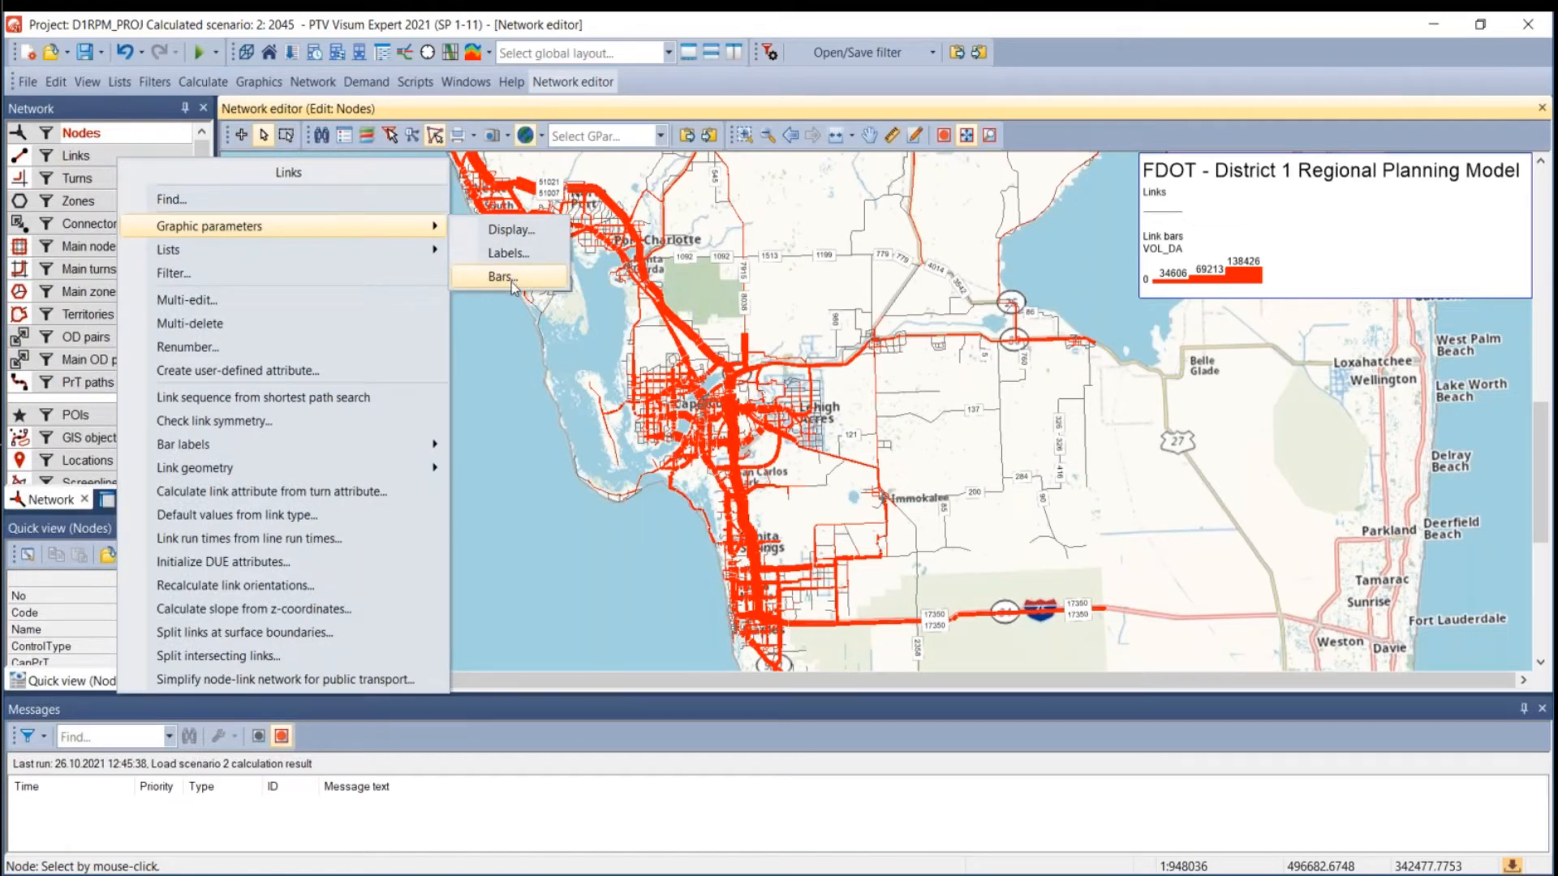
left_click(511, 280)
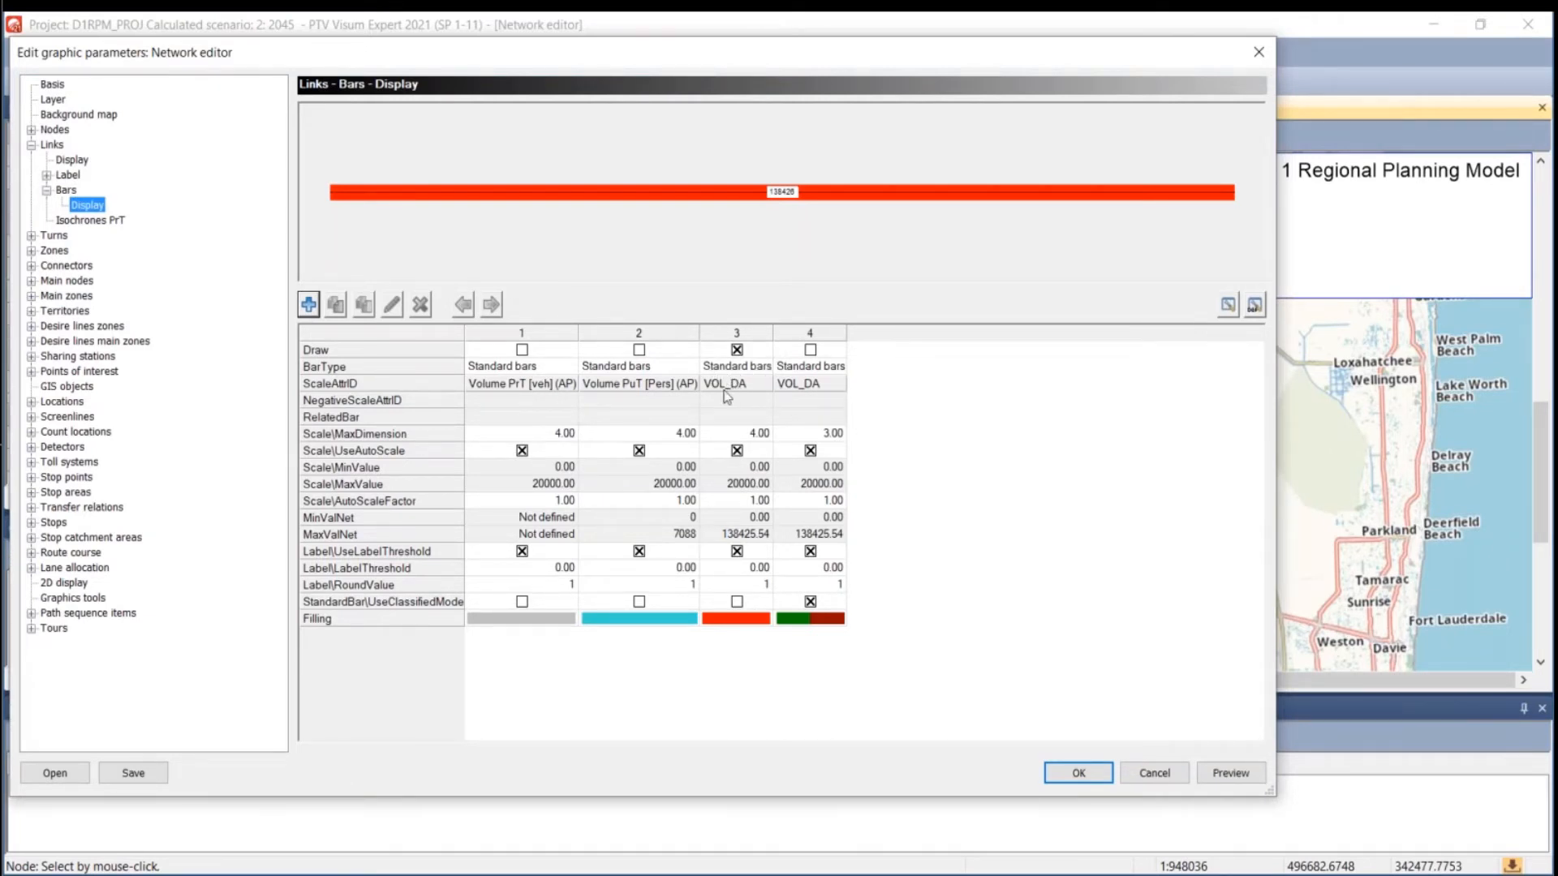
Switch drawing of the red VOL_DA link bar off and back on.
left_click(735, 349)
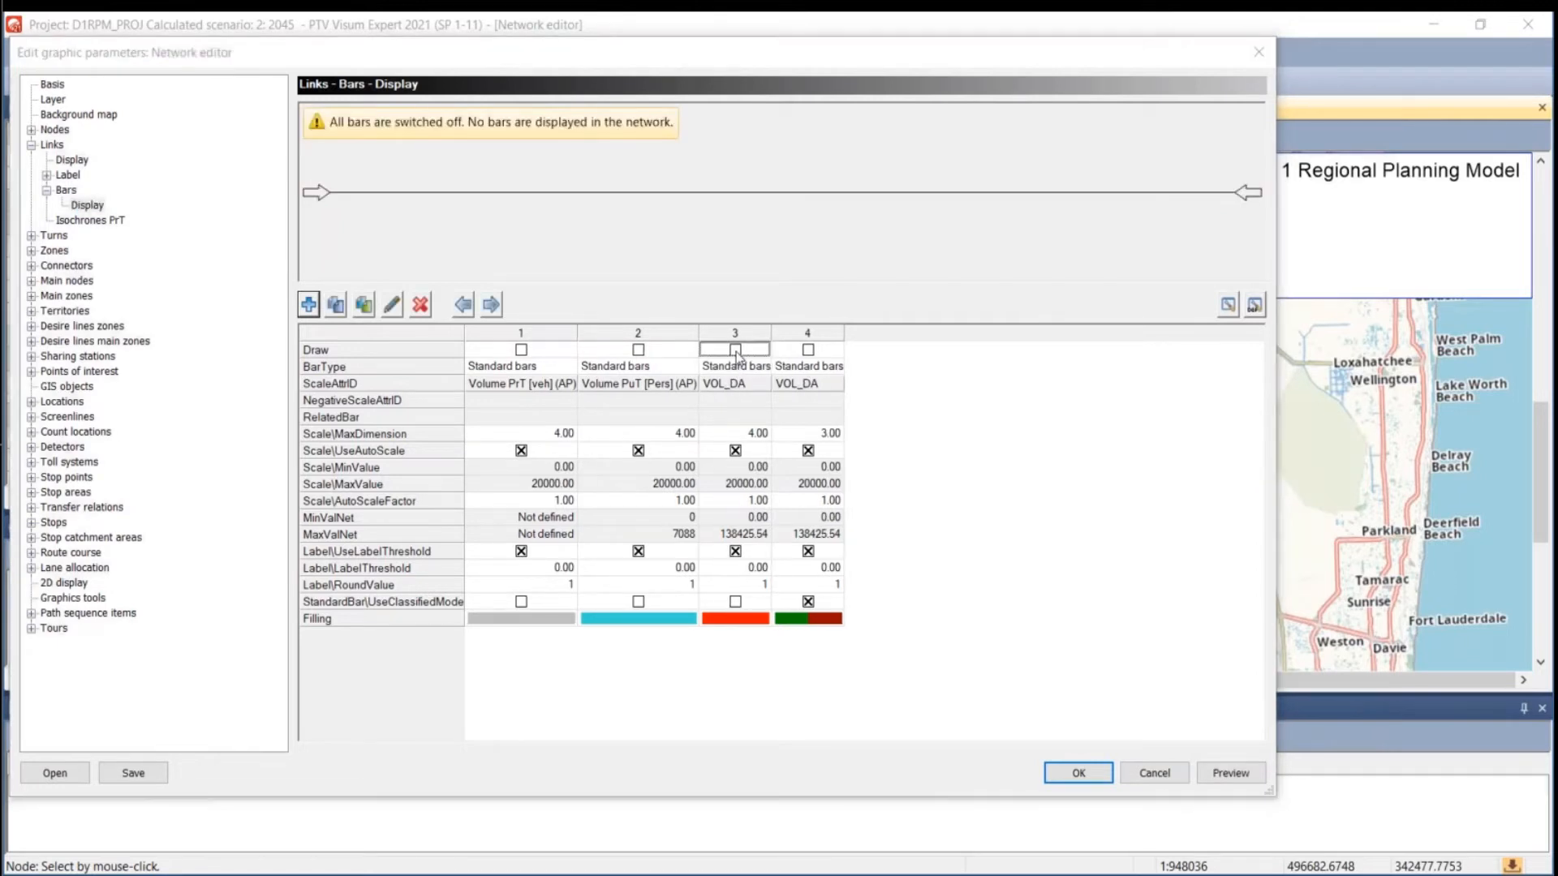
double_click(736, 354)
left_click(946, 102)
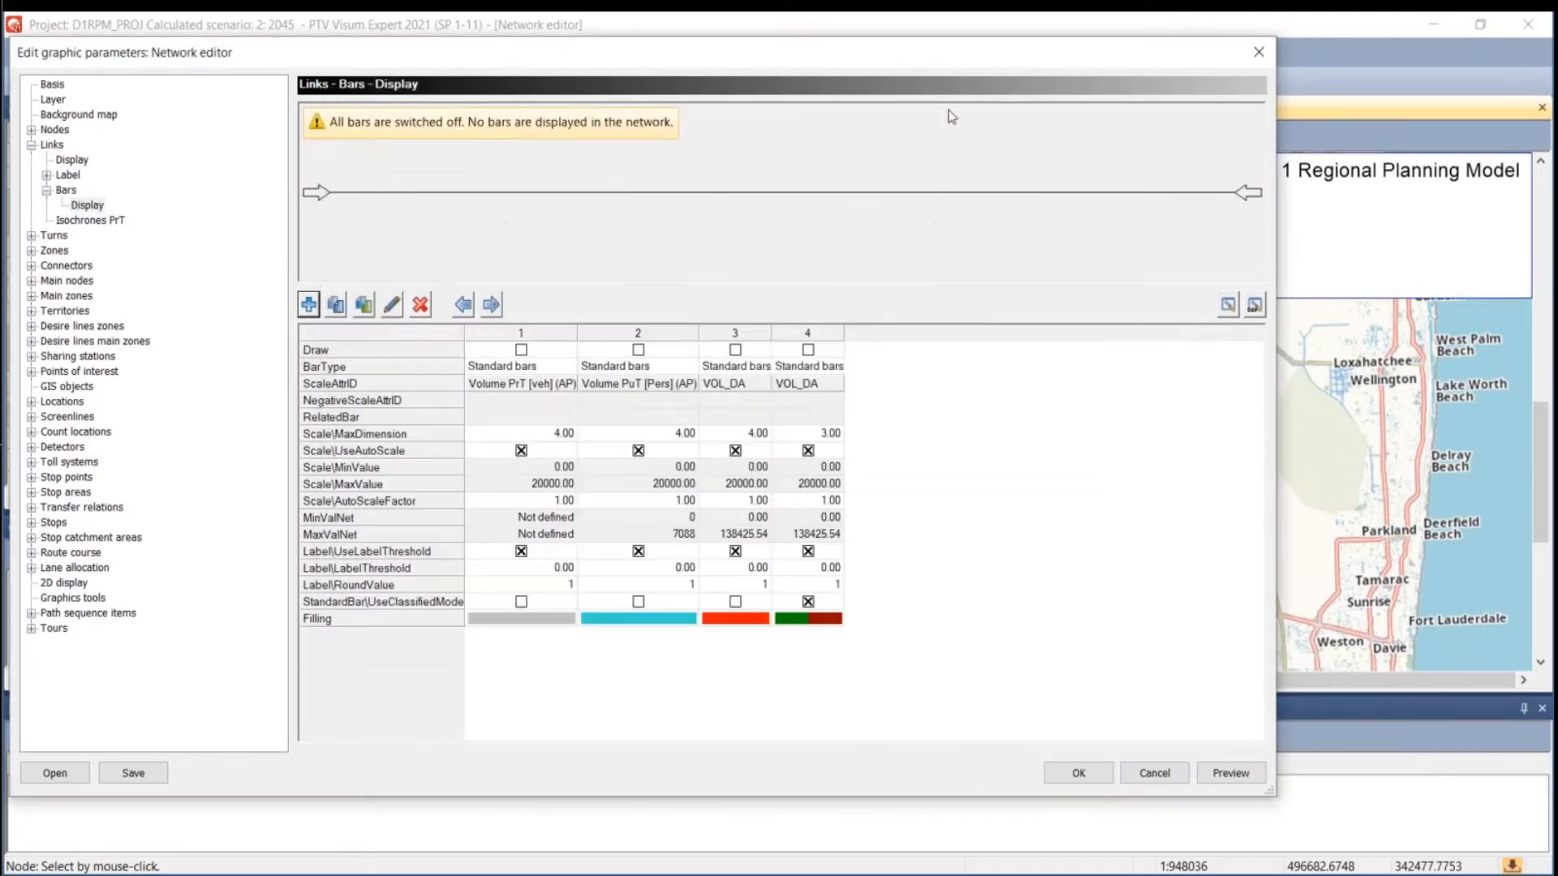
left_click(736, 351)
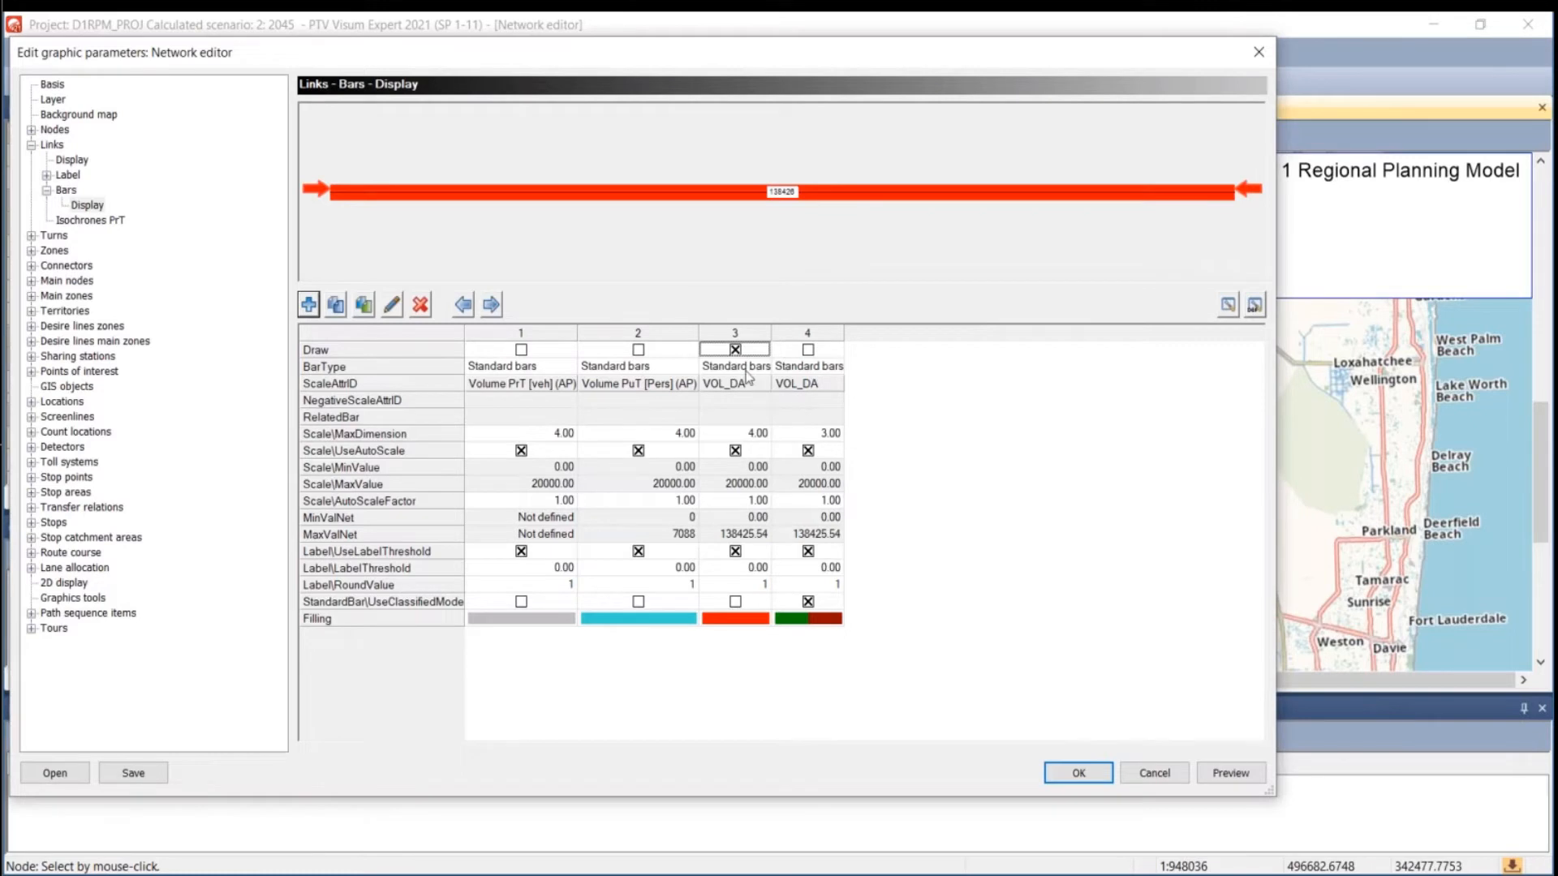
Change the fill color of the drawn VOL_DA link bar to light gray and apply it to the network.
left_click(718, 621)
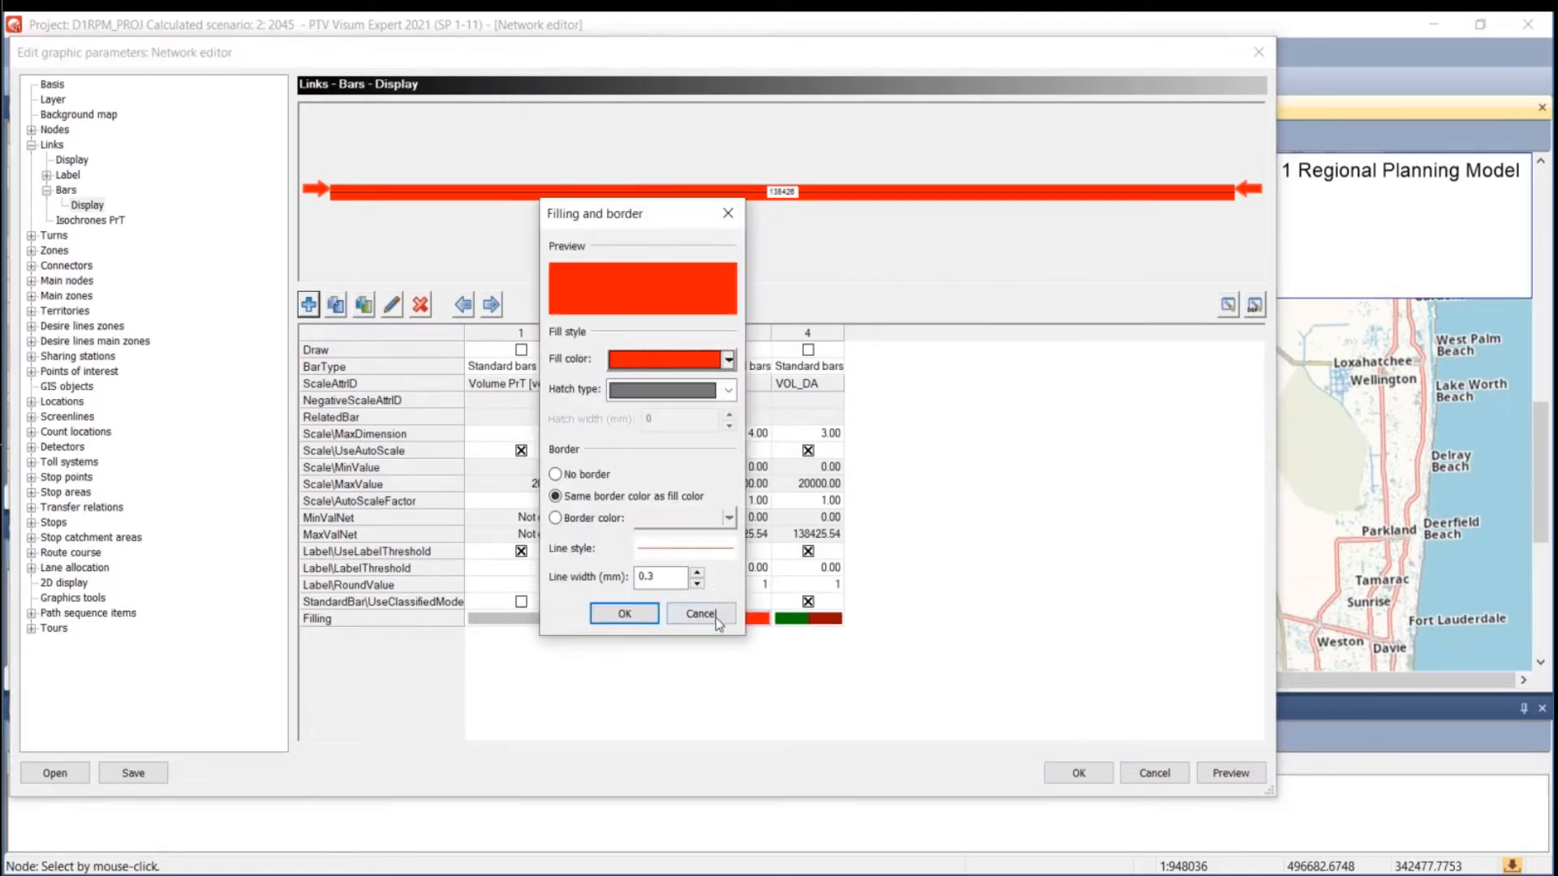
left_click(729, 359)
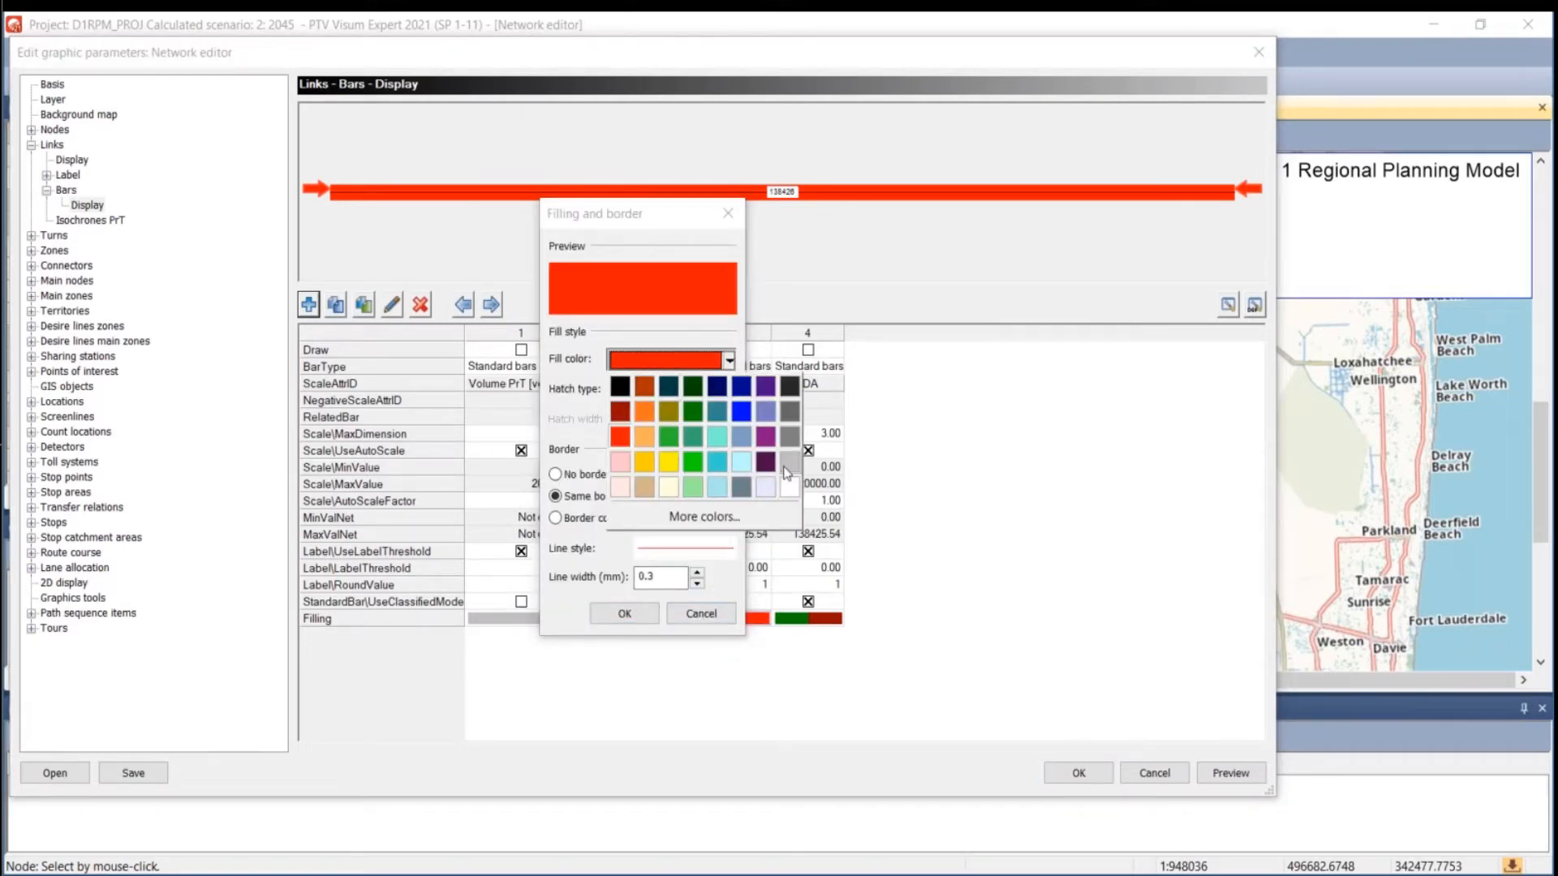
left_click(790, 461)
left_click(624, 613)
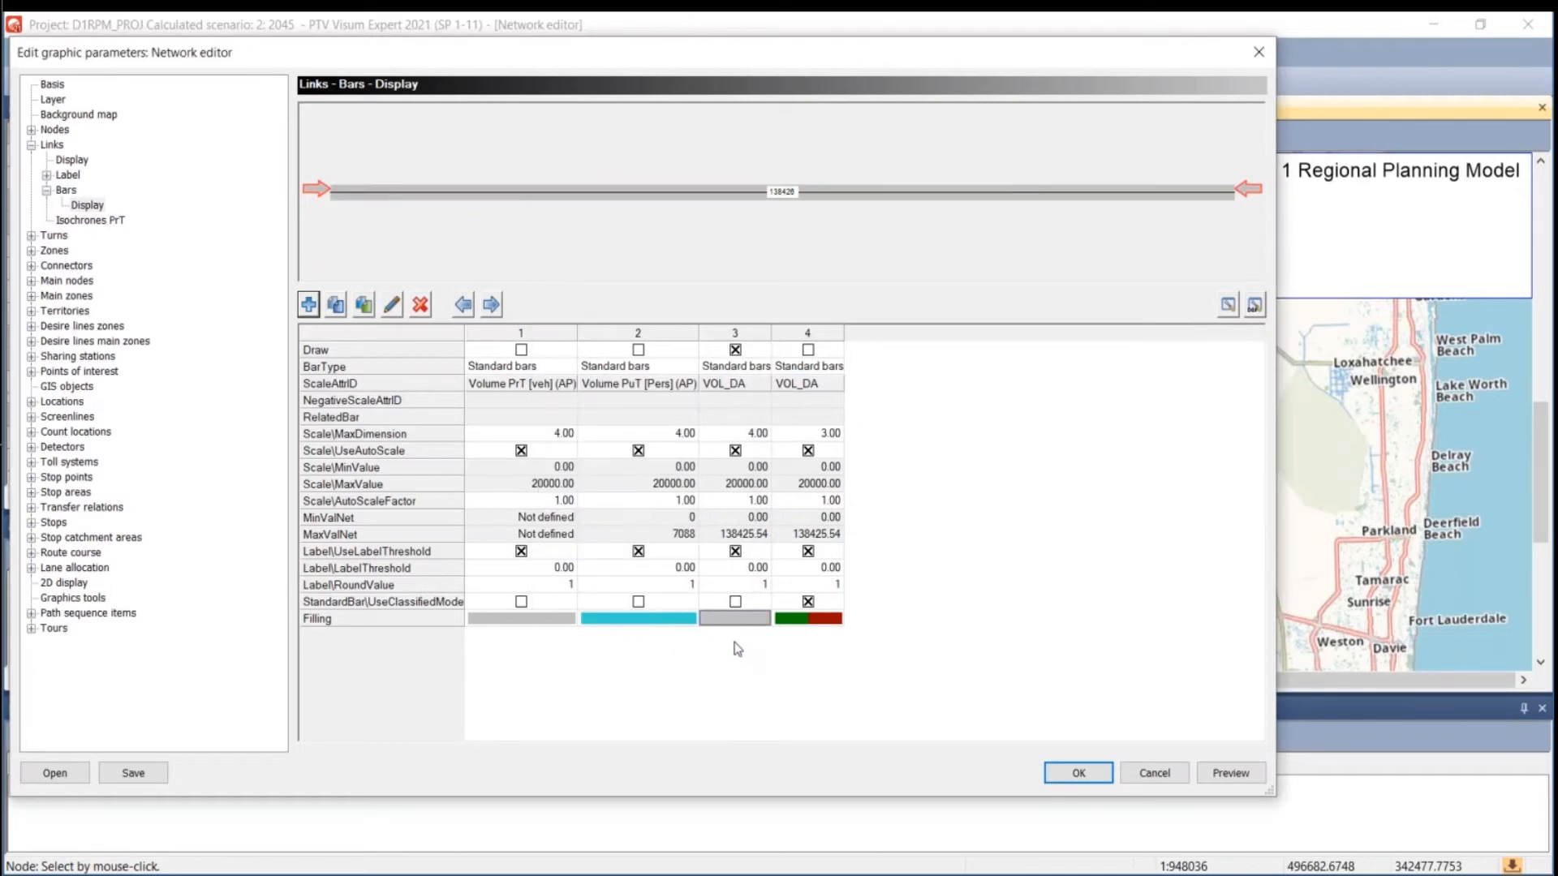
left_click(1078, 772)
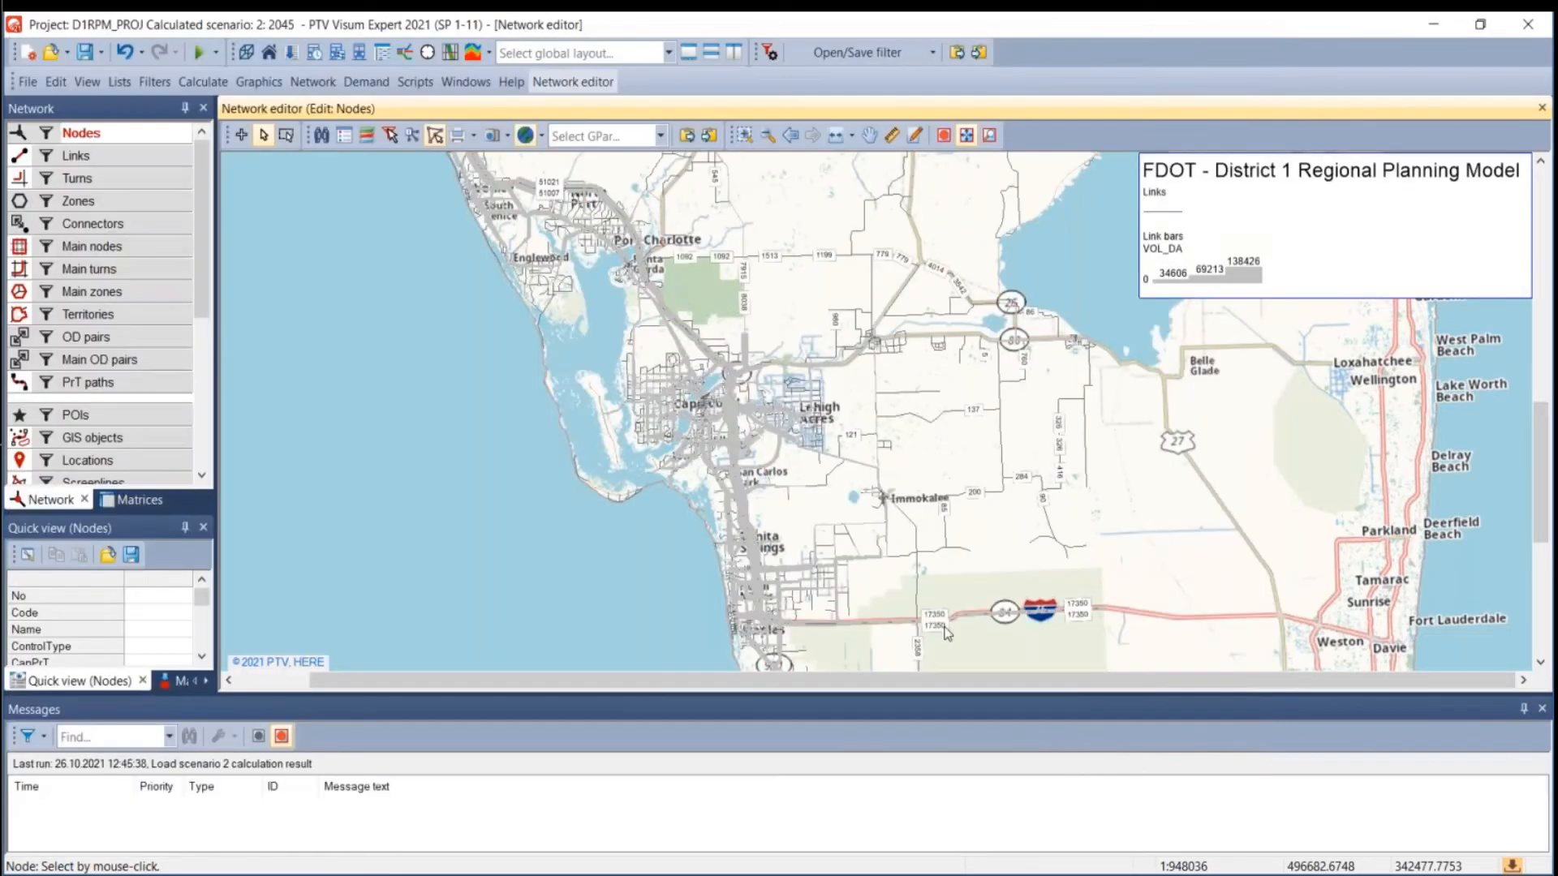
Set the fill color of the drawn VOL_DA link bar back to red and apply it to the network.
right_click(111, 158)
mouse_move(334, 229)
left_click(502, 280)
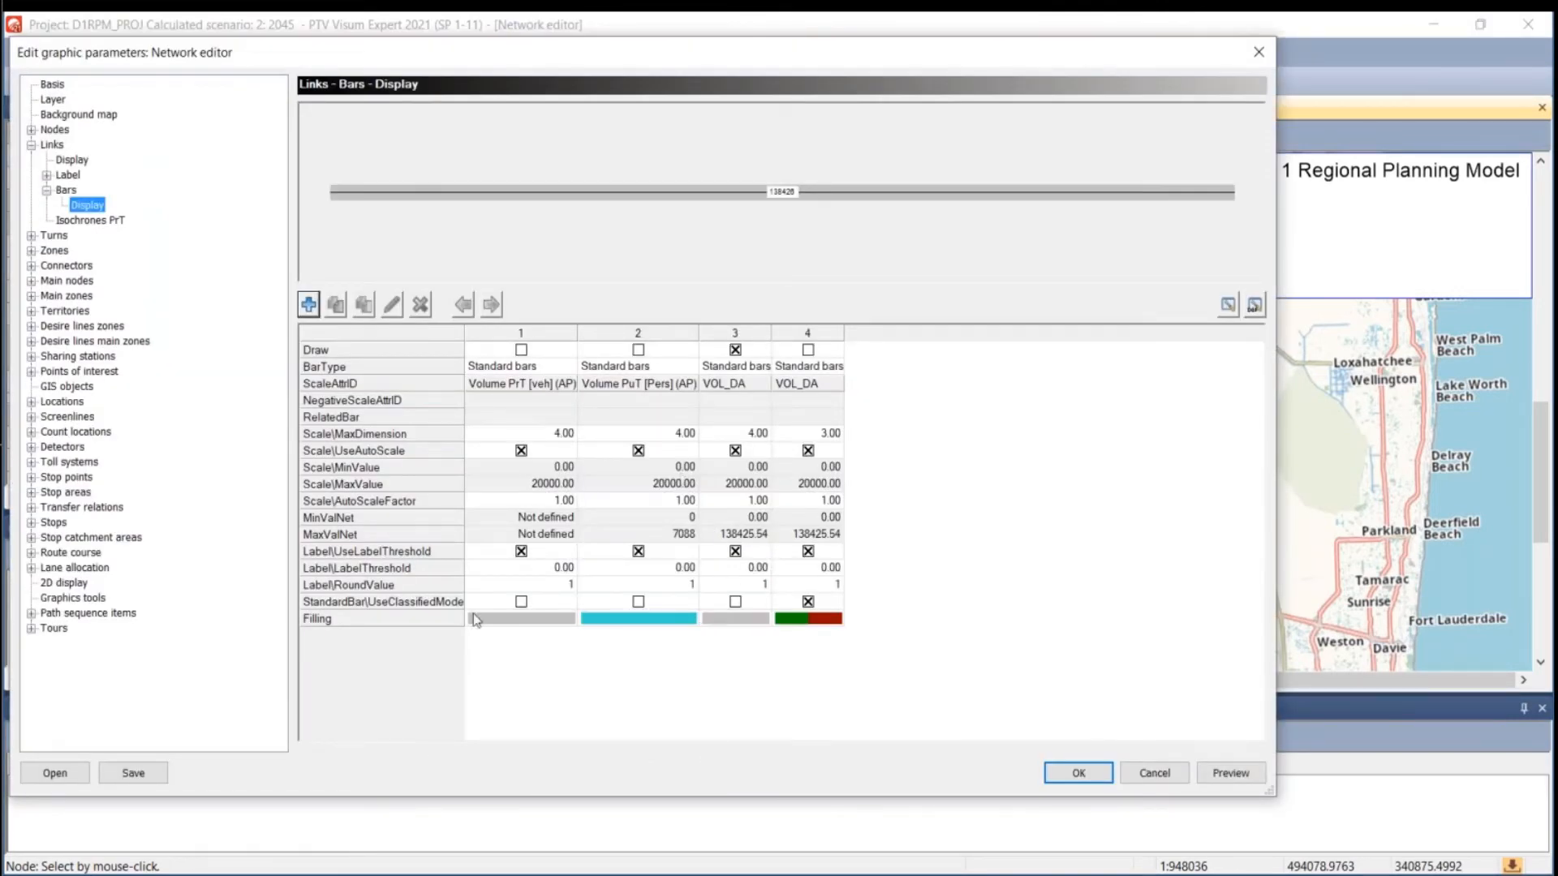
double_click(743, 623)
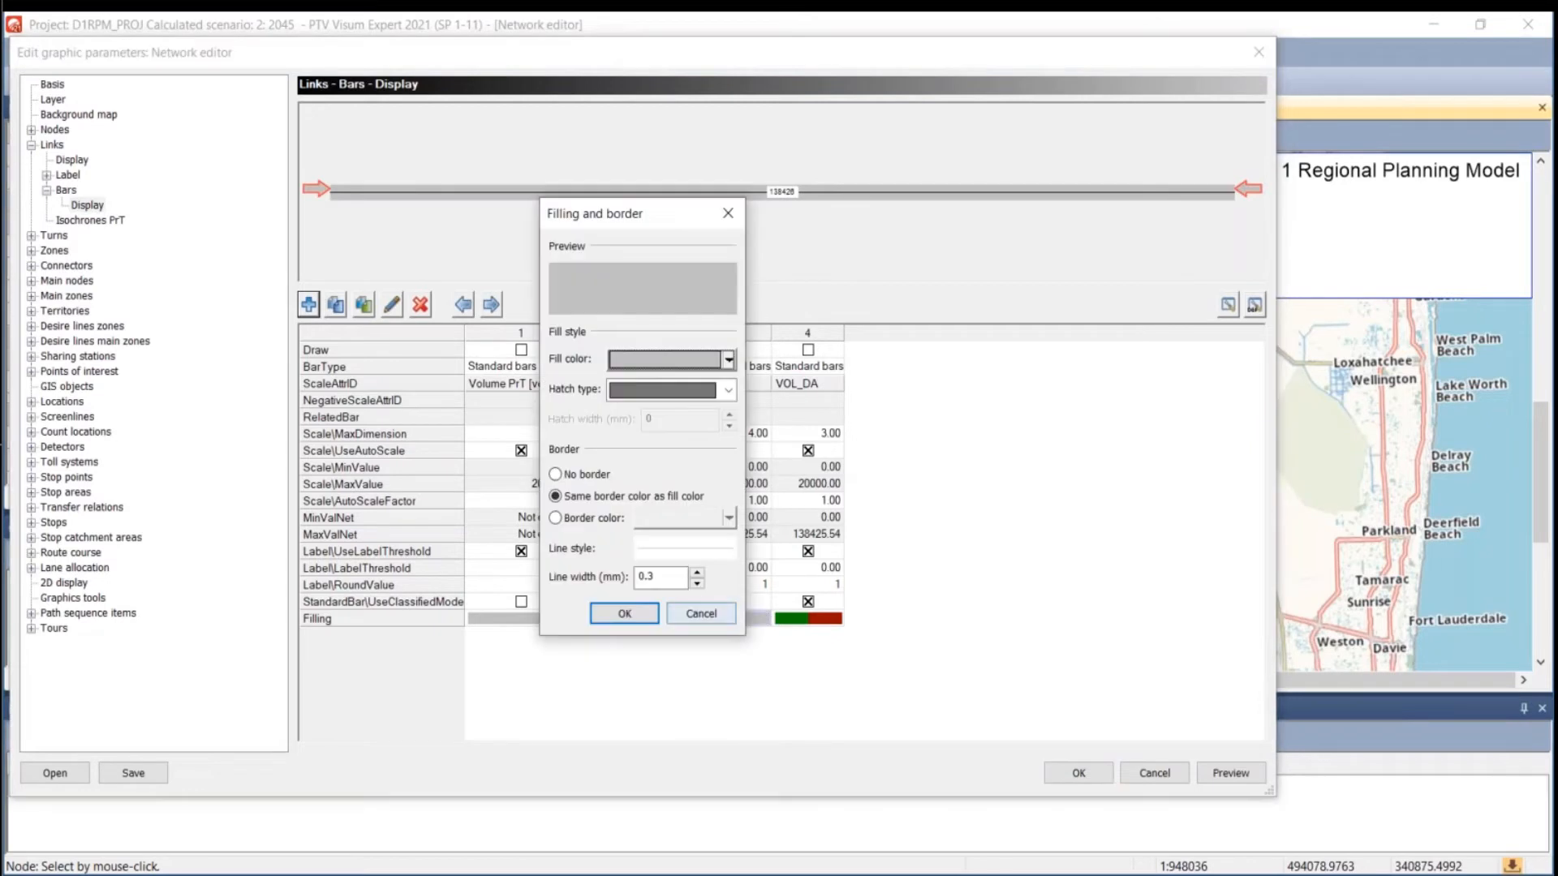
left_click(704, 362)
left_click(619, 436)
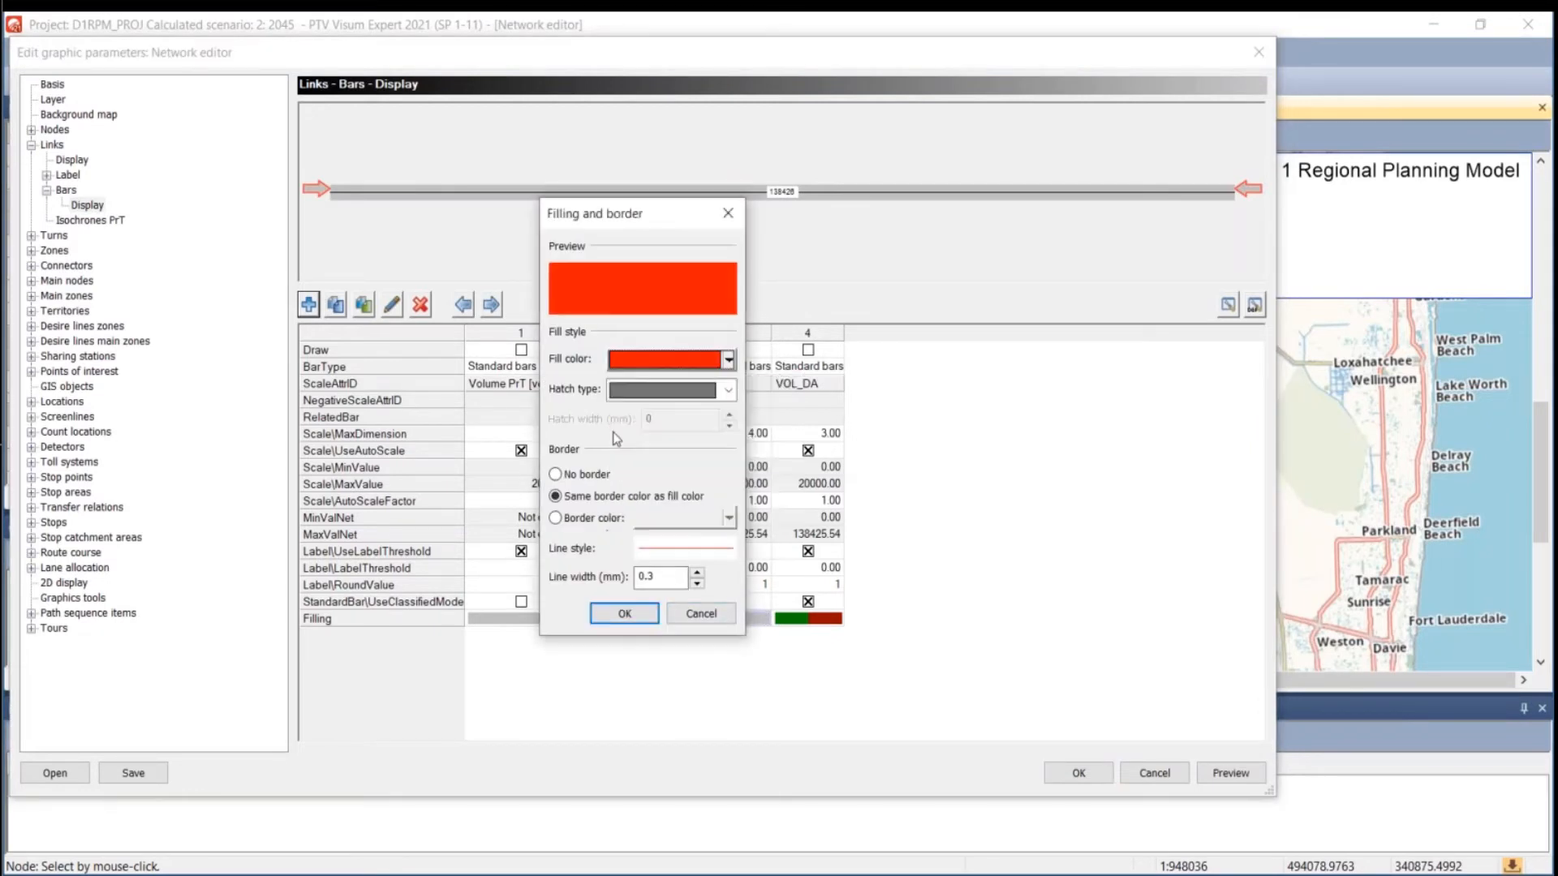
left_click(623, 613)
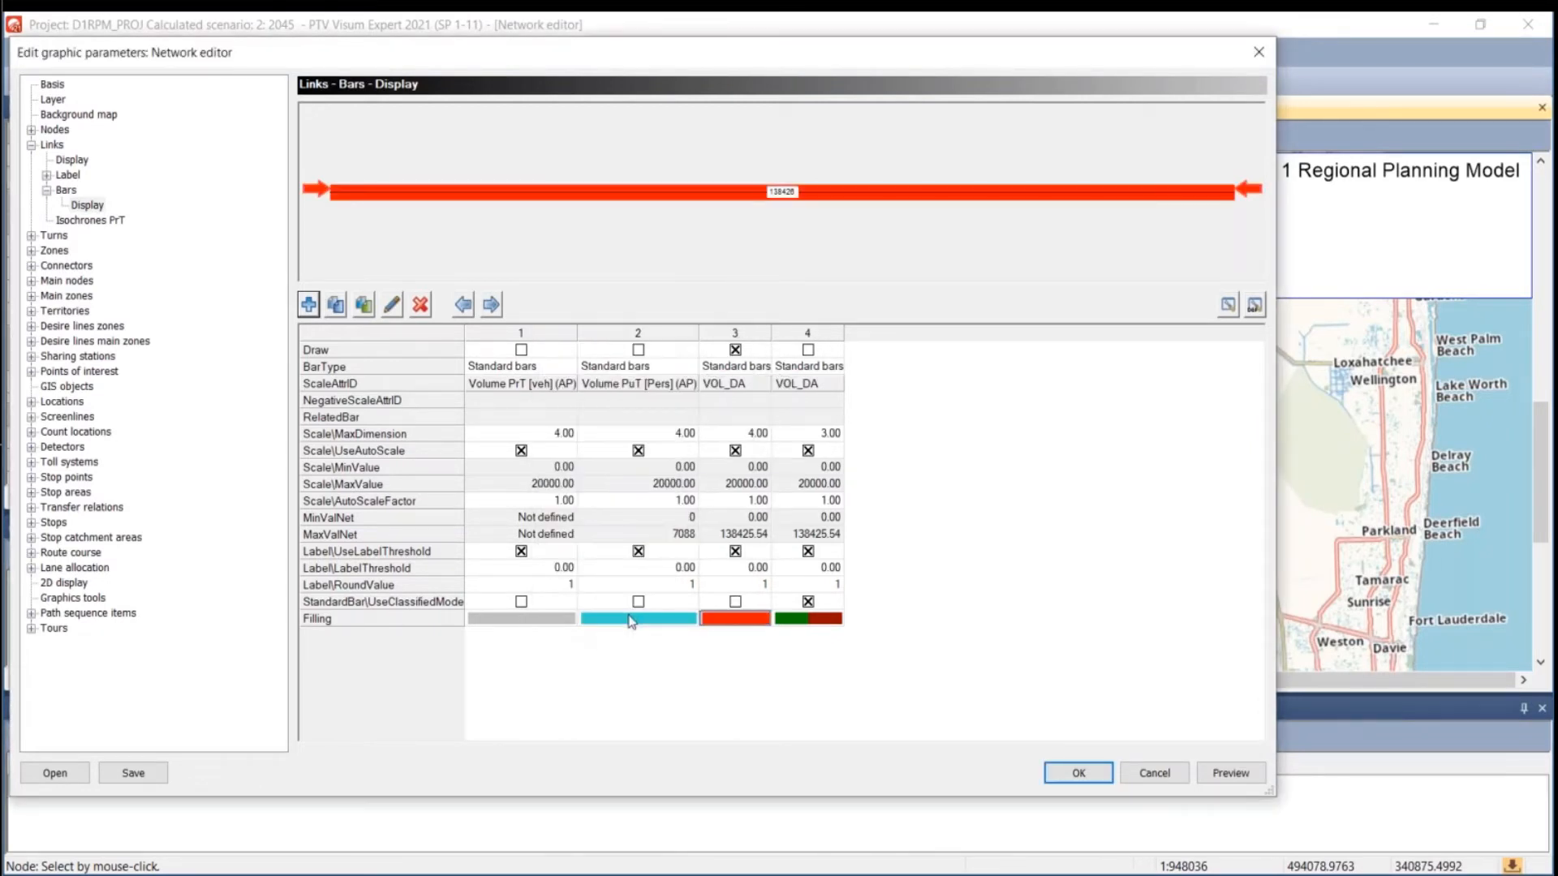
left_click(1070, 775)
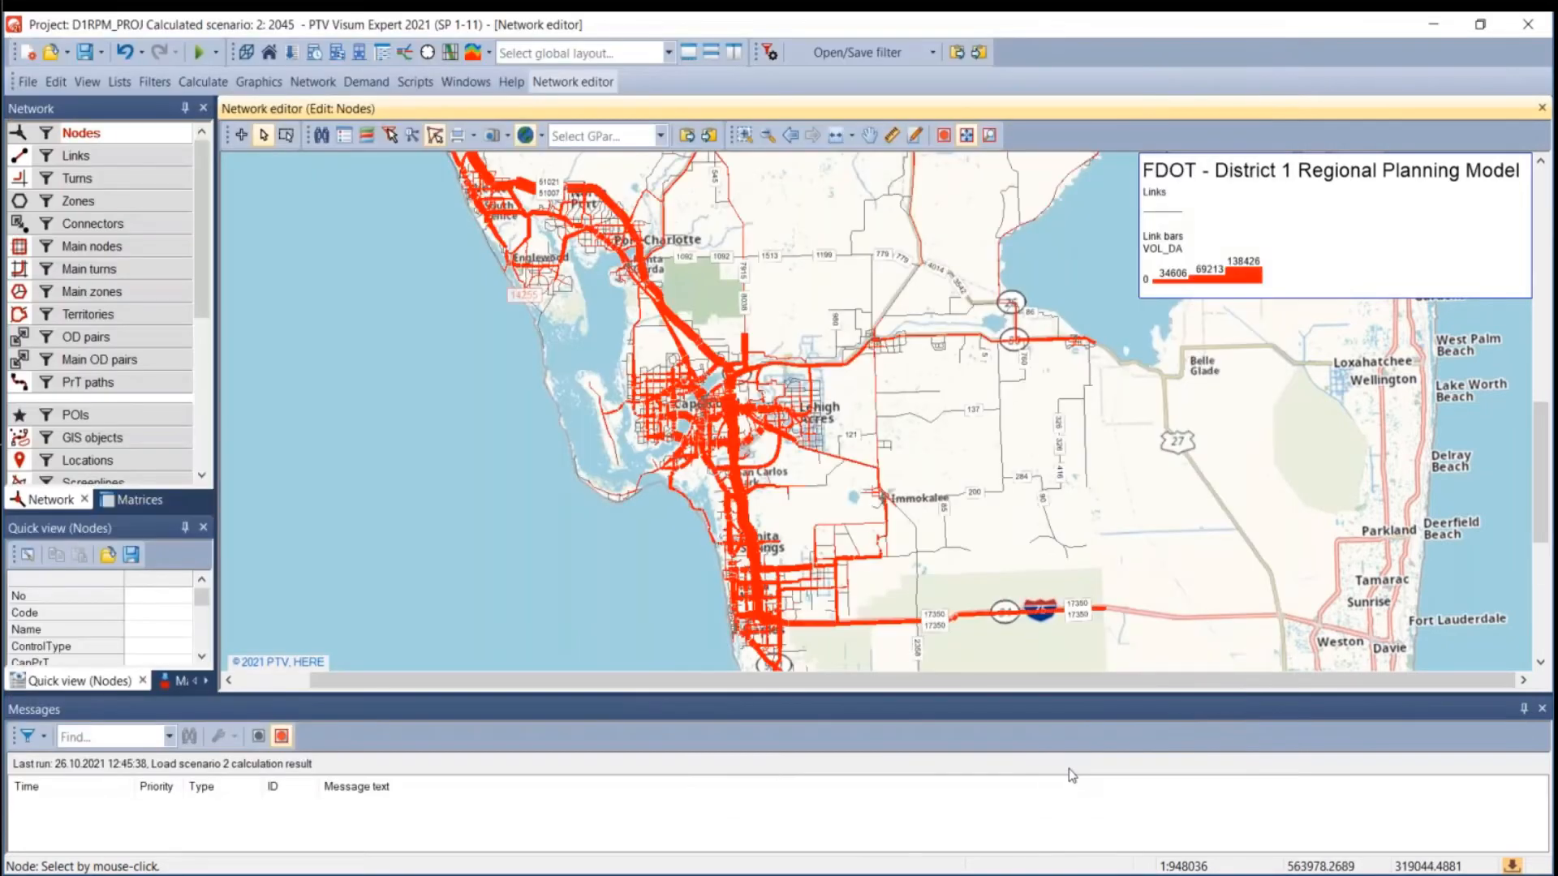
Examine the red volume bars along the southwest coast and in detail around Cape Coral and Fort Myers.
left_click_drag(651, 524, 644, 369)
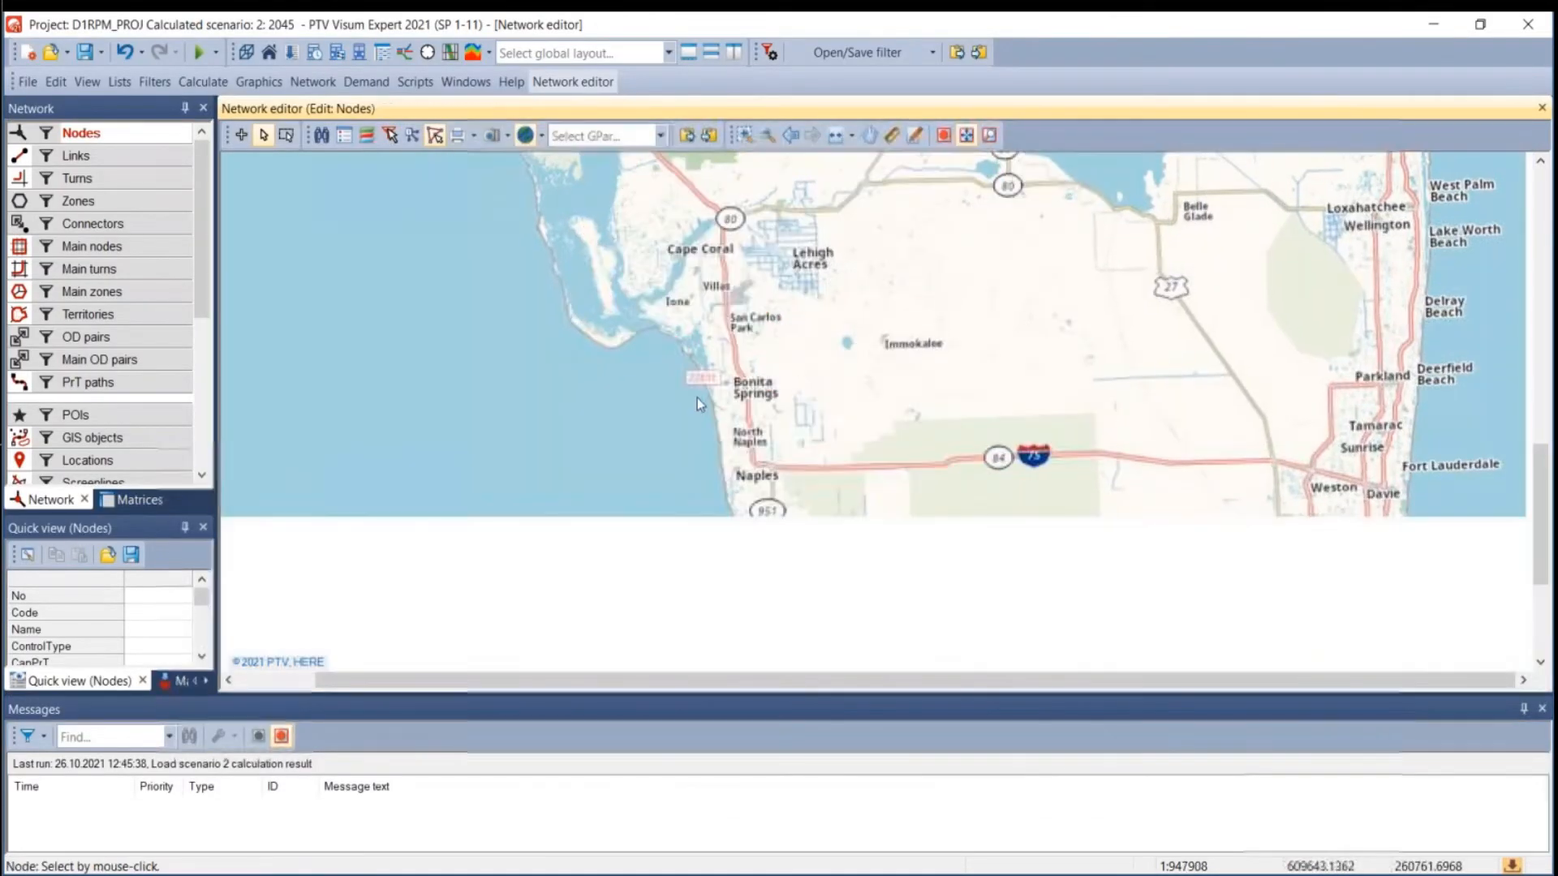
left_click_drag(699, 447, 764, 529)
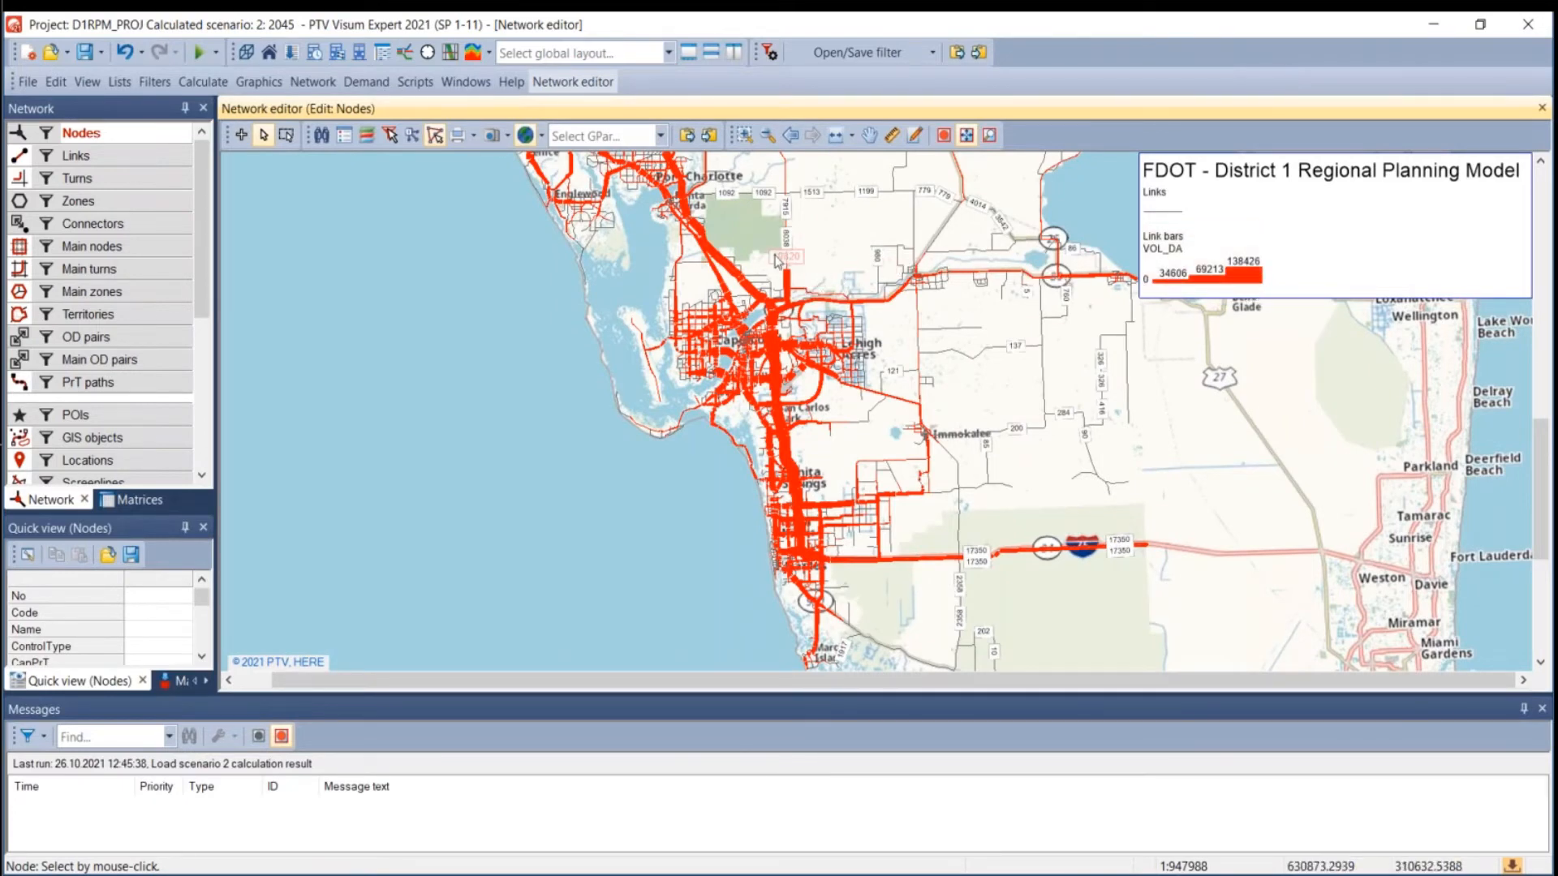
scroll(824, 276, "up", 3)
scroll(821, 460, "up", 1)
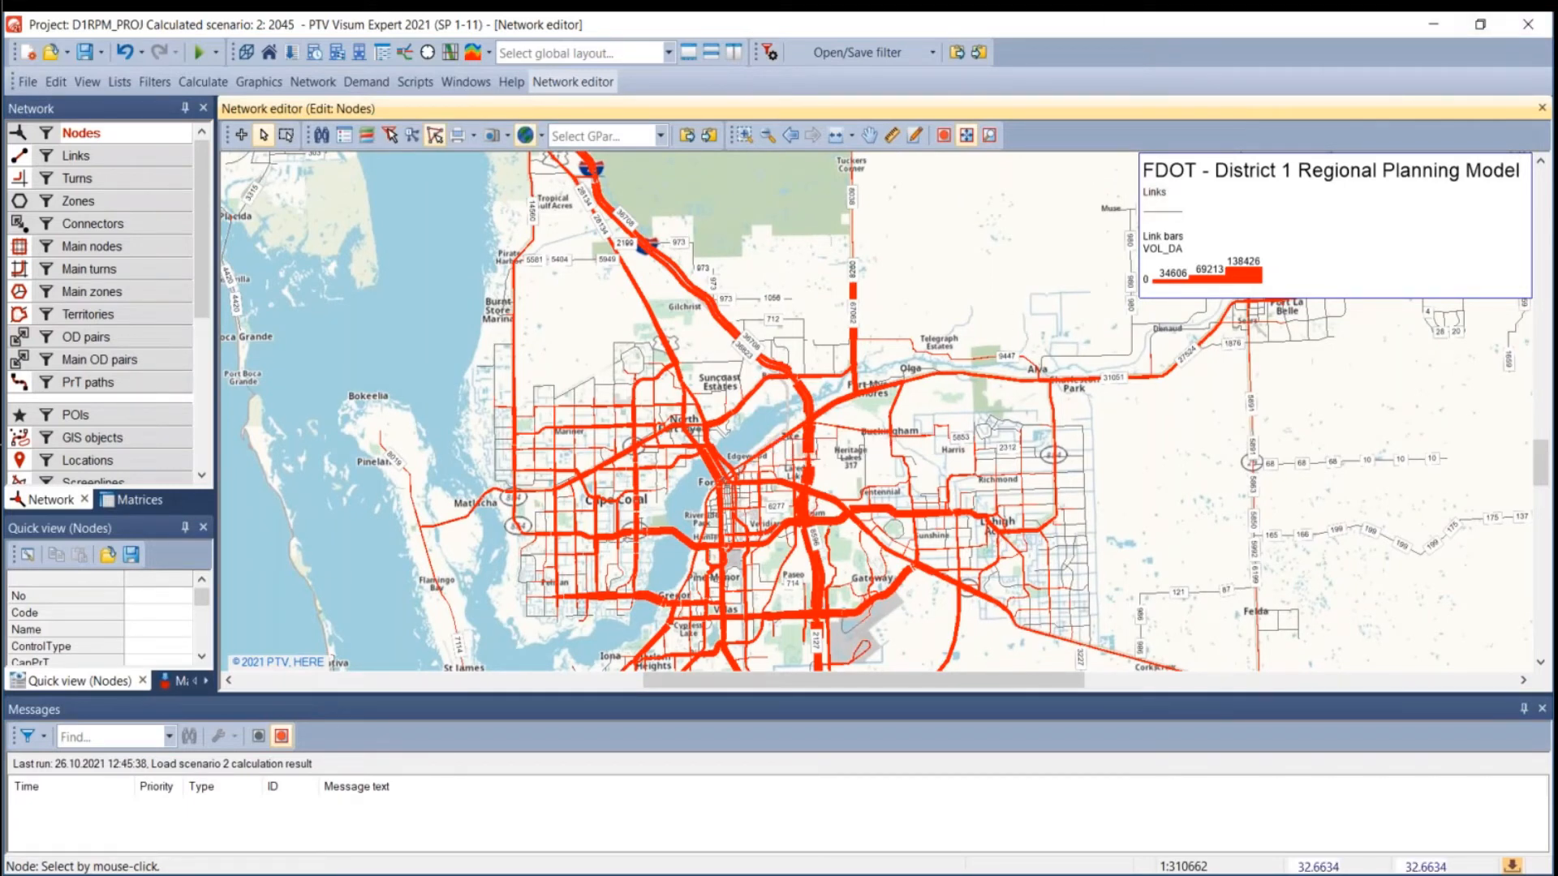
Bring the Edit project window with the scenario list back over the network map.
left_click_drag(1557, 389, 884, 167)
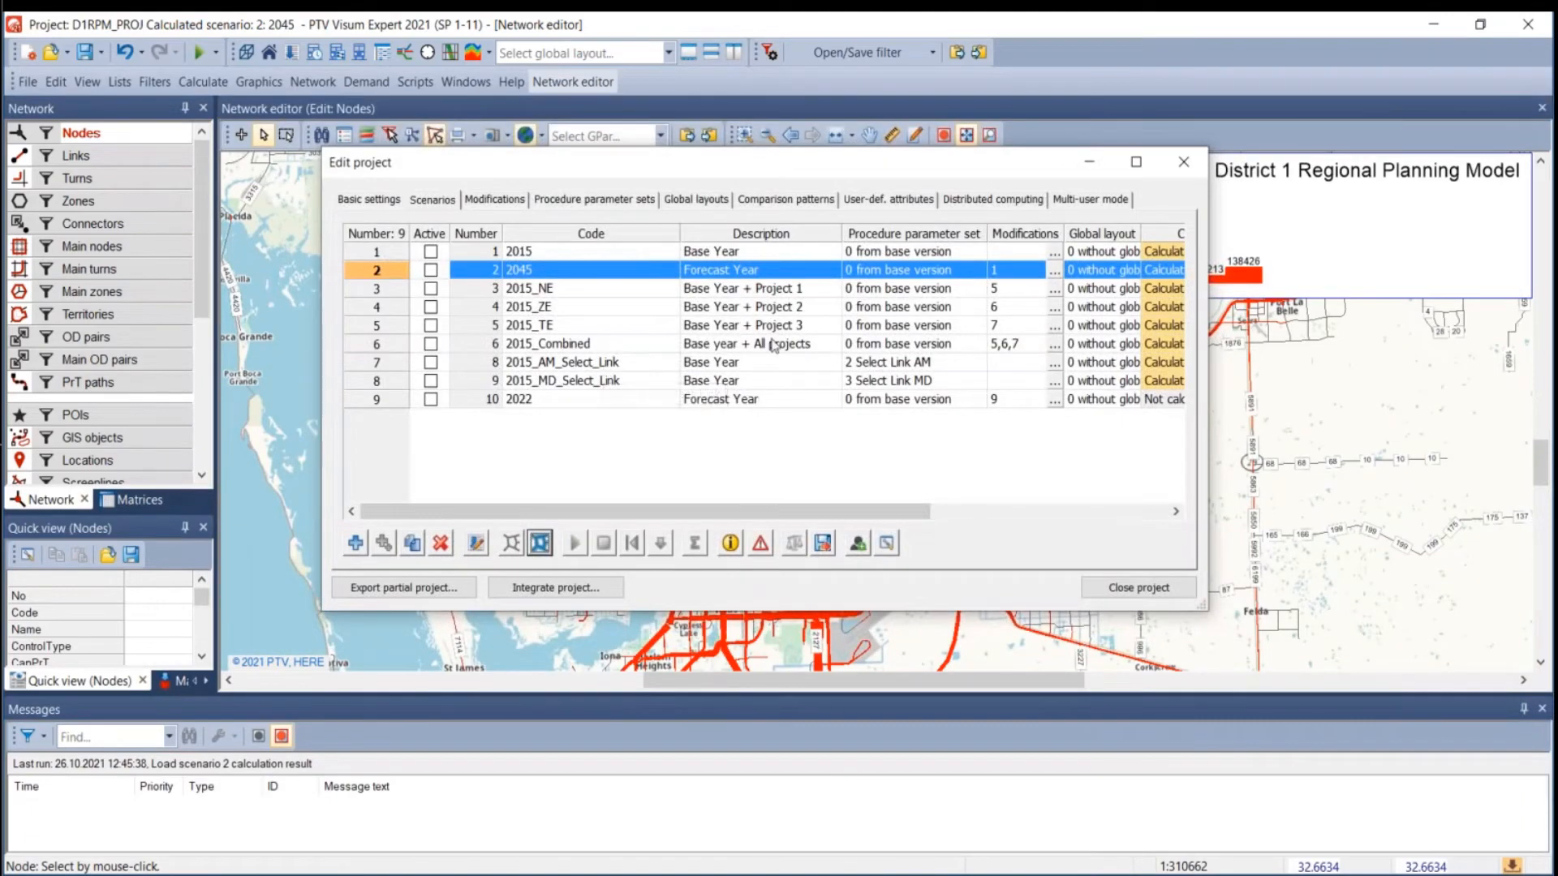
left_click_drag(684, 182, 701, 305)
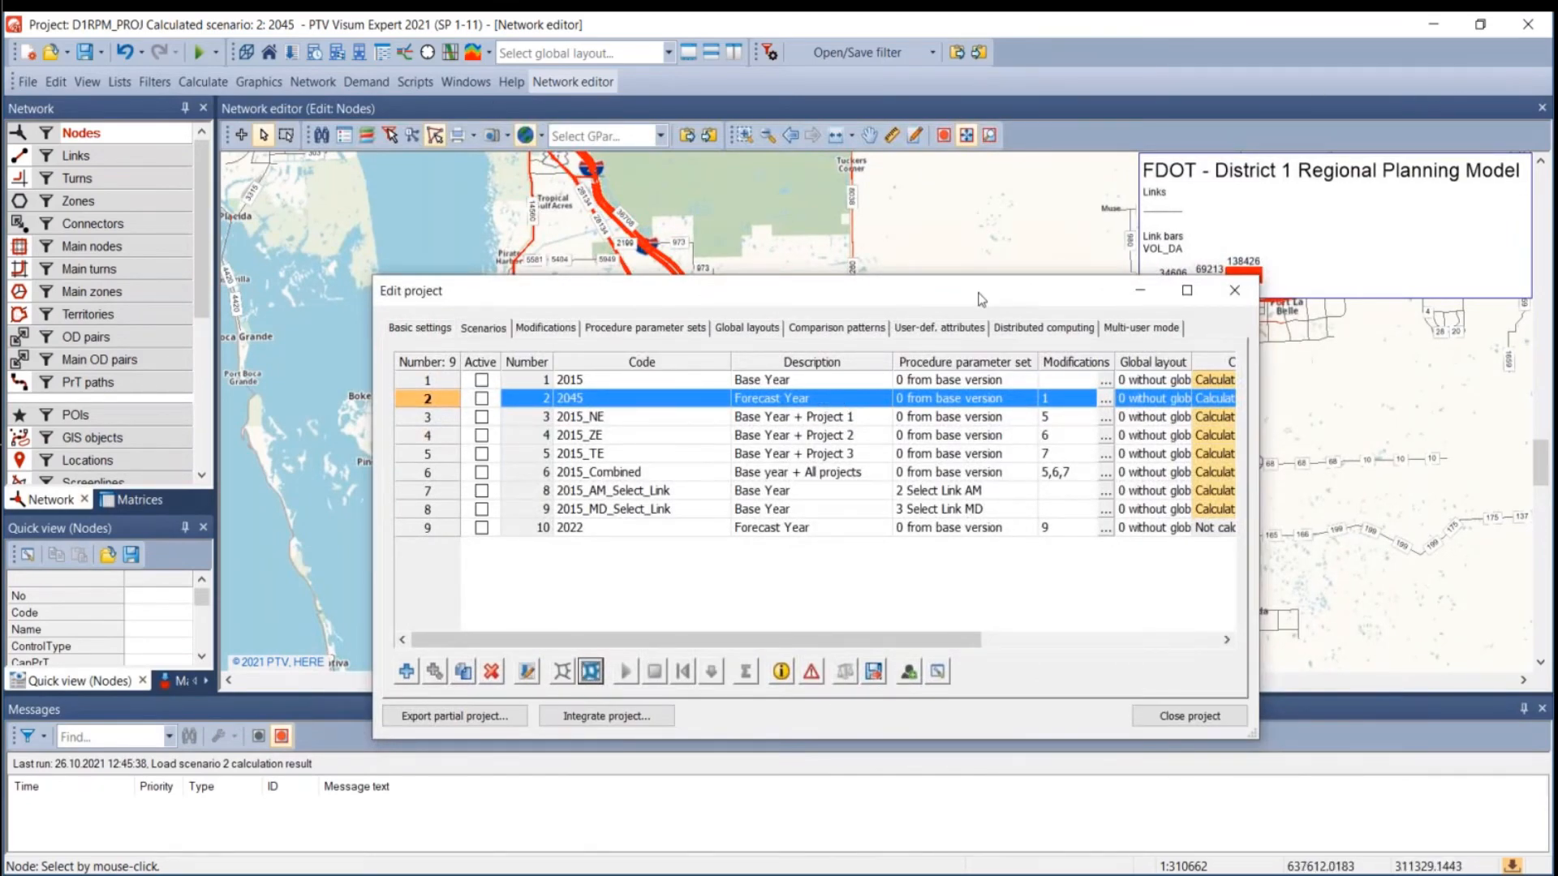
left_click_drag(978, 294, 938, 316)
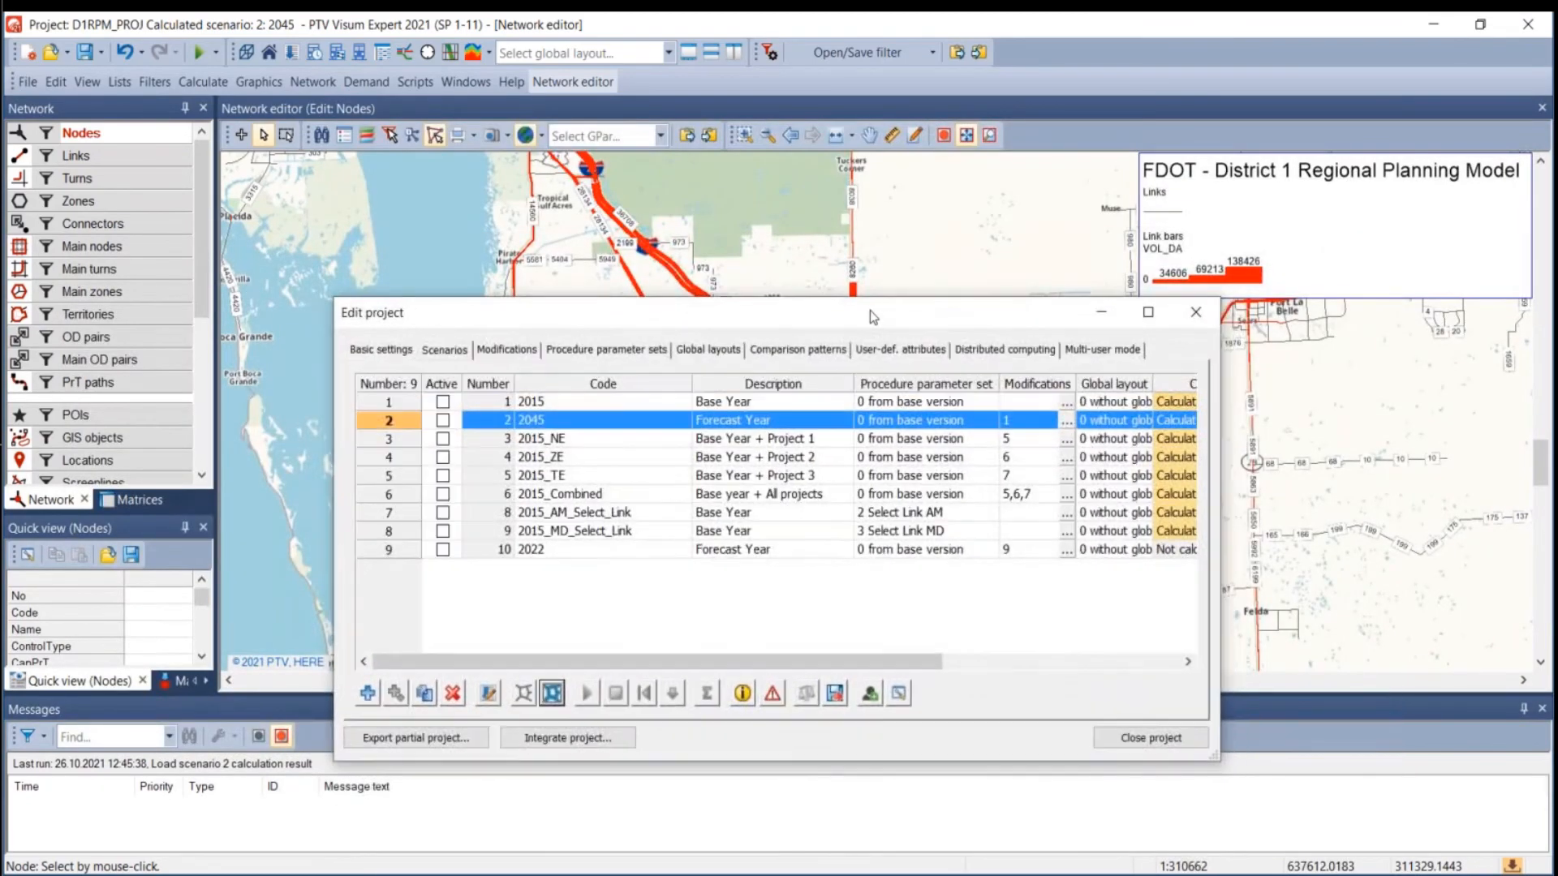
left_click(1130, 874)
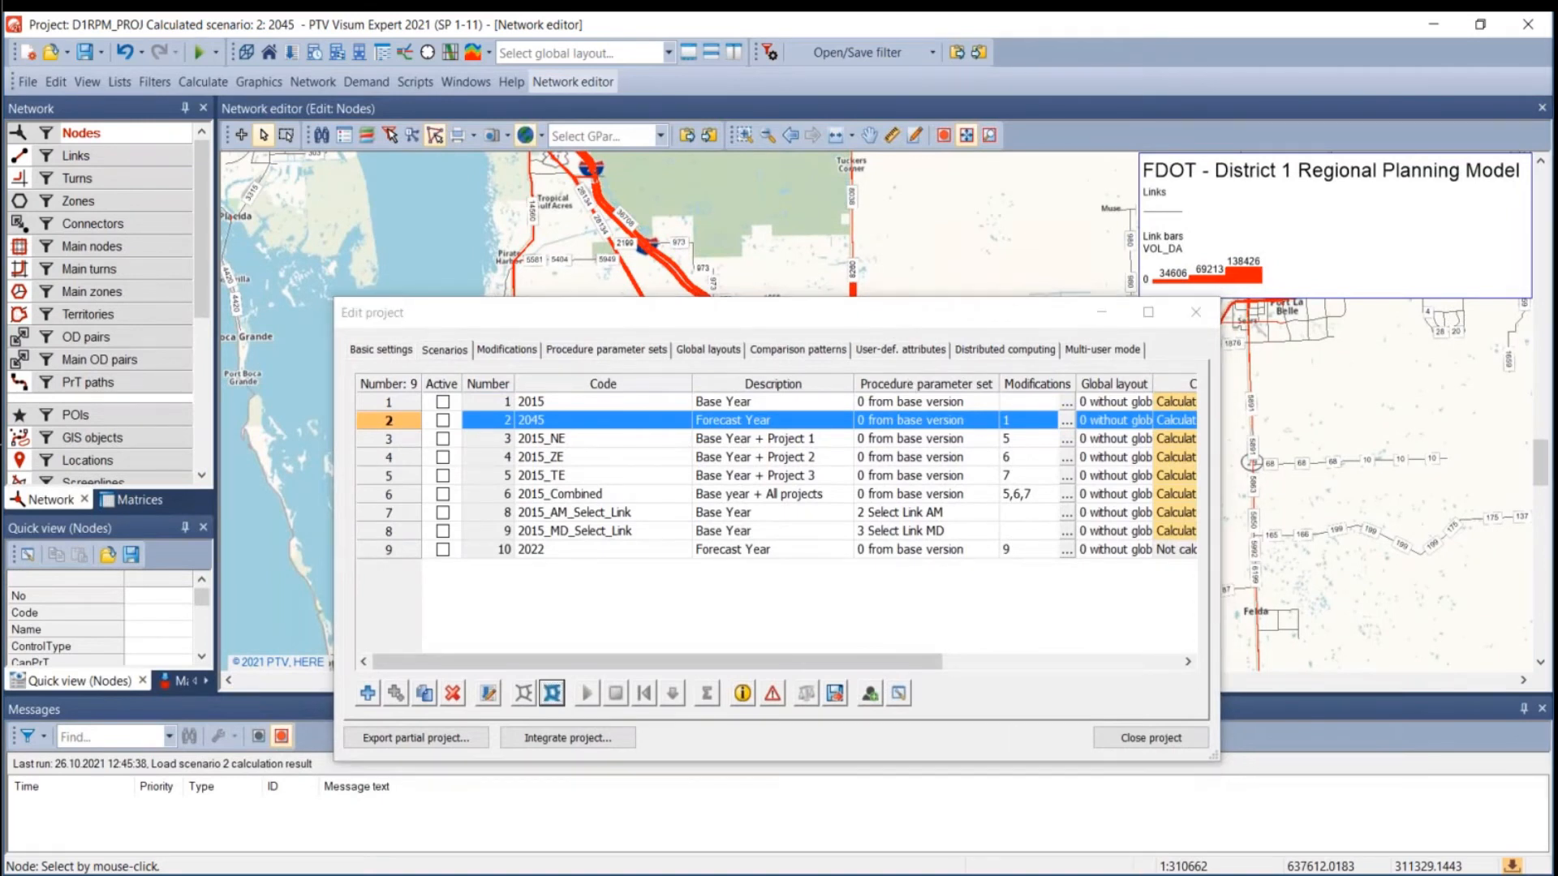
left_click_drag(805, 315, 785, 274)
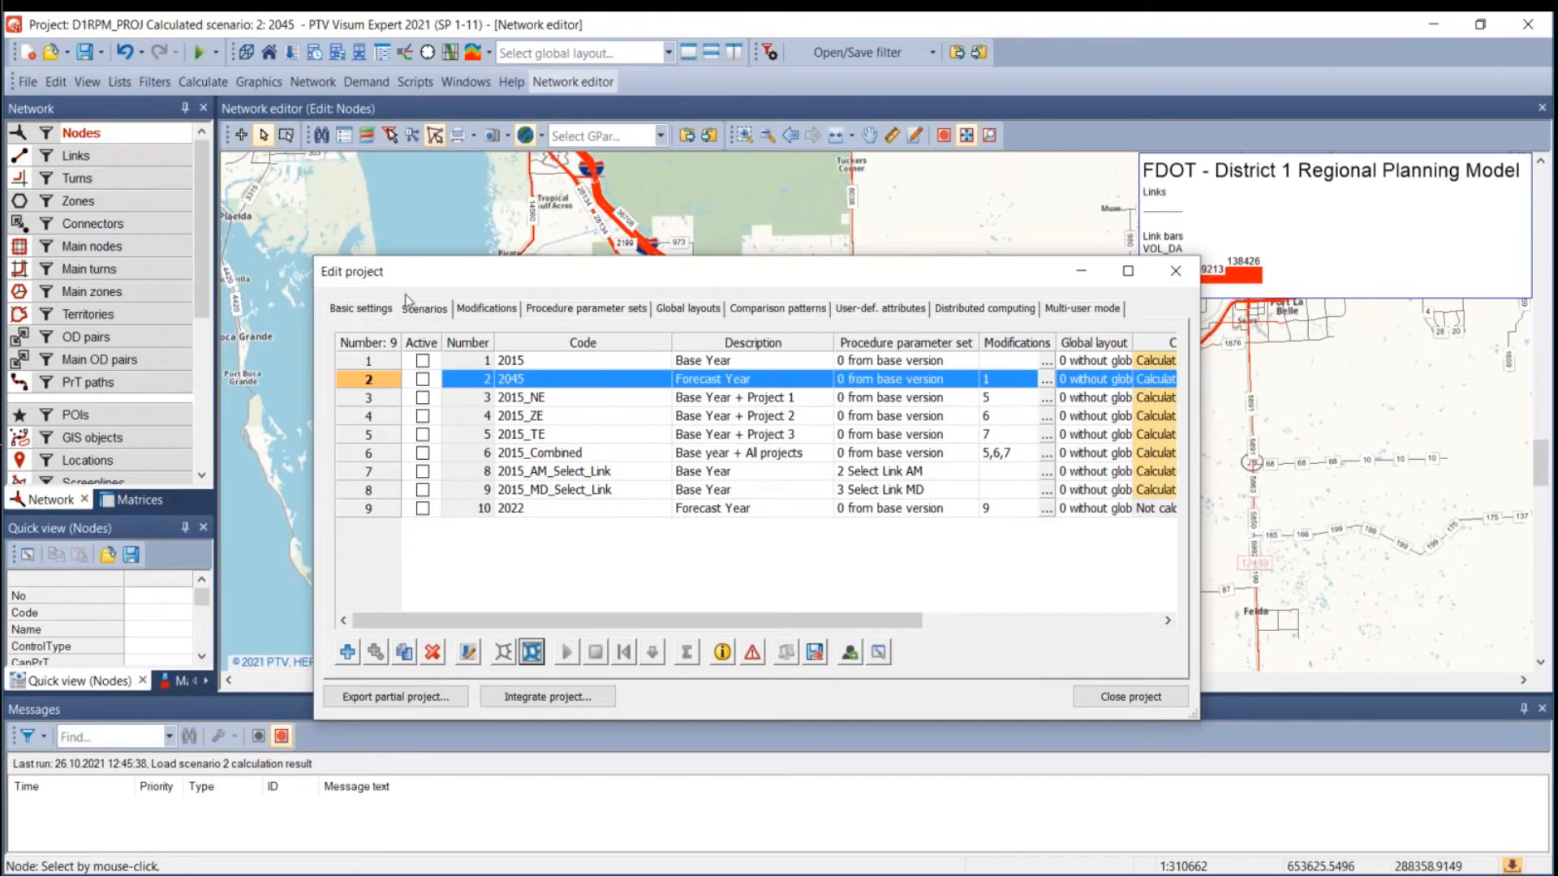
Review the project's base version option, the 2015 and 2045 scenarios, and the 2045 entry among the modifications.
left_click(375, 312)
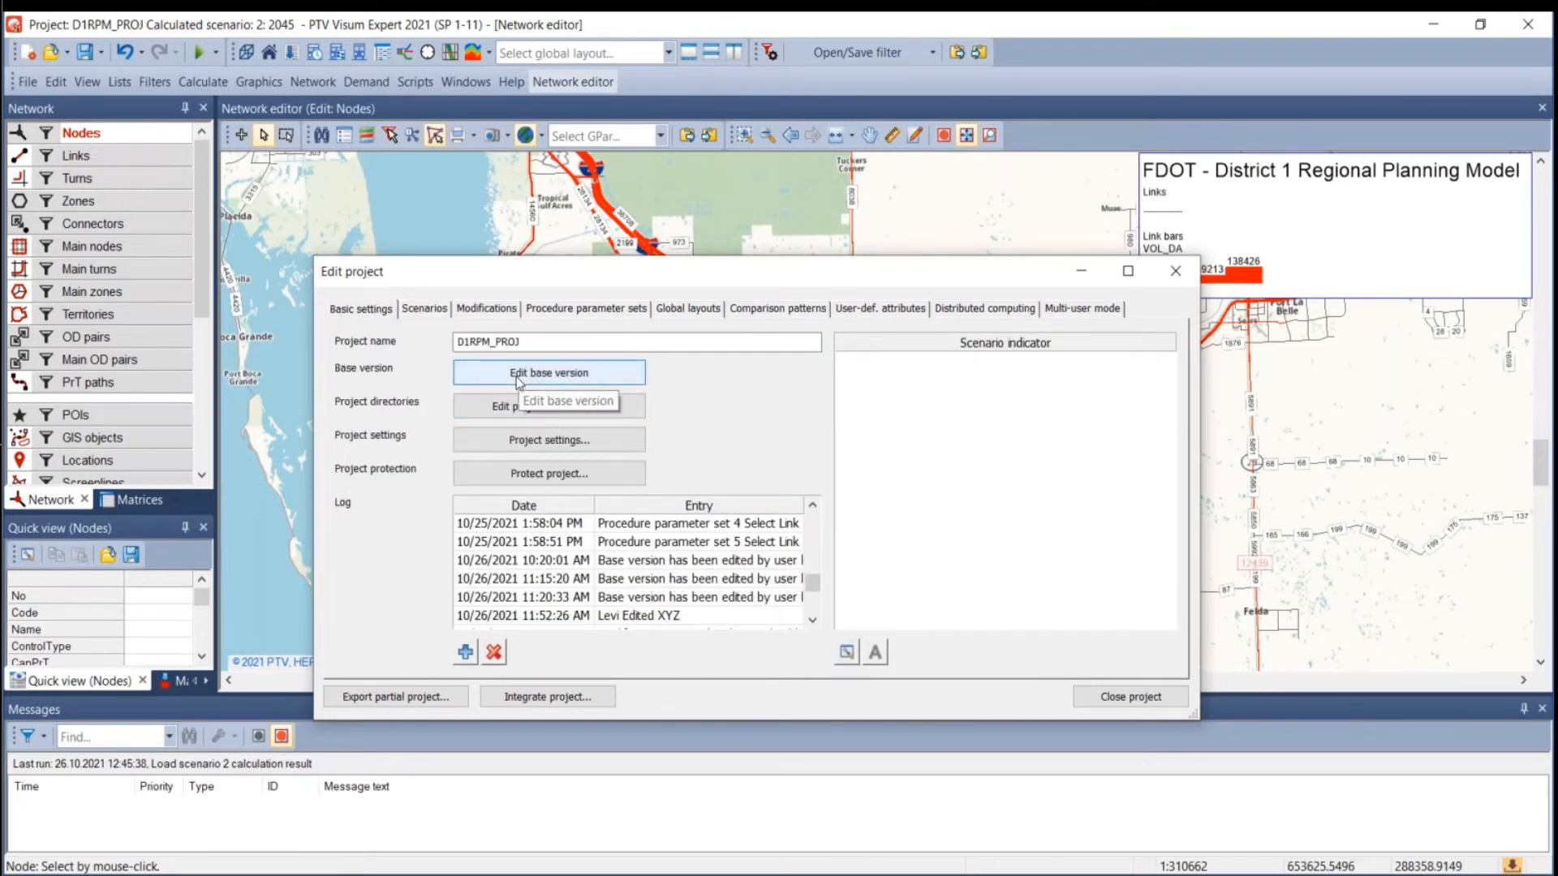
left_click(415, 311)
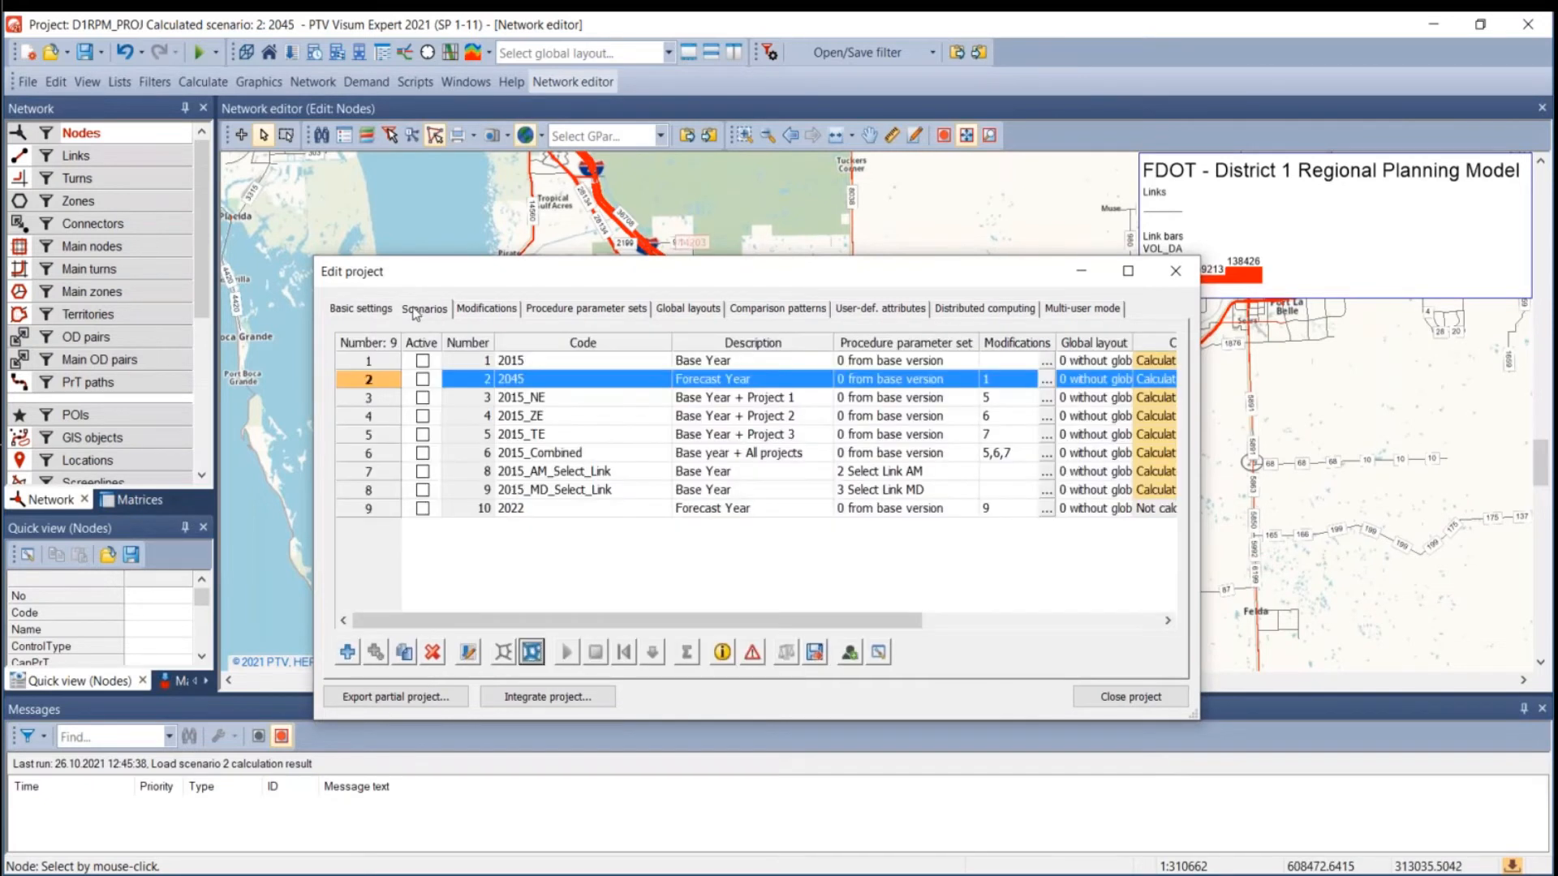
left_click(374, 361)
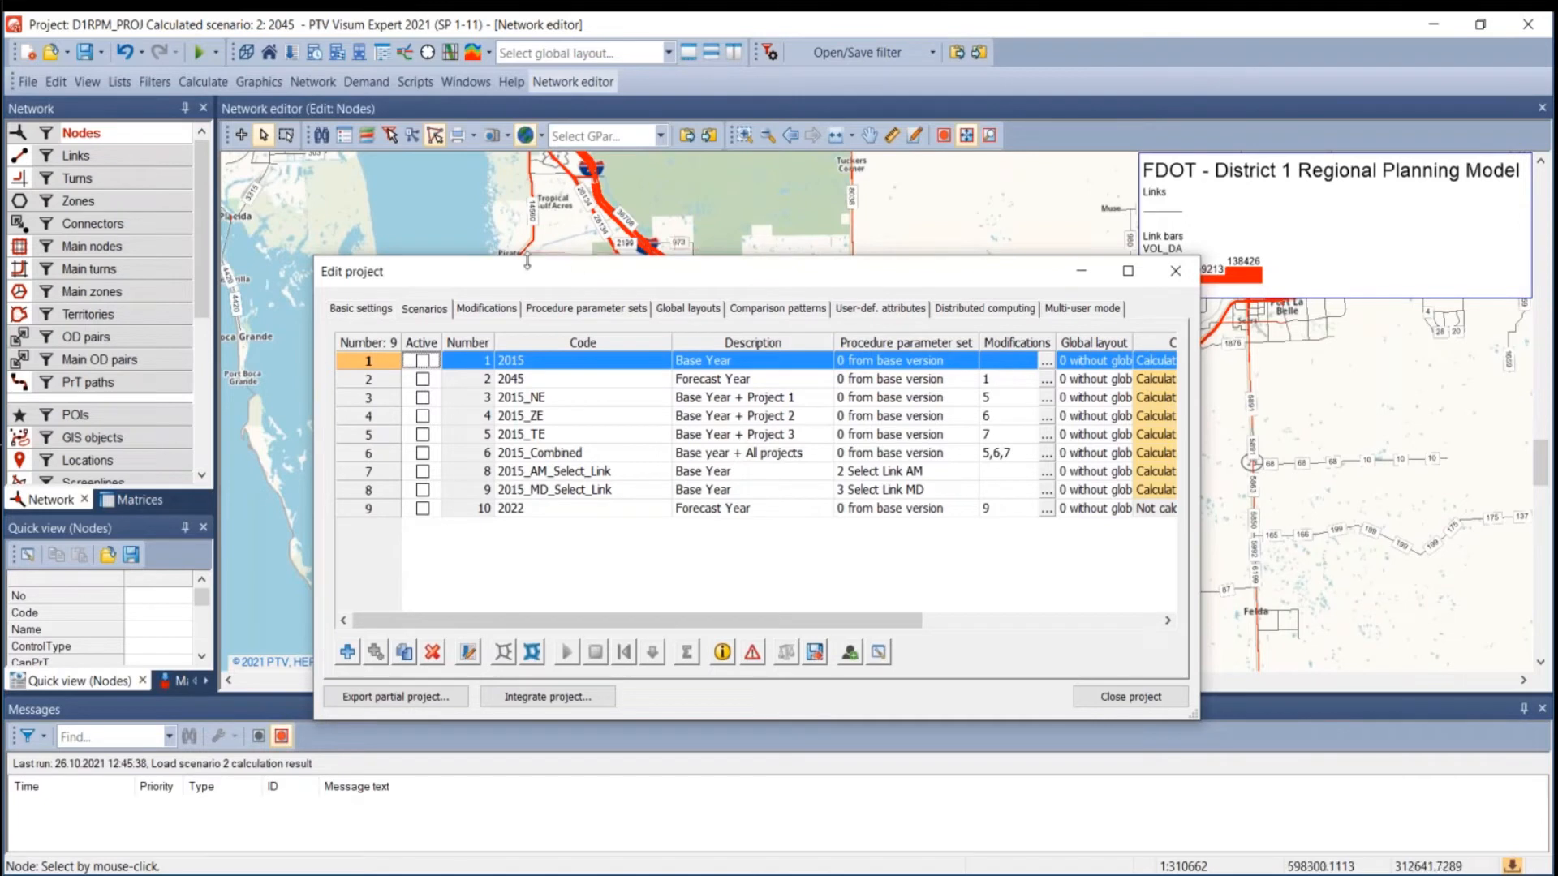
left_click(521, 380)
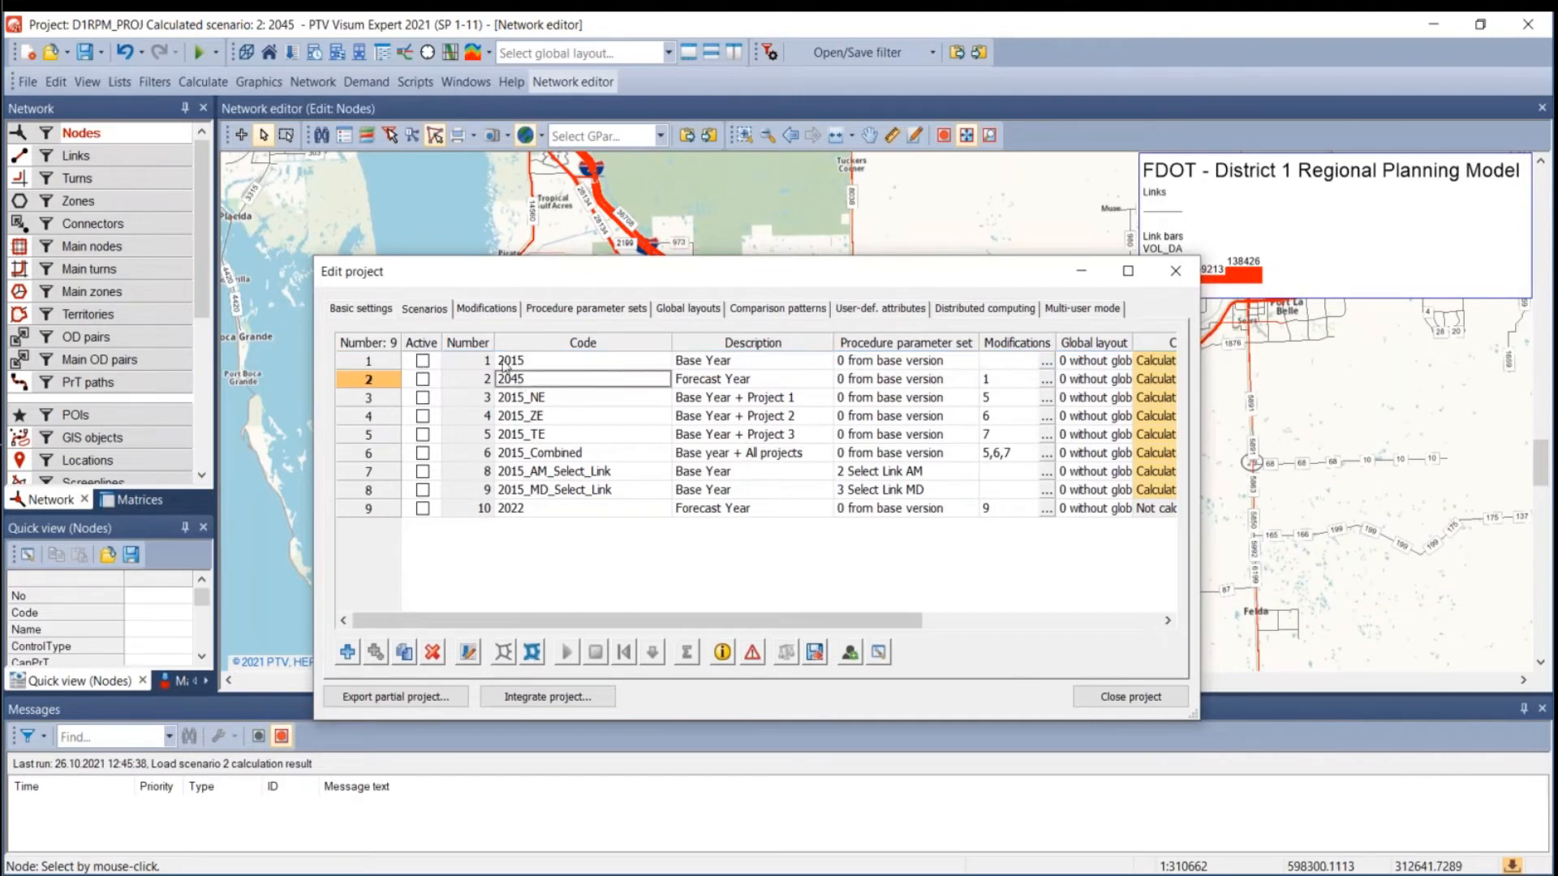
left_click(483, 309)
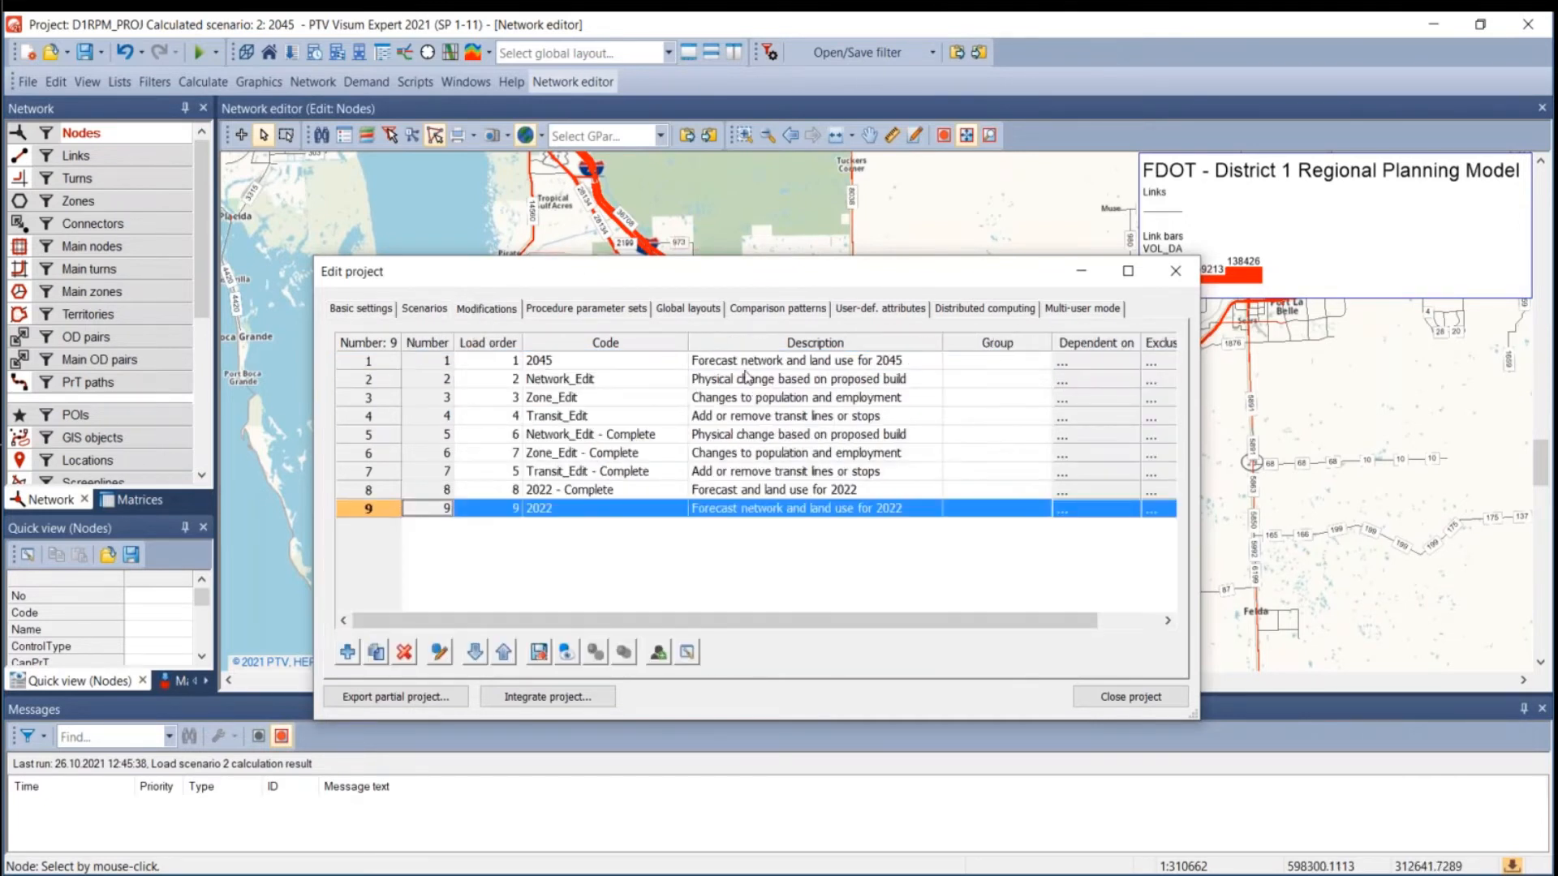
left_click(649, 363)
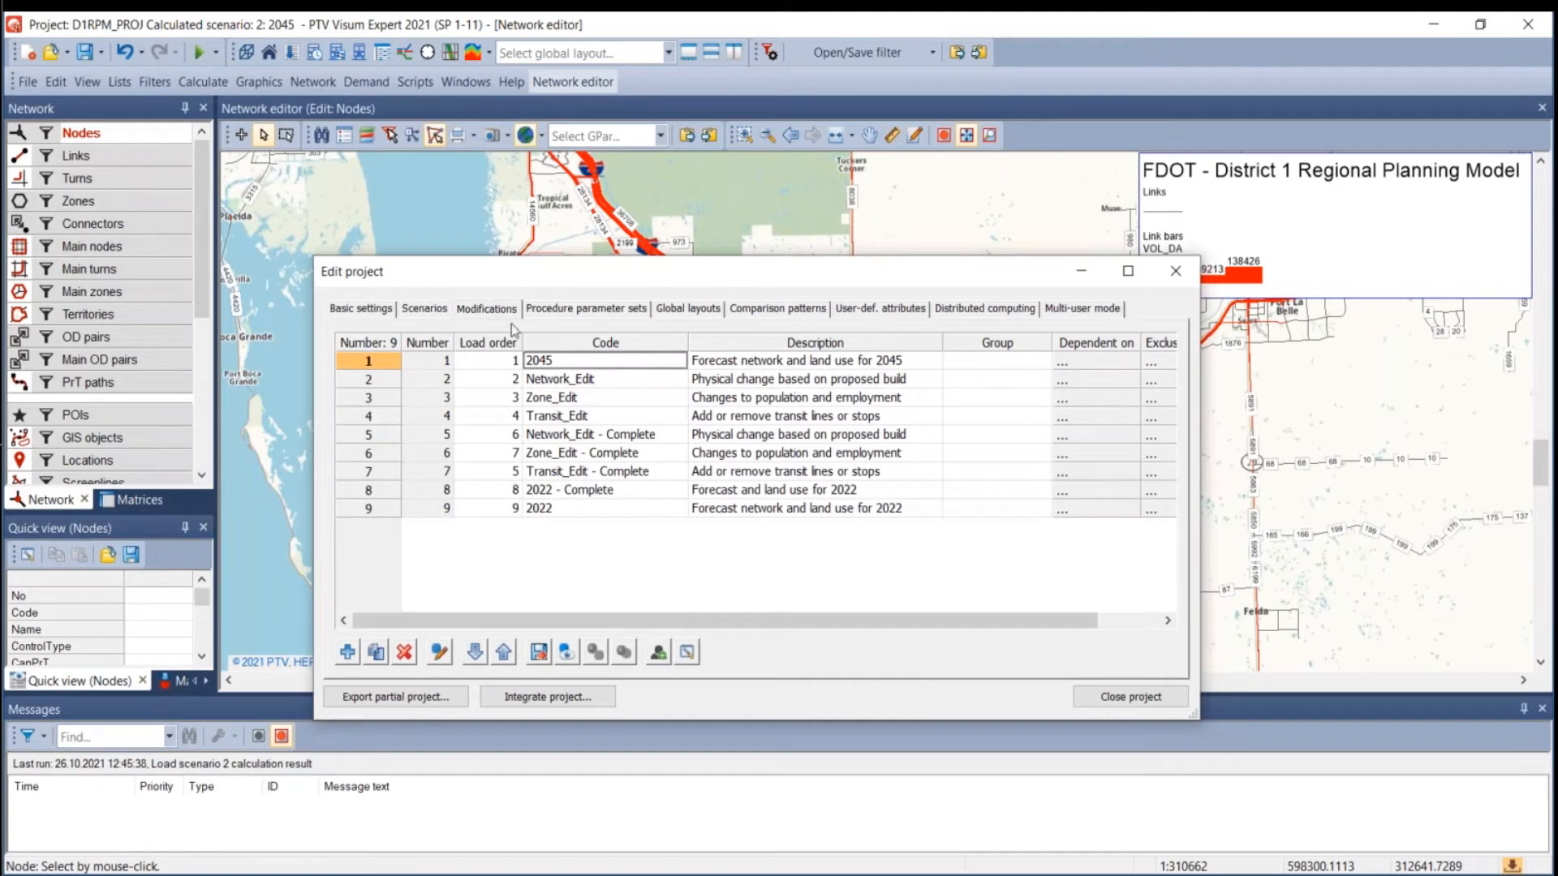
Return to the project's scenario list, then switch to the PowerPoint slide on building scenario alternatives.
left_click(424, 309)
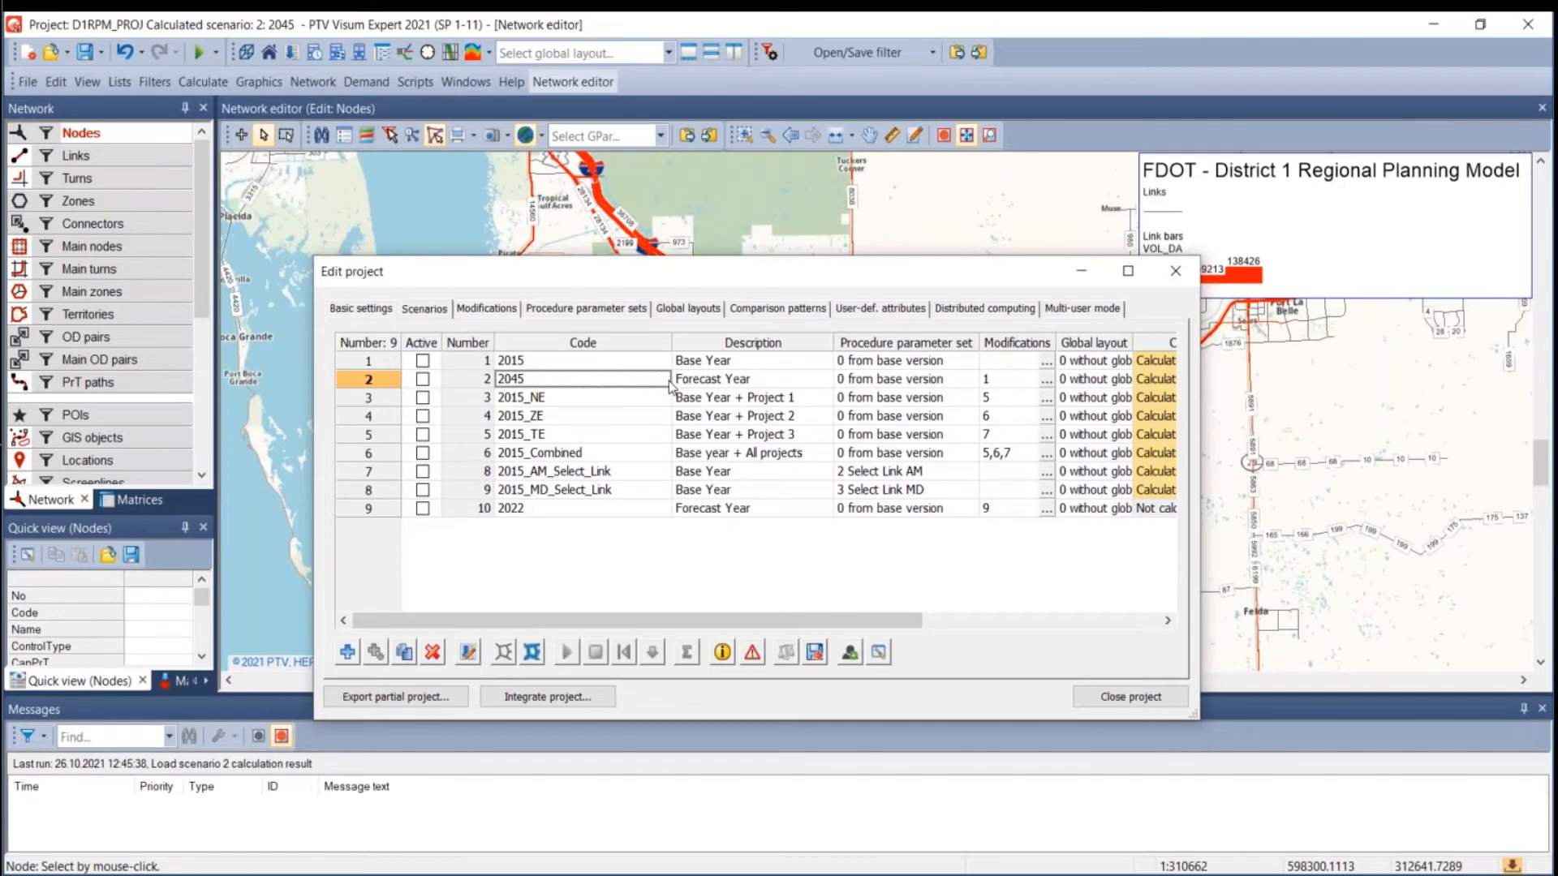
key("alt+Tab")
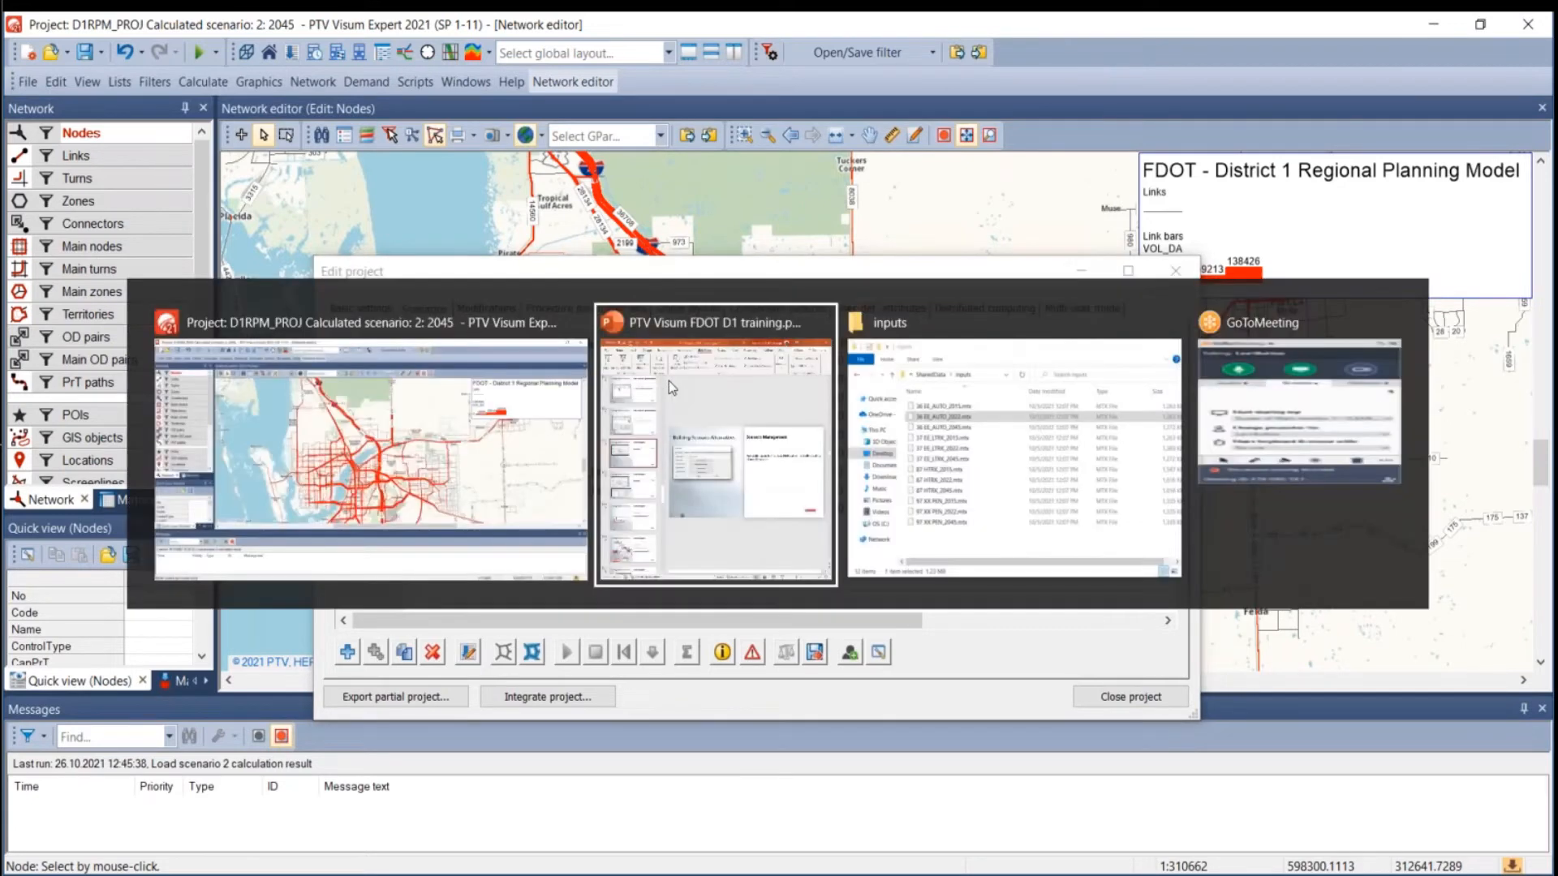
key("Escape")
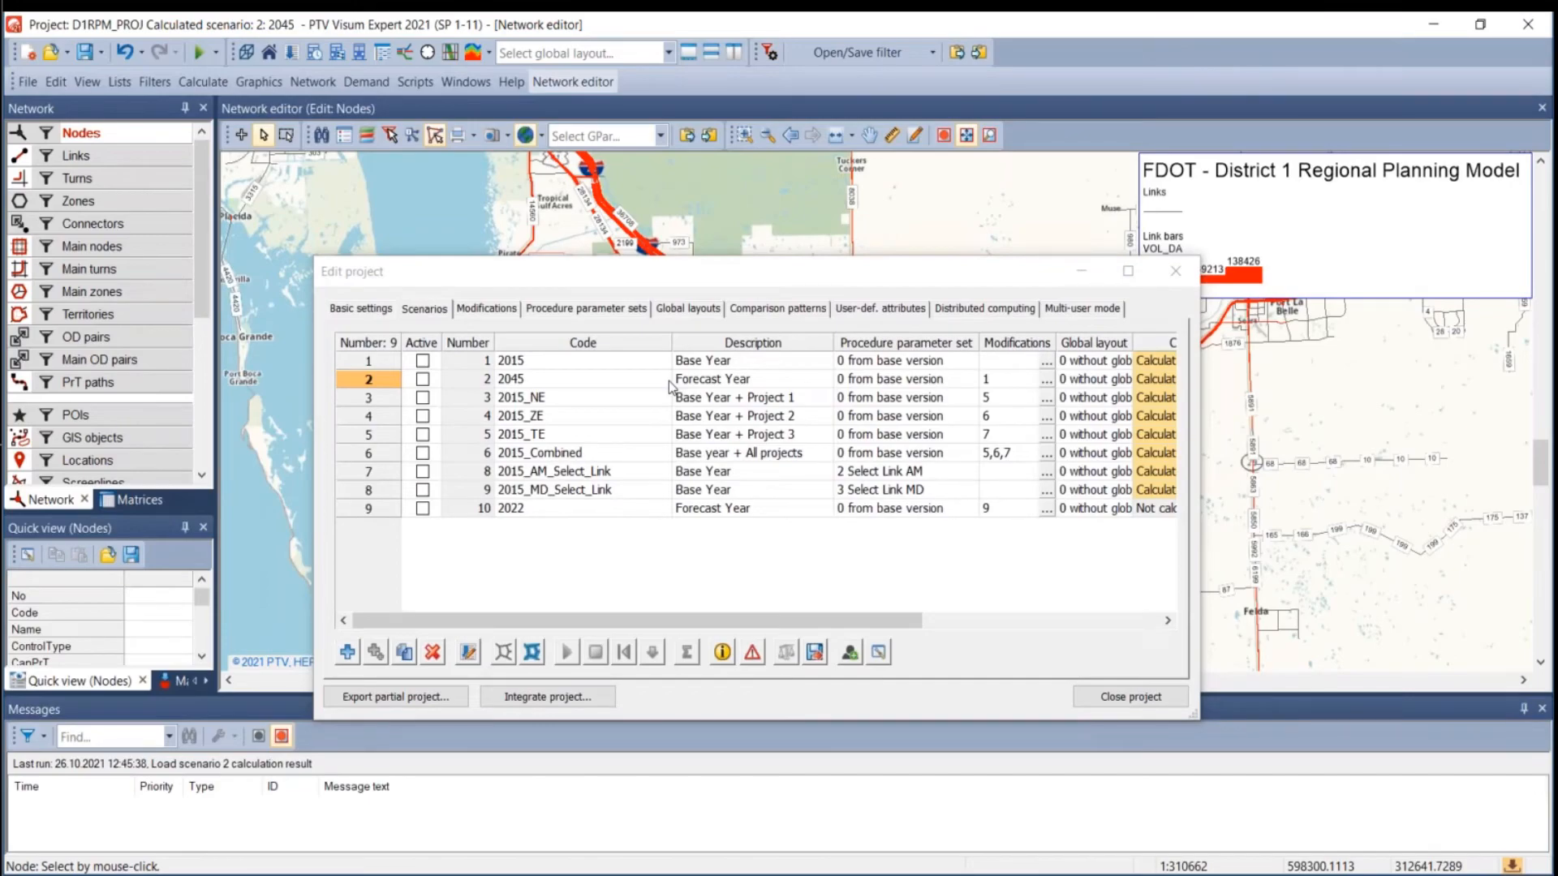
key("alt+Tab")
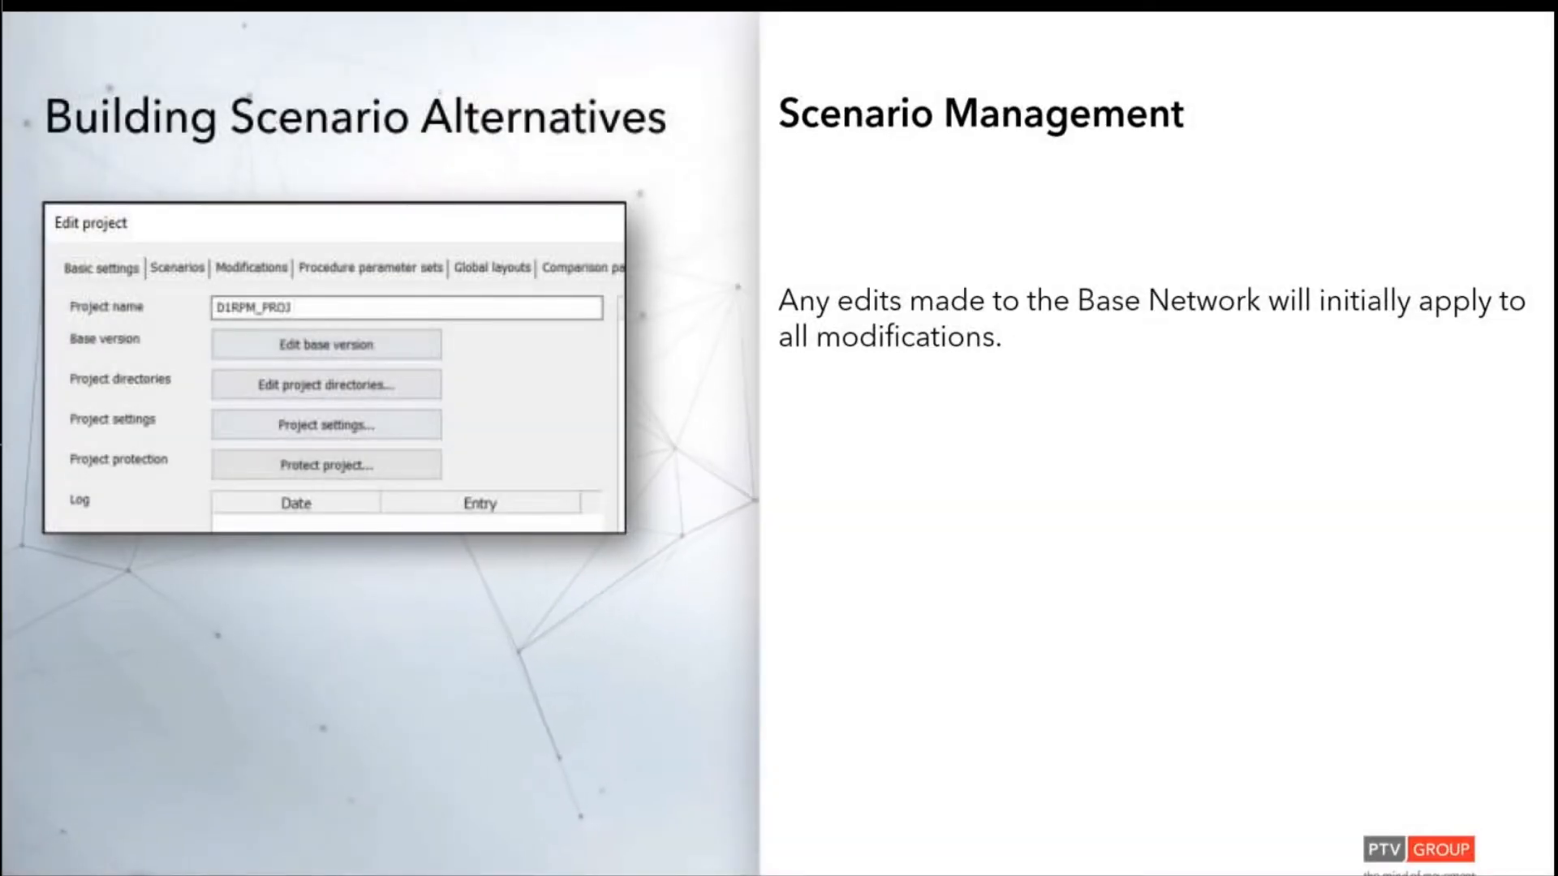
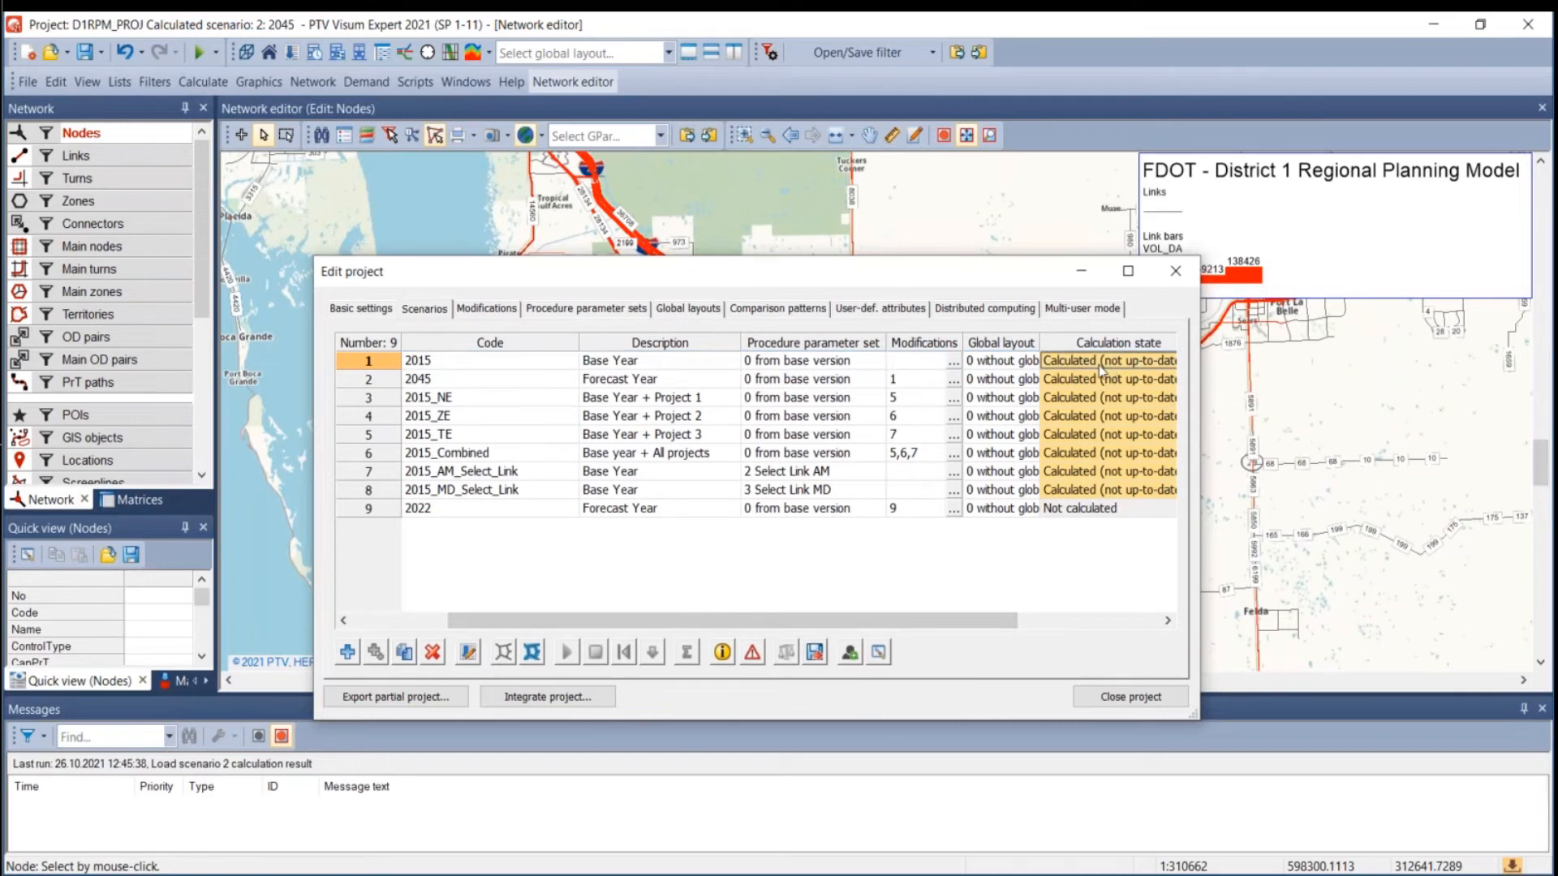
Check the calculation state of the 2045 scenario and return to the first columns of the scenario list.
left_click(1091, 381)
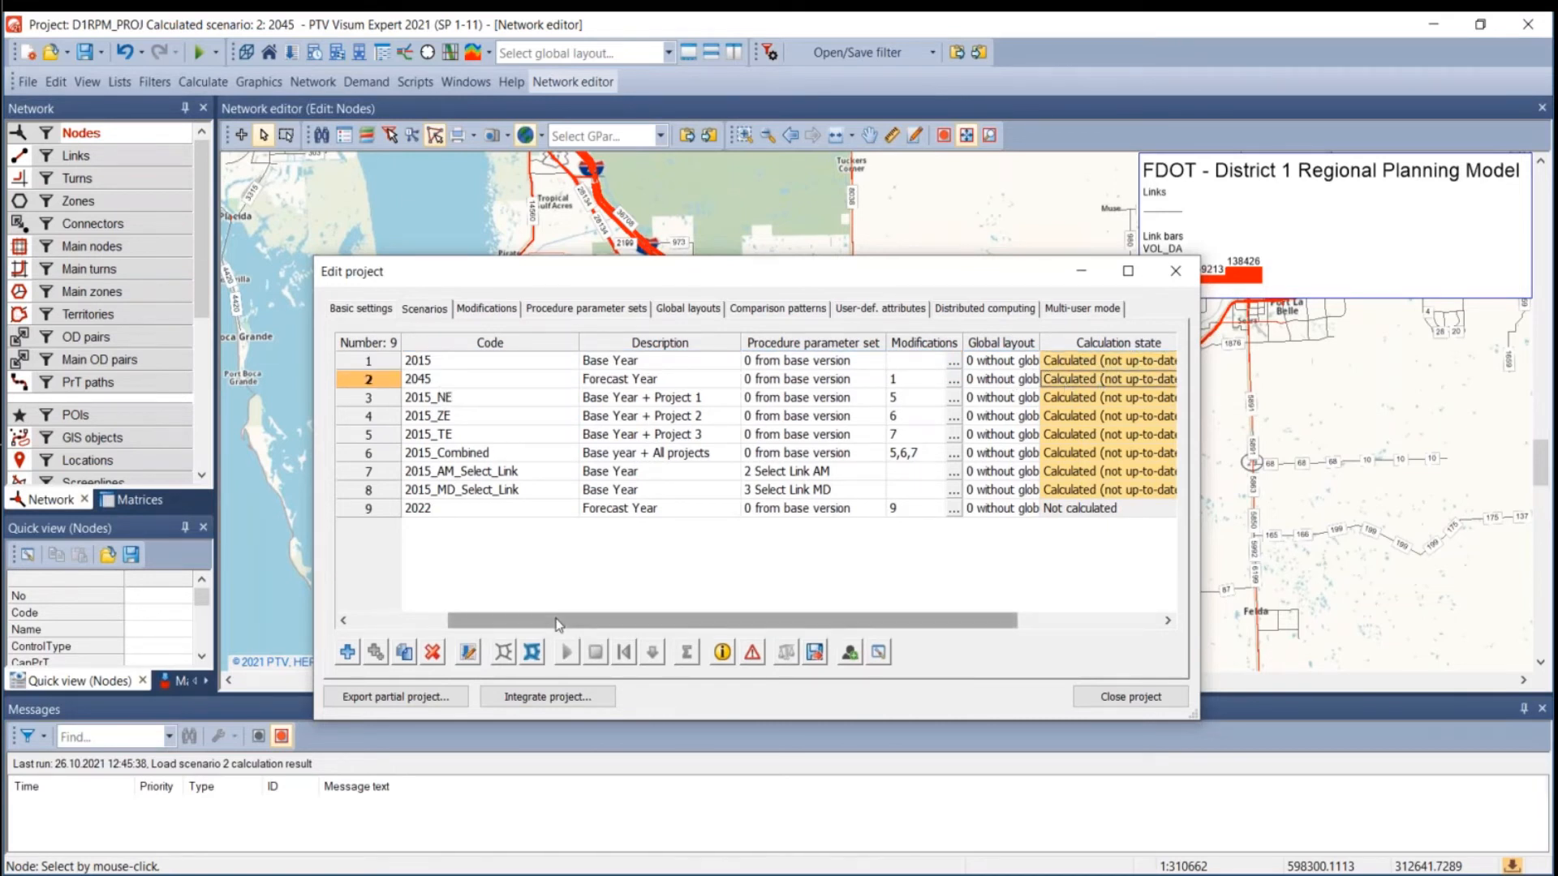
left_click_drag(556, 620, 253, 603)
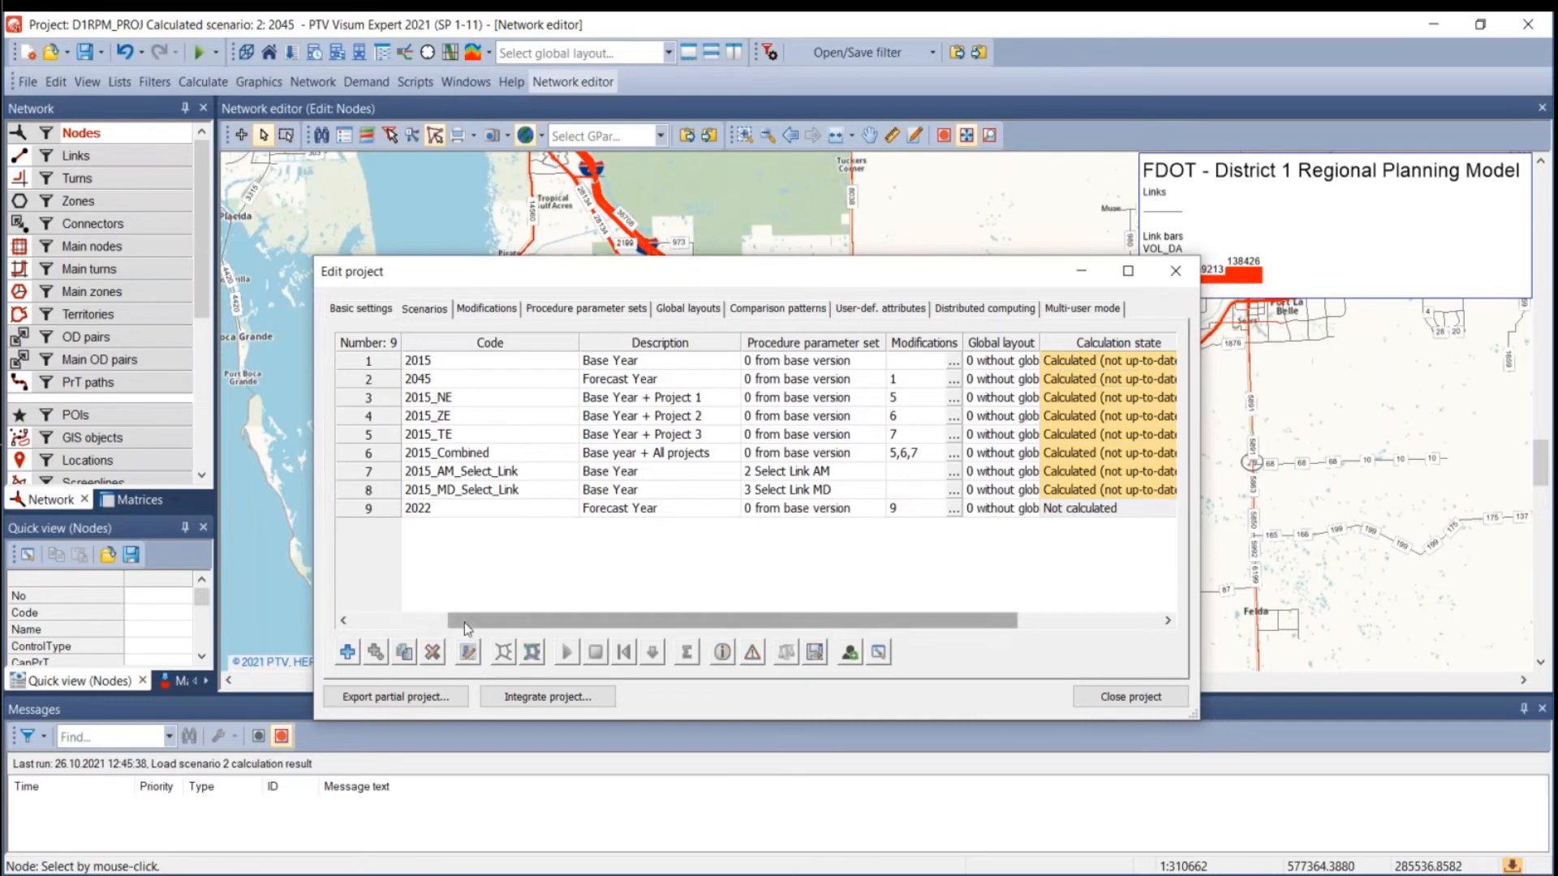
left_click_drag(464, 621, 366, 622)
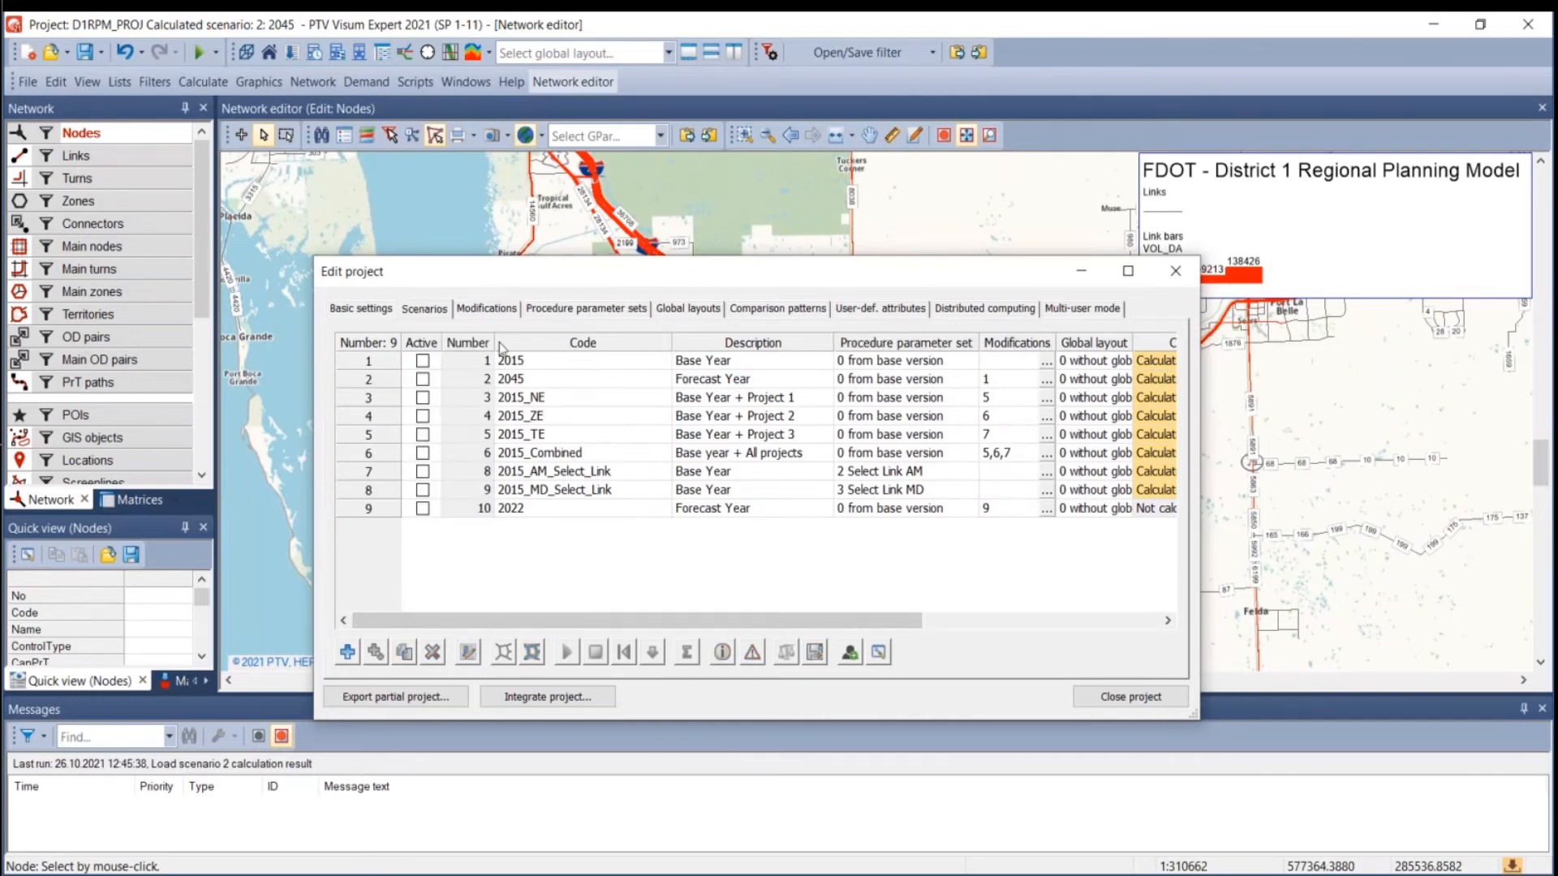
Show the project's comparison patterns and widen the Description column to fit the full text of Diff_Results.
left_click(781, 309)
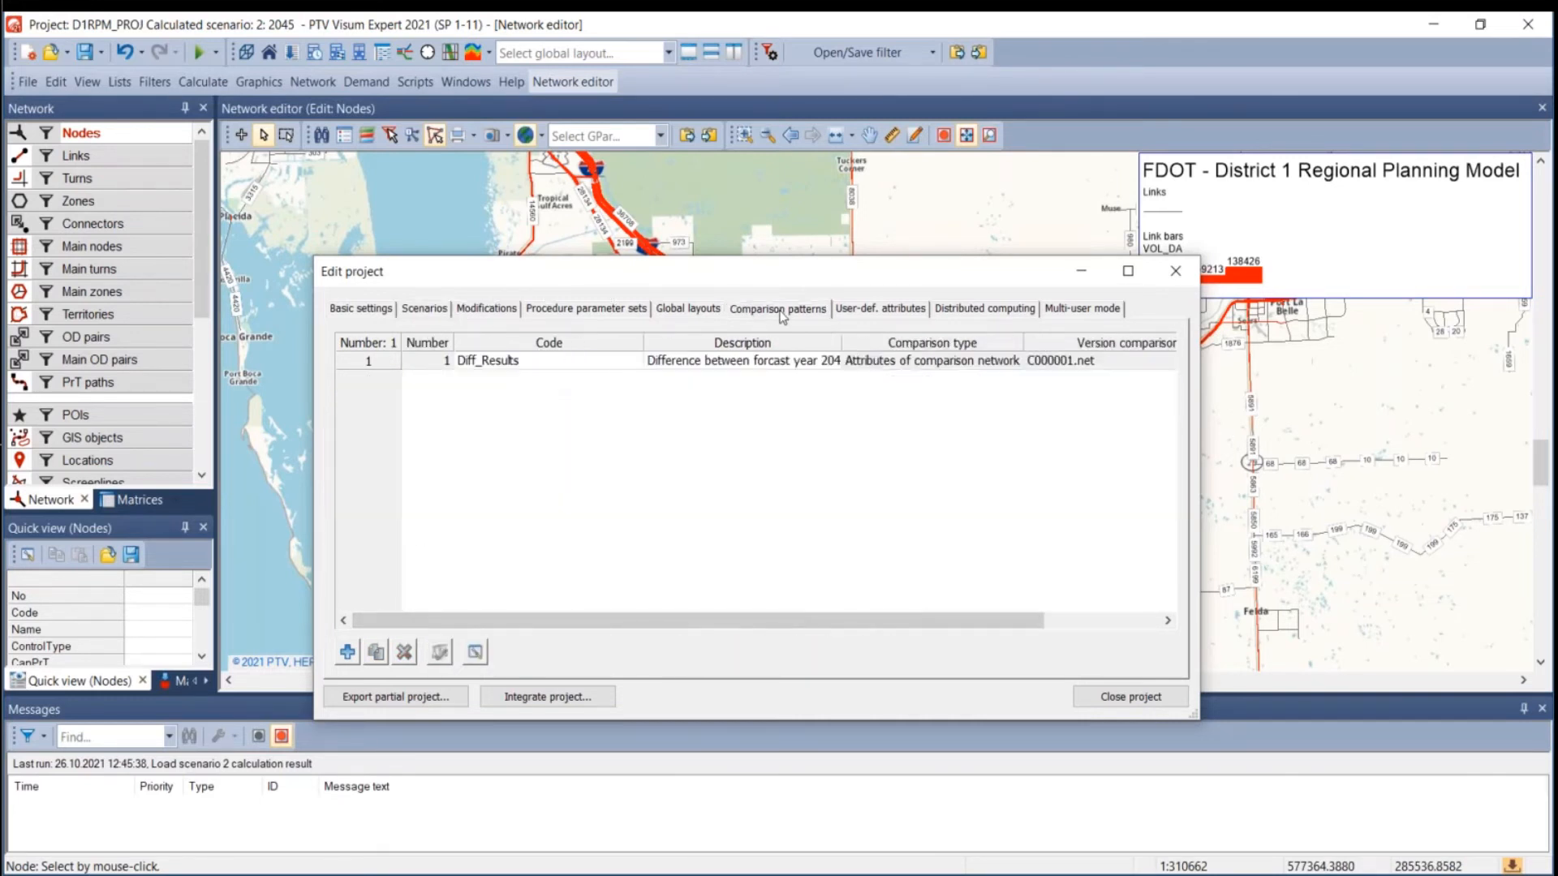
left_click(597, 367)
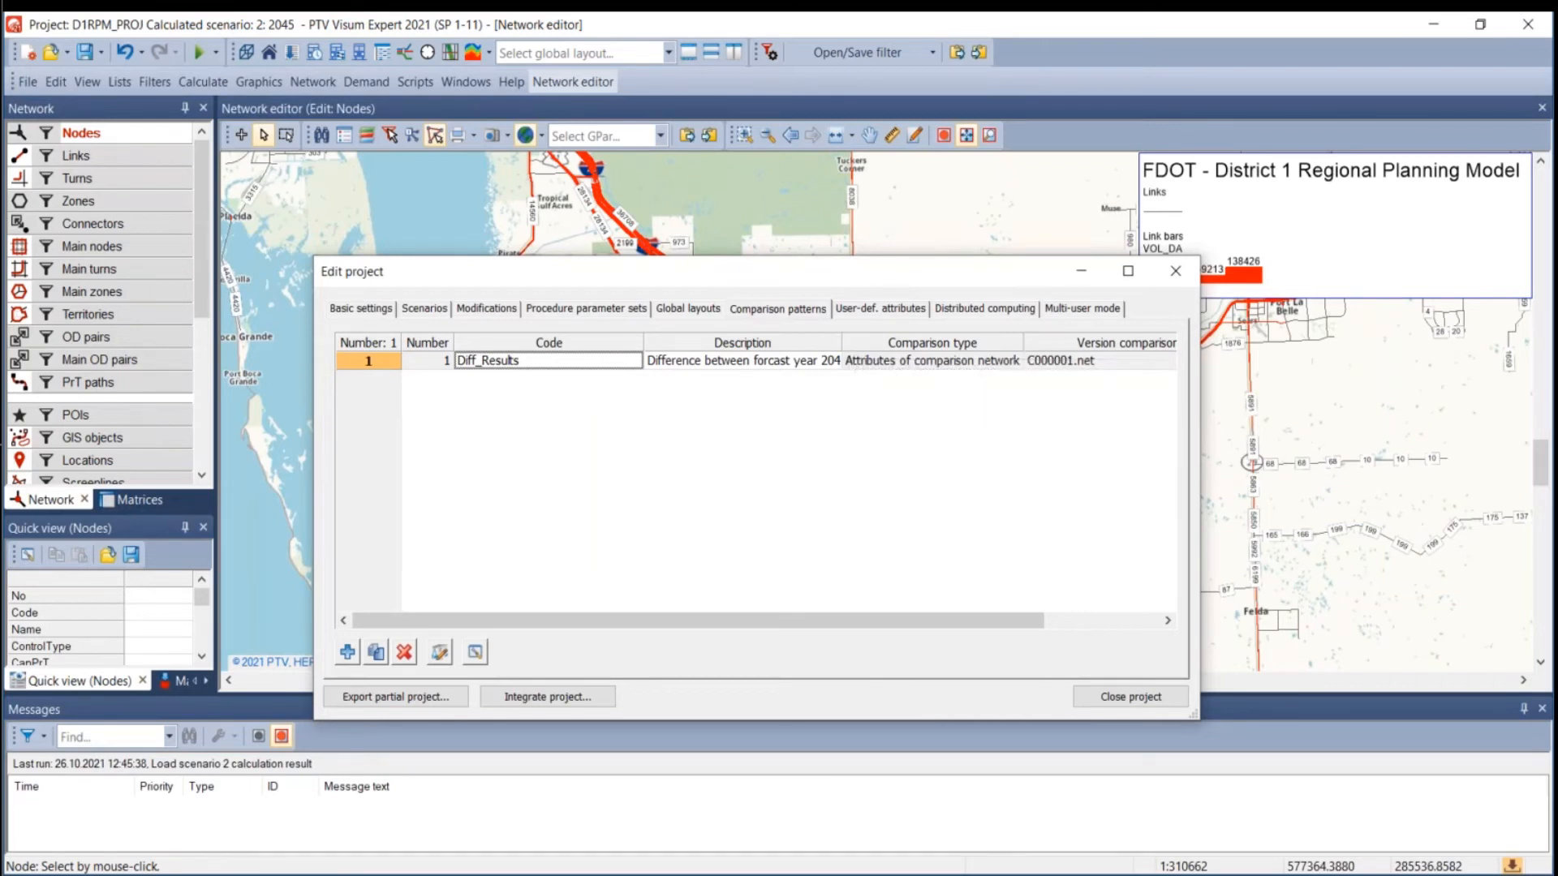
left_click_drag(841, 342, 902, 342)
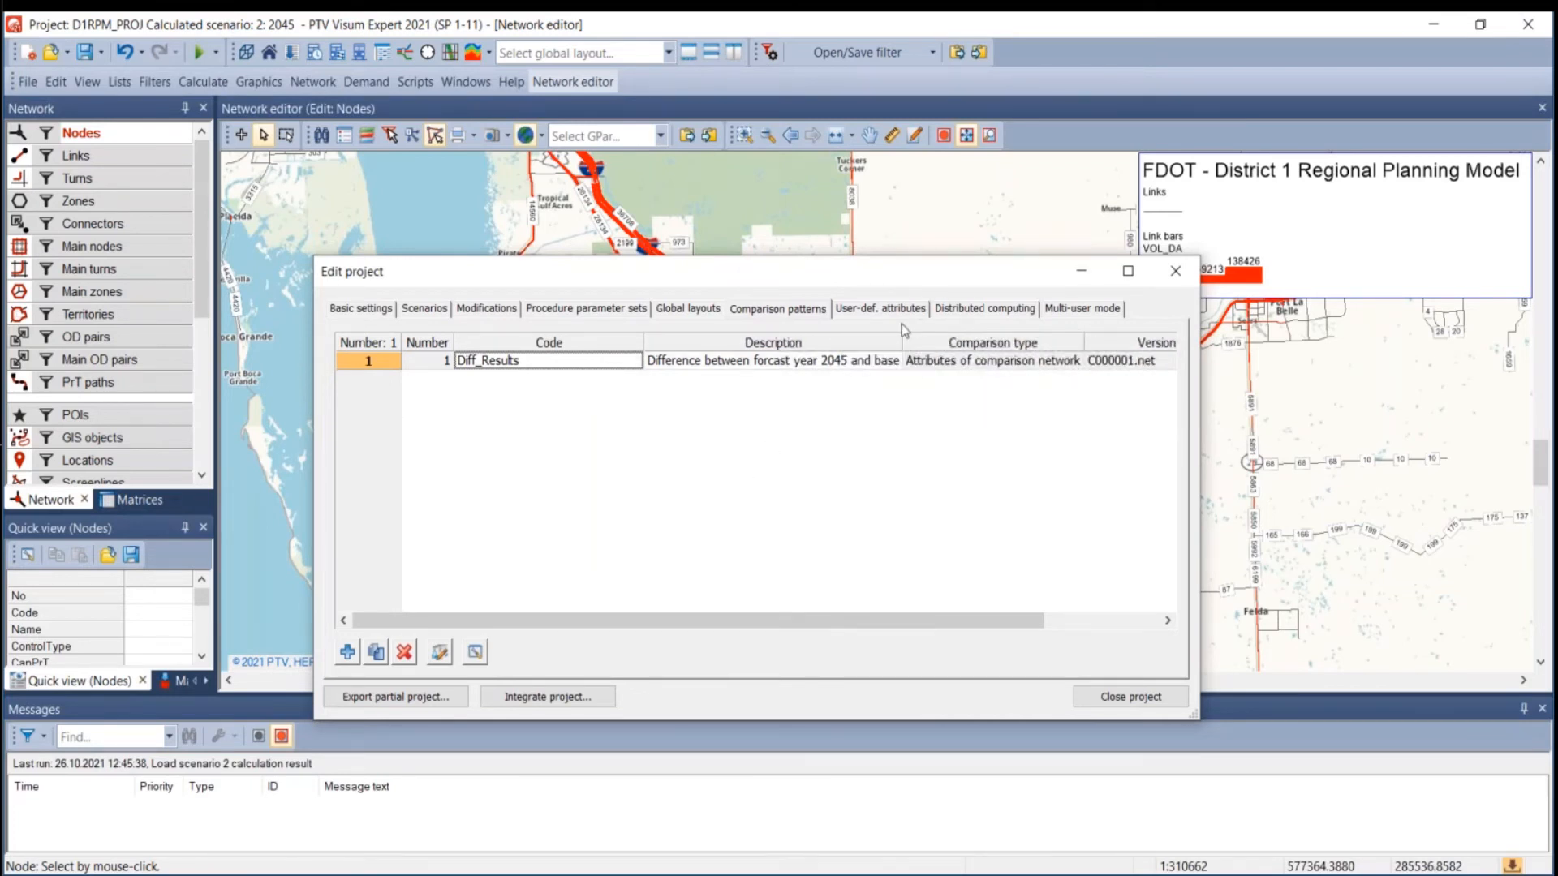
double_click(902, 341)
Start a new comparison pattern on calculated results with 2045 as leading scenario and 2015 as comparison scenario.
left_click(348, 652)
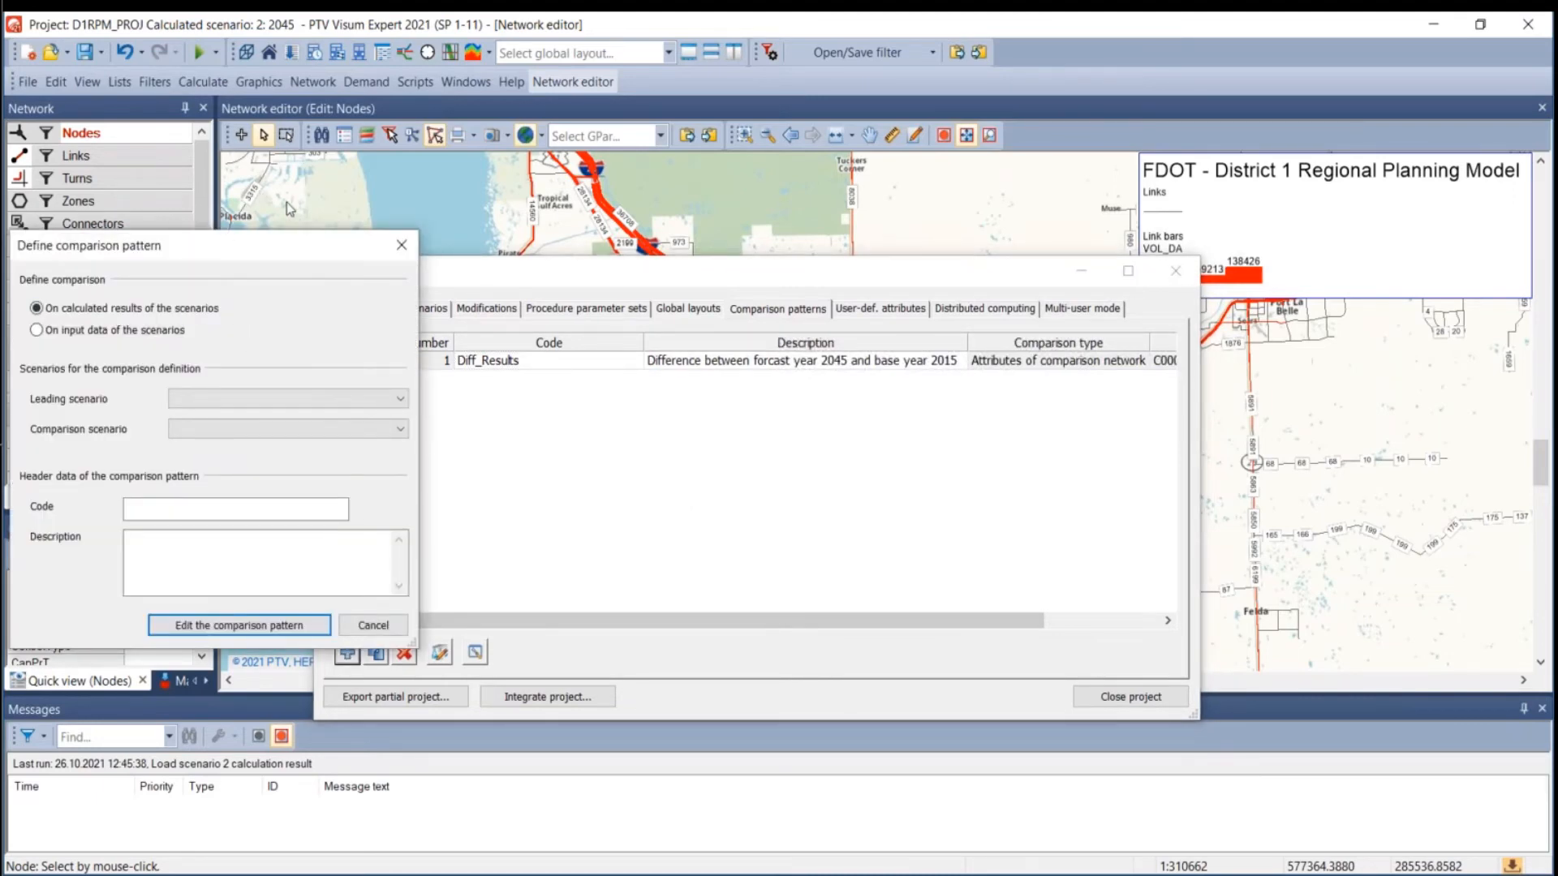
left_click_drag(230, 241, 241, 124)
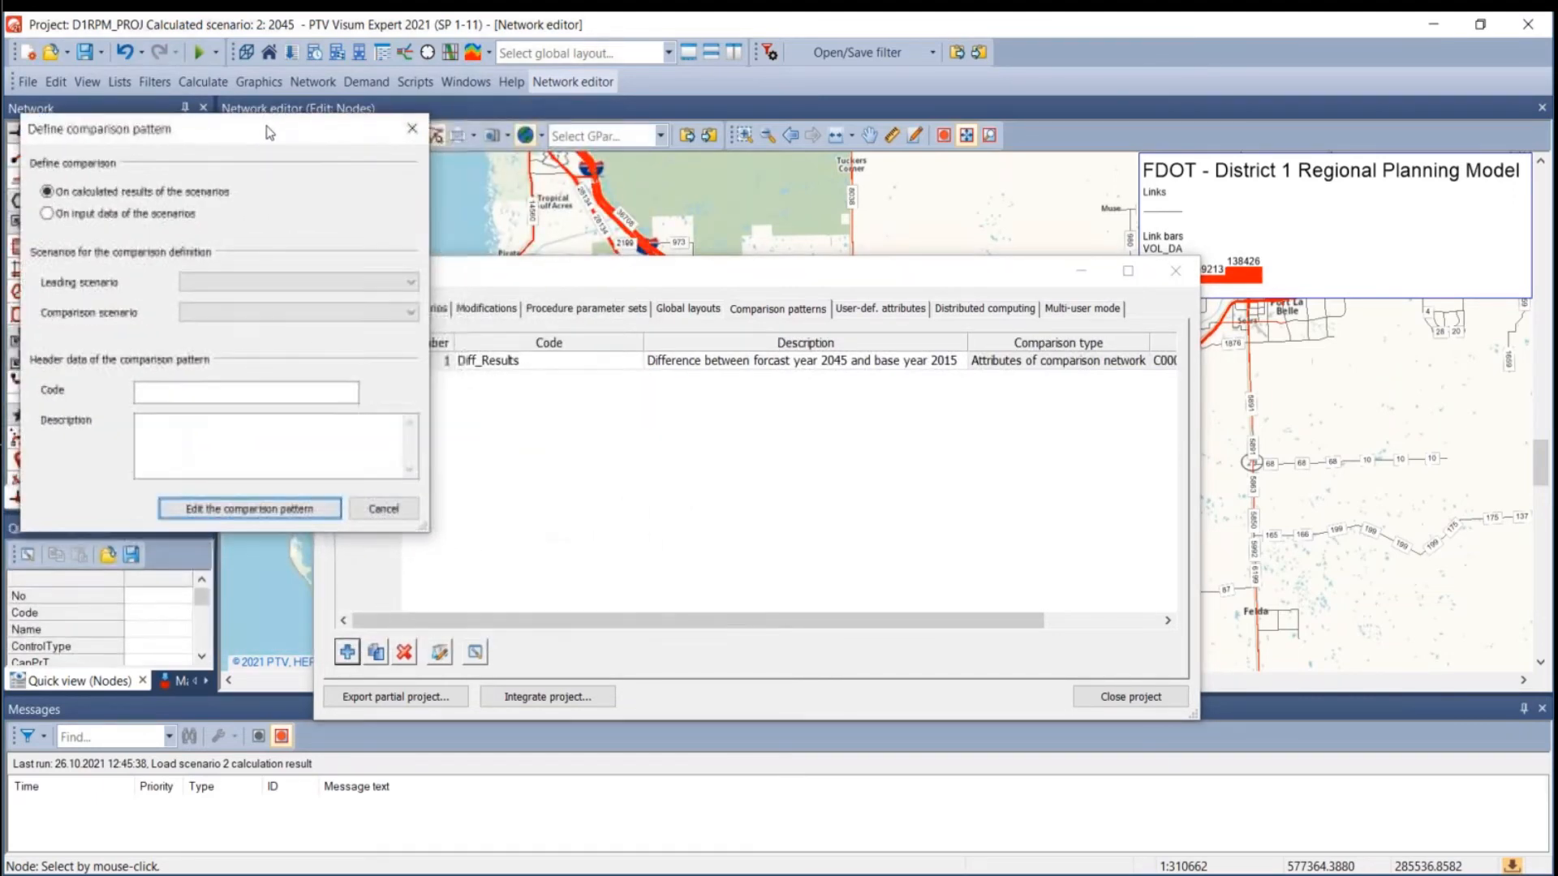
left_click(268, 280)
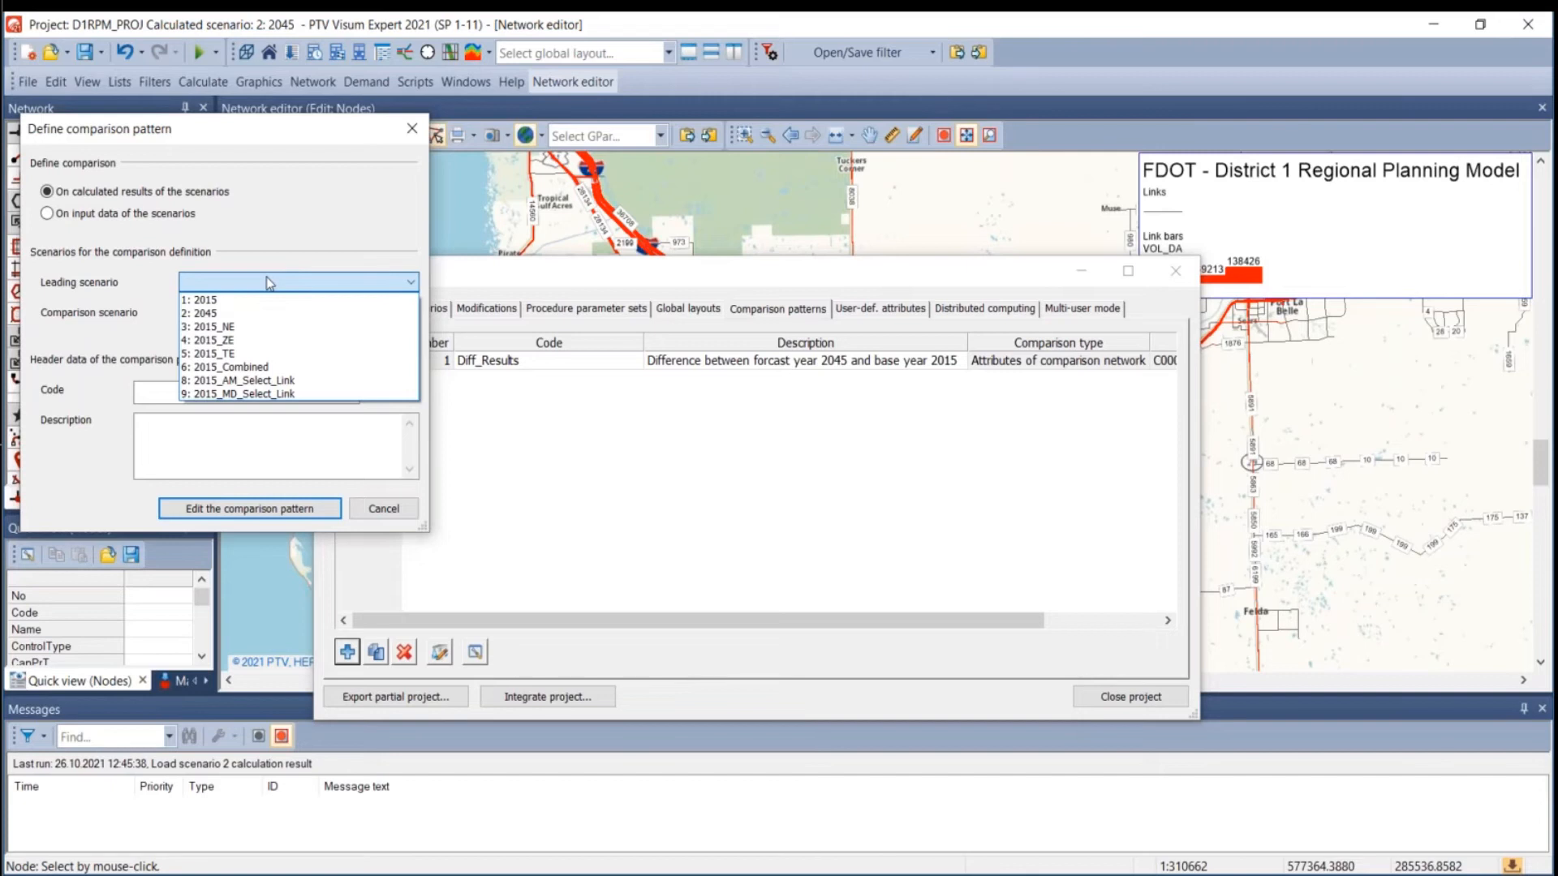
left_click(220, 314)
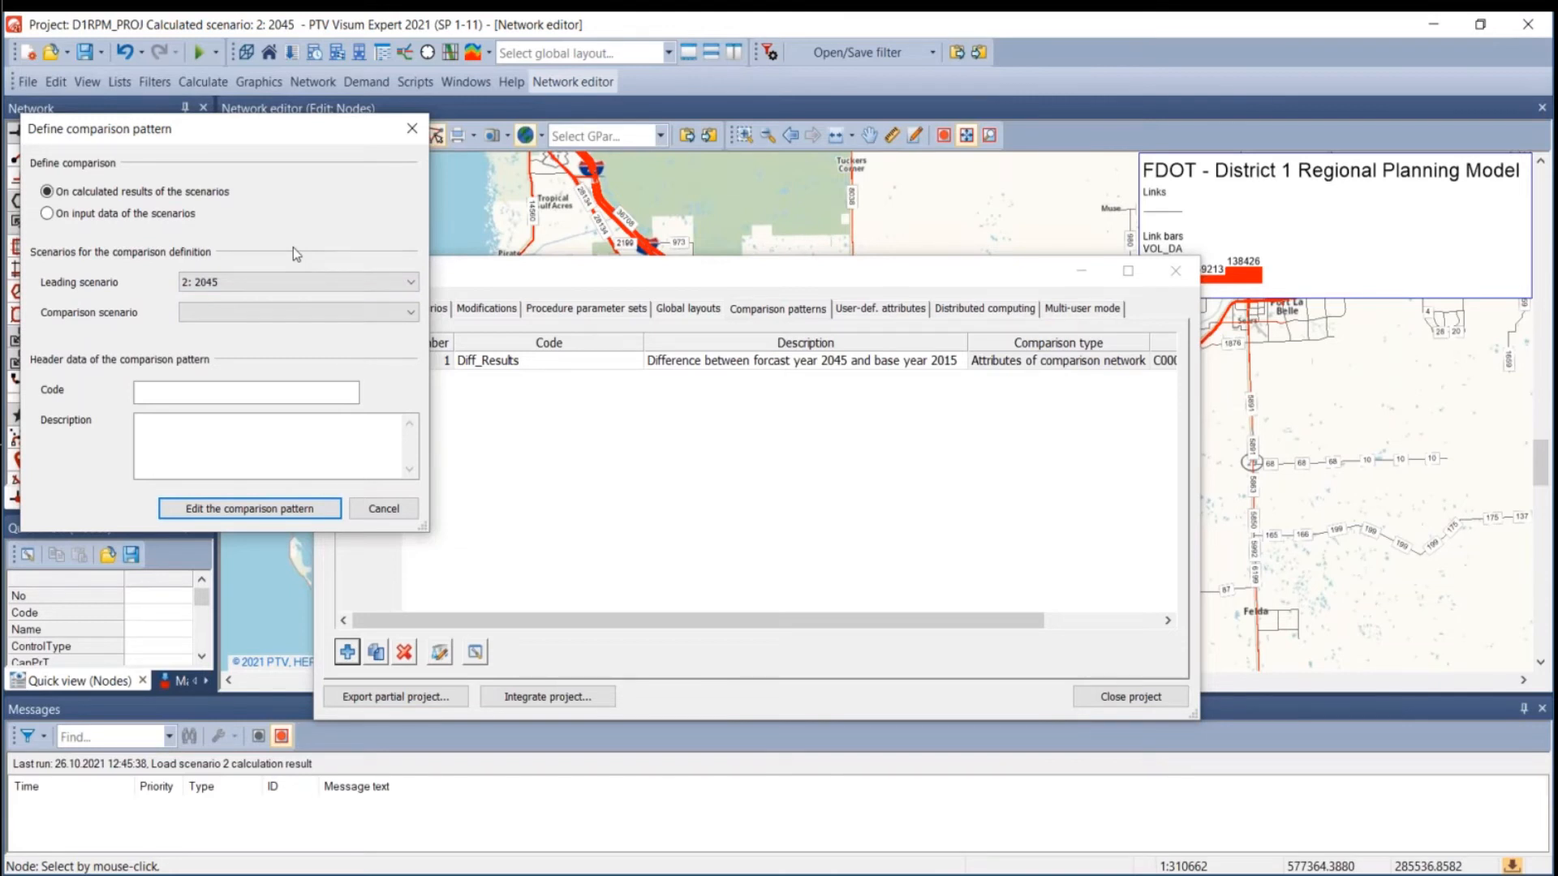
left_click(250, 316)
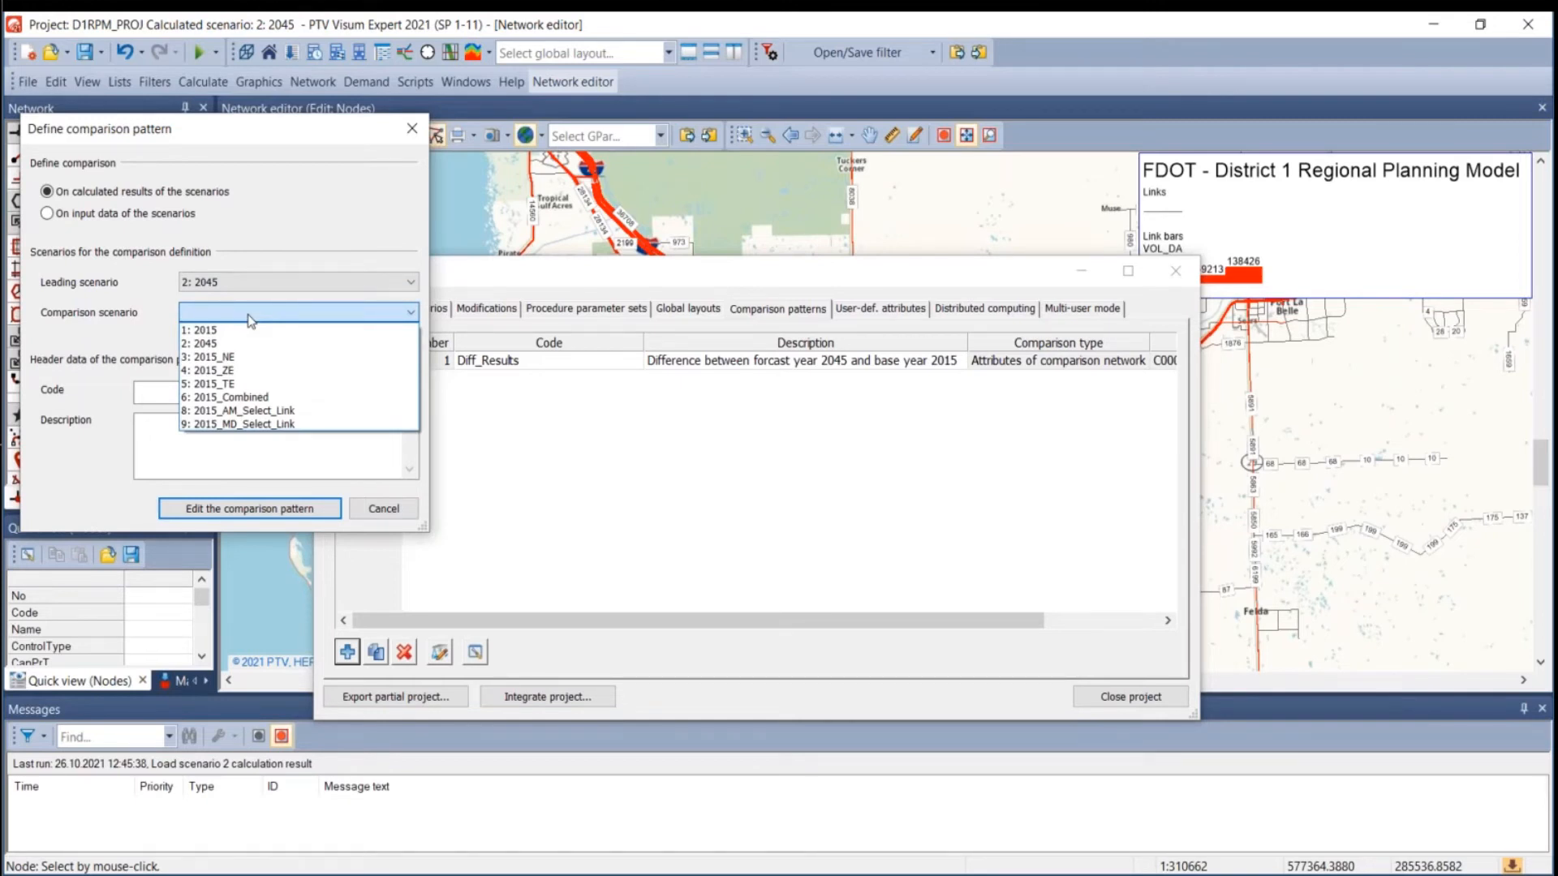
left_click(246, 340)
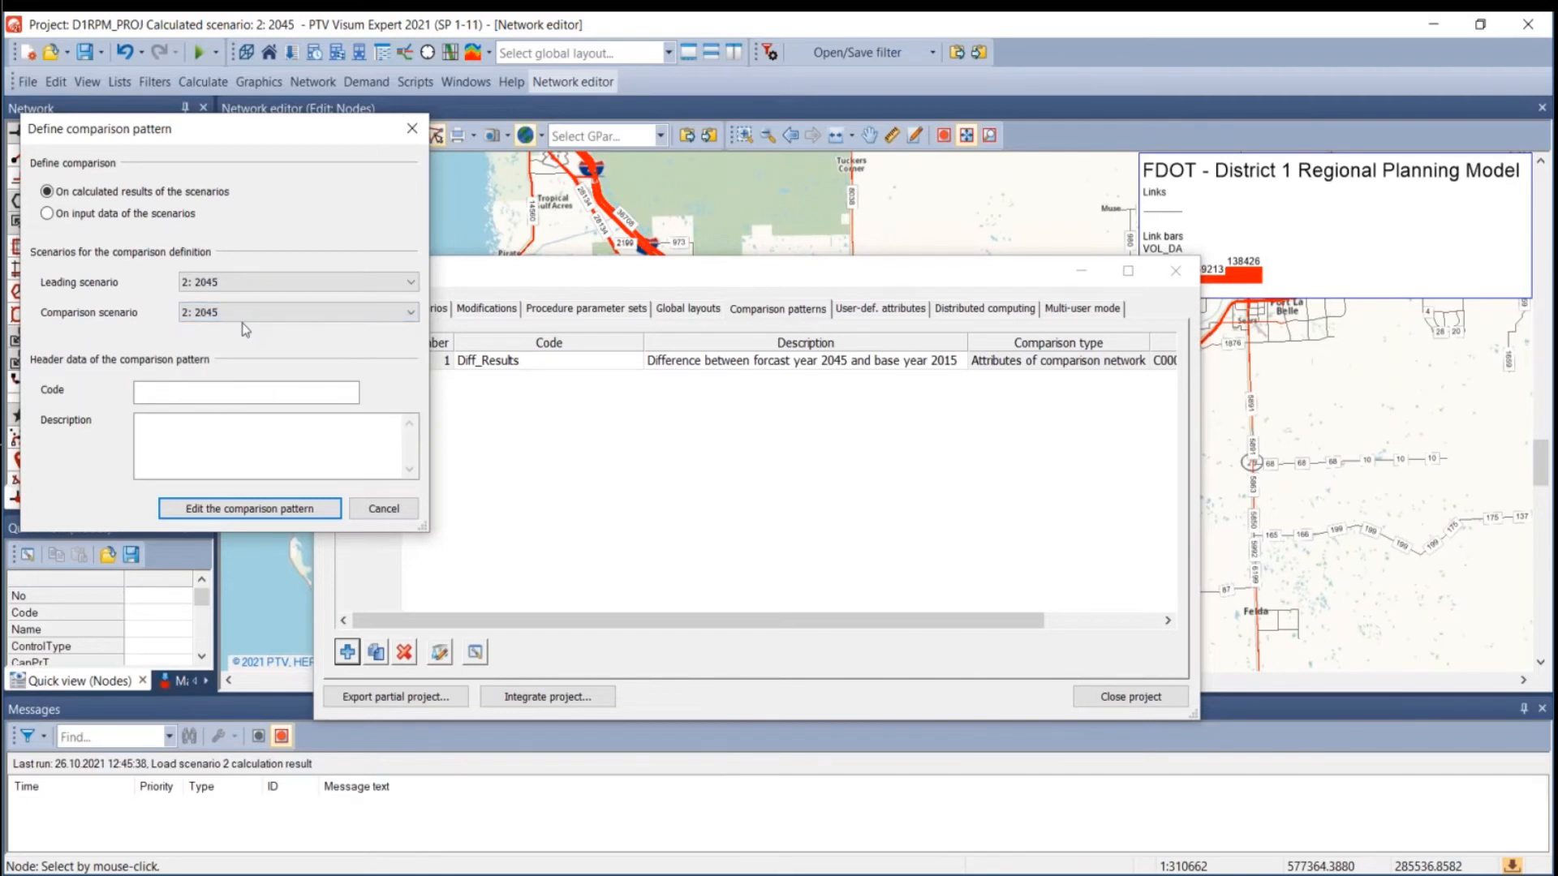
left_click(245, 314)
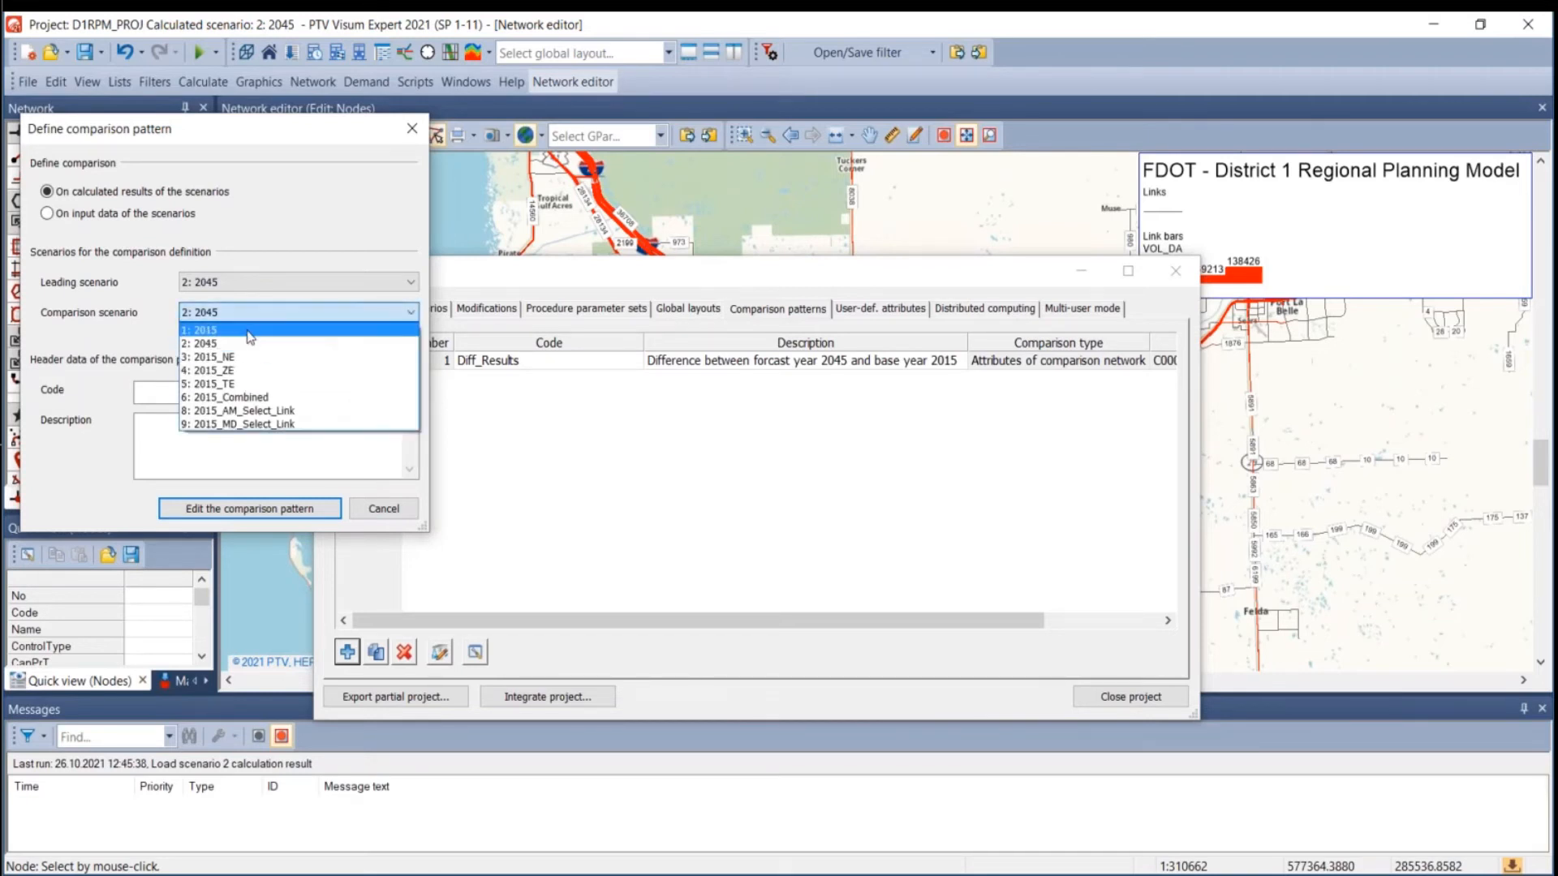
left_click(250, 341)
Code the pattern 2045_Comparison, describe it as "Subtract the results of the 2015 run from those of the 2045 run", and open it for editing.
left_click(236, 393)
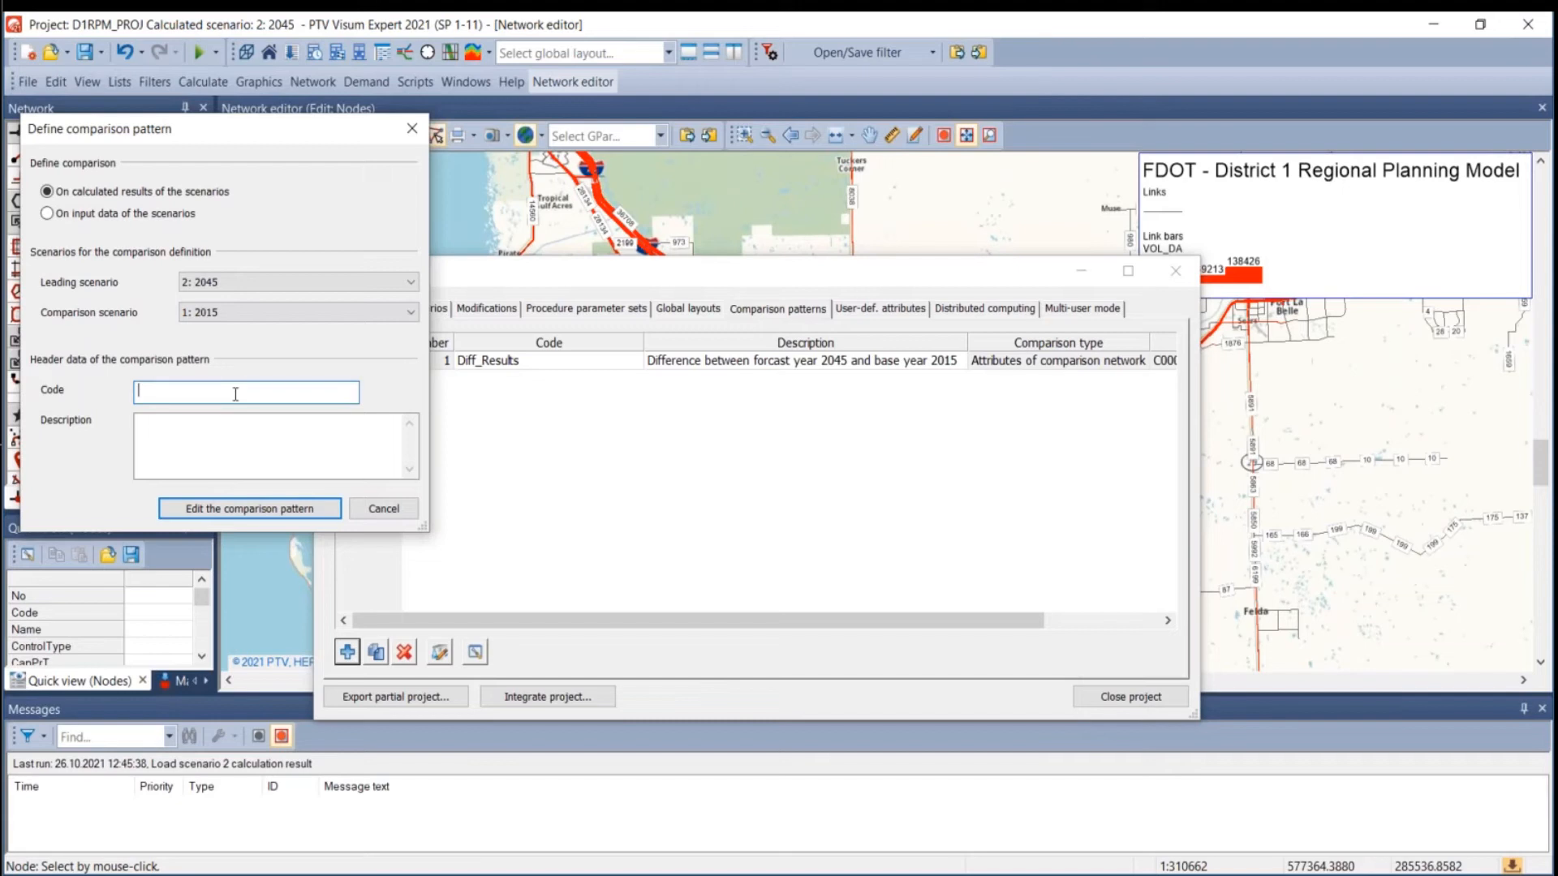
type("2045 ")
type("Comparison")
left_click(199, 438)
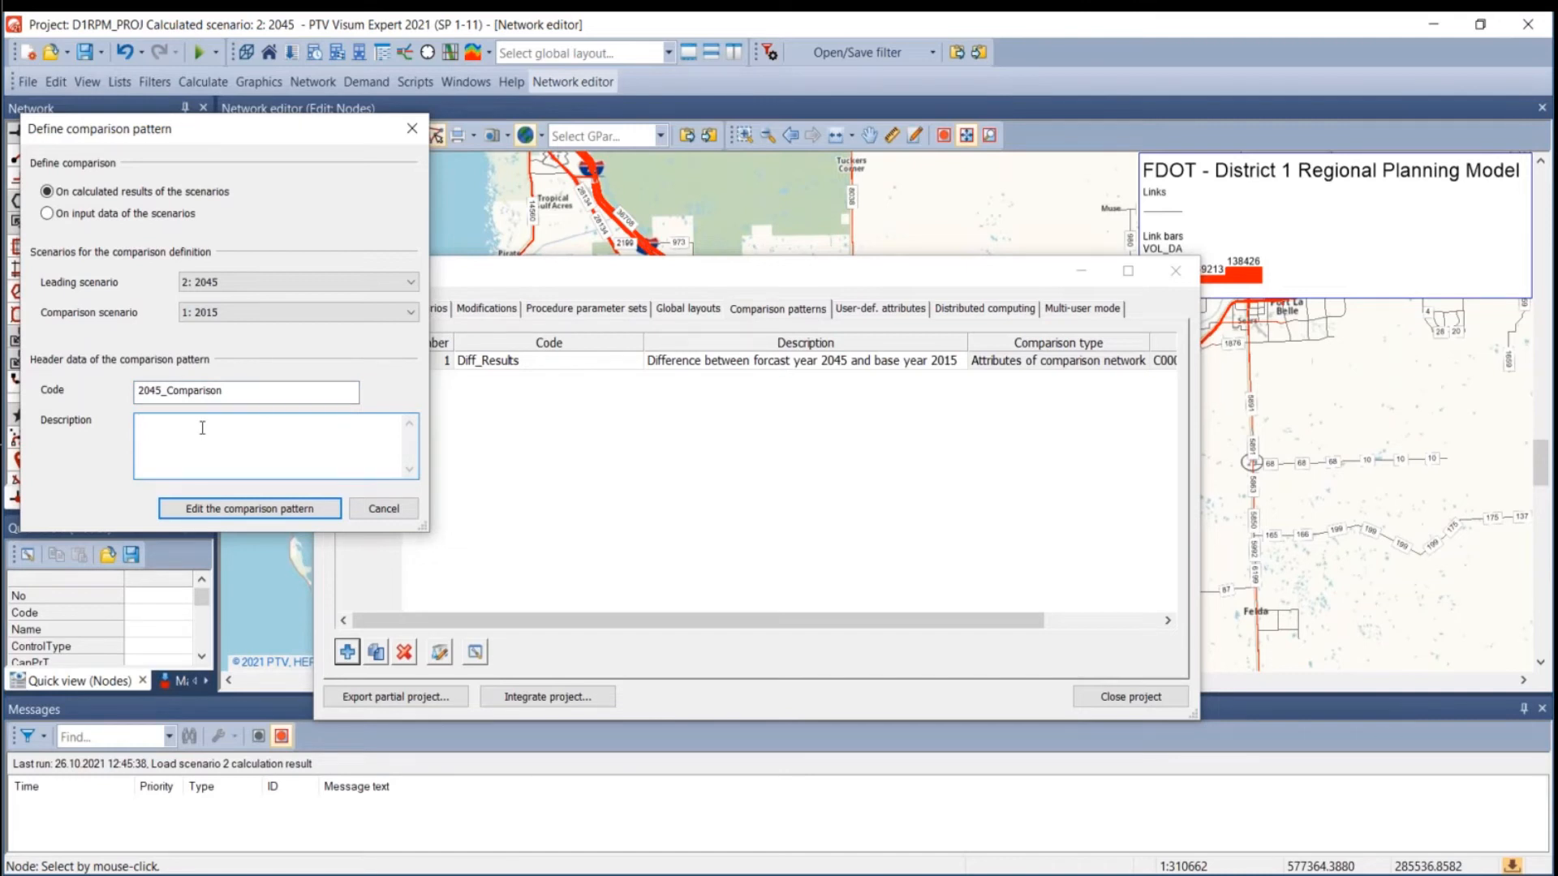
type("Subtract the results of the 2015 run from those of ")
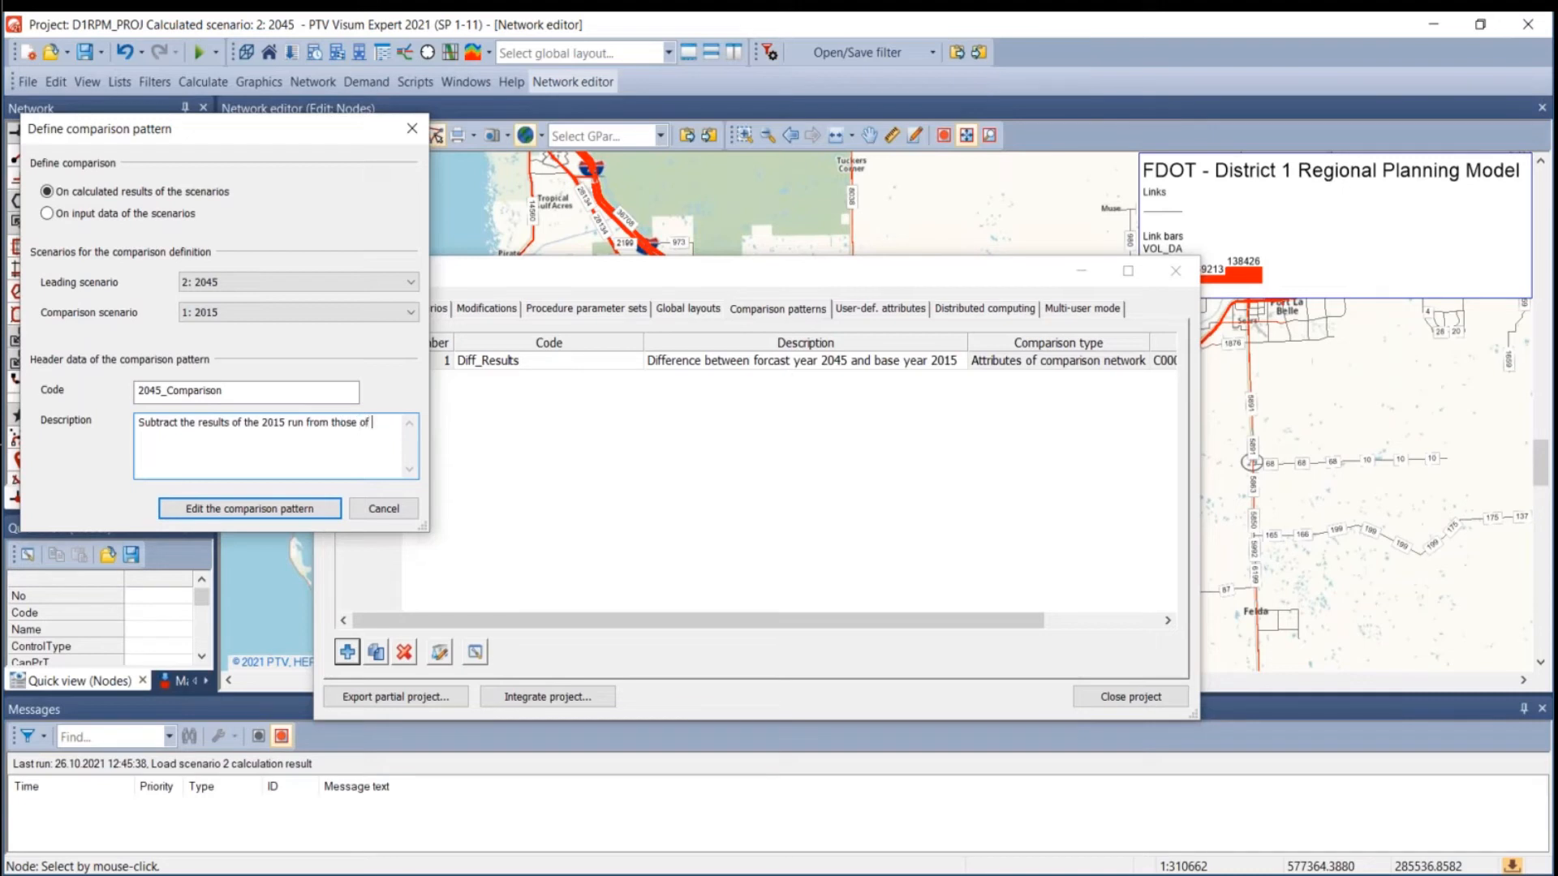
type("the 2045 run")
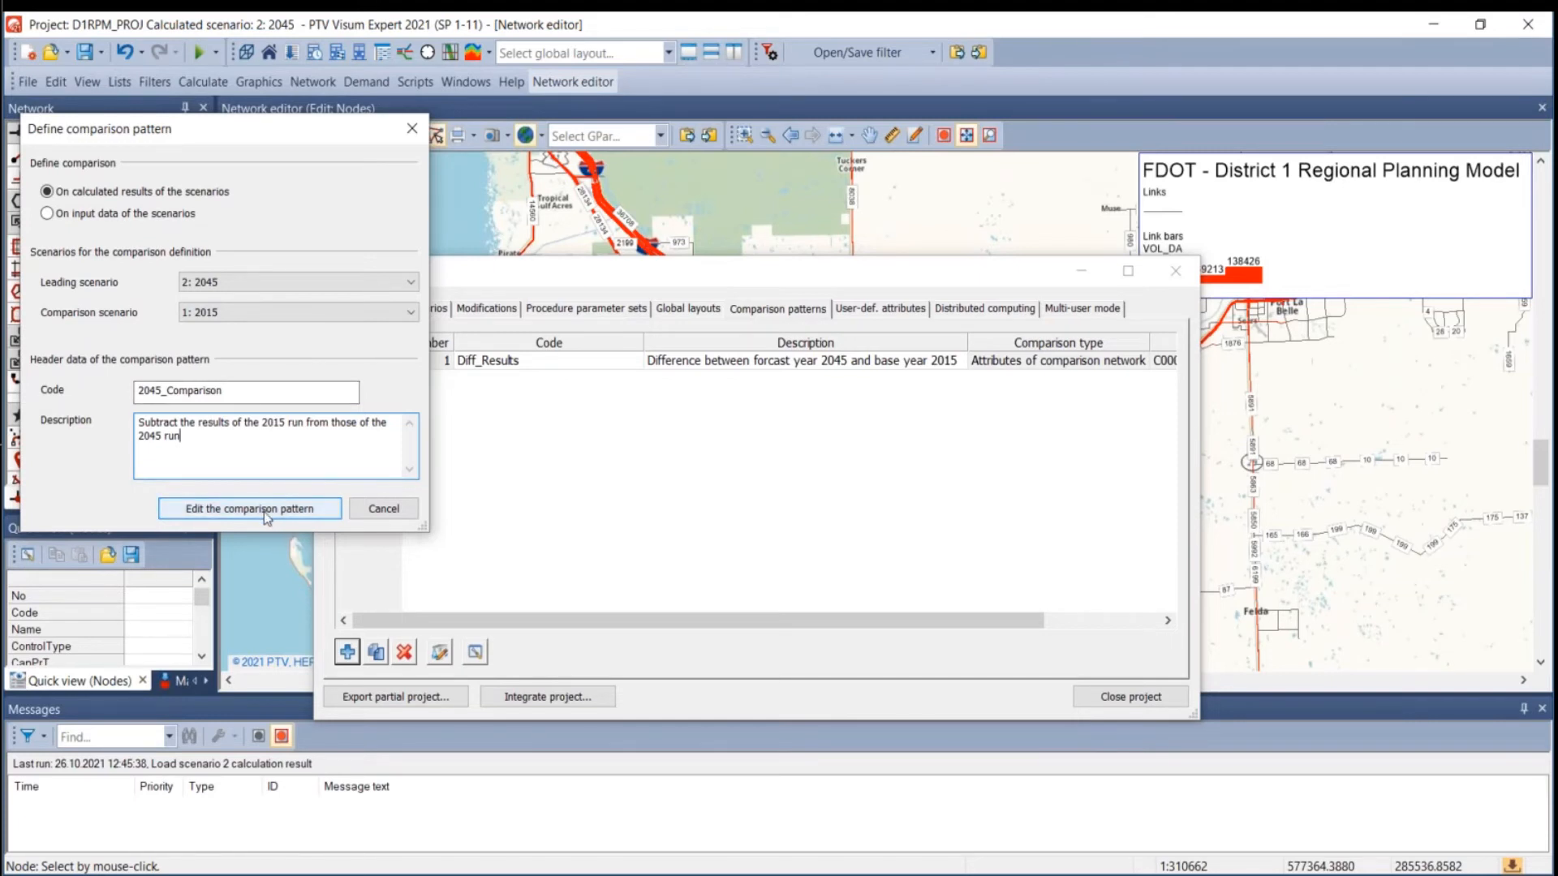
left_click(176, 515)
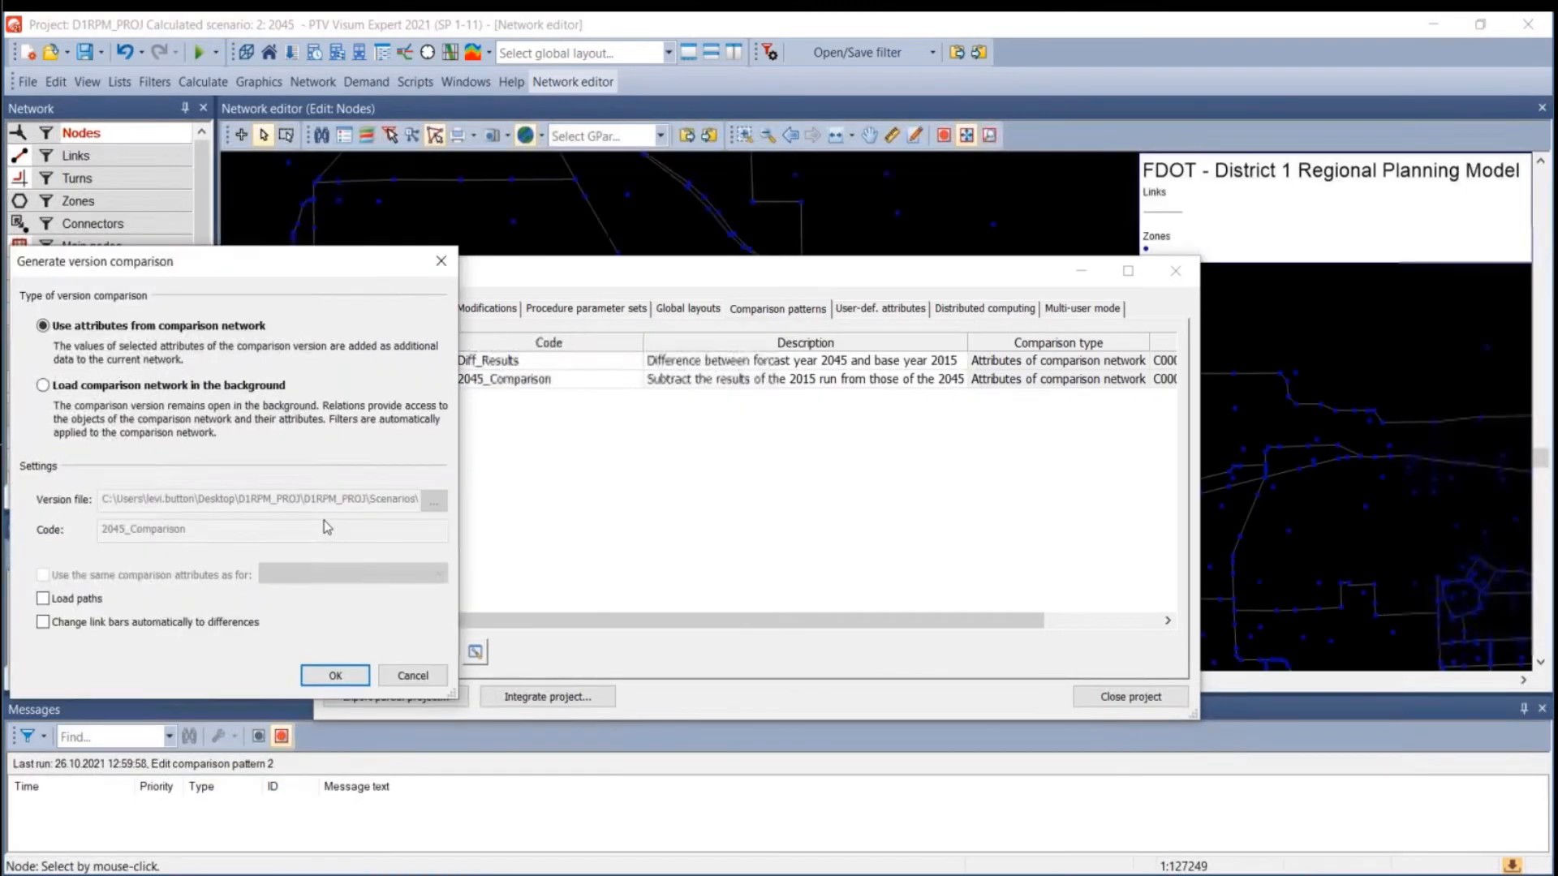
Set the version comparison to use attributes from the comparison network, without loading paths or changing link bars.
left_click_drag(154, 271, 529, 176)
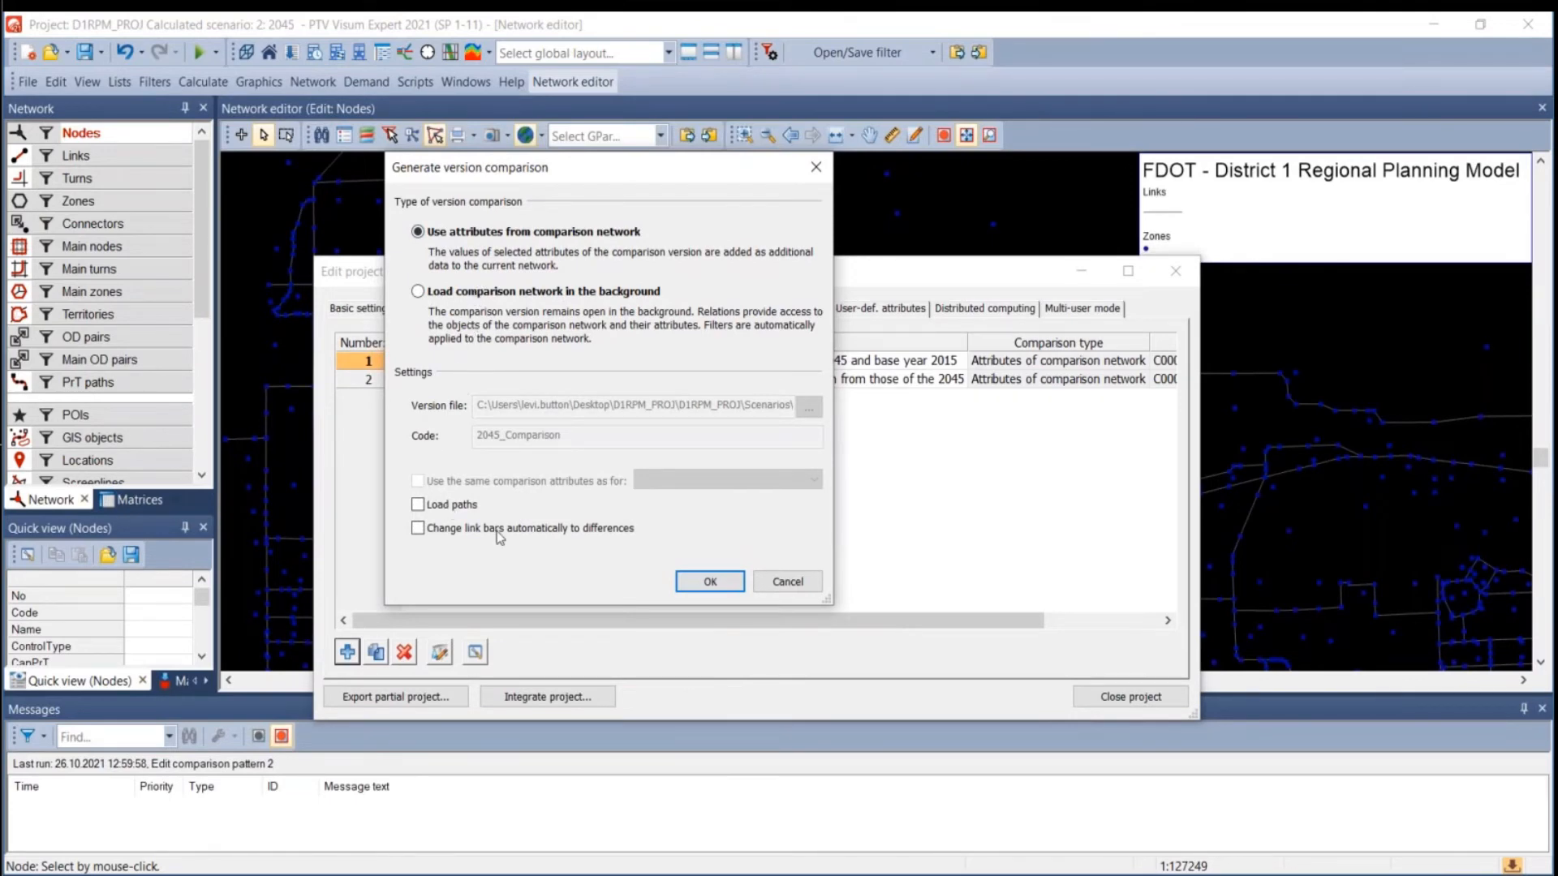
left_click(710, 582)
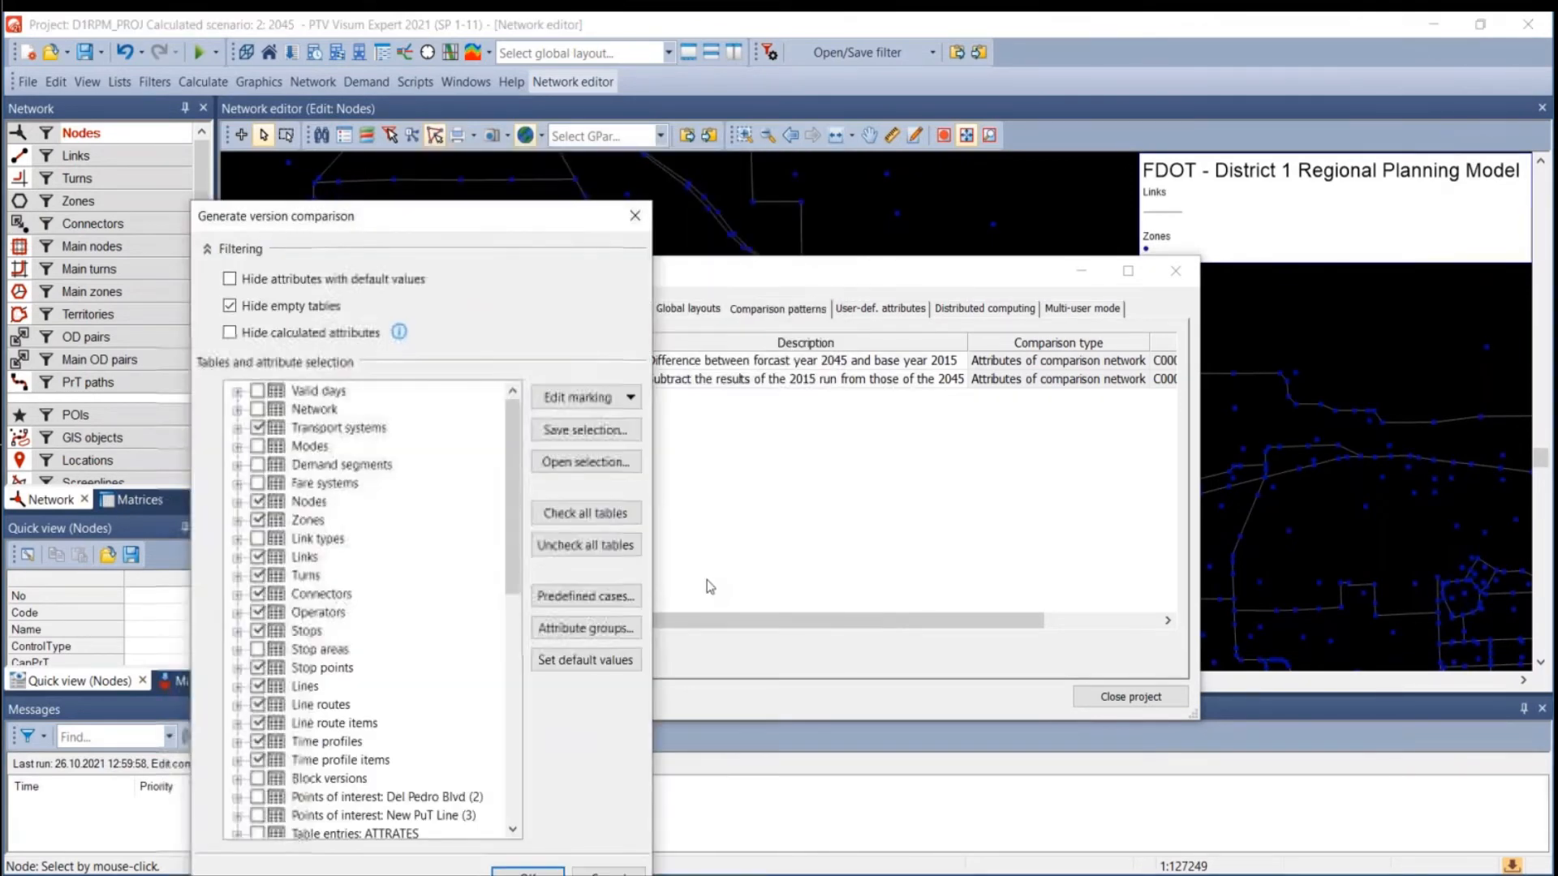
left_click_drag(374, 223, 412, 70)
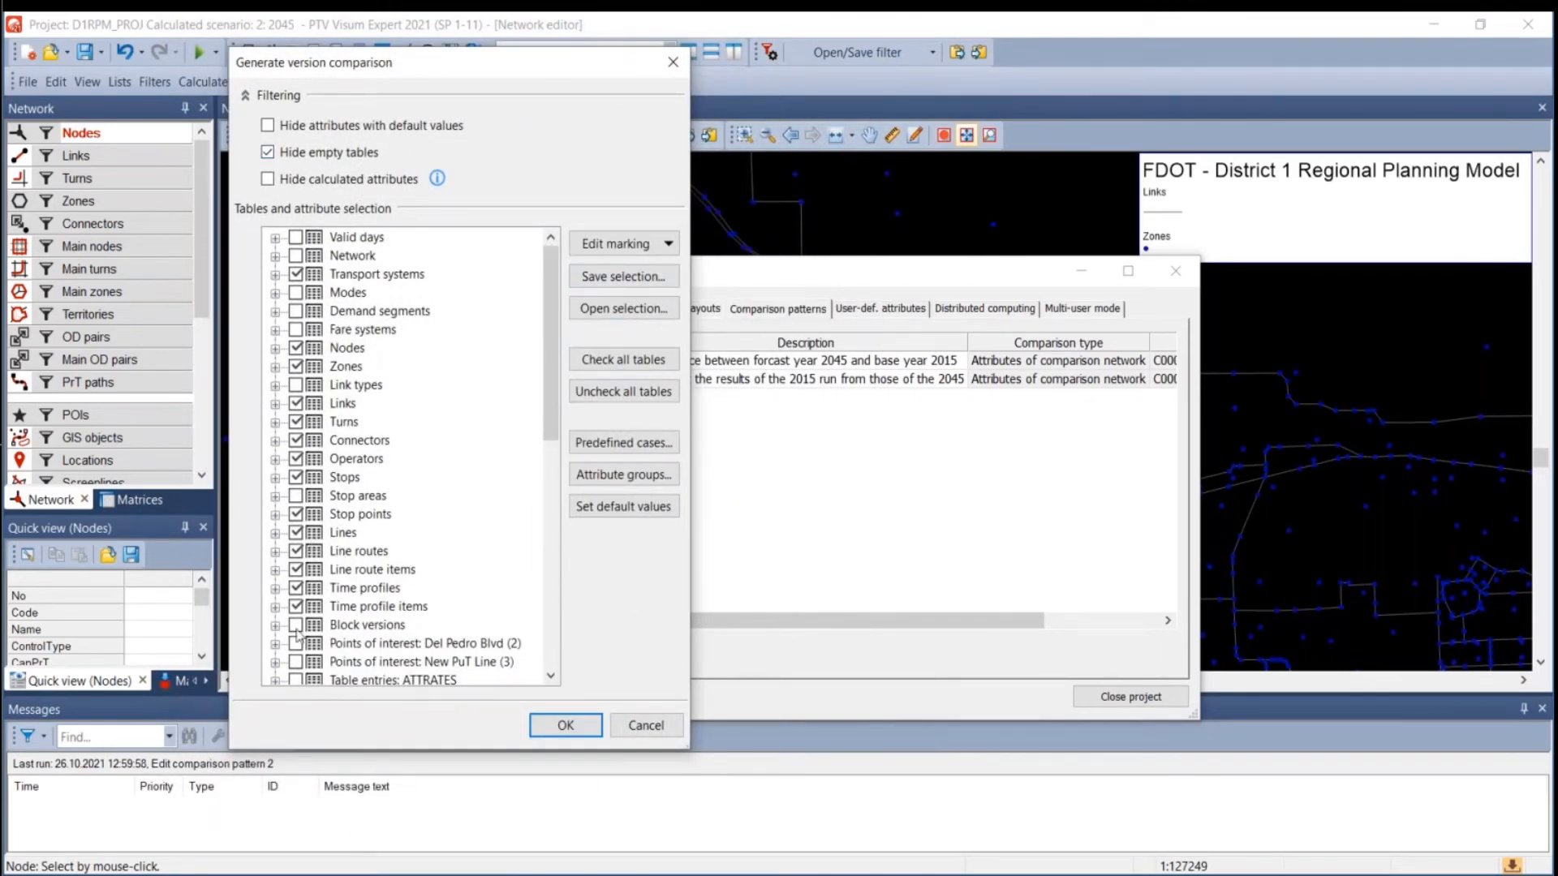
Examine the tables offered for the version comparison and the individual attributes under Links.
scroll(275, 543, "down", 10)
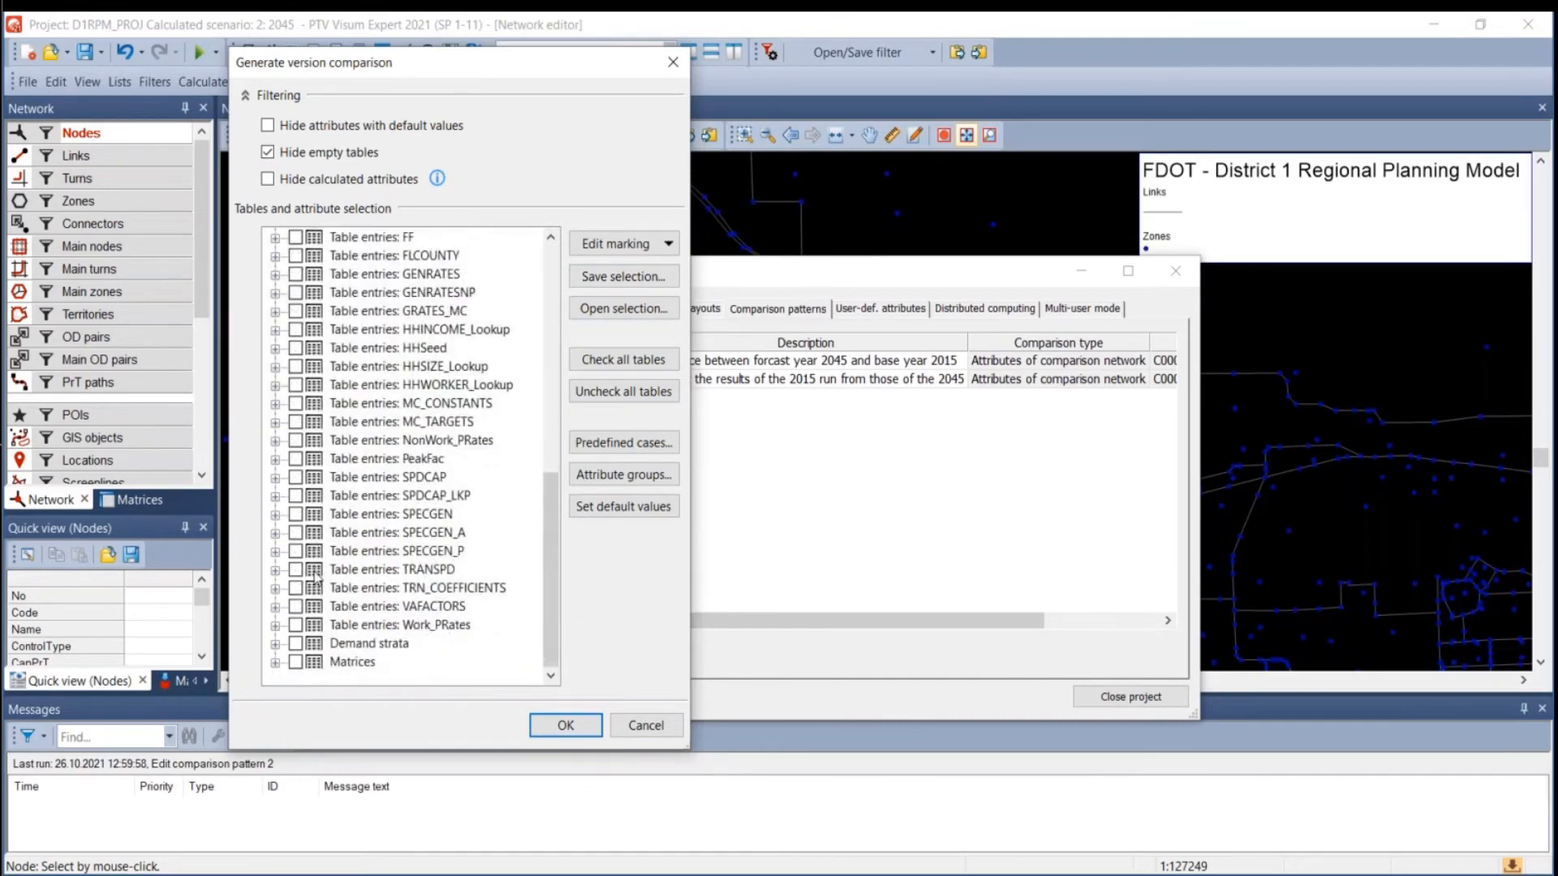
scroll(308, 567, "up", 10)
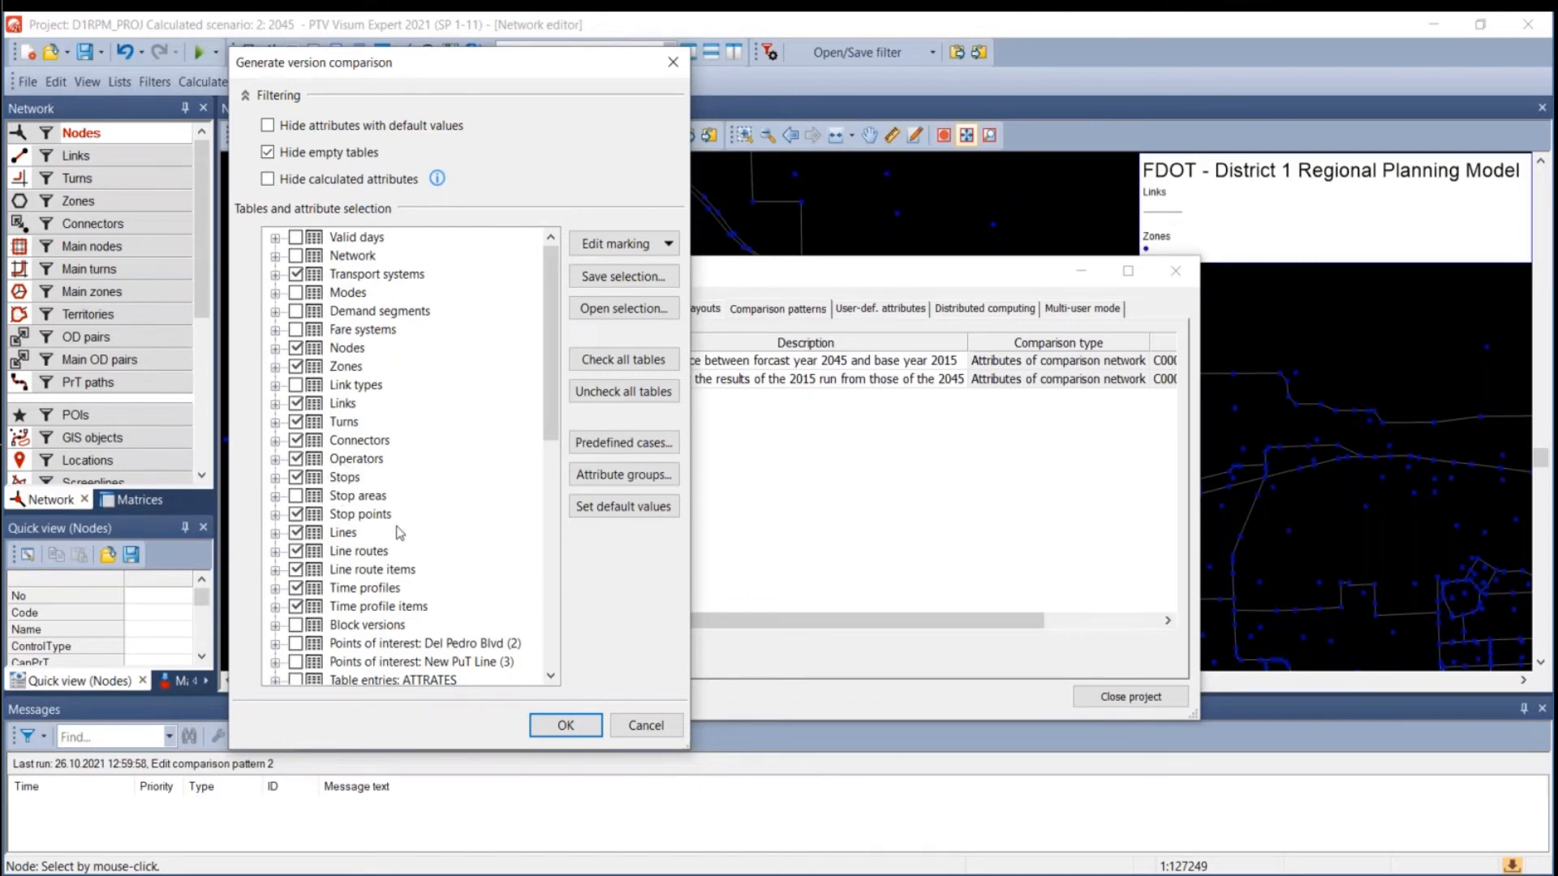
scroll(347, 558, "down", 3)
scroll(347, 558, "up", 3)
left_click(275, 405)
scroll(351, 526, "down", 10)
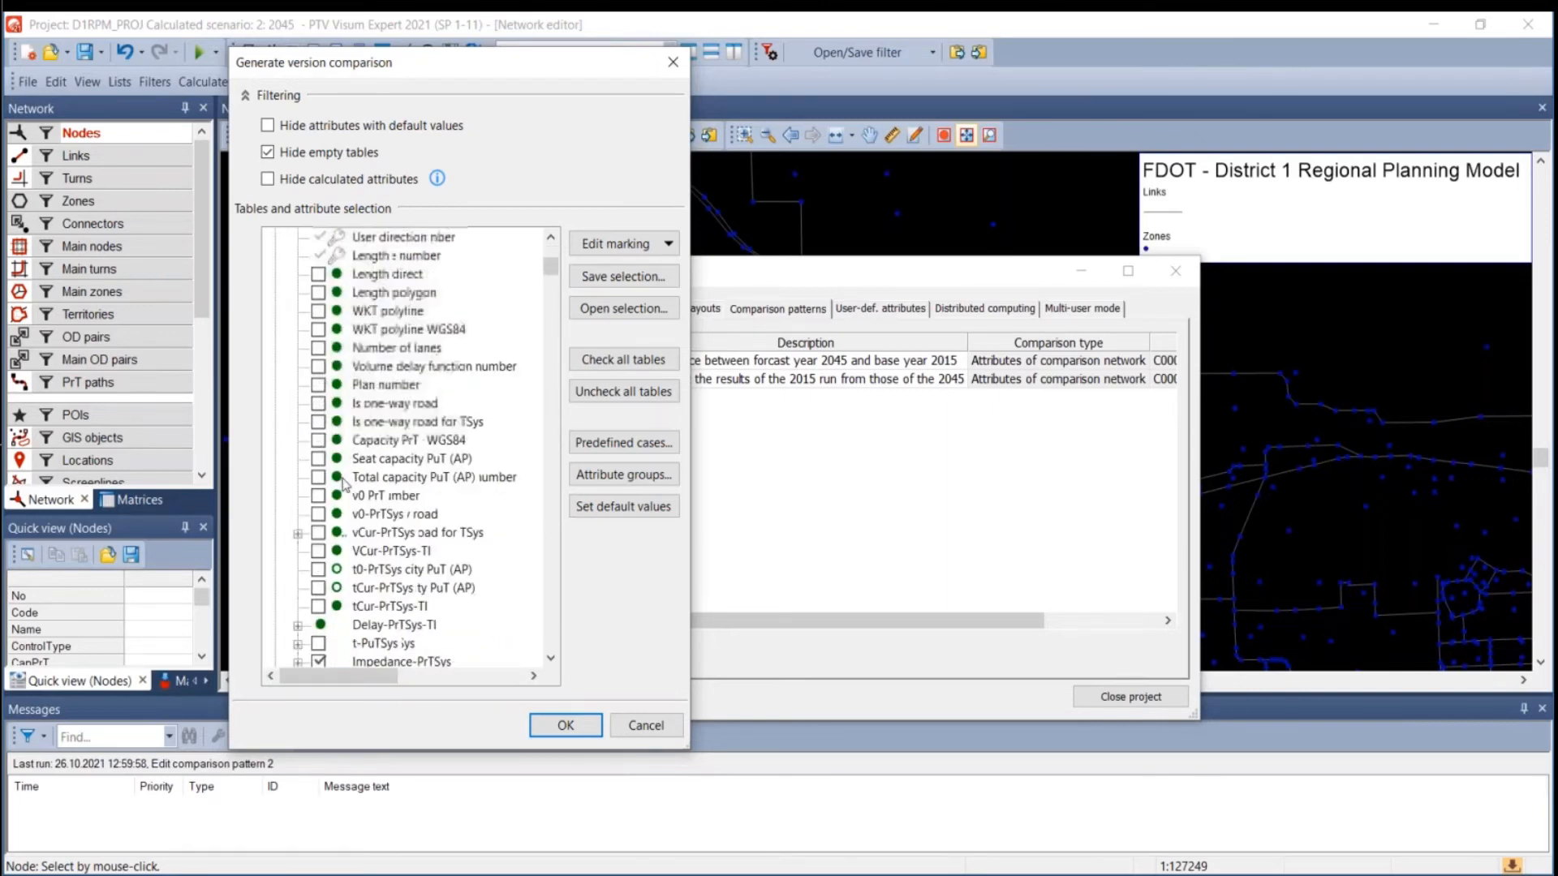
scroll(350, 526, "up", 5)
scroll(351, 526, "up", 5)
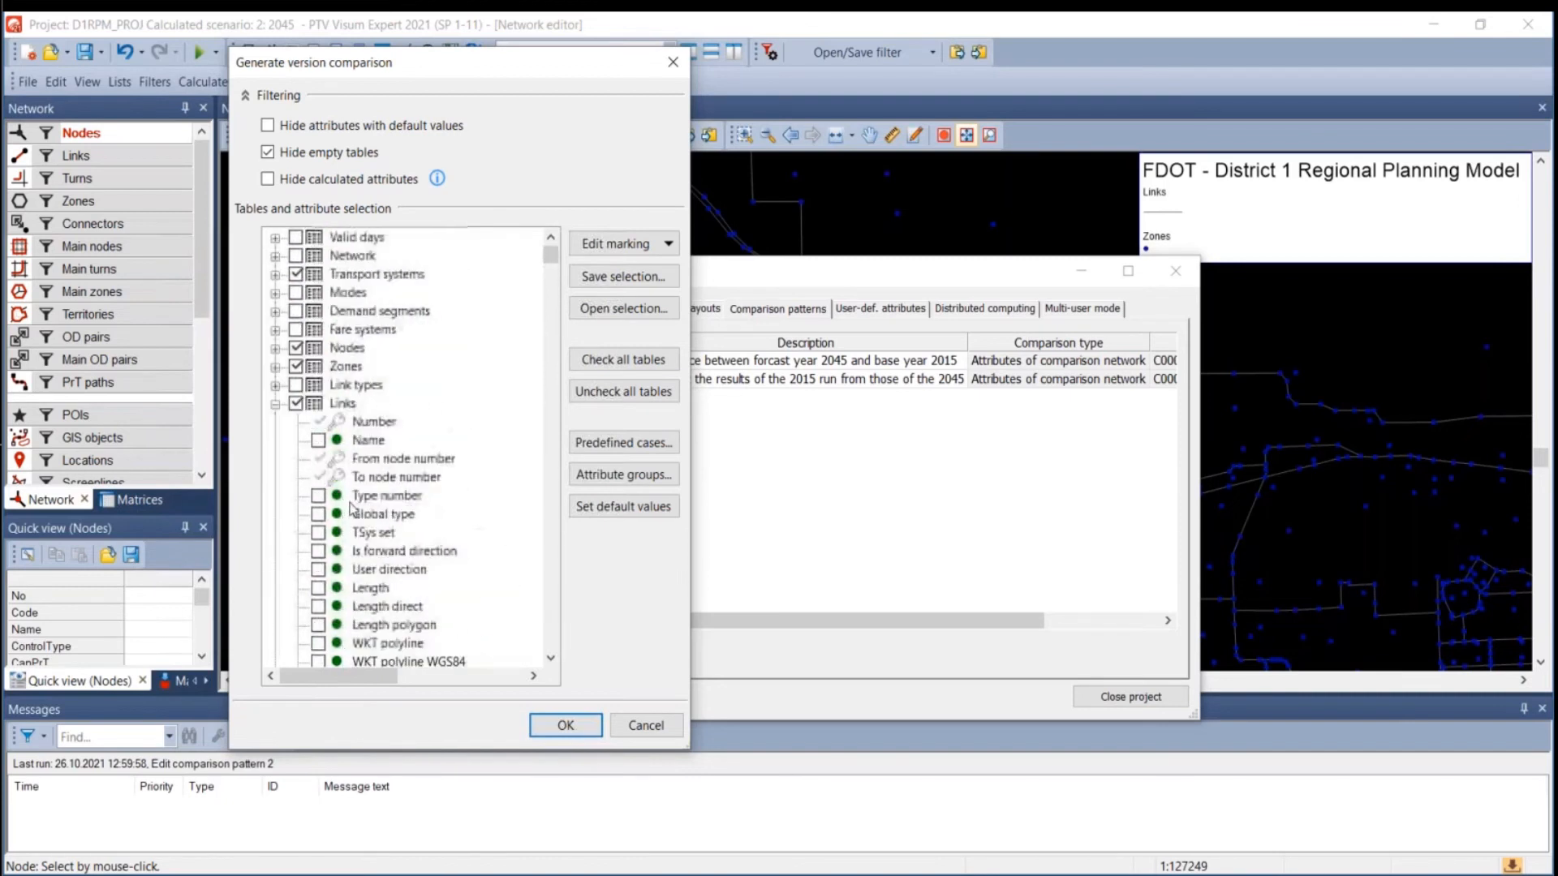
left_click(275, 405)
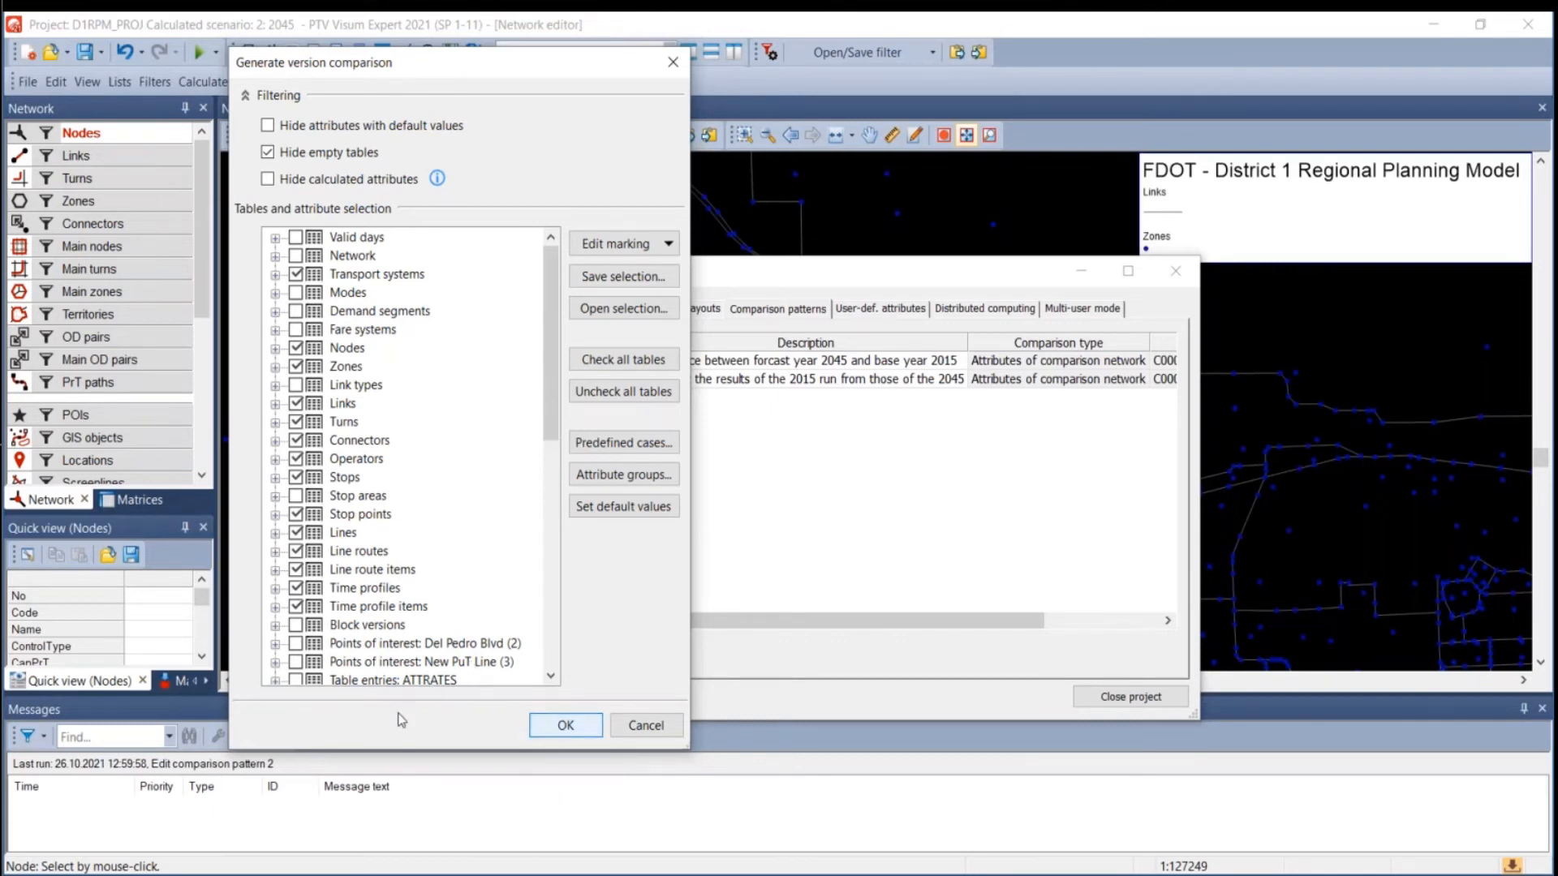
Accept the preselected tables and attributes for the version comparison and finish editing the 2045_Comparison pattern.
left_click(565, 726)
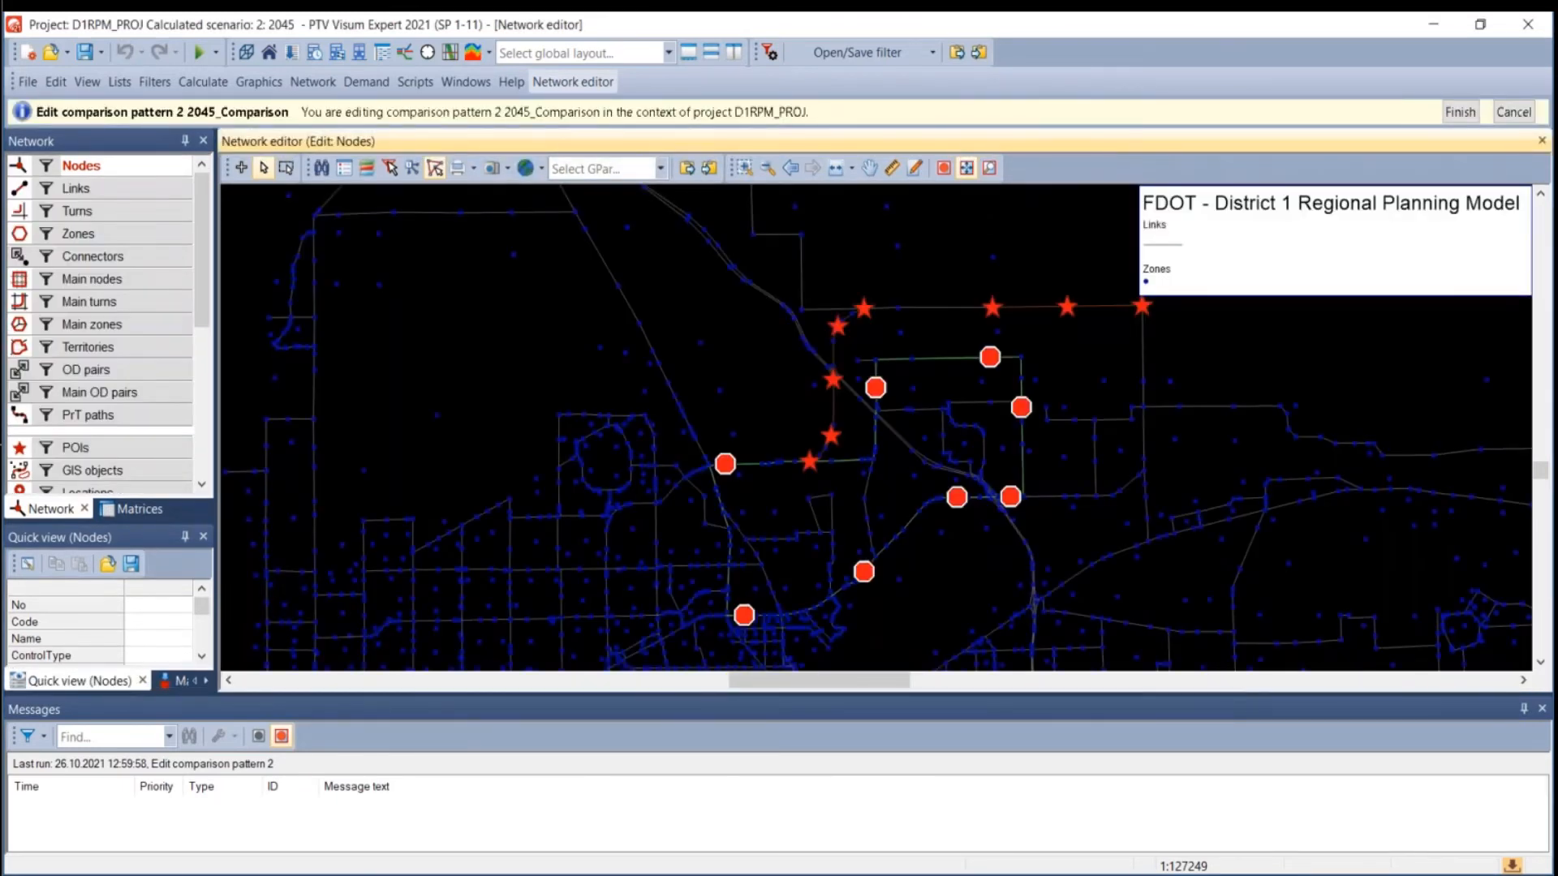
scroll(557, 425, "down", 1)
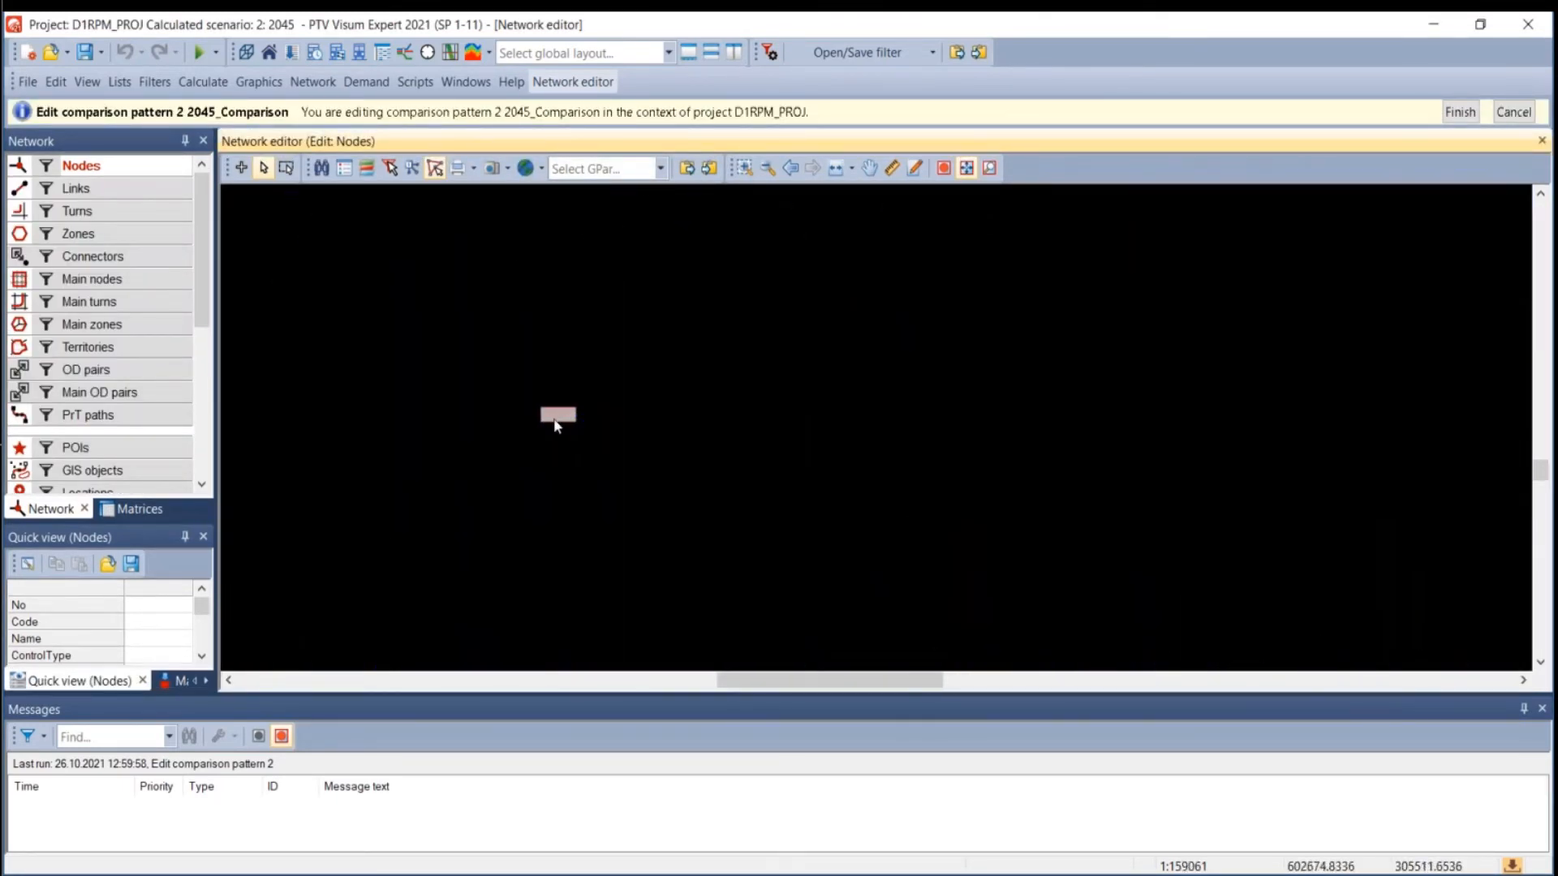
scroll(556, 425, "down", 4)
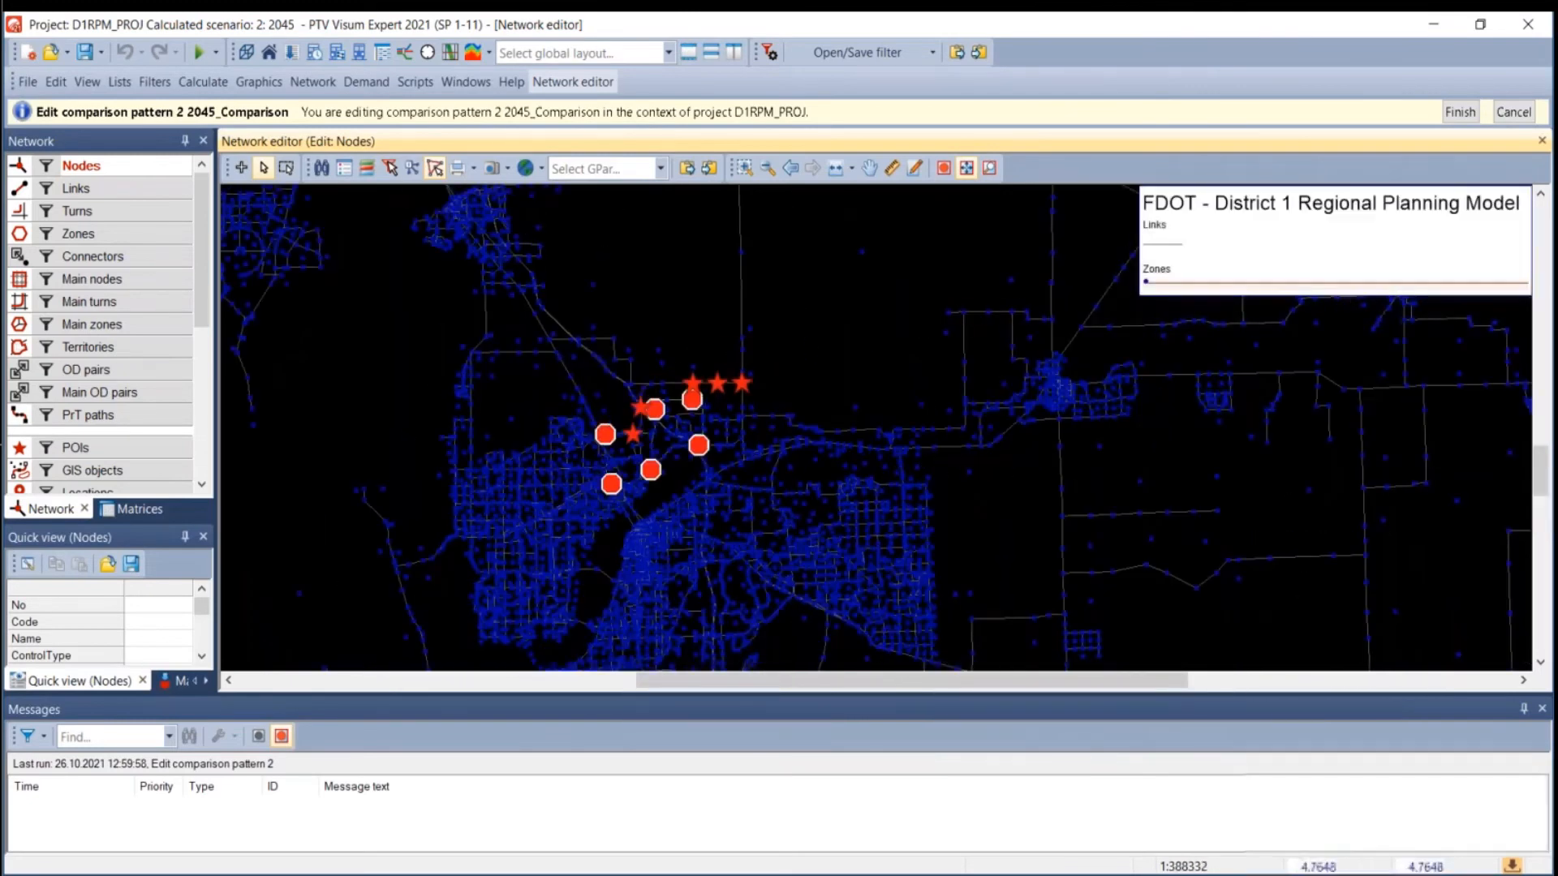
scroll(939, 386, "down", 1)
left_click(1461, 111)
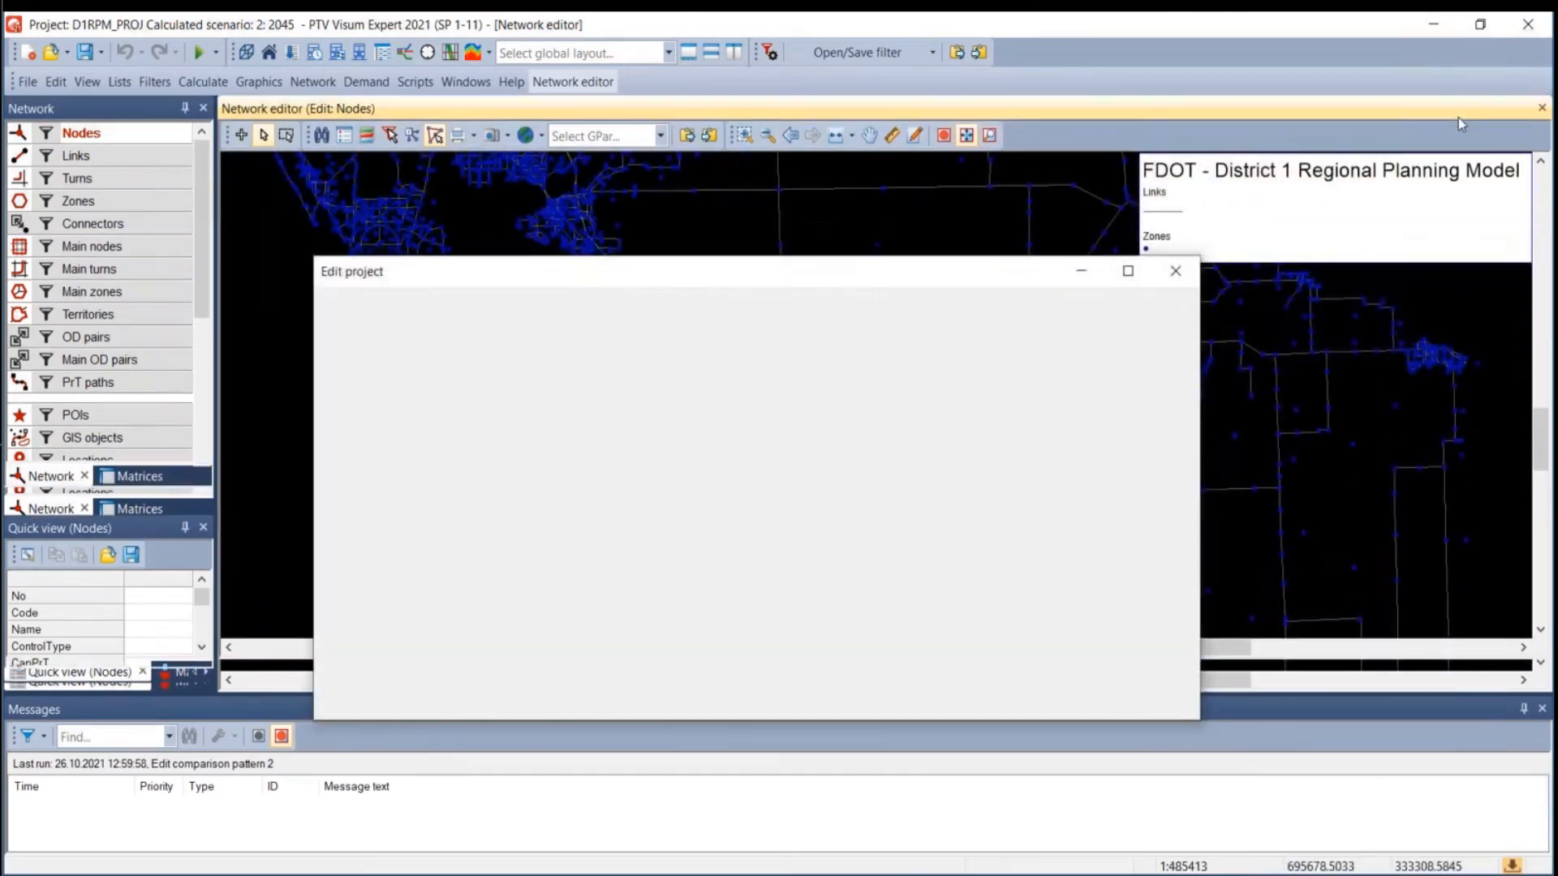
Review the Diff_Results and 2045_Comparison entries in the comparison pattern list, ending with 2045_Comparison selected.
left_click(516, 379)
left_click(513, 365)
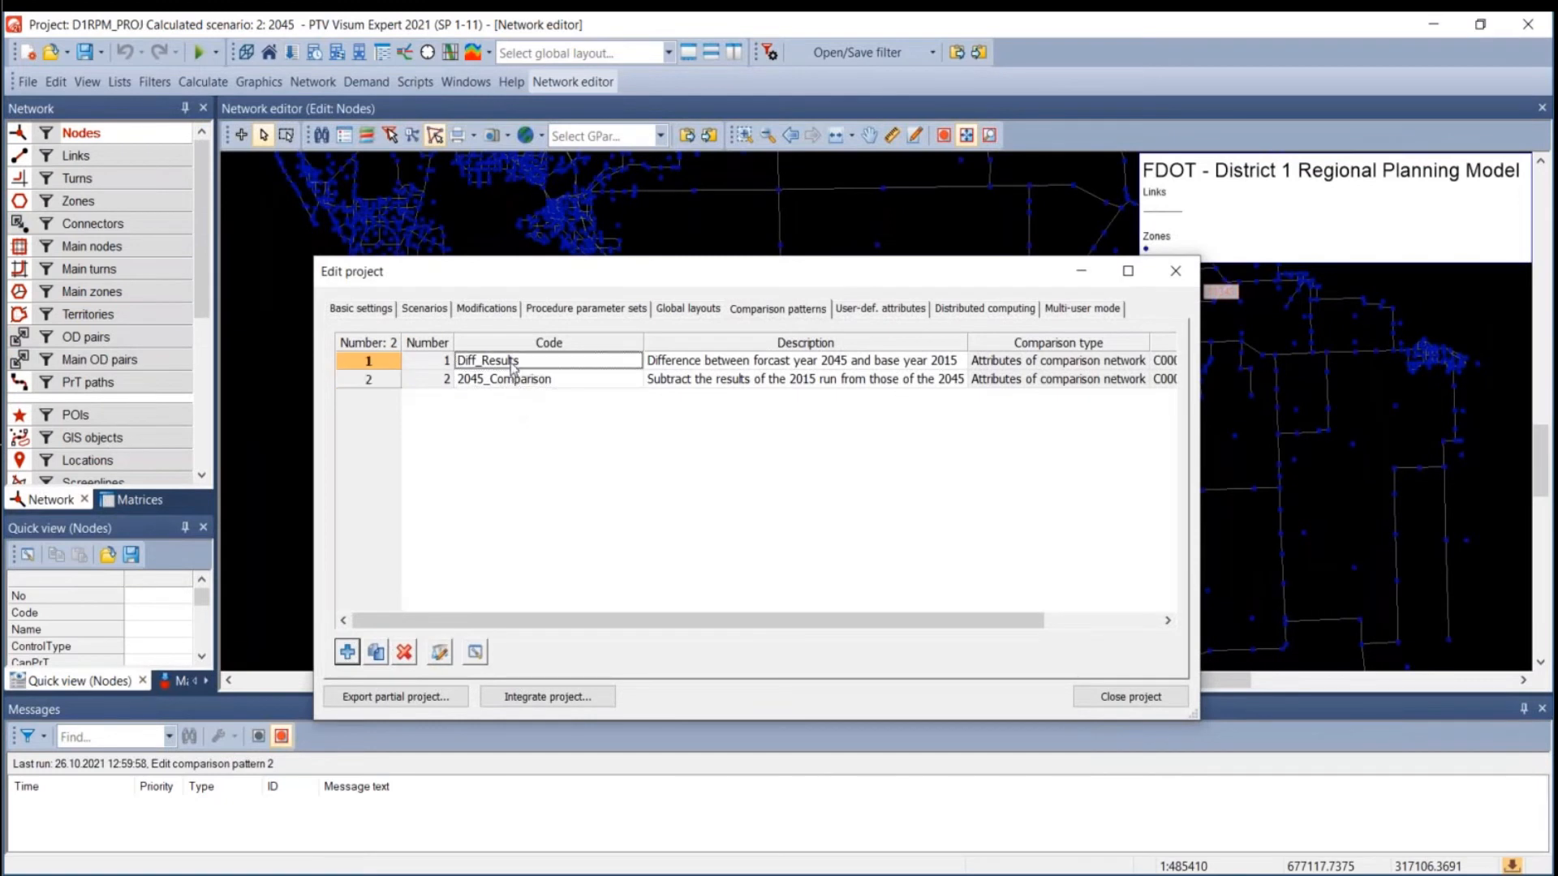
left_click(513, 379)
left_click(512, 366)
left_click(514, 379)
left_click(510, 369)
left_click(509, 381)
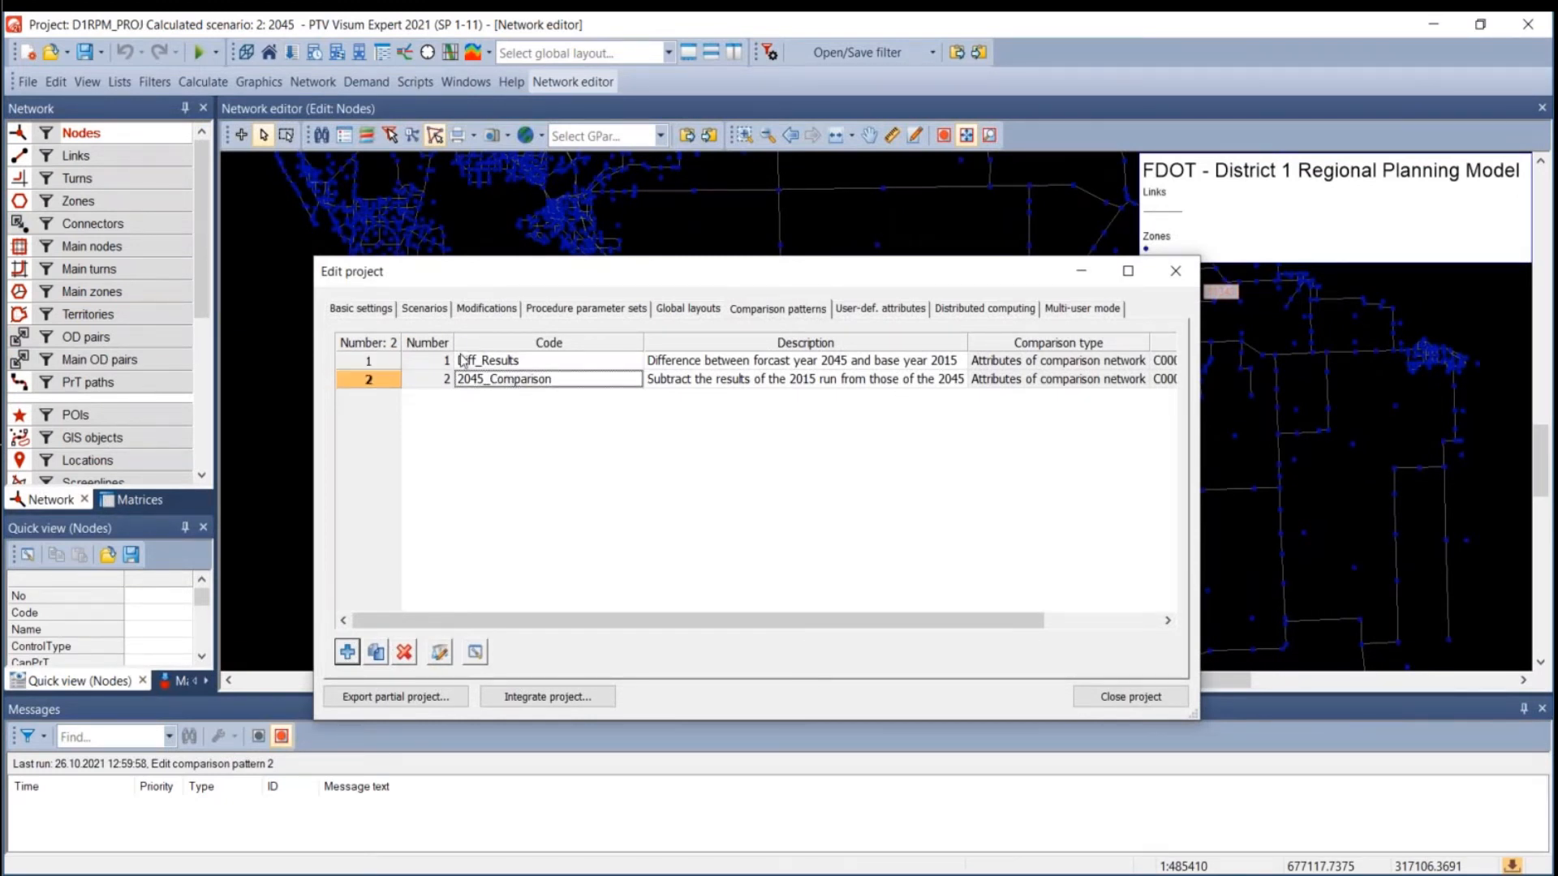
Compare the calculation results of scenarios 2015 and 2045 using the Diff_Results pattern, with 2045 as the leading scenario.
left_click(435, 311)
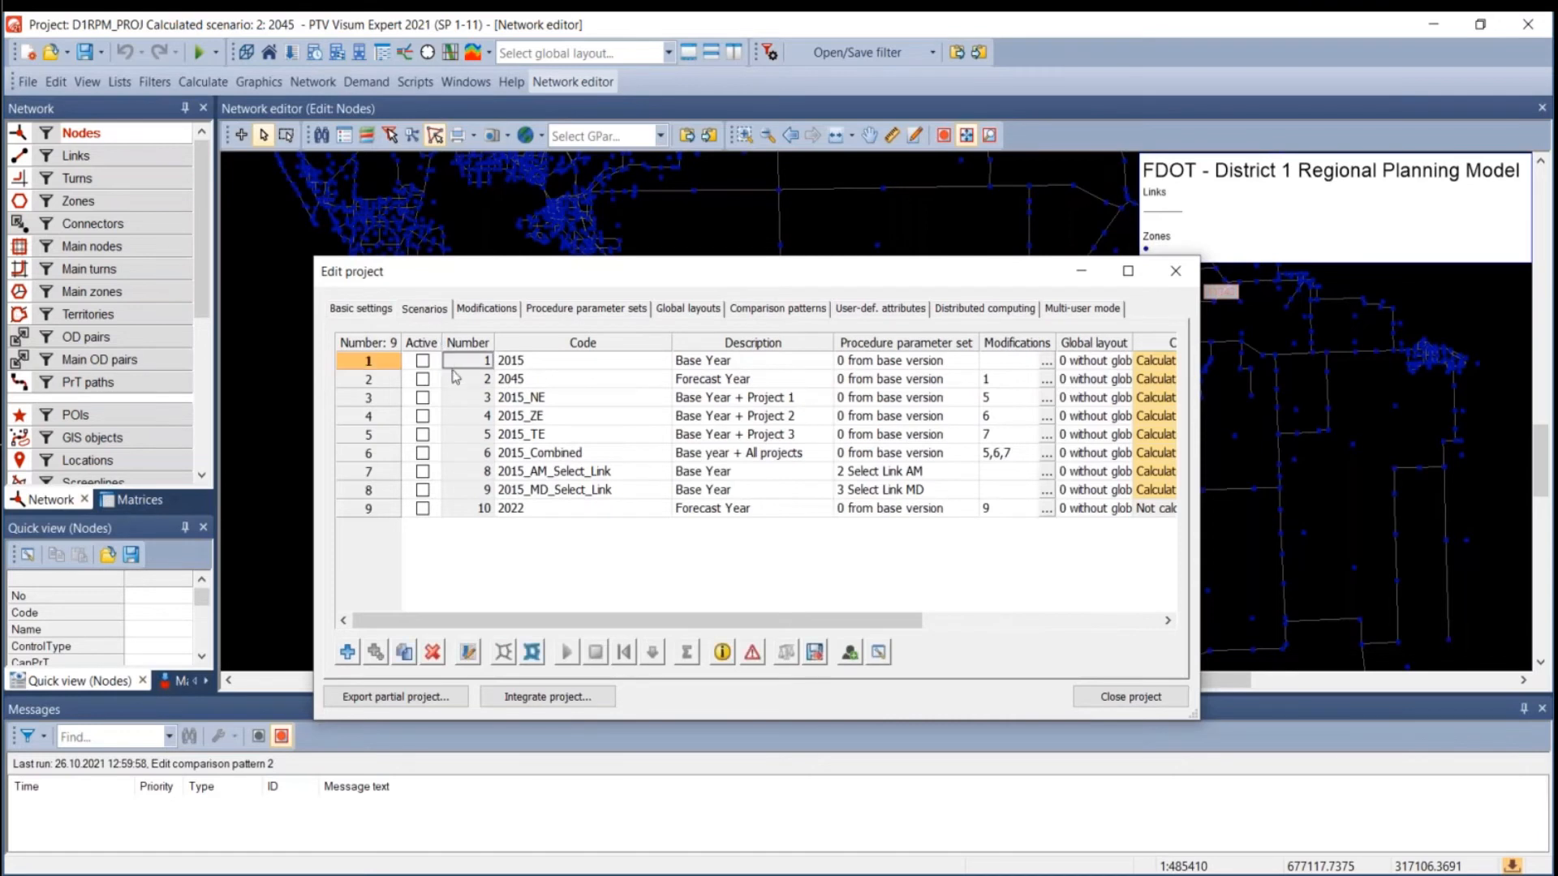
left_click(372, 362)
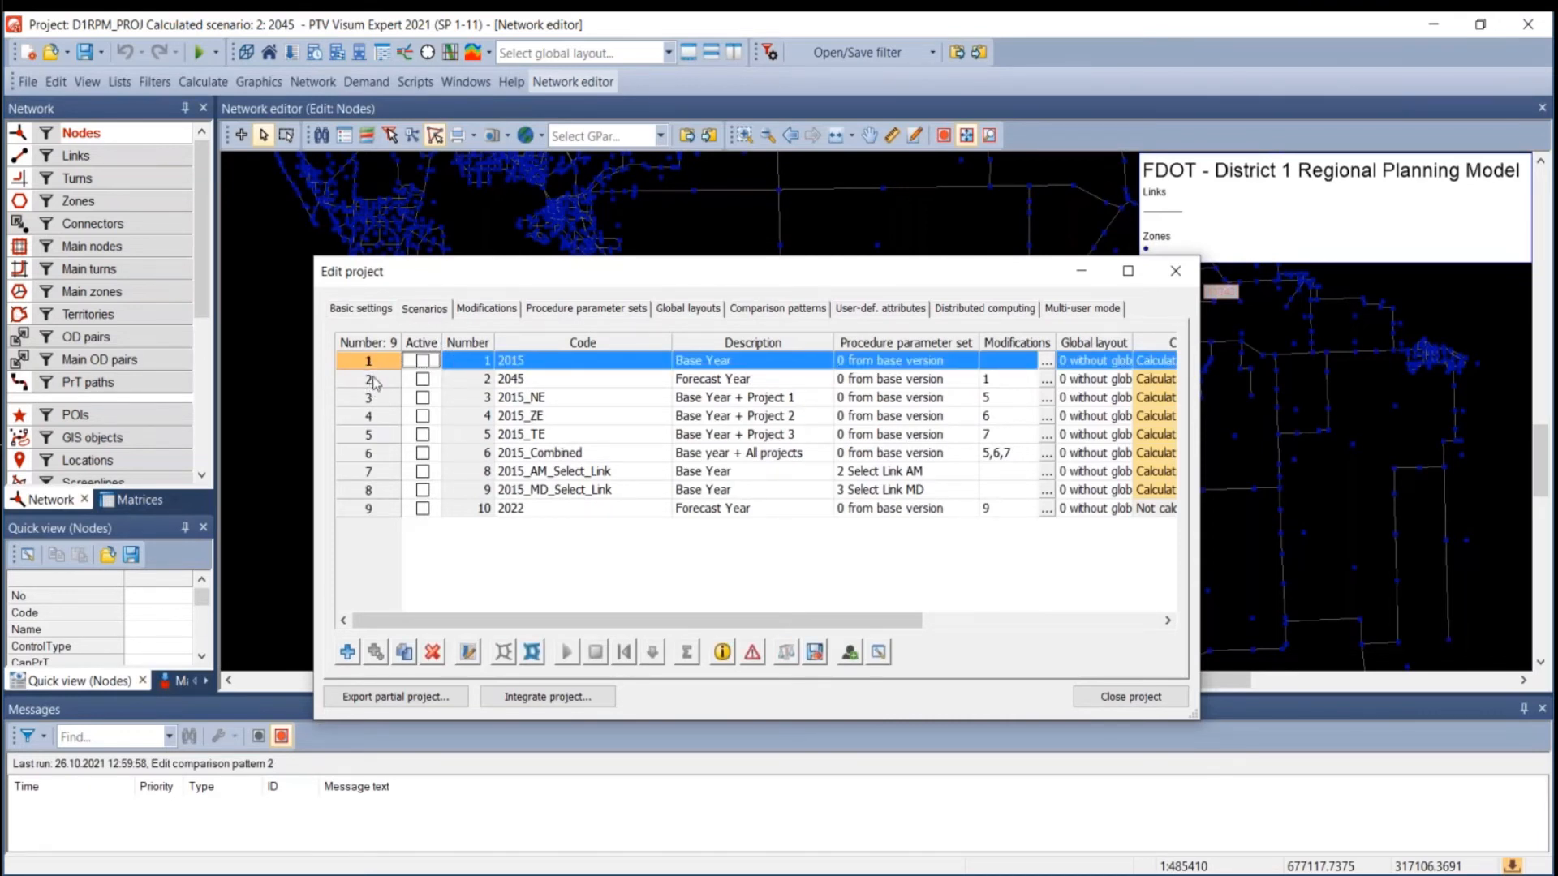
left_click(370, 379, "shift")
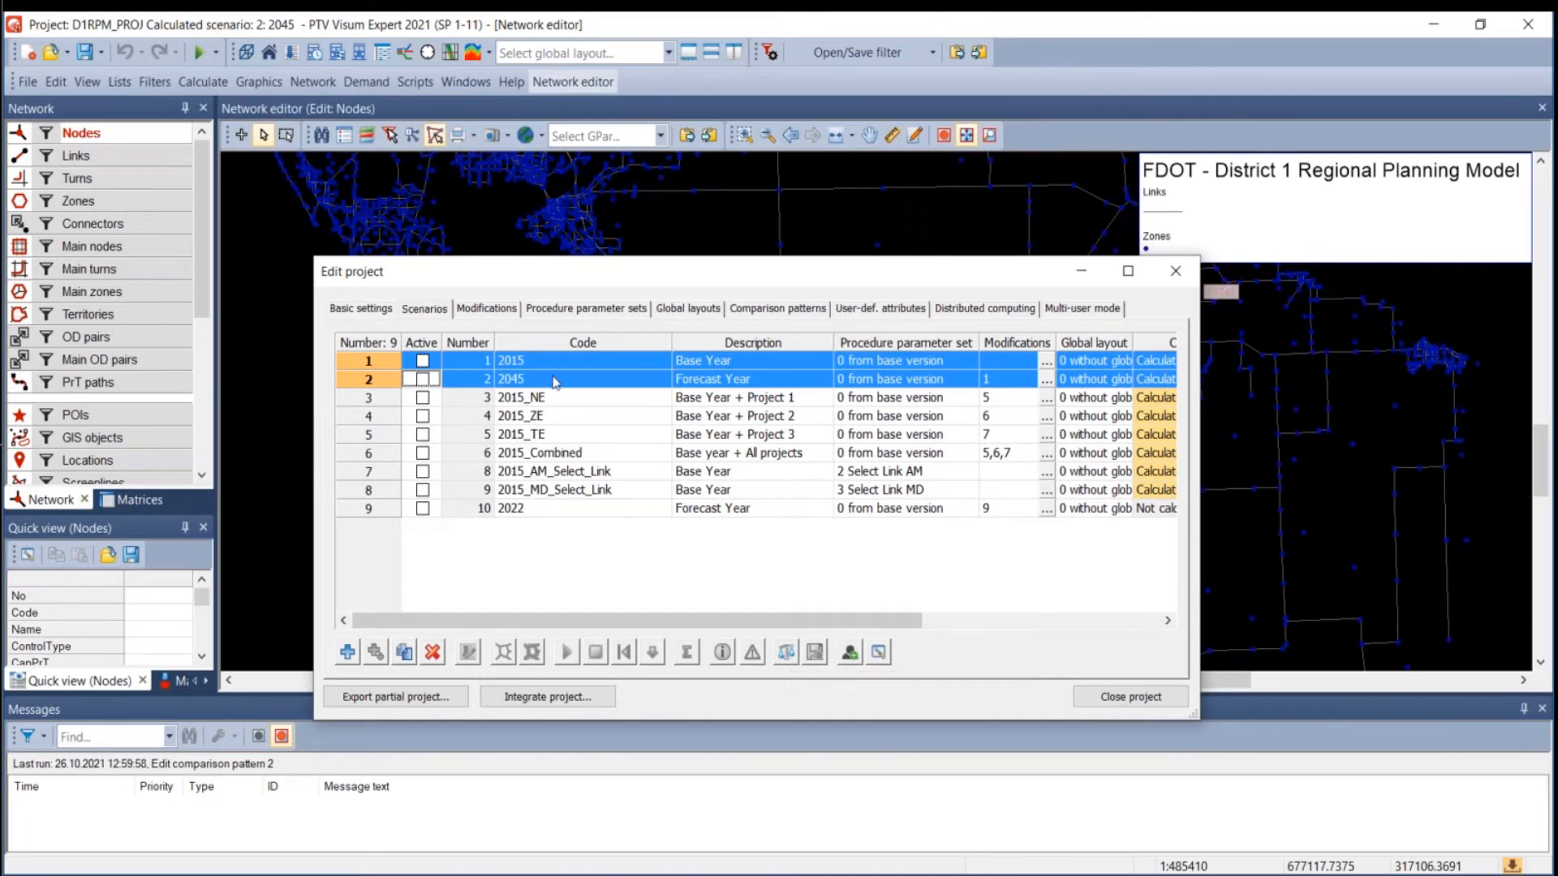
left_click(781, 652)
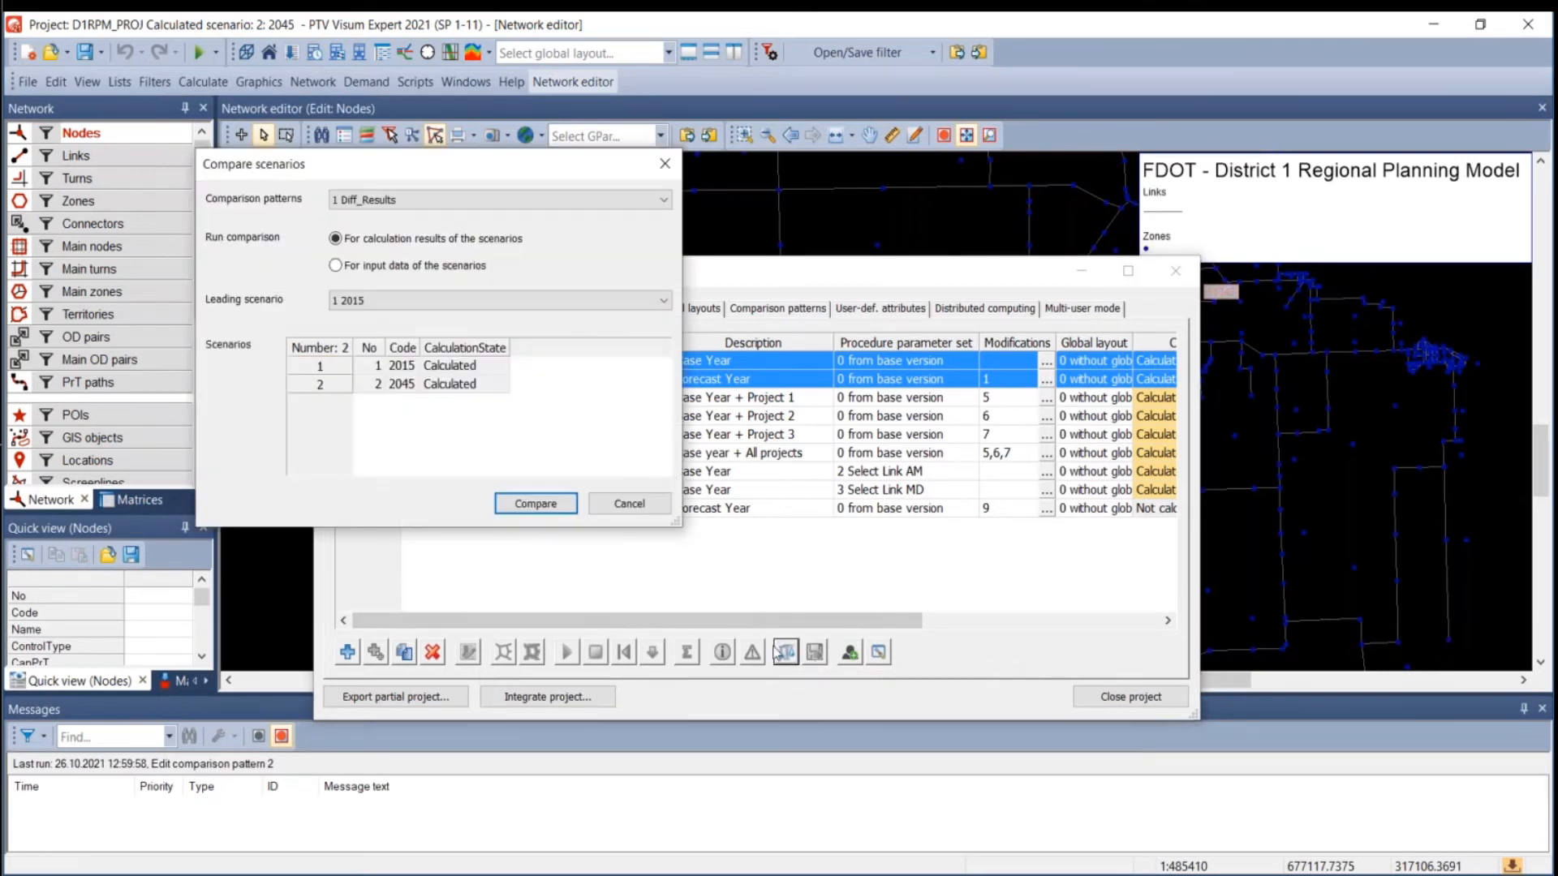
left_click(442, 301)
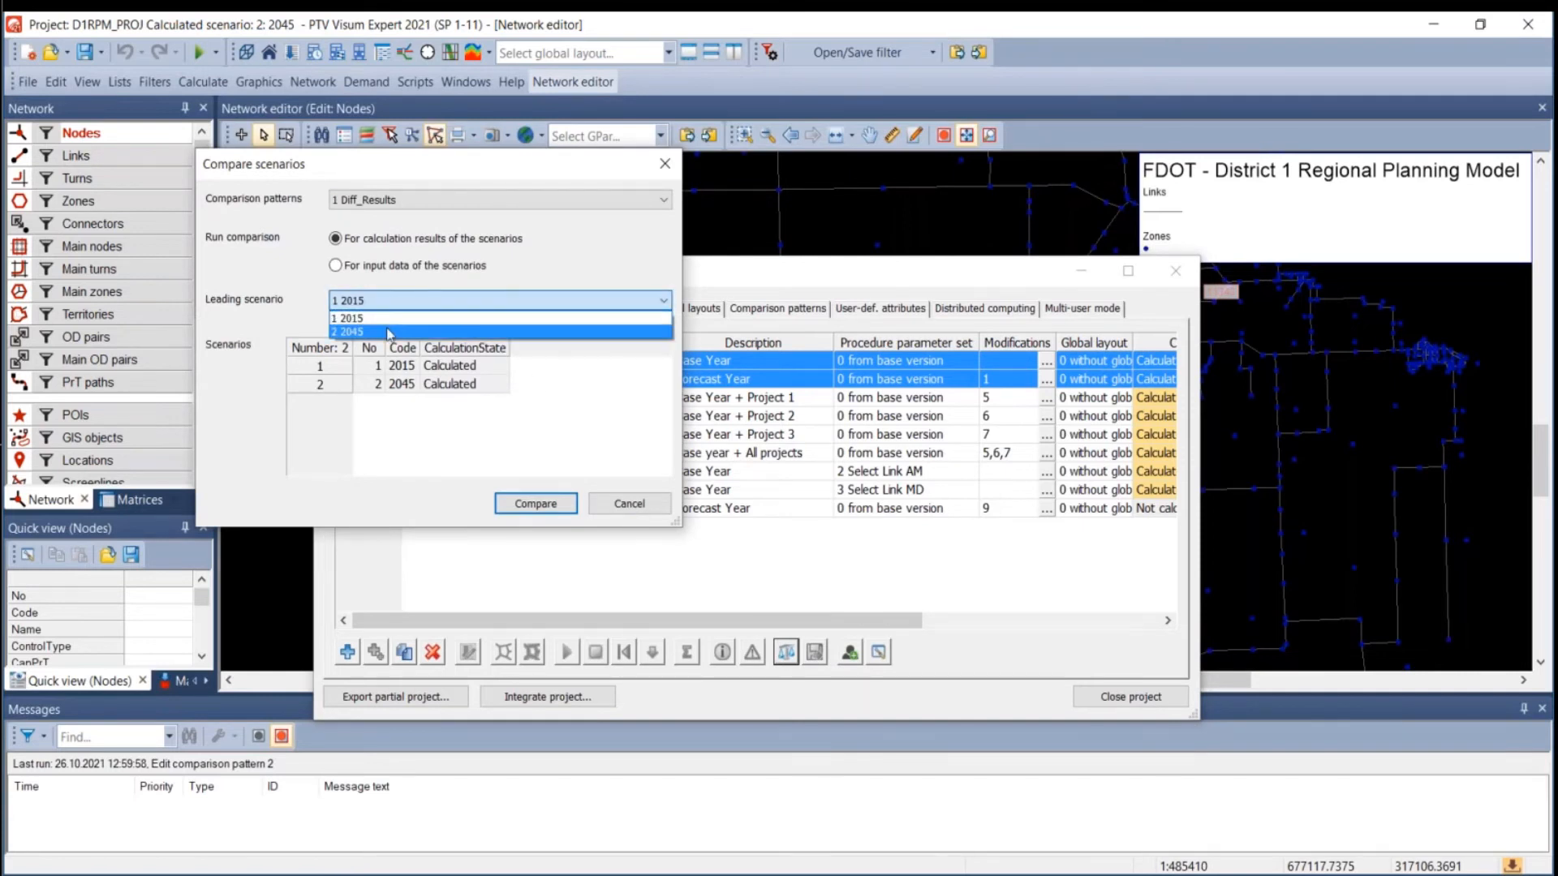
left_click(390, 326)
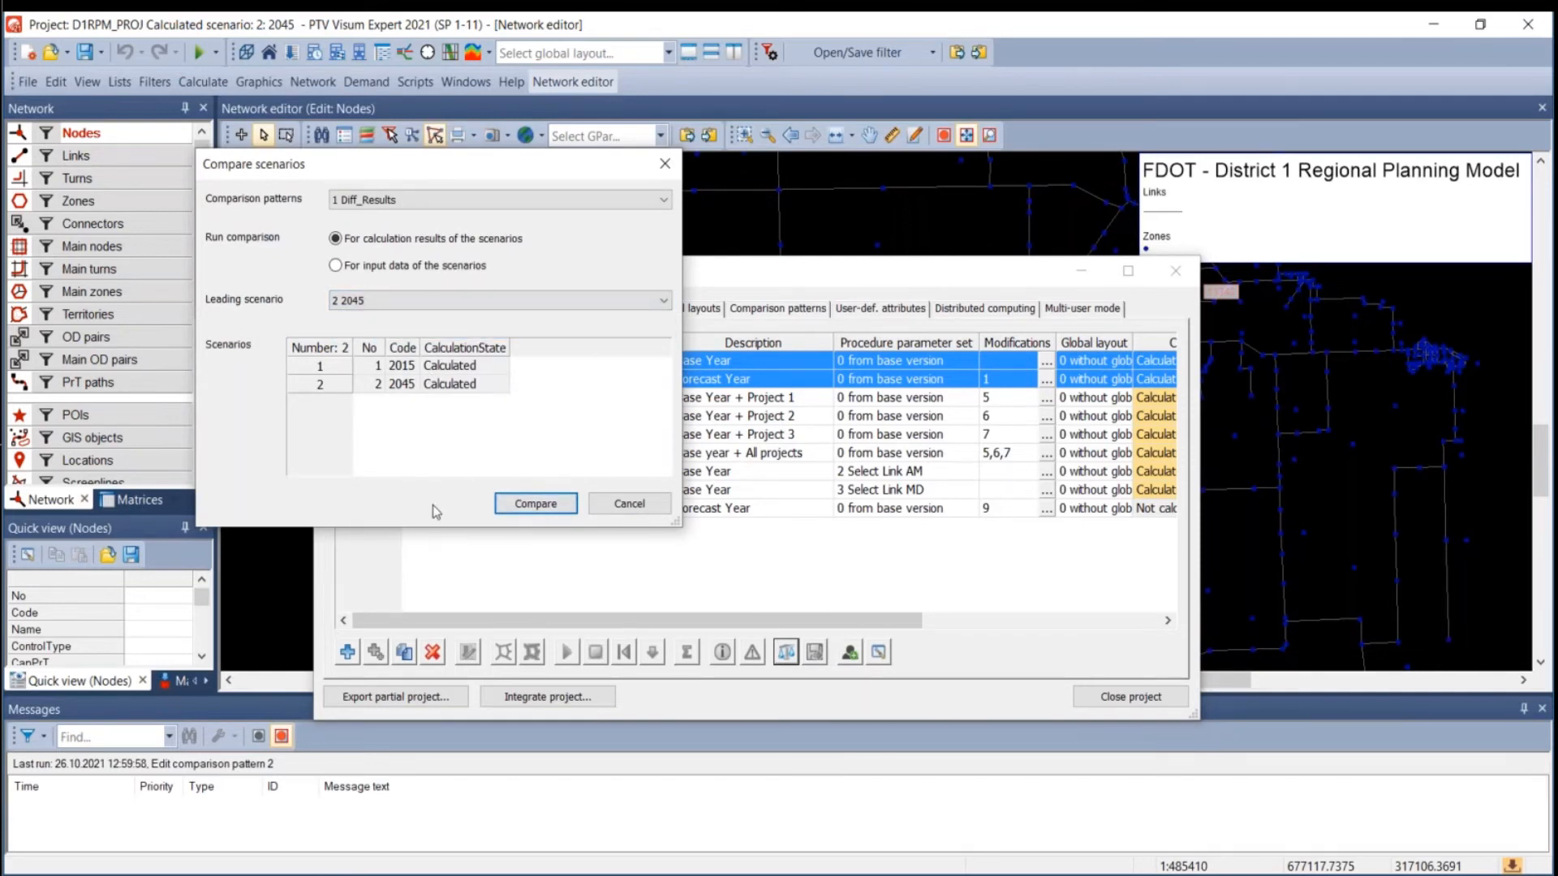
left_click(534, 503)
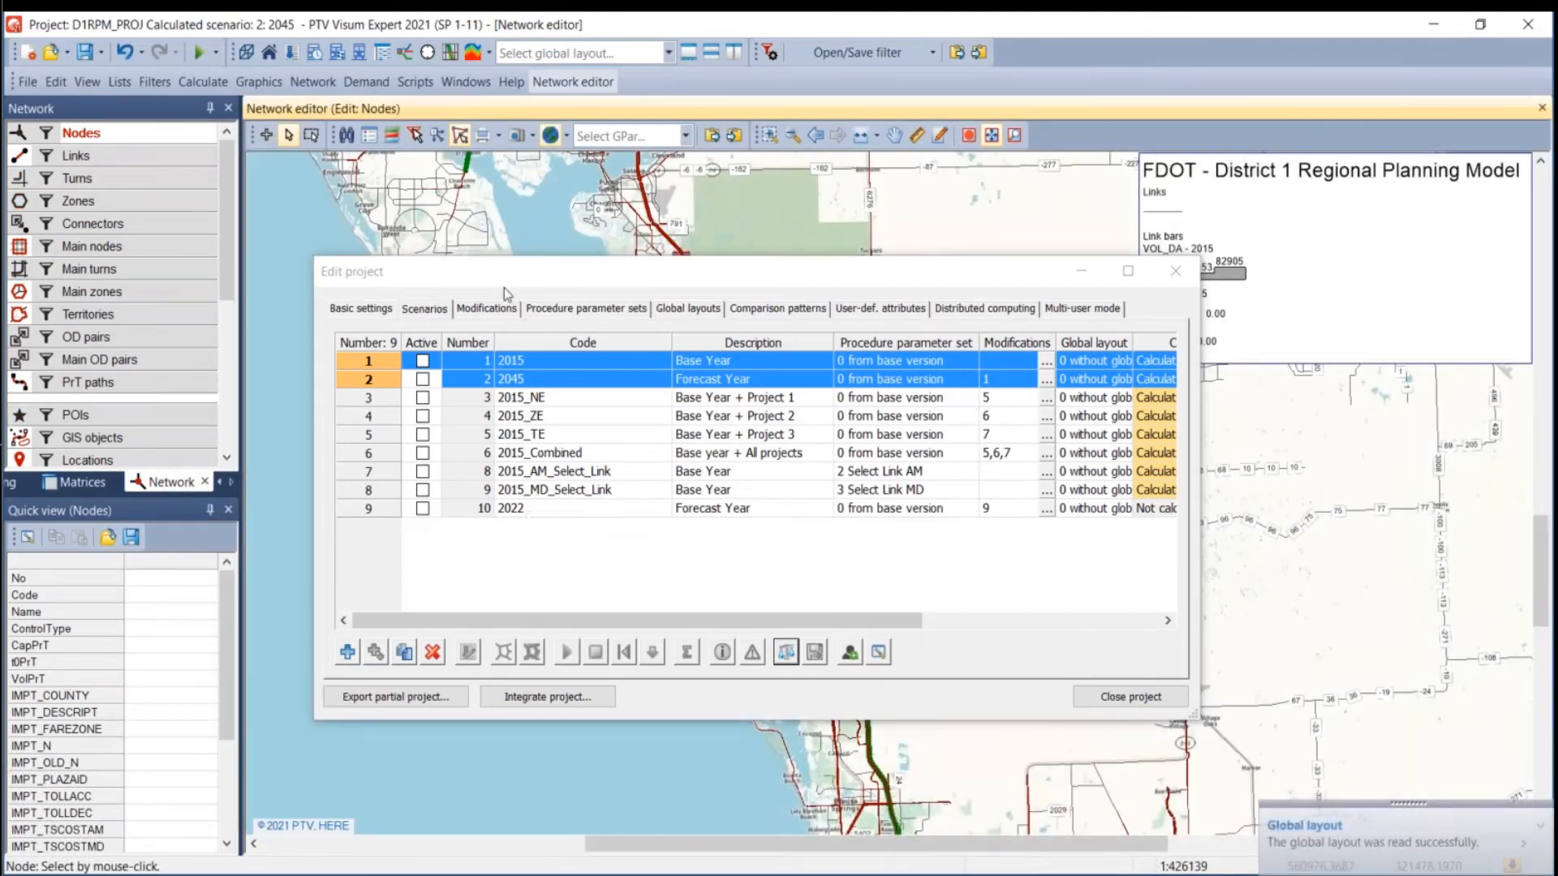
Examine the VOL_DA difference bars on the map, focusing on the highway links around North Port and Port Charlotte.
left_click_drag(504, 288, 322, 682)
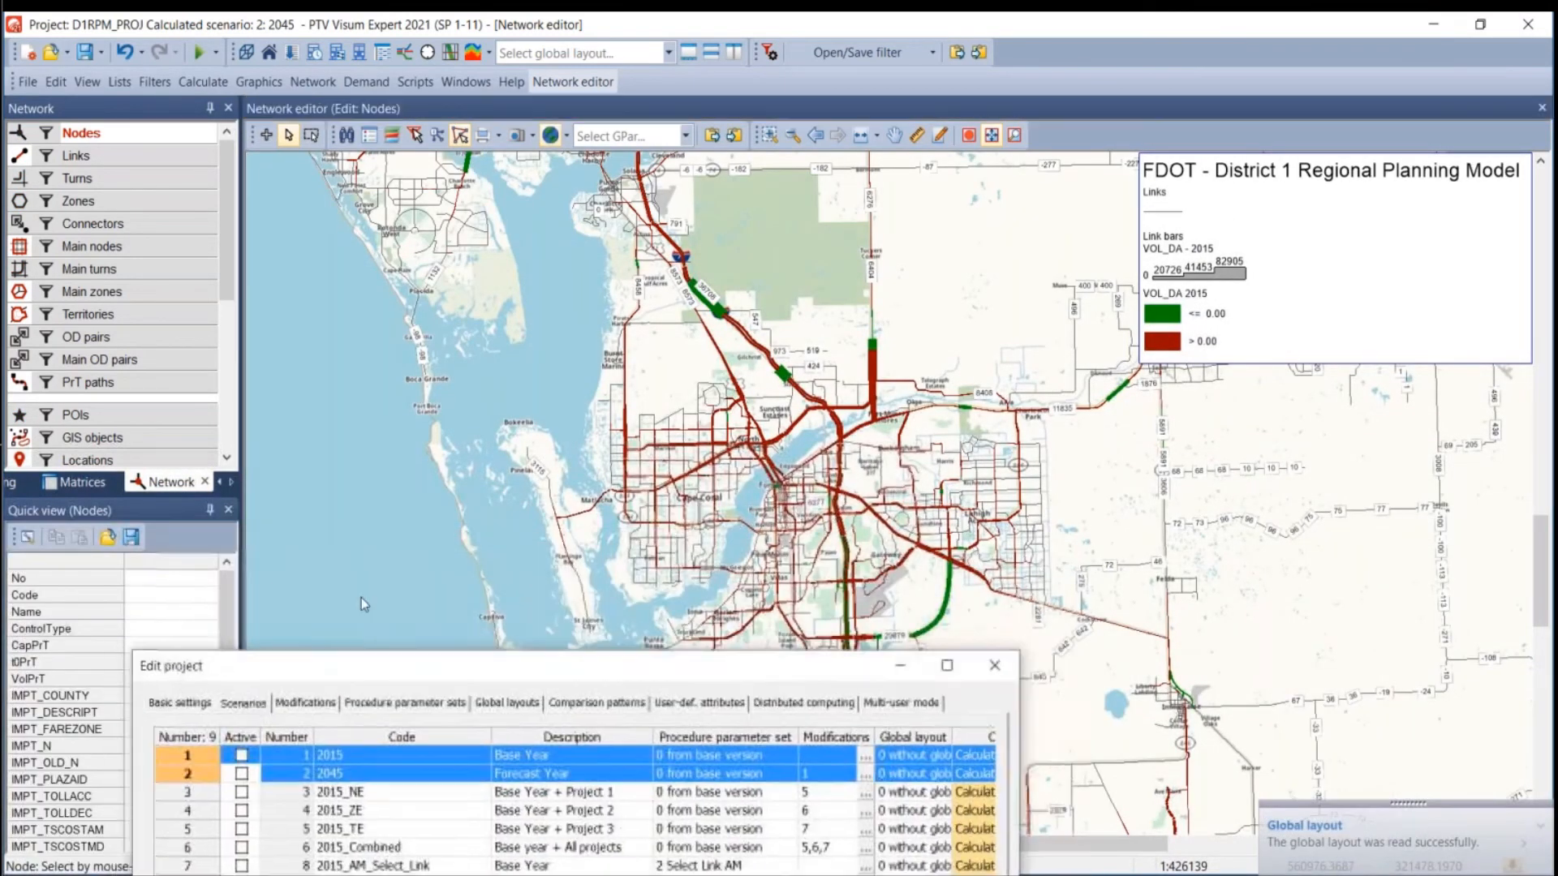
scroll(645, 417, "down", 3)
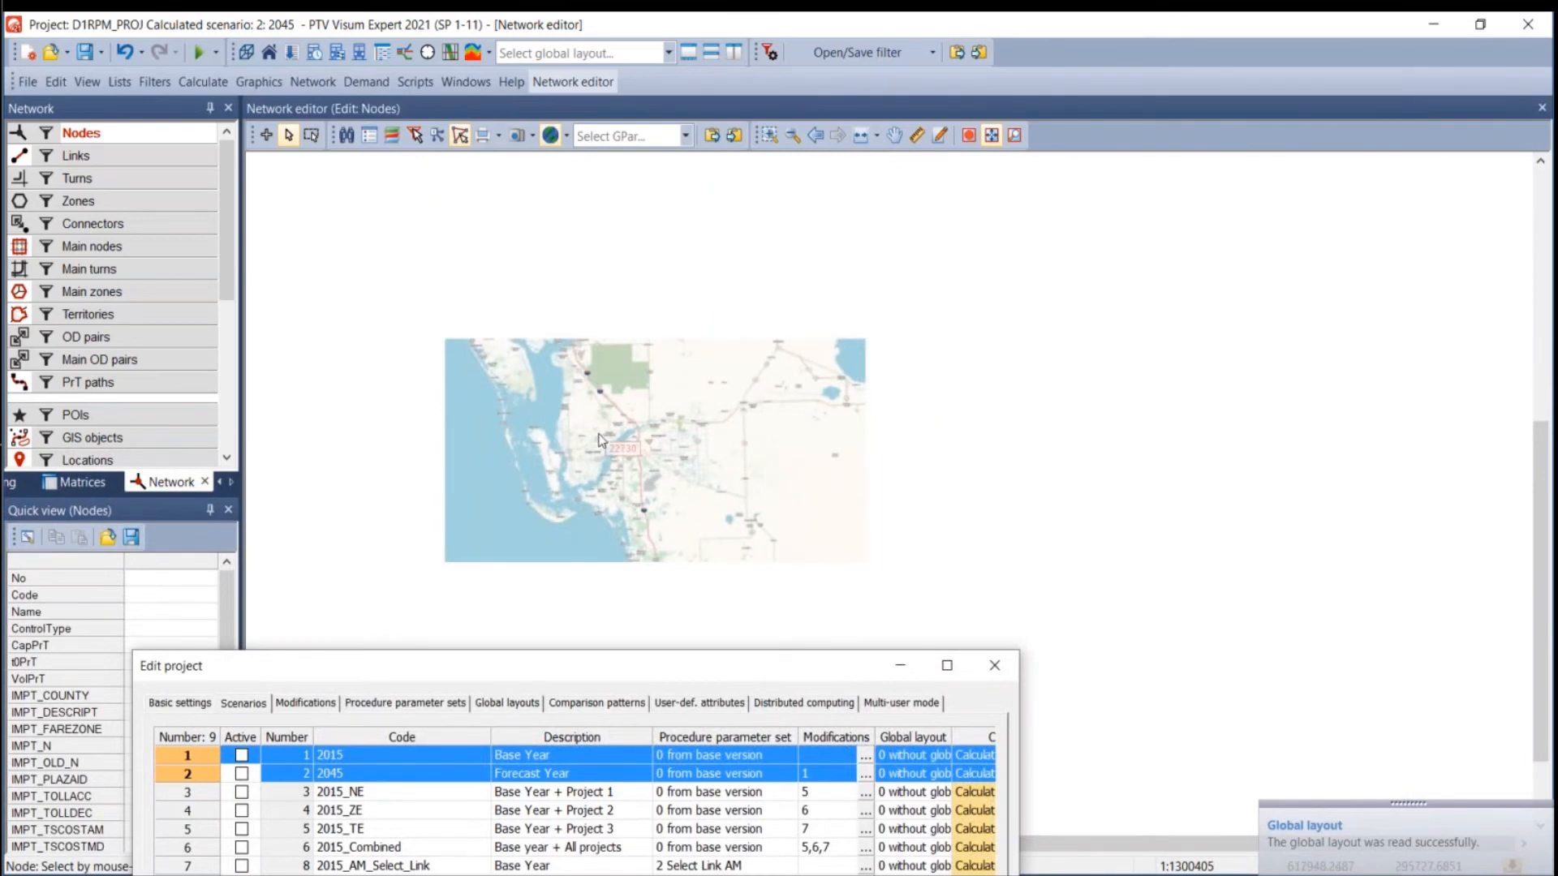
left_click_drag(579, 413, 680, 516)
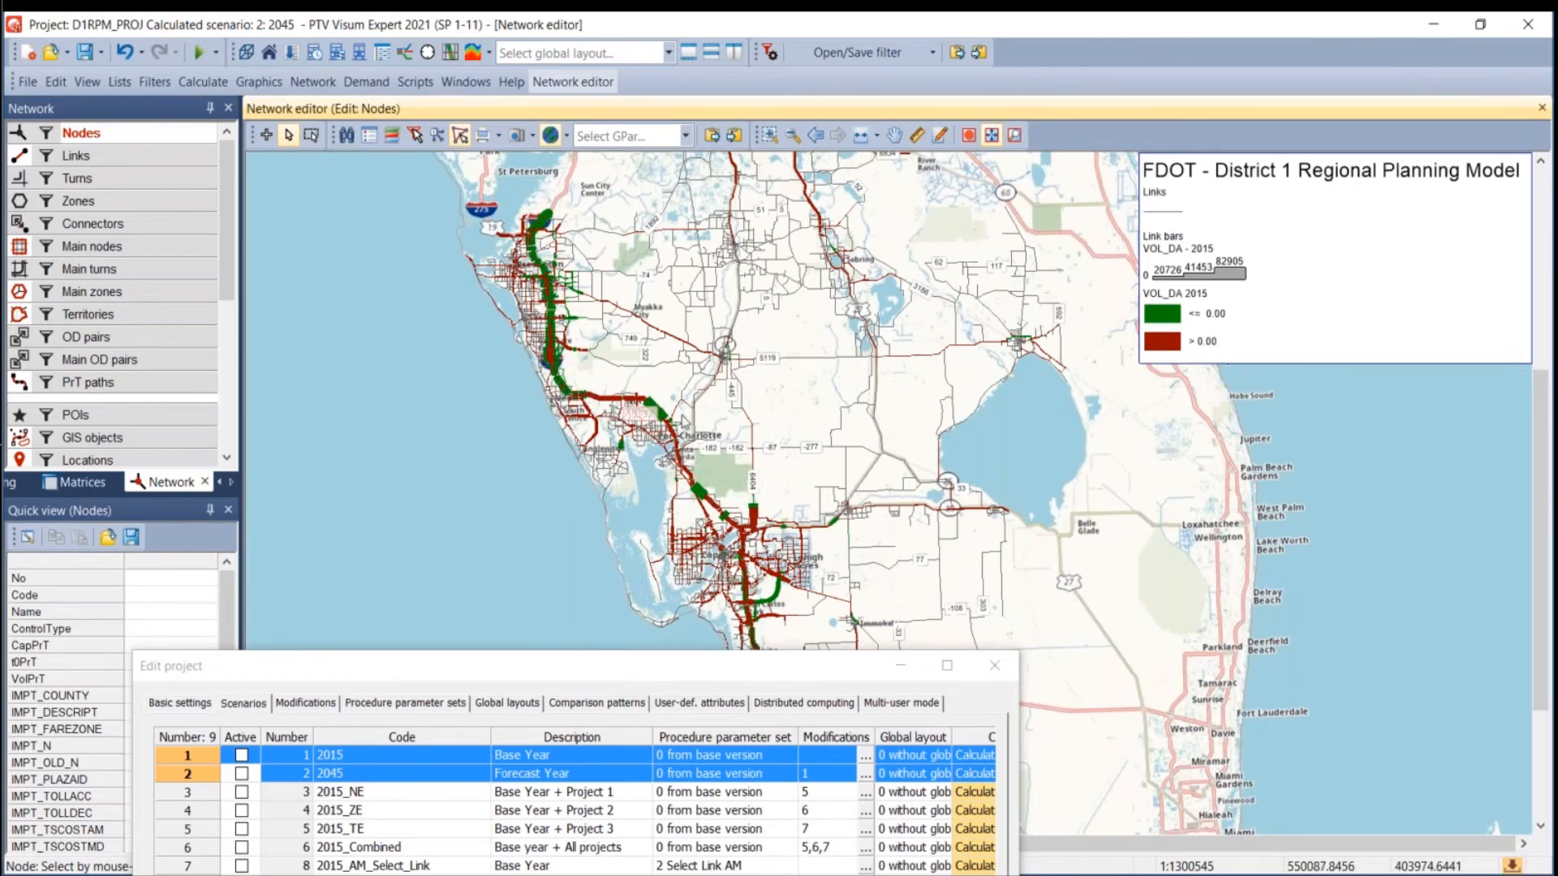
scroll(539, 416, "up", 3)
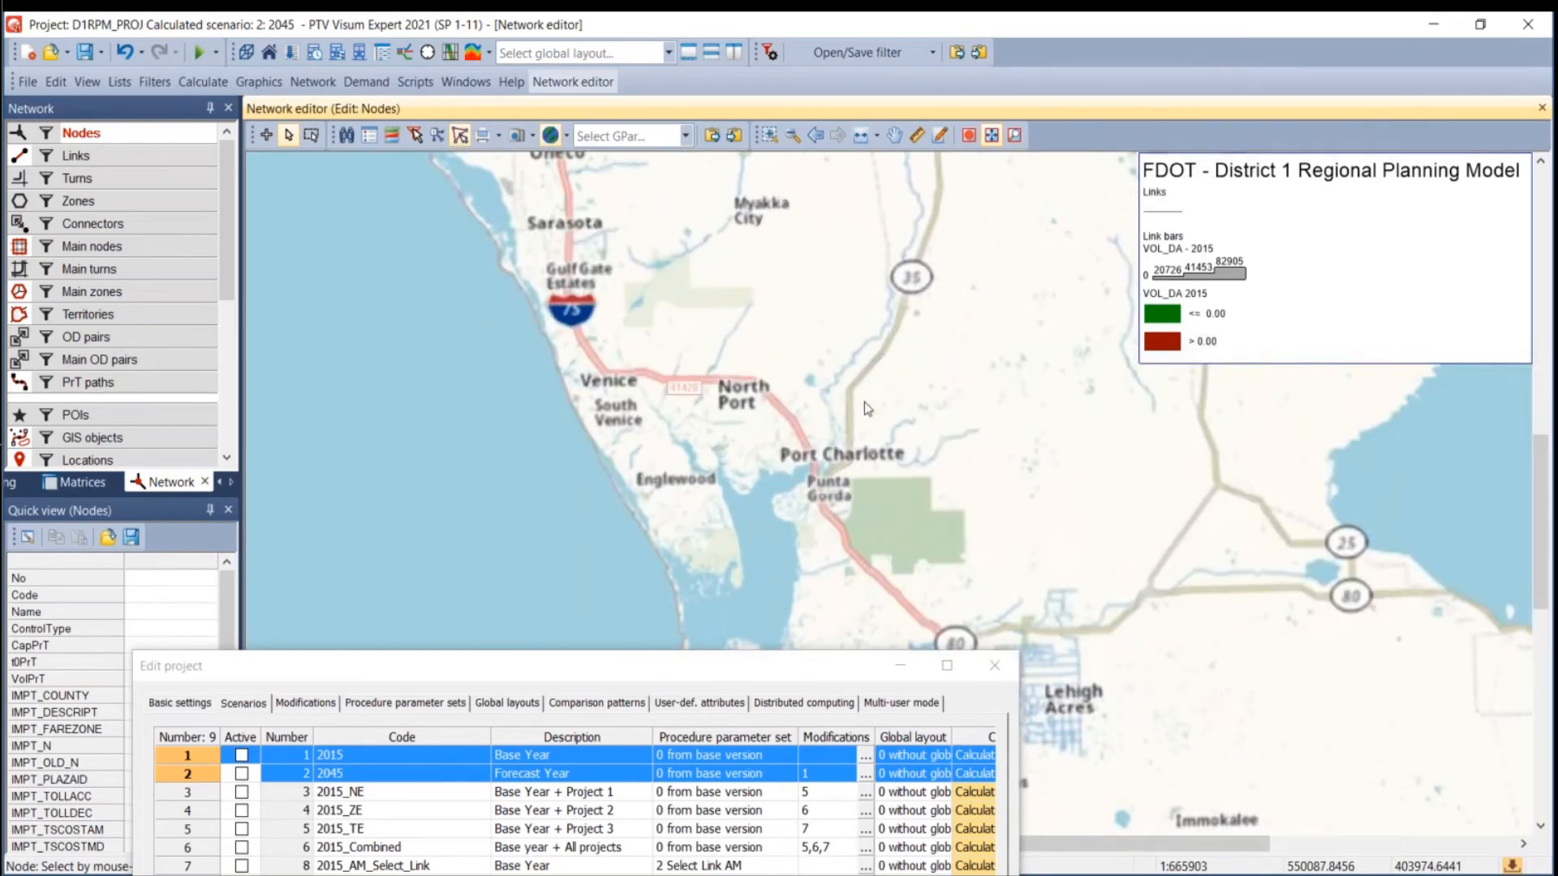
scroll(863, 403, "up", 5)
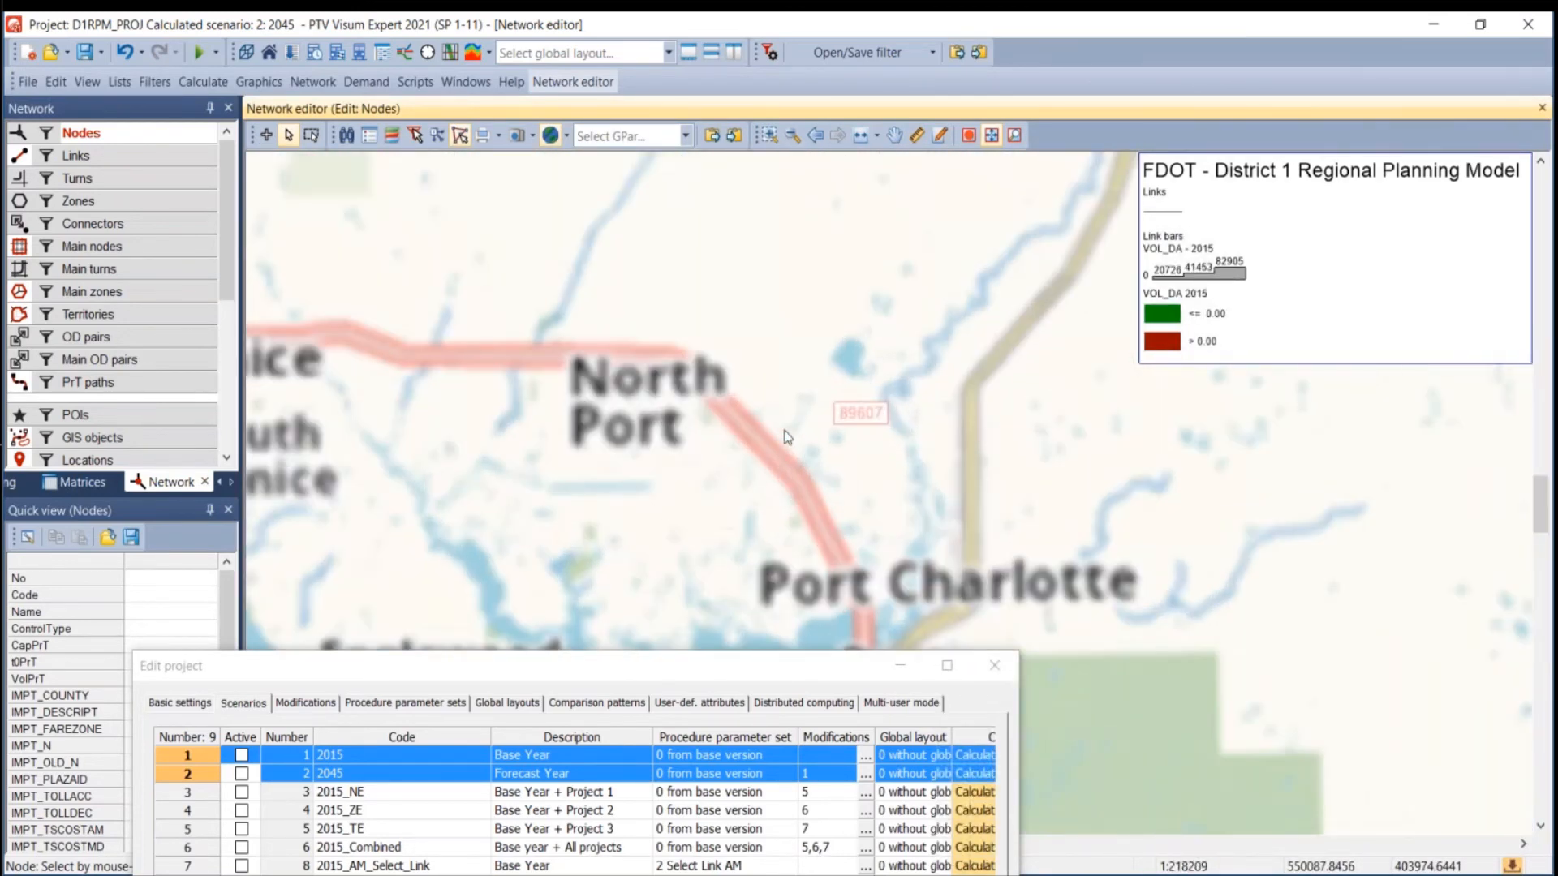
scroll(786, 436, "up", 2)
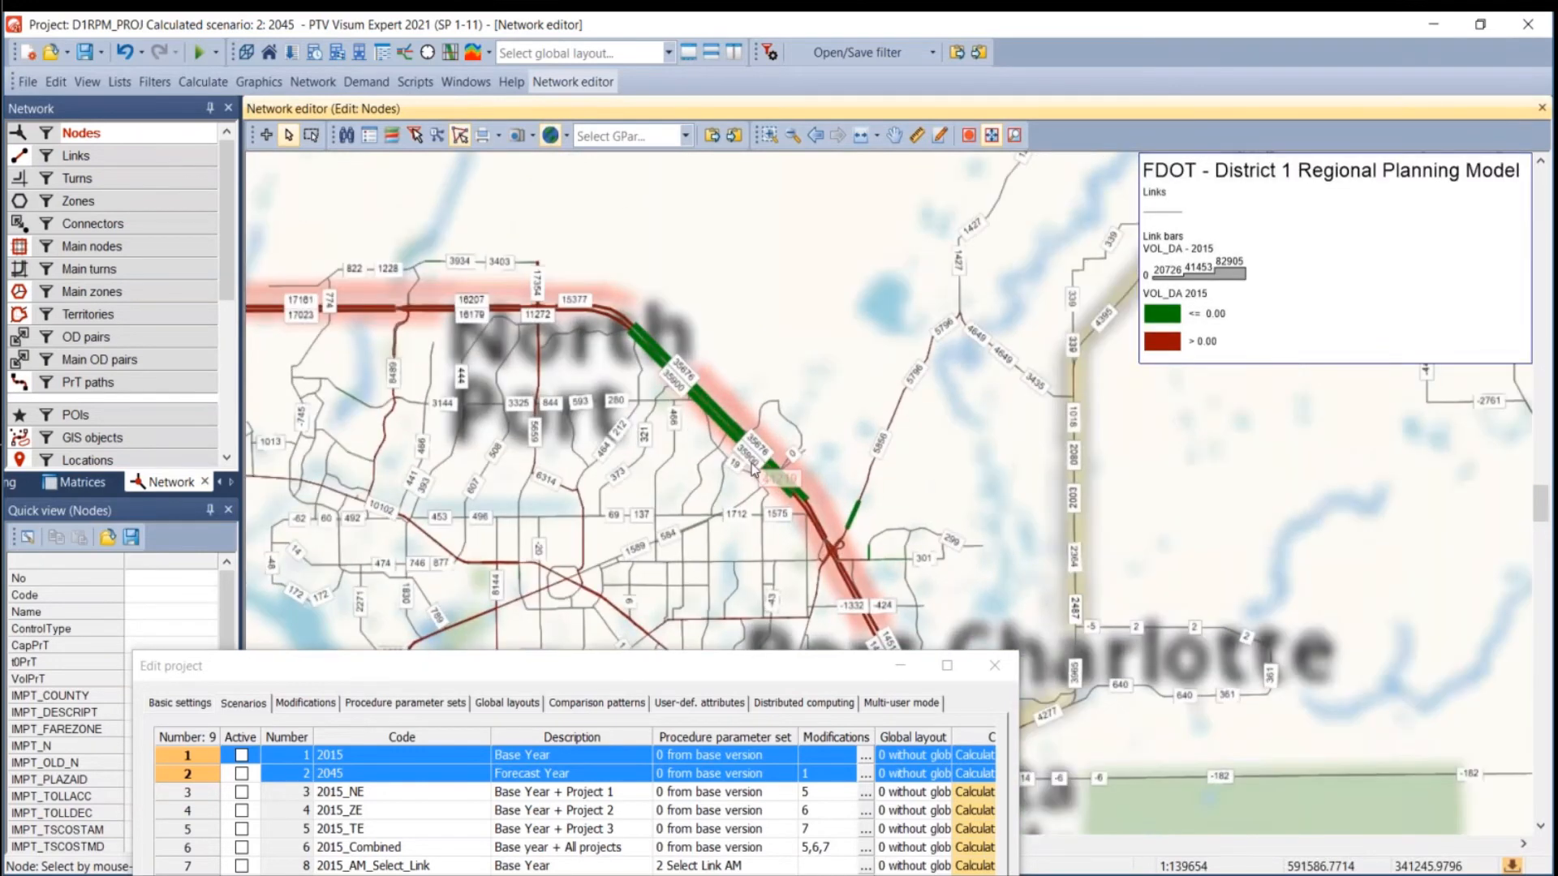
scroll(781, 484, "up", 1)
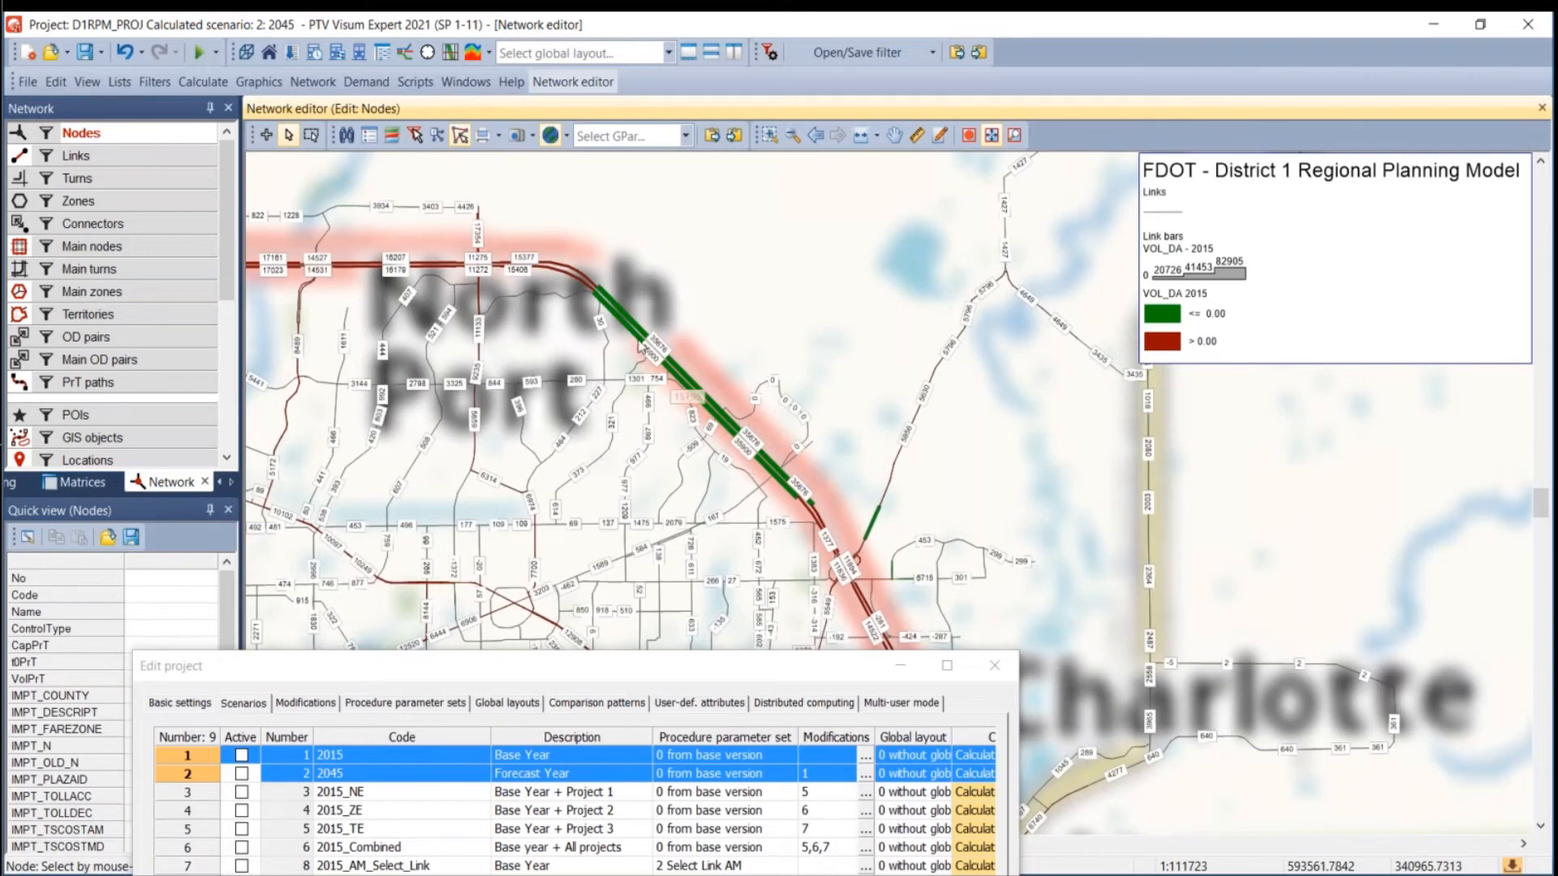
scroll(769, 494, "down", 5)
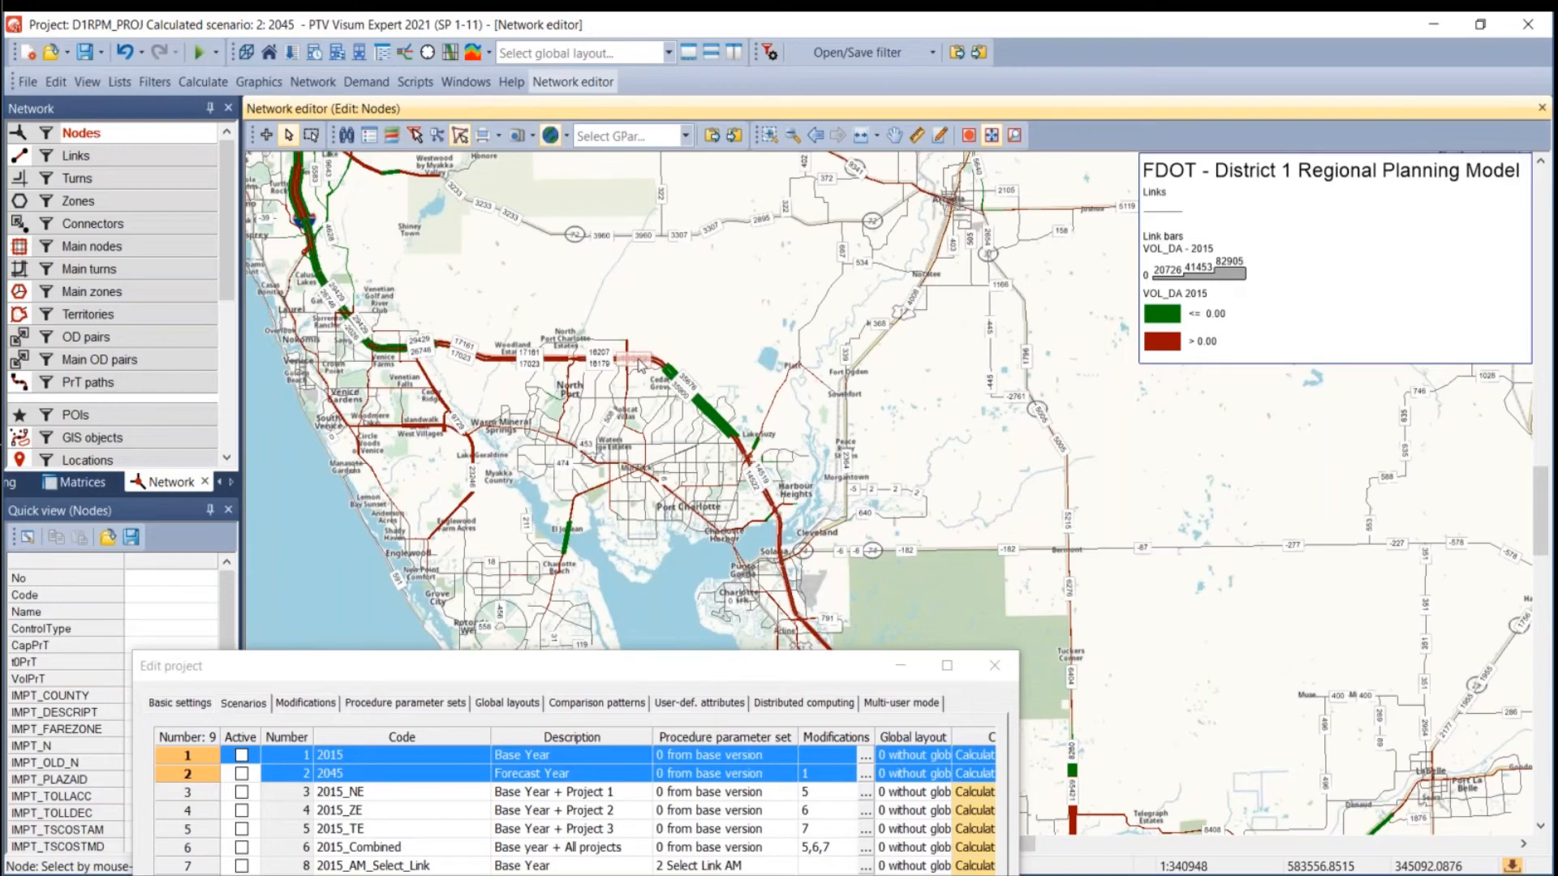
Rerun the Diff_Results comparison for the calculated 2015 and 2045 scenarios, again choosing 2045 as the leading scenario.
left_click_drag(535, 670, 704, 216)
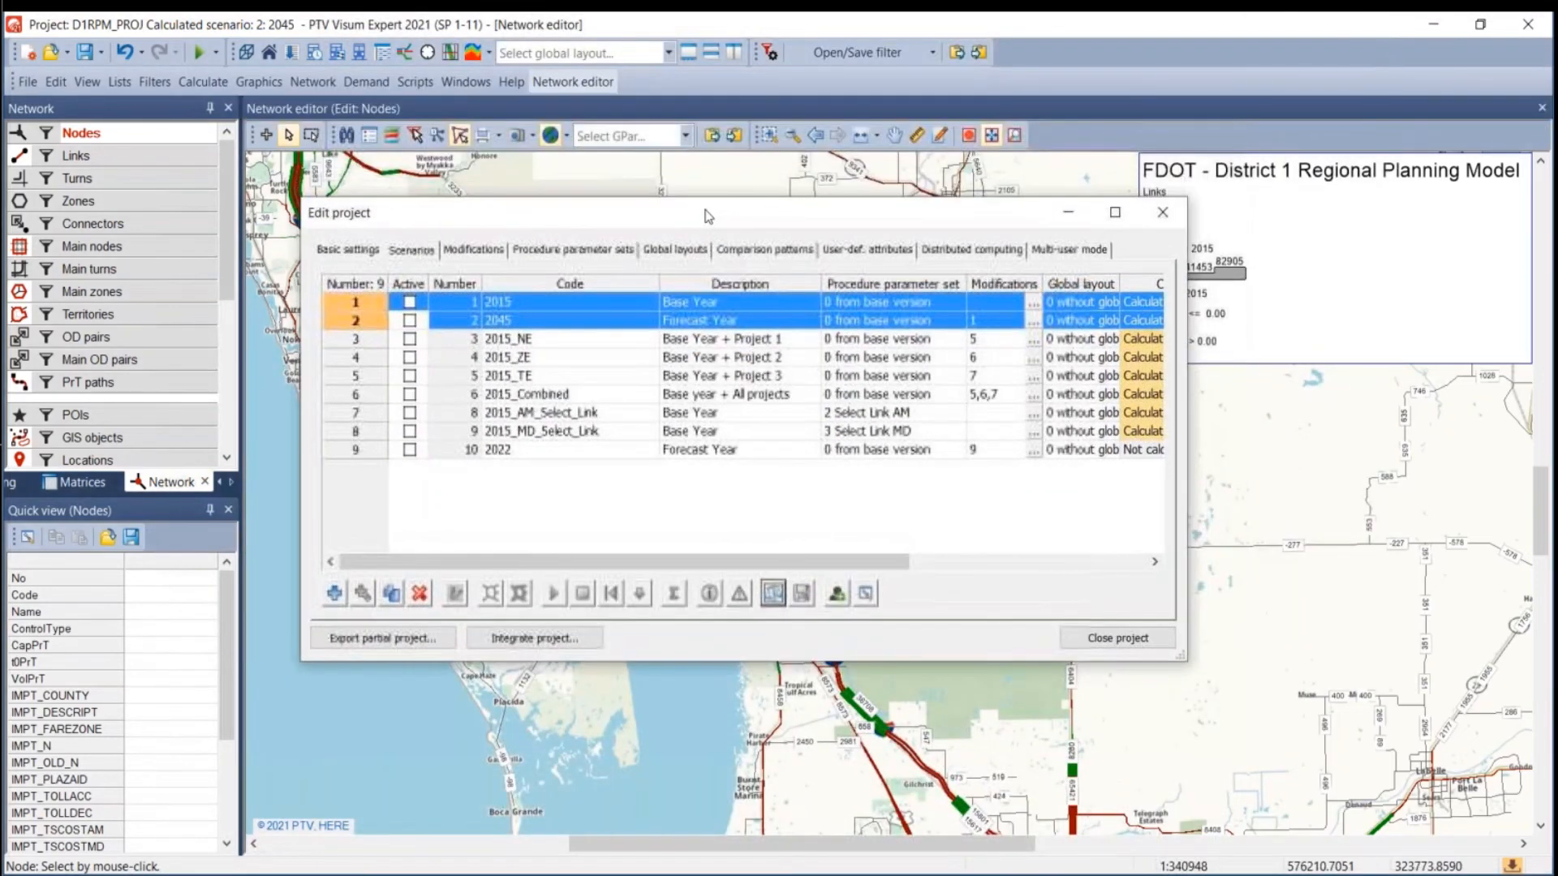
left_click(365, 309)
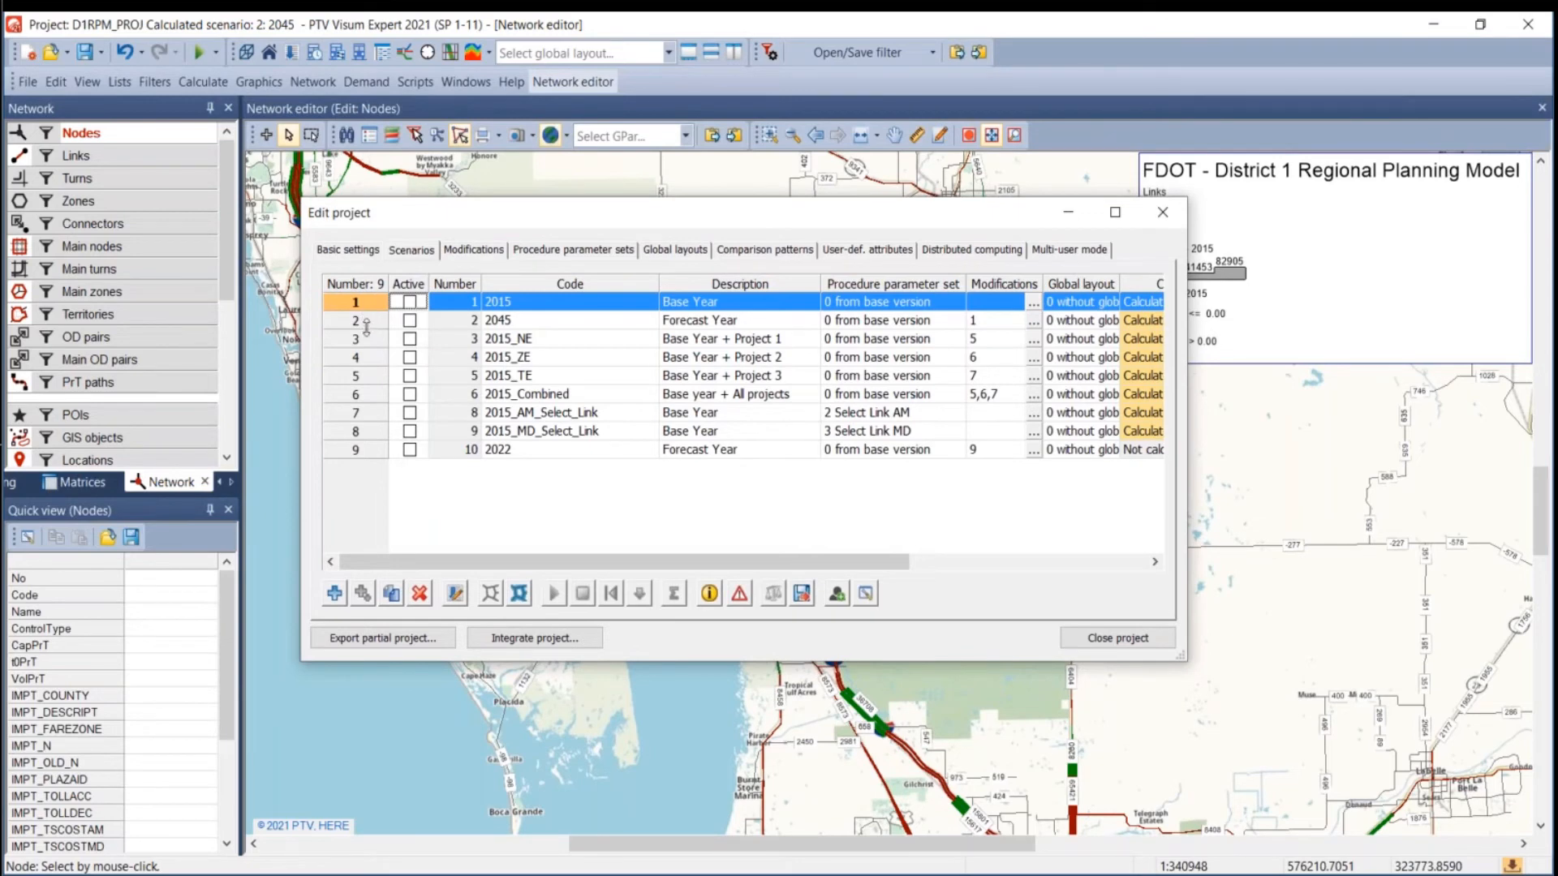
left_click(365, 325, "shift")
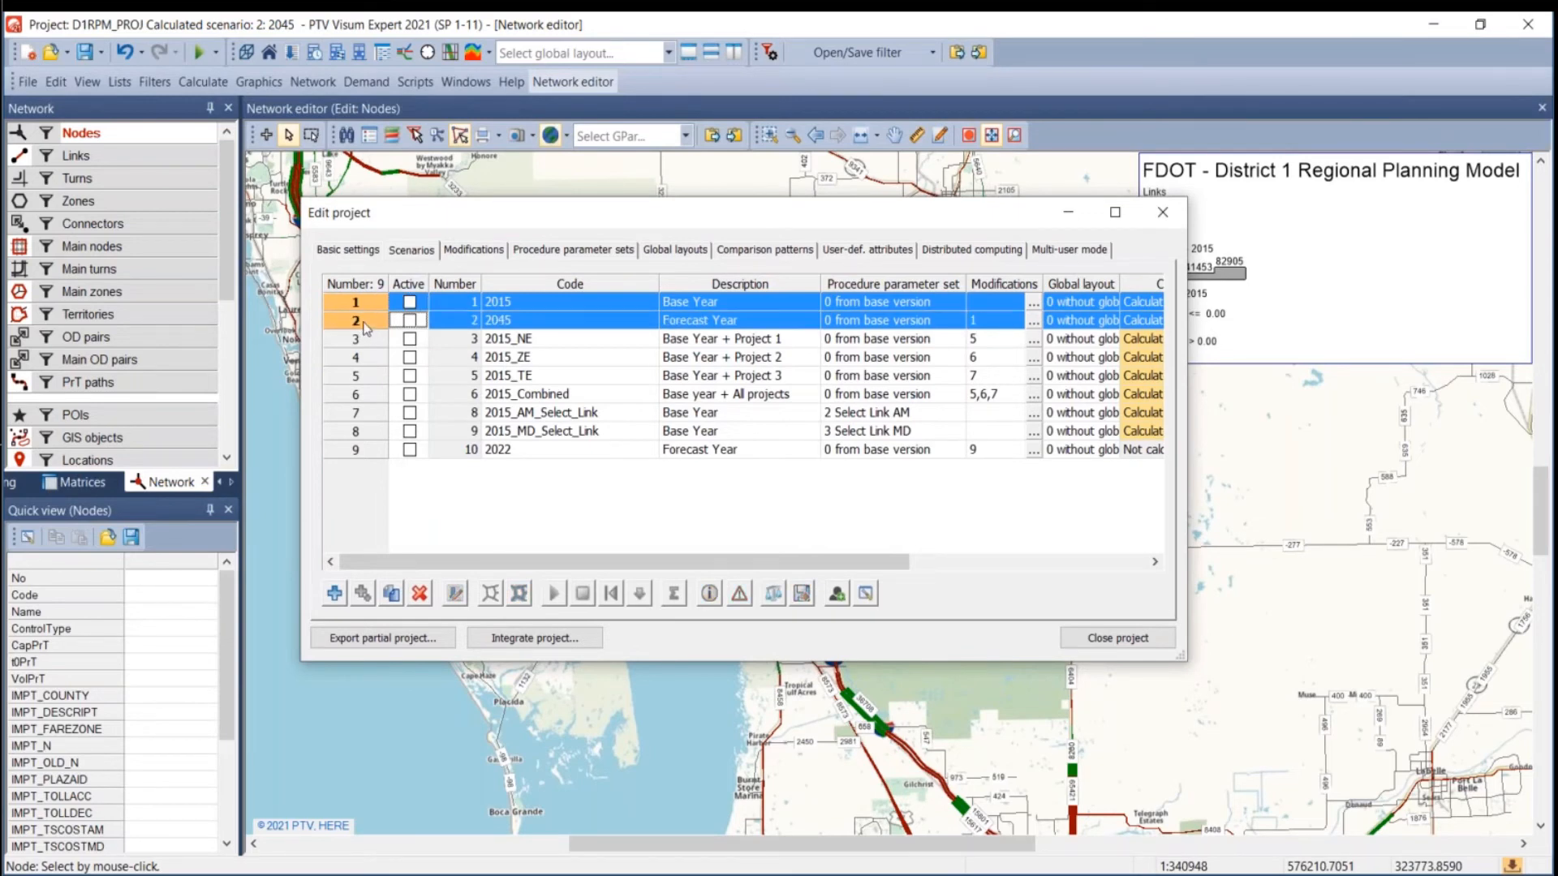
left_click(773, 597)
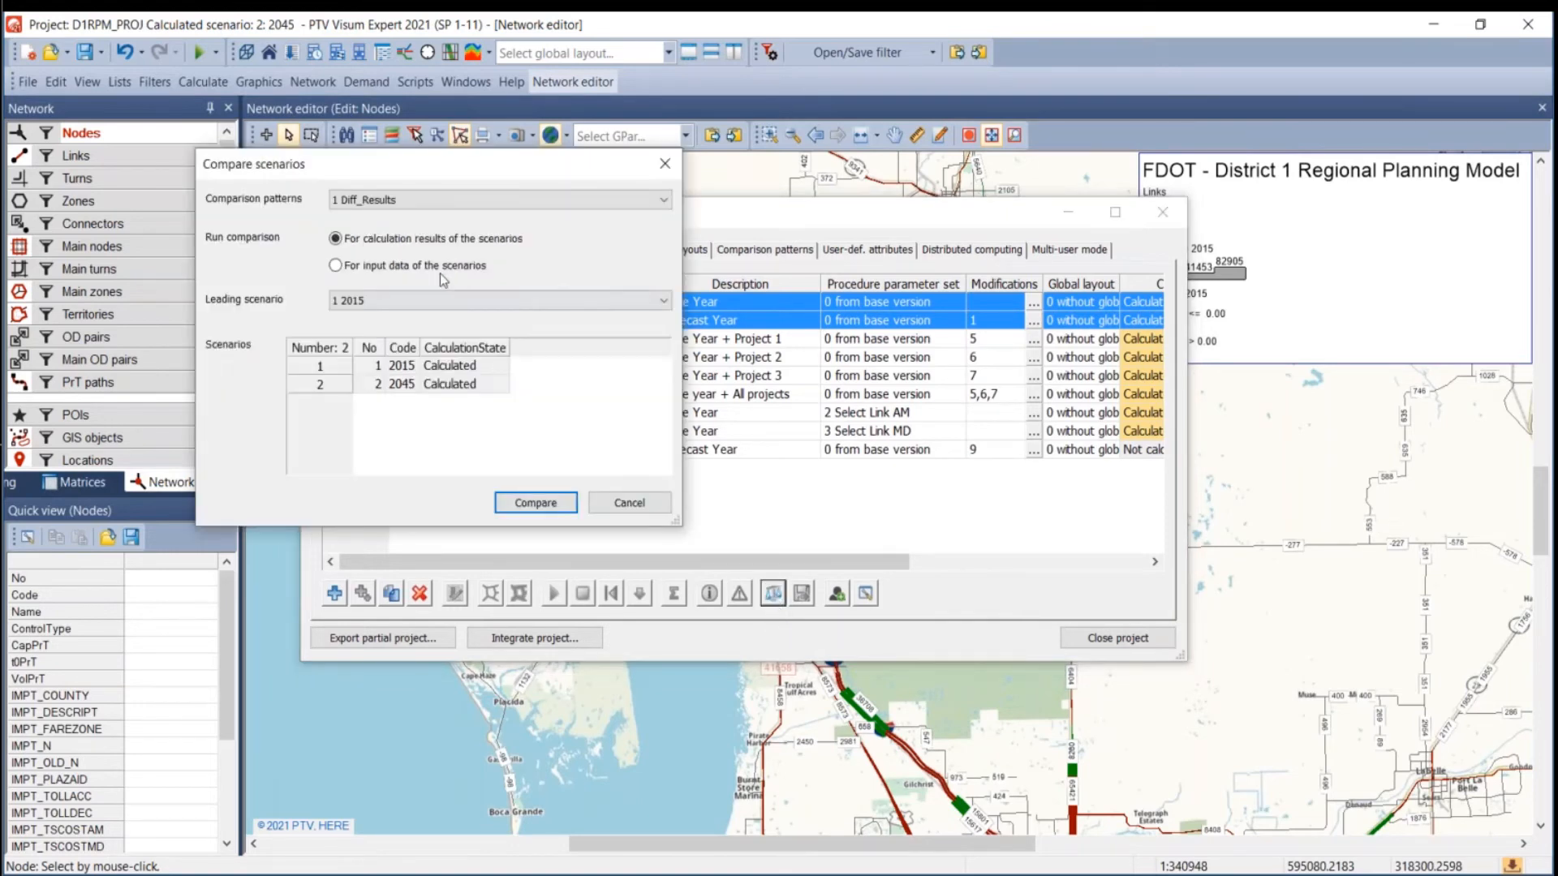
left_click(408, 299)
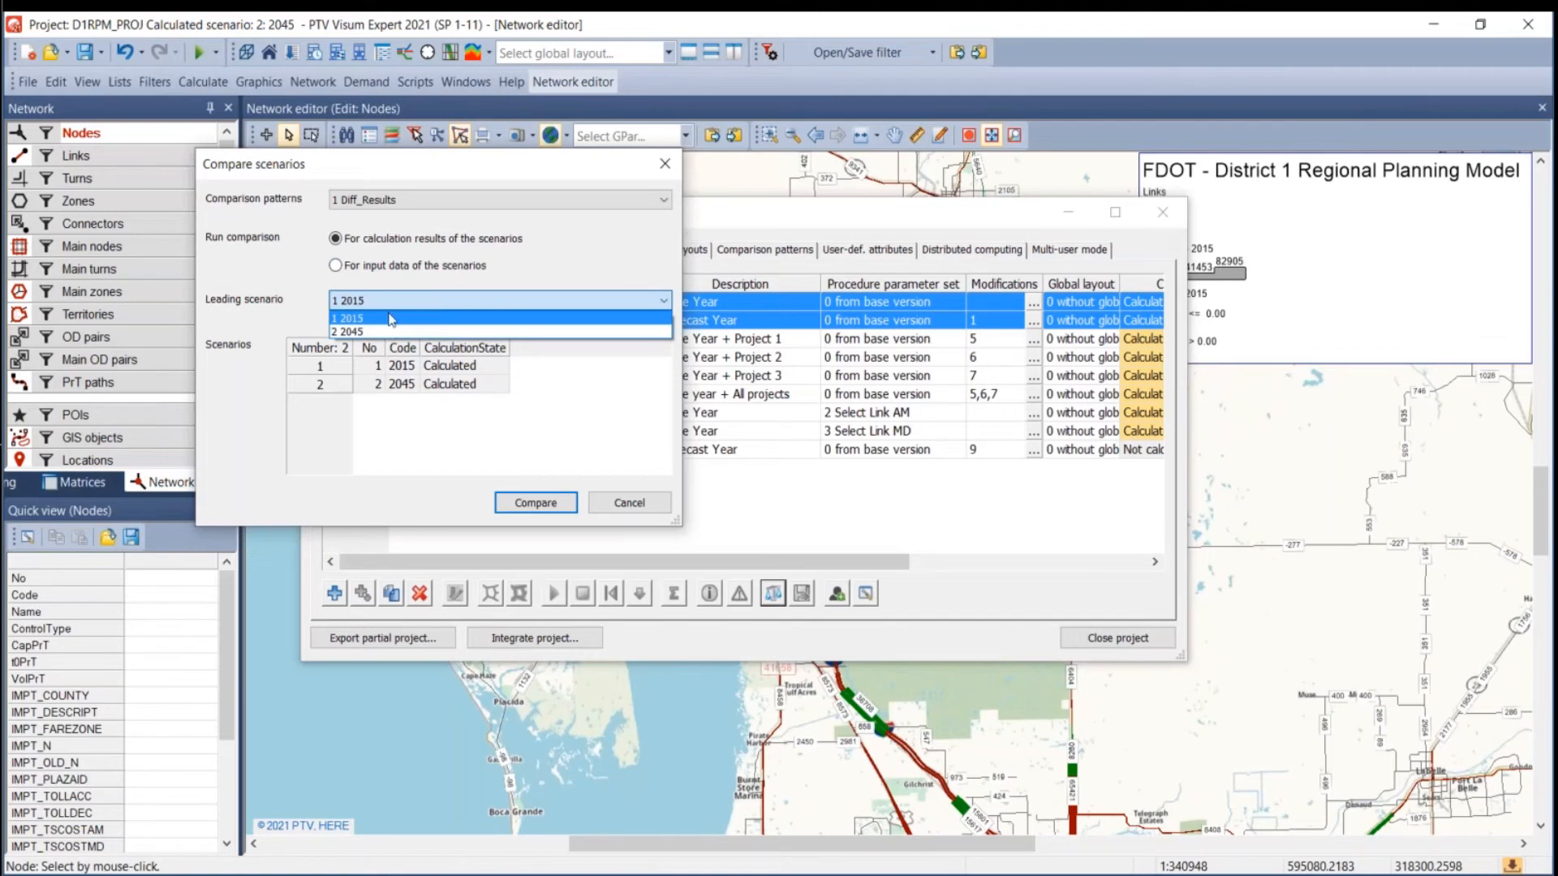
left_click(387, 313)
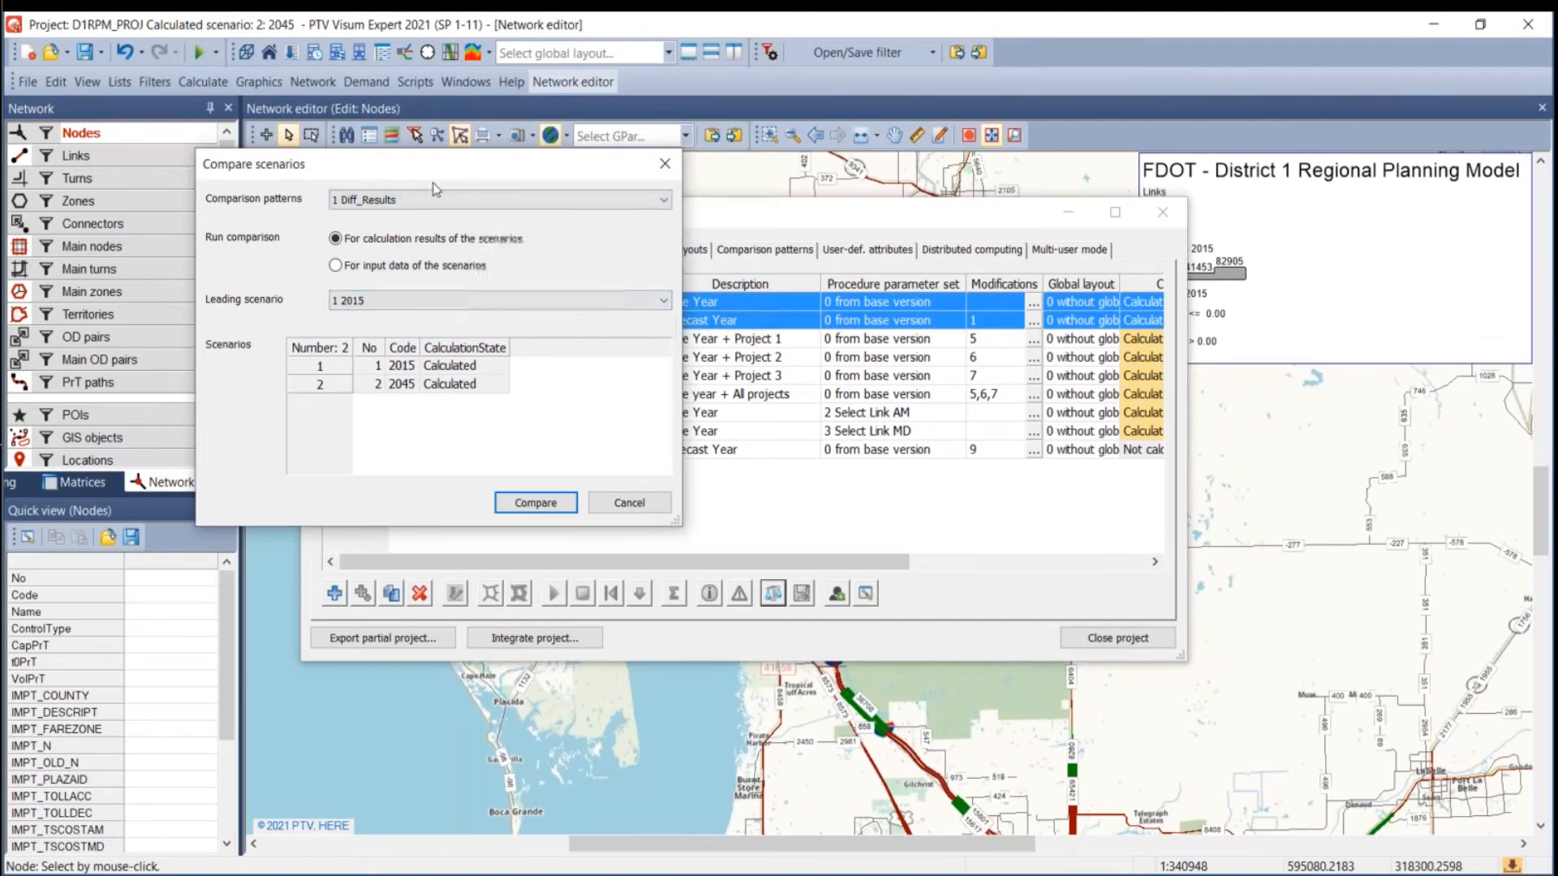
left_click_drag(438, 170, 696, 315)
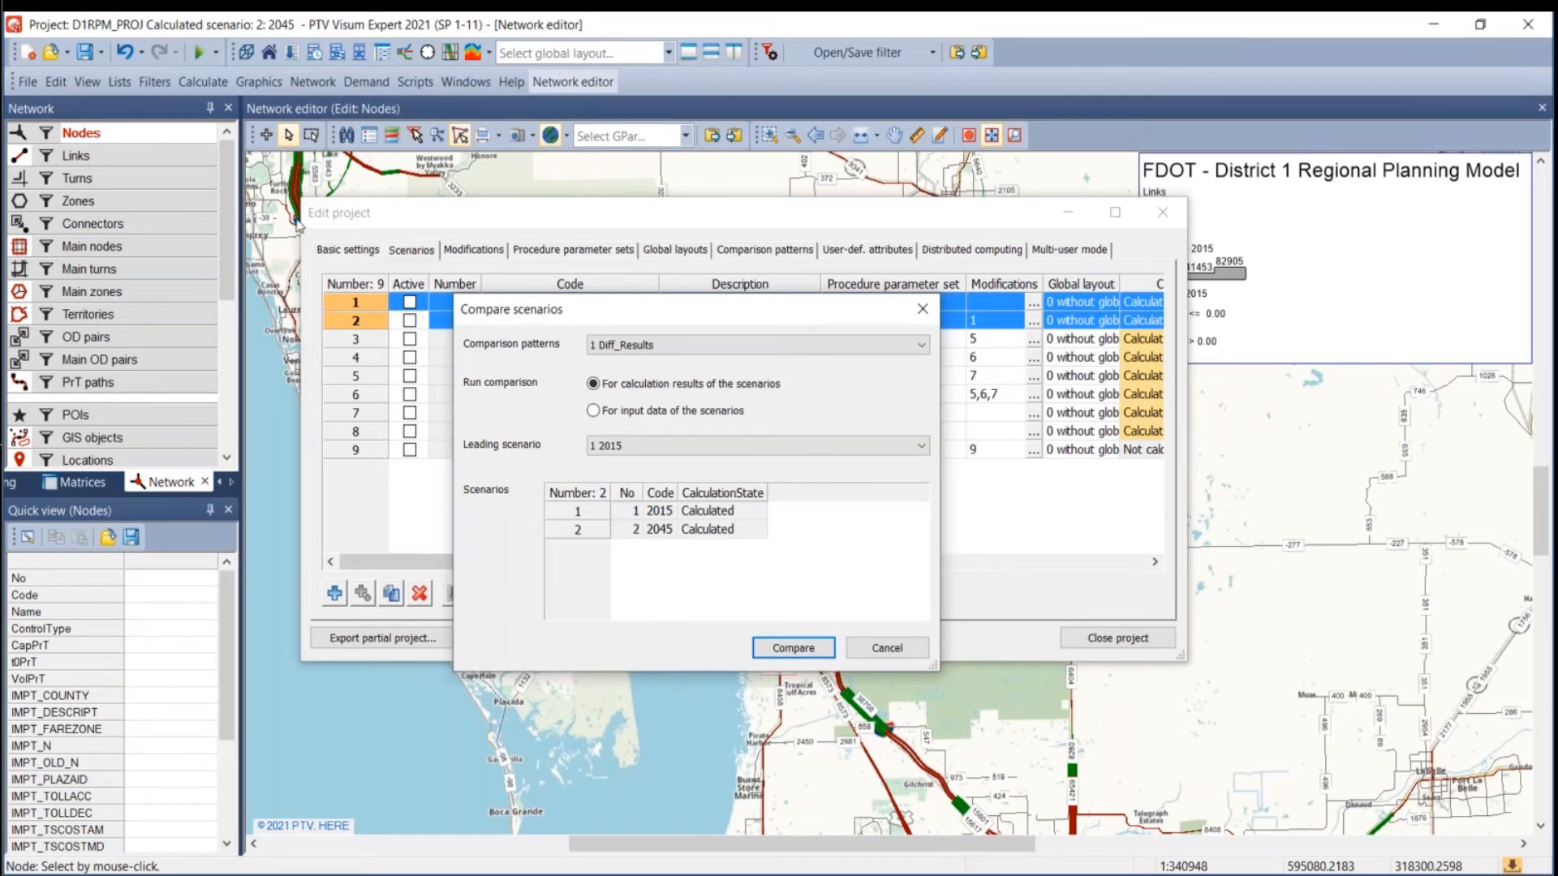
left_click(649, 447)
left_click(649, 474)
left_click(797, 649)
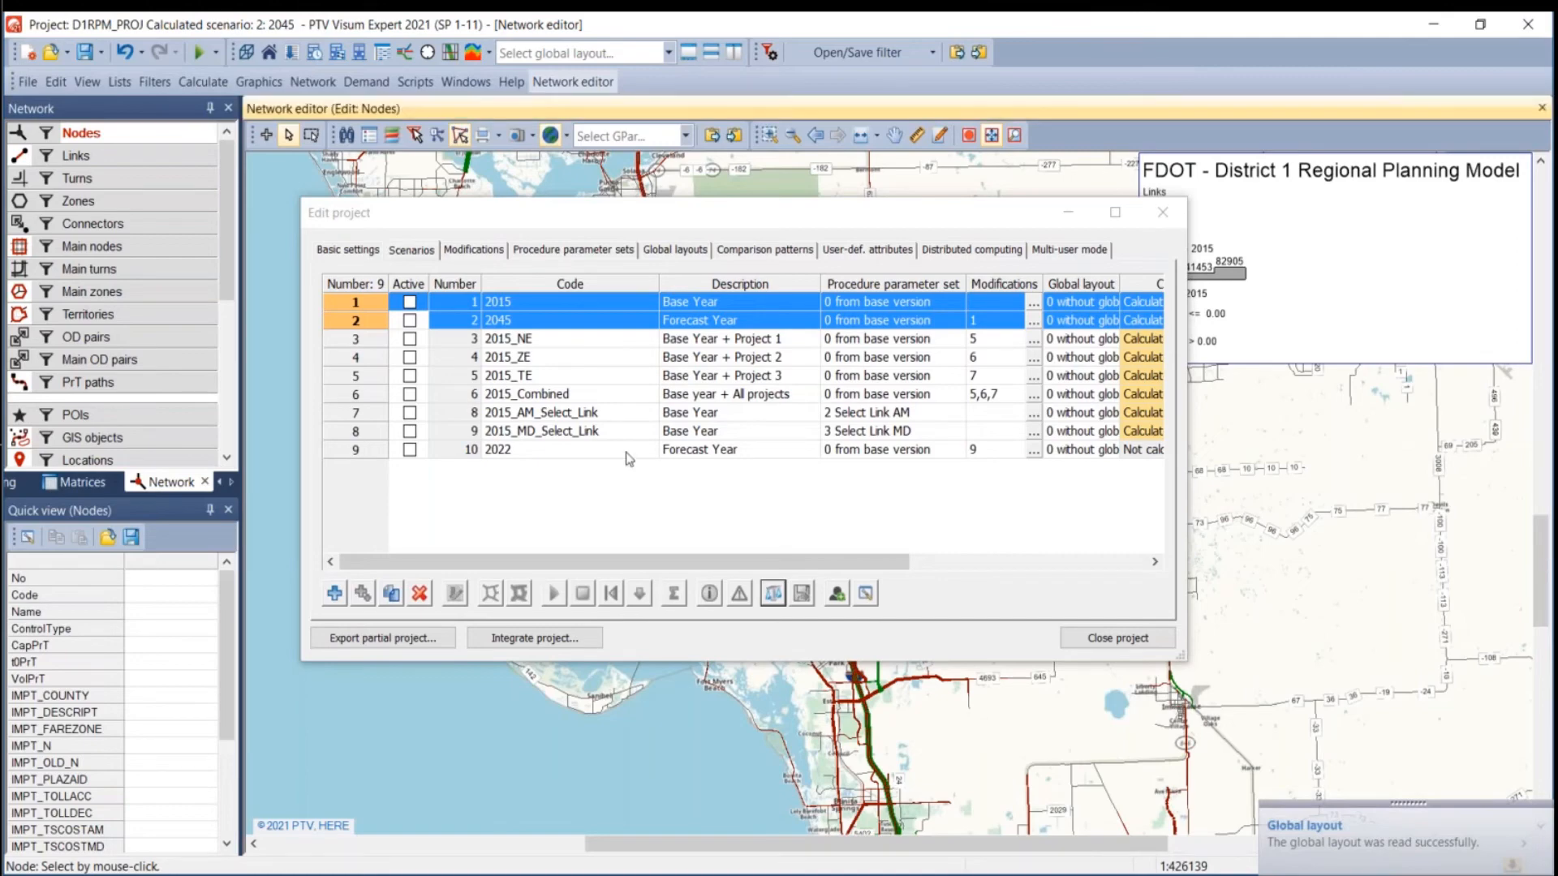
Uncover the comparison map and open the bar display graphic parameters for links.
left_click_drag(578, 212, 1061, 529)
left_click_drag(532, 380, 537, 529)
scroll(537, 529, "down", 3)
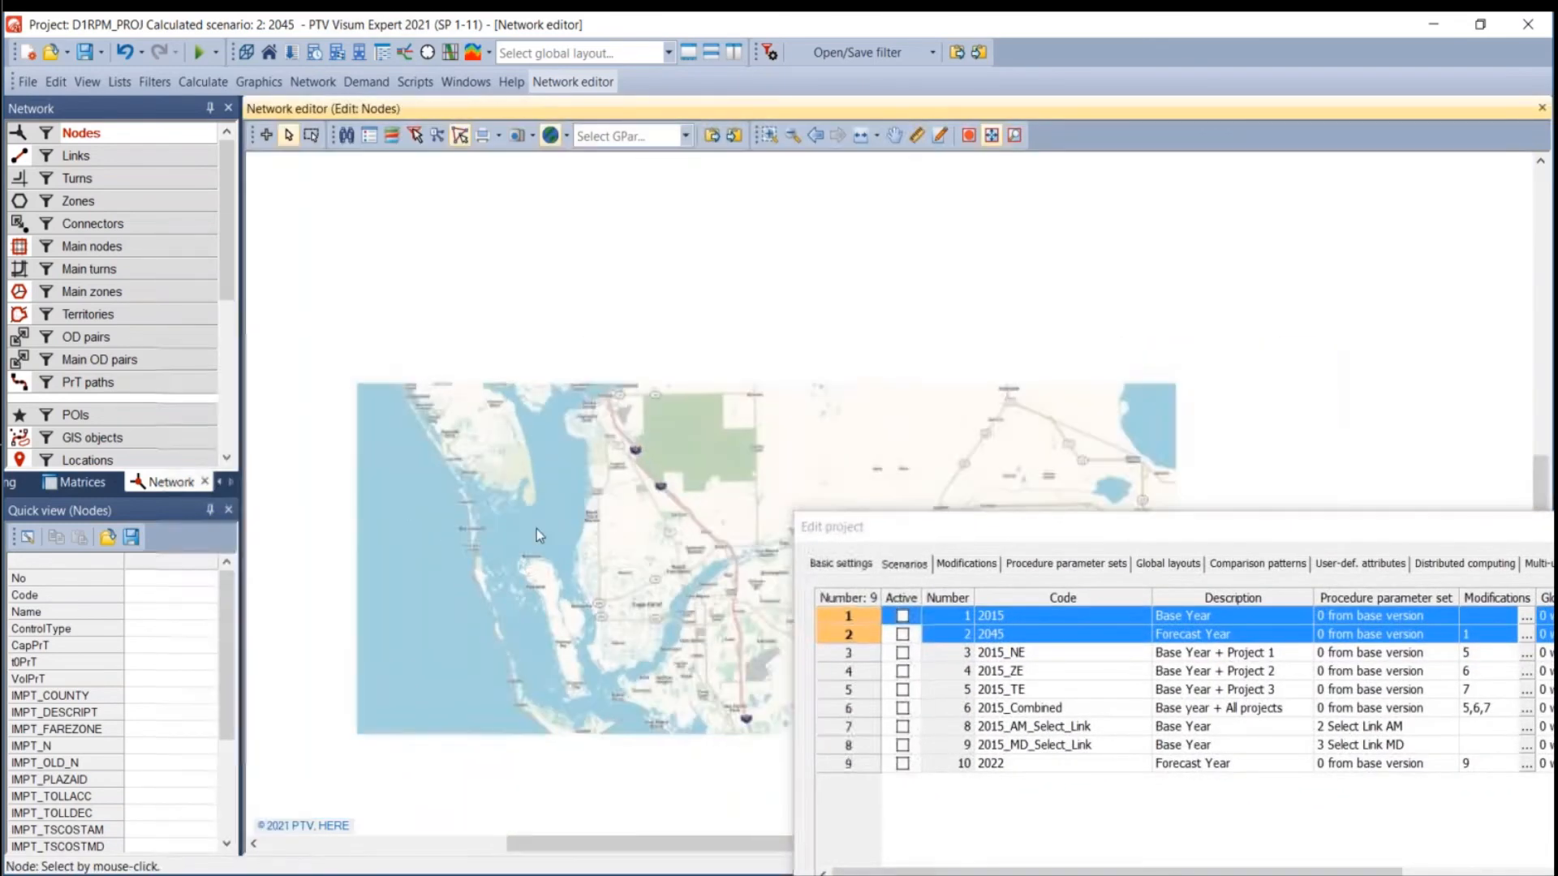
right_click(152, 154)
left_click(102, 154)
right_click(102, 153)
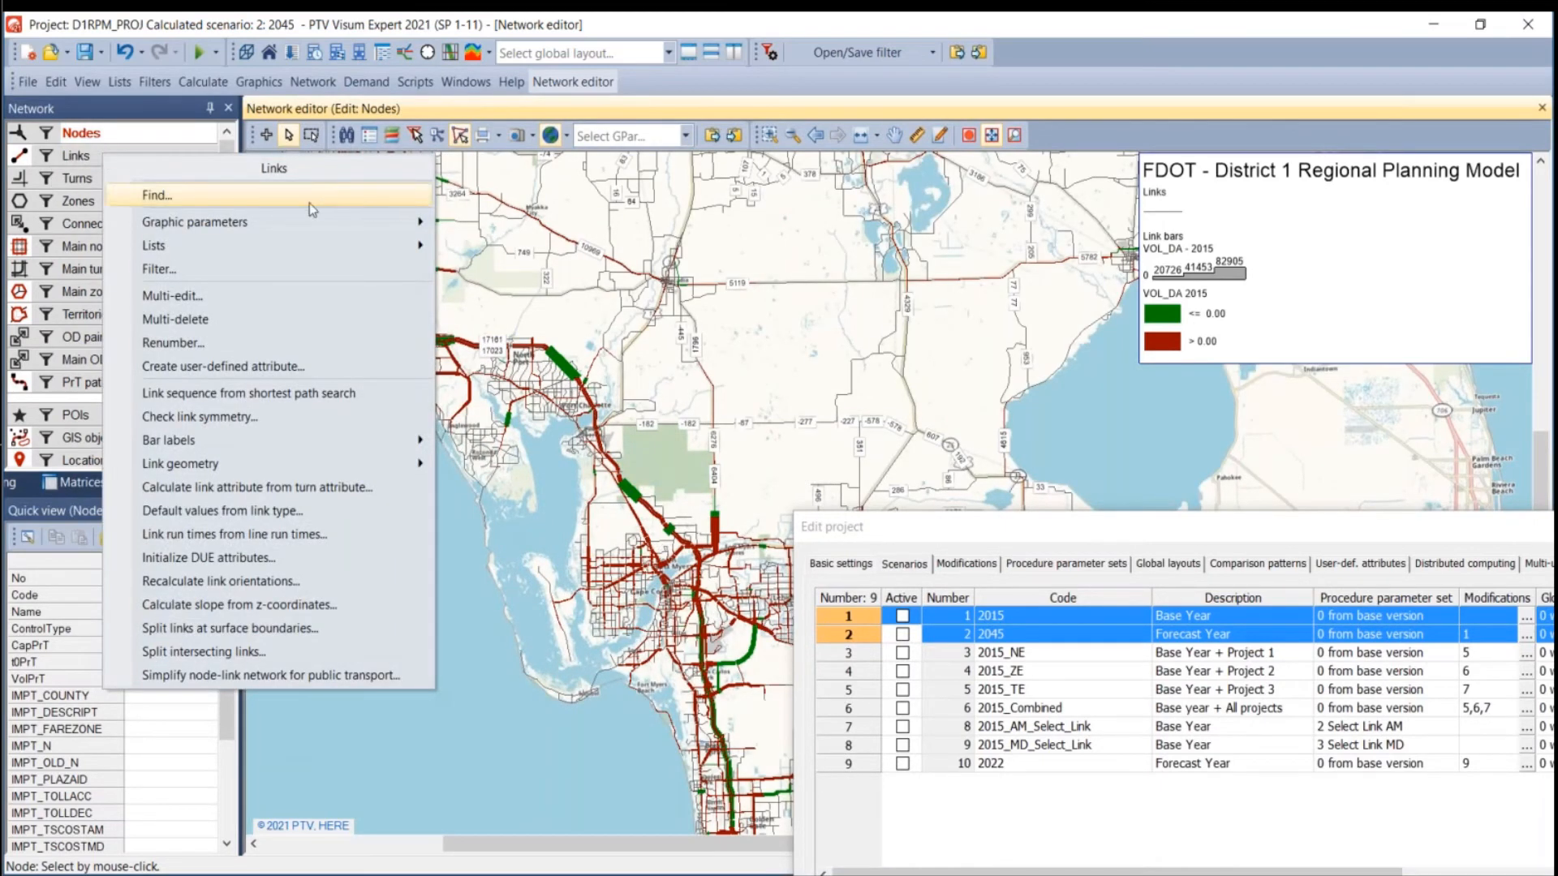
mouse_move(290, 222)
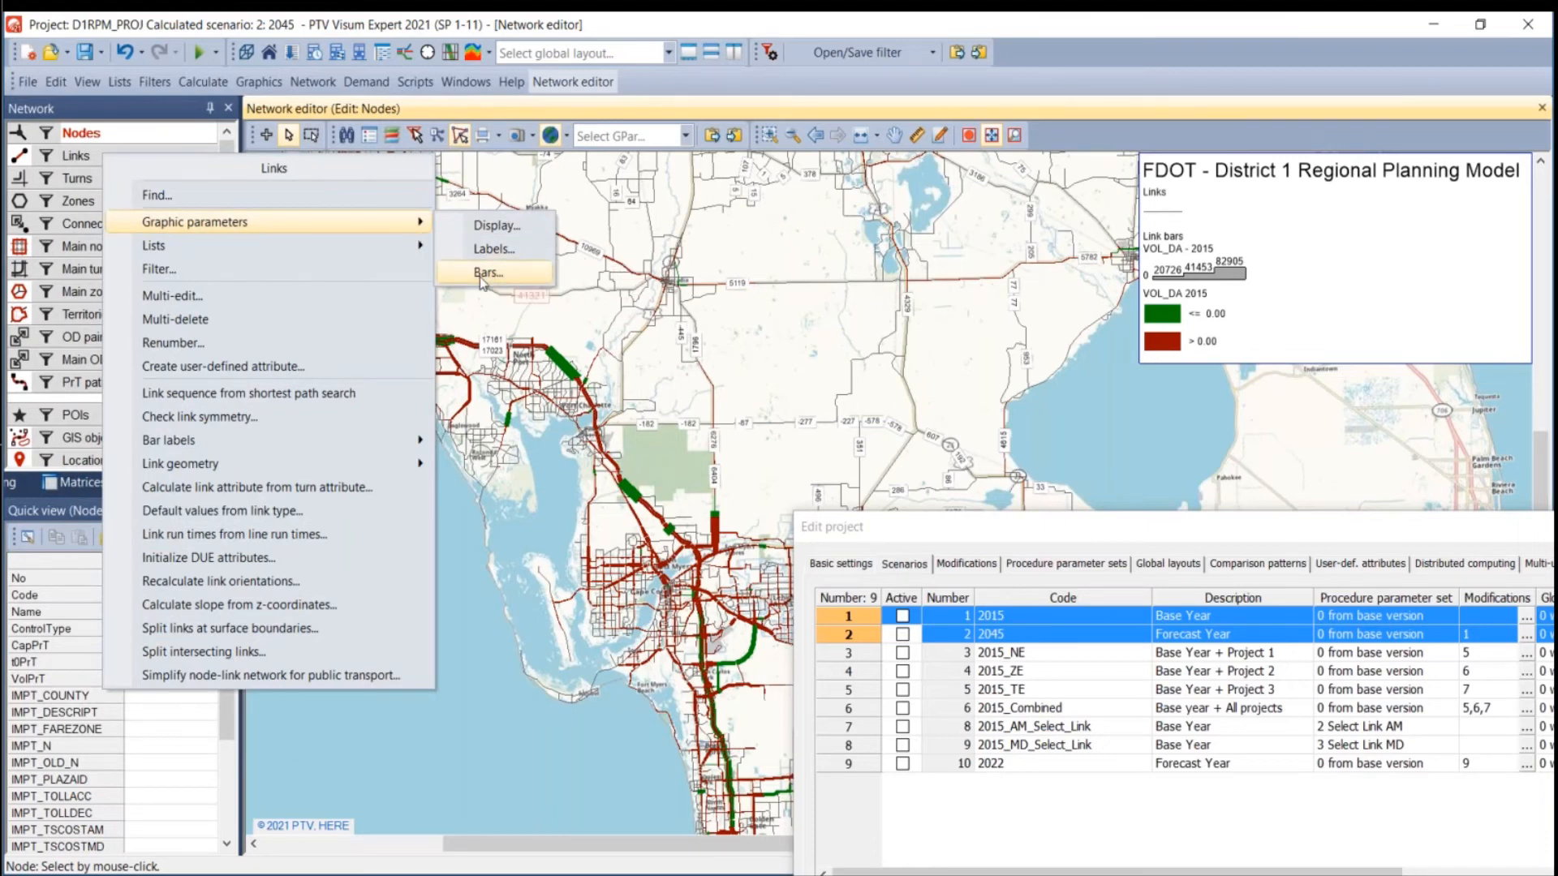
left_click(100, 154)
right_click(99, 157)
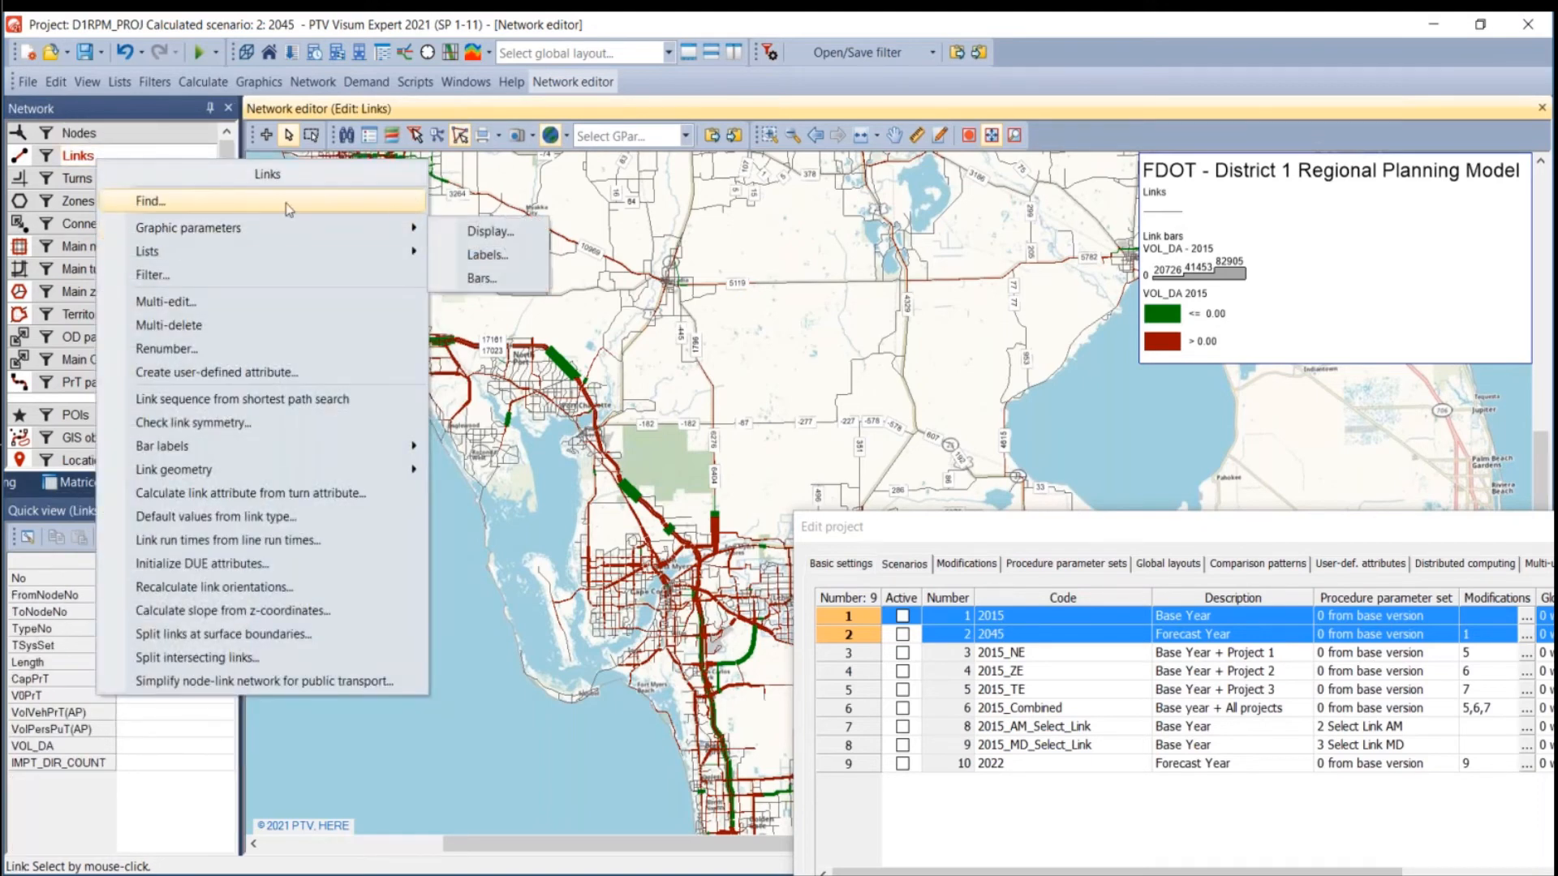
left_click(480, 278)
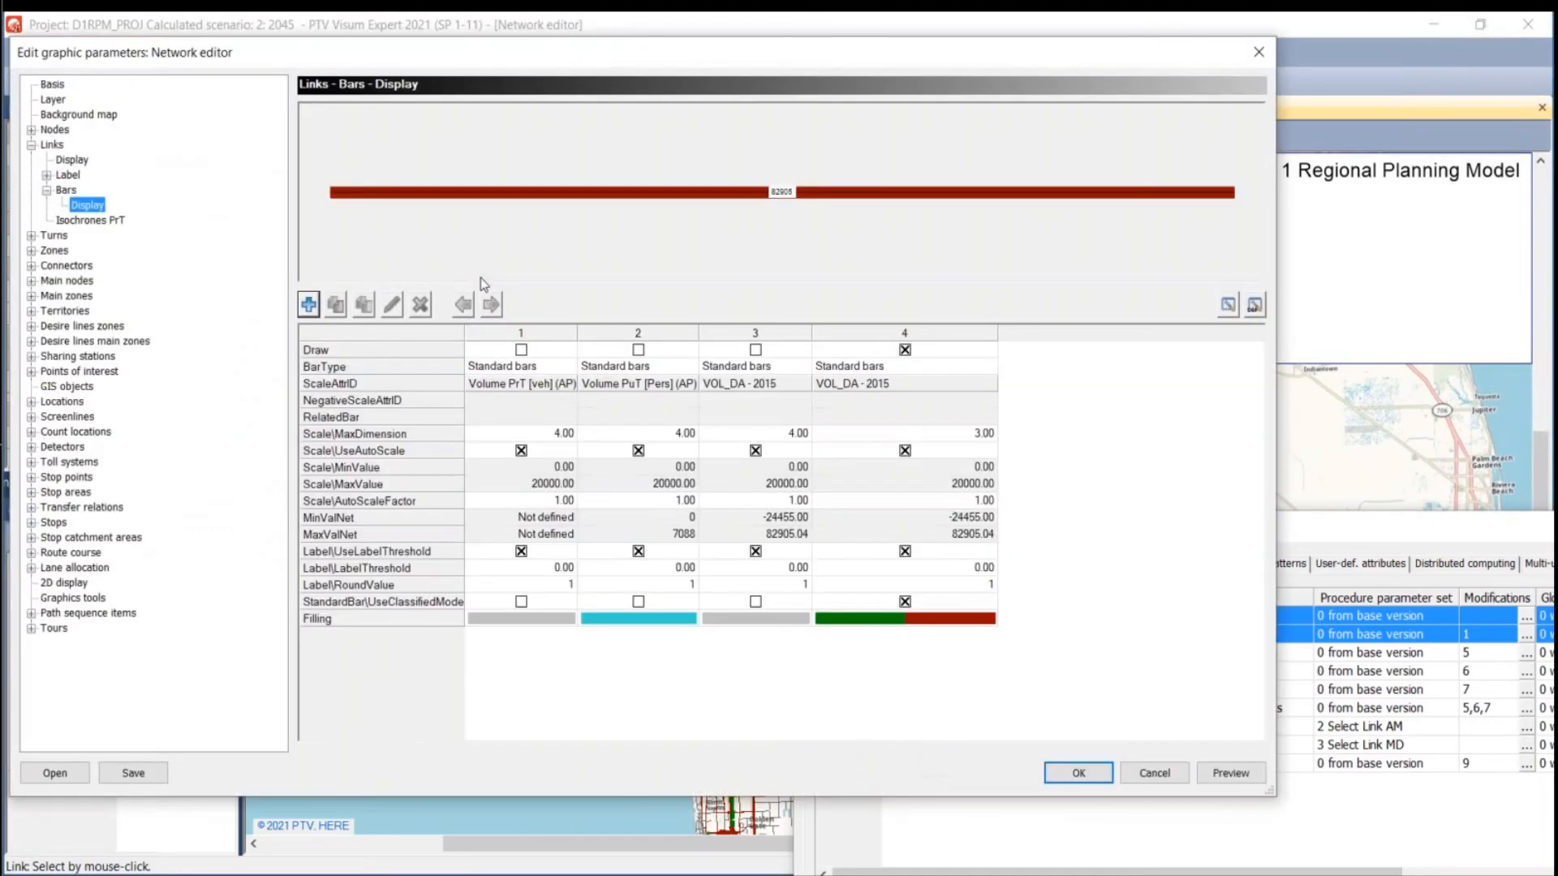
Switch off drawing of the classified green and red VOL_DA - 2015 bar and draw the unclassified bar 3 instead.
left_click_drag(443, 60, 620, 60)
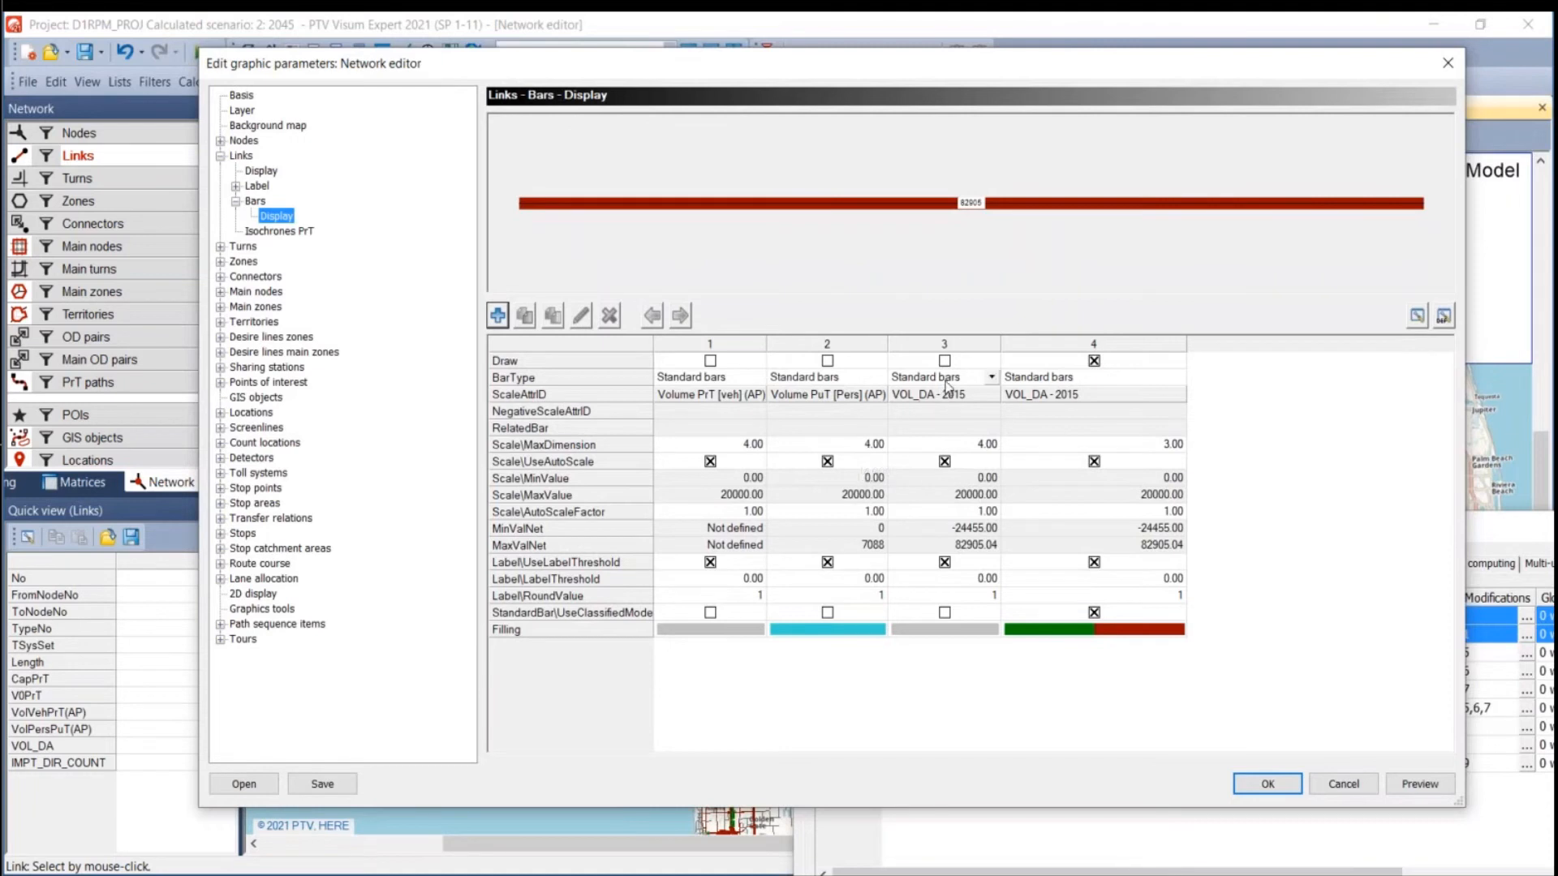
left_click(1097, 380)
left_click(1094, 361)
left_click(946, 362)
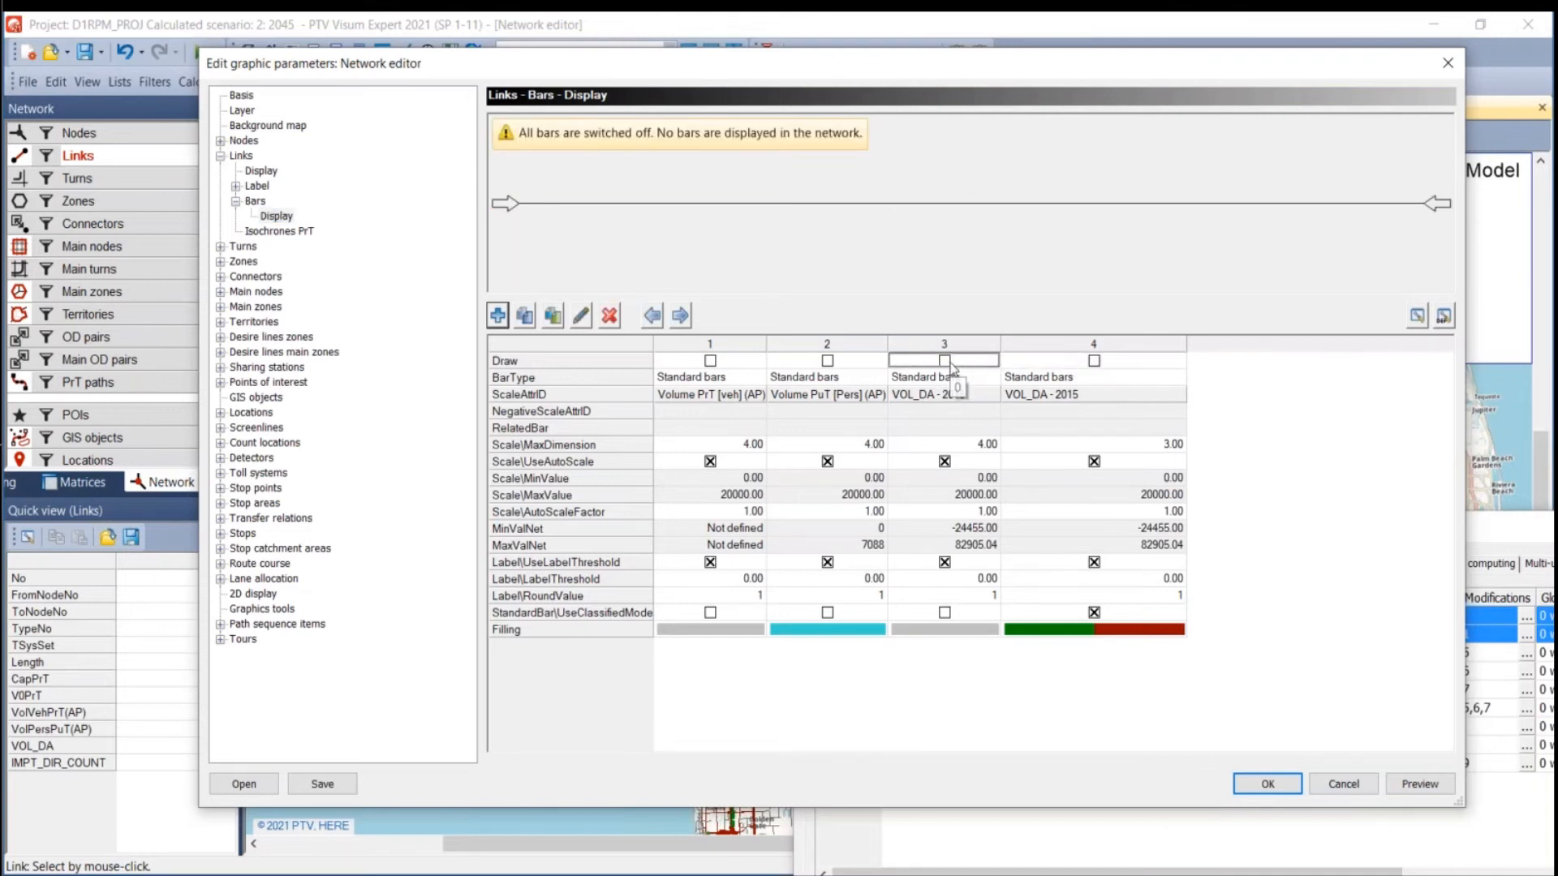
Set the fill color of link bar 3 to blue and apply the graphic parameters to the network.
left_click(945, 632)
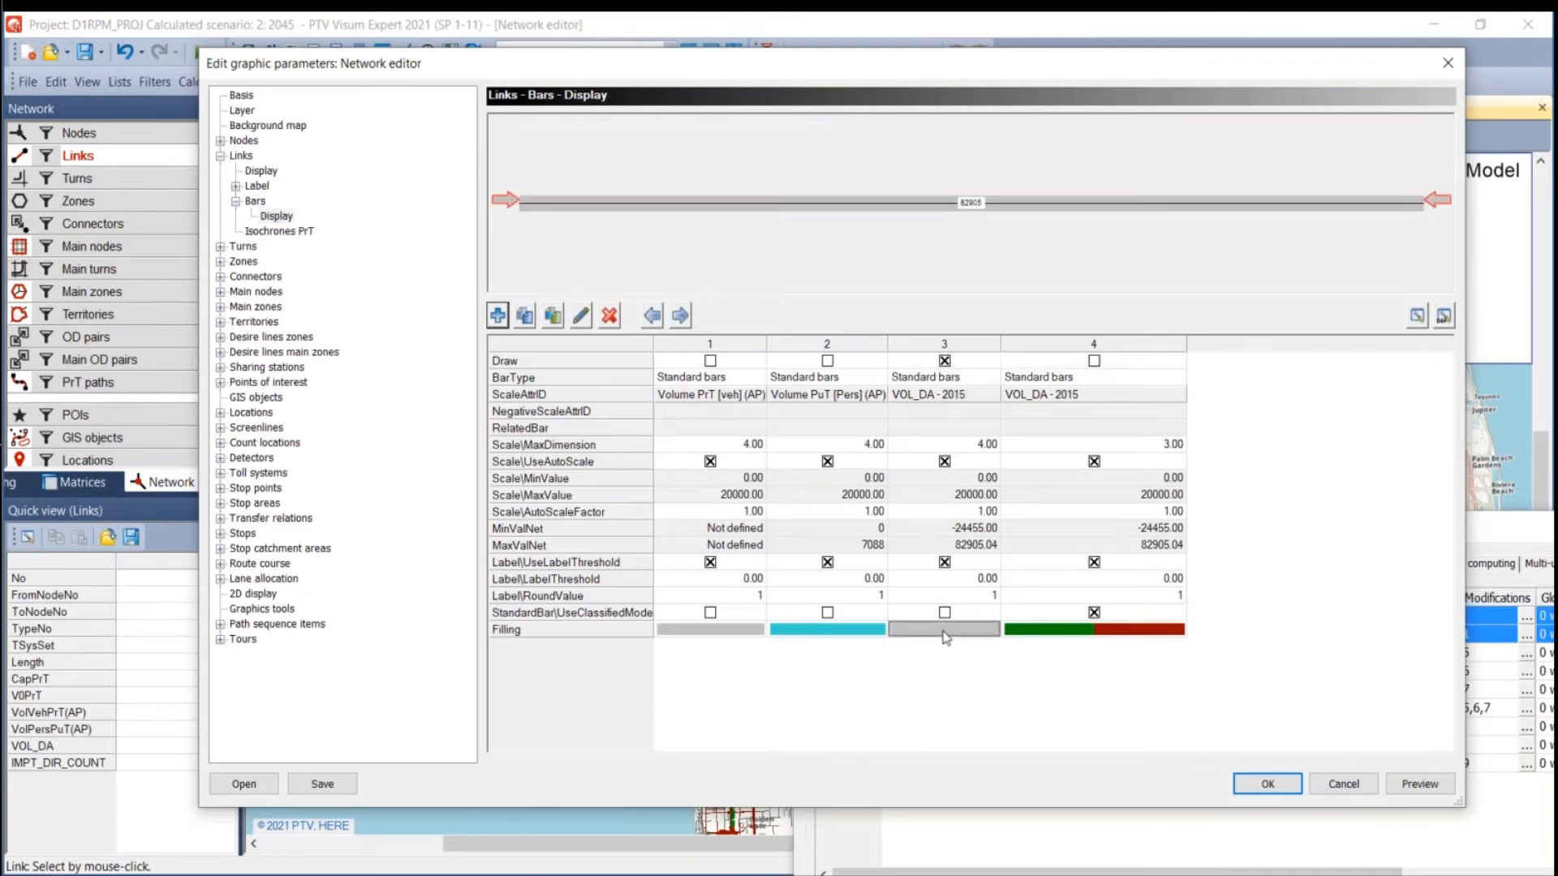
left_click(874, 369)
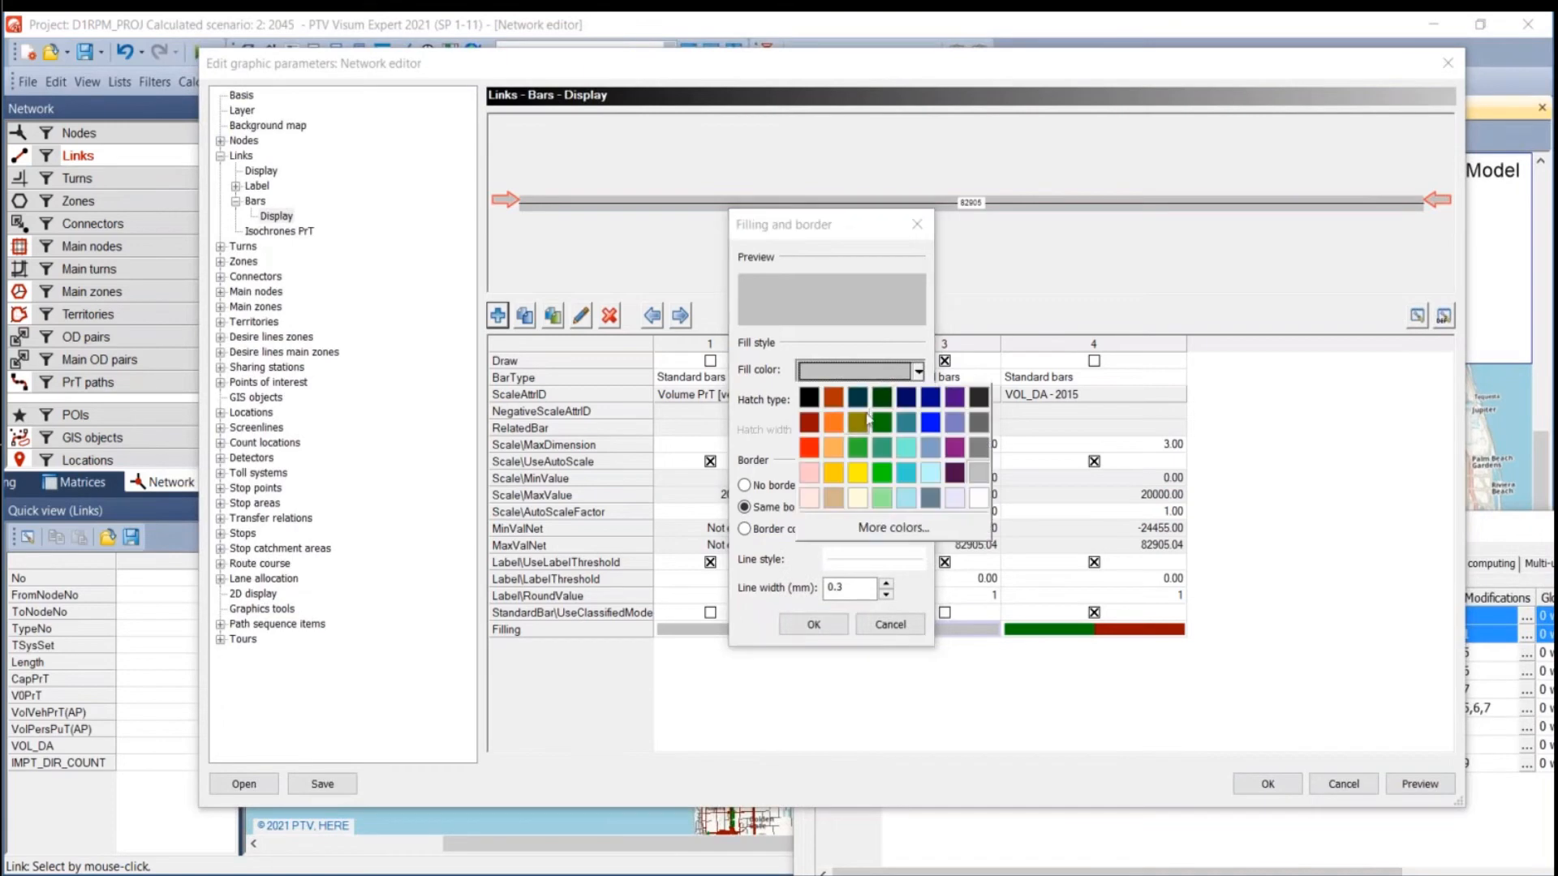
left_click(929, 425)
left_click(828, 625)
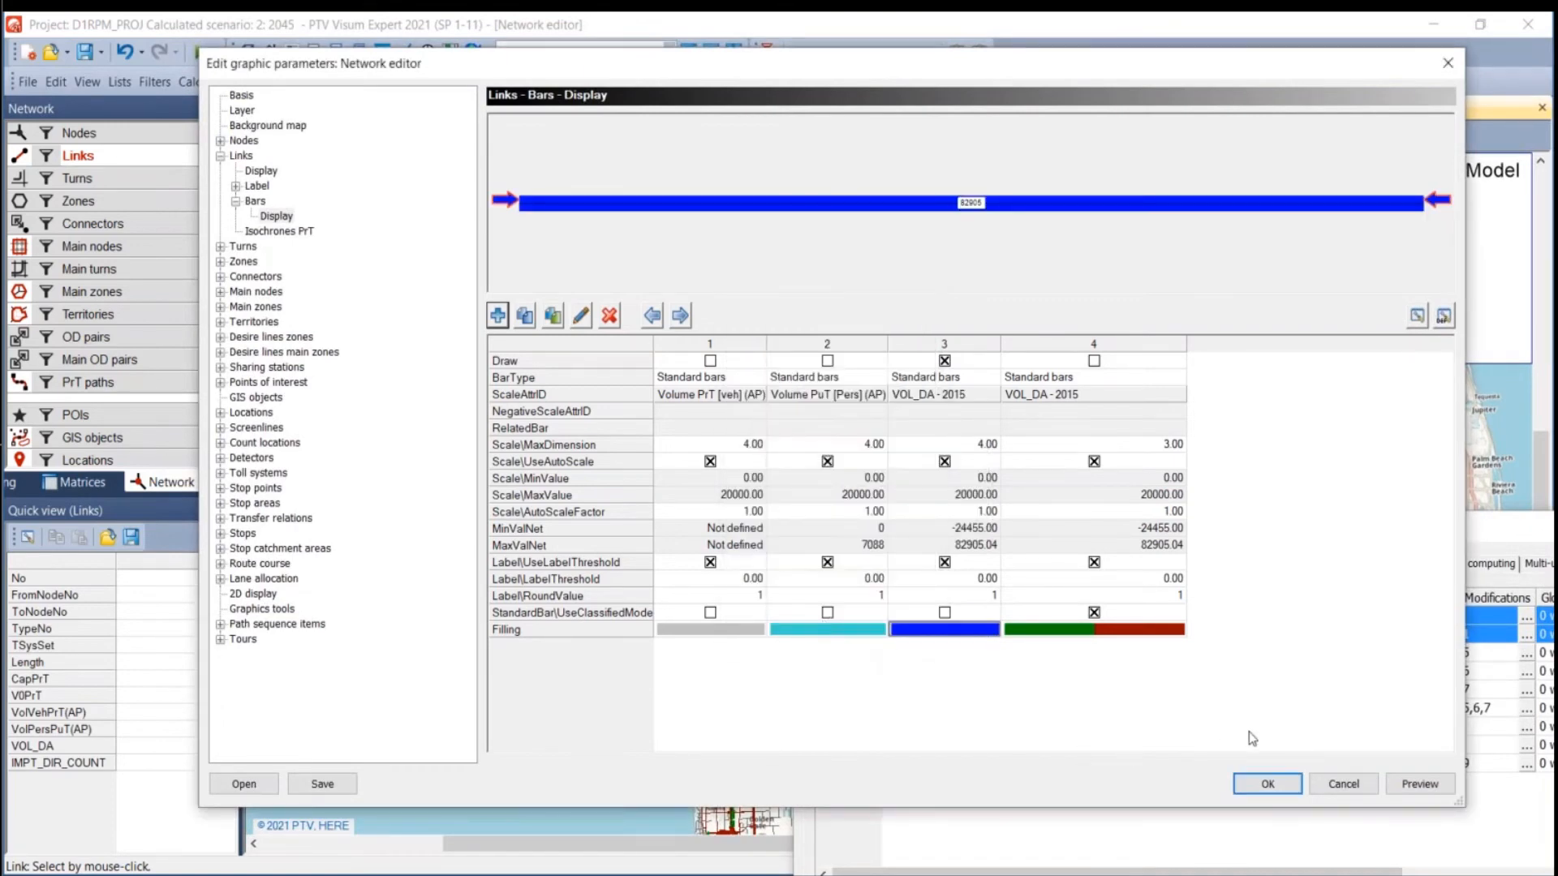
left_click(1286, 787)
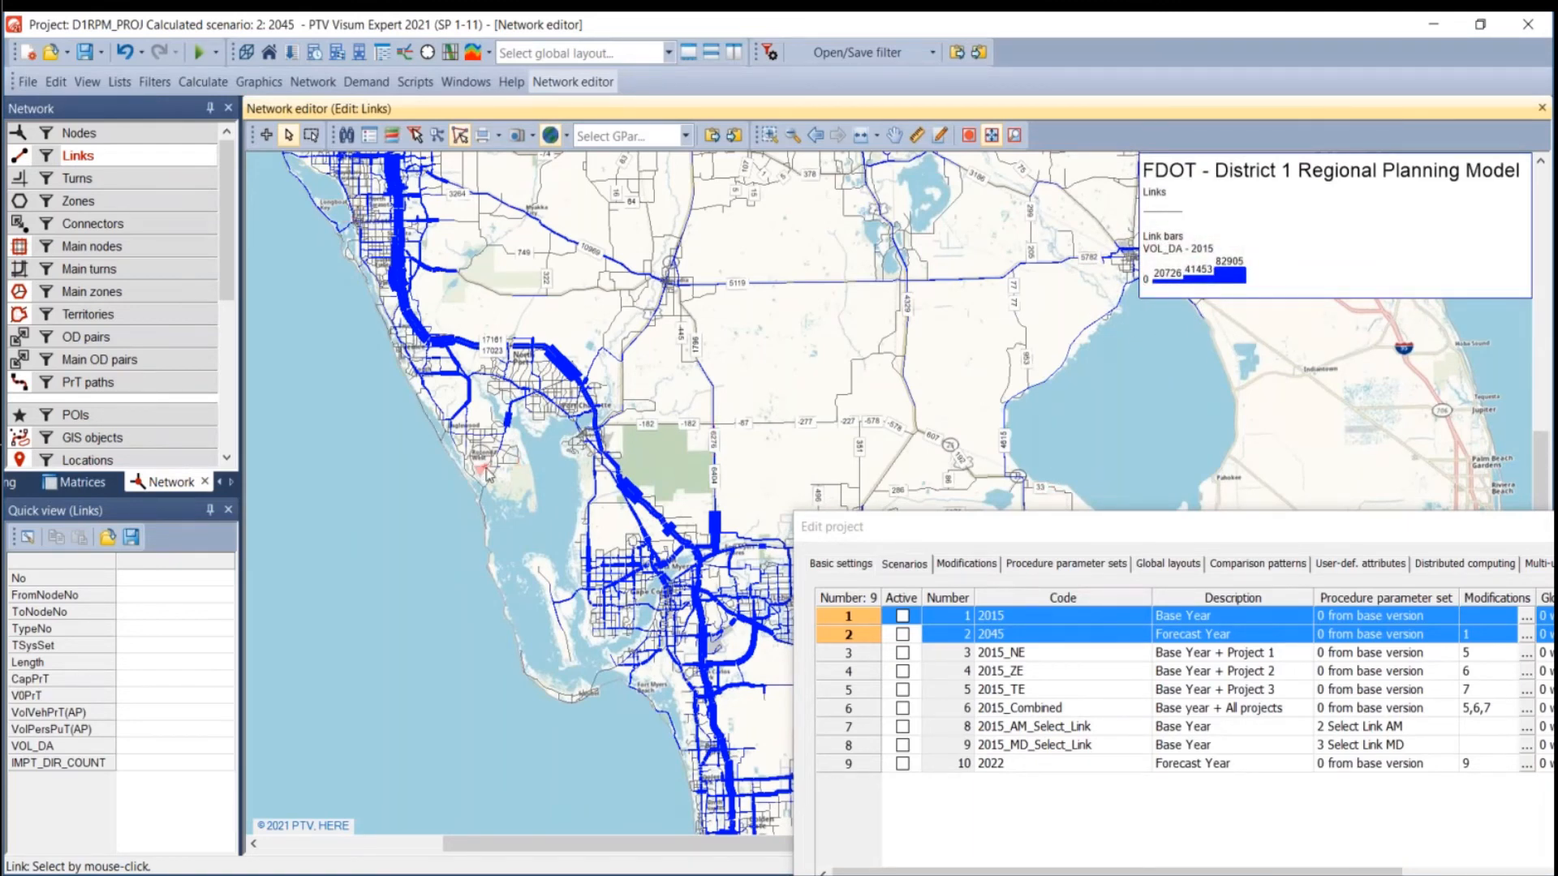
scroll(580, 402, "up", 5)
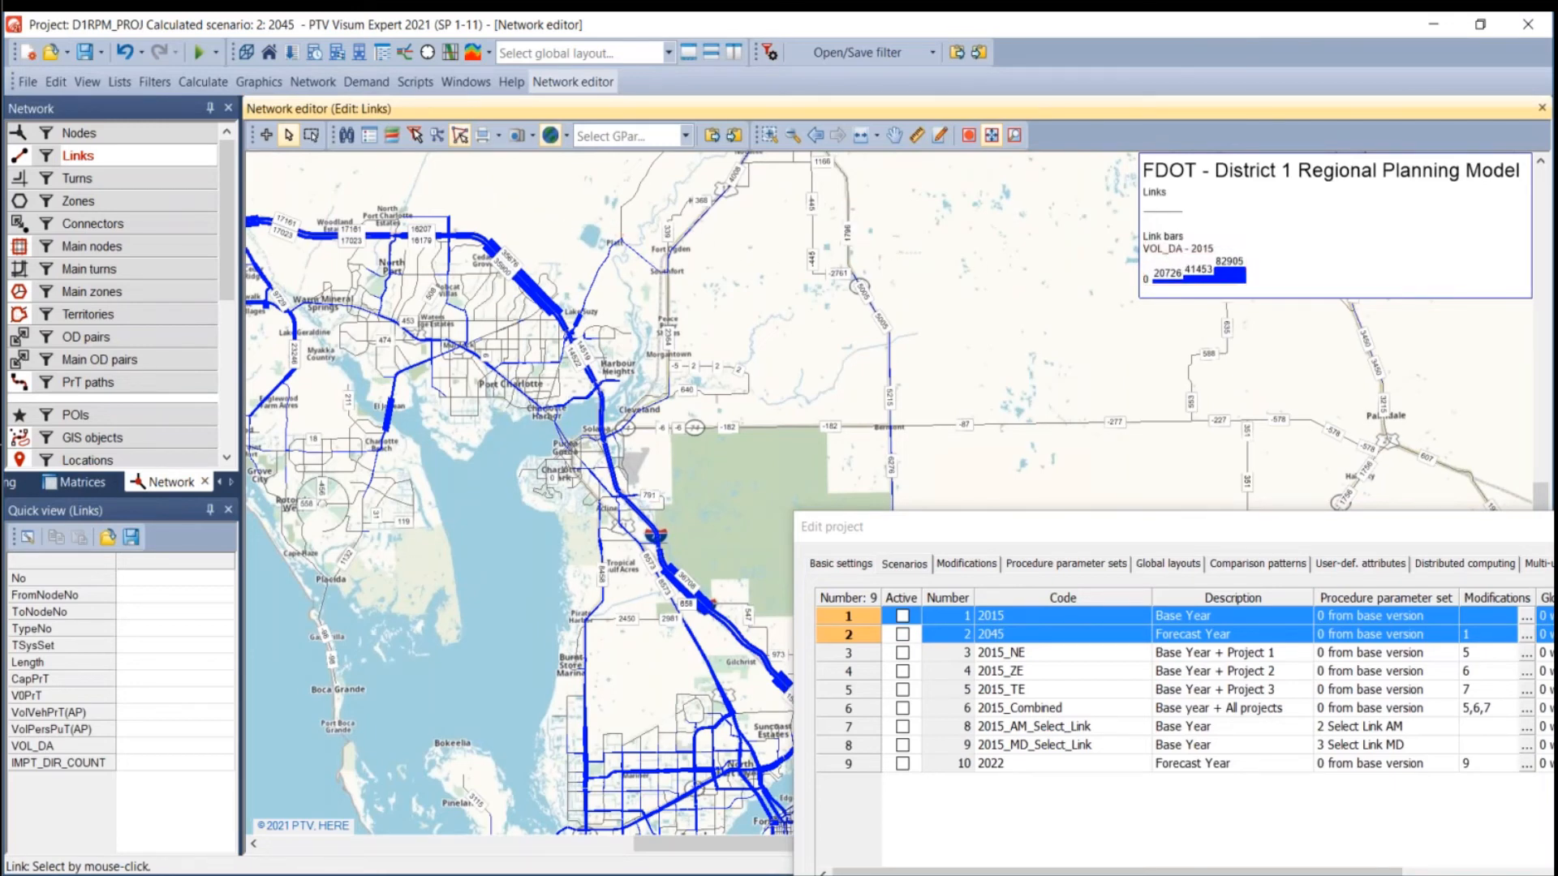
Try scaling link bar 3 by the VOL_DA attribute of this network in the bar display parameters.
right_click(126, 154)
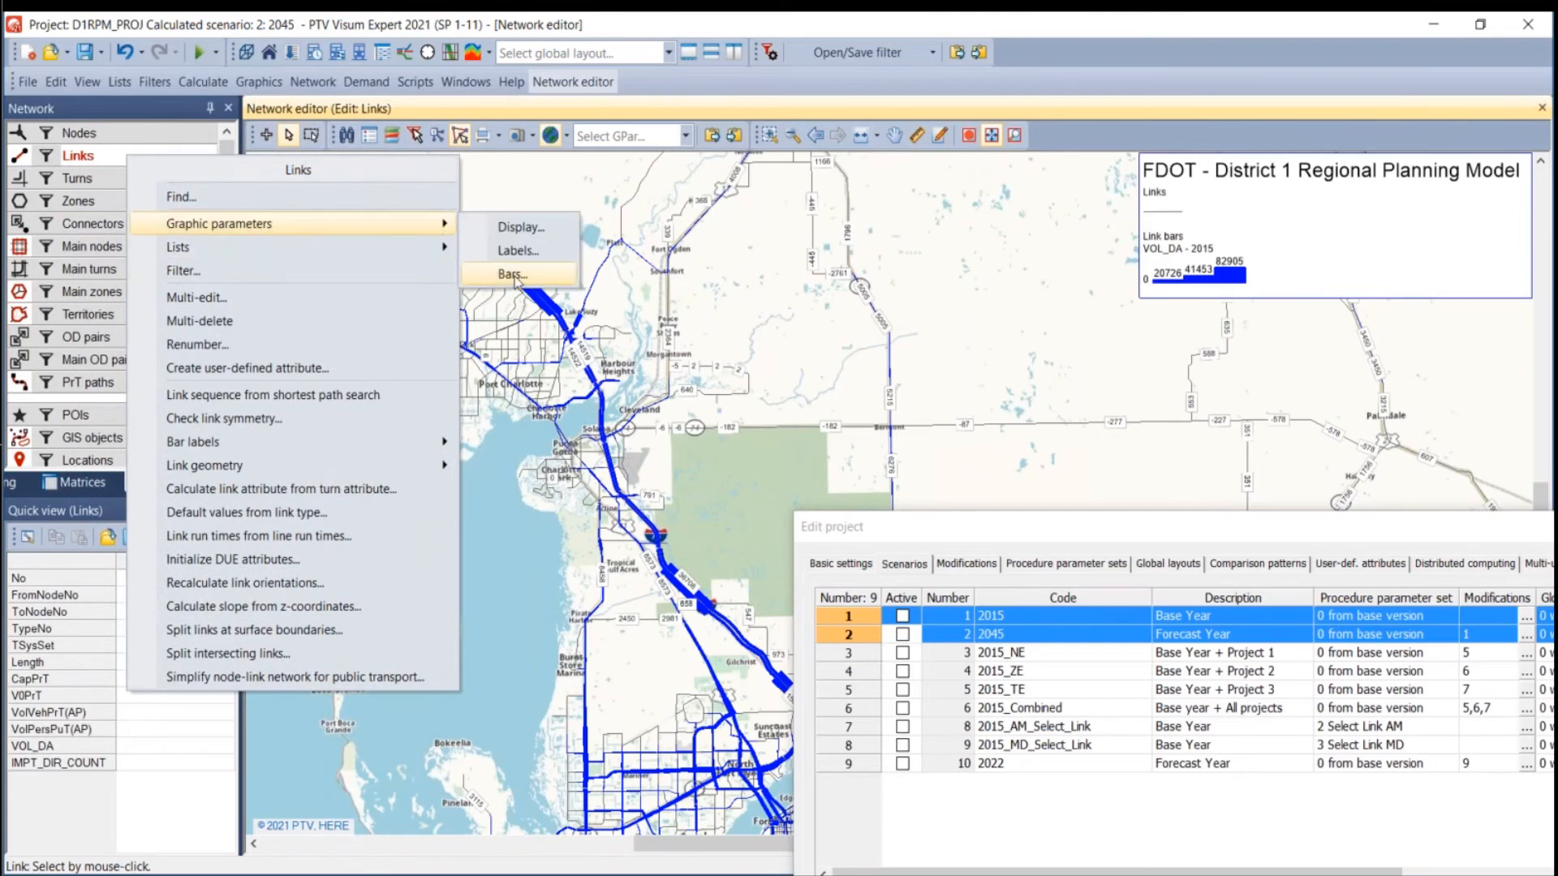
left_click(515, 276)
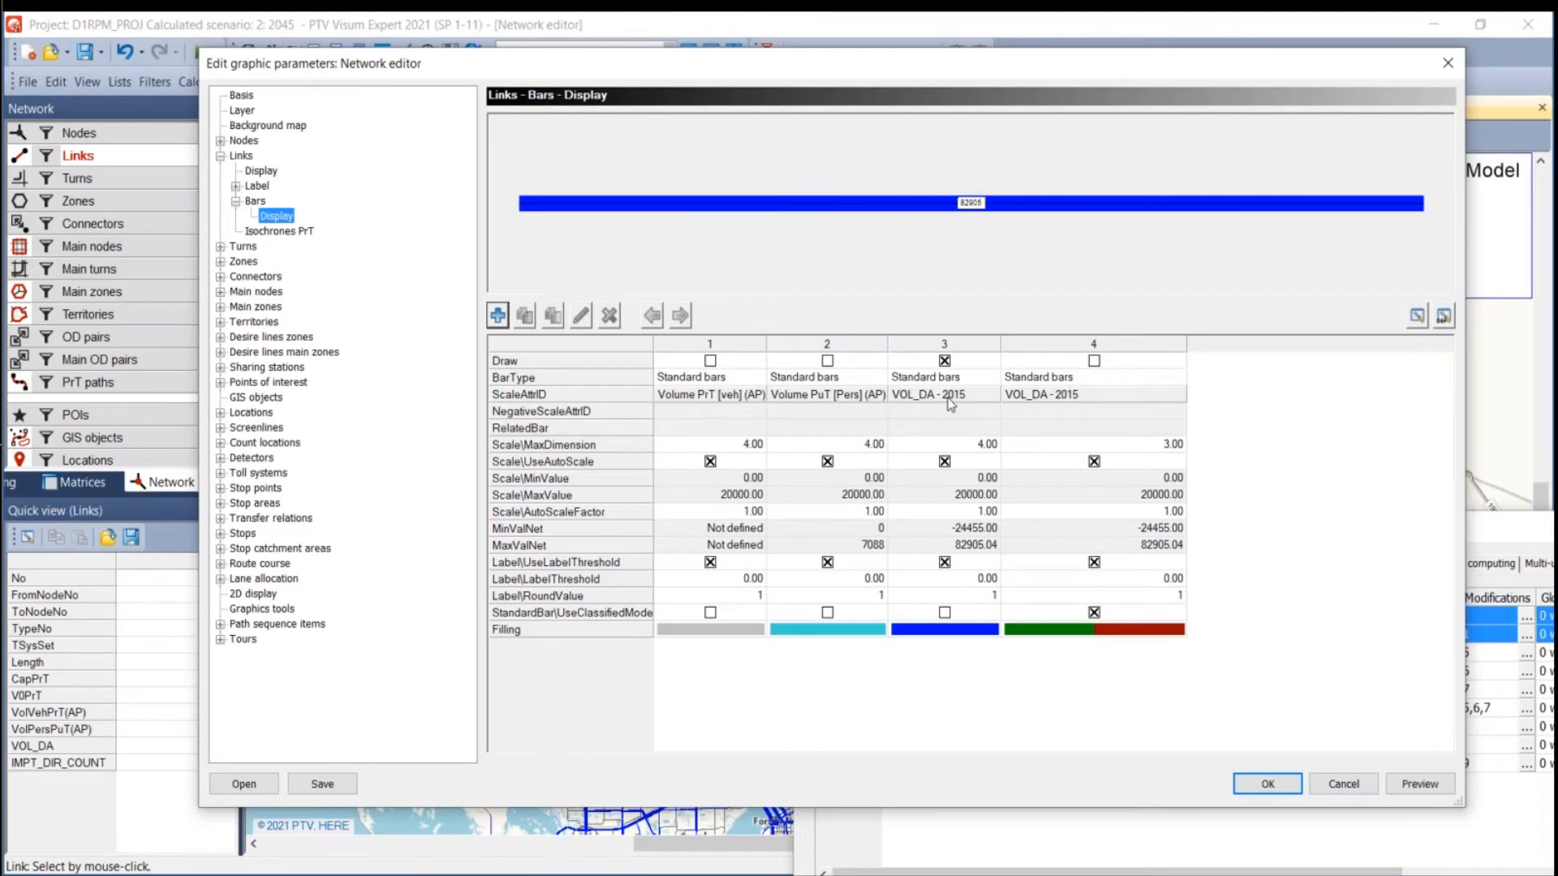
double_click(950, 404)
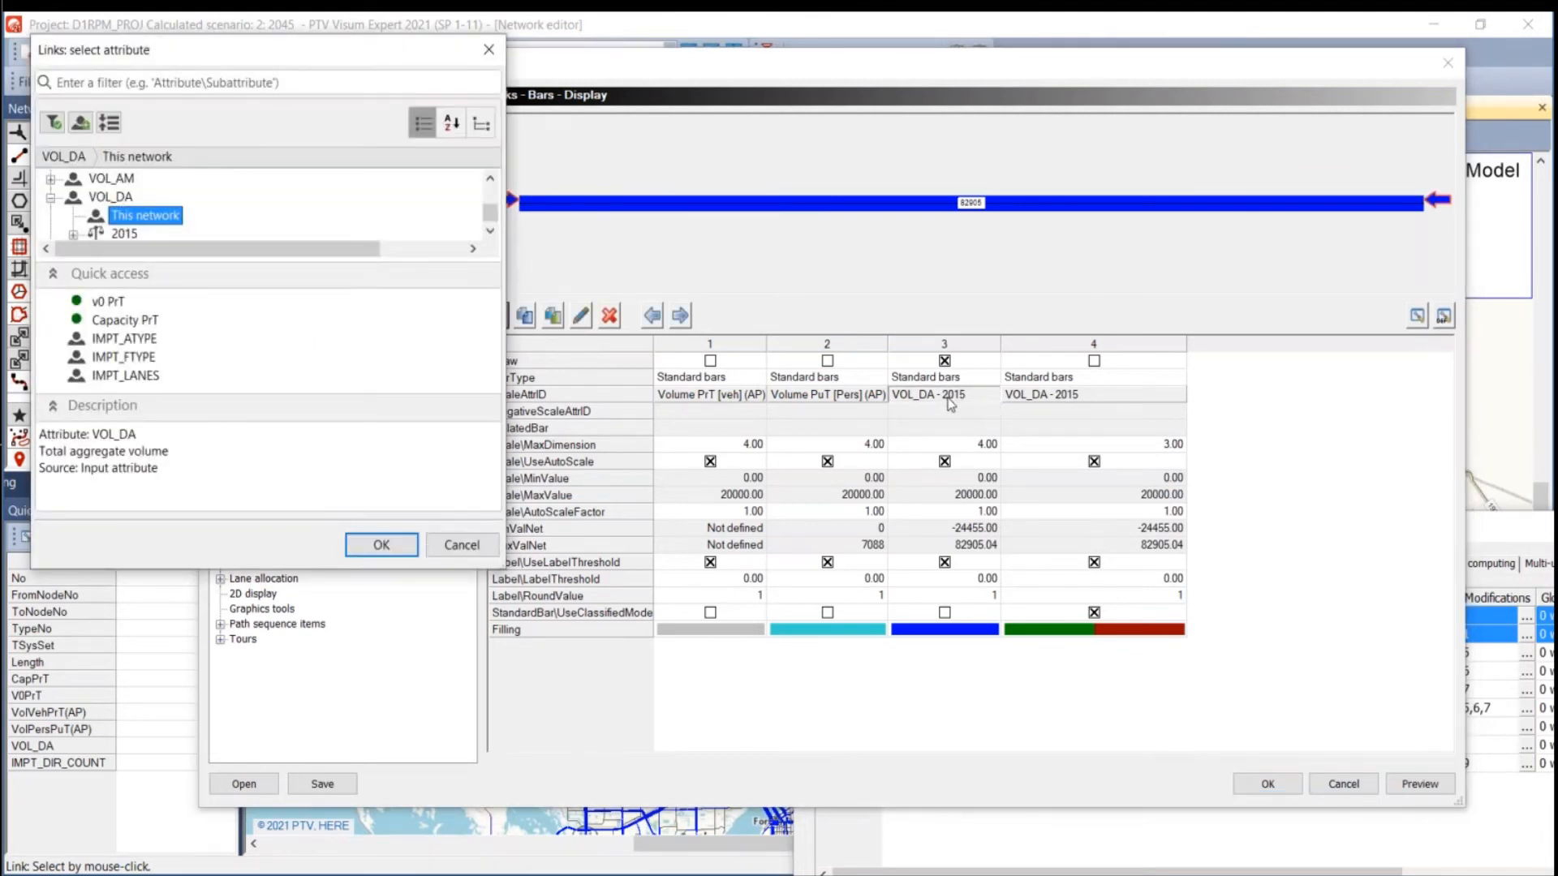
left_click_drag(227, 68, 386, 104)
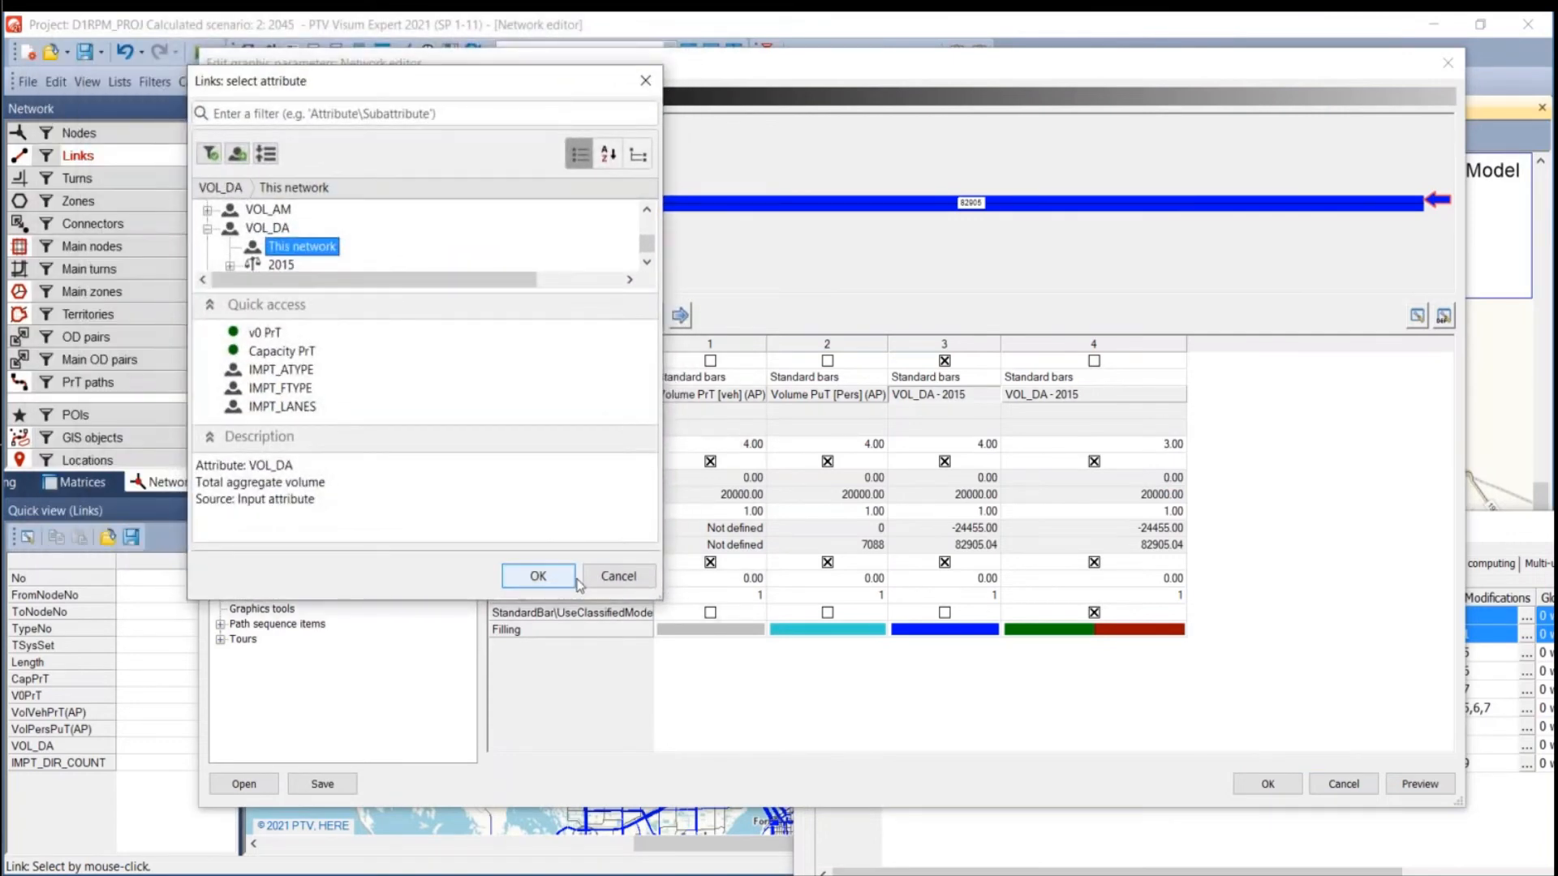
left_click(635, 580)
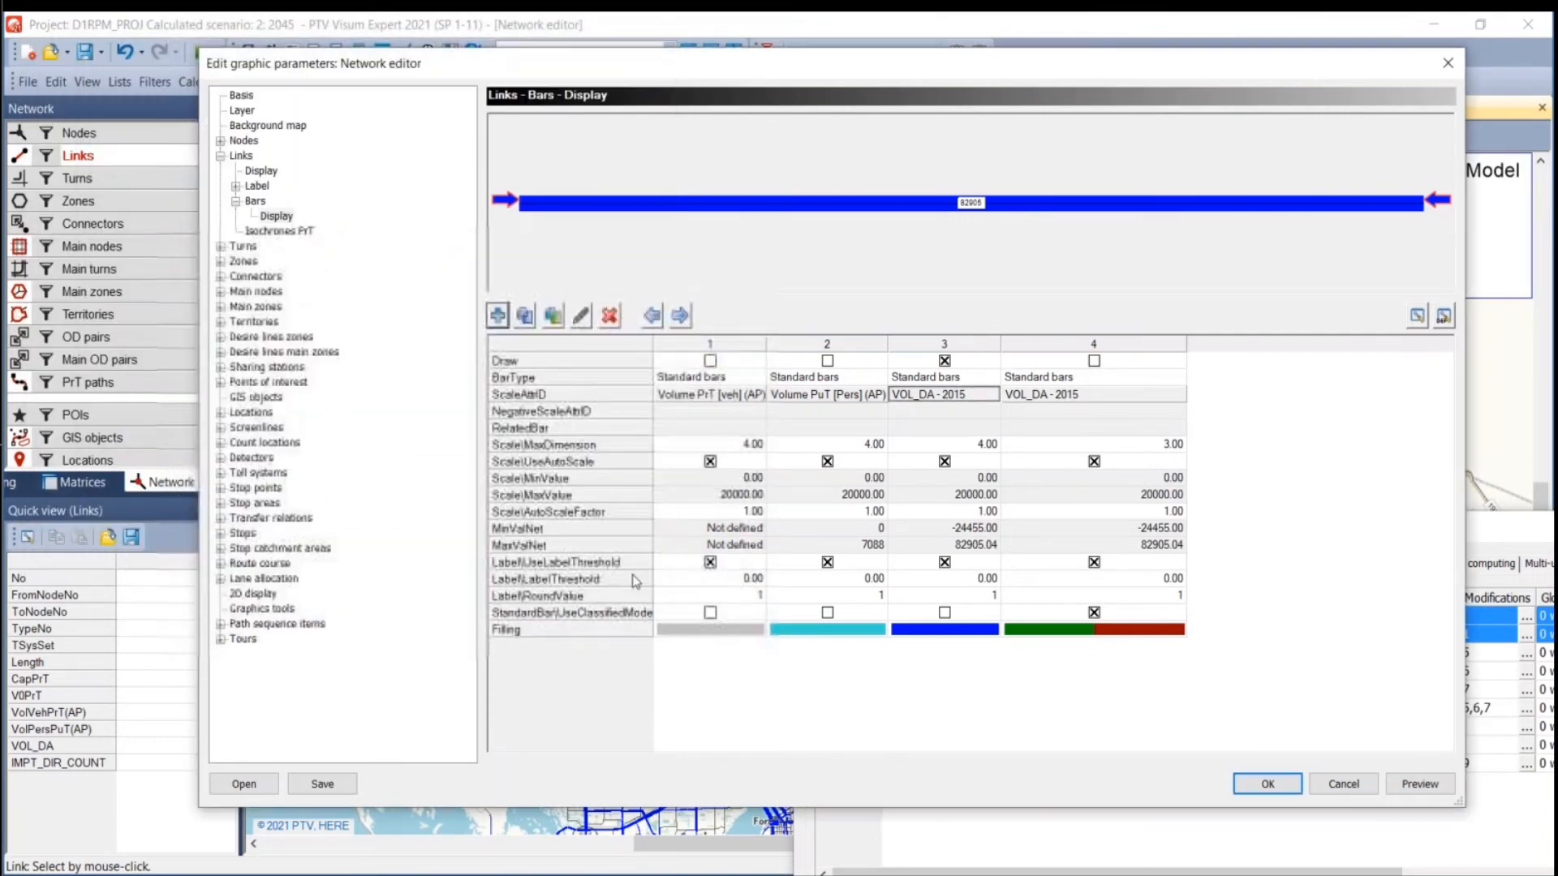
left_click(945, 396)
left_click_drag(466, 602, 521, 832)
scroll(314, 364, "up", 2)
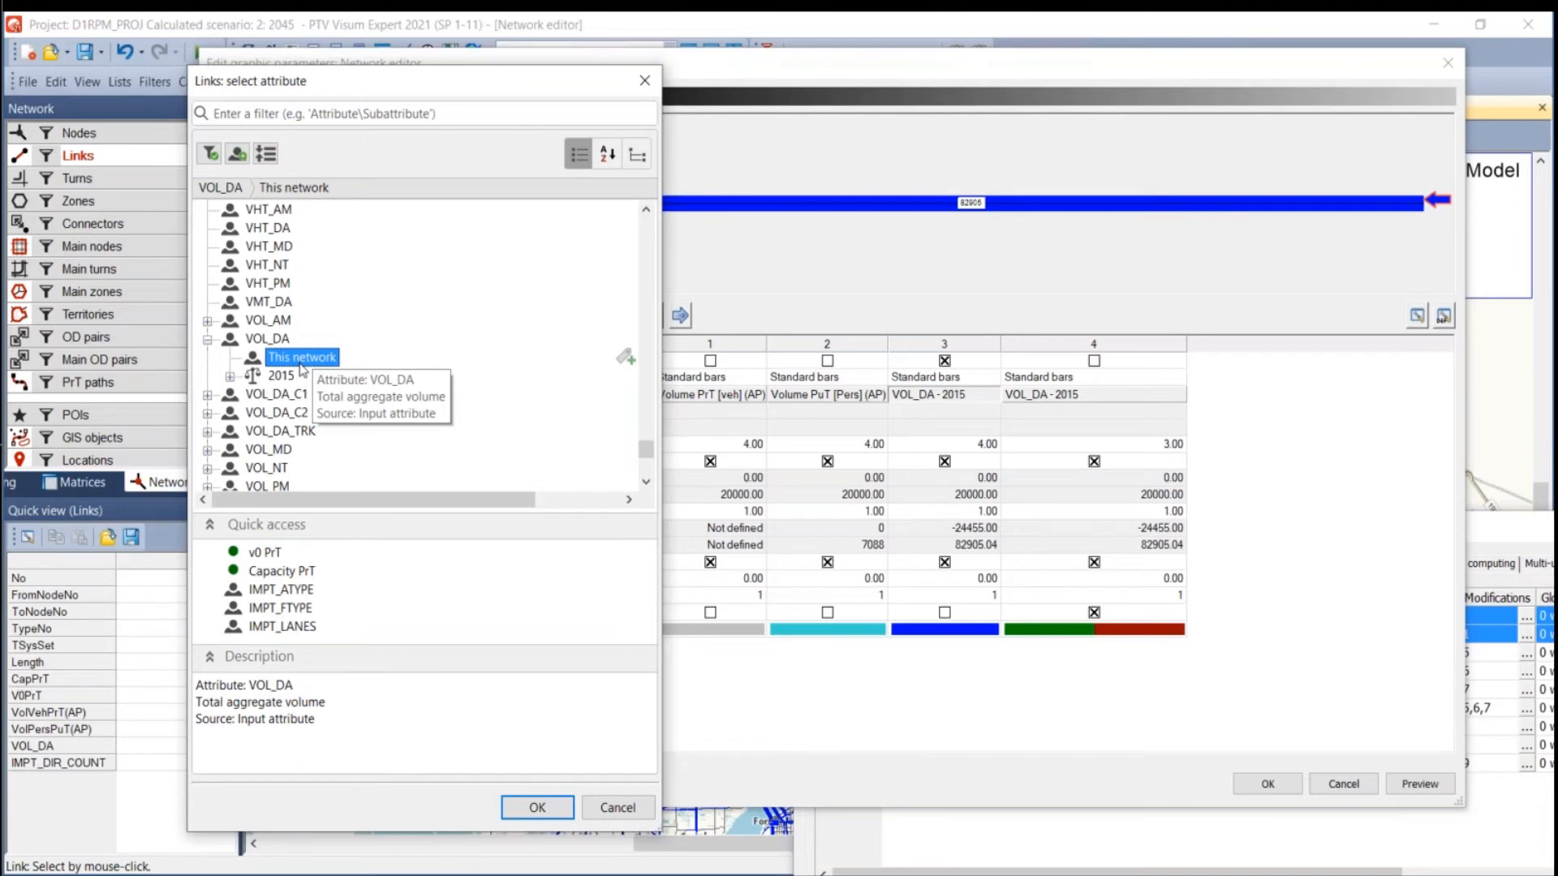
left_click(537, 808)
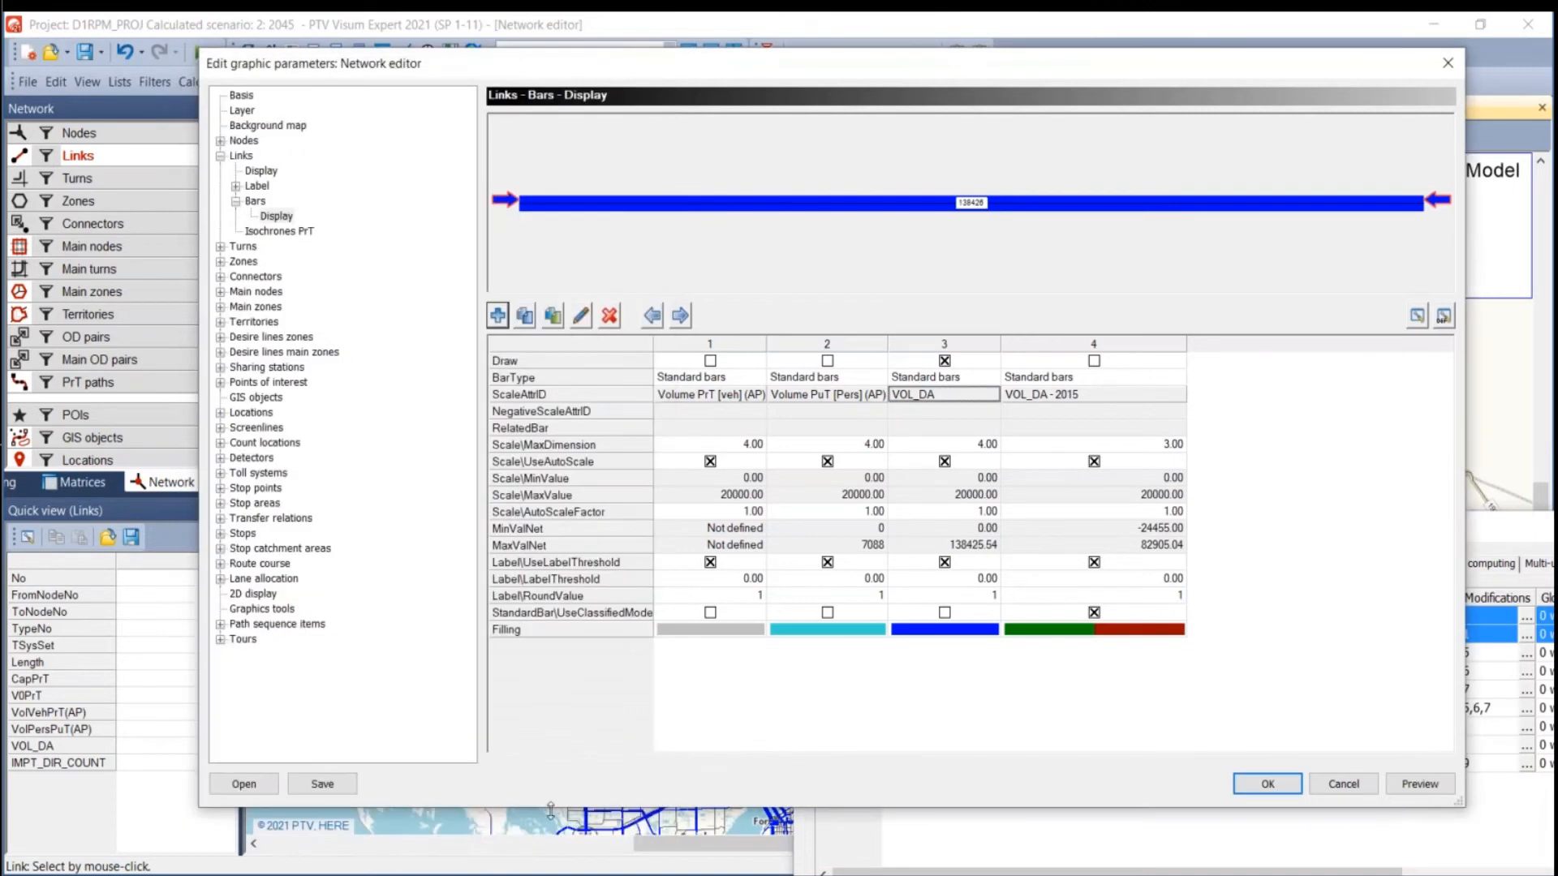
Examine the 2015 comparison variants offered under VOL_DA for bar 3, and discard the pending bar changes.
left_click(914, 395)
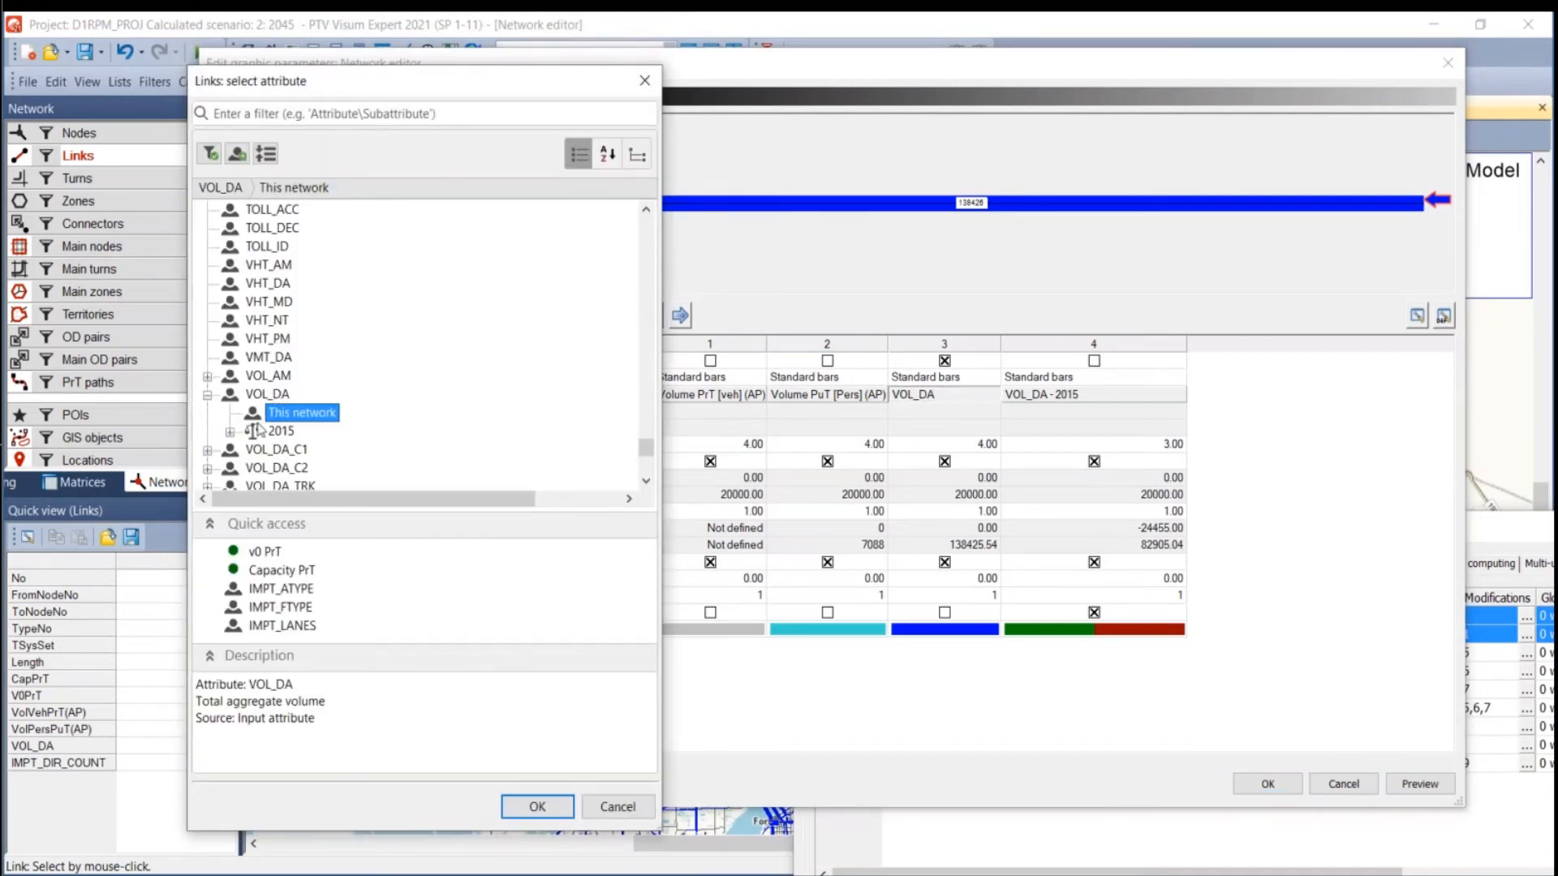
left_click(230, 432)
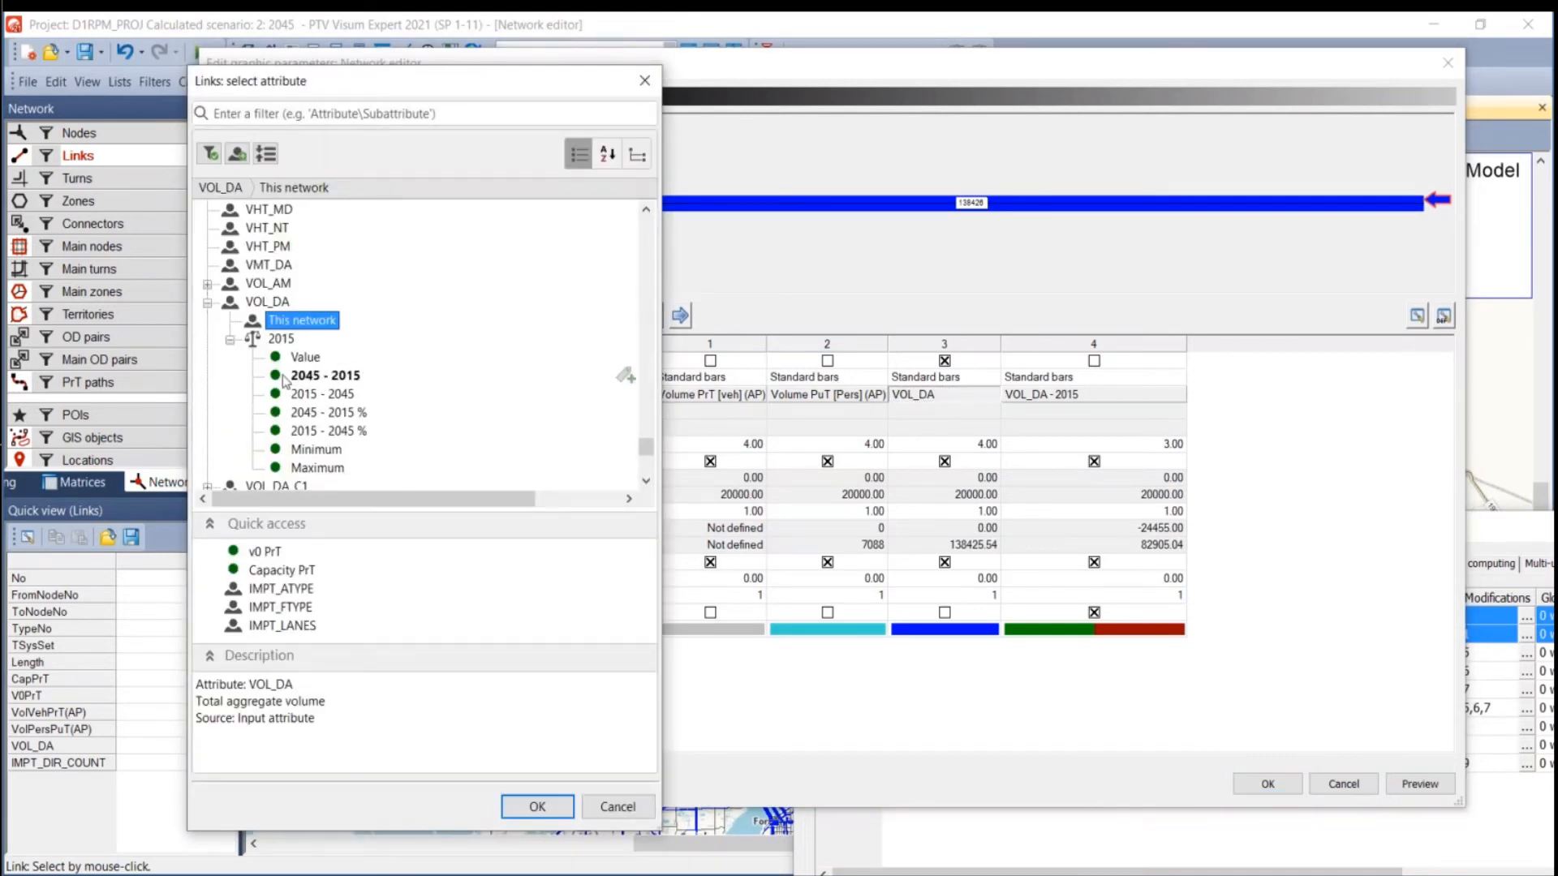
left_click(616, 806)
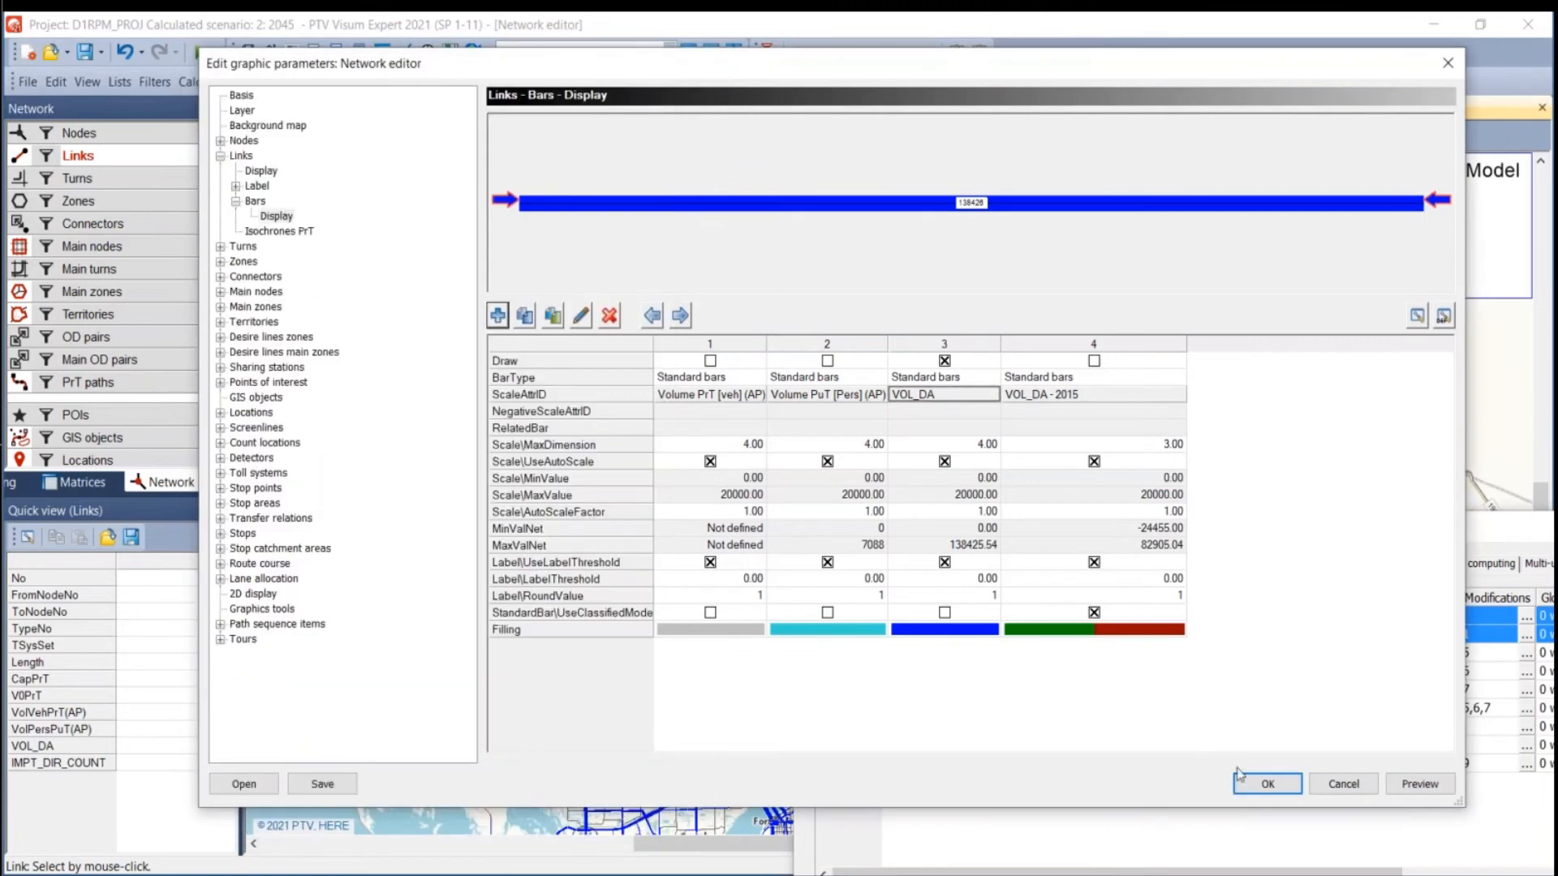
left_click(1344, 784)
Set the scale attribute of link bar 3 to the 2015 comparison Value of VOL_DA.
right_click(100, 162)
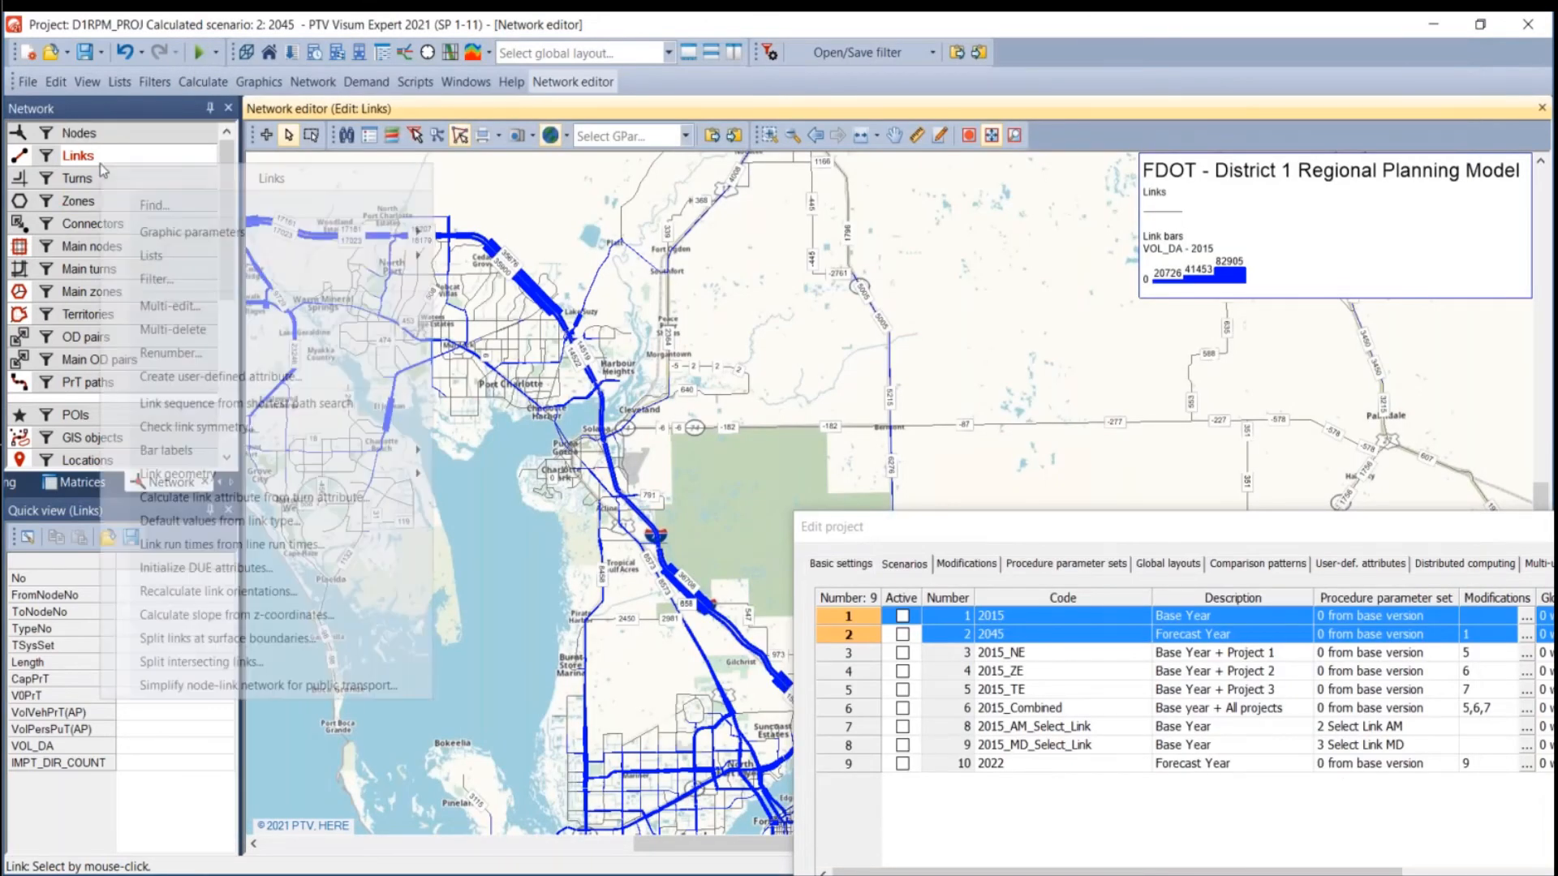
mouse_move(224, 235)
left_click(485, 282)
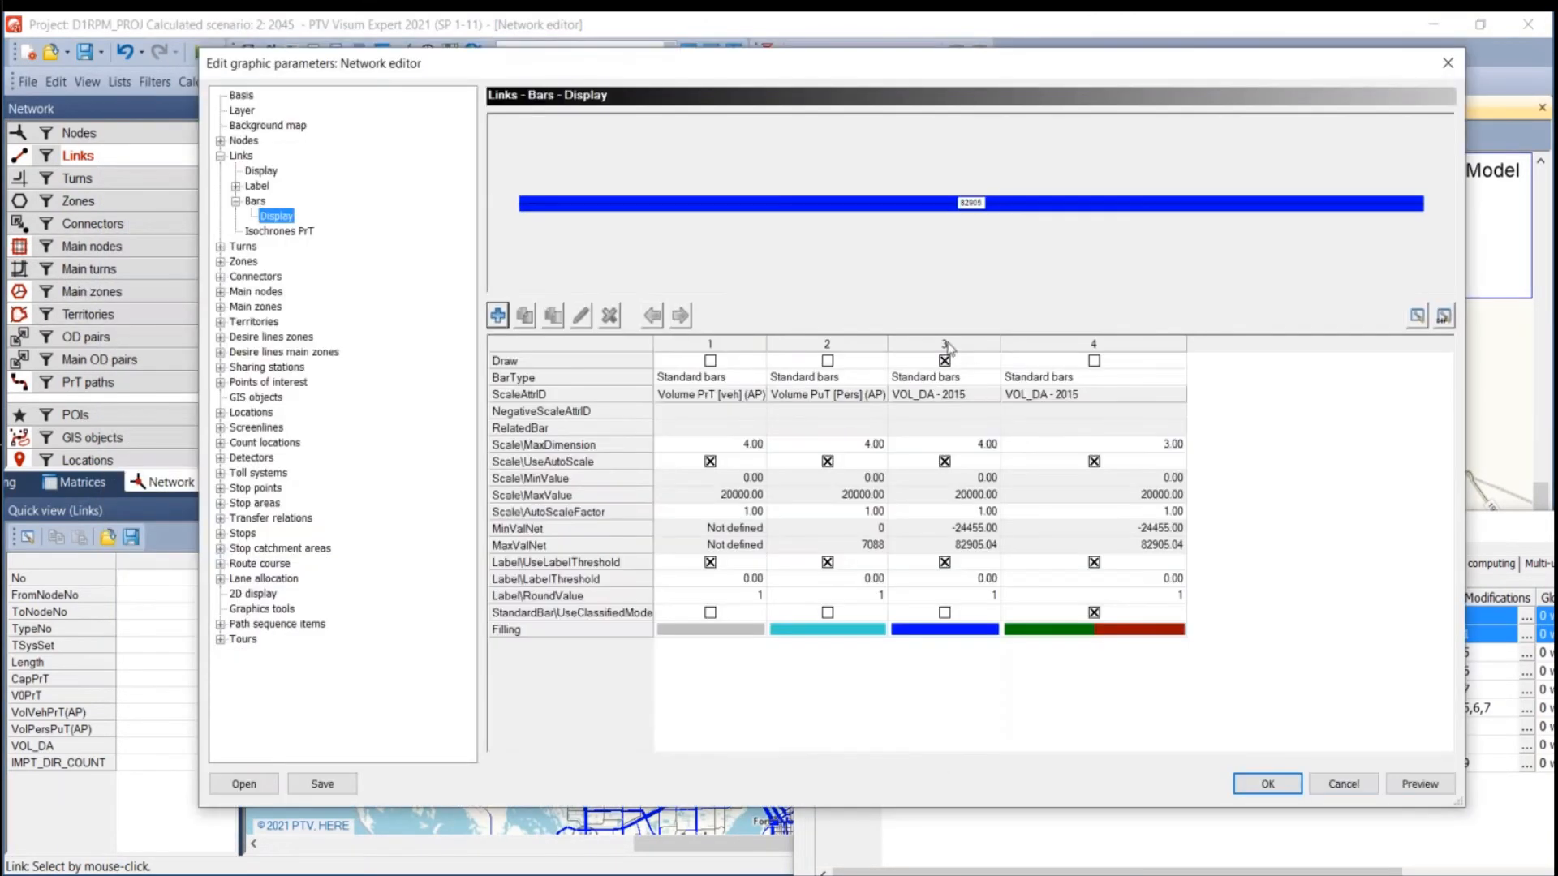
left_click(949, 406)
left_click(948, 405)
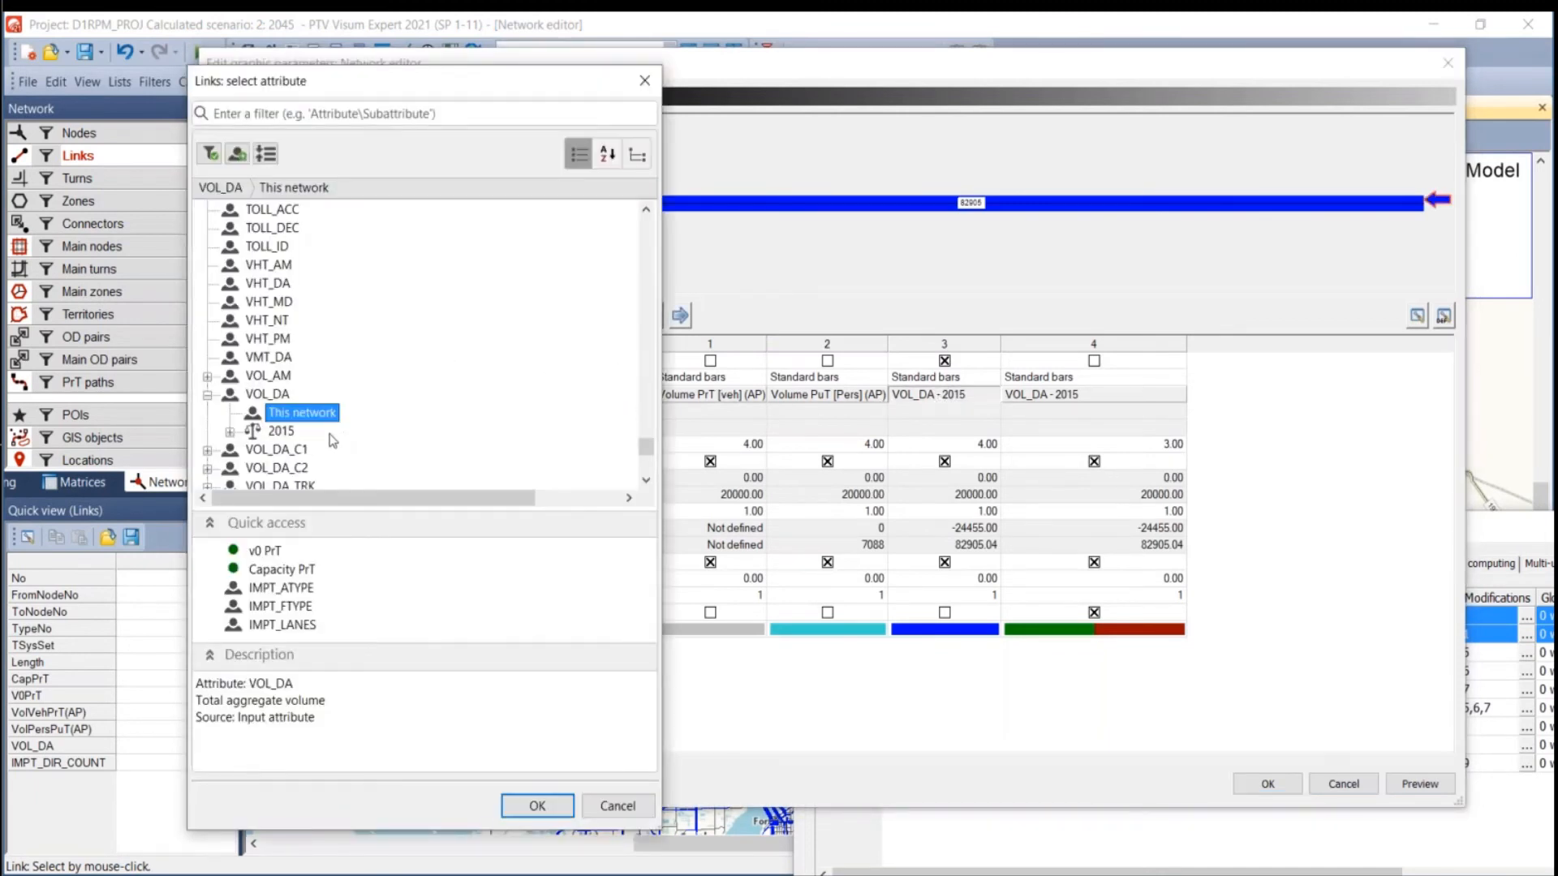
scroll(254, 381, "down", 2)
left_click(231, 321)
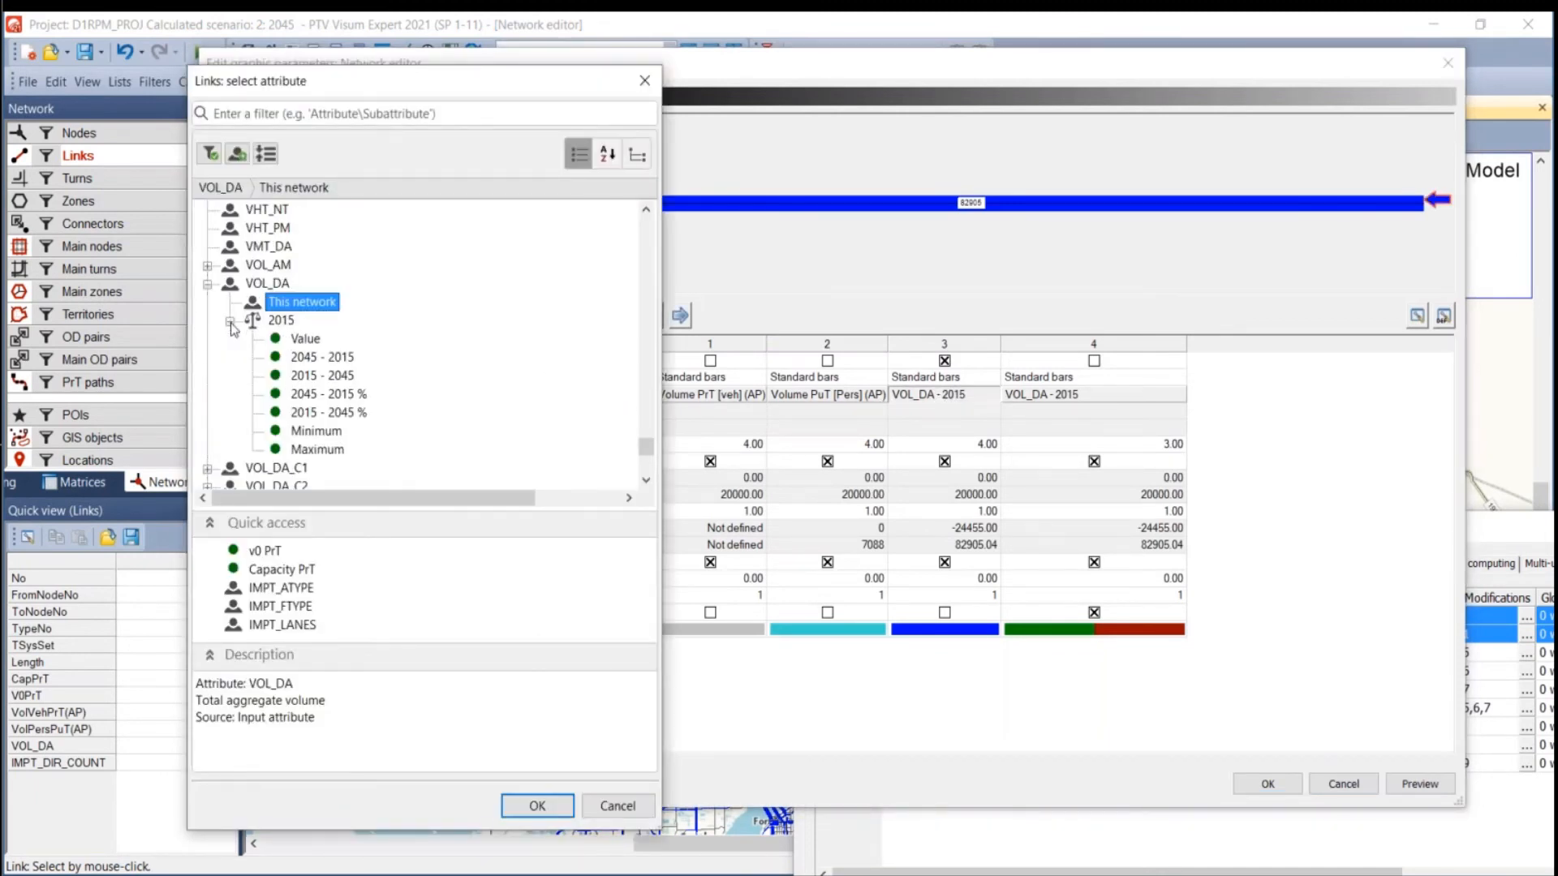
left_click(625, 338)
left_click(539, 806)
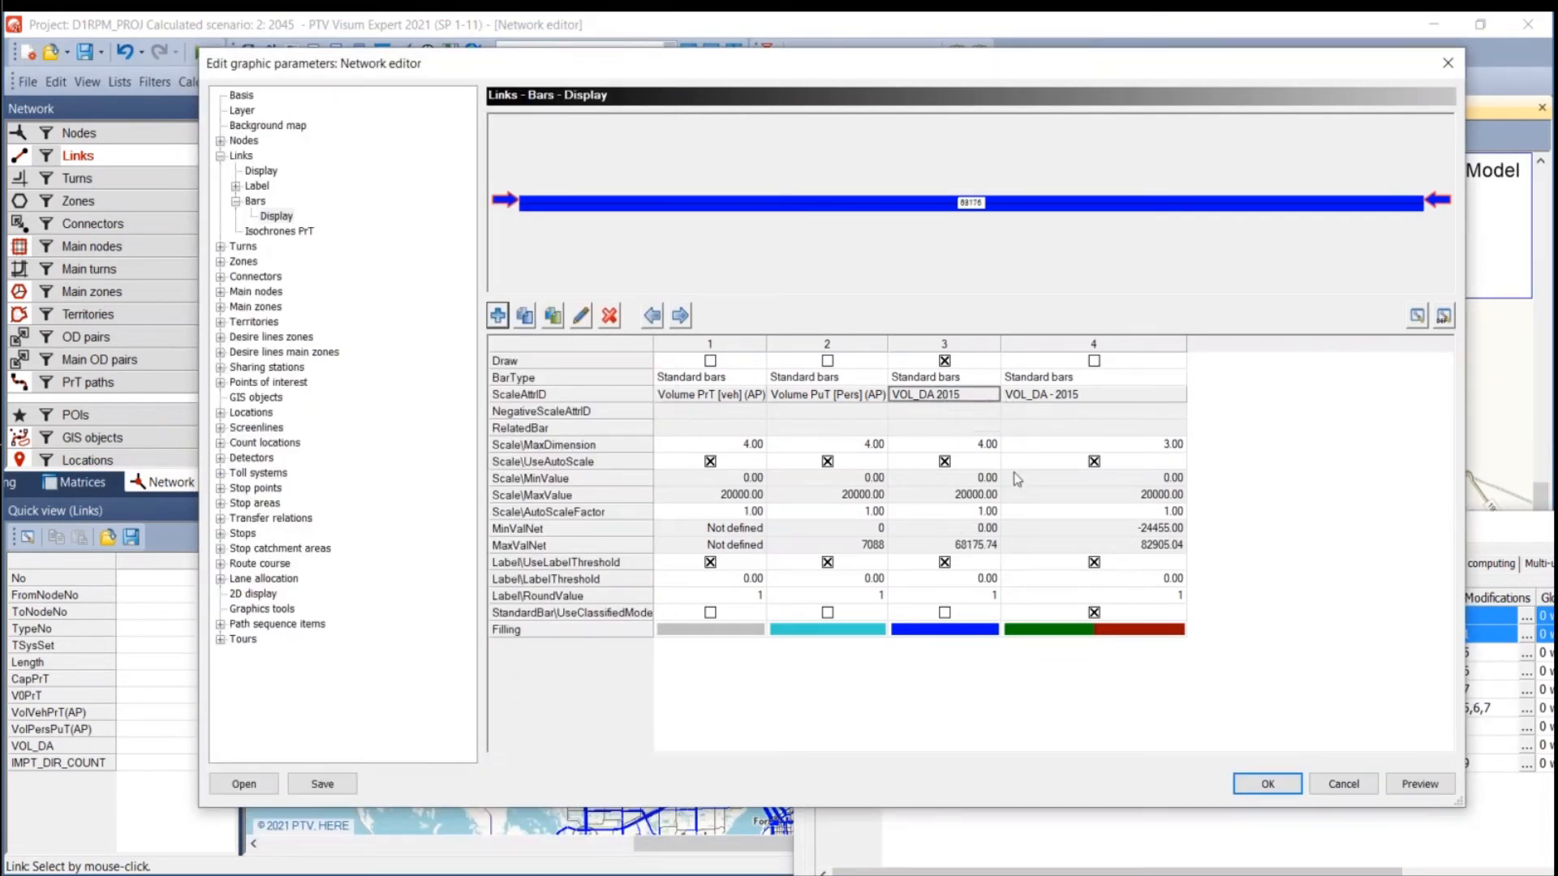
Review the scale attribute choices of bar 3 and the classified fill style of bar 4 without changing them.
left_click(927, 403)
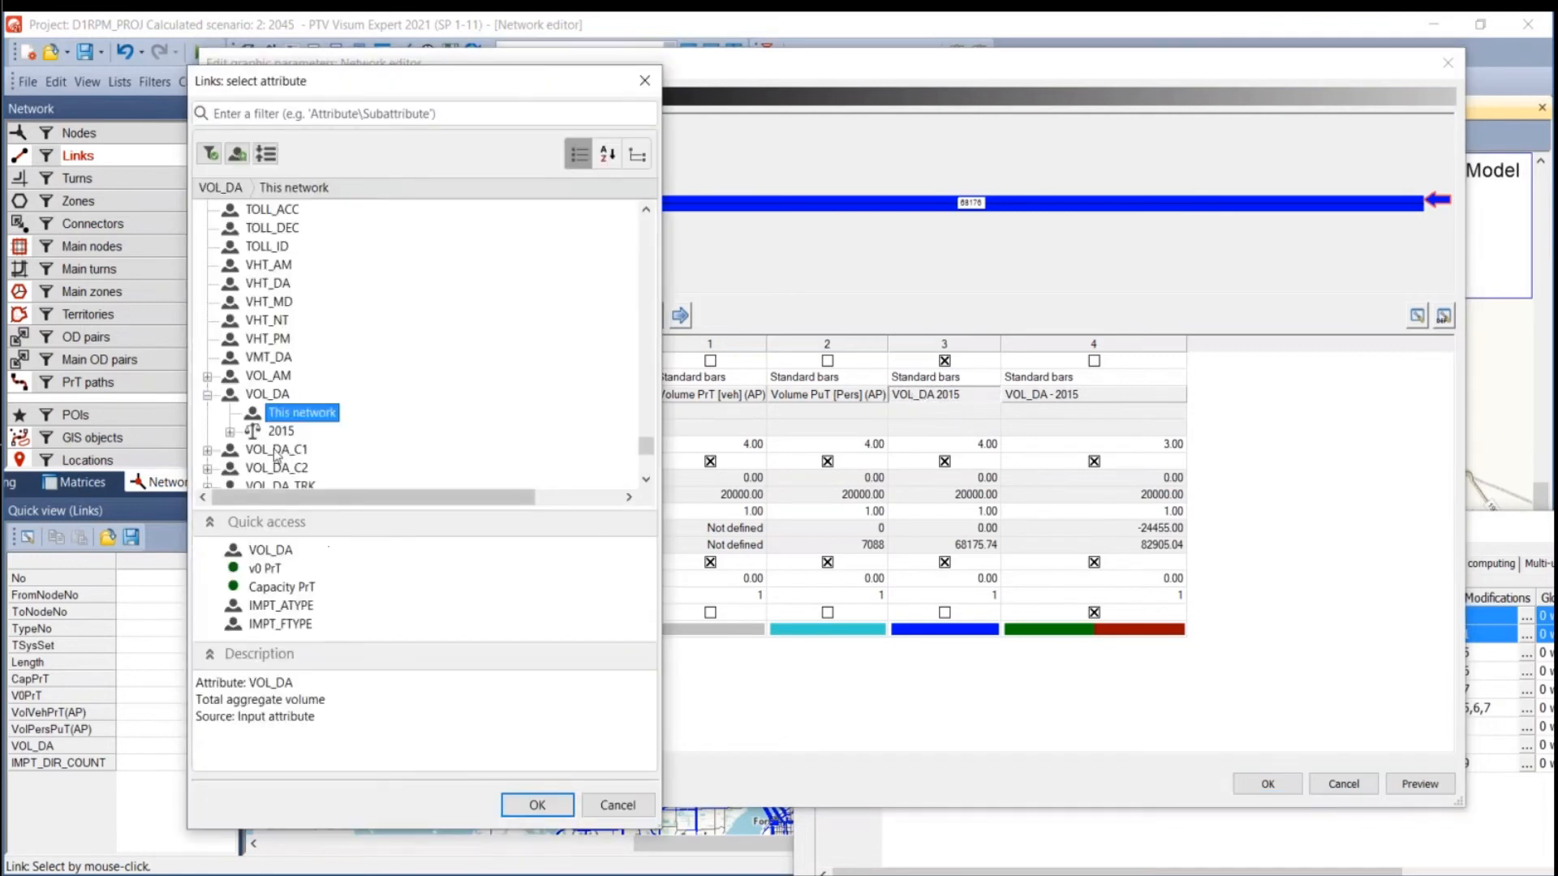
scroll(273, 455, "down", 2)
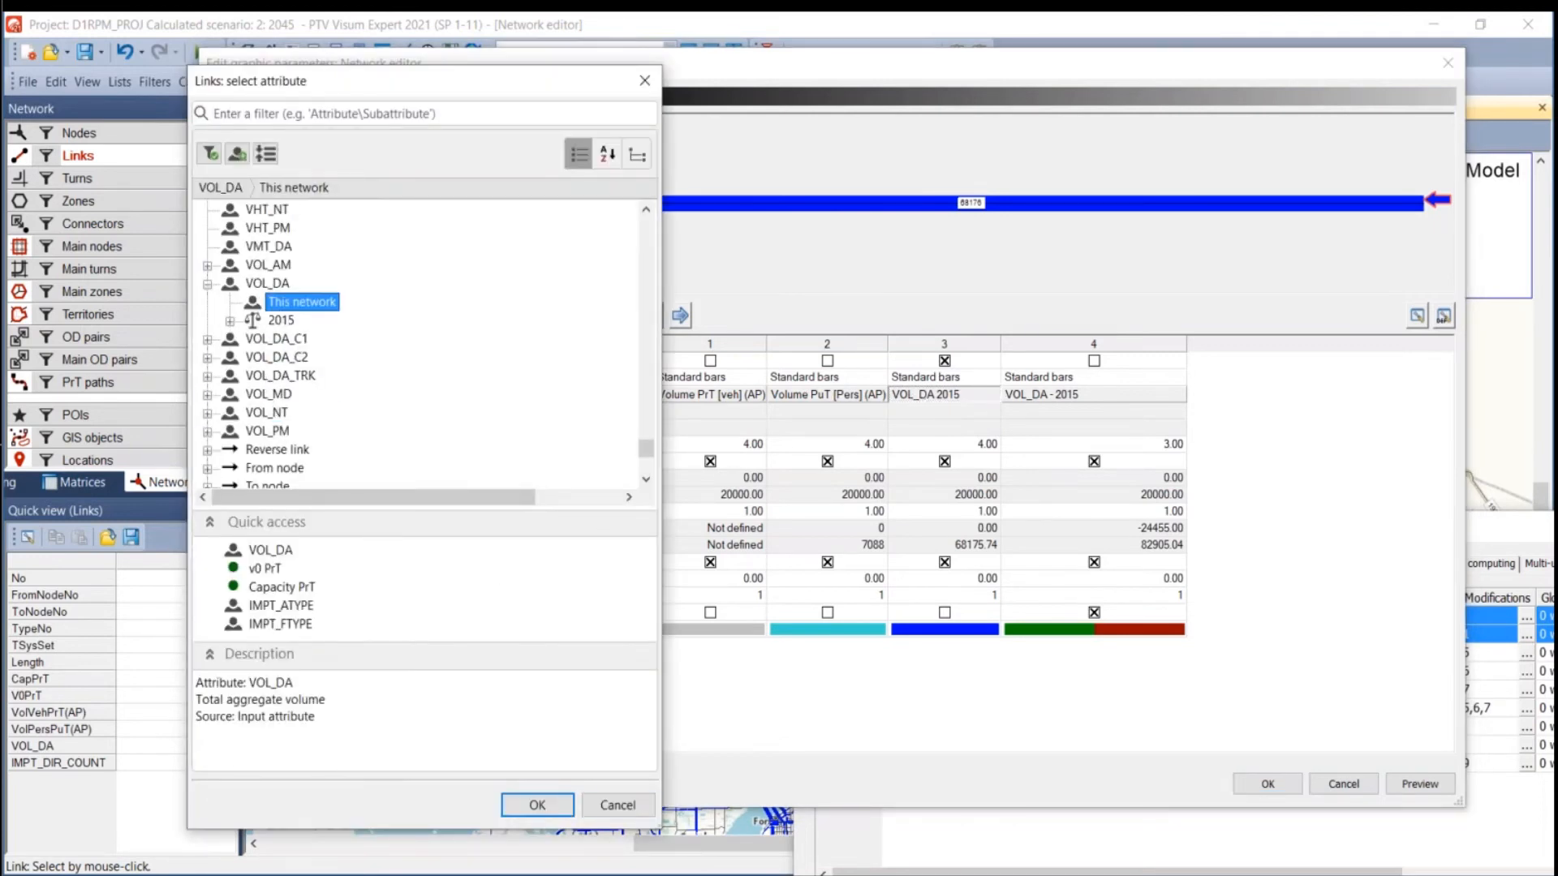
left_click(617, 805)
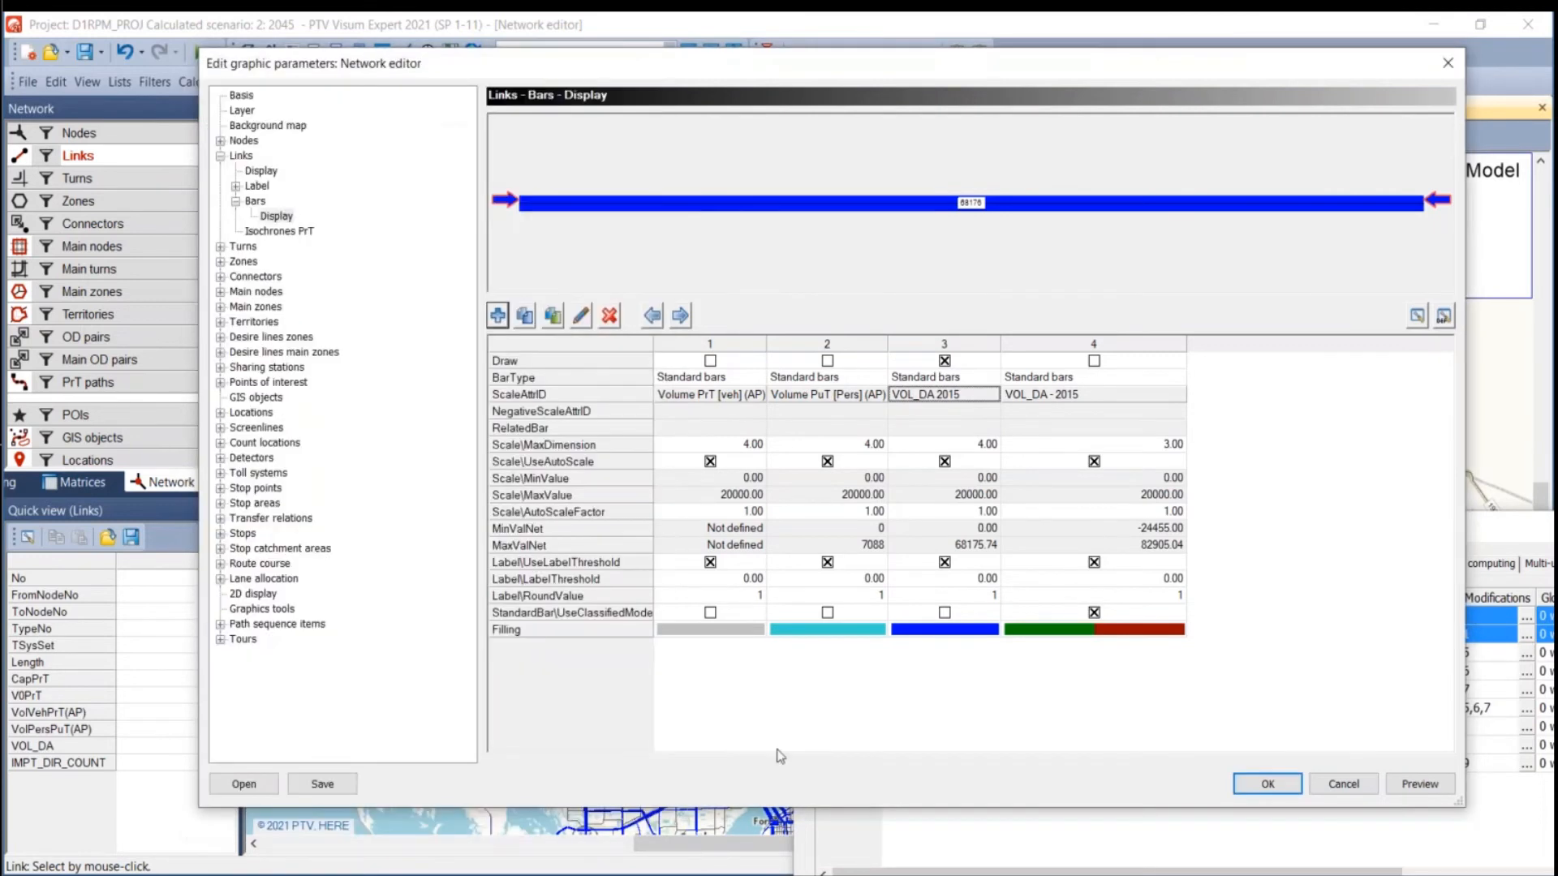
double_click(1096, 632)
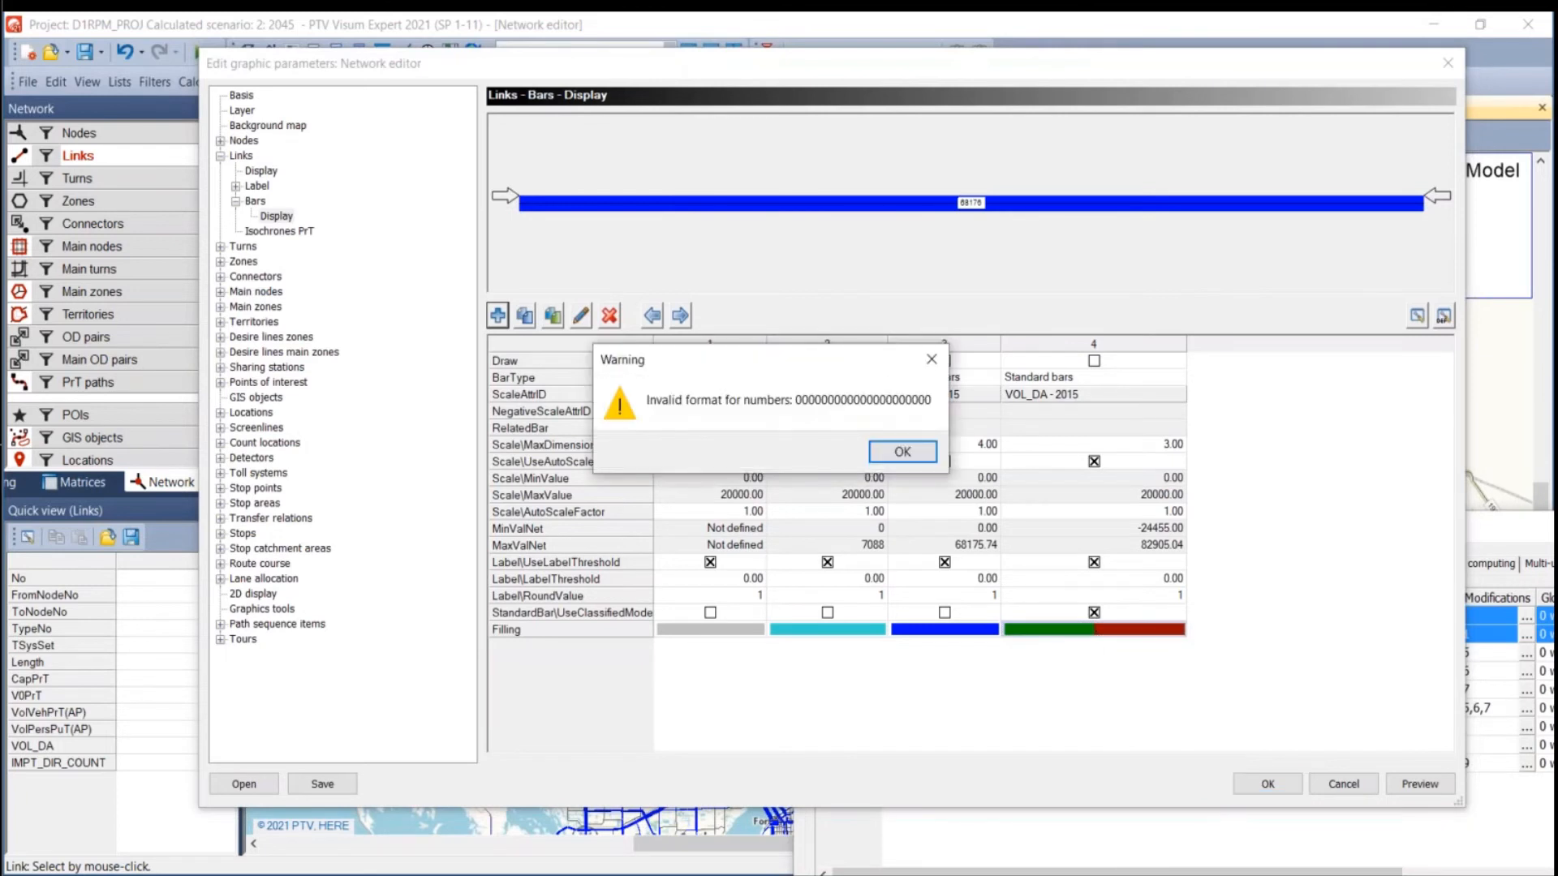
left_click(898, 452)
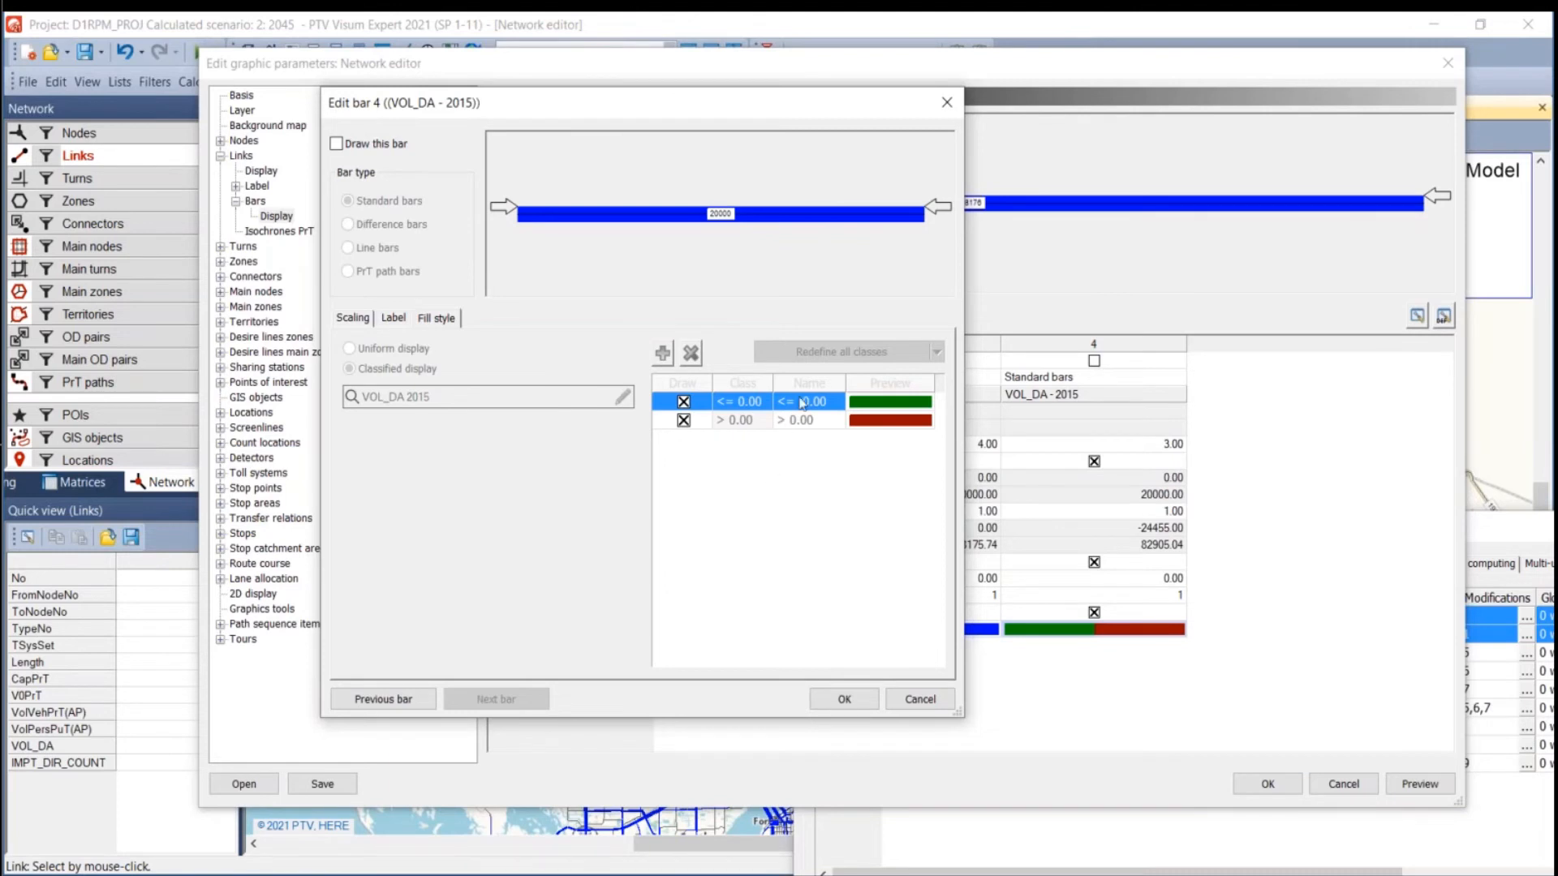
left_click(920, 699)
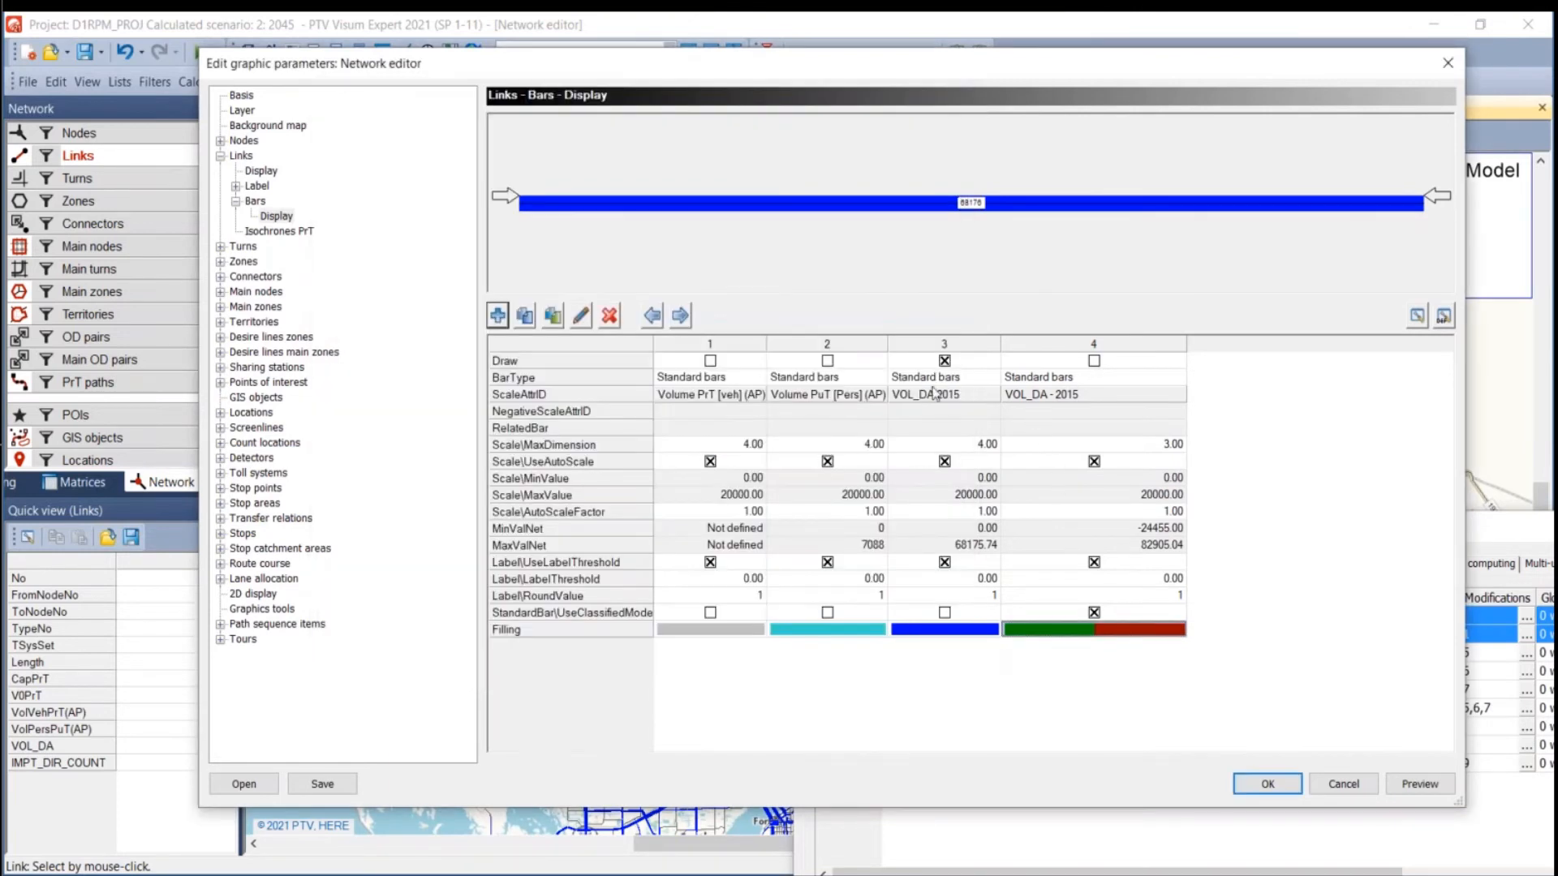
Switch off drawing of link bar 3, draw the classified green and red bar 4 instead, and apply it to the network.
left_click(944, 360)
left_click(1094, 361)
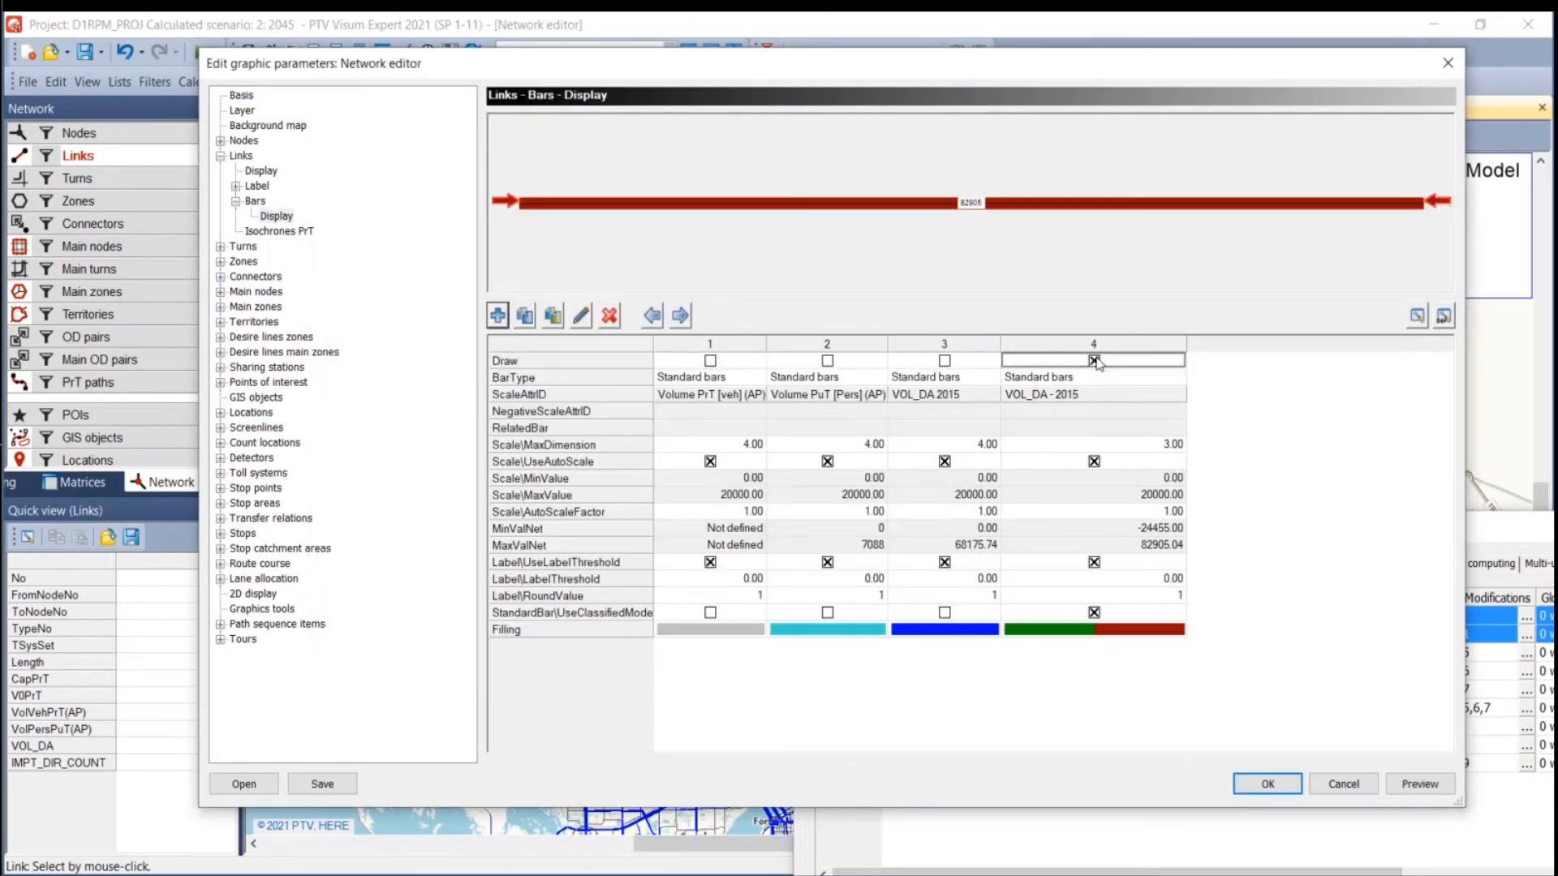
left_click(1267, 783)
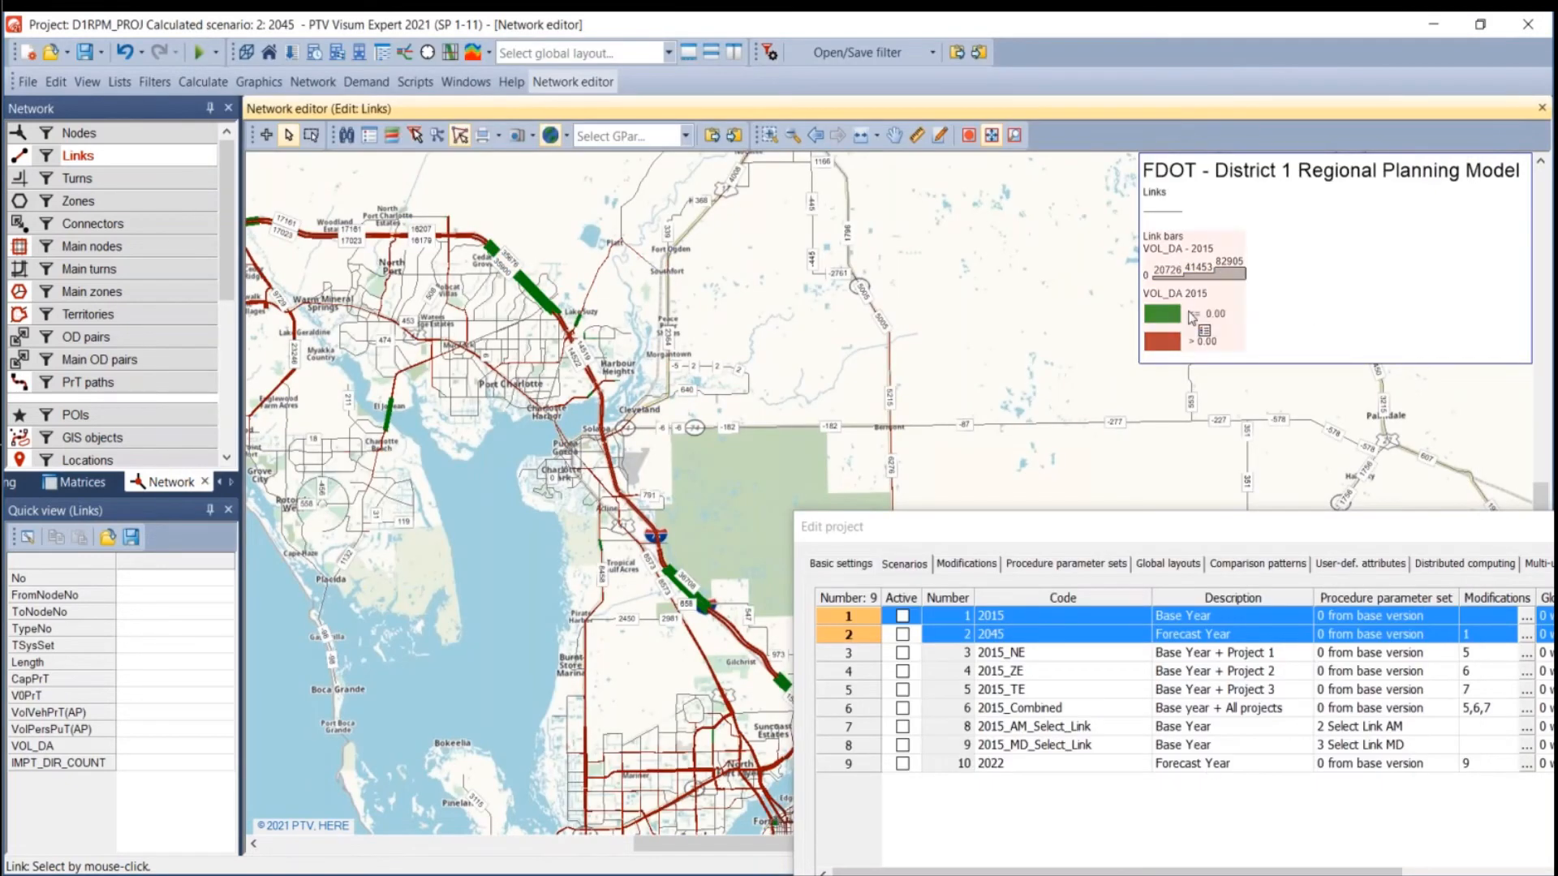
left_click(1191, 273)
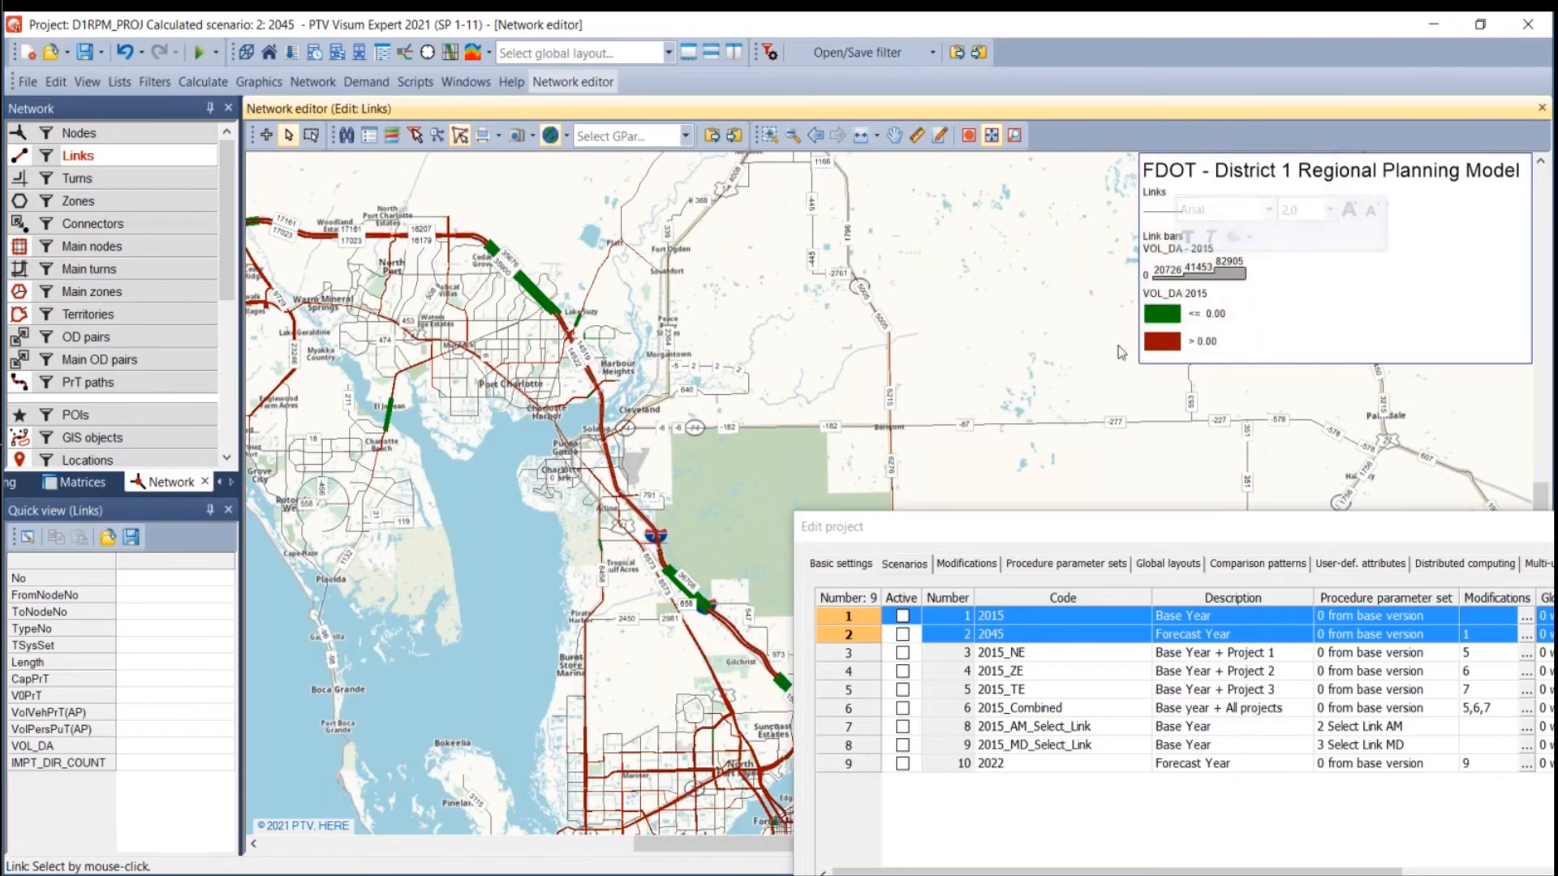
Check the scale attribute selected for link bar 4 against the active scenario, leaving the bar settings as they are.
right_click(88, 156)
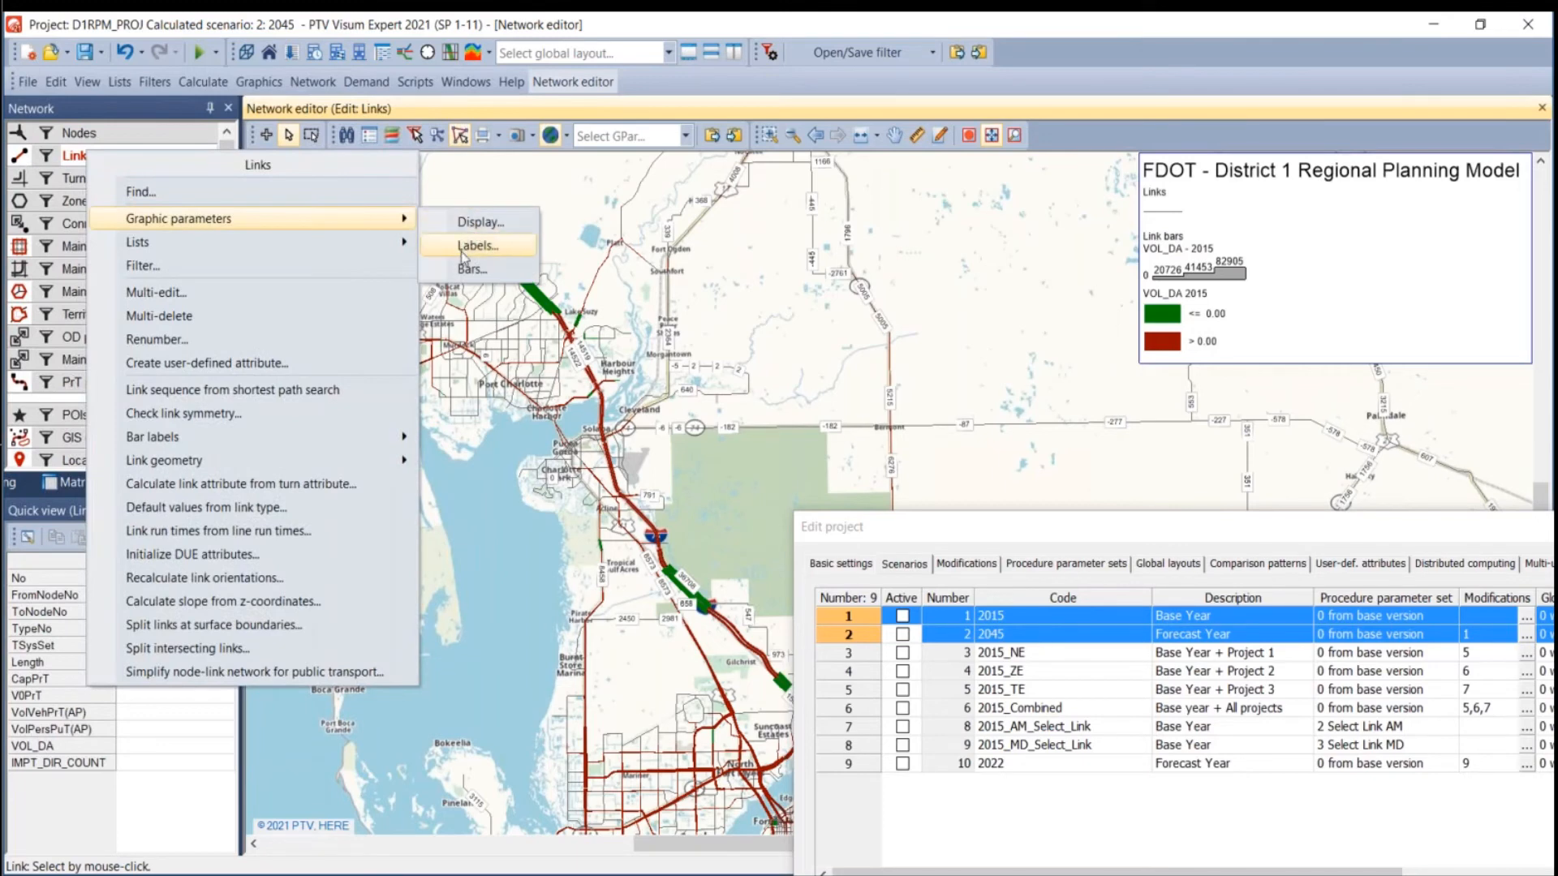
left_click(477, 267)
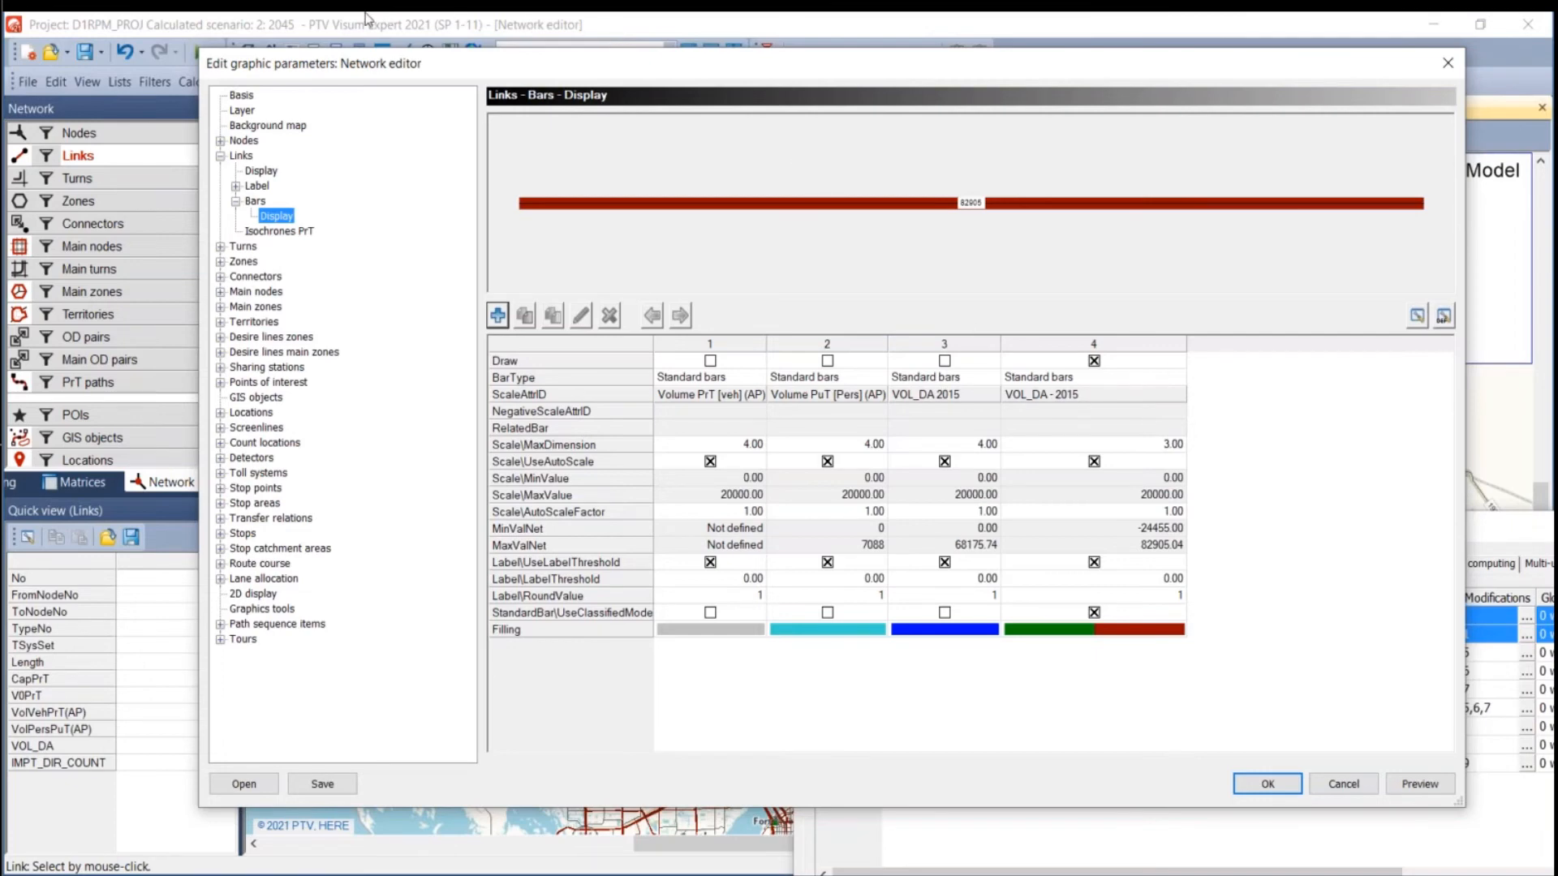
left_click_drag(261, 64, 278, 349)
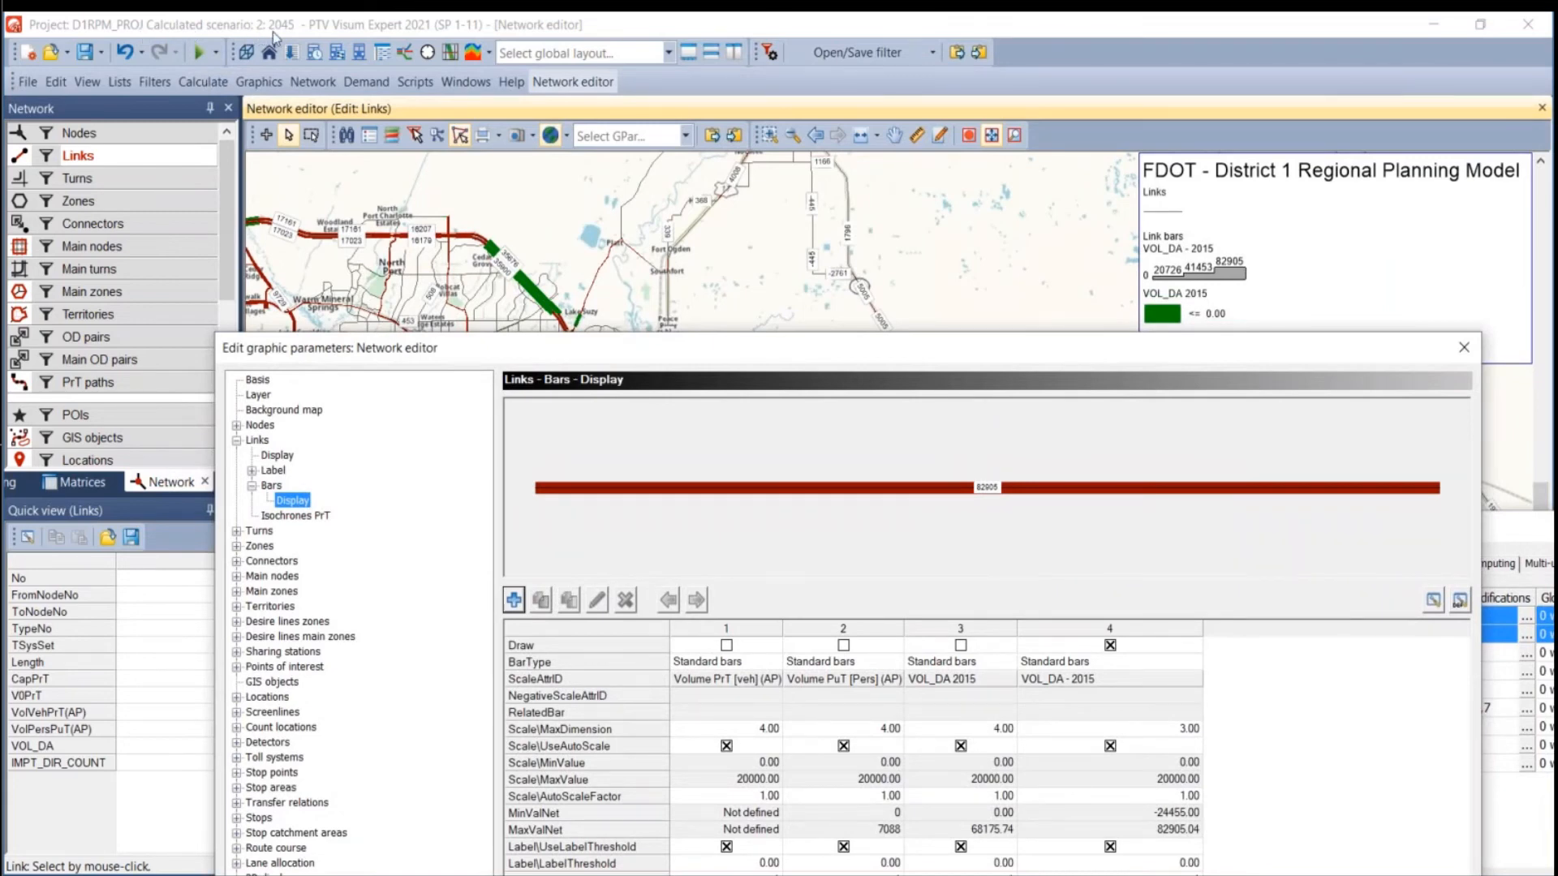
left_click_drag(626, 349, 575, 30)
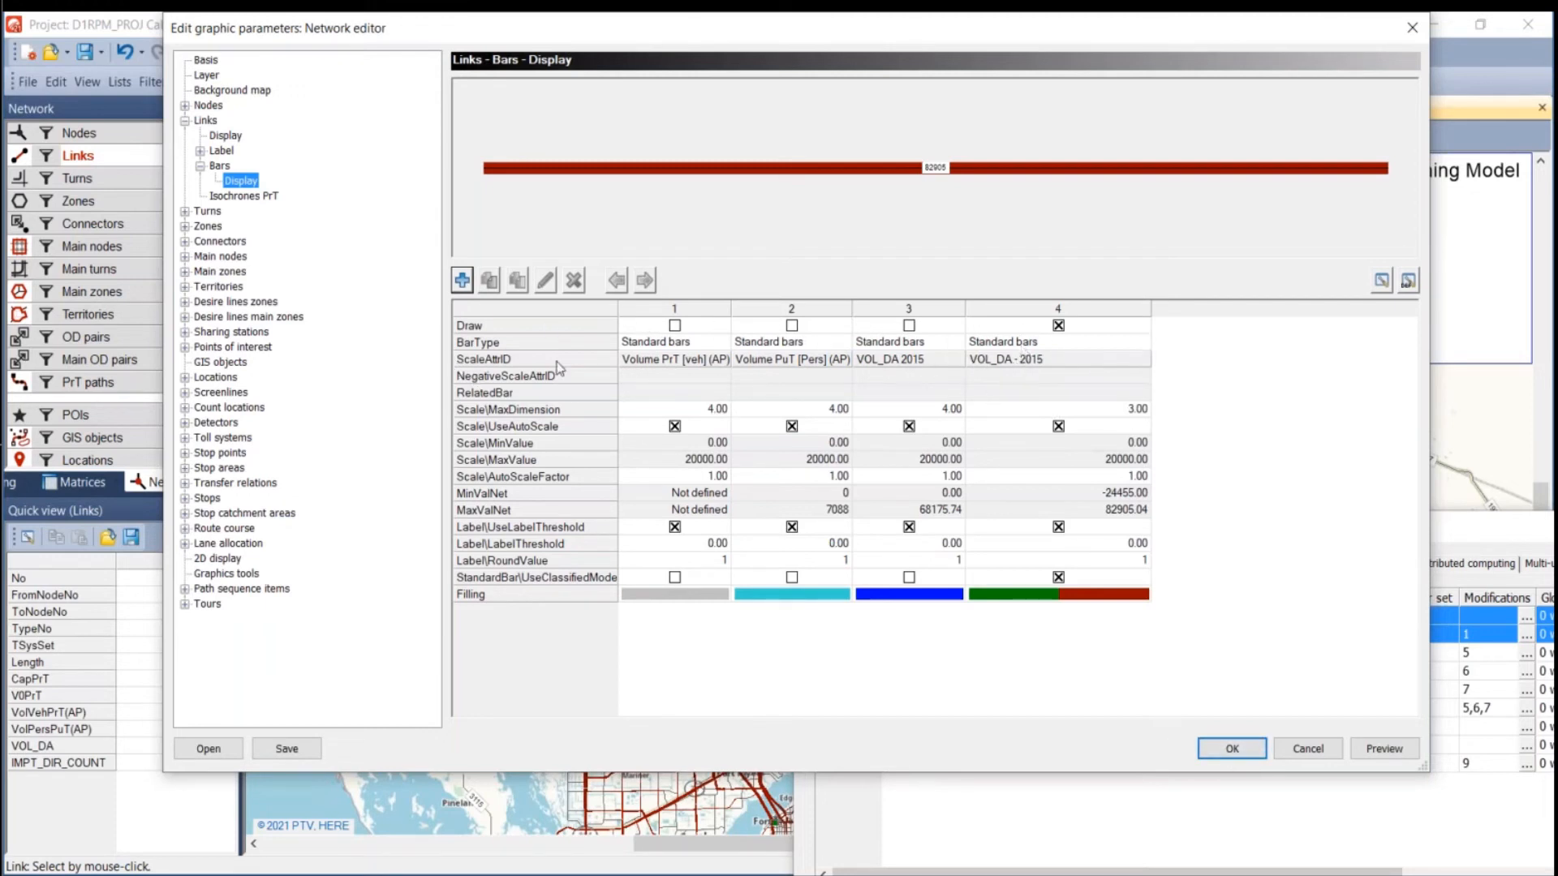
left_click(1015, 361)
left_click(1014, 362)
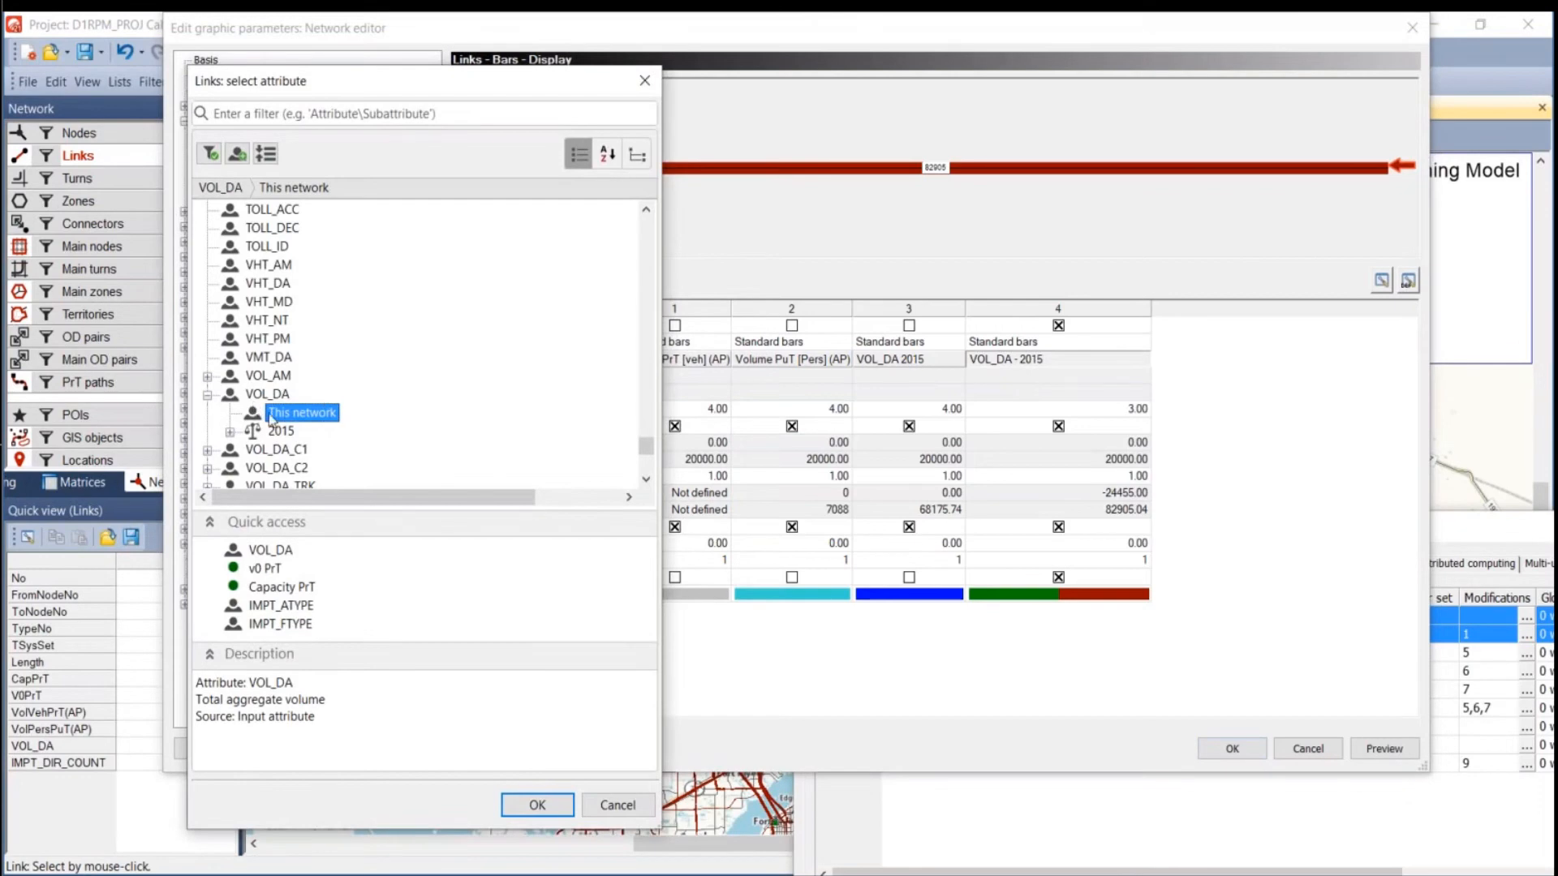
left_click(612, 803)
left_click(1226, 750)
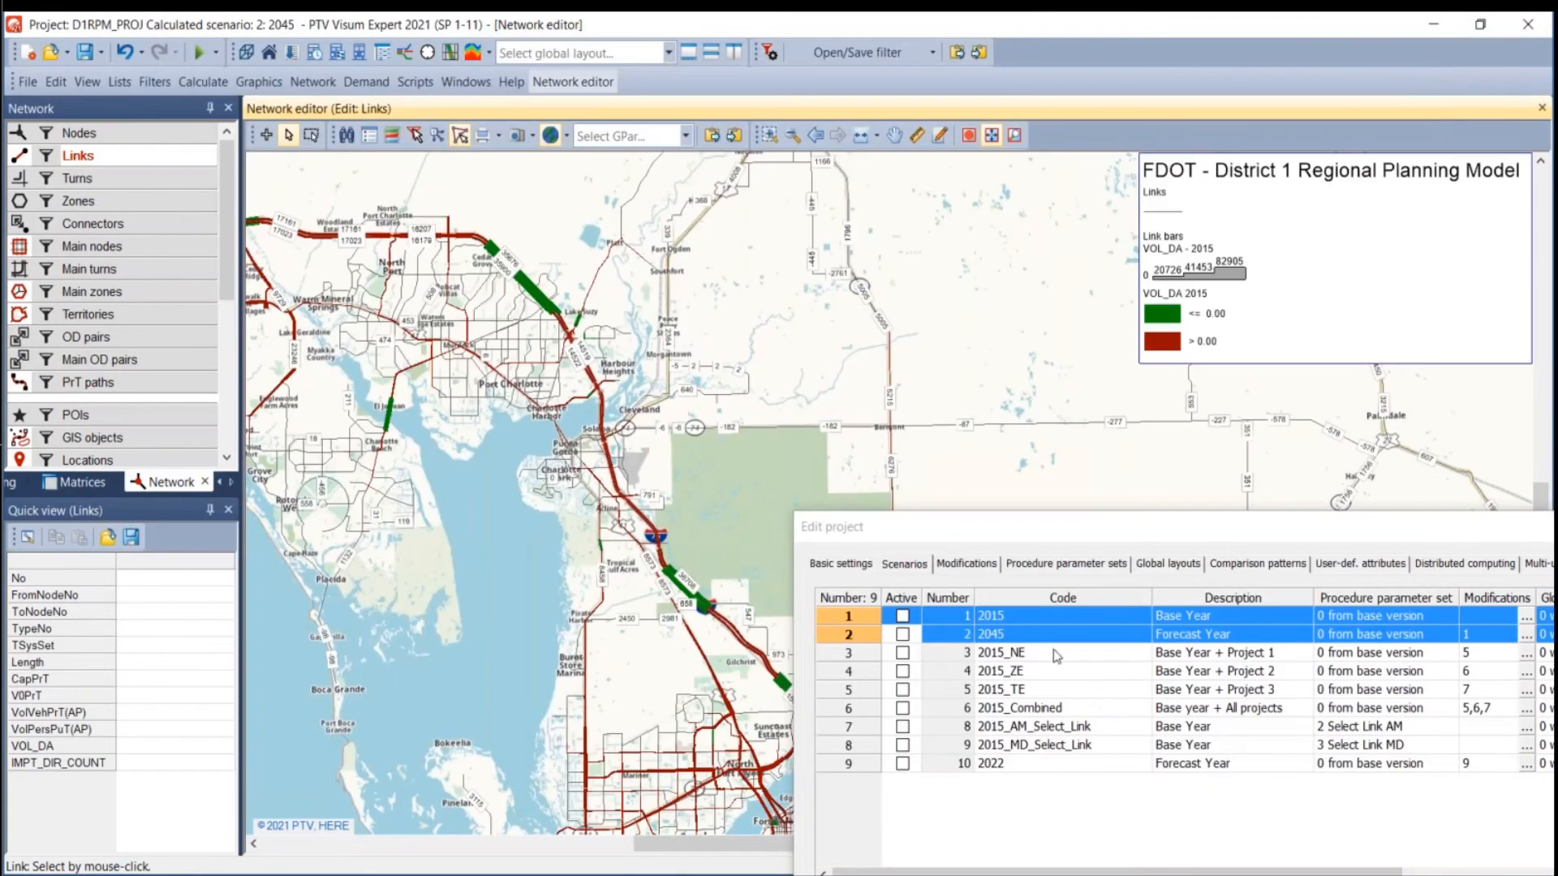
Try switching the drawing of link bars off and back on in the layer control, and discard the changes.
left_click_drag(971, 534, 502, 463)
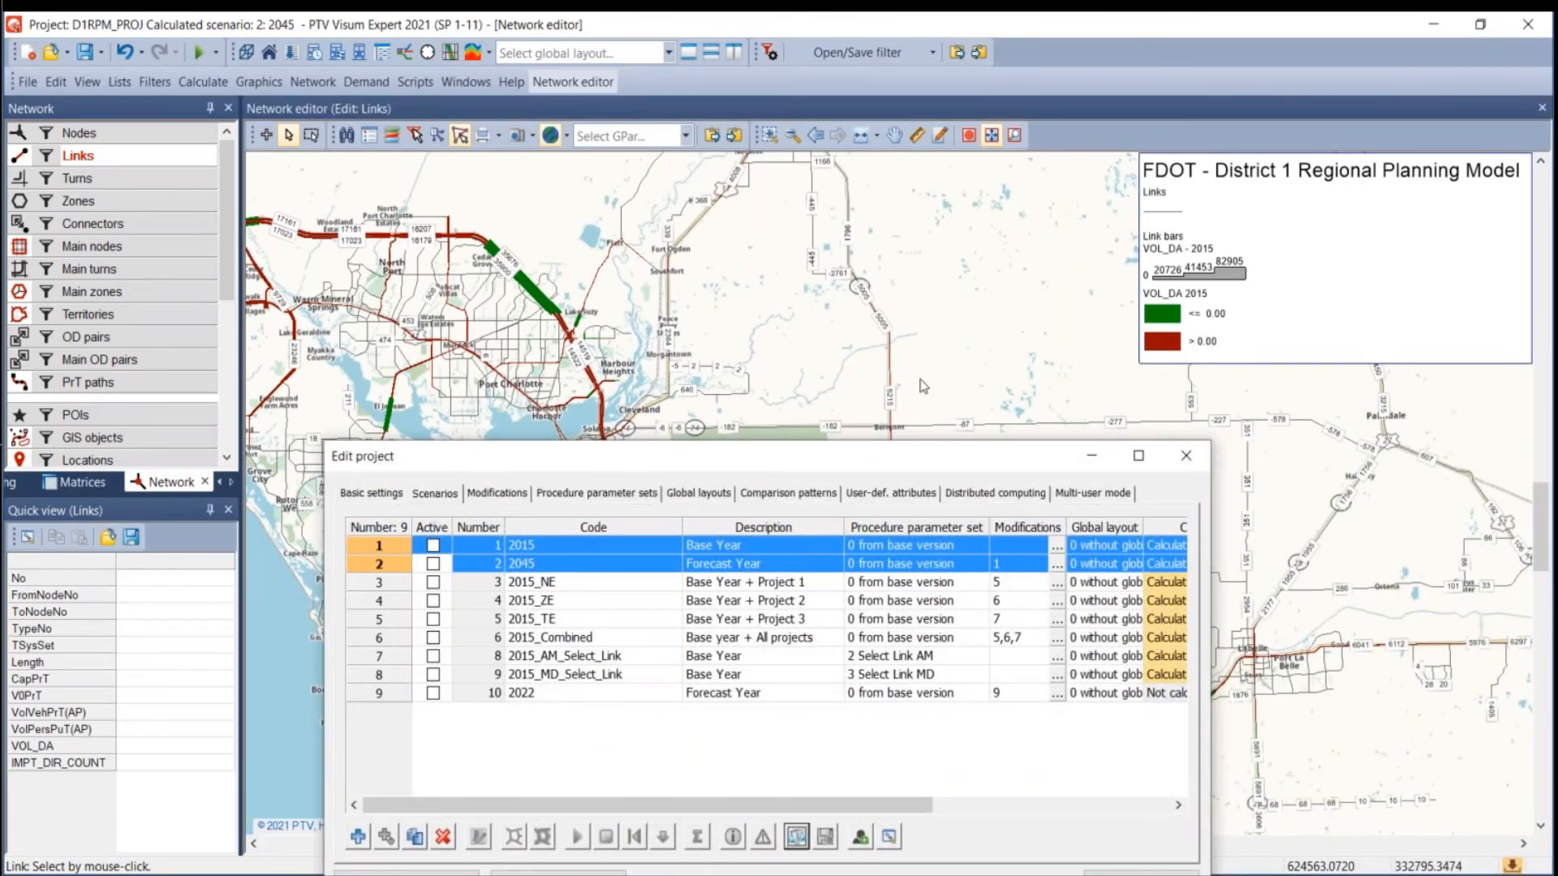
right_click(109, 153)
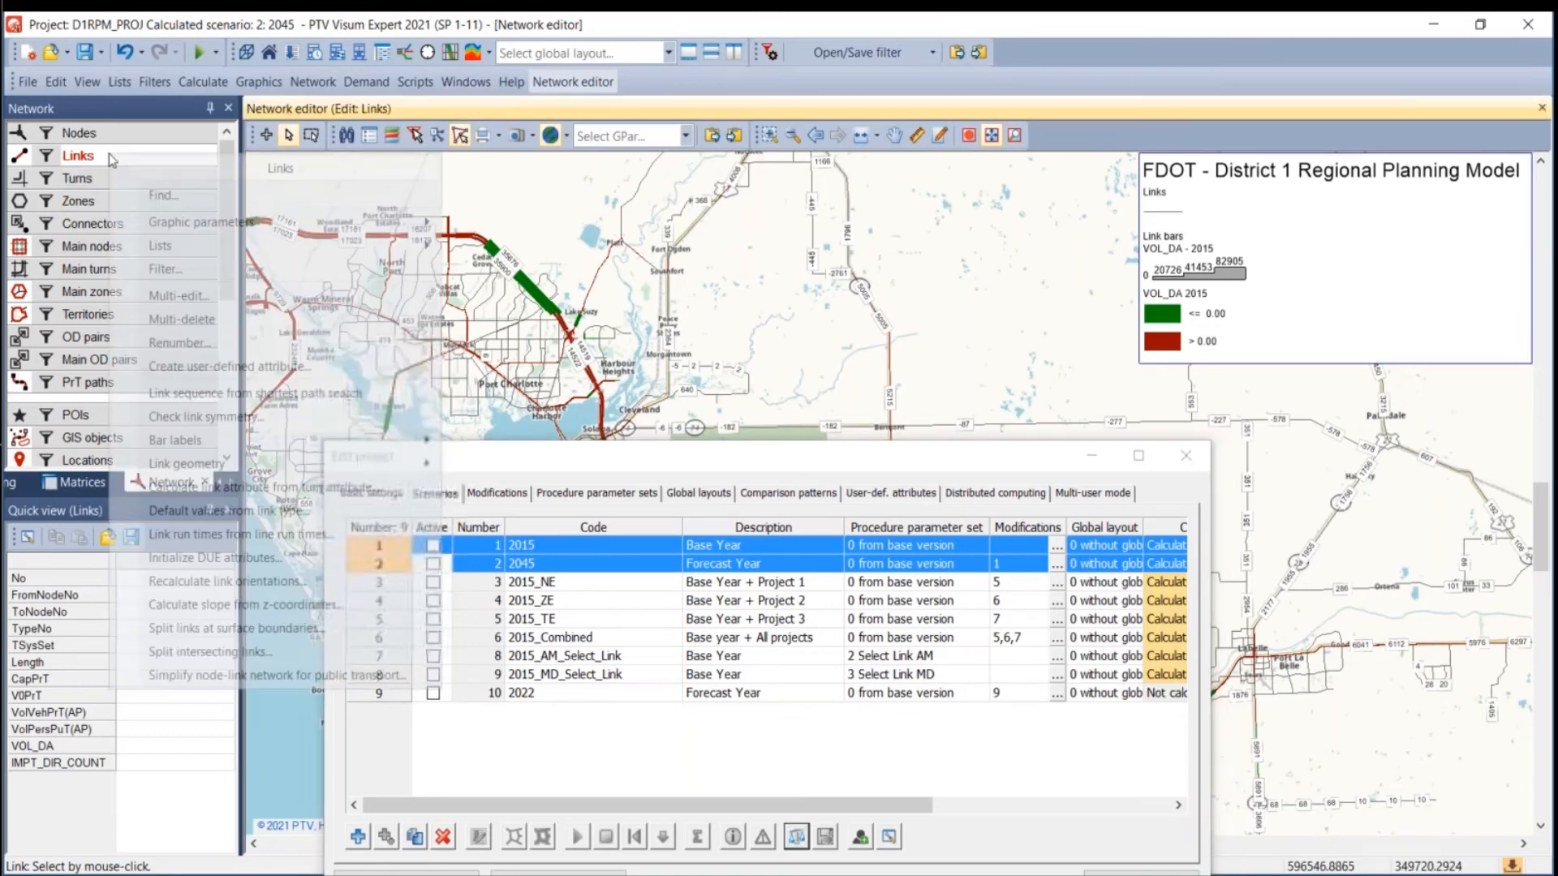
mouse_move(260, 224)
left_click(458, 269)
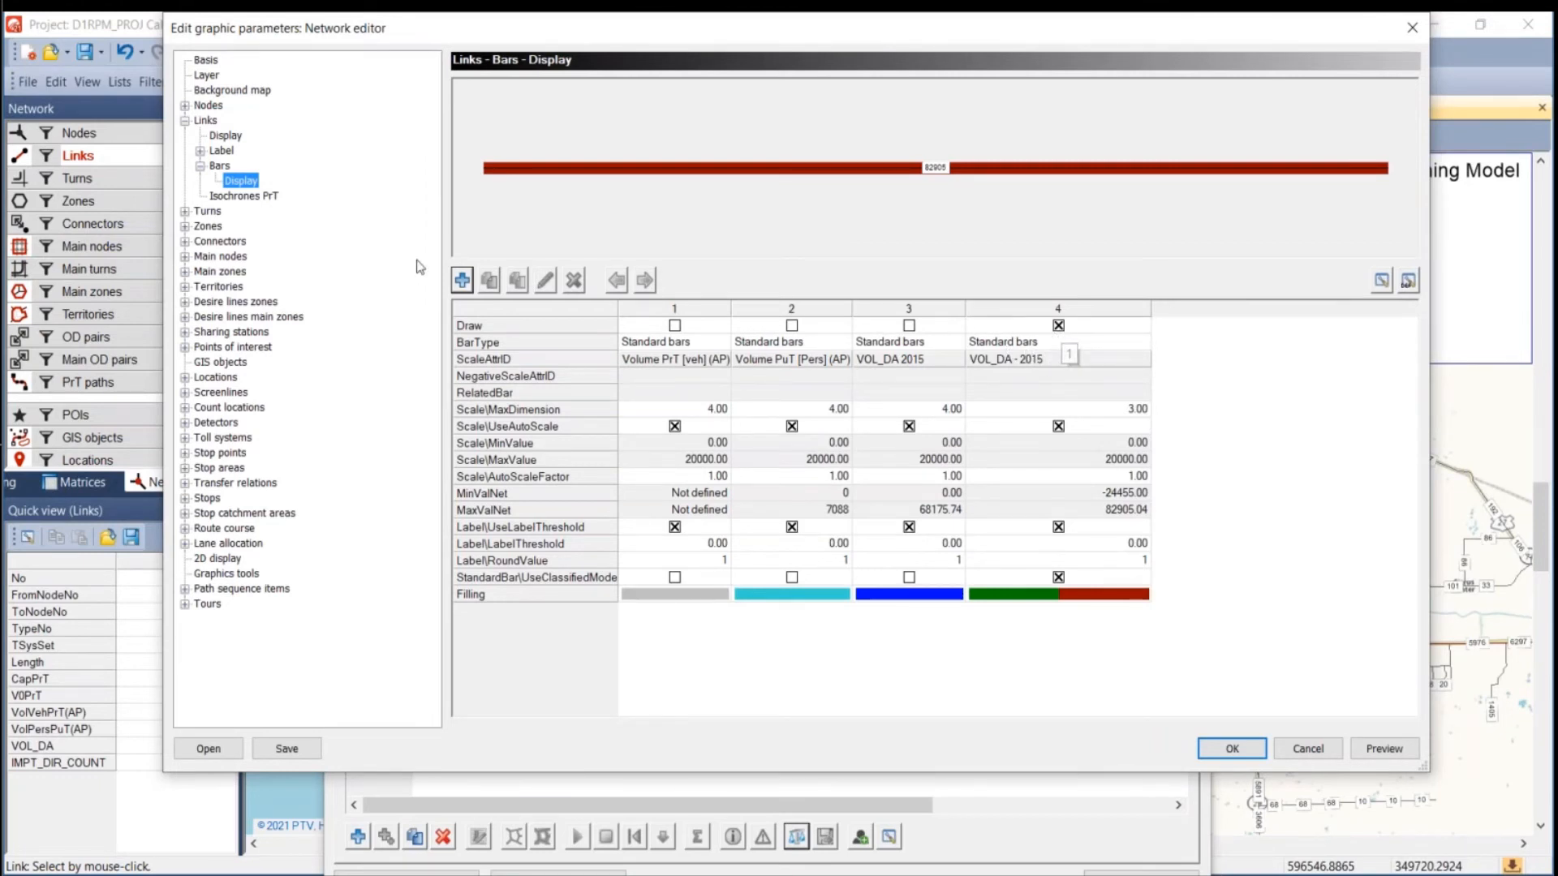
left_click(220, 167)
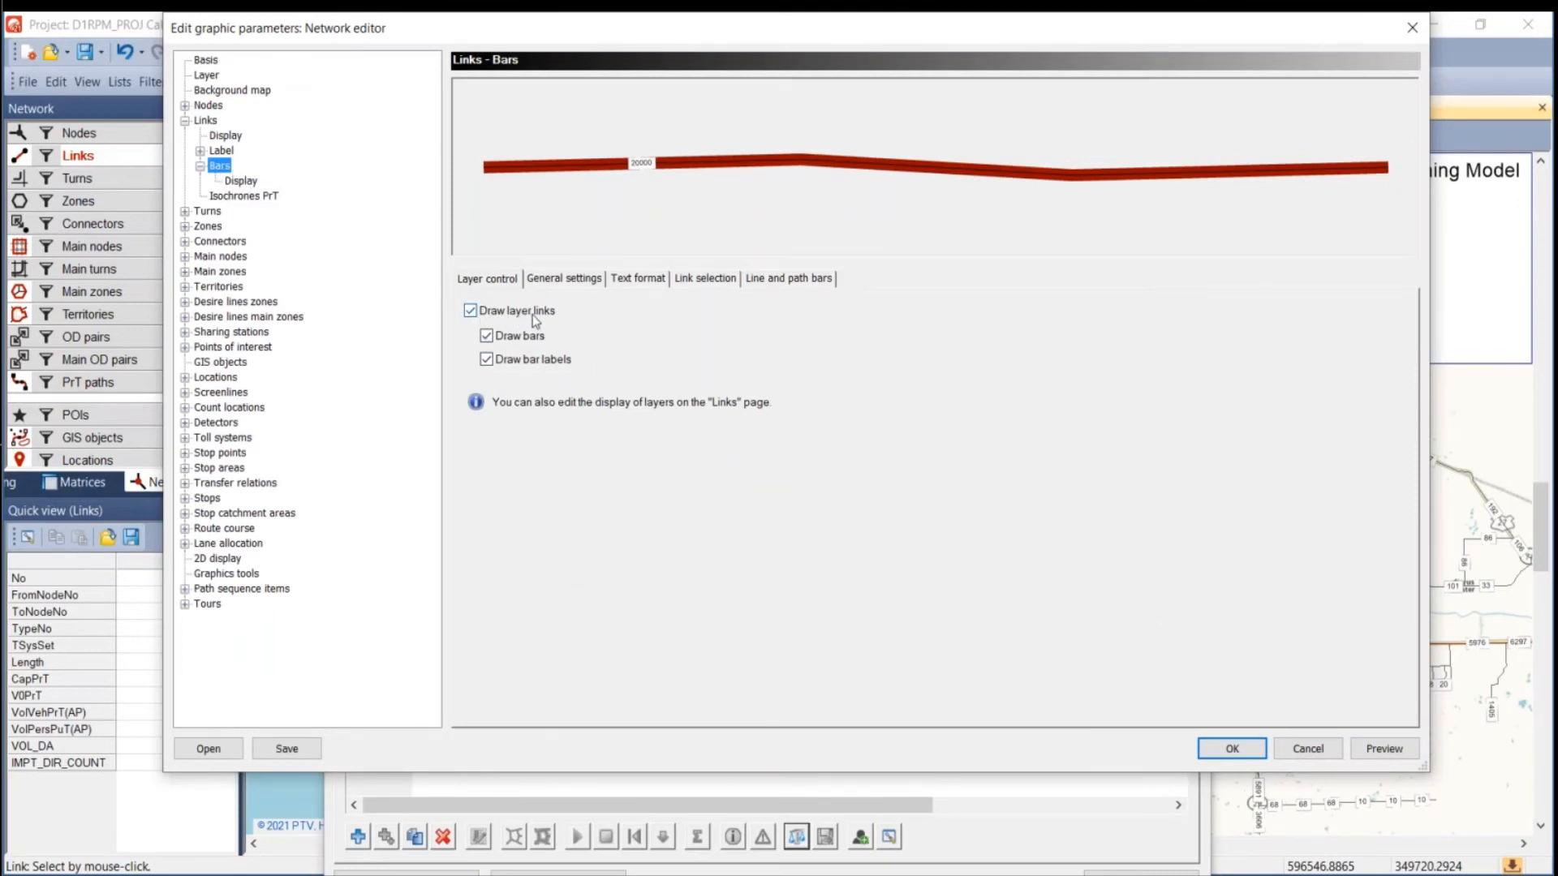
left_click(487, 336)
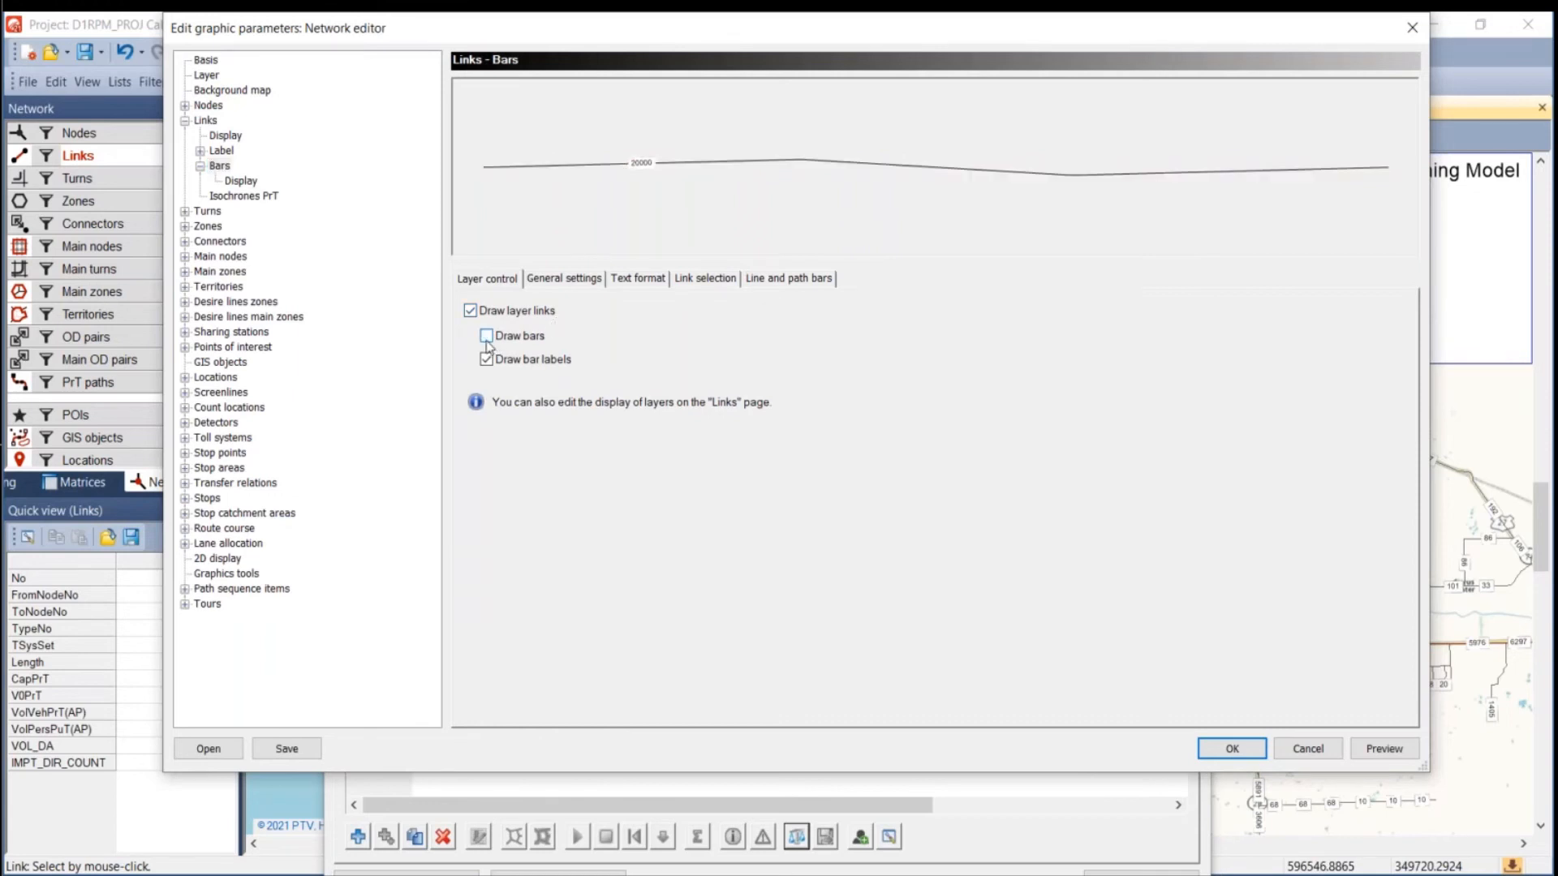
left_click(487, 335)
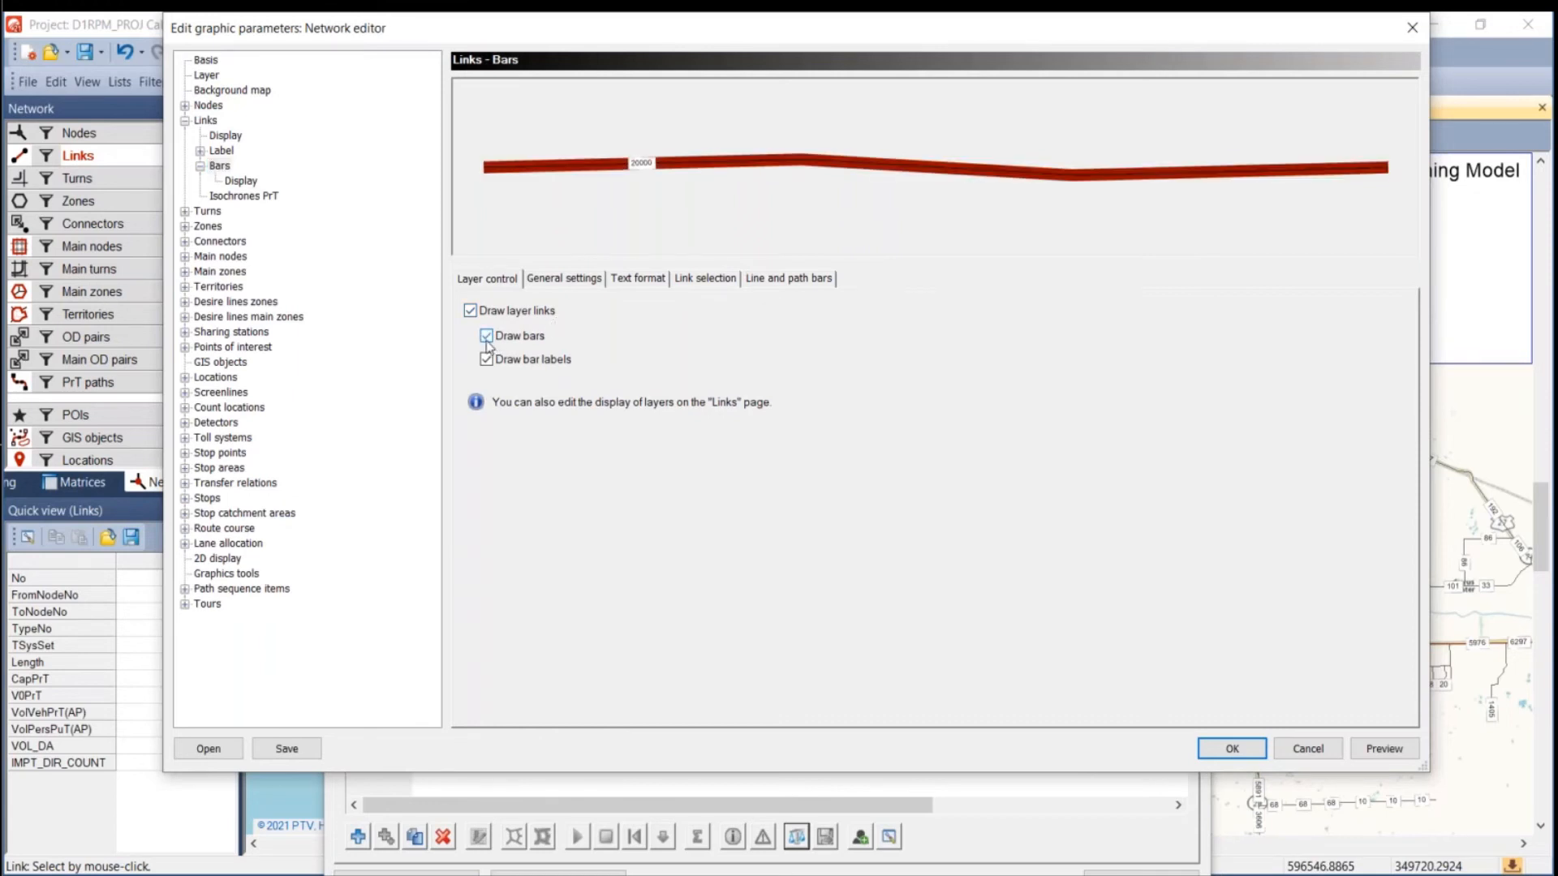
left_click(1310, 745)
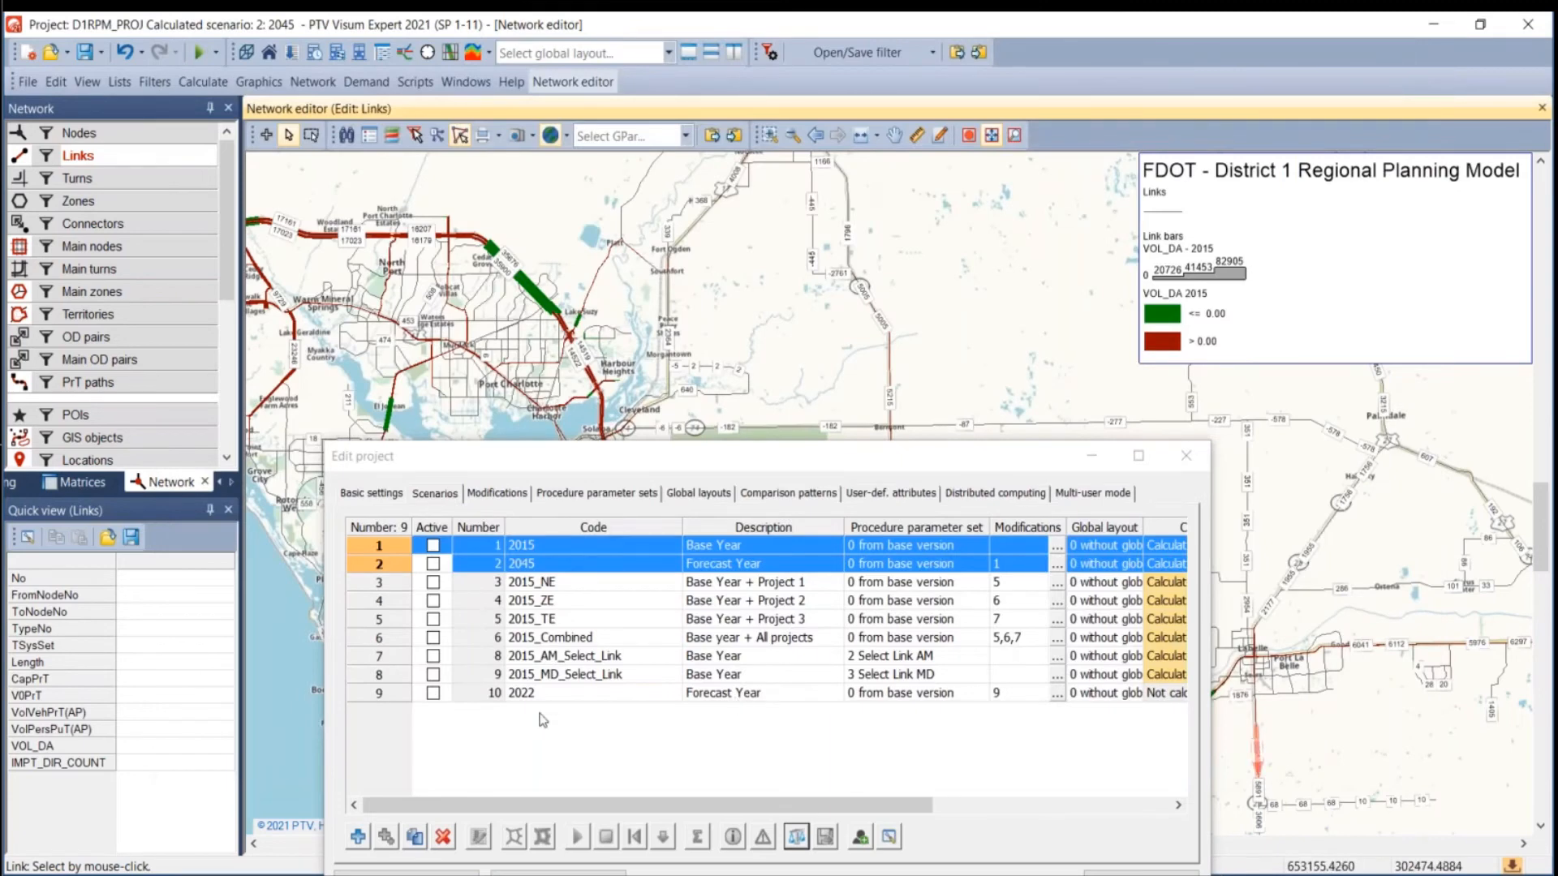
Load Post Assignment_Comparison.gpa from the SharedData project folder into the network editor, reading all graphic parameters.
left_click(509, 875)
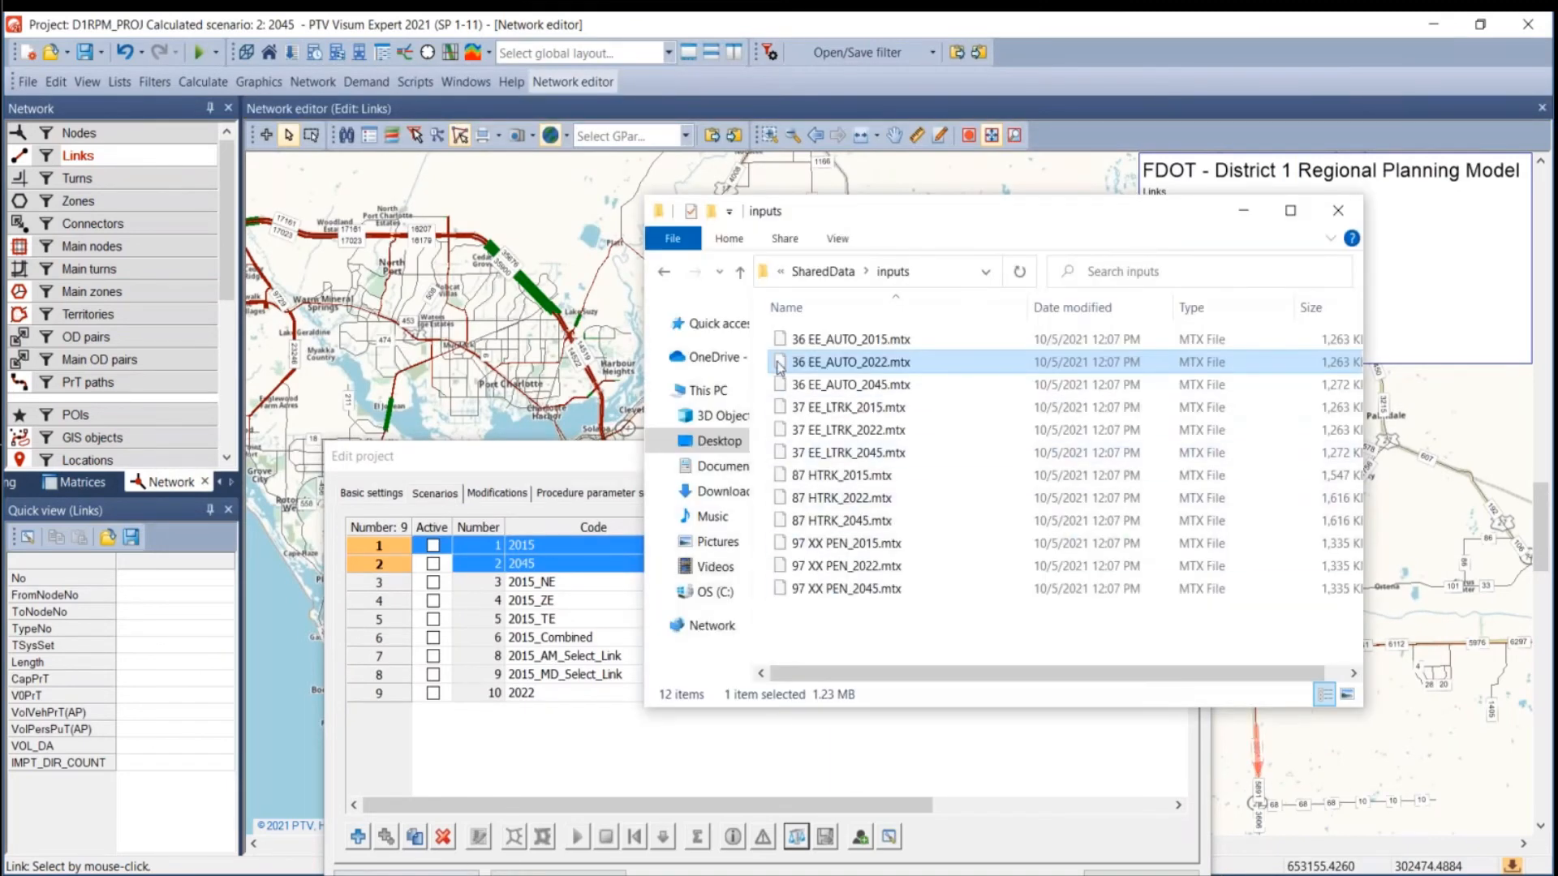
left_click(835, 271)
scroll(931, 479, "down", 1)
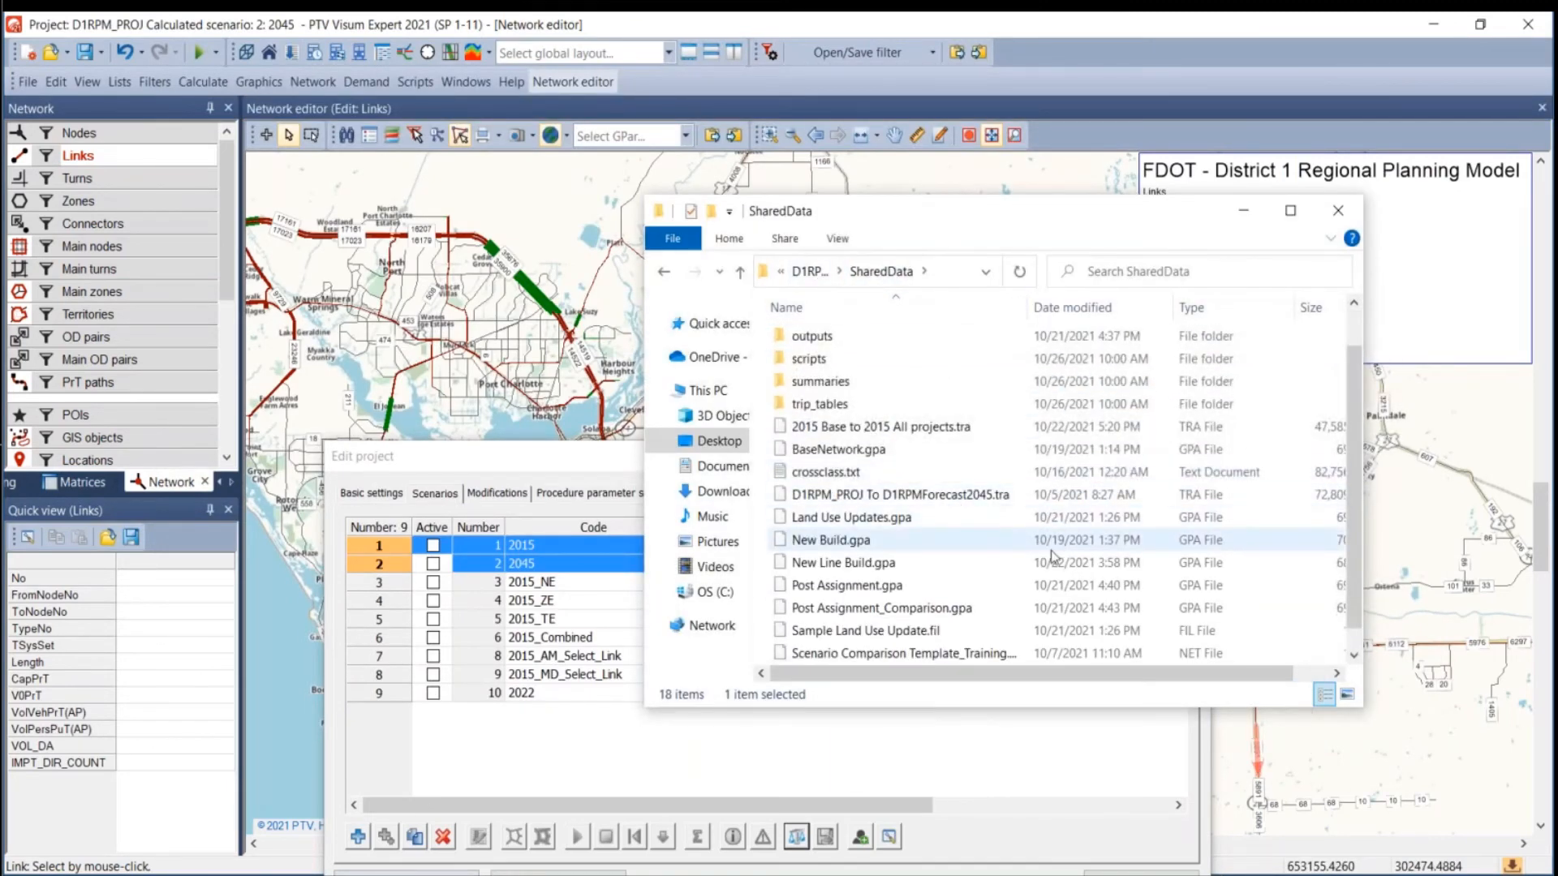
scroll(1052, 563, "down", 1)
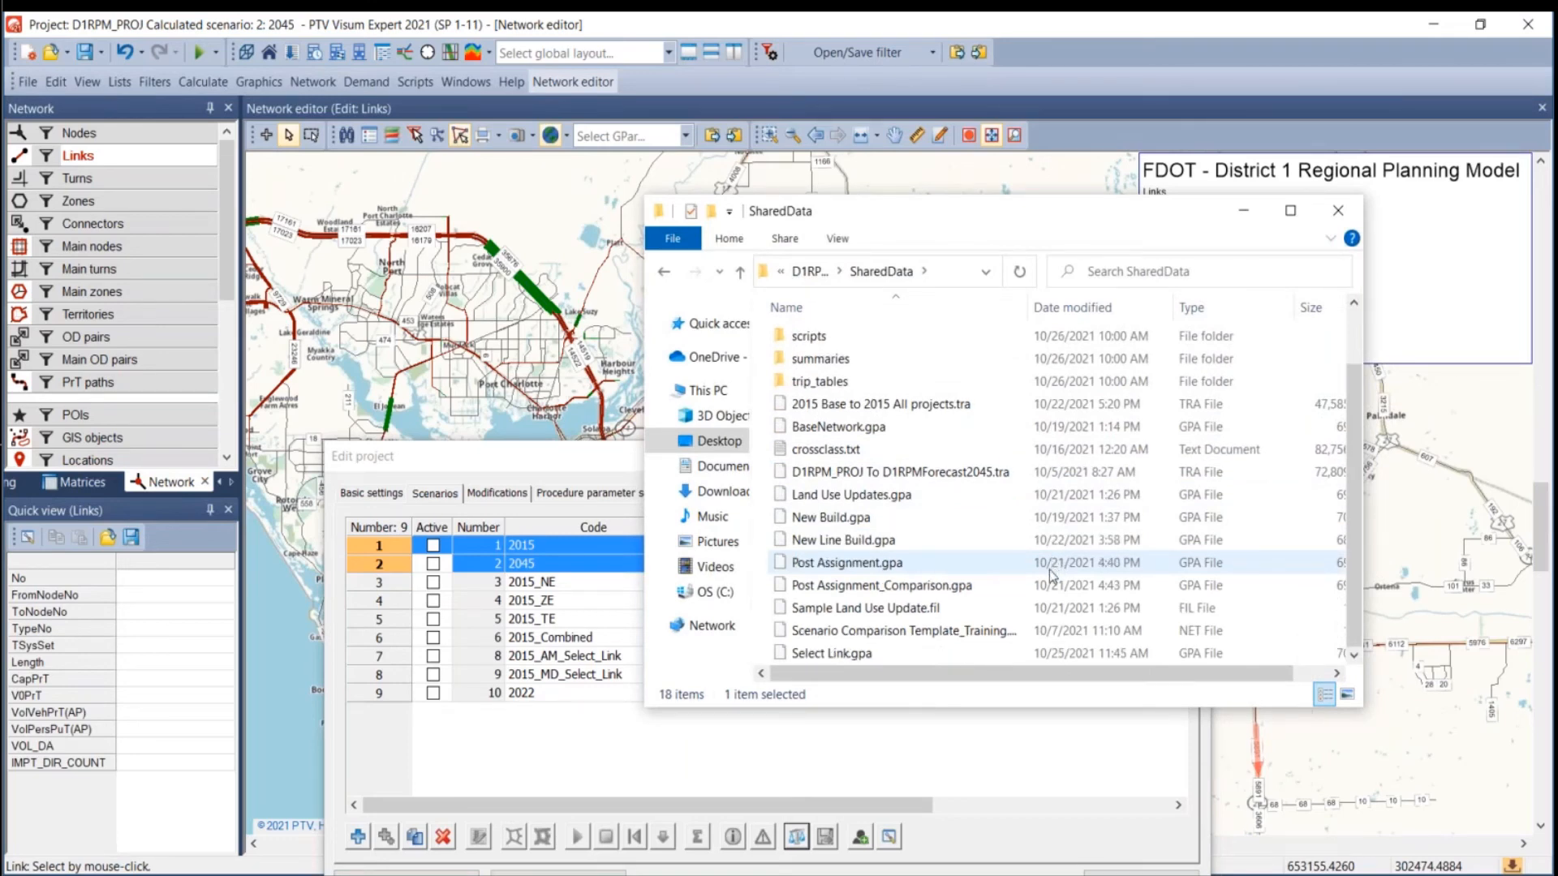
left_click(892, 585)
left_click_drag(866, 583, 350, 365)
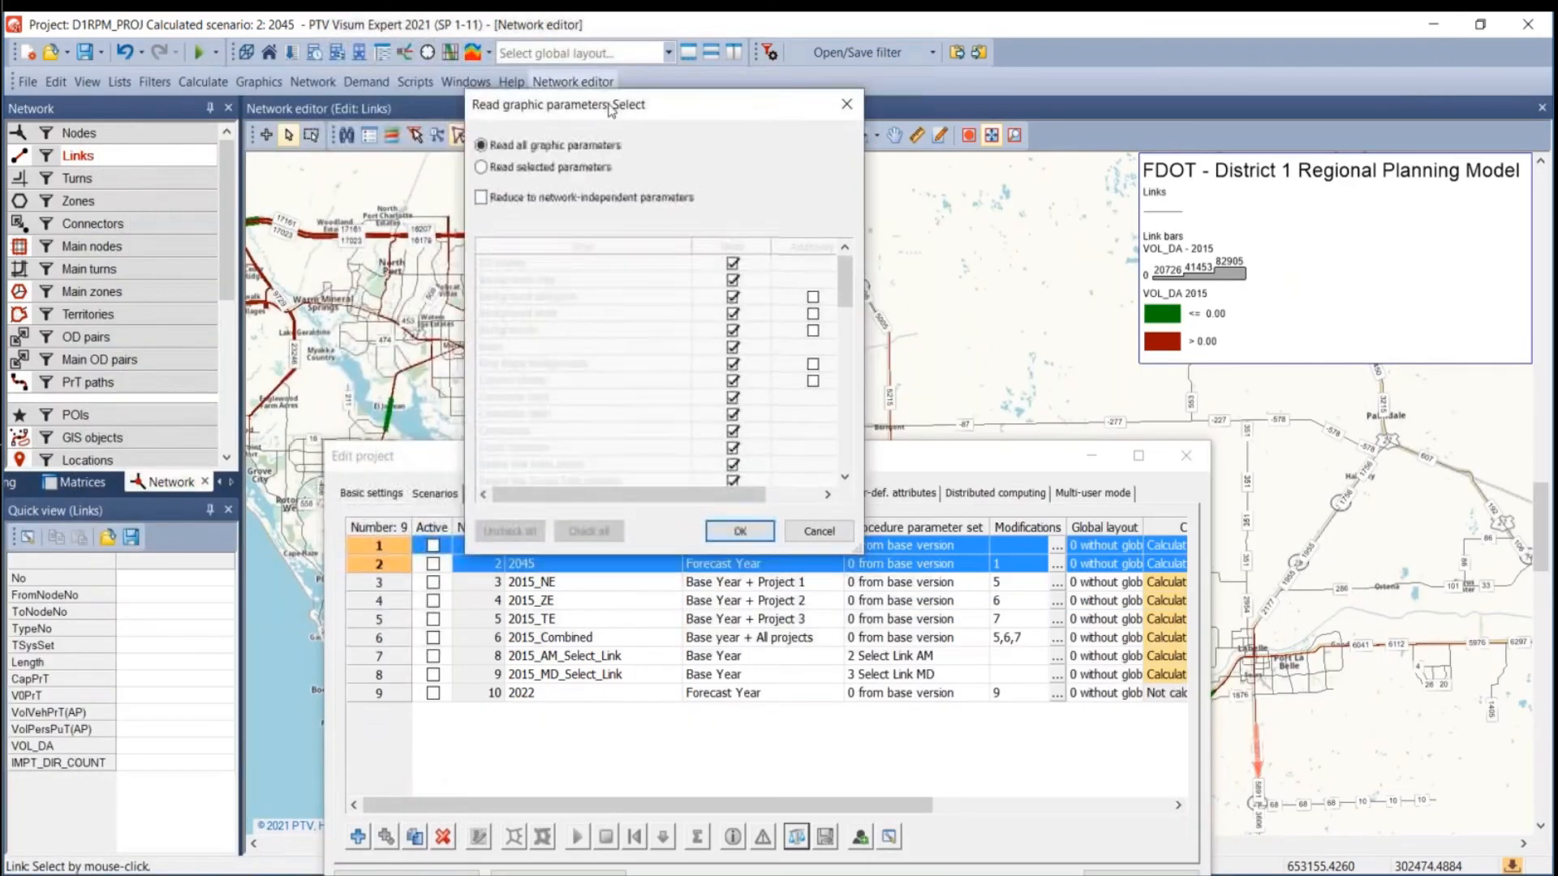
left_click(714, 531)
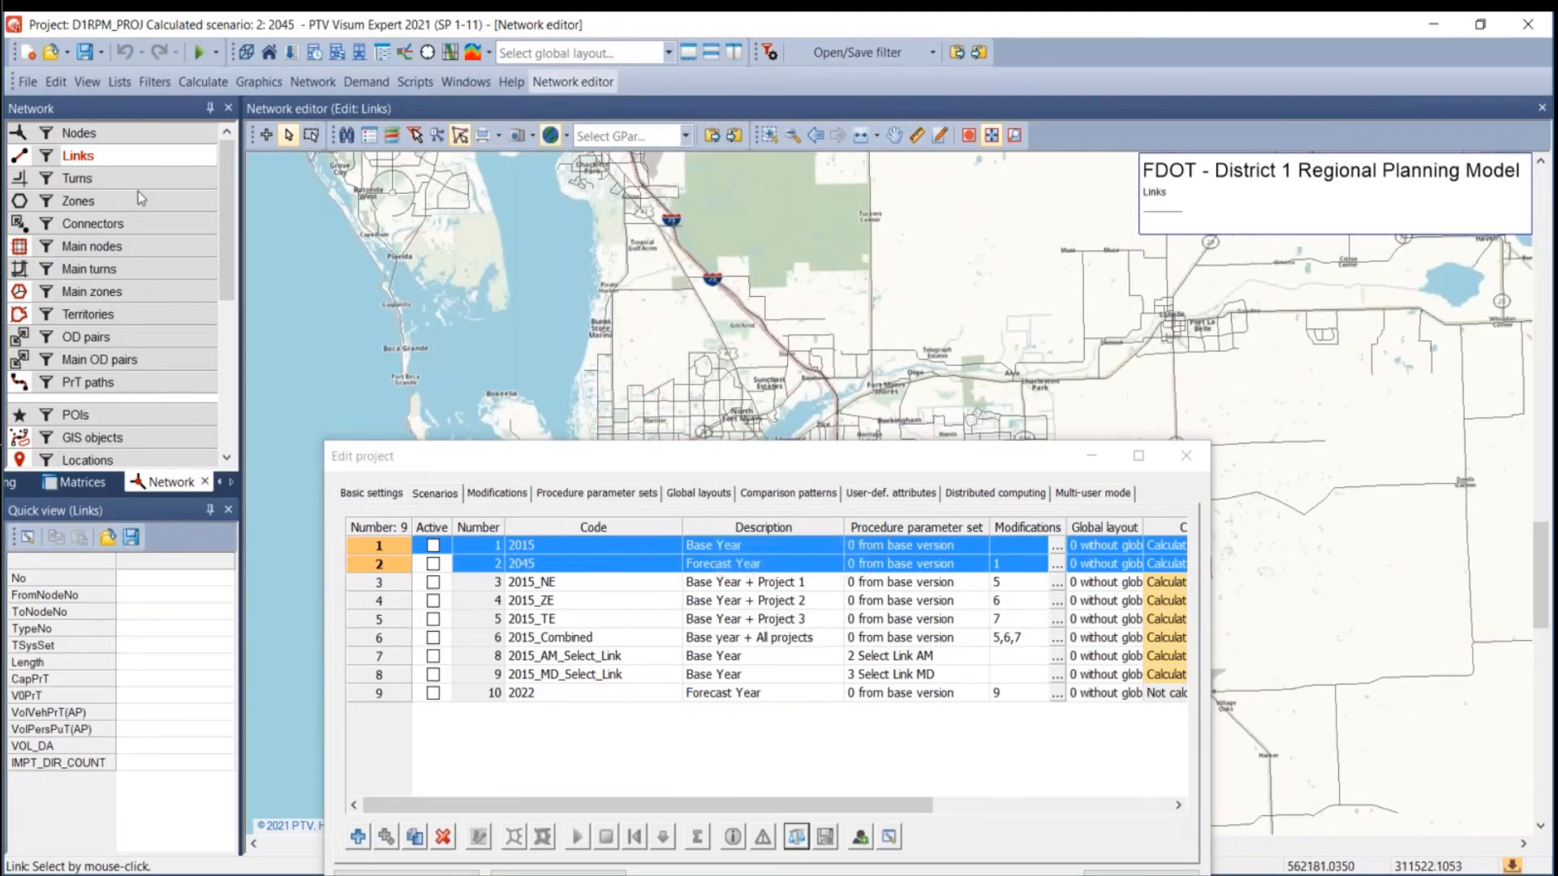
Review the 2015 comparison variants of VOL_DA offered as scale attribute for link bar 4, without choosing one.
right_click(84, 157)
mouse_move(258, 217)
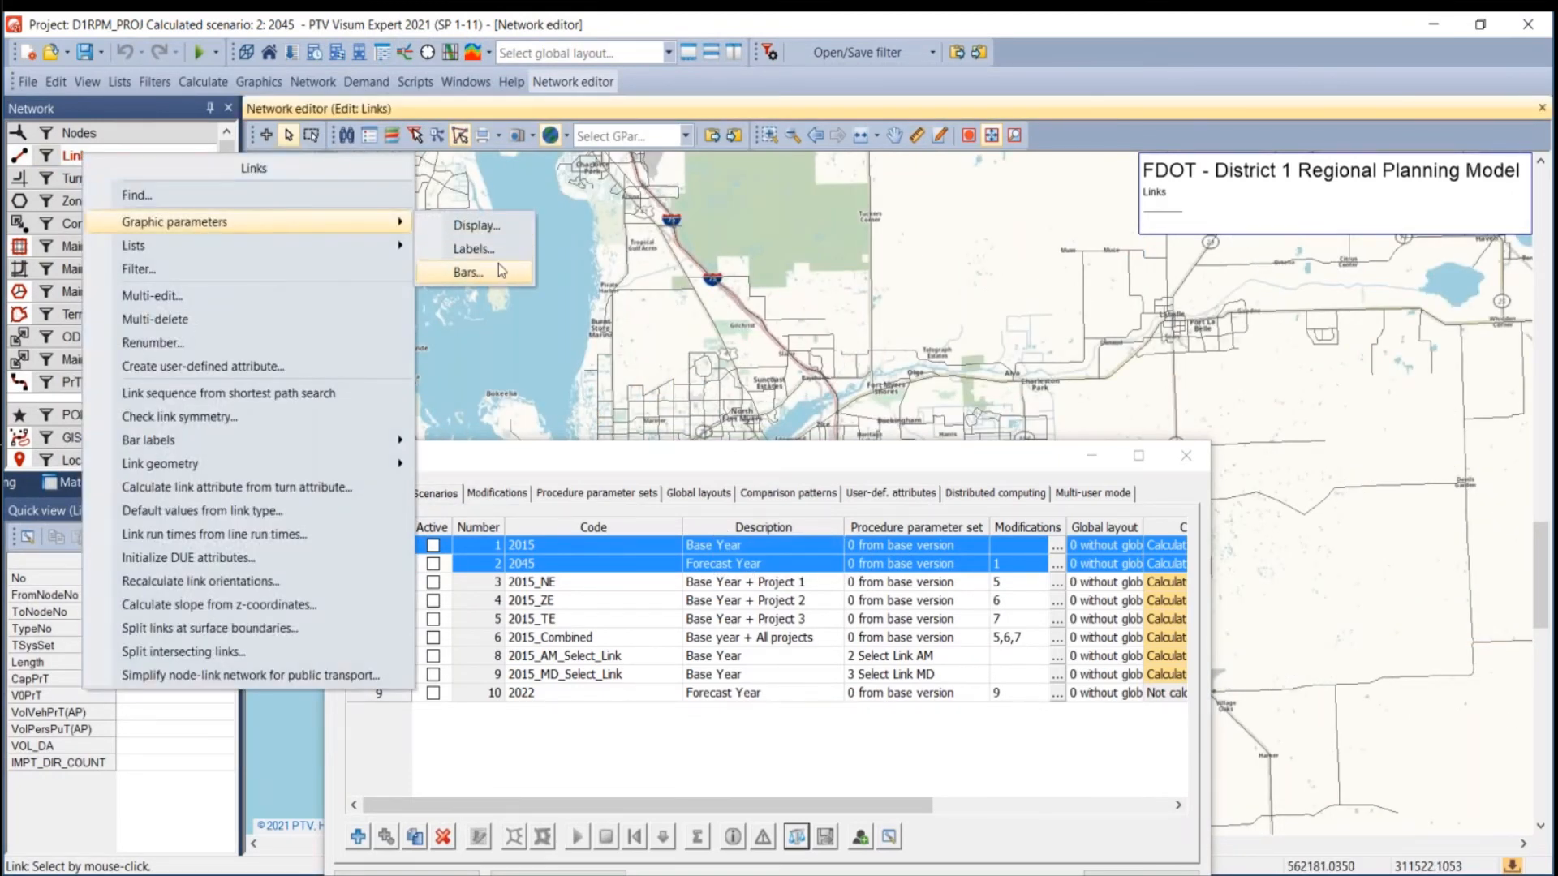
left_click(442, 271)
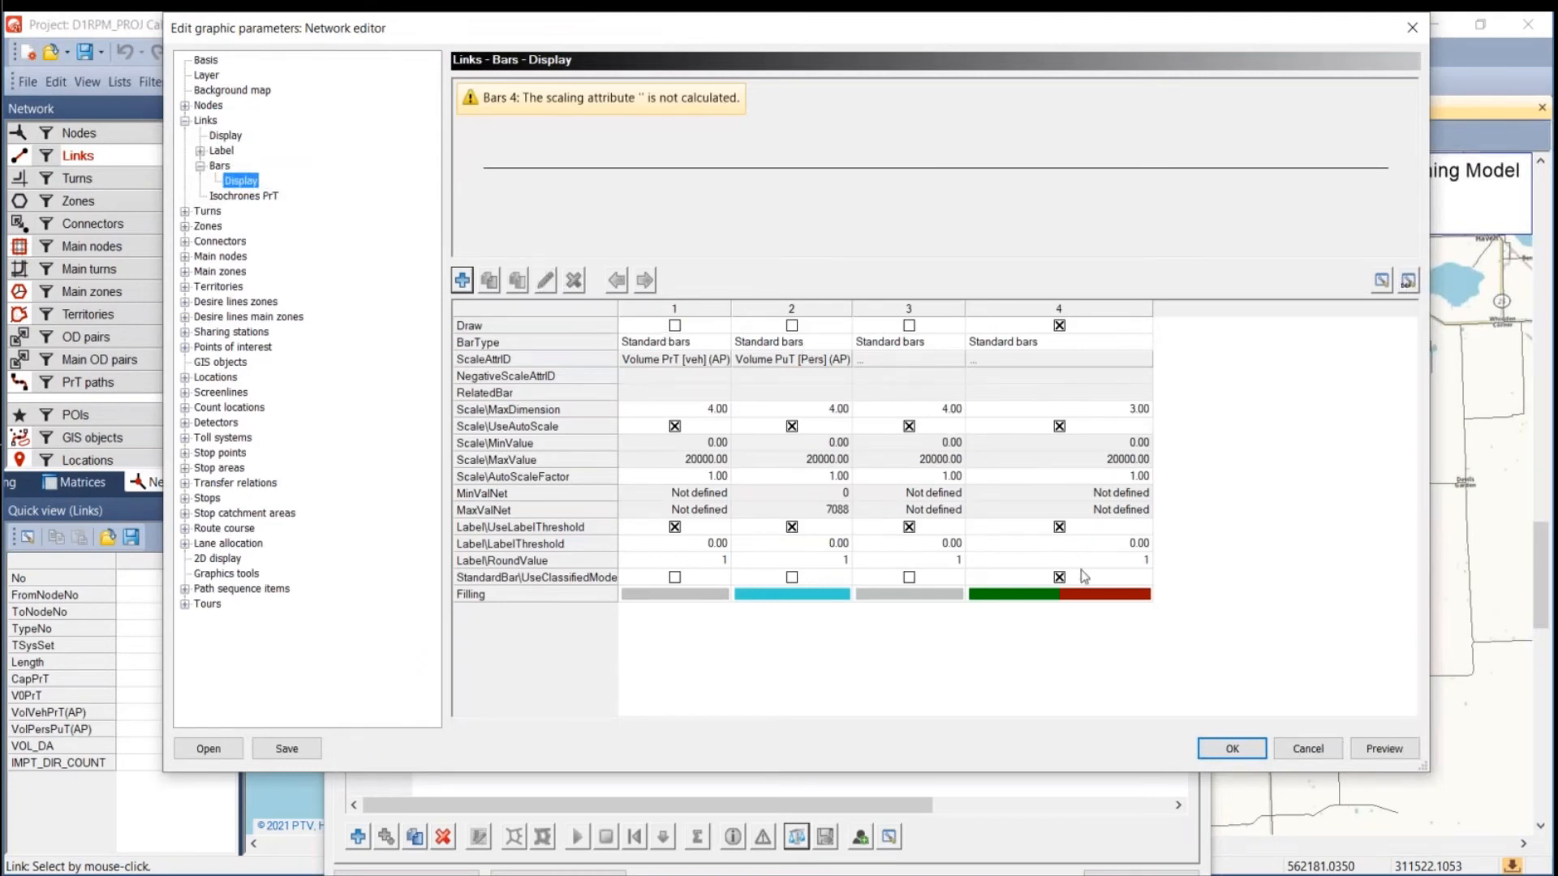
left_click(1000, 362)
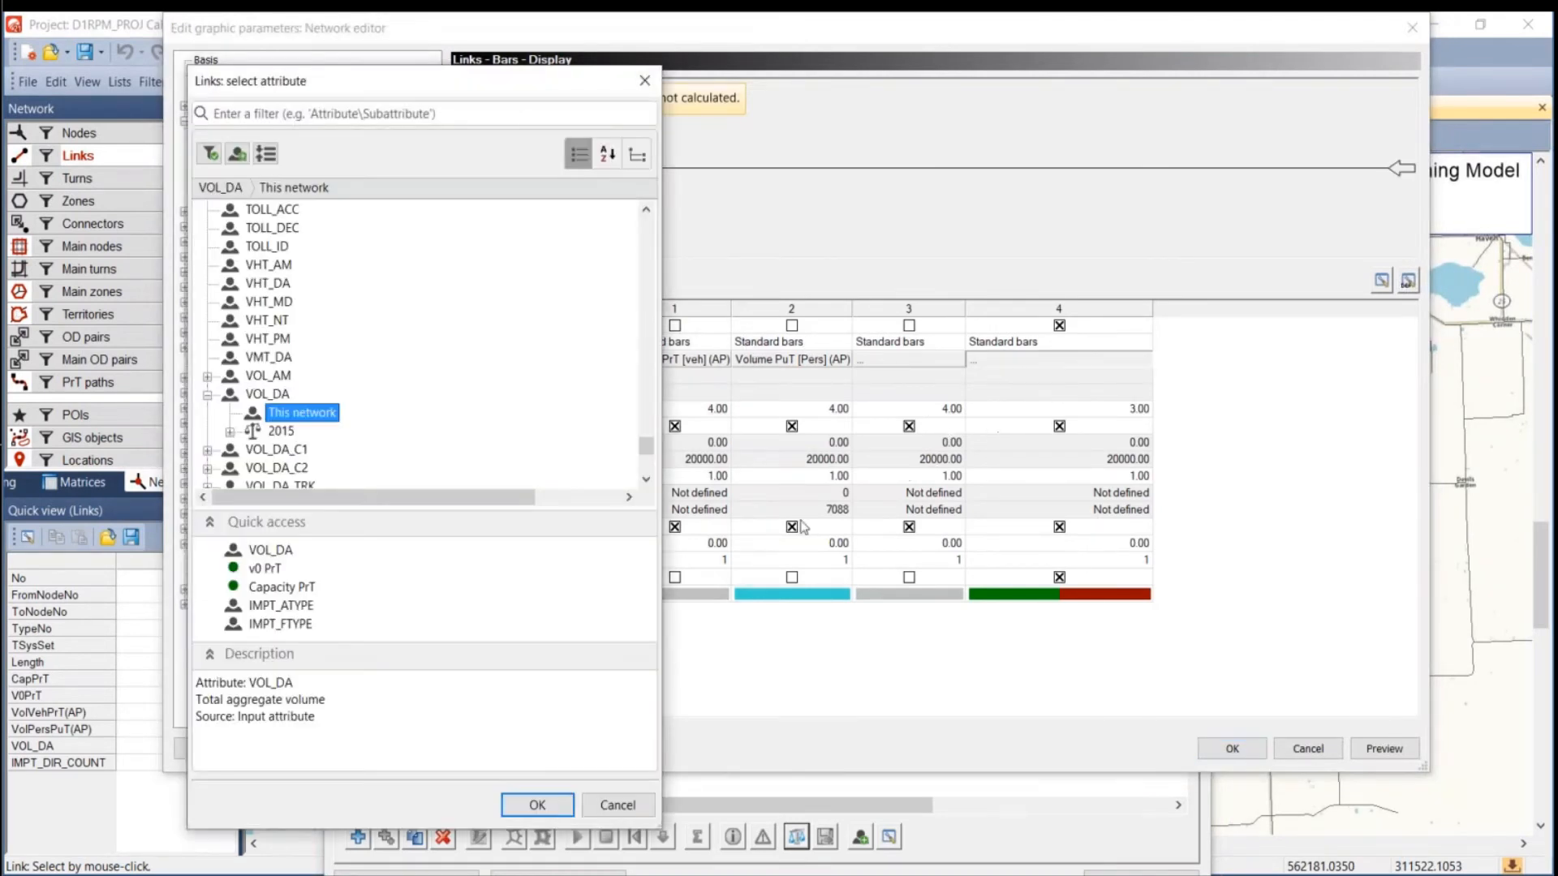
left_click(280, 432)
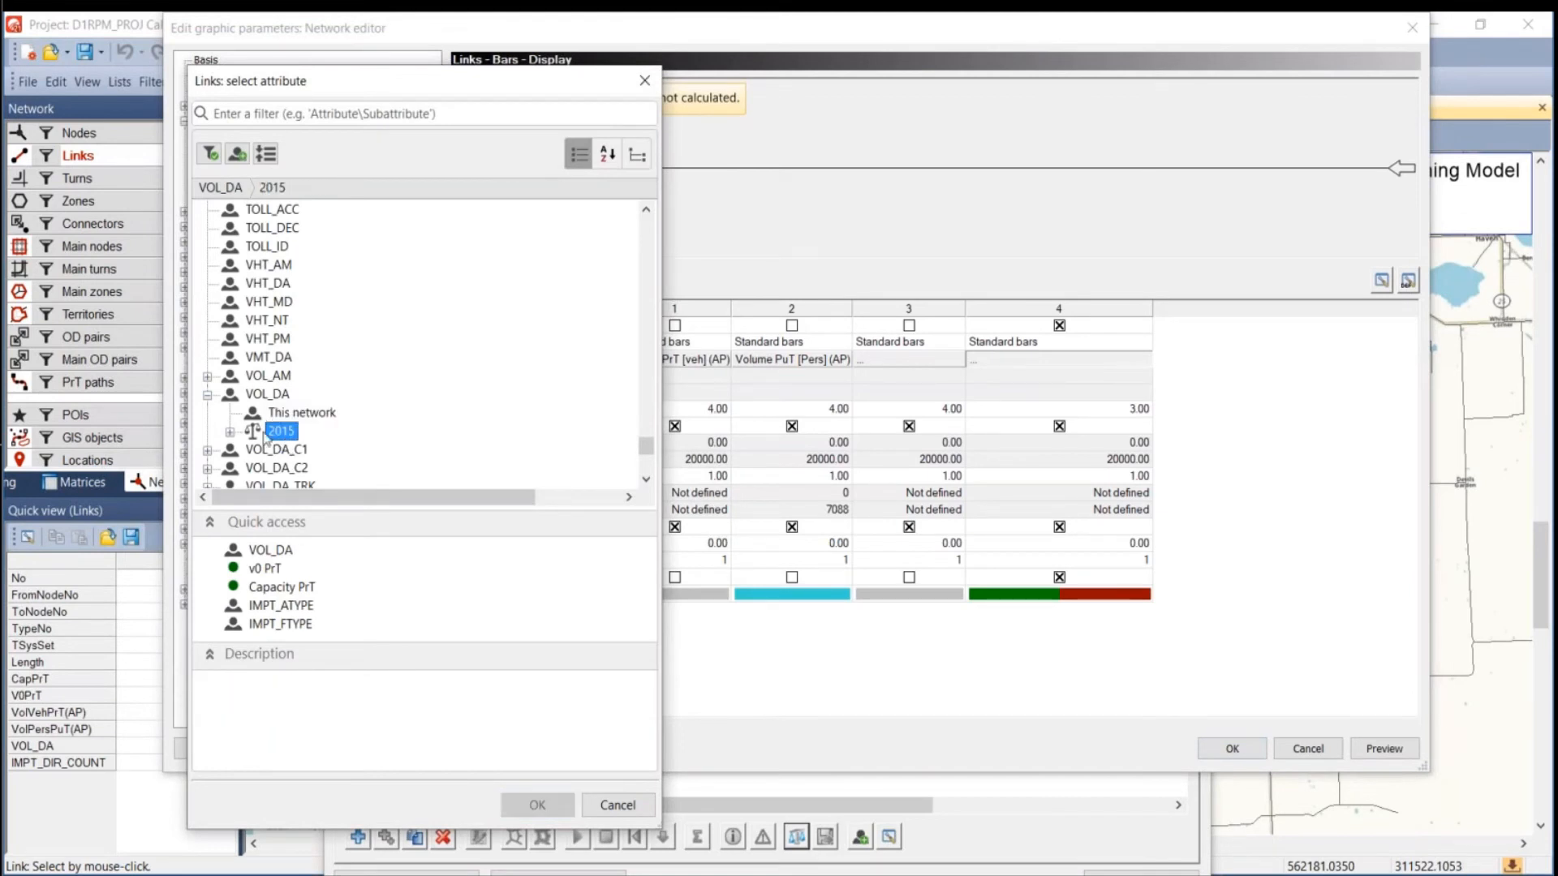
left_click(231, 431)
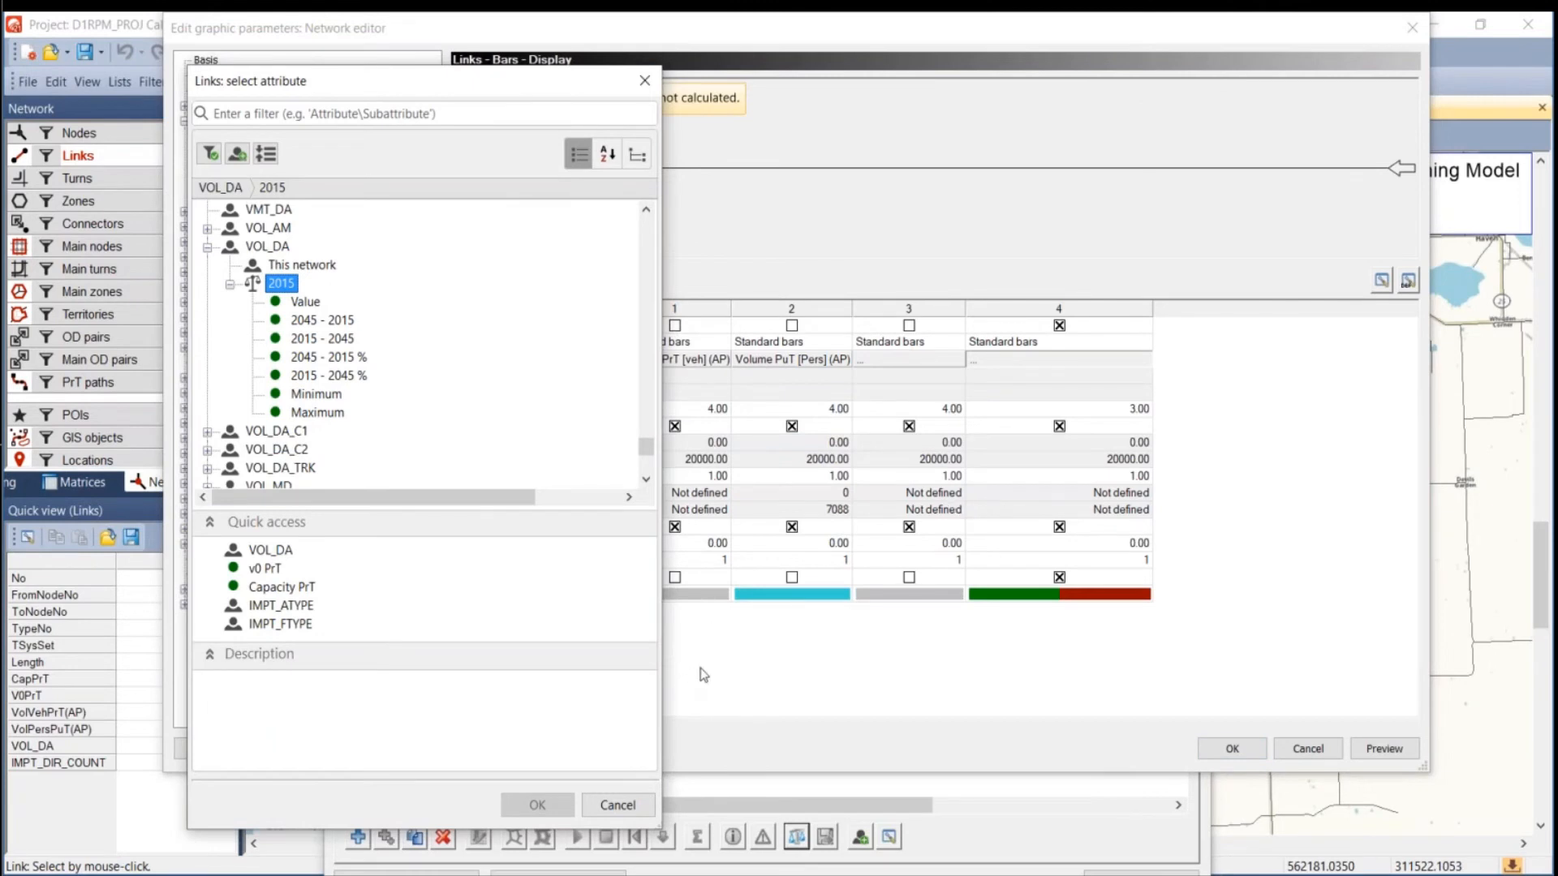
left_click(617, 805)
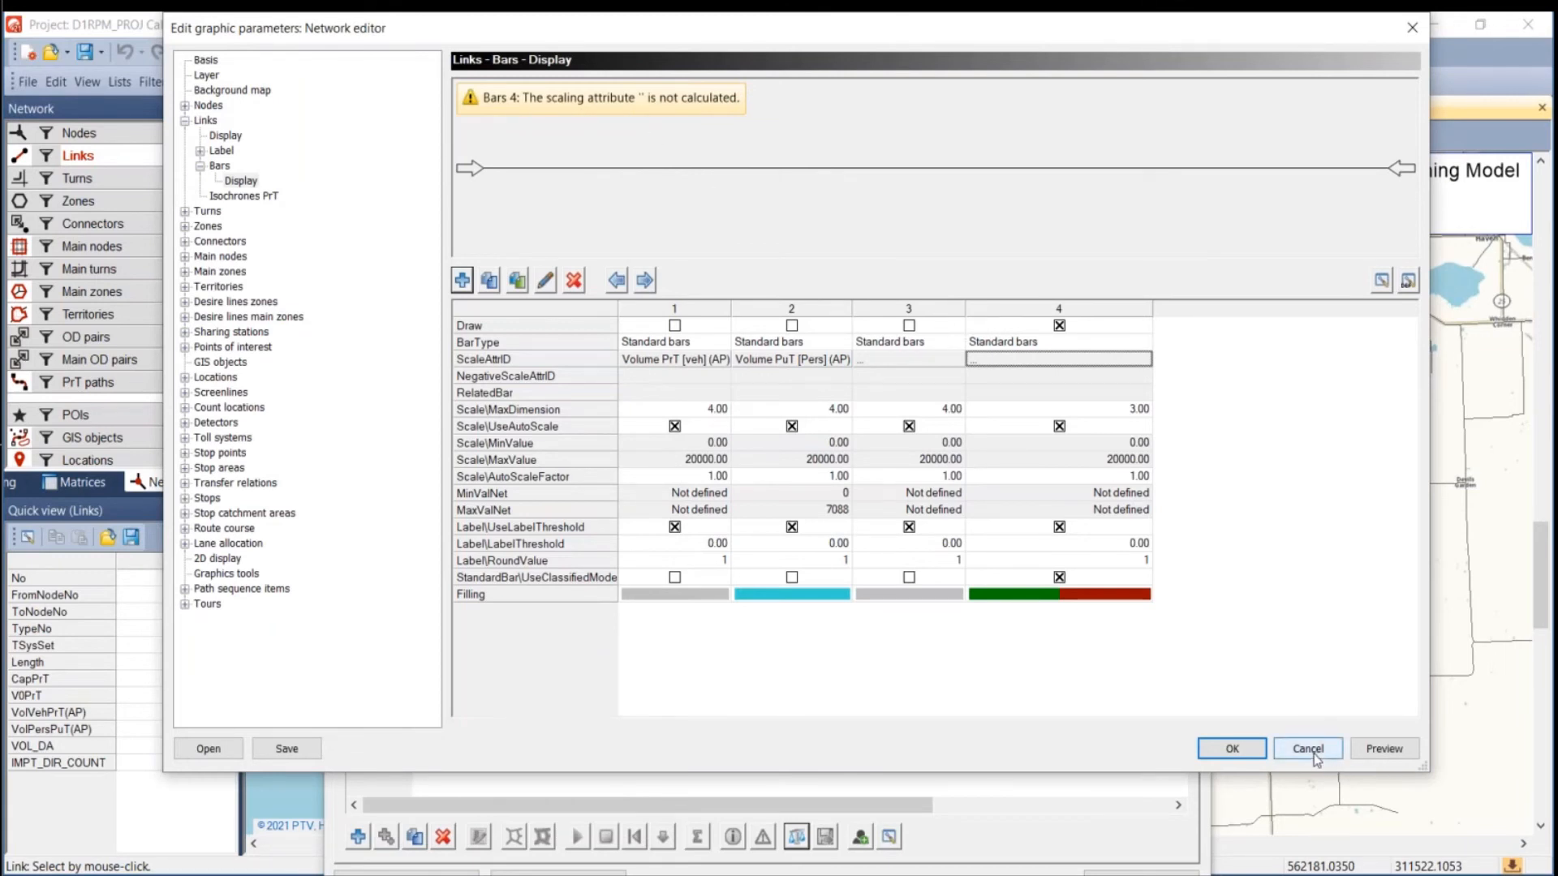
Set the scale attribute of link bar 4 to the VOL_DA comparison 2045 - 2015 % and apply it to the network.
left_click(982, 362)
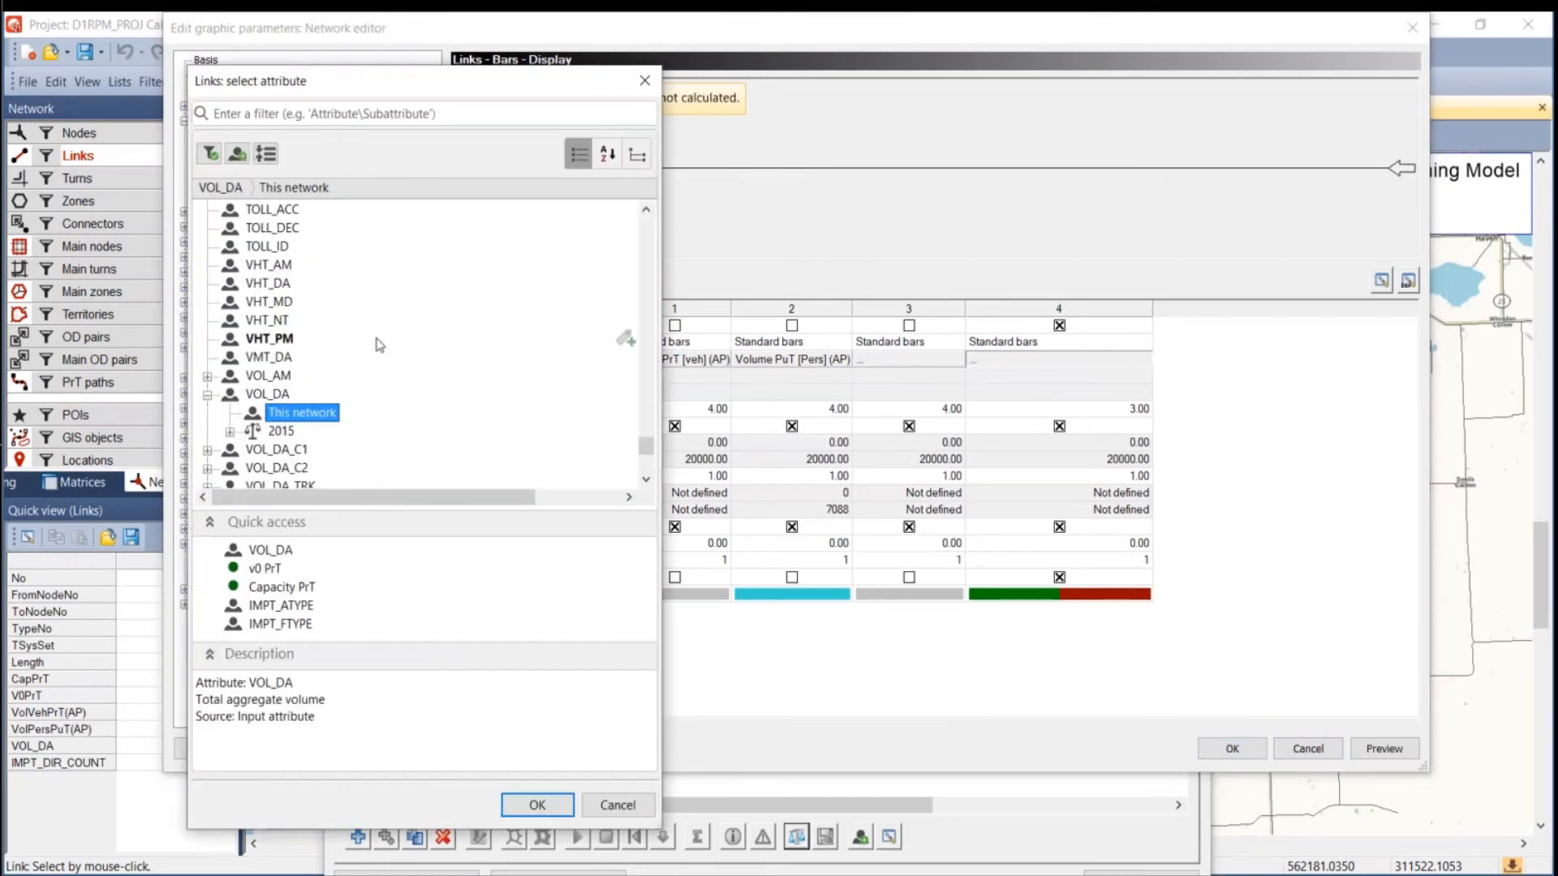
scroll(285, 309, "down", 2)
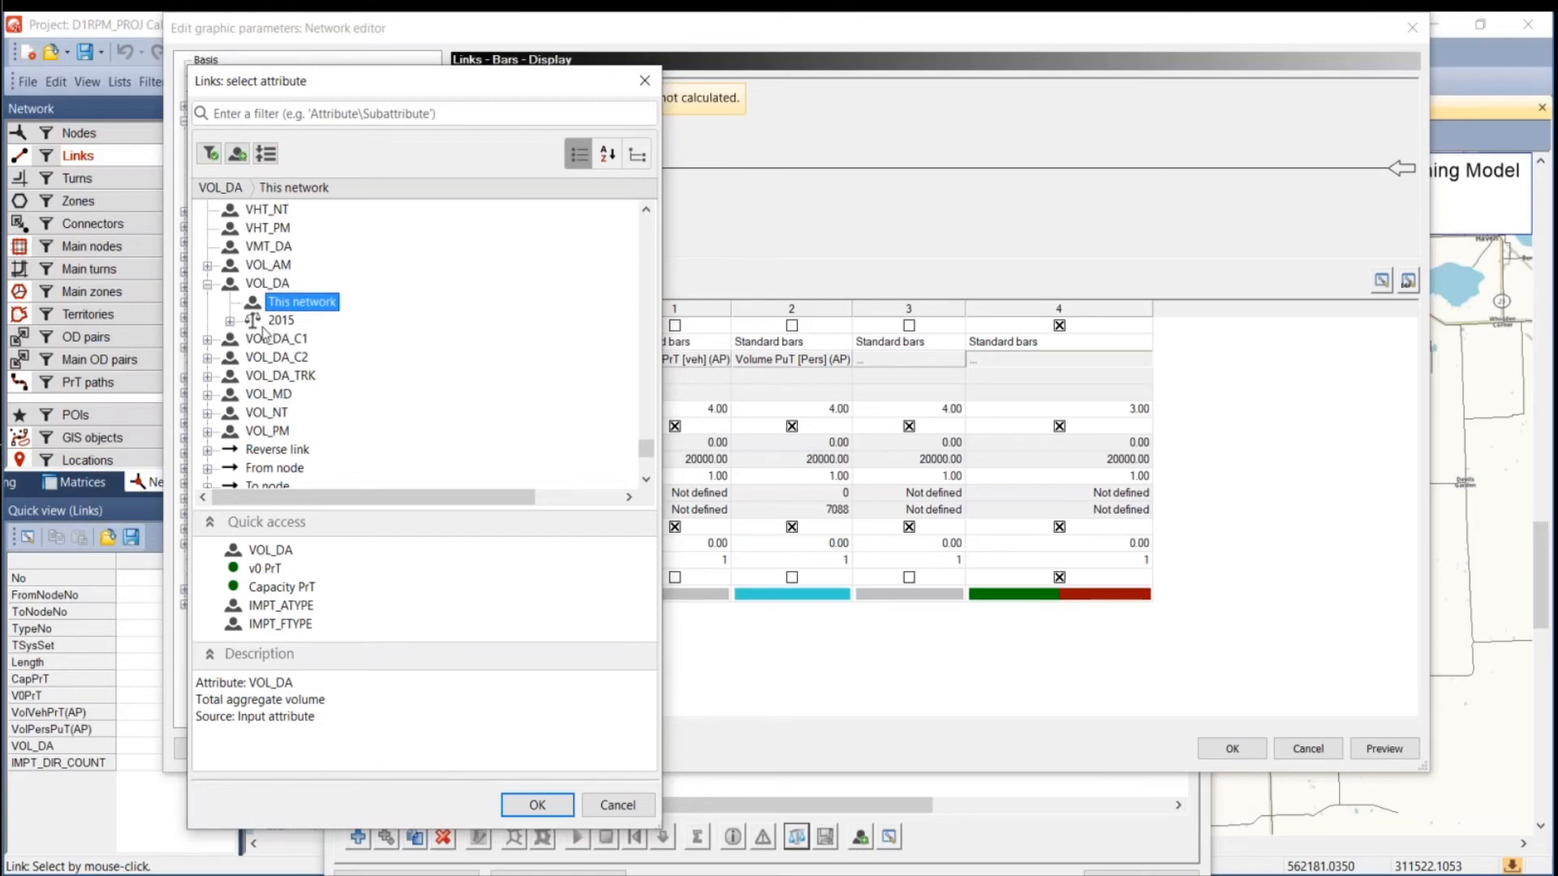
left_click(230, 322)
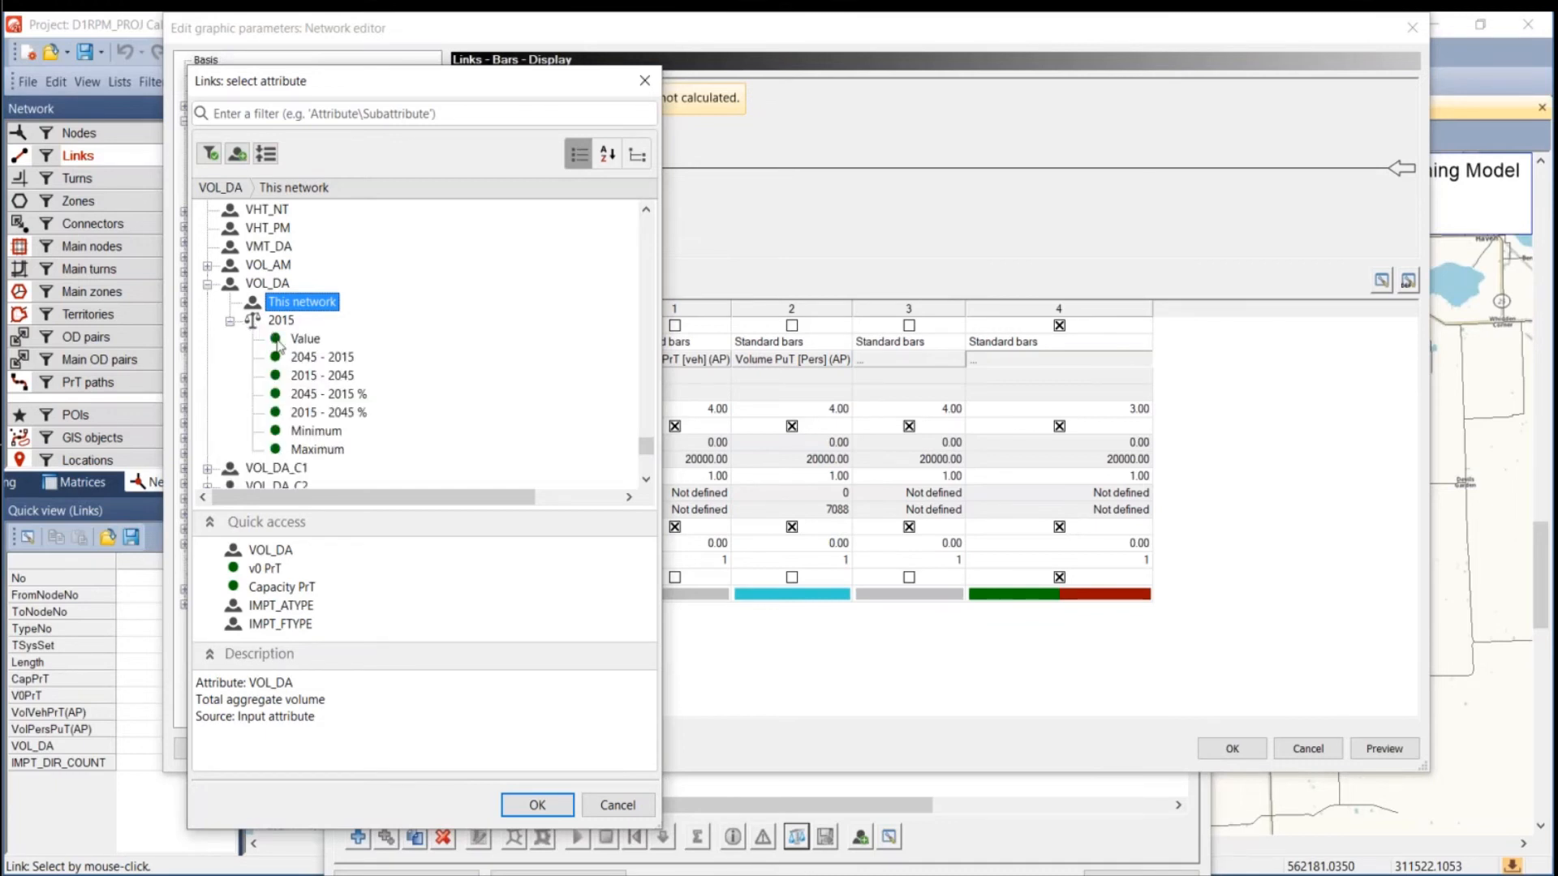
left_click(329, 395)
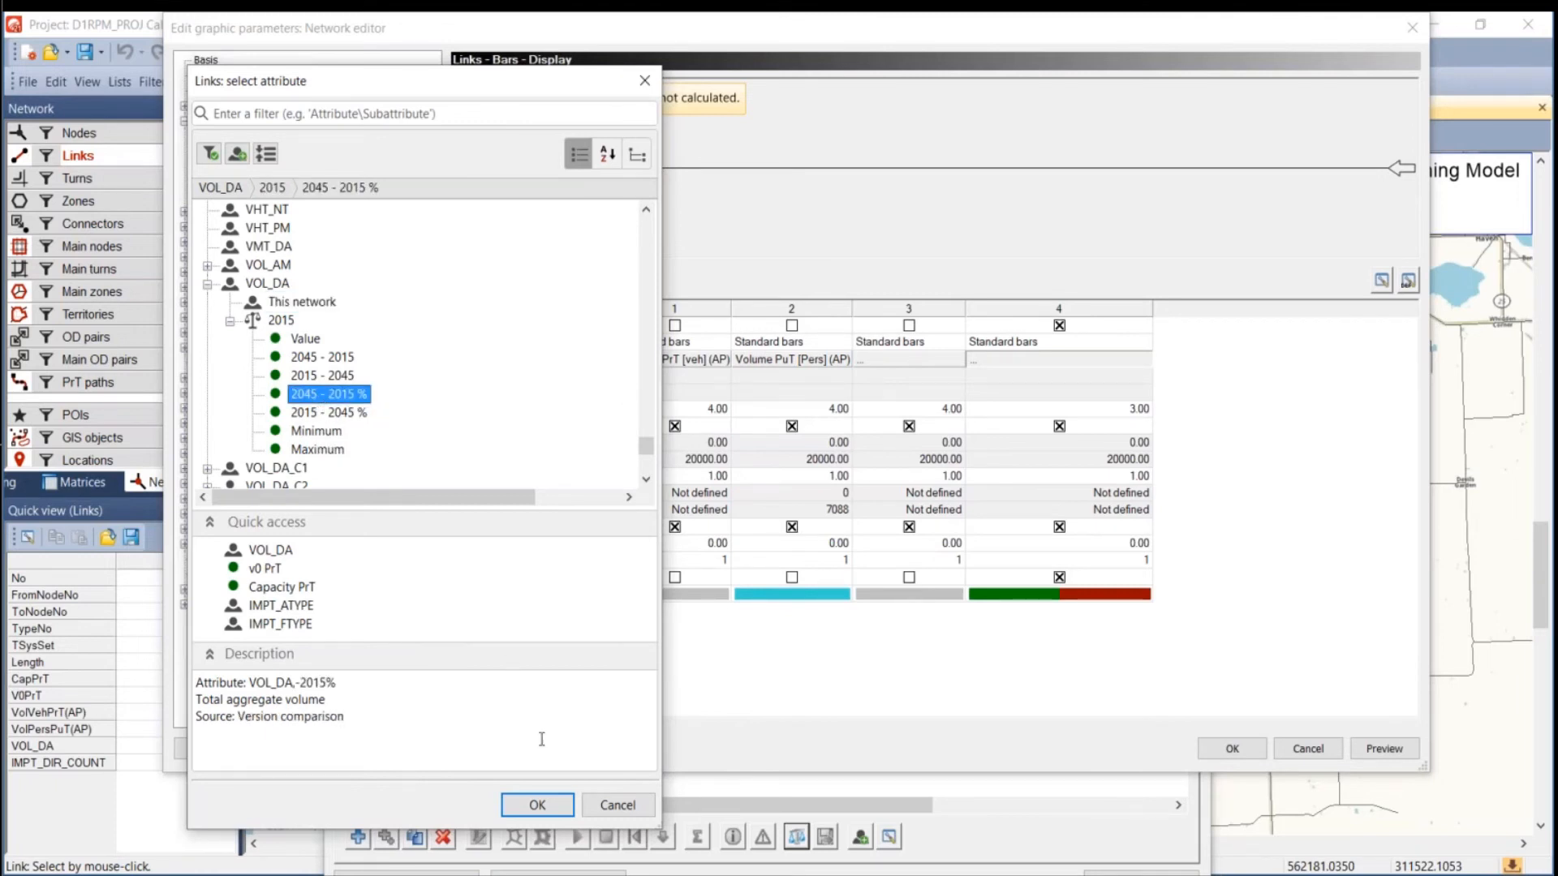
left_click(537, 804)
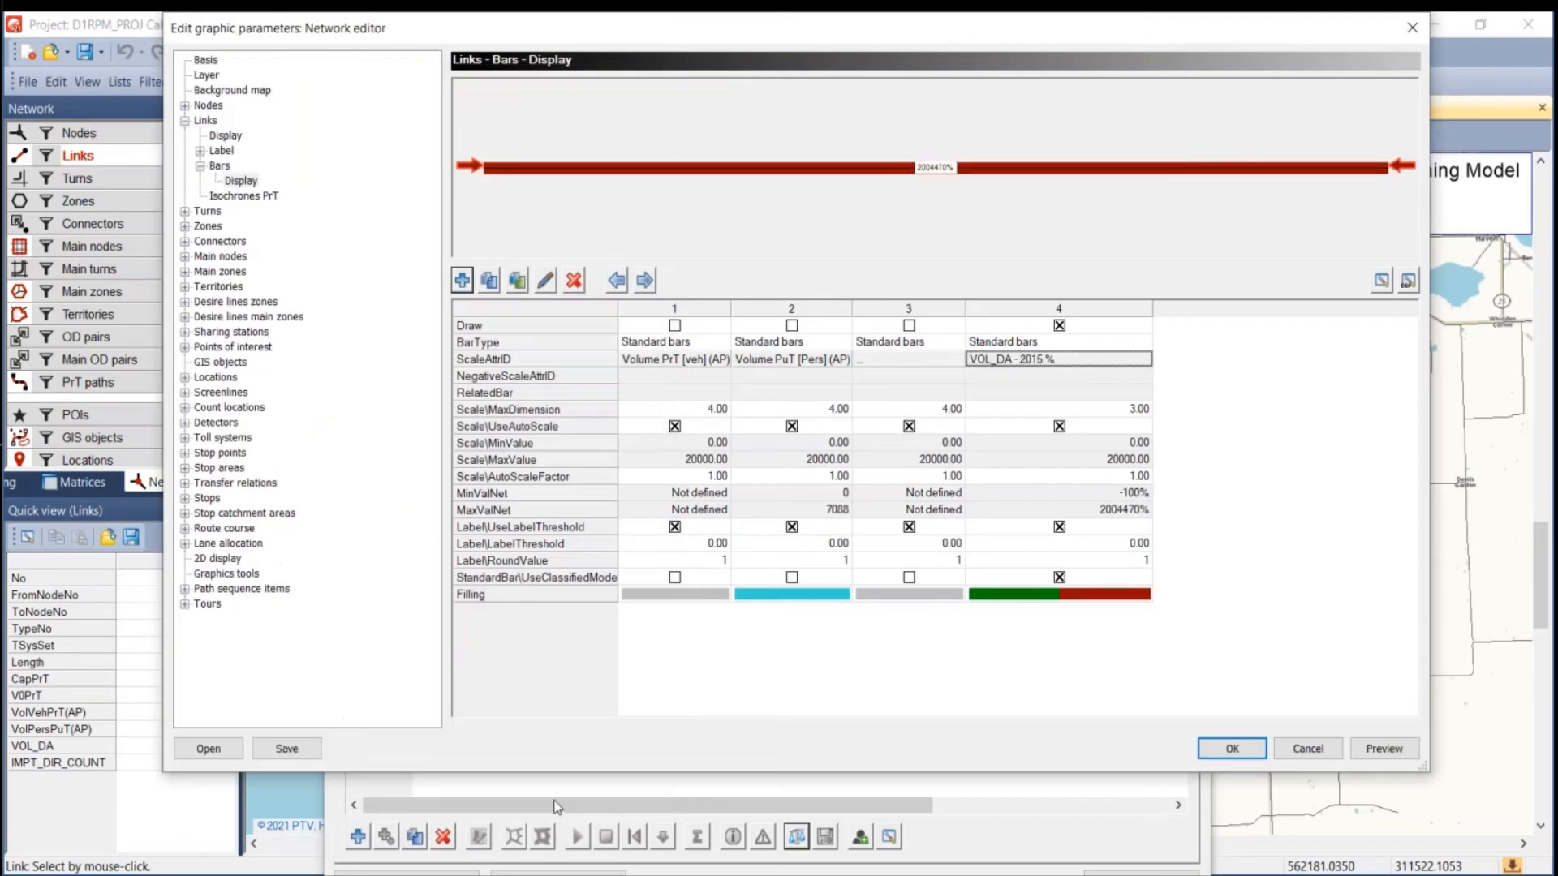
left_click(1235, 746)
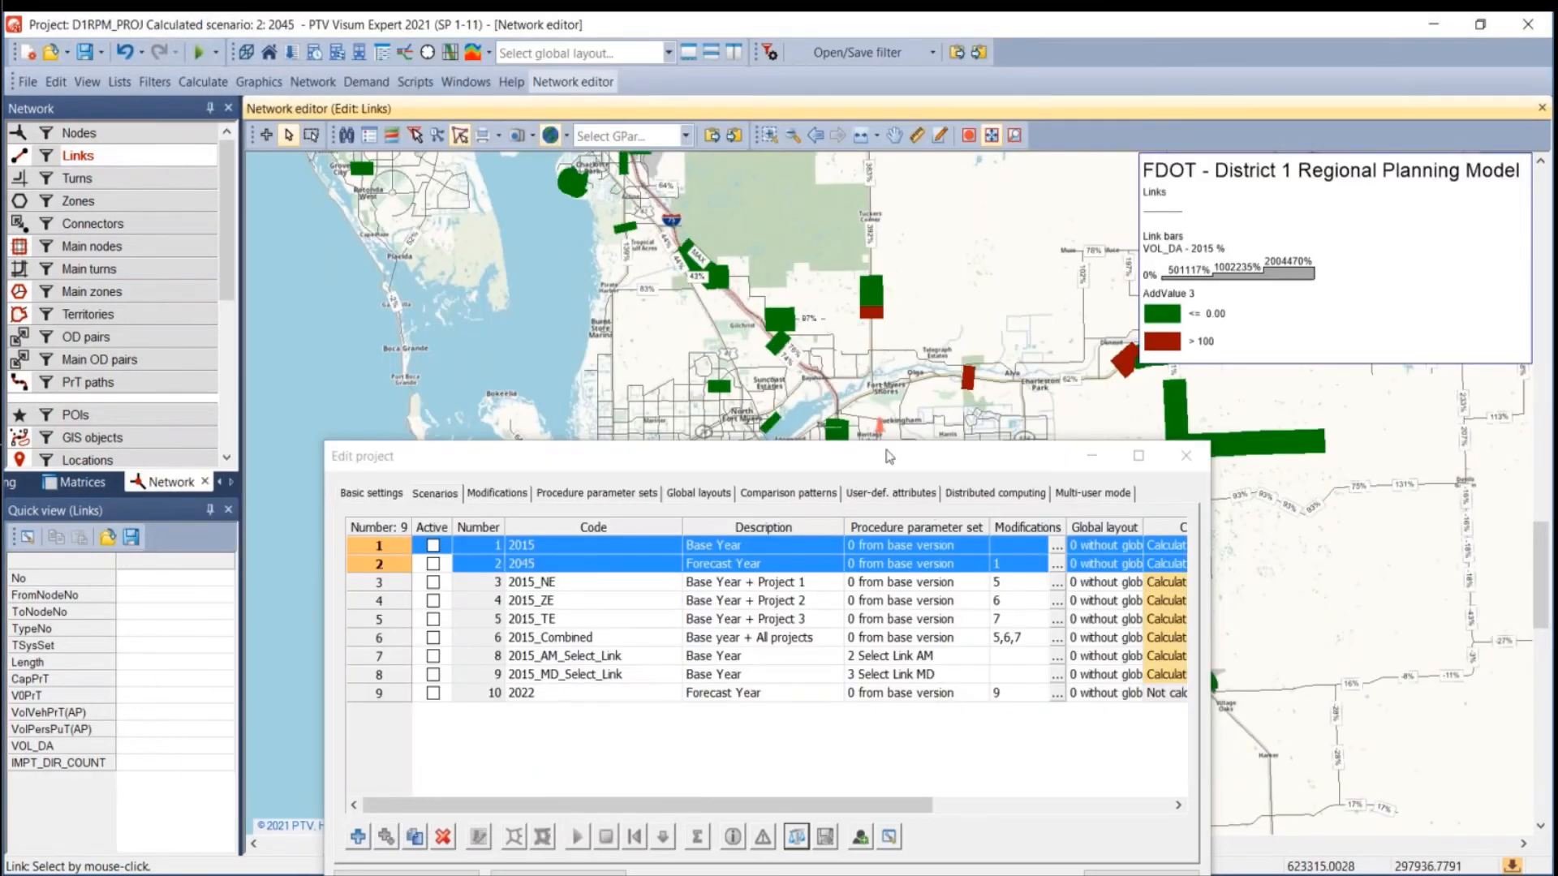
Examine the percentage volume difference bars on the links around Fort Myers and Dunbar, keeping the project window out of the way.
left_click_drag(883, 468, 200, 585)
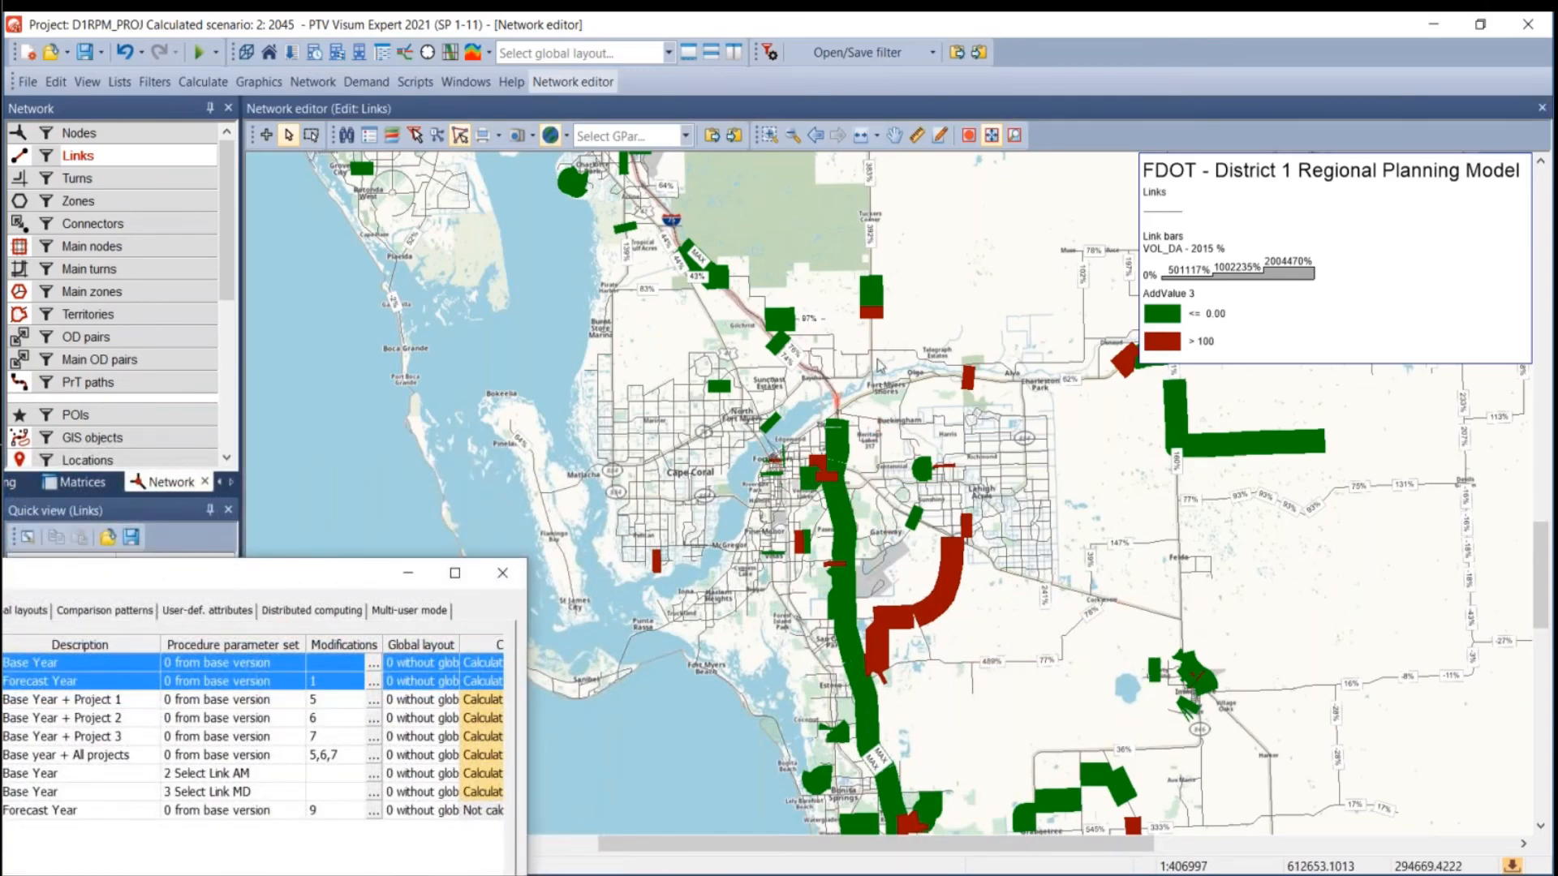
scroll(860, 479, "up", 2)
scroll(864, 475, "up", 1)
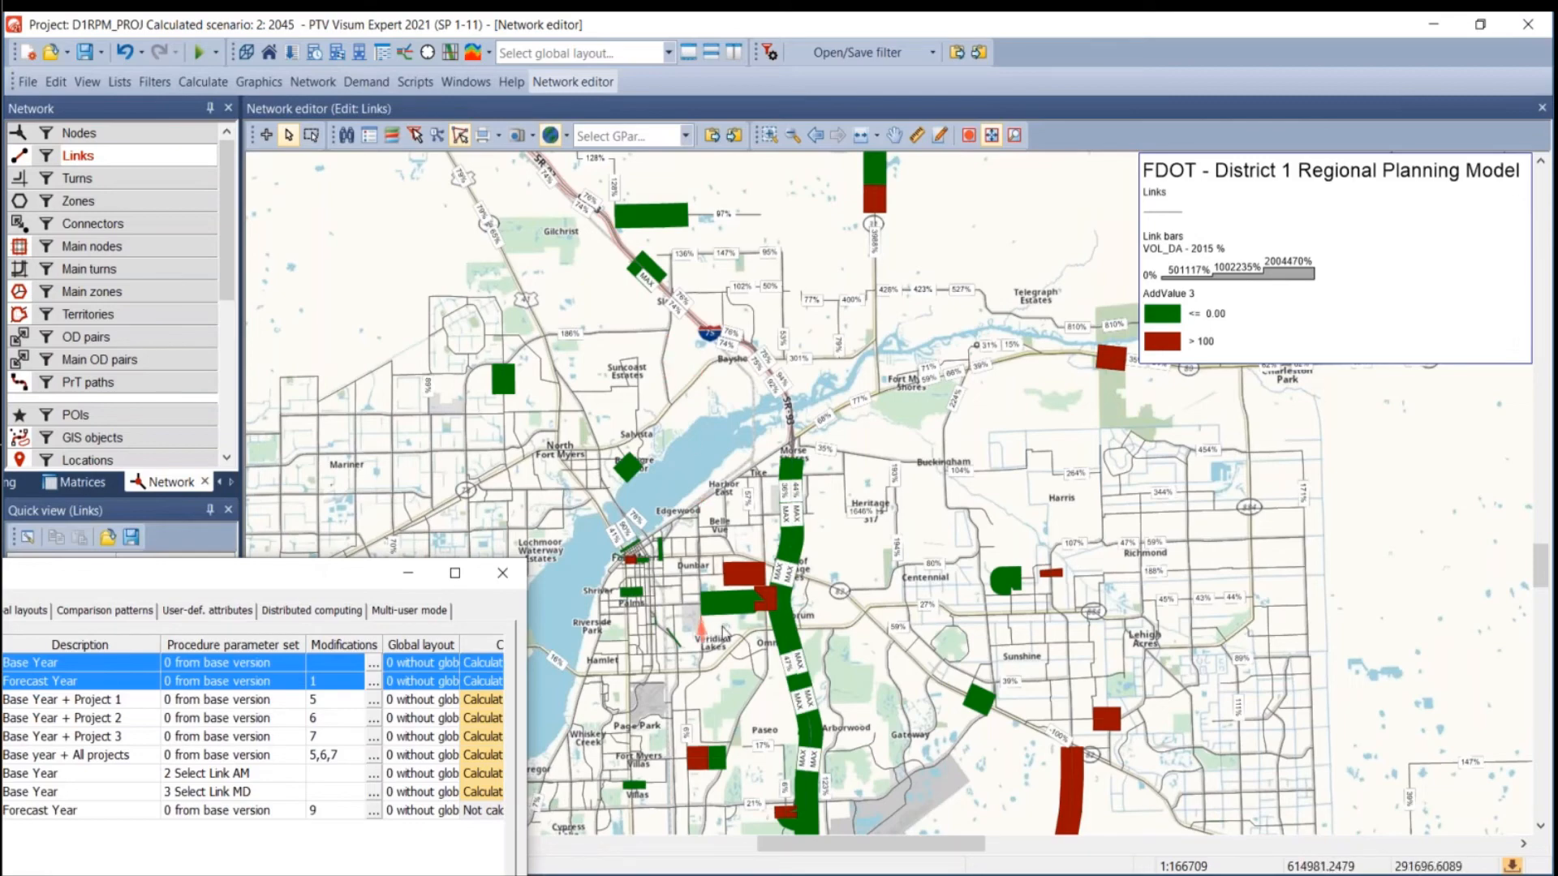
scroll(724, 632, "up", 3)
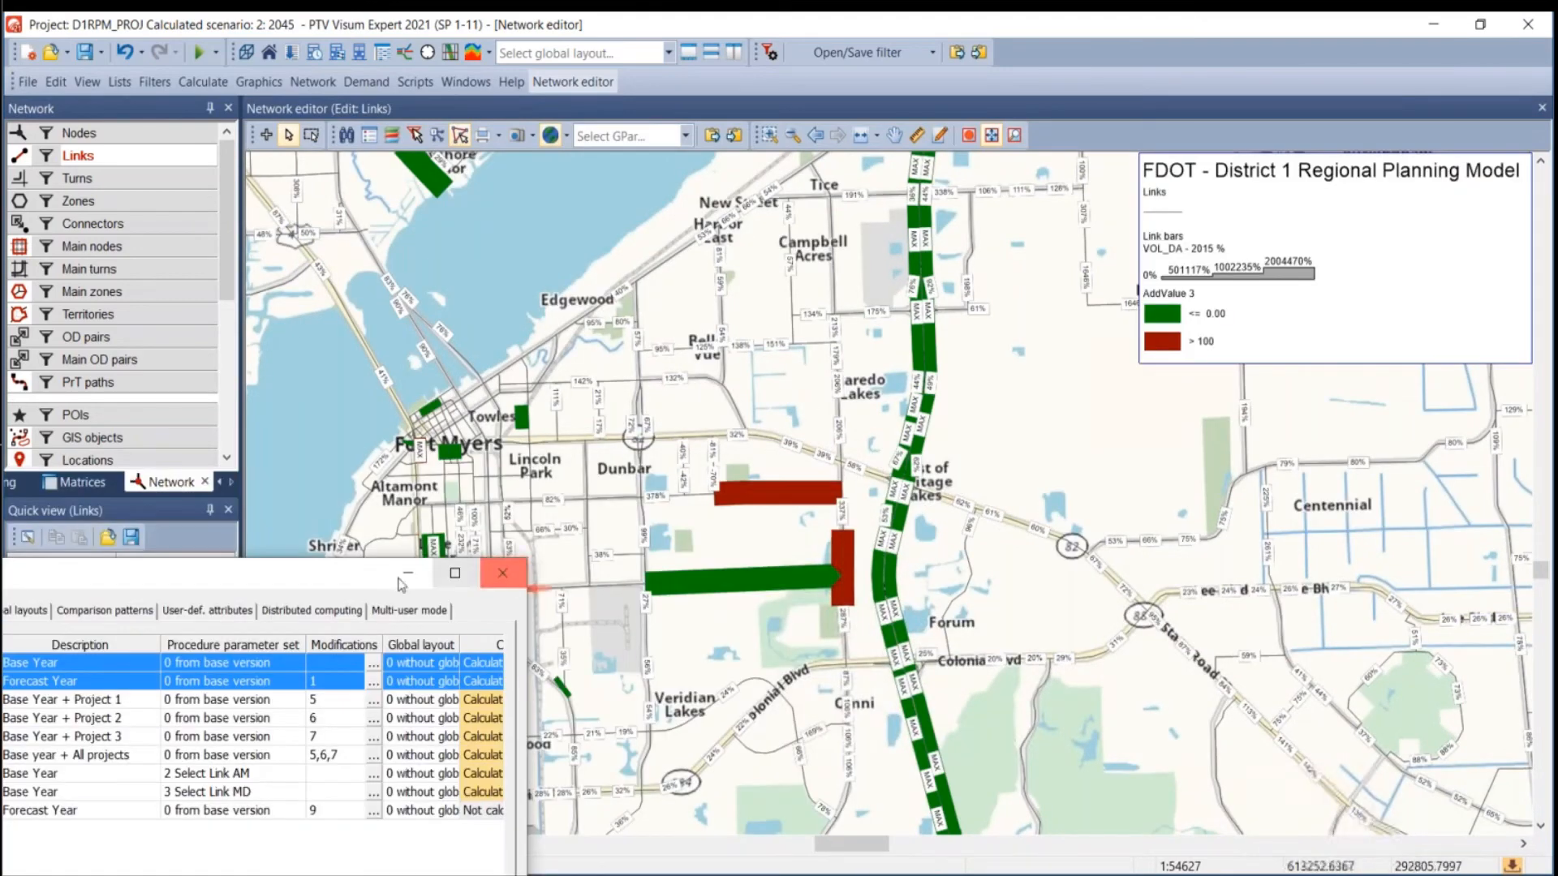
left_click_drag(306, 569, 577, 715)
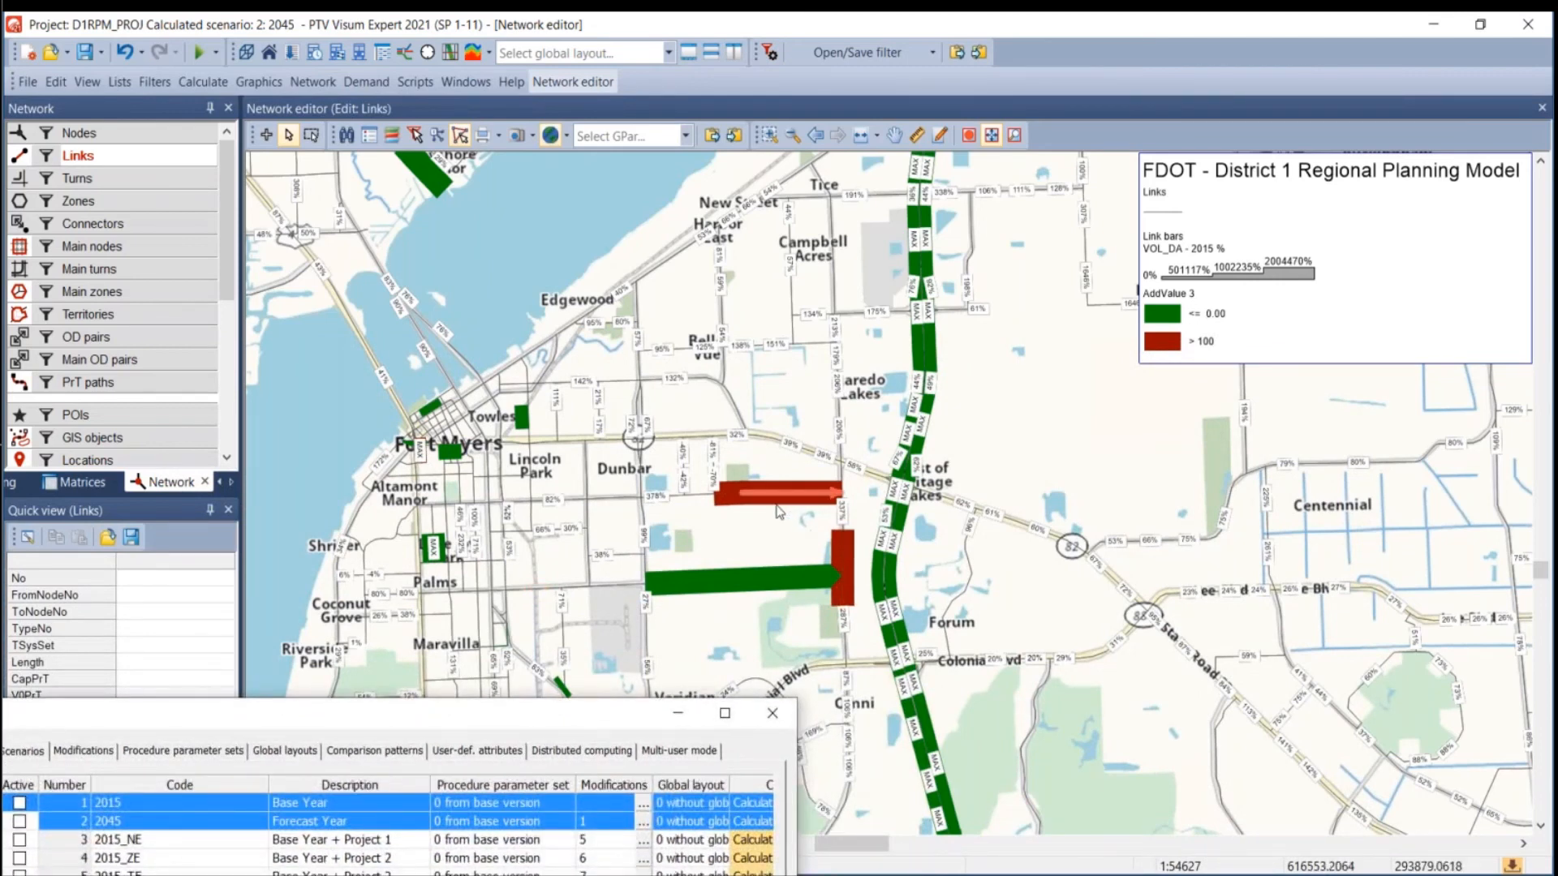
scroll(779, 511, "up", 4)
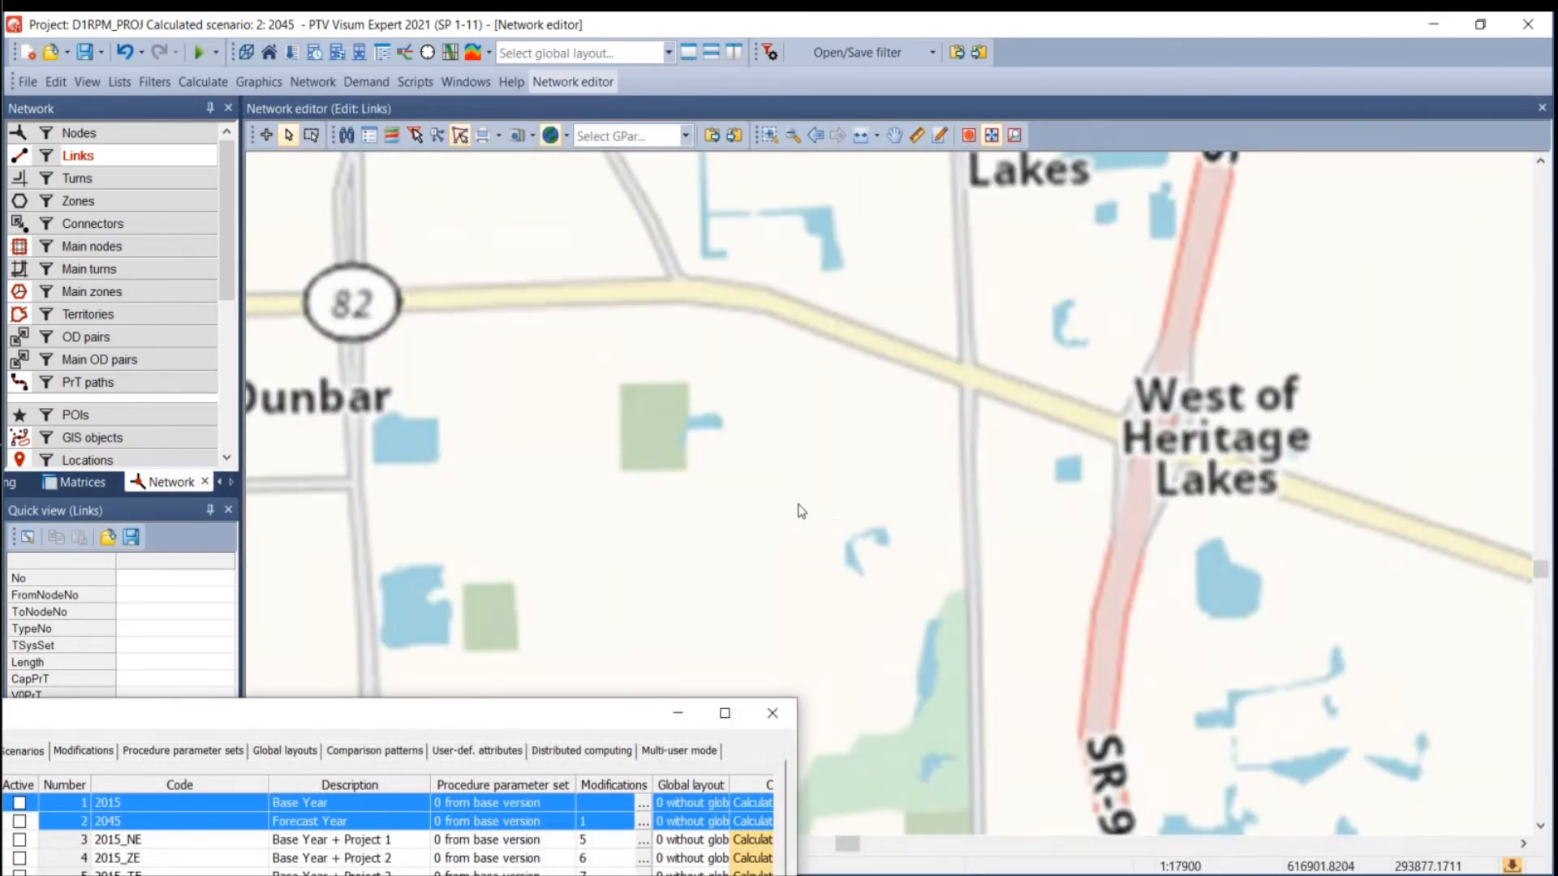
scroll(819, 499, "up", 2)
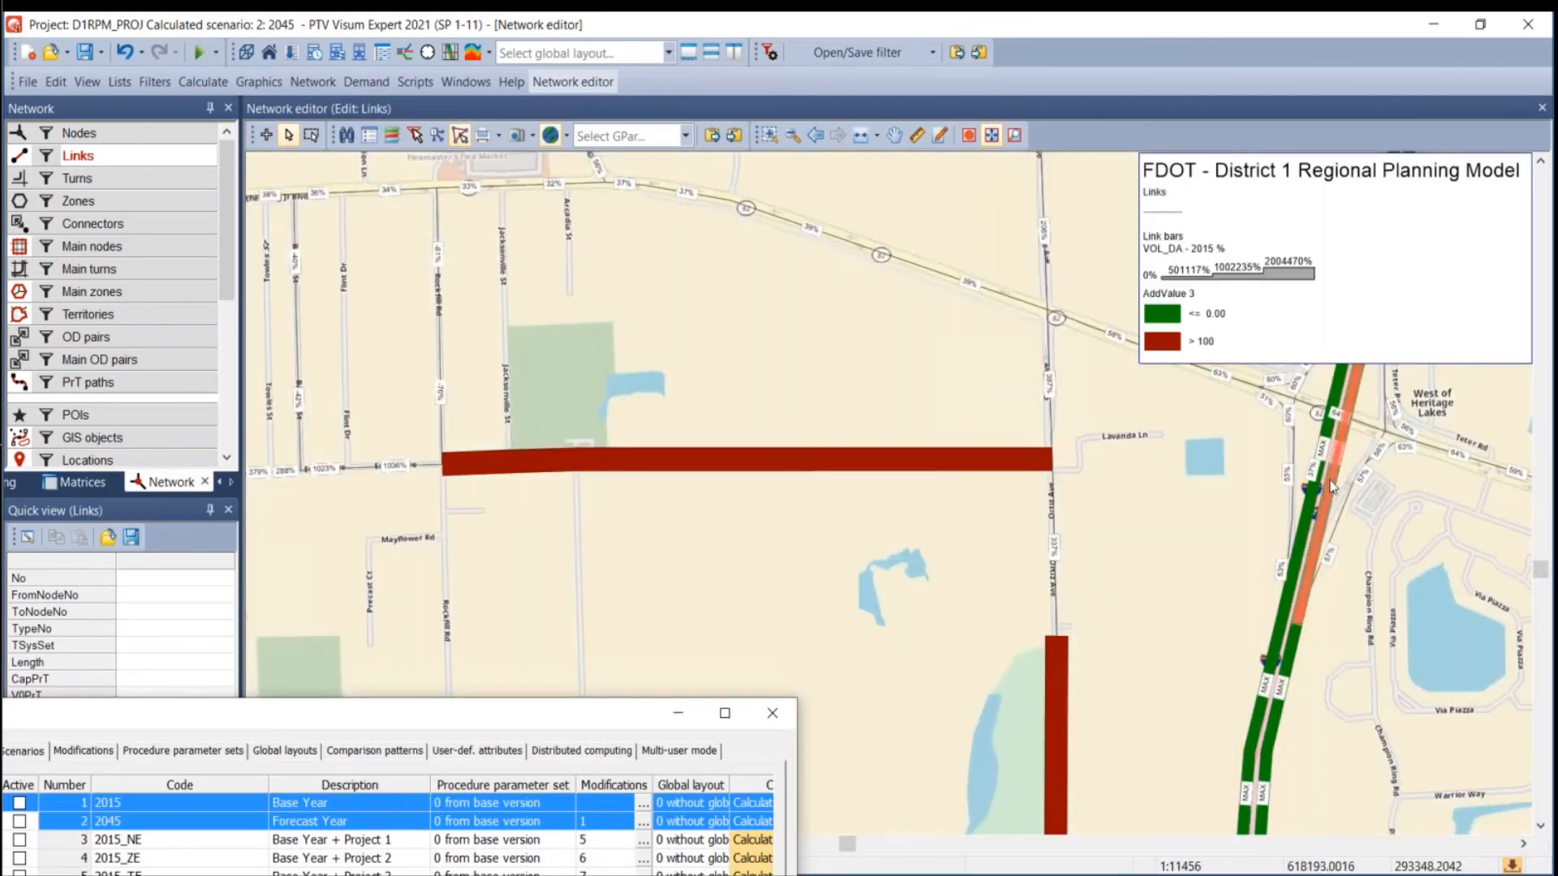
scroll(750, 576, "down", 2)
Change the scale attribute of link bar 4 to the absolute VOL_DA comparison 2045 - 2015 and apply it to the network.
left_click_drag(440, 714, 958, 273)
right_click(144, 157)
mouse_move(305, 228)
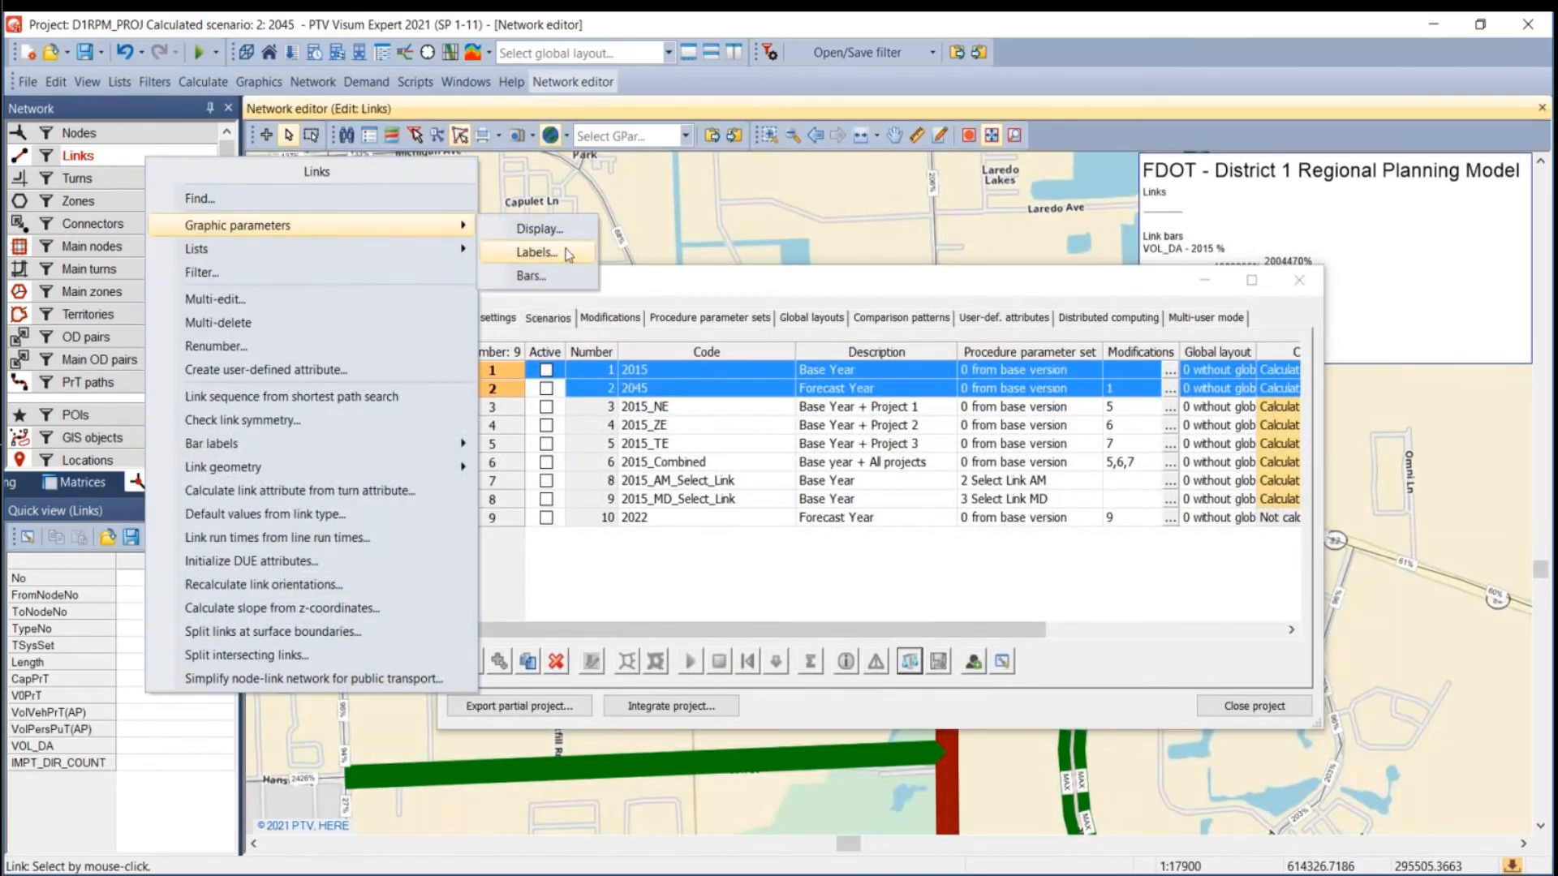
left_click(533, 276)
left_click(1064, 357)
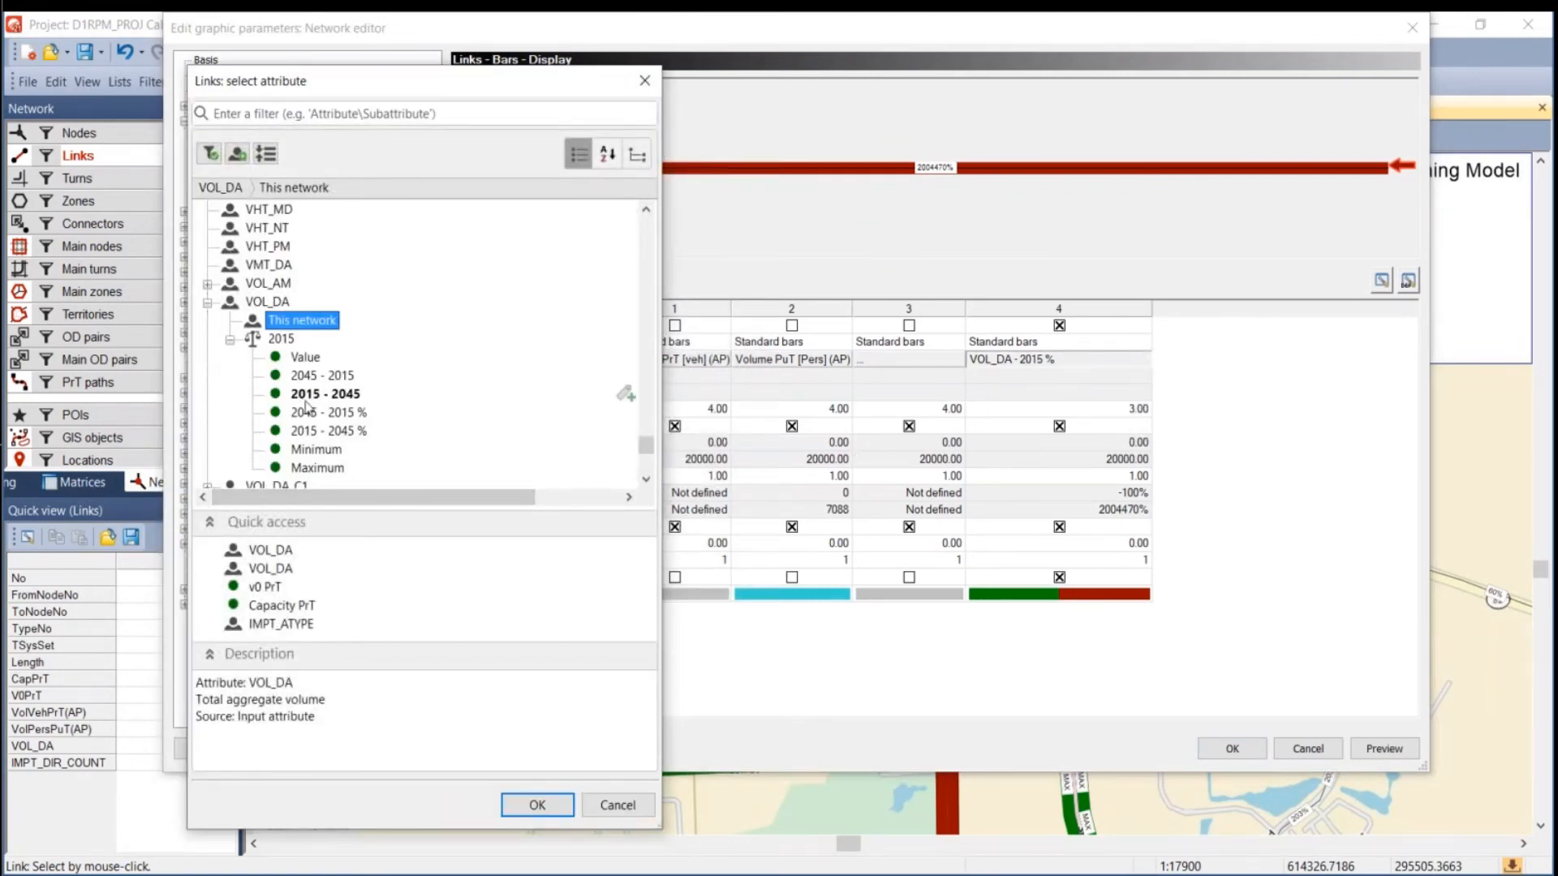
left_click(626, 375)
left_click(533, 803)
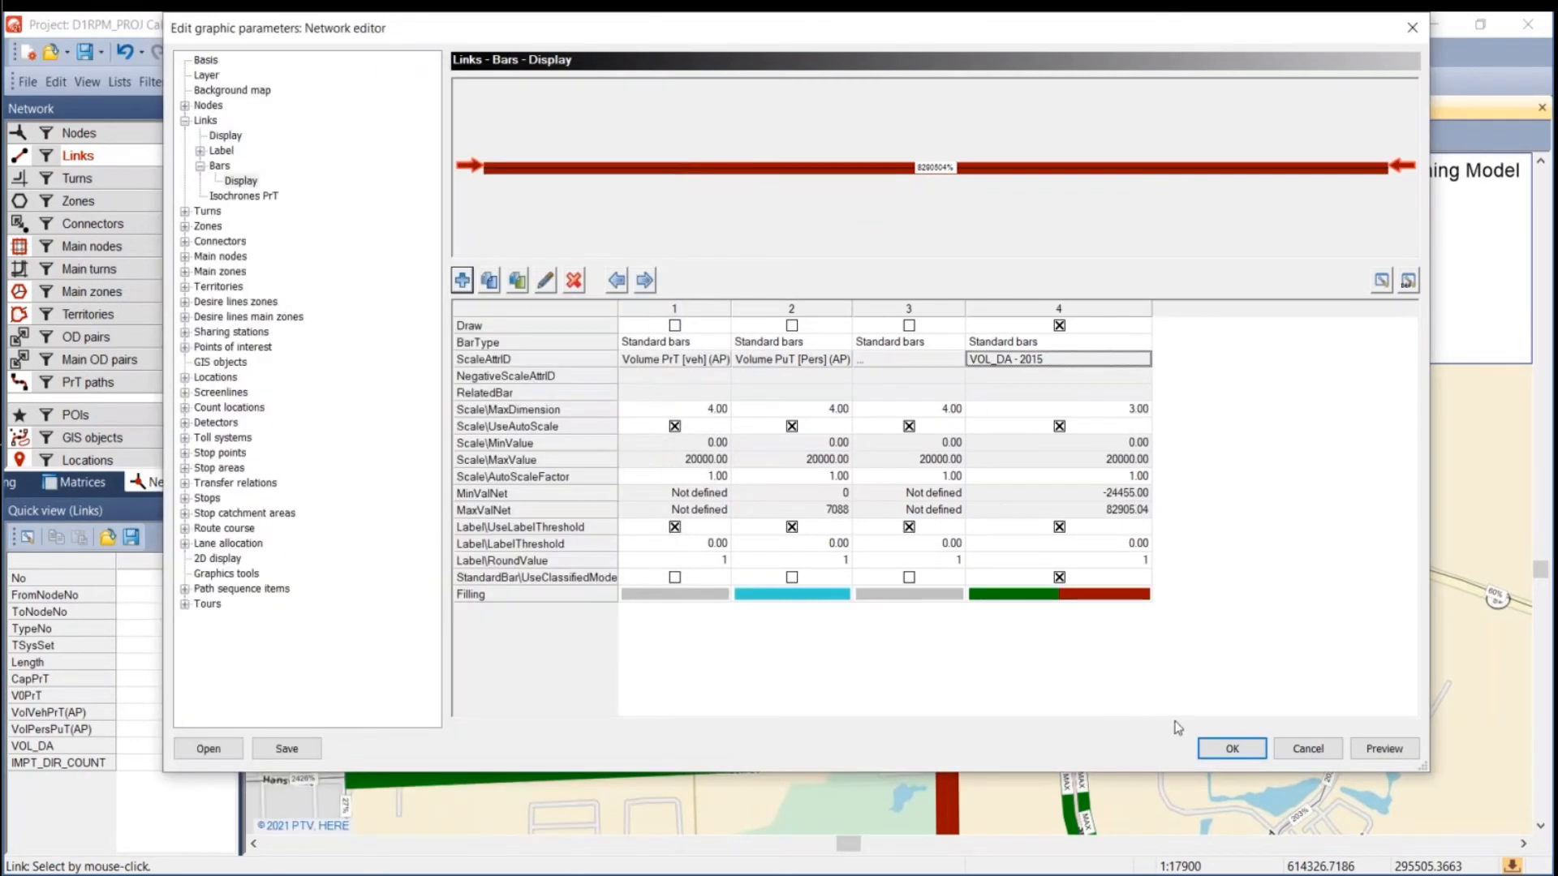
left_click(1230, 748)
Examine the absolute volume difference bars across the wider network around Fort Myers.
left_click_drag(1011, 284, 367, 524)
middle_click(945, 580)
scroll(825, 461, "down", 4)
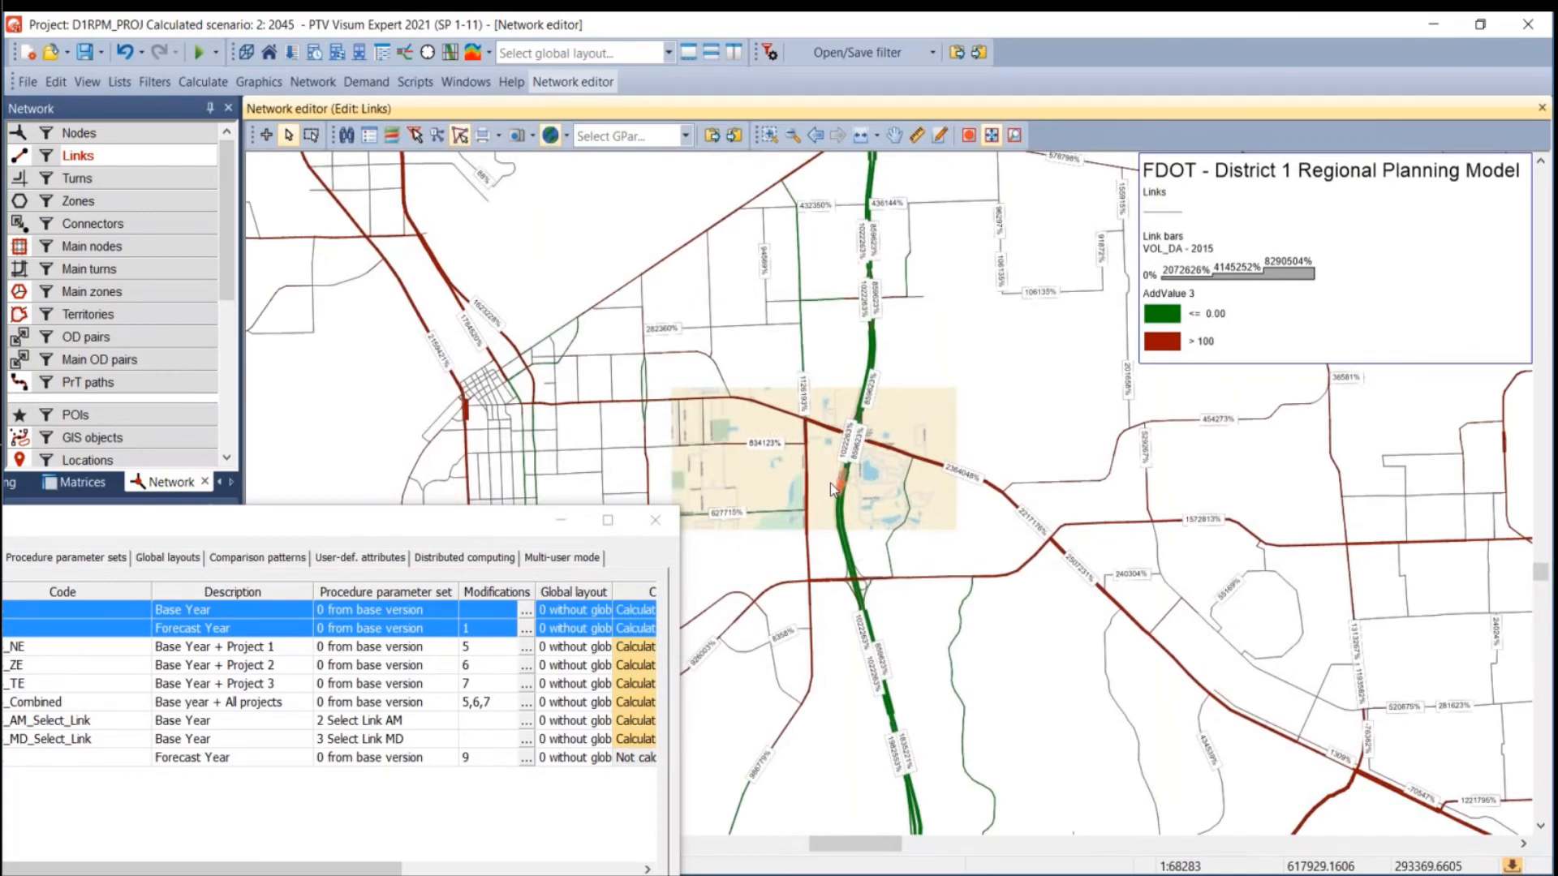
left_click_drag(375, 530, 873, 458)
scroll(863, 381, "down", 4)
scroll(863, 381, "down", 3)
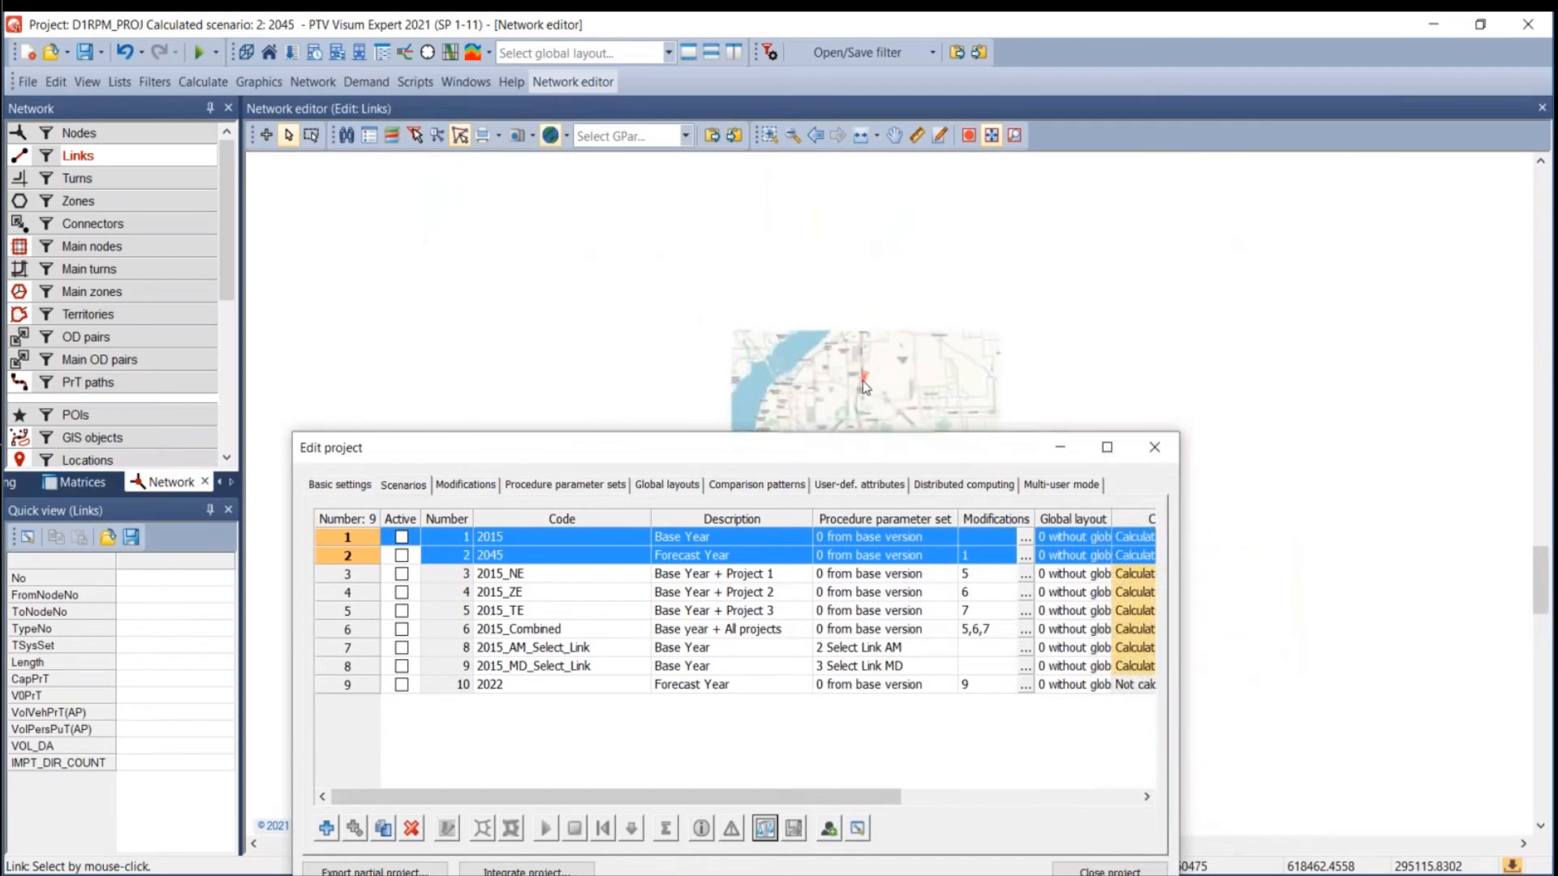
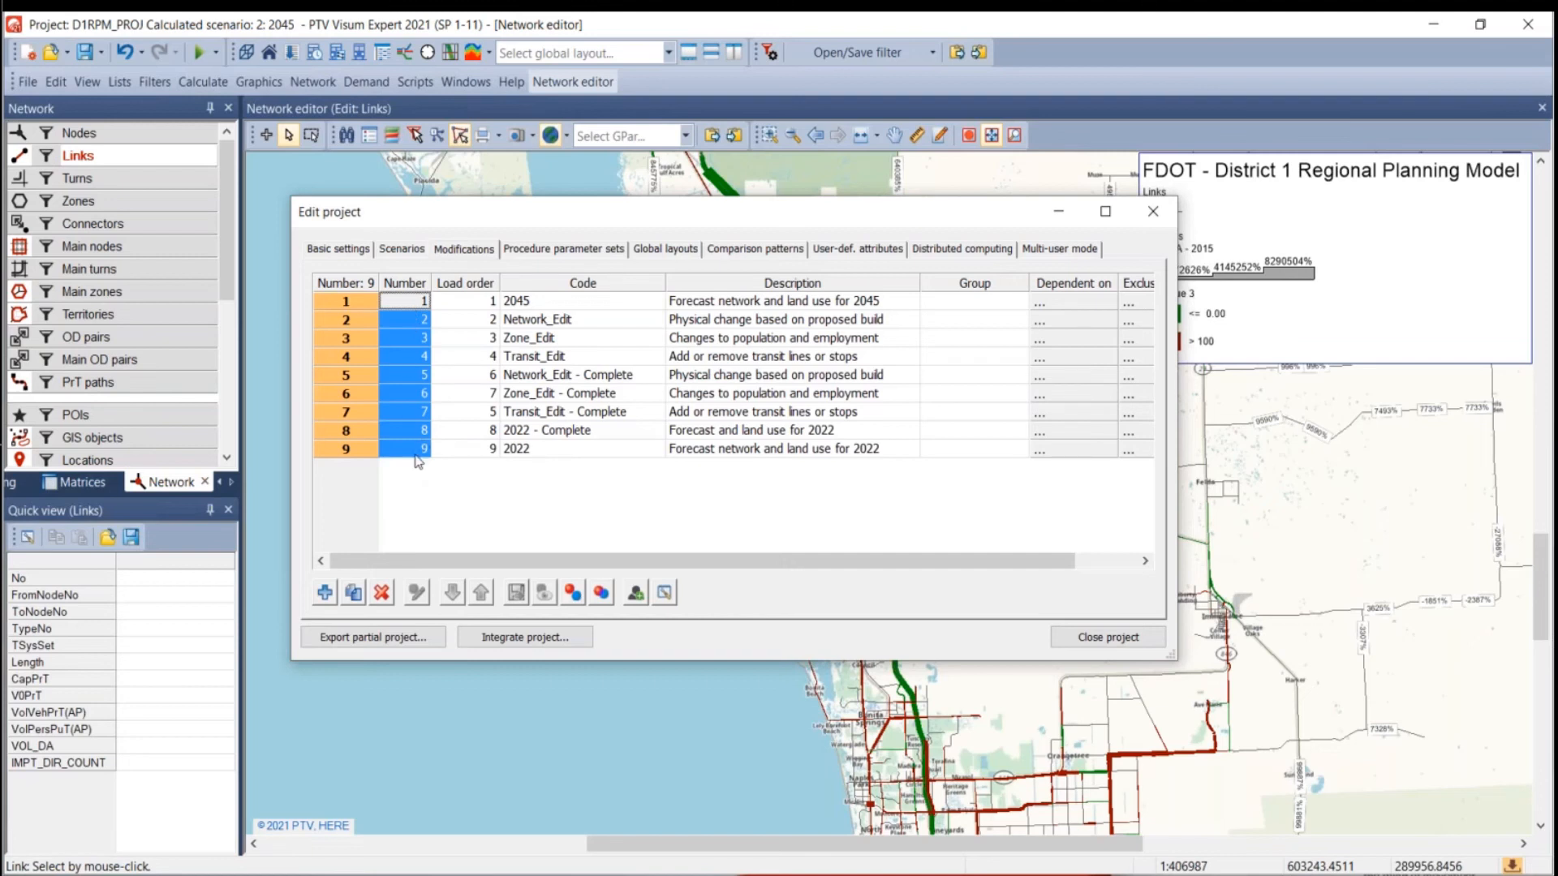
Switch to File Explorer and open the Modifications folder of D1RPM_PROJ to view the modification transfer files.
left_click_drag(464, 311, 462, 361)
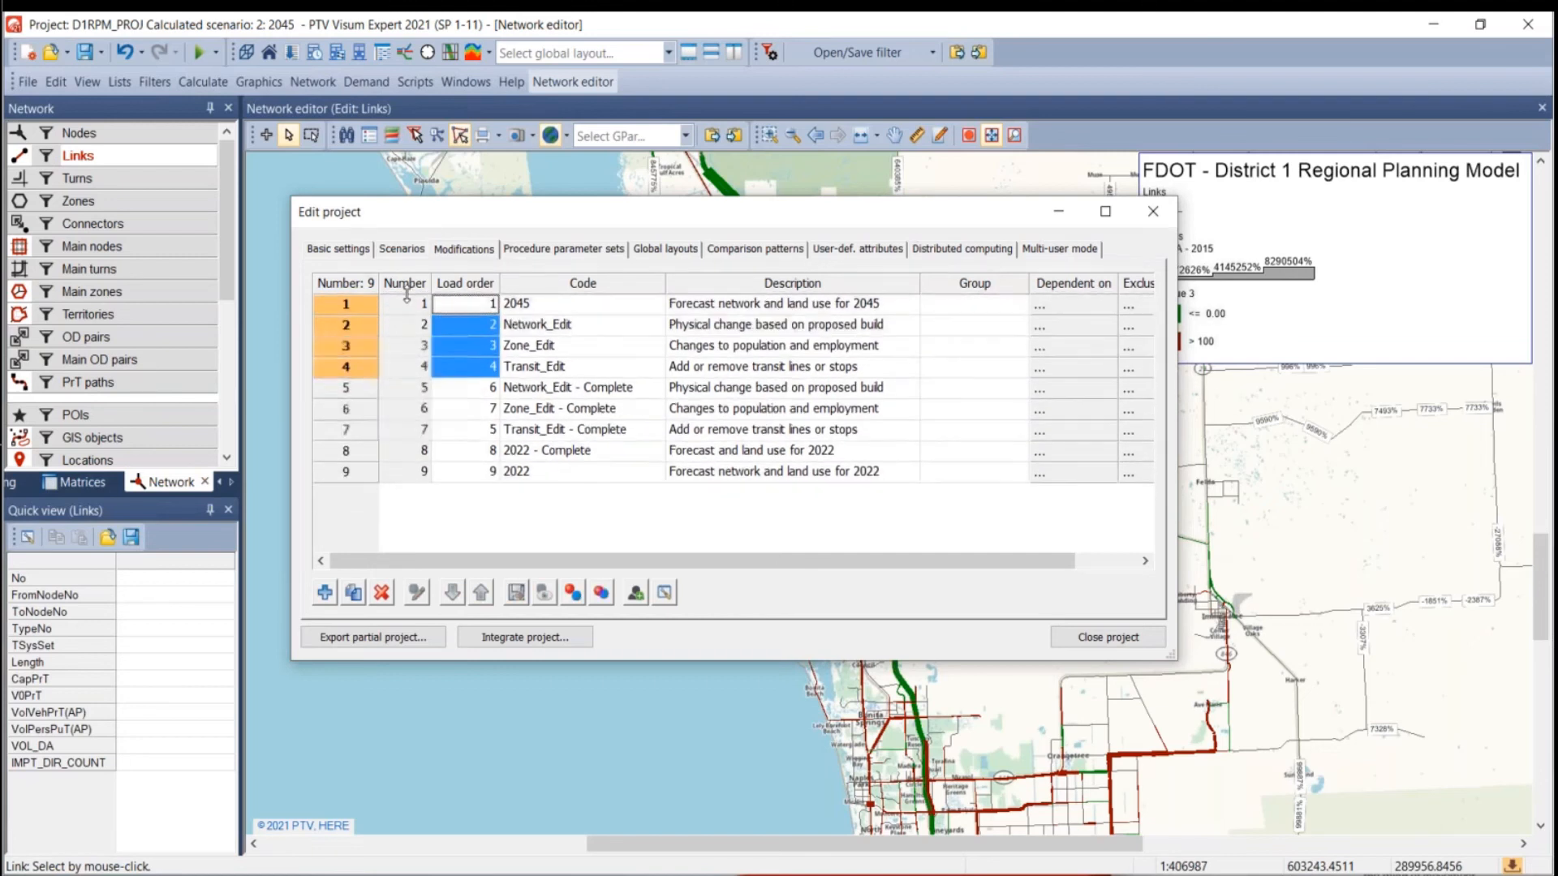
left_click(412, 304)
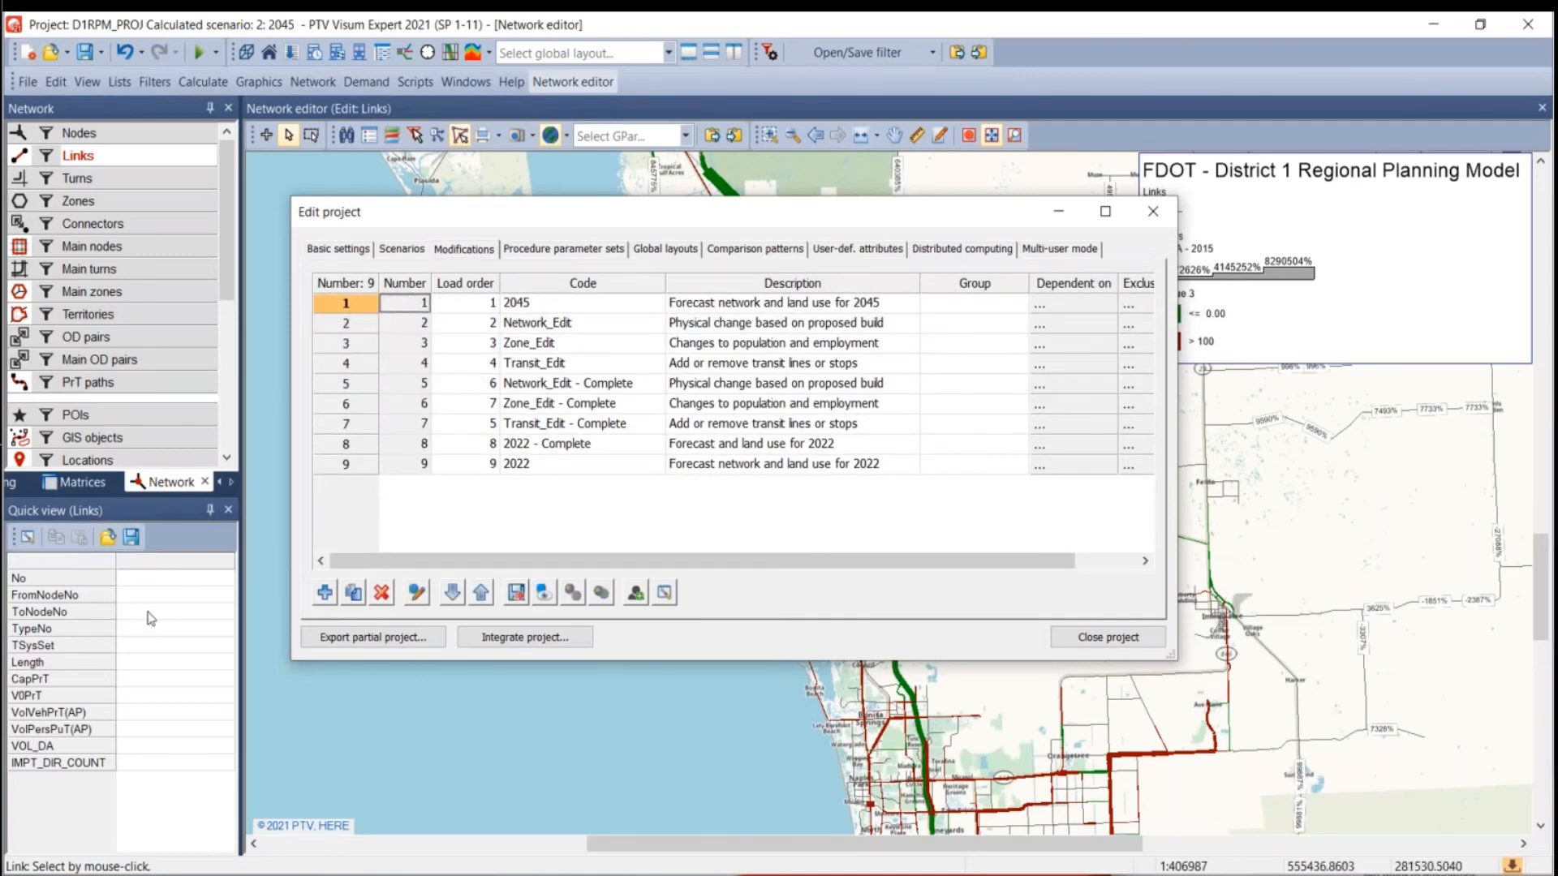
key("alt+Tab")
scroll(868, 479, "up", 1)
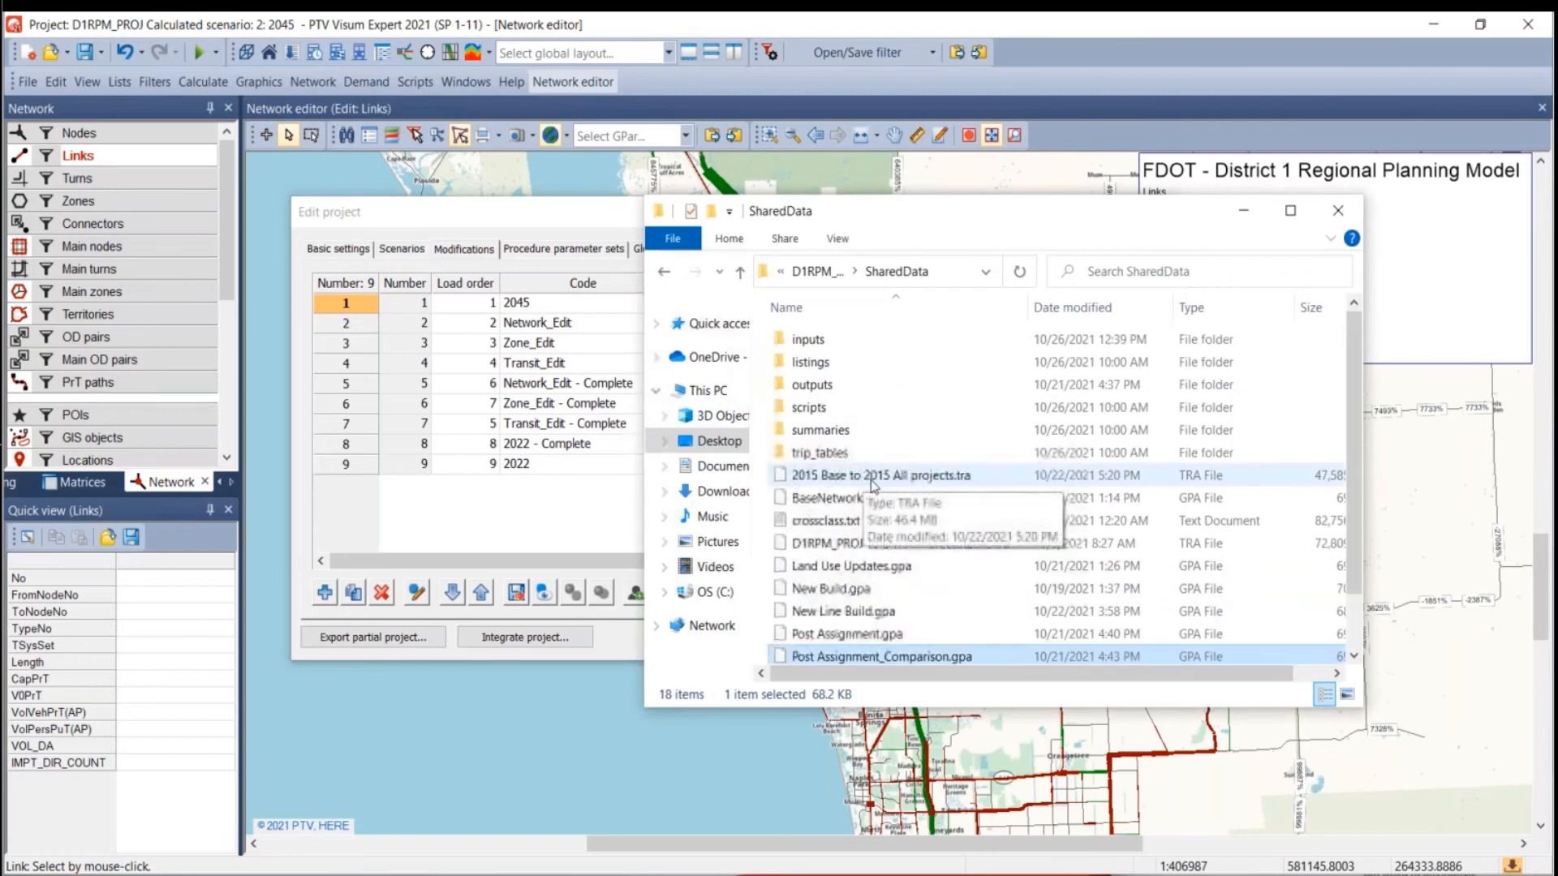
left_click(812, 271)
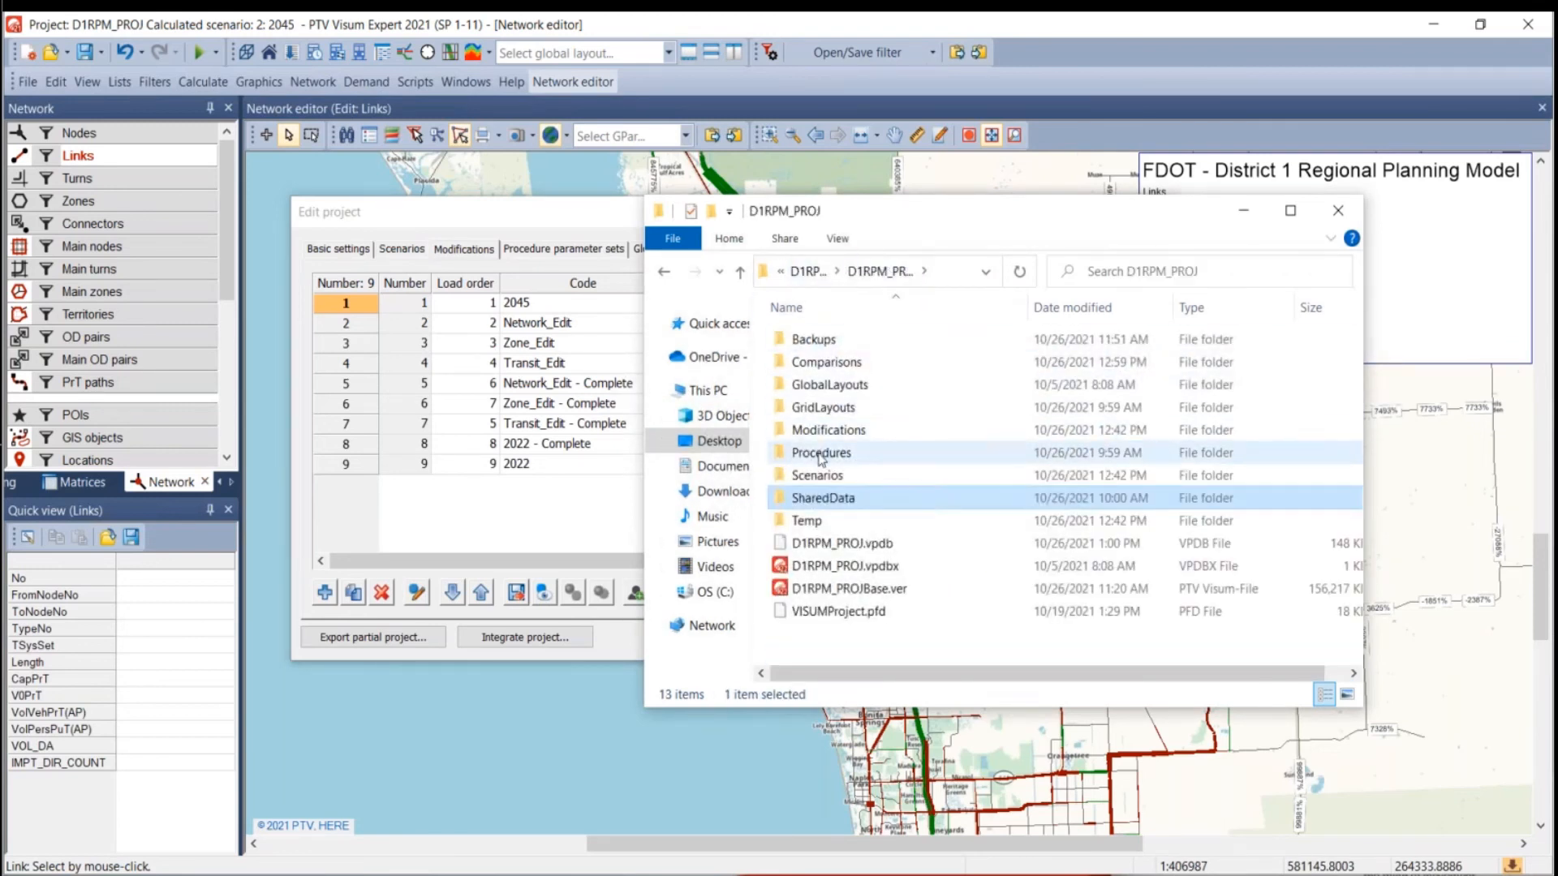
double_click(818, 431)
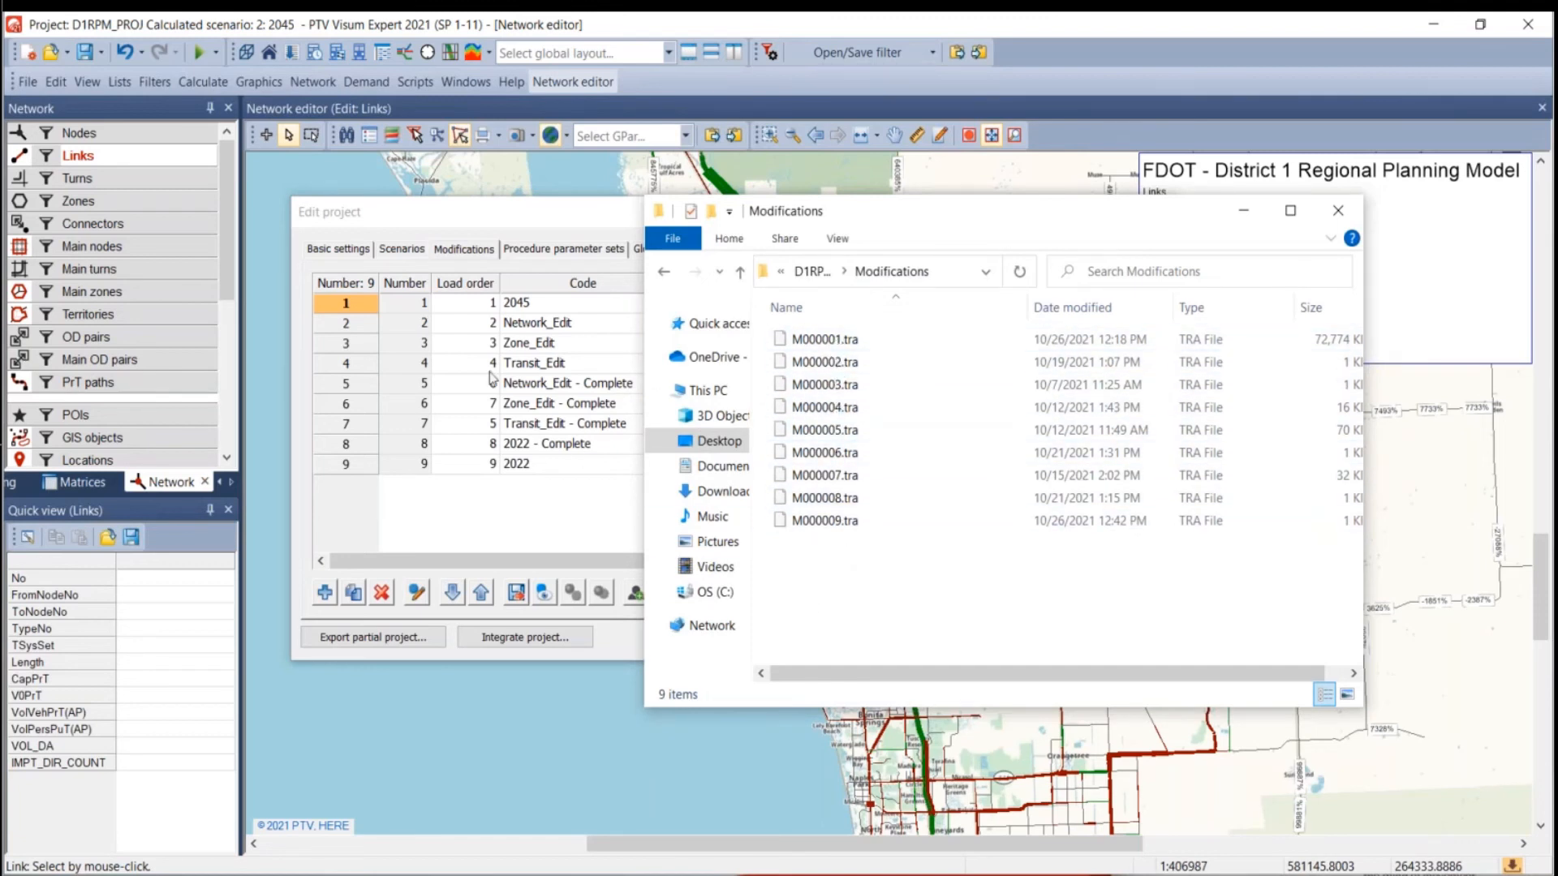
Return to the Visum project window and go through the modification numbers that correspond to the .tra file names.
left_click(410, 502)
left_click(418, 463)
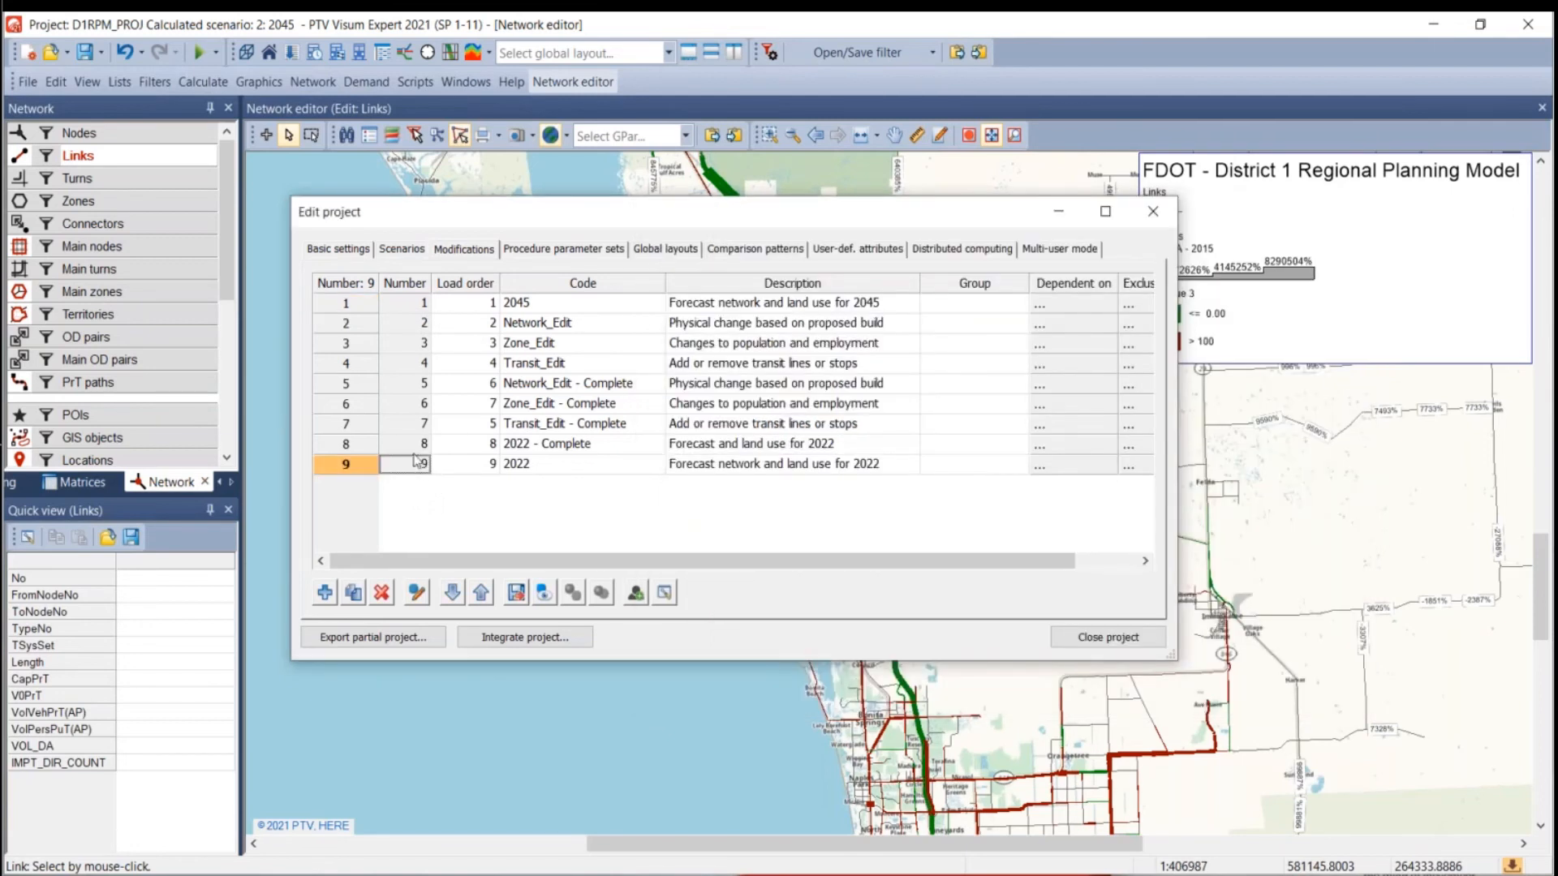
left_click(418, 443)
left_click(418, 424)
left_click(418, 383)
left_click(419, 322)
left_click(418, 307)
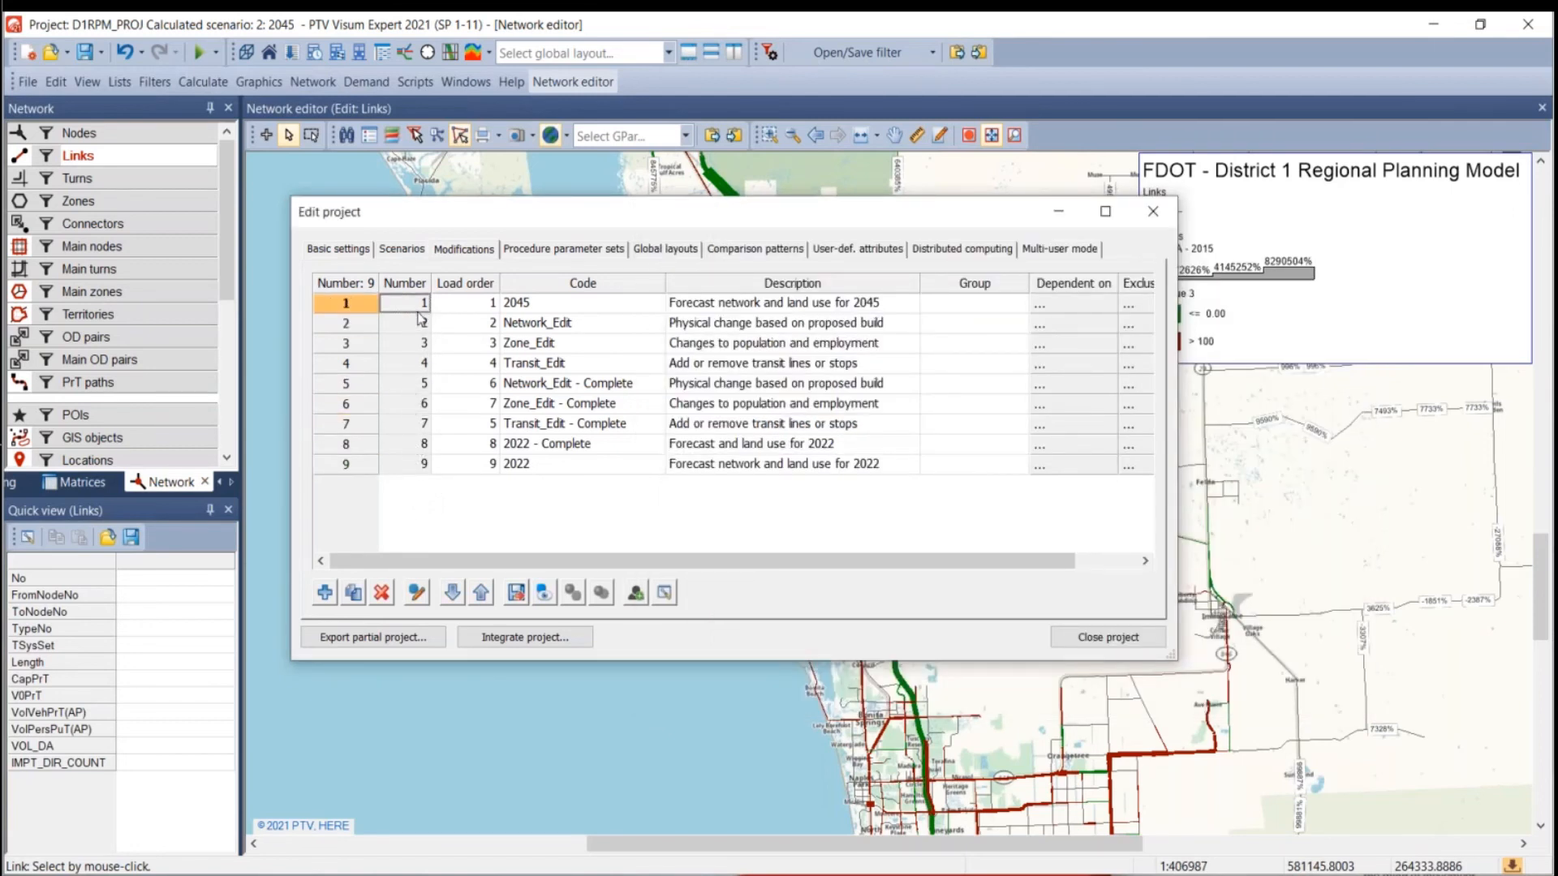
Check which modifications are selected for the 2045 scenario, leaving the selection as it is.
left_click(396, 250)
left_click(445, 251)
left_click(404, 250)
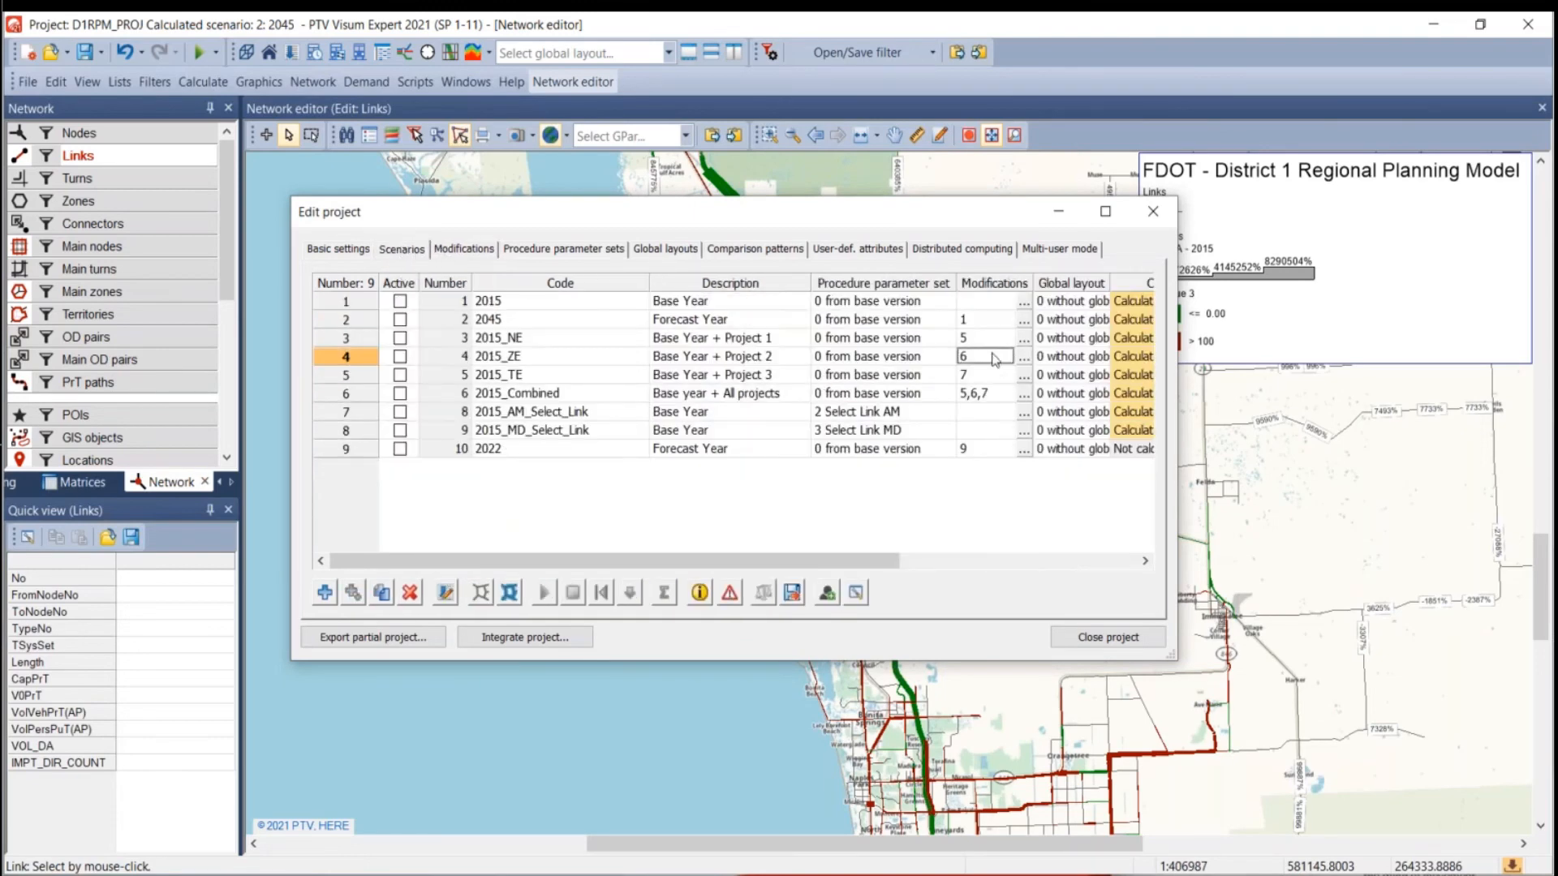
left_click(1023, 320)
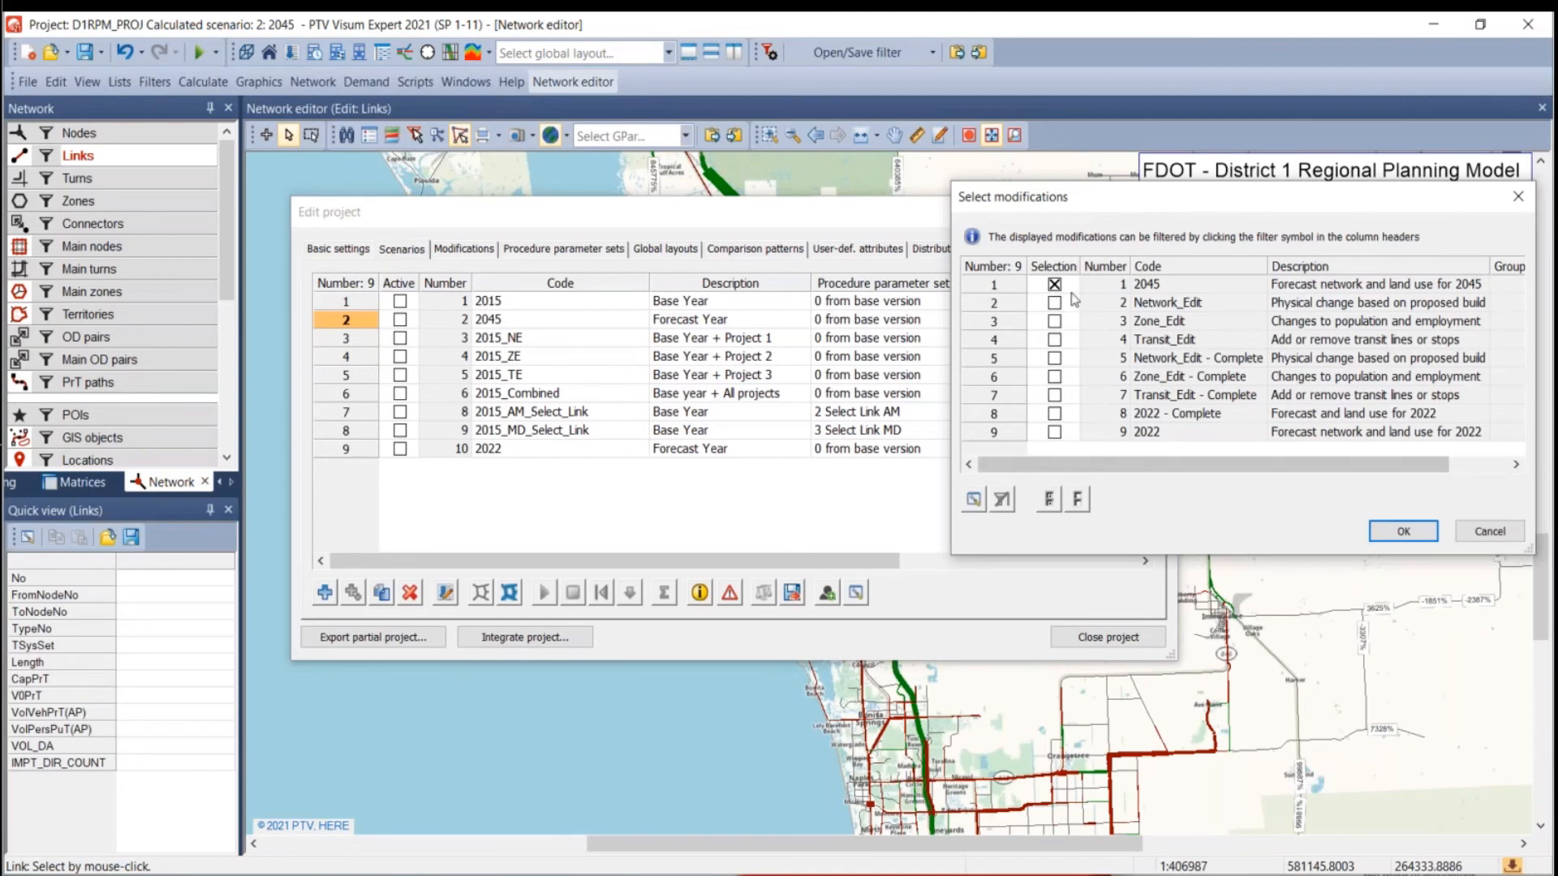
left_click(1490, 531)
Examine the load order of the project modifications, comparing the 2045 entry with Network_Edit.
left_click(480, 250)
left_click_drag(469, 305, 471, 473)
left_click(484, 342)
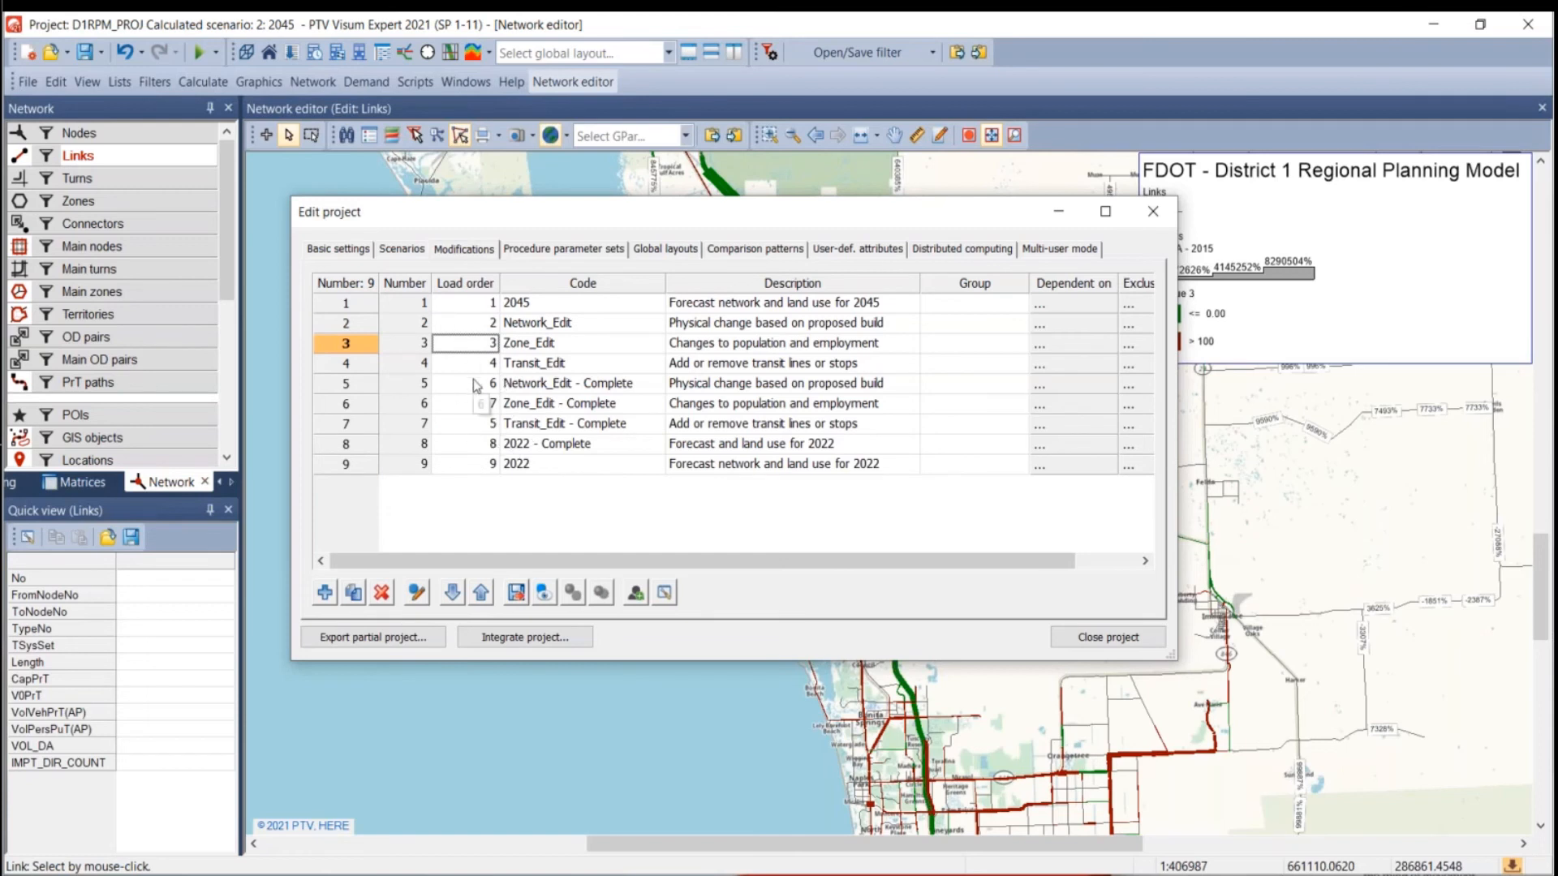
left_click(470, 329)
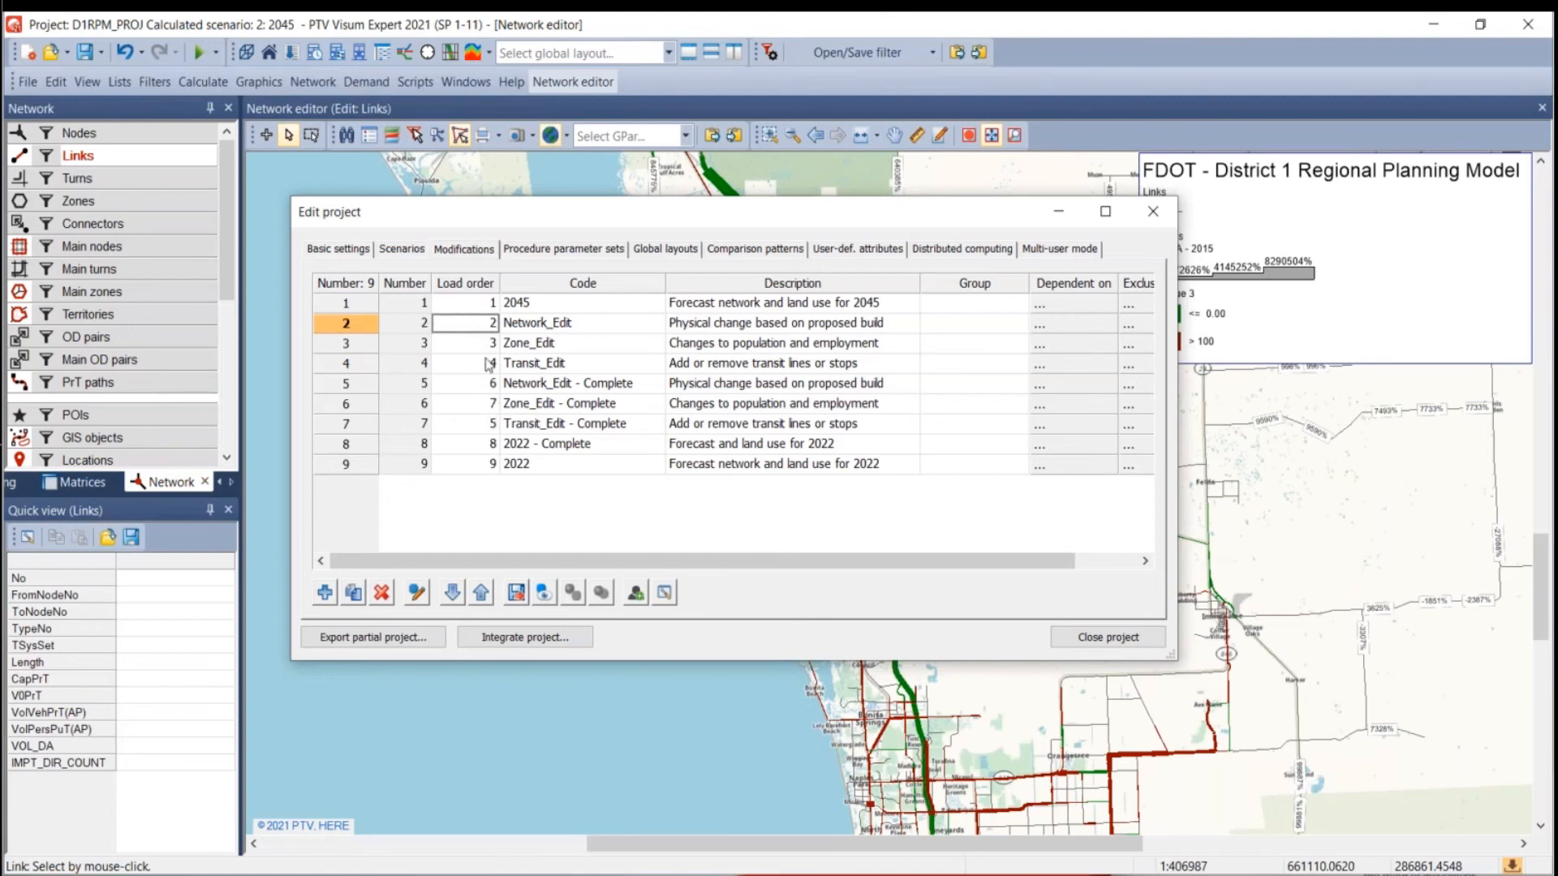
left_click(492, 308)
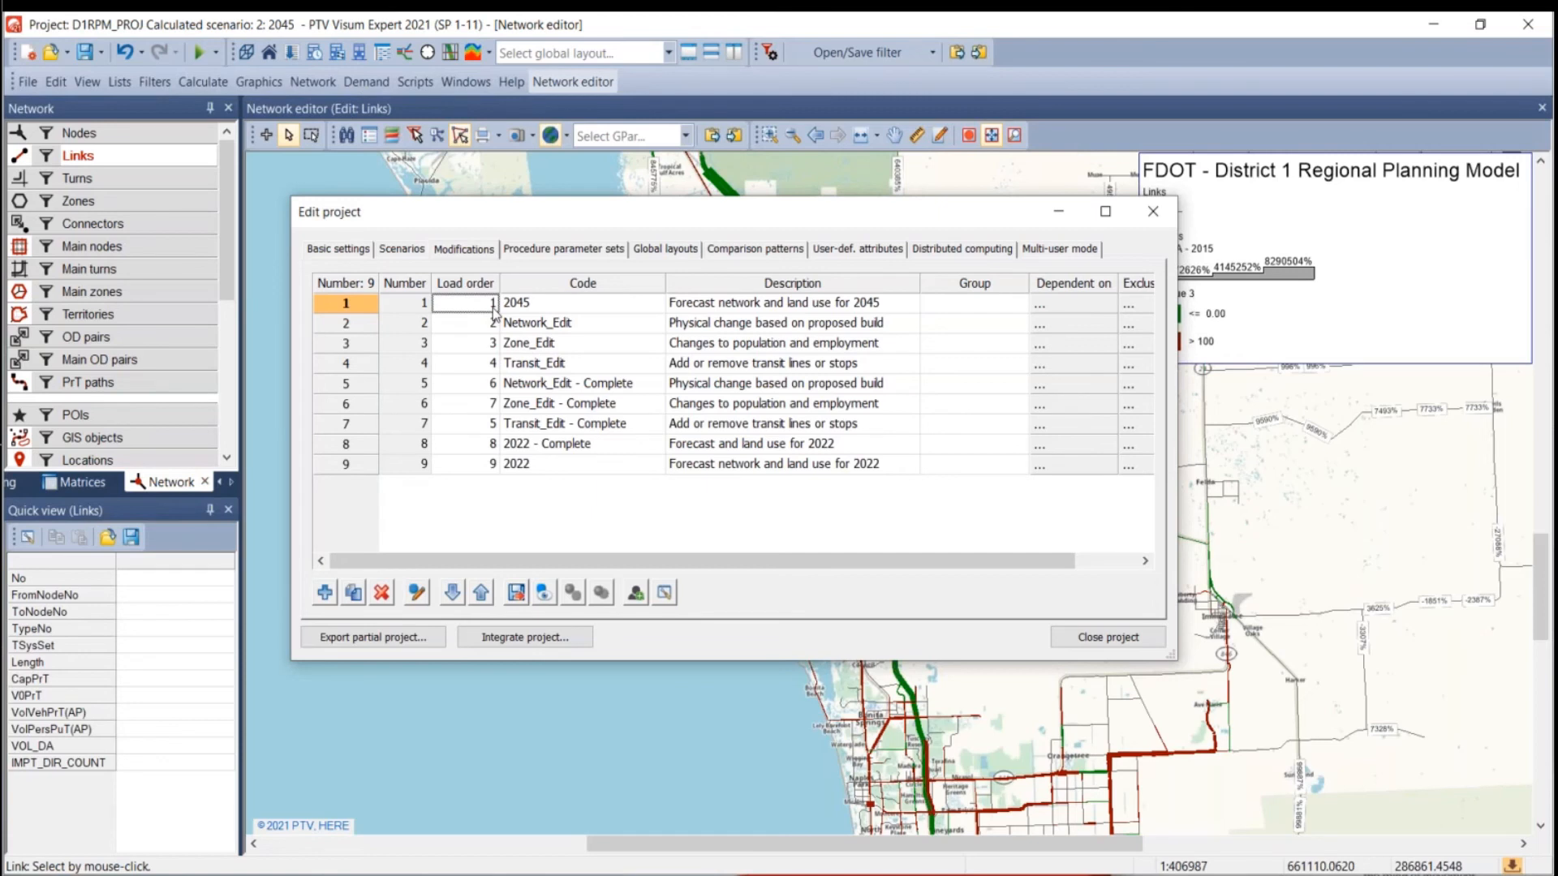
left_click(485, 327)
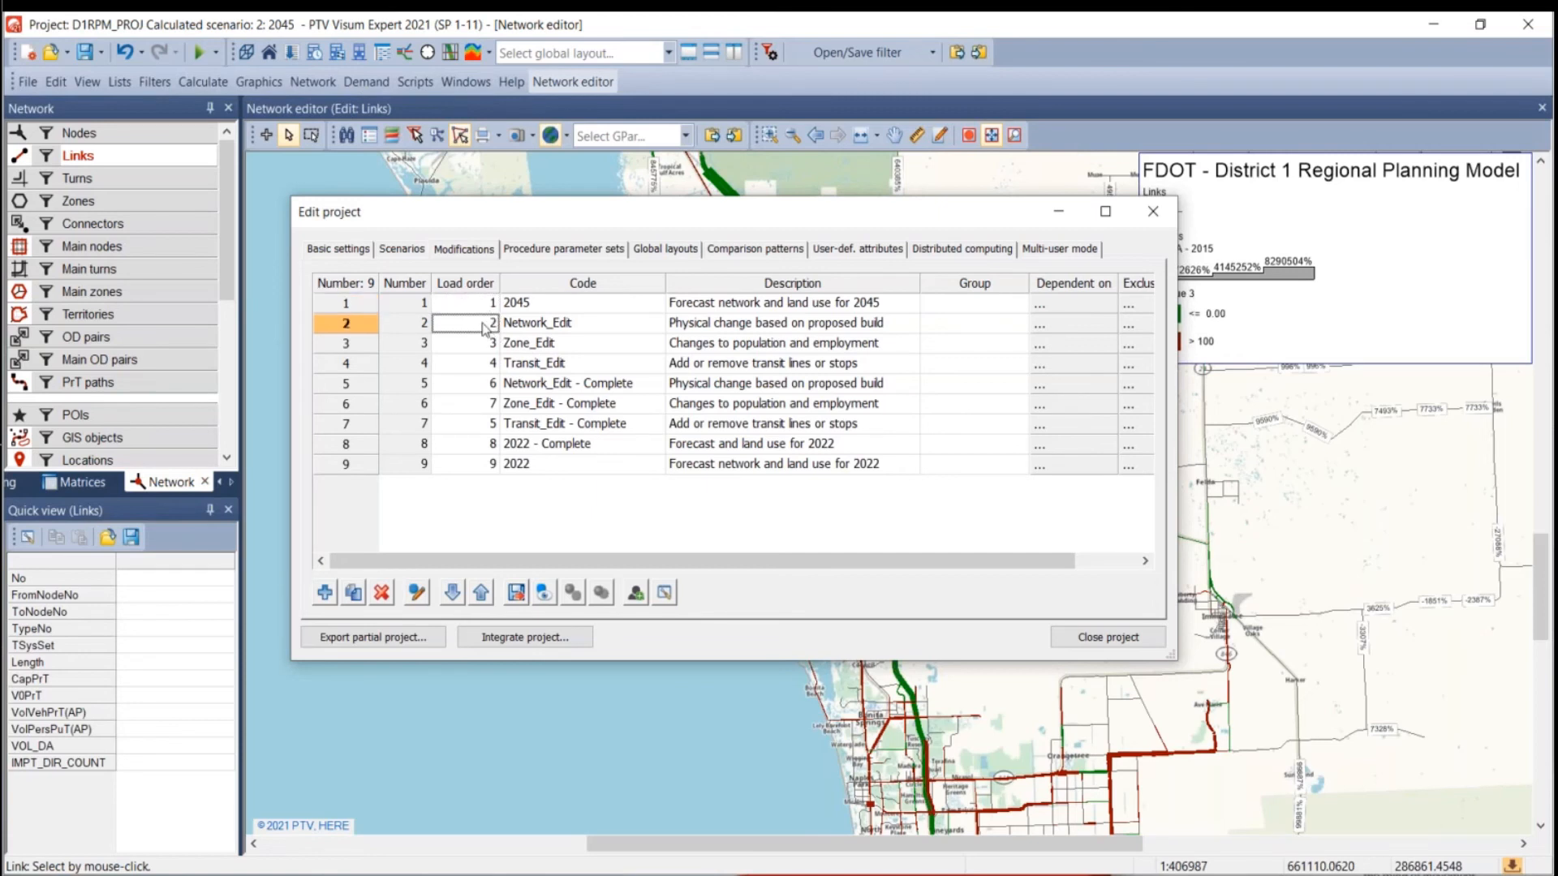
left_click(457, 311)
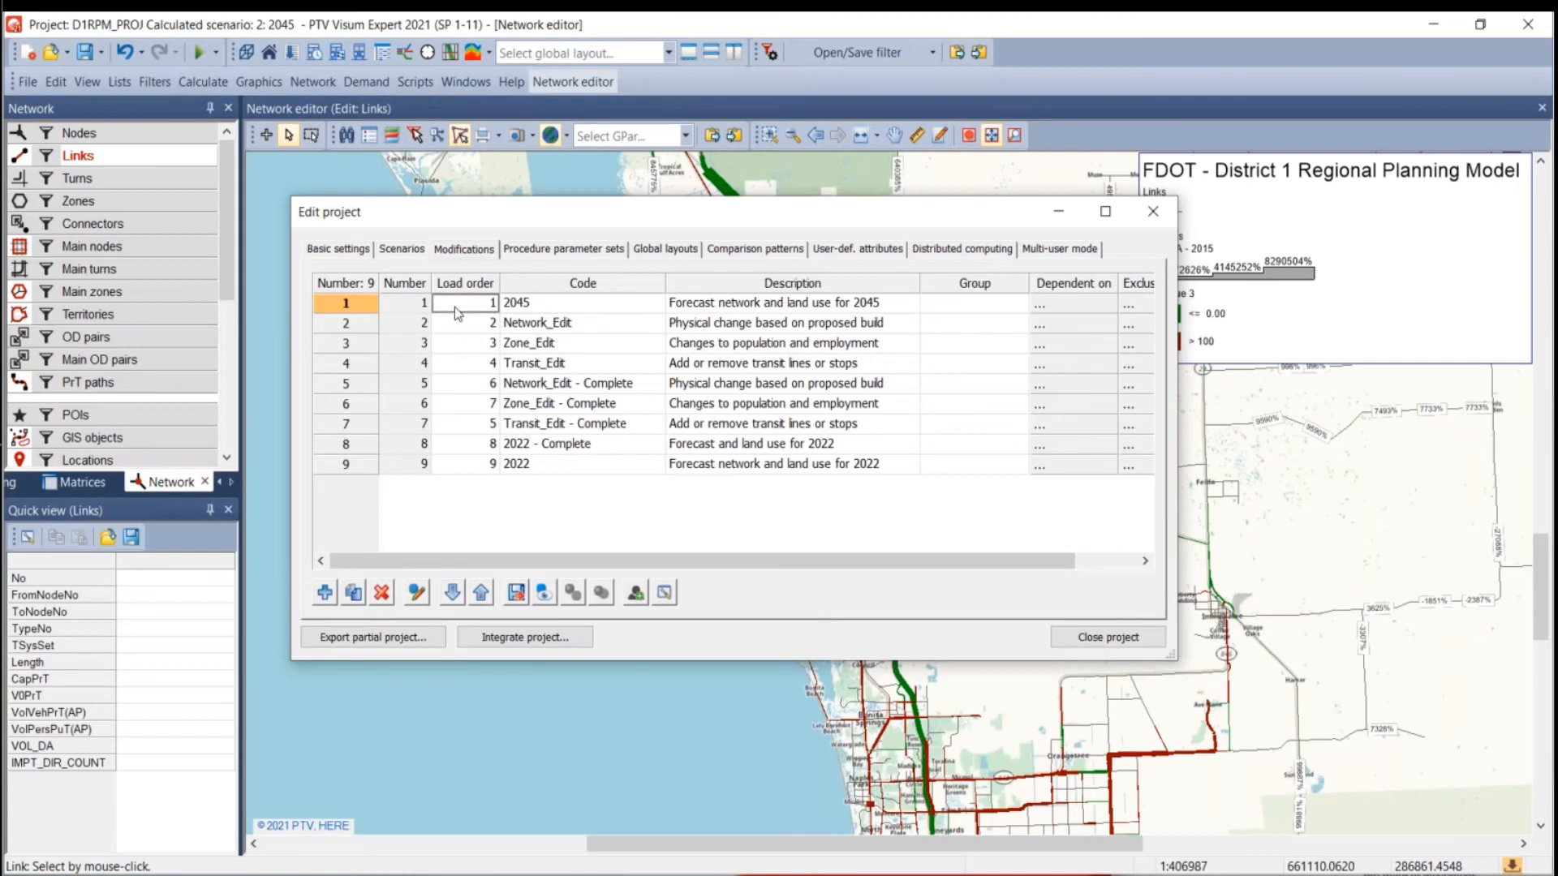
left_click(467, 333)
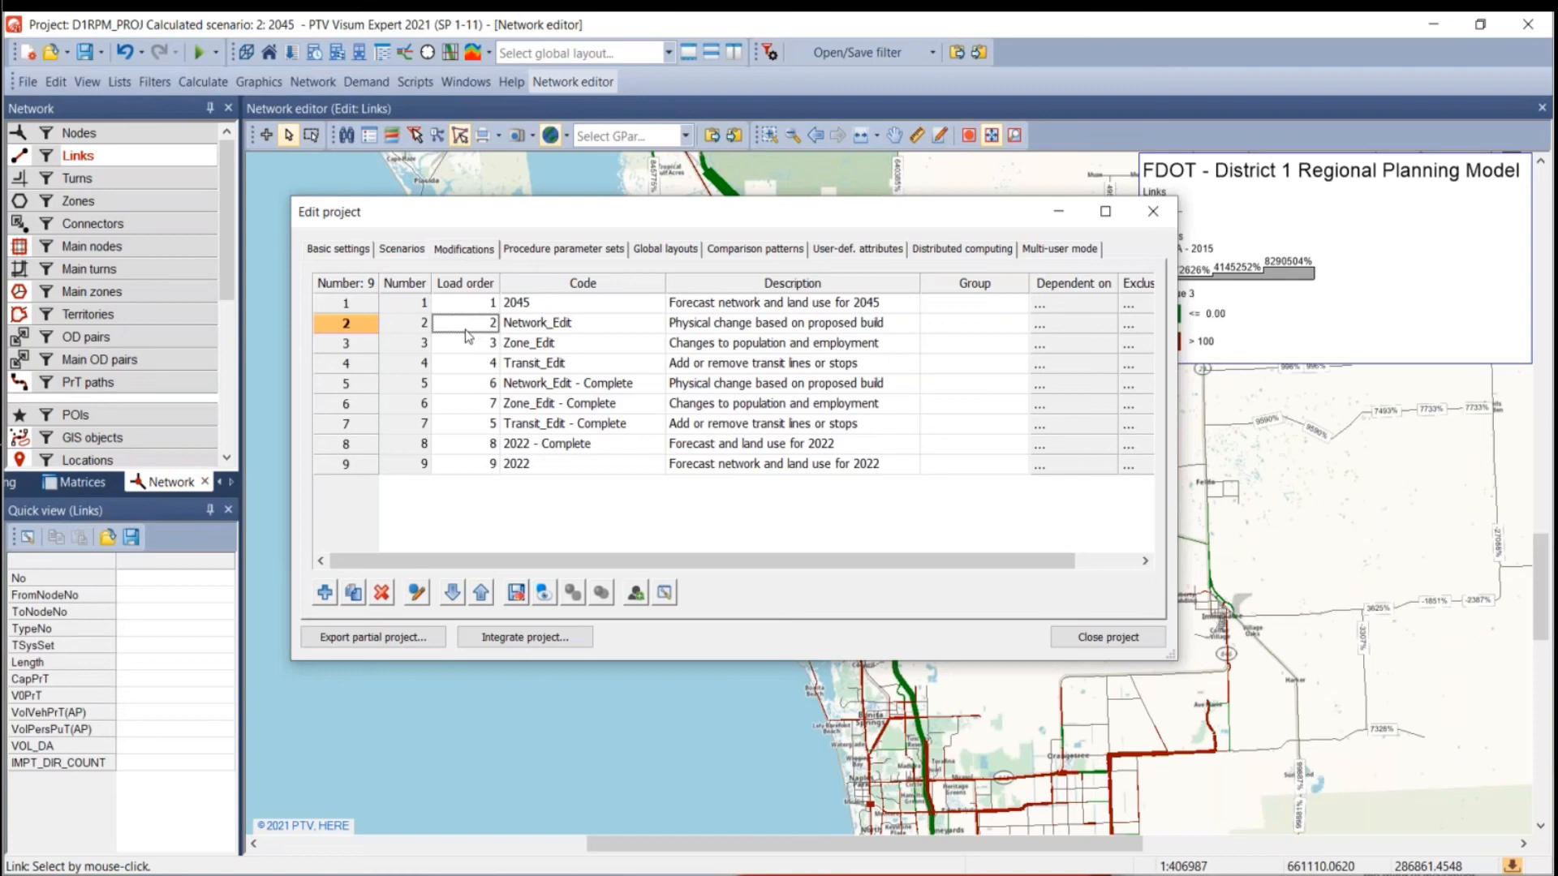
left_click(481, 309)
left_click(481, 323)
left_click(481, 308)
left_click(479, 325)
left_click(464, 312)
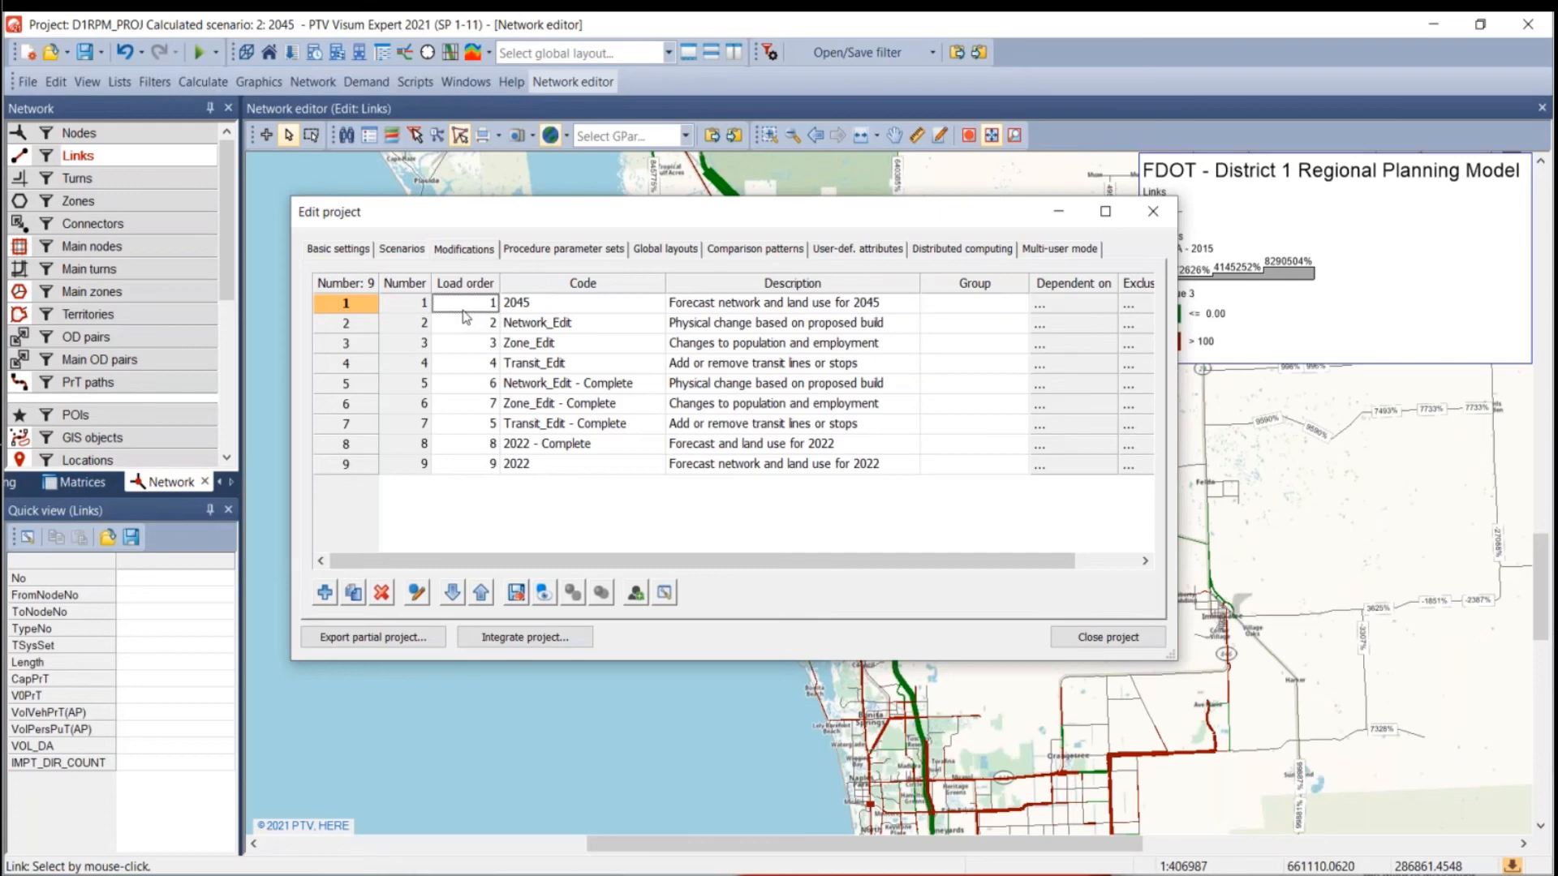
Review the Select Link AM, MD, PM and NT procedure parameter sets, the base version option and the sets assigned to the scenarios.
left_click(641, 255)
left_click(588, 258)
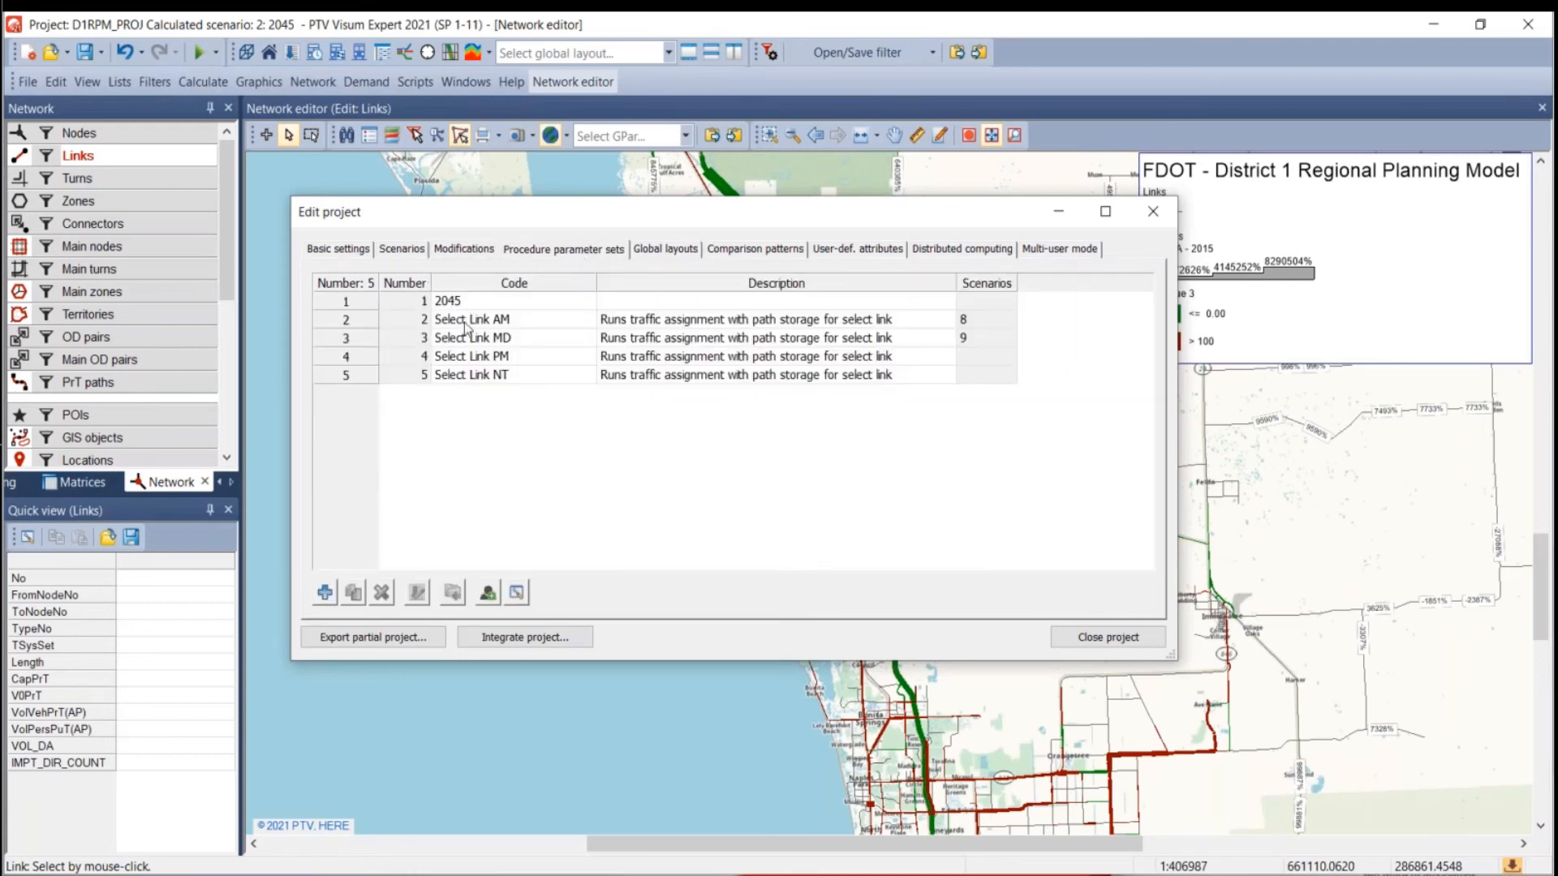
left_click_drag(465, 328, 484, 393)
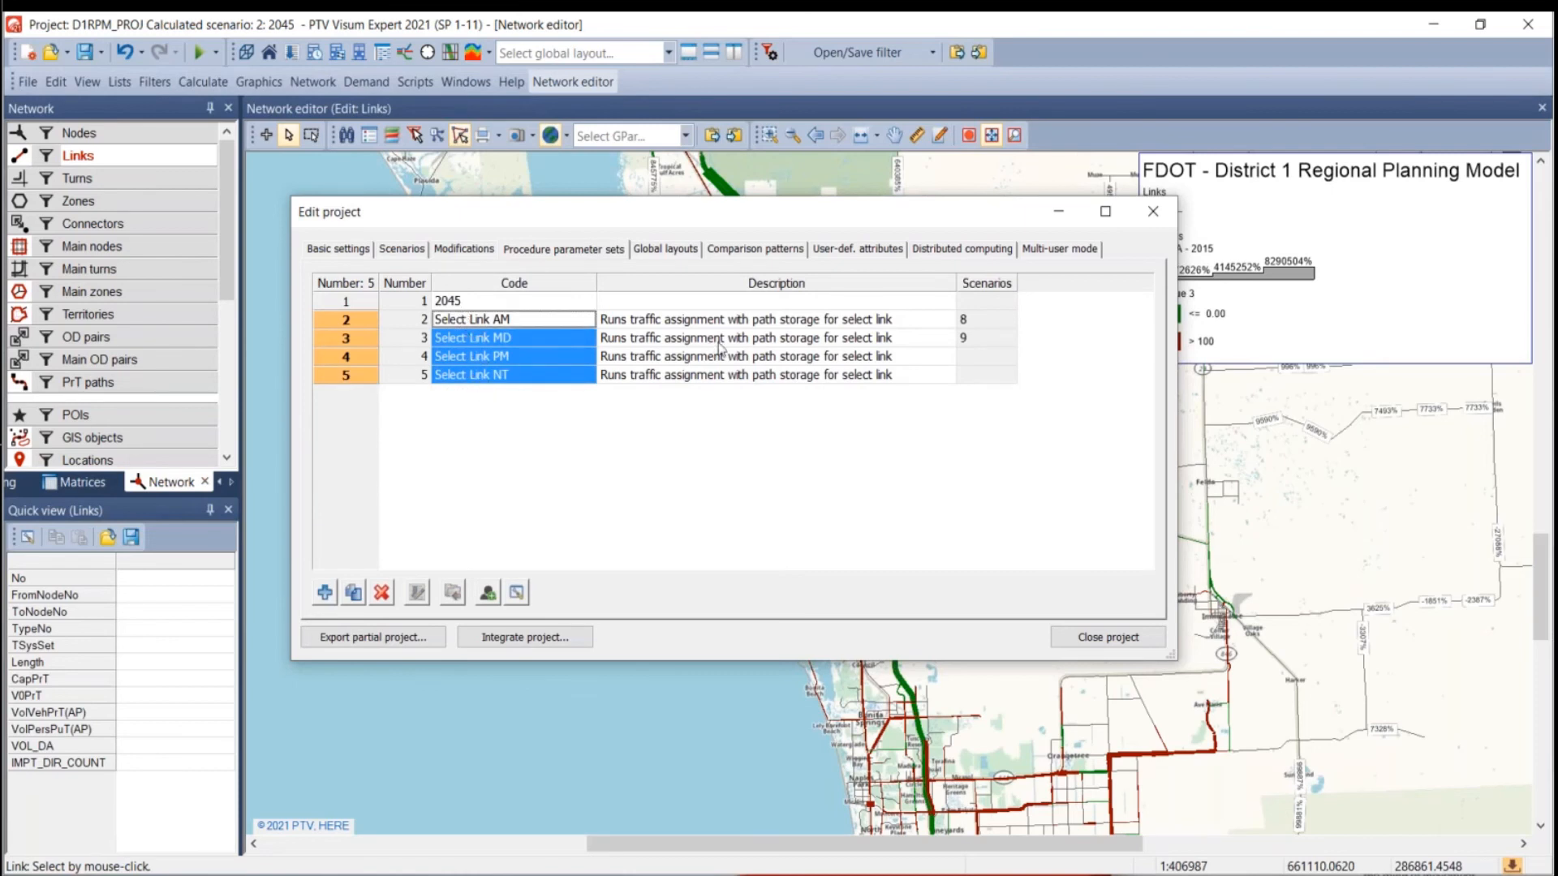
left_click(664, 323)
left_click(661, 337)
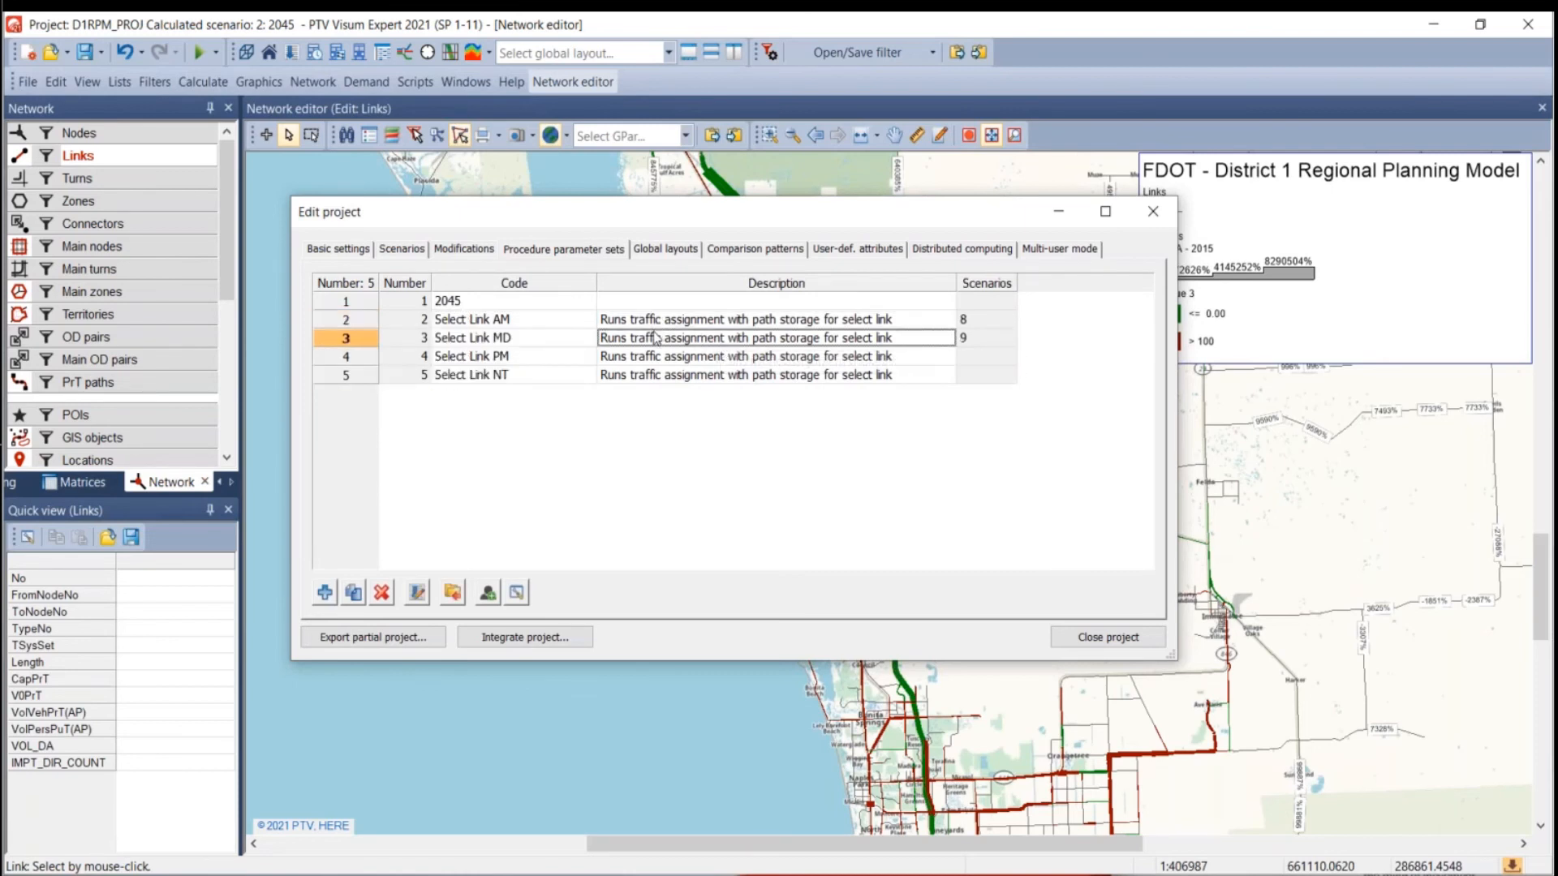
left_click(661, 356)
left_click(660, 375)
left_click(647, 323)
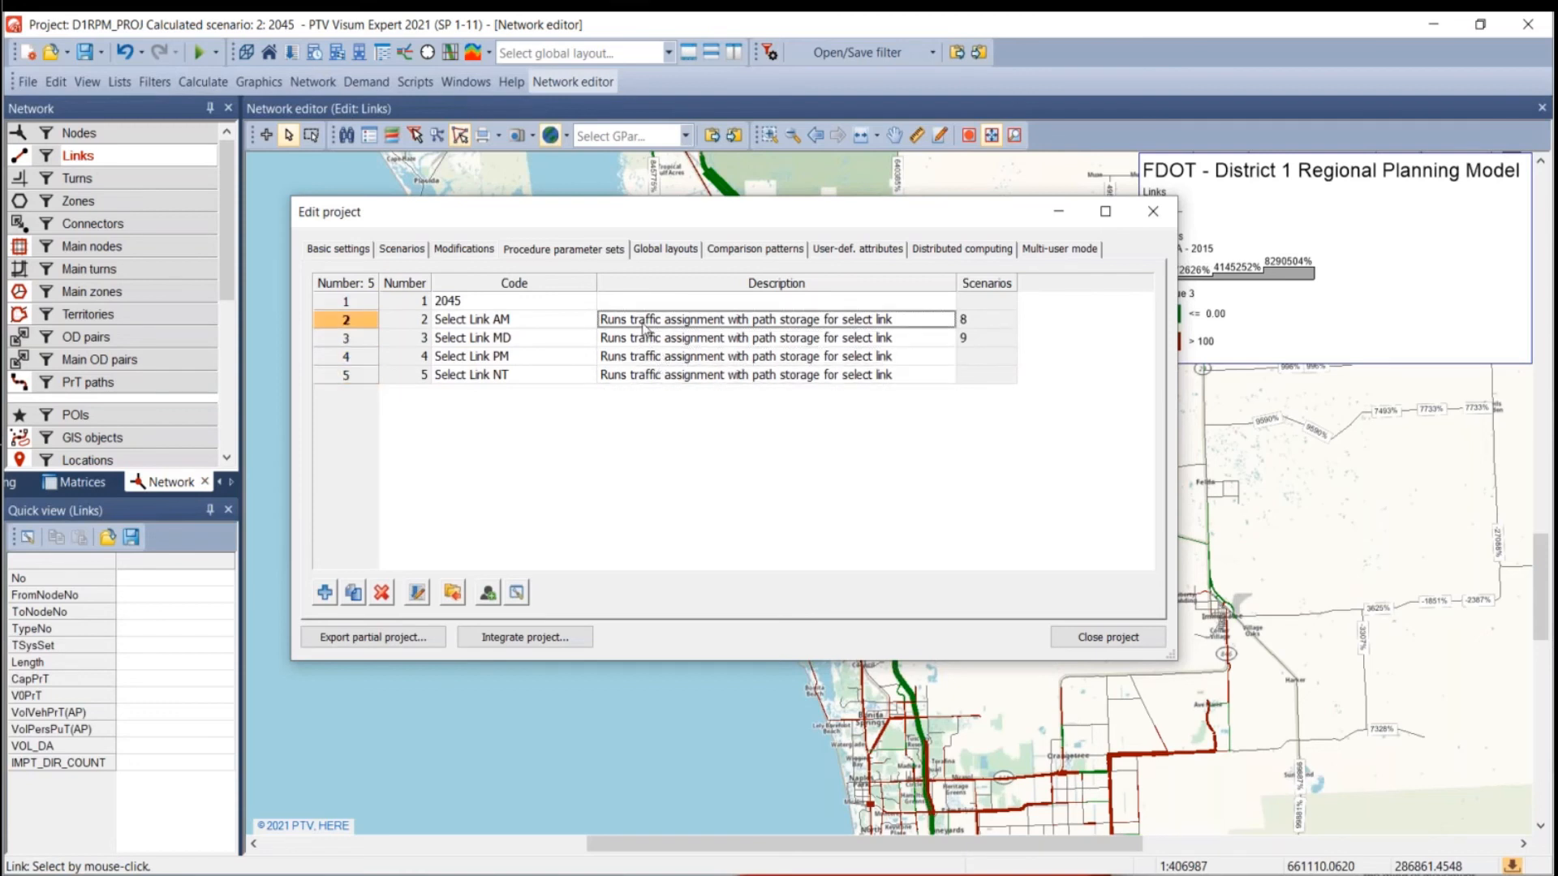
left_click(522, 326)
left_click(524, 336)
left_click(533, 376)
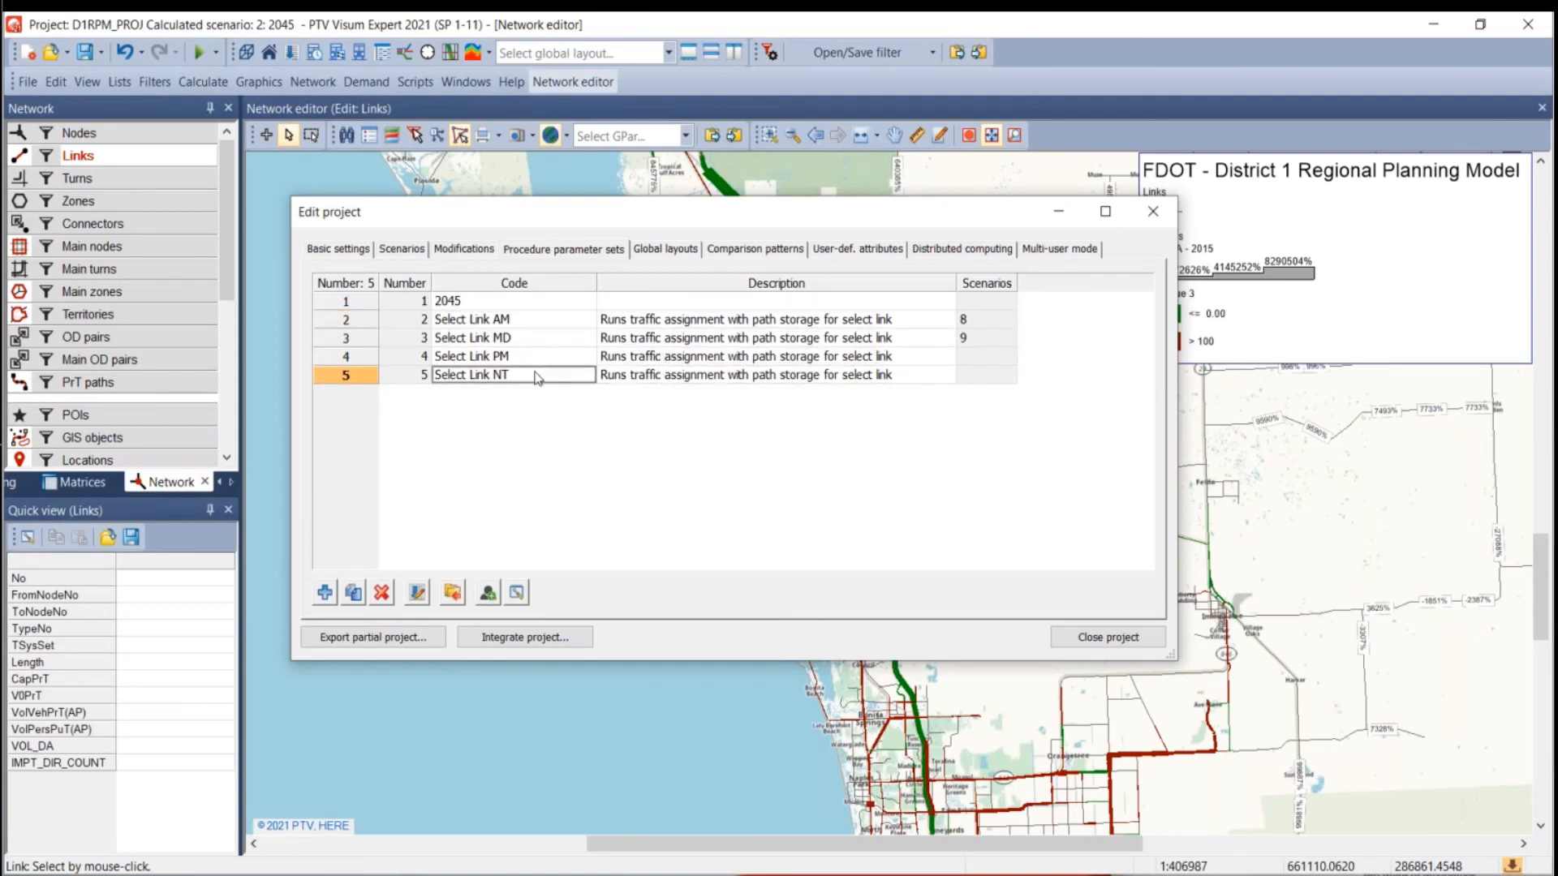
left_click(520, 317)
left_click(530, 340)
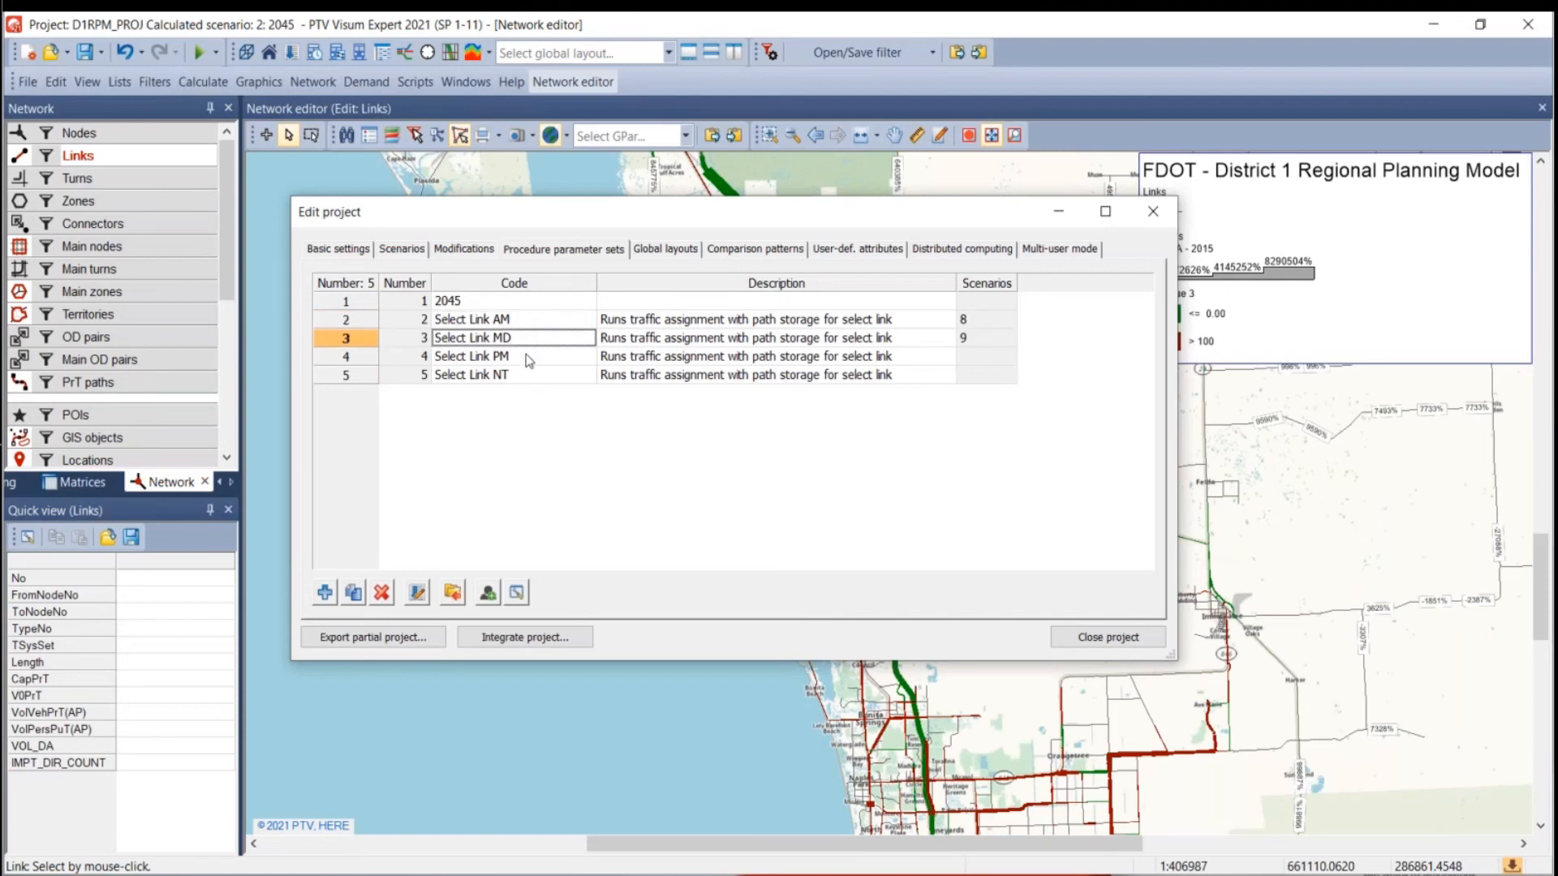
left_click(529, 357)
left_click(528, 375)
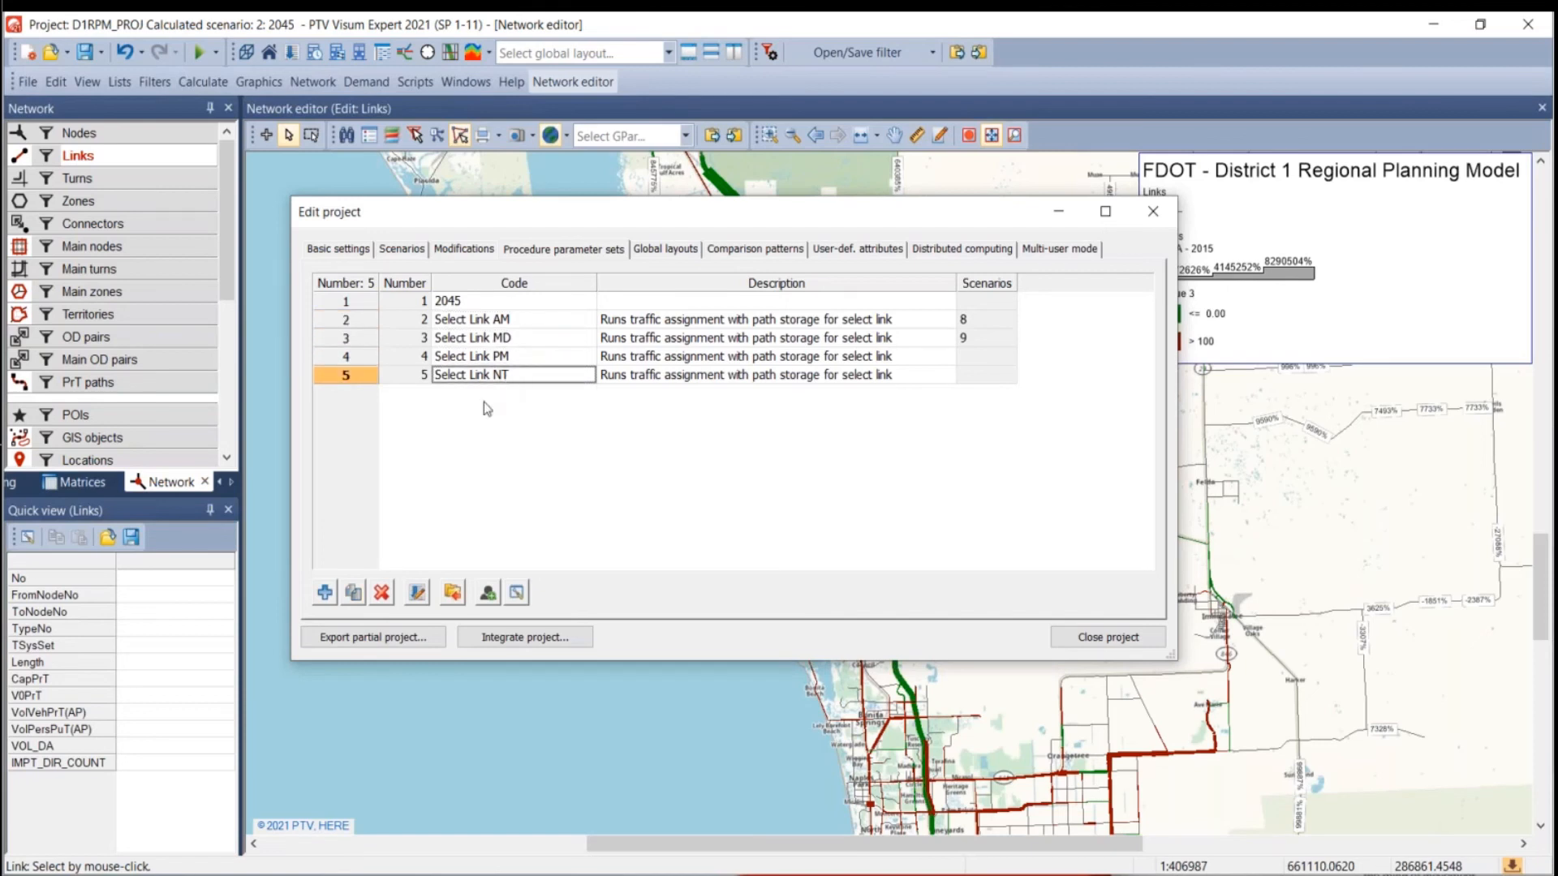
left_click(338, 250)
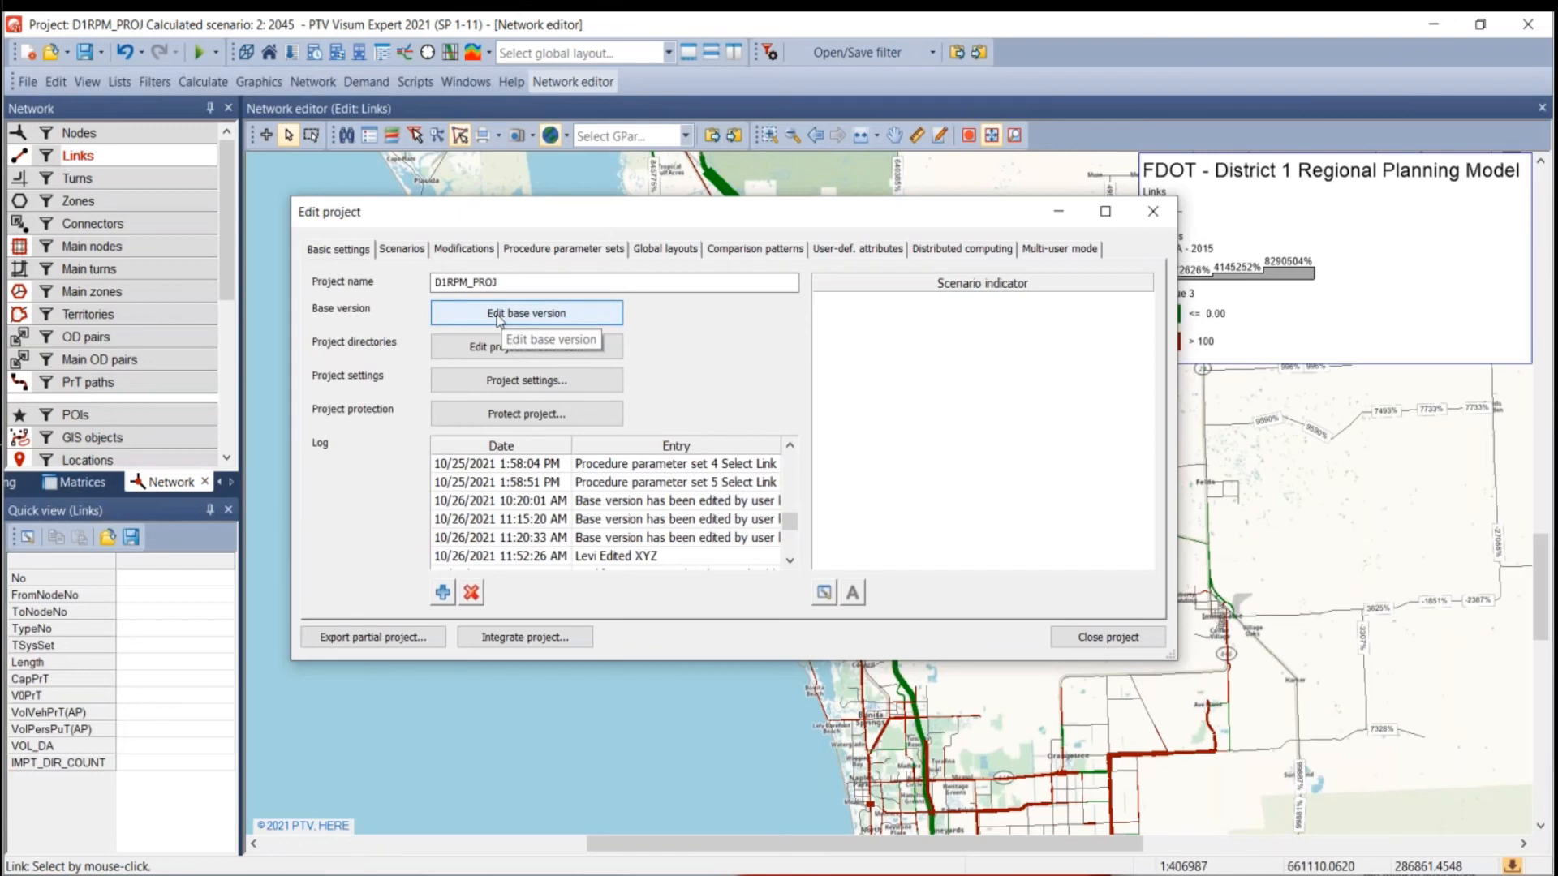
left_click(404, 251)
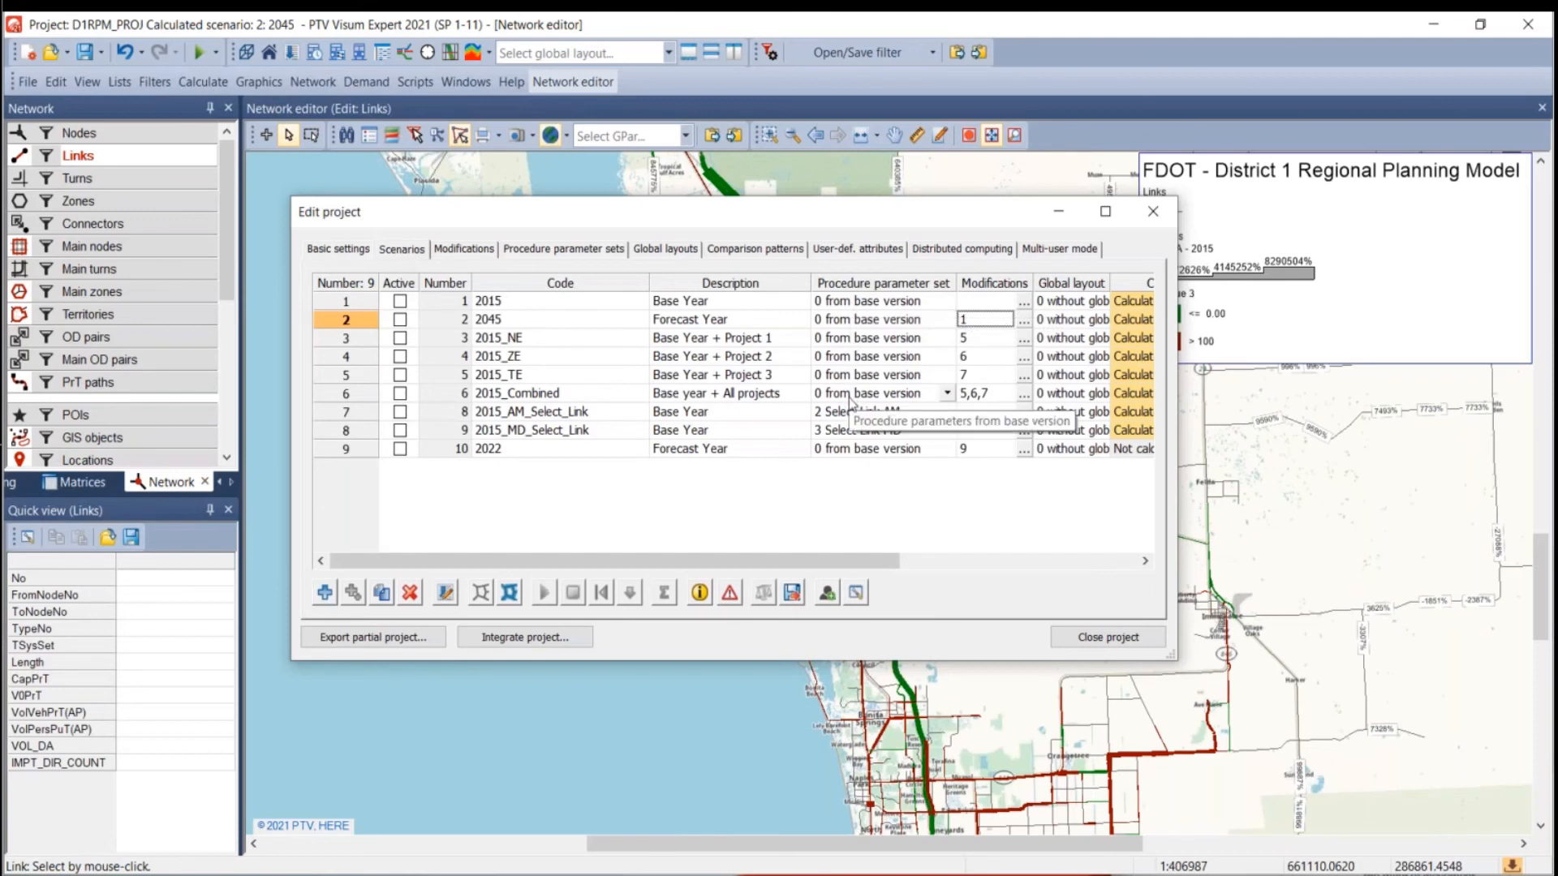
Create a procedure parameter set with code and description test, using the currently loaded procedure parameters.
left_click(533, 251)
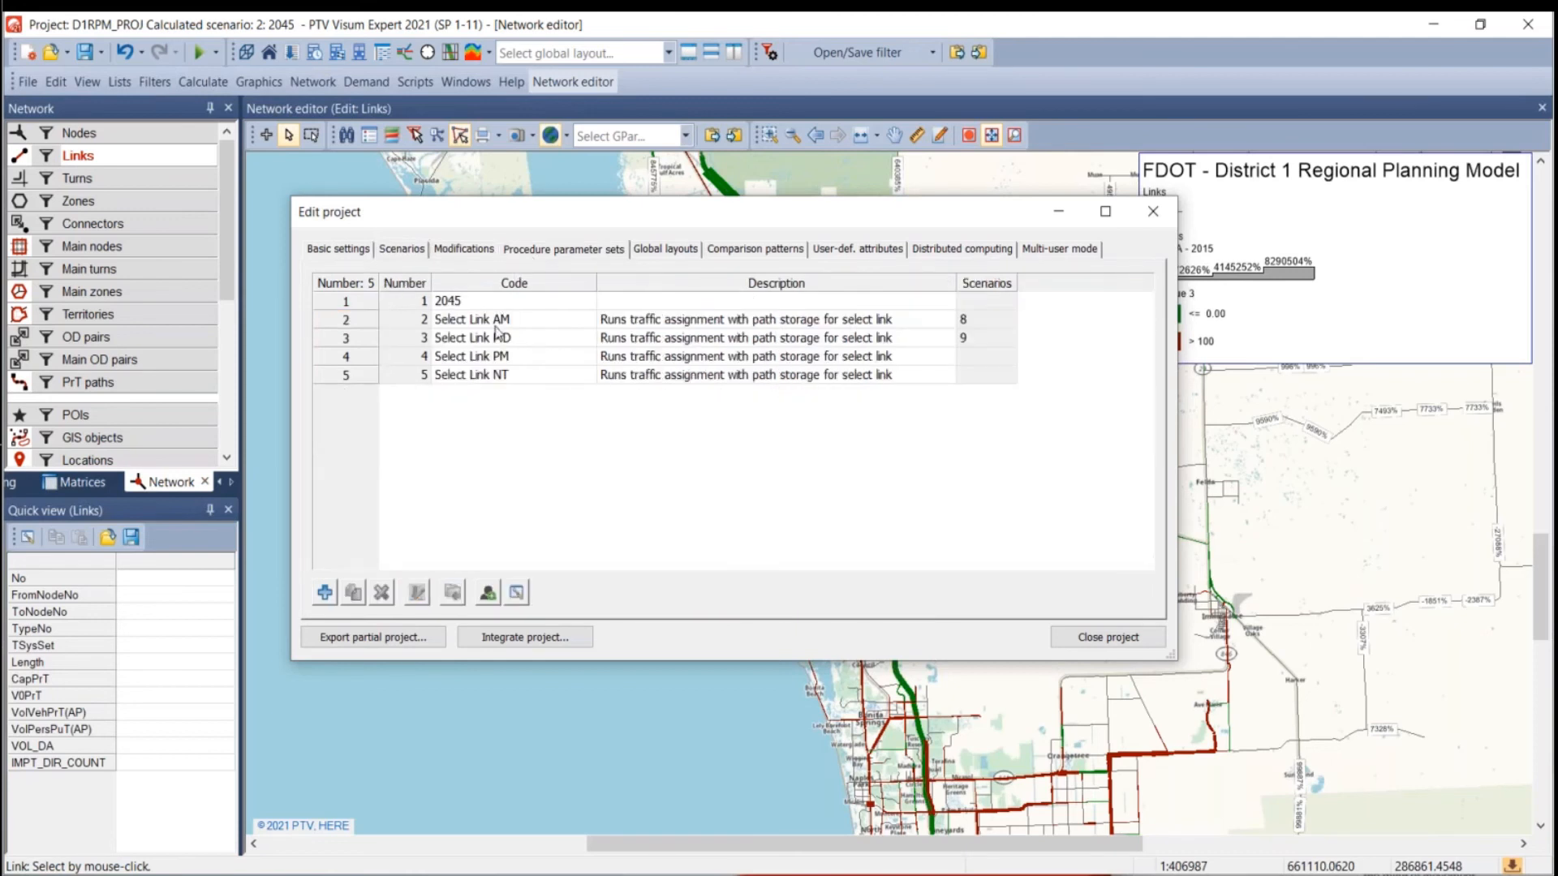
left_click(326, 598)
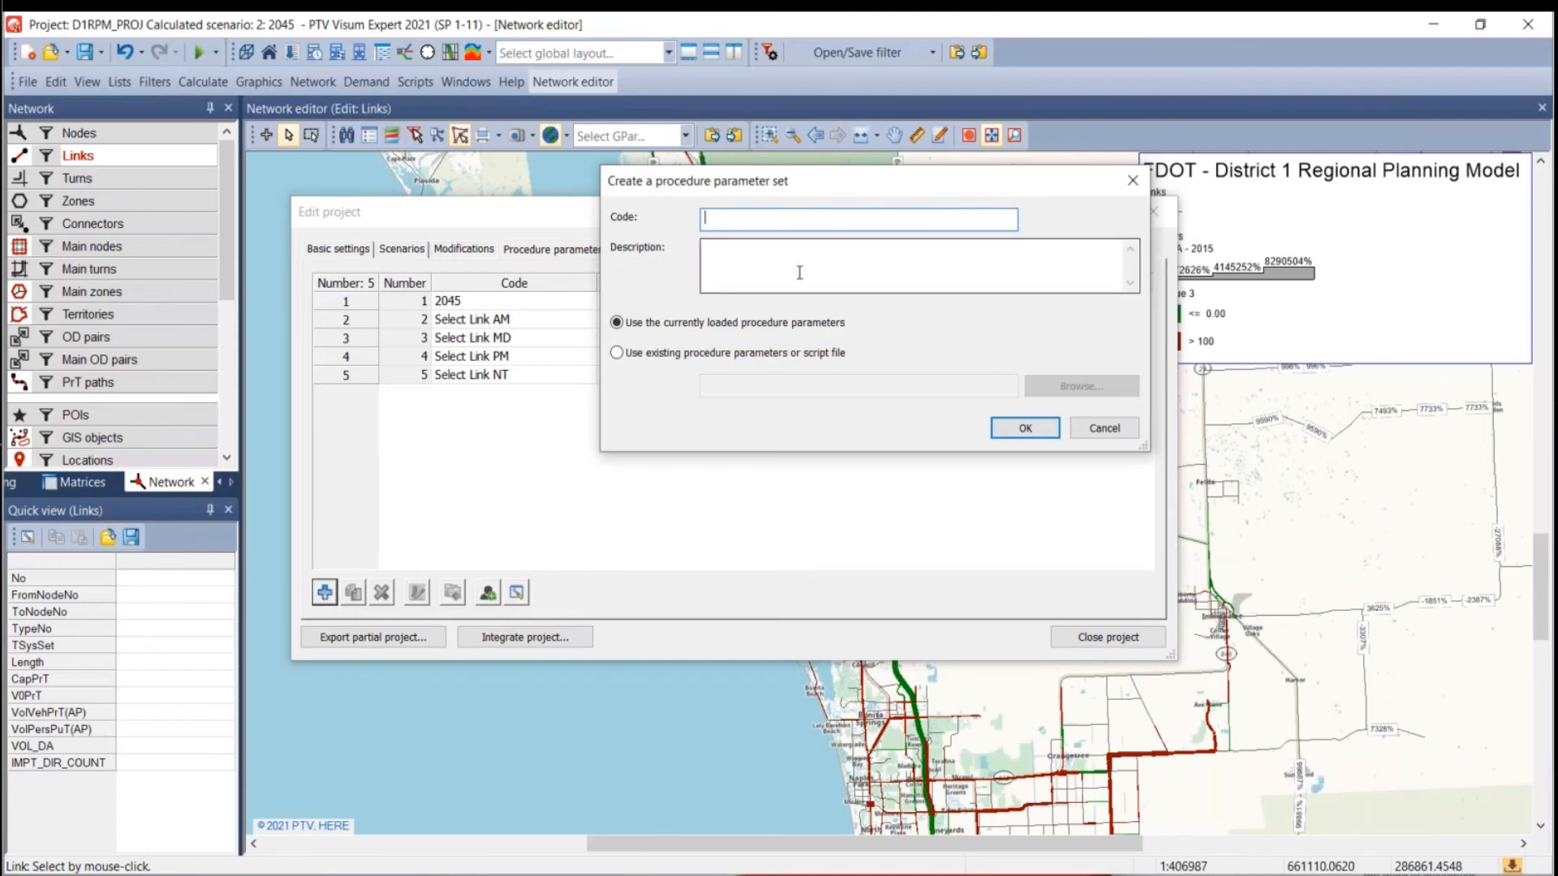
key("Tab")
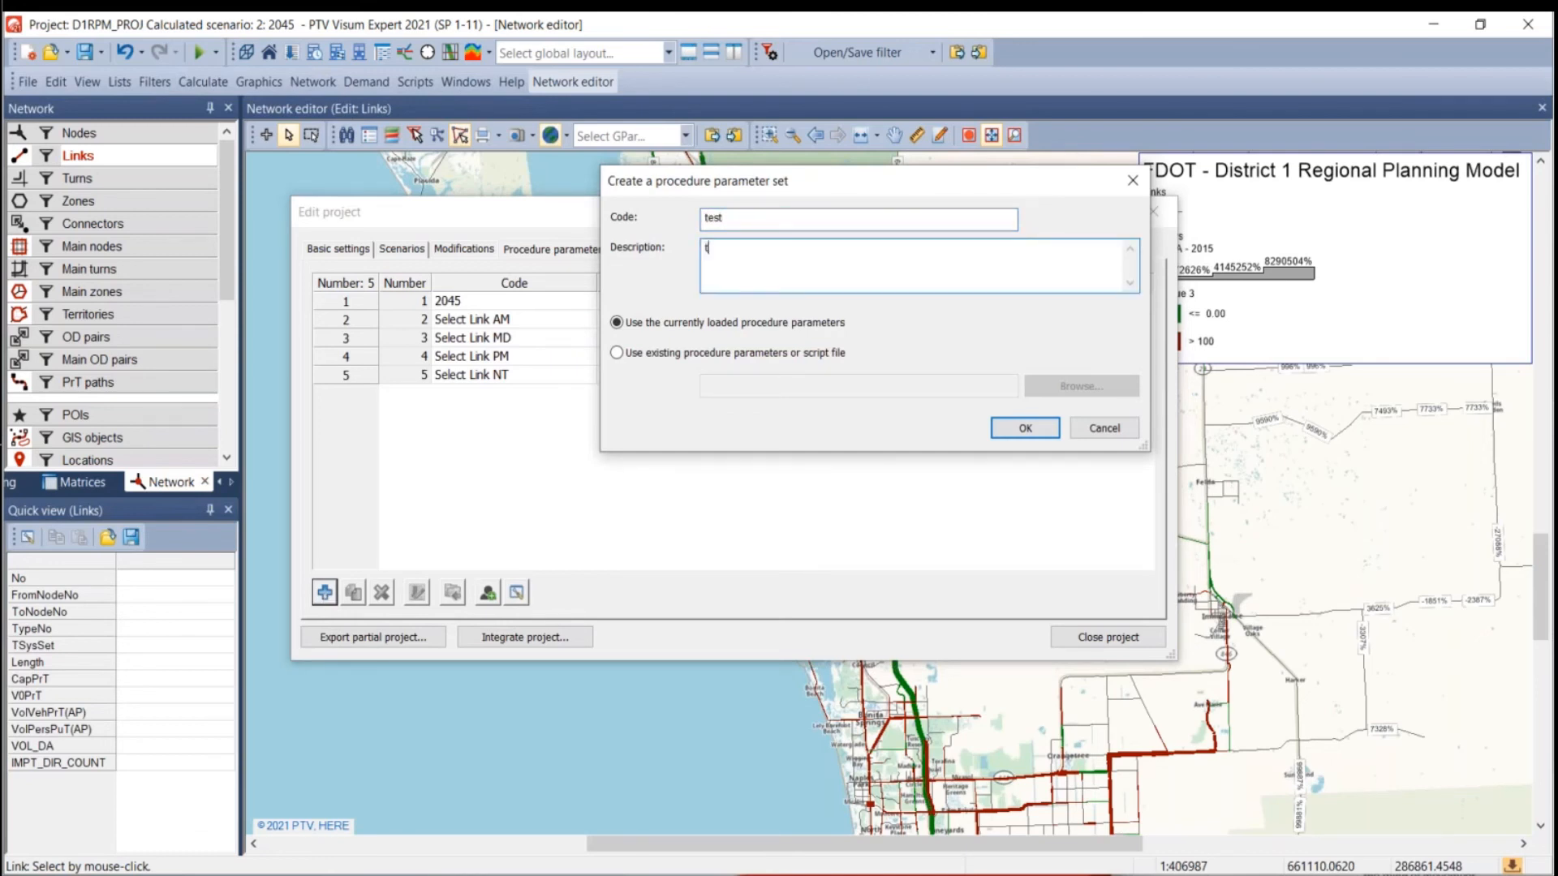
left_click(1011, 427)
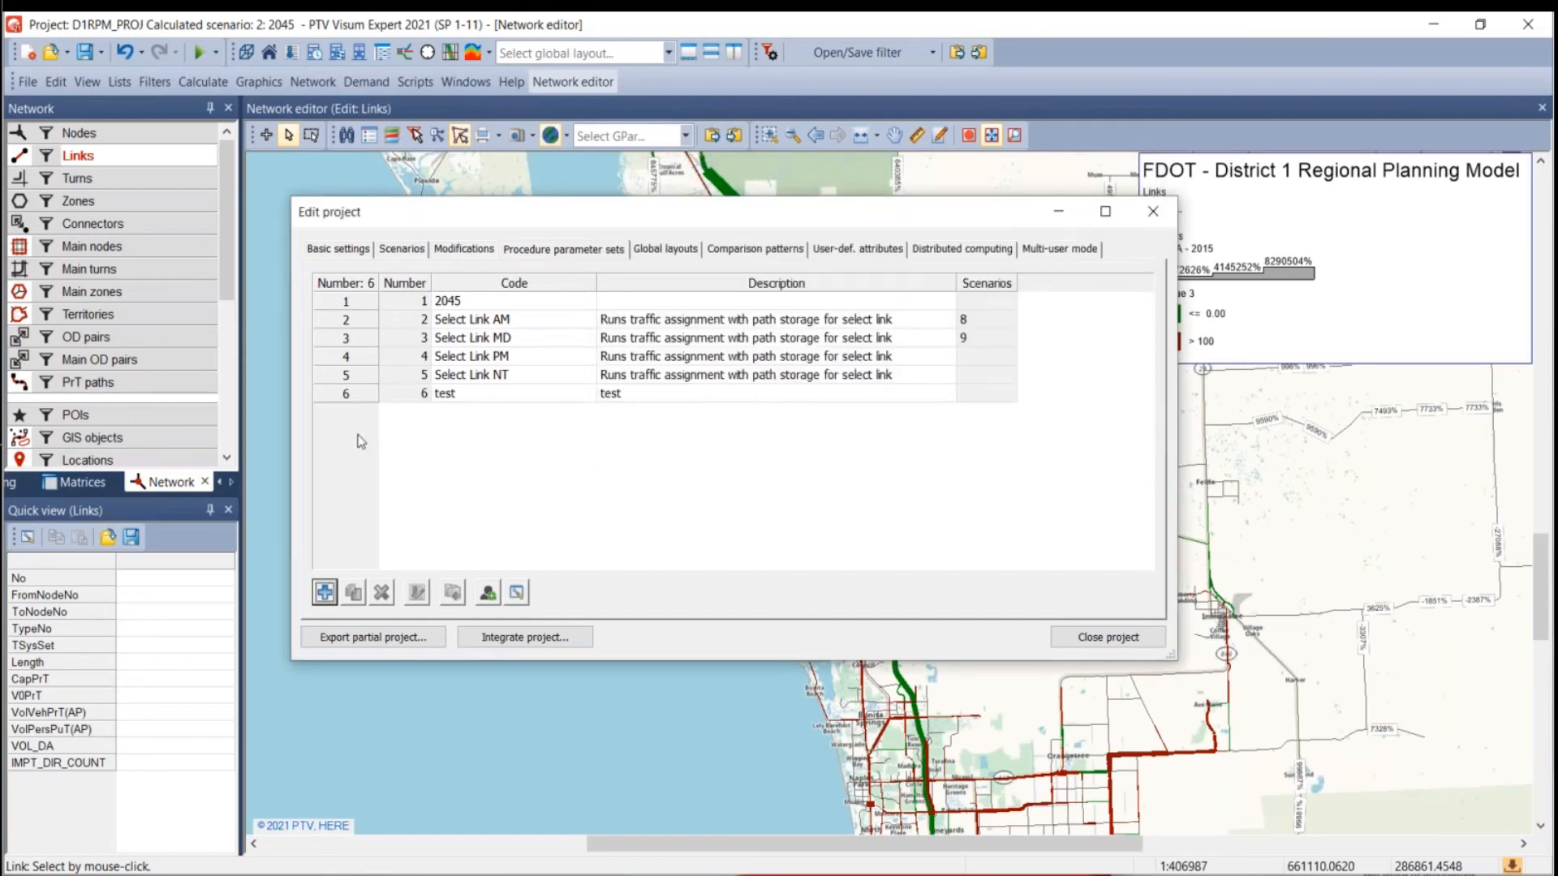
Open the test procedure parameter set for editing and collapse all groups in its procedure sequence.
left_click(338, 396)
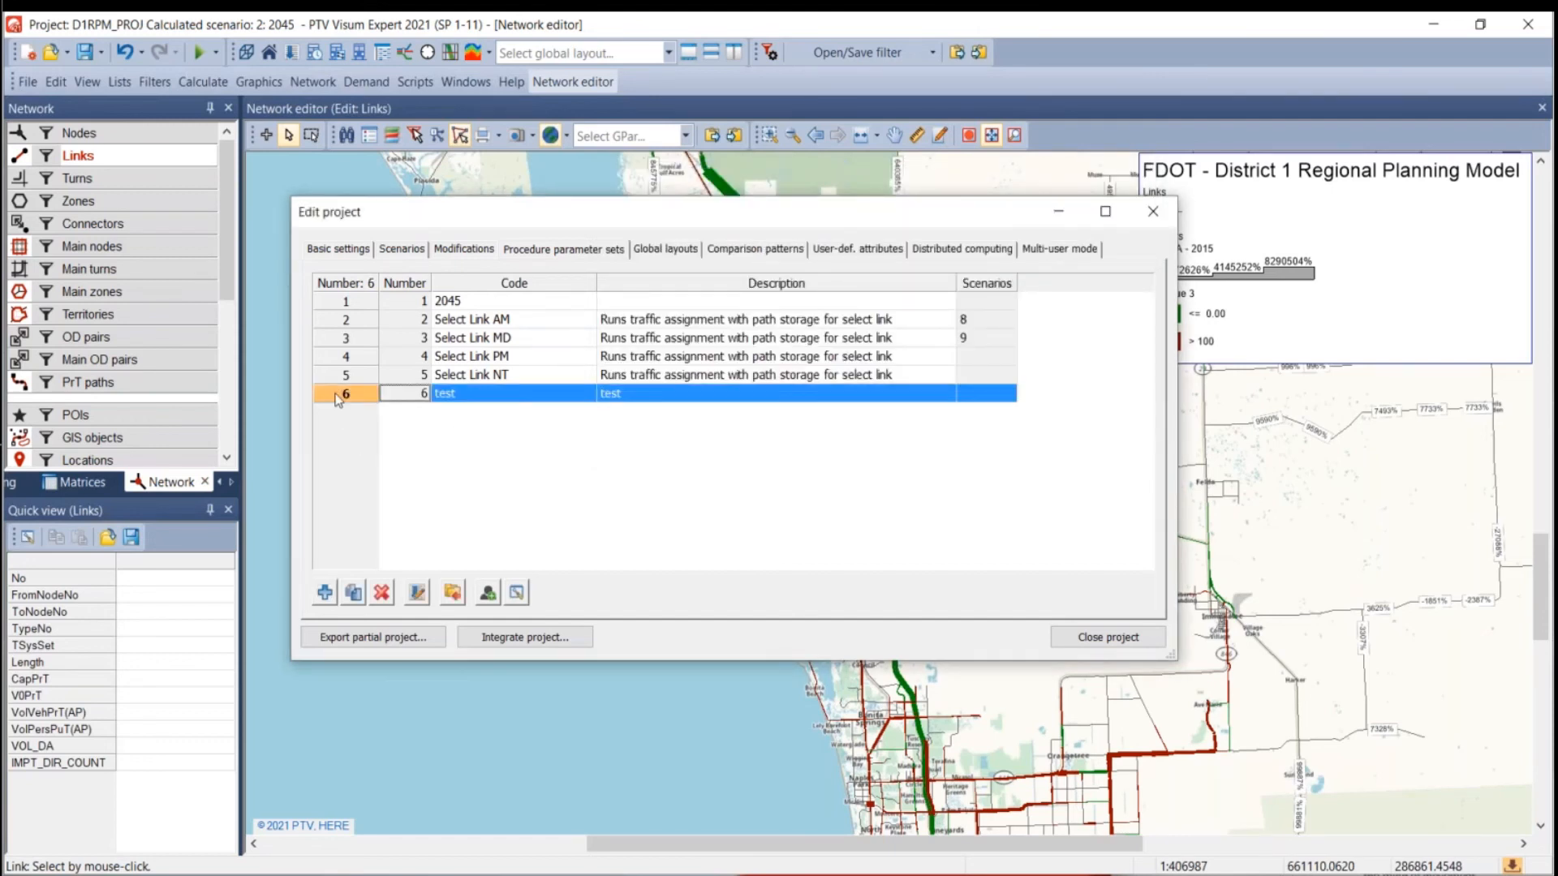
left_click(417, 592)
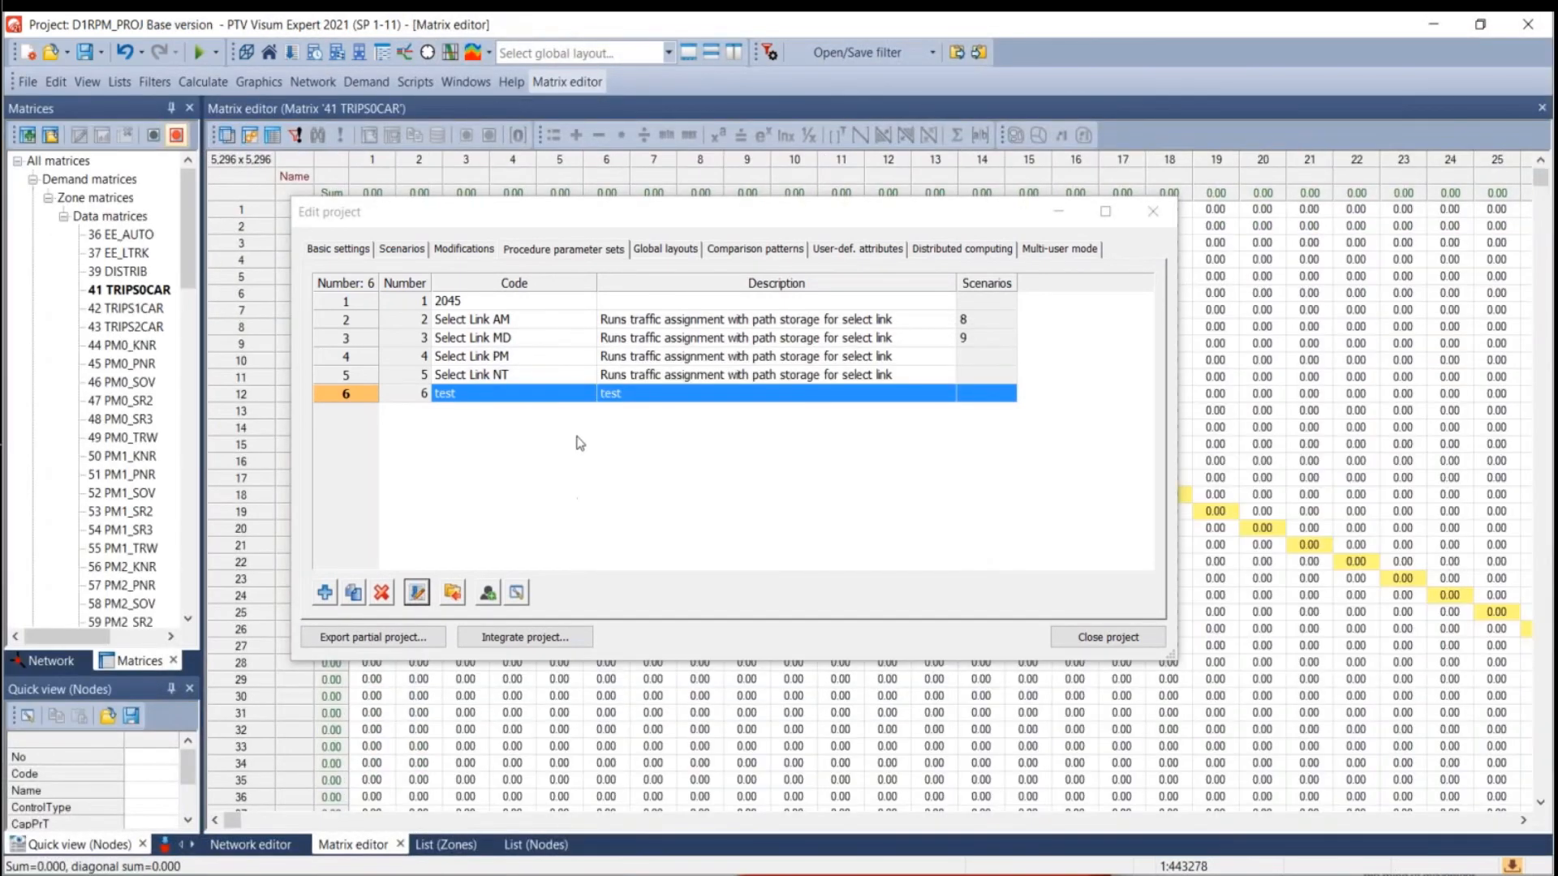
key("ctrl+a")
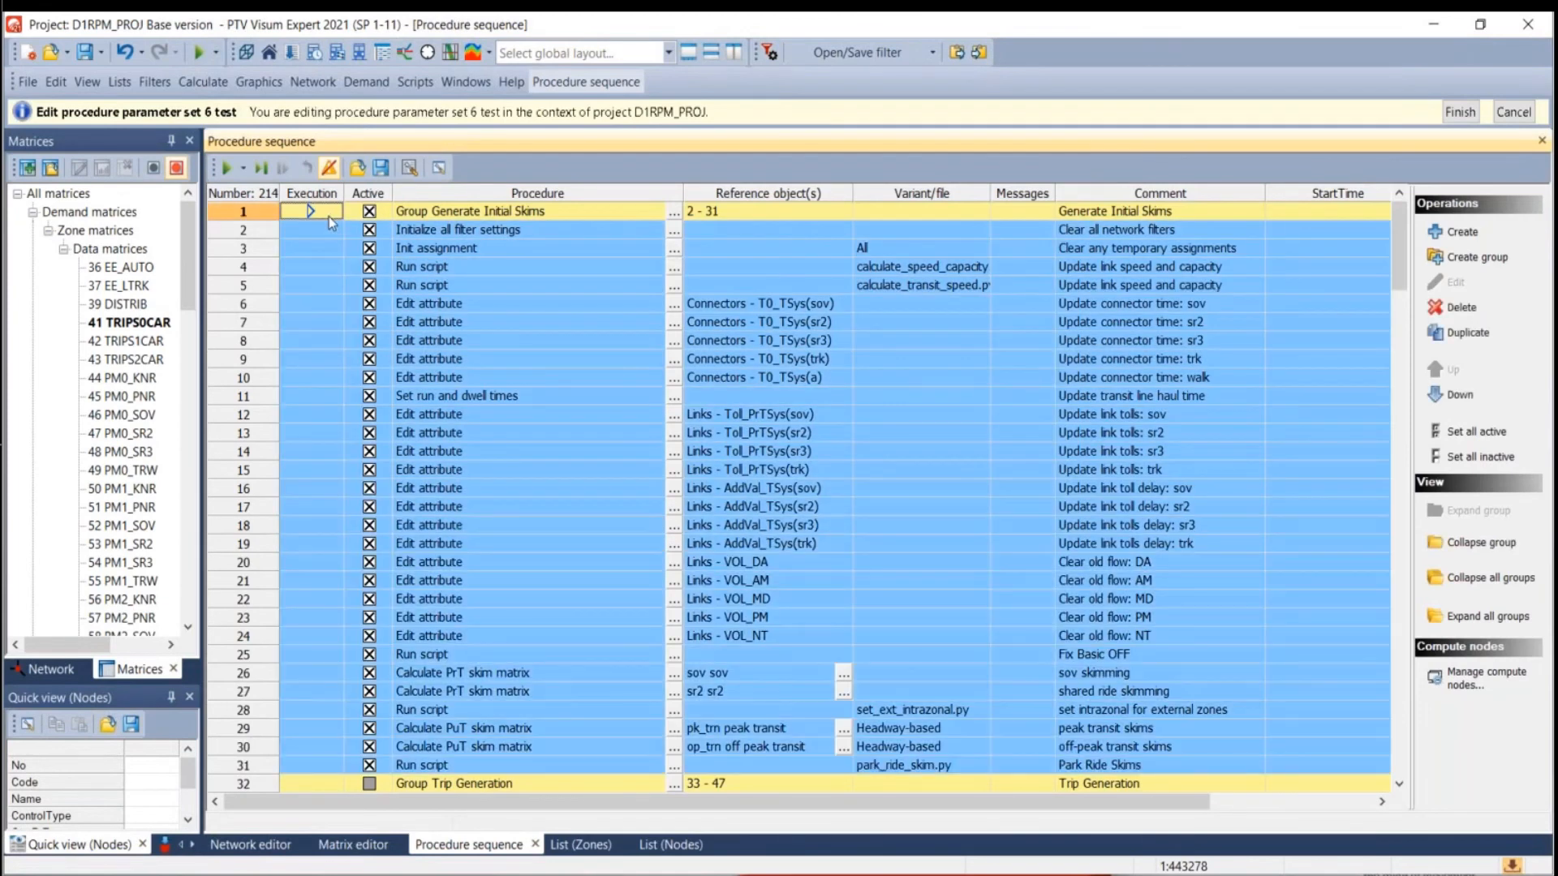
right_click(328, 216)
left_click(419, 503)
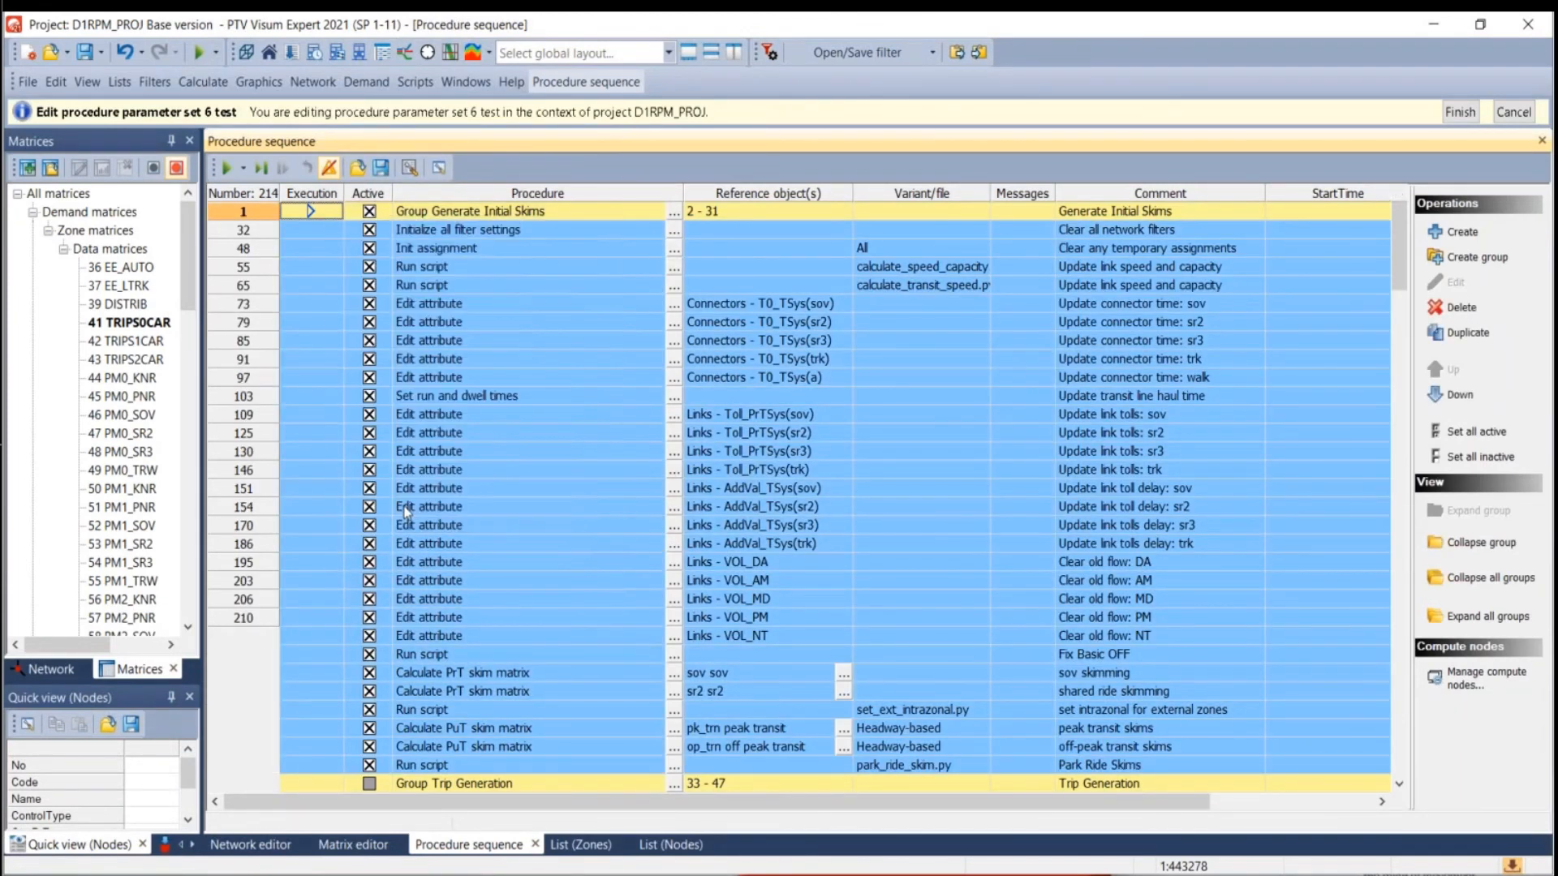
left_click(323, 303)
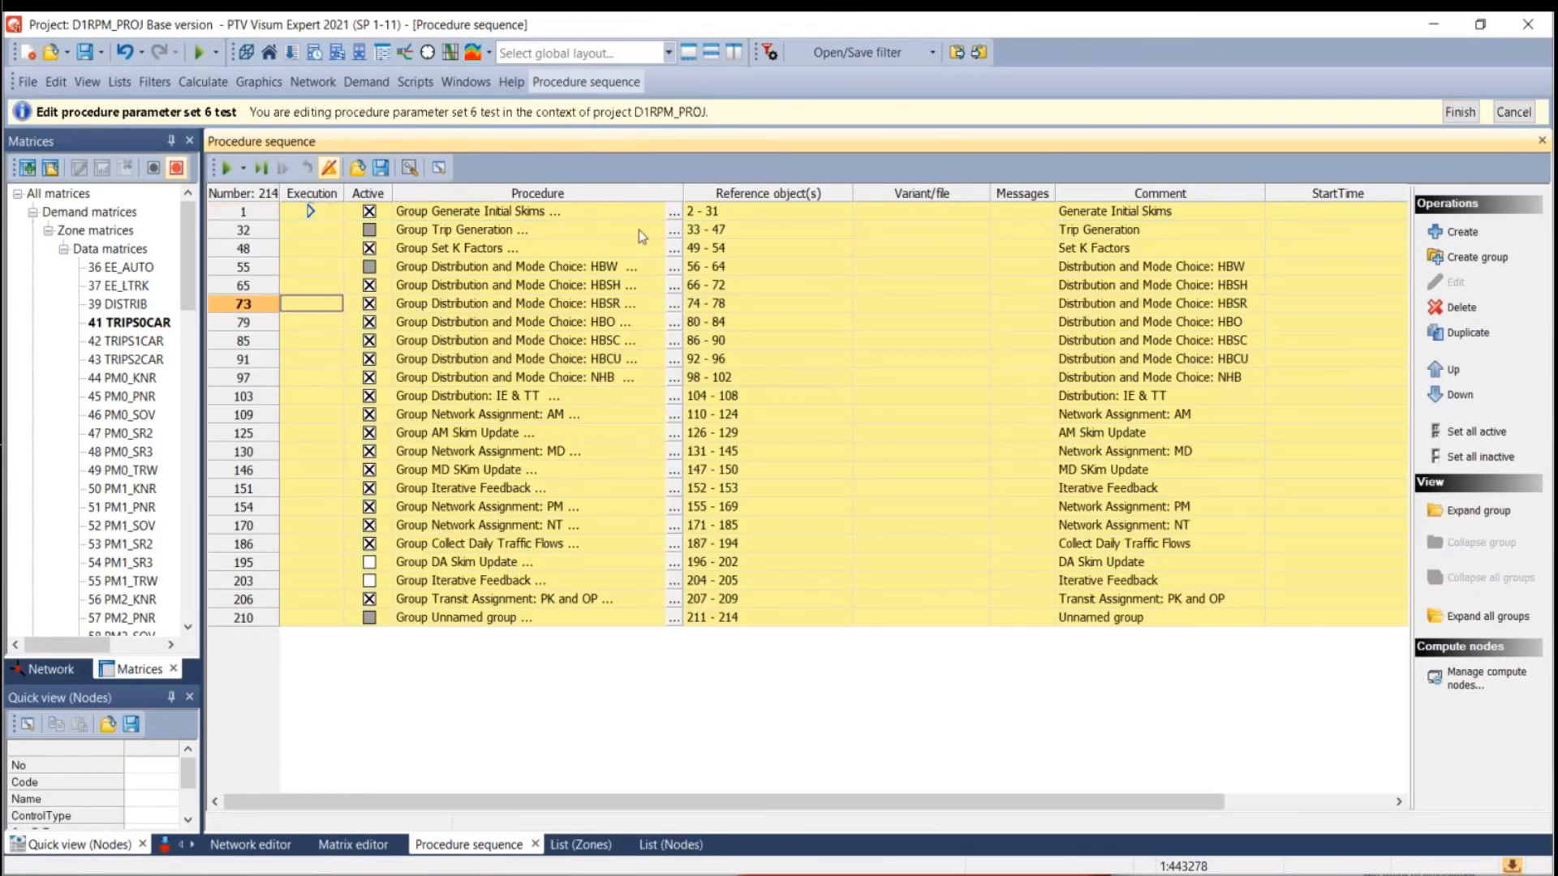
Widen the Procedure column and deactivate the Generate Initial Skims, Trip Generation, Set K Factors and HBW distribution groups, keeping the groups collapsed.
left_click_drag(681, 191, 803, 192)
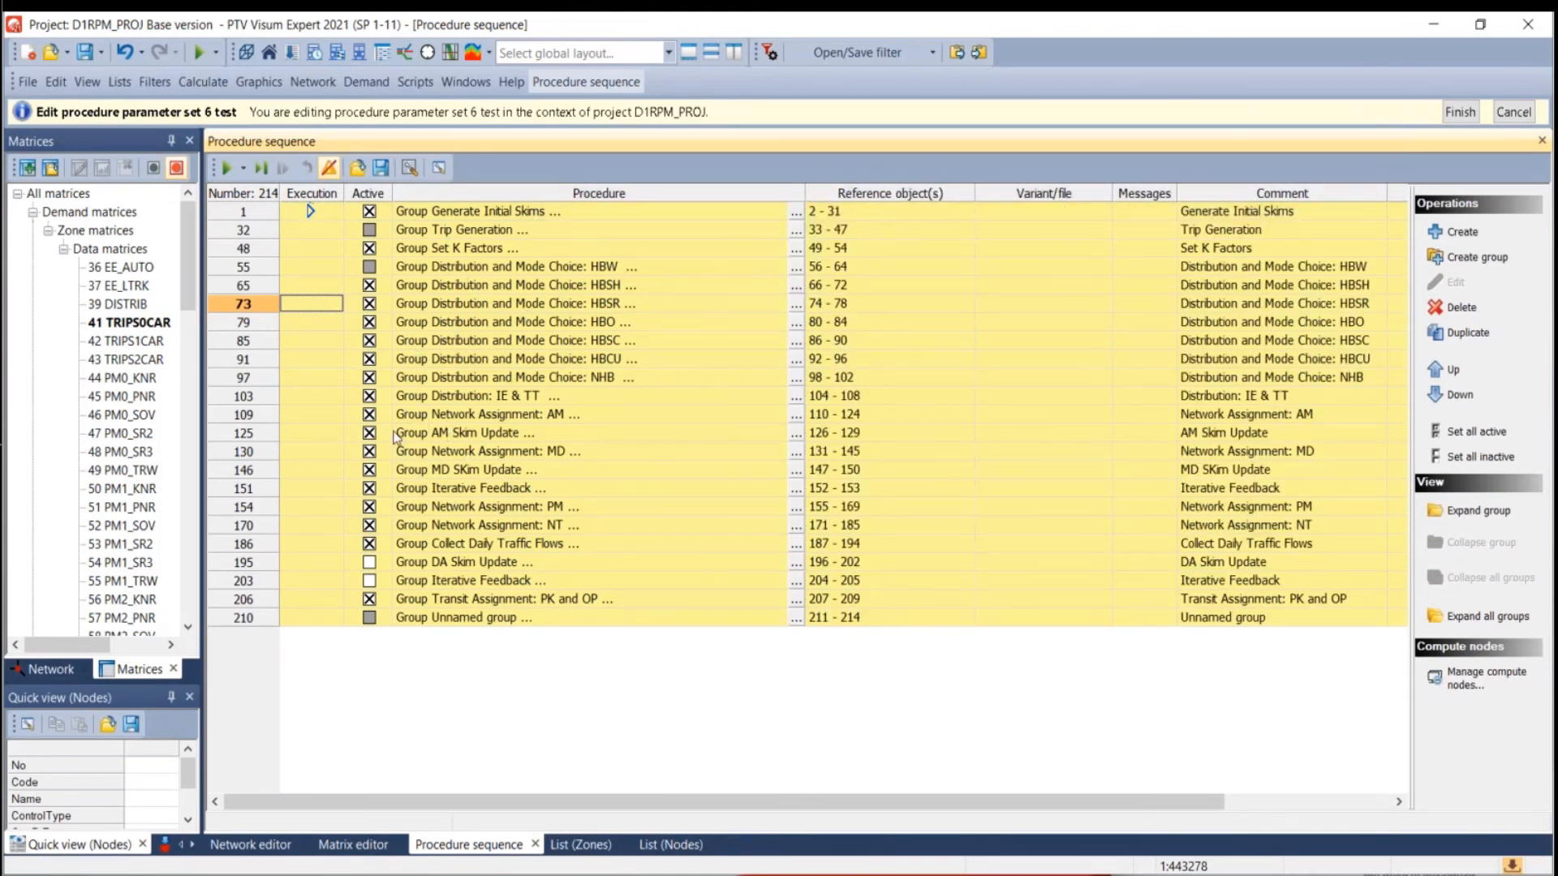
left_click(370, 212)
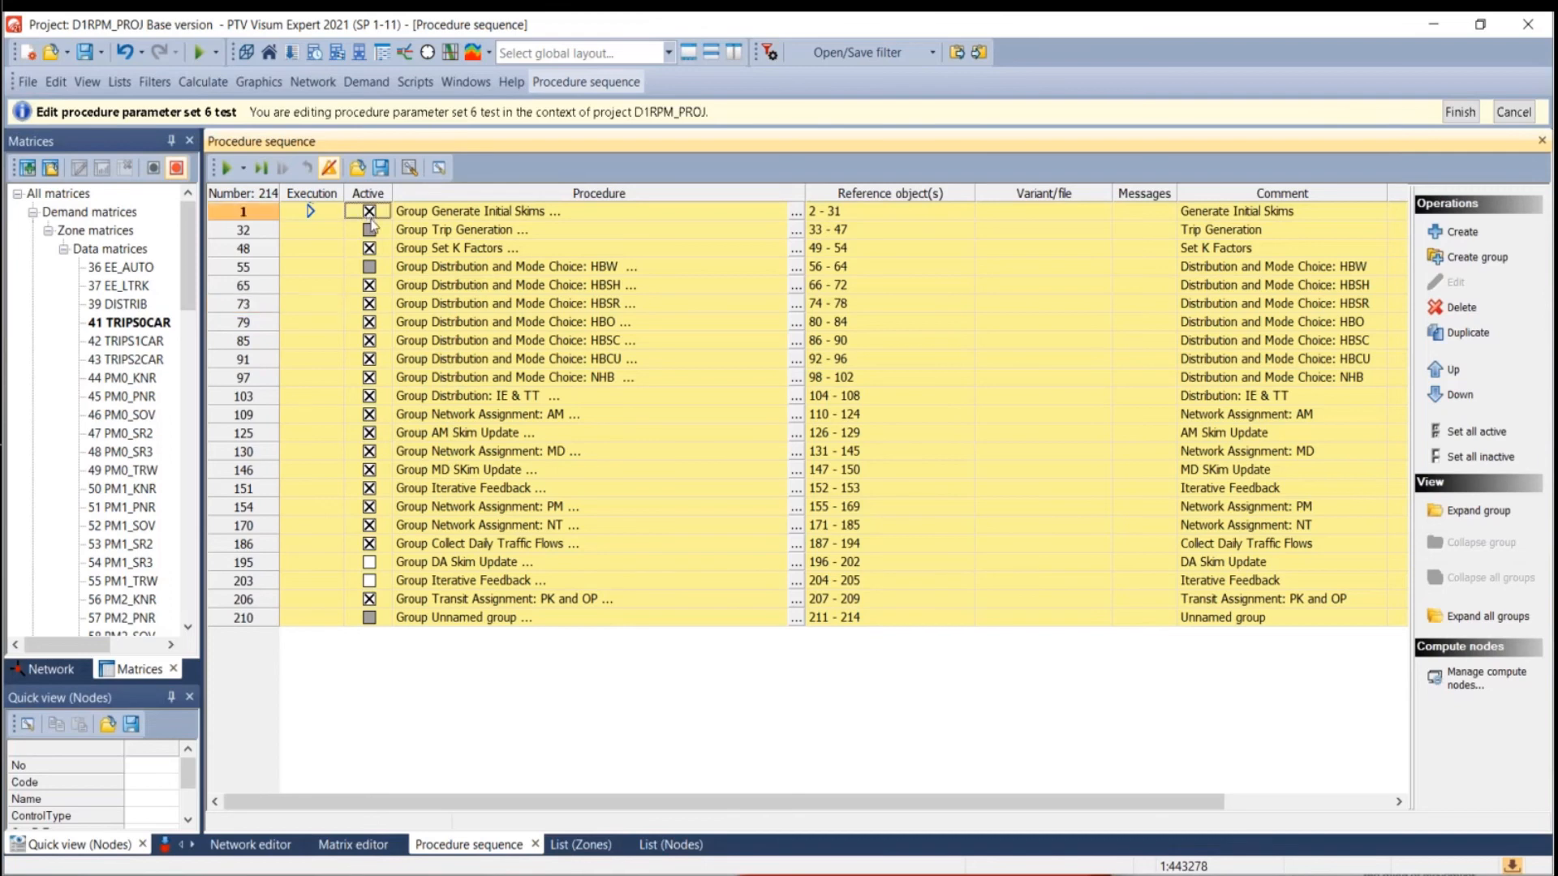
left_click(370, 247)
left_click(369, 230)
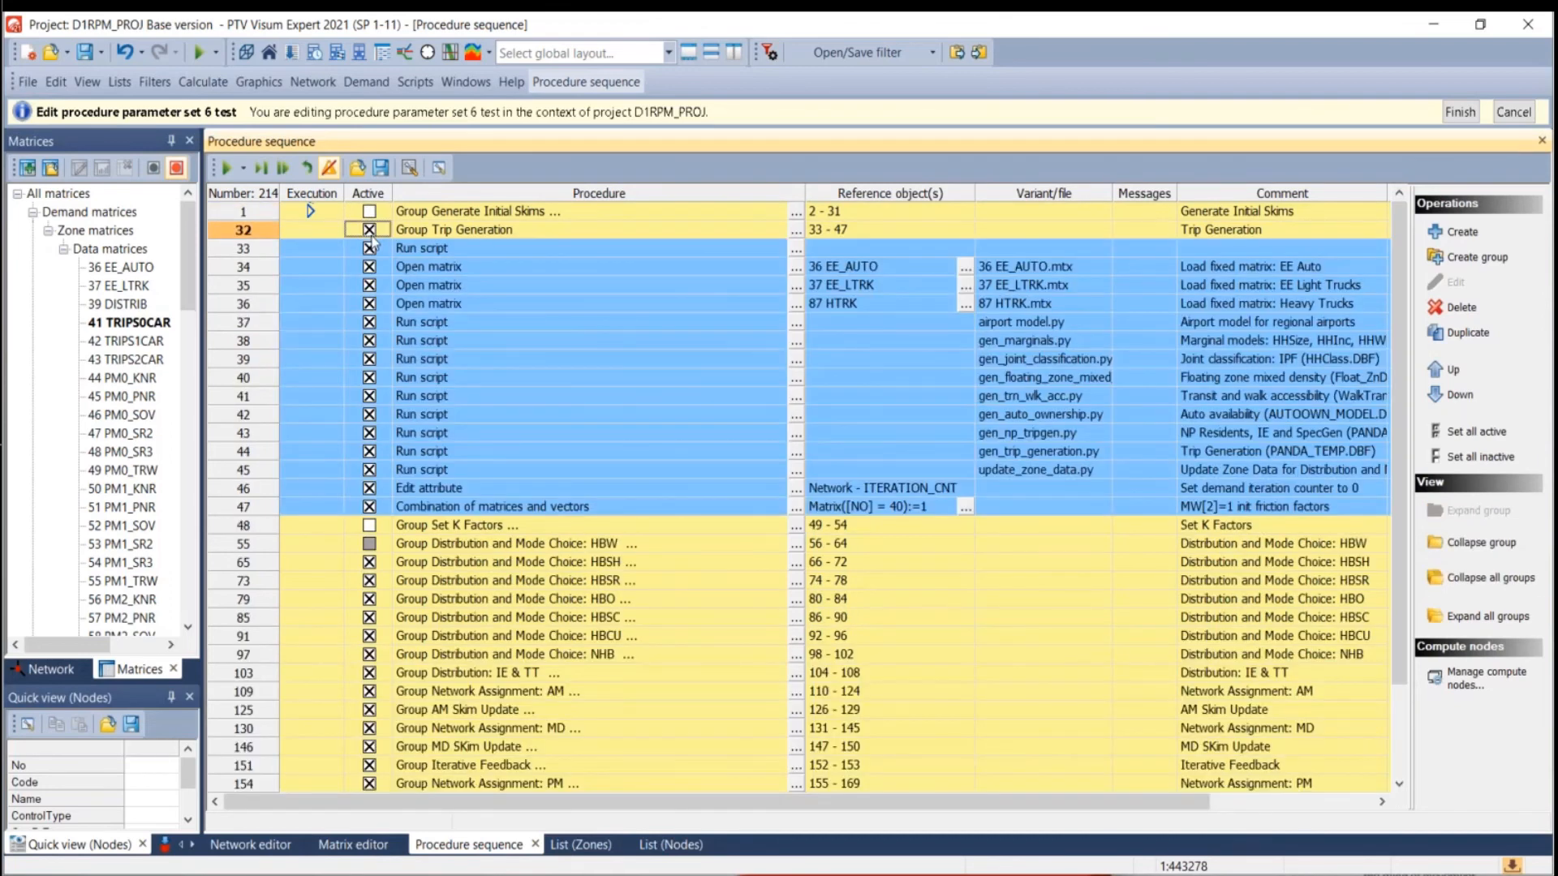
left_click(368, 548)
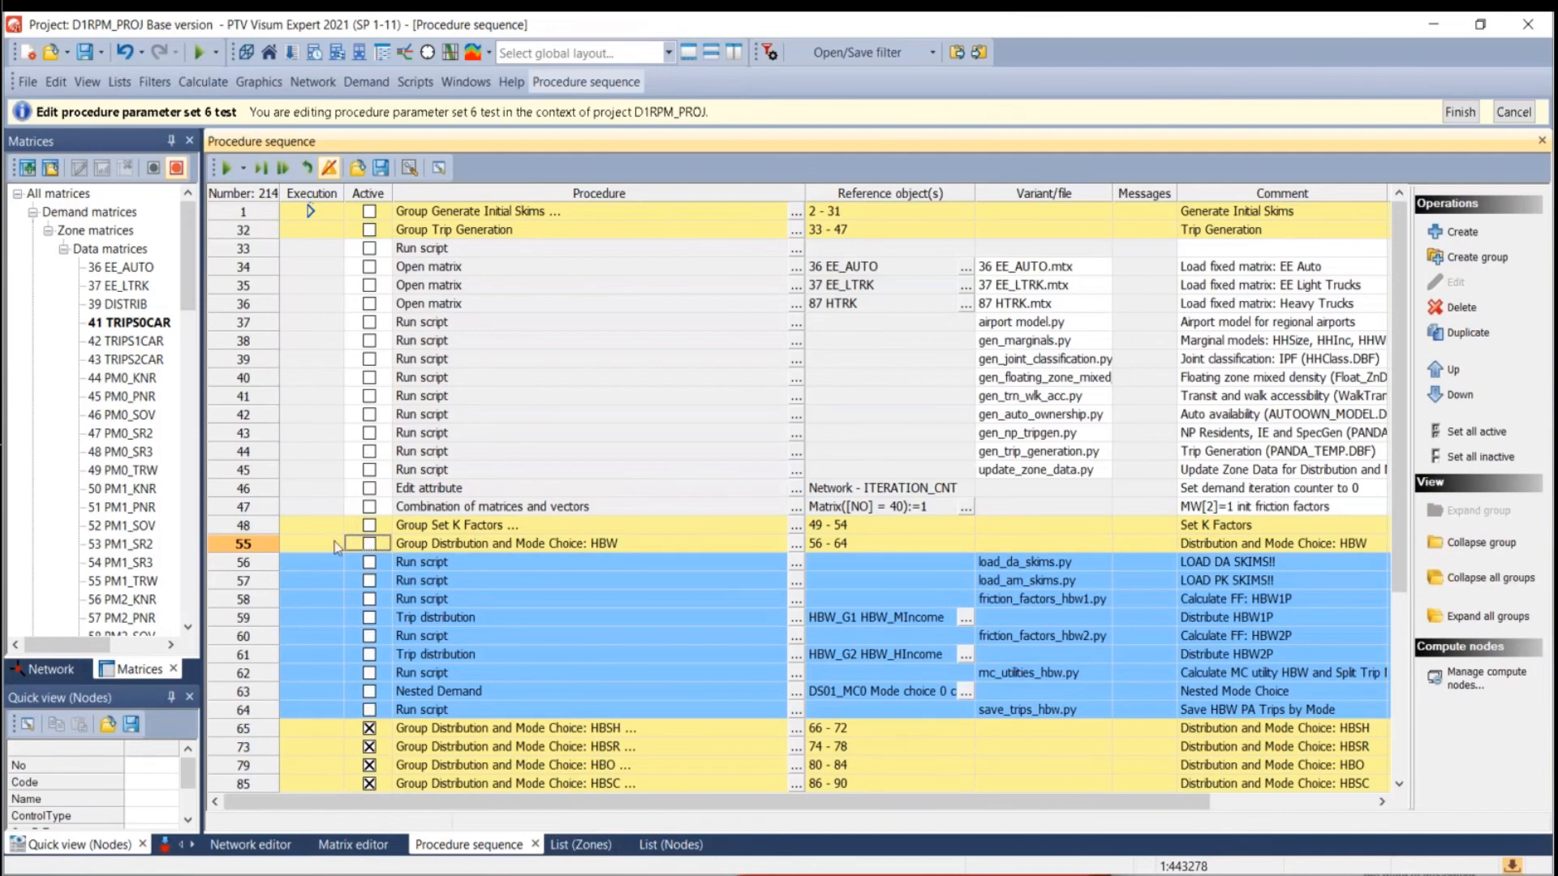
double_click(336, 548)
double_click(328, 227)
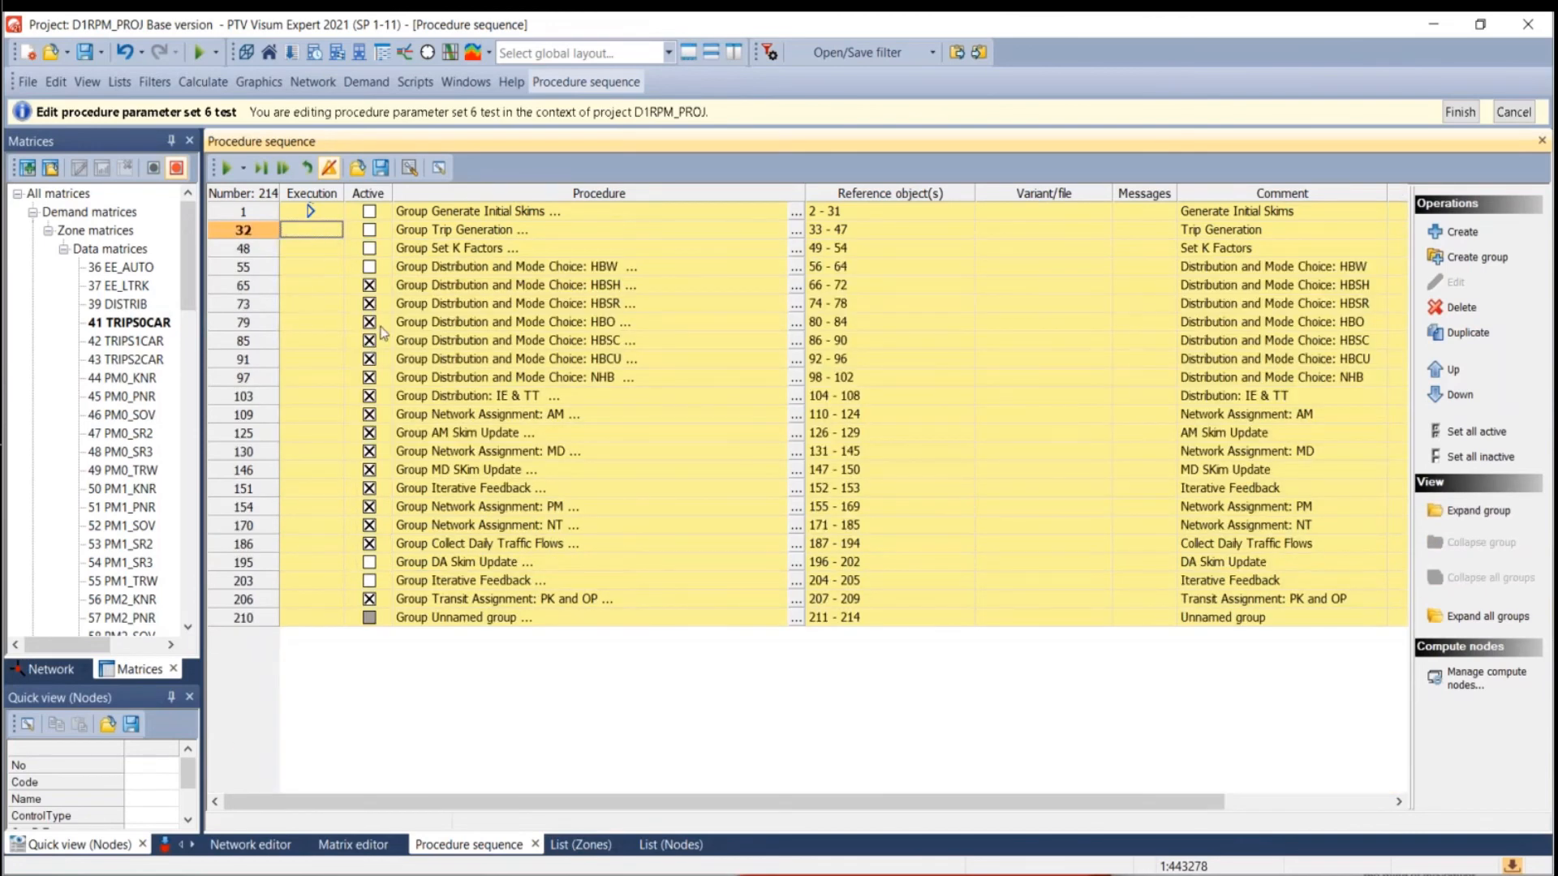
Deactivate the HBSH, HBSR, HBO, HBSC, HBCU and NHB distribution and mode choice groups and the Distribution: IE & TT group.
left_click(370, 287)
left_click(367, 306)
left_click(369, 322)
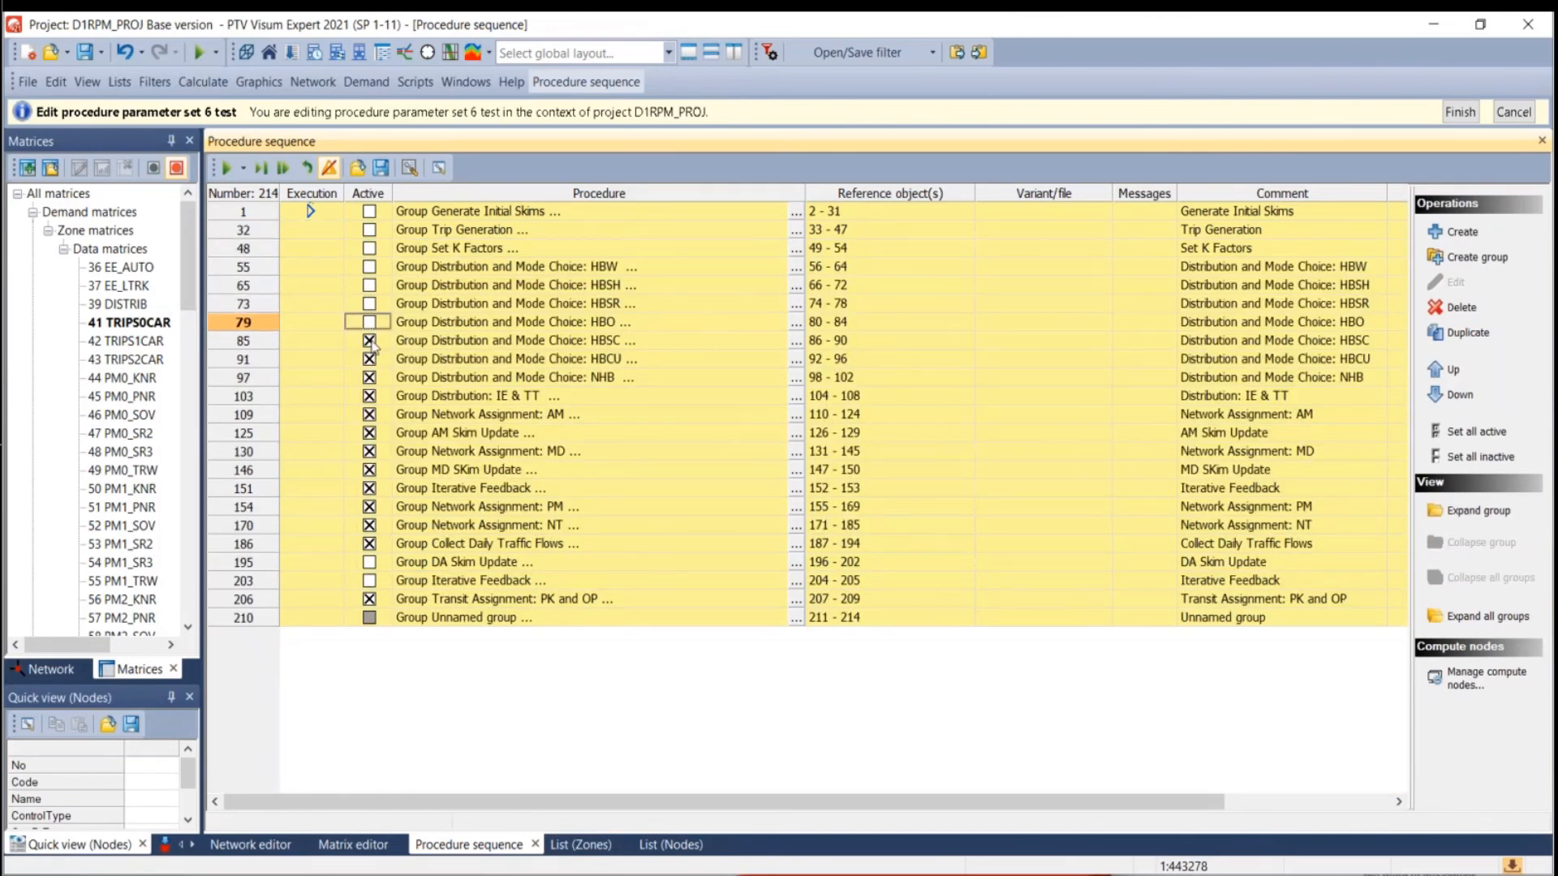
left_click(369, 341)
left_click(369, 359)
left_click(371, 385)
left_click(371, 396)
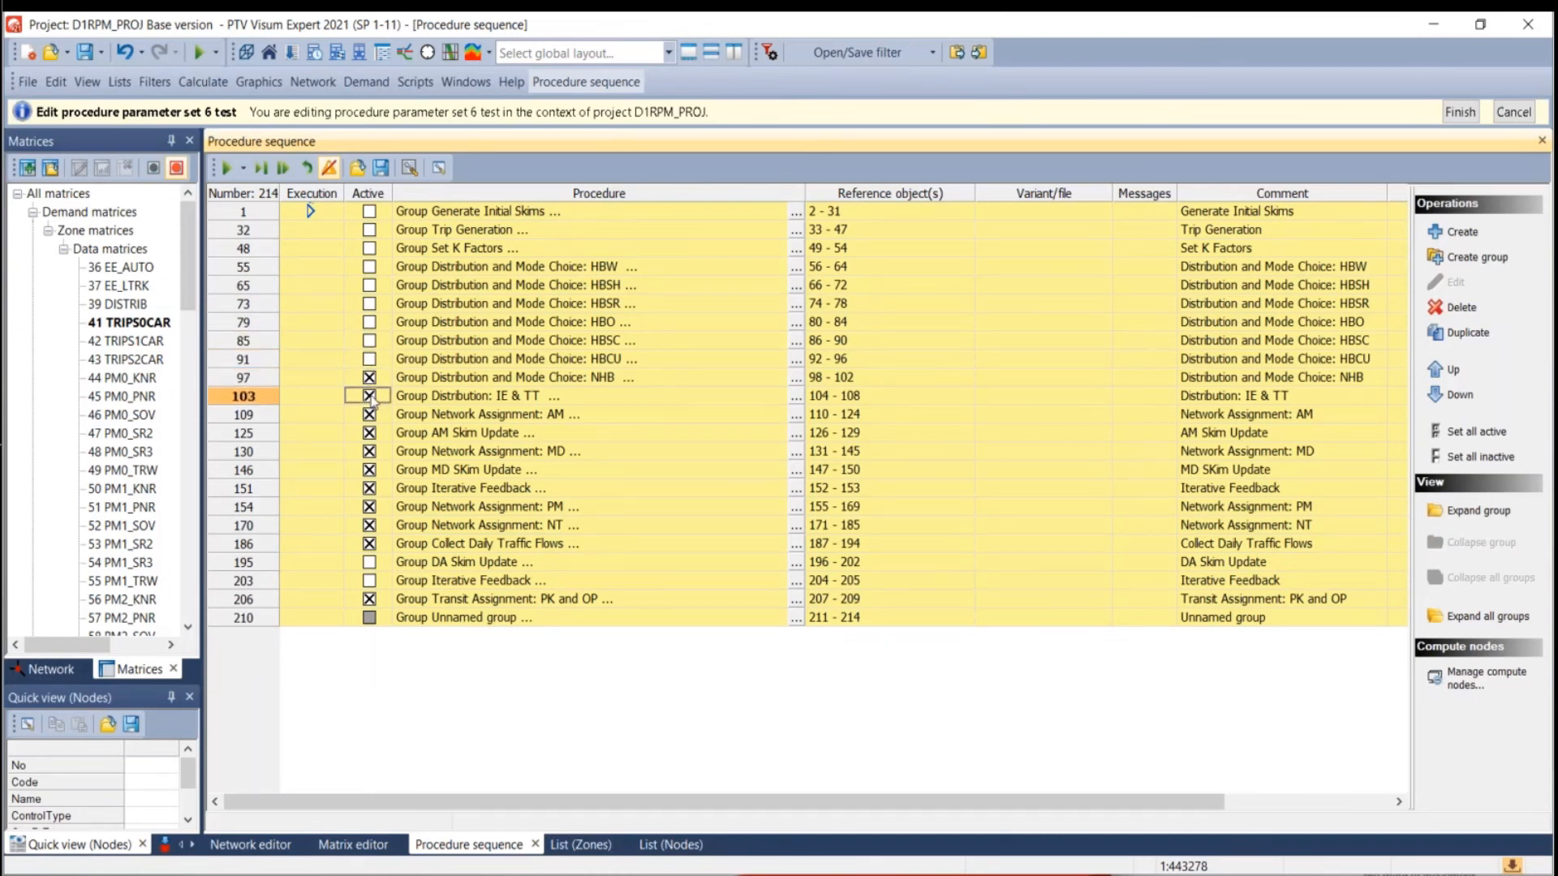
left_click(368, 378)
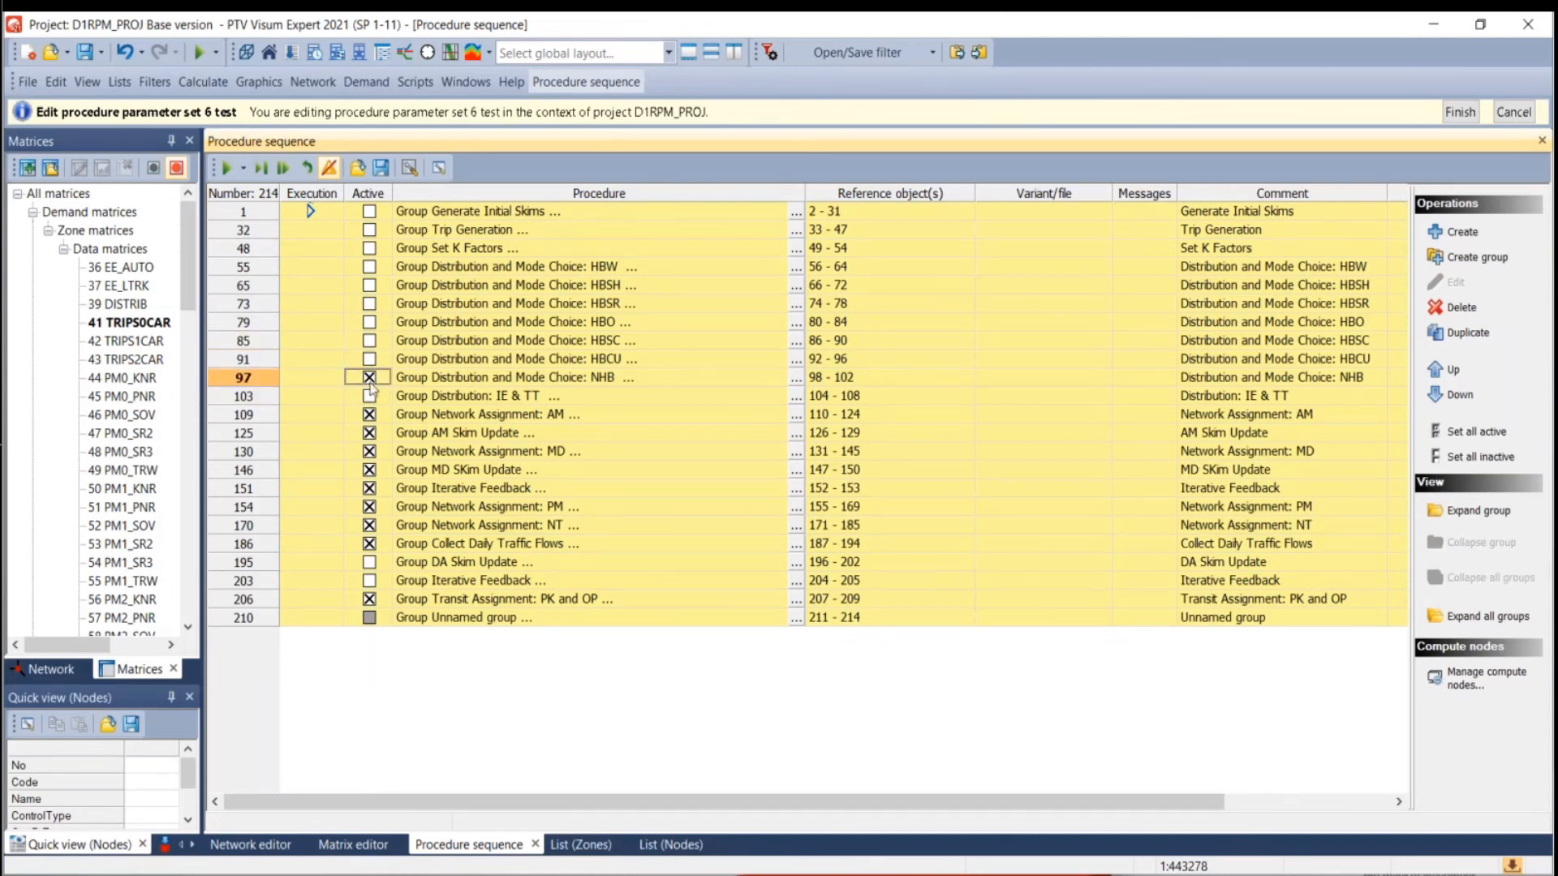
Deactivate the AM and MD skim updates, Iterative Feedback, Collect Daily Traffic Flows and Transit Assignment groups, and finish editing the test parameter set.
left_click(369, 432)
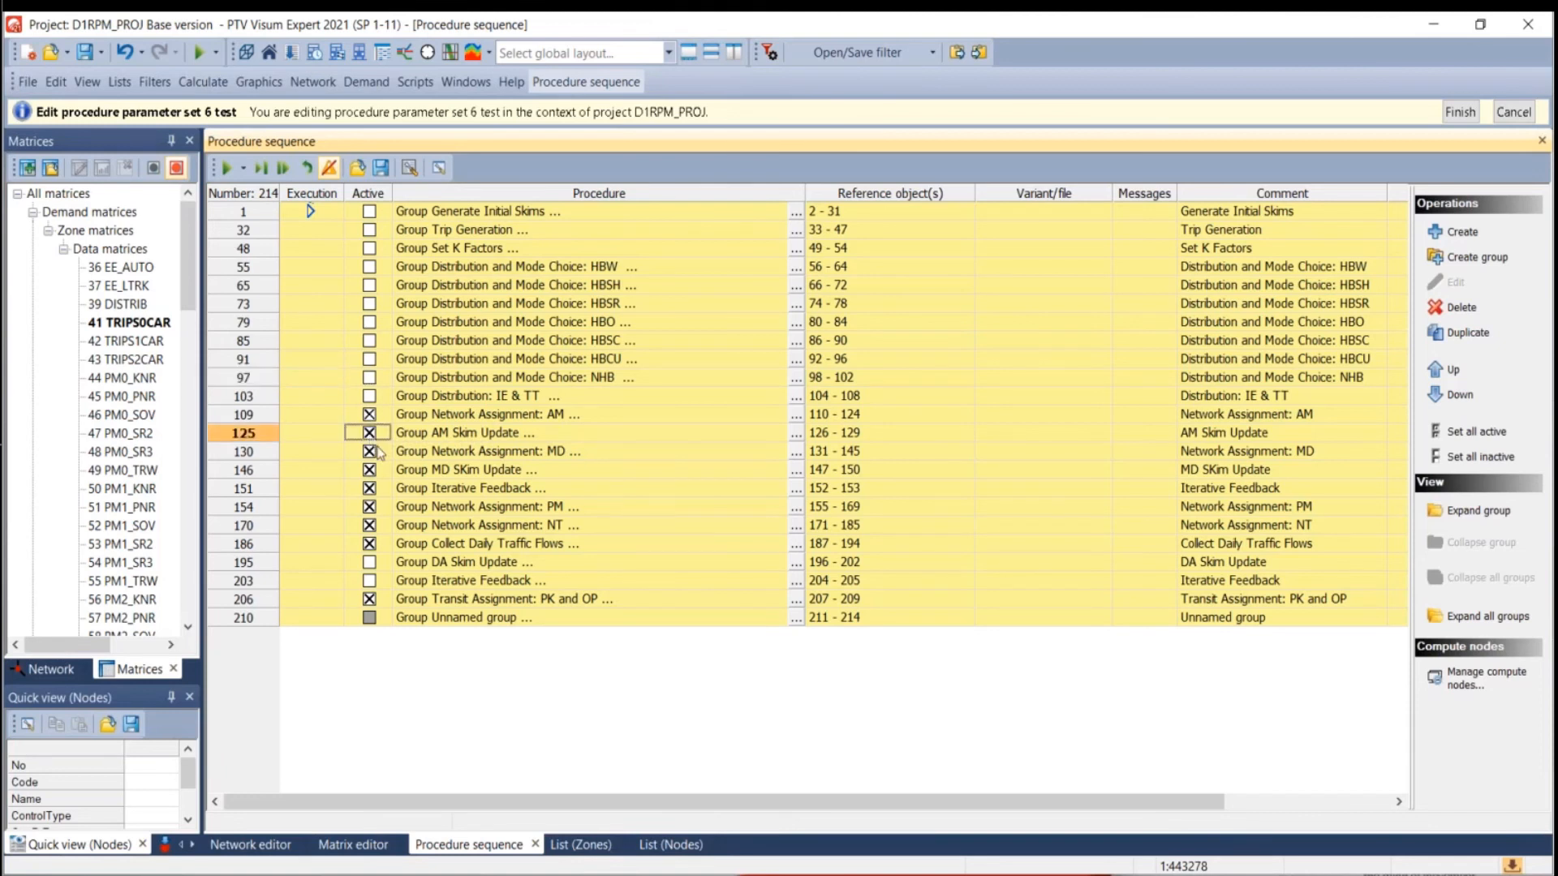
left_click(369, 470)
left_click(370, 504)
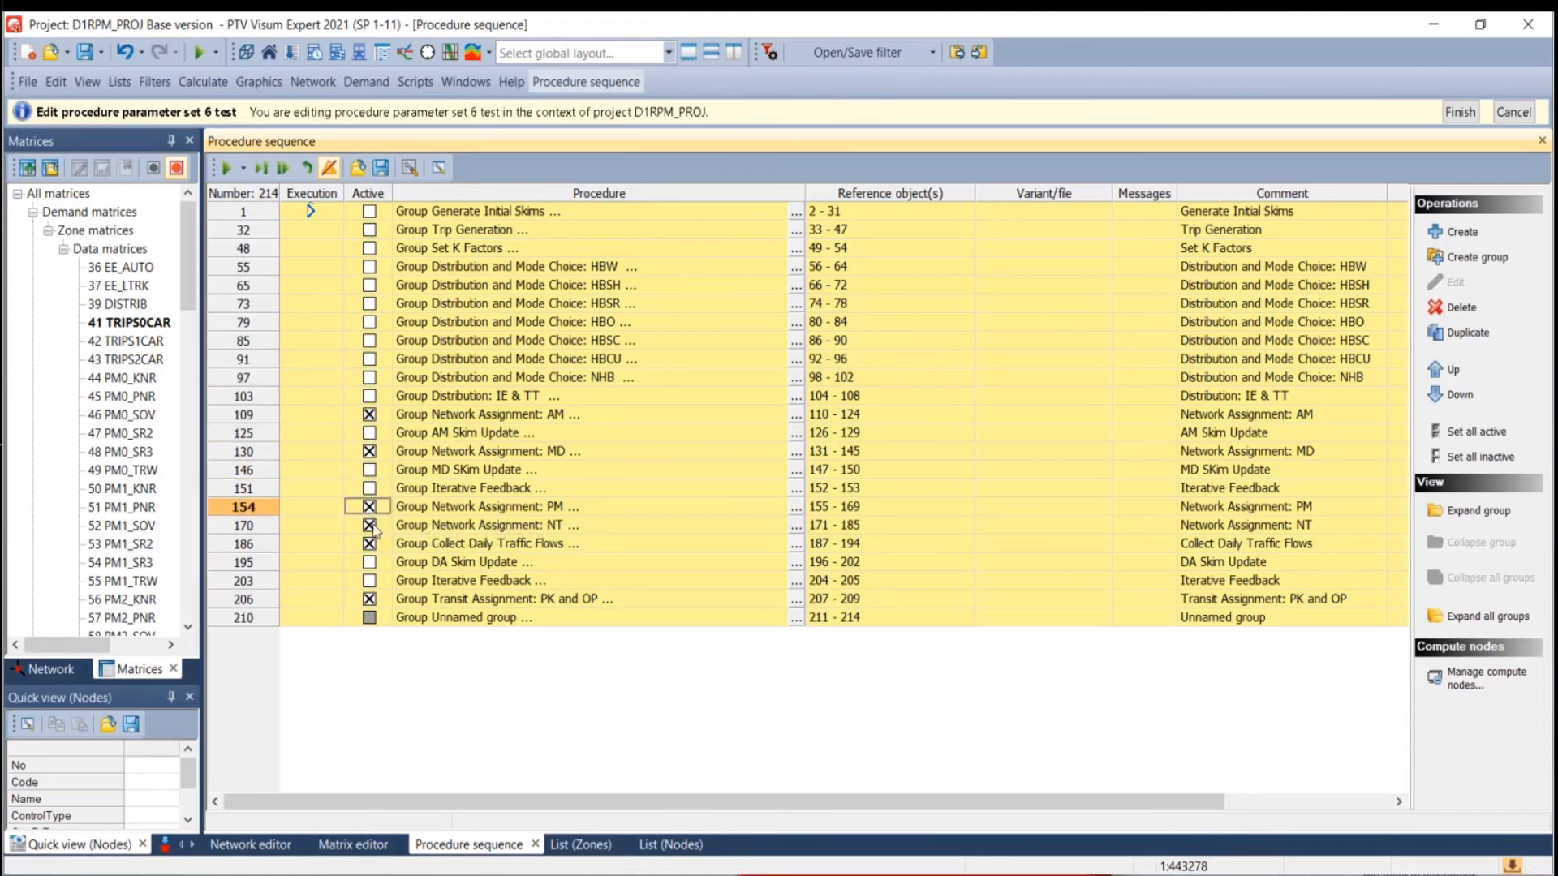
left_click(375, 544)
left_click(367, 598)
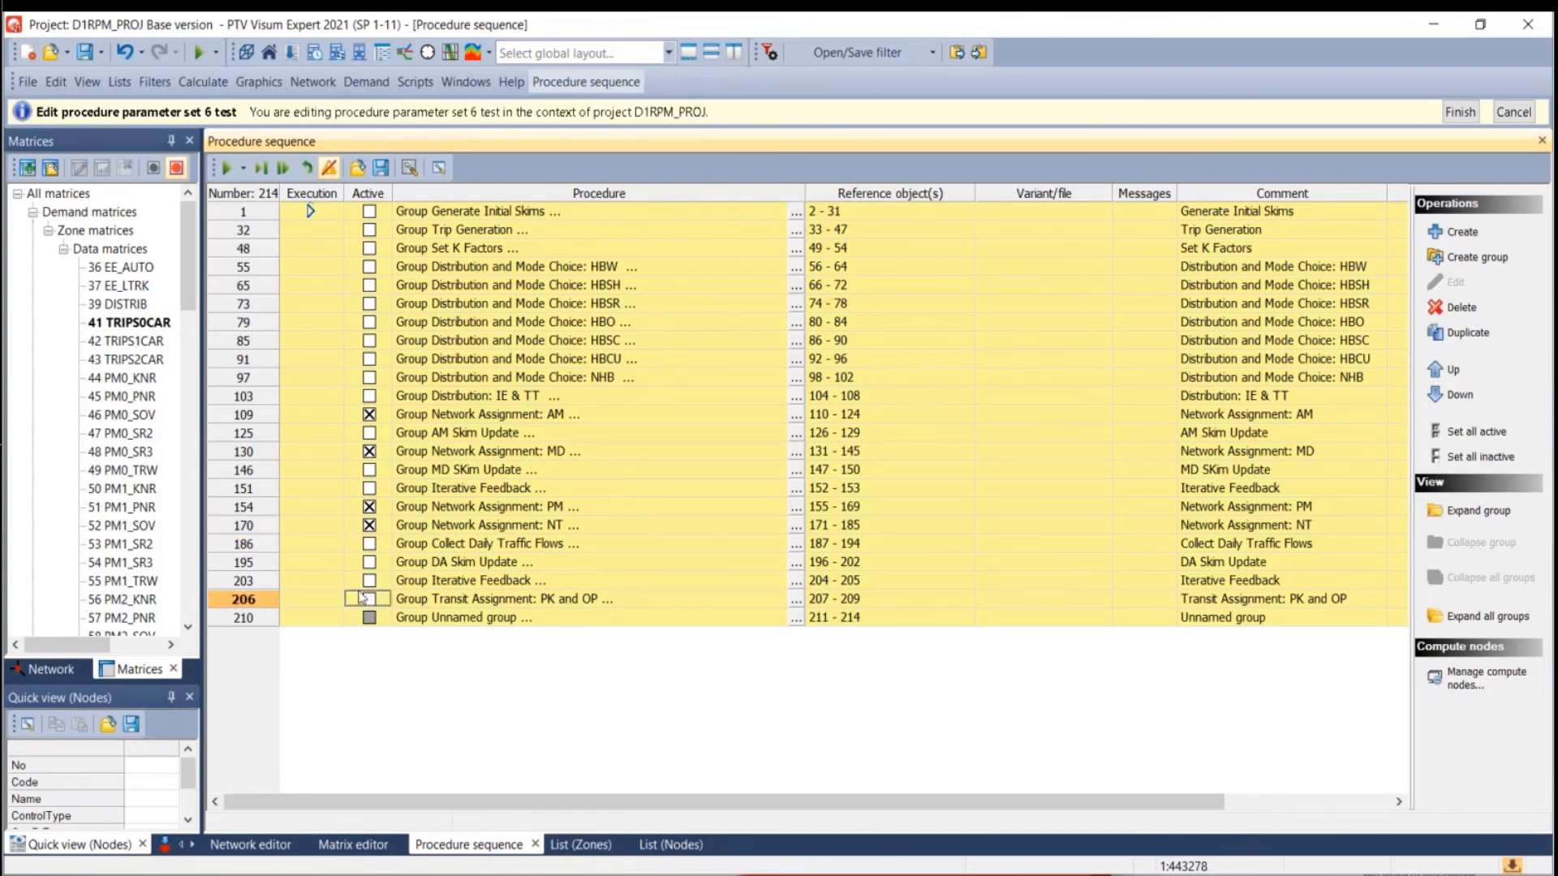
left_click(1458, 112)
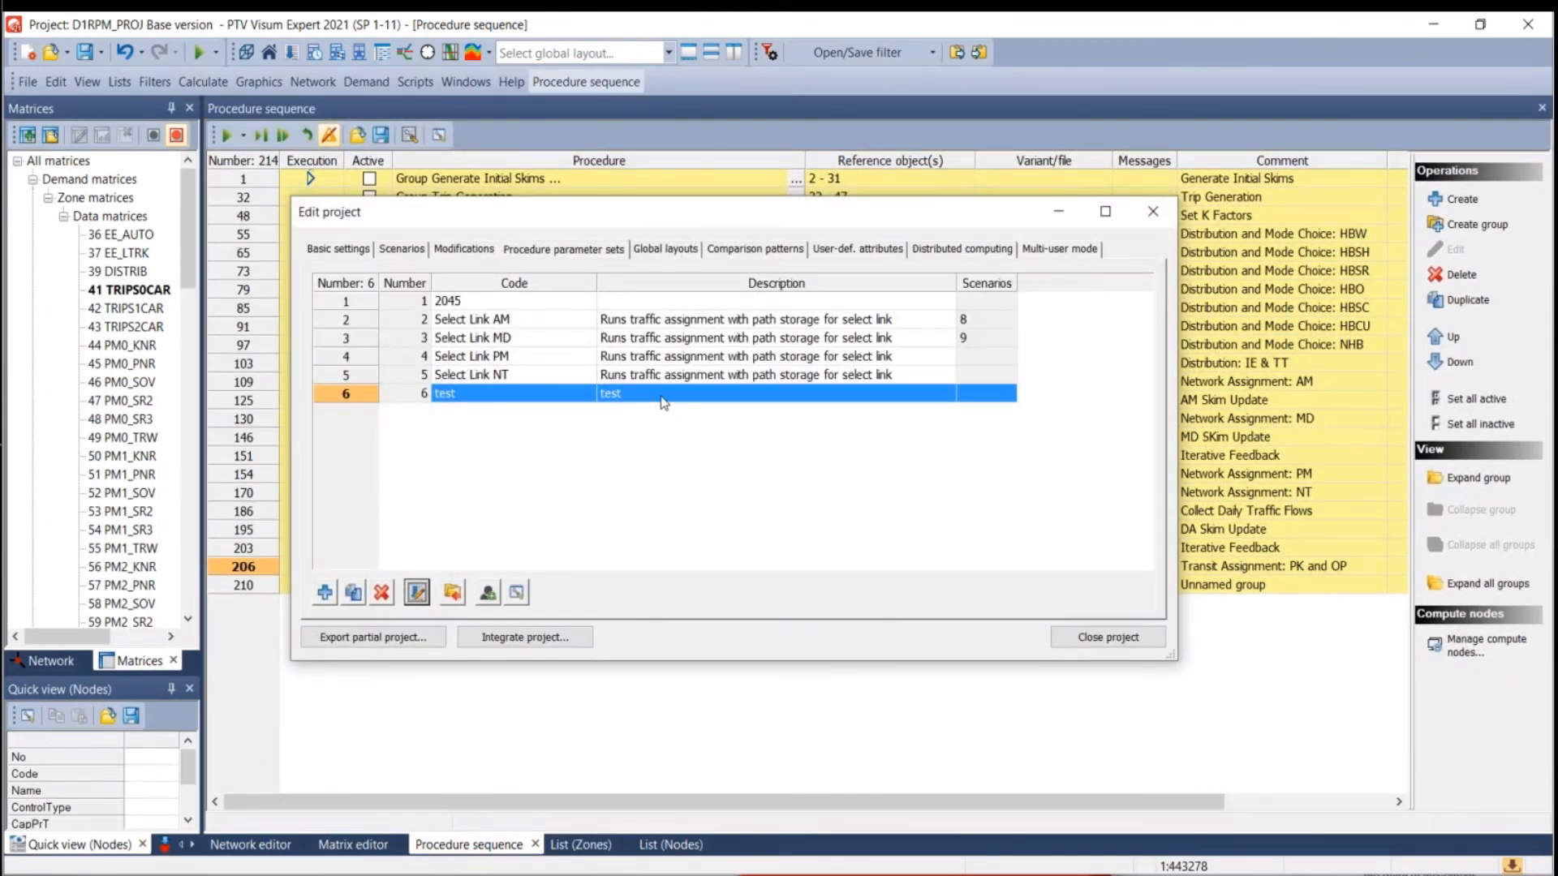
Try the test procedure parameter set on scenario 2022 and return the scenario to the base version set.
left_click(405, 250)
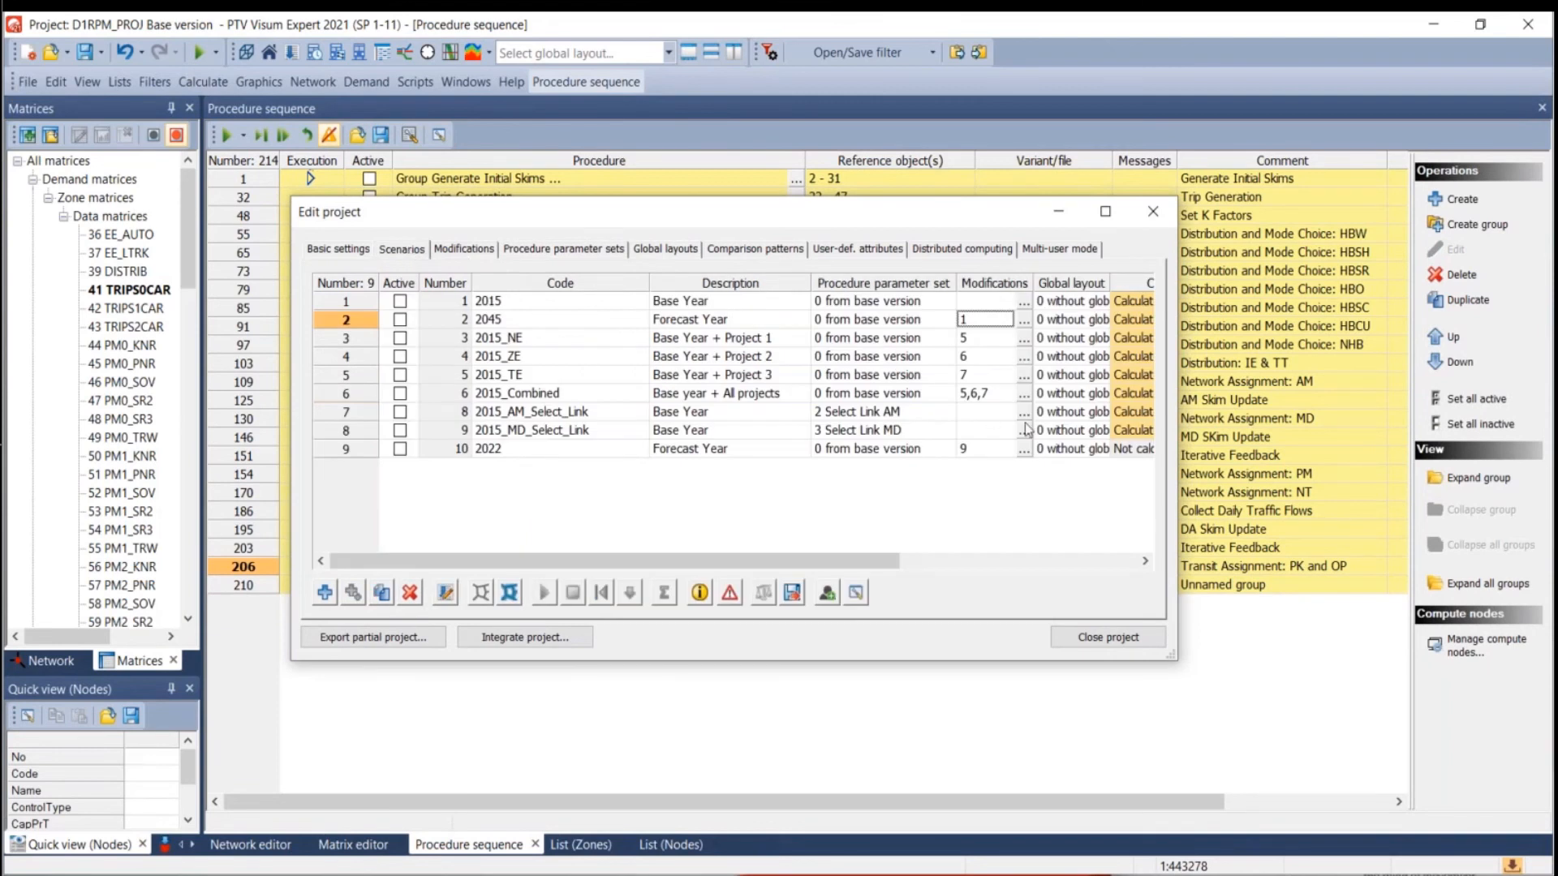
left_click(948, 449)
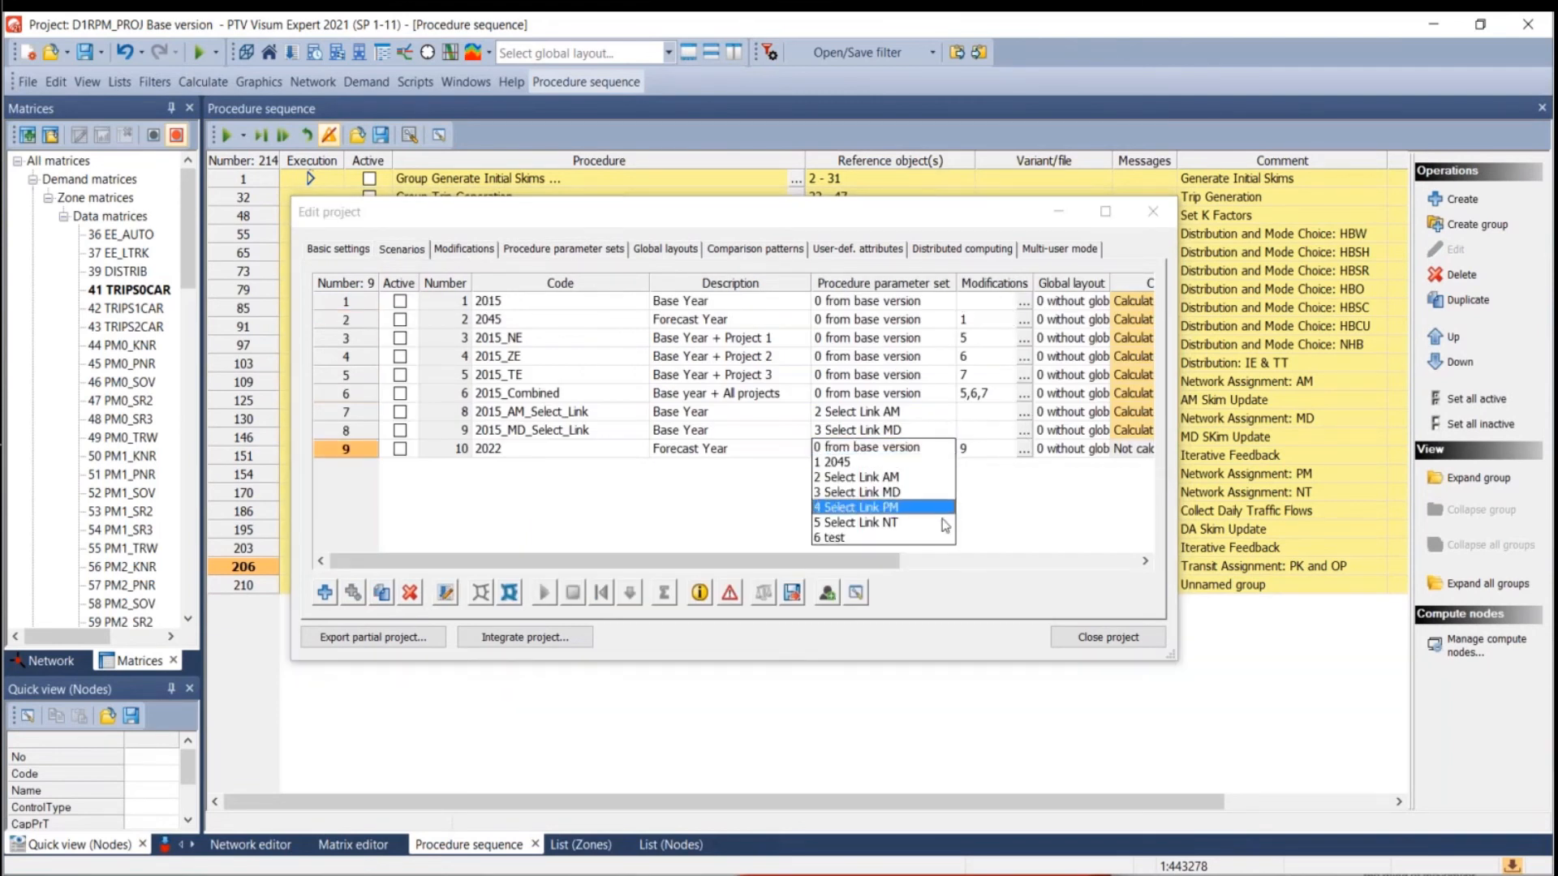
left_click(868, 538)
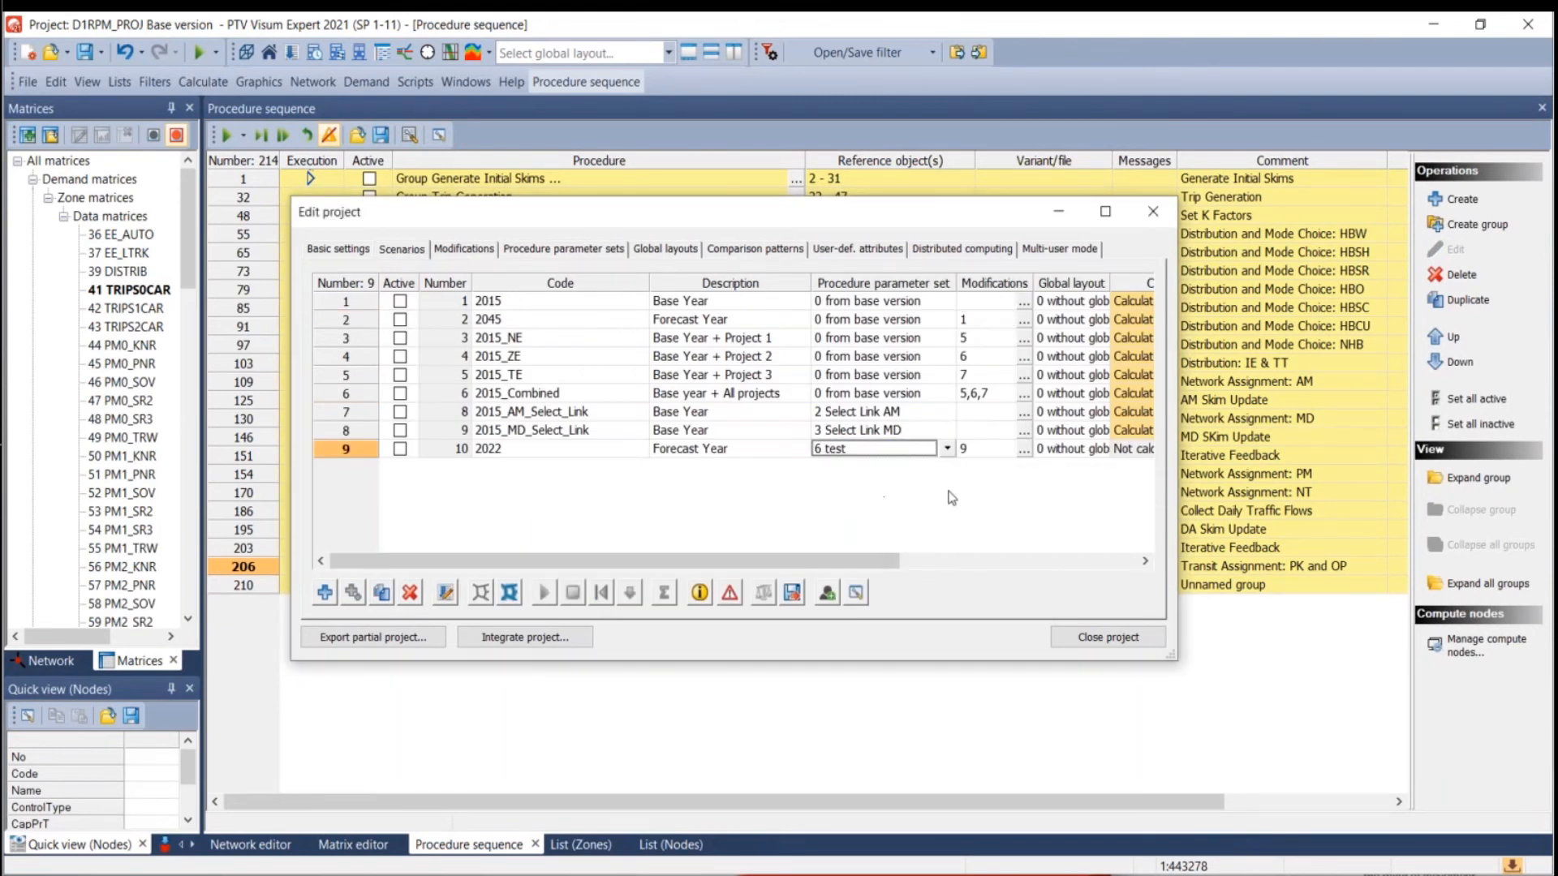
left_click(946, 448)
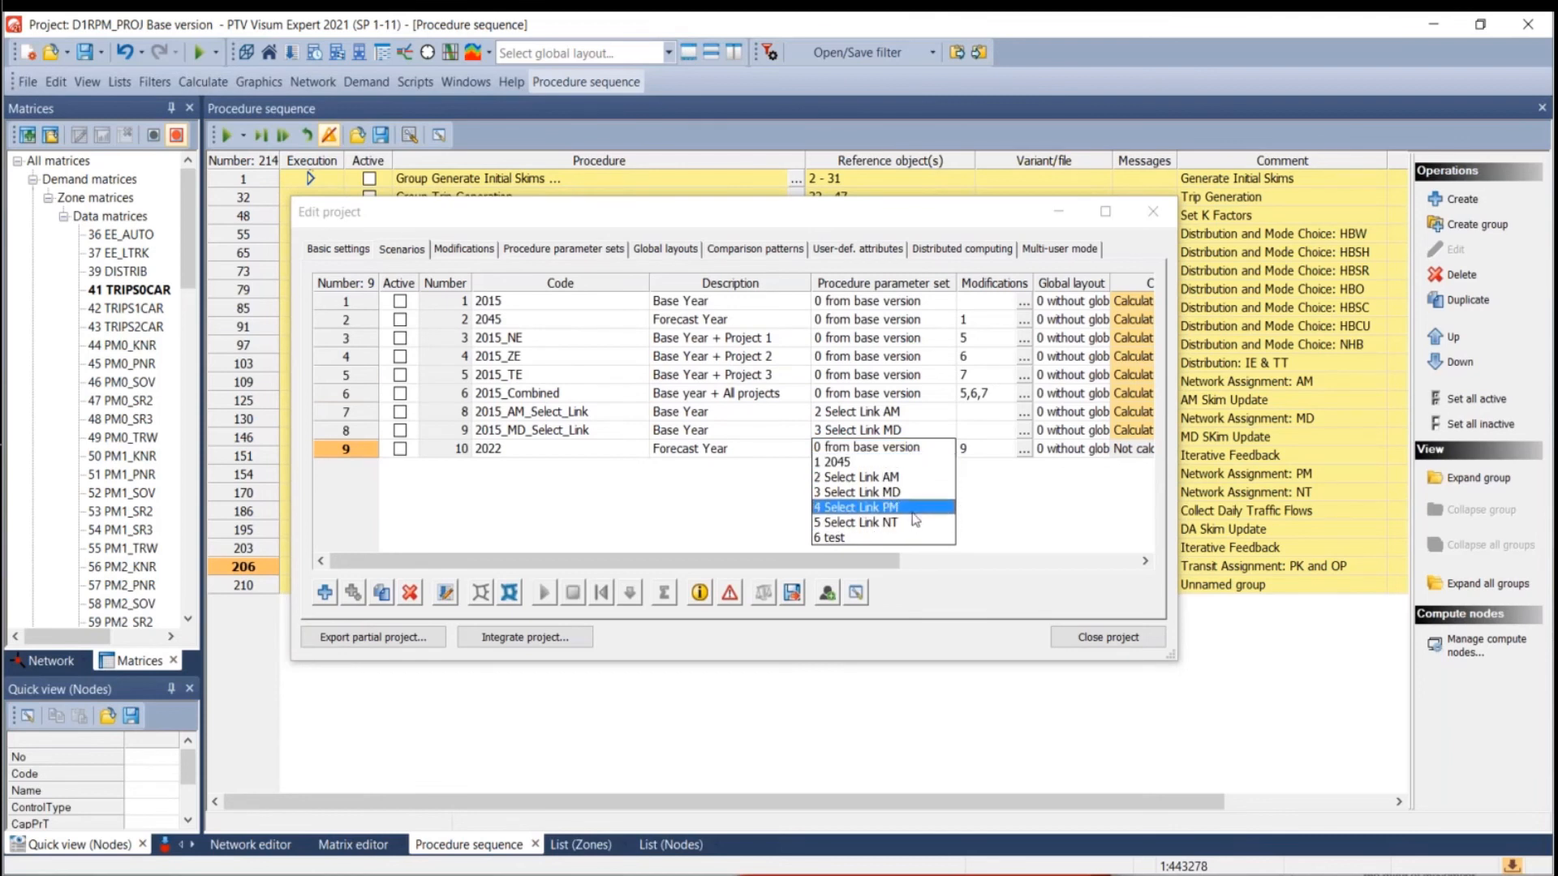
left_click(893, 448)
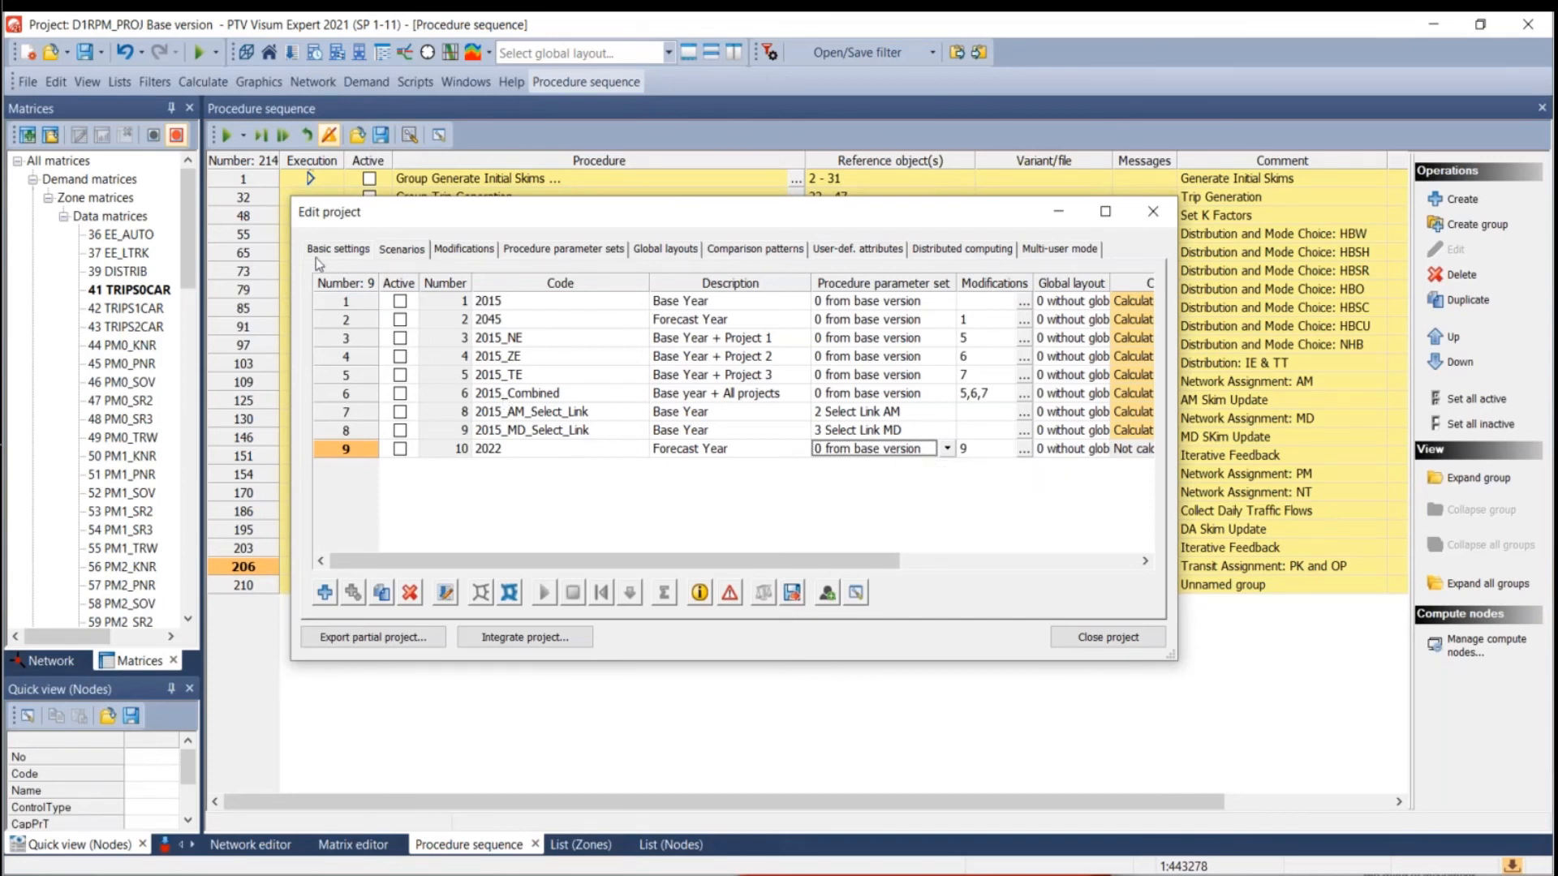
Open the base version for editing, examine its procedure sequence and the Generate Initial Skims activation, and cancel the editing.
left_click(344, 257)
left_click(461, 309)
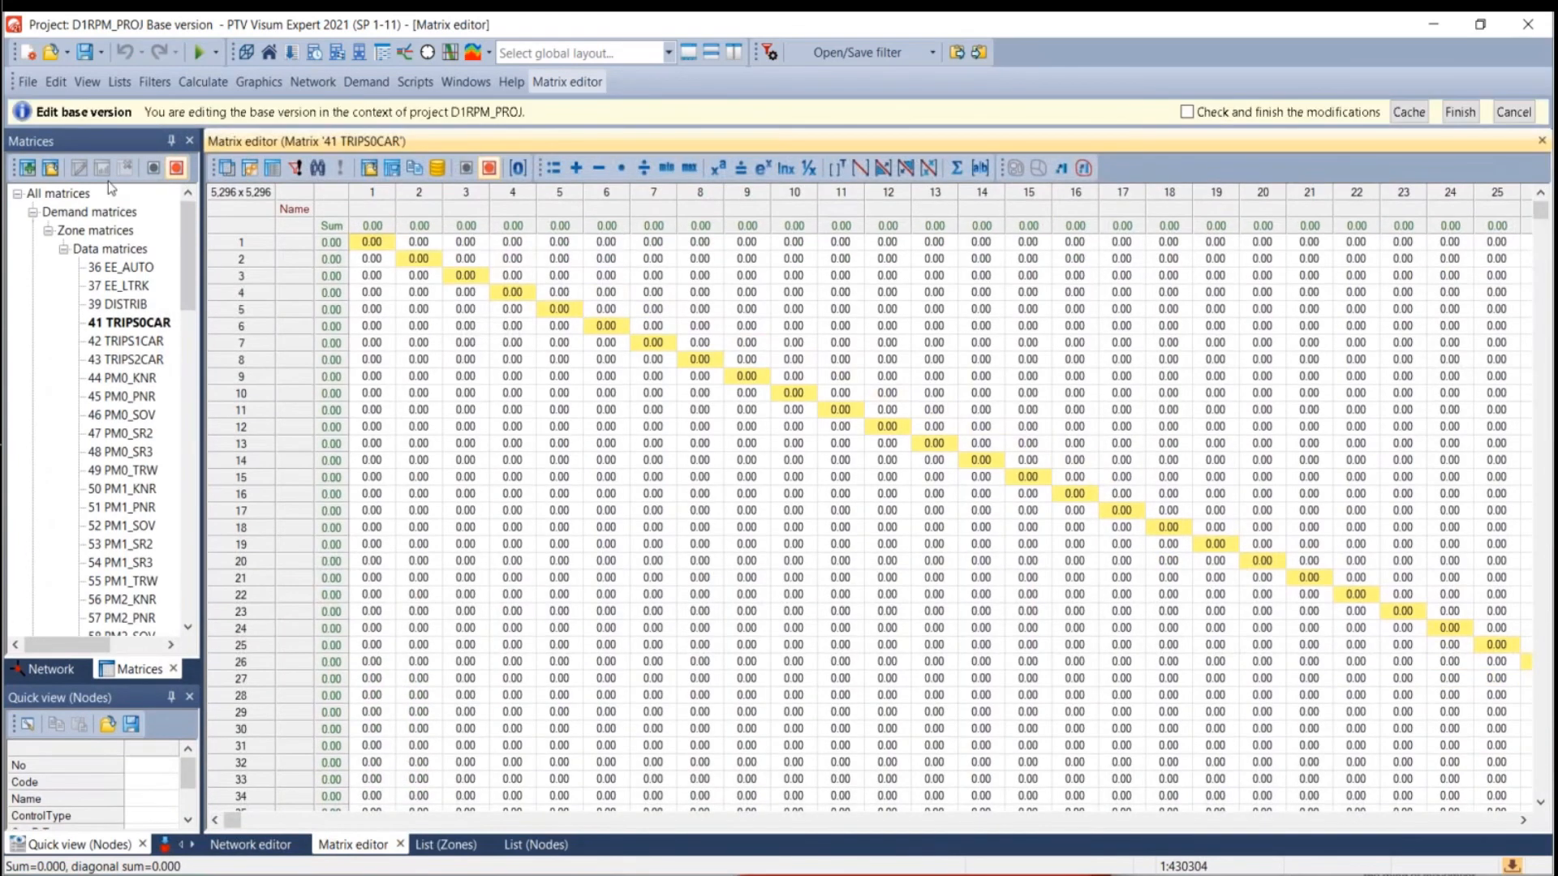
left_click(203, 82)
left_click(232, 112)
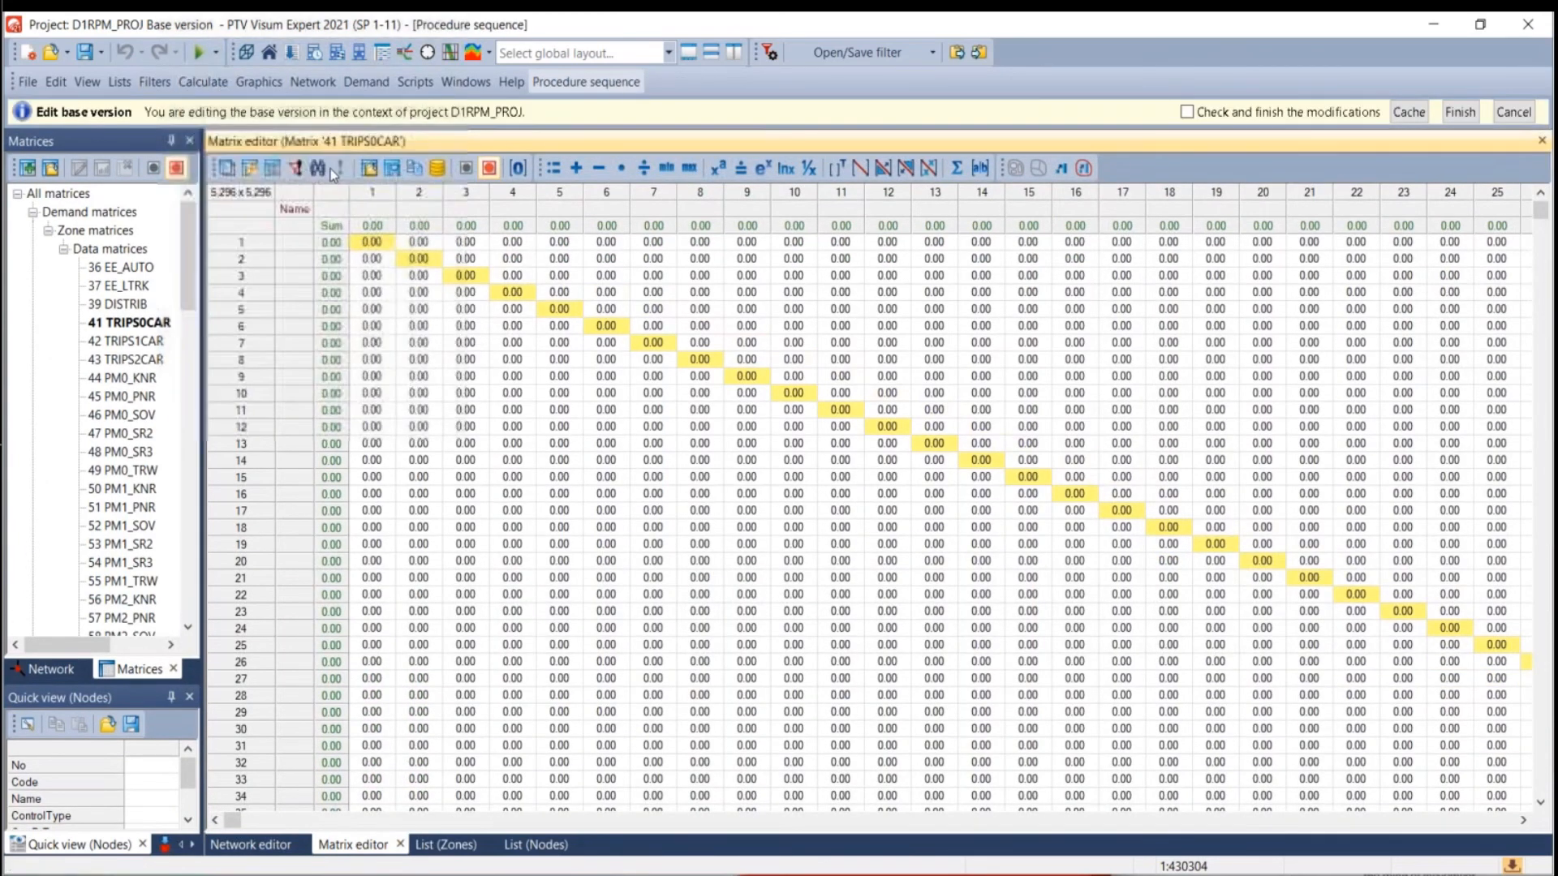
left_click(369, 212)
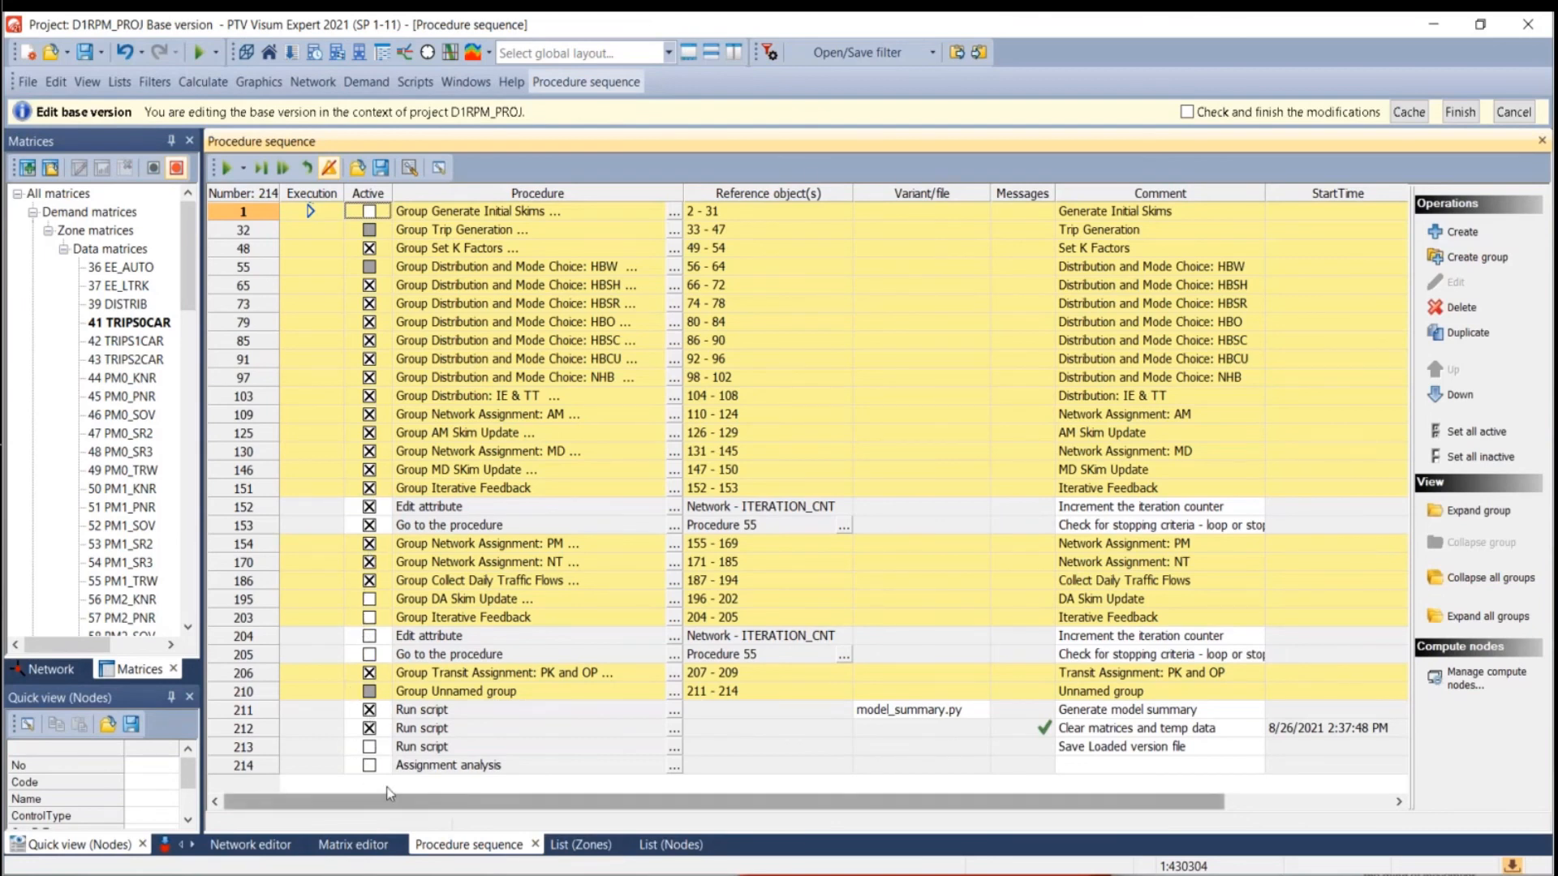
left_click(369, 213)
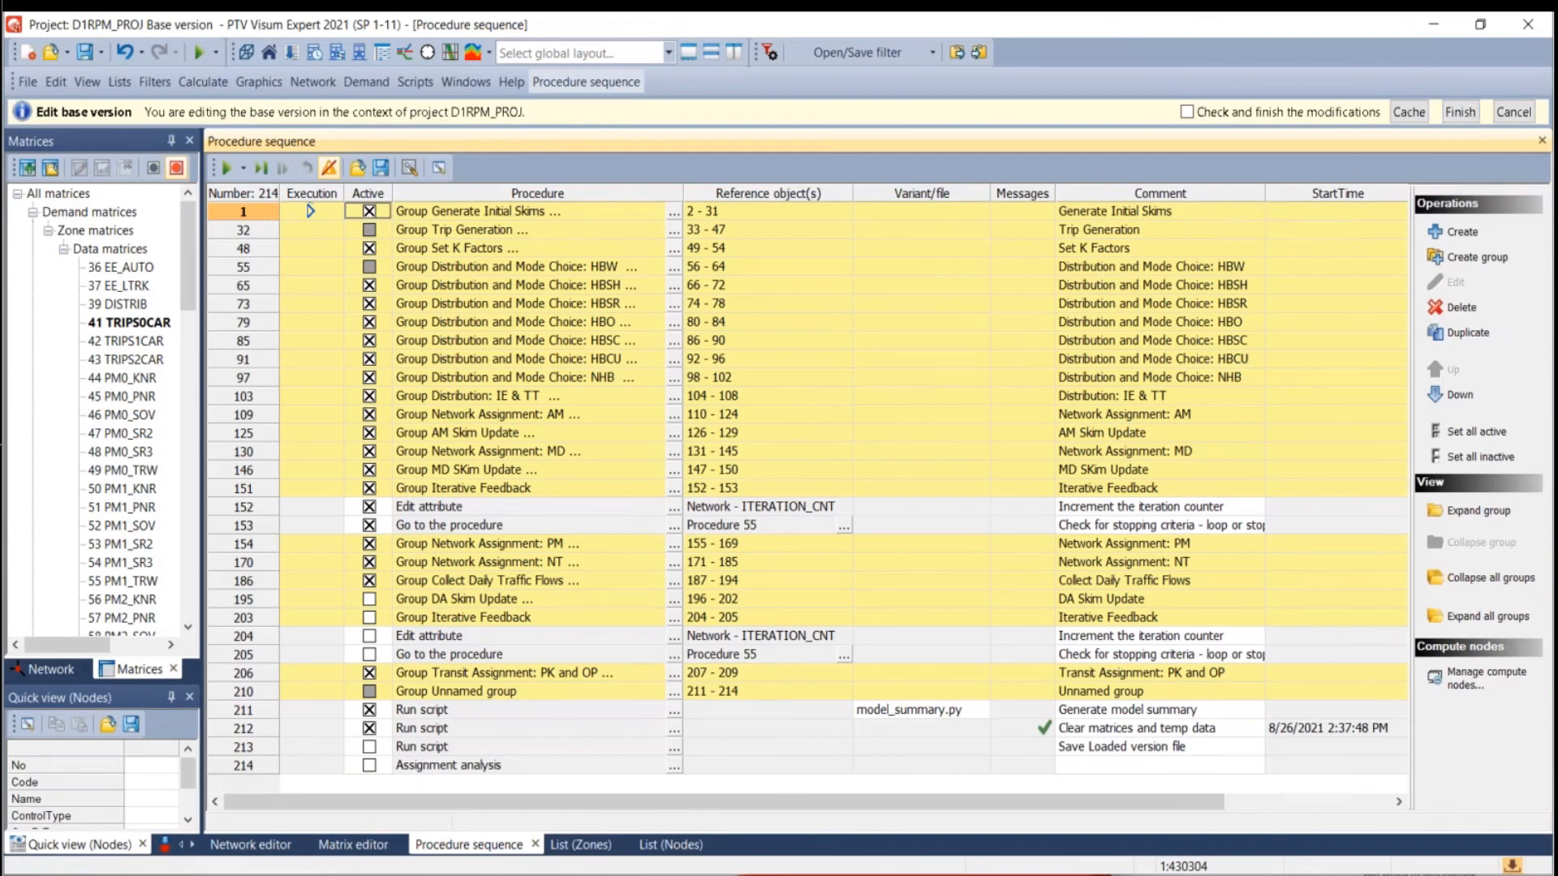
left_click(1507, 112)
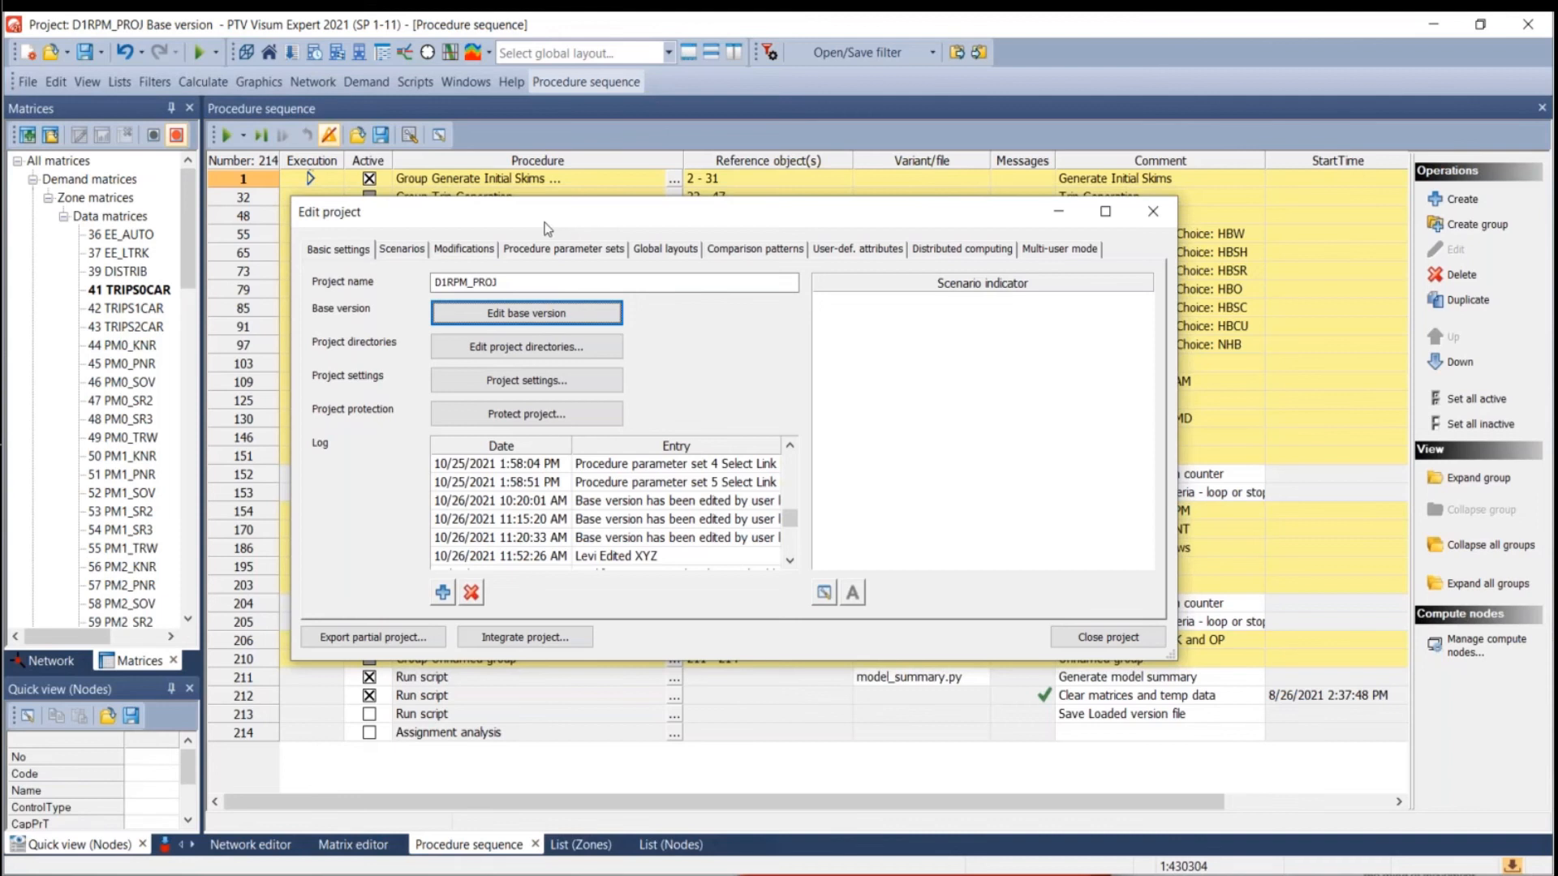
Review the scenario list and the available functions for comparing and transferring networks.
left_click(413, 249)
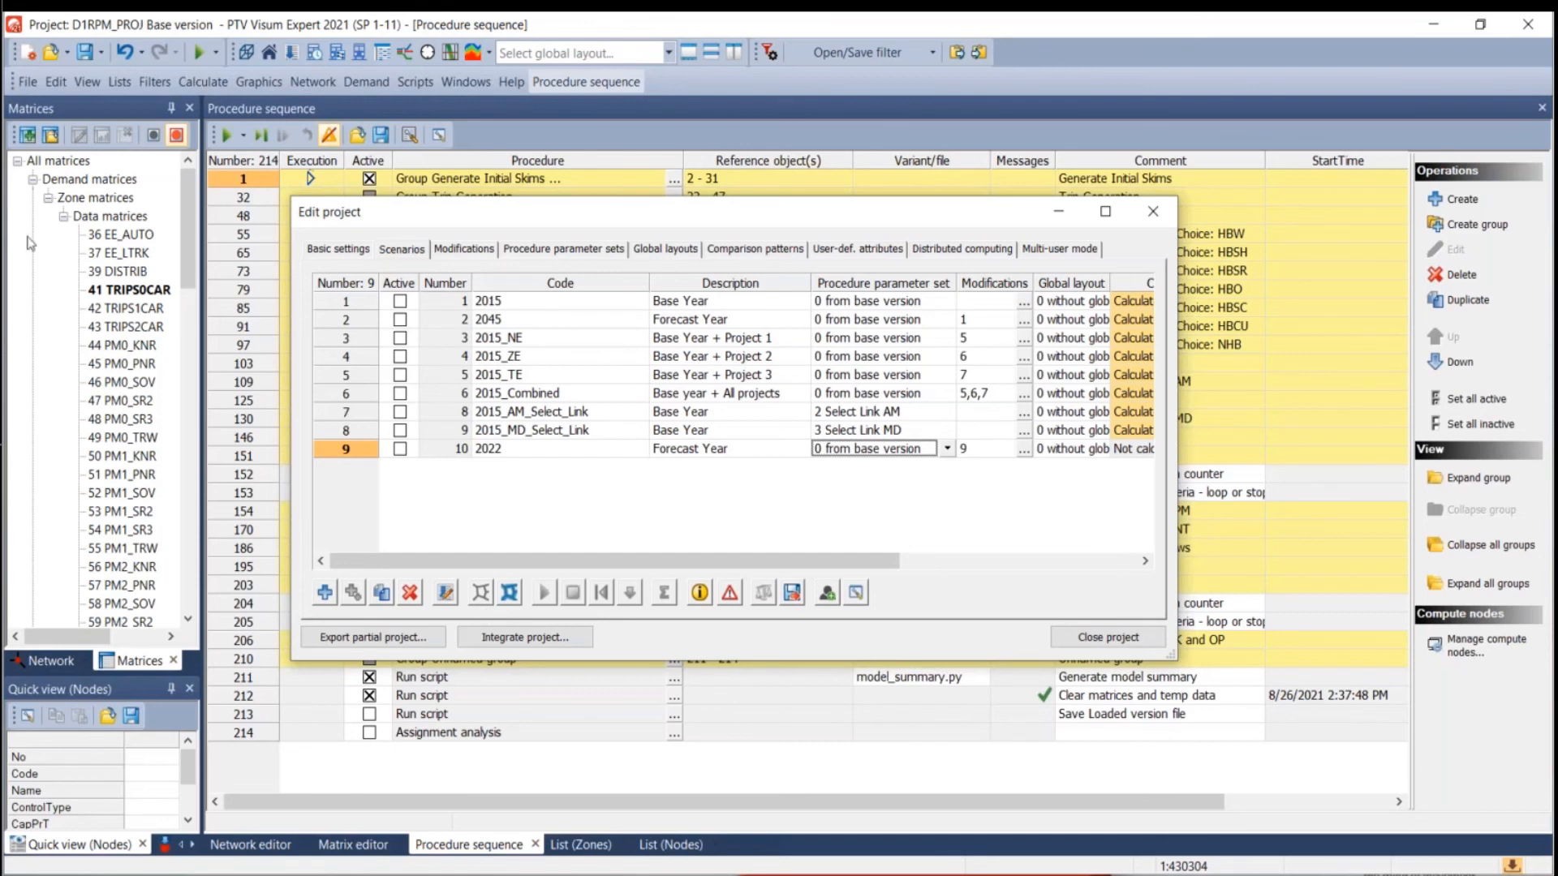
left_click(27, 85)
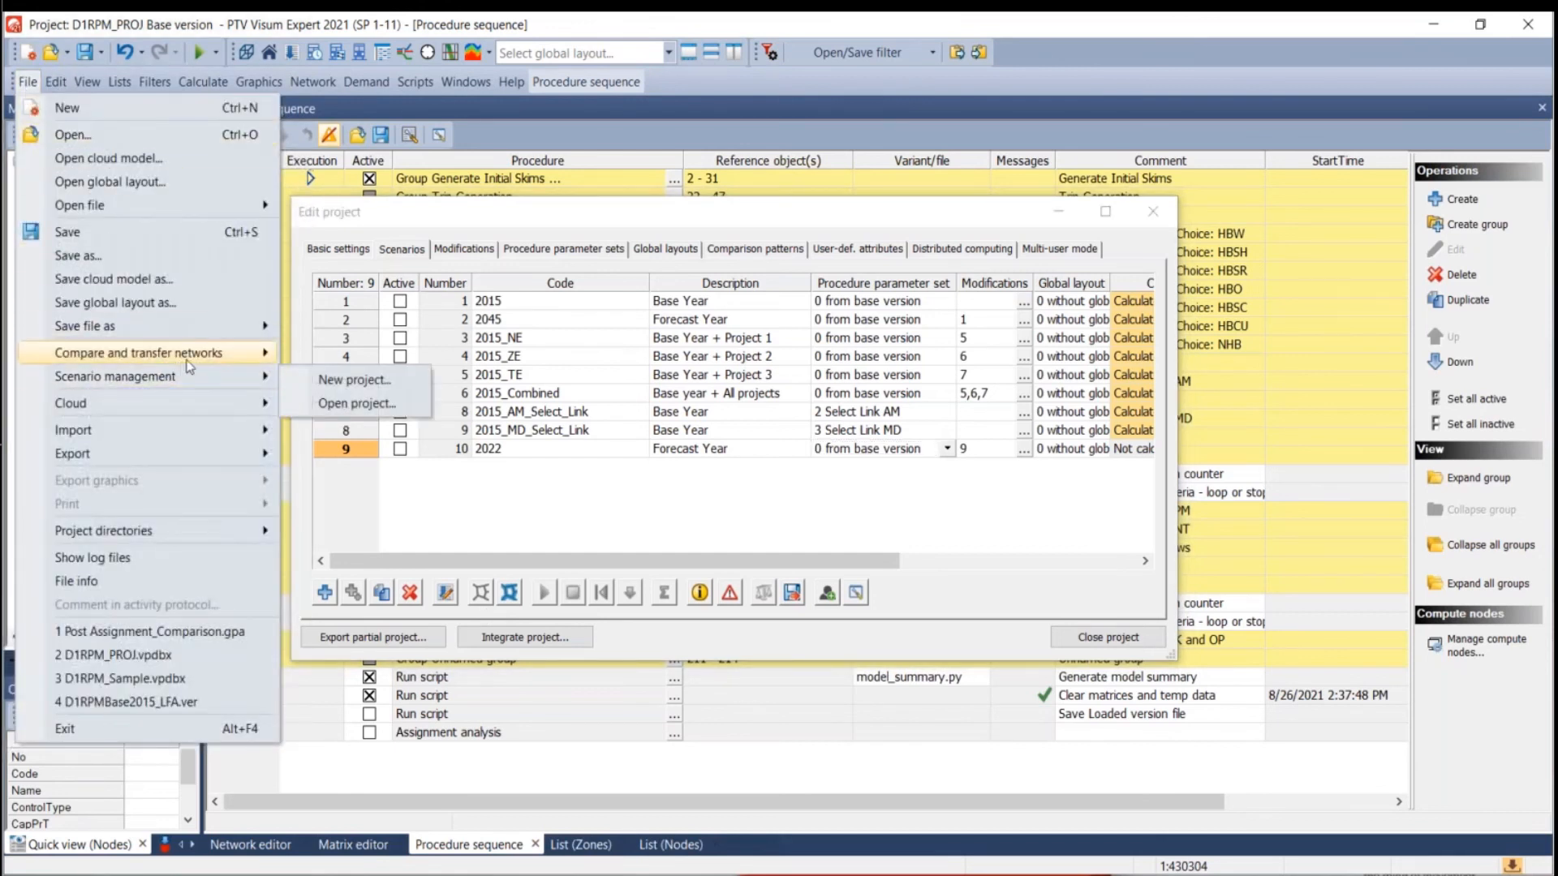
mouse_move(264, 353)
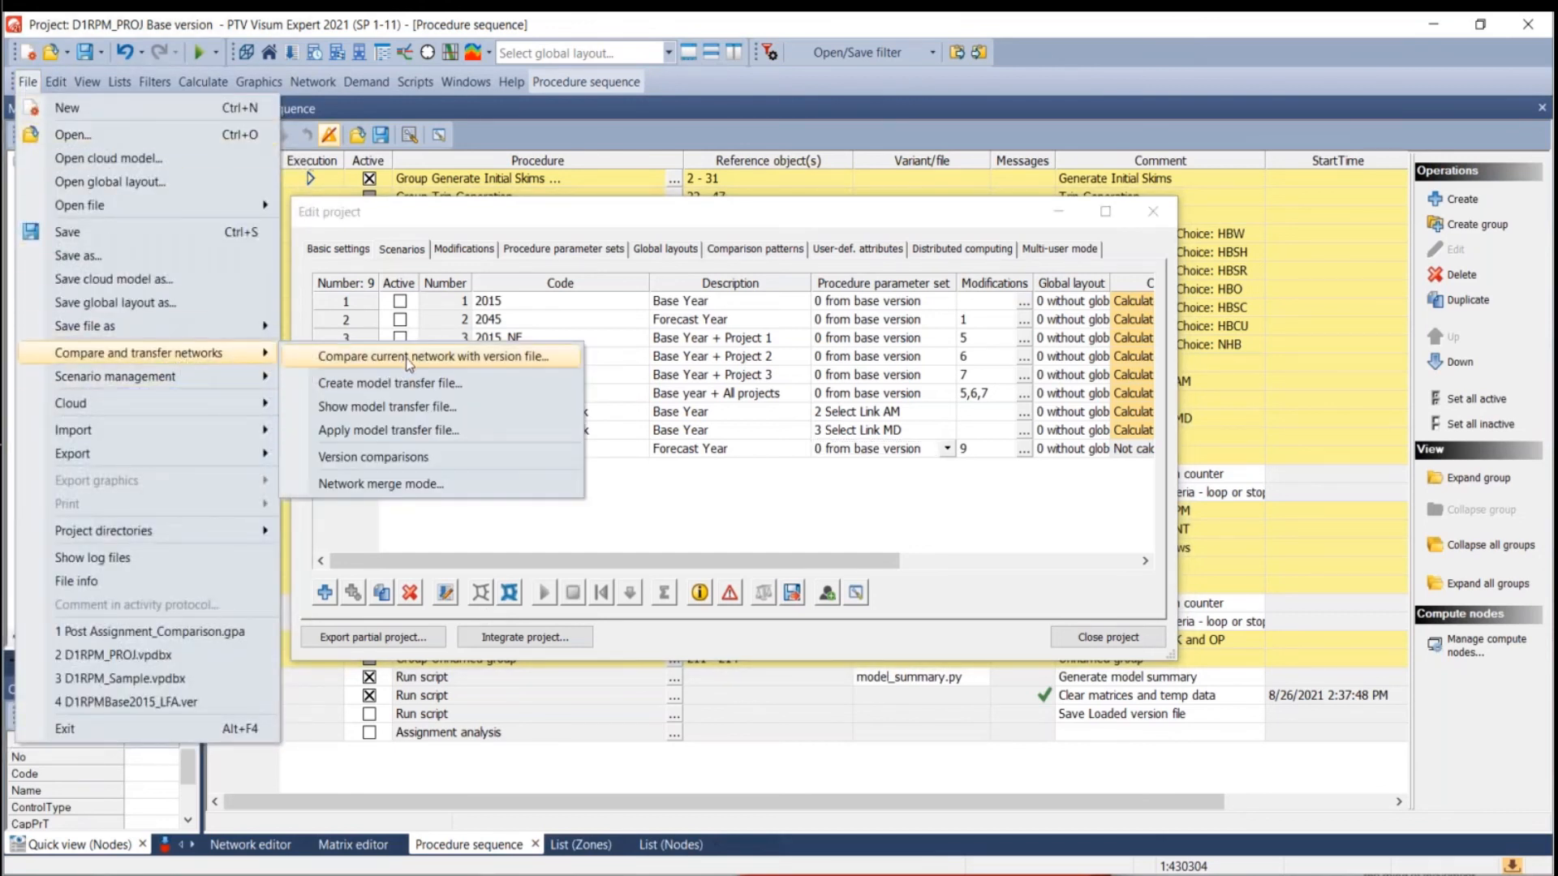
left_click(753, 523)
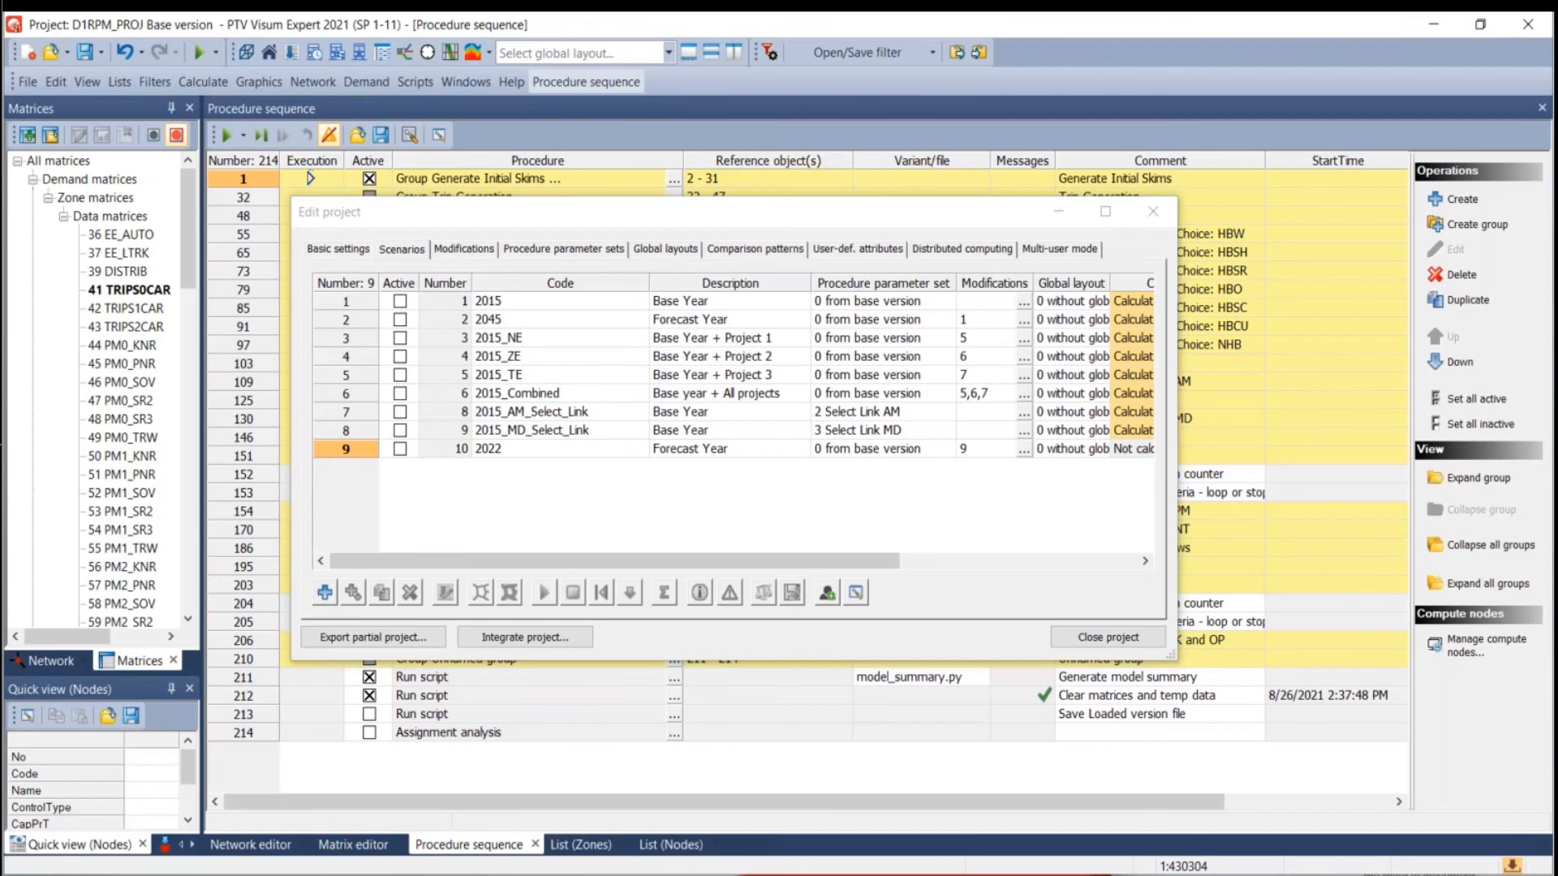
Open the base version for editing, close the matrix editor and the zone and node lists, and hide the nodes in the network view.
left_click(331, 253)
left_click(494, 320)
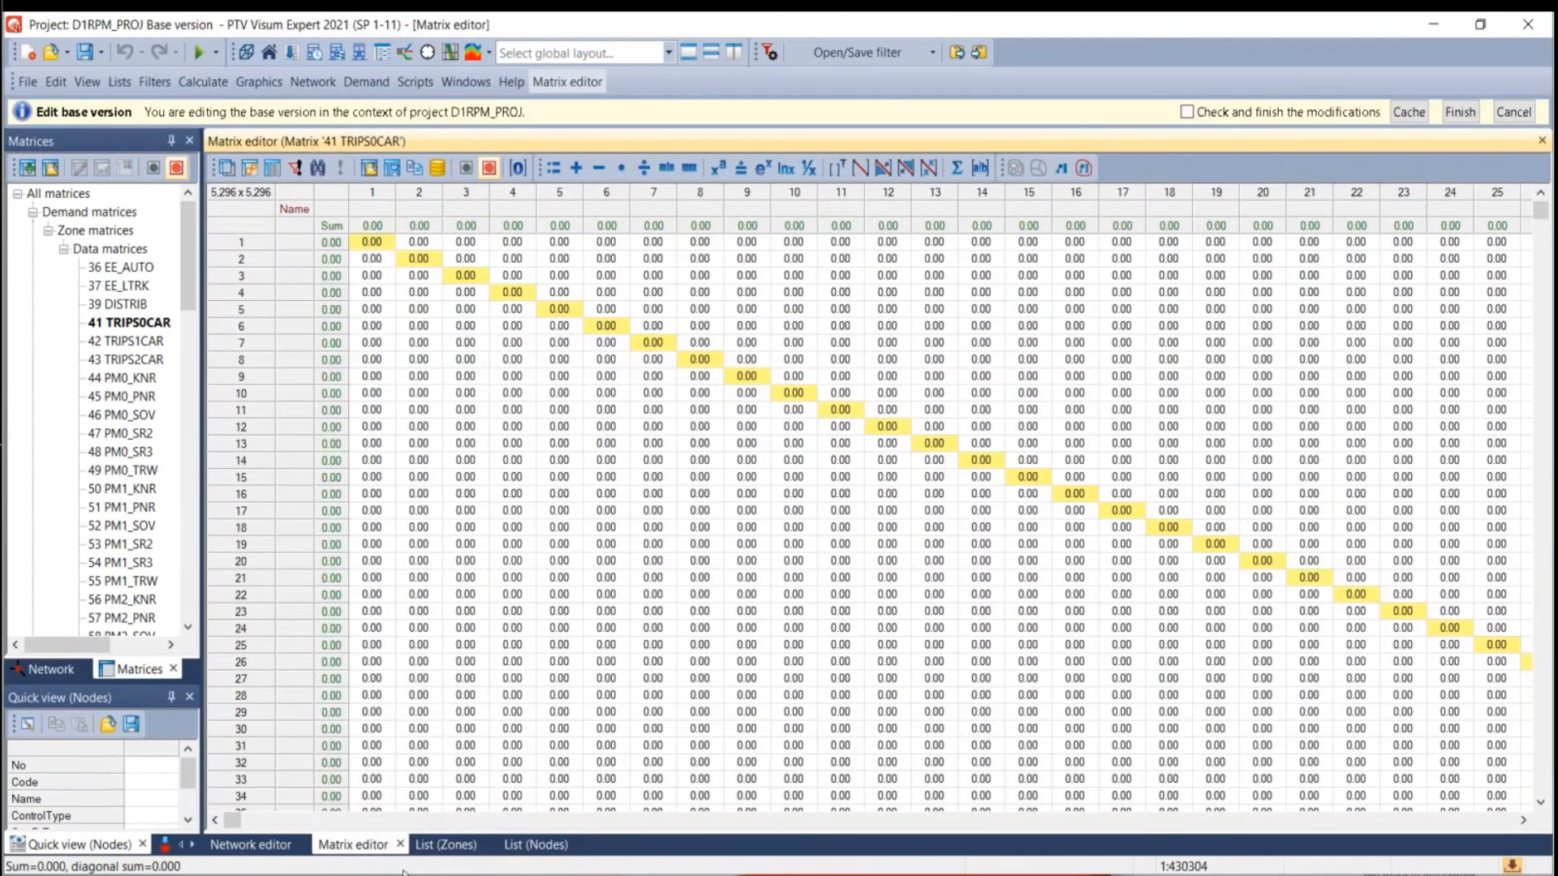
left_click(400, 843)
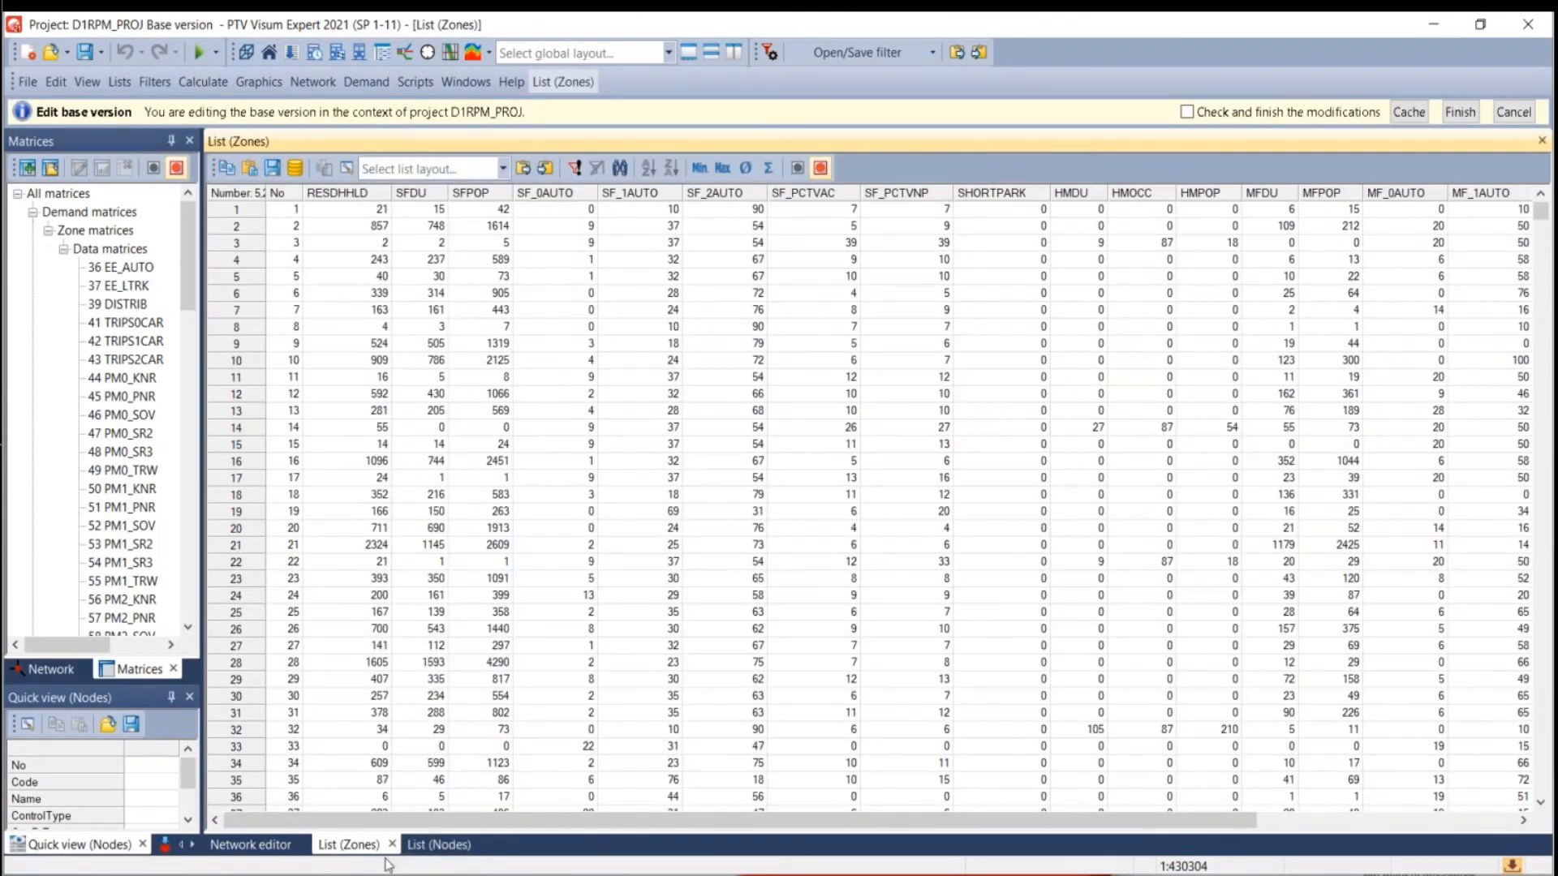
left_click(392, 844)
left_click(394, 844)
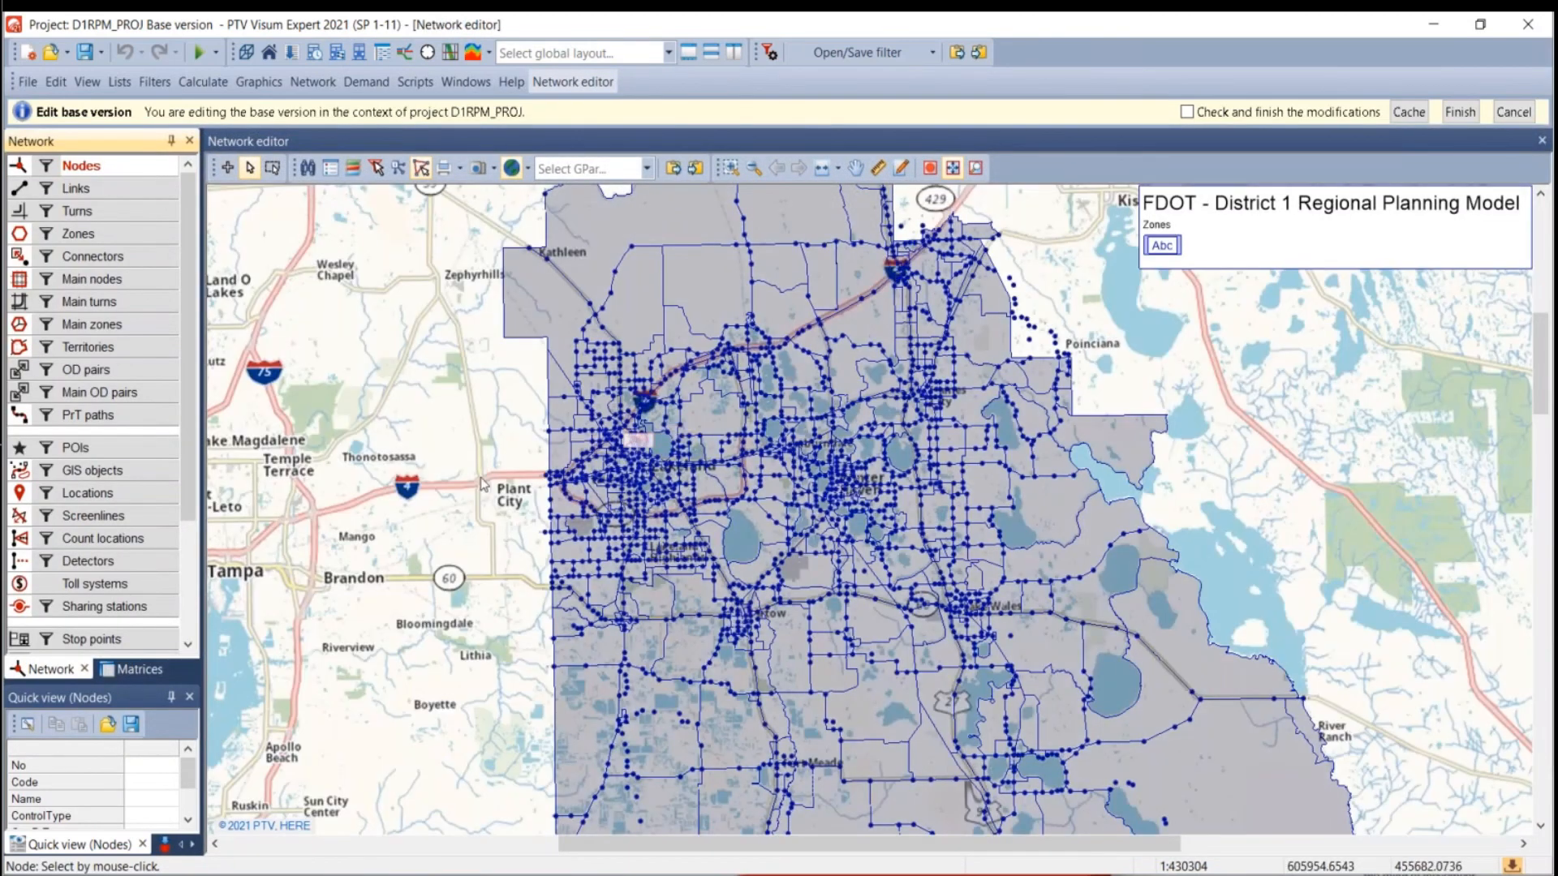
left_click(19, 168)
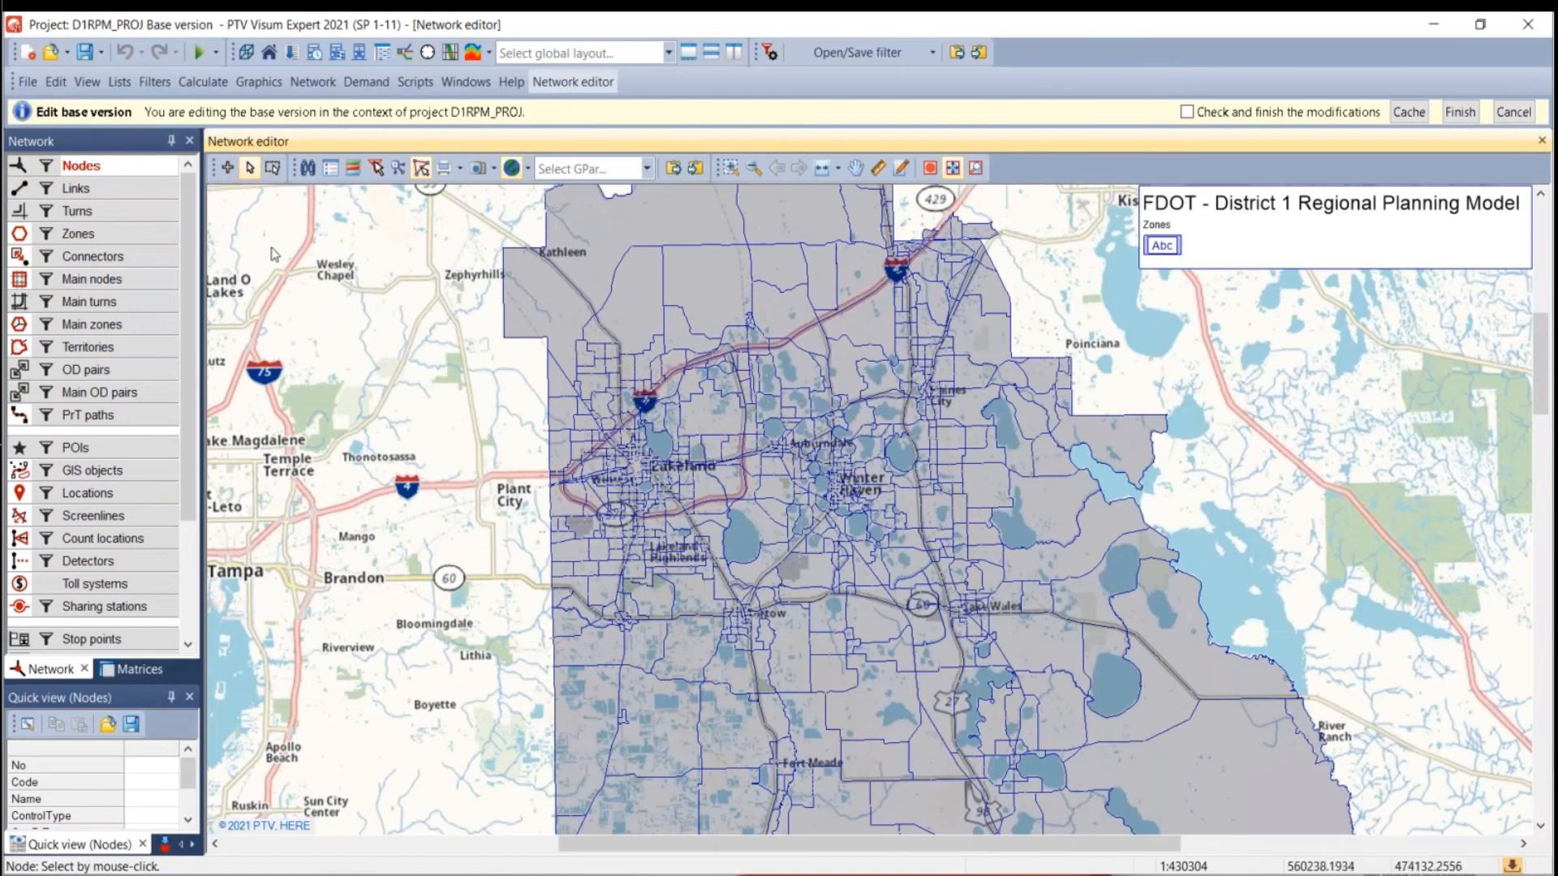
Change the zone graphic parameters to draw point objects with zone numbers instead of polygons.
right_click(81, 234)
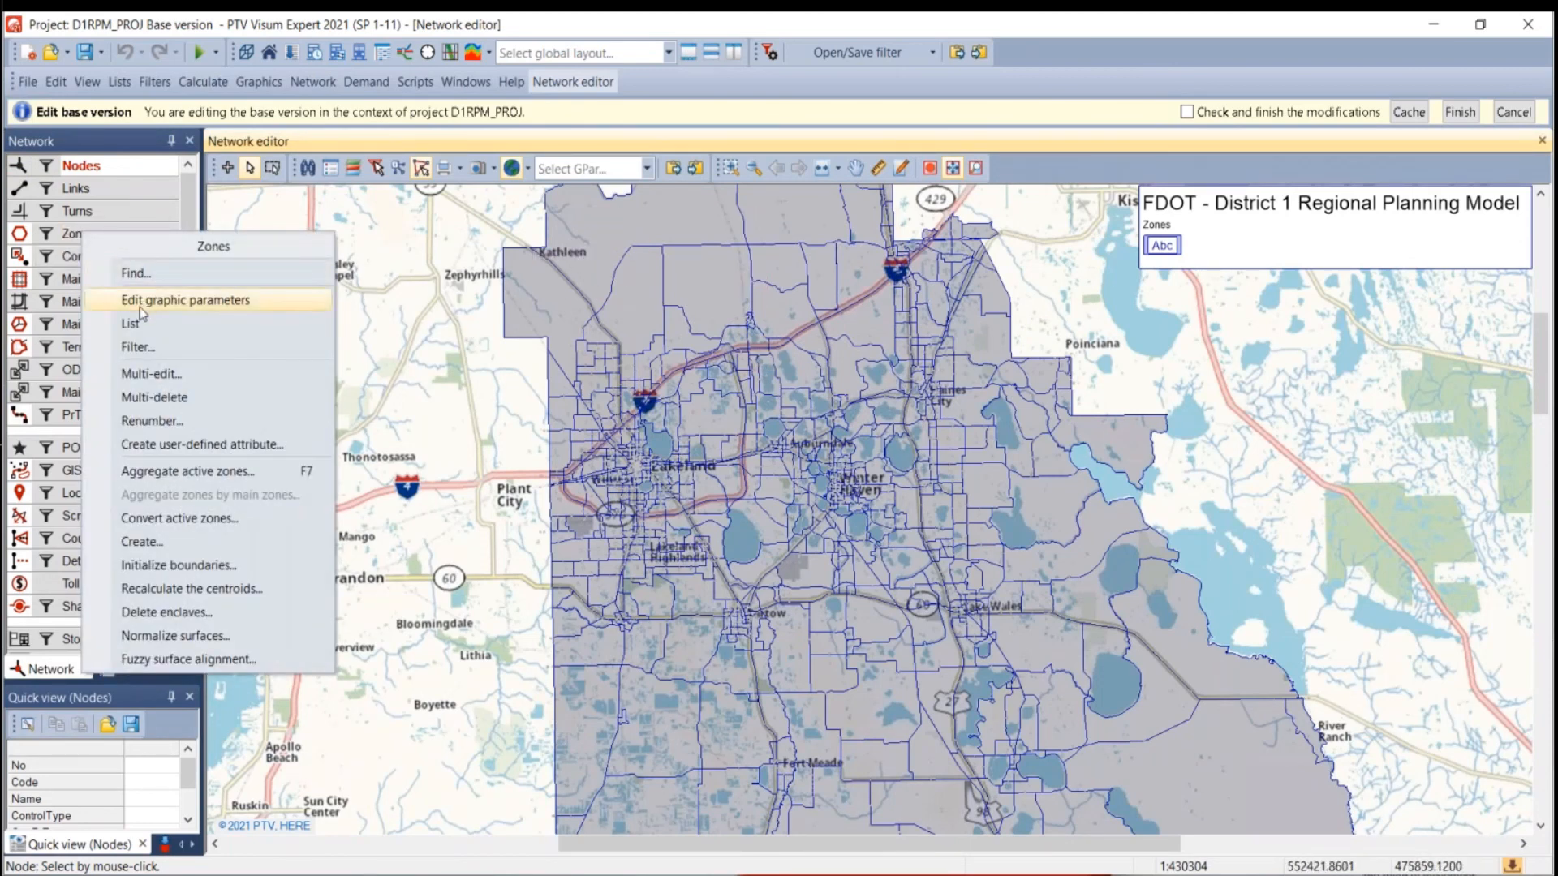
left_click(186, 300)
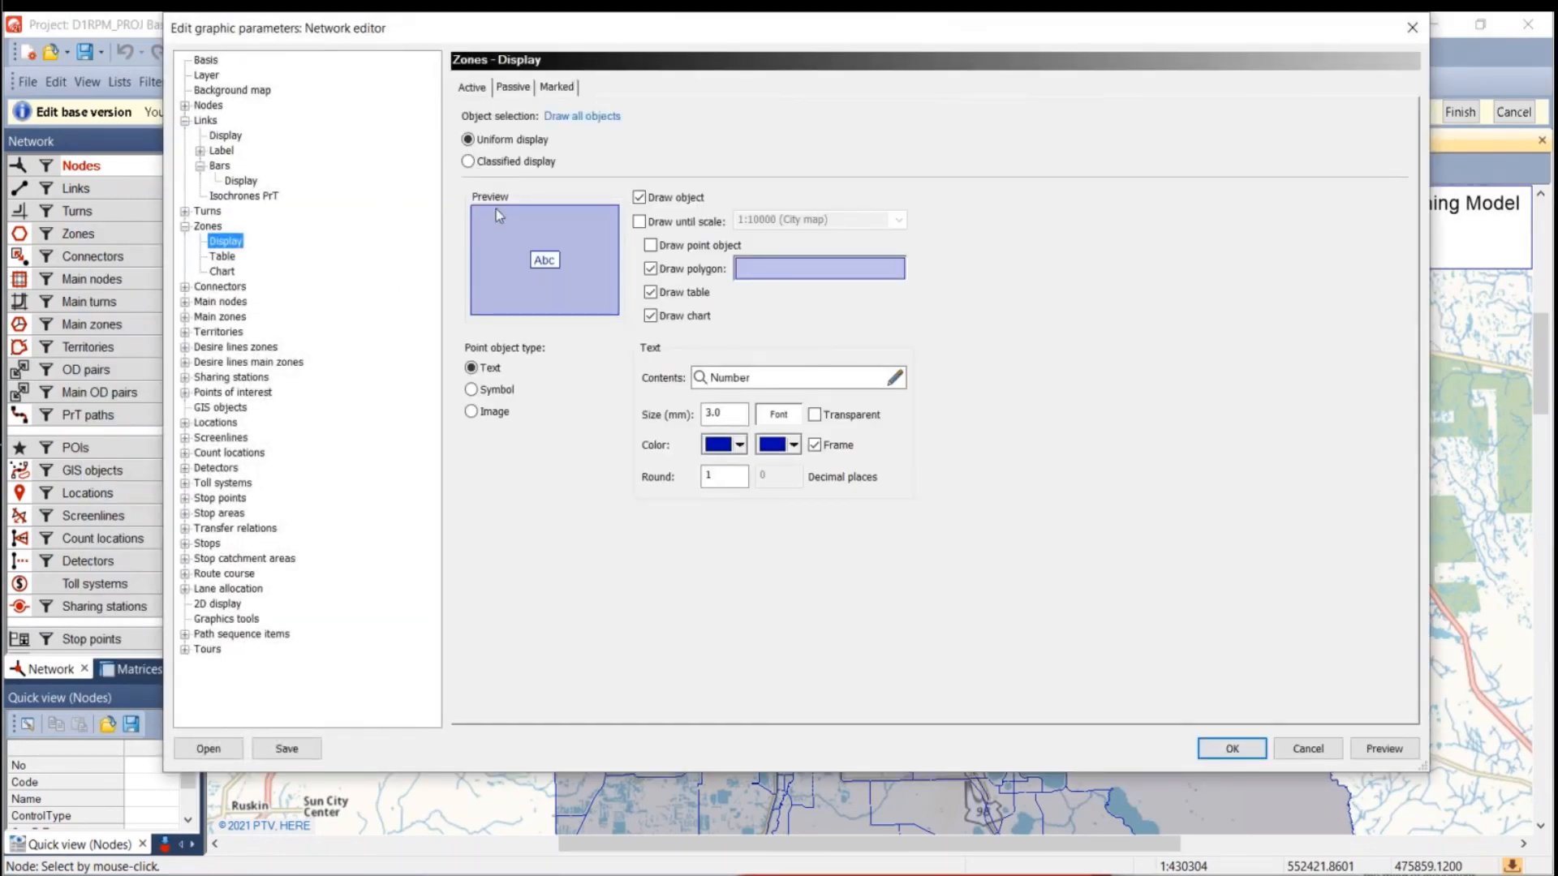
left_click(650, 246)
left_click(651, 269)
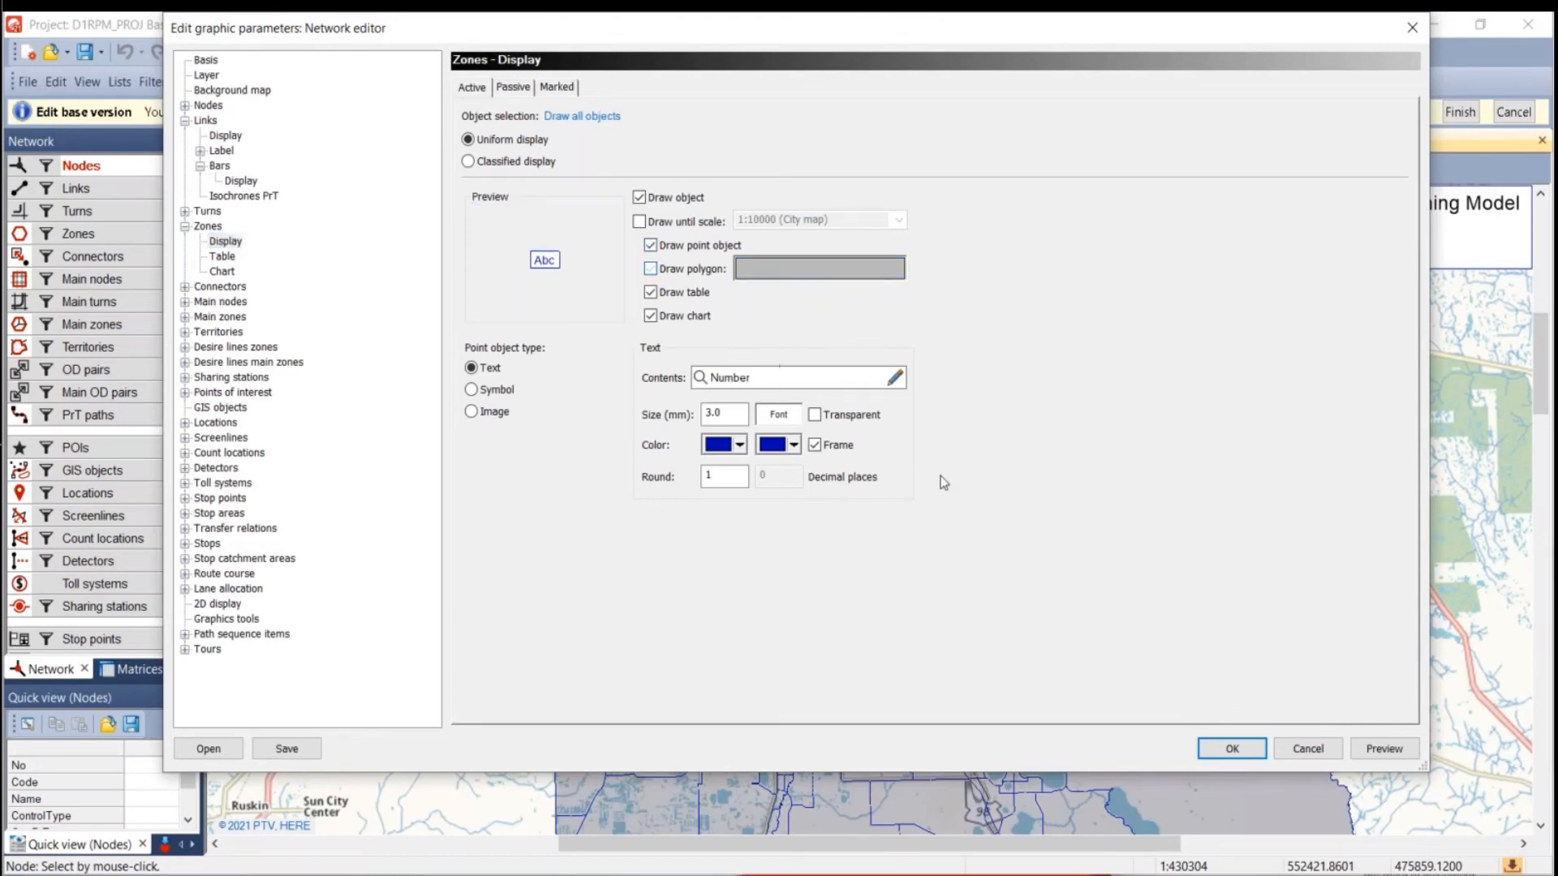
left_click(1232, 747)
scroll(775, 403, "up", 2)
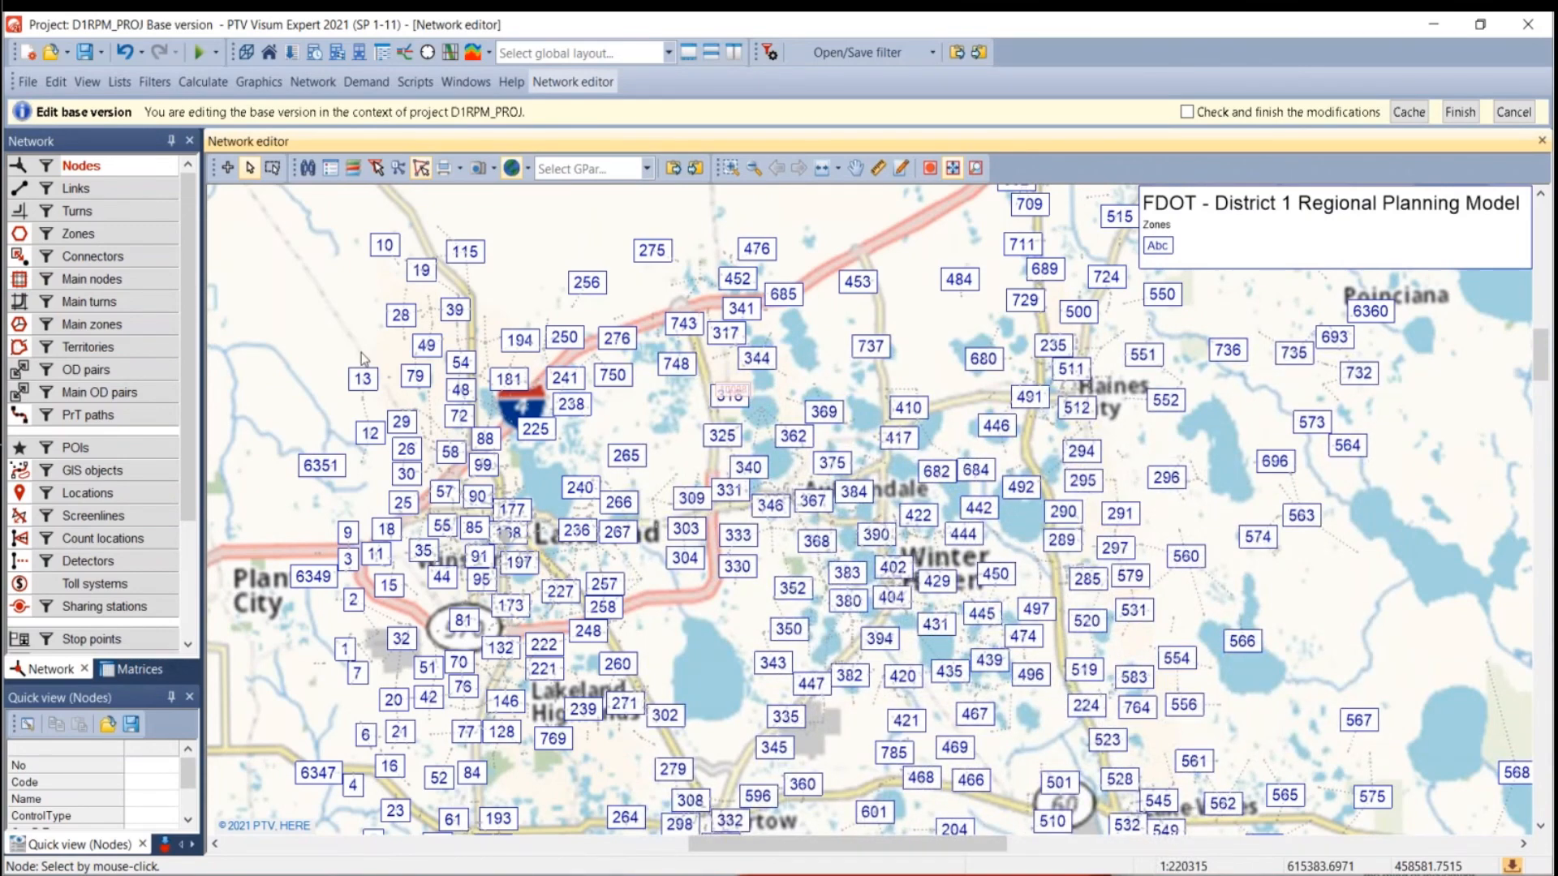
Change the zone graphic parameters to draw the zones as circle symbols instead of zone number text.
scroll(719, 394, "down", 1)
right_click(95, 227)
left_click(182, 295)
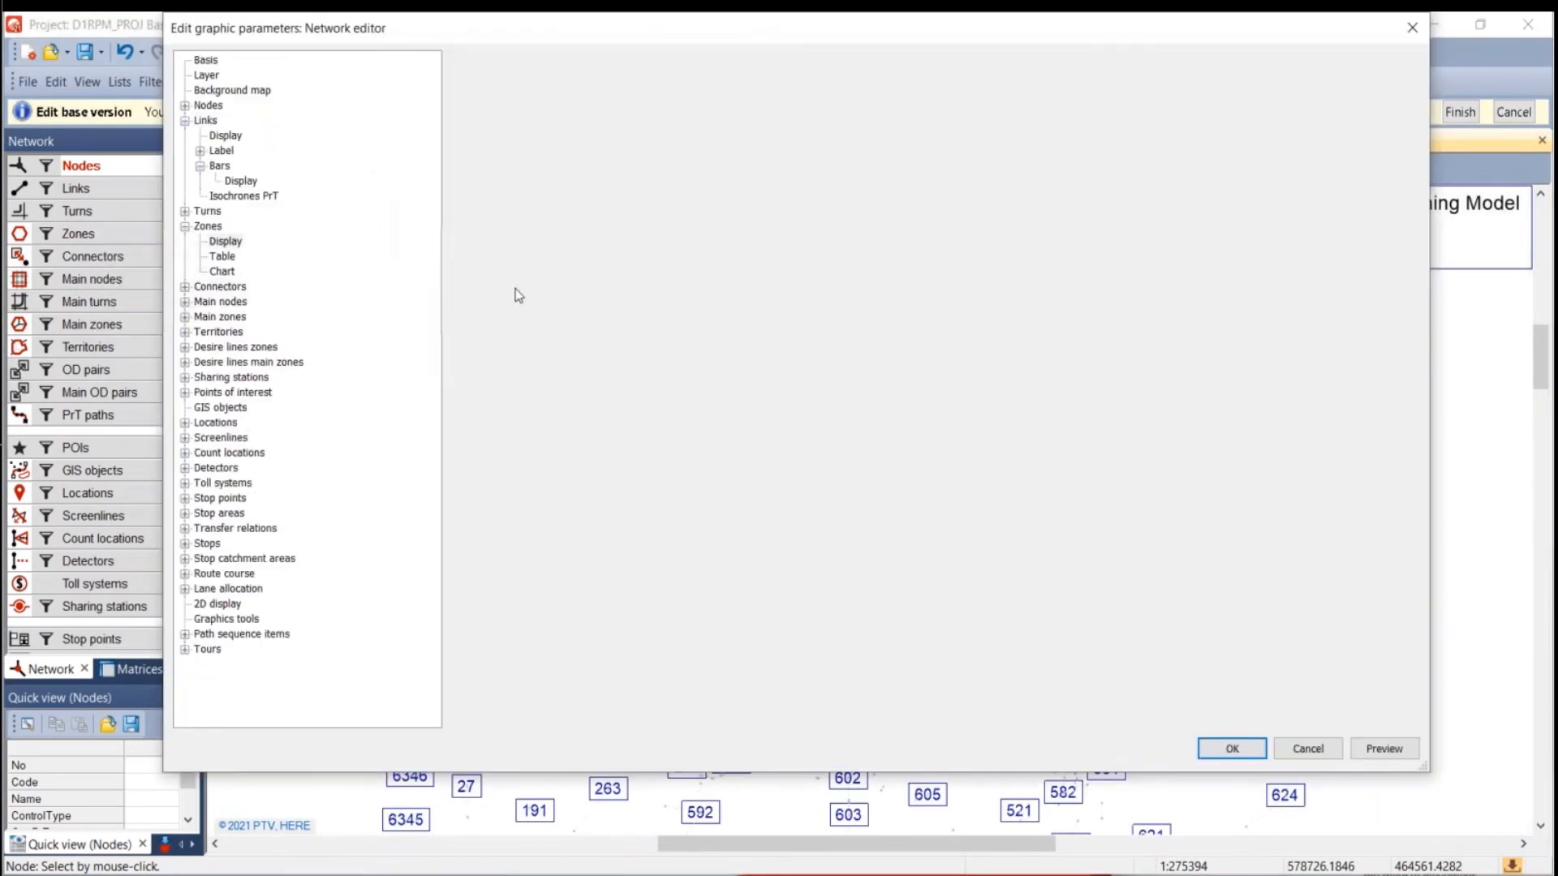
left_click(492, 391)
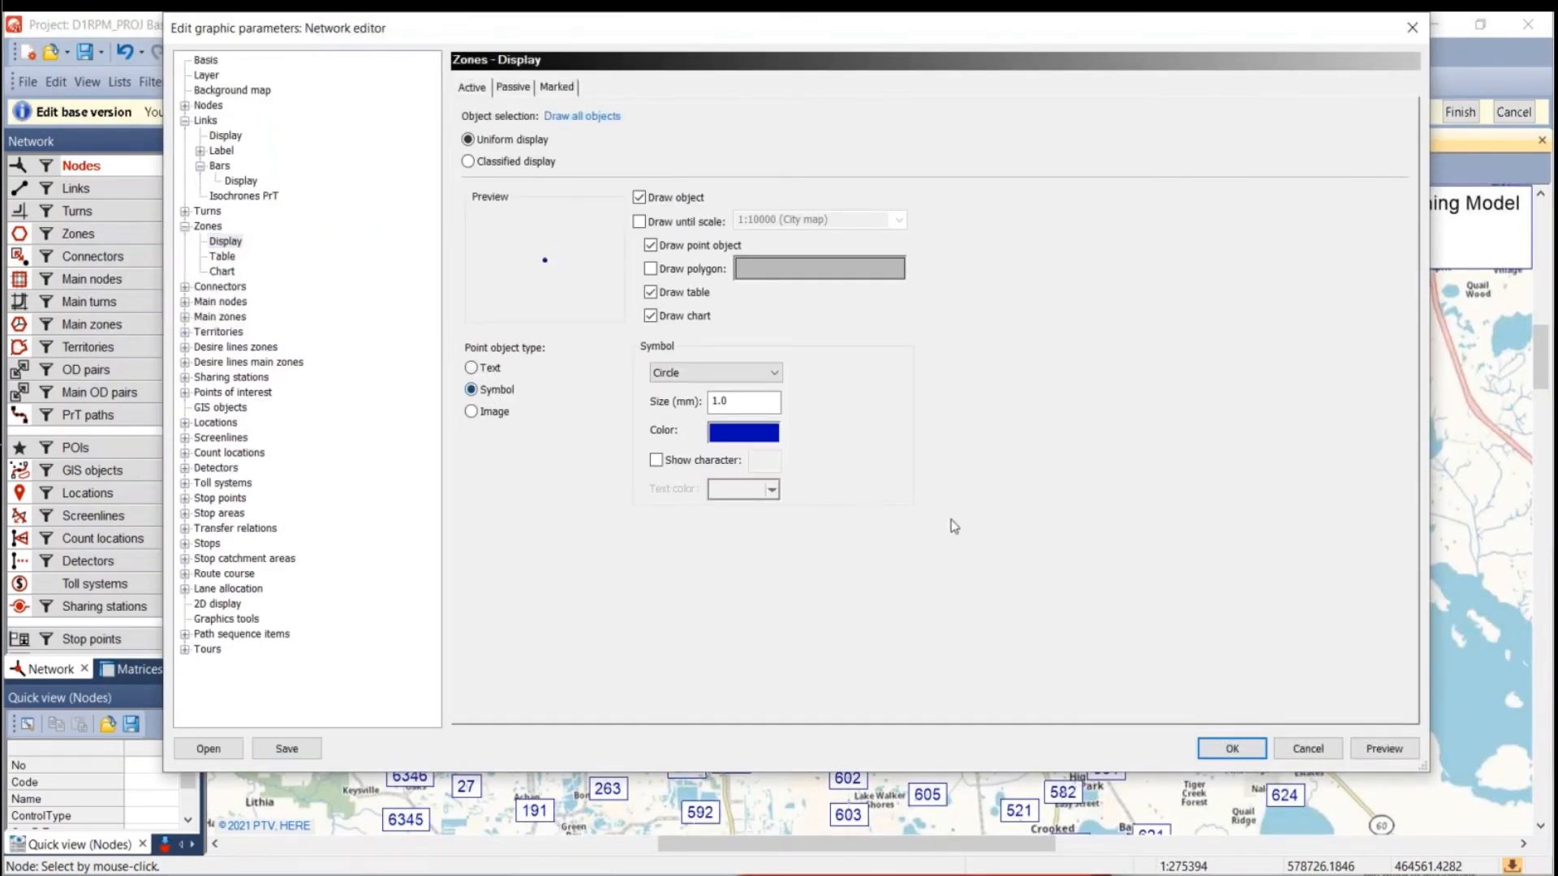
left_click(1231, 748)
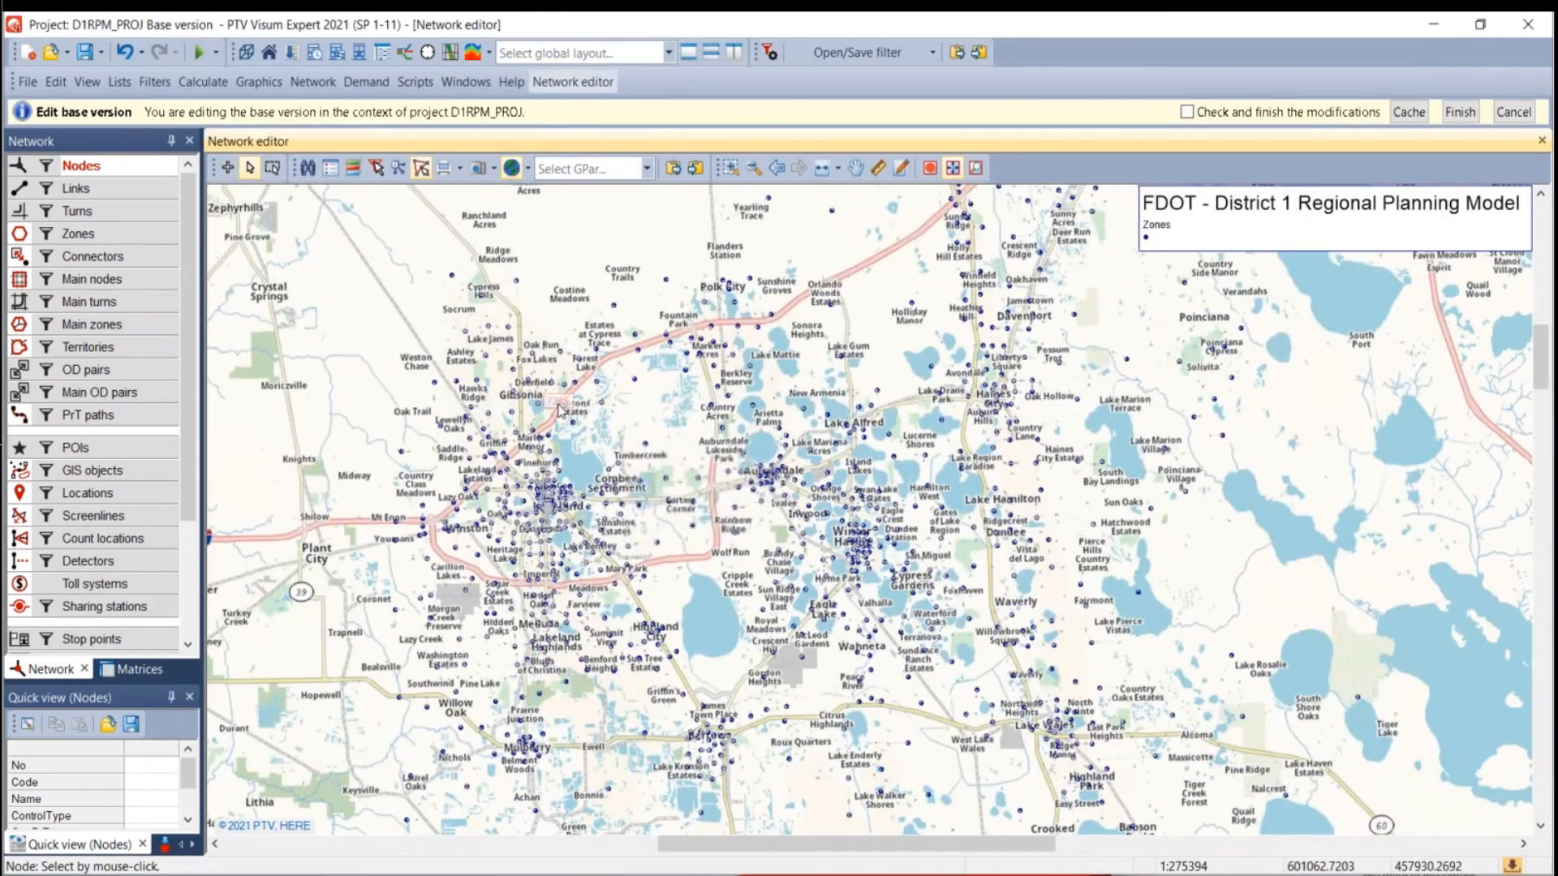
scroll(705, 460, "down", 5)
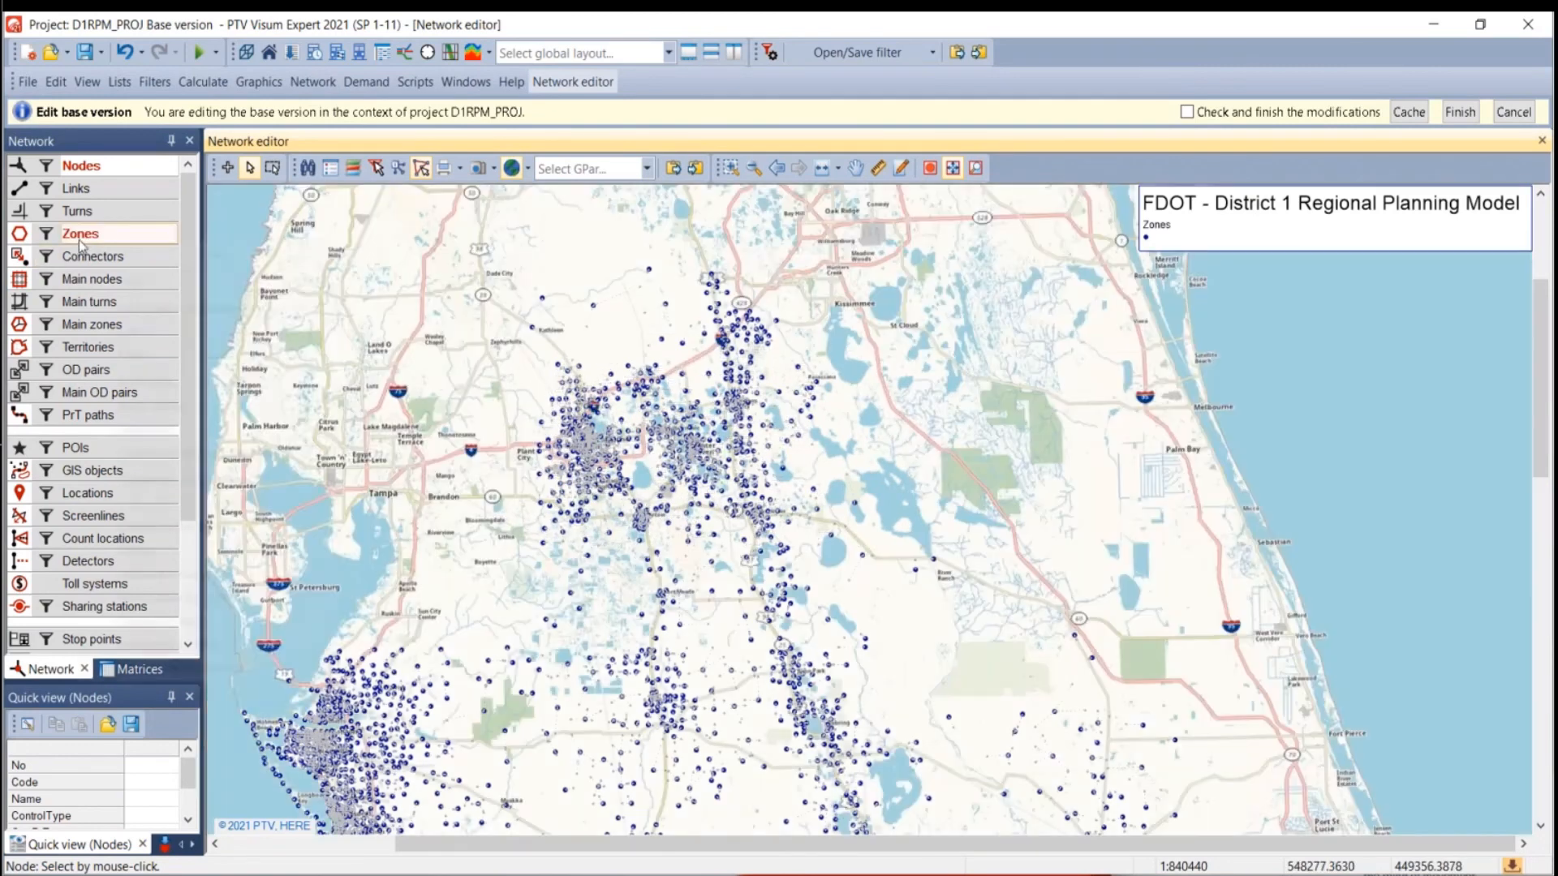
Hide the zones and show the links in the network view.
right_click(78, 241)
left_click(19, 234)
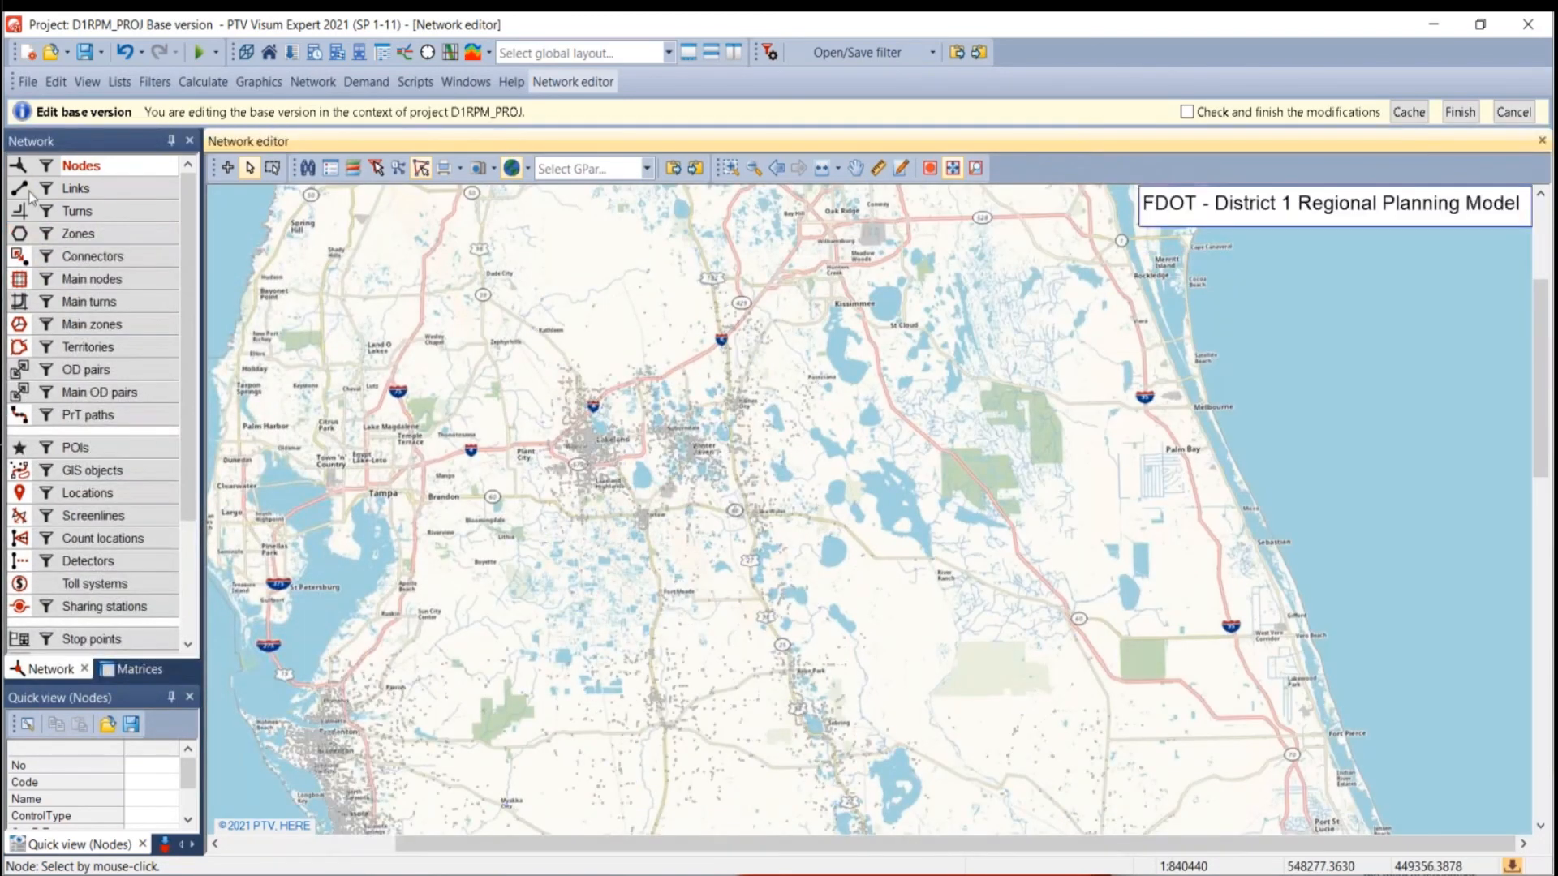
left_click(19, 188)
left_click_drag(238, 655, 325, 444)
right_click(121, 188)
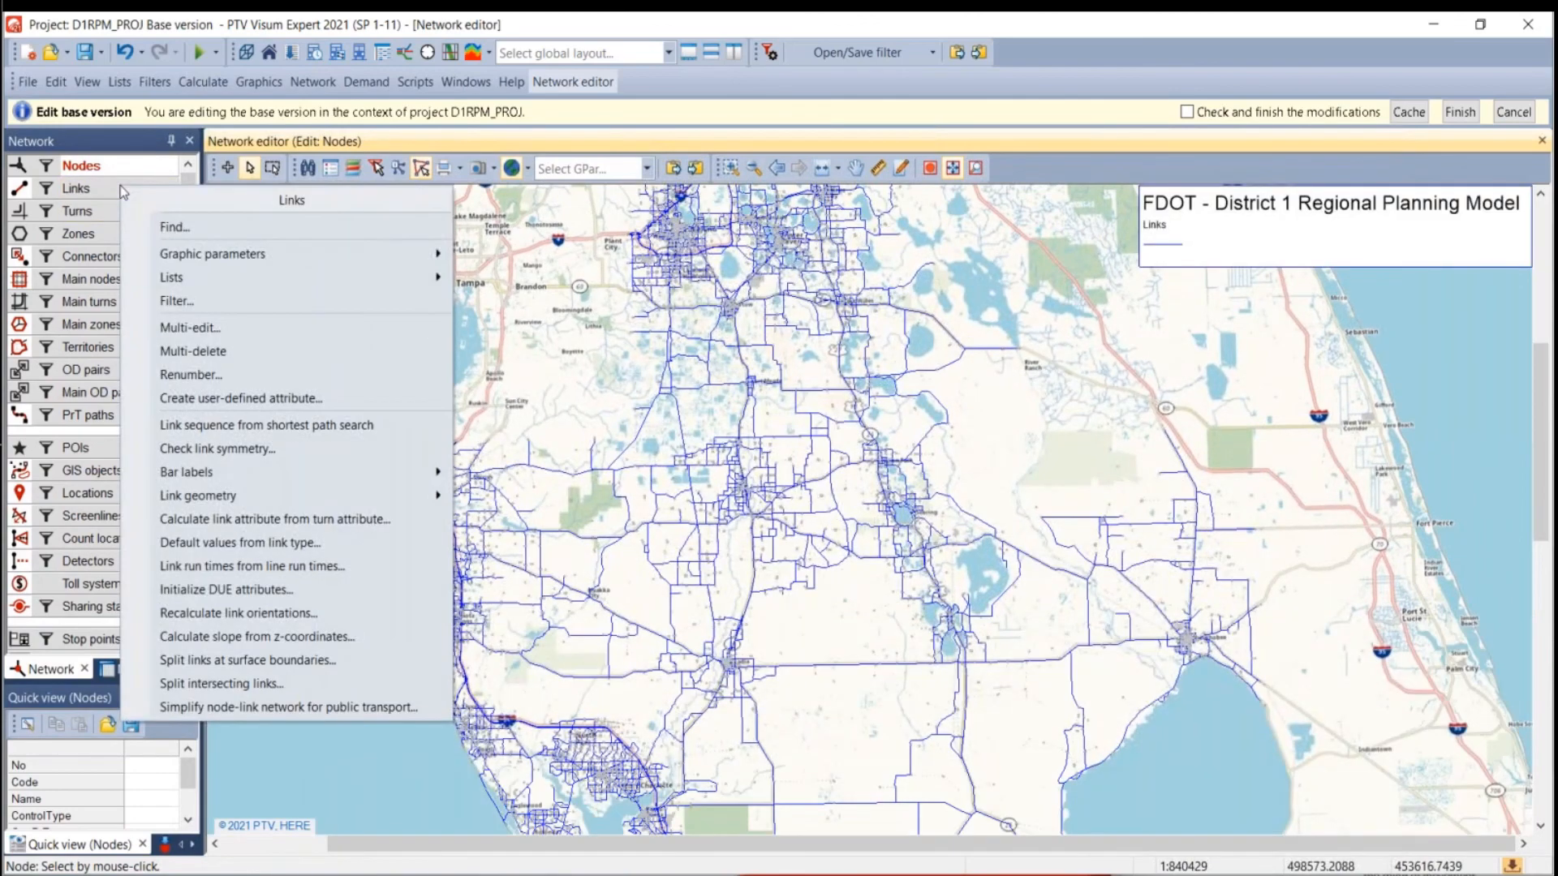
mouse_move(245, 257)
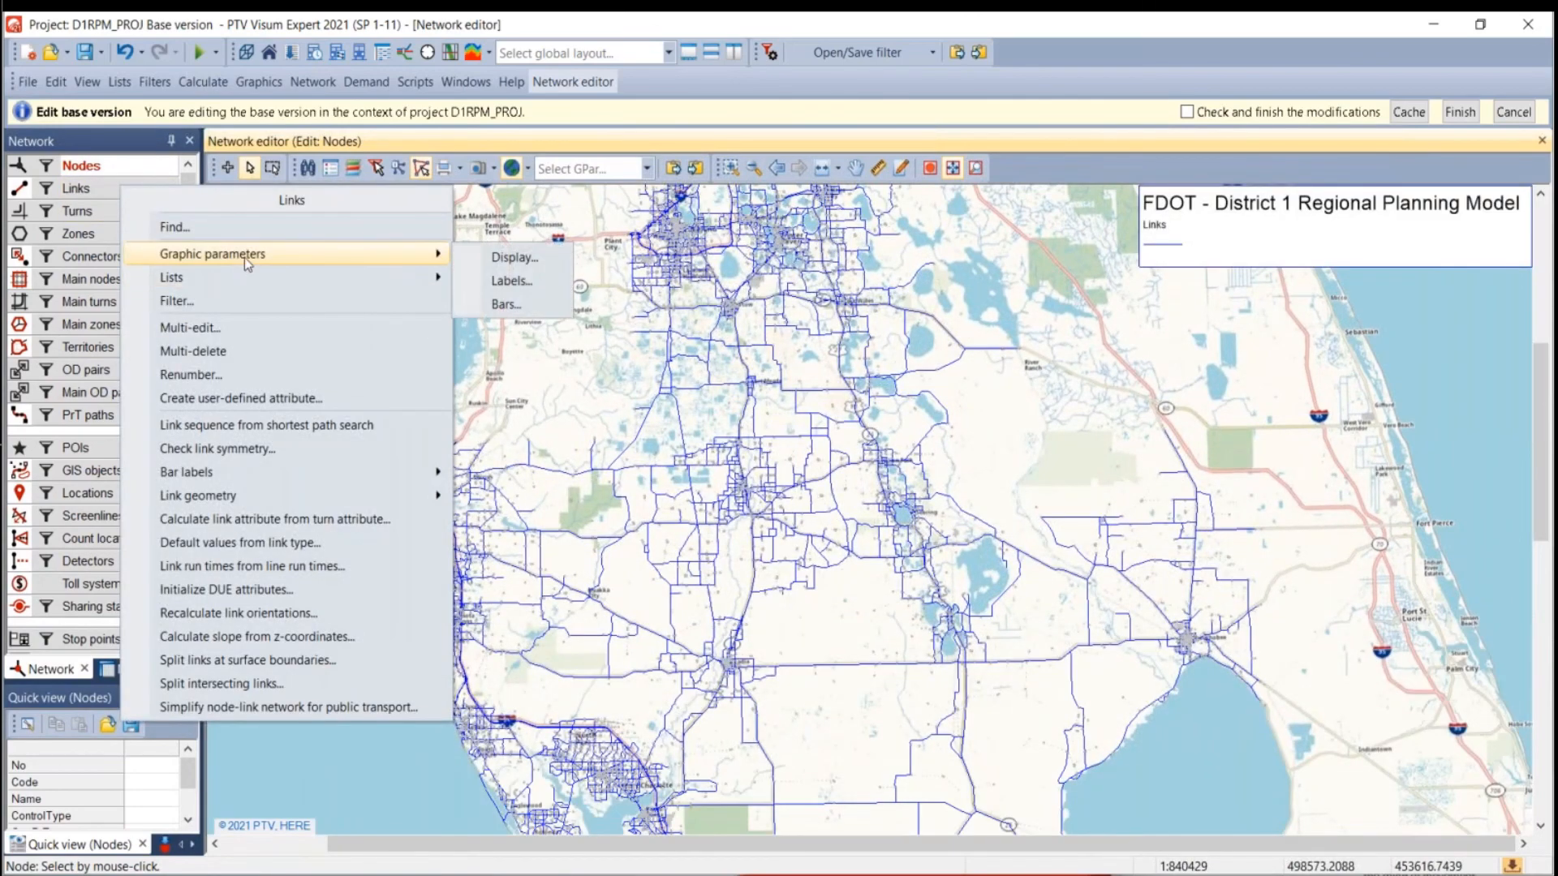
left_click(505, 304)
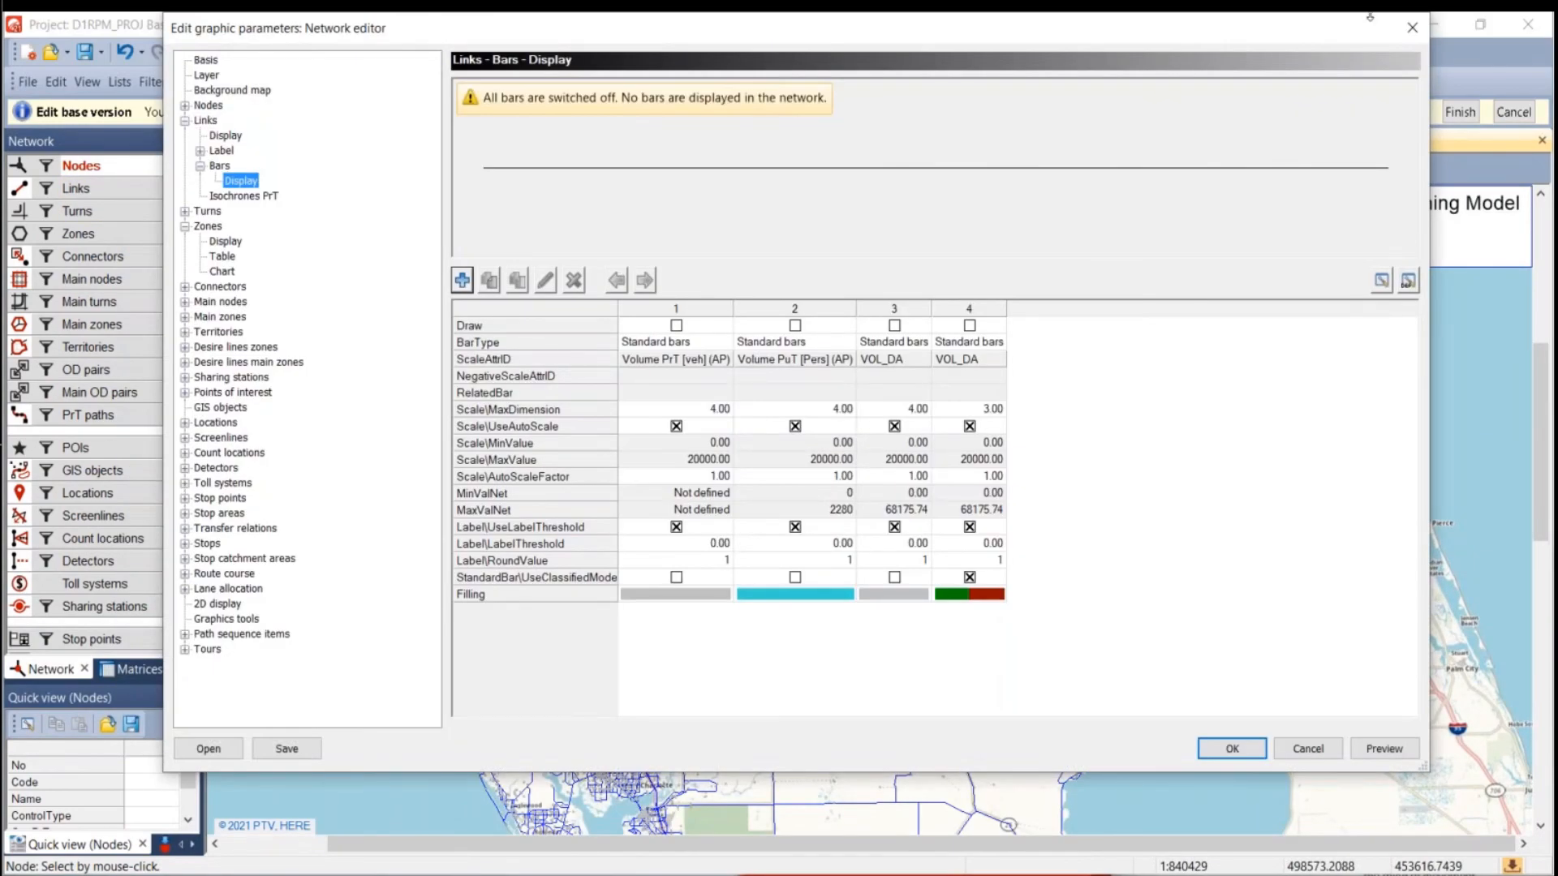
left_click(1412, 27)
Turn on drawing of the third link bar, scaled by VOL_DA, in the link bar graphic parameters and preview it.
right_click(93, 199)
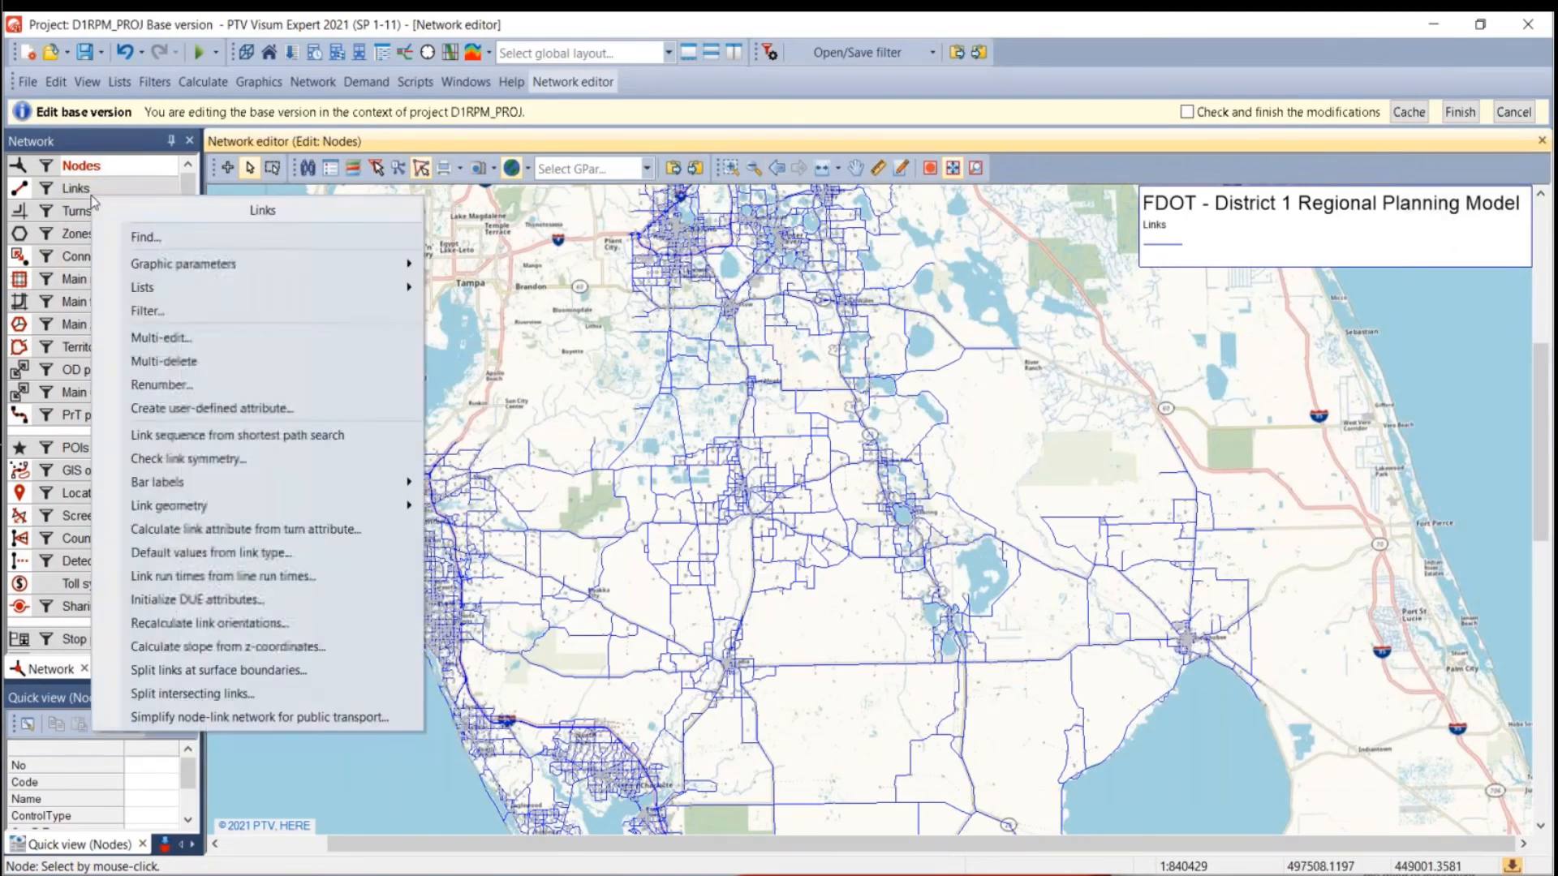
mouse_move(206, 284)
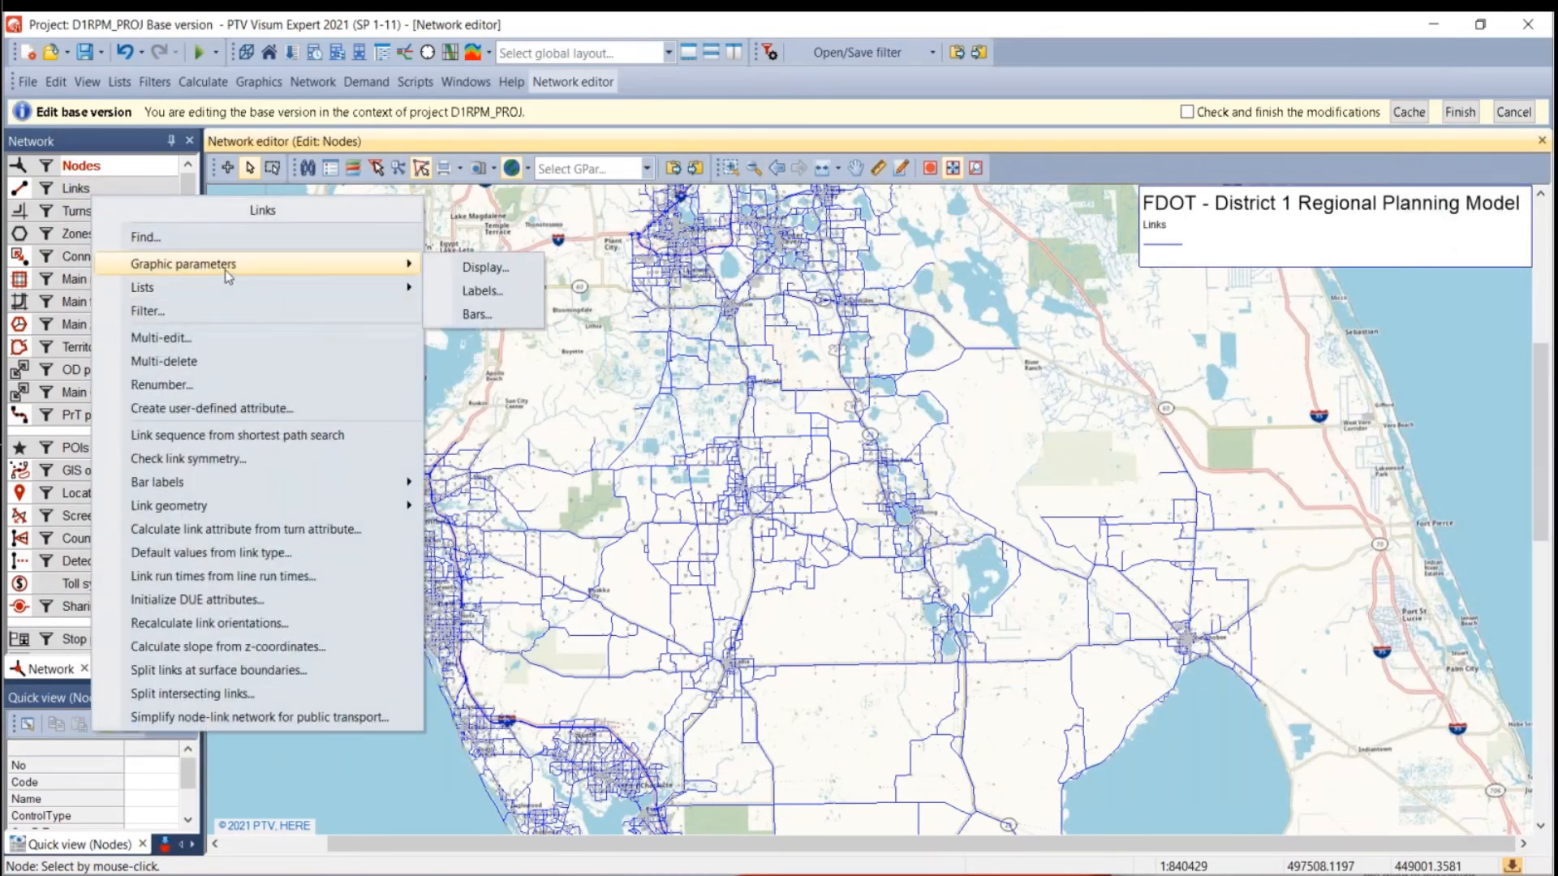
left_click(494, 315)
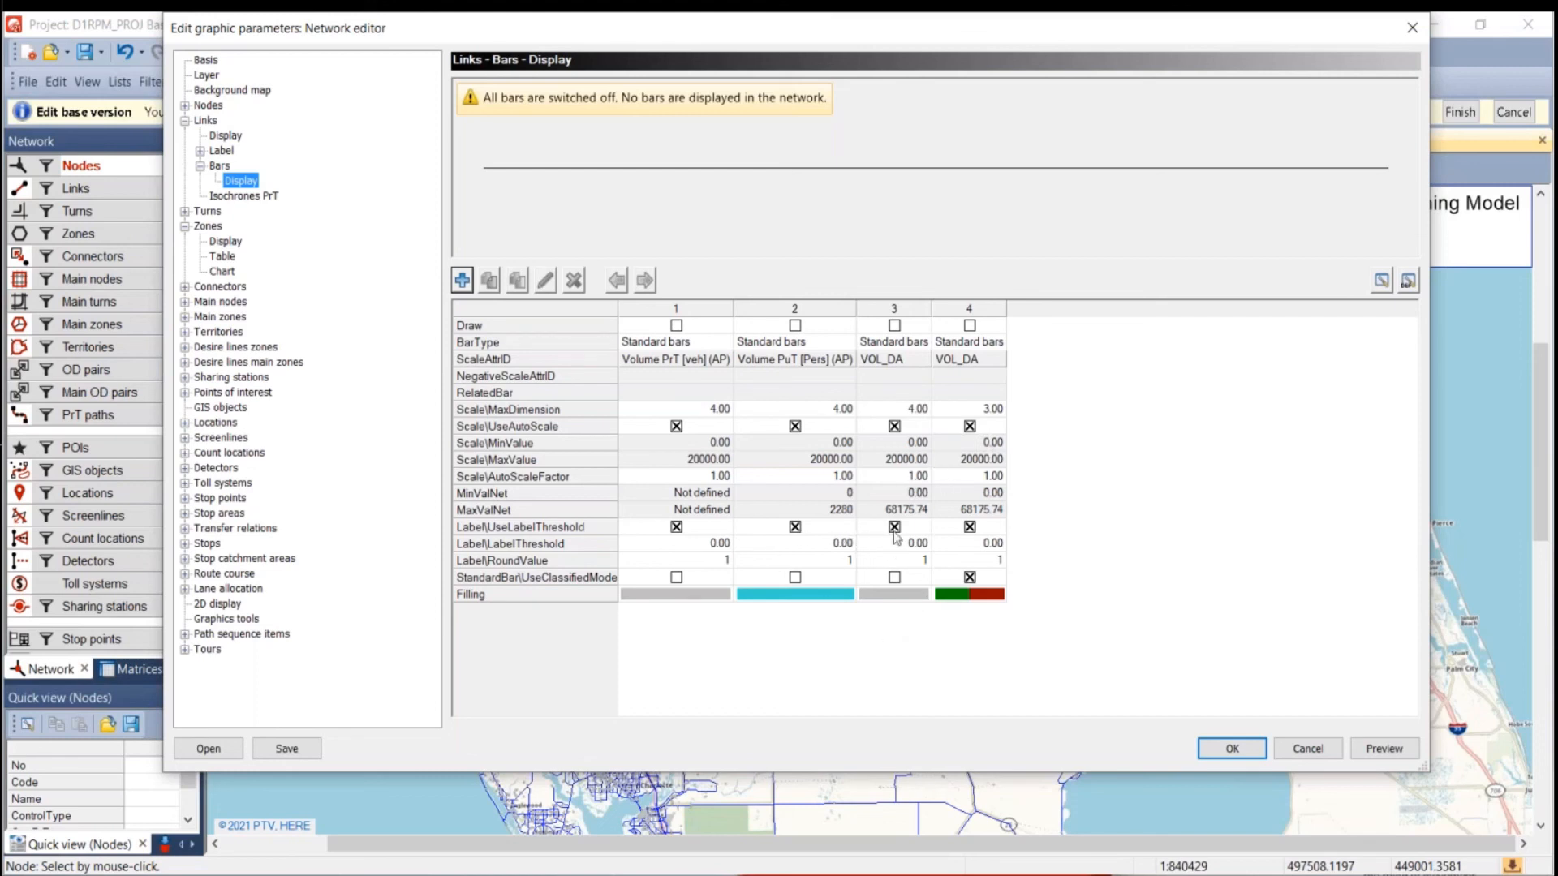
left_click(886, 341)
left_click(894, 328)
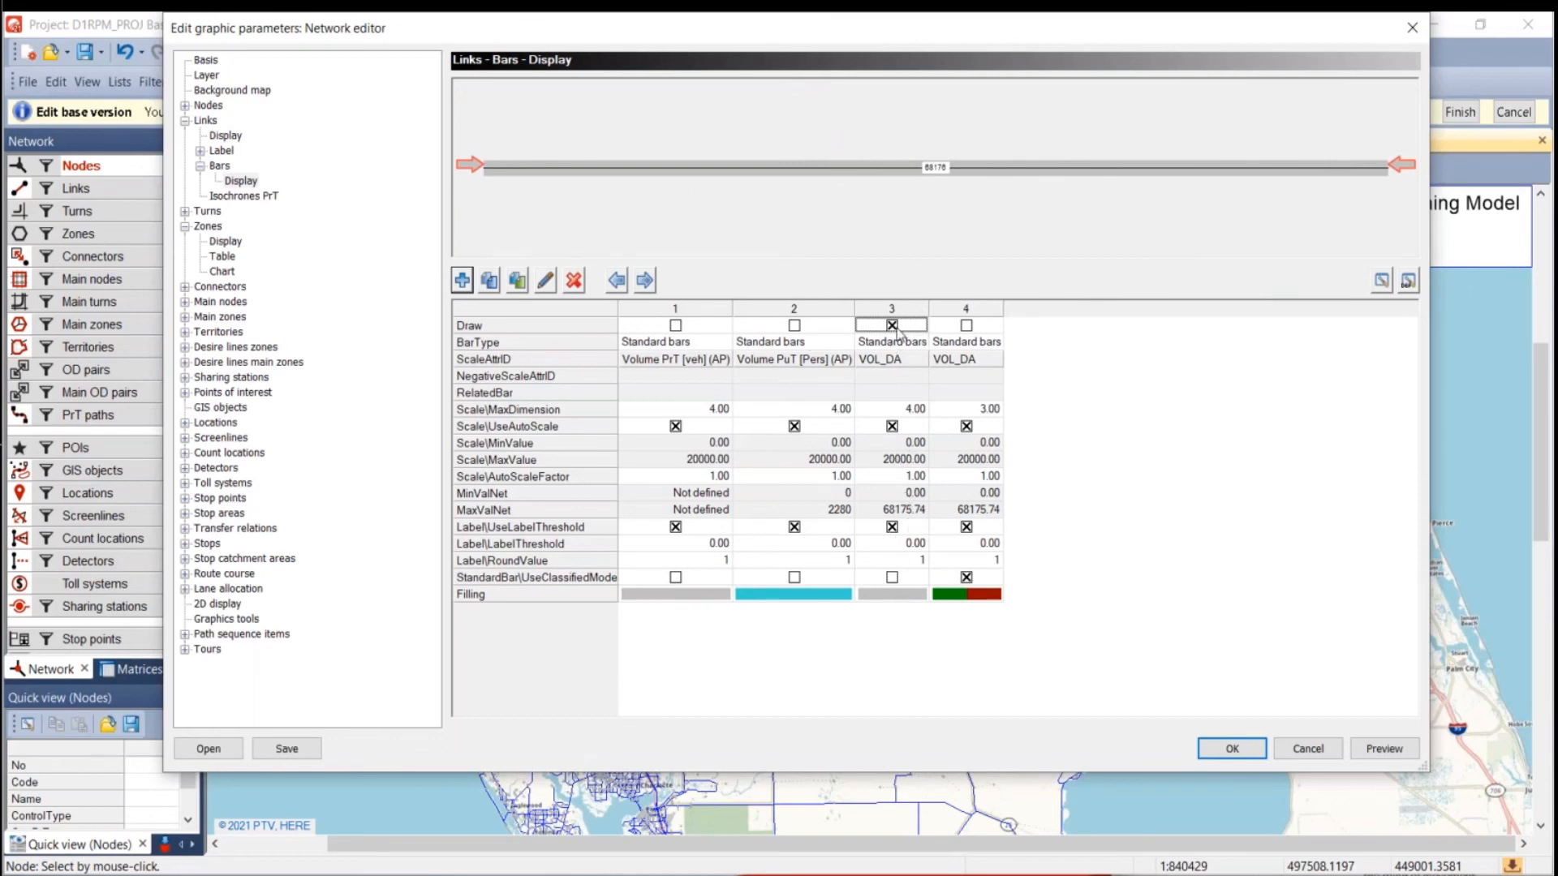
left_click(1383, 748)
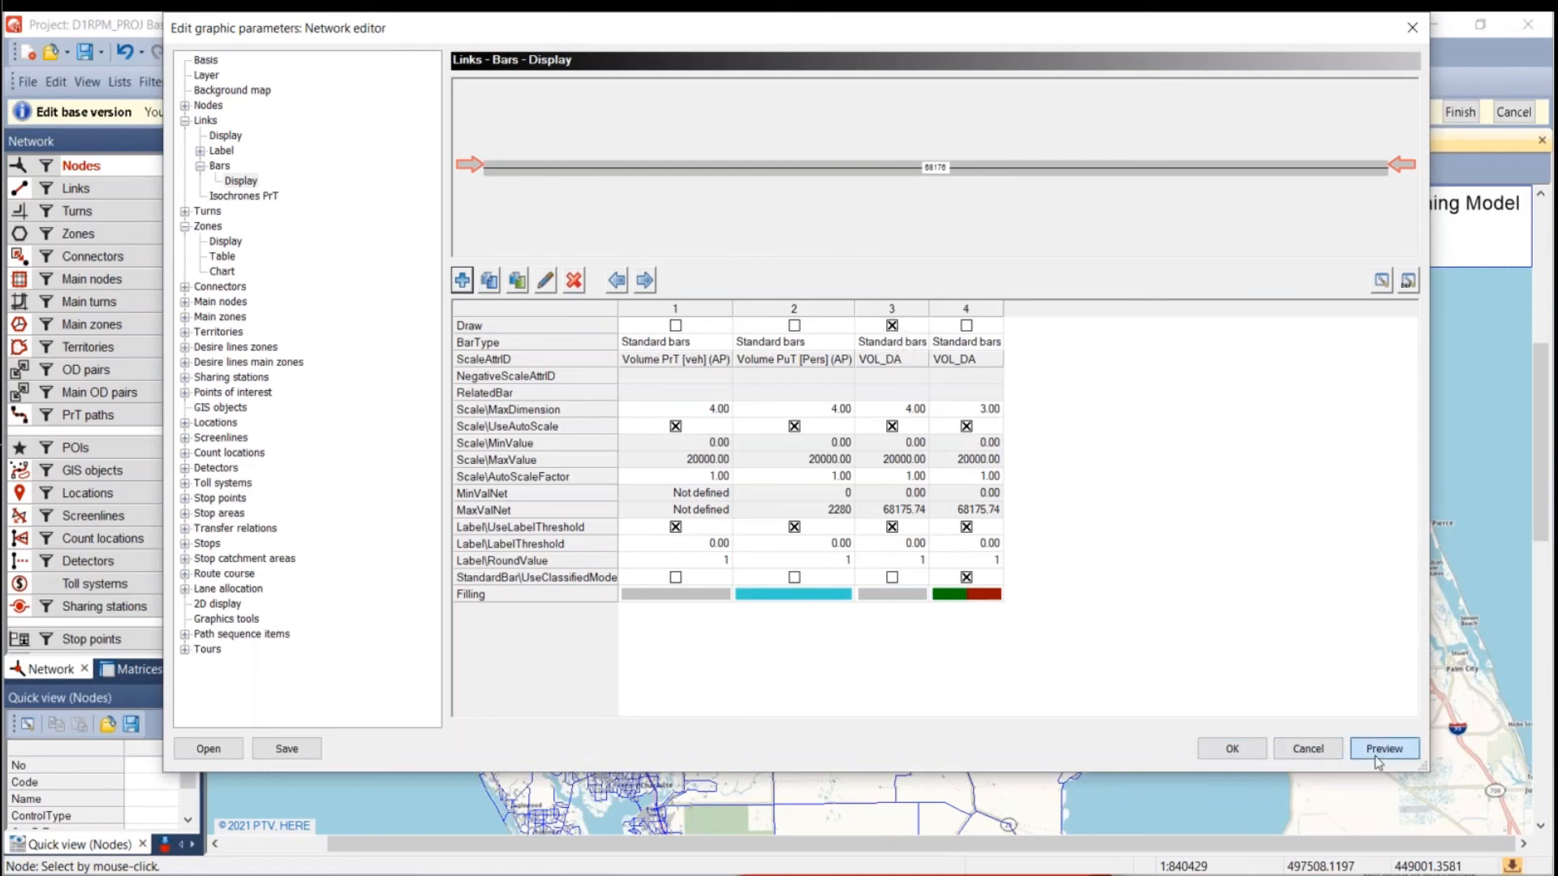
left_click_drag(755, 36, 708, 119)
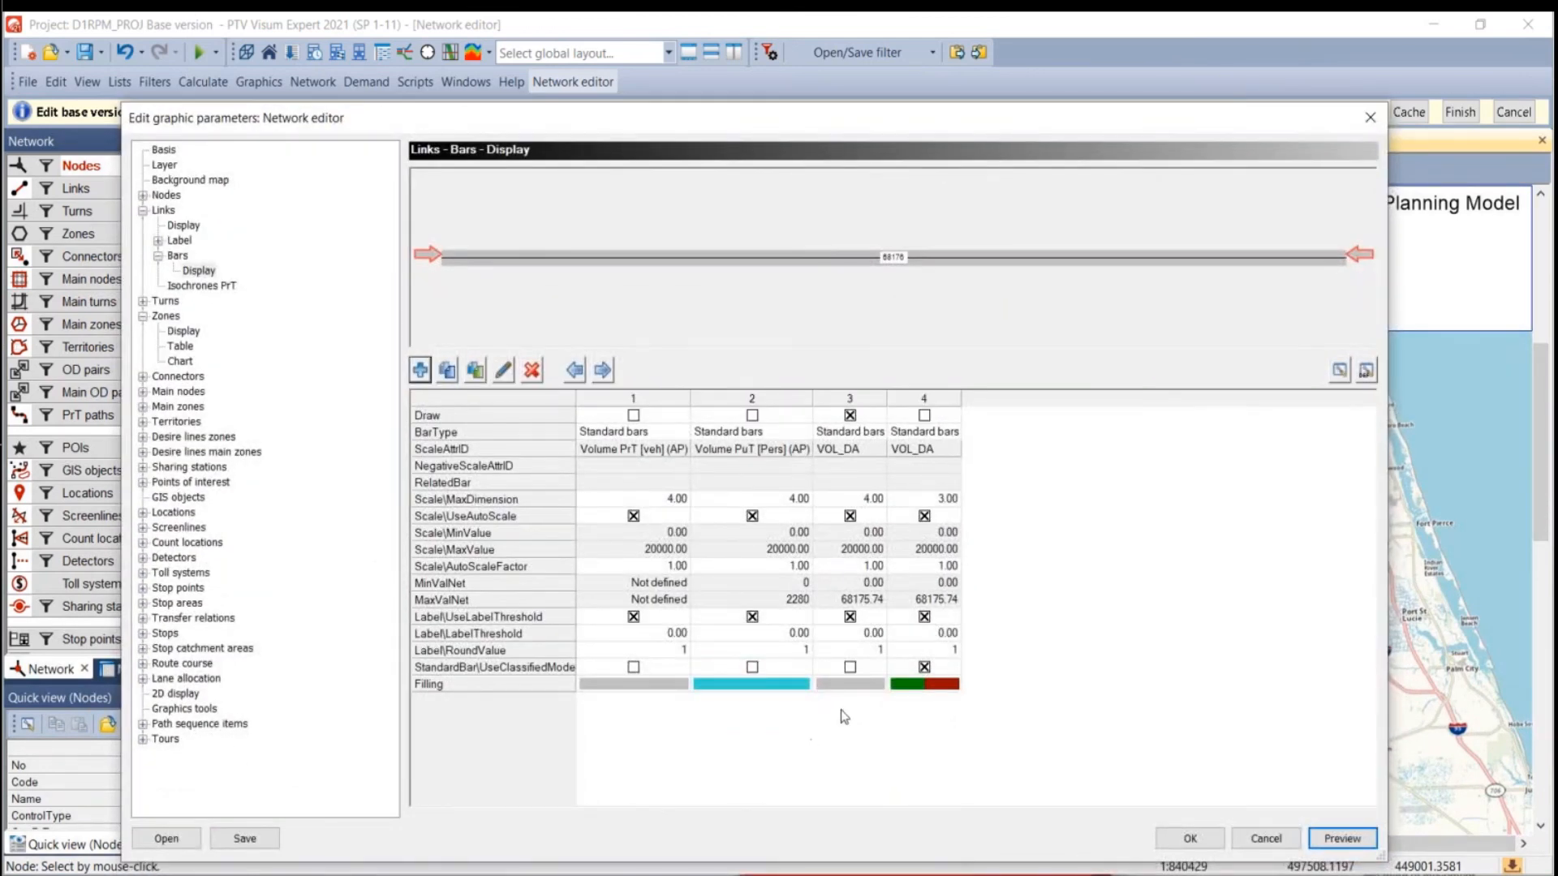
Change the fill color of the third VOL_DA link bar to red, preview it on the network, and apply the graphic parameters.
left_click(841, 686)
left_click(795, 427)
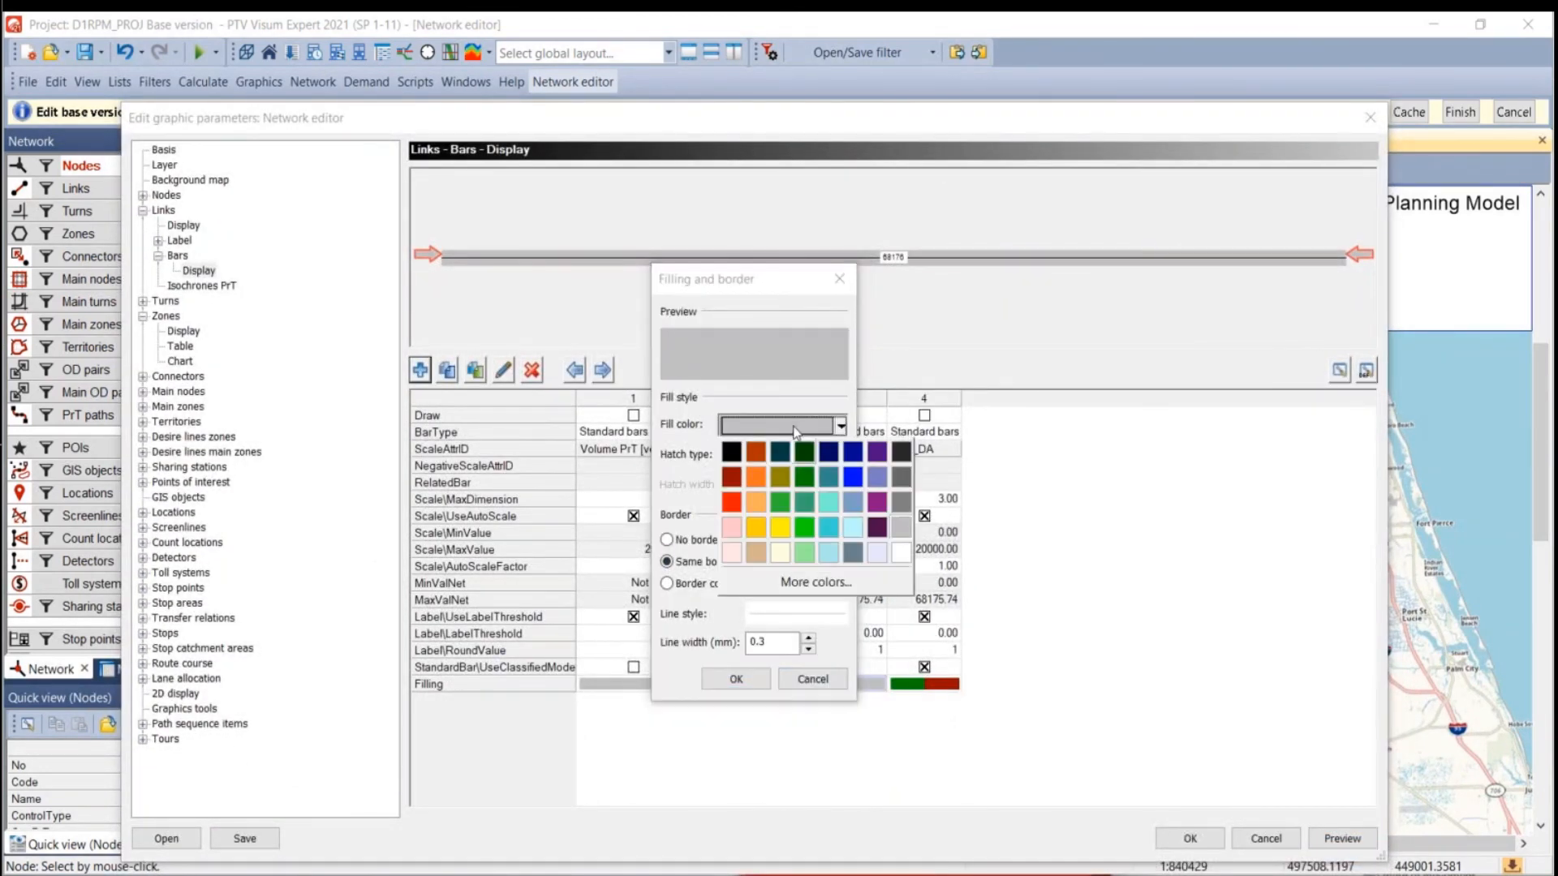
left_click(734, 504)
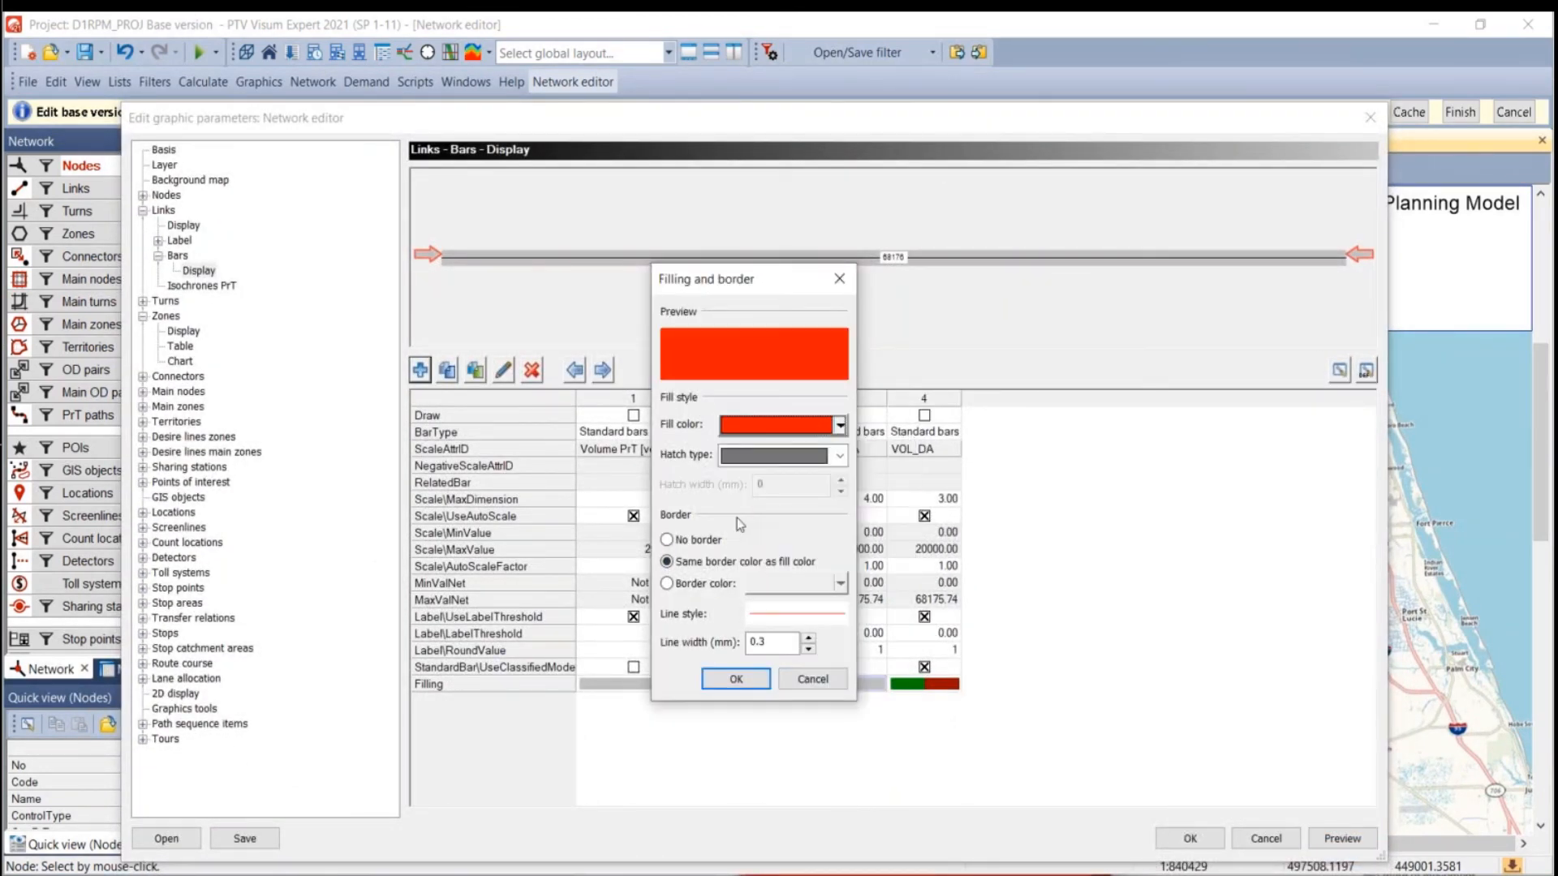
left_click(735, 680)
left_click(1341, 838)
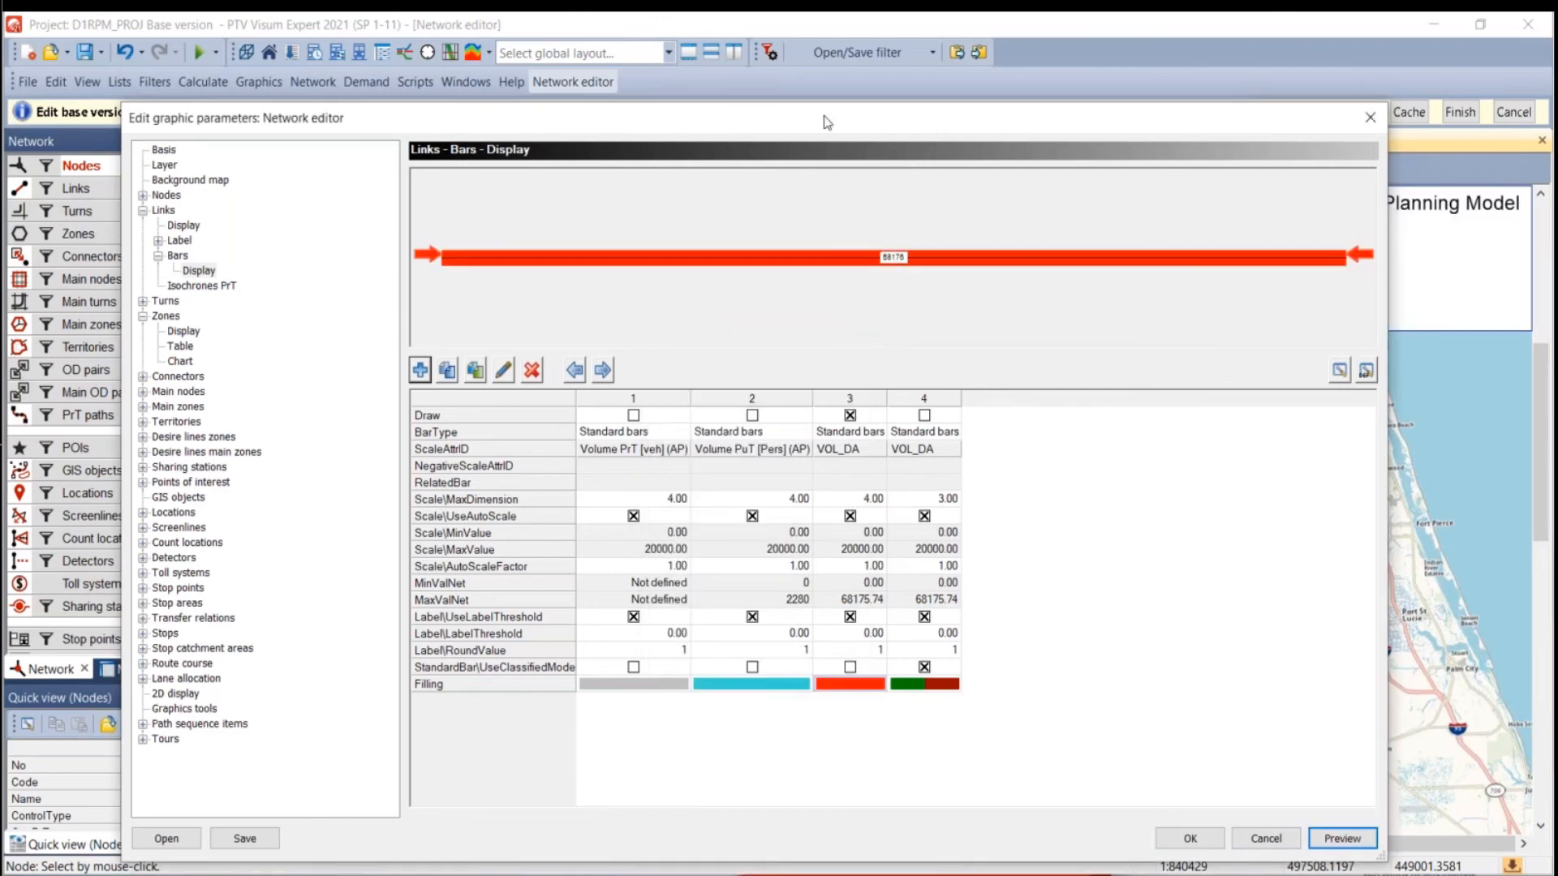
left_click_drag(827, 122, 864, 707)
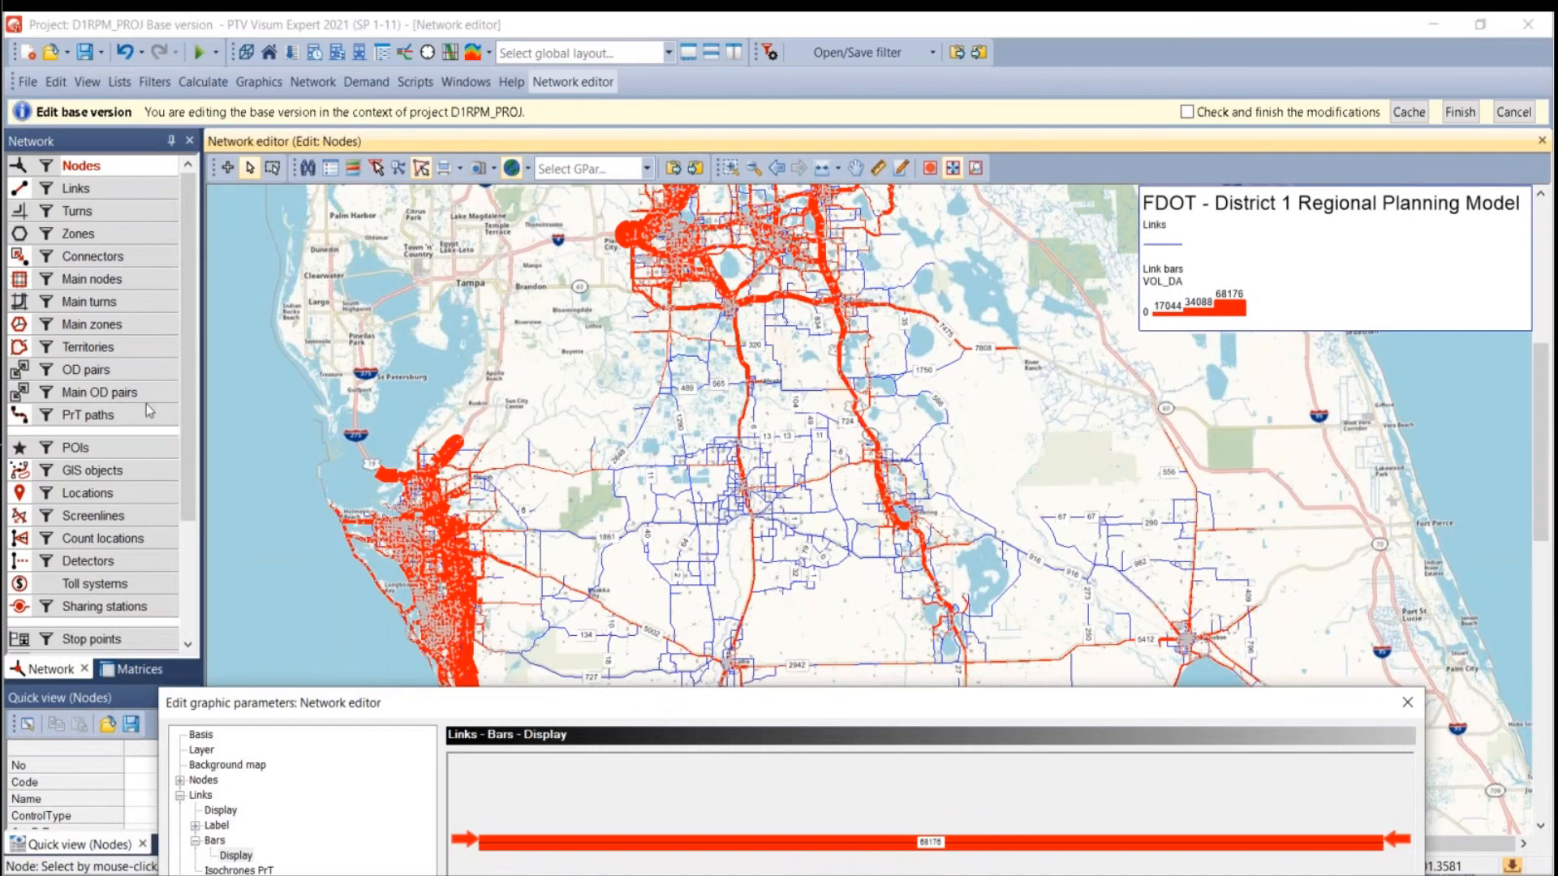
left_click_drag(566, 715, 522, 156)
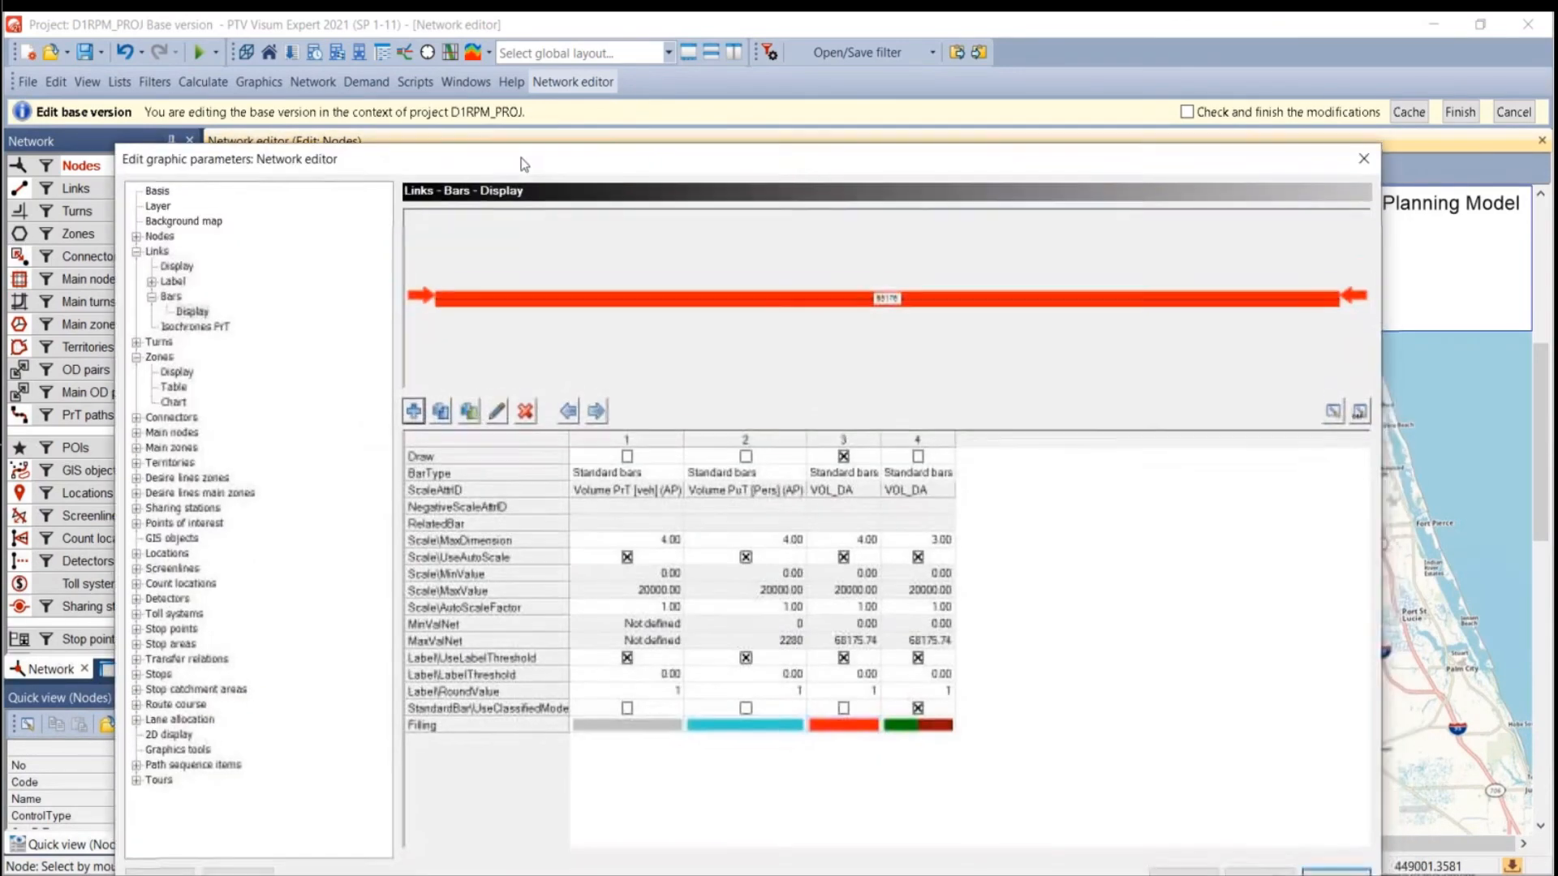
left_click(1176, 863)
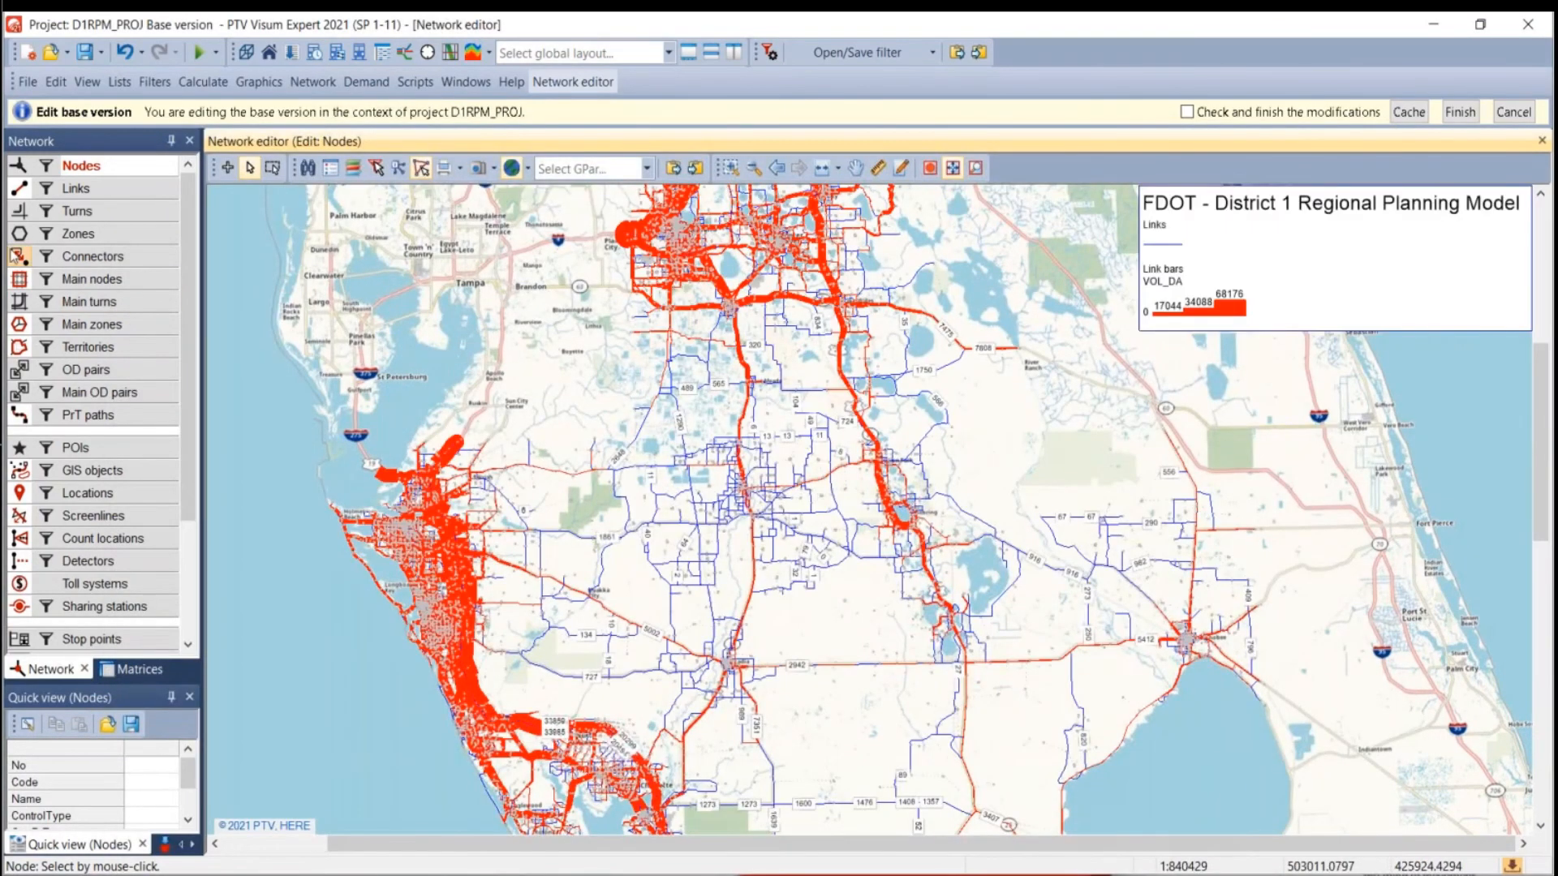
Add a fifth standard link bar and turn off its classified mode.
scroll(625, 621, "down", 1)
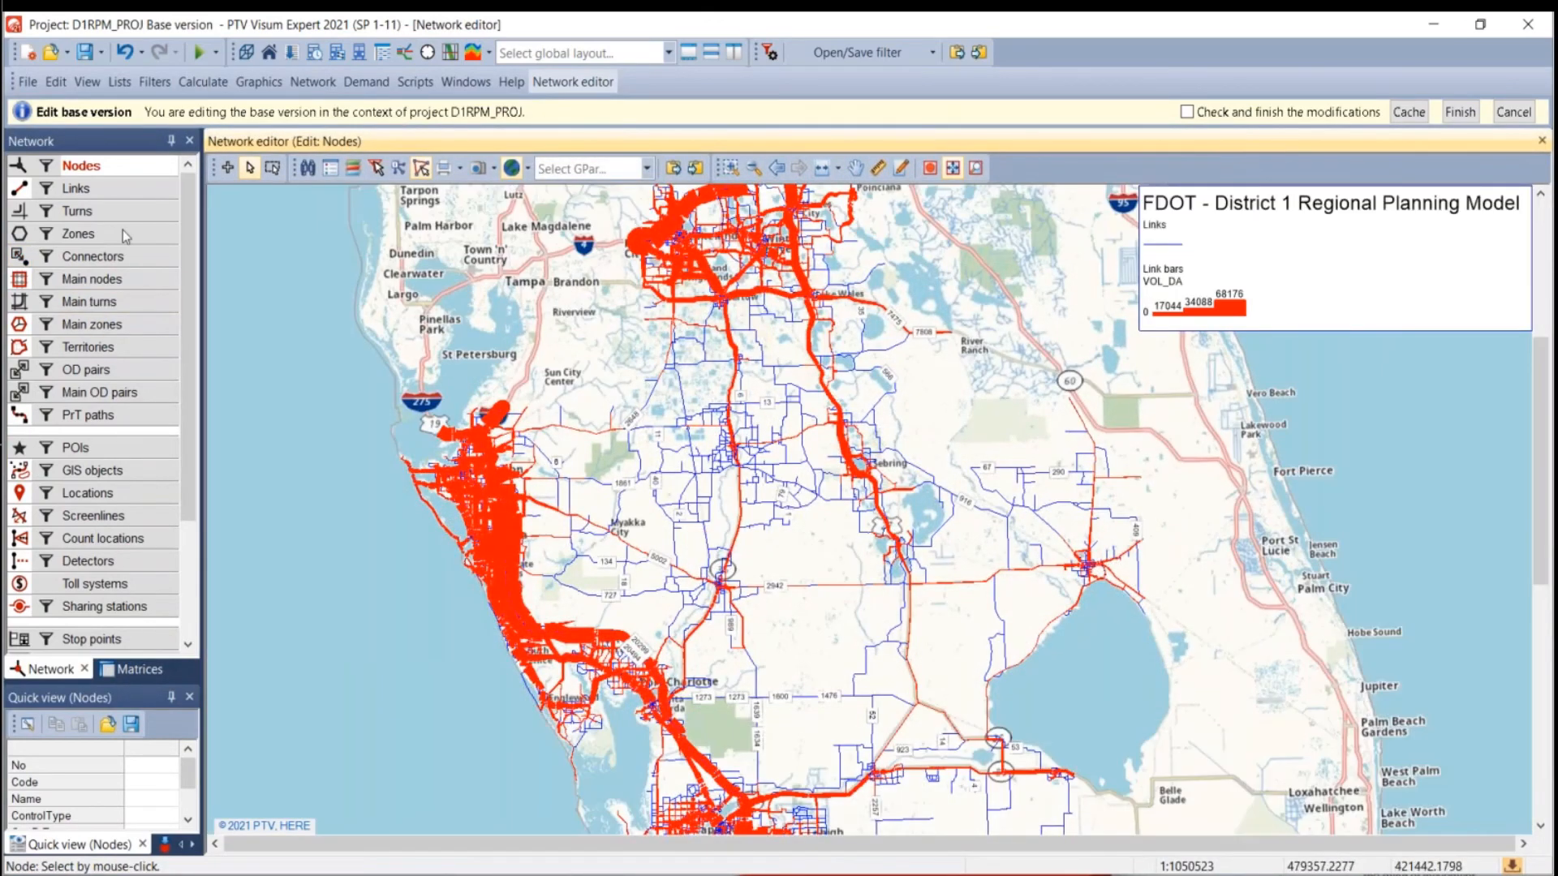
right_click(124, 193)
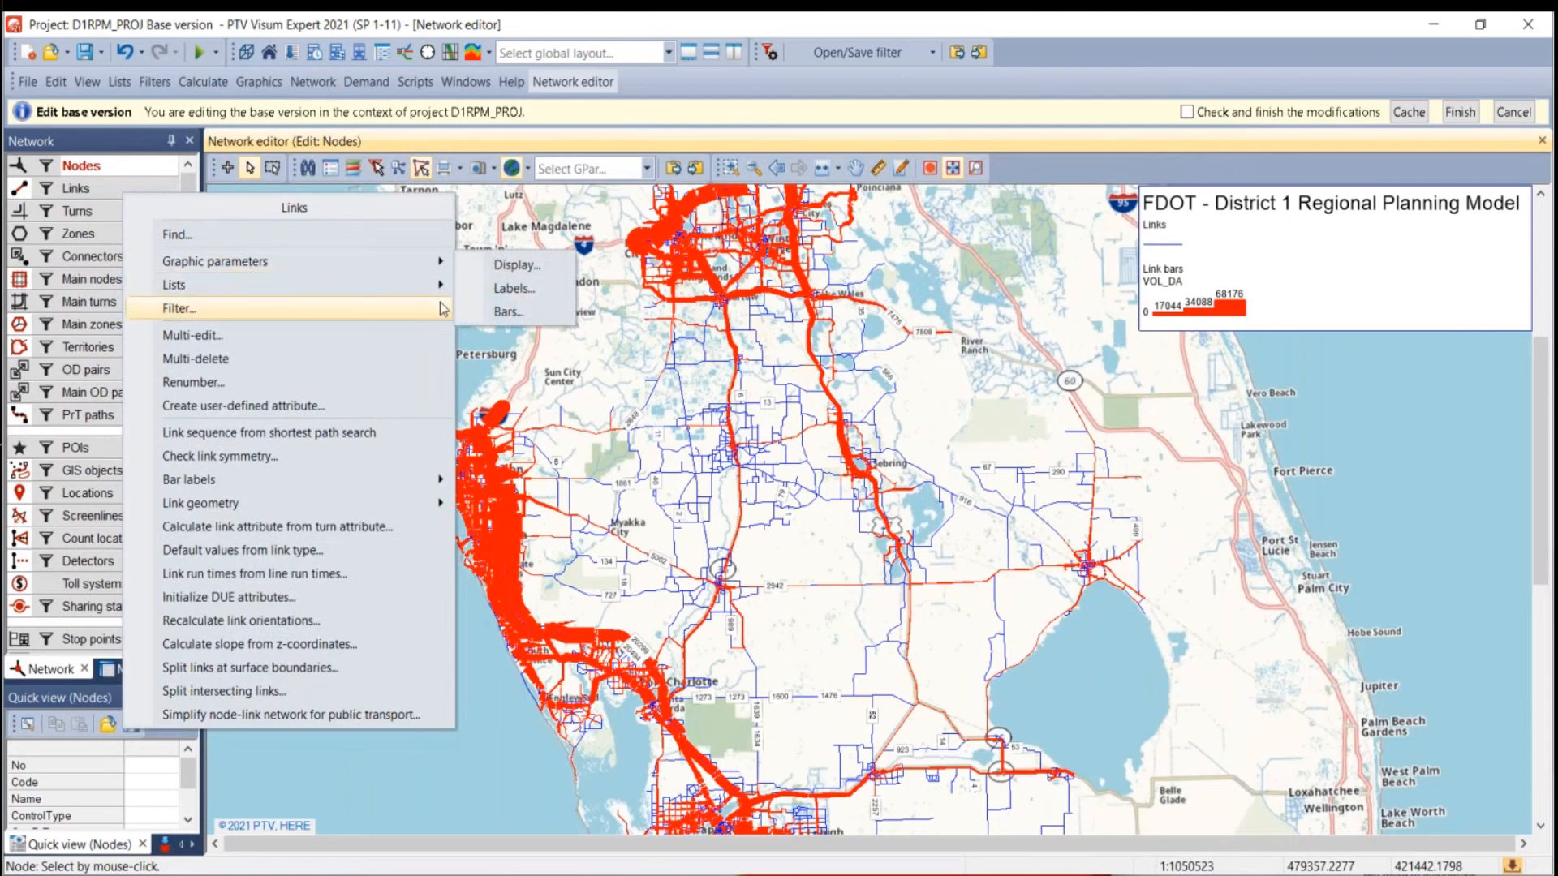
left_click(507, 311)
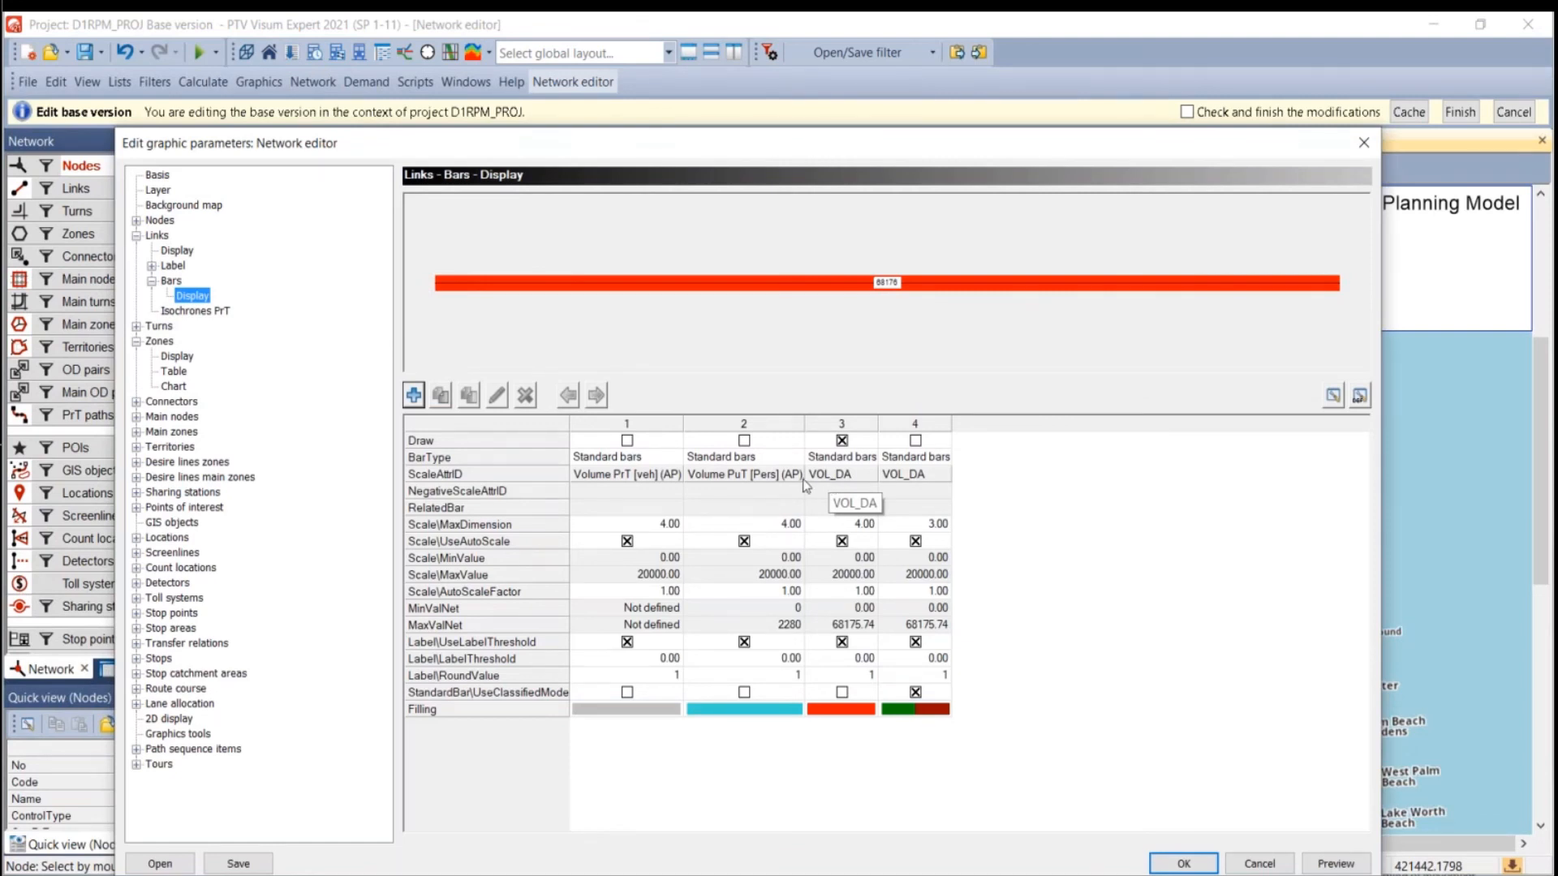
left_click(414, 396)
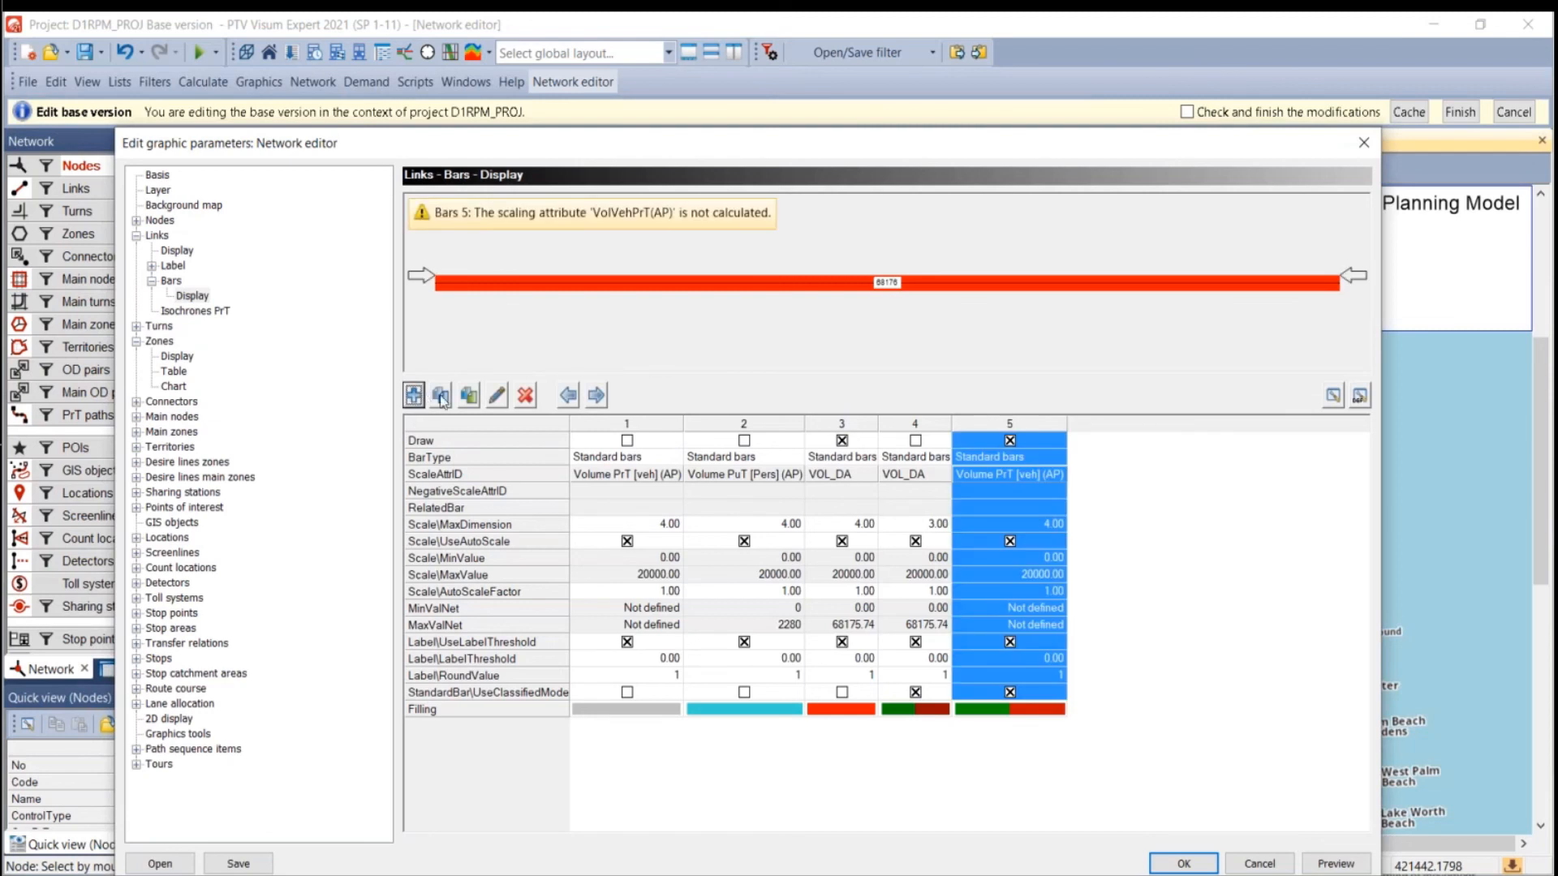
left_click(1010, 692)
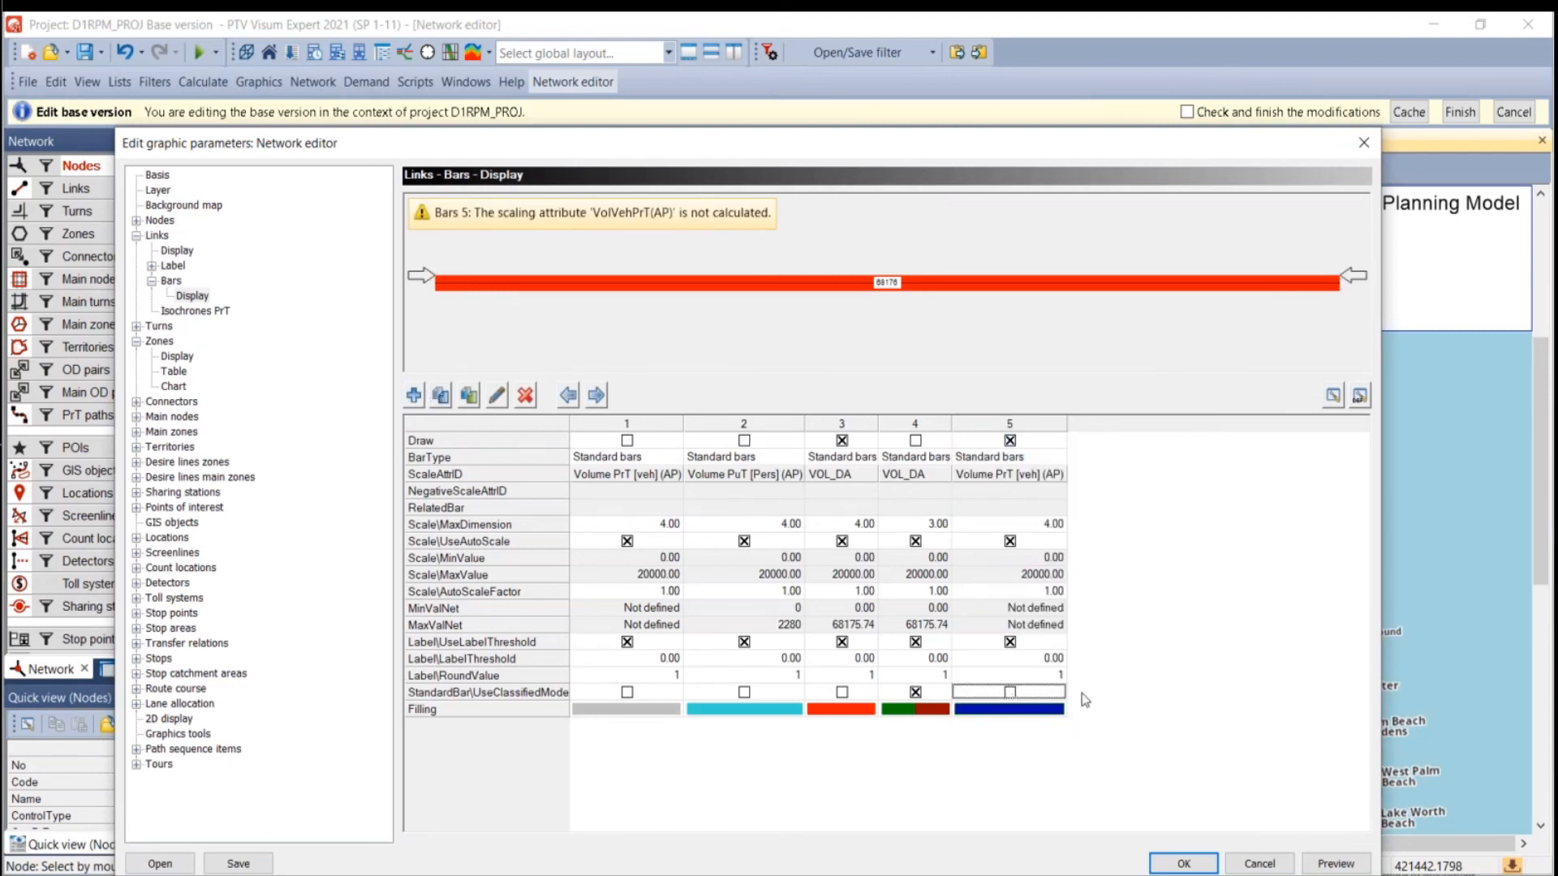
Set the scaling attribute of the fifth link bar to VOL_PM.
left_click(985, 476)
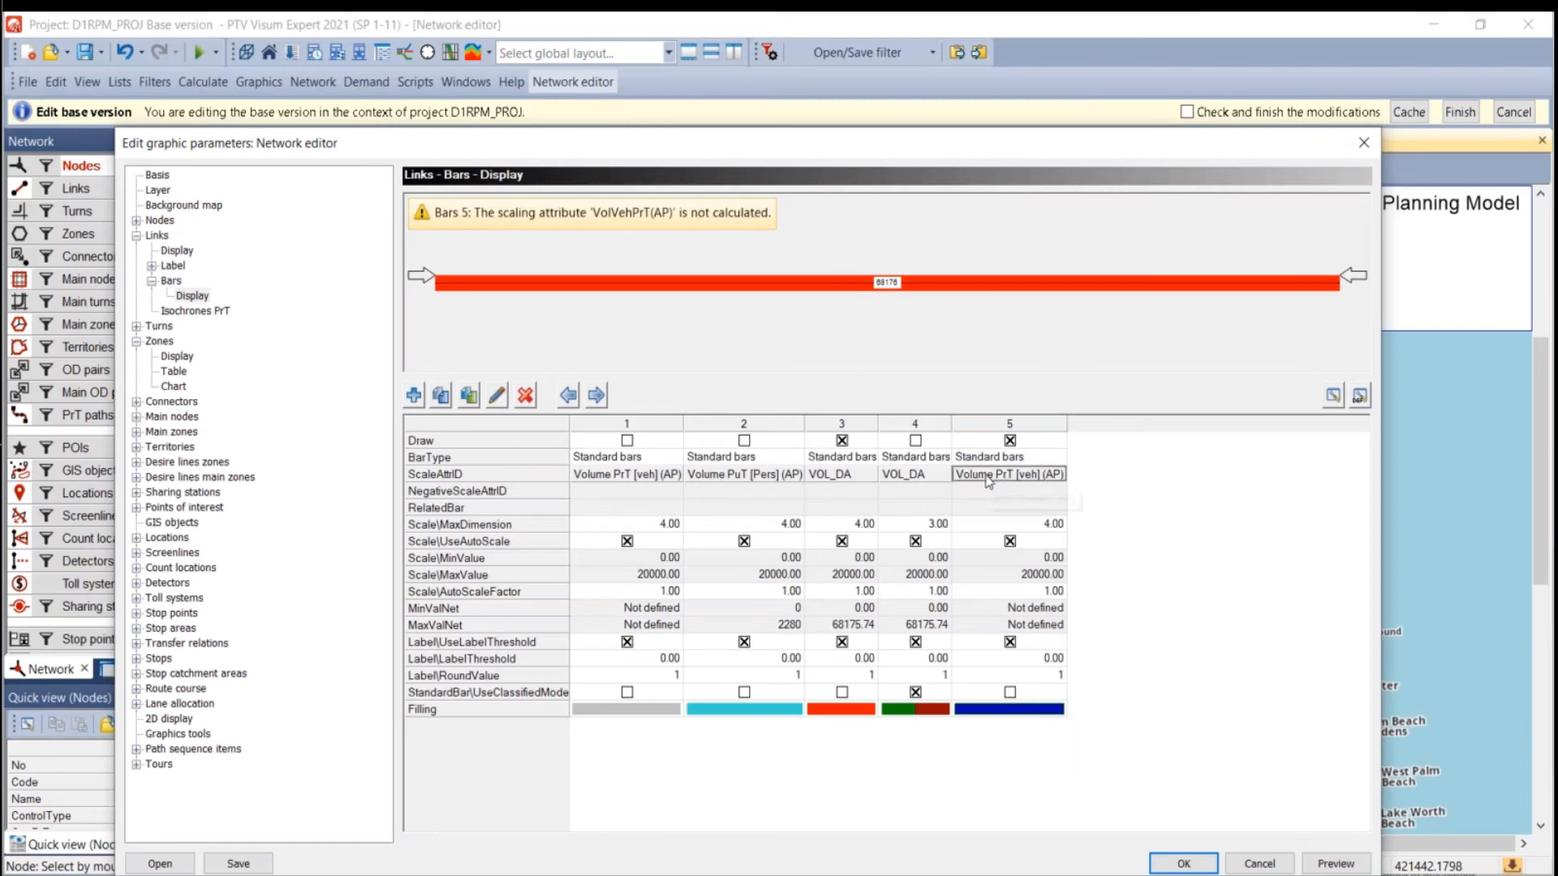
left_click(985, 477)
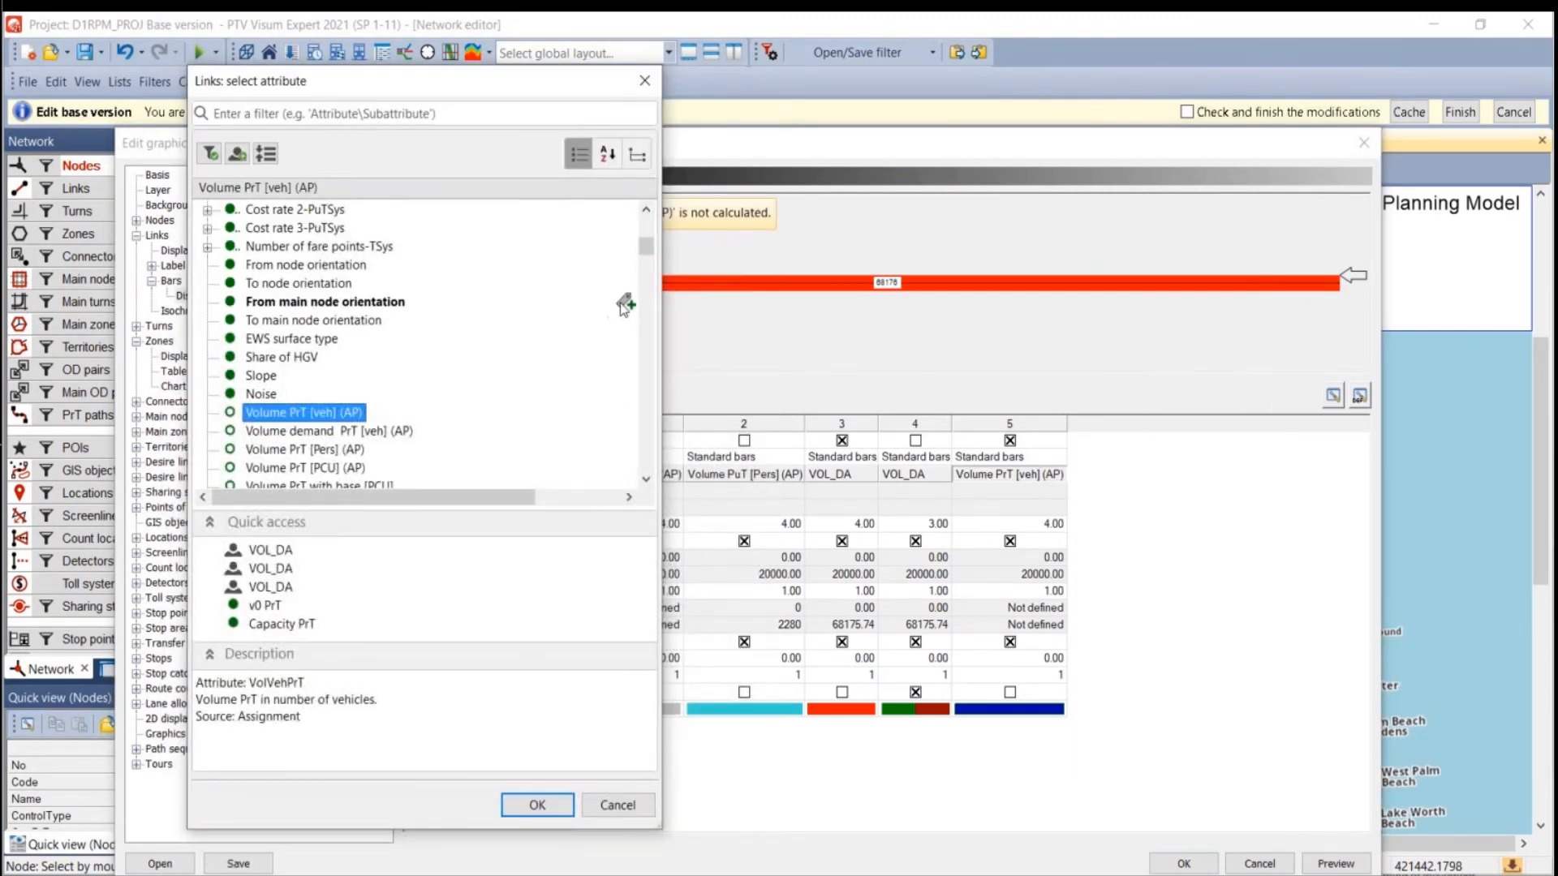
left_click_drag(646, 250, 646, 462)
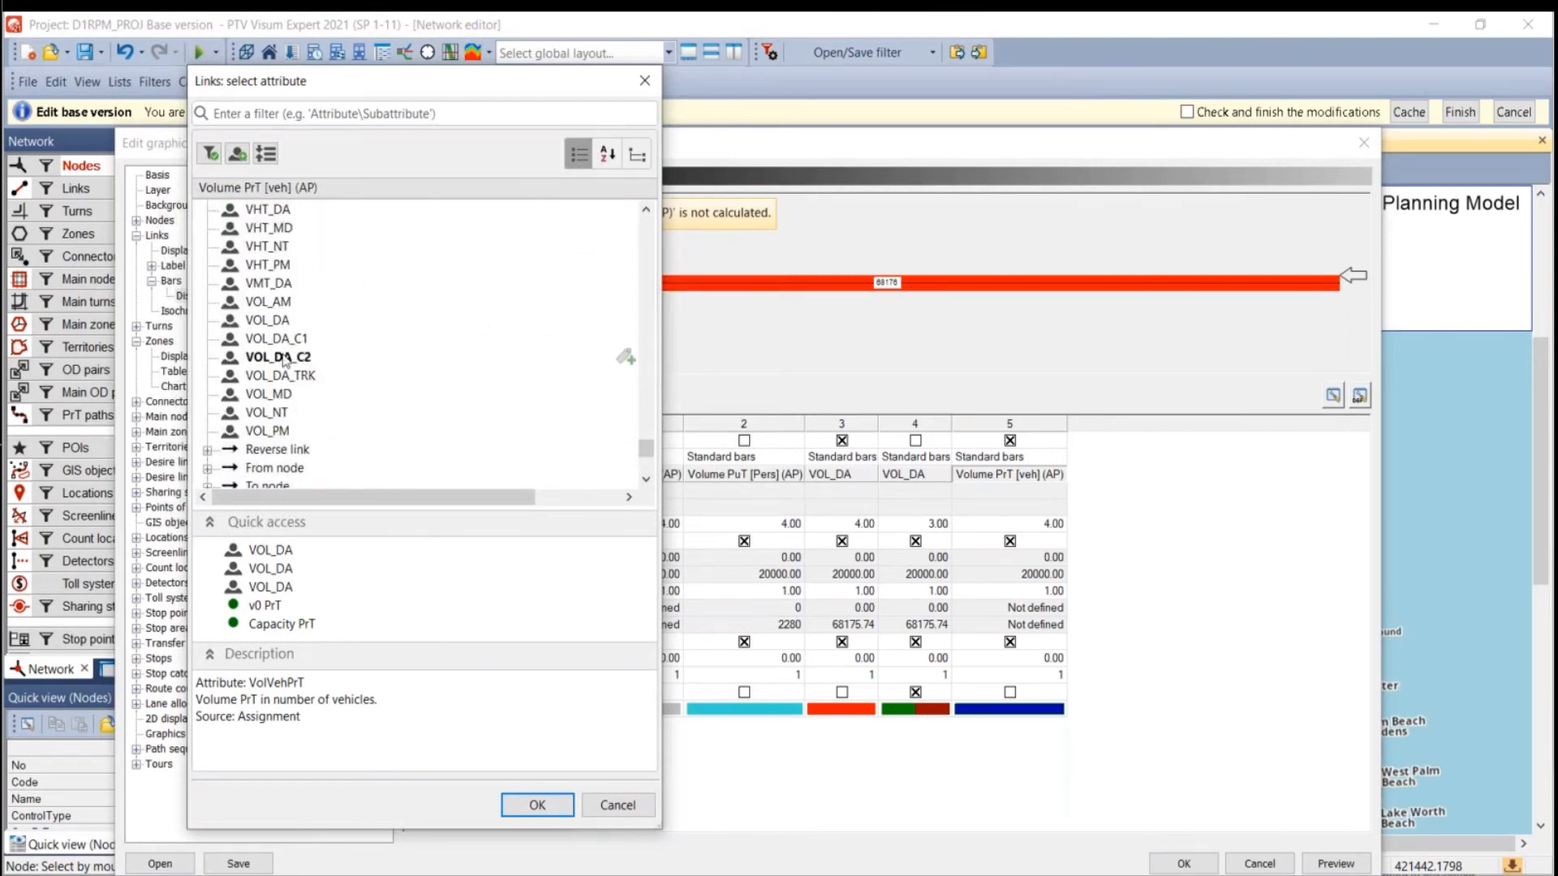
left_click(288, 431)
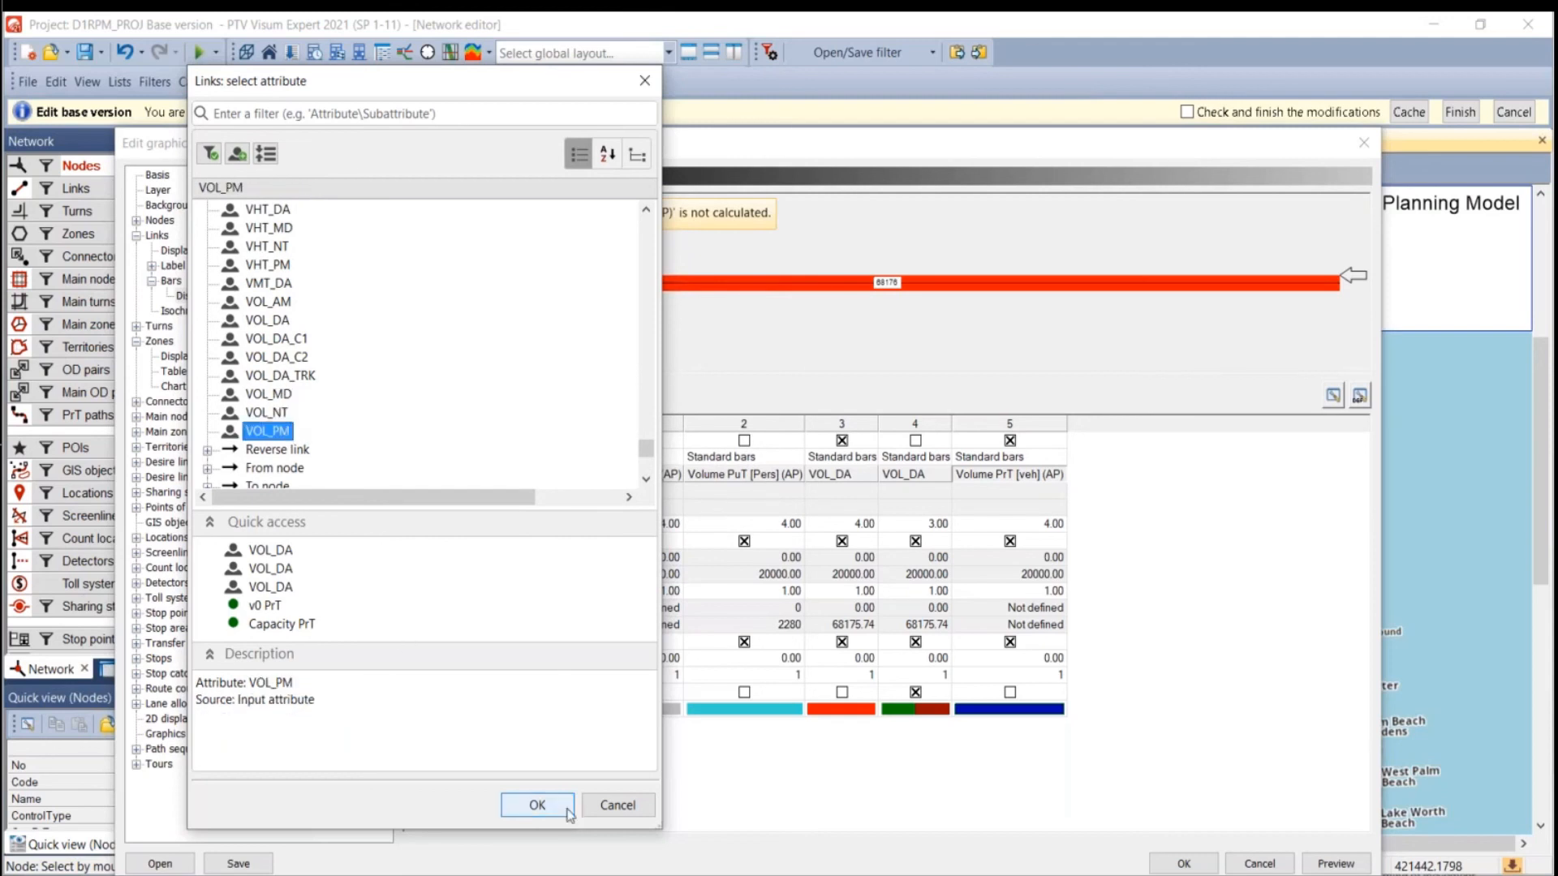
left_click(537, 804)
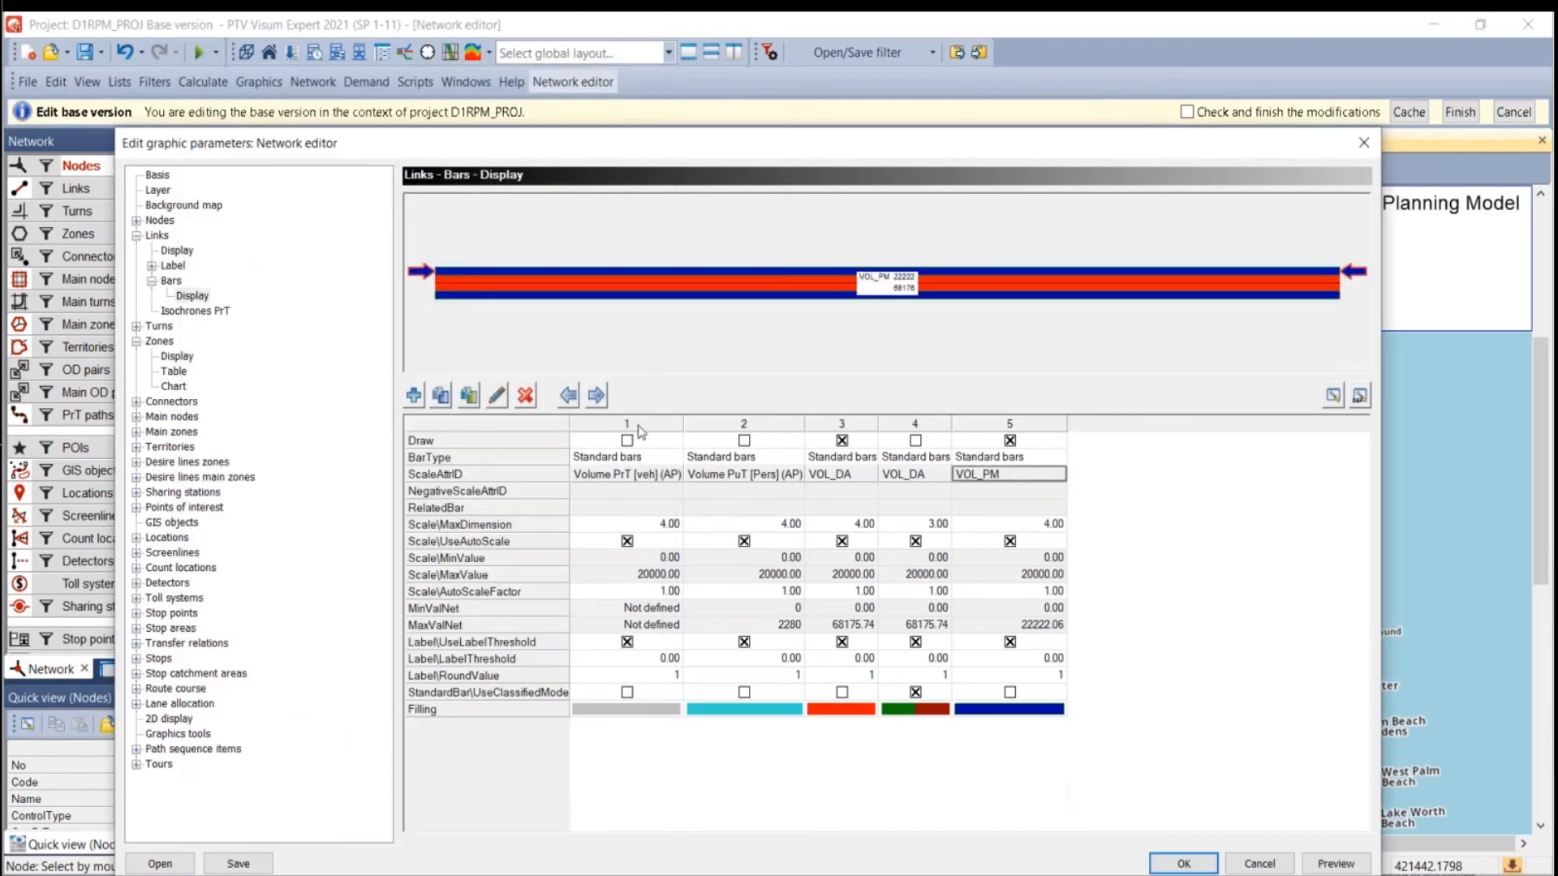
Turn off drawing of the third VOL_DA link bar and apply the bar settings to the network.
left_click(842, 442)
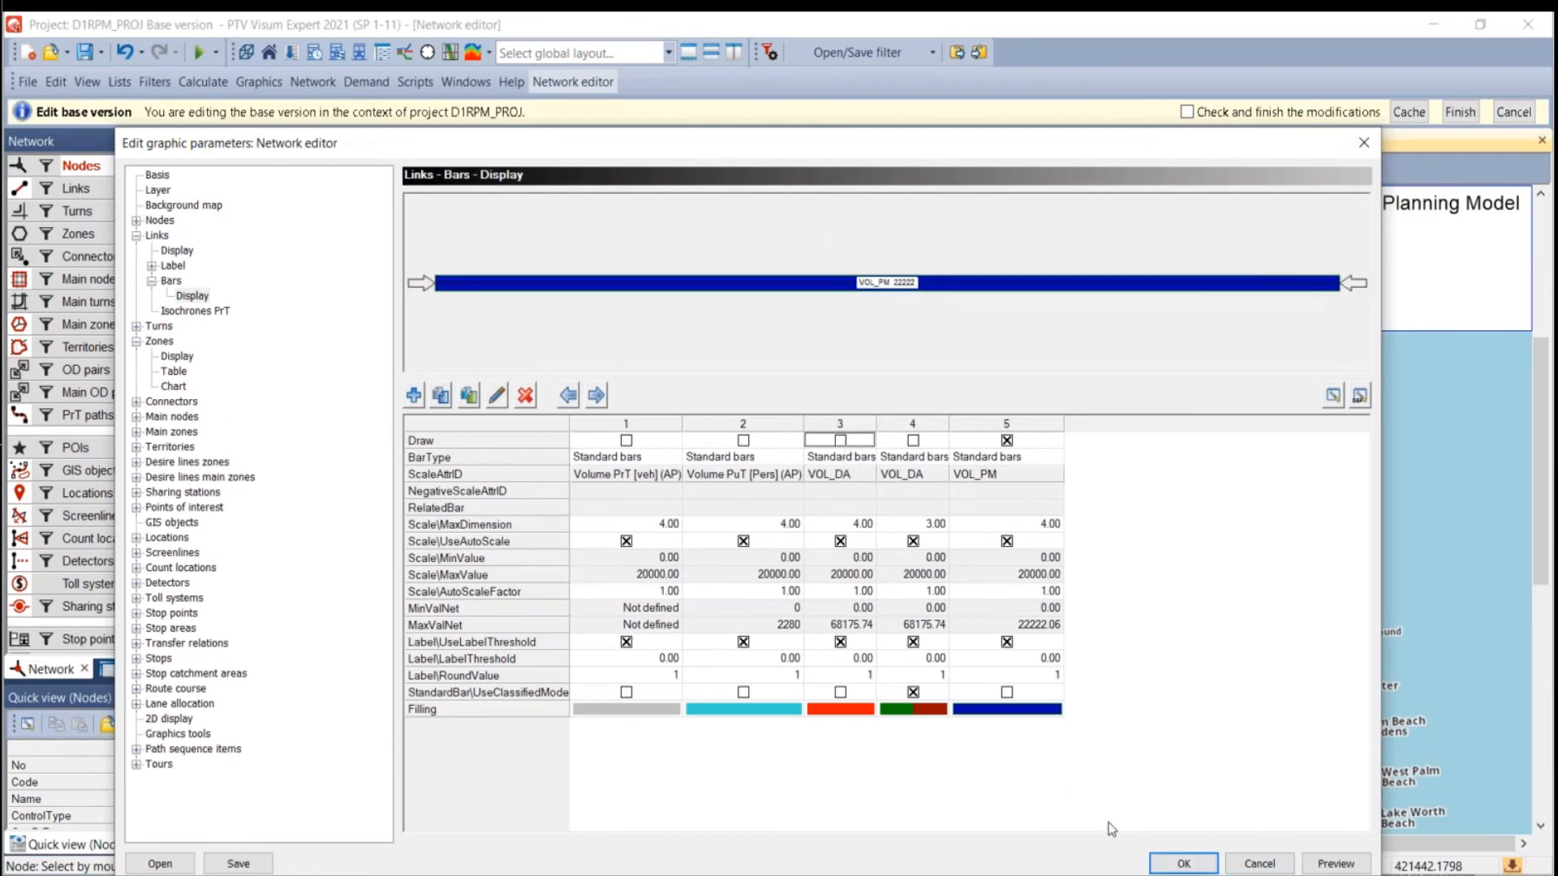
left_click(1156, 865)
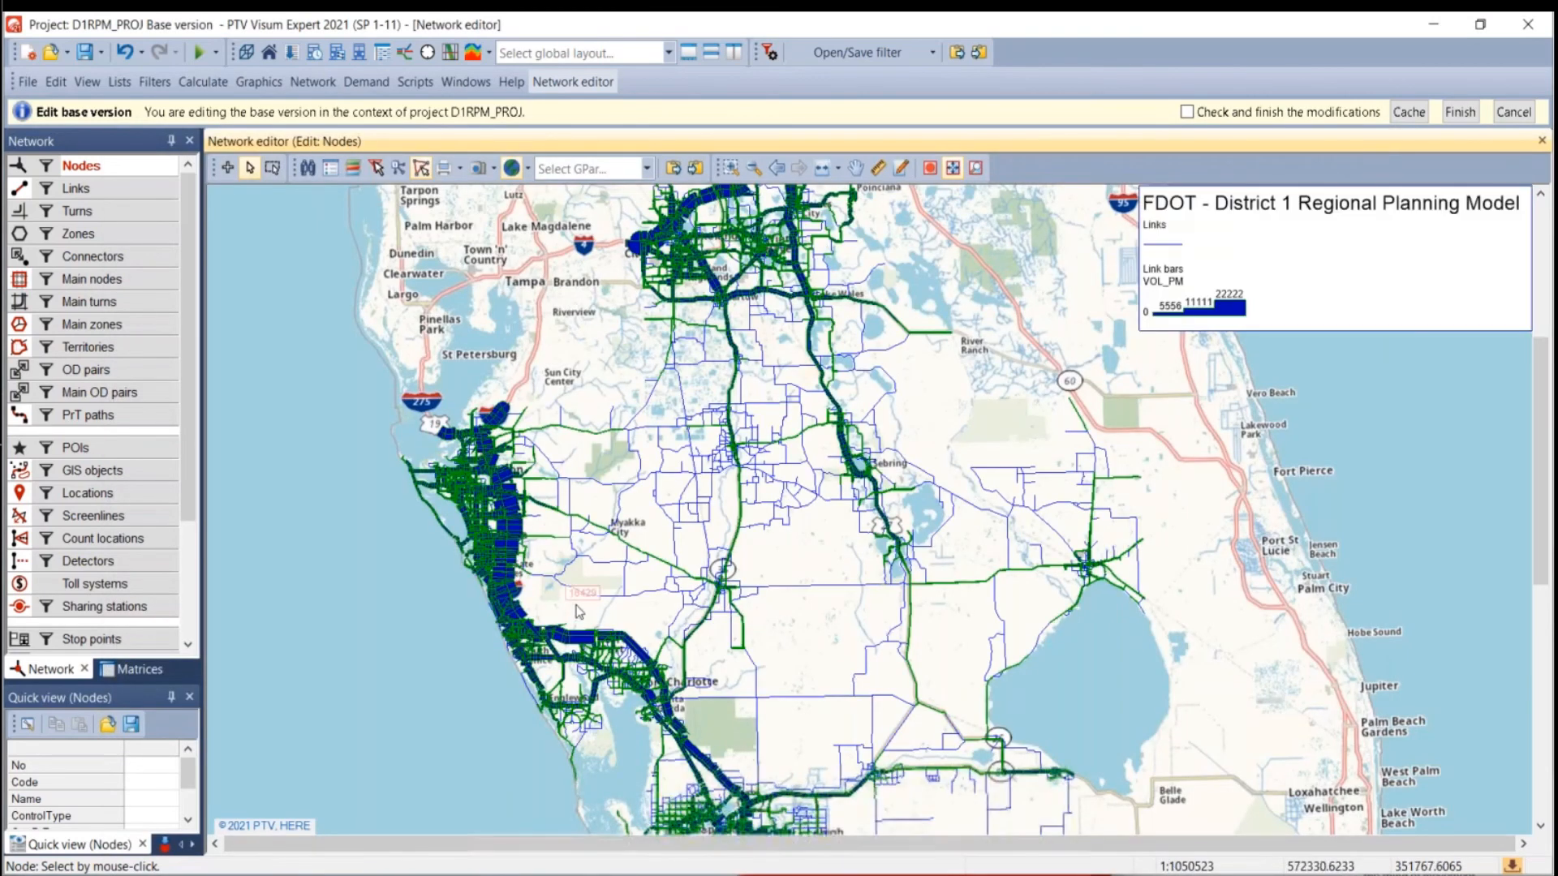
scroll(610, 483, "up", 2)
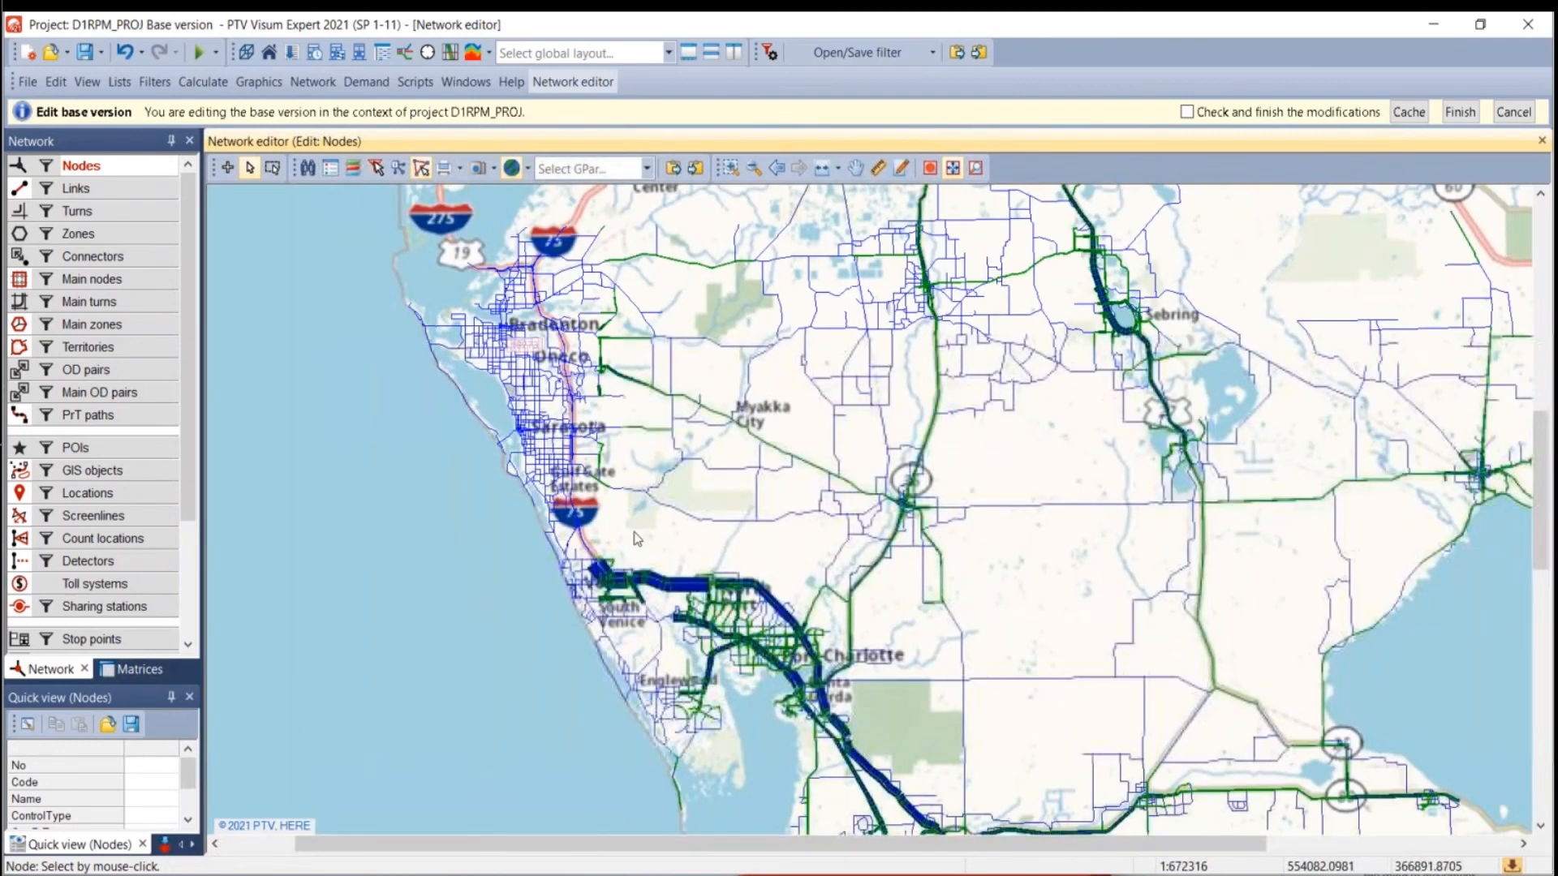
Change the border color of the fifth VOL_PM link bar's filling to blue.
right_click(107, 194)
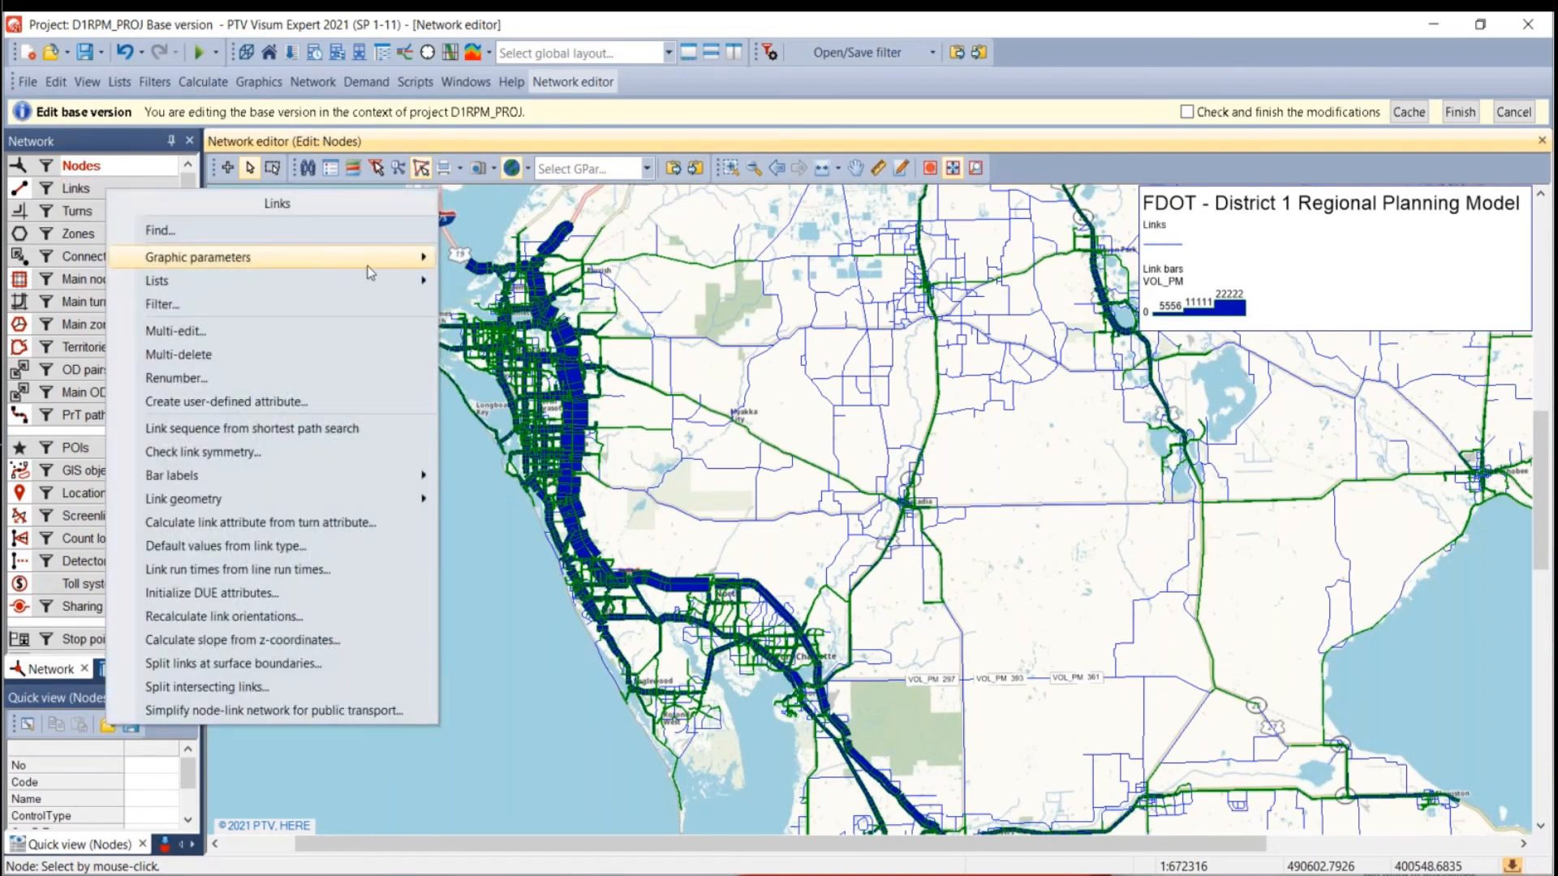
mouse_move(378, 266)
left_click(480, 306)
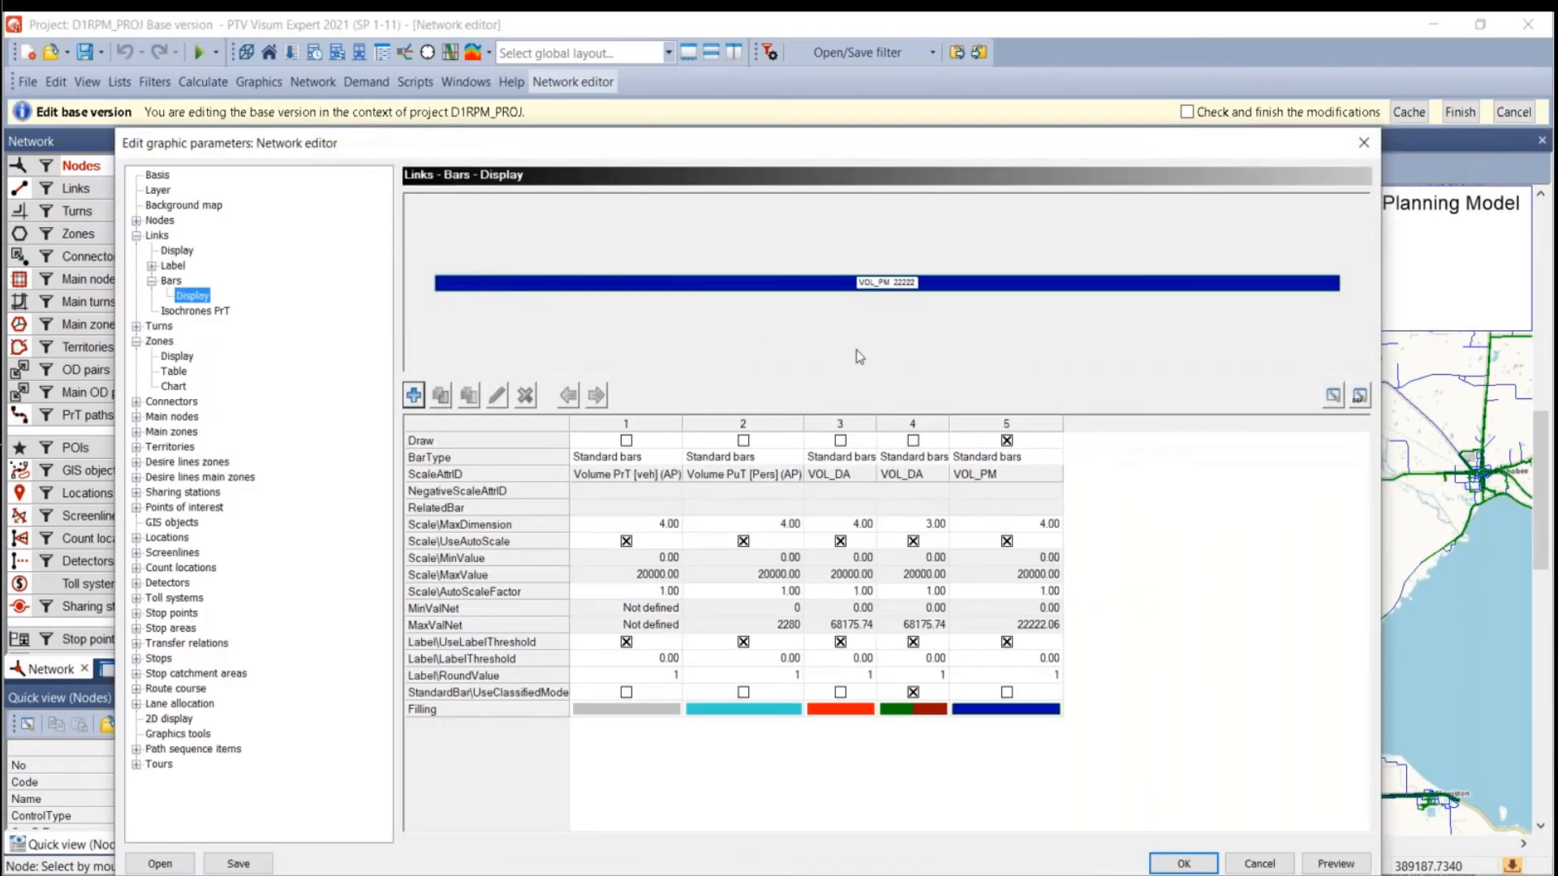
double_click(1014, 709)
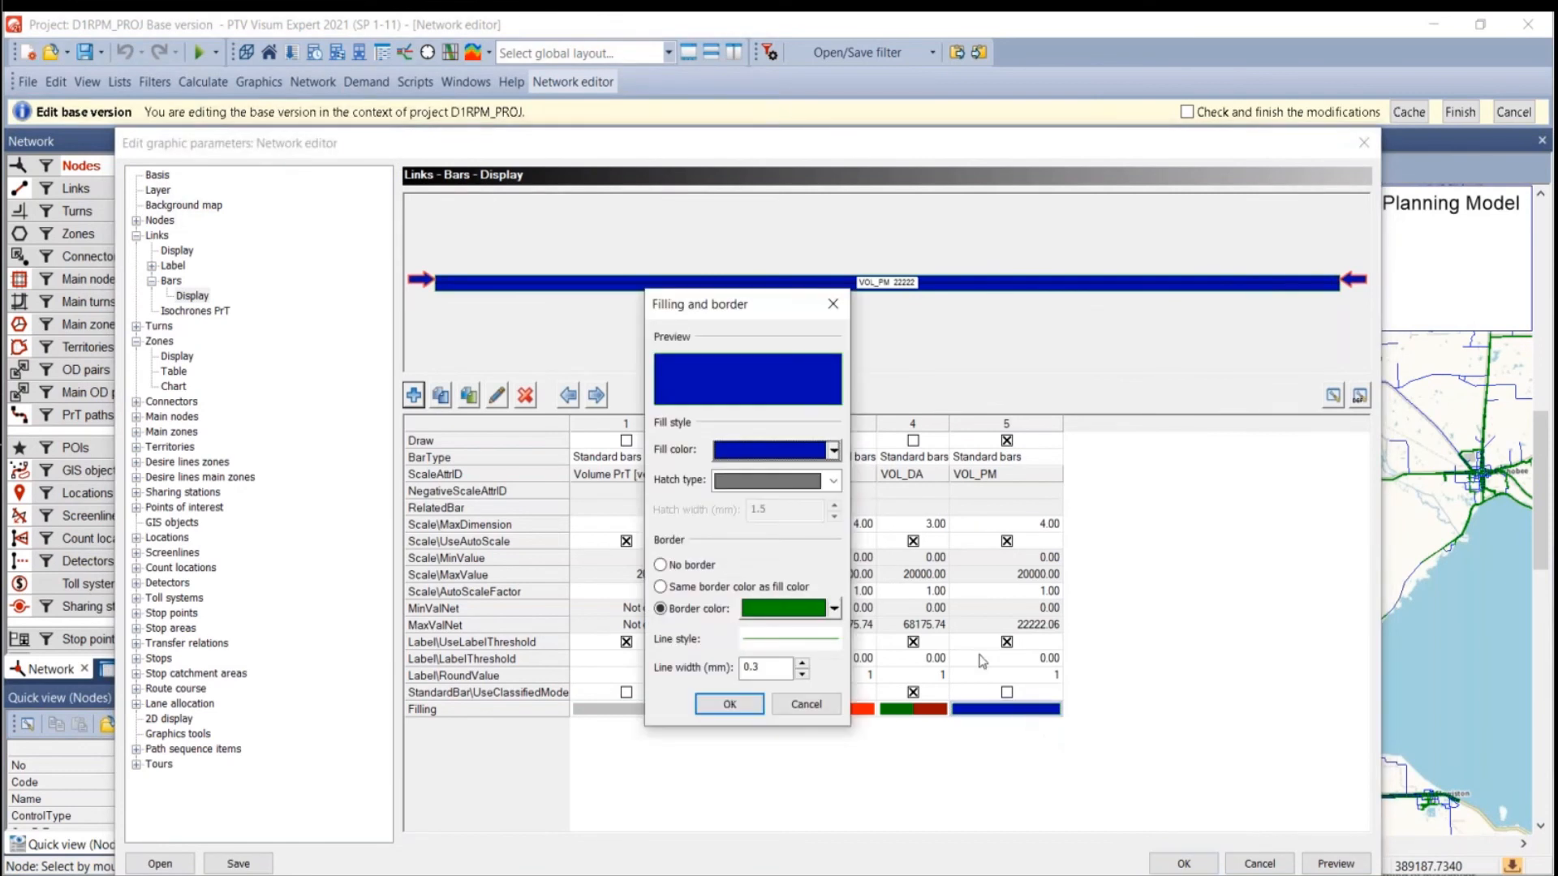
left_click(811, 617)
left_click(874, 661)
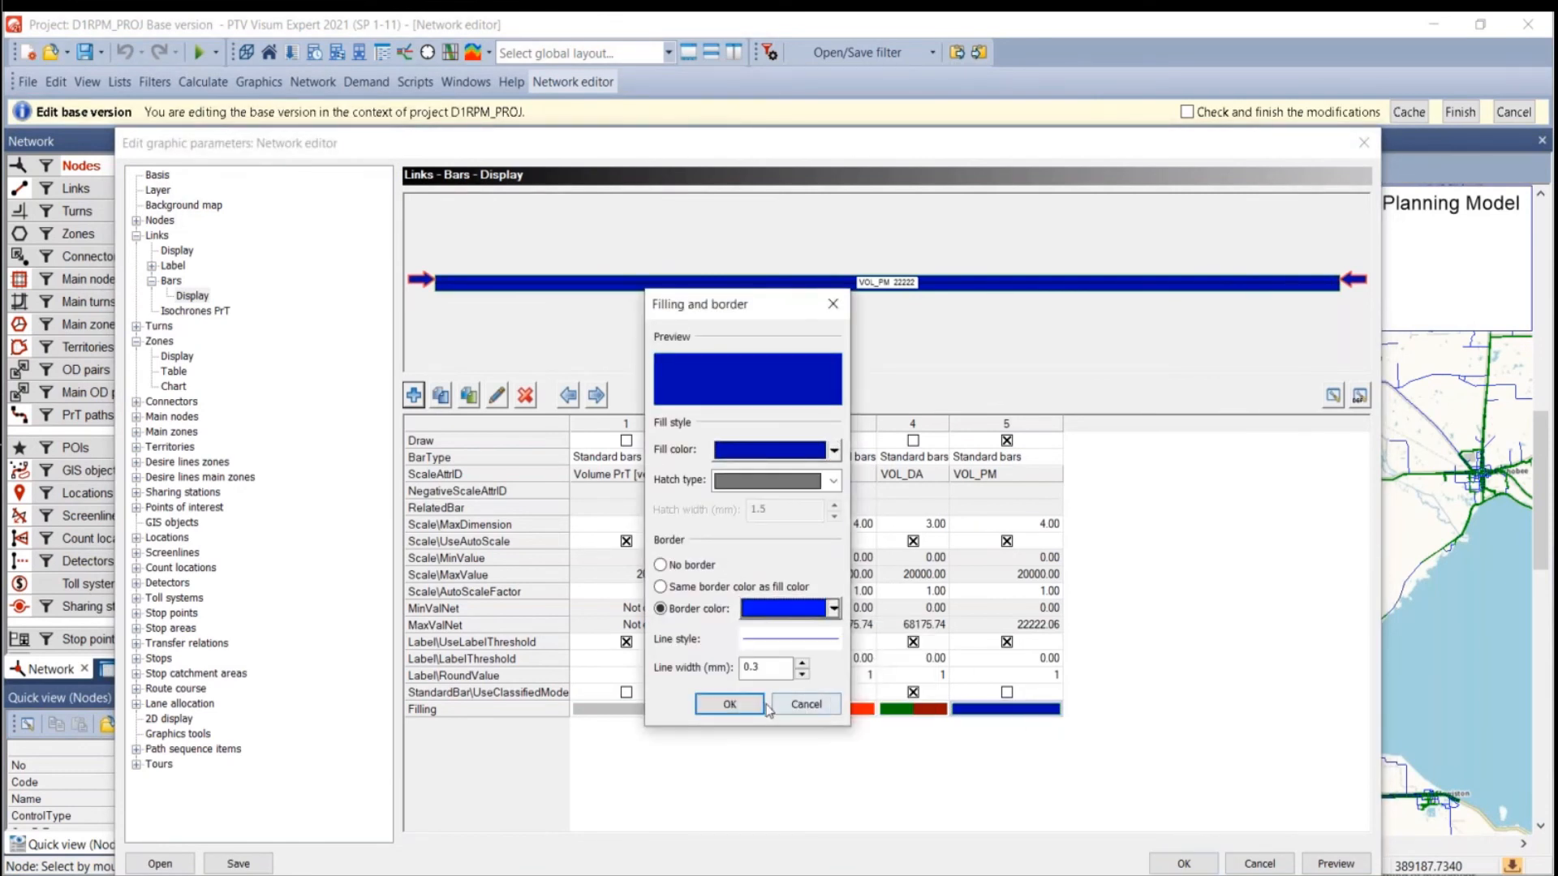
left_click(757, 706)
Add a sixth standard link bar and set its scaling attribute to VOL_AM.
left_click(413, 395)
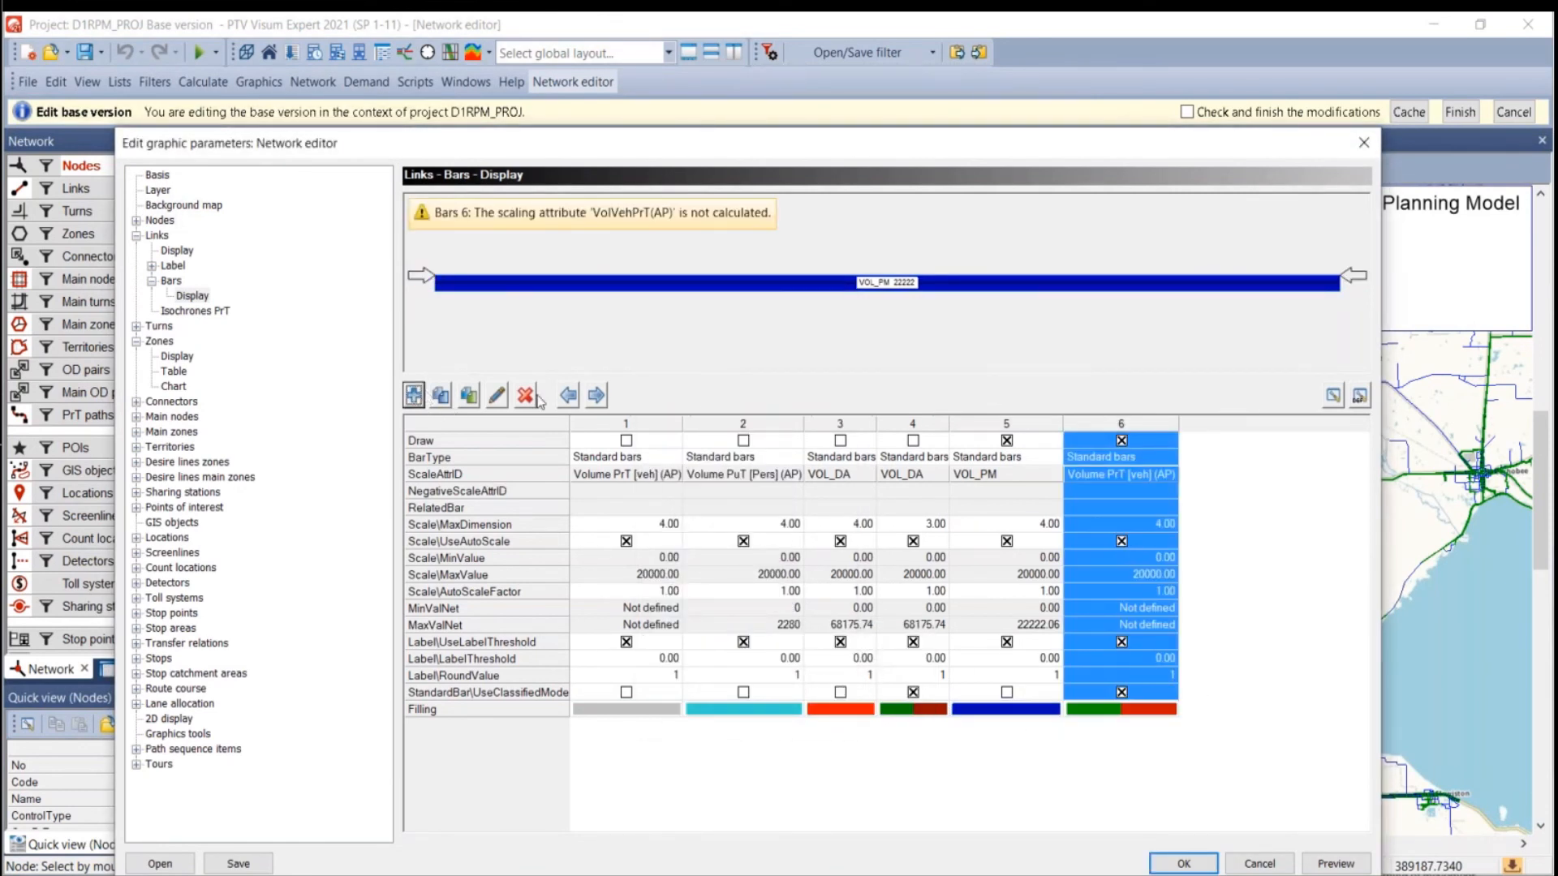
left_click(1094, 473)
scroll(349, 440, "down", 15)
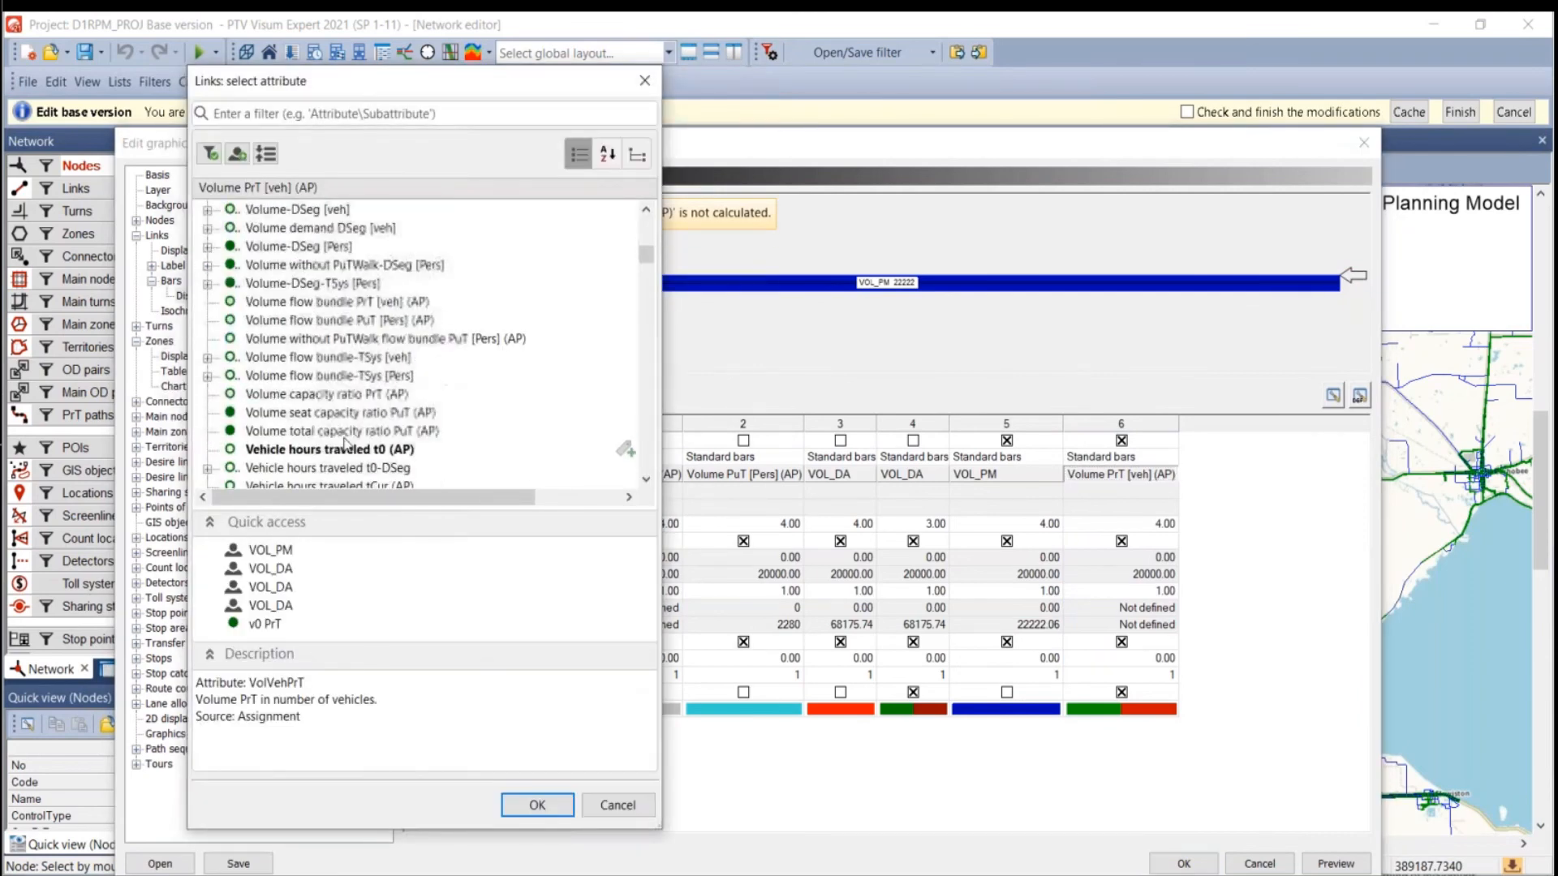
left_click_drag(645, 267, 638, 458)
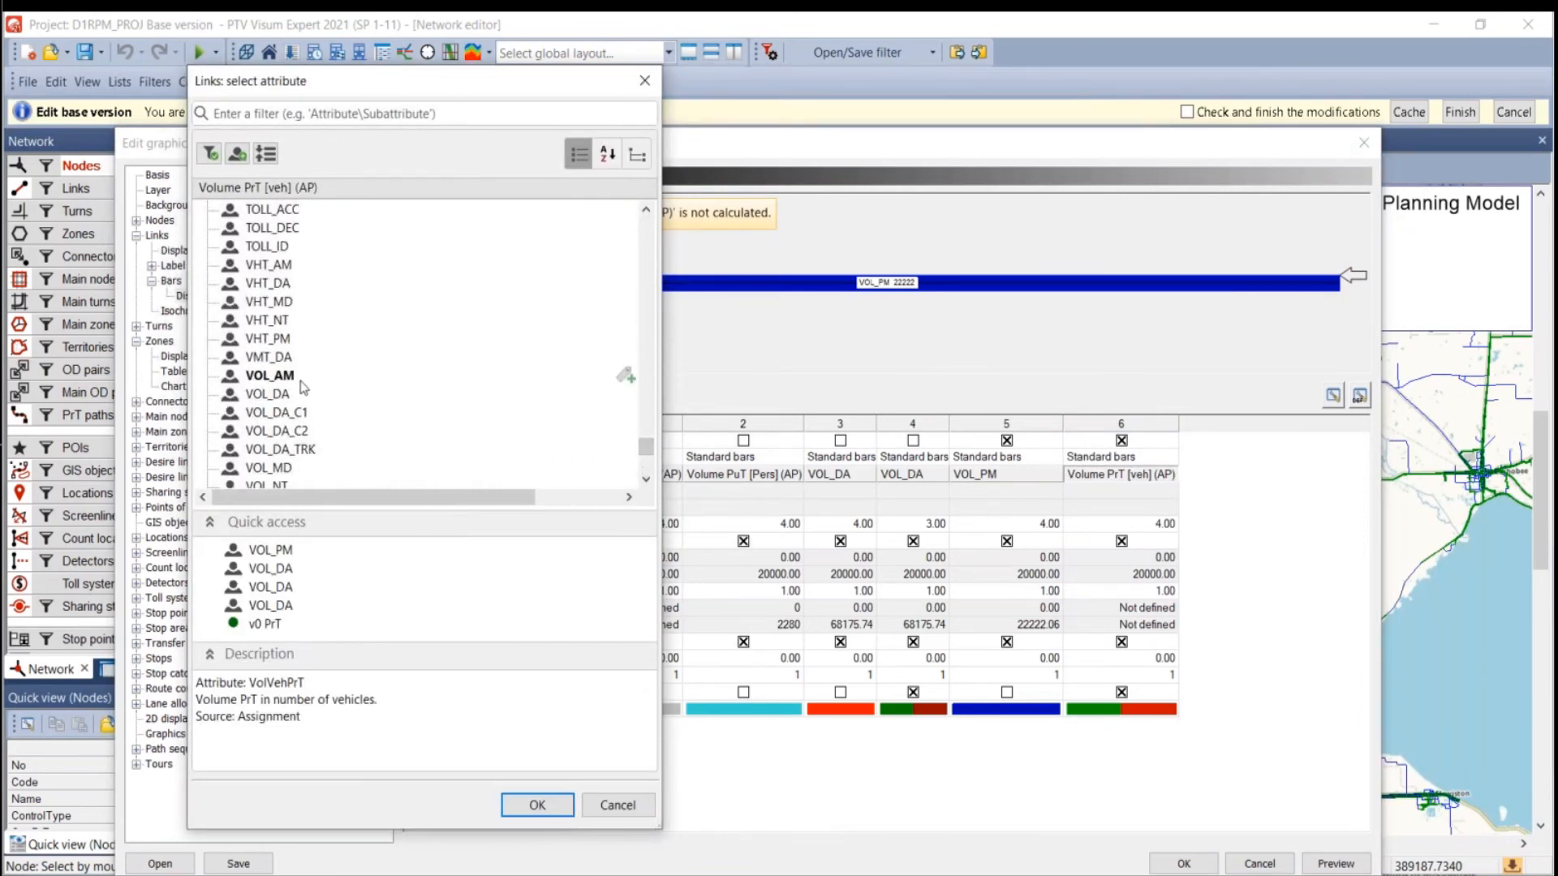
double_click(270, 375)
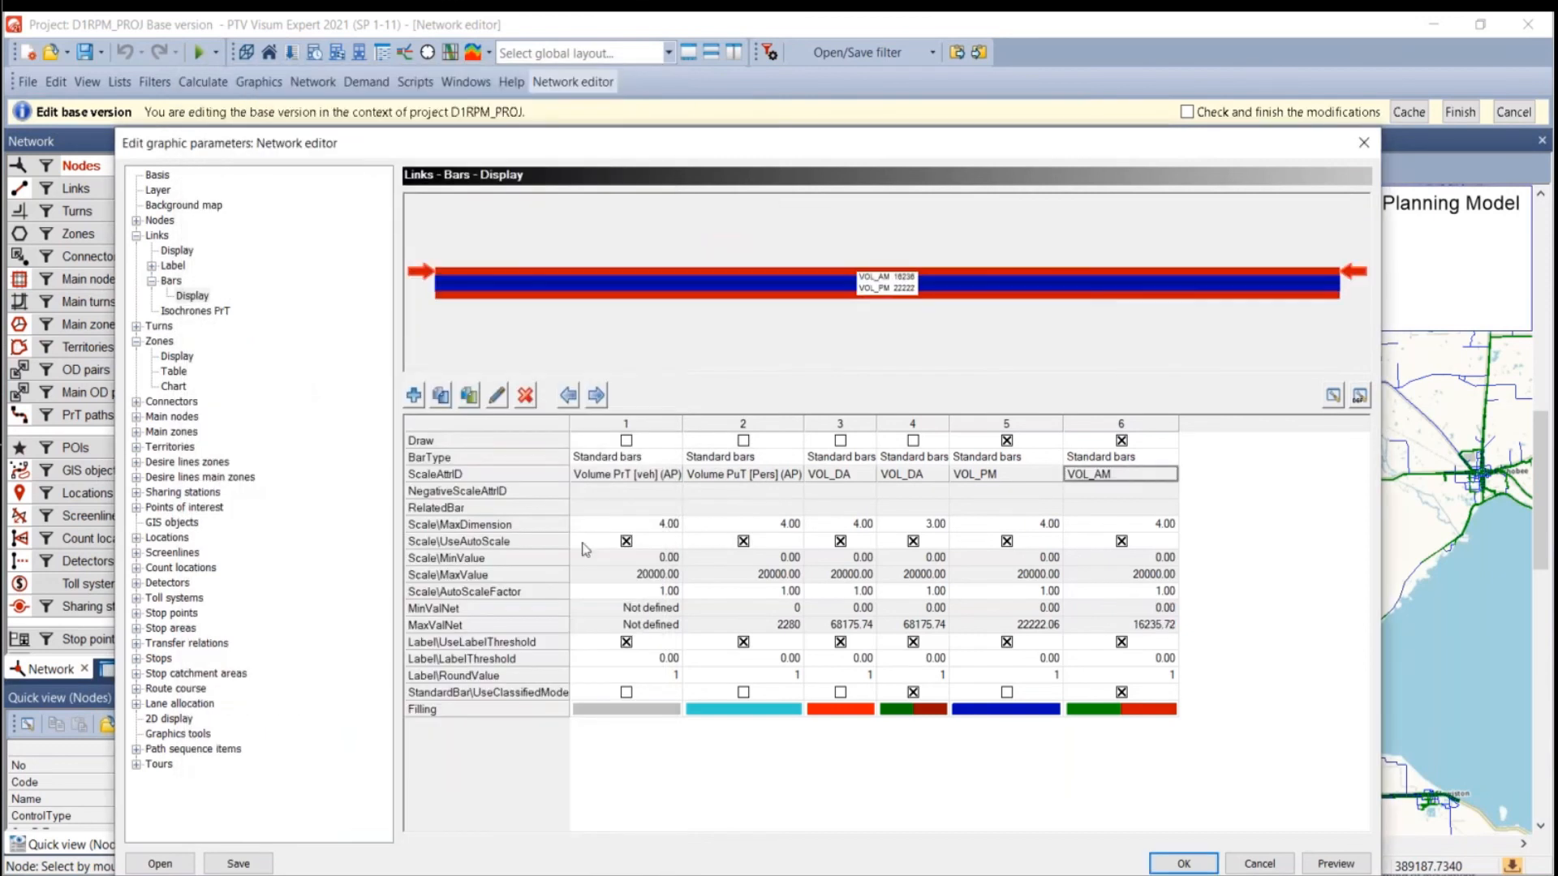
Turn off the VOL_AM bar's classified mode, set its fill color to green, and apply the bars to the network.
left_click(1122, 692)
left_click(1122, 709)
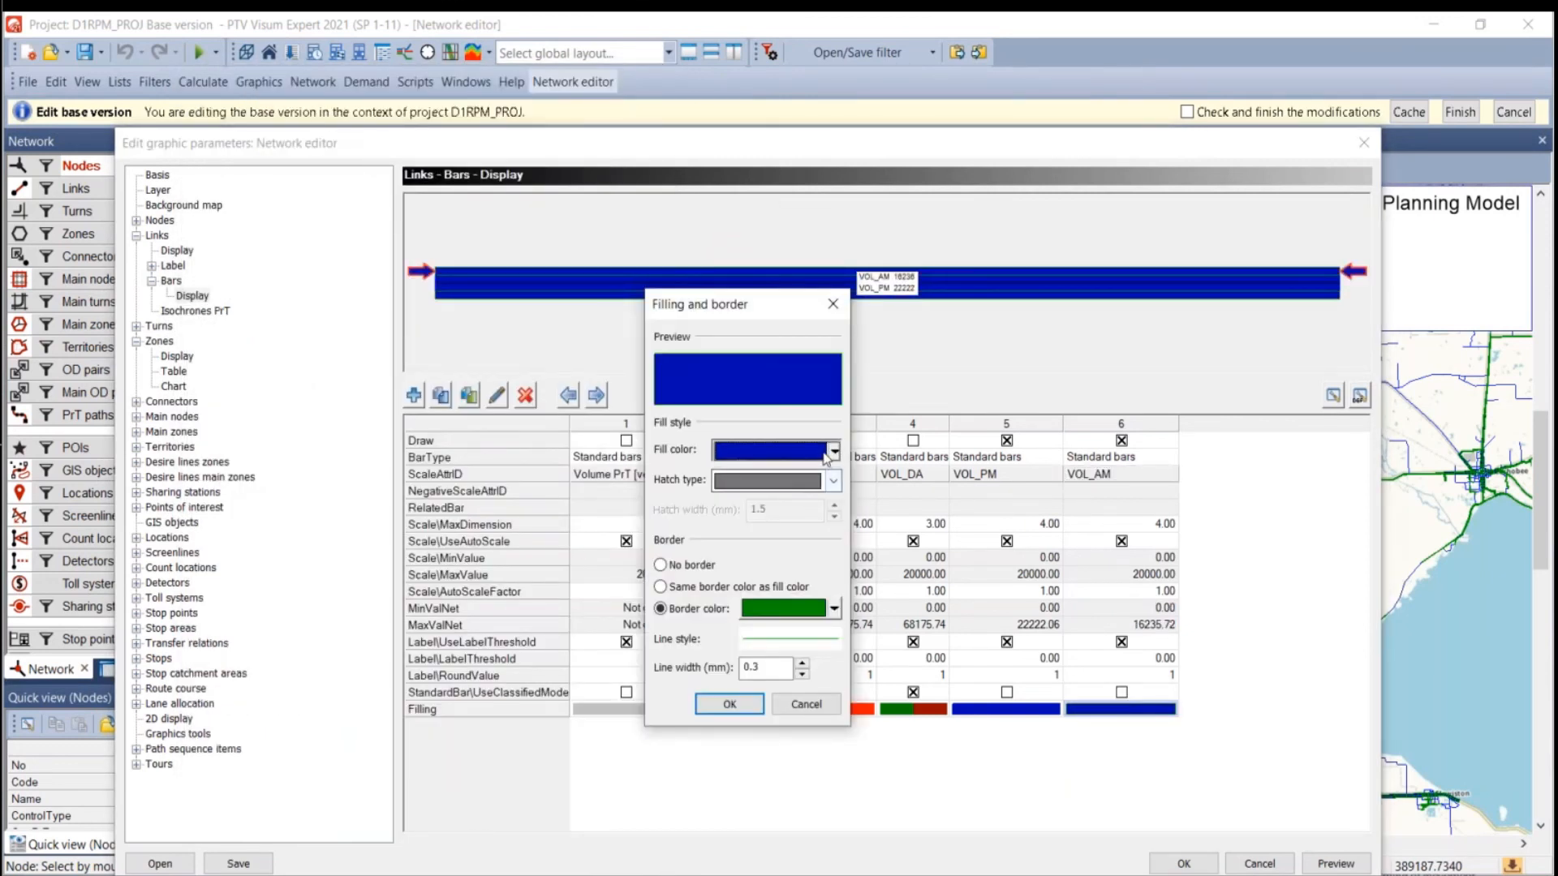
left_click(829, 453)
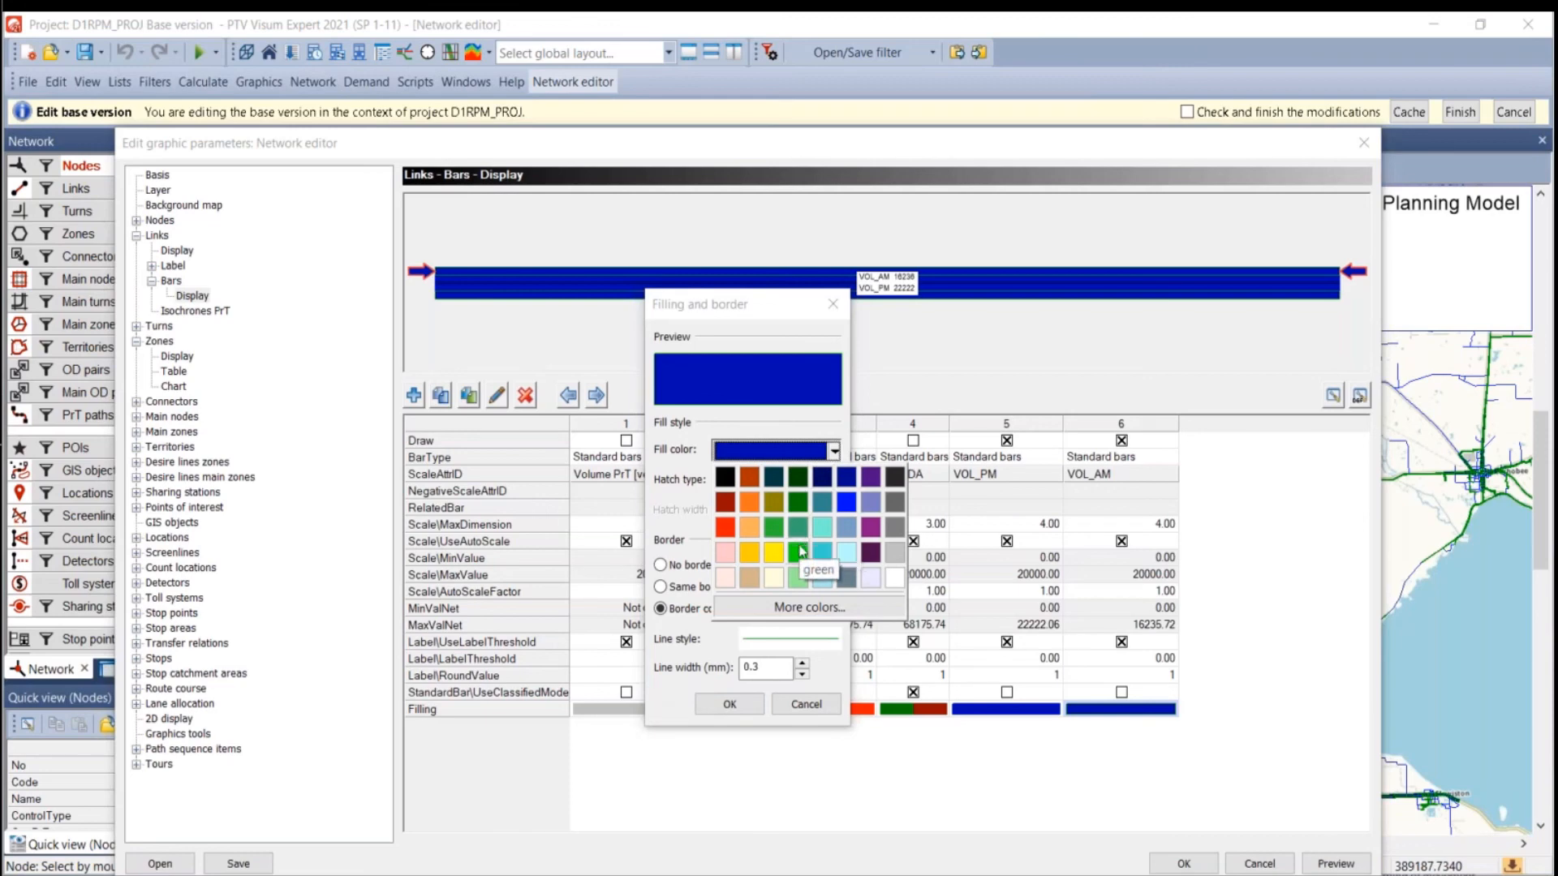
left_click(773, 527)
left_click(729, 703)
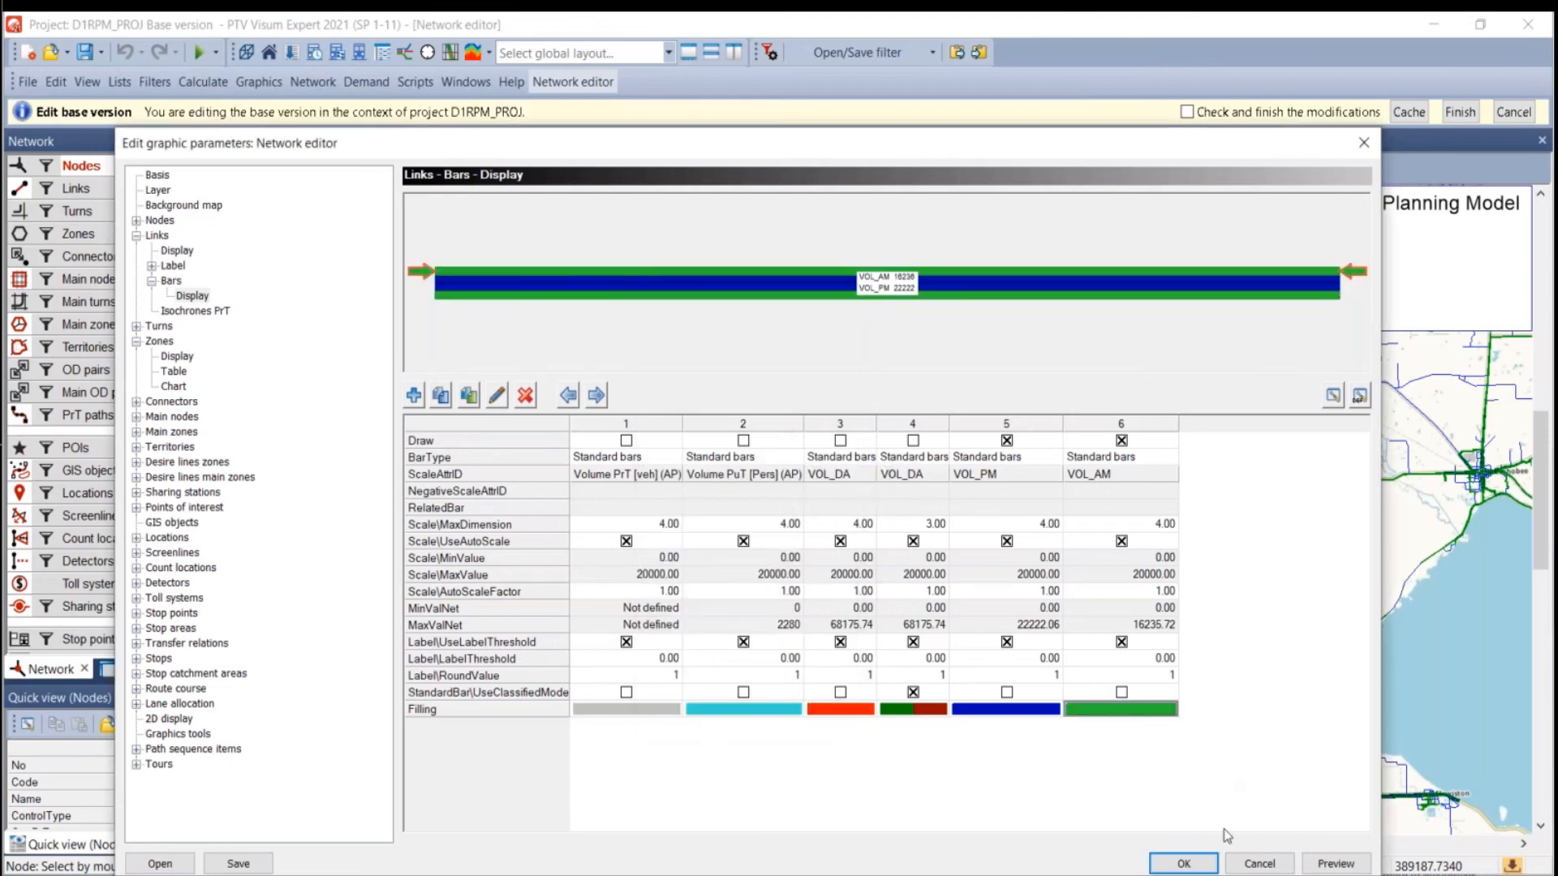
left_click(1188, 863)
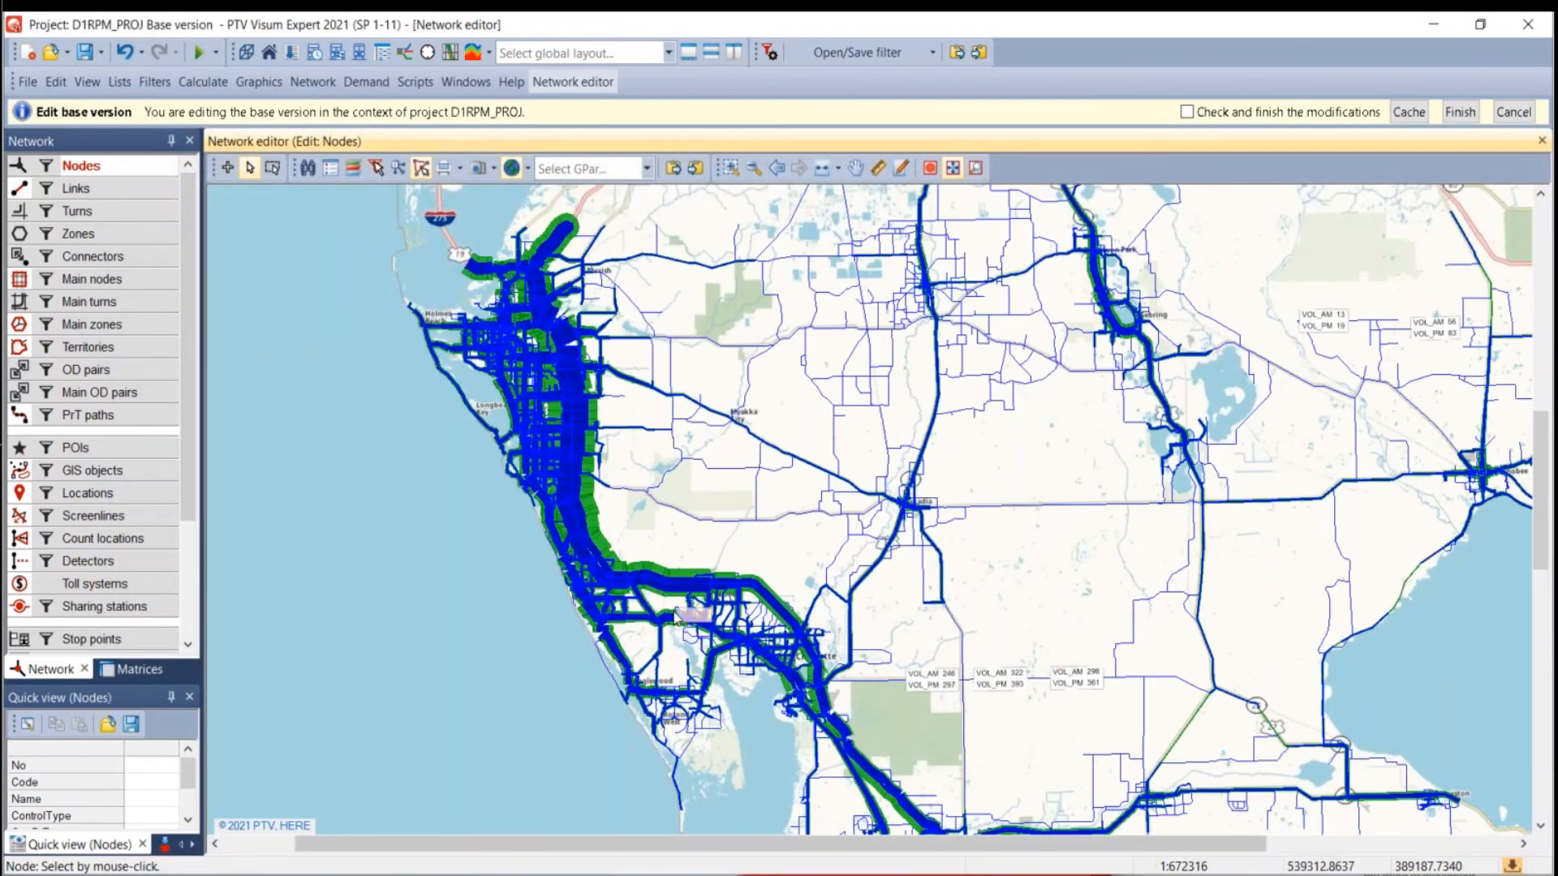
scroll(646, 582, "up", 3)
scroll(647, 582, "up", 3)
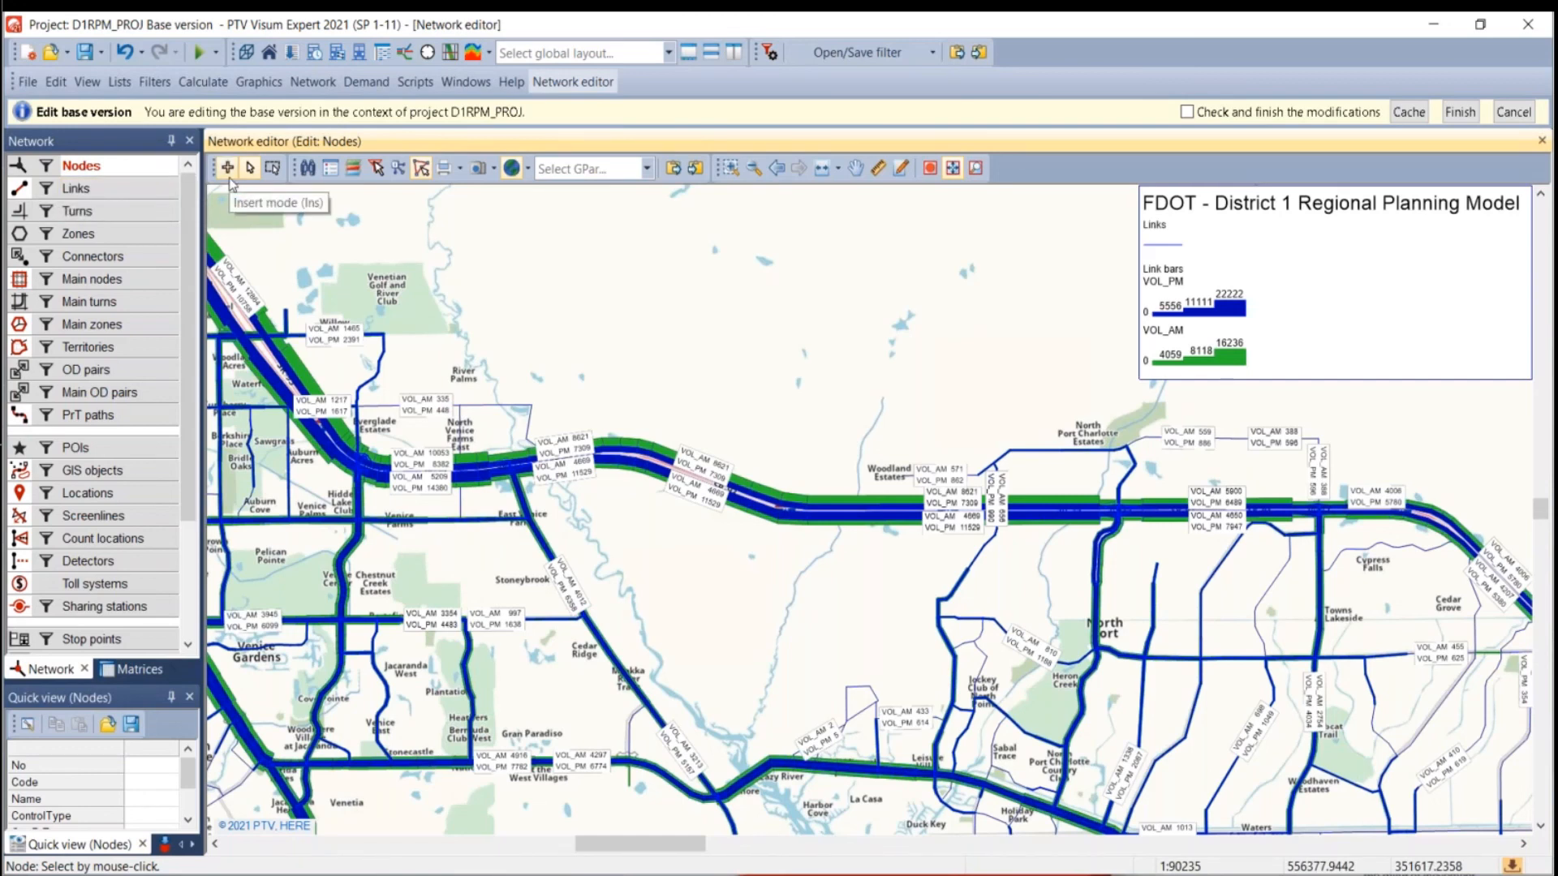
Turn off drawing of the sixth VOL_AM link bar and apply the graphic parameters.
right_click(151, 188)
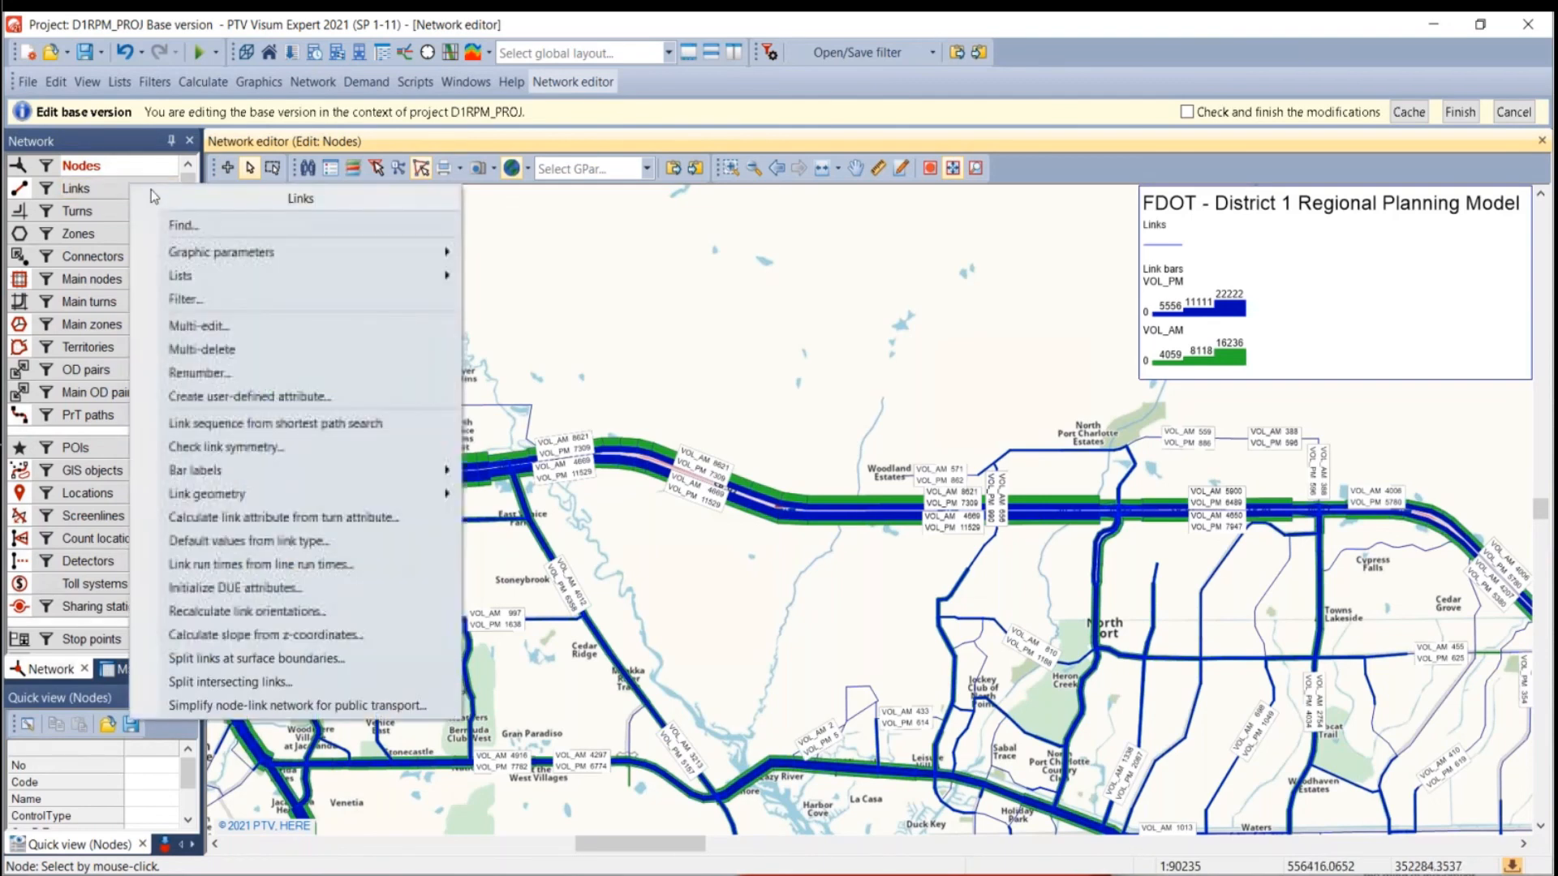
mouse_move(321, 260)
left_click(538, 300)
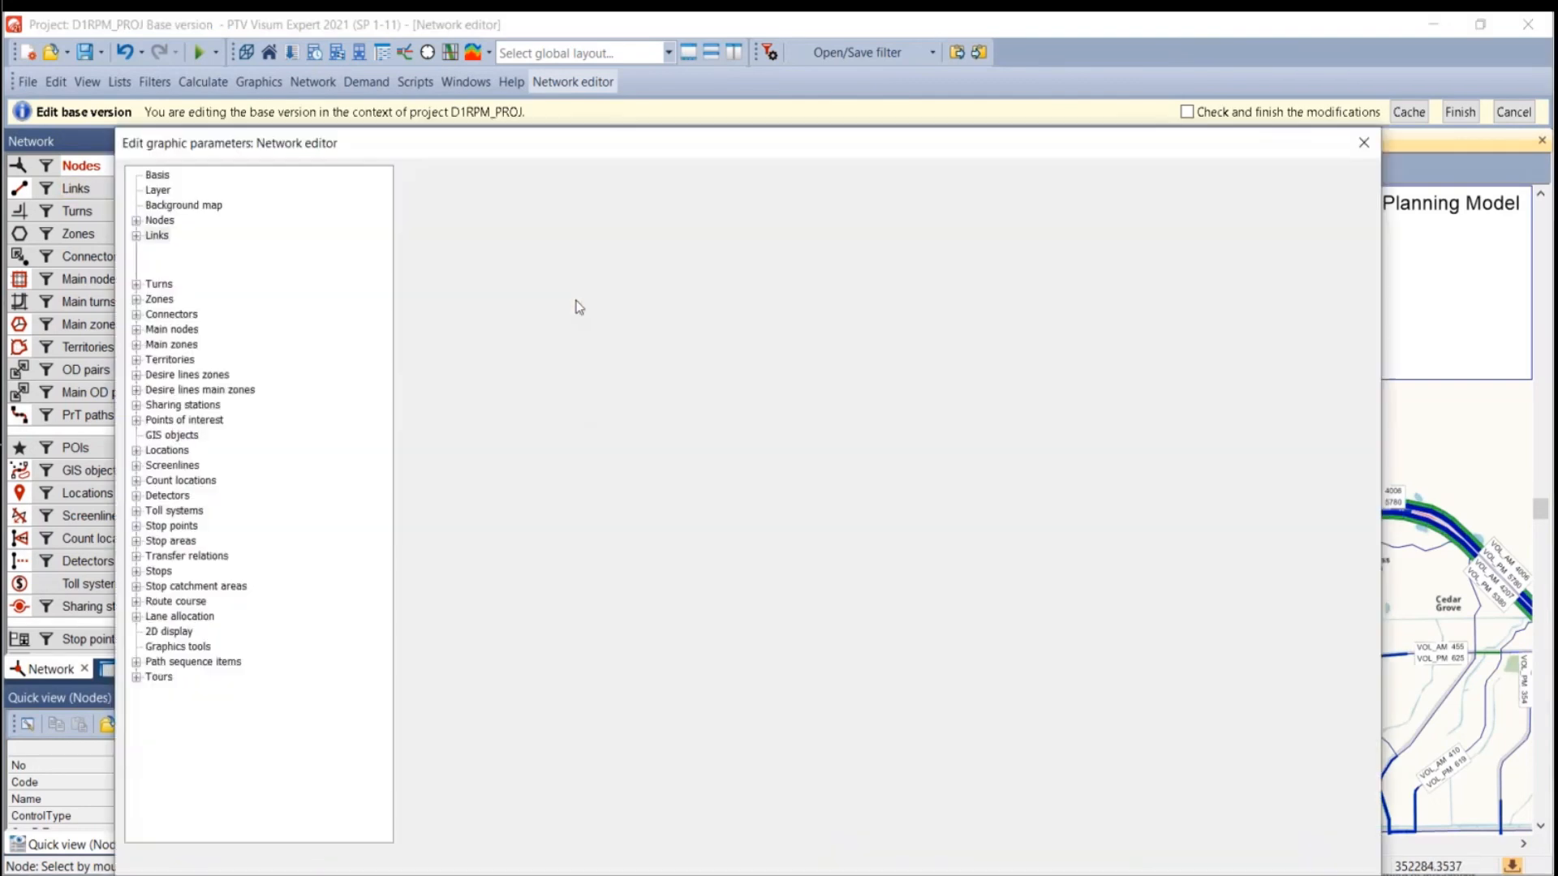
left_click(1120, 440)
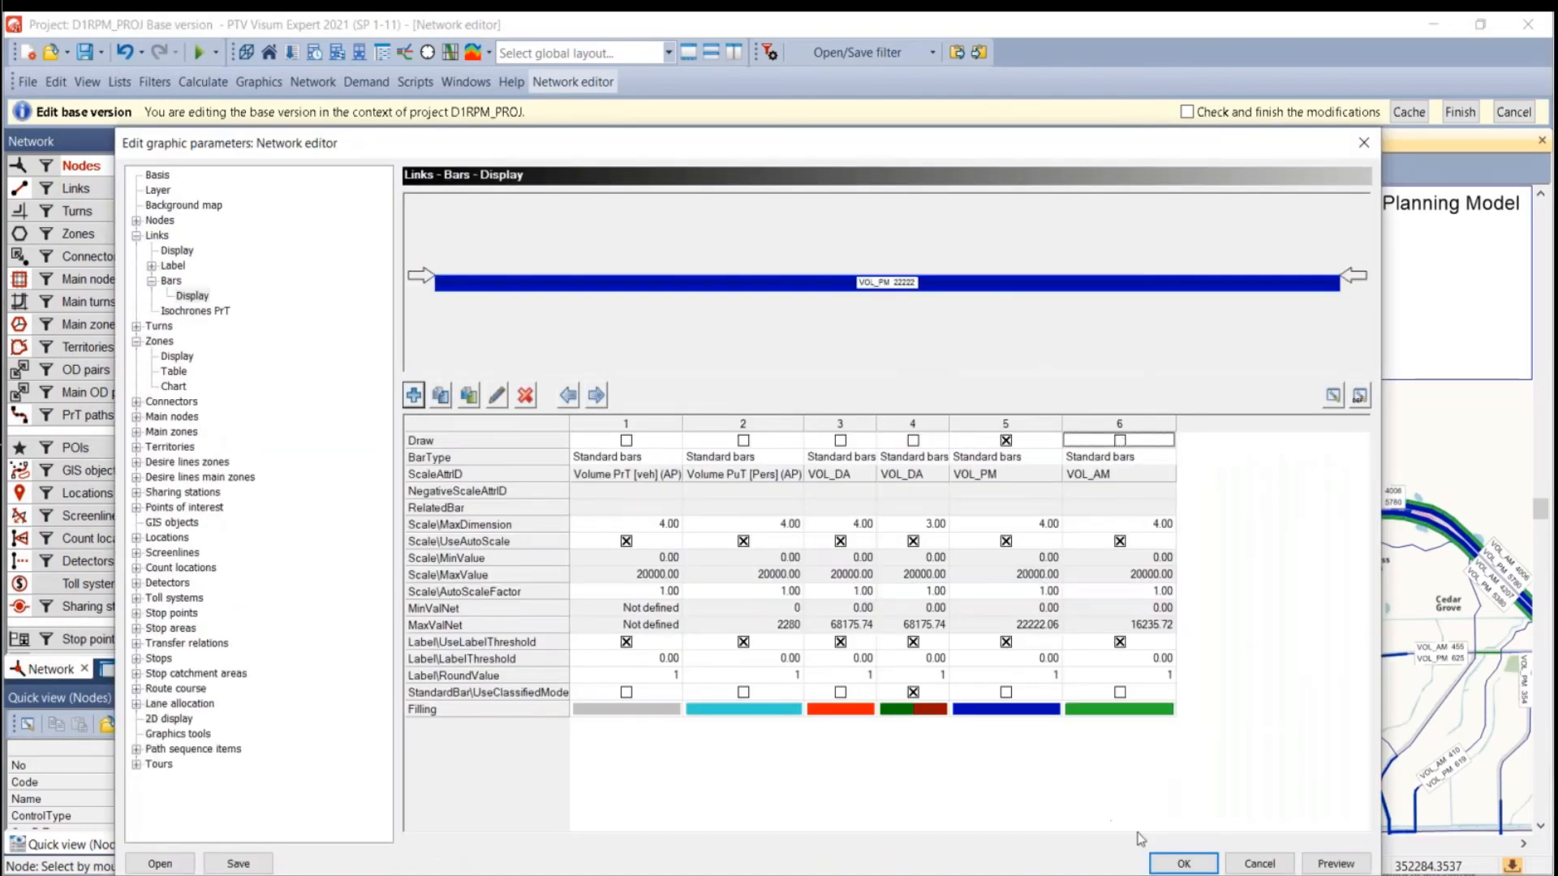
left_click(1182, 863)
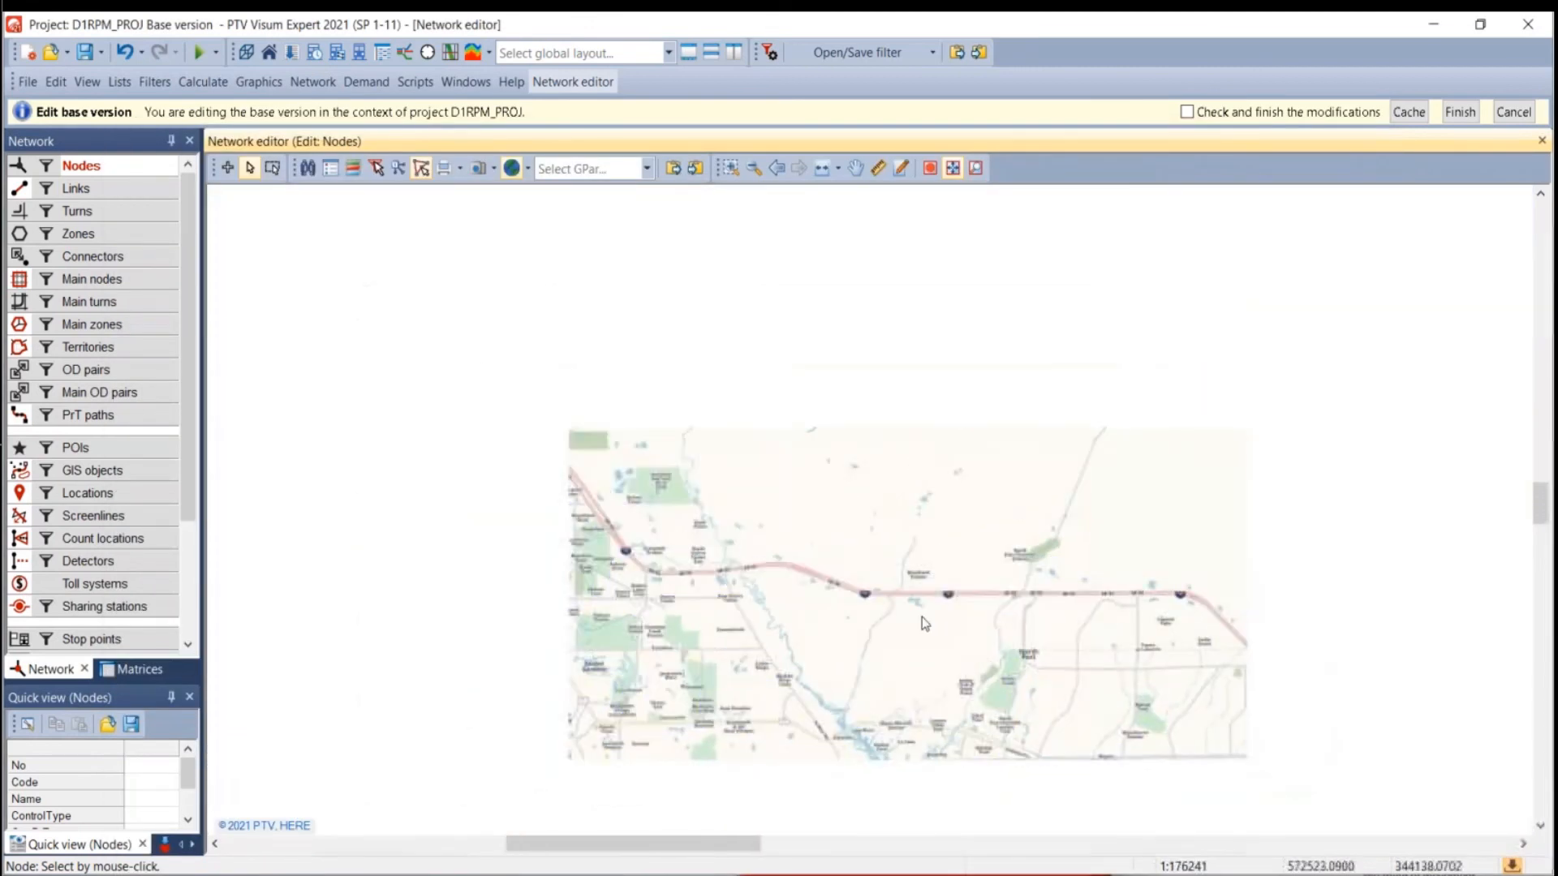
scroll(922, 616, "down", 3)
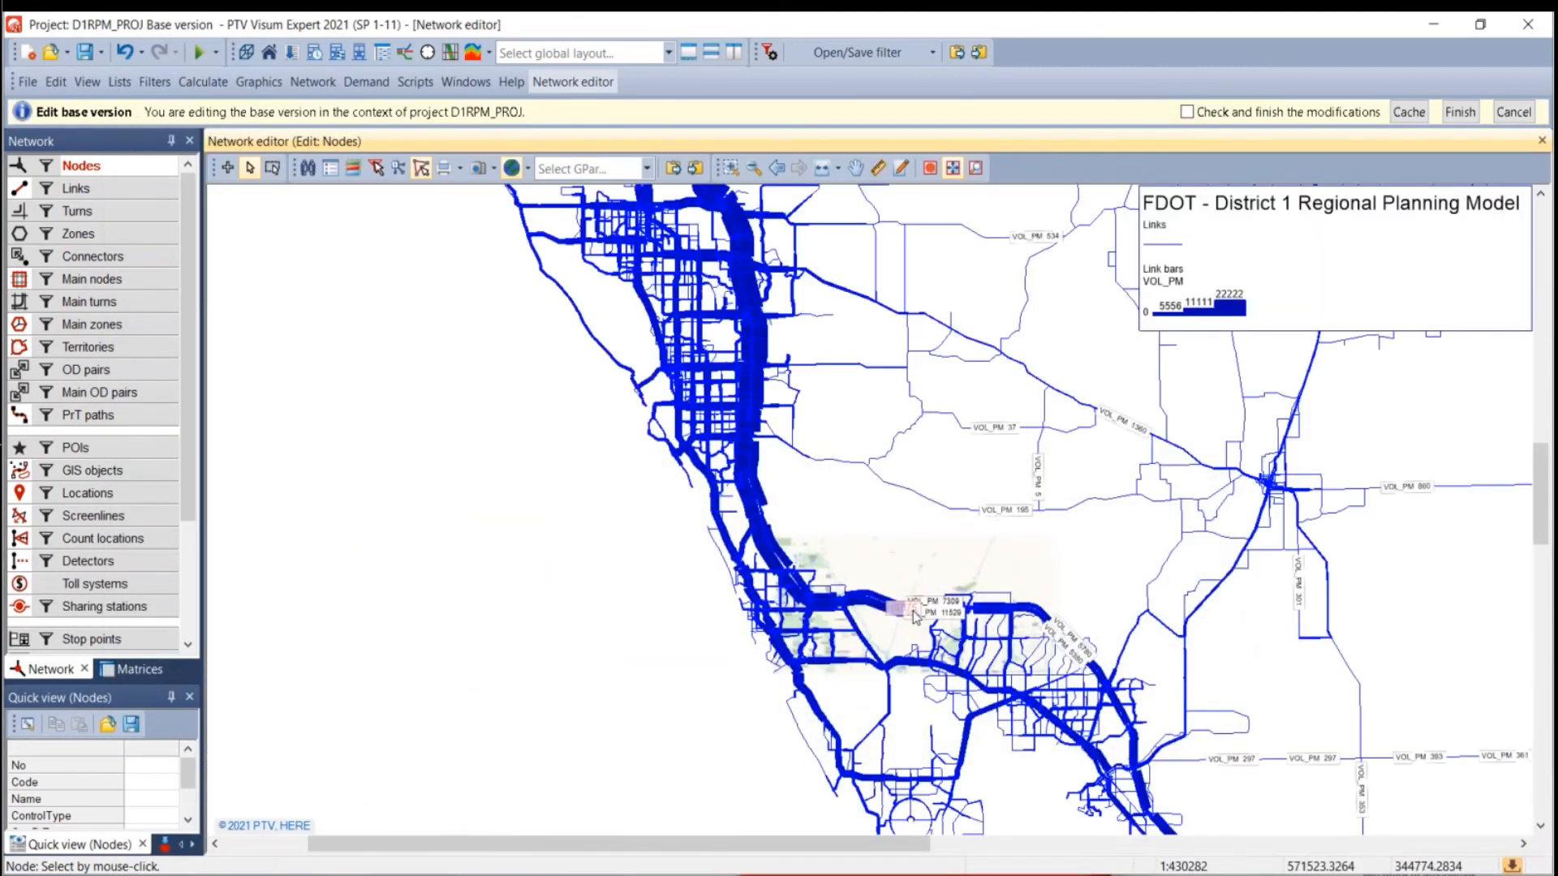
scroll(561, 483, "down", 2)
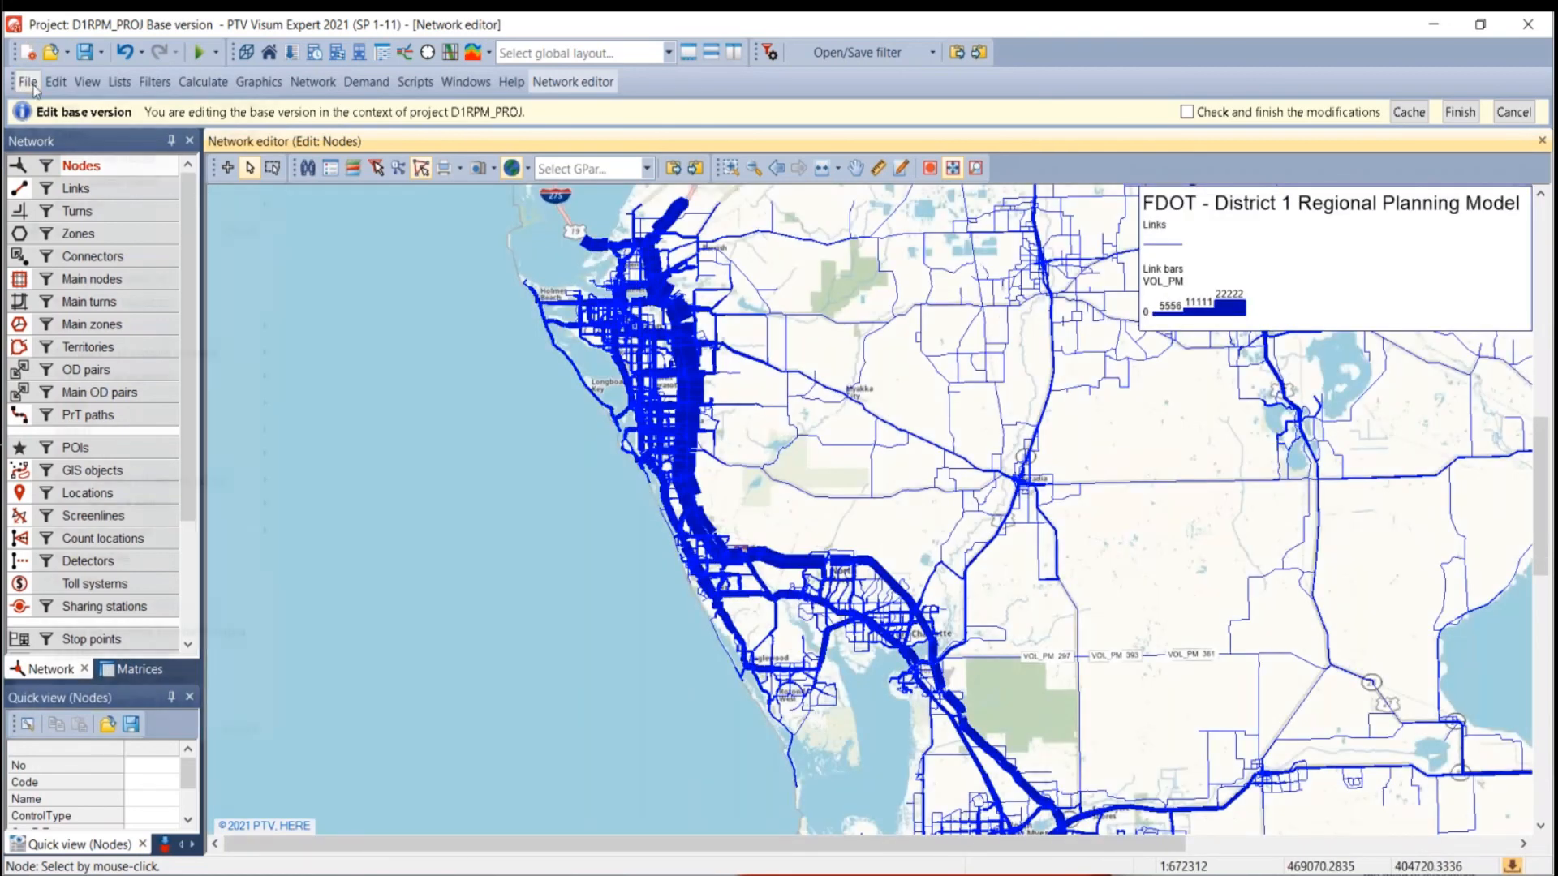
Save the current graphic parameters as PM_Volume.gpa in the project's SharedData folder.
left_click(31, 83)
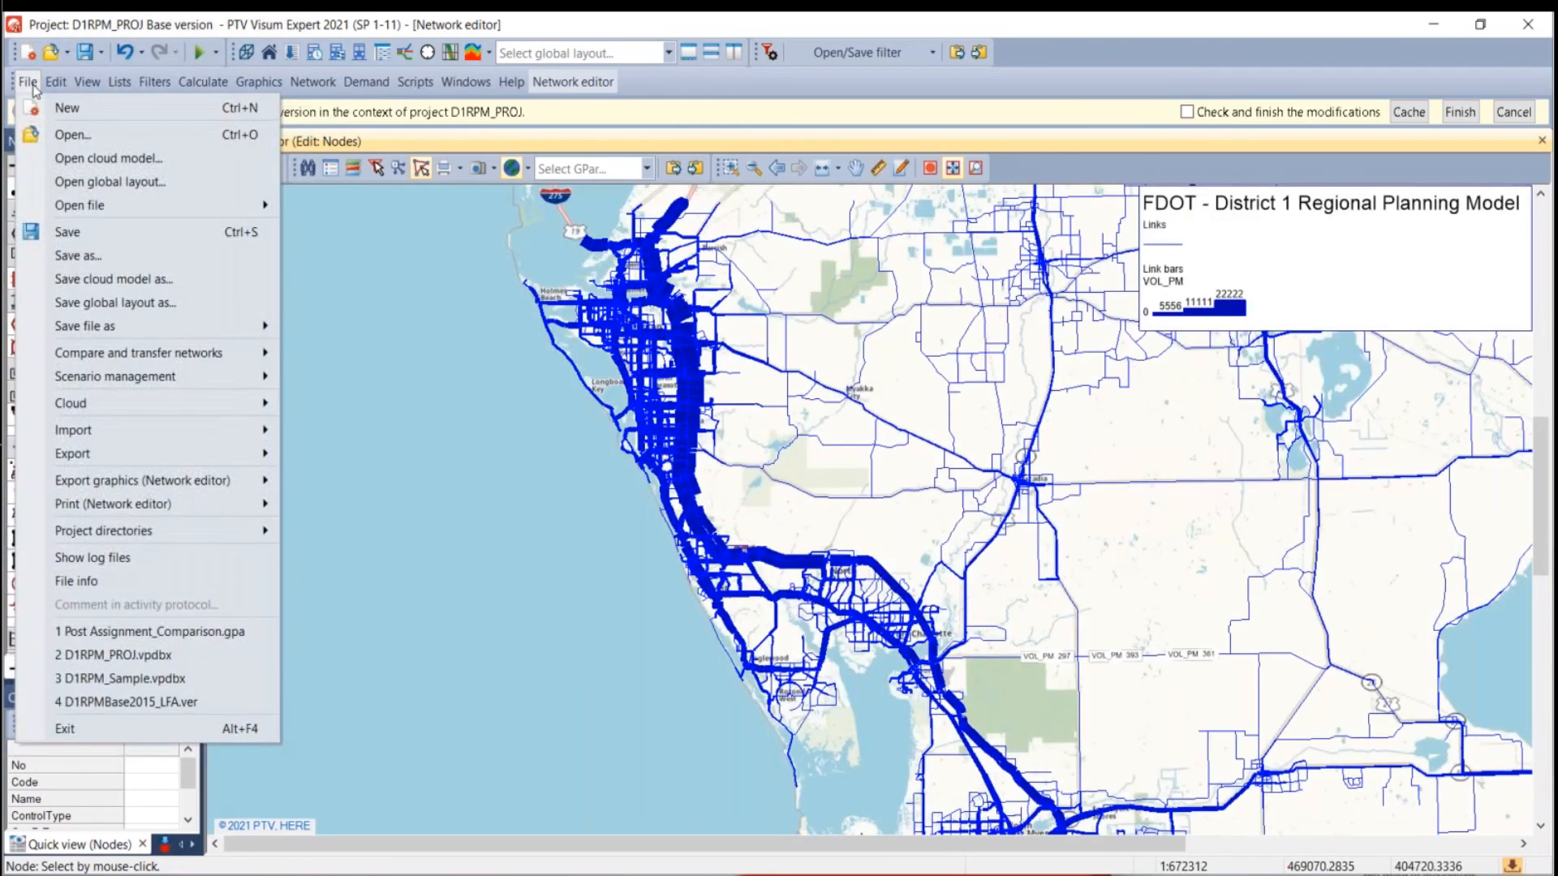
mouse_move(99, 329)
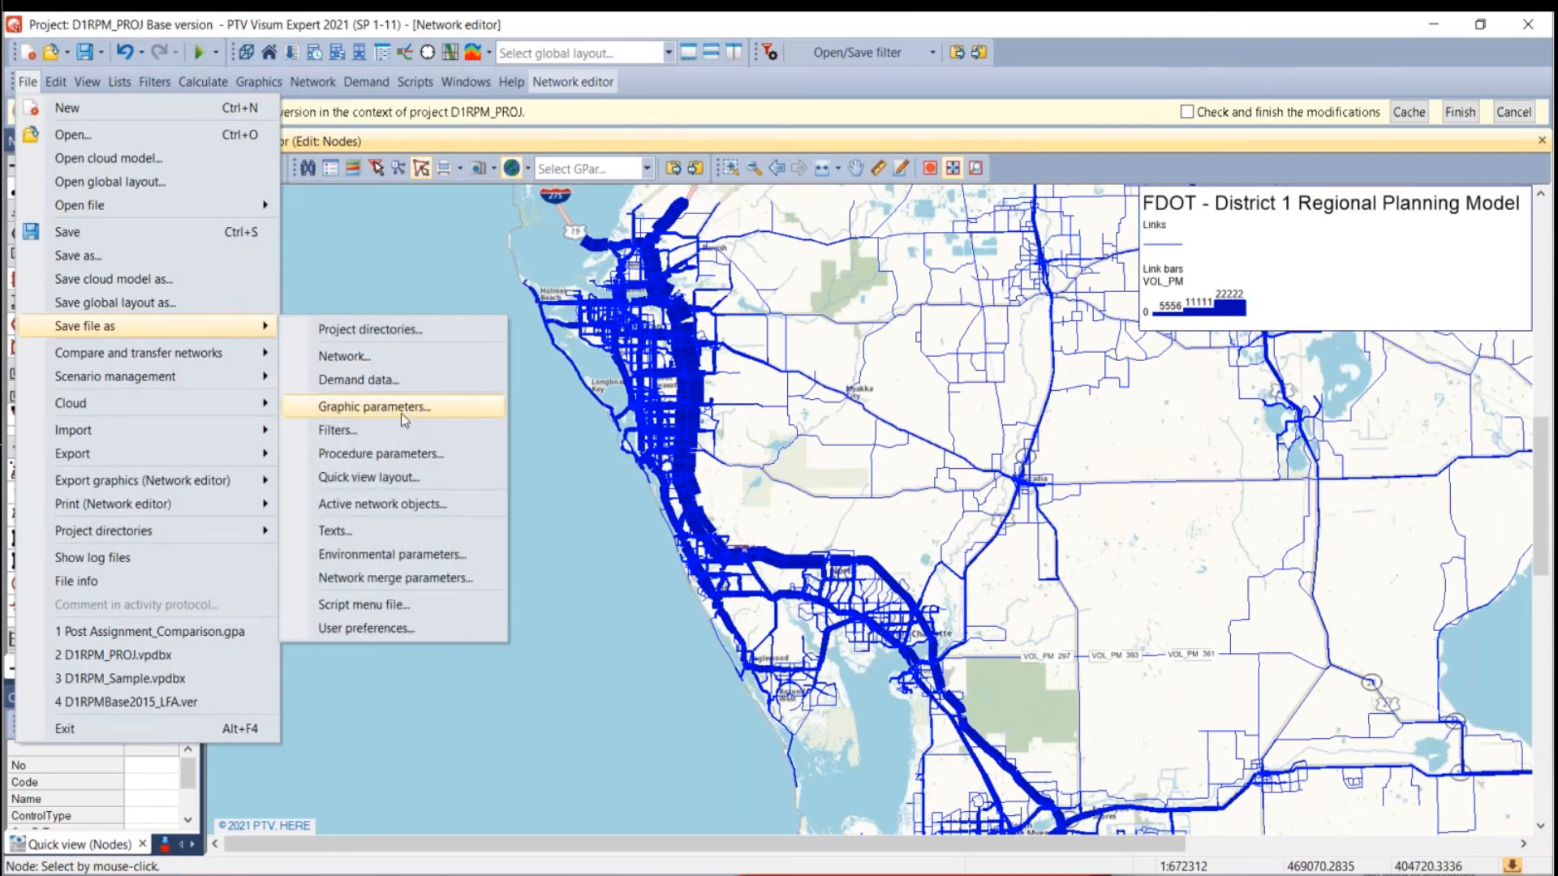
left_click(401, 412)
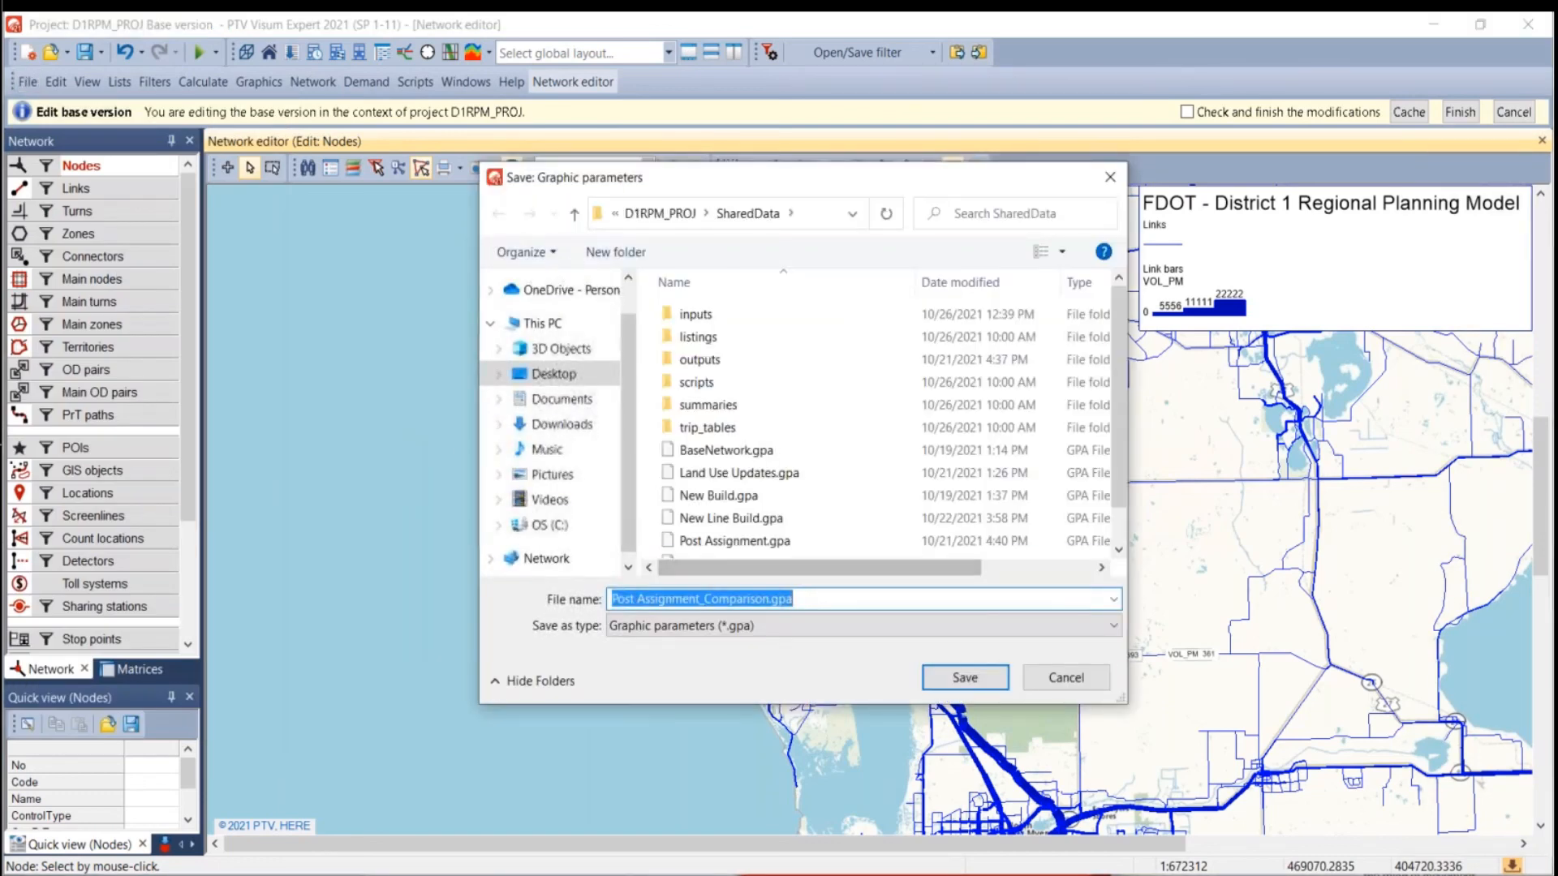
left_click_drag(610, 601, 739, 605)
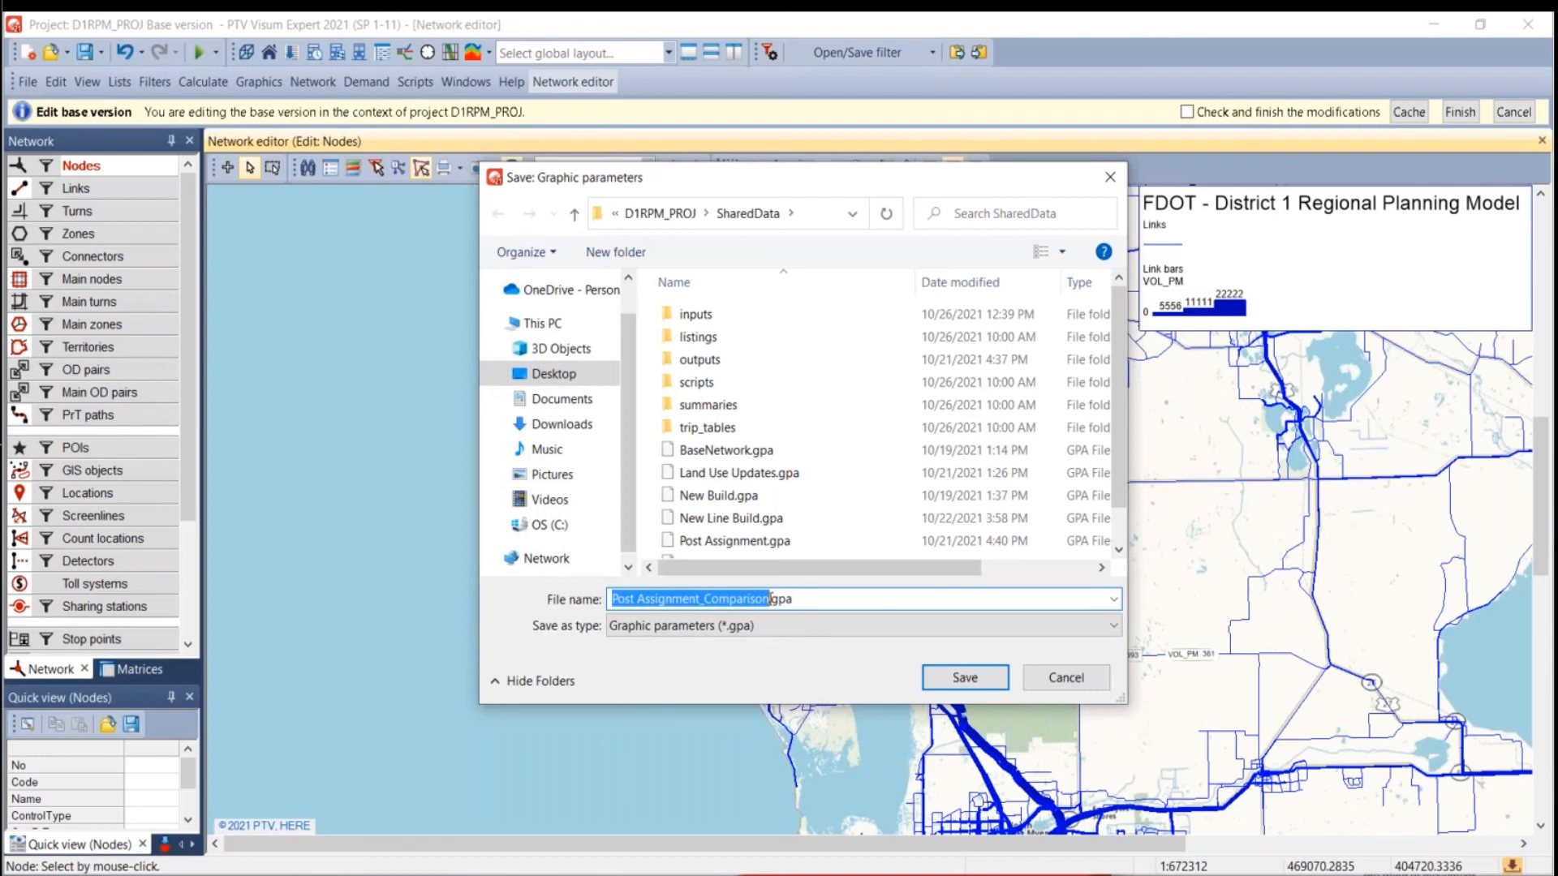
type("PM_Volume")
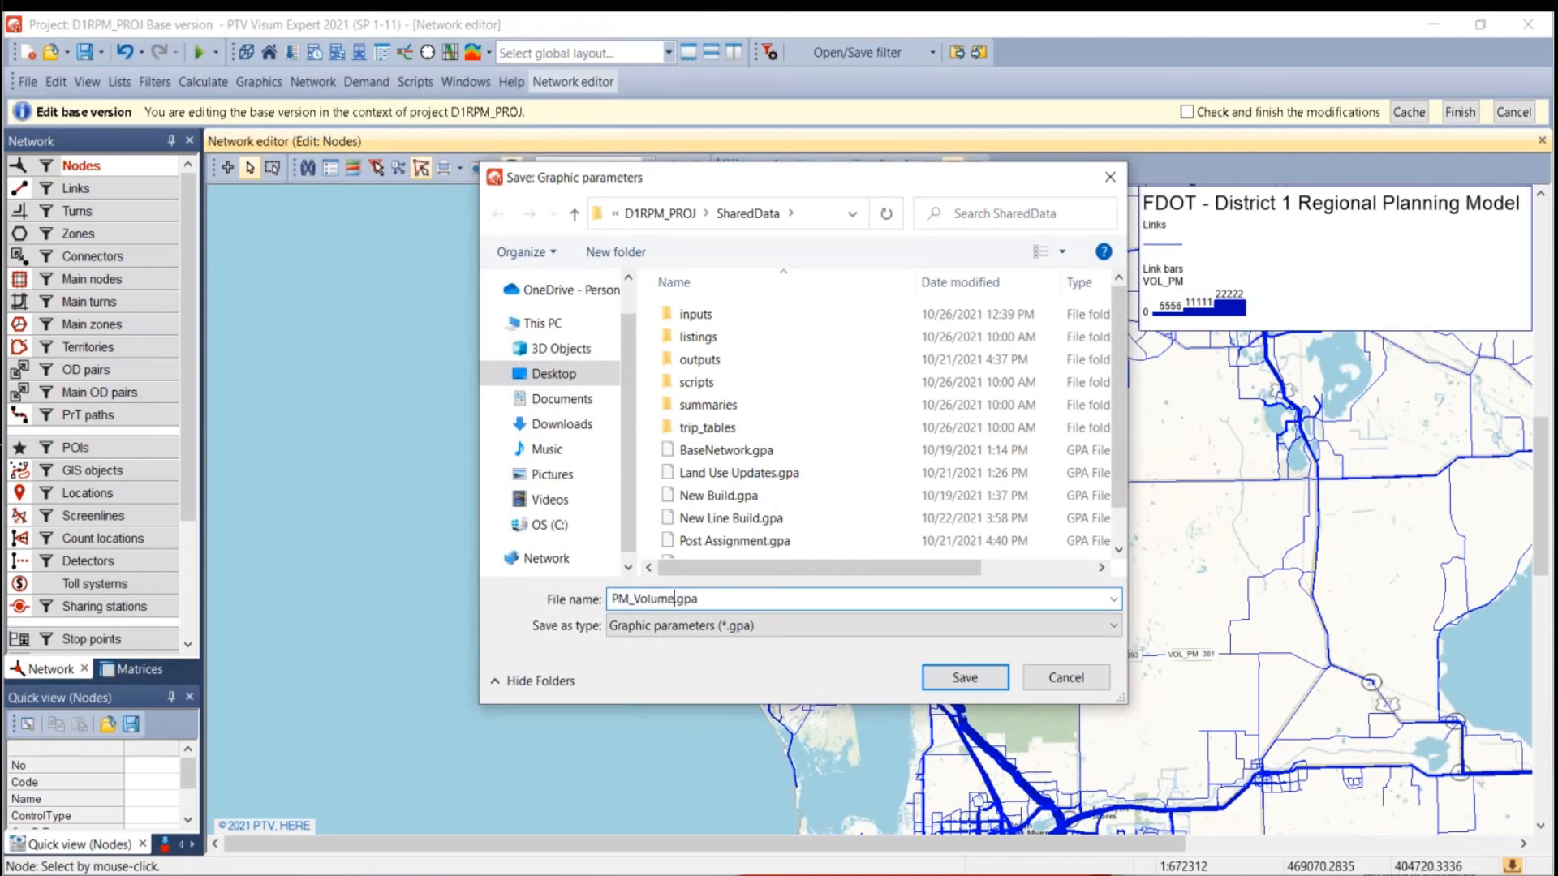
left_click(978, 678)
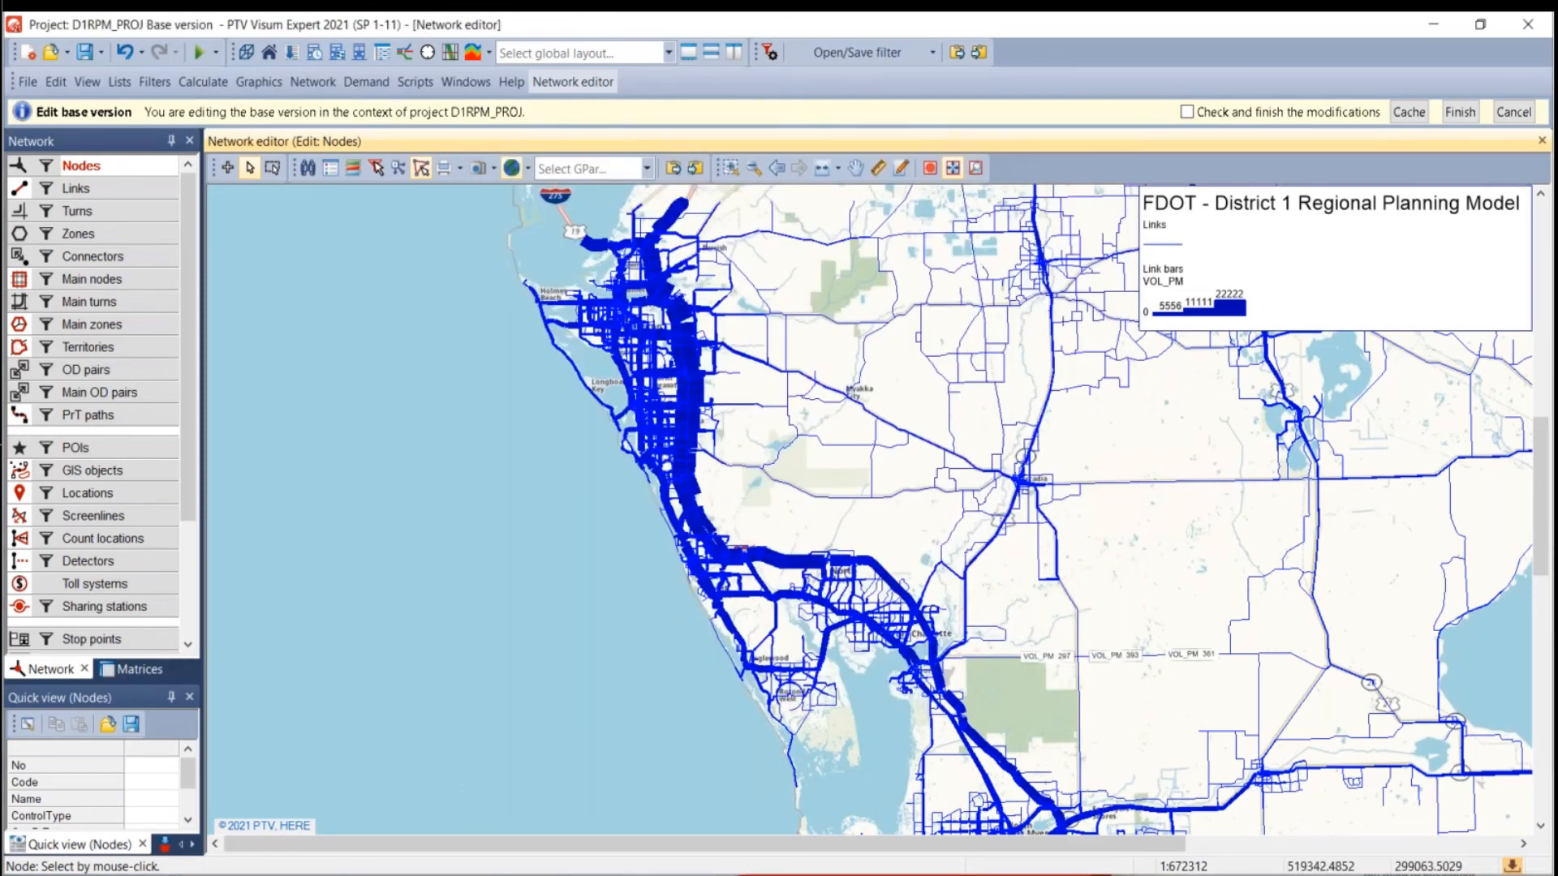
Switch to File Explorer, open the project's SharedData folder, and load all graphic parameters from New Build.gpa into the network editor.
key("alt+Tab")
left_click(816, 275)
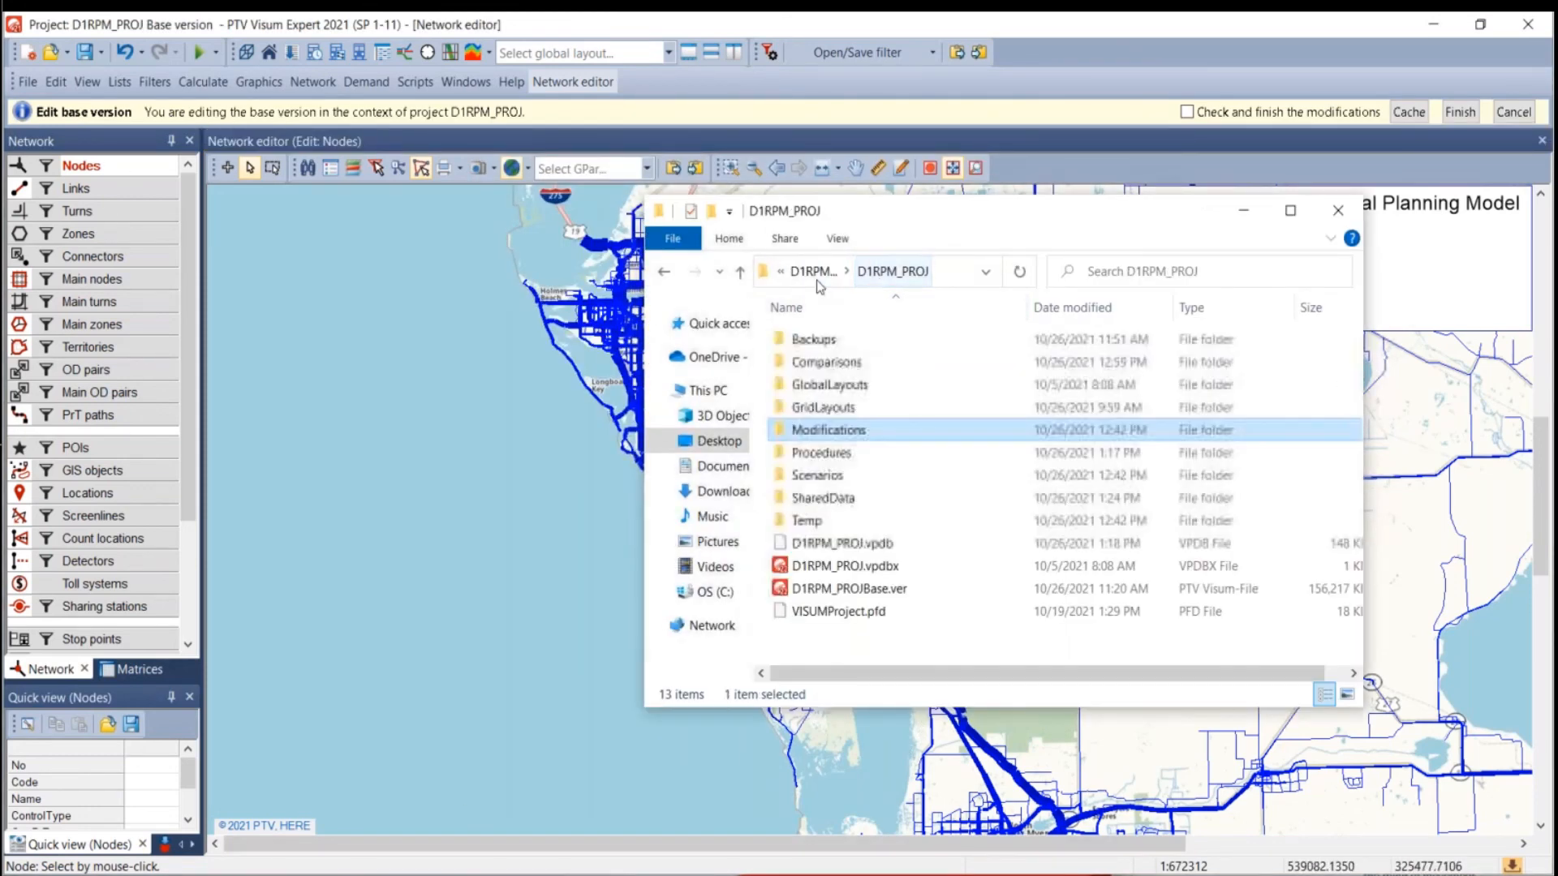
double_click(824, 497)
scroll(878, 514, "down", 2)
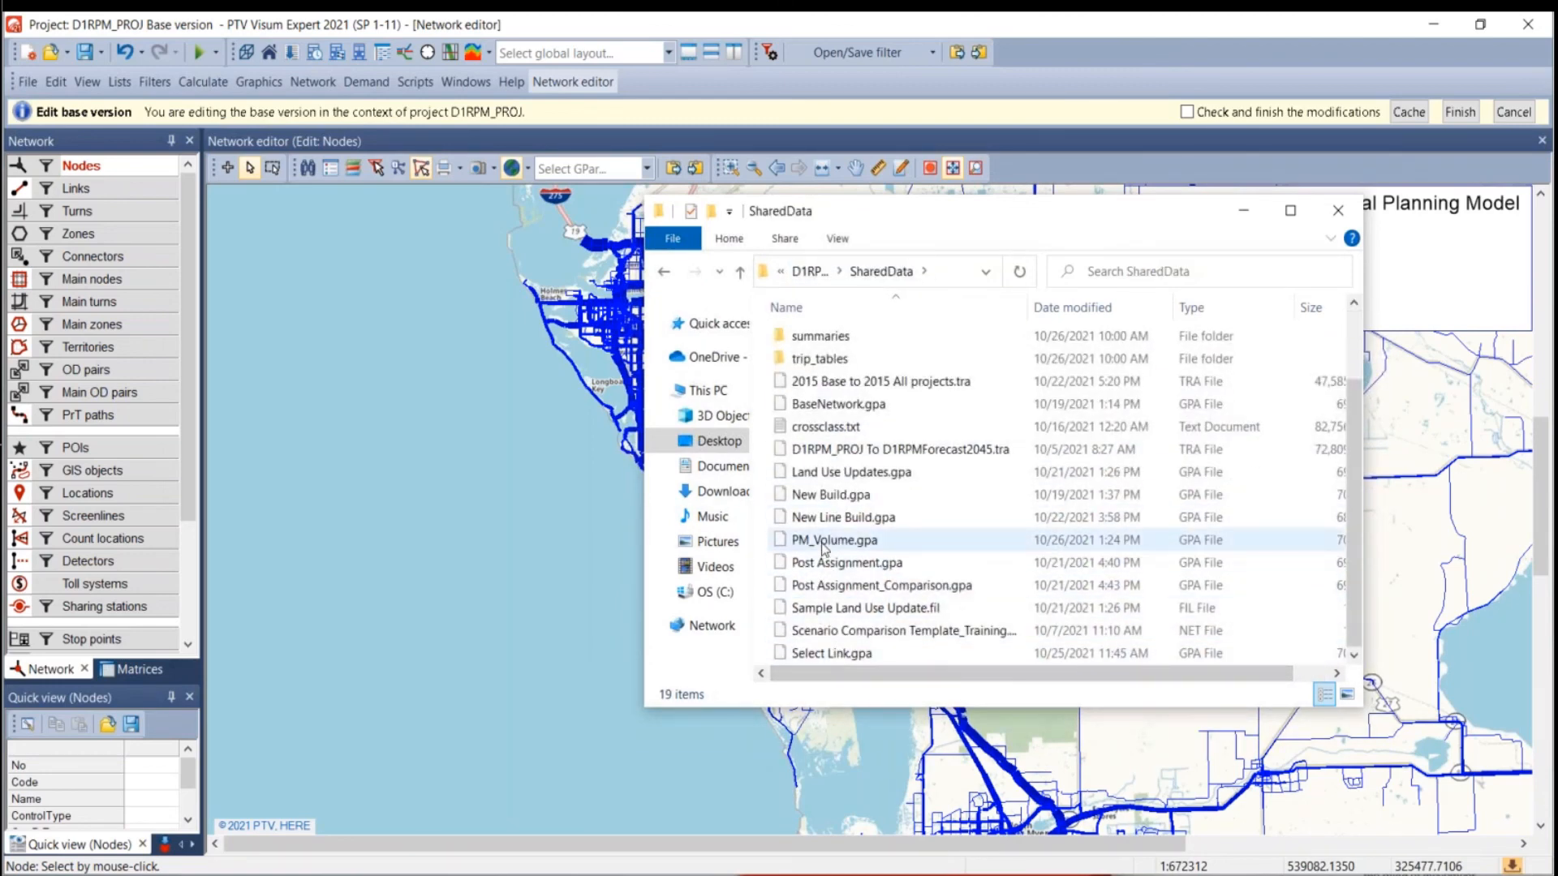
left_click_drag(814, 497, 483, 524)
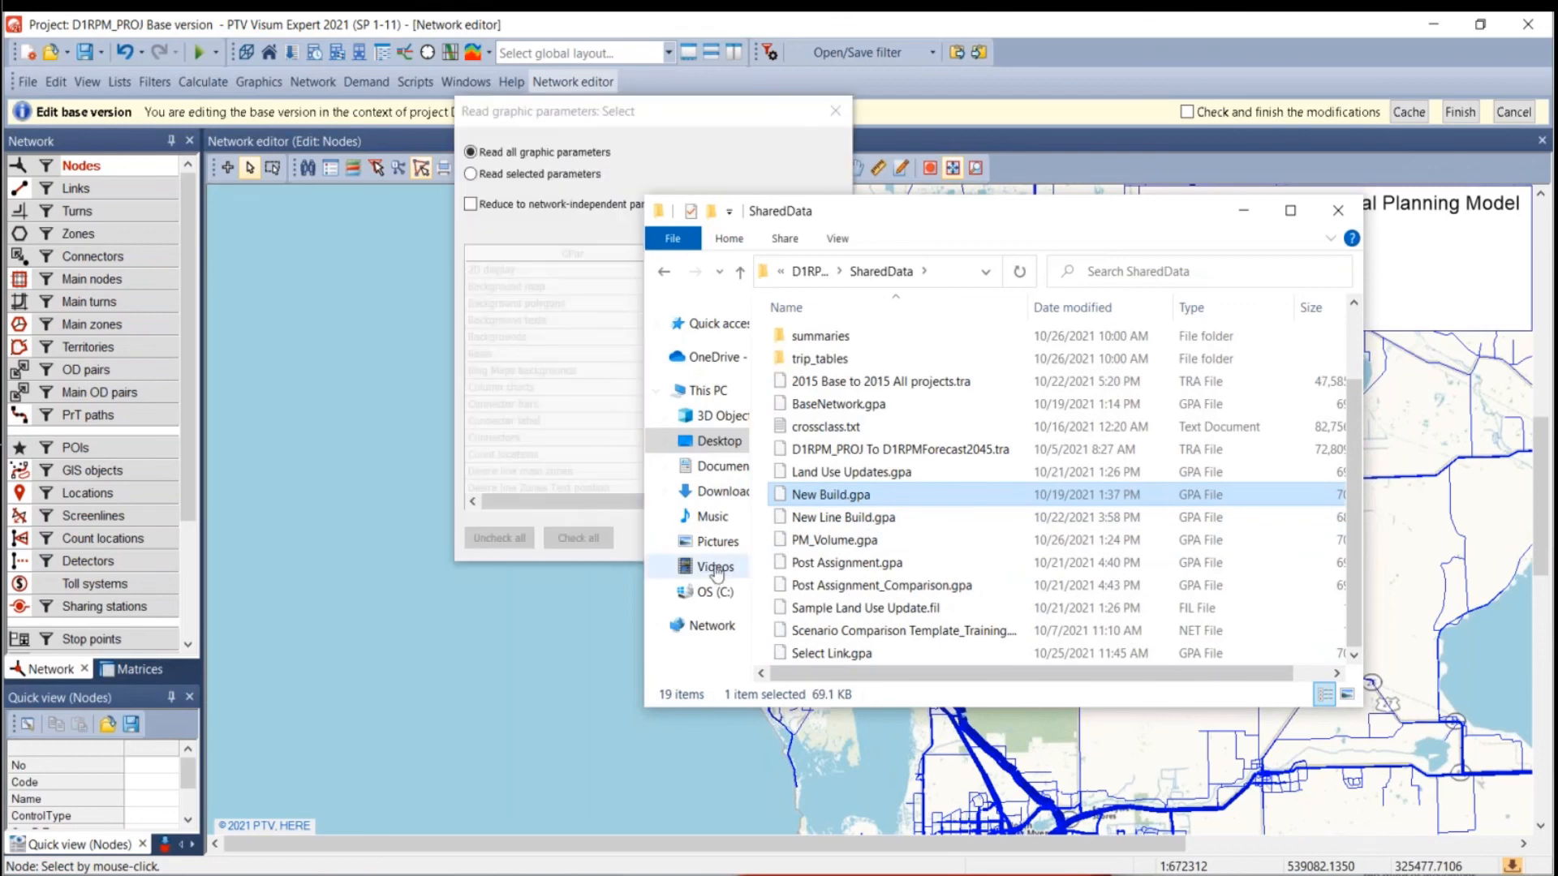
left_click(717, 537)
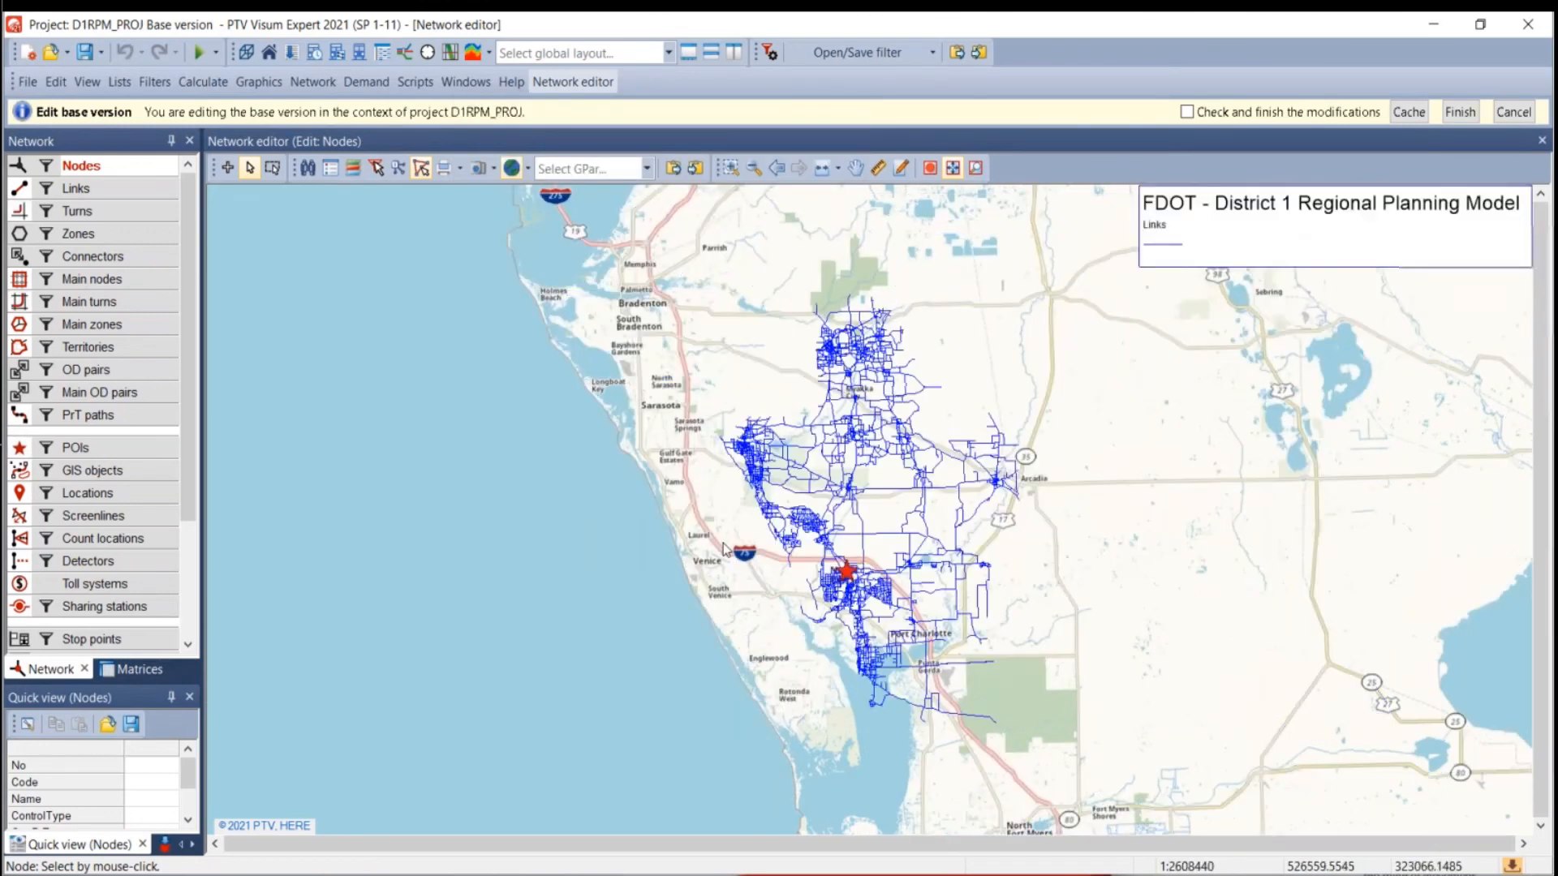
Load all graphic parameters from PM_Volume.gpa in the SharedData folder into the network editor.
left_click(752, 767)
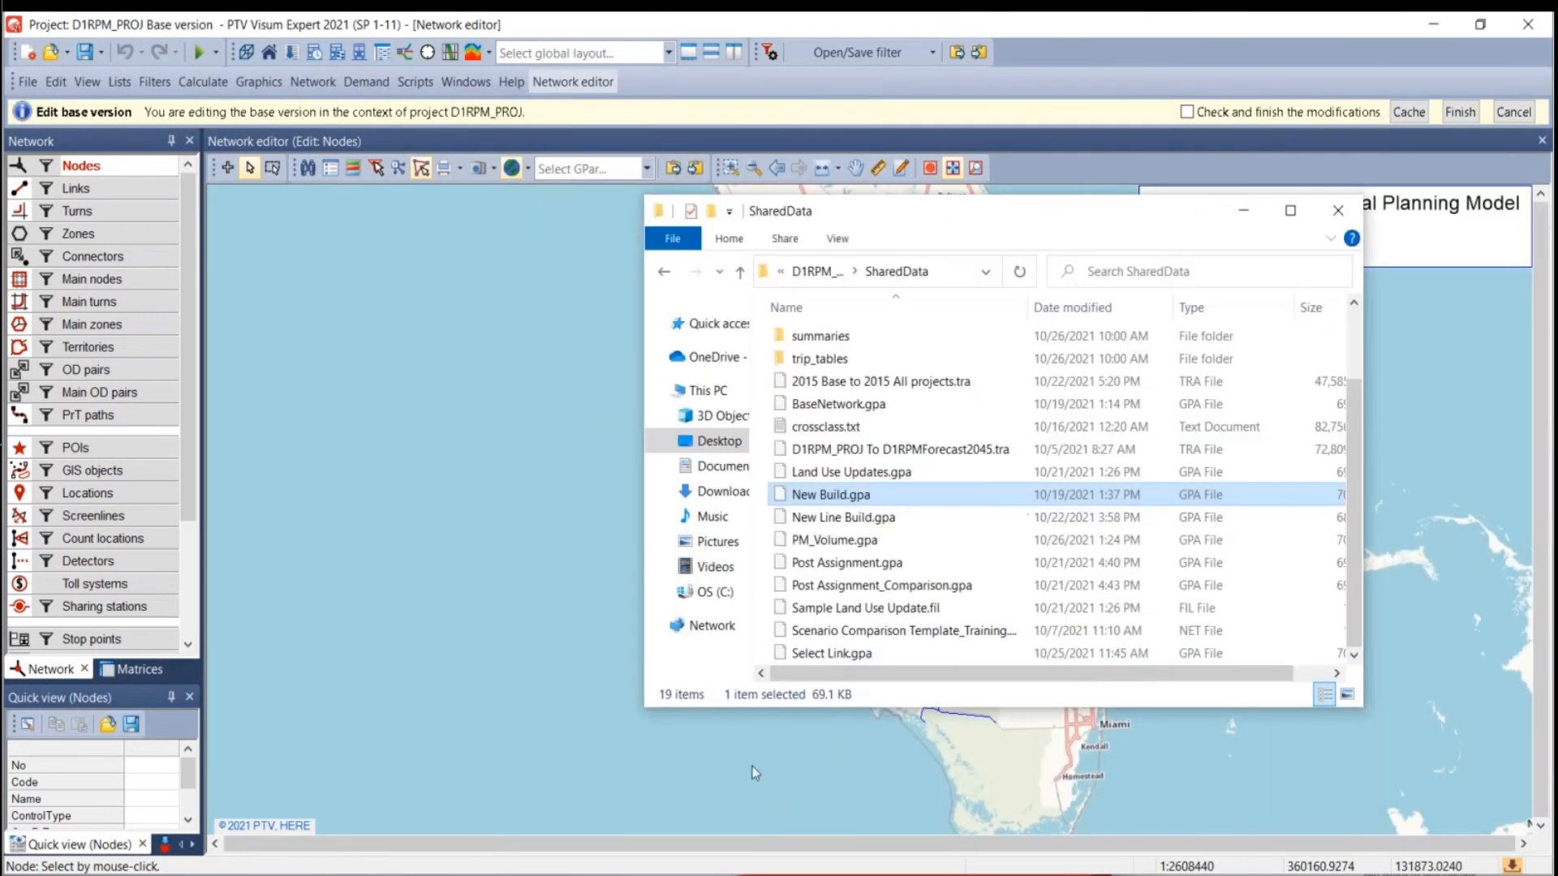
left_click_drag(827, 542, 507, 561)
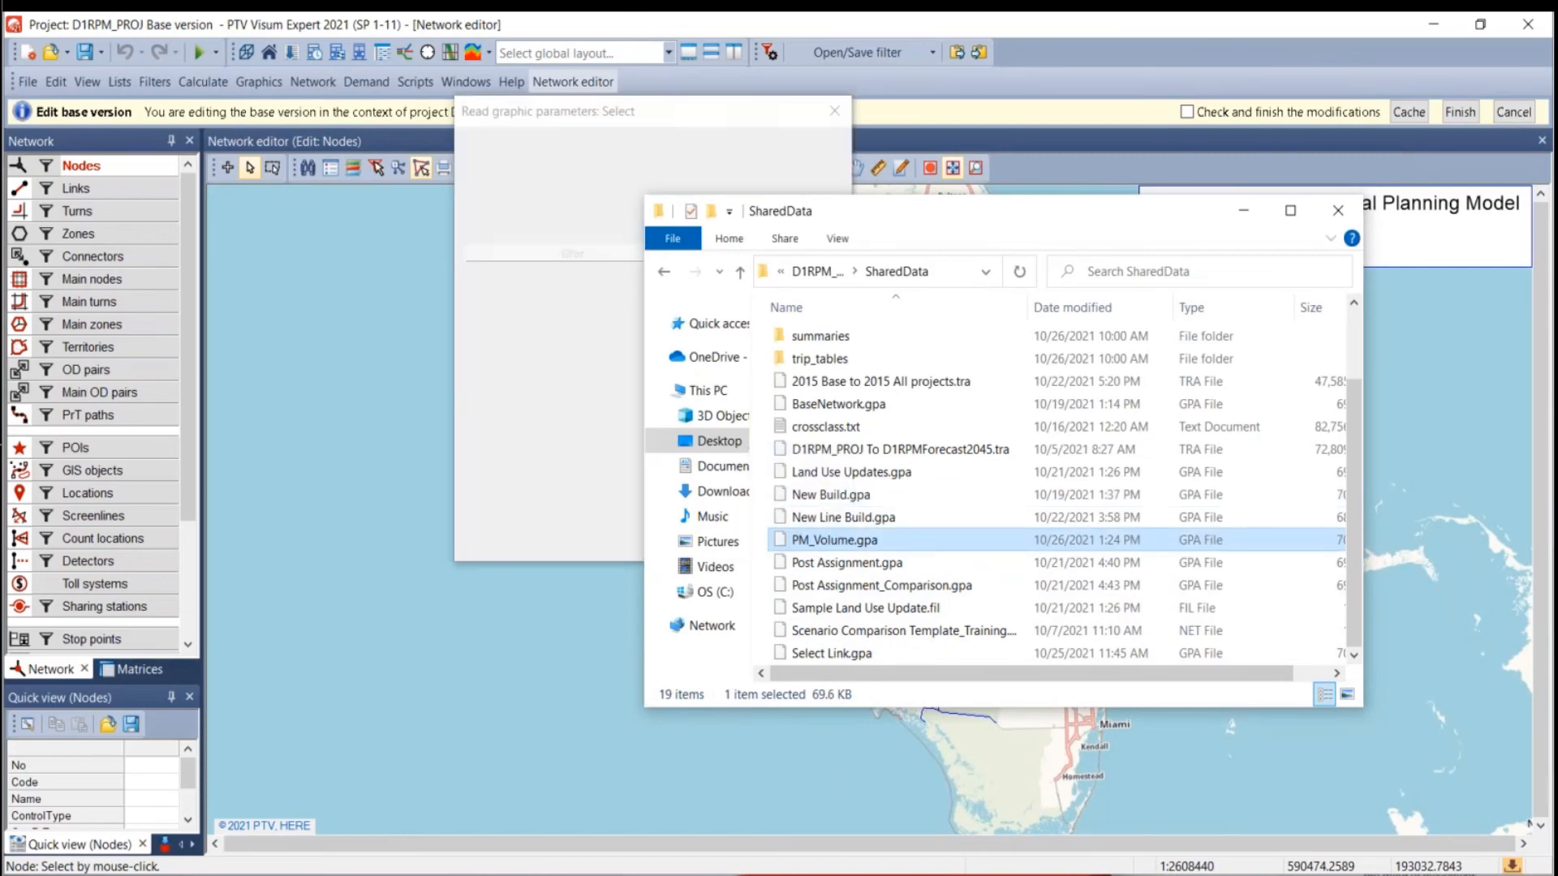
left_click(722, 536)
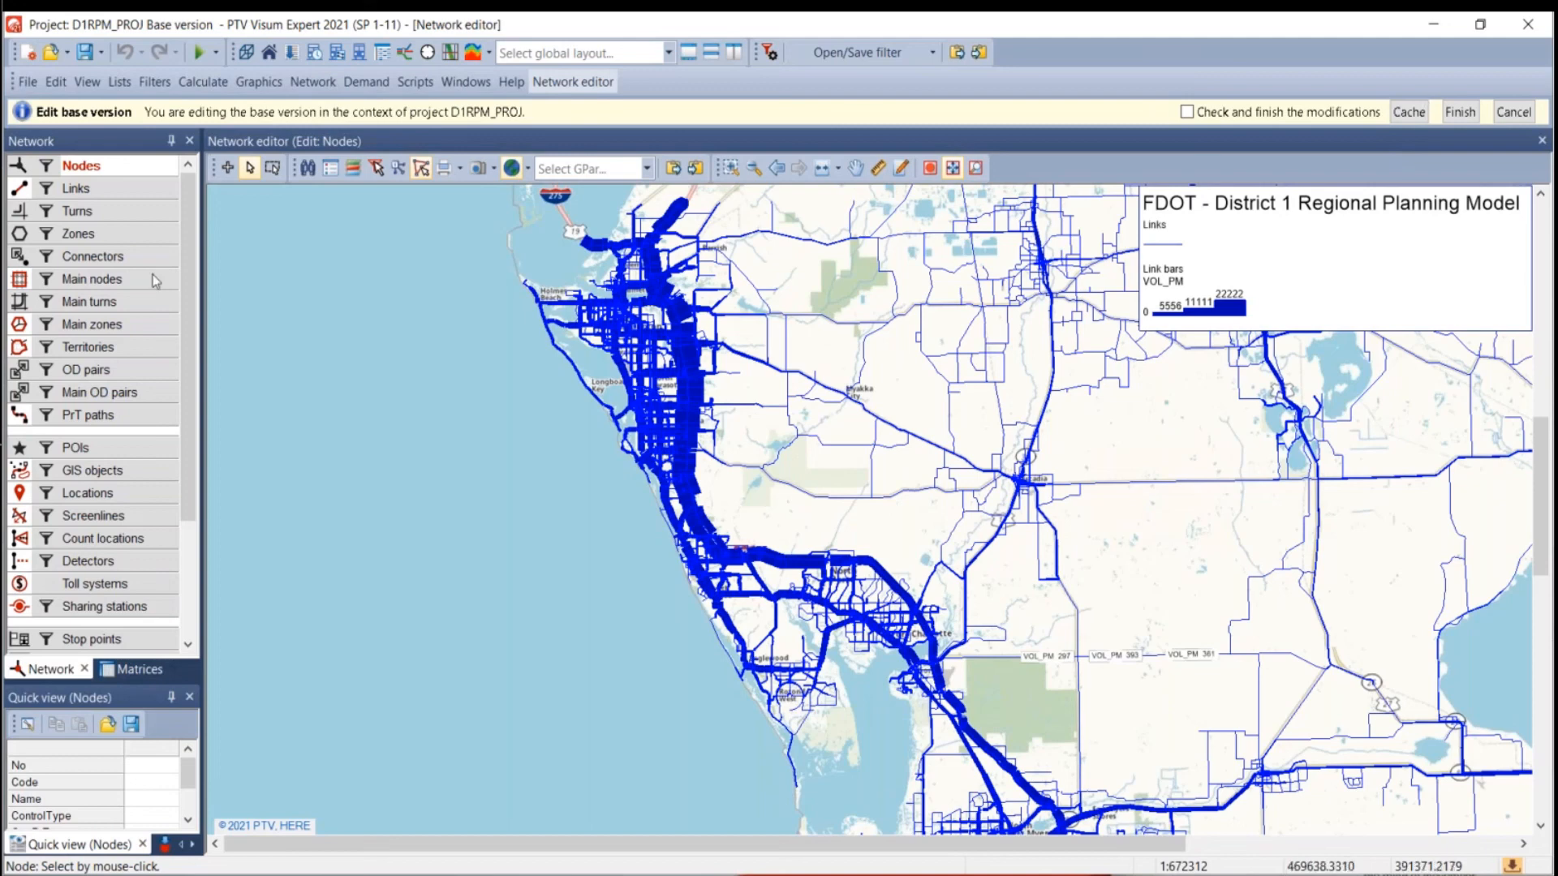
Show the zones in the network and turn off drawing of the fifth link bar, VOL_PM.
left_click(21, 235)
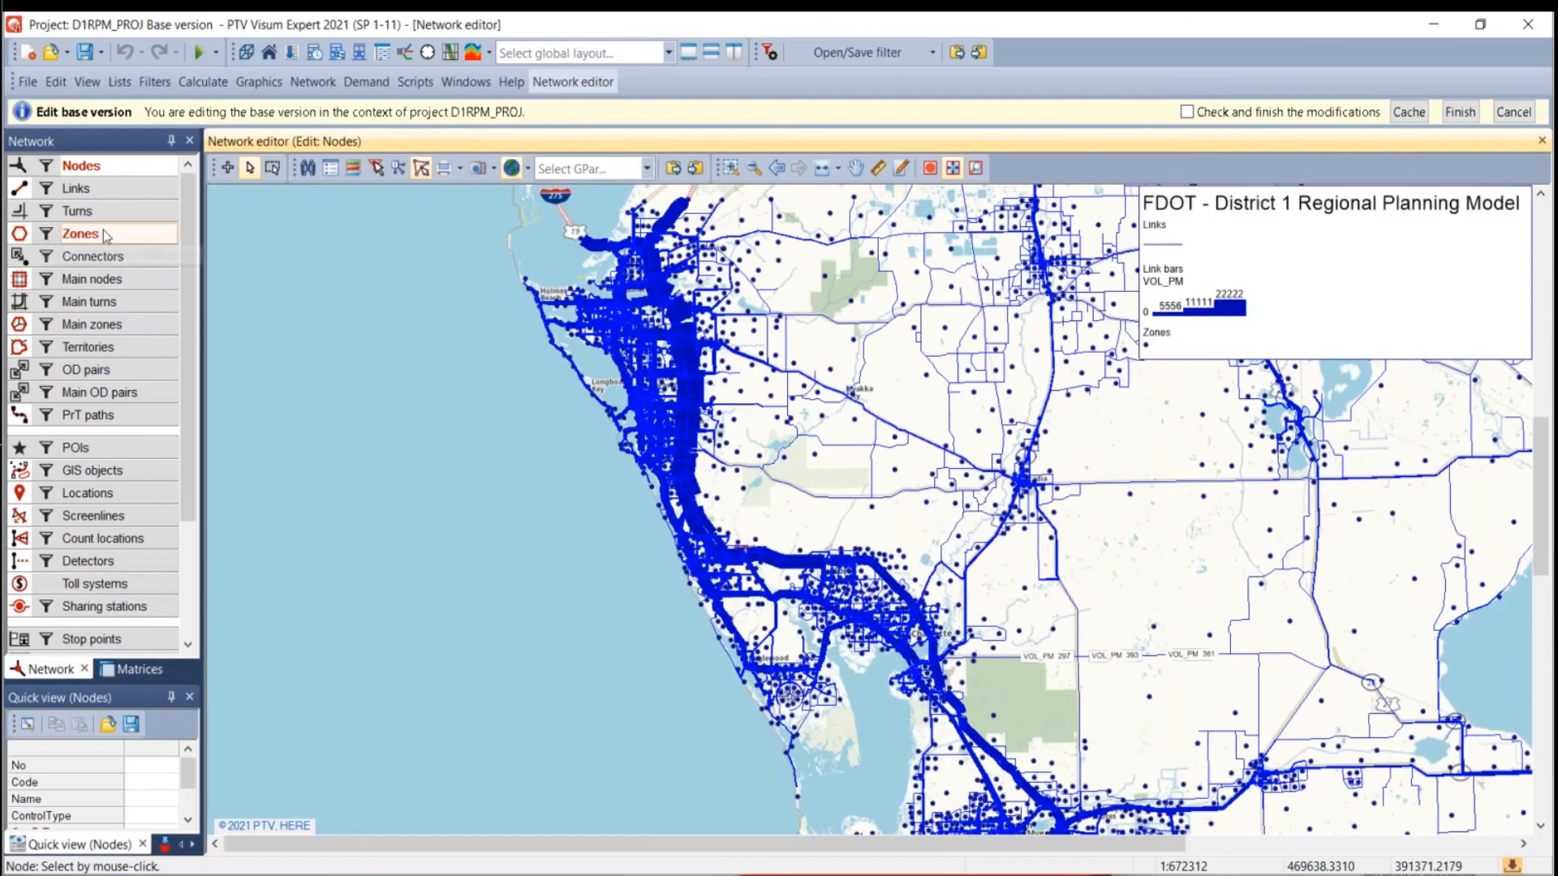
right_click(75, 194)
mouse_move(181, 270)
left_click(430, 315)
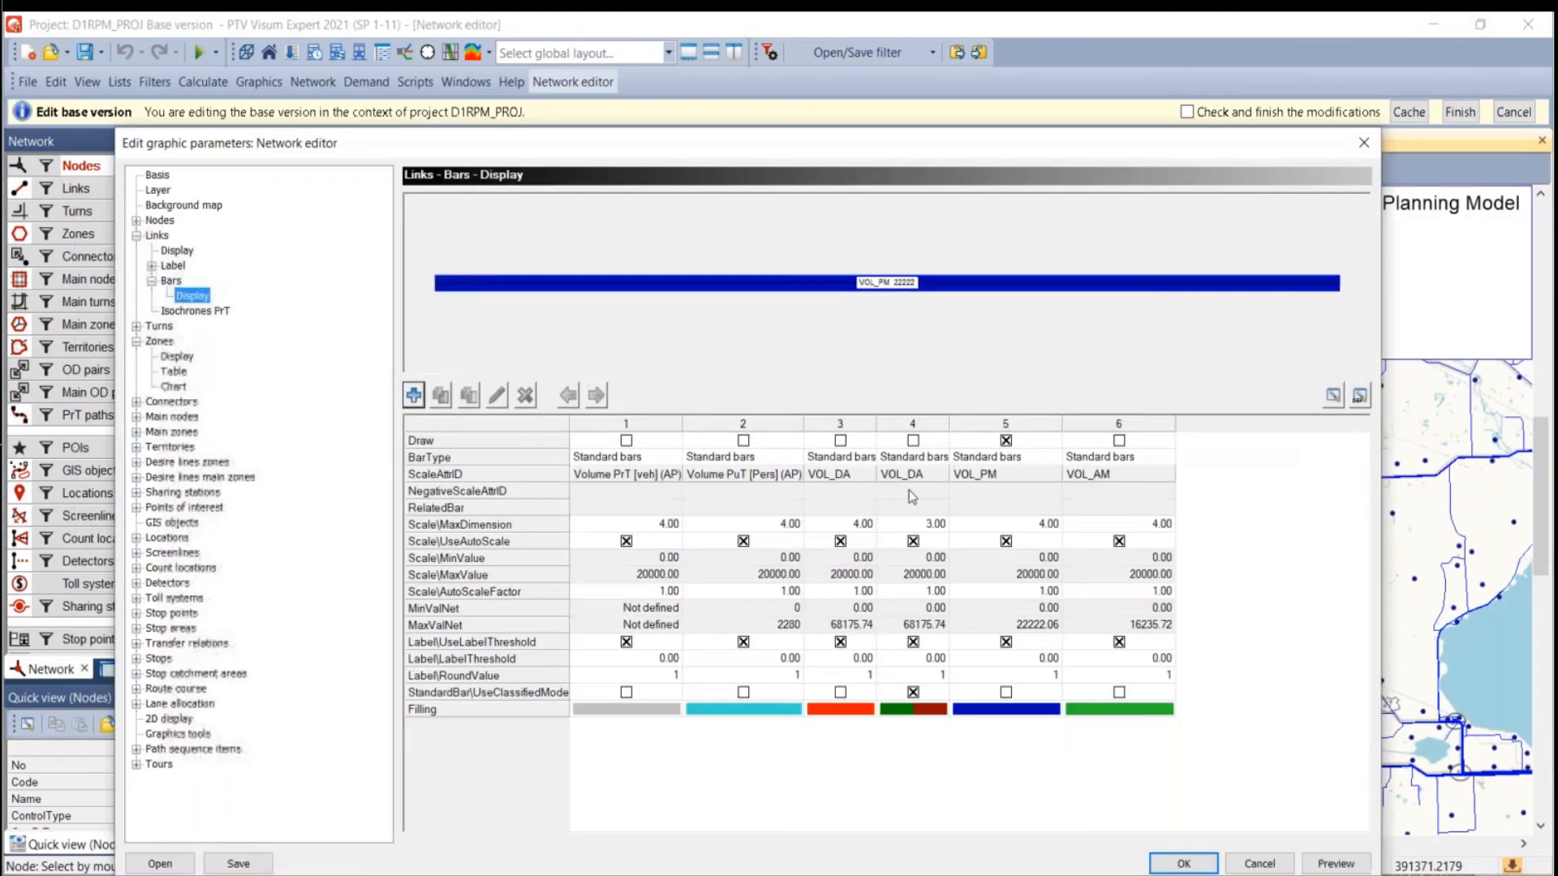
left_click(1005, 441)
left_click(1006, 441)
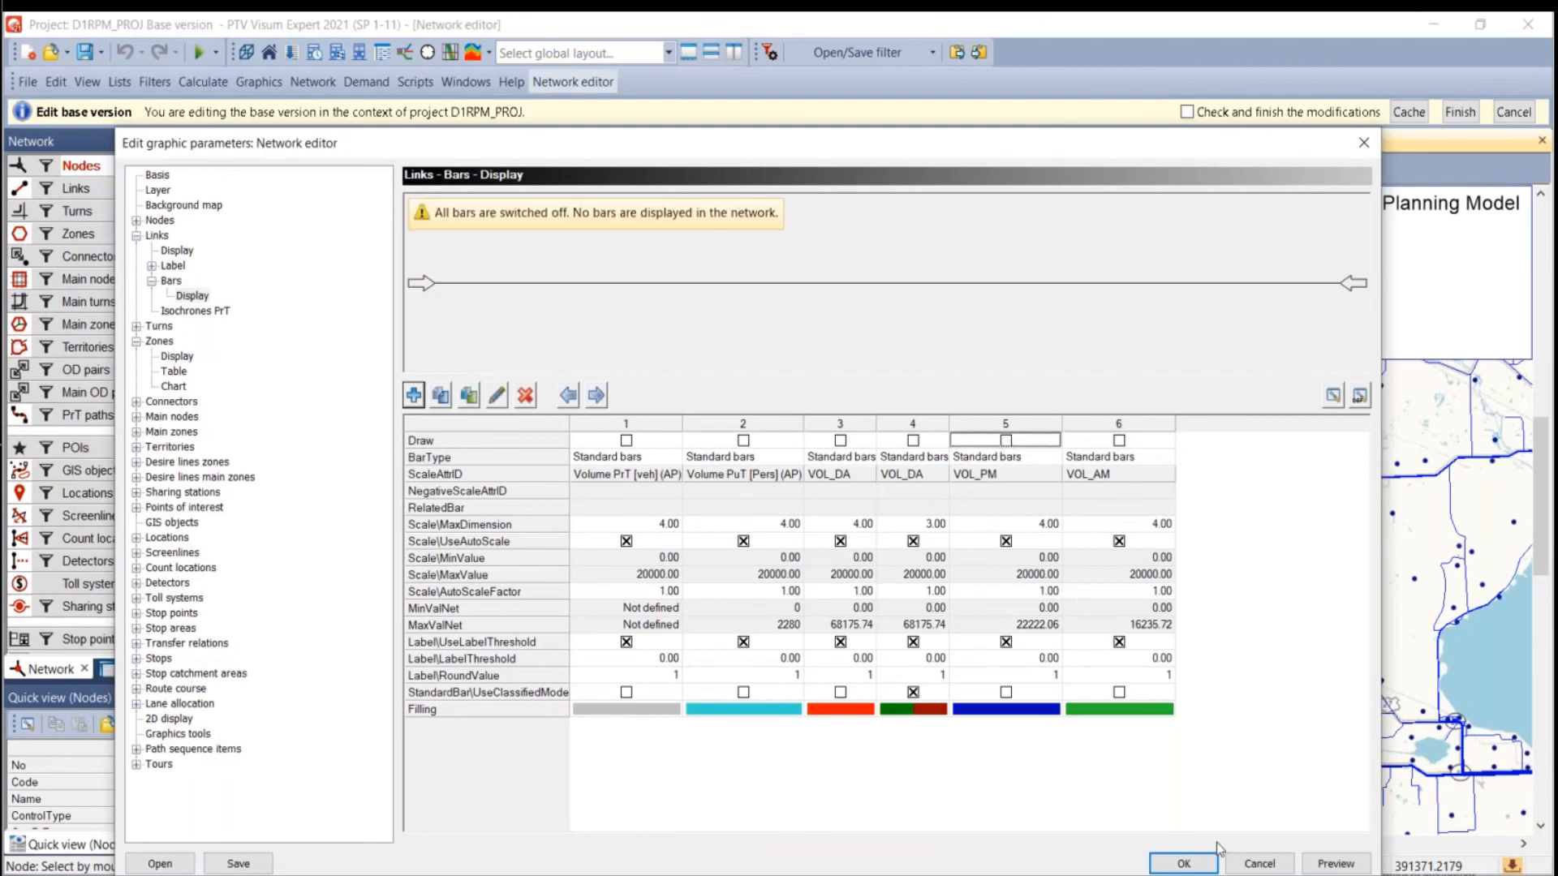
left_click(1184, 863)
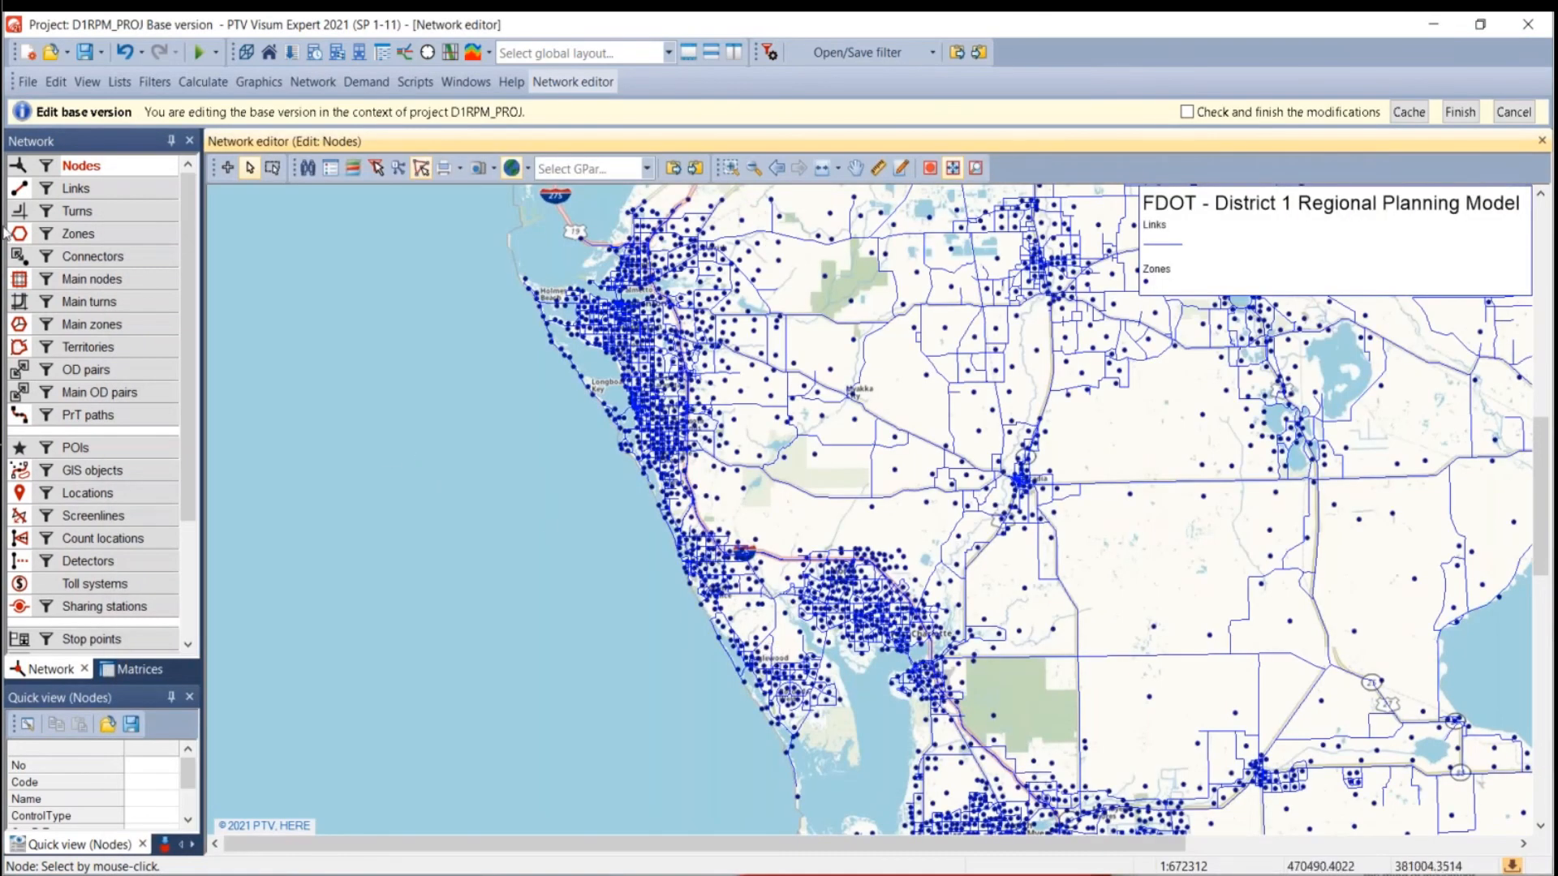
Hide the links and set the zones to be drawn as polygons instead of point objects.
left_click(21, 191)
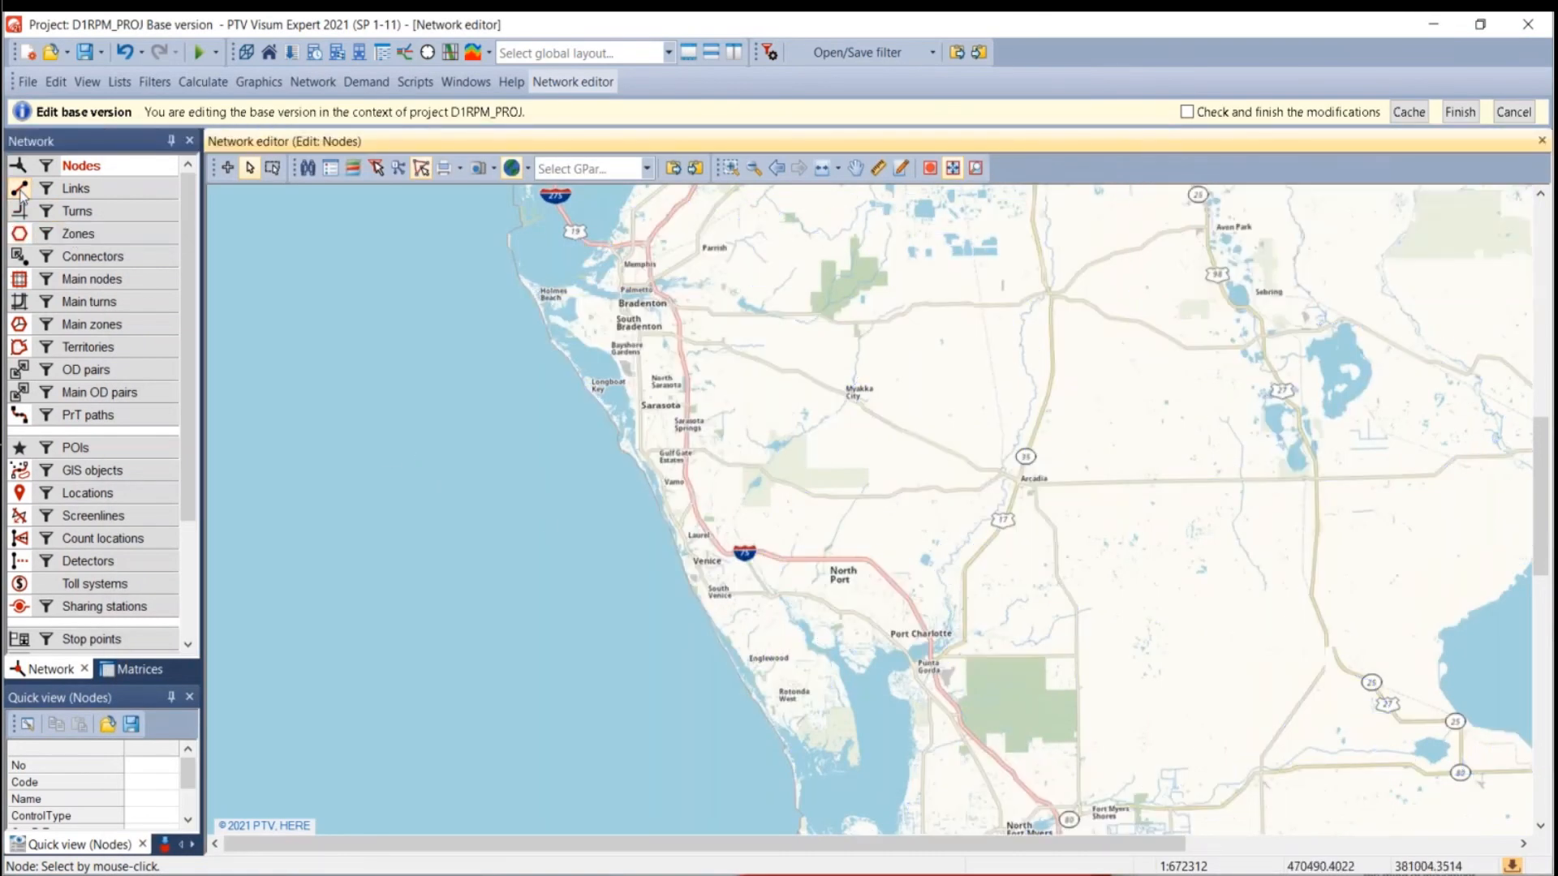
right_click(81, 235)
left_click(191, 305)
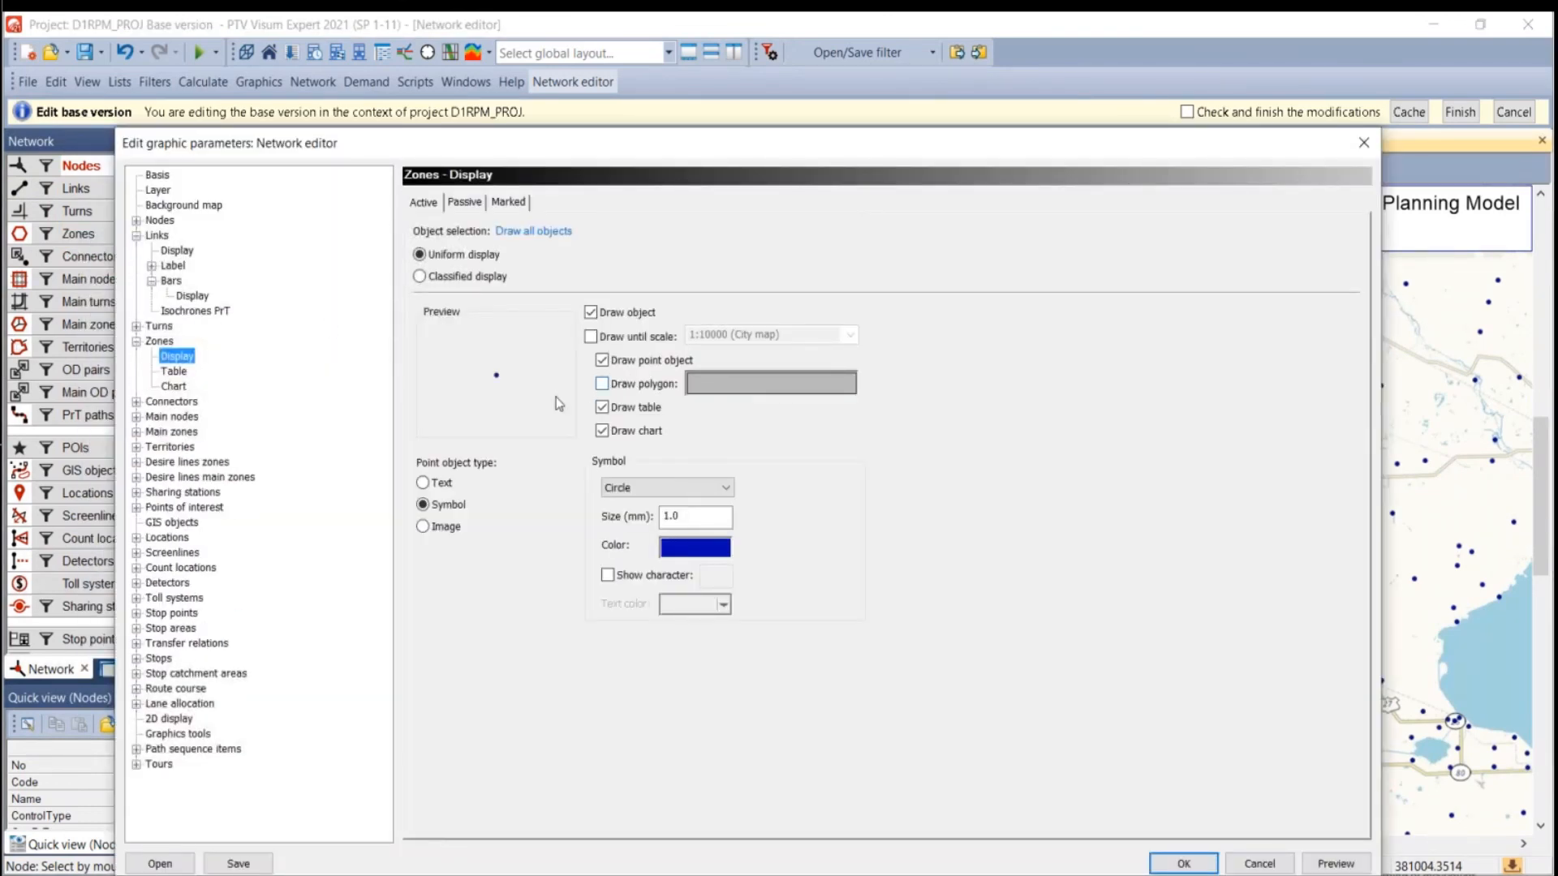
left_click(601, 362)
left_click(602, 383)
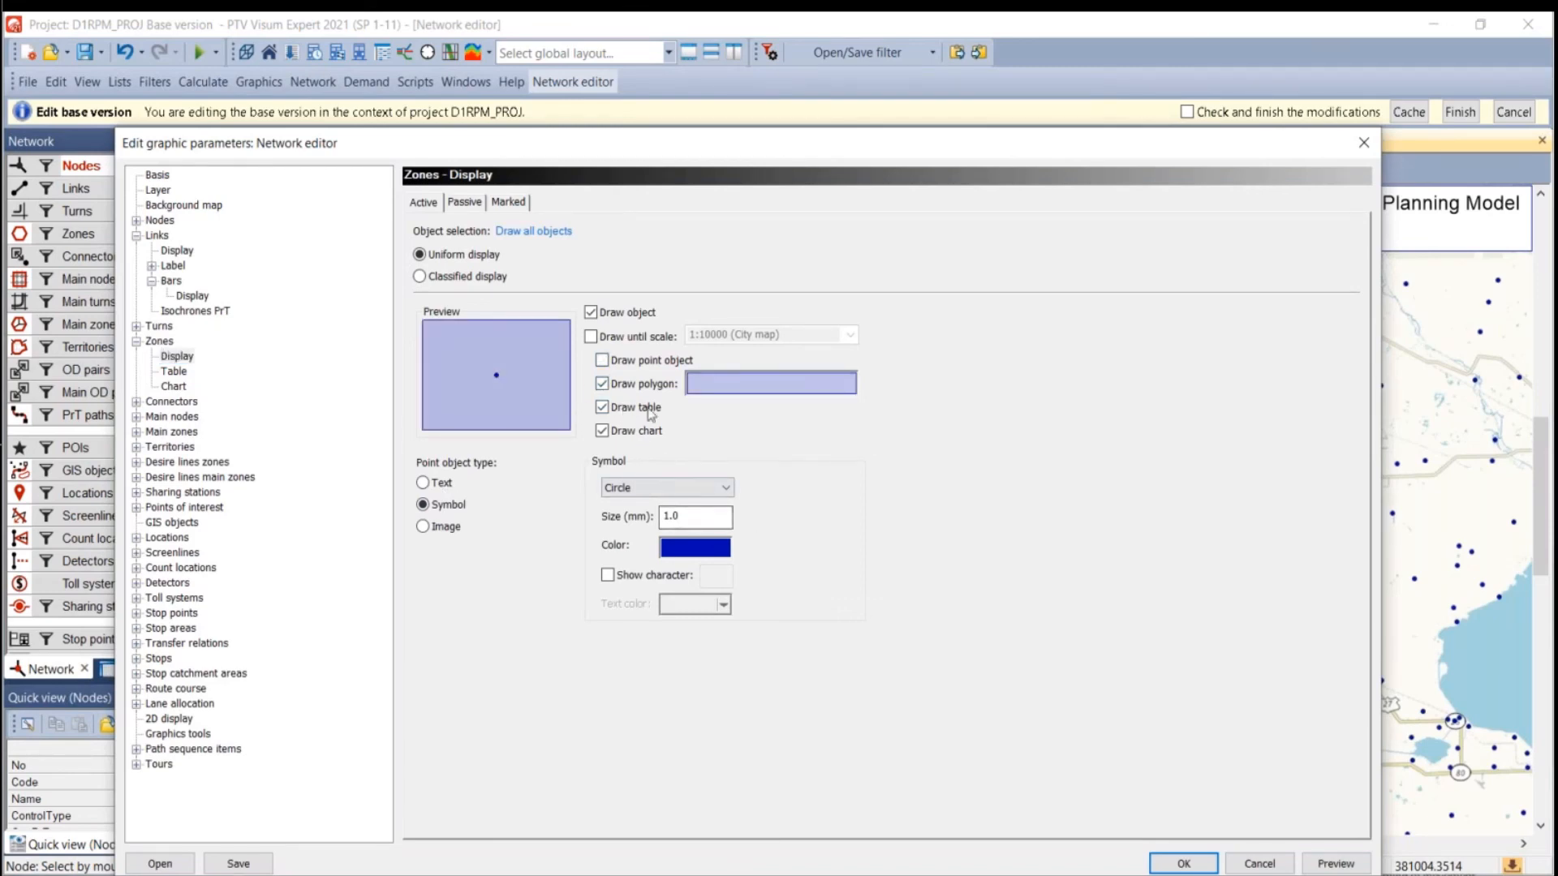
left_click(1178, 863)
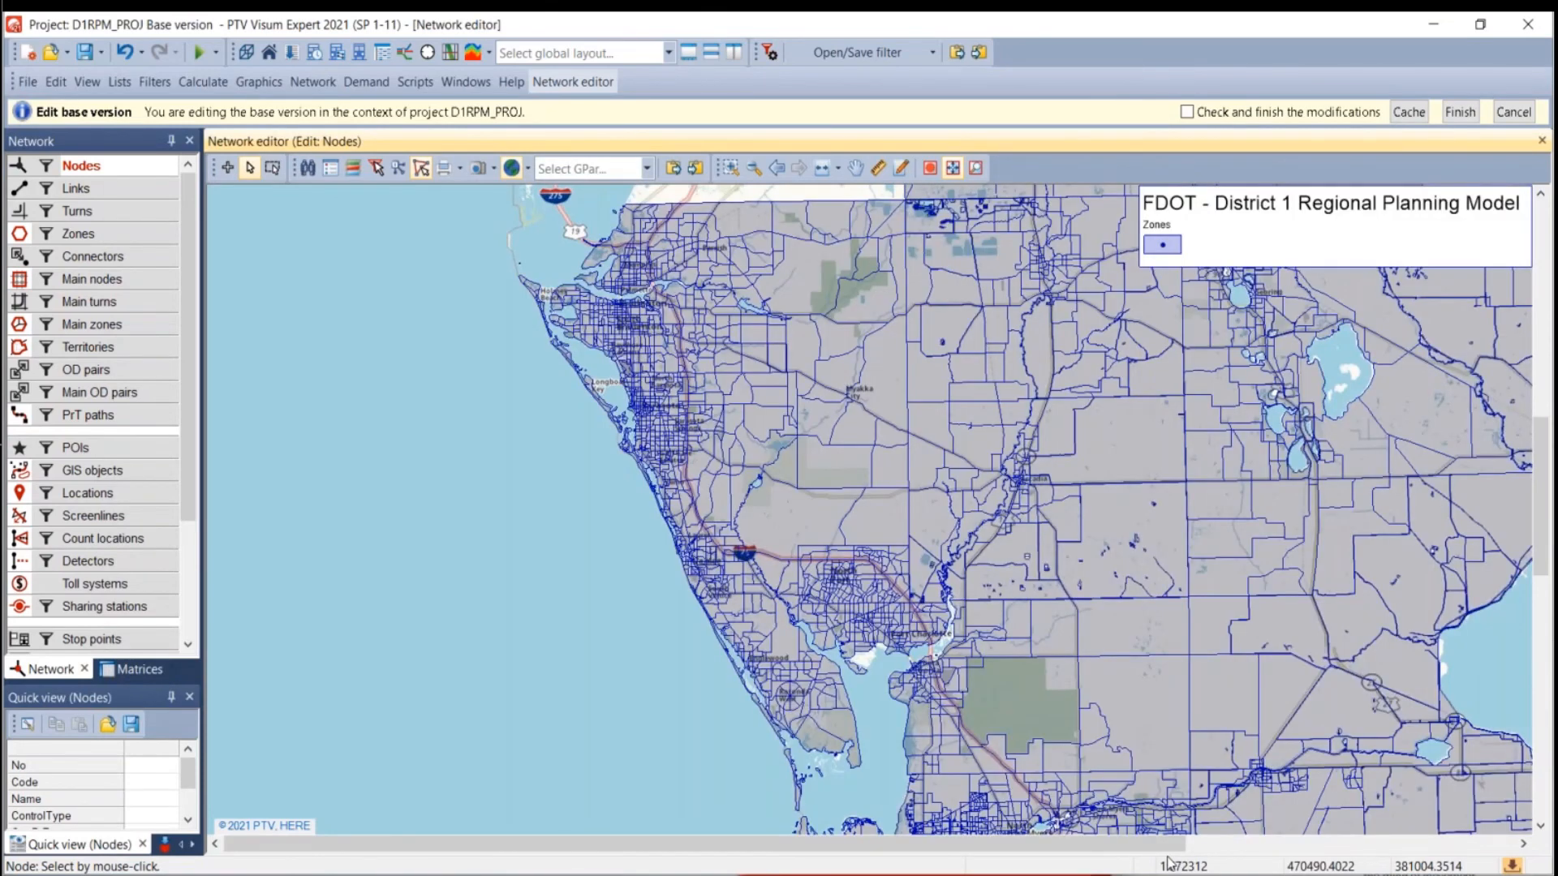
Switch the zone display from polygons back to point objects and apply the graphic parameters.
scroll(627, 550, "down", 3)
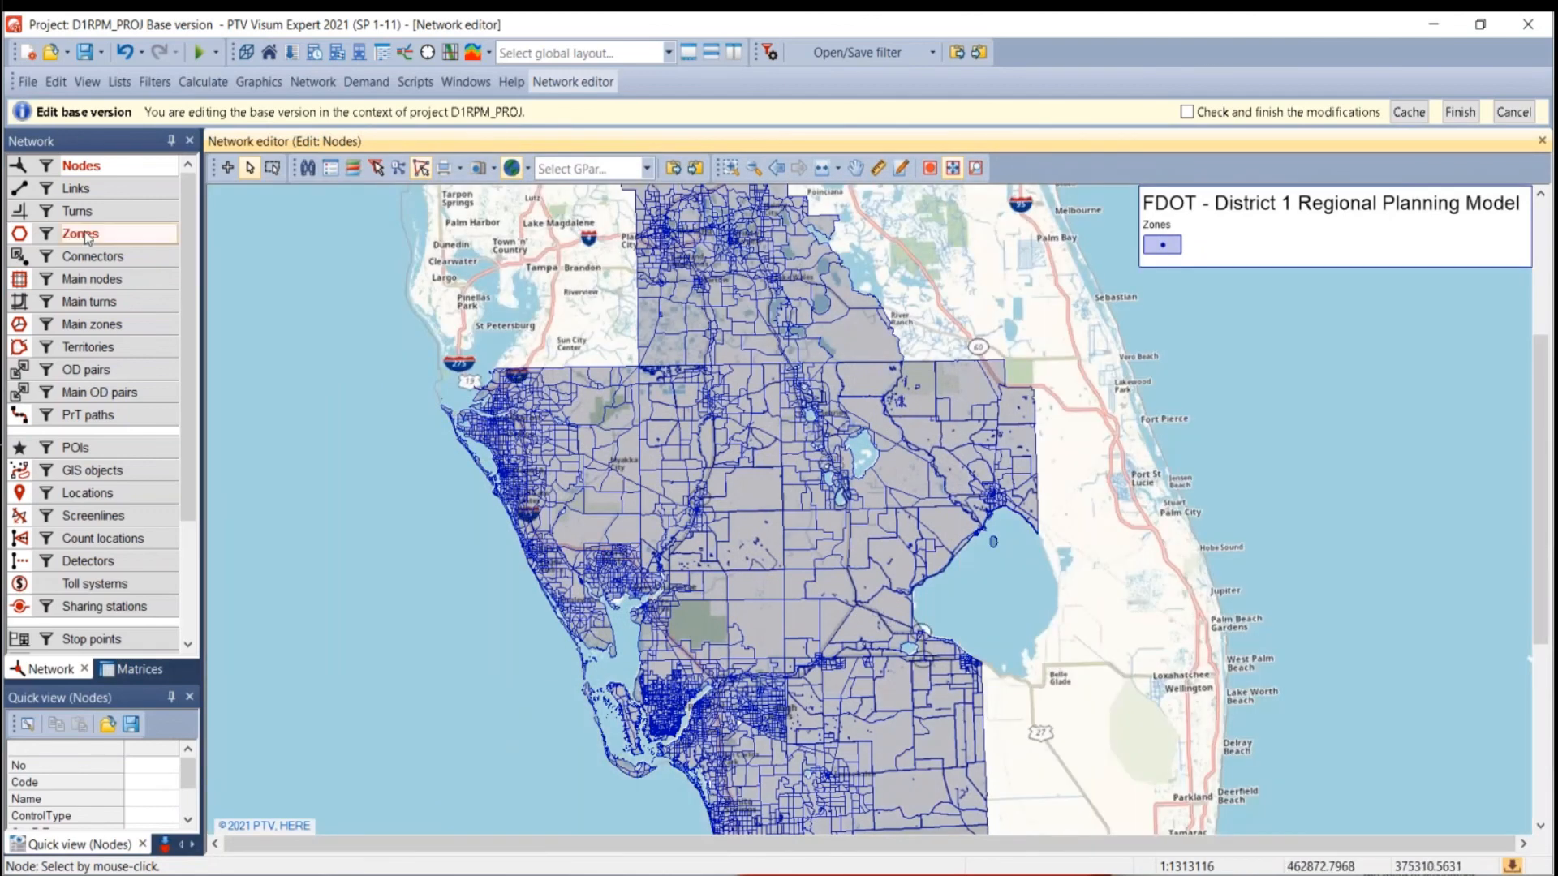
right_click(81, 234)
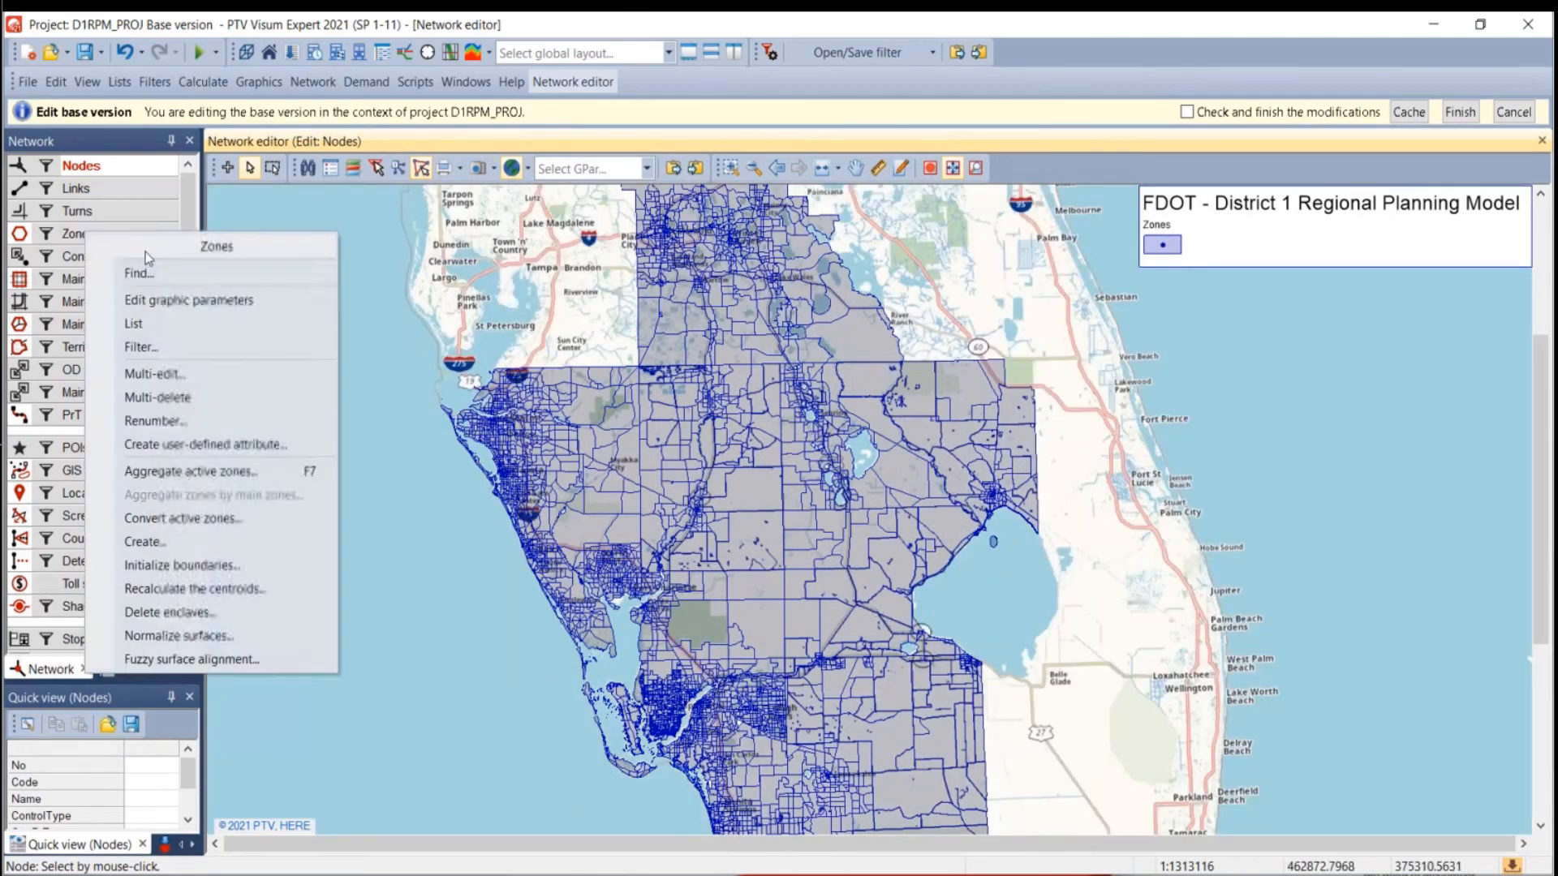
left_click(171, 300)
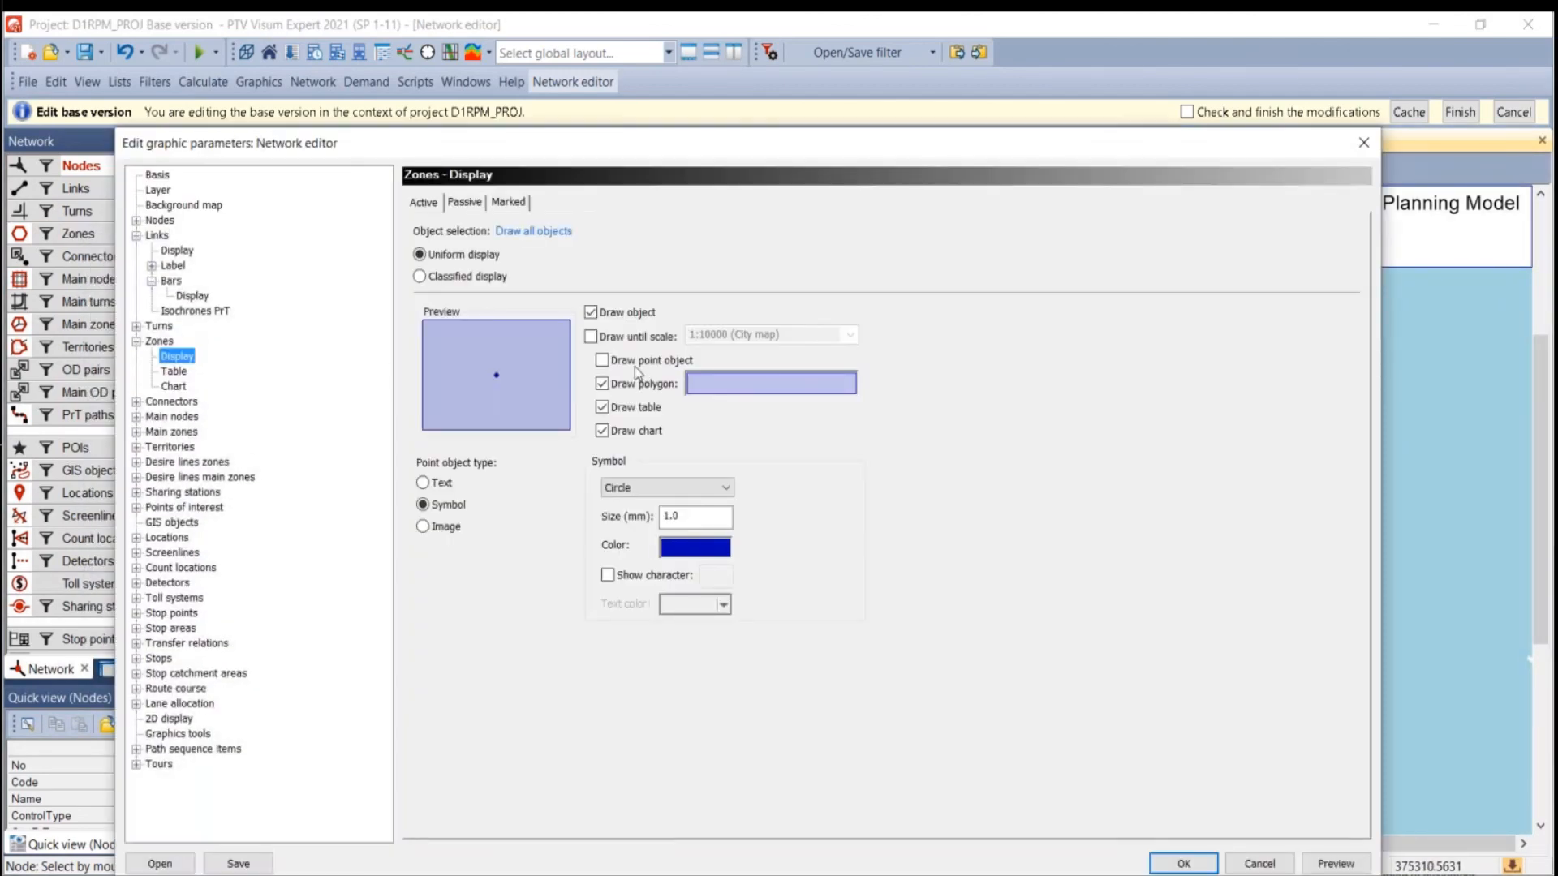
left_click(602, 384)
left_click(602, 360)
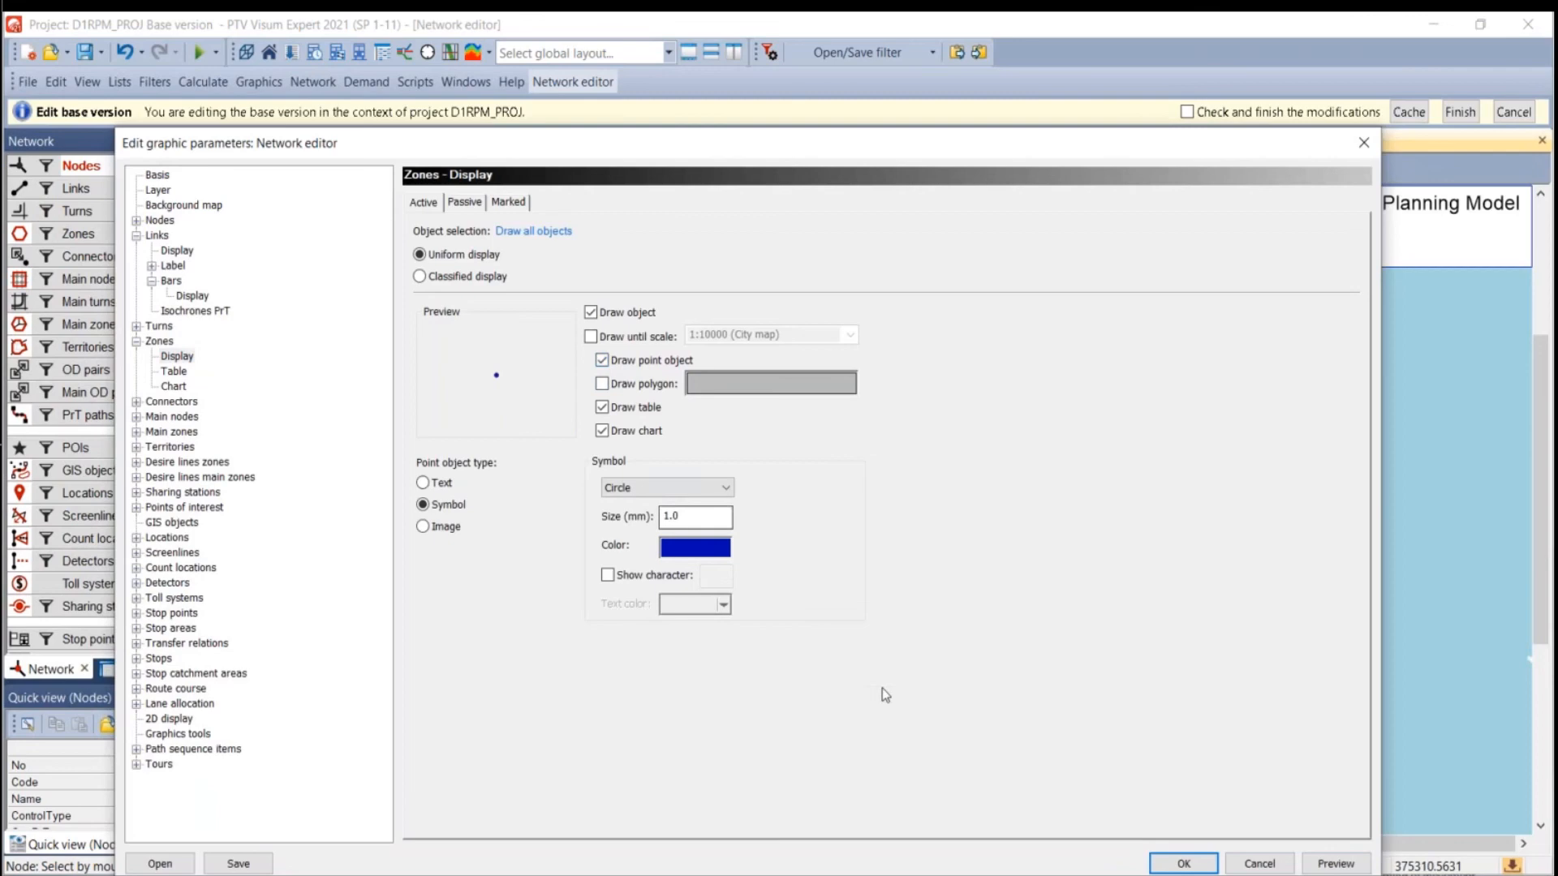
left_click(1182, 863)
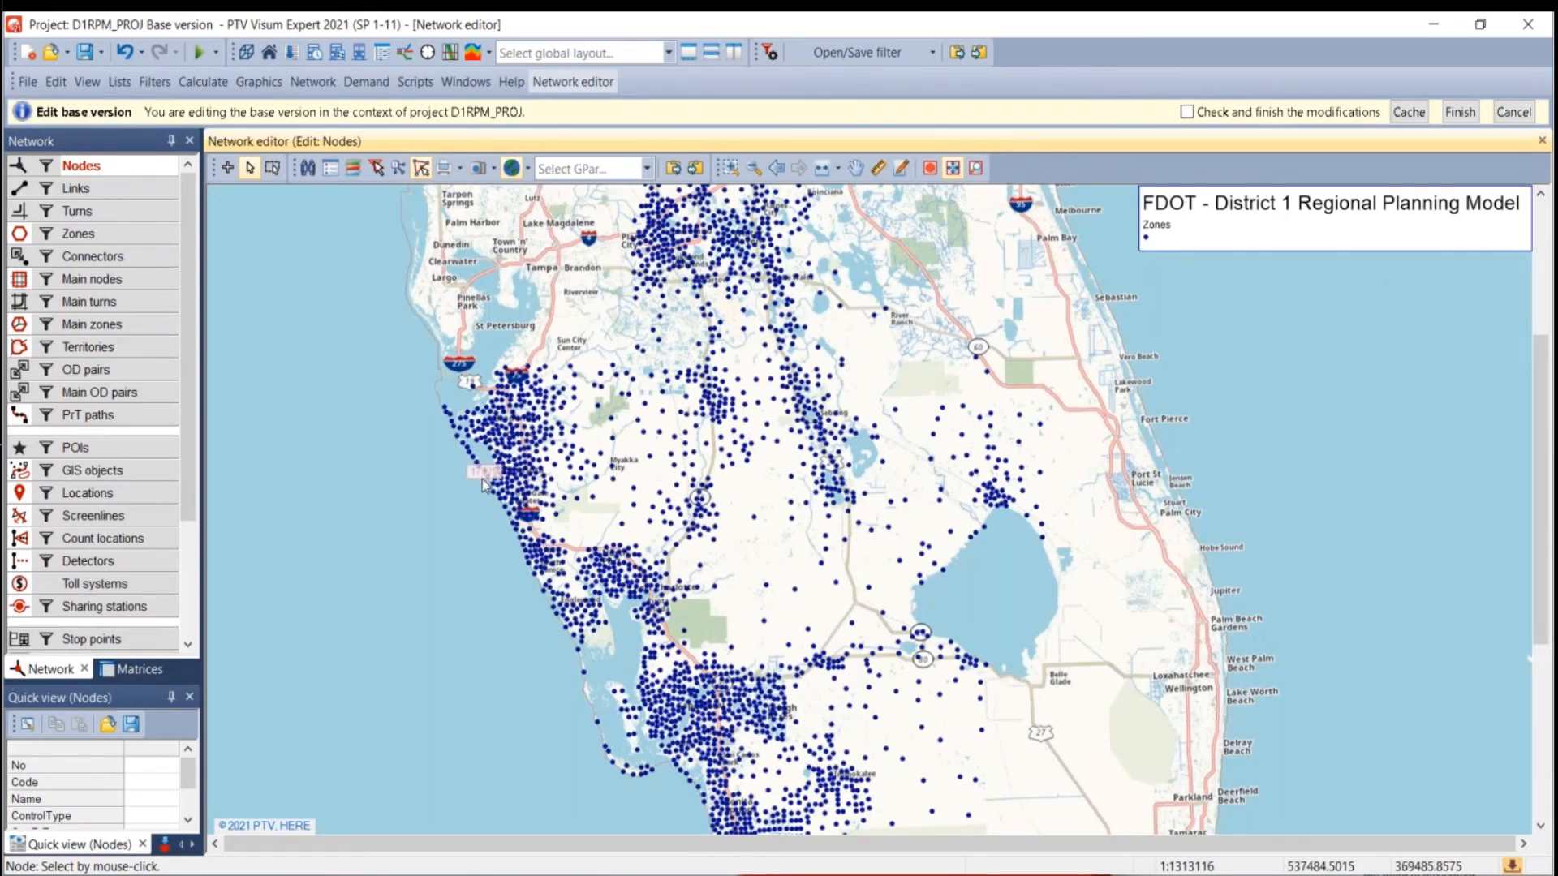
Load all graphic parameters from Land Use Updates.gpa in the SharedData folder into the network editor.
scroll(508, 491, "up", 2)
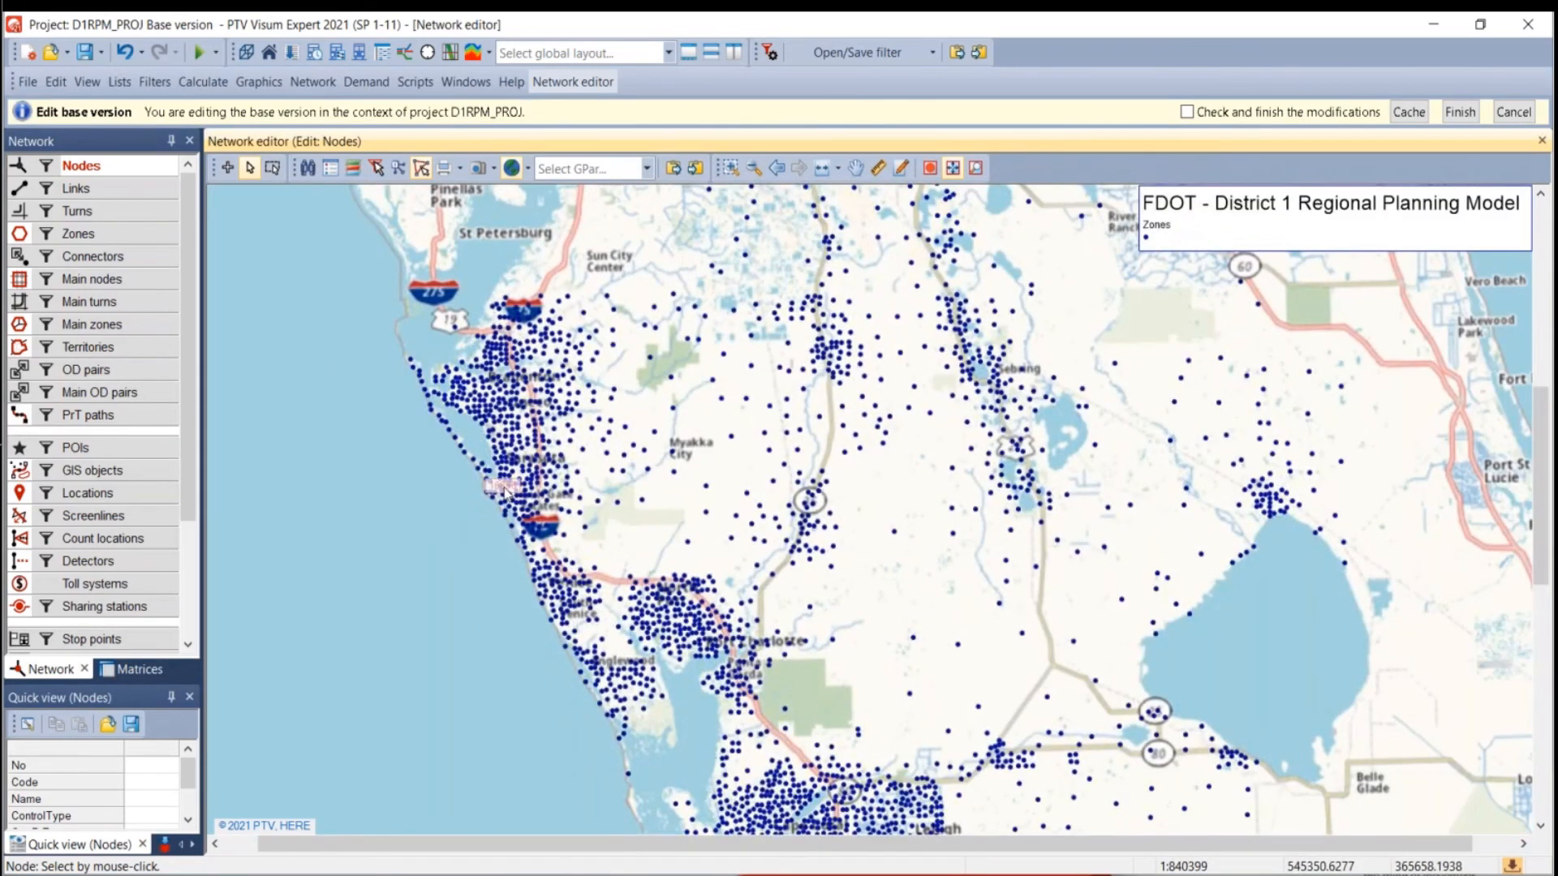
scroll(487, 333, "up", 4)
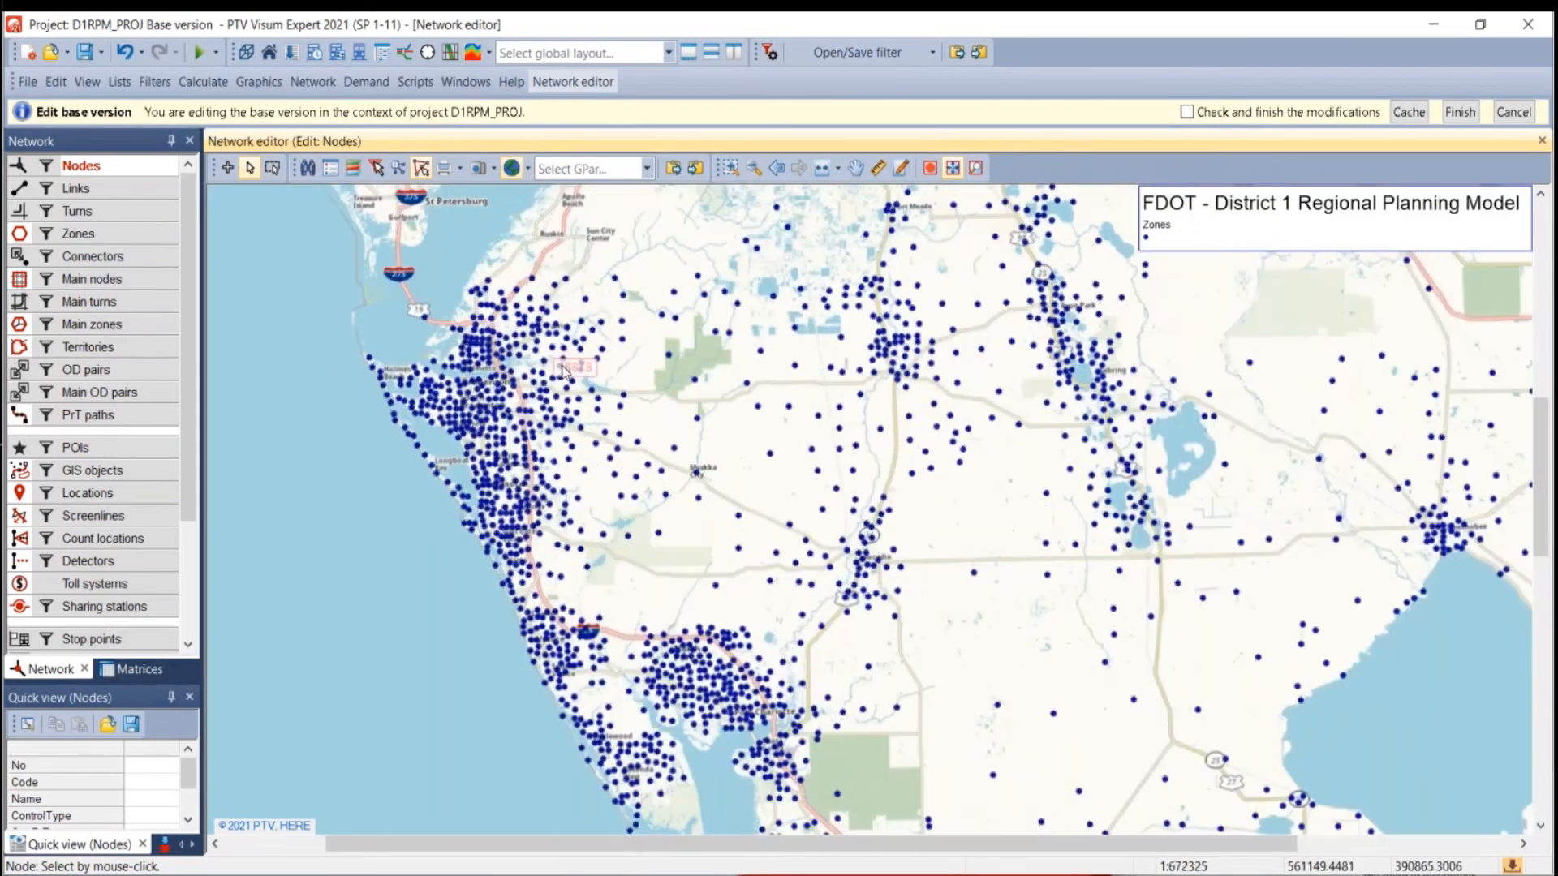
scroll(454, 373, "up", 1)
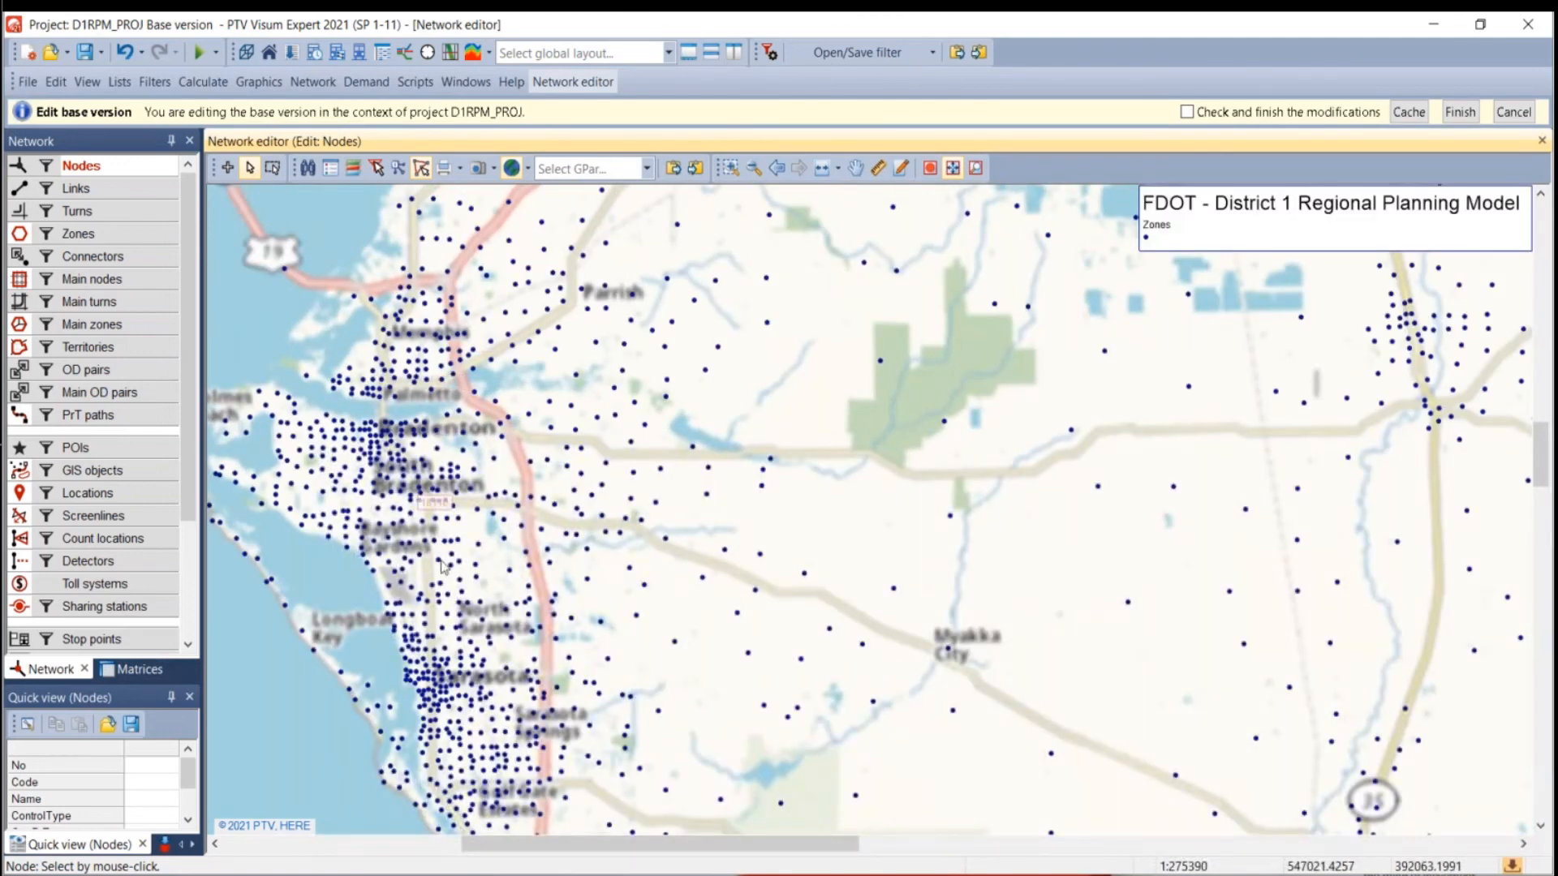
left_click(443, 874)
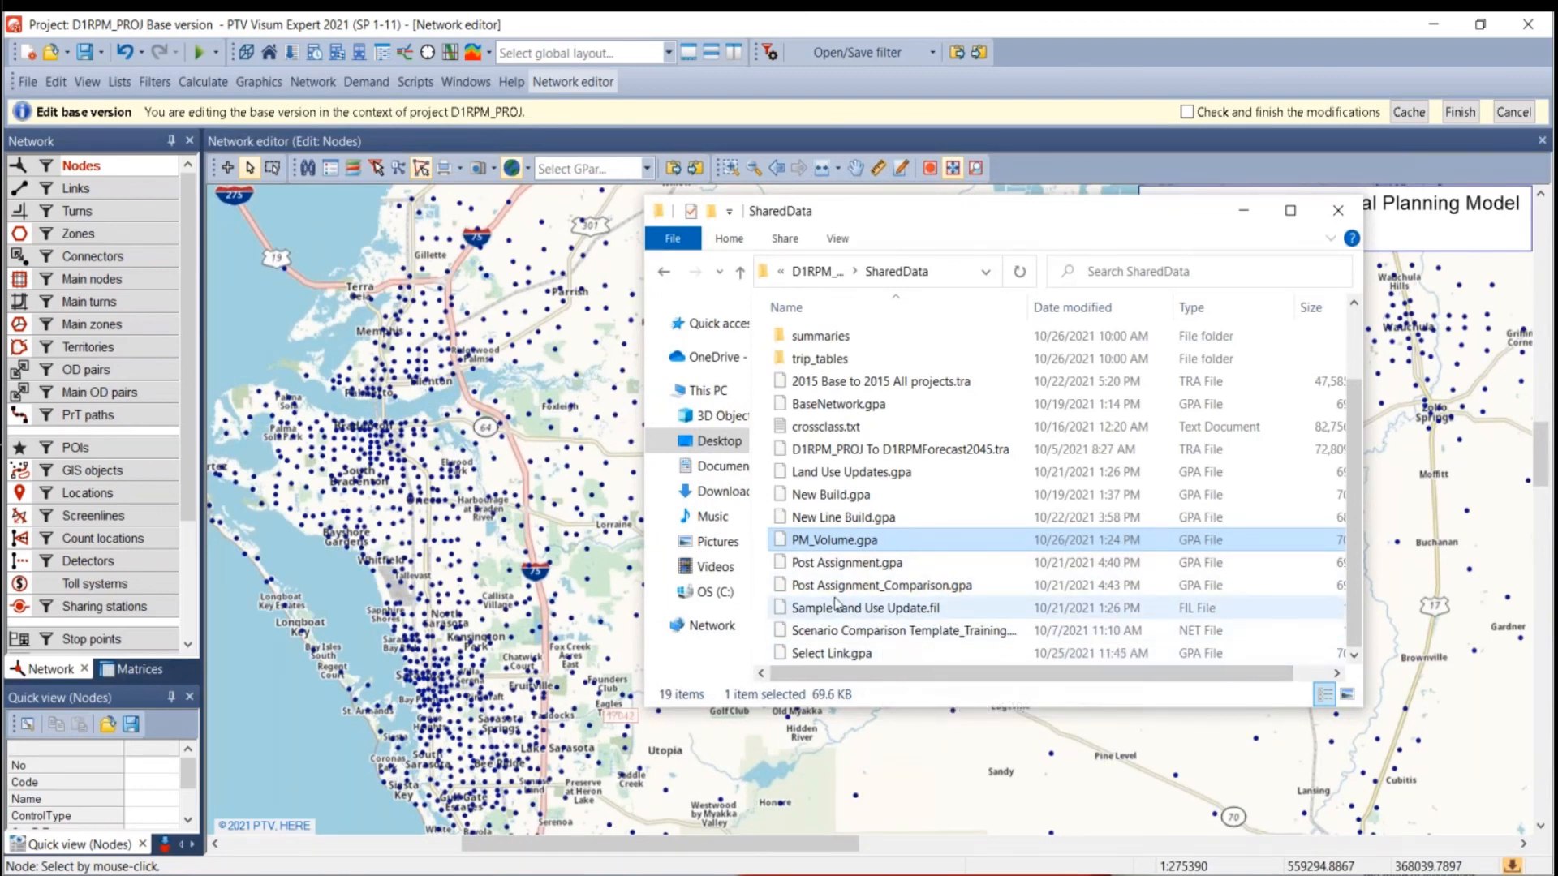
left_click(823, 479)
left_click_drag(824, 478, 558, 543)
left_click(721, 536)
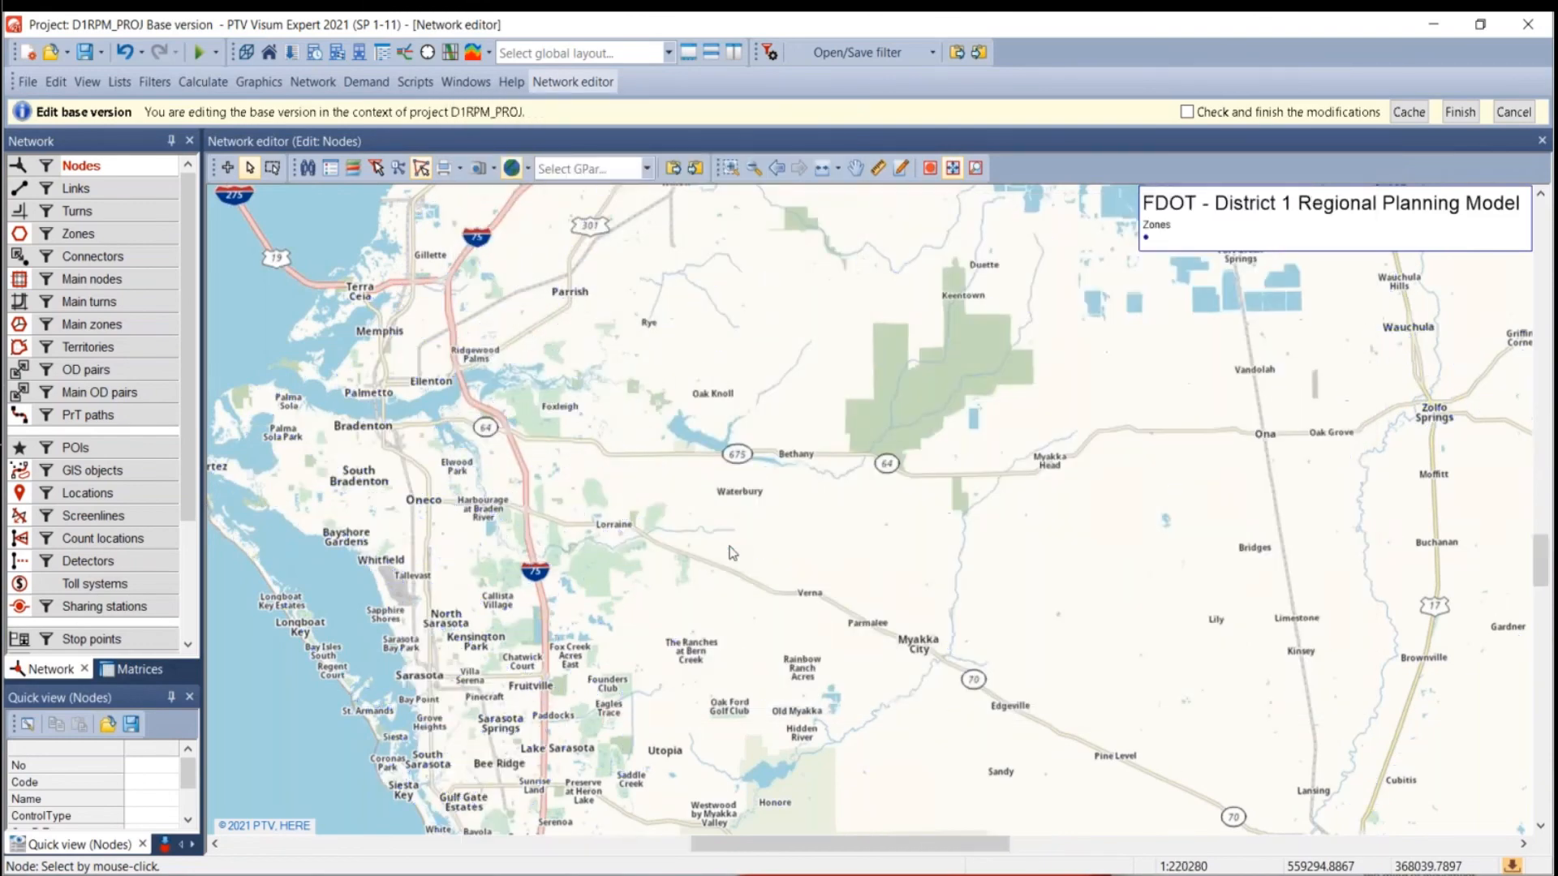
scroll(718, 525, "down", 3)
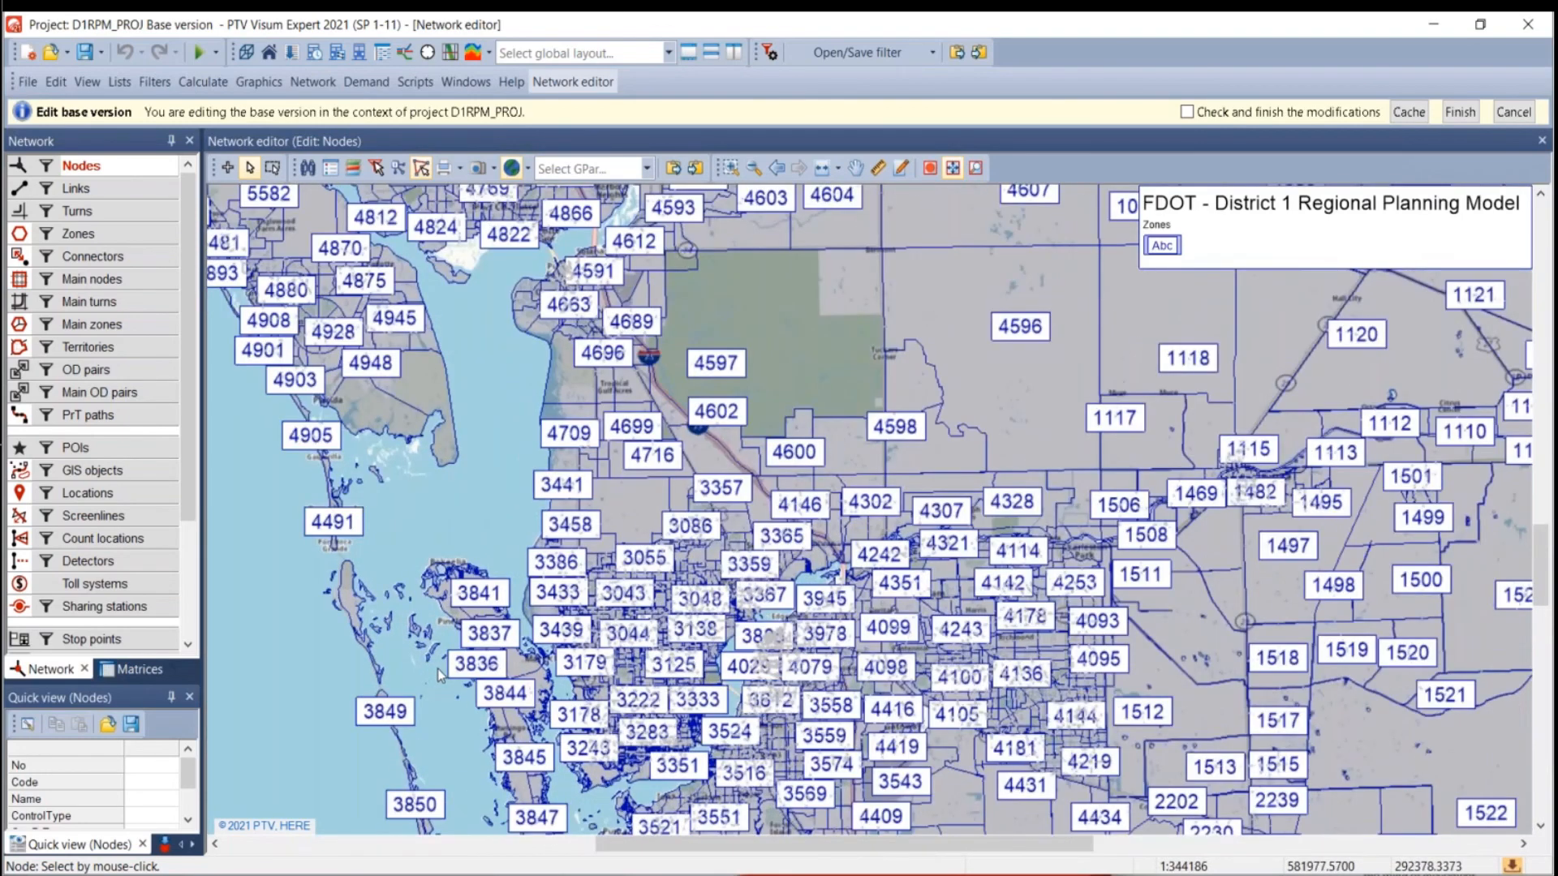
scroll(438, 674, "up", 2)
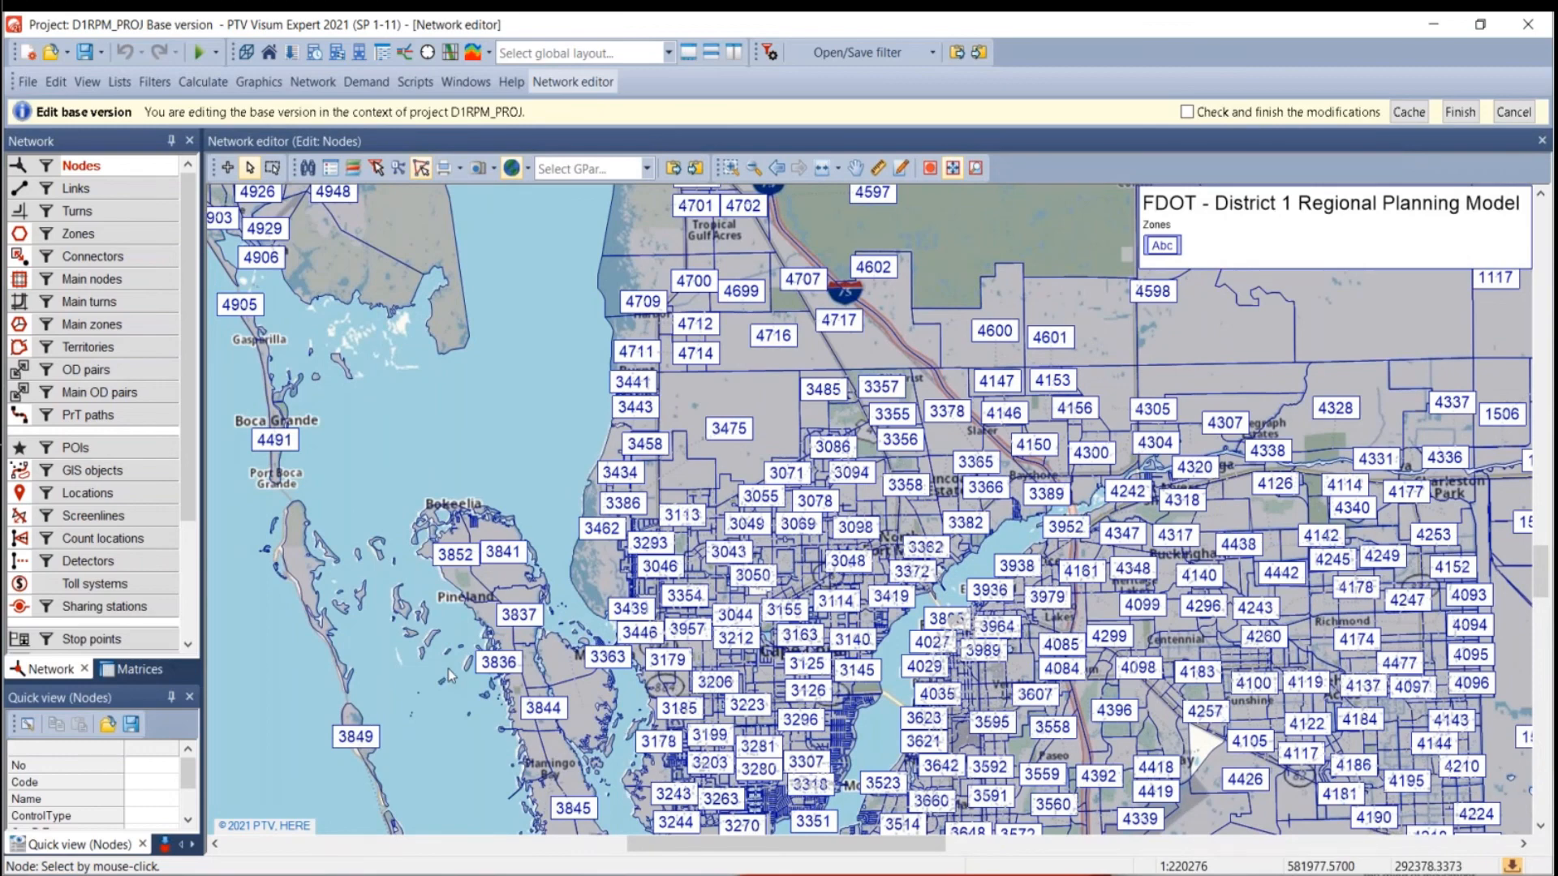
Discard the current base version edits and reopen the base version for editing in the network editor with its network object list.
left_click(1513, 112)
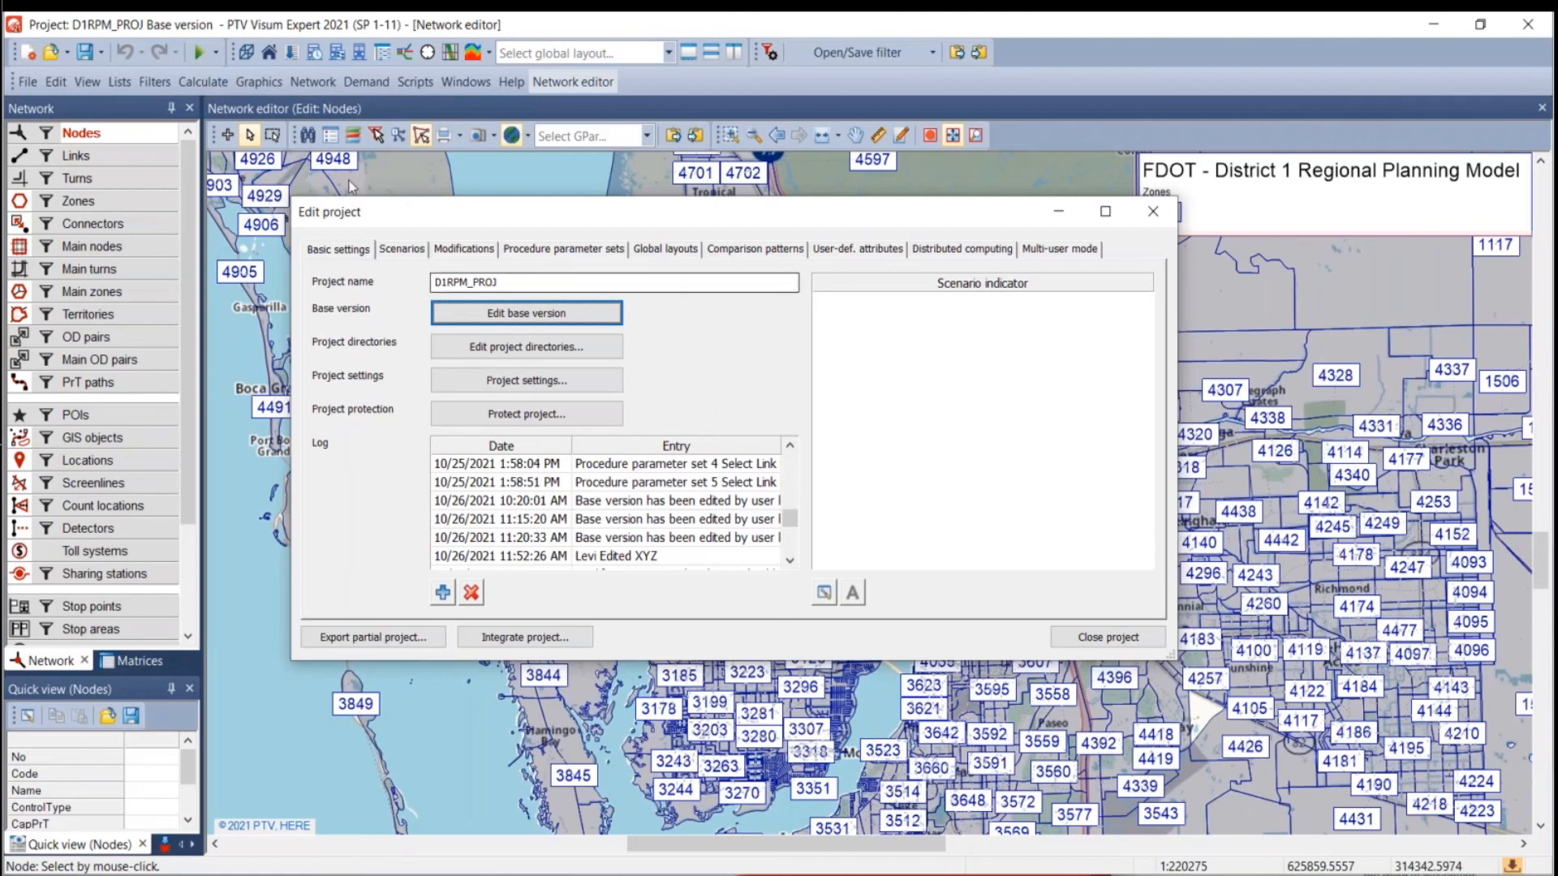
left_click(543, 317)
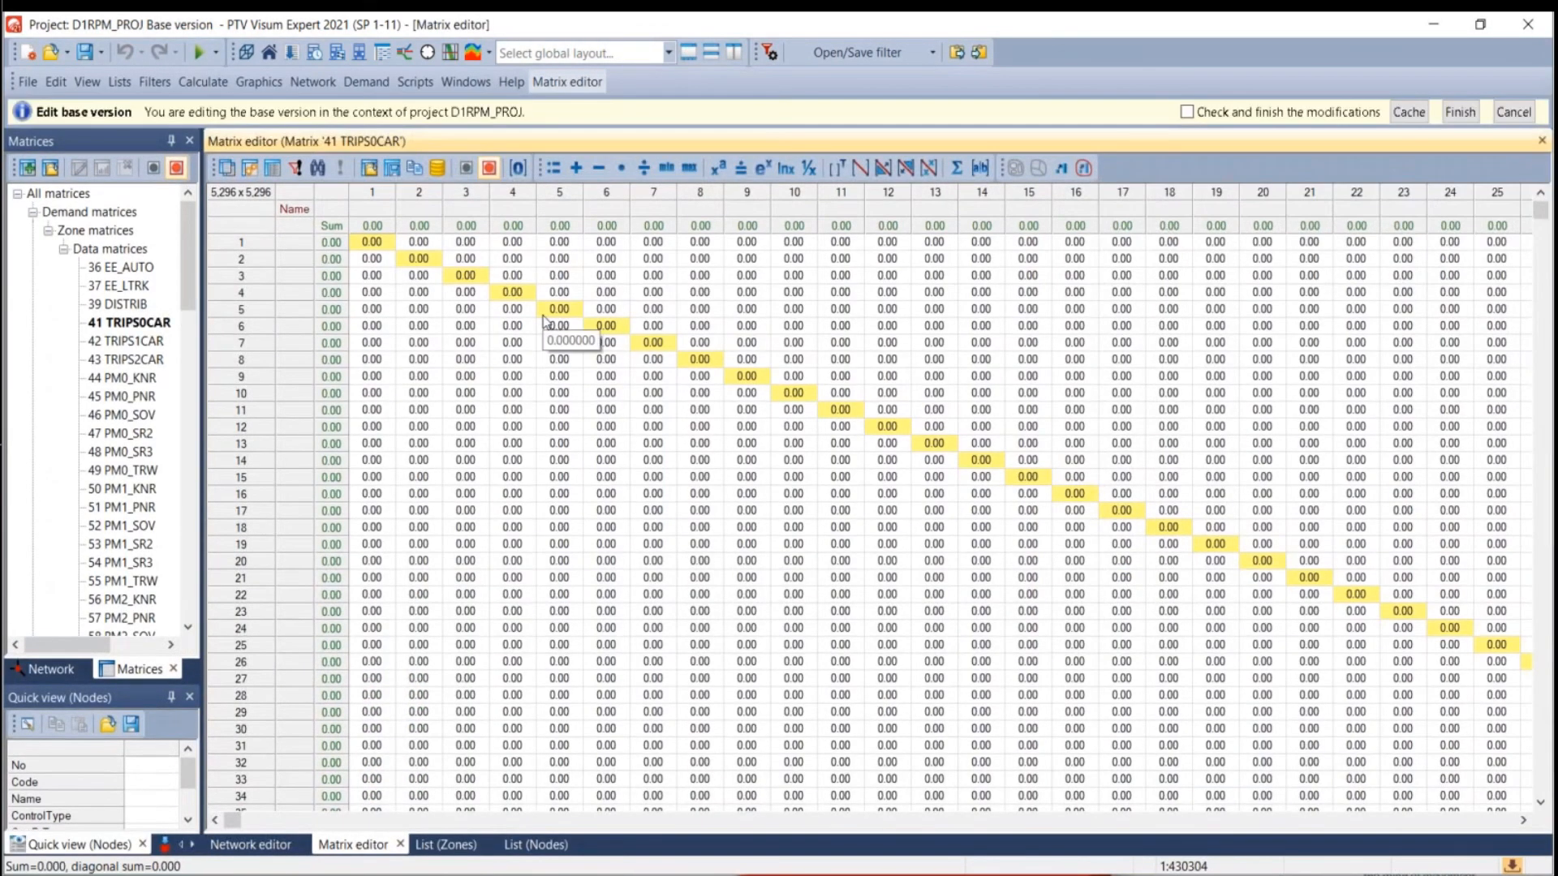
left_click(288, 845)
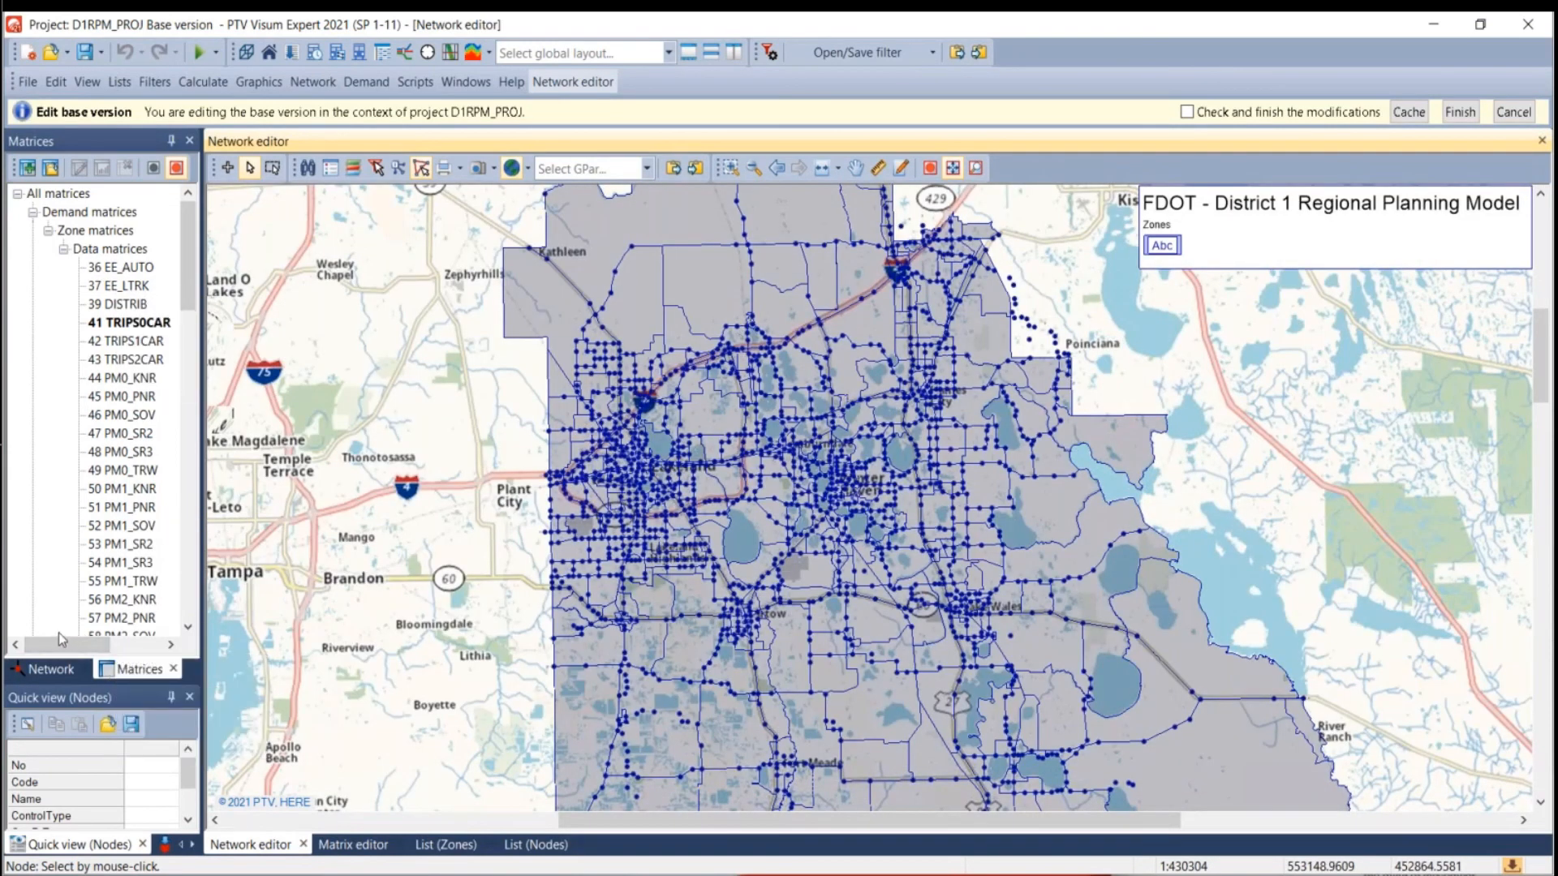
left_click(45, 668)
Show the links and draw the third link bar, VOL_DA, with a blue fill color.
left_click(72, 190)
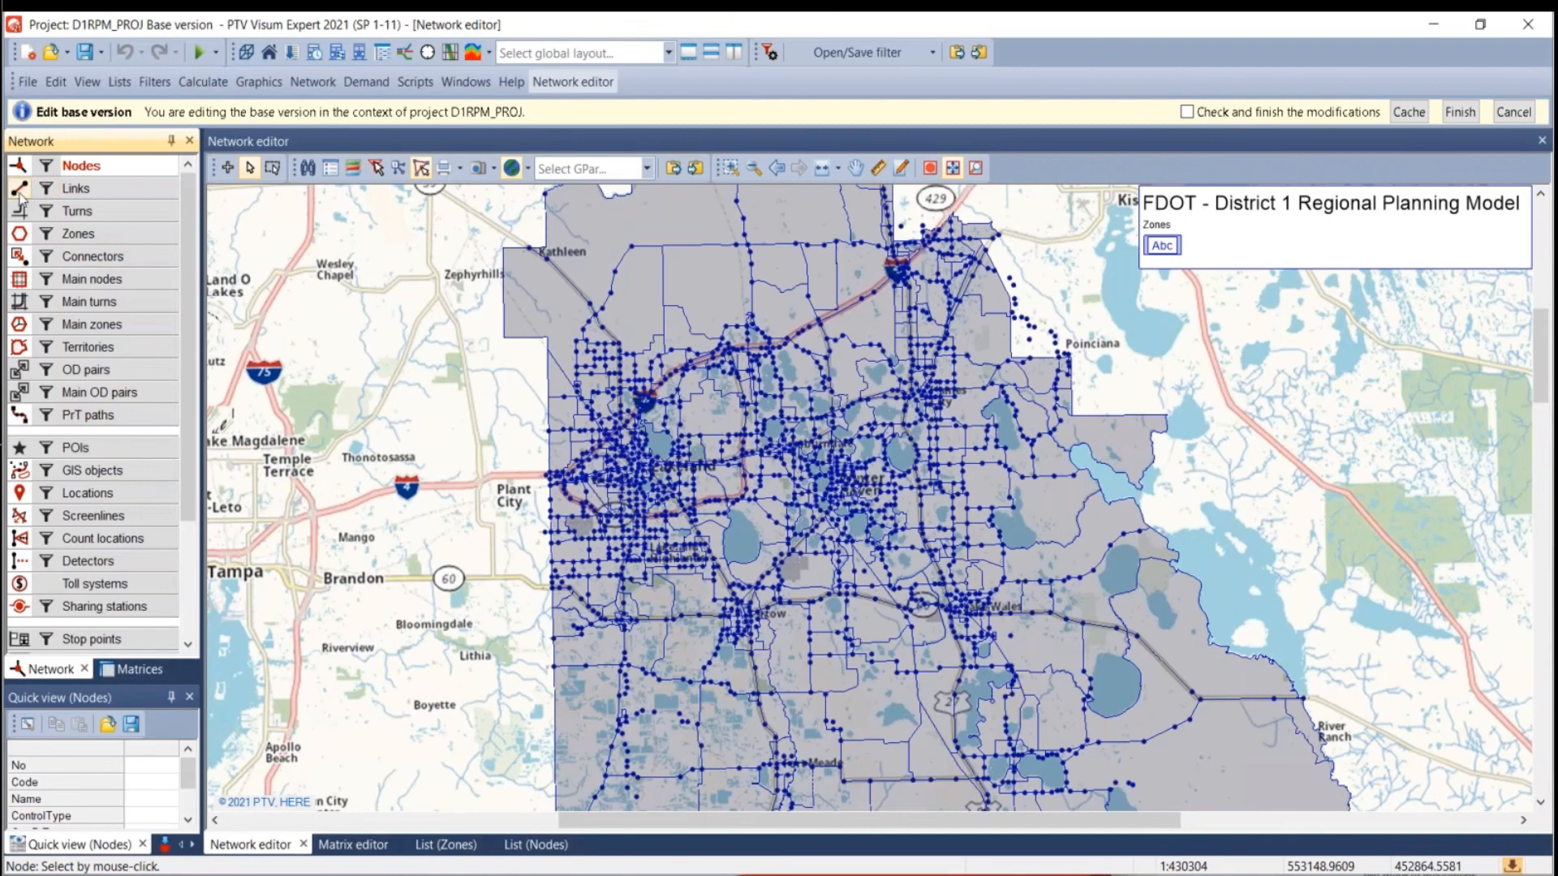
right_click(103, 195)
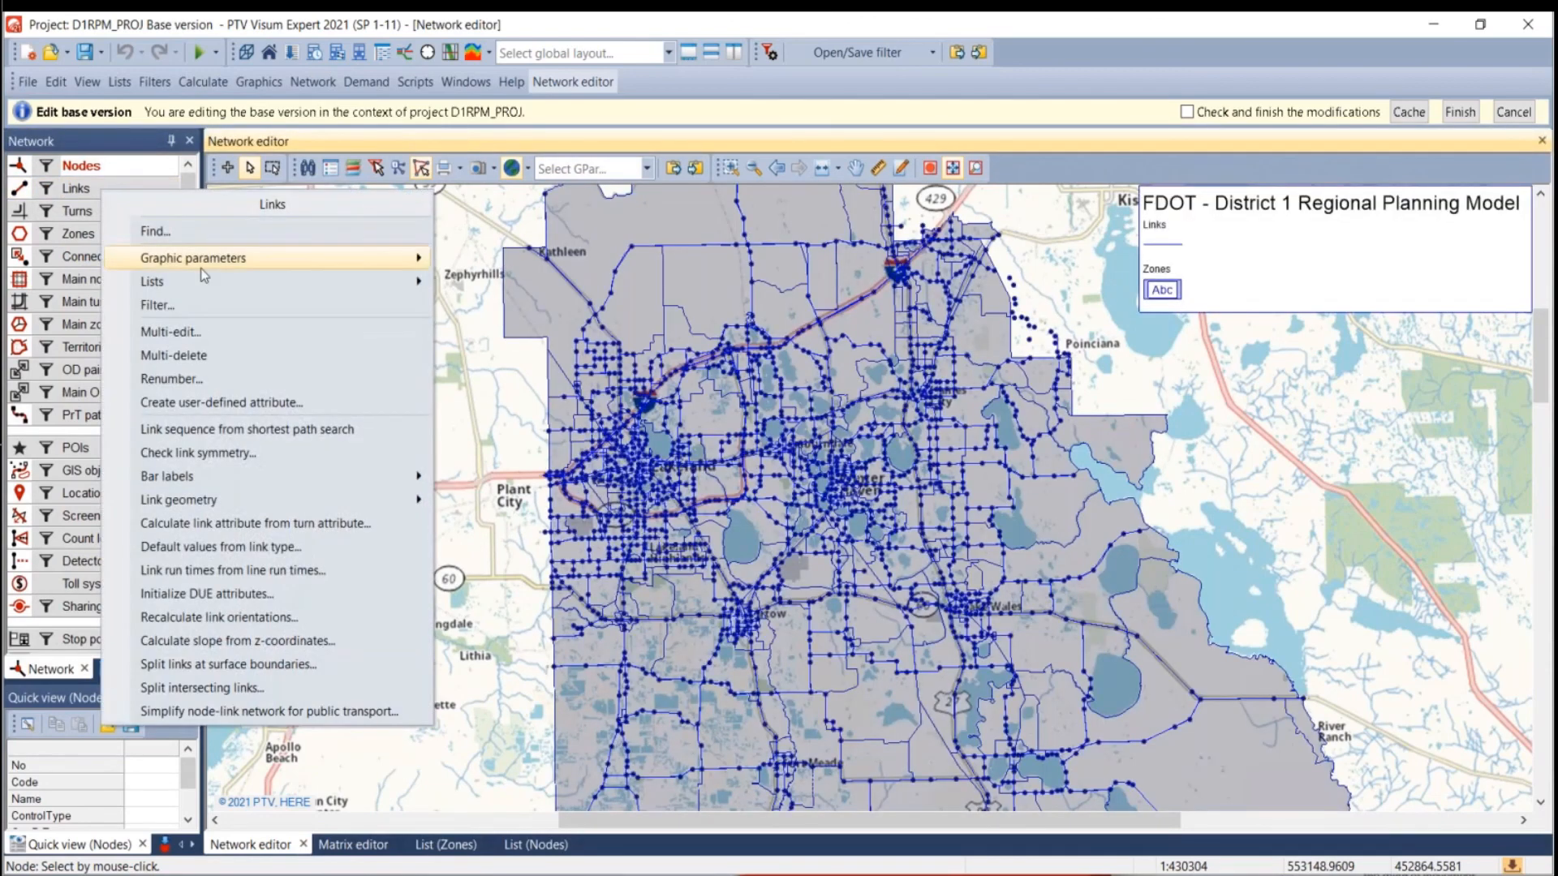
mouse_move(202, 260)
left_click(453, 308)
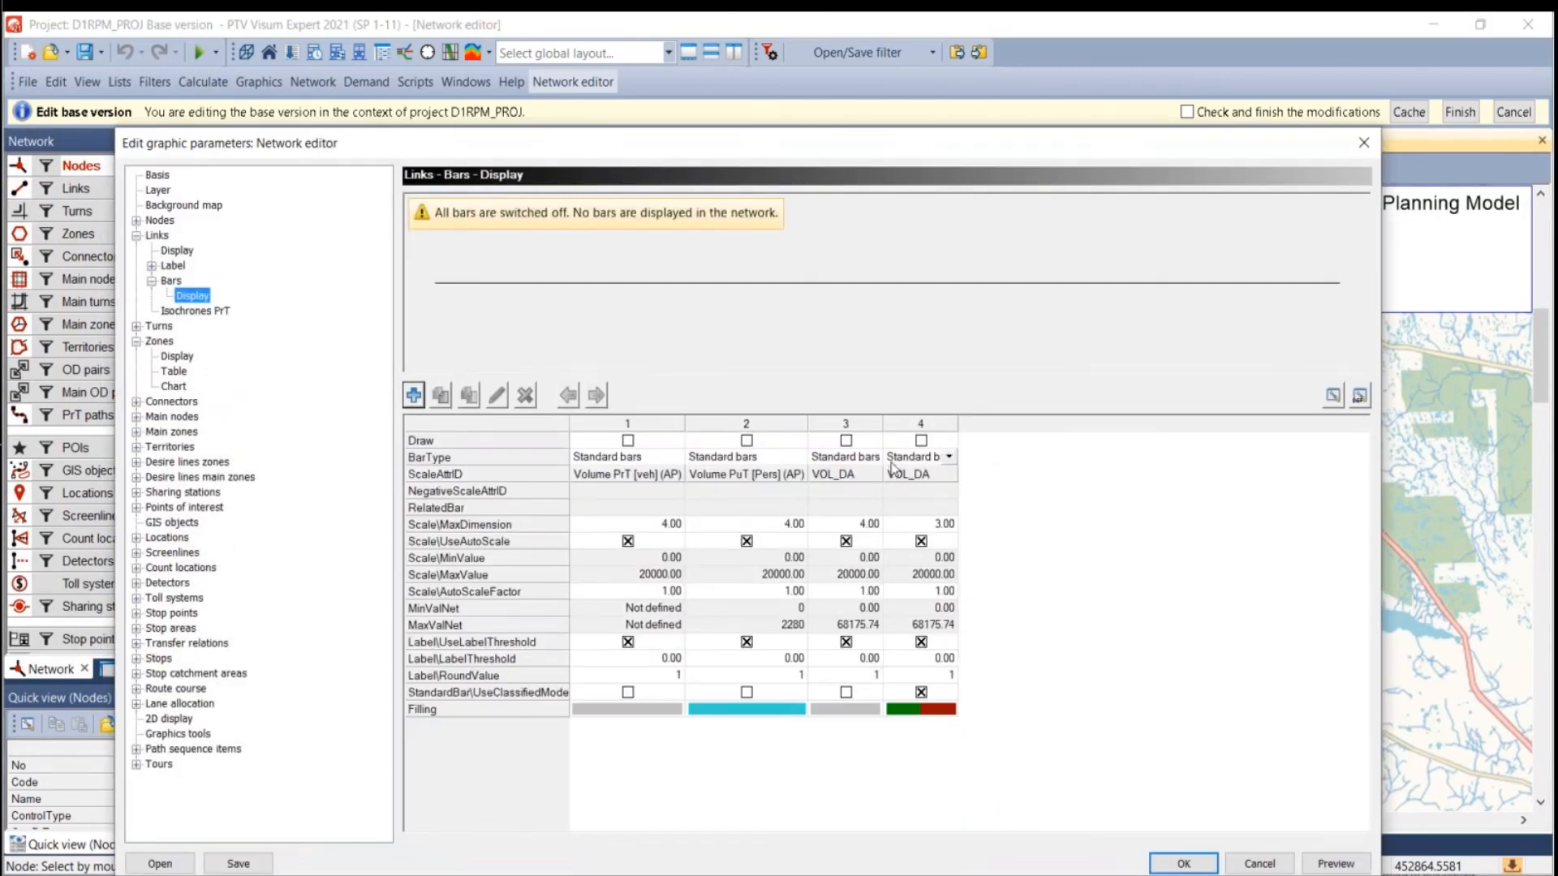
left_click(846, 441)
double_click(844, 709)
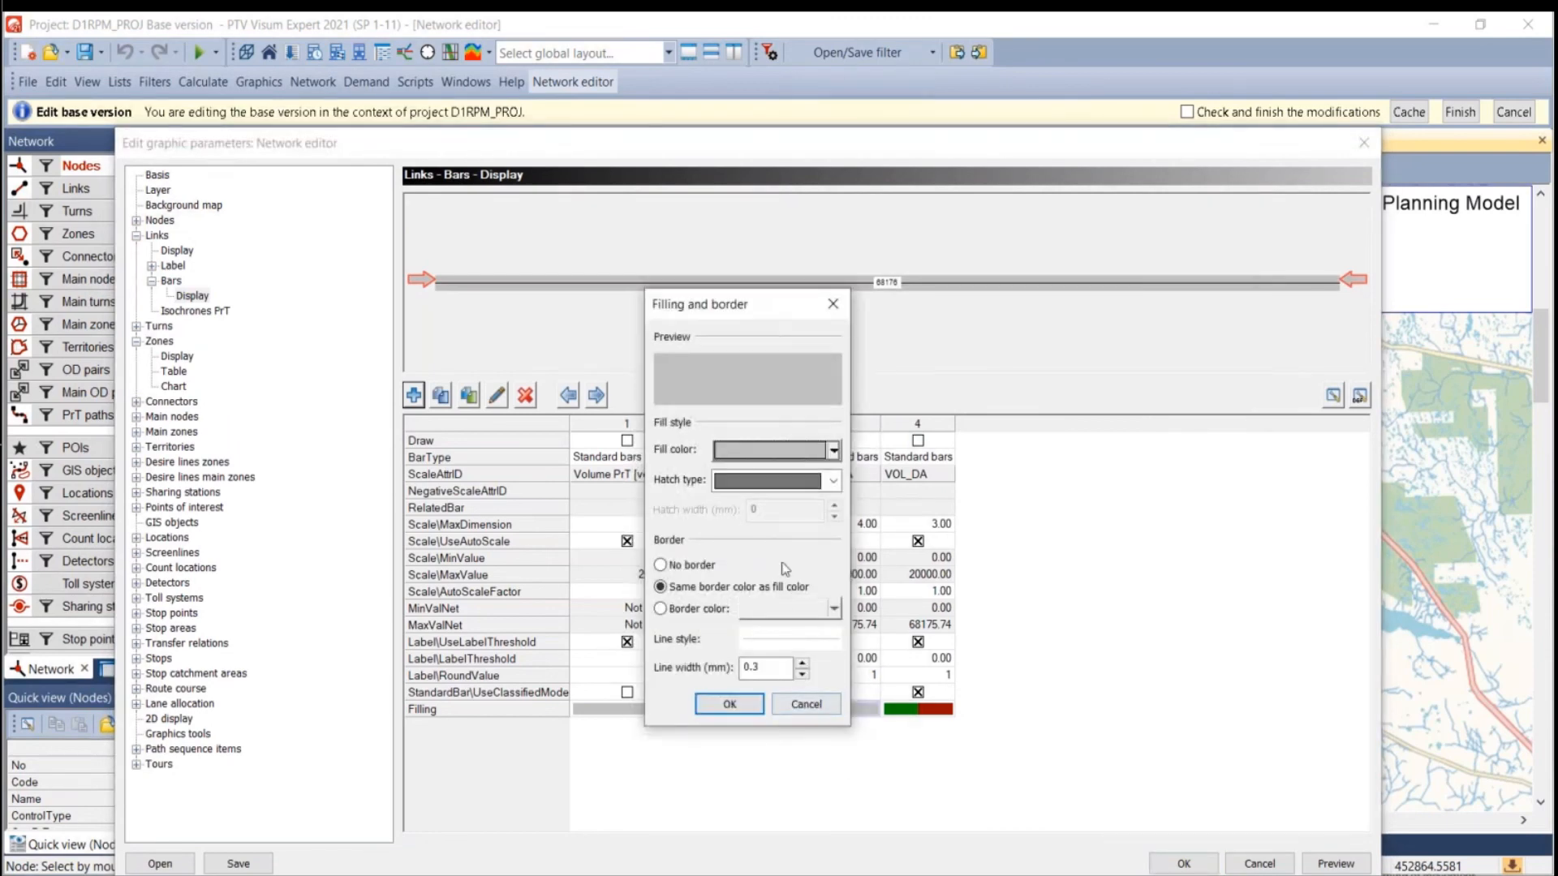
left_click(795, 453)
left_click(846, 503)
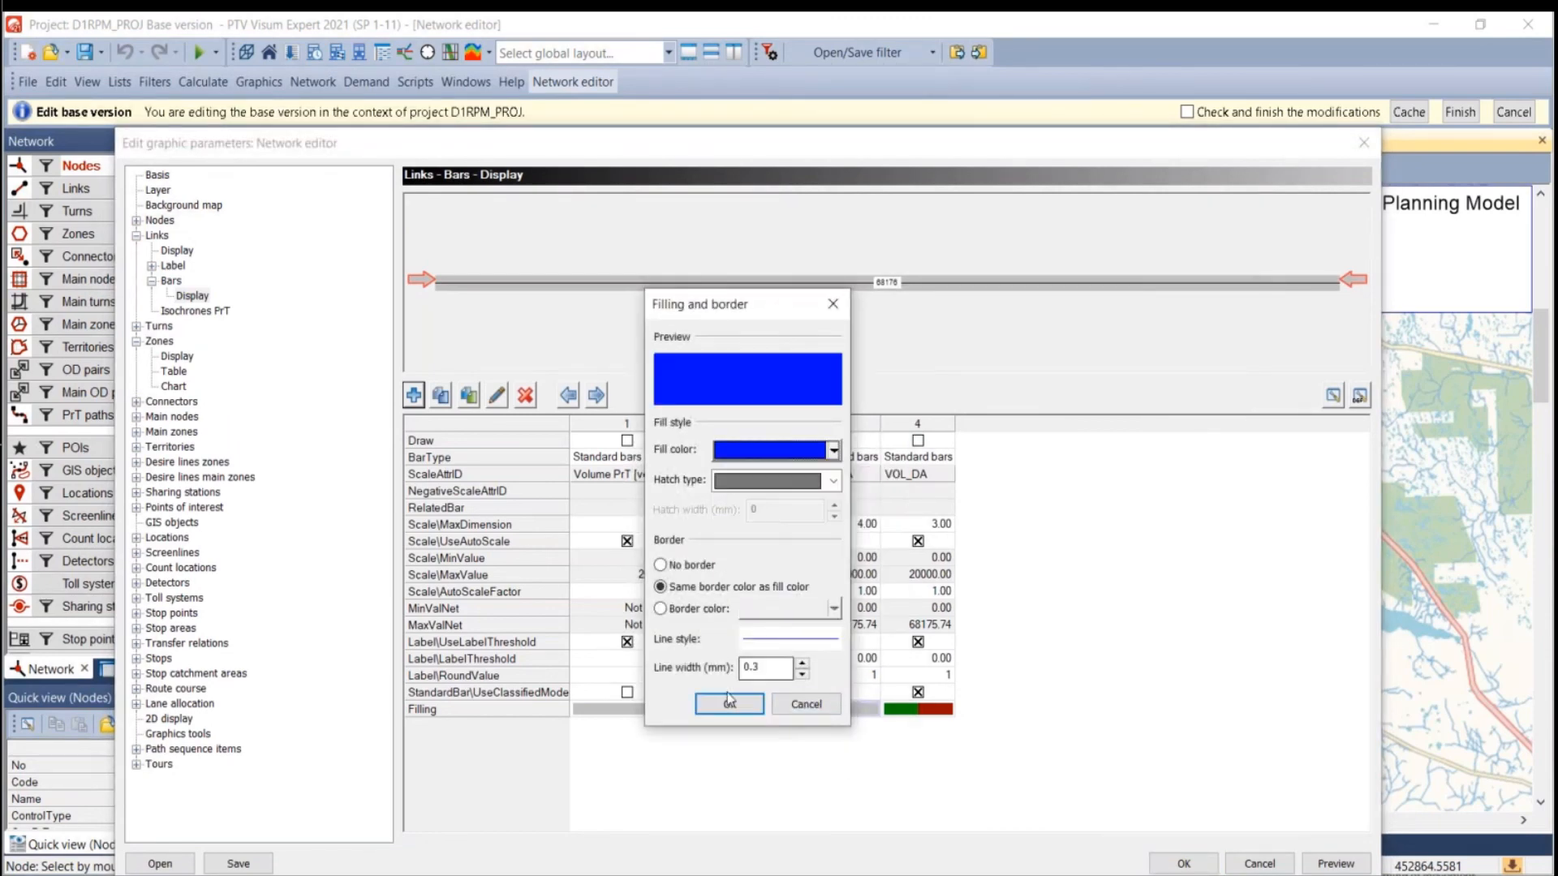
left_click(729, 705)
left_click(1178, 862)
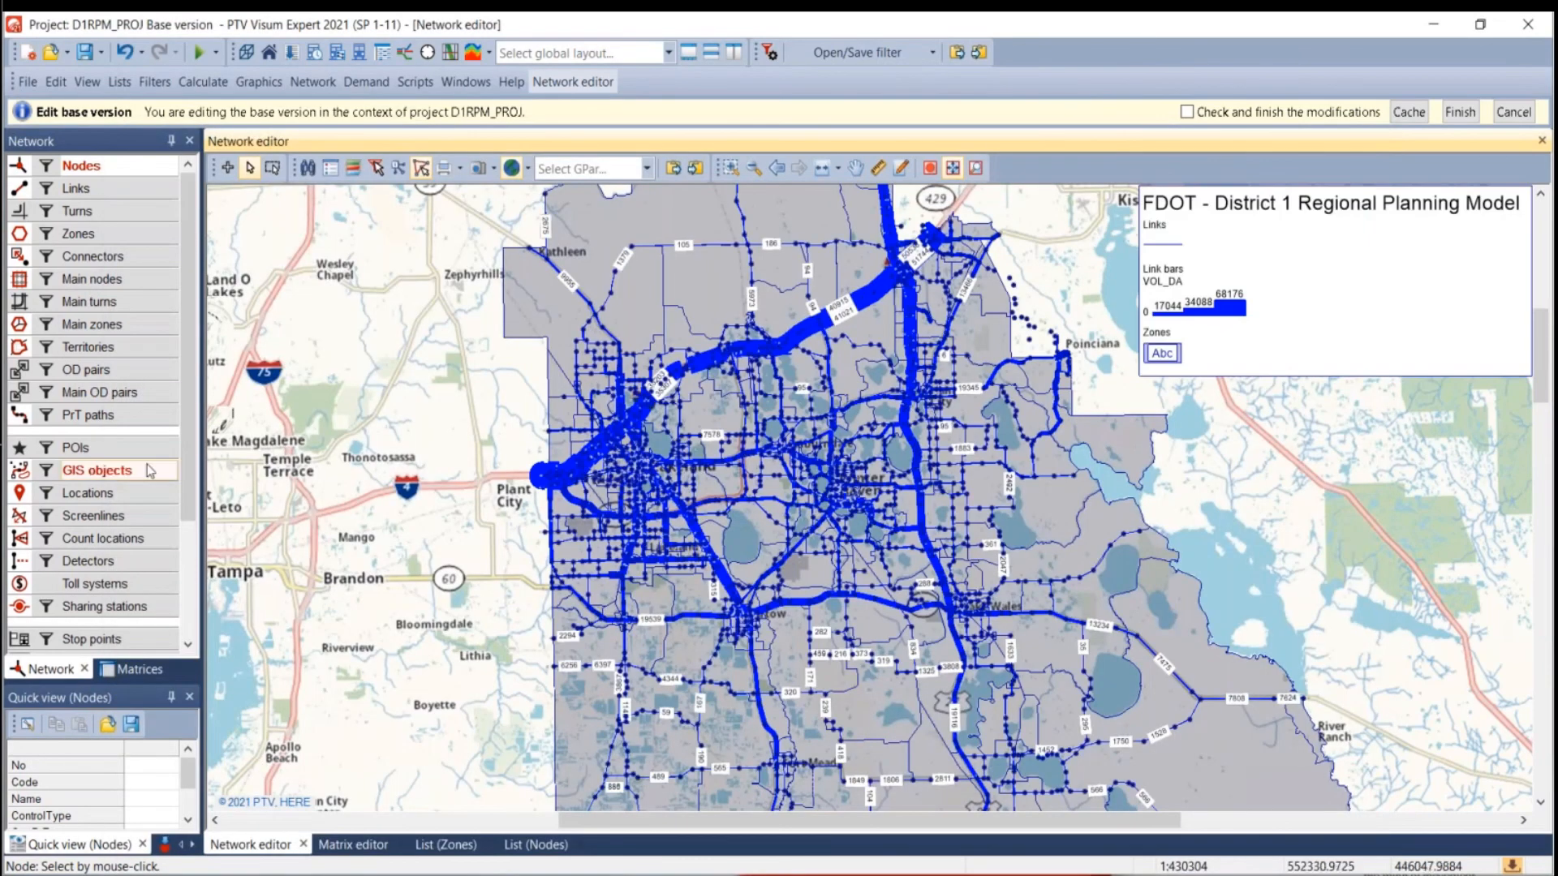
Hide the nodes and zones so that only the links and their volume bars are drawn.
left_click(24, 172)
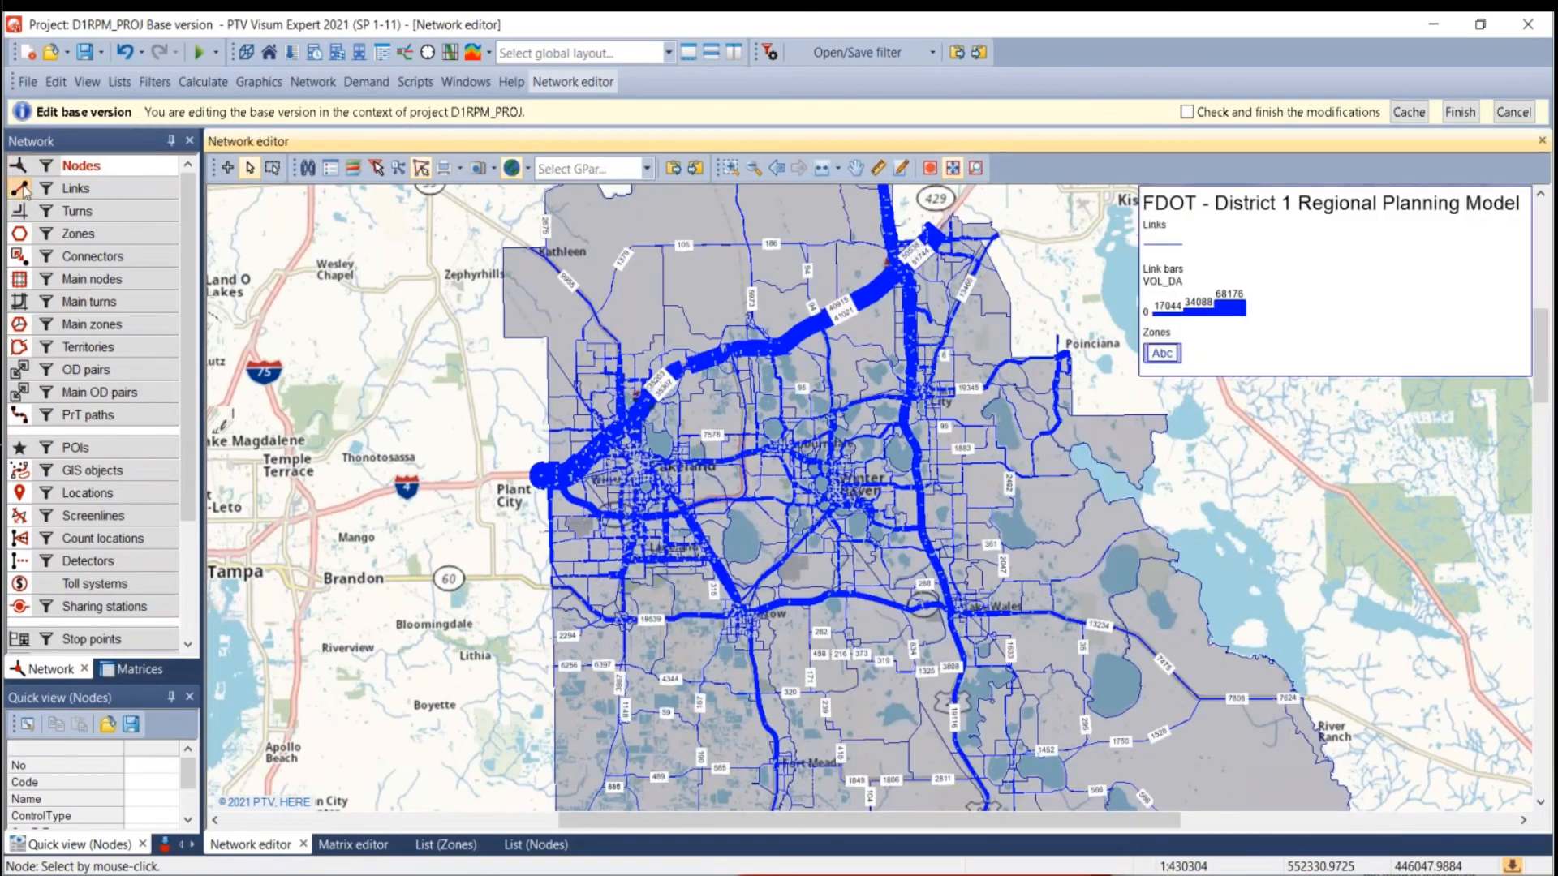
left_click(22, 235)
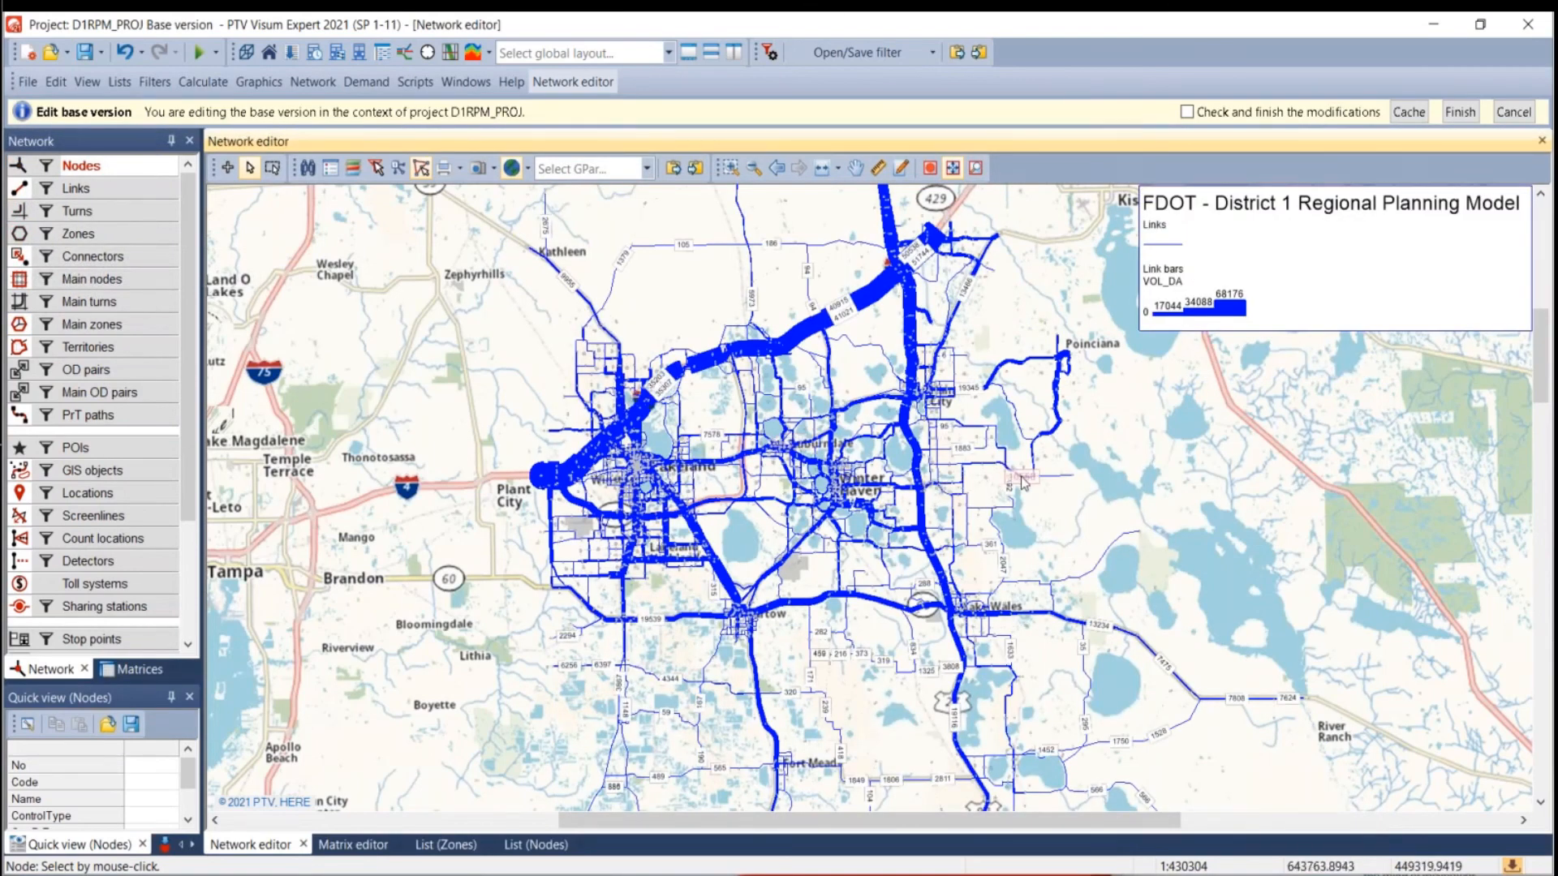
left_click_drag(1023, 484, 904, 424)
scroll(903, 424, "down", 2)
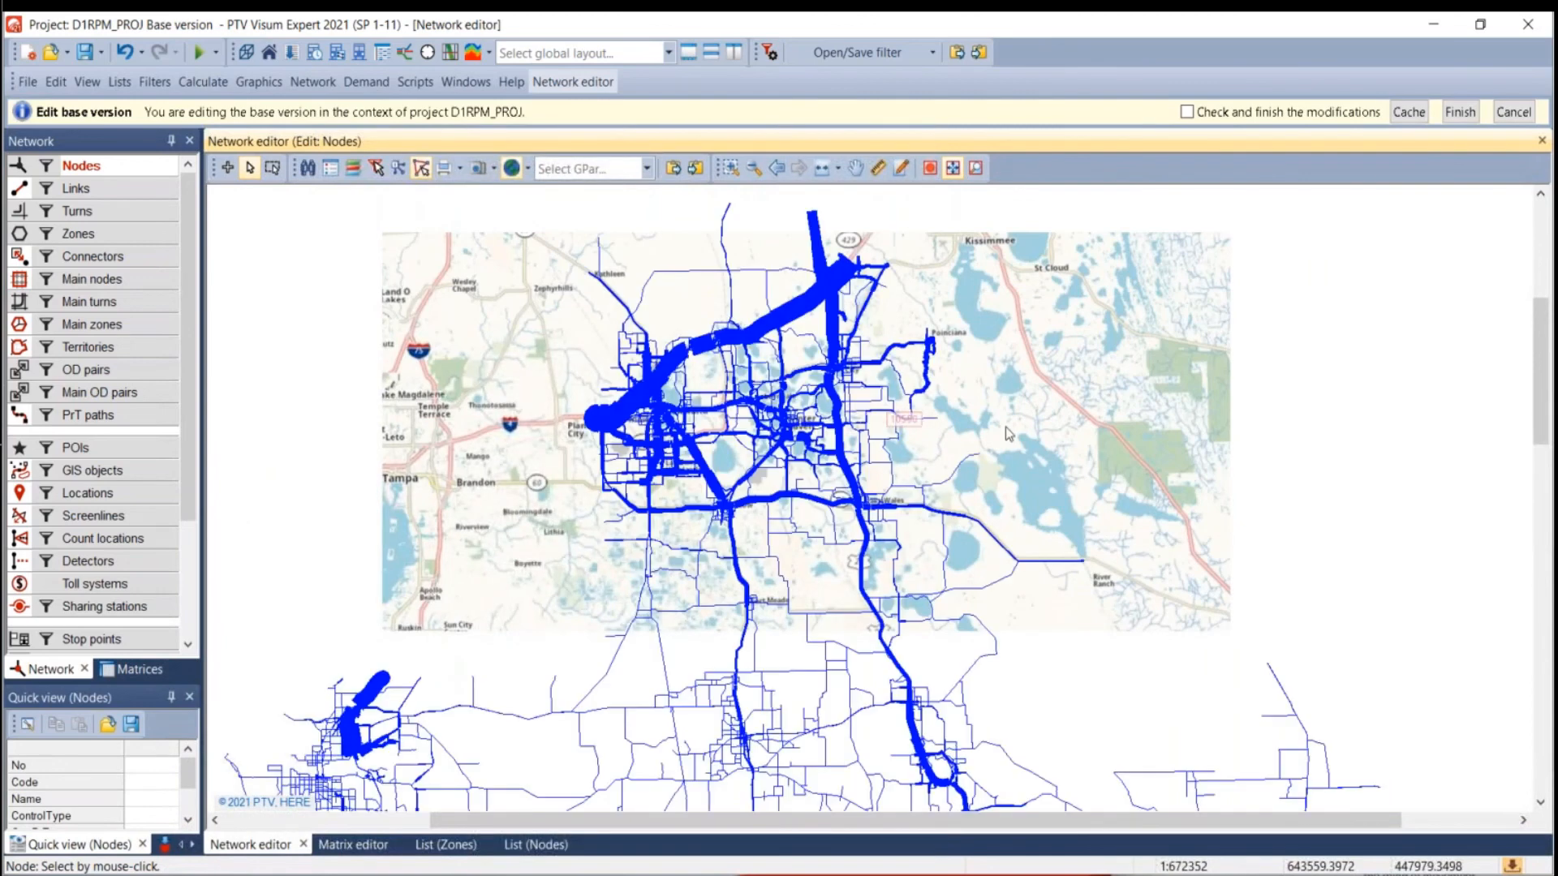
scroll(1105, 283, "down", 2)
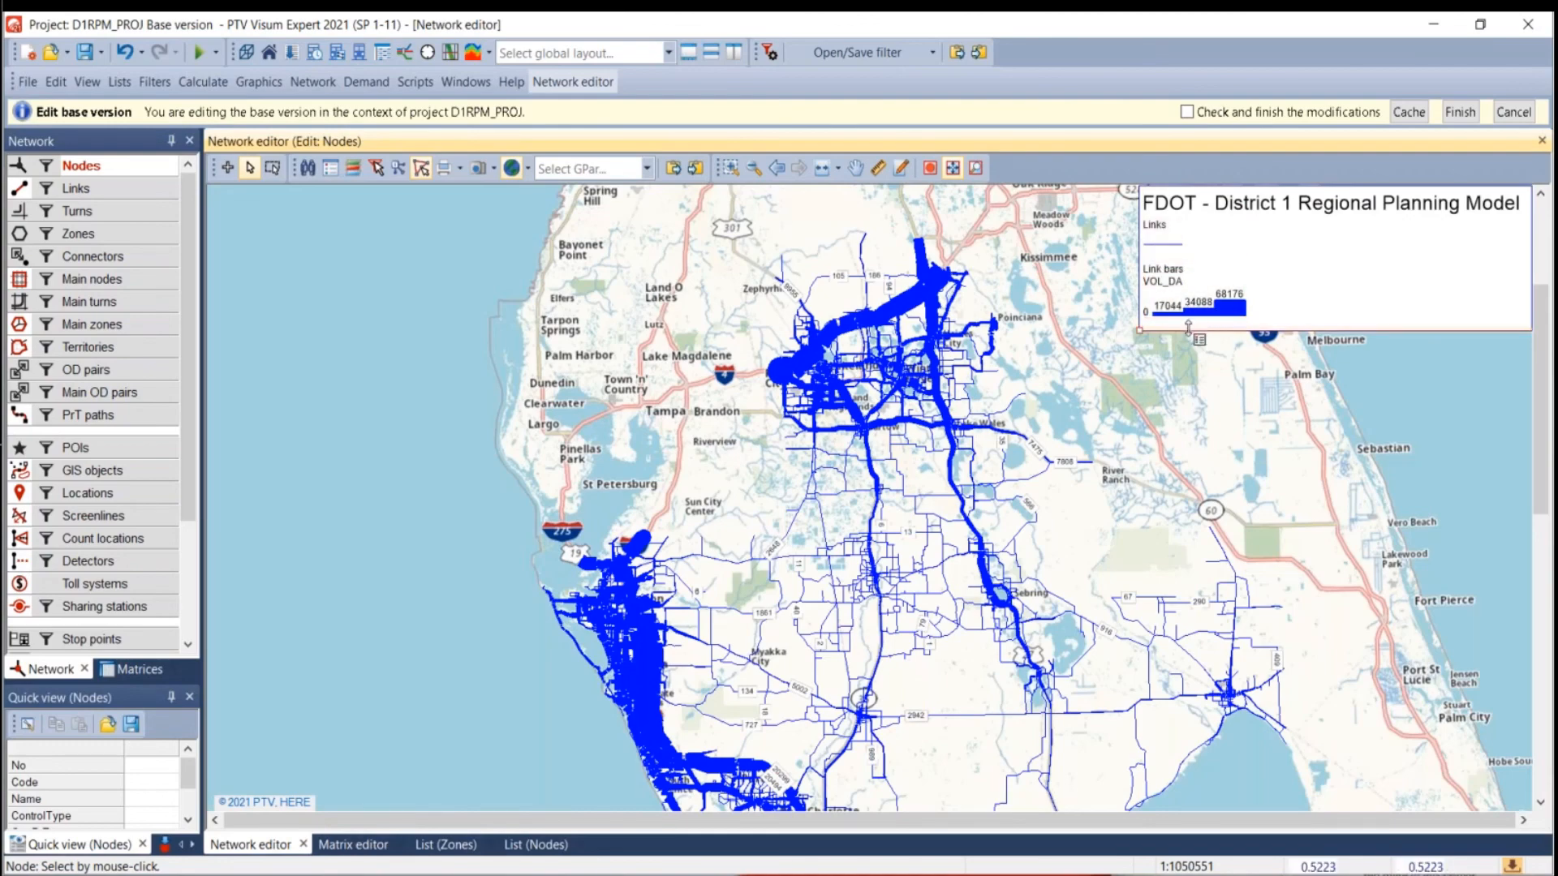
left_click_drag(957, 400, 802, 341)
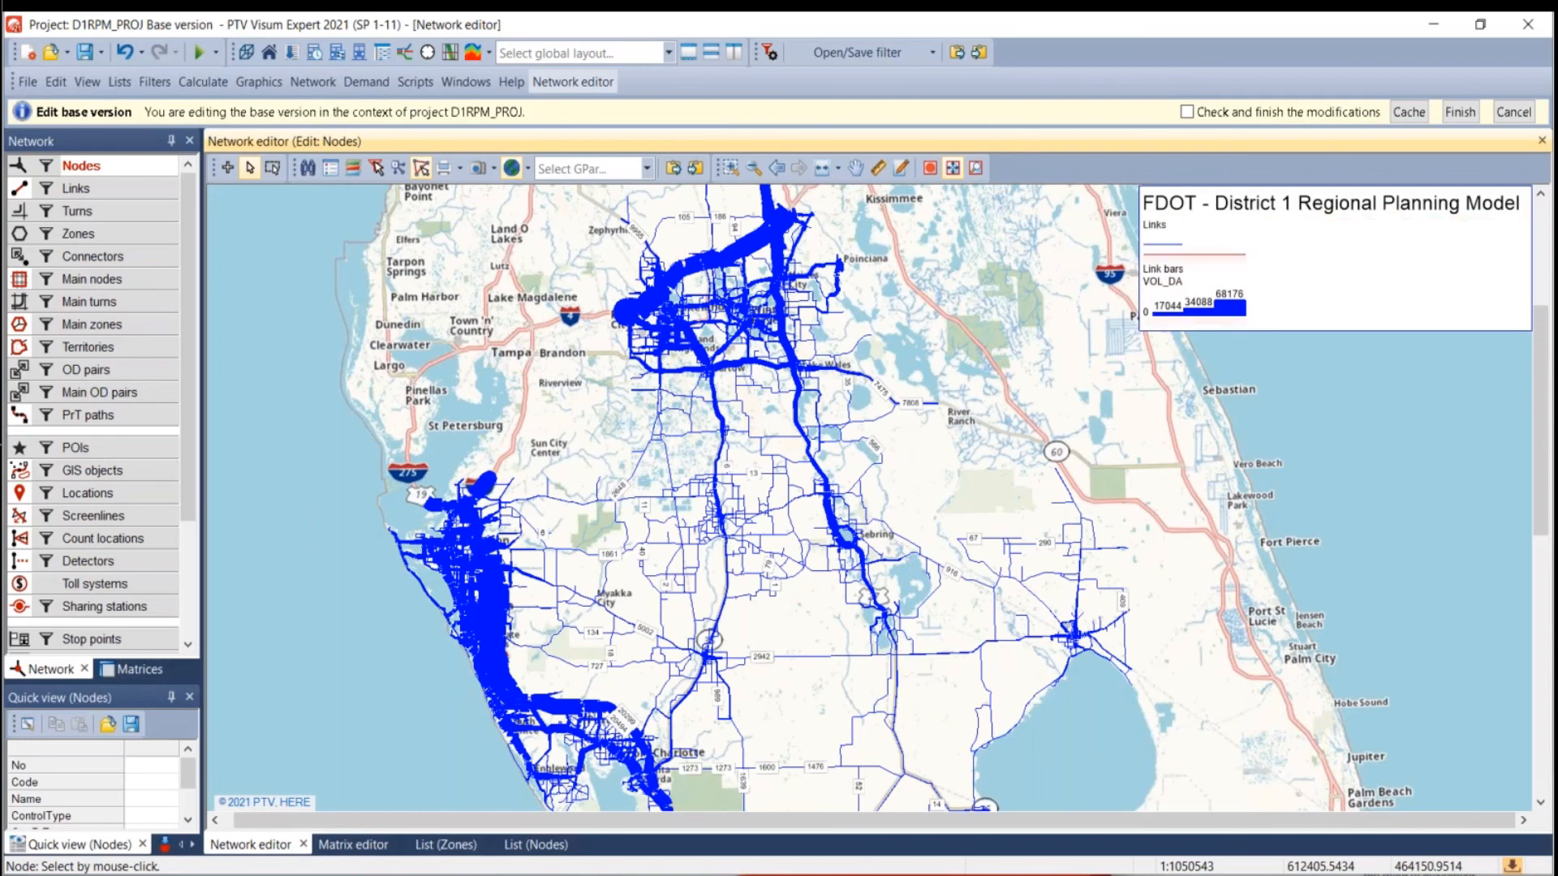
Set the maximum dimension of the third link bar, VOL_DA, to 3 and apply the link bar parameters.
right_click(110, 195)
mouse_move(236, 261)
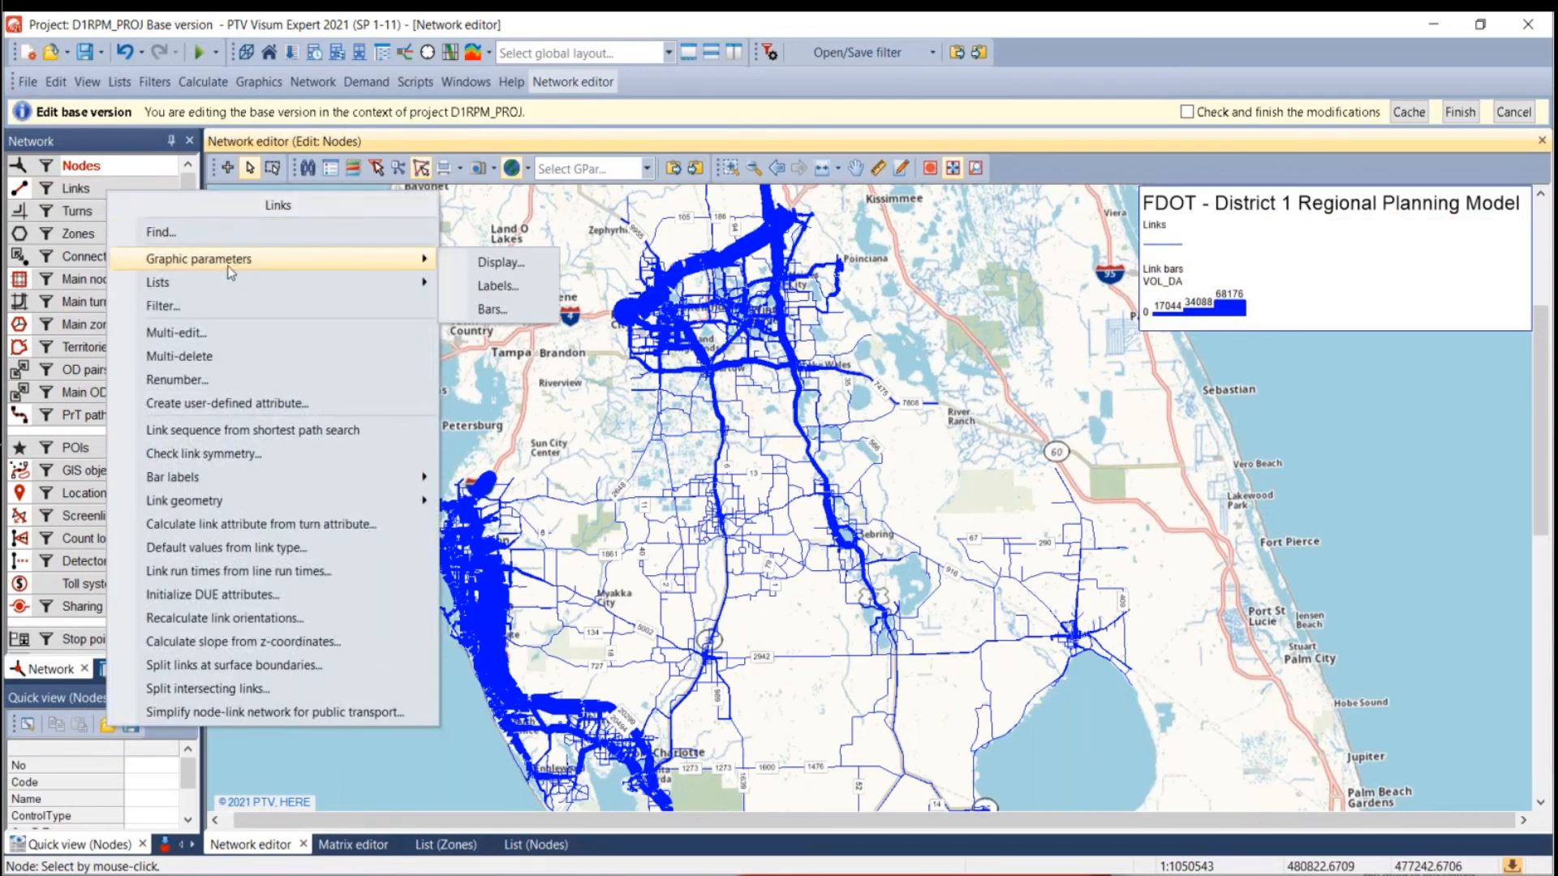
left_click(490, 310)
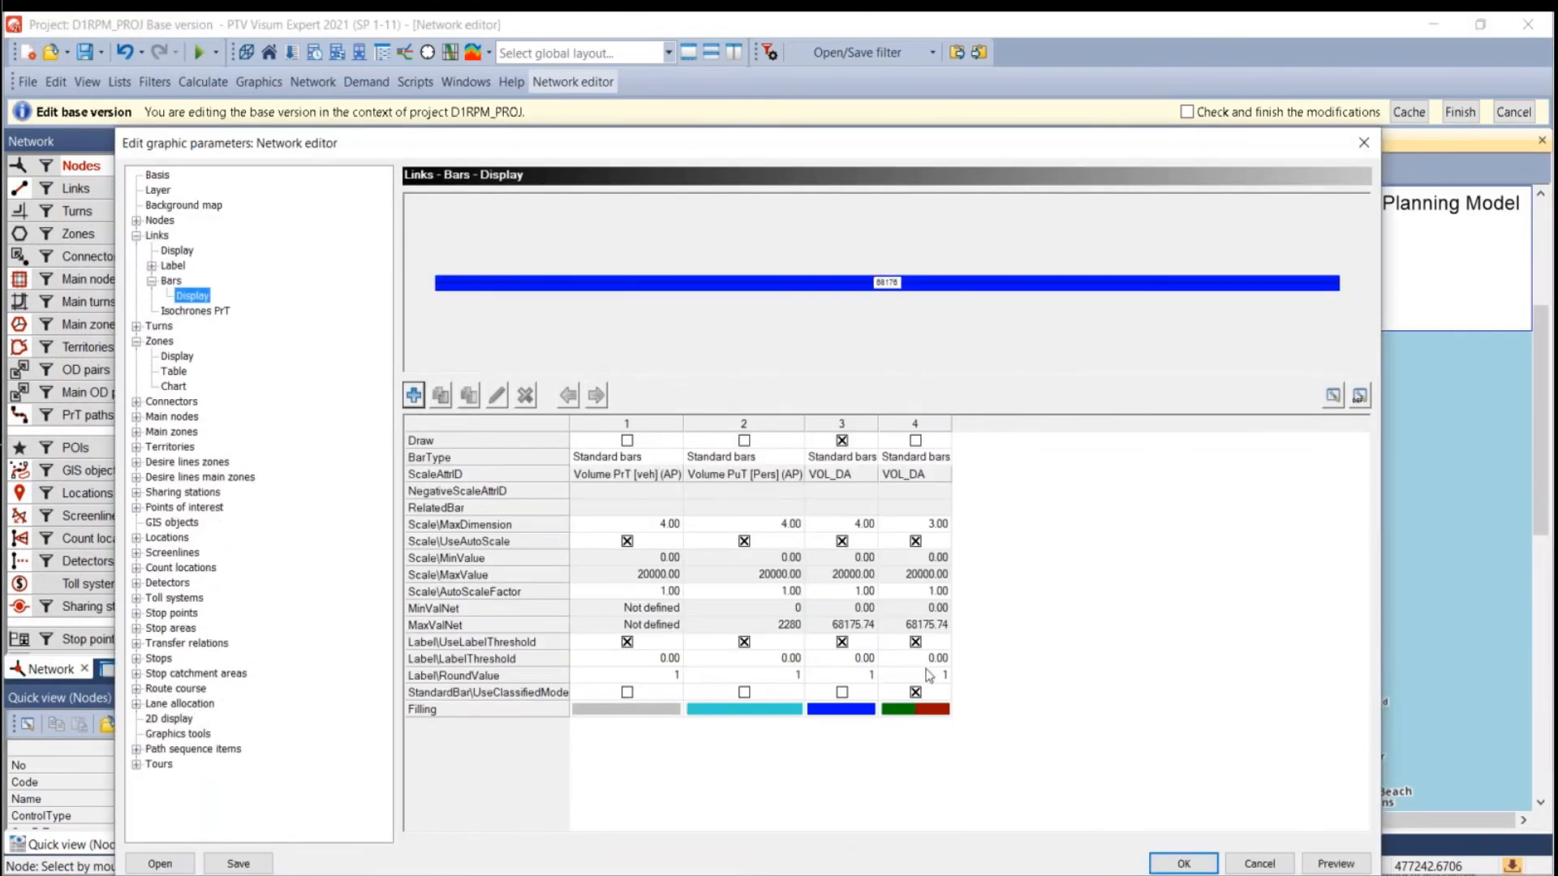
left_click(858, 525)
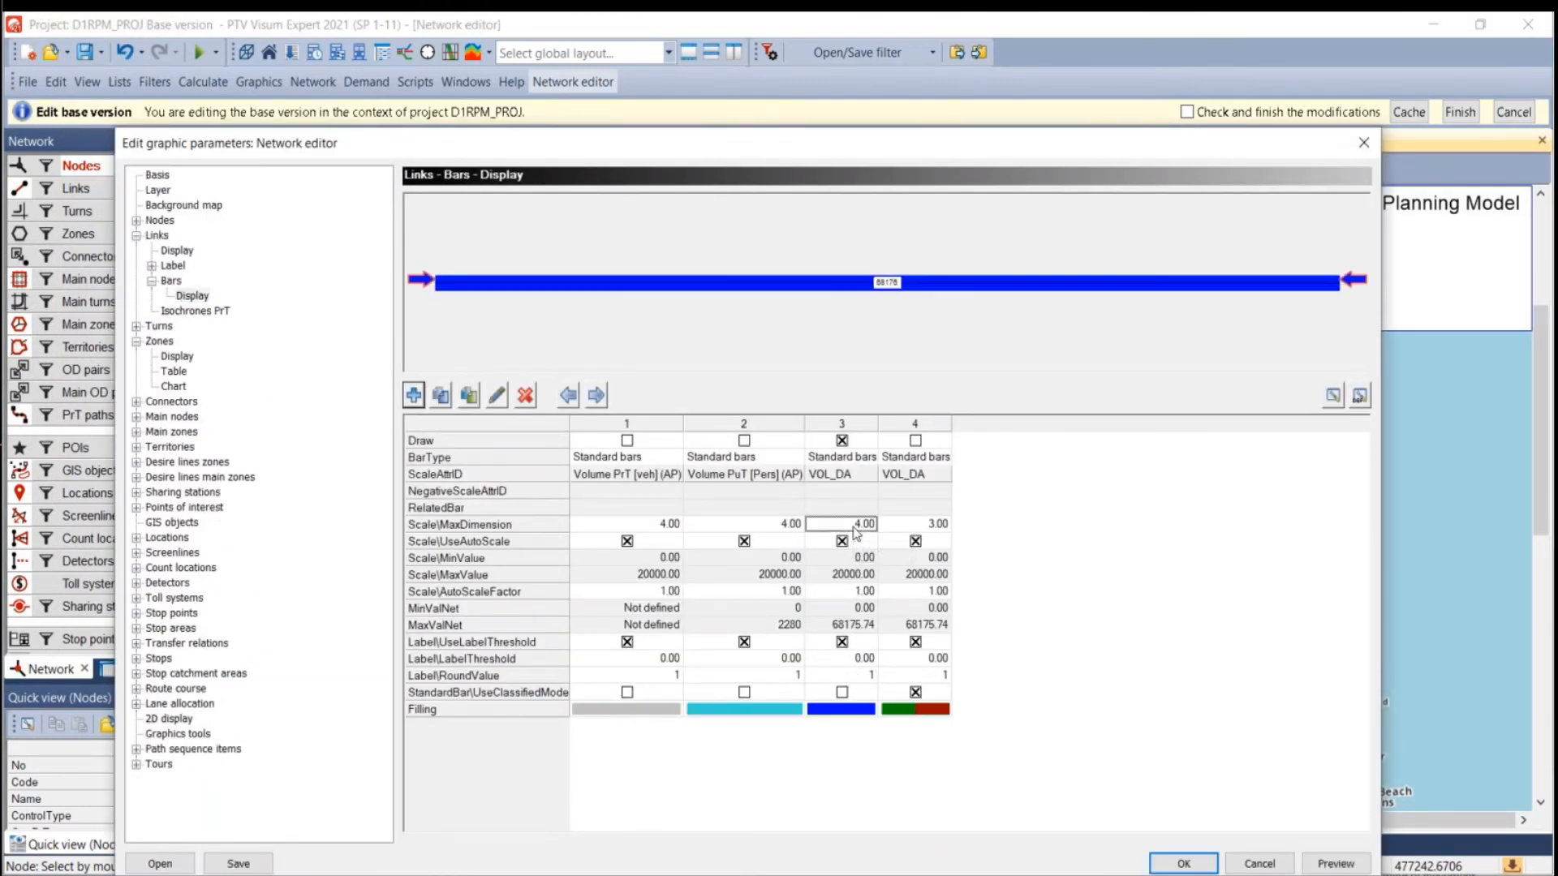
type("3")
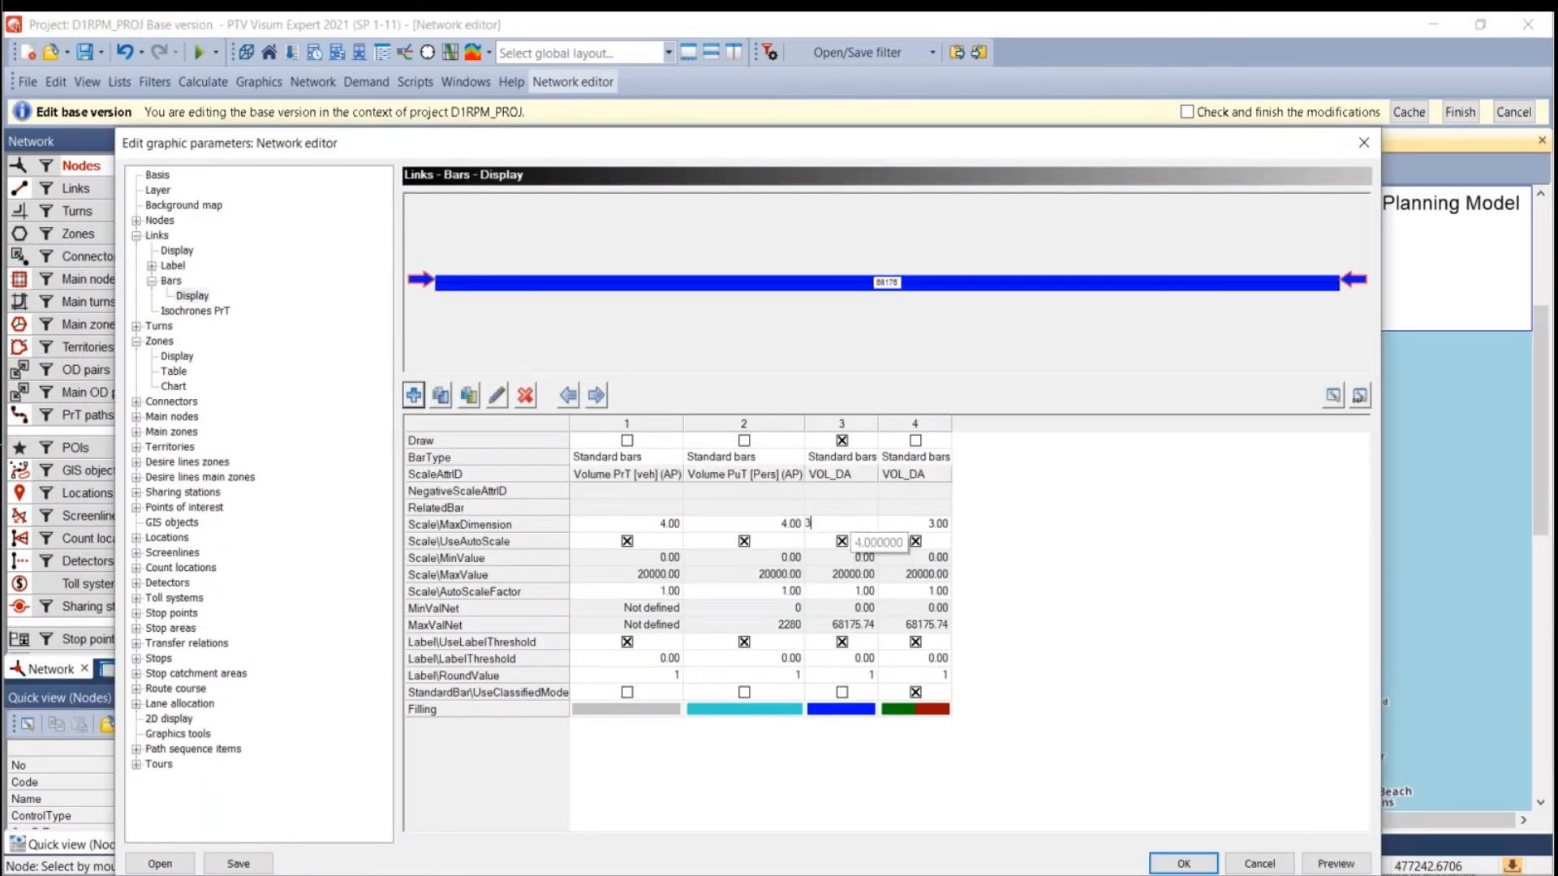
left_click(1049, 529)
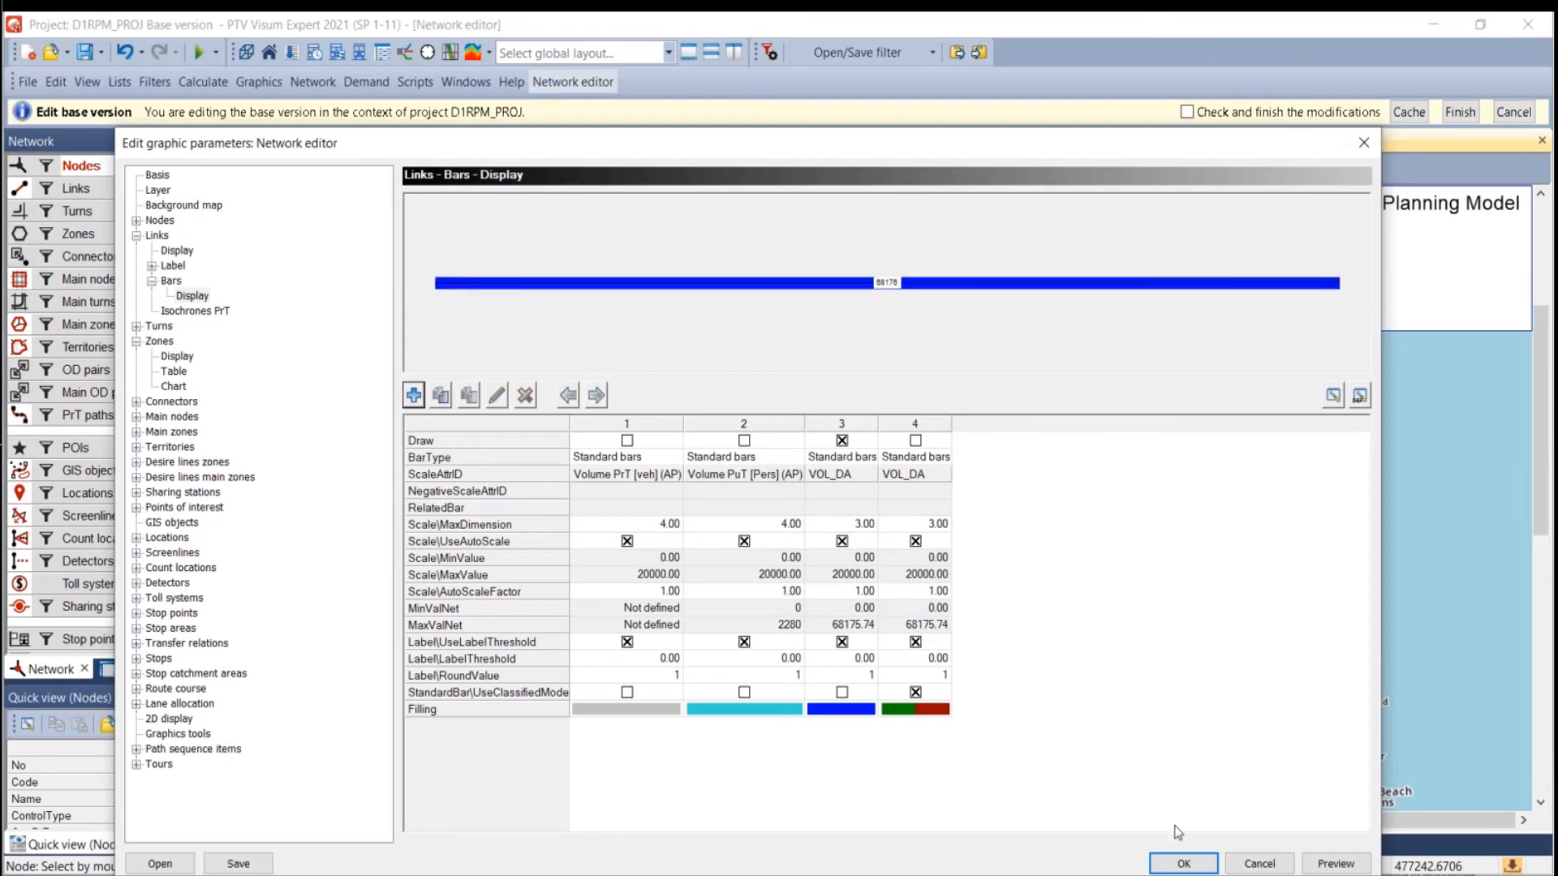
left_click(1183, 863)
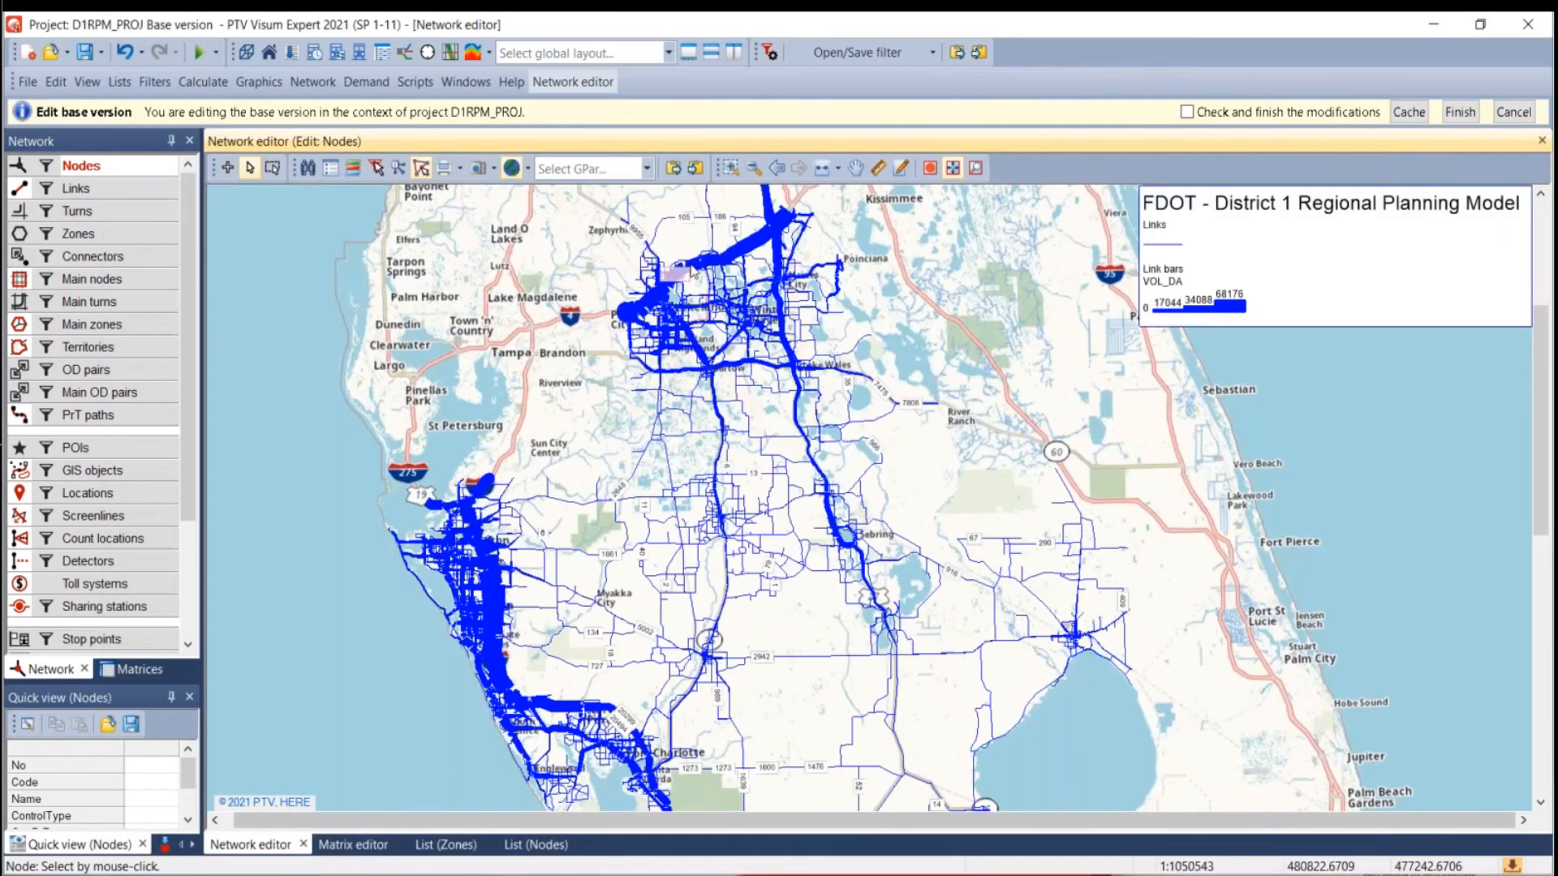
Inspect the resized link bars on the map and review the third VOL_DA bar's scale settings without changing them.
scroll(594, 438, "up", 4)
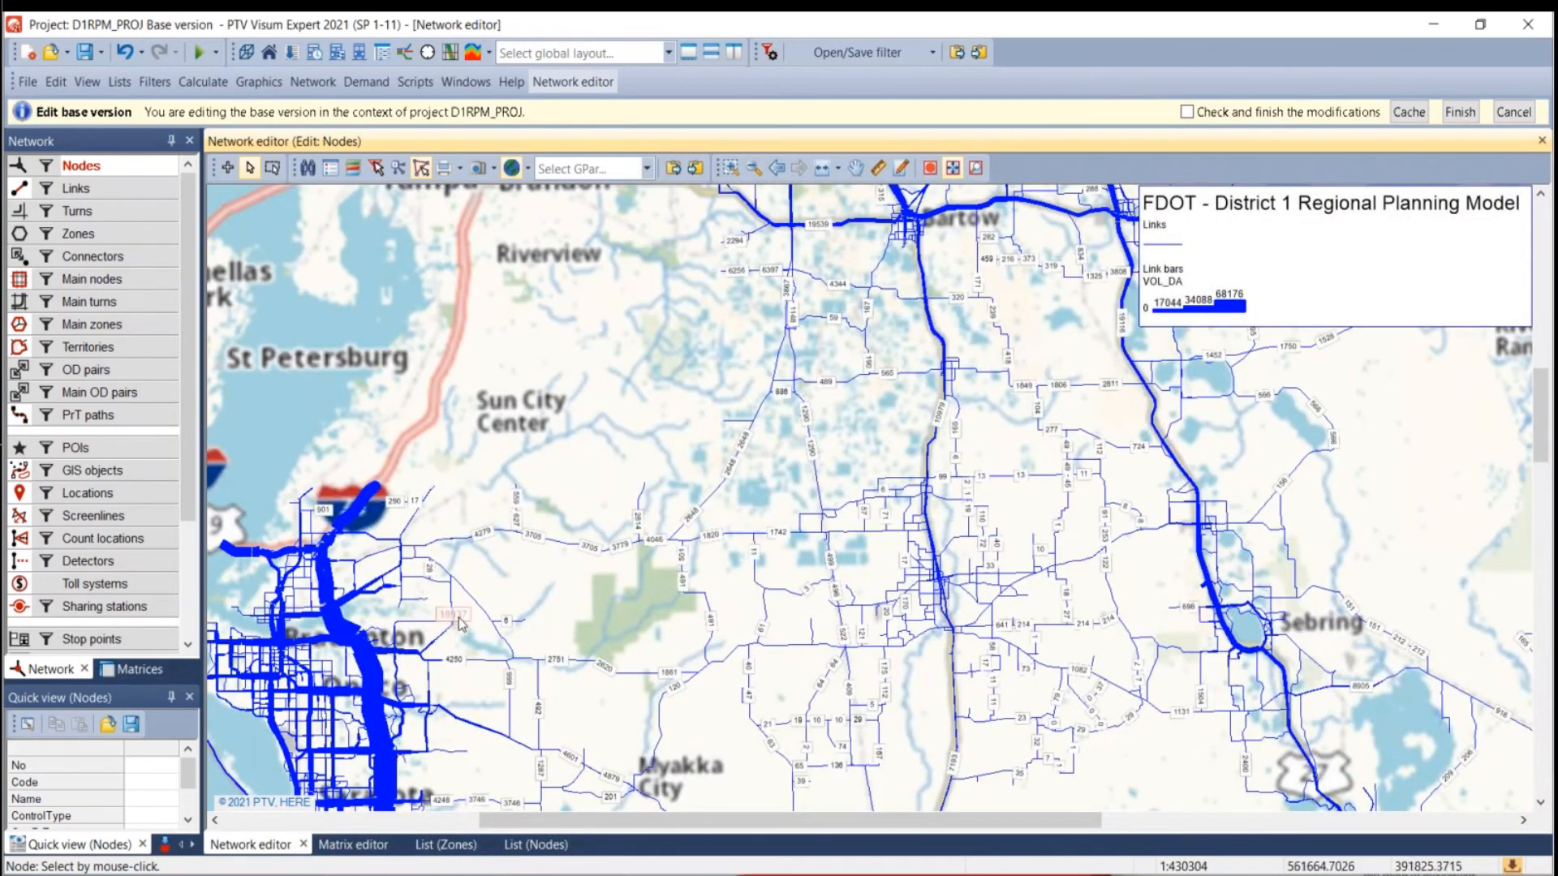
scroll(434, 615, "down", 1)
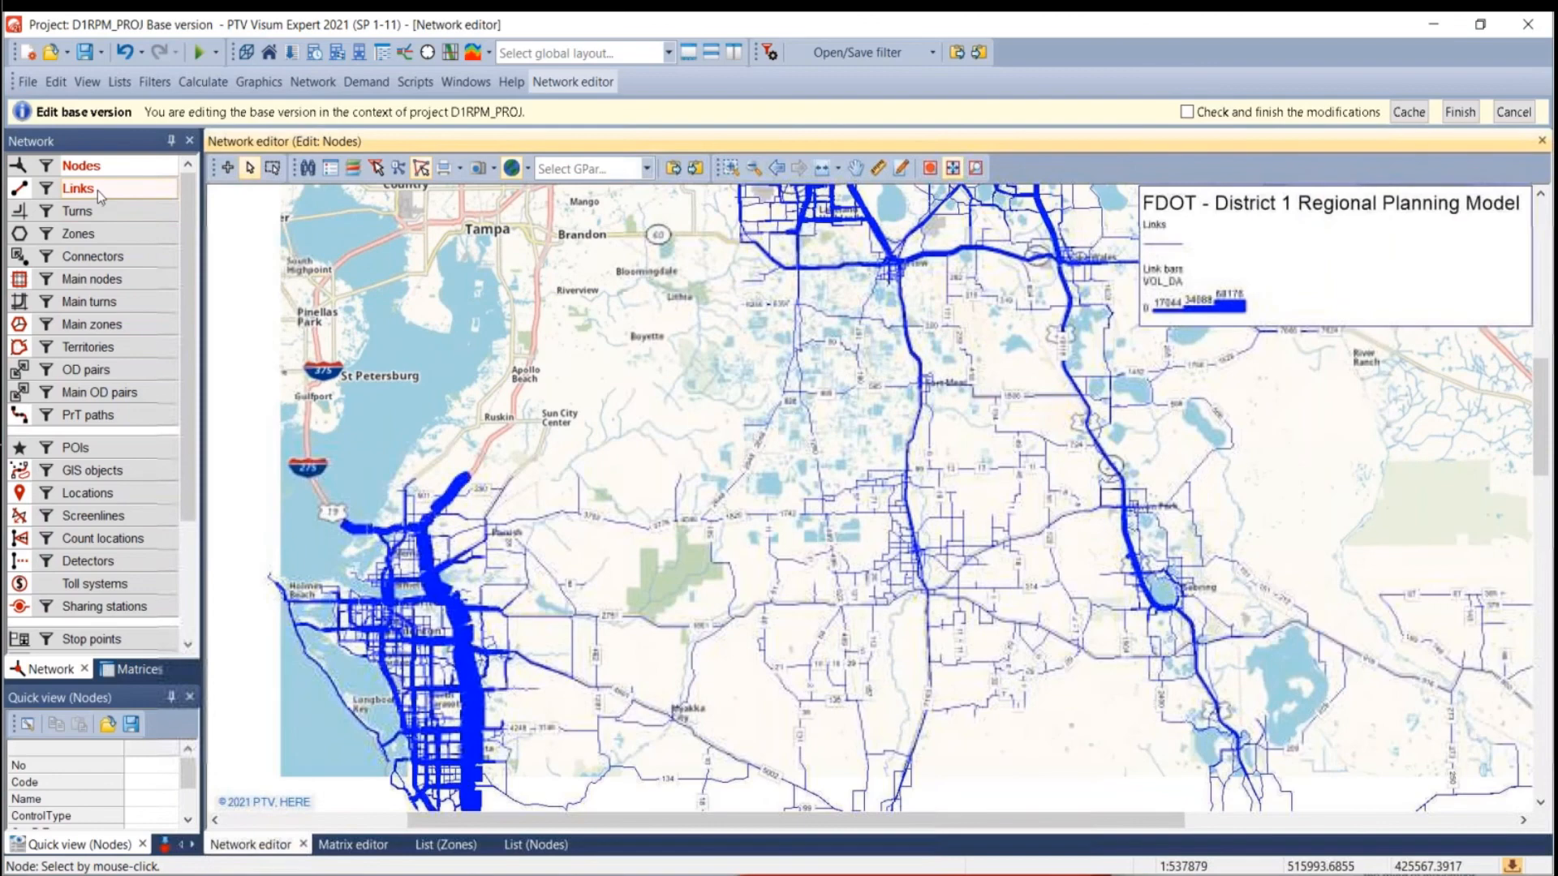
right_click(97, 191)
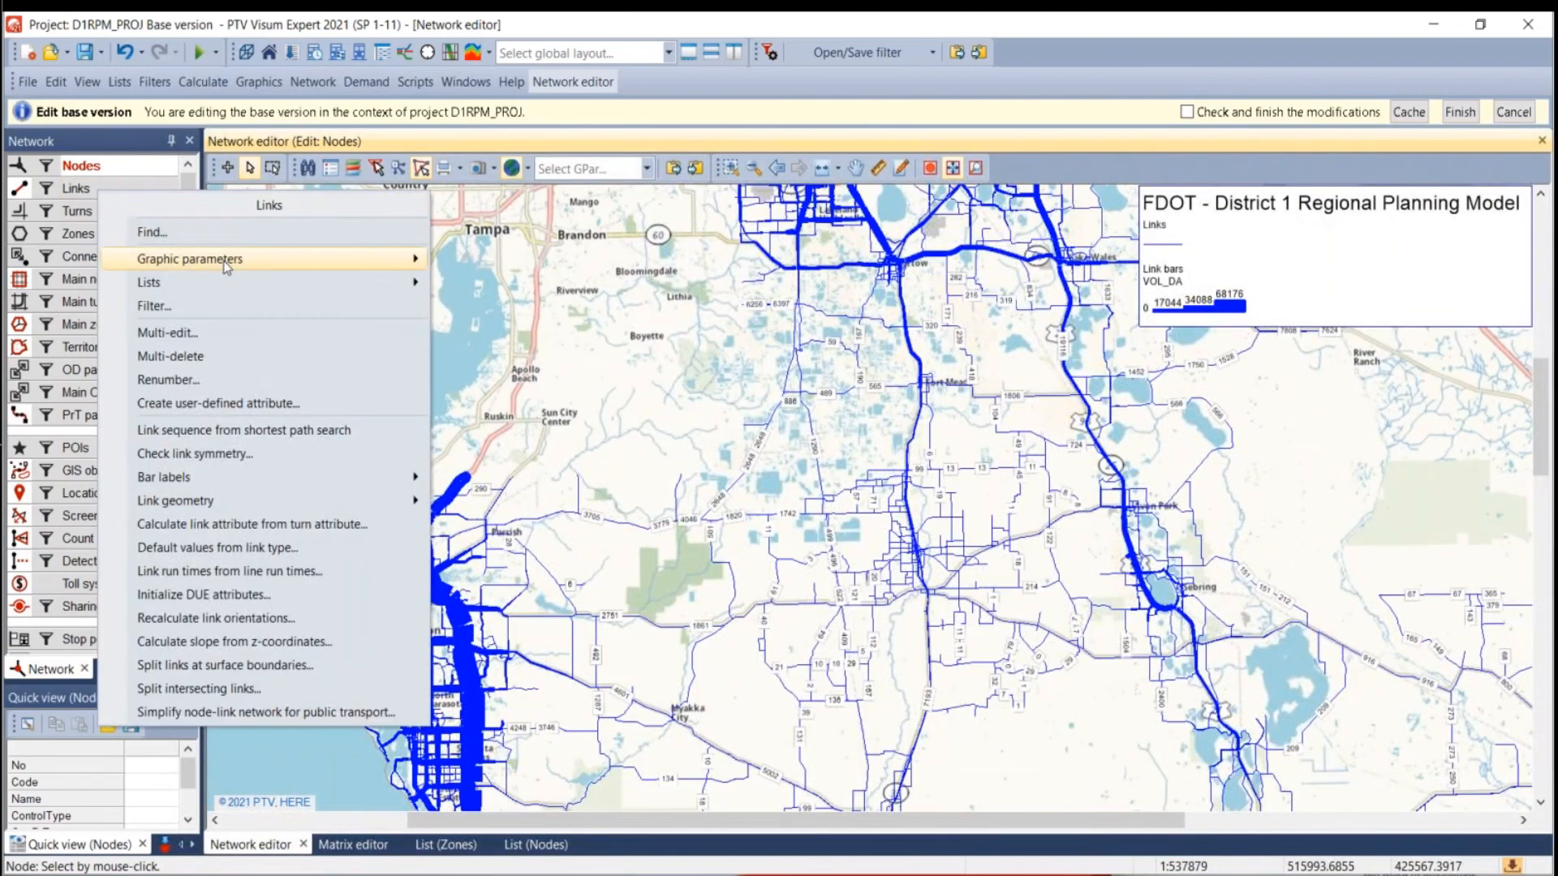
mouse_move(365, 259)
left_click(481, 316)
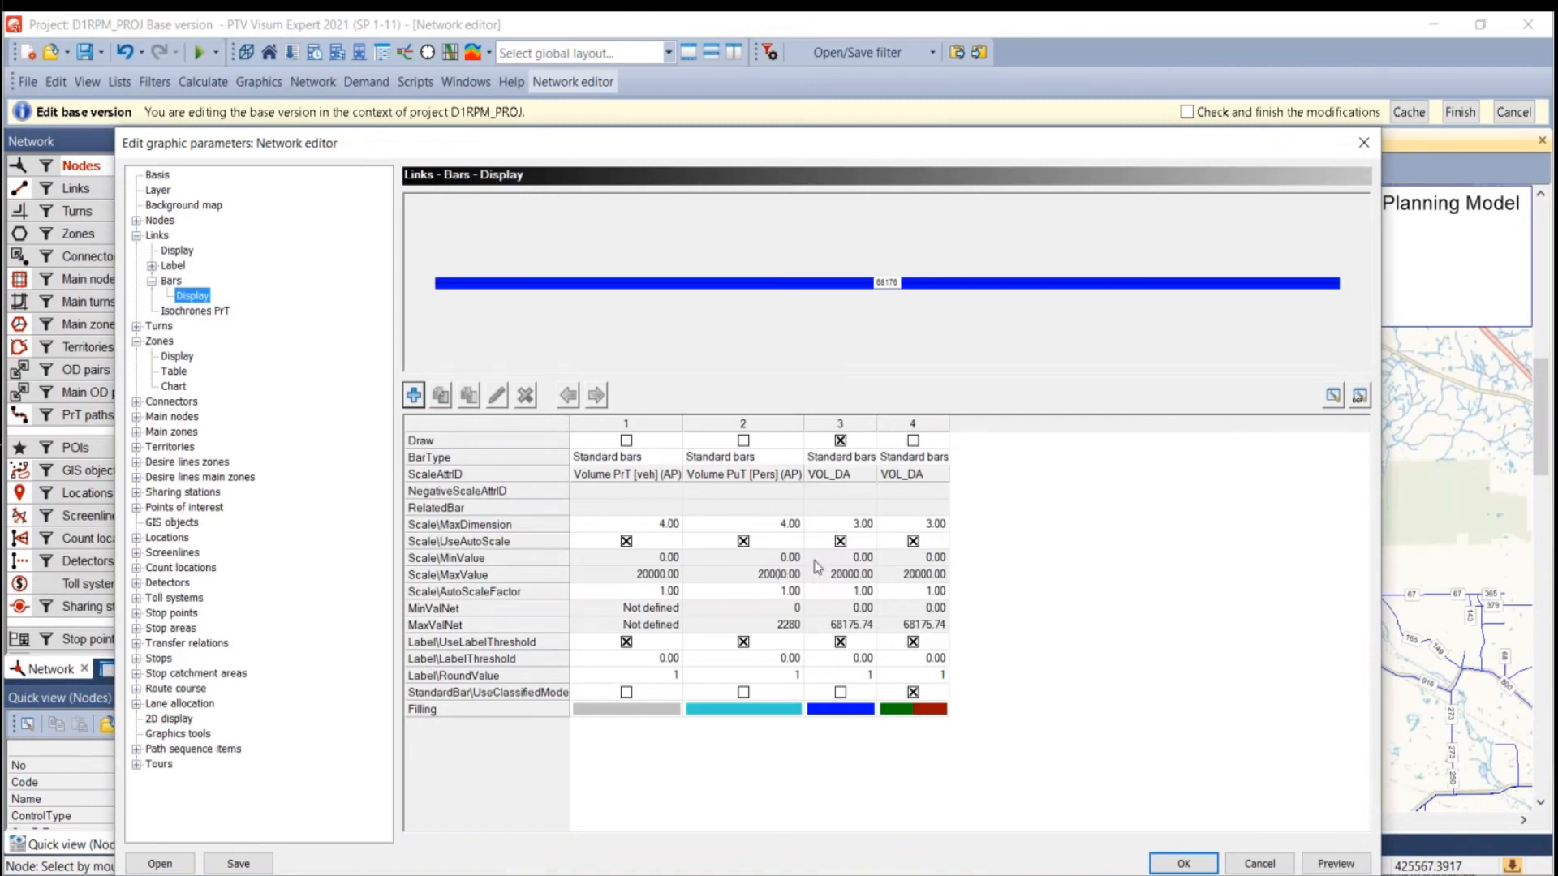
mouse_move(836, 537)
left_mouse_down()
mouse_move(823, 690)
mouse_move(840, 527)
left_mouse_up()
left_click(840, 526)
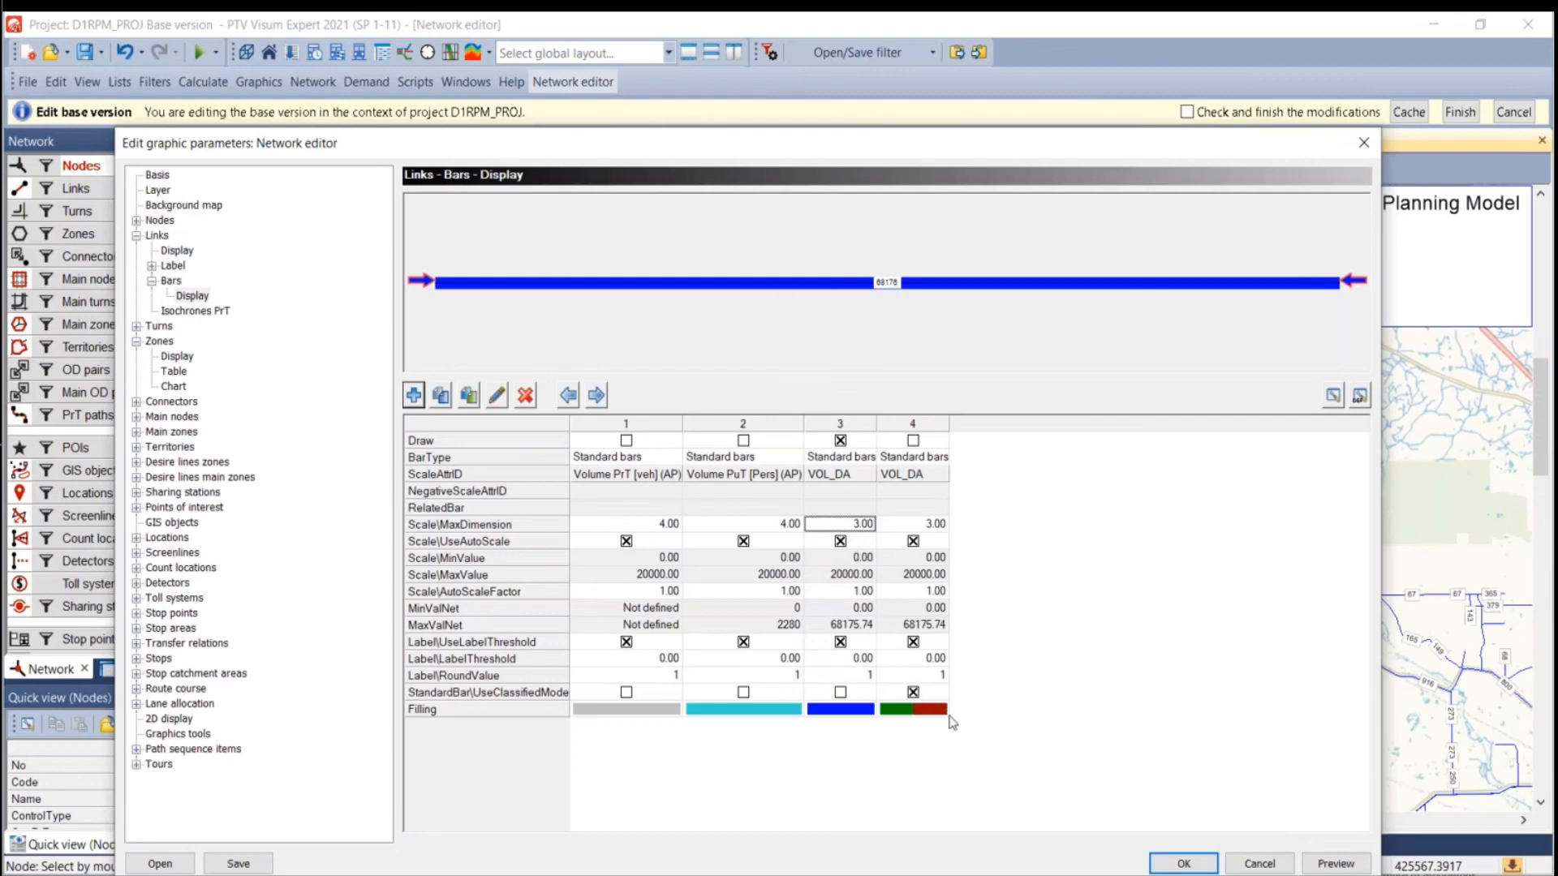
left_click(1280, 865)
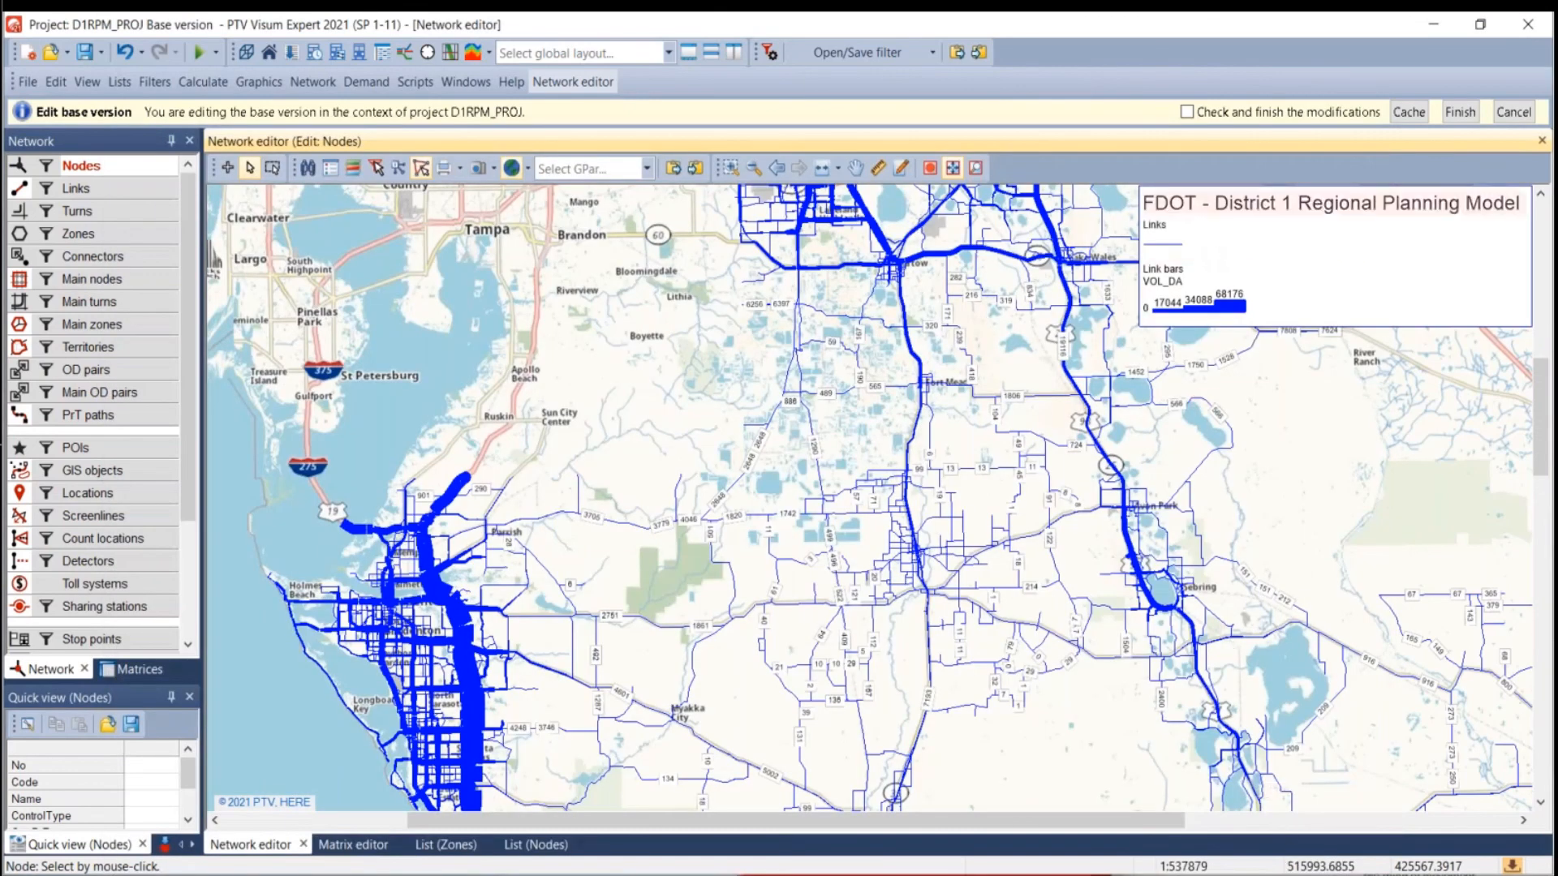
Turn off drawing of the legend in the network editor and apply the legend parameters.
left_click(330, 167)
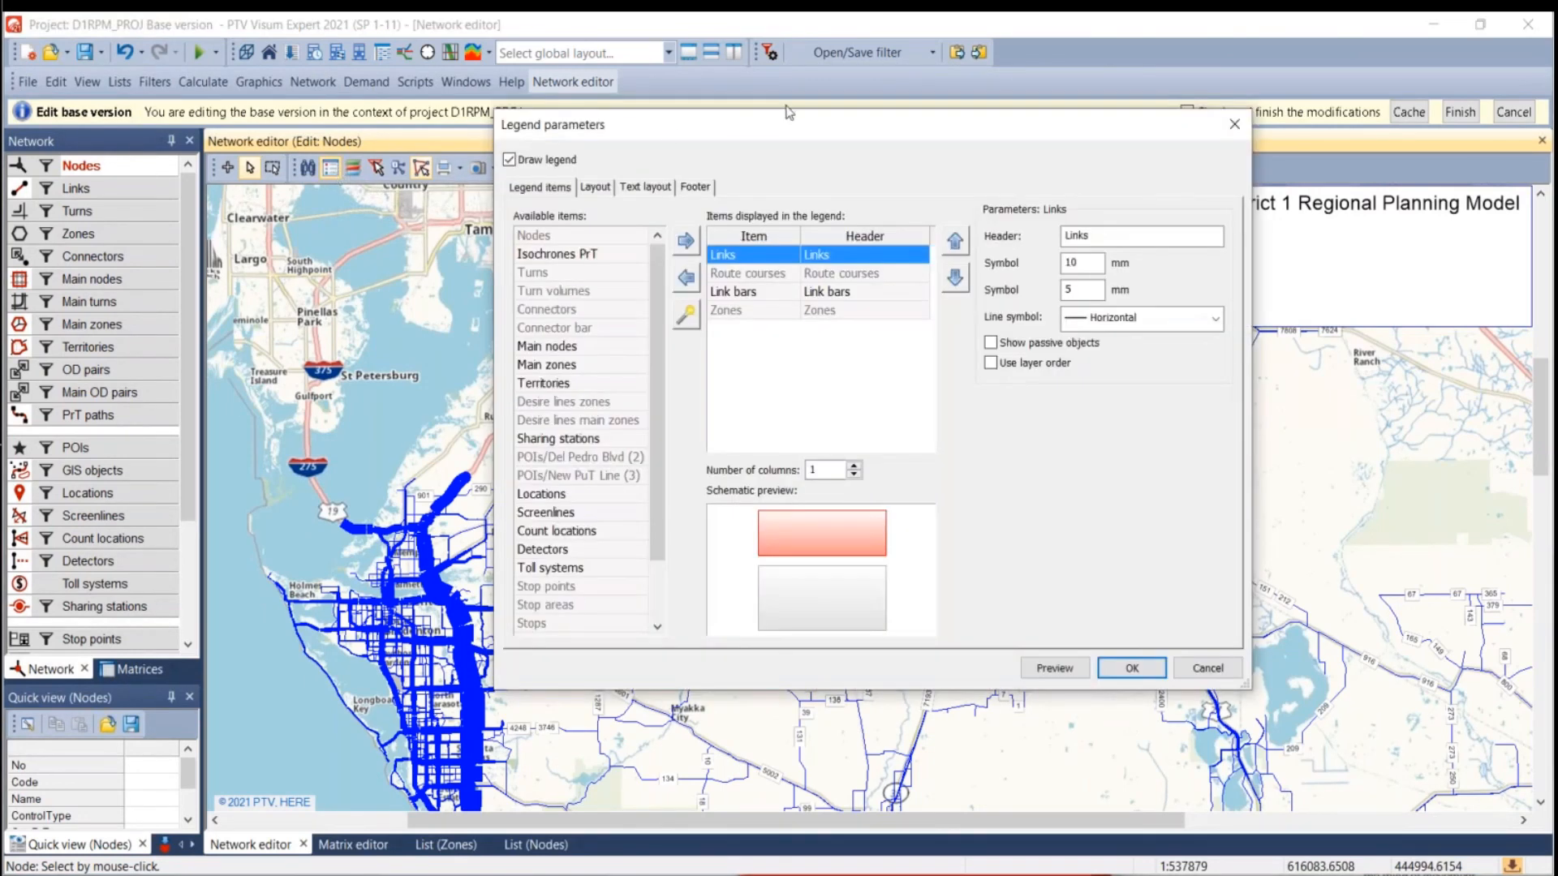
left_click_drag(767, 128, 500, 256)
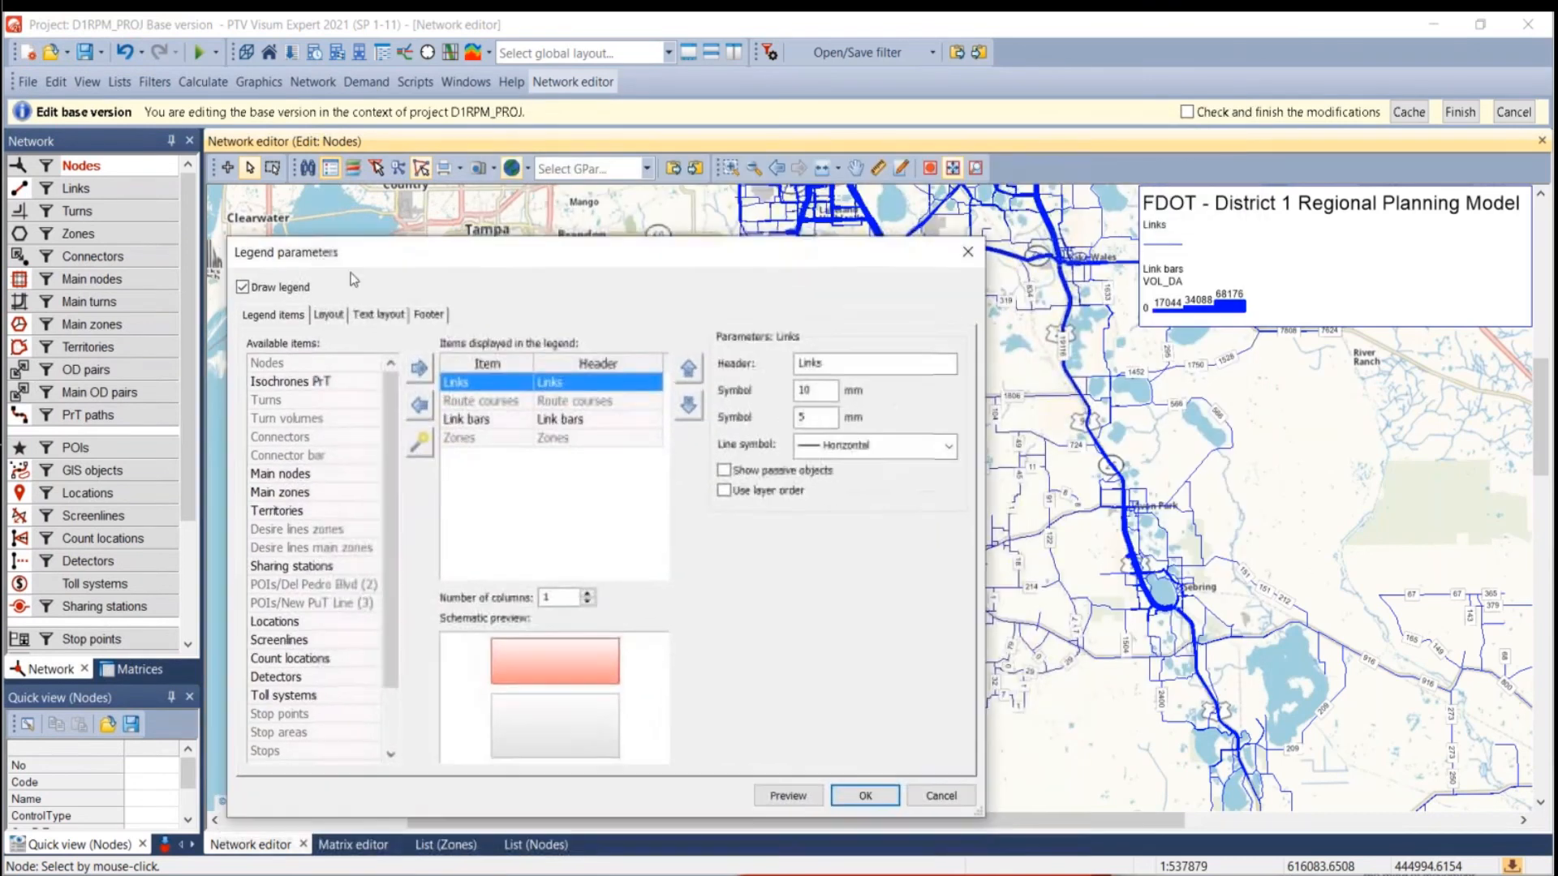
left_click(258, 290)
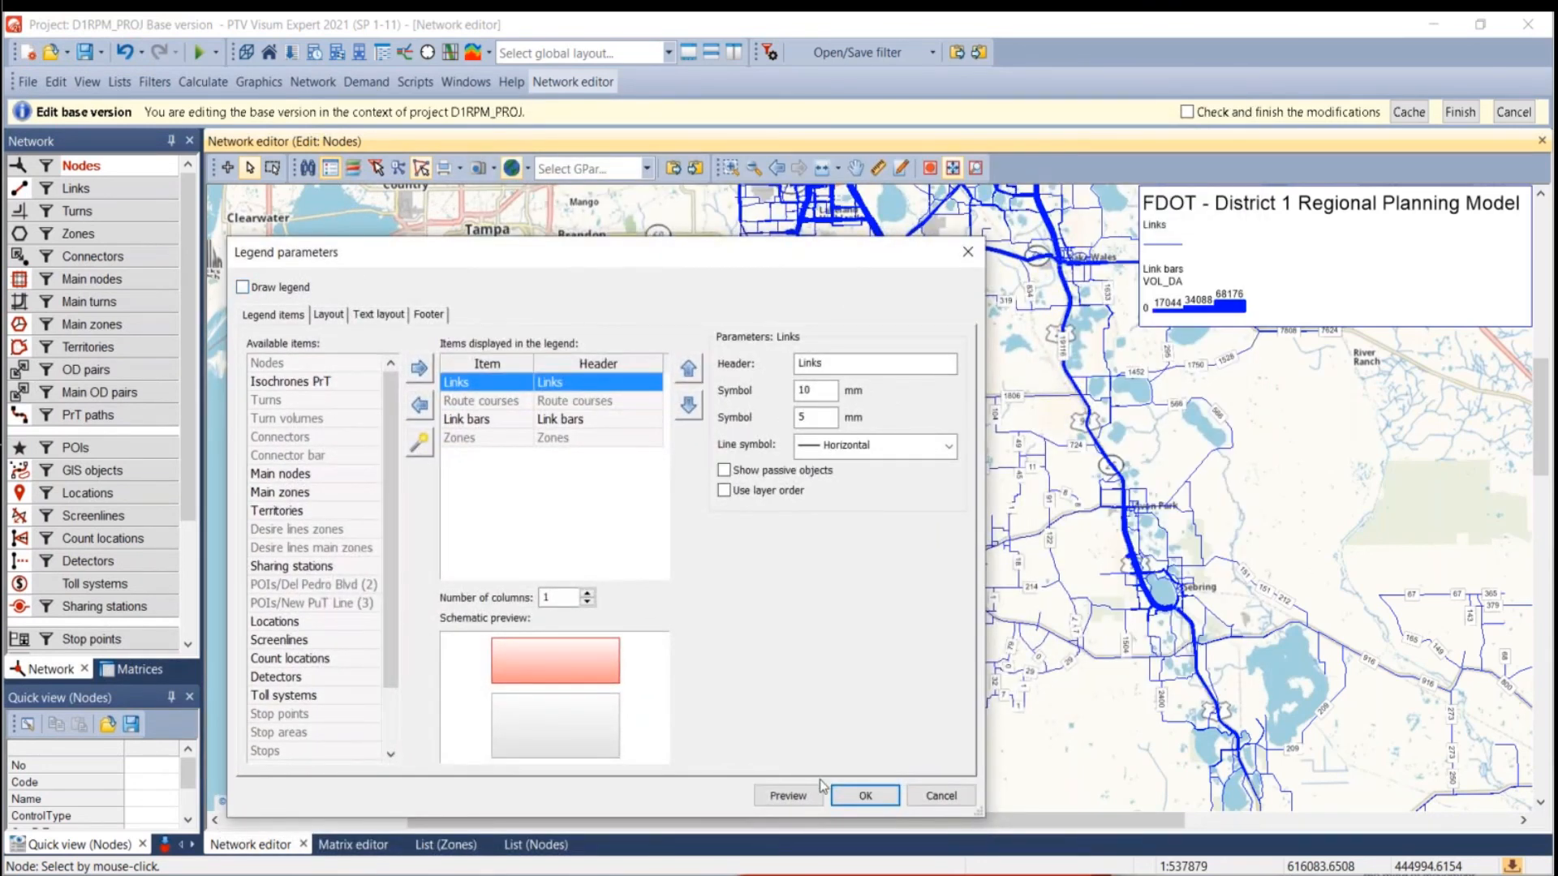
left_click(868, 796)
Turn legend drawing back on and add Nodes to the items displayed in the legend.
left_click(331, 168)
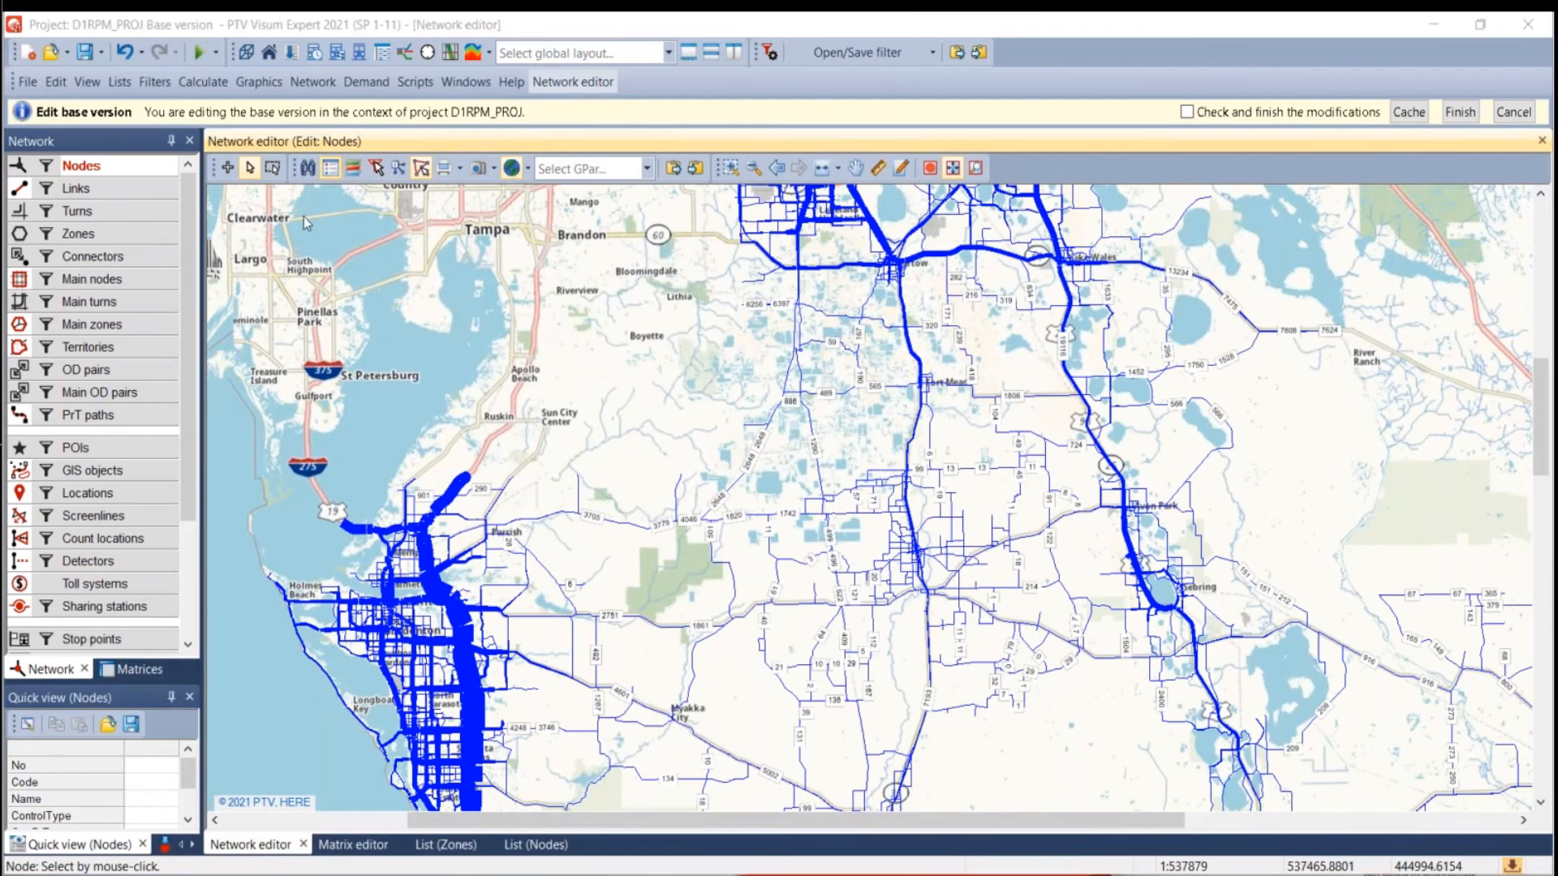
left_click(259, 290)
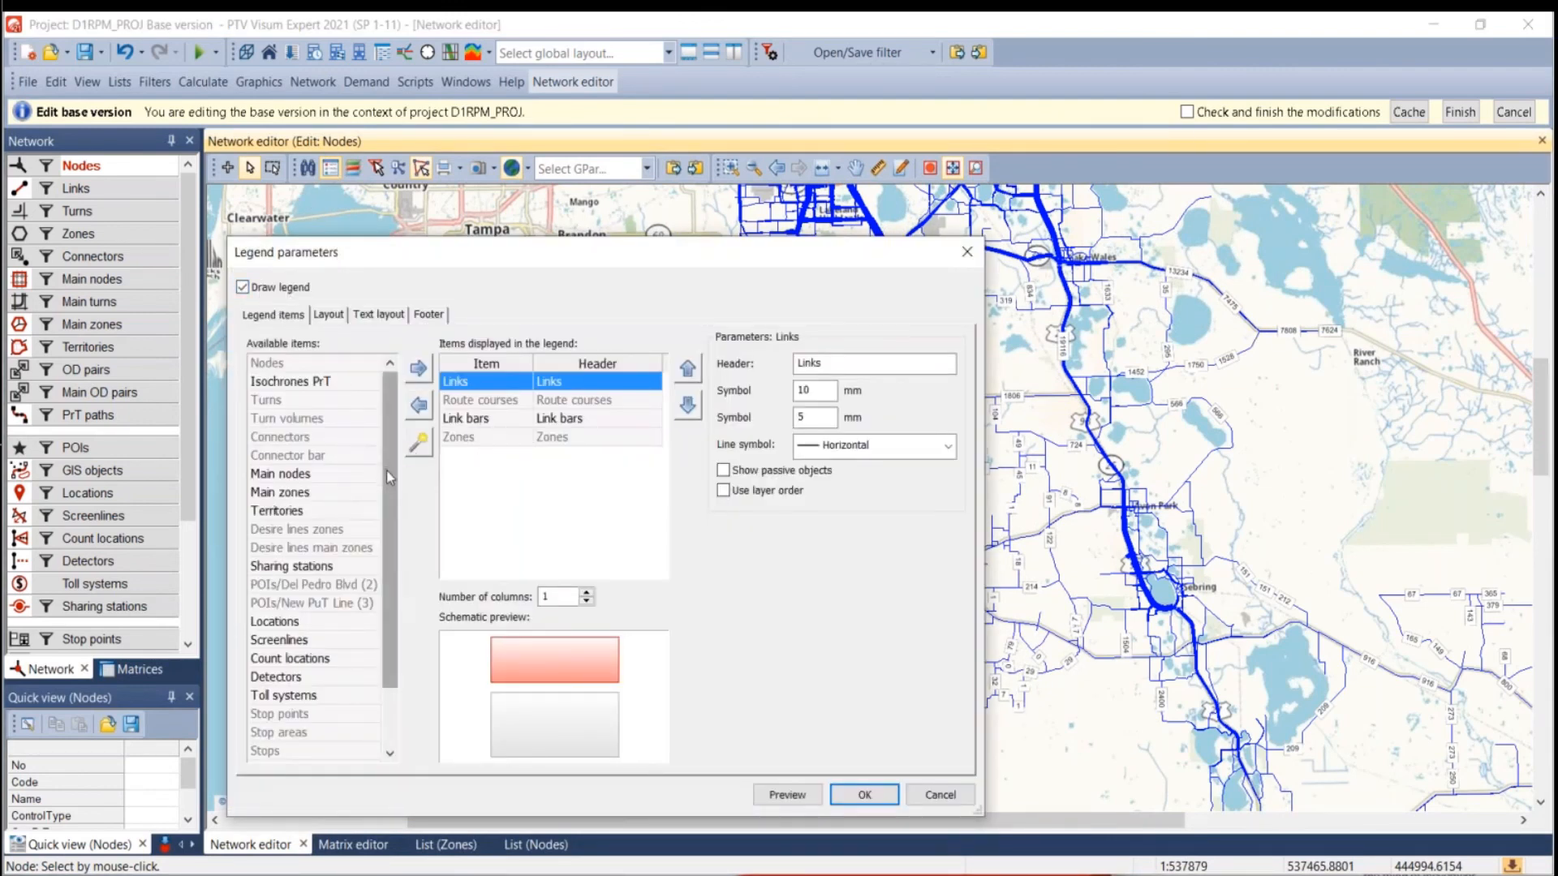
scroll(314, 673, "down", 2)
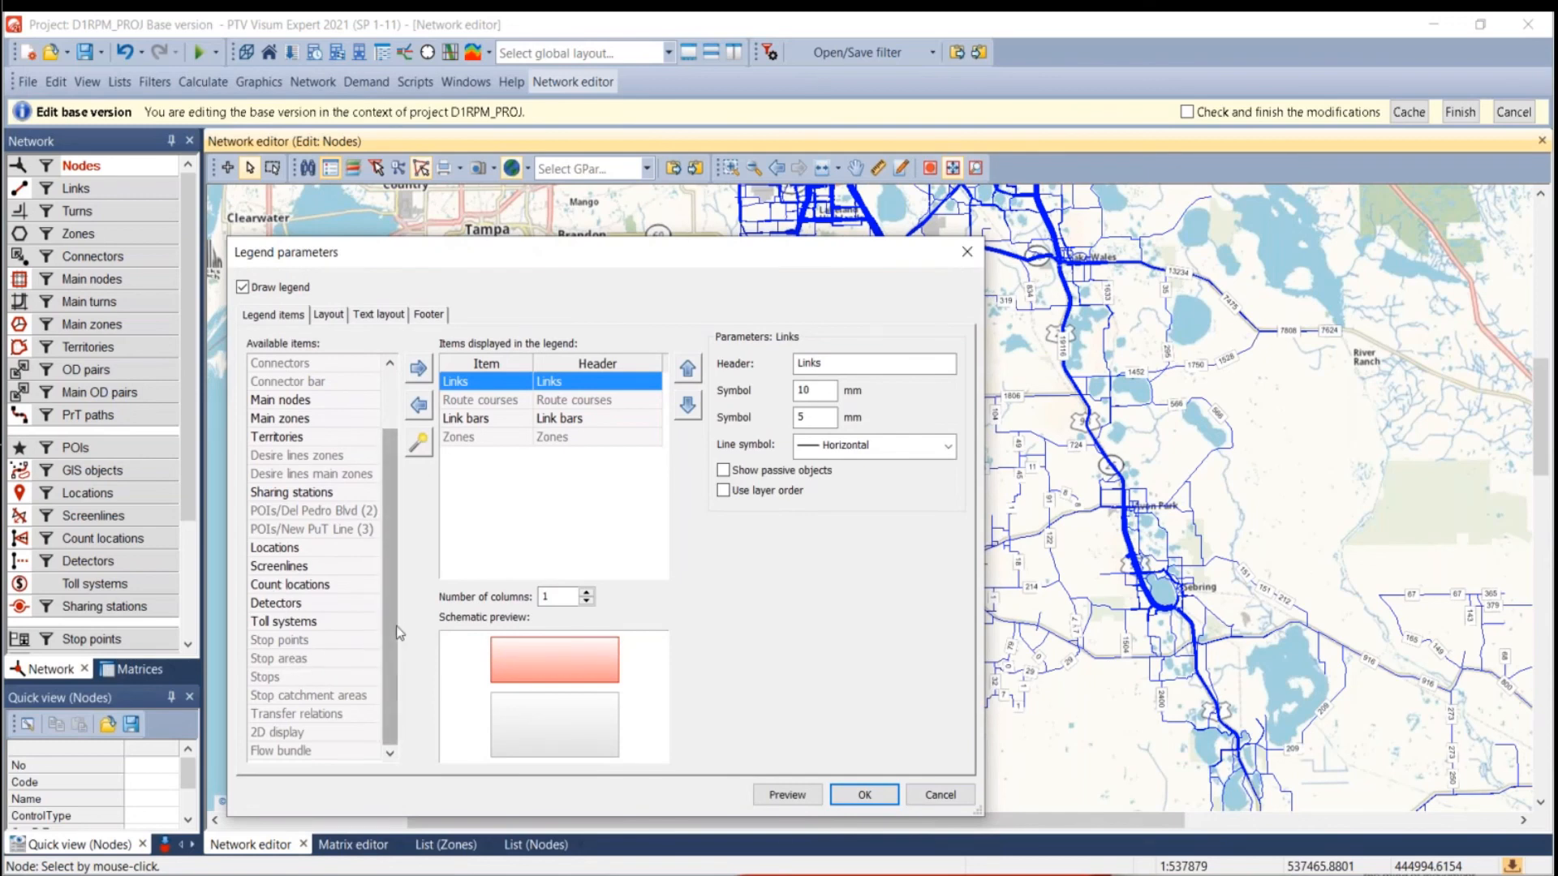
scroll(339, 468, "up", 2)
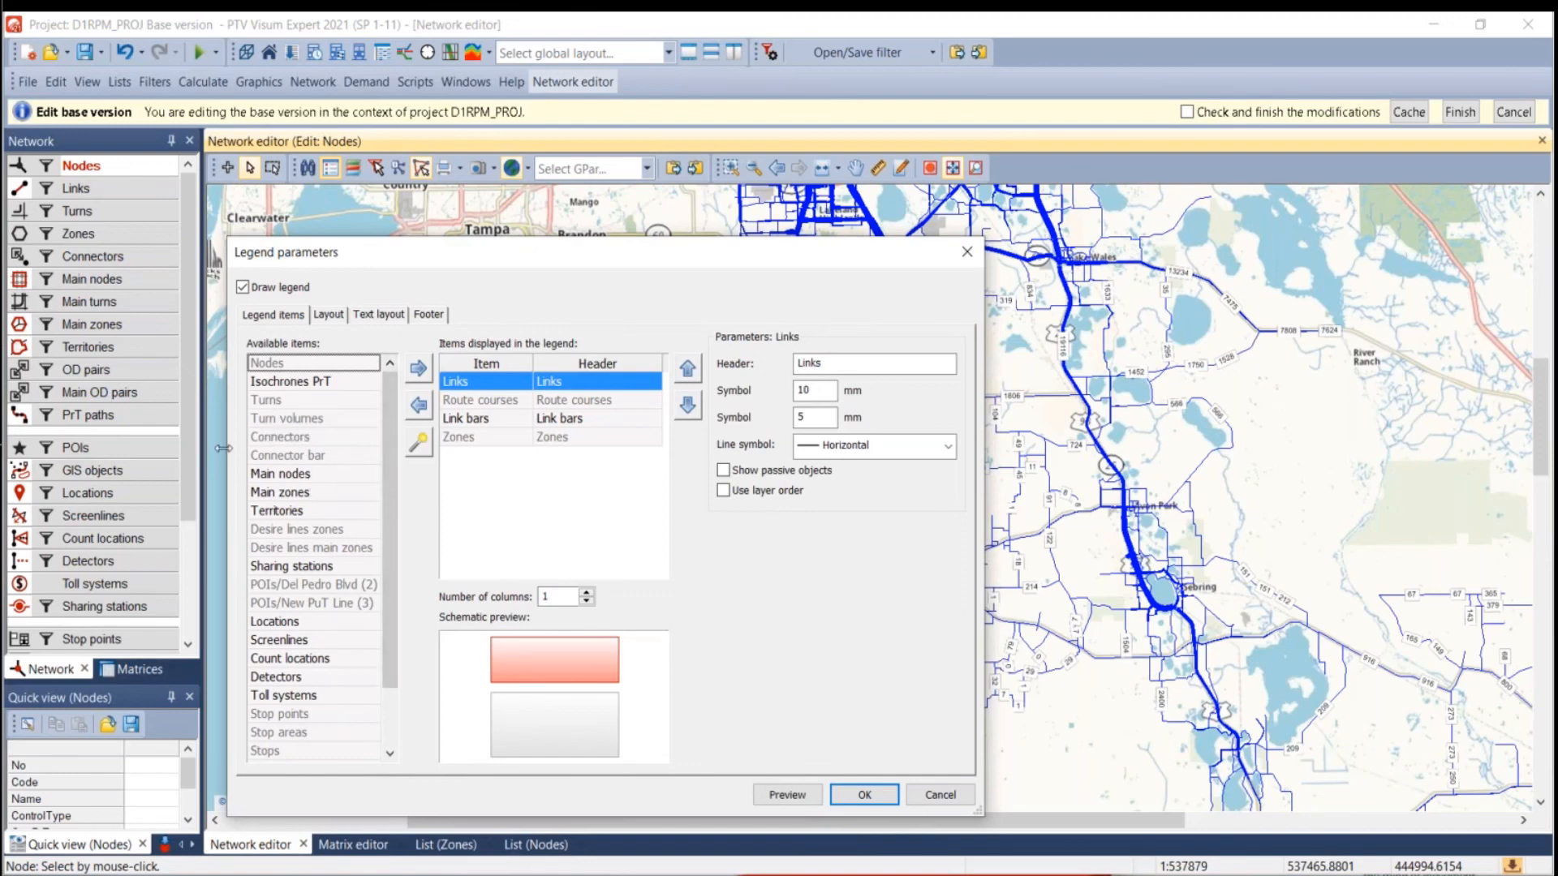
left_click(341, 364)
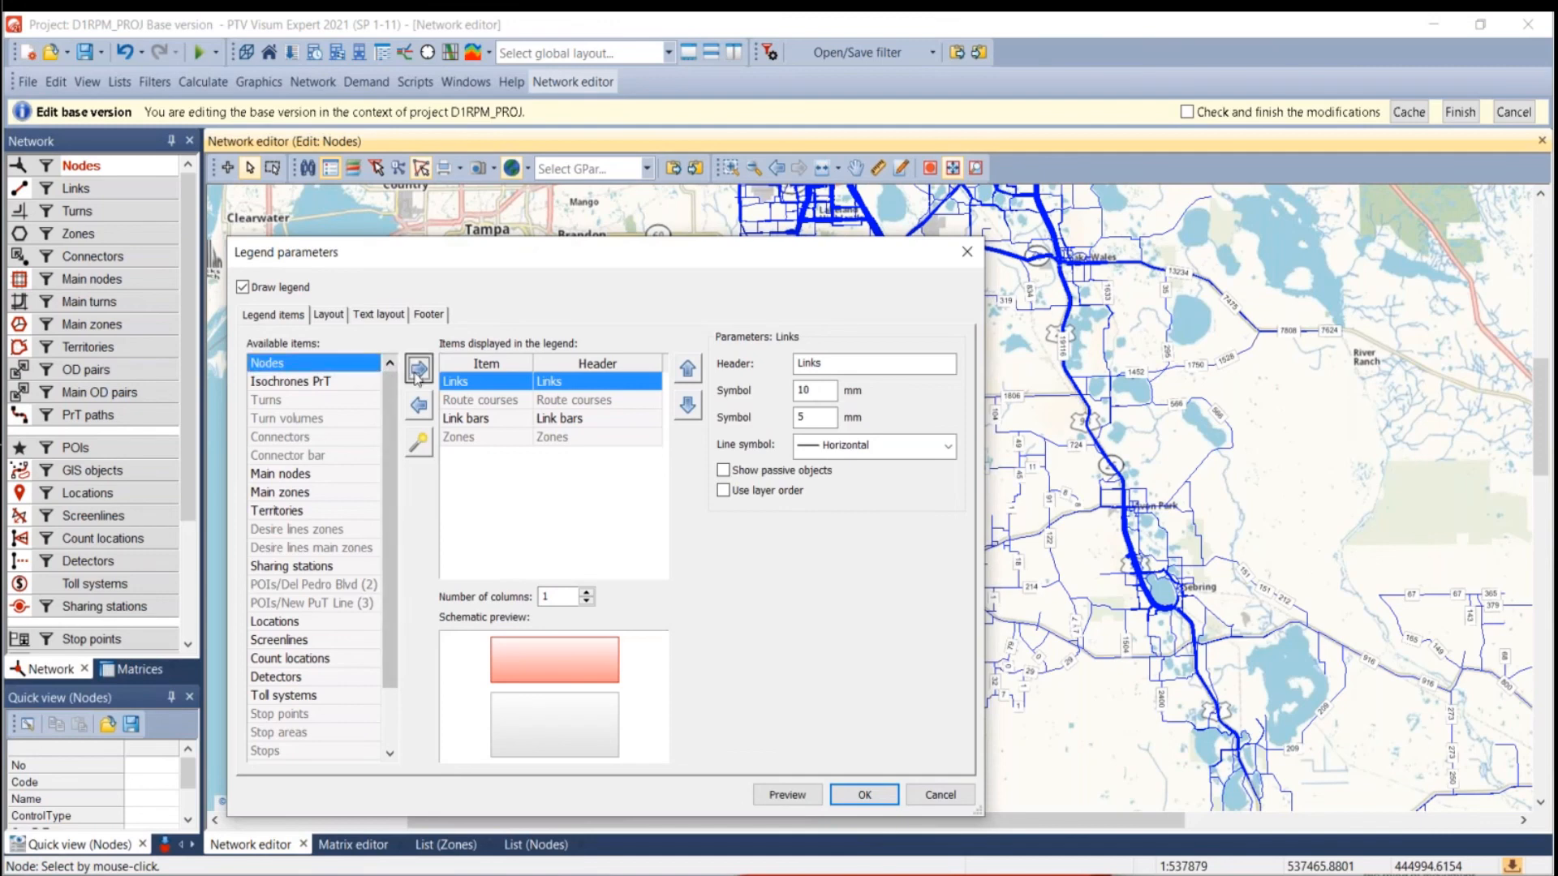
left_click(418, 370)
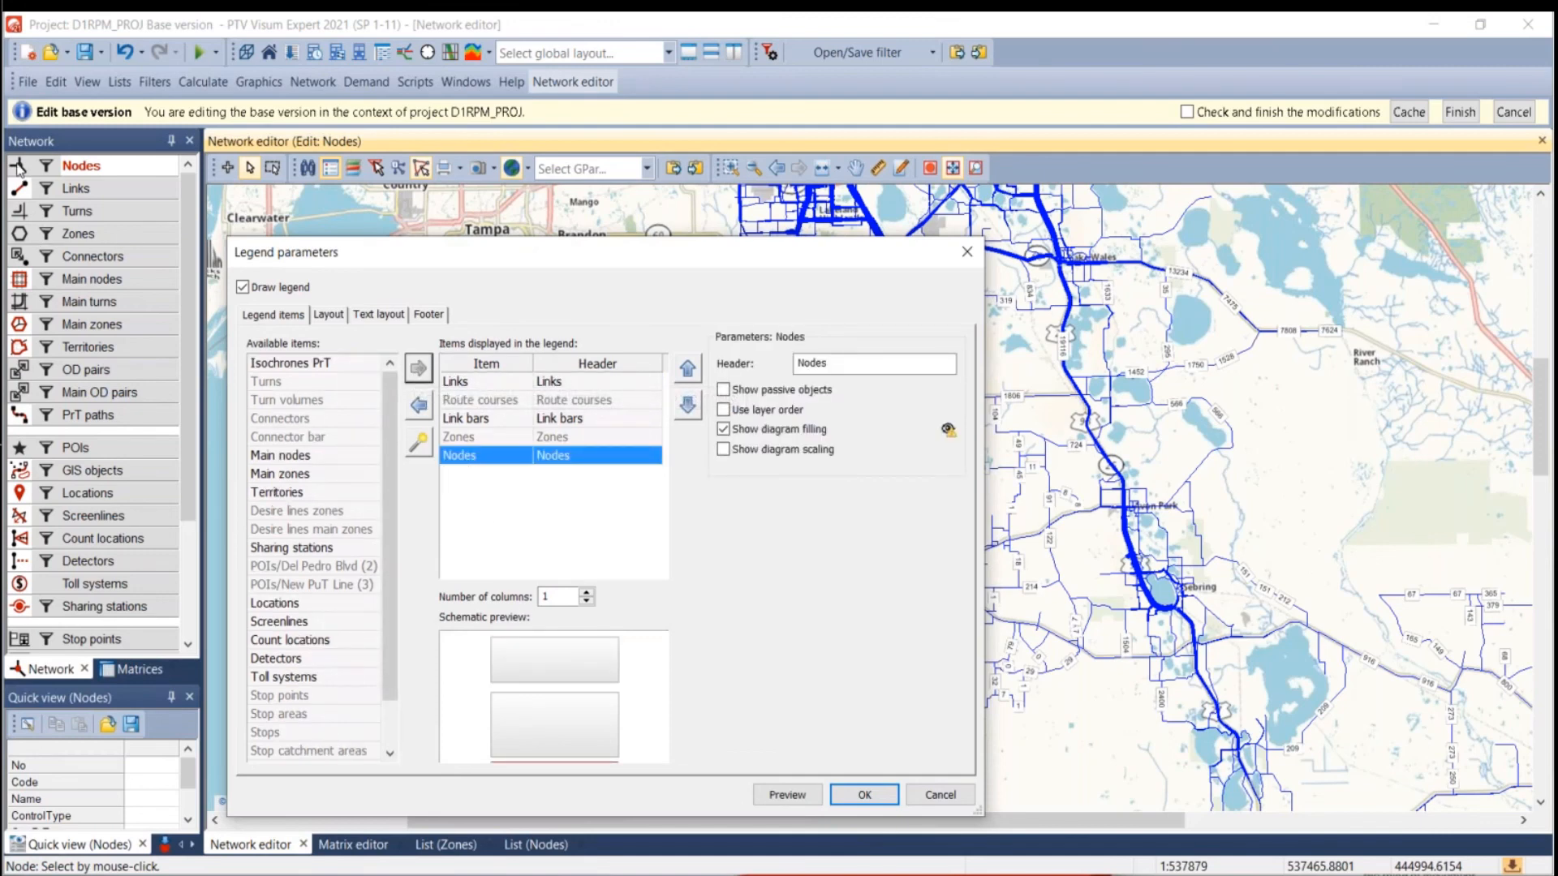
left_click_drag(386, 502, 386, 402)
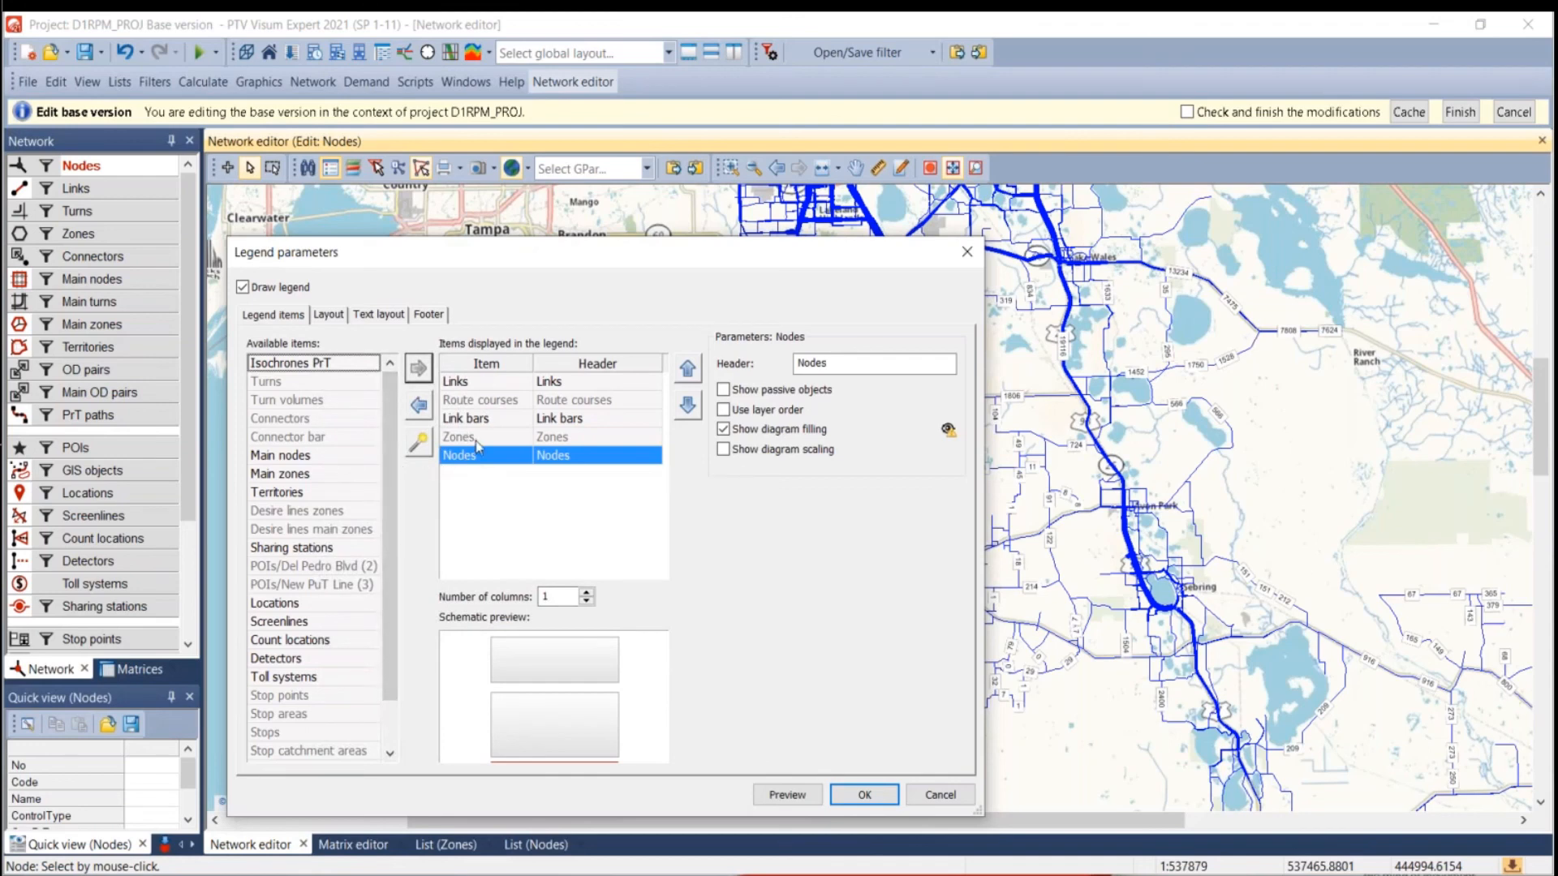
Review the legend's spacing settings for header levels, symbols and labels against the layout preview.
left_click(328, 315)
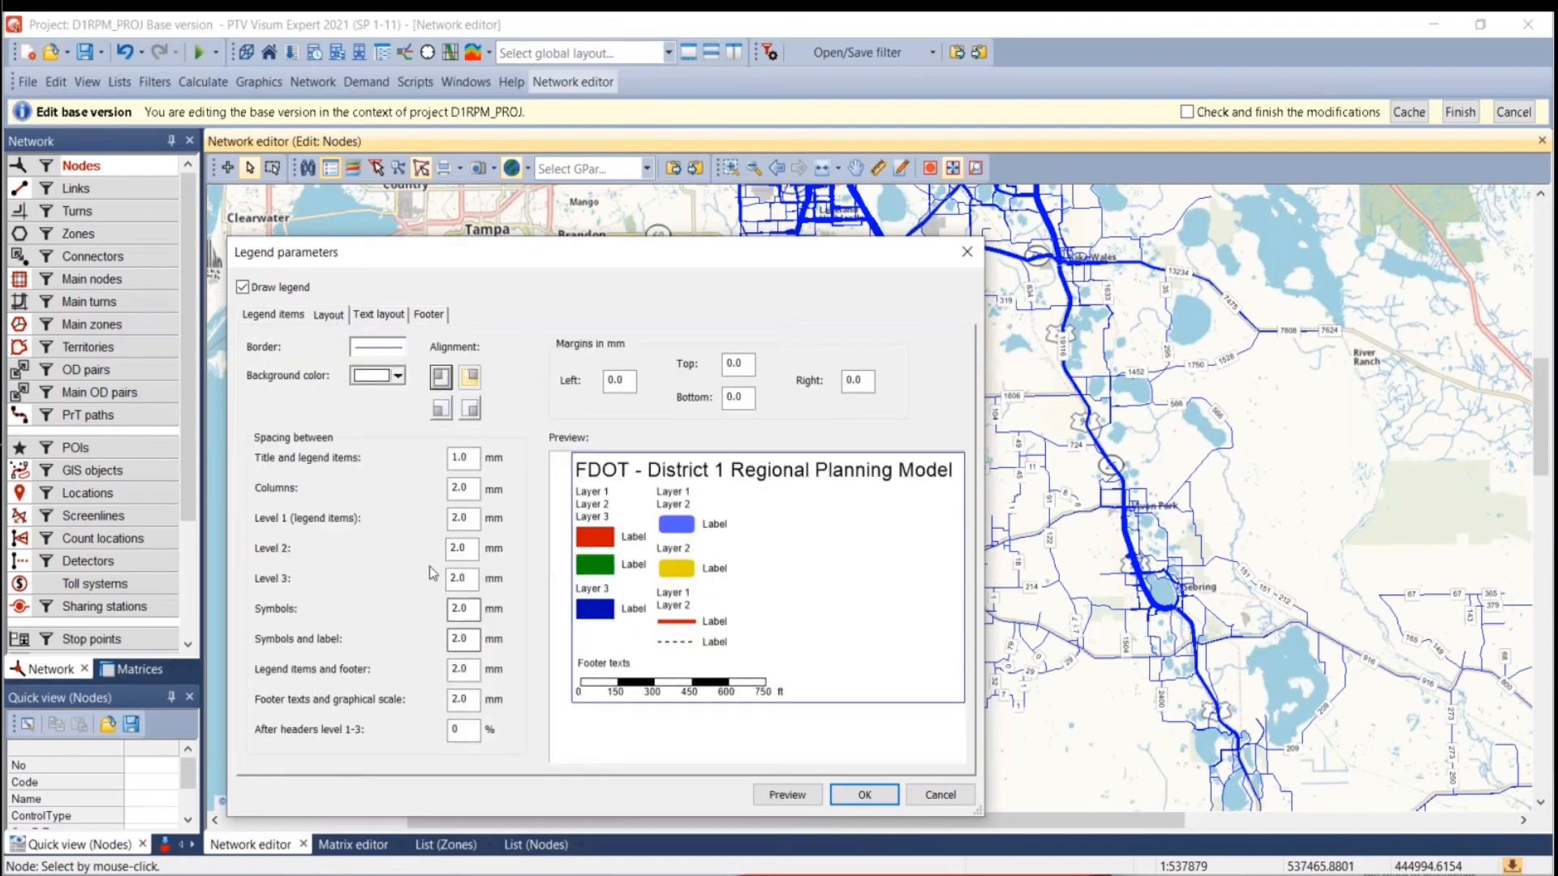
double_click(459, 518)
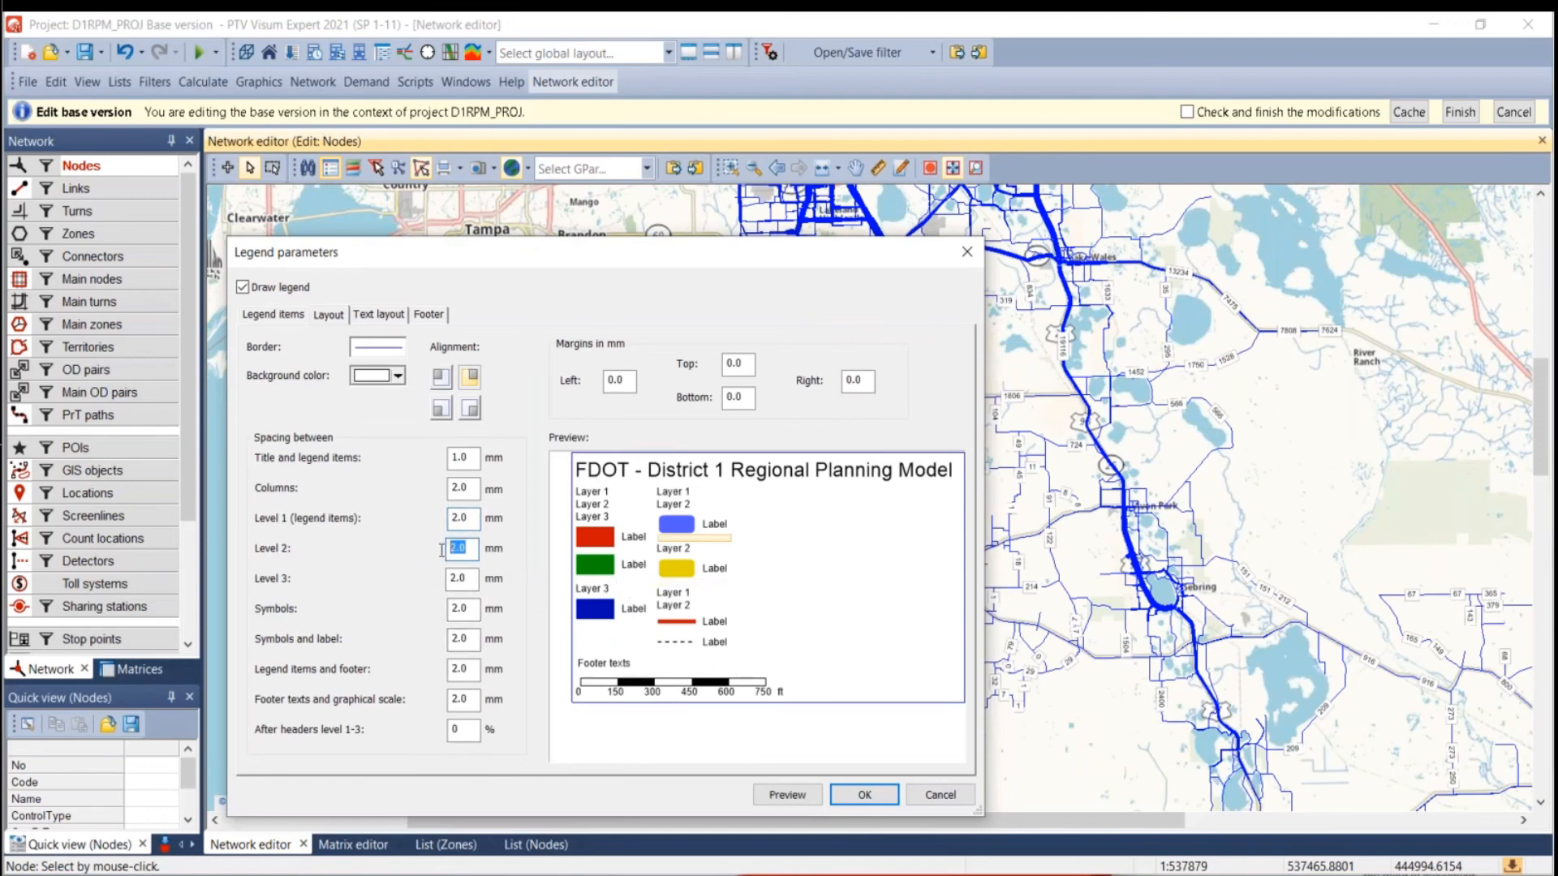
double_click(460, 578)
double_click(478, 608)
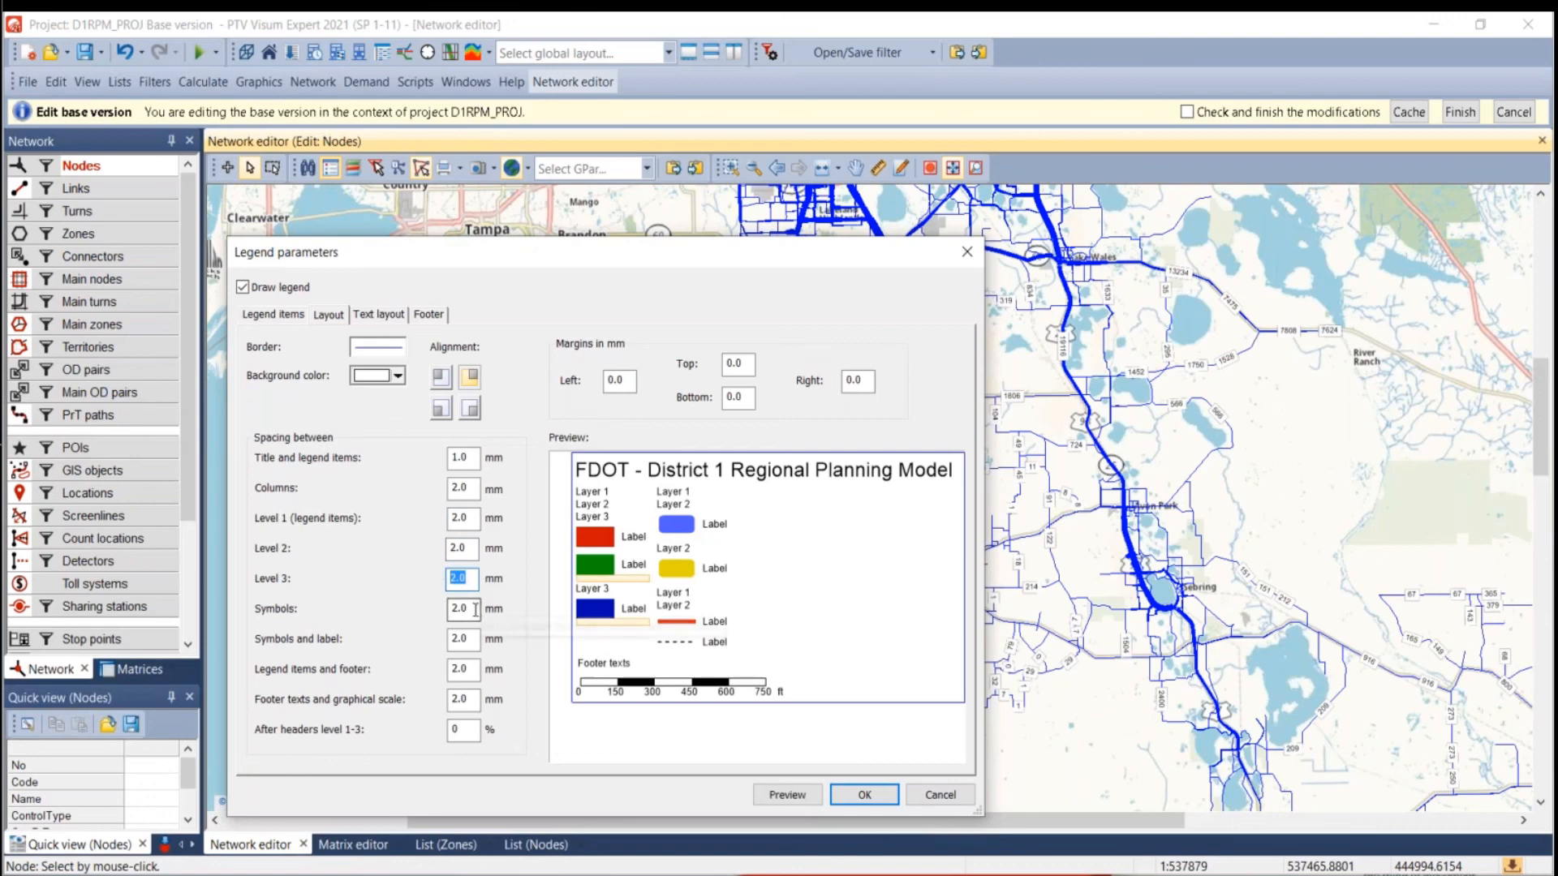
double_click(473, 638)
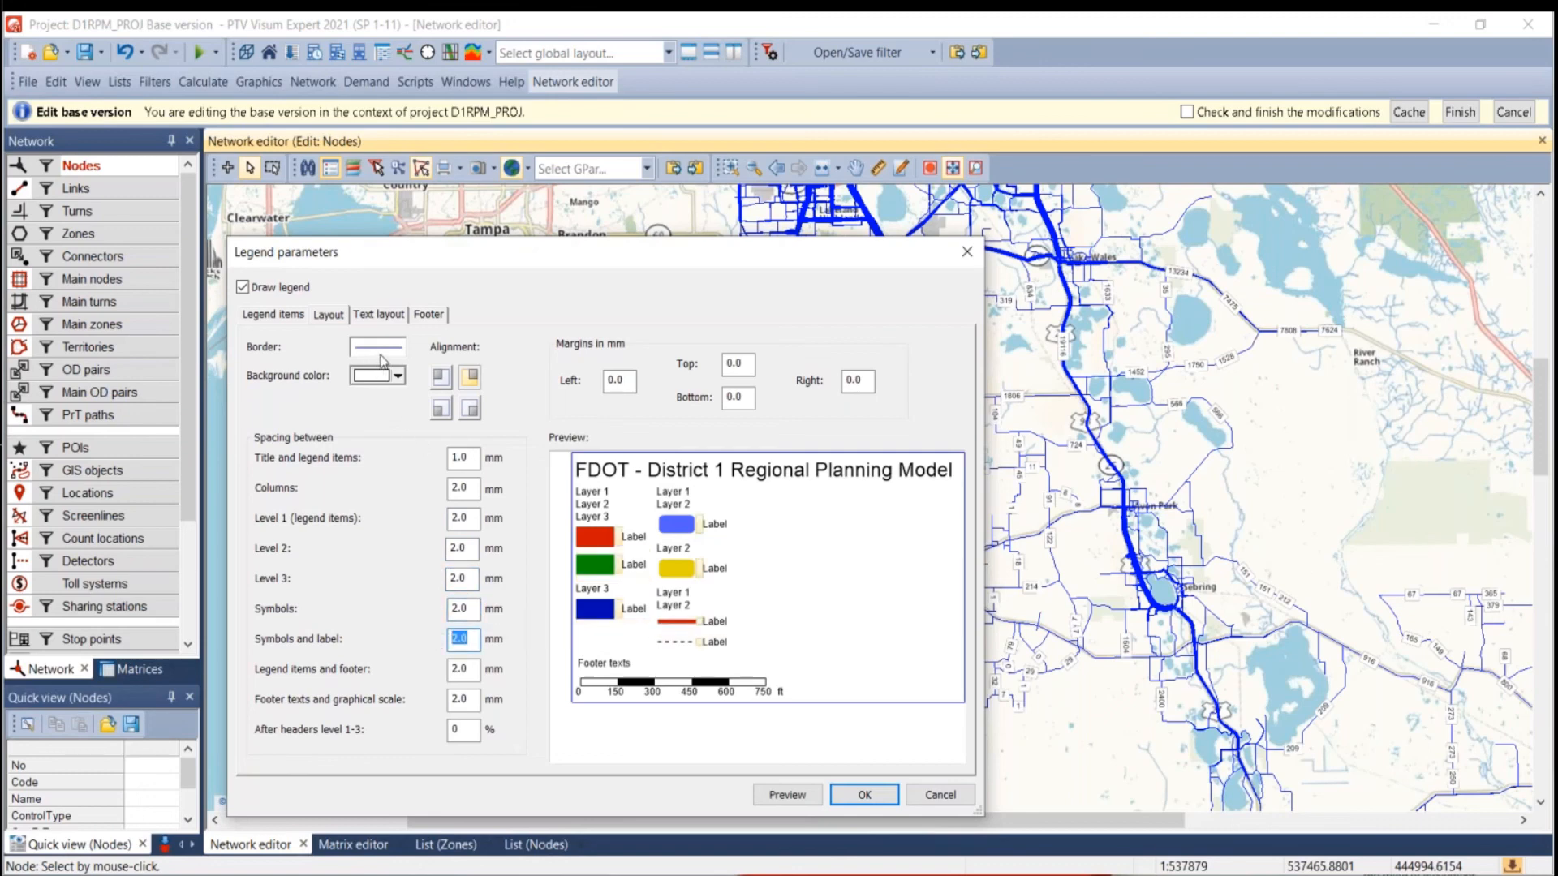
Try black, pale pink and pale lavender as the legend's background color, and return it to white.
left_click(398, 376)
left_click(367, 406)
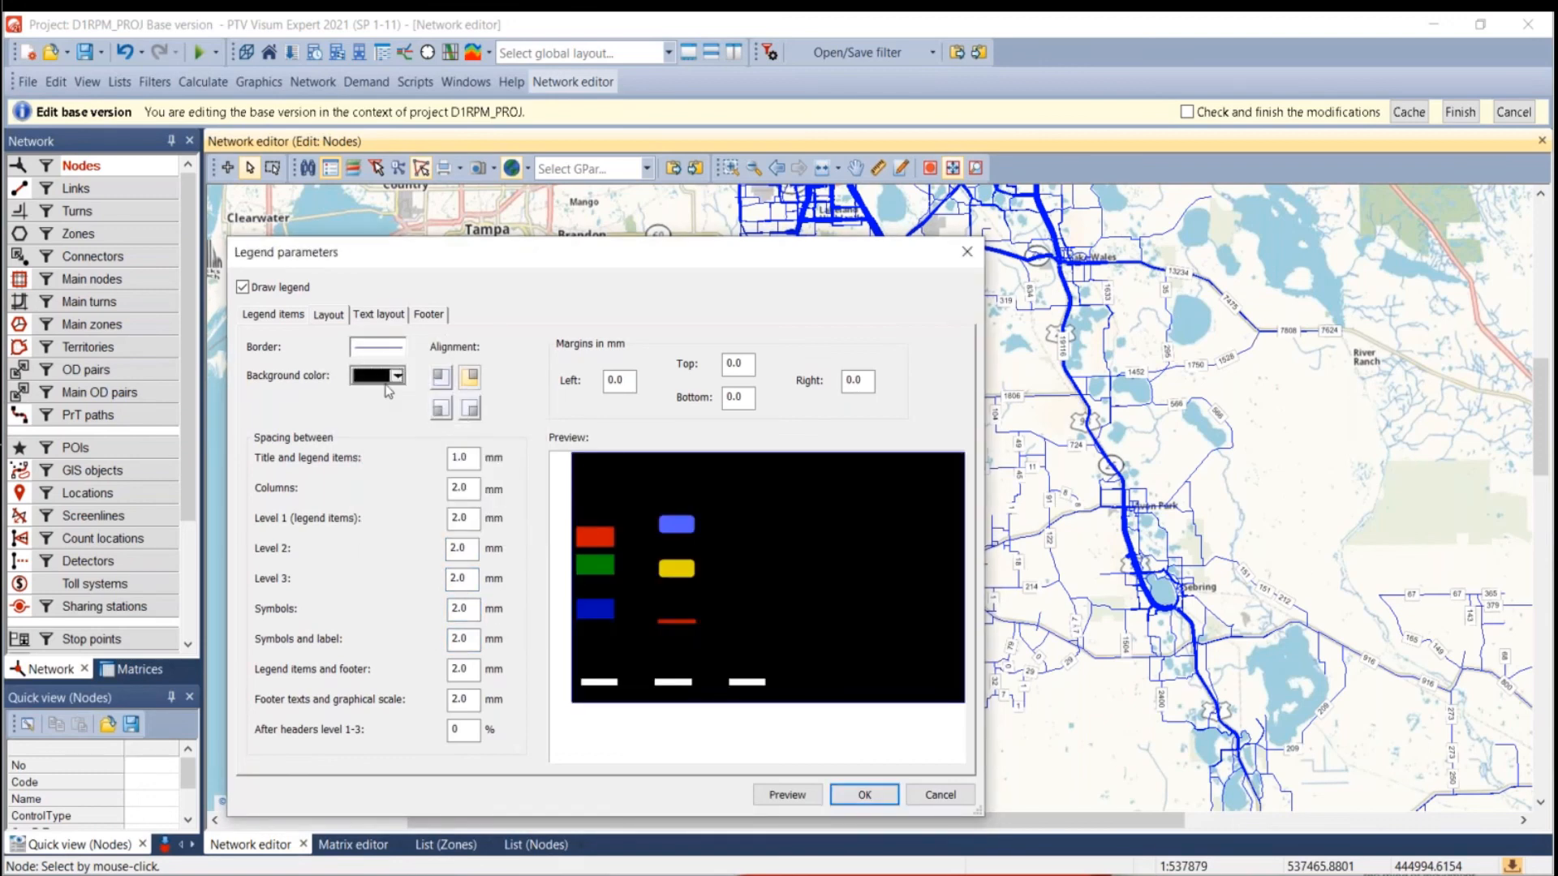
left_click(390, 381)
left_click(375, 503)
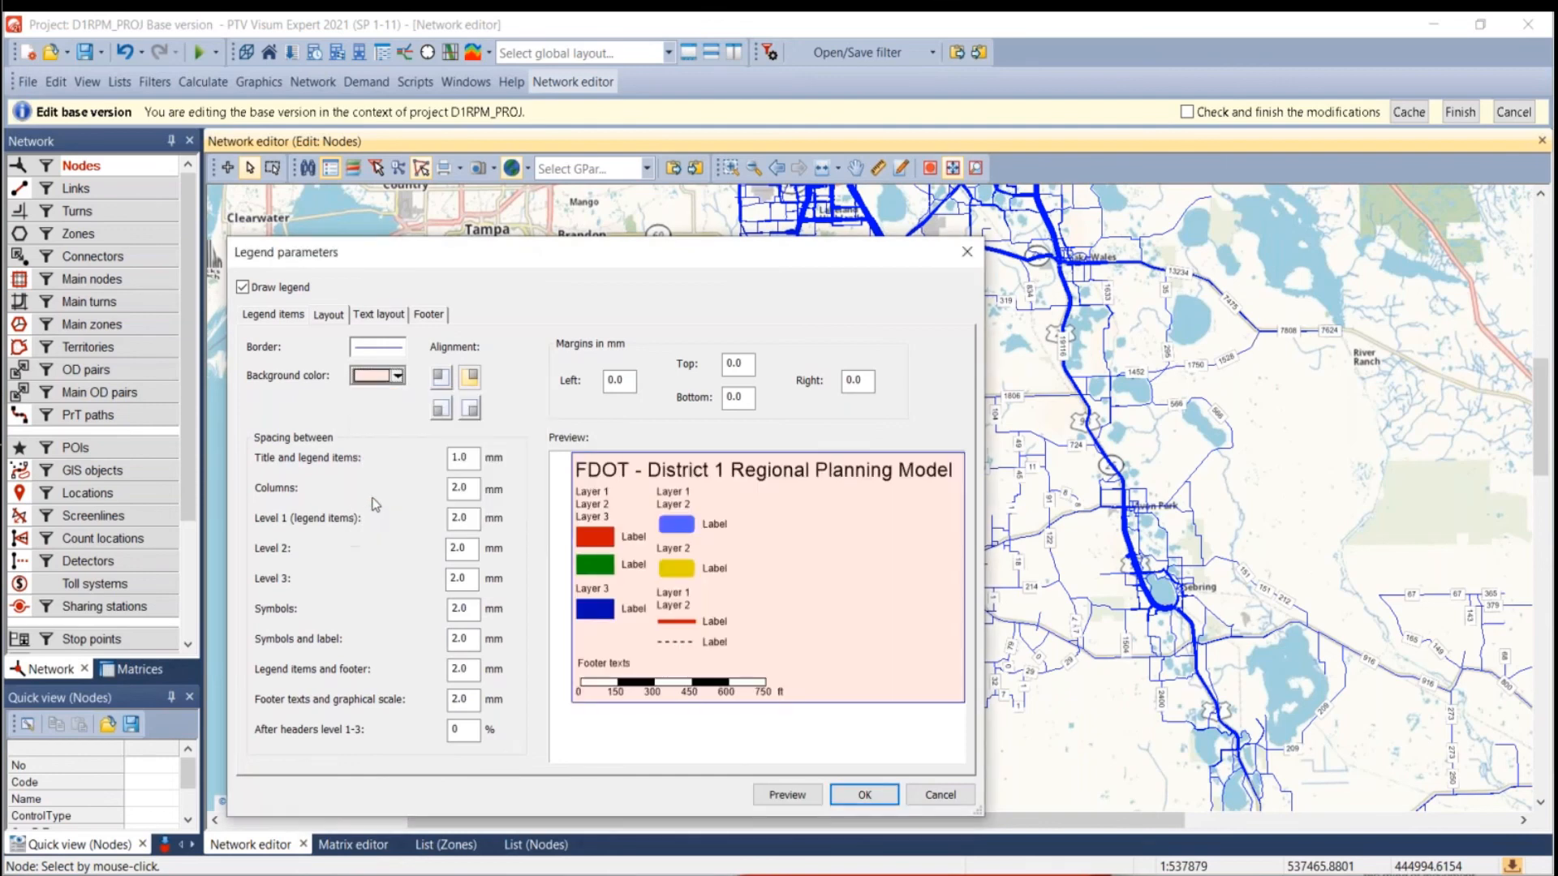
left_click(400, 378)
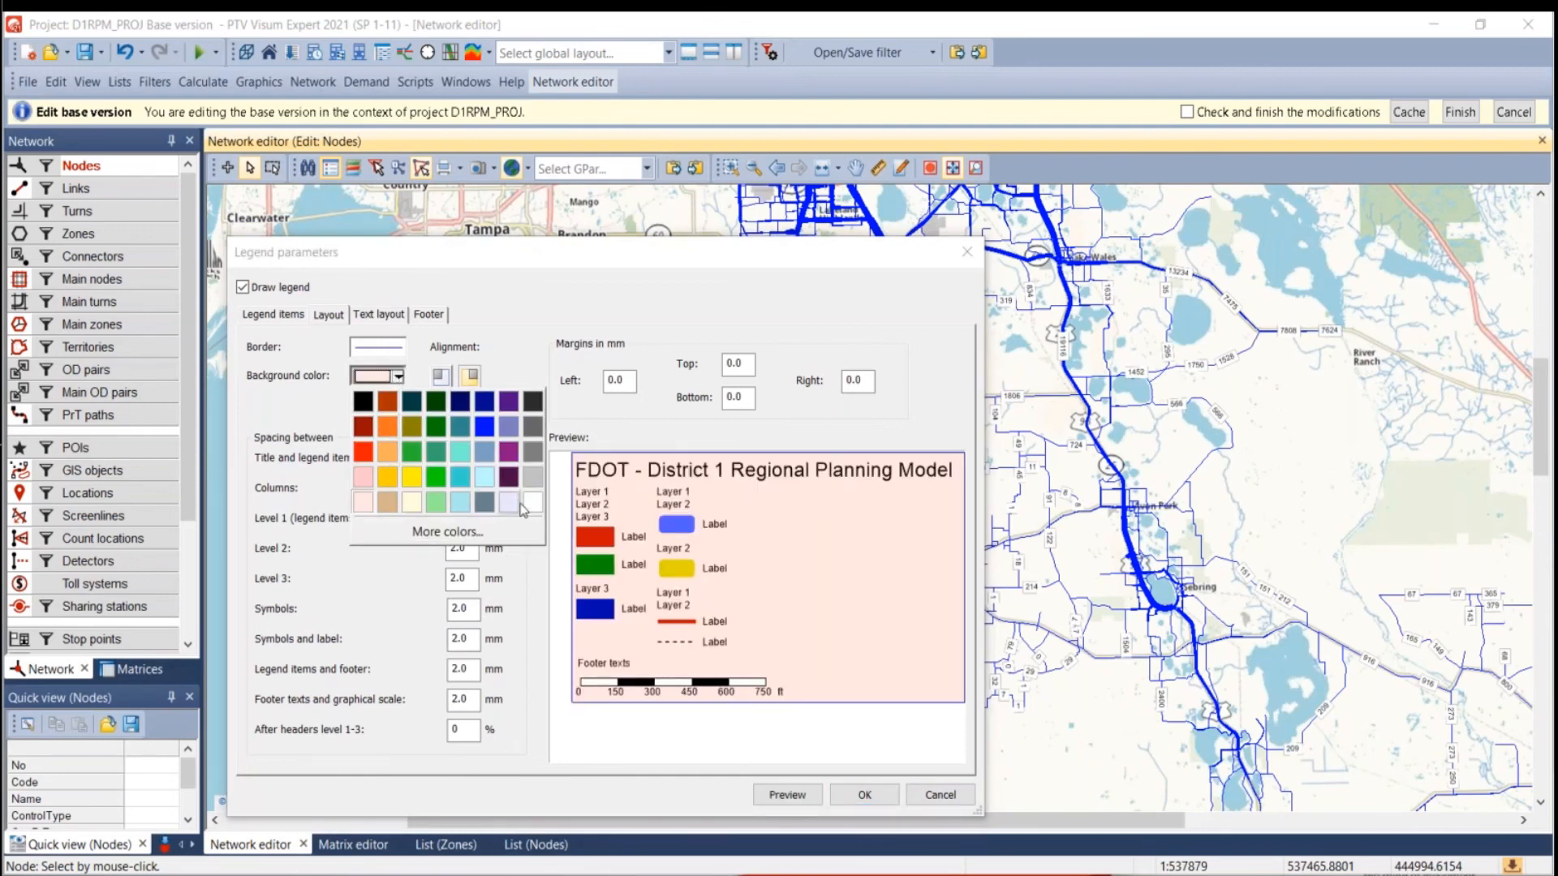
left_click(518, 502)
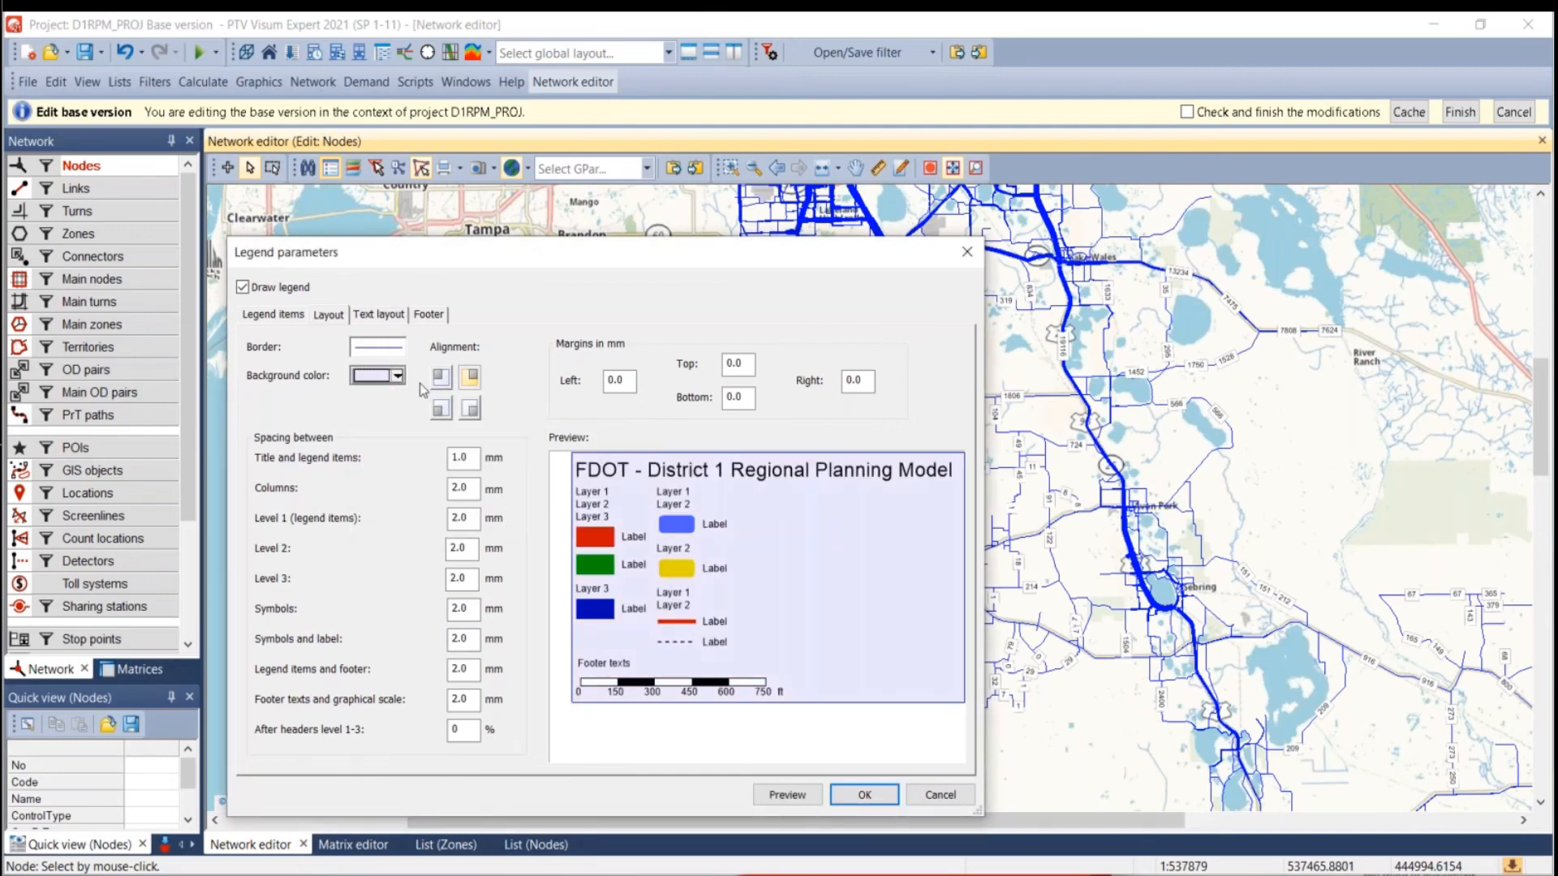
left_click(397, 376)
left_click(527, 505)
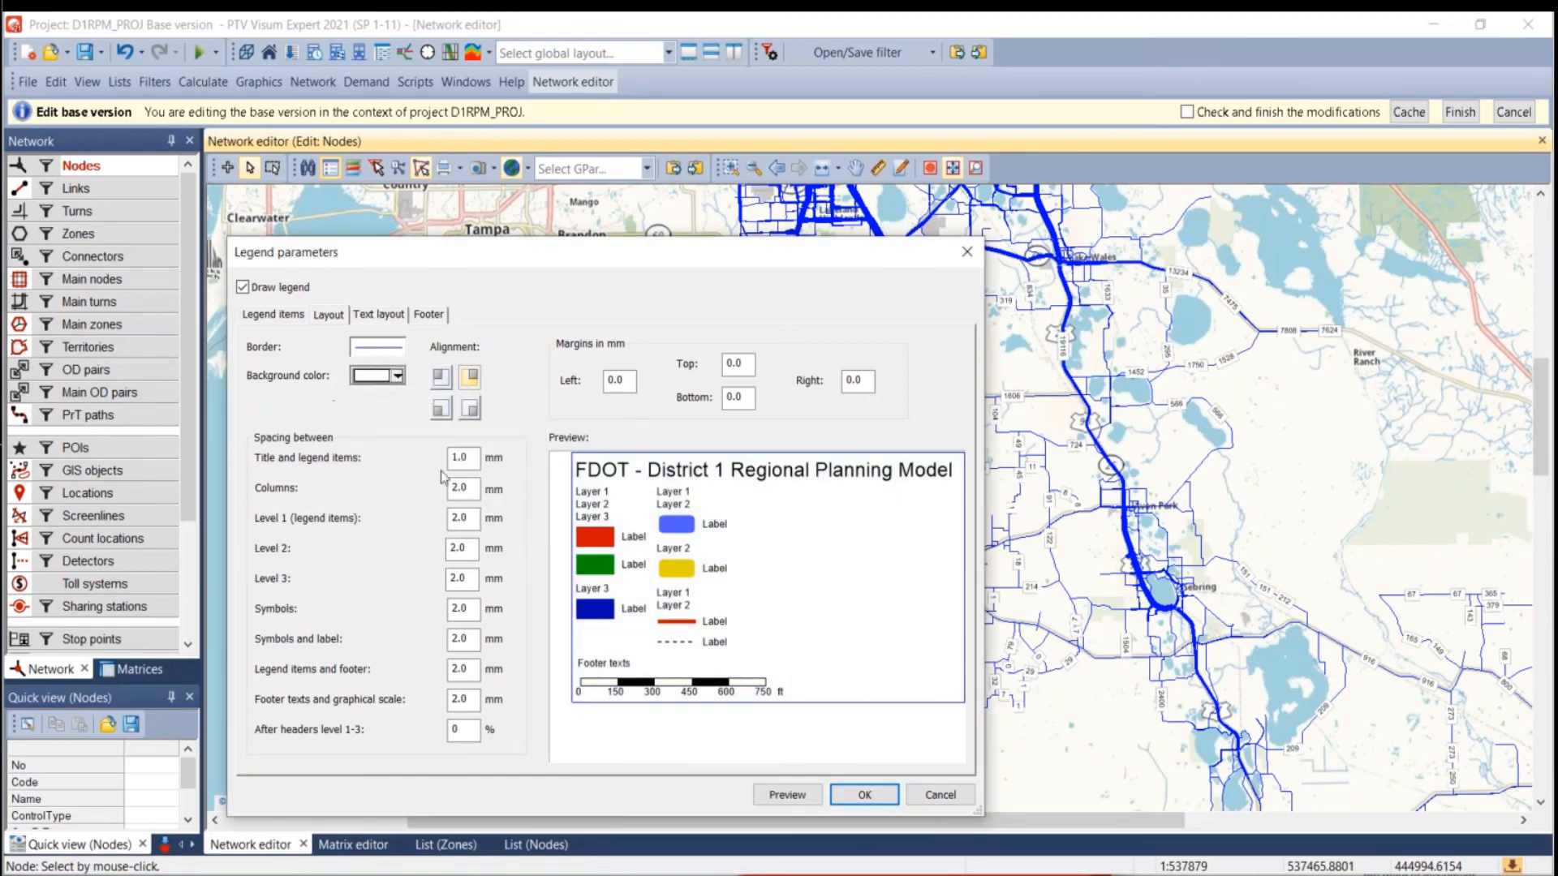
Change the legend title to "FDOT - D1RPM" and apply the legend parameters.
left_click(379, 316)
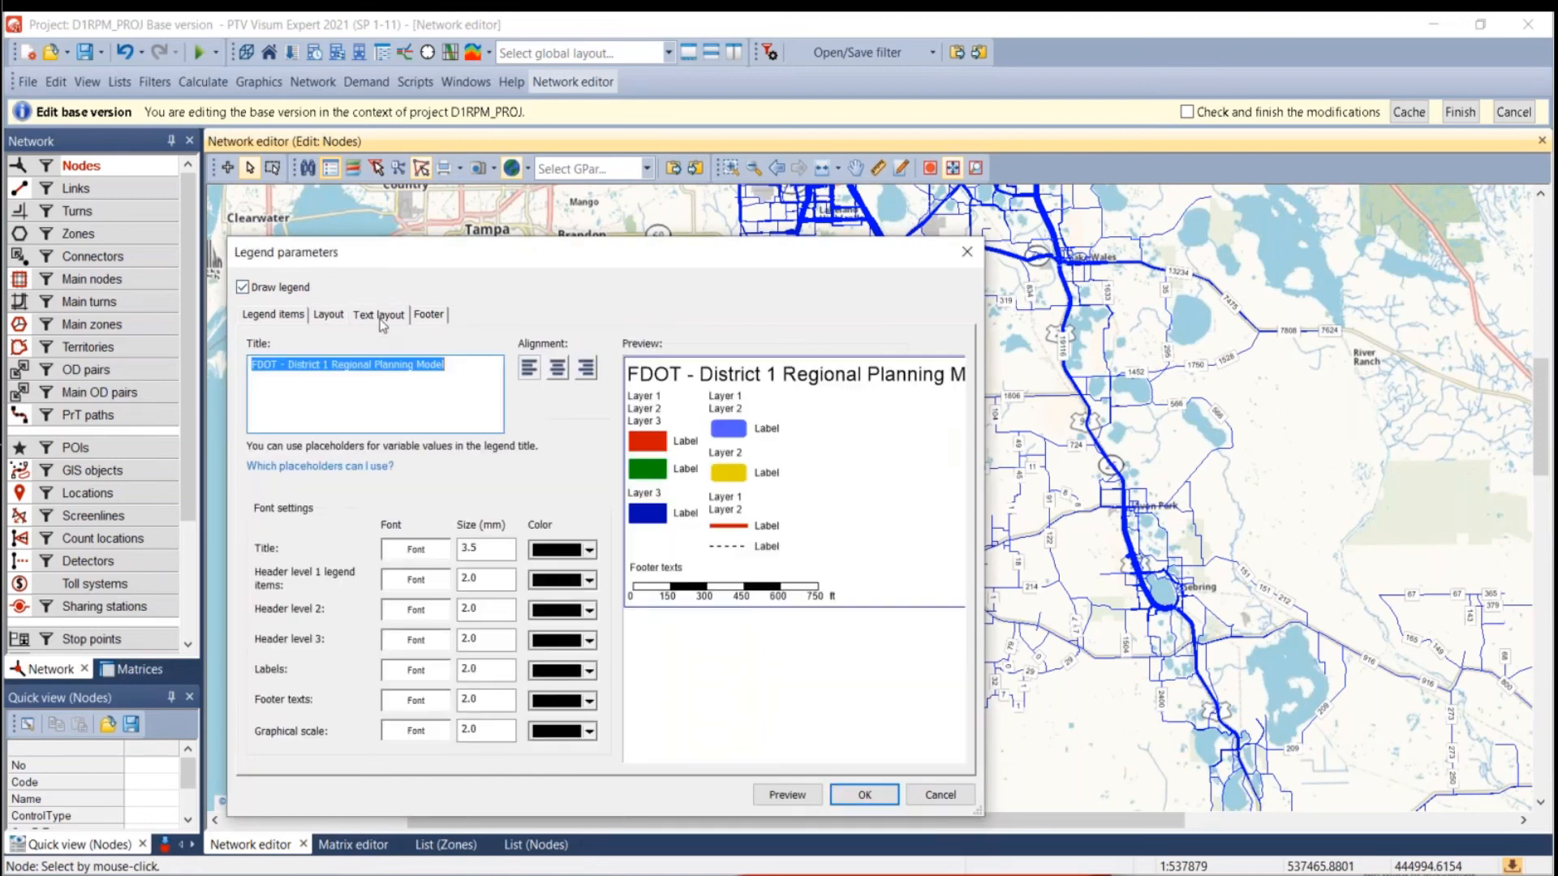
left_click_drag(446, 365, 303, 359)
type("DOT - D1RPM")
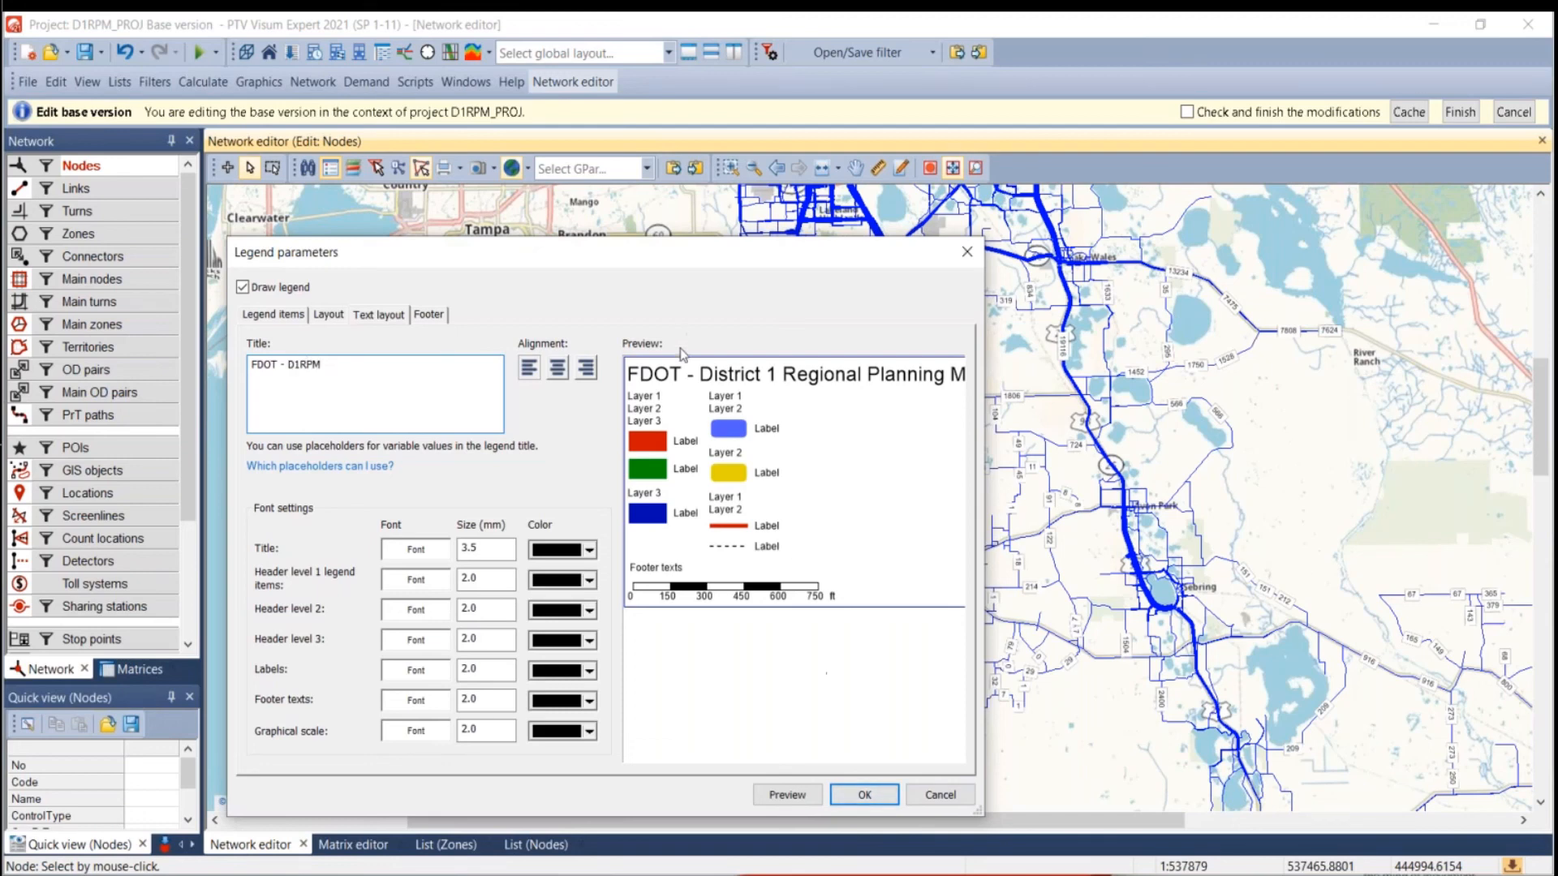
left_click(851, 796)
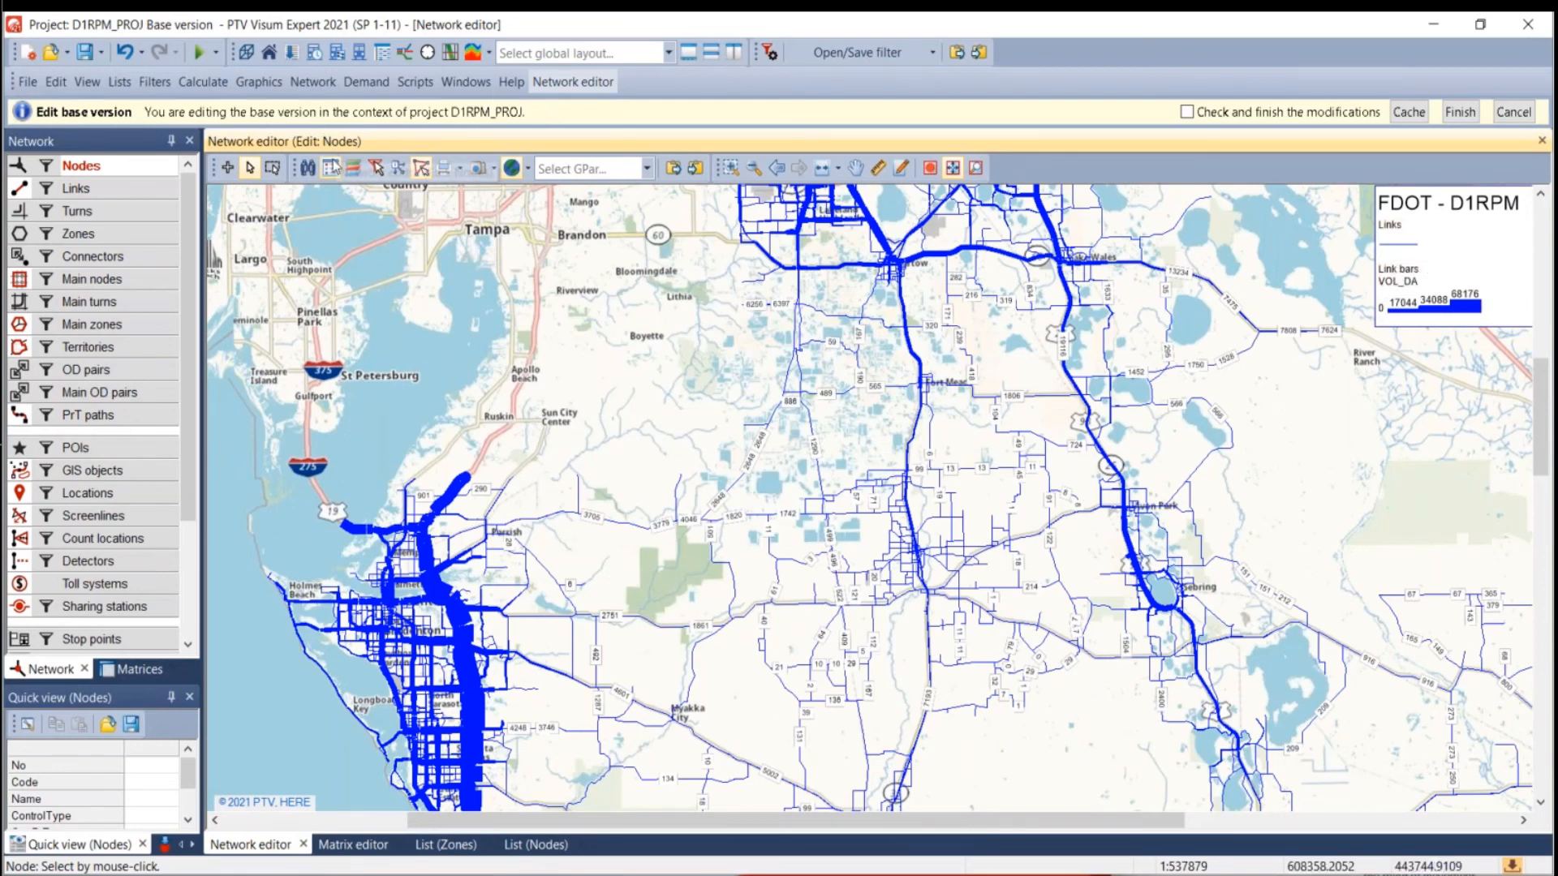
Review the legend's footer text columns and graphical scale options.
left_click(329, 174)
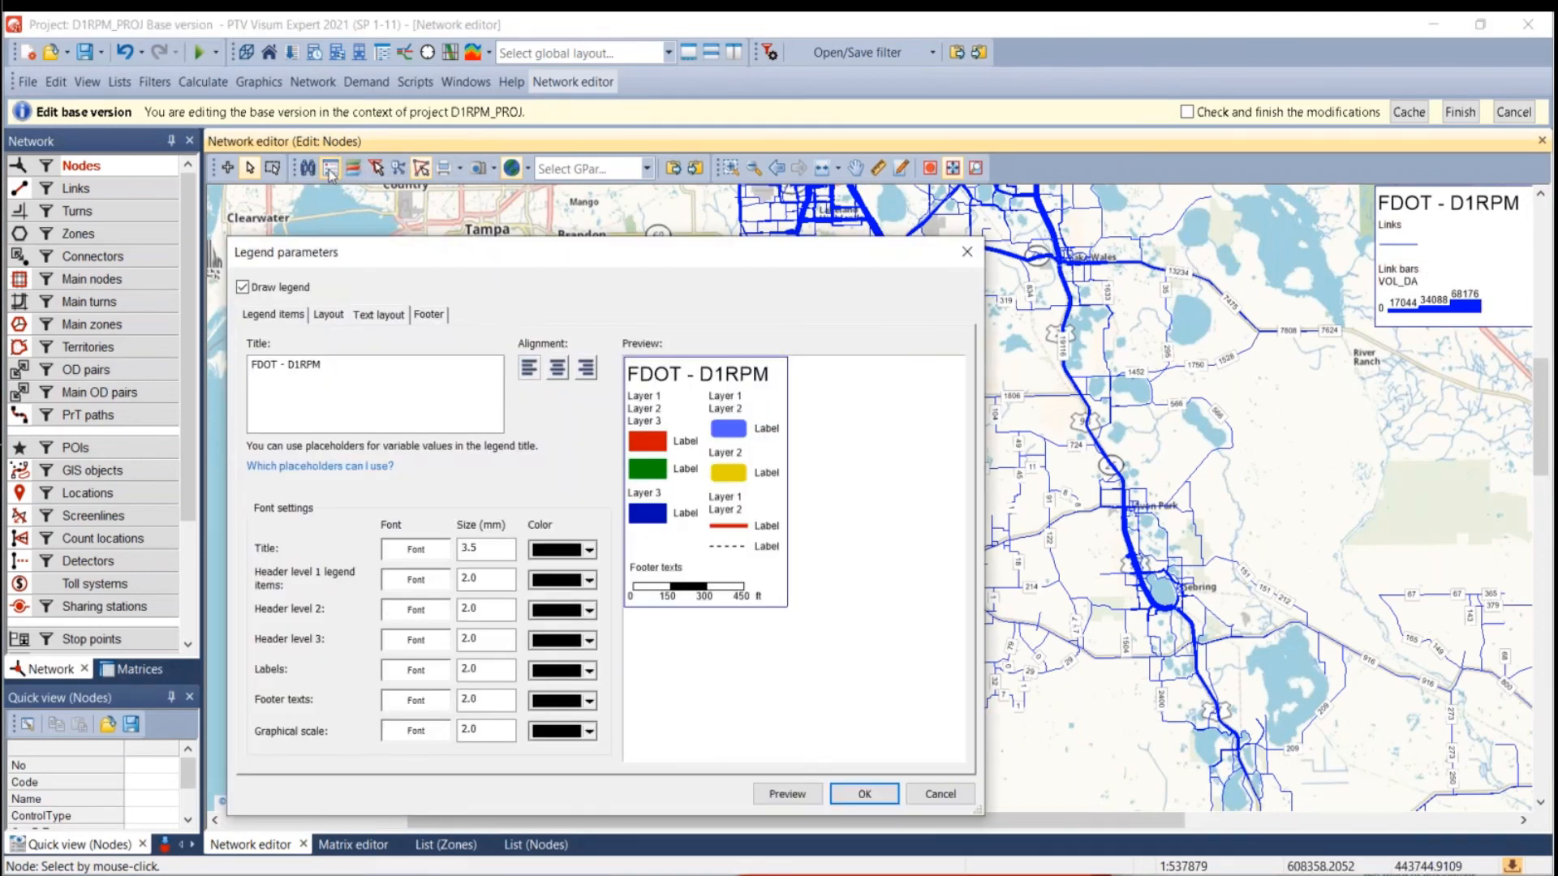
left_click(427, 316)
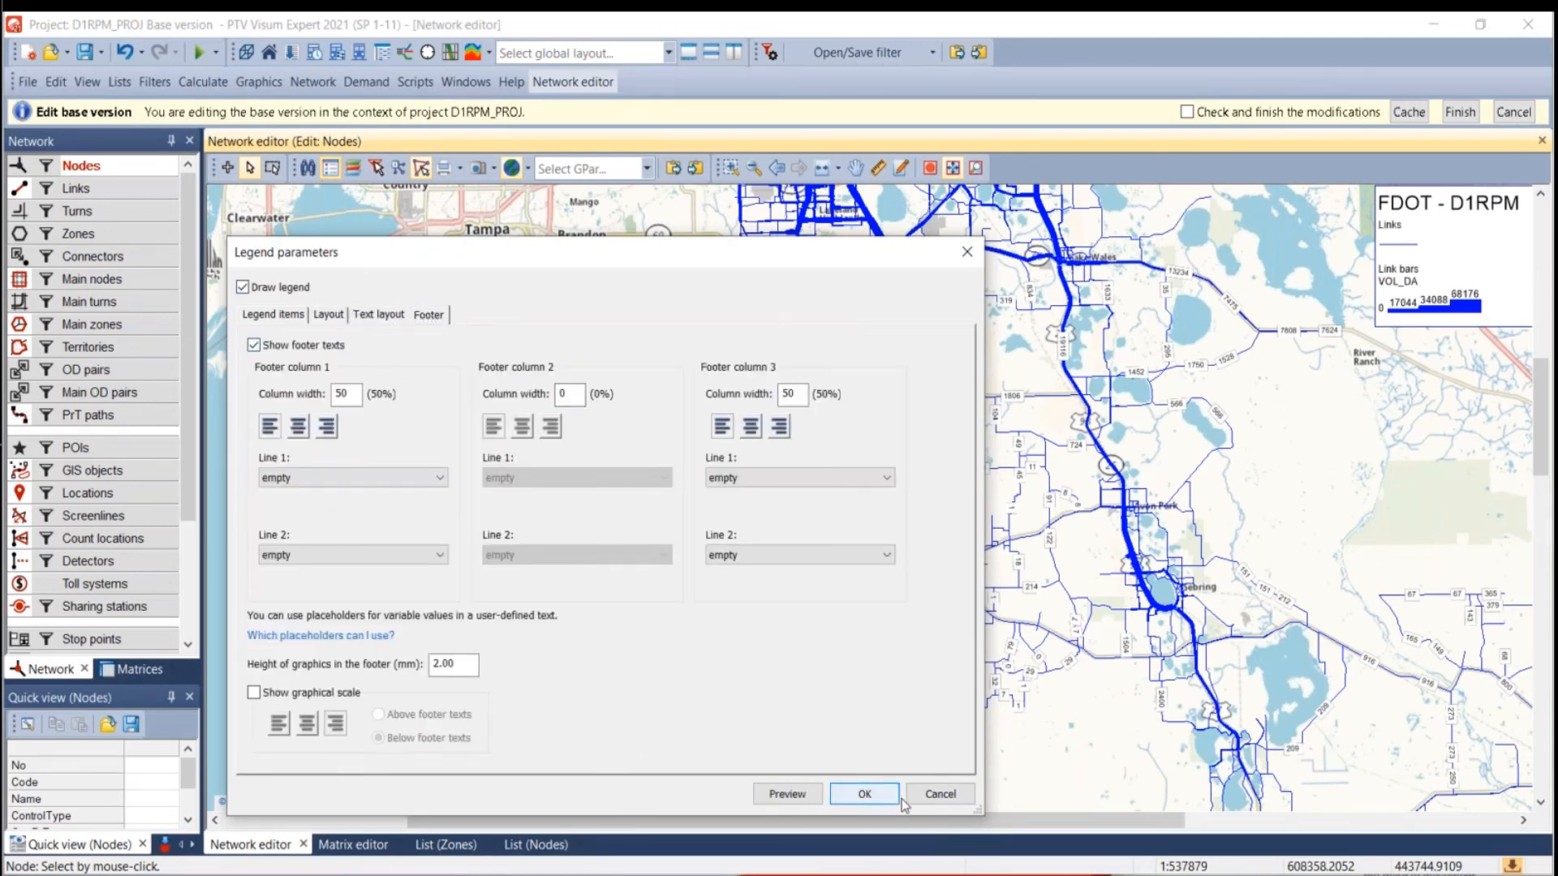
left_click(867, 795)
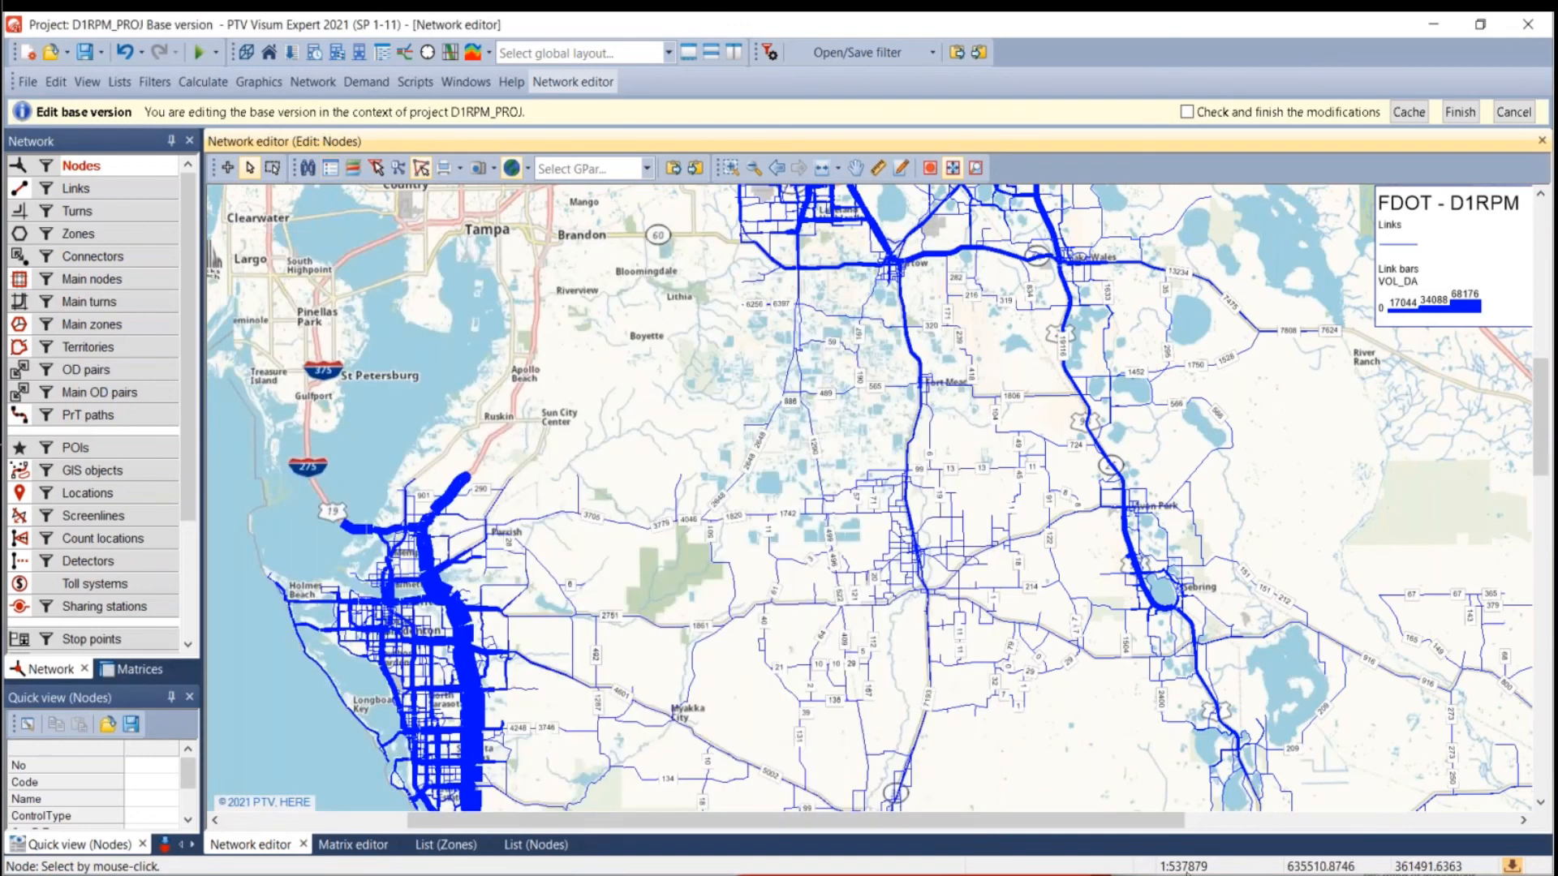
key("alt+Tab")
key("alt+Tab")
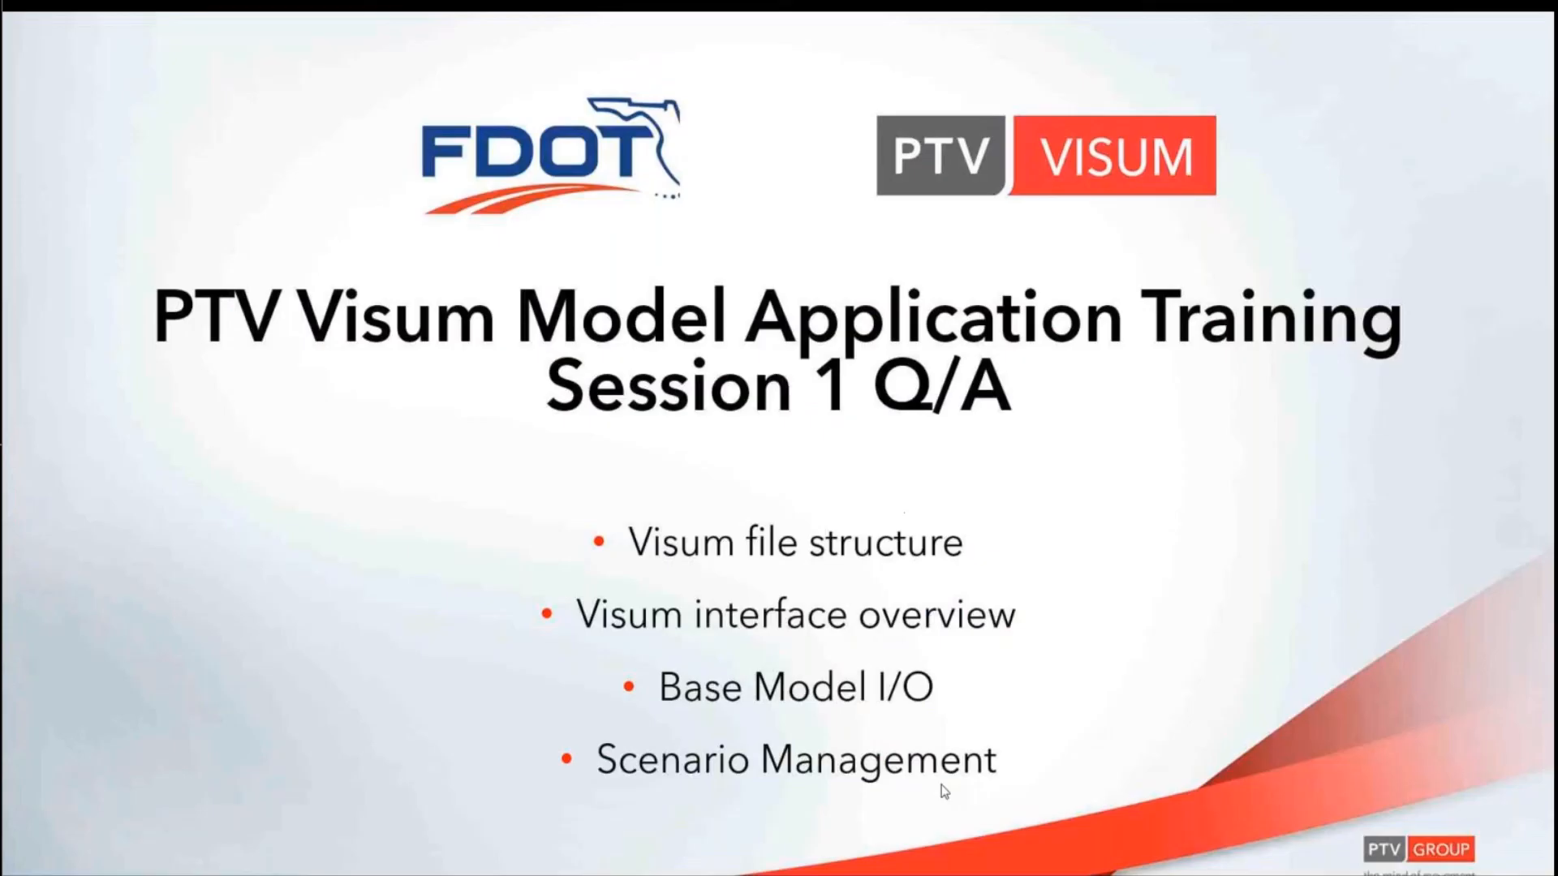
left_click(941, 785)
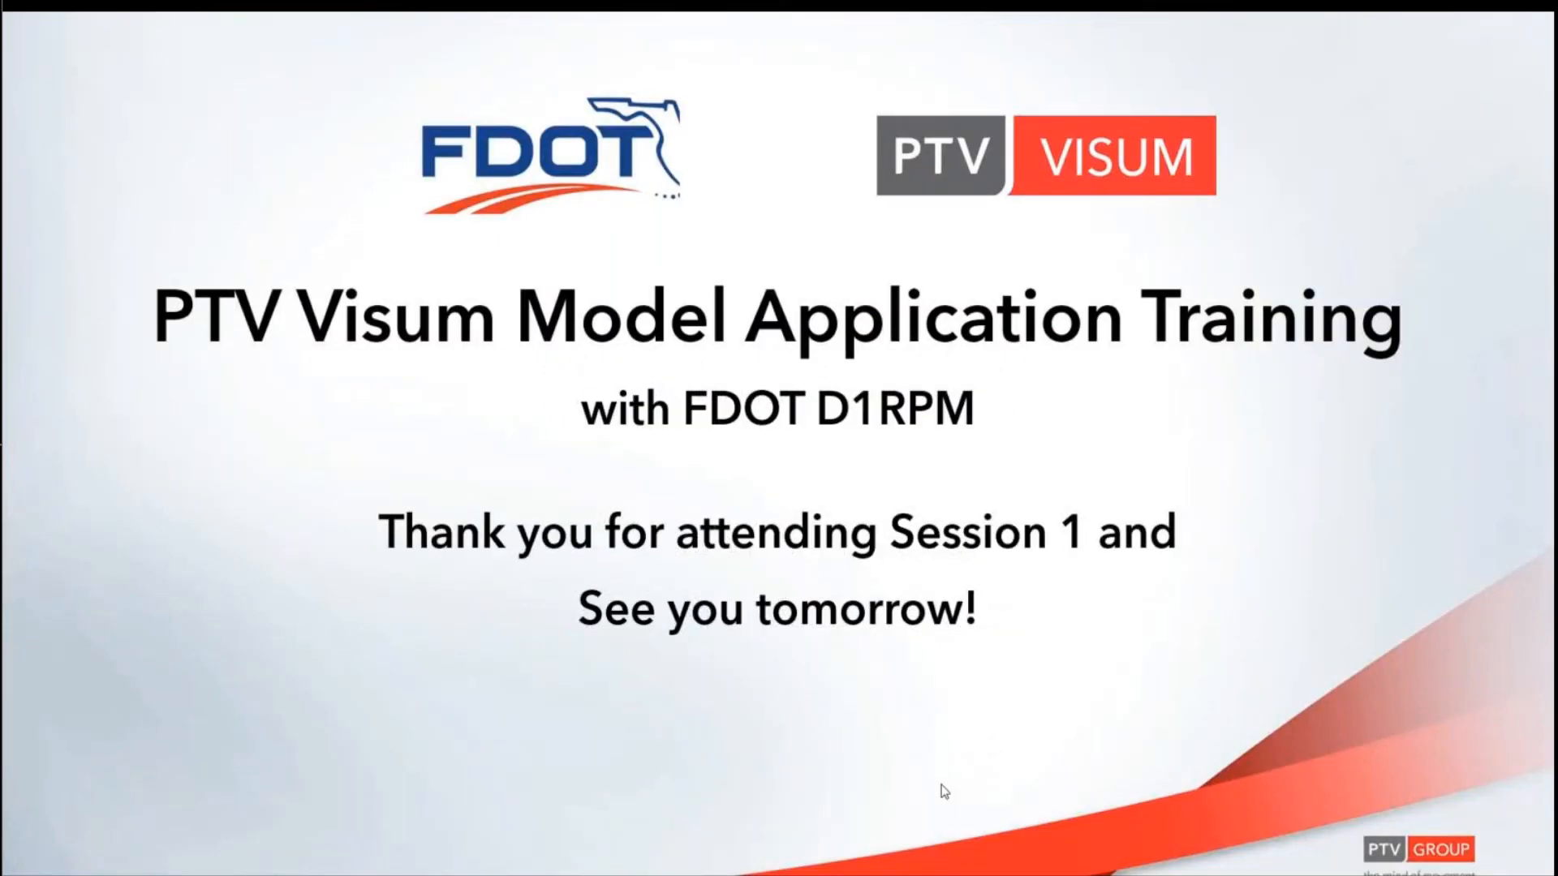